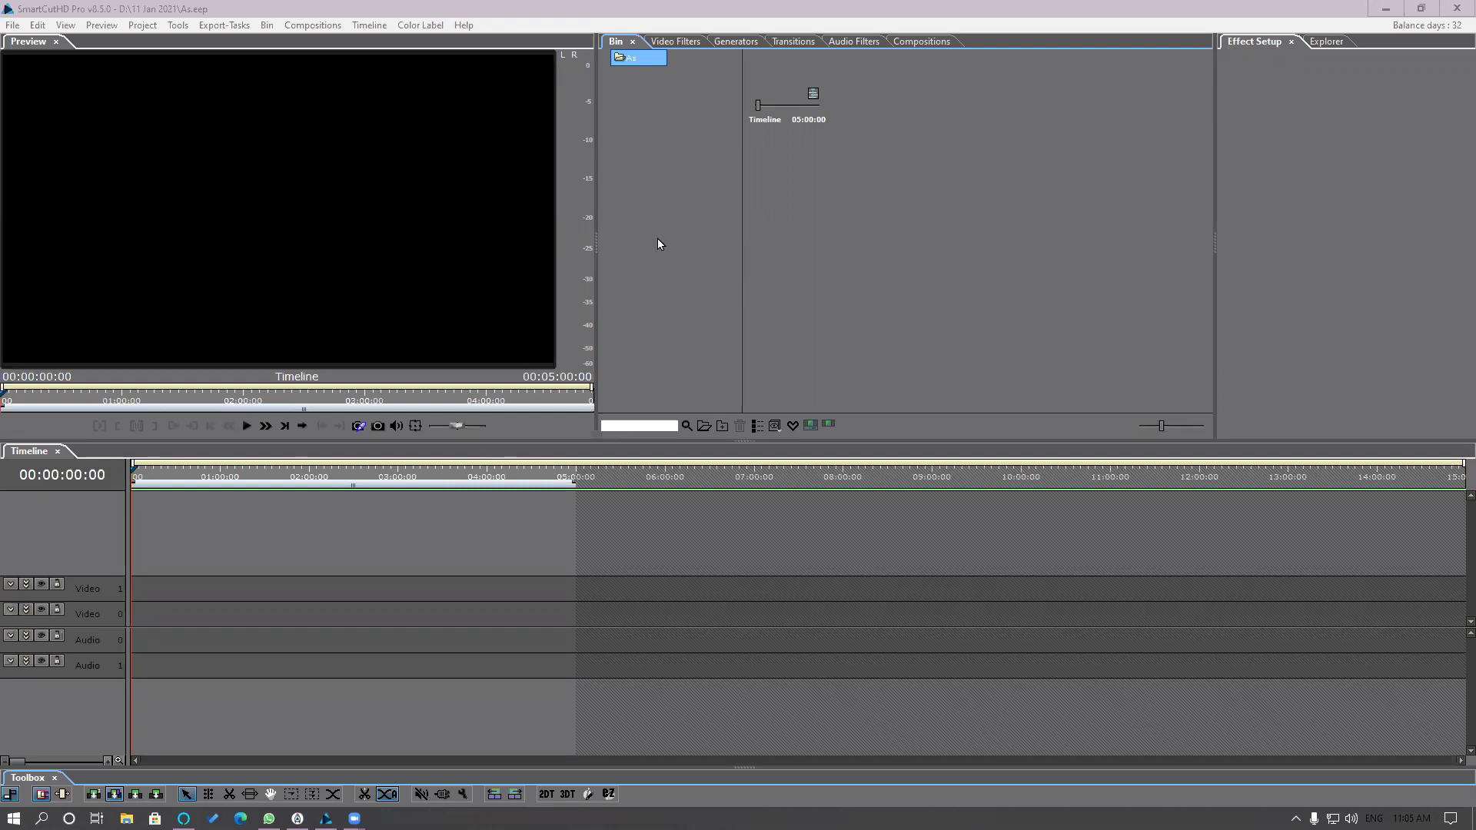
# Step: View the auto-save settings in the Preferences dialog and close it
pyautogui.moveTo(596, 245); pyautogui.dragTo(599, 246)
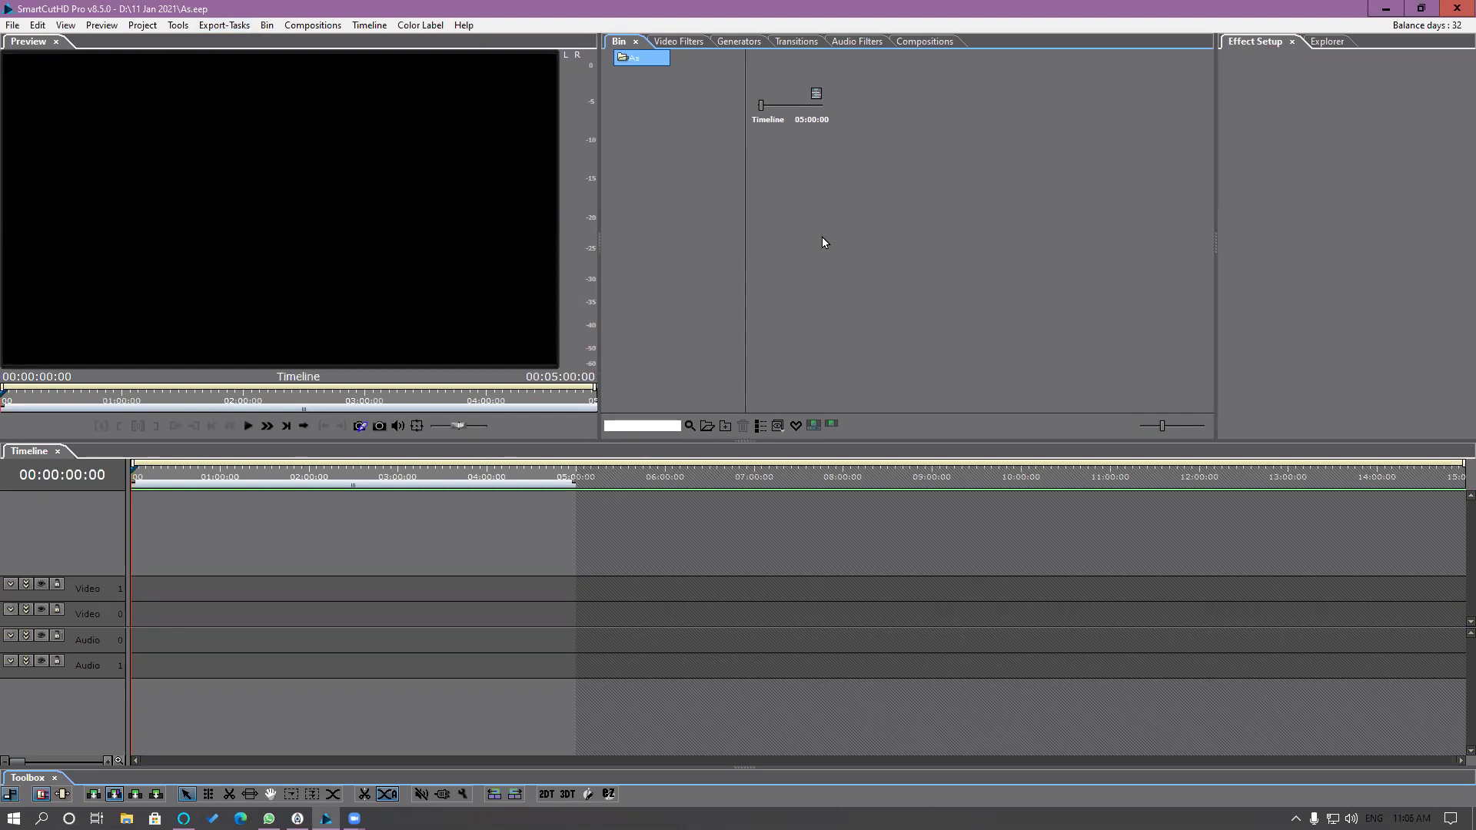
pyautogui.click(64, 26)
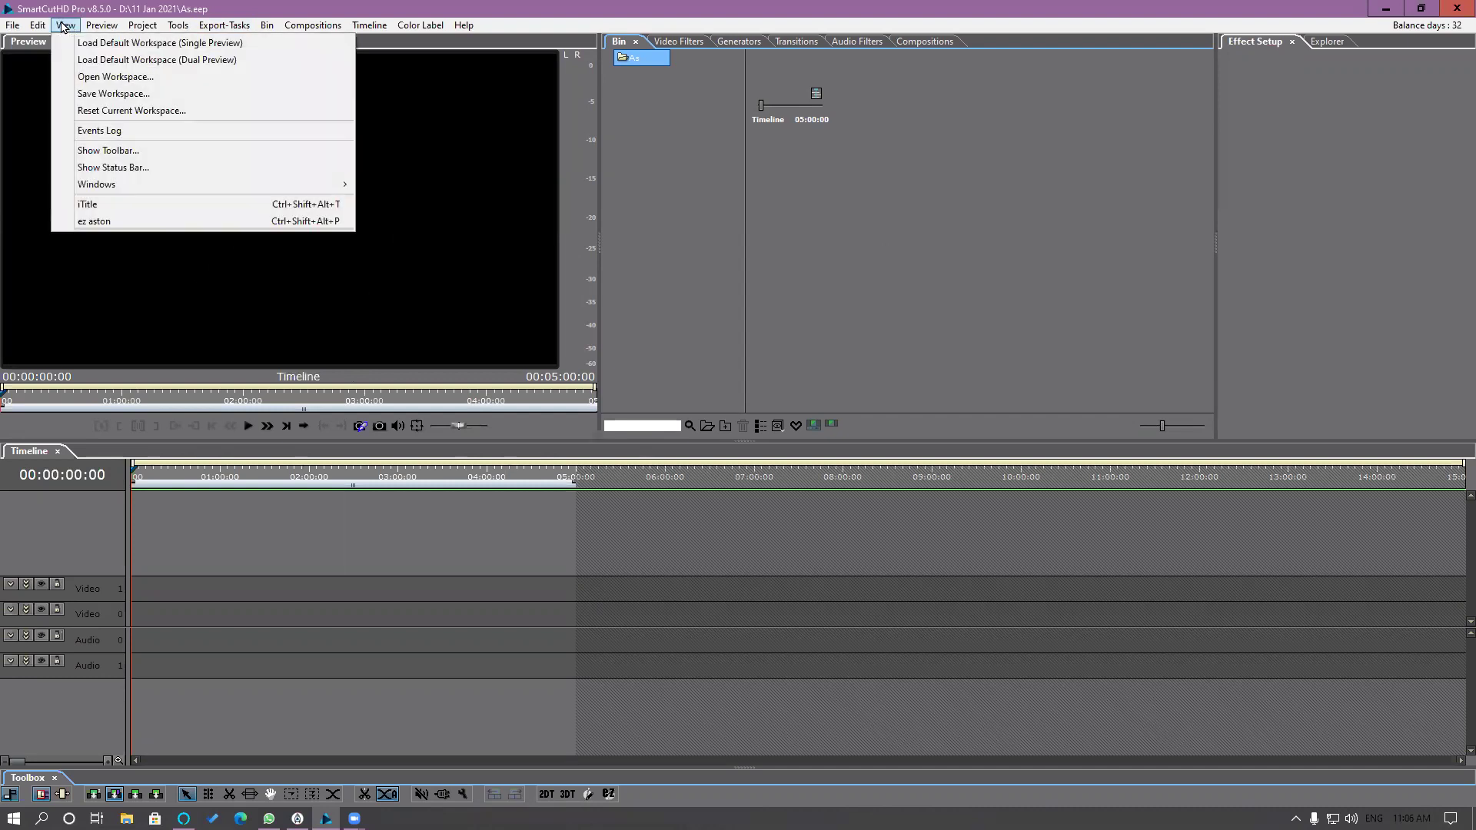
pyautogui.moveTo(38, 26)
pyautogui.click(92, 223)
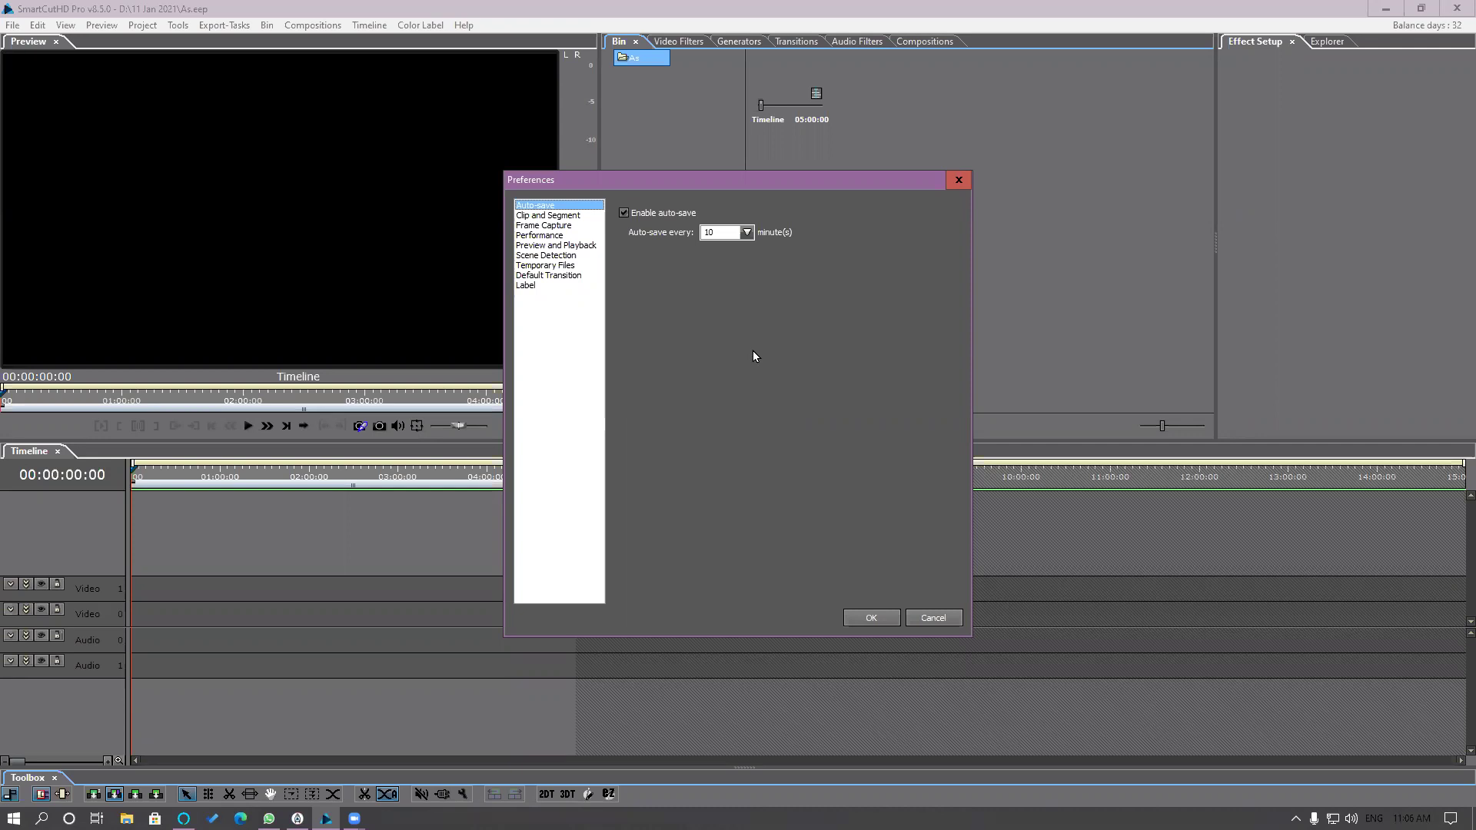
pyautogui.click(961, 182)
# Step: Add a new folder to the bin and start a media import from the 8.5 Demo materials folder
pyautogui.rightClick(652, 155)
pyautogui.click(675, 166)
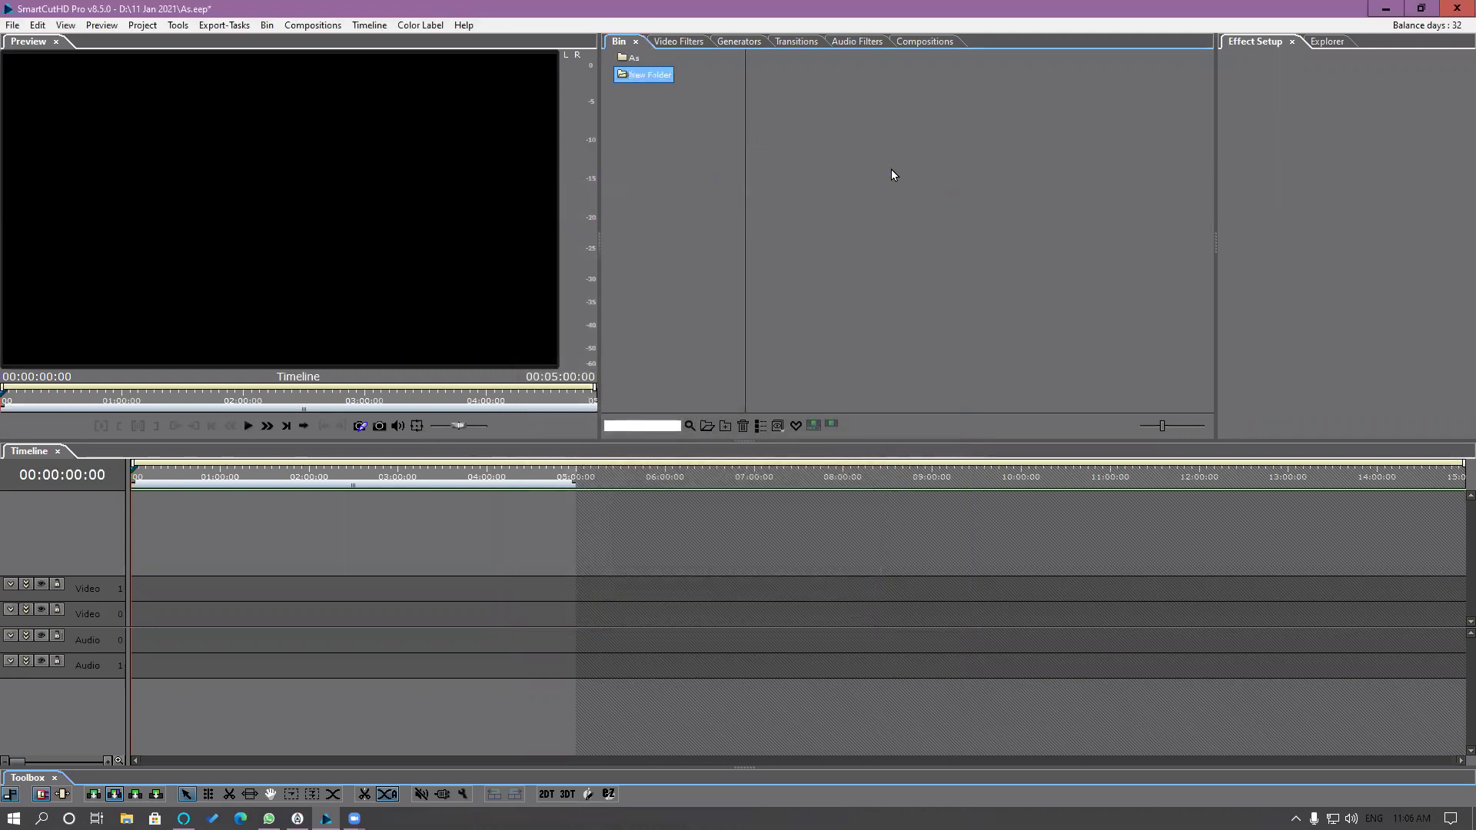
pyautogui.doubleClick(892, 170)
pyautogui.click(480, 135)
pyautogui.doubleClick(407, 370)
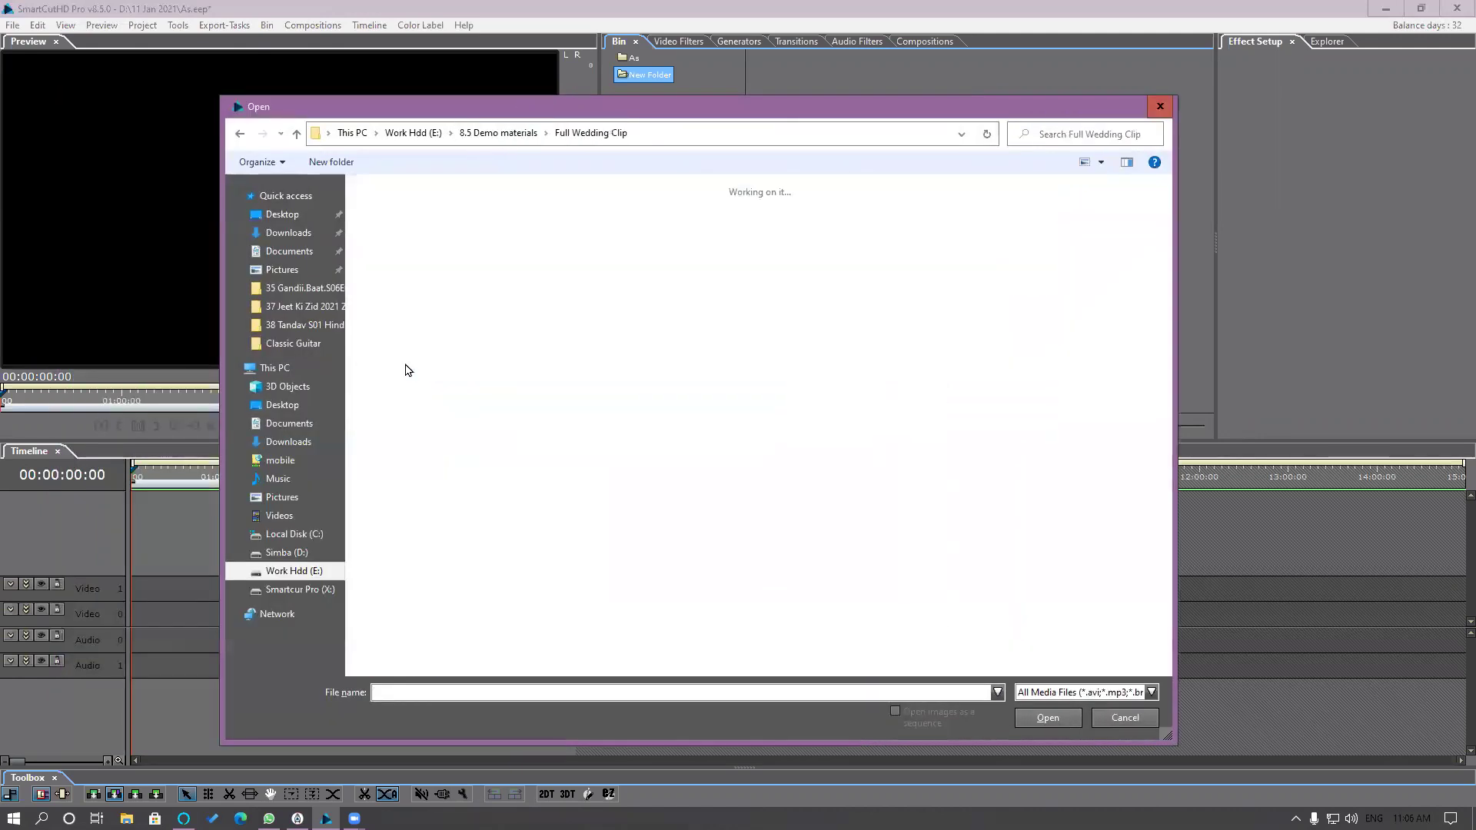
pyautogui.click(664, 229)
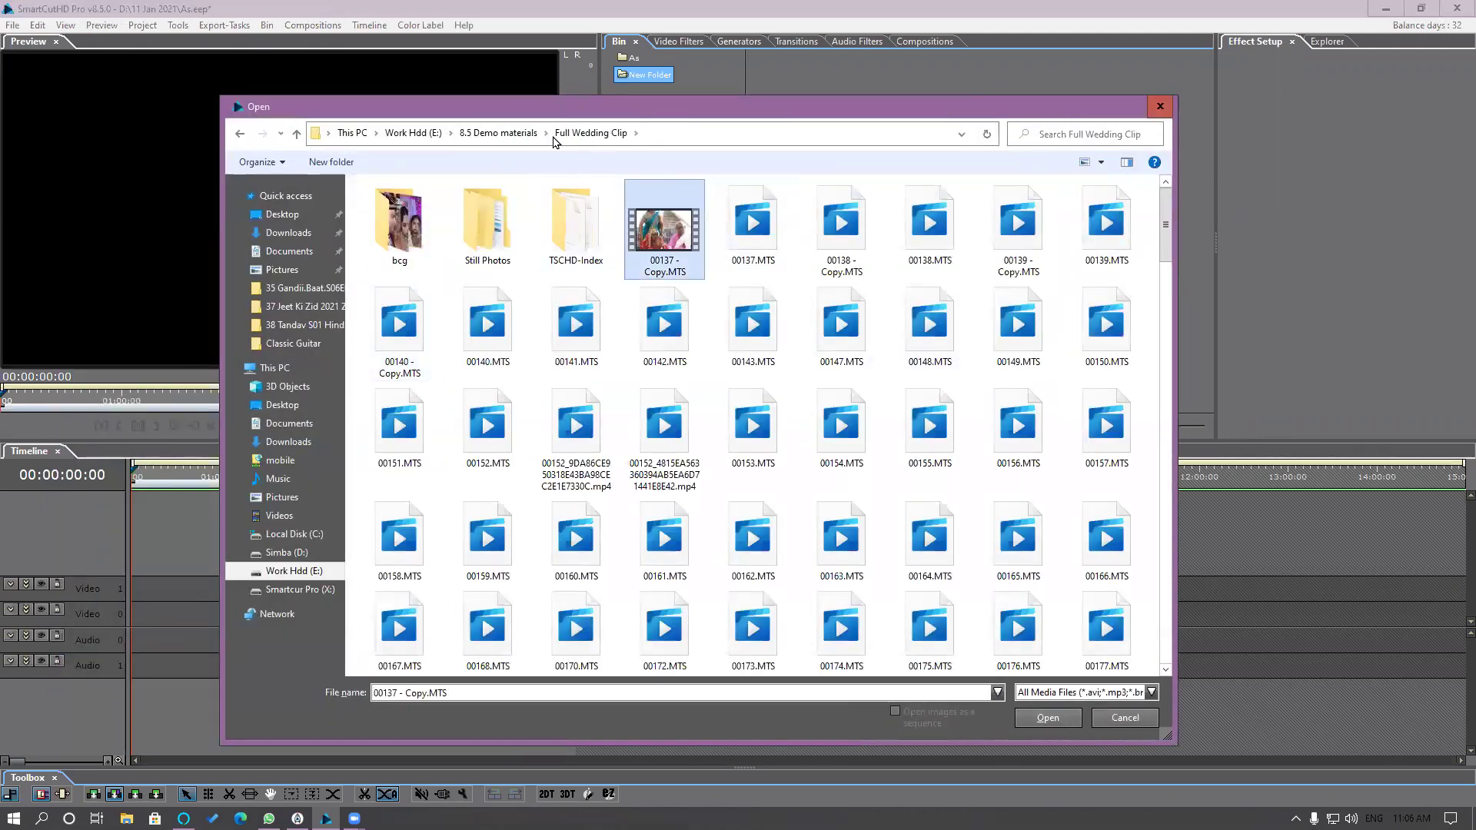
pyautogui.click(498, 133)
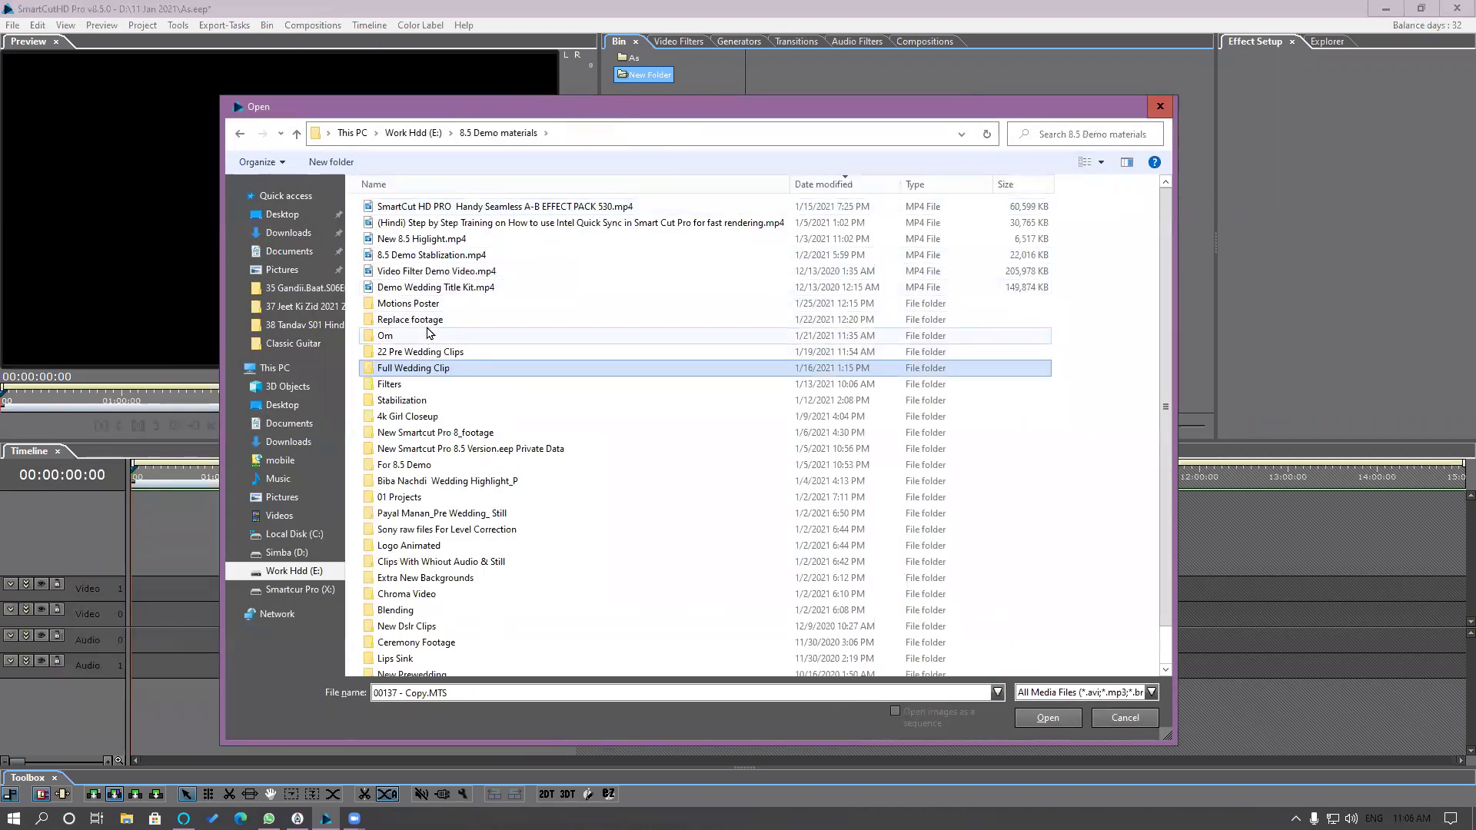
pyautogui.doubleClick(455, 436)
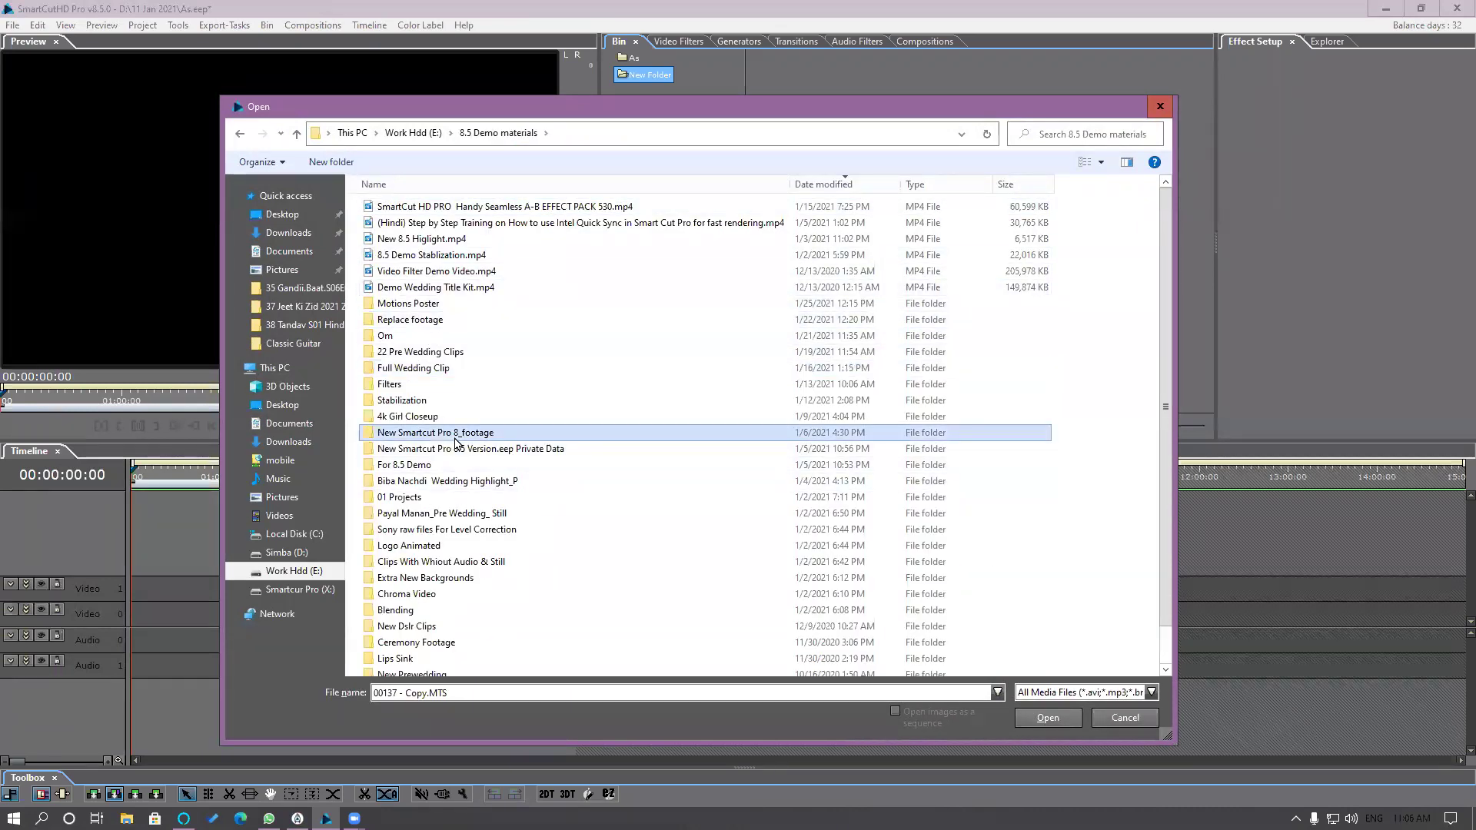
pyautogui.click(515, 135)
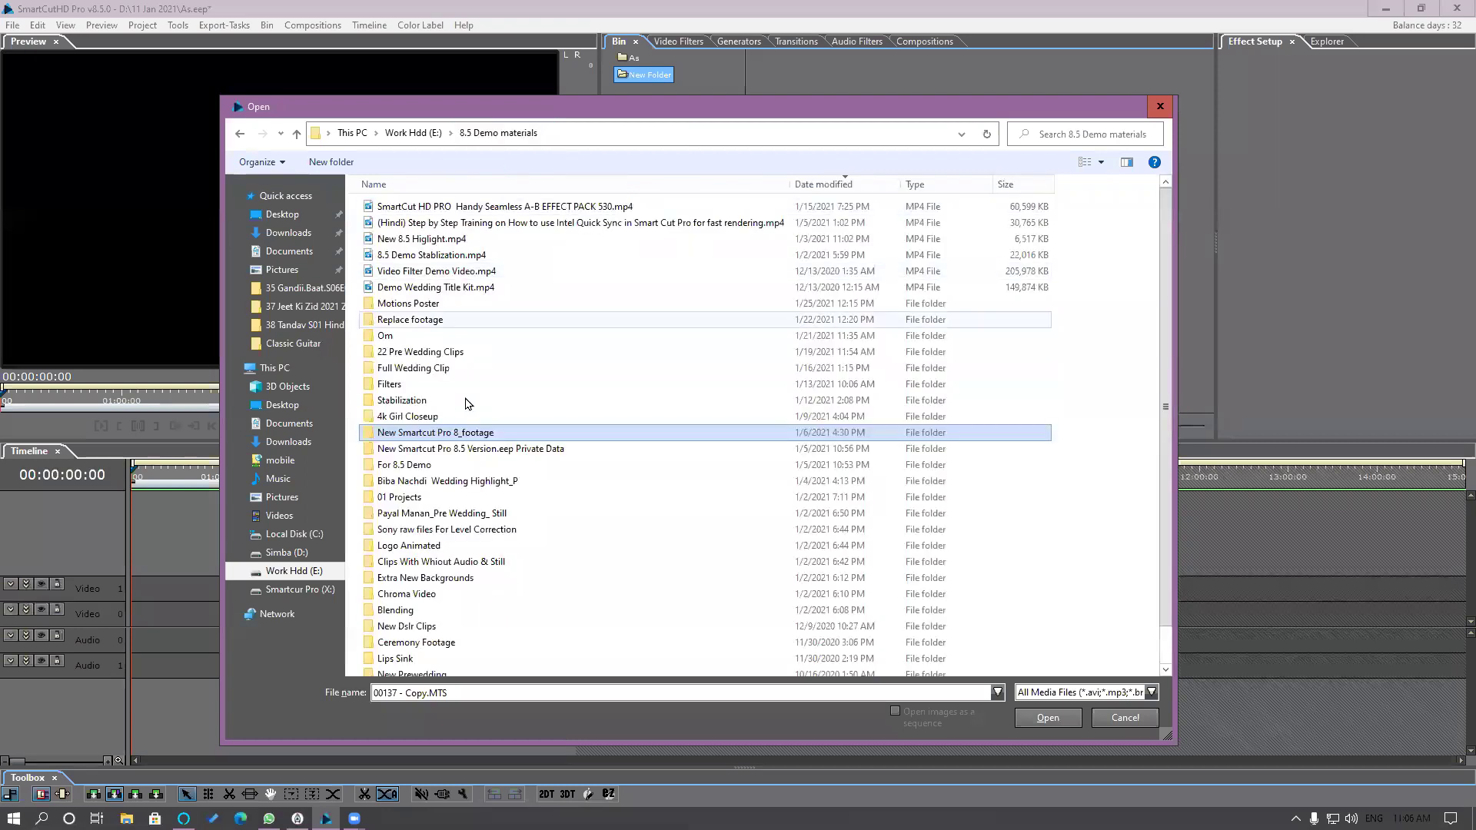
# Step: Sort the demo materials by oldest modification date and import all video clips from the New Prewedding folder
pyautogui.click(846, 187)
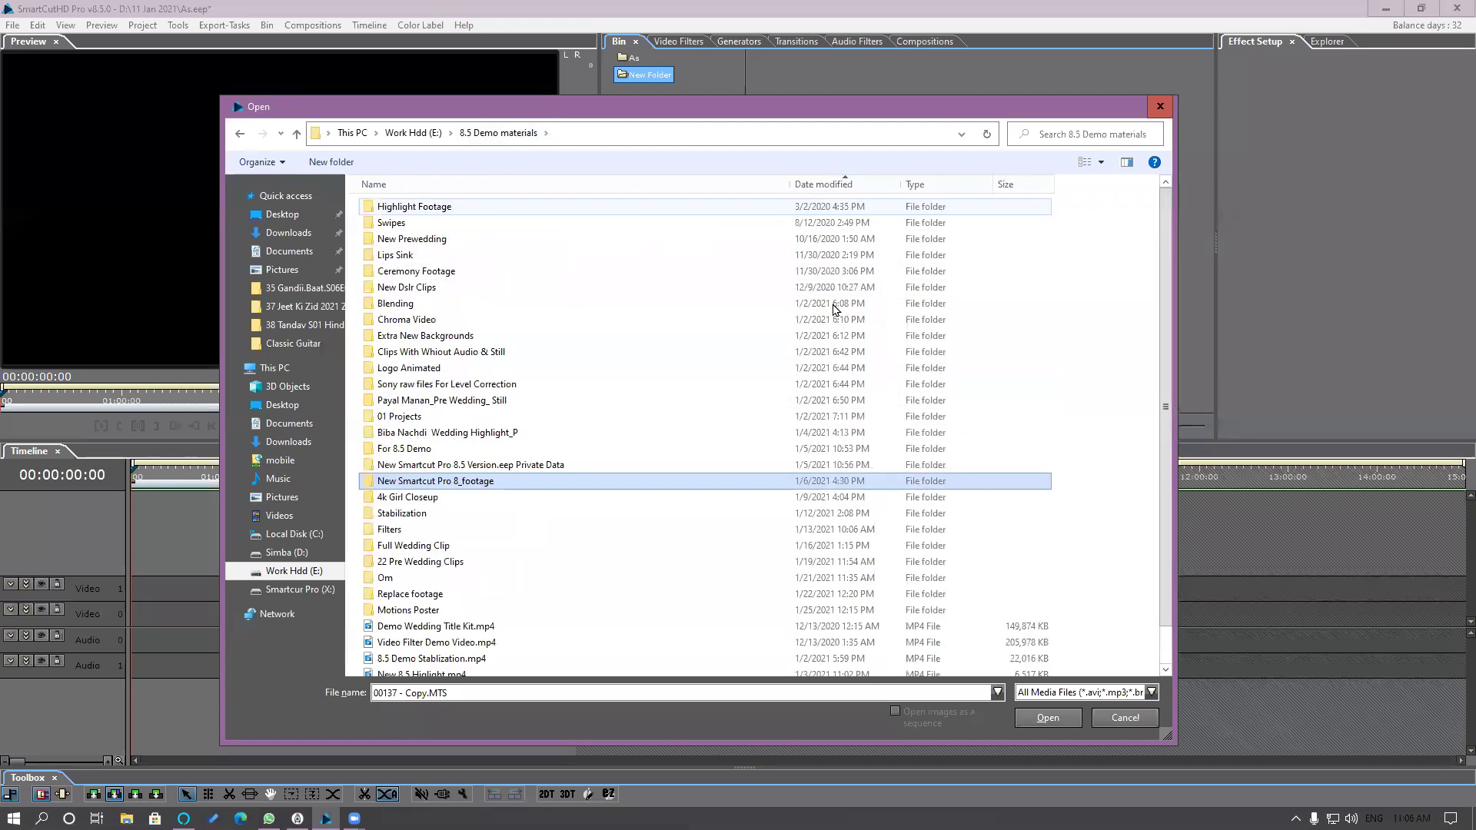
pyautogui.doubleClick(461, 238)
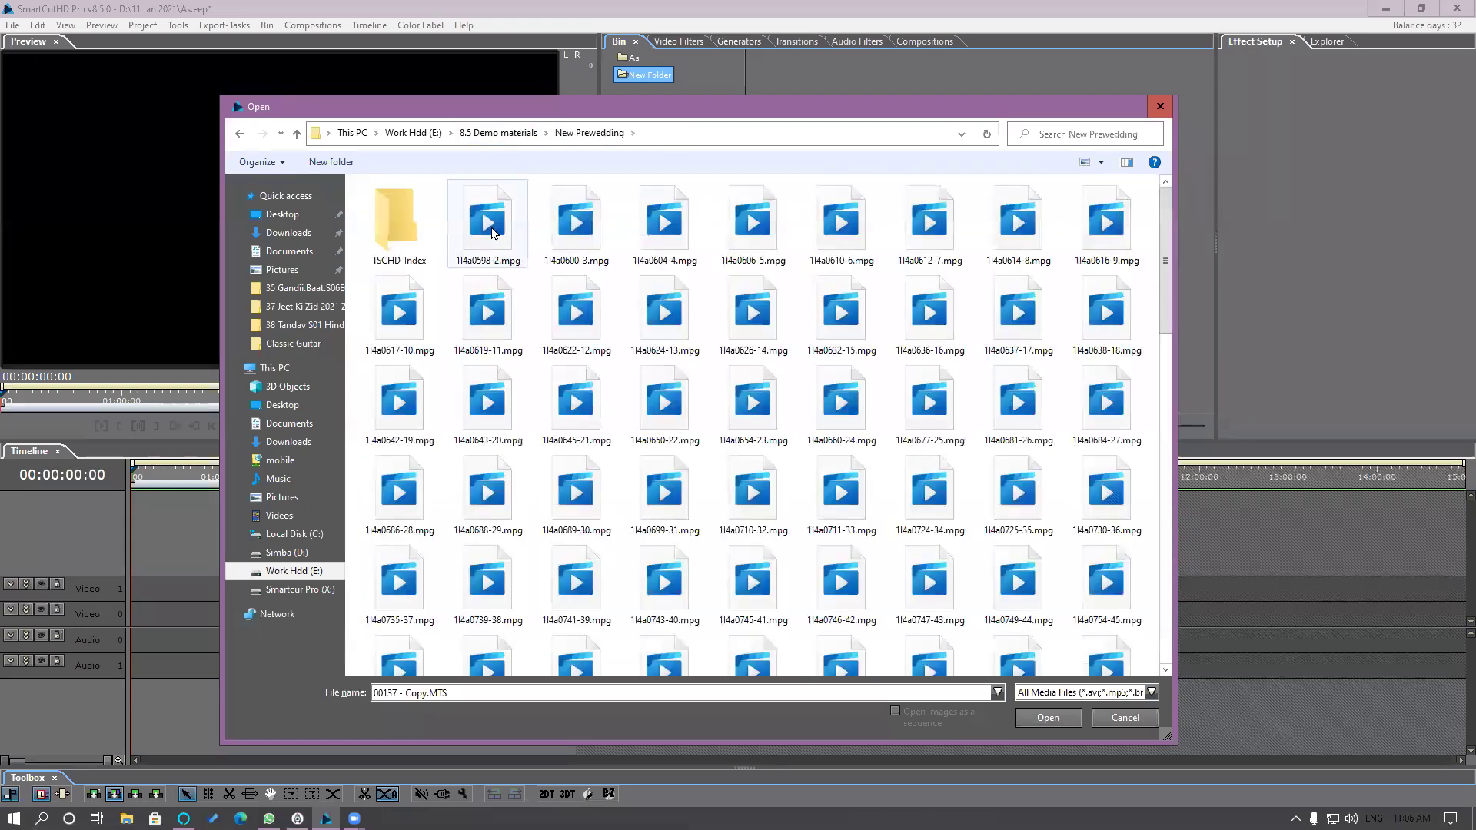
pyautogui.click(463, 233)
pyautogui.moveTo(1167, 329); pyautogui.dragTo(1166, 663)
pyautogui.keyDown('shift'); pyautogui.click(1107, 631); pyautogui.keyUp('shift')
pyautogui.click(1048, 718)
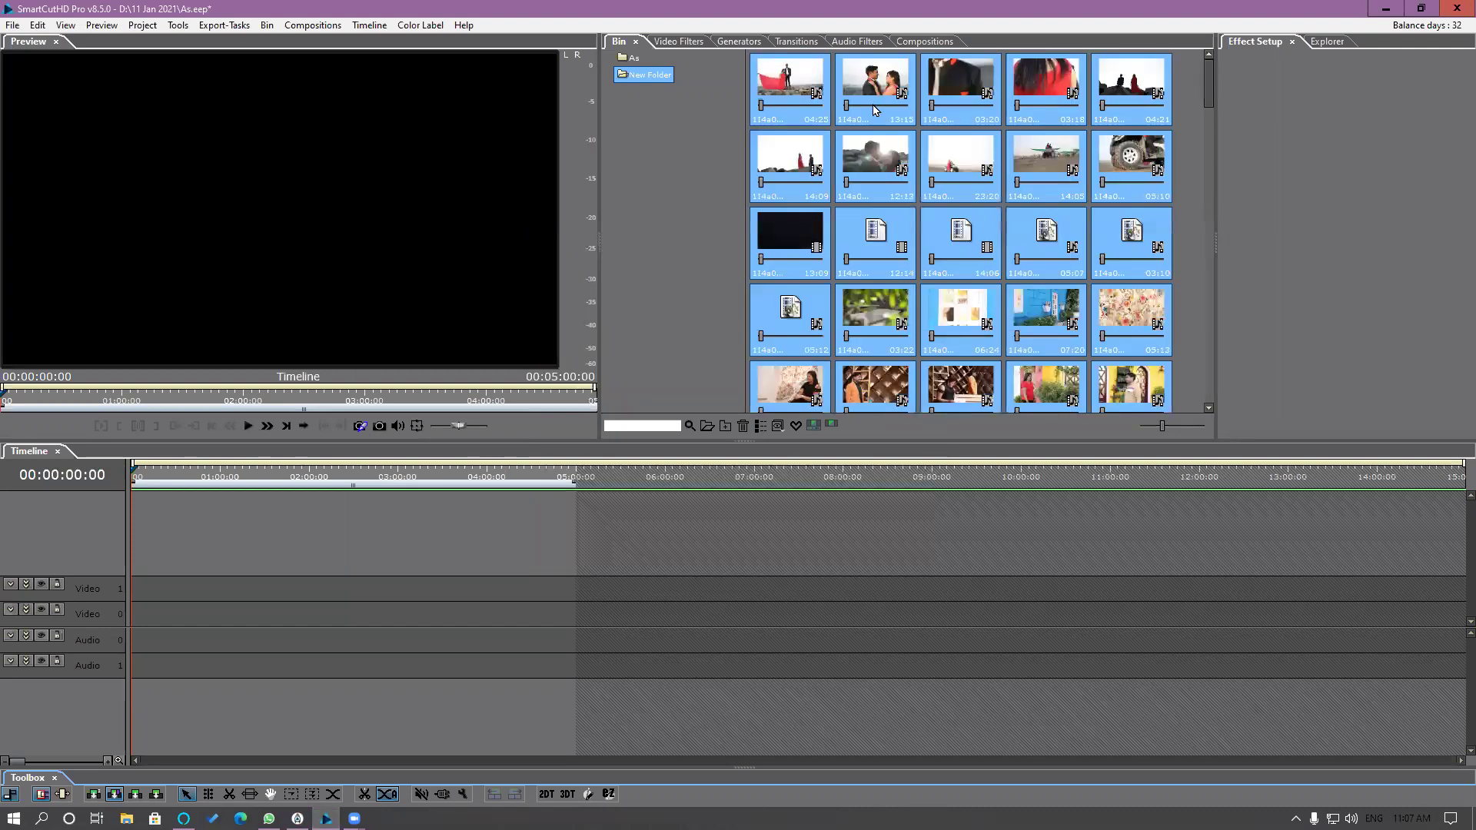
# Step: Examine the first imported clip's video properties, including its dimensions, codec, bitrate and frame rate
pyautogui.click(786, 90)
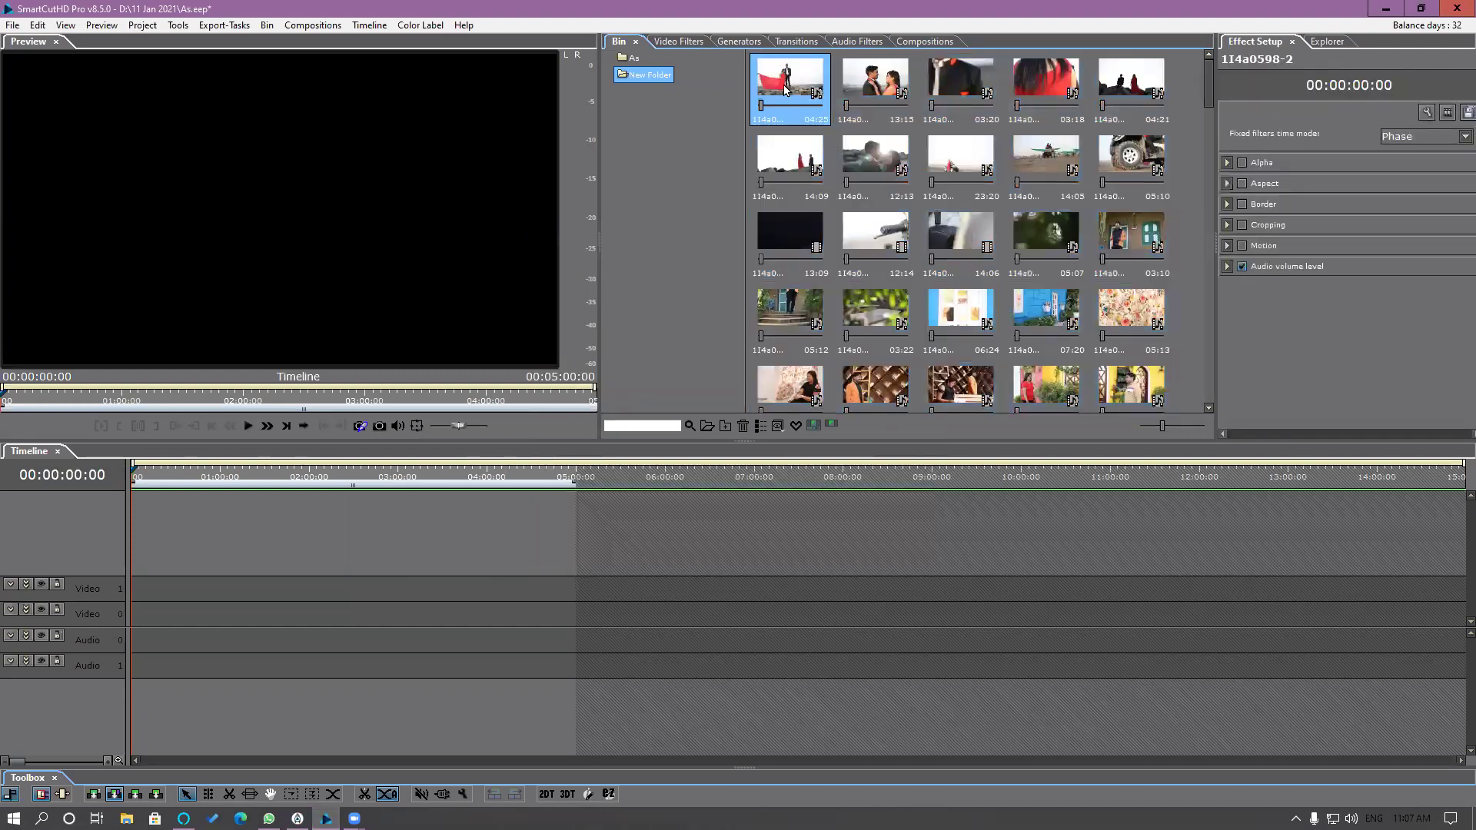
pyautogui.rightClick(786, 90)
pyautogui.click(834, 374)
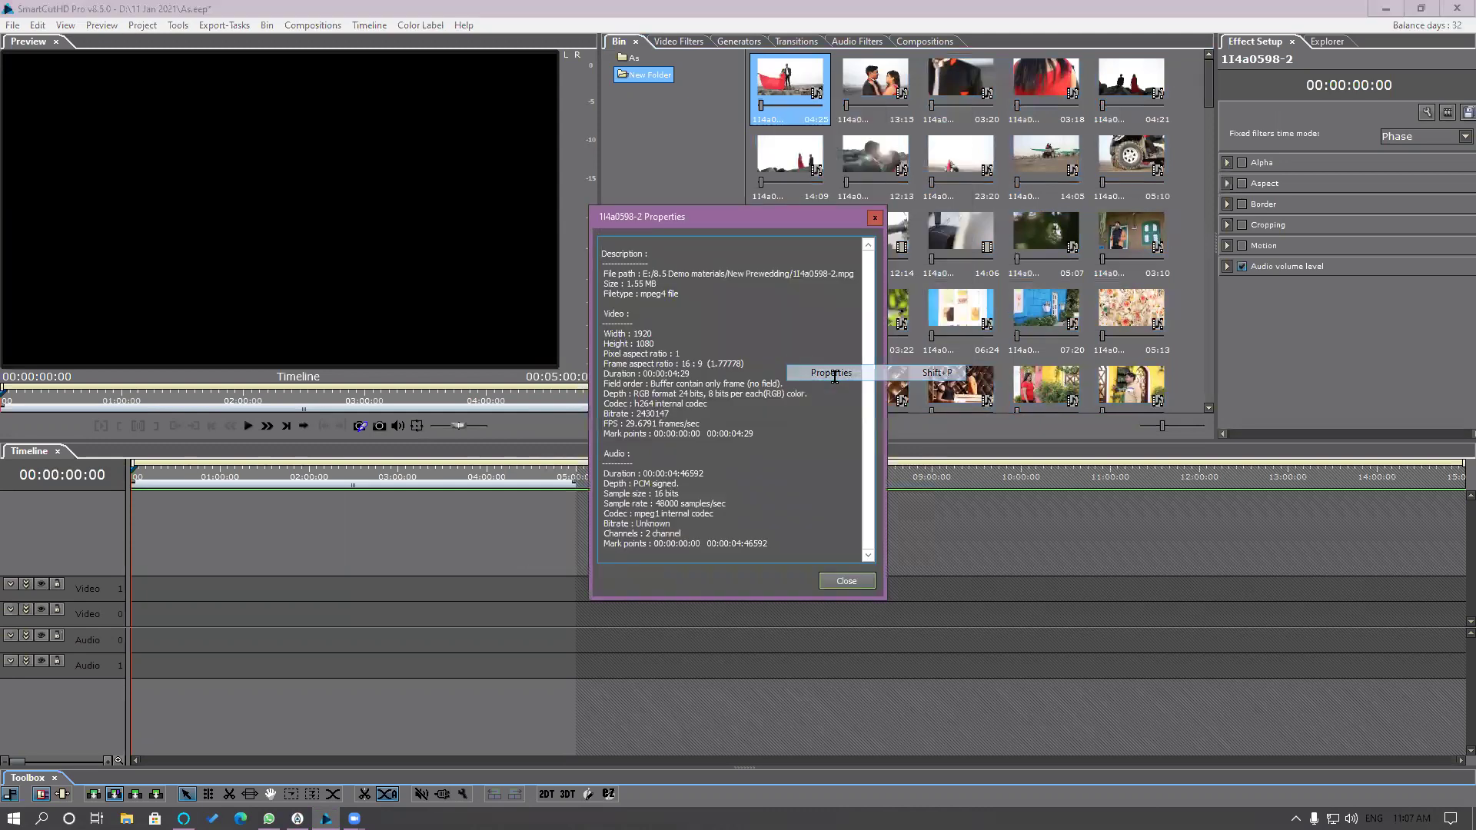
pyautogui.click(875, 218)
pyautogui.rightClick(799, 86)
pyautogui.click(834, 374)
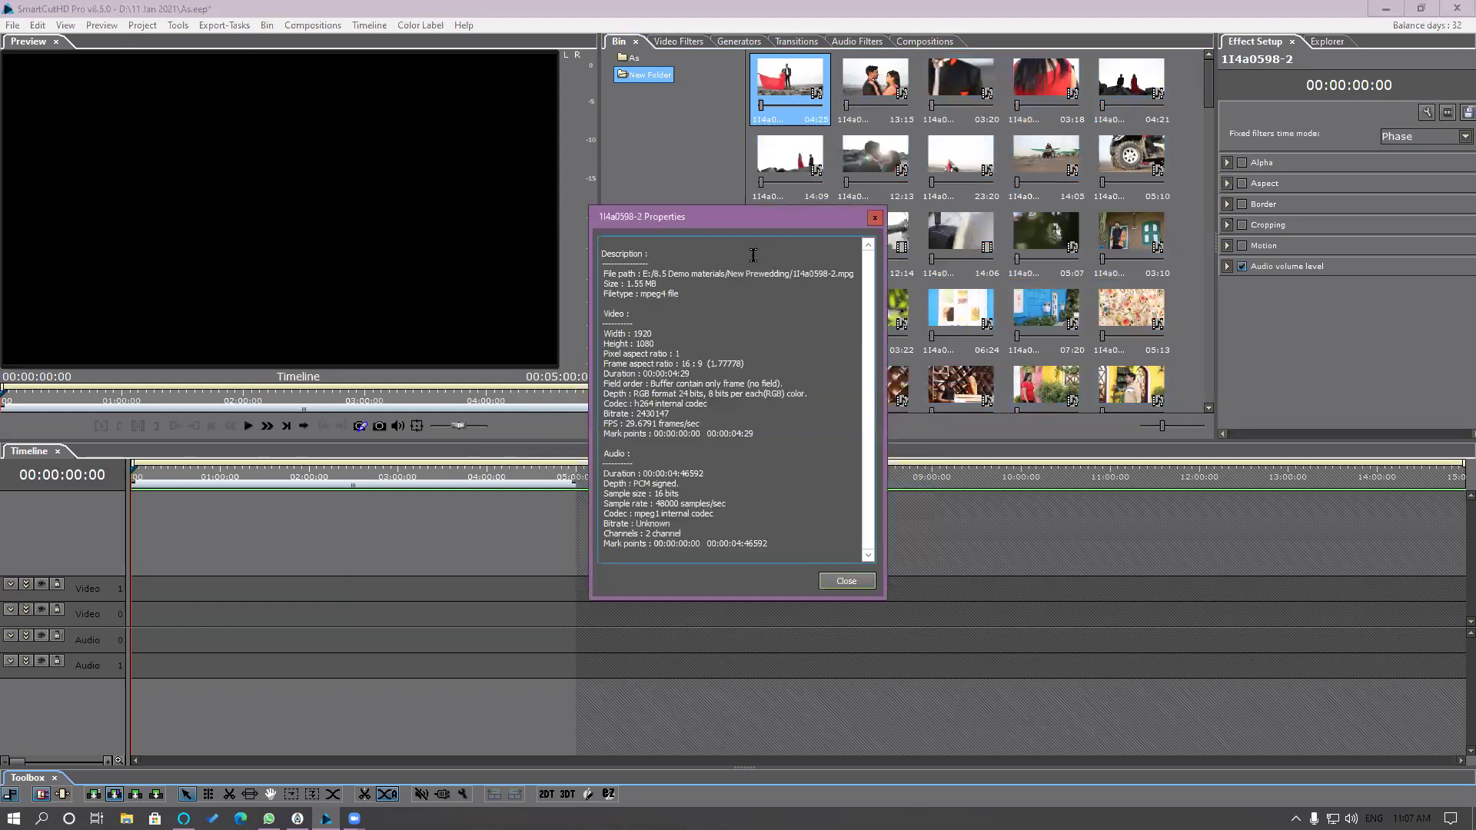
pyautogui.moveTo(632, 334); pyautogui.dragTo(696, 418)
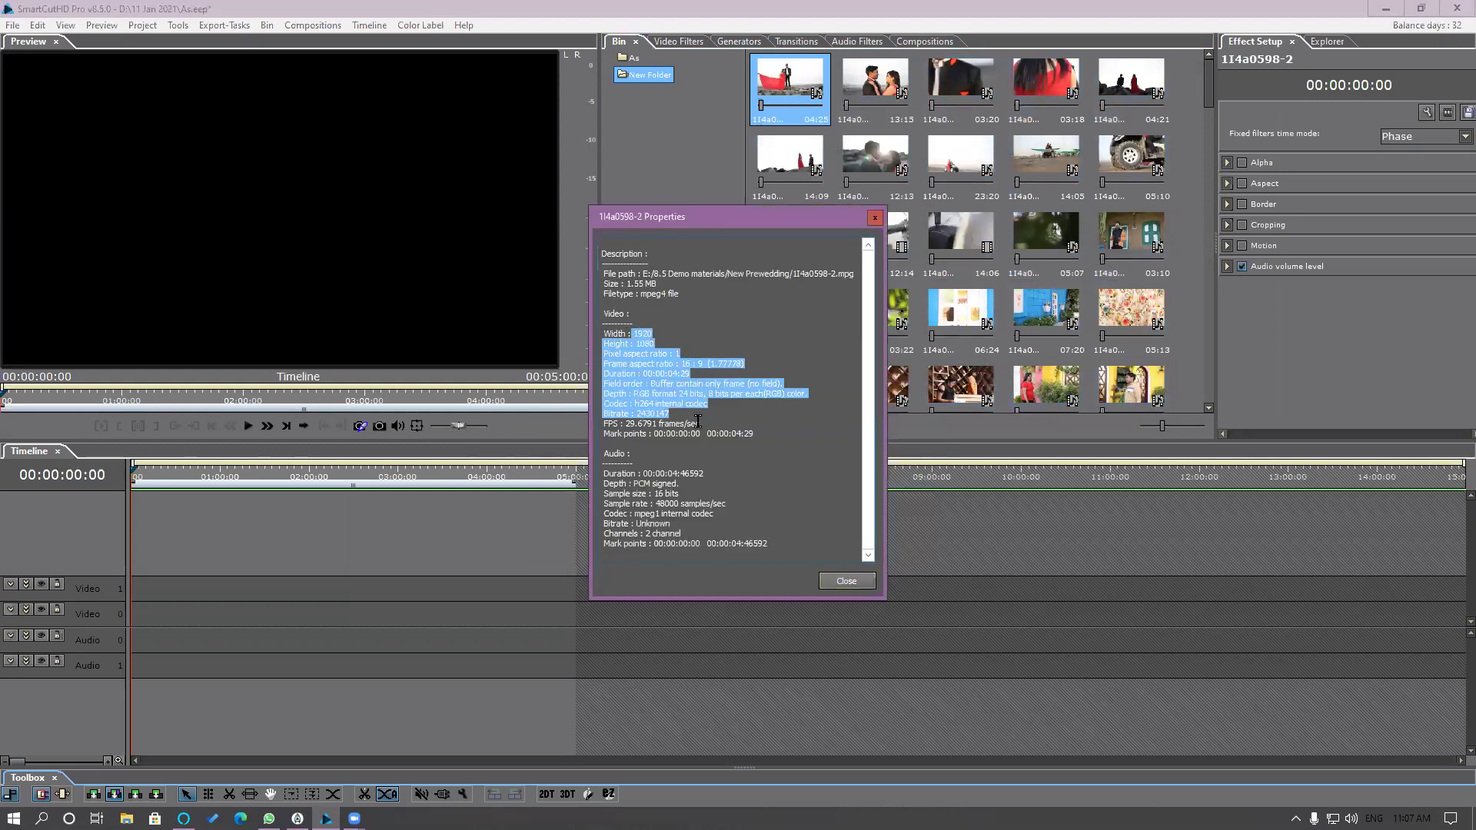
pyautogui.moveTo(604, 424); pyautogui.dragTo(700, 427)
pyautogui.moveTo(608, 405); pyautogui.dragTo(702, 409)
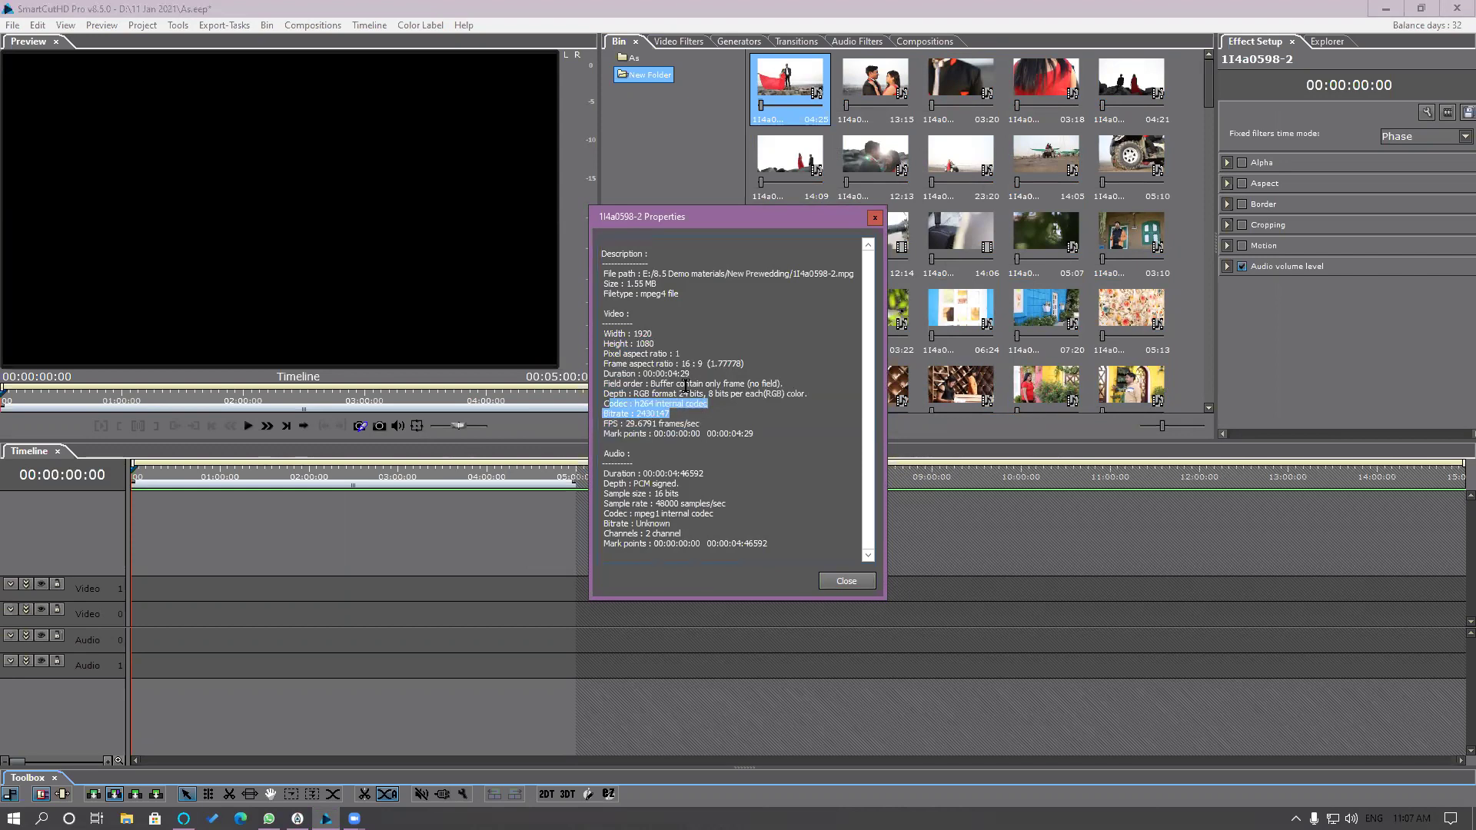
# Step: Highlight the full properties text and the clip's file path, and close the properties window
pyautogui.moveTo(761, 546); pyautogui.dragTo(606, 260)
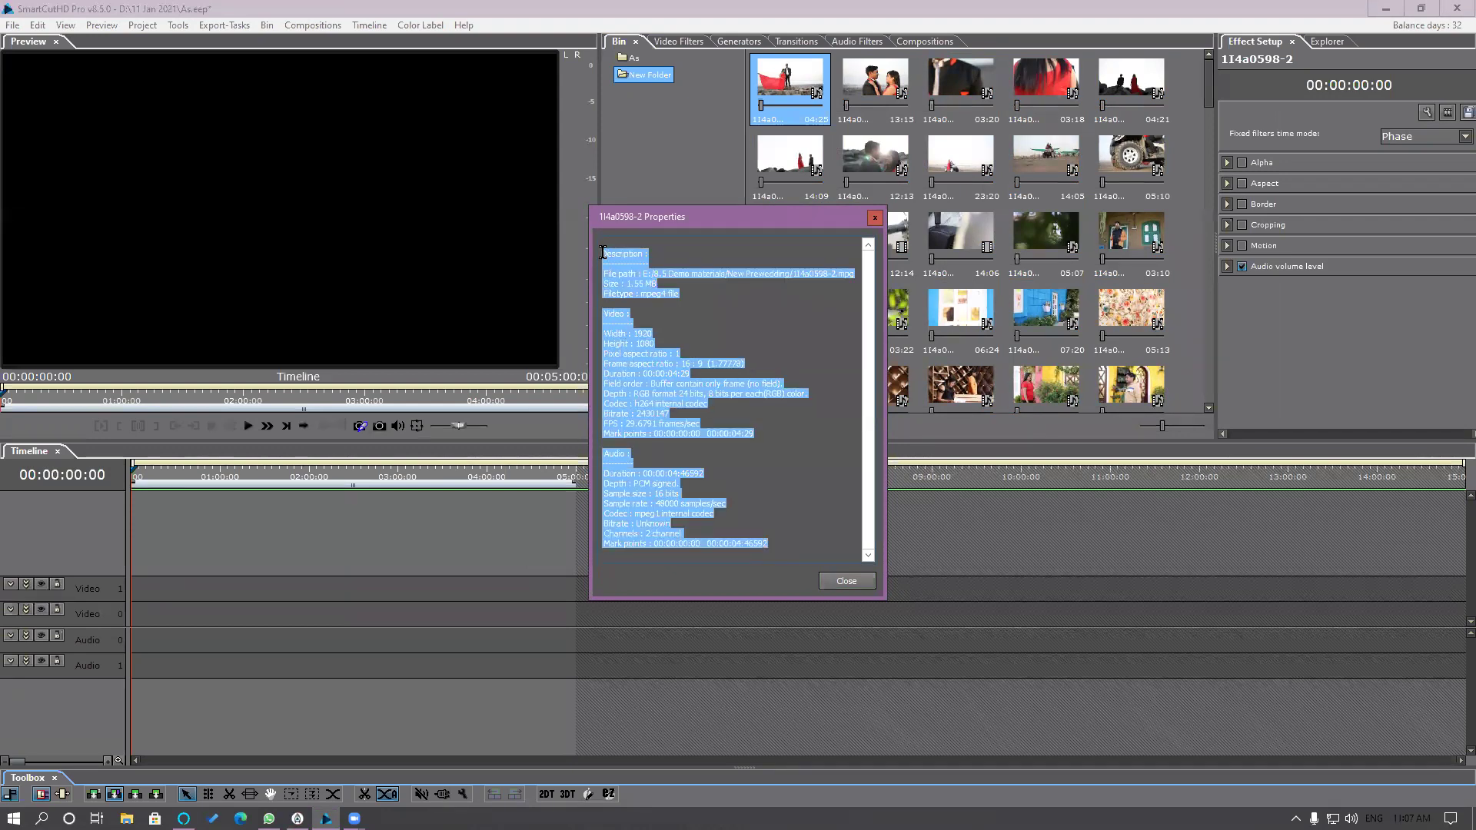
pyautogui.click(679, 299)
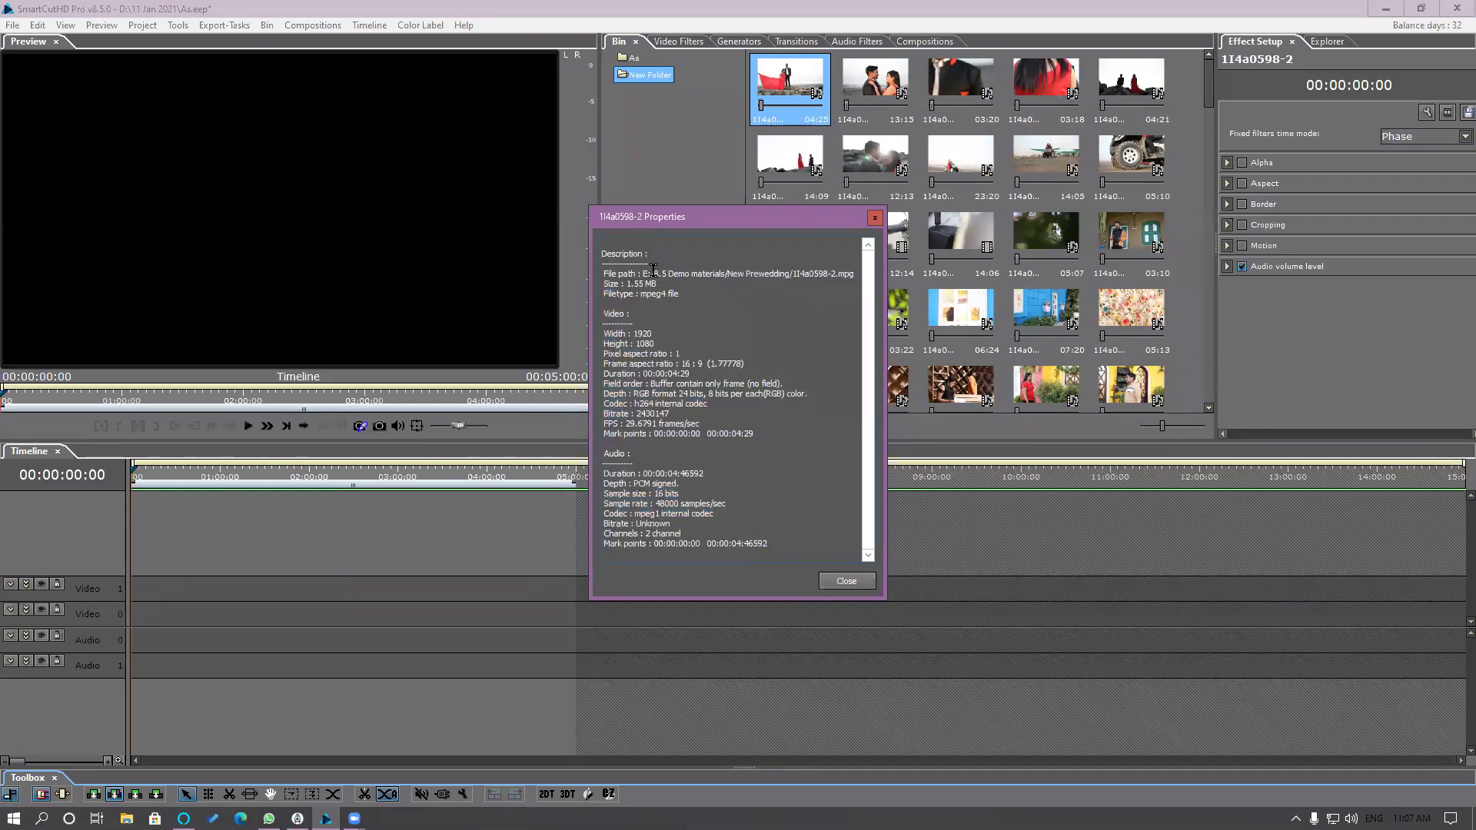
pyautogui.moveTo(644, 274); pyautogui.dragTo(860, 278)
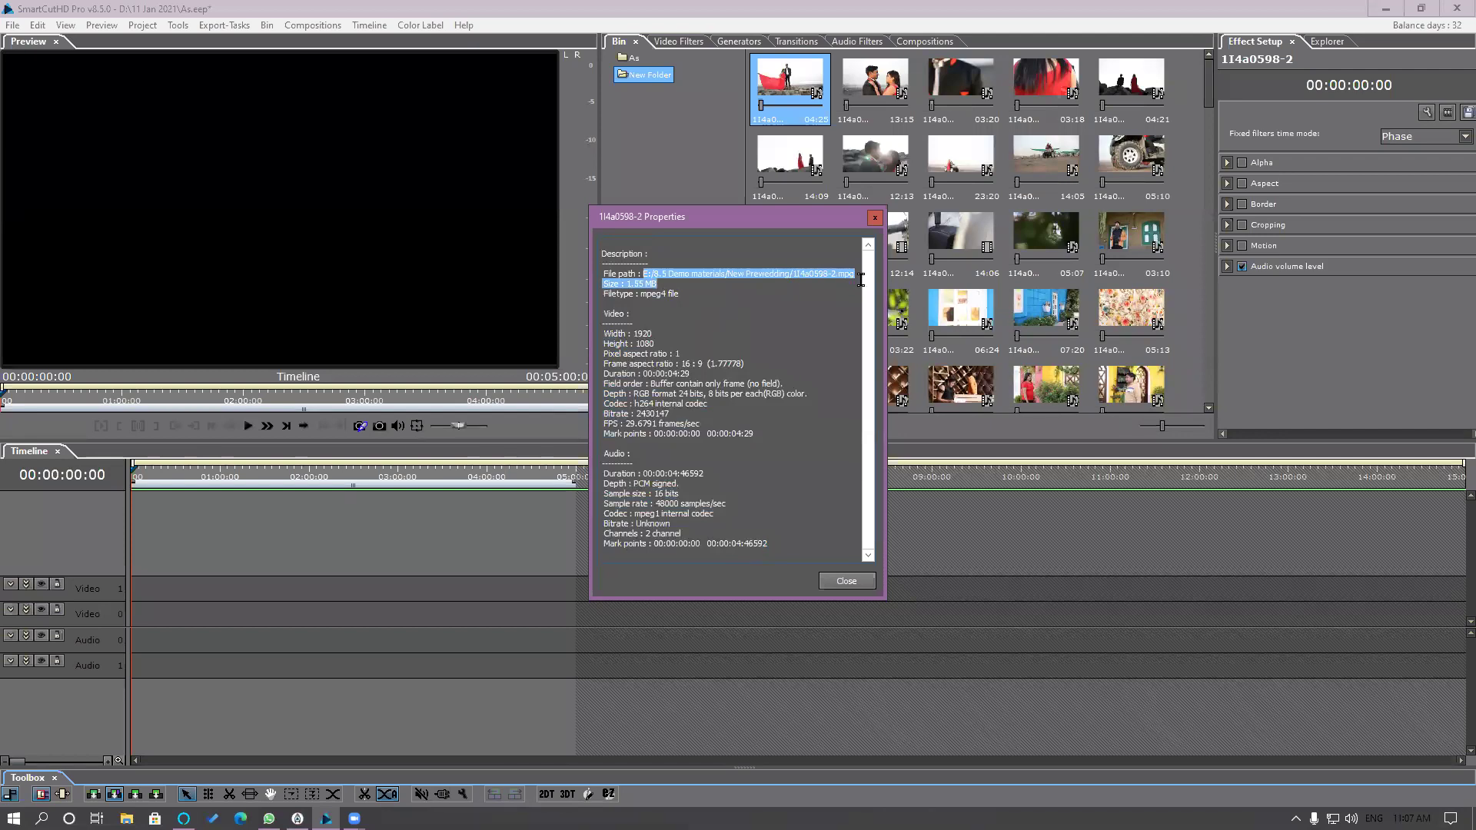
pyautogui.click(853, 582)
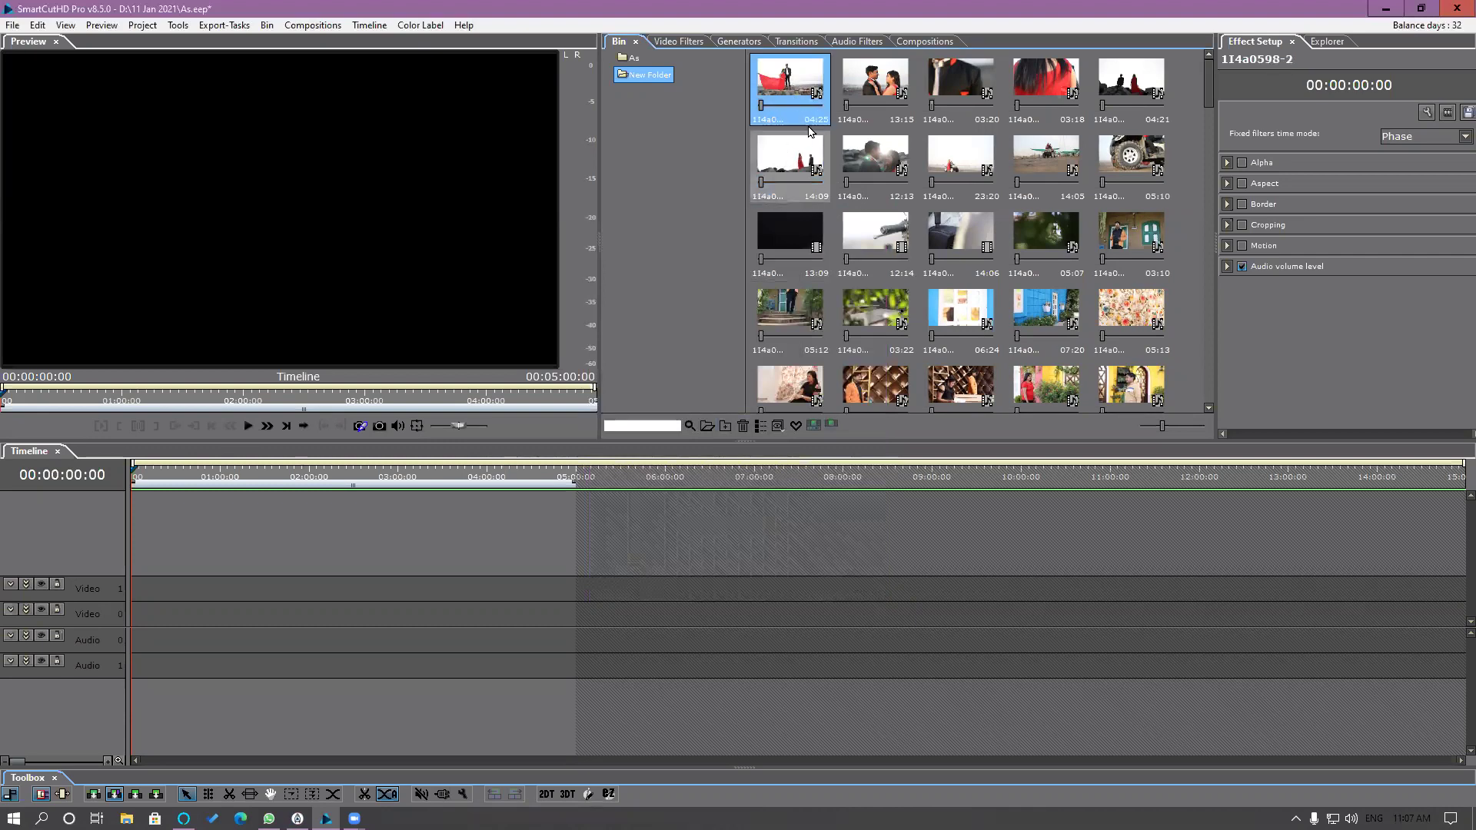
# Step: Place the first five clips at the start of the Video 0 and Audio 0 tracks, agreeing to change the project settings
pyautogui.keyDown('shift'); pyautogui.click(1127, 93); pyautogui.keyUp('shift')
pyautogui.moveTo(846, 126); pyautogui.dragTo(140, 636)
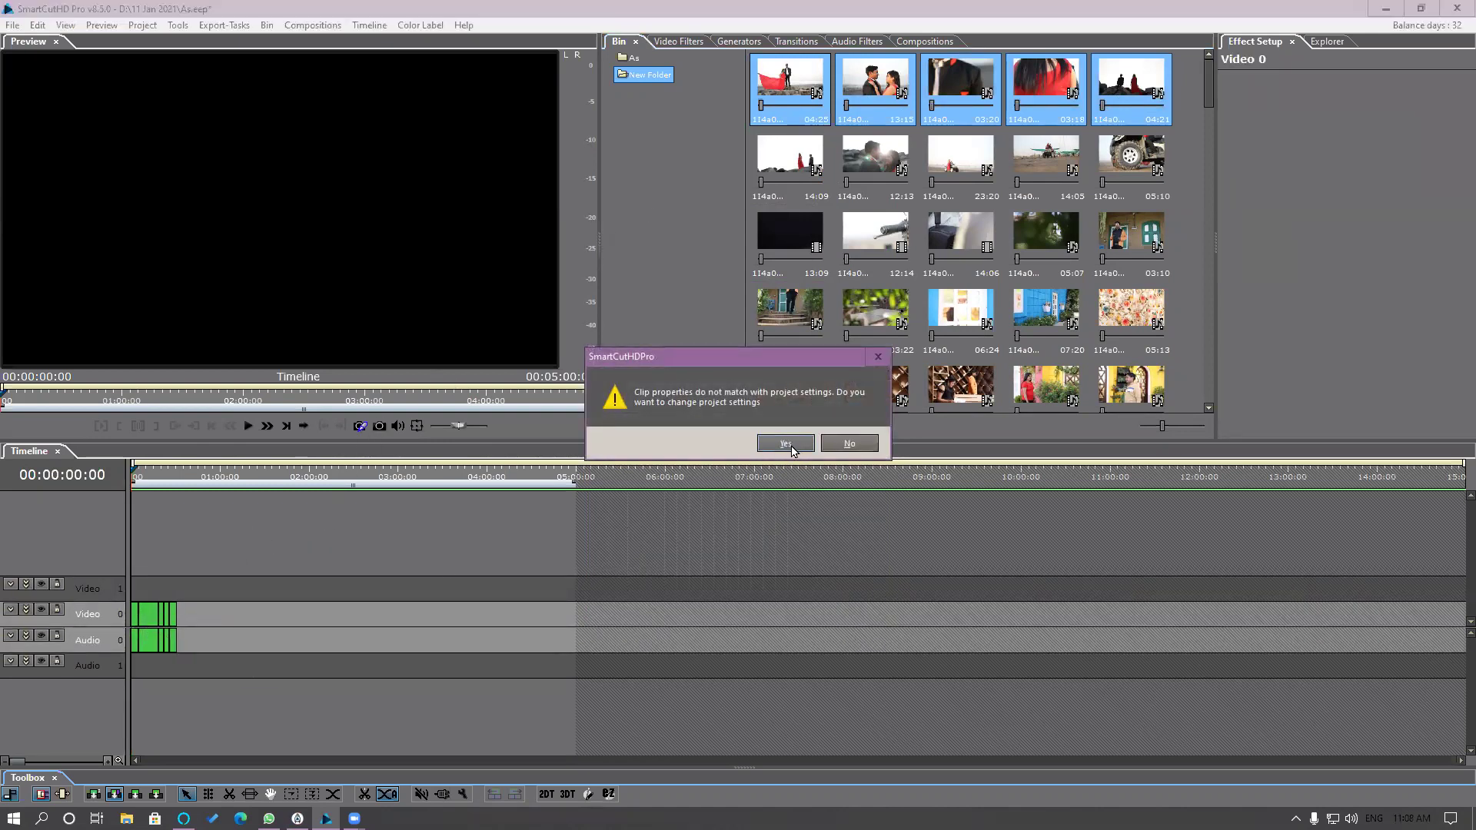
pyautogui.click(792, 449)
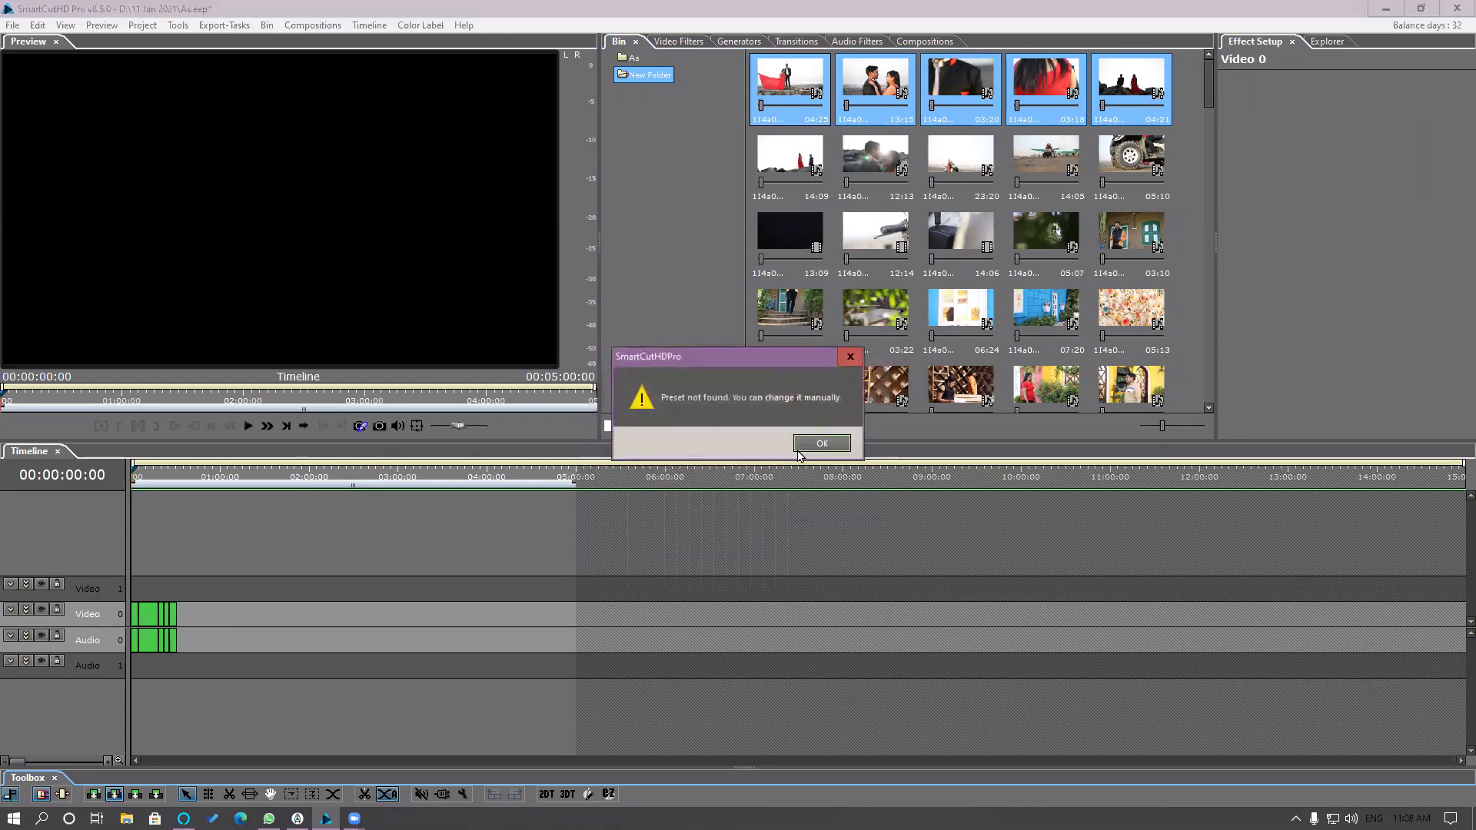
pyautogui.click(823, 445)
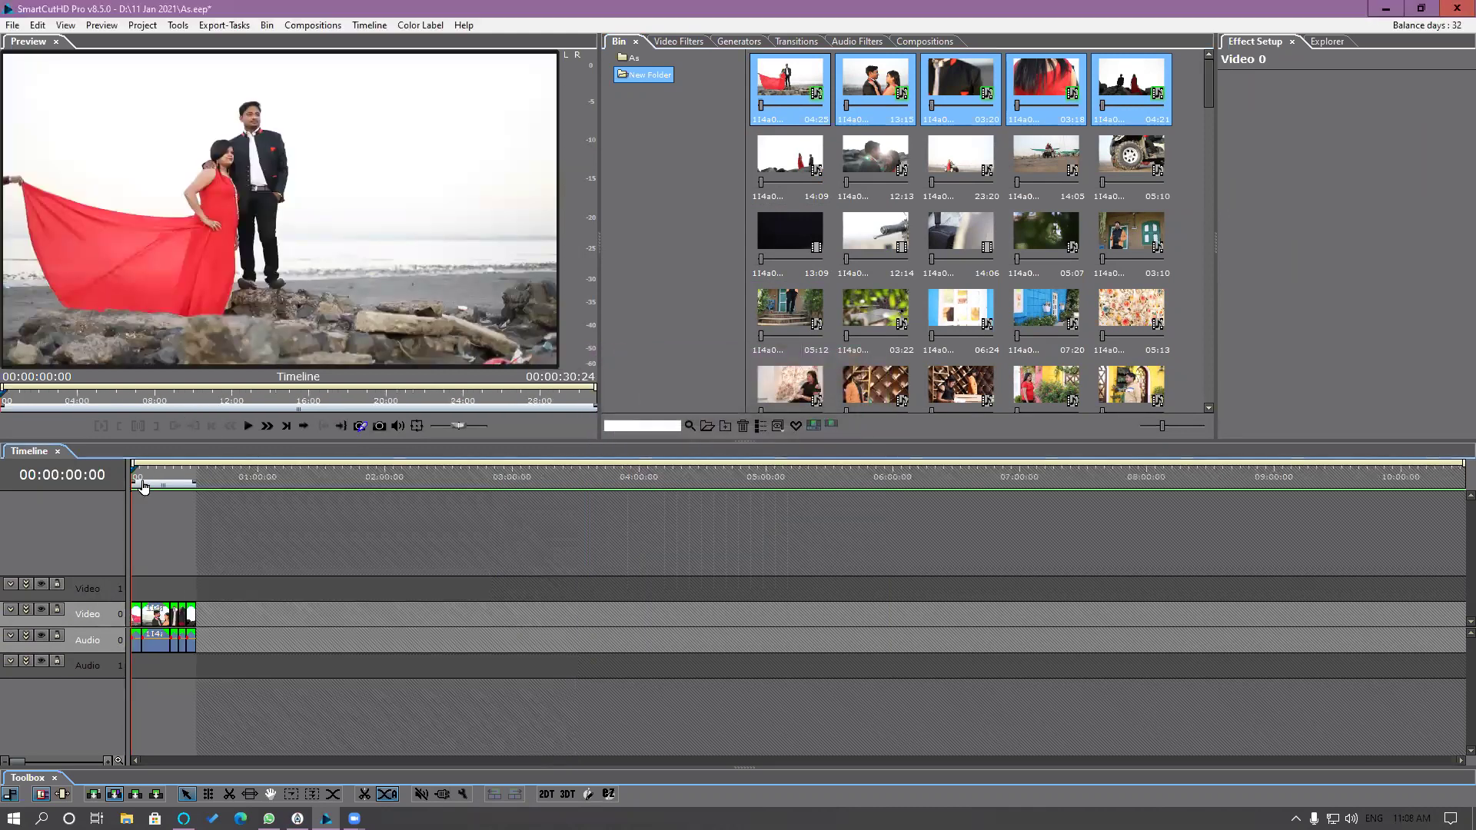
# Step: Scrub through the beginning of the clip sequence and park the playhead at about 00:00:00:22
pyautogui.moveTo(152, 482); pyautogui.dragTo(124, 494)
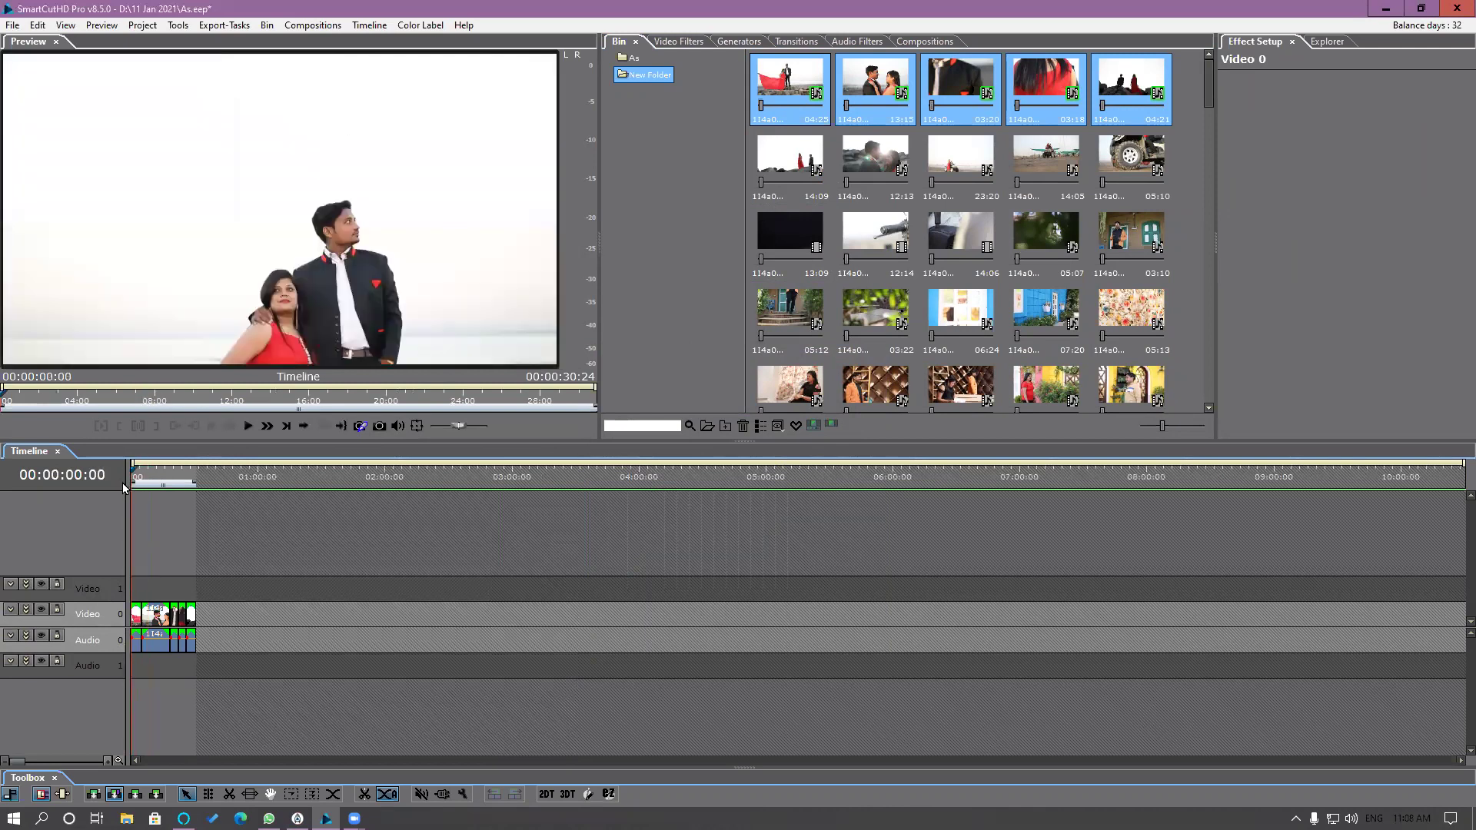
pyautogui.scroll(2, 159, 518)
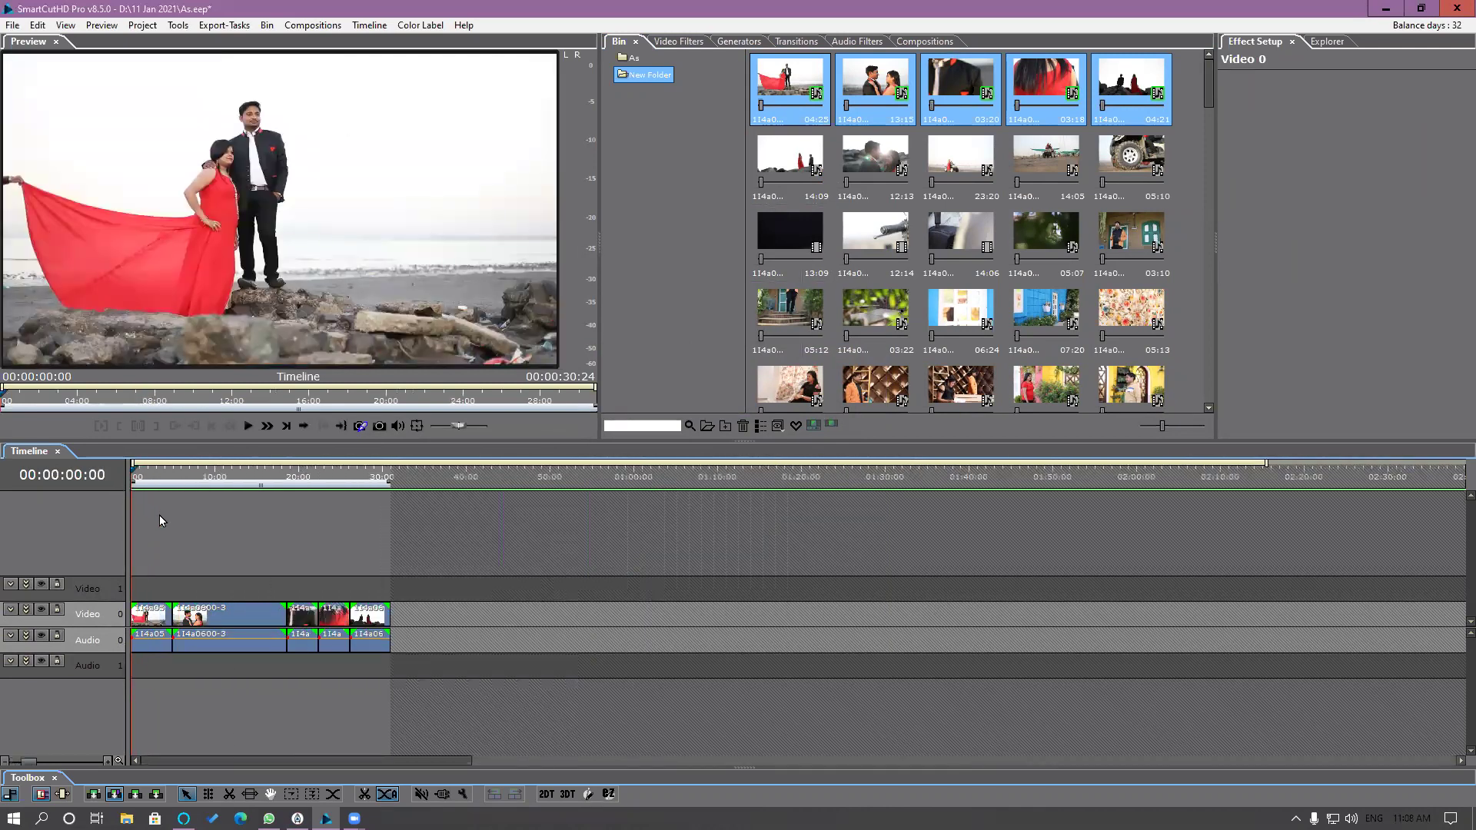
pyautogui.moveTo(144, 479)
pyautogui.mouseDown()
pyautogui.moveTo(185, 490)
pyautogui.moveTo(162, 495)
pyautogui.mouseUp()
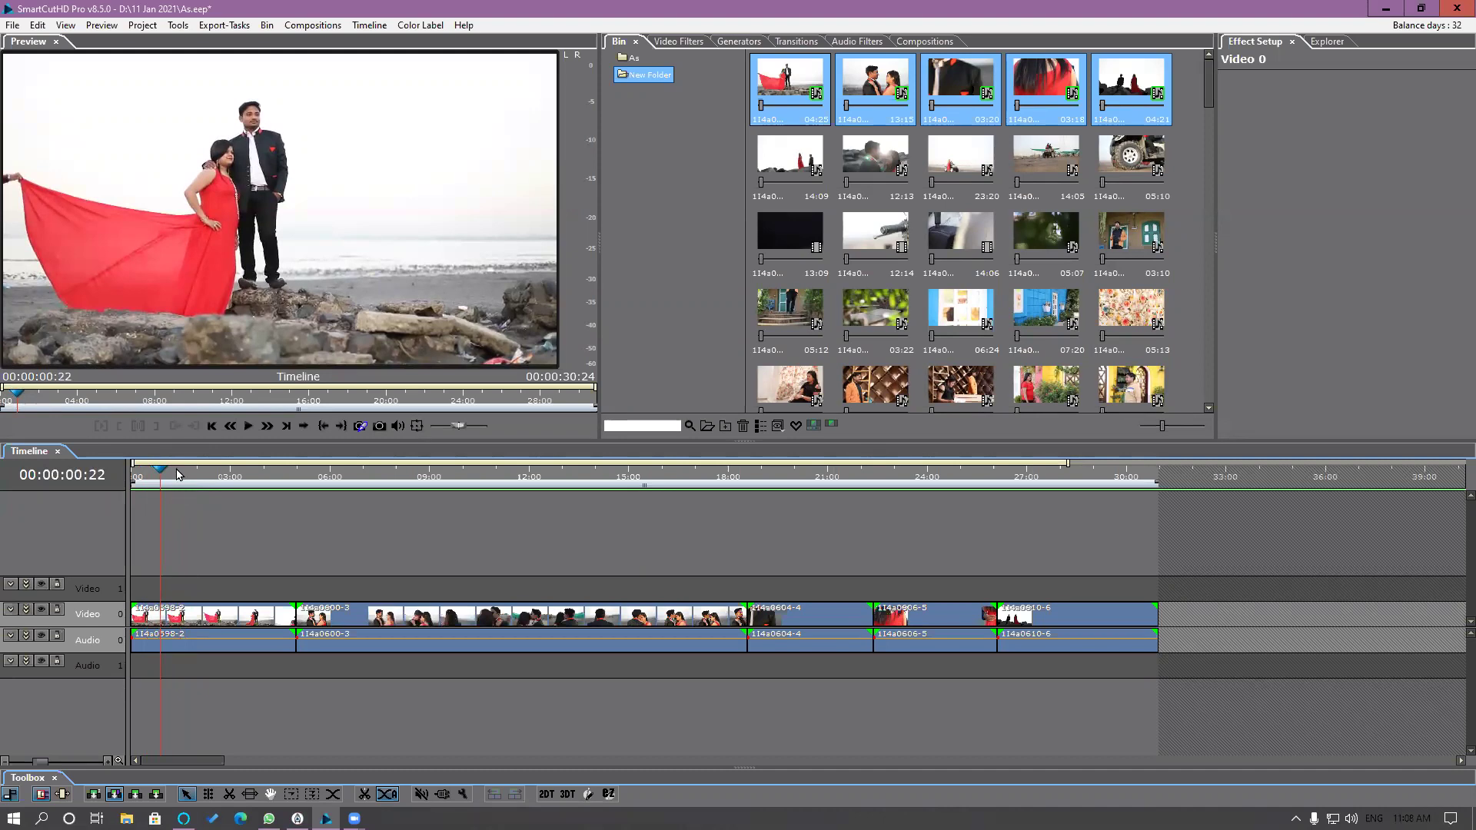
# Step: Try turning auto-save off and on again in the preferences, review its interval choices, and close without saving
pyautogui.click(43, 30)
pyautogui.click(77, 224)
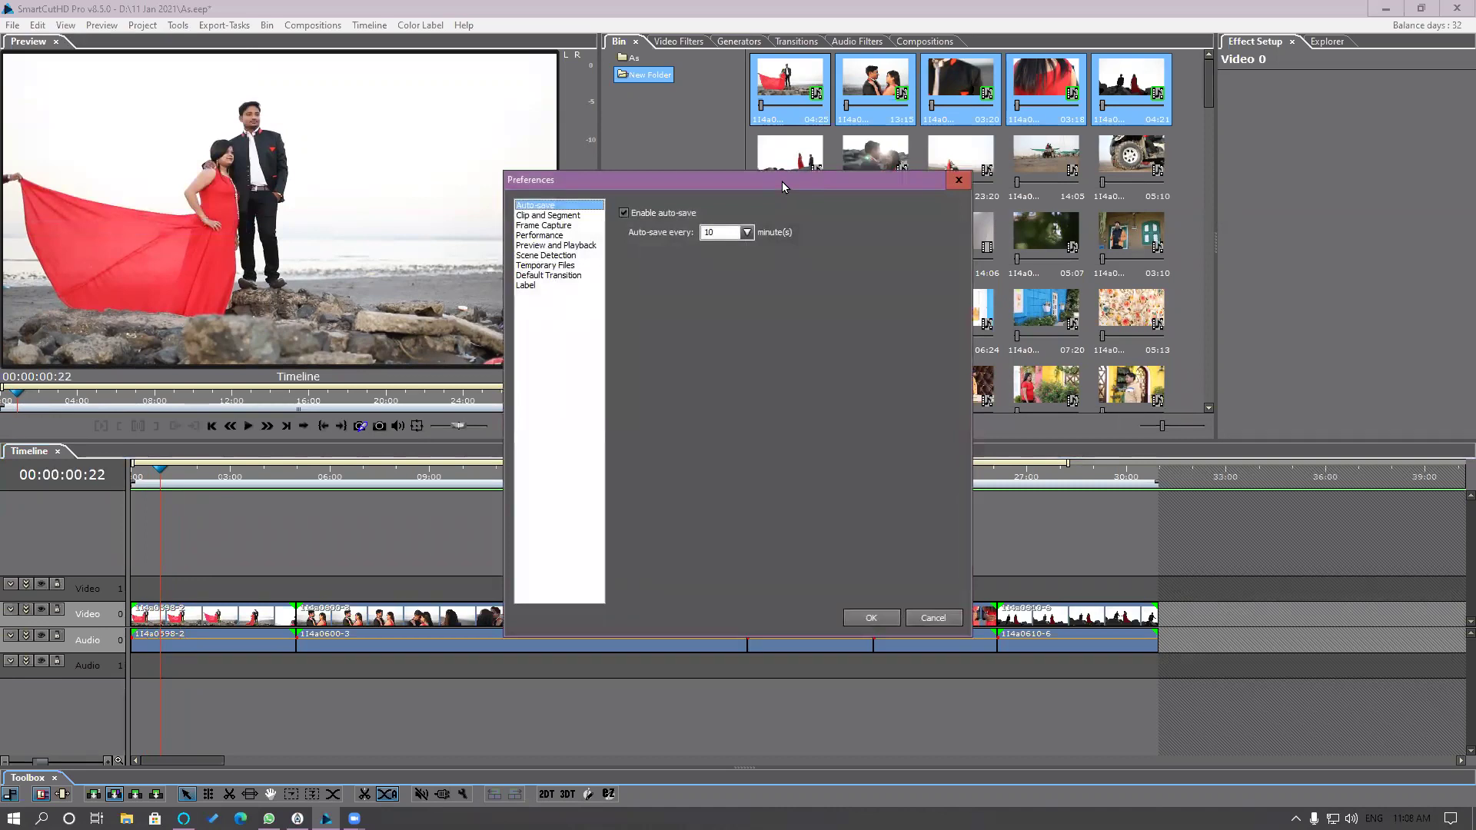
pyautogui.moveTo(782, 182); pyautogui.dragTo(1160, 75)
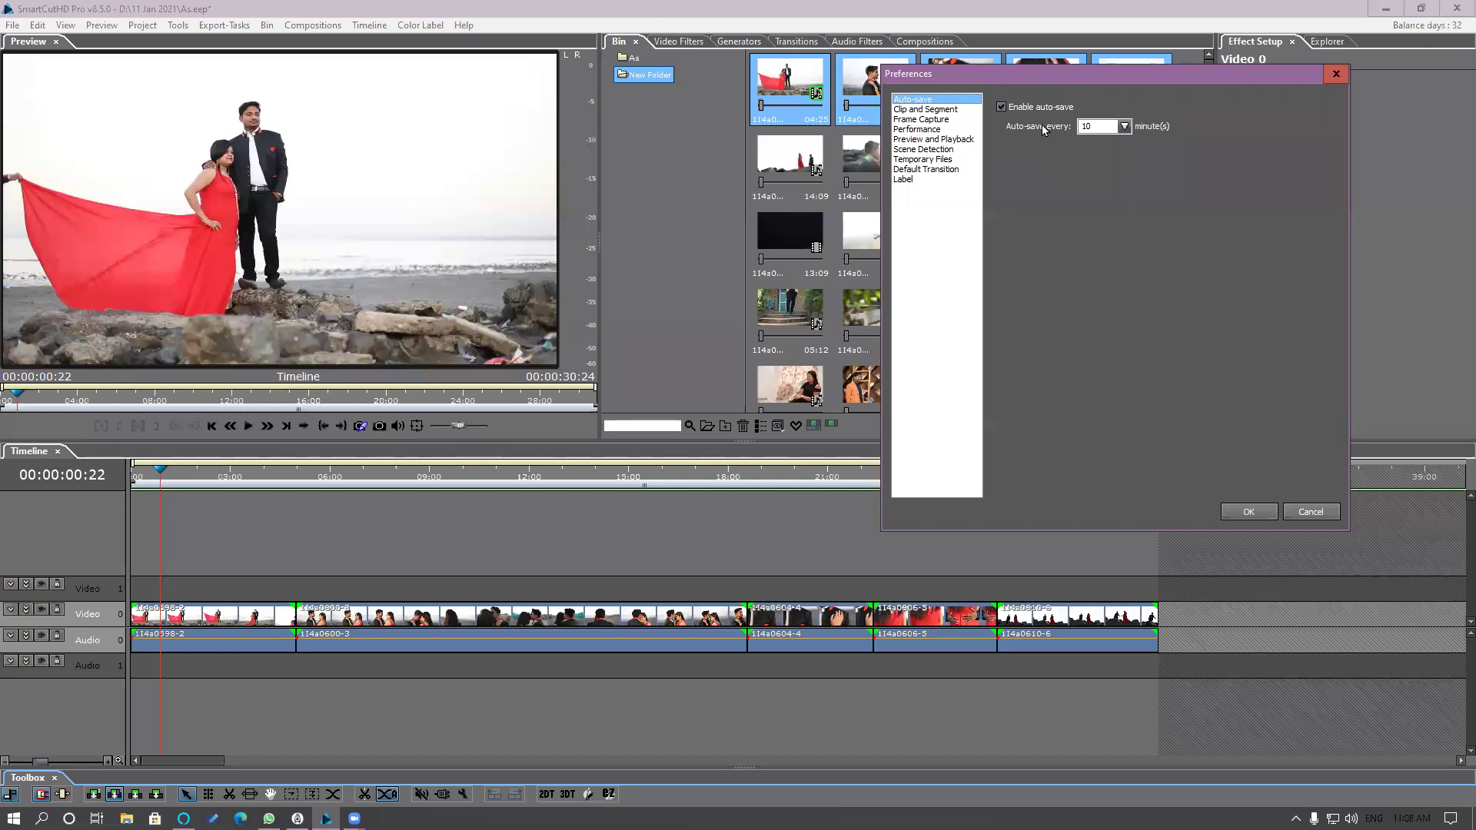
pyautogui.click(1002, 108)
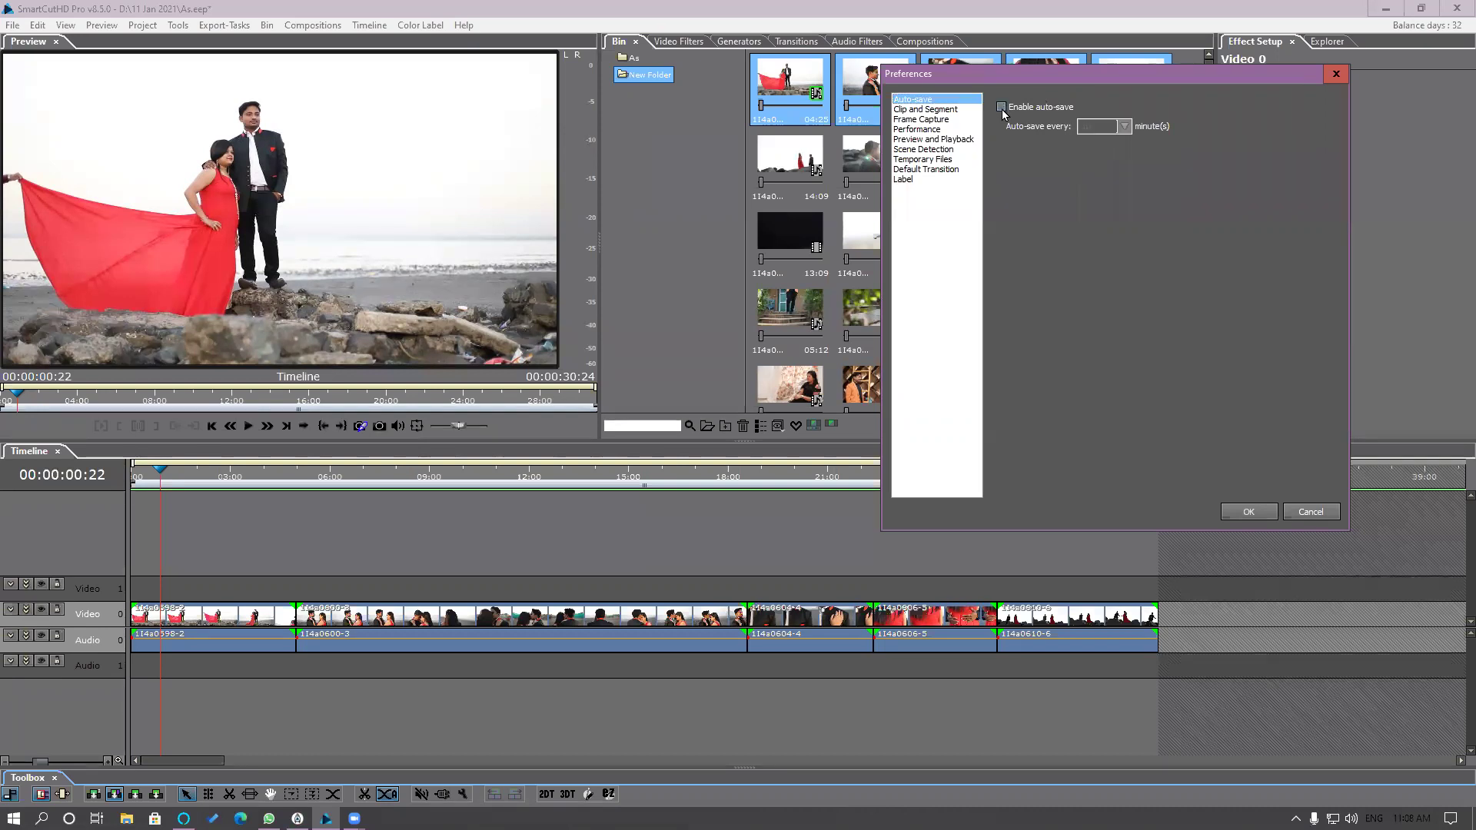
pyautogui.click(1002, 108)
pyautogui.click(1125, 126)
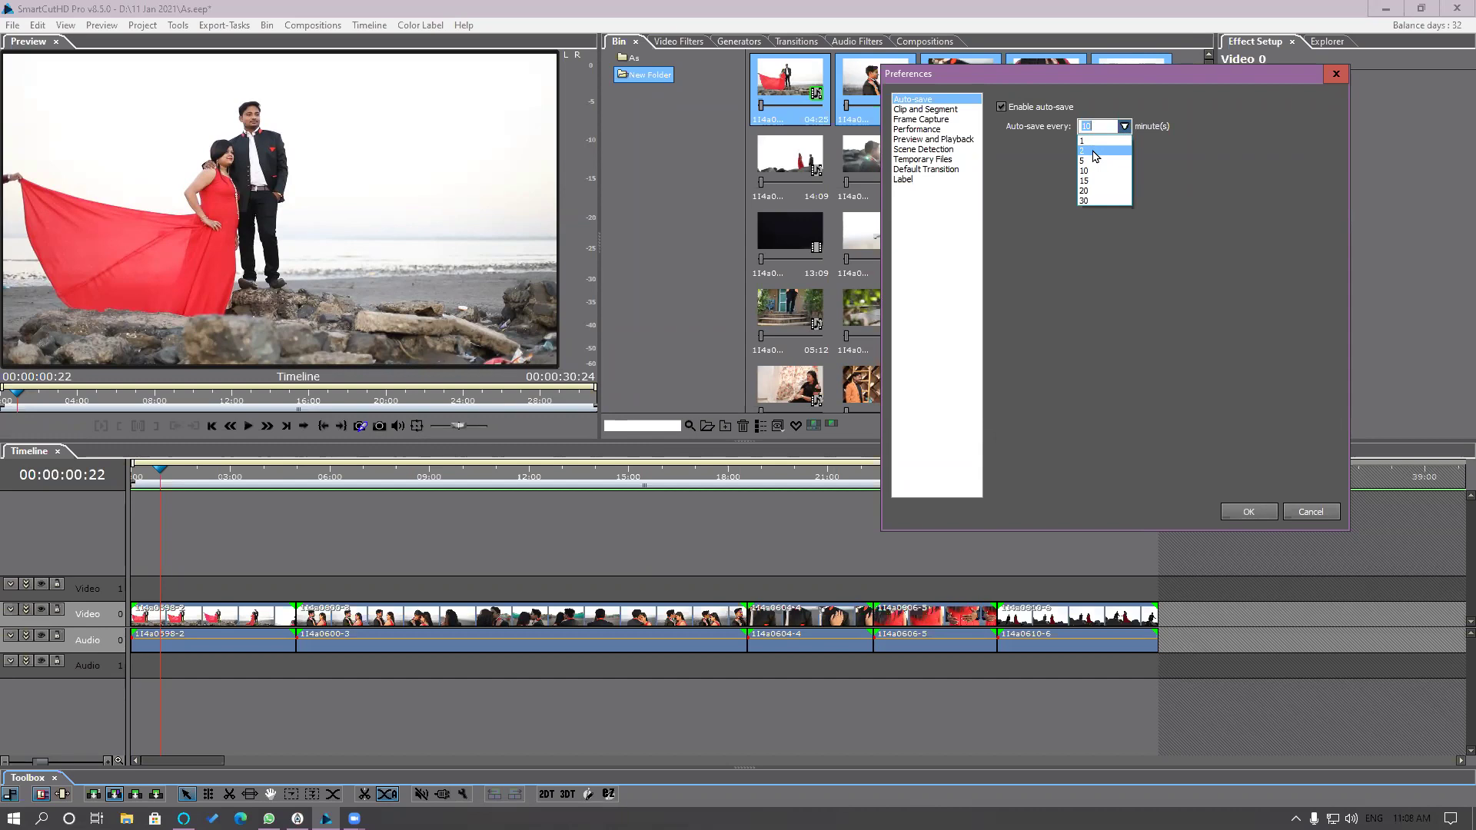
pyautogui.click(1204, 161)
pyautogui.click(1335, 74)
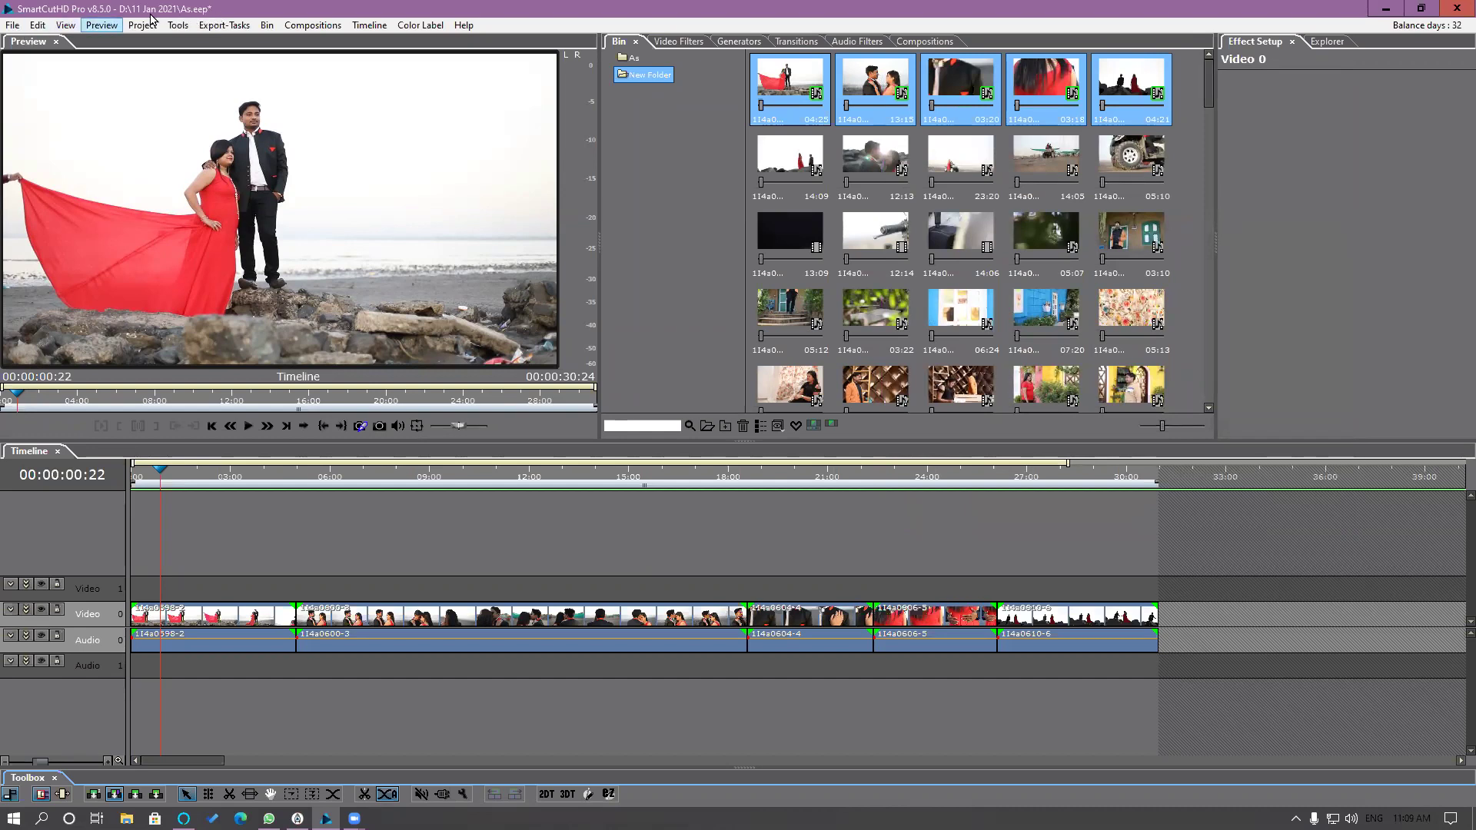
# Step: Set auto-save to run every 1 minute in the preferences and apply the change
pyautogui.click(38, 26)
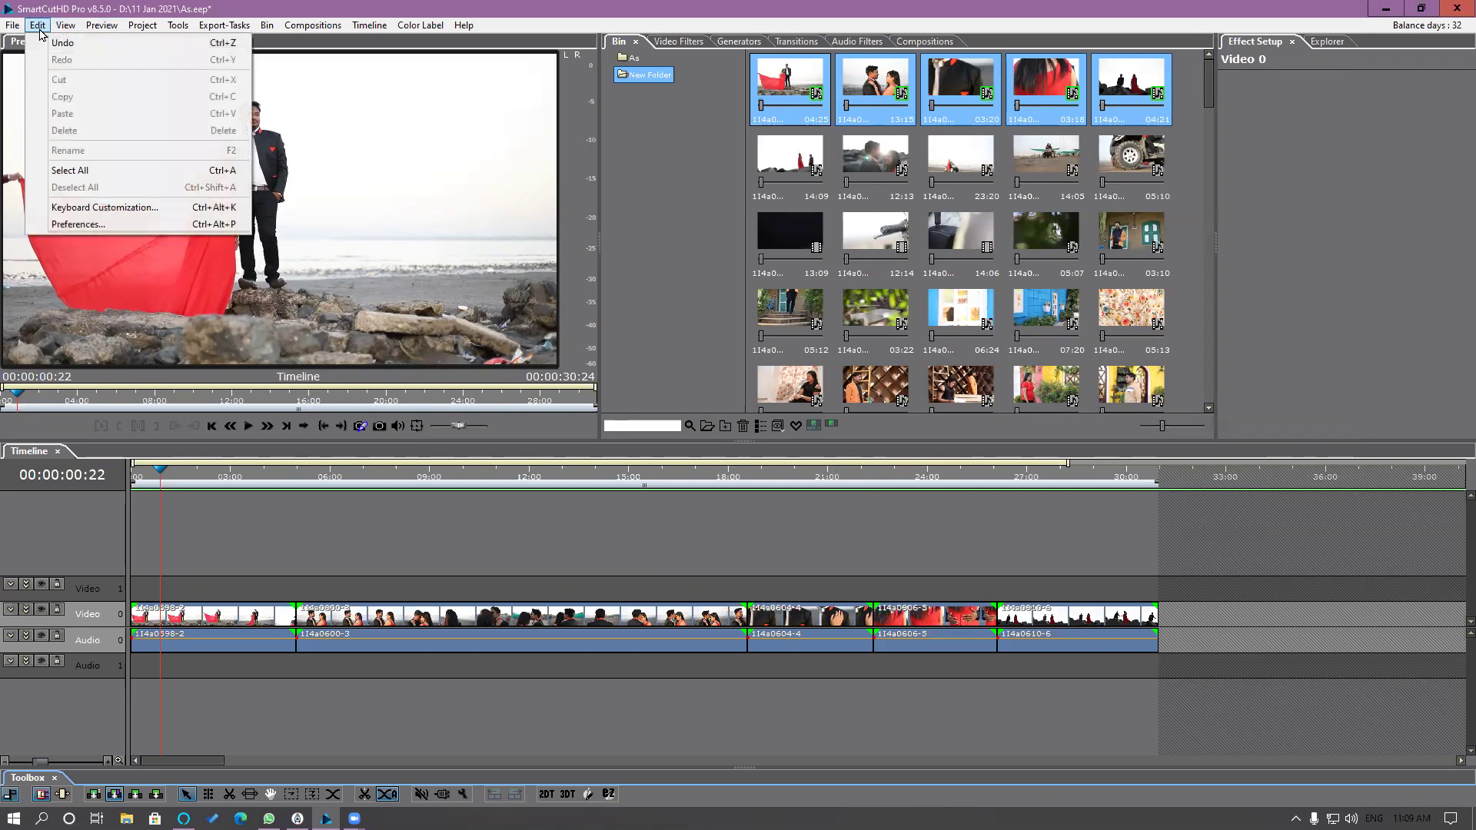
pyautogui.click(110, 226)
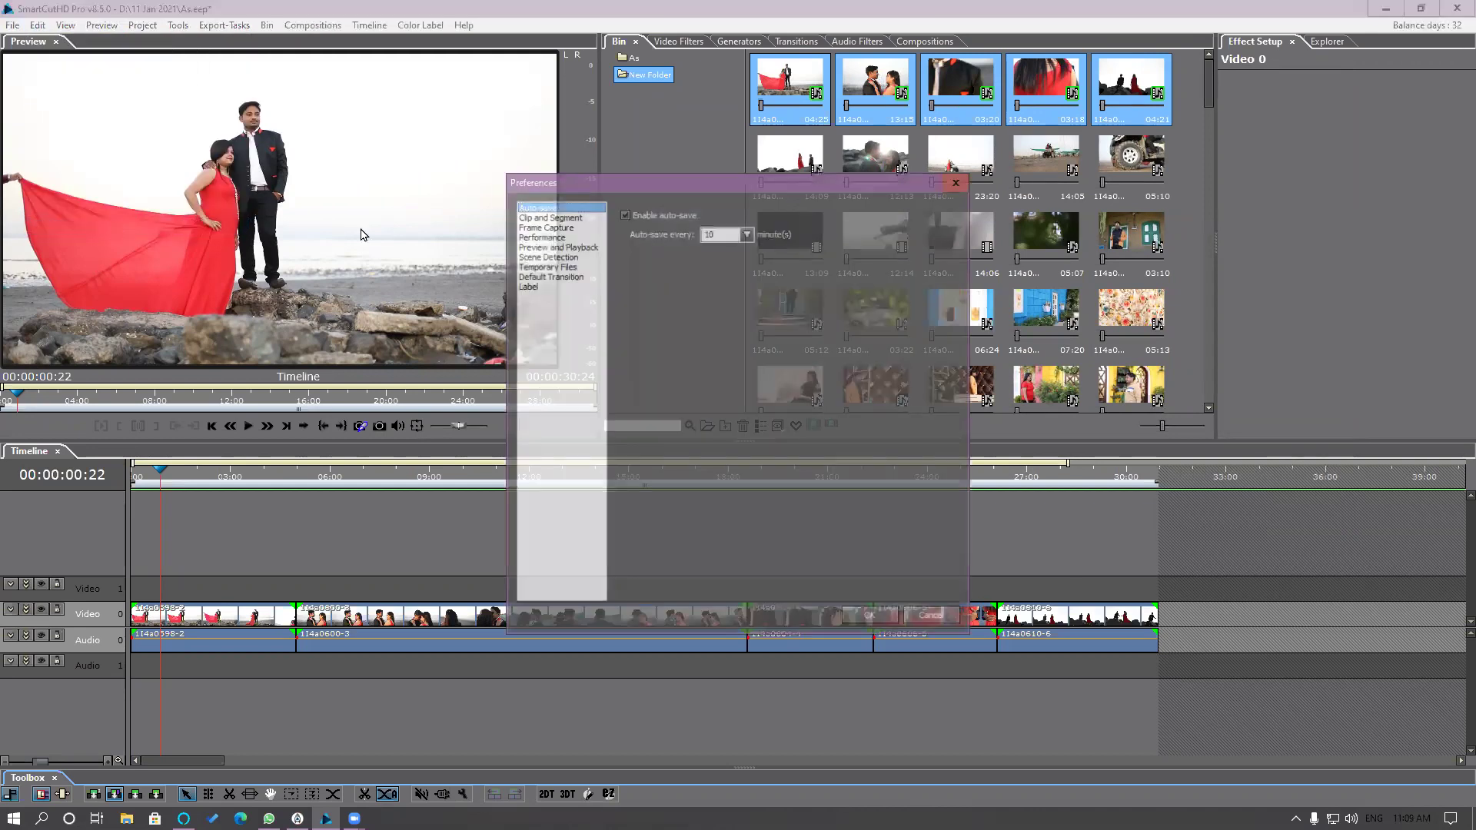
pyautogui.moveTo(731, 181); pyautogui.dragTo(1063, 63)
pyautogui.click(1079, 114)
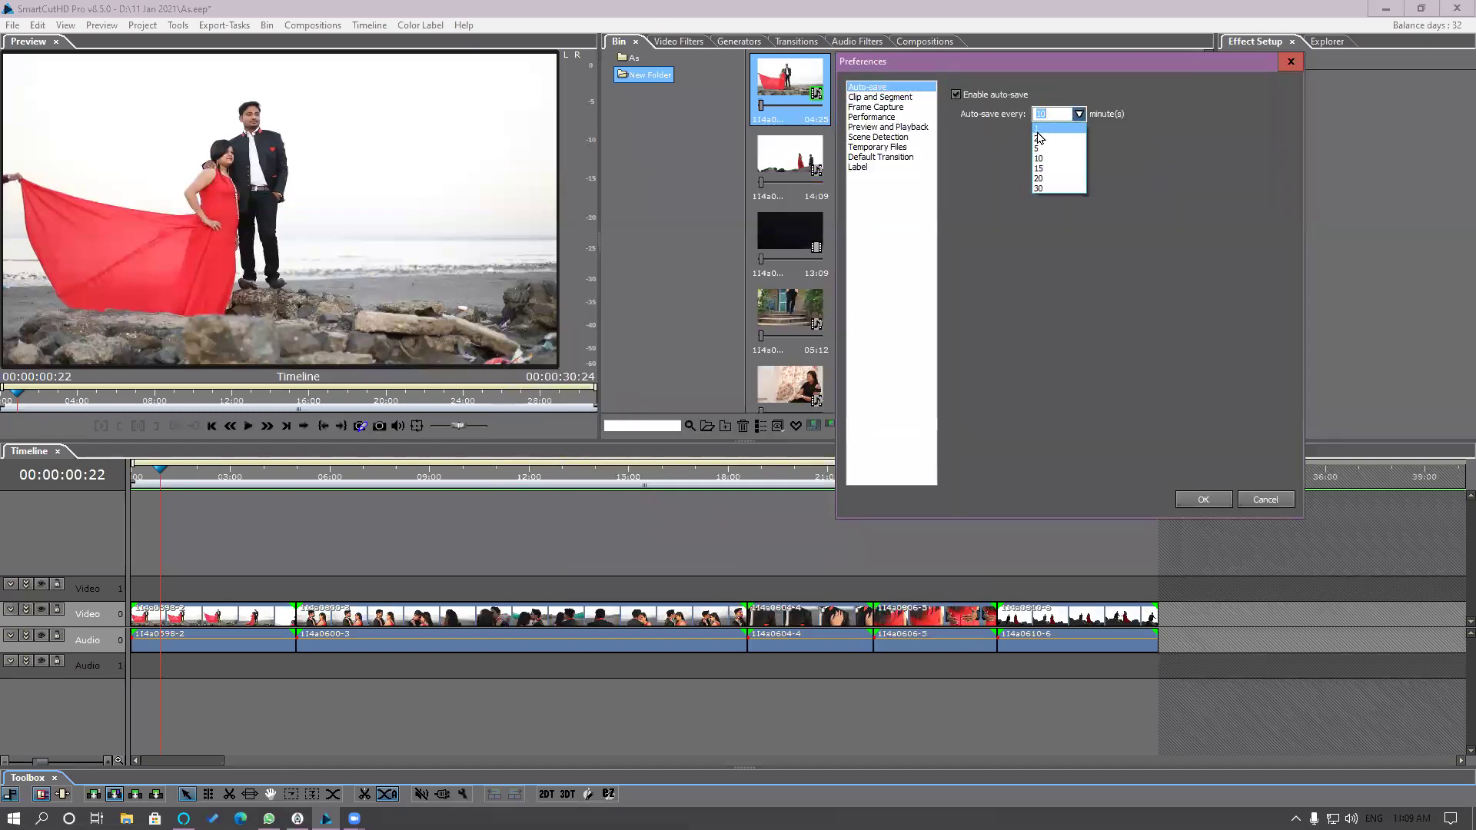
pyautogui.click(1039, 129)
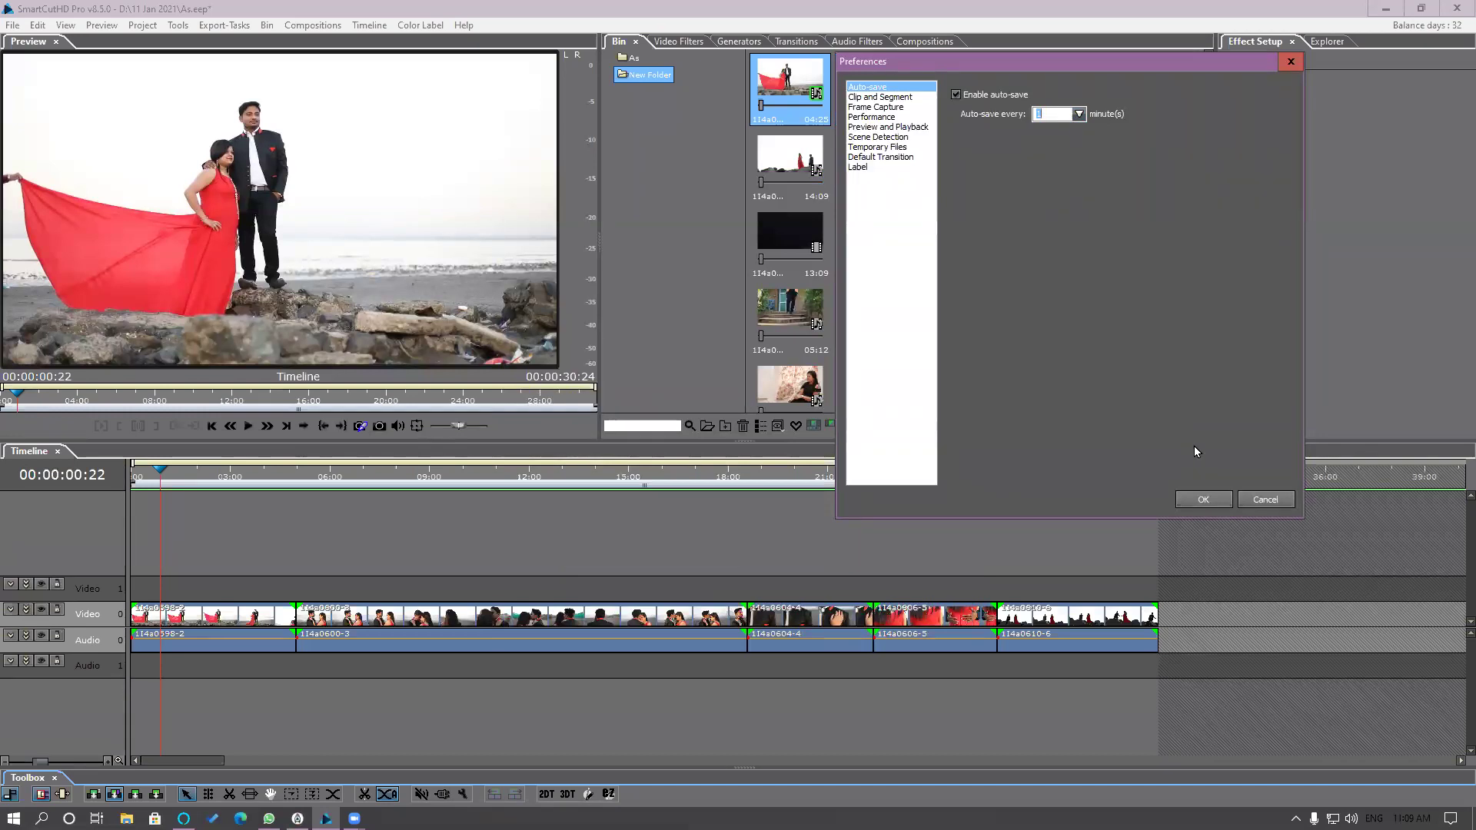
pyautogui.click(1204, 500)
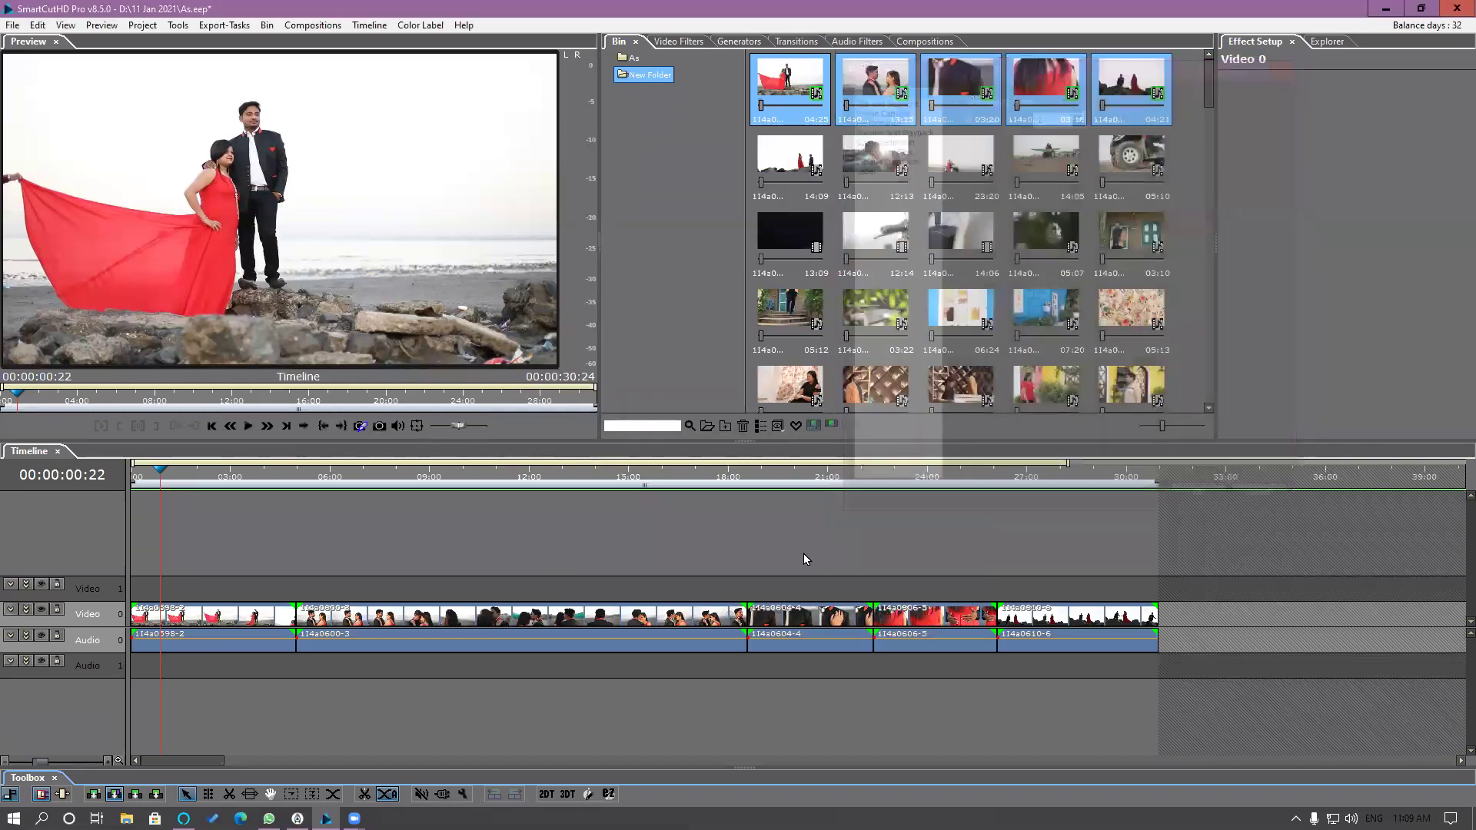
# Step: Place clip 114a0616-9 on Video 1 from about 23 seconds and clip 114a0677-25 on Video 0 and Audio 0 from about 45 seconds
pyautogui.moveTo(200, 482); pyautogui.dragTo(352, 482)
pyautogui.moveTo(971, 157); pyautogui.dragTo(893, 592)
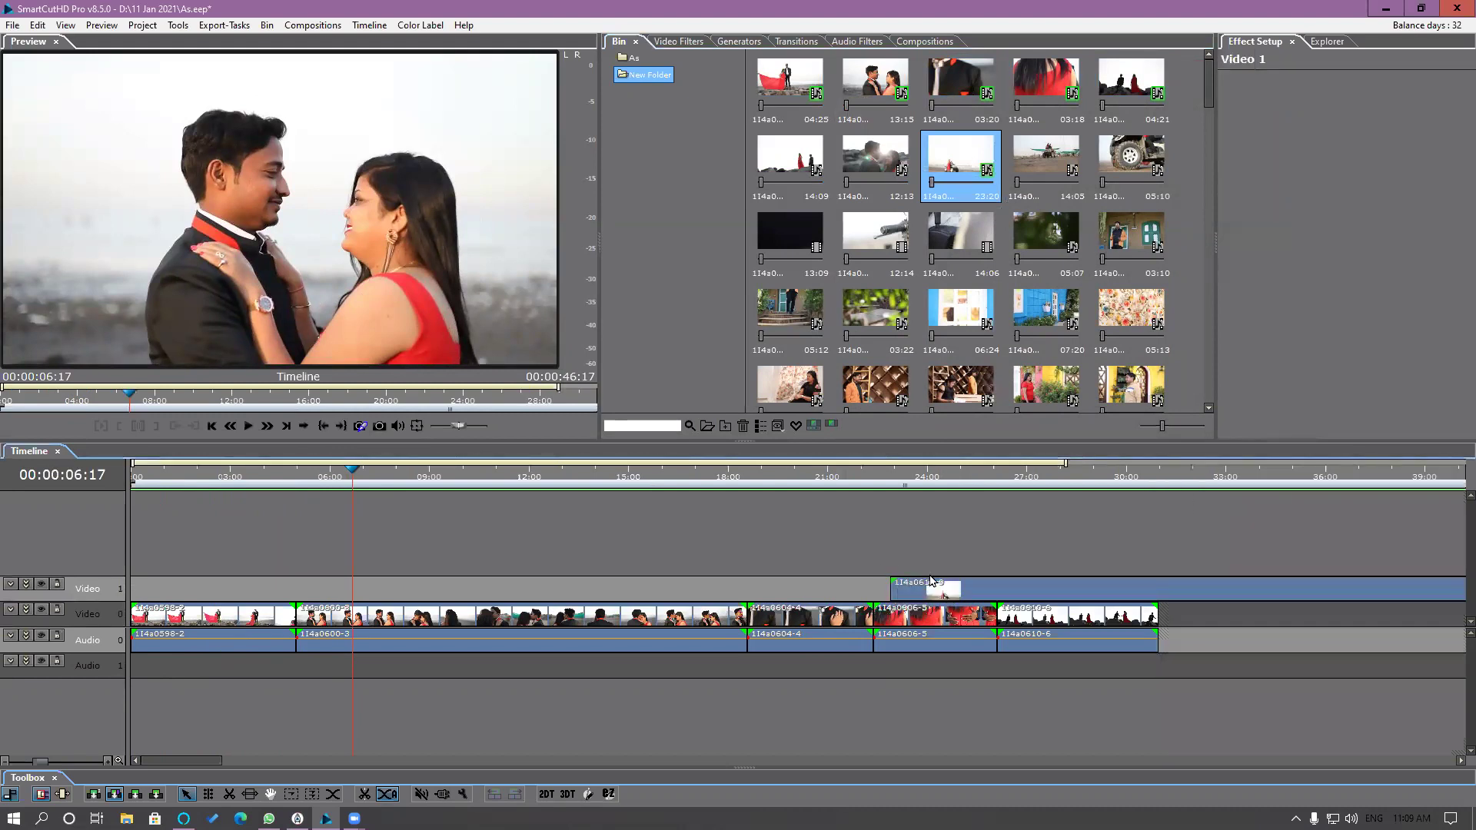
pyautogui.scroll(-1, 936, 576)
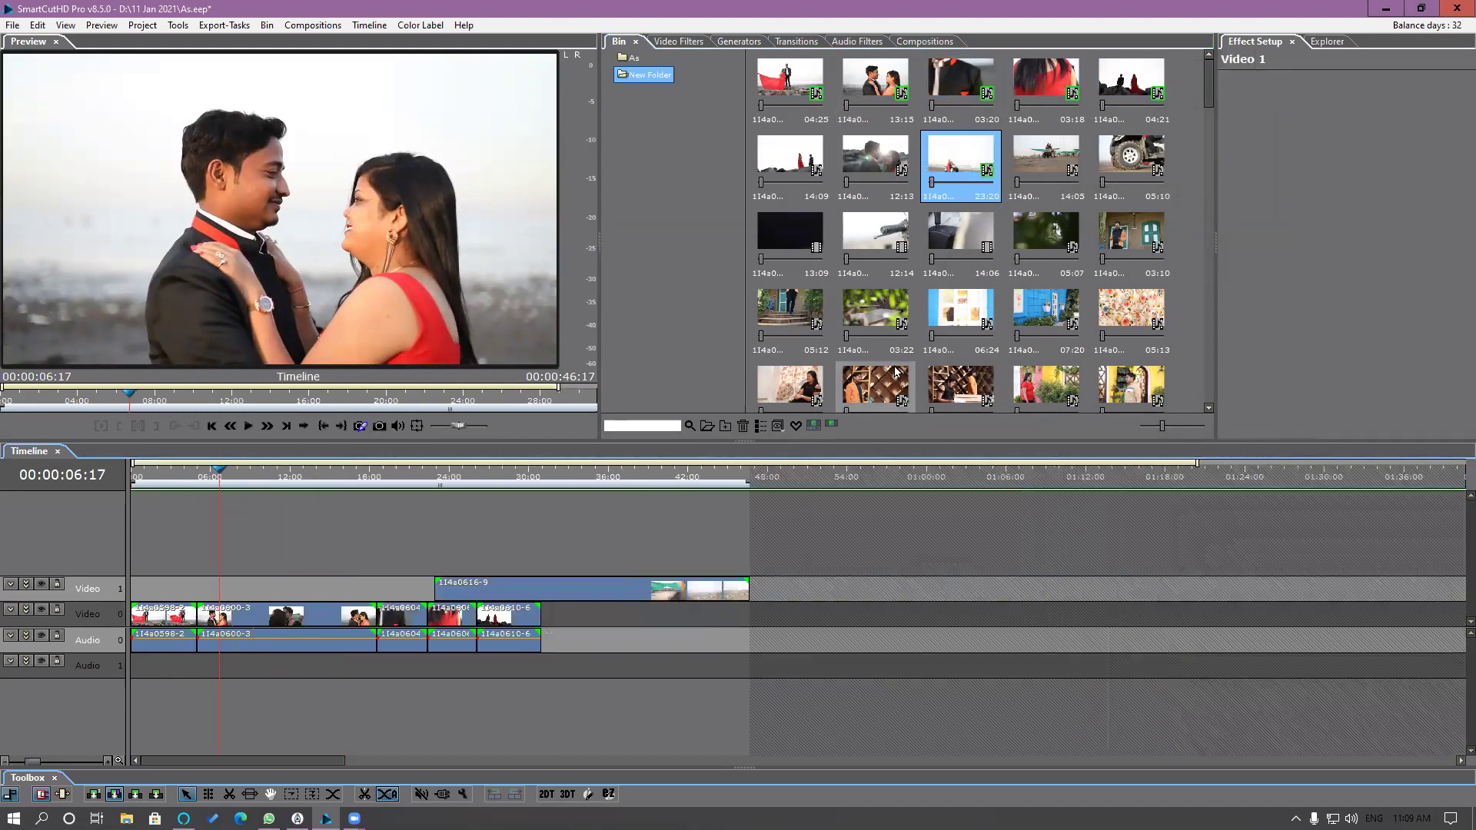
pyautogui.moveTo(1040, 397); pyautogui.dragTo(731, 632)
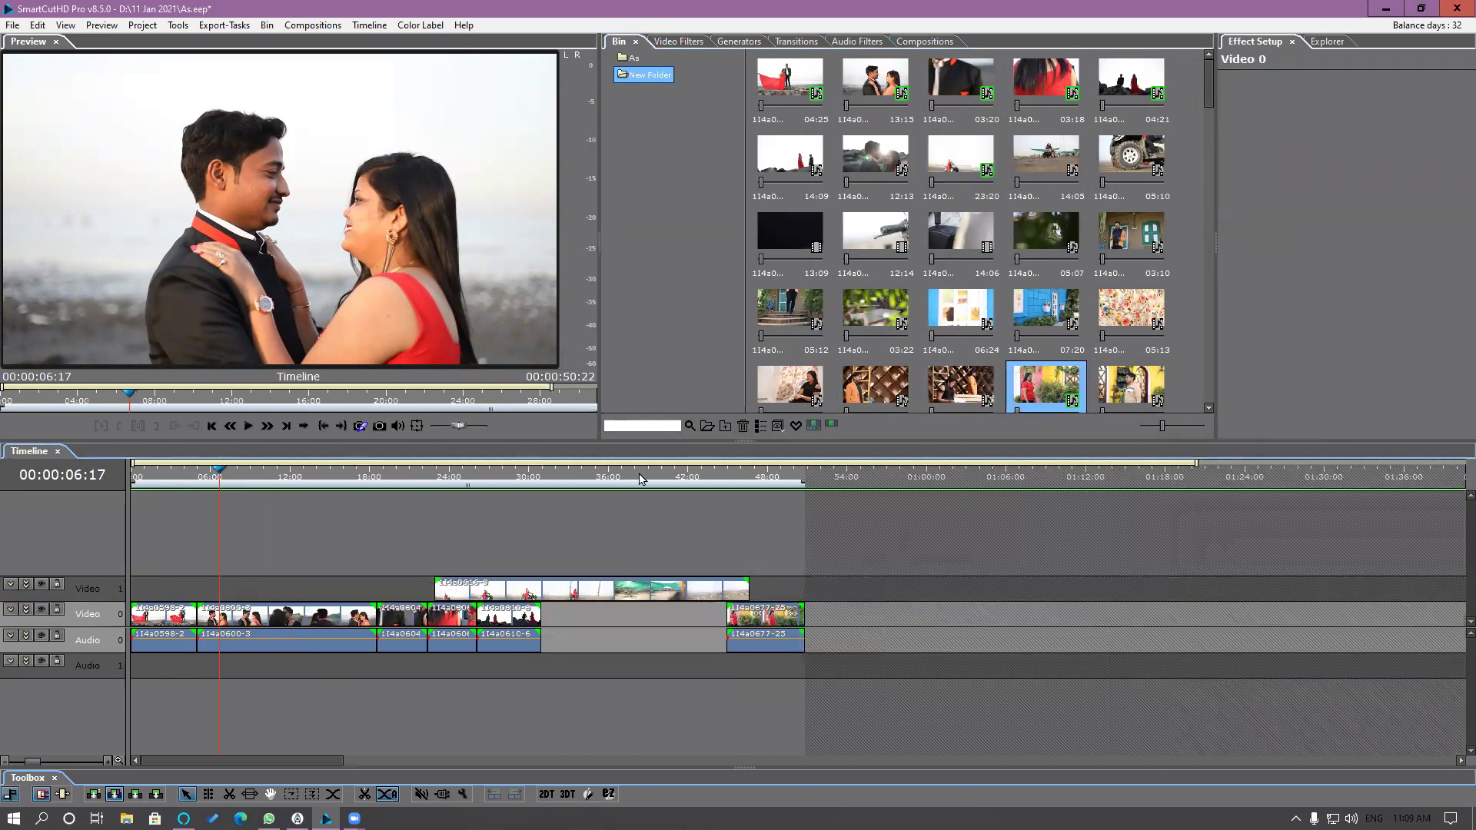
# Step: Scrub the timeline through the gap between the Video 0 clips and park the playhead at 00:00:42:05
pyautogui.click(525, 482)
pyautogui.moveTo(541, 484); pyautogui.dragTo(698, 514)
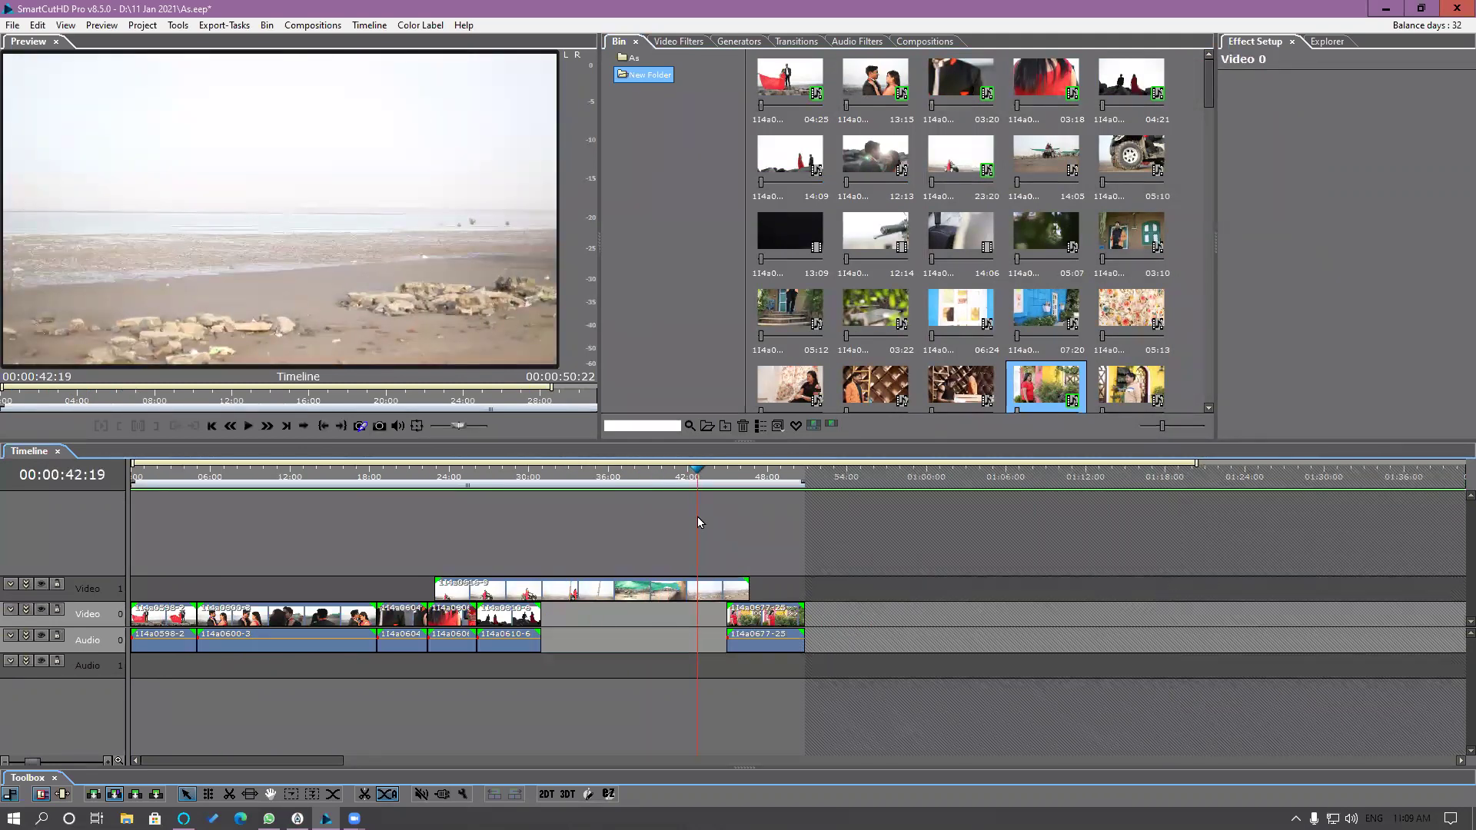
pyautogui.click(689, 520)
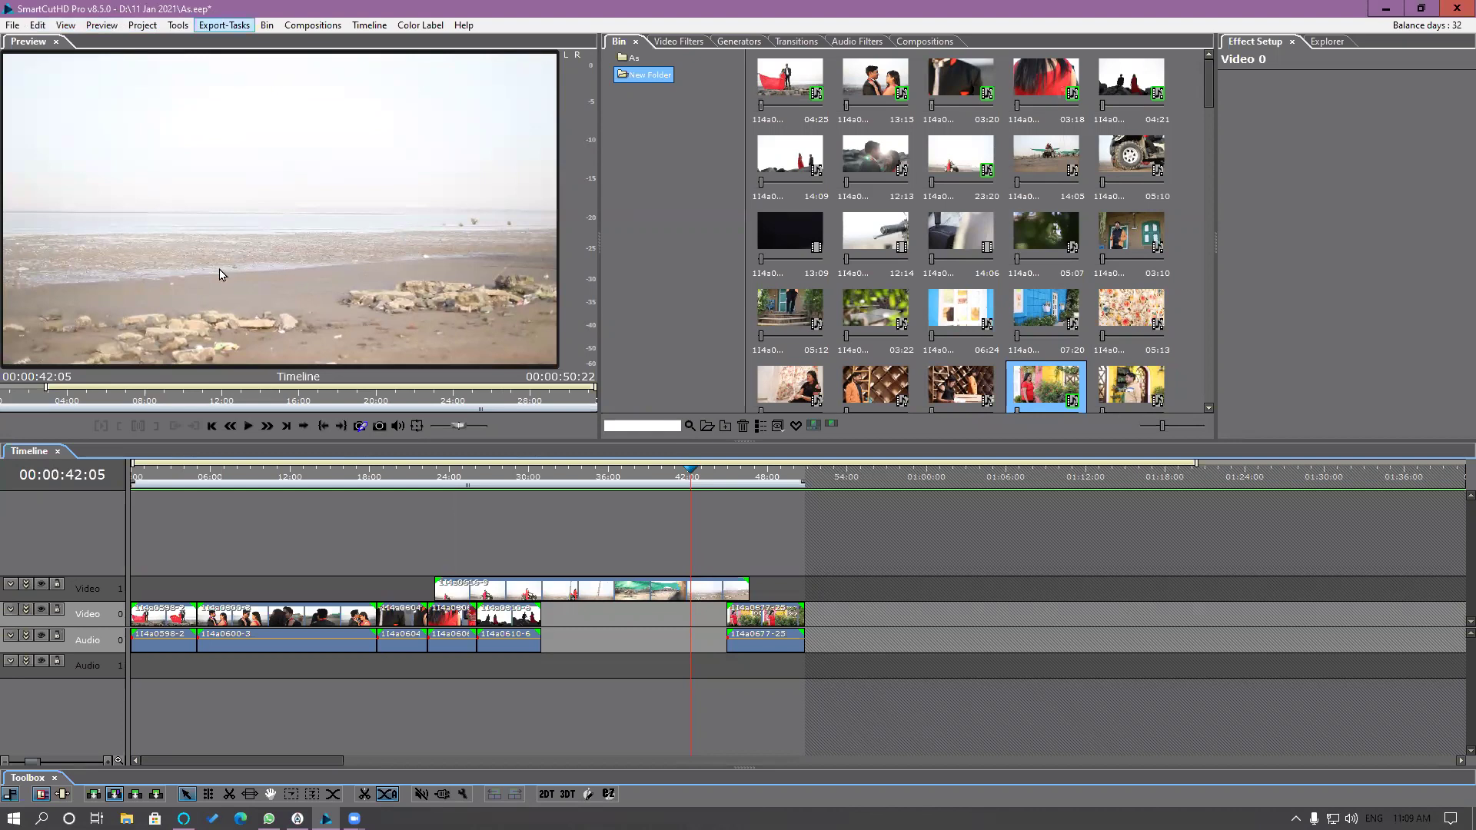
# Step: Switch to File Explorer, open the 11 Jan 2021 folder on drive D, and select the As.eep project file
pyautogui.click(127, 817)
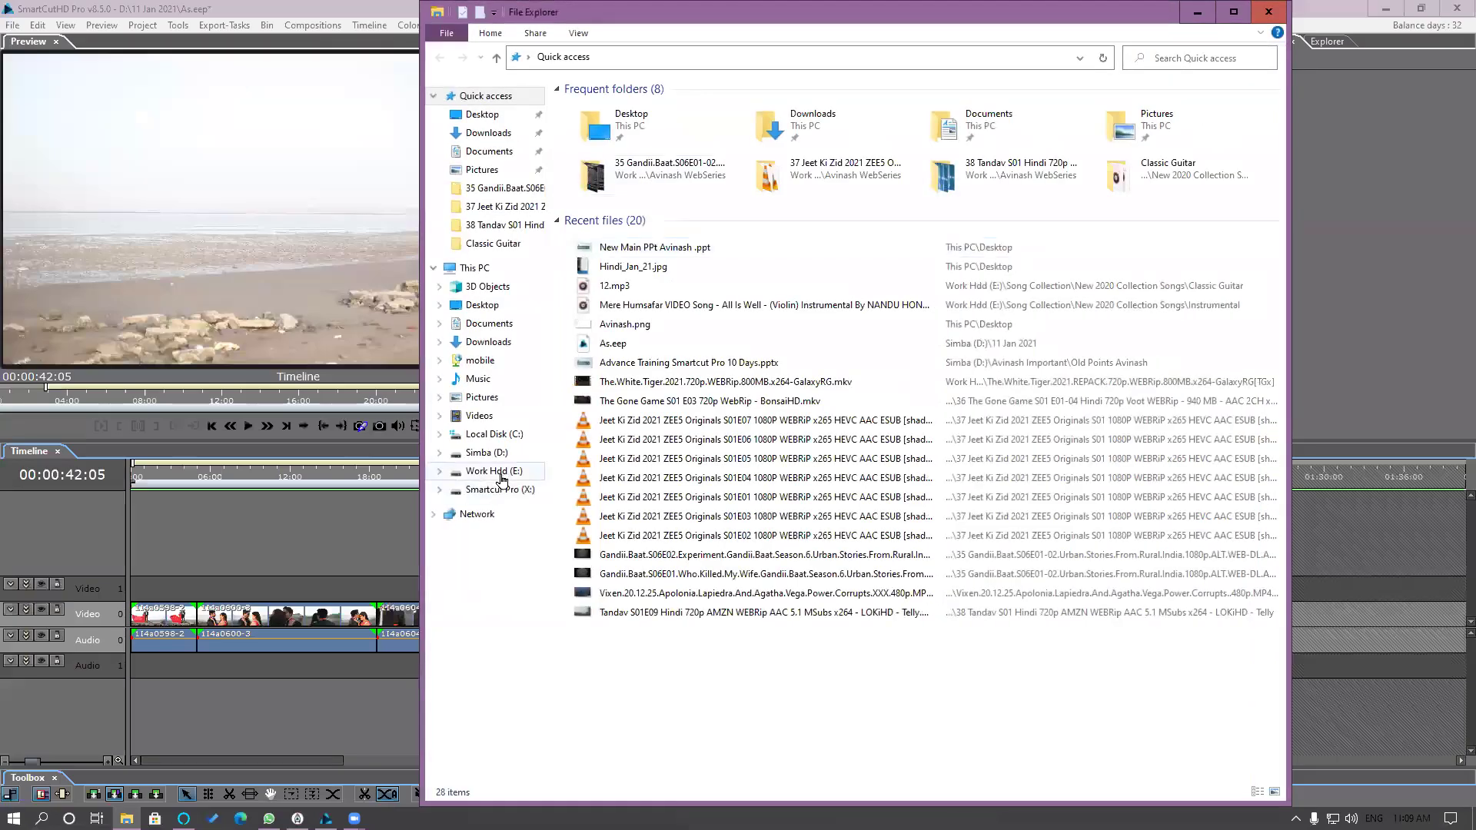
pyautogui.click(499, 471)
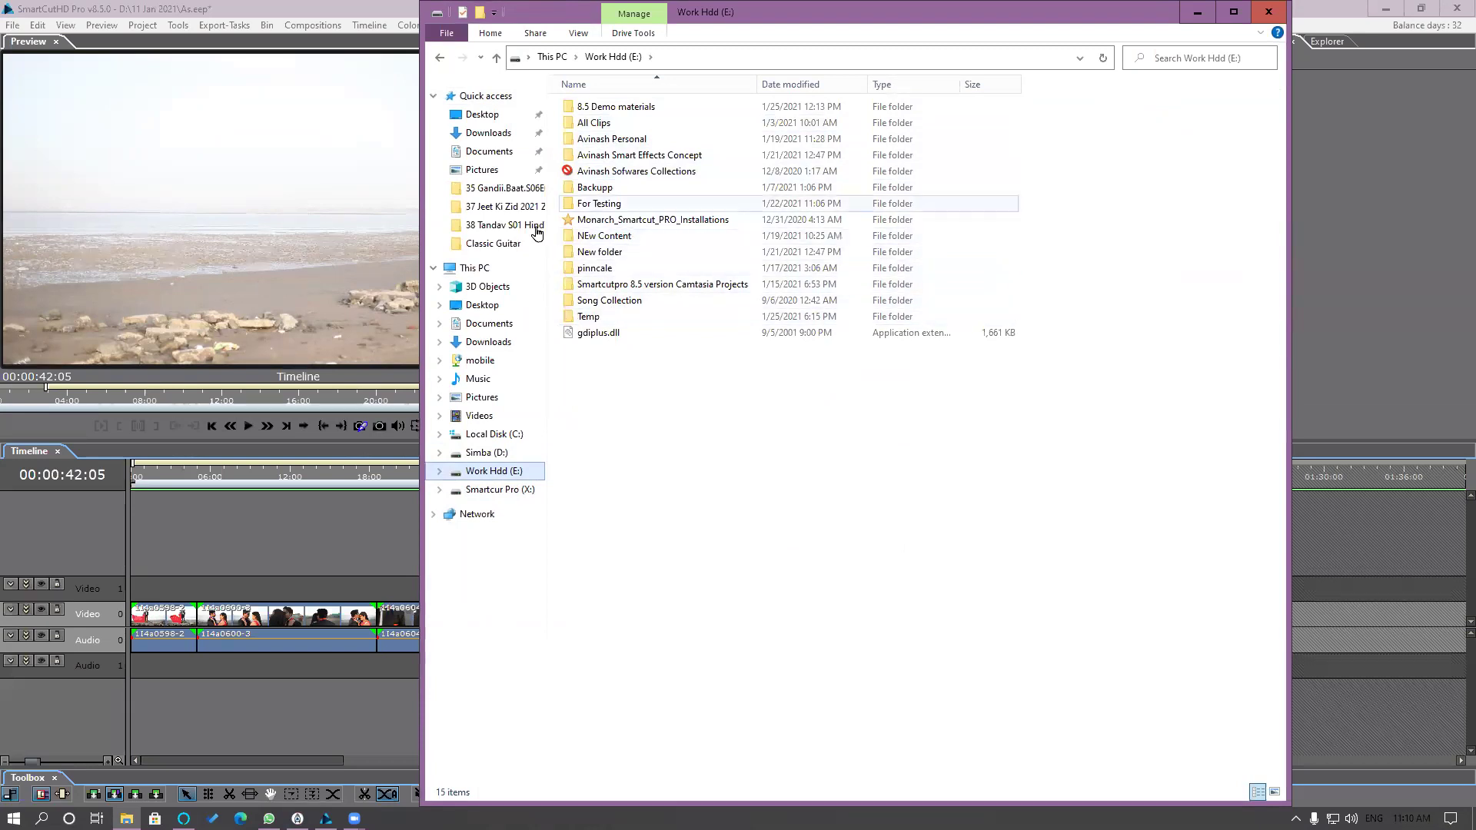
pyautogui.click(498, 459)
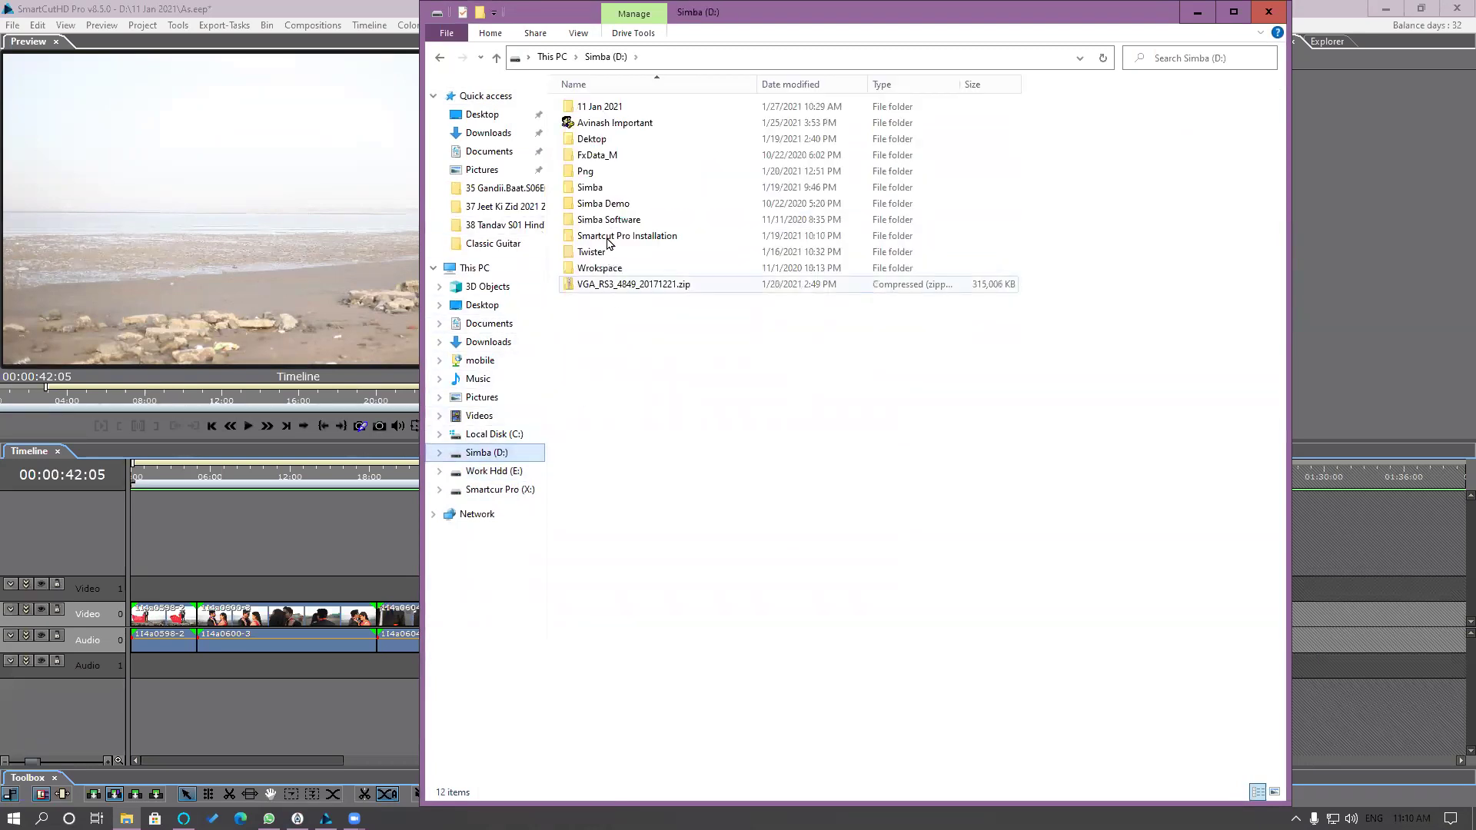
pyautogui.doubleClick(596, 106)
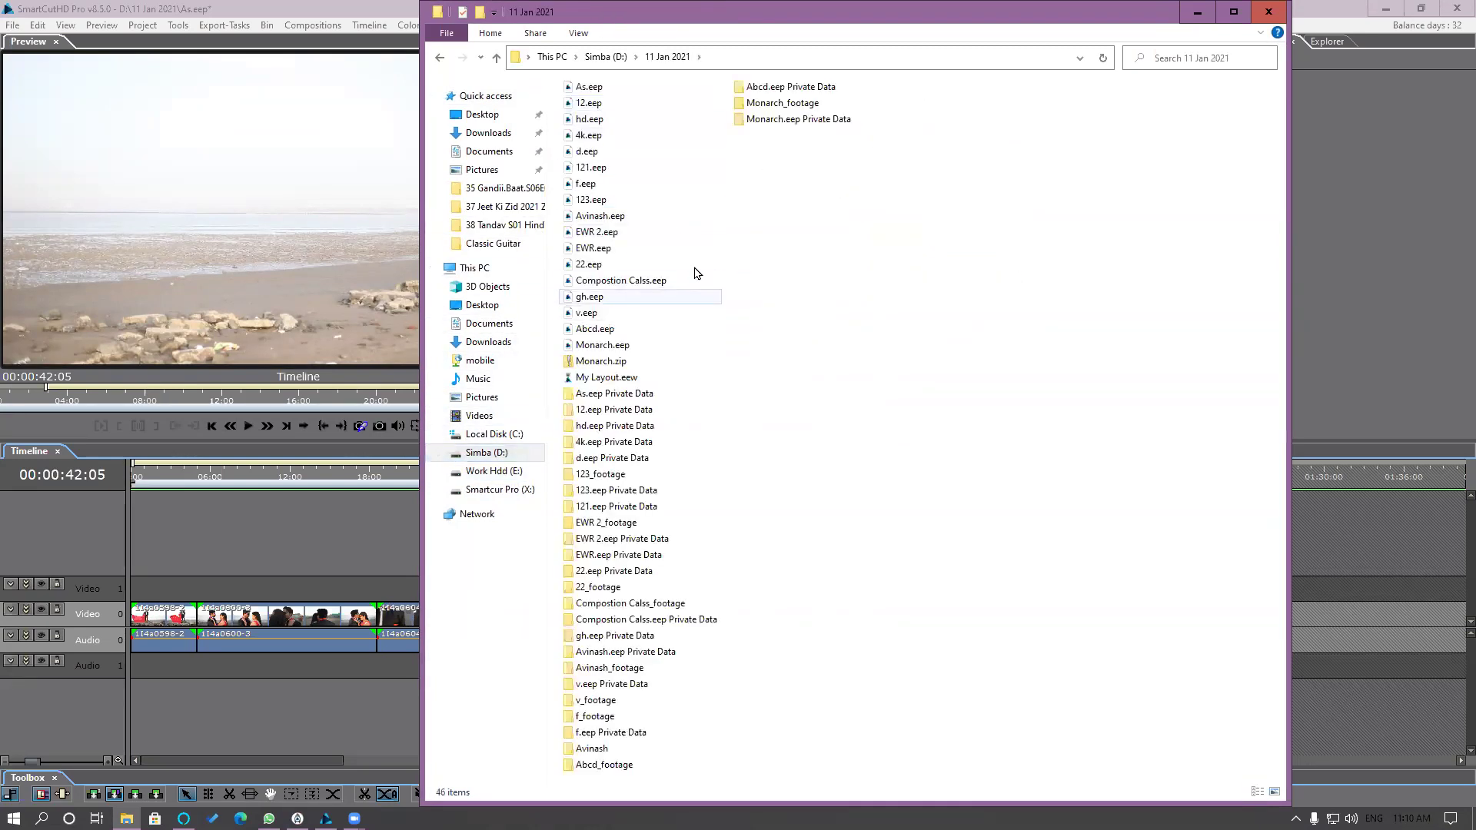
pyautogui.click(599, 87)
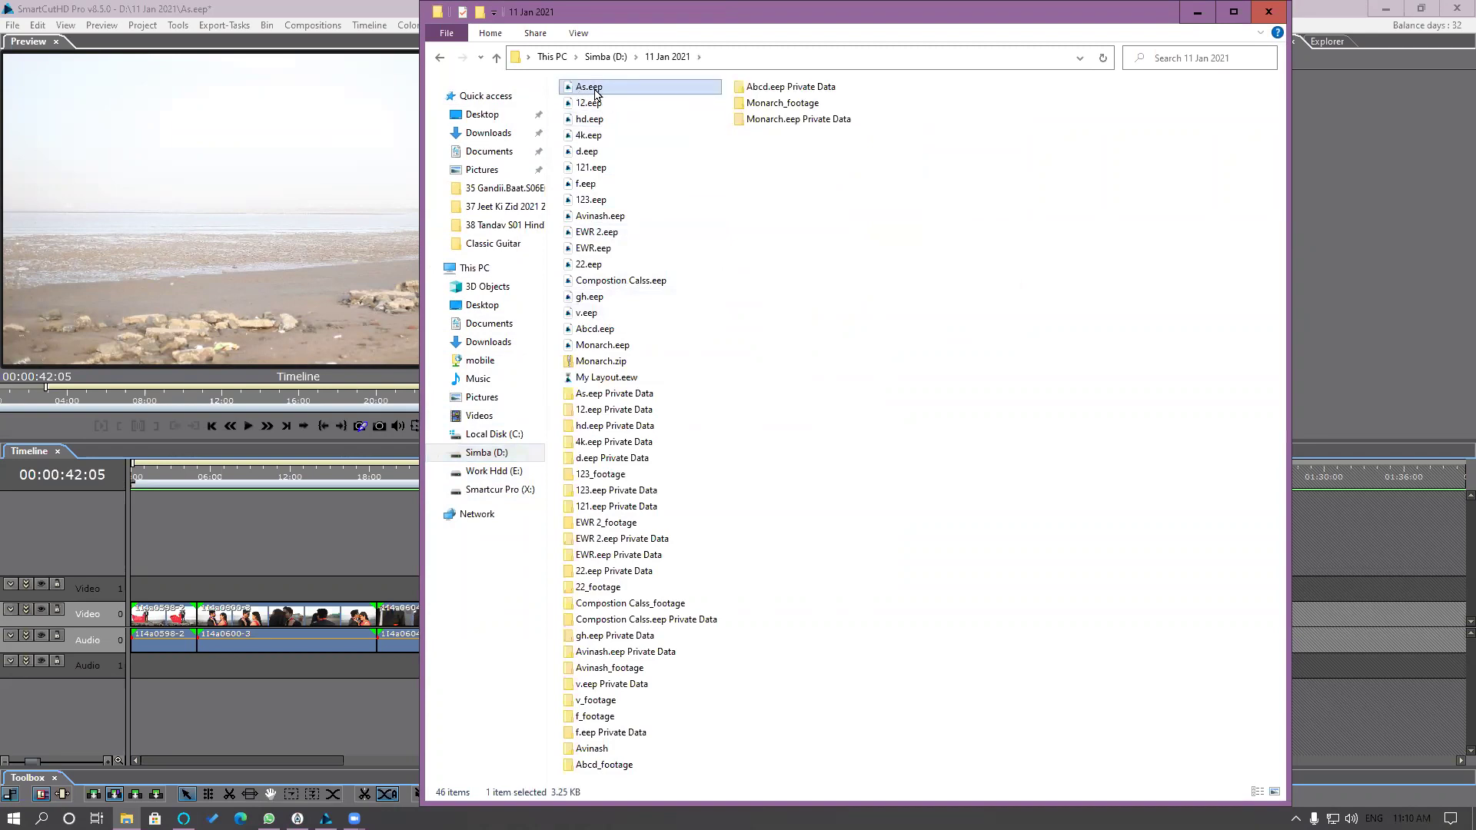
# Step: Open the Auto Save folder inside As.eep Private Data, then narrow and move its window to uncover the timeline and preview
pyautogui.doubleClick(615, 399)
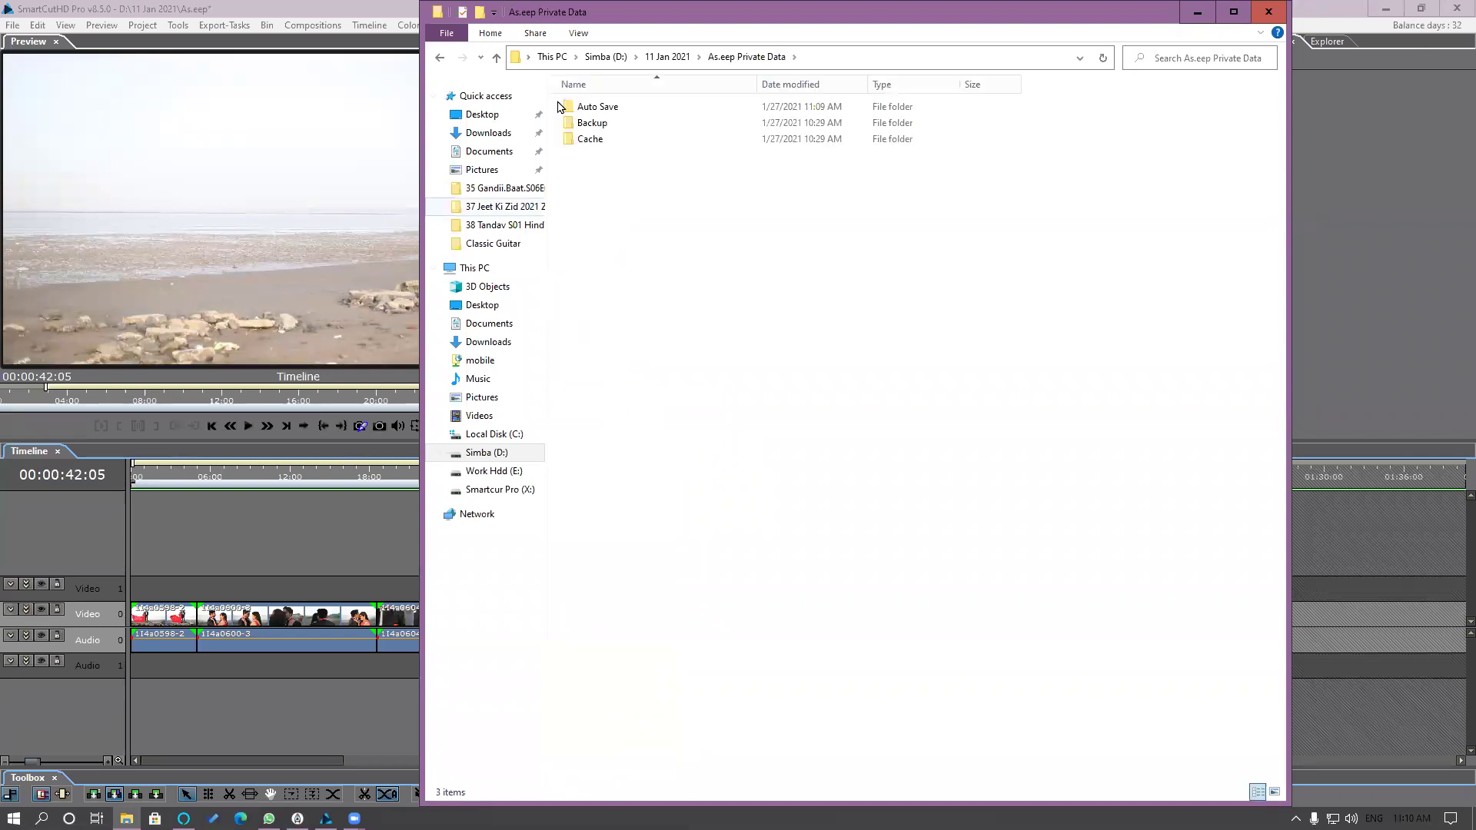
pyautogui.doubleClick(586, 108)
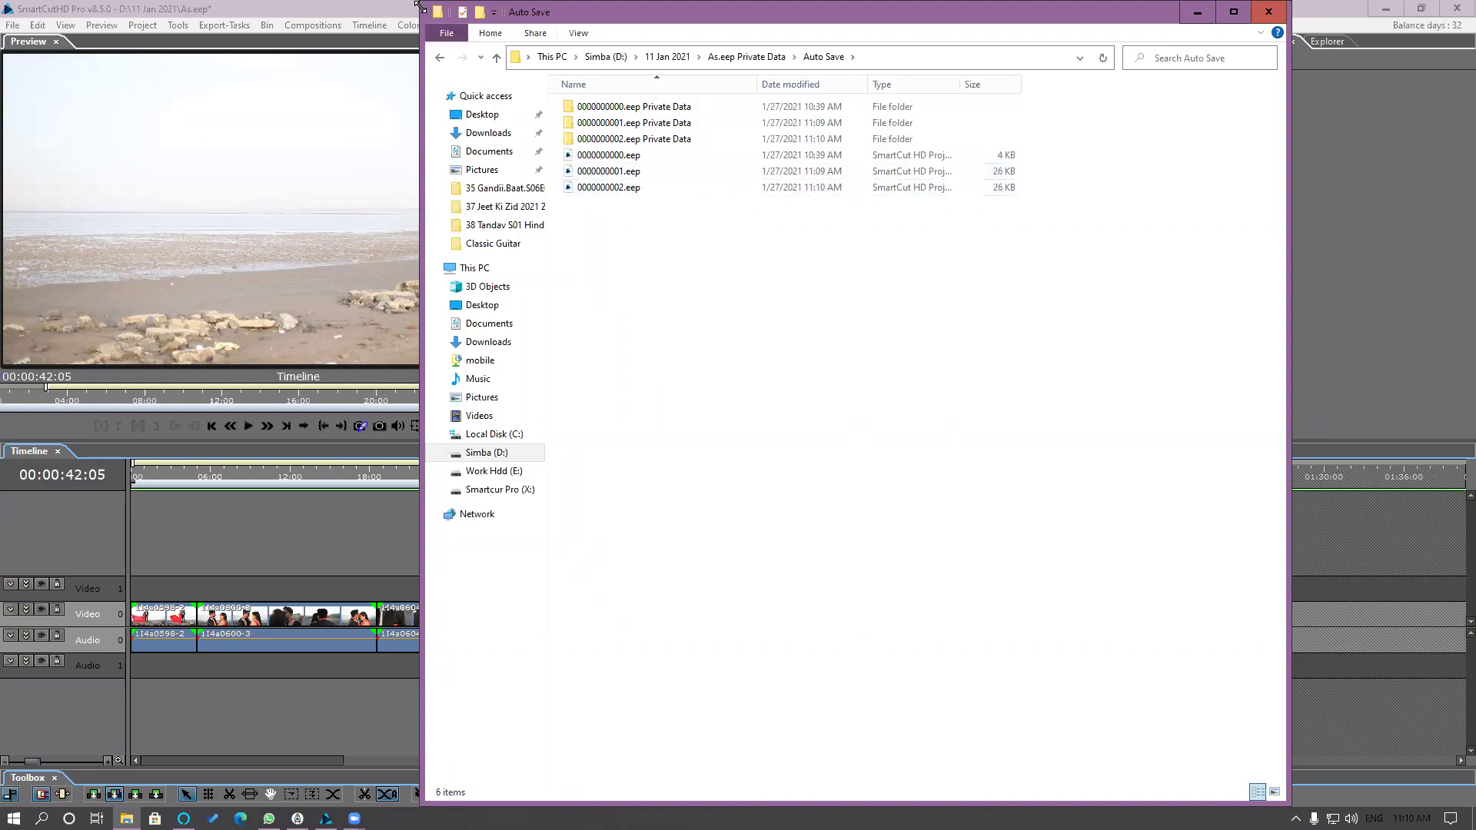
pyautogui.moveTo(418, 6); pyautogui.dragTo(807, 6)
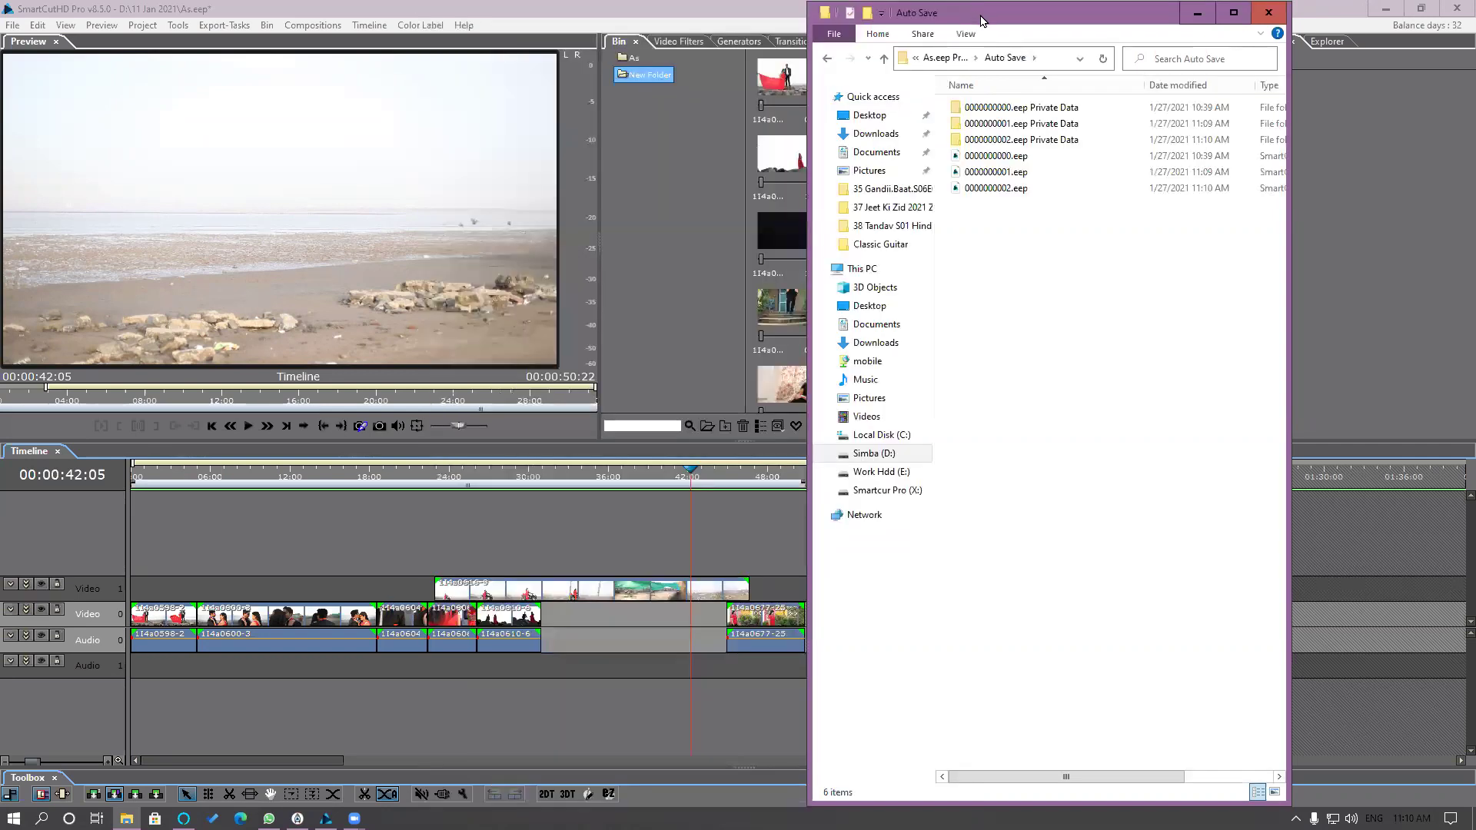
pyautogui.moveTo(1000, 23); pyautogui.dragTo(1108, 30)
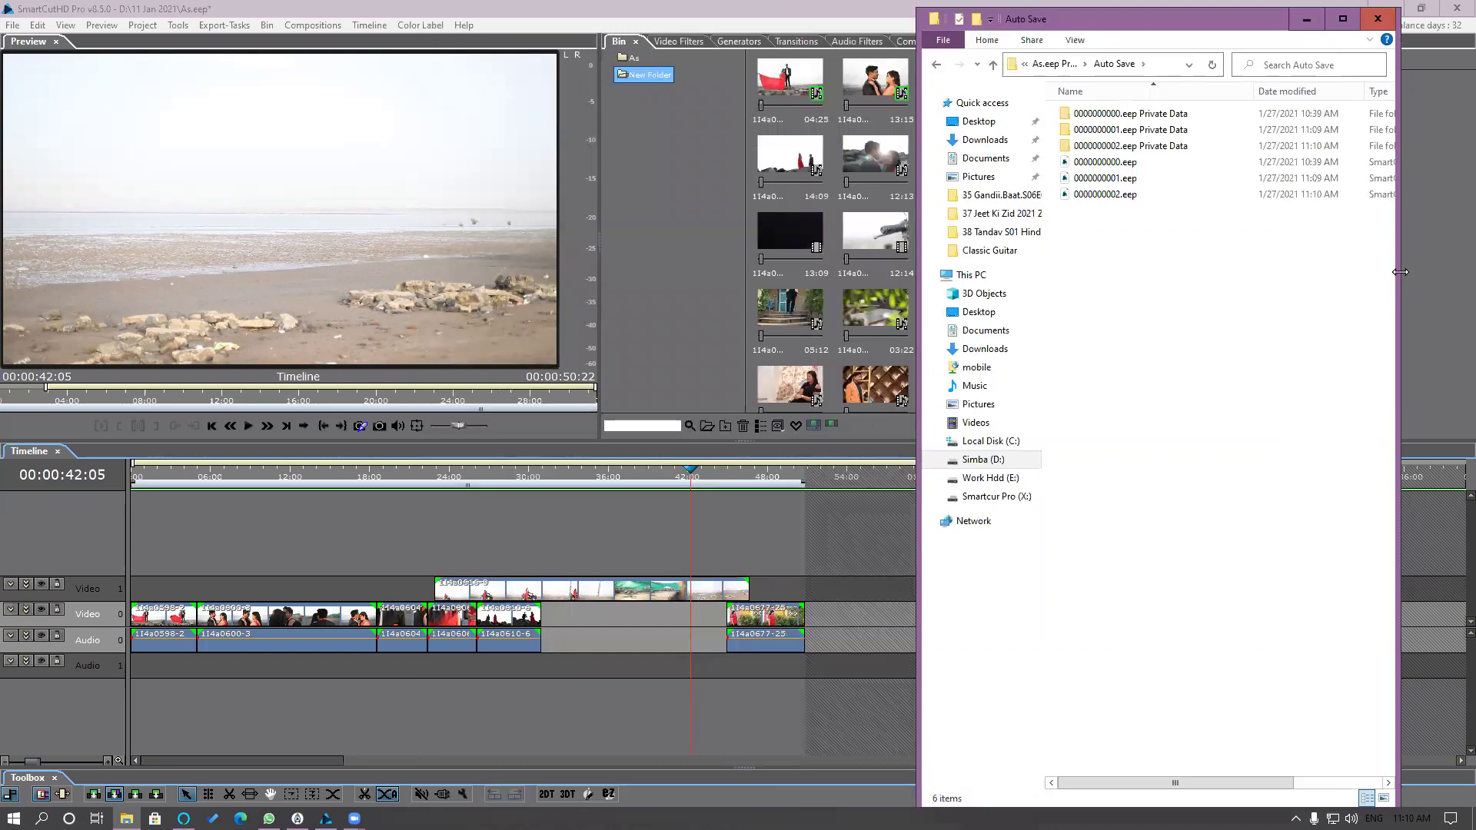
# Step: Reopen the auto-save preferences and bring the Auto Save folder window up beside them for comparison
pyautogui.click(37, 24)
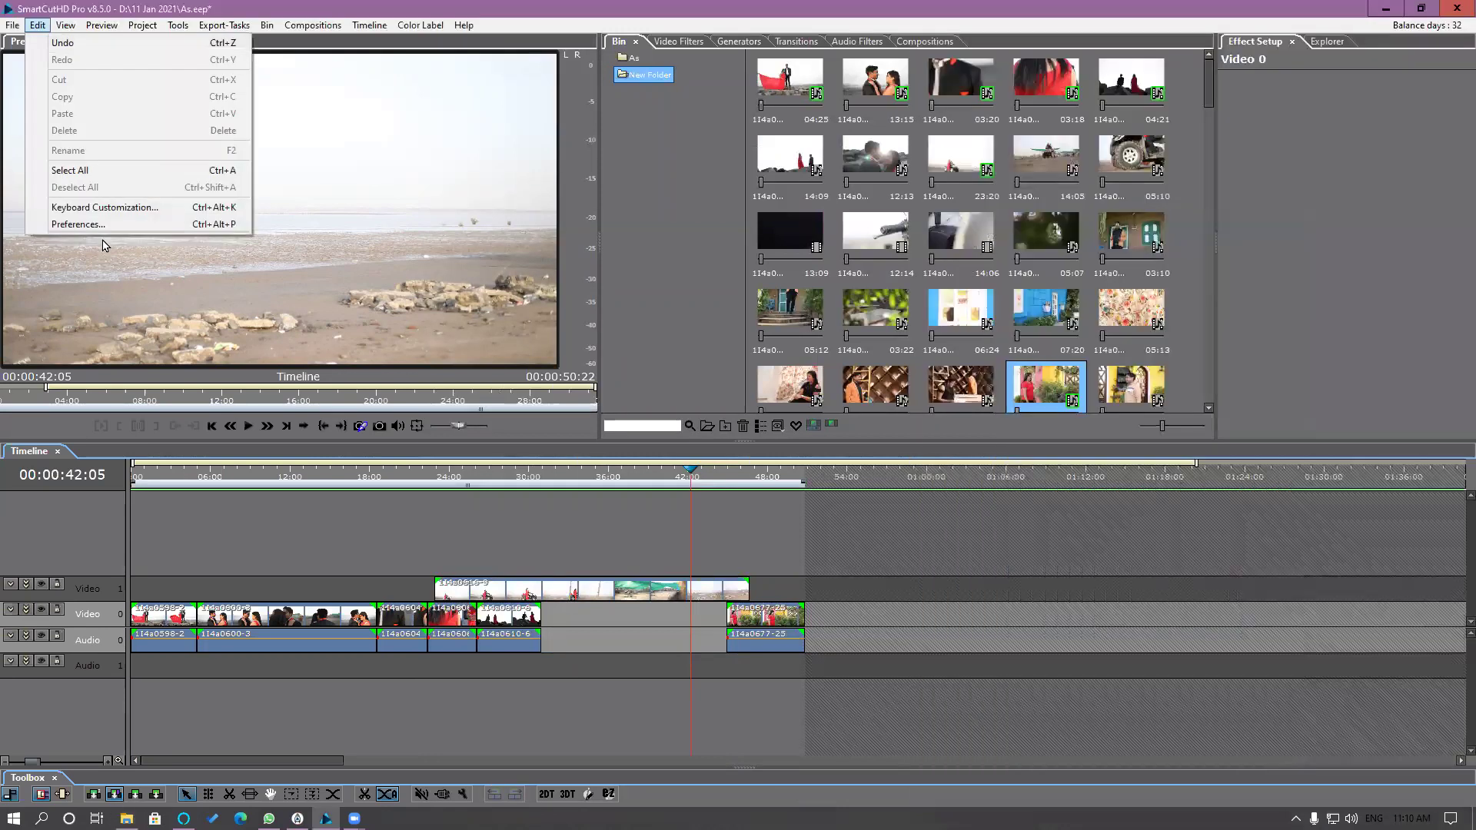
pyautogui.press('Return')
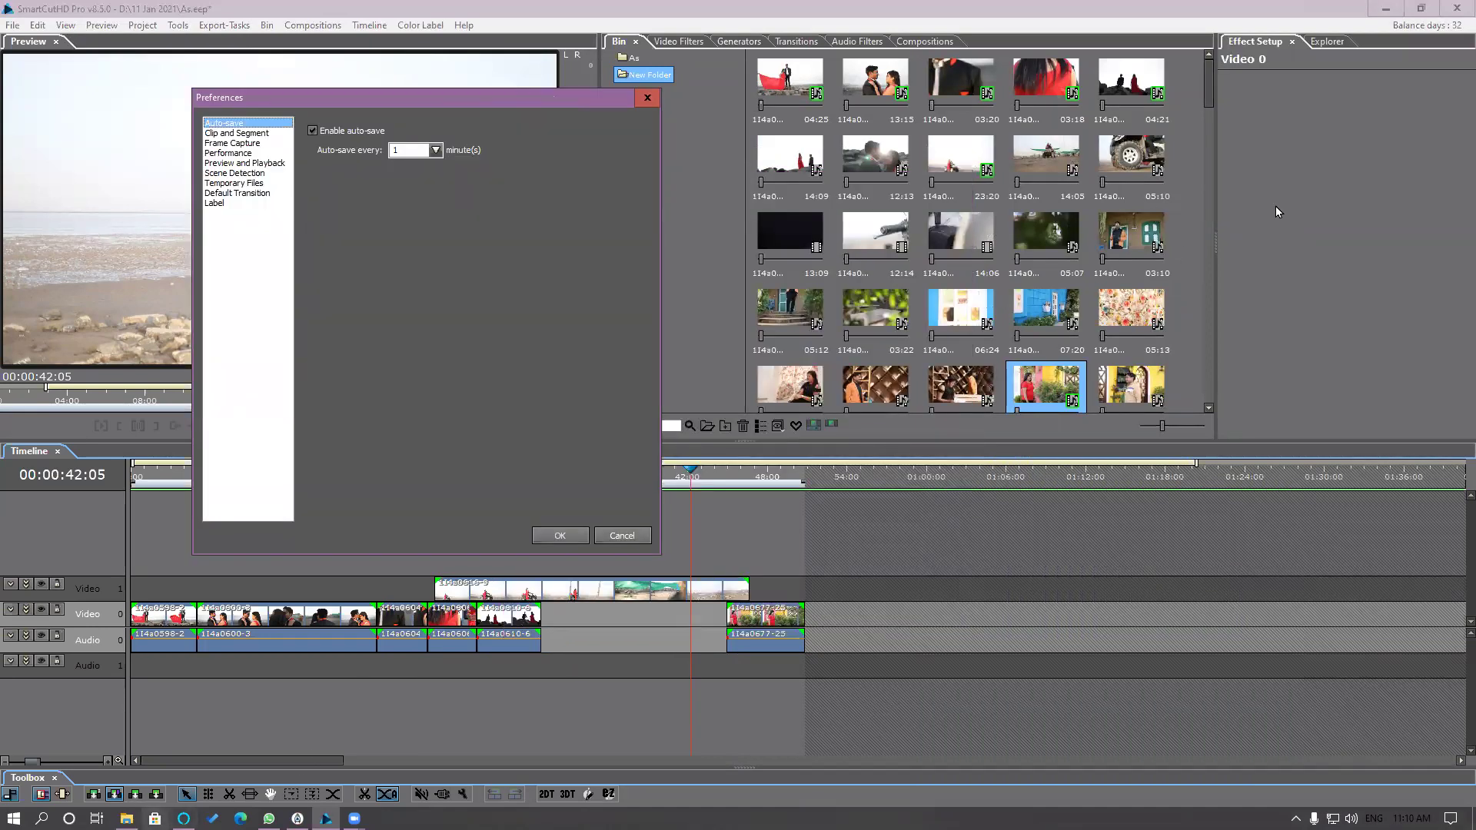
pyautogui.hotkey('alt', 'Tab')
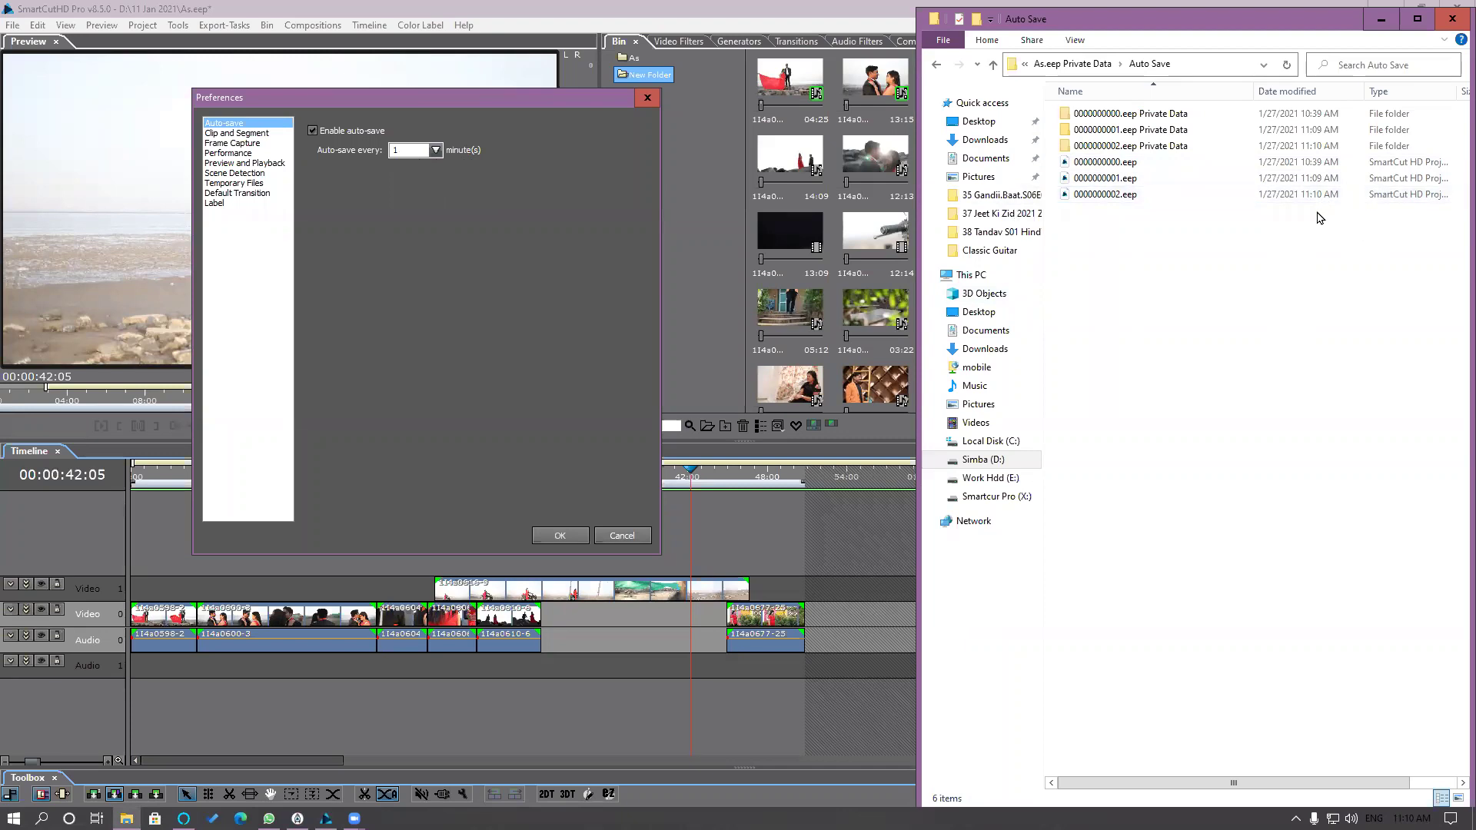
# Step: Retrace the path from As.eep in 11 Jan 2021 through As.eep Private Data to Auto Save, and widen the folder window
pyautogui.click(935, 69)
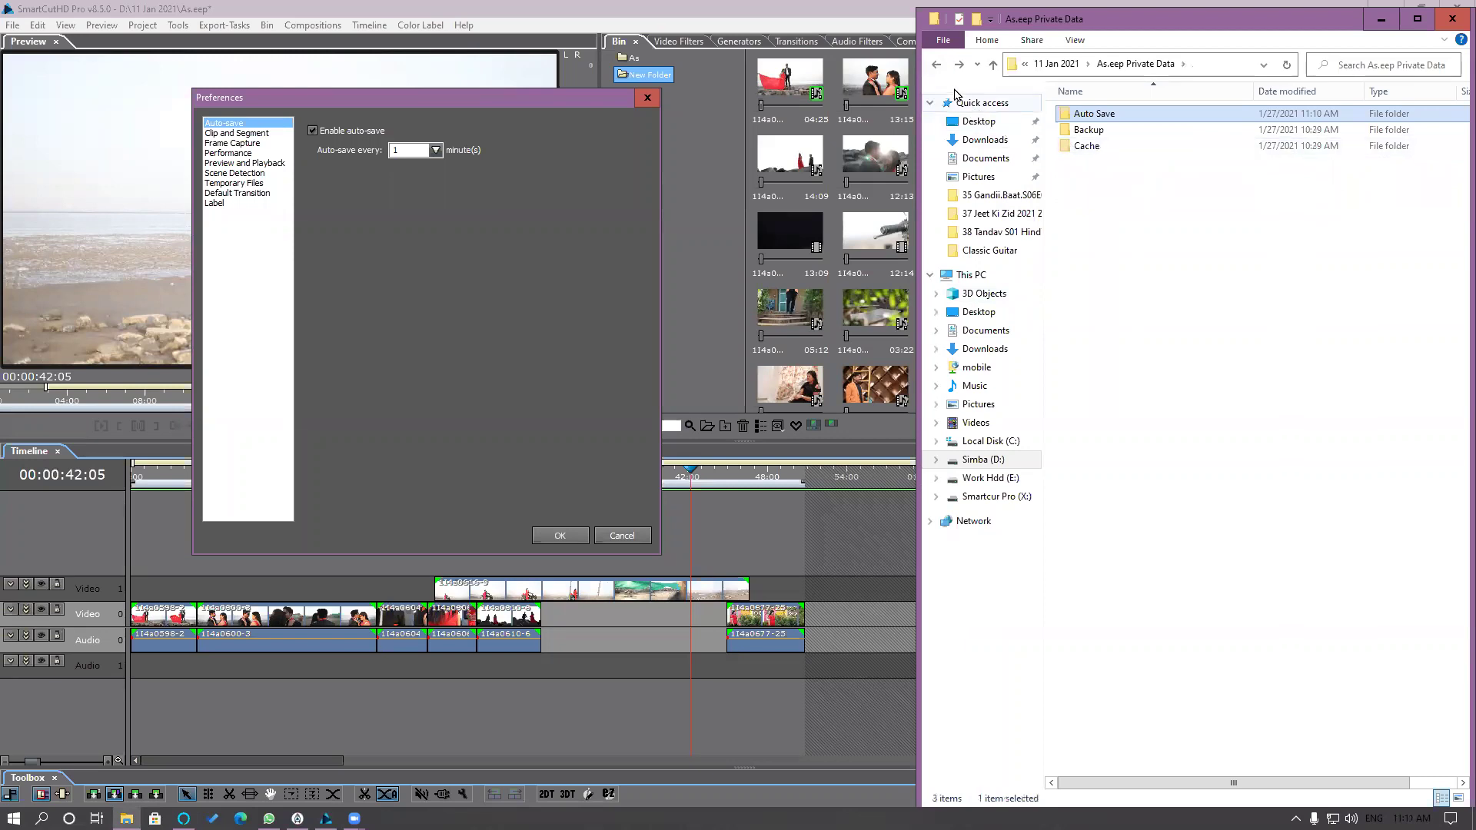
pyautogui.click(934, 68)
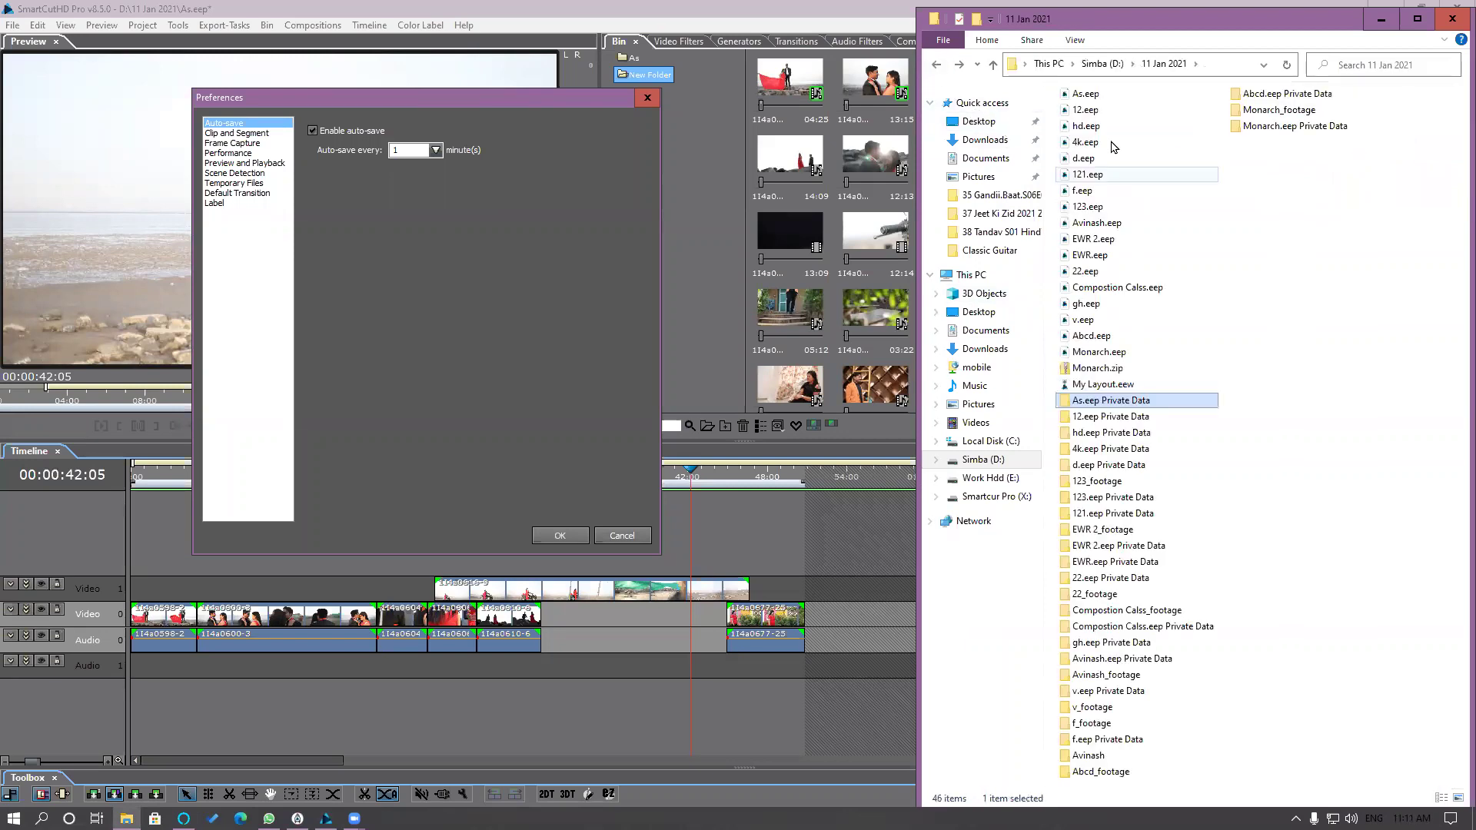
pyautogui.click(1086, 95)
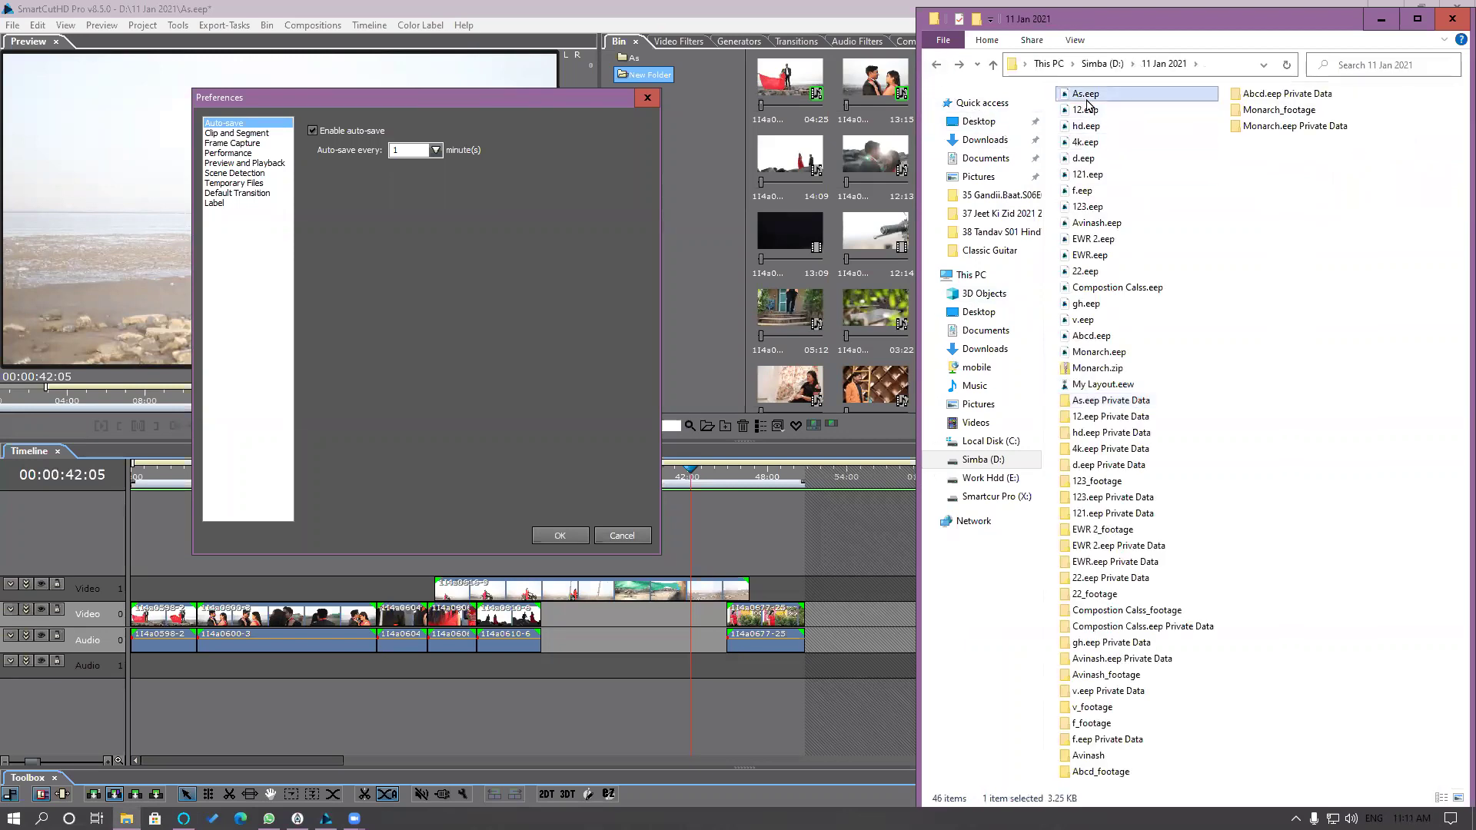
pyautogui.doubleClick(1129, 407)
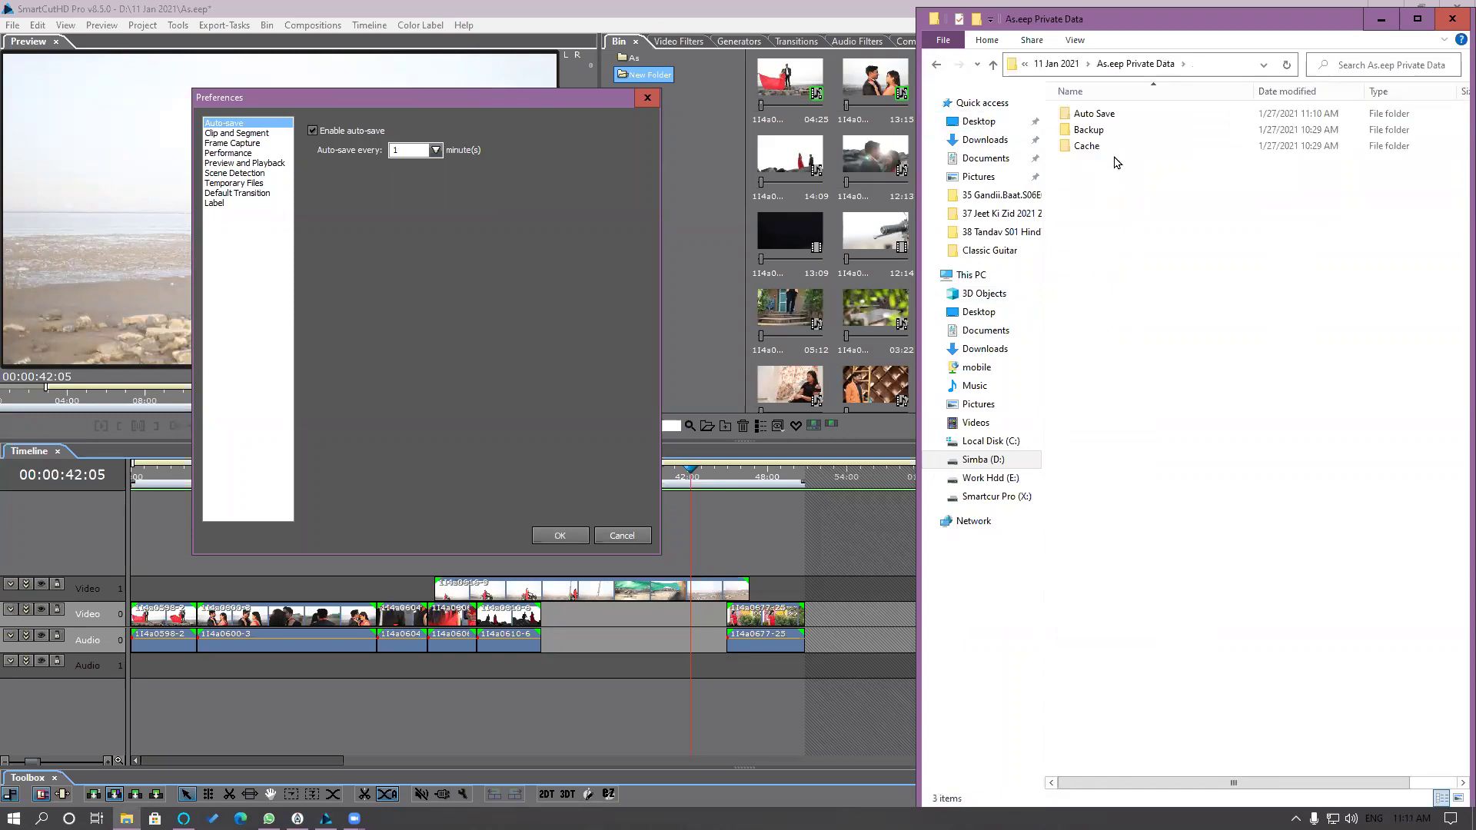
pyautogui.doubleClick(1096, 114)
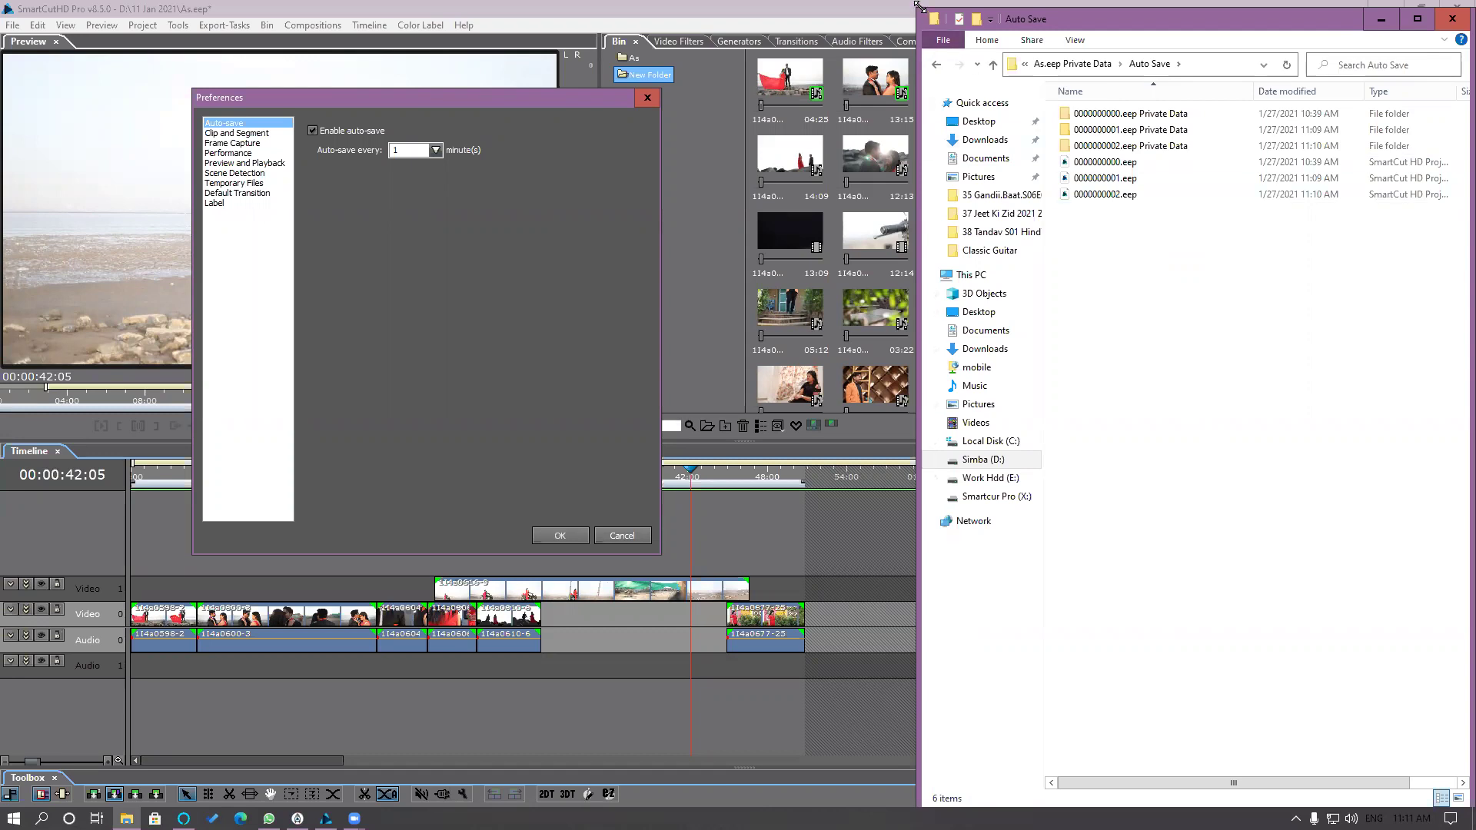
pyautogui.moveTo(919, 6); pyautogui.dragTo(819, 1)
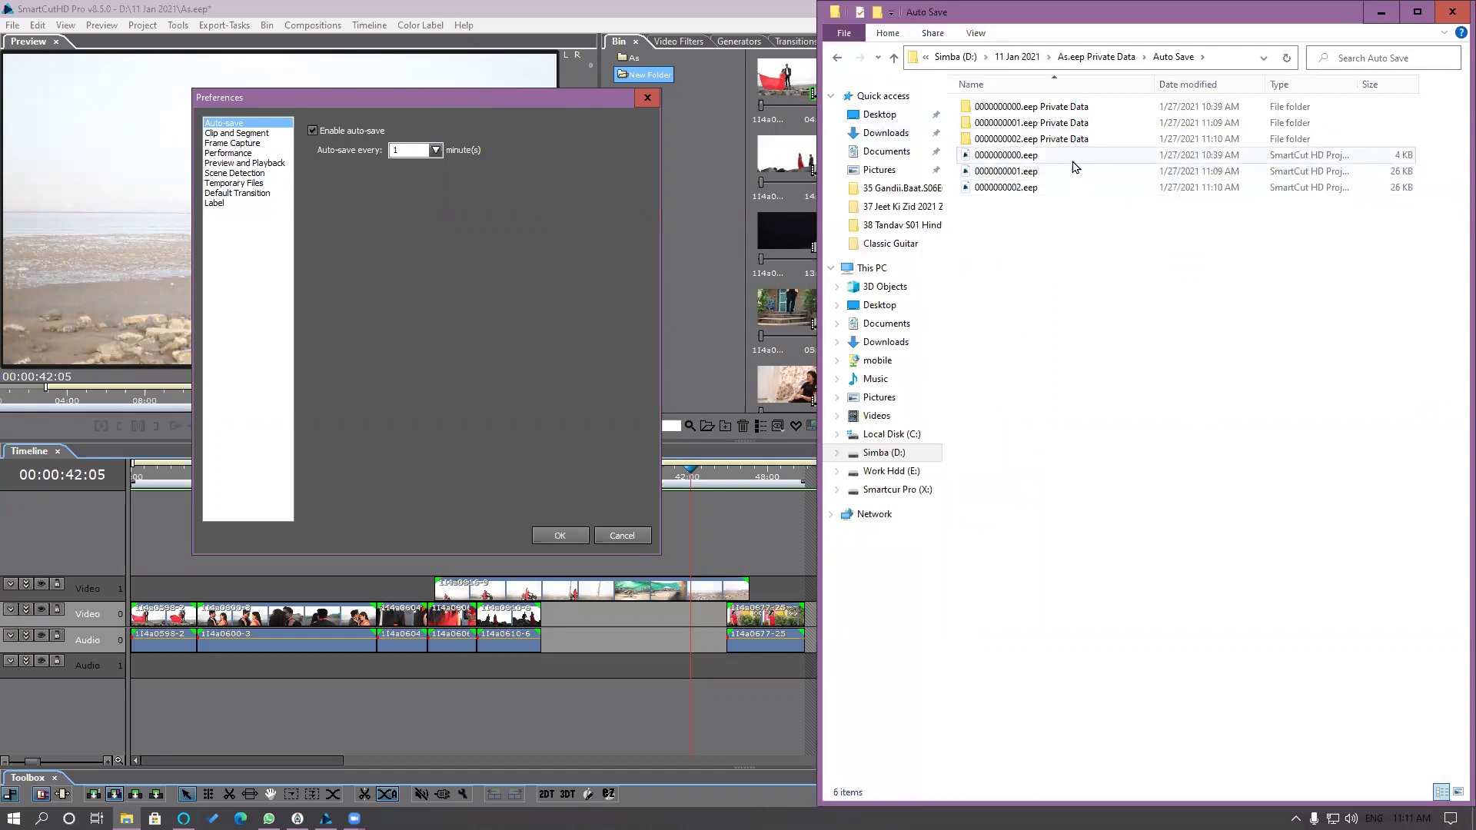
# Step: Review the auto-save interval choices and the Clip and Segment preferences, highlight the default bitmap clip duration, and confirm the preferences
pyautogui.click(435, 154)
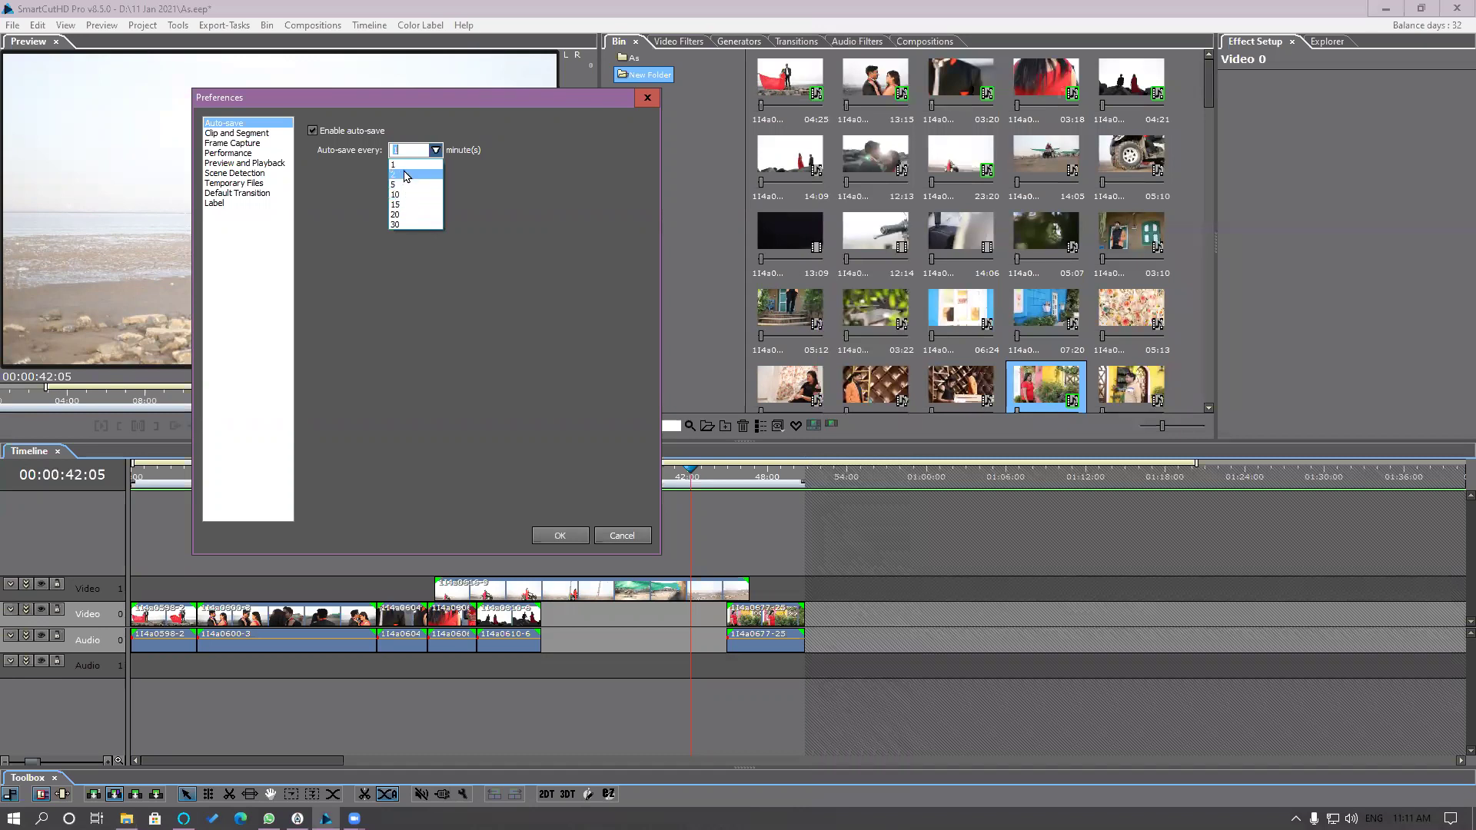
pyautogui.click(493, 179)
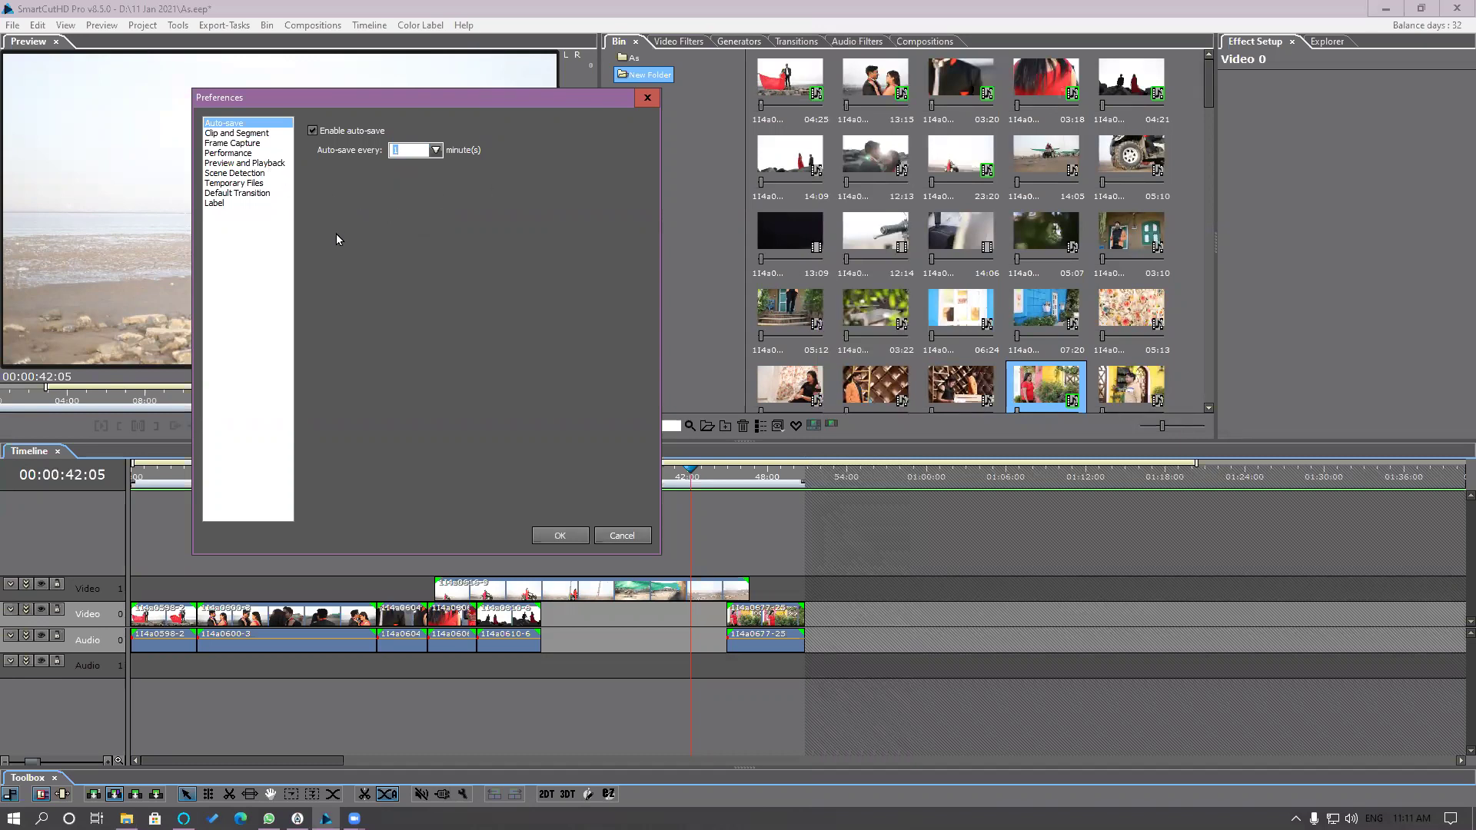
pyautogui.click(251, 134)
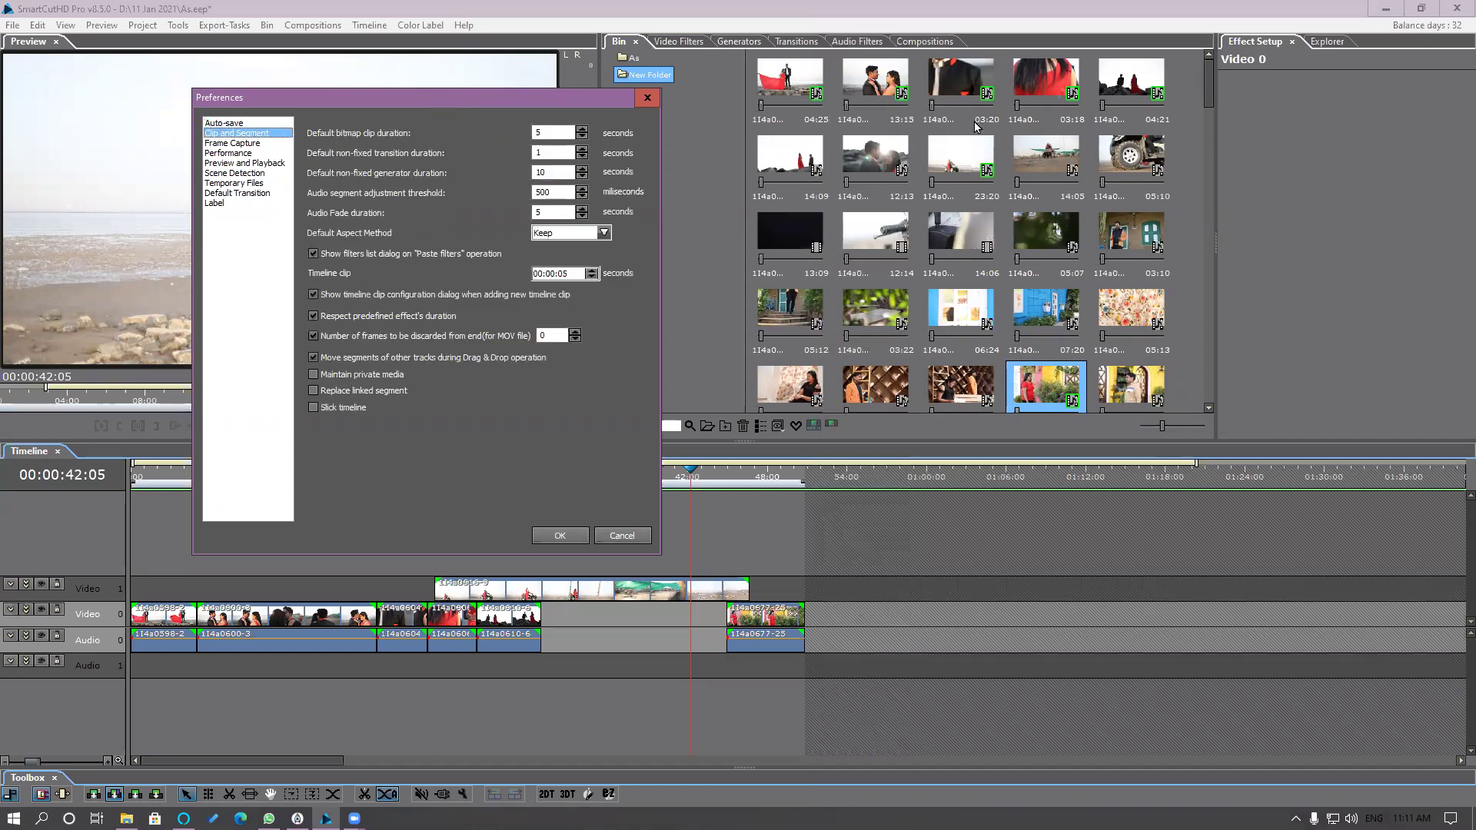
pyautogui.moveTo(968, 137); pyautogui.dragTo(853, 151)
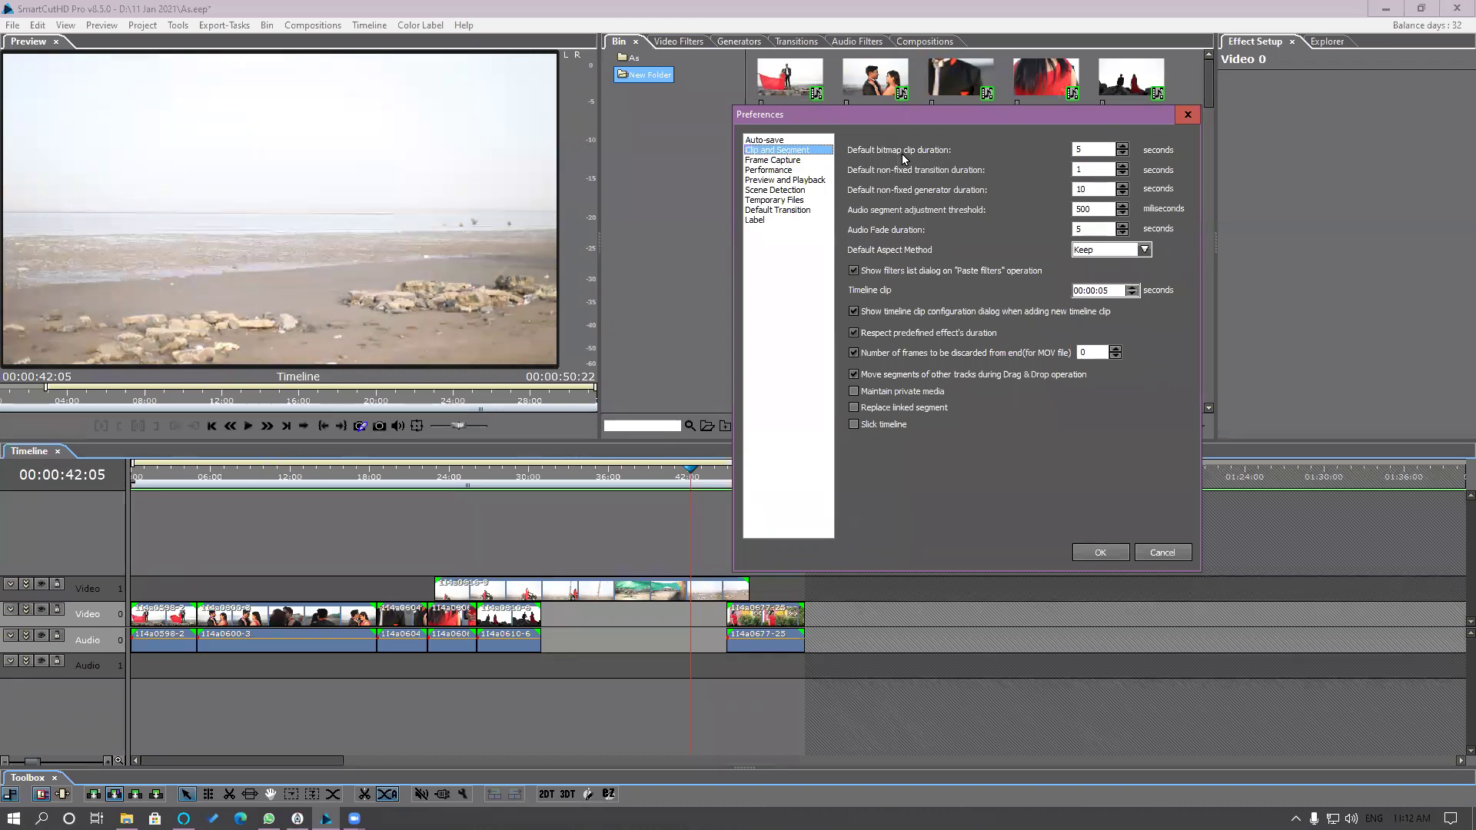
pyautogui.doubleClick(1092, 150)
pyautogui.click(1101, 552)
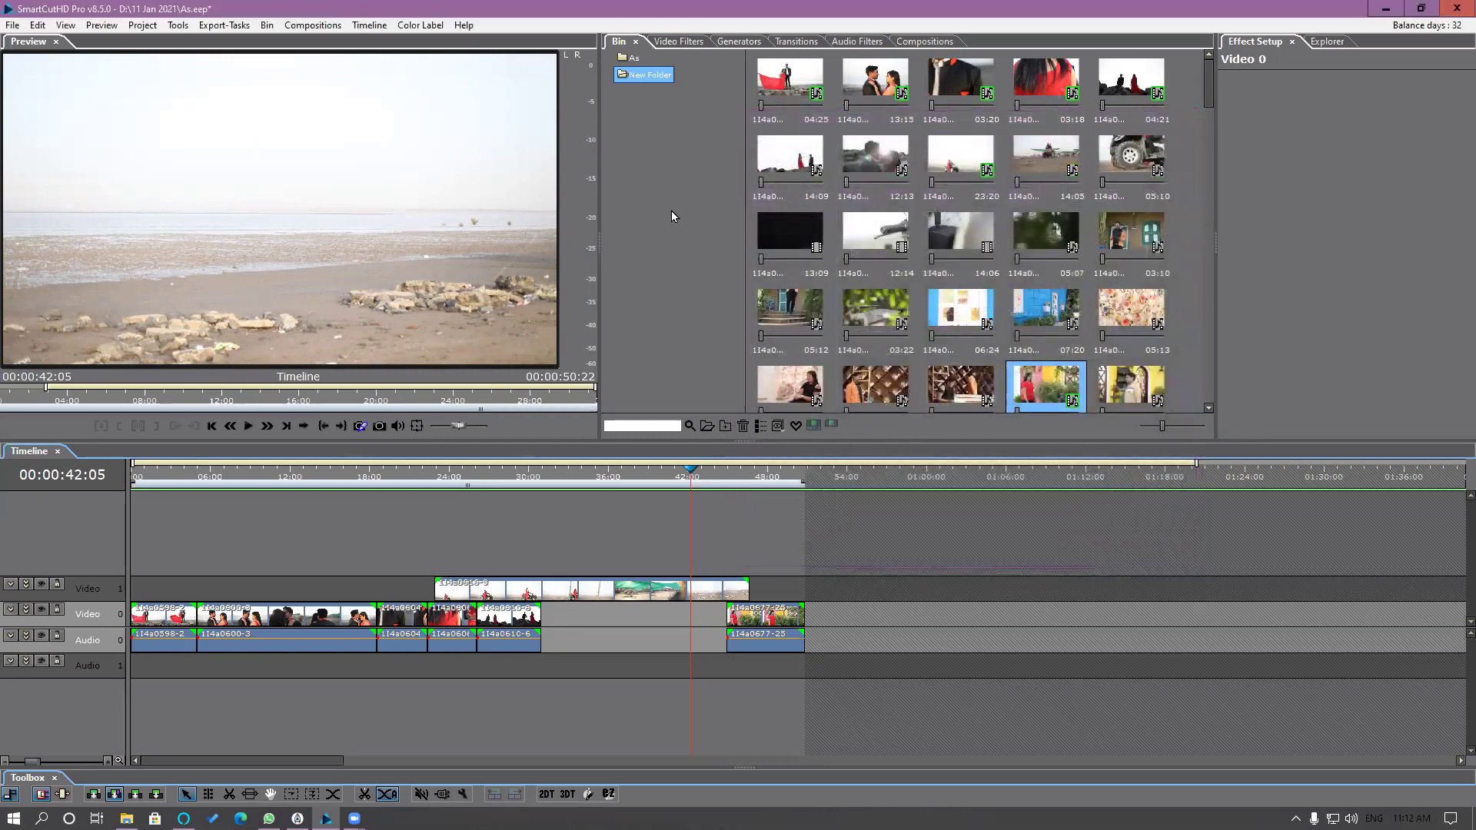
# Step: Create a new folder in the bin and browse the media import to the pre-wedding stills folder inside 8.5 Demo materials
pyautogui.rightClick(672, 210)
pyautogui.click(675, 220)
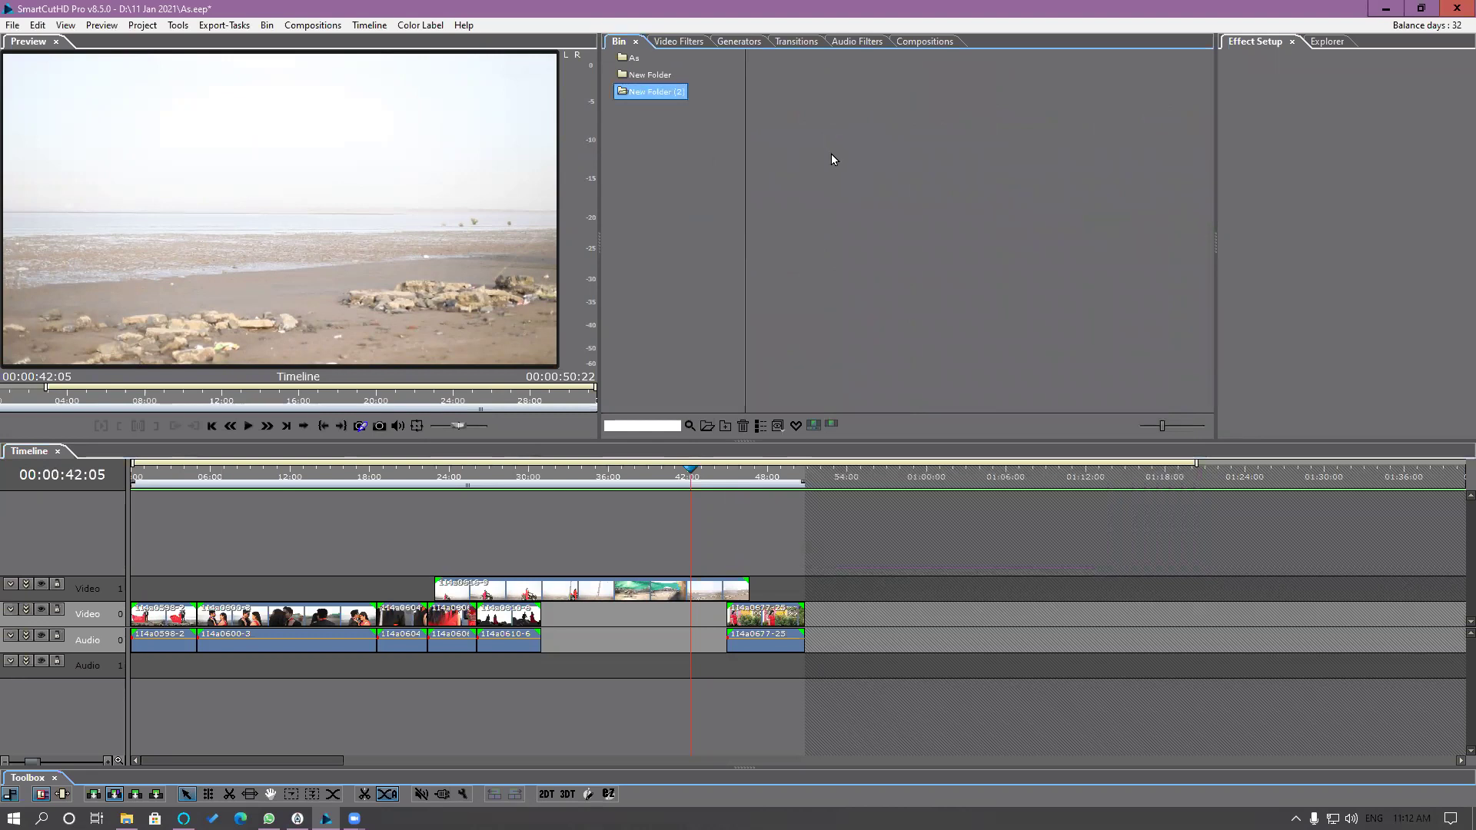
pyautogui.doubleClick(874, 187)
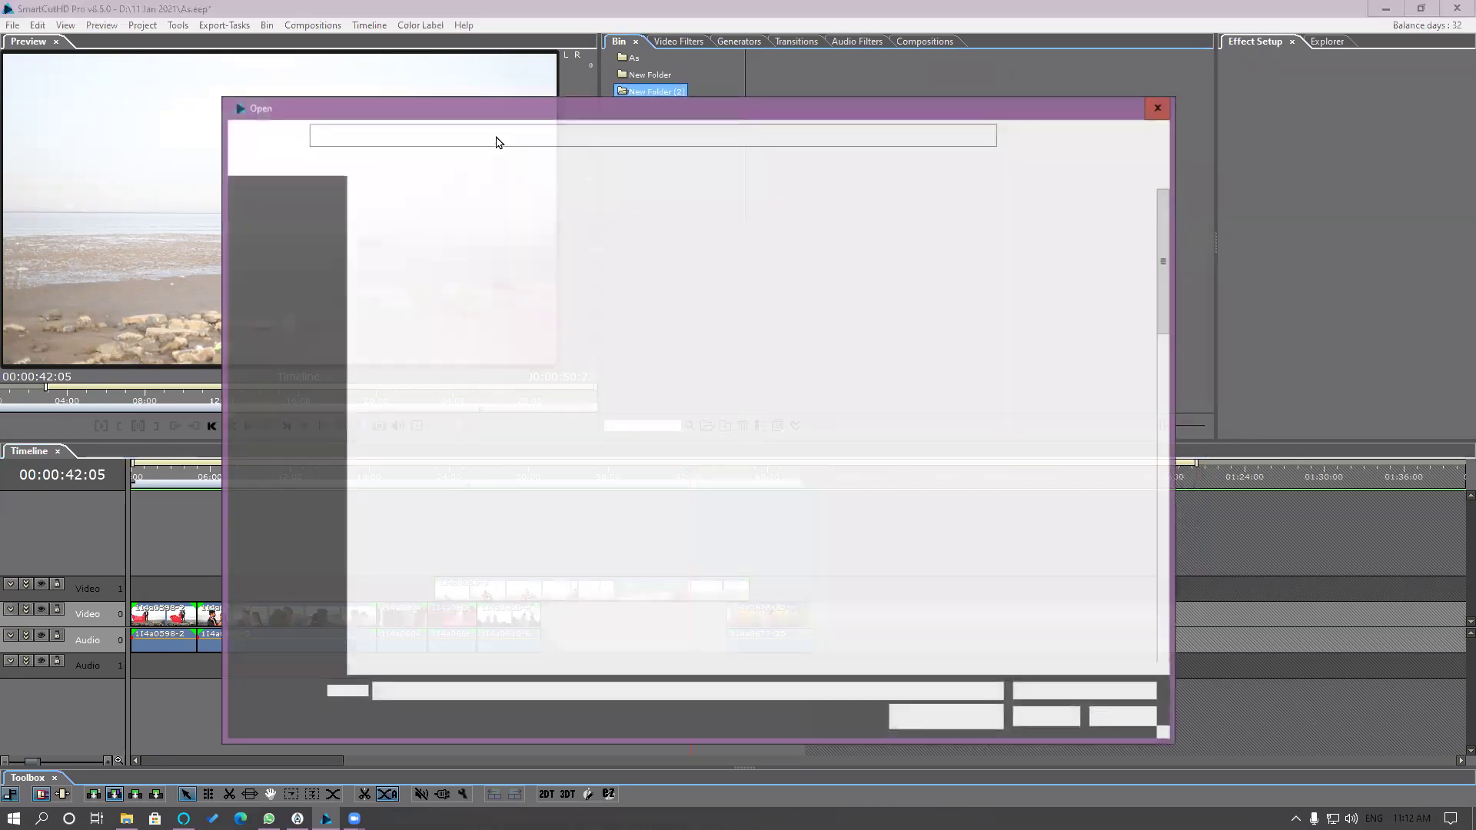
pyautogui.click(499, 140)
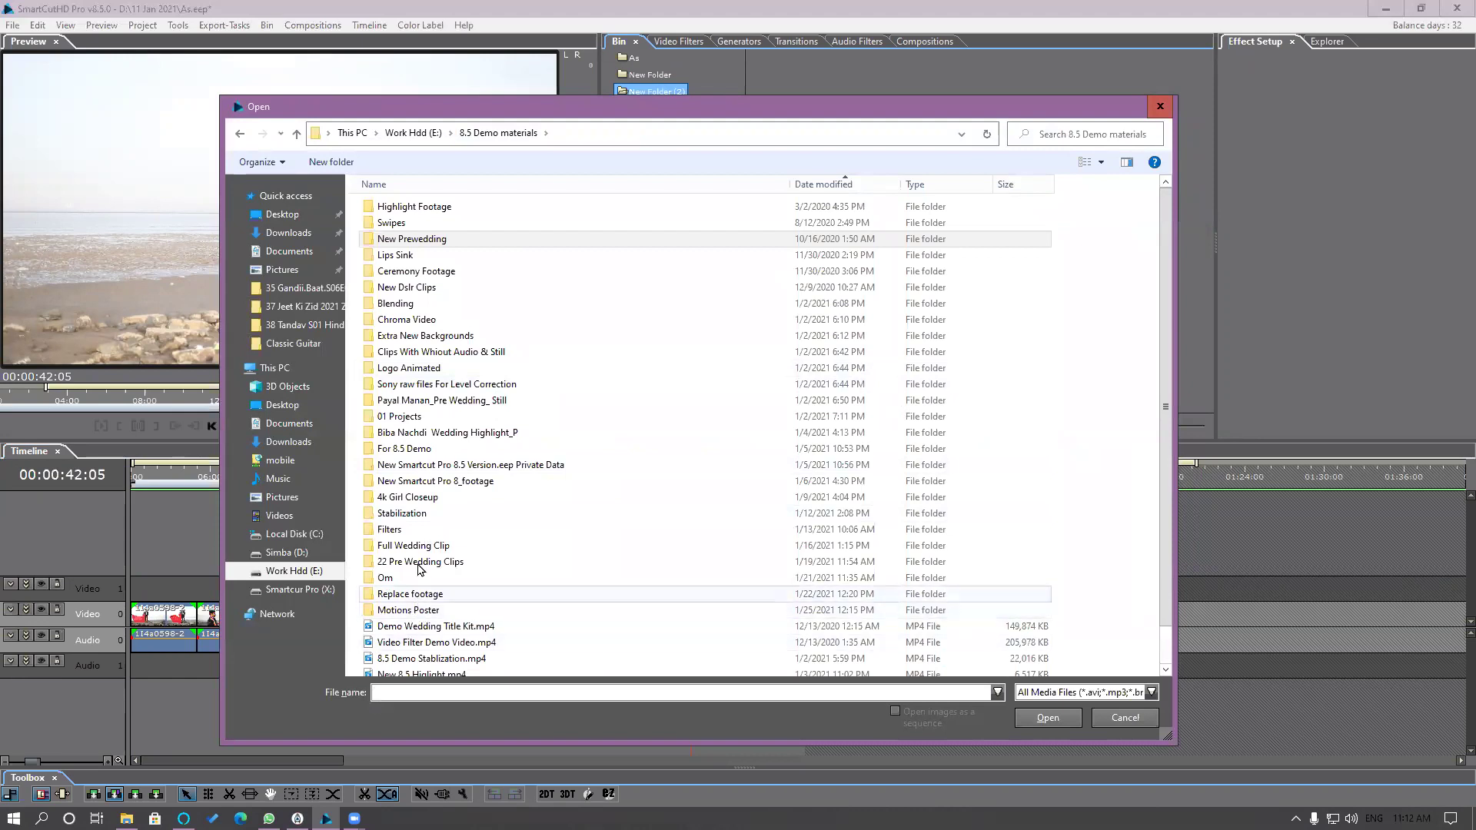
pyautogui.doubleClick(421, 400)
pyautogui.click(392, 227)
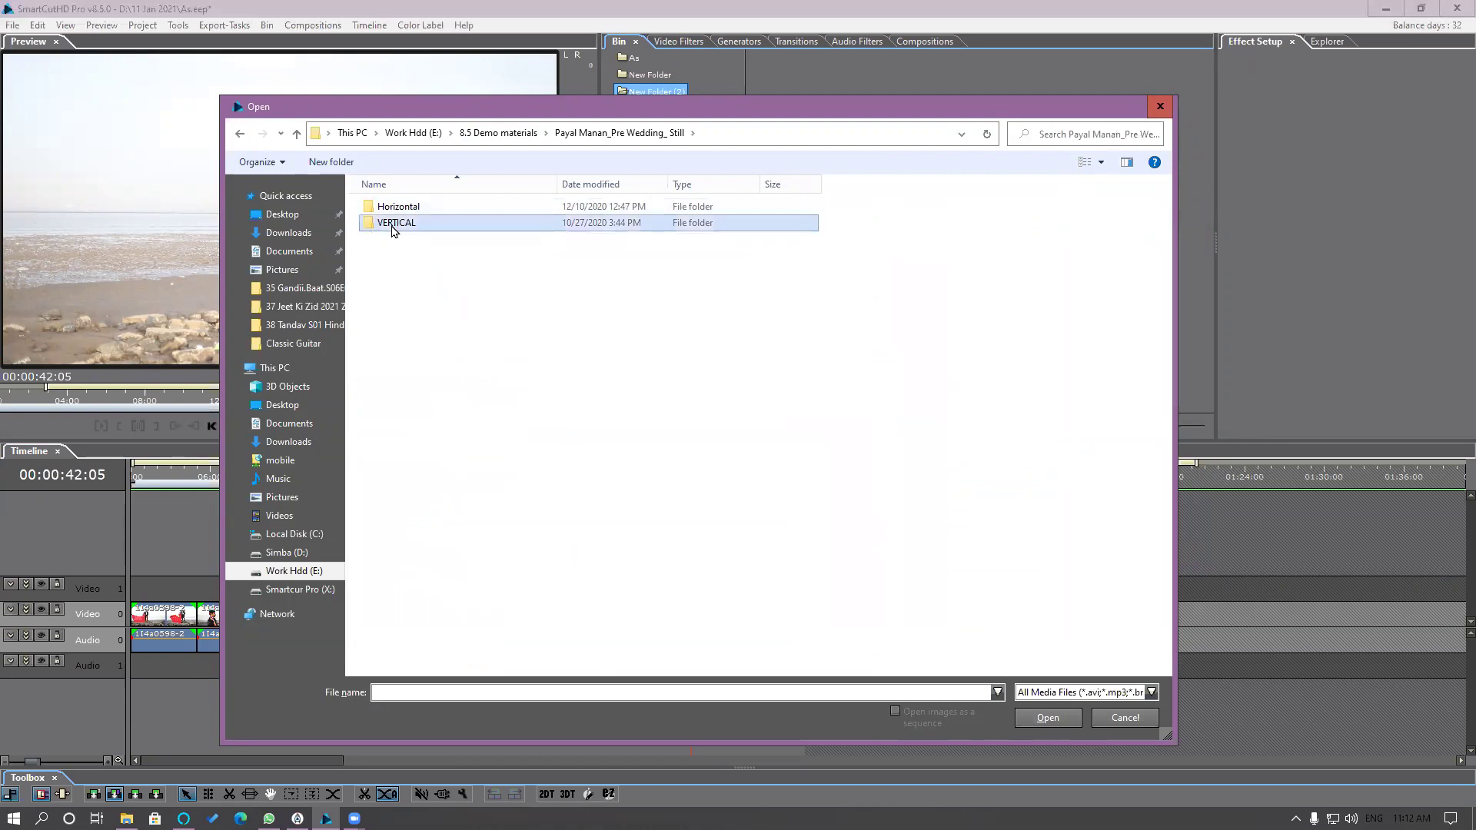
pyautogui.doubleClick(393, 231)
pyautogui.press('BackSpace')
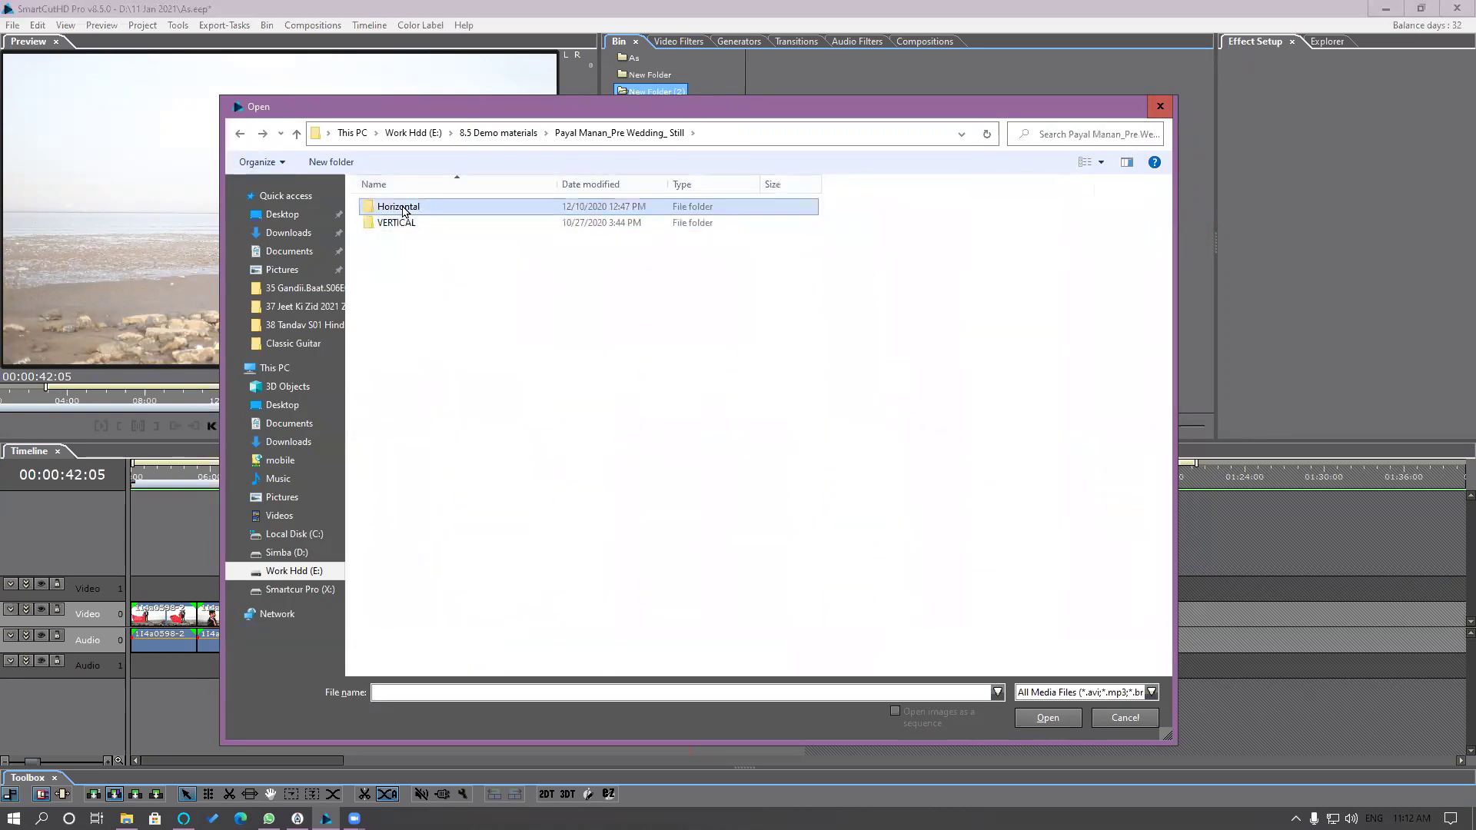
# Step: Import VORA8414.JPG from the Horizontal folder into the new bin folder and enlarge the bin thumbnails to maximum
pyautogui.press('Return')
pyautogui.click(666, 230)
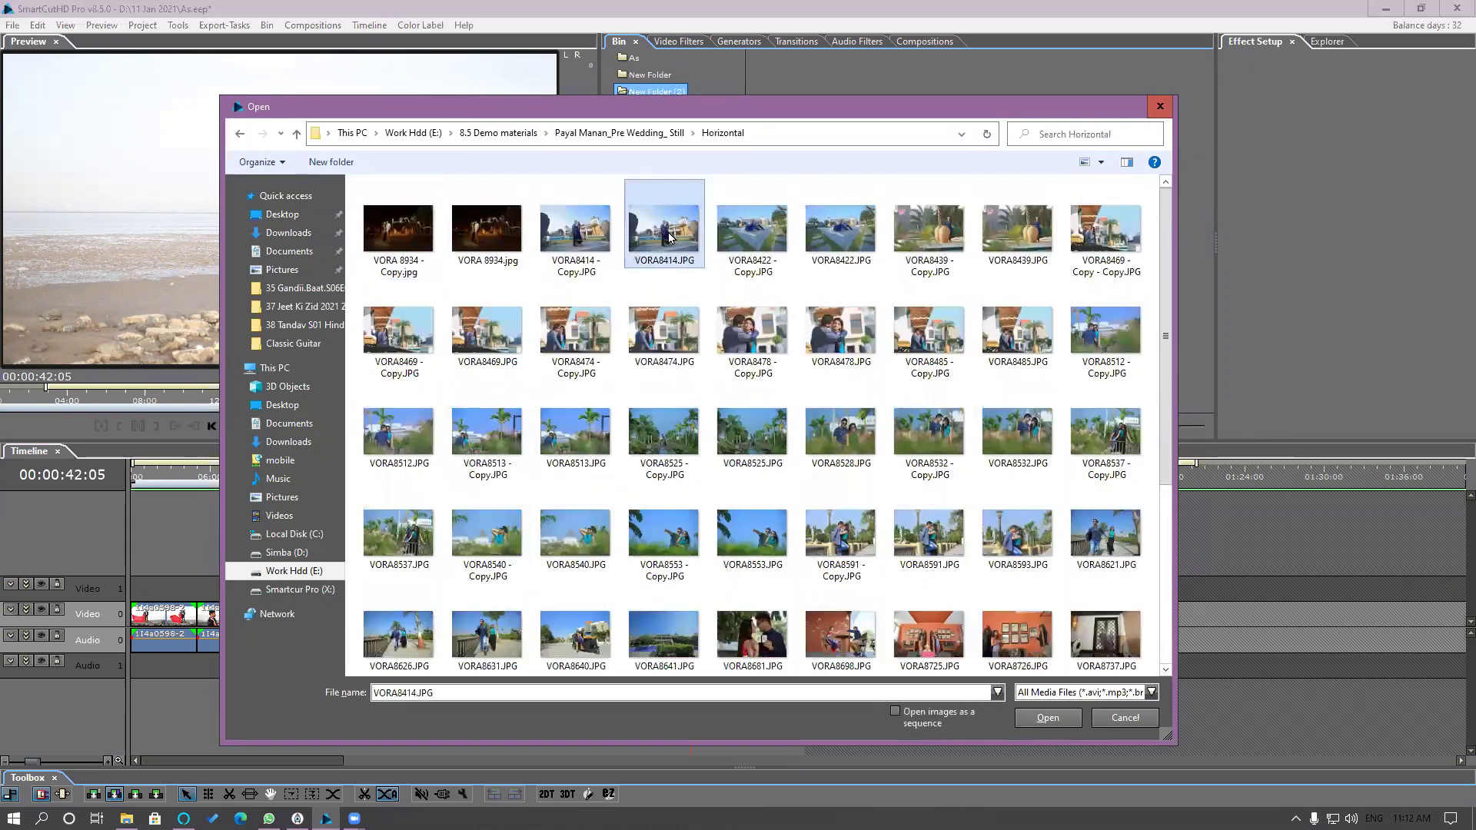
pyautogui.press('Return')
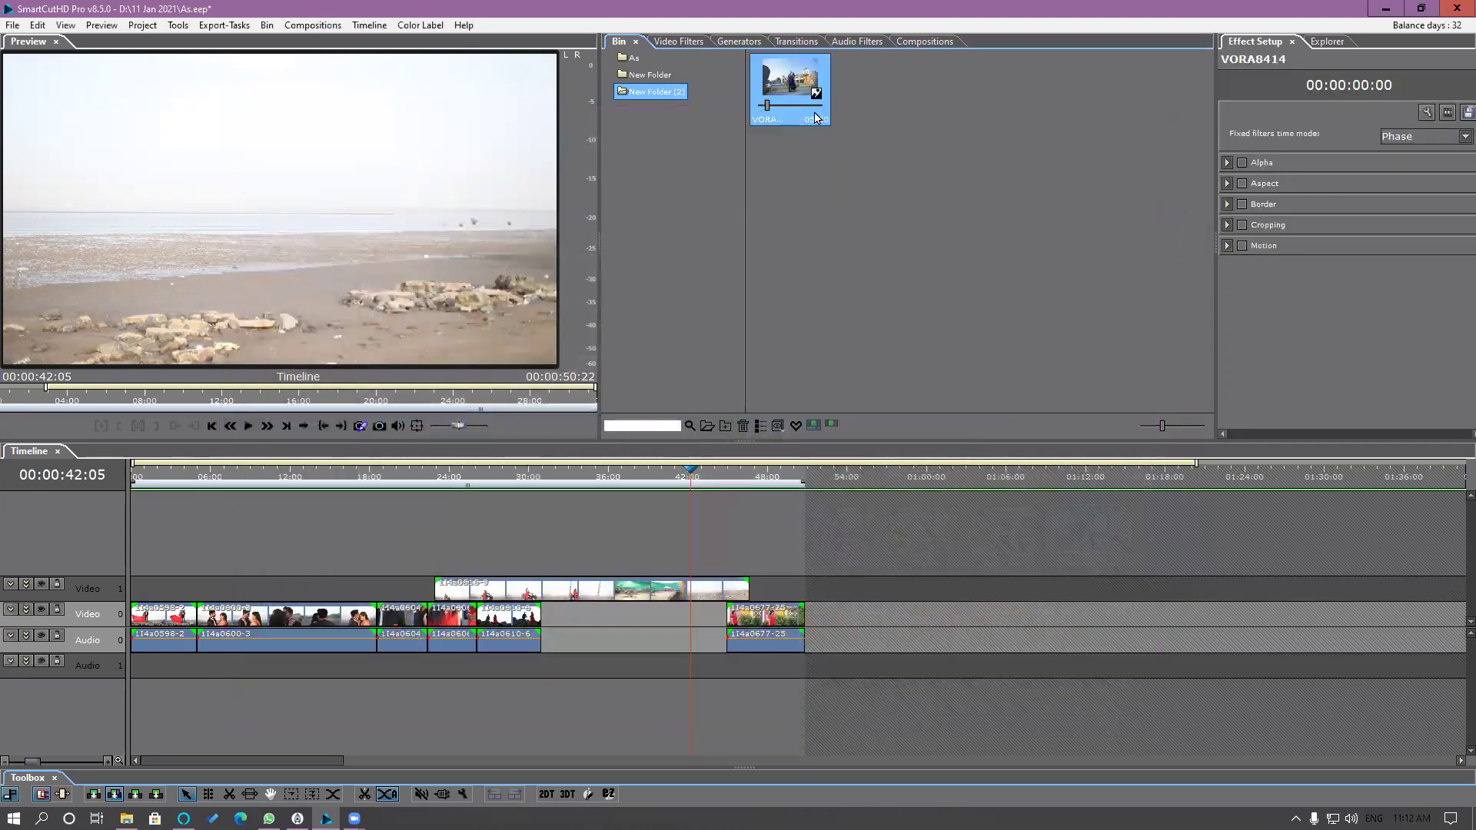
pyautogui.moveTo(1165, 426); pyautogui.dragTo(1202, 427)
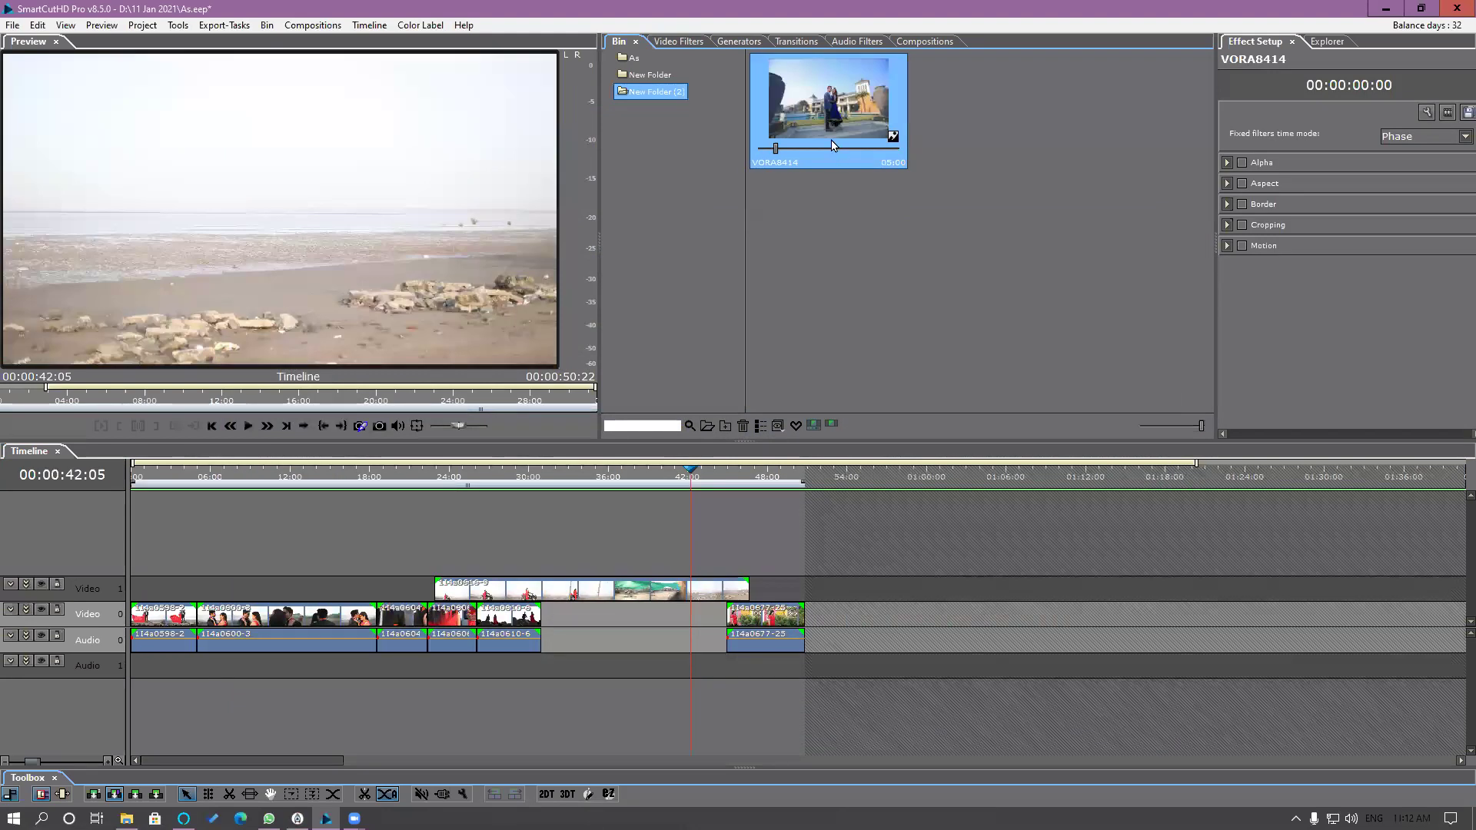
# Step: Set the default bitmap clip duration to 10 seconds in the Clip and Segment preferences
pyautogui.click(38, 28)
pyautogui.click(92, 224)
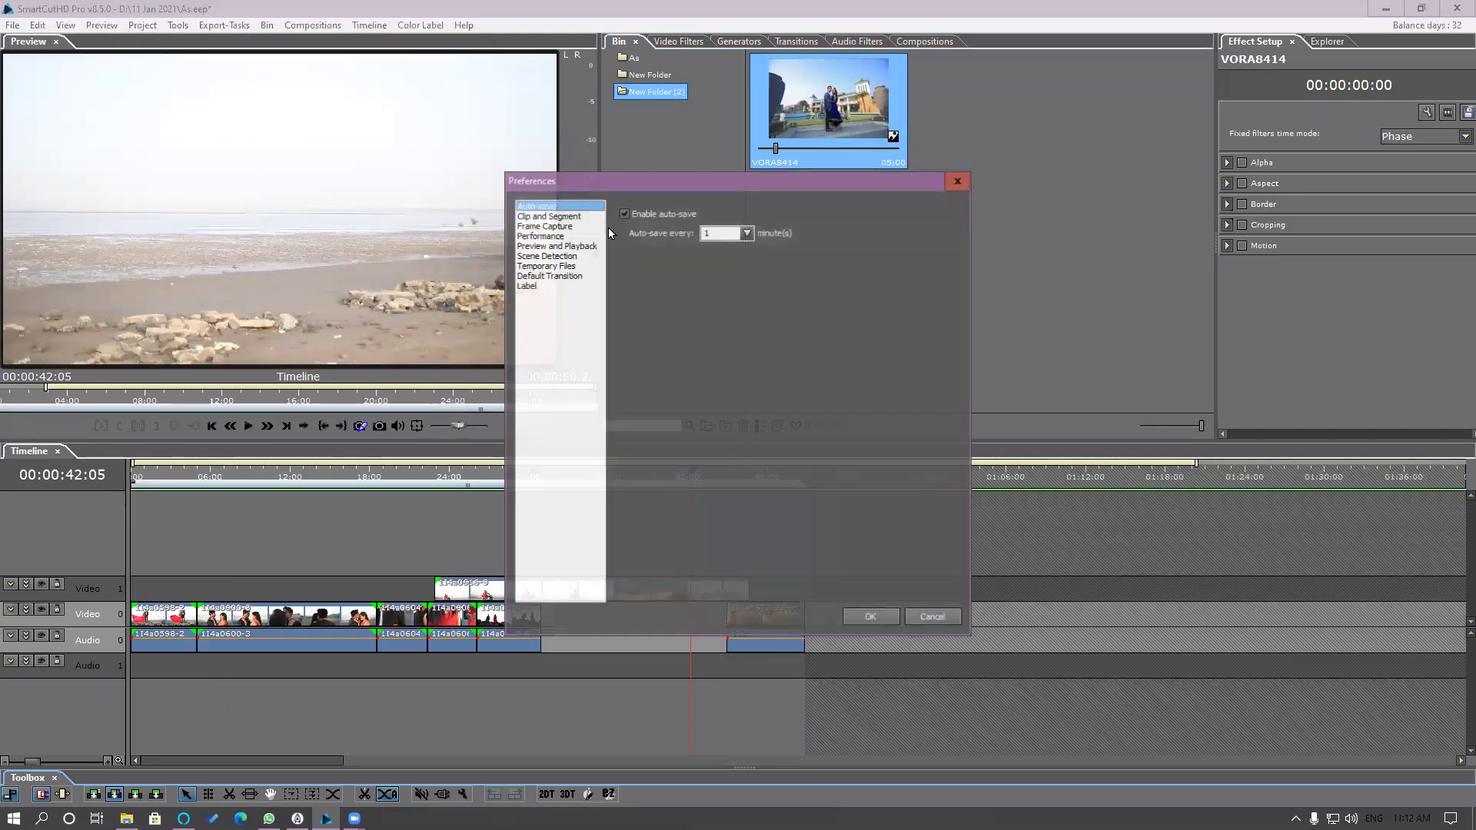
pyautogui.click(548, 216)
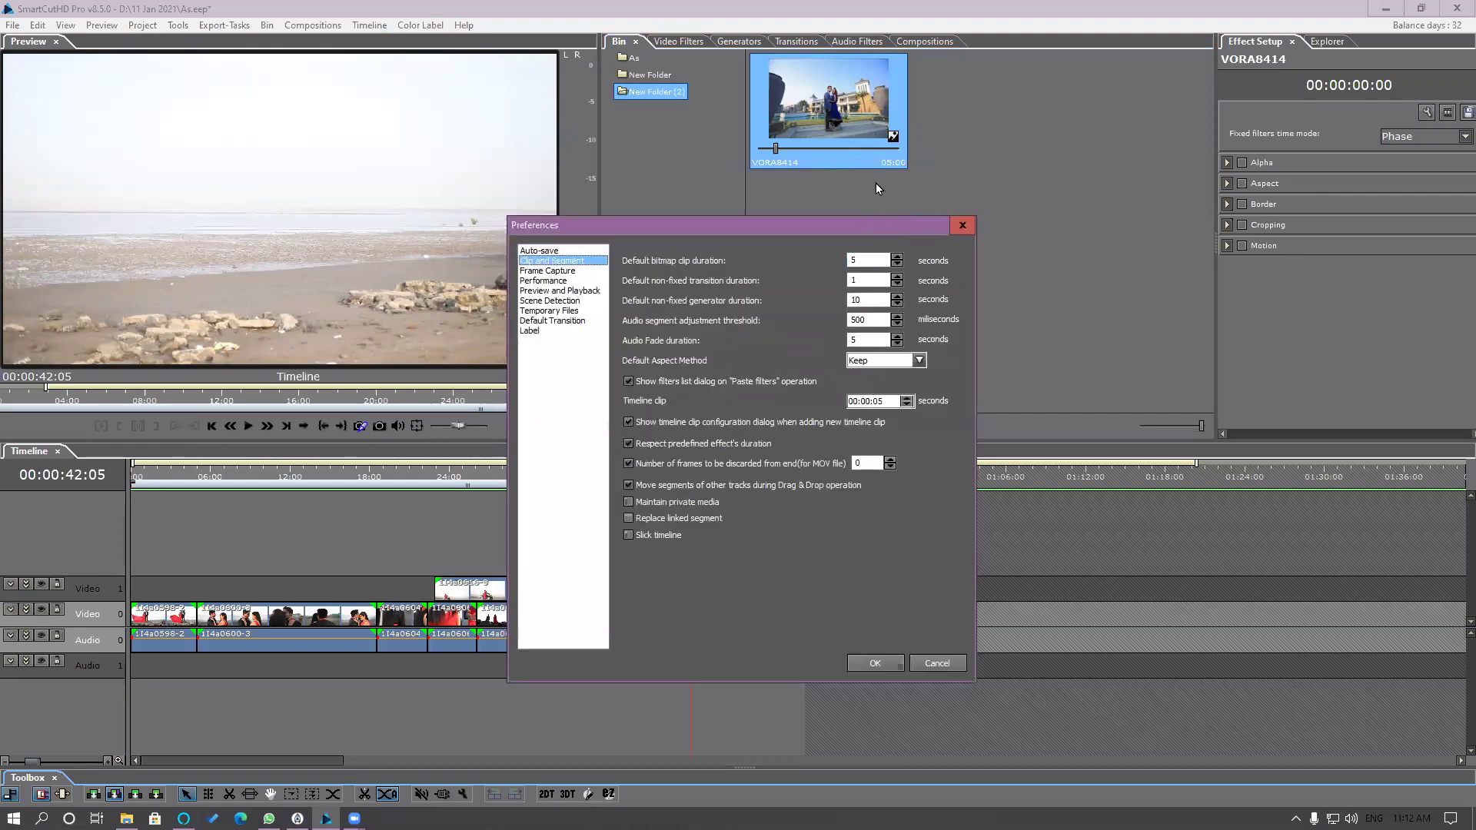
pyautogui.doubleClick(862, 260)
pyautogui.click(877, 663)
# Step: Import VORA8414 - Copy.JPG and place it on Video 0 at about 55 seconds, with VORA8414 above it on Video 1
pyautogui.doubleClick(950, 228)
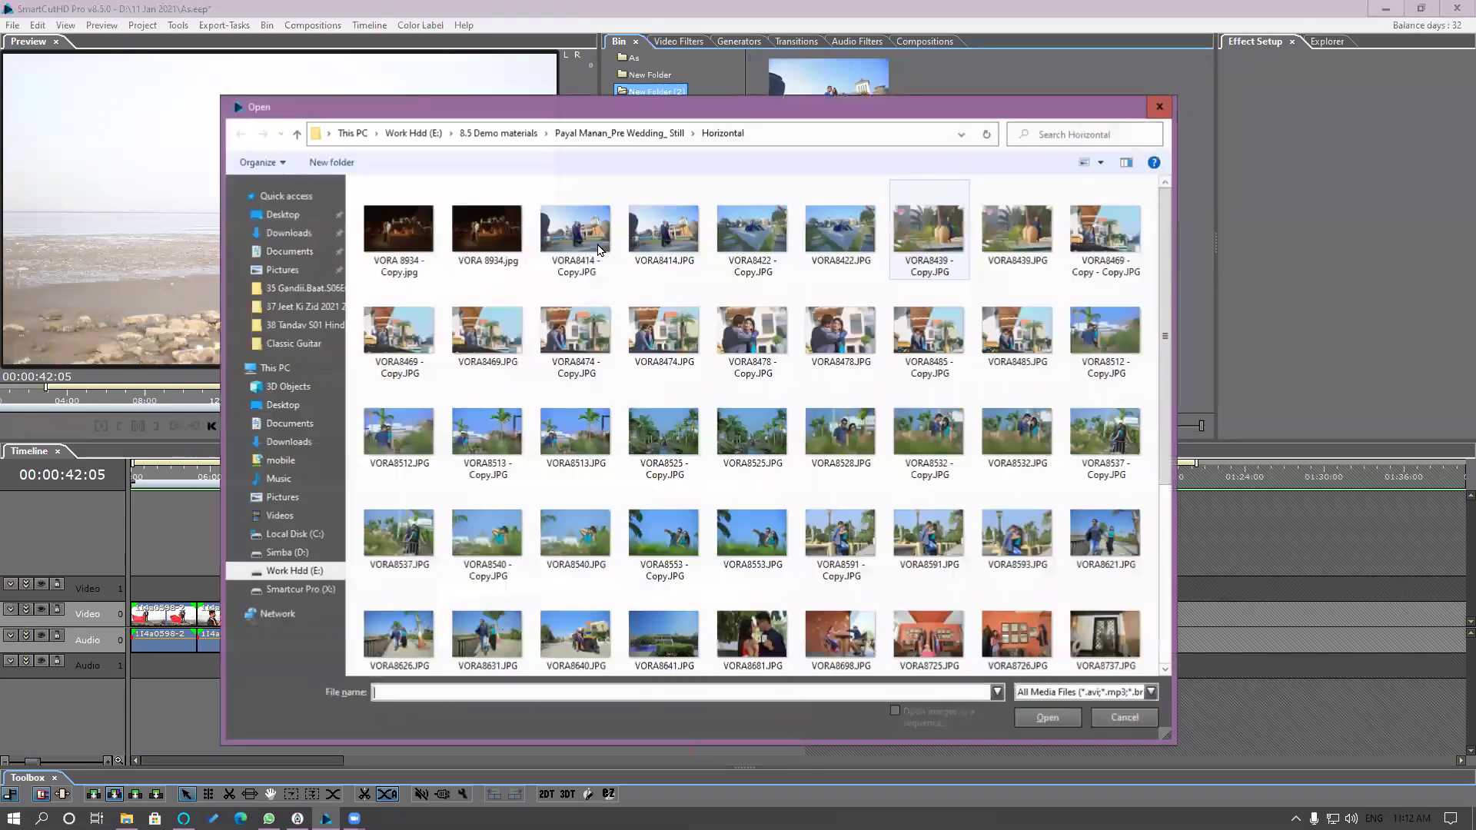
pyautogui.doubleClick(599, 250)
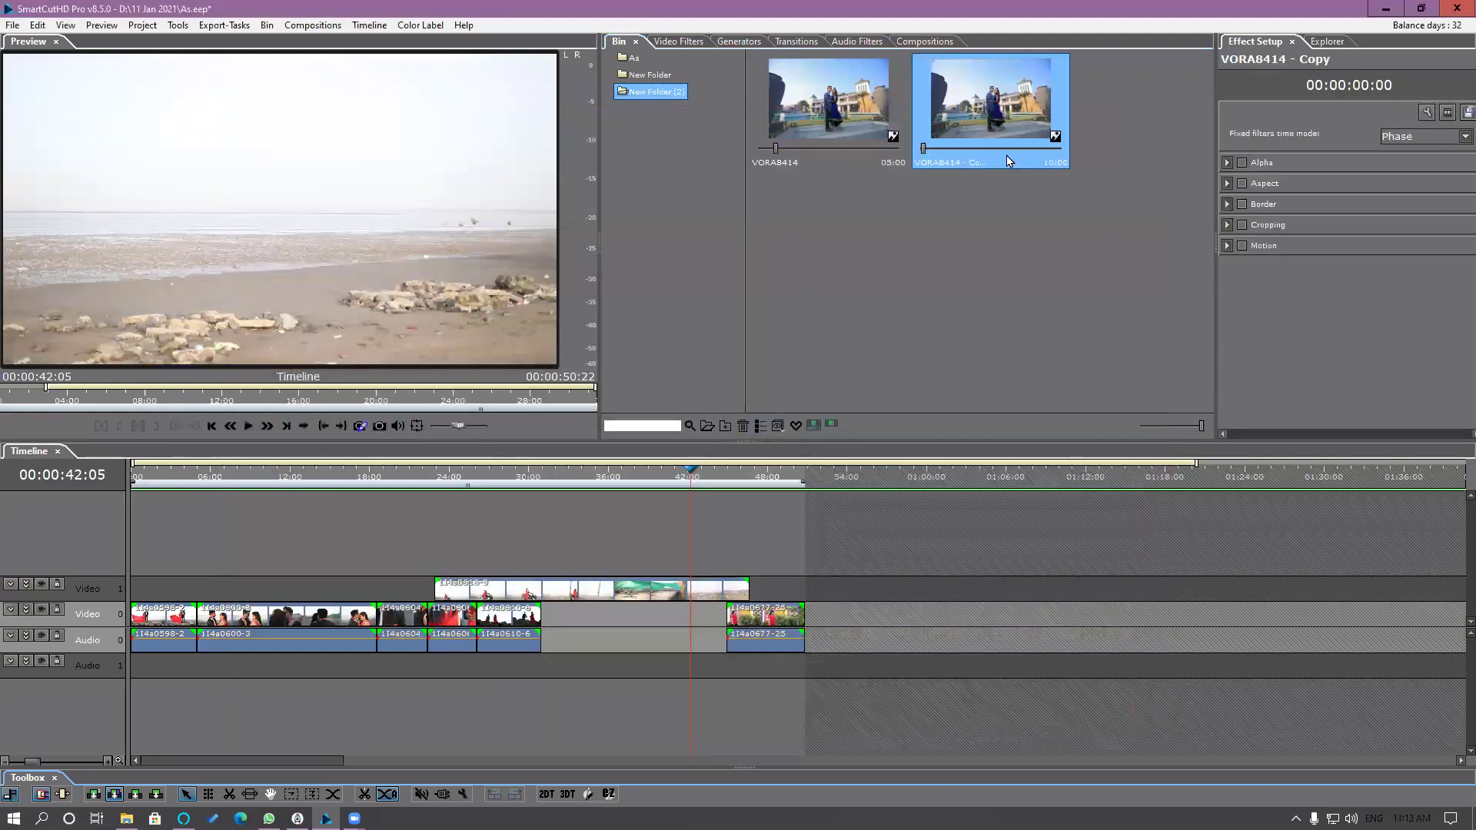
pyautogui.moveTo(996, 113); pyautogui.dragTo(861, 612)
pyautogui.moveTo(828, 100); pyautogui.dragTo(867, 588)
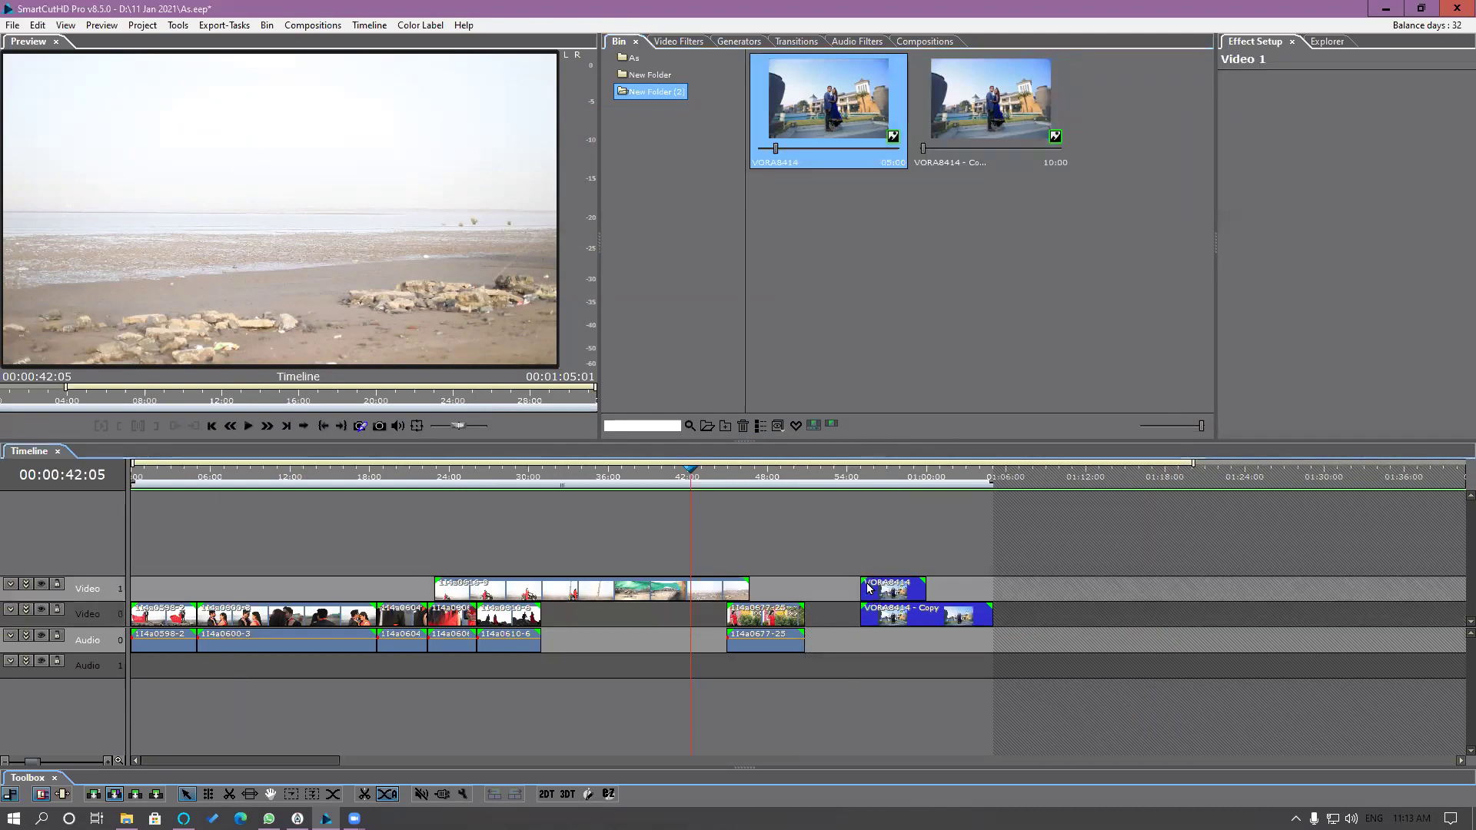
# Step: Set the default bitmap clip duration to 15 seconds in the Clip and Segment preferences
pyautogui.click(37, 25)
pyautogui.click(99, 224)
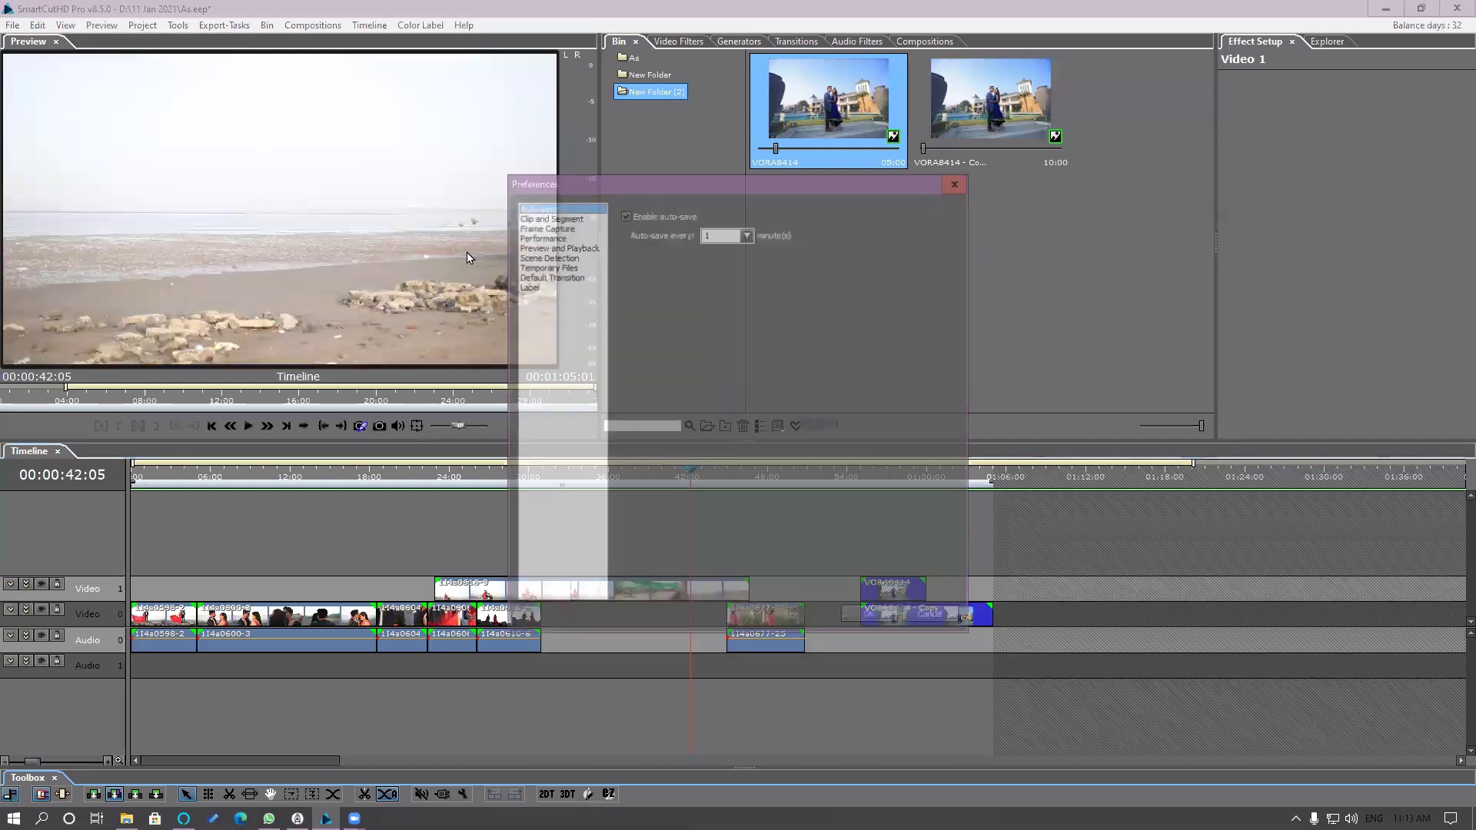
pyautogui.click(556, 217)
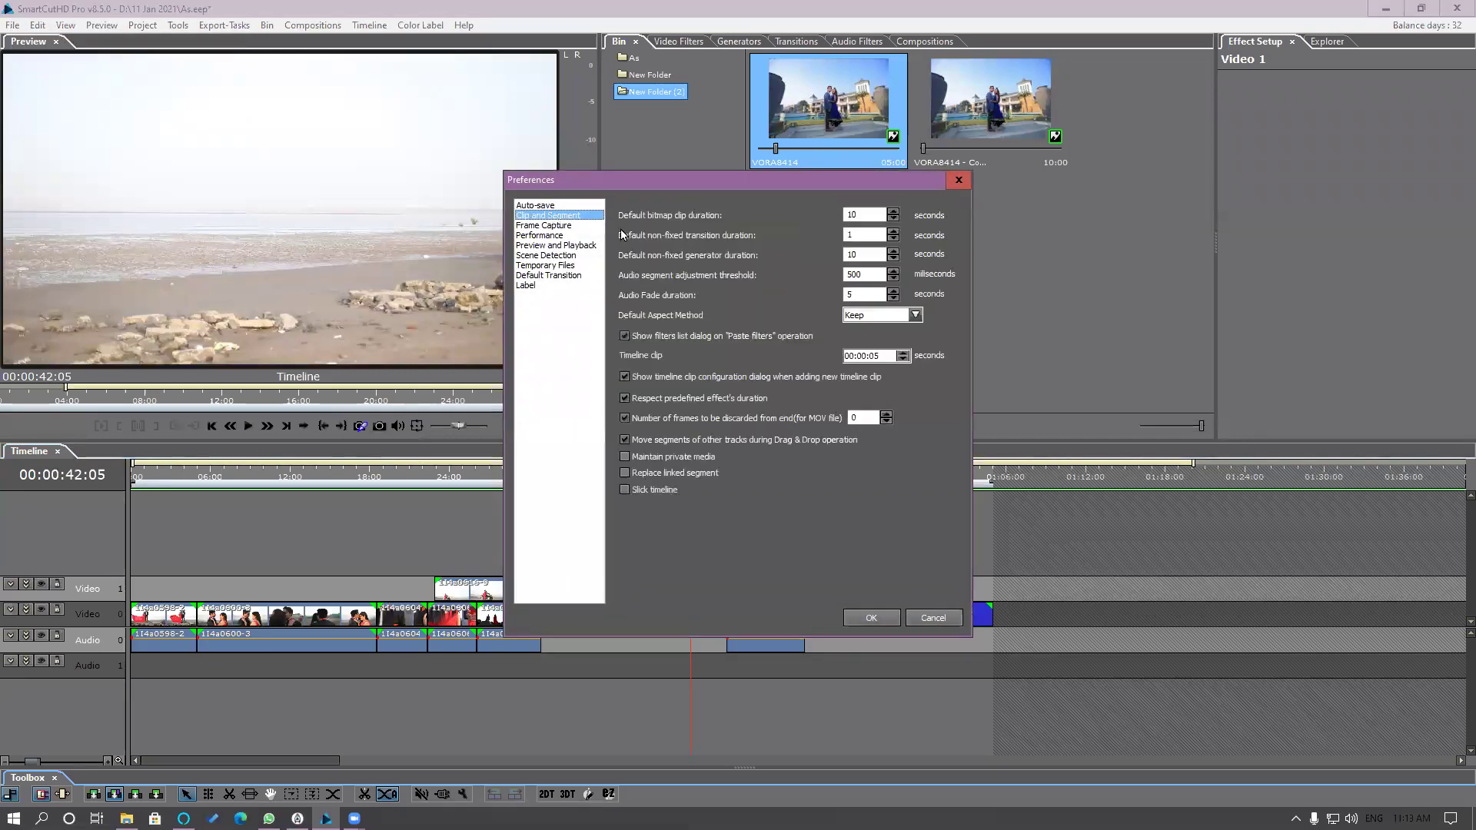
pyautogui.press('Tab')
pyautogui.write('15')
pyautogui.click(881, 614)
# Step: Import VORA8414.JPG a second time and place it on a new video track above the other two stills
pyautogui.doubleClick(994, 265)
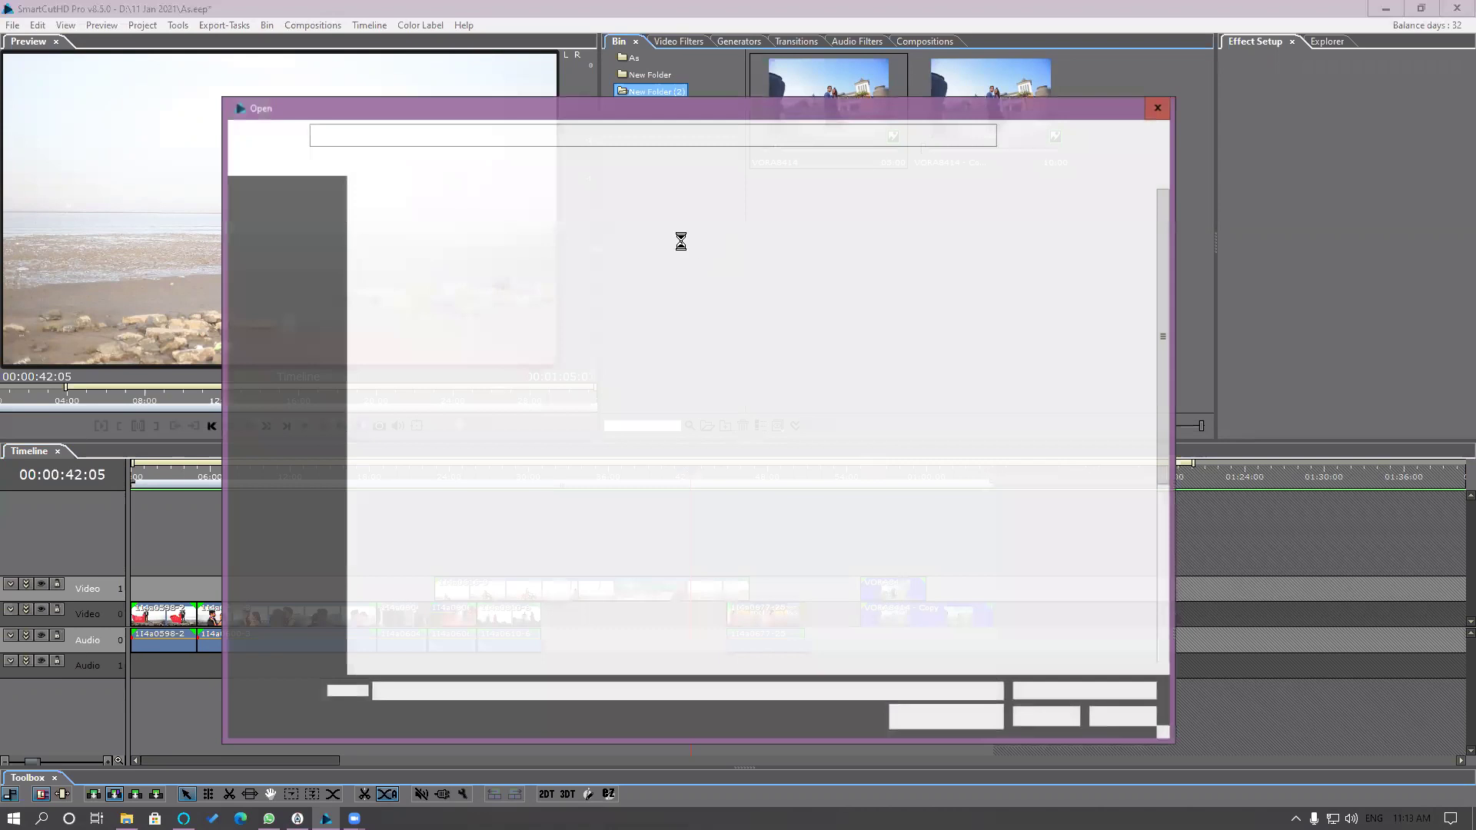
pyautogui.doubleClick(681, 243)
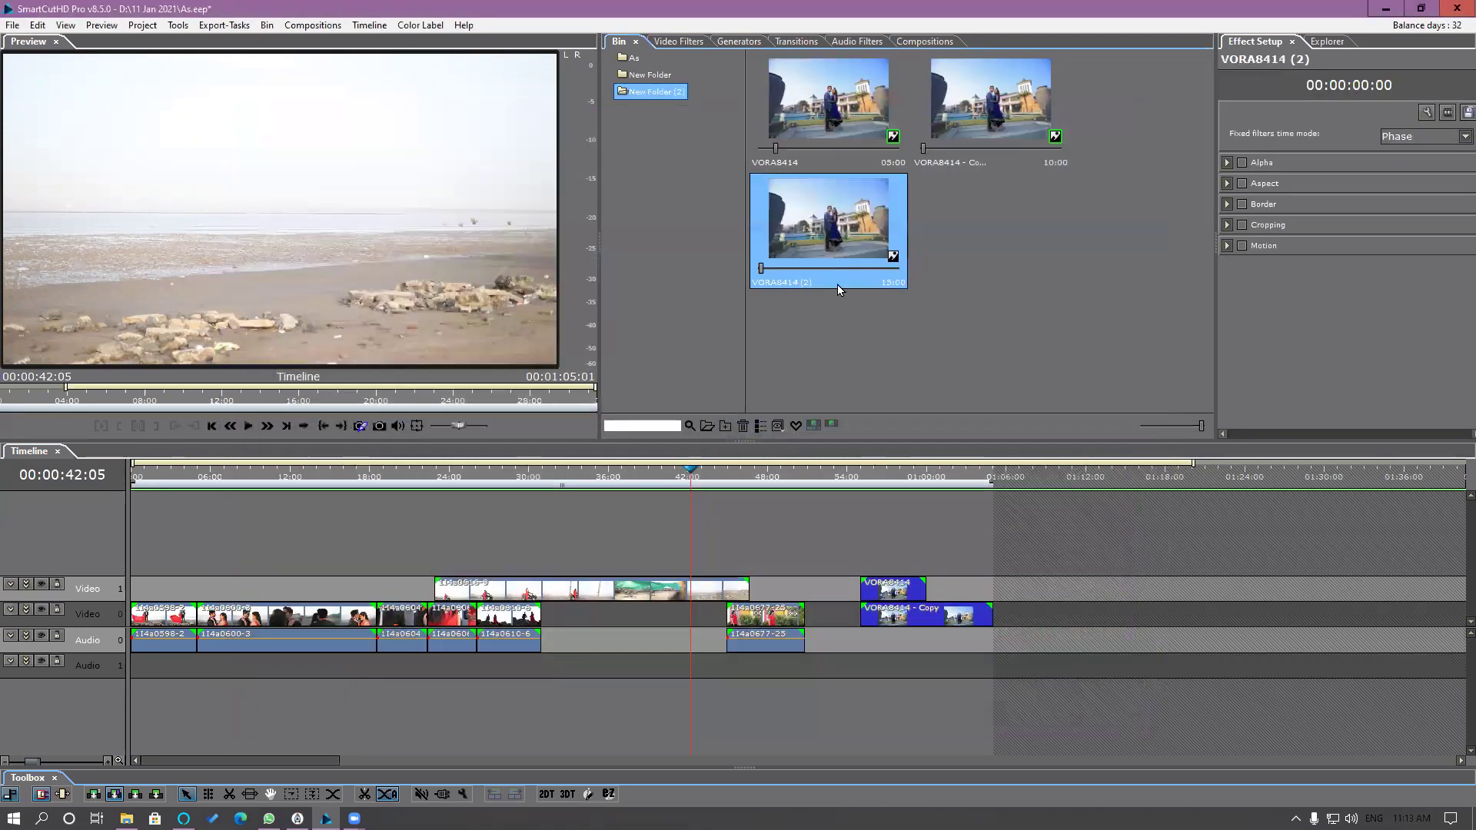
pyautogui.moveTo(837, 284); pyautogui.dragTo(865, 555)
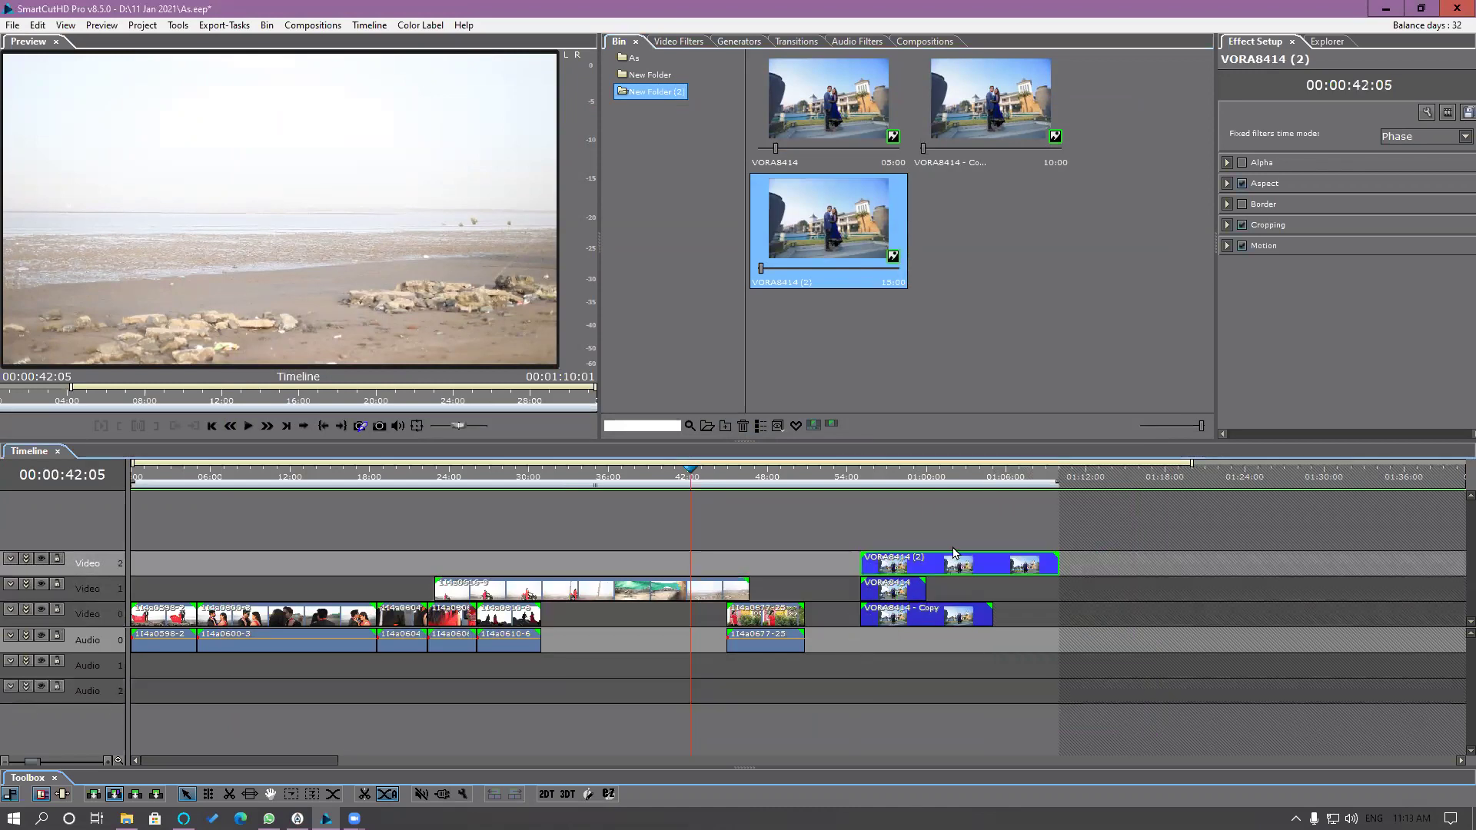
# Step: Move the playhead to 00:00:28:16, select the Video 1 clip there, and capture the current frame into the bin
pyautogui.click(37, 24)
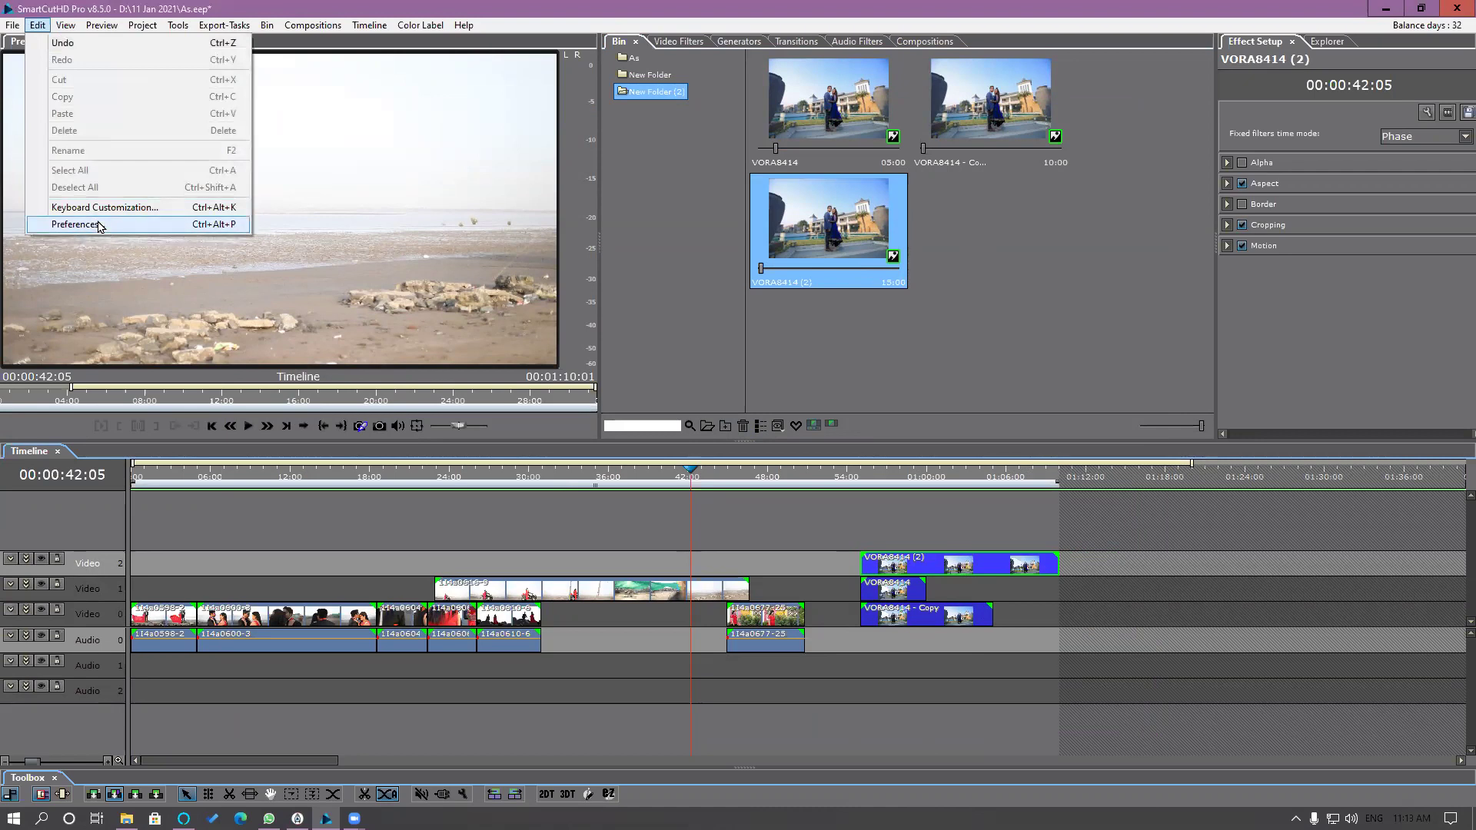
pyautogui.click(611, 481)
pyautogui.press('space')
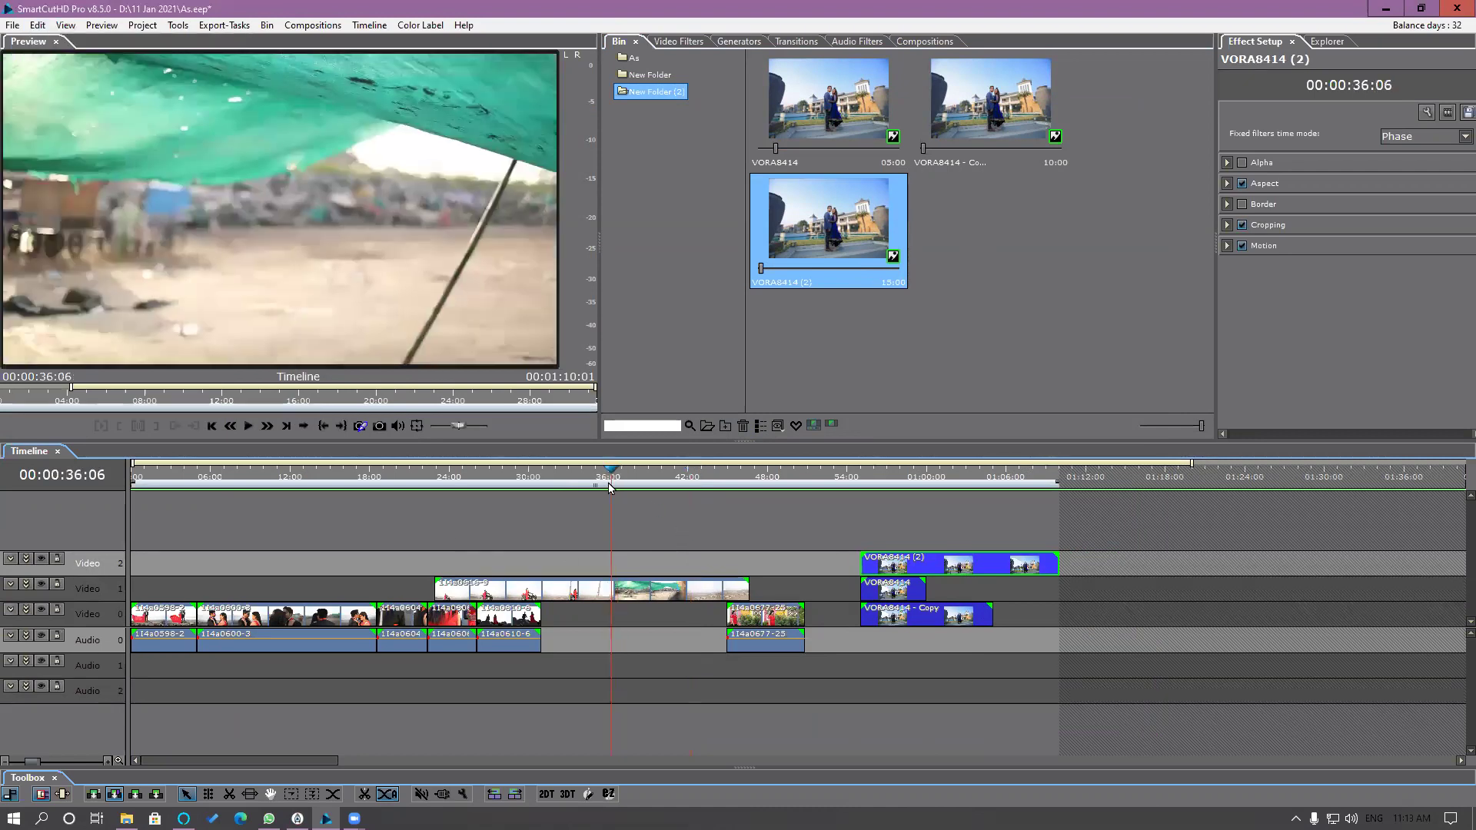
pyautogui.moveTo(699, 505); pyautogui.dragTo(510, 538)
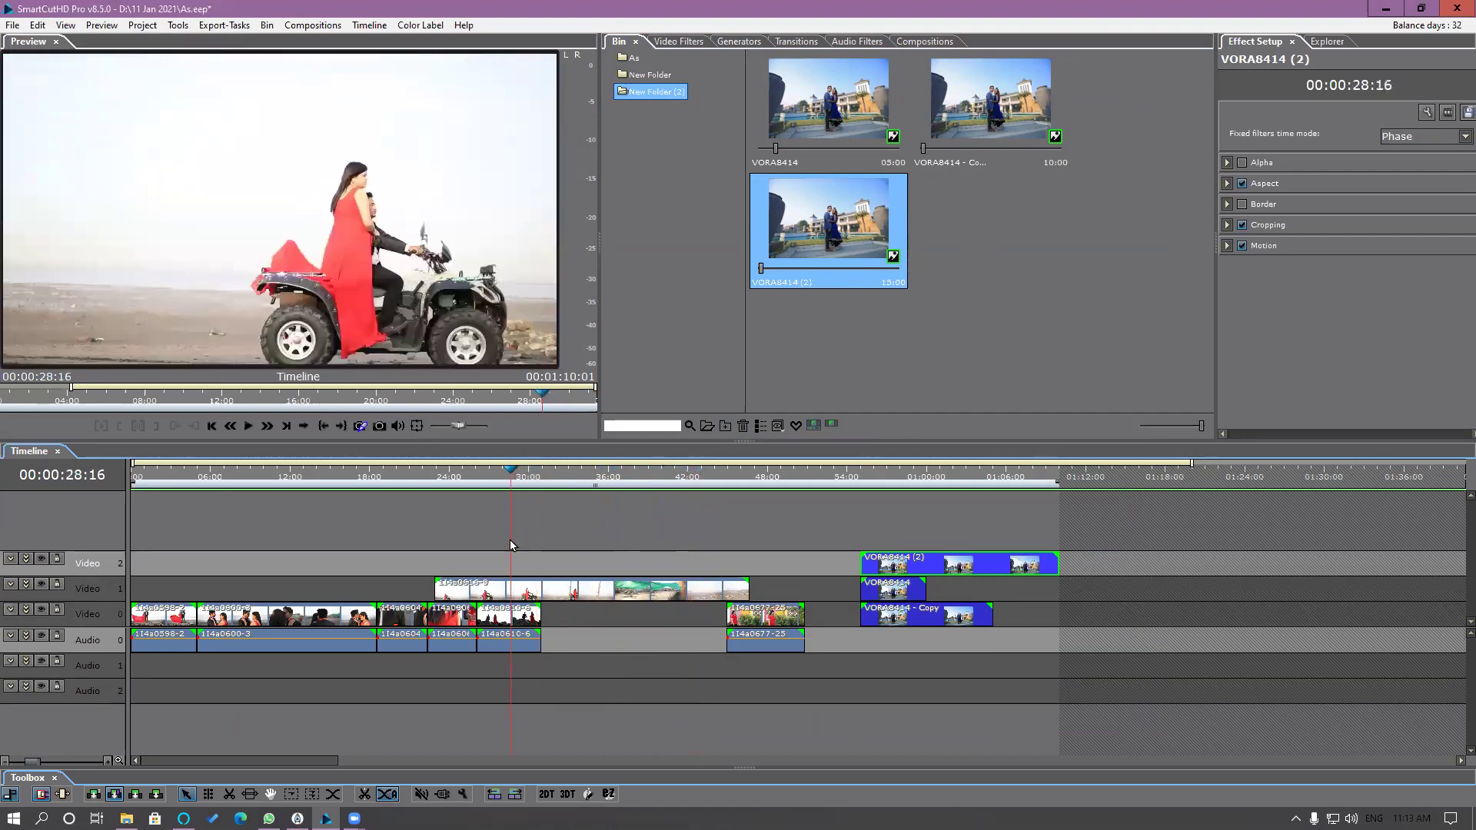
pyautogui.click(529, 596)
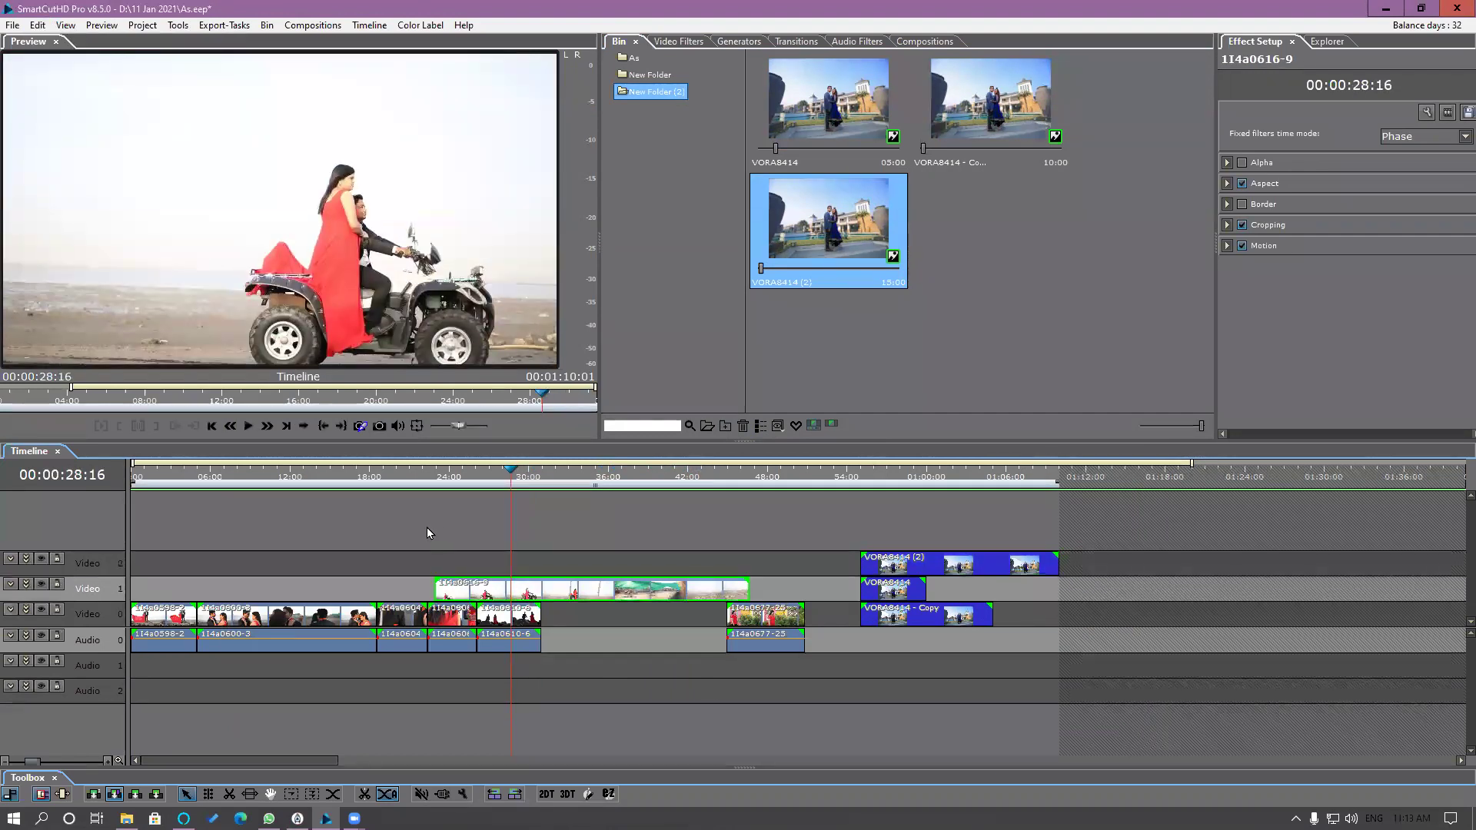
pyautogui.click(380, 426)
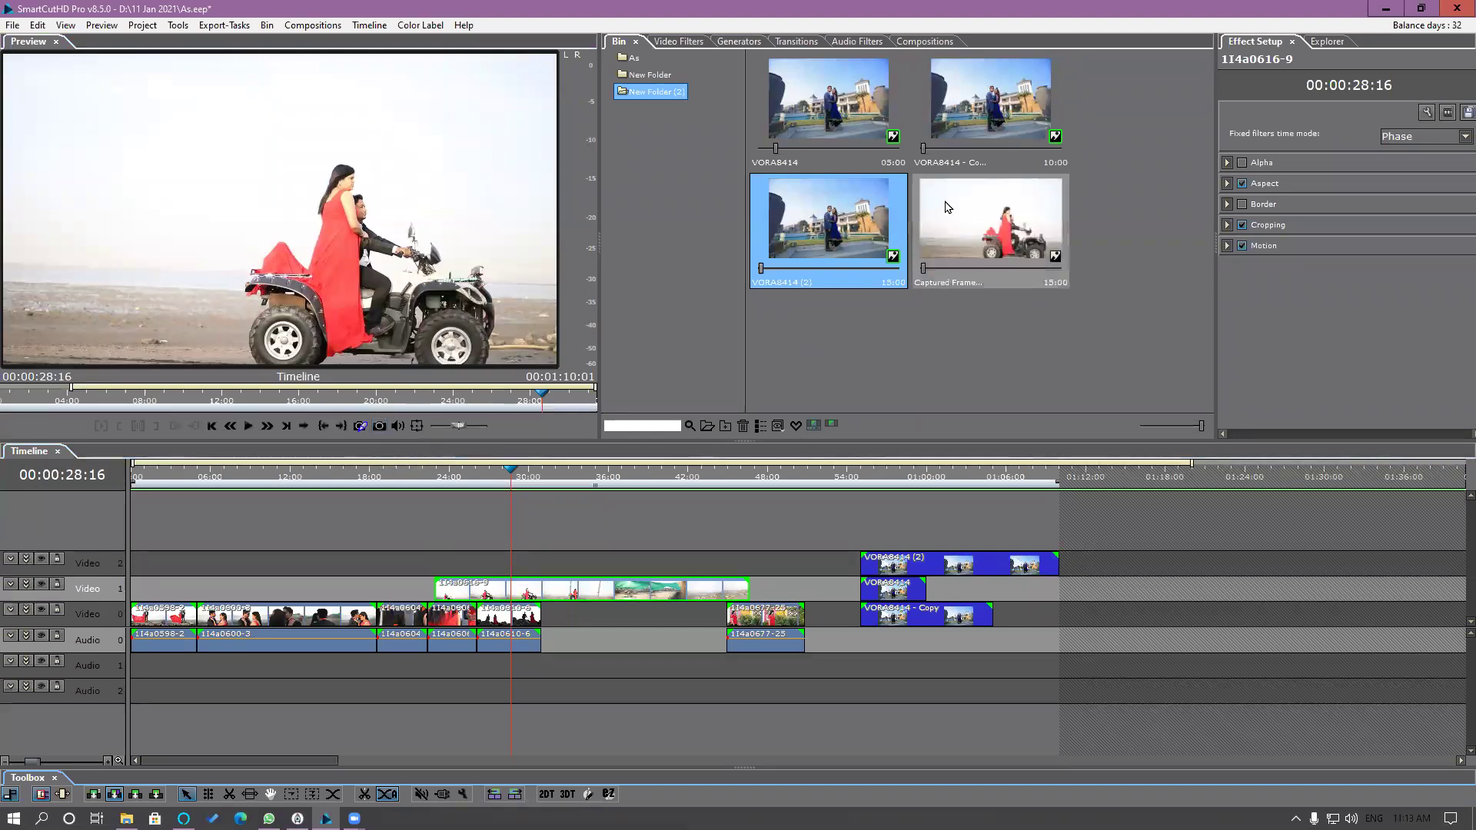
pyautogui.click(991, 258)
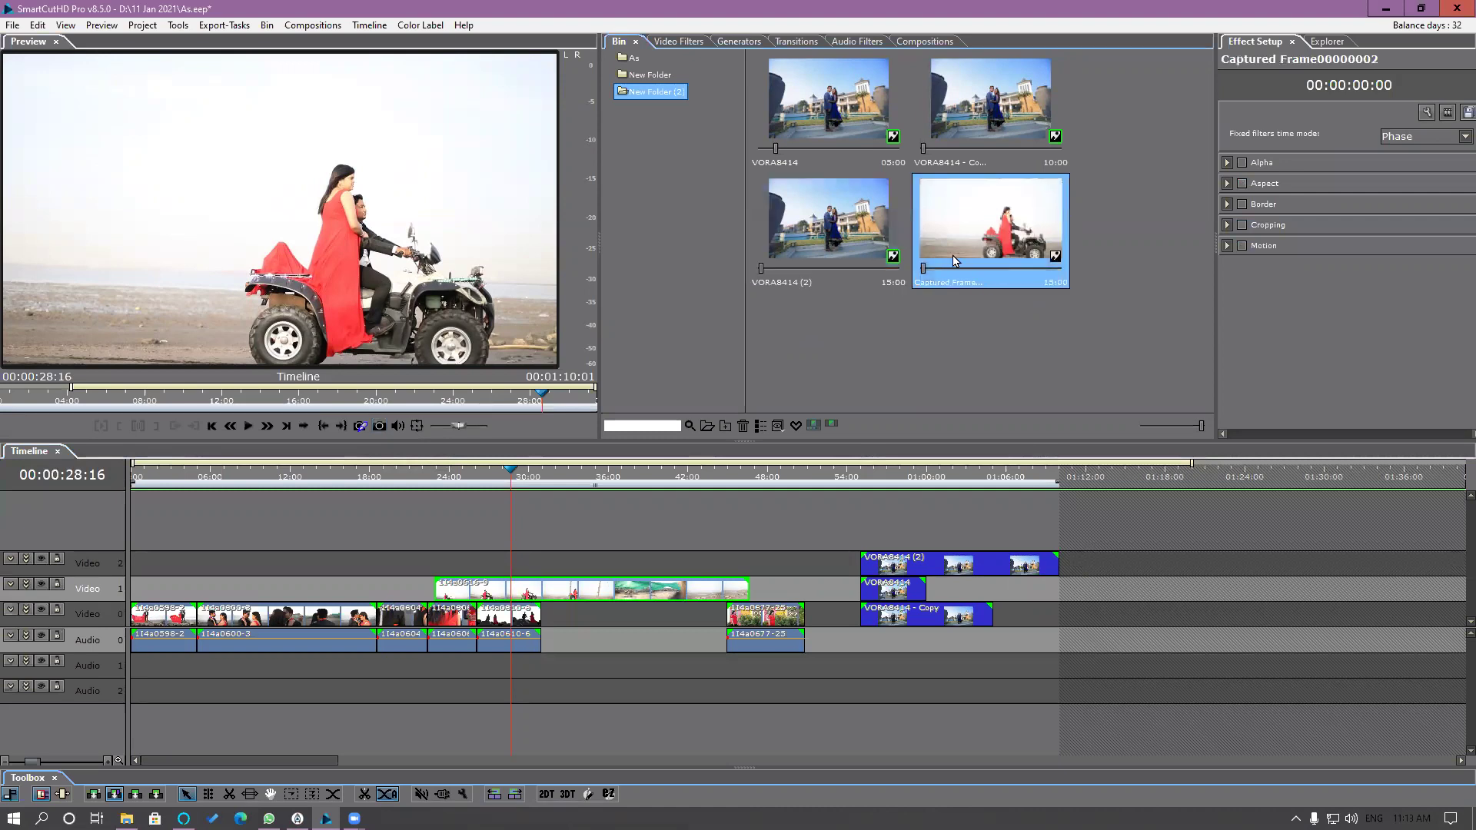
# Step: Set the default bitmap clip duration to 5 seconds in the Clip and Segment preferences
pyautogui.click(37, 24)
pyautogui.click(77, 224)
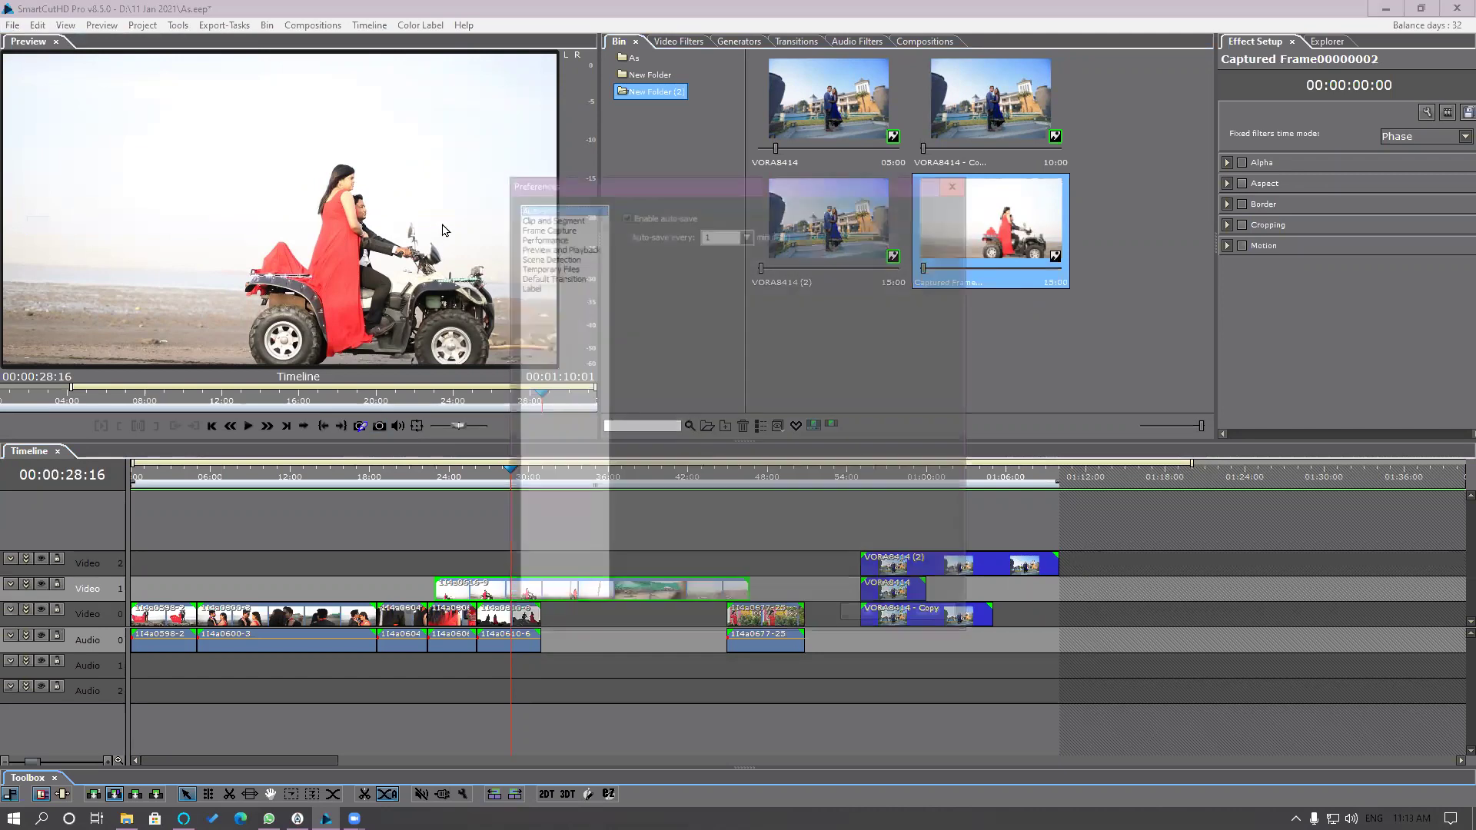
pyautogui.click(549, 218)
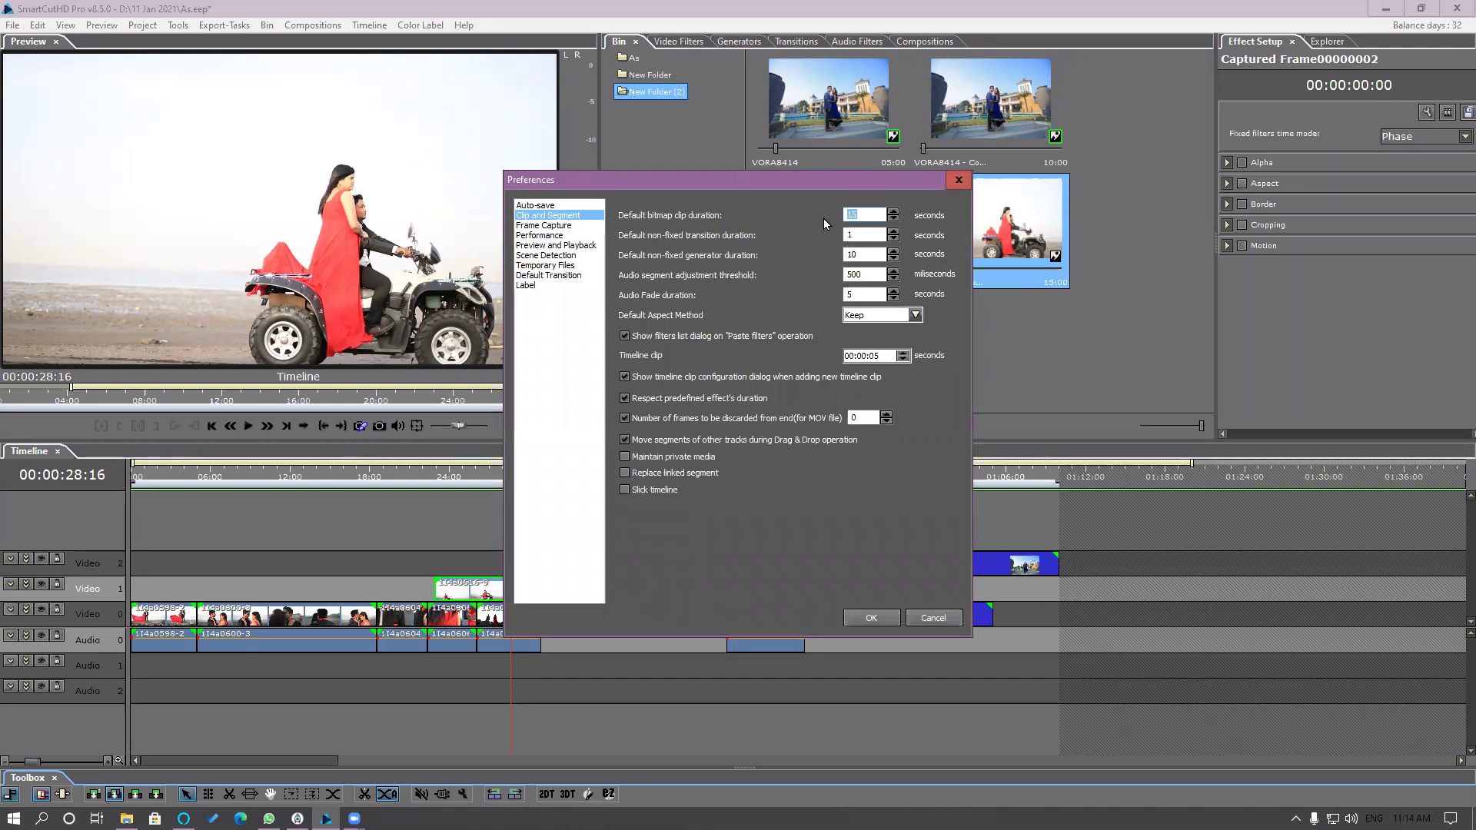
pyautogui.write('05')
pyautogui.write('5')
pyautogui.click(873, 618)
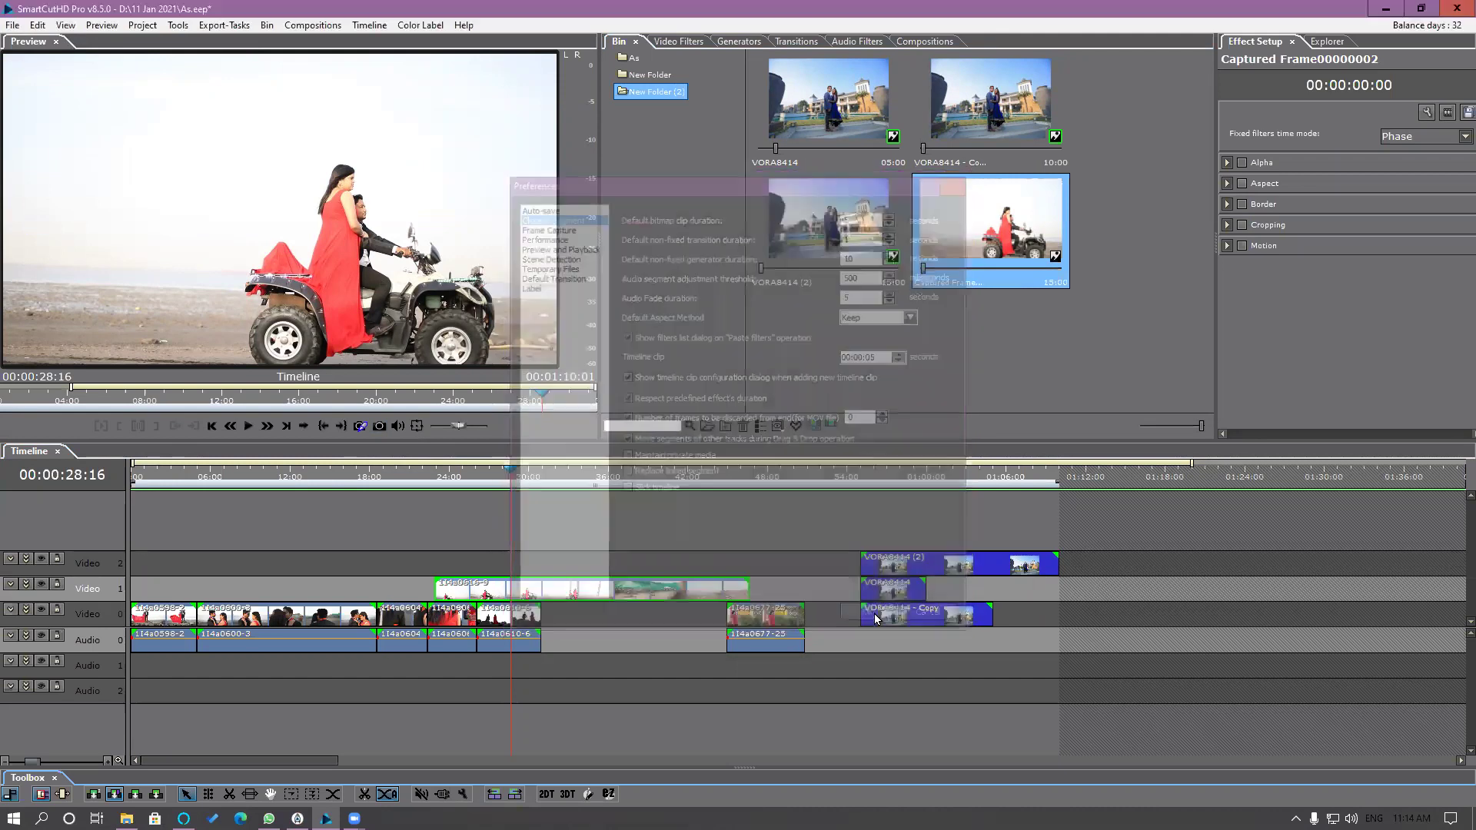
# Step: Capture the frame at the playhead again and examine the new still's properties, highlighting its file path
pyautogui.click(381, 427)
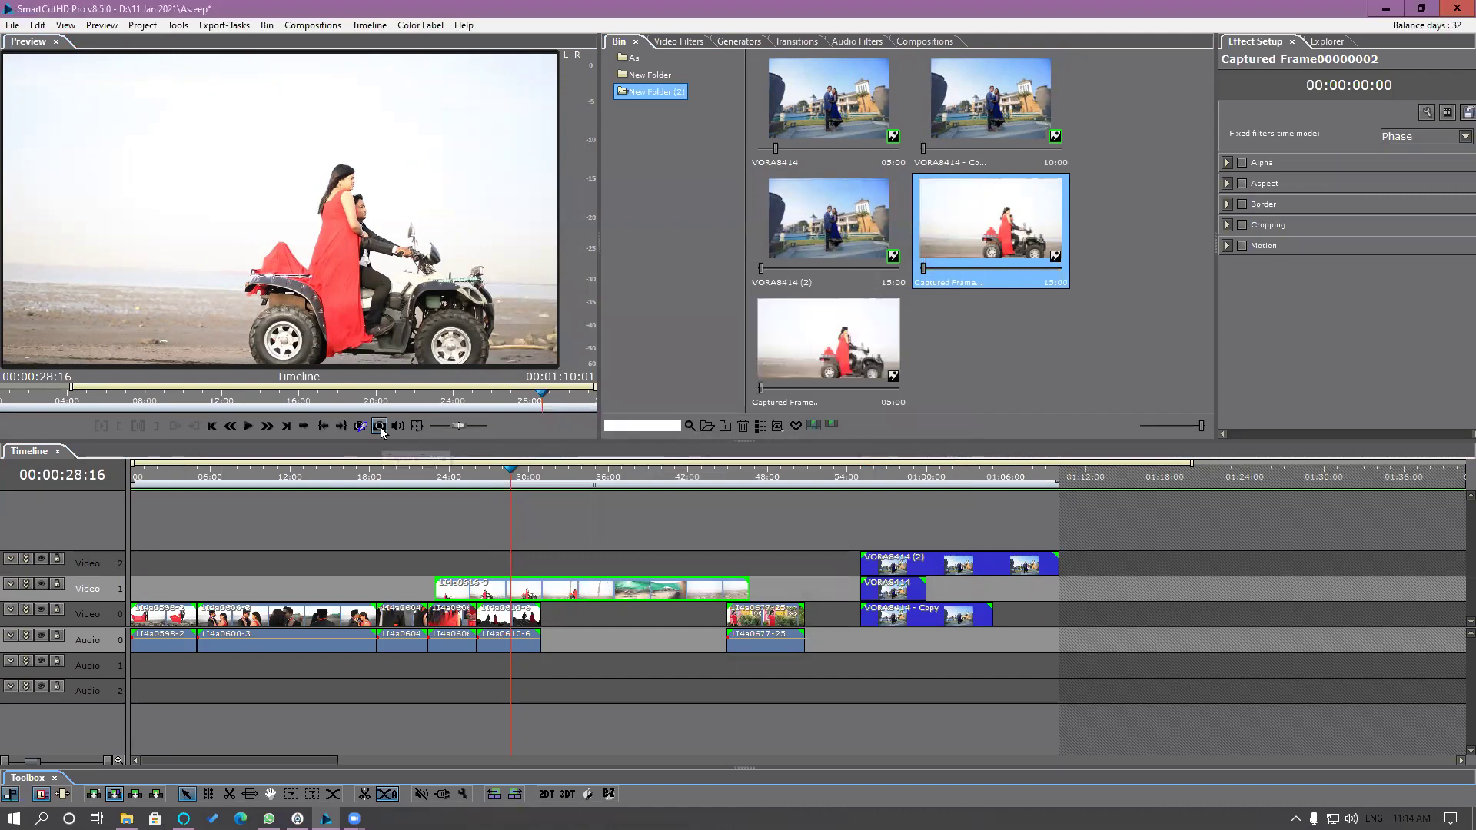
pyautogui.click(861, 344)
pyautogui.rightClick(849, 373)
pyautogui.click(891, 590)
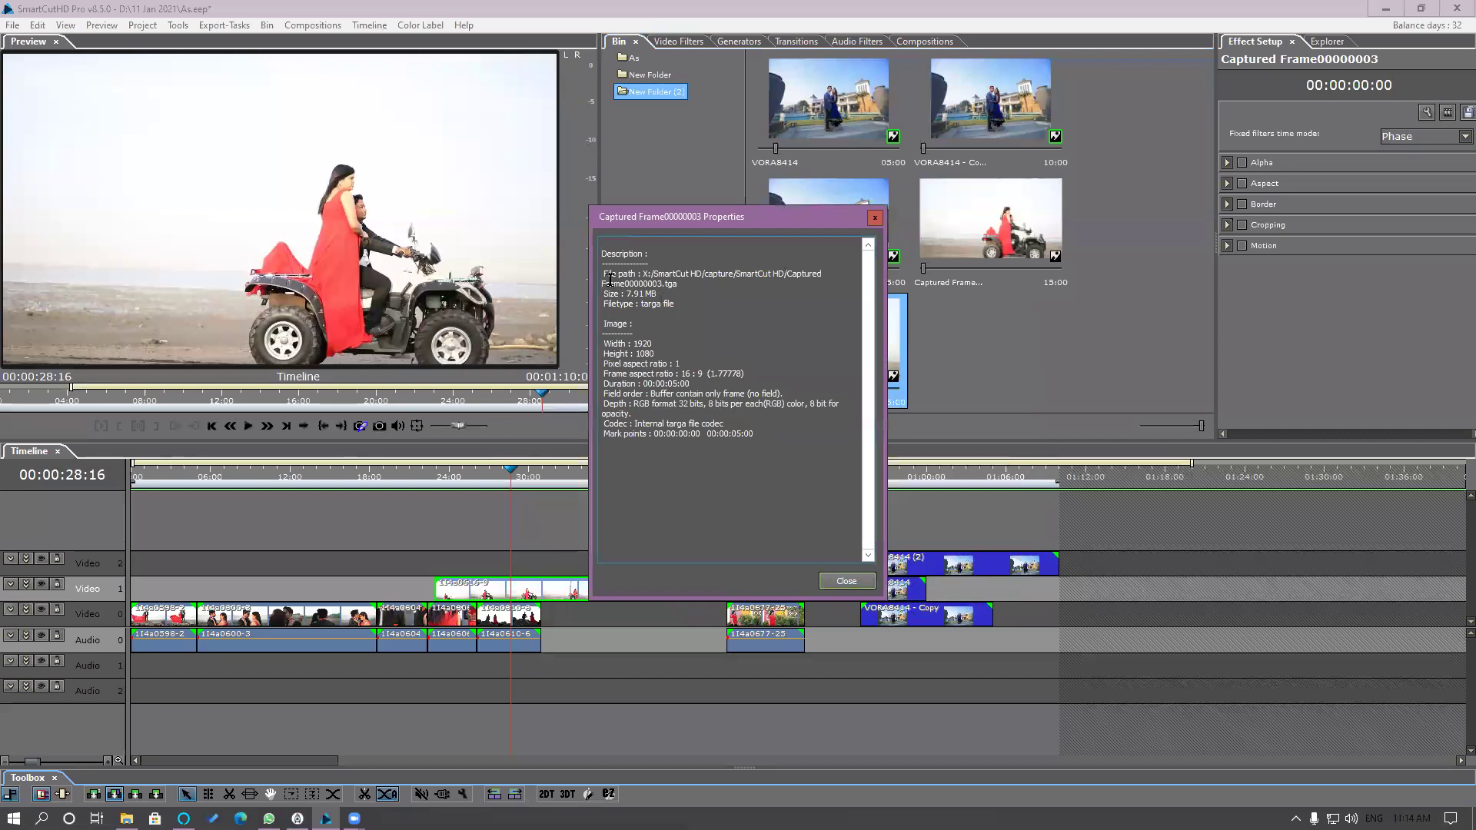
pyautogui.moveTo(604, 274); pyautogui.dragTo(723, 288)
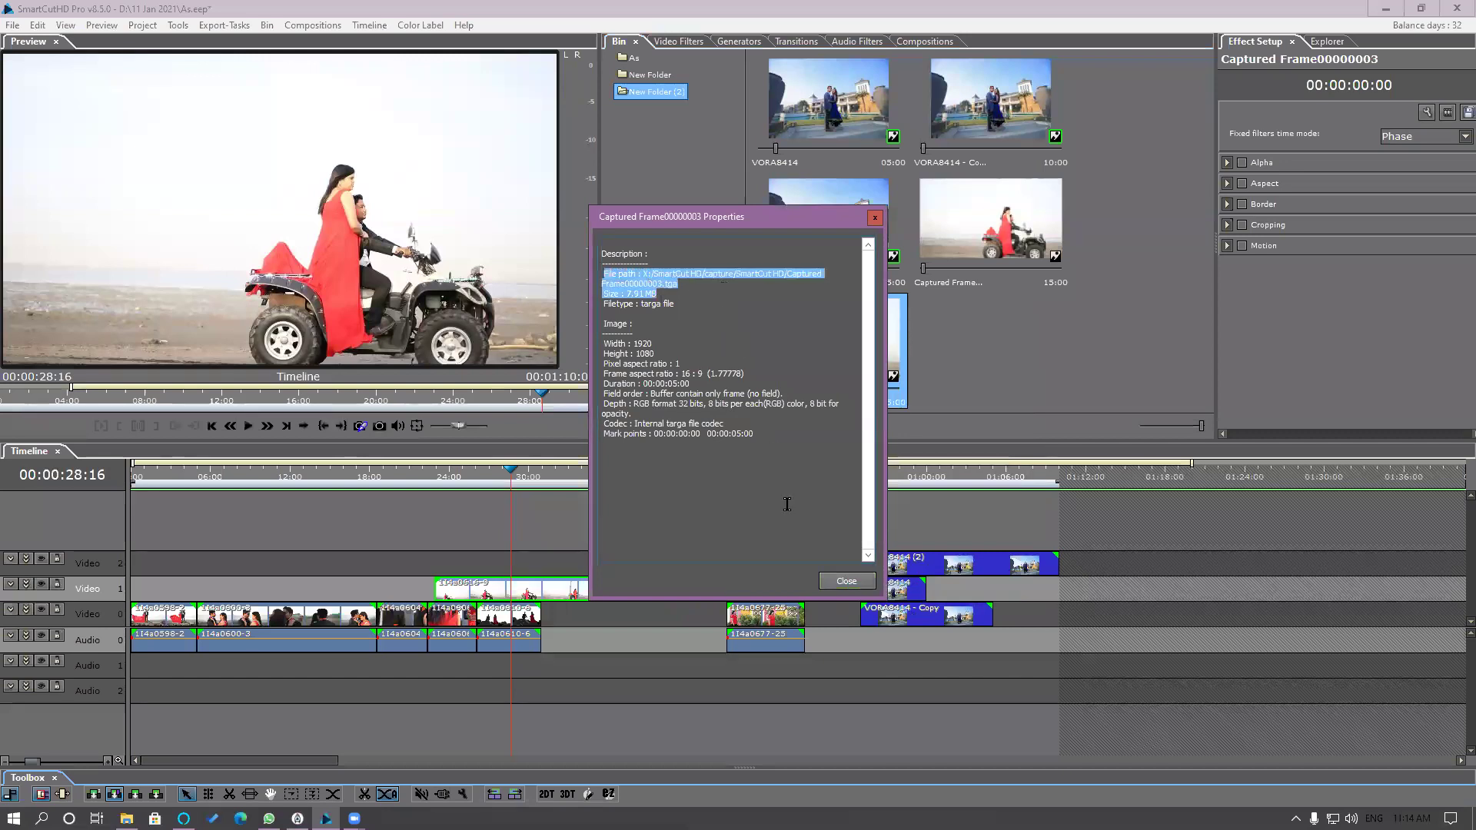
pyautogui.click(838, 581)
# Step: Place the newest captured frame on Video 0 at about 01:12 and the earlier captured frame on Video 2 at about 01:14
pyautogui.moveTo(835, 342); pyautogui.dragTo(1087, 613)
pyautogui.moveTo(991, 231); pyautogui.dragTo(1127, 584)
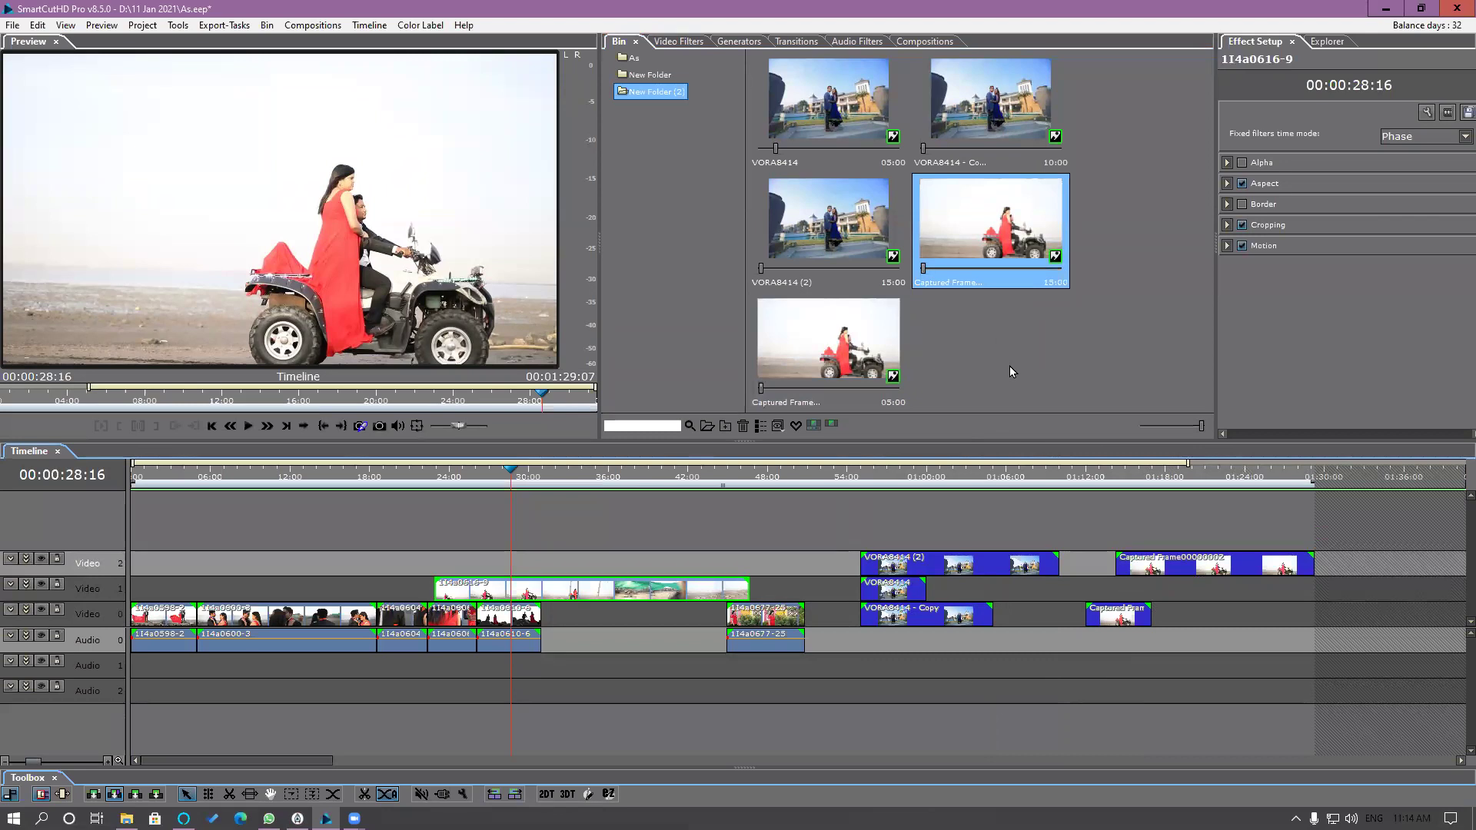
# Step: Review the default bitmap clip duration in the Clip and Segment preferences and close the dialog
pyautogui.click(36, 25)
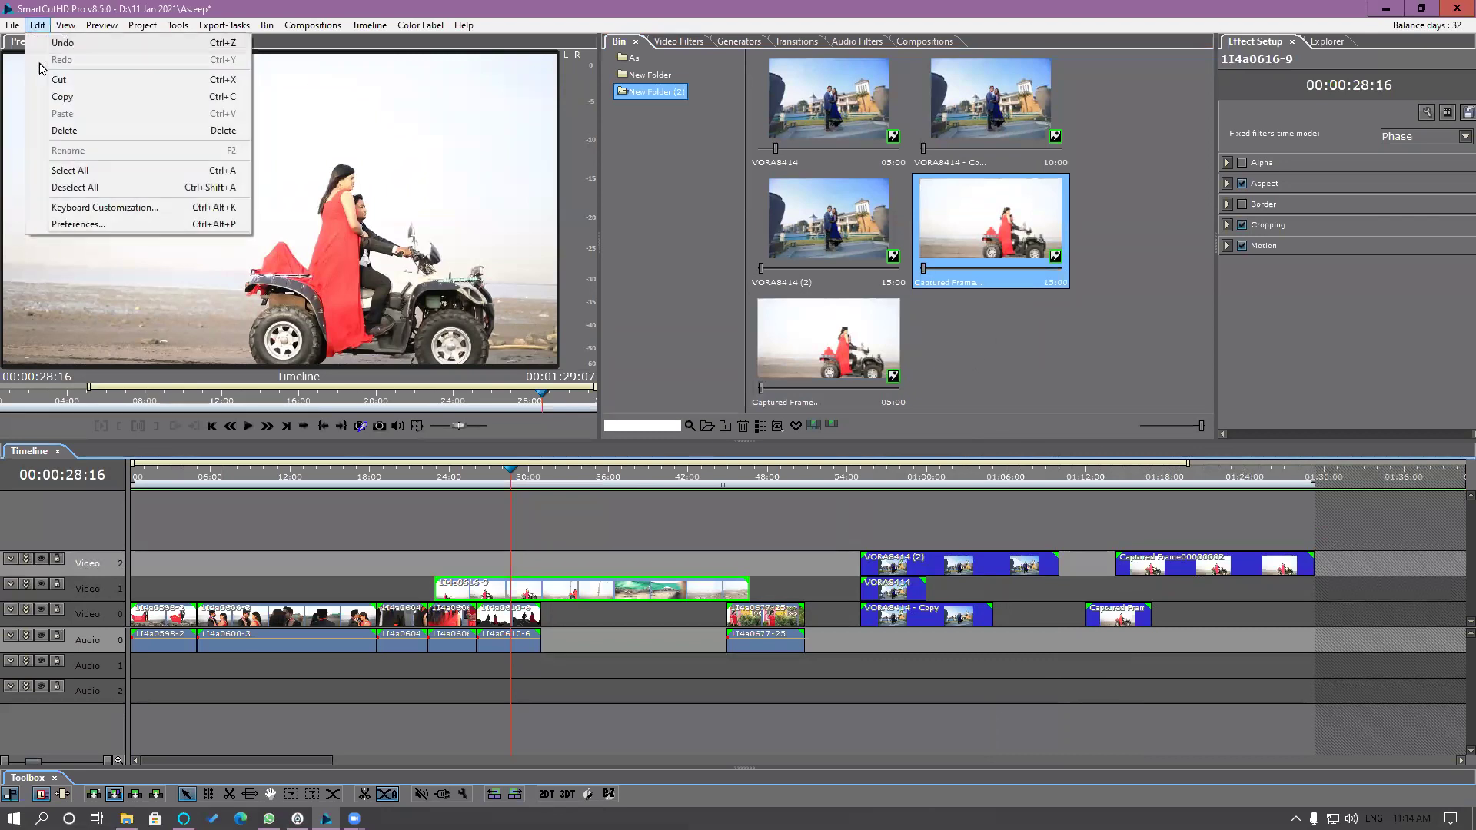
pyautogui.click(76, 224)
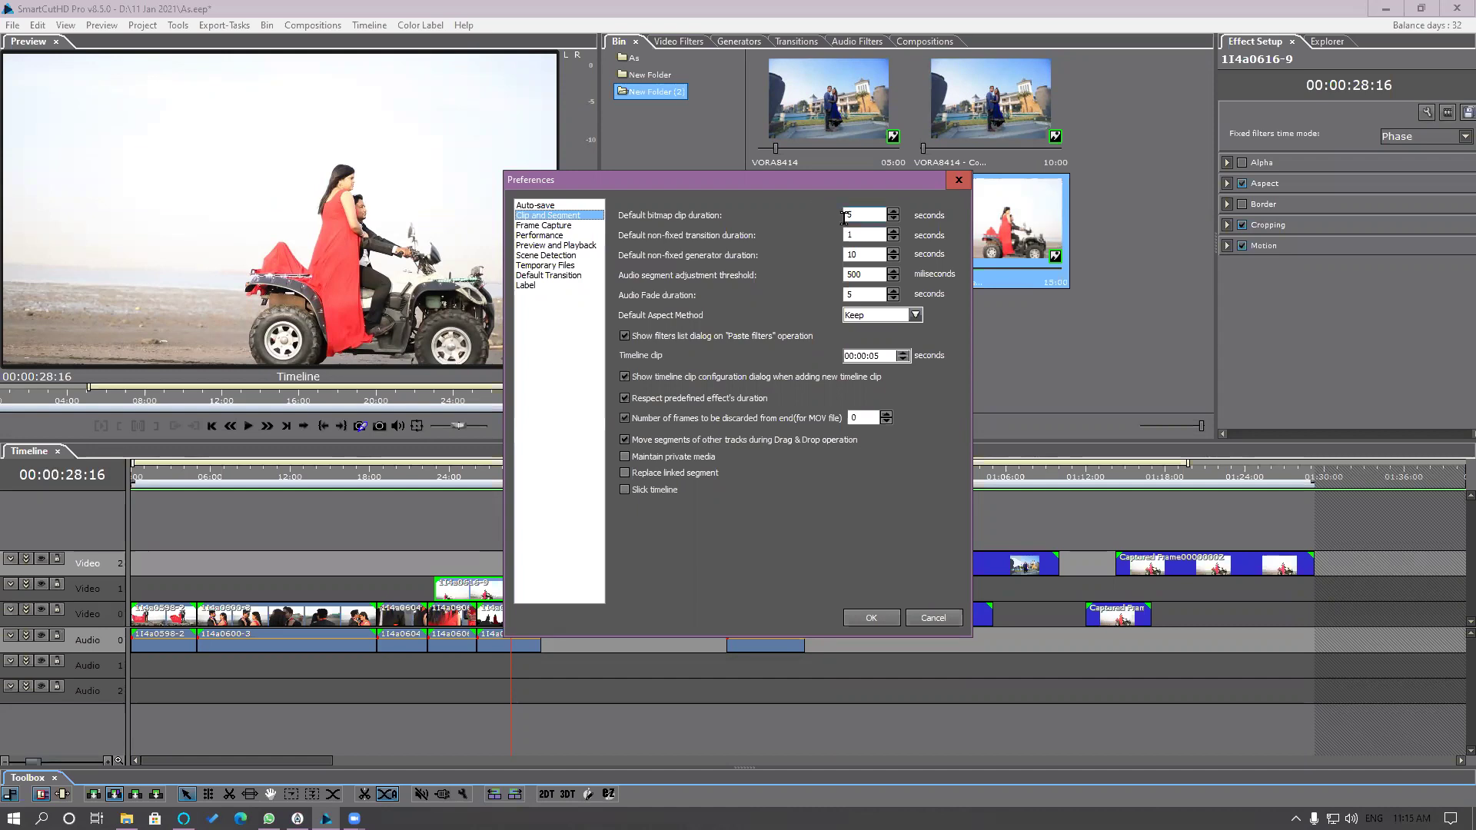
pyautogui.click(959, 180)
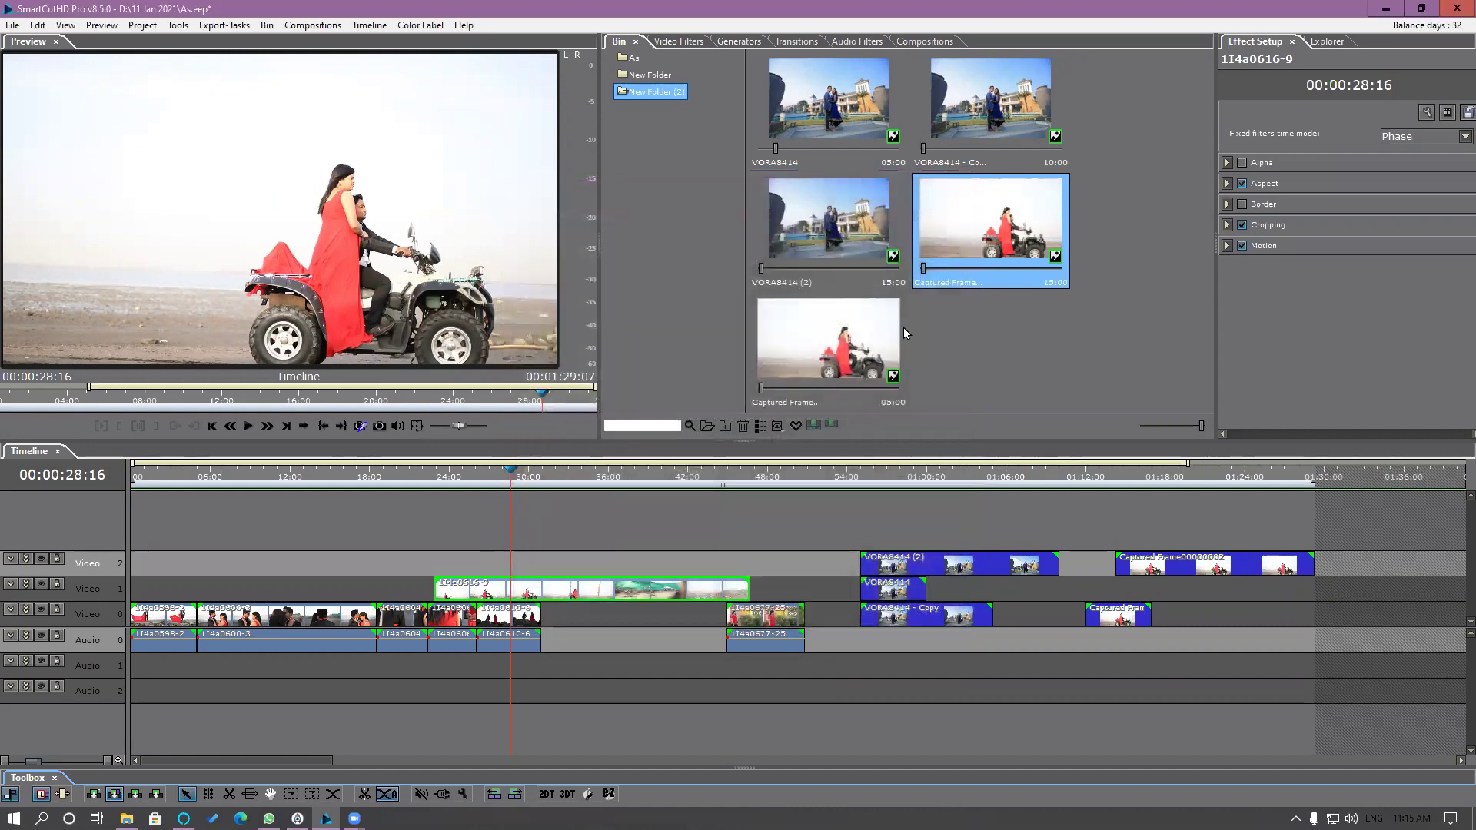
# Step: Delete all segments from every track of the timeline
pyautogui.click(513, 625)
pyautogui.hotkey('ctrl', 'a')
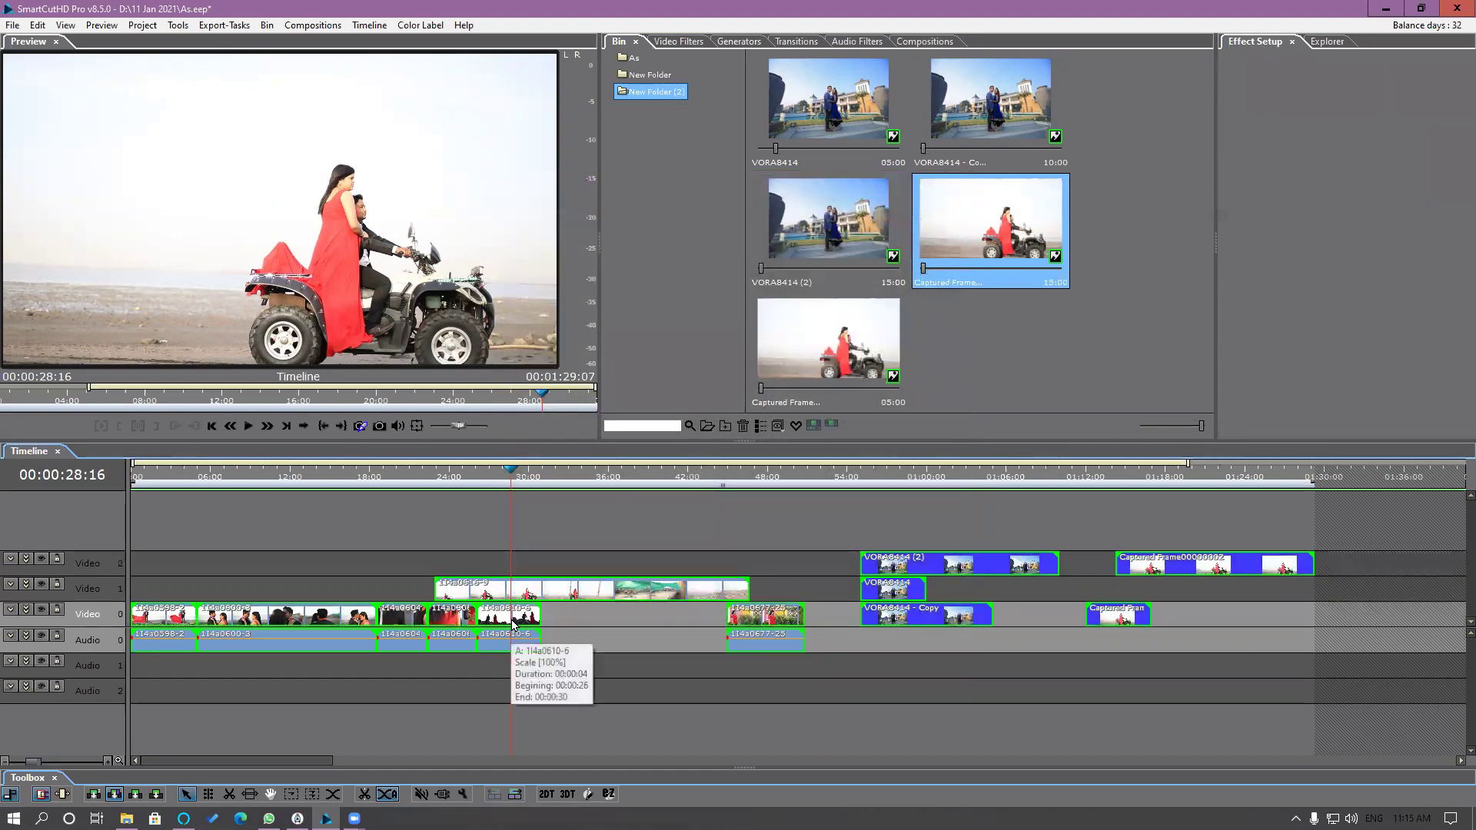
pyautogui.press('Delete')
pyautogui.rightClick(653, 183)
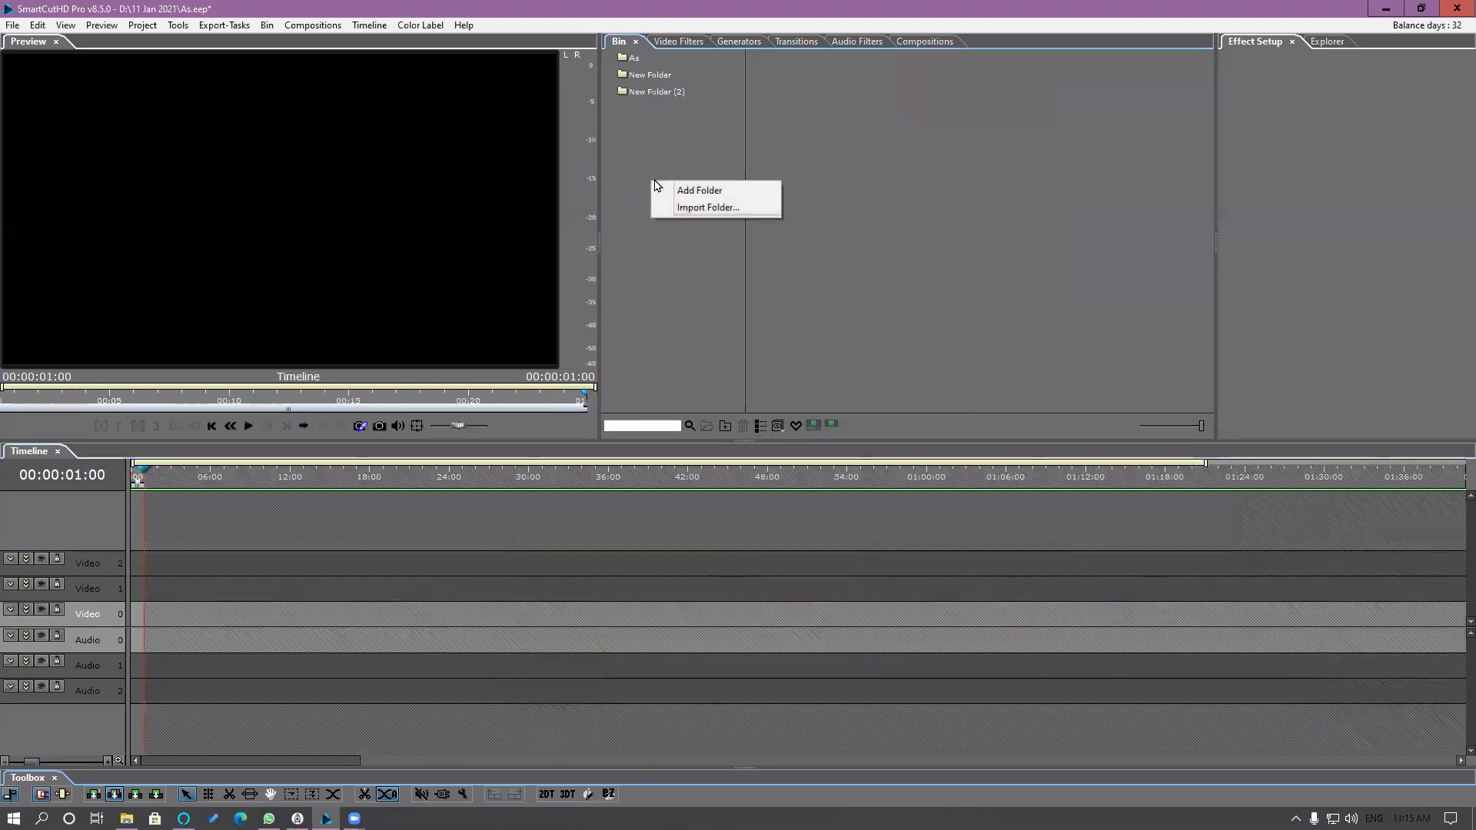
pyautogui.click(703, 209)
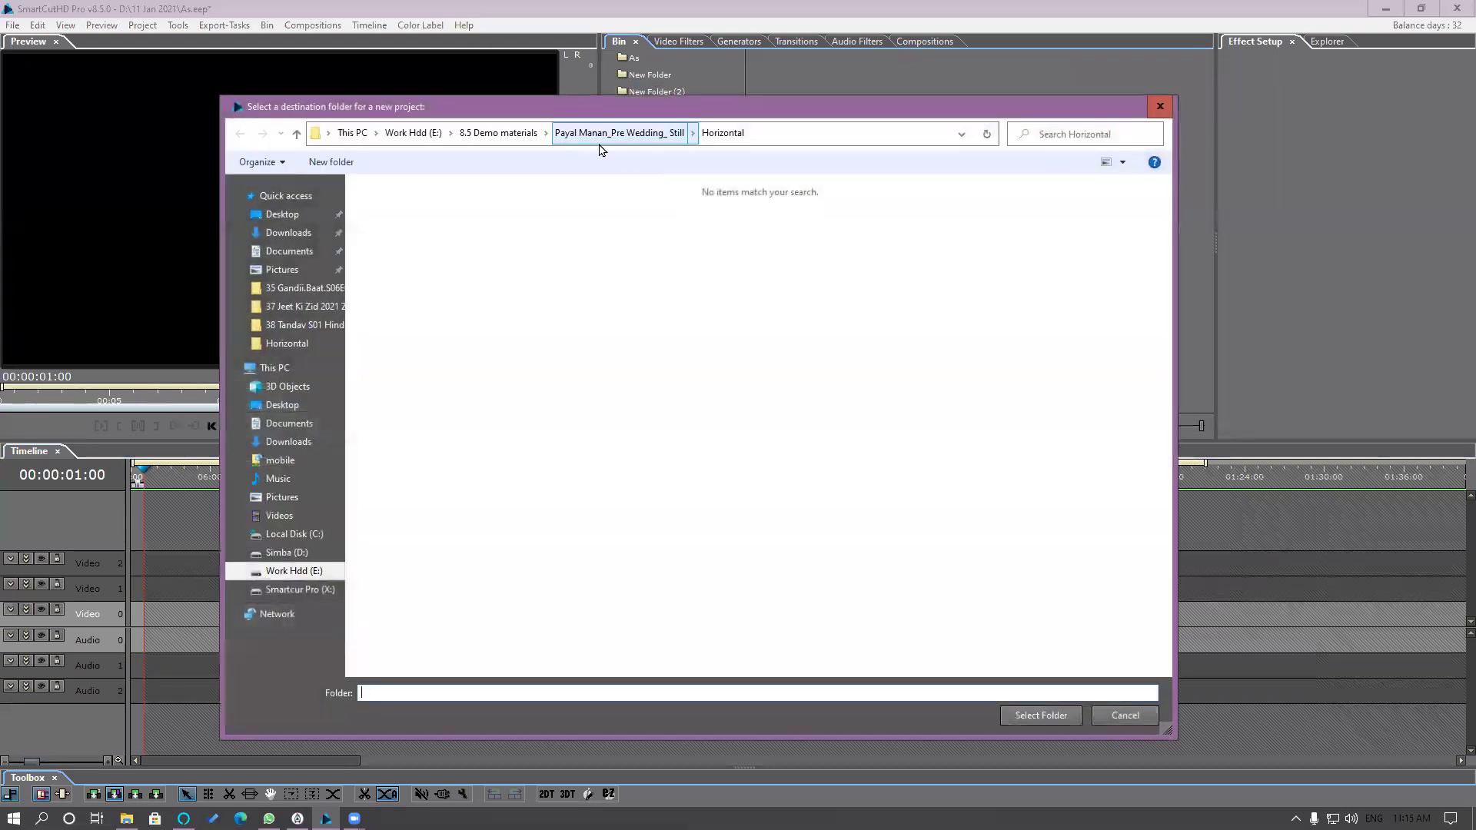
pyautogui.click(606, 135)
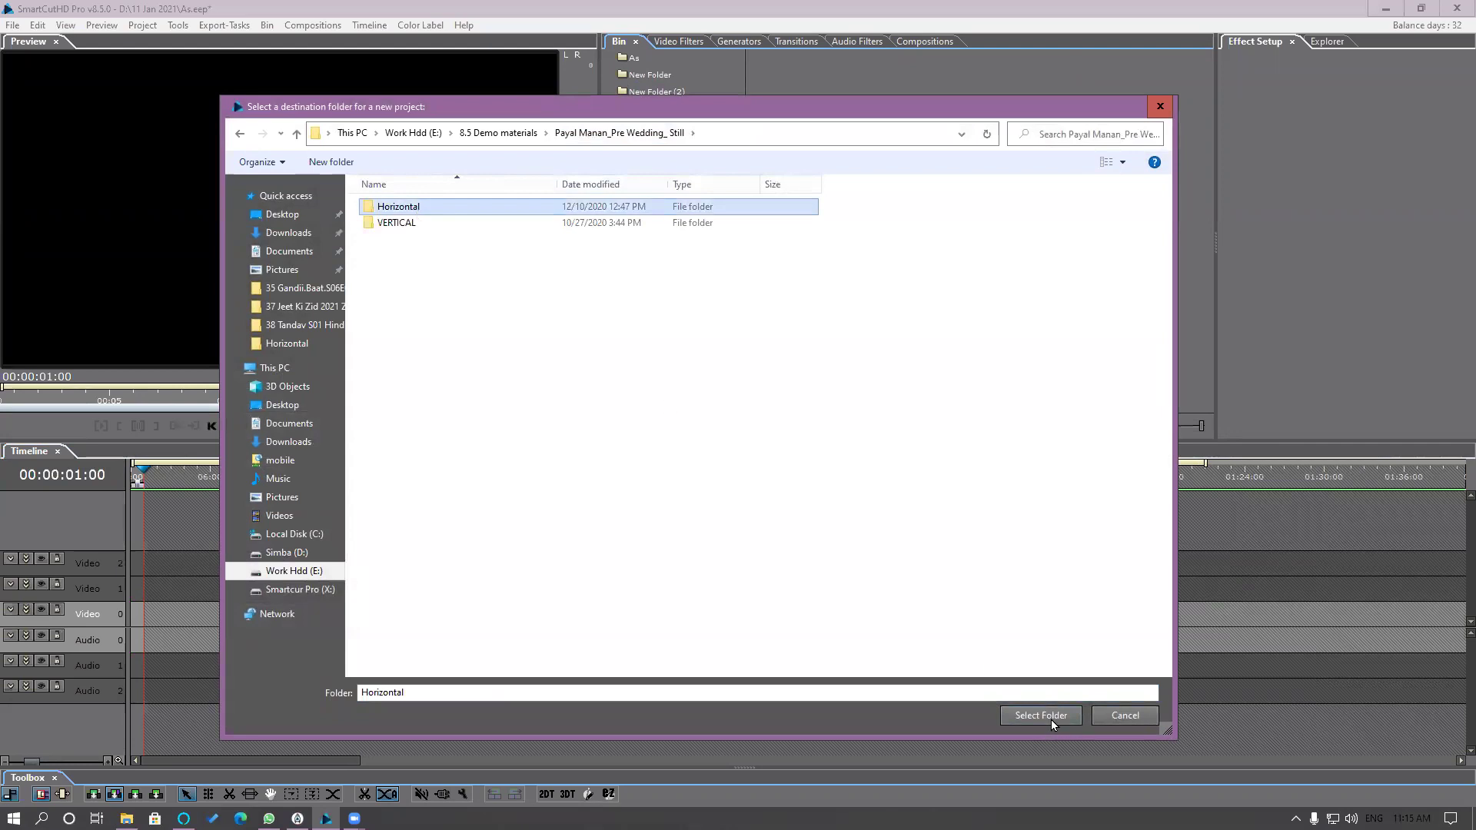
pyautogui.click(1125, 716)
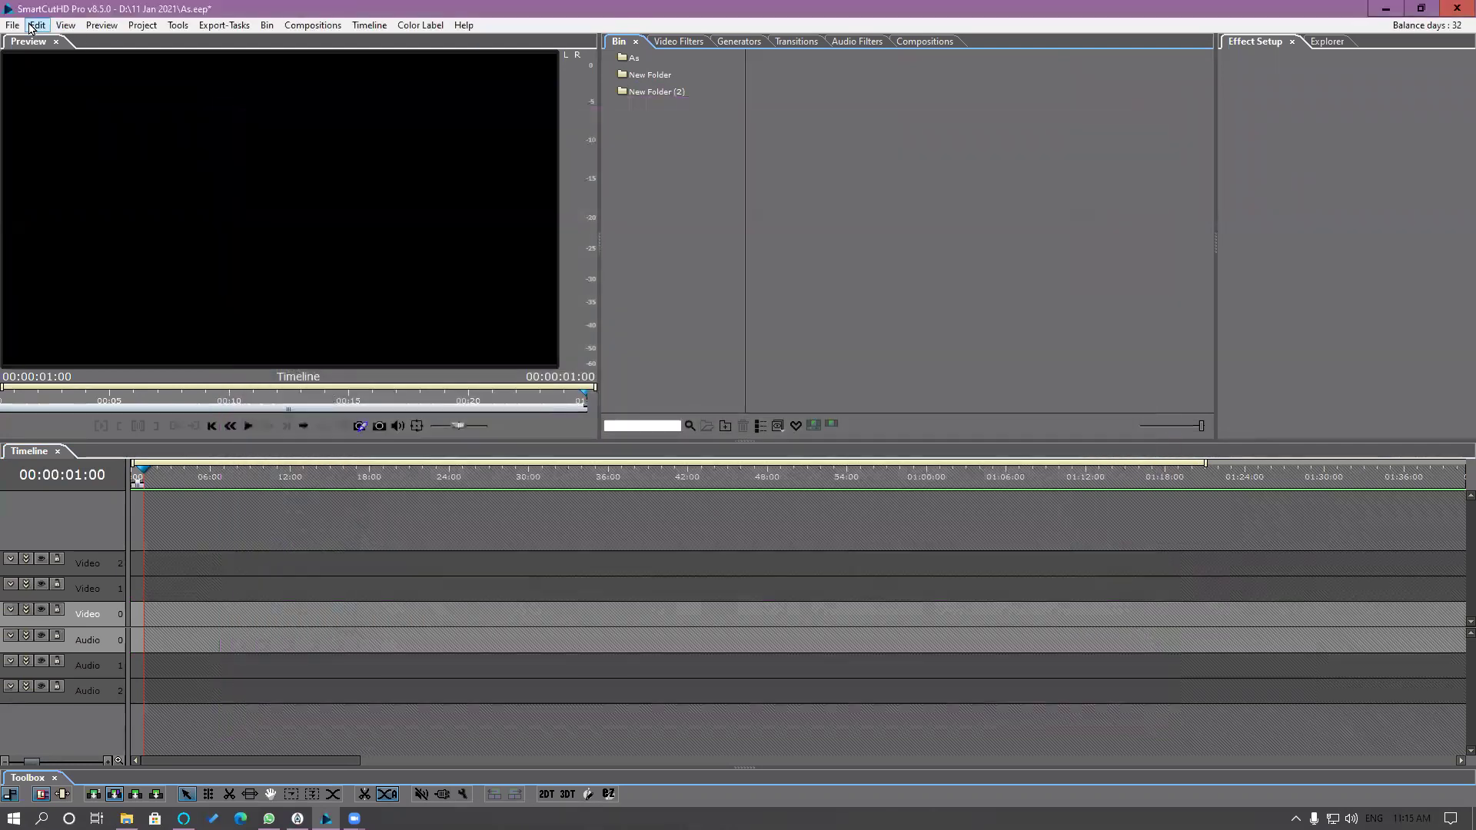
# Step: Try 10 seconds as the default bitmap clip duration in the Clip and Segment preferences, and set it back to 5 seconds
pyautogui.click(37, 24)
pyautogui.click(116, 227)
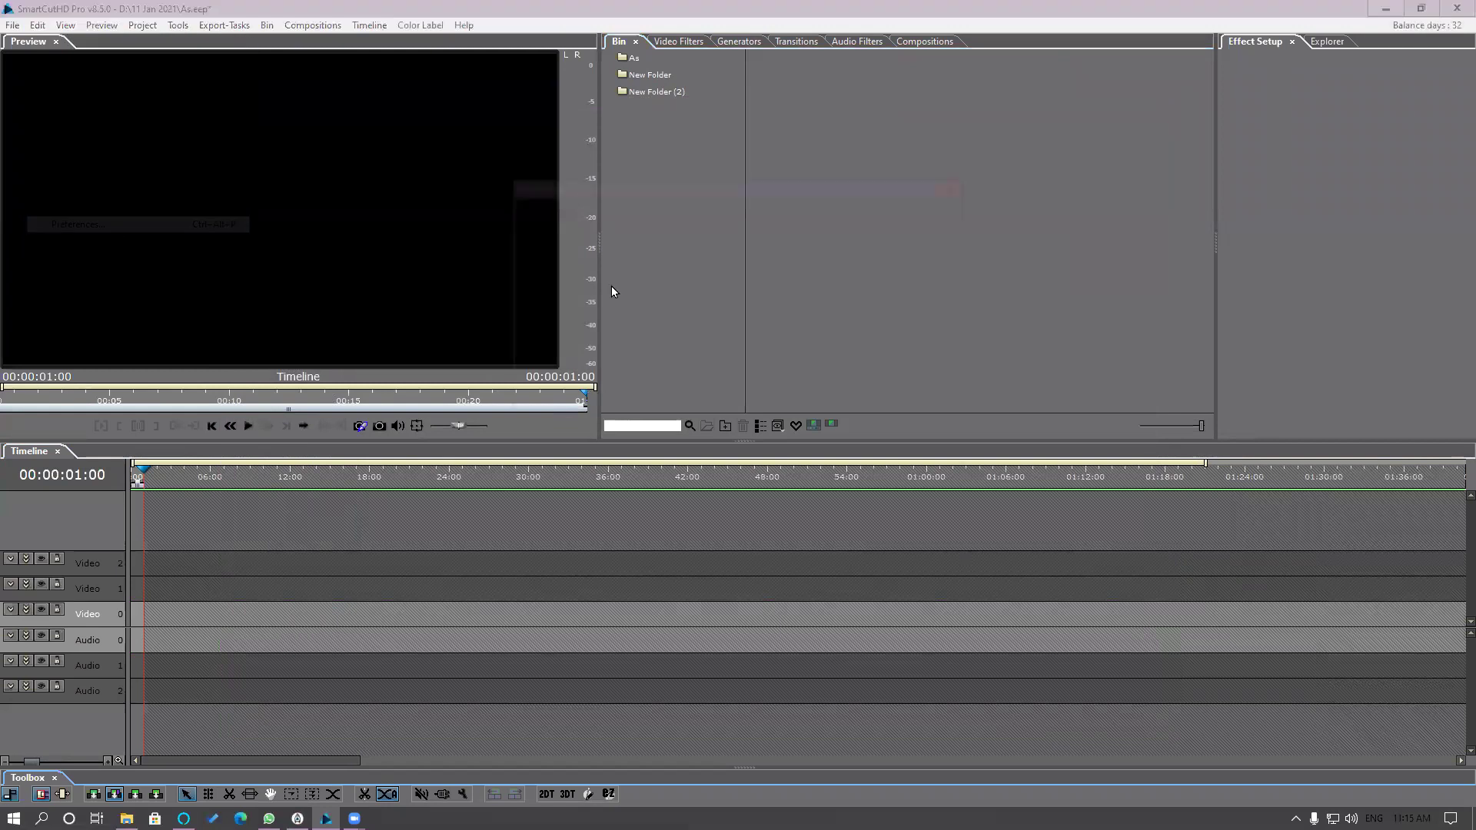
pyautogui.click(557, 217)
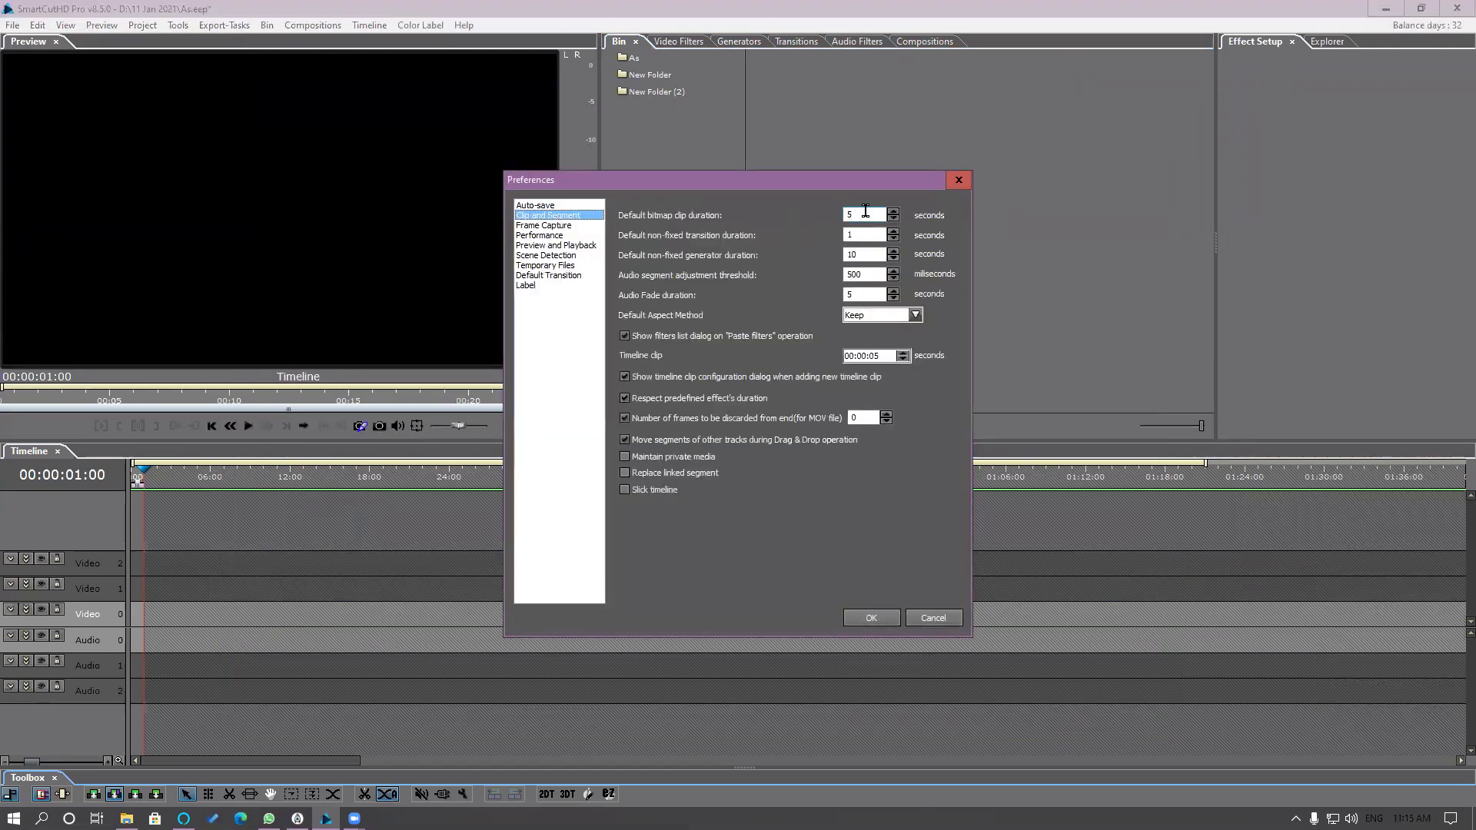
pyautogui.doubleClick(867, 214)
pyautogui.write('10')
pyautogui.moveTo(862, 214); pyautogui.dragTo(800, 209)
pyautogui.write('5')
pyautogui.click(871, 618)
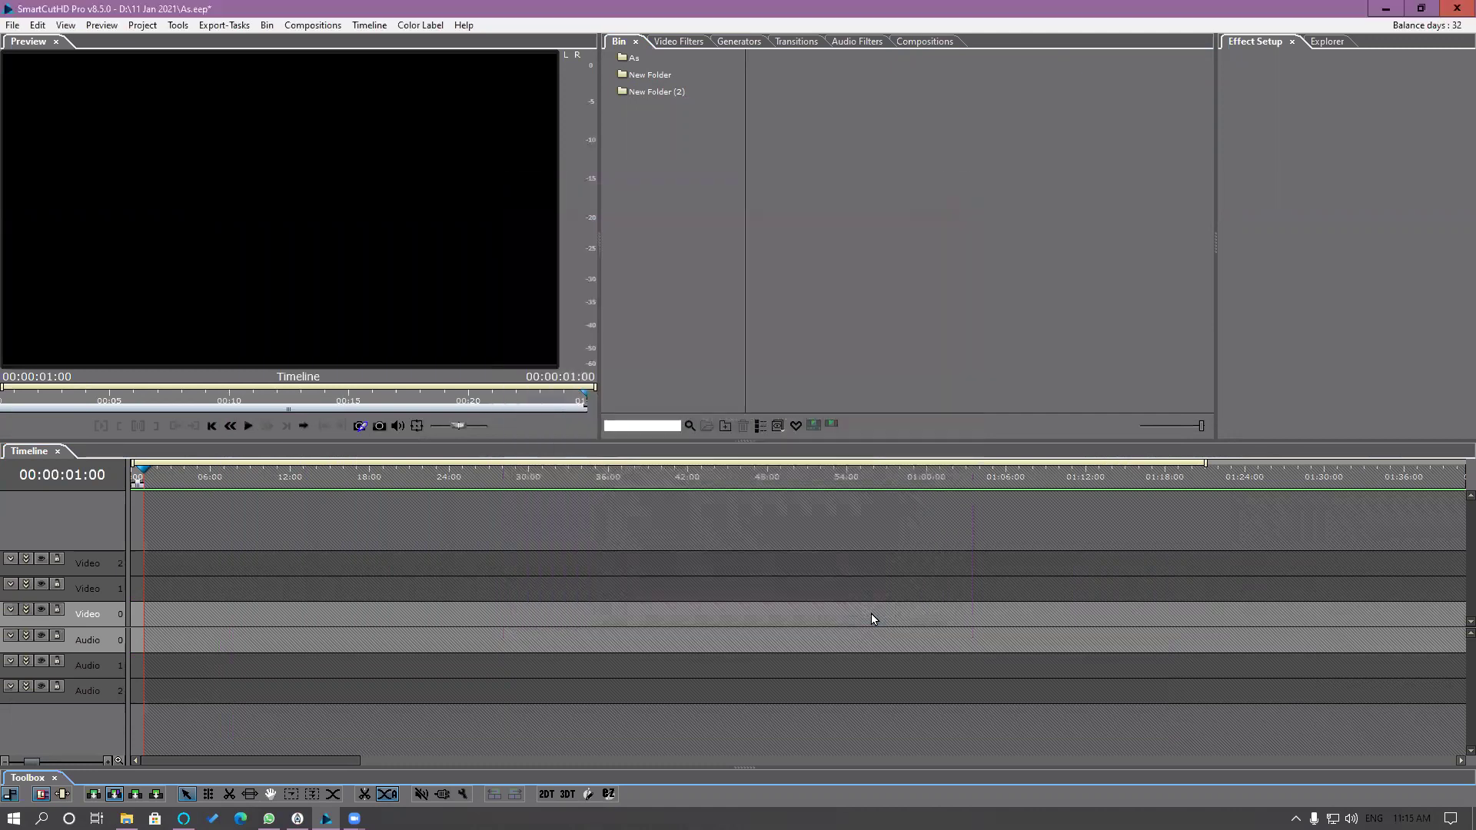
# Step: Import the Horizontal stills folder into the bin and browse through its clips
pyautogui.rightClick(668, 151)
pyautogui.click(691, 175)
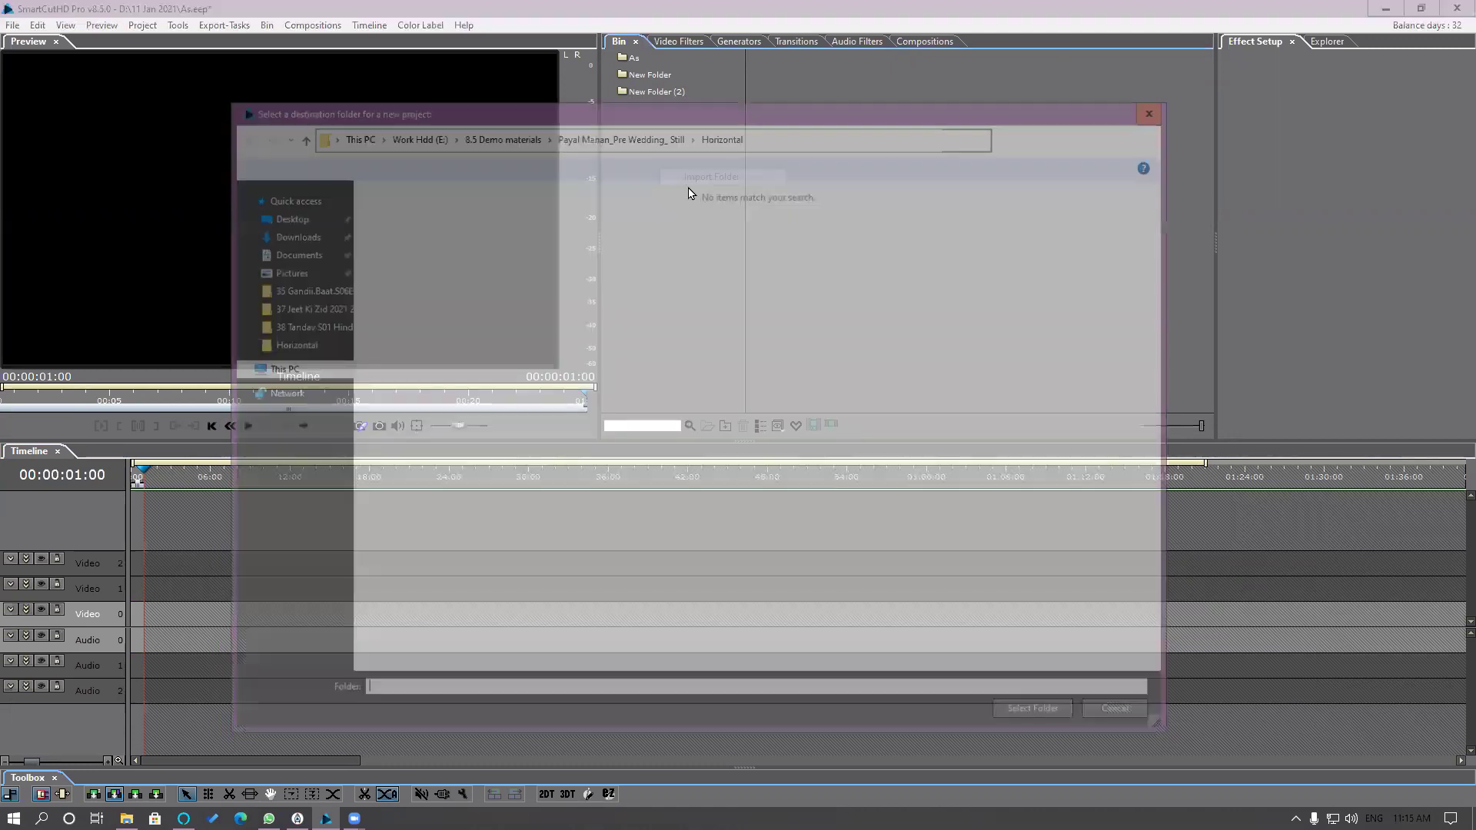
pyautogui.click(1034, 717)
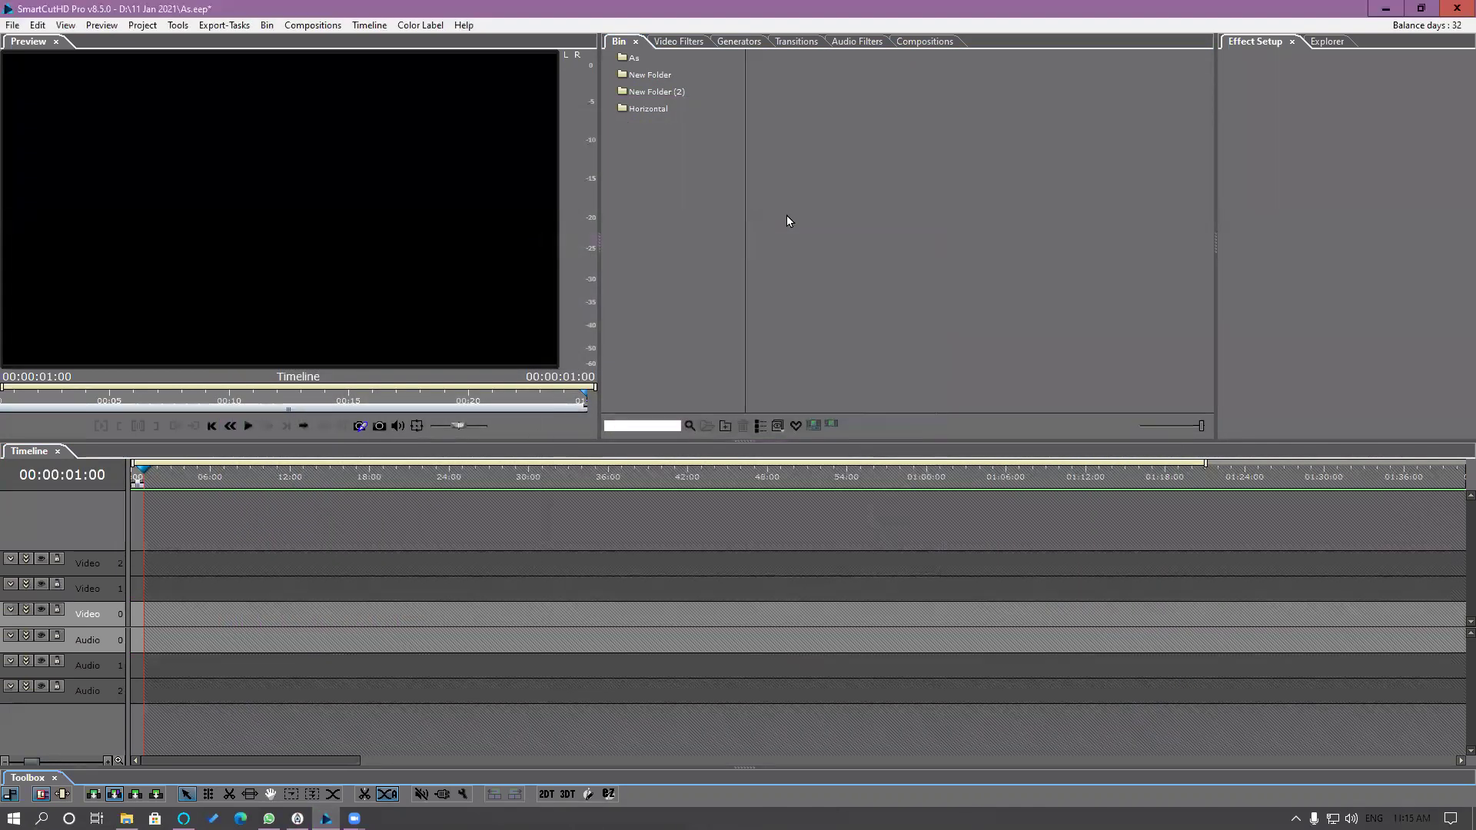
pyautogui.click(649, 110)
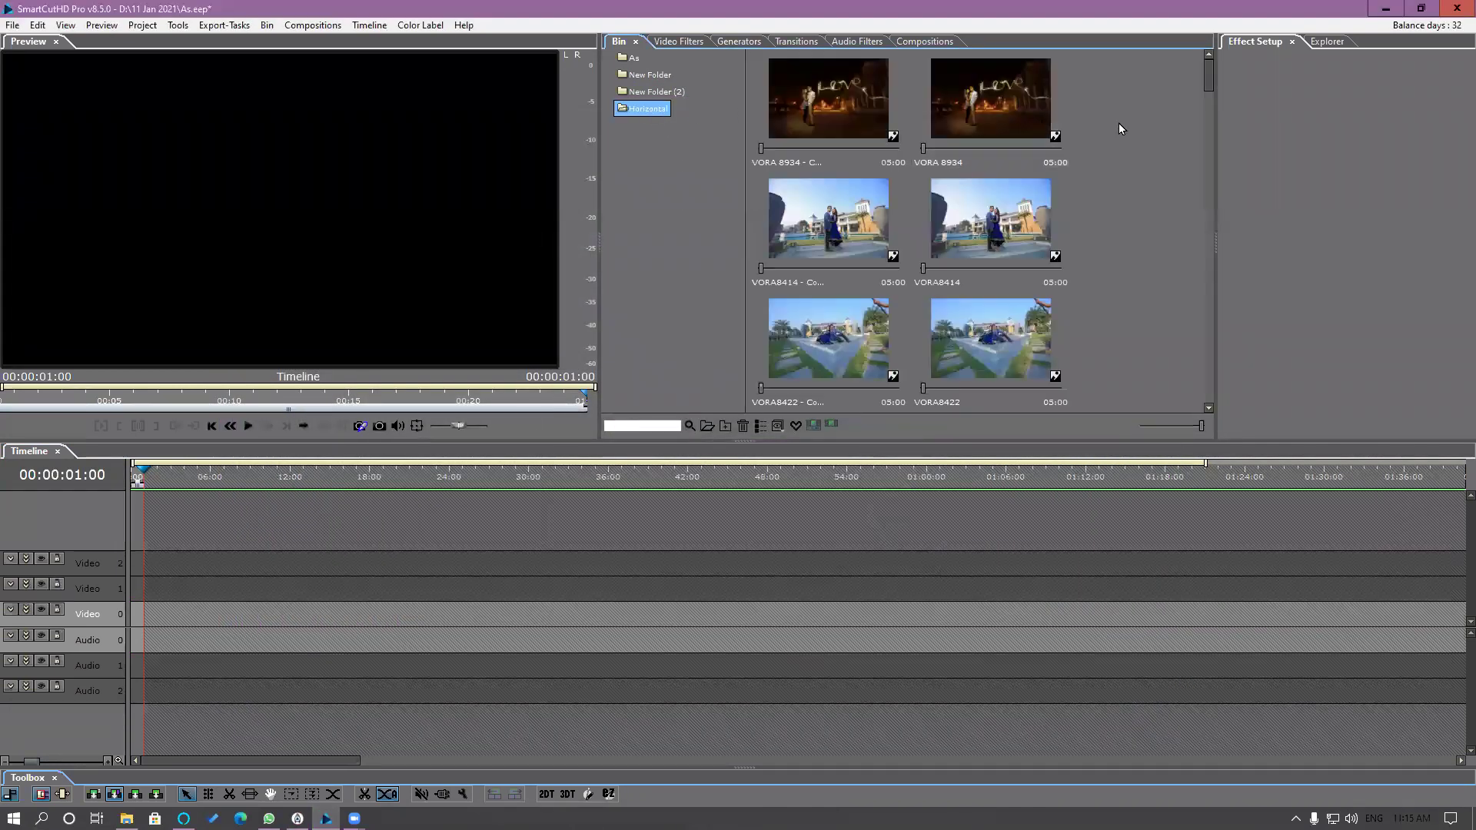
pyautogui.scroll(-1, 1206, 104)
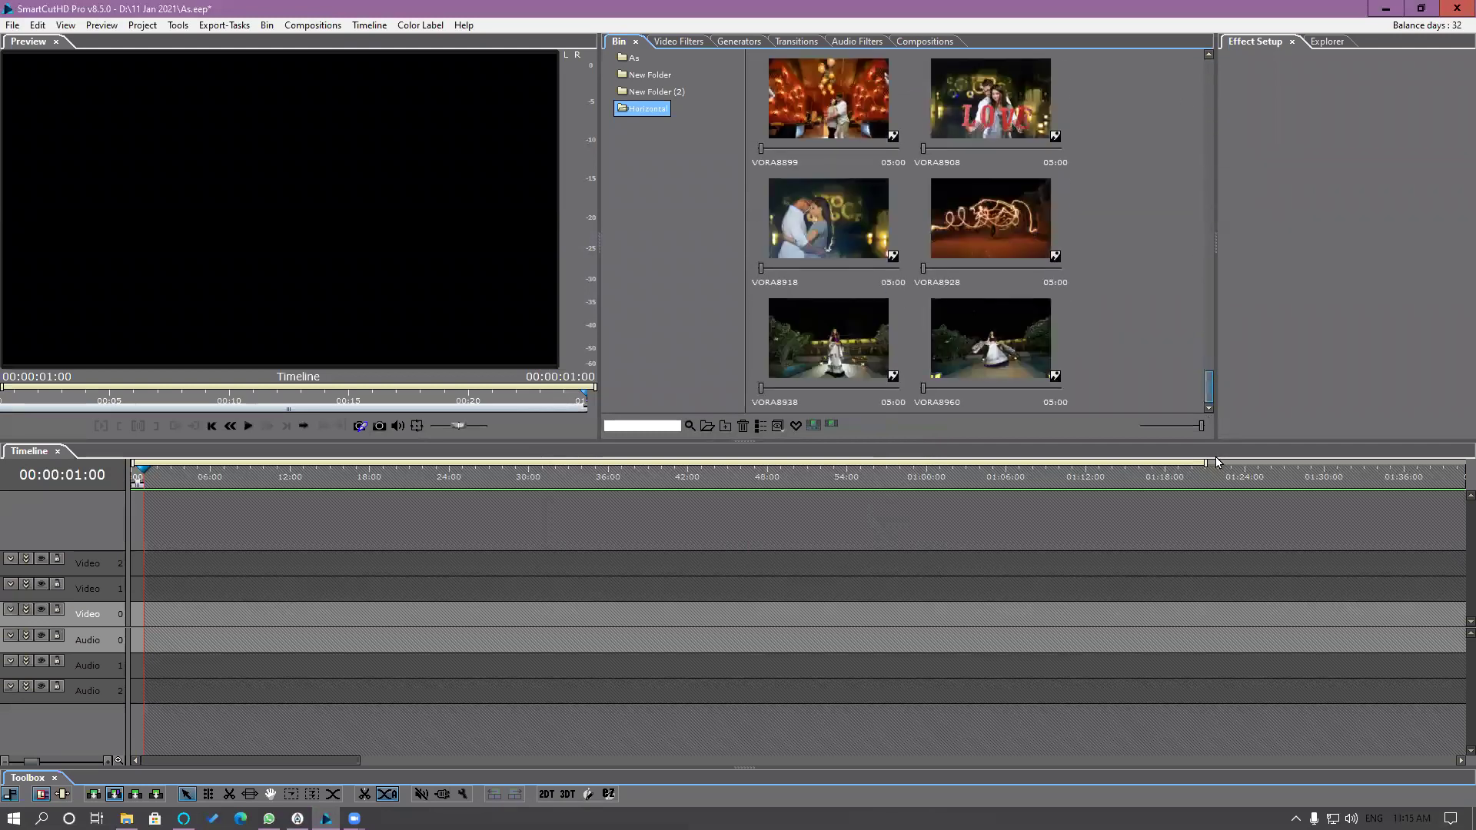
pyautogui.scroll(1, 1192, 69)
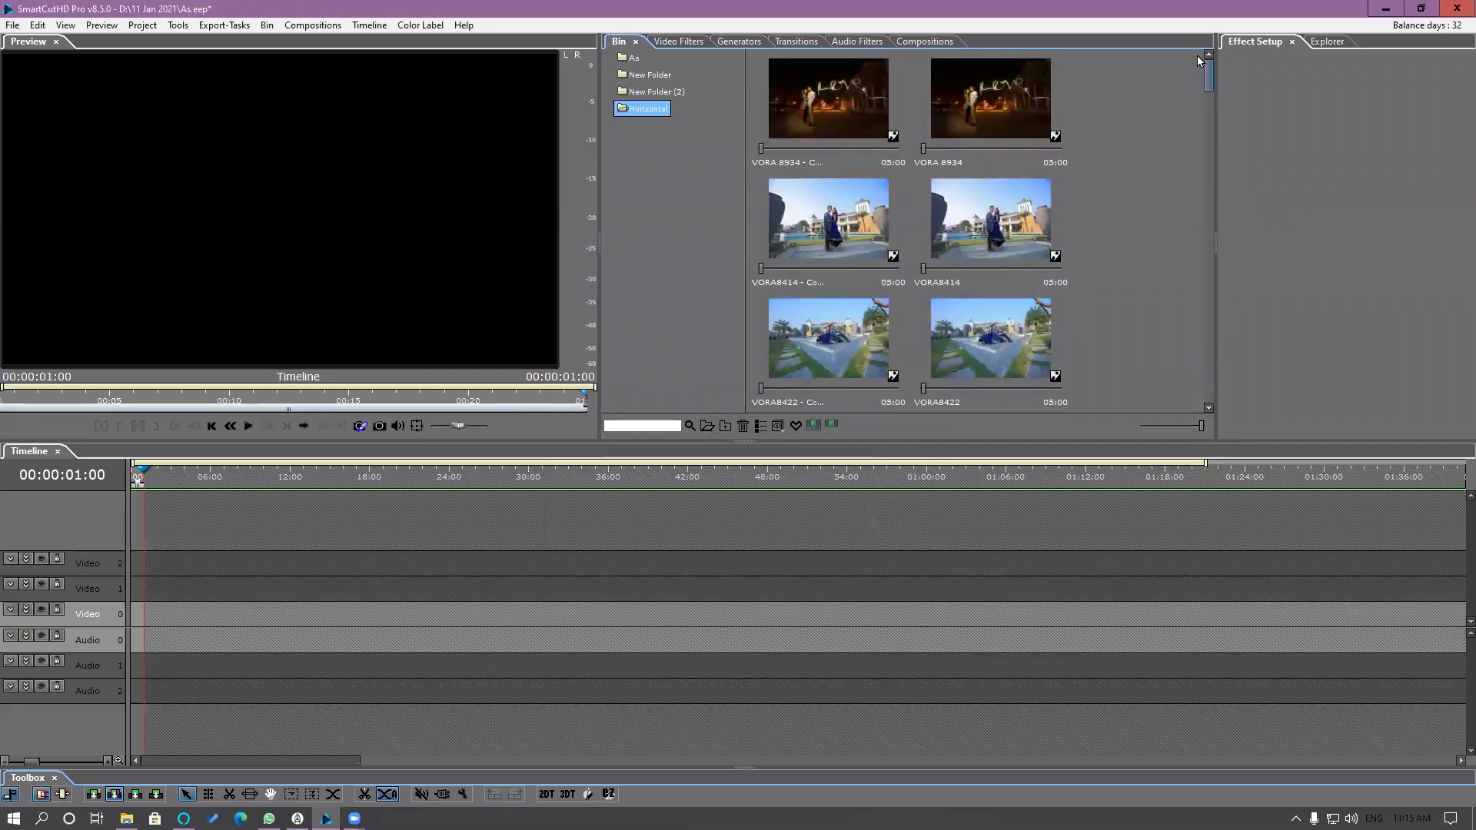
# Step: Examine the properties of all stills in the Horizontal folder together and clear the selection
pyautogui.click(855, 89)
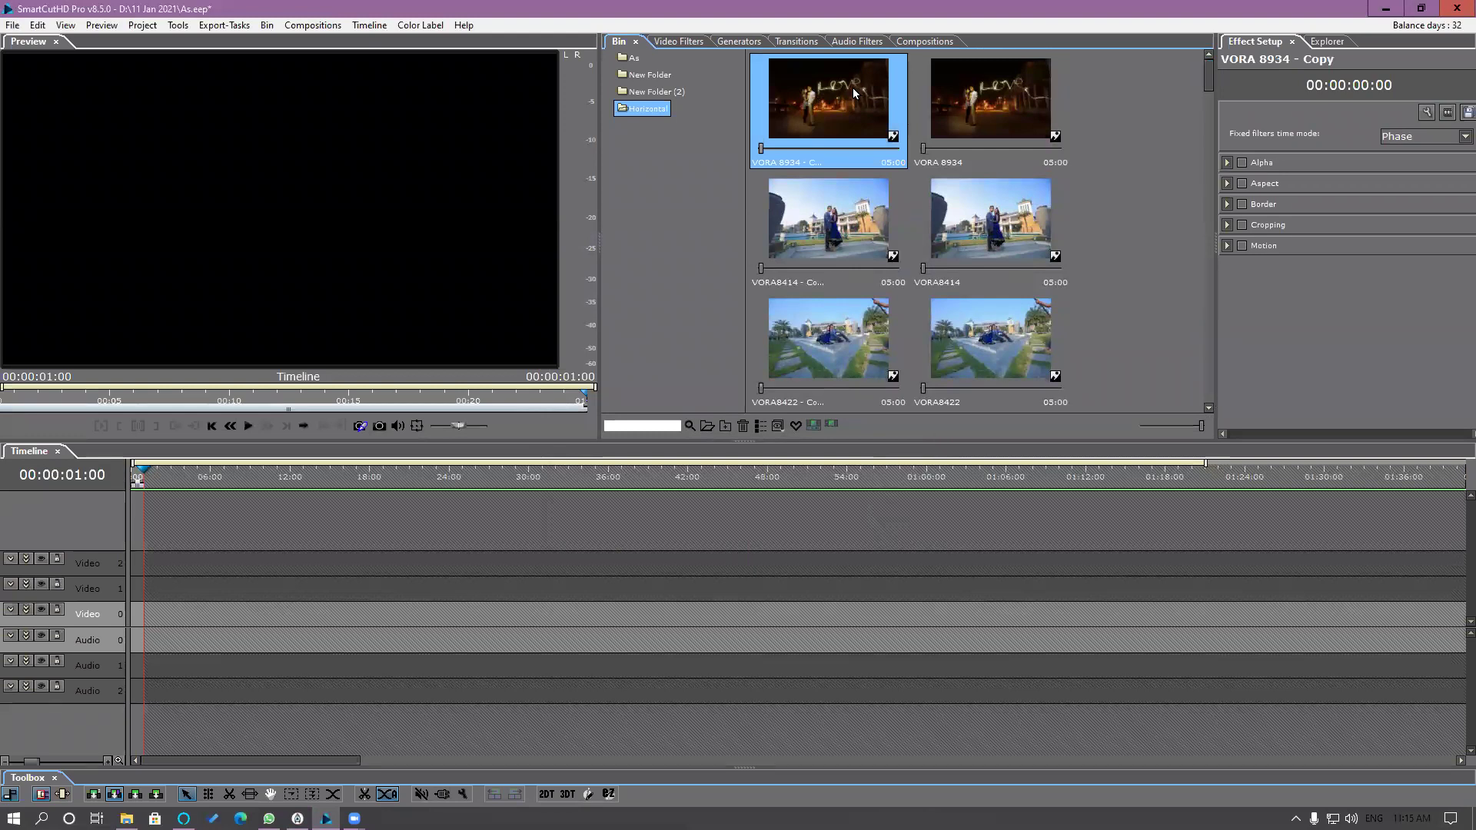
pyautogui.hotkey('ctrl', 'a')
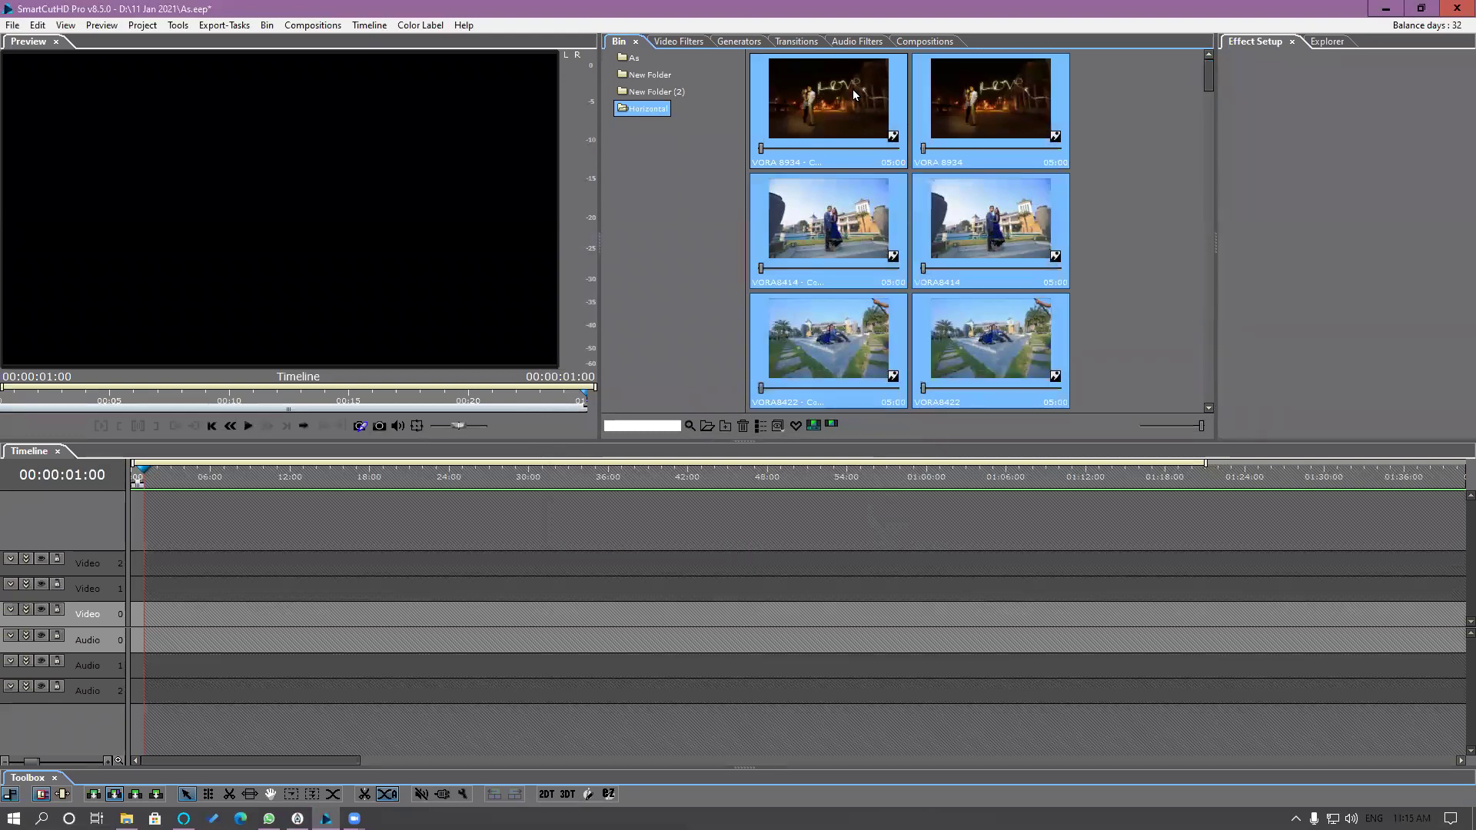
pyautogui.rightClick(844, 98)
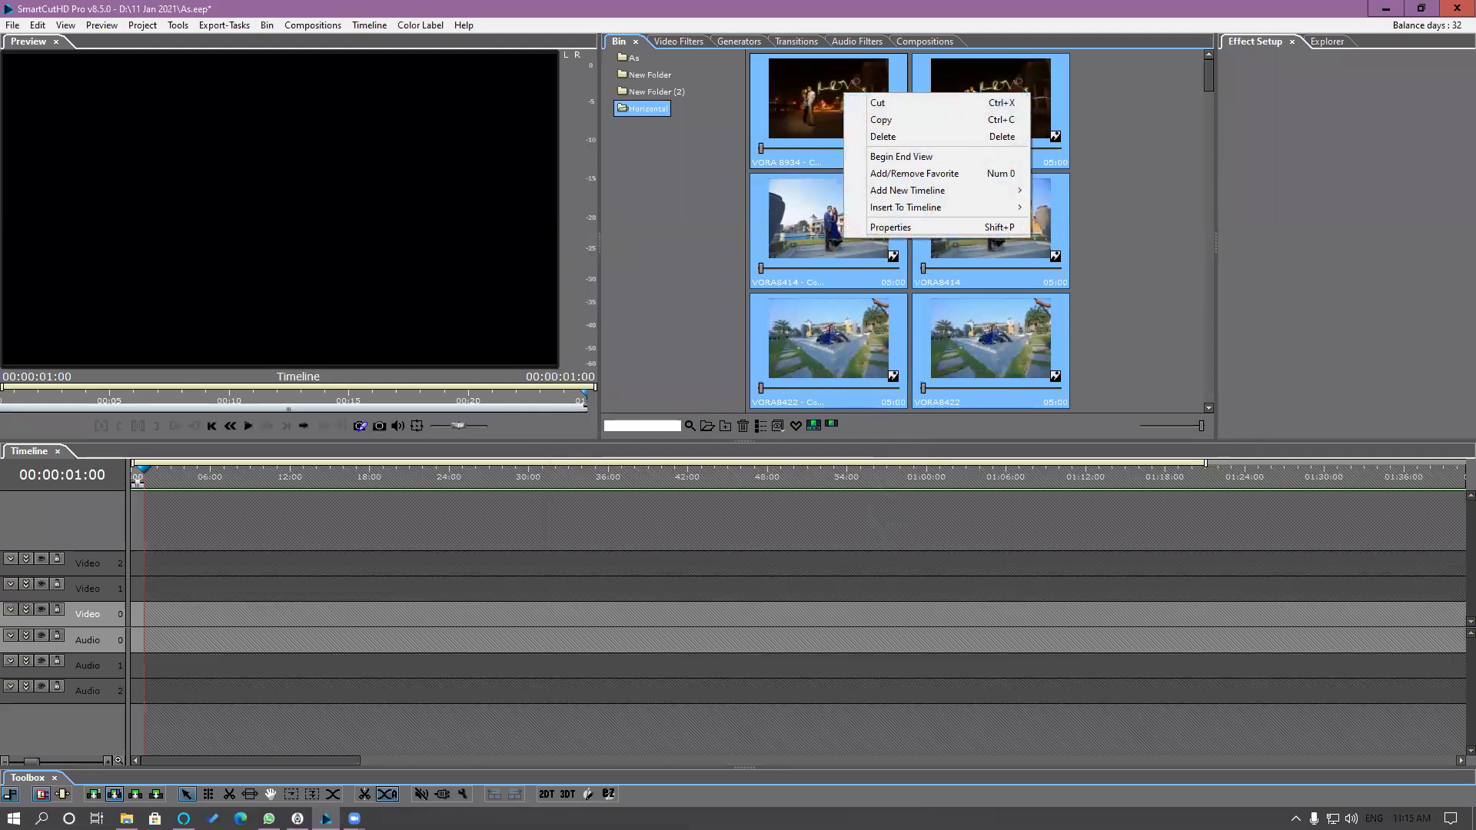
pyautogui.click(892, 227)
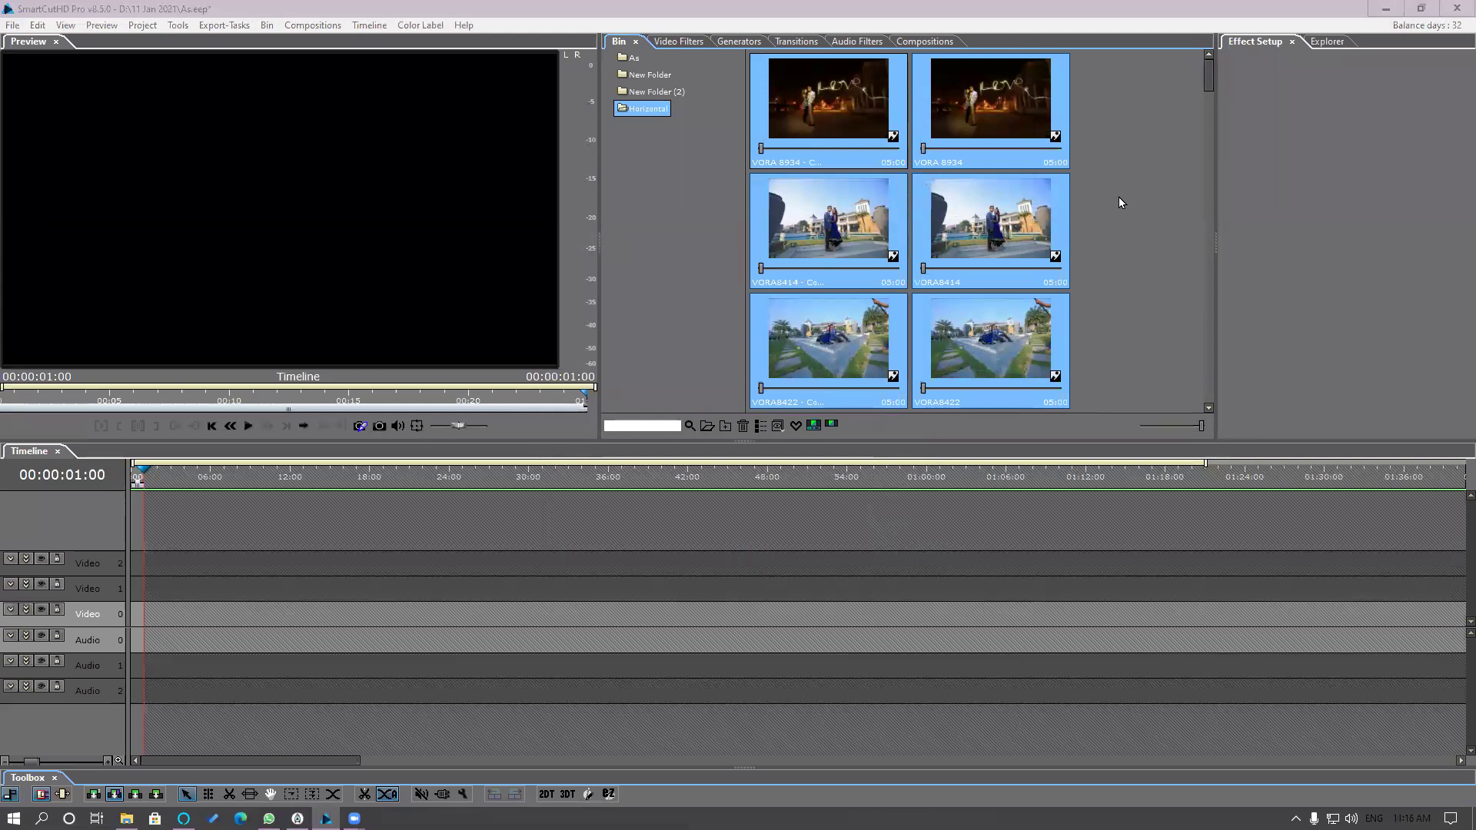
pyautogui.click(1107, 171)
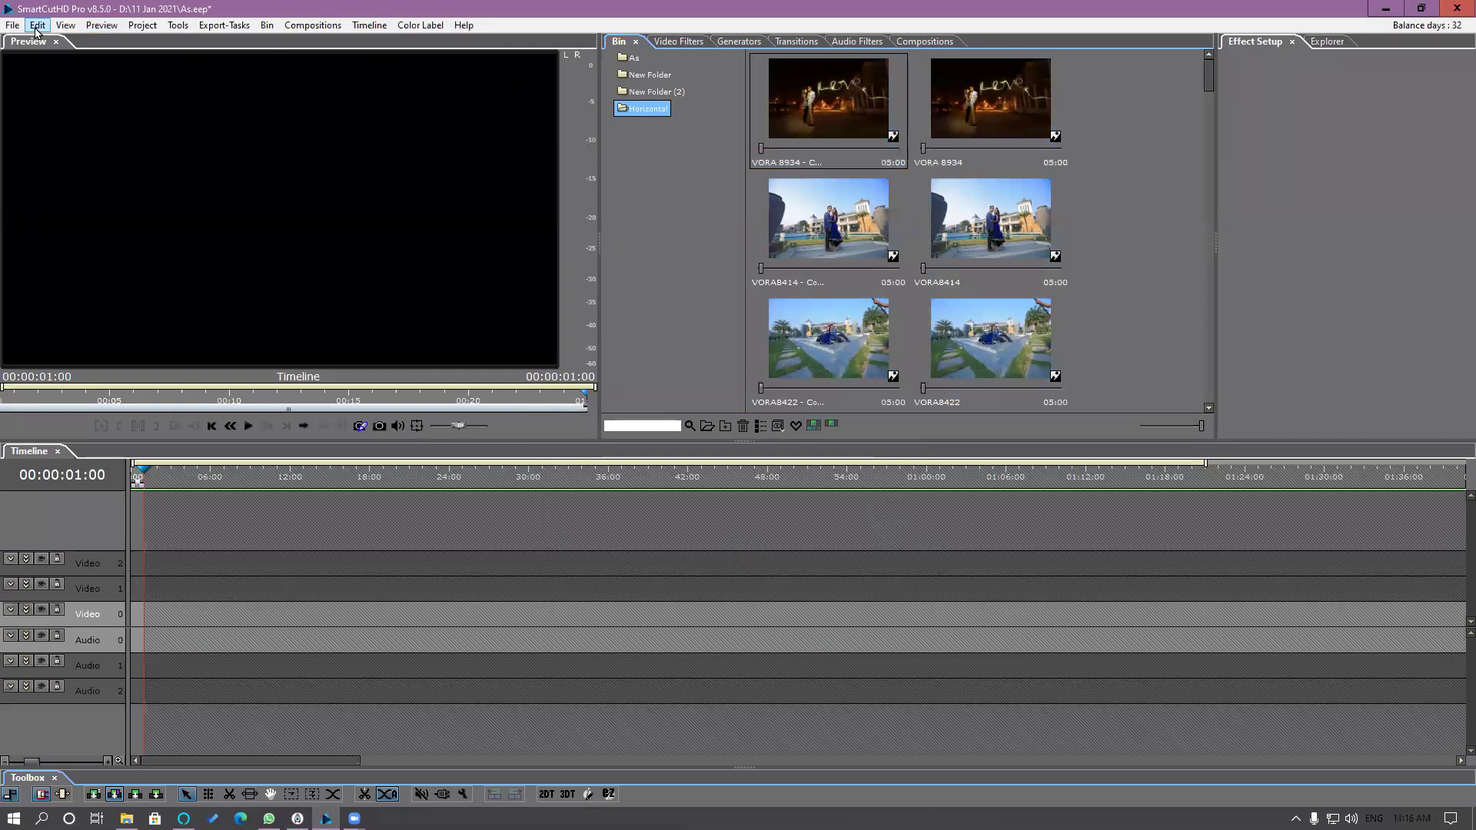
# Step: Check the default bitmap clip duration in the Clip and Segment preferences and close the dialog without changes
pyautogui.click(77, 224)
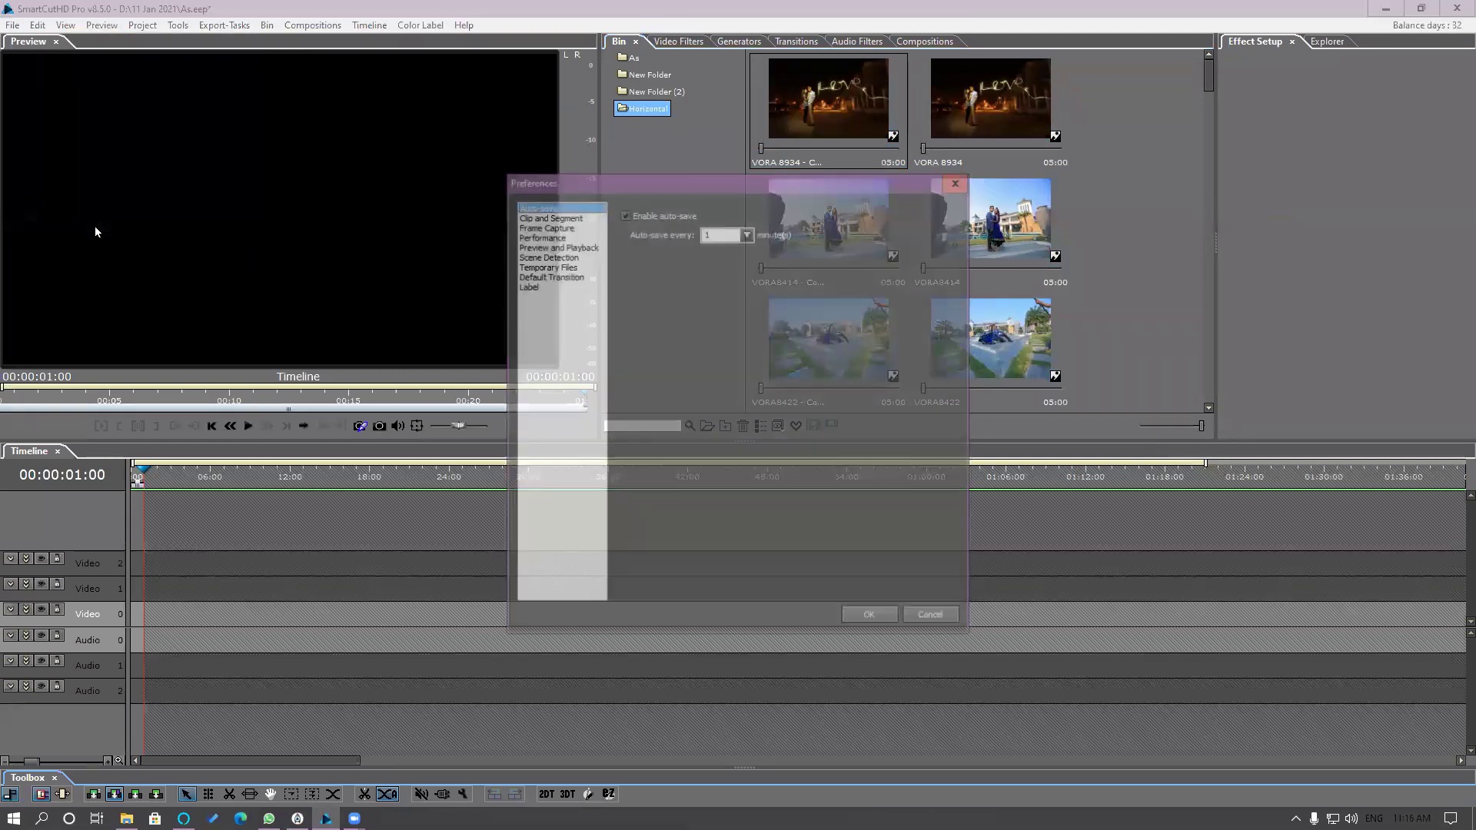
pyautogui.click(559, 217)
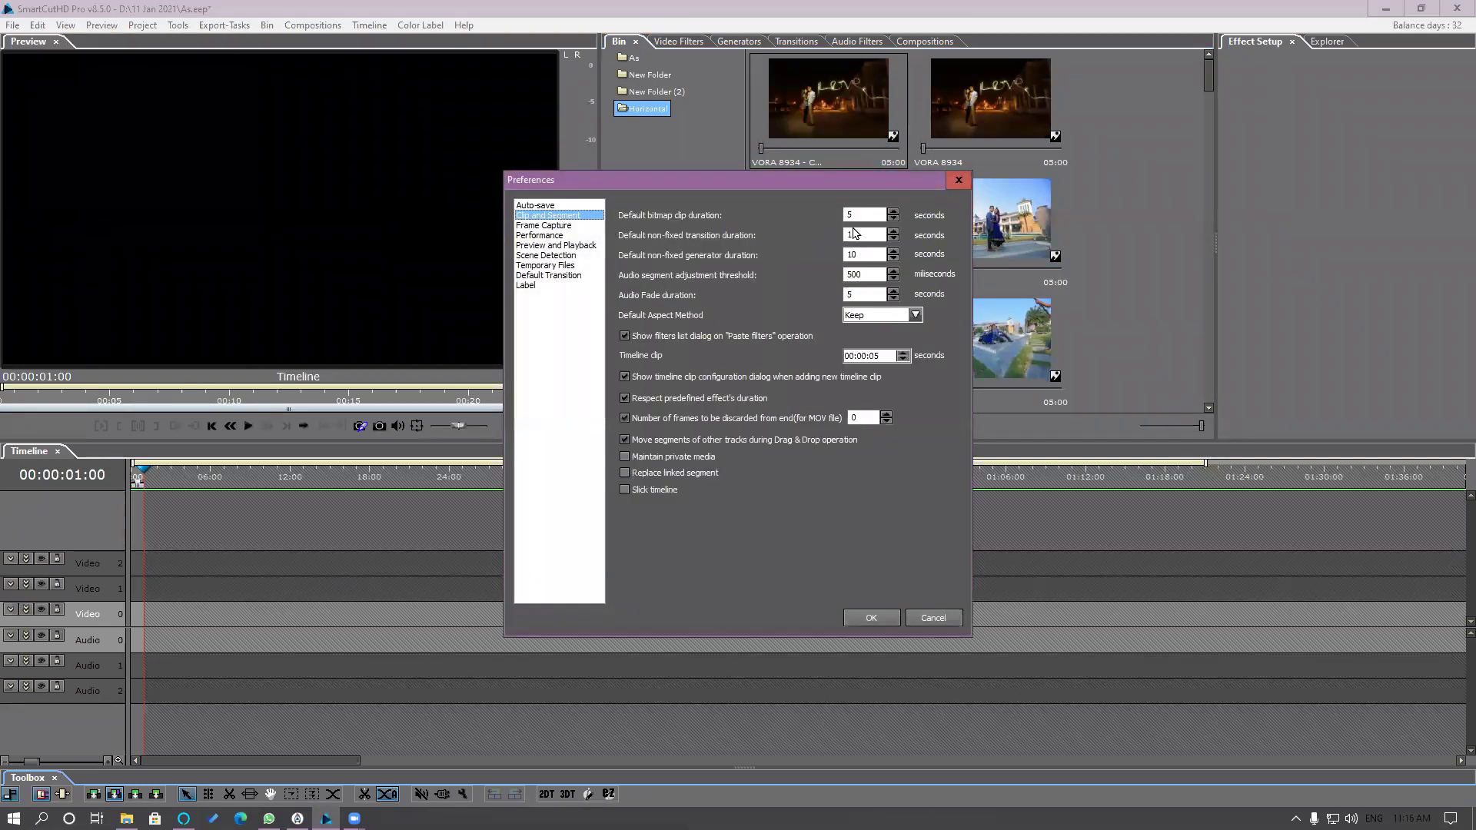
pyautogui.moveTo(869, 215); pyautogui.dragTo(825, 217)
pyautogui.click(958, 180)
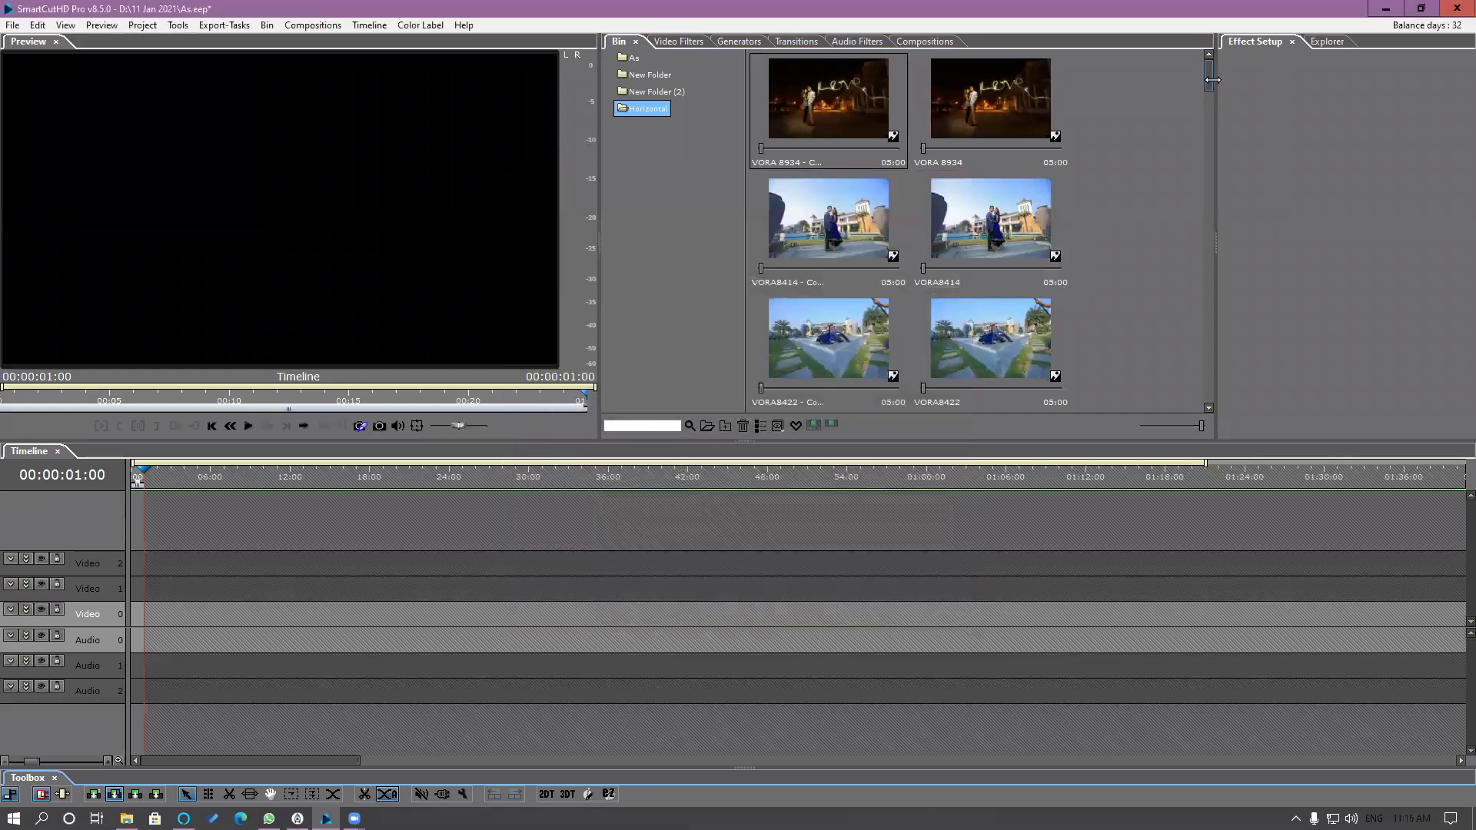
# Step: Look through the Horizontal folder to its last clips and select all of its stills
pyautogui.moveTo(1207, 74); pyautogui.dragTo(1212, 409)
pyautogui.moveTo(1206, 340); pyautogui.dragTo(1211, 415)
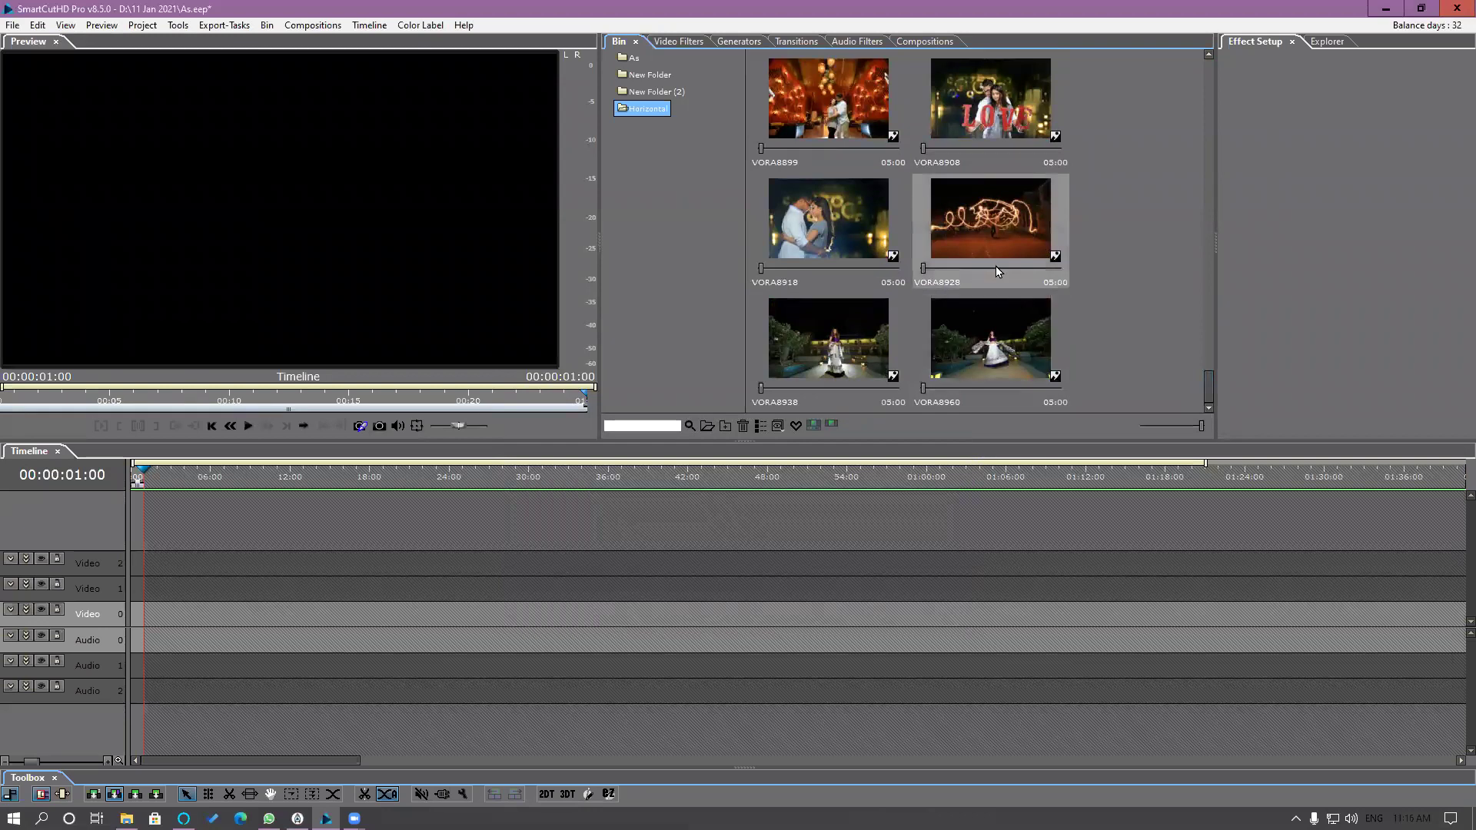
pyautogui.click(856, 238)
pyautogui.hotkey('ctrl', 'a')
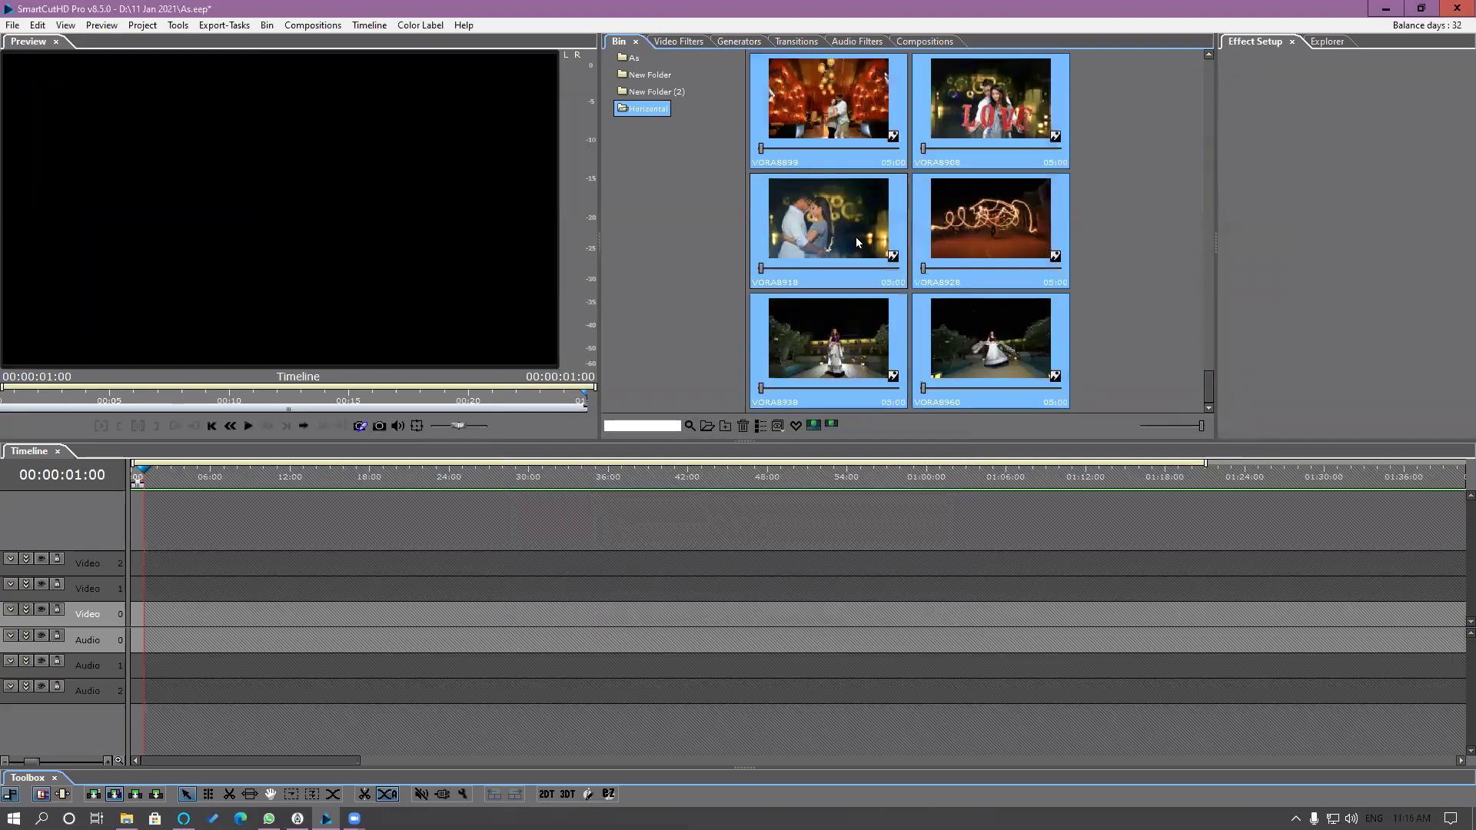
pyautogui.click(138, 479)
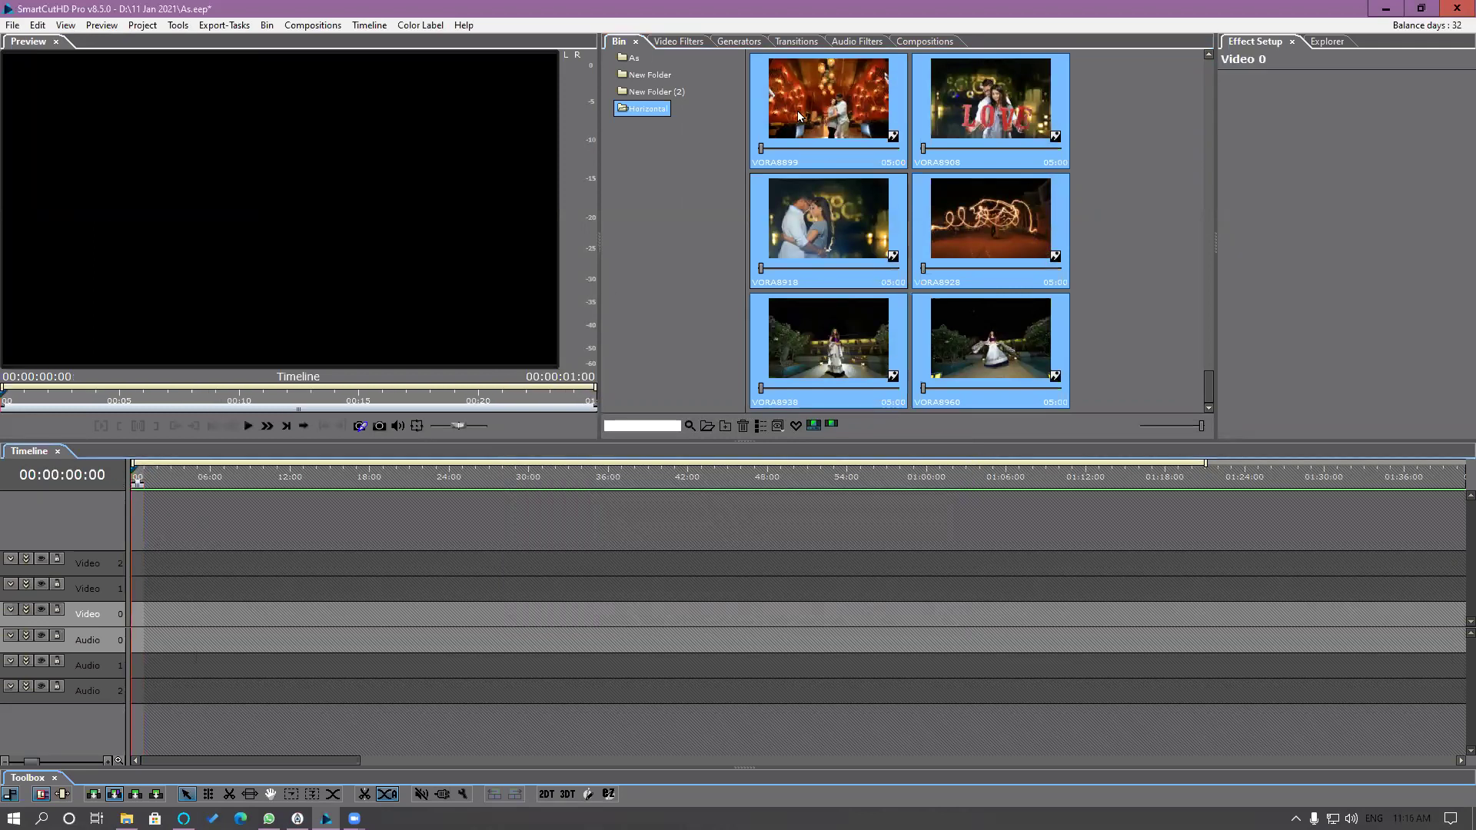
pyautogui.rightClick(797, 119)
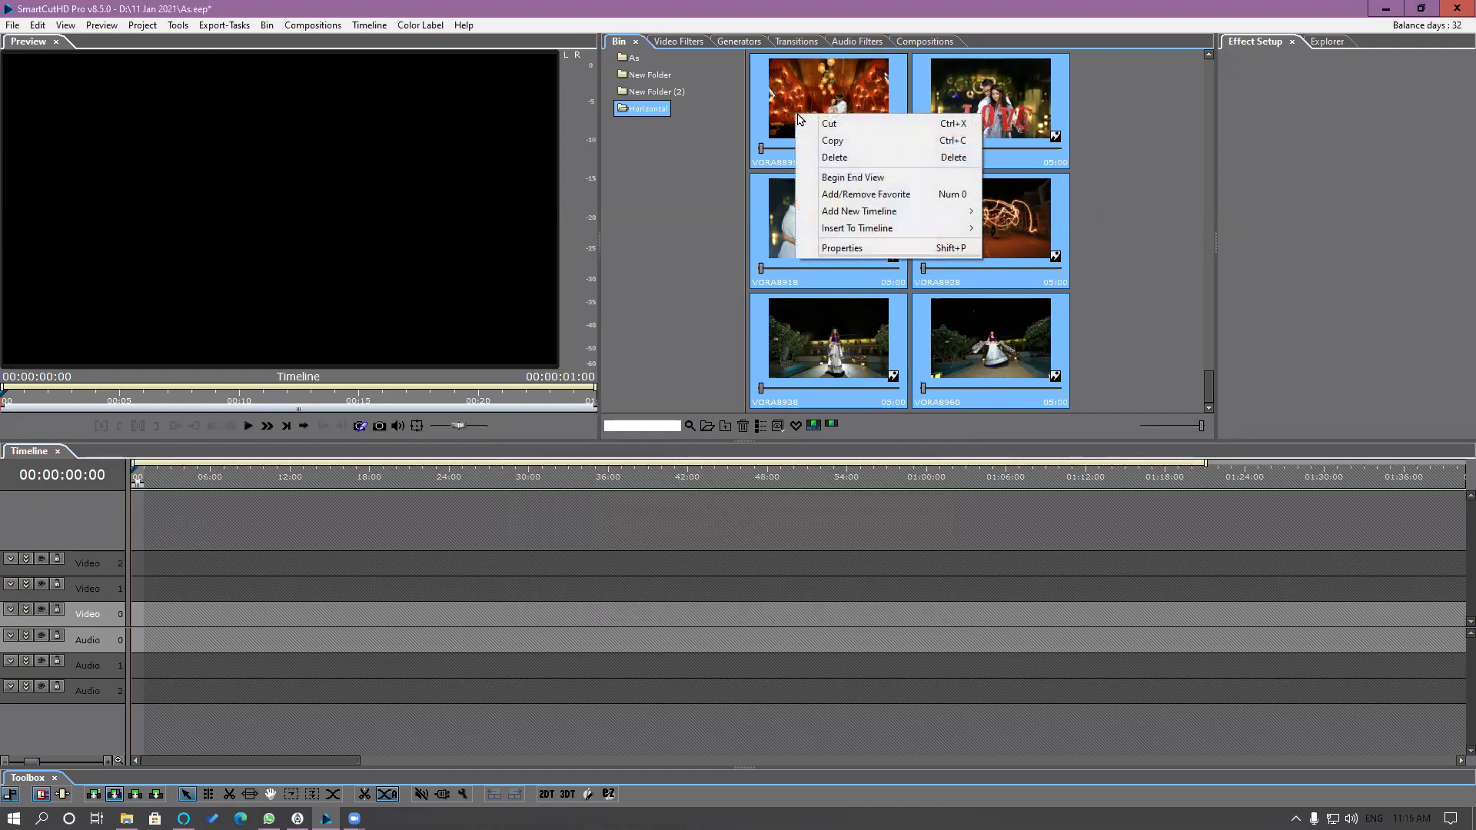
pyautogui.moveTo(895, 231)
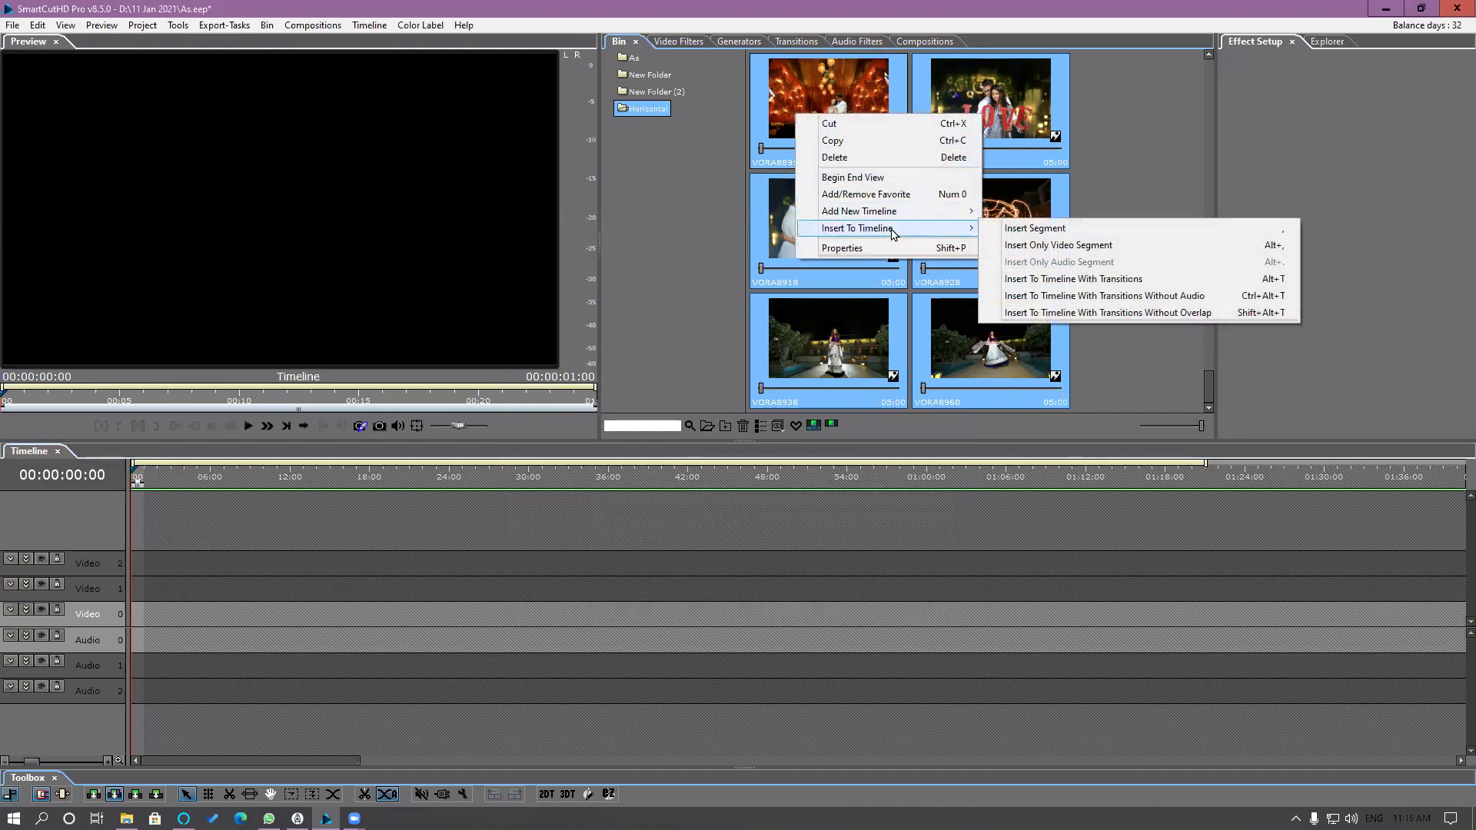
pyautogui.click(1061, 280)
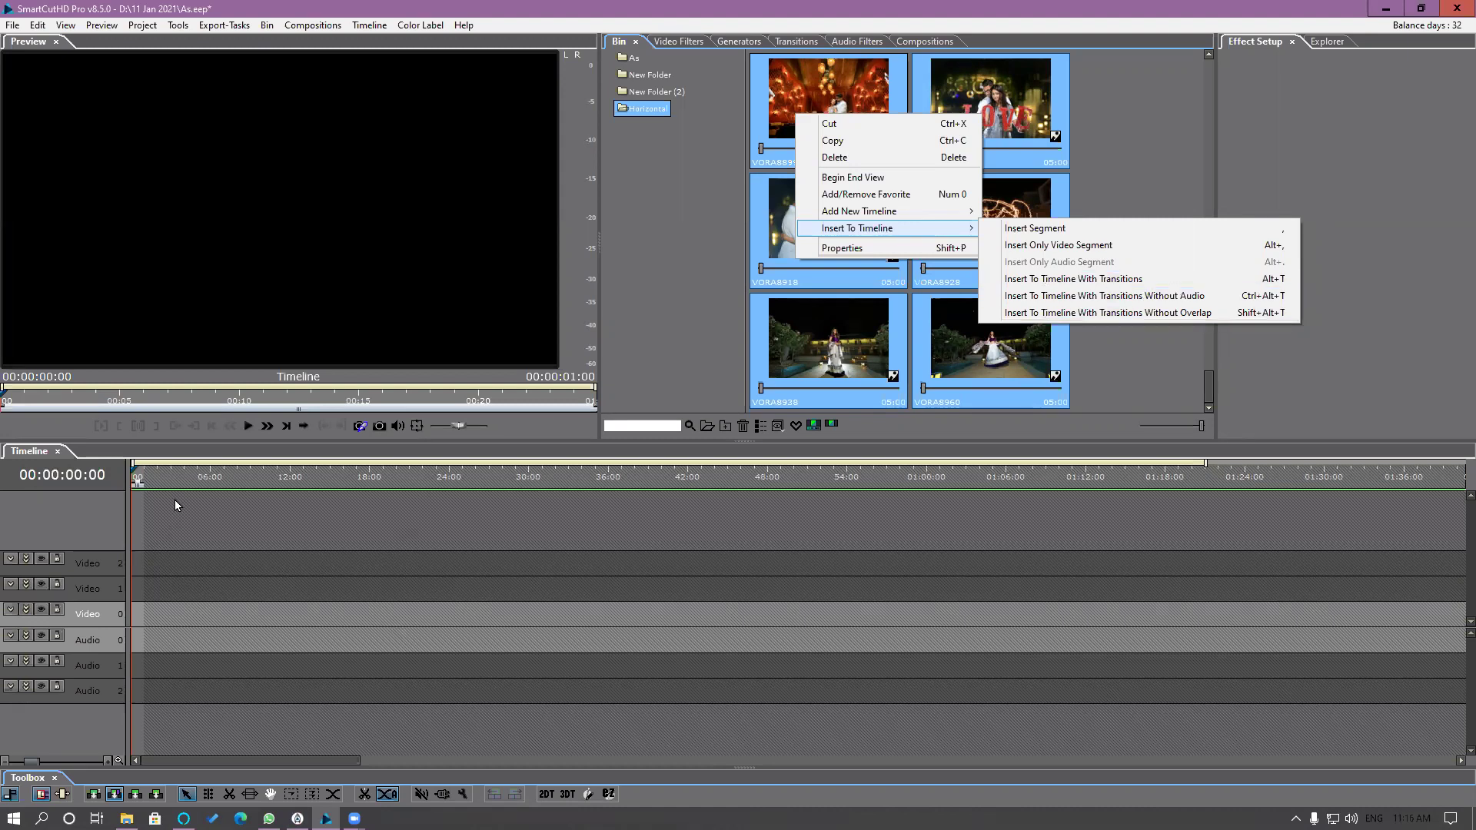
pyautogui.click(151, 597)
pyautogui.press('space')
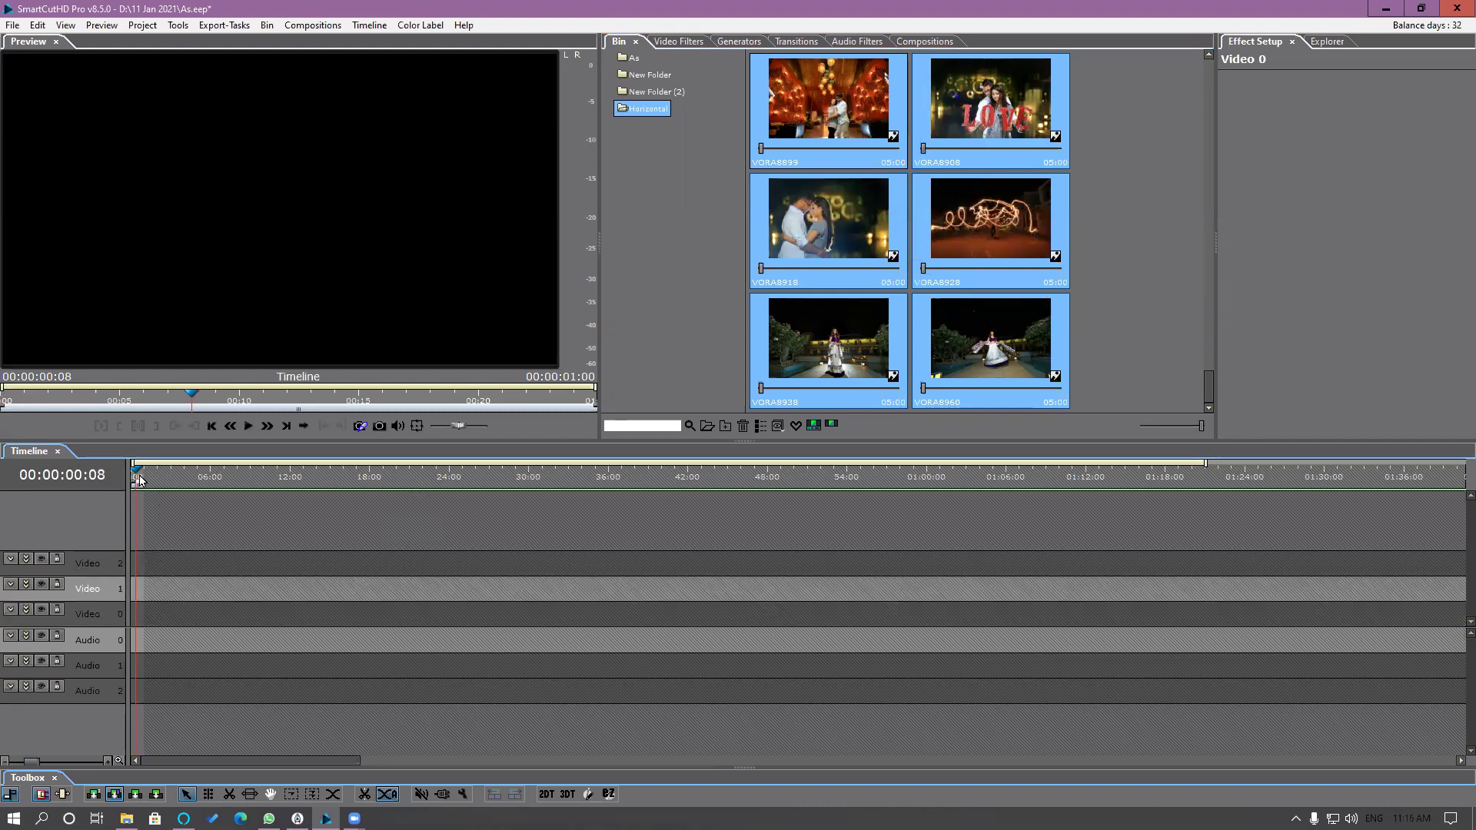
# Step: Insert all the selected stills with transitions on the Video 0 track, starting at 00:00:00:00
pyautogui.click(146, 616)
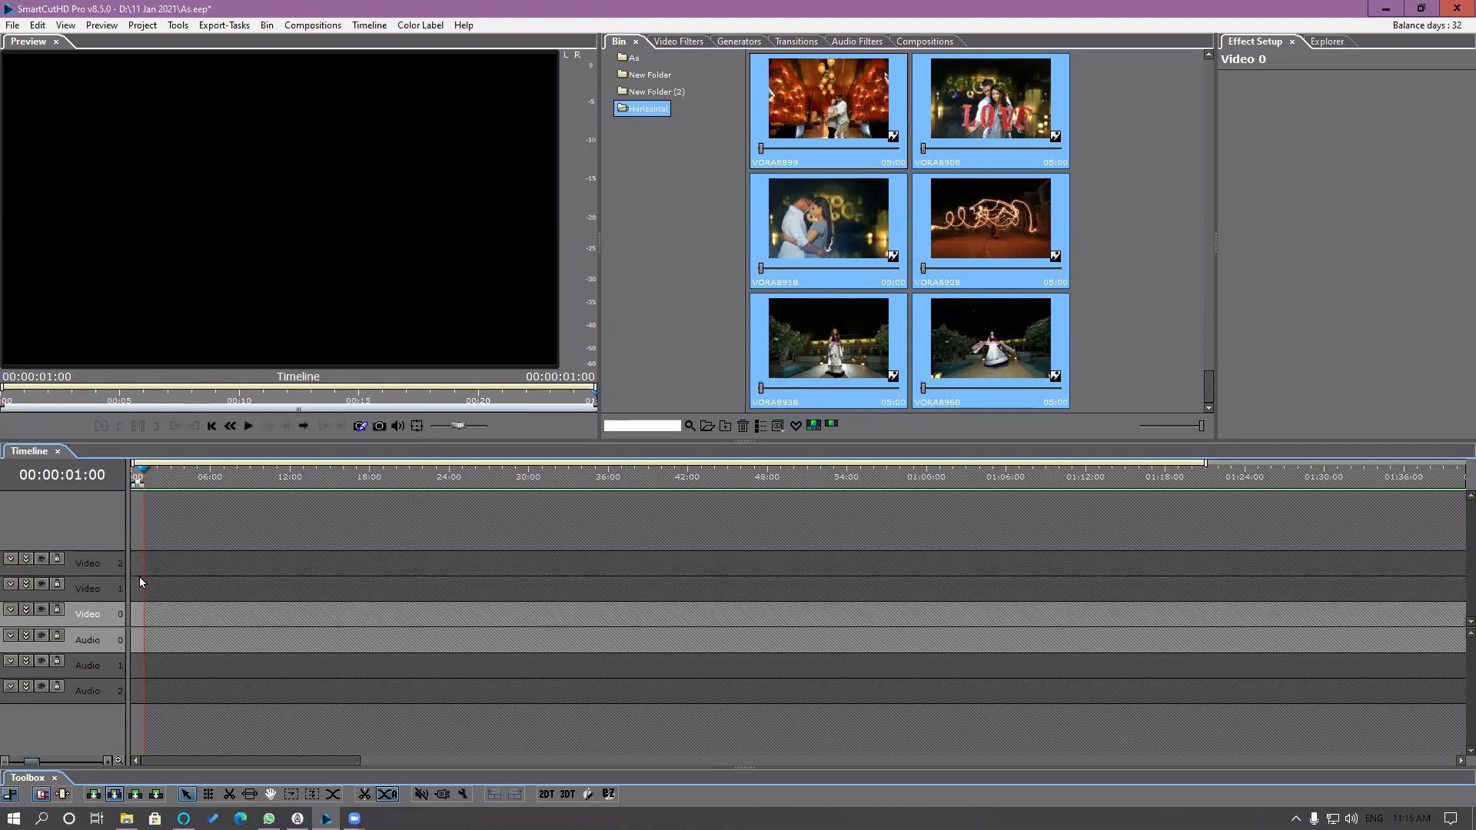
pyautogui.click(137, 475)
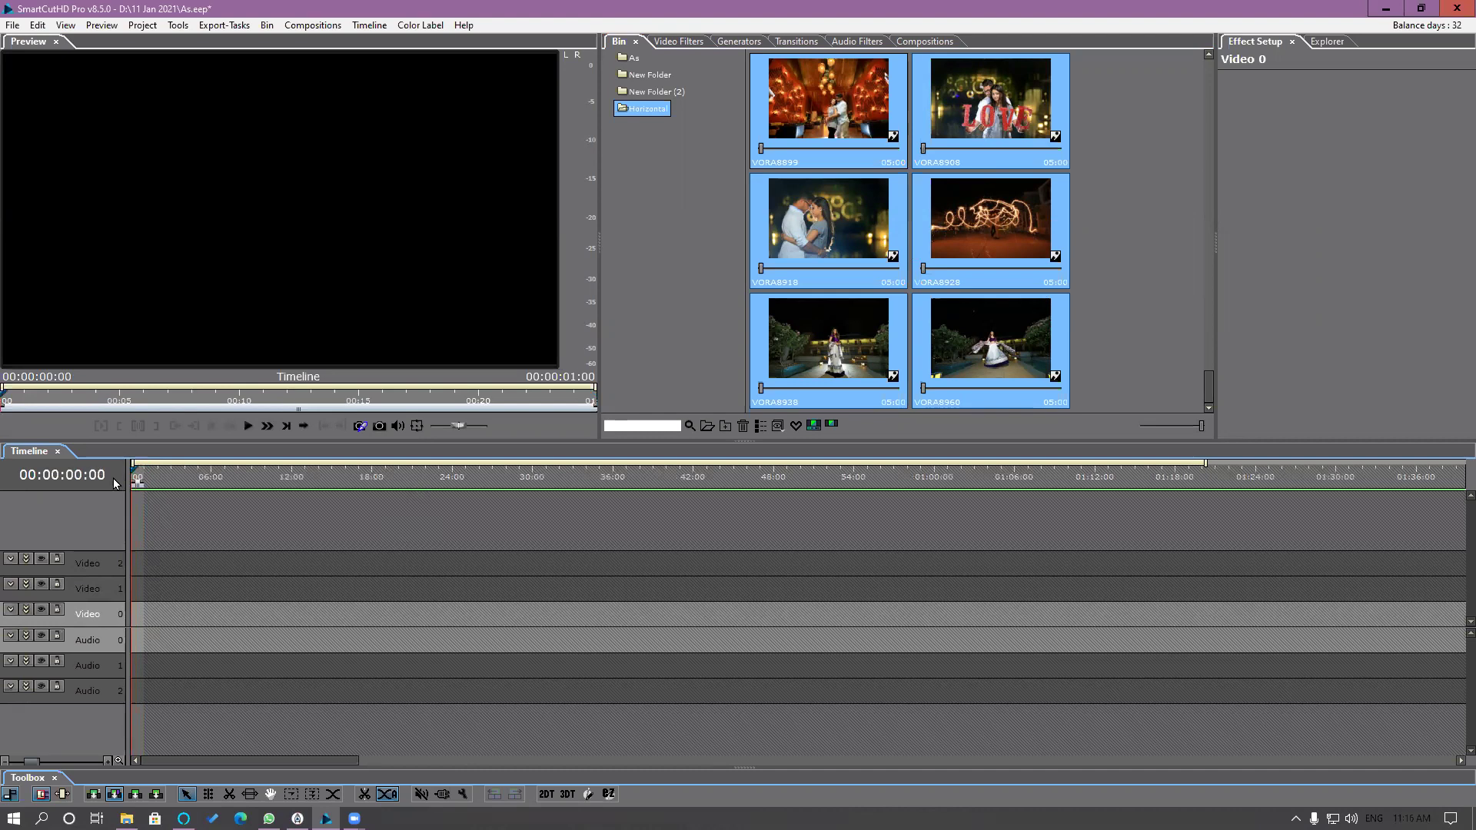
pyautogui.rightClick(1000, 227)
pyautogui.moveTo(1070, 342)
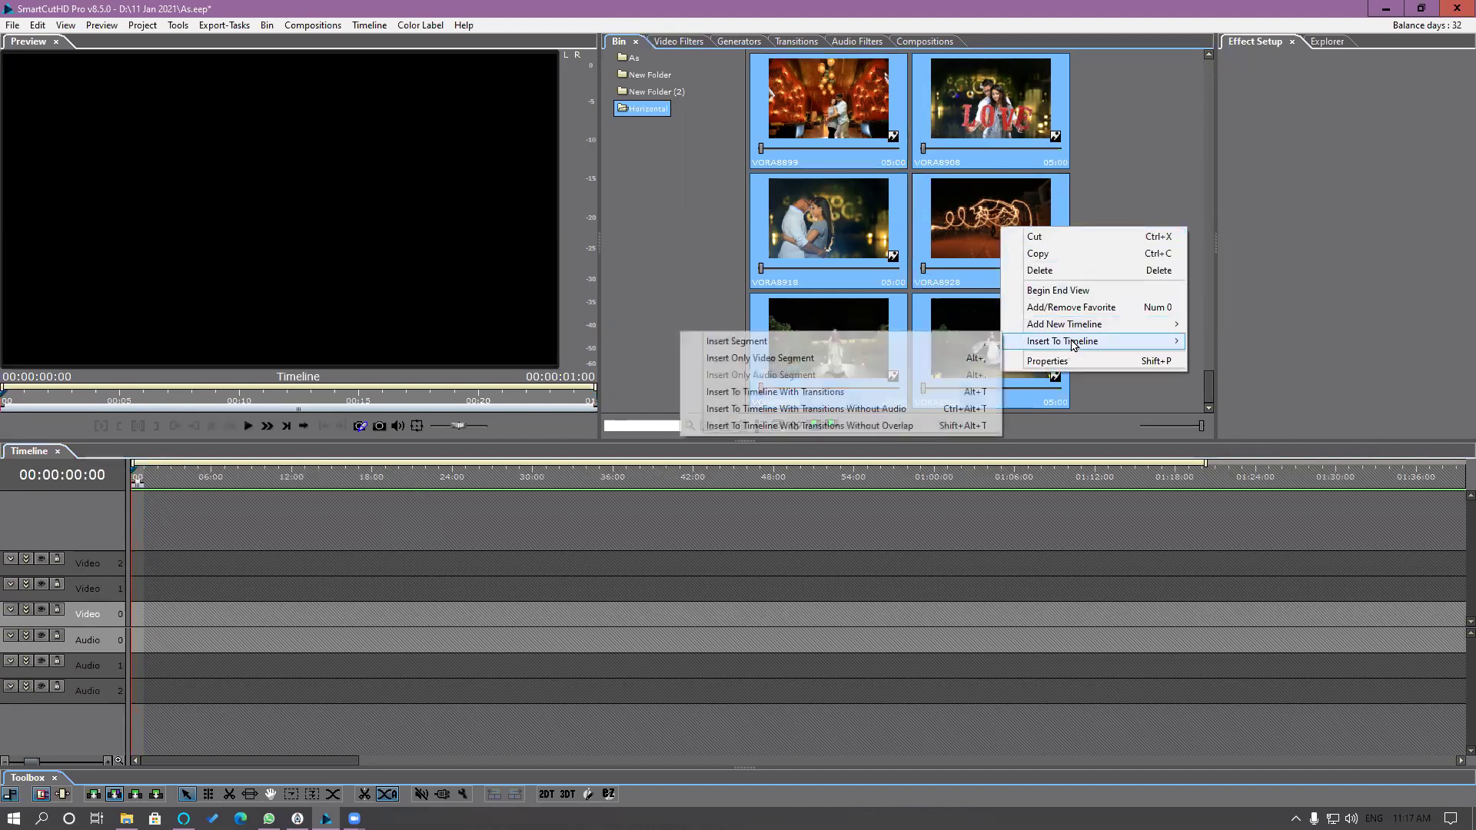
pyautogui.click(815, 393)
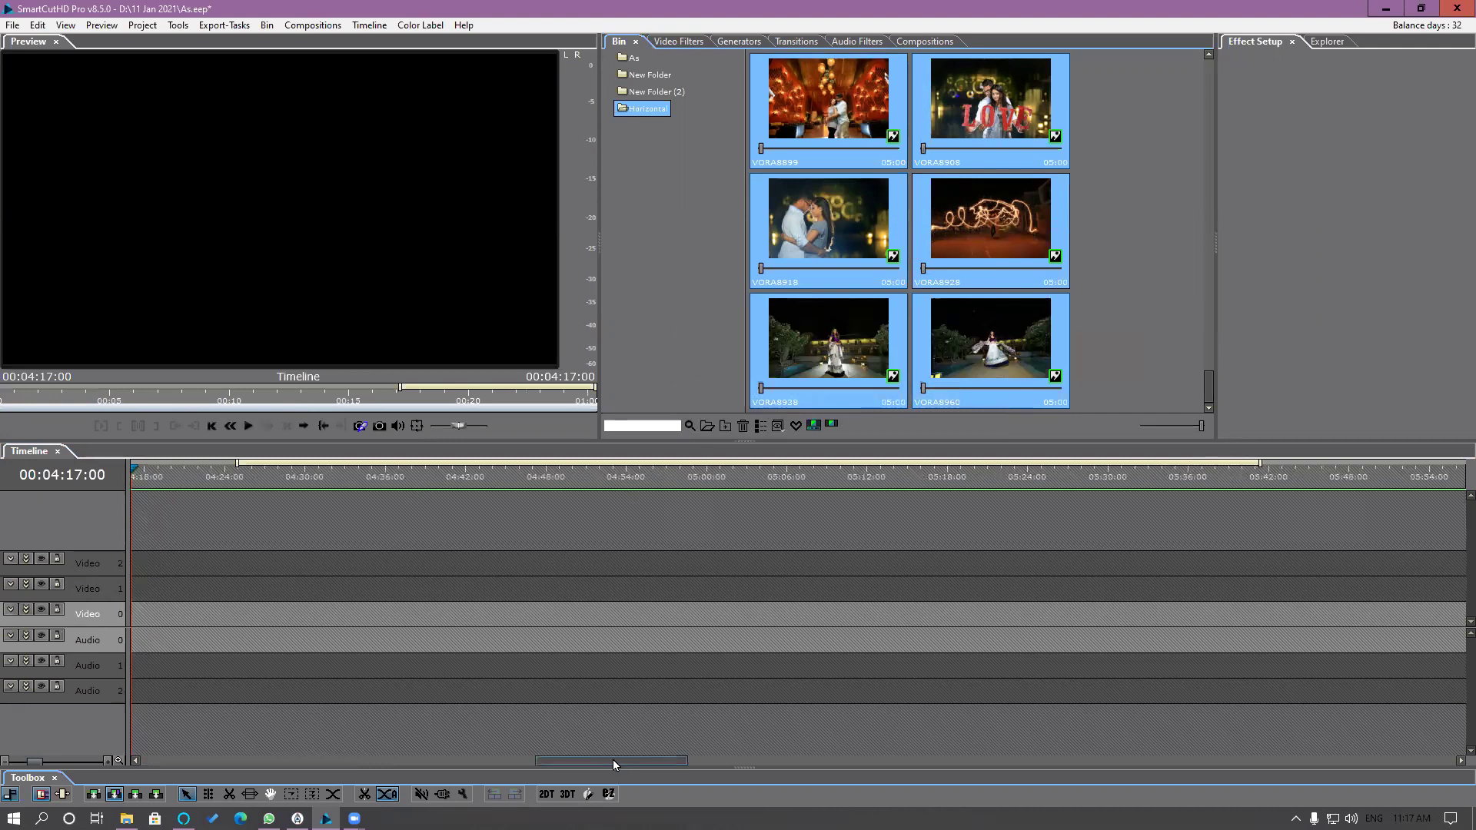
# Step: Play the timeline from about 4 seconds to review the inserted stills and their transitions
pyautogui.moveTo(614, 764); pyautogui.dragTo(218, 765)
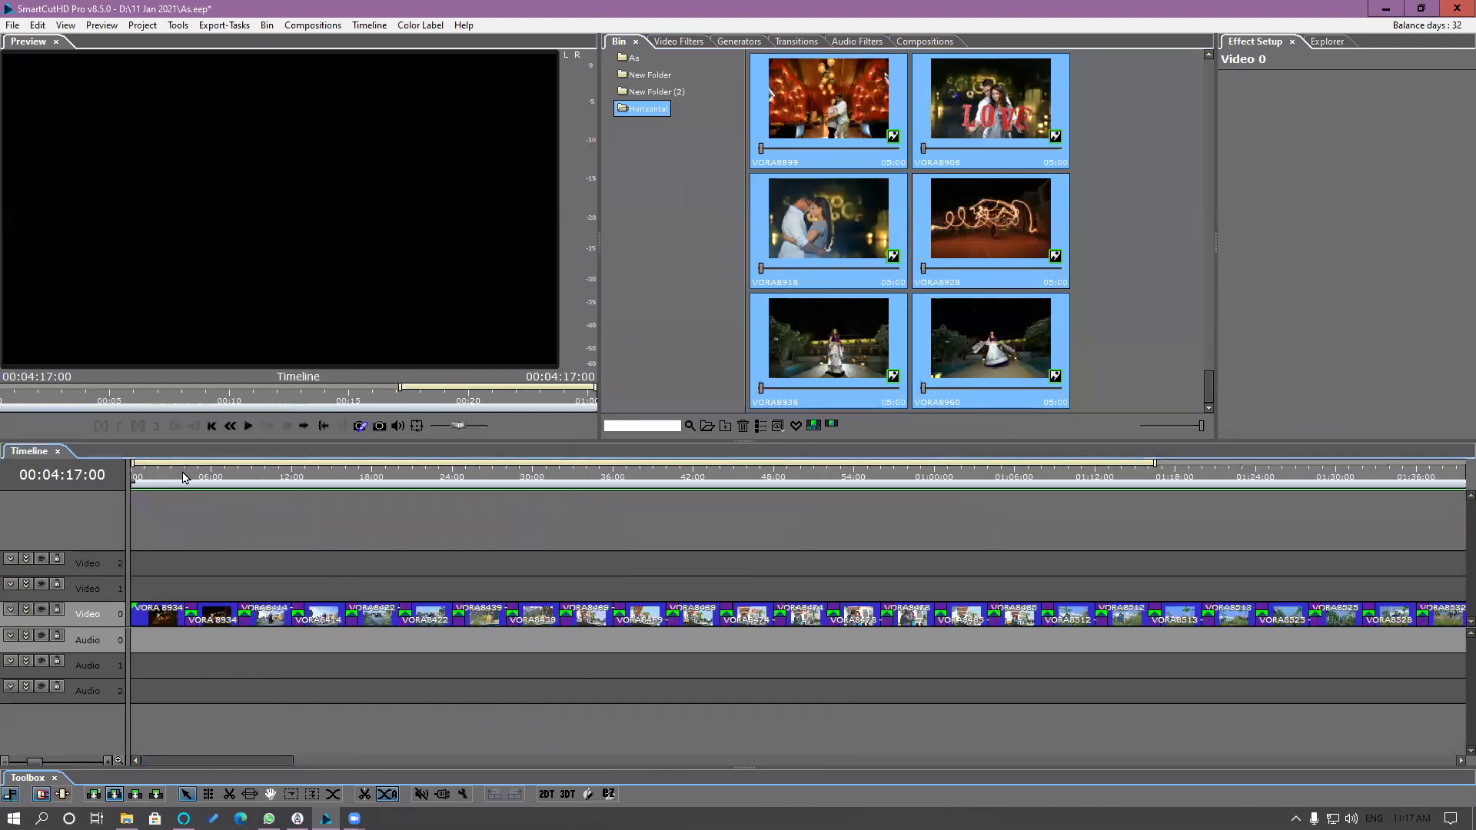
pyautogui.click(183, 478)
pyautogui.press('space')
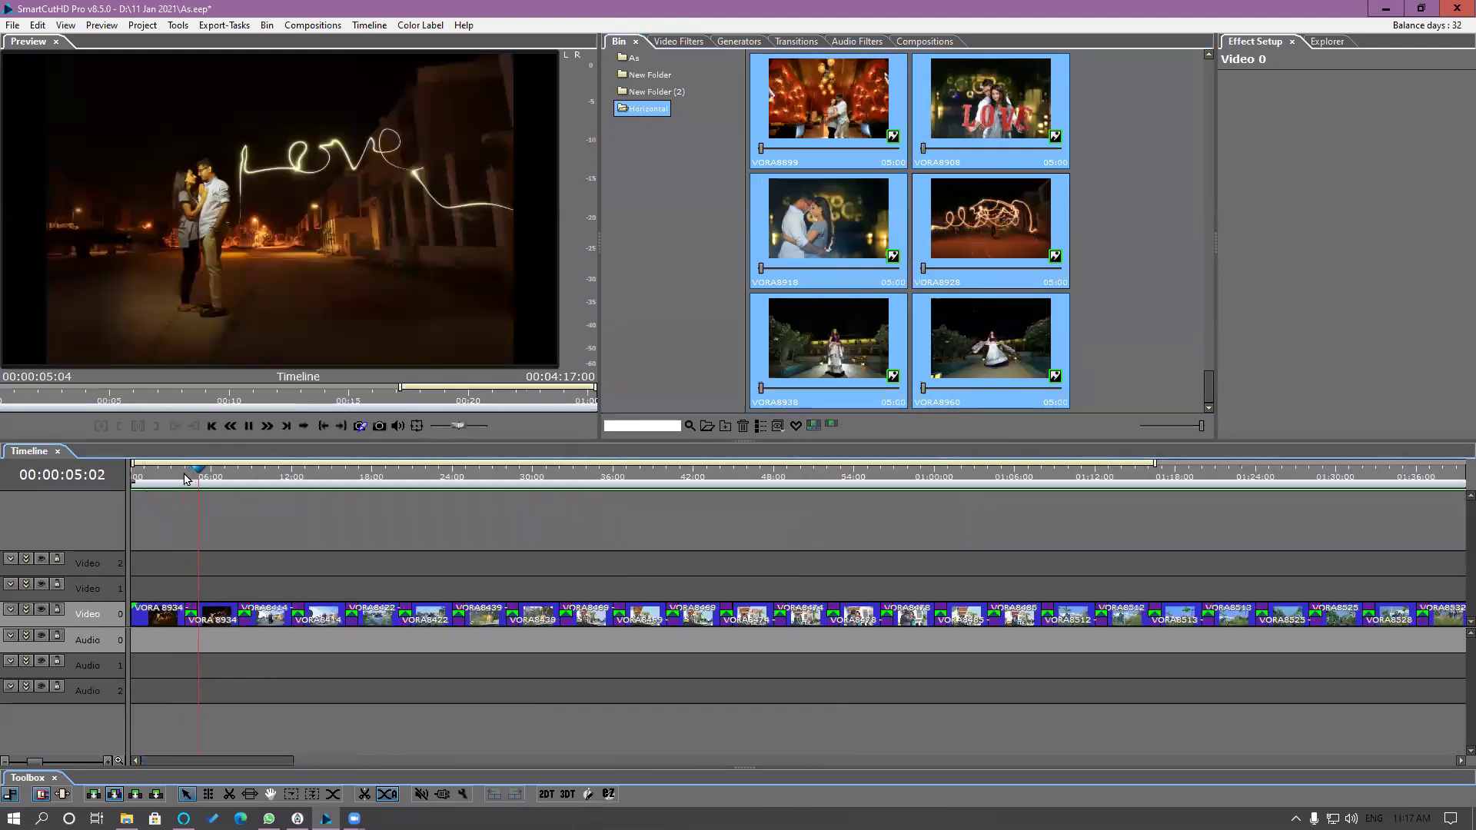
pyautogui.scroll(1, 315, 653)
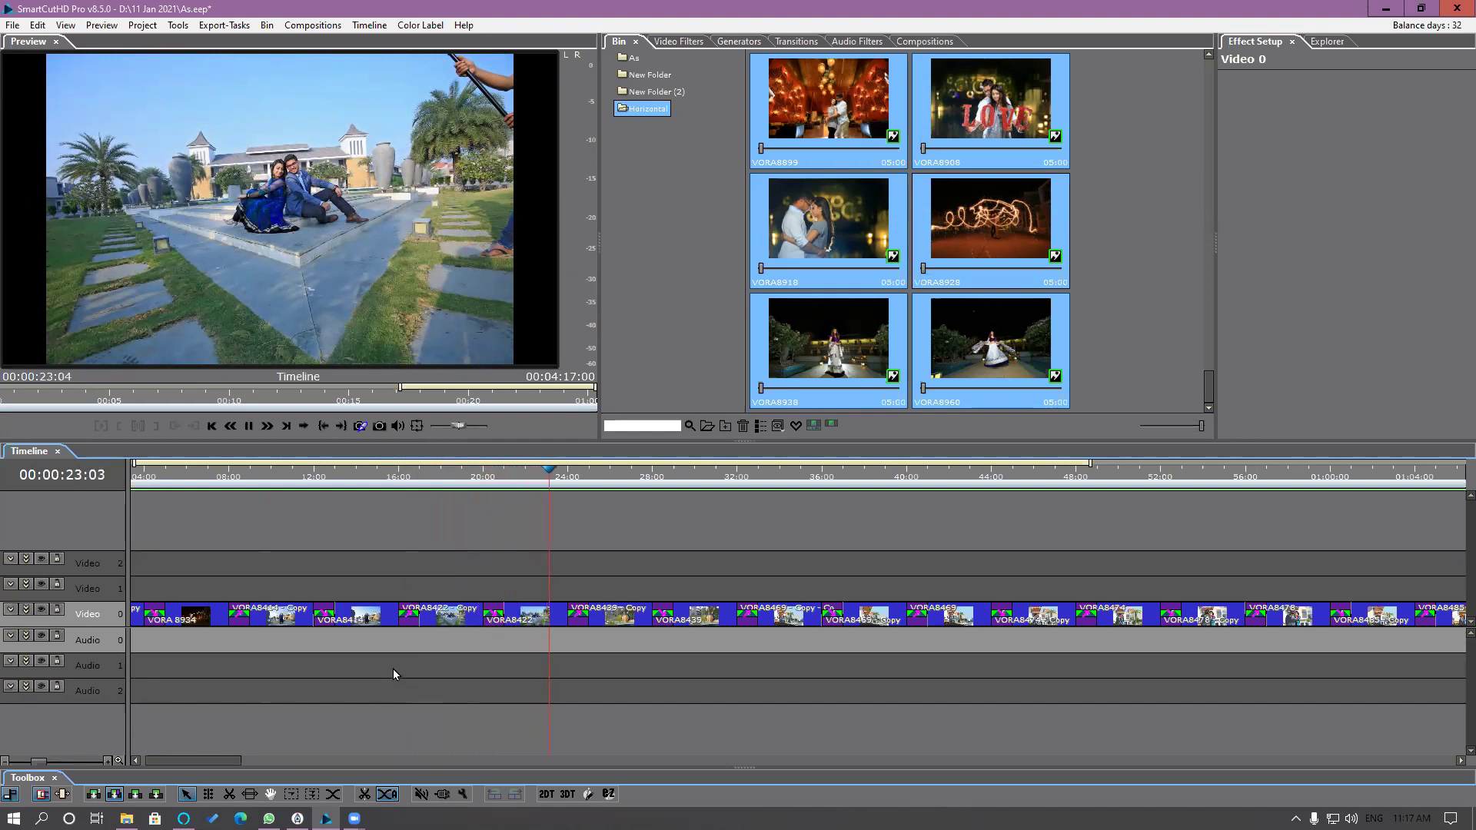
# Step: Stop playback at 00:00:25:10, select the VORA8439 - Copy clip on Video 0 and widen the Effect Setup panel
pyautogui.press('space')
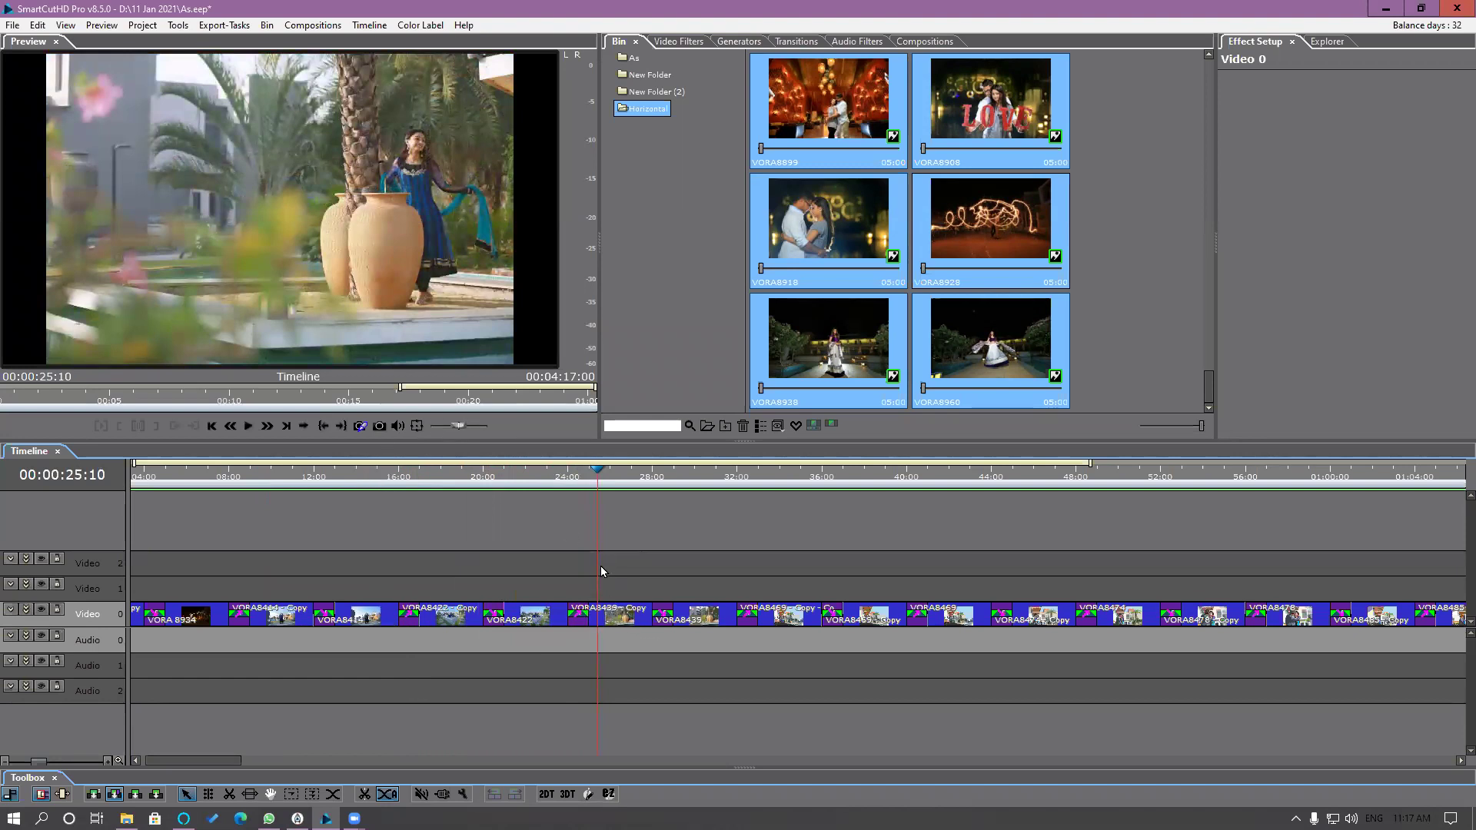
pyautogui.click(614, 623)
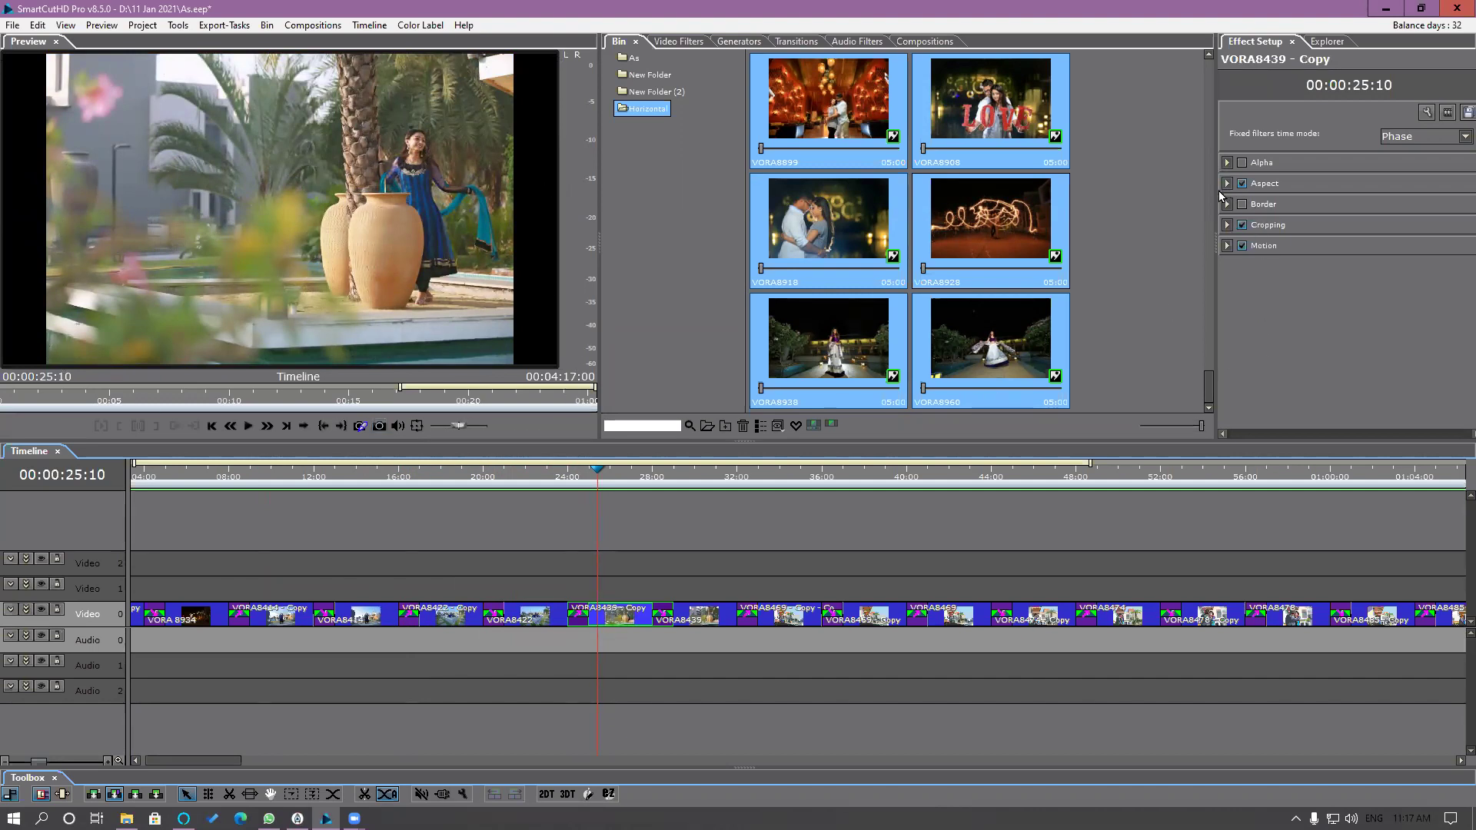
pyautogui.moveTo(1214, 191); pyautogui.dragTo(1075, 191)
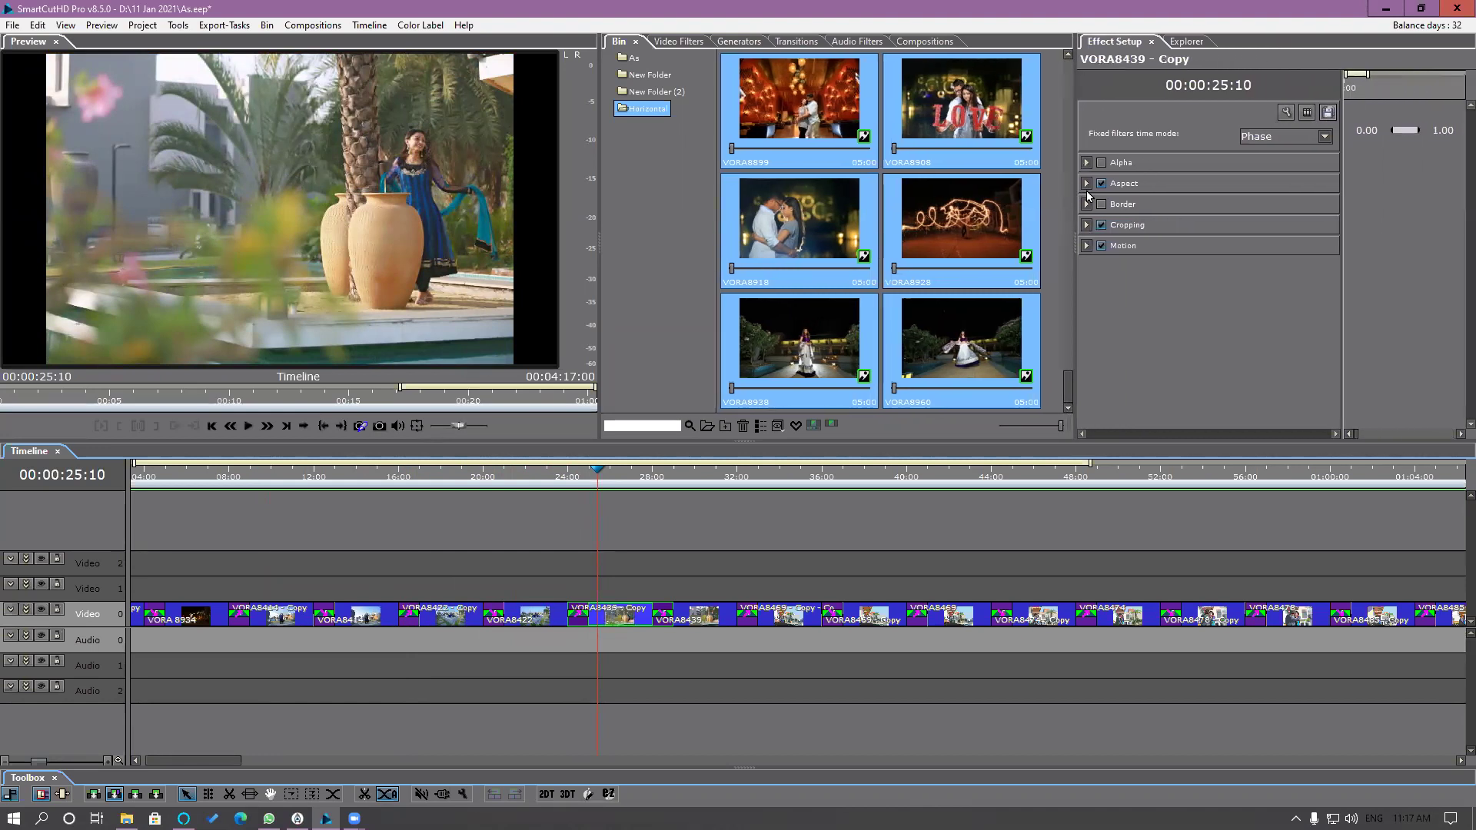
# Step: Compare the Stretch, Keep and Fit and enlarge aspect methods on the VORA8439 - Copy clip, returning it to Keep
pyautogui.click(1088, 185)
pyautogui.click(1251, 209)
pyautogui.click(1252, 221)
pyautogui.click(1268, 206)
pyautogui.click(1243, 232)
pyautogui.click(1267, 206)
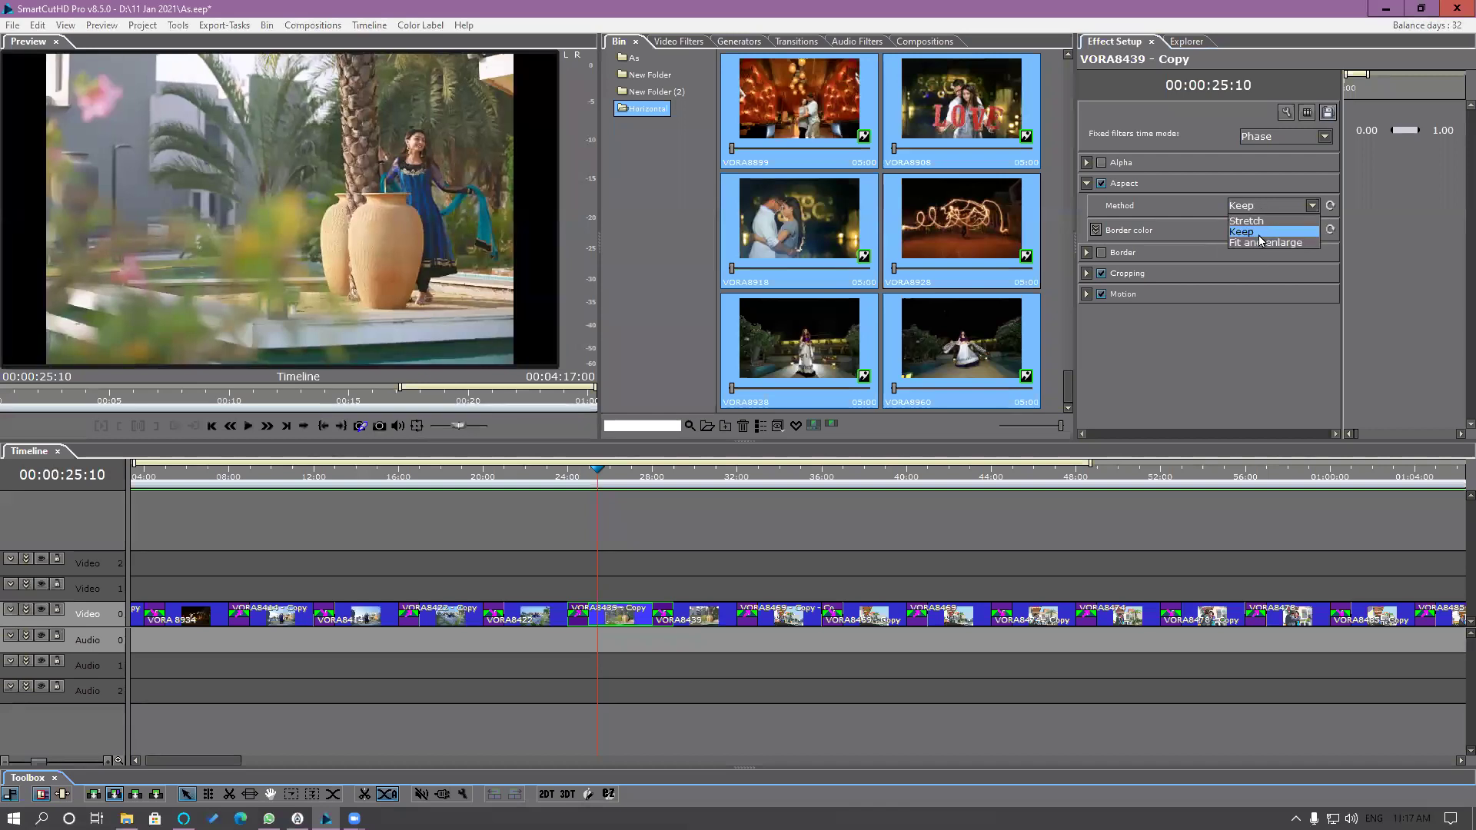
pyautogui.click(1261, 243)
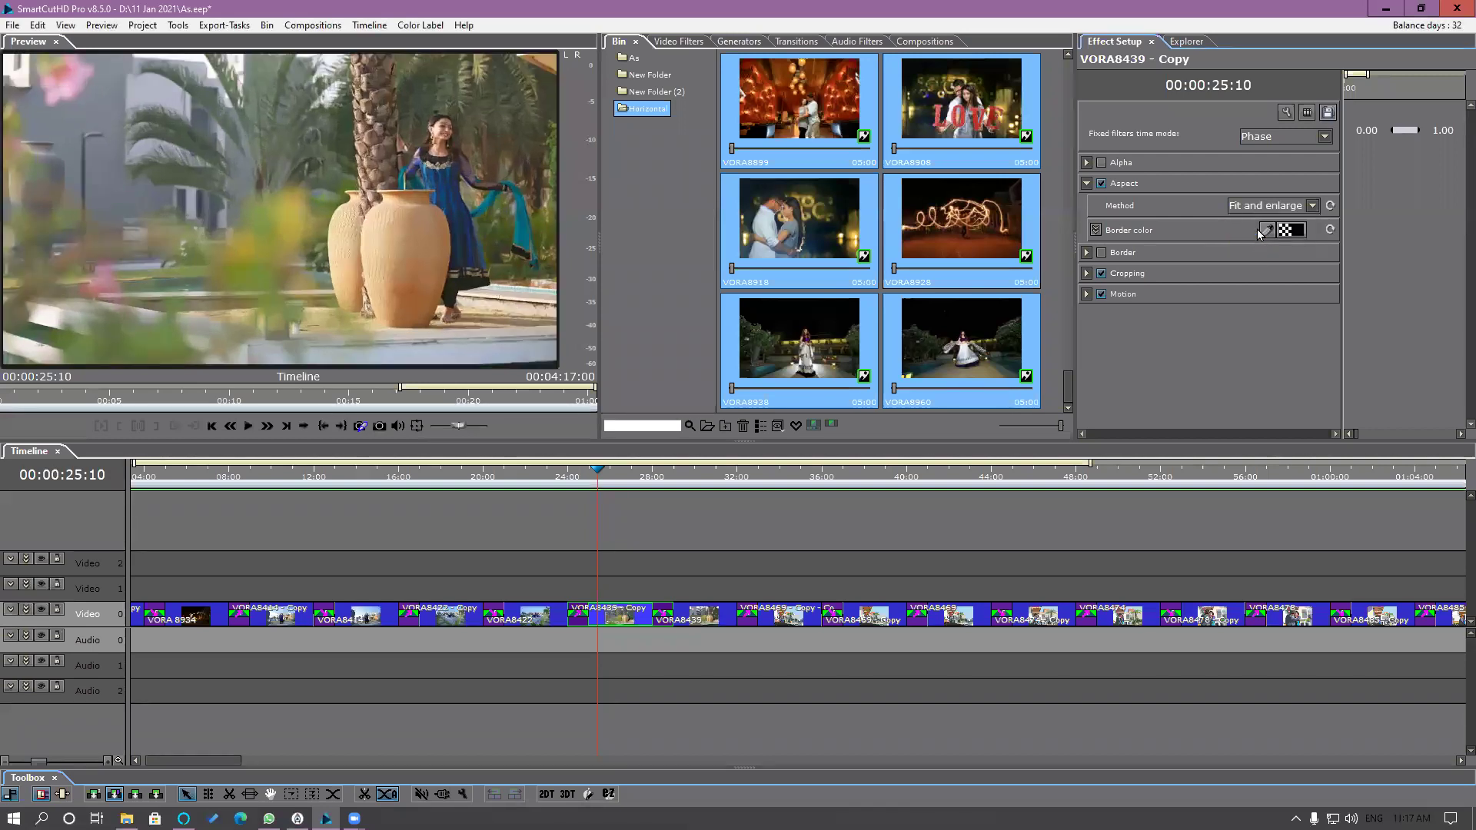
pyautogui.click(1263, 206)
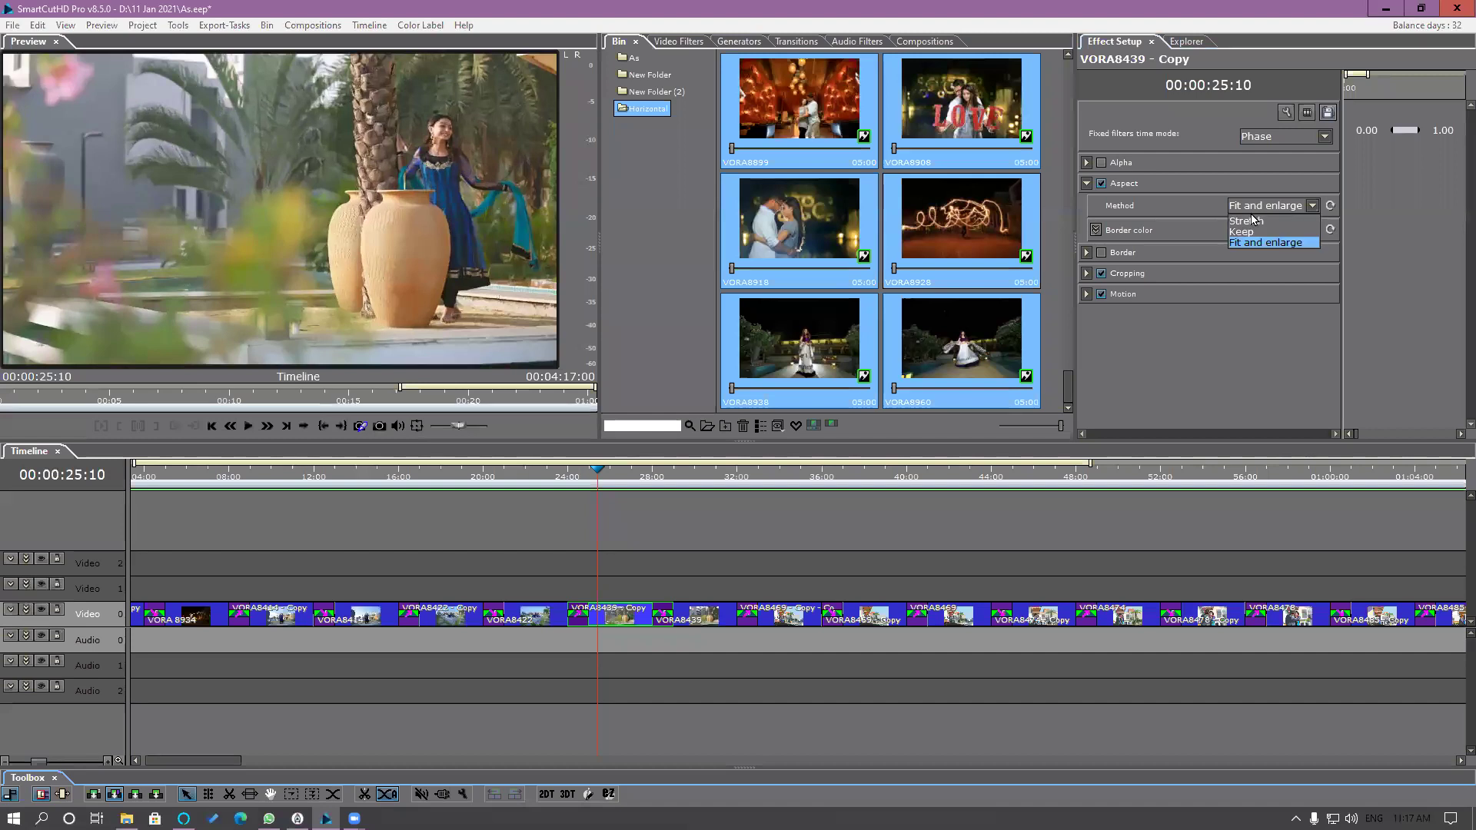
pyautogui.click(1246, 234)
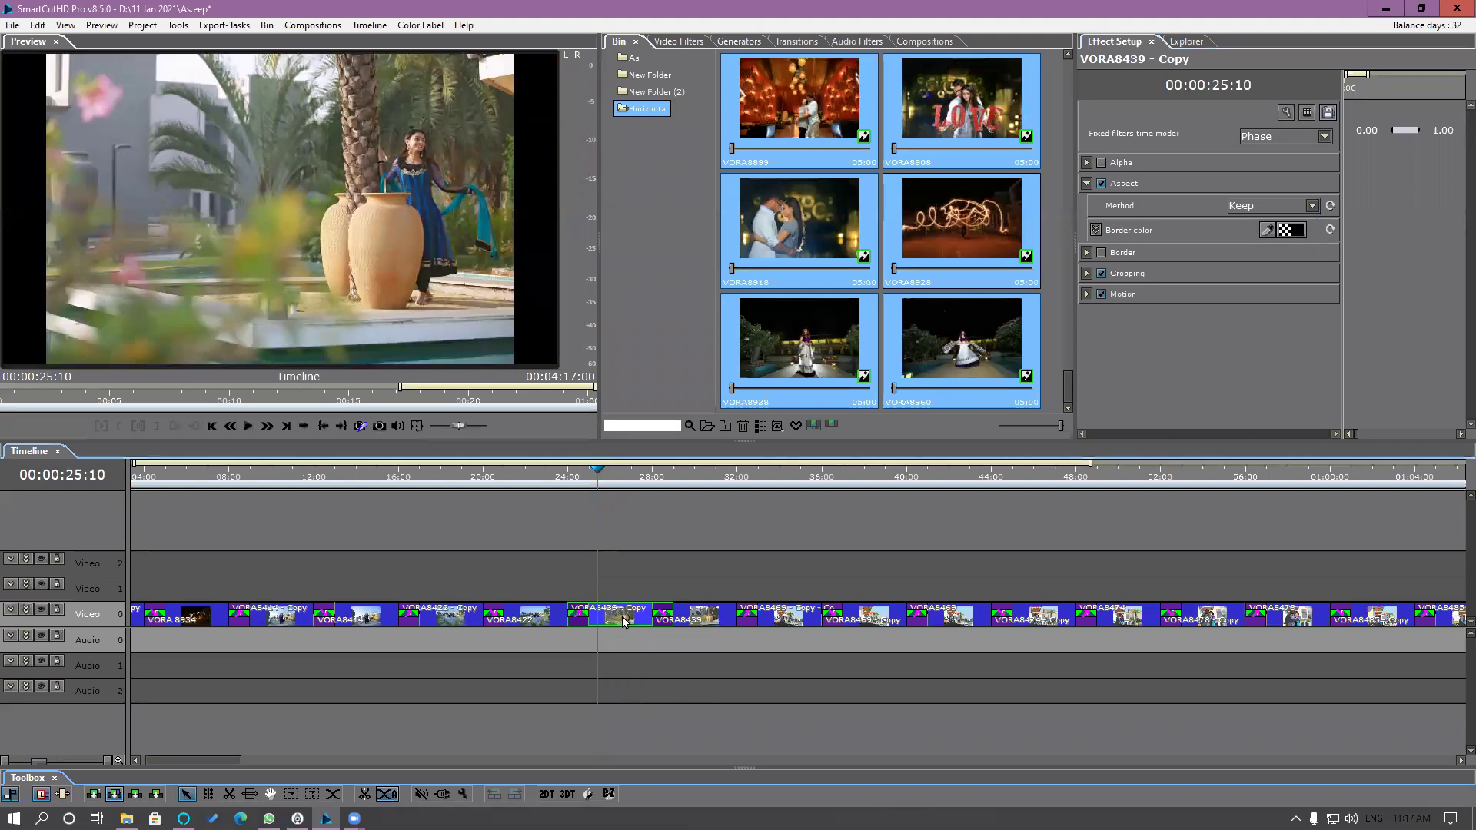
# Step: Delete all the clips from the timeline
pyautogui.hotkey('ctrl', 'a')
pyautogui.press('Delete')
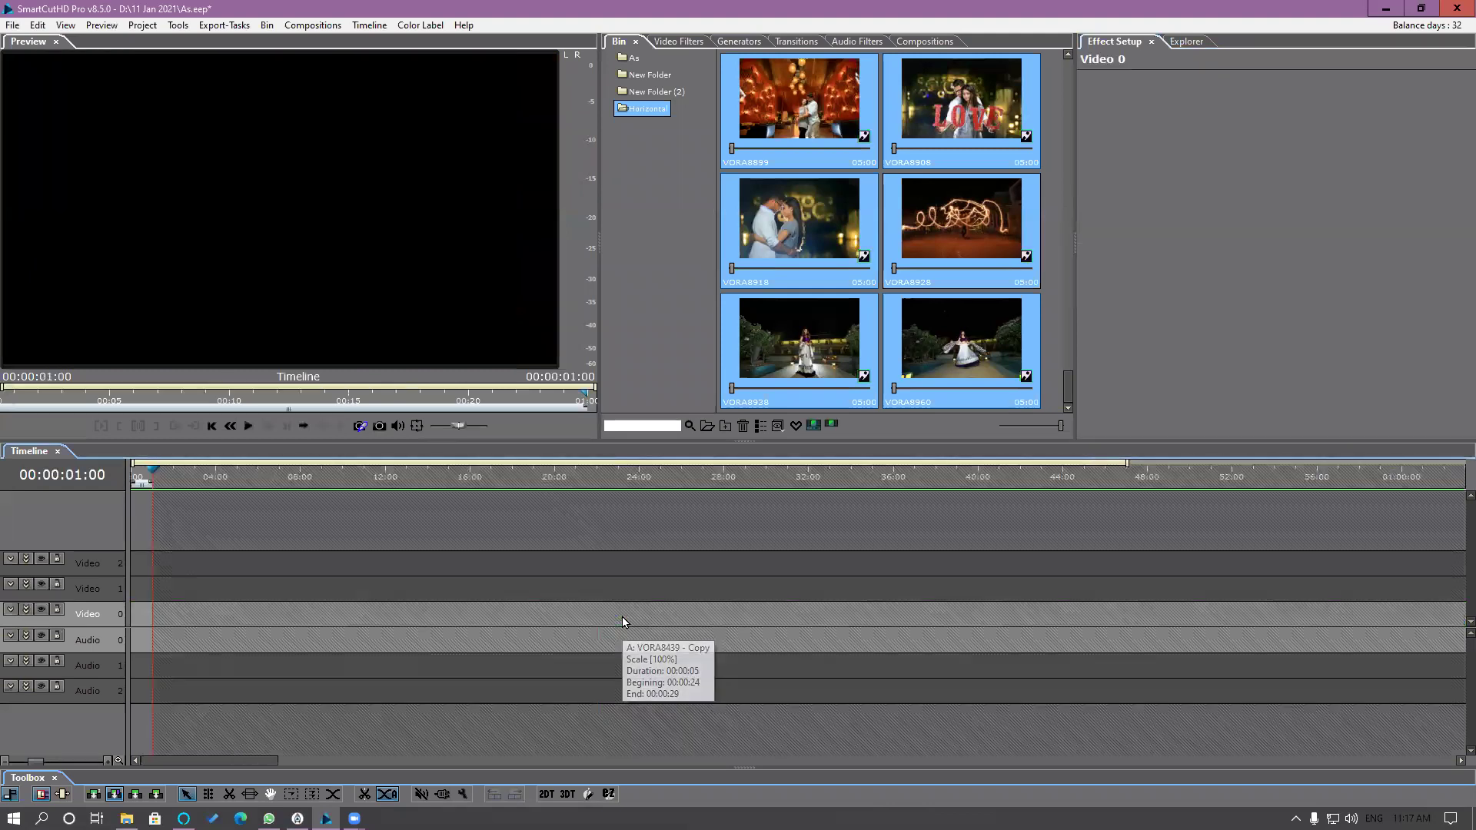
pyautogui.click(38, 26)
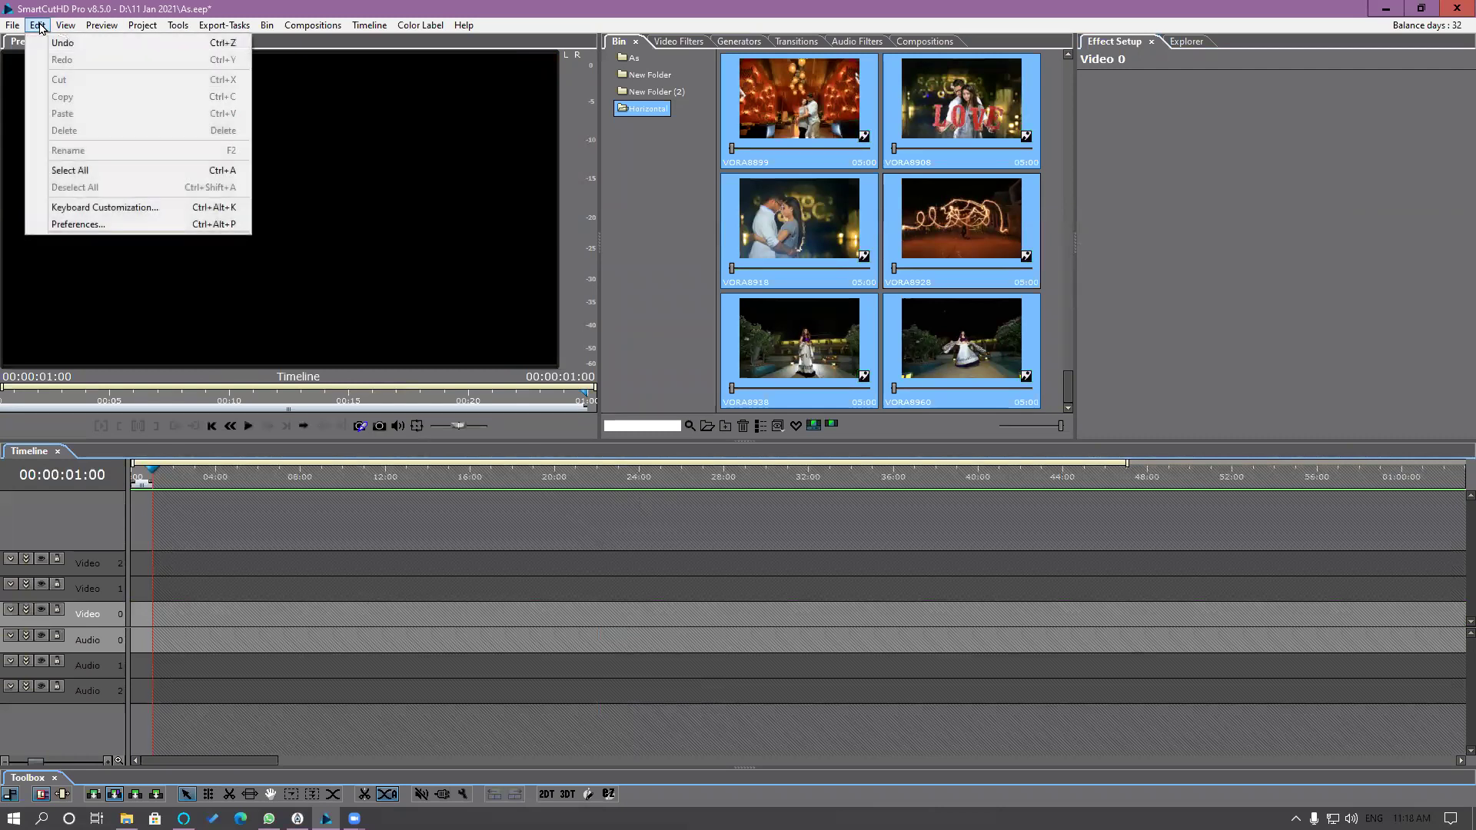
pyautogui.click(100, 227)
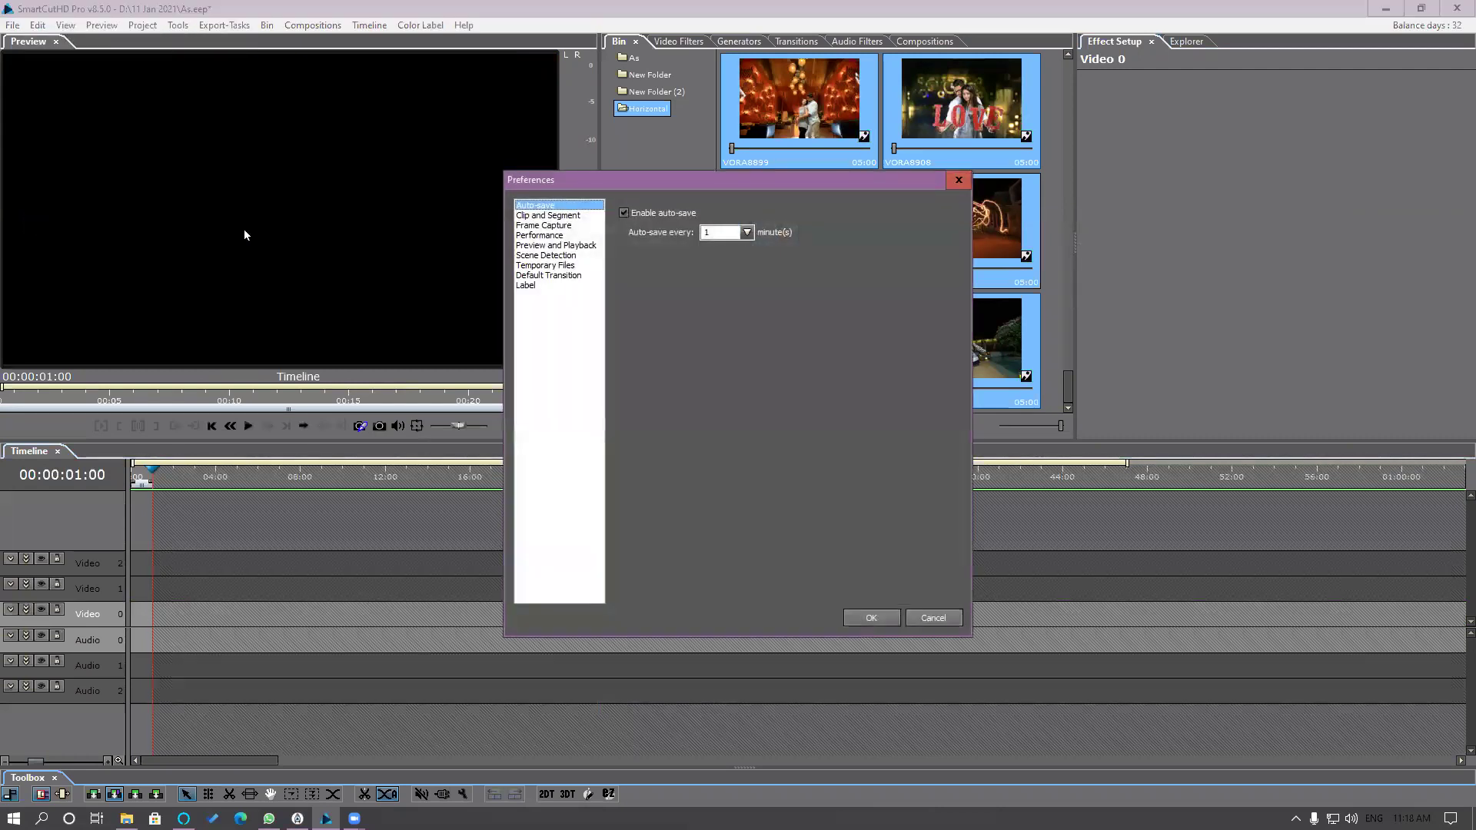
pyautogui.click(548, 216)
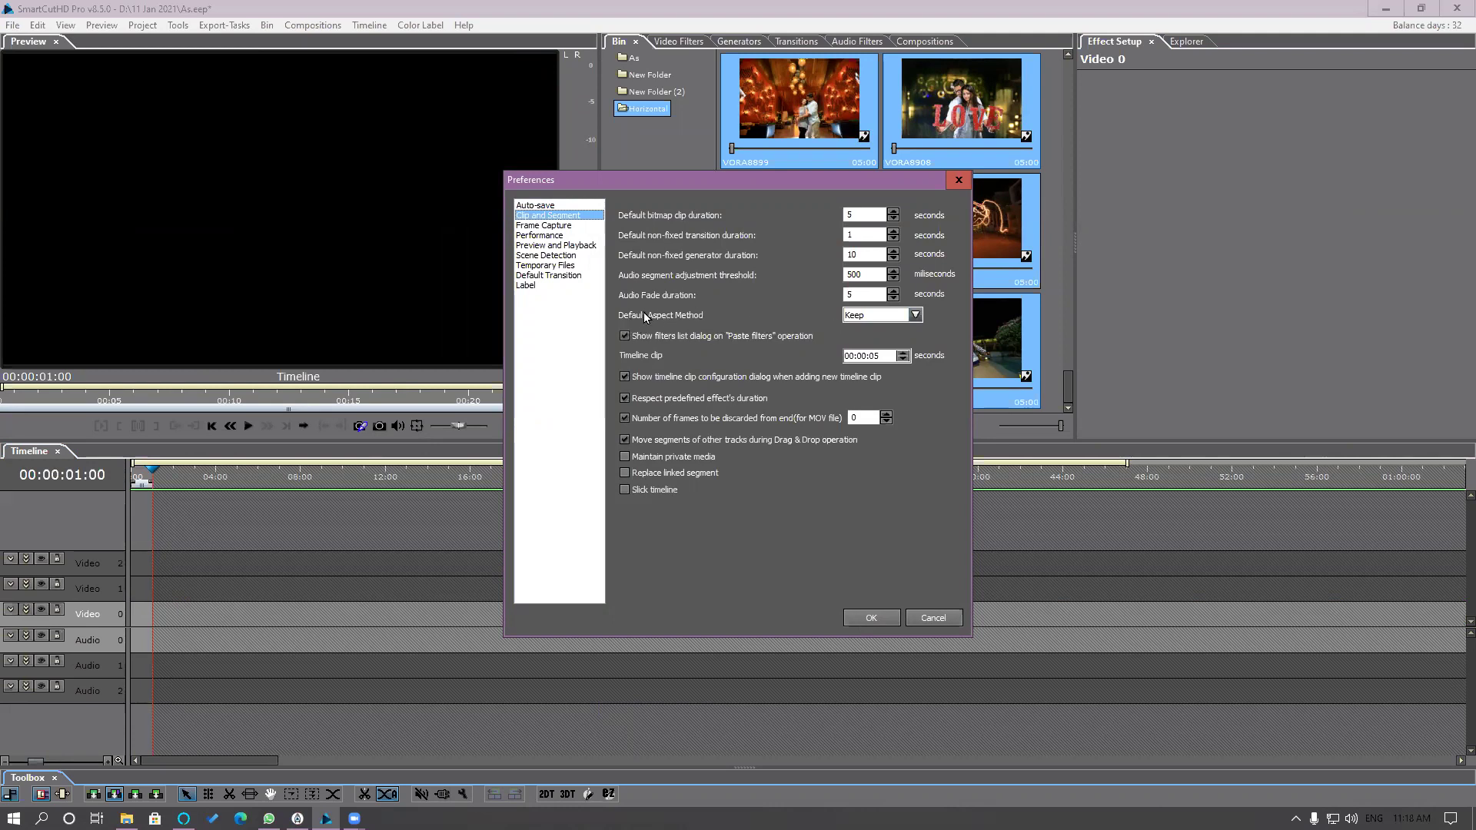
pyautogui.click(865, 316)
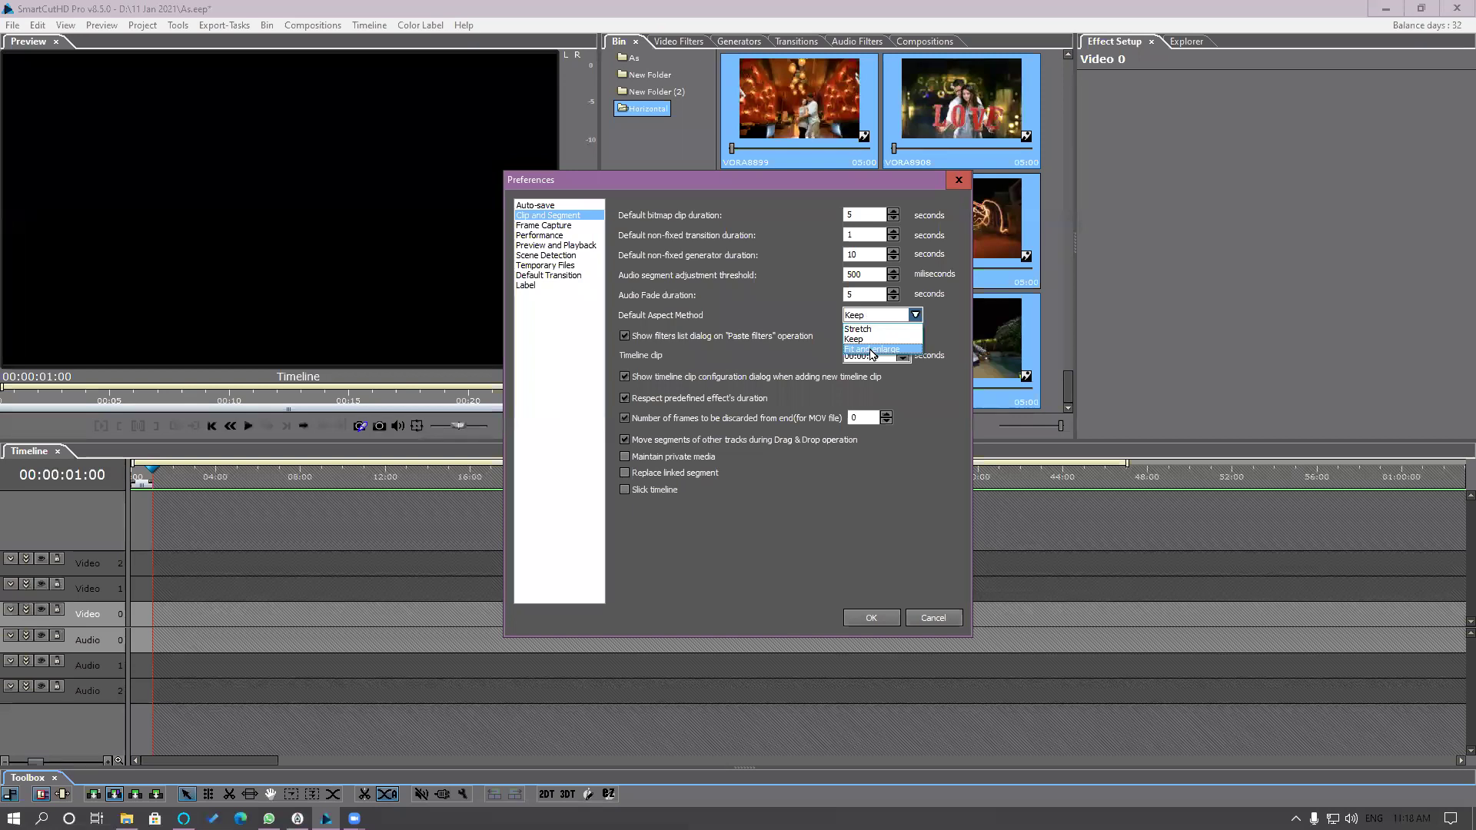
pyautogui.click(873, 351)
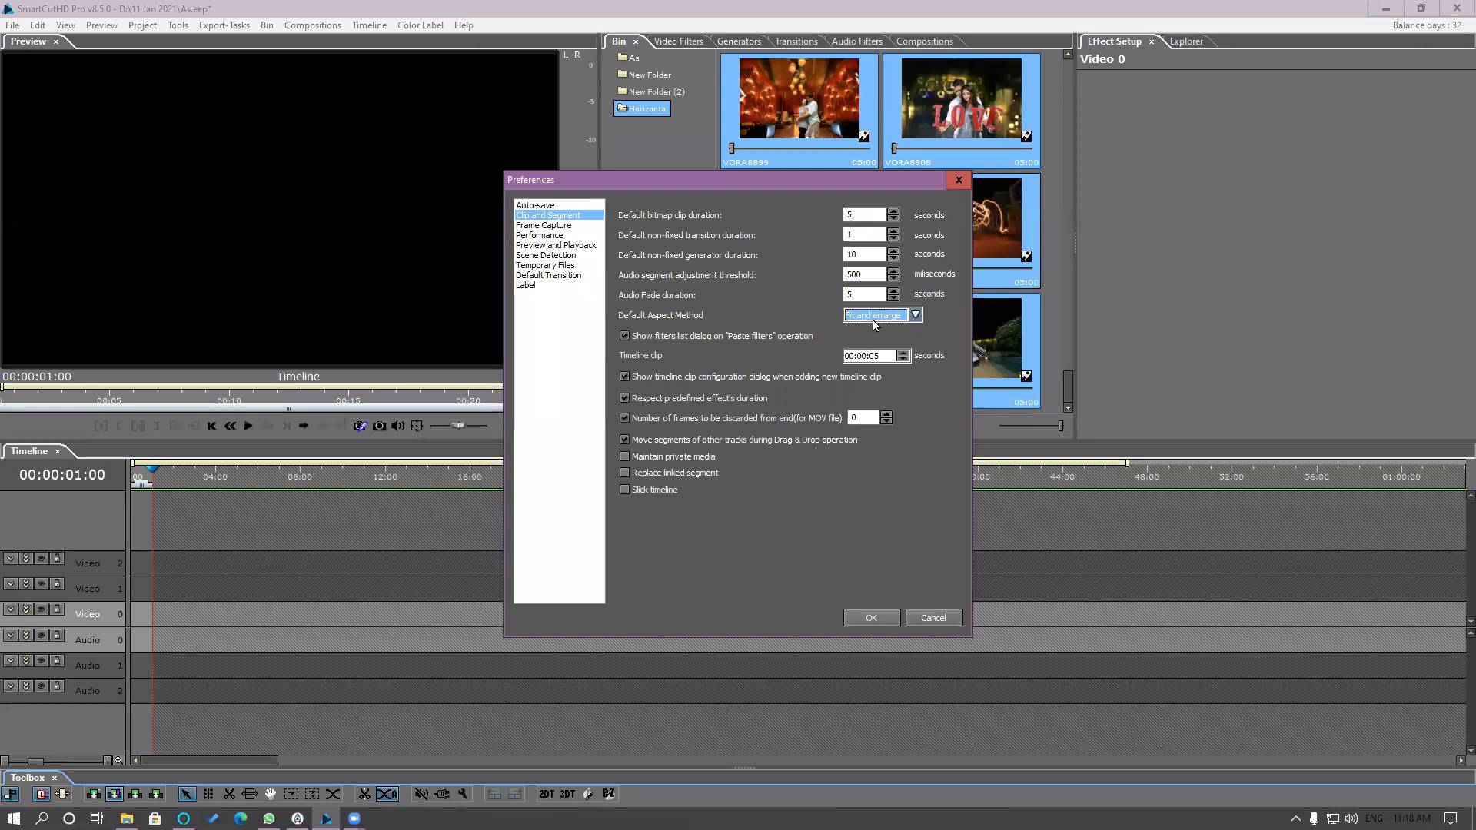
pyautogui.click(937, 615)
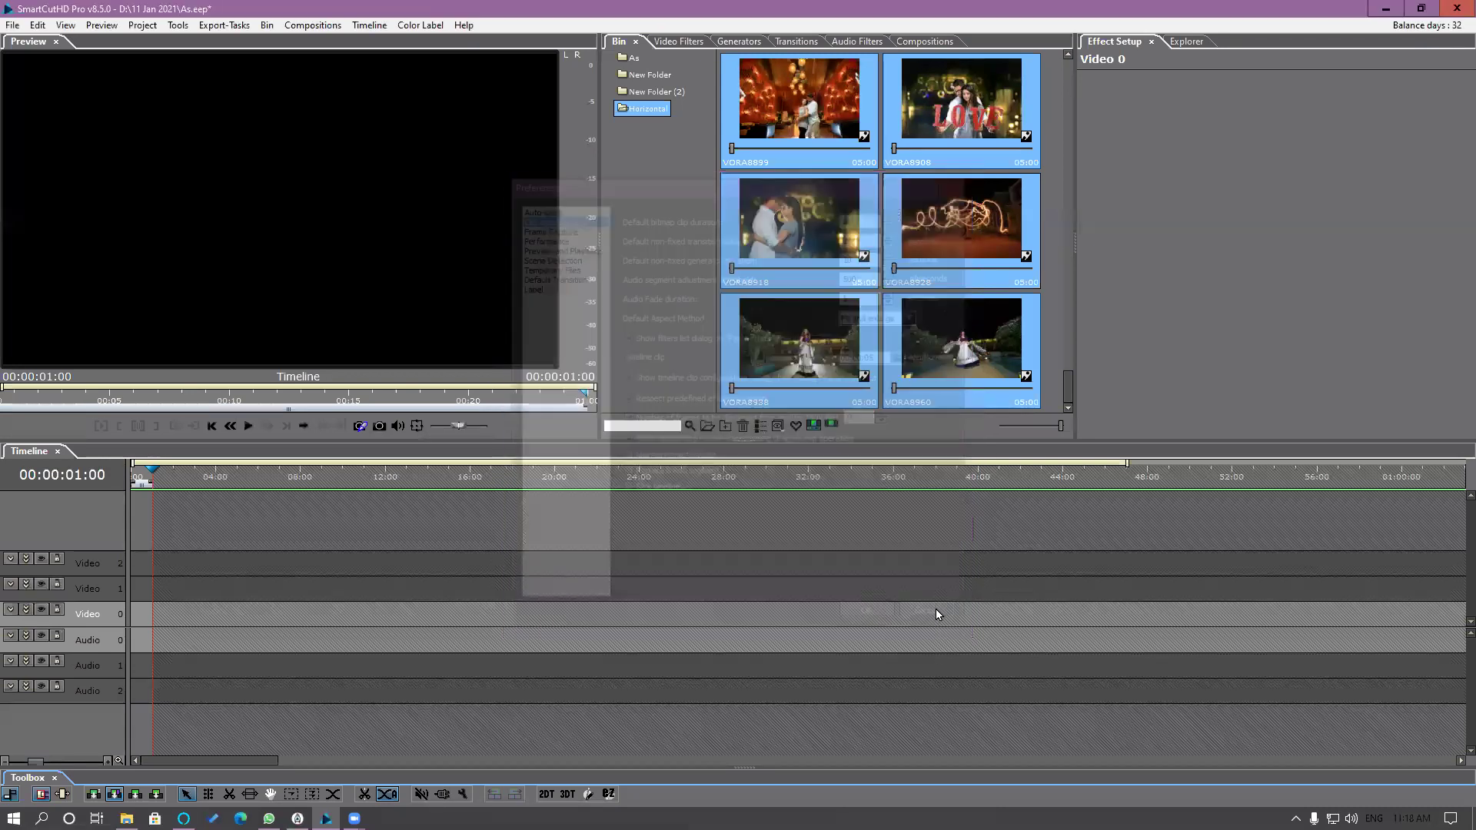
# Step: Place the VORA8938 still on the Video 0 track at about 23 seconds, preview it at 00:00:24:14 and select the clip
pyautogui.moveTo(799, 339); pyautogui.dragTo(623, 616)
pyautogui.moveTo(645, 478); pyautogui.dragTo(652, 477)
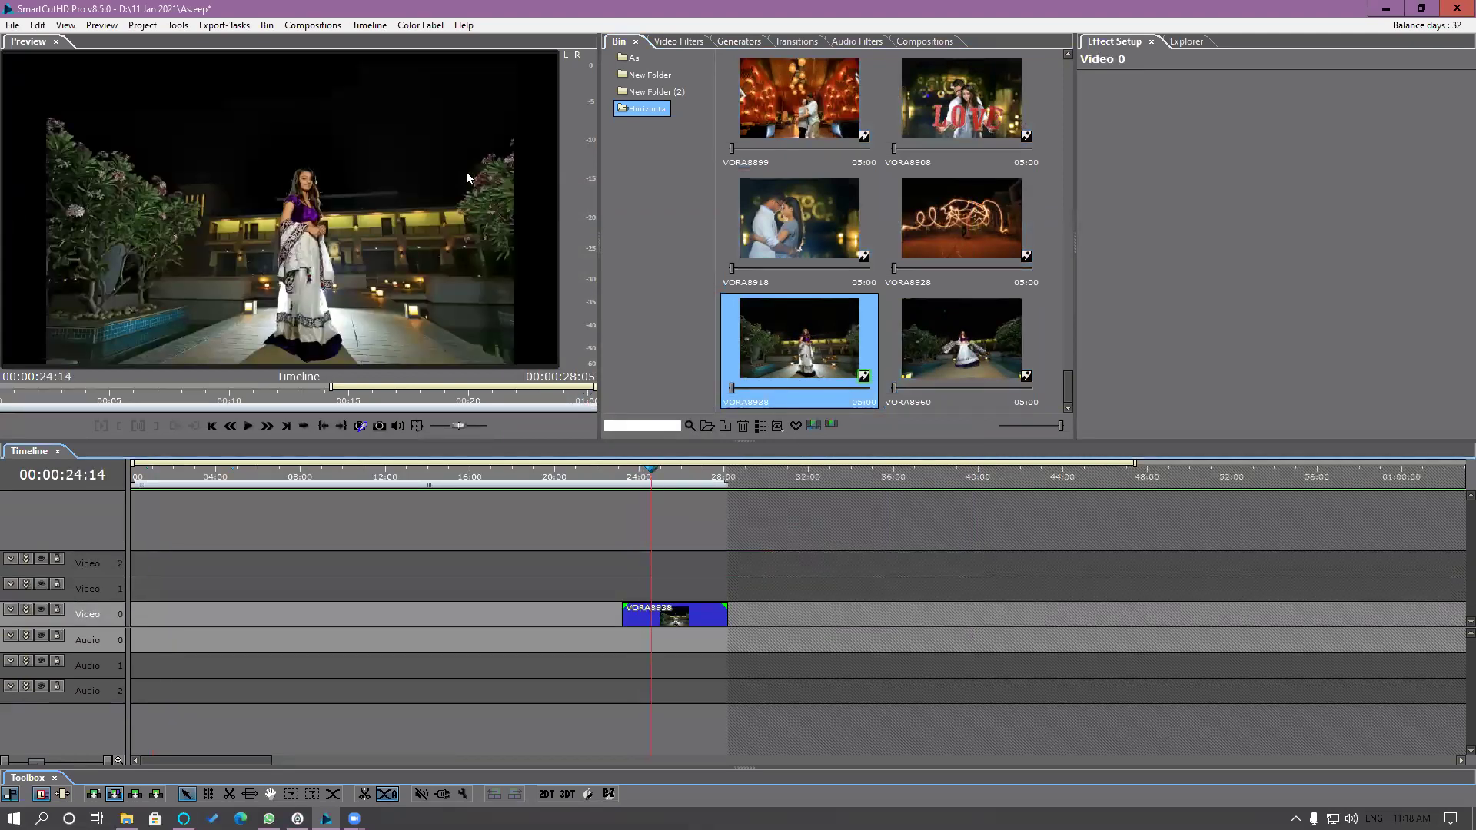
pyautogui.click(690, 619)
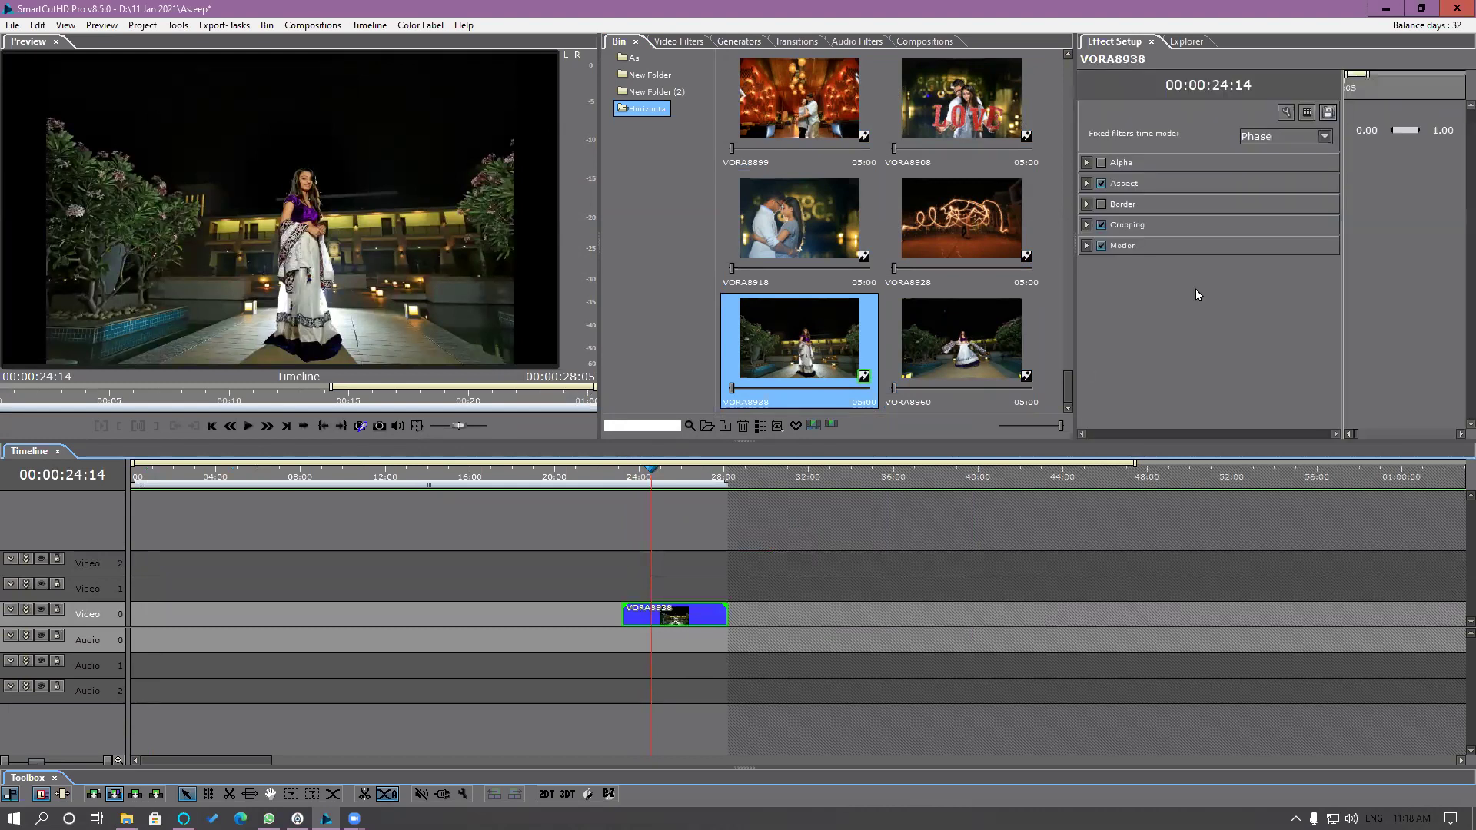
# Step: Compare the VORA8938 clip with its Aspect filter off and on, and try the filter's different methods
pyautogui.click(1102, 183)
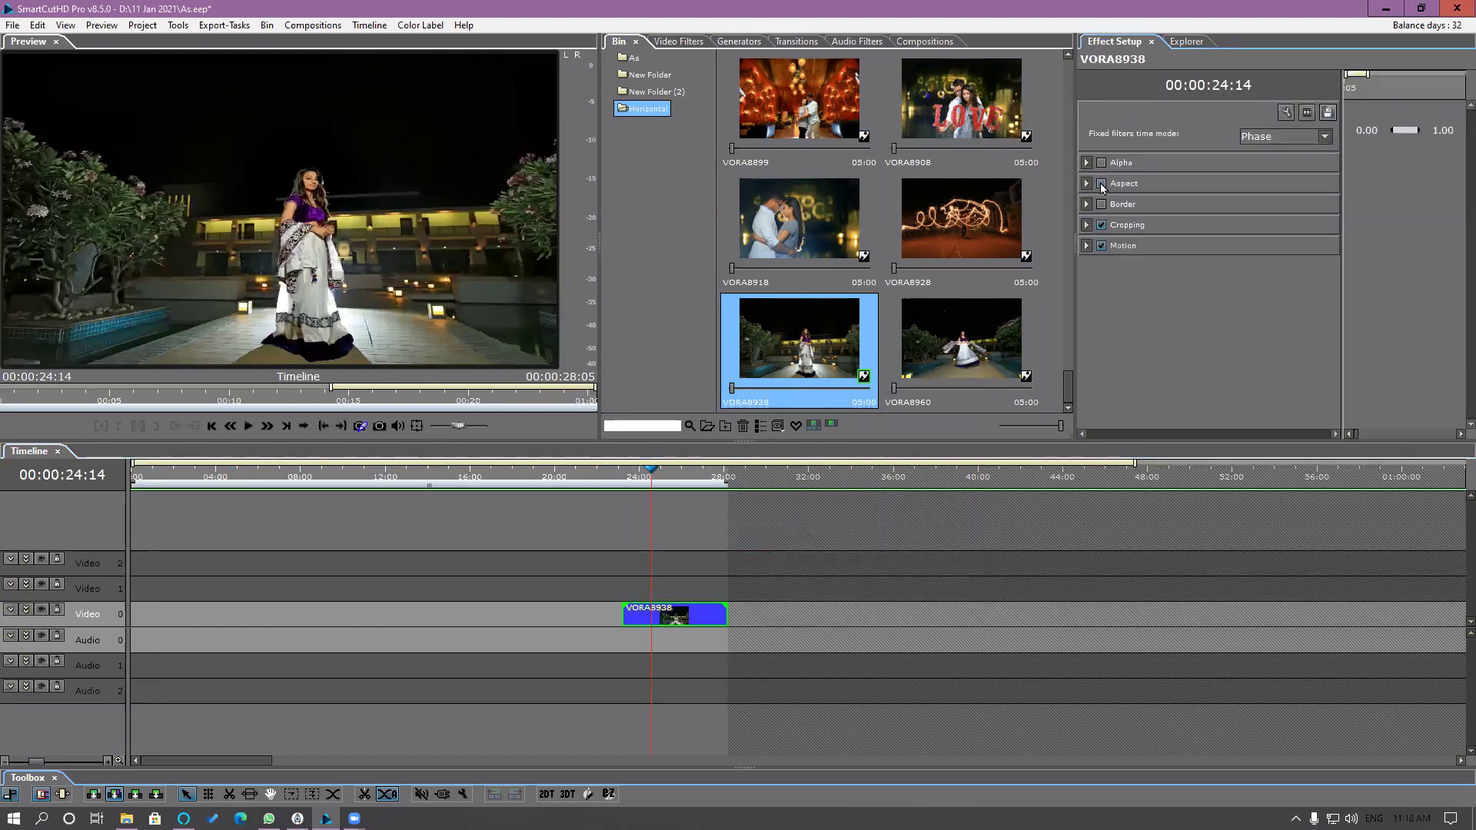
pyautogui.click(1087, 184)
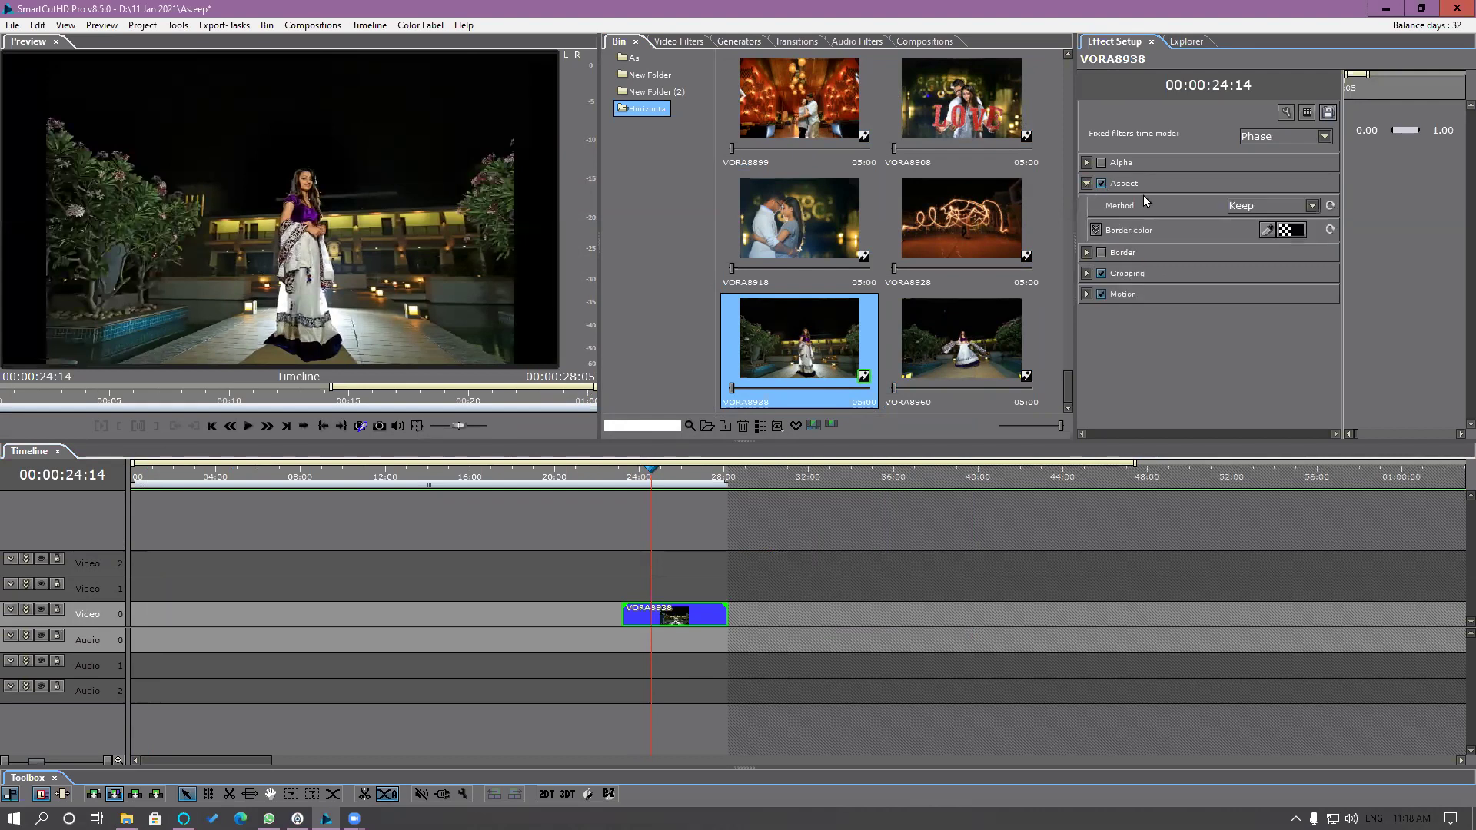
pyautogui.click(1276, 206)
pyautogui.click(1261, 250)
pyautogui.click(1267, 207)
pyautogui.click(1243, 221)
pyautogui.click(1101, 184)
pyautogui.click(1102, 184)
pyautogui.click(1234, 206)
pyautogui.click(1240, 228)
# Step: Delete the VORA8938 clip from the timeline
pyautogui.moveTo(663, 570); pyautogui.dragTo(678, 624)
pyautogui.press('Delete')
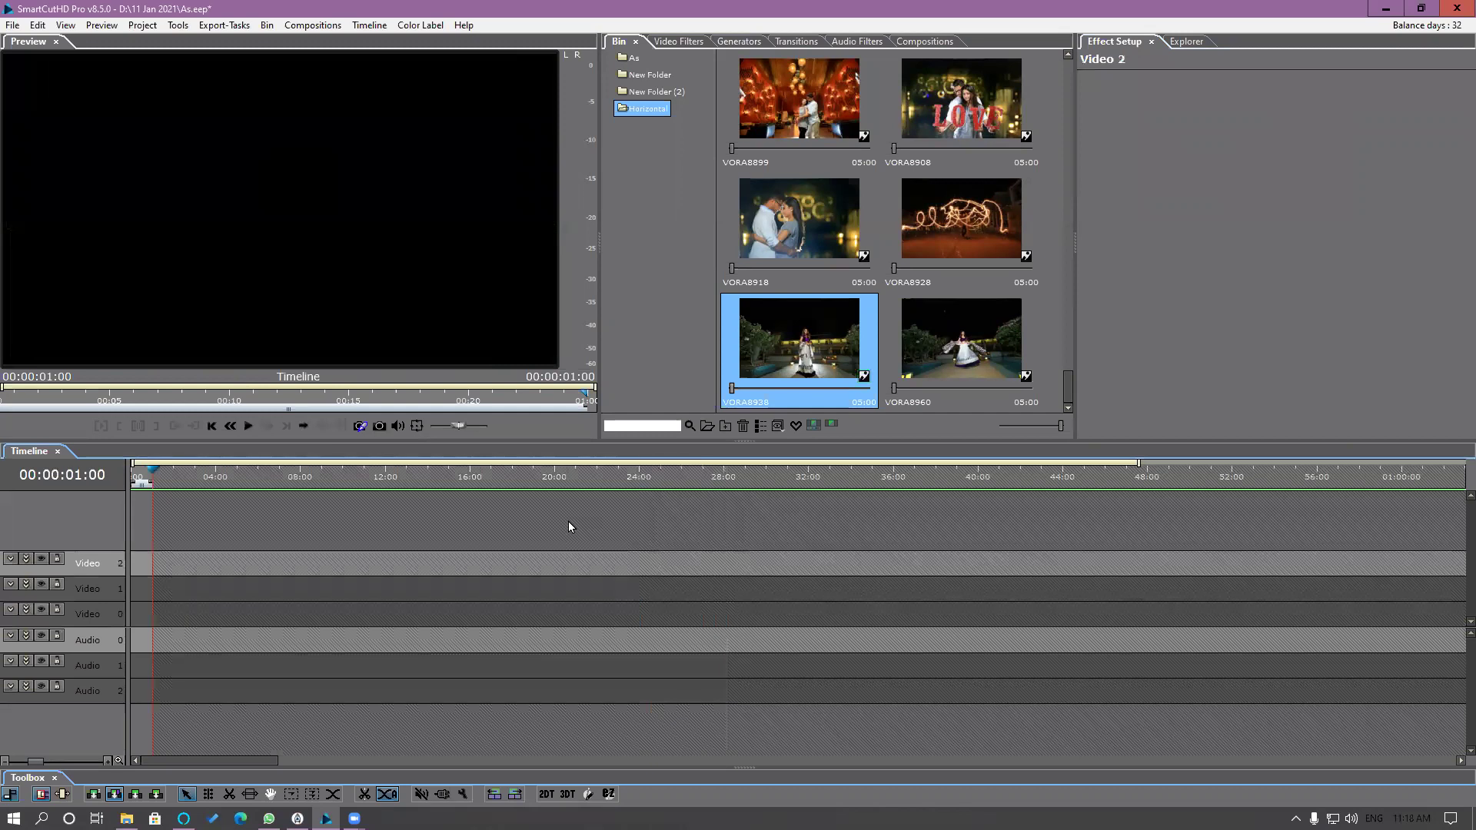
# Step: Set the Default Aspect Method to Fit and enlarge in the Clip and Segment preferences and apply the change
pyautogui.click(39, 26)
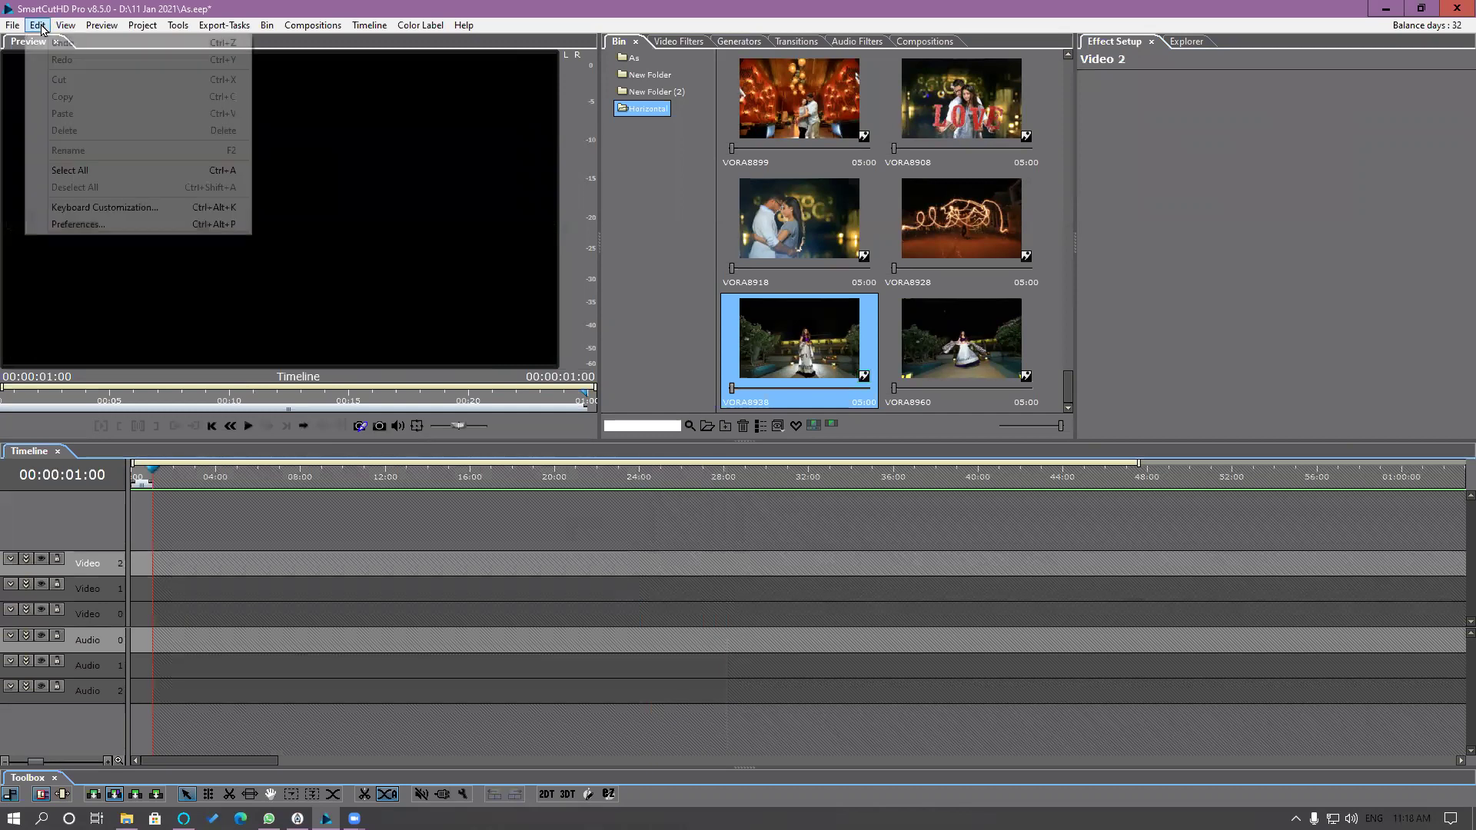
pyautogui.click(84, 225)
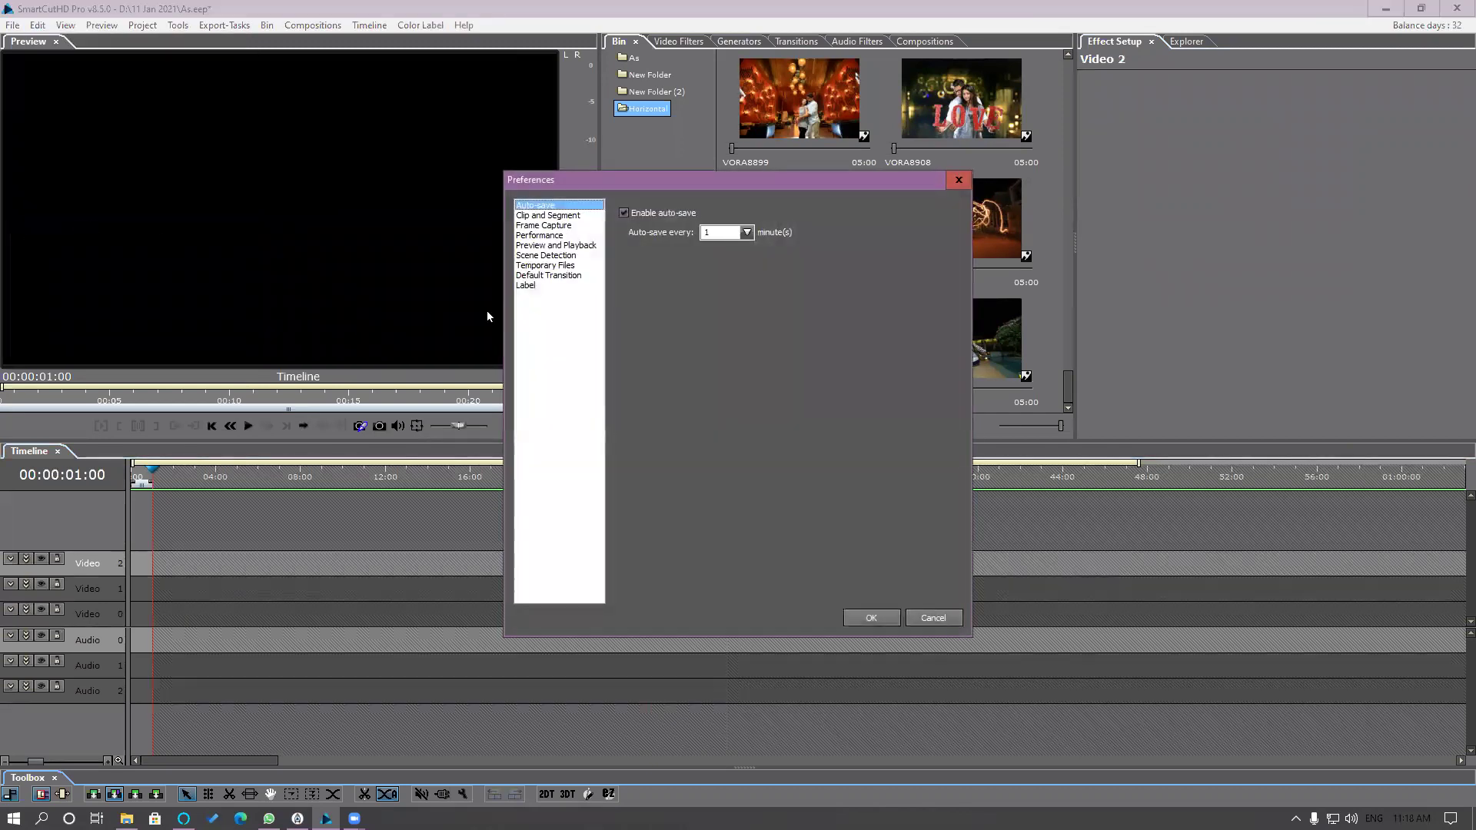
pyautogui.click(575, 216)
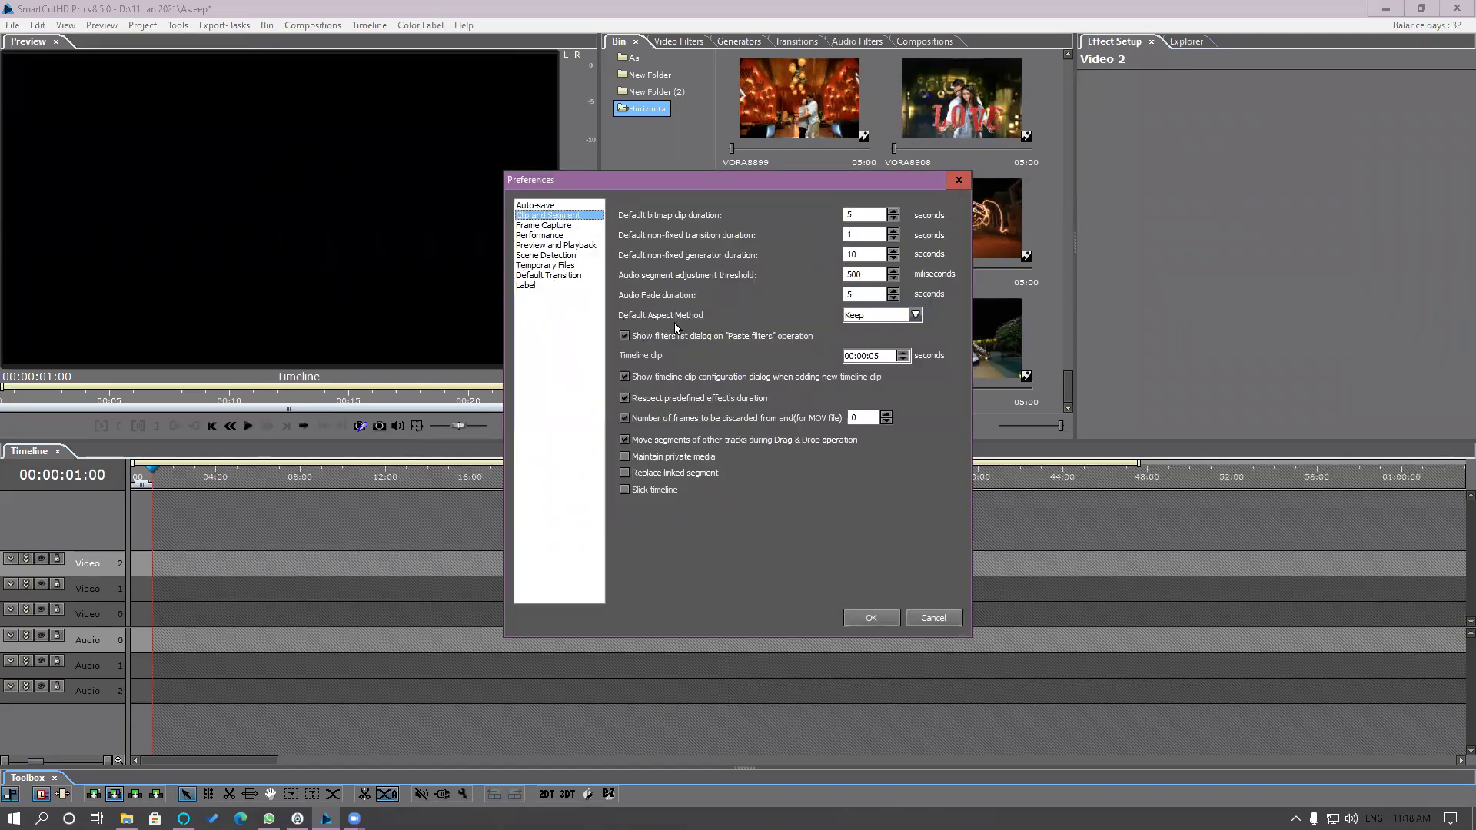
pyautogui.click(913, 315)
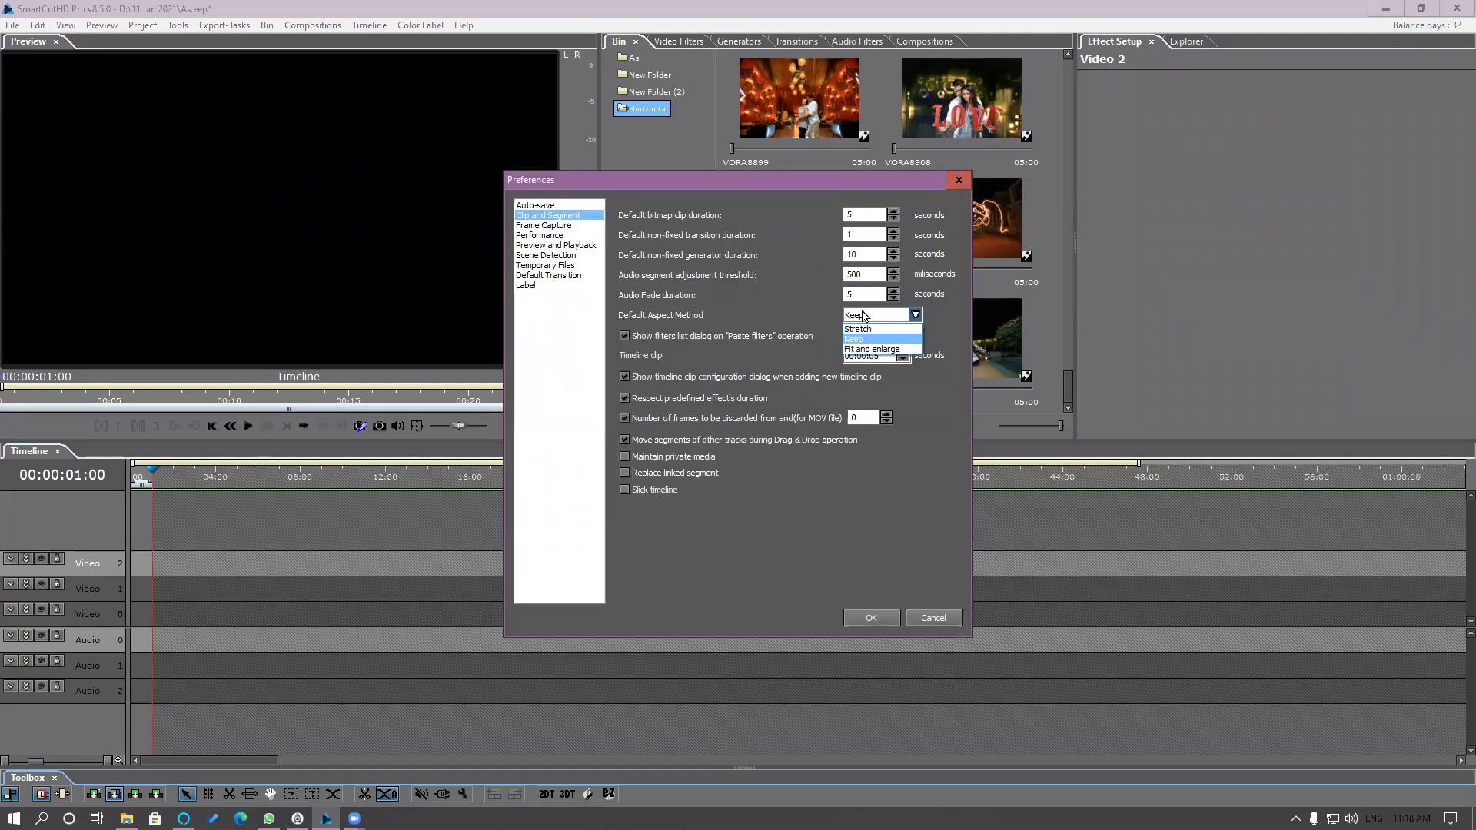
pyautogui.click(869, 350)
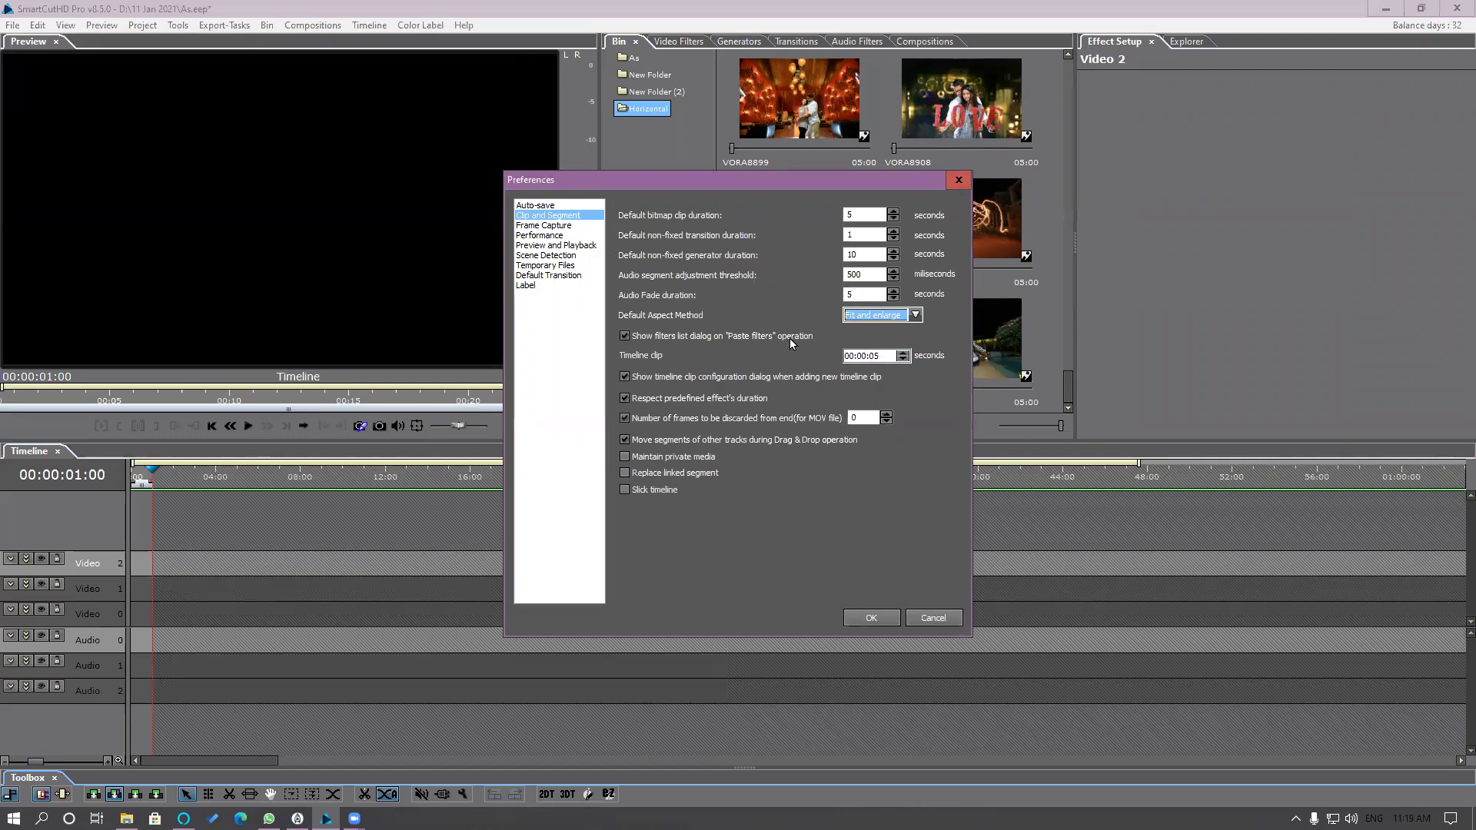
pyautogui.doubleClick(864, 215)
pyautogui.click(879, 621)
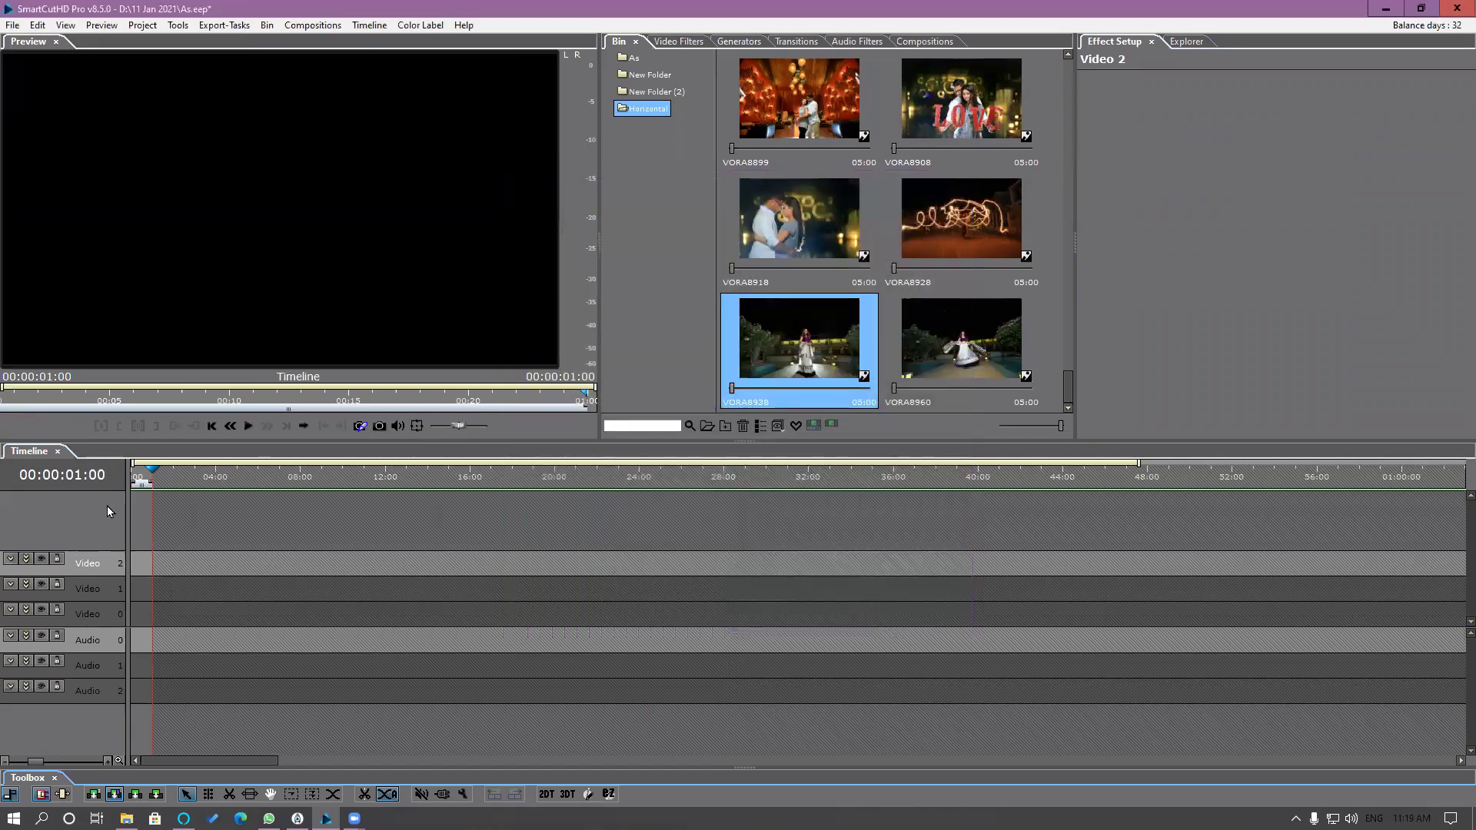
# Step: Insert all the stills of the Horizontal folder with transitions on the Video 0 track, starting at 00:00:01:00
pyautogui.click(154, 620)
pyautogui.click(801, 205)
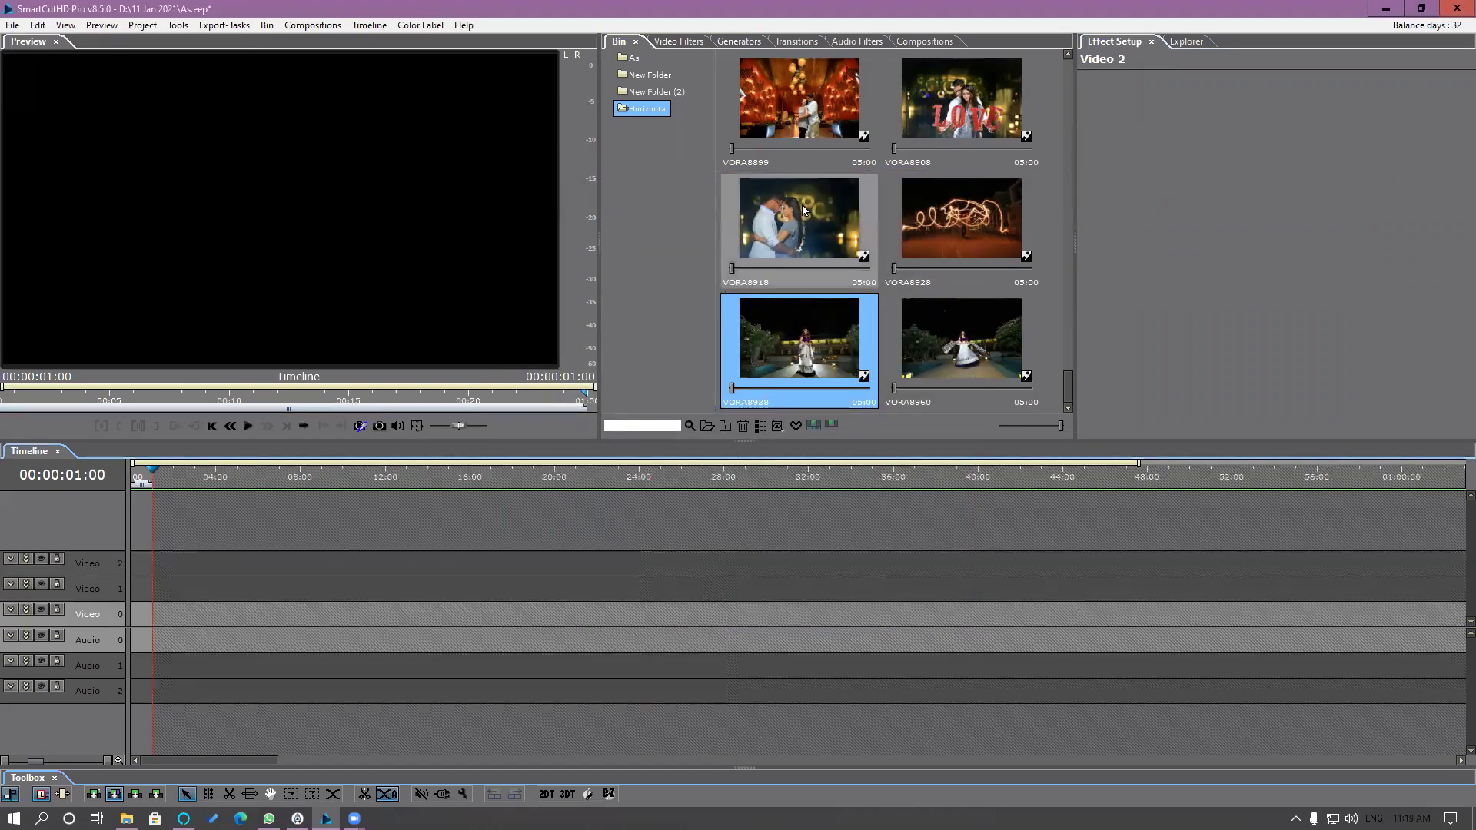
pyautogui.hotkey('ctrl', 'a')
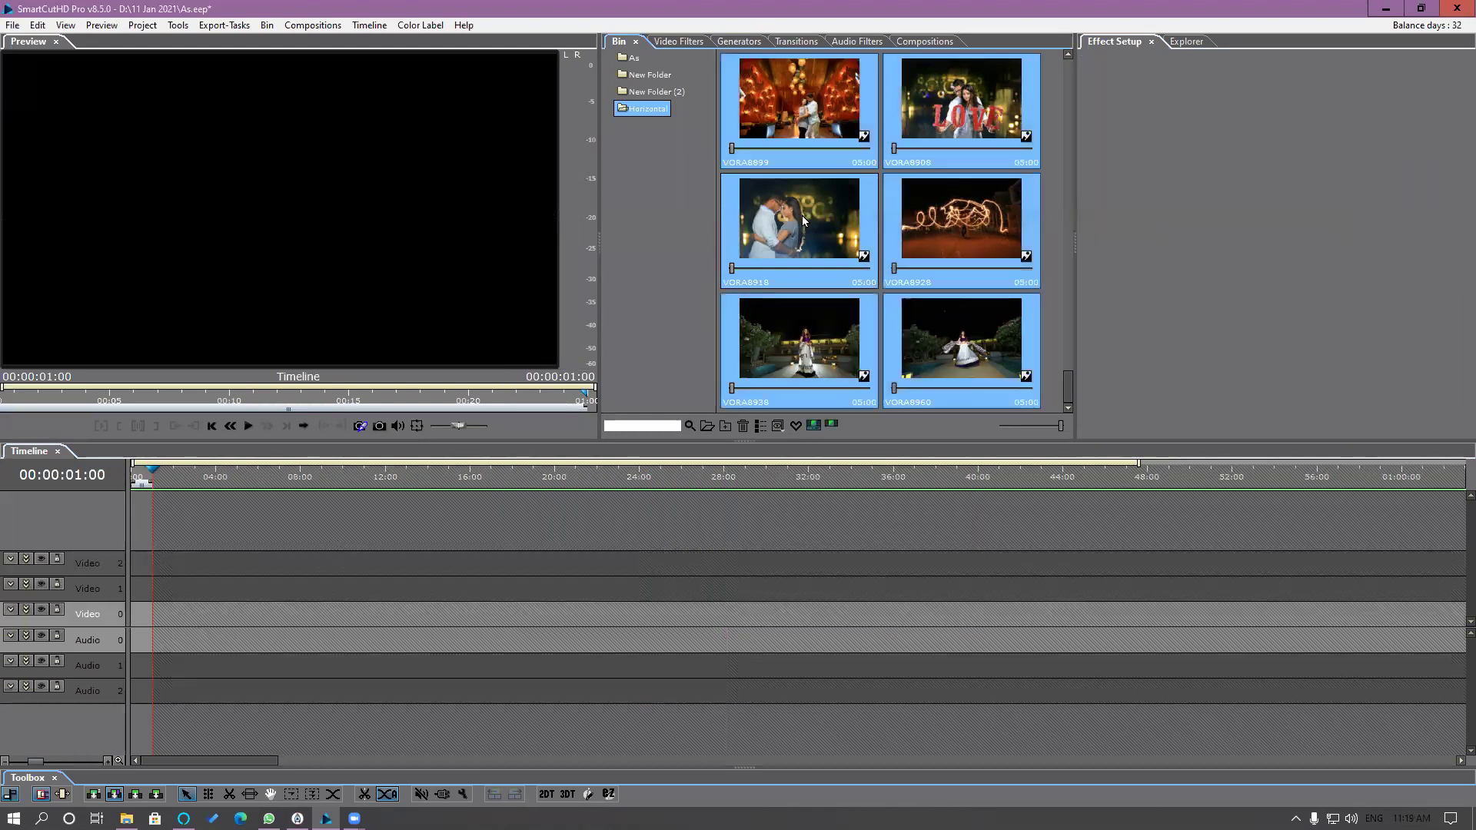
pyautogui.rightClick(807, 217)
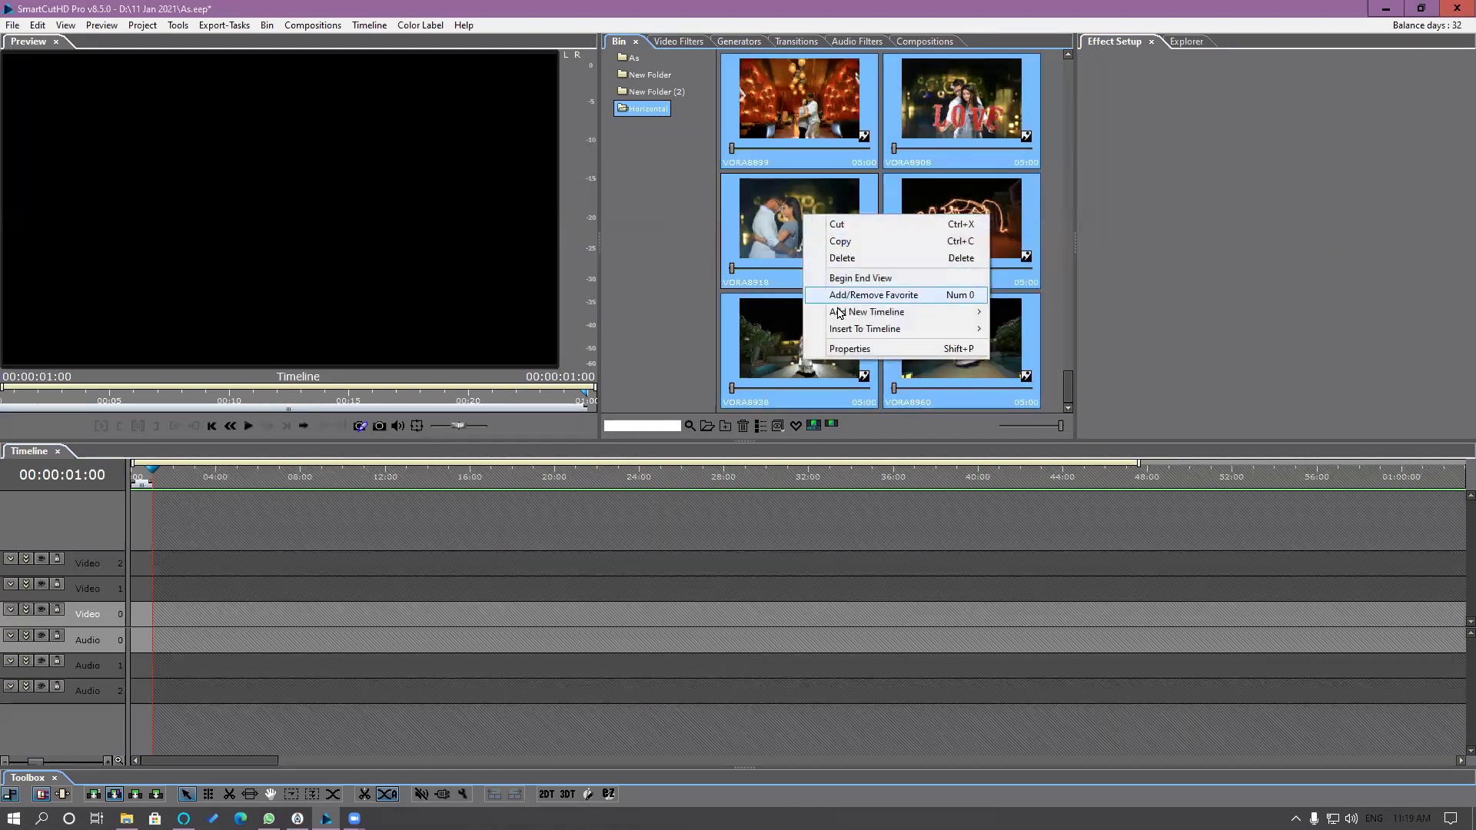
pyautogui.moveTo(846, 328)
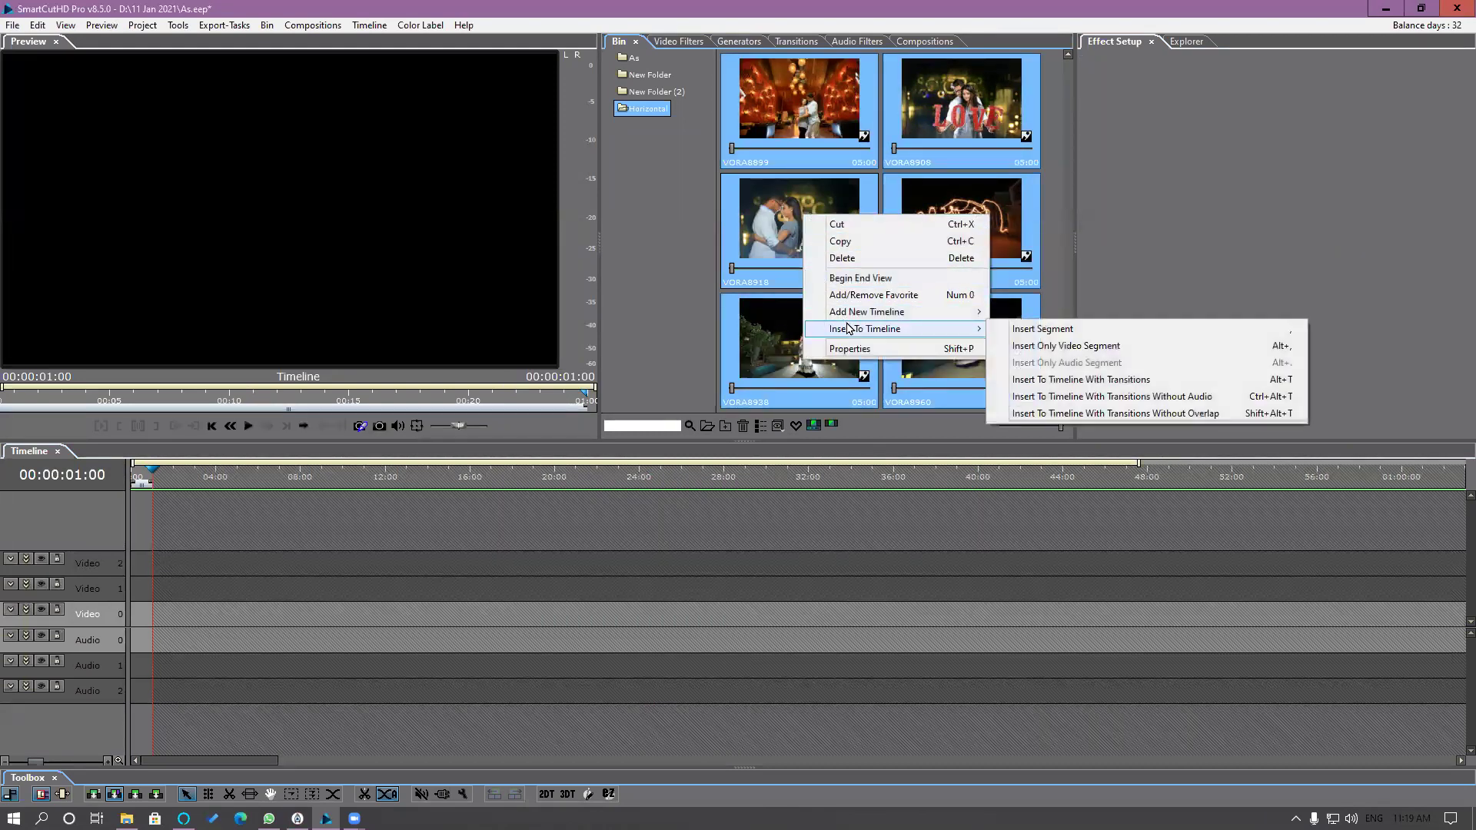
pyautogui.click(1089, 380)
# Step: Play the timeline from 00:00:04:23 to about 26 seconds to review how the inserted stills fill the frame
pyautogui.moveTo(566, 759); pyautogui.dragTo(121, 786)
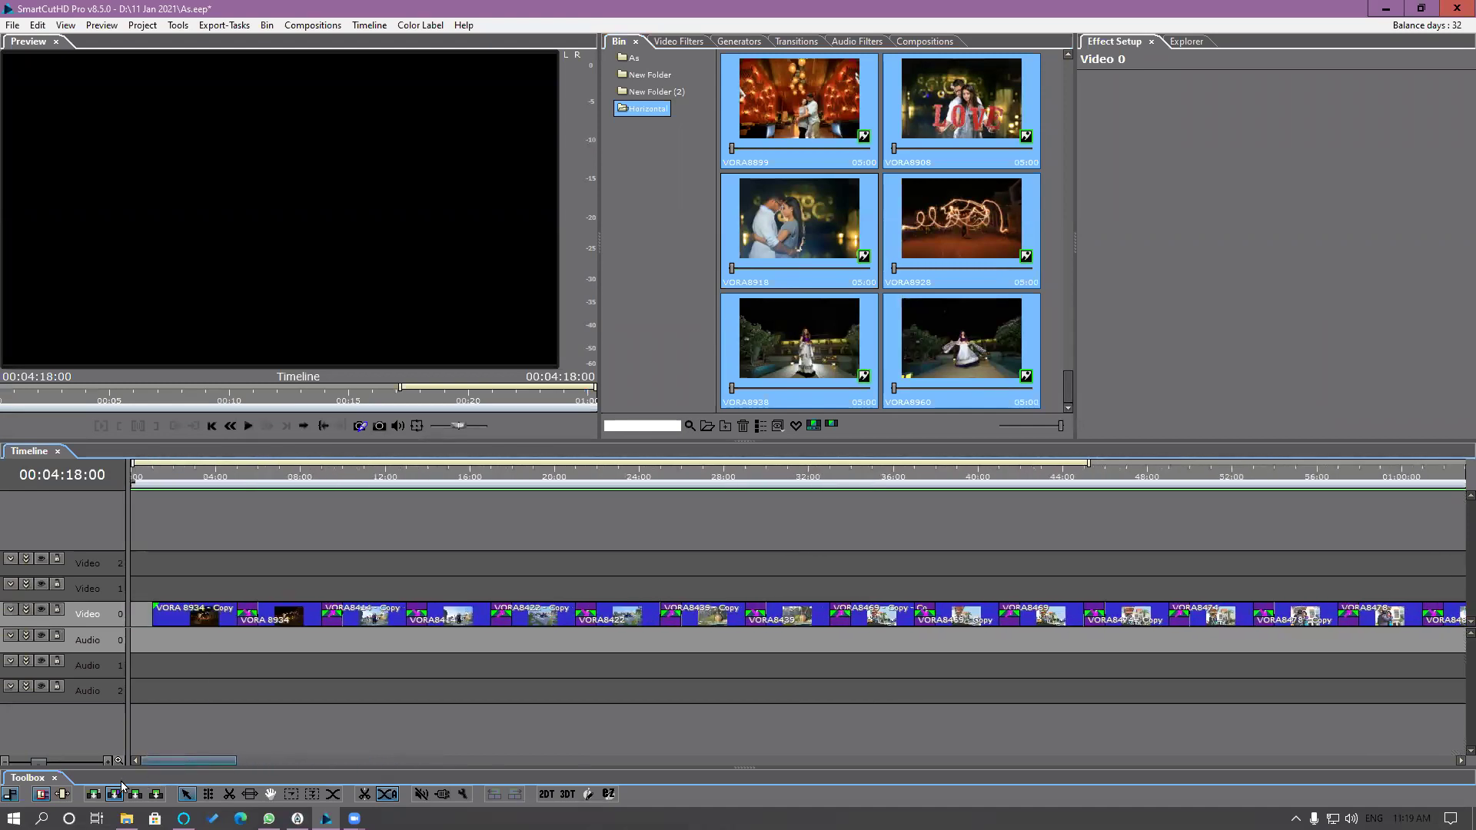
pyautogui.click(233, 477)
pyautogui.click(236, 477)
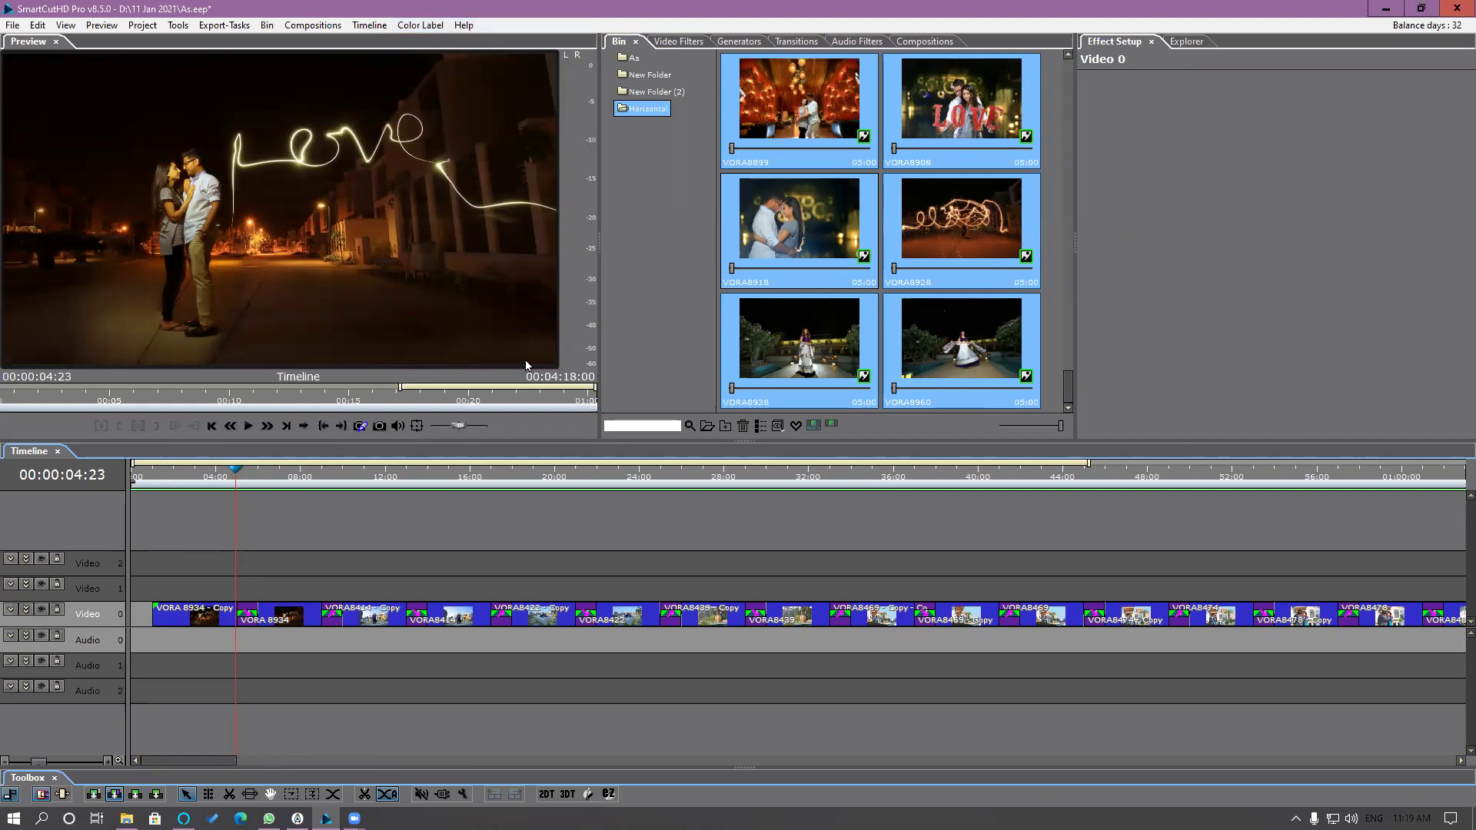
pyautogui.press('space')
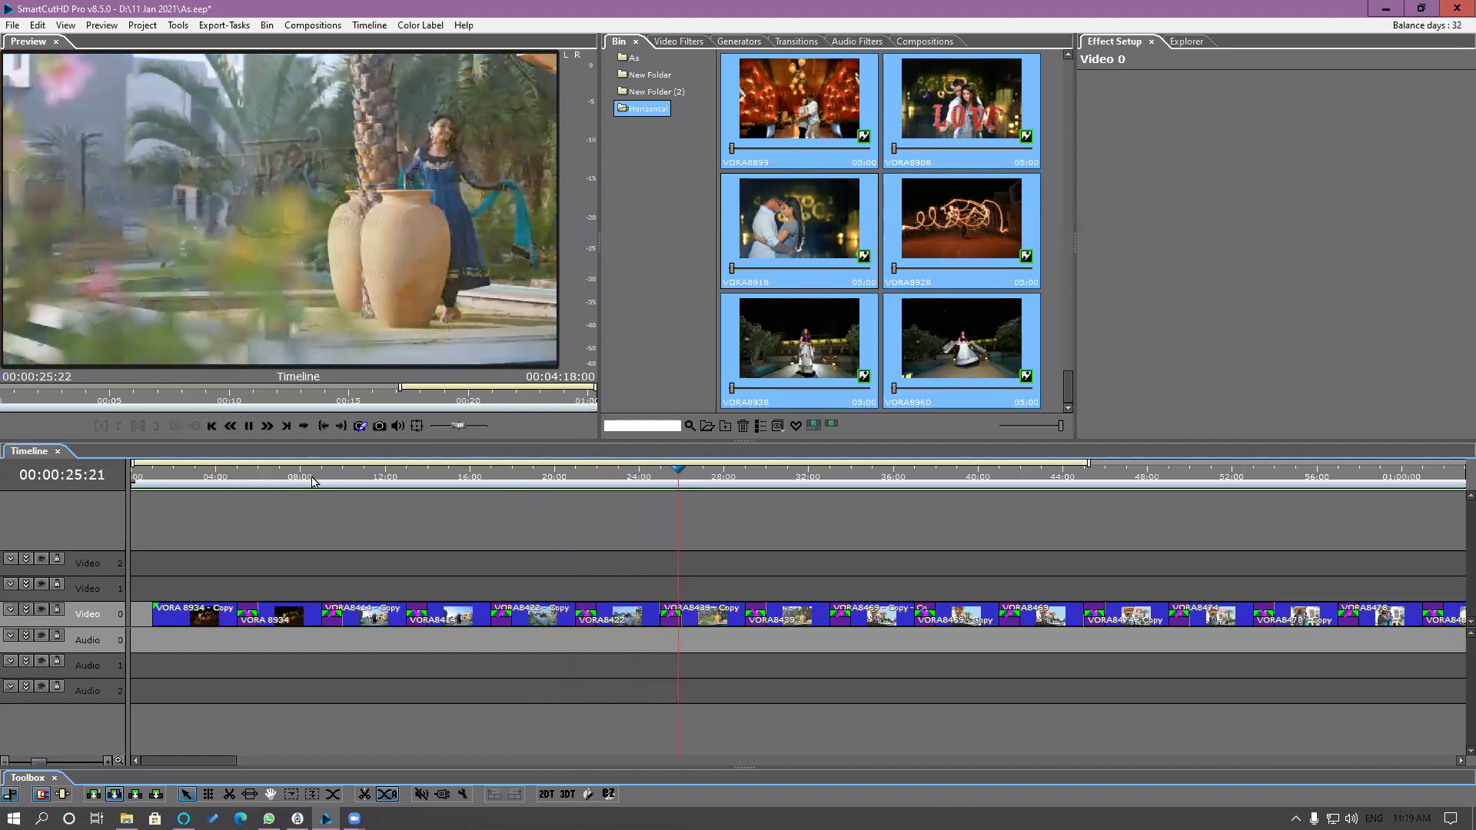
pyautogui.press('space')
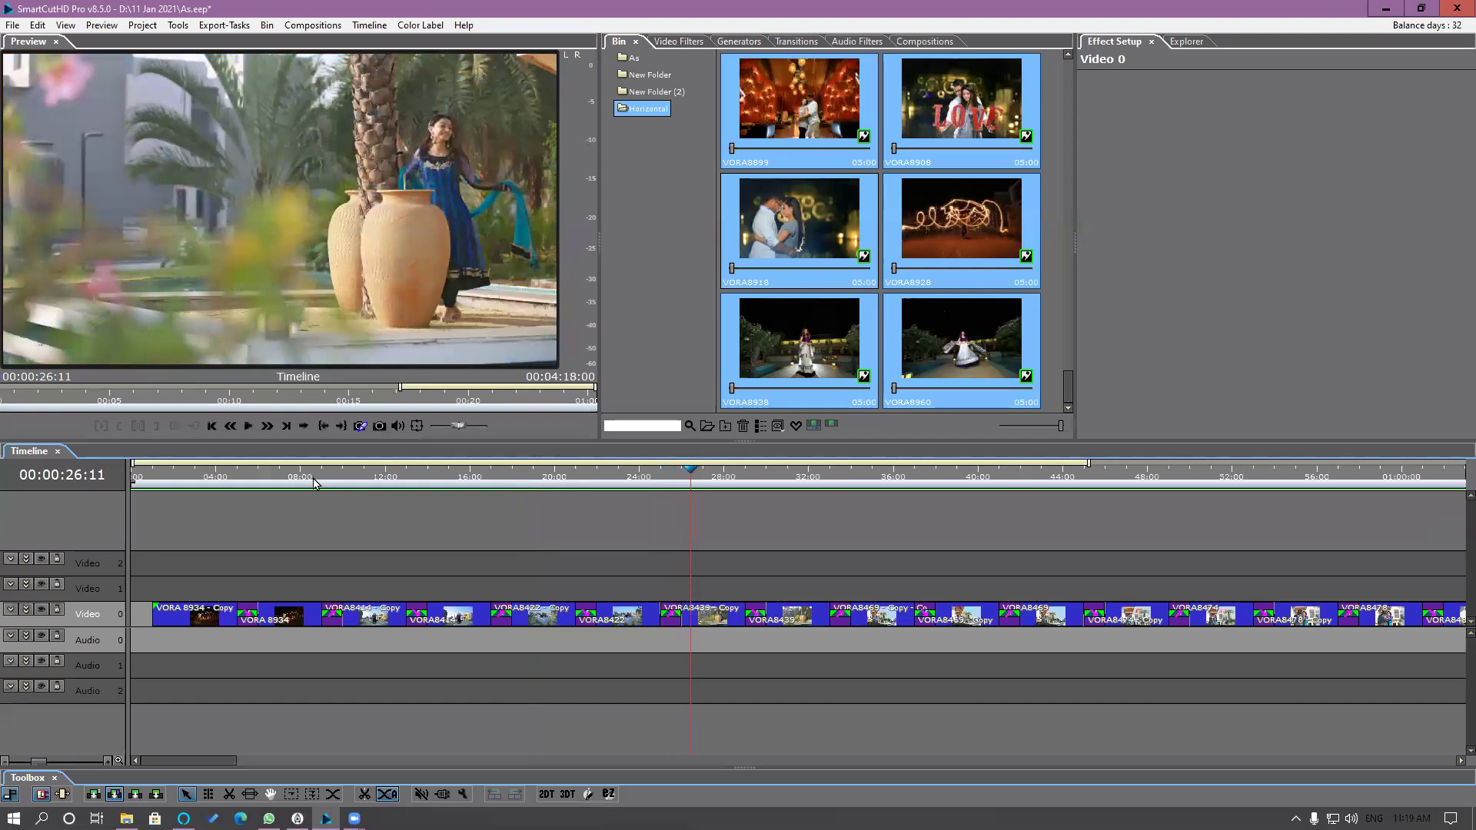
# Step: Undo the insertion of the stills on the timeline
pyautogui.hotkey('ctrl', 'z')
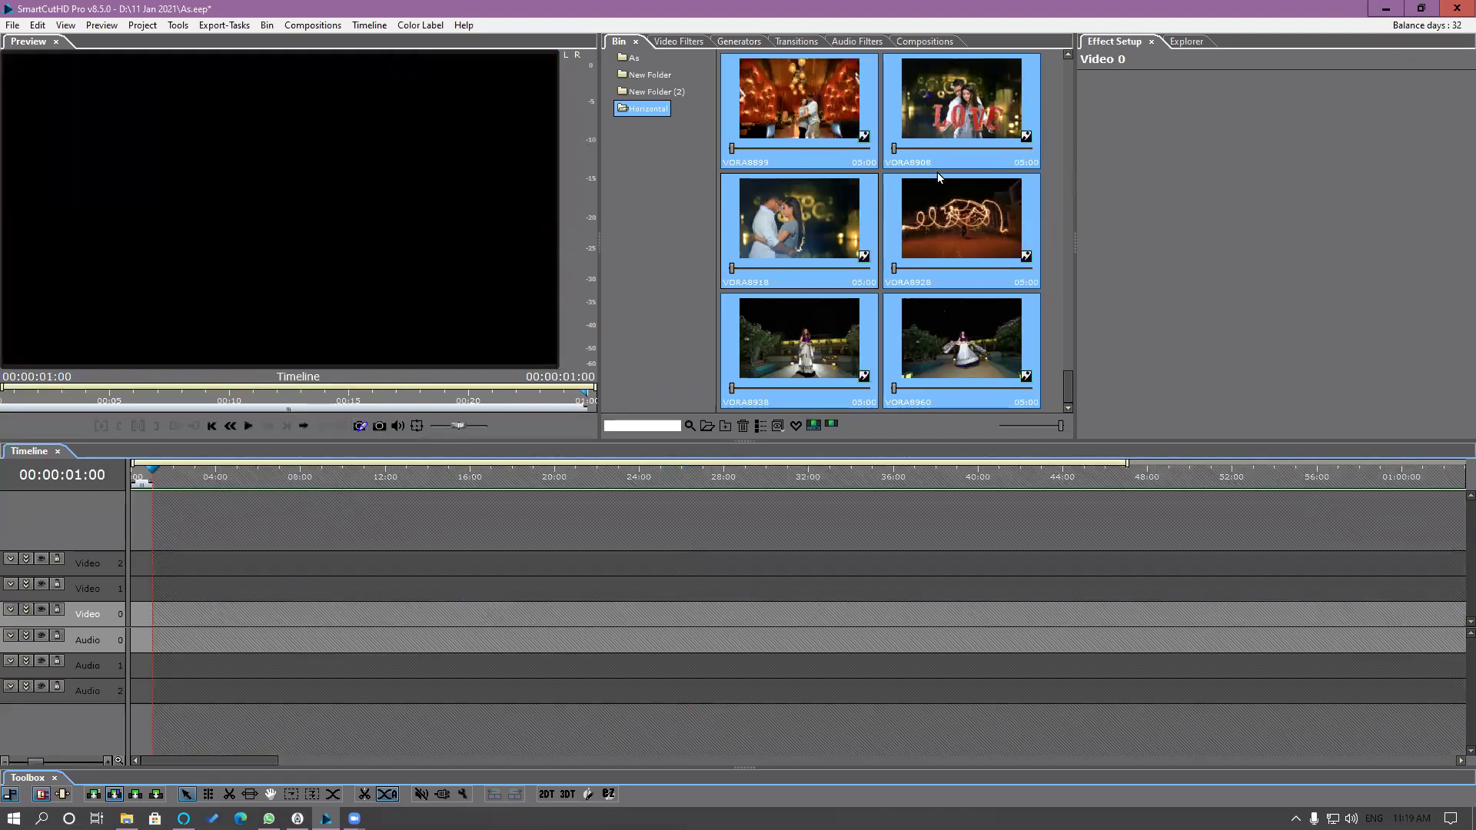
# Step: Examine the transitions in the 3d Box, 3d Pan, Fish Eye and Rotate folders of the Handy Seamless category
pyautogui.click(791, 43)
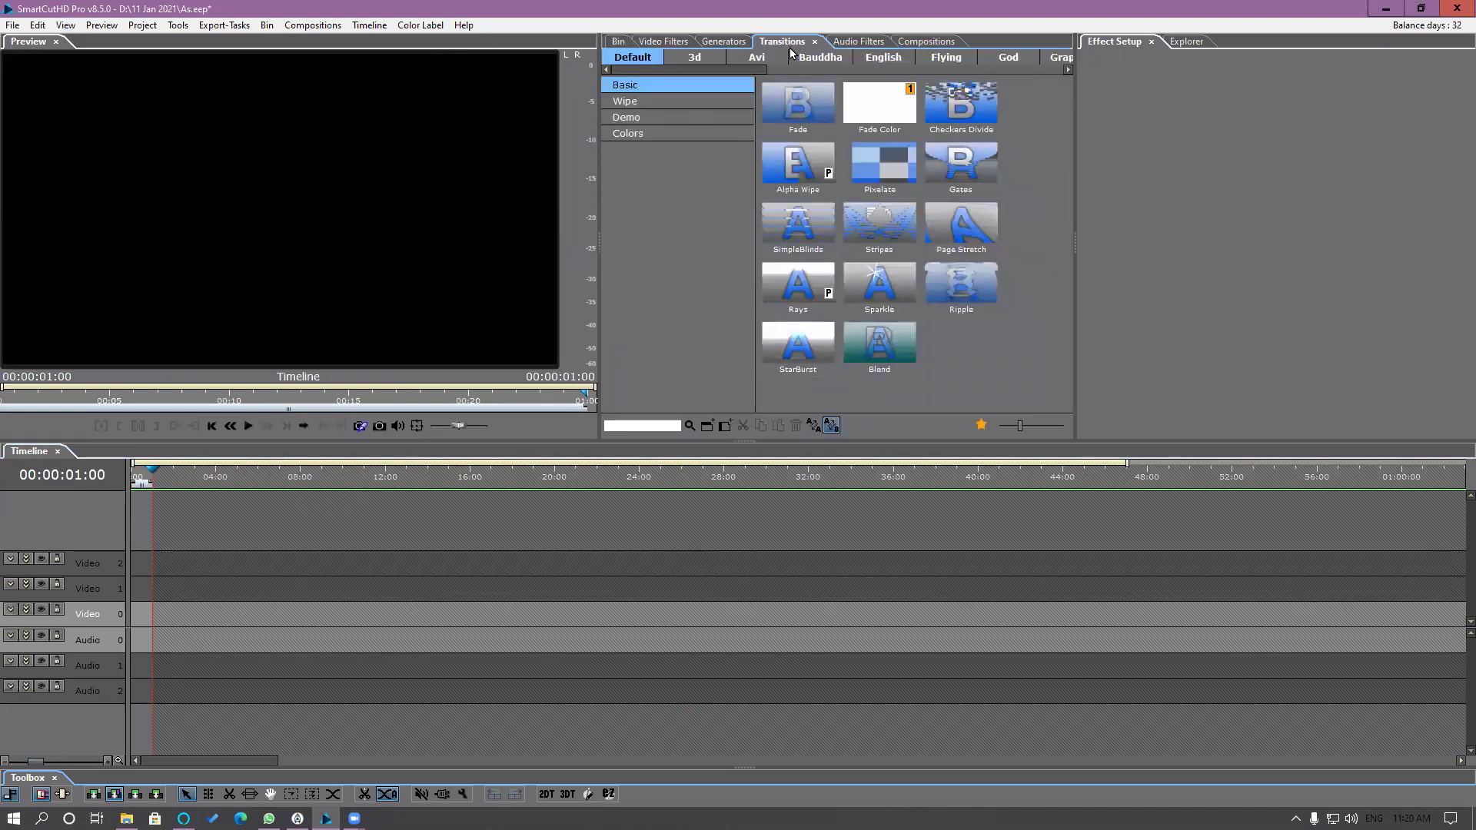
pyautogui.moveTo(756, 69); pyautogui.dragTo(852, 62)
pyautogui.click(855, 57)
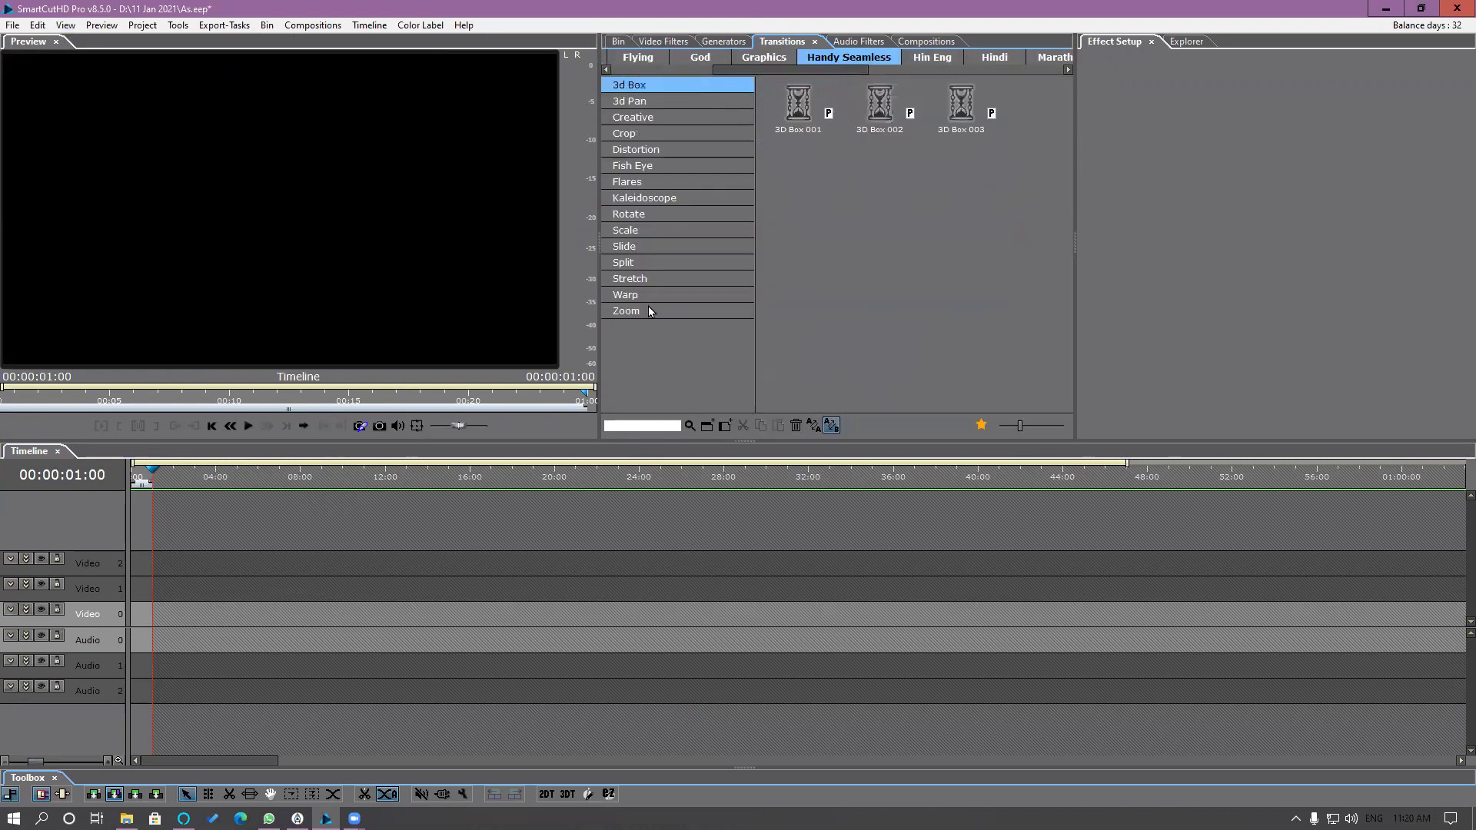
pyautogui.click(653, 107)
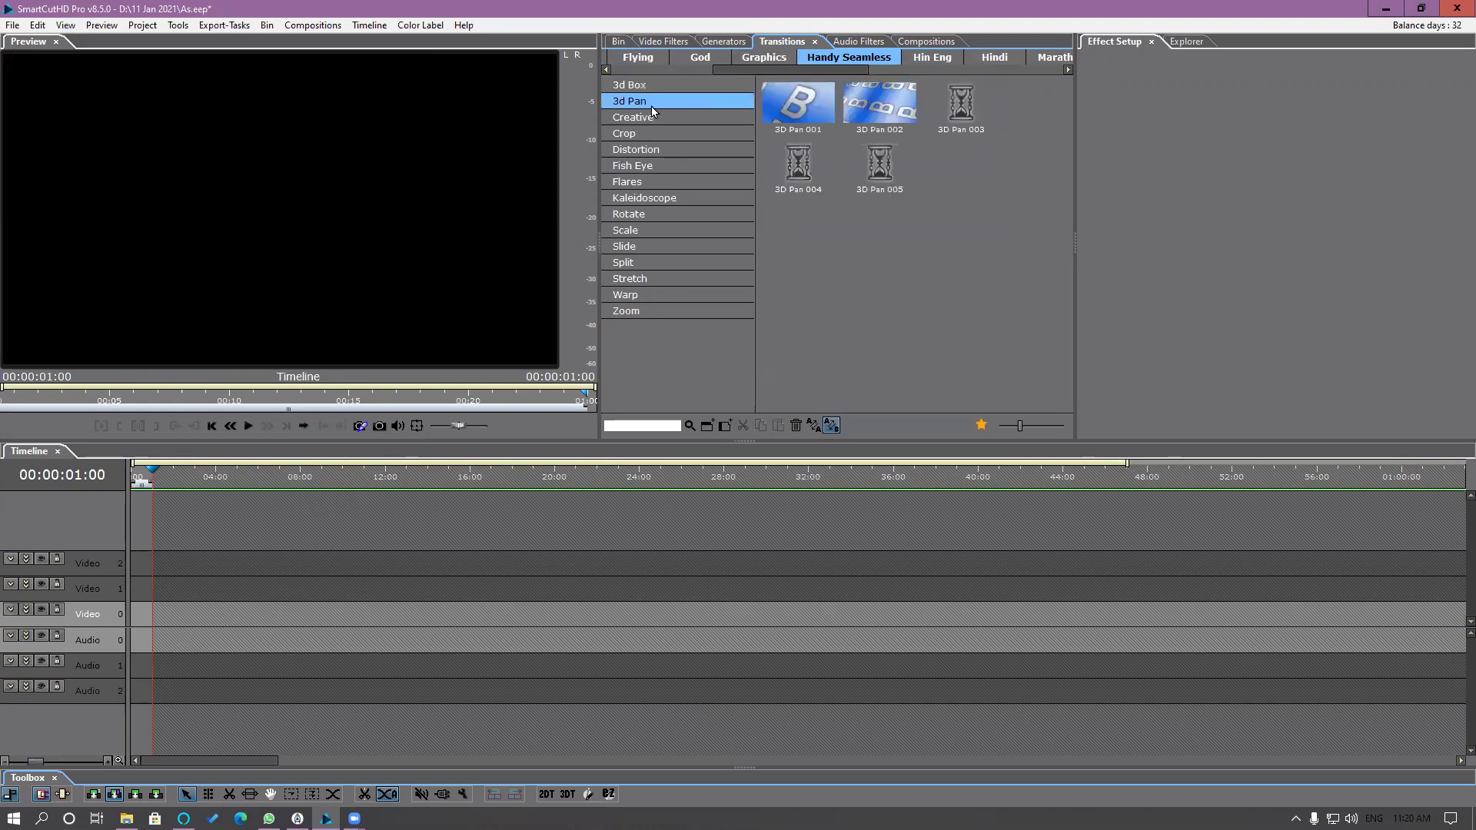
pyautogui.rightClick(837, 56)
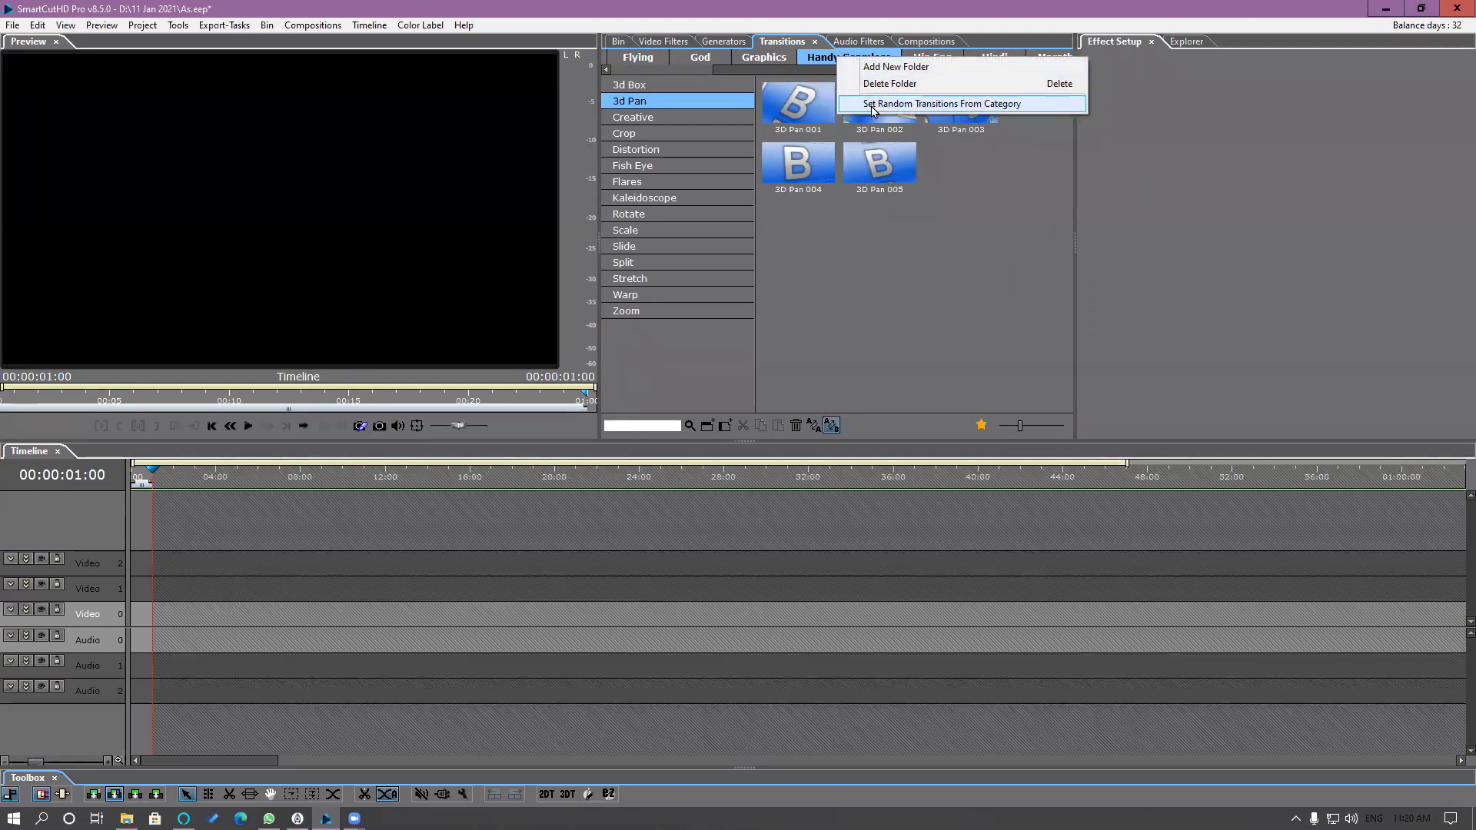
pyautogui.click(676, 91)
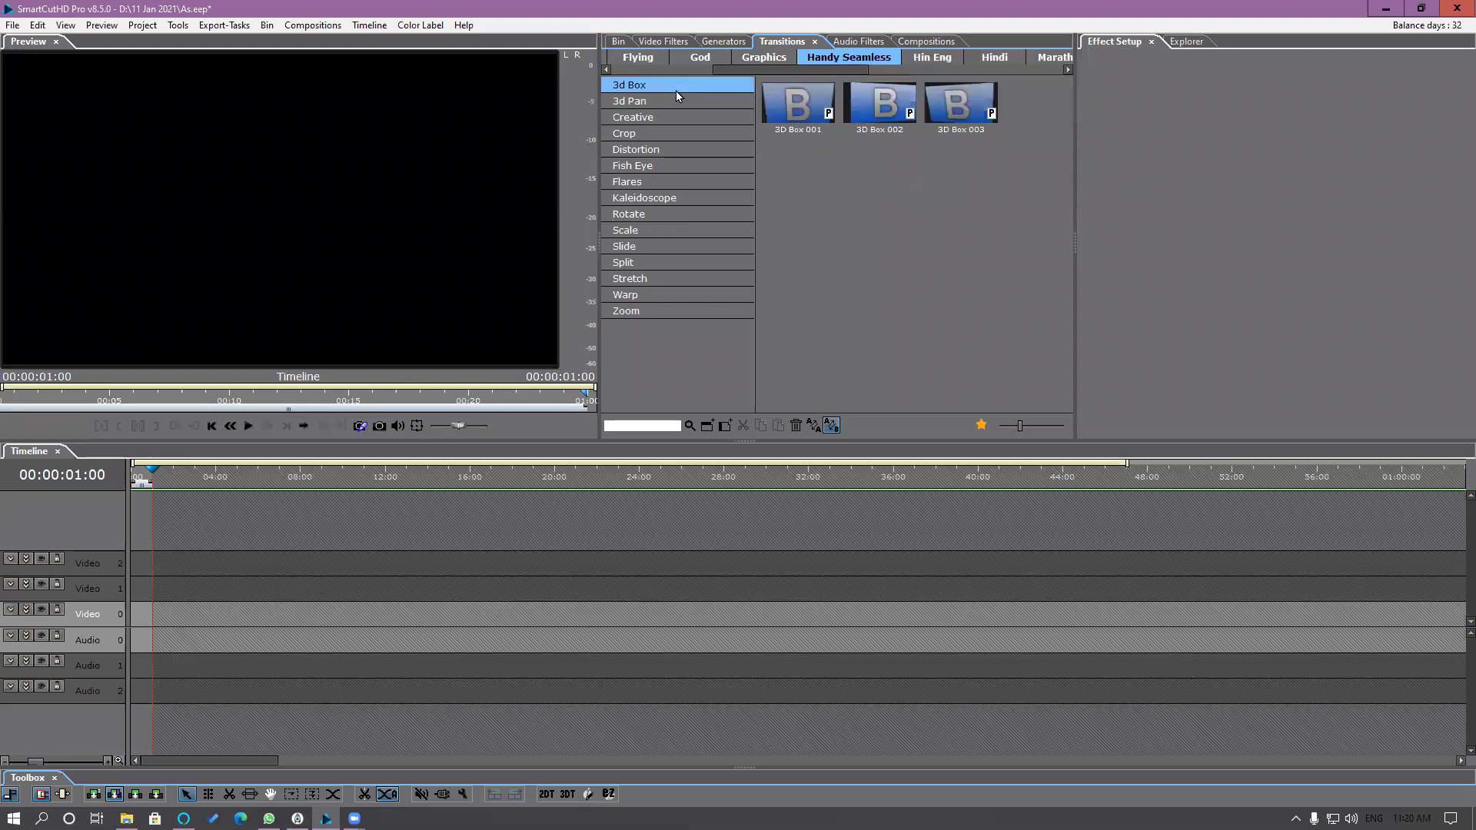
pyautogui.click(672, 163)
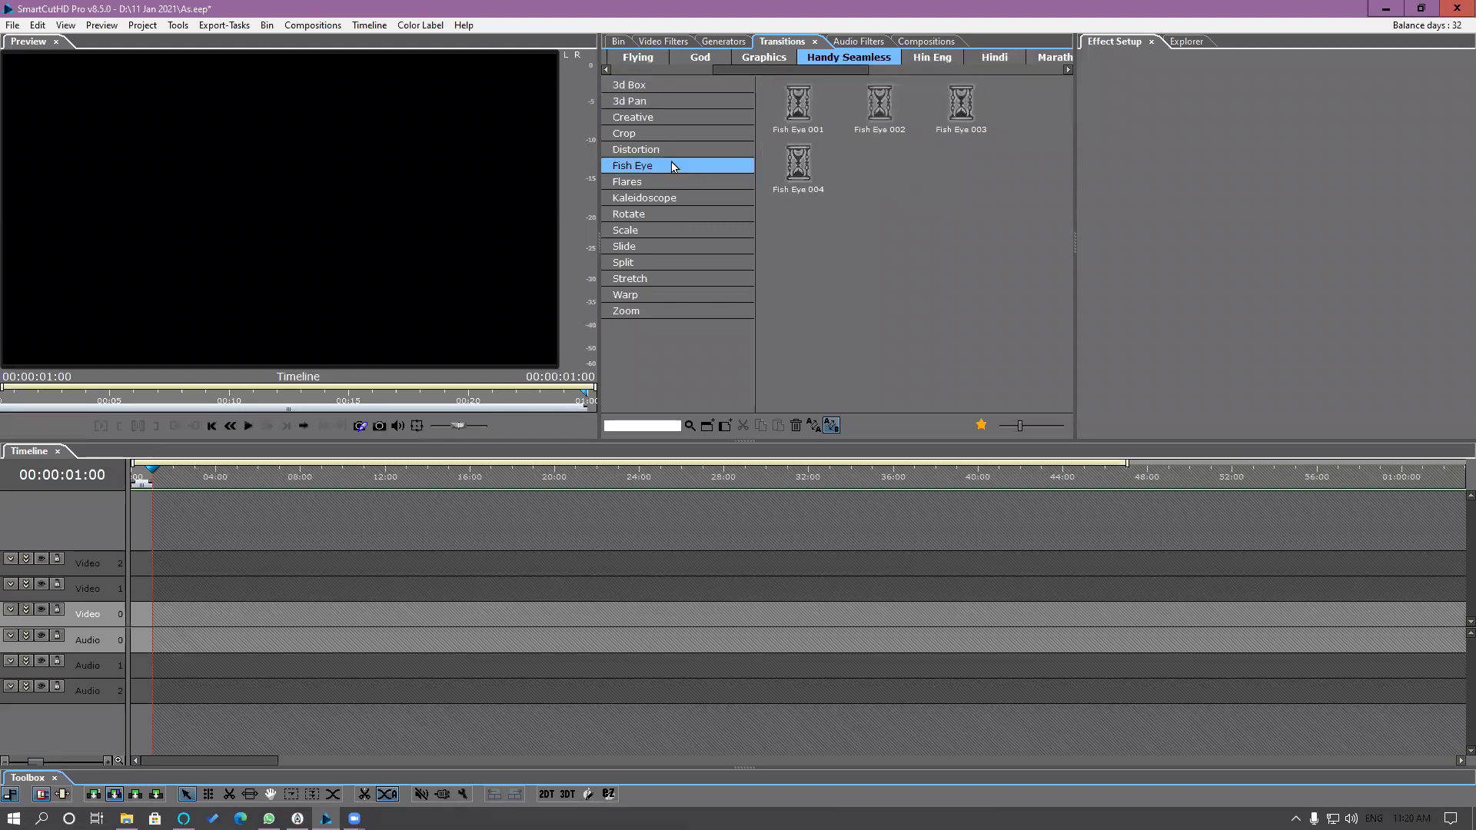
pyautogui.click(673, 216)
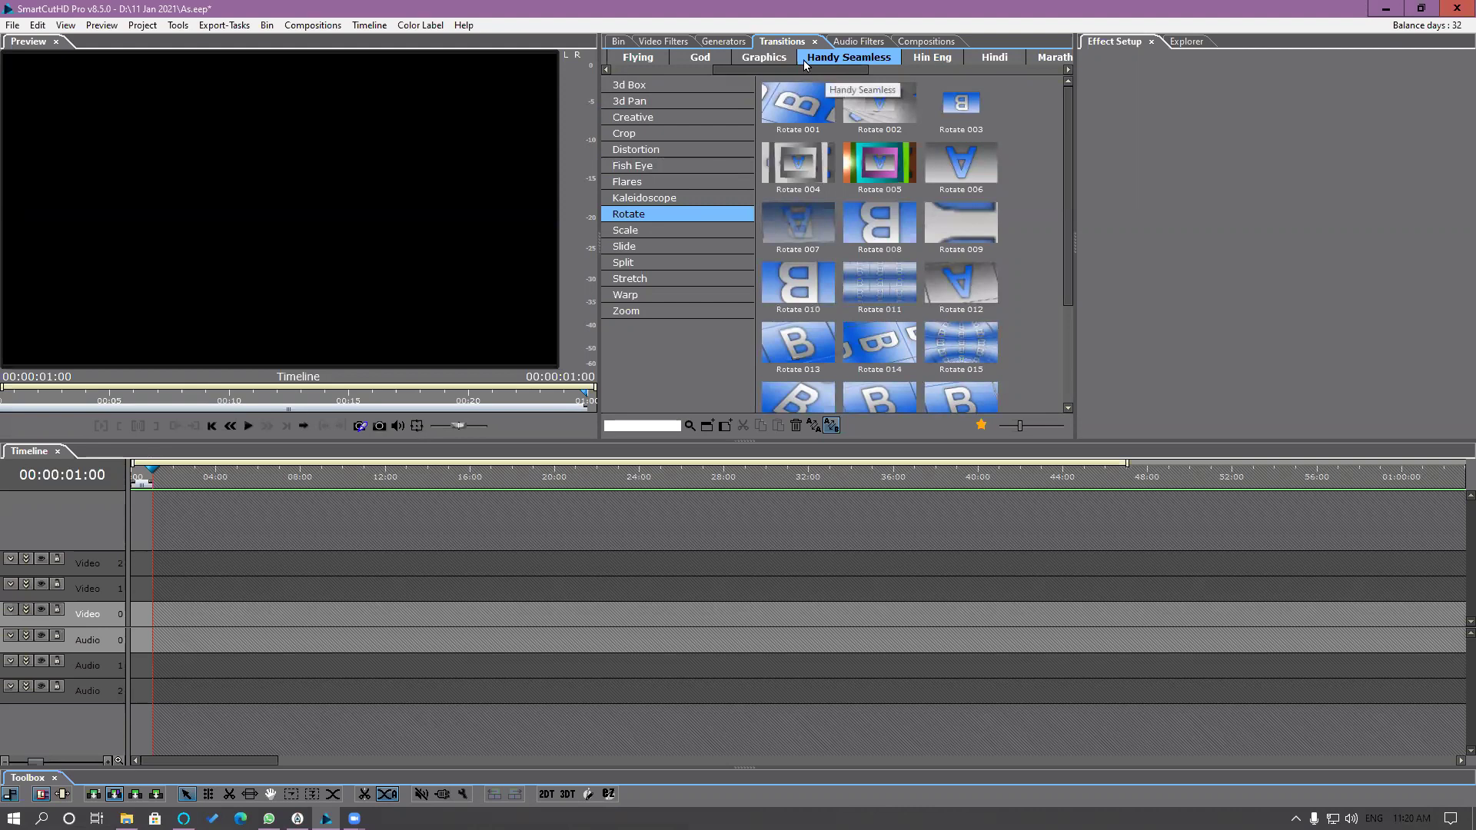
# Step: Try to set random transitions from the Zoom folder of the Handy Seamless category and browse its transitions
pyautogui.click(667, 99)
pyautogui.click(649, 297)
pyautogui.click(644, 313)
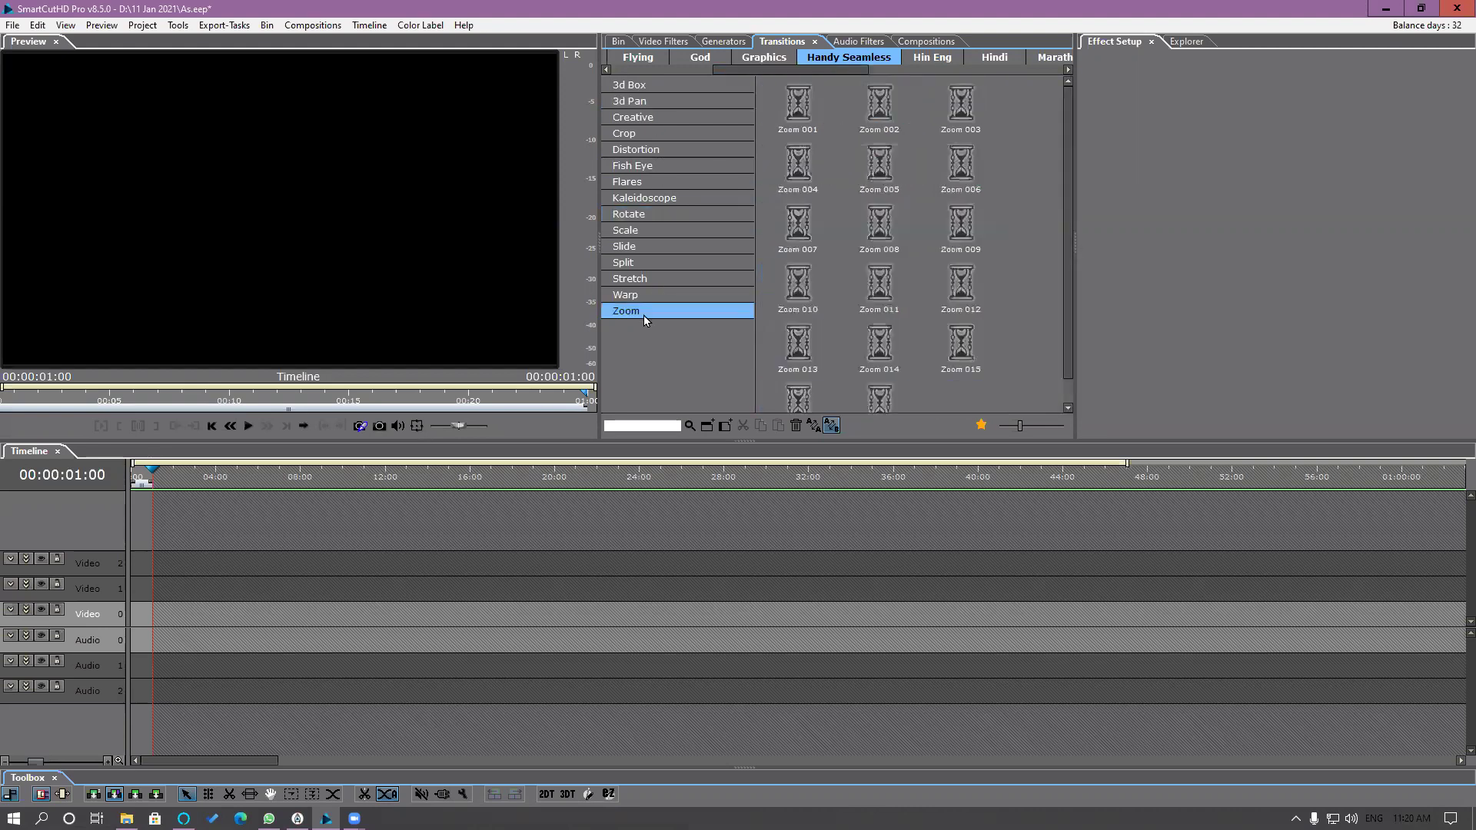
pyautogui.rightClick(645, 318)
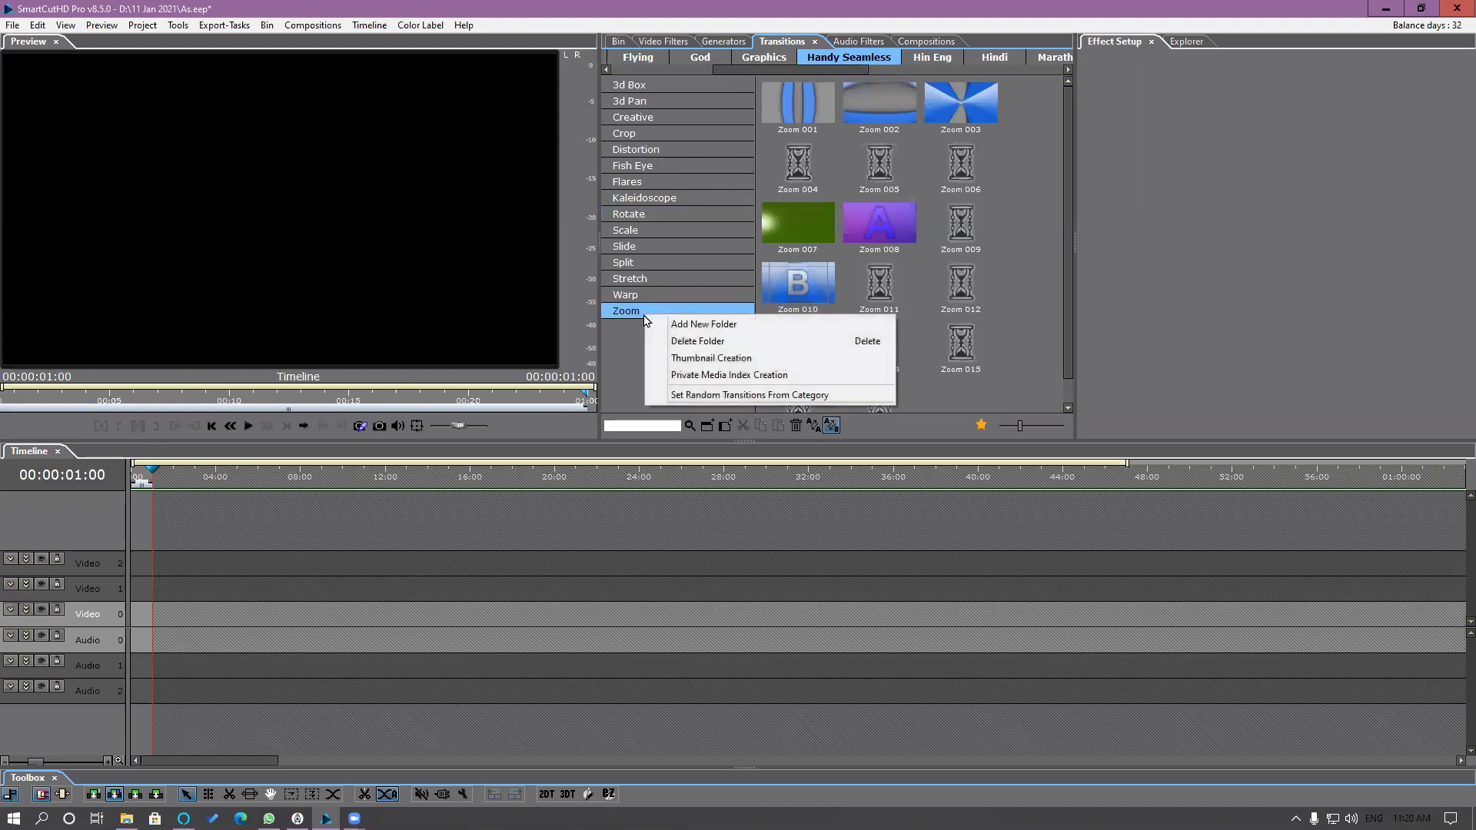
pyautogui.click(665, 402)
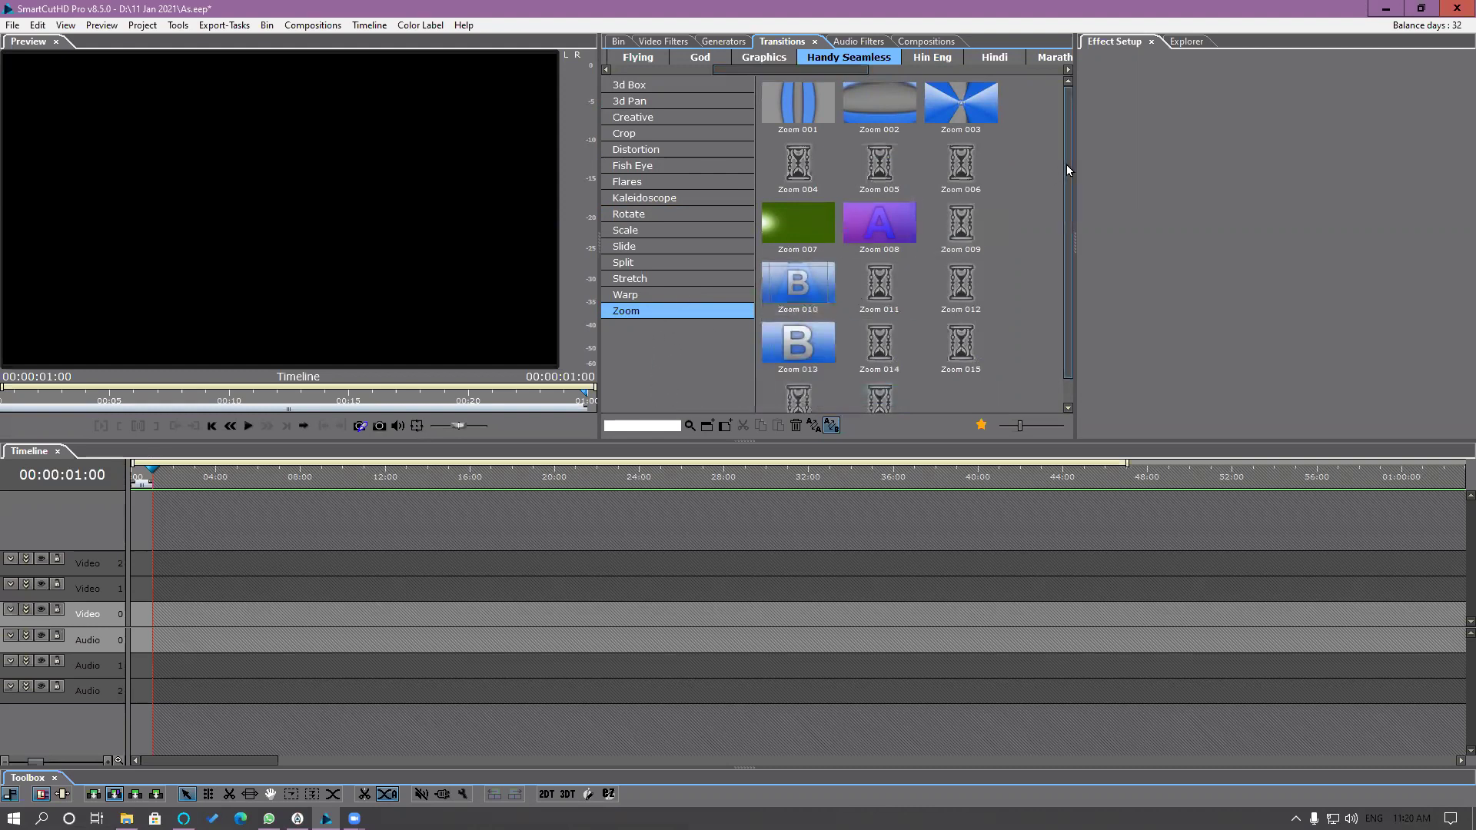
pyautogui.moveTo(1067, 165); pyautogui.dragTo(1066, 253)
pyautogui.scroll(1, 1050, 151)
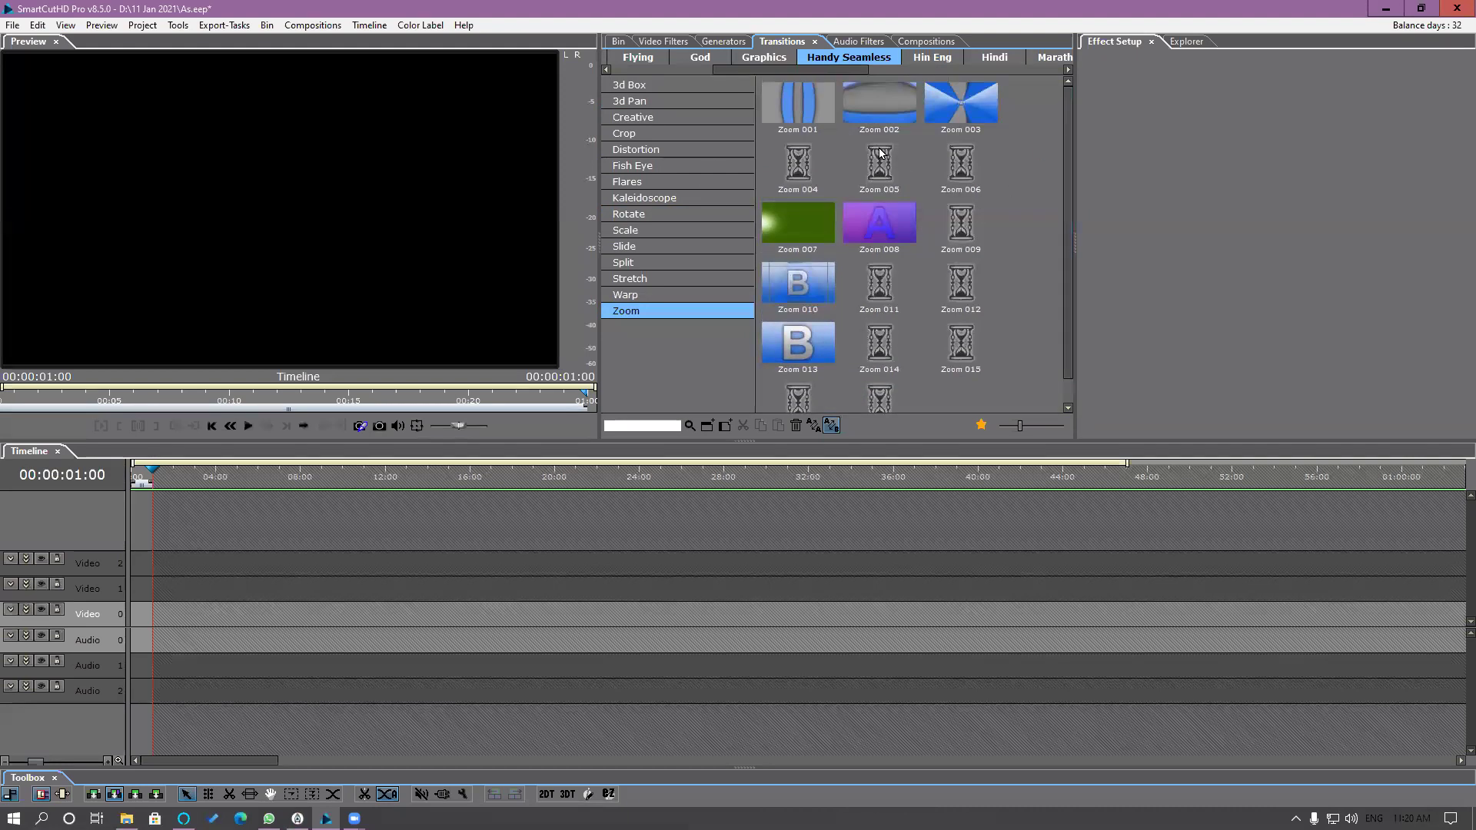
pyautogui.moveTo(1017, 427)
pyautogui.mouseDown()
pyautogui.moveTo(1050, 432)
pyautogui.moveTo(1003, 436)
pyautogui.moveTo(1018, 432)
pyautogui.mouseUp()
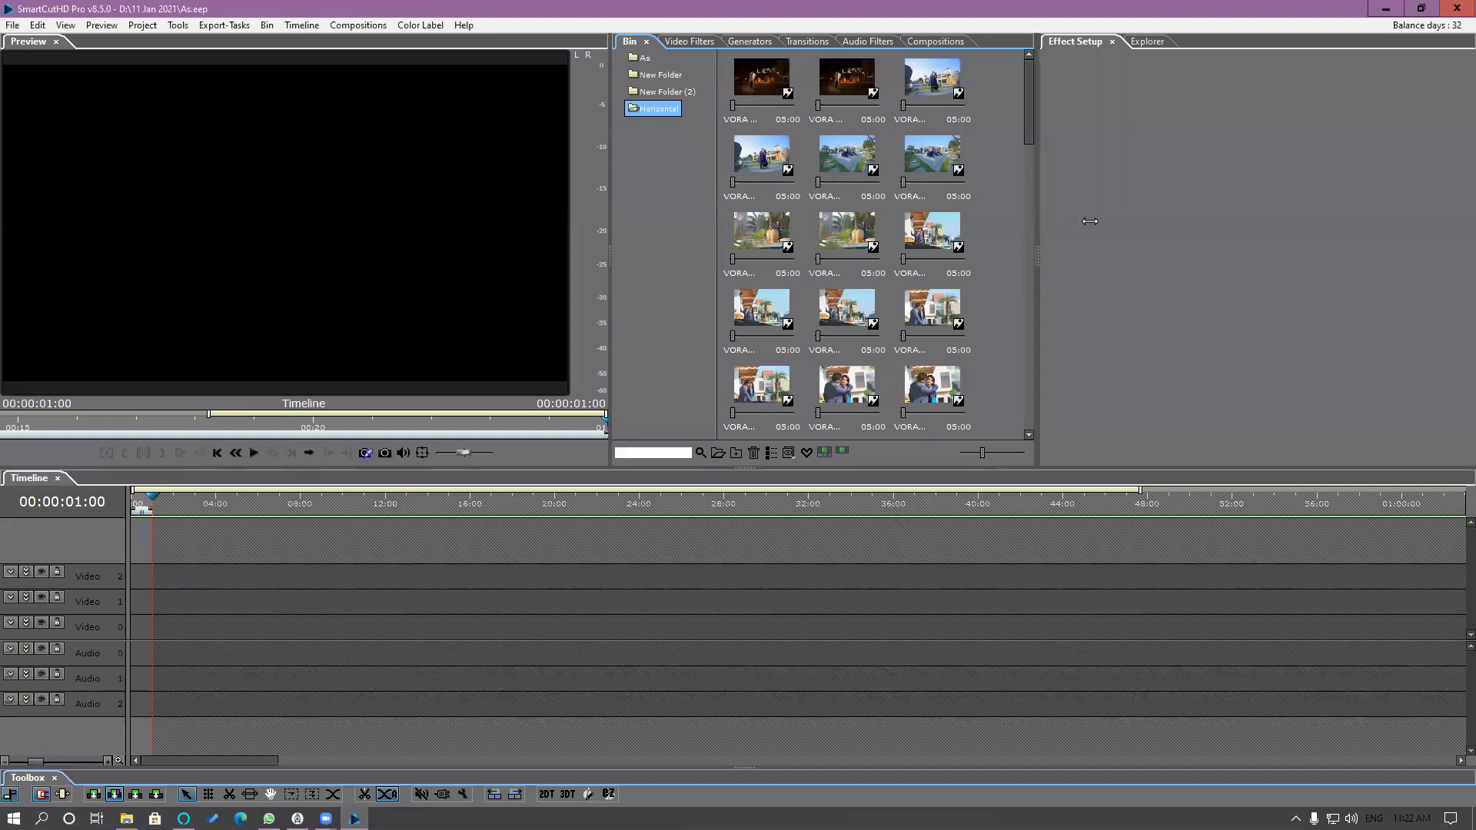
# Step: Widen the bin area and set the auto-save interval to 15 minutes in the Preferences
pyautogui.moveTo(1035, 214); pyautogui.dragTo(1112, 216)
pyautogui.click(37, 26)
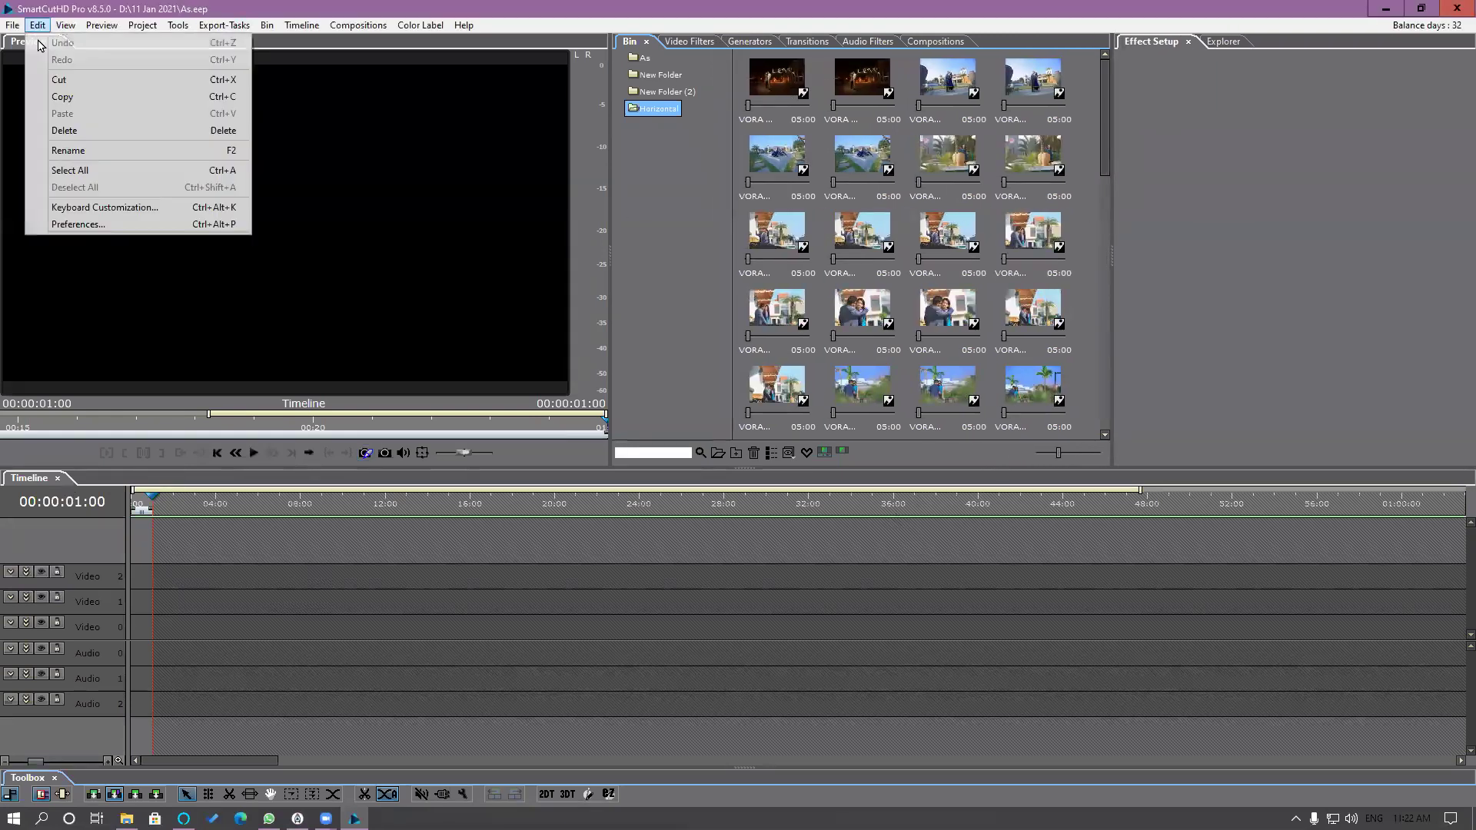
pyautogui.click(154, 224)
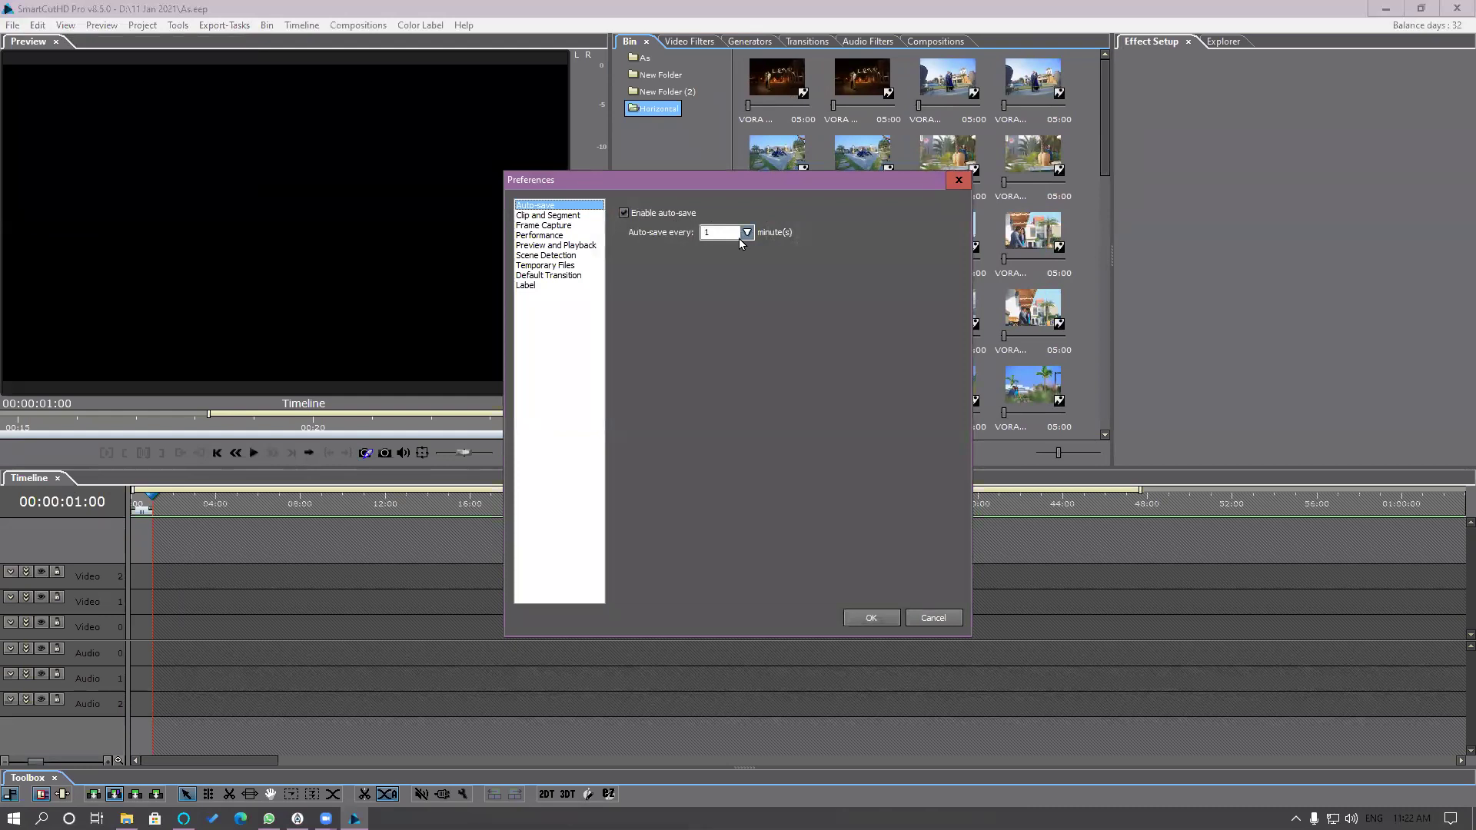
pyautogui.click(747, 232)
pyautogui.click(722, 289)
pyautogui.click(875, 615)
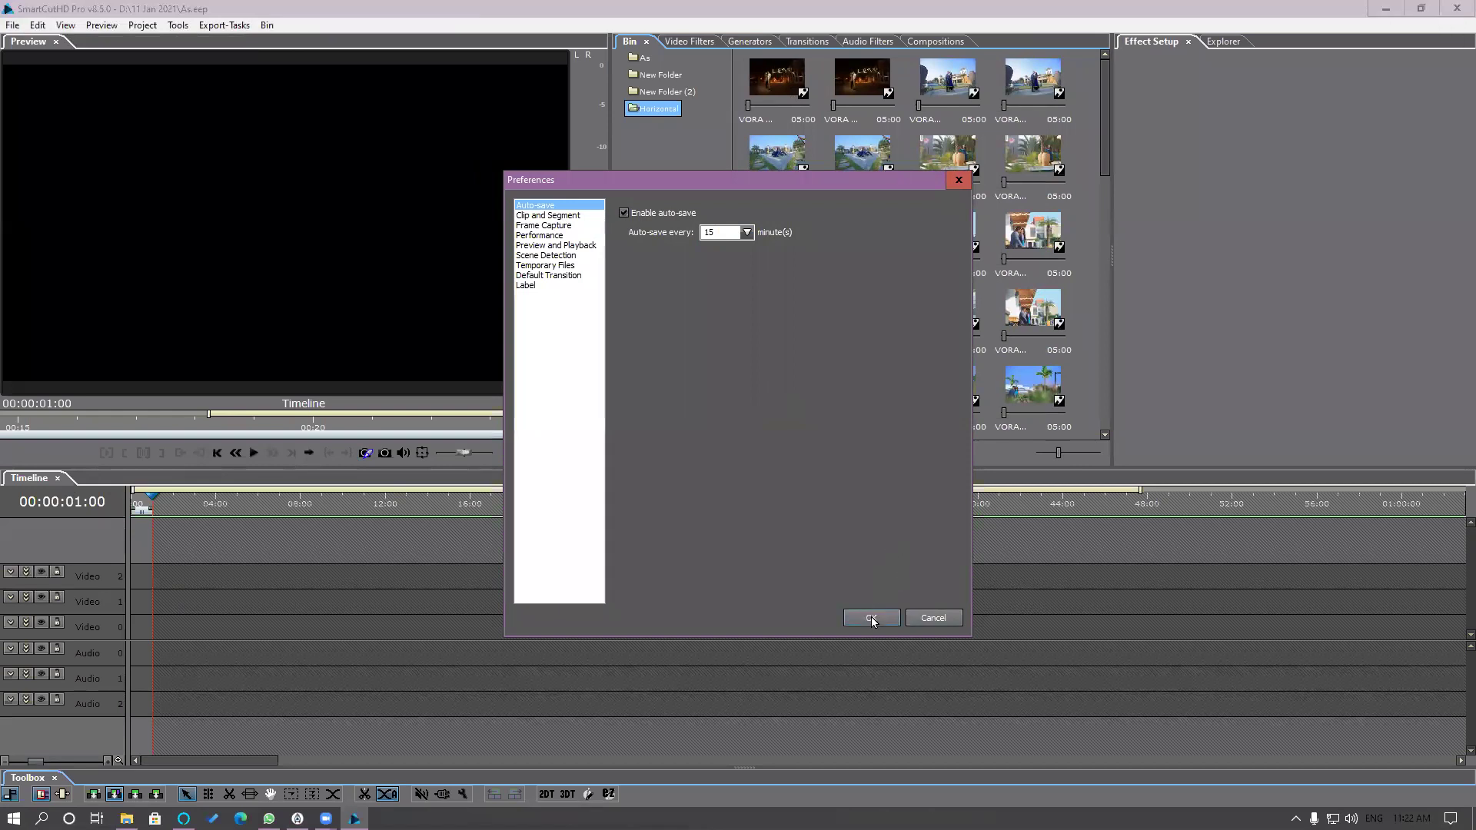
# Step: Examine the Creative, Zoom and Stretch folders of the Handy Seamless transition category
pyautogui.click(793, 42)
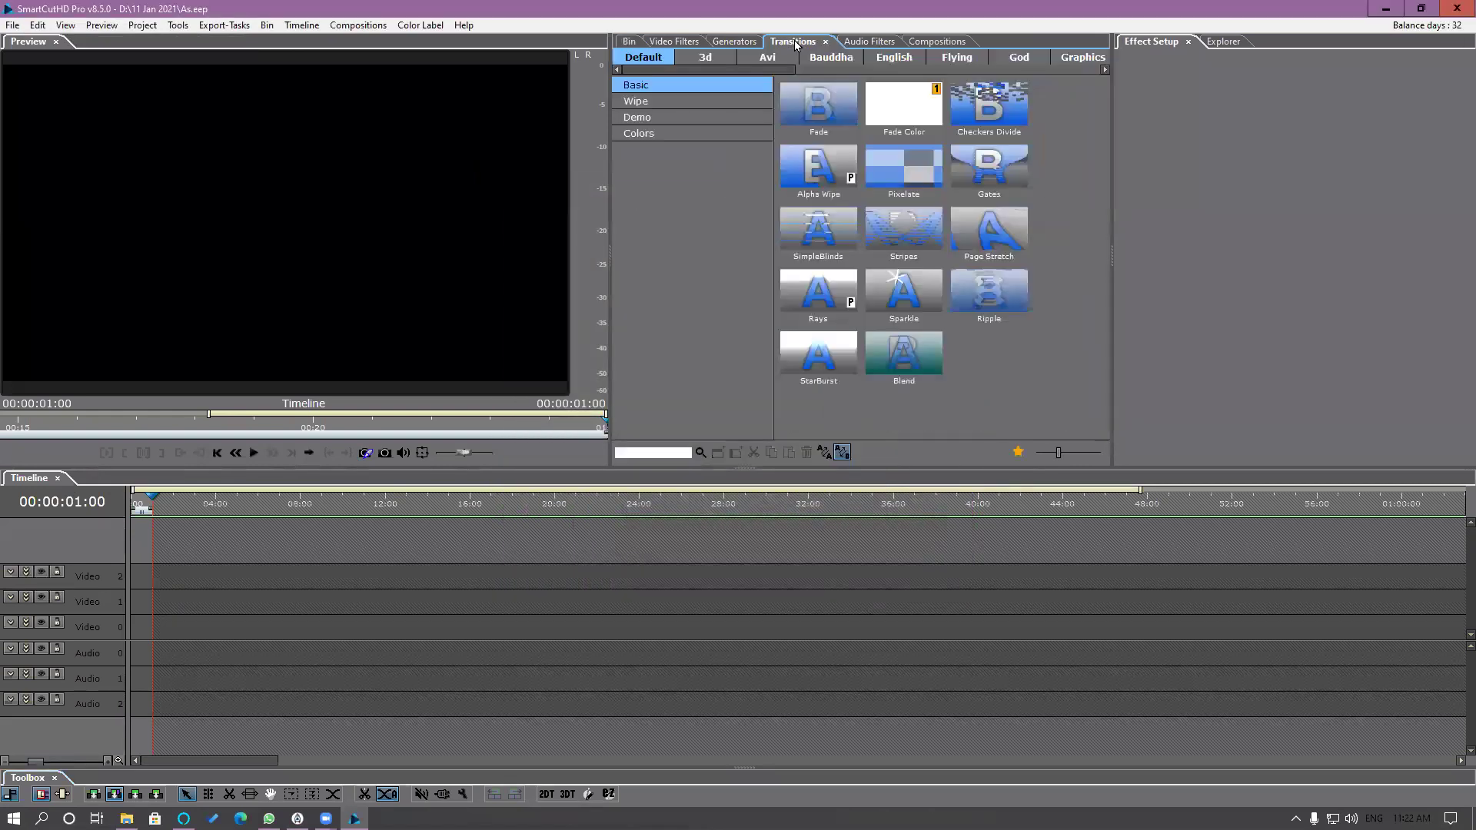
pyautogui.moveTo(800, 76); pyautogui.dragTo(886, 74)
pyautogui.click(773, 57)
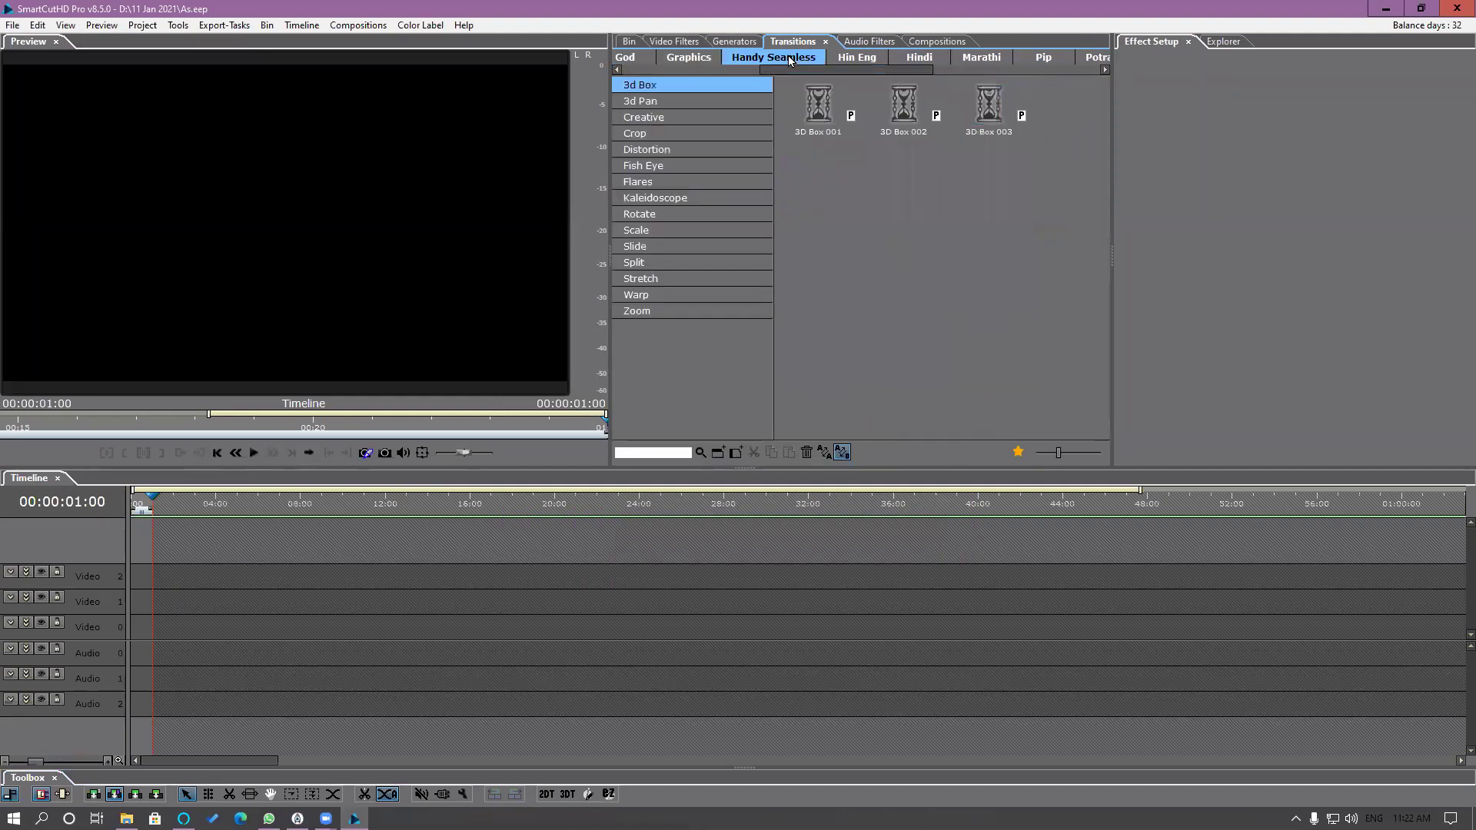
pyautogui.click(675, 118)
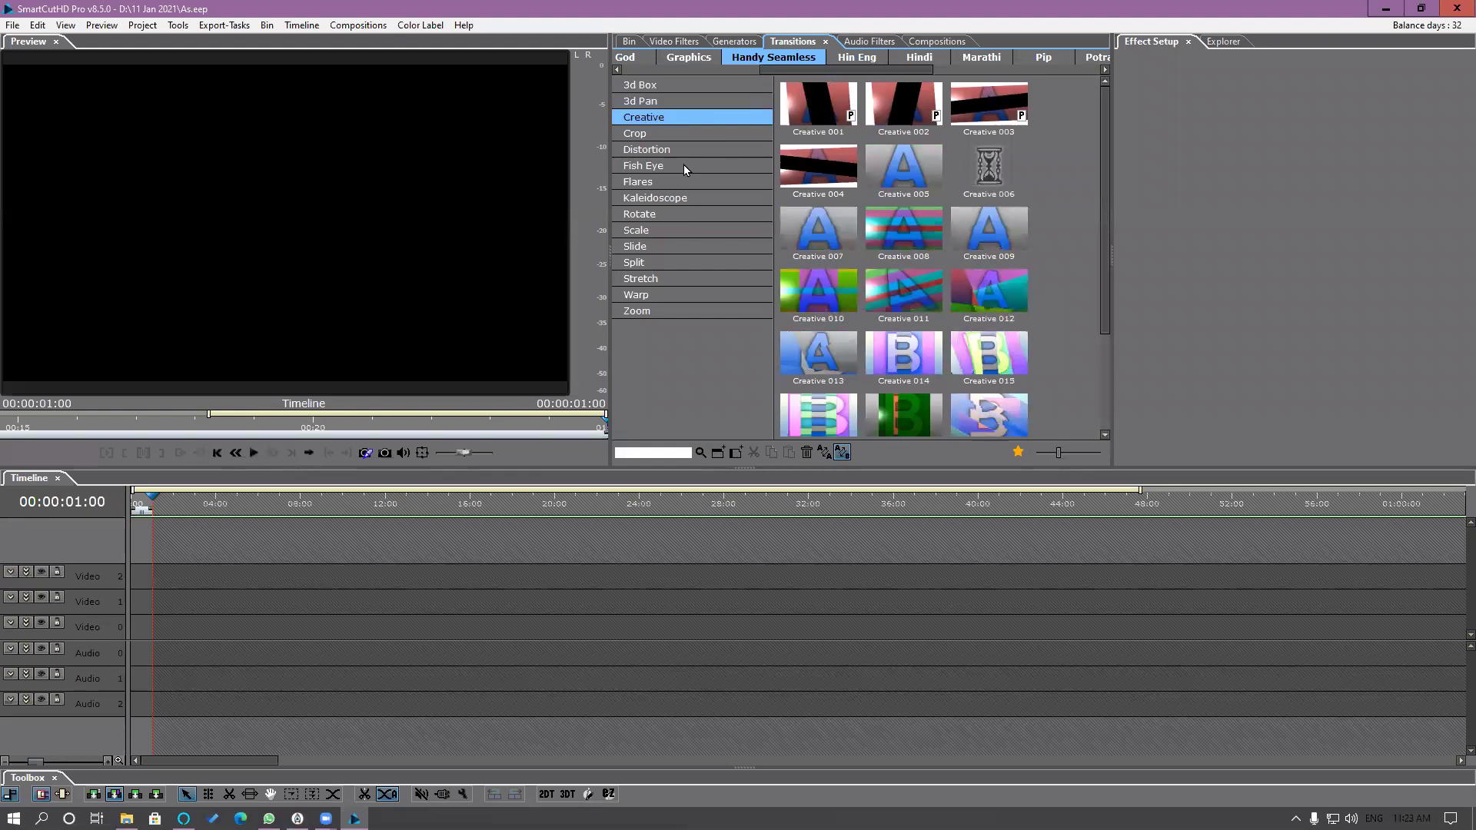
pyautogui.click(675, 314)
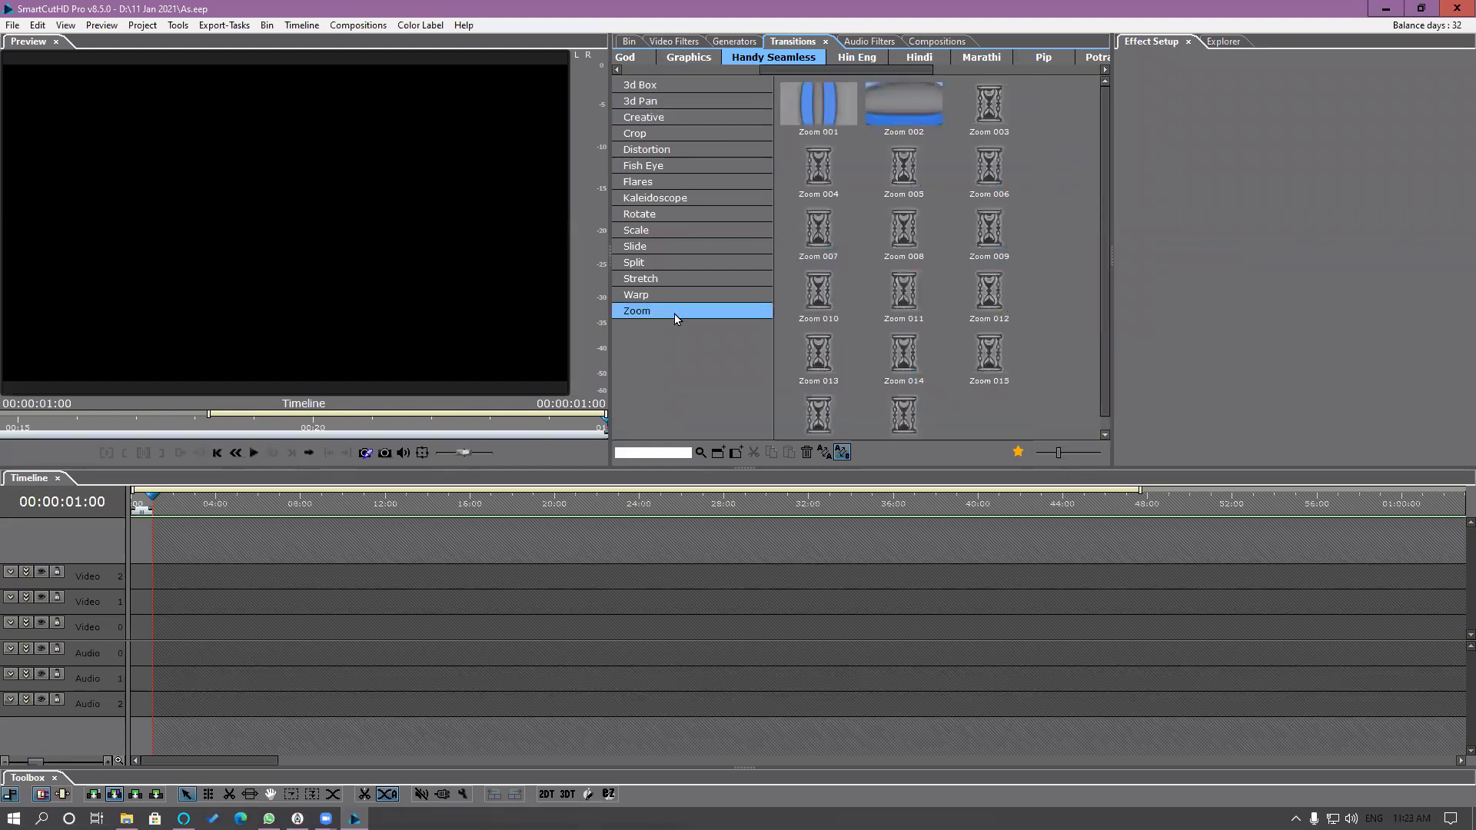
pyautogui.click(667, 284)
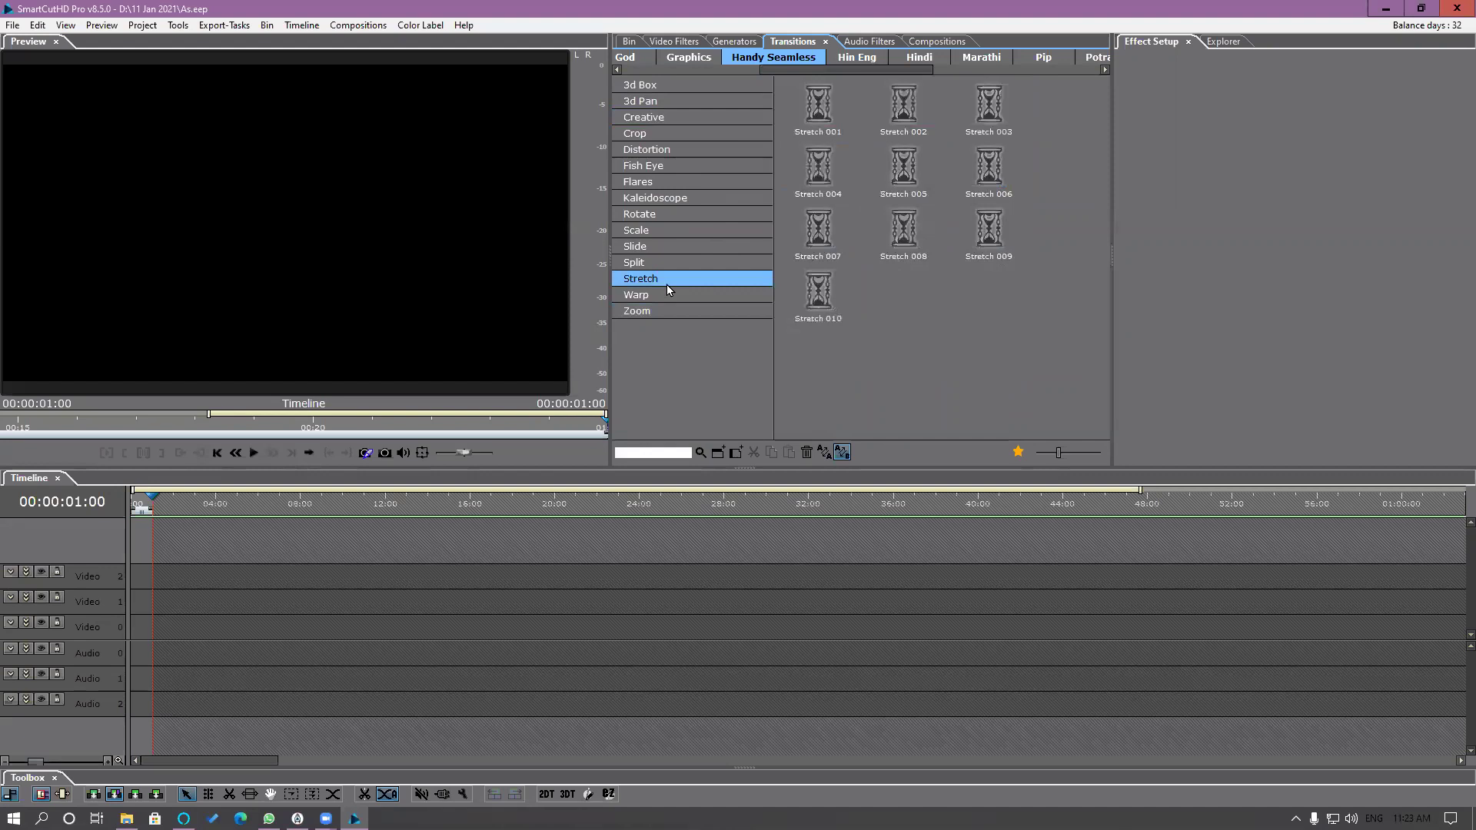
# Step: Set the whole Handy Seamless category as the source for random transitions and check its Scale and 3d Pan folders
pyautogui.click(777, 62)
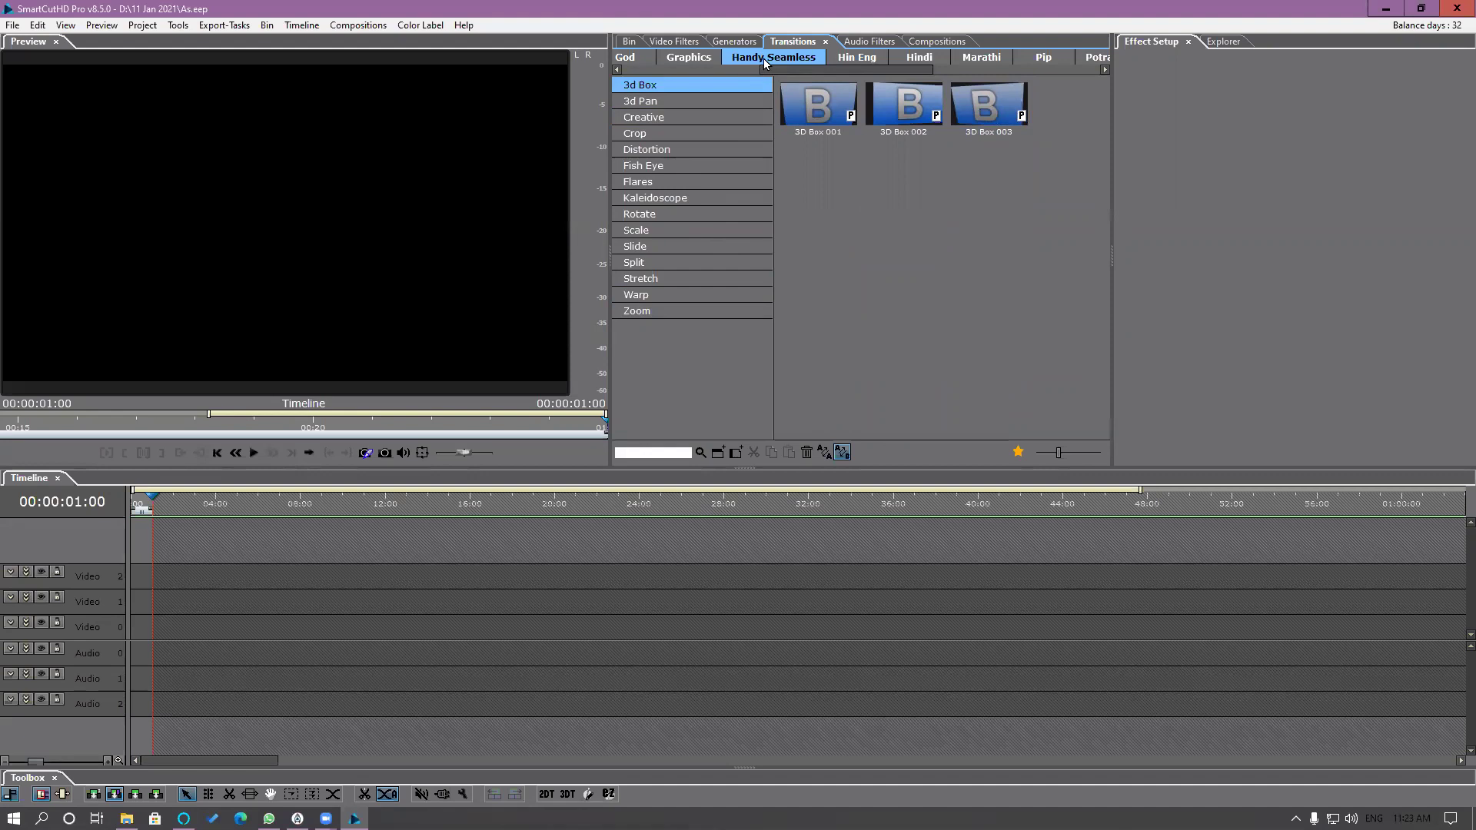
pyautogui.rightClick(746, 61)
pyautogui.click(840, 457)
pyautogui.click(841, 458)
pyautogui.moveTo(766, 70); pyautogui.dragTo(871, 71)
pyautogui.click(876, 60)
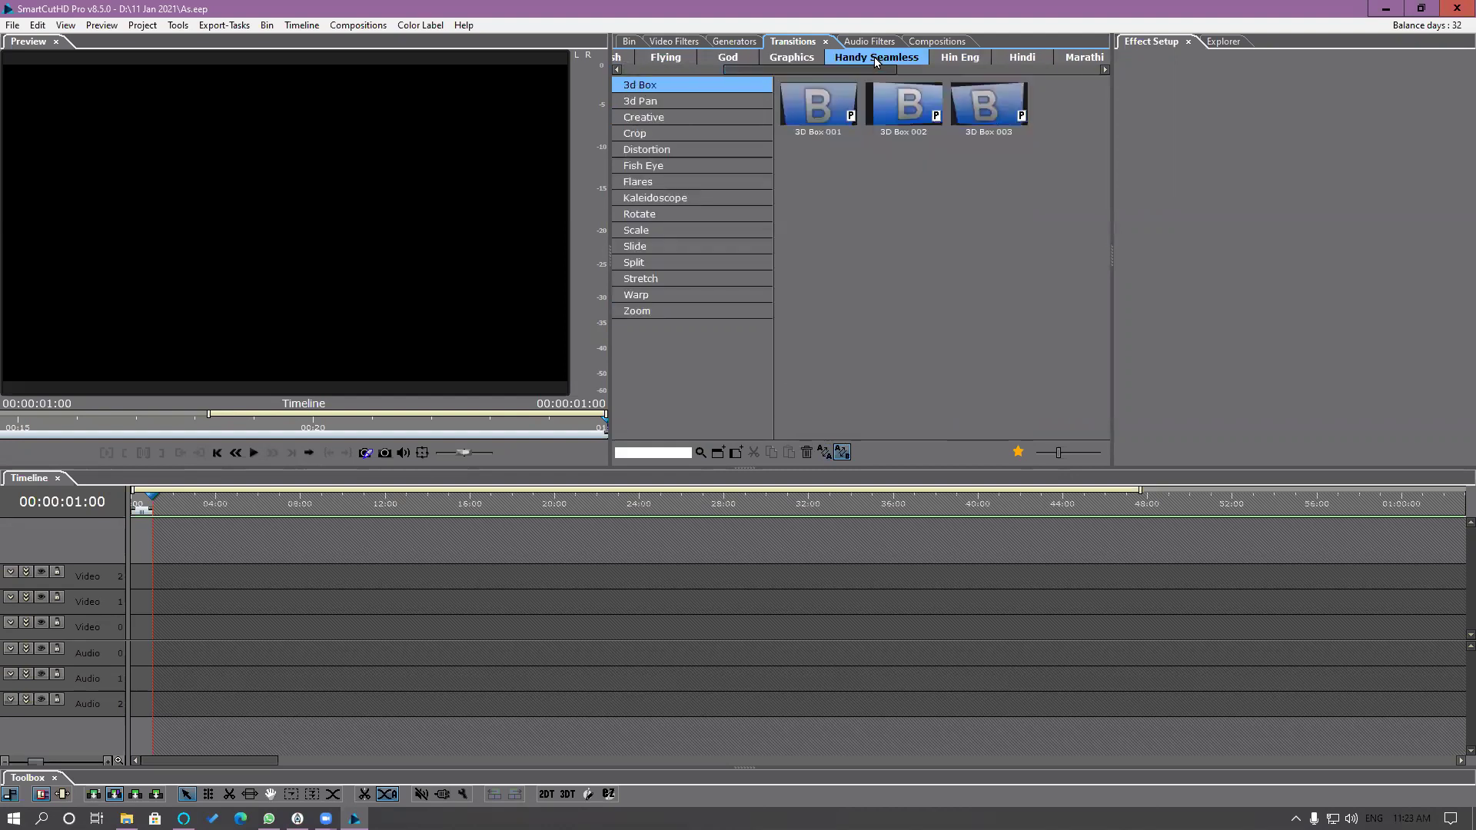
pyautogui.rightClick(877, 62)
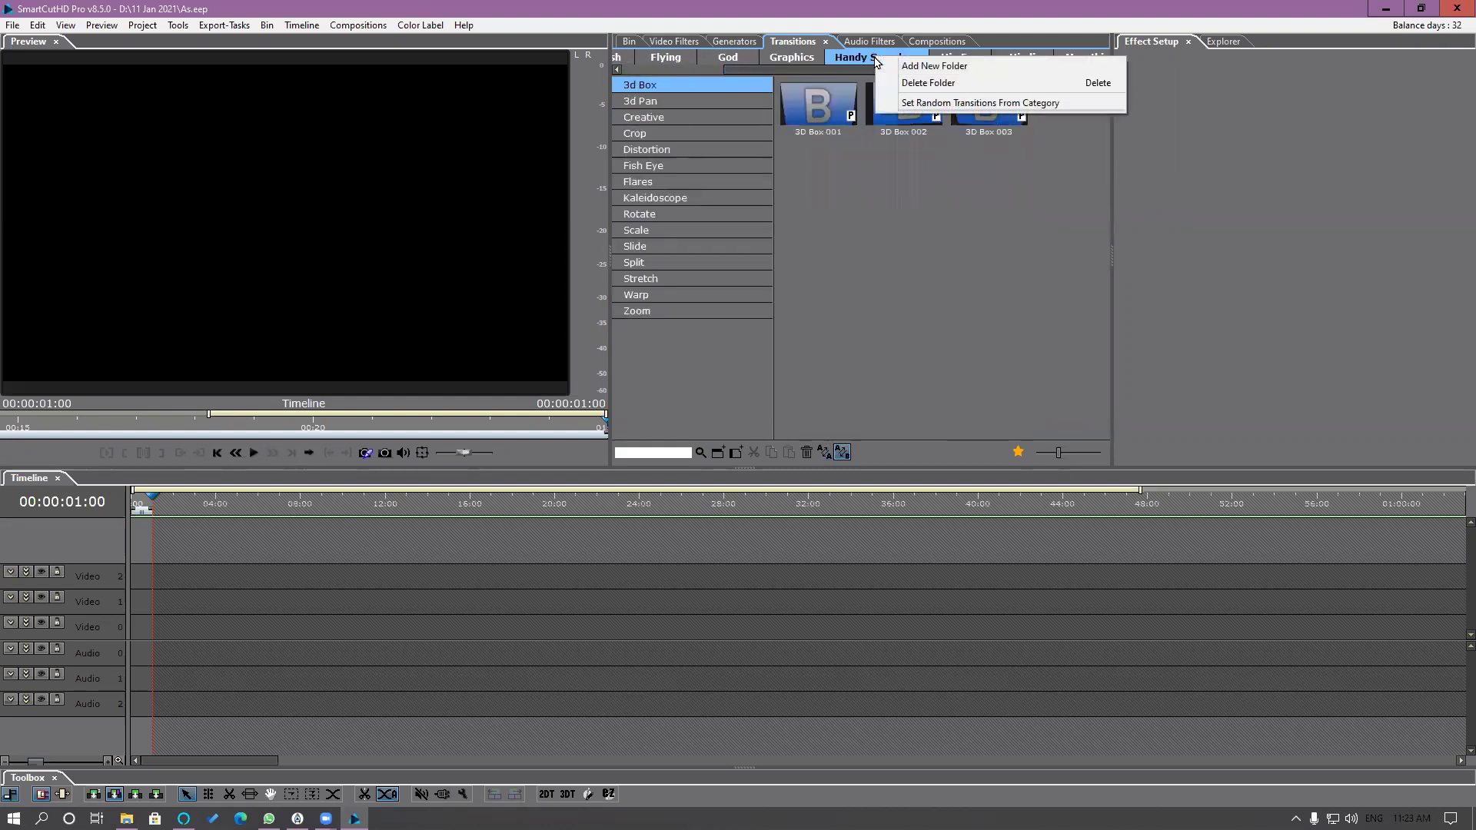
pyautogui.click(905, 104)
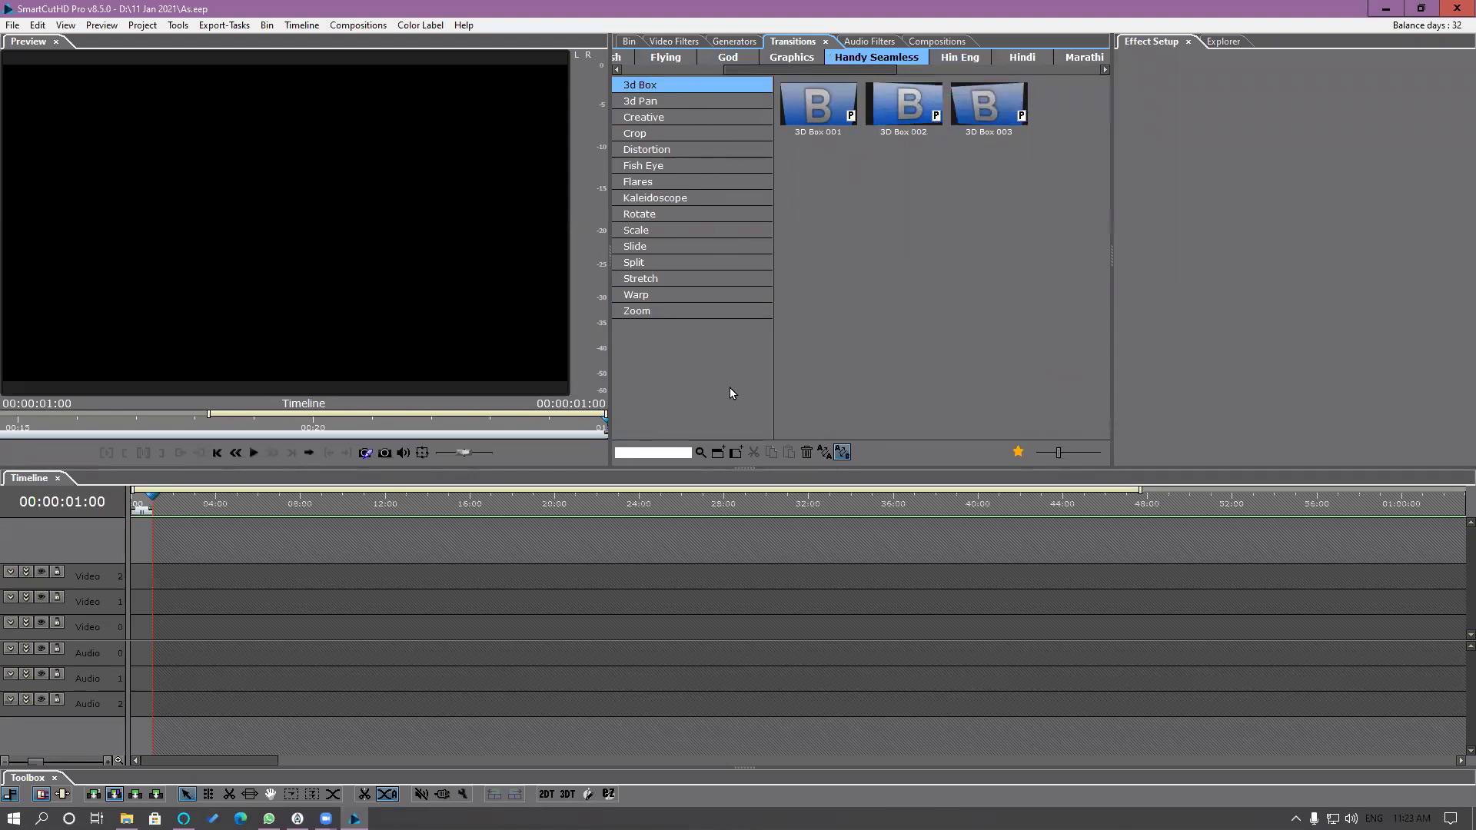
pyautogui.click(658, 232)
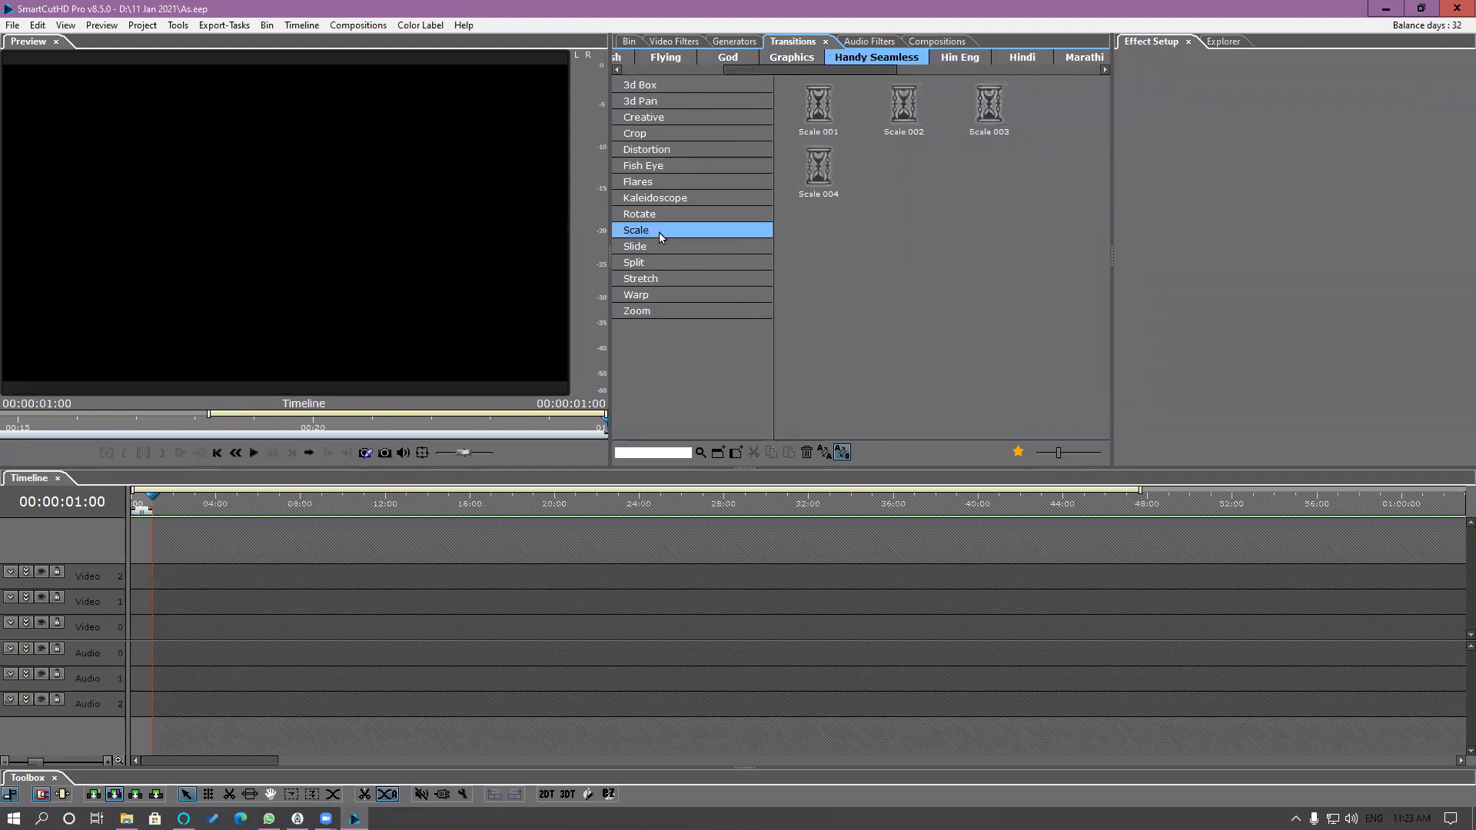
pyautogui.click(699, 101)
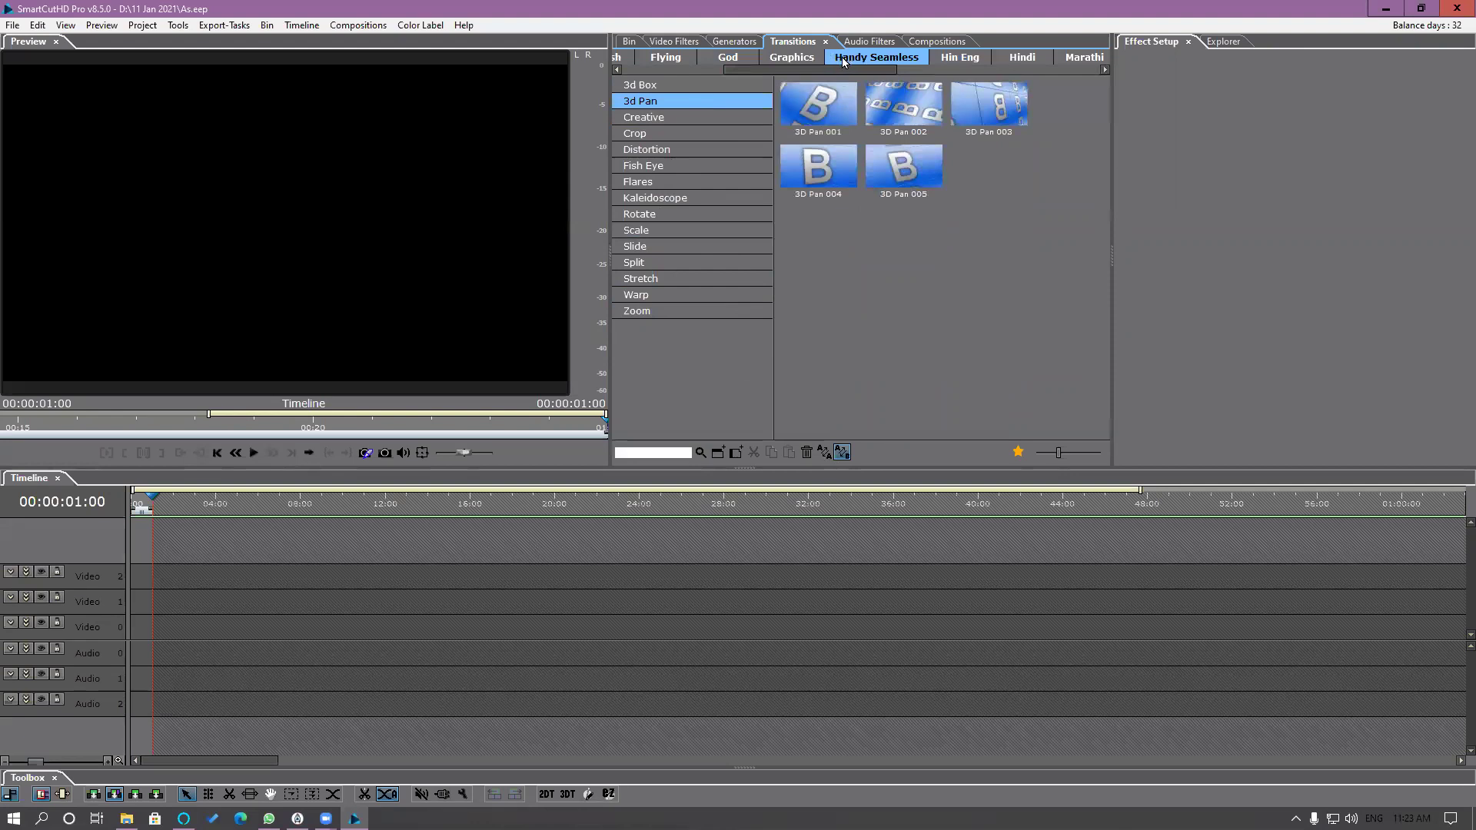
# Step: Return to the bin and review the Clip and Segment and Auto-save settings in the Preferences
pyautogui.click(630, 42)
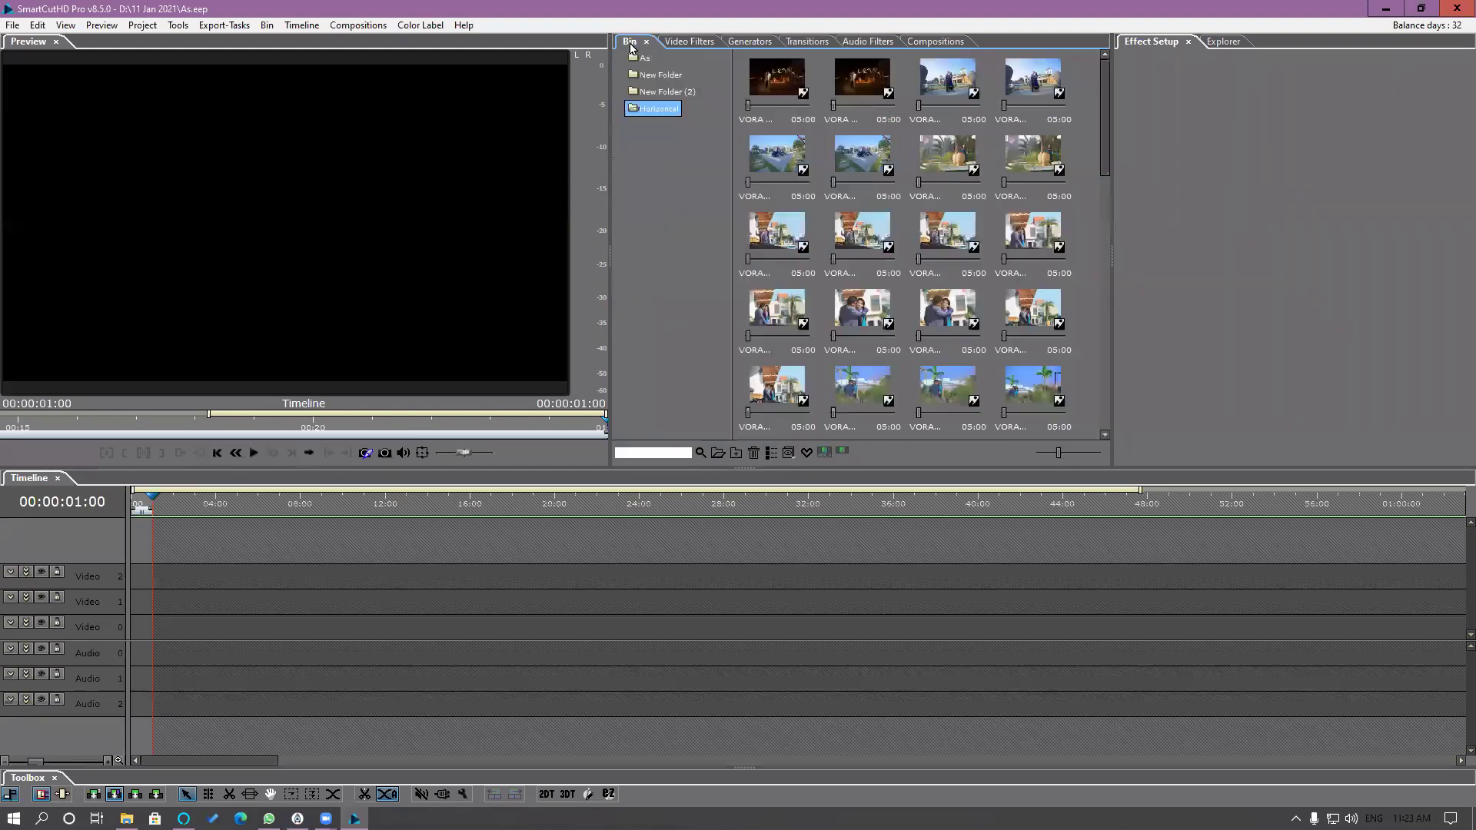
pyautogui.click(39, 25)
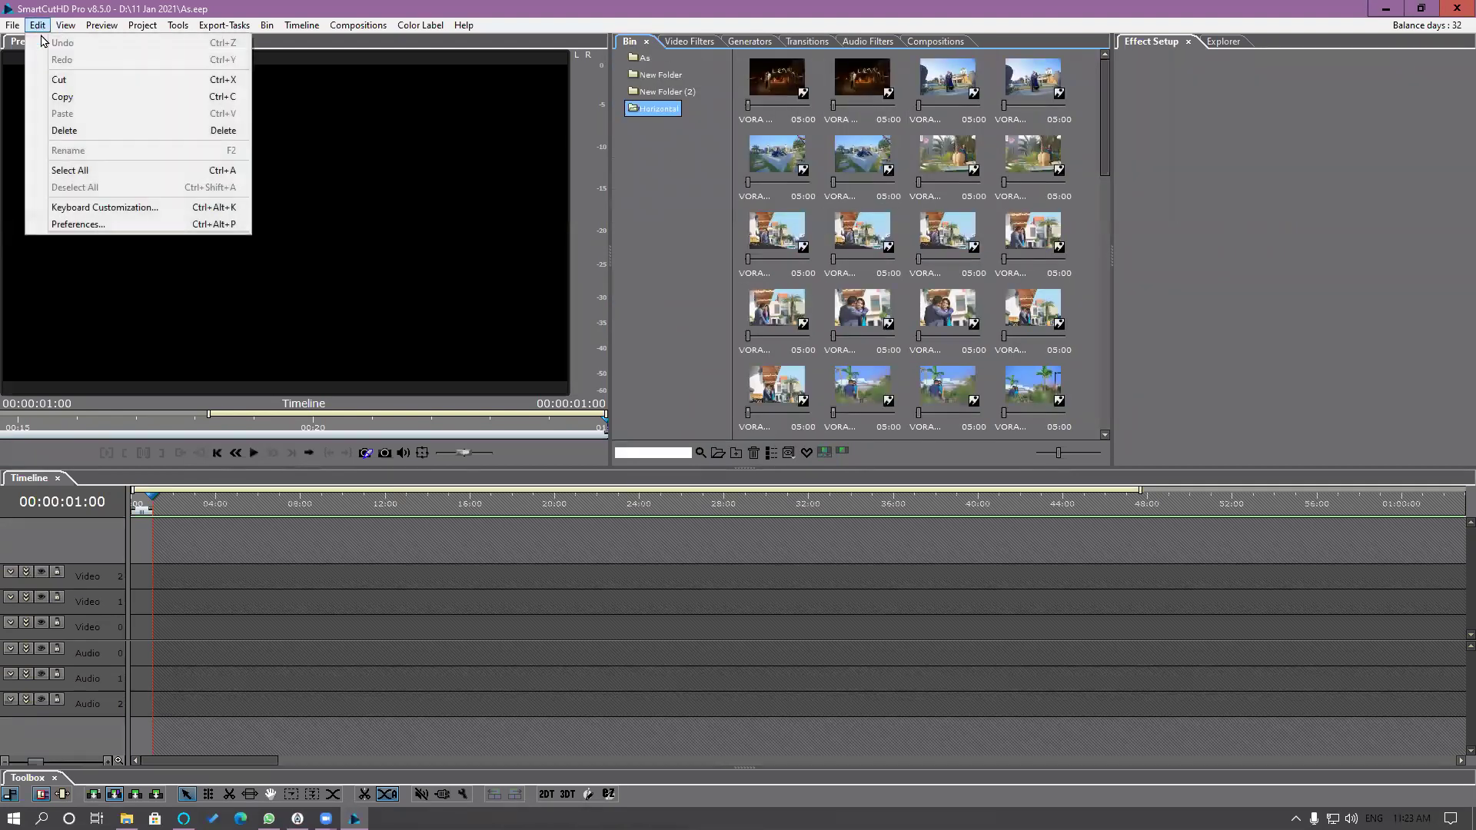
pyautogui.click(69, 228)
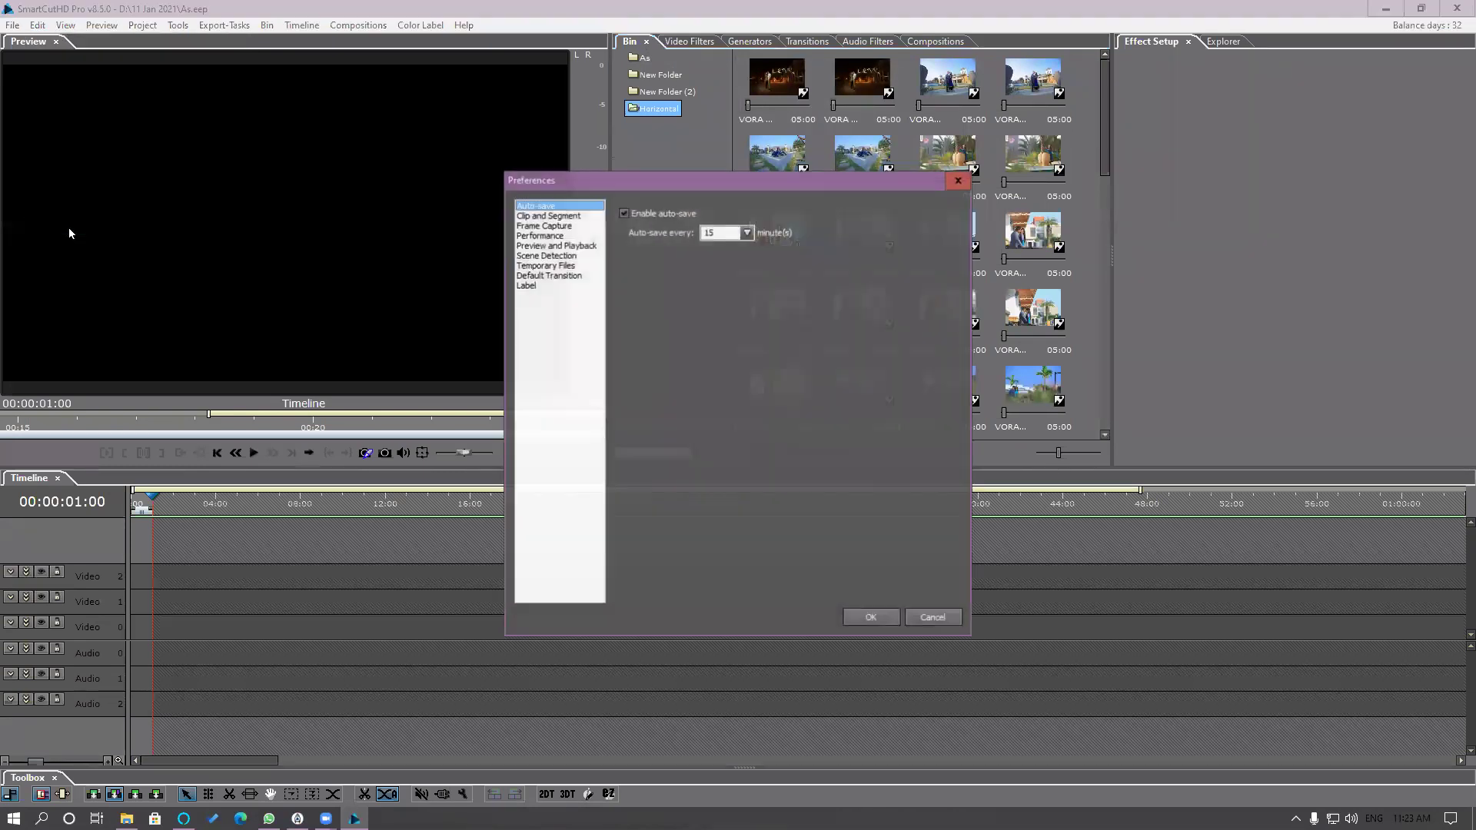
pyautogui.click(544, 216)
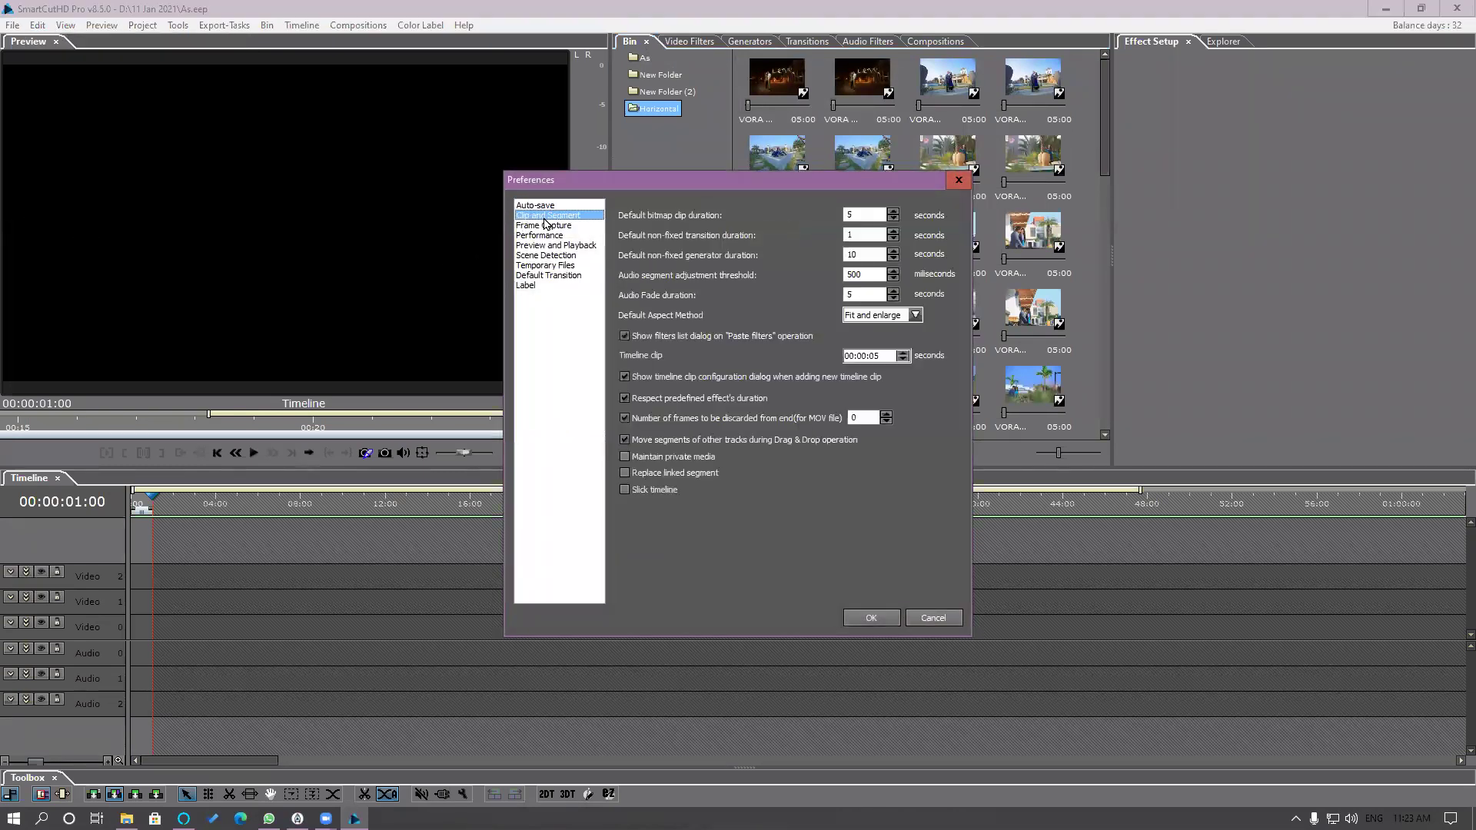
pyautogui.click(543, 206)
pyautogui.click(544, 215)
pyautogui.click(542, 205)
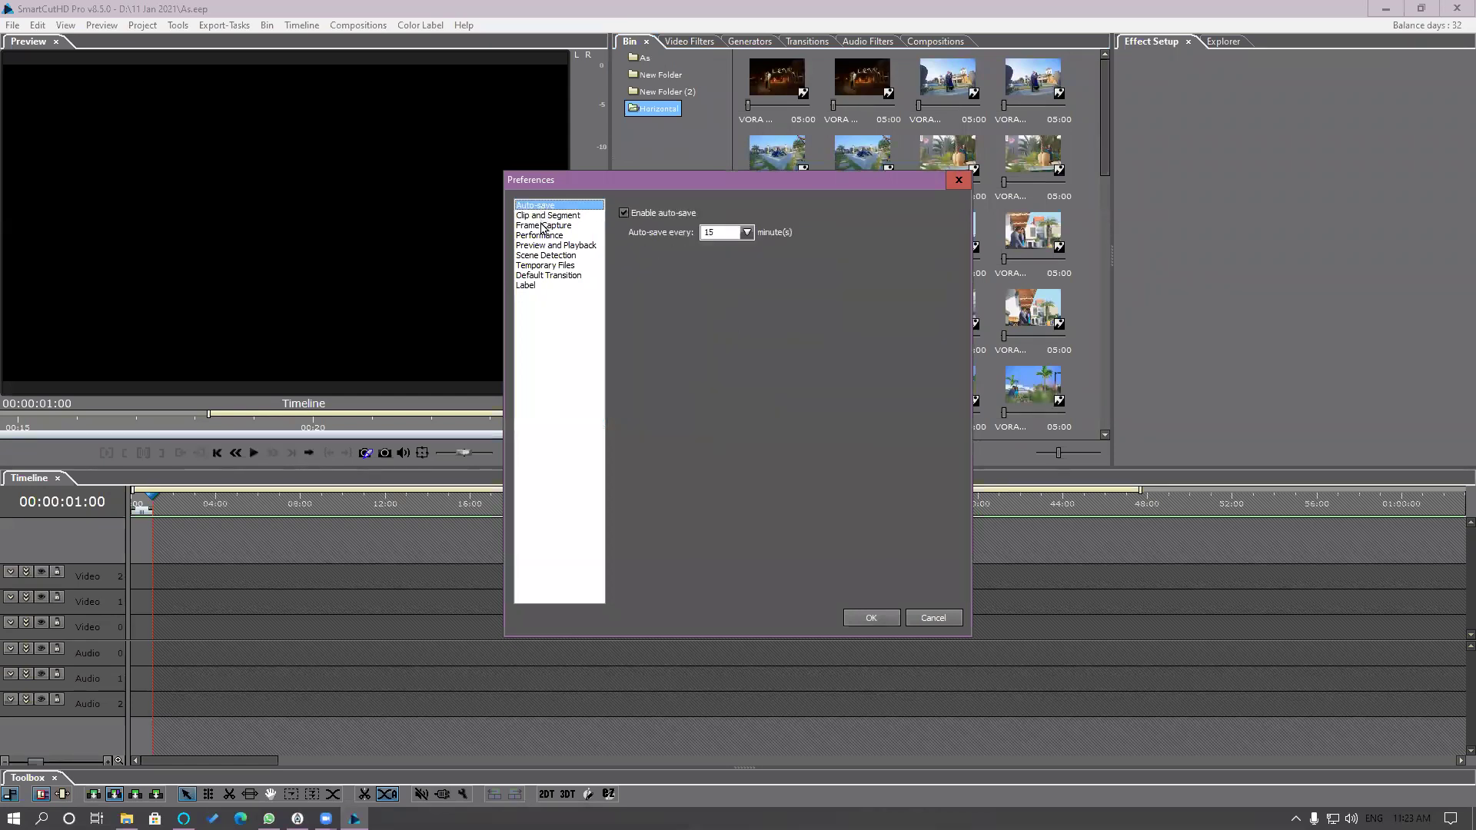
# Step: Set the default transition to Random from category with a transition segment duration of Other, 1 second, and apply the Preferences
pyautogui.click(563, 276)
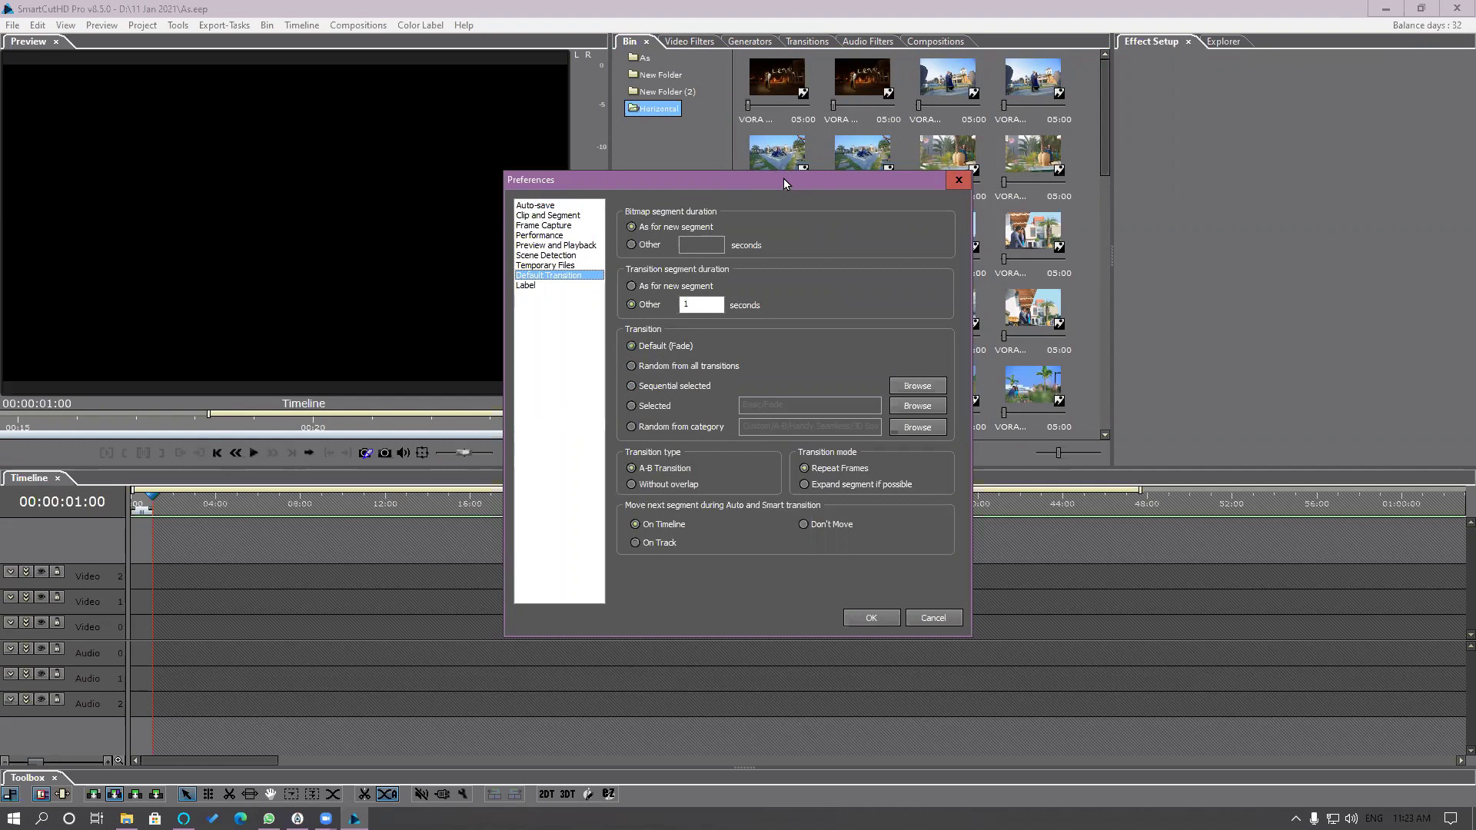
pyautogui.moveTo(783, 178); pyautogui.dragTo(445, 171)
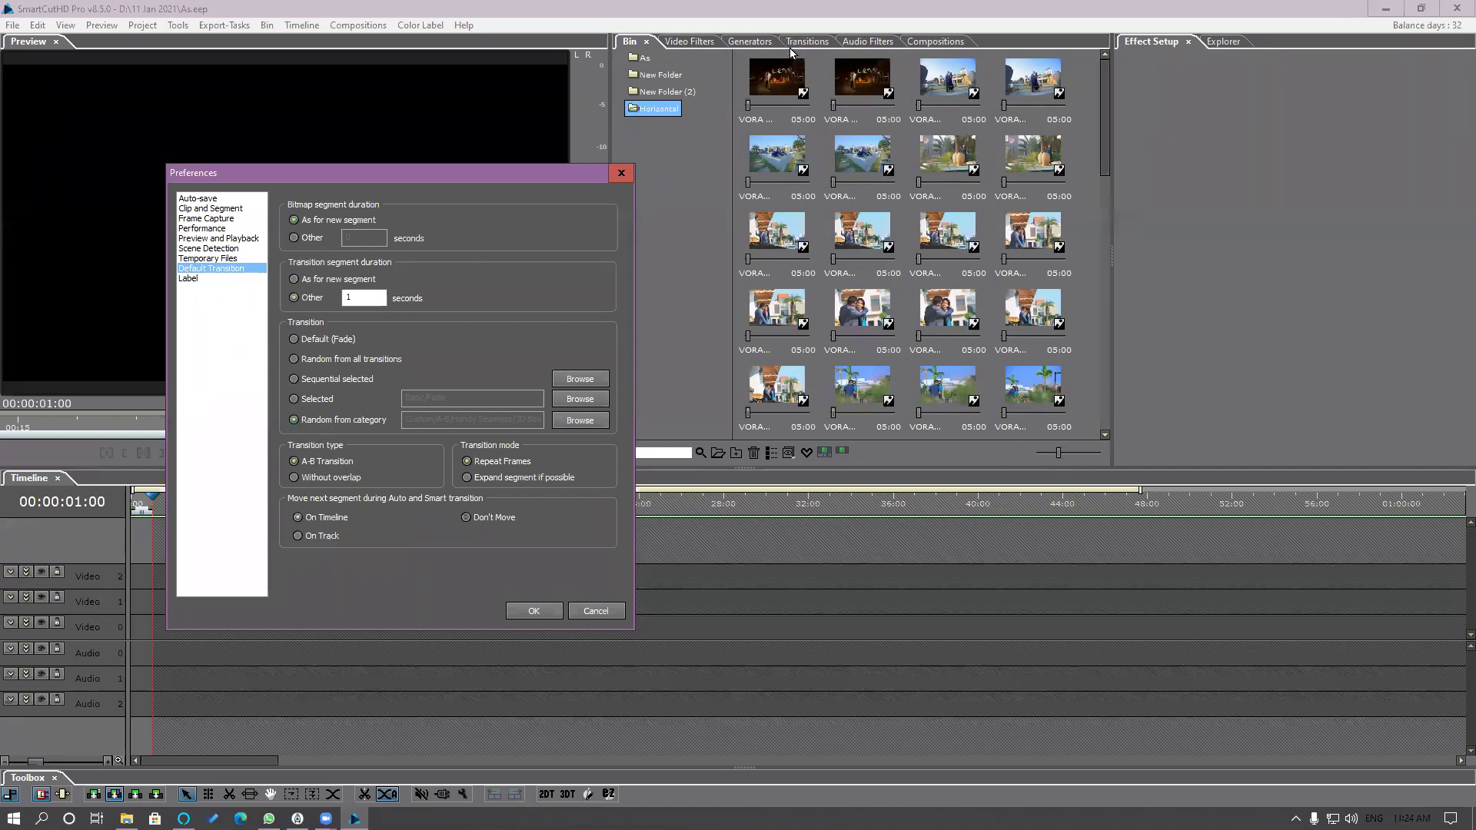
pyautogui.click(294, 280)
pyautogui.click(293, 298)
pyautogui.doubleClick(369, 303)
pyautogui.click(327, 301)
pyautogui.doubleClick(362, 302)
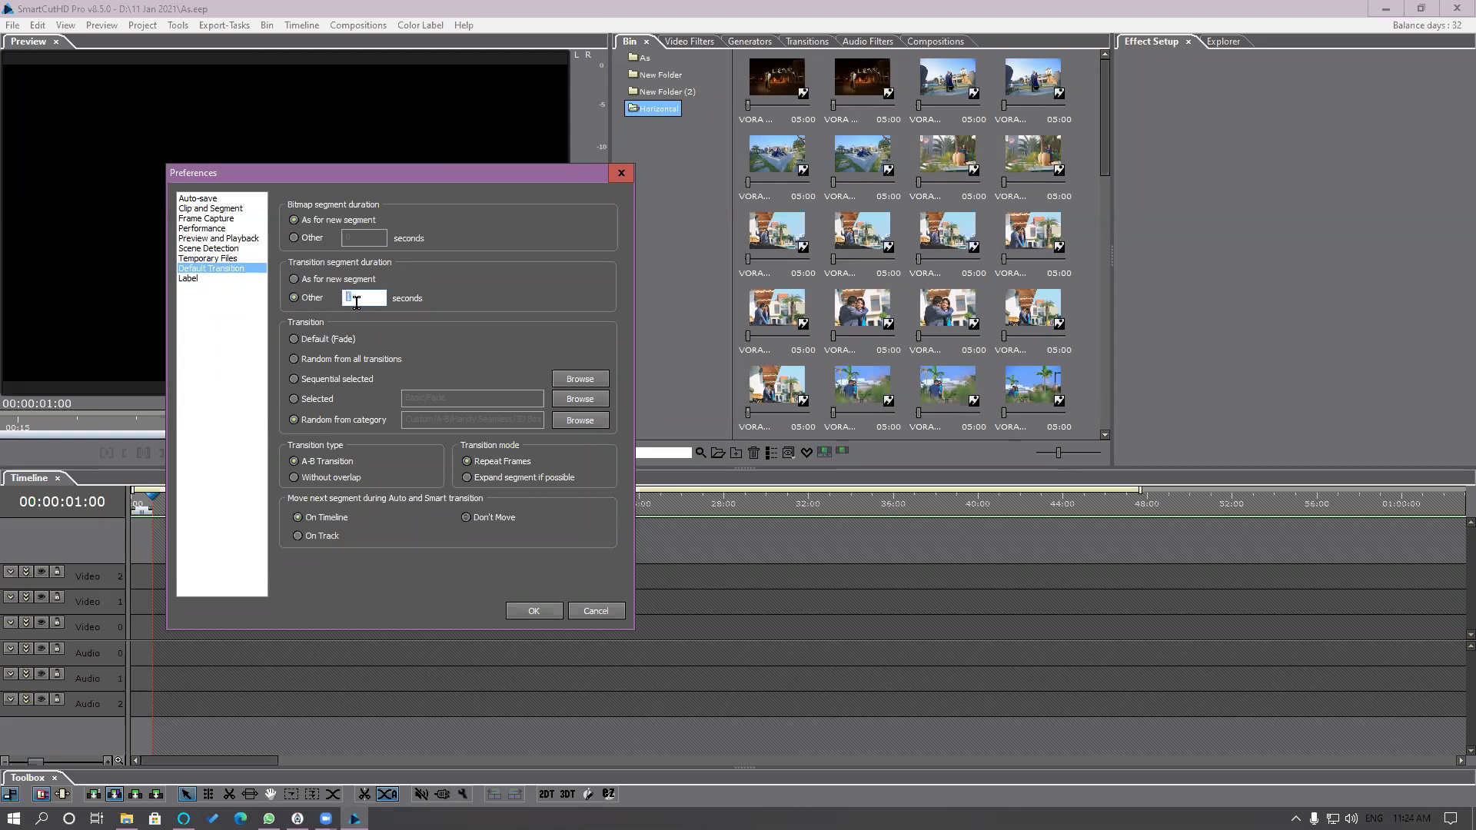
pyautogui.click(533, 608)
# Step: Insert all the stills from the Horizontal bin folder with transitions, targeting the Video 0 and Audio 0 tracks
pyautogui.click(775, 92)
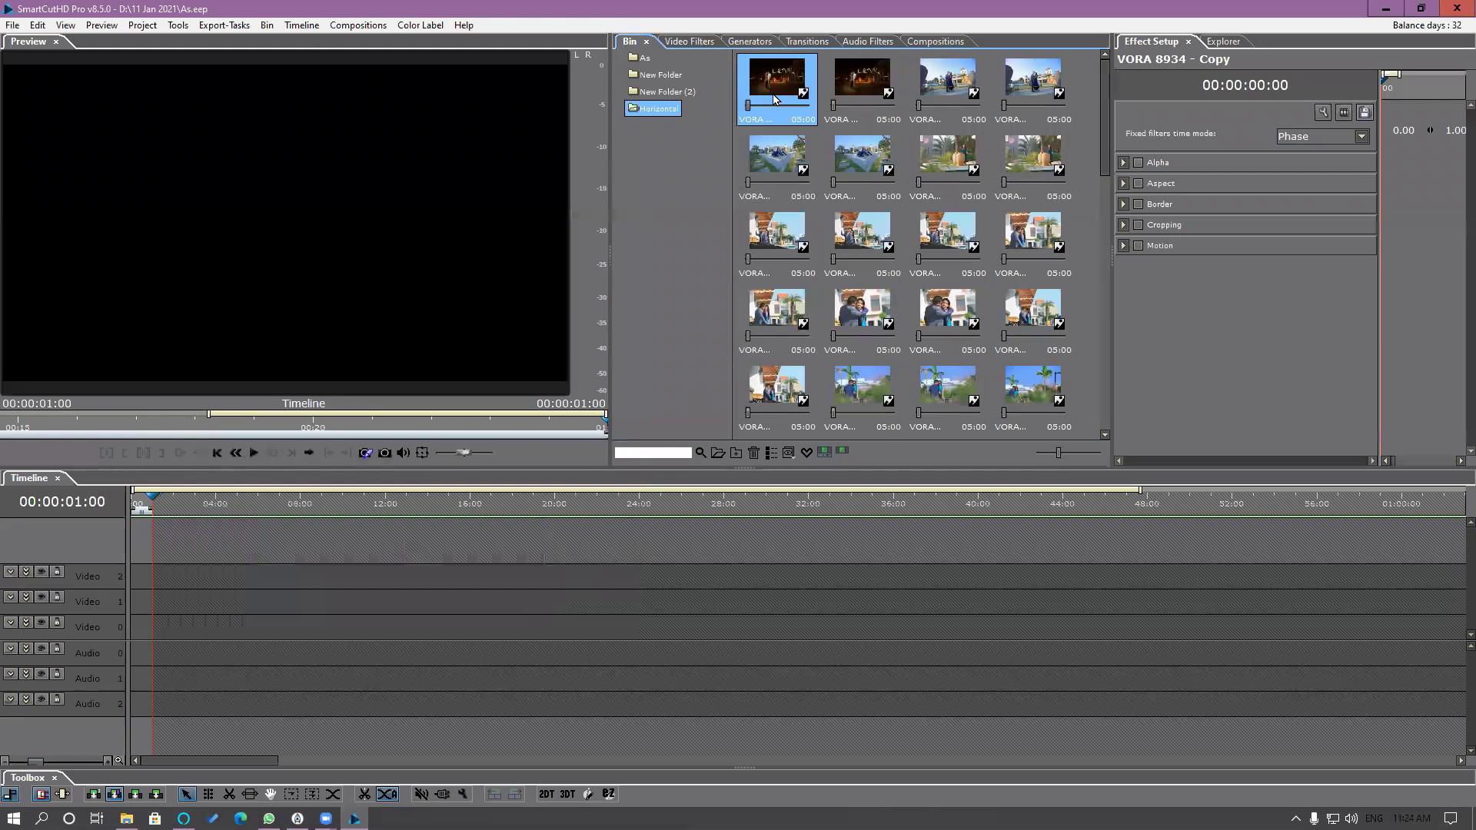
pyautogui.hotkey('ctrl', 'a')
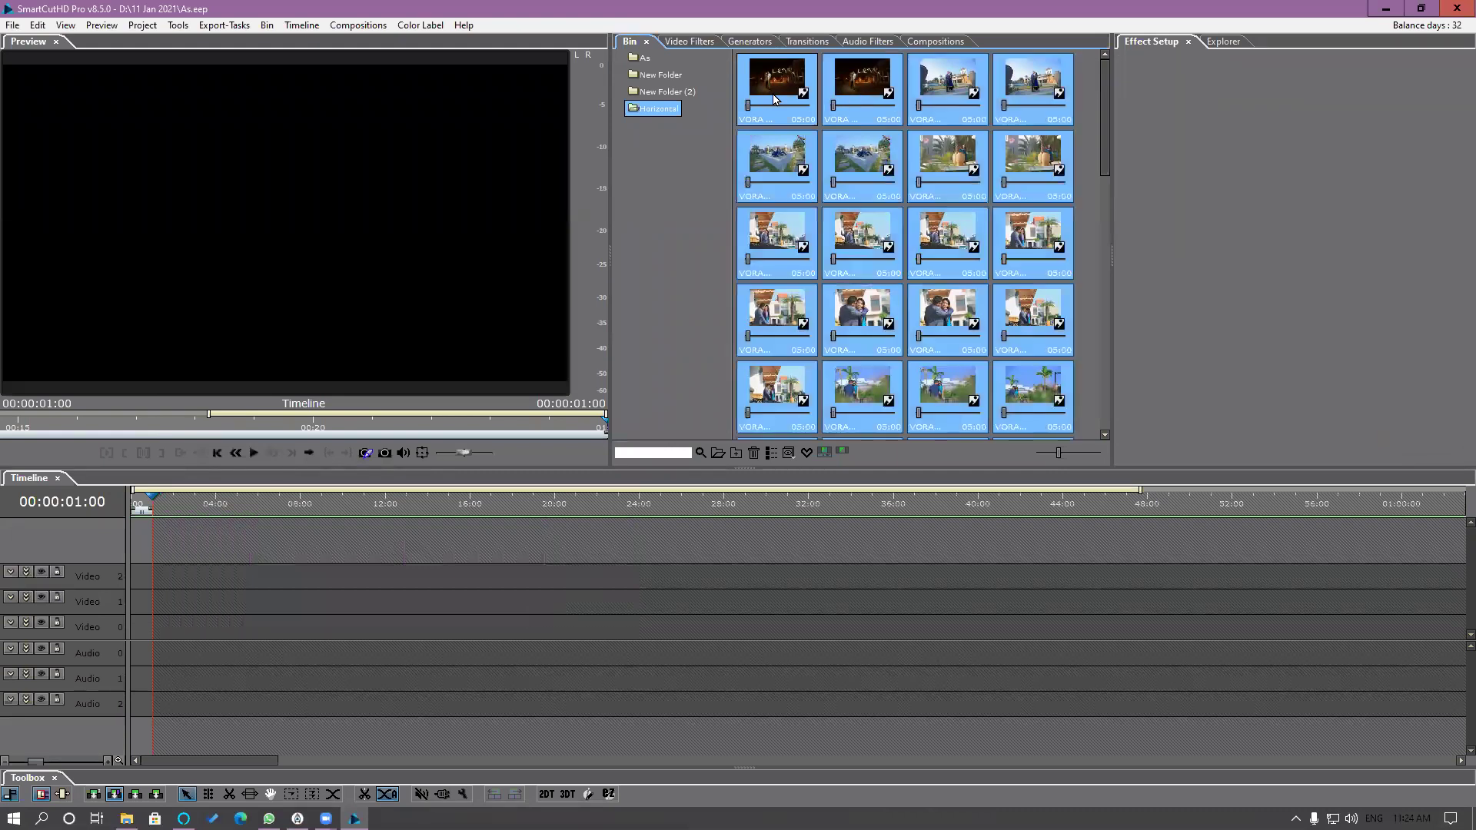
pyautogui.click(166, 626)
pyautogui.keyDown('ctrl'); pyautogui.click(157, 667); pyautogui.keyUp('ctrl')
pyautogui.rightClick(772, 90)
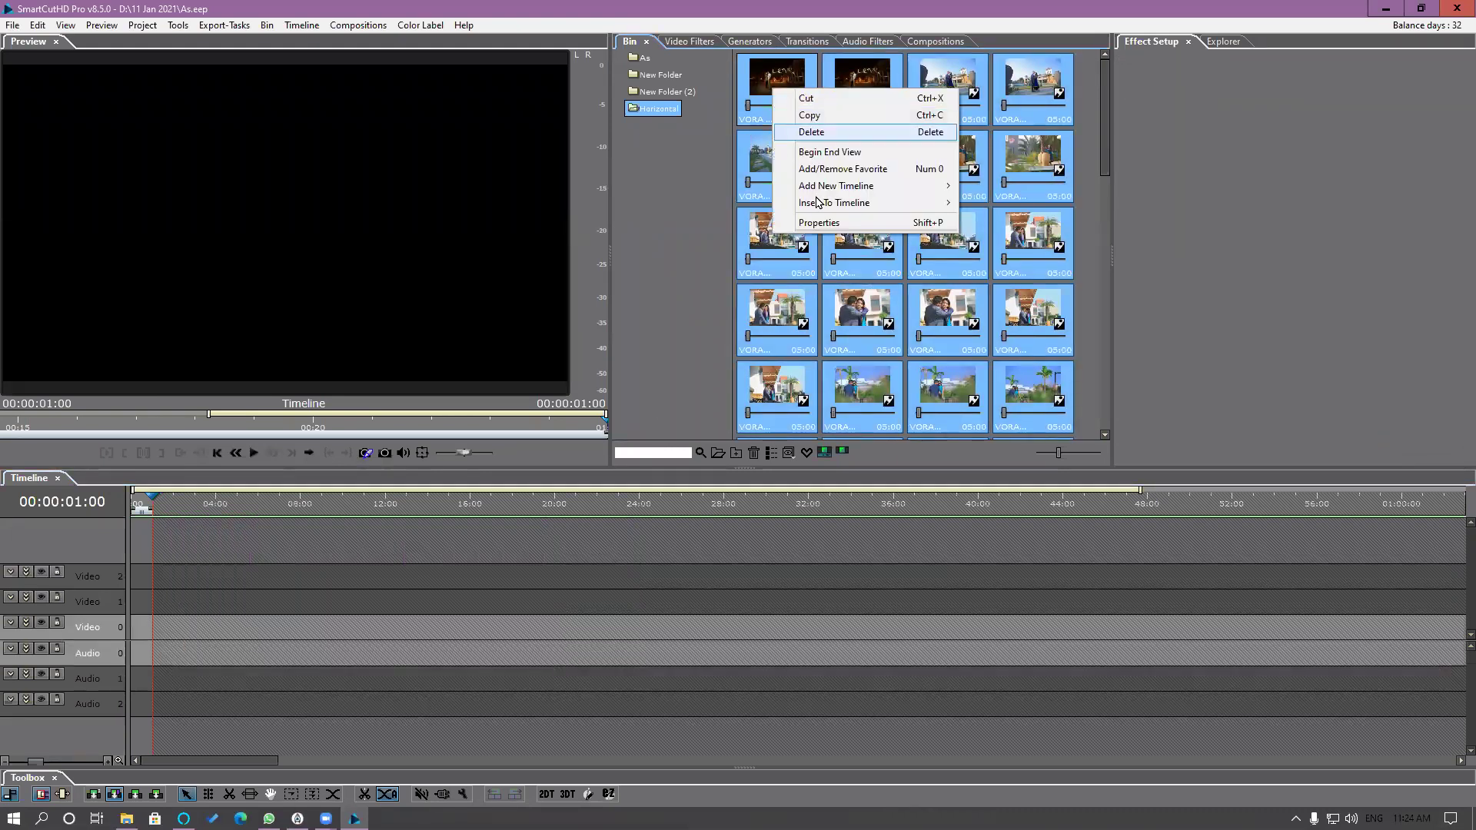
pyautogui.moveTo(898, 204)
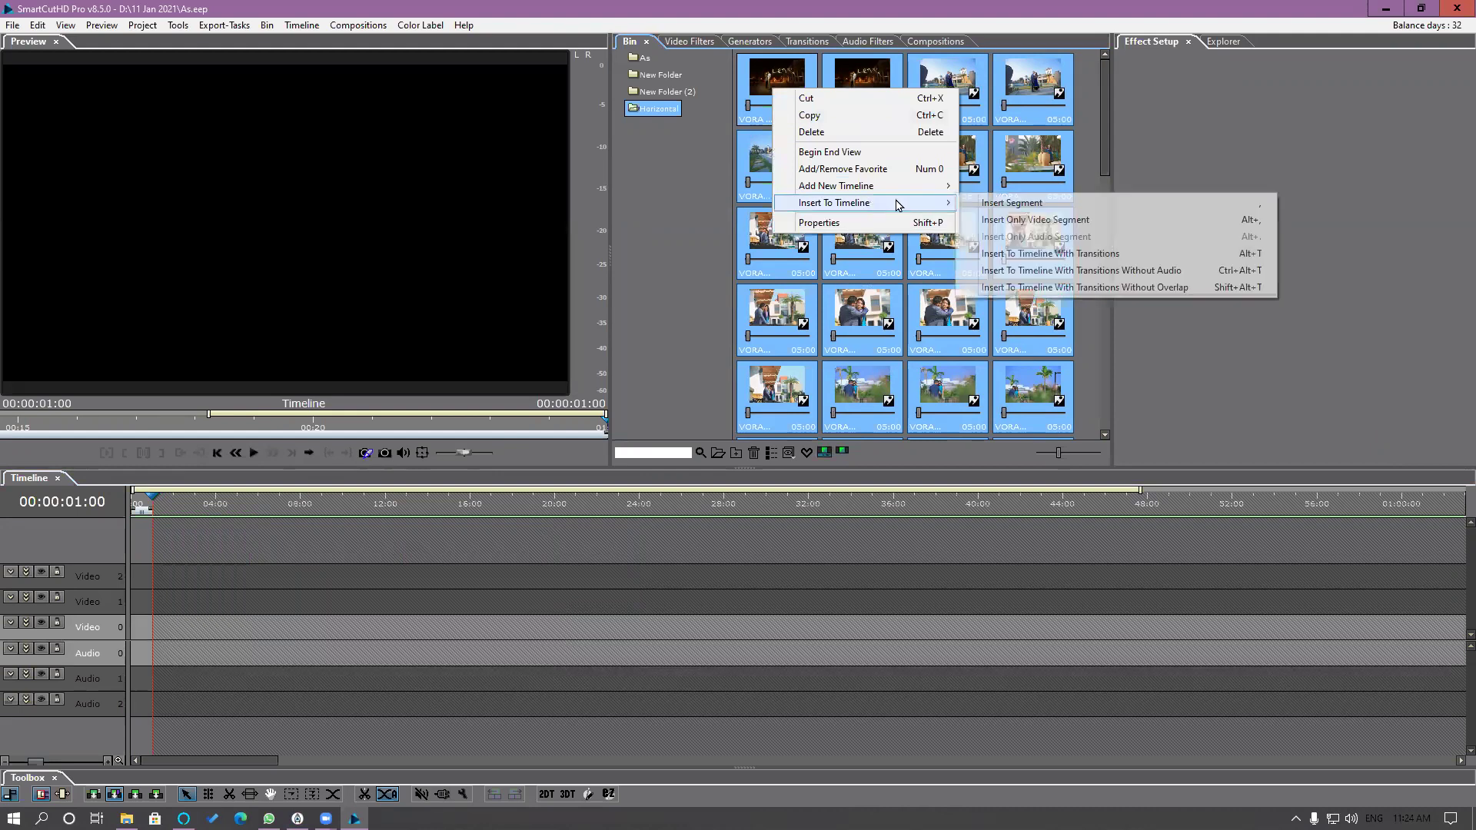
pyautogui.click(1088, 255)
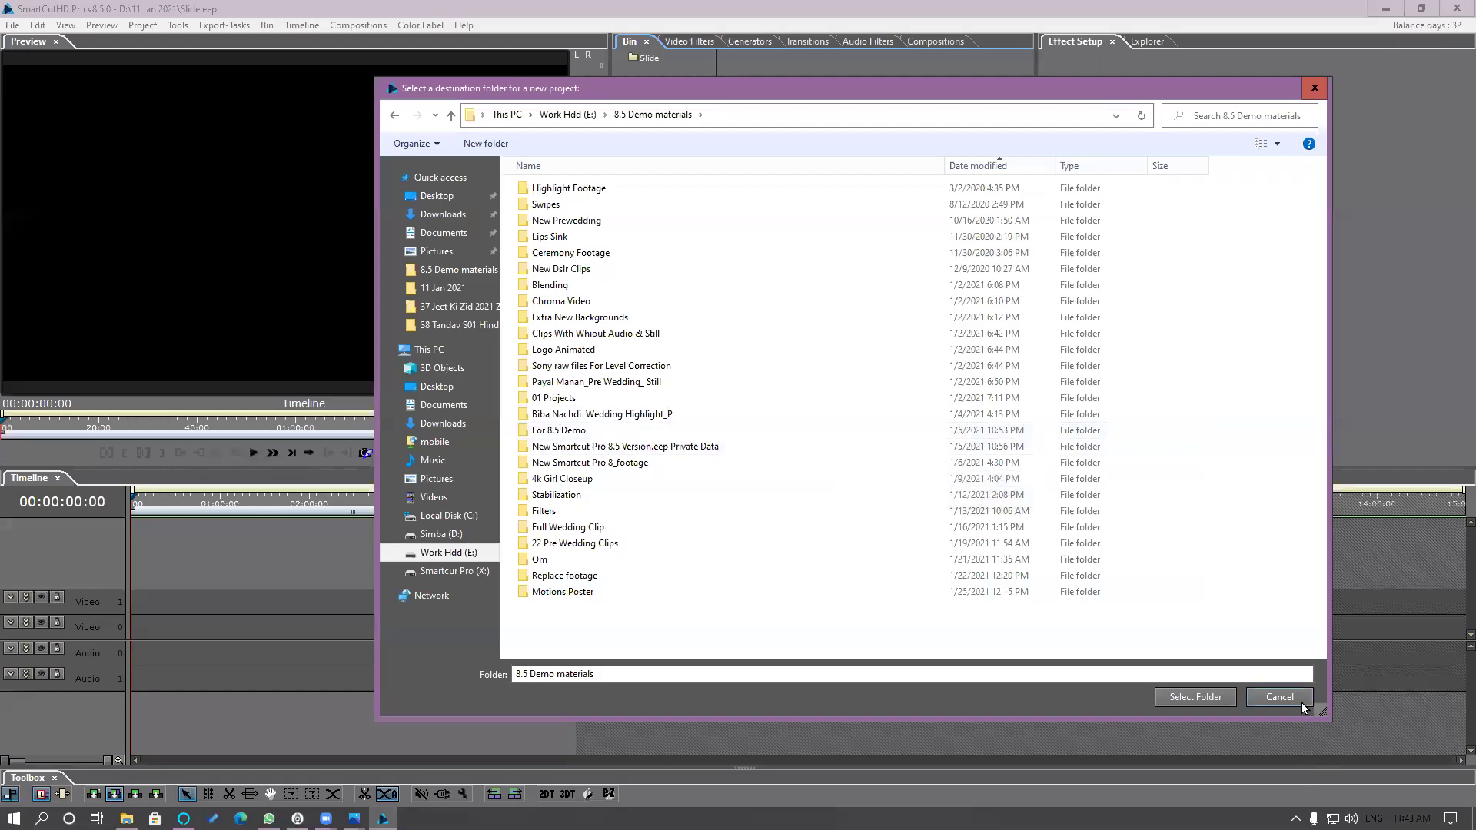
# Step: Import the Horizontal folder of pre-wedding stills from 8.5 Demo materials on drive E into the Slide project's bin
pyautogui.click(1279, 697)
pyautogui.rightClick(645, 137)
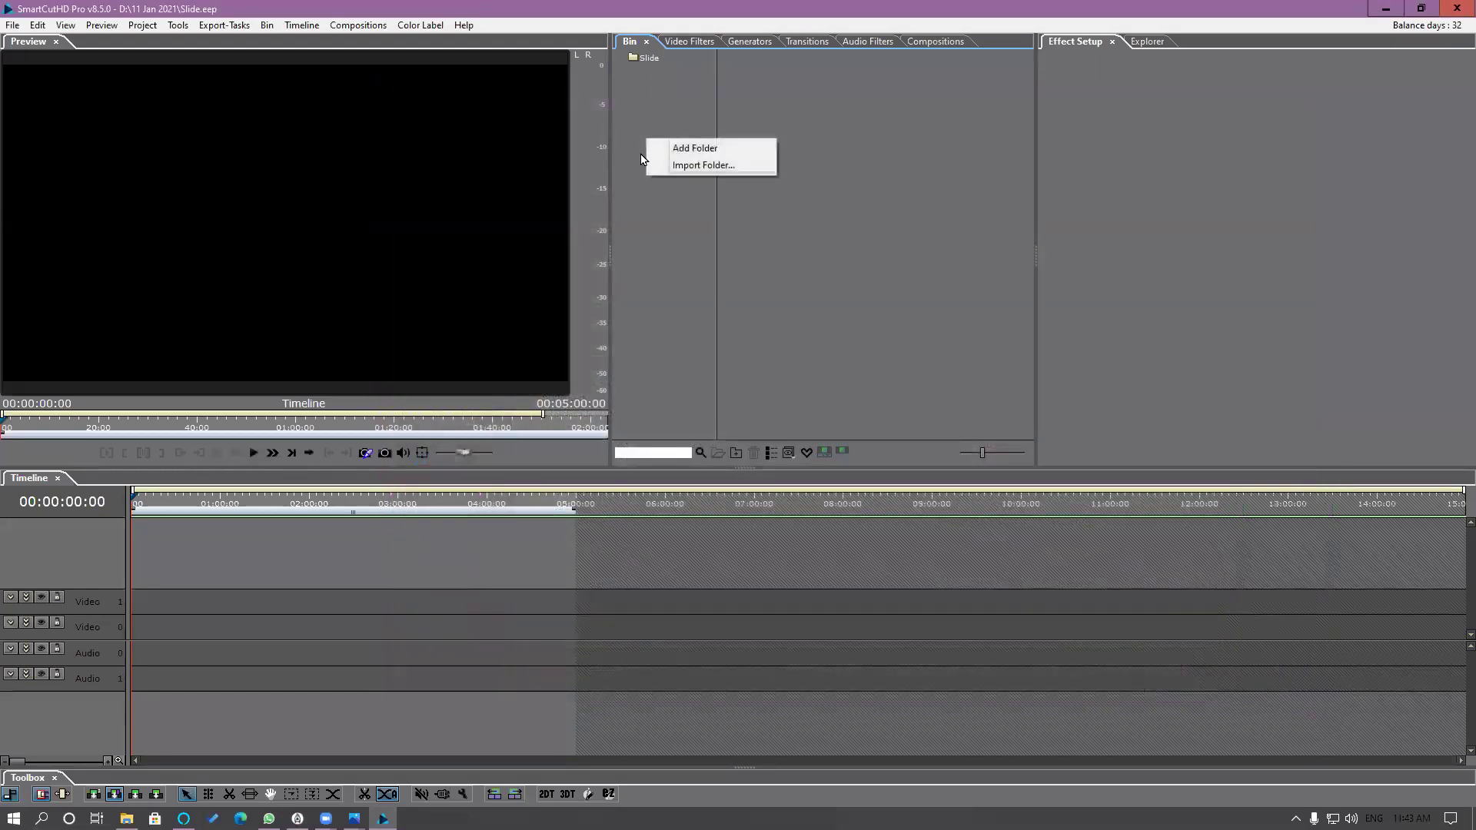
pyautogui.click(687, 165)
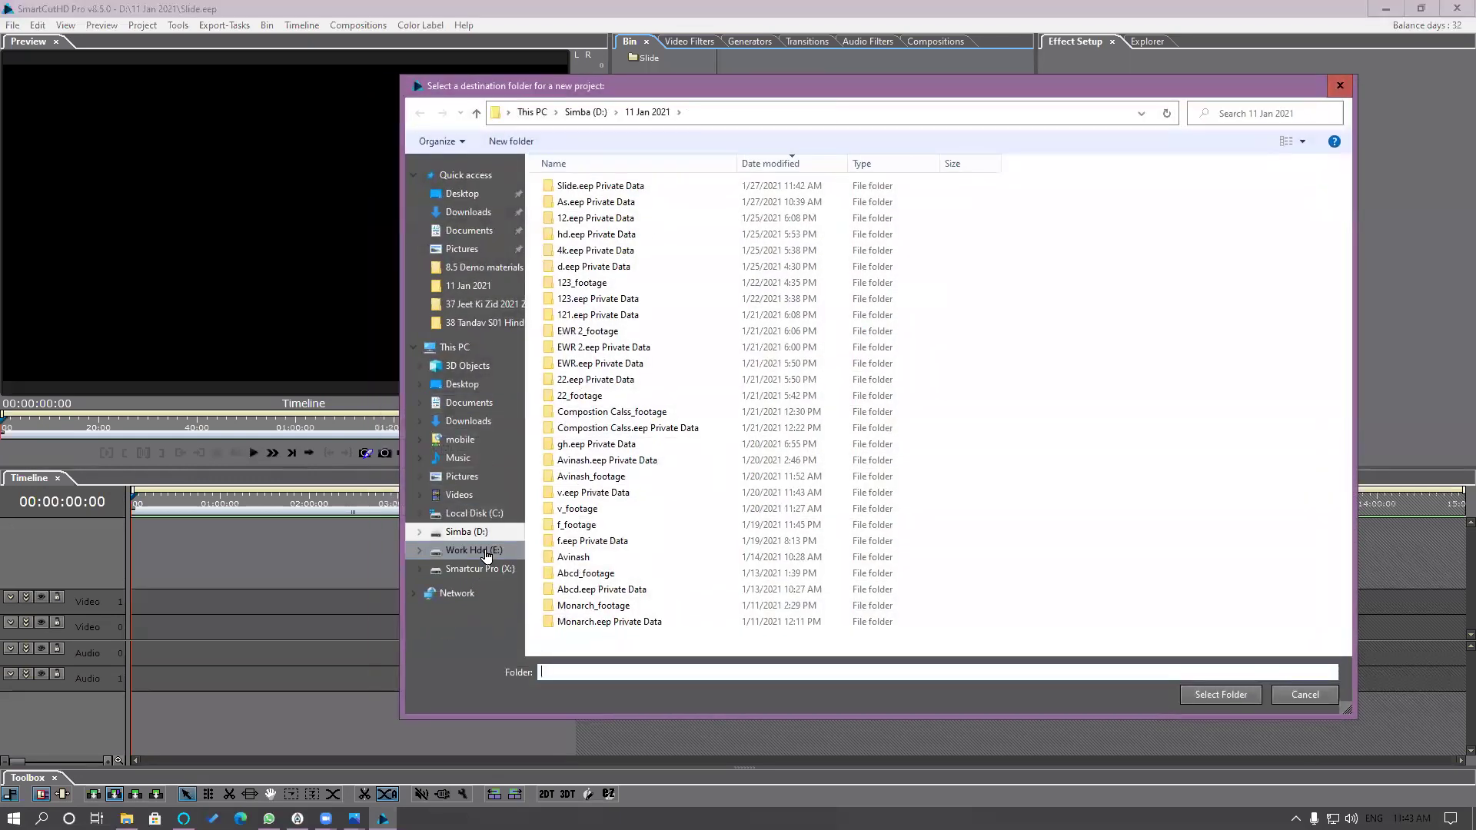
pyautogui.click(473, 551)
pyautogui.click(594, 206)
pyautogui.doubleClick(593, 206)
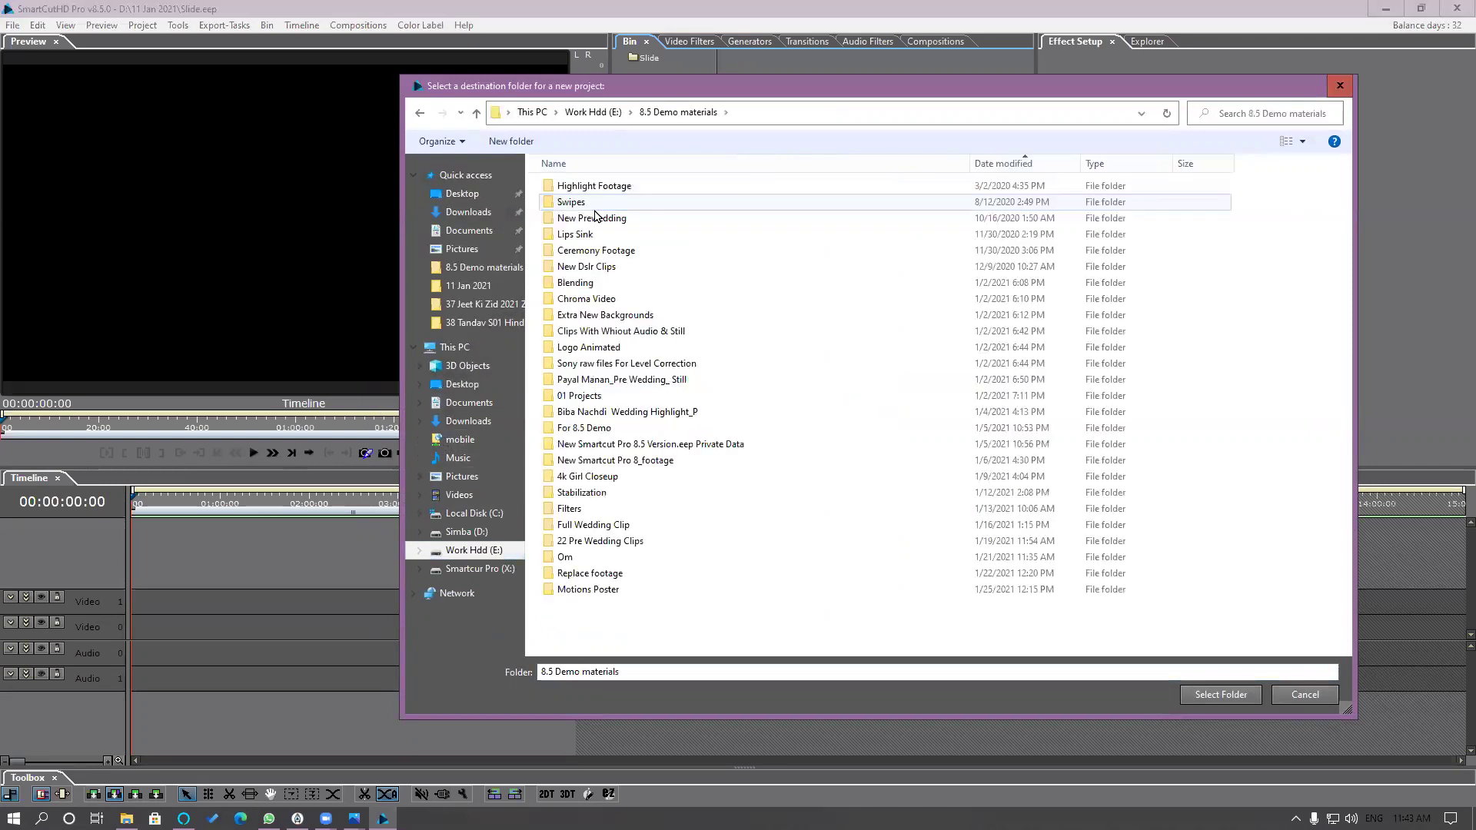
pyautogui.doubleClick(613, 380)
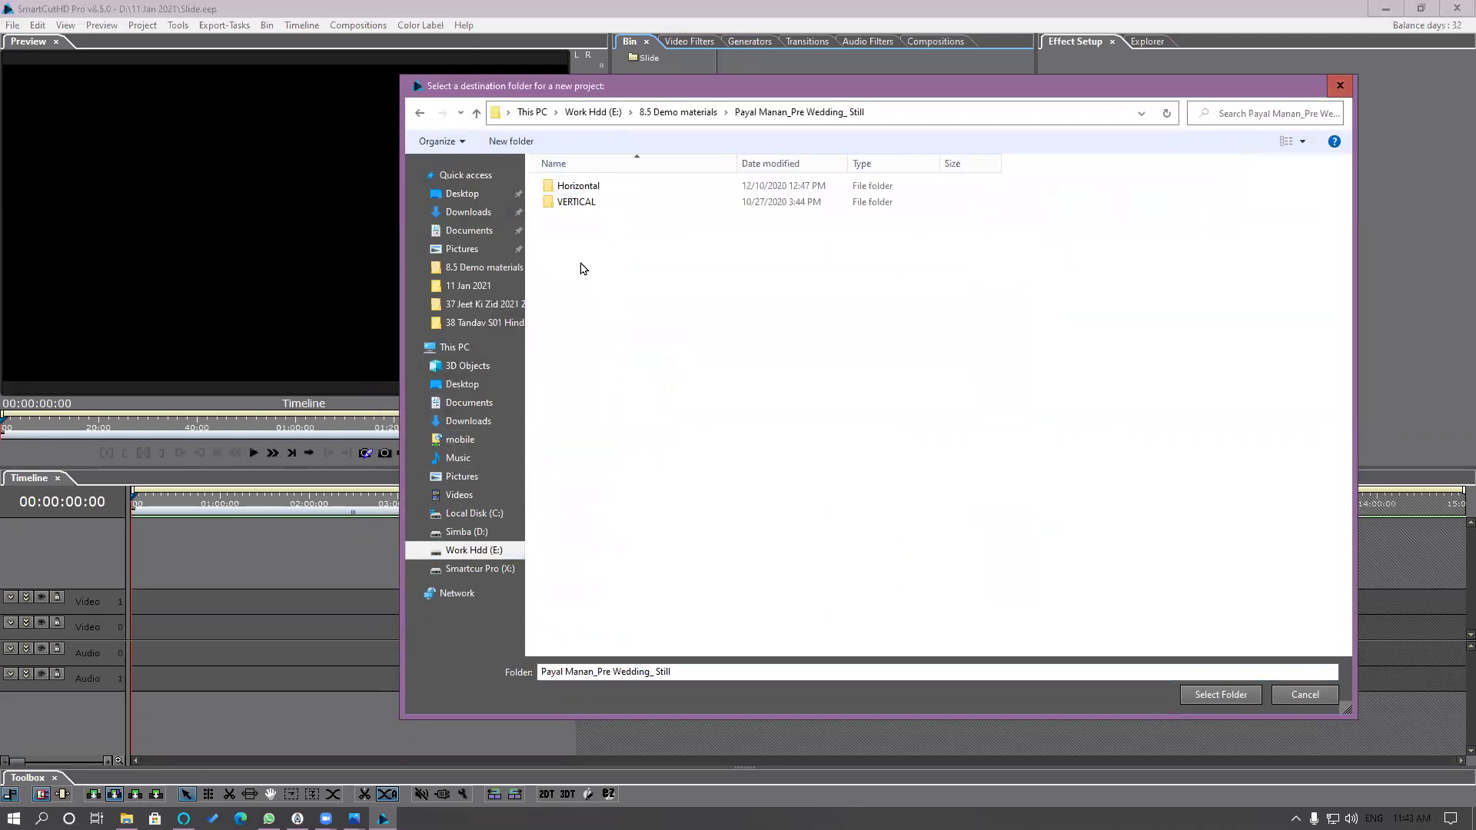
pyautogui.click(578, 187)
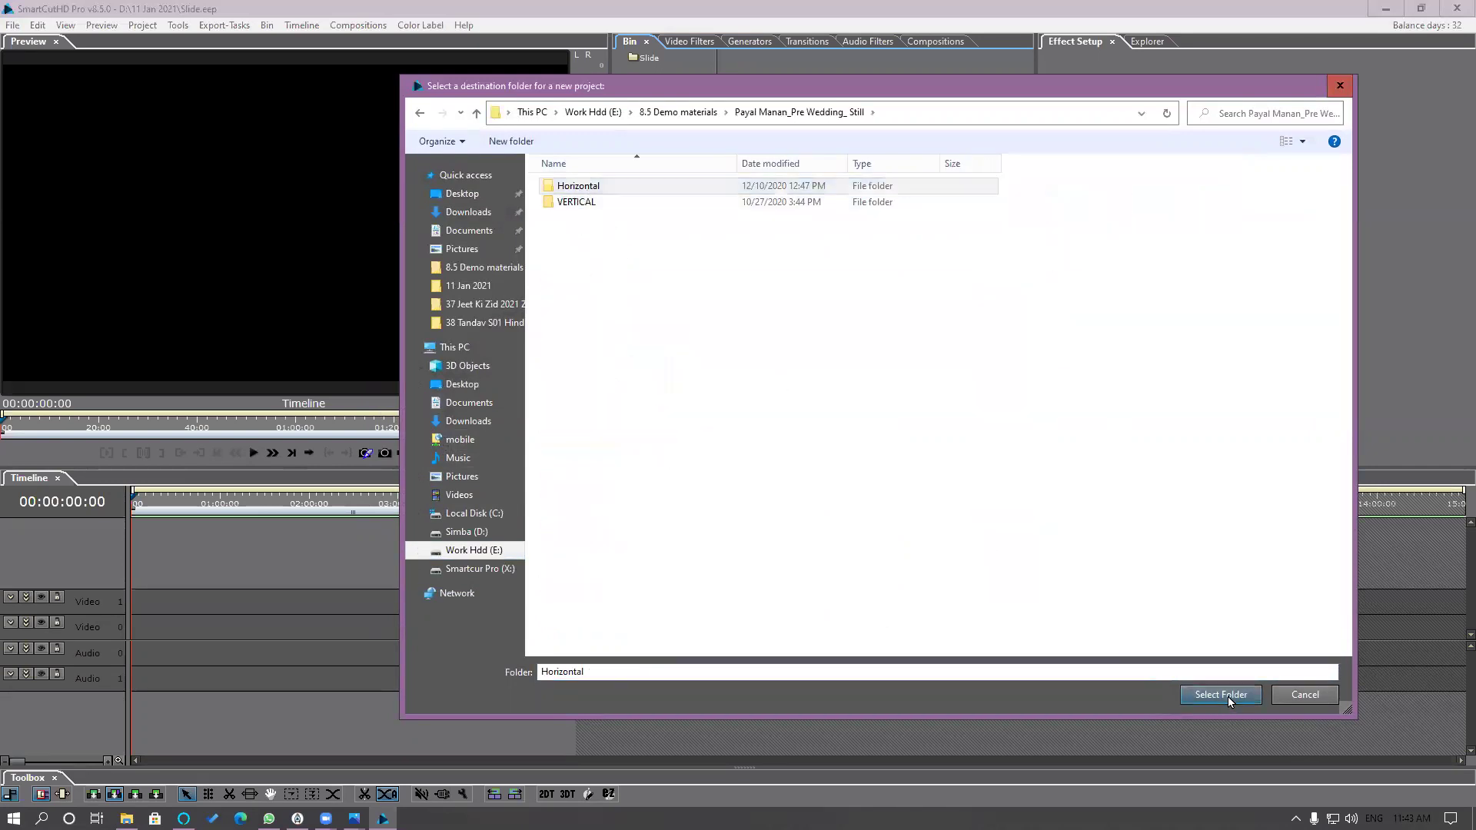
pyautogui.click(1227, 696)
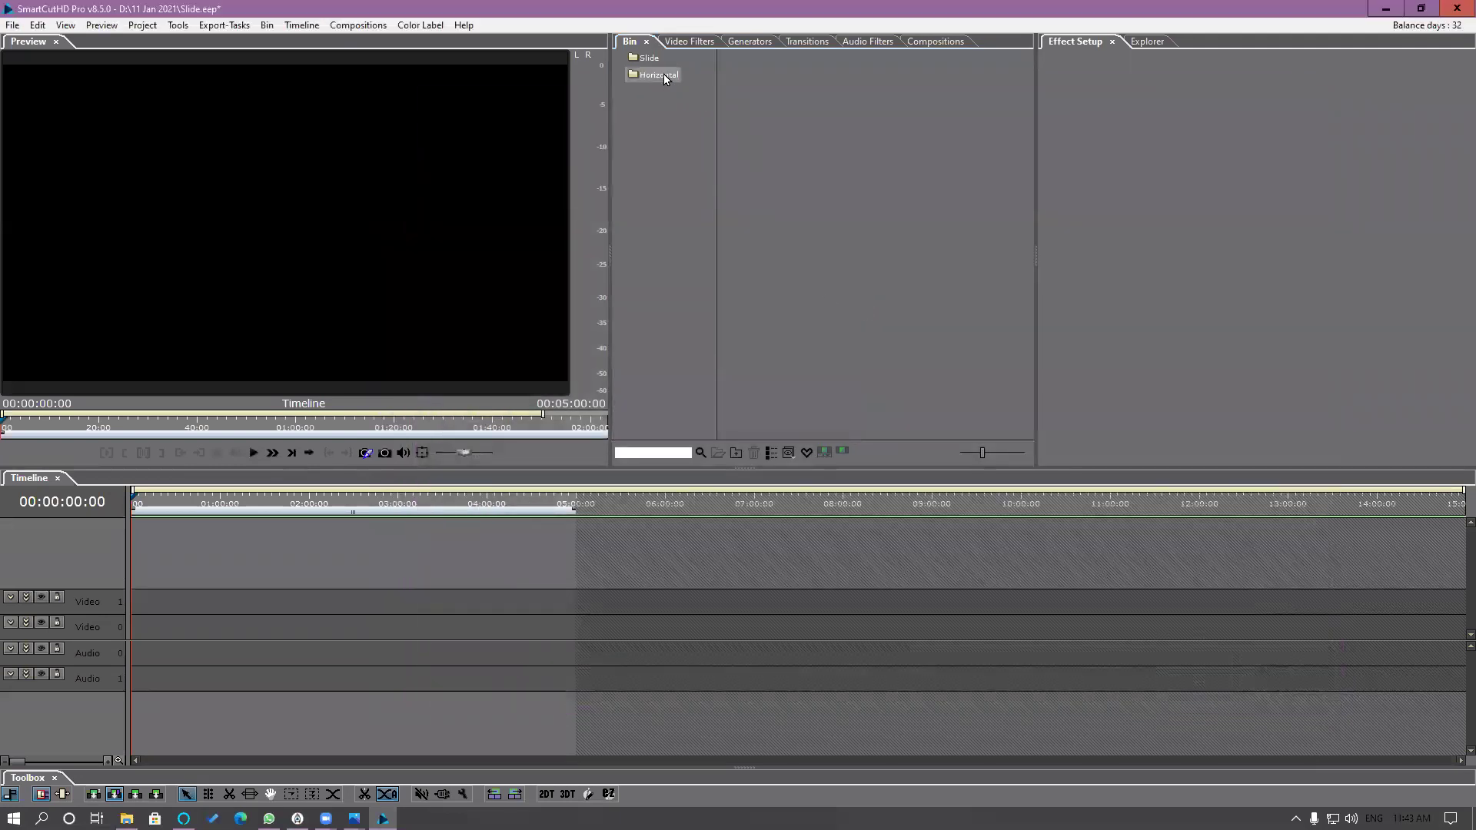
# Step: Show the imported Horizontal folder's stills, widen the bin area and enlarge the thumbnails
pyautogui.click(664, 76)
pyautogui.moveTo(1037, 224); pyautogui.dragTo(1130, 230)
pyautogui.moveTo(1075, 454); pyautogui.dragTo(1098, 453)
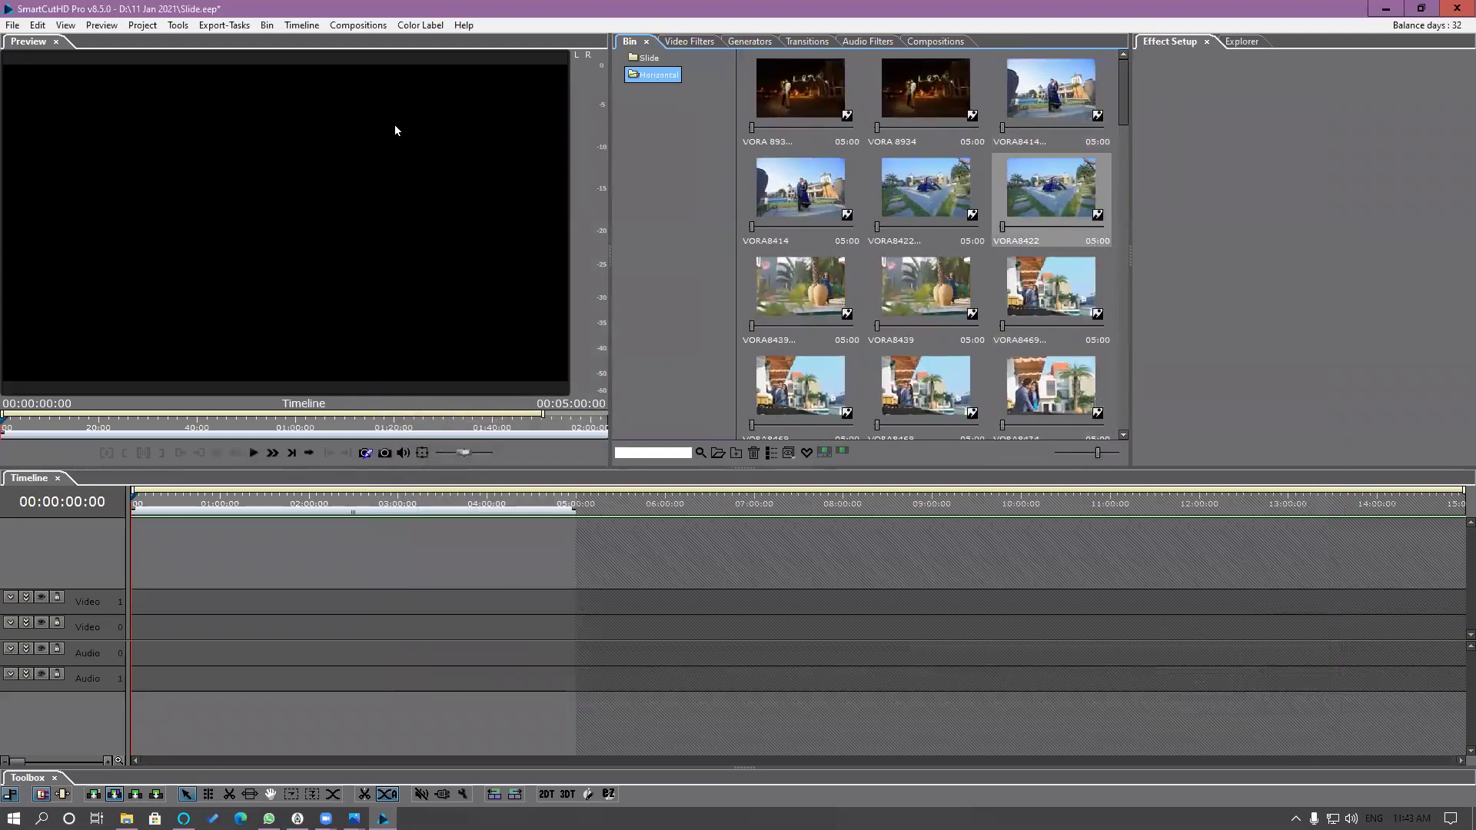
# Step: Review the default bitmap clip duration in the Clip and Segment preferences and choose Fit and enlarge as the default aspect method
pyautogui.click(37, 25)
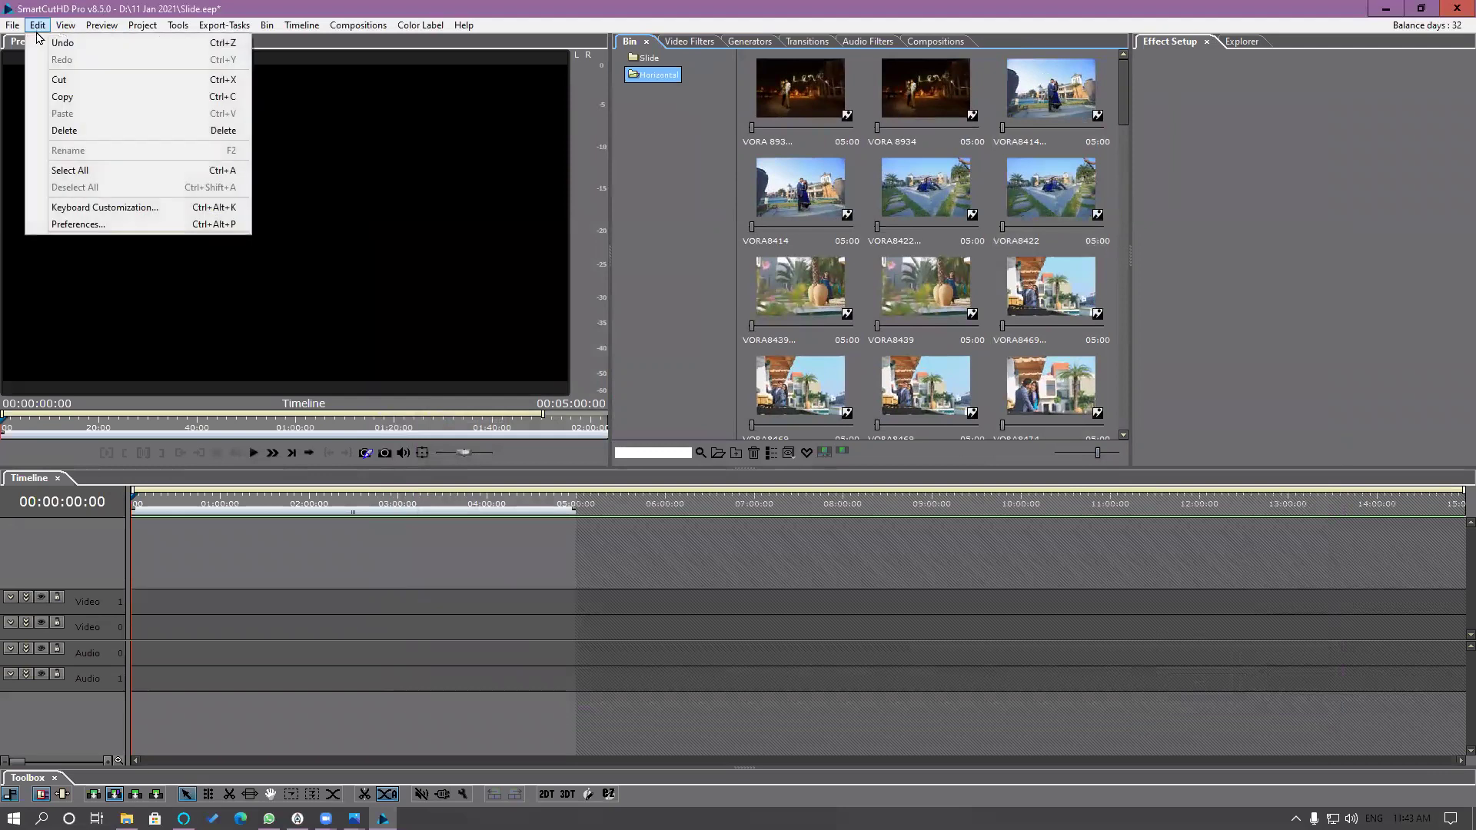
pyautogui.click(84, 225)
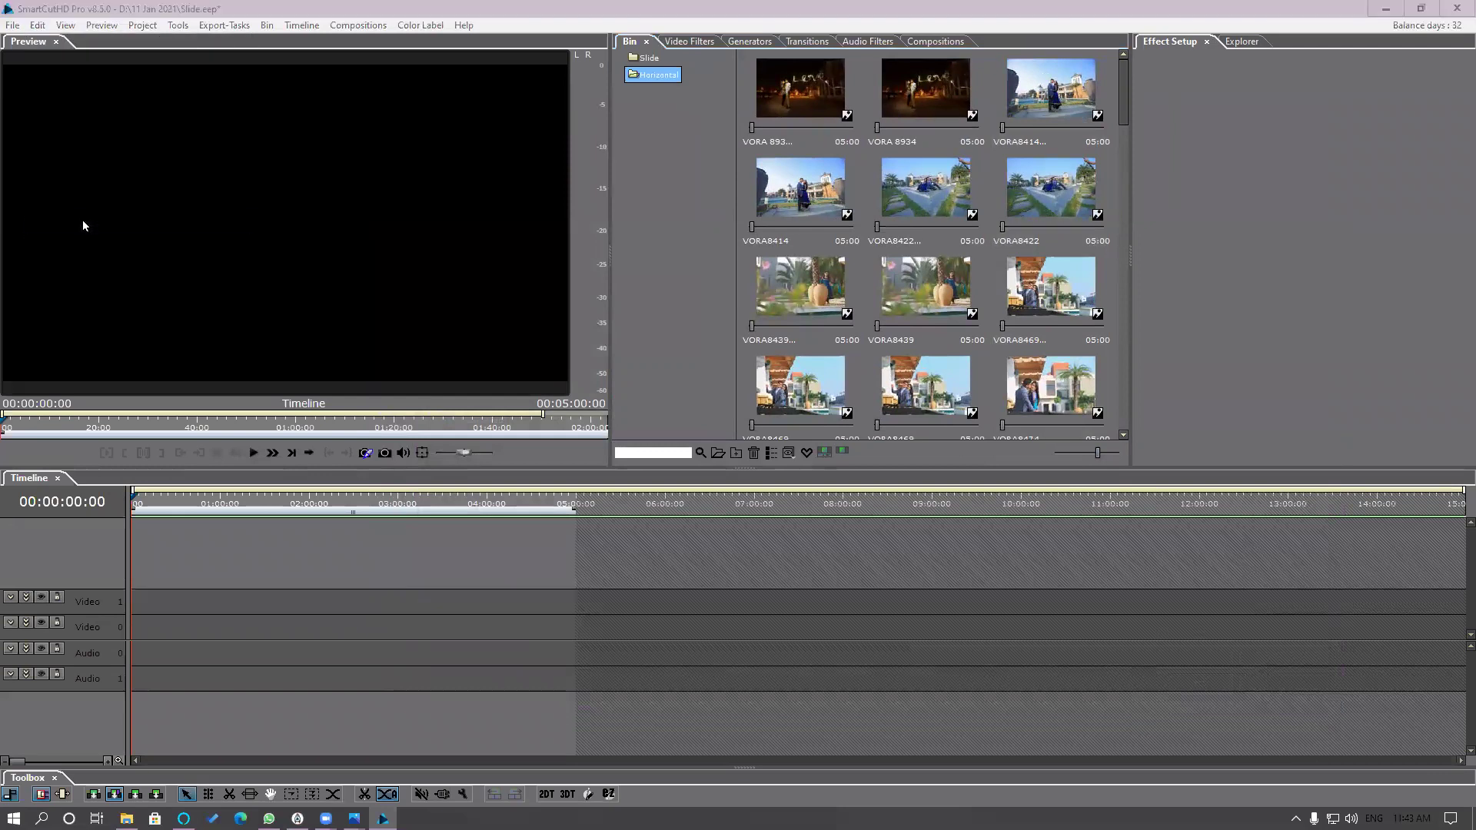
pyautogui.moveTo(671, 180); pyautogui.dragTo(295, 87)
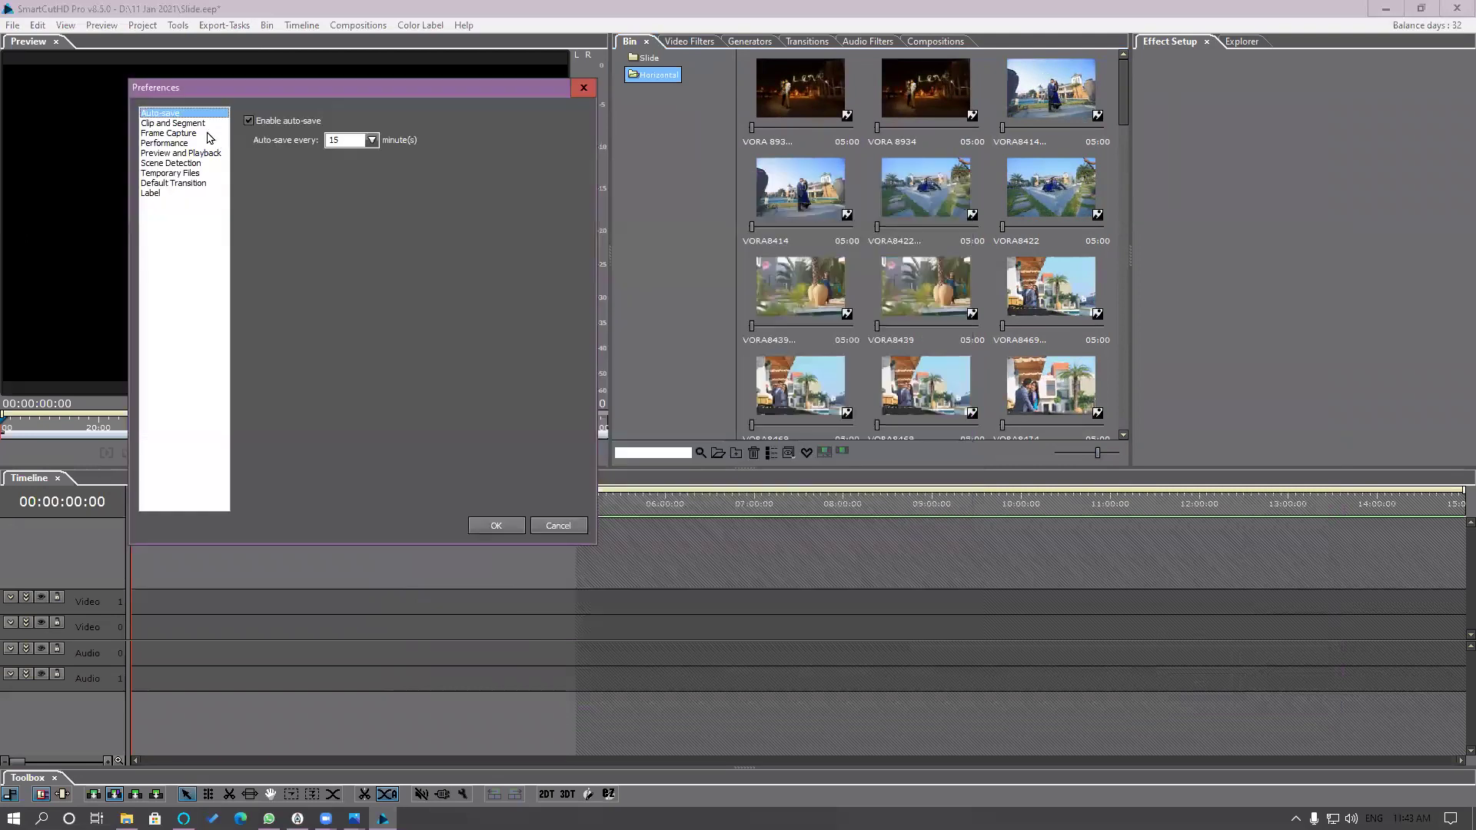
pyautogui.click(188, 124)
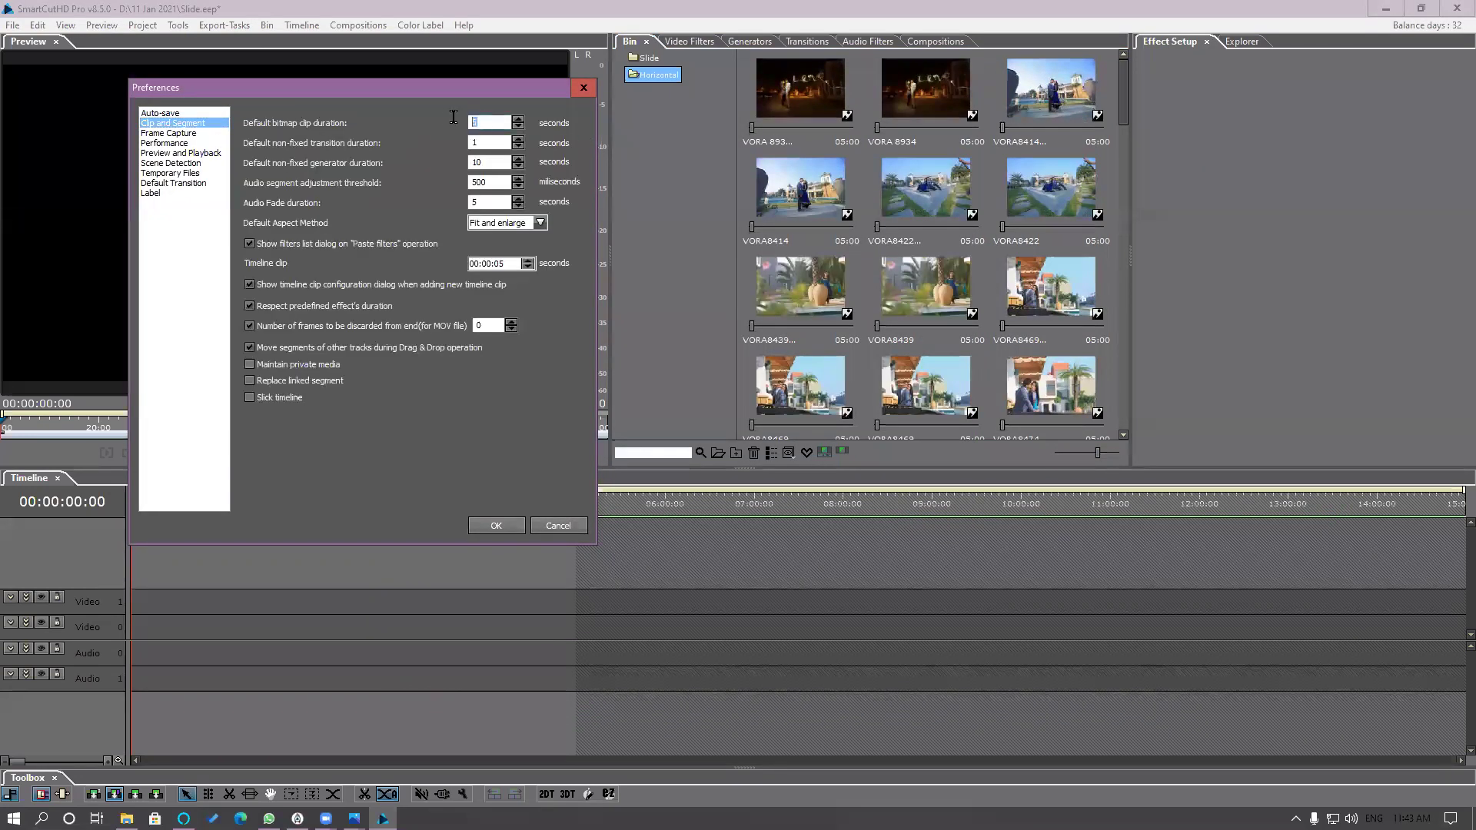
pyautogui.doubleClick(484, 122)
pyautogui.click(512, 227)
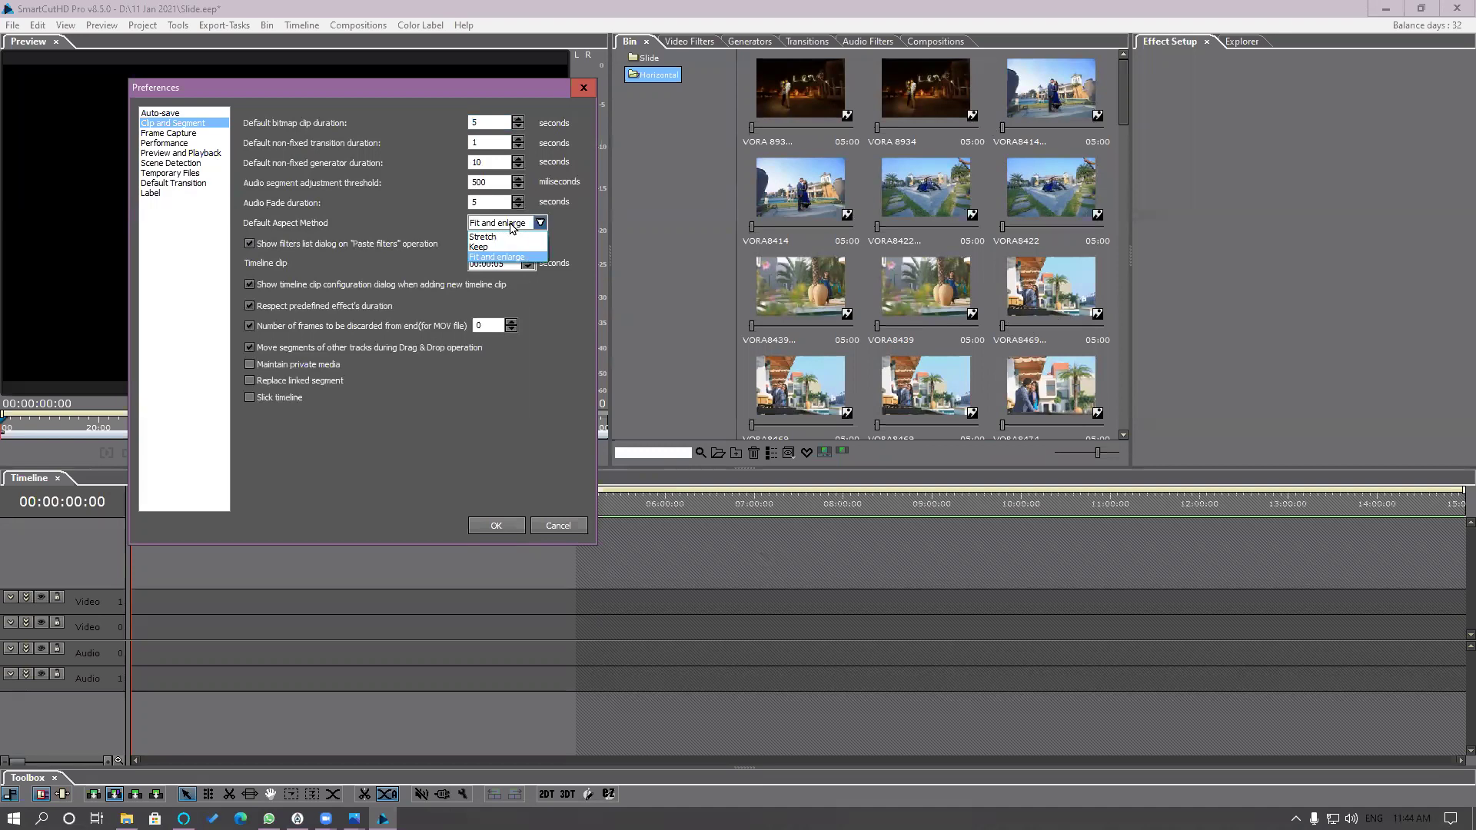
pyautogui.click(492, 260)
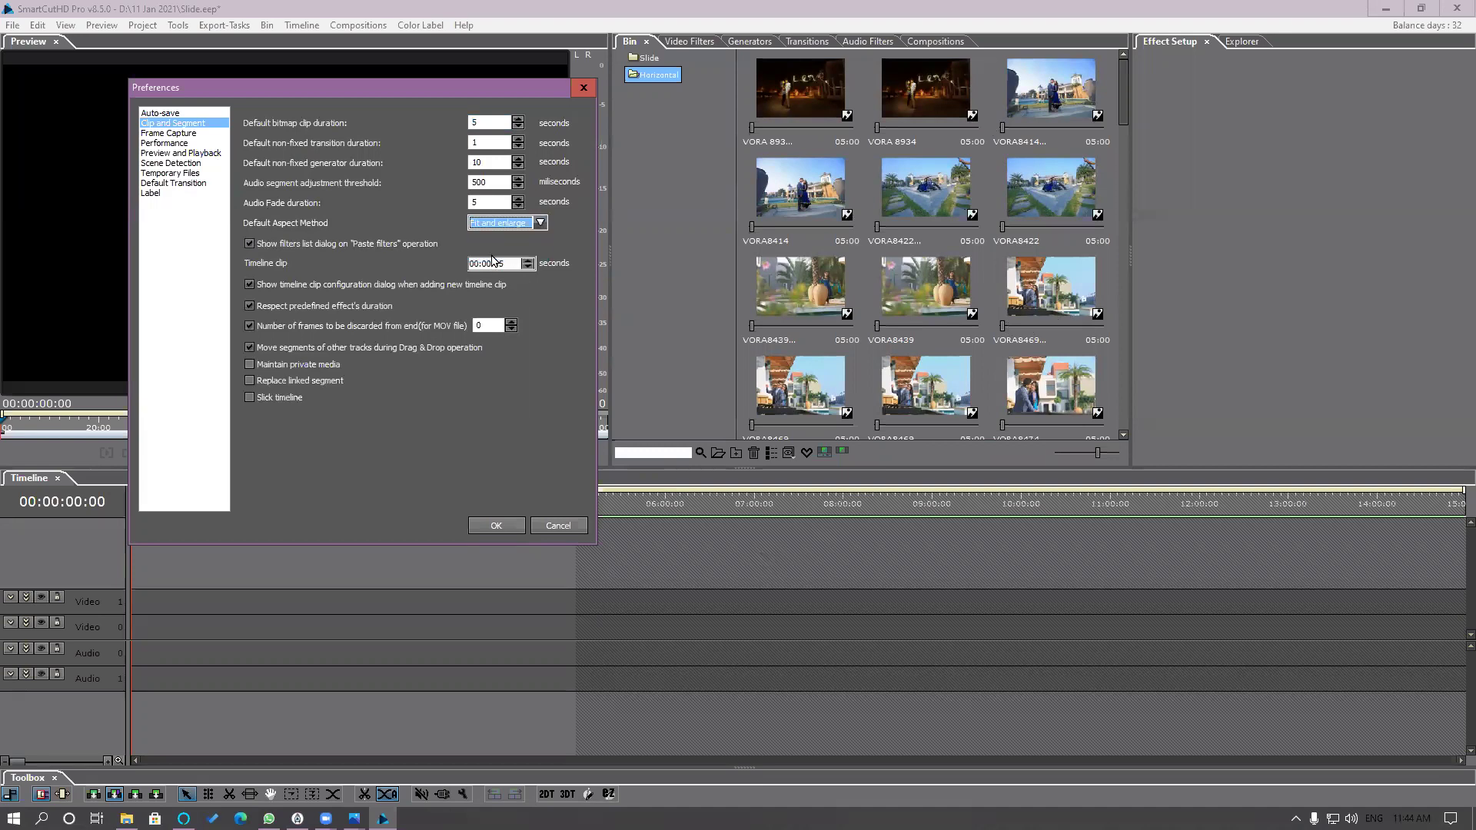
# Step: Set the default transition's segment duration to Other, 1 second, and apply the Preferences
pyautogui.click(177, 184)
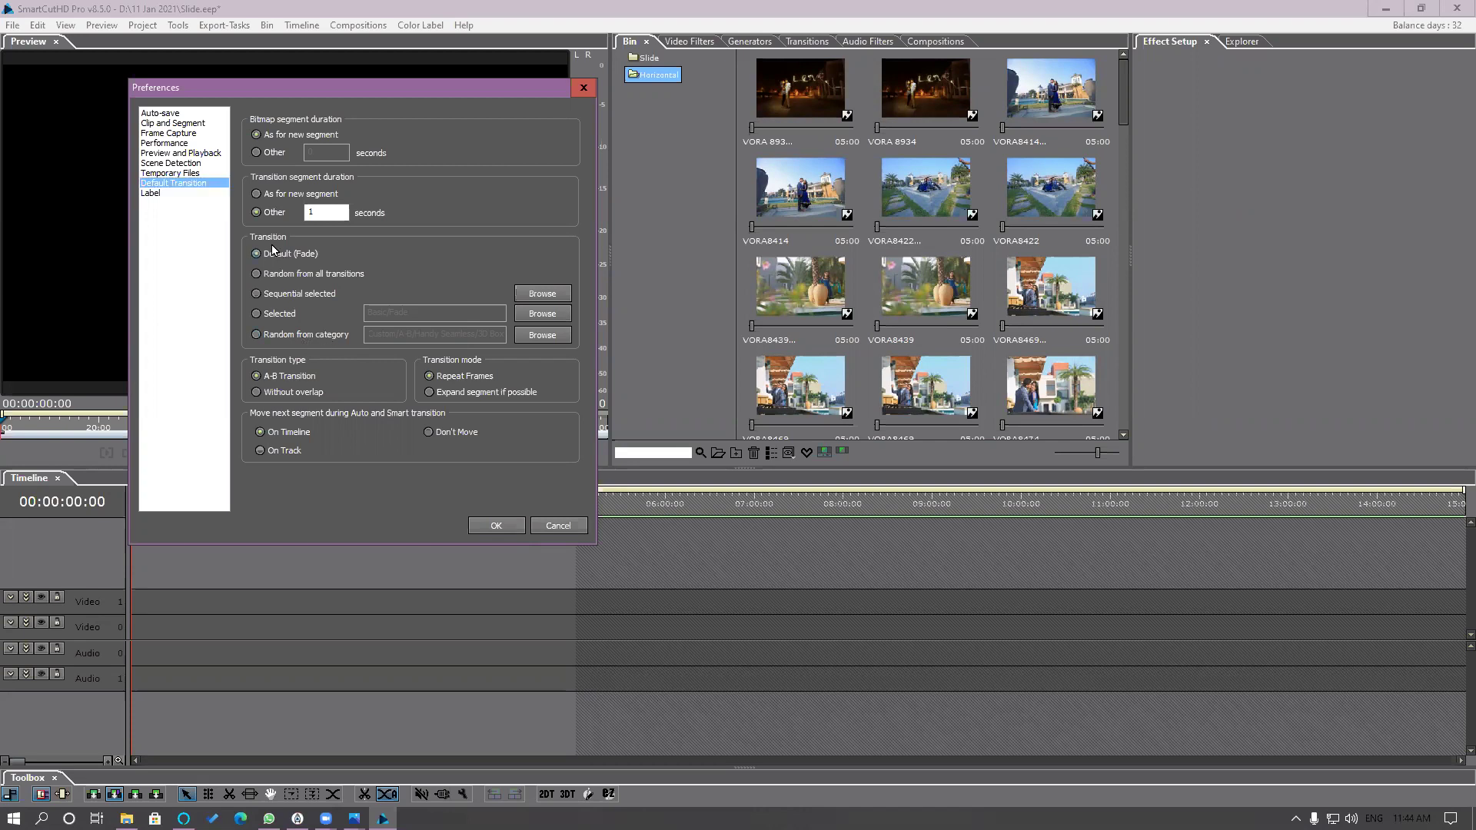
pyautogui.click(278, 202)
pyautogui.click(268, 215)
pyautogui.moveTo(334, 213); pyautogui.dragTo(298, 213)
pyautogui.click(498, 526)
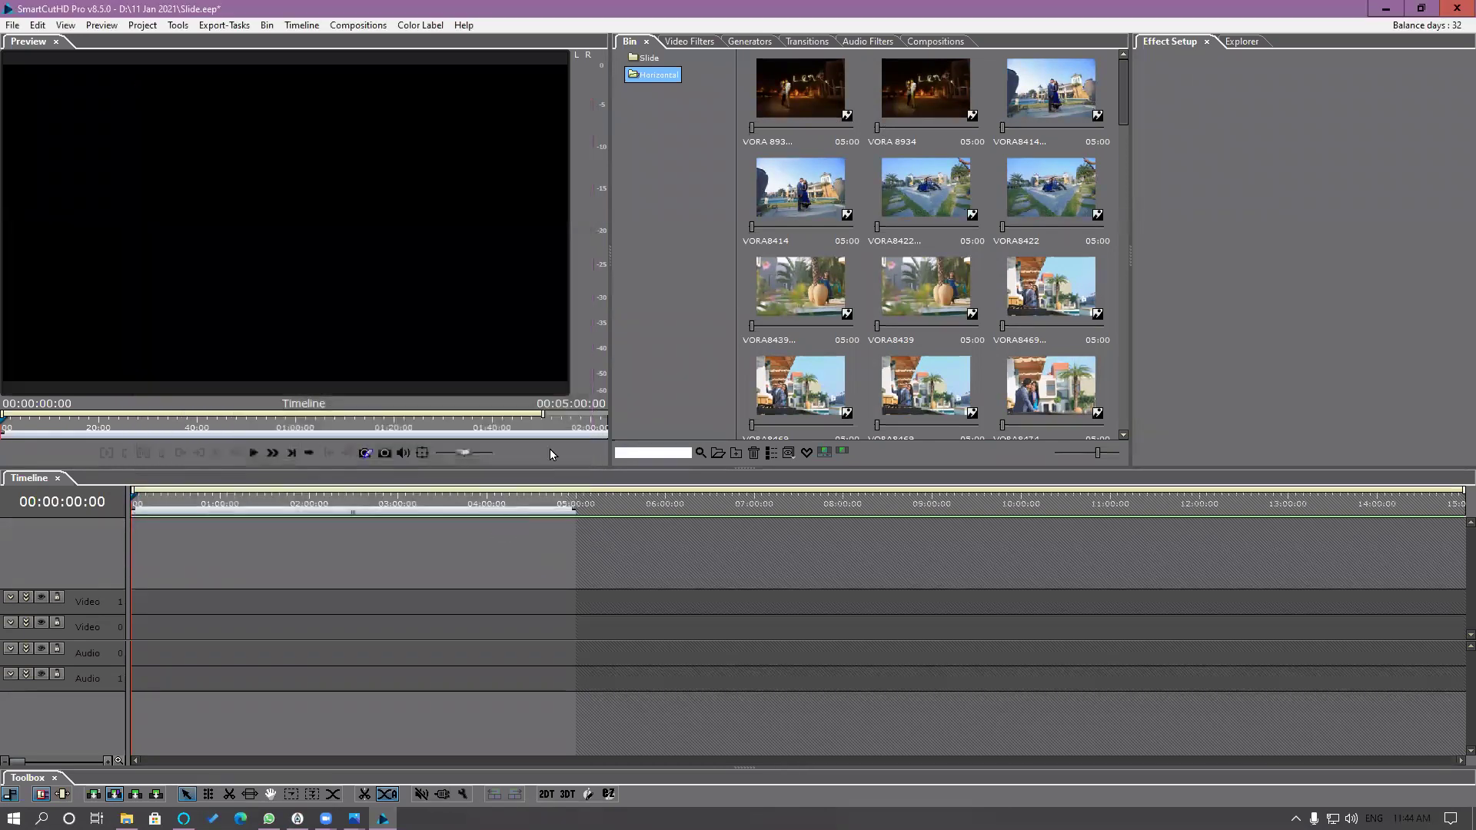
# Step: Look through the 3d Box, Creative, Distortion, Kaleidoscope and Rotate folders of the Handy Seamless transition category
pyautogui.click(801, 43)
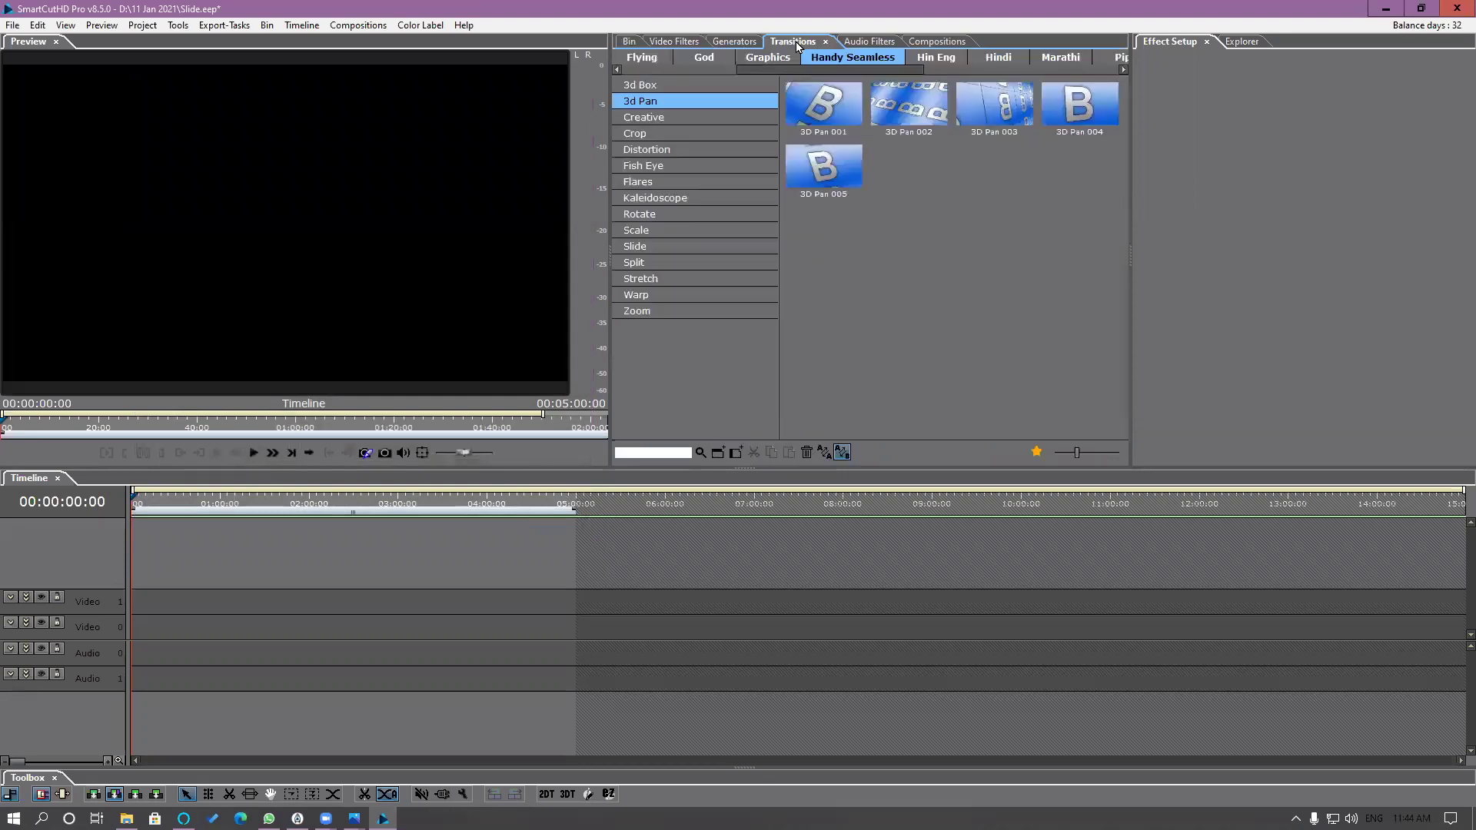
pyautogui.click(659, 87)
pyautogui.click(663, 115)
pyautogui.click(667, 151)
pyautogui.click(672, 198)
pyautogui.click(672, 215)
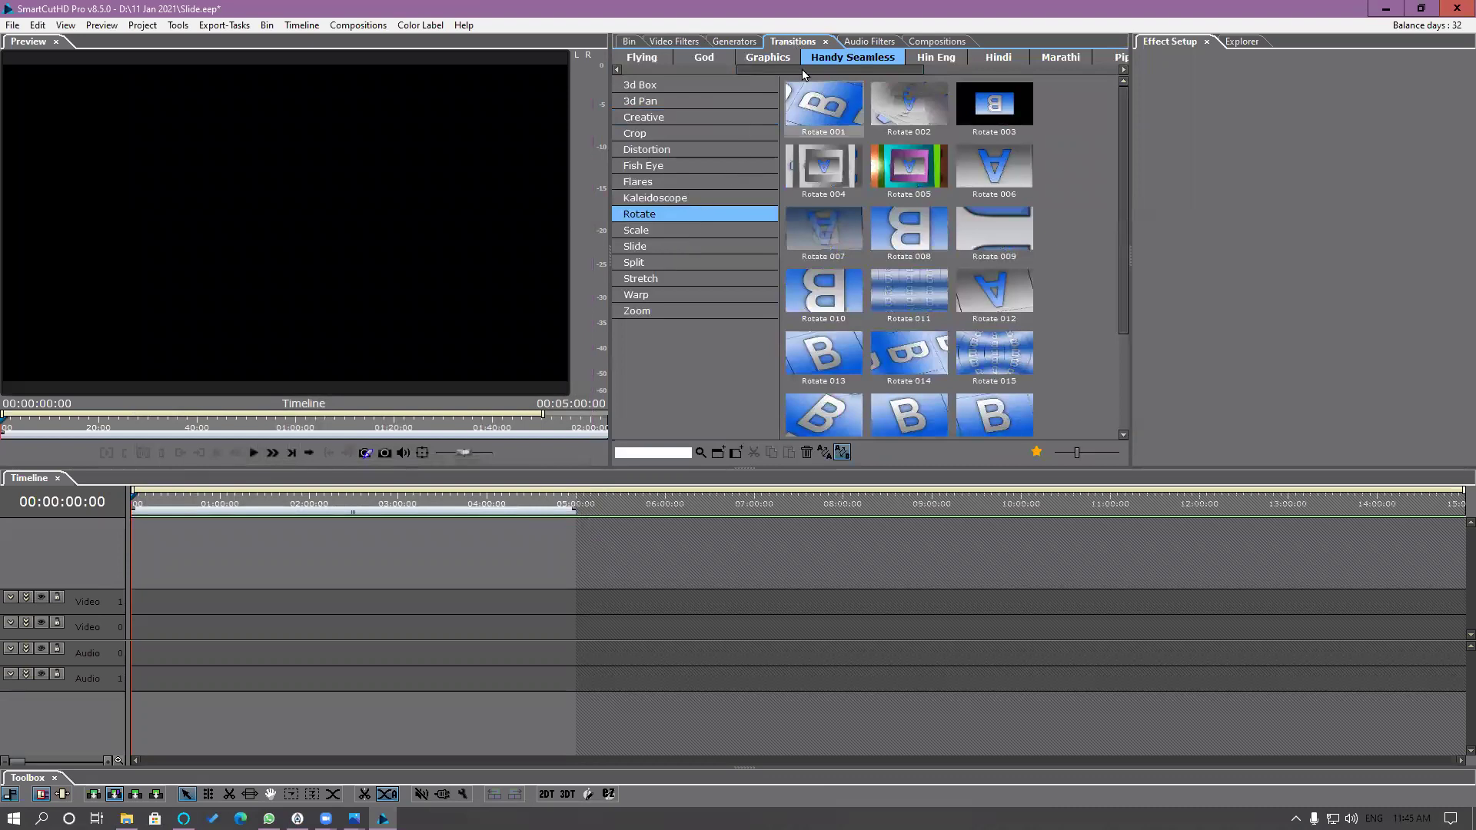
# Step: Show the default transition categories too and bring up the Set Random Transitions From Category option for Handy Seamless
pyautogui.rightClick(848, 60)
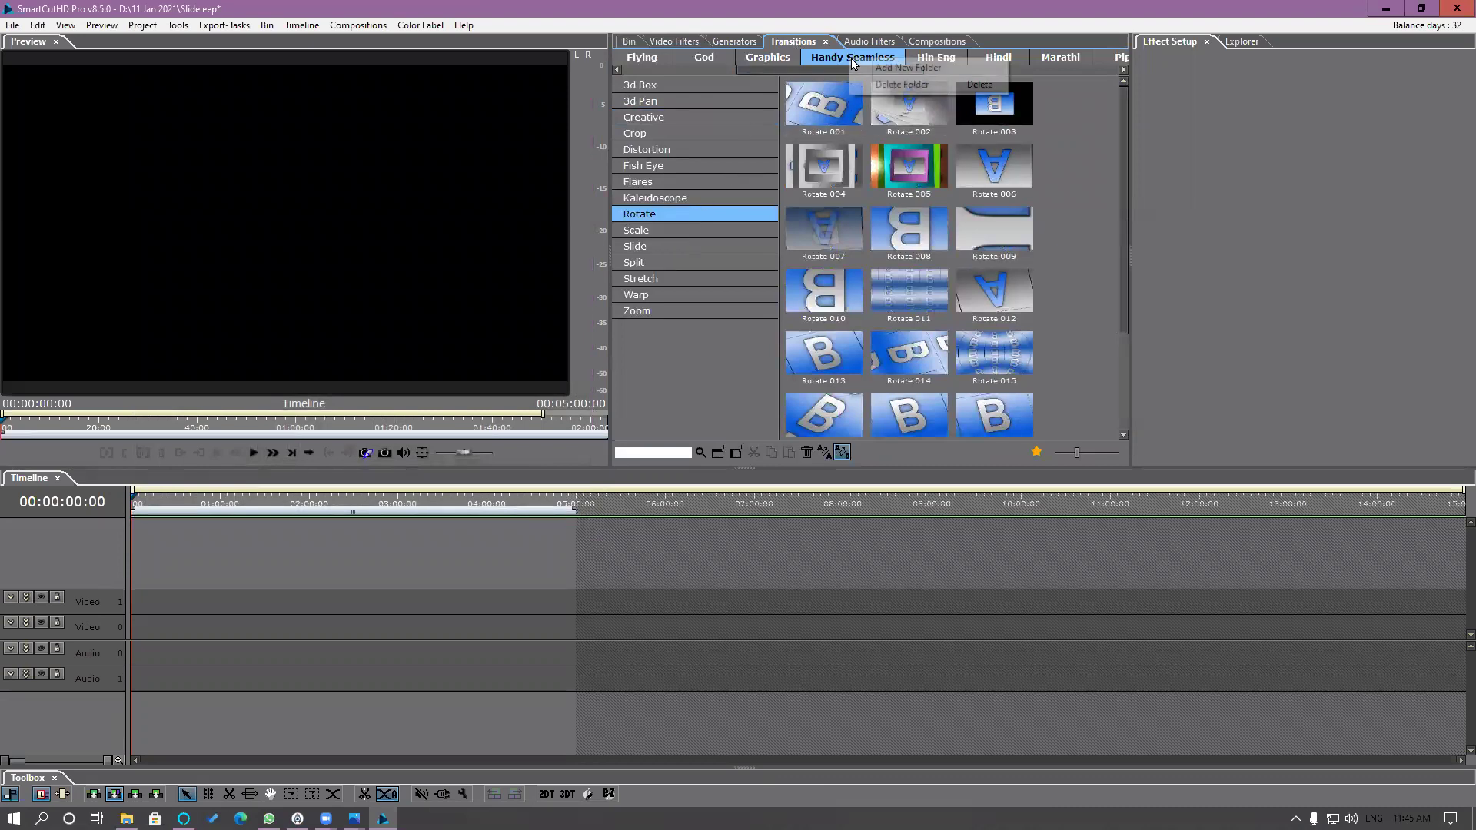
pyautogui.click(824, 452)
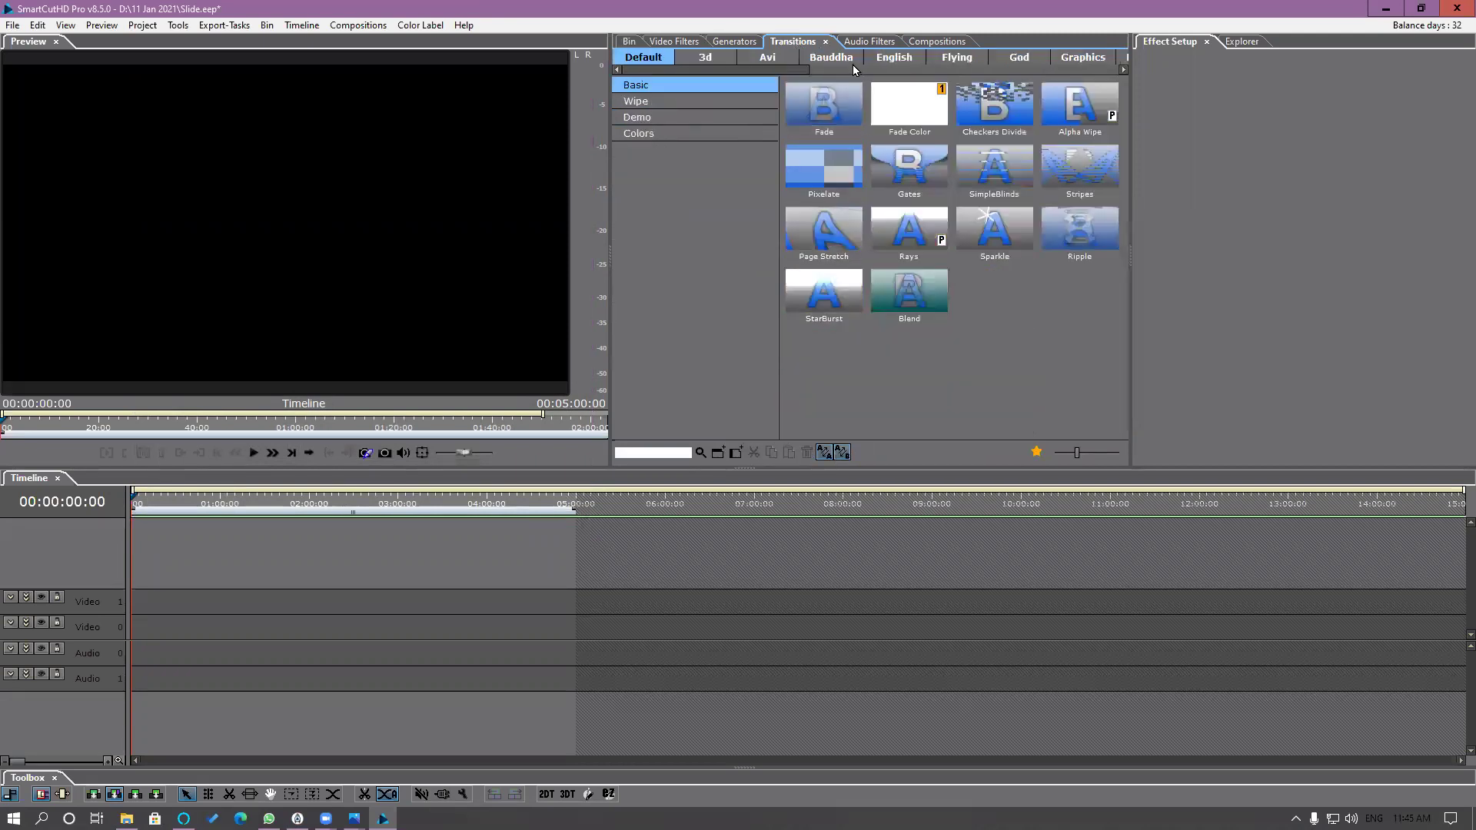
pyautogui.scroll(-2, 852, 63)
pyautogui.click(881, 62)
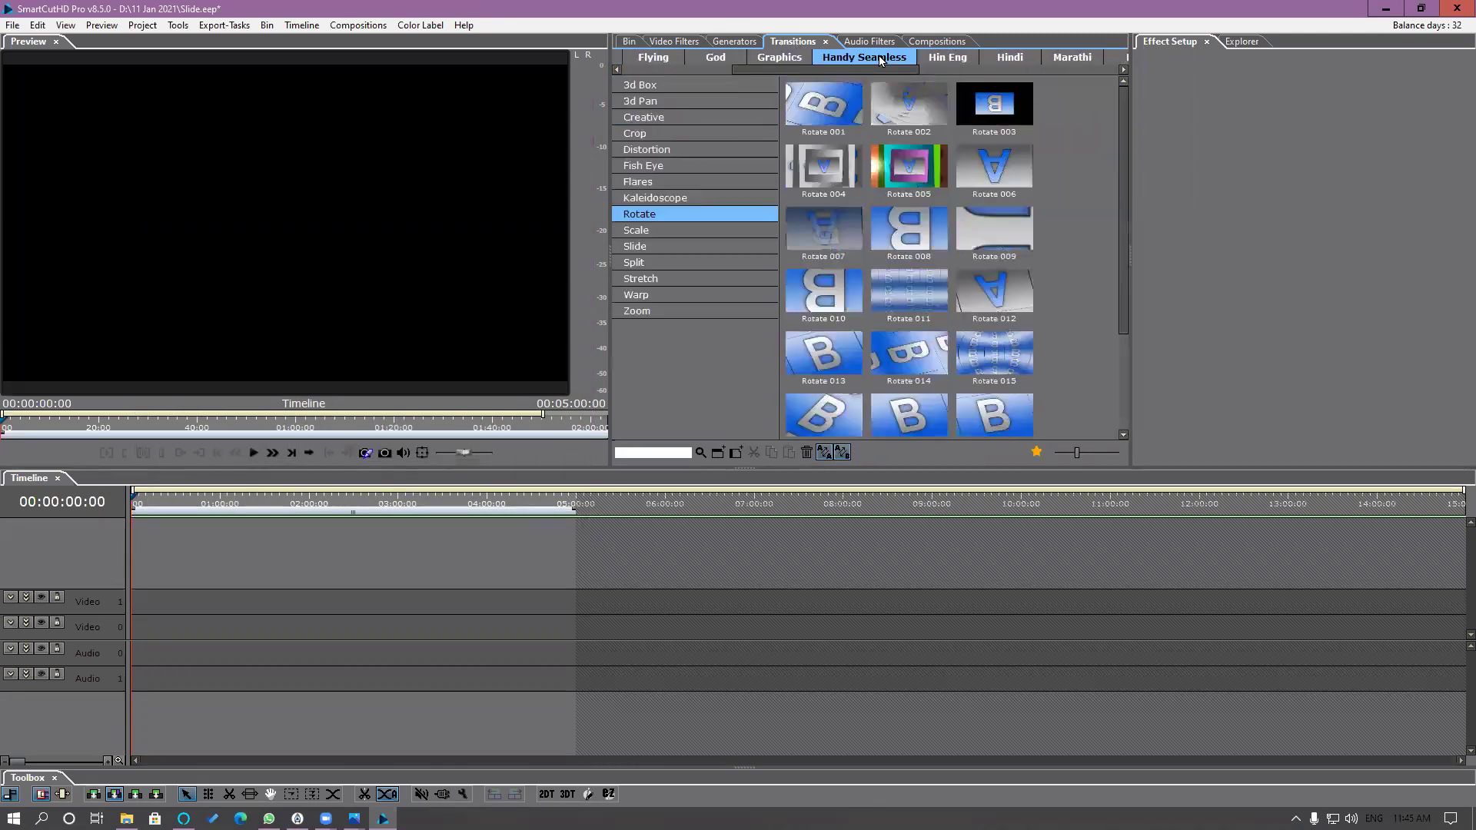
pyautogui.rightClick(882, 62)
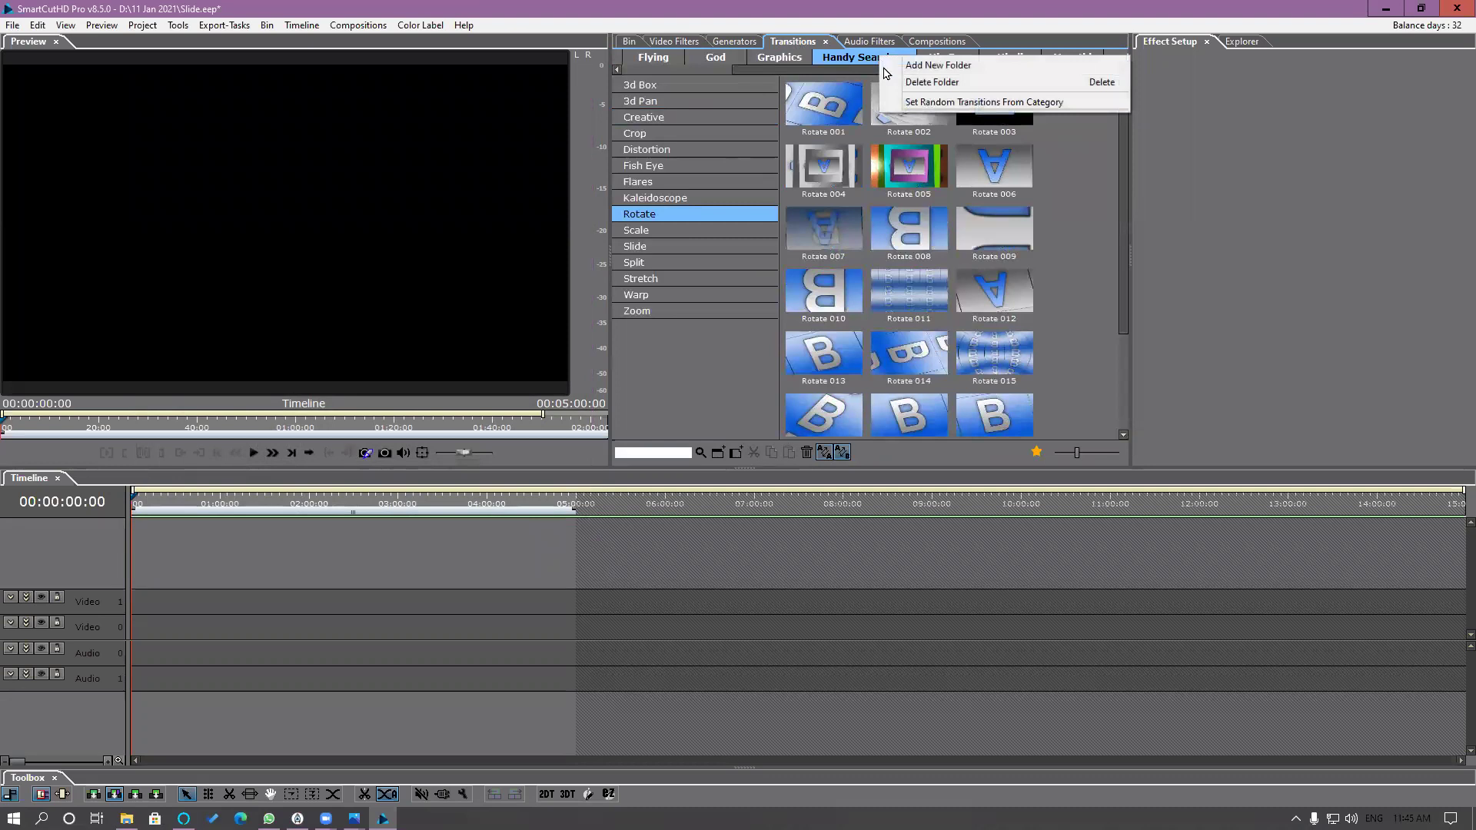
pyautogui.click(892, 110)
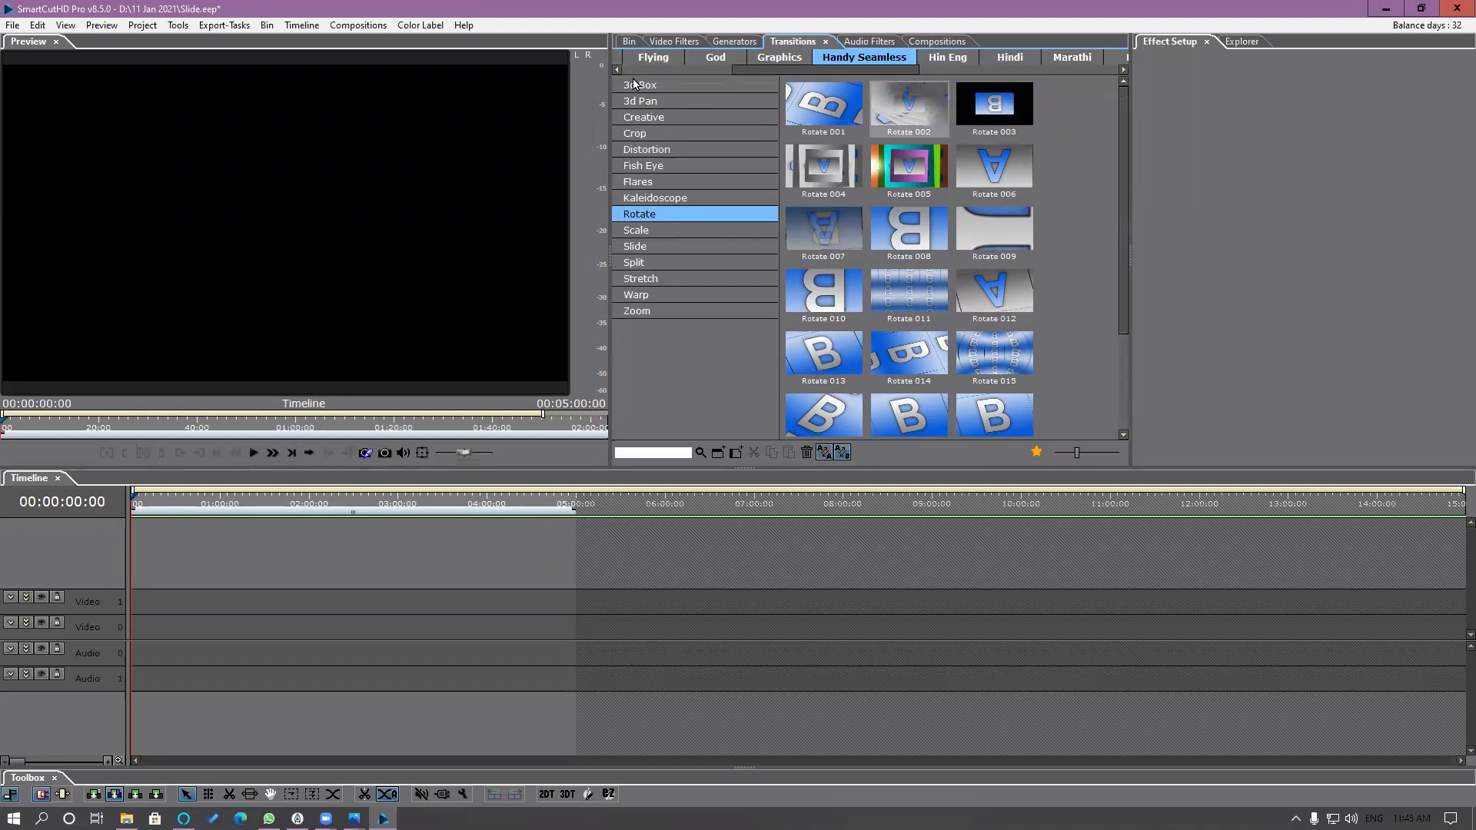
# Step: Insert all the Horizontal stills with transitions, targeting the Video 0 and Audio 0 tracks, and return the playhead to the timeline's start
pyautogui.click(629, 42)
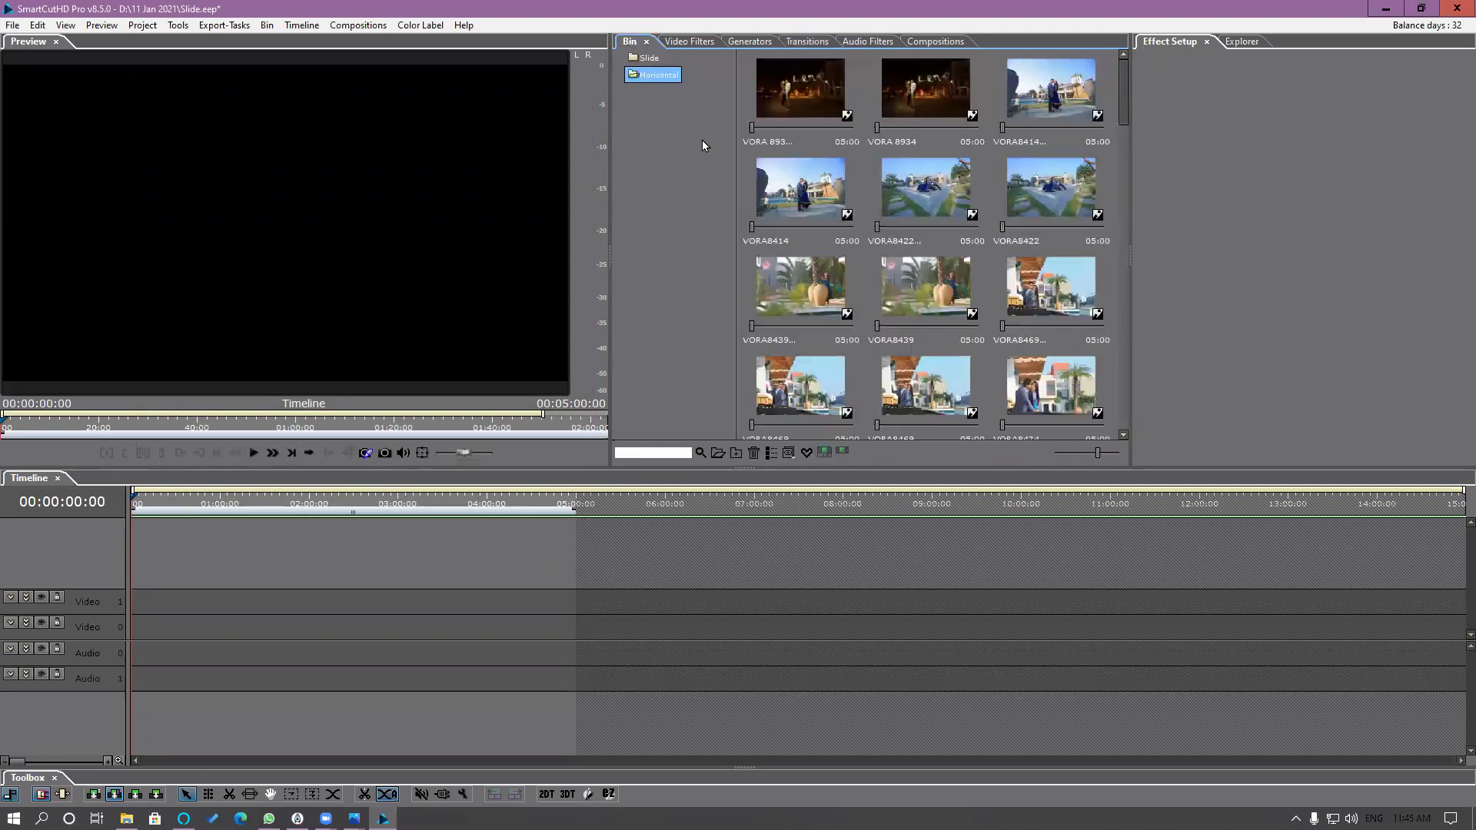
pyautogui.click(814, 93)
pyautogui.hotkey('ctrl', 'a')
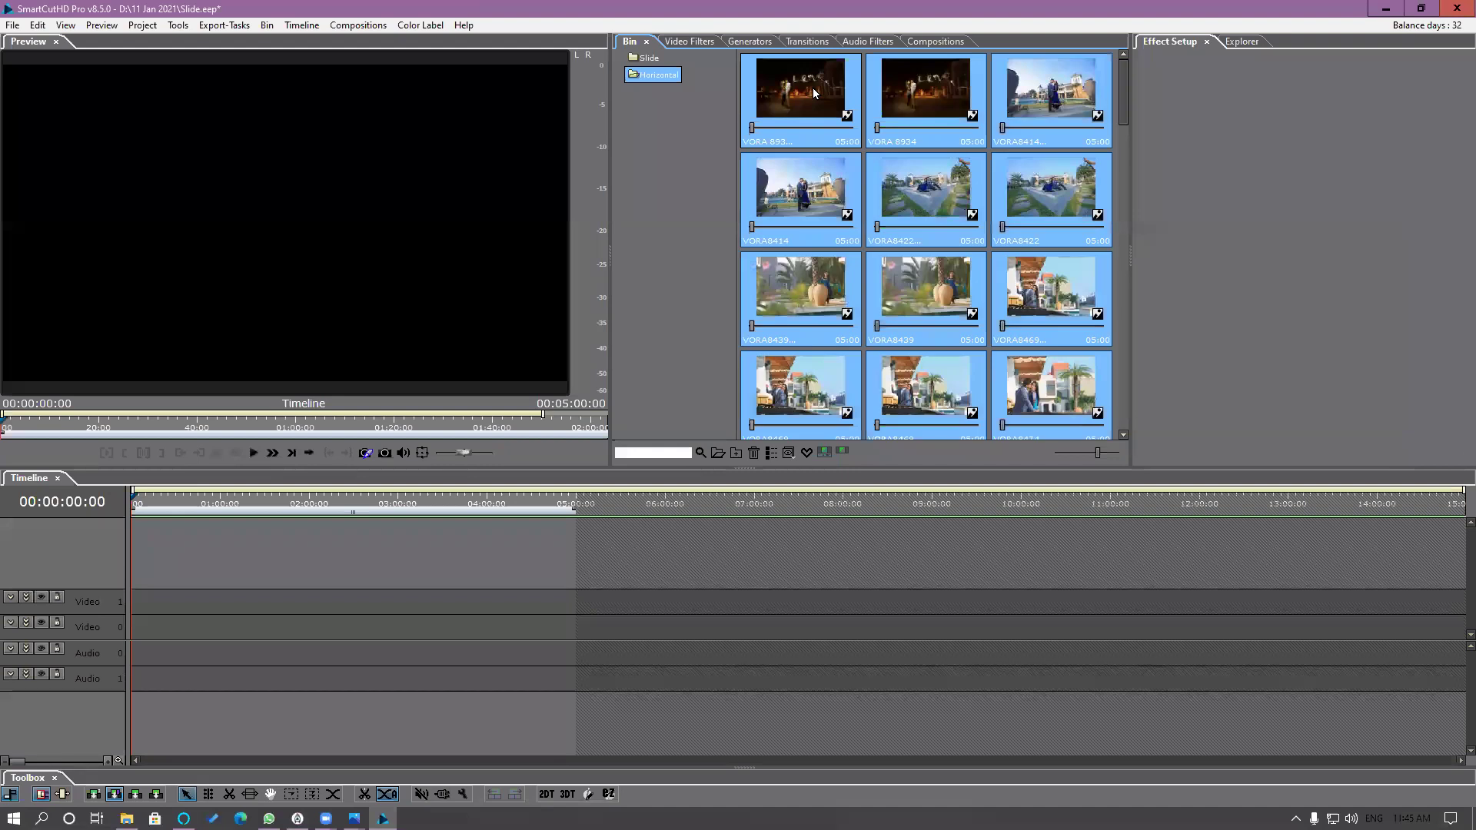
pyautogui.rightClick(815, 93)
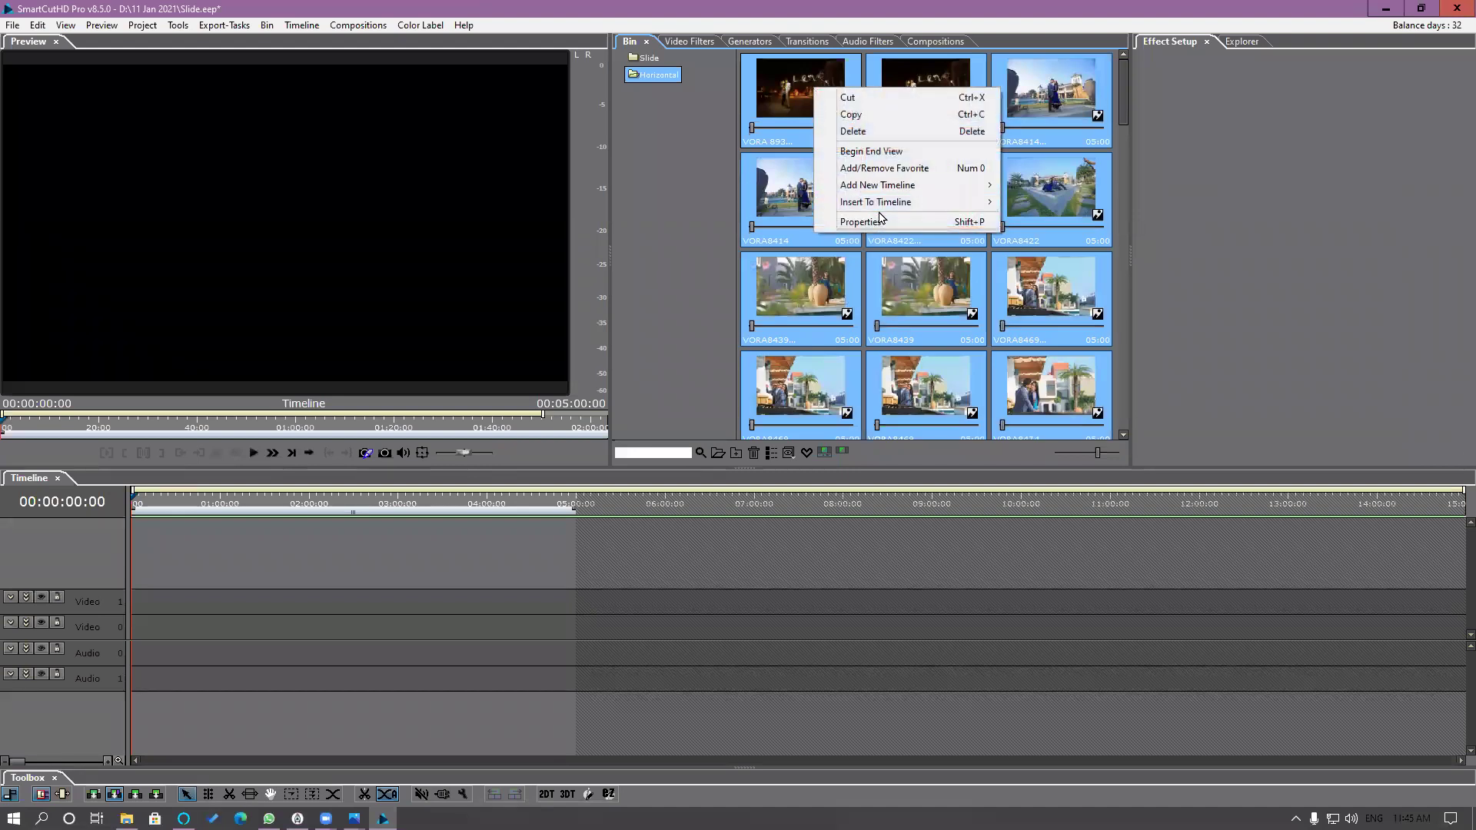
pyautogui.moveTo(892, 204)
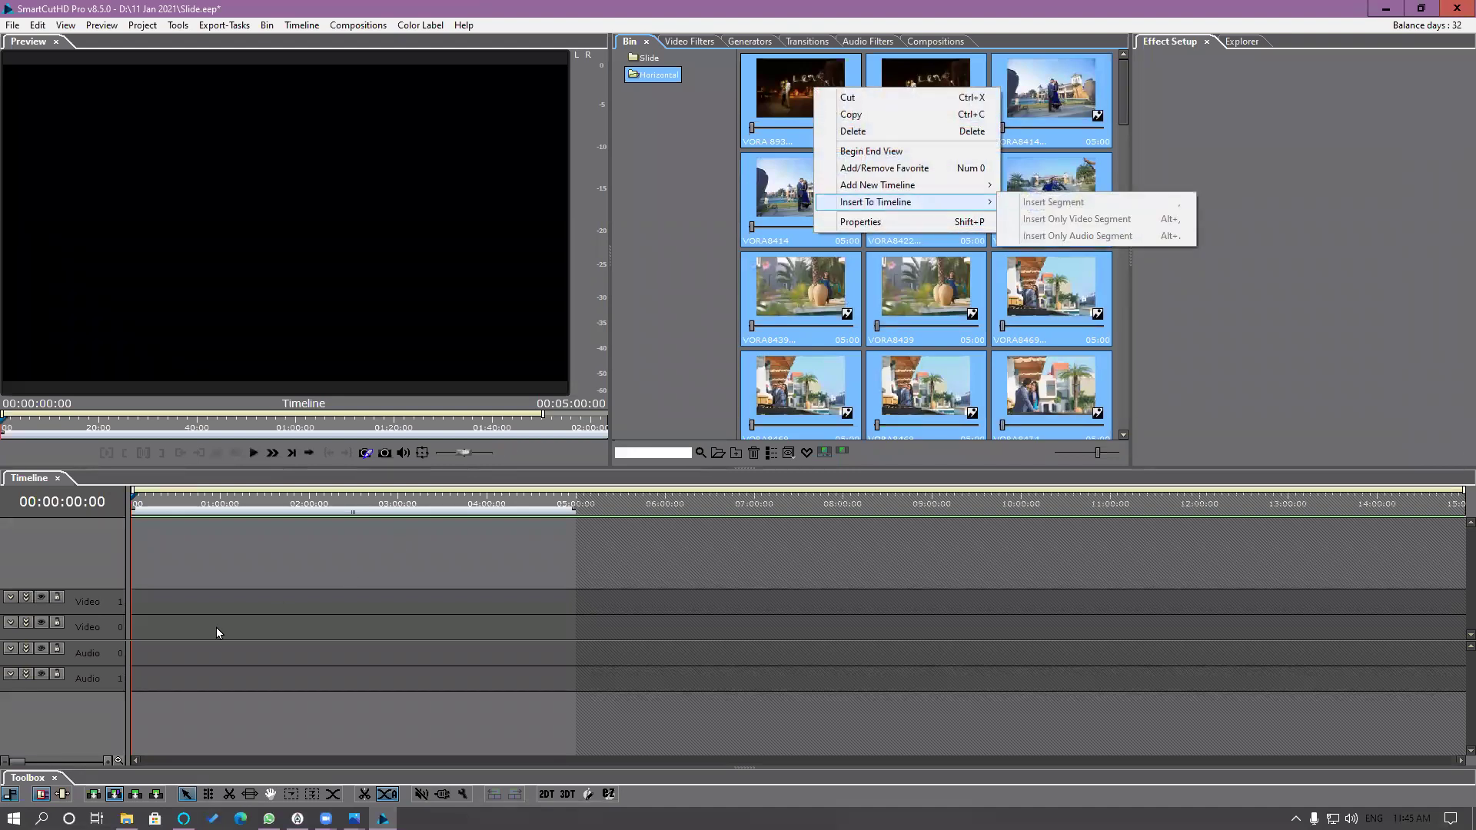
pyautogui.click(134, 637)
pyautogui.keyDown('ctrl'); pyautogui.click(148, 656); pyautogui.keyUp('ctrl')
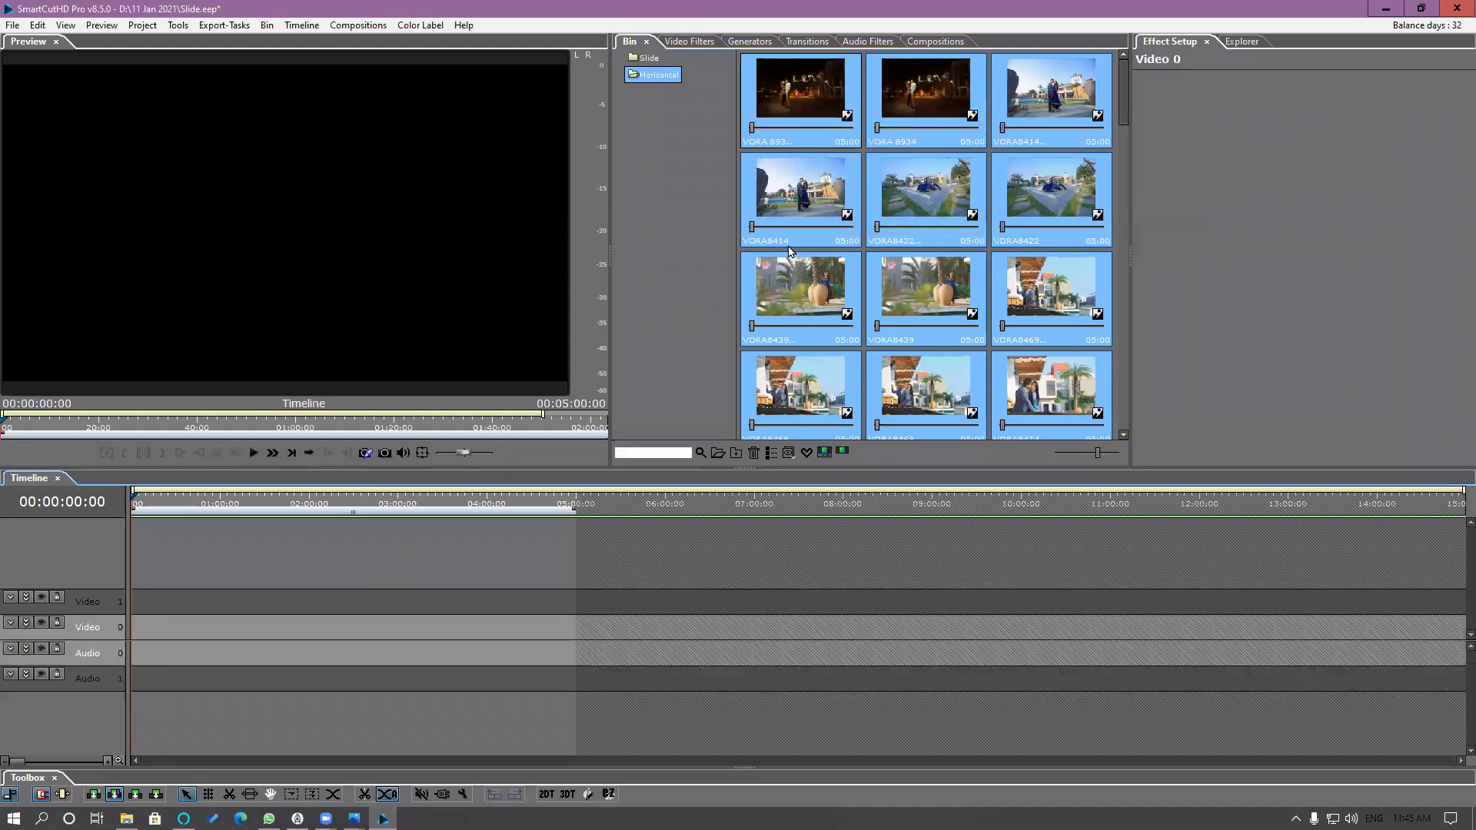
pyautogui.rightClick(818, 99)
pyautogui.moveTo(898, 222)
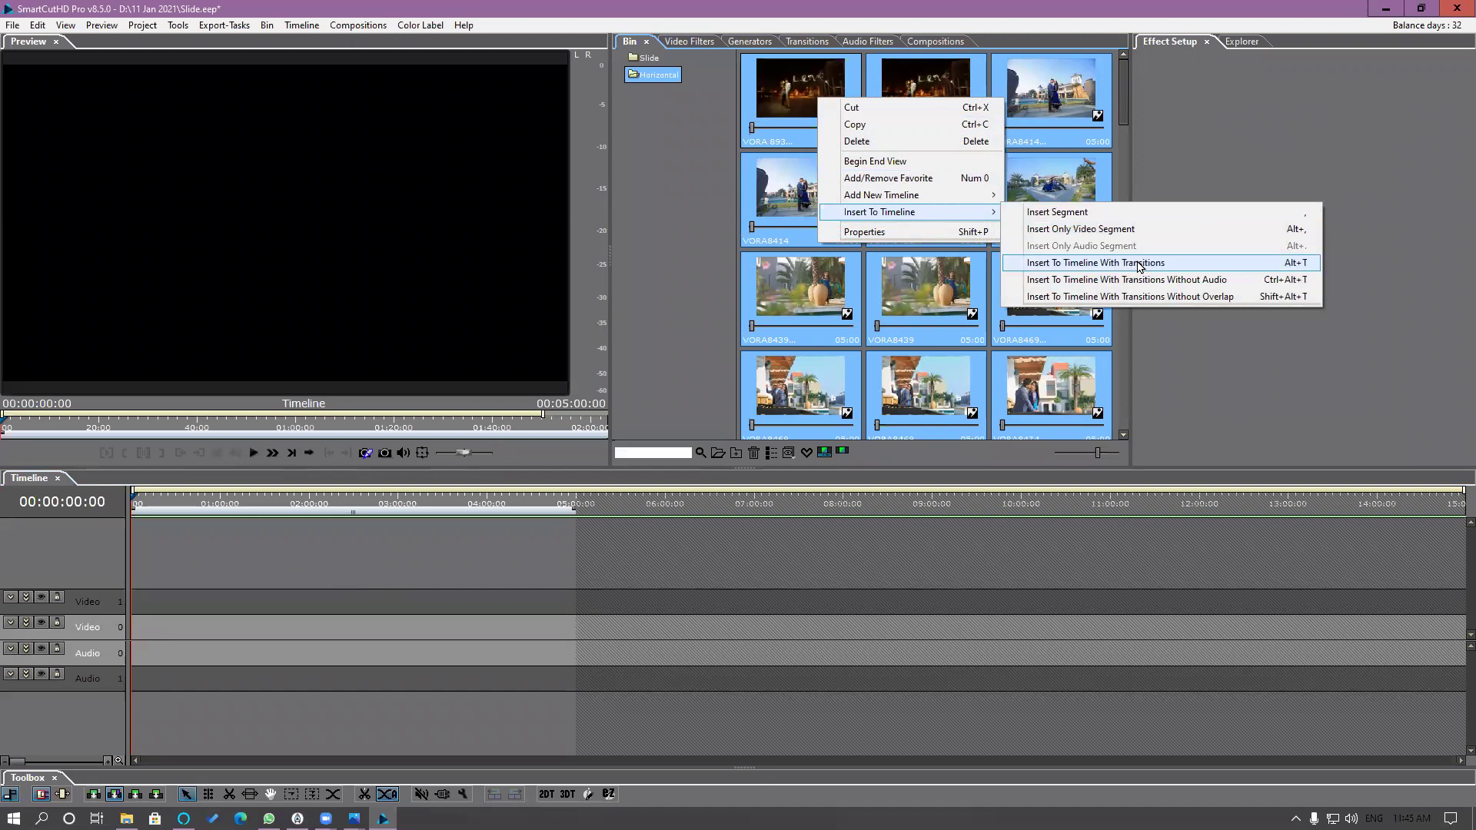
pyautogui.click(1138, 266)
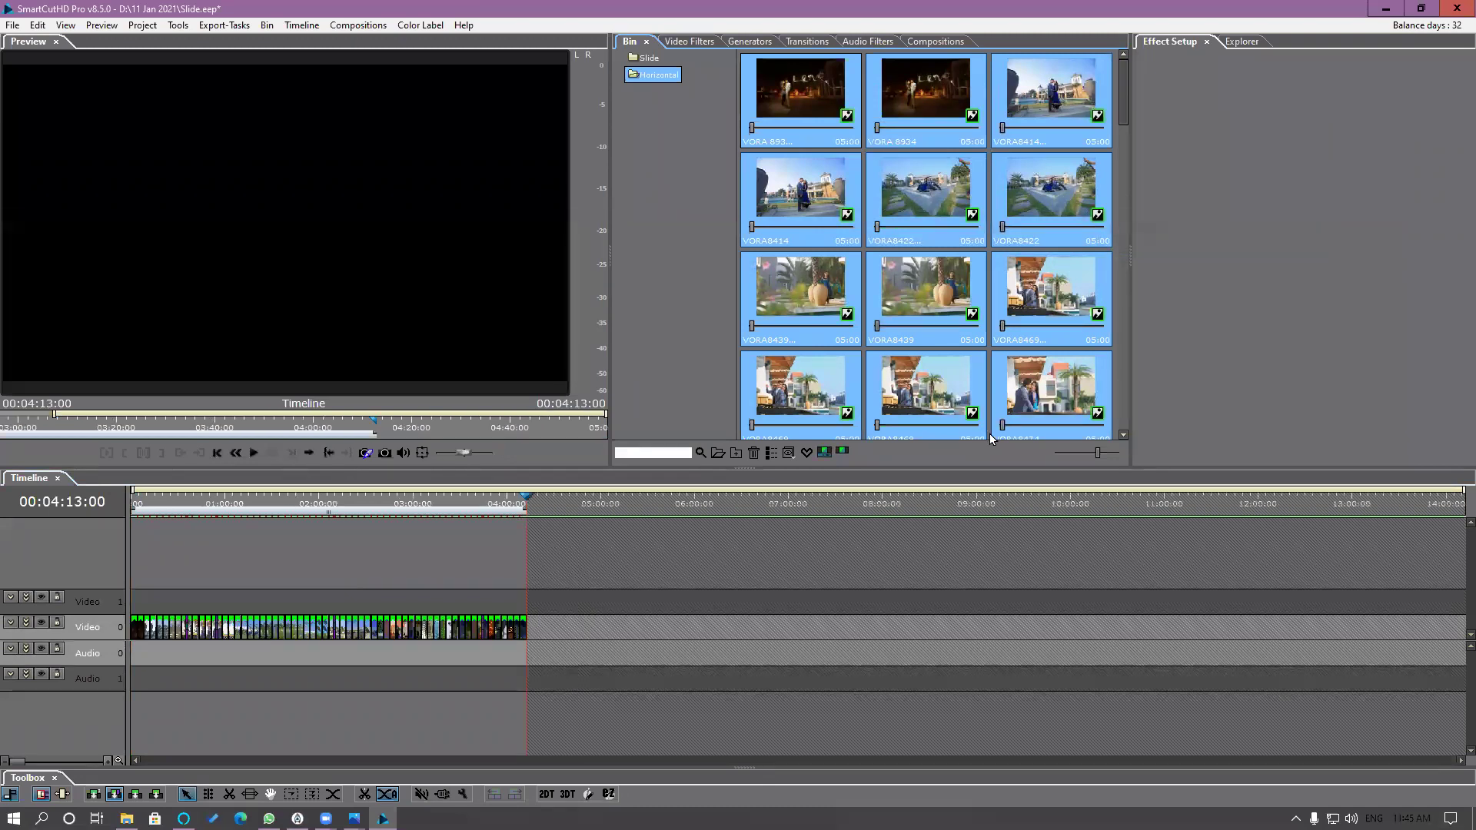
pyautogui.click(143, 506)
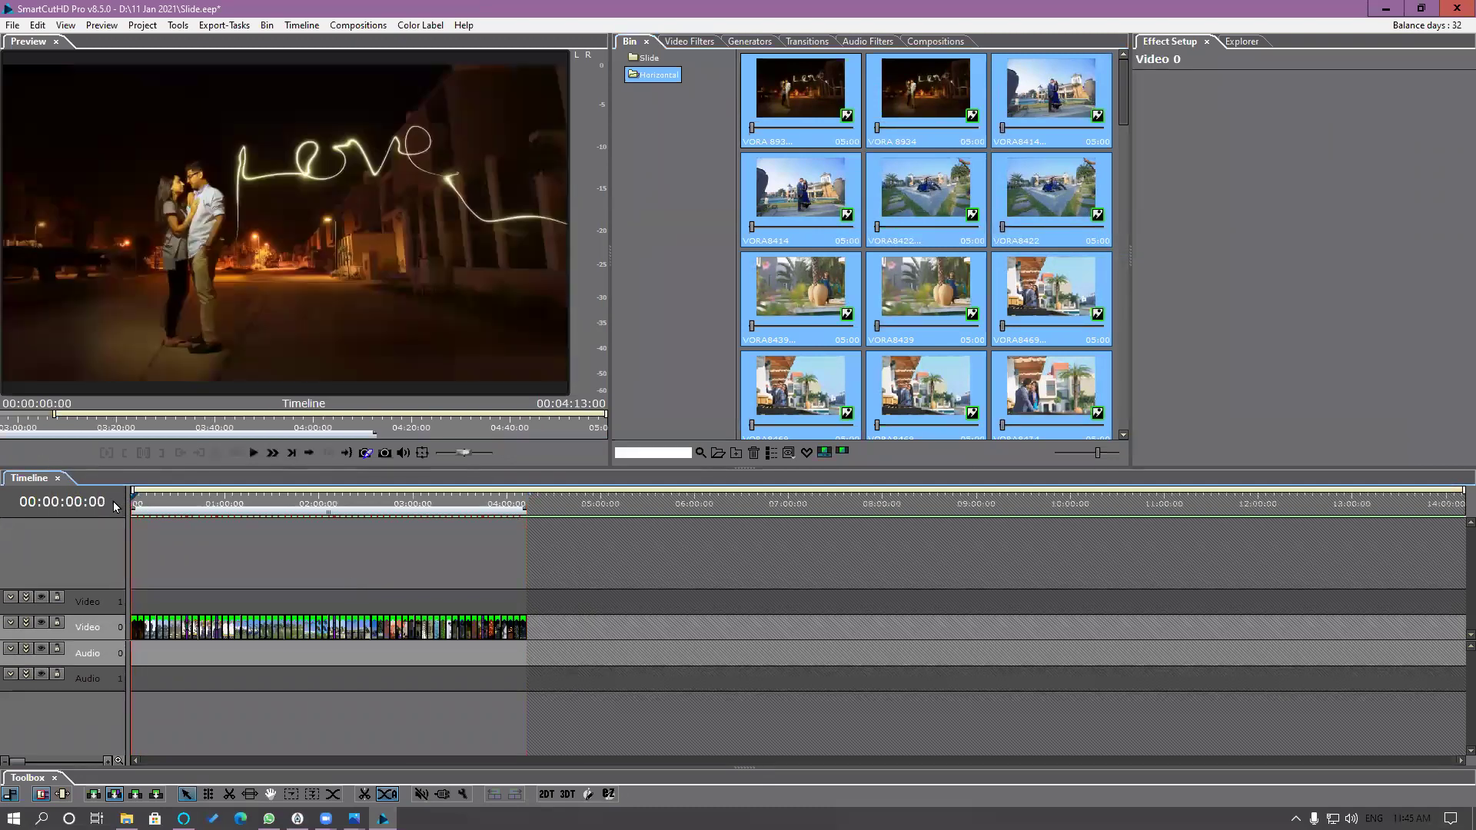
# Step: Play the slideshow from the timeline's start to check the random transitions between the stills
pyautogui.scroll(2, 181, 577)
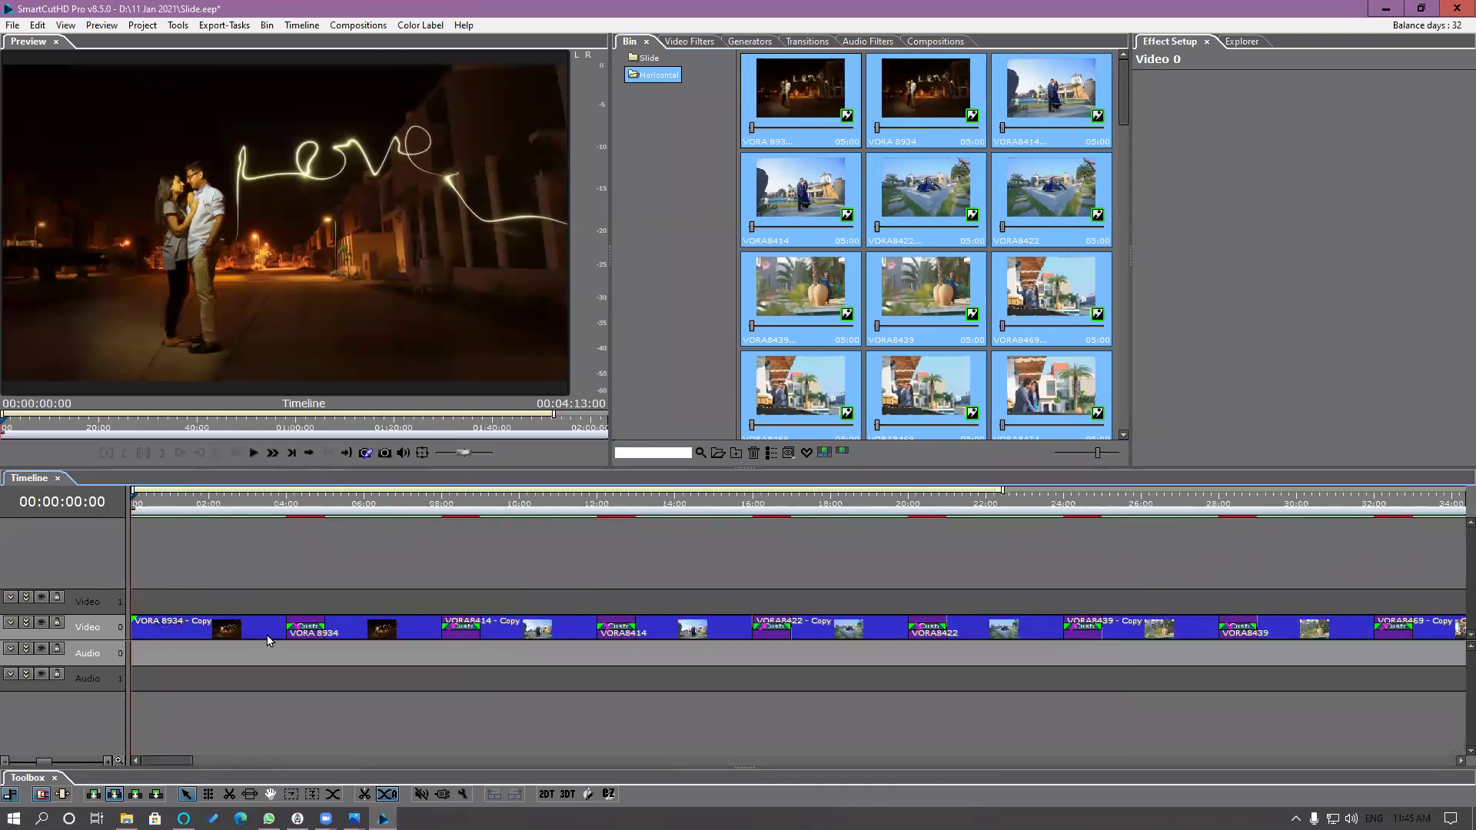
pyautogui.press('space')
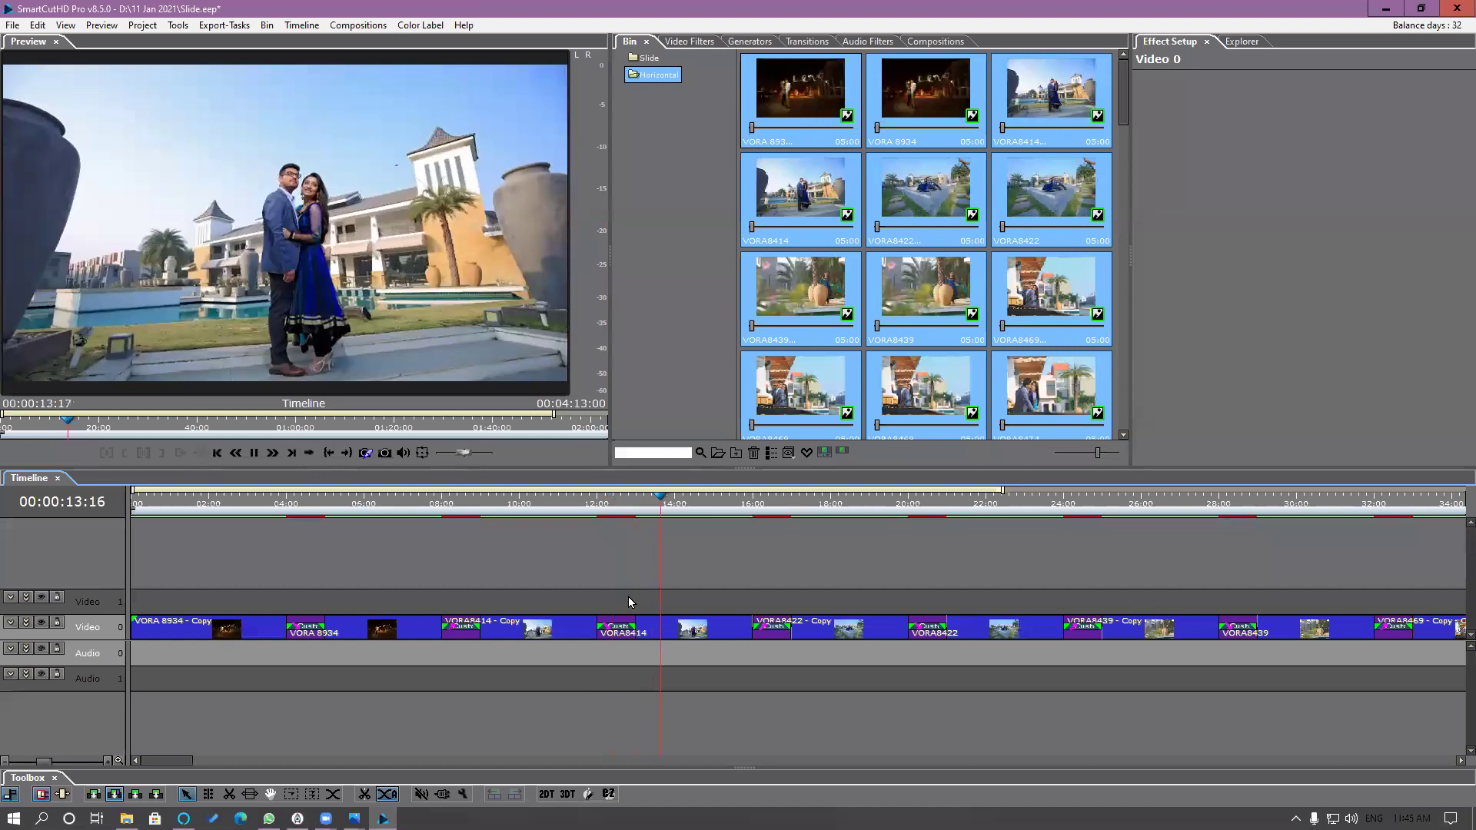
pyautogui.scroll(-3, 750, 680)
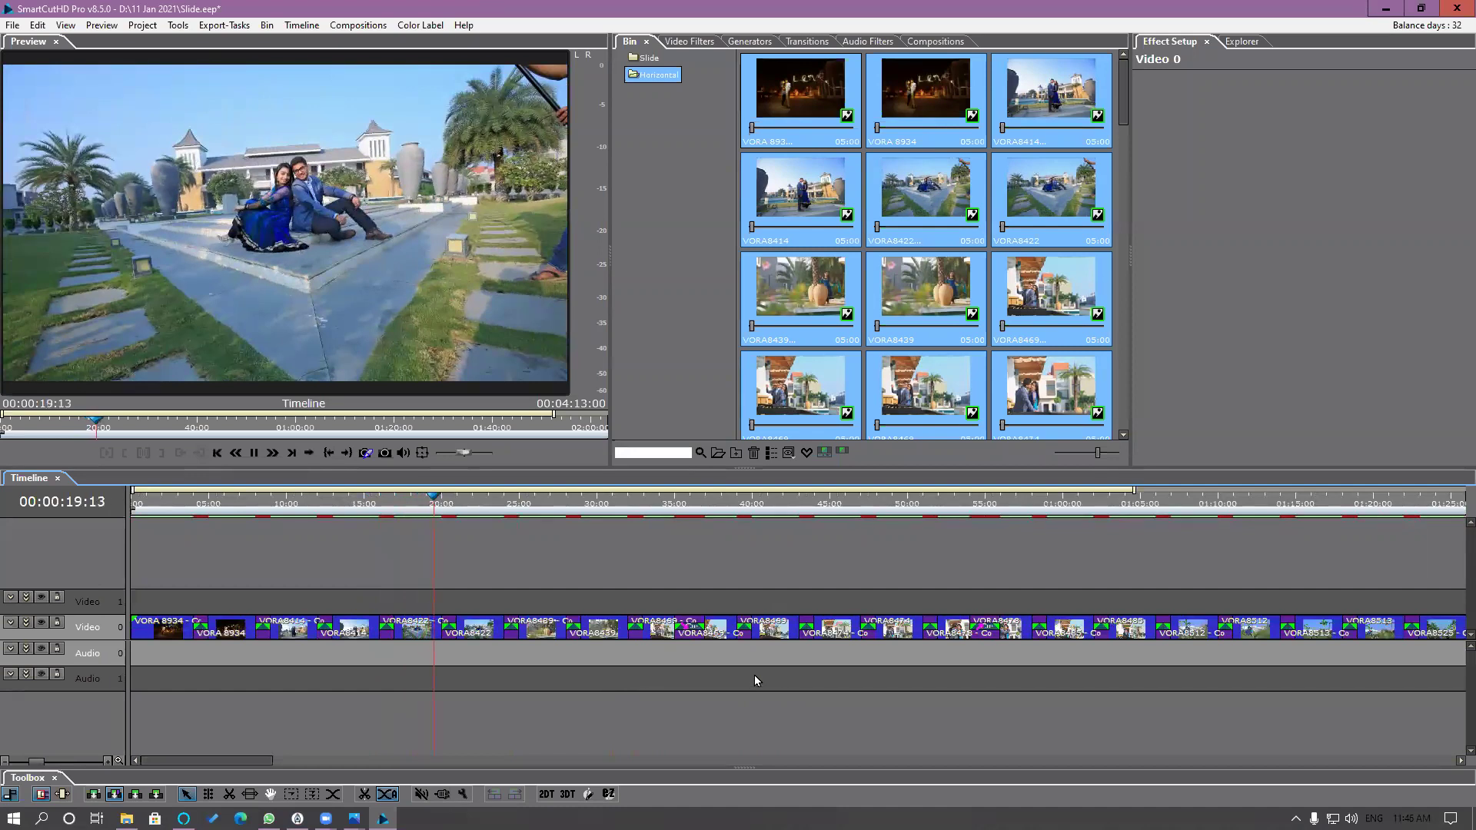
pyautogui.press('space')
# Step: Add a new bin folder named music
pyautogui.rightClick(657, 152)
pyautogui.click(696, 156)
pyautogui.write('music')
pyautogui.press('Return')
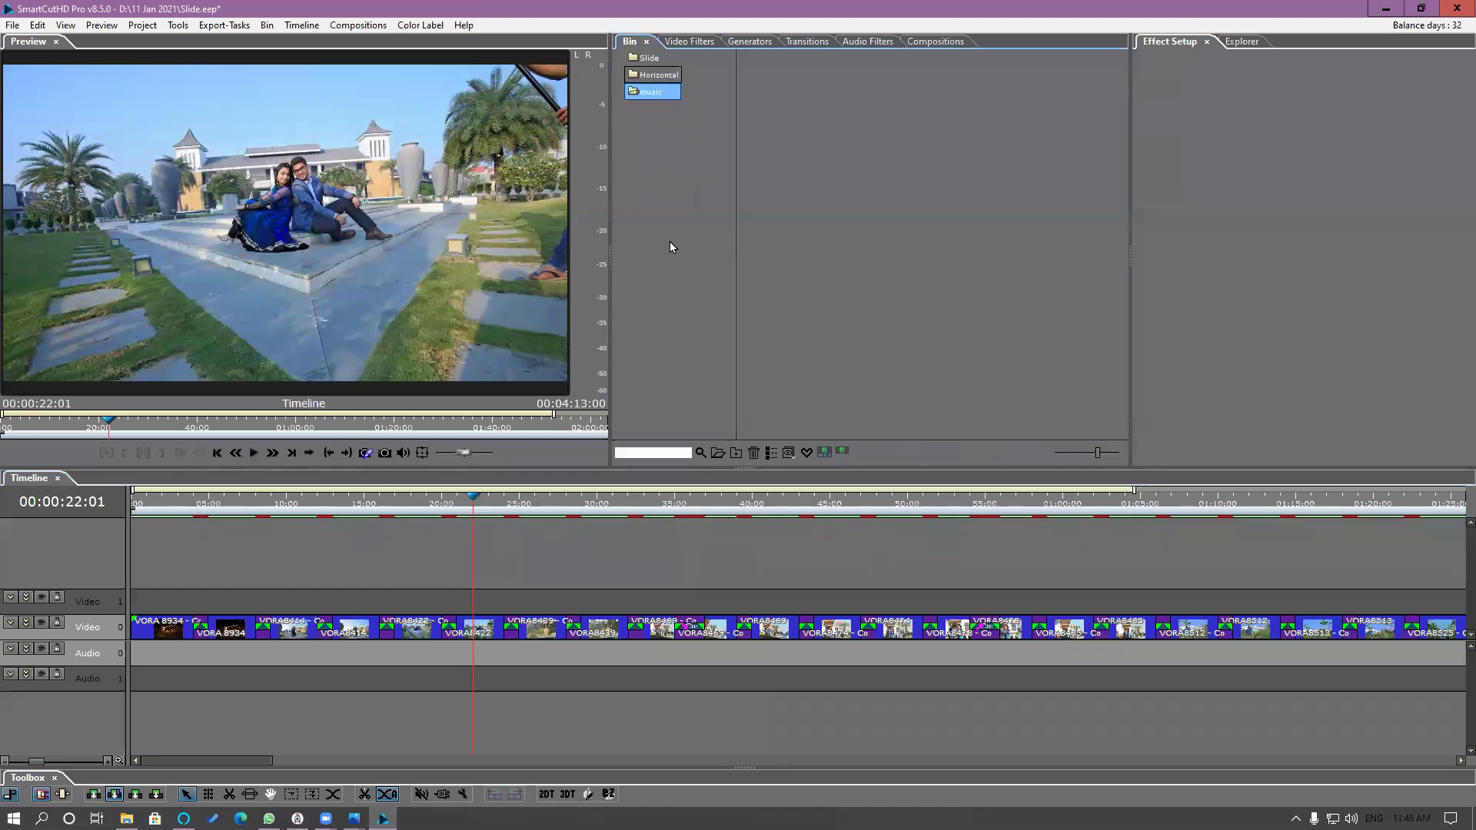
# Step: Import SmartCut HD PRO Handy Seamless A-B EFFECT PACK 530.mp4 from 8.5 Demo materials and place it on Audio 0 at the timeline's start
pyautogui.doubleClick(817, 236)
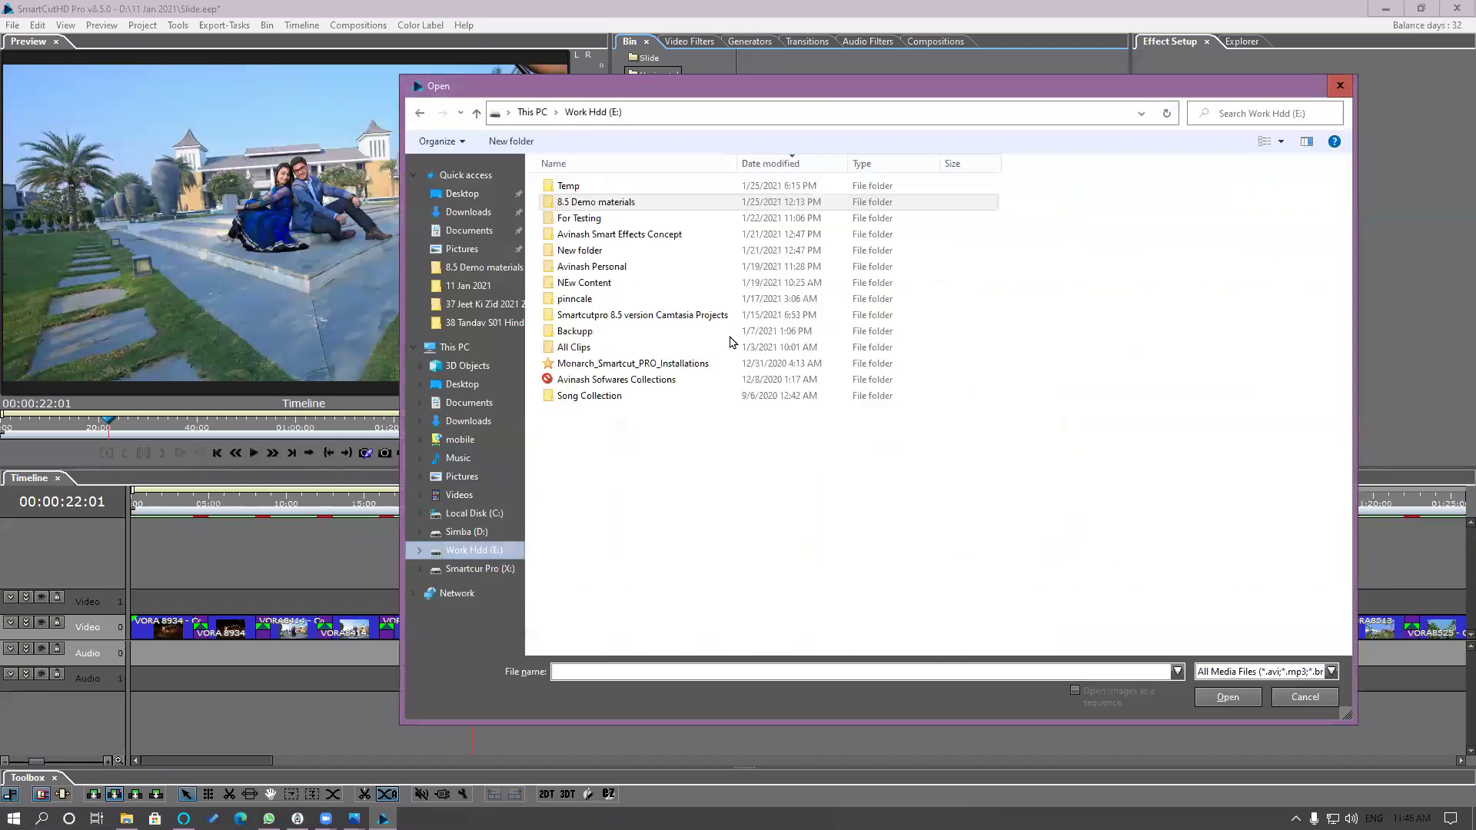
pyautogui.doubleClick(596, 202)
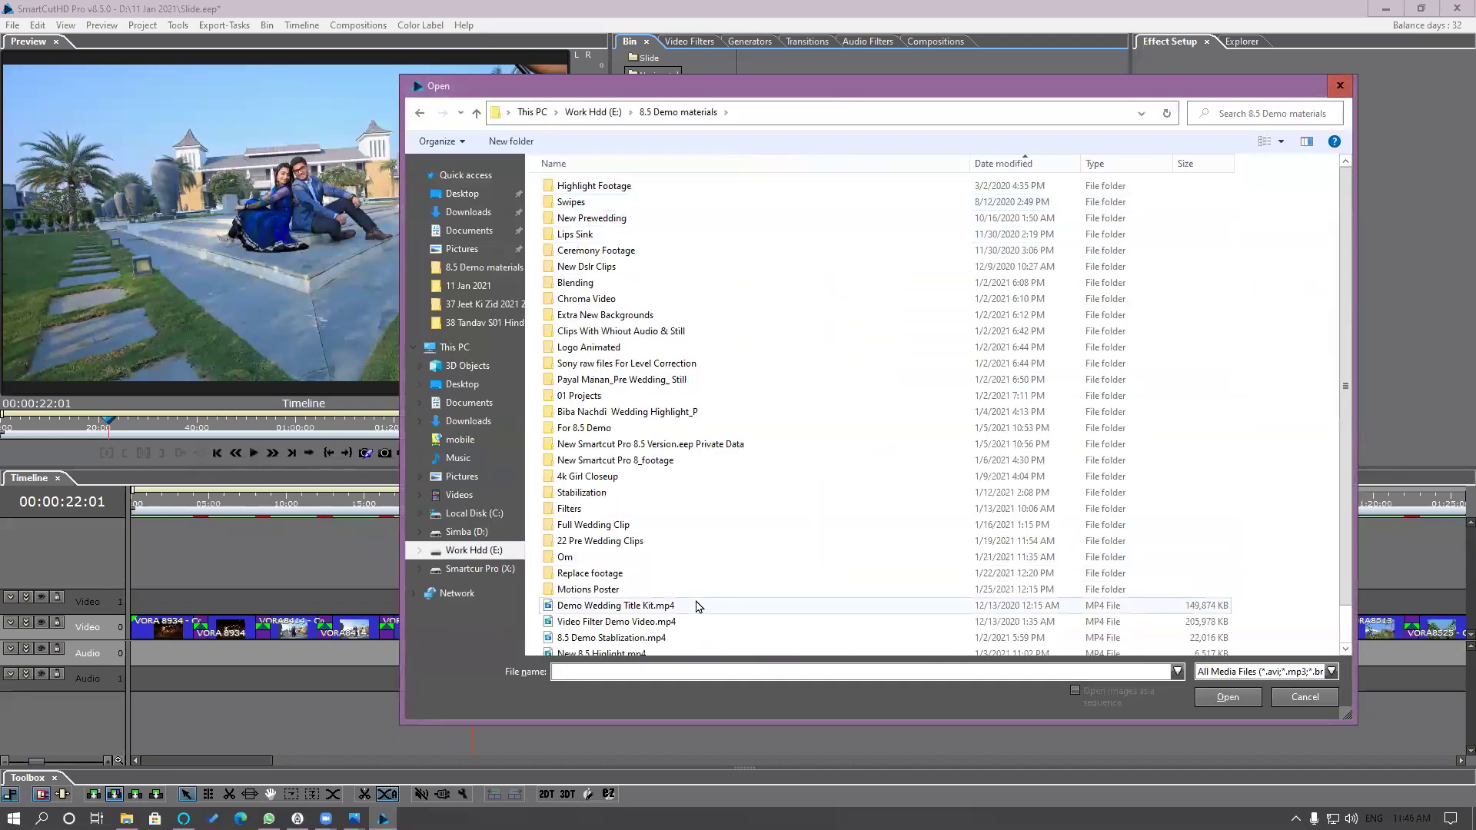
pyautogui.scroll(-1, 696, 607)
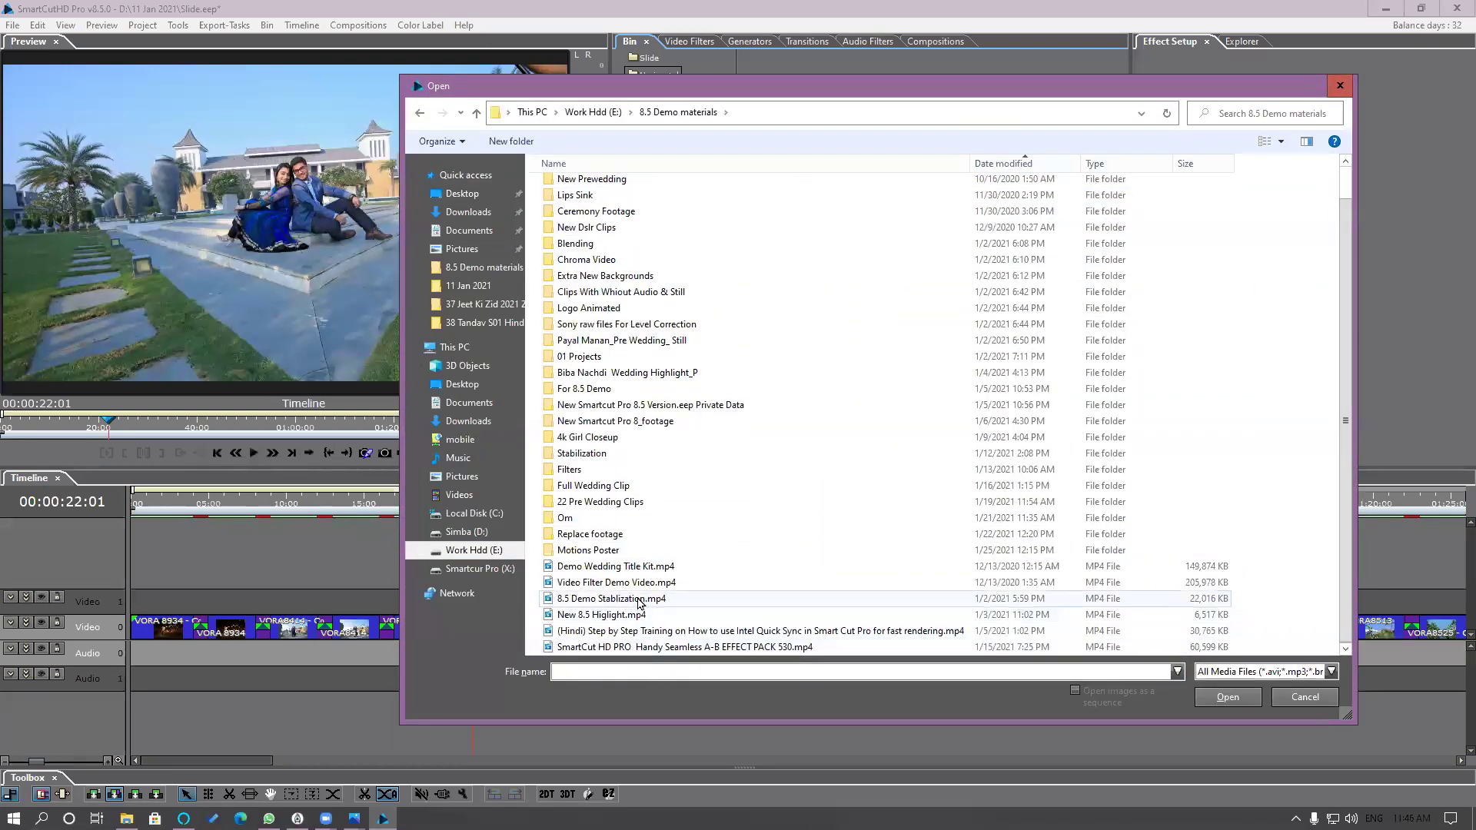
pyautogui.doubleClick(645, 648)
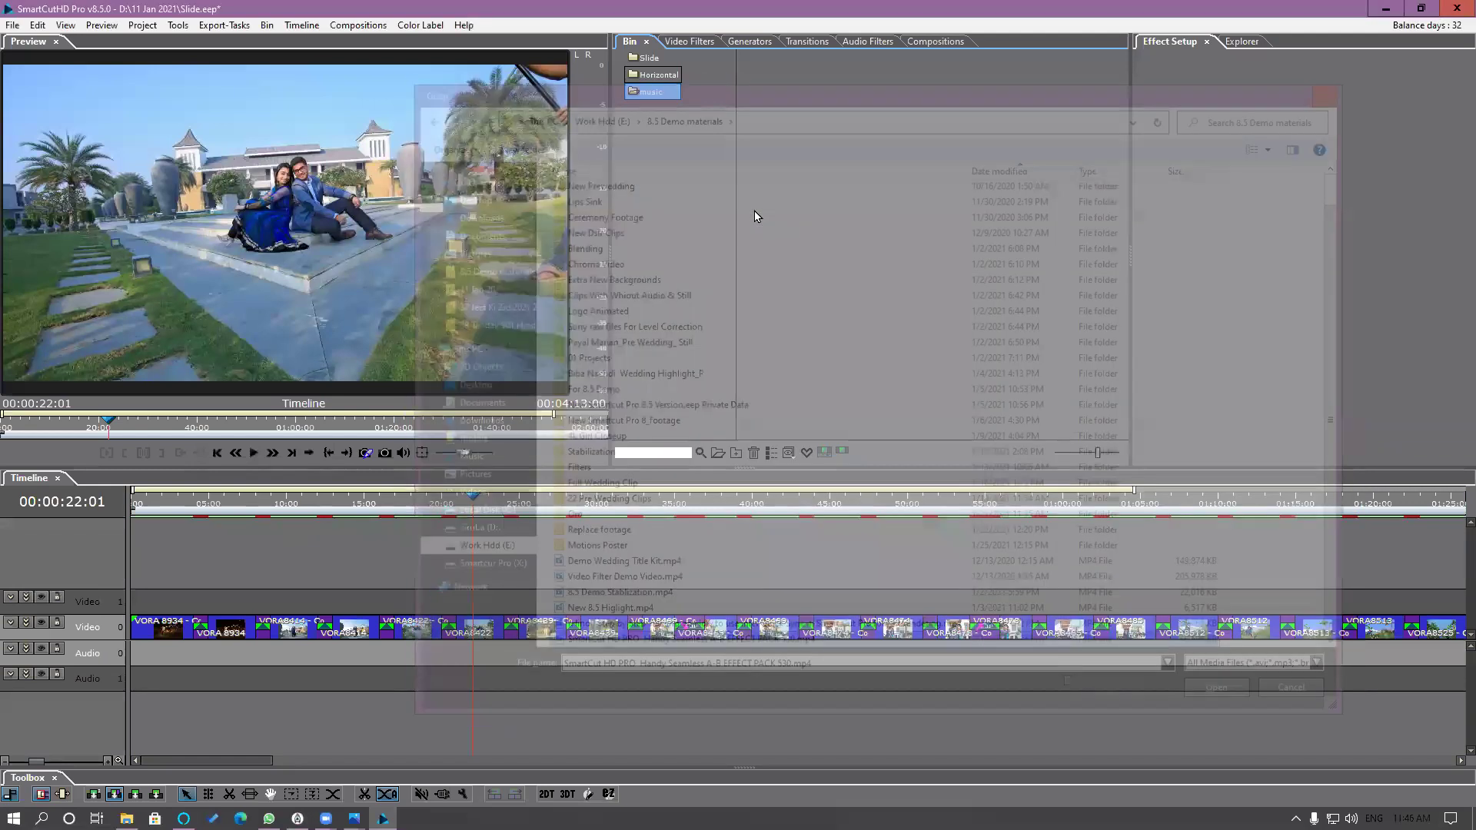
pyautogui.moveTo(799, 100); pyautogui.dragTo(132, 655)
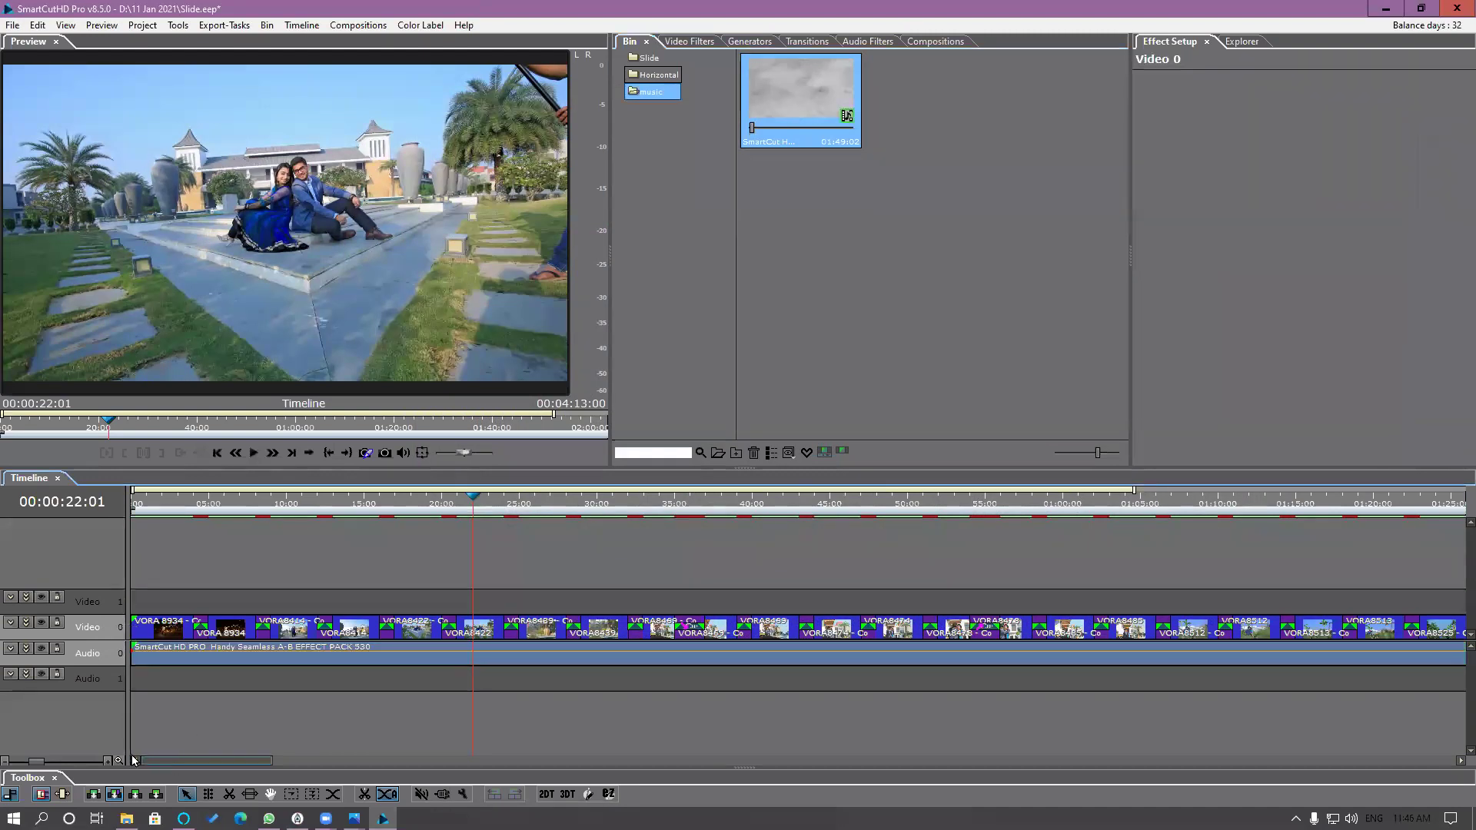
# Step: Play the slideshow with its music full screen from the timeline's start, and return to the editing layout
pyautogui.click(135, 501)
pyautogui.doubleClick(242, 354)
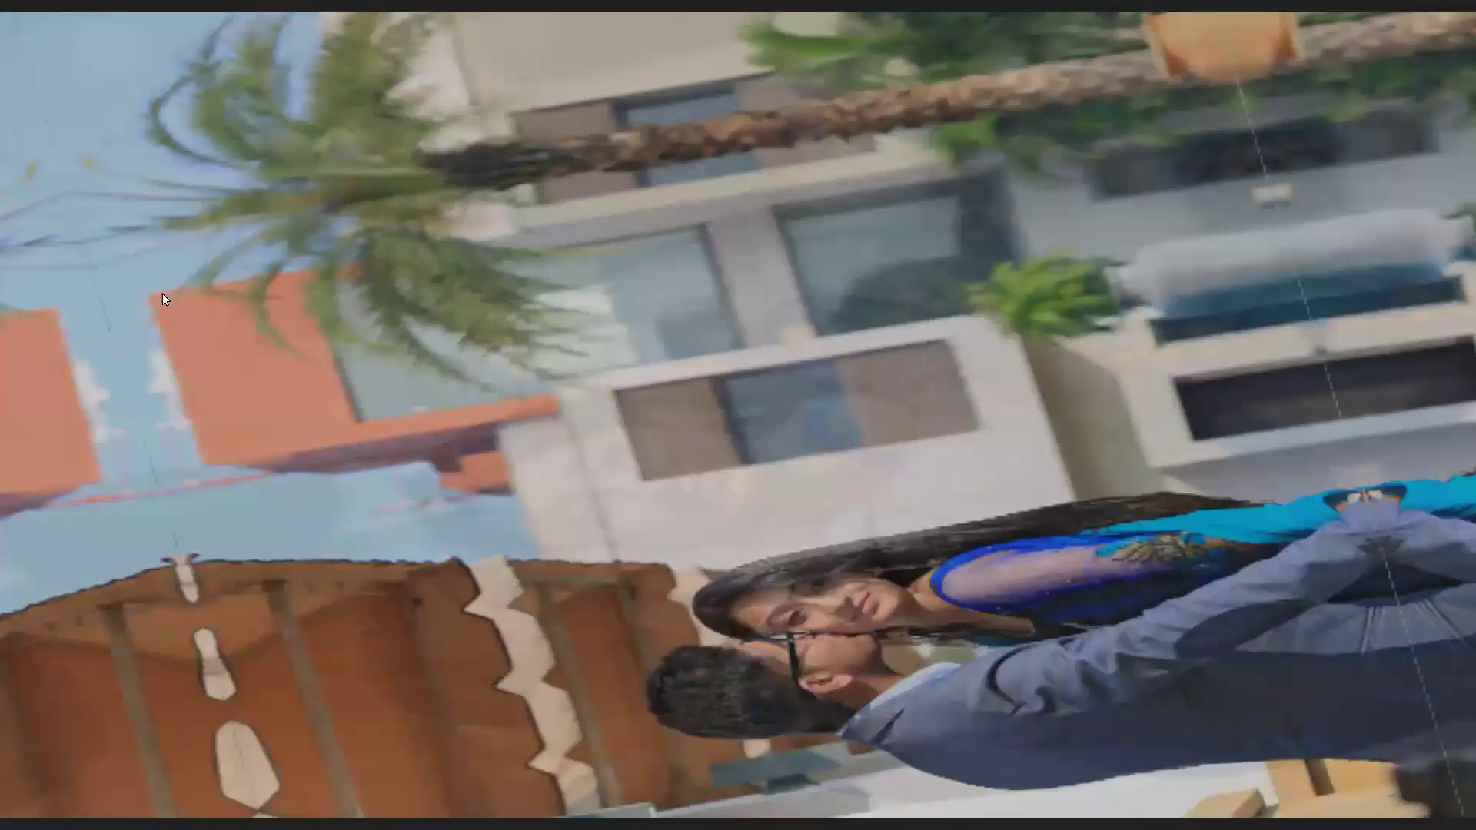
pyautogui.press('Escape')
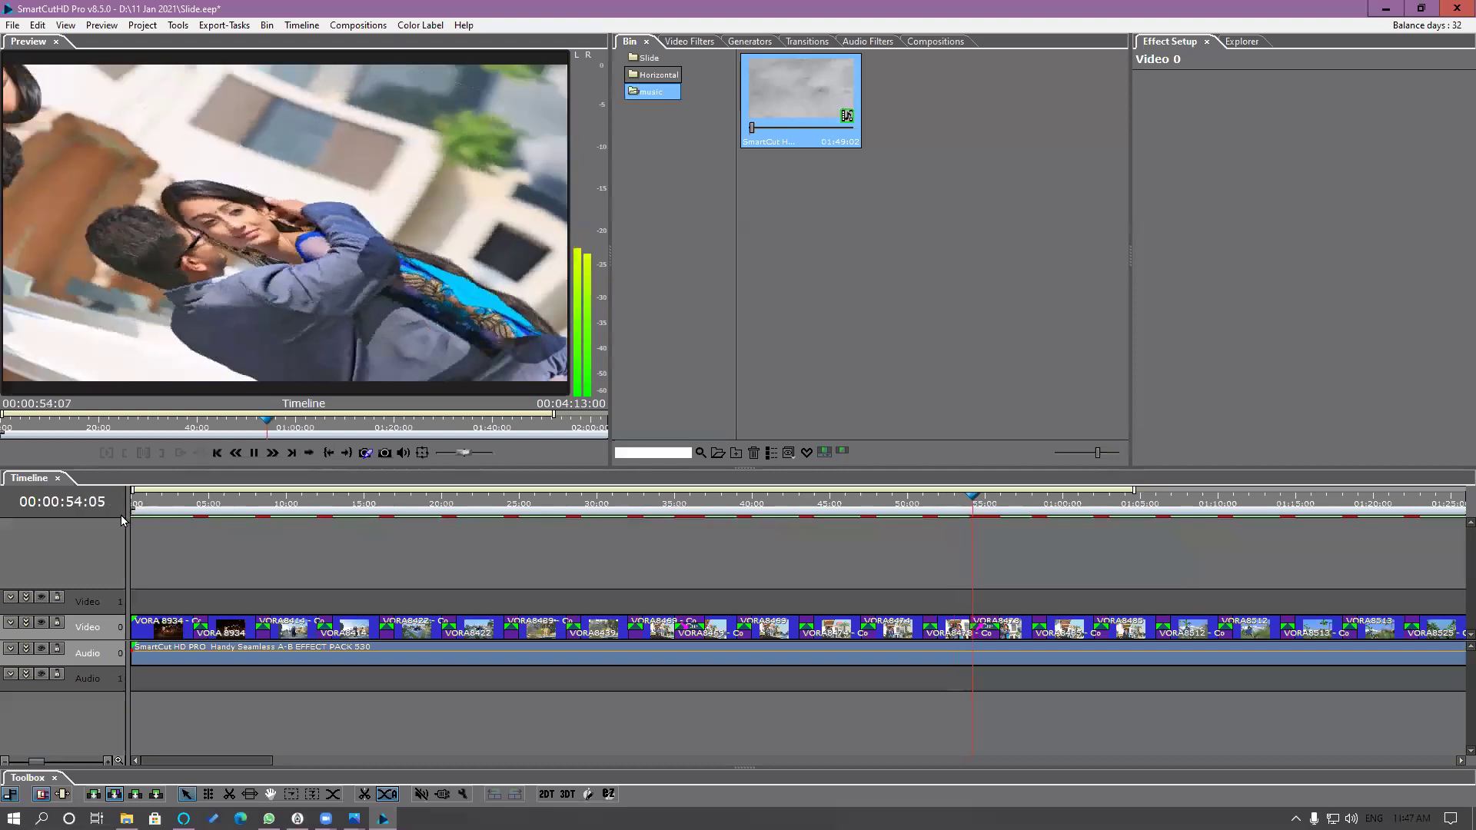
# Step: Select the first still, VORA 8934 - Copy, near the timeline's start and expand its Motion scale settings in a widened effect setup
pyautogui.click(143, 534)
pyautogui.click(154, 532)
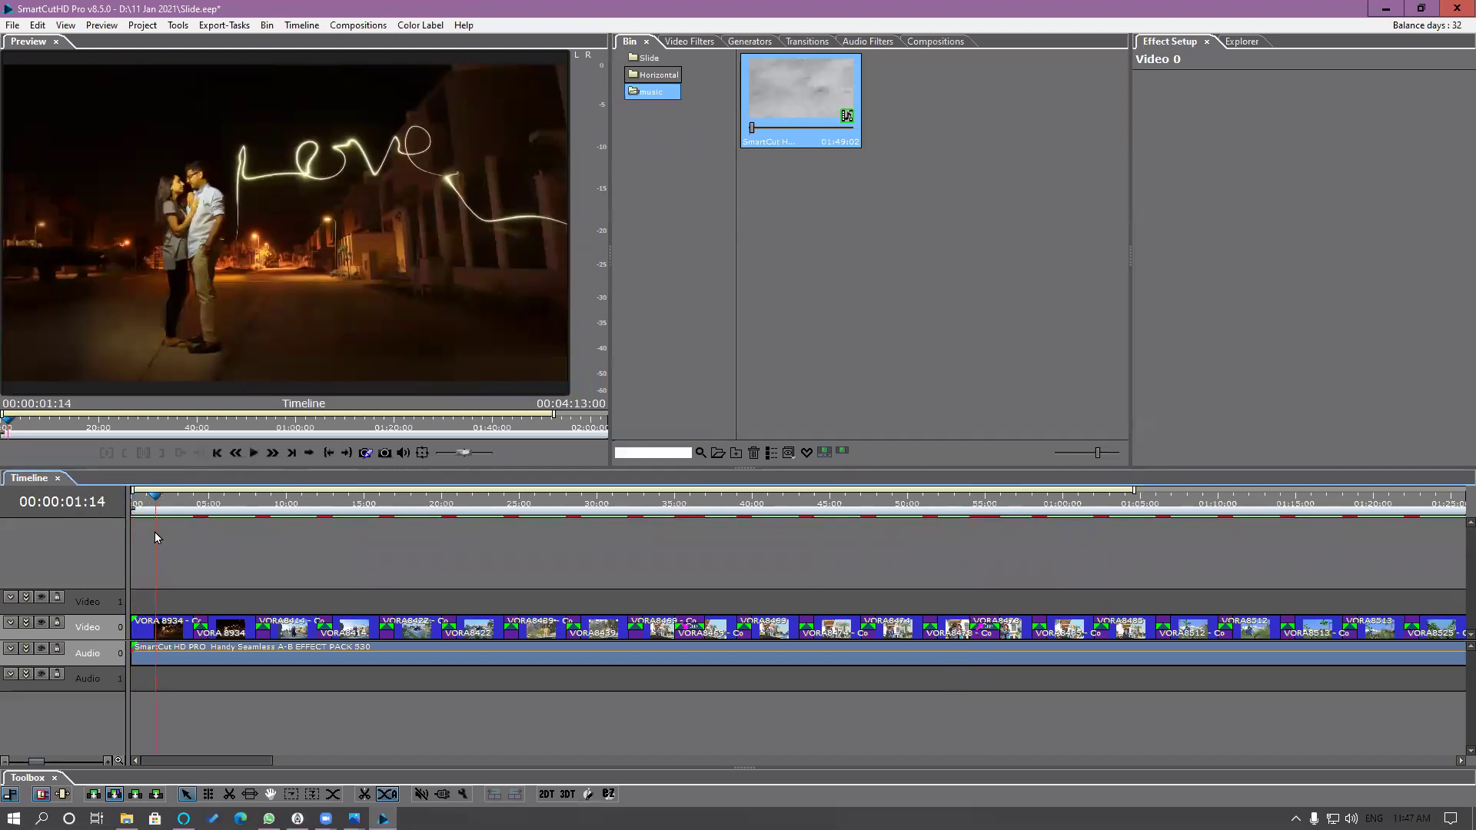
pyautogui.click(136, 542)
pyautogui.click(144, 543)
pyautogui.click(140, 547)
pyautogui.click(159, 632)
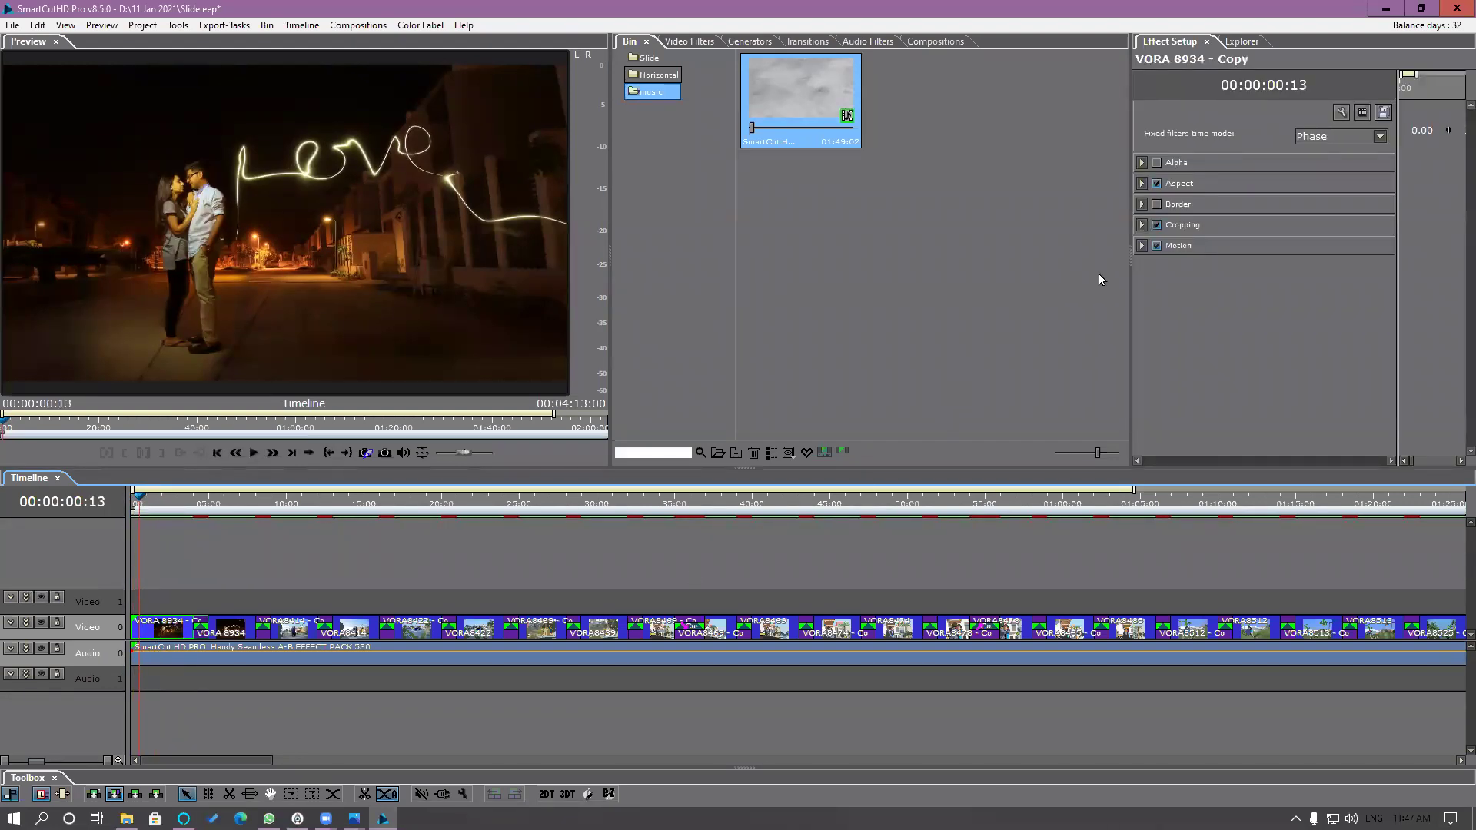
pyautogui.moveTo(1129, 279); pyautogui.dragTo(1000, 286)
pyautogui.click(1014, 246)
pyautogui.click(1023, 287)
pyautogui.moveTo(1304, 74); pyautogui.dragTo(1461, 75)
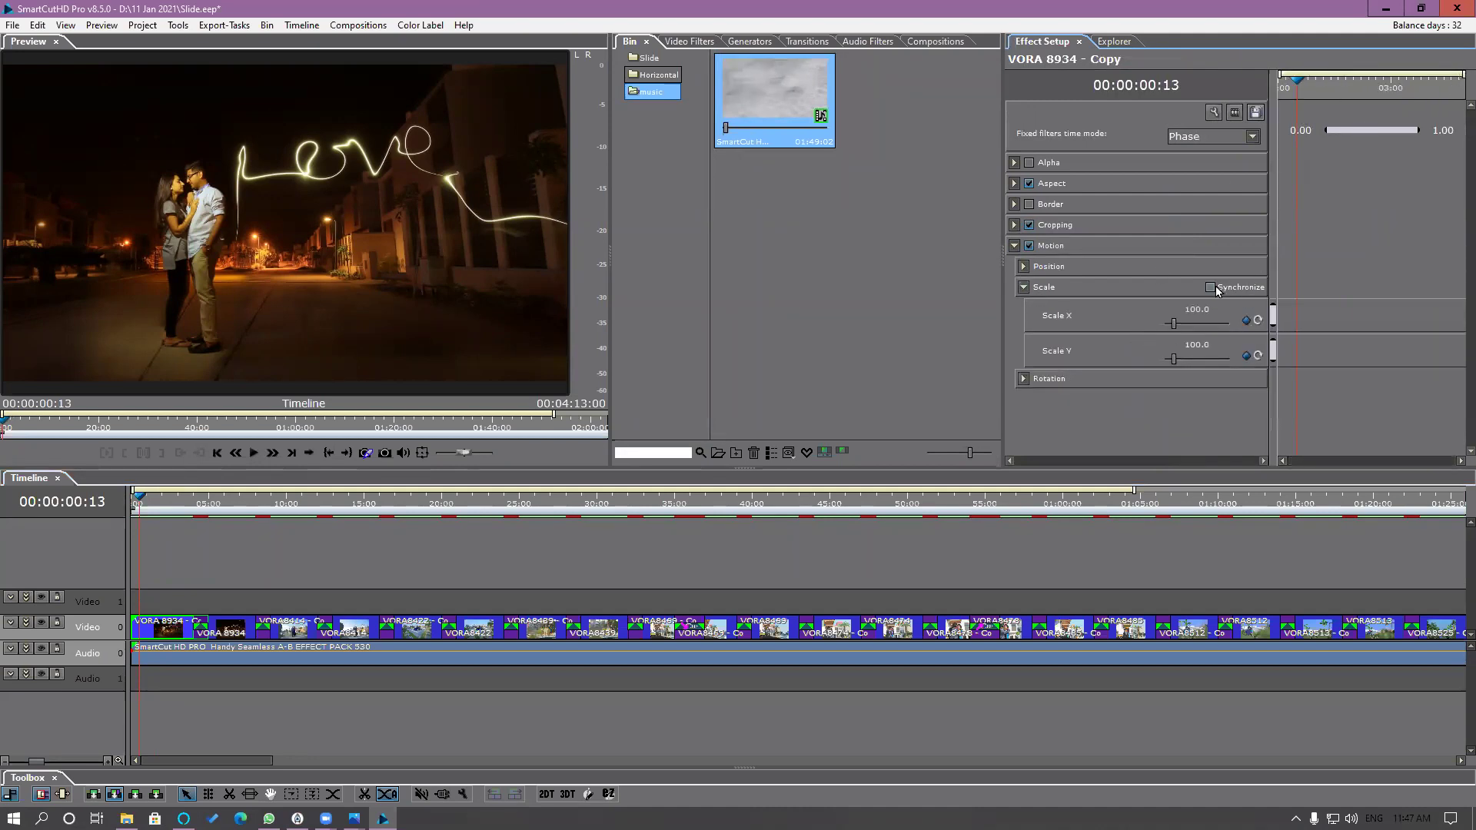
# Step: Synchronize the first still's scale, keyframe it, and set it to 120 at the clip's end, 00:00:04:24
pyautogui.moveTo(1294, 88); pyautogui.dragTo(1455, 105)
pyautogui.click(1246, 320)
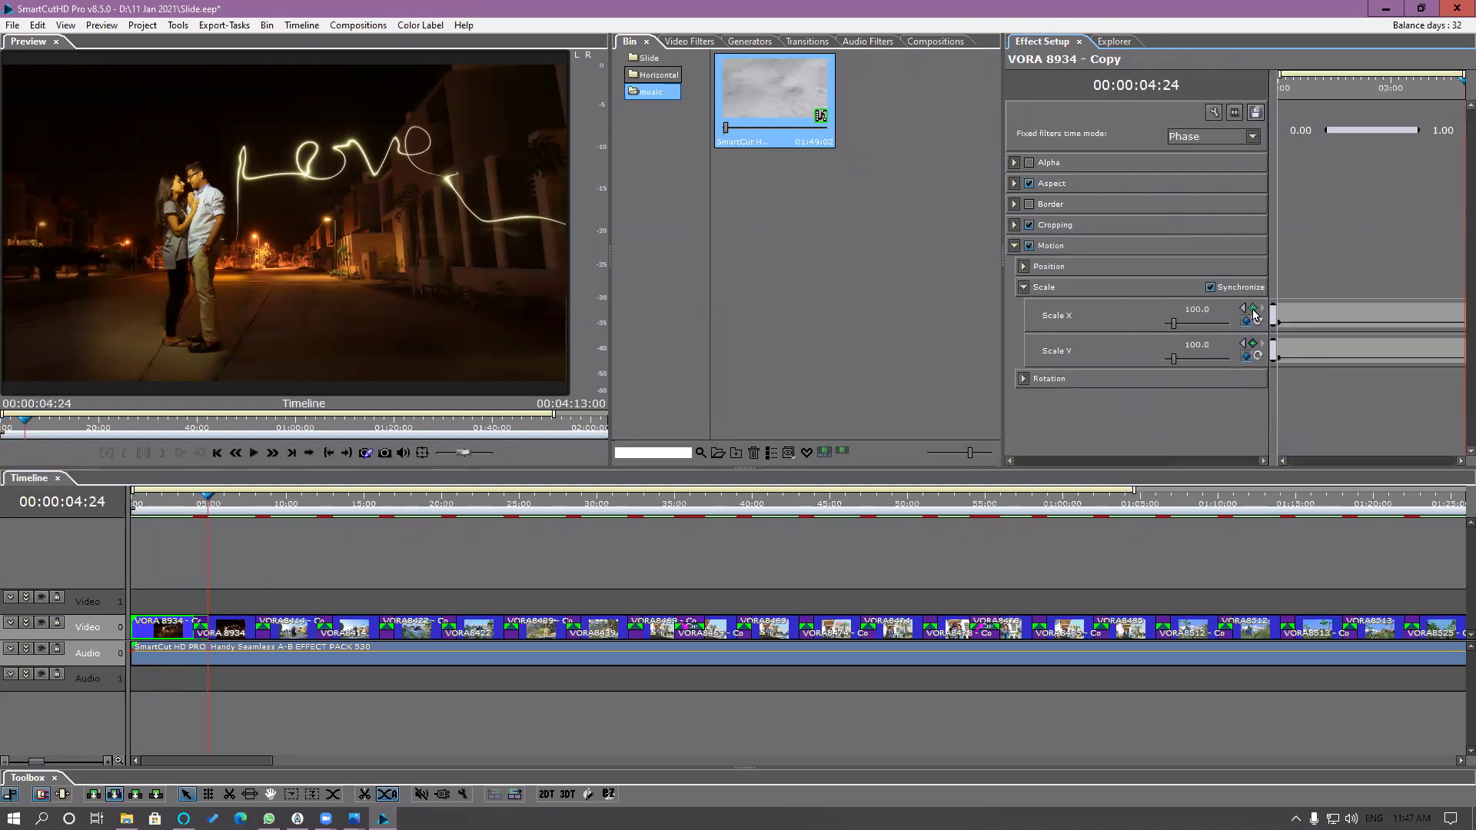
pyautogui.click(1196, 311)
pyautogui.write('120')
pyautogui.press('Return')
# Step: Play the first still from the start and scrub back through it to review its zoom
pyautogui.press('Home')
pyautogui.press('space')
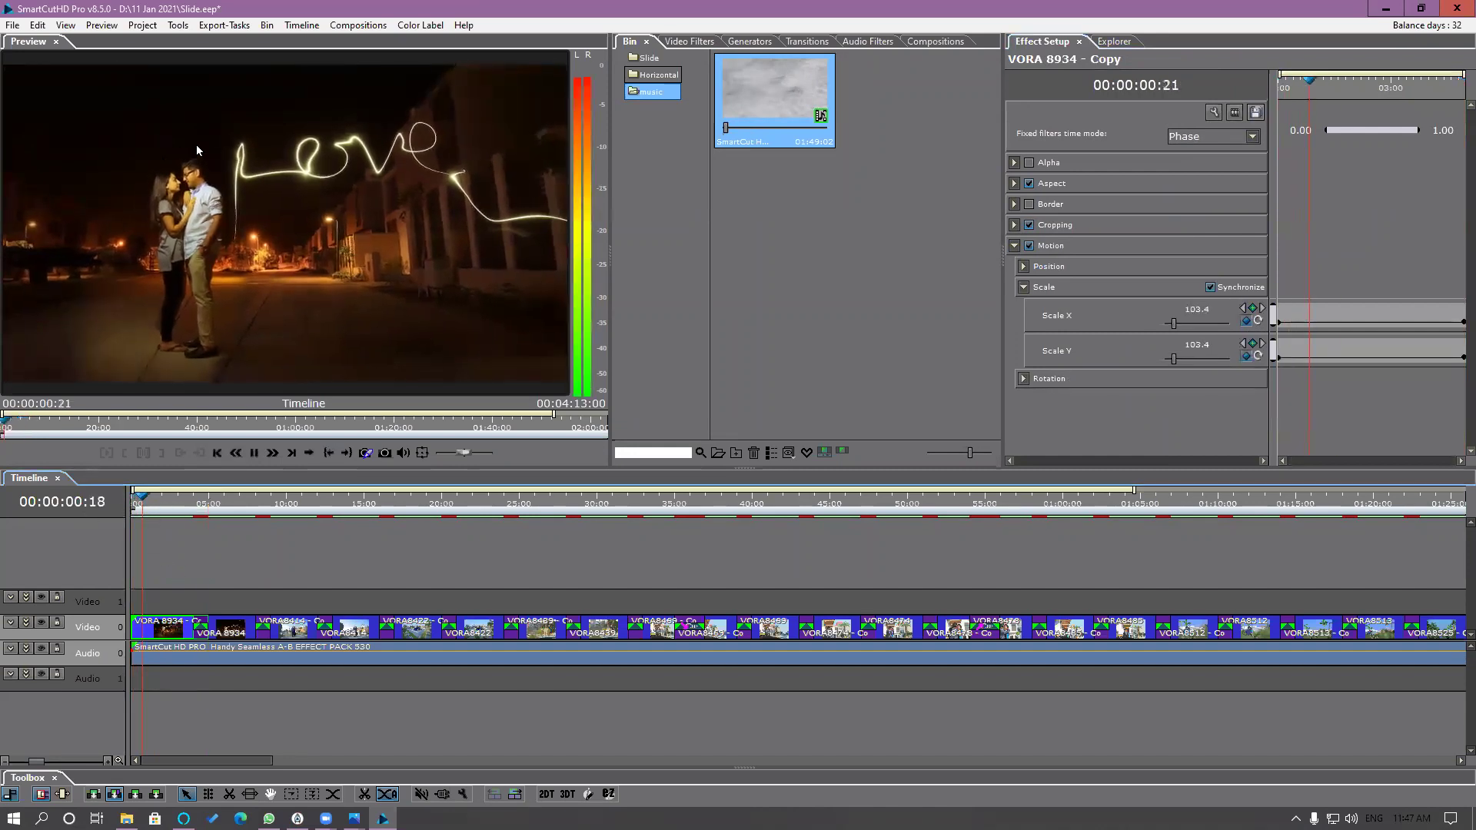
pyautogui.press('space')
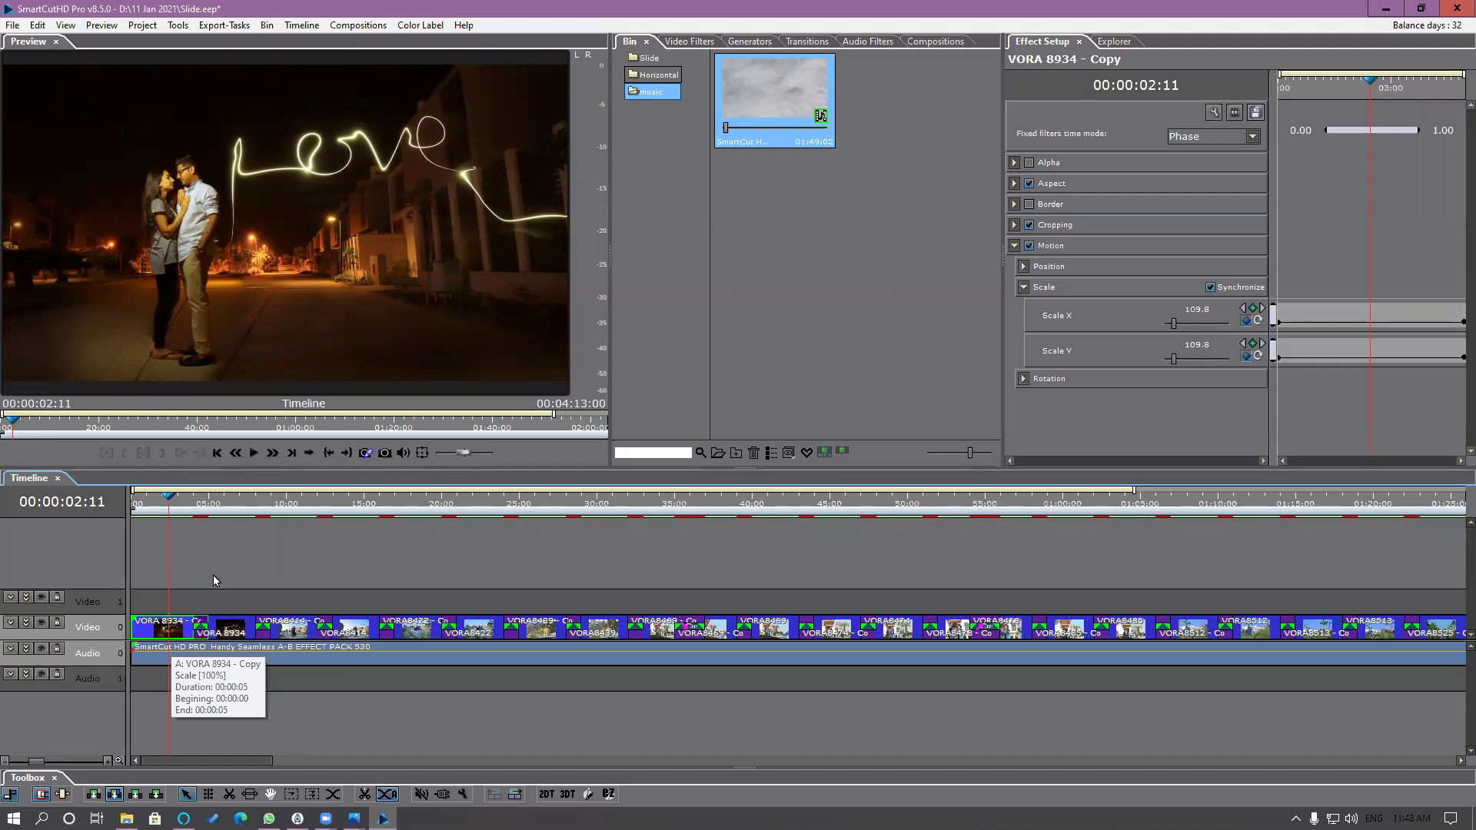
pyautogui.moveTo(212, 509); pyautogui.dragTo(155, 546)
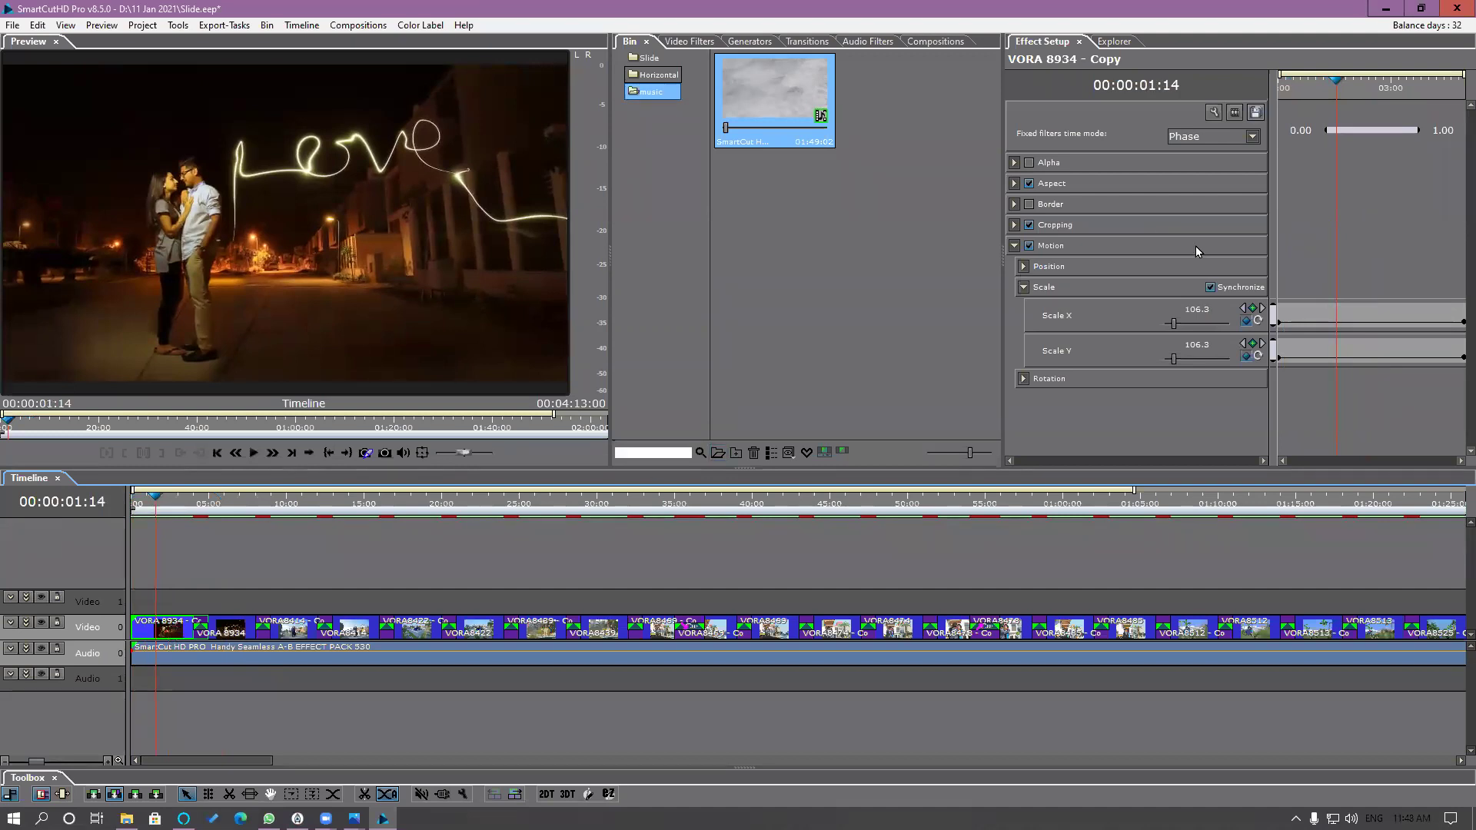
# Step: Disable the first still's Cropping filter, switching Aspect off and on again to compare the picture
pyautogui.moveTo(1274, 263); pyautogui.dragTo(1322, 263)
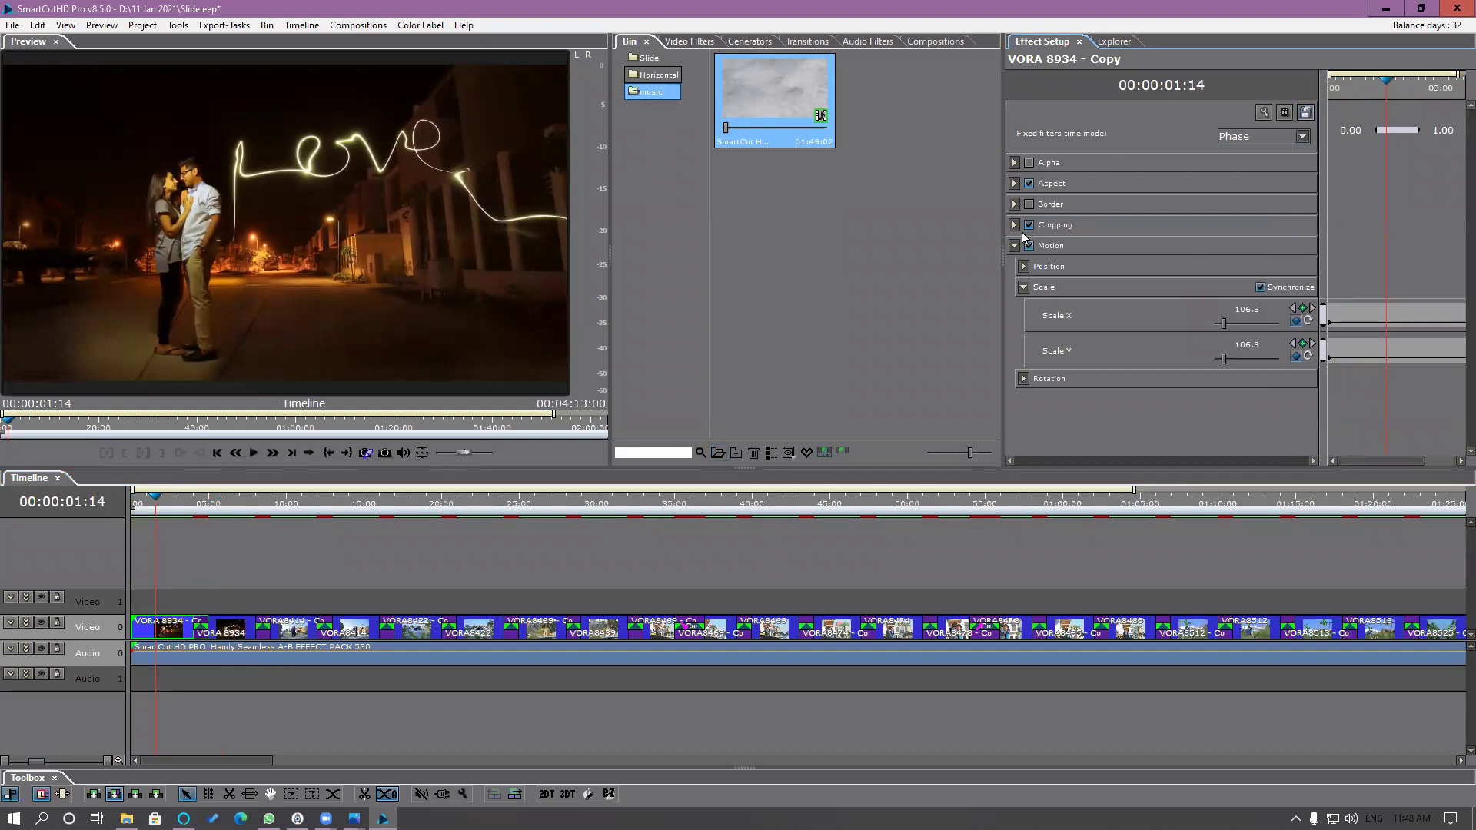
pyautogui.click(1028, 184)
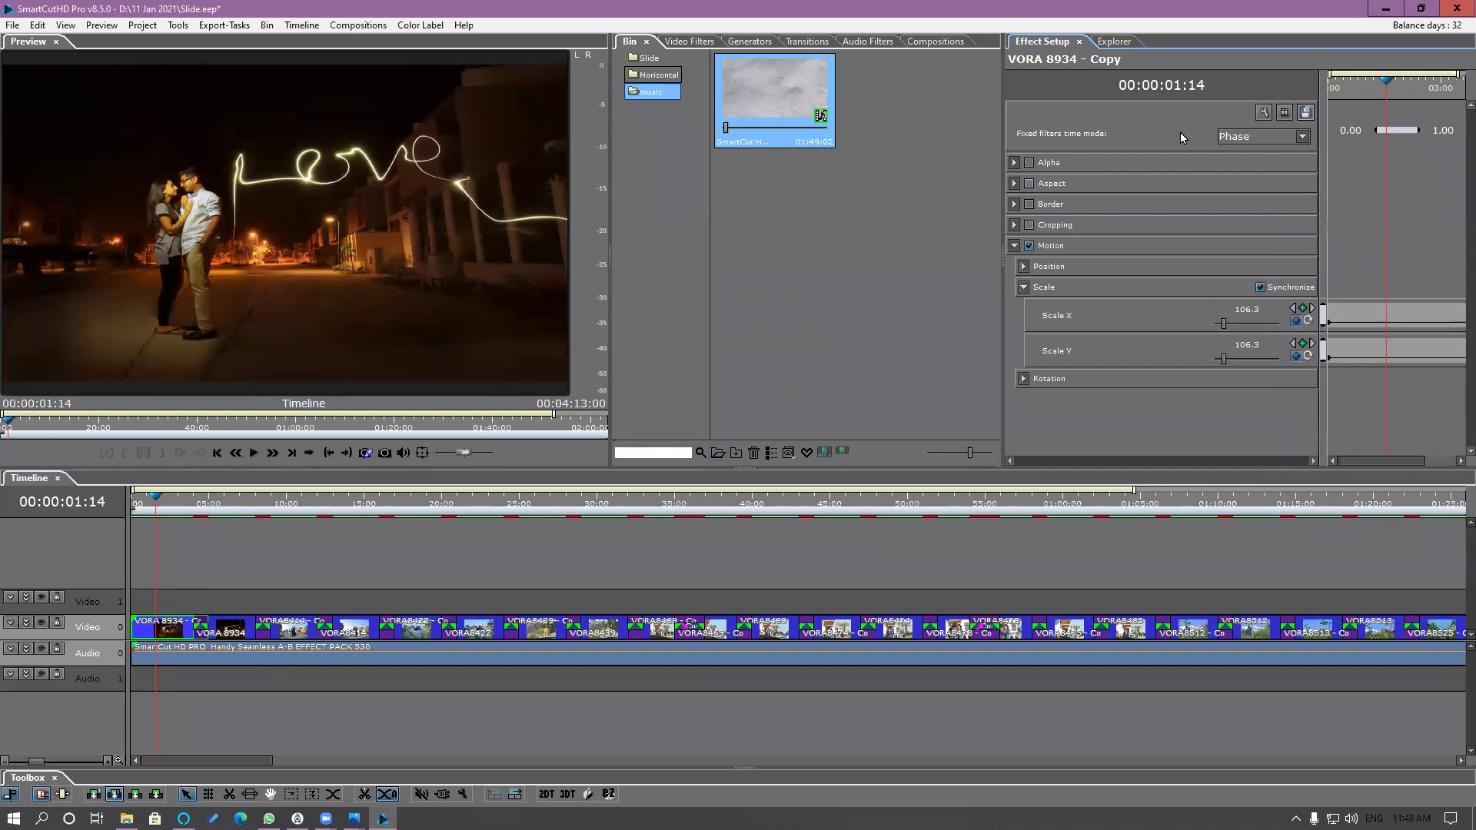
pyautogui.click(1029, 185)
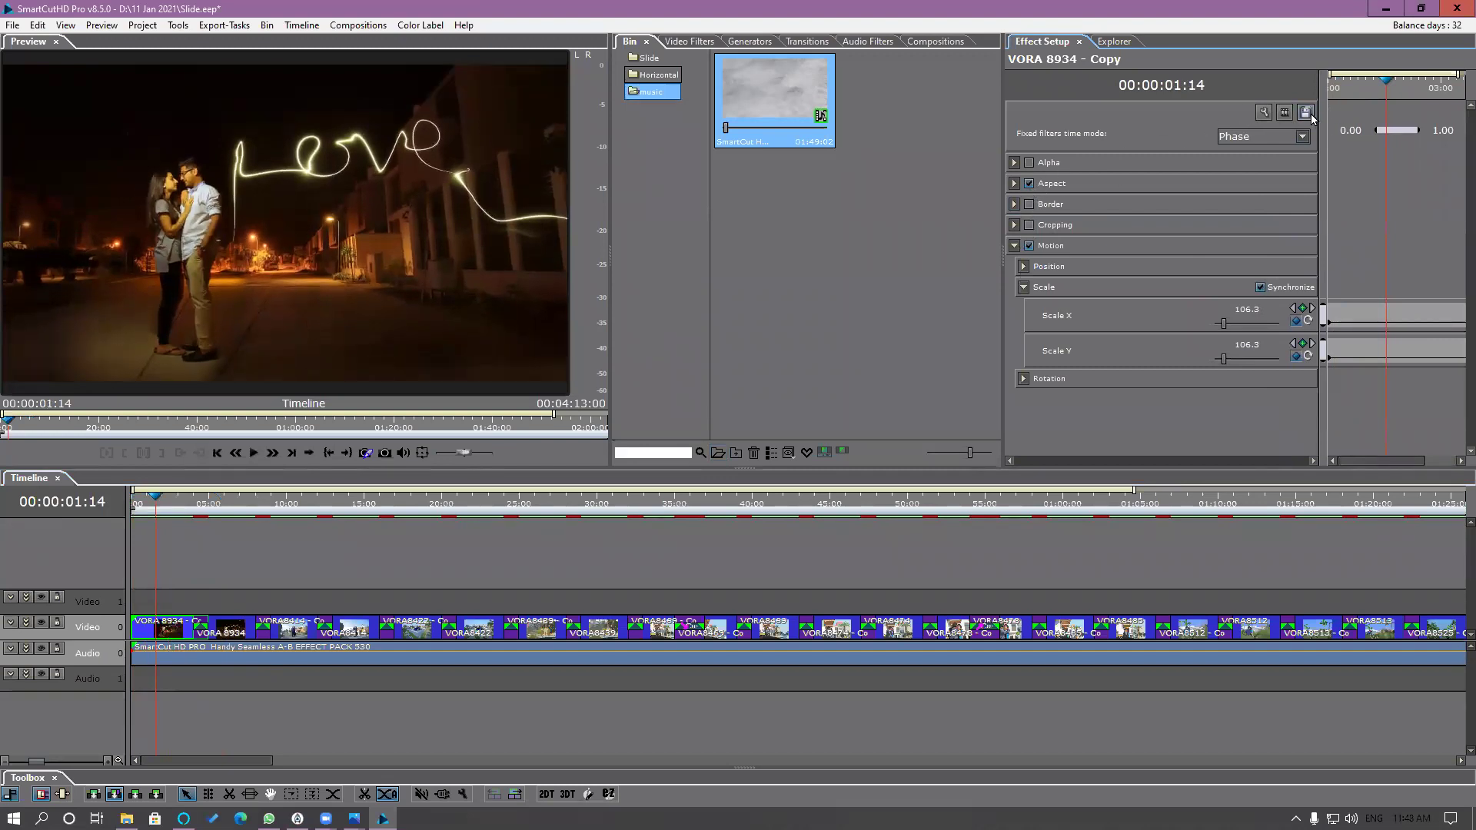
# Step: Save the first still's effect as Zoom motion in the Custom, New Filters, Video Filters folder
pyautogui.click(1305, 113)
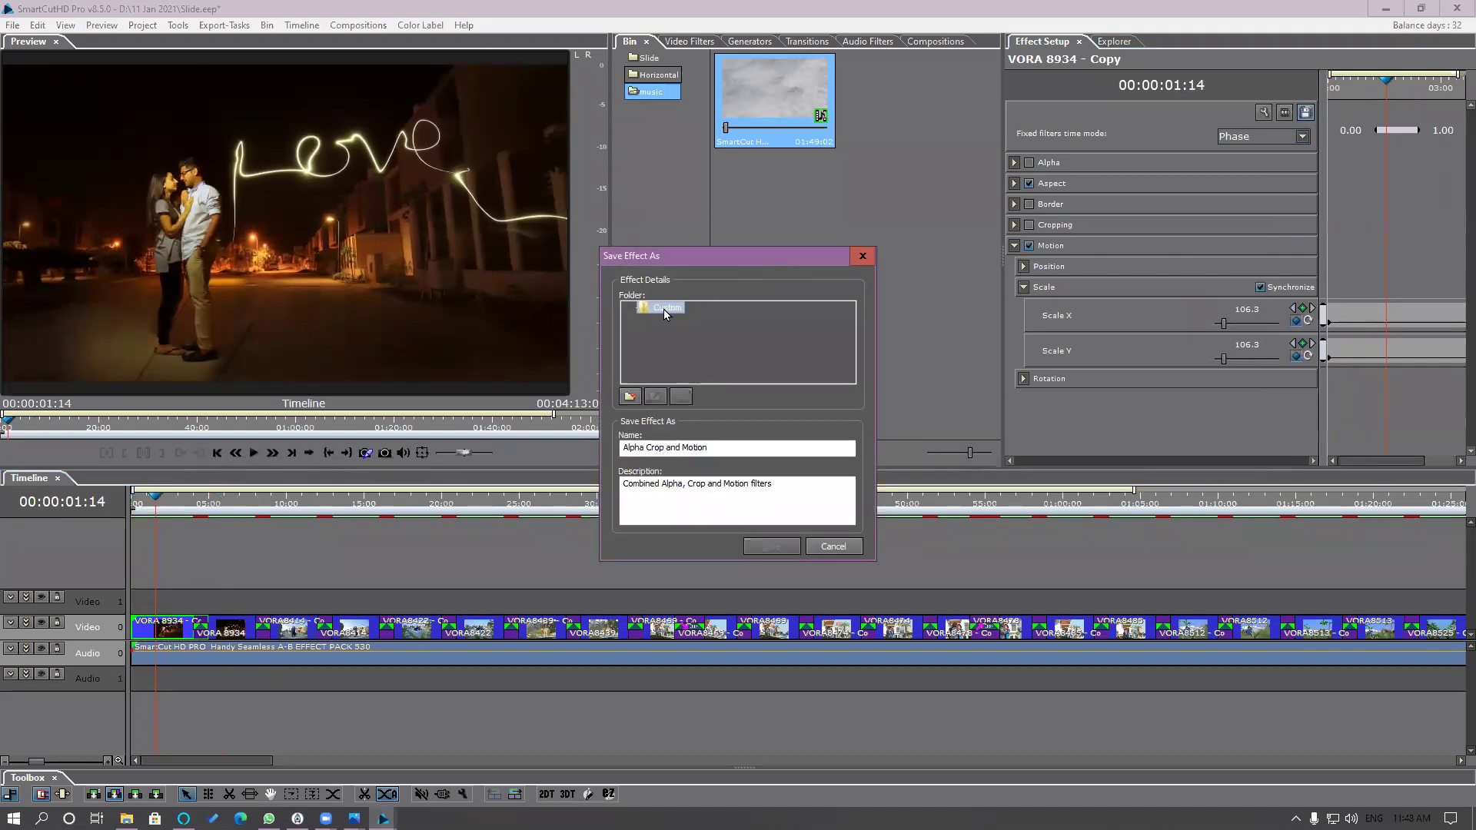
pyautogui.click(630, 309)
pyautogui.doubleClick(687, 320)
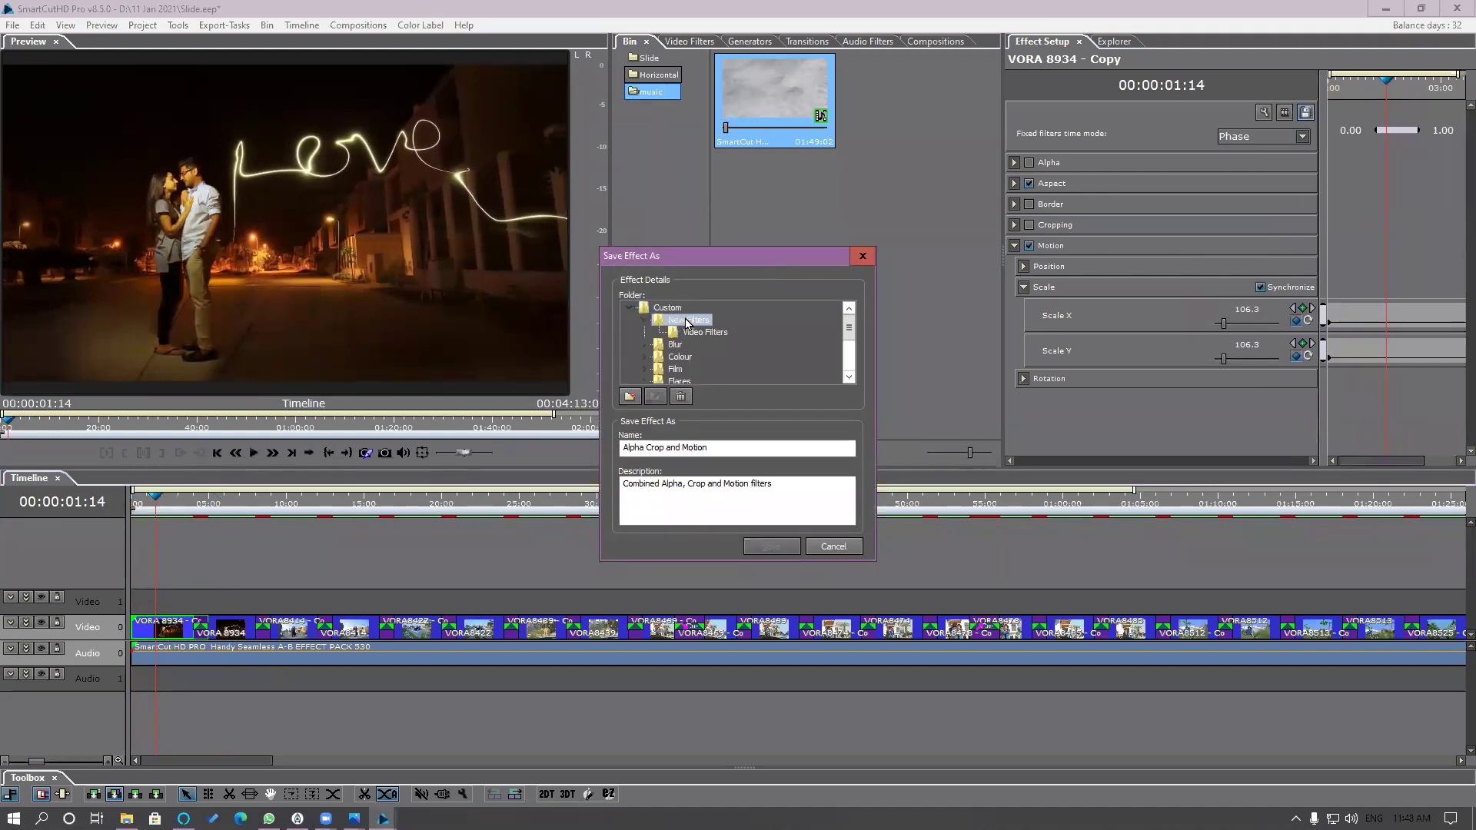
pyautogui.click(699, 332)
pyautogui.click(666, 448)
pyautogui.hotkey('ctrl', 'a')
pyautogui.write('Zoom ')
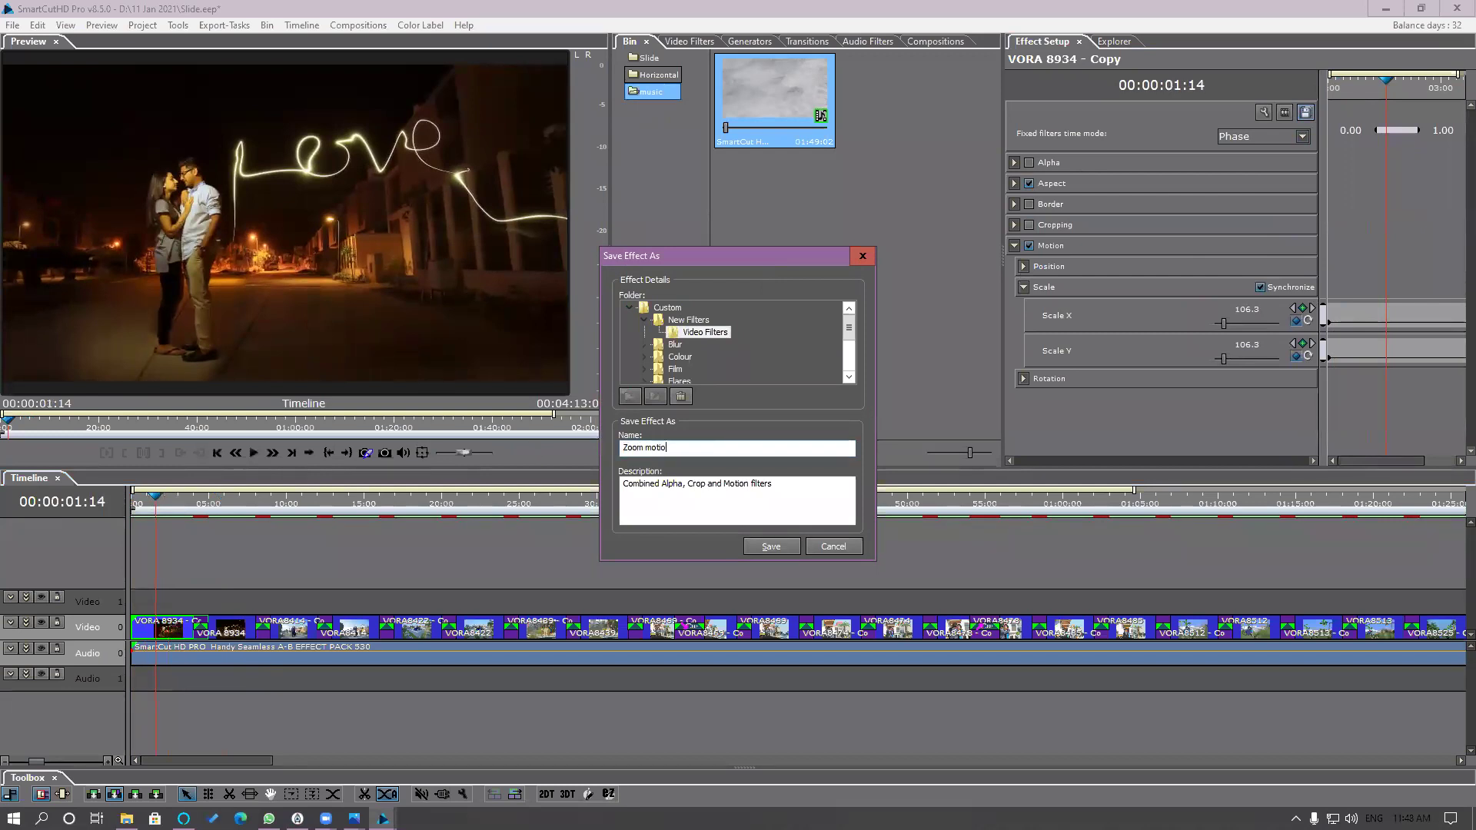
pyautogui.write('motio')
pyautogui.press('Return')
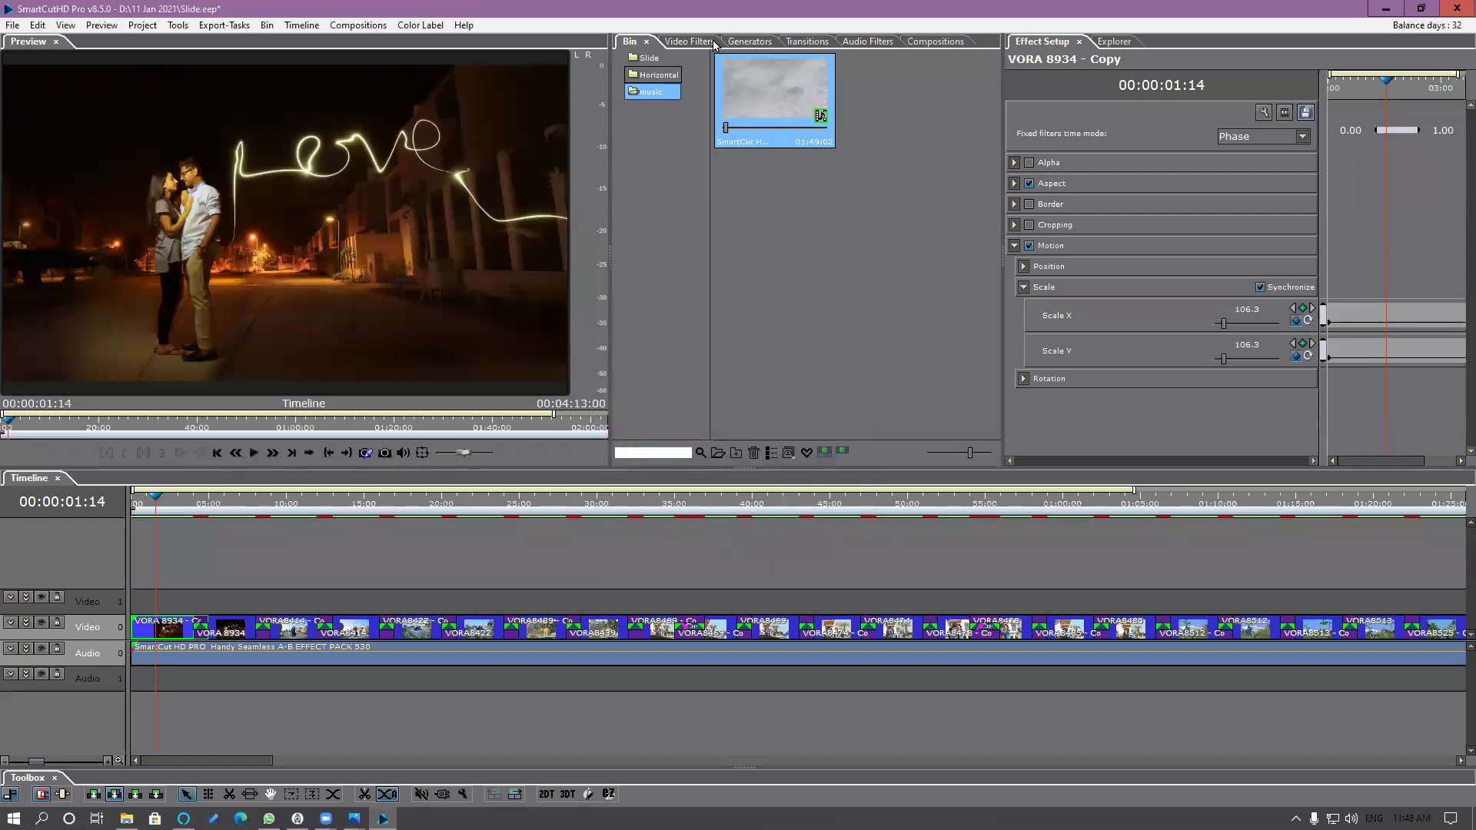
# Step: Apply the Zoom motion filter from New Filters to the VORA8414 - Copy still and play the timeline full screen
pyautogui.click(689, 41)
pyautogui.click(722, 61)
pyautogui.click(735, 170)
pyautogui.moveTo(190, 506); pyautogui.dragTo(289, 543)
pyautogui.moveTo(734, 170); pyautogui.dragTo(307, 635)
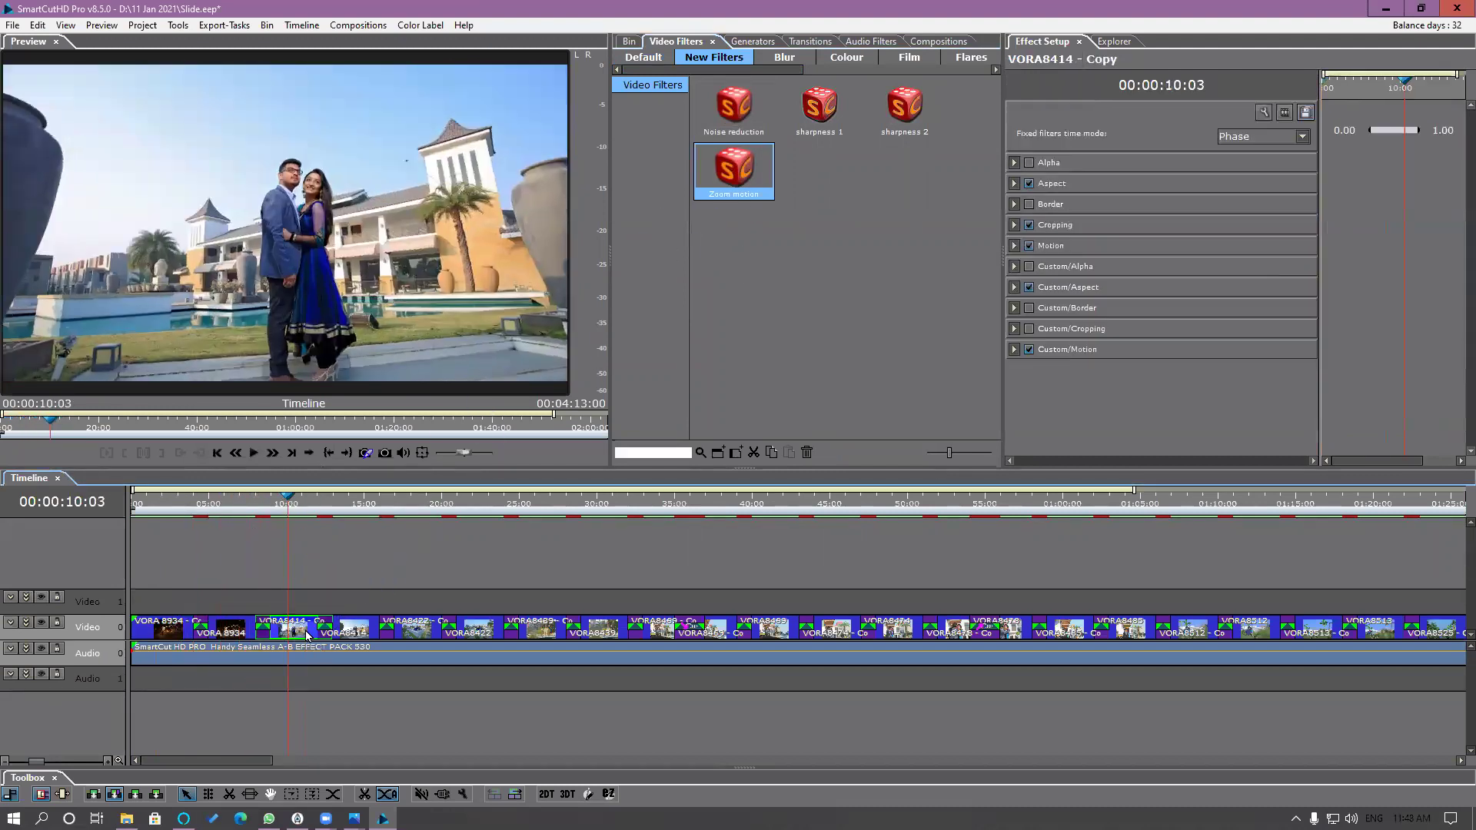
pyautogui.click(245, 502)
pyautogui.doubleClick(431, 323)
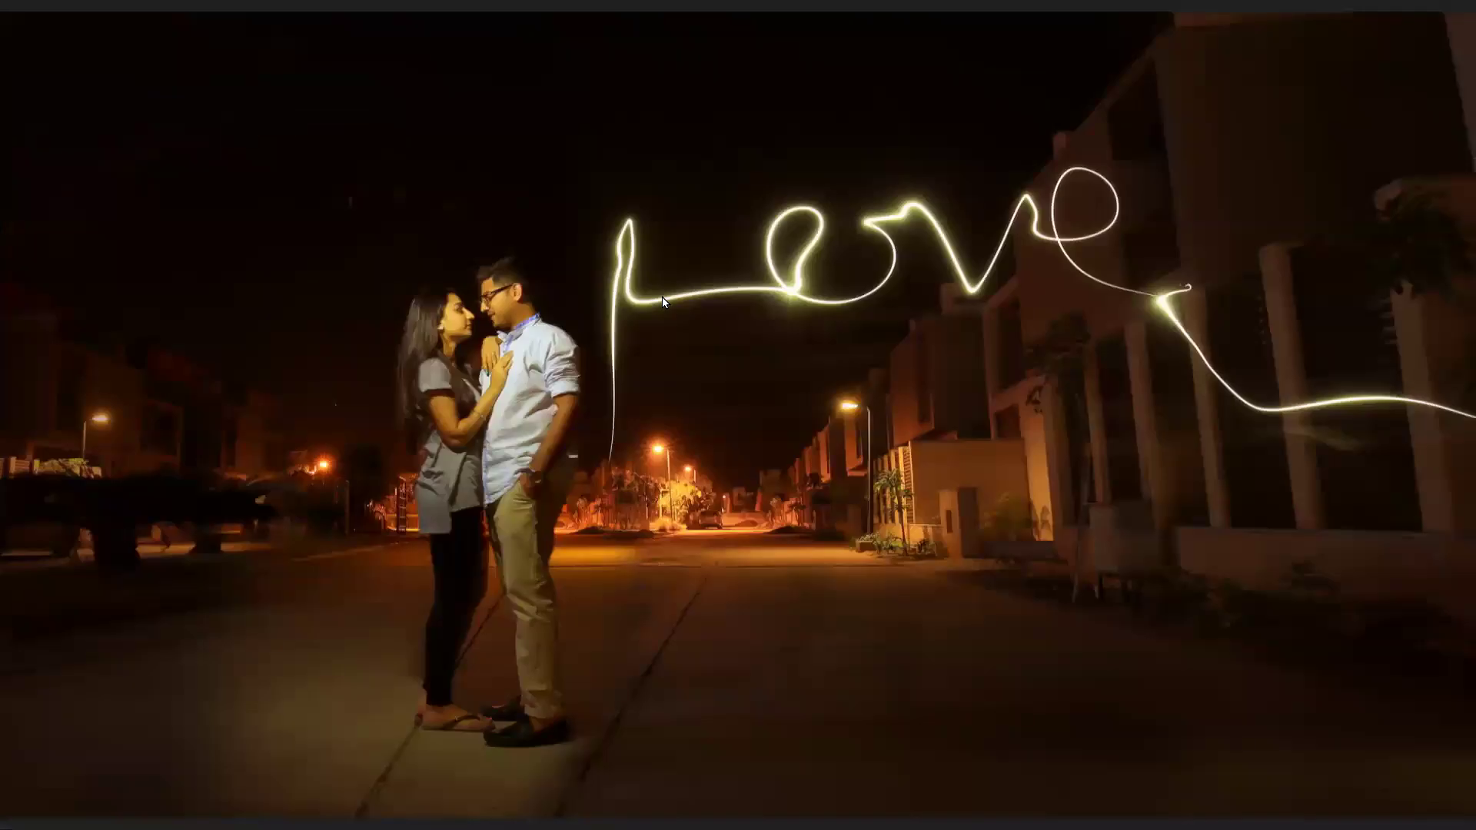
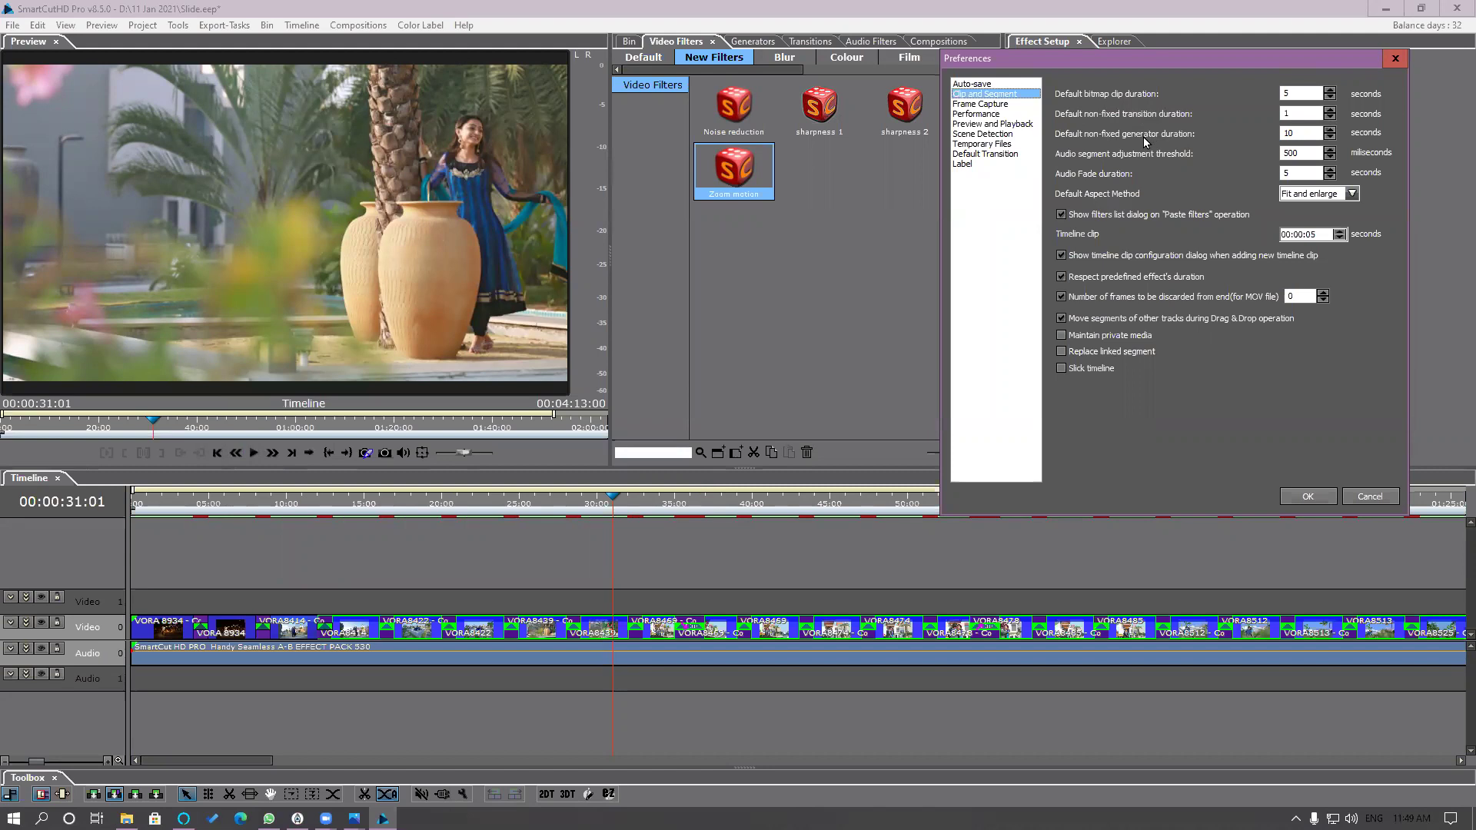
# Step: Set the default non-fixed transition duration to 20 seconds and apply the Preferences
pyautogui.click(1295, 113)
pyautogui.write('20')
pyautogui.click(1316, 498)
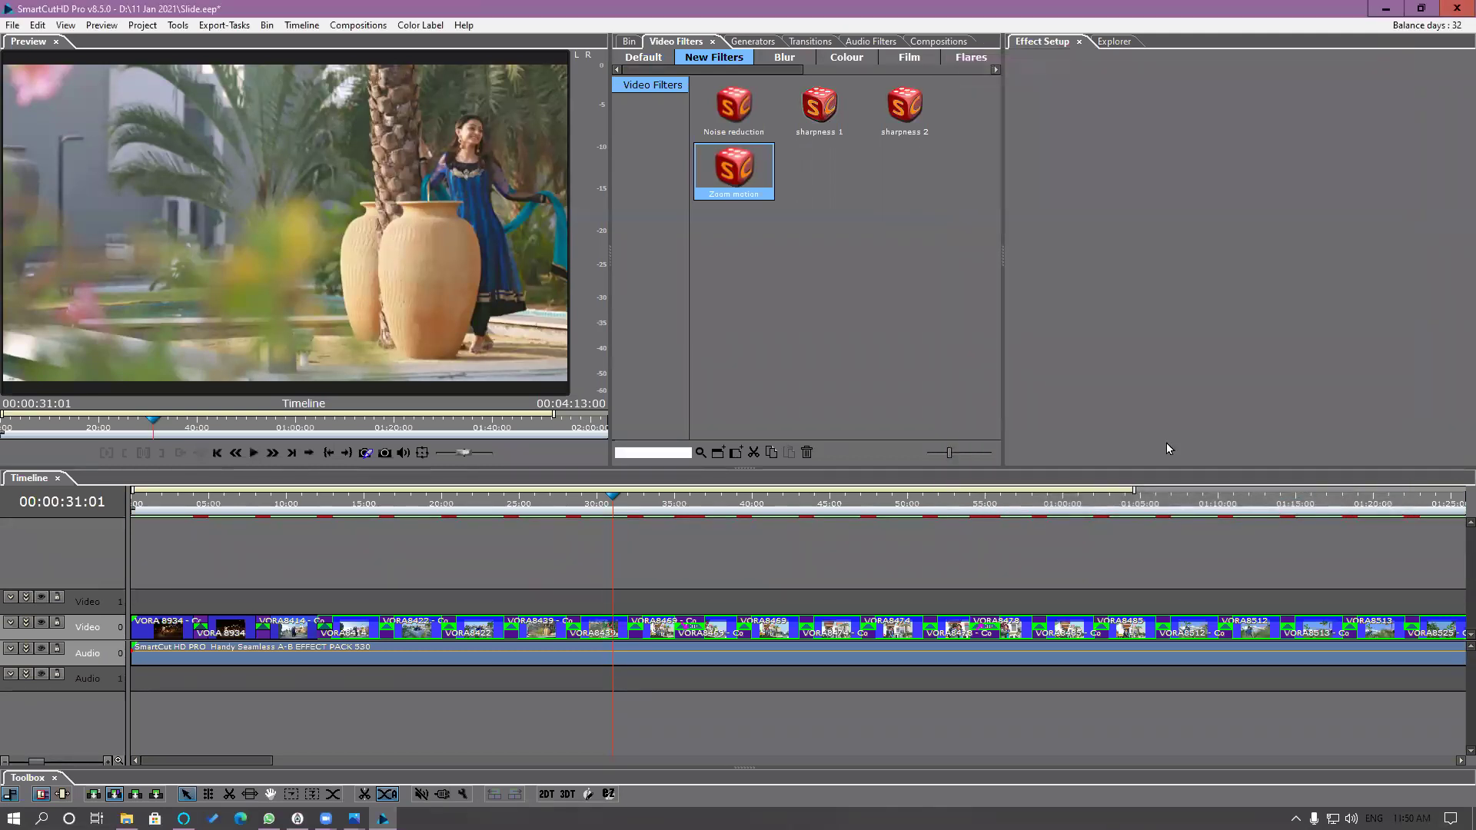
# Step: Place the Handy Seamless Rotate 005 transition on Video 1 at about 22 seconds and examine its length closely
pyautogui.click(800, 41)
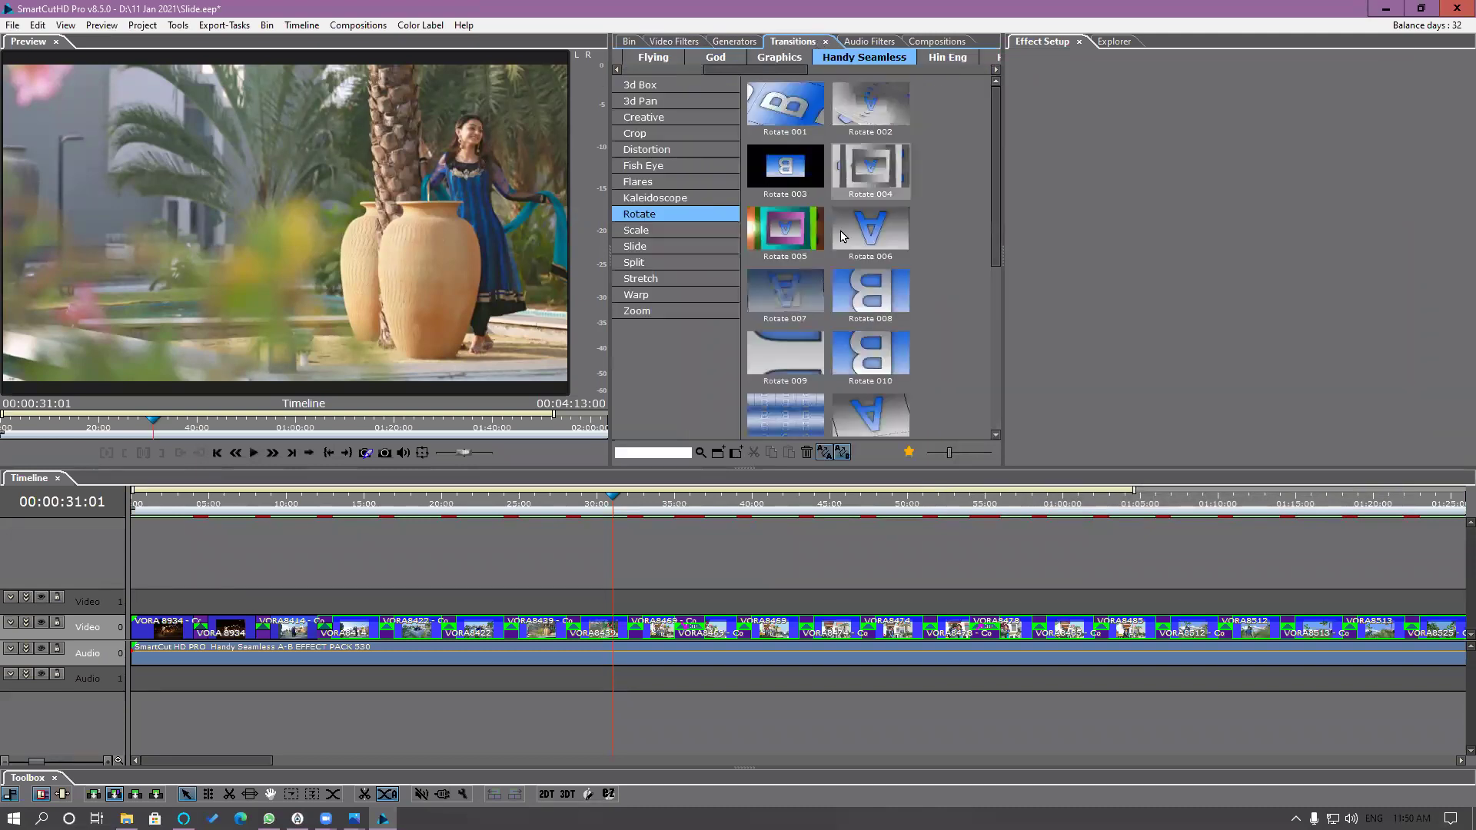
pyautogui.moveTo(790, 237); pyautogui.dragTo(480, 600)
pyautogui.moveTo(466, 504); pyautogui.dragTo(473, 514)
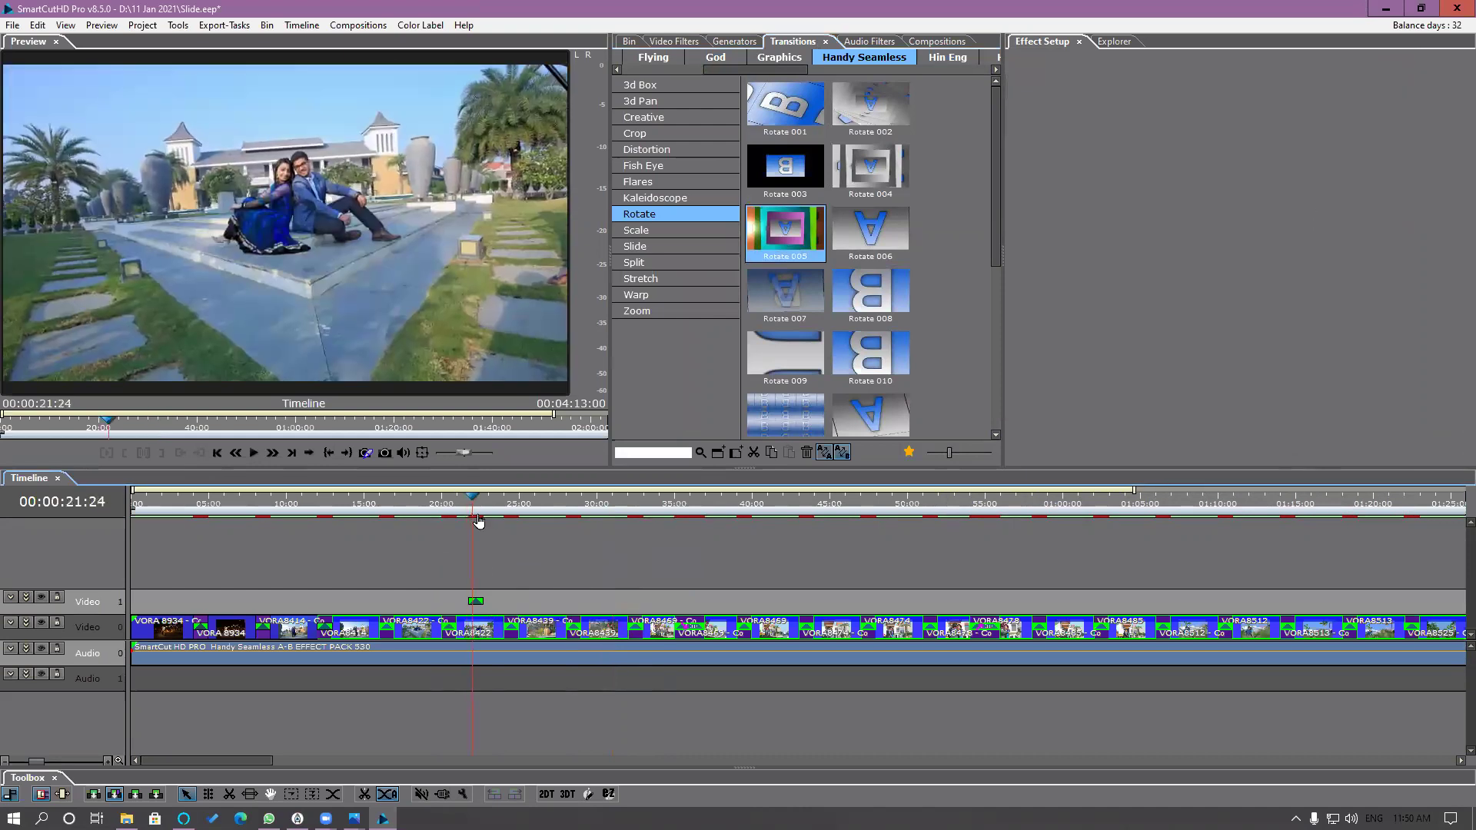
pyautogui.press('+')
pyautogui.press('+')
pyautogui.press('+')
pyautogui.press('+')
pyautogui.press('+')
pyautogui.press('+')
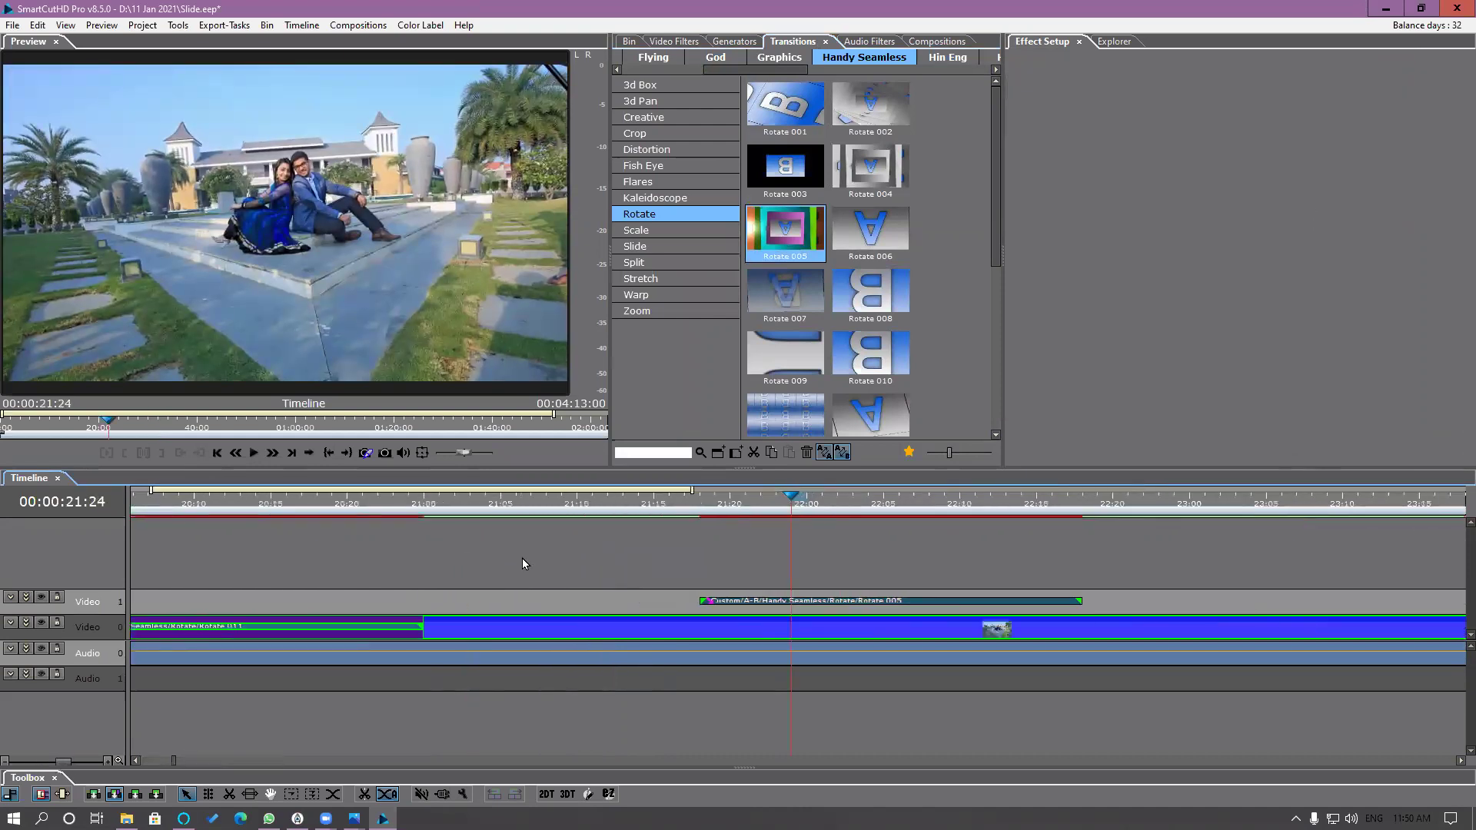
# Step: Delete the Rotate 005 transition from Video 1 and bring the timeline's start back into view
pyautogui.click(738, 603)
pyautogui.press('Delete')
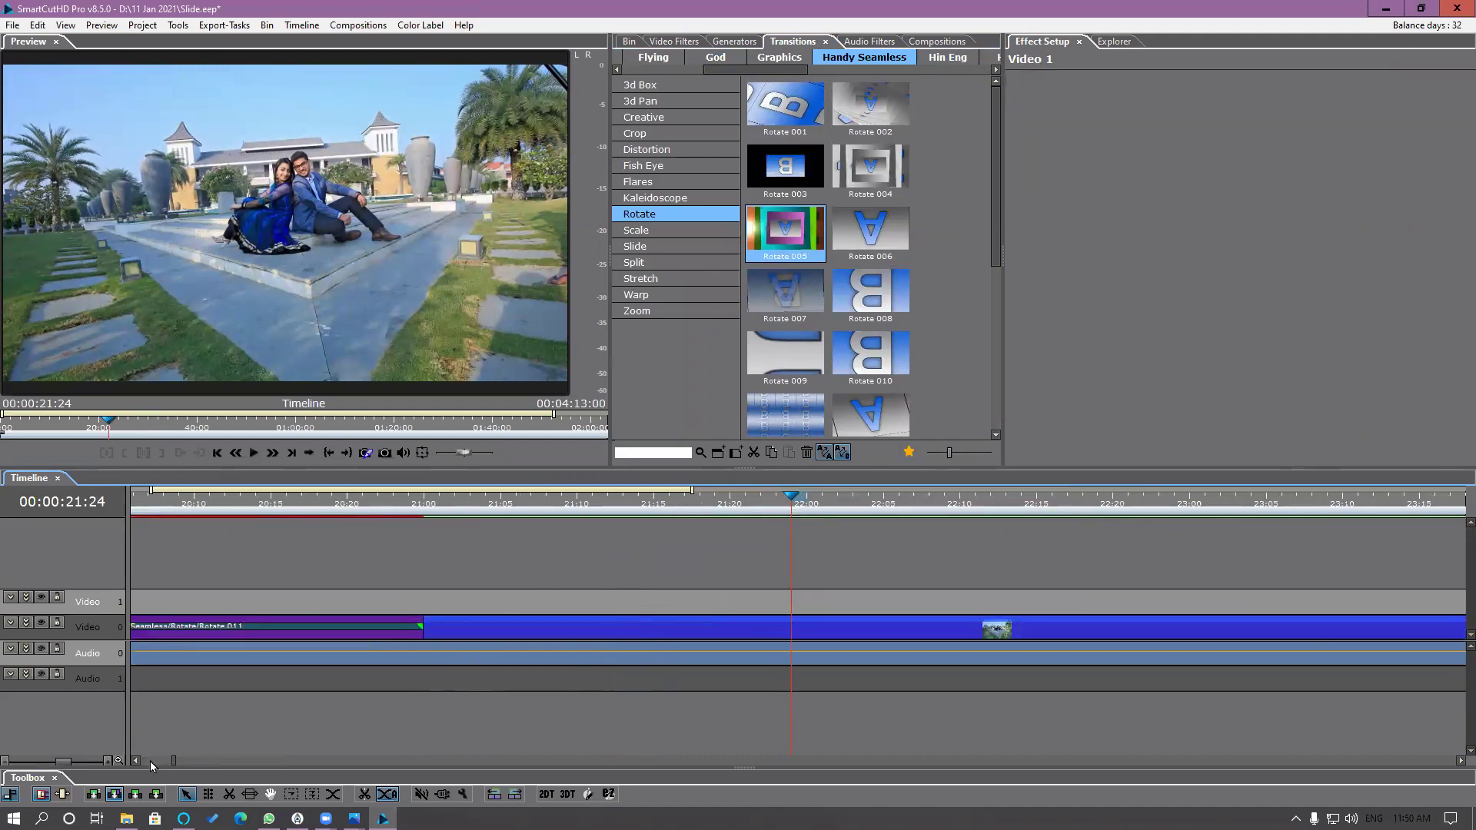
pyautogui.moveTo(173, 762); pyautogui.dragTo(128, 762)
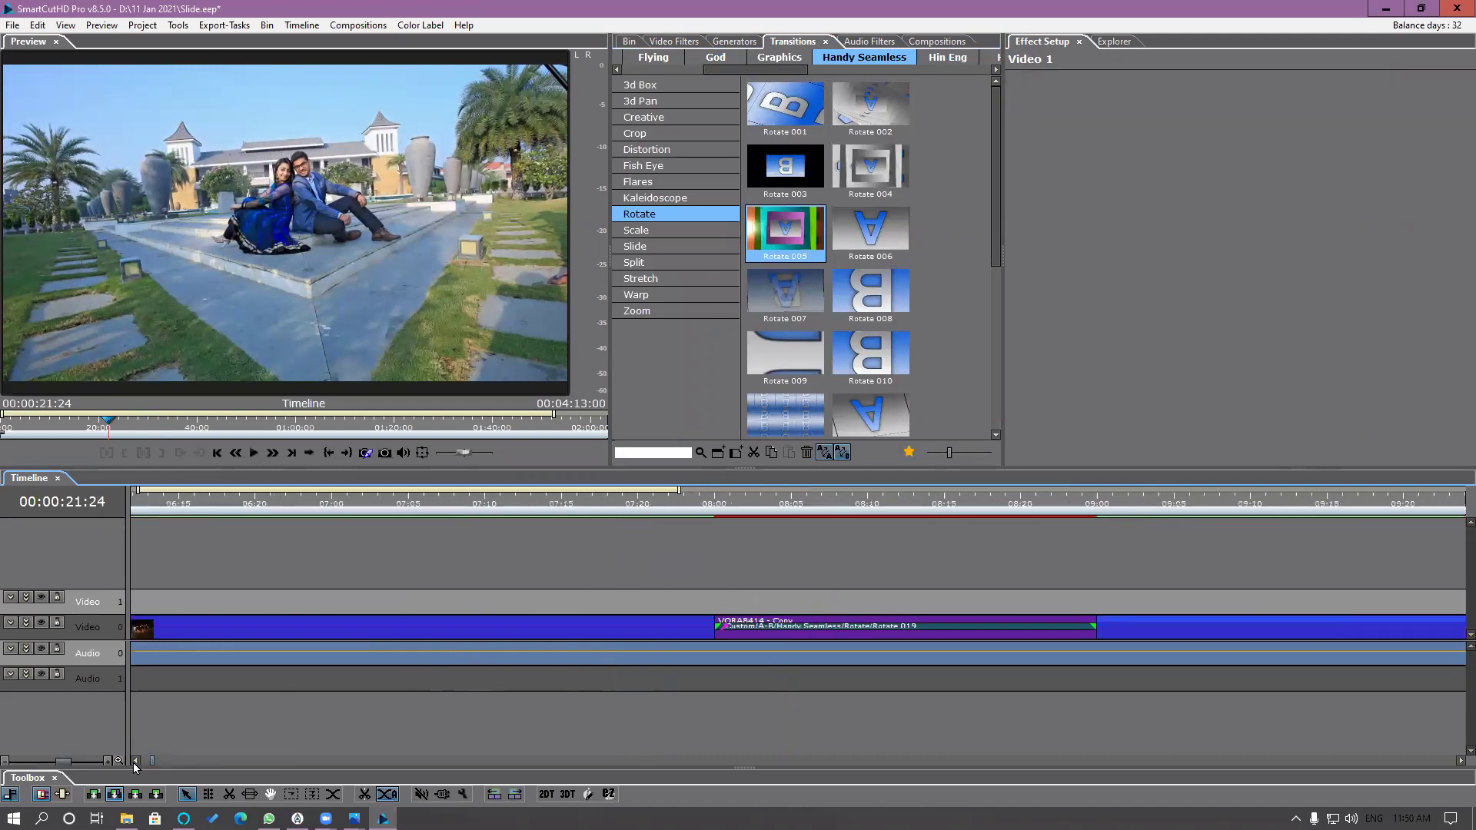
pyautogui.scroll(-3, 195, 675)
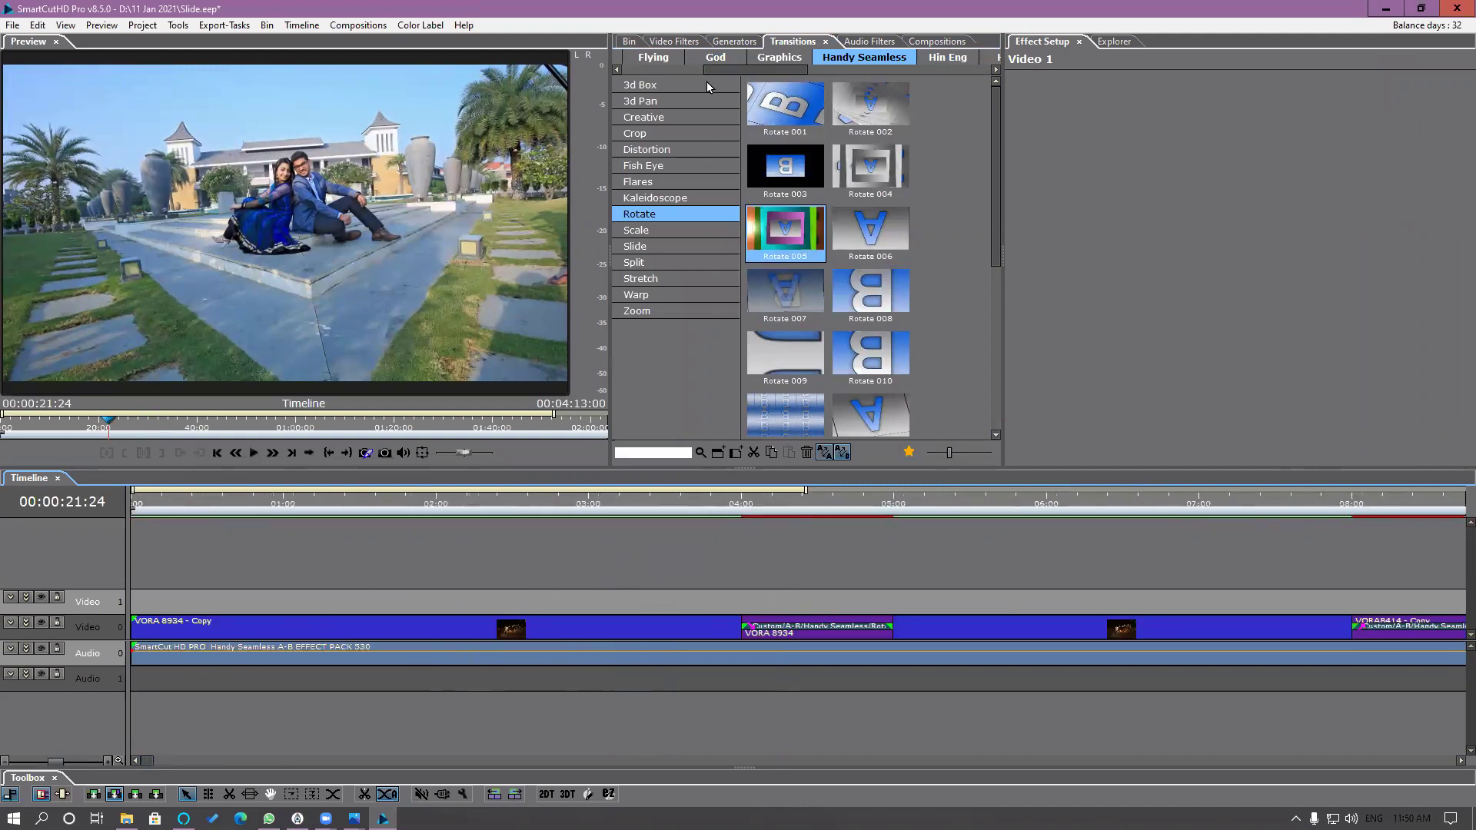
# Step: Place the 3d Fx 26201 transition at the start of Video 1 and examine its length and look
pyautogui.click(657, 58)
pyautogui.moveTo(734, 74); pyautogui.dragTo(638, 71)
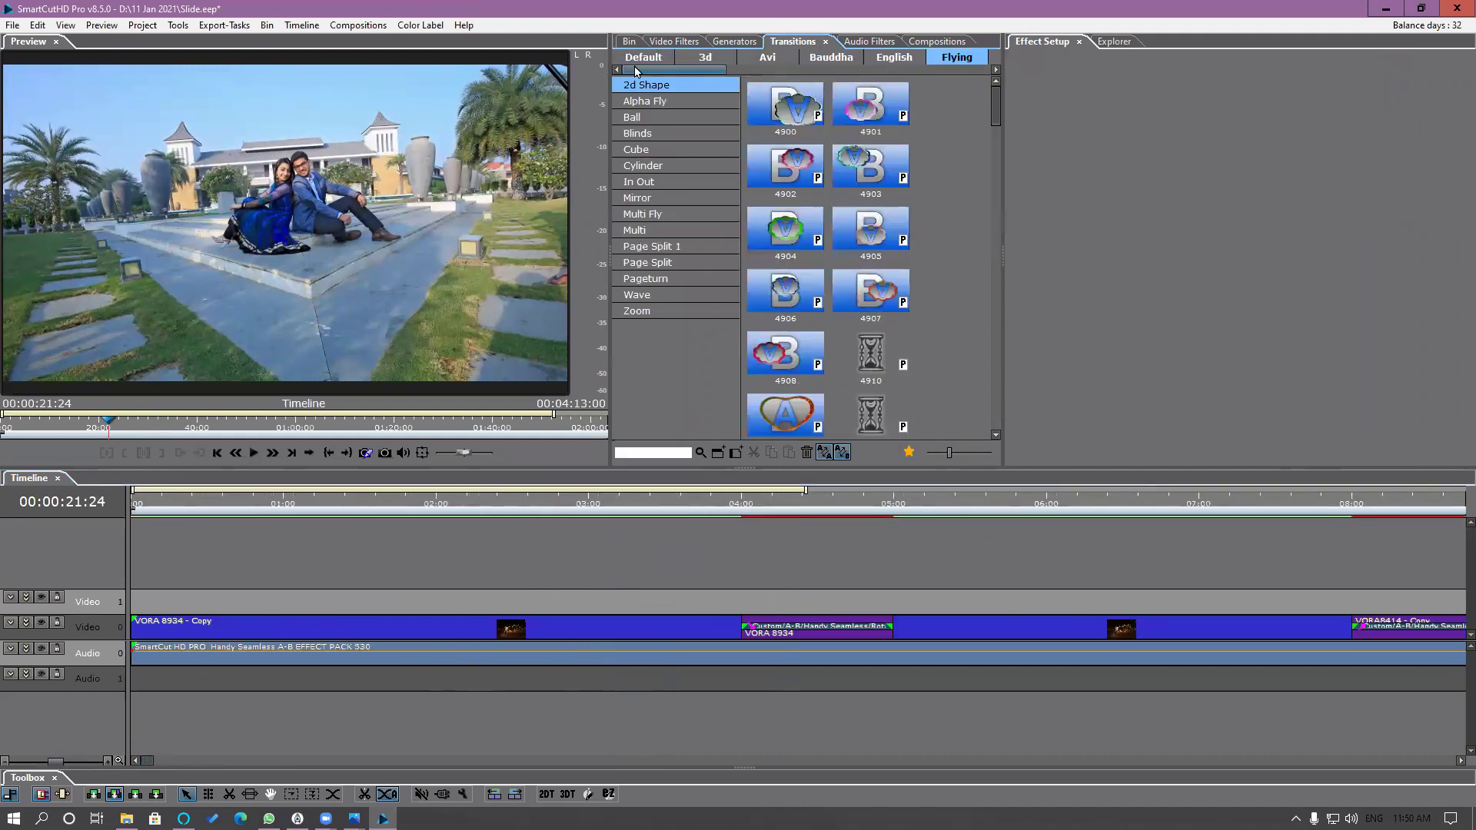
pyautogui.click(705, 57)
pyautogui.moveTo(787, 115); pyautogui.dragTo(407, 601)
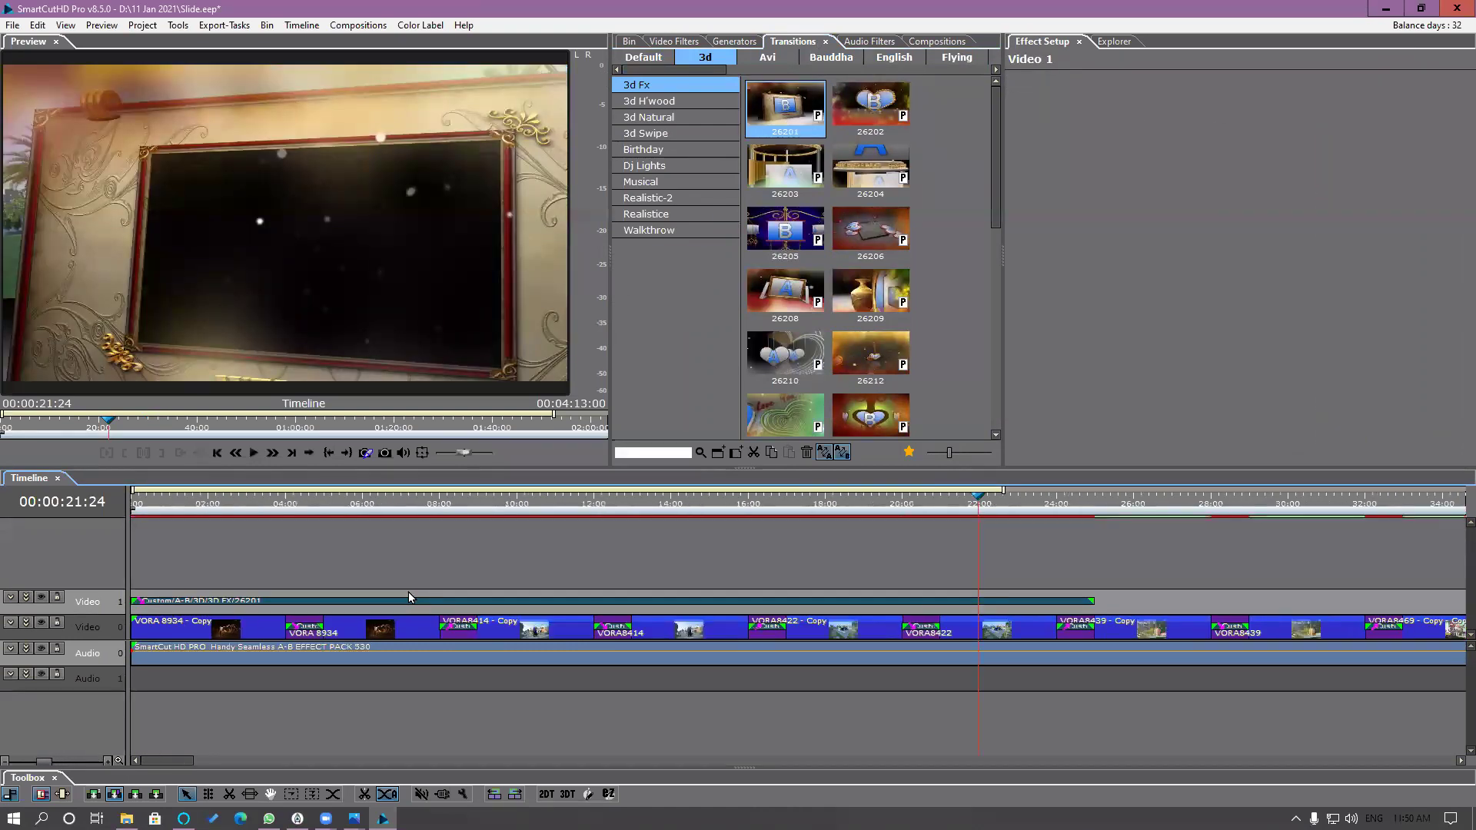
pyautogui.scroll(2, 412, 601)
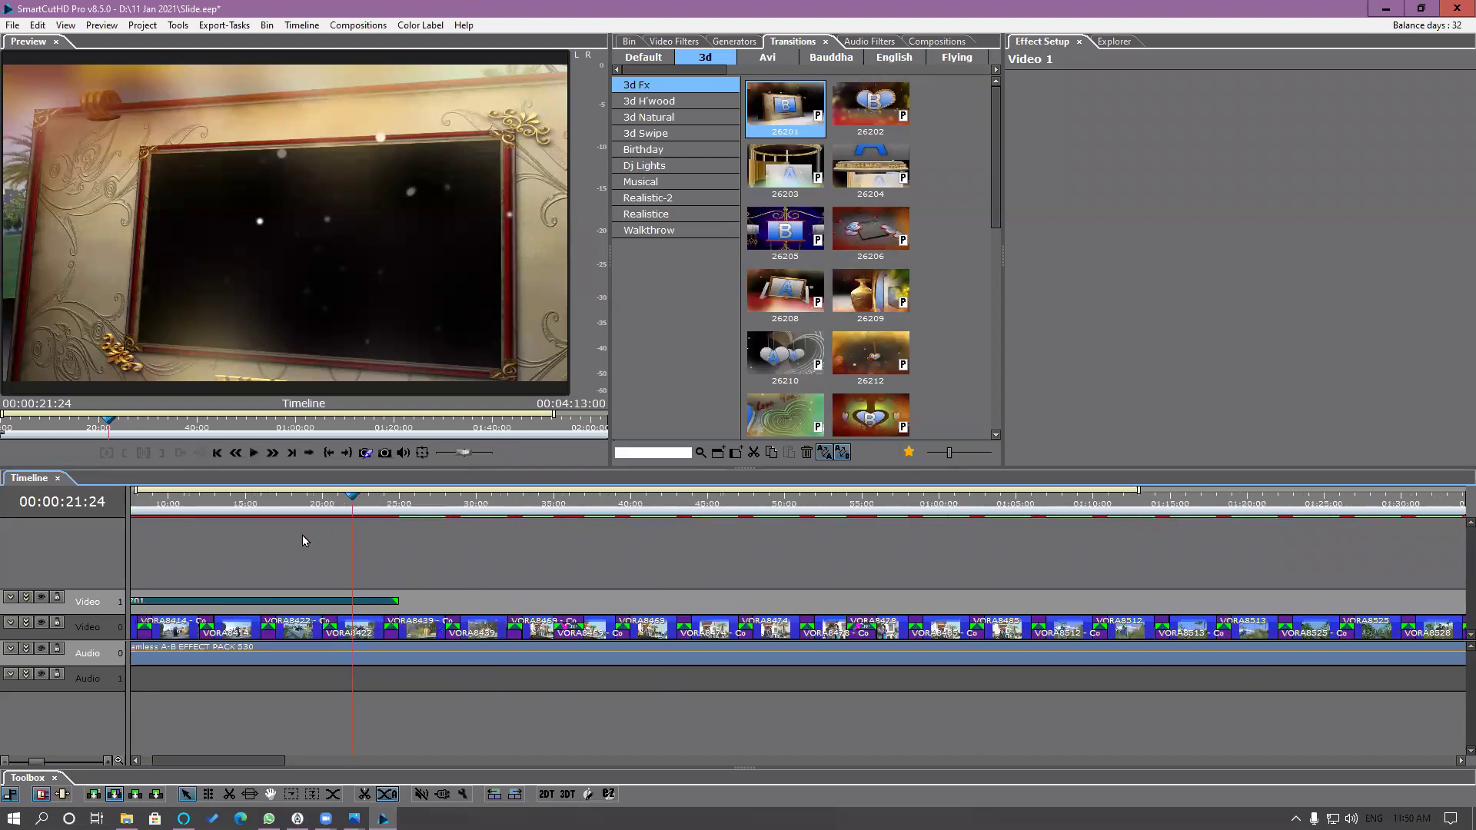
pyautogui.moveTo(353, 508); pyautogui.dragTo(109, 529)
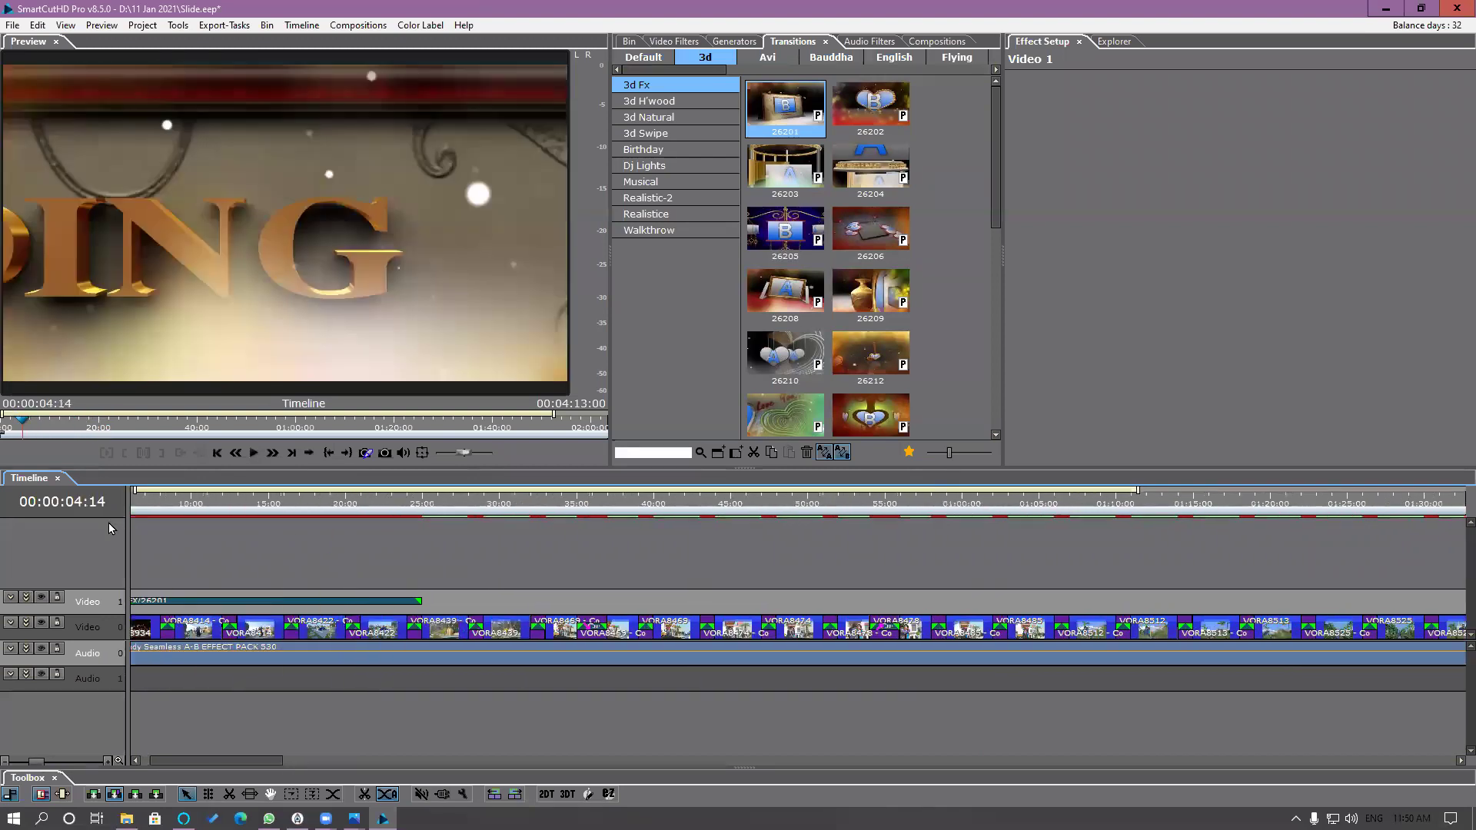
# Step: Delete the 3d Fx 26201 transition and place it afresh at the start of Video 1
pyautogui.click(218, 603)
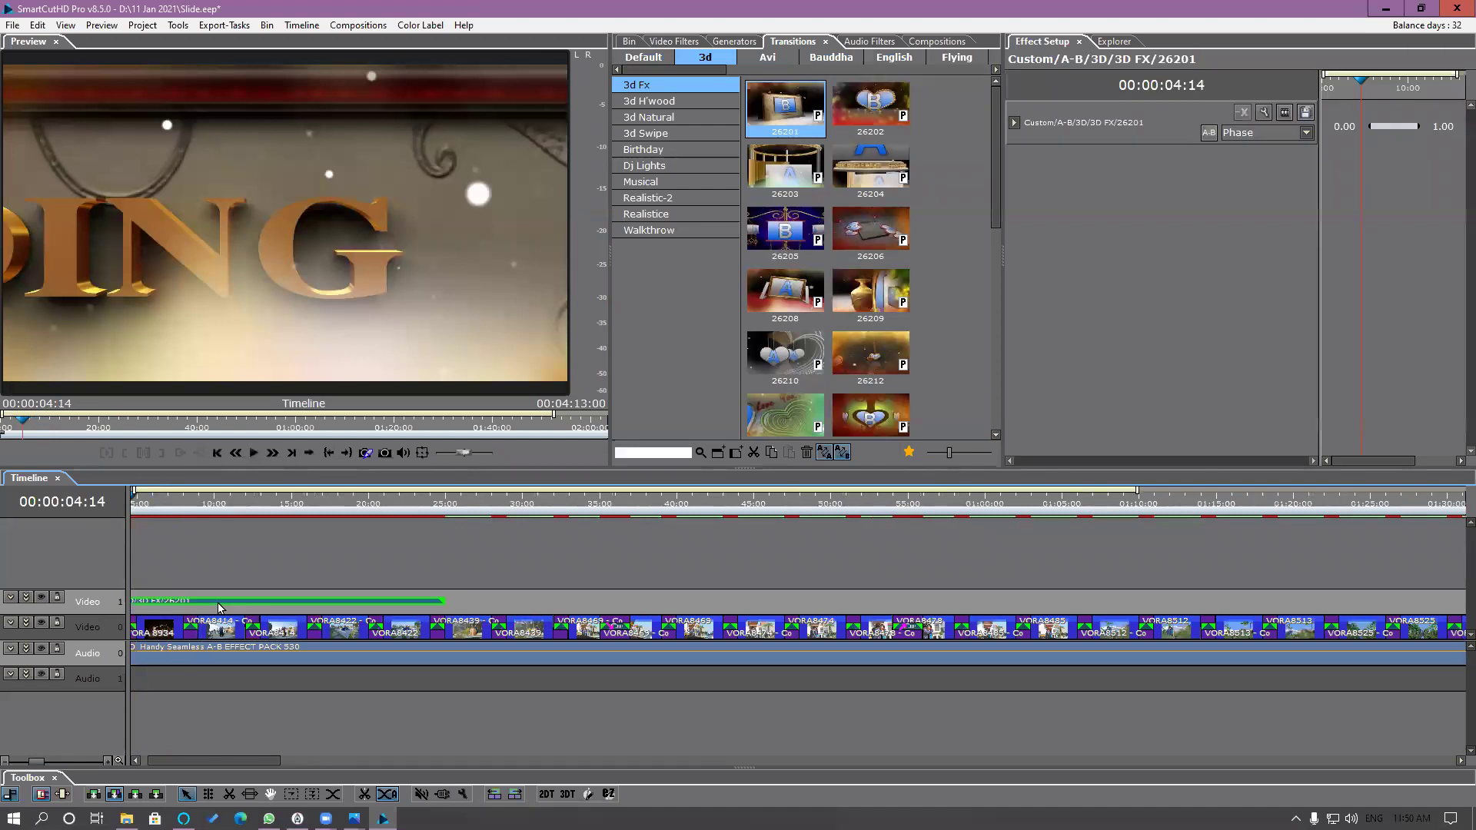
pyautogui.press('Delete')
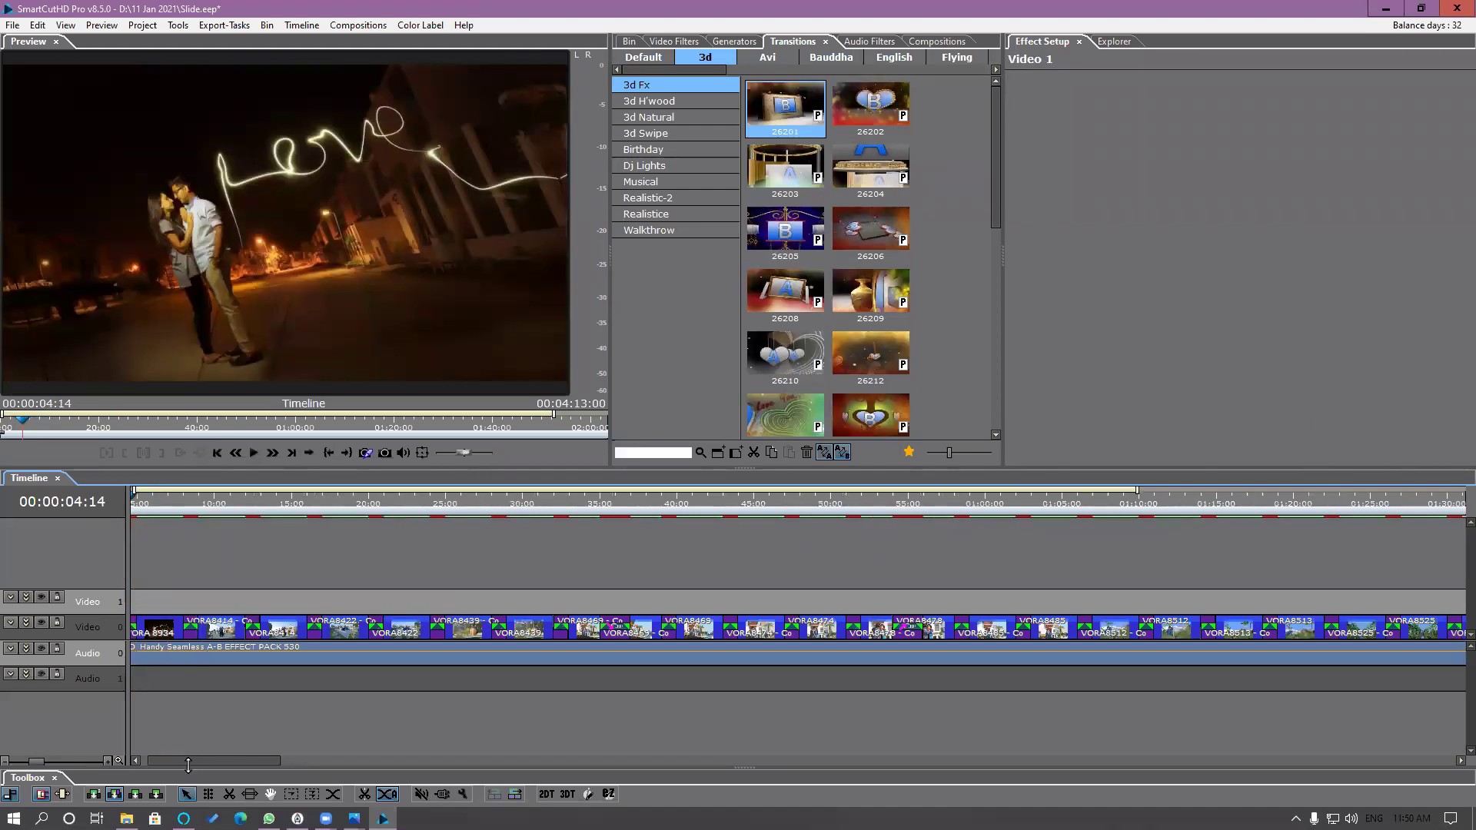
pyautogui.moveTo(188, 765); pyautogui.dragTo(181, 765)
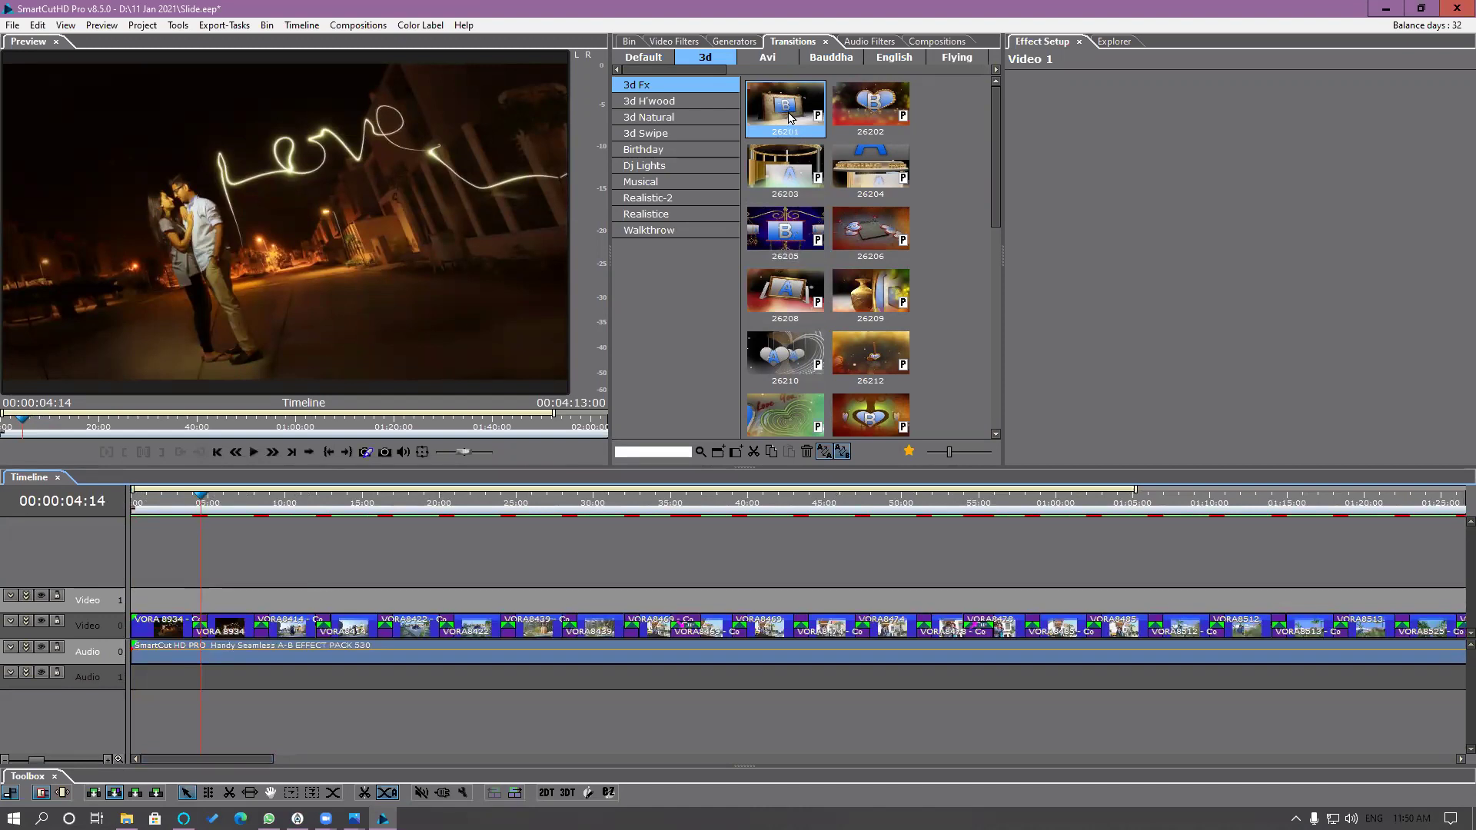
pyautogui.moveTo(300, 605); pyautogui.dragTo(296, 609)
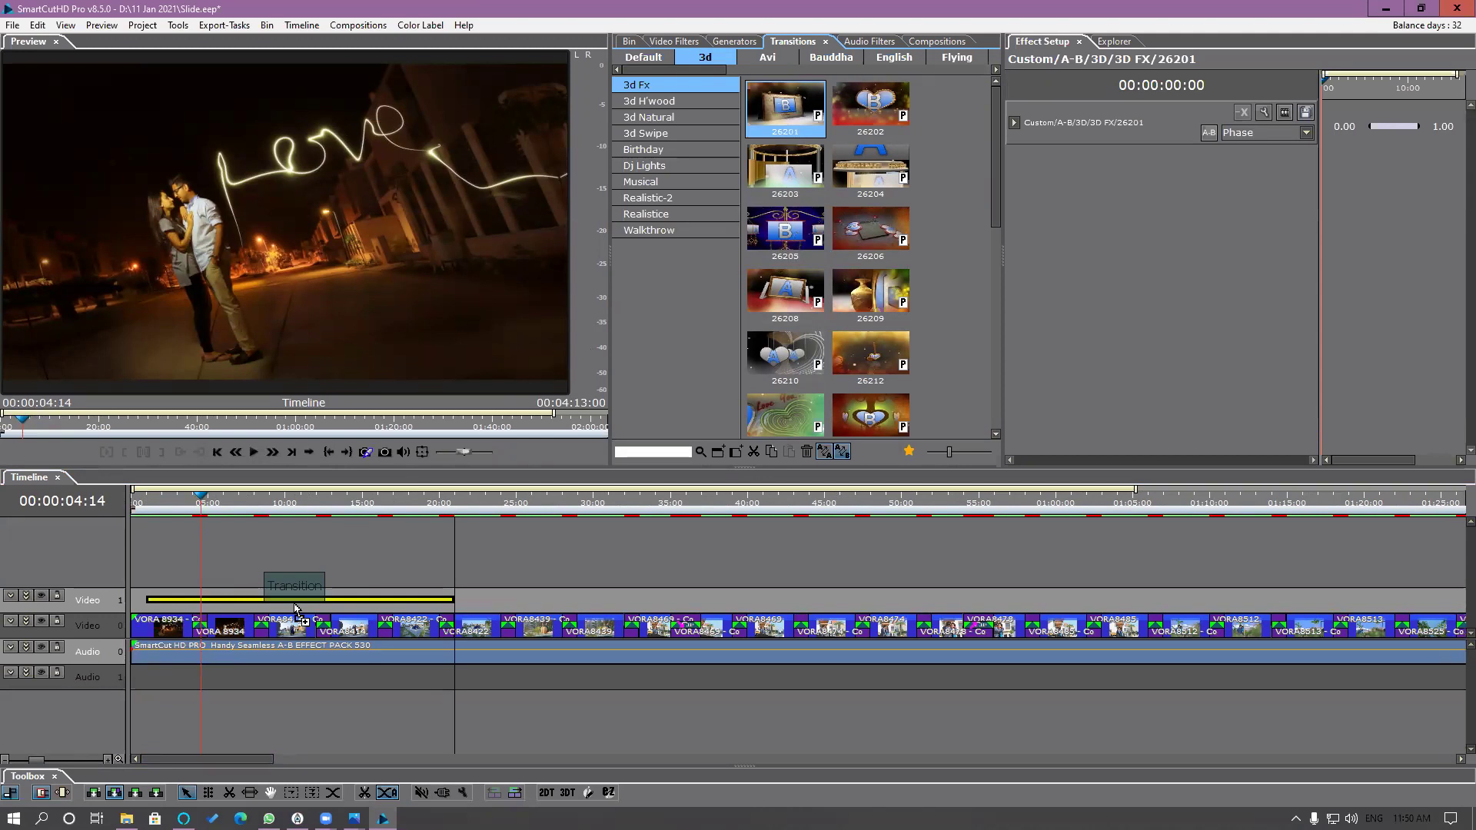
pyautogui.moveTo(296, 610); pyautogui.dragTo(296, 610)
# Step: Turn off respecting predefined effect durations and set the default non-fixed transition duration to 10 seconds in the Preferences
pyautogui.click(35, 26)
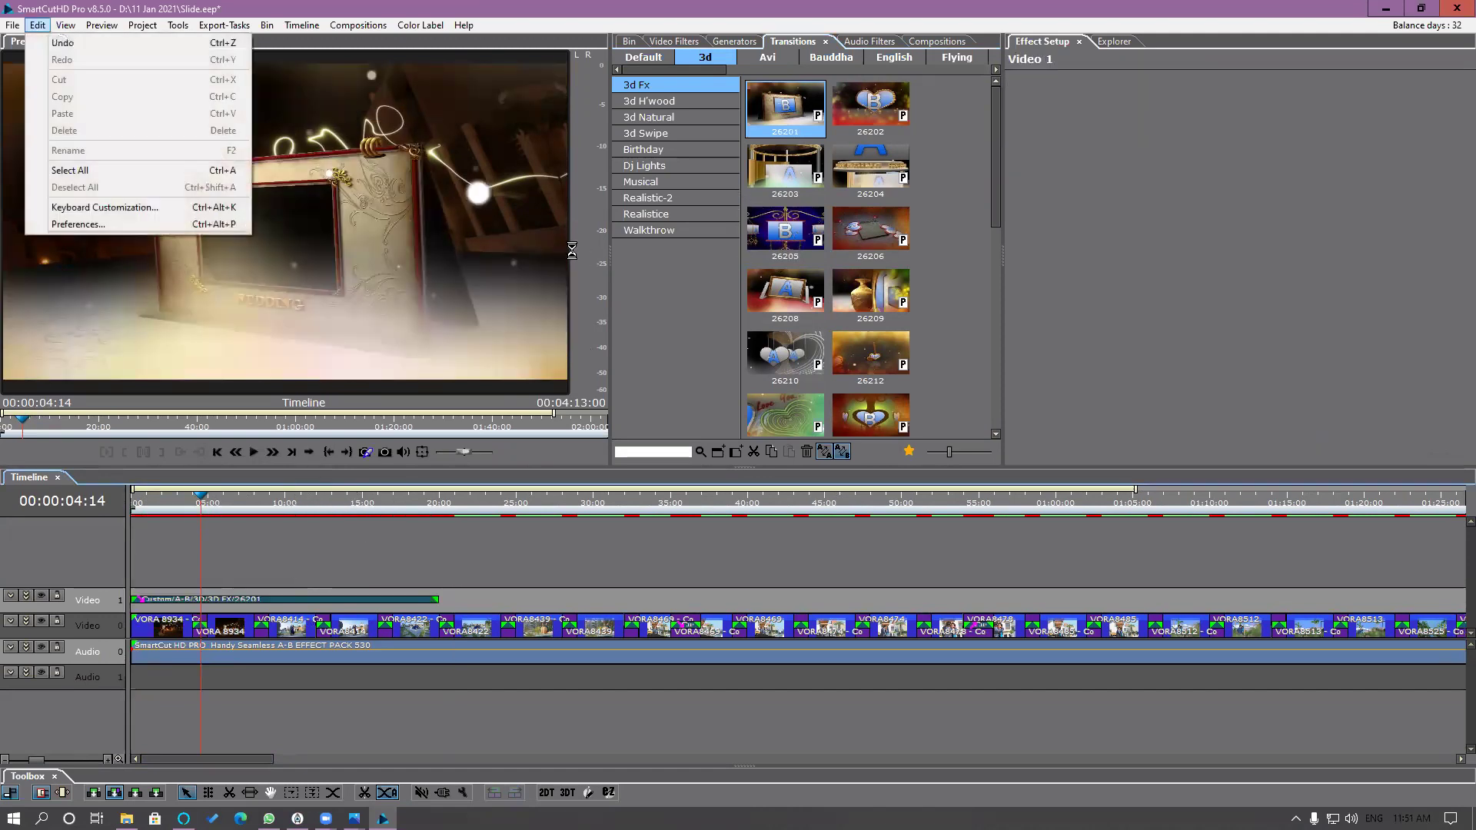
pyautogui.click(85, 225)
pyautogui.press('Down')
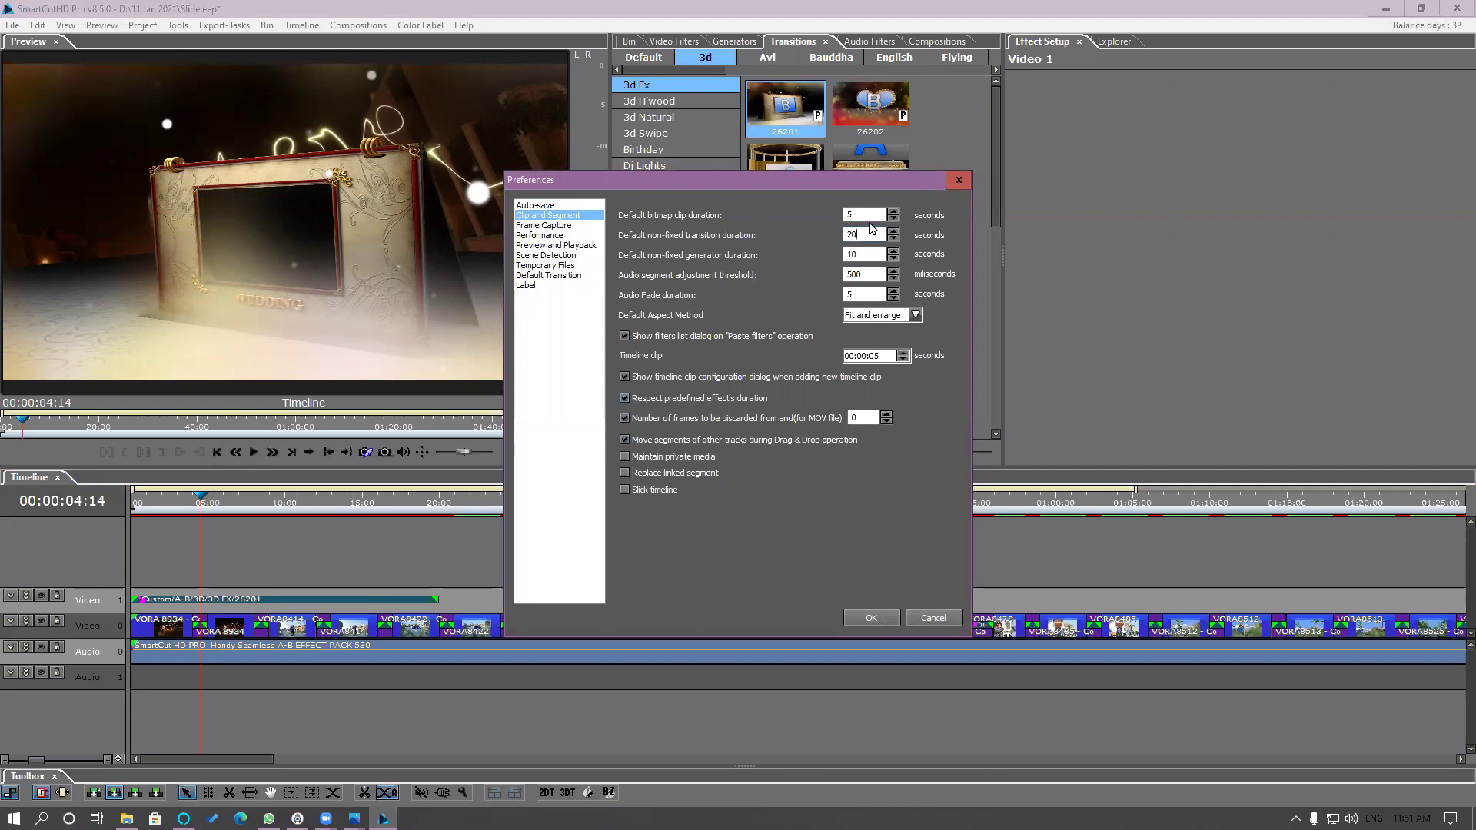
pyautogui.click(625, 399)
pyautogui.write('10')
pyautogui.click(871, 618)
# Step: Place the 3d Fx 26202 transition on Video 1 at about 26 seconds, preview it, and delete it
pyautogui.moveTo(870, 108); pyautogui.dragTo(561, 599)
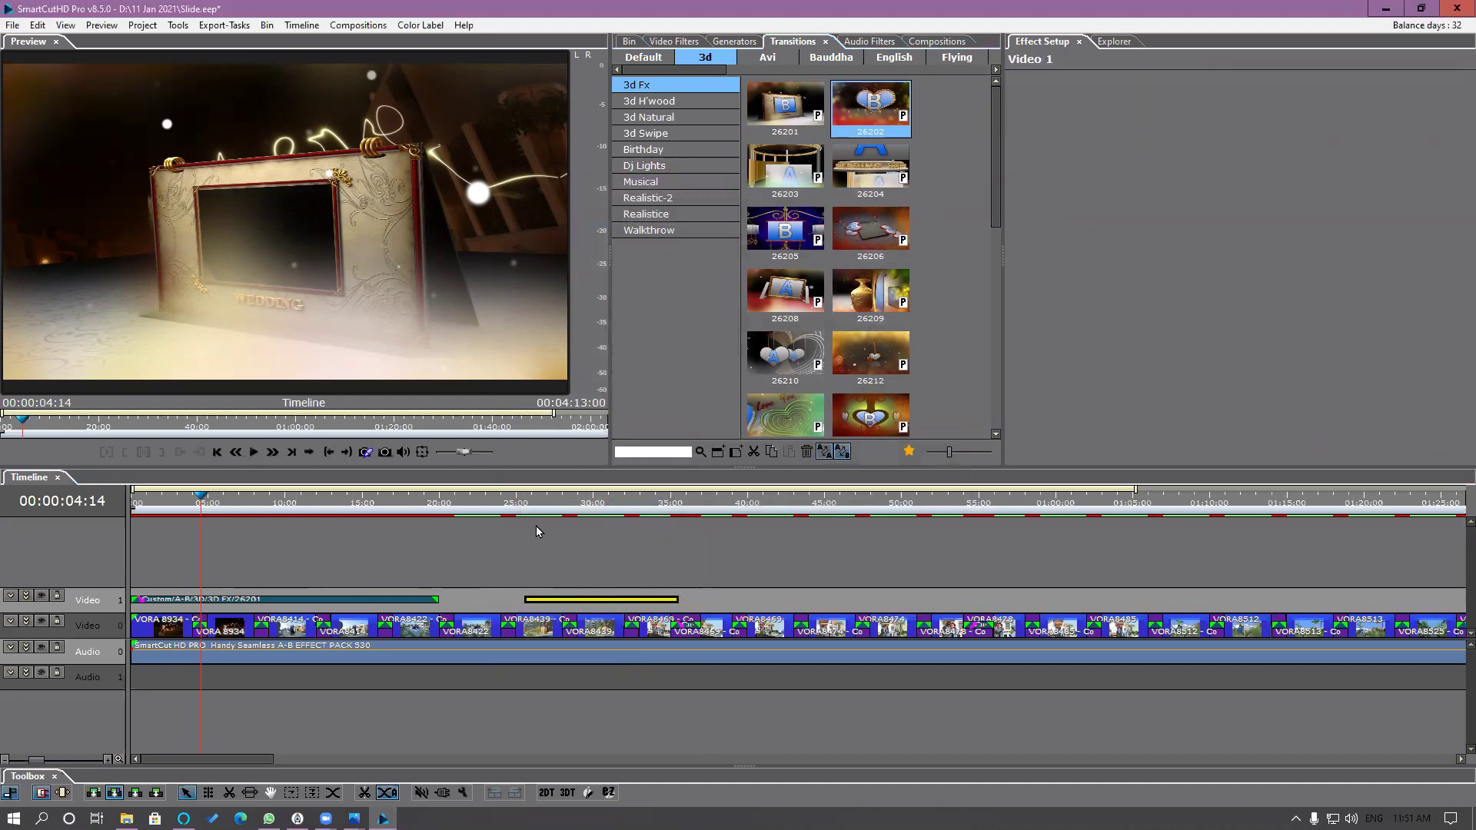
pyautogui.click(527, 506)
pyautogui.press('space')
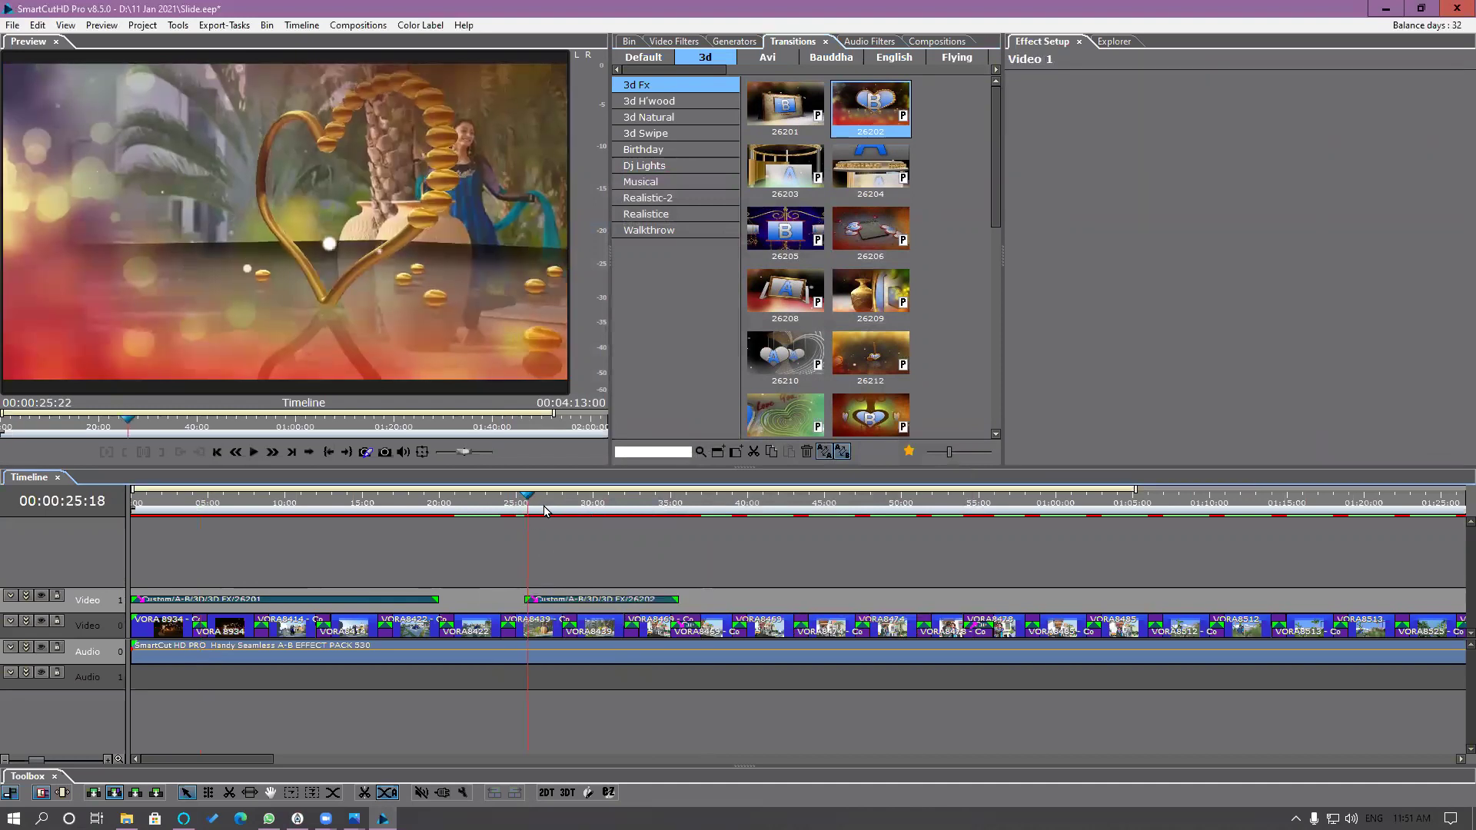
pyautogui.click(604, 601)
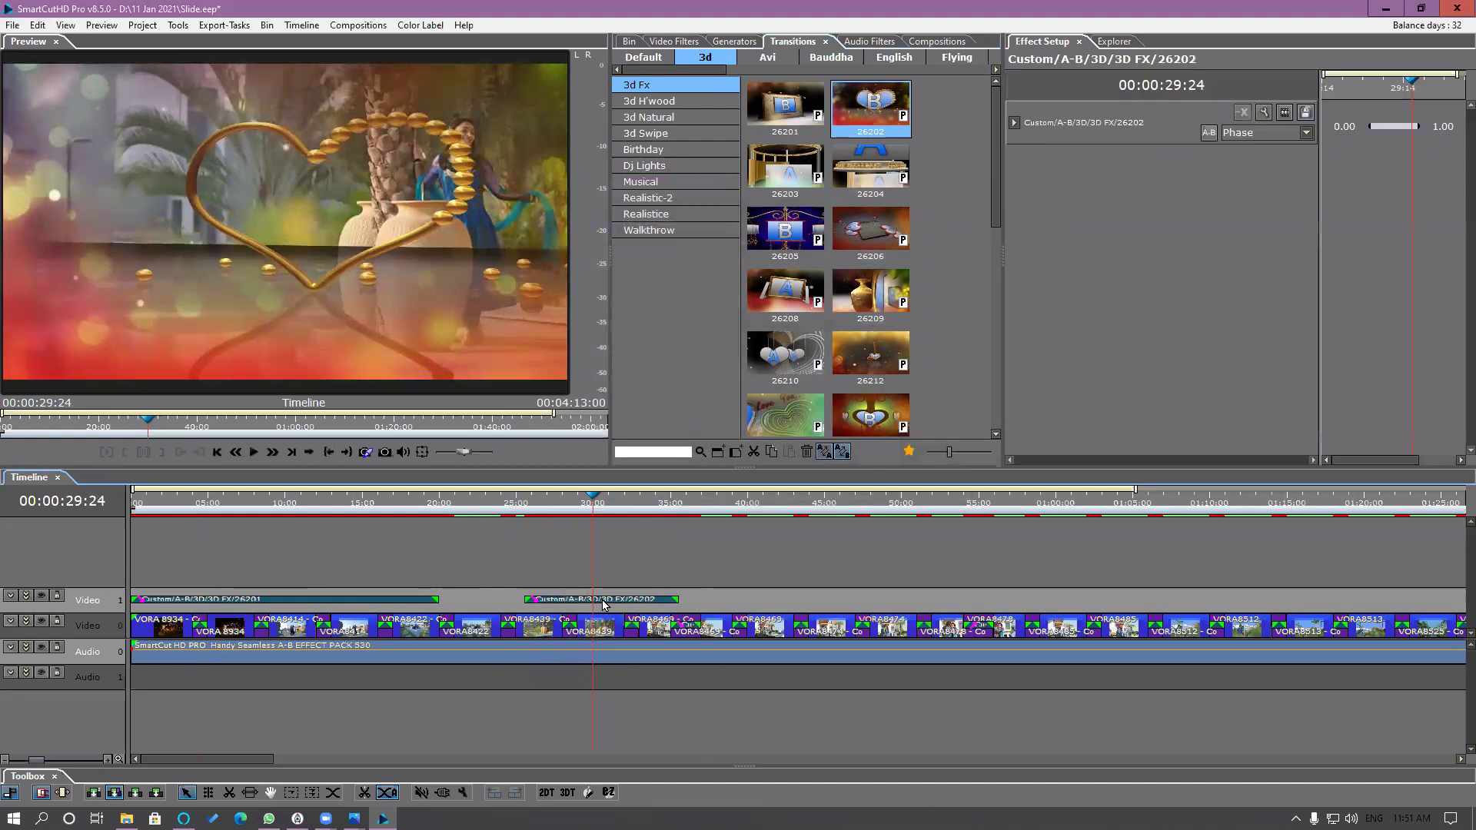
pyautogui.press('Delete')
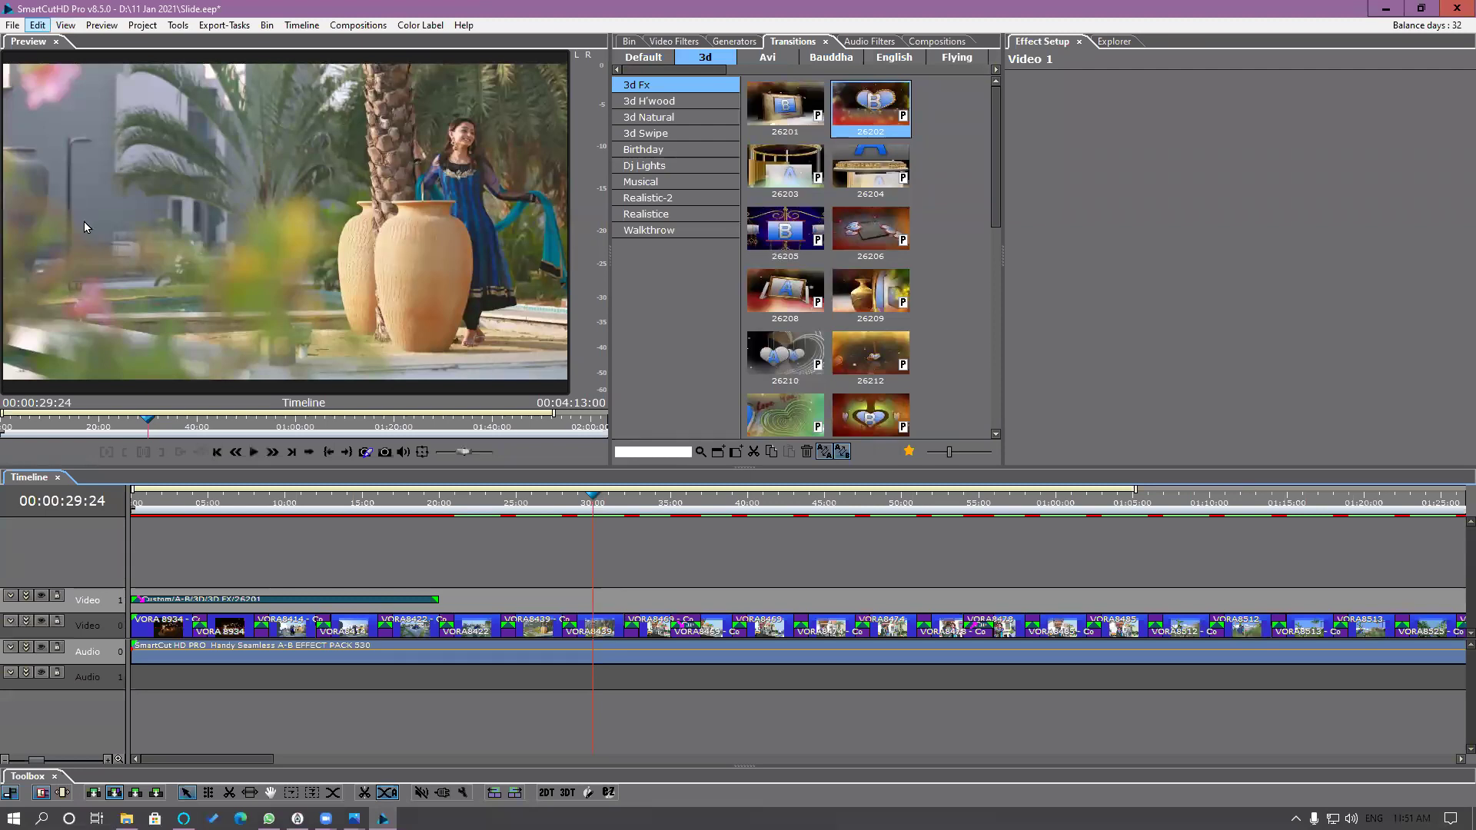
# Step: Set the default non-fixed transition duration to 5 seconds and apply the Preferences
pyautogui.click(37, 26)
pyautogui.click(85, 224)
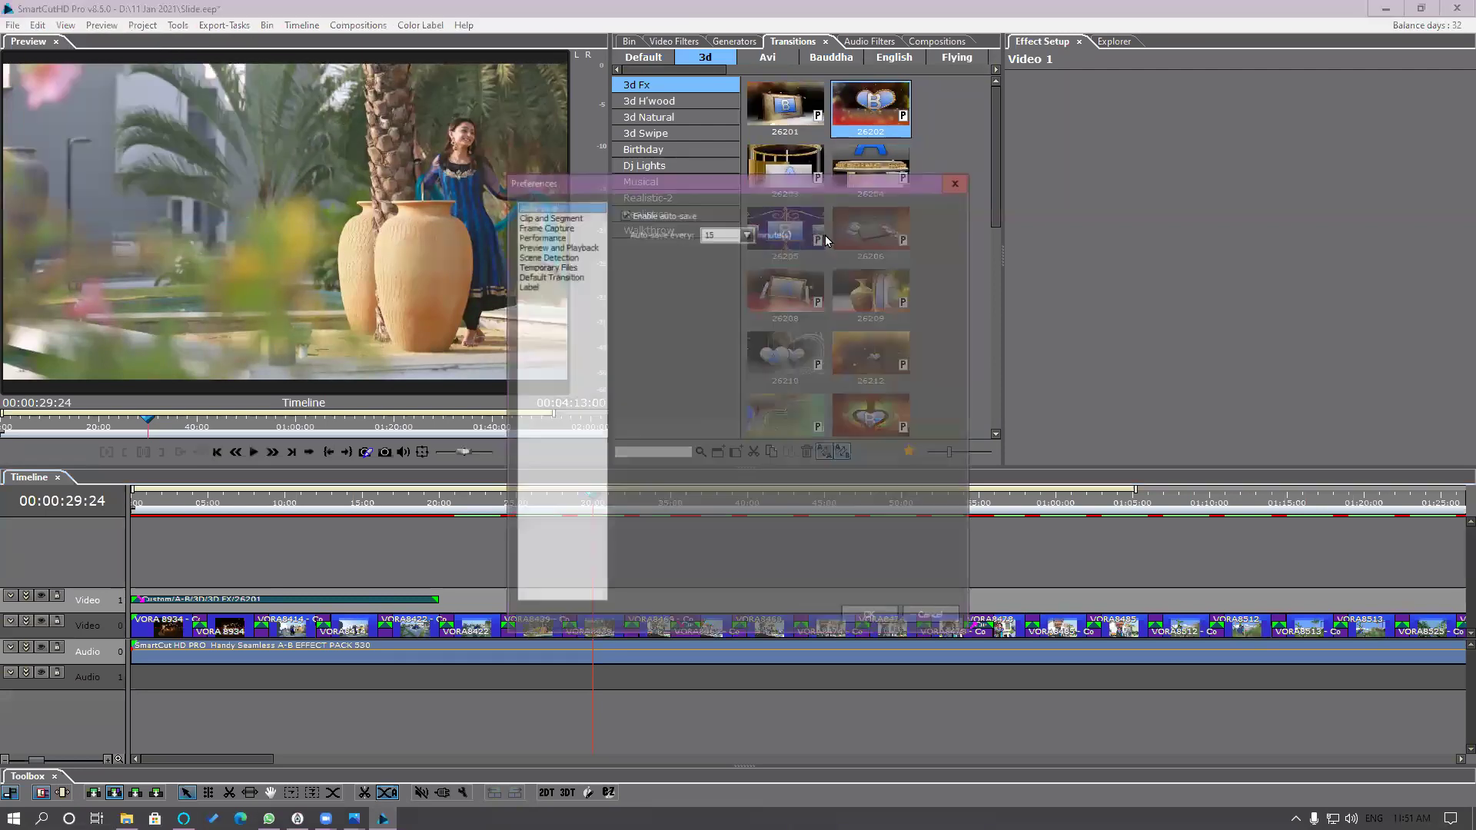
pyautogui.press('Down')
pyautogui.doubleClick(854, 234)
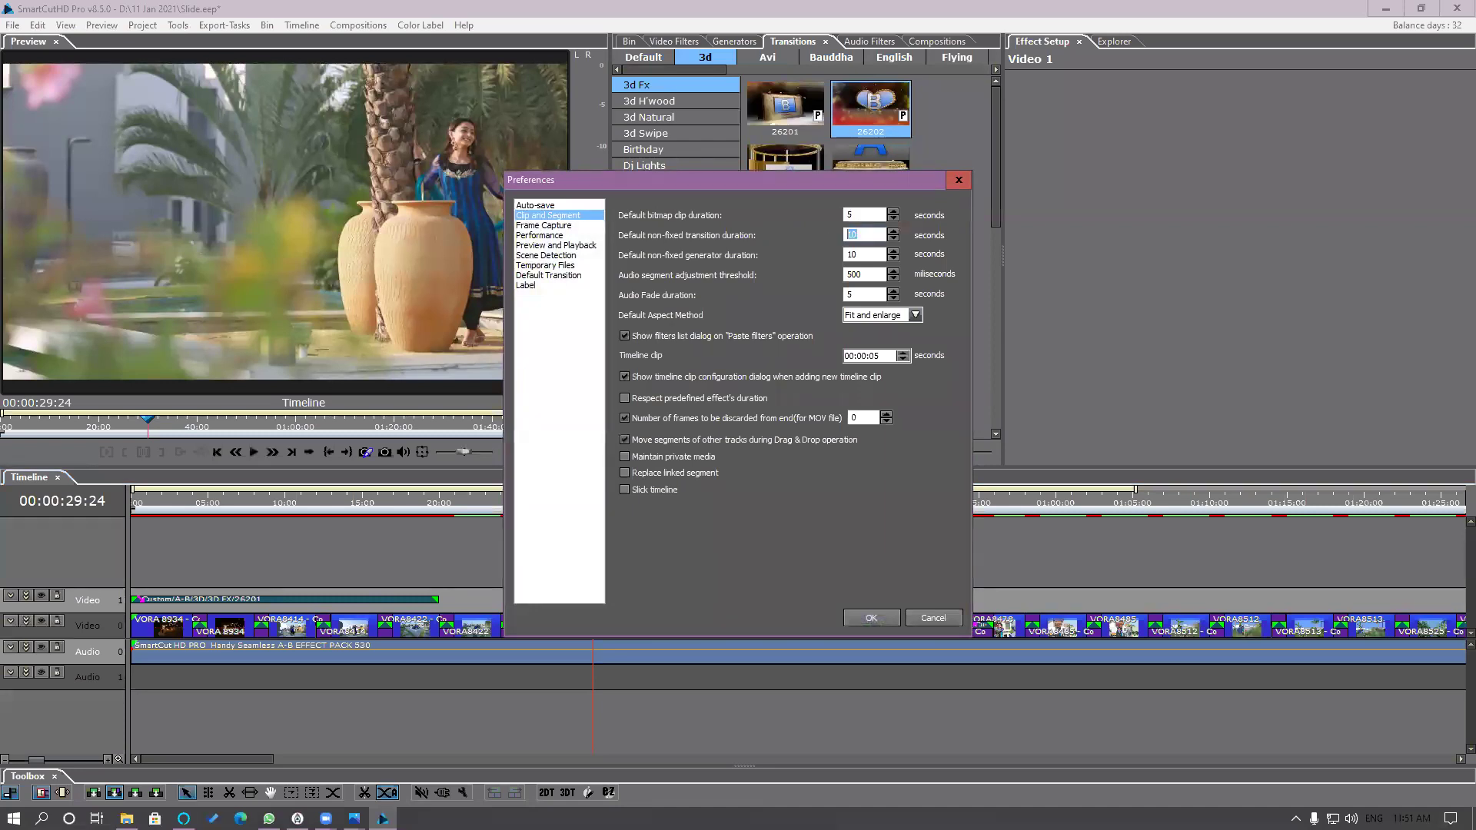
pyautogui.click(876, 620)
# Step: Replace the 26201 transition at the start of Video 1 with the Avi Alpha Particles Frame 38001 transition and play it
pyautogui.click(396, 601)
pyautogui.press('Delete')
pyautogui.click(781, 58)
pyautogui.moveTo(782, 119); pyautogui.dragTo(160, 601)
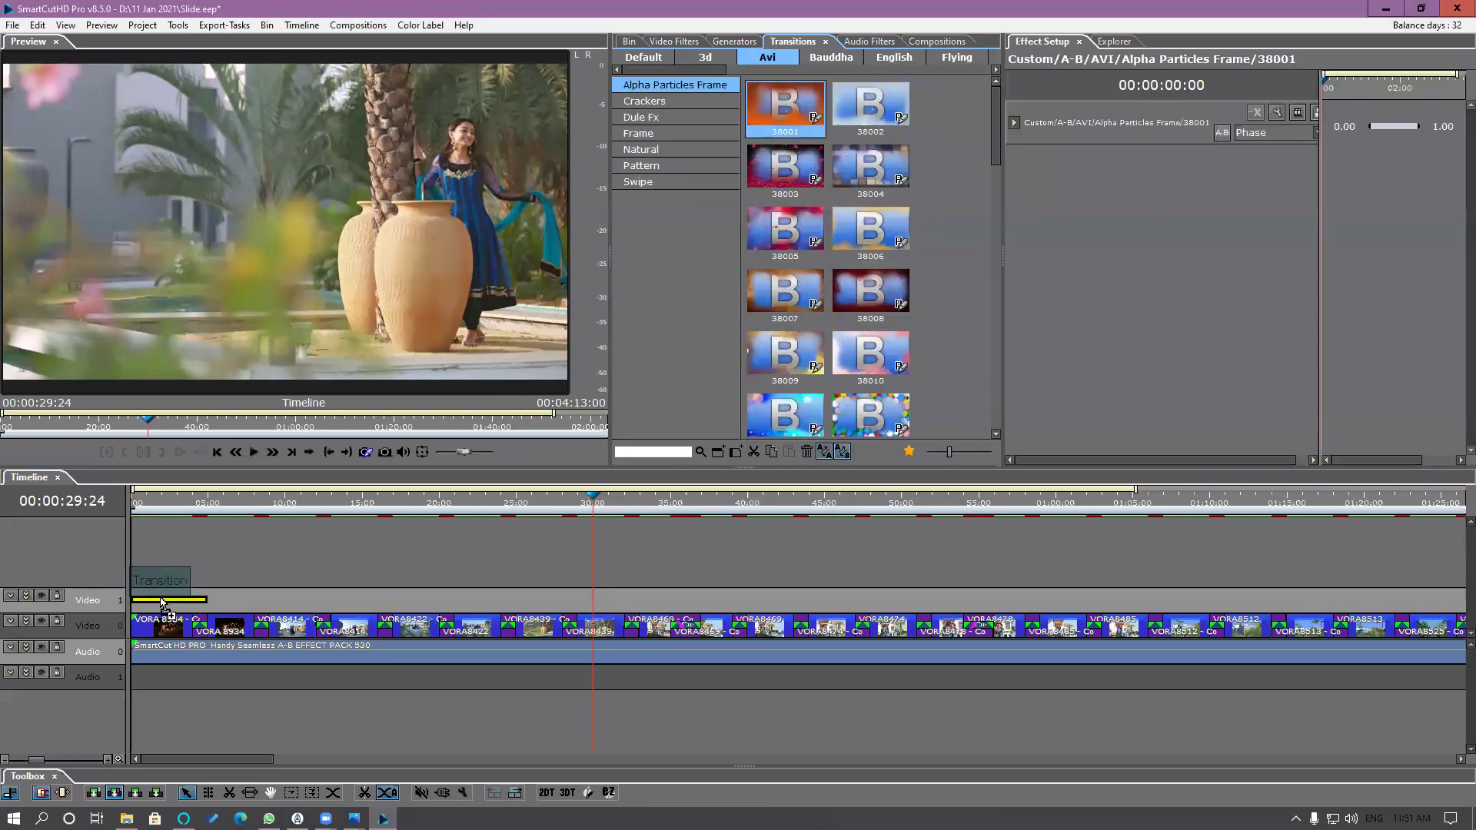
pyautogui.moveTo(153, 506); pyautogui.dragTo(121, 519)
pyautogui.press('space')
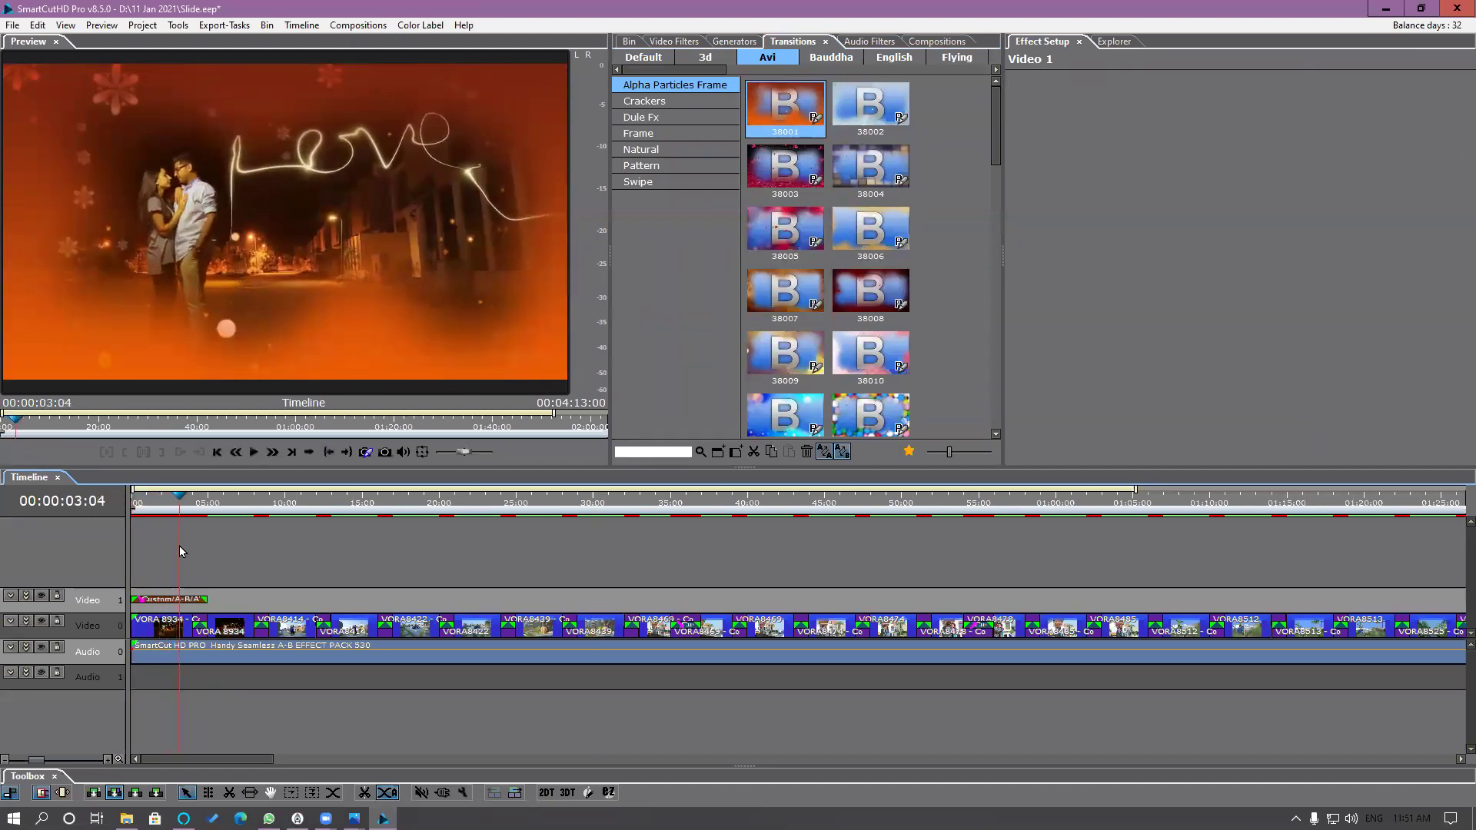
# Step: Place the 3d Fx 26201 transition on Video 1 at about 17 seconds
pyautogui.click(706, 58)
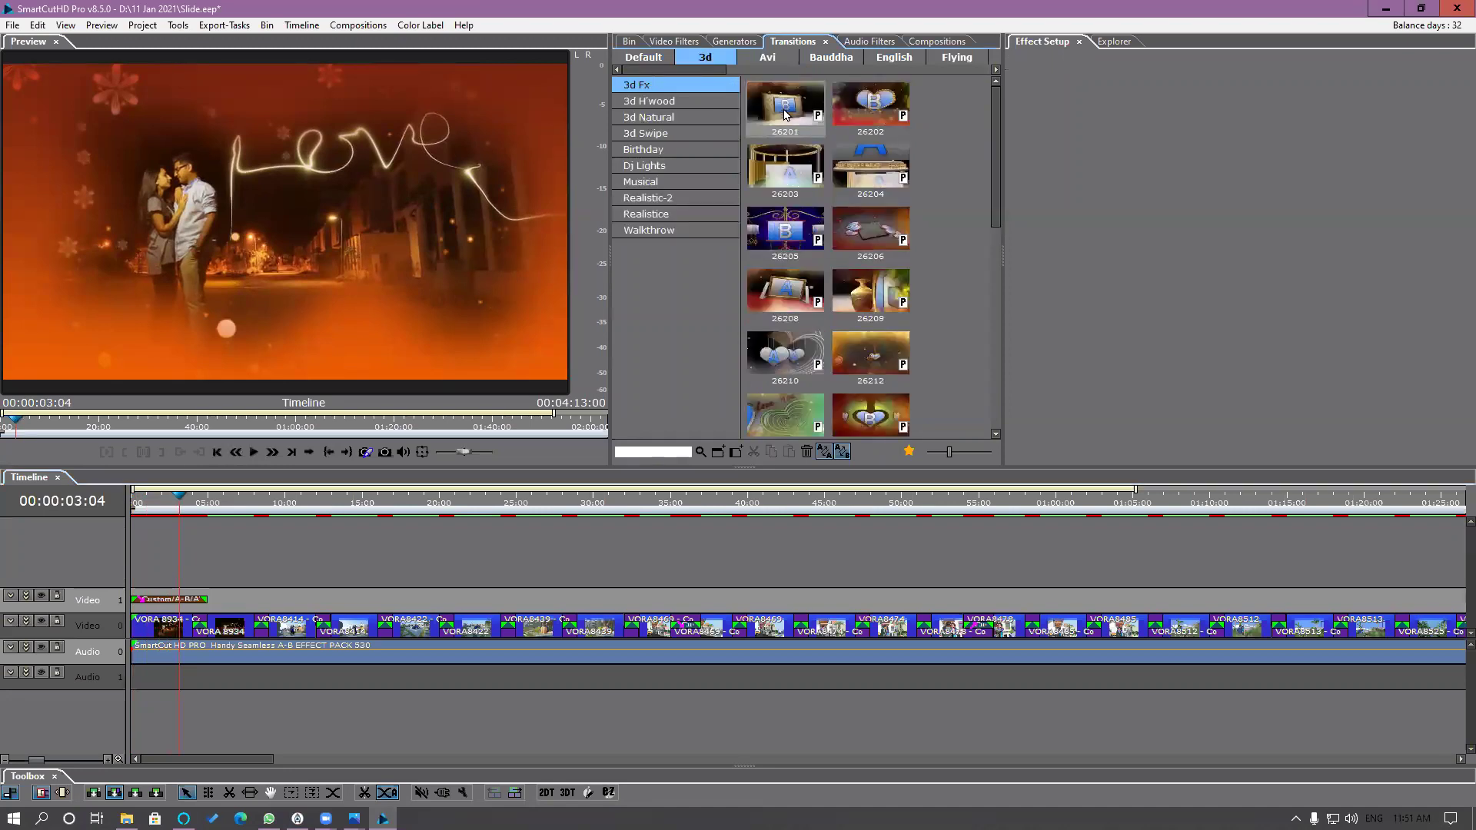
pyautogui.moveTo(646, 318)
pyautogui.mouseDown()
pyautogui.moveTo(460, 583)
pyautogui.moveTo(462, 605)
pyautogui.mouseUp()
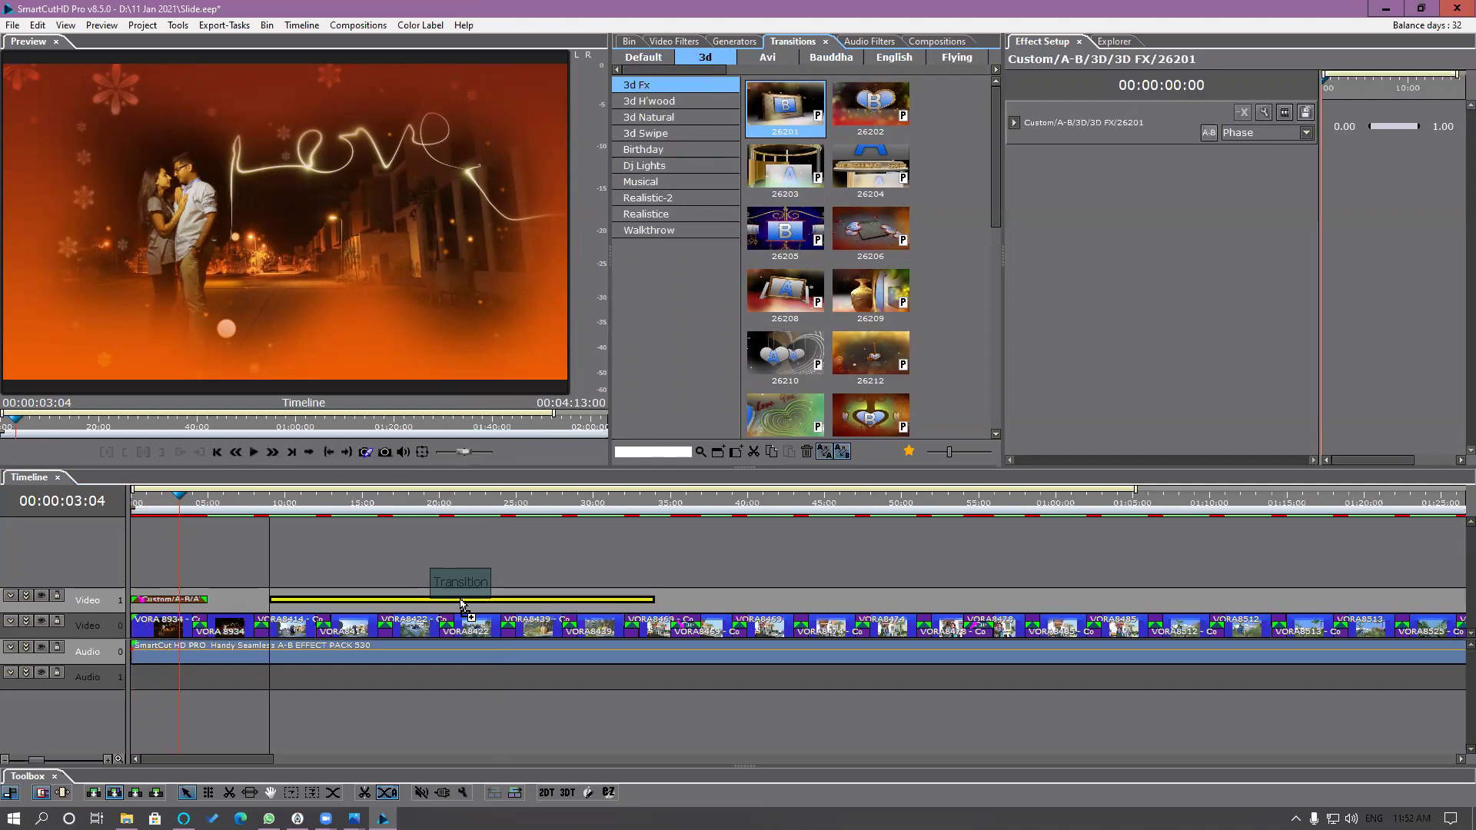
pyautogui.moveTo(462, 605); pyautogui.dragTo(592, 604)
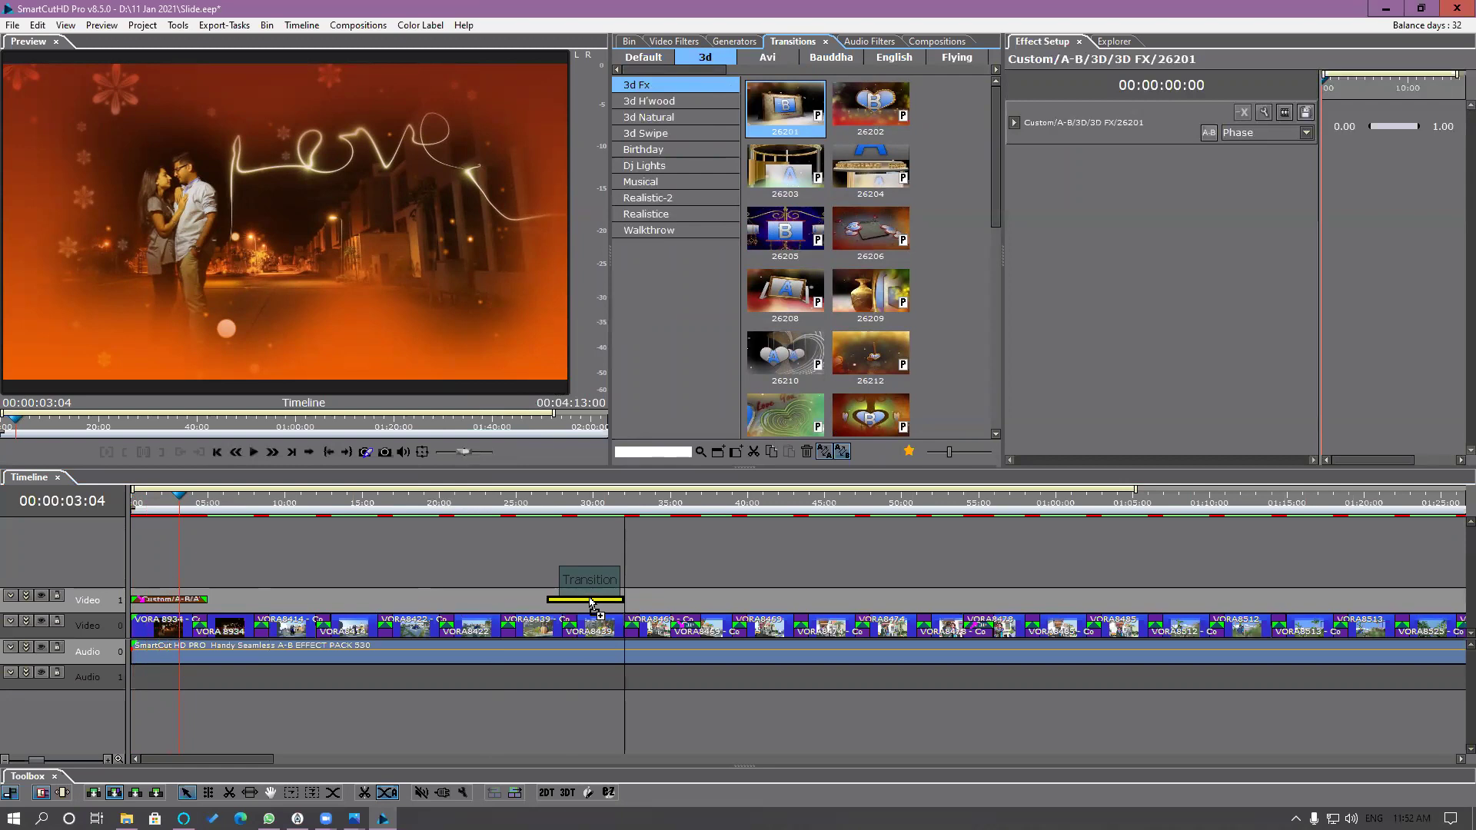
pyautogui.moveTo(591, 604); pyautogui.dragTo(593, 604)
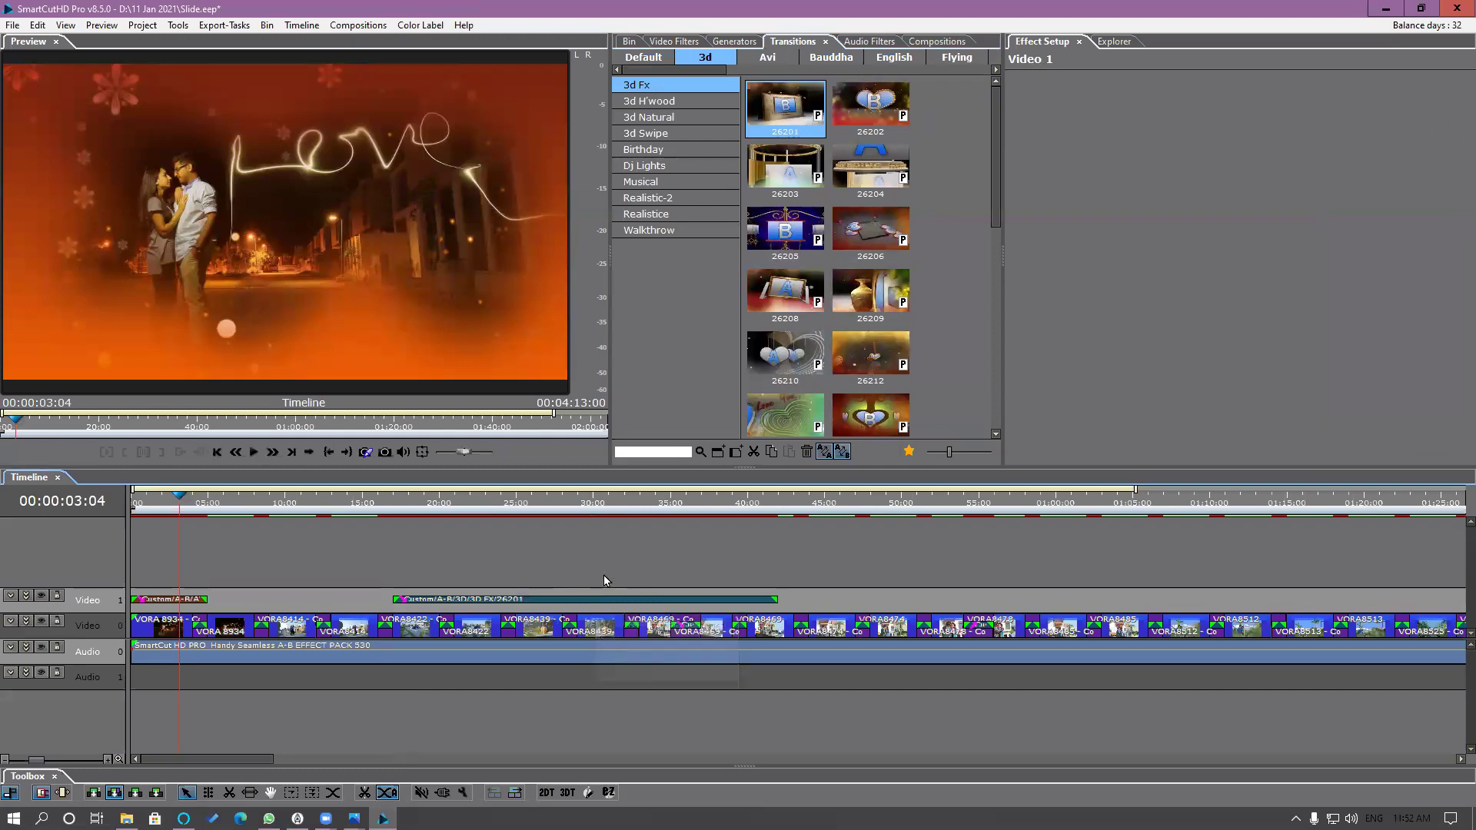
# Step: Set the default non-fixed generator duration to 5 seconds and place a Solid color generator at the start of Video 2
pyautogui.click(37, 25)
pyautogui.click(69, 224)
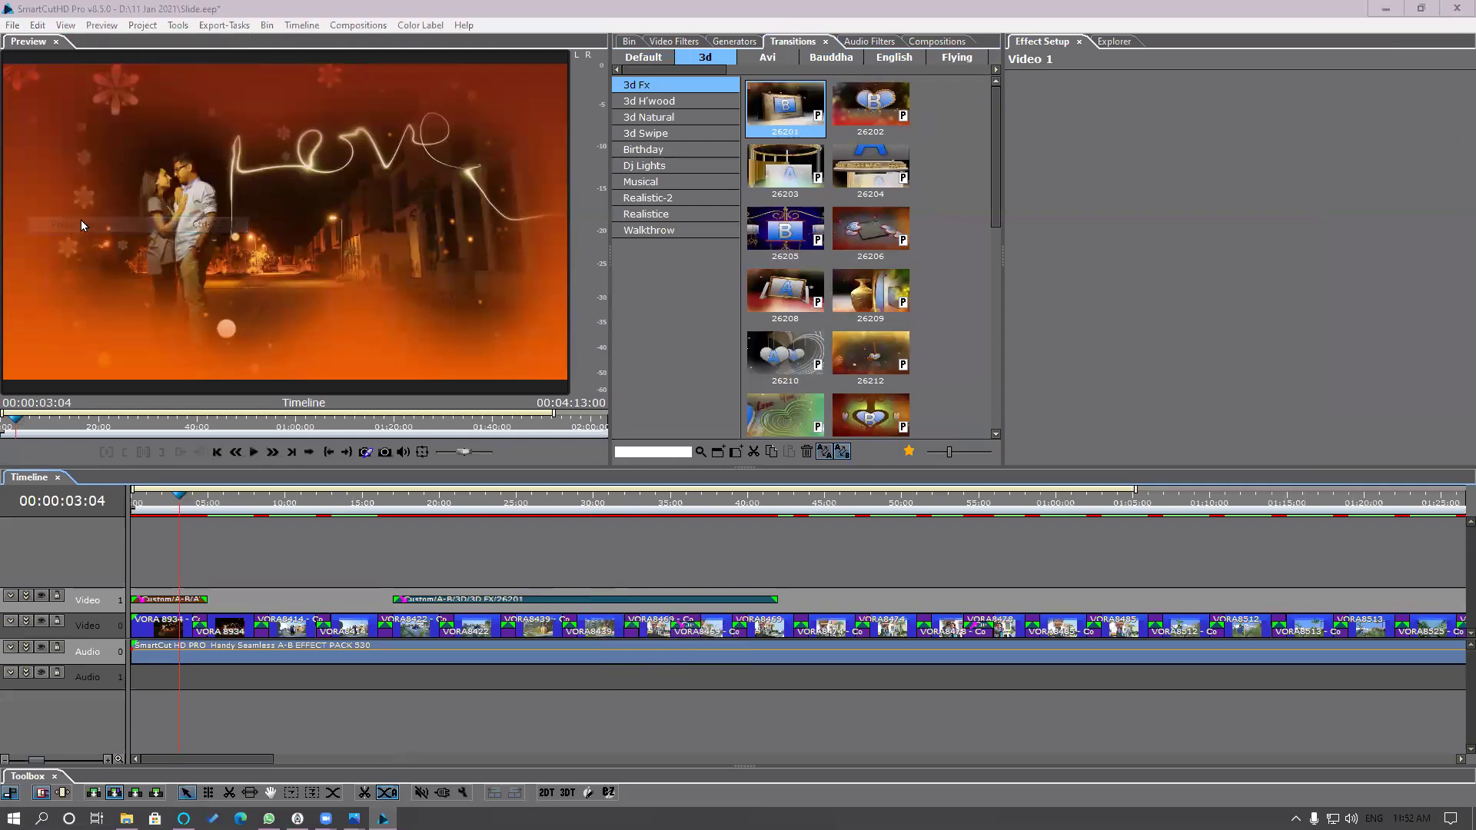
pyautogui.moveTo(806, 179); pyautogui.dragTo(1090, 104)
pyautogui.click(832, 140)
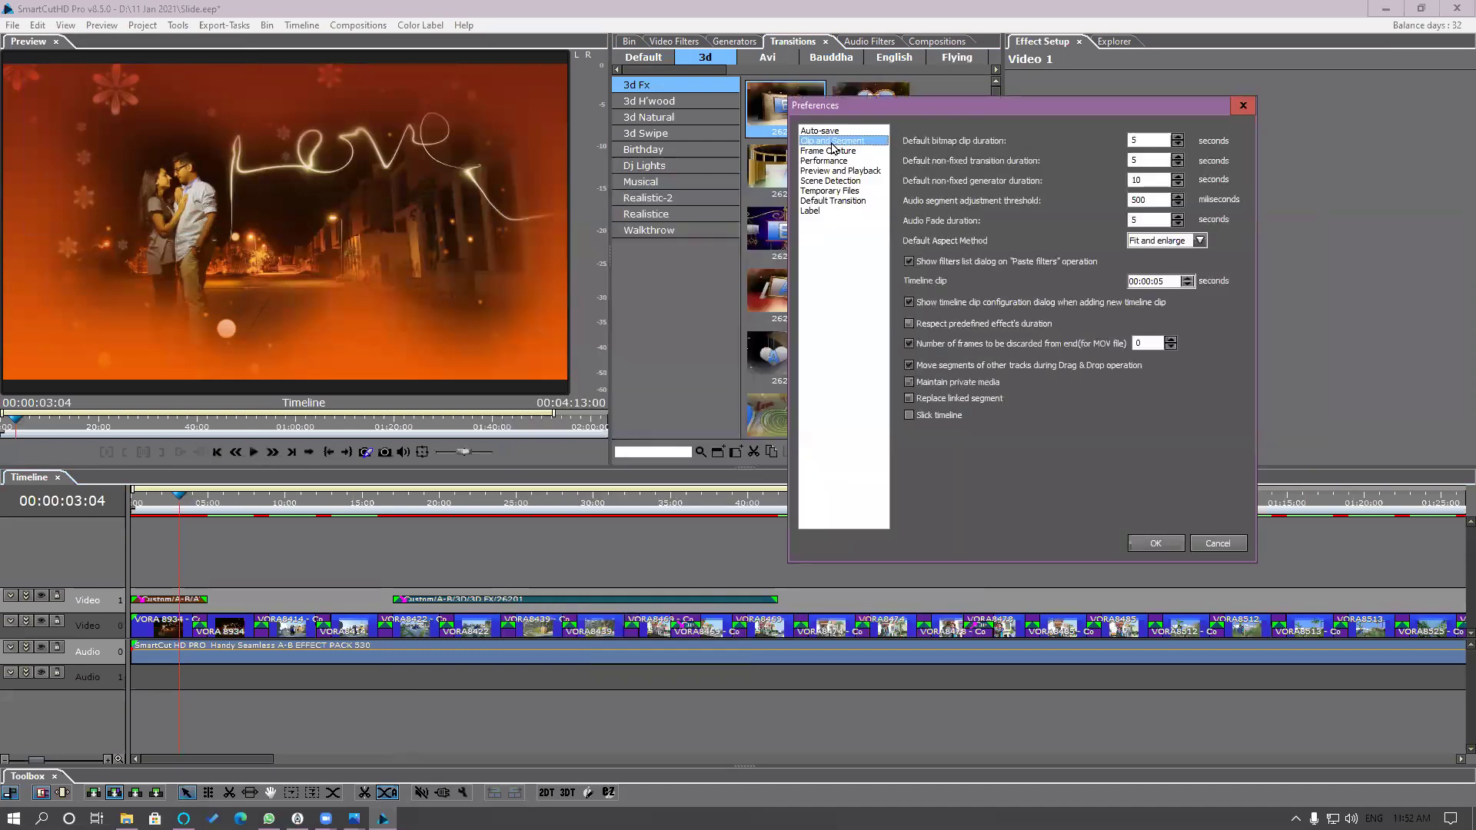
pyautogui.doubleClick(1155, 160)
pyautogui.moveTo(1072, 105); pyautogui.dragTo(1201, 83)
pyautogui.press('Tab')
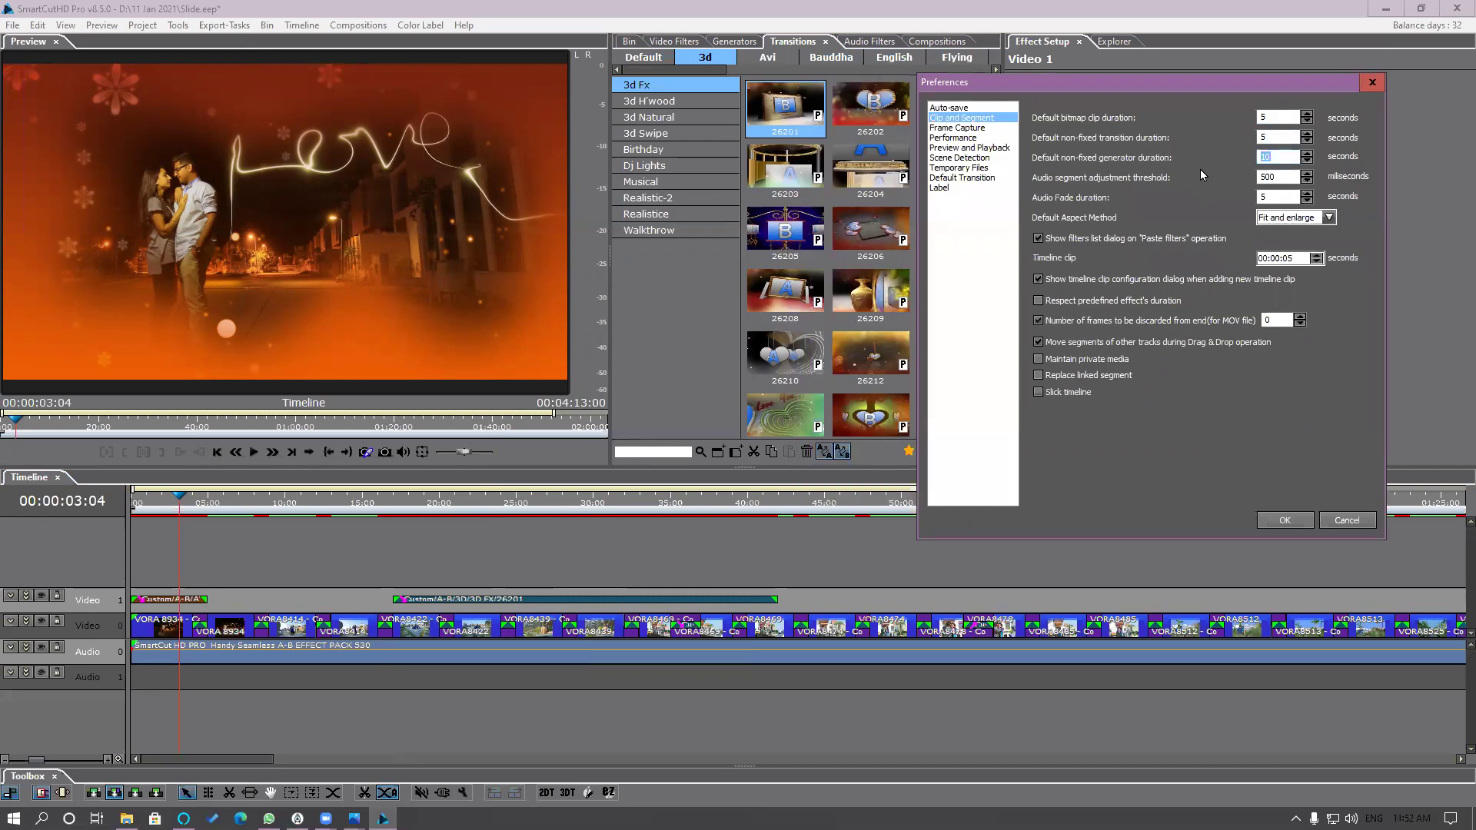
pyautogui.press('Return')
pyautogui.click(736, 42)
pyautogui.moveTo(744, 123); pyautogui.dragTo(136, 573)
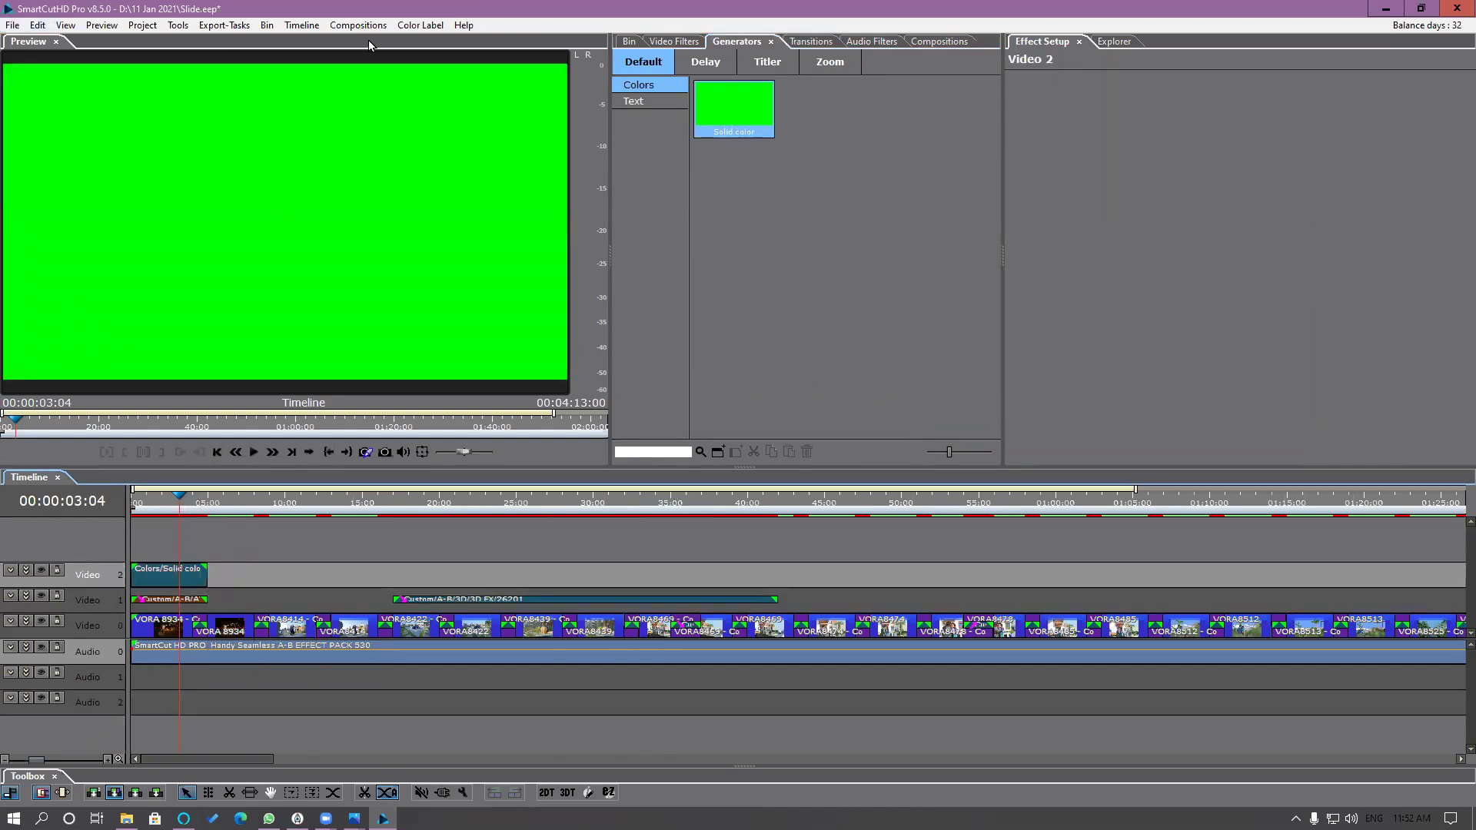
# Step: Set the default non-fixed generator duration to 10 seconds and place another Solid color generator at the start of Video 3
pyautogui.click(37, 25)
pyautogui.click(76, 224)
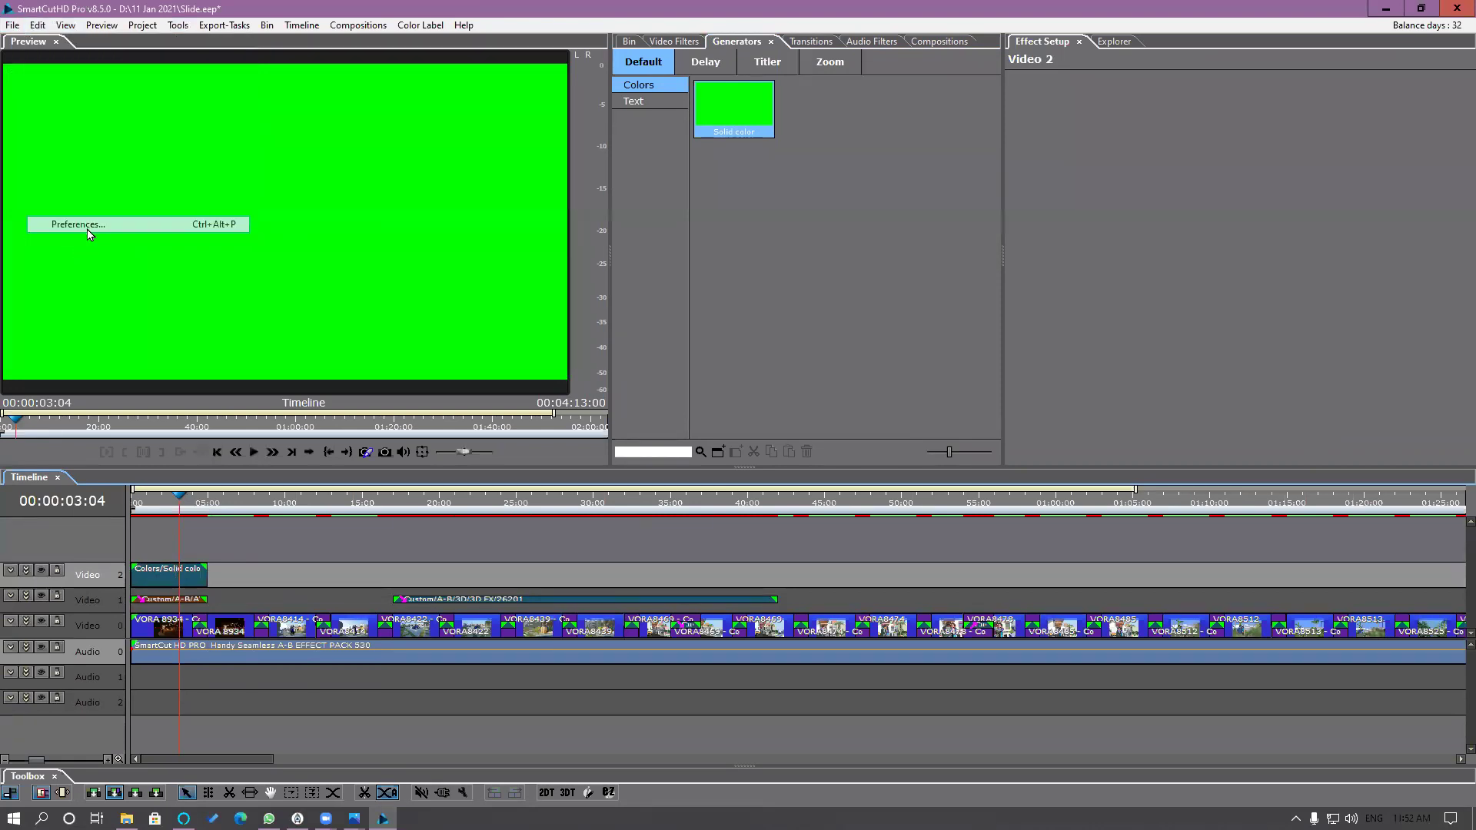
pyautogui.click(546, 216)
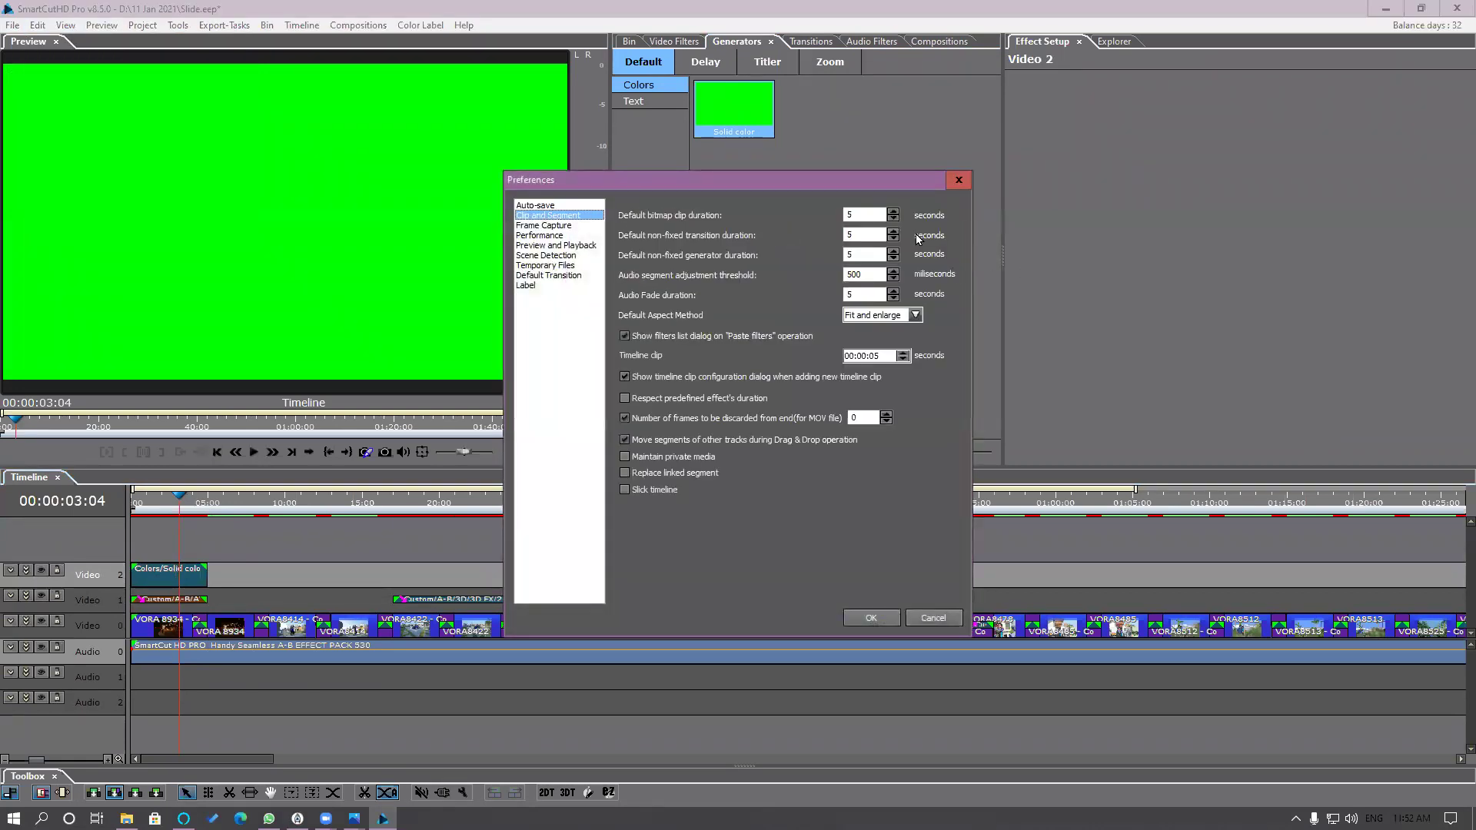
pyautogui.click(861, 254)
pyautogui.click(876, 620)
pyautogui.moveTo(736, 125); pyautogui.dragTo(136, 549)
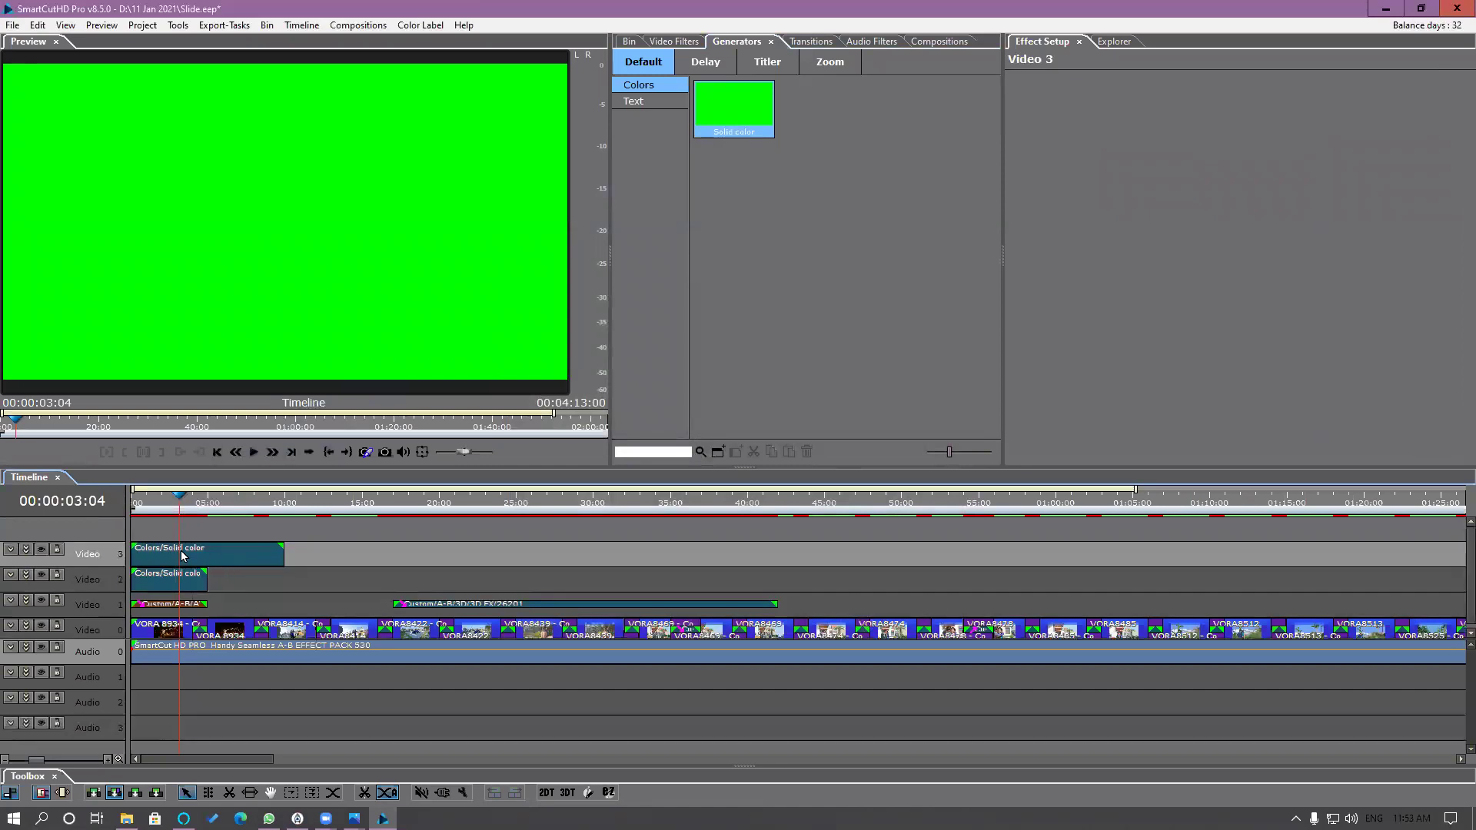
pyautogui.click(271, 567)
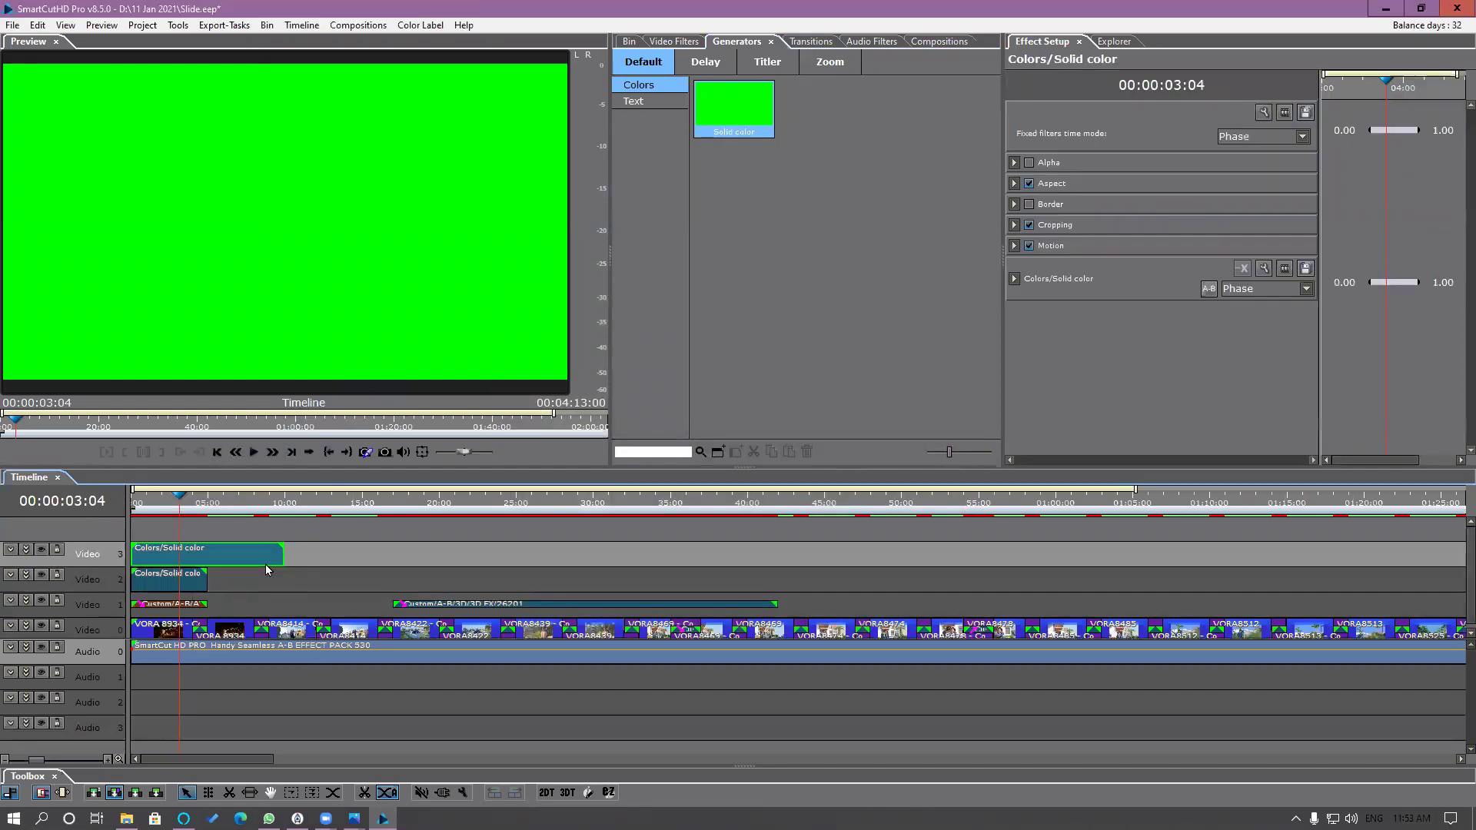
# Step: Place the Add 3D Text generator on a new video track above the solid colors, at the timeline's start
pyautogui.click(37, 24)
pyautogui.click(796, 427)
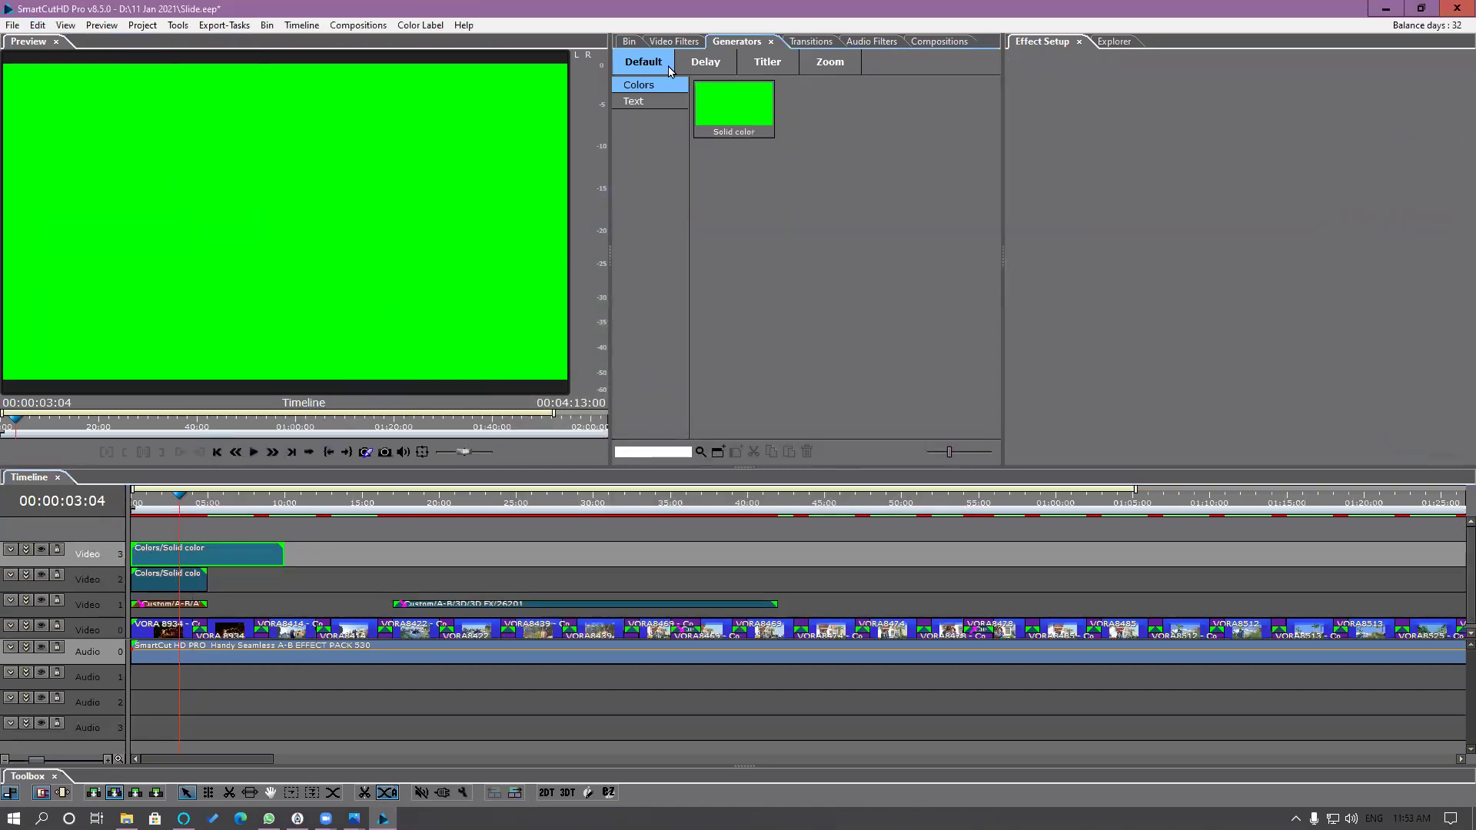
pyautogui.click(652, 108)
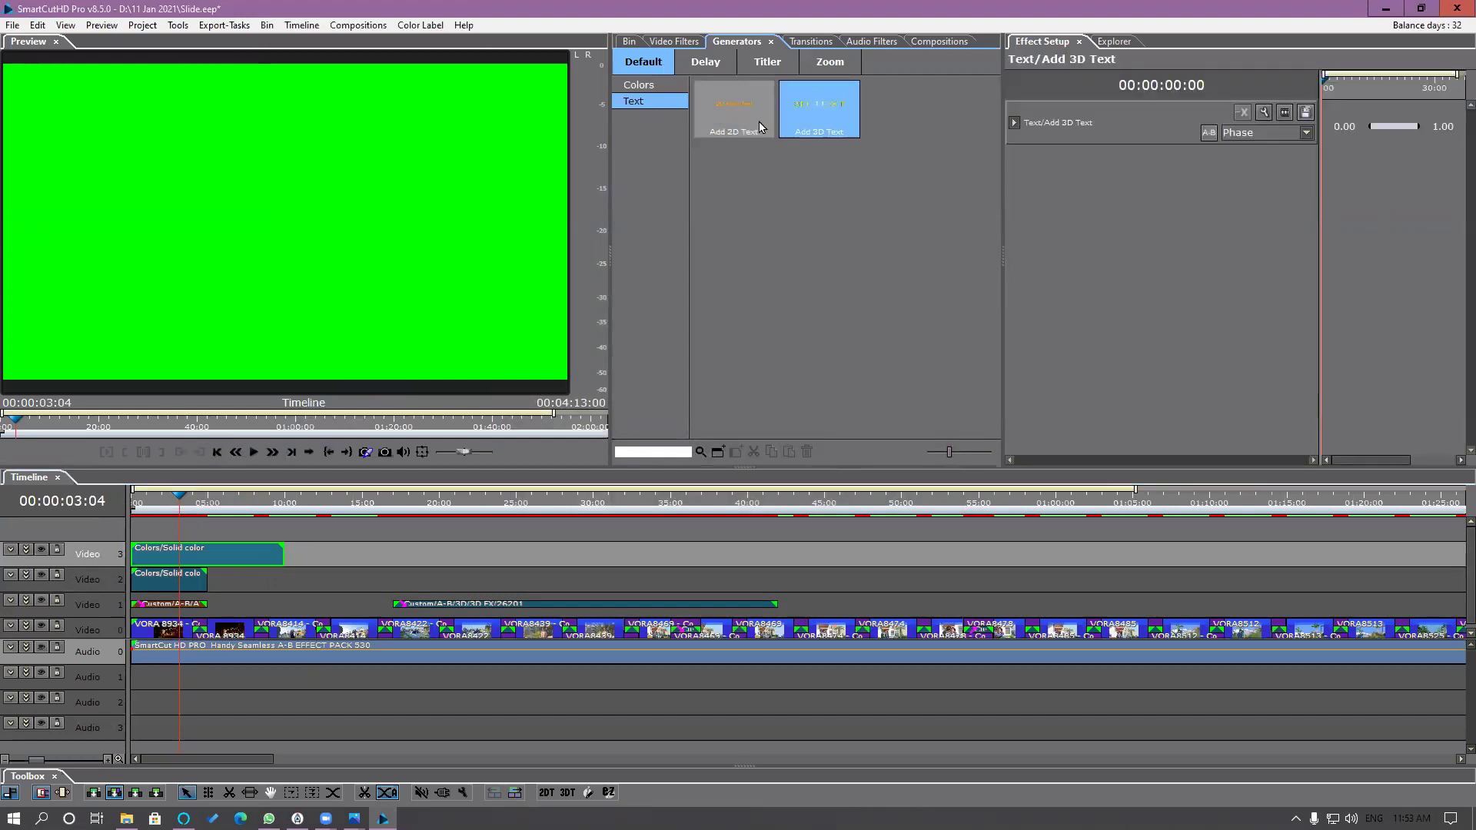
pyautogui.moveTo(816, 117); pyautogui.dragTo(287, 417)
pyautogui.moveTo(154, 535); pyautogui.dragTo(119, 637)
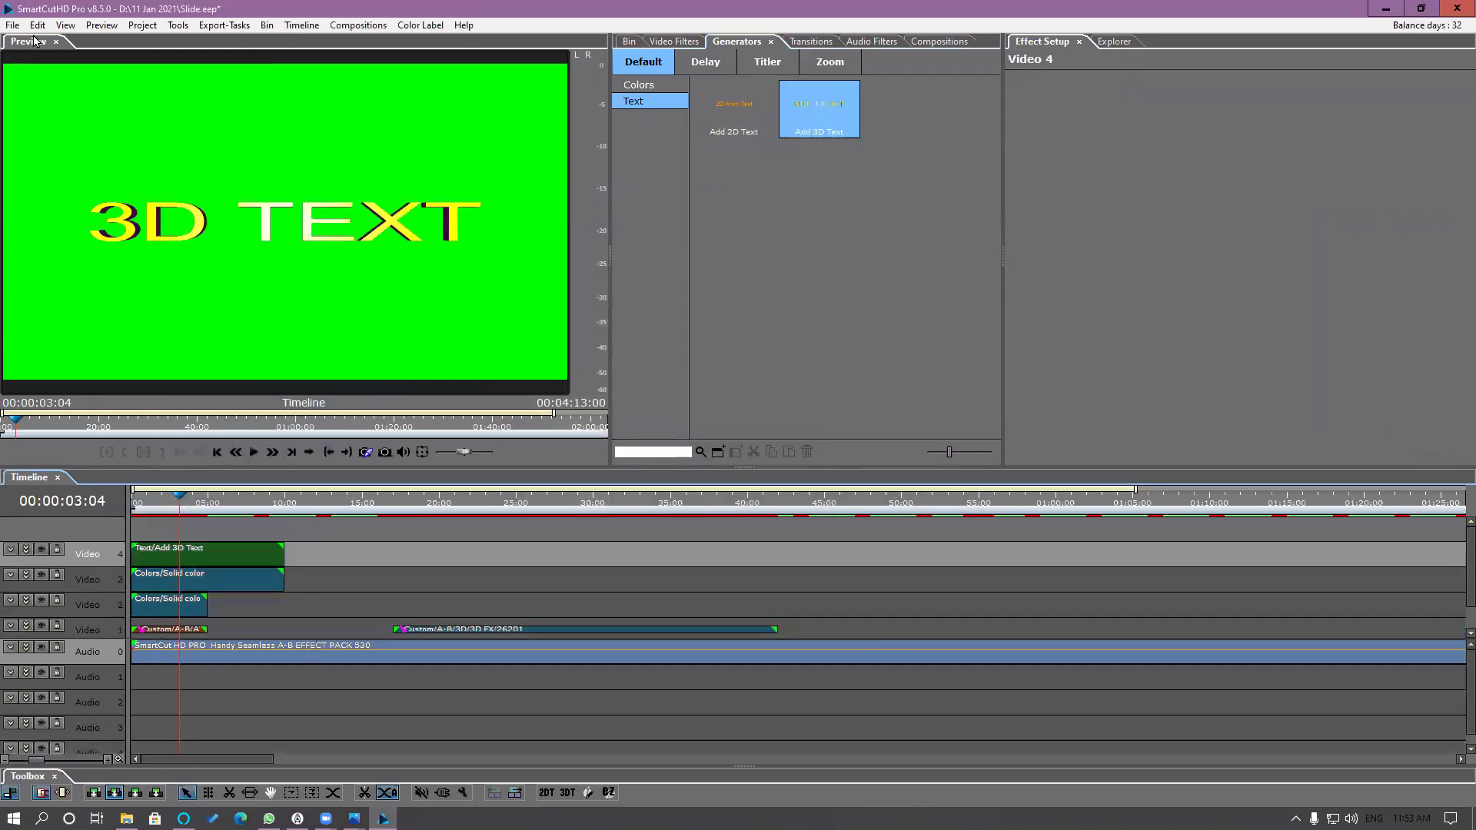
# Step: Review the default non-fixed generator duration and audio fade duration in the Clip and Segment preferences
pyautogui.hotkey('alt', 'e')
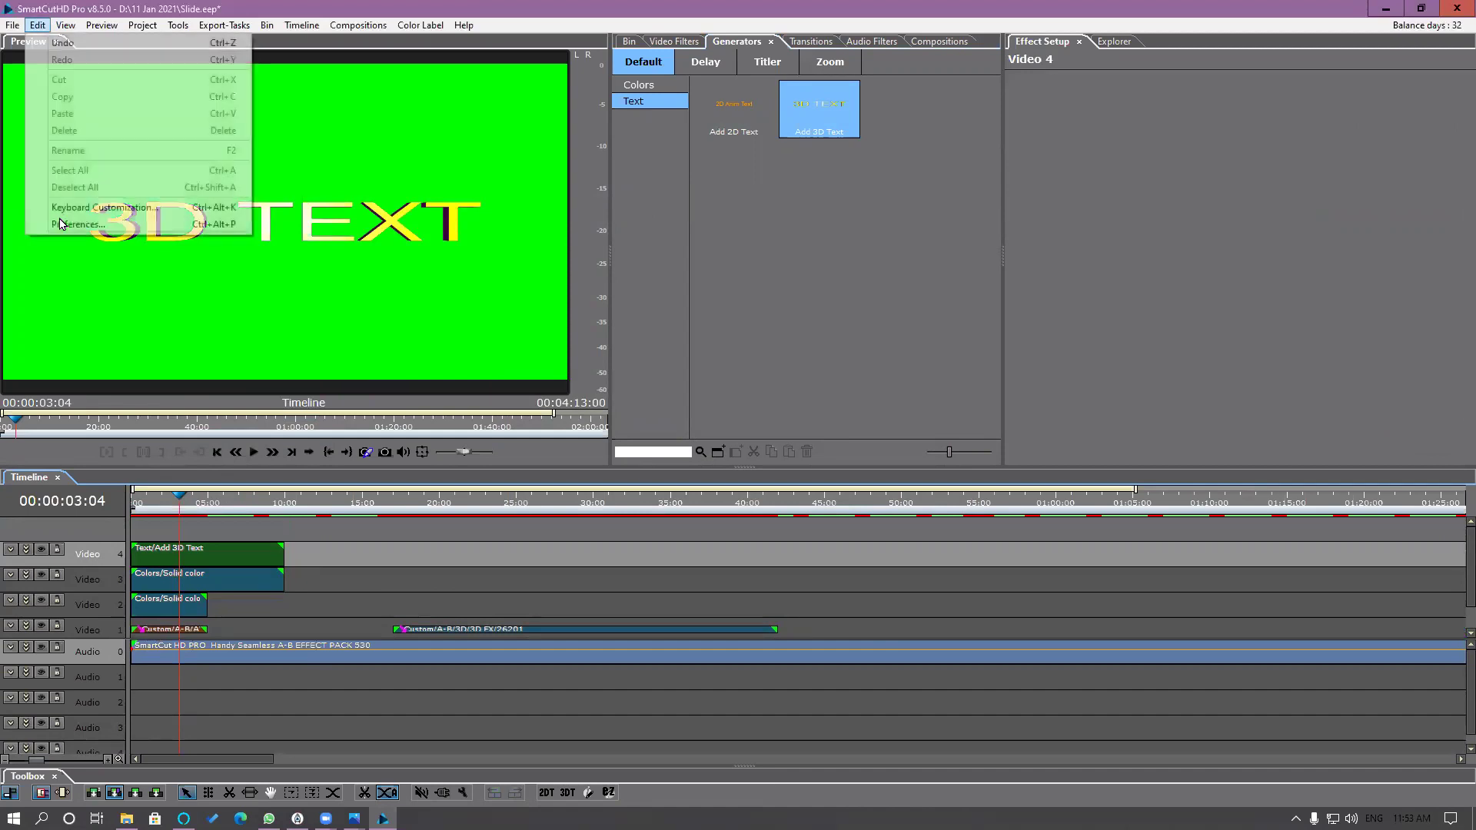
pyautogui.click(59, 224)
pyautogui.click(546, 216)
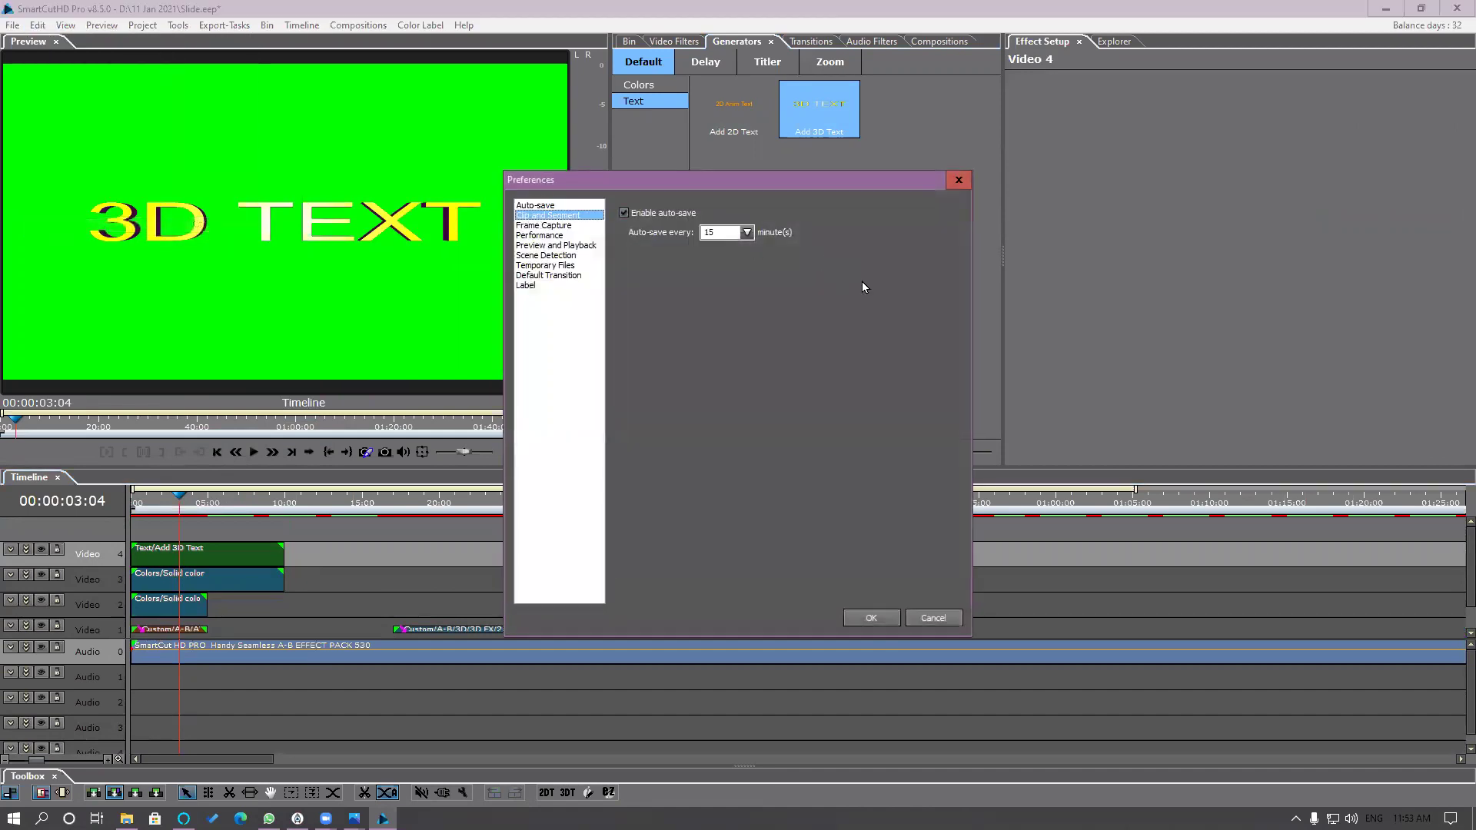
pyautogui.doubleClick(869, 255)
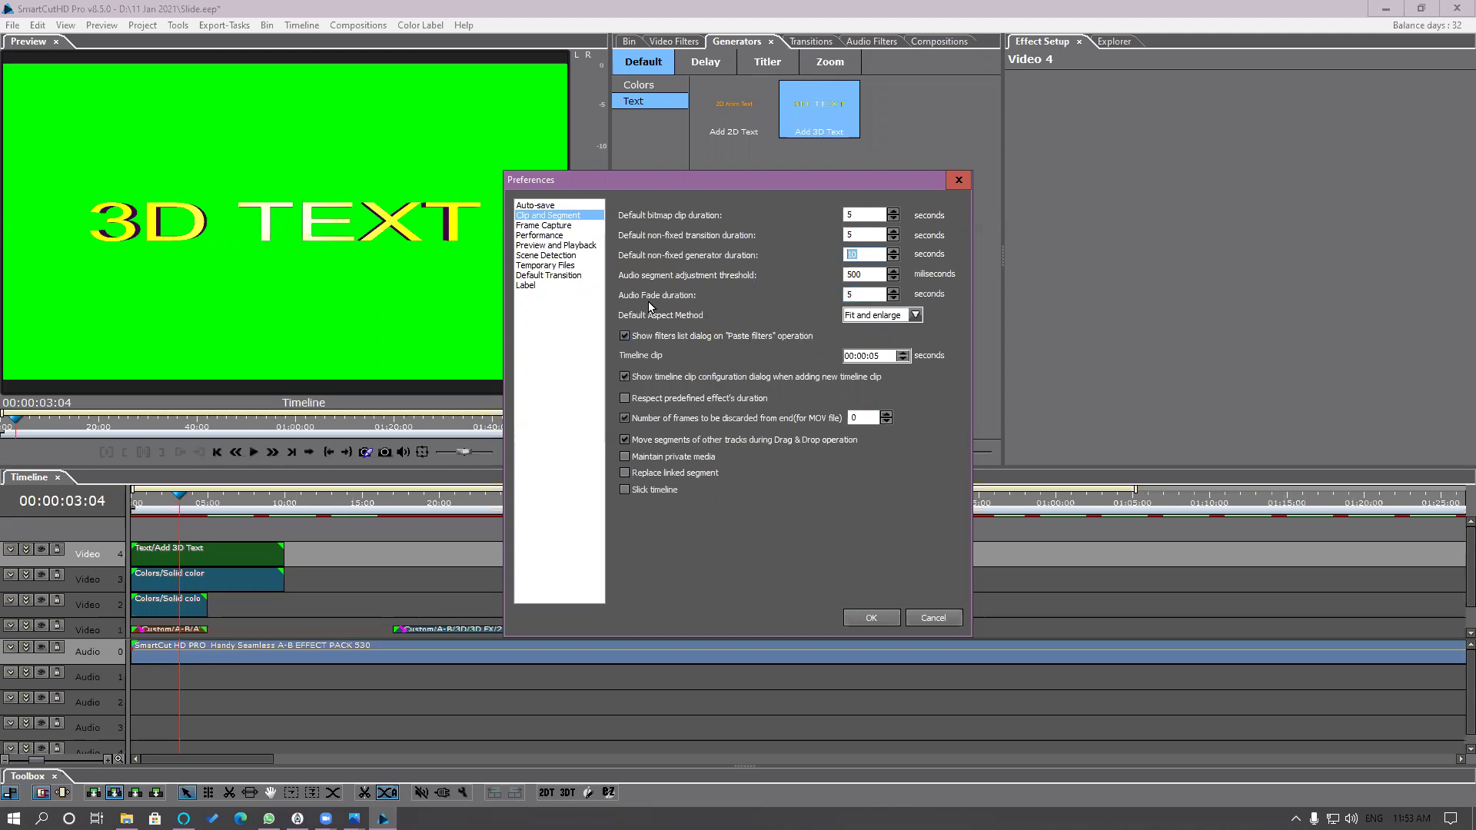
pyautogui.doubleClick(858, 296)
pyautogui.press('Return')
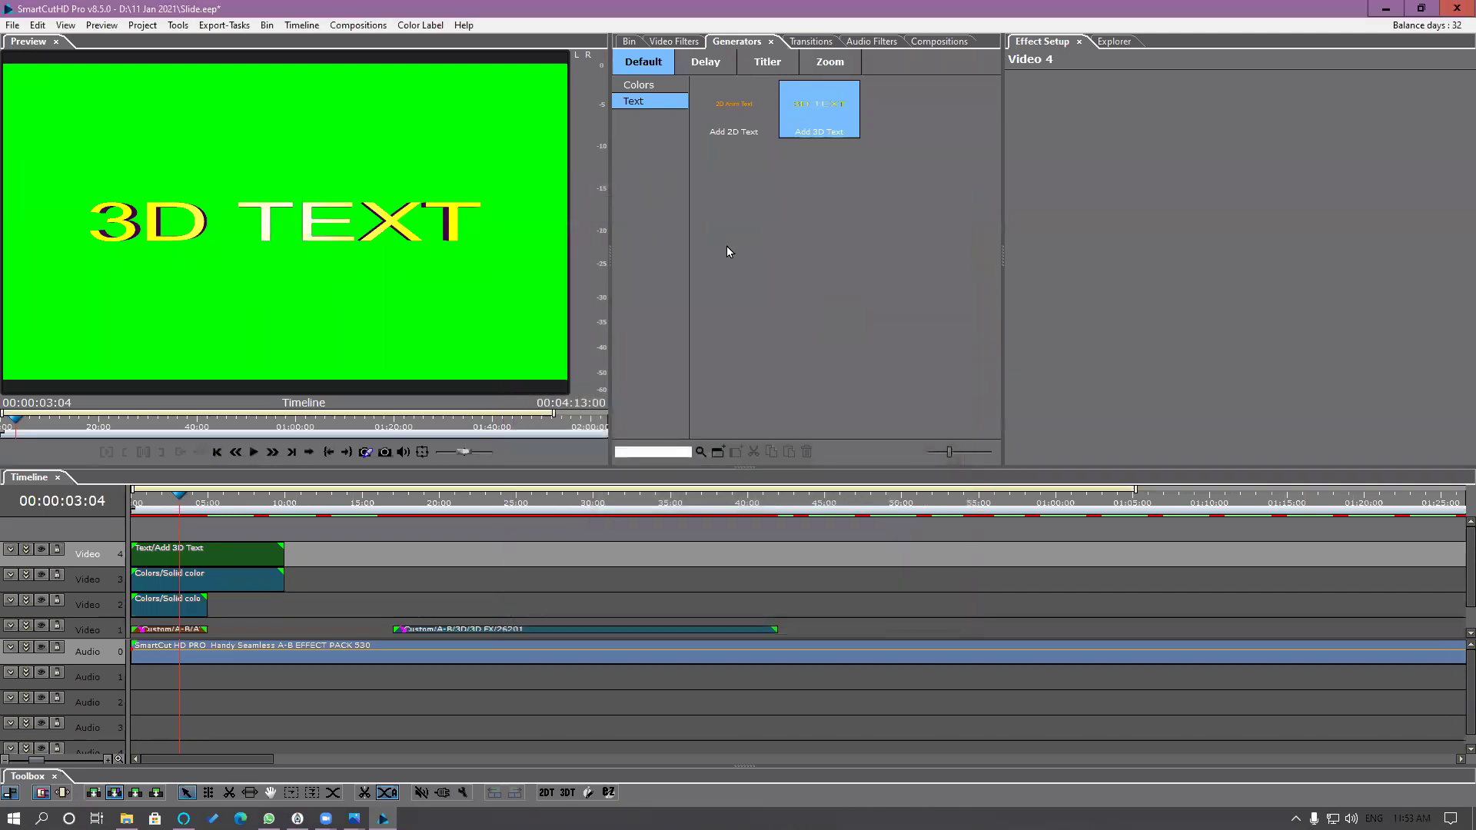
# Step: Import 4.mp3 and 5.mp3 from the Classic Guitar folder under New 2020 Collection Songs into the bin's music folder
pyautogui.click(629, 41)
pyautogui.doubleClick(902, 283)
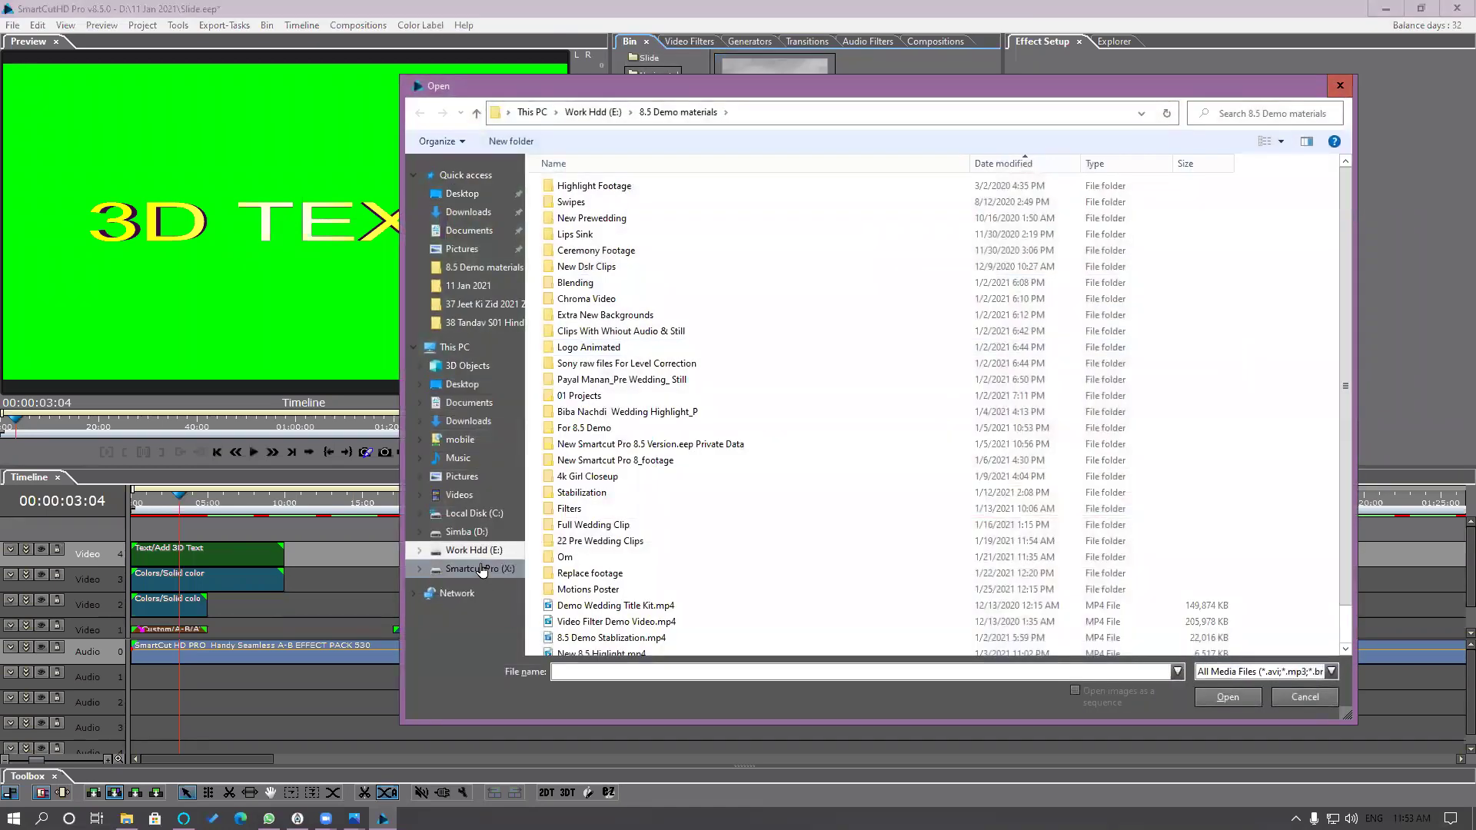
pyautogui.click(483, 555)
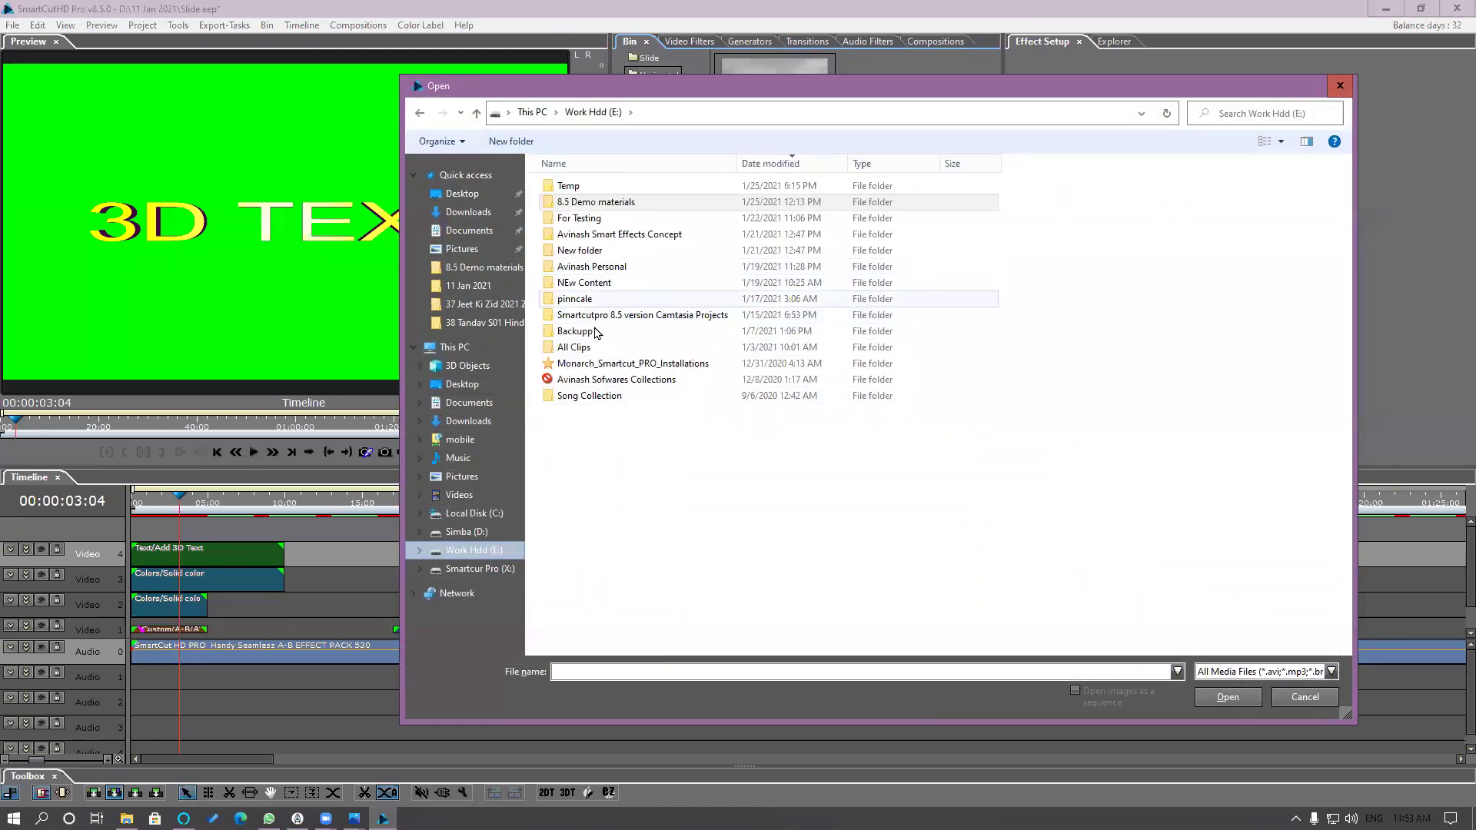
pyautogui.click(589, 402)
pyautogui.doubleClick(590, 401)
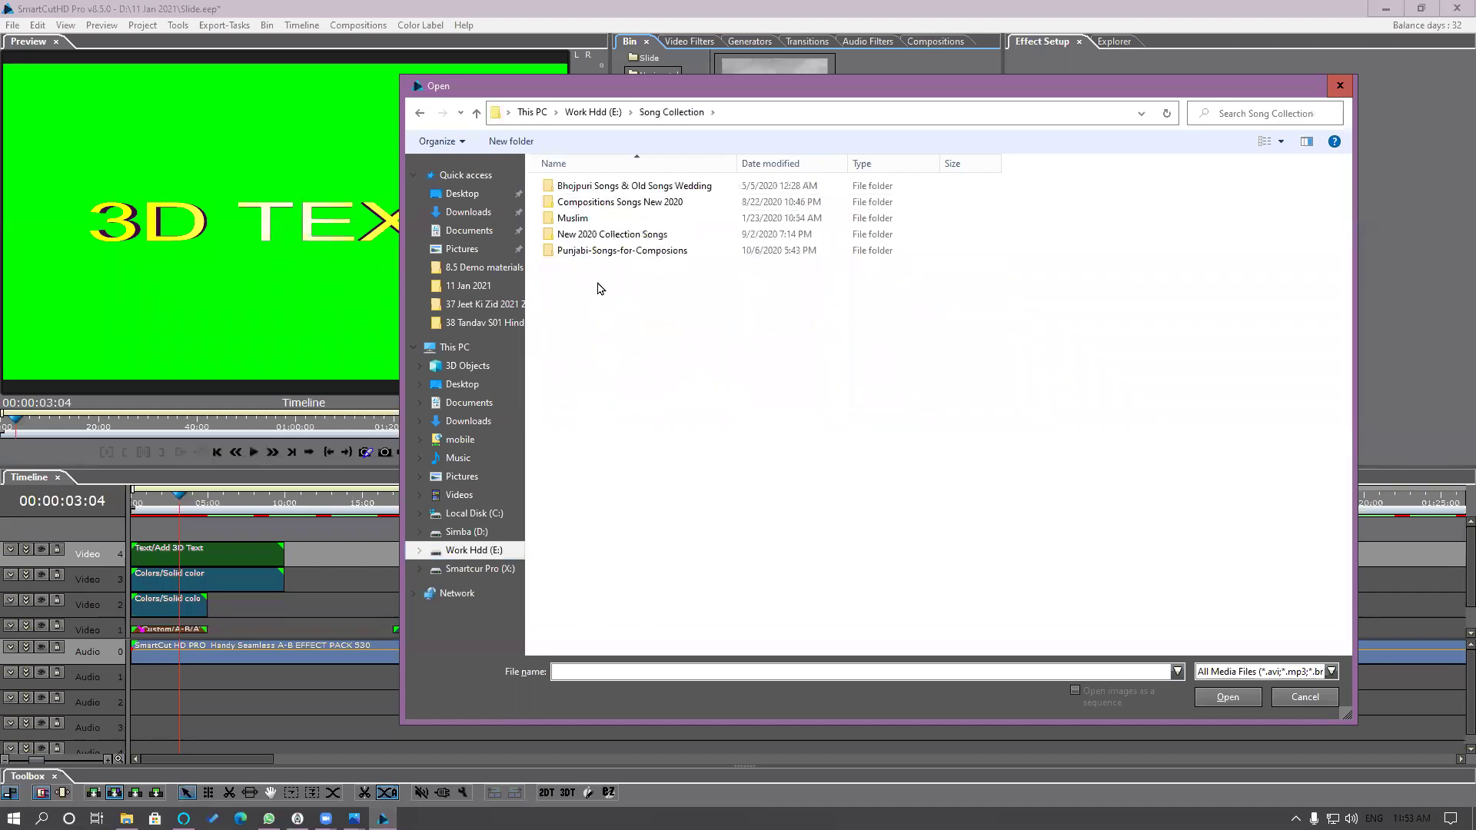
pyautogui.doubleClick(588, 236)
pyautogui.doubleClick(584, 250)
pyautogui.click(573, 250)
pyautogui.click(578, 236)
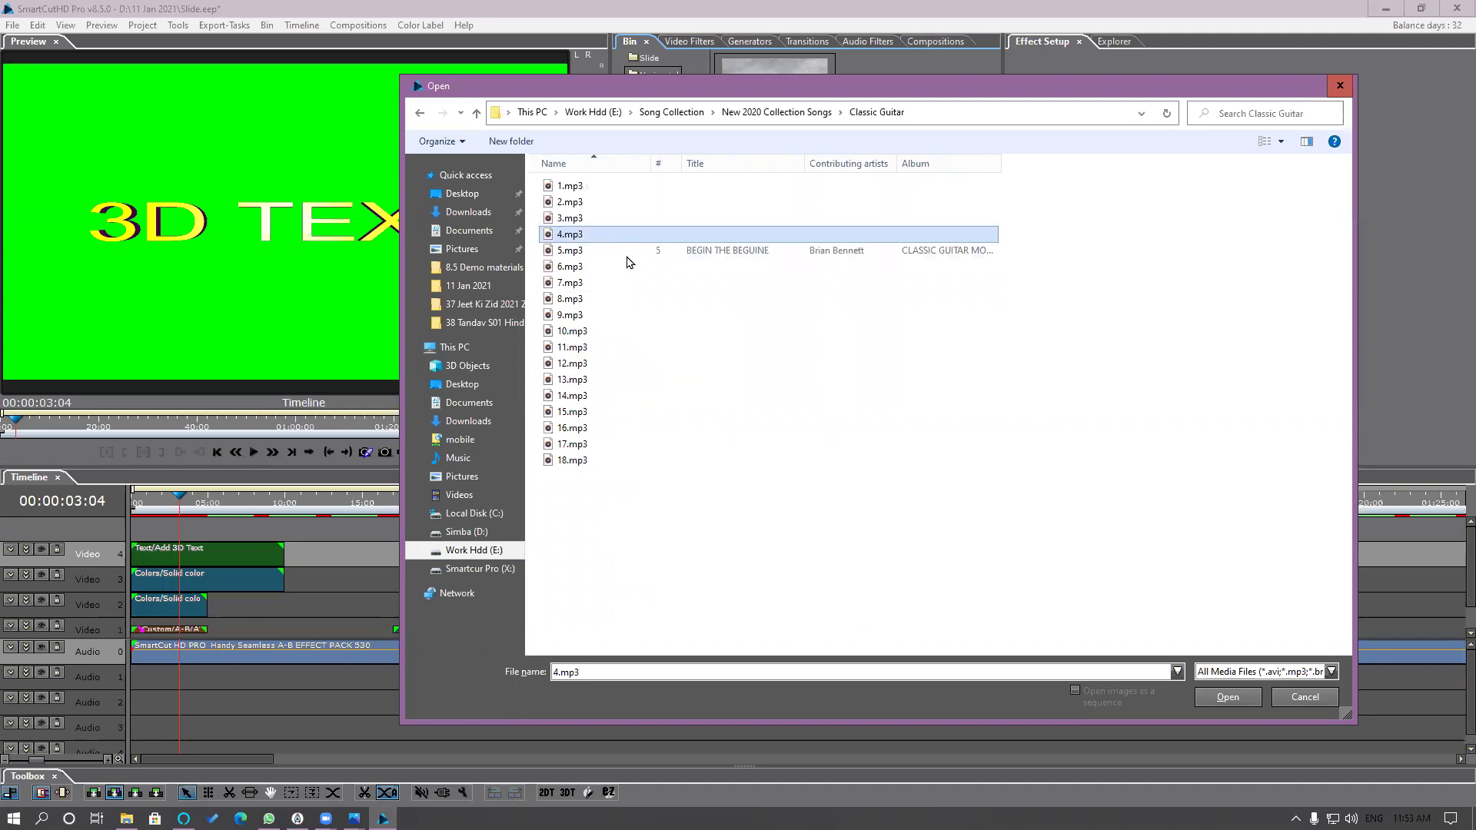
pyautogui.keyDown('ctrl'); pyautogui.click(571, 254); pyautogui.keyUp('ctrl')
pyautogui.click(1224, 704)
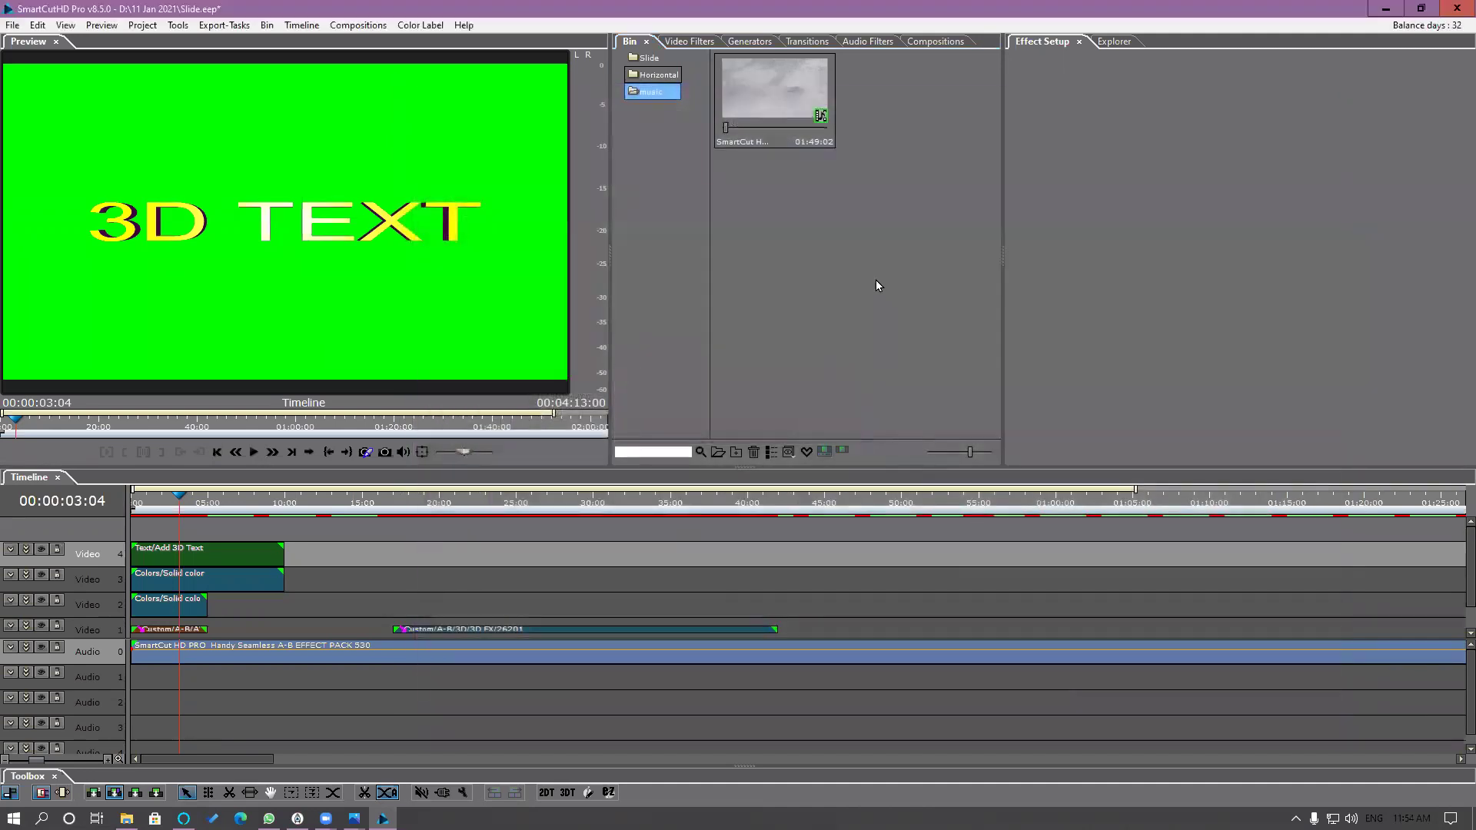
# Step: Place songs 4 and 5 on Audio 1 with a gap between them, song 4 starting at about 2:10
pyautogui.moveTo(898, 103); pyautogui.dragTo(214, 675)
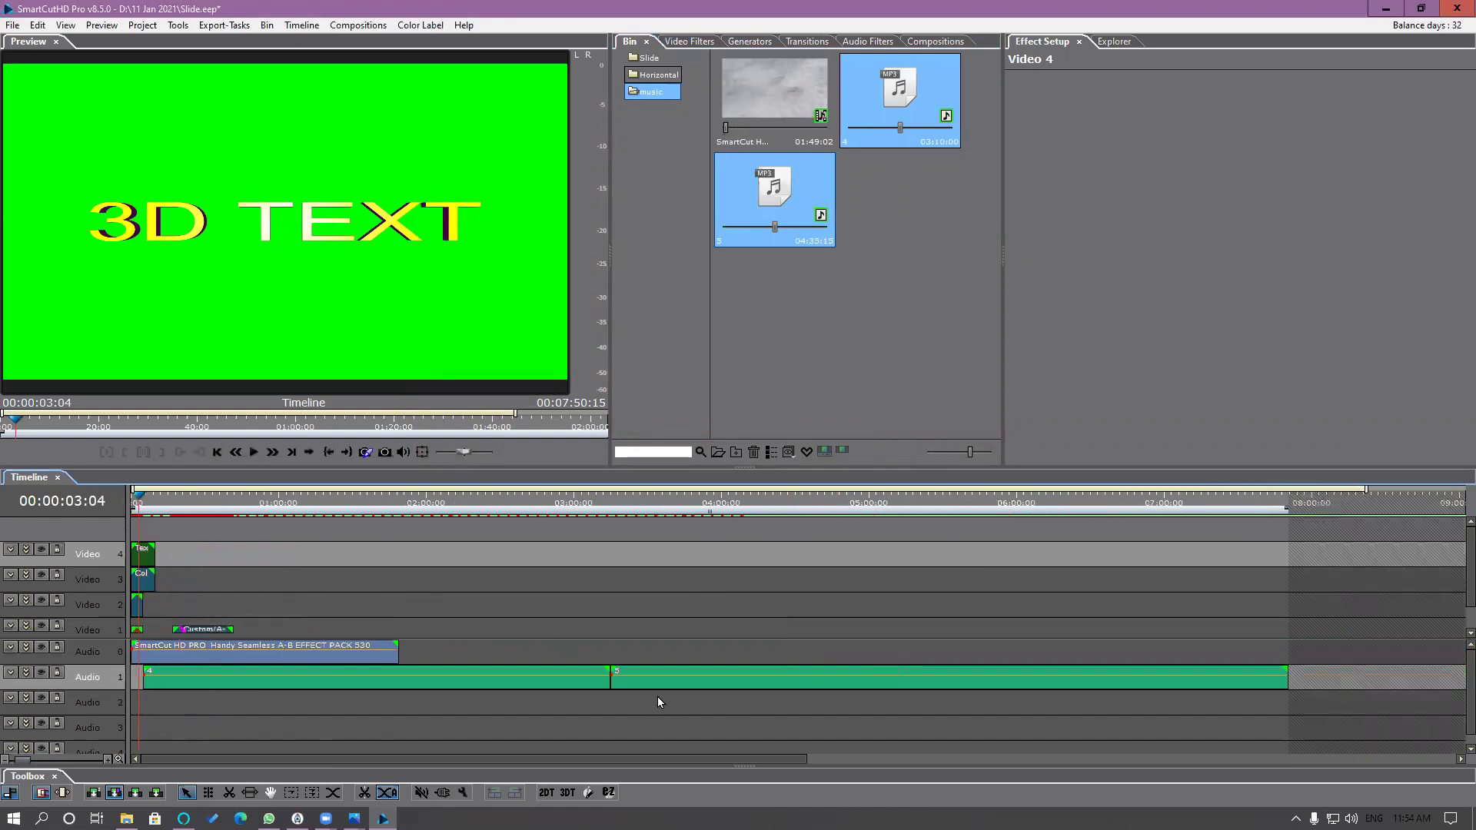
pyautogui.click(677, 685)
pyautogui.keyDown('ctrl'); pyautogui.click(677, 682); pyautogui.keyUp('ctrl')
pyautogui.moveTo(677, 682); pyautogui.dragTo(735, 685)
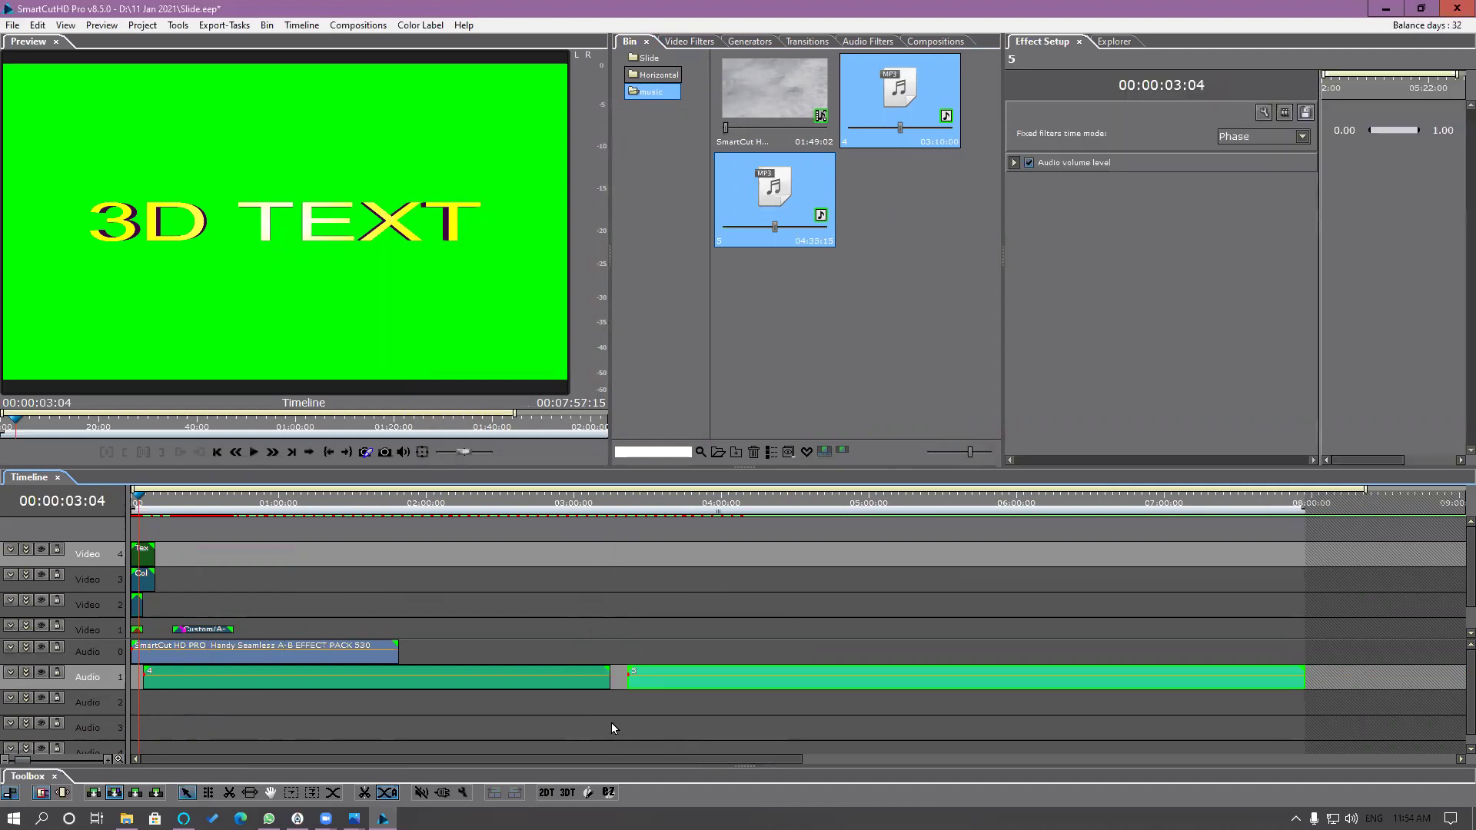
pyautogui.moveTo(687, 685); pyautogui.dragTo(722, 694)
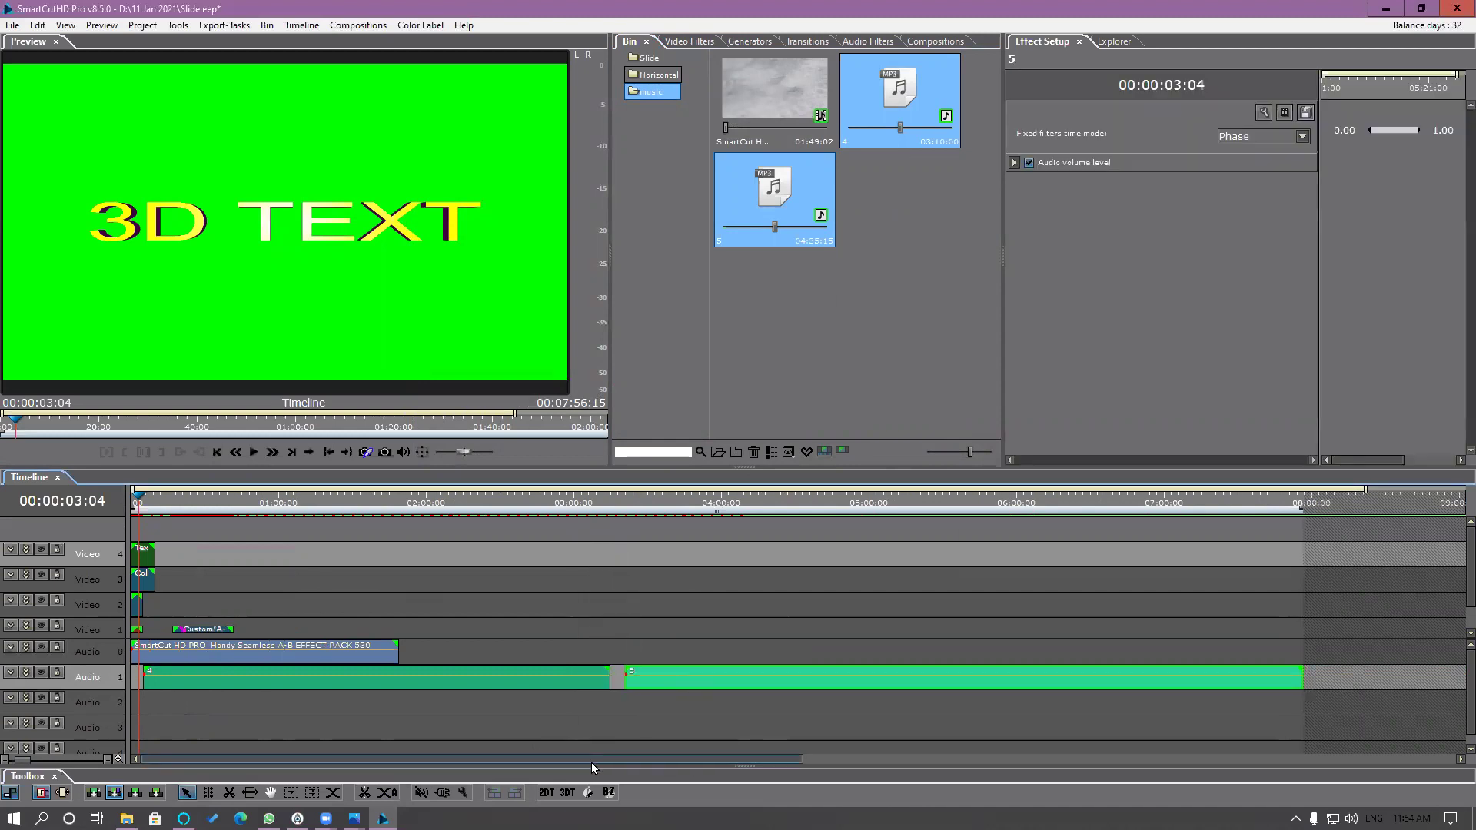
pyautogui.moveTo(849, 684); pyautogui.dragTo(1180, 689)
pyautogui.moveTo(551, 681); pyautogui.dragTo(860, 681)
pyautogui.moveTo(458, 508); pyautogui.dragTo(456, 508)
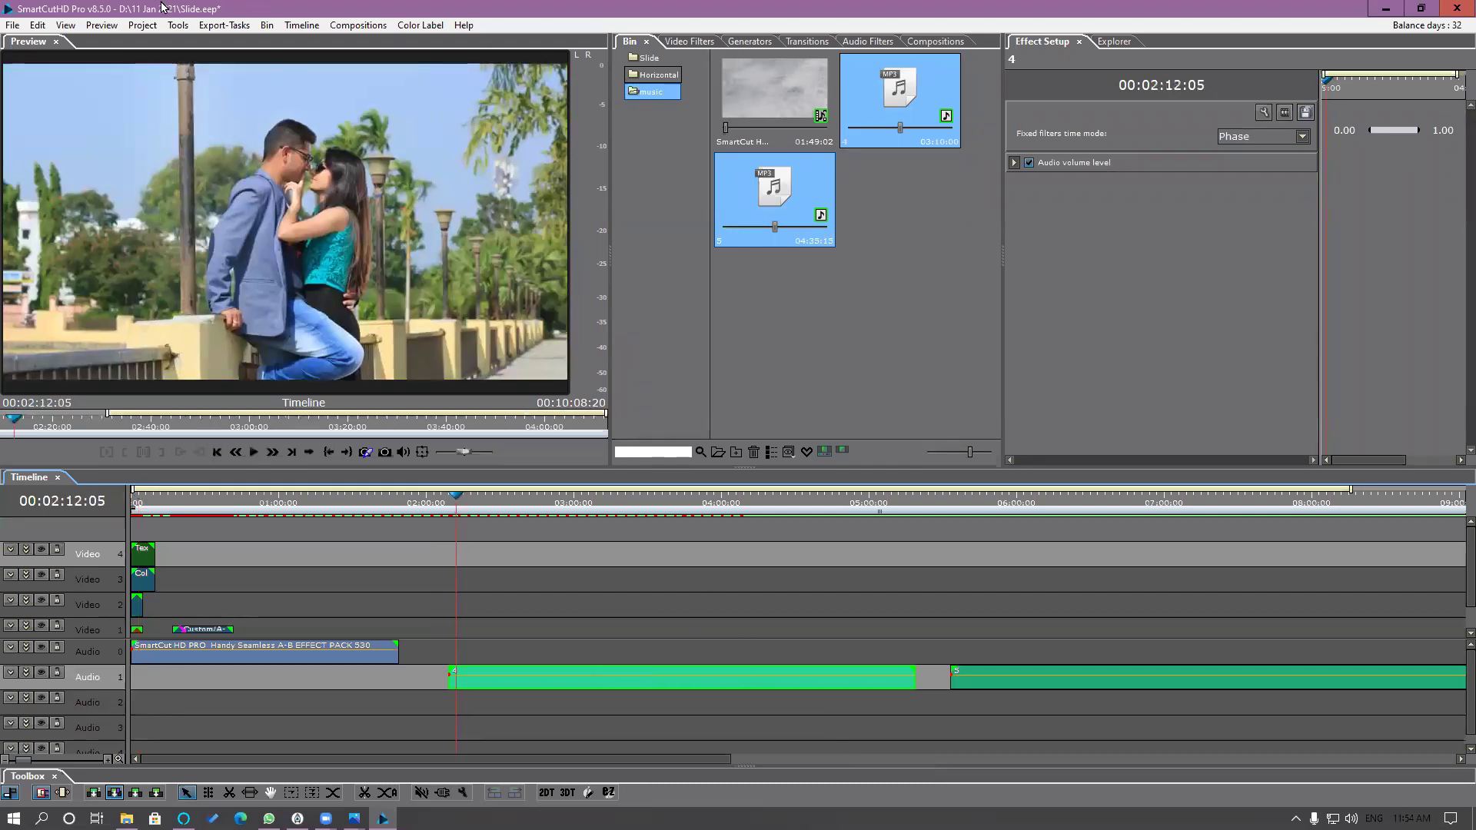
# Step: Set the audio fade duration to 10 seconds in the Clip and Segment preferences
pyautogui.click(37, 25)
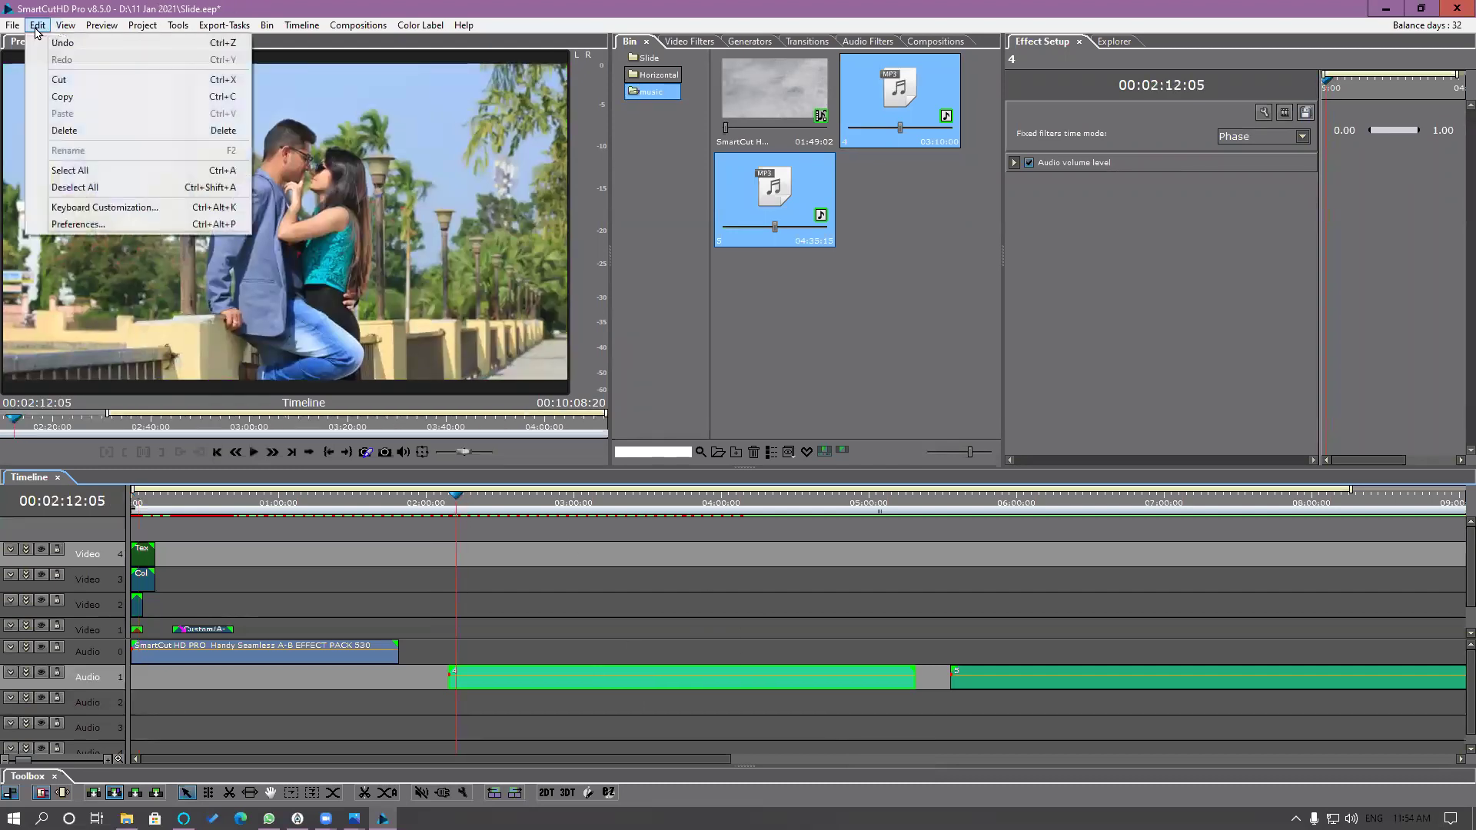
pyautogui.click(109, 227)
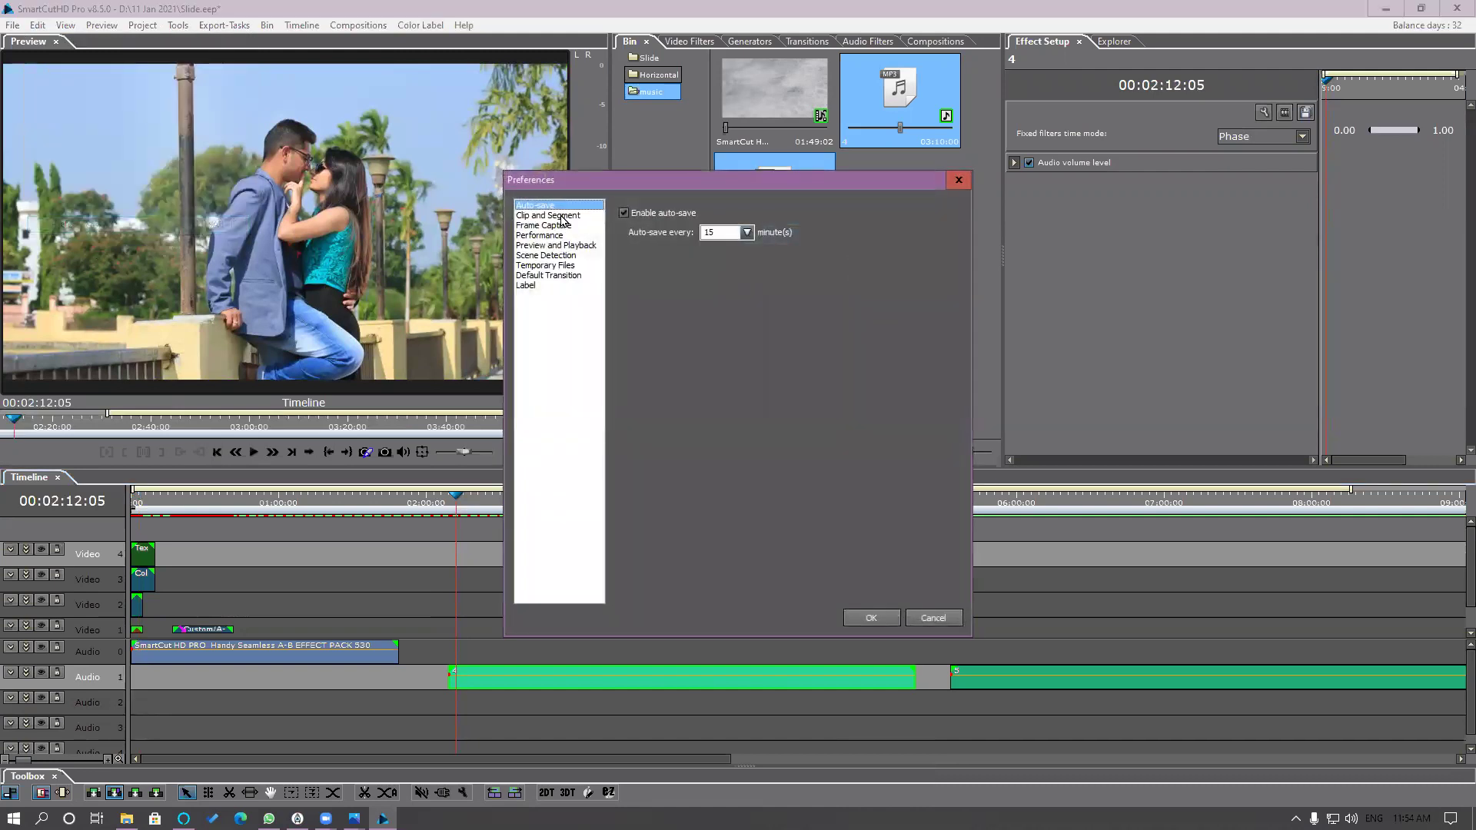
pyautogui.click(559, 215)
pyautogui.moveTo(731, 178); pyautogui.dragTo(1110, 44)
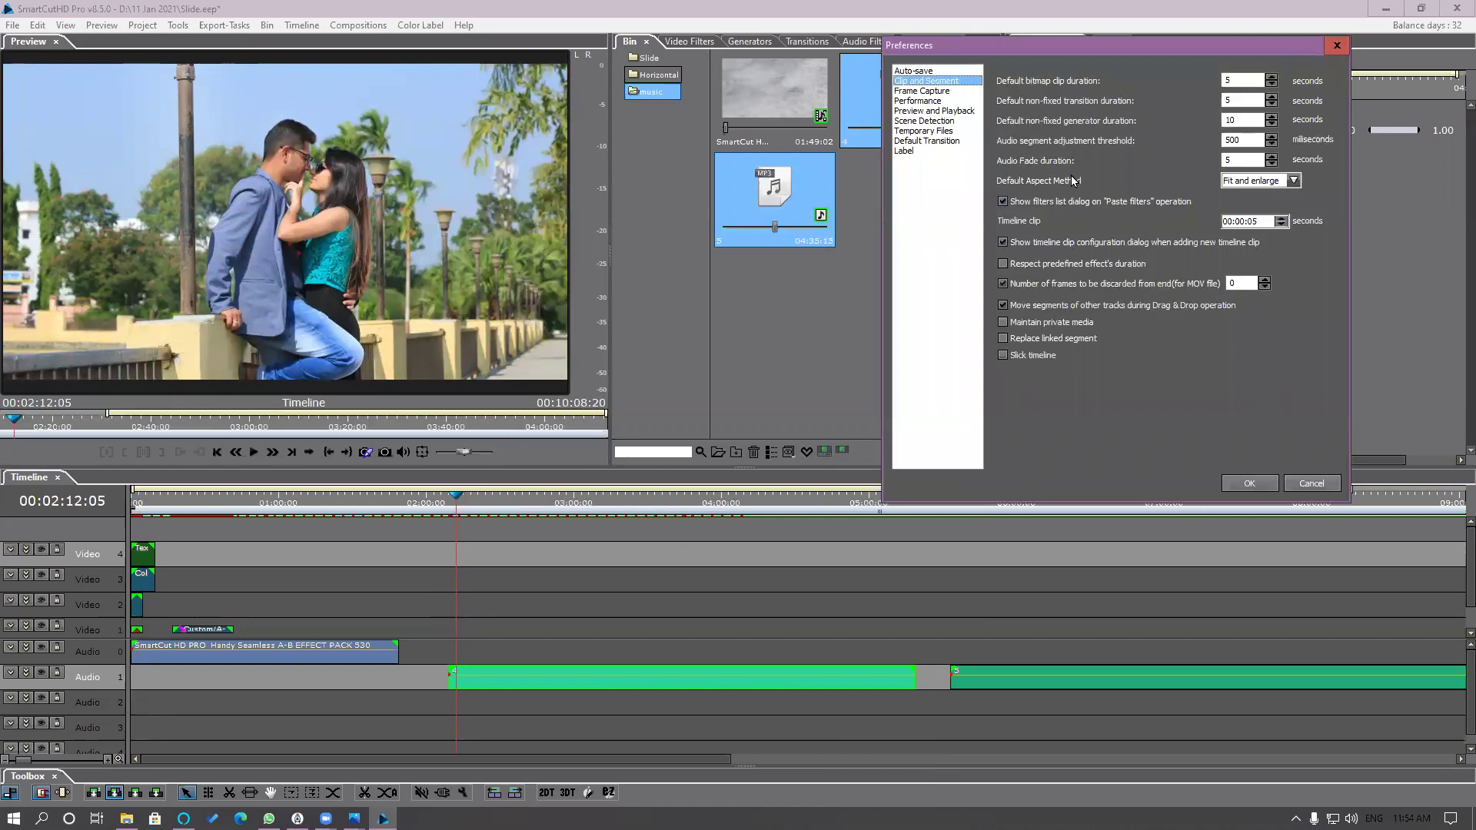
pyautogui.doubleClick(1234, 159)
pyautogui.click(1260, 485)
# Step: Apply an In audio crossfade to song 4 on Audio 1 and inspect the fade at its start
pyautogui.rightClick(497, 688)
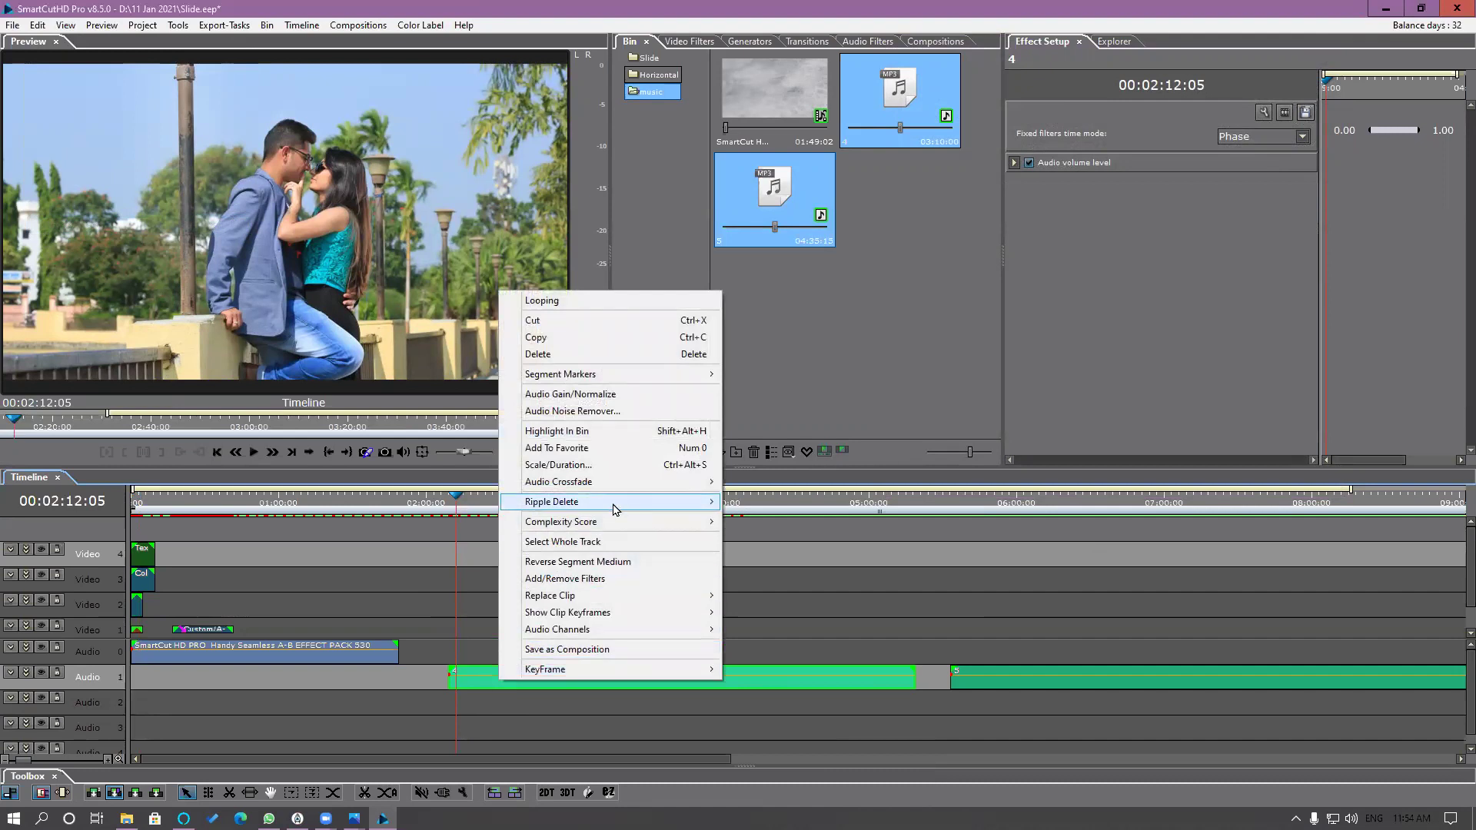
pyautogui.moveTo(677, 482)
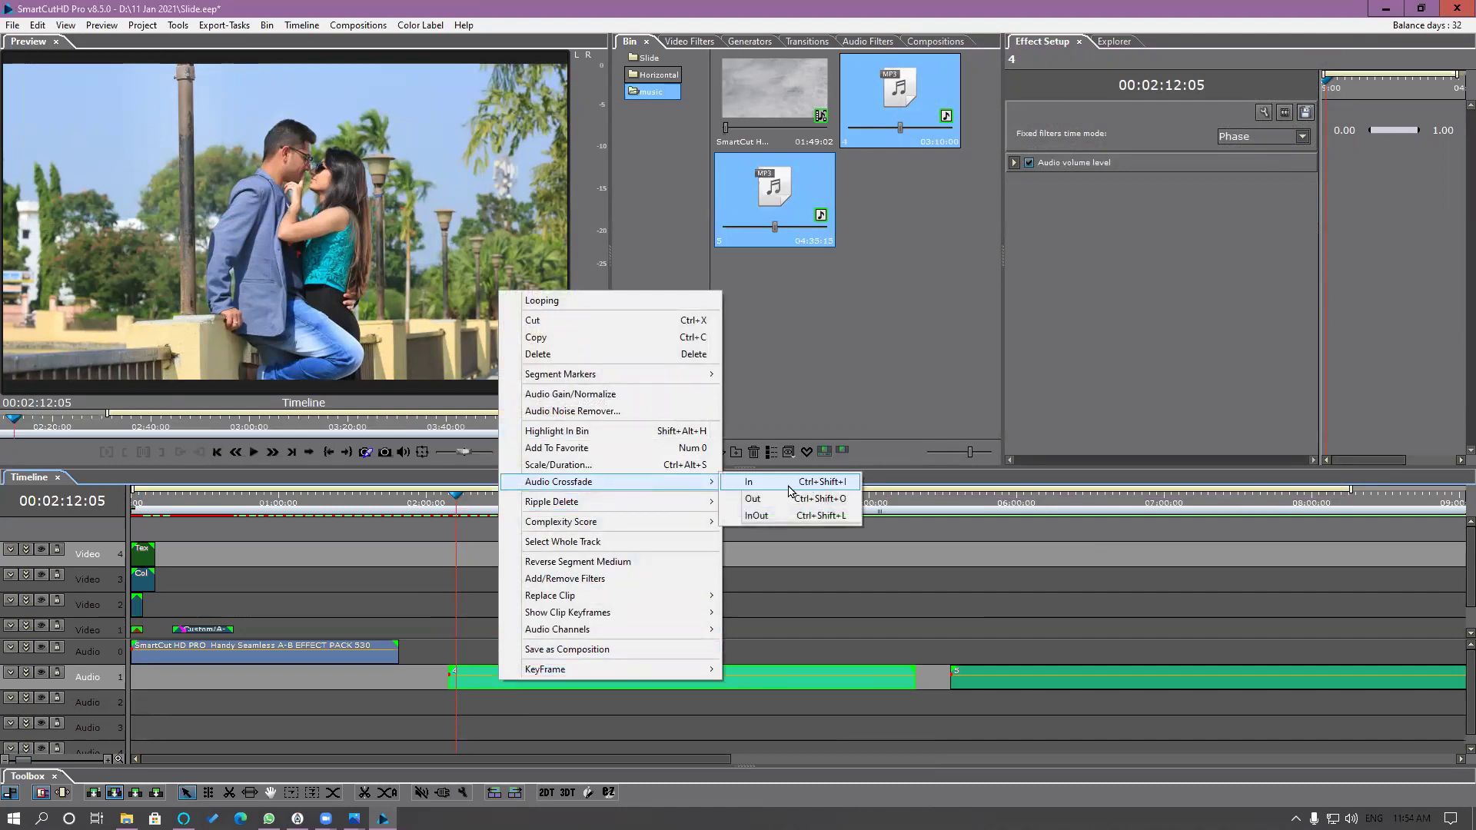
pyautogui.click(727, 484)
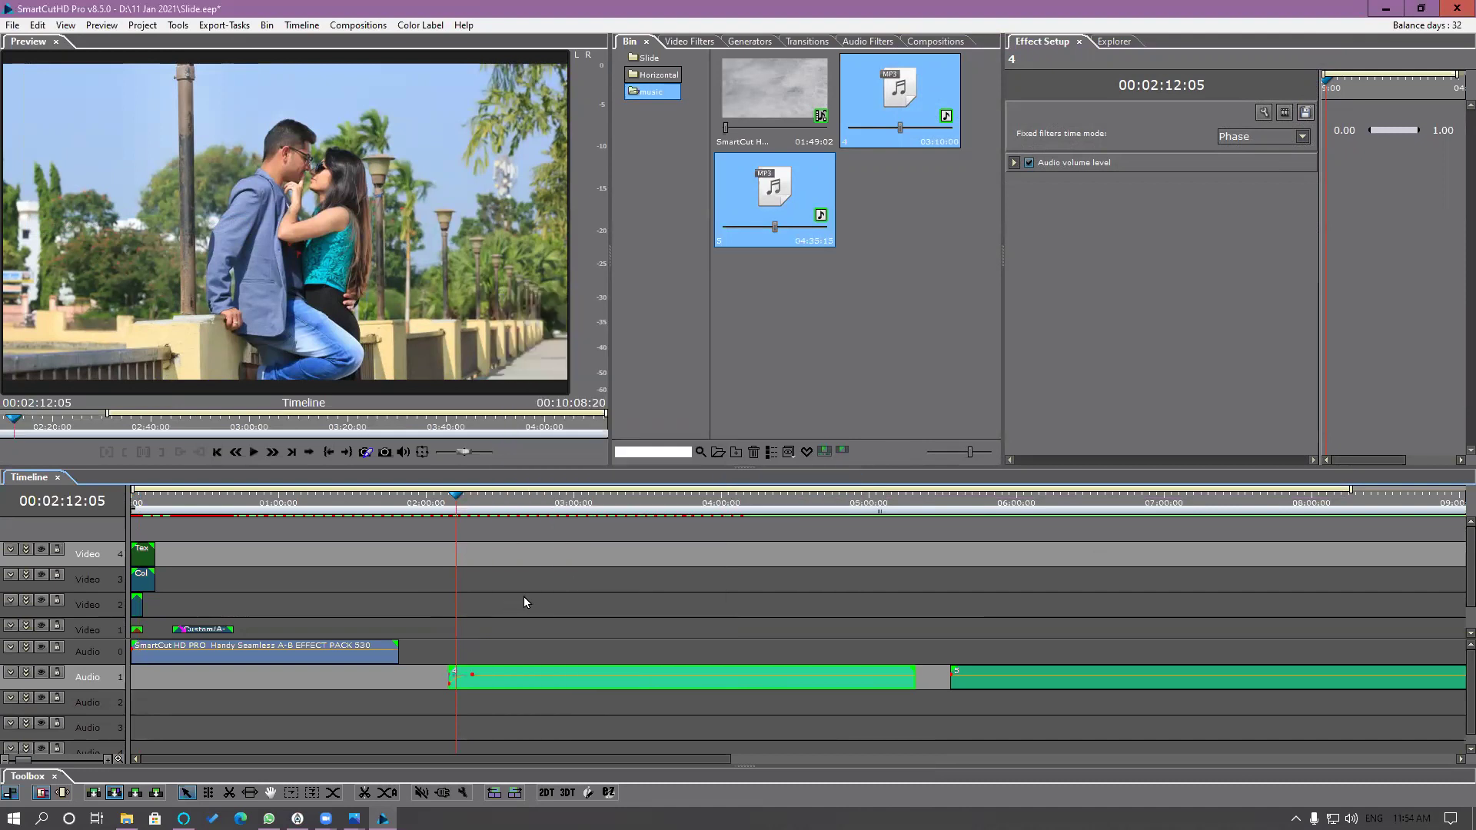
pyautogui.scroll(5, 525, 598)
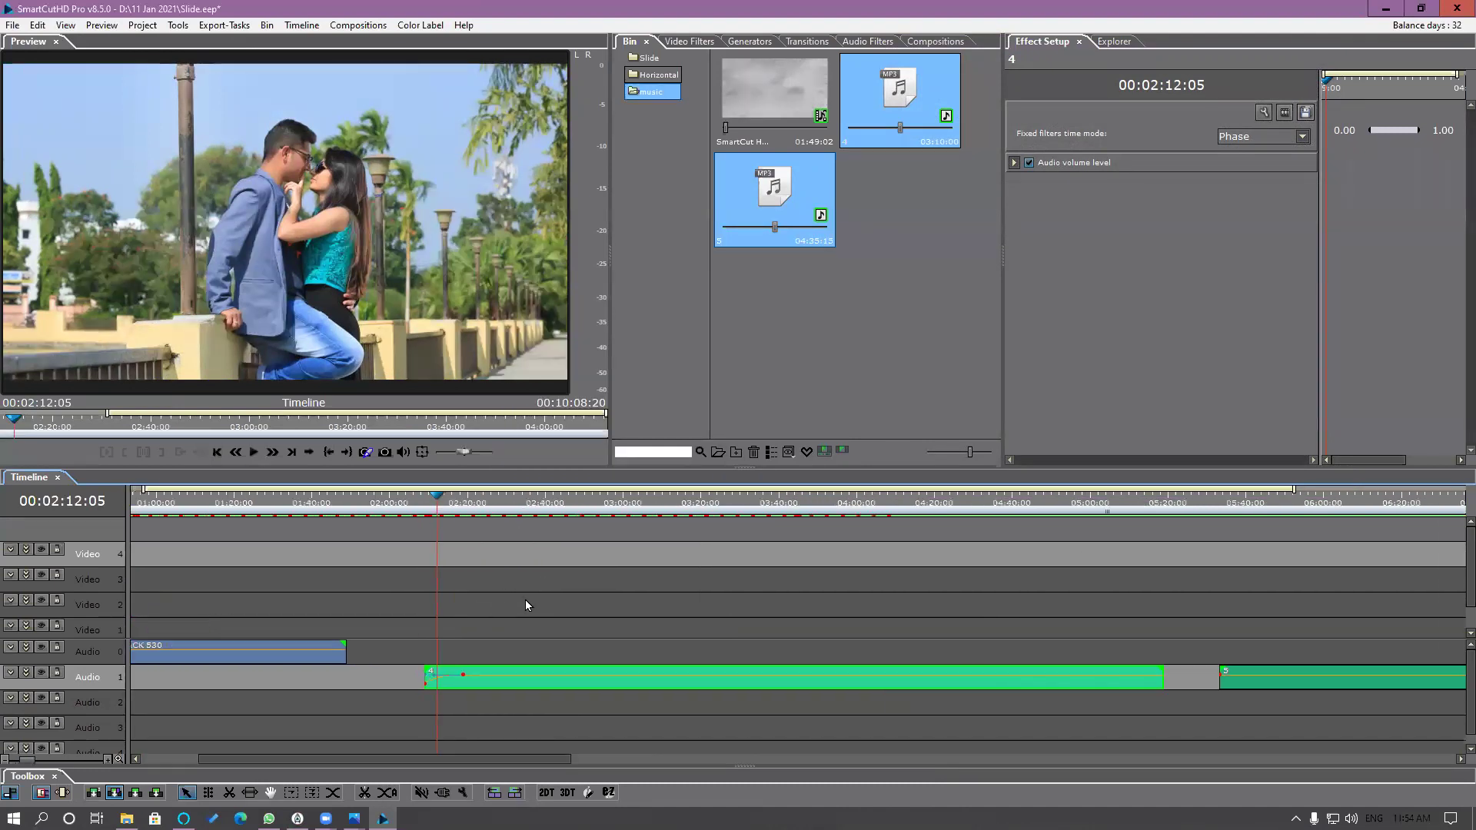
pyautogui.scroll(-5, 569, 689)
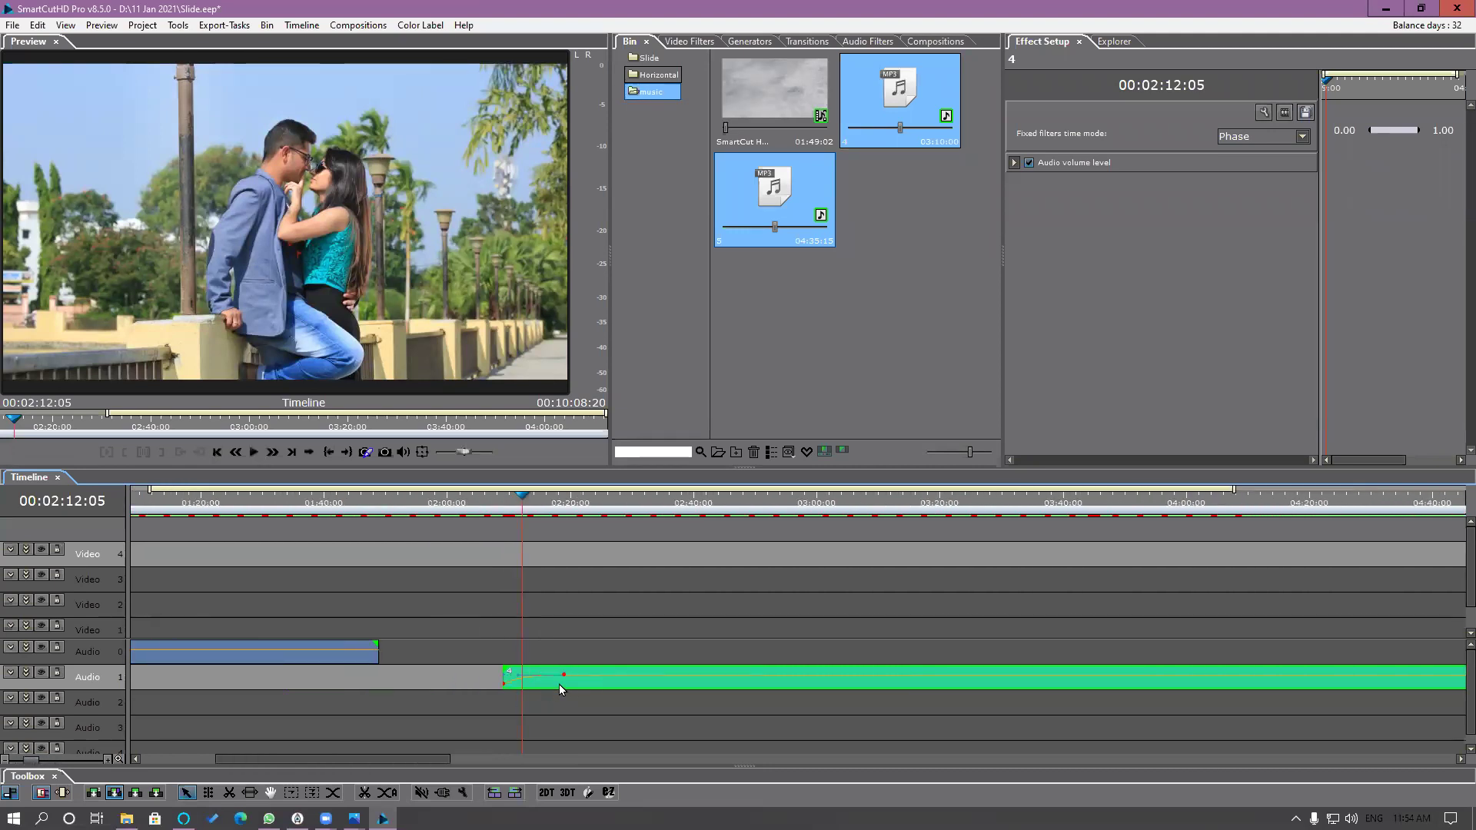
# Step: Set the audio fade duration to 2 seconds in the Clip and Segment preferences
pyautogui.click(38, 26)
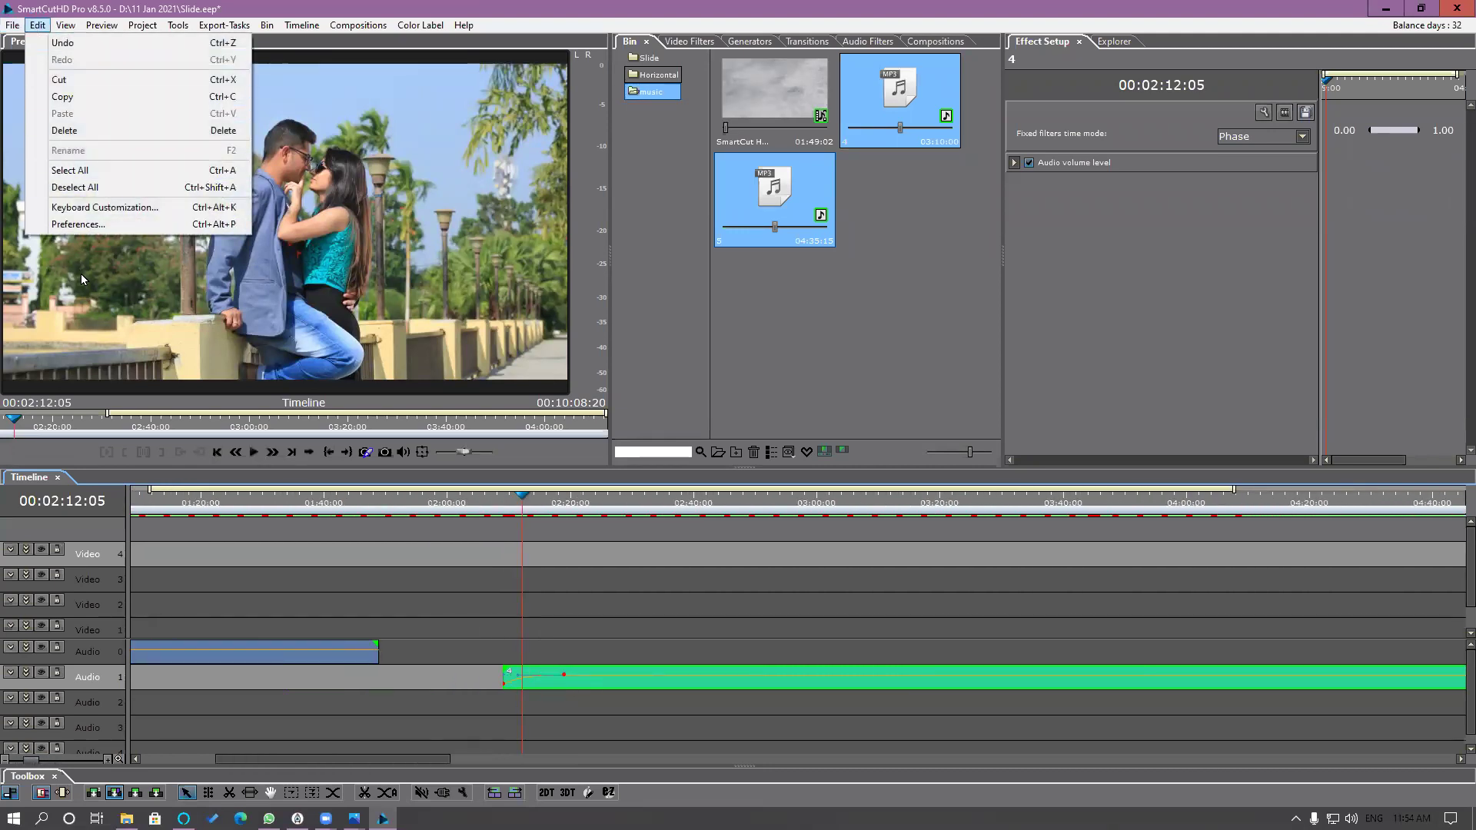
pyautogui.click(84, 225)
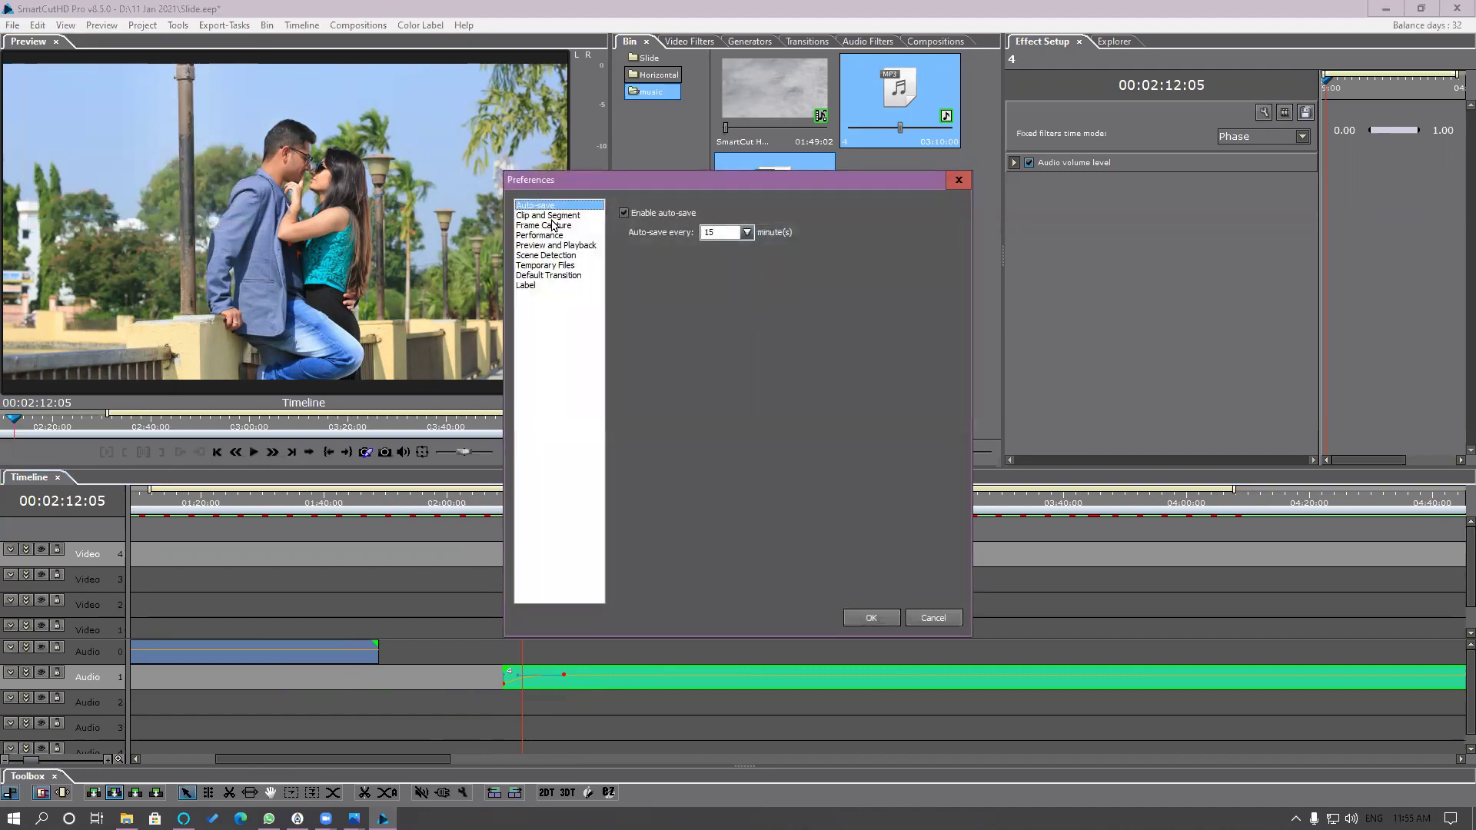
pyautogui.click(551, 216)
pyautogui.moveTo(865, 295); pyautogui.dragTo(821, 294)
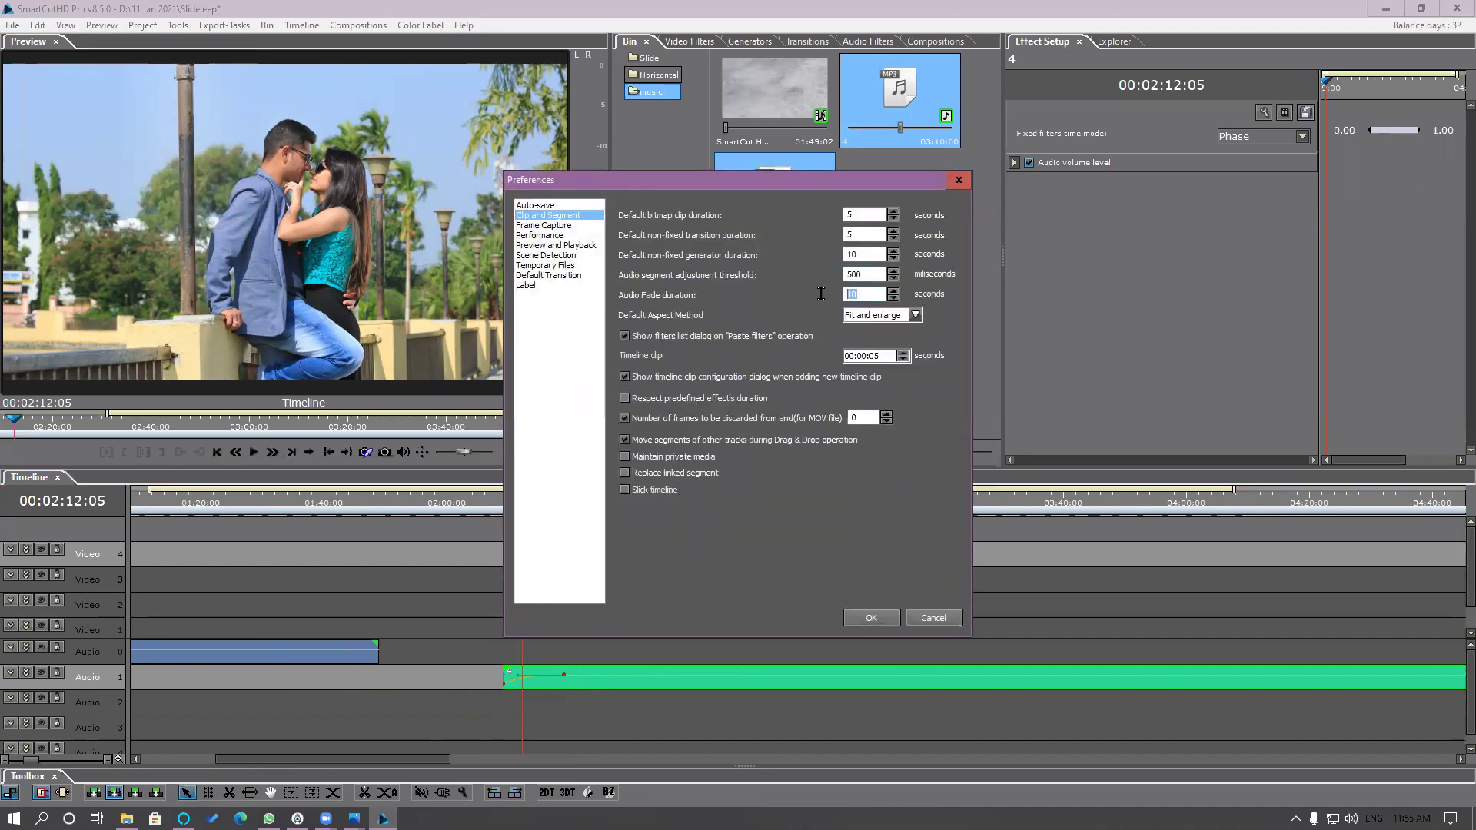
pyautogui.write('2')
pyautogui.click(888, 627)
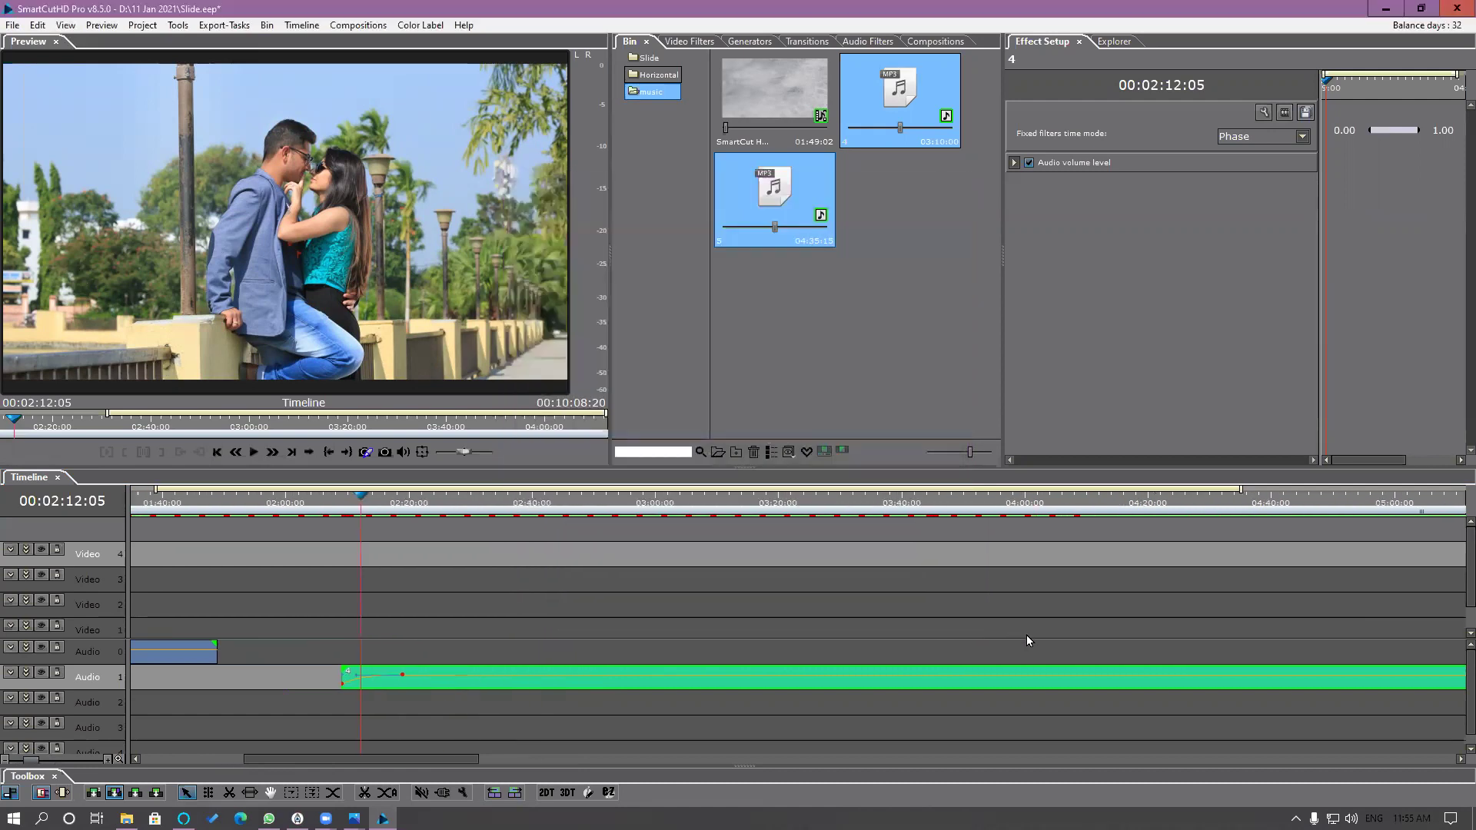
# Step: Apply an Out audio crossfade to song 4 on Audio 1 and inspect the fade at its end
pyautogui.rightClick(473, 678)
pyautogui.moveTo(615, 479)
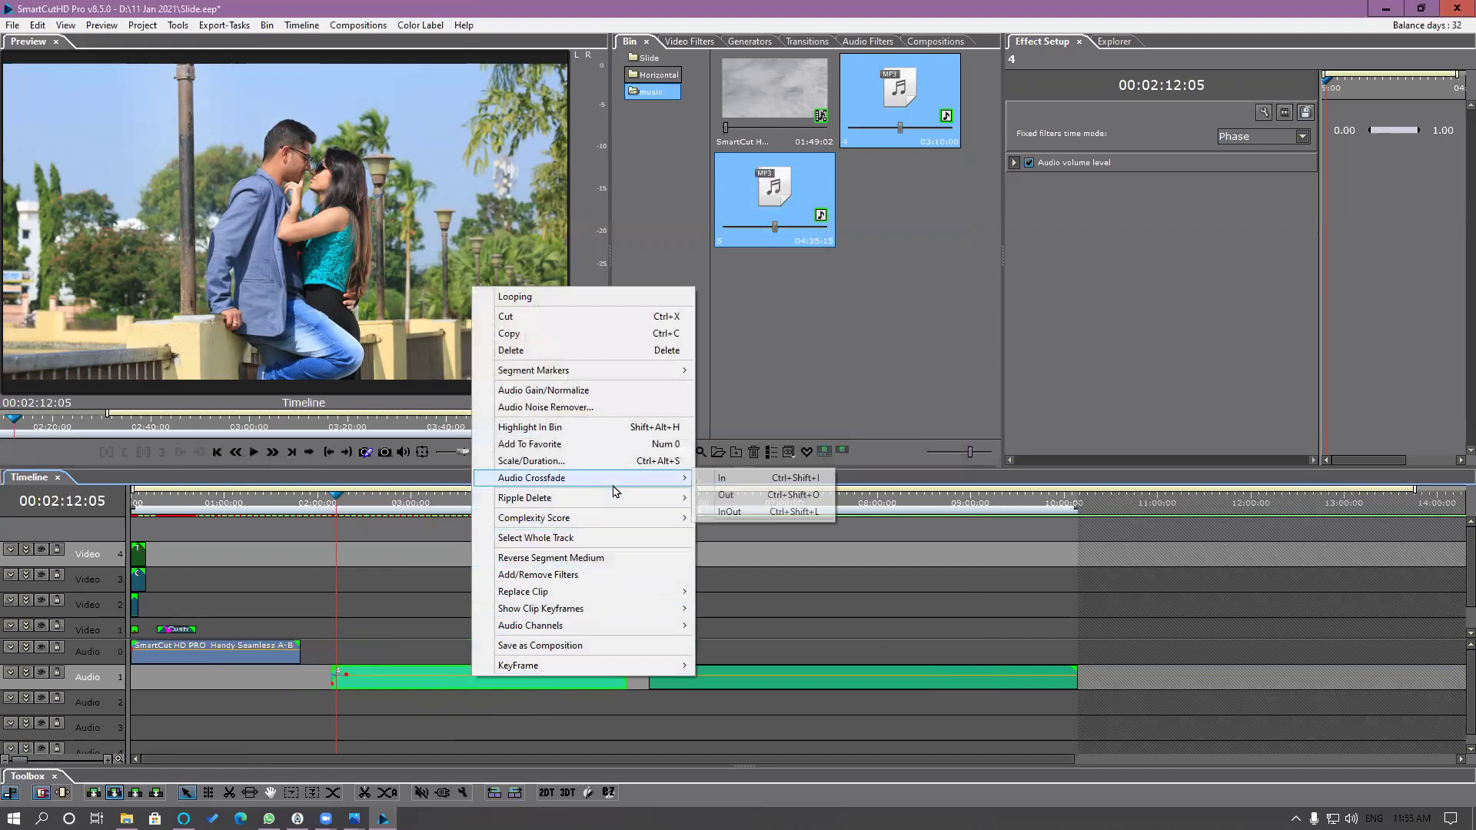
pyautogui.click(731, 495)
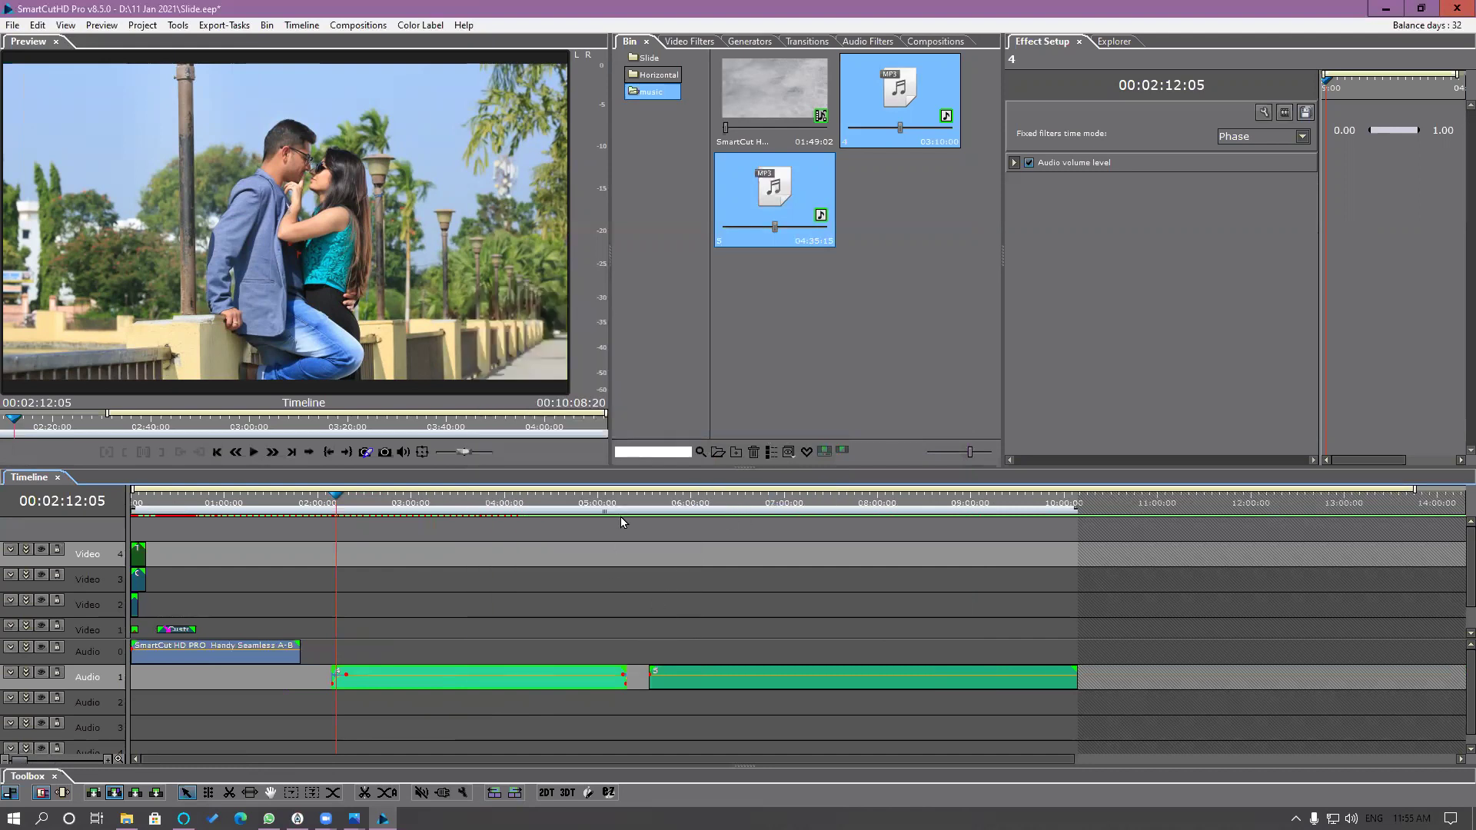
pyautogui.moveTo(611, 505); pyautogui.dragTo(624, 508)
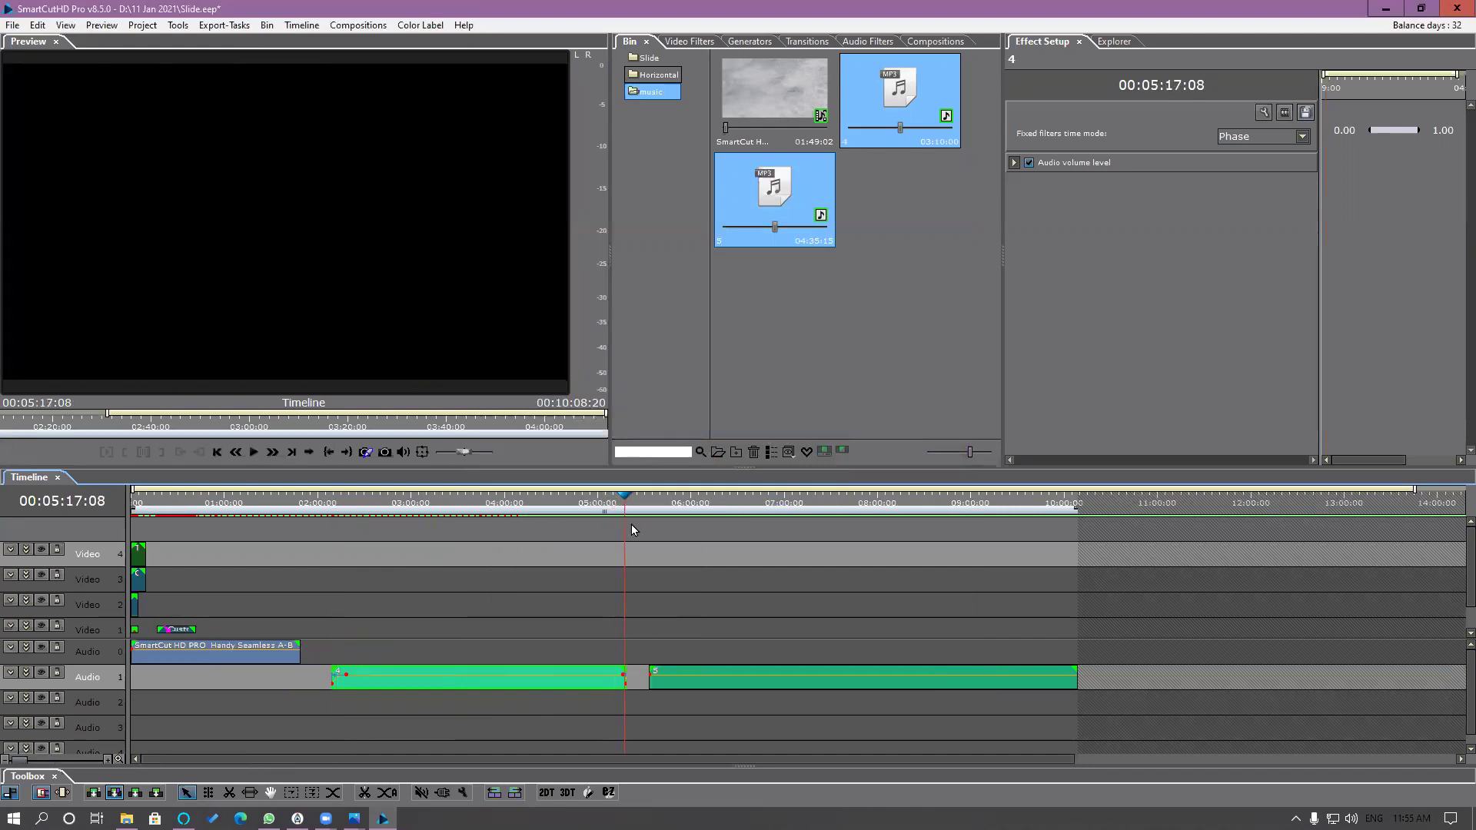
pyautogui.scroll(3, 638, 534)
pyautogui.scroll(4, 652, 552)
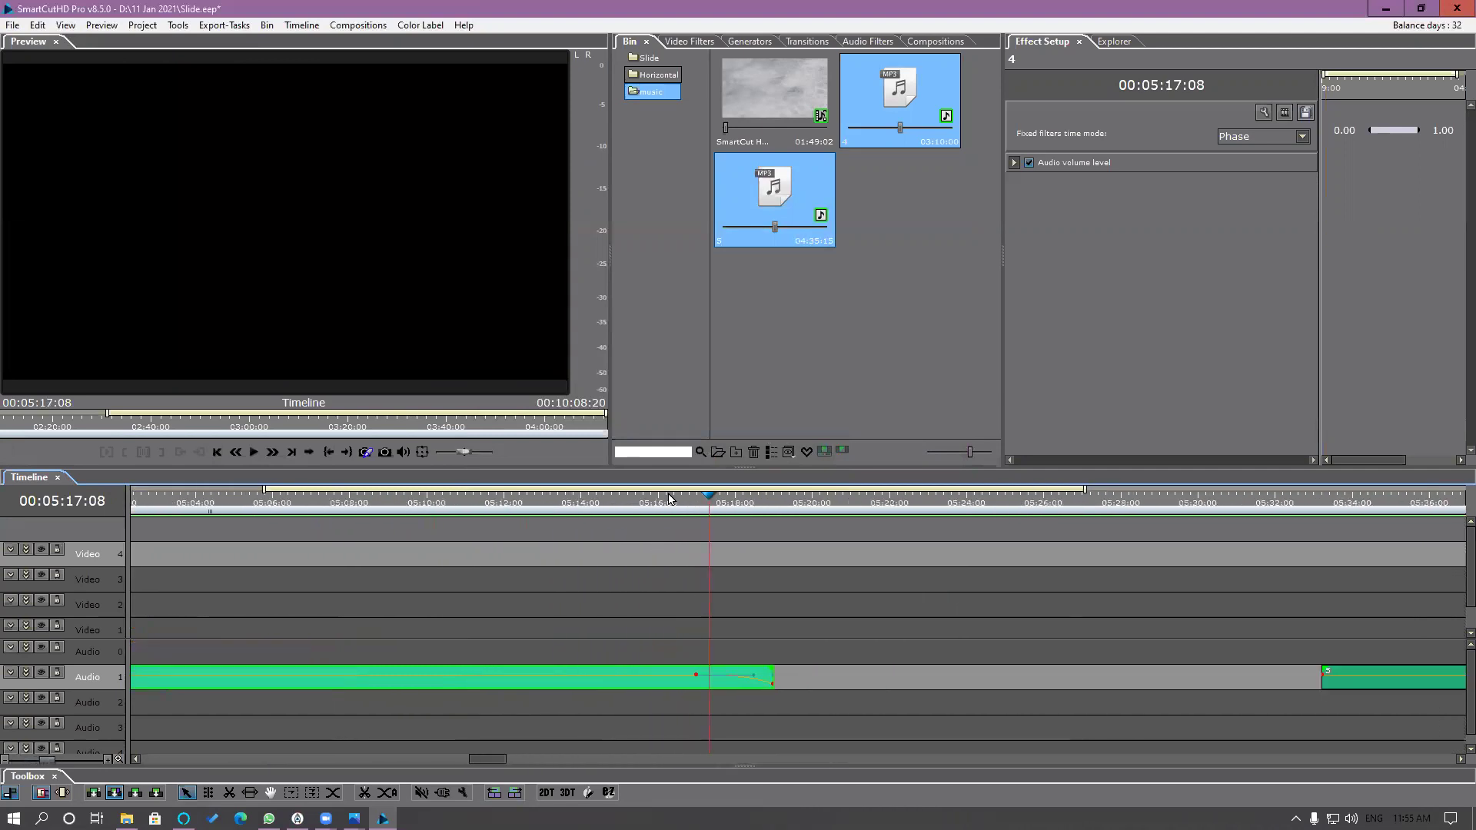
pyautogui.moveTo(705, 505); pyautogui.dragTo(676, 506)
pyautogui.scroll(-8, 703, 578)
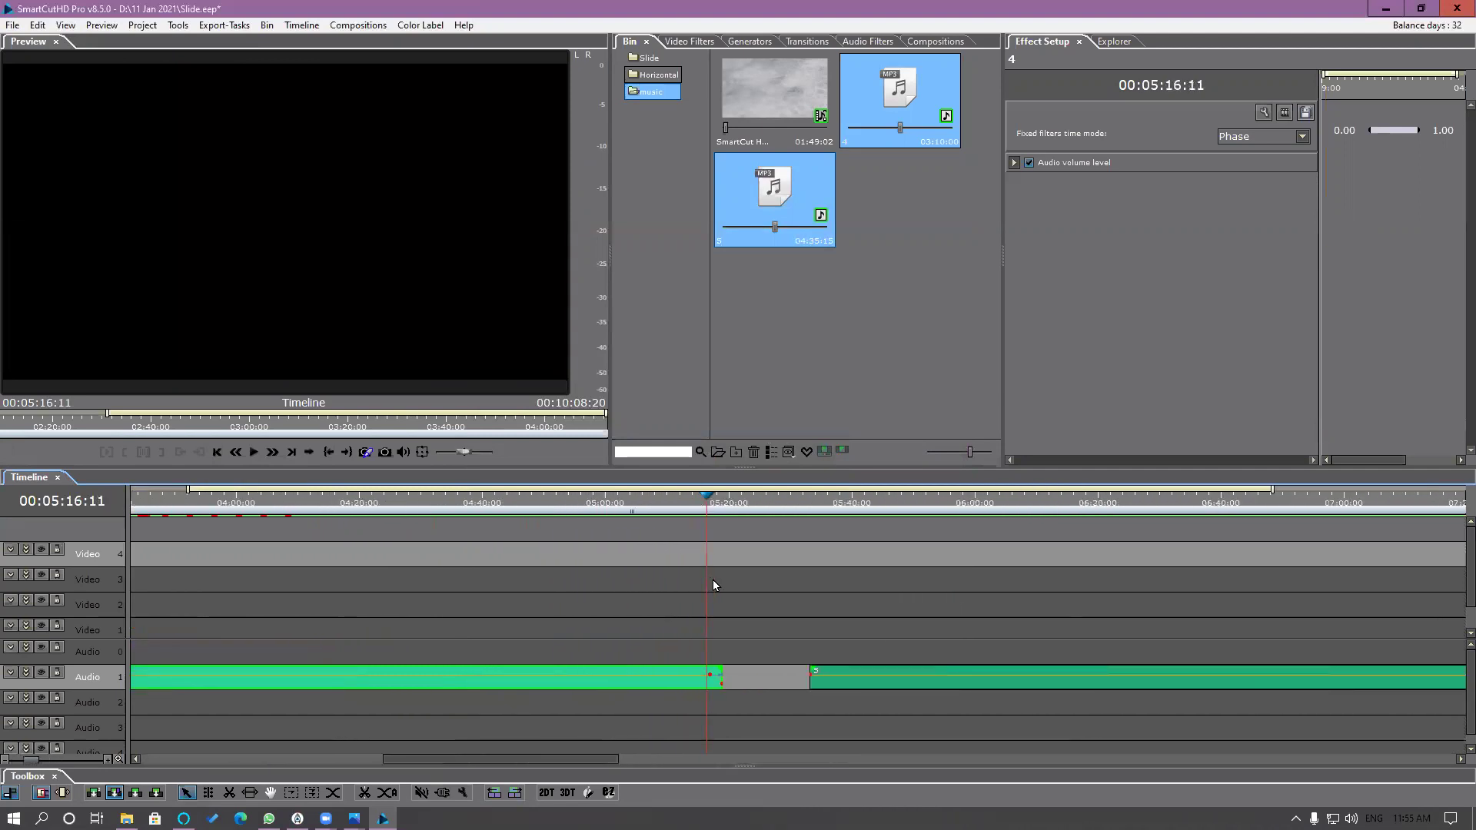
# Step: Review the audio fade duration in the Clip and Segment preferences without changing it
pyautogui.click(37, 25)
pyautogui.click(86, 224)
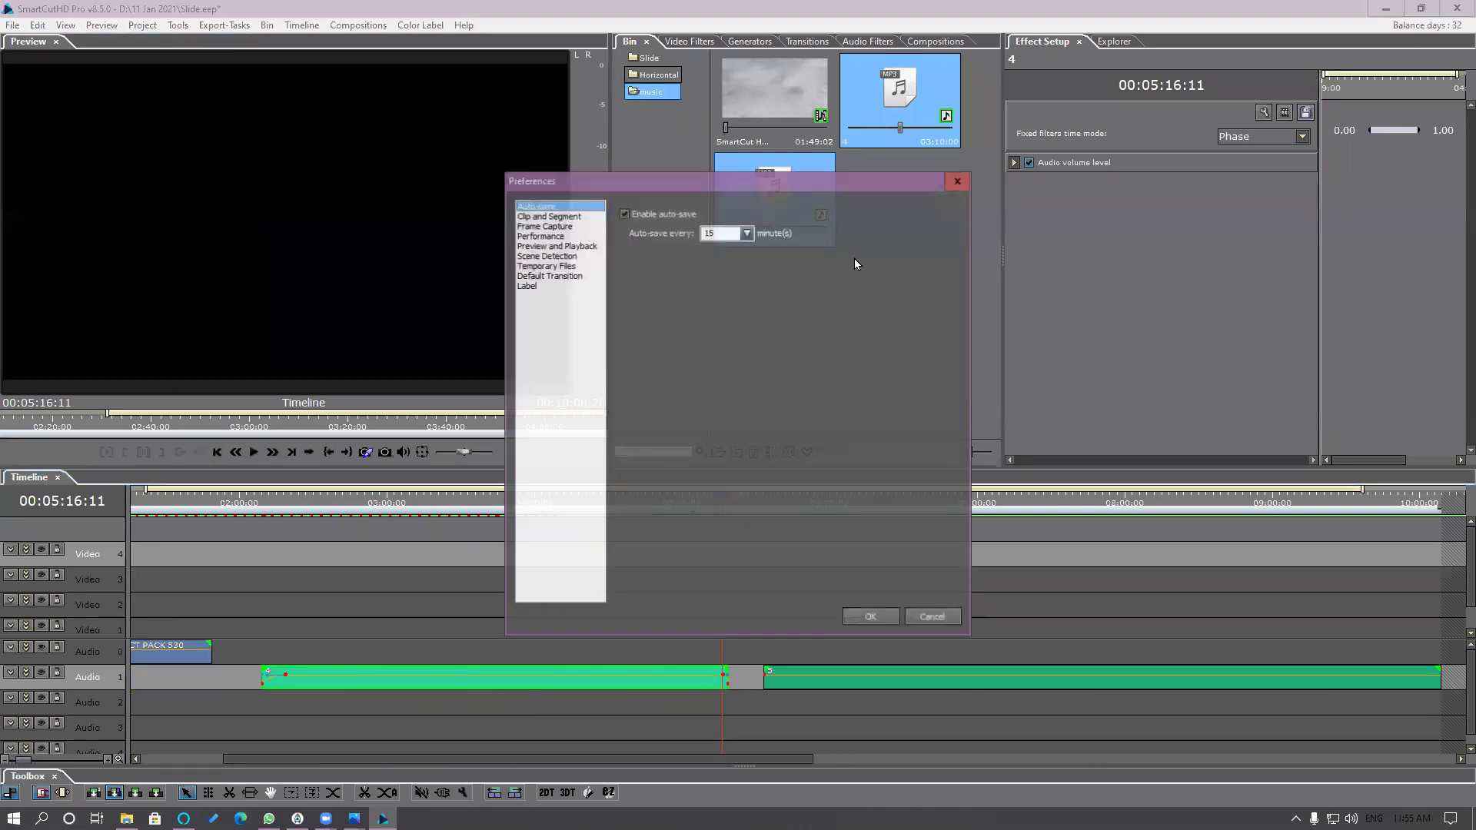
pyautogui.click(564, 217)
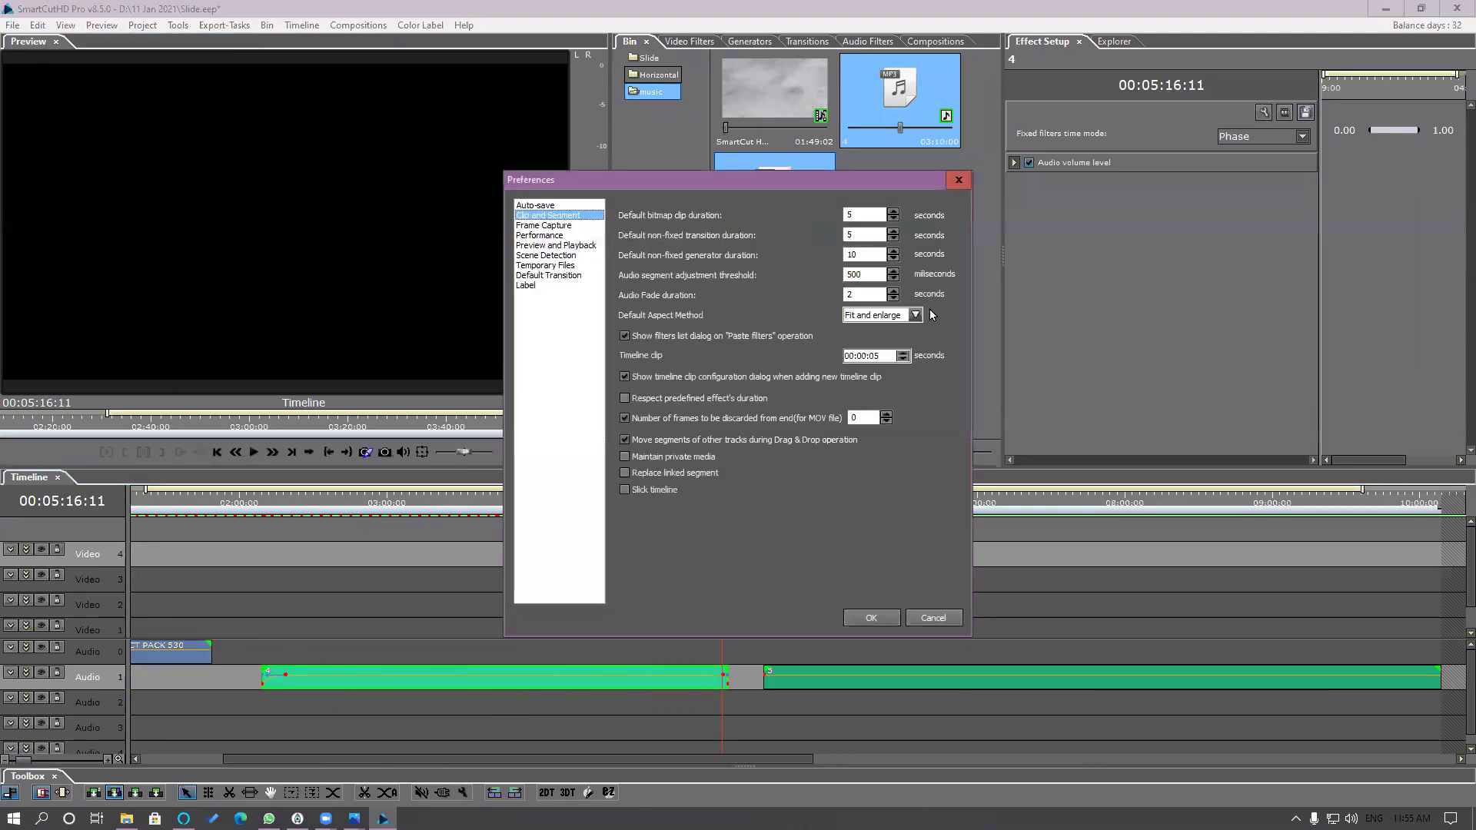
pyautogui.doubleClick(867, 296)
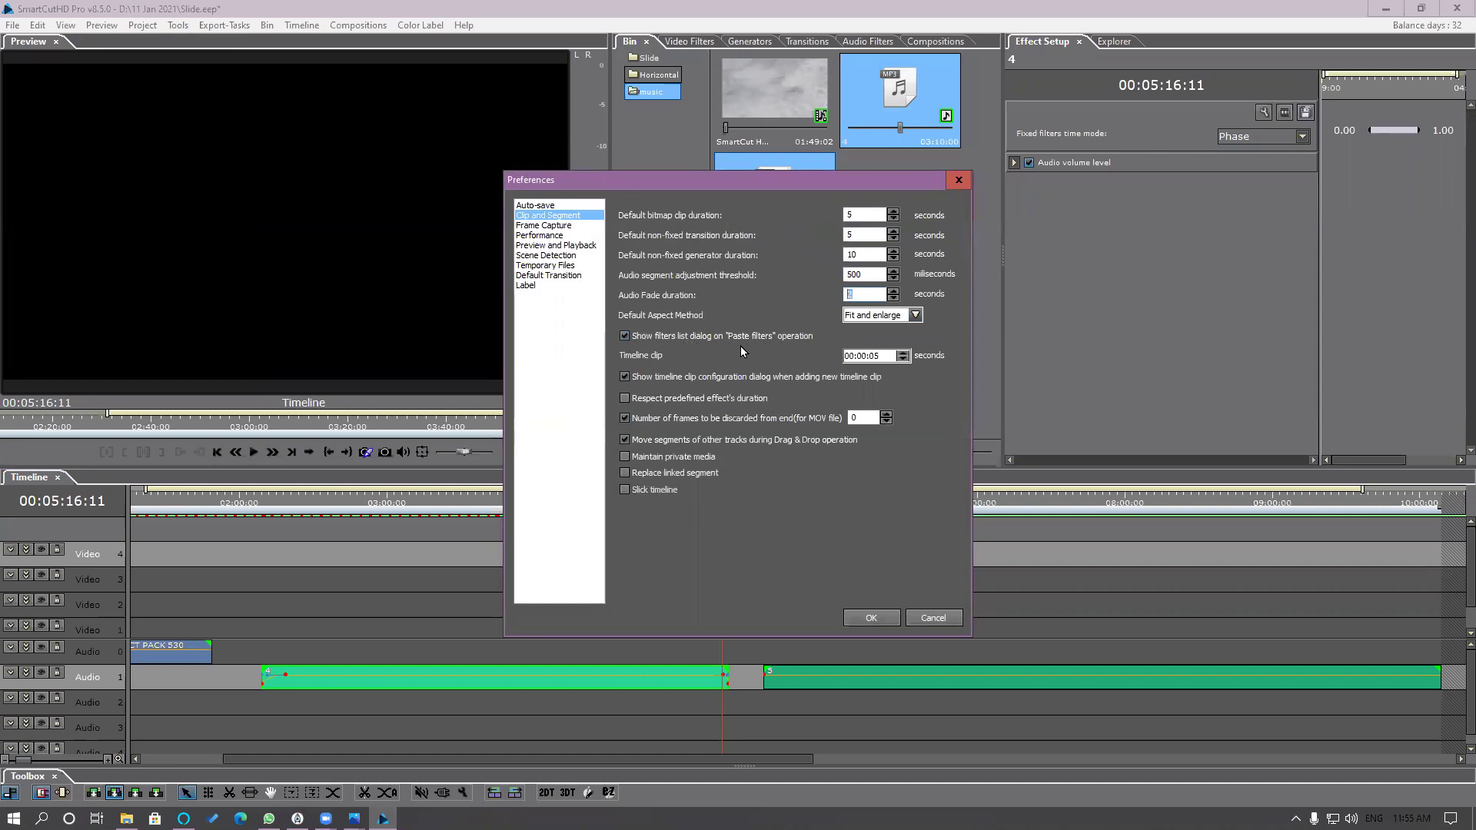
pyautogui.click(934, 618)
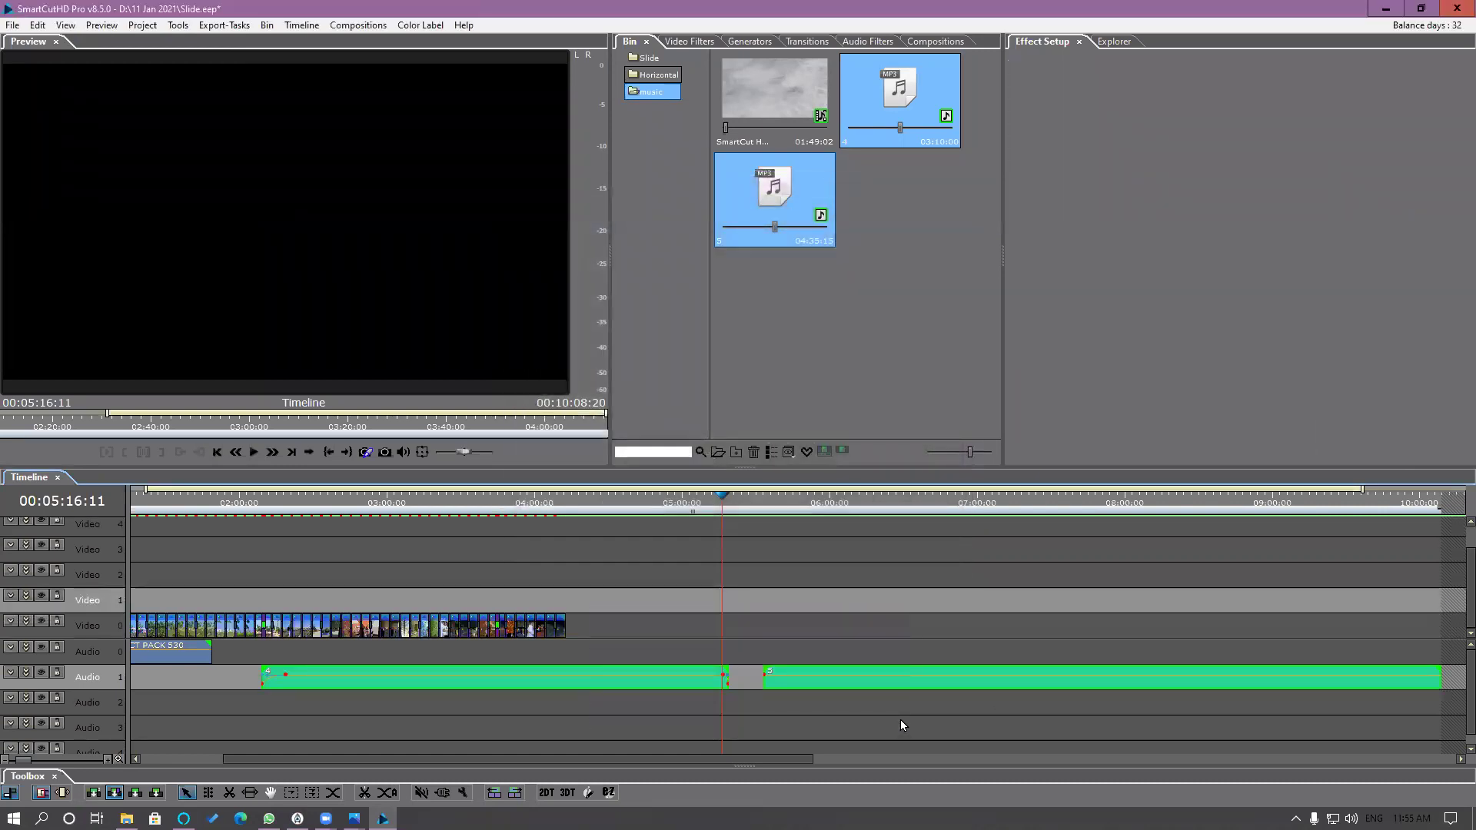
# Step: Delete songs 4 and 5 from Audio 1
pyautogui.press('Delete')
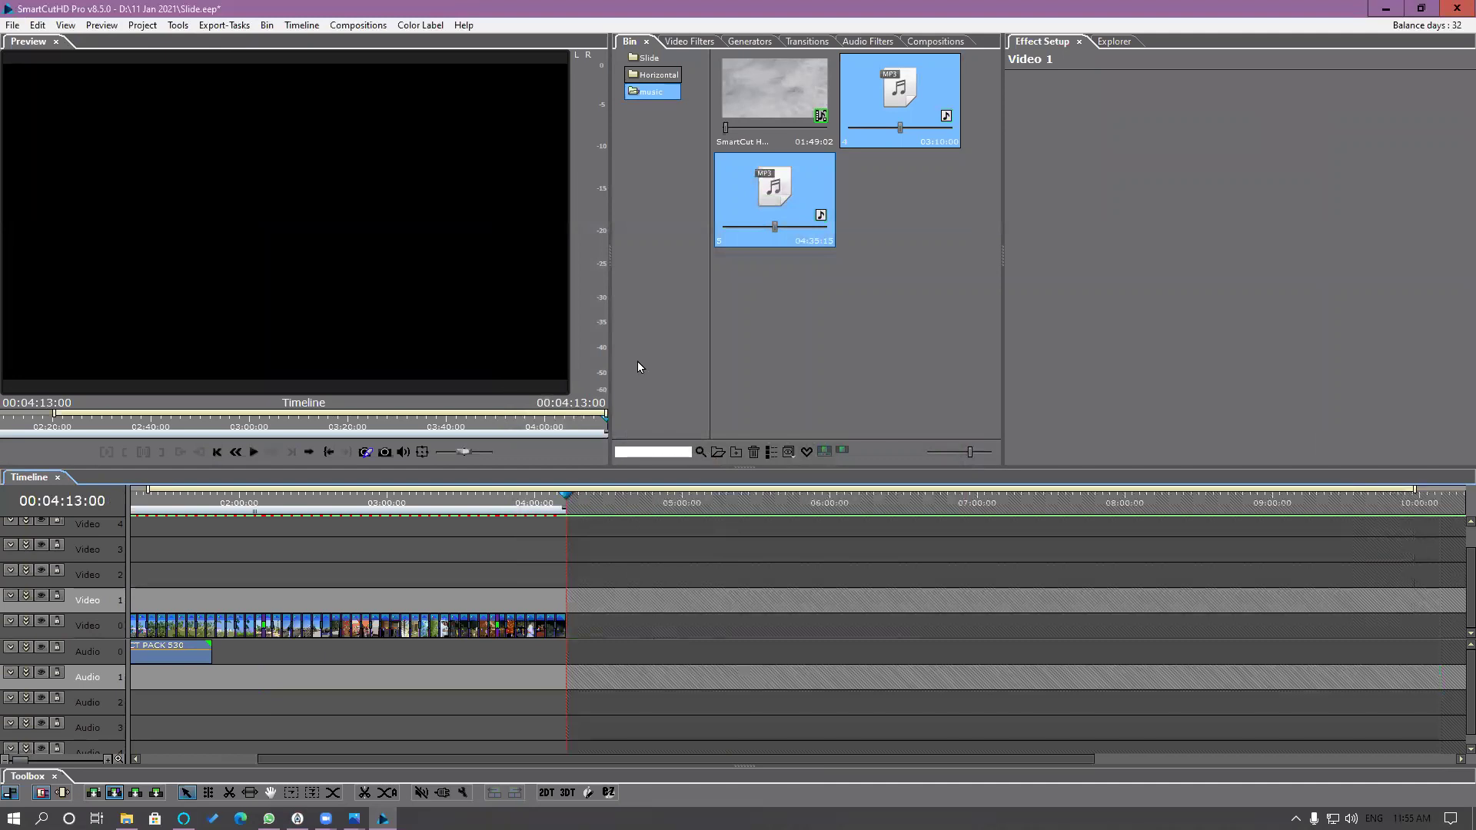
# Step: Place the VORA8414 - Copy and VORA8422 photos from the Horizontal bin folder on Video 0 after the slideshow, with a gap between them
pyautogui.click(648, 79)
pyautogui.moveTo(776, 202); pyautogui.dragTo(671, 626)
pyautogui.moveTo(675, 509); pyautogui.dragTo(678, 516)
pyautogui.scroll(2, 682, 524)
pyautogui.moveTo(901, 296); pyautogui.dragTo(820, 626)
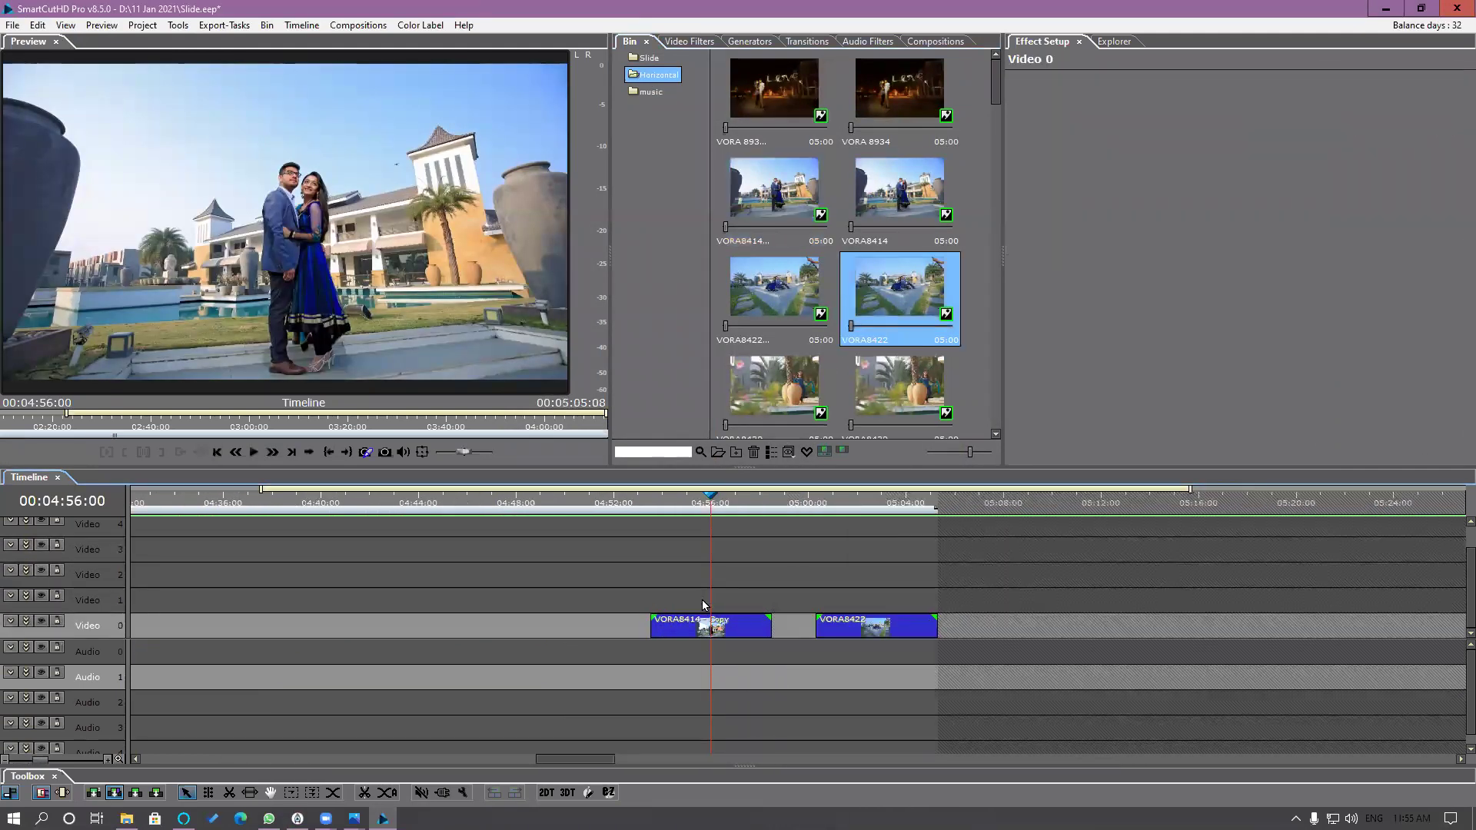
# Step: Scale the VORA8414 - Copy clip to 223.7 on both axes in its Motion filter, with scale synchronization enabled
pyautogui.click(697, 502)
pyautogui.click(723, 632)
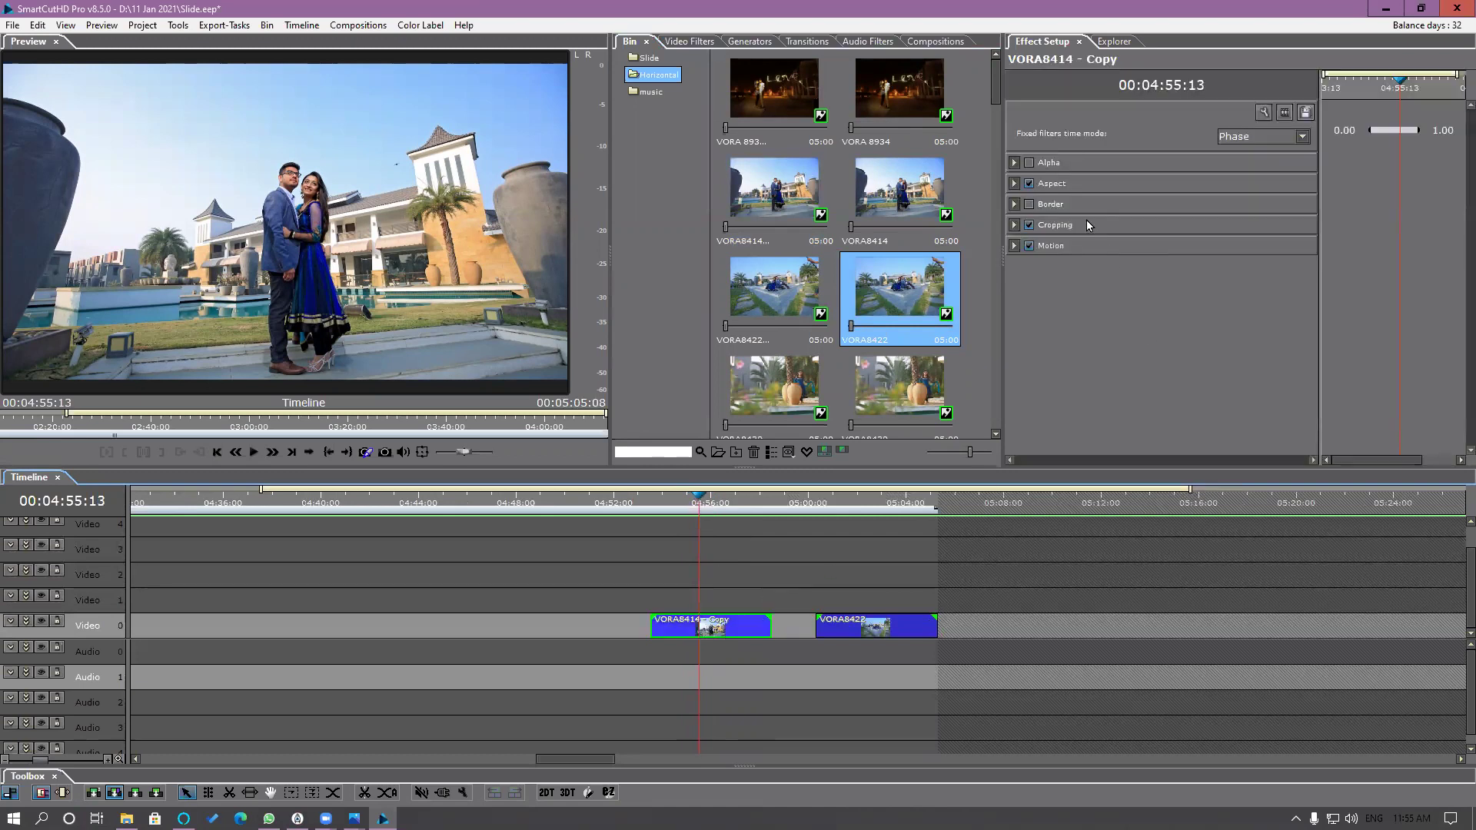
pyautogui.click(1014, 246)
pyautogui.click(1024, 287)
pyautogui.click(1260, 287)
pyautogui.moveTo(1223, 323); pyautogui.dragTo(1230, 323)
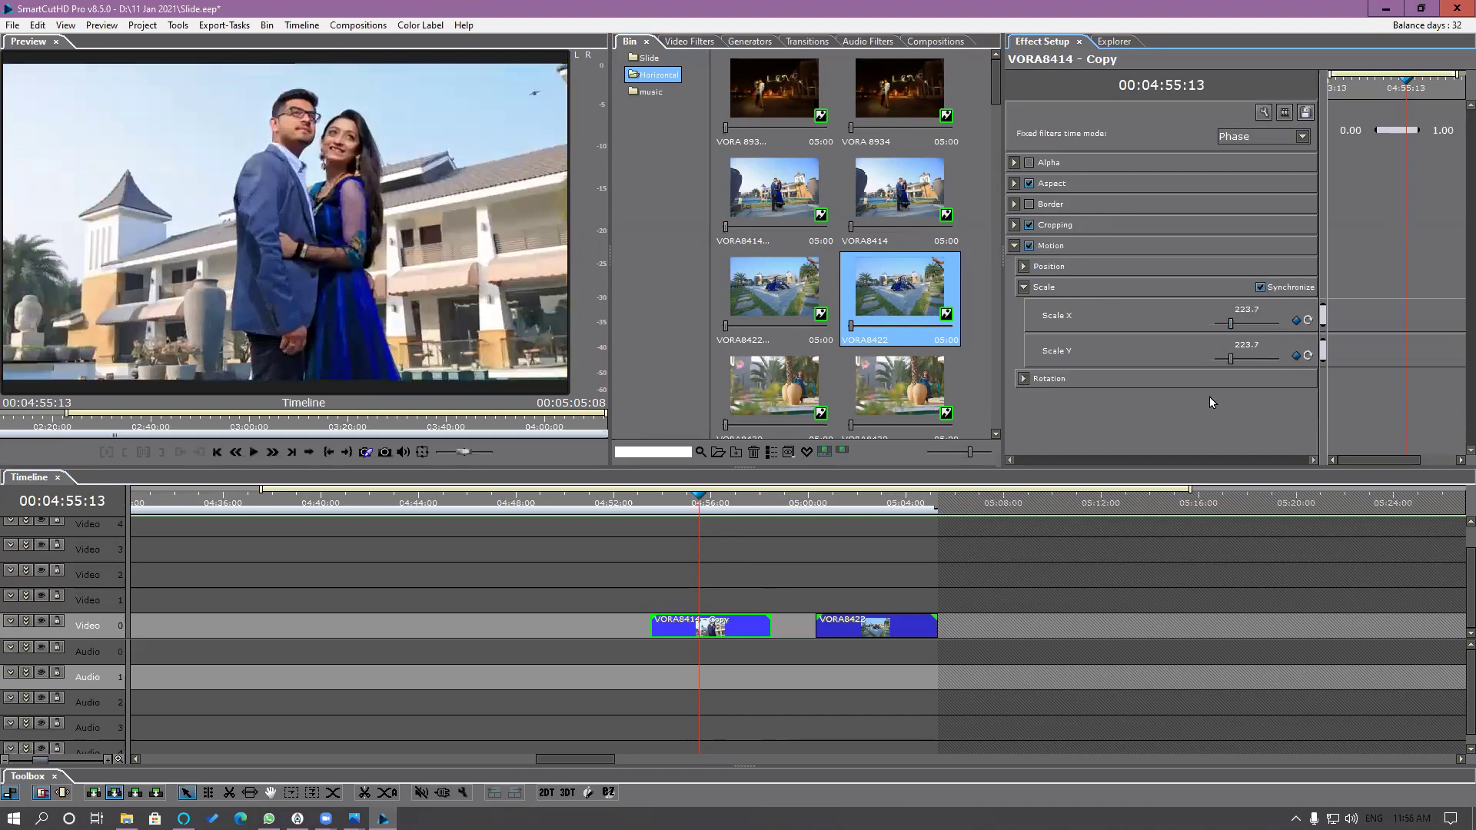
# Step: Copy the enlarged VORA8414 - Copy clip and check the Motion settings it shares with the neighbouring clip
pyautogui.rightClick(722, 632)
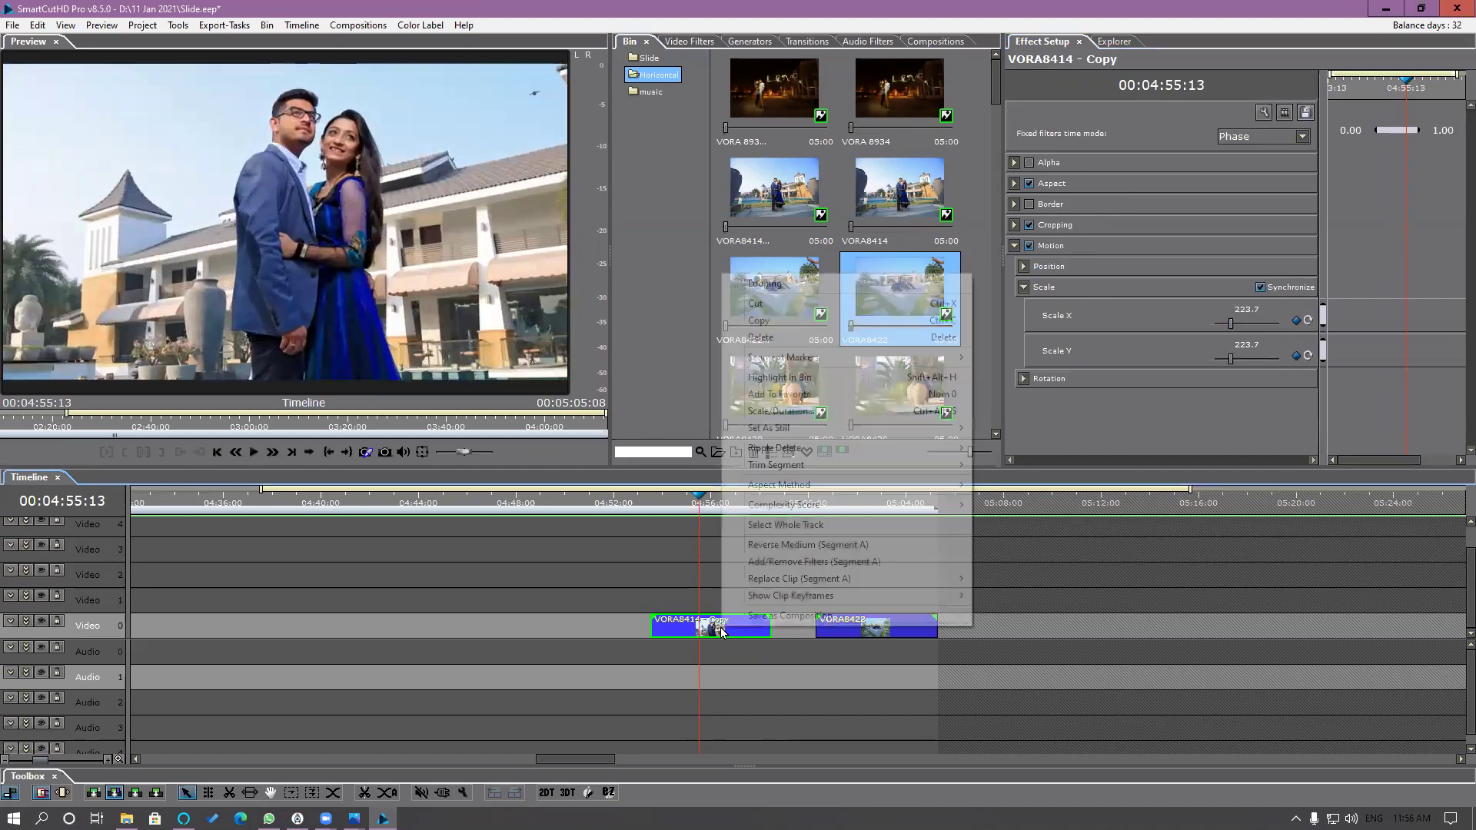
pyautogui.click(776, 321)
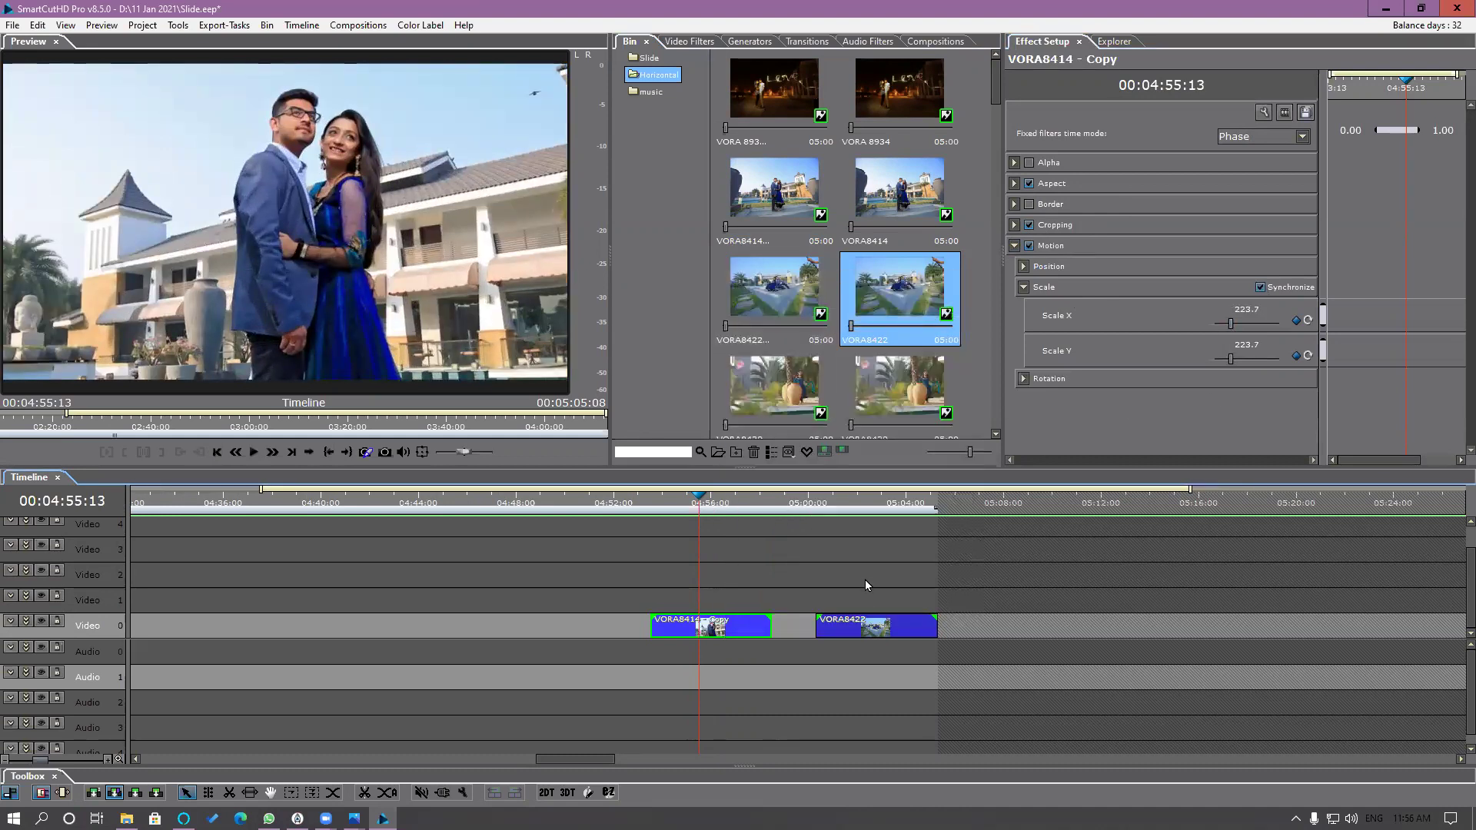
pyautogui.click(867, 629)
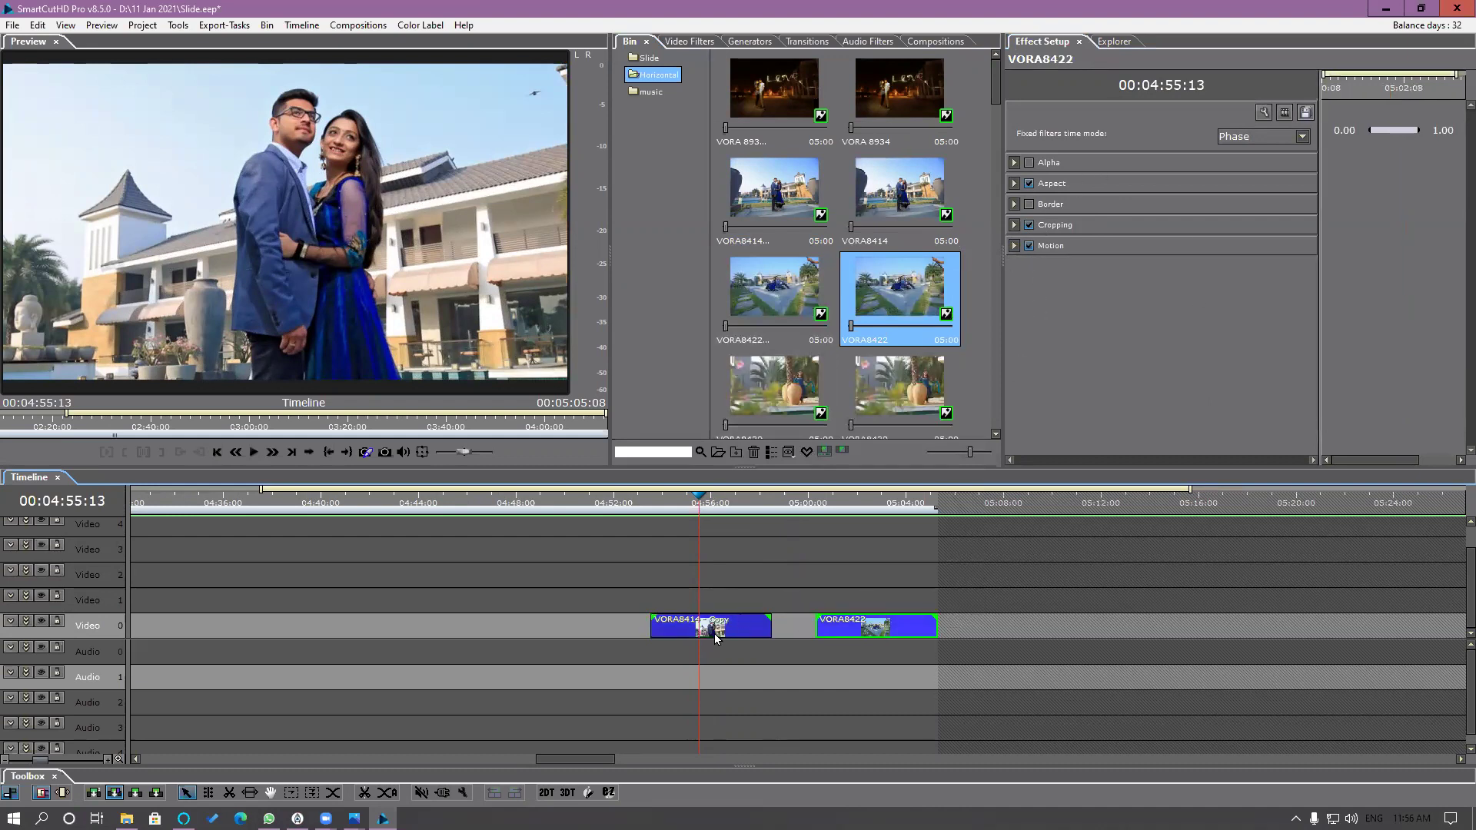
pyautogui.click(716, 636)
pyautogui.click(1013, 246)
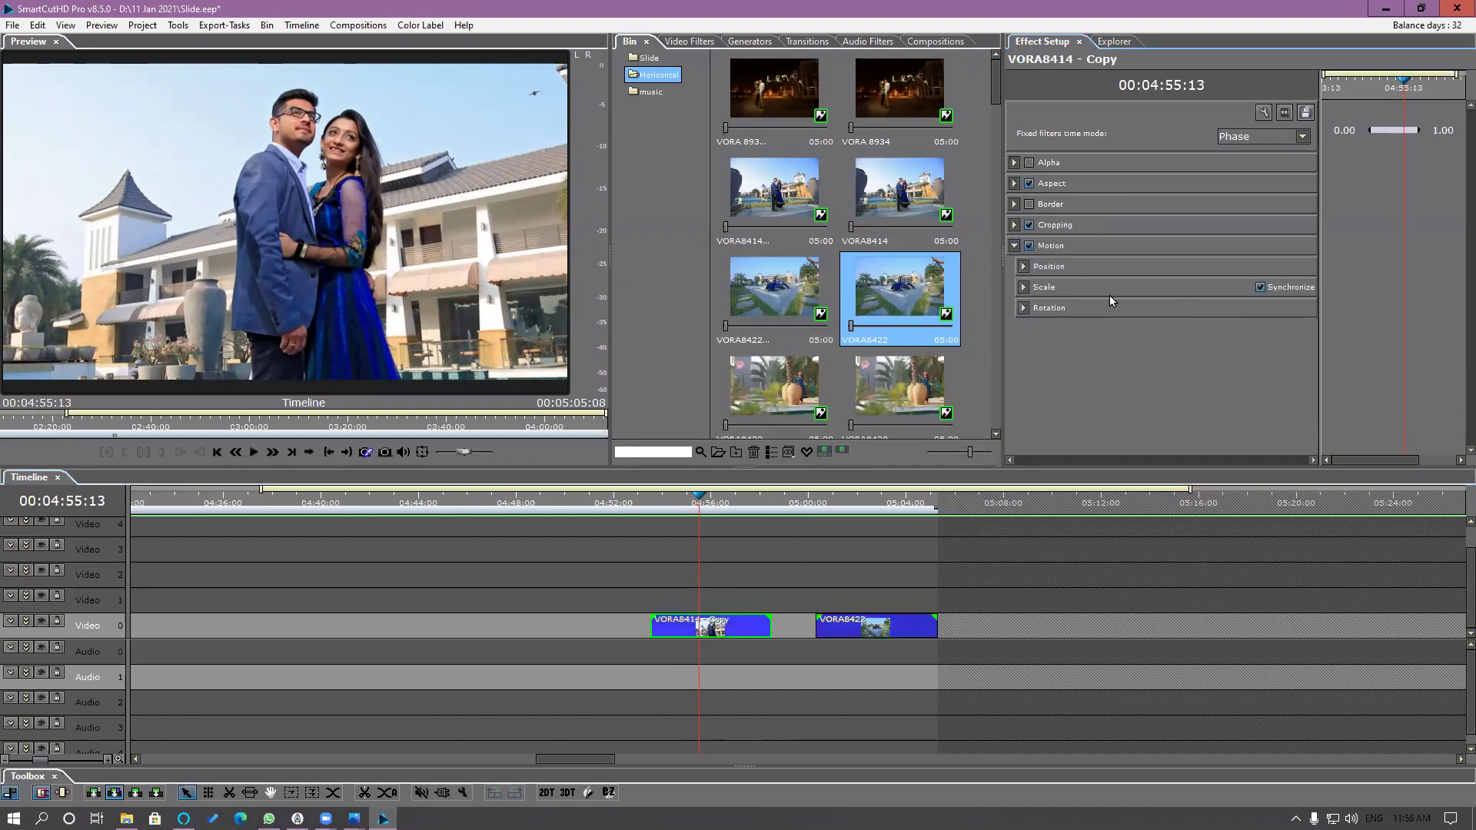
# Step: Start pasting the copied filters onto the VORA8422 clip on Video 0
pyautogui.click(869, 506)
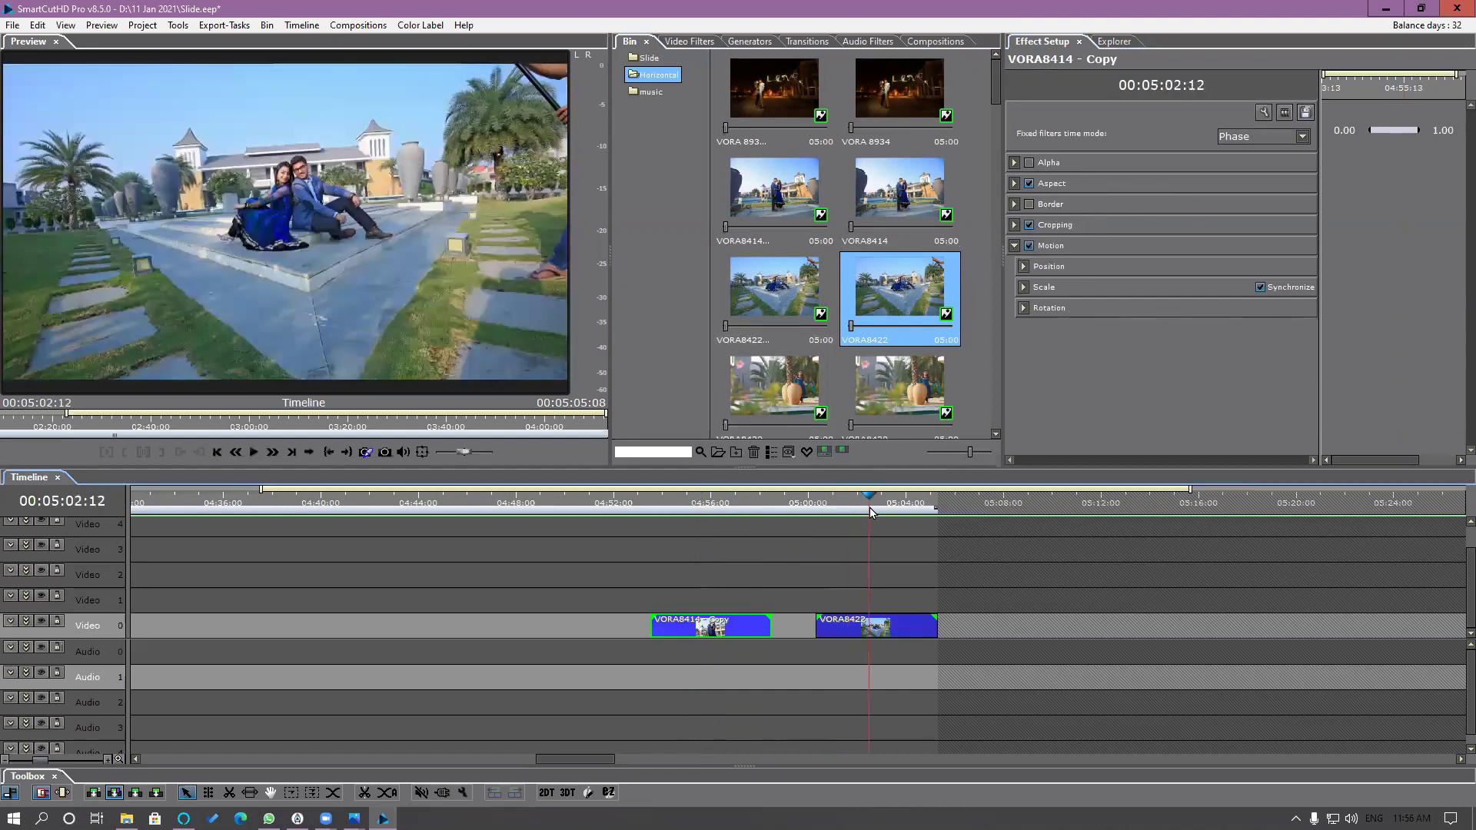
pyautogui.click(873, 632)
pyautogui.rightClick(874, 632)
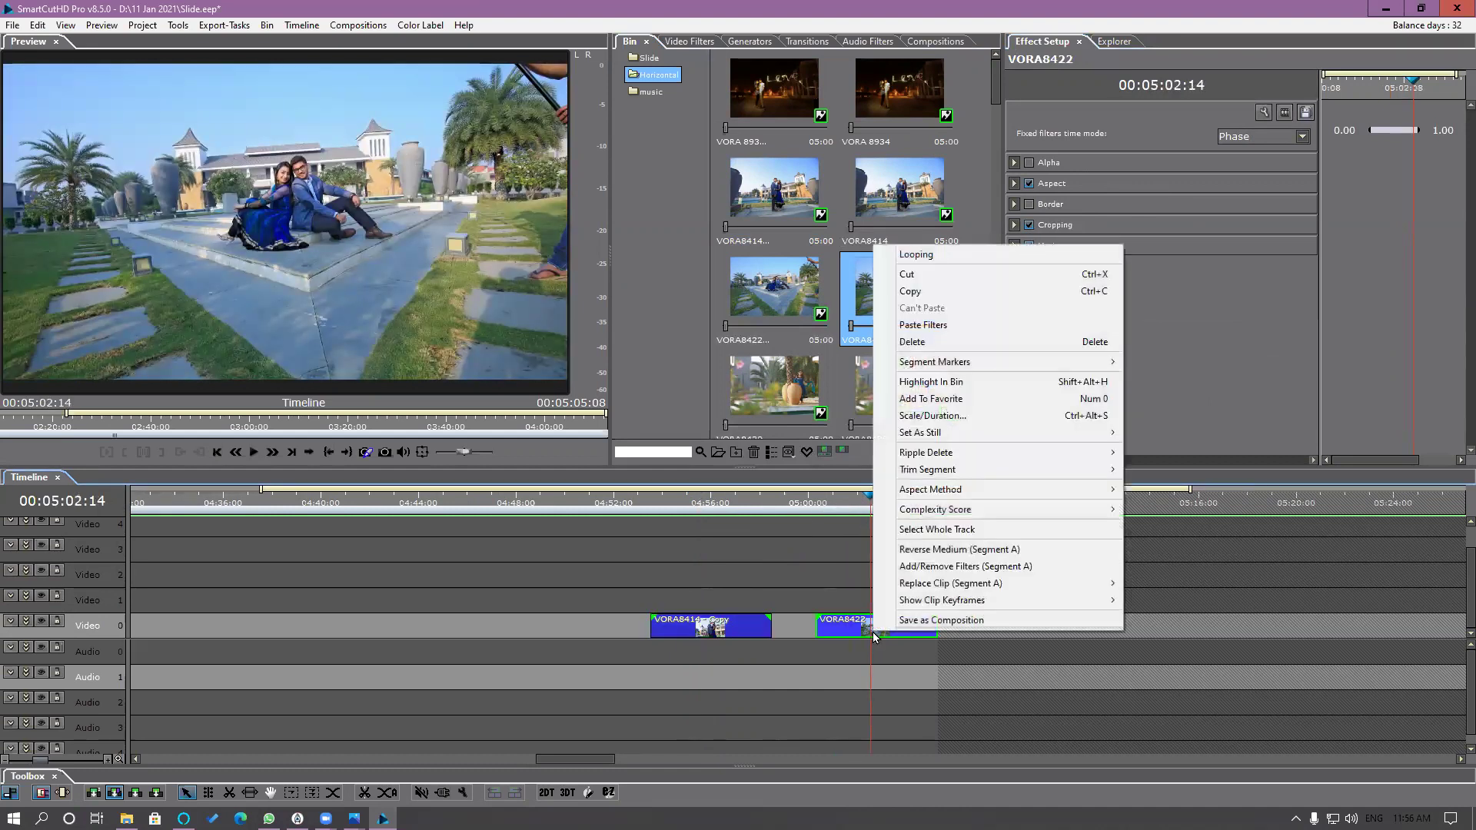
pyautogui.click(938, 327)
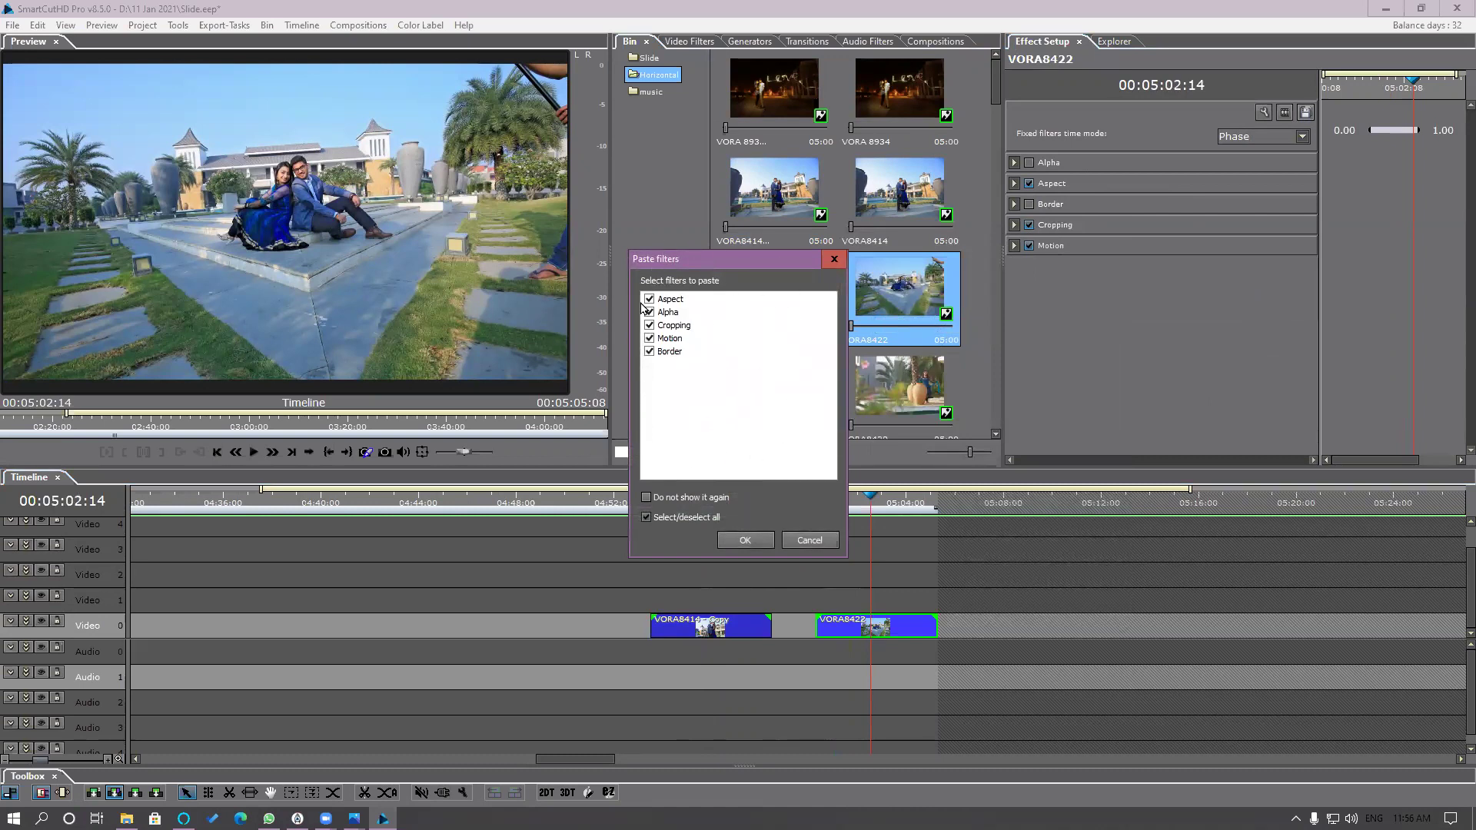
# Step: Paste all listed filters onto the VORA8422 clip with the dialog set not to show again, and check the Clip and Segment preferences
pyautogui.click(646, 499)
pyautogui.click(743, 540)
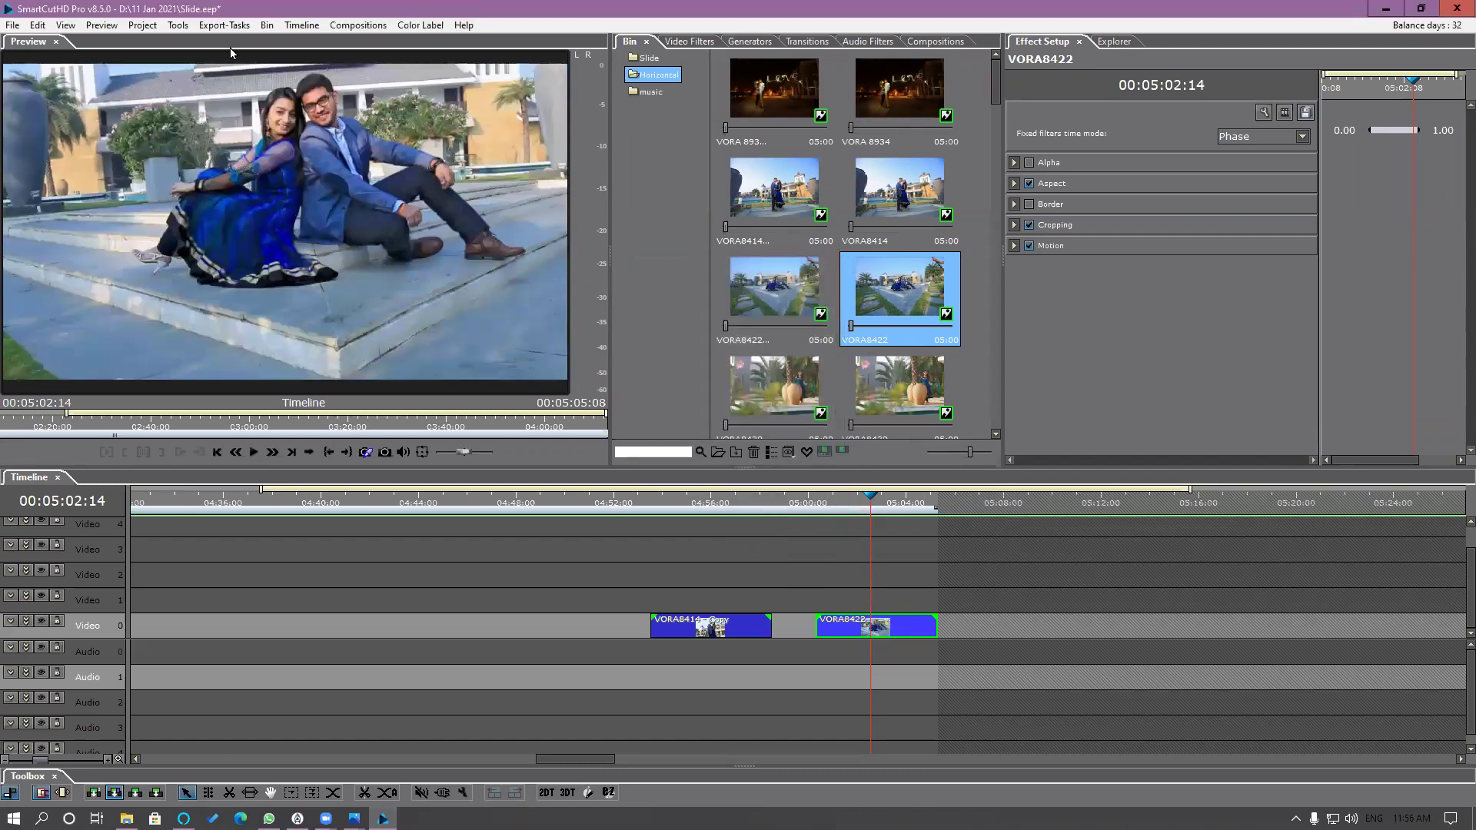
pyautogui.click(37, 24)
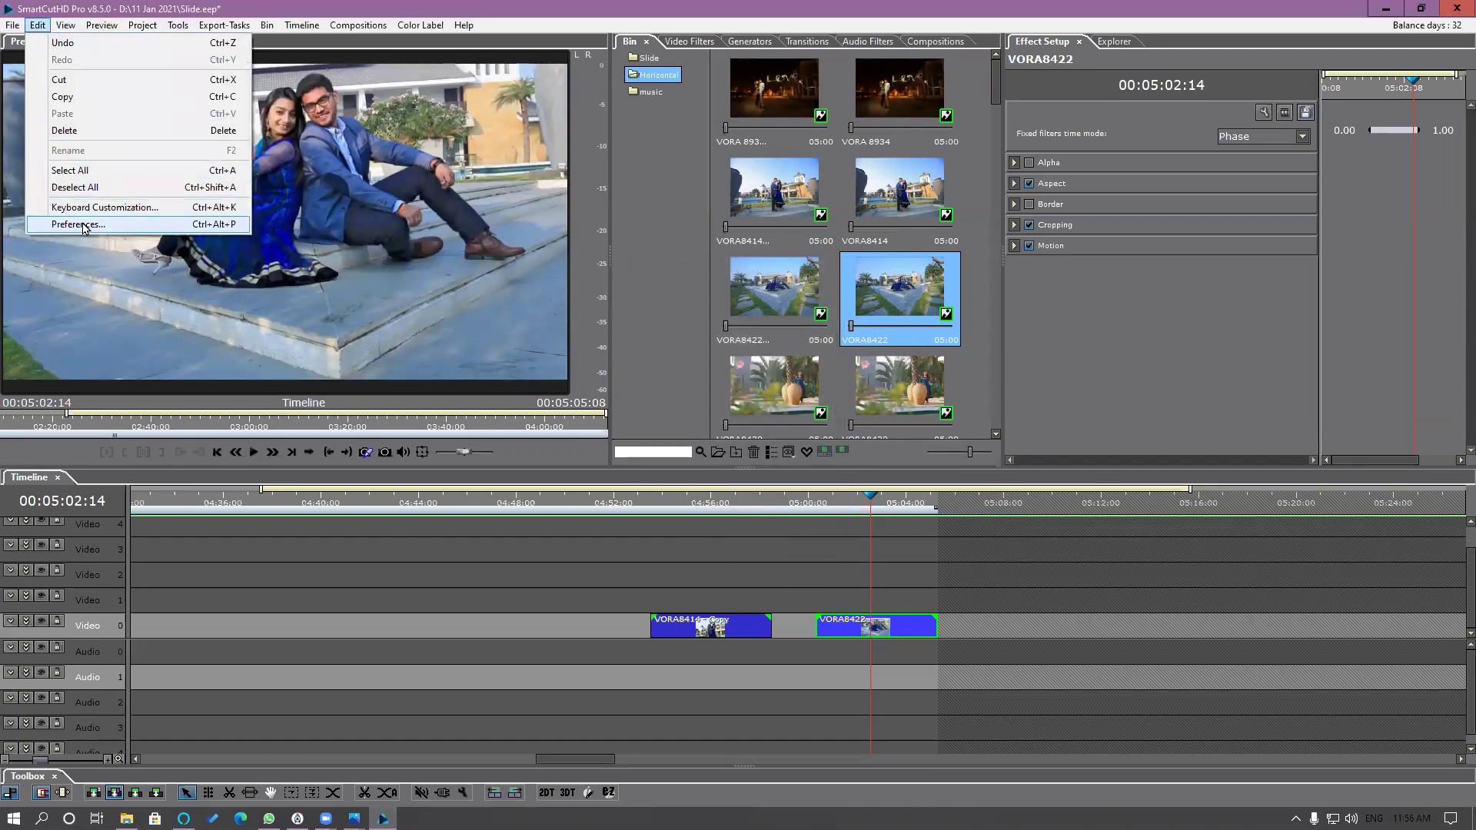
pyautogui.click(78, 224)
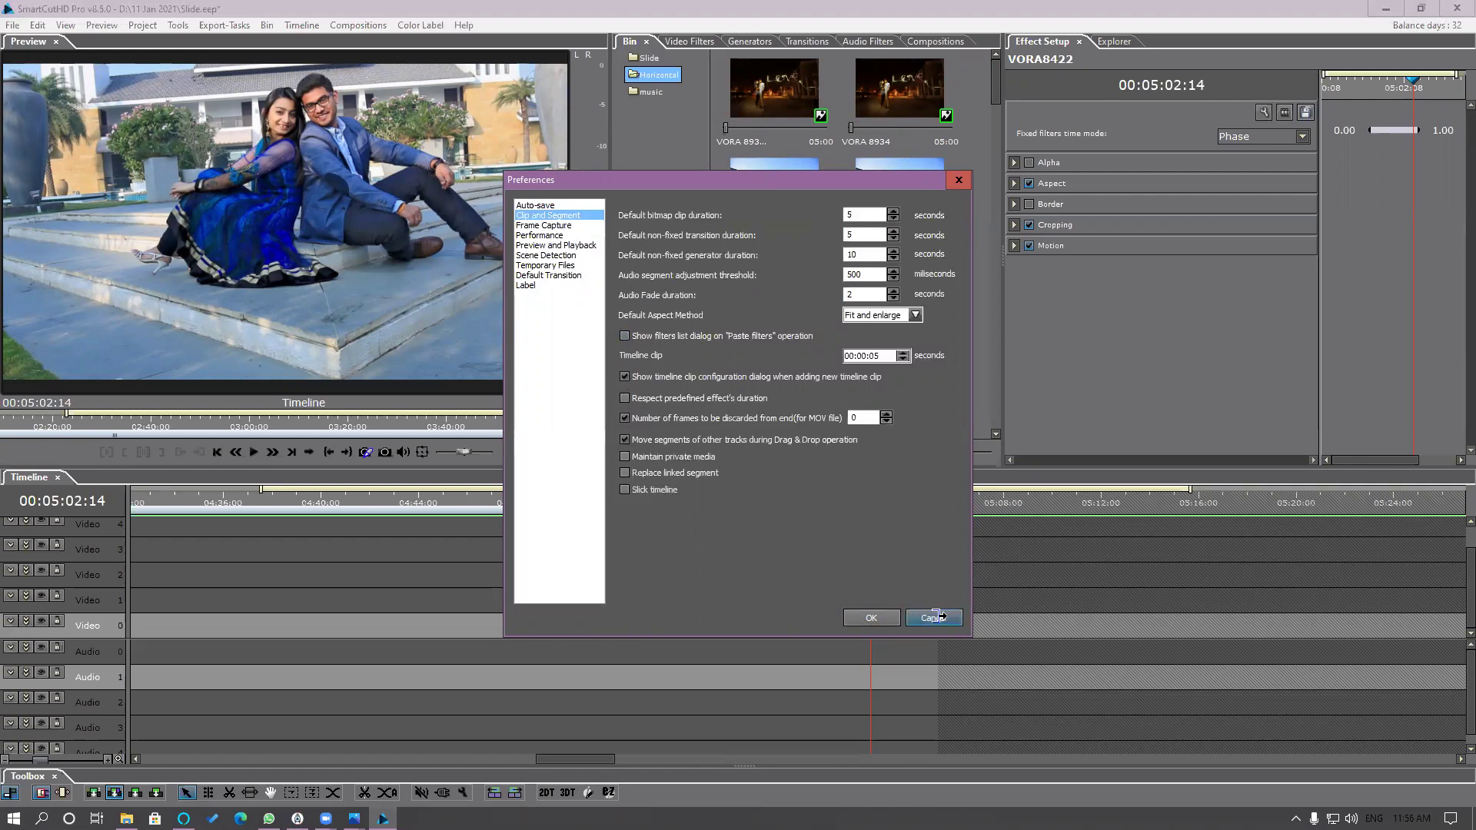
pyautogui.click(926, 619)
# Step: Set the VORA8422 clip's motion scale to 131.6 with X and Y synchronized, and copy the clip
pyautogui.click(1014, 245)
pyautogui.click(1024, 287)
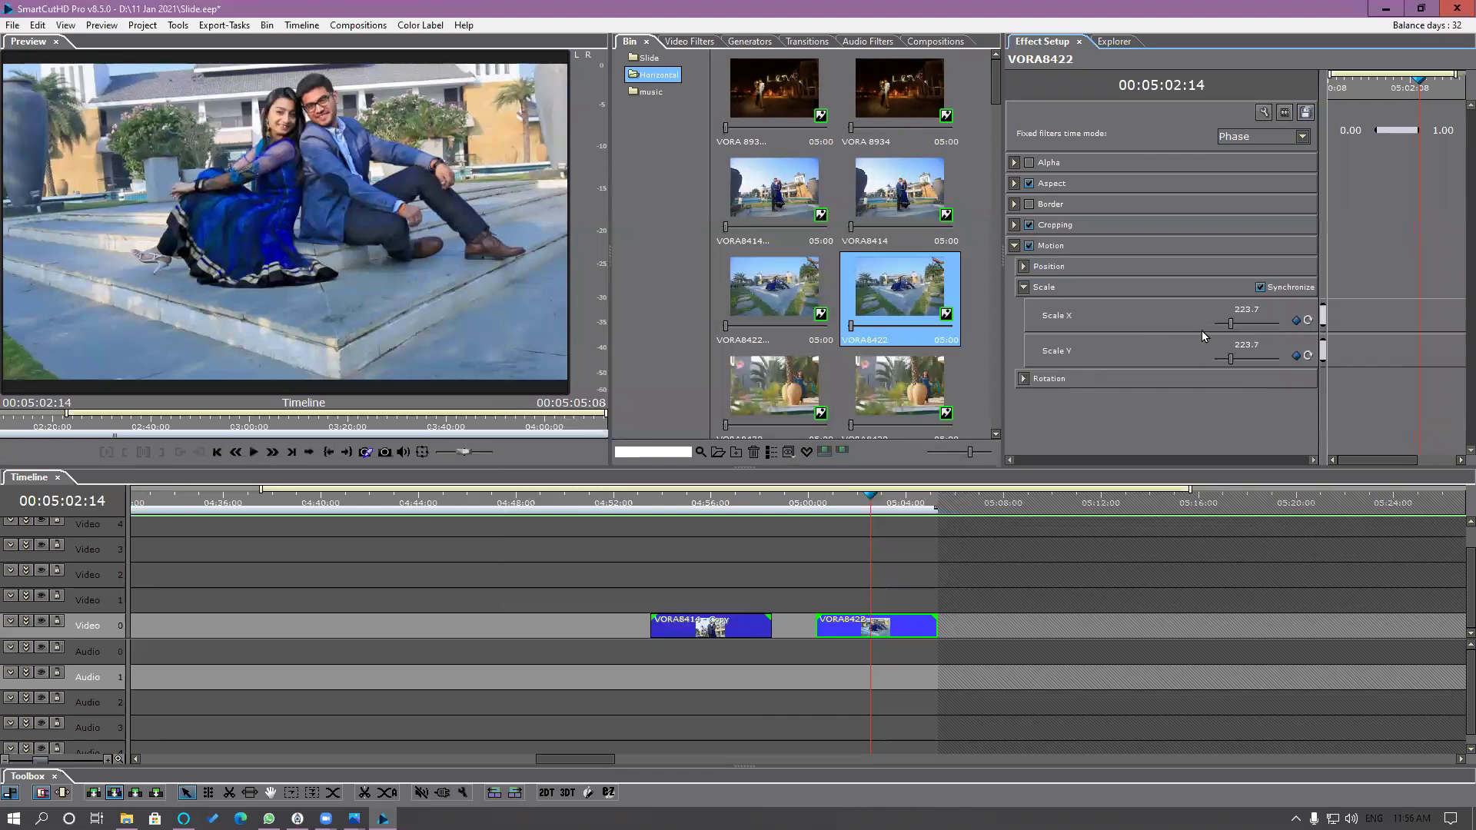
pyautogui.rightClick(875, 626)
pyautogui.click(924, 282)
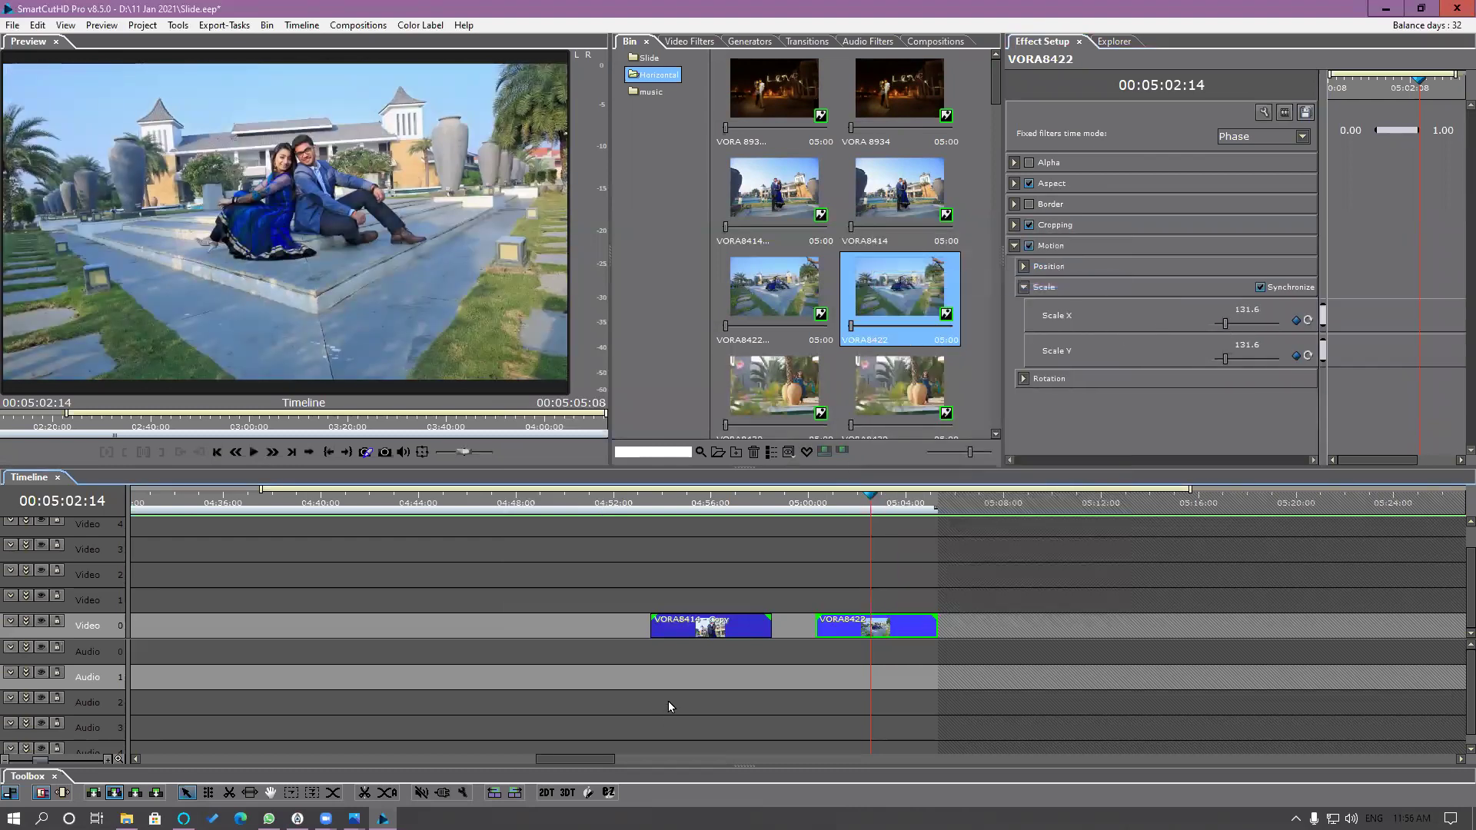
# Step: Paste the copied clip's filters onto the VORA8414 - Copy clip on the Video 0 track
pyautogui.click(694, 504)
pyautogui.click(720, 635)
pyautogui.rightClick(720, 635)
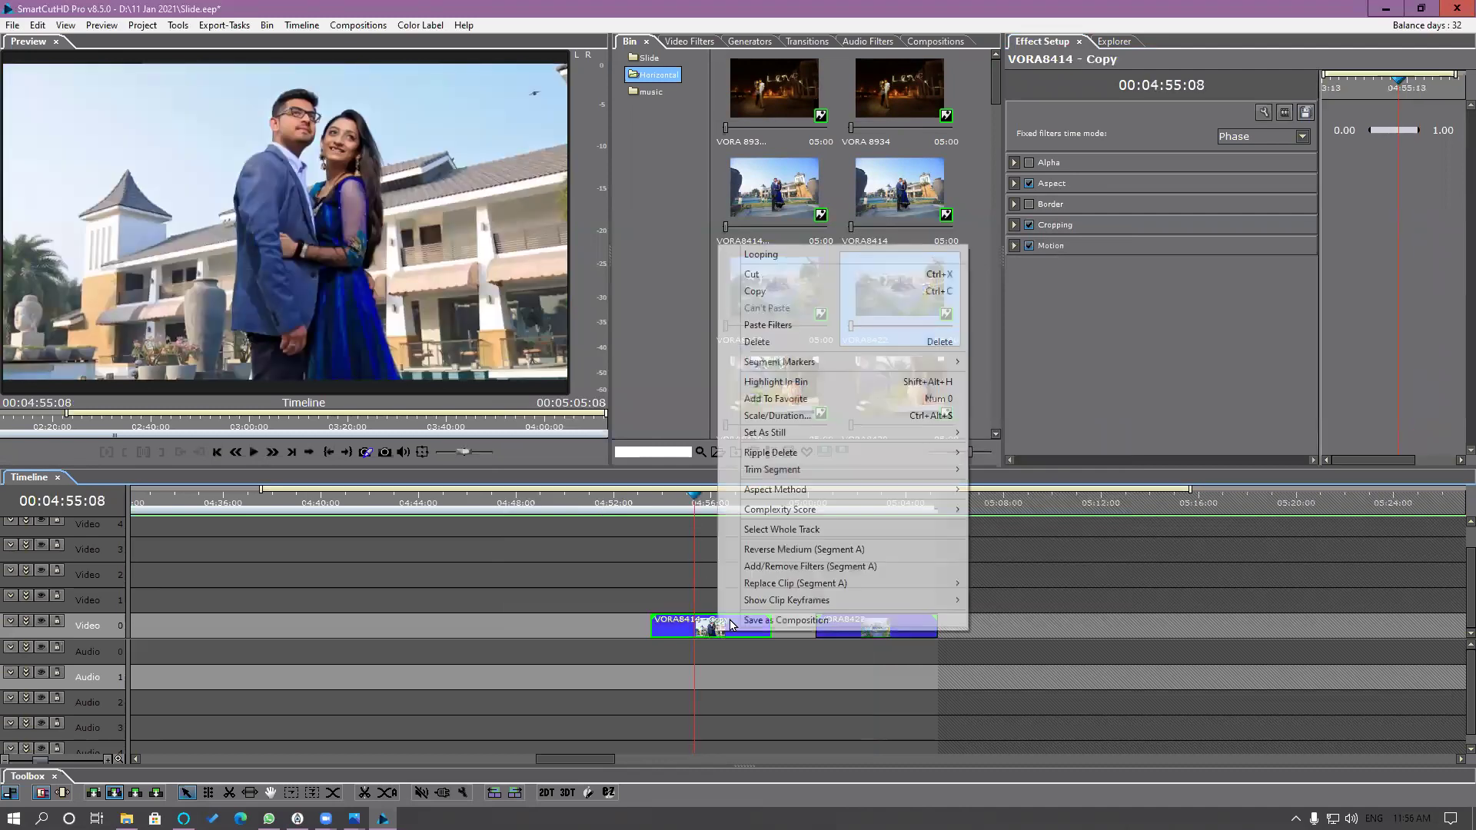
pyautogui.click(794, 326)
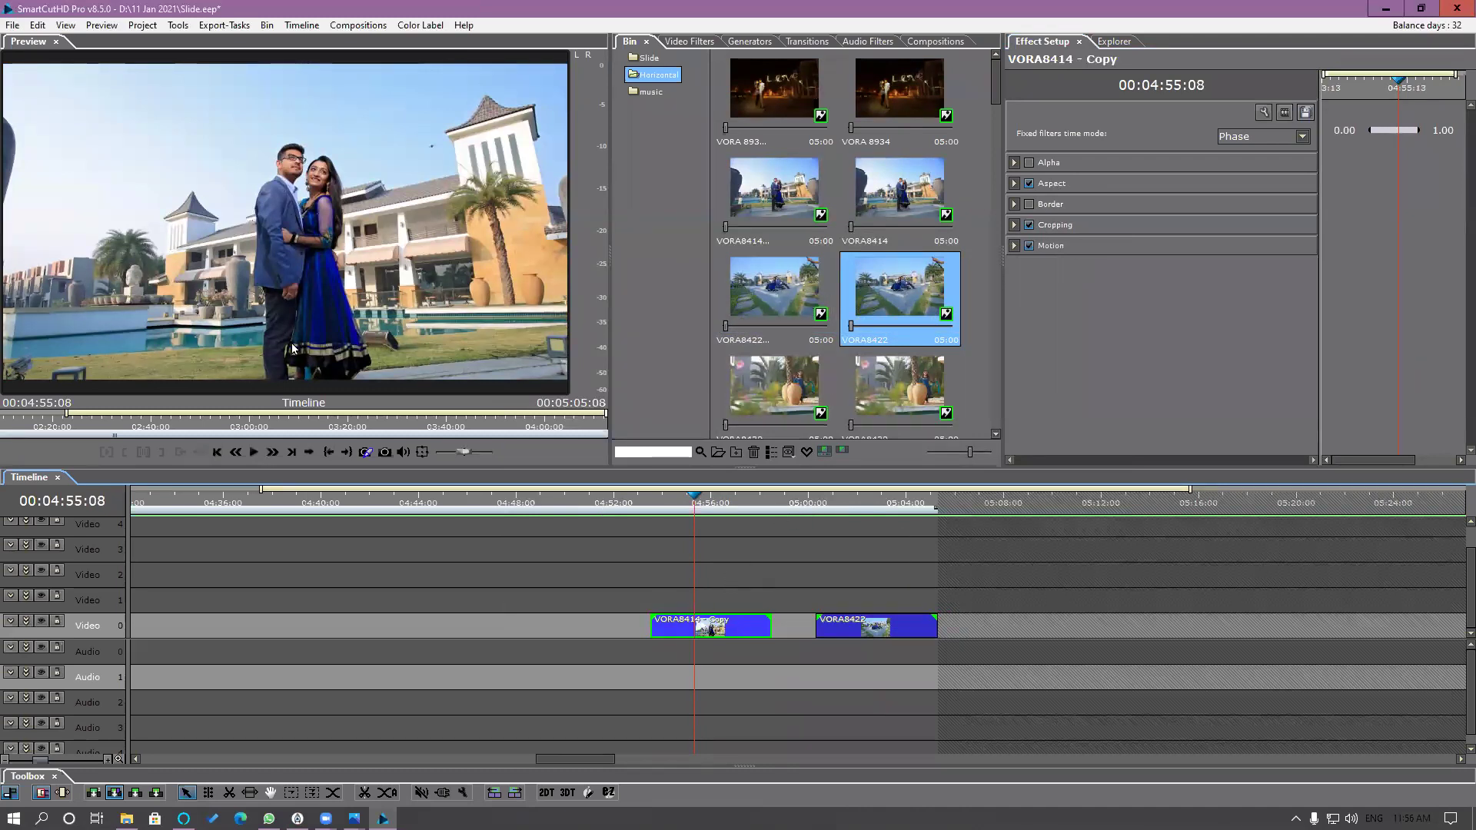
# Step: Enable the Clip and Segment preference that shows the filters list dialog on "Paste filters" operations
pyautogui.click(37, 25)
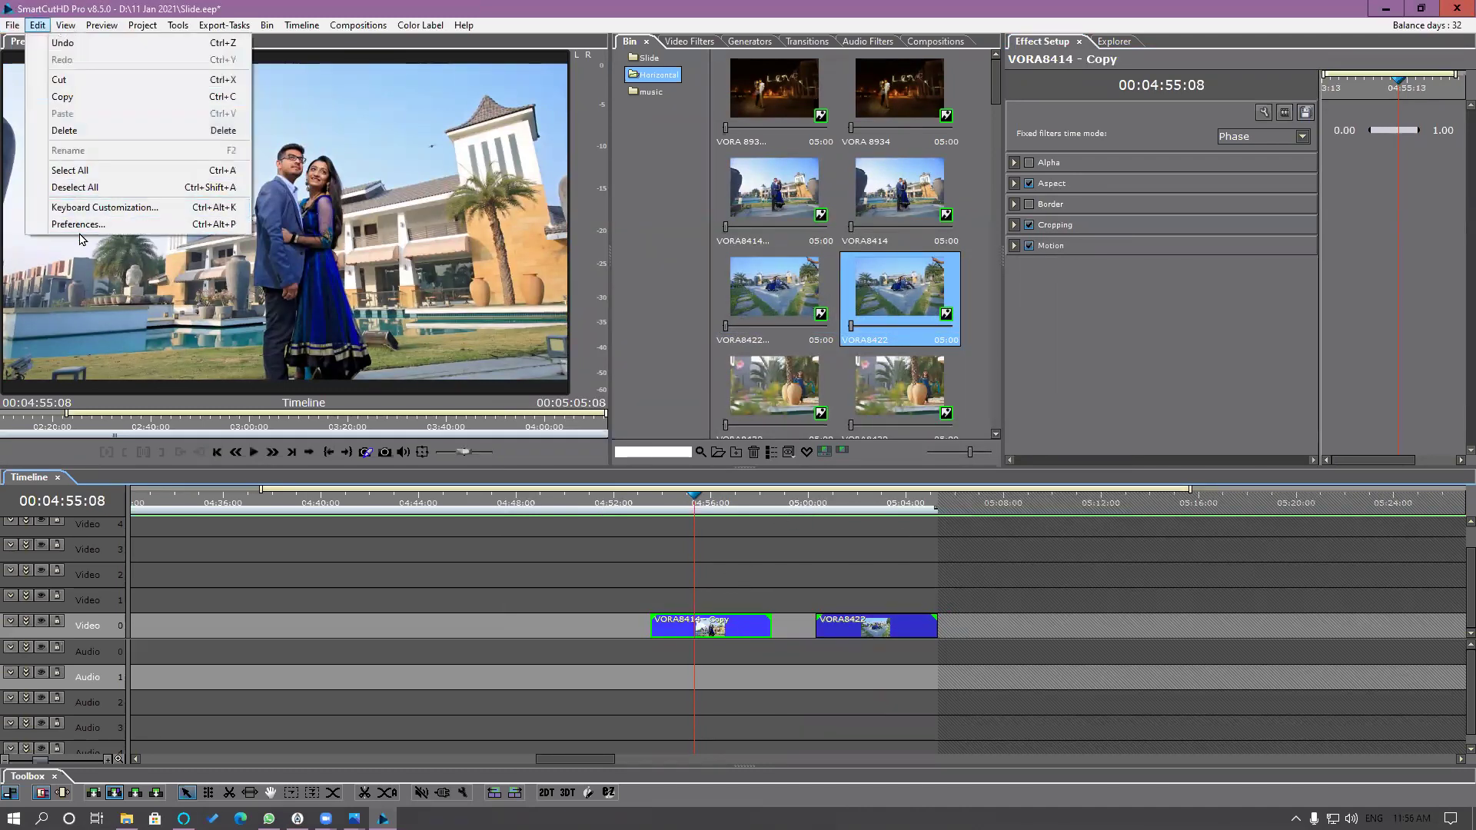
pyautogui.click(81, 225)
pyautogui.click(559, 215)
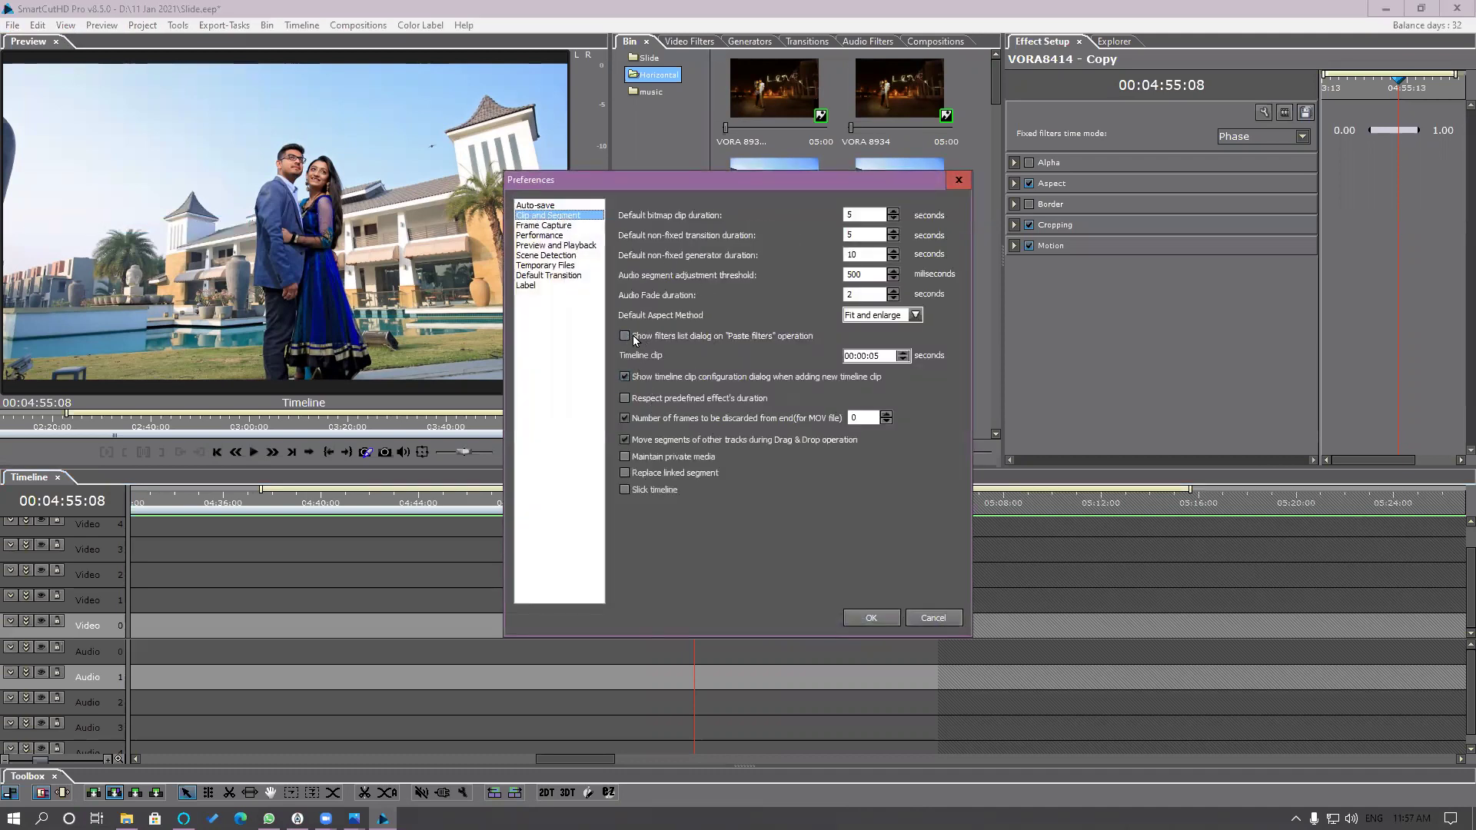
pyautogui.click(625, 336)
pyautogui.click(872, 617)
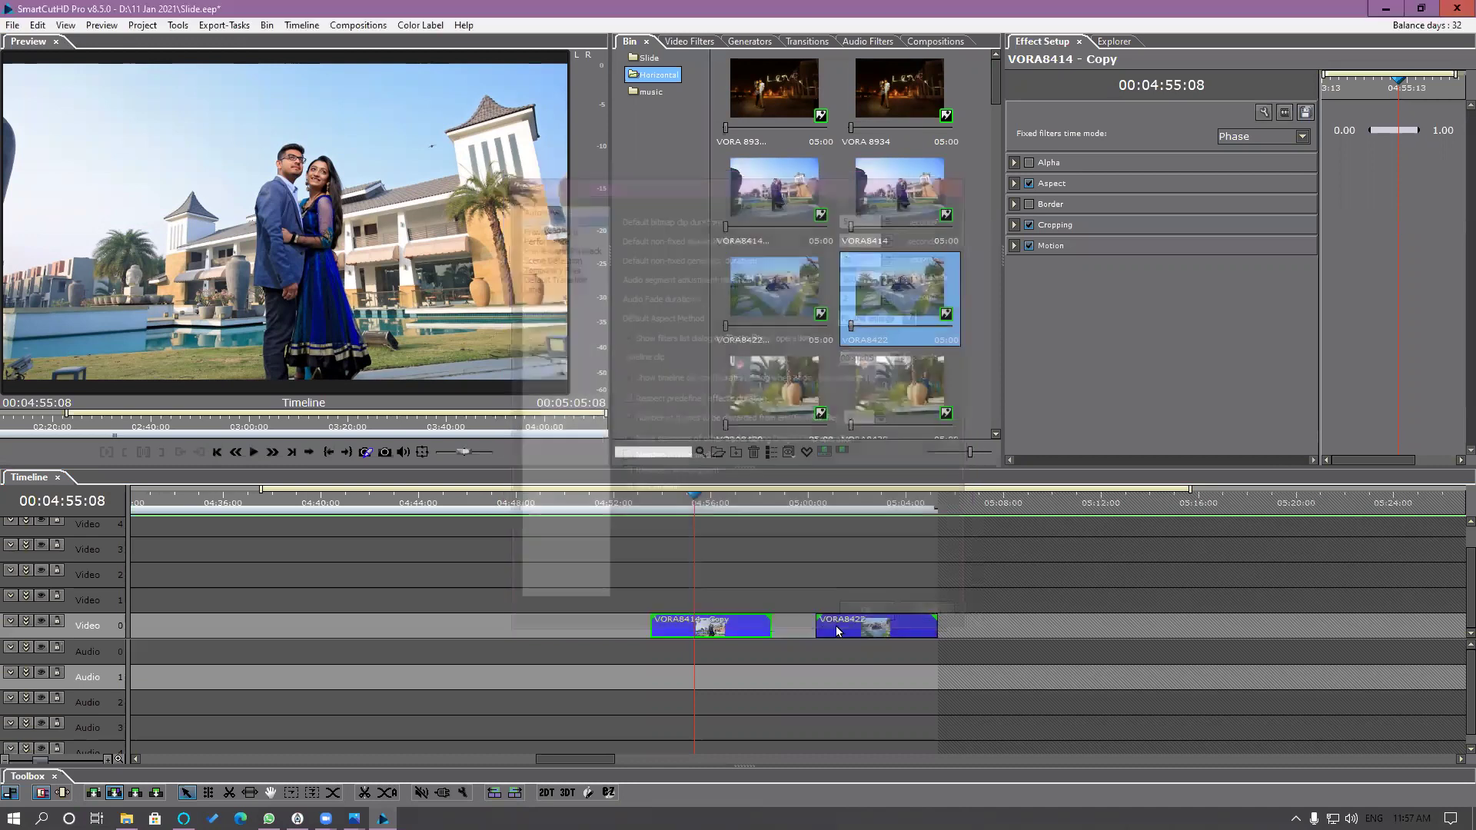
# Step: Check the filter selection dialog by starting a filter paste on the VORA8422 clip, and cancel it
pyautogui.click(840, 629)
pyautogui.rightClick(844, 628)
pyautogui.click(905, 340)
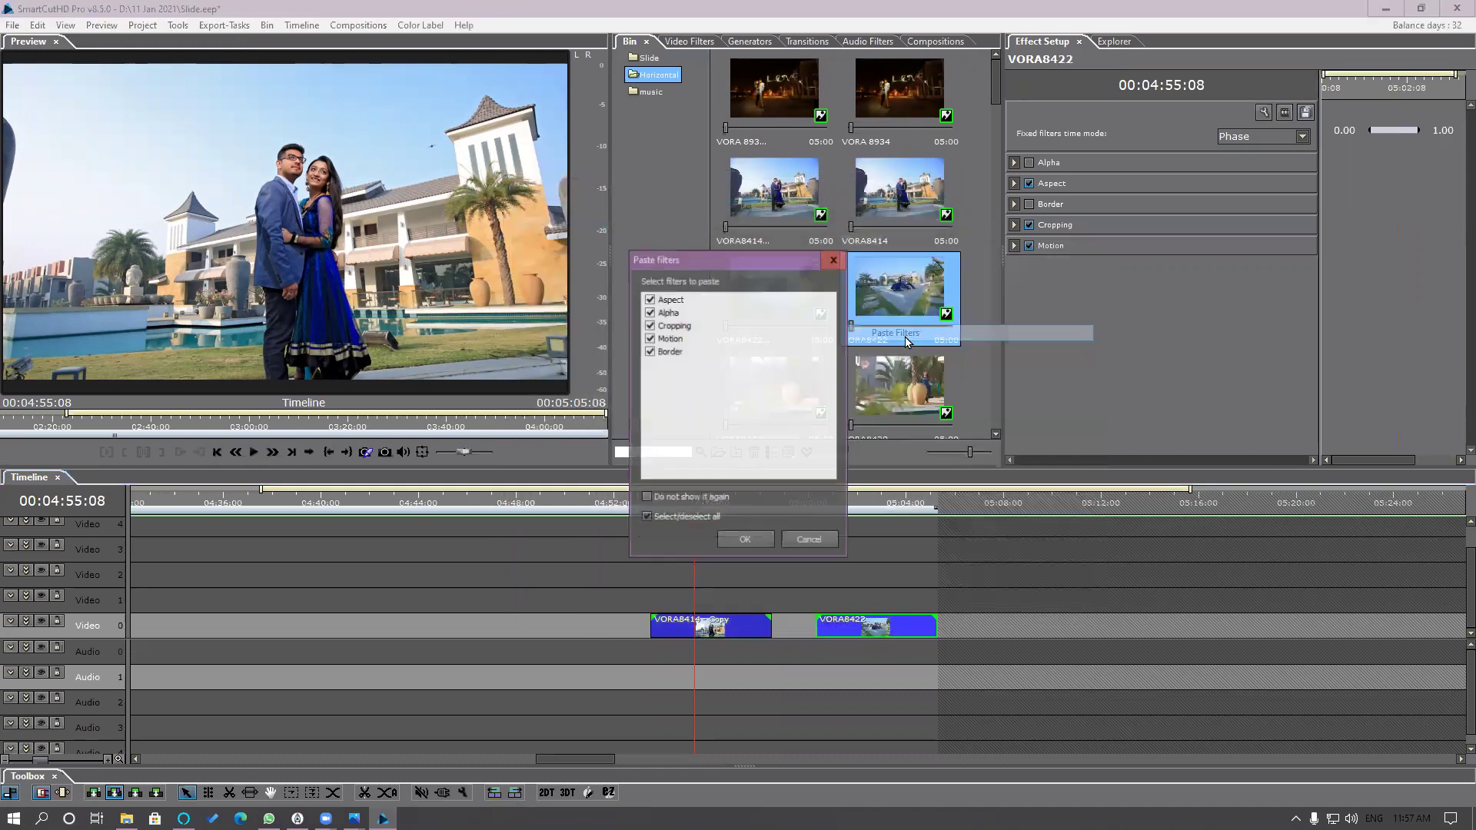
pyautogui.click(810, 541)
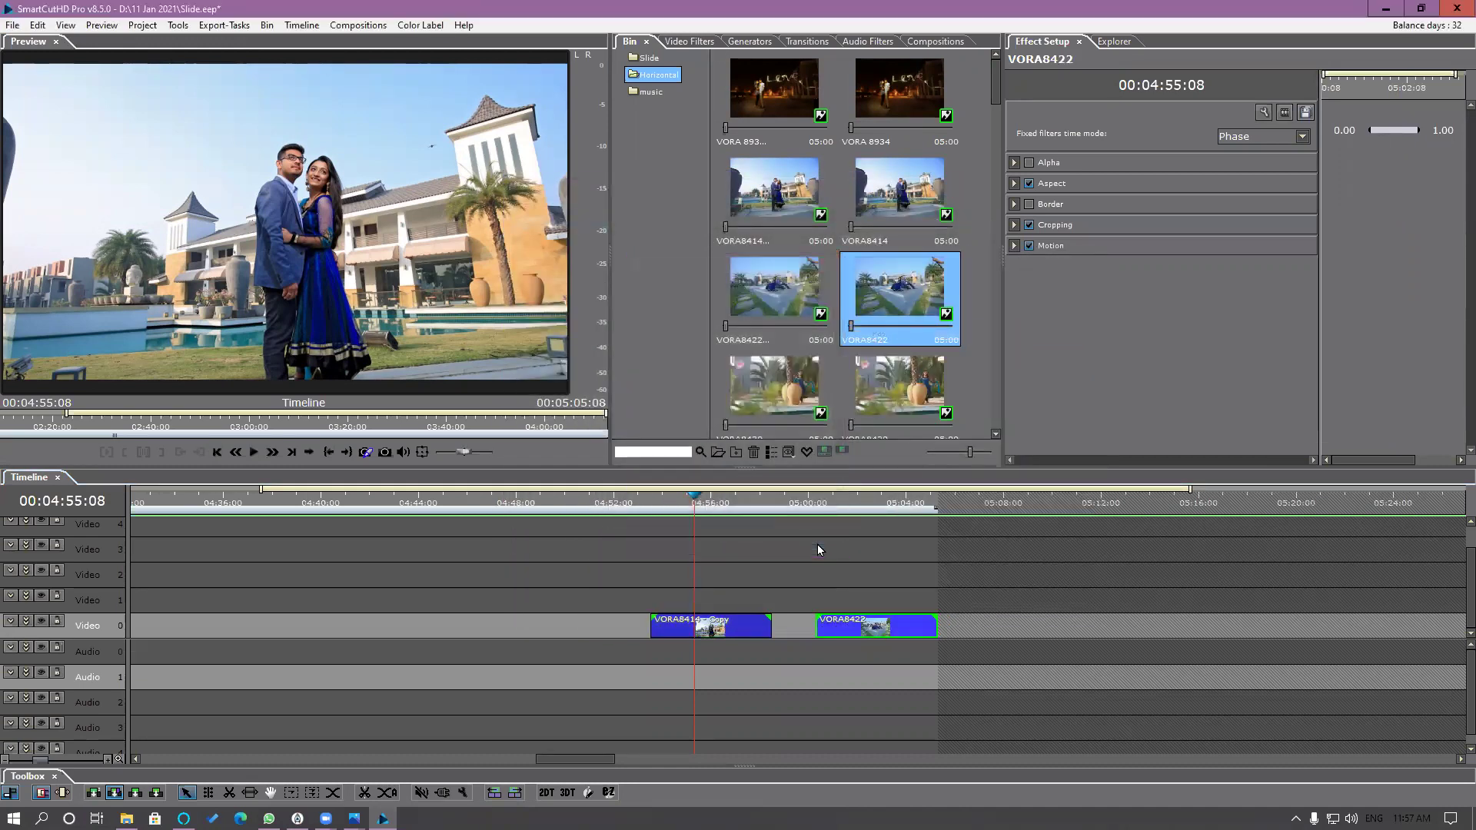
# Step: Disable the Clip and Segment preference that shows the timeline clip configuration dialog when adding a new timeline clip
pyautogui.click(38, 25)
pyautogui.click(65, 187)
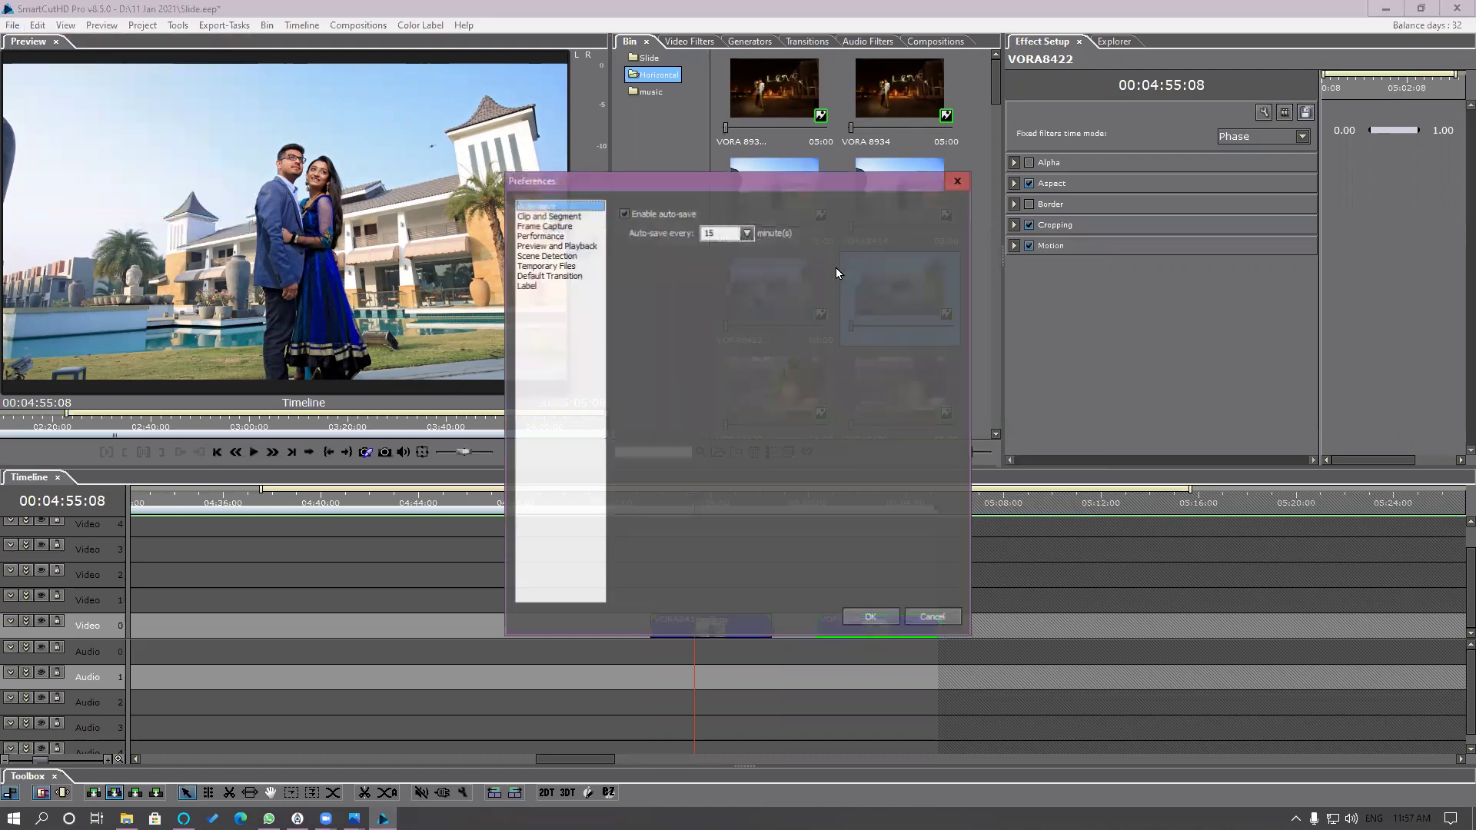
pyautogui.press('Down')
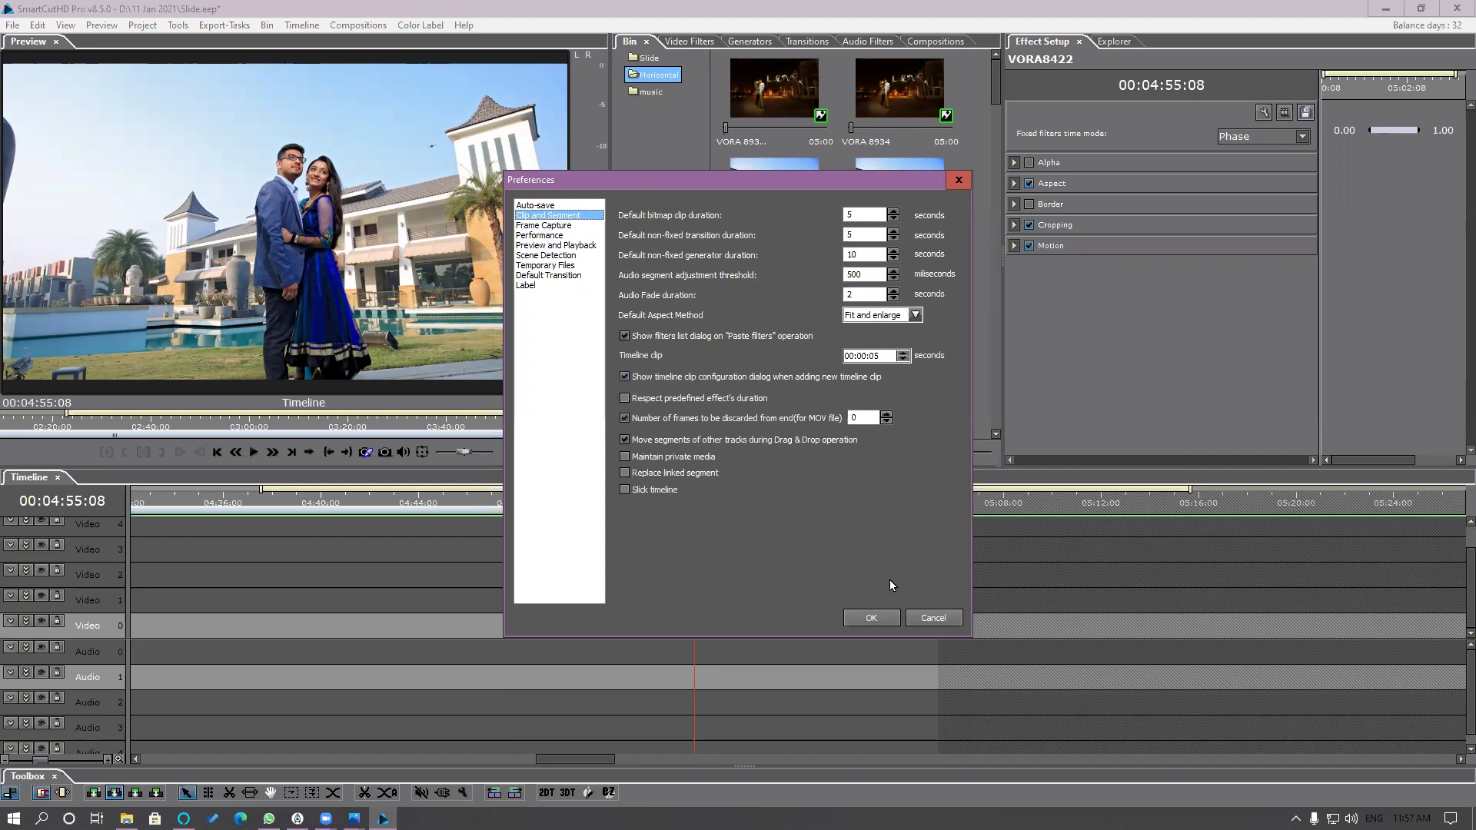
pyautogui.click(624, 377)
pyautogui.click(871, 617)
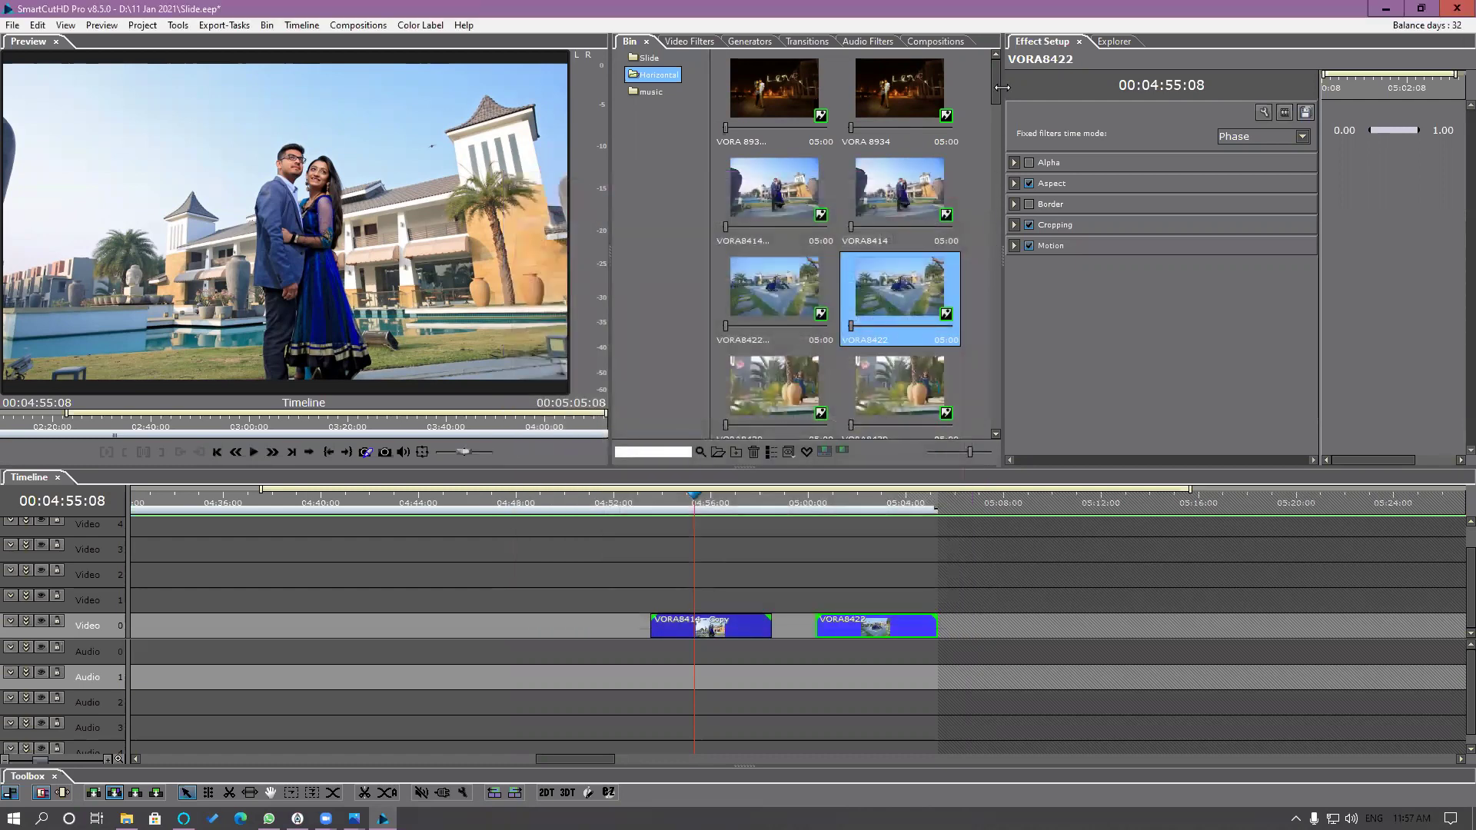
# Step: Widen the bin and create a new timeline with auto transition from the last four photos, VORA8918 through VORA8960
pyautogui.moveTo(1002, 116); pyautogui.dragTo(1130, 116)
pyautogui.scroll(-5, 1124, 399)
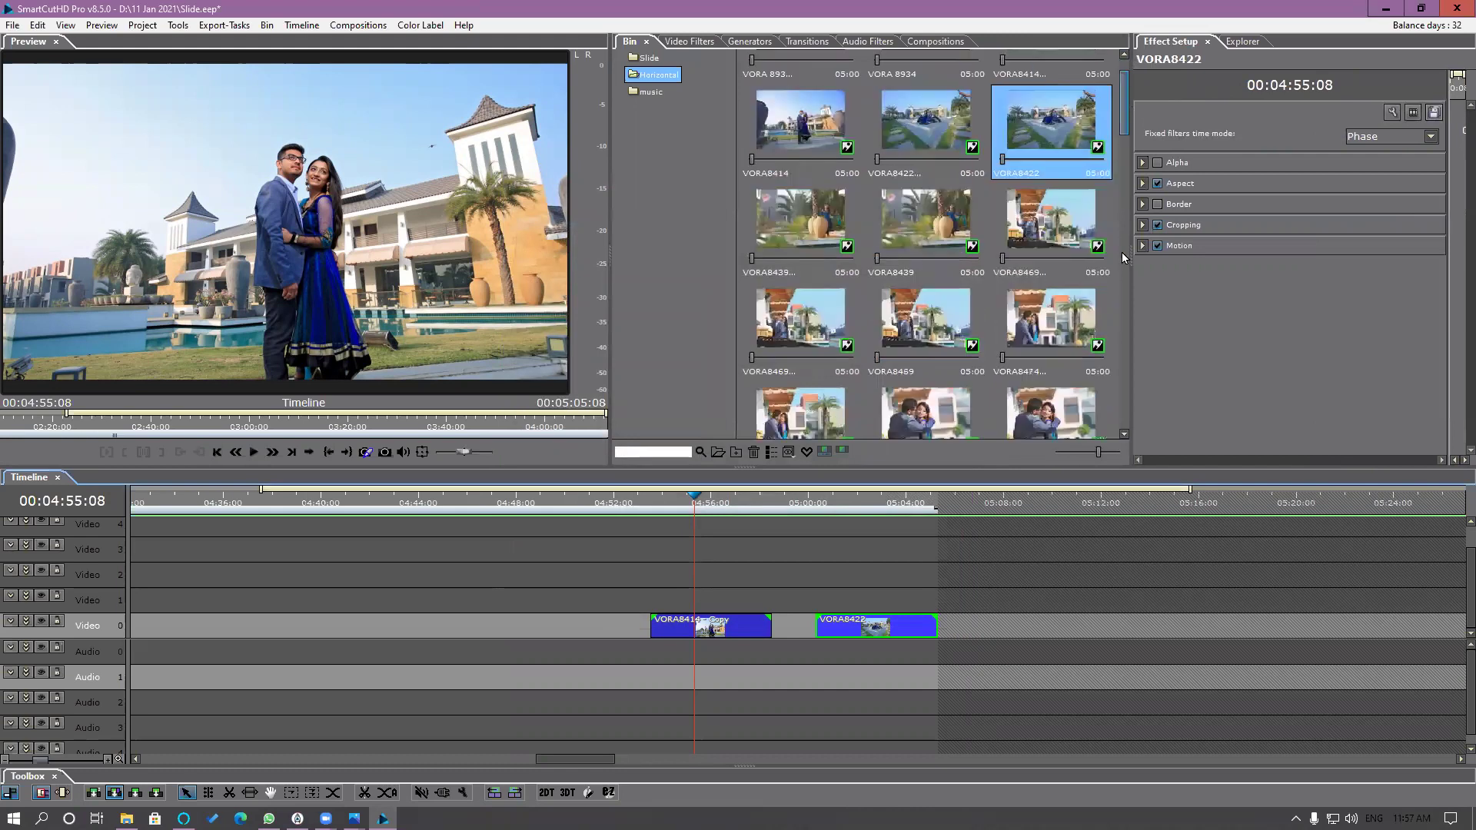
pyautogui.click(800, 285)
pyautogui.keyDown('shift'); pyautogui.click(820, 385); pyautogui.keyUp('shift')
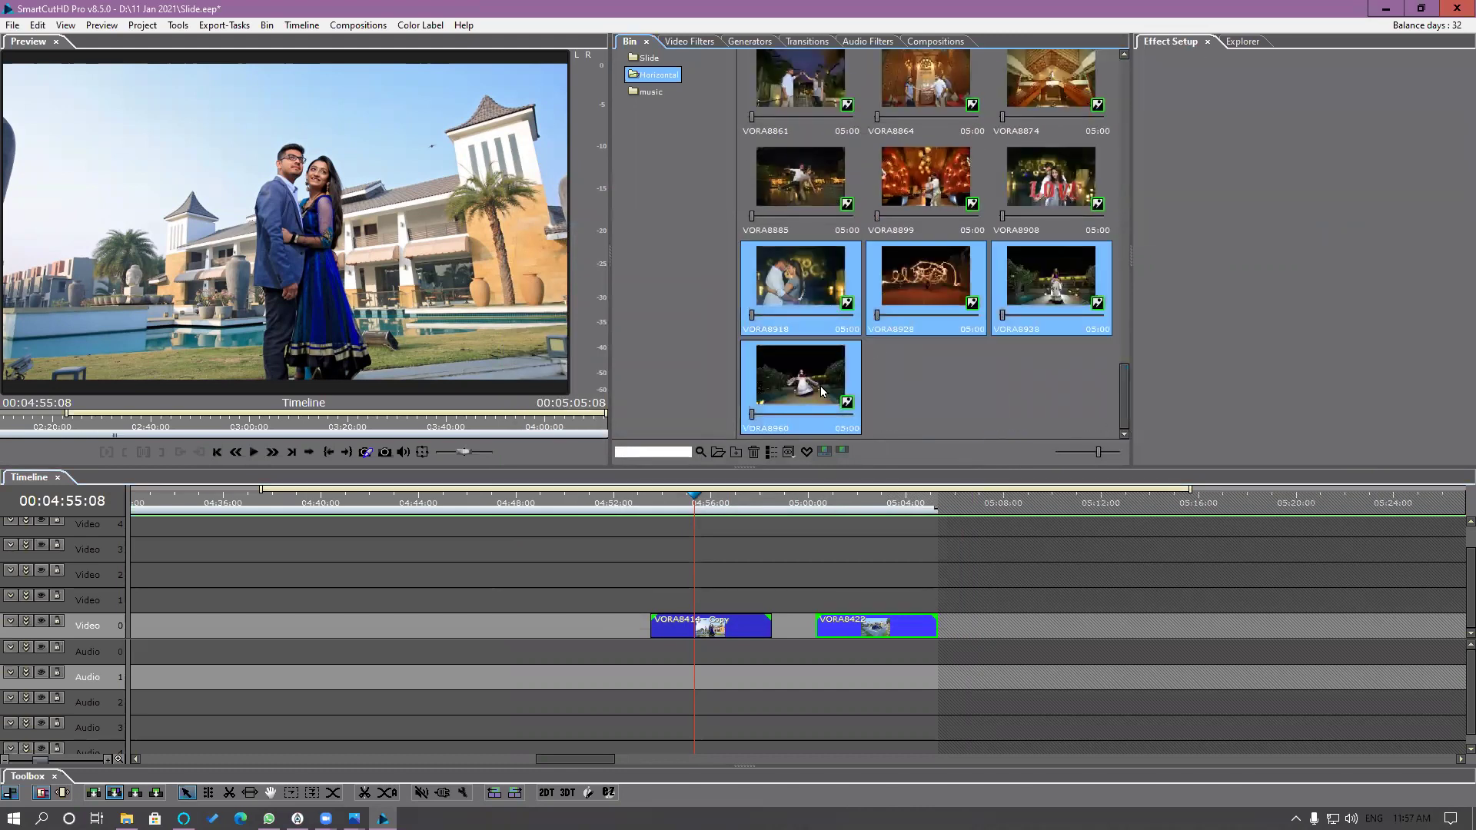
pyautogui.rightClick(820, 385)
pyautogui.moveTo(932, 484)
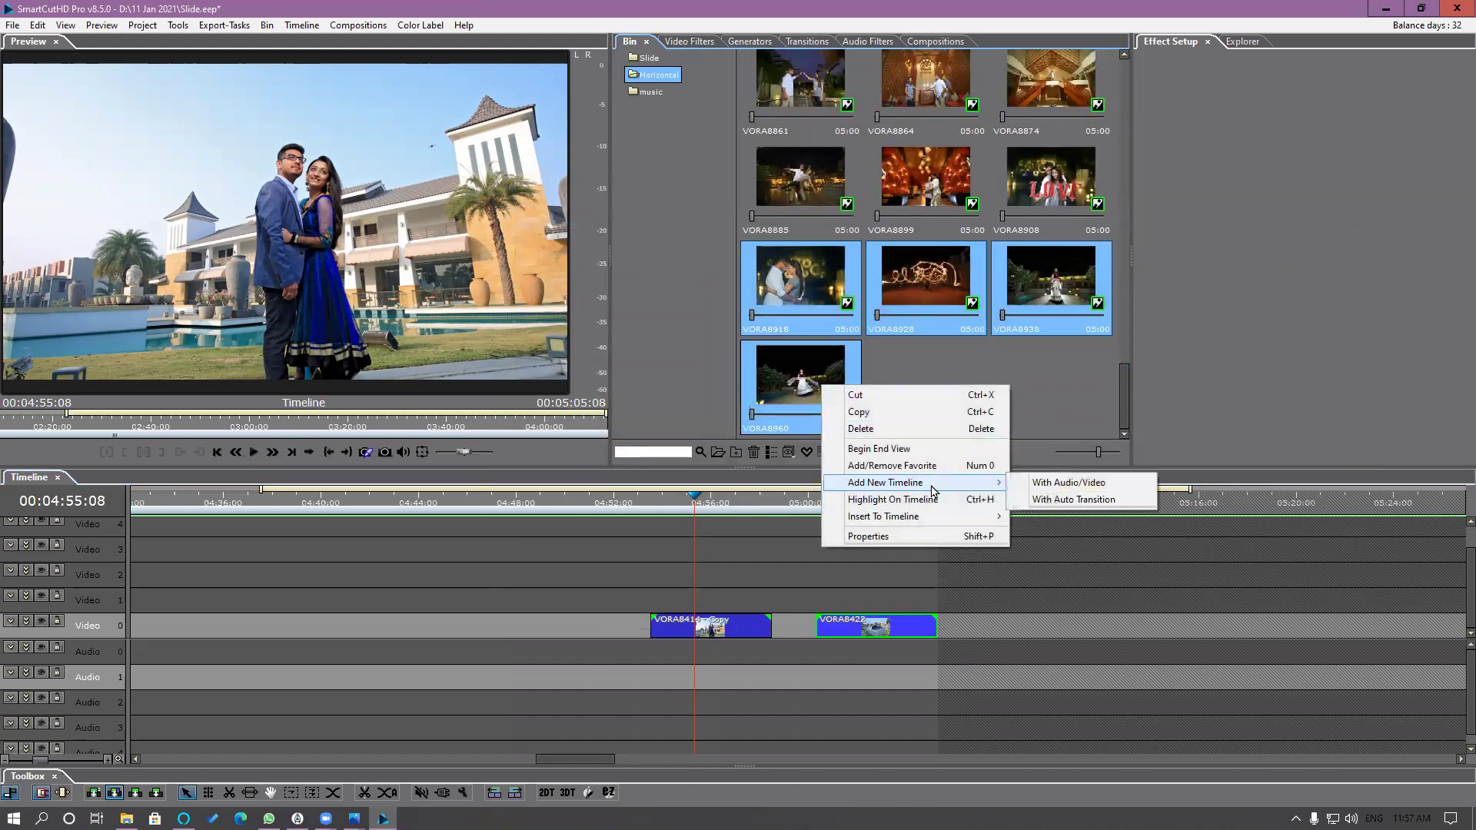
pyautogui.click(1061, 501)
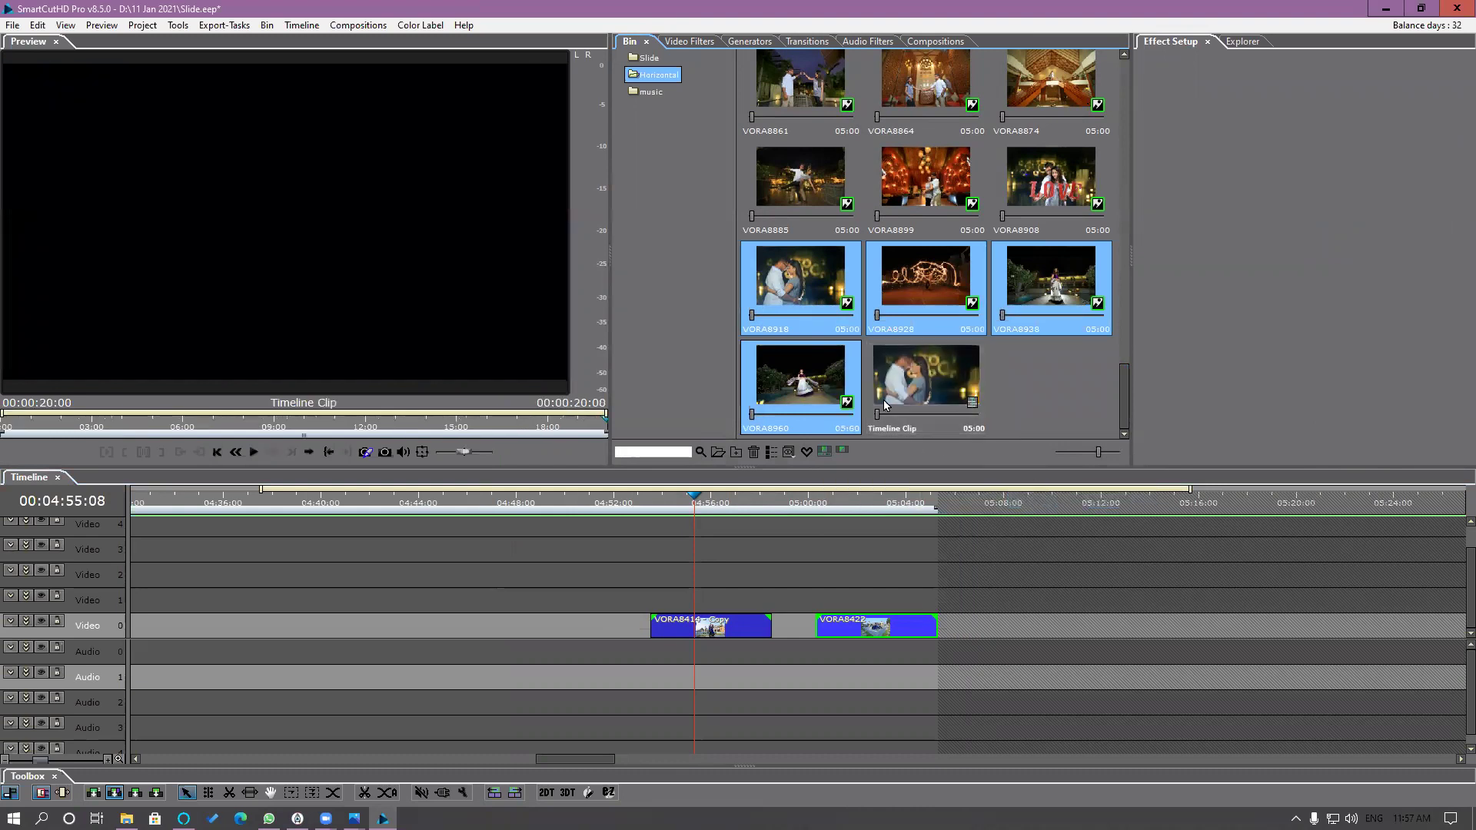
pyautogui.click(934, 377)
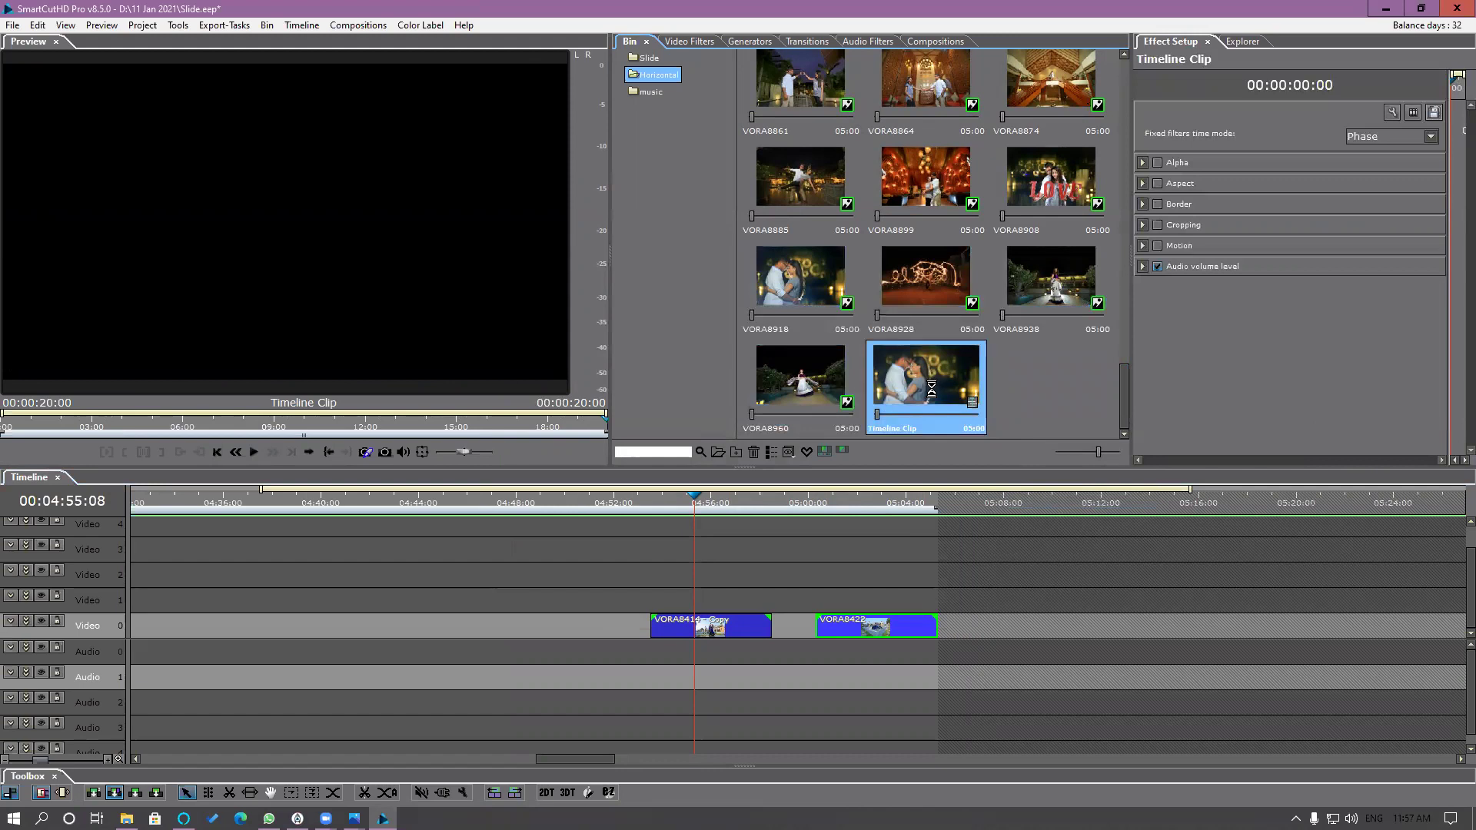
# Step: Re-enable the preference that shows the timeline clip configuration dialog when adding a new timeline clip
pyautogui.click(36, 25)
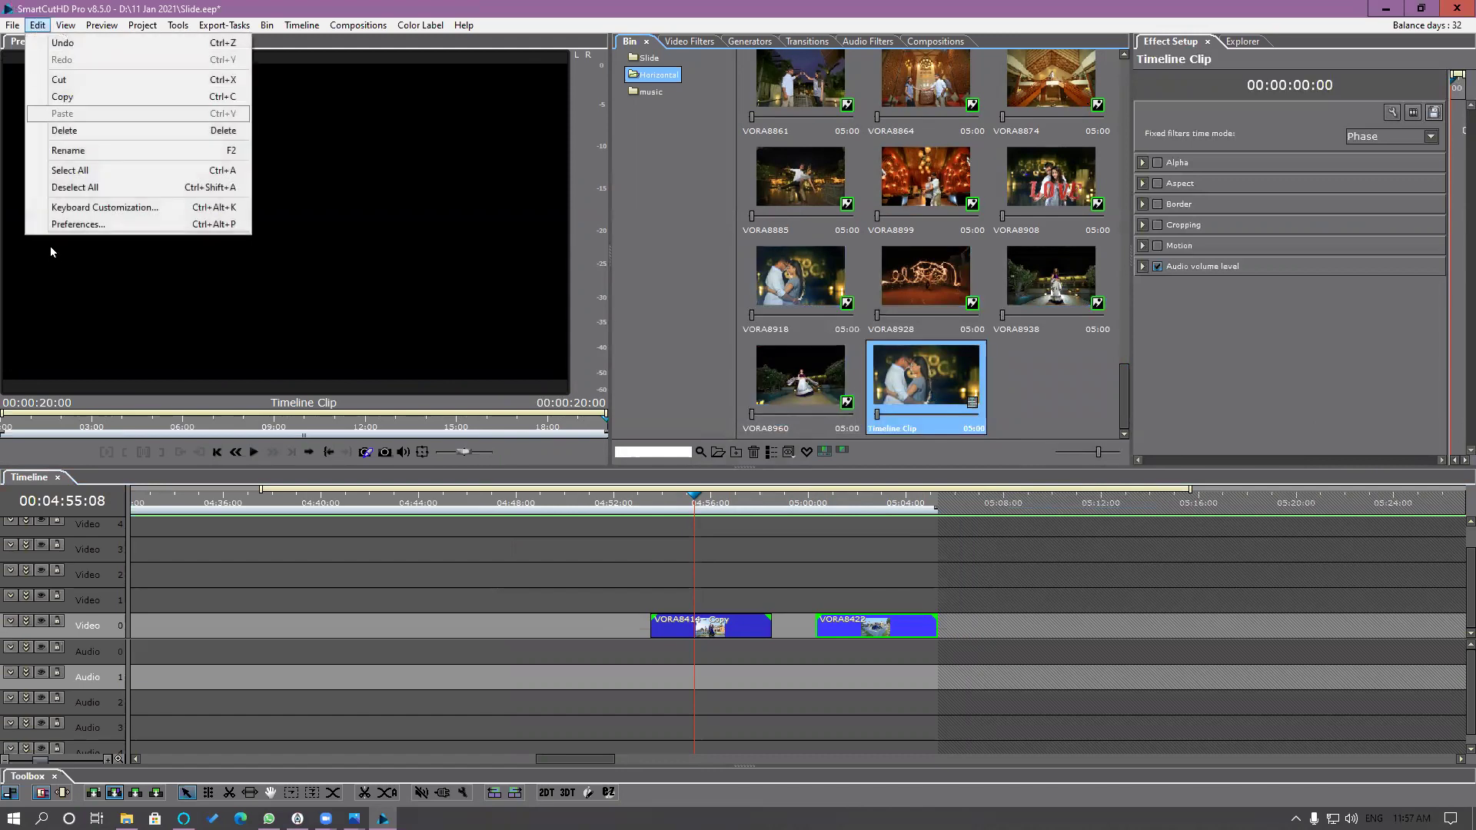
pyautogui.click(71, 229)
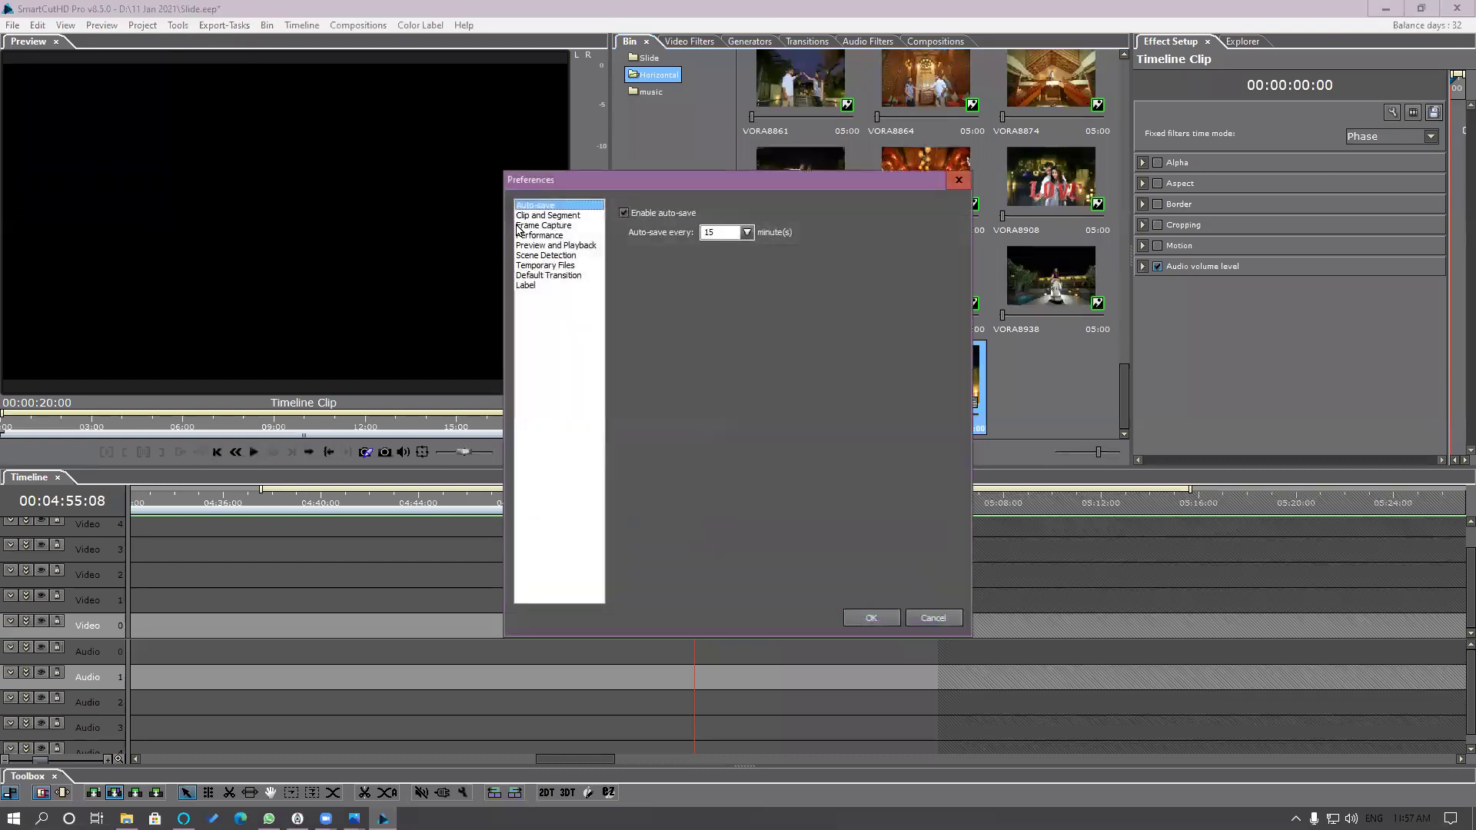
pyautogui.click(534, 217)
pyautogui.click(624, 377)
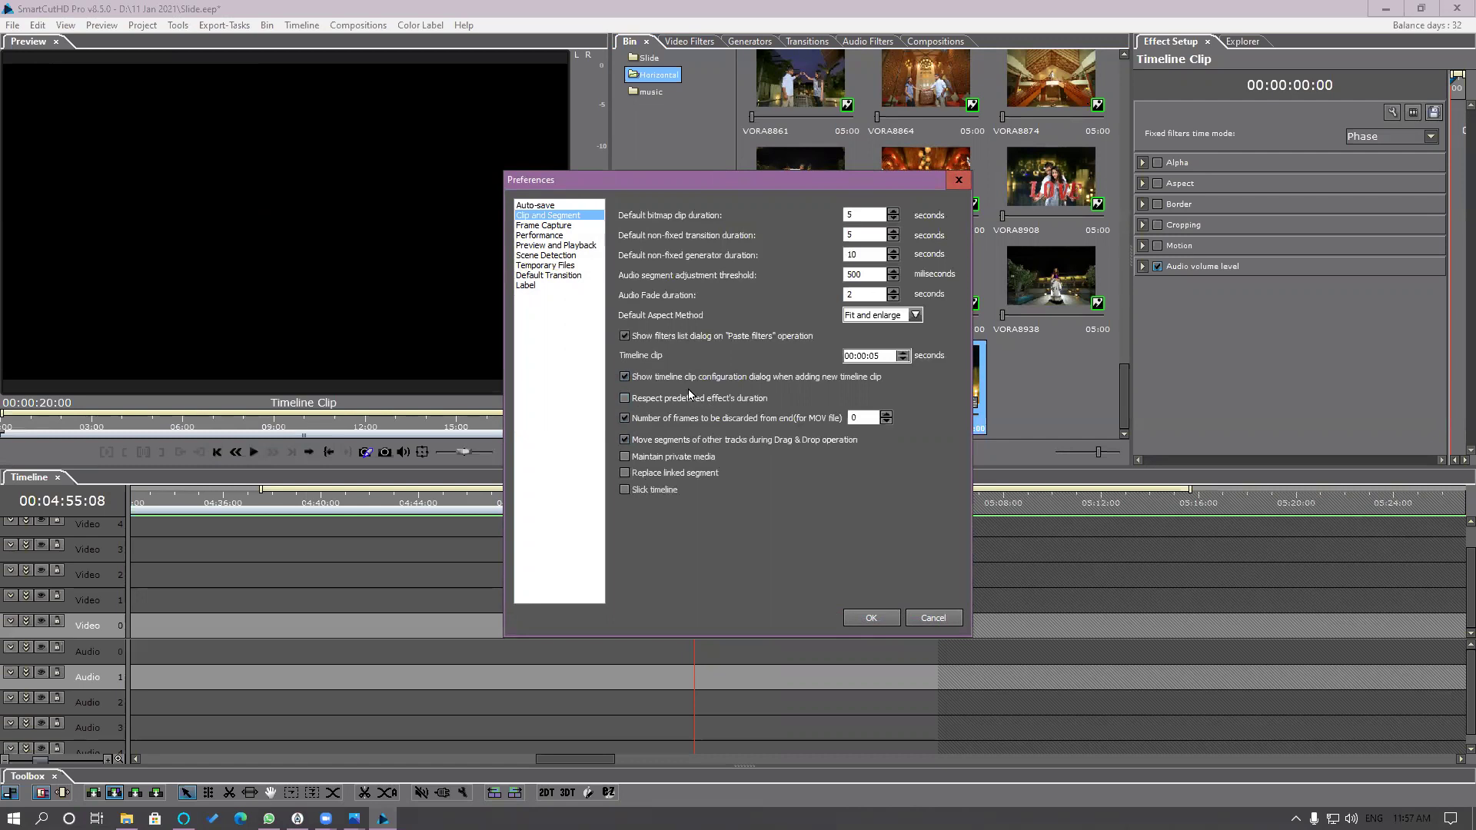
pyautogui.click(875, 618)
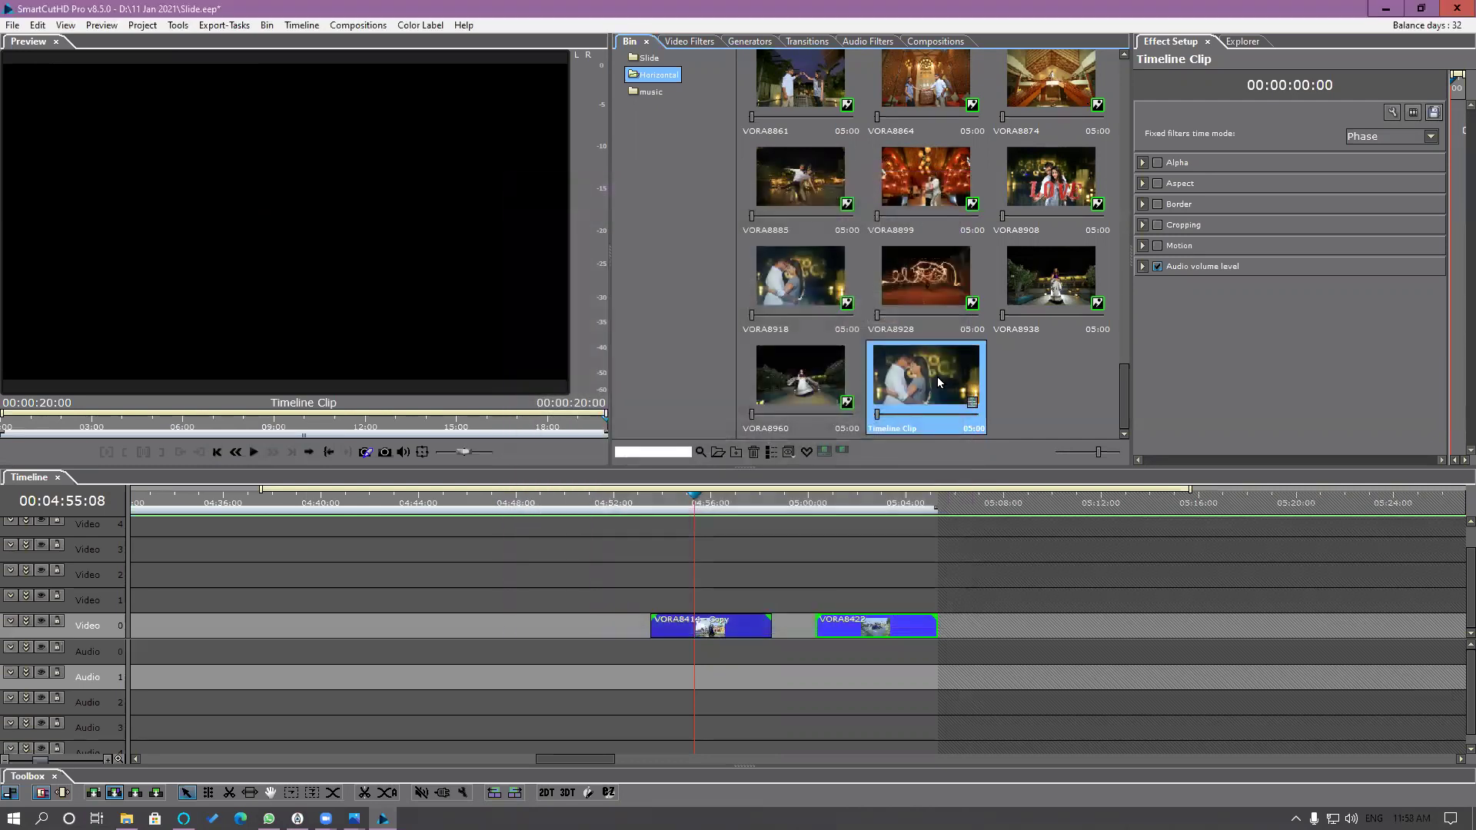
# Step: Replace the bin's timeline clip with a new auto-transition timeline named "Clip", made from photos VORA8918 through VORA8960
pyautogui.press('Delete')
pyautogui.click(820, 295)
pyautogui.keyDown('shift'); pyautogui.click(820, 395); pyautogui.keyUp('shift')
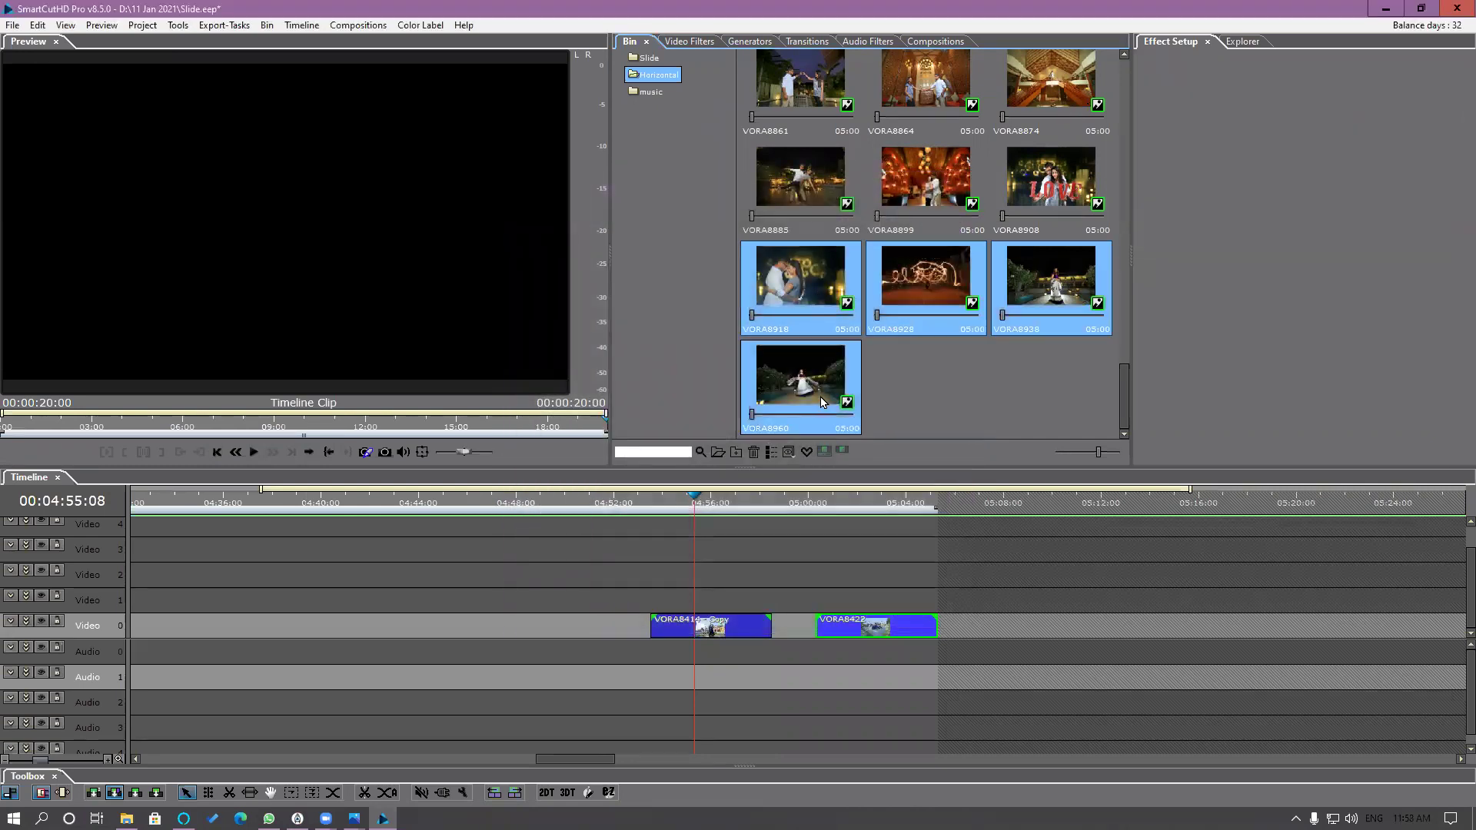
pyautogui.rightClick(821, 397)
pyautogui.moveTo(890, 497)
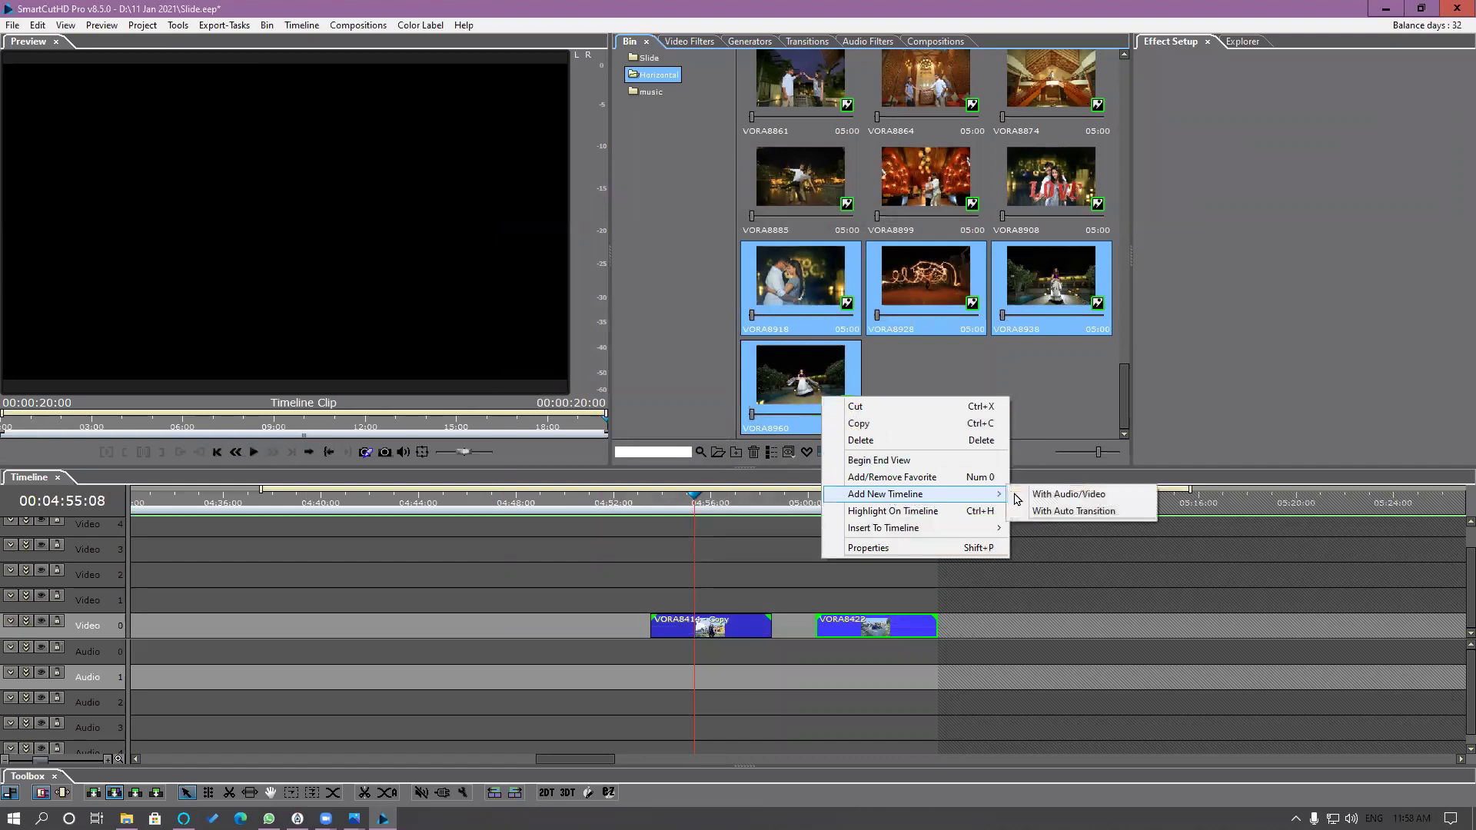
pyautogui.click(1058, 517)
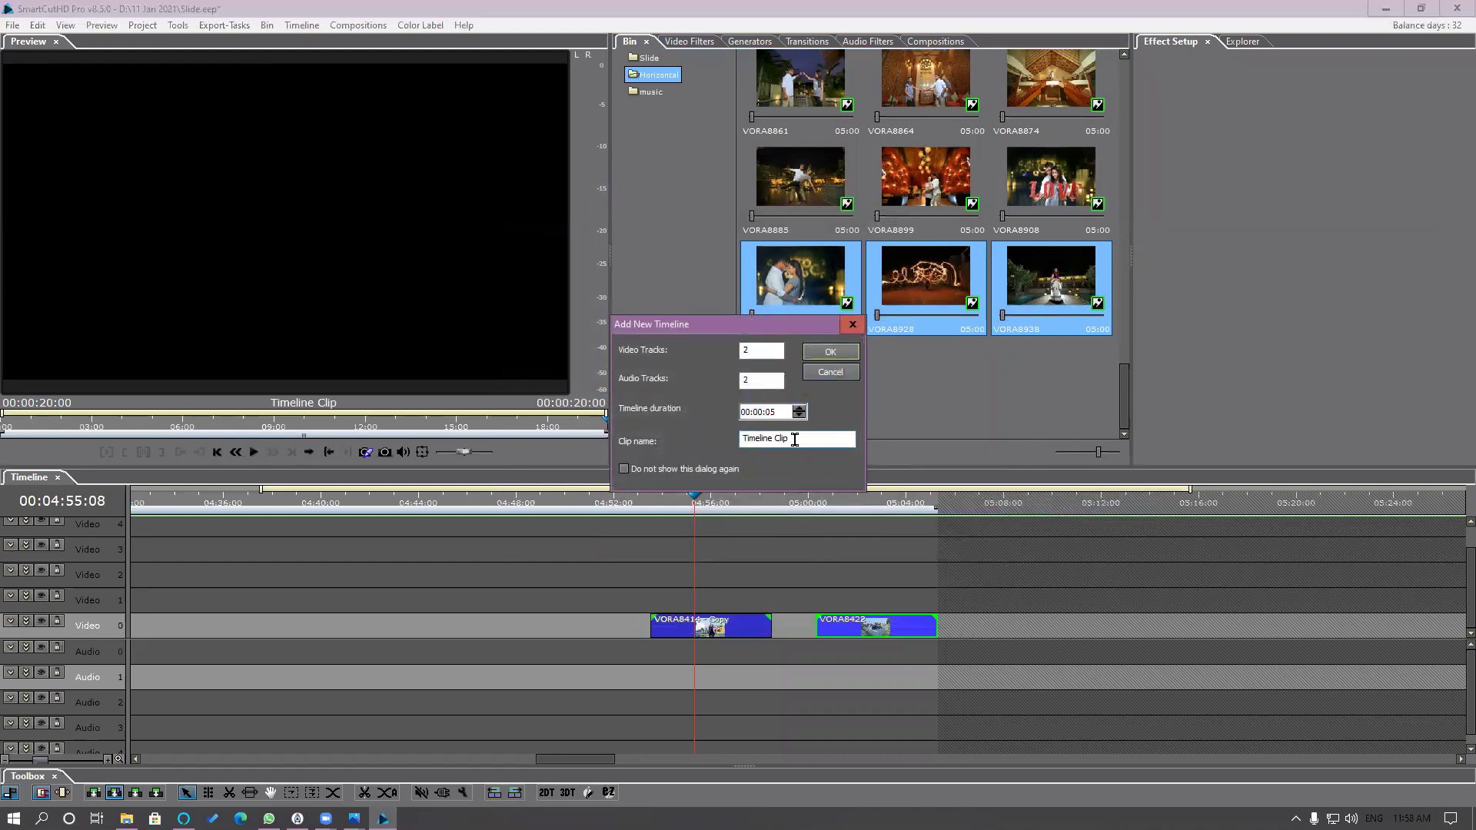
pyautogui.moveTo(831, 439); pyautogui.dragTo(741, 439)
pyautogui.write('Clip')
pyautogui.click(842, 355)
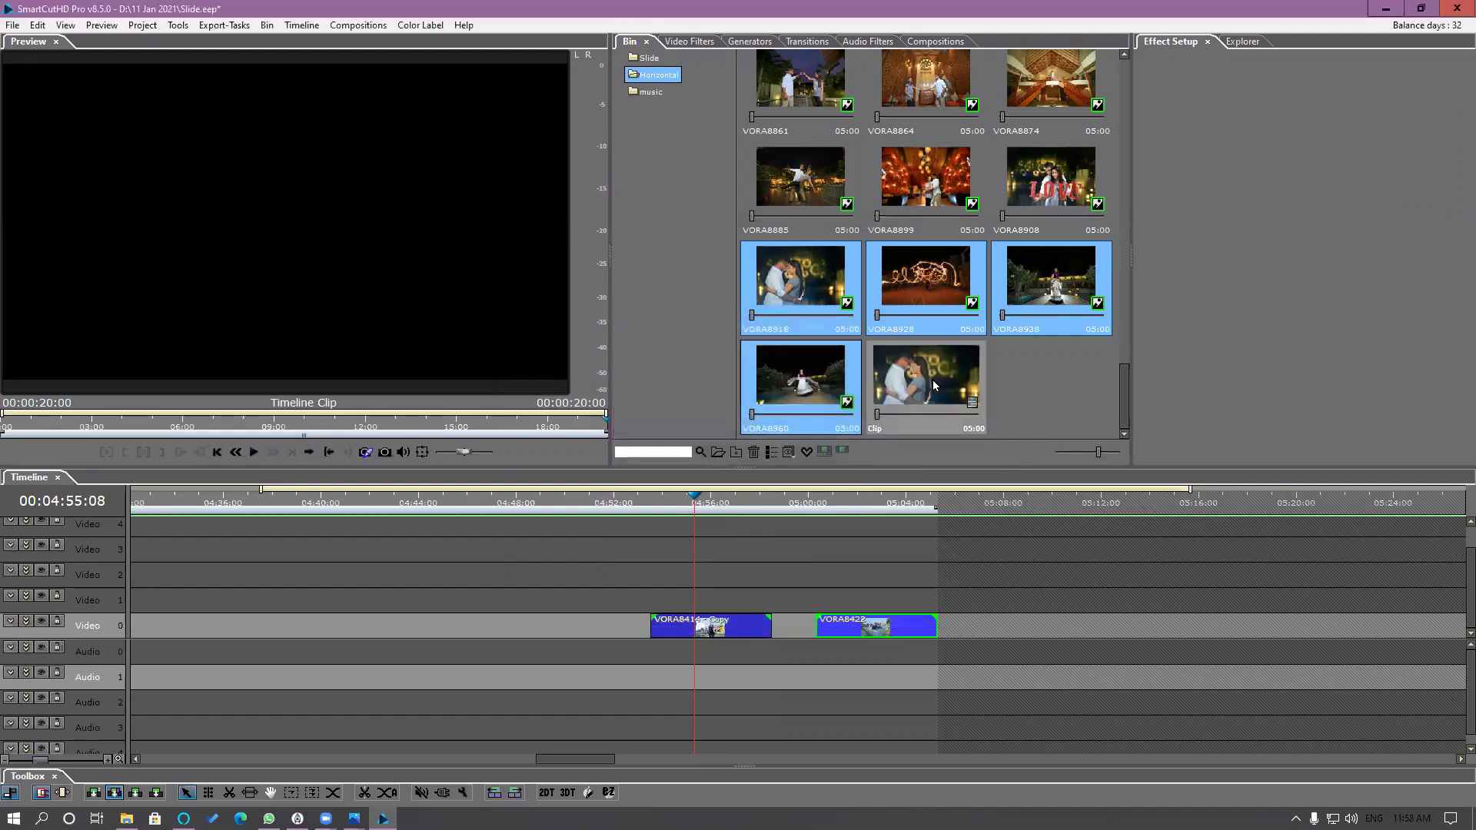
pyautogui.click(935, 385)
# Step: Enable "Respect predefined effect's duration" in the Clip and Segment preferences
pyautogui.click(37, 26)
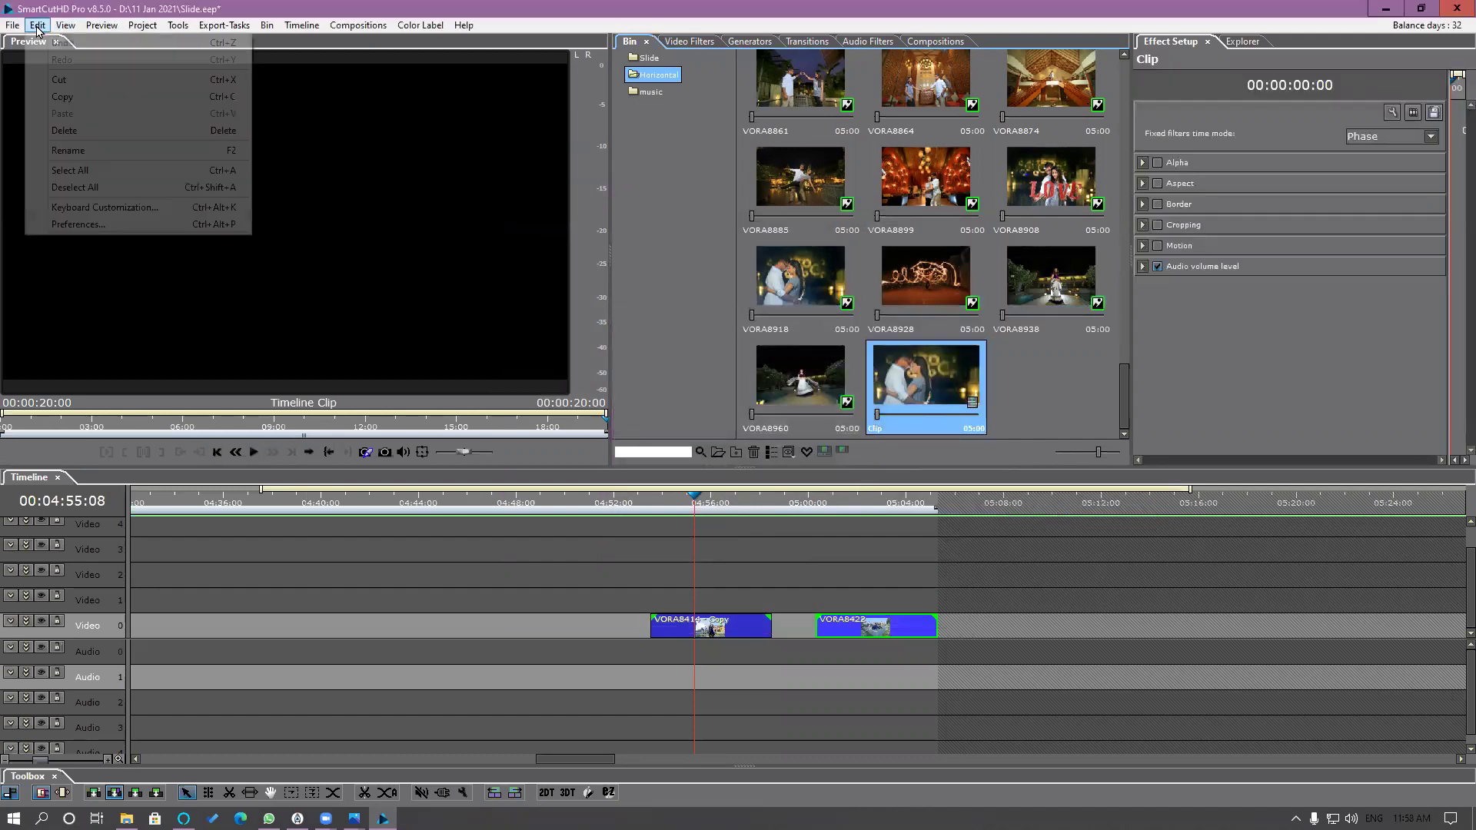
pyautogui.click(120, 224)
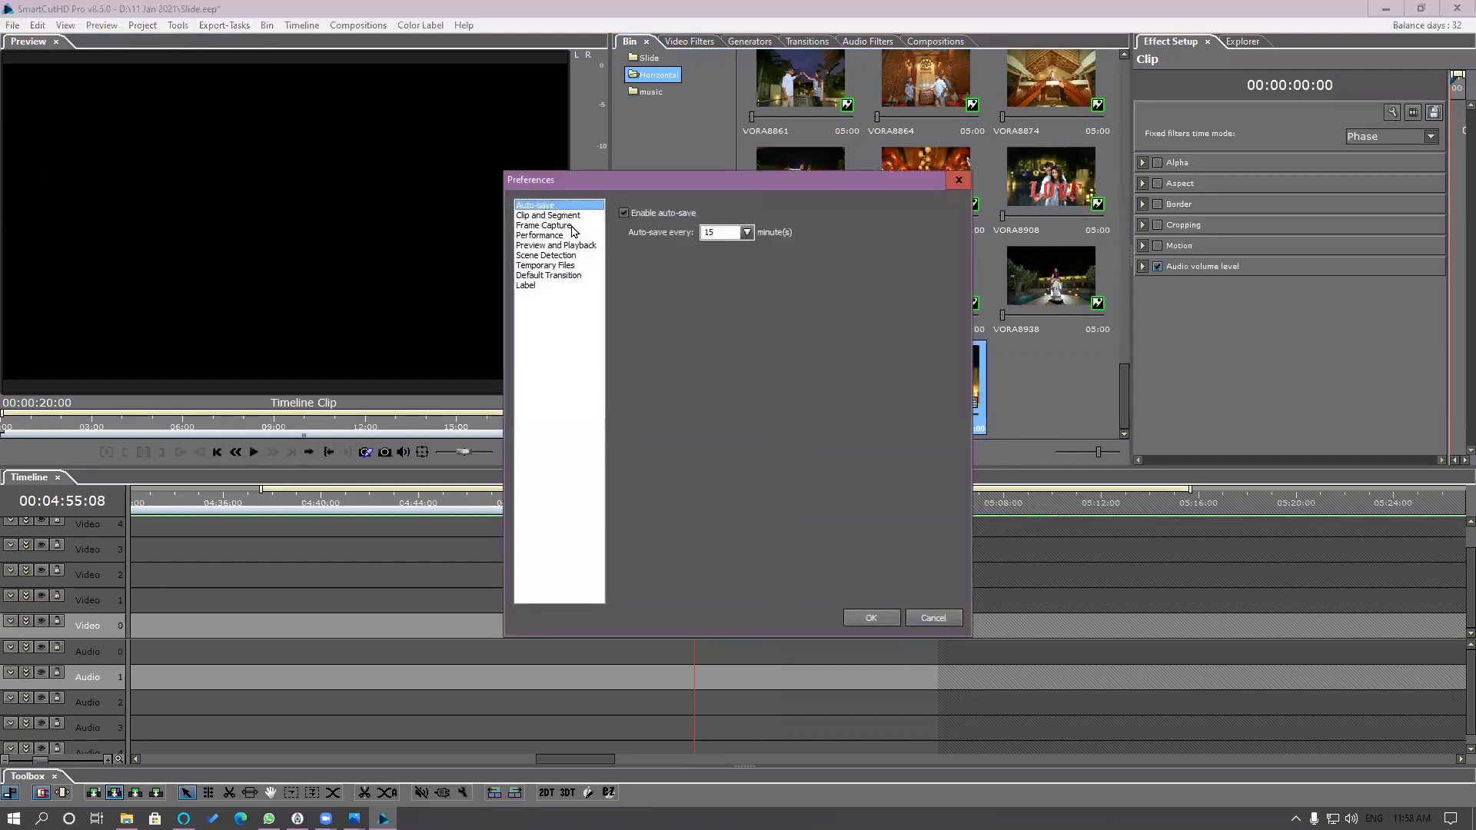
pyautogui.click(565, 216)
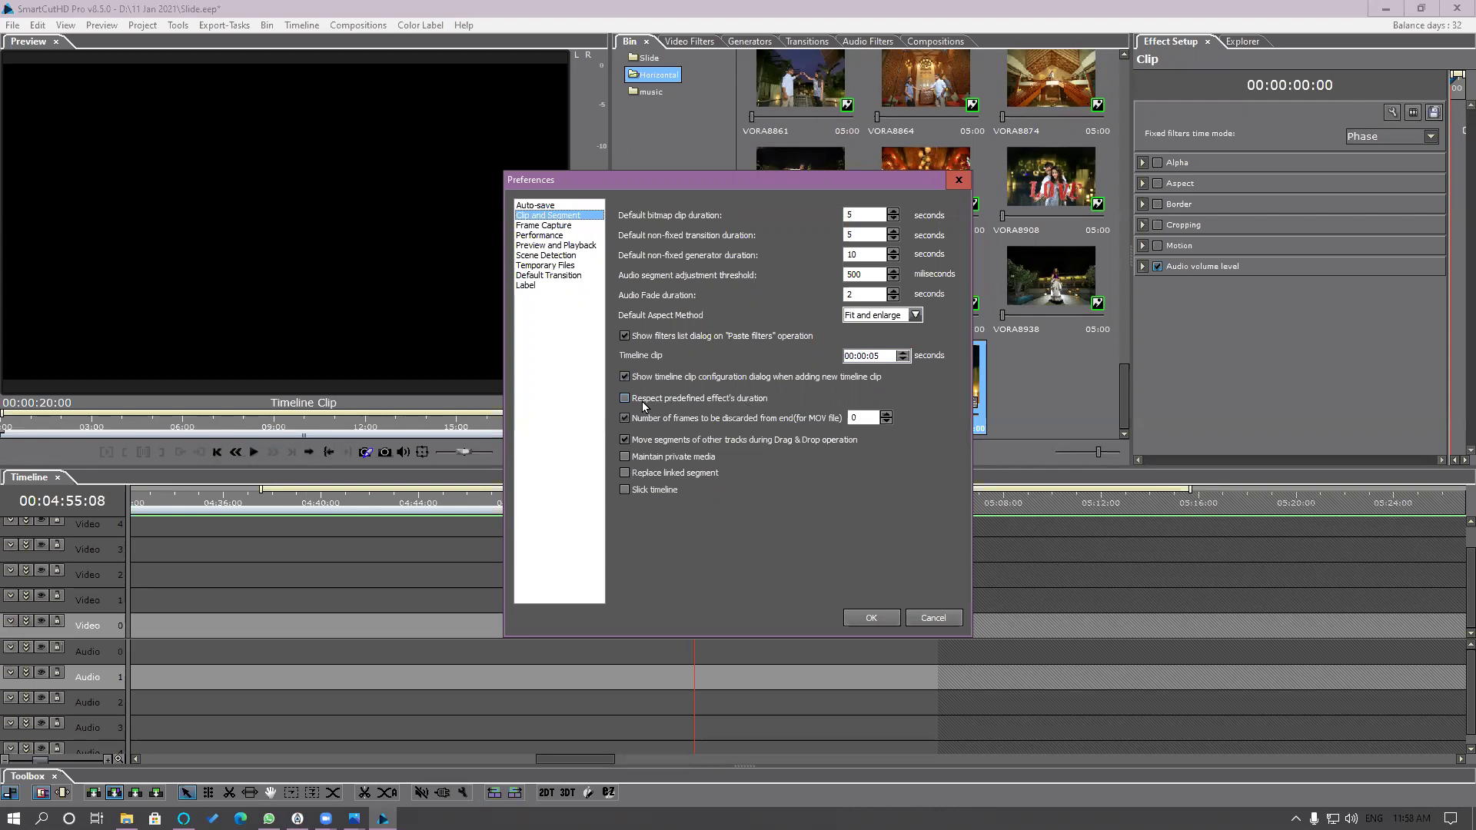
pyautogui.doubleClick(867, 234)
pyautogui.click(624, 399)
pyautogui.click(872, 617)
# Step: Place the 3d Fx transition 26201 on the Video 1 track directly above VORA8422, and preview it at 00:05:01:19
pyautogui.click(793, 41)
pyautogui.moveTo(835, 142); pyautogui.dragTo(850, 592)
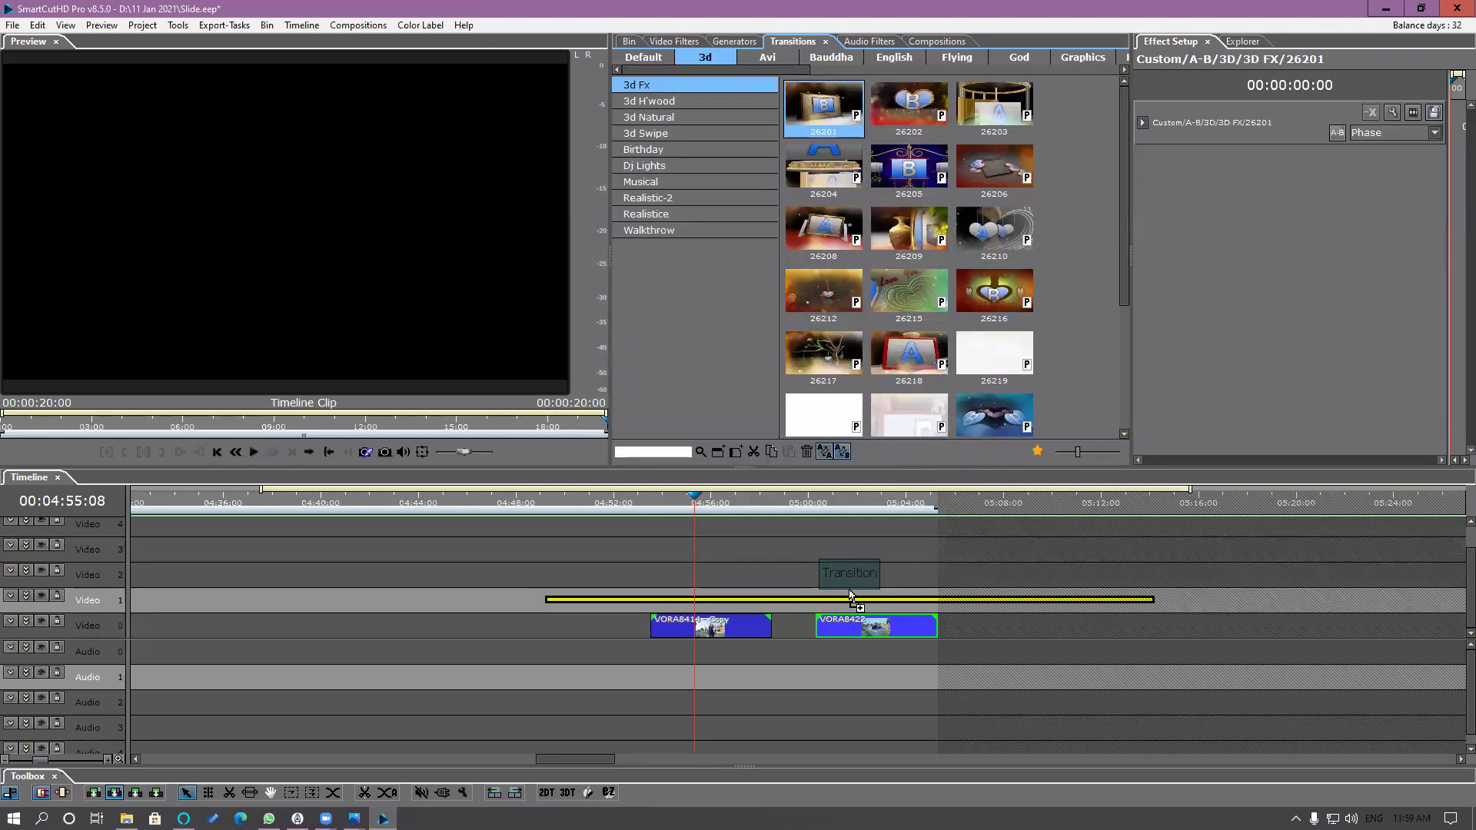
pyautogui.moveTo(851, 595); pyautogui.dragTo(886, 602)
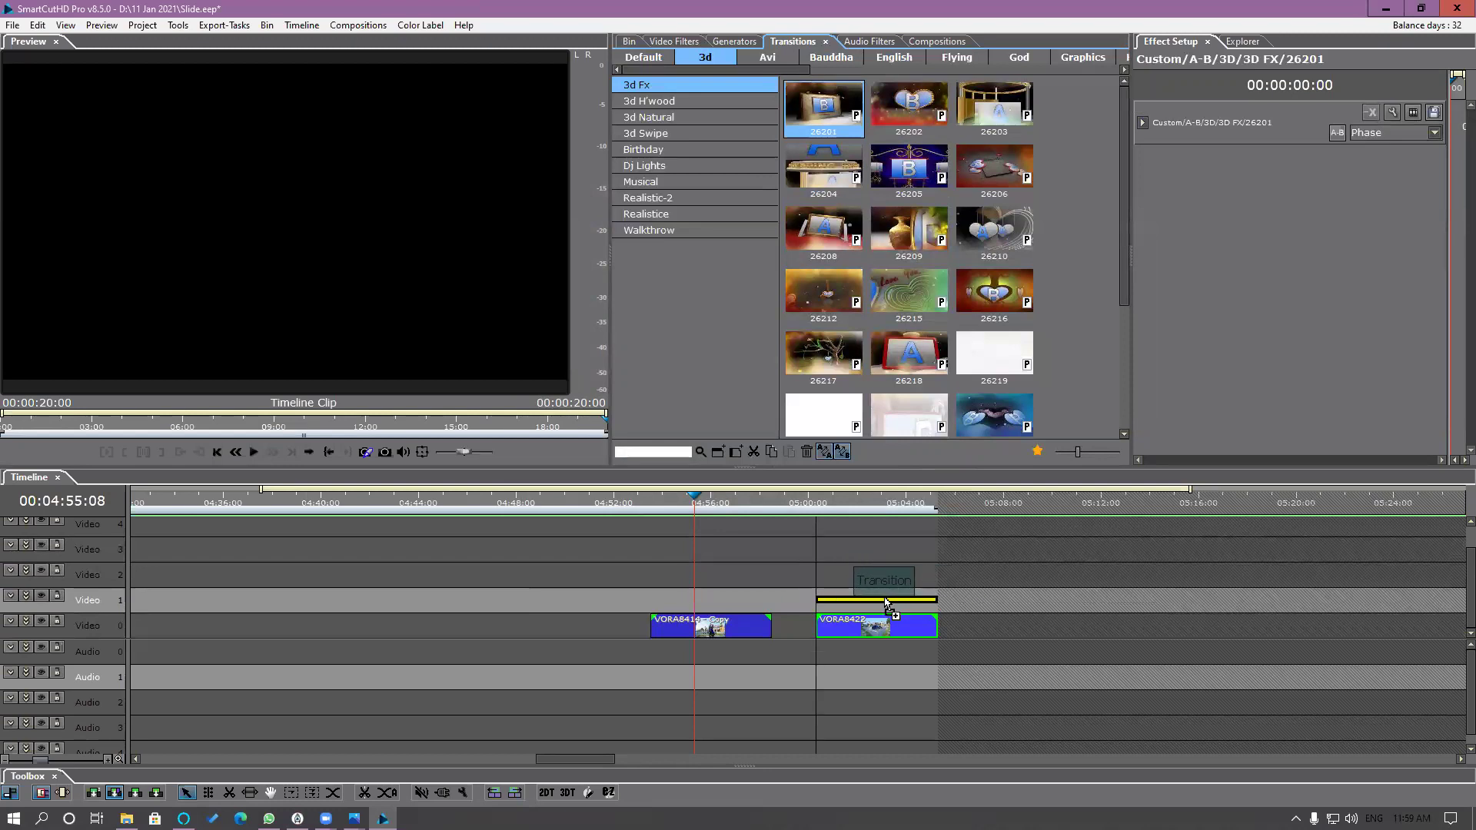
pyautogui.moveTo(887, 602); pyautogui.dragTo(886, 604)
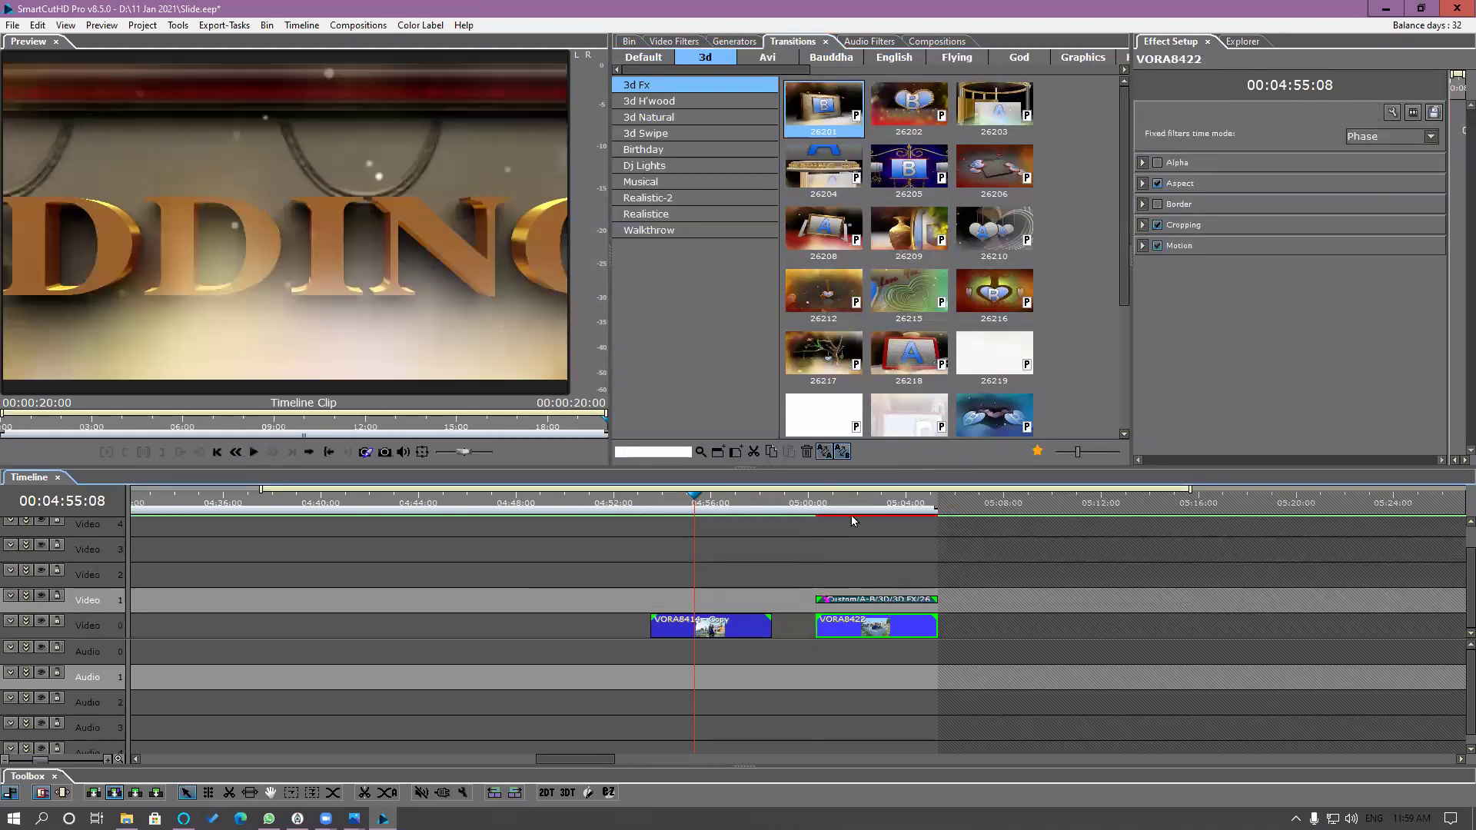
pyautogui.click(852, 514)
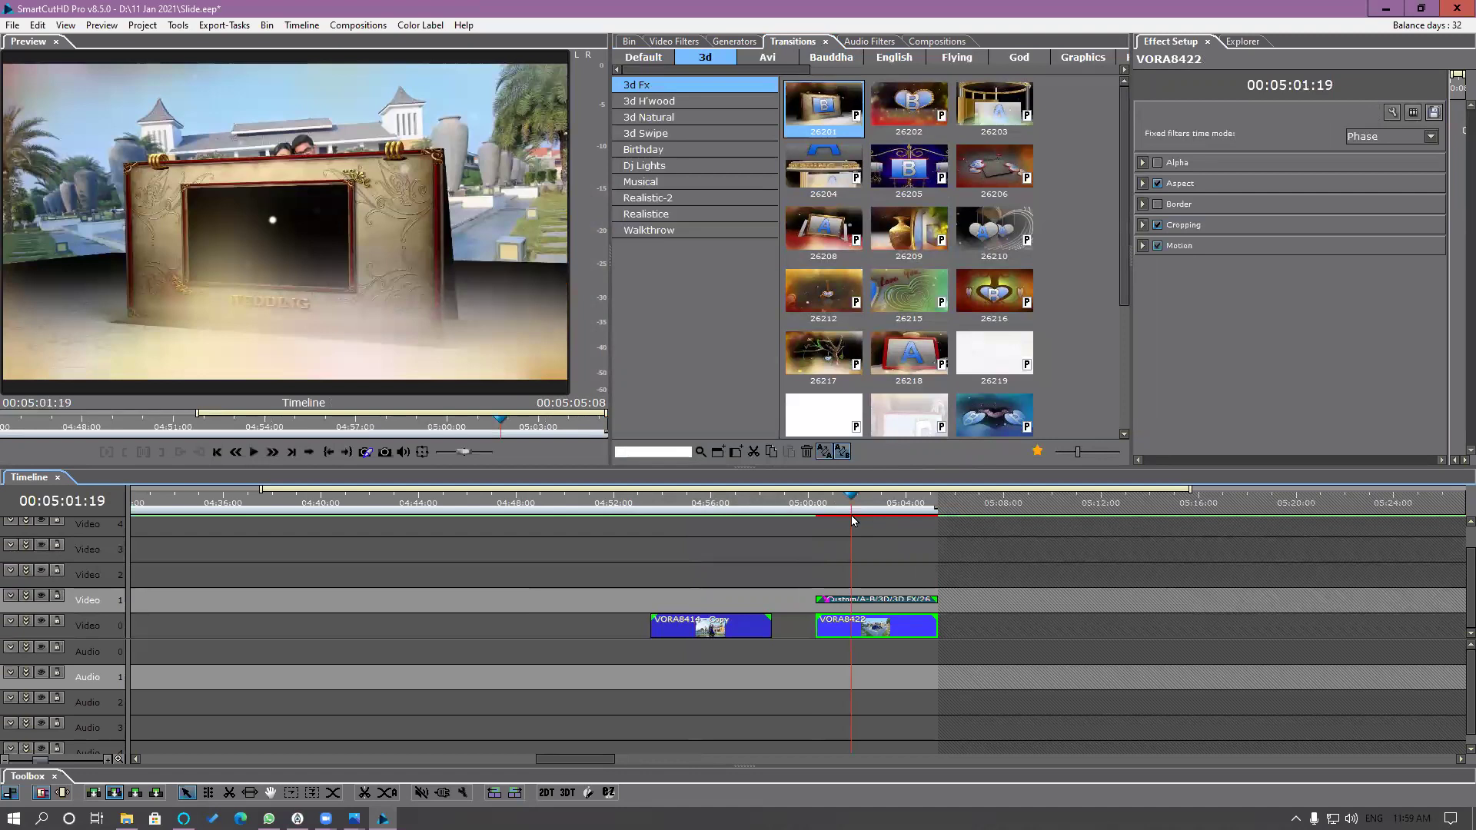
# Step: Enable "Slick timeline" in the Clip and Segment preferences
pyautogui.click(42, 31)
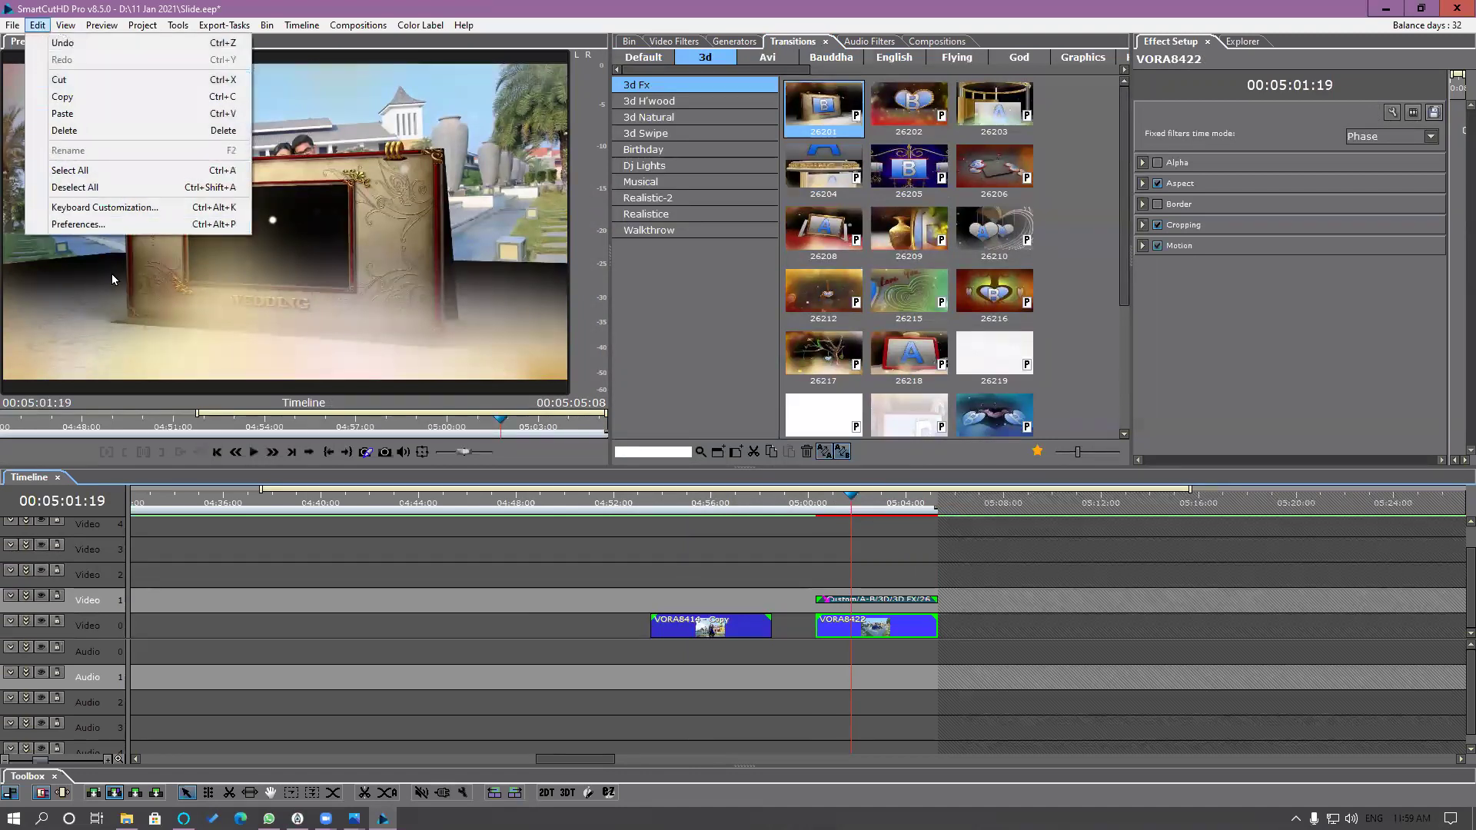
pyautogui.click(140, 224)
pyautogui.click(565, 216)
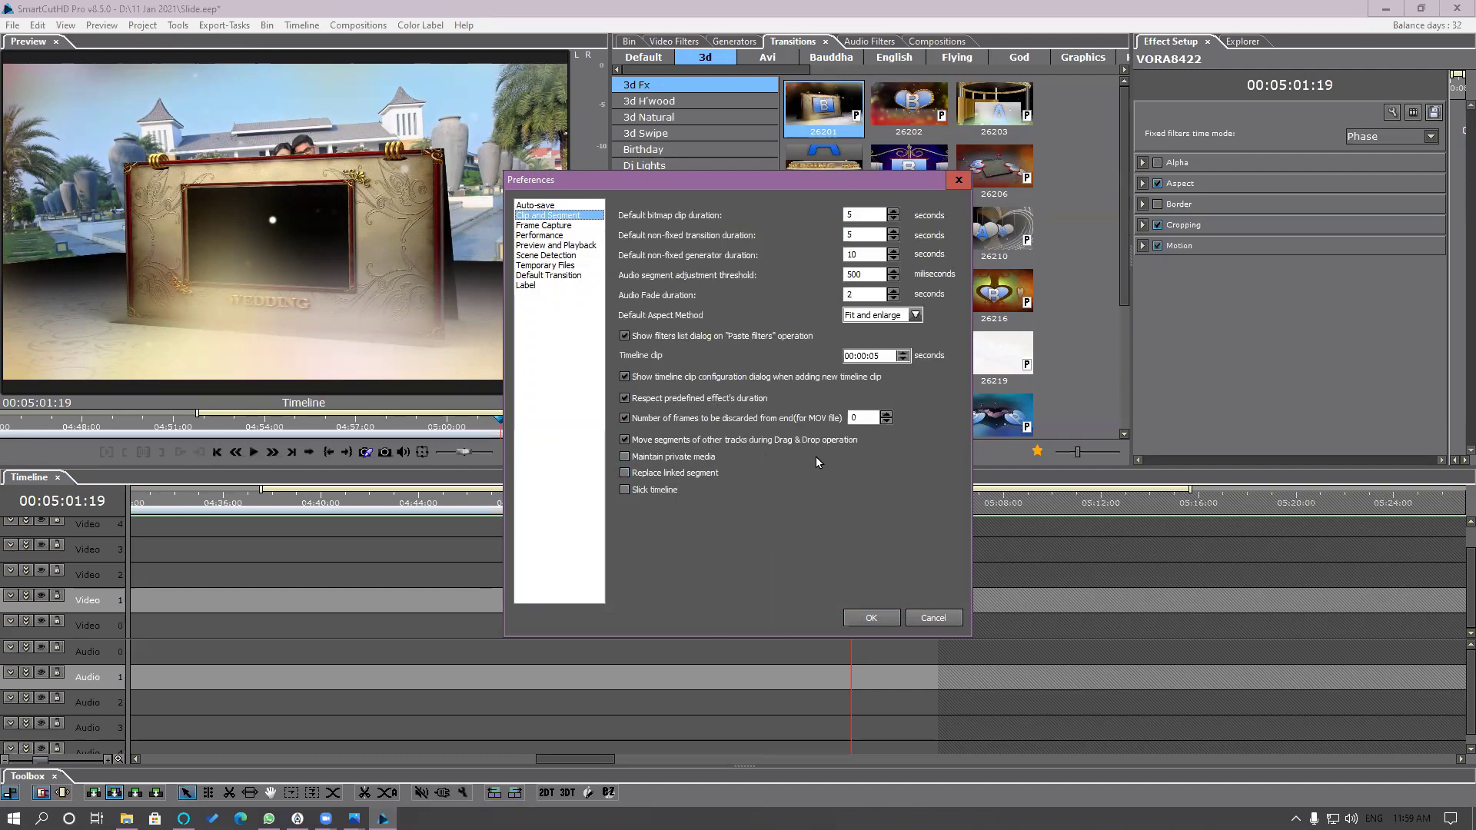
pyautogui.click(647, 491)
pyautogui.click(871, 618)
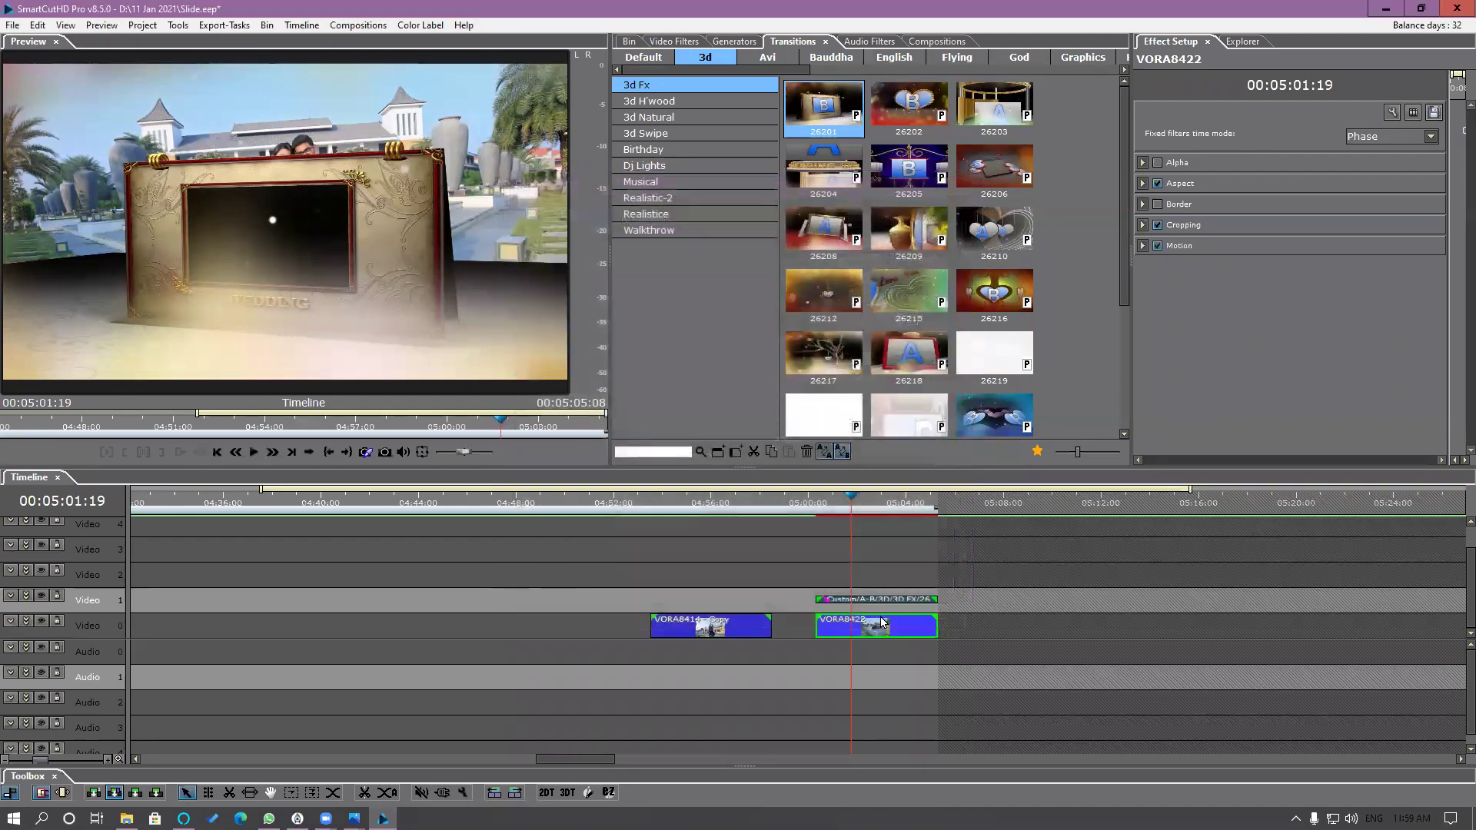
# Step: Create a new project named "df" without saving the changes to the Slide project
pyautogui.click(12, 26)
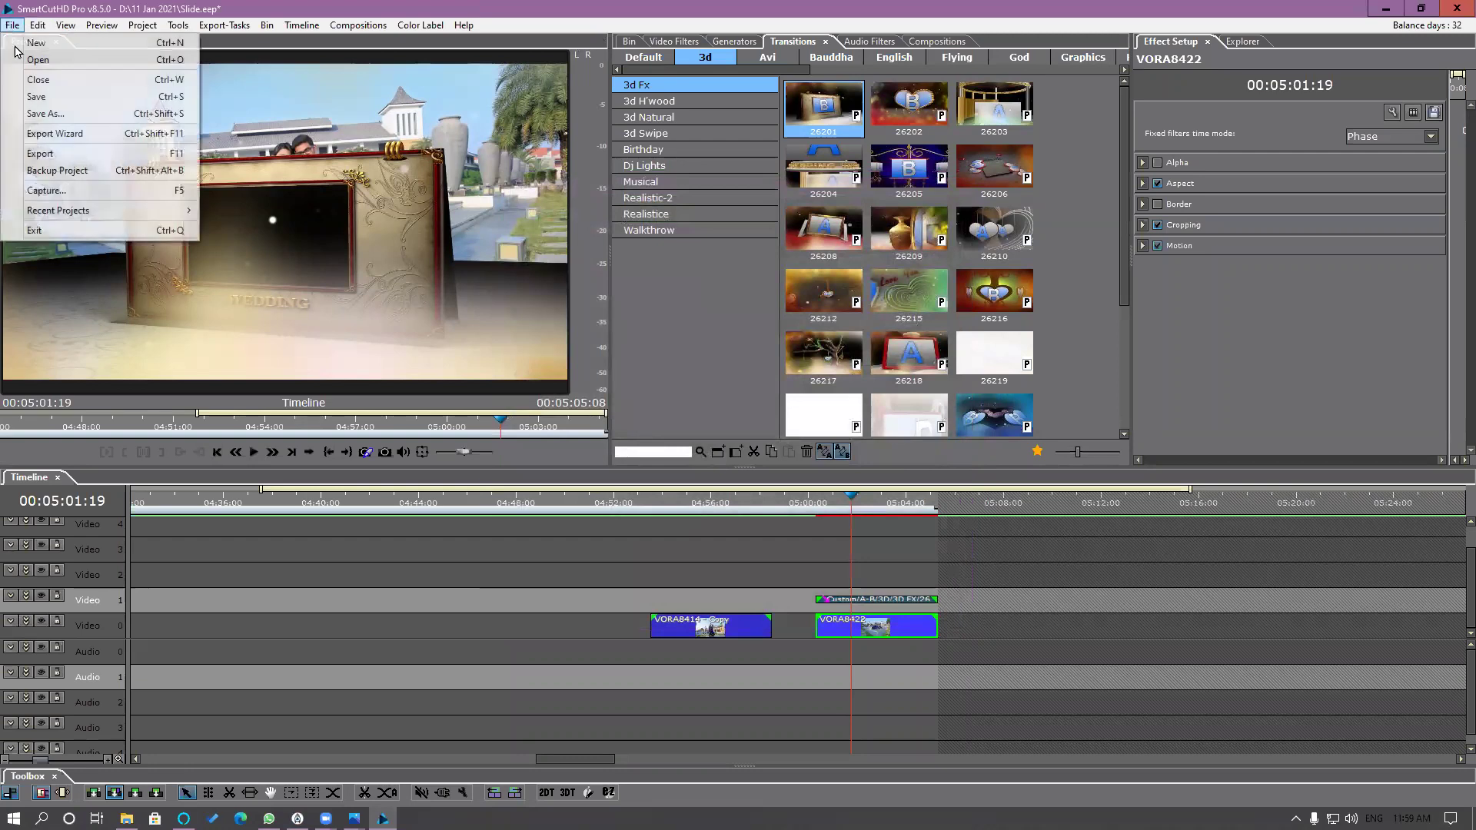
pyautogui.click(23, 44)
pyautogui.click(755, 442)
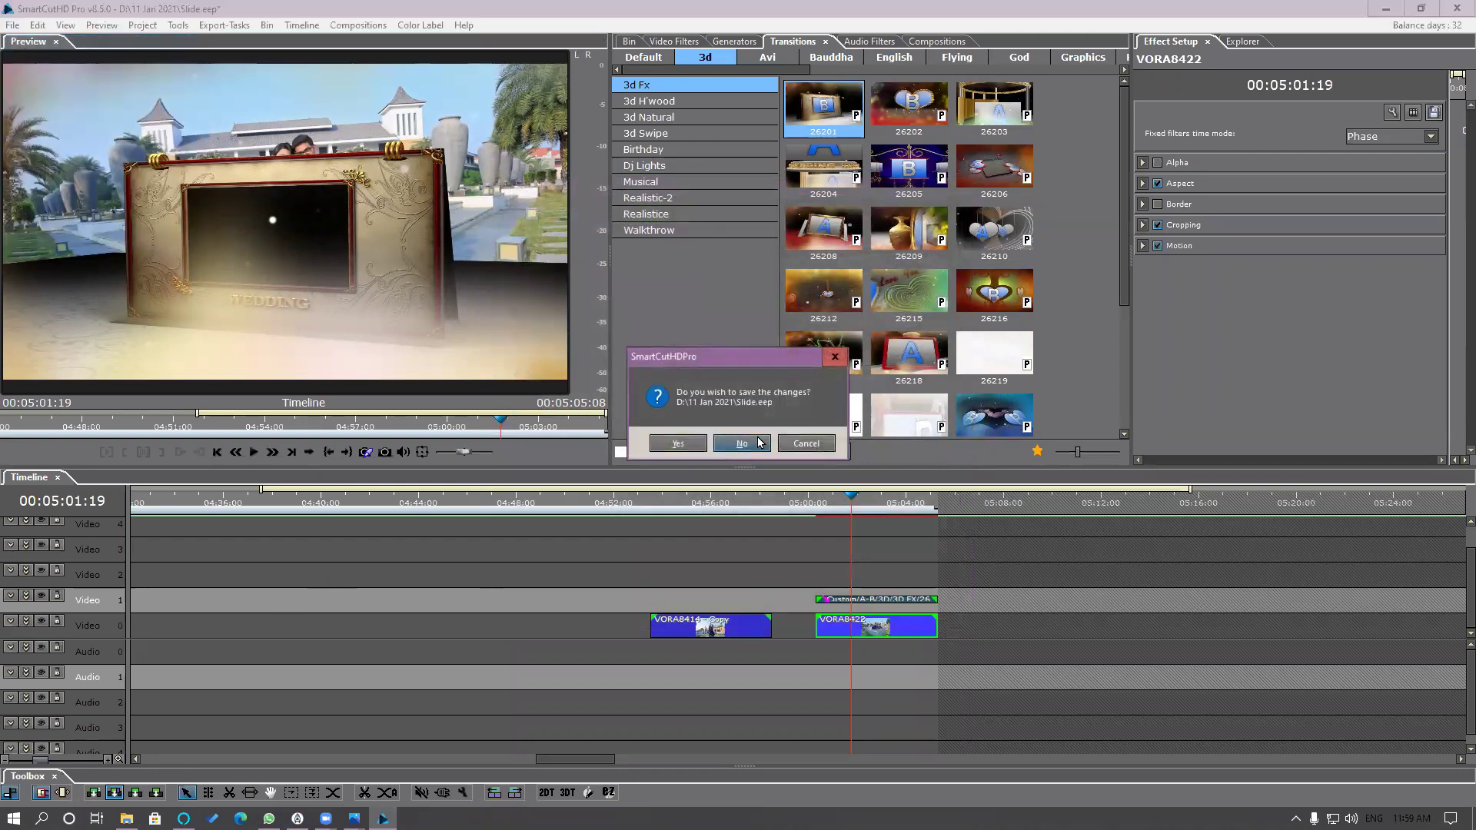
pyautogui.click(707, 618)
pyautogui.write('dd')
pyautogui.click(849, 620)
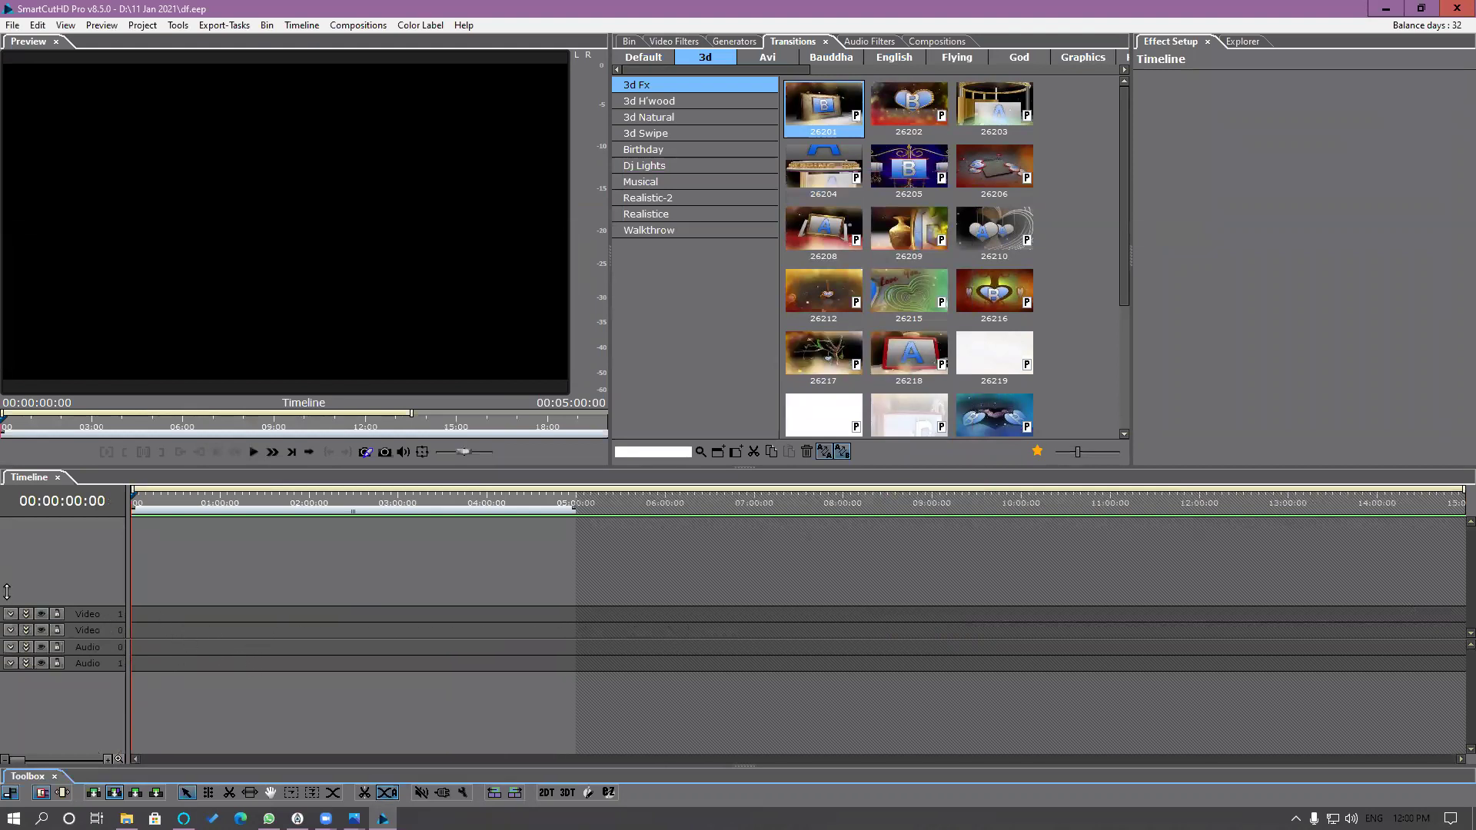
# Step: Try resizing the Video 1 track's height, and check the Slick timeline option in the Clip and Segment preferences without saving changes
pyautogui.moveTo(115, 607); pyautogui.dragTo(122, 608)
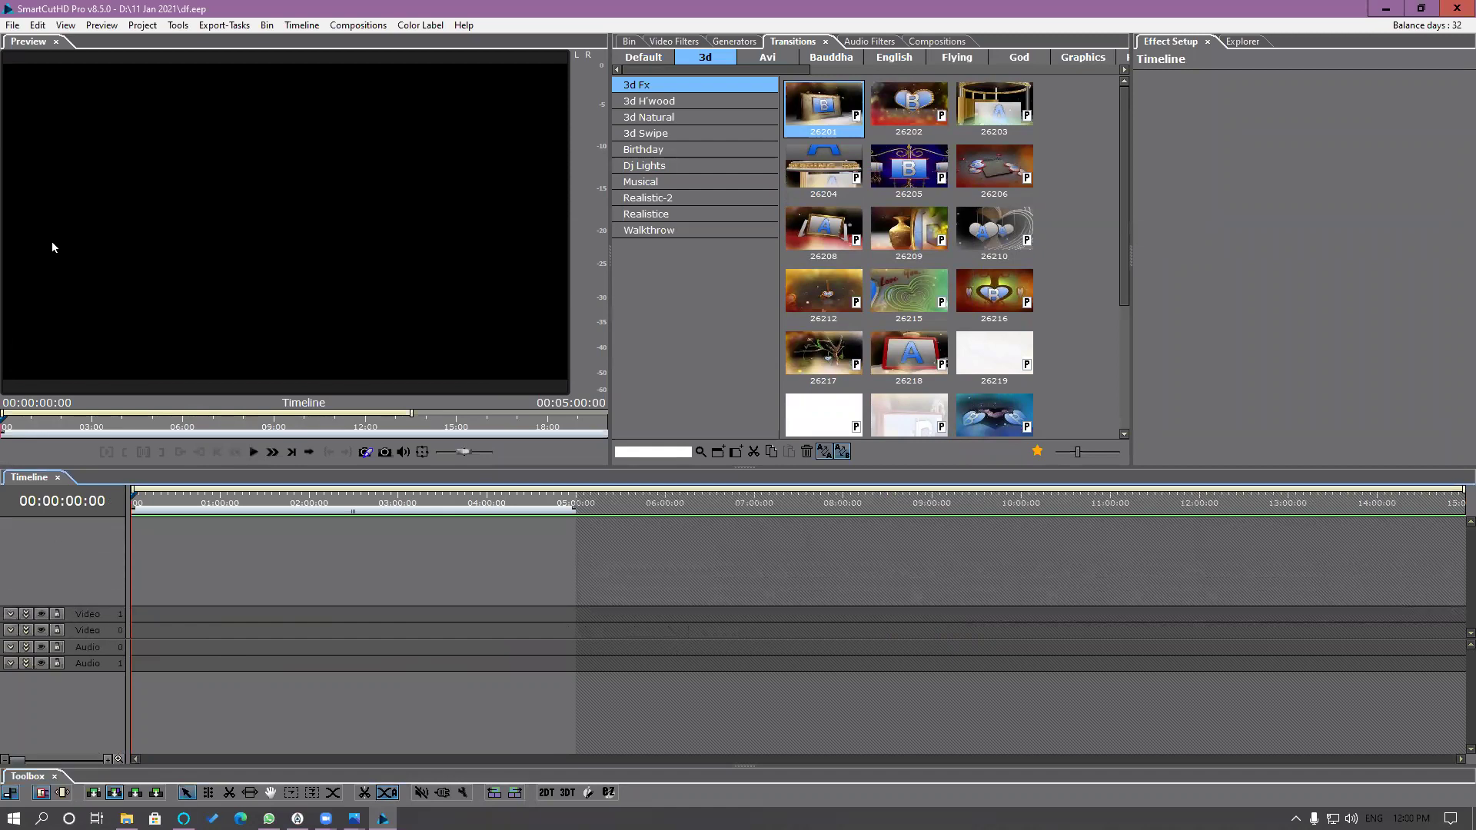
pyautogui.click(36, 24)
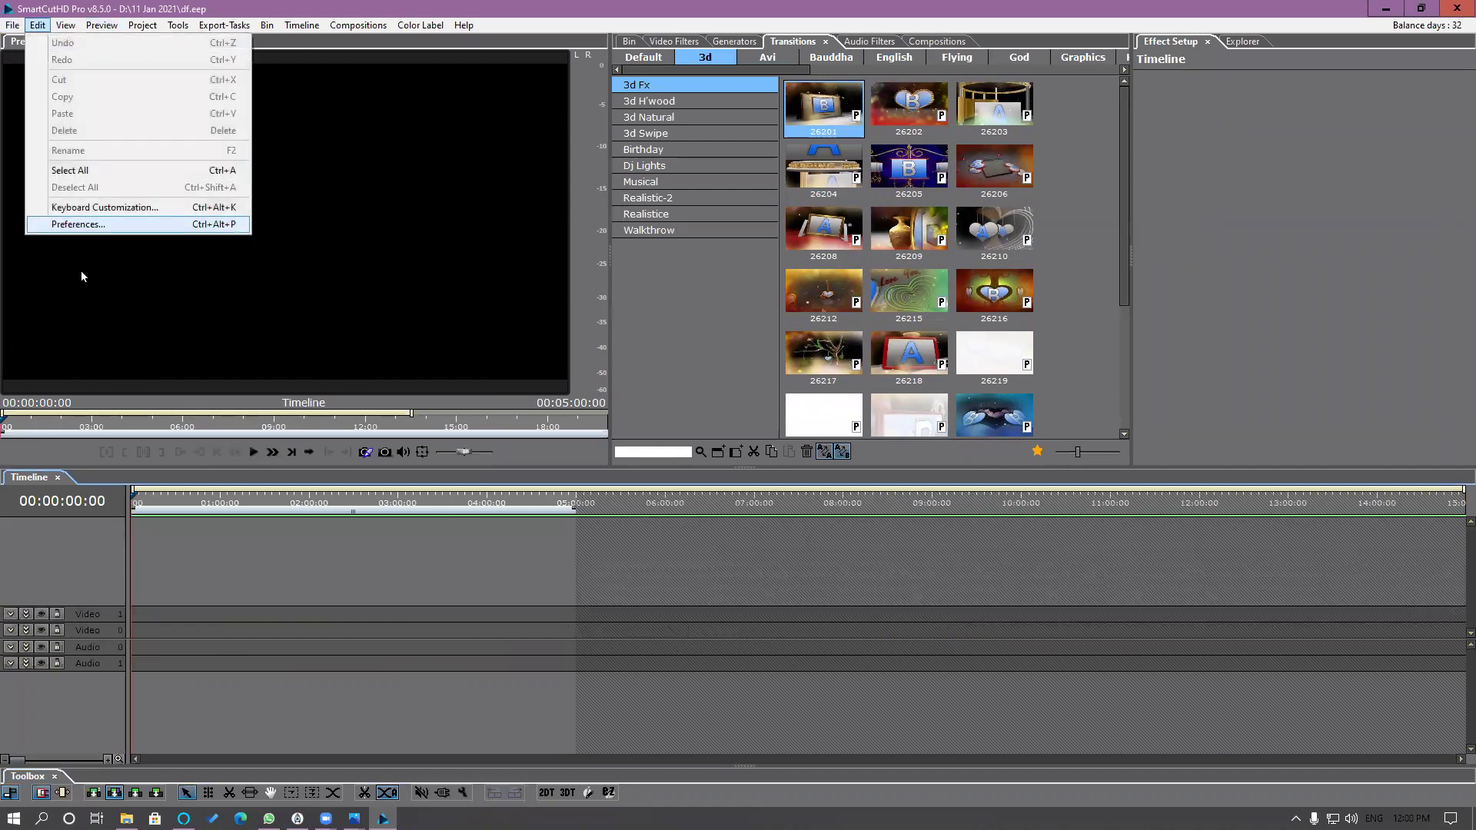
pyautogui.click(104, 225)
pyautogui.click(573, 216)
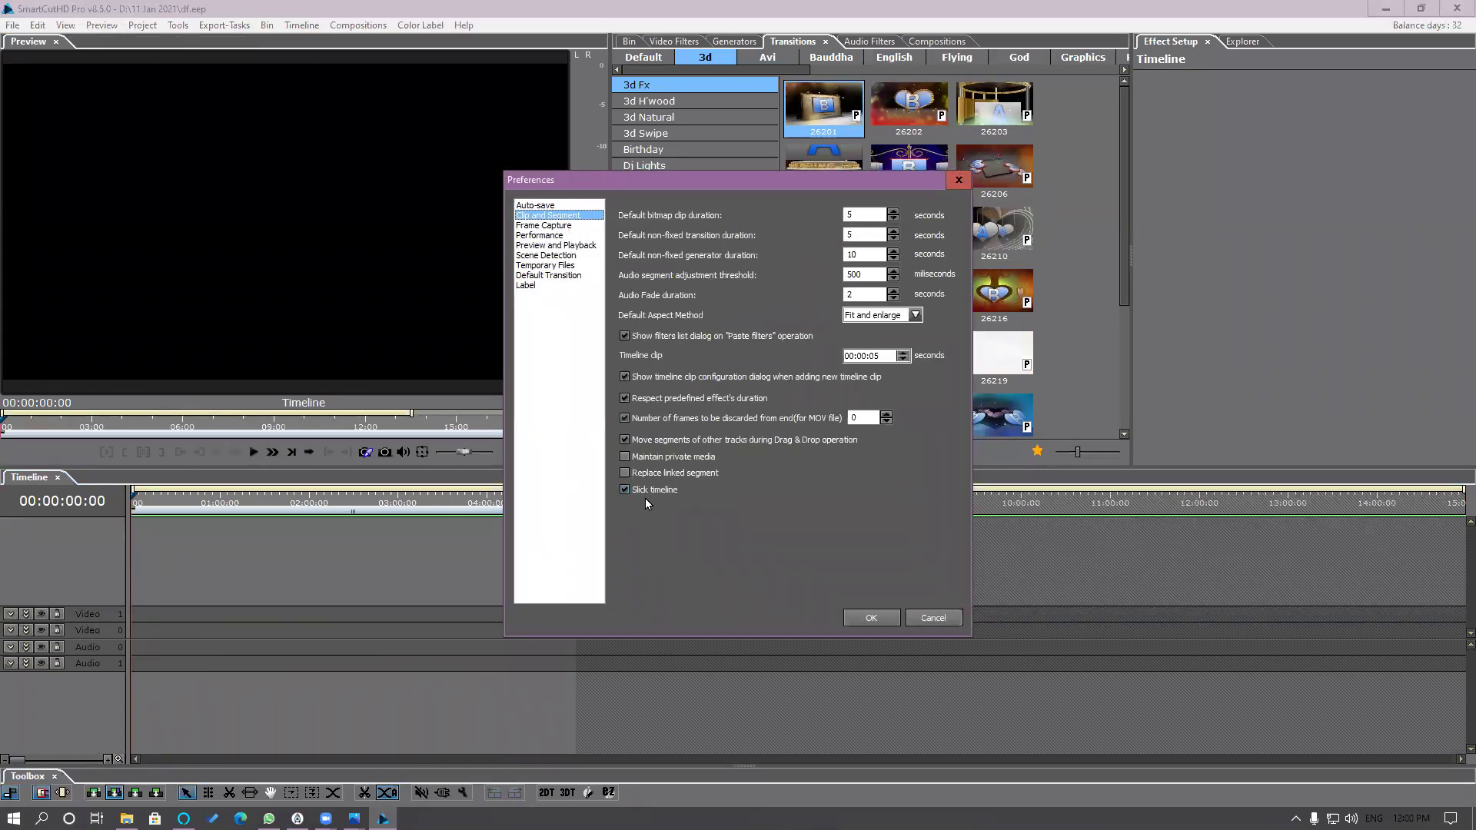
pyautogui.click(646, 493)
pyautogui.click(932, 620)
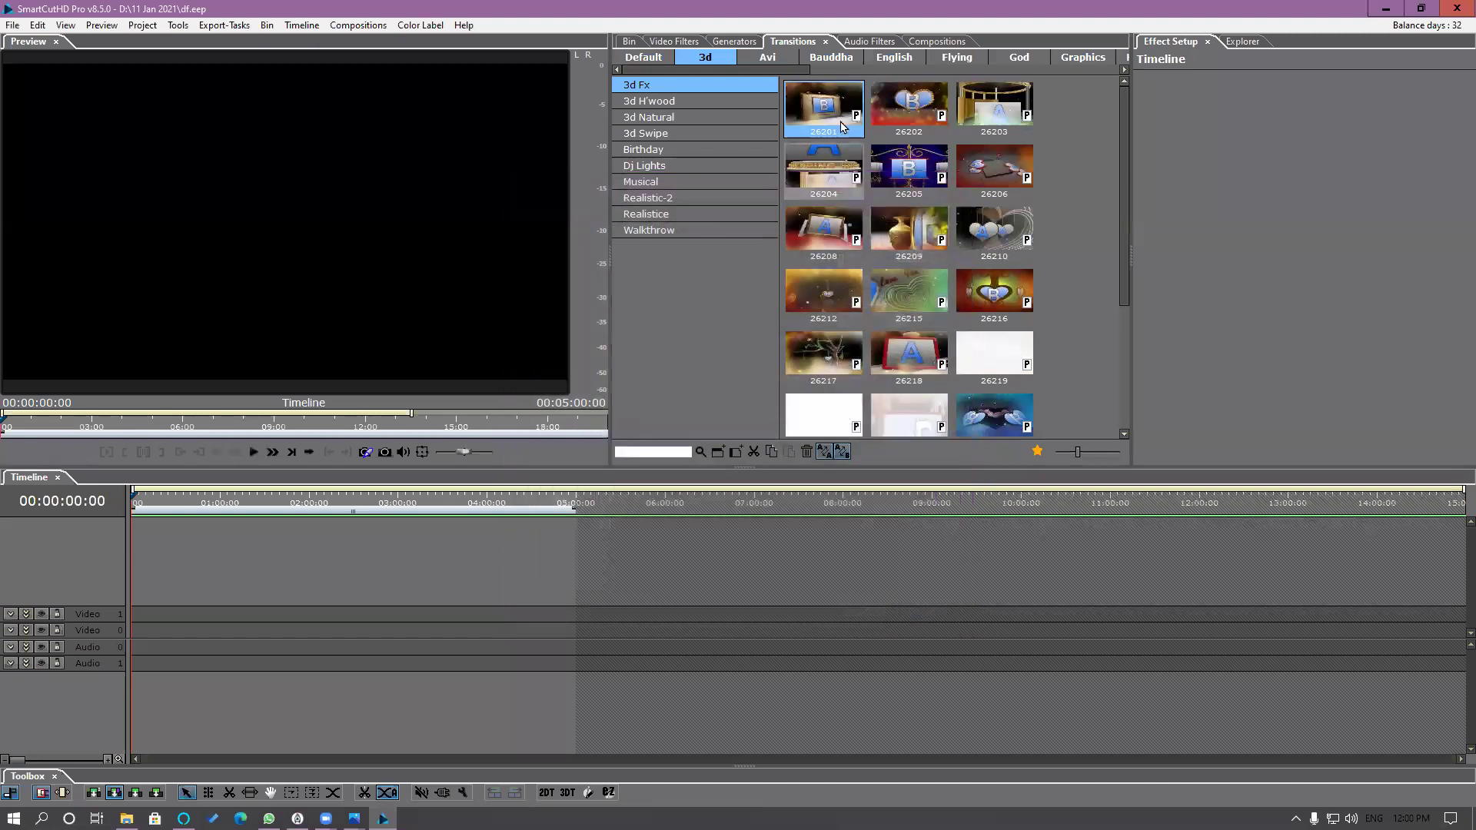
# Step: Add a new folder to the bin of the df project
pyautogui.click(627, 42)
pyautogui.rightClick(683, 144)
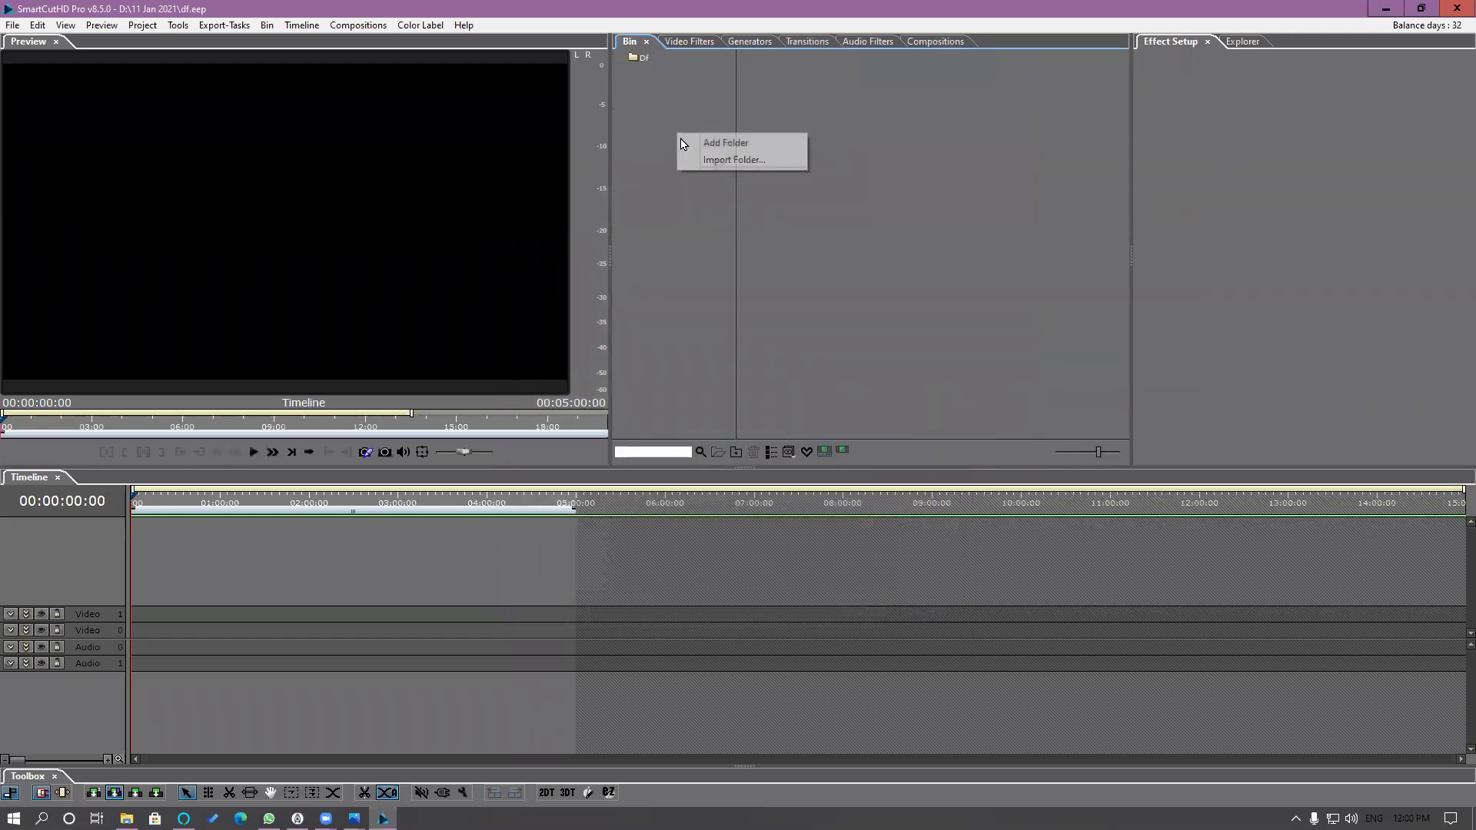
pyautogui.click(686, 143)
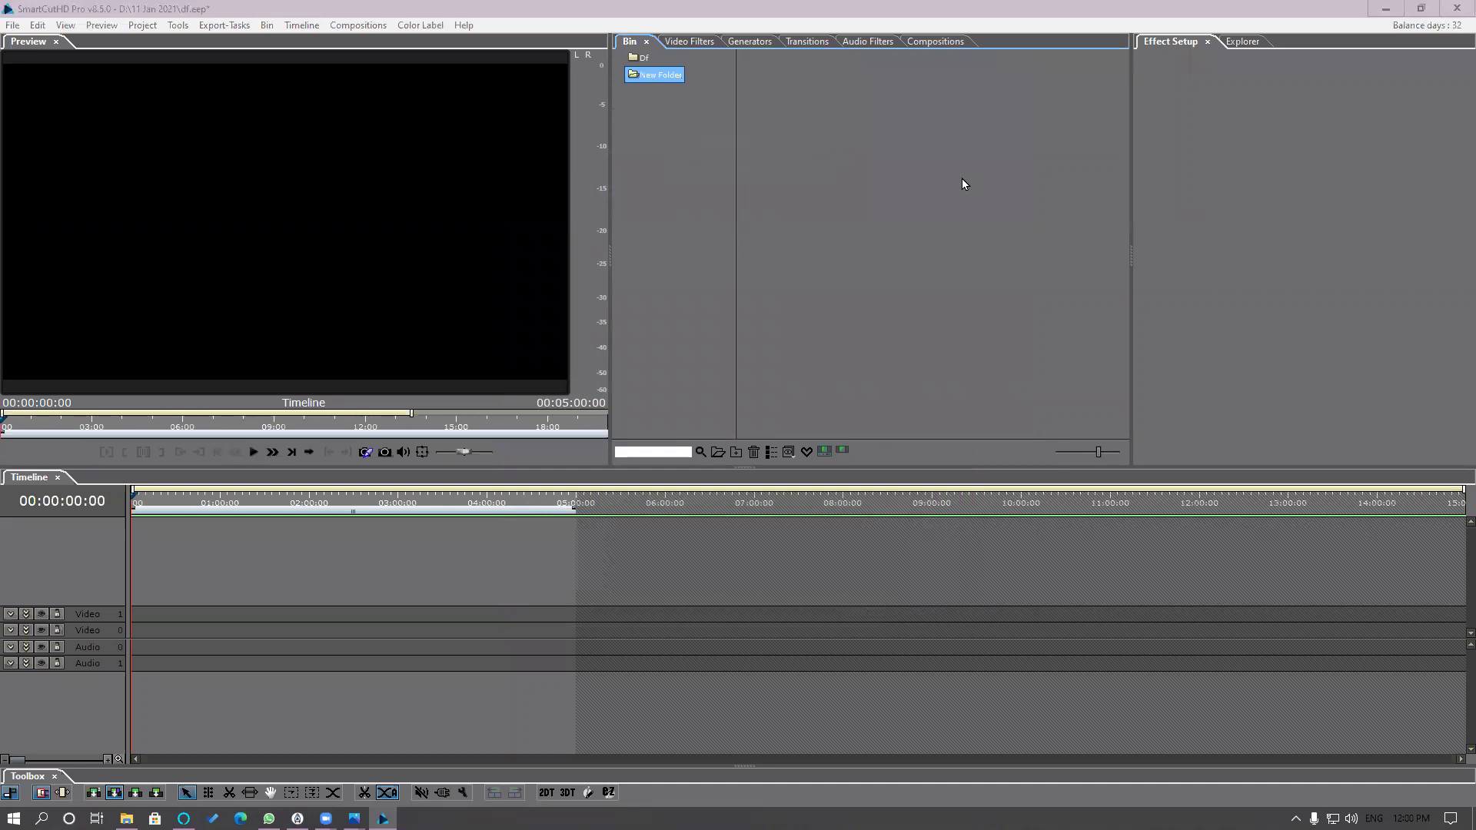
# Step: Import all the videos from E:\8.5 Demo materials\Highlight Footage\Higlight Footage into the new bin folder
pyautogui.doubleClick(963, 180)
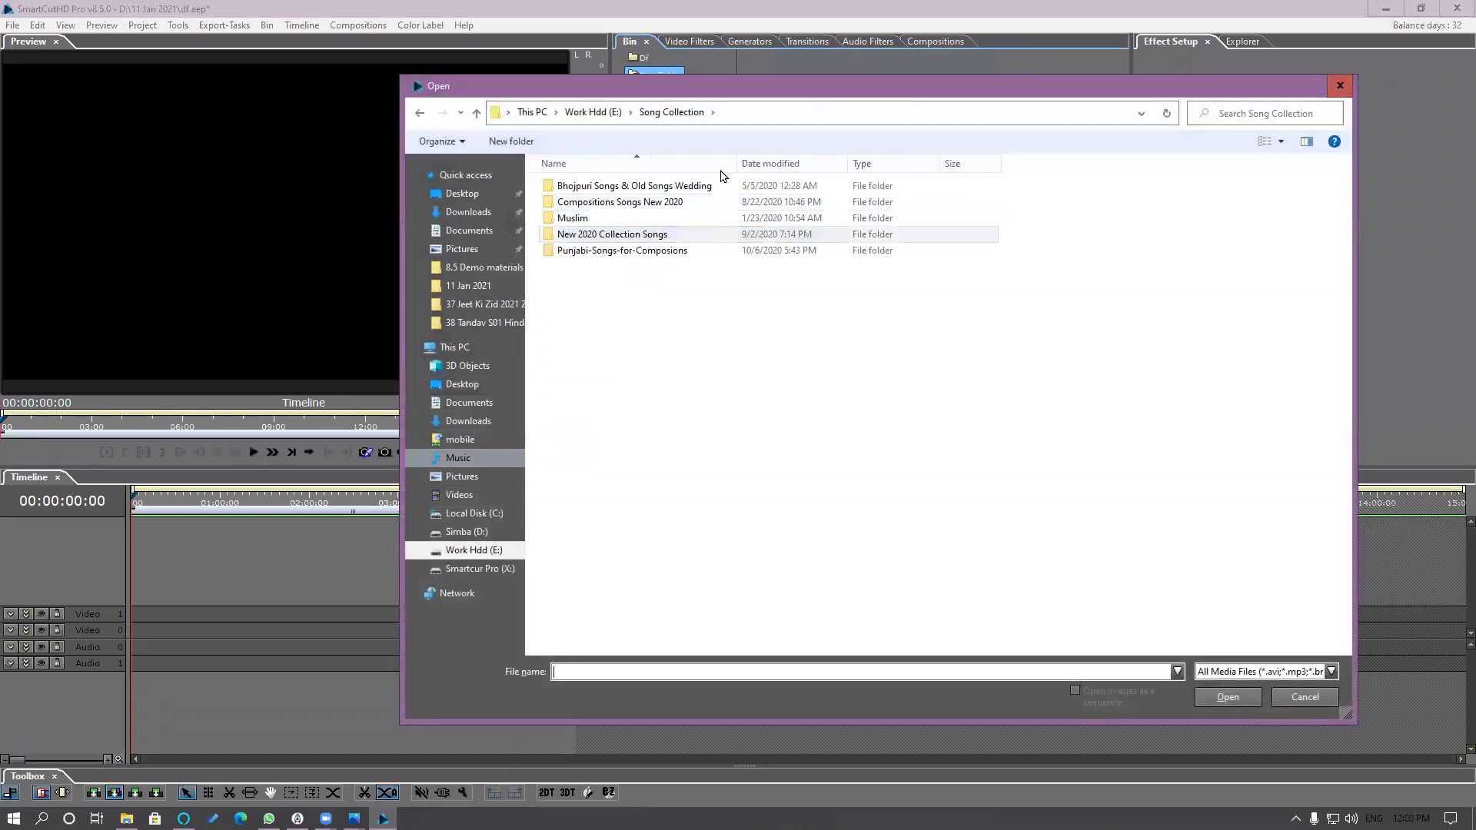
pyautogui.hotkey('alt', 'Up')
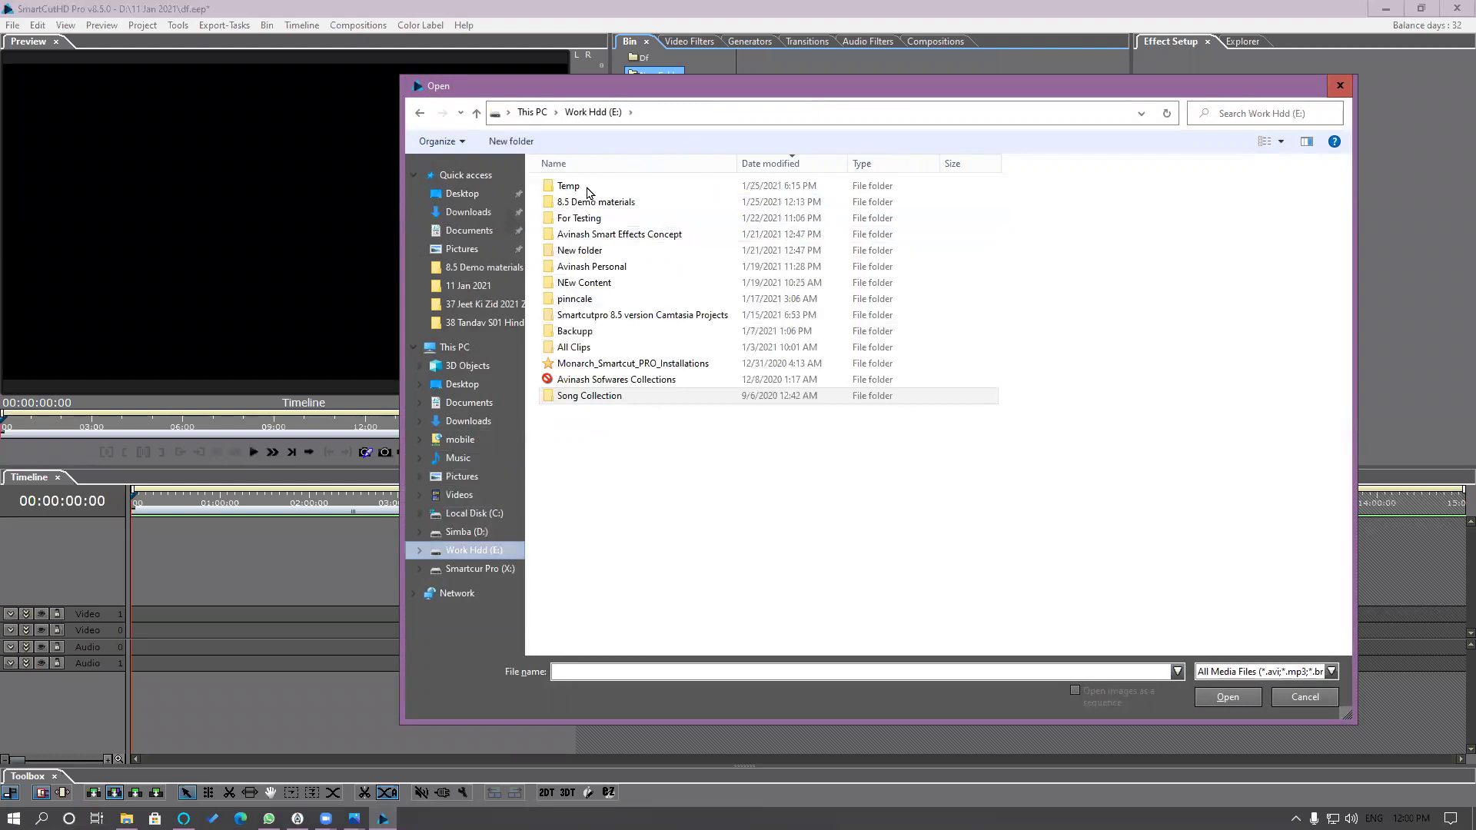
pyautogui.doubleClick(588, 199)
pyautogui.doubleClick(590, 190)
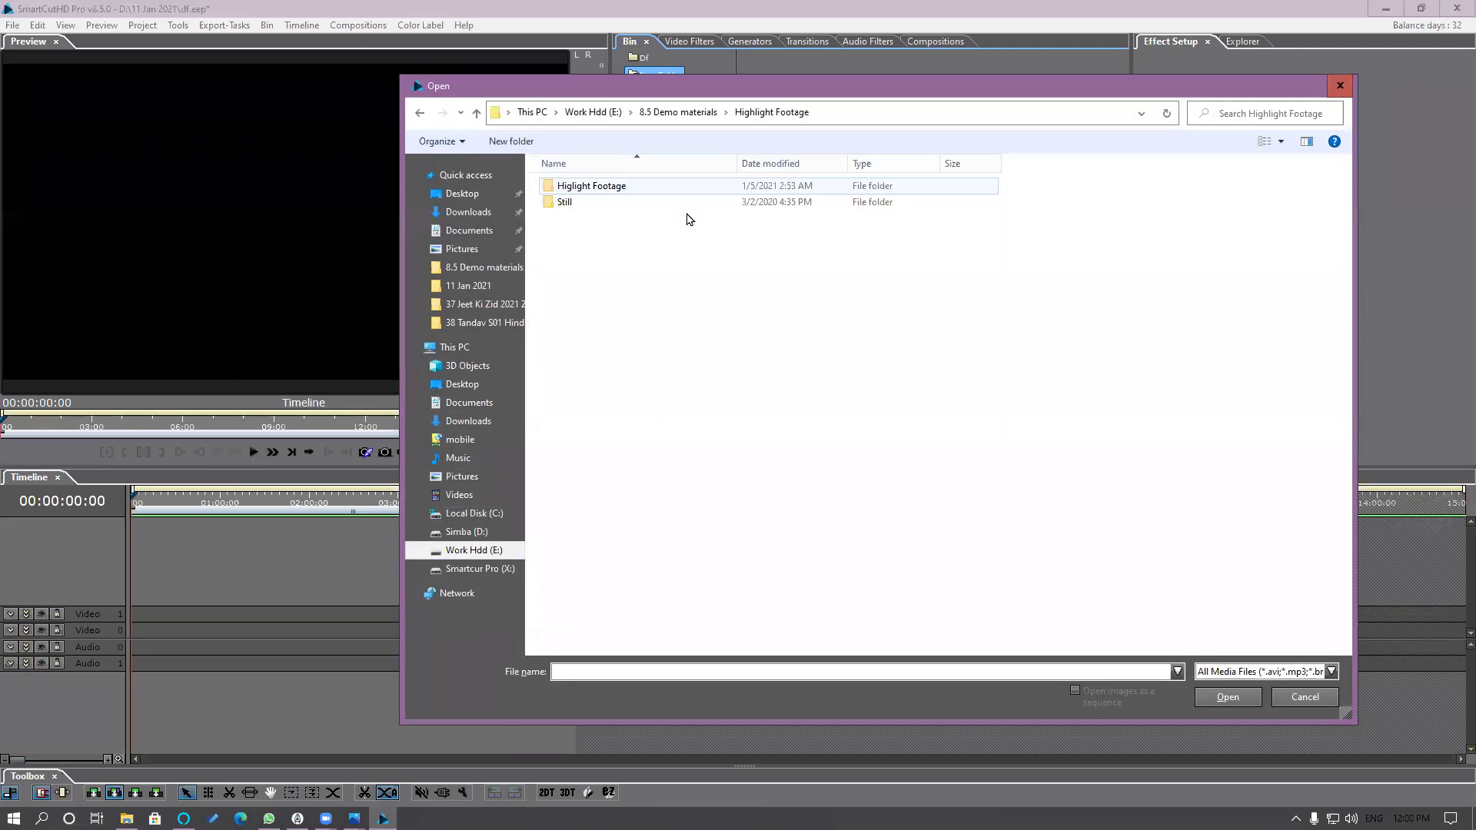
pyautogui.press('Down')
pyautogui.press('Return')
pyautogui.click(667, 208)
pyautogui.keyDown('shift'); pyautogui.click(1283, 411); pyautogui.keyUp('shift')
pyautogui.click(1227, 697)
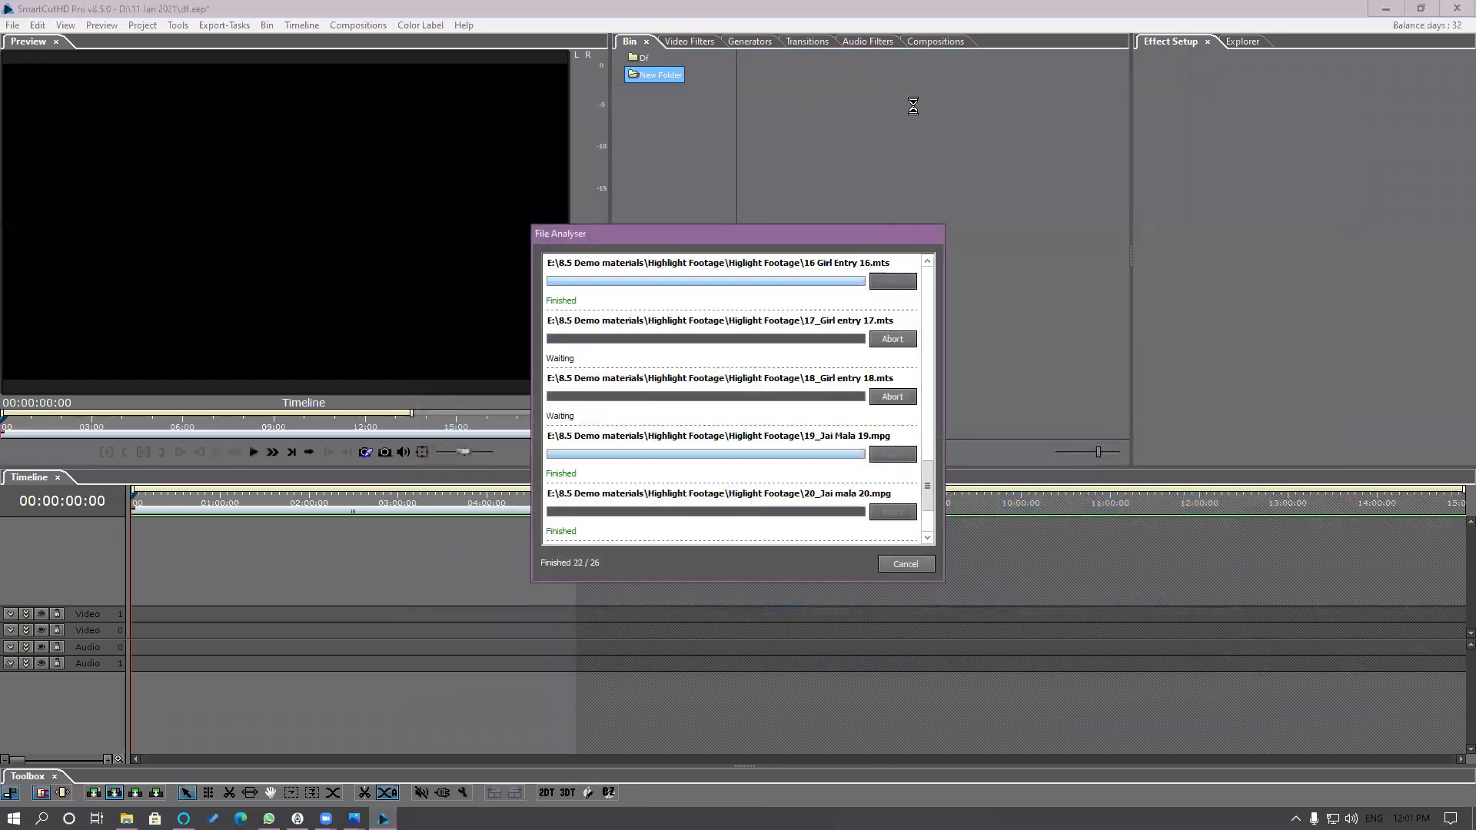
# Step: Examine the Skip Frames settings for all imported clips and close them without applying anything
pyautogui.rightClick(811, 102)
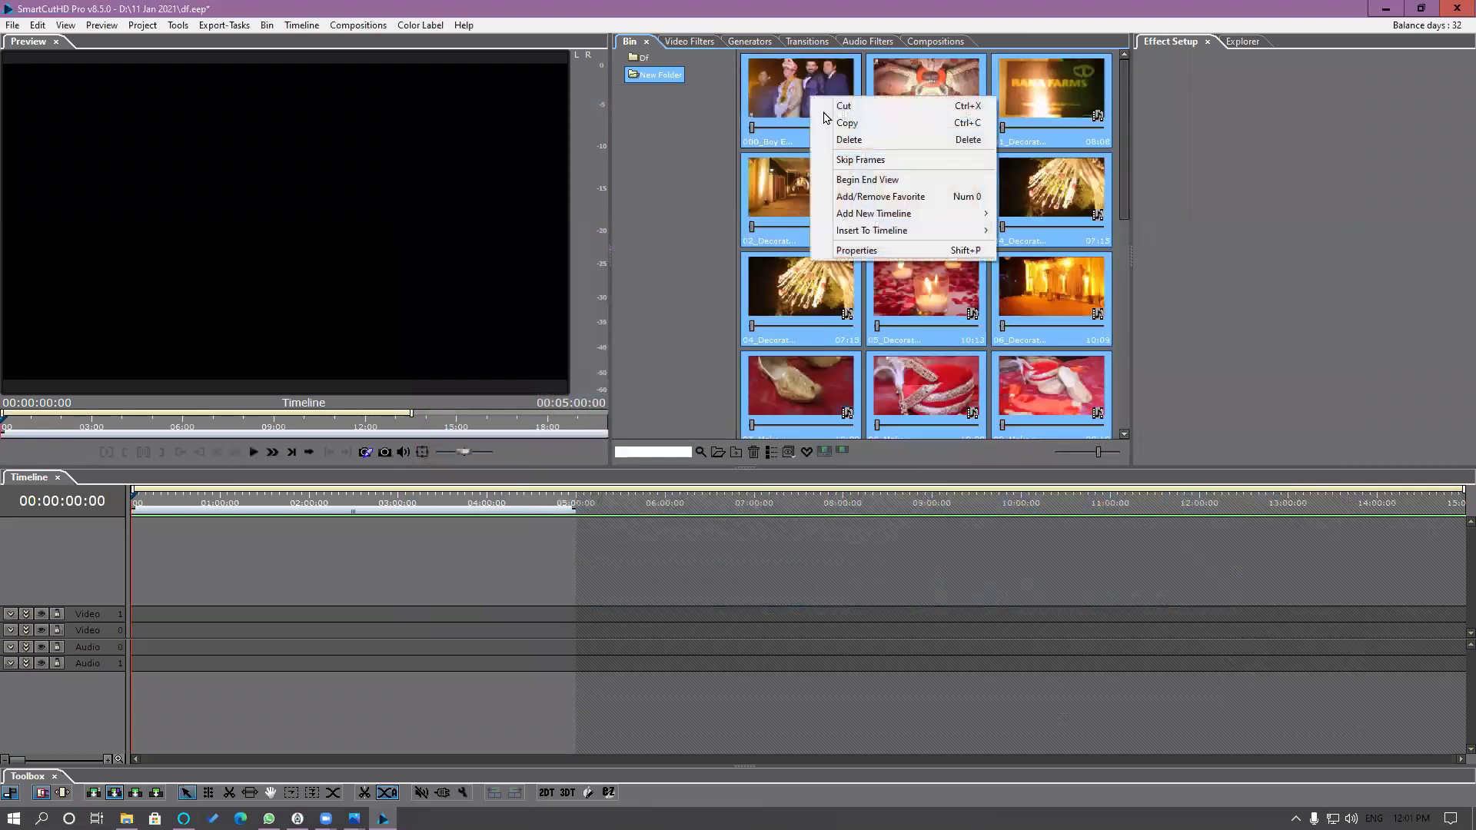
pyautogui.click(859, 160)
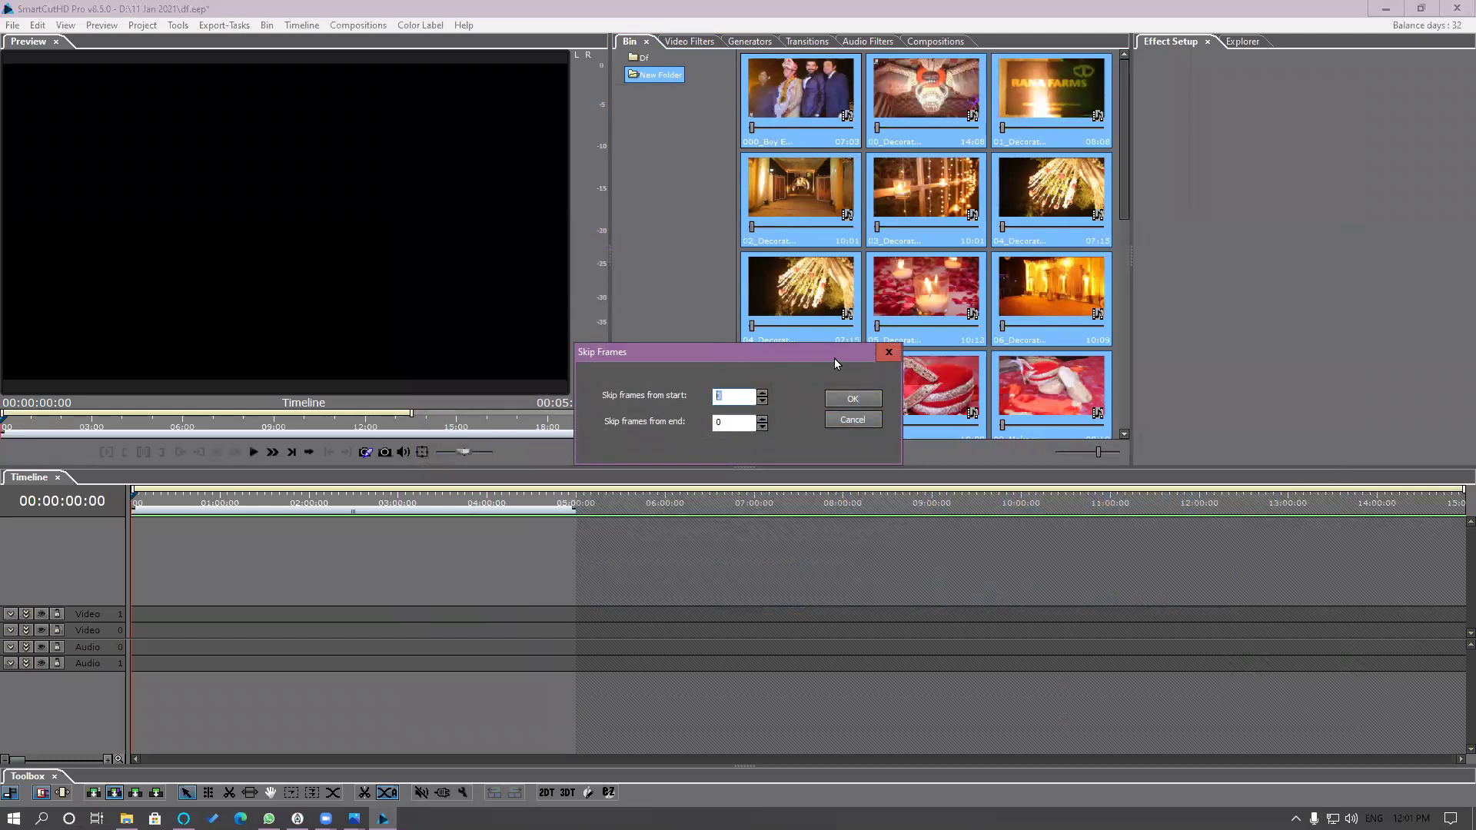
pyautogui.moveTo(836, 363); pyautogui.dragTo(1376, 176)
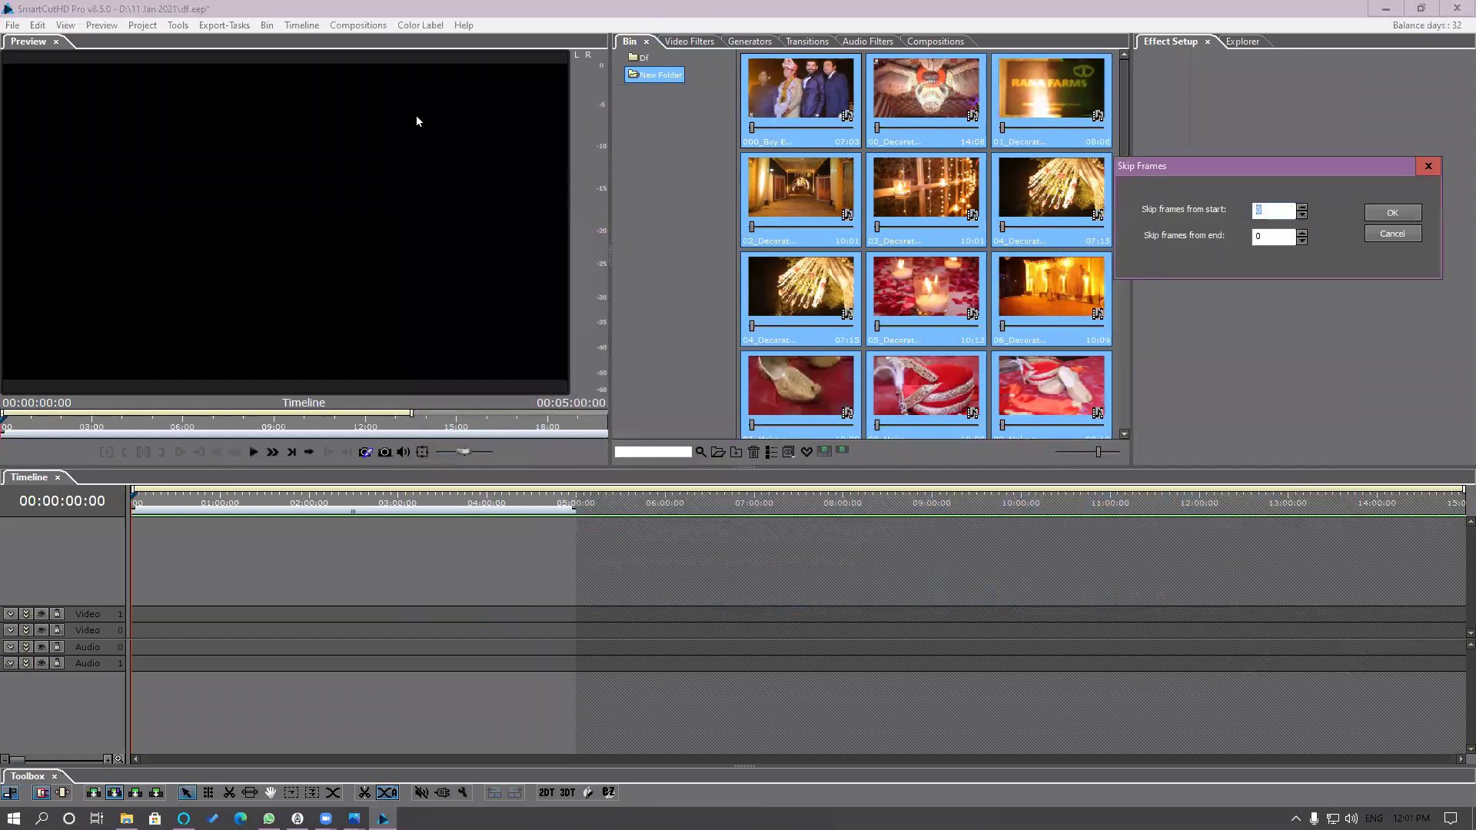
pyautogui.press('Escape')
# Step: Enable "Replace linked segment" in the Clip and Segment preferences
pyautogui.click(37, 25)
pyautogui.click(104, 225)
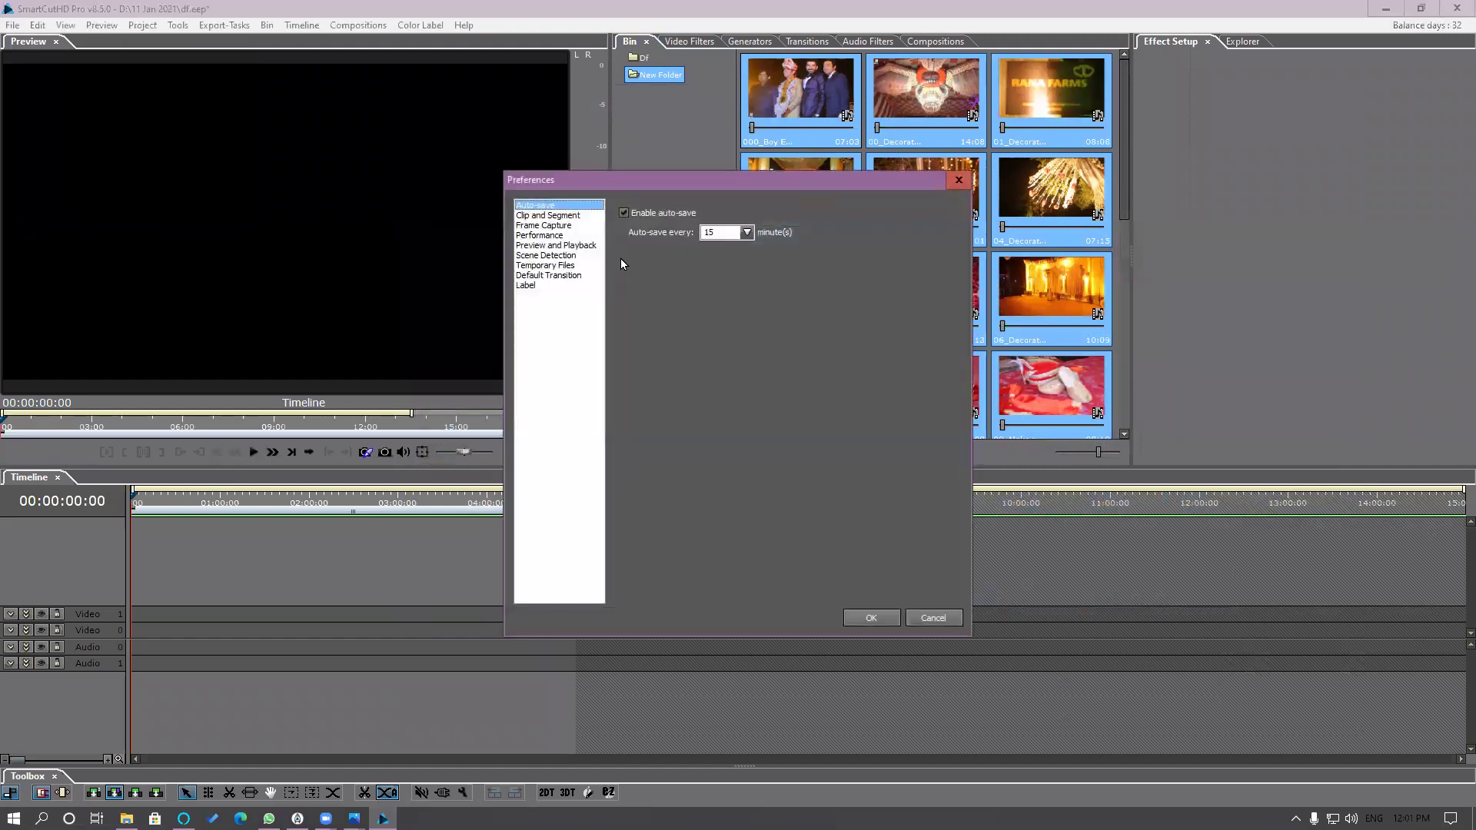
pyautogui.press('Down')
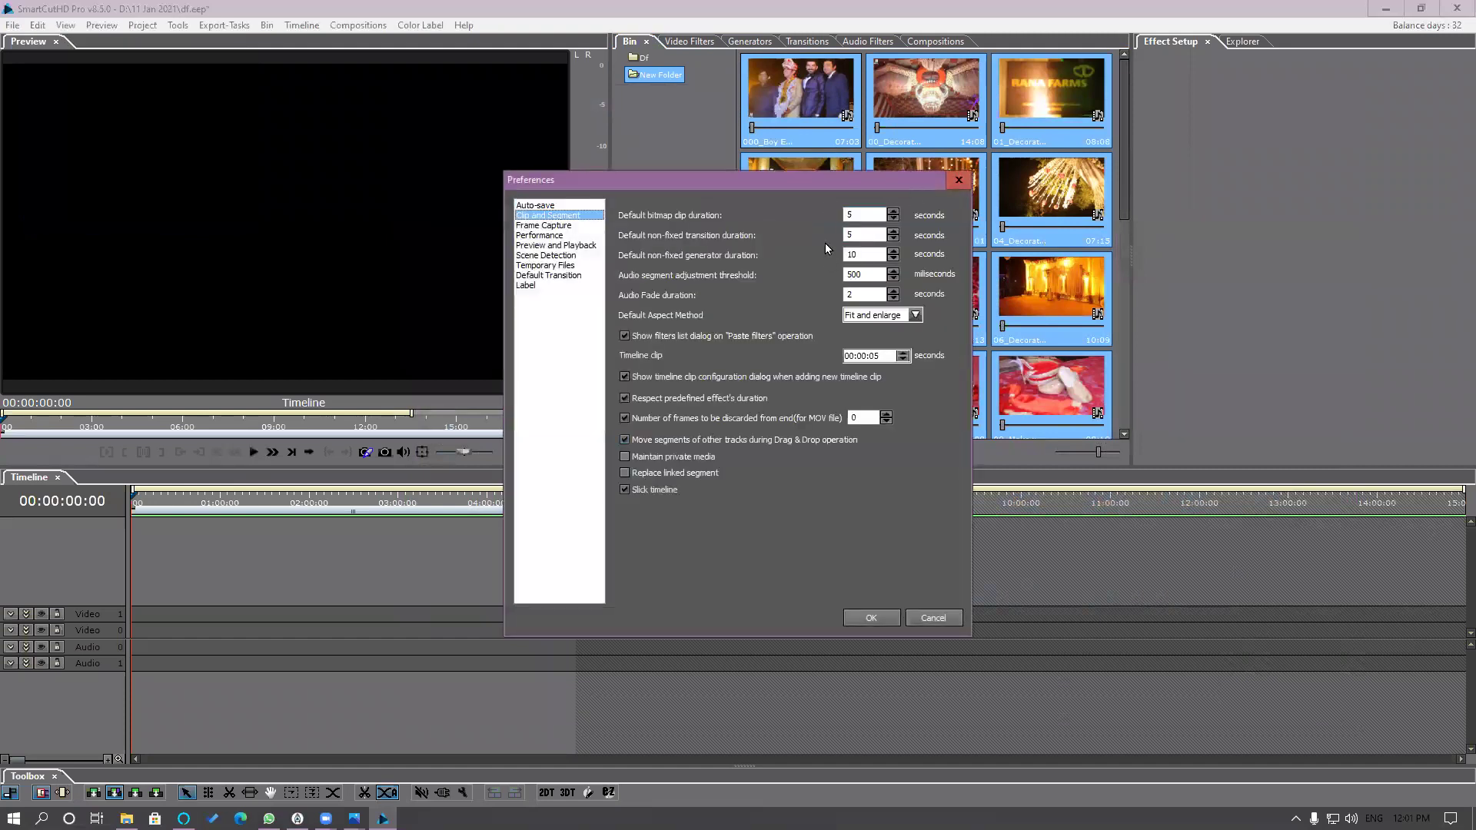
pyautogui.moveTo(827, 180); pyautogui.dragTo(528, 283)
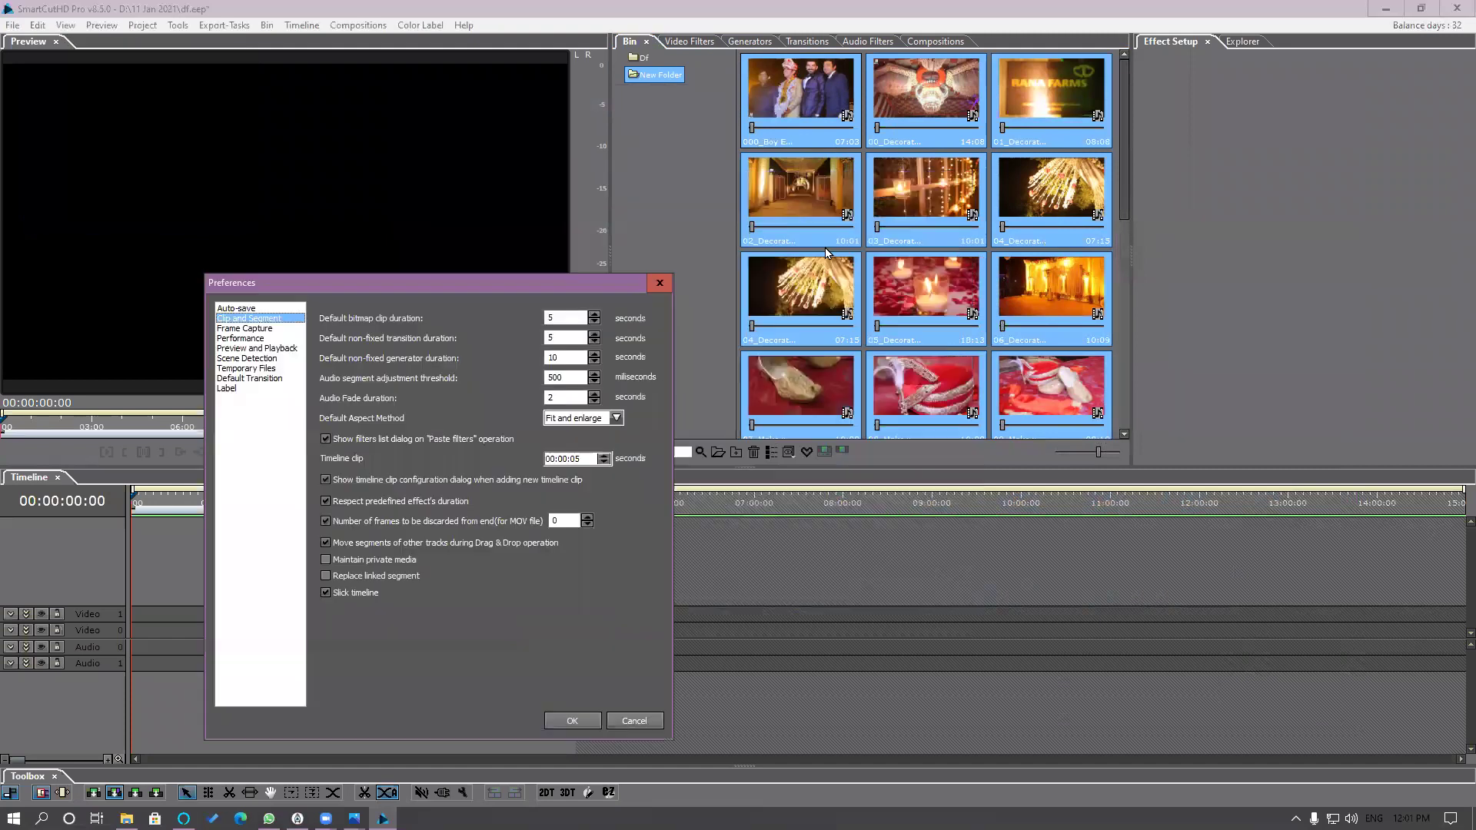
pyautogui.click(384, 576)
pyautogui.click(573, 720)
# Step: Place the 00_Decoration clip on the Video 0 and Audio 0 tracks at about 00:06:16, and preview it at 00:06:22:09
pyautogui.moveTo(926, 89); pyautogui.dragTo(690, 650)
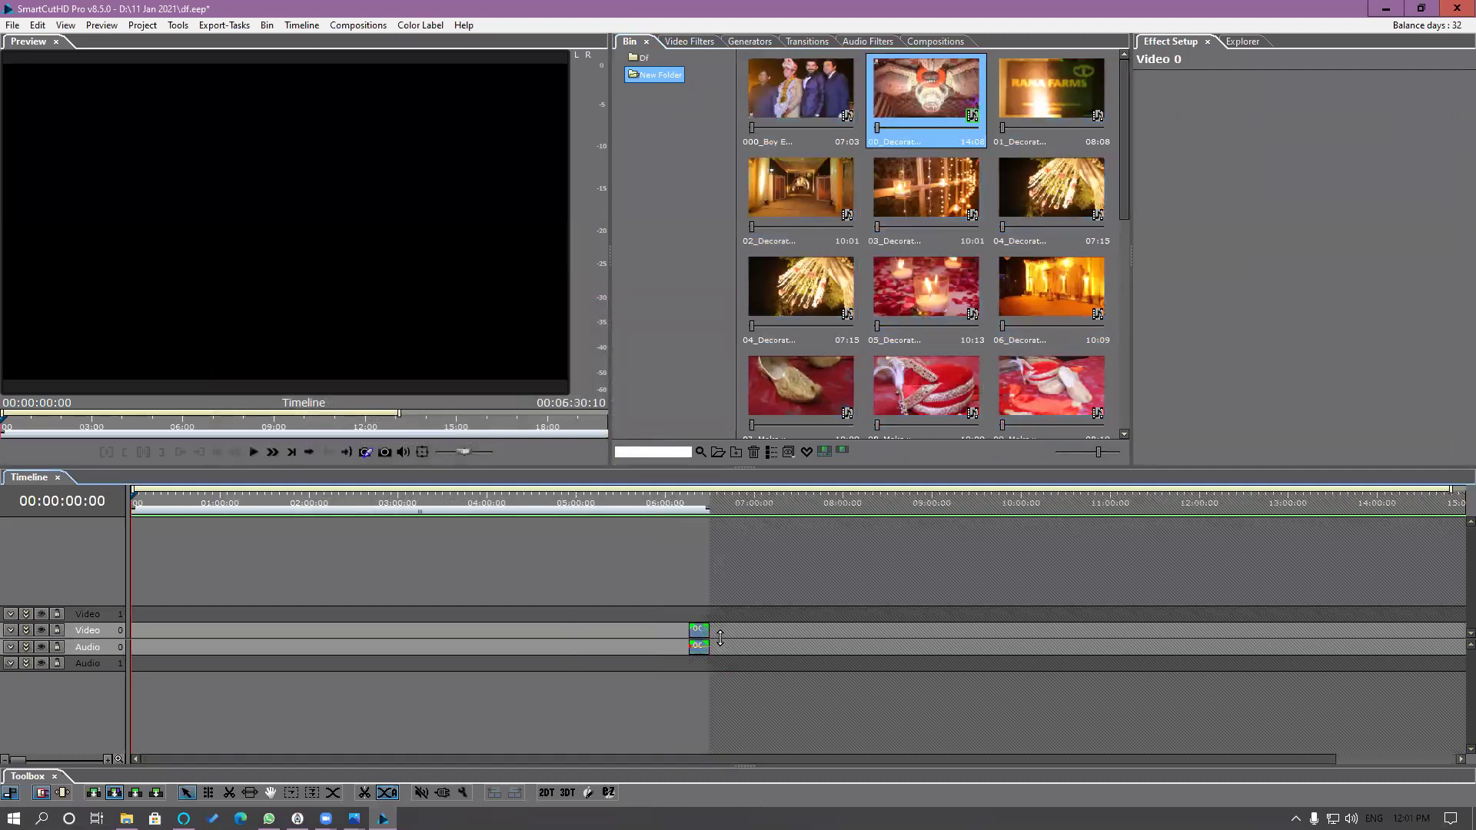
pyautogui.moveTo(679, 498); pyautogui.dragTo(700, 509)
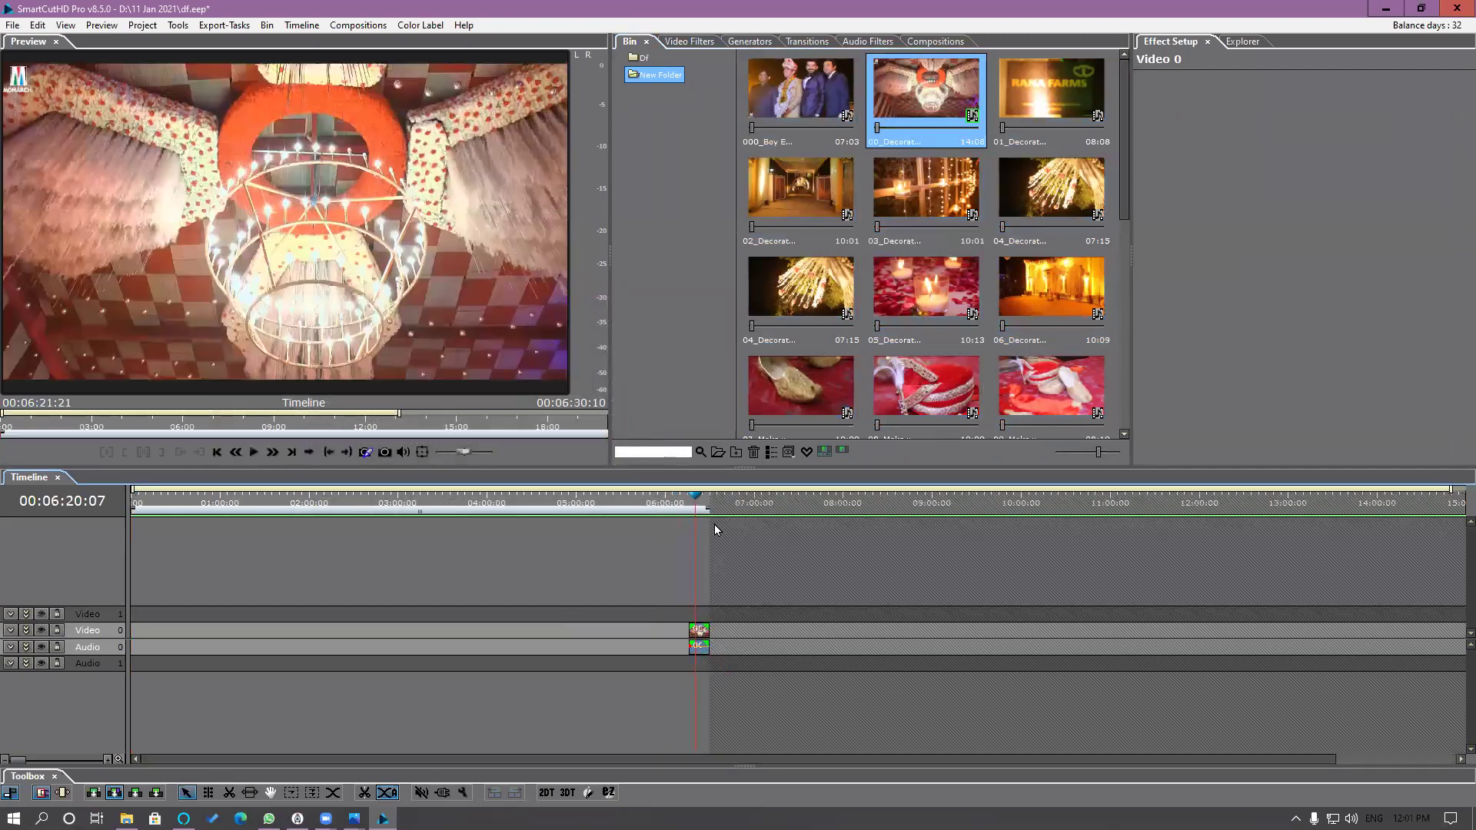
pyautogui.scroll(5, 725, 548)
# Step: Replace the 00_Decoration 00 segment on the timeline with the 05_Decoration clip, using the Extend option
pyautogui.click(926, 286)
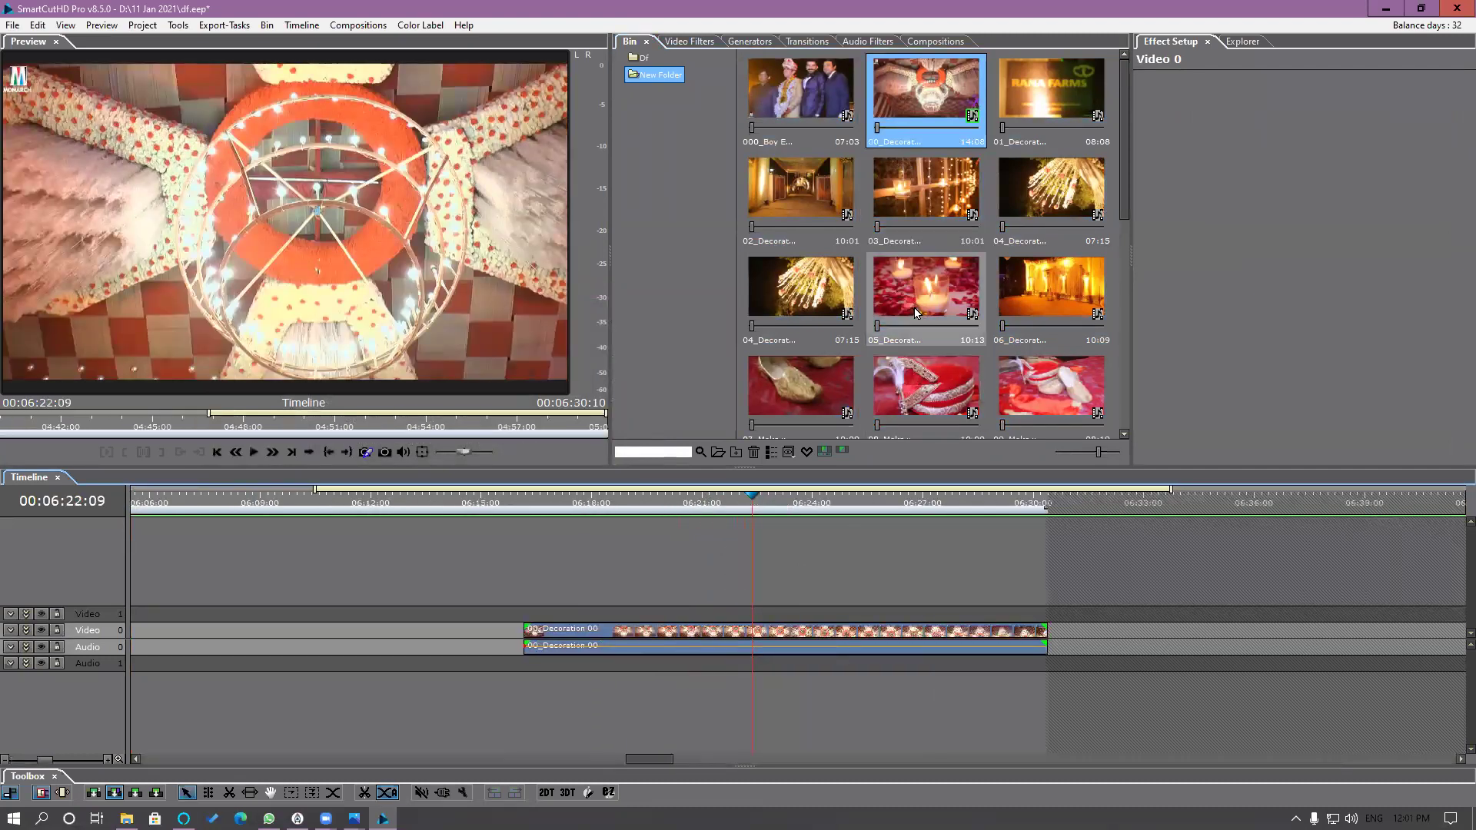
pyautogui.click(812, 646)
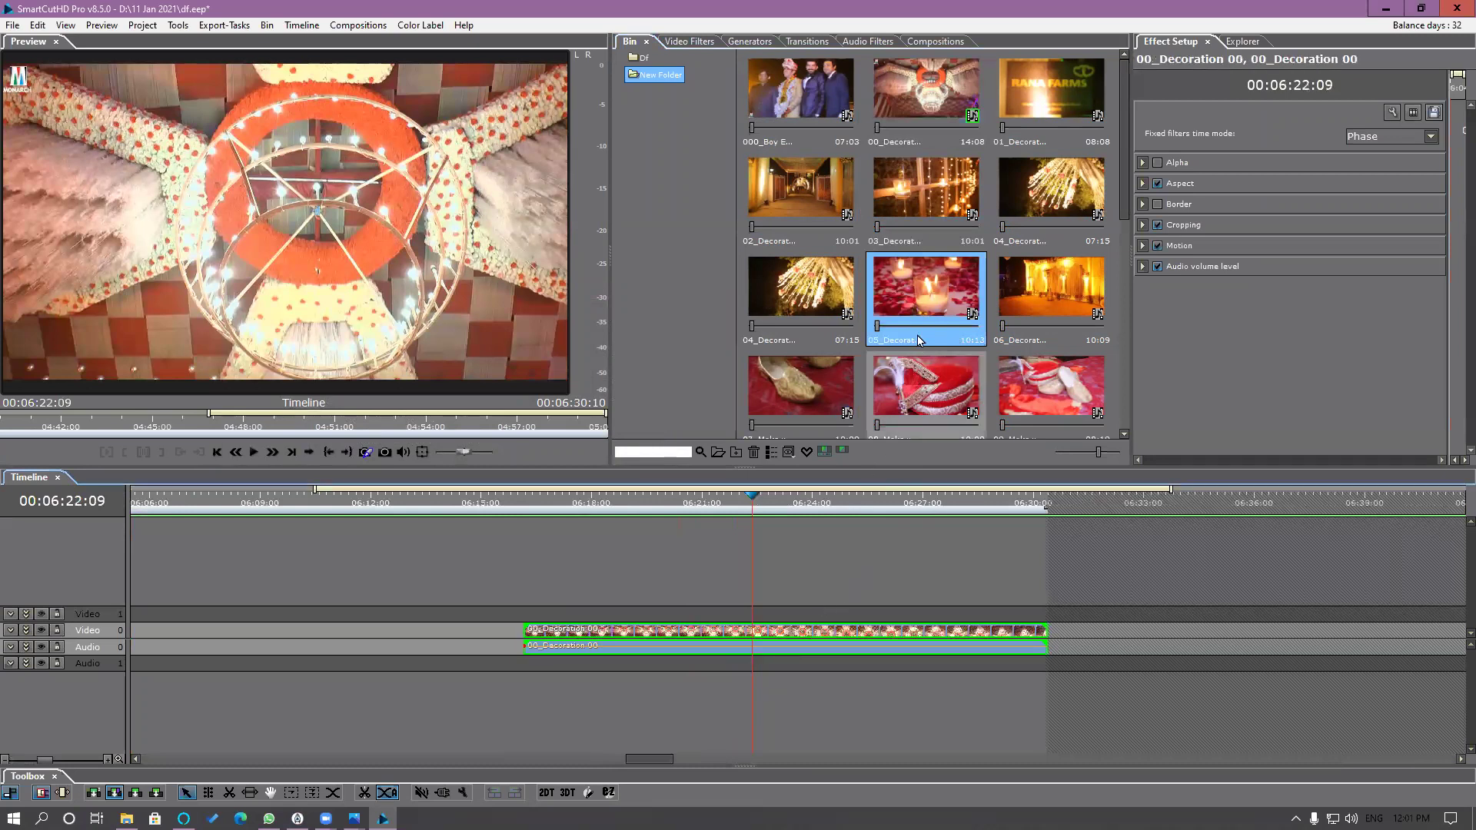
pyautogui.moveTo(914, 298); pyautogui.dragTo(635, 635)
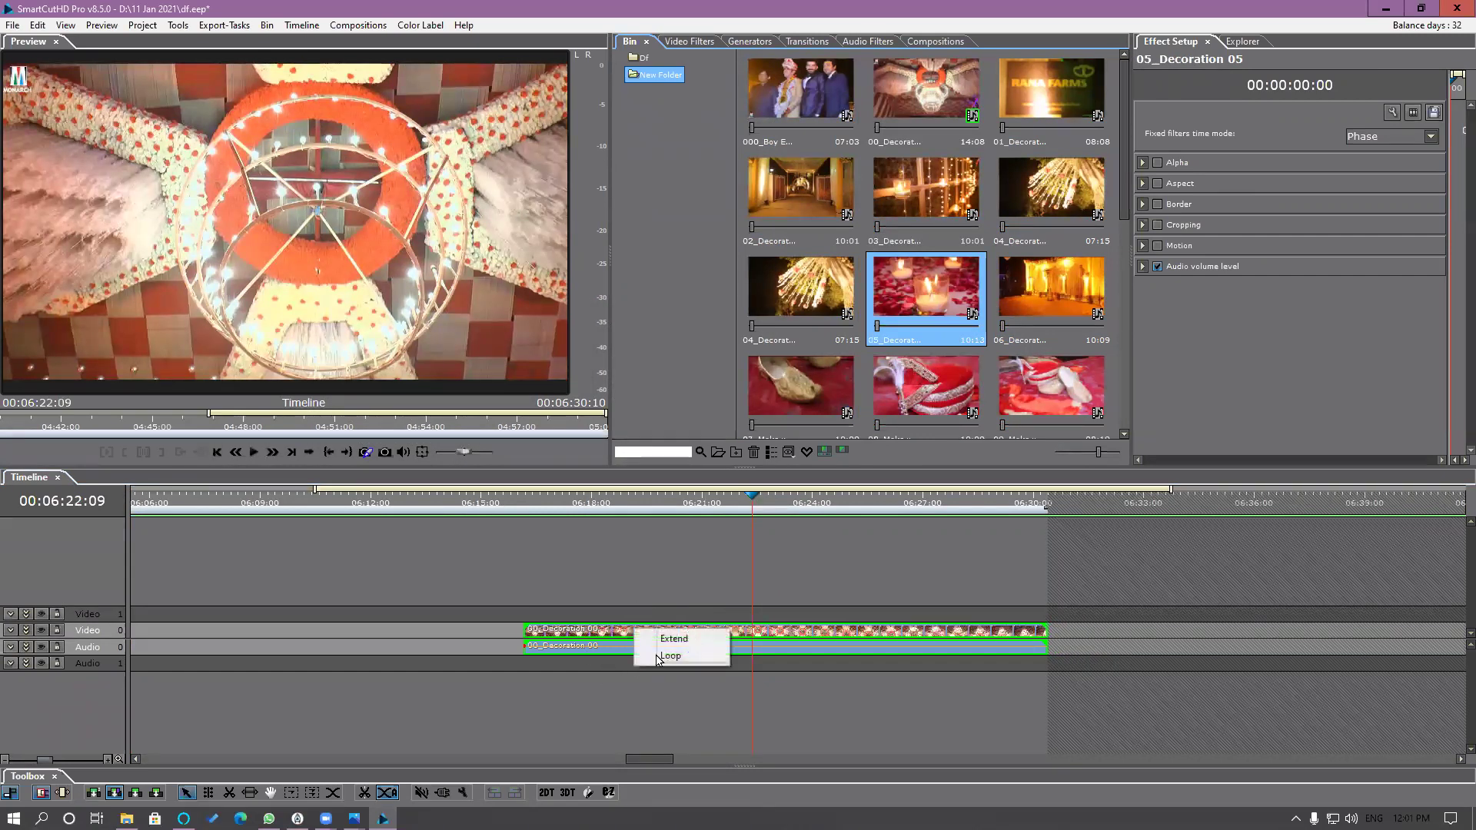
pyautogui.click(674, 639)
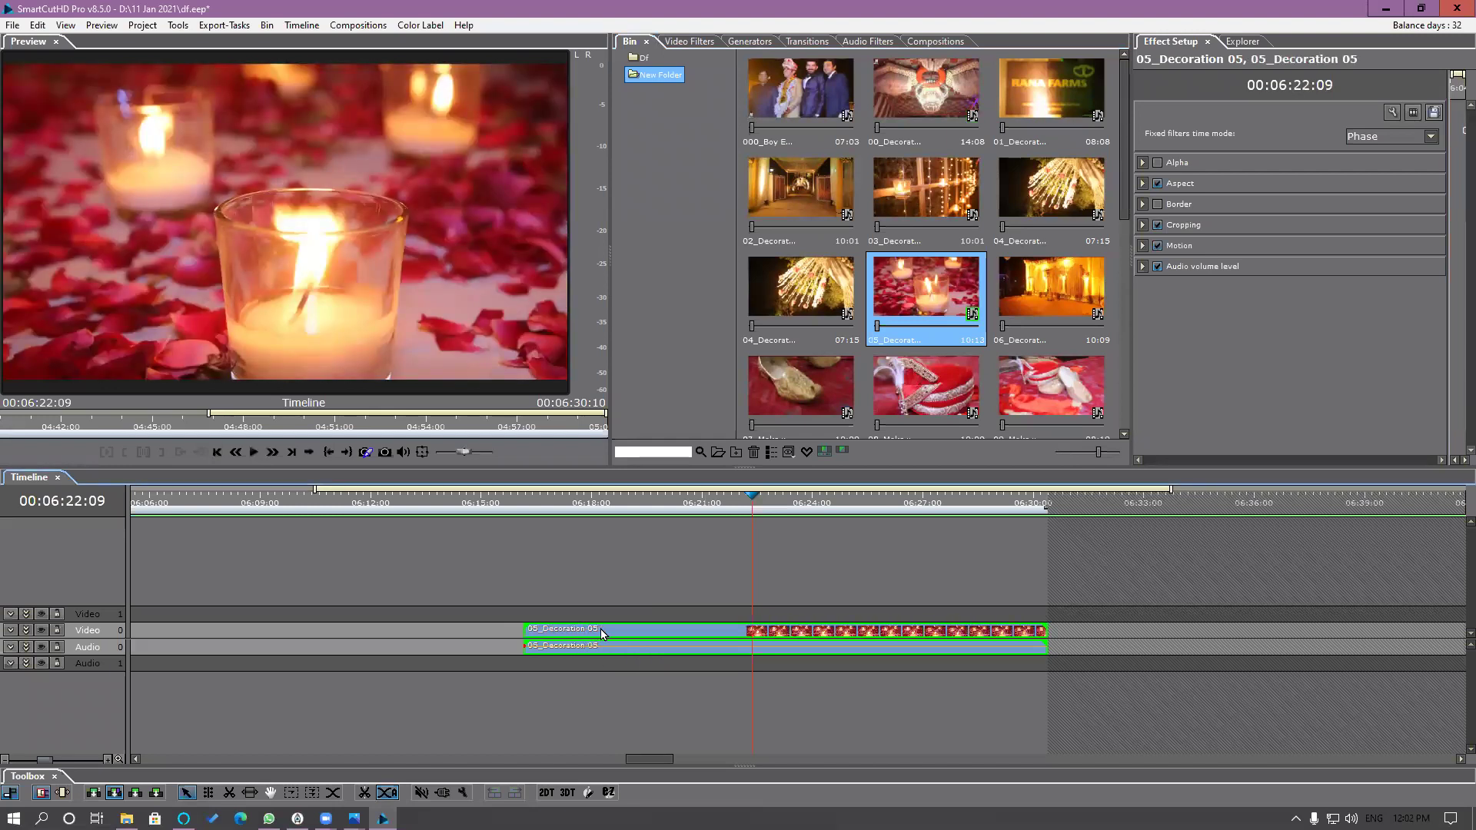
# Step: Increase the height of the Video 0 and Audio 0 tracks, and disable "Replace linked segment" in the Clip and Segment preferences
pyautogui.moveTo(107, 623); pyautogui.dragTo(110, 673)
pyautogui.click(37, 25)
pyautogui.click(77, 209)
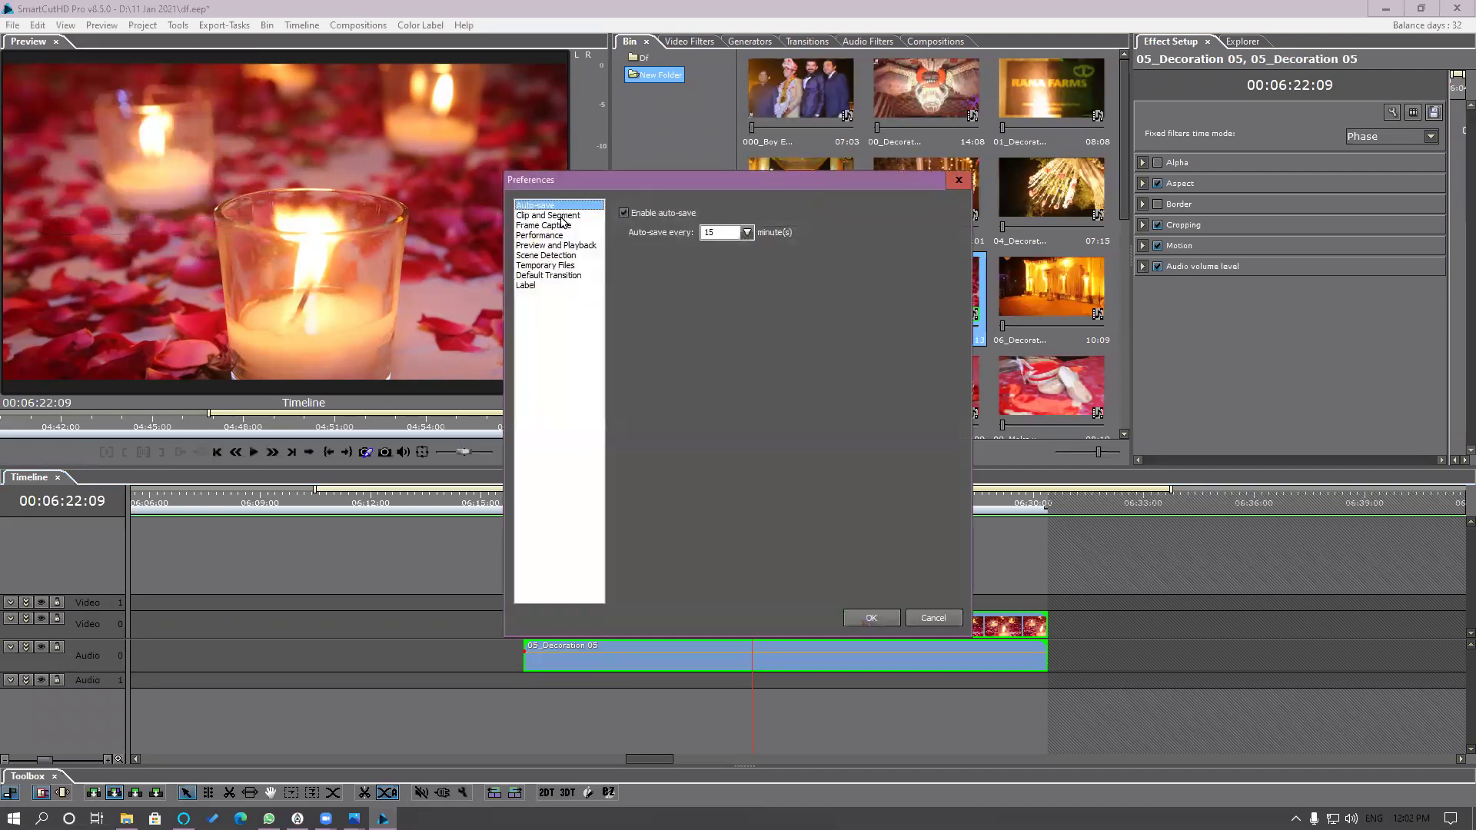
pyautogui.click(561, 217)
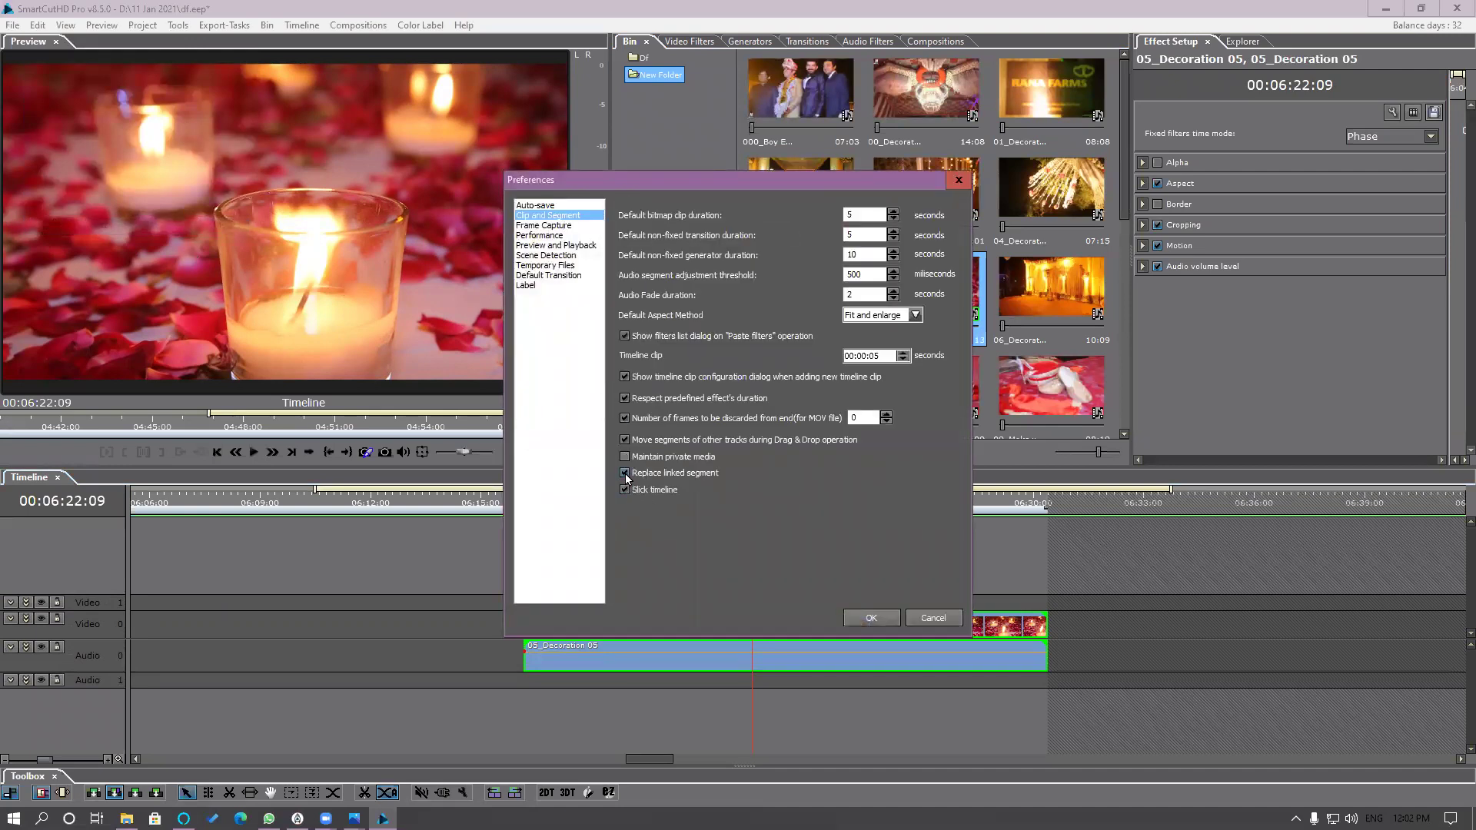
pyautogui.click(872, 619)
# Step: Place the 06_Decoration clip after 05_Decoration 05 on Video 0 and Audio 0, and replace its video segment with 00_Decoration
pyautogui.moveTo(1057, 300); pyautogui.dragTo(1028, 630)
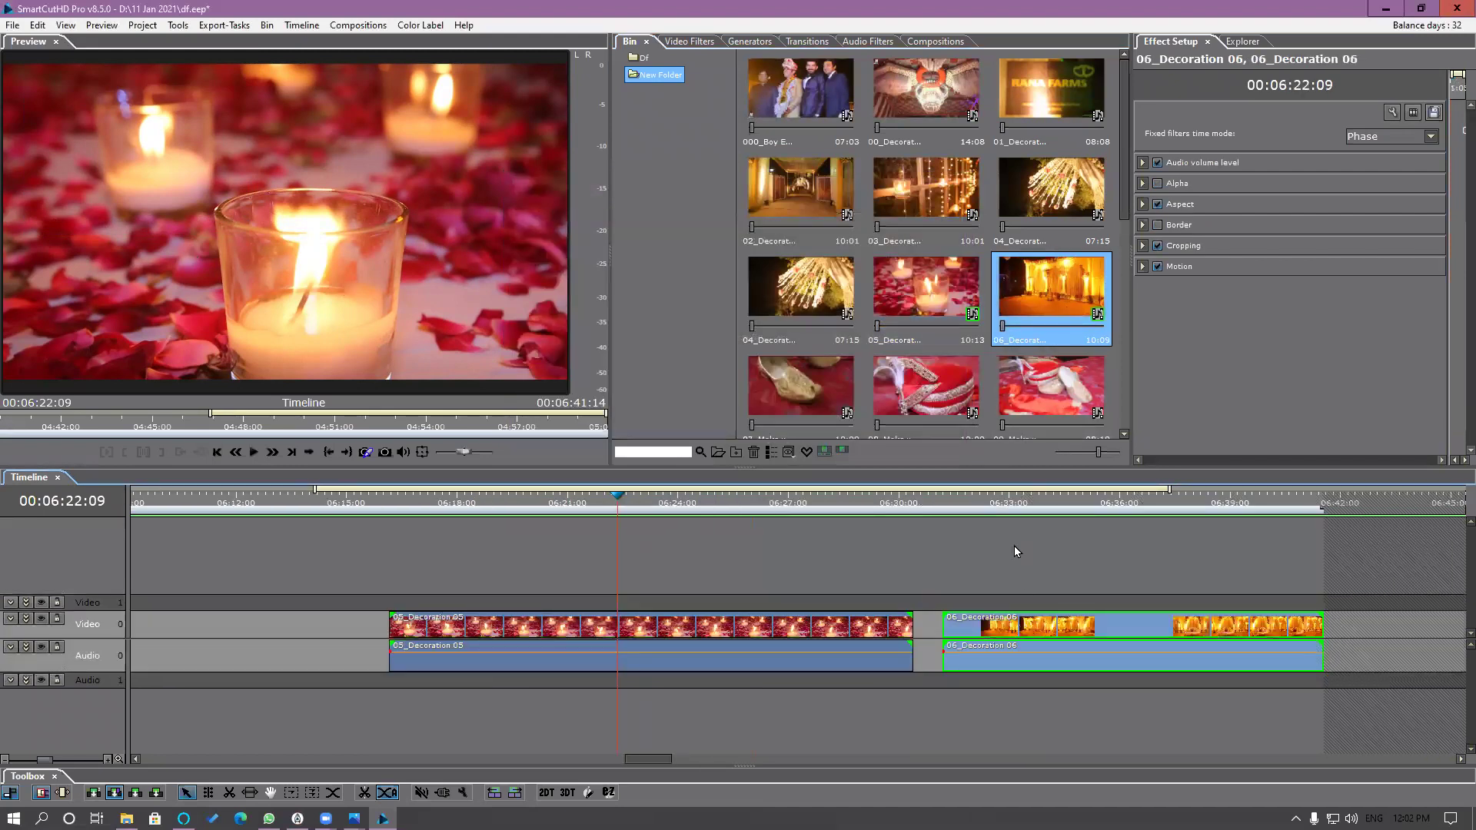
pyautogui.click(919, 129)
pyautogui.moveTo(930, 95); pyautogui.dragTo(969, 624)
pyautogui.click(992, 659)
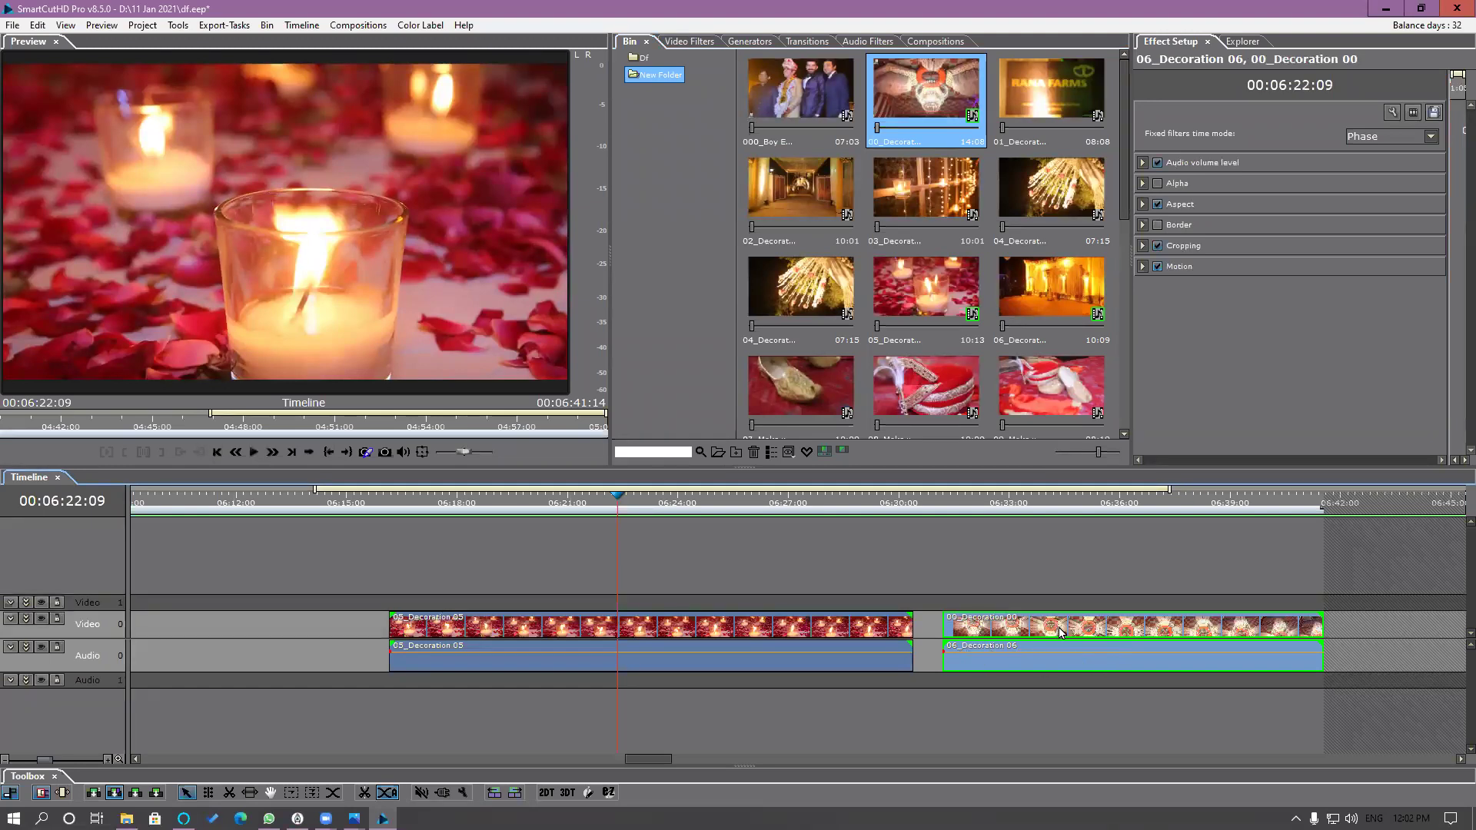
# Step: Review the Clip and Segment and Frame Capture pages in the Preferences, and close them without changes
pyautogui.click(37, 27)
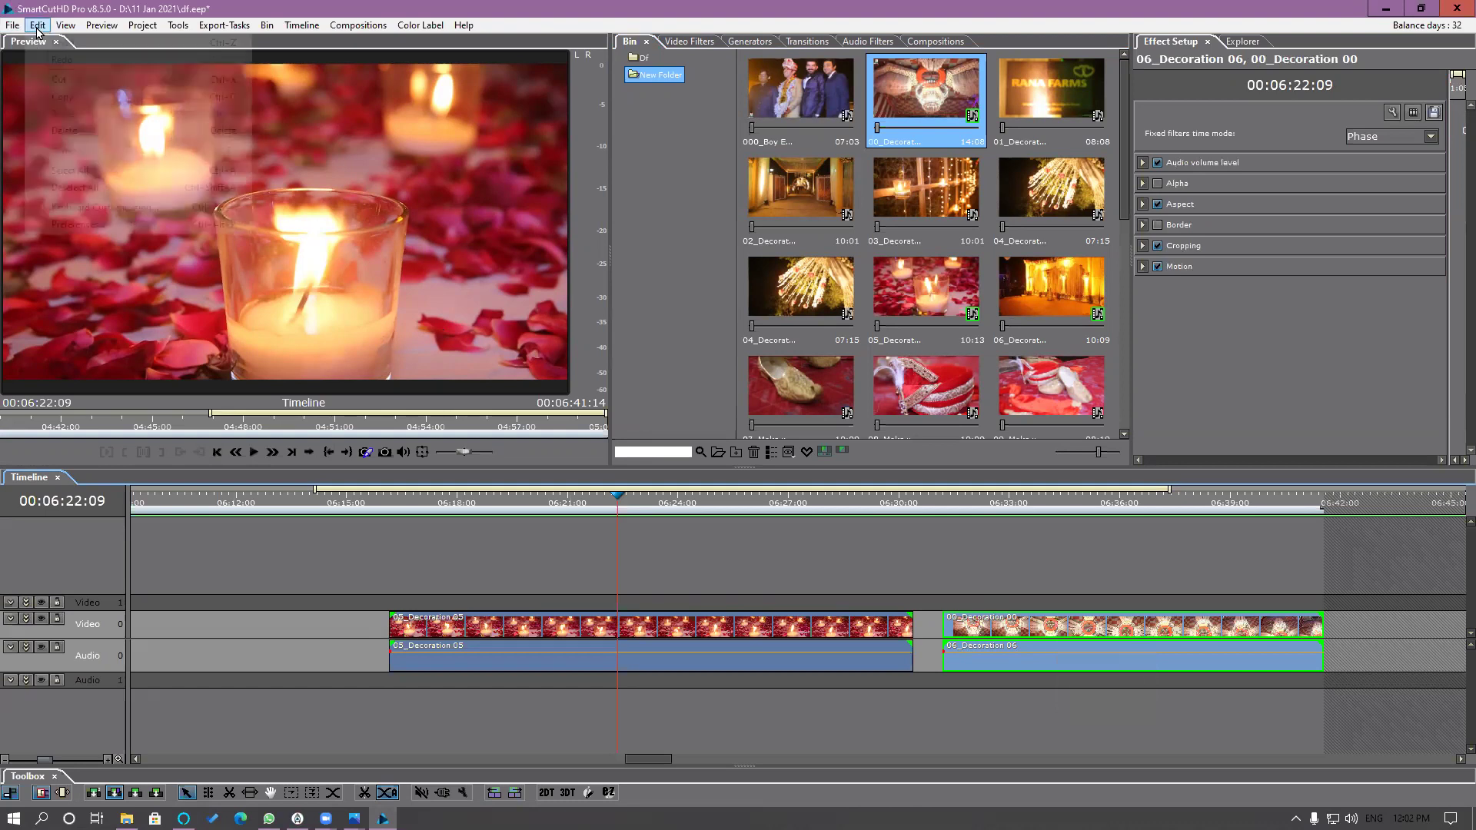
pyautogui.click(92, 224)
pyautogui.click(554, 215)
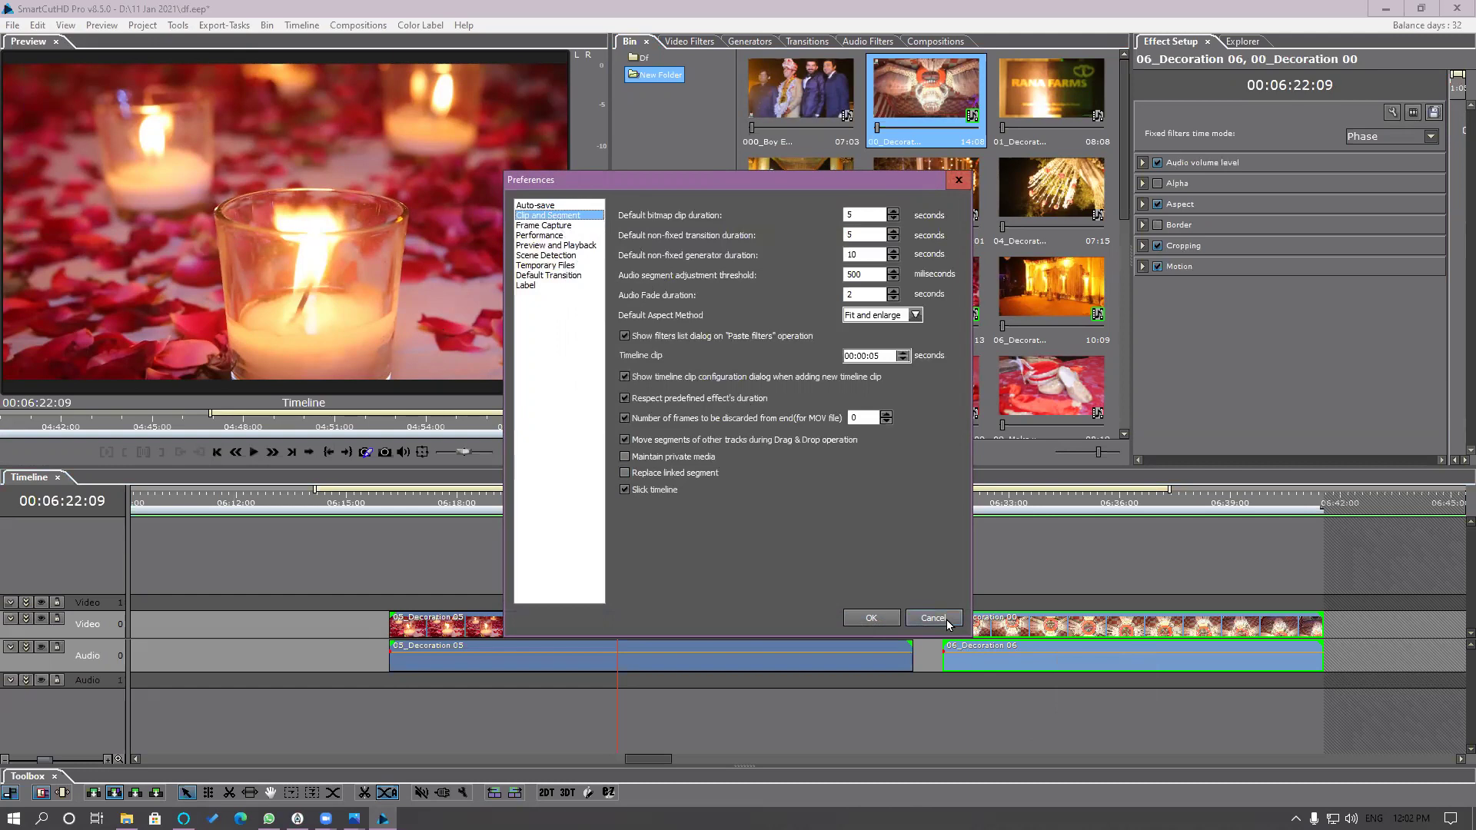
pyautogui.click(562, 226)
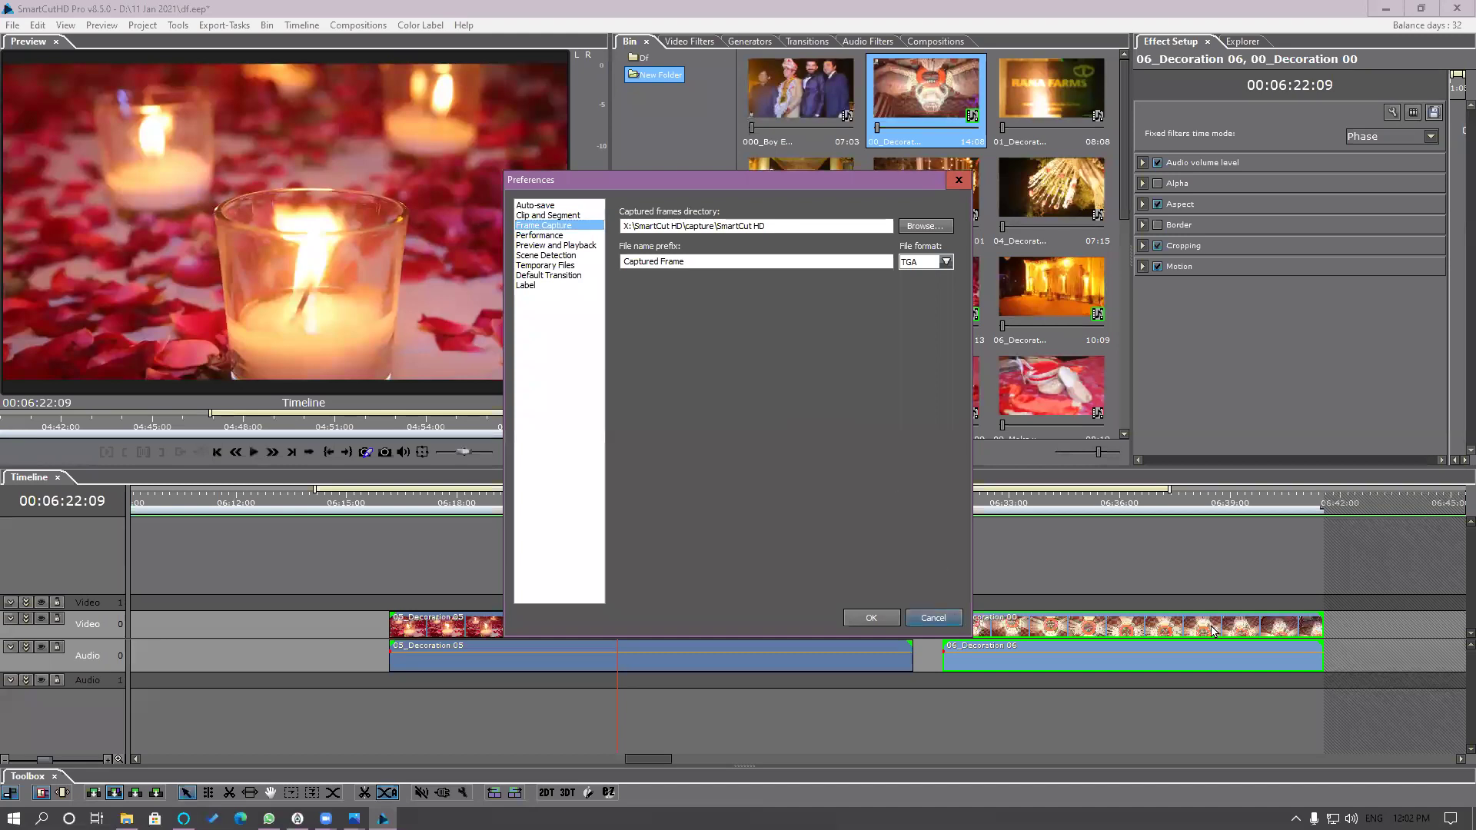
pyautogui.click(956, 623)
# Step: Select all the segments on the Video 0 and Audio 0 tracks, and add a new folder to the bin
pyautogui.moveTo(1380, 592); pyautogui.dragTo(388, 680)
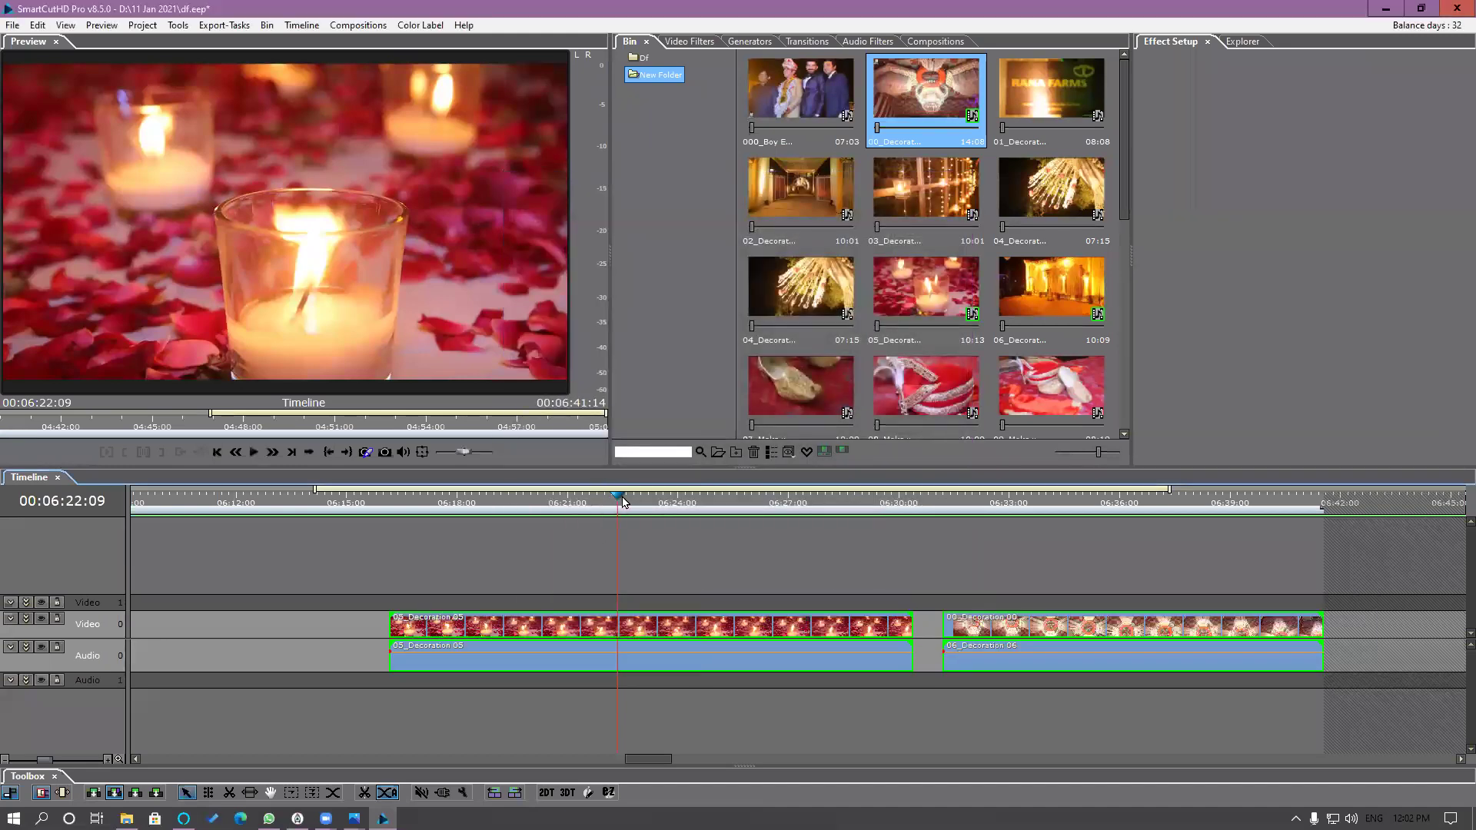
pyautogui.click(622, 496)
pyautogui.rightClick(662, 164)
pyautogui.click(680, 175)
pyautogui.click(823, 187)
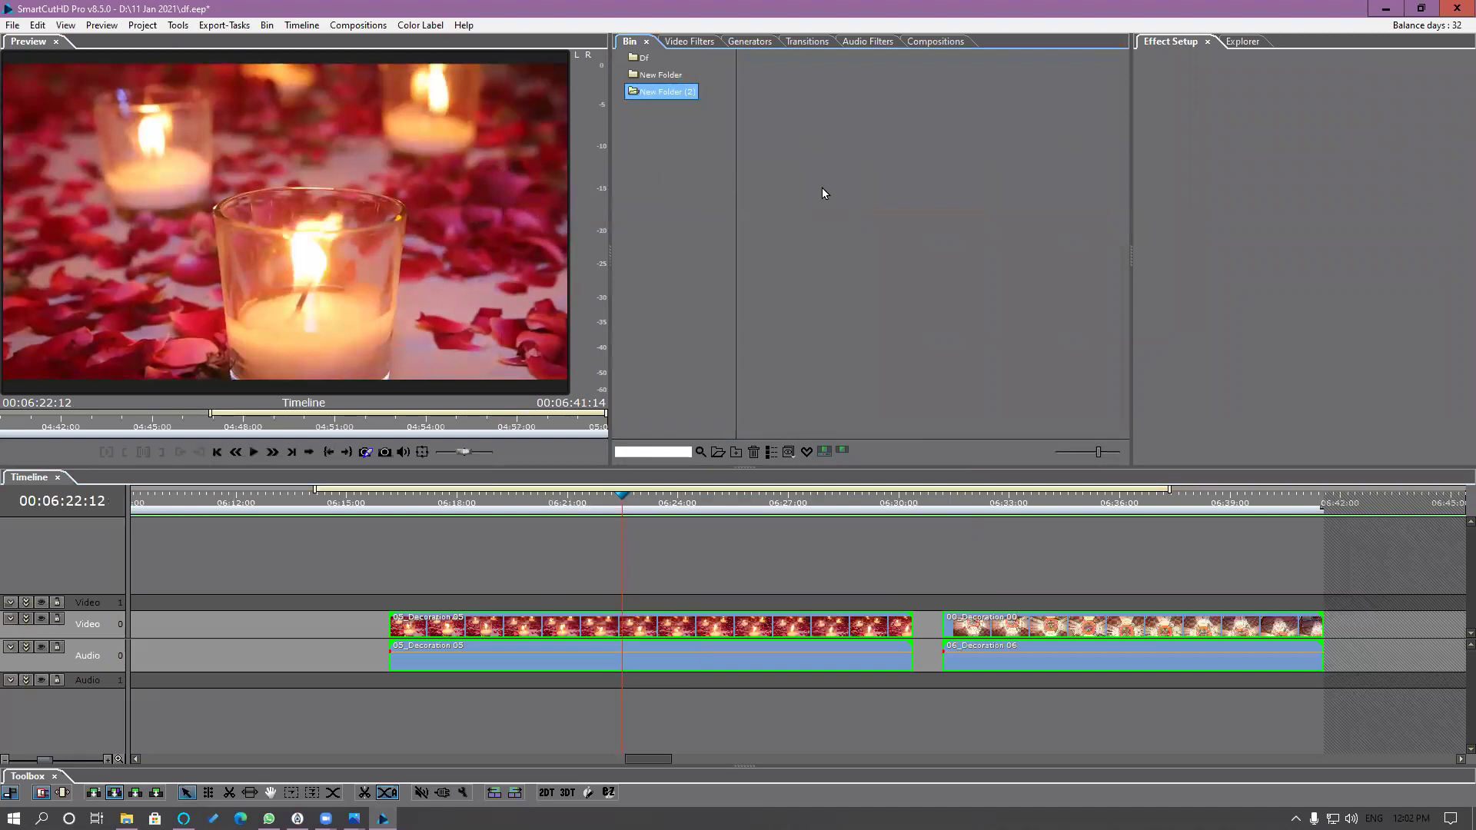
# Step: Capture the timeline frame at 00:06:24:05 as a still in the new bin folder, and examine its file path and type in the properties
pyautogui.moveTo(634, 517); pyautogui.dragTo(682, 523)
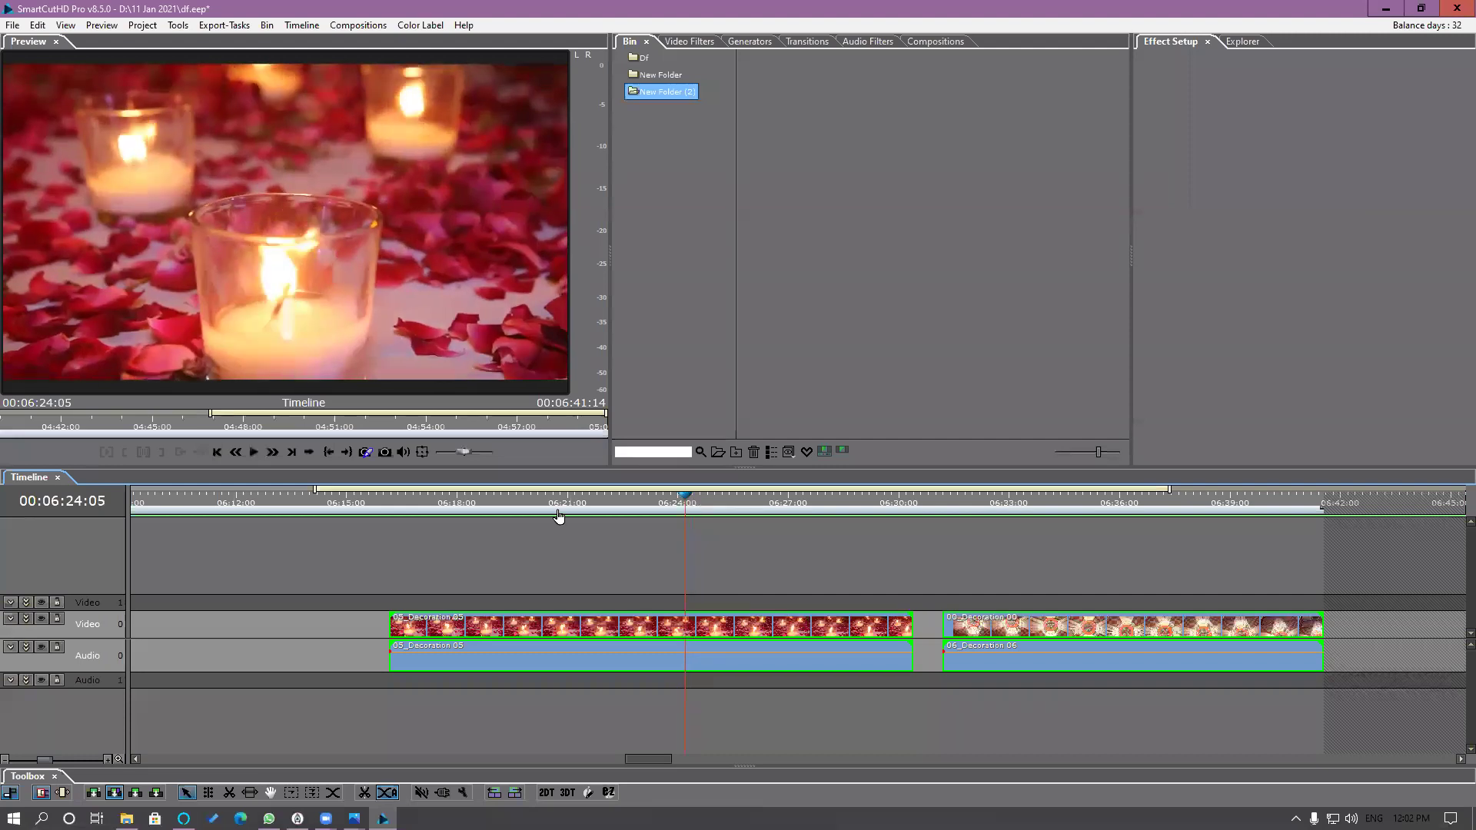
pyautogui.click(384, 453)
pyautogui.rightClick(804, 100)
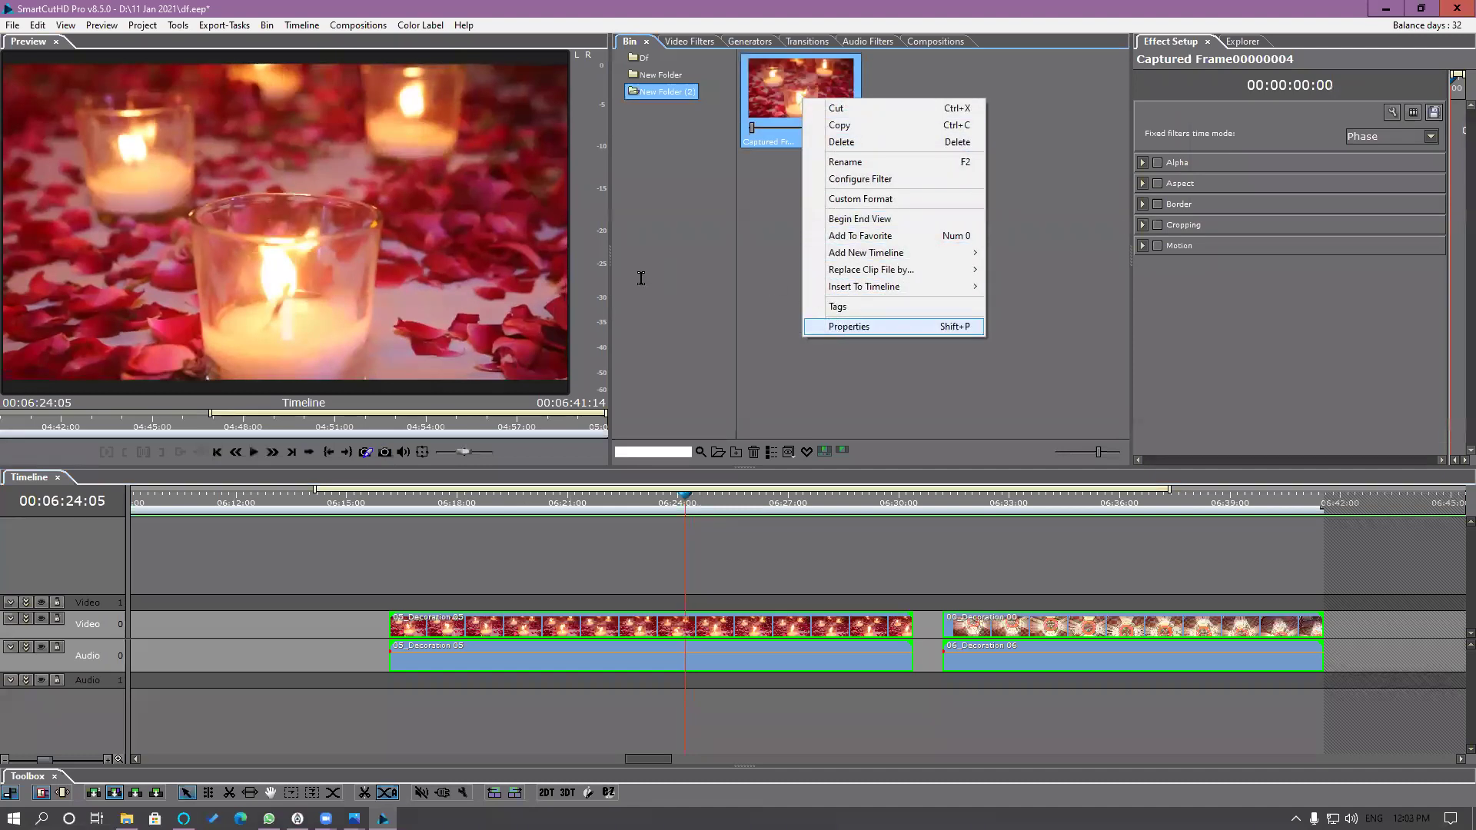
pyautogui.press('Return')
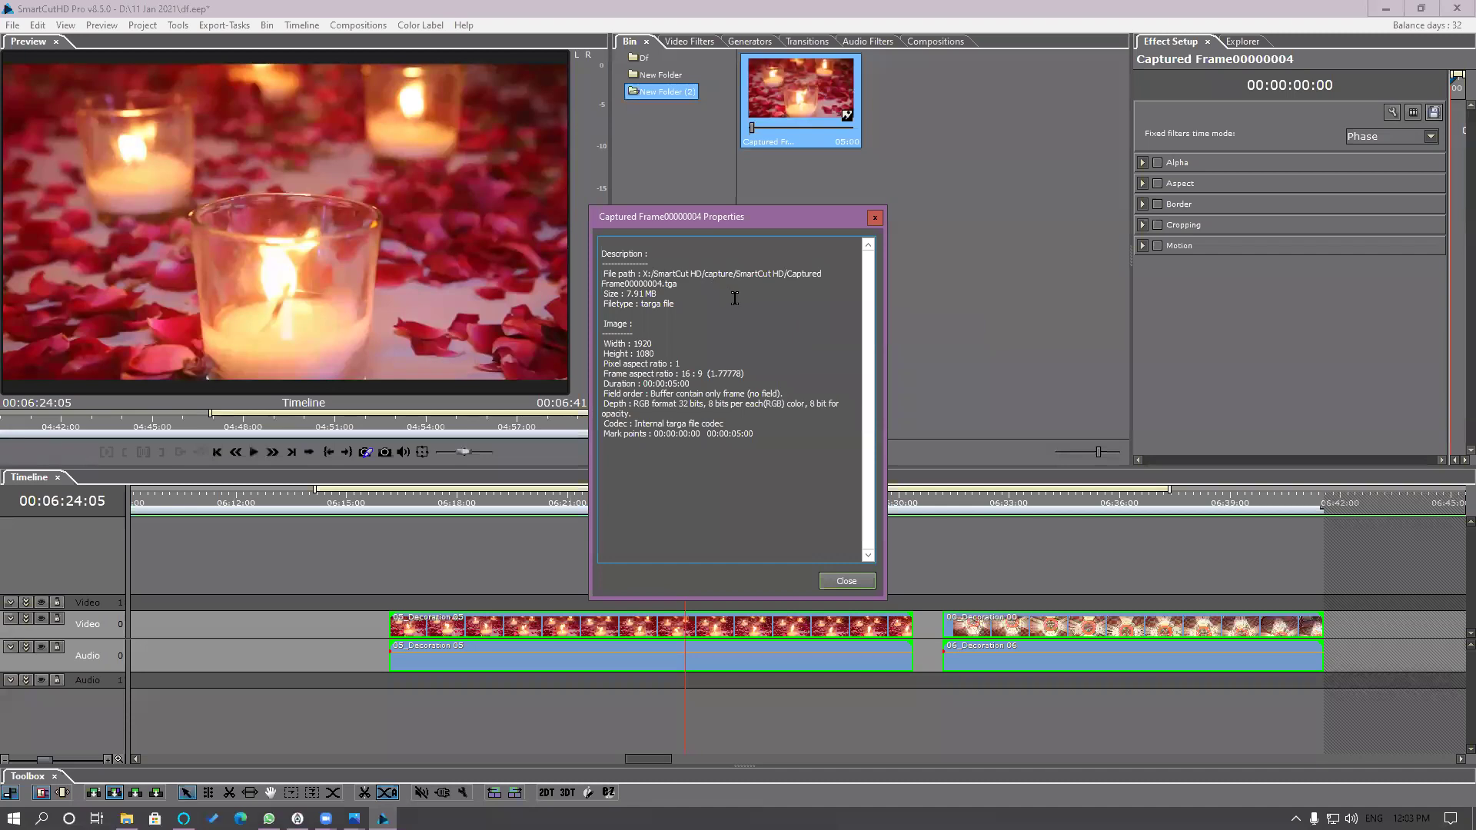
pyautogui.moveTo(735, 300); pyautogui.dragTo(641, 284)
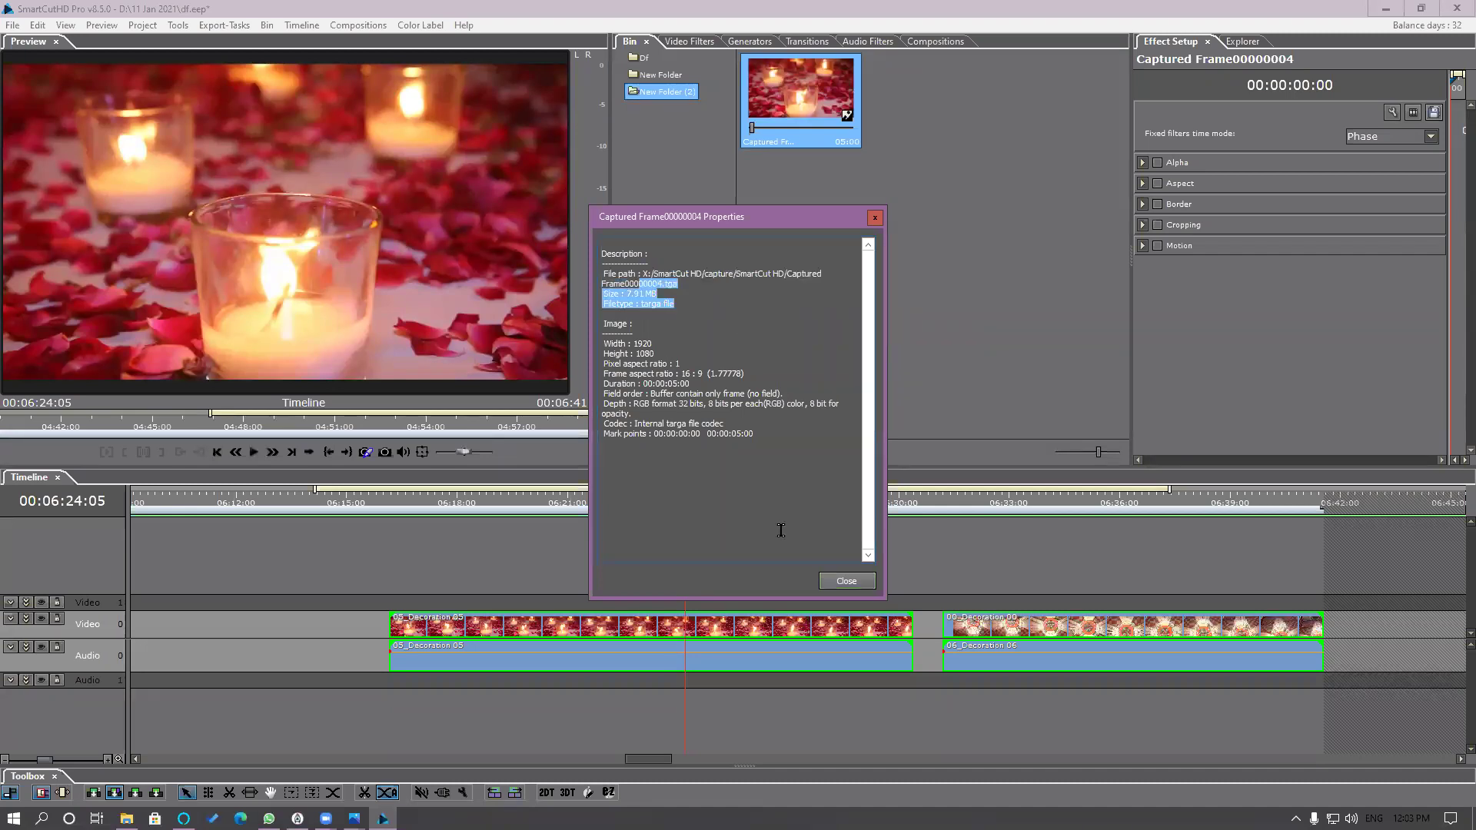
pyautogui.click(846, 580)
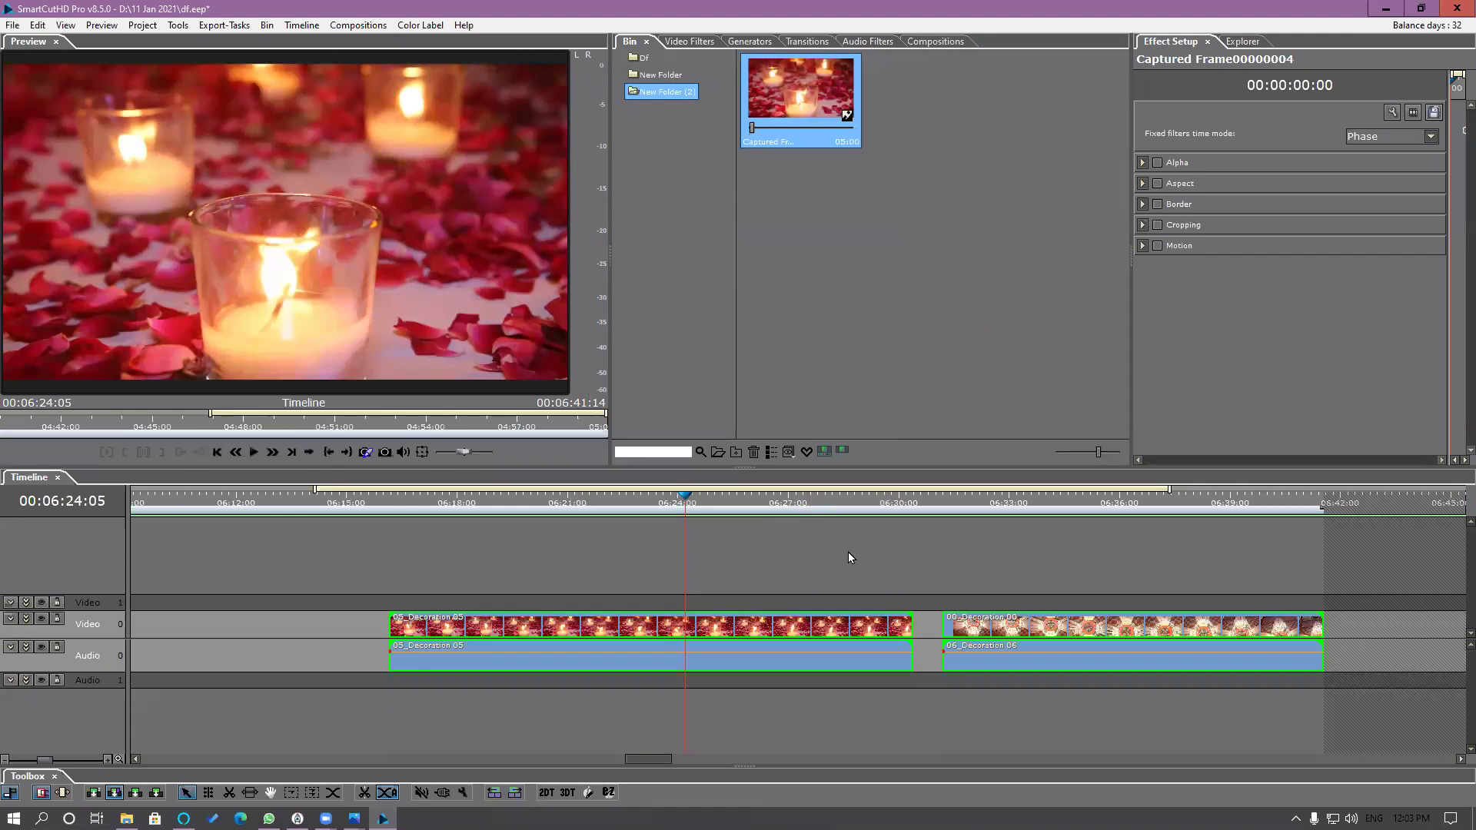
# Step: Set the captured frames directory in the Frame Capture preferences to a new folder named Still inside D:\11 Jan 2021
pyautogui.click(37, 24)
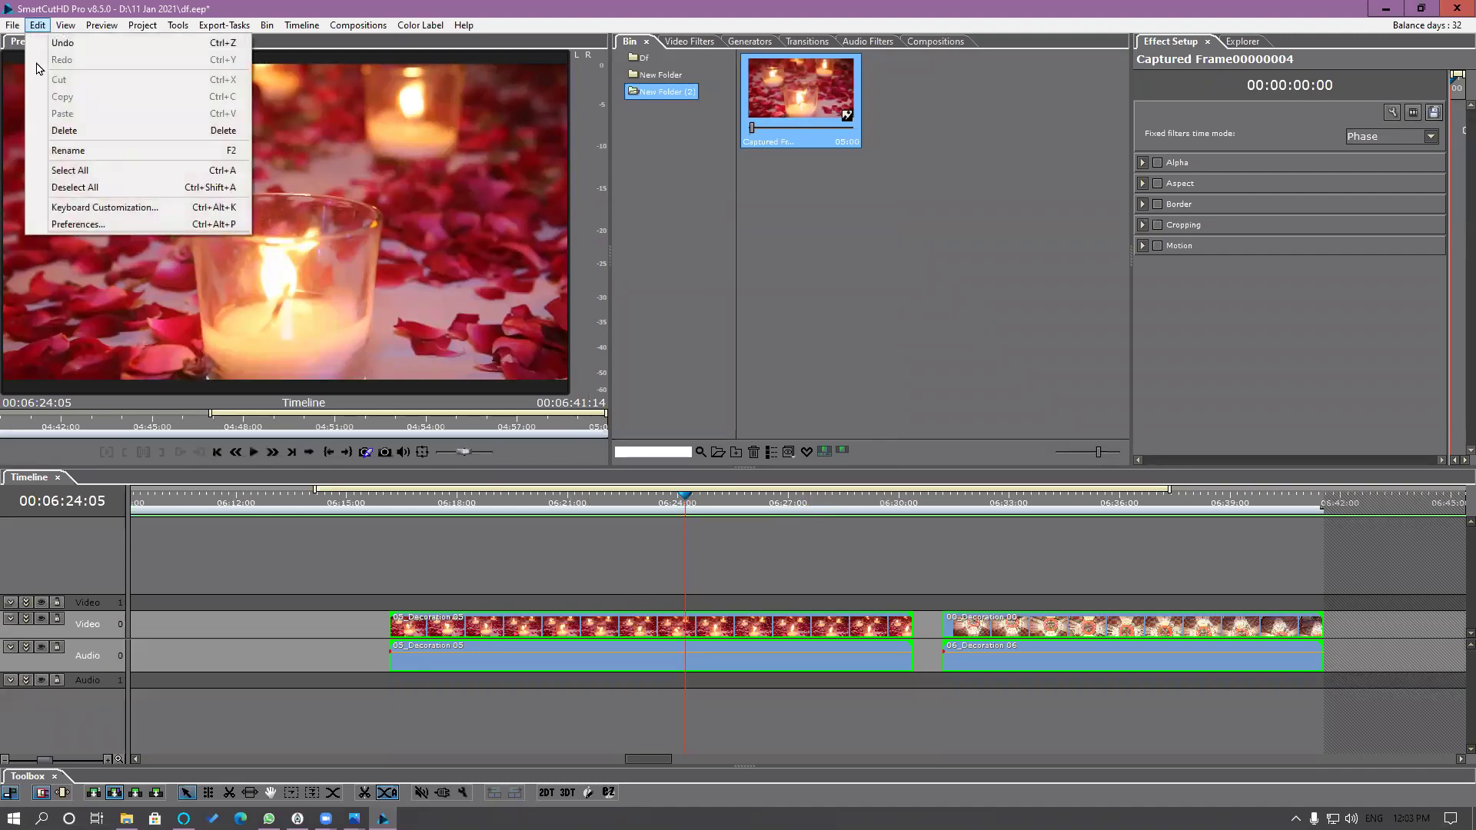
pyautogui.click(78, 224)
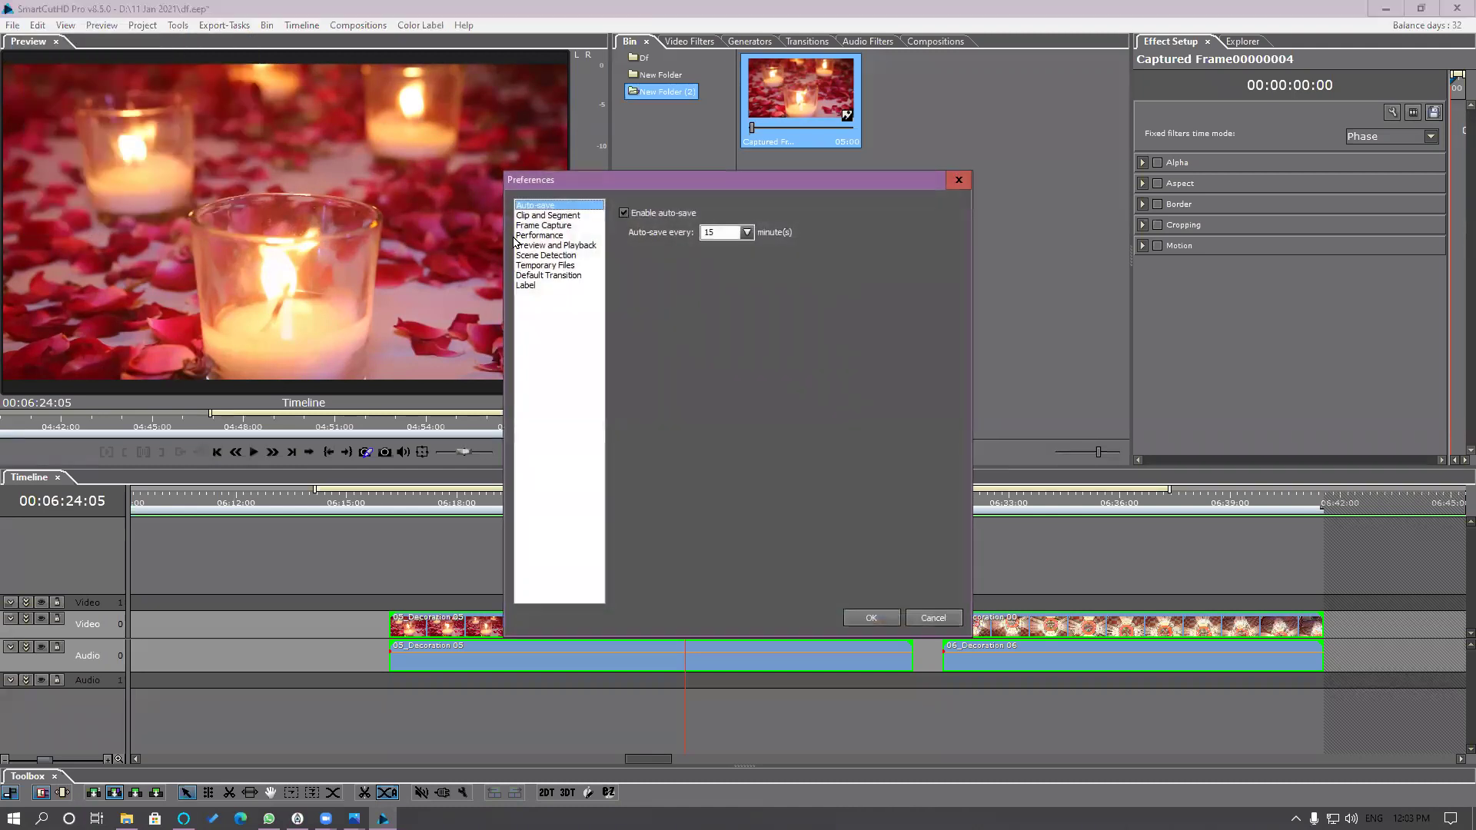
pyautogui.click(542, 226)
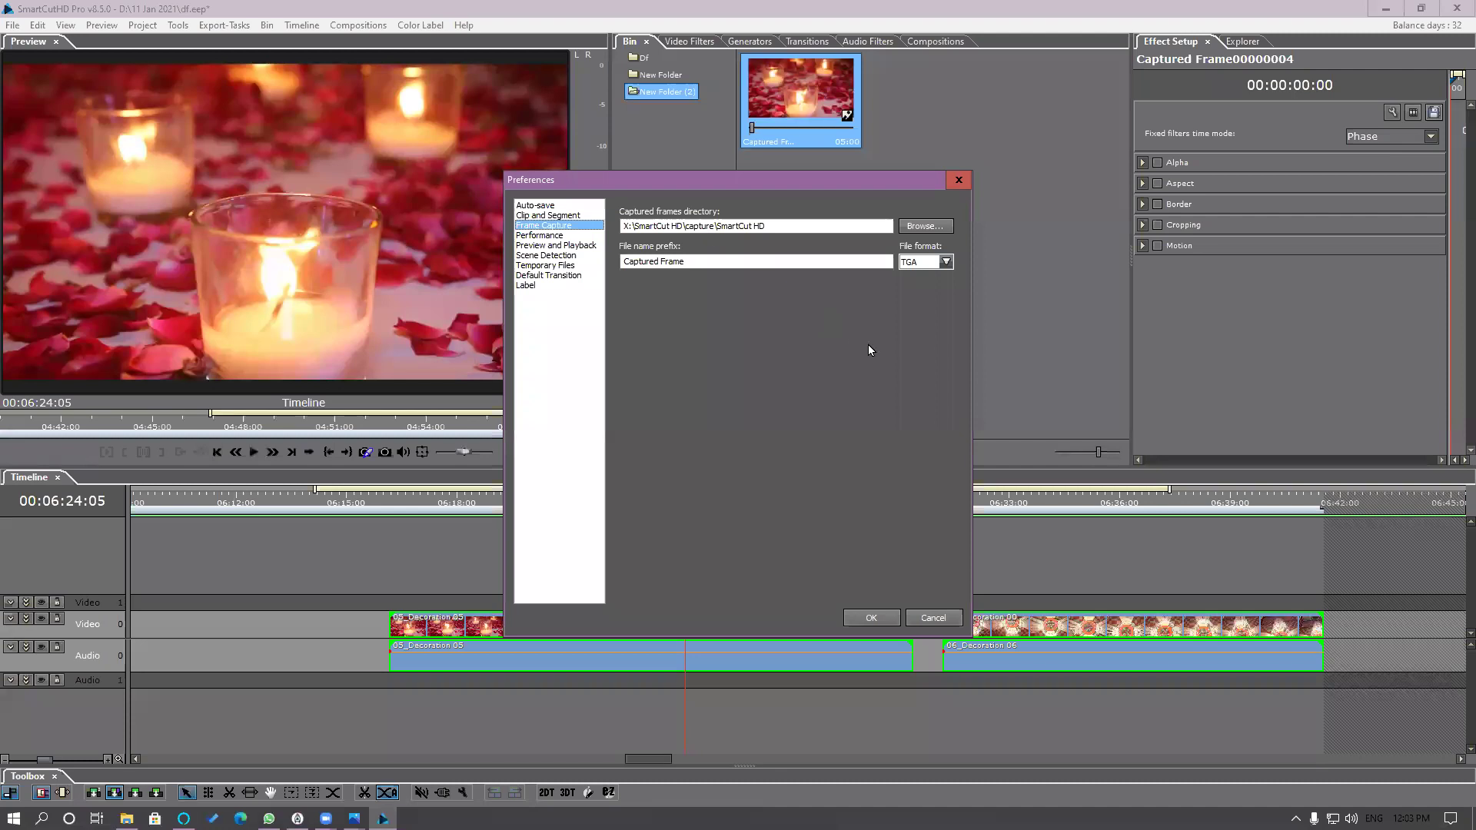
pyautogui.click(920, 271)
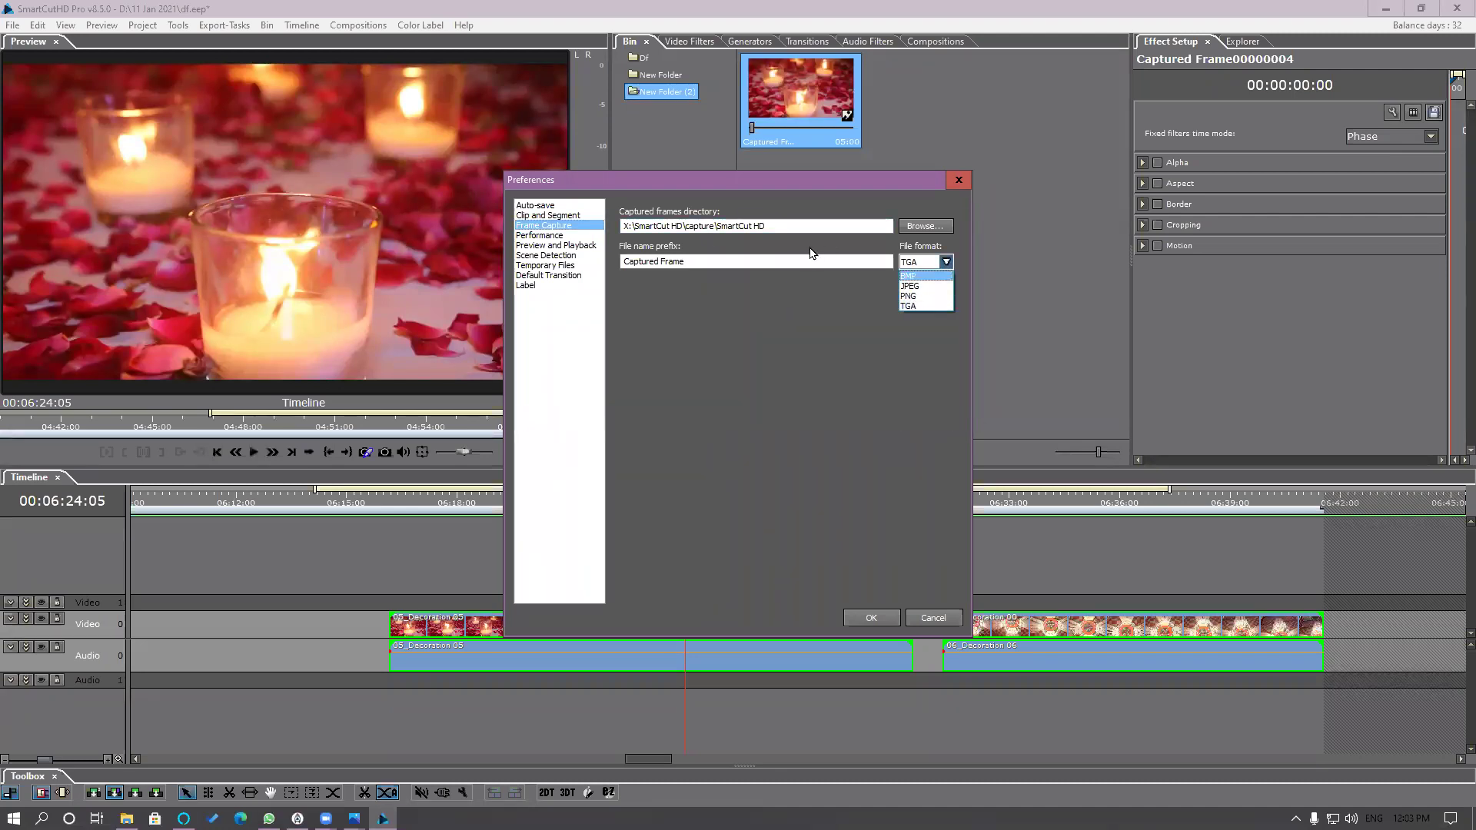
pyautogui.click(928, 228)
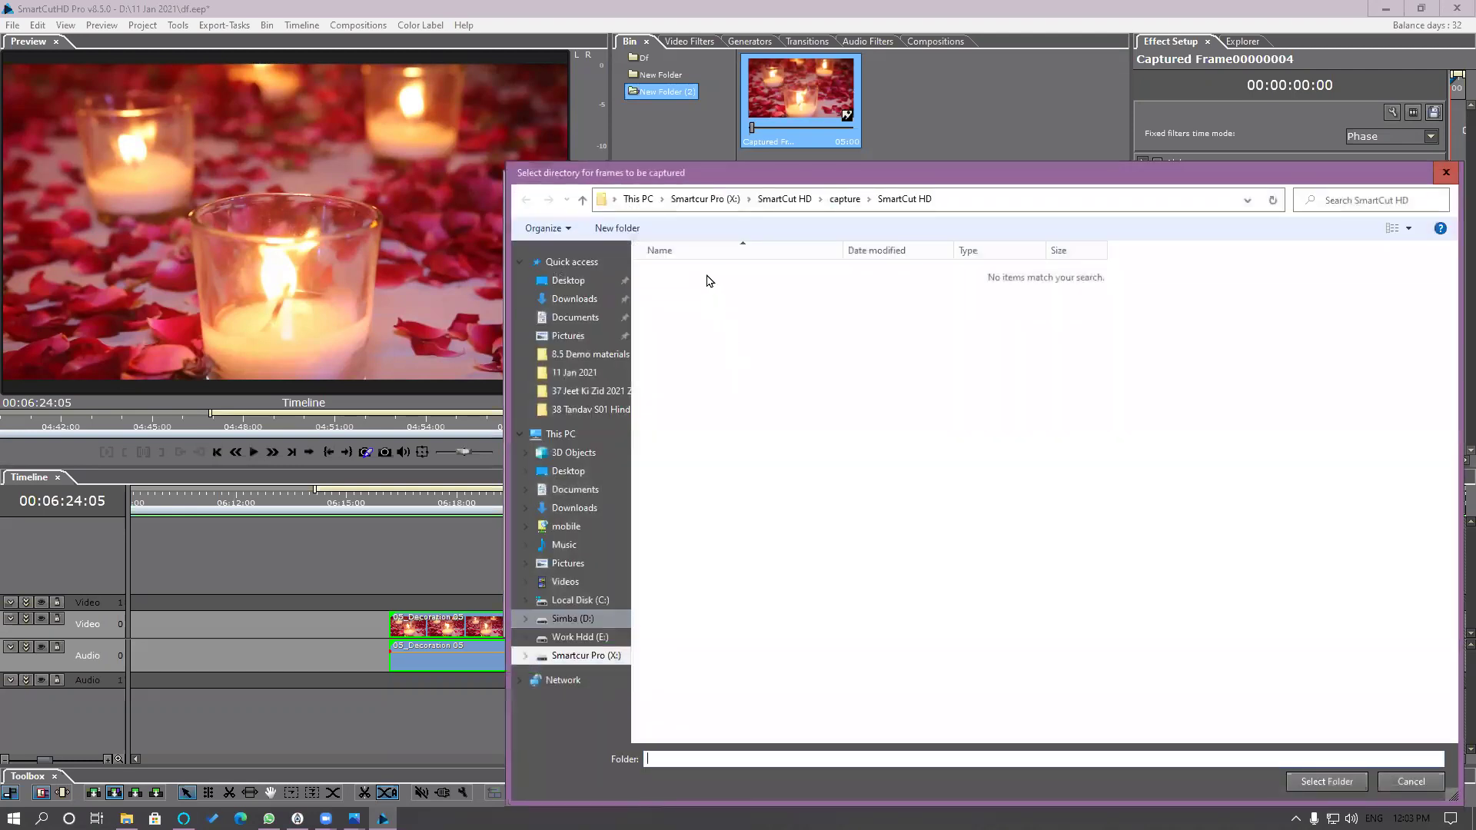
pyautogui.doubleClick(708, 275)
pyautogui.click(616, 228)
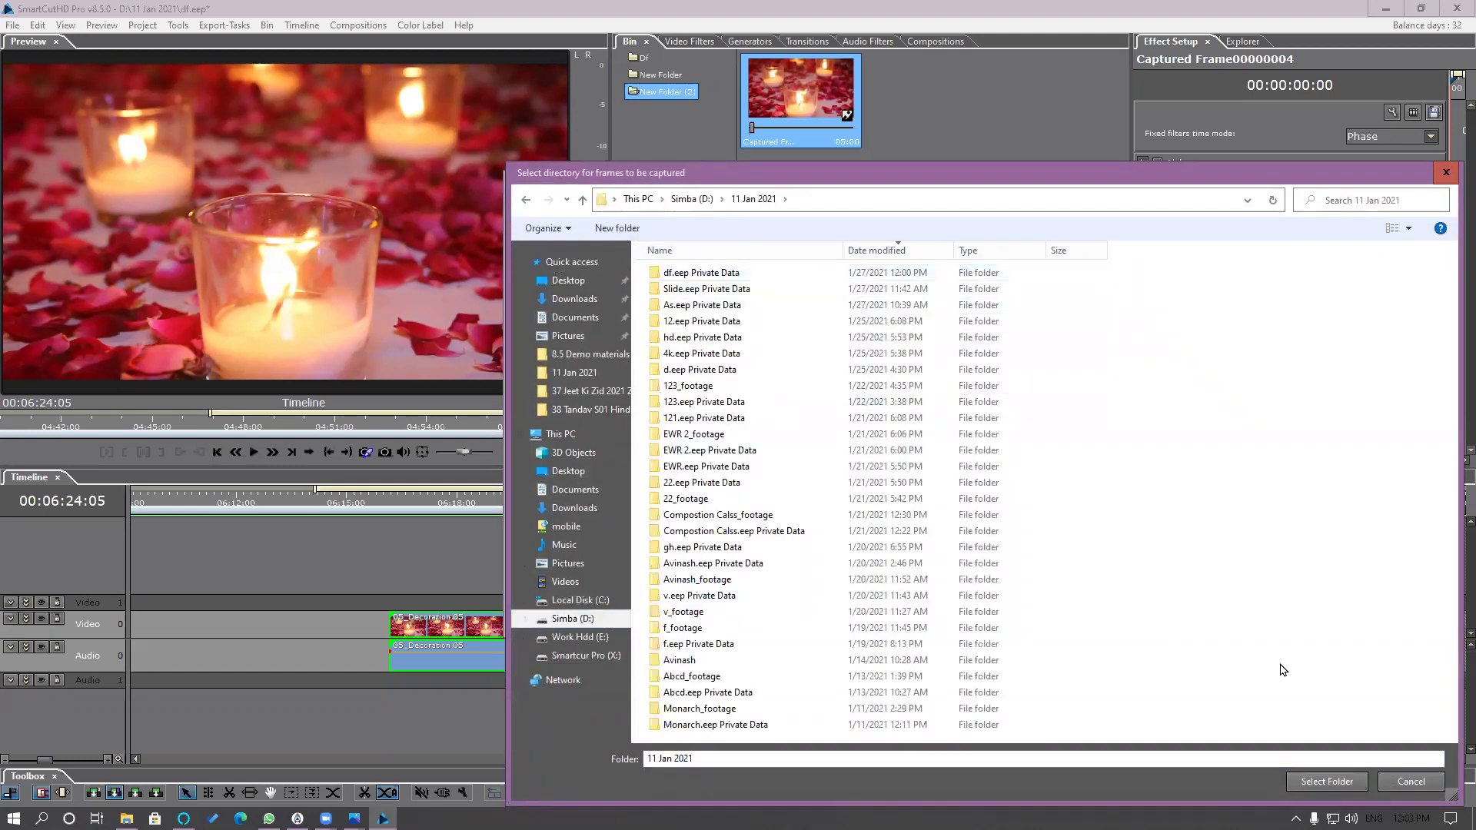
pyautogui.write('Still')
pyautogui.press('Return')
pyautogui.click(1321, 782)
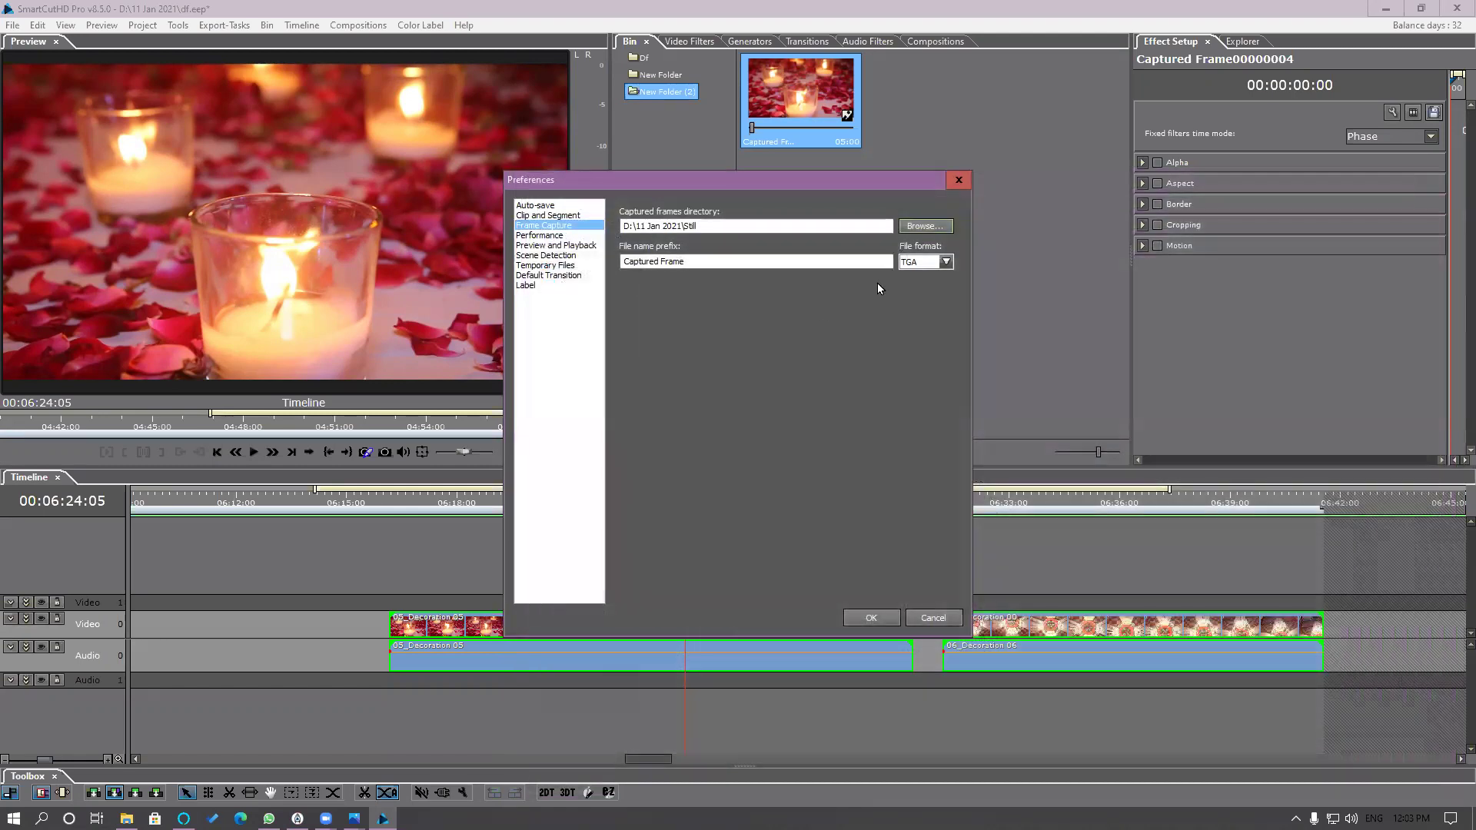
# Step: Set the captured frame file format to PNG, enter a person's first name as the file name prefix, and apply the preferences
pyautogui.click(912, 268)
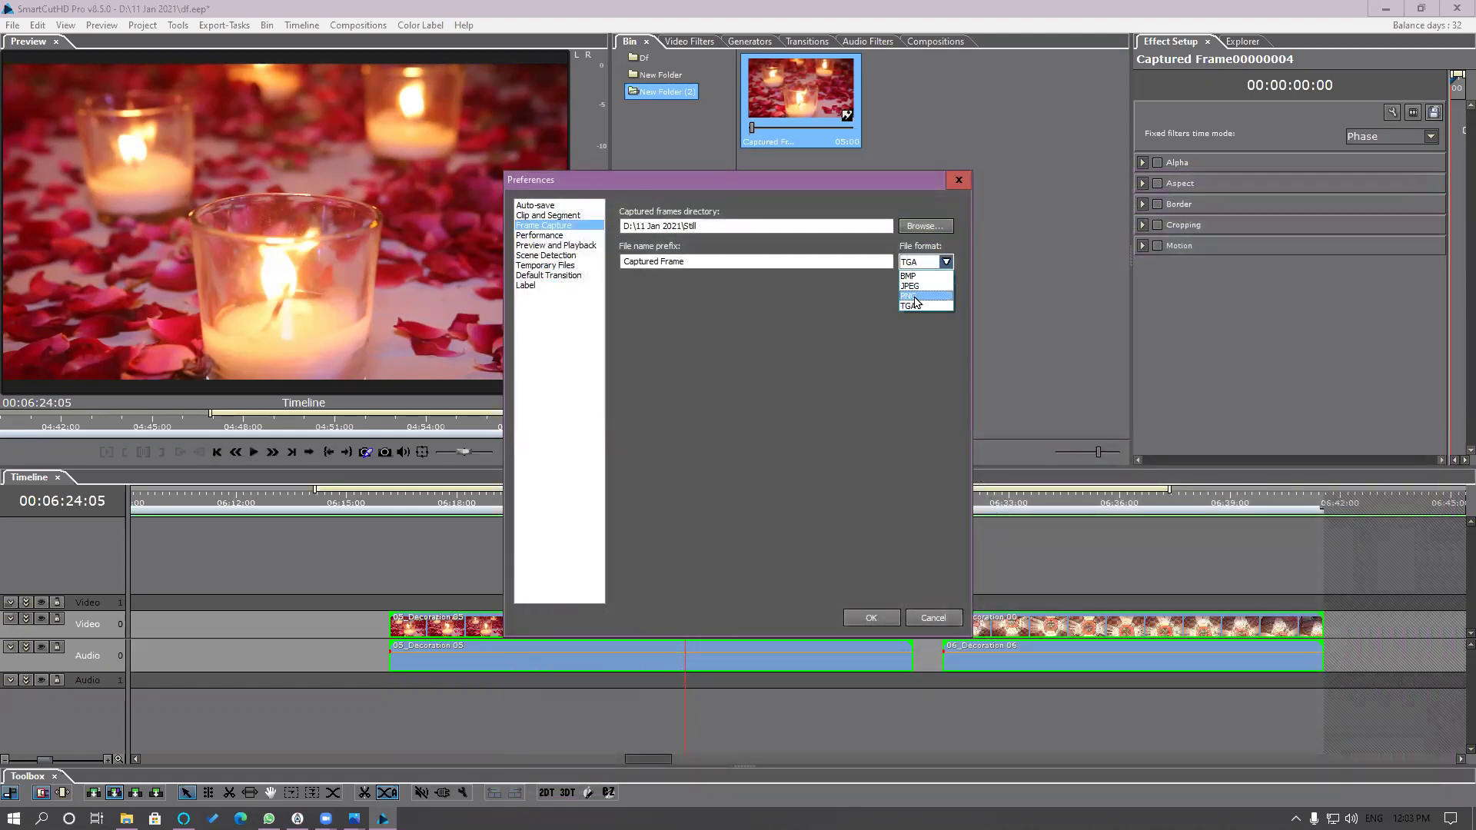
pyautogui.moveTo(741, 262); pyautogui.dragTo(514, 264)
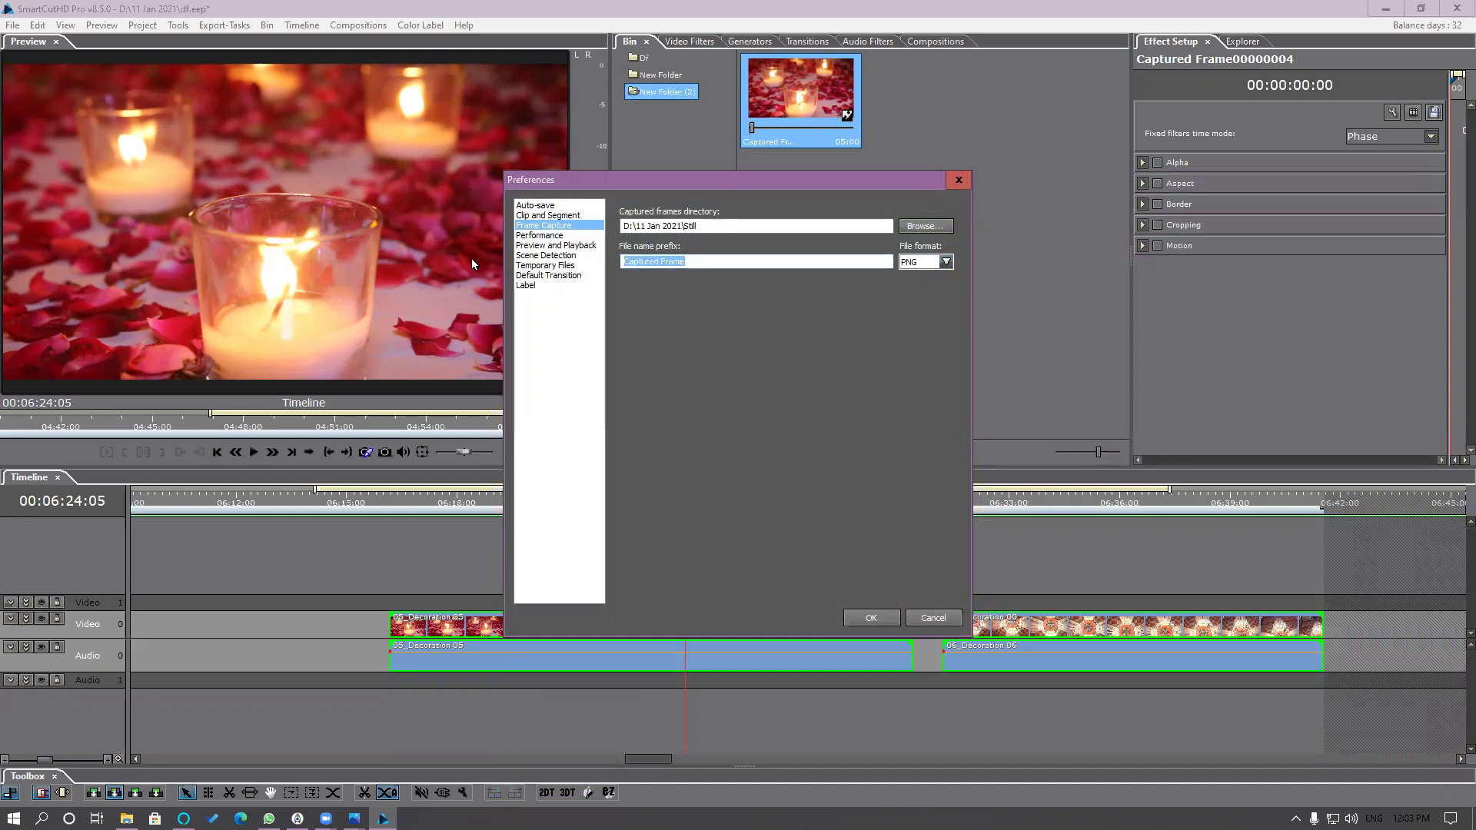
pyautogui.write('Sonu')
pyautogui.click(873, 619)
# Step: Capture the timeline frame at 00:06:32:24 as a still, and examine its file path, prefix and format in the properties
pyautogui.moveTo(692, 509); pyautogui.dragTo(1007, 548)
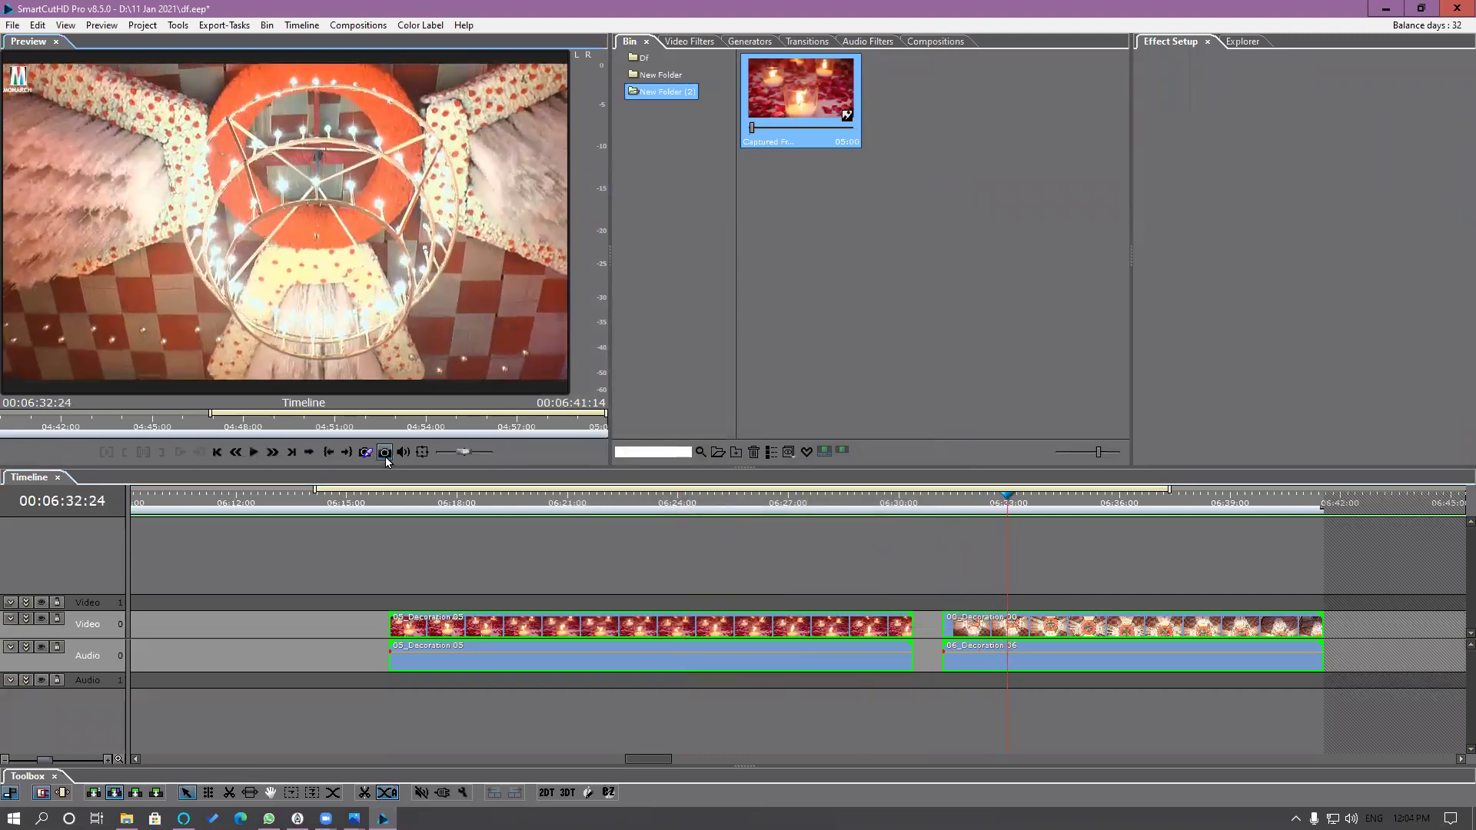
pyautogui.click(385, 454)
pyautogui.rightClick(920, 104)
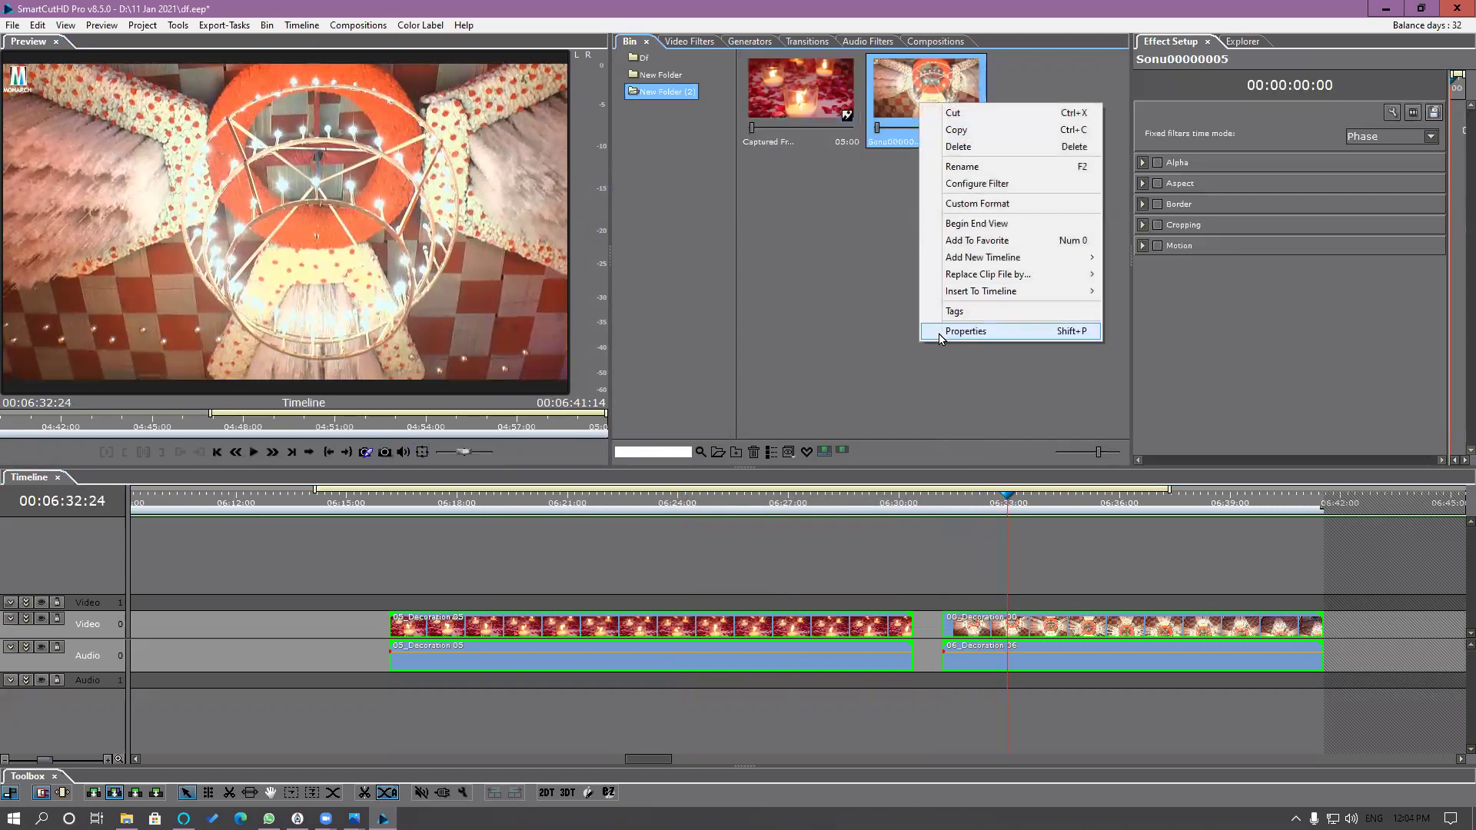
pyautogui.click(966, 331)
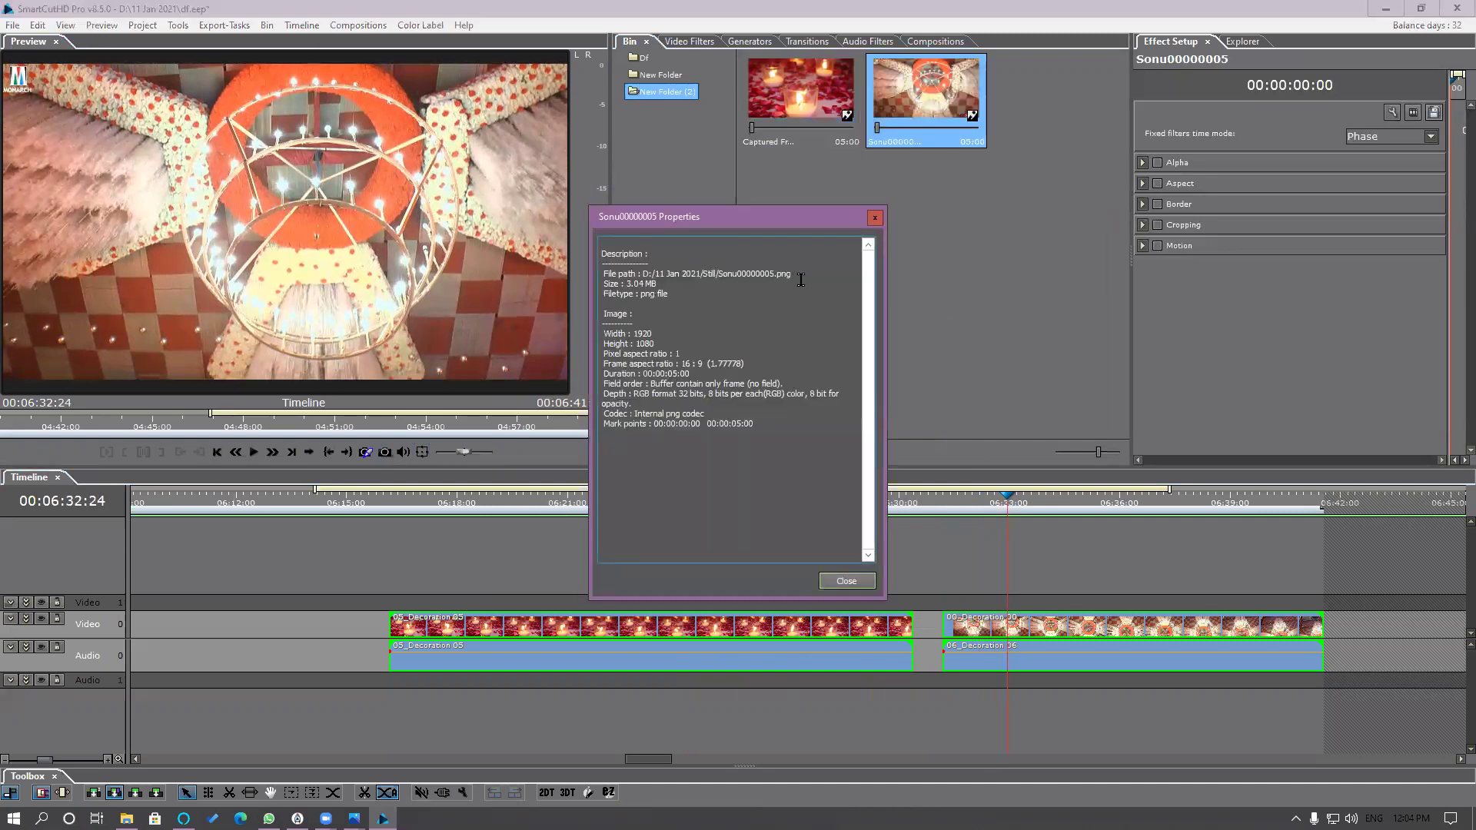
pyautogui.moveTo(725, 275); pyautogui.dragTo(767, 275)
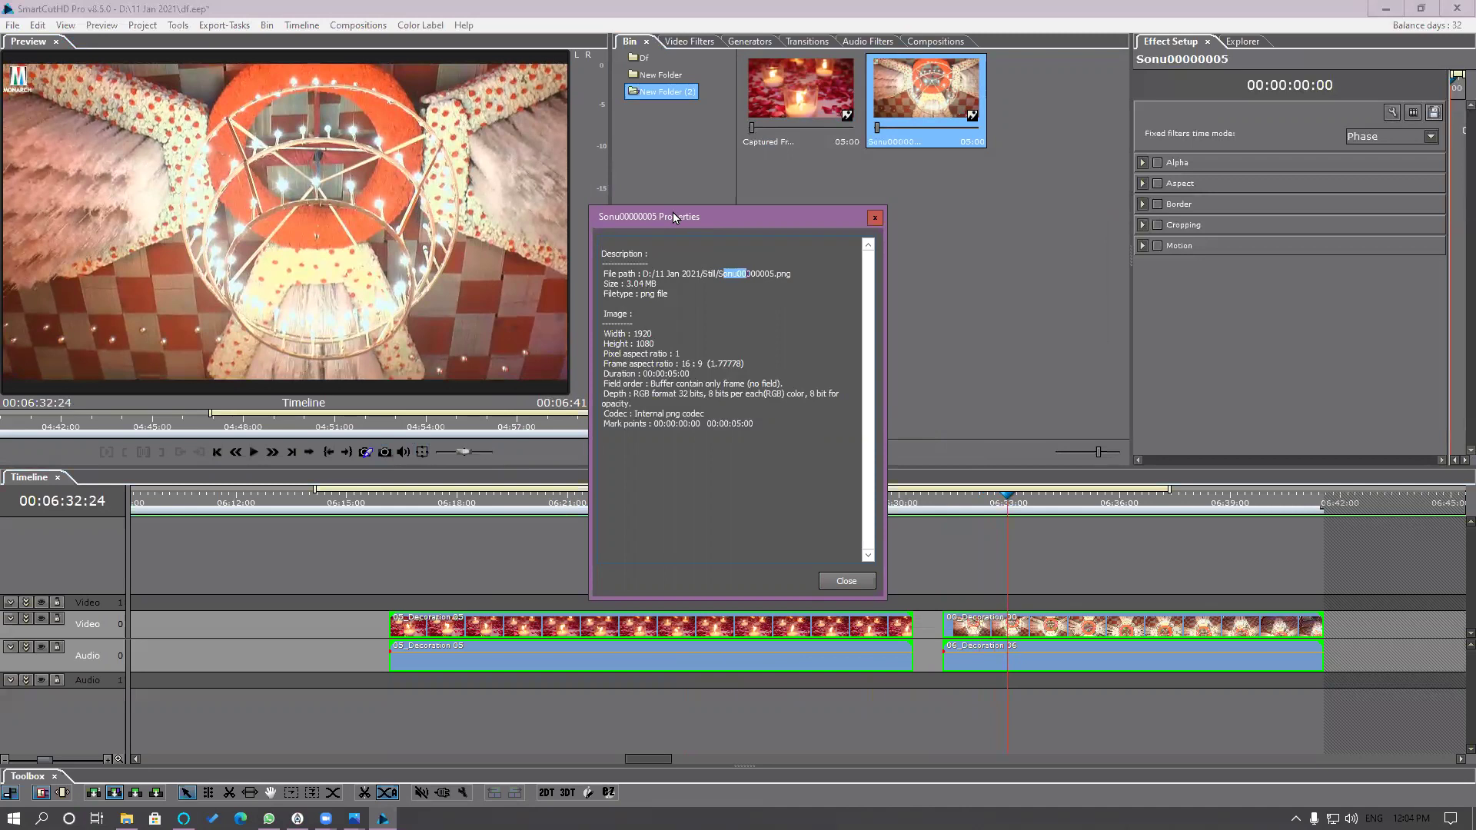
pyautogui.click(846, 581)
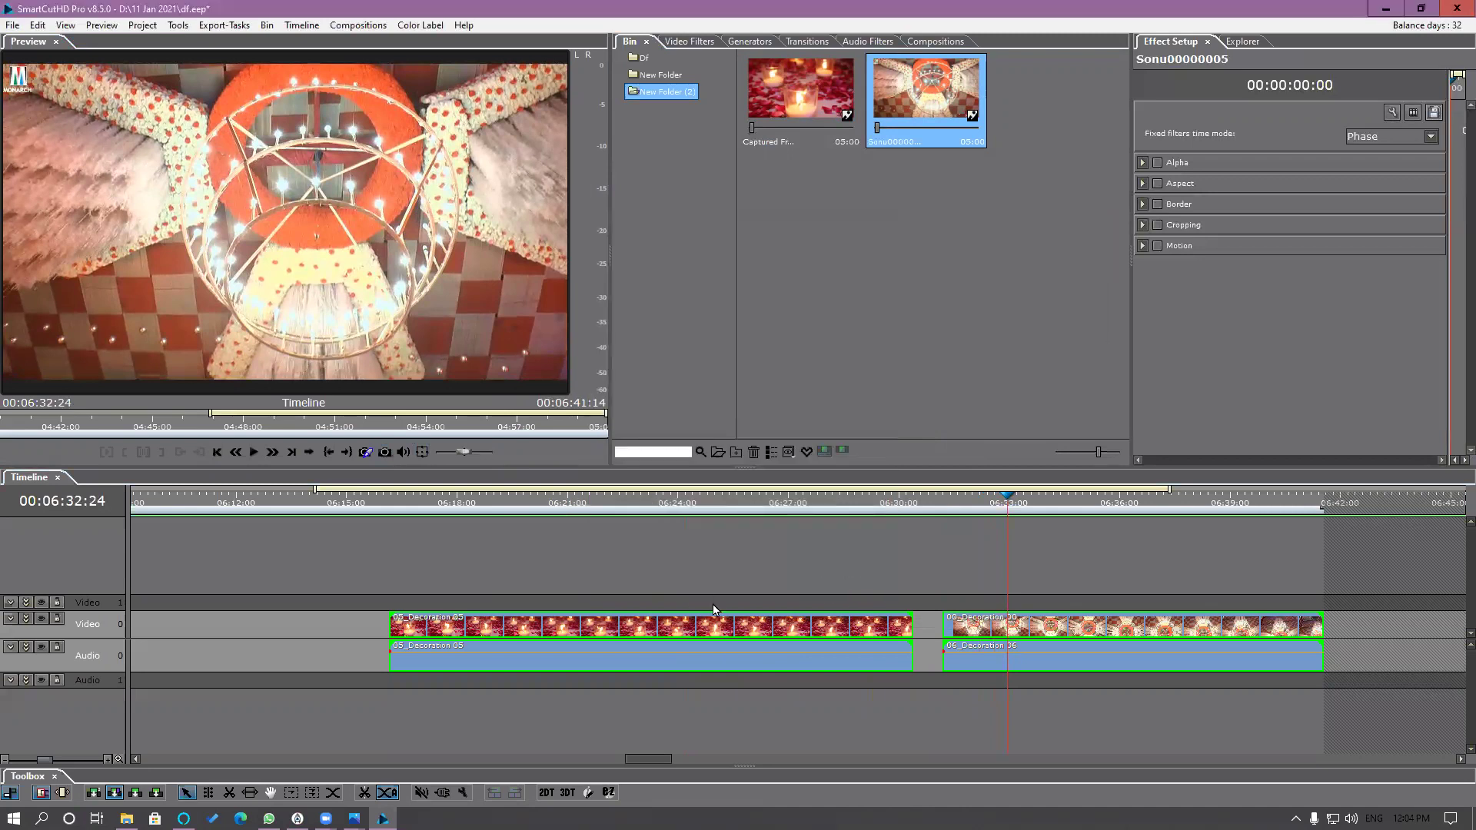
# Step: Play the timeline from about 00:06:19, capture the frame at 00:06:20:17, and examine the numbering of its file name in the properties
pyautogui.click(526, 508)
pyautogui.press('space')
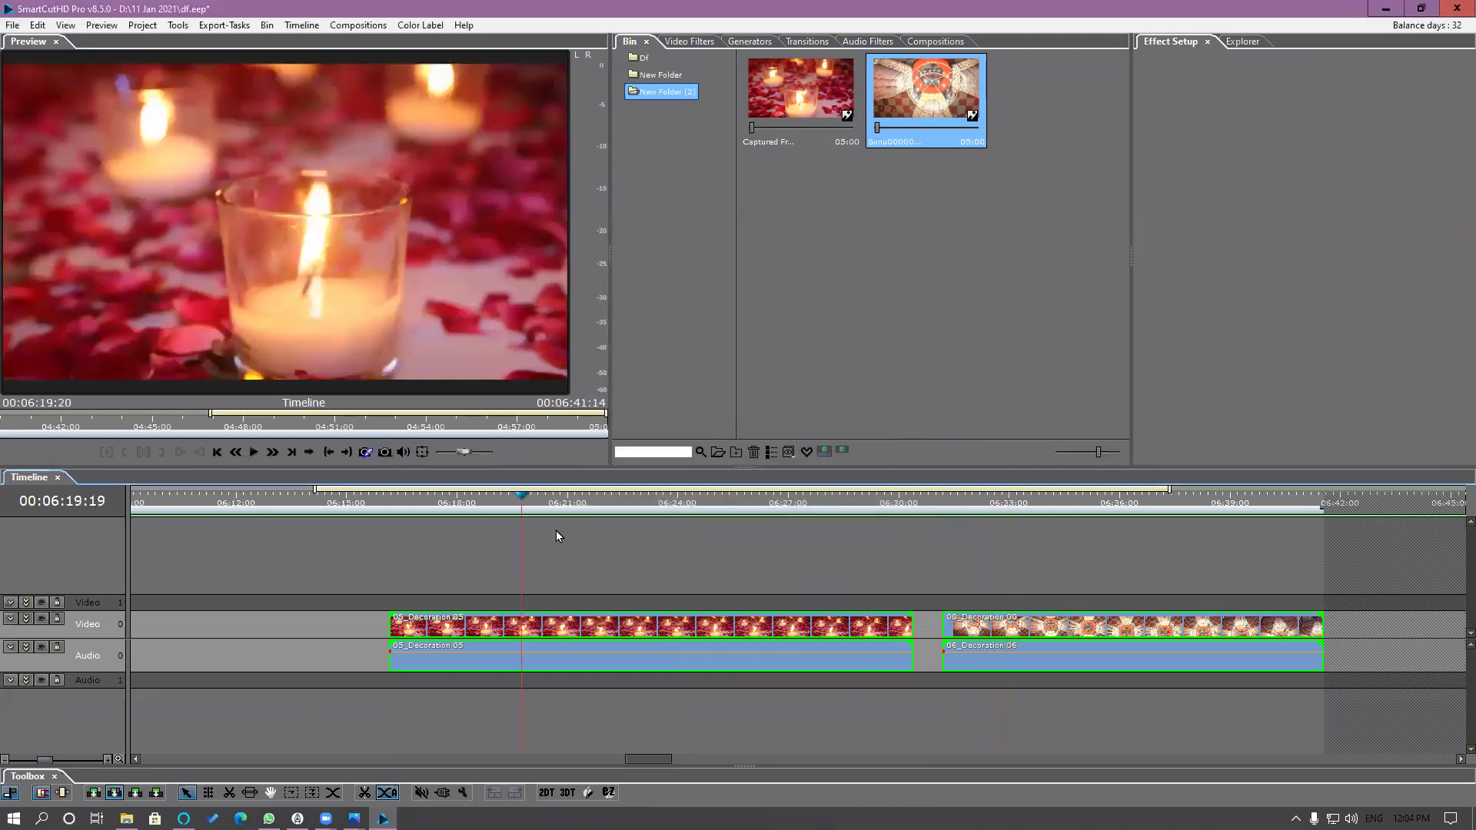
pyautogui.click(385, 452)
pyautogui.click(1045, 110)
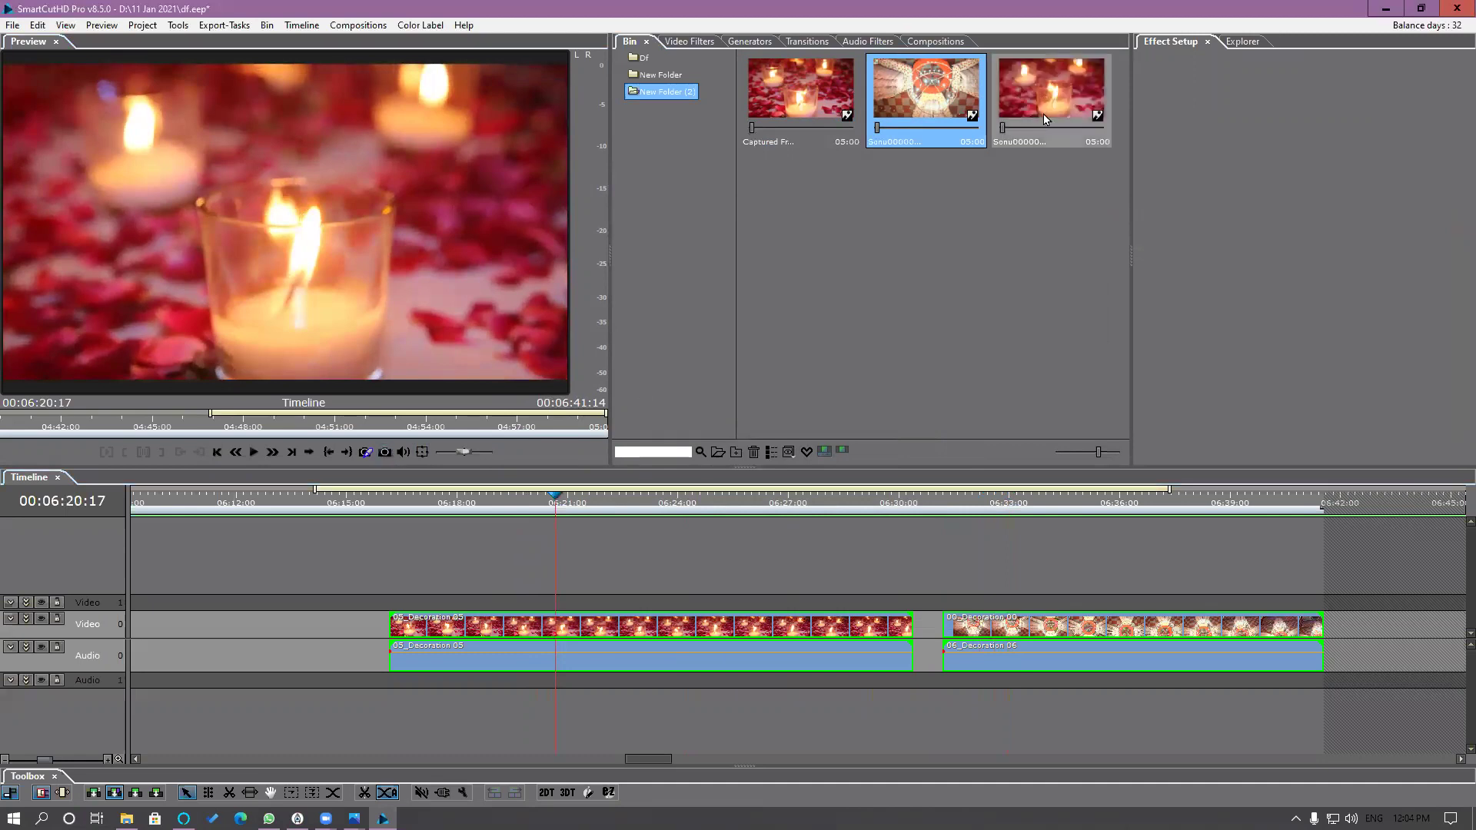
pyautogui.rightClick(1047, 109)
pyautogui.click(1092, 323)
pyautogui.moveTo(743, 274); pyautogui.dragTo(800, 273)
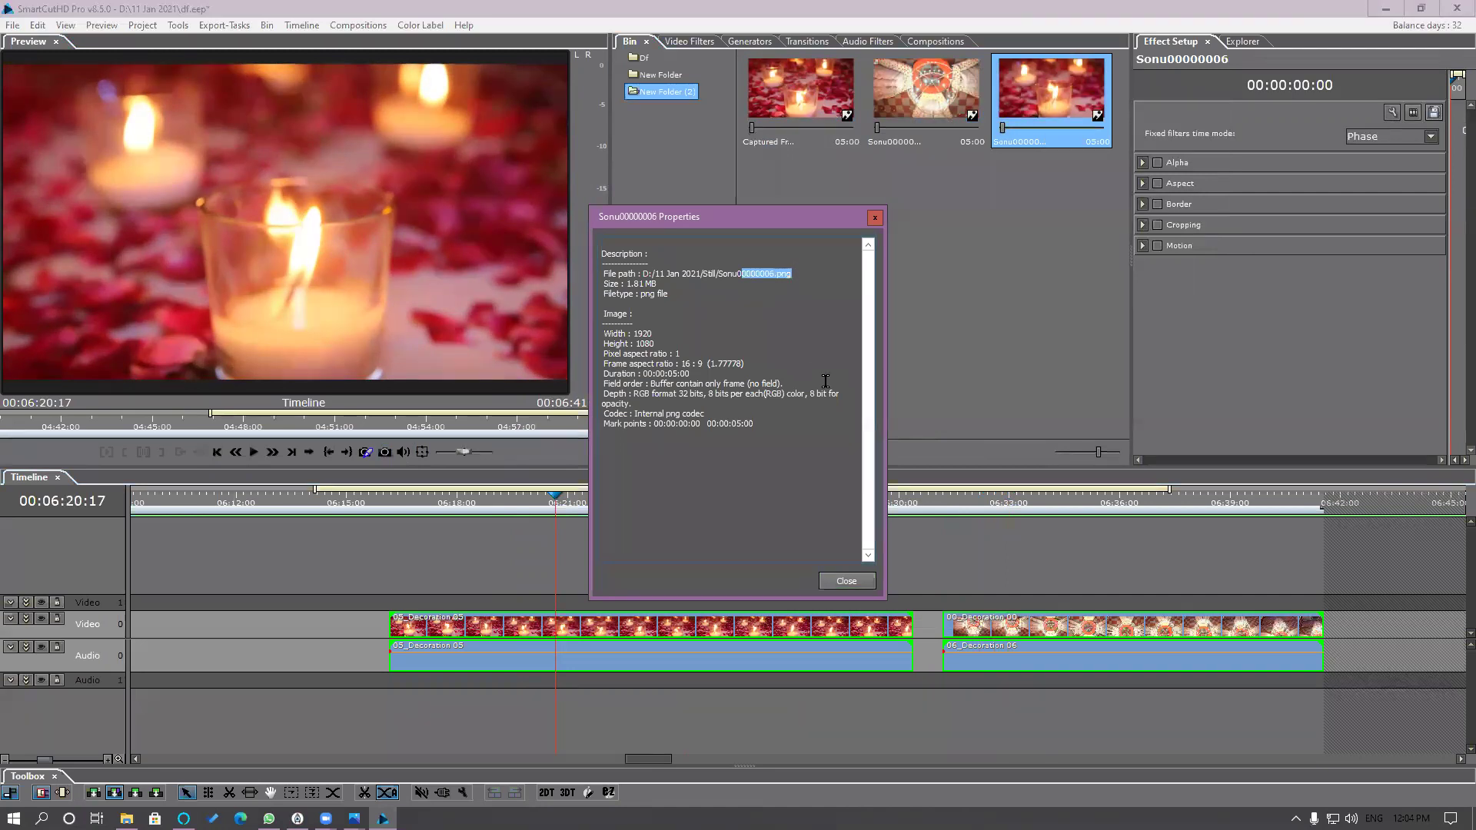
pyautogui.click(868, 587)
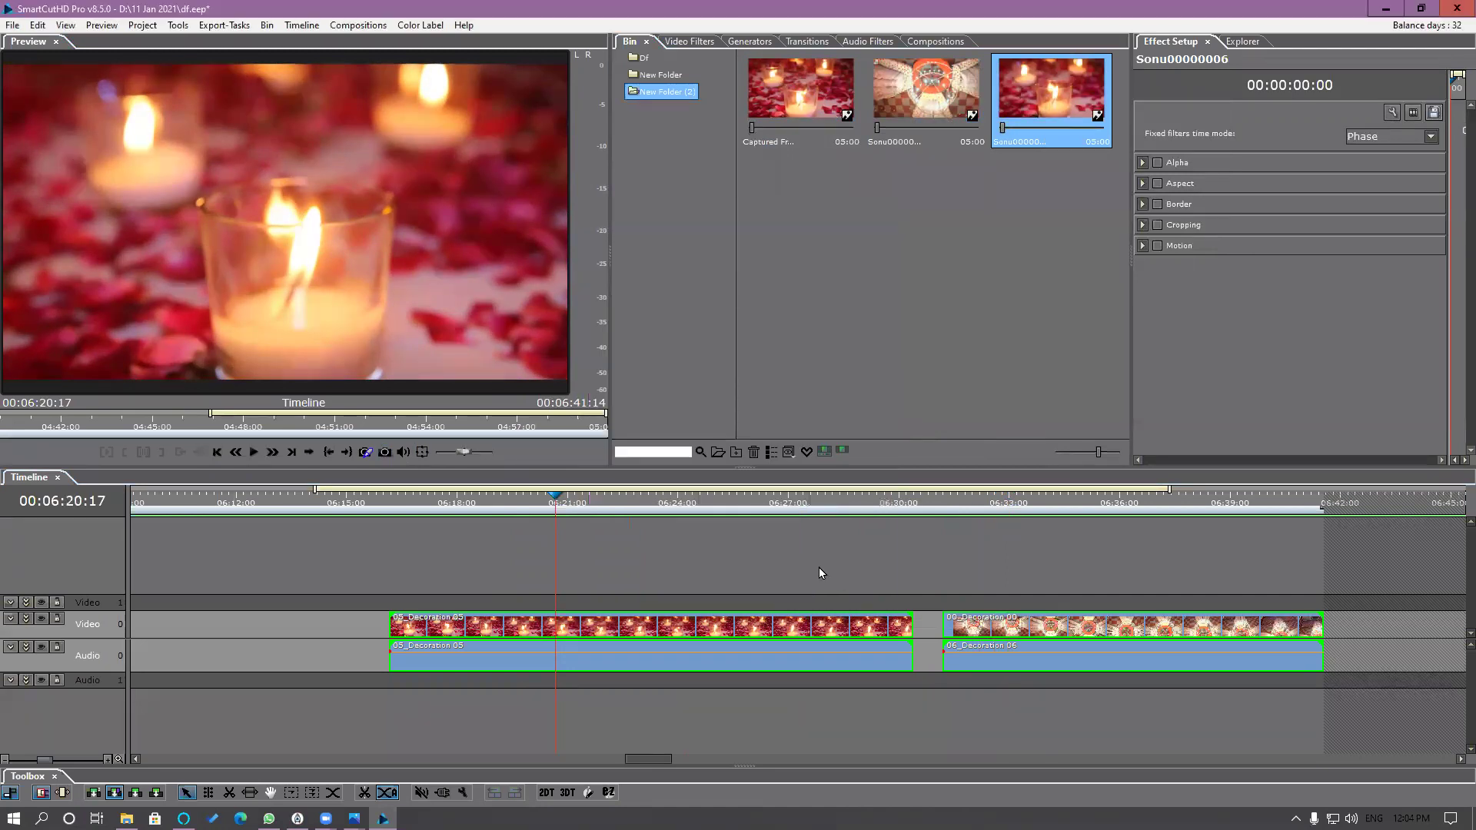
# Step: Reopen the Preferences and review the Clip and Segment, Frame Capture and Performance pages
pyautogui.click(35, 28)
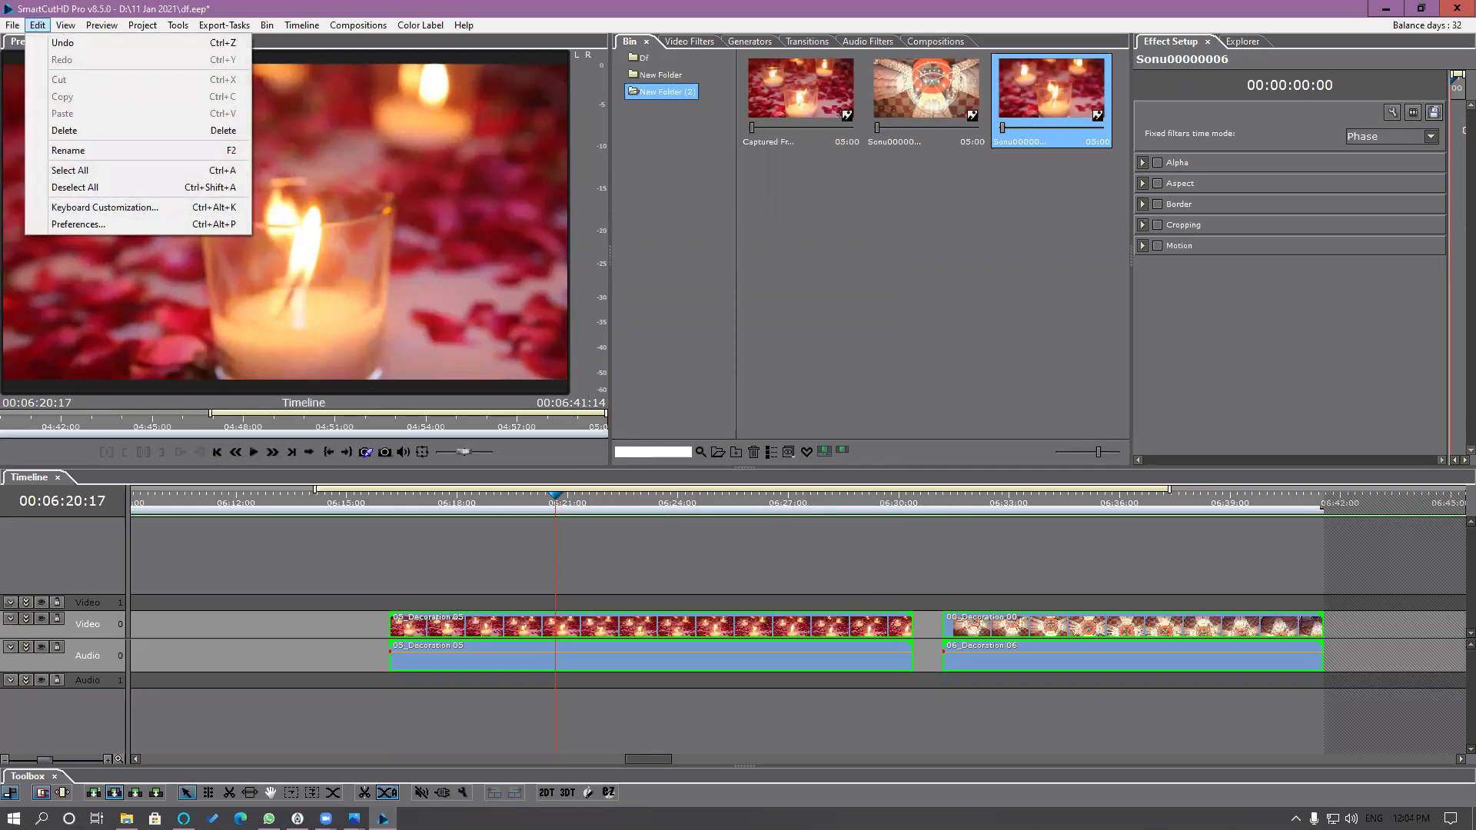
pyautogui.click(78, 225)
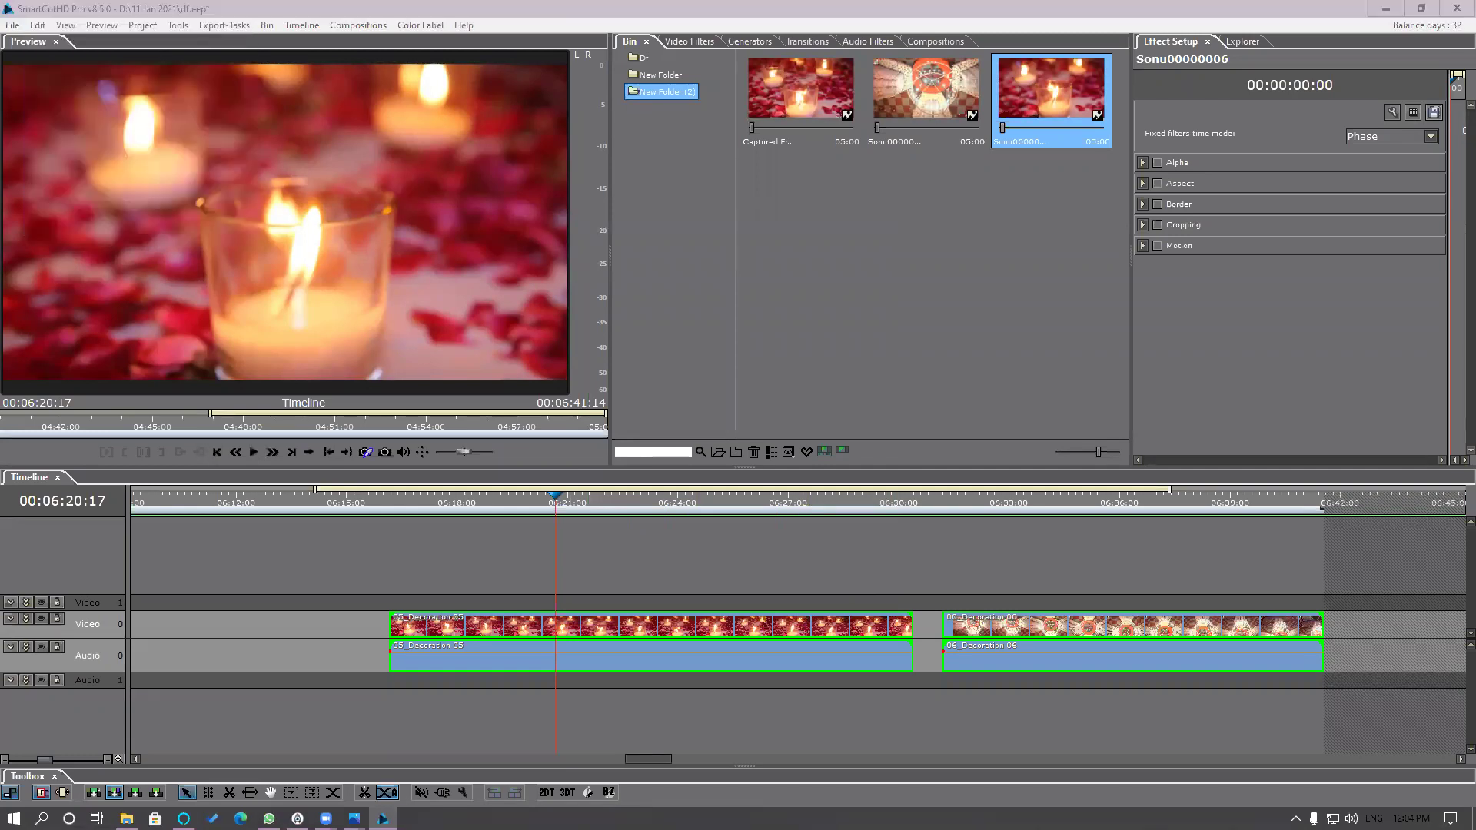
pyautogui.click(38, 25)
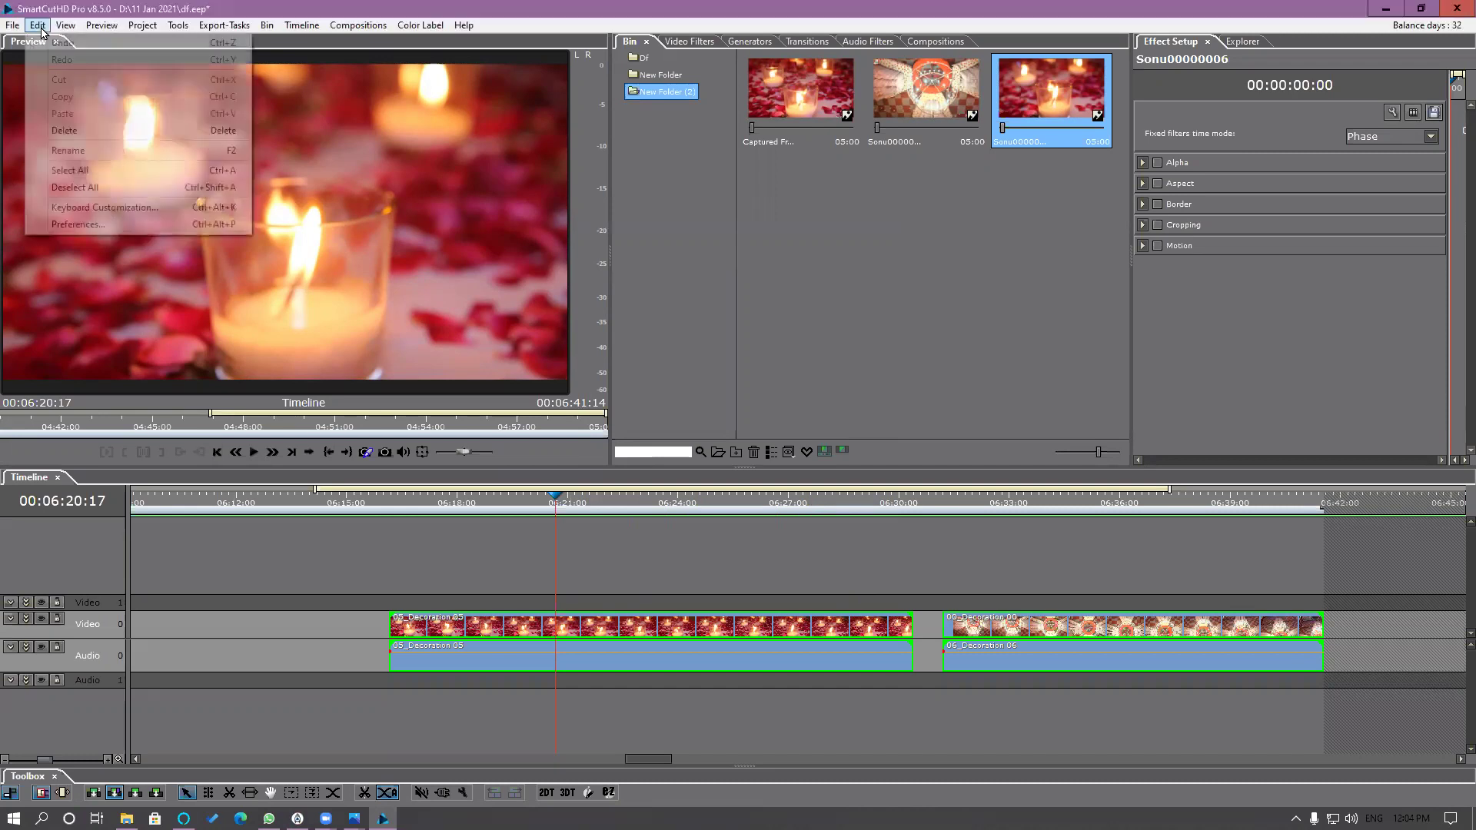
pyautogui.click(80, 226)
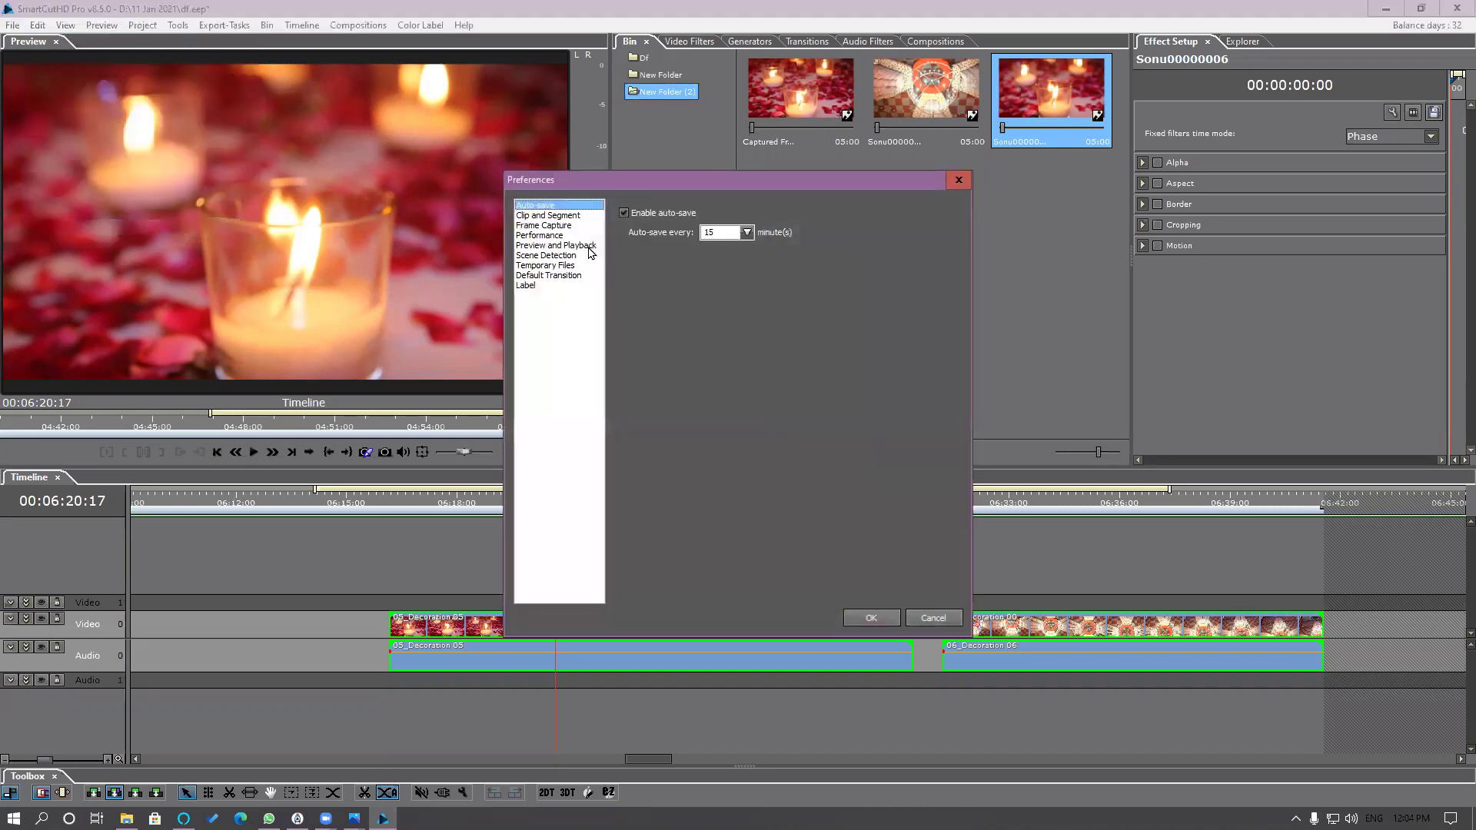
pyautogui.click(572, 217)
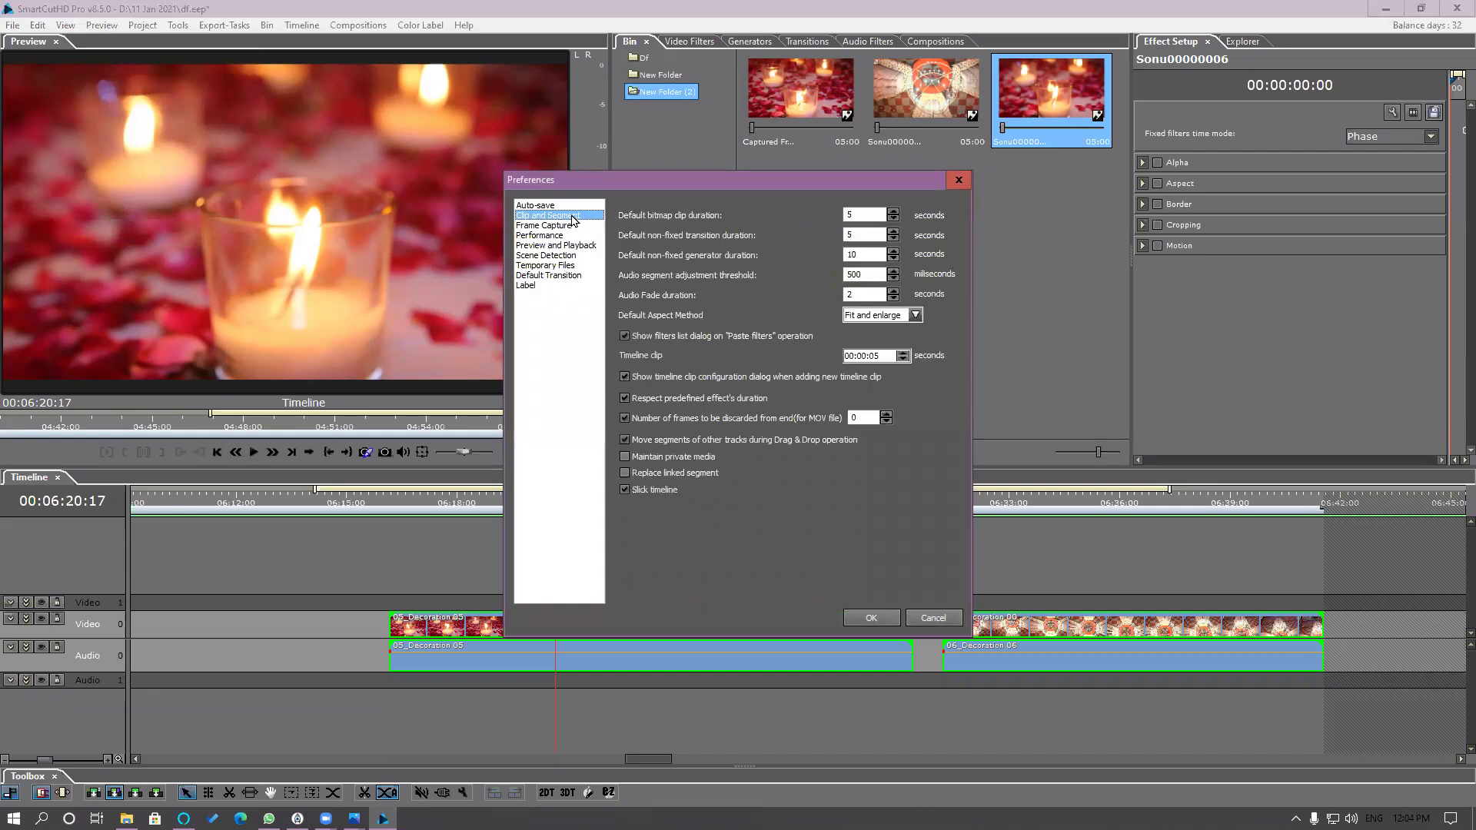
pyautogui.click(554, 226)
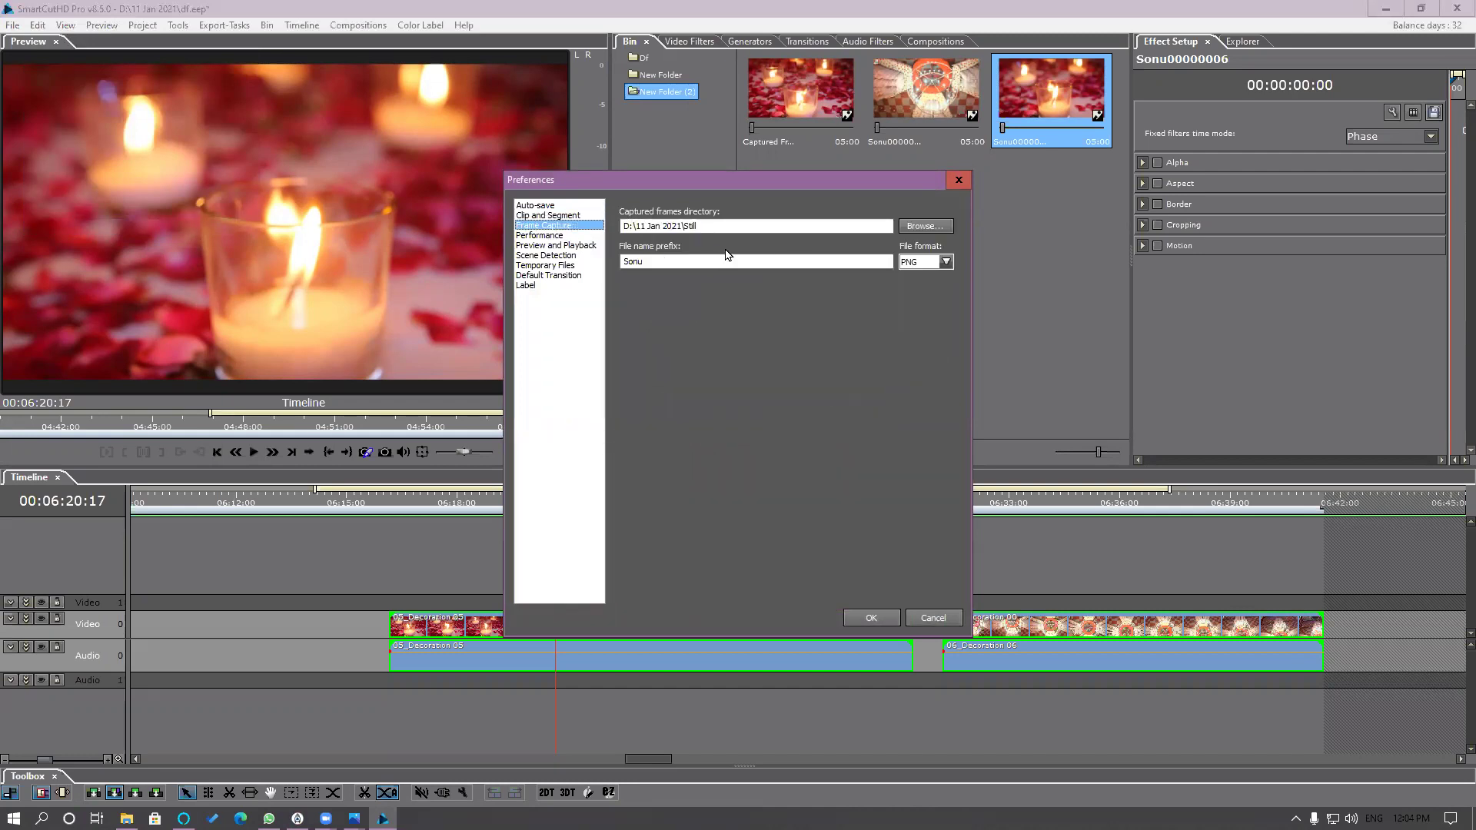
pyautogui.click(544, 237)
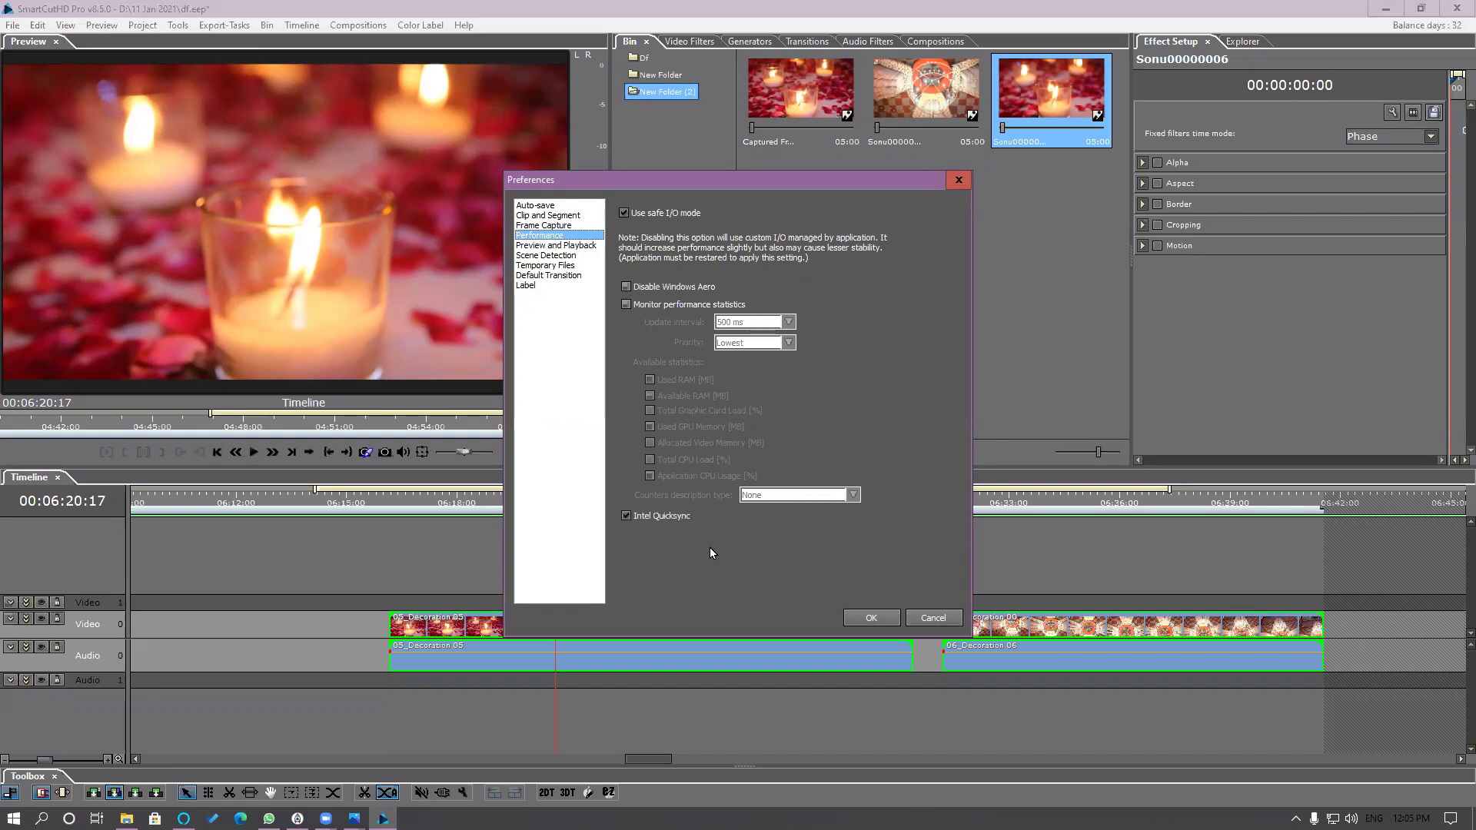
# Step: Import "(Hindi) Step by Step Training on How to use Intel Quick Sync in Smart Cut Pro for fast rendering.mp4" from 8.5 Demo materials into the bin
pyautogui.click(931, 618)
pyautogui.doubleClick(926, 349)
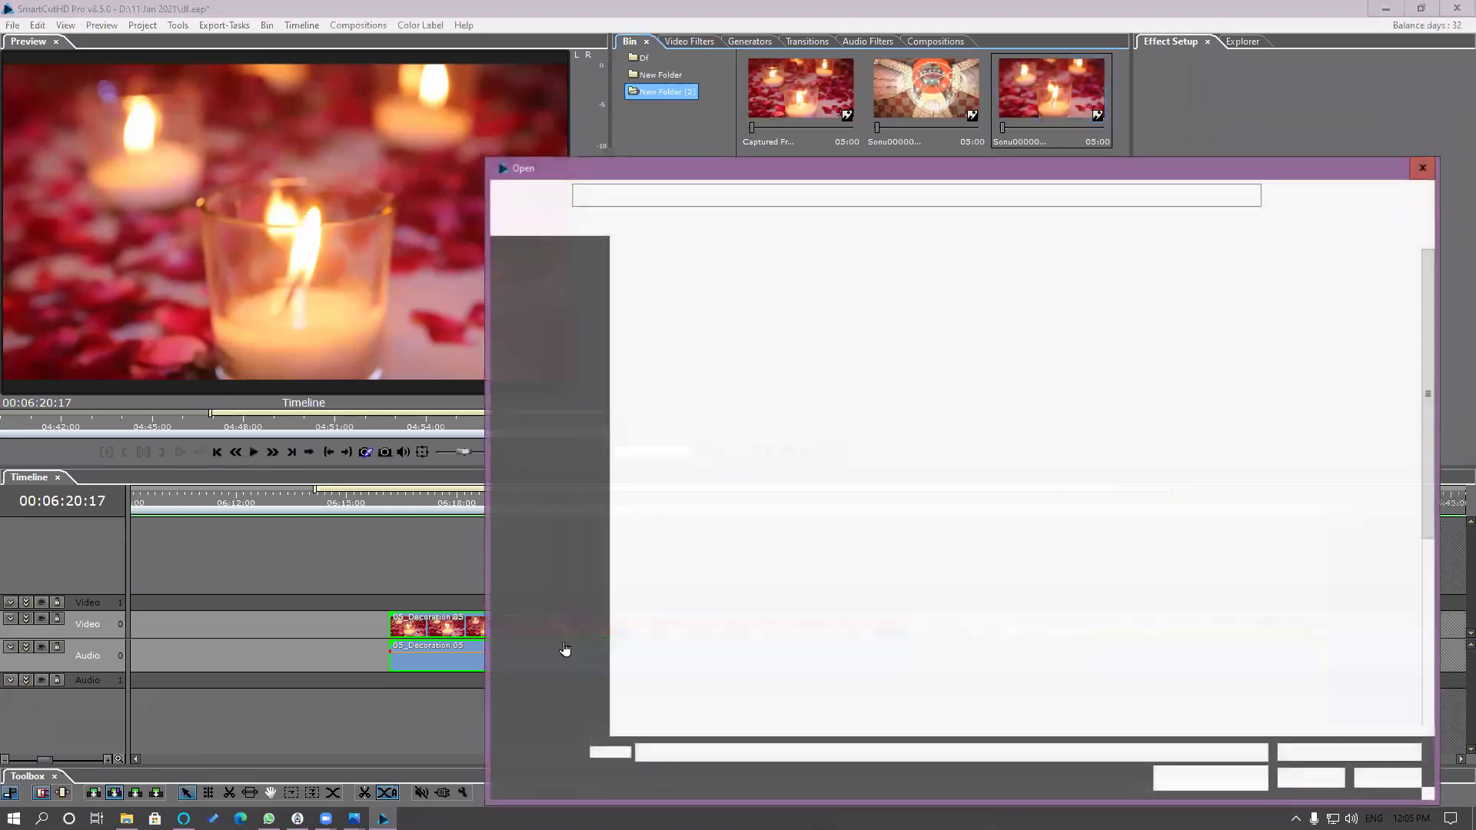
pyautogui.click(558, 631)
pyautogui.doubleClick(661, 283)
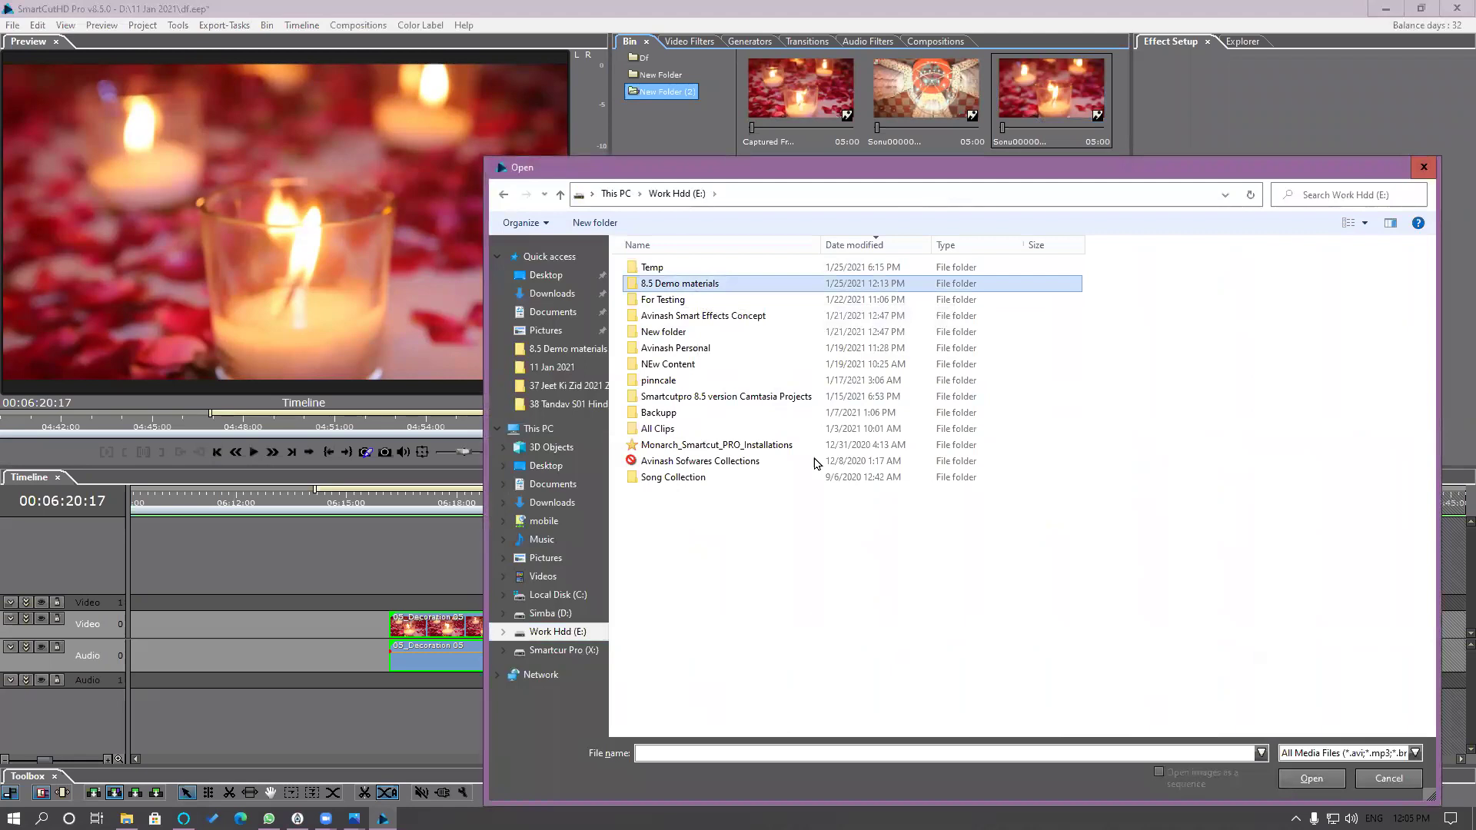
pyautogui.scroll(-1, 741, 578)
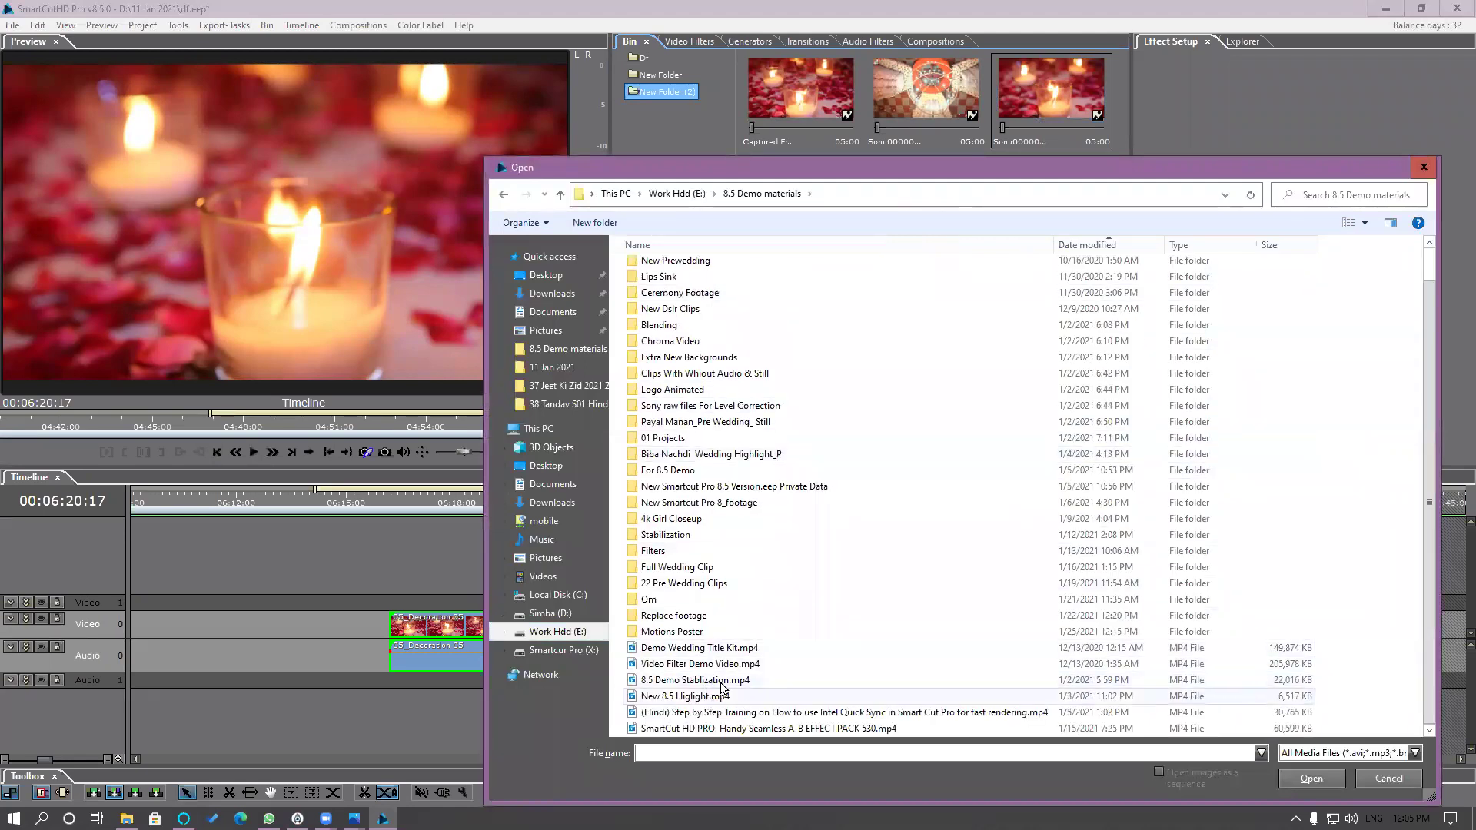
pyautogui.doubleClick(769, 712)
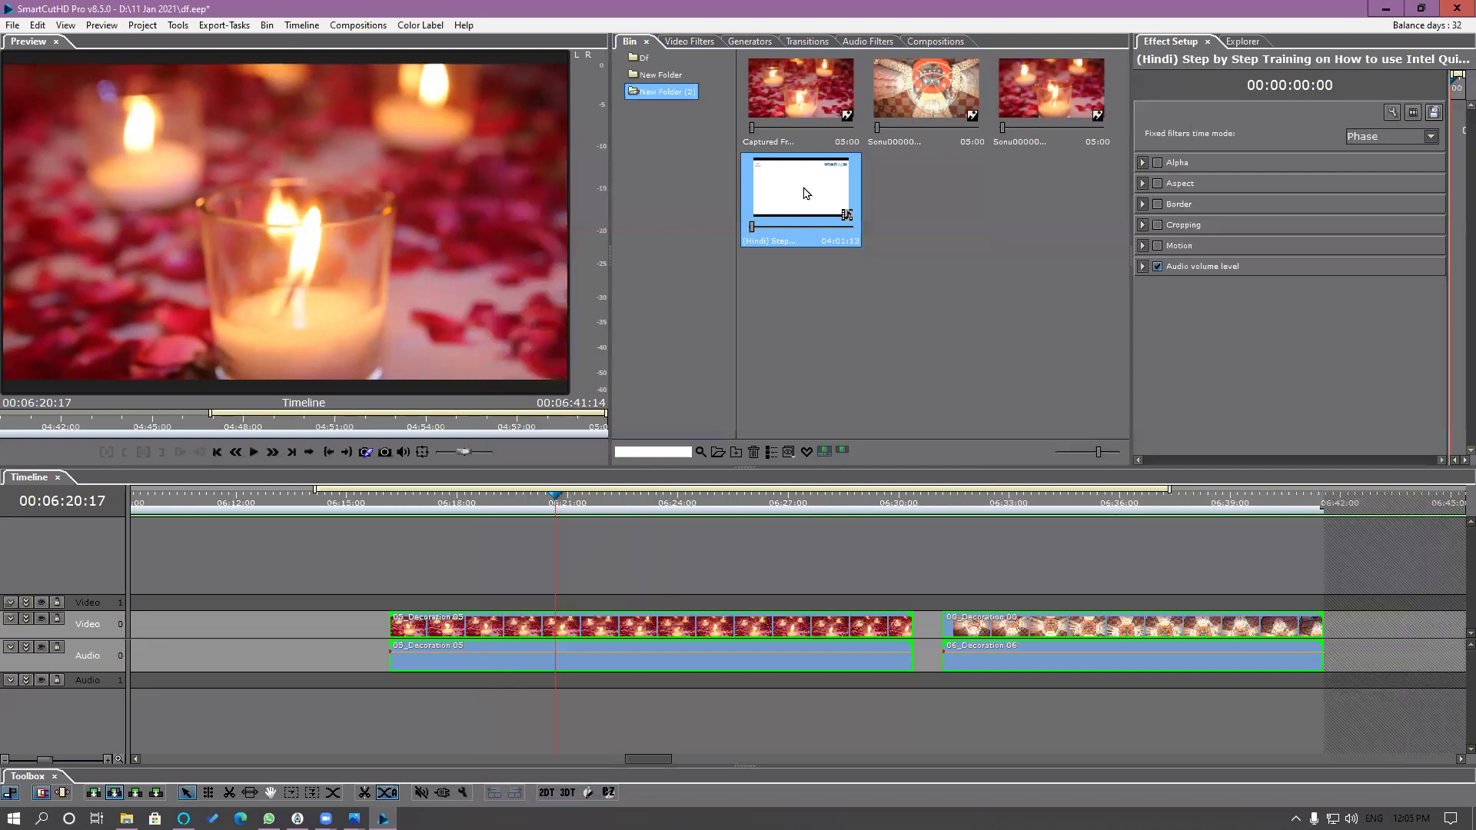
# Step: Play the imported Intel Quick Sync training clip full screen in the preview
pyautogui.click(797, 202)
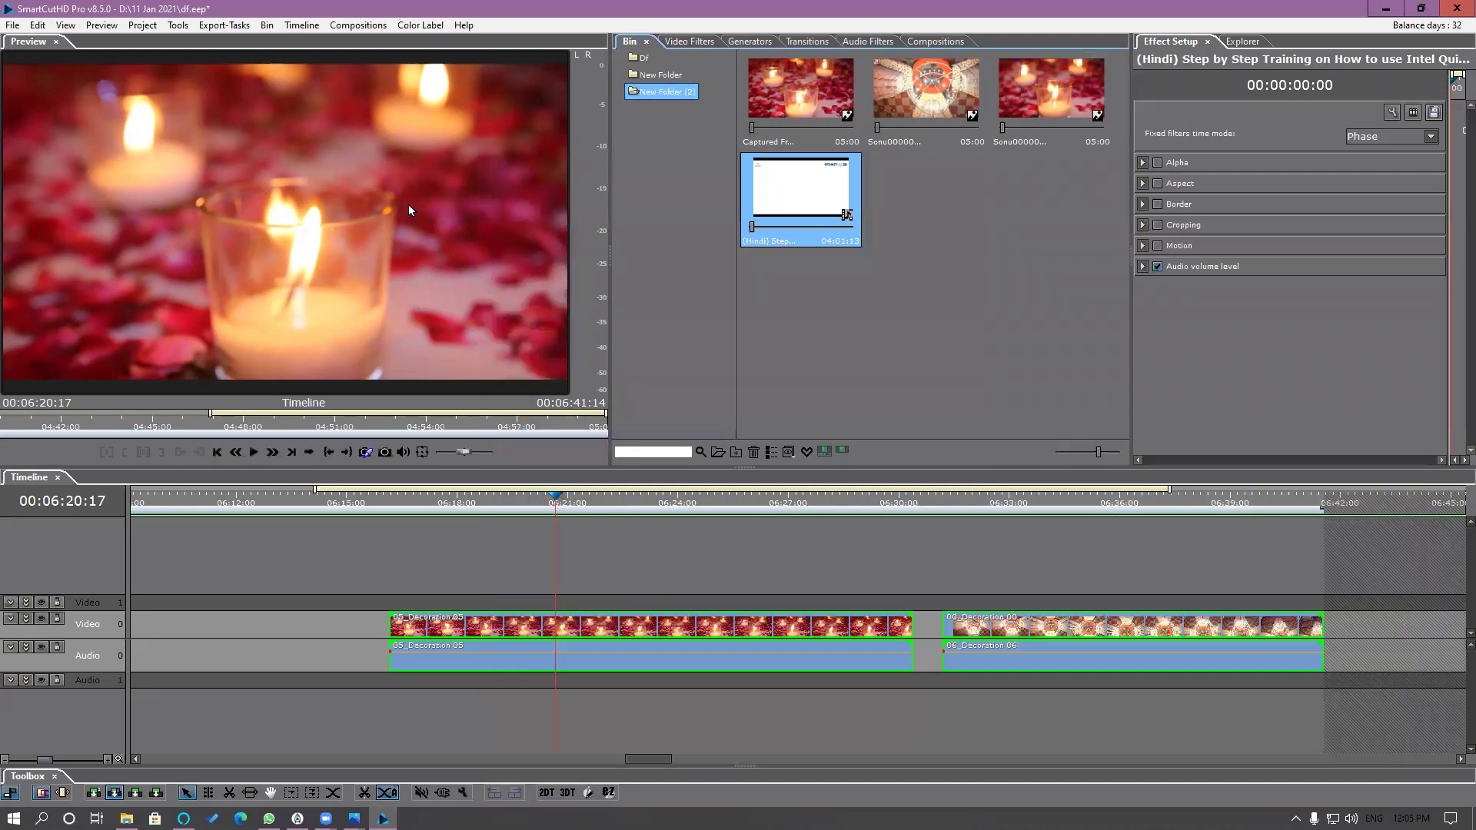
pyautogui.doubleClick(474, 231)
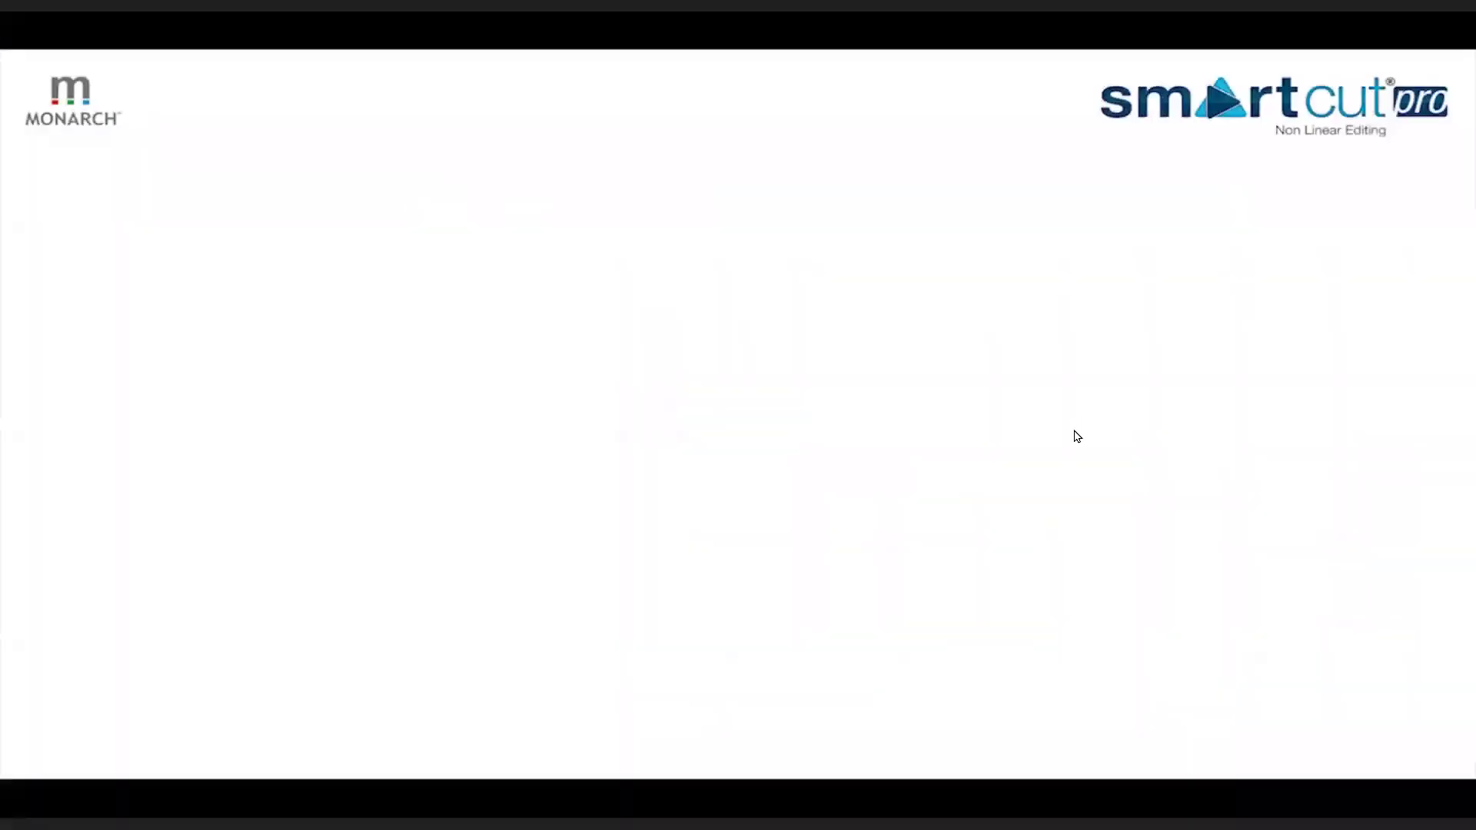
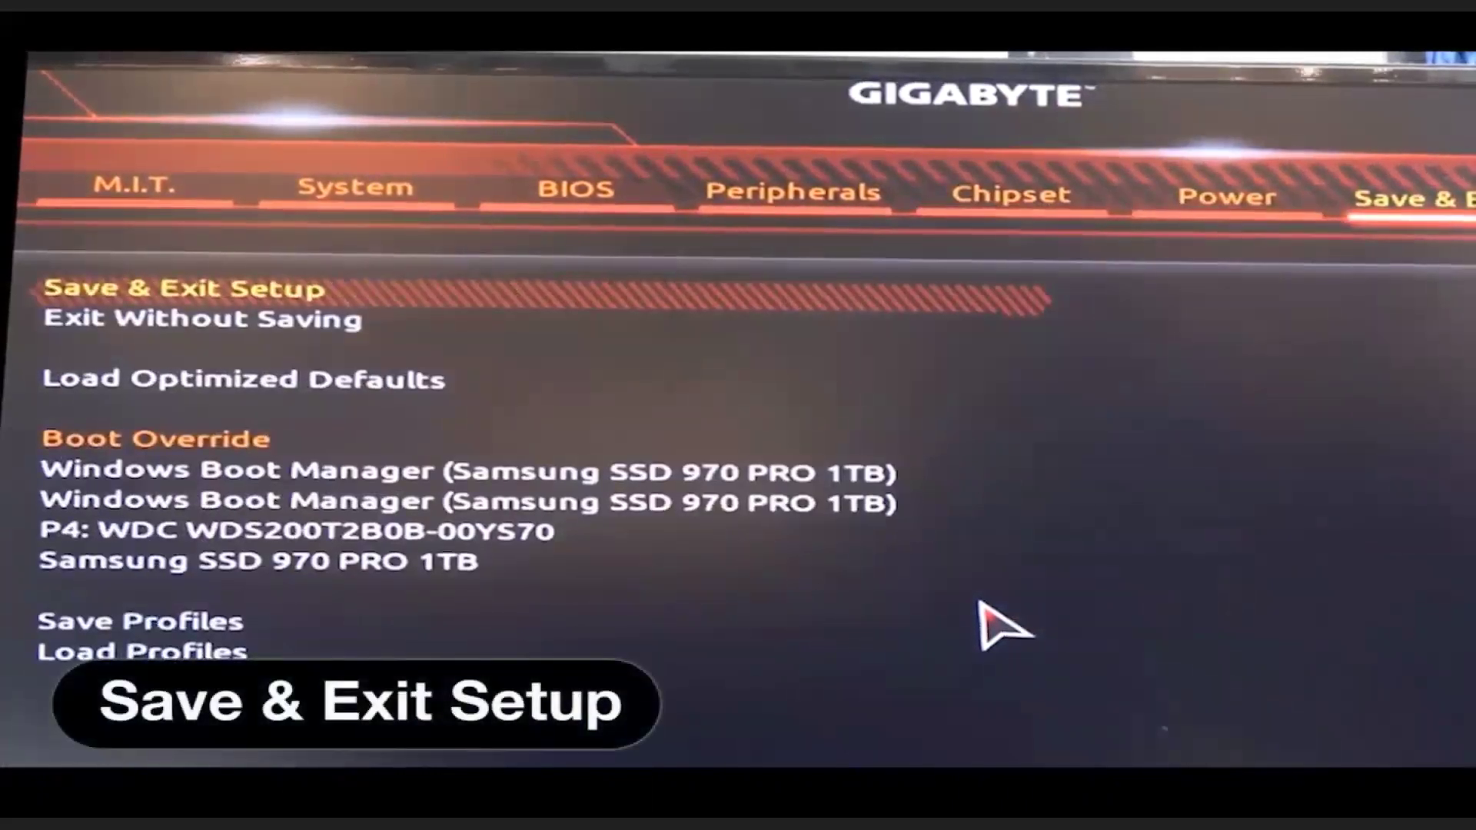
pyautogui.press('Return')
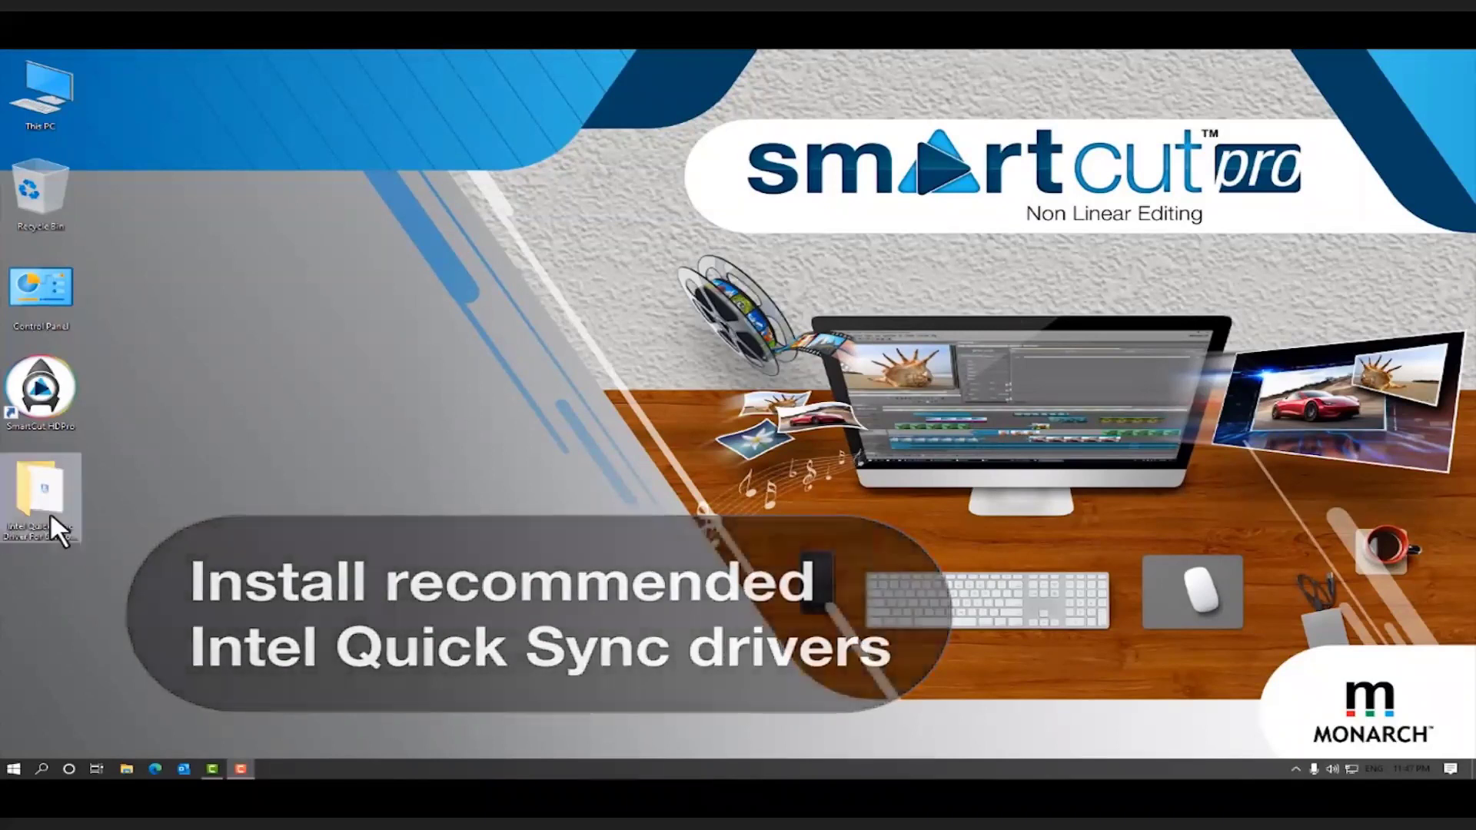
# Step: Open the Intel Quick Sync driver folder for 6th to 9th generation and launch the installer win64_25.20.100.6373 FINAL.exe
pyautogui.doubleClick(38, 506)
pyautogui.click(208, 260)
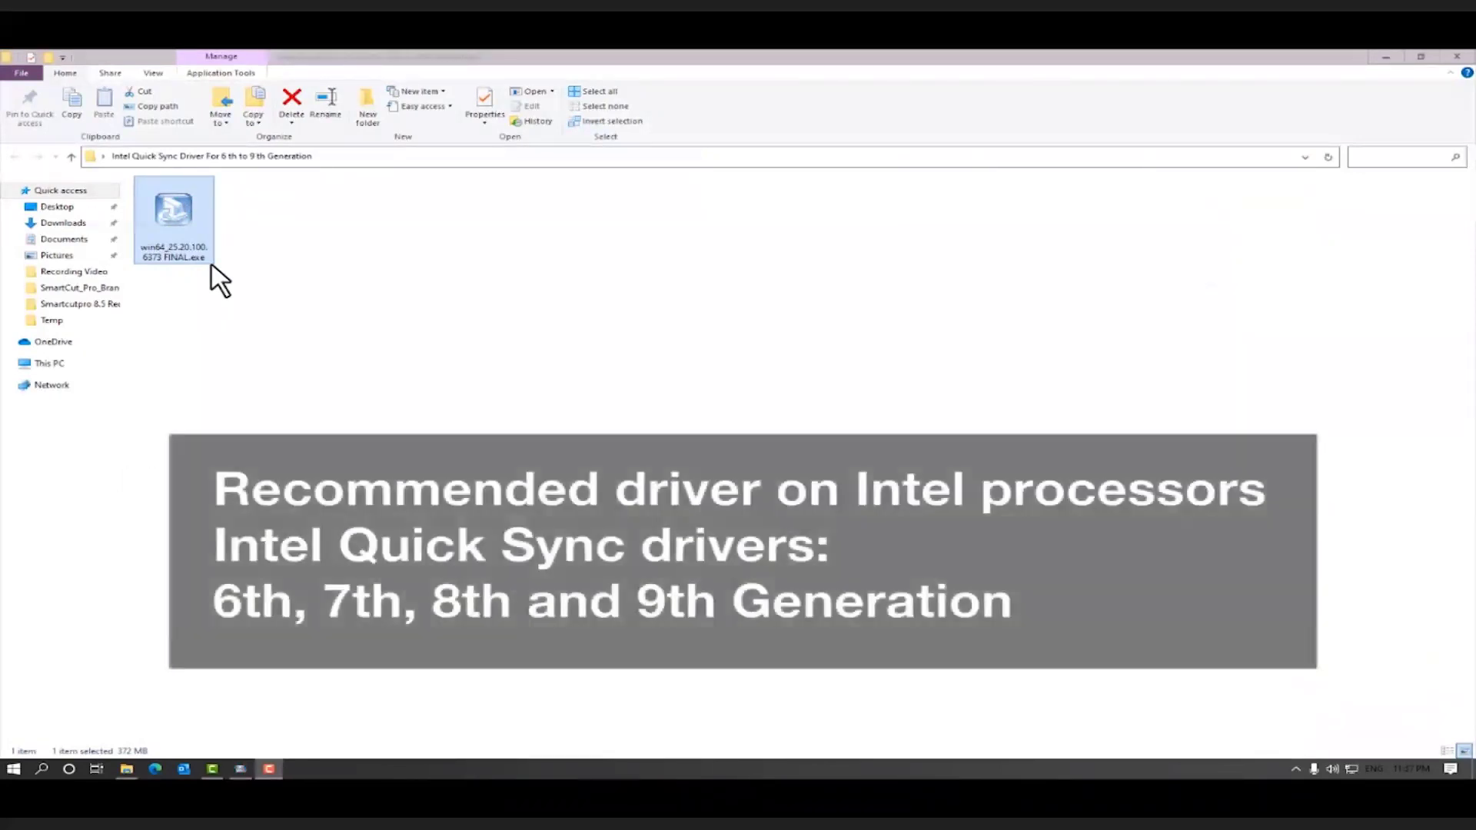
pyautogui.doubleClick(212, 264)
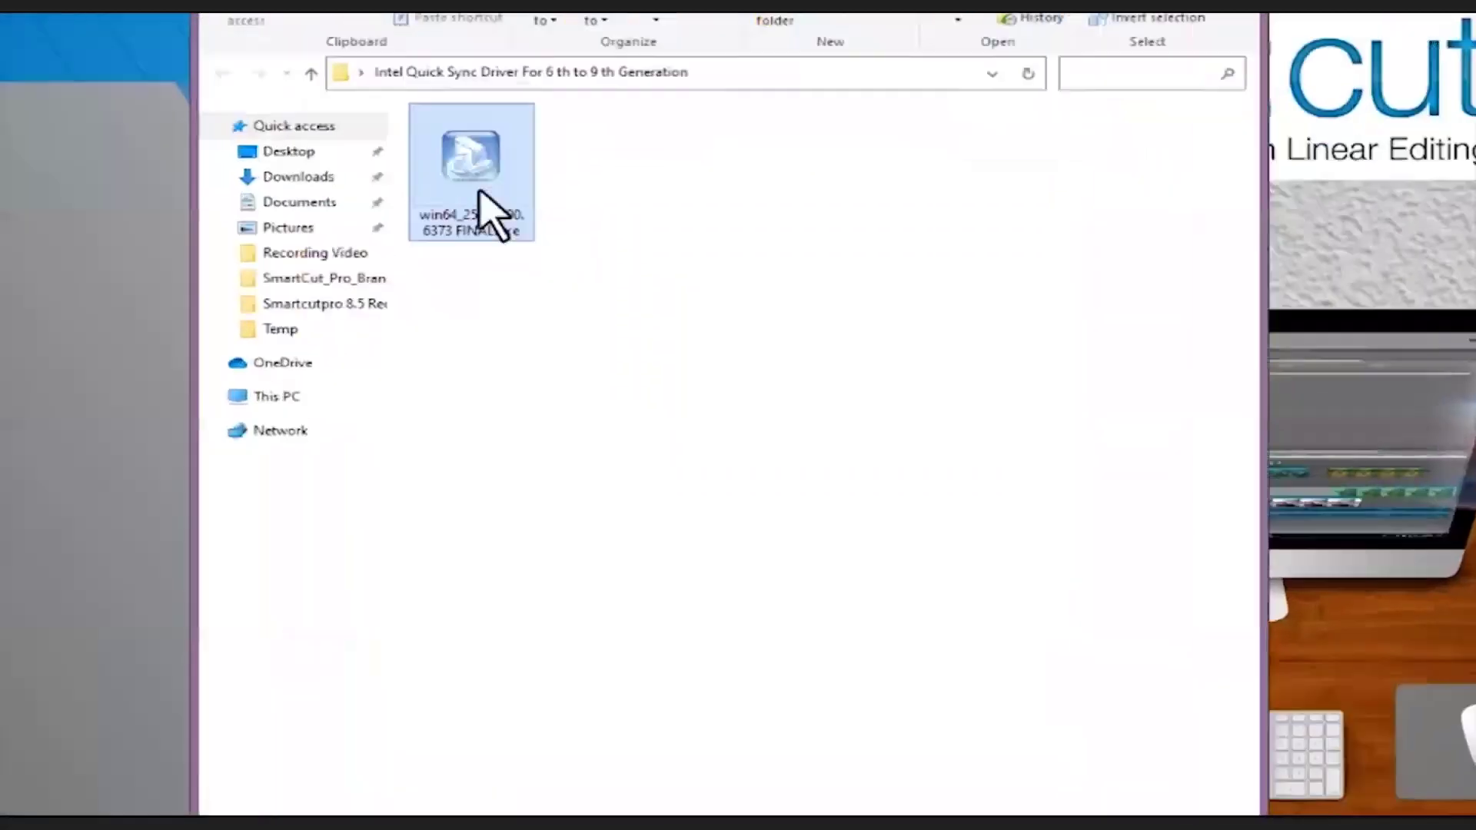
pyautogui.doubleClick(547, 243)
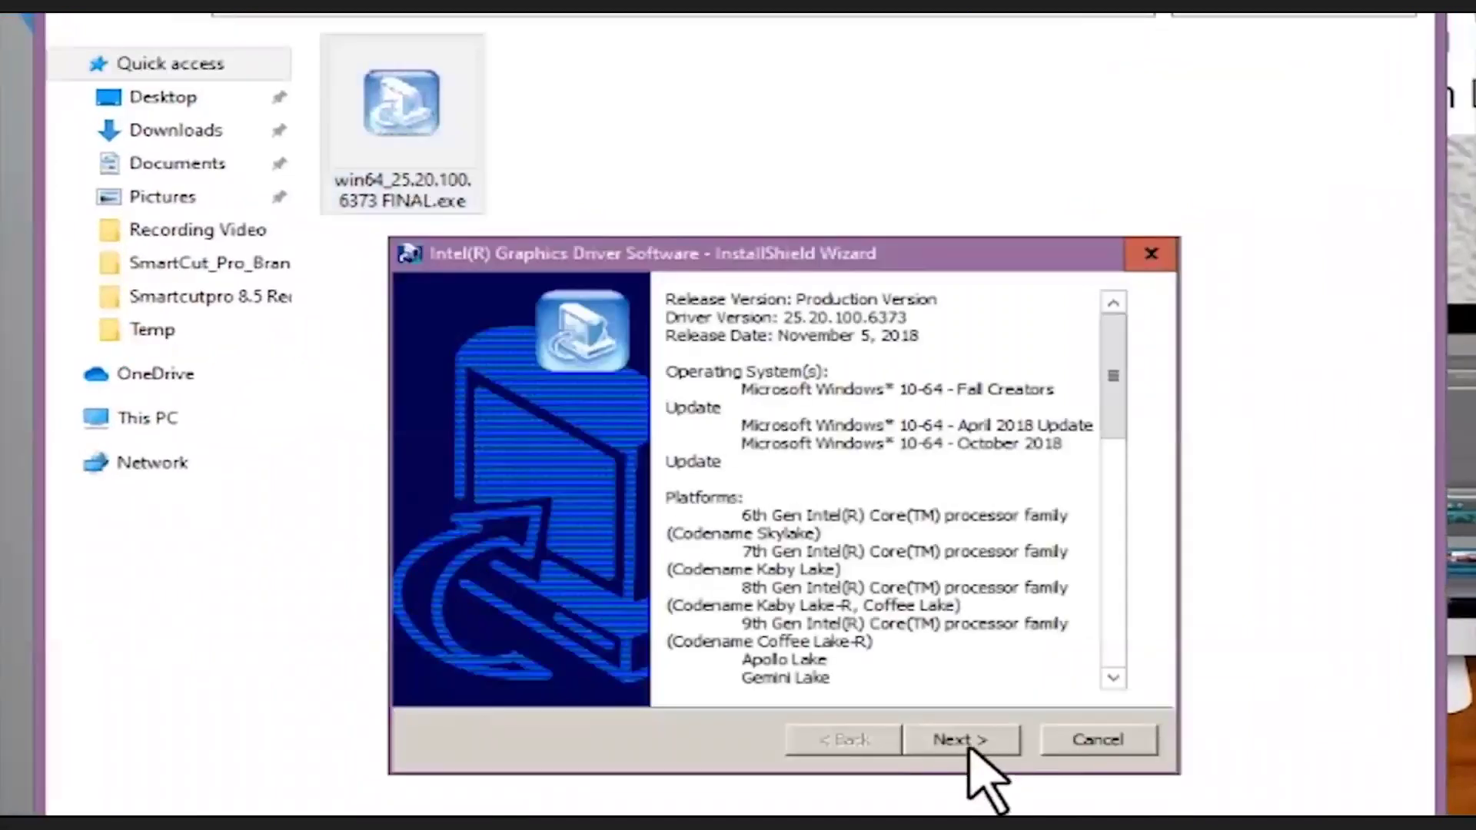
# Step: Install the Intel Graphics Driver, accepting its license agreement, and finish the setup with an immediate computer restart
pyautogui.click(975, 747)
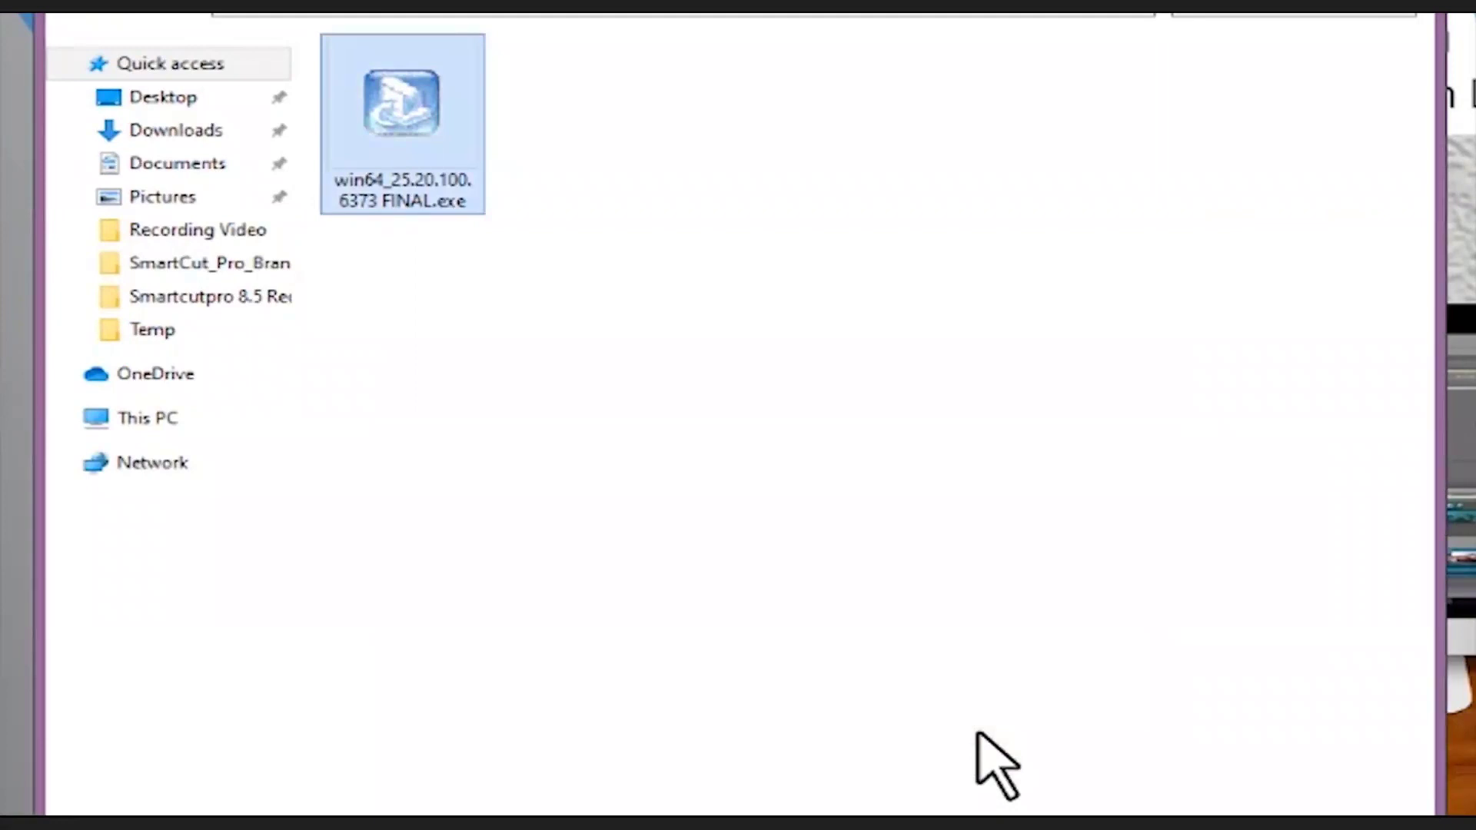
pyautogui.click(978, 692)
pyautogui.click(970, 701)
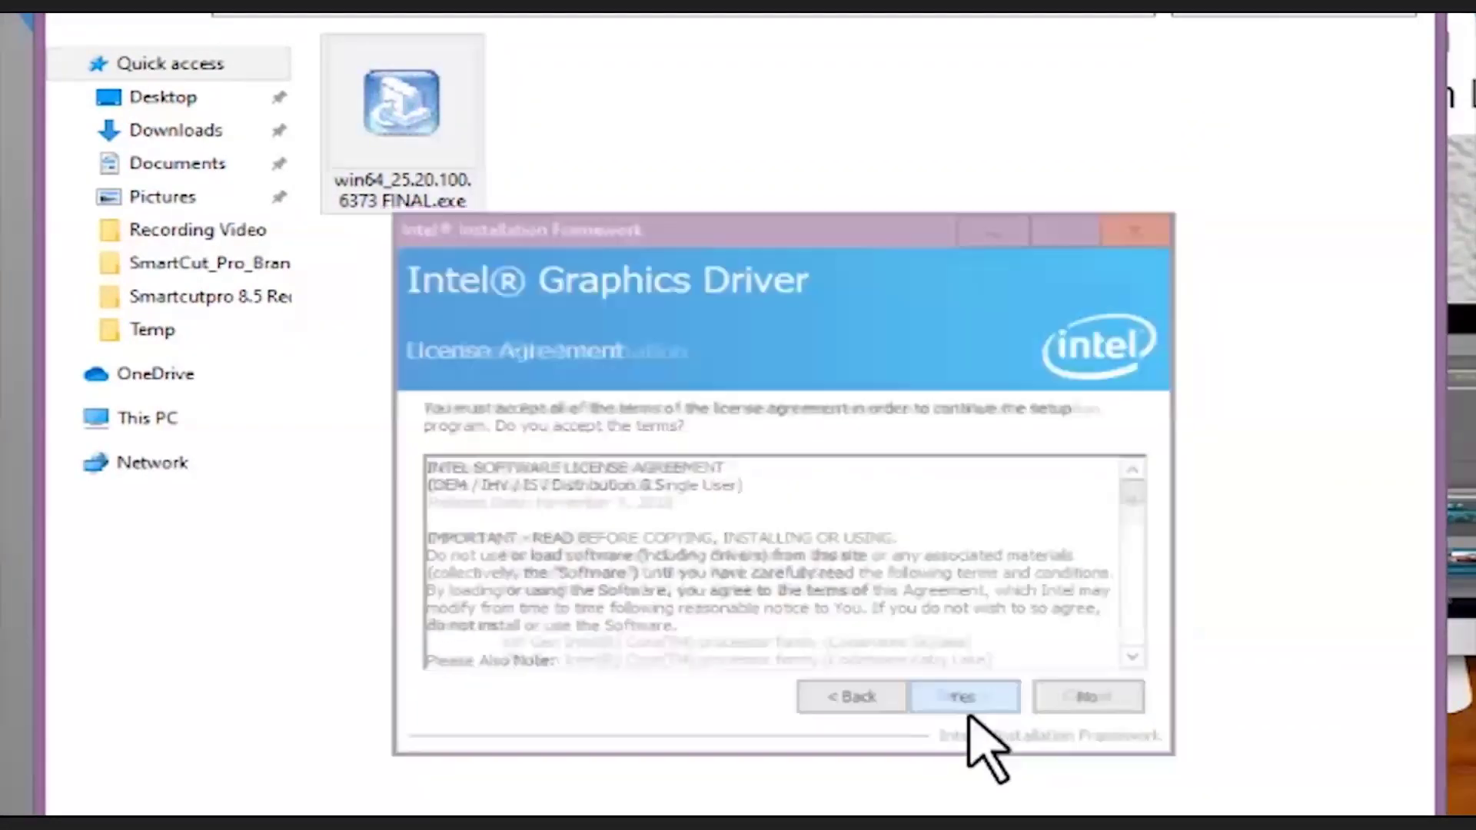
pyautogui.click(970, 715)
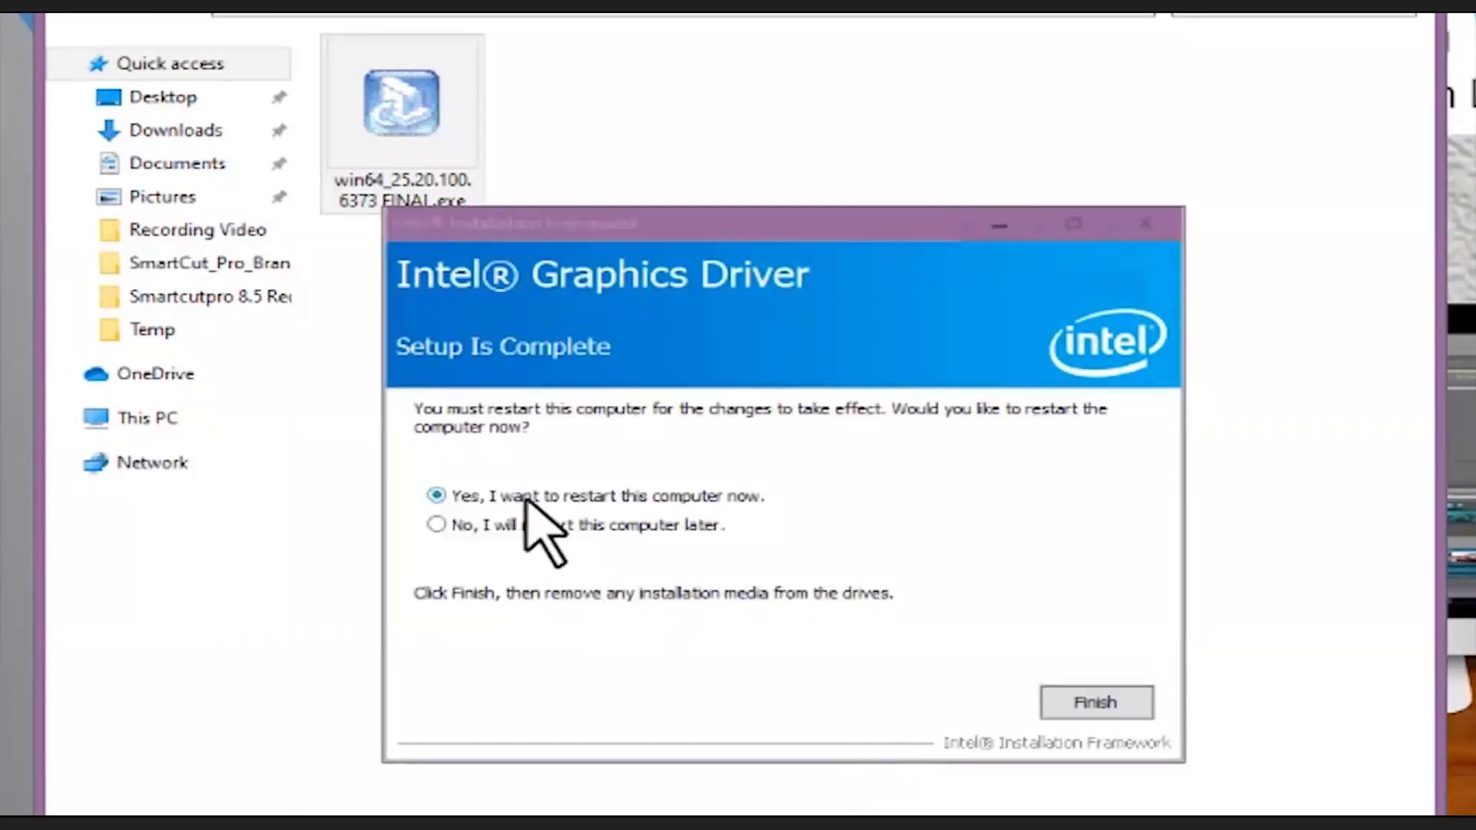
pyautogui.click(1131, 706)
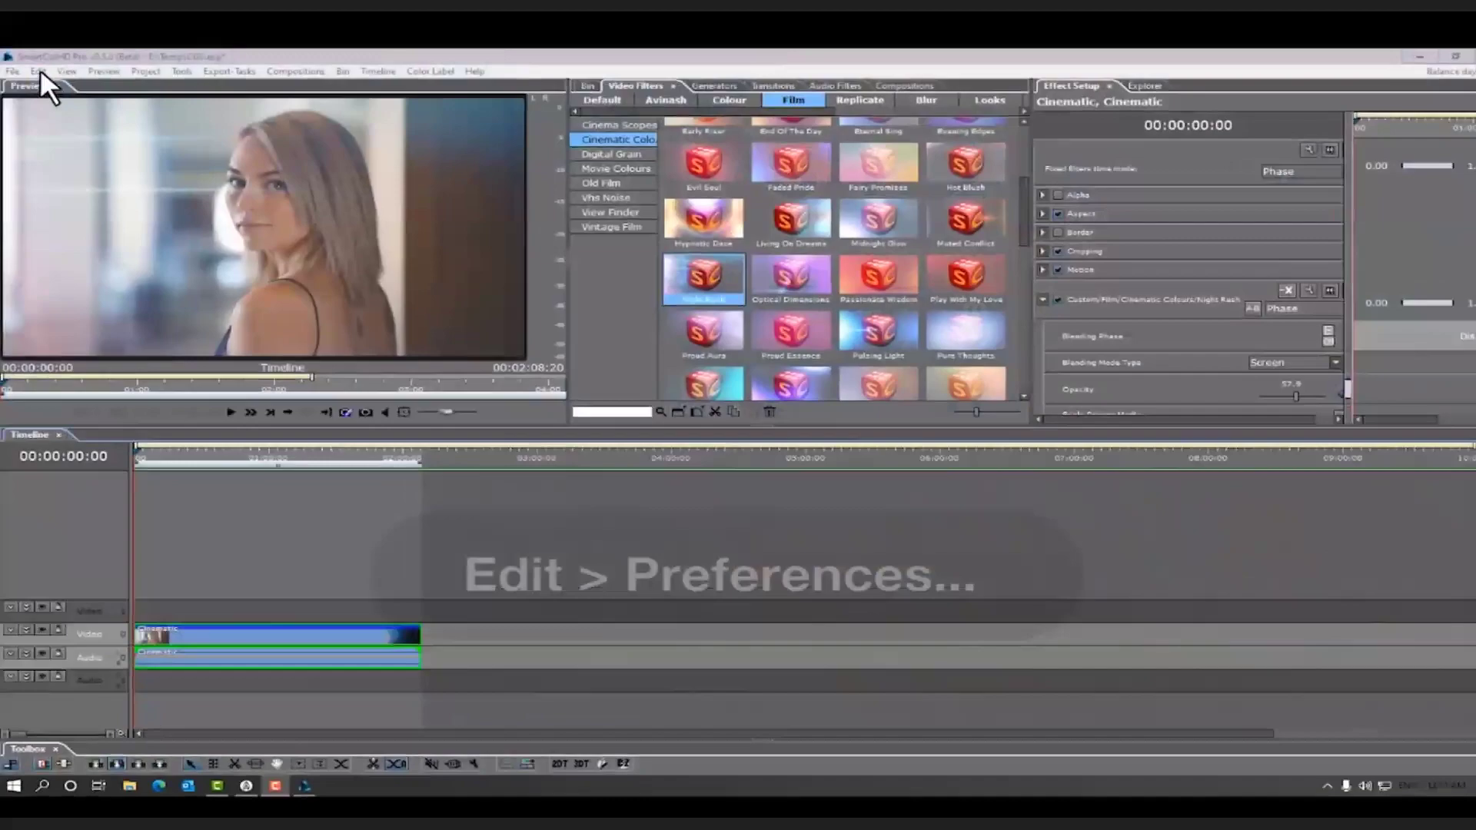
# Step: Enable Intel Quicksync on the Performance page of the Preferences and apply the setting
pyautogui.click(40, 67)
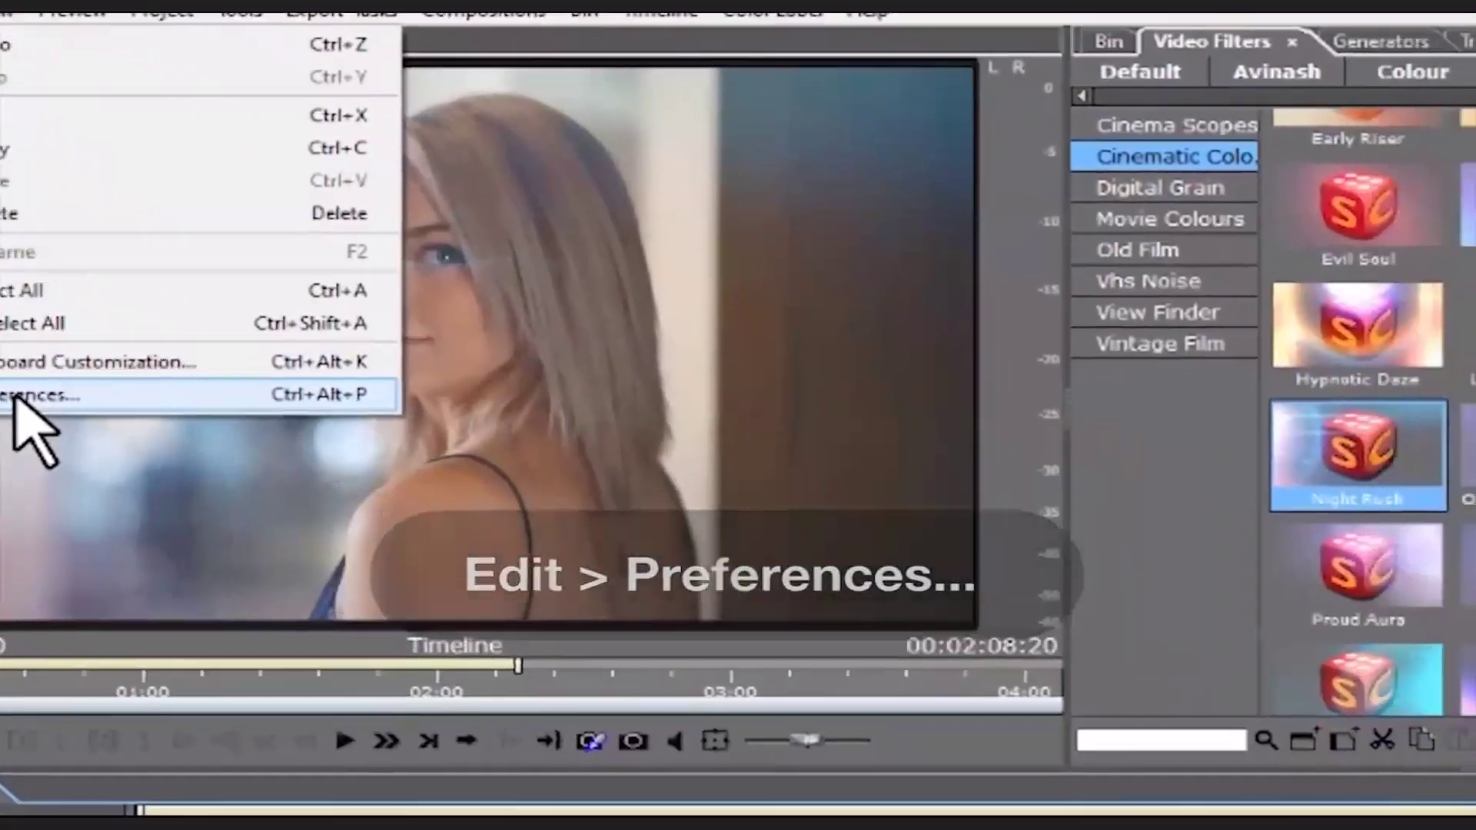
pyautogui.click(62, 410)
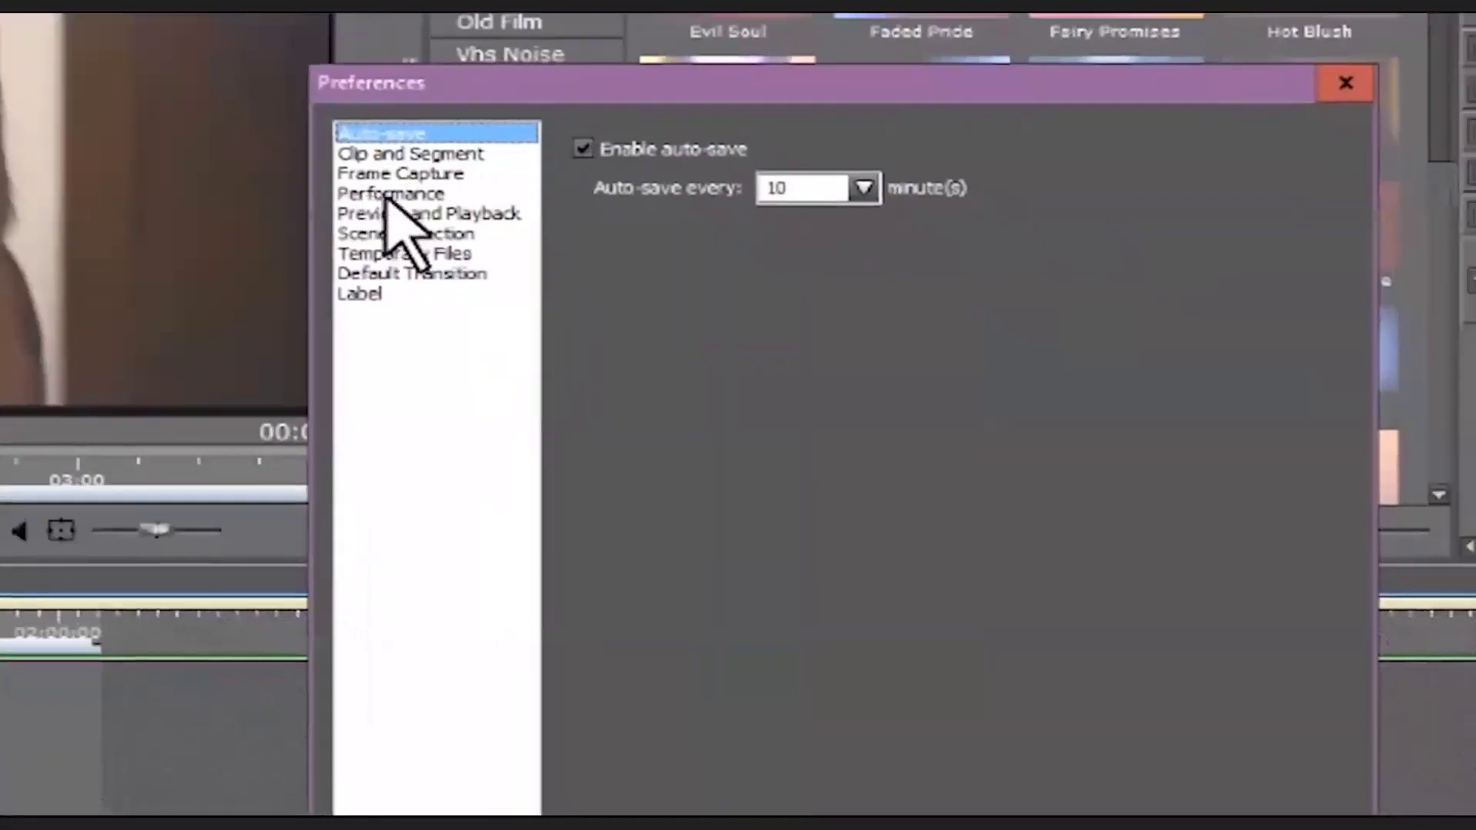
pyautogui.click(532, 243)
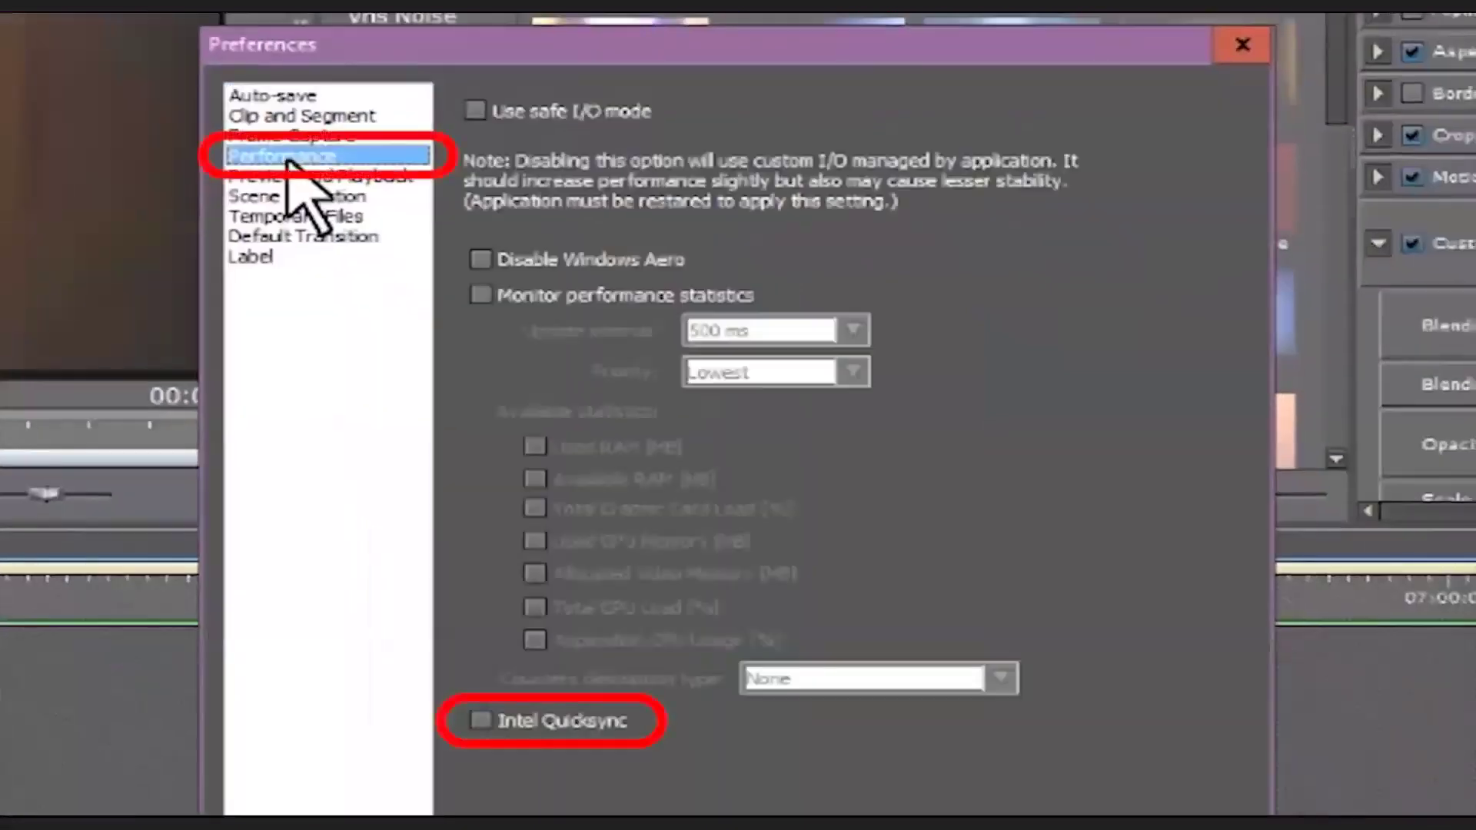
pyautogui.click(478, 725)
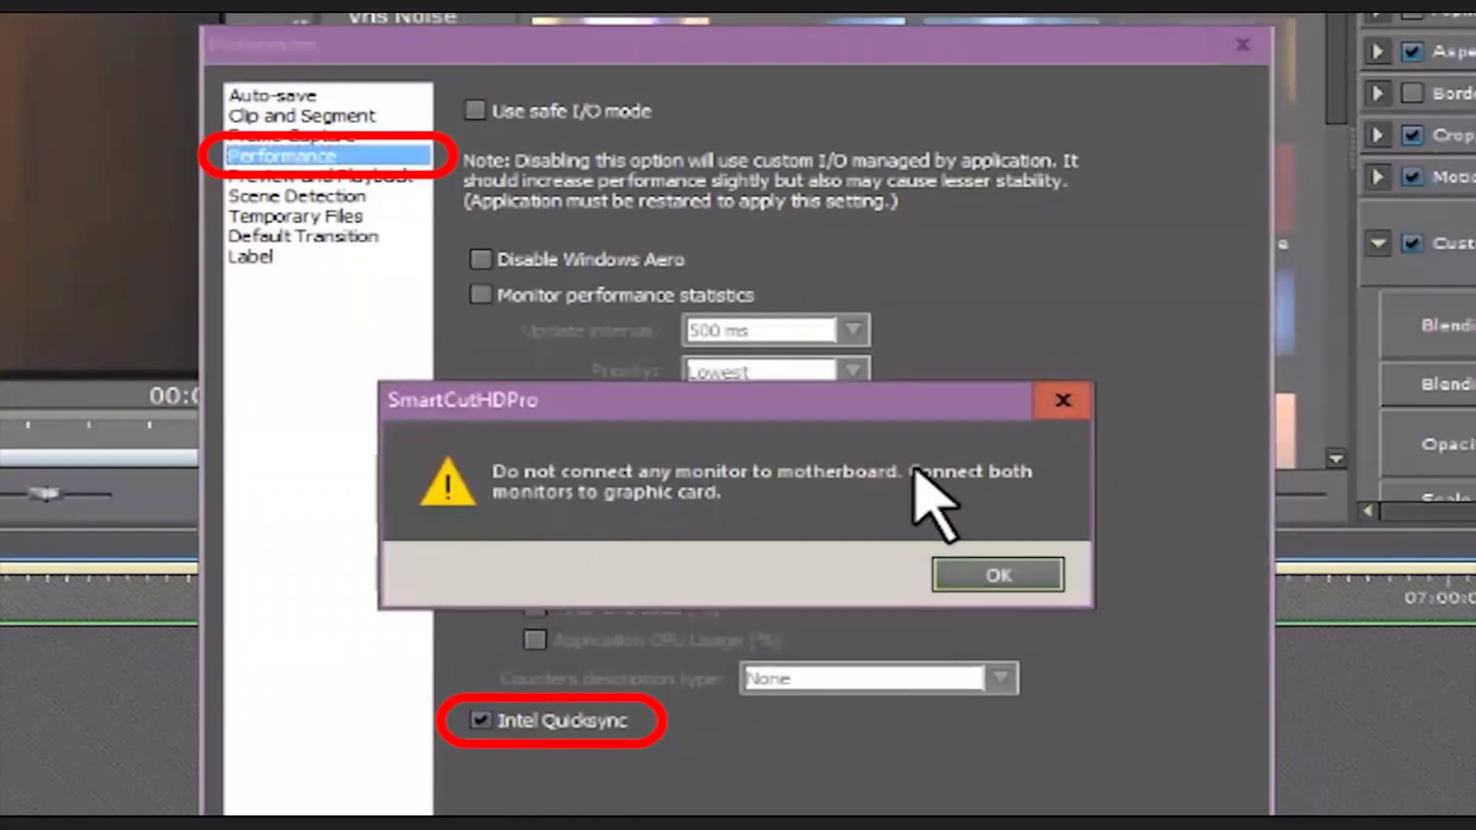
pyautogui.click(1029, 579)
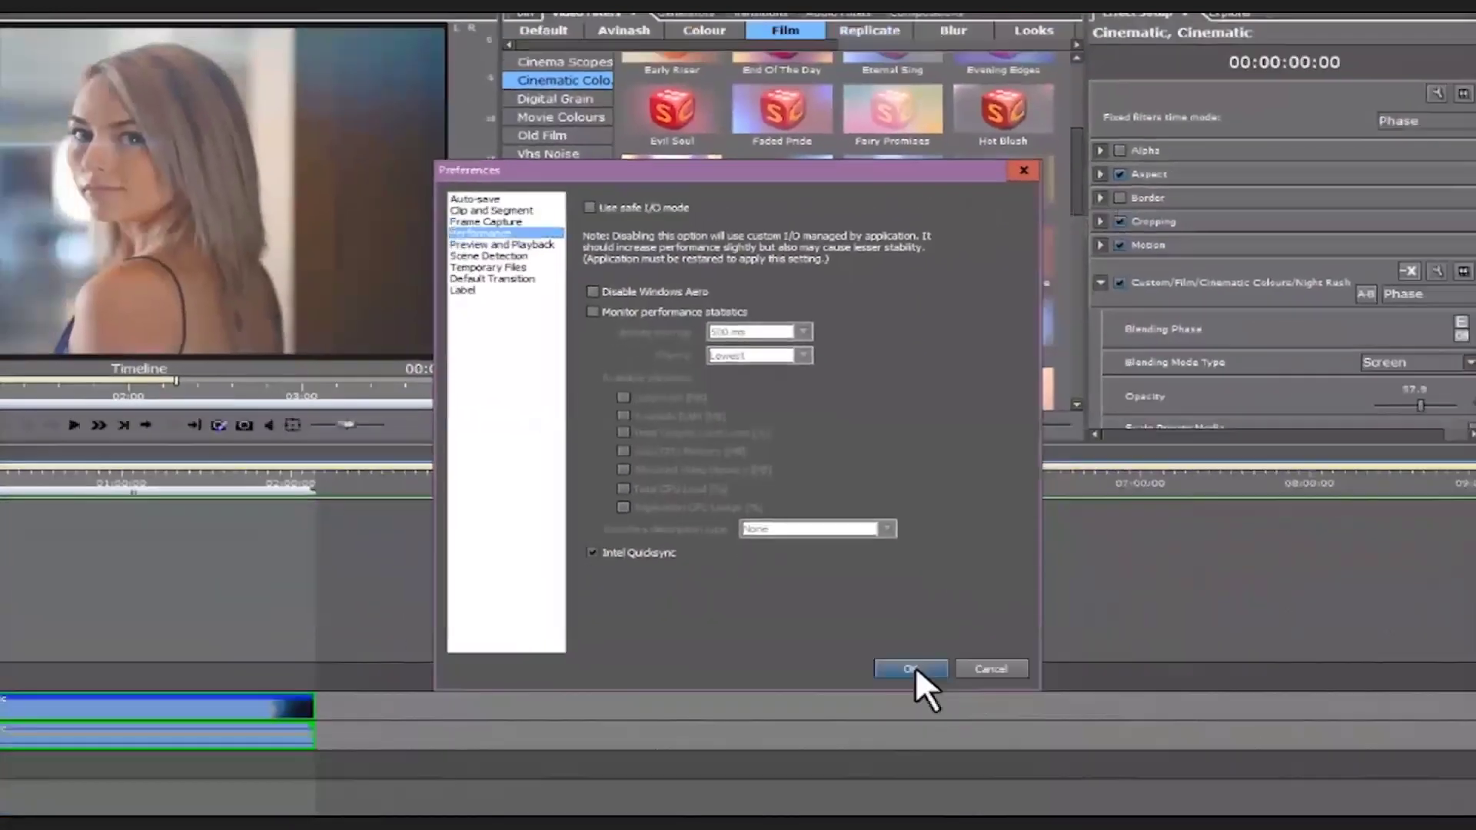
pyautogui.click(914, 668)
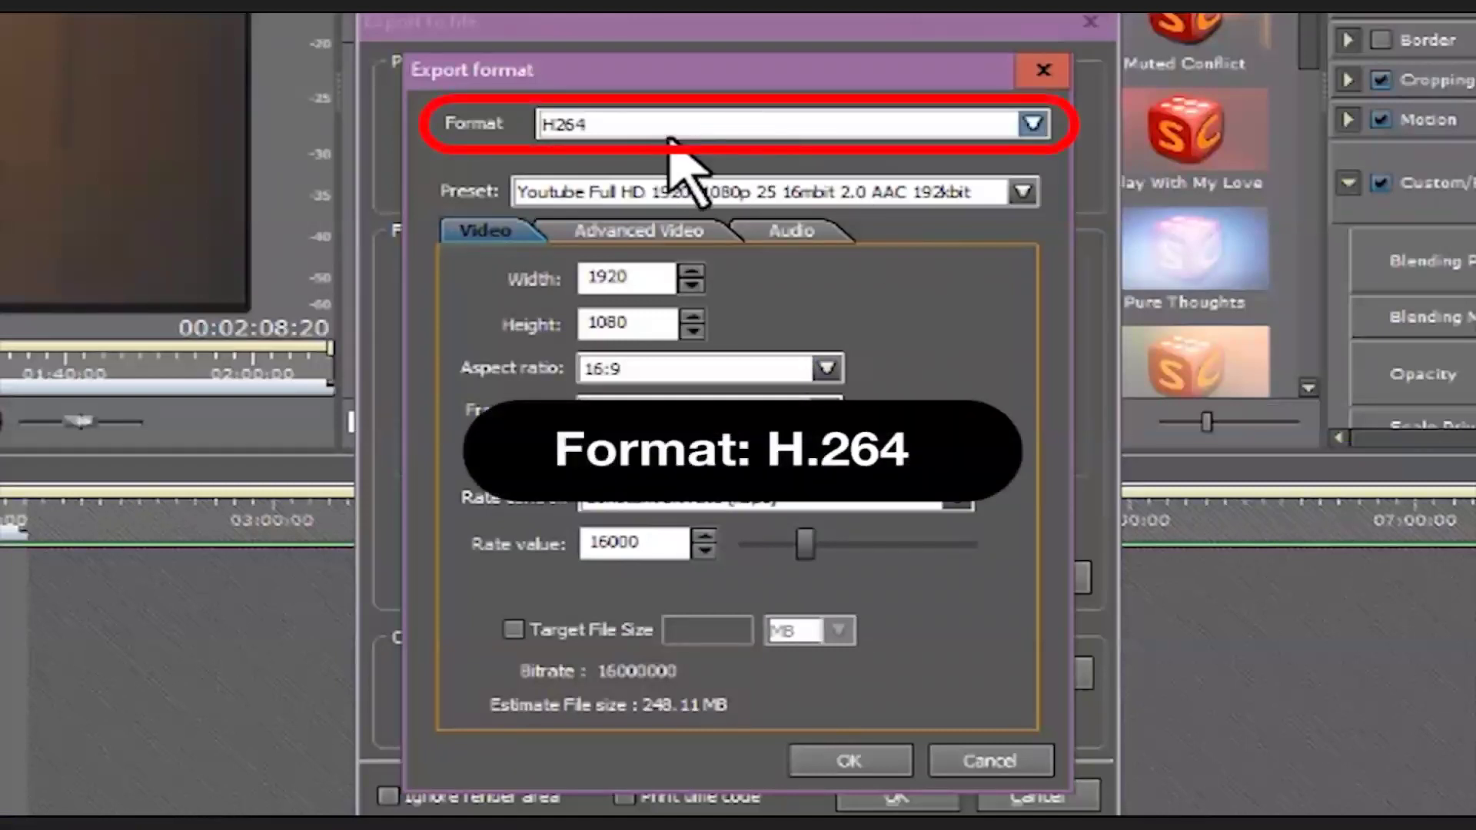
# Step: Set the export format to H264 with the preset "4K 3840x2160p 25 60mbit 2.0 AAC 192kbit"
pyautogui.click(1032, 125)
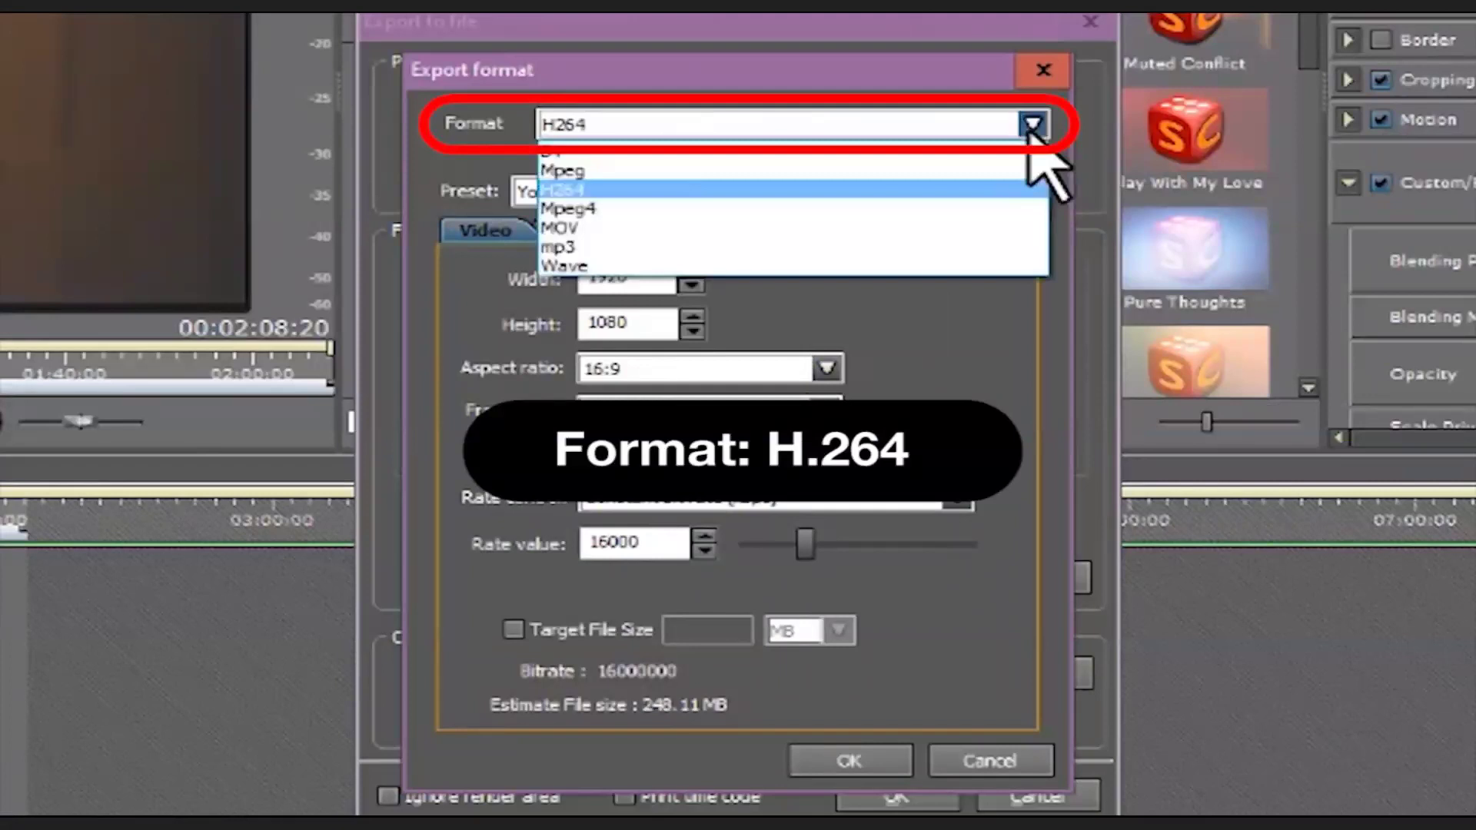
pyautogui.click(582, 190)
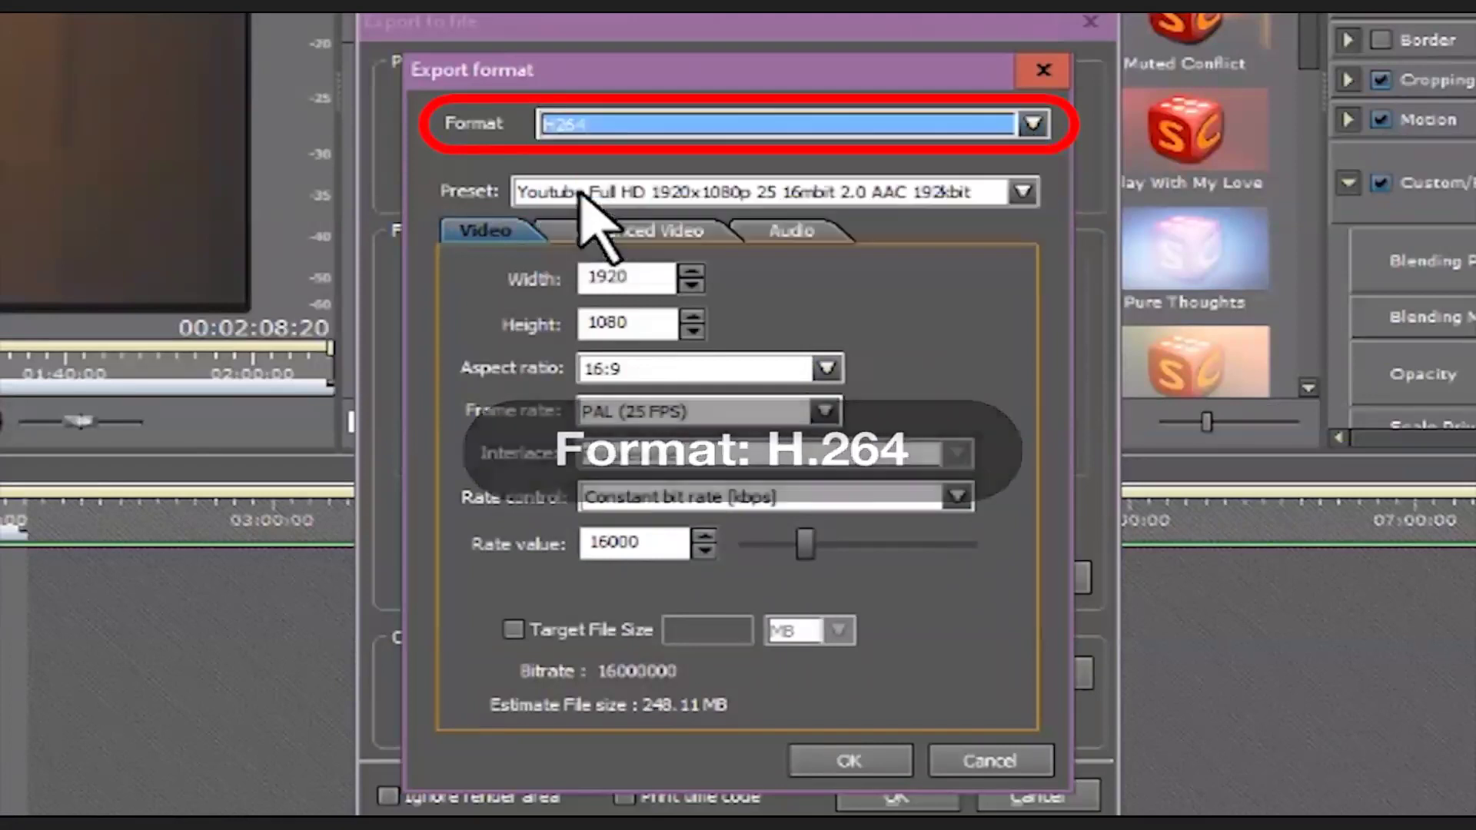
pyautogui.click(1023, 192)
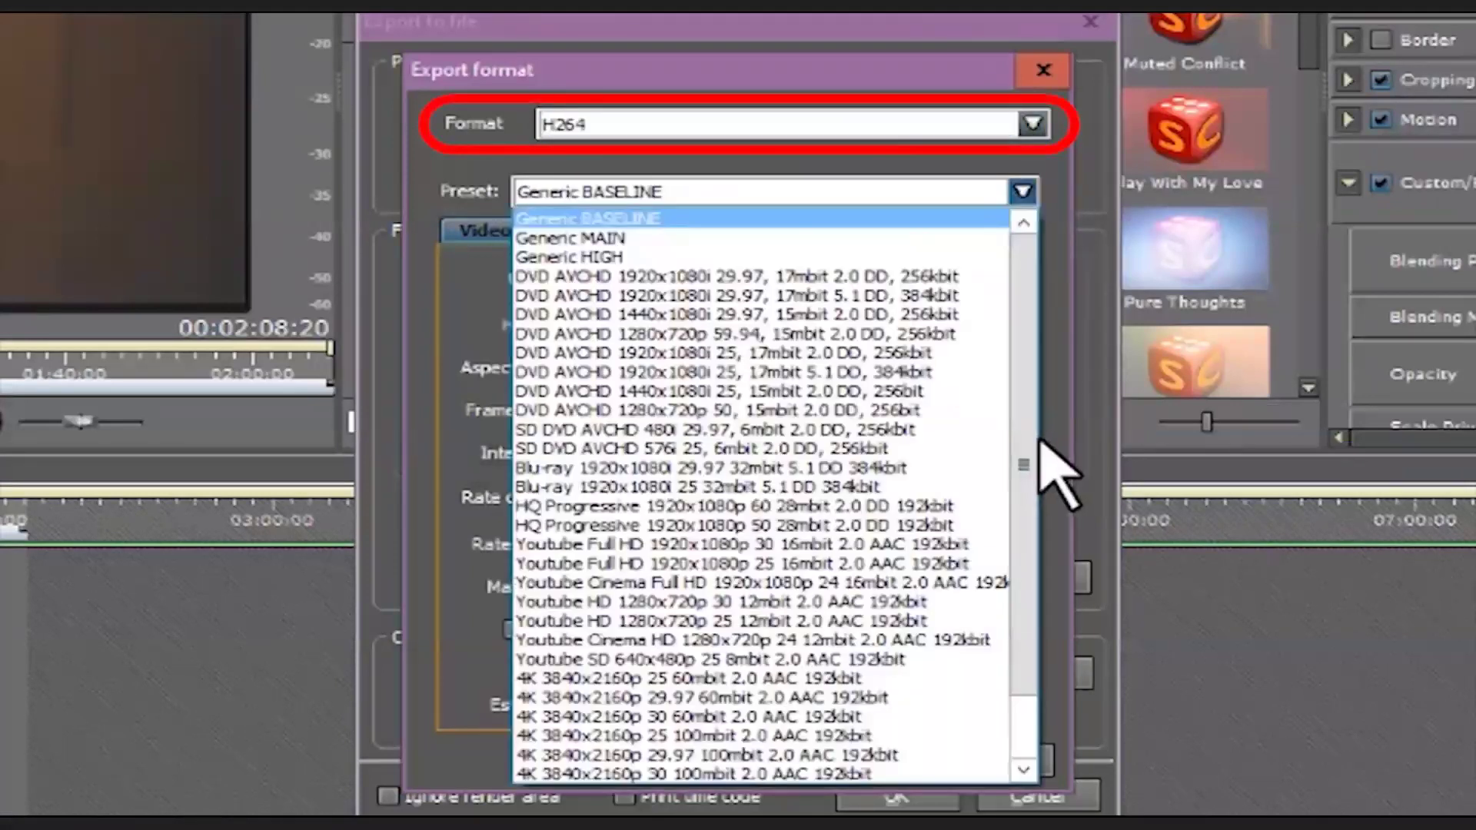
pyautogui.moveTo(1031, 355); pyautogui.dragTo(1048, 573)
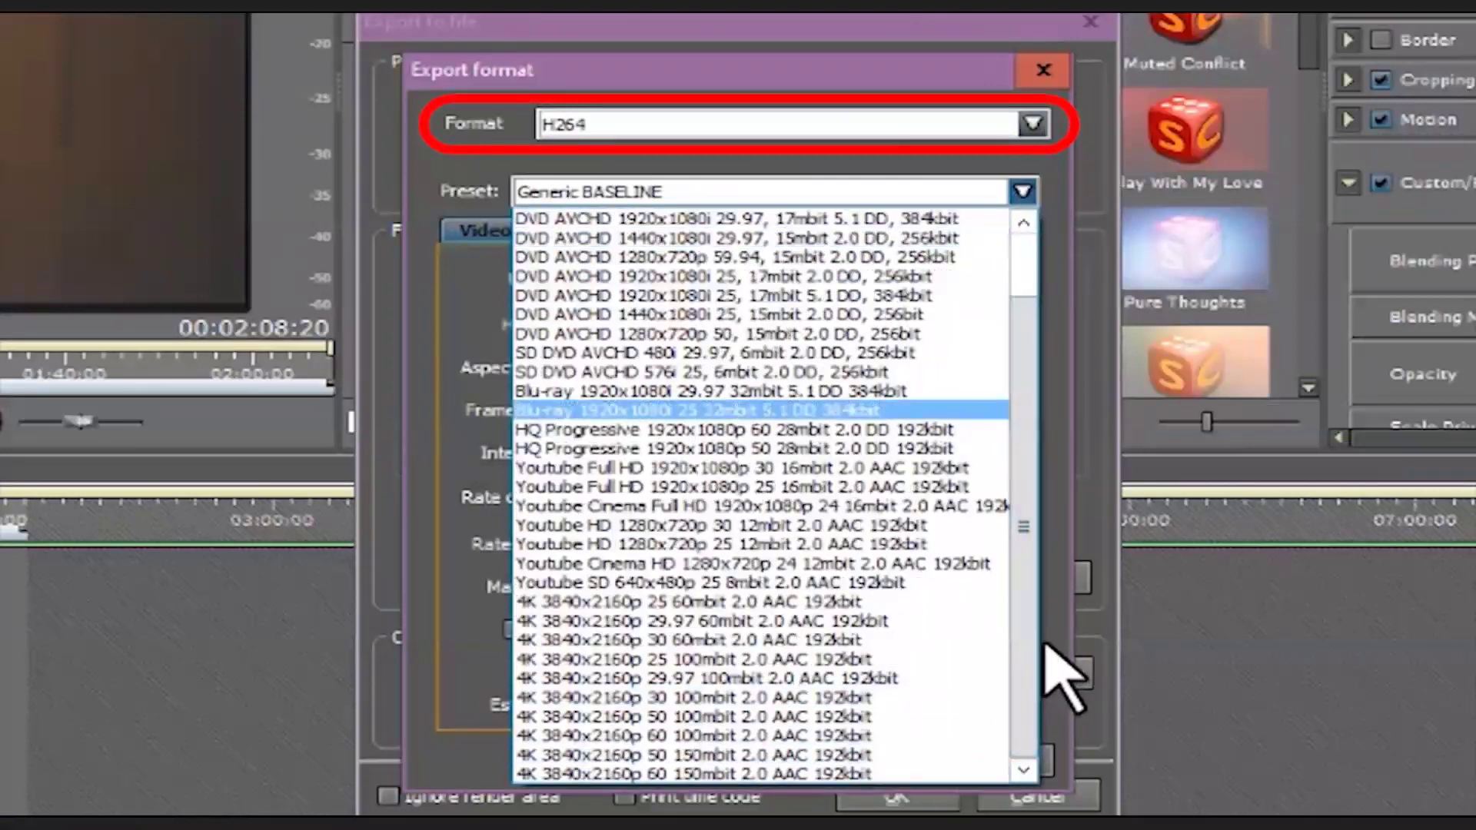
pyautogui.moveTo(1022, 621); pyautogui.dragTo(1031, 461)
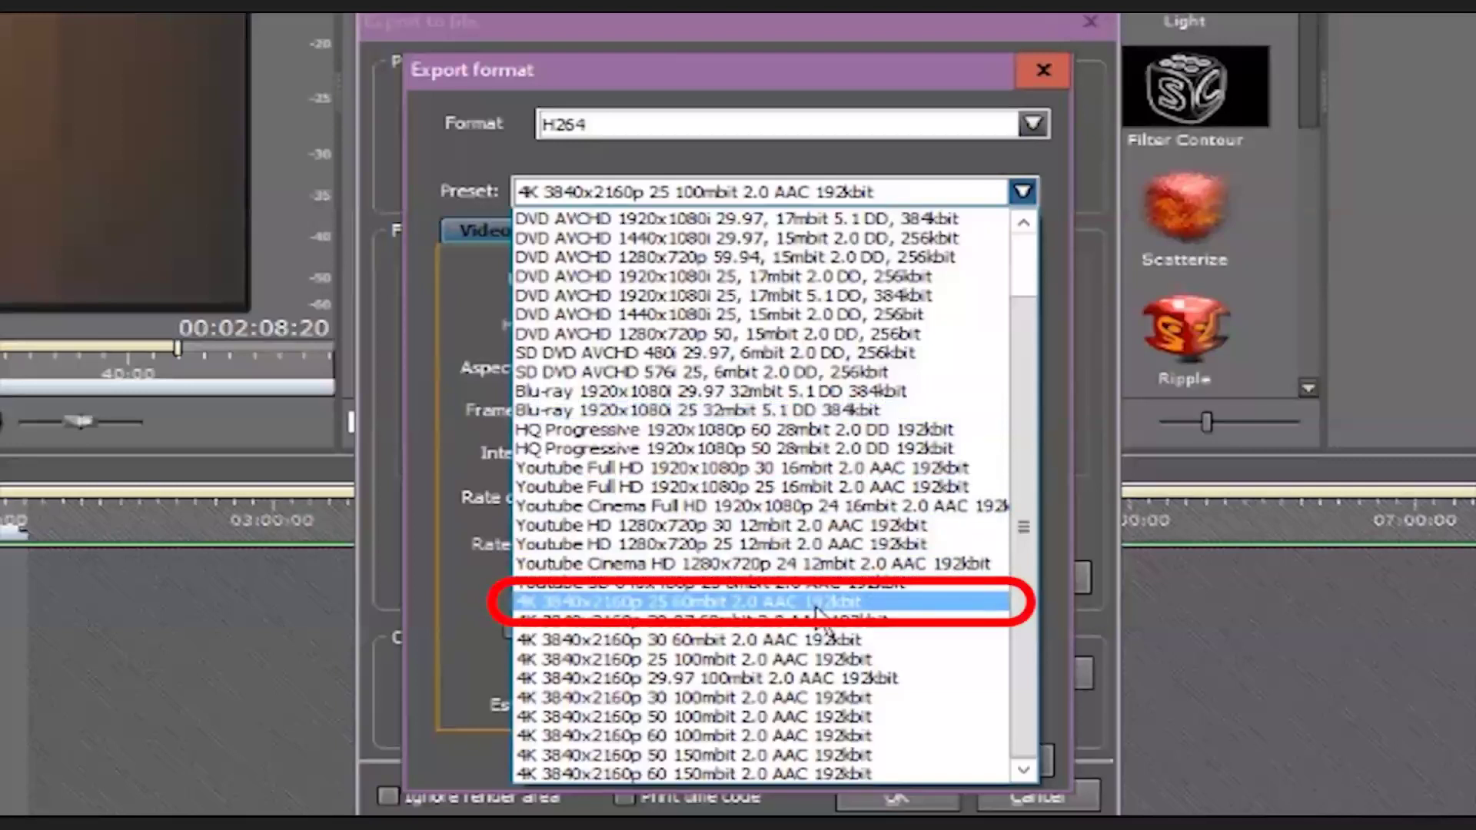
pyautogui.click(816, 606)
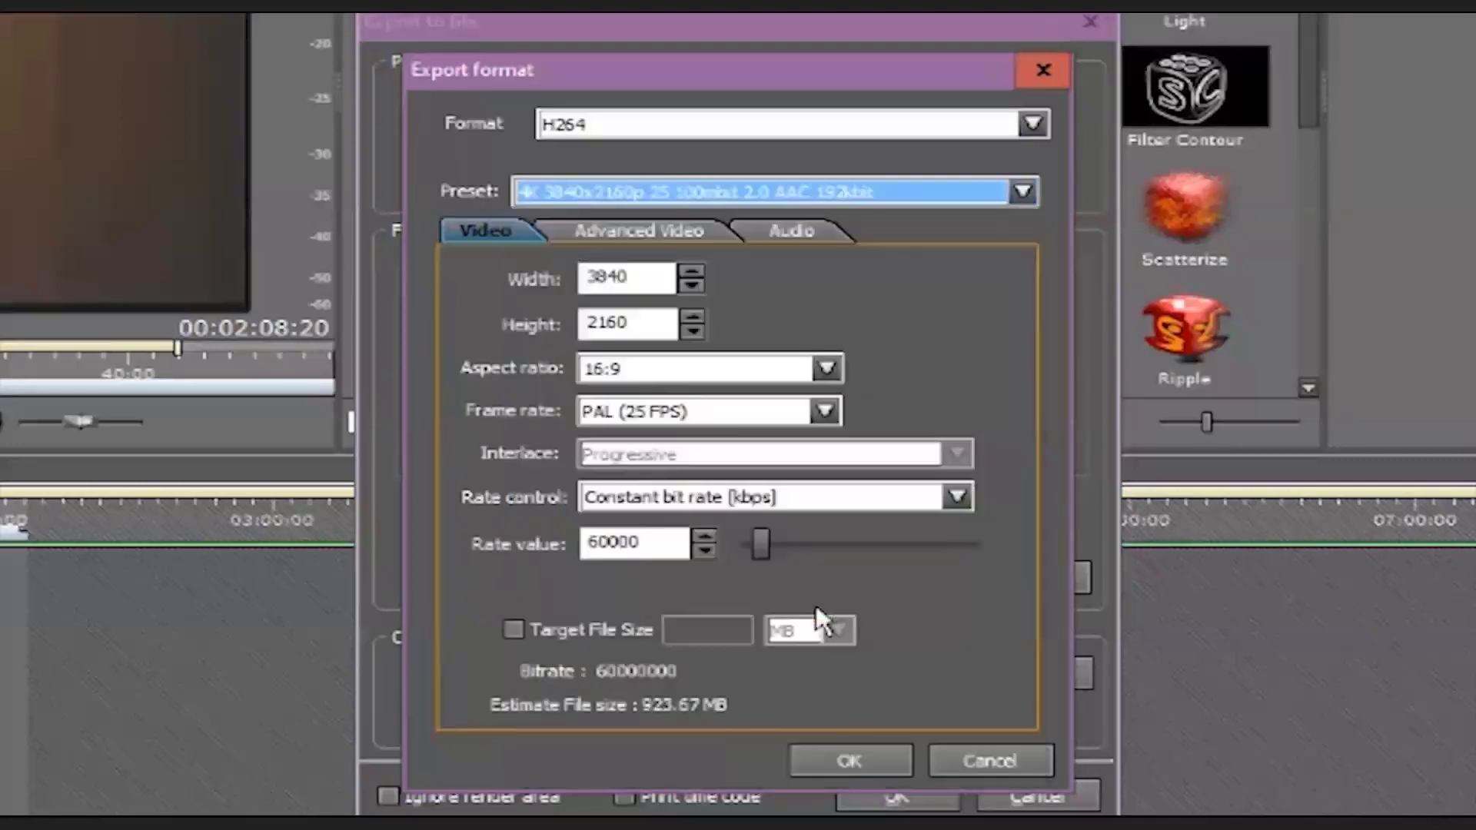
pyautogui.click(862, 765)
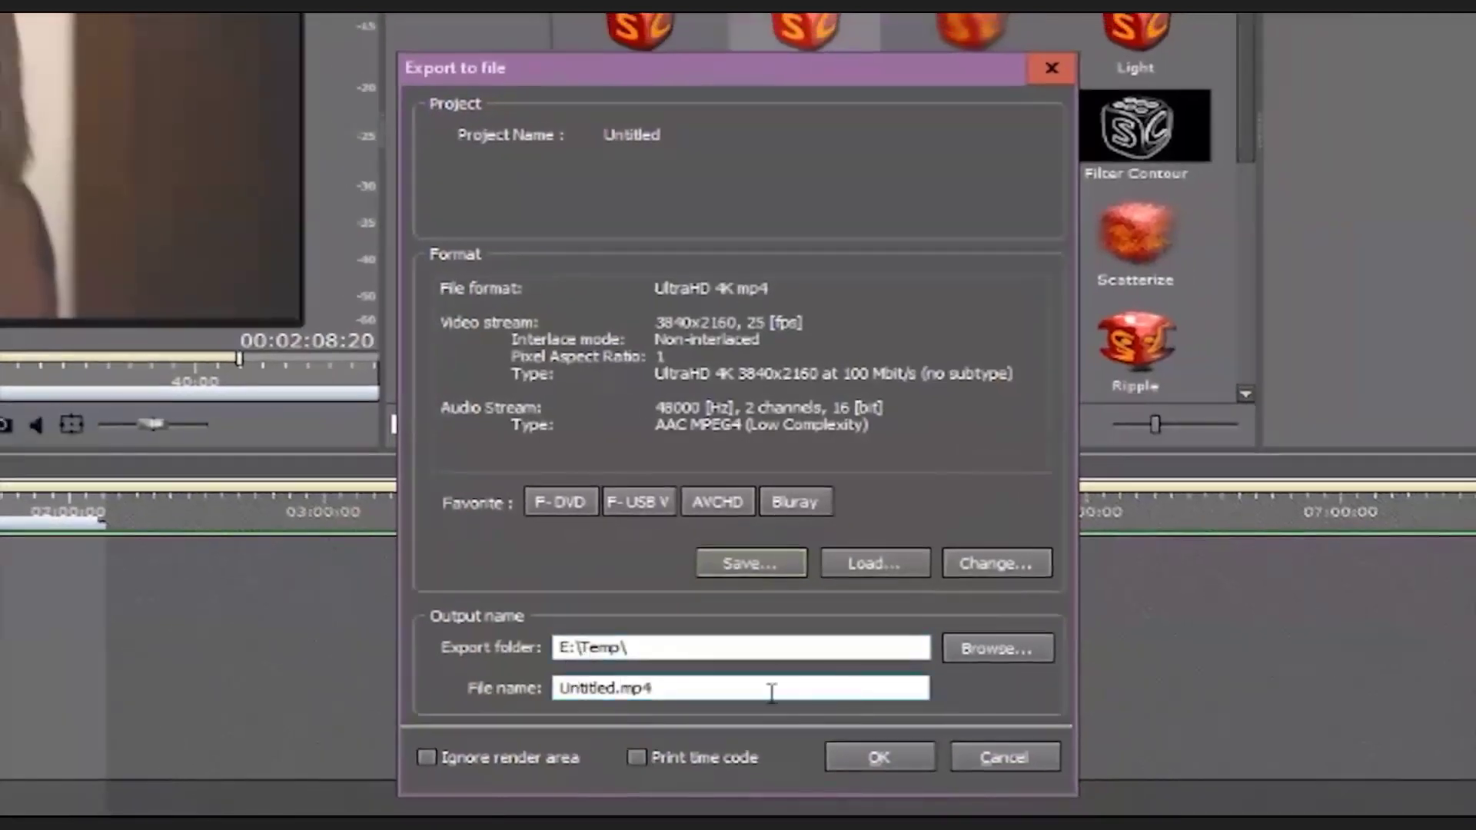
# Step: Name the output file 34k and start the export to E:\Temp
pyautogui.moveTo(736, 694); pyautogui.dragTo(502, 692)
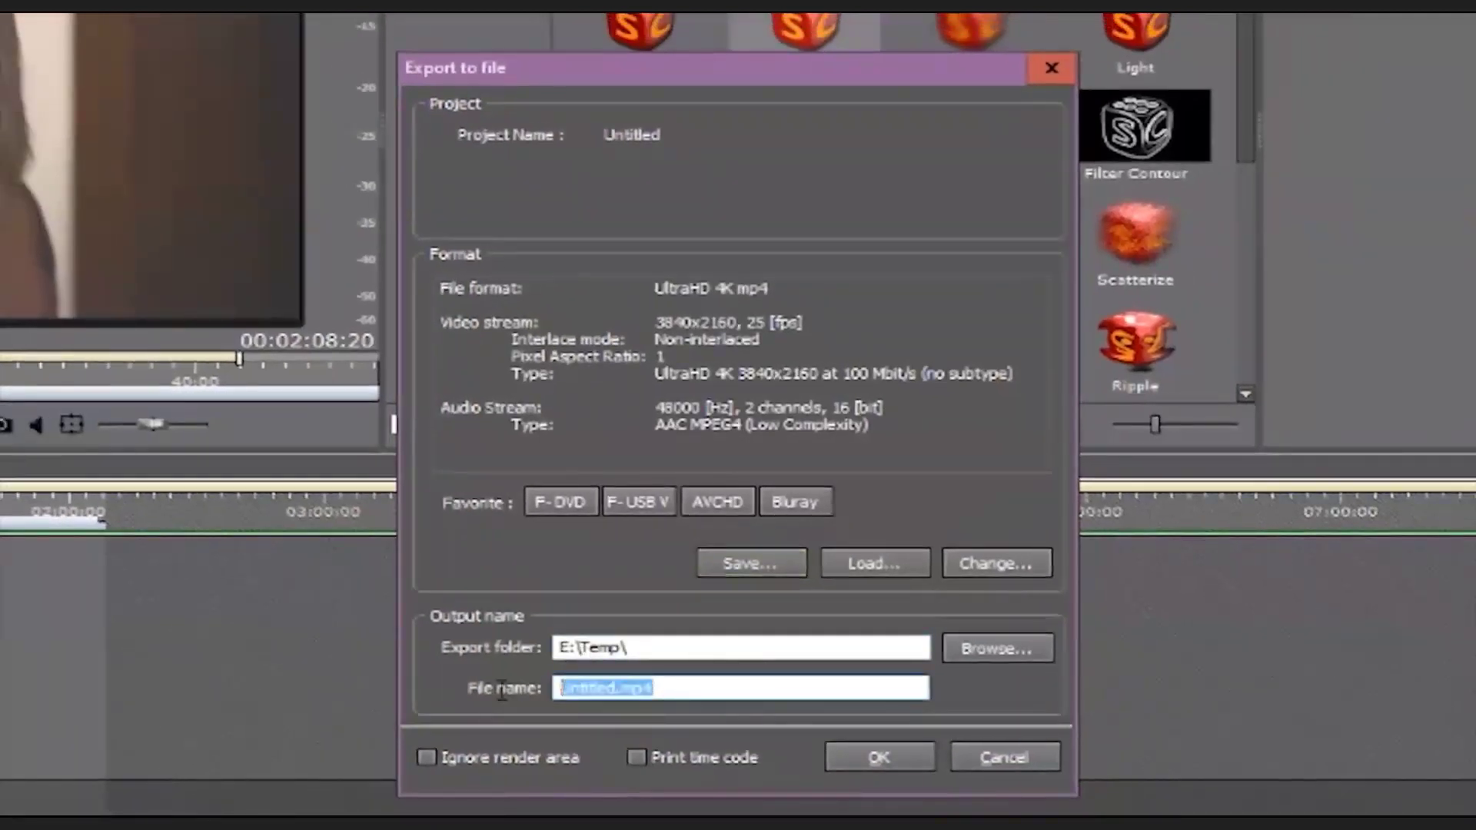
pyautogui.write('34')
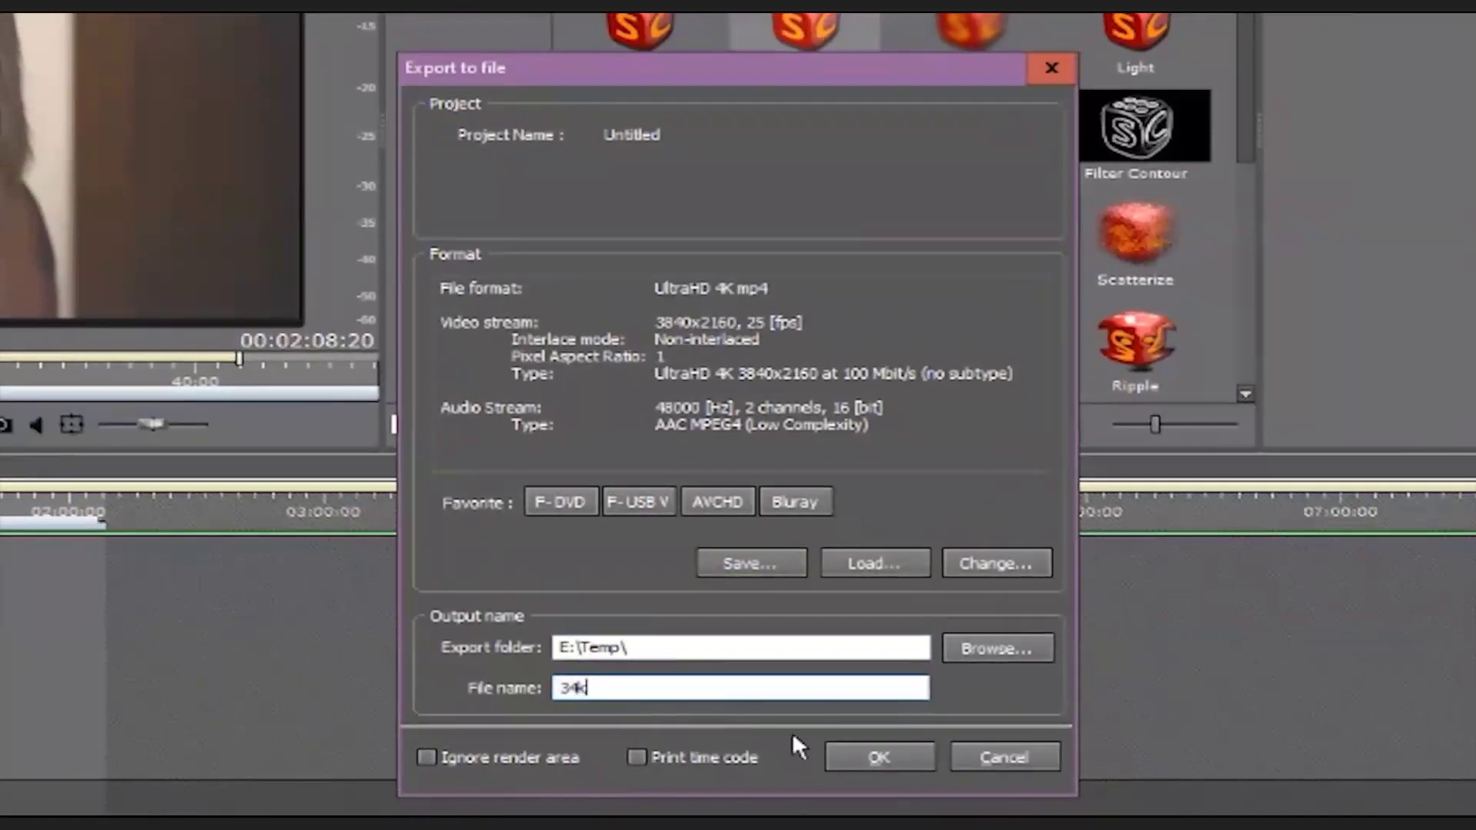
pyautogui.write('k')
pyautogui.click(880, 758)
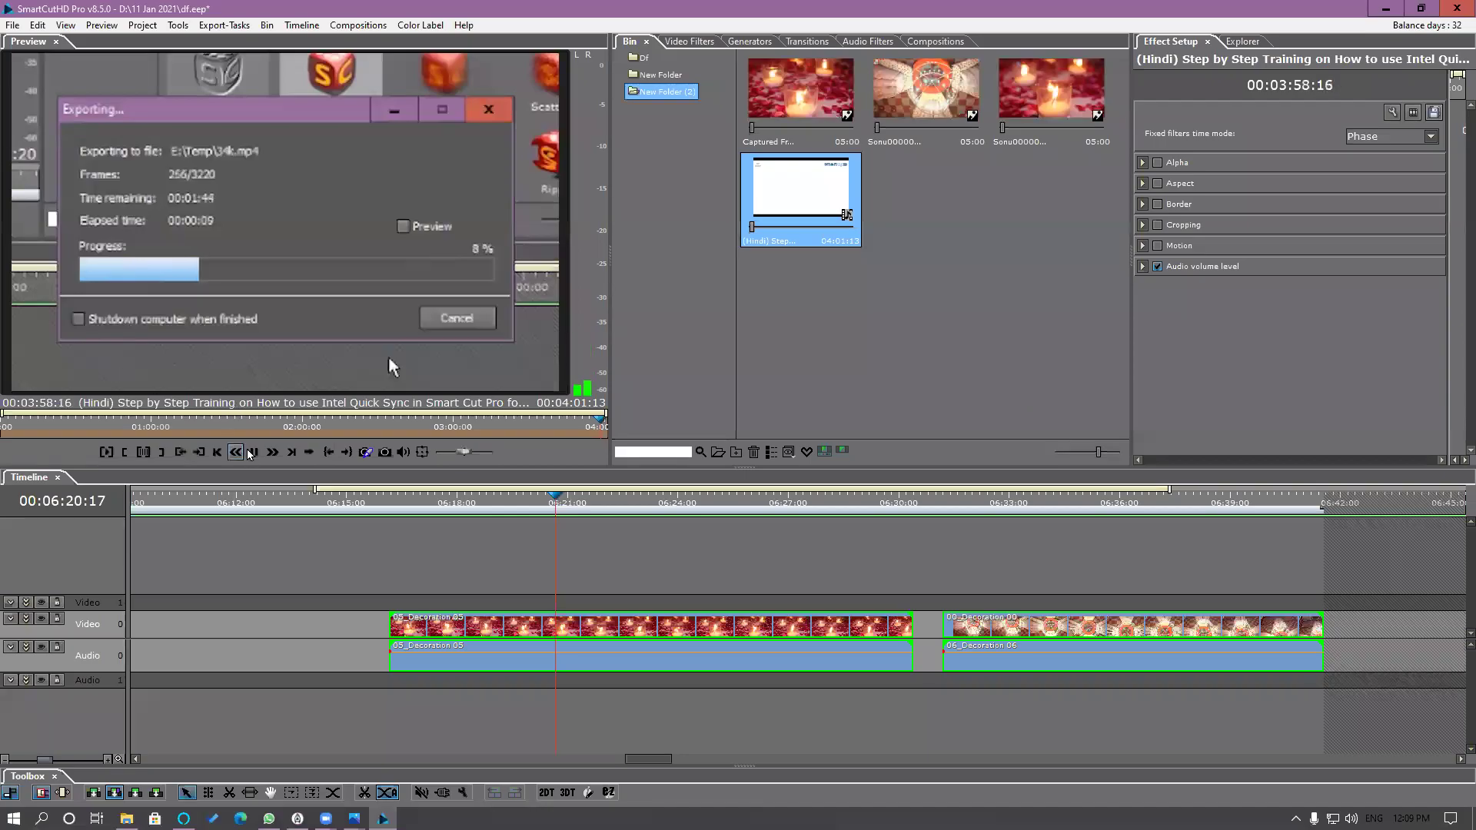
# Step: Stop the training clip's playback and reopen the Performance page of the Preferences, moving the dialog clear of the preview
pyautogui.click(252, 452)
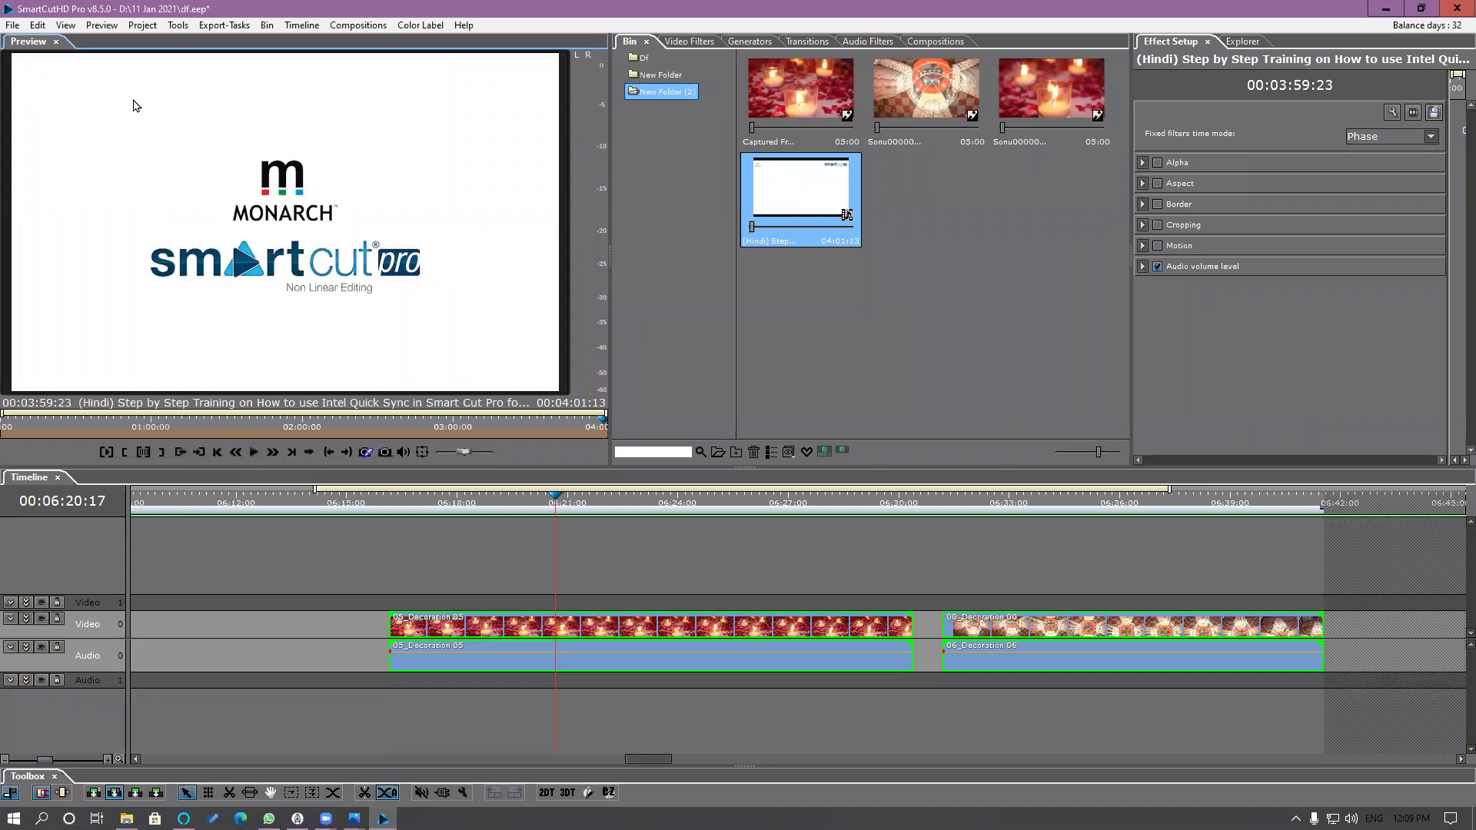
pyautogui.click(38, 25)
pyautogui.click(77, 224)
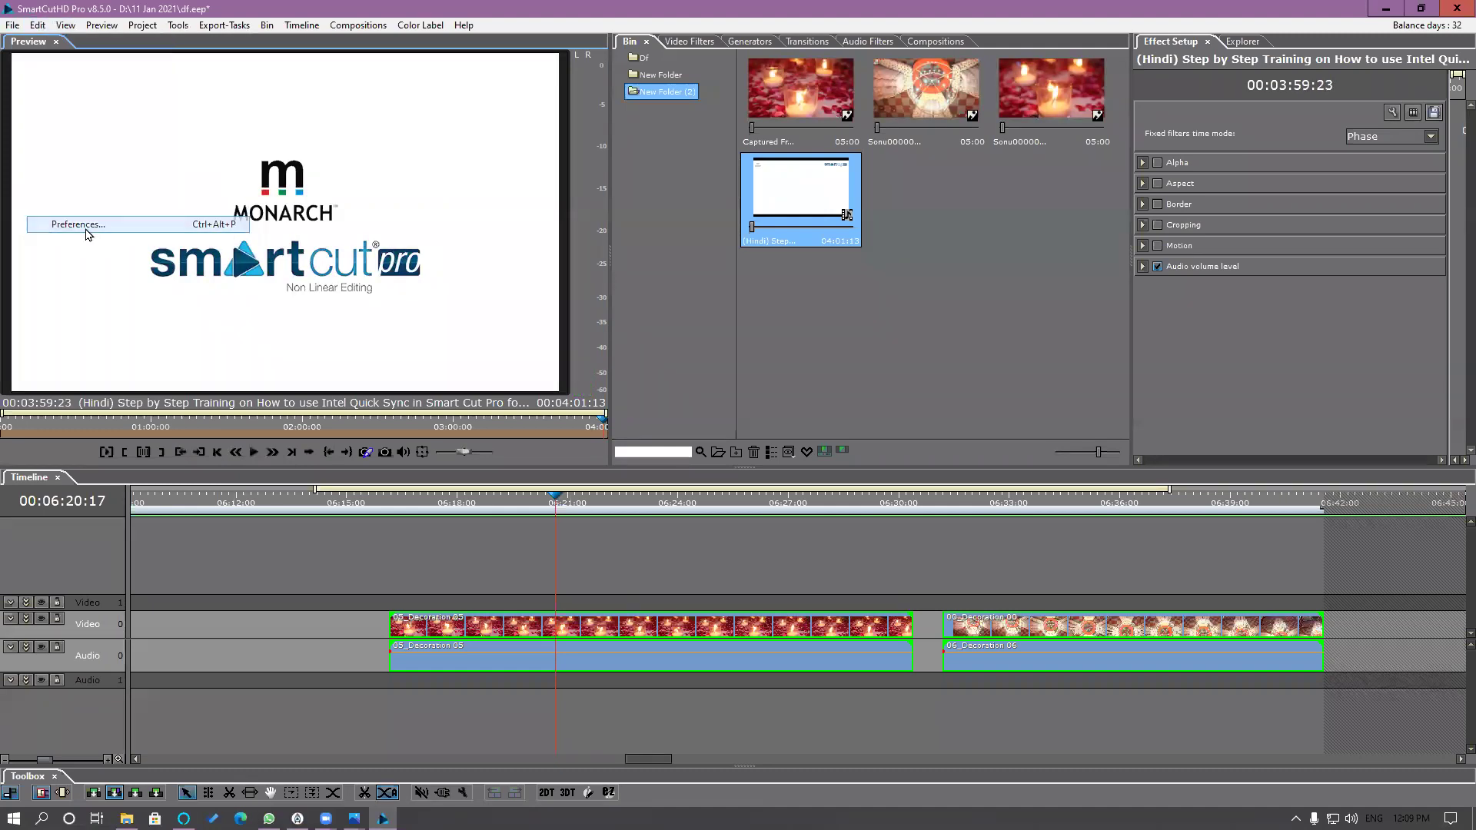
pyautogui.click(558, 236)
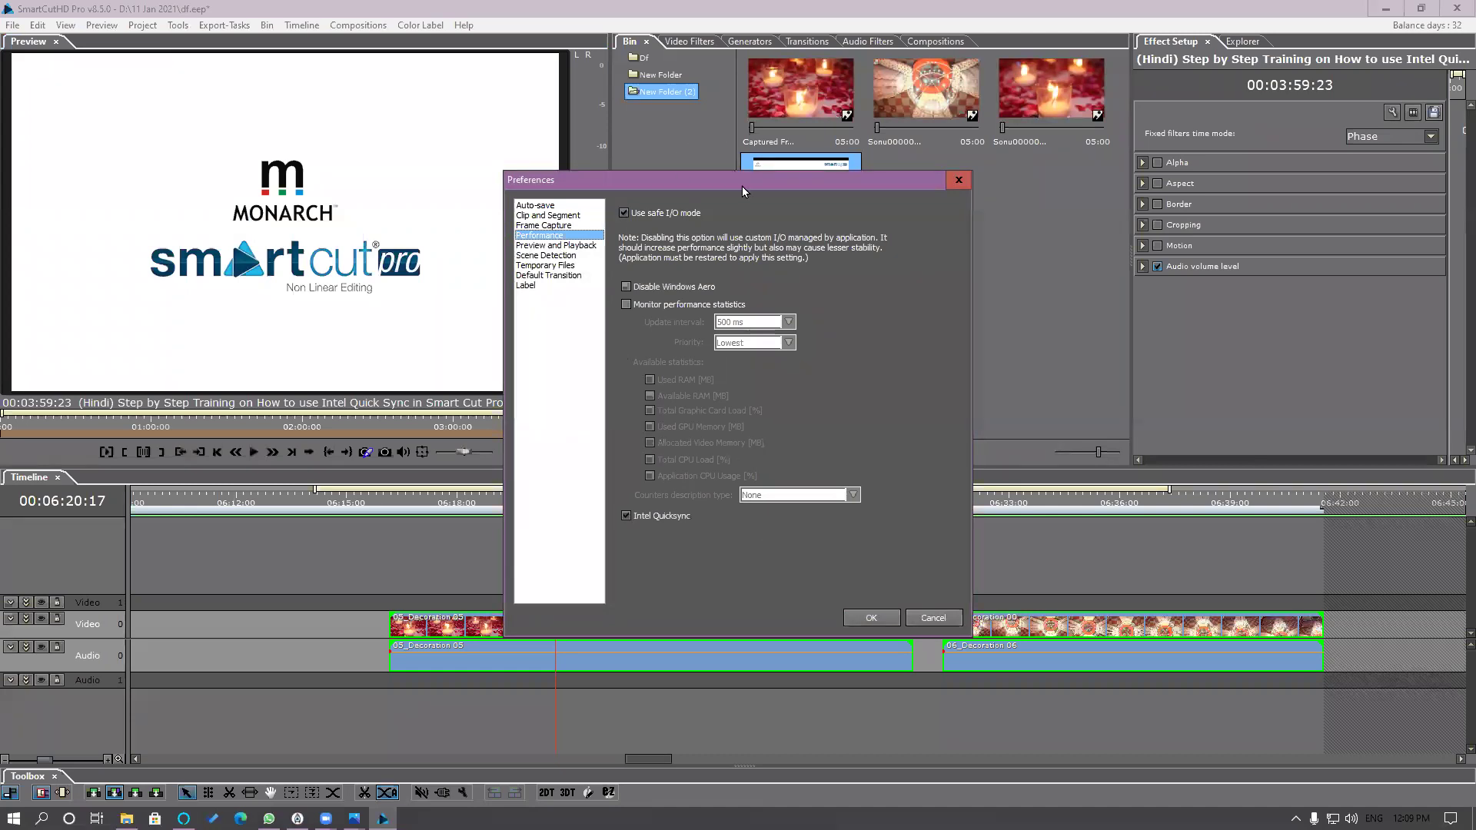
pyautogui.moveTo(743, 188); pyautogui.dragTo(989, 106)
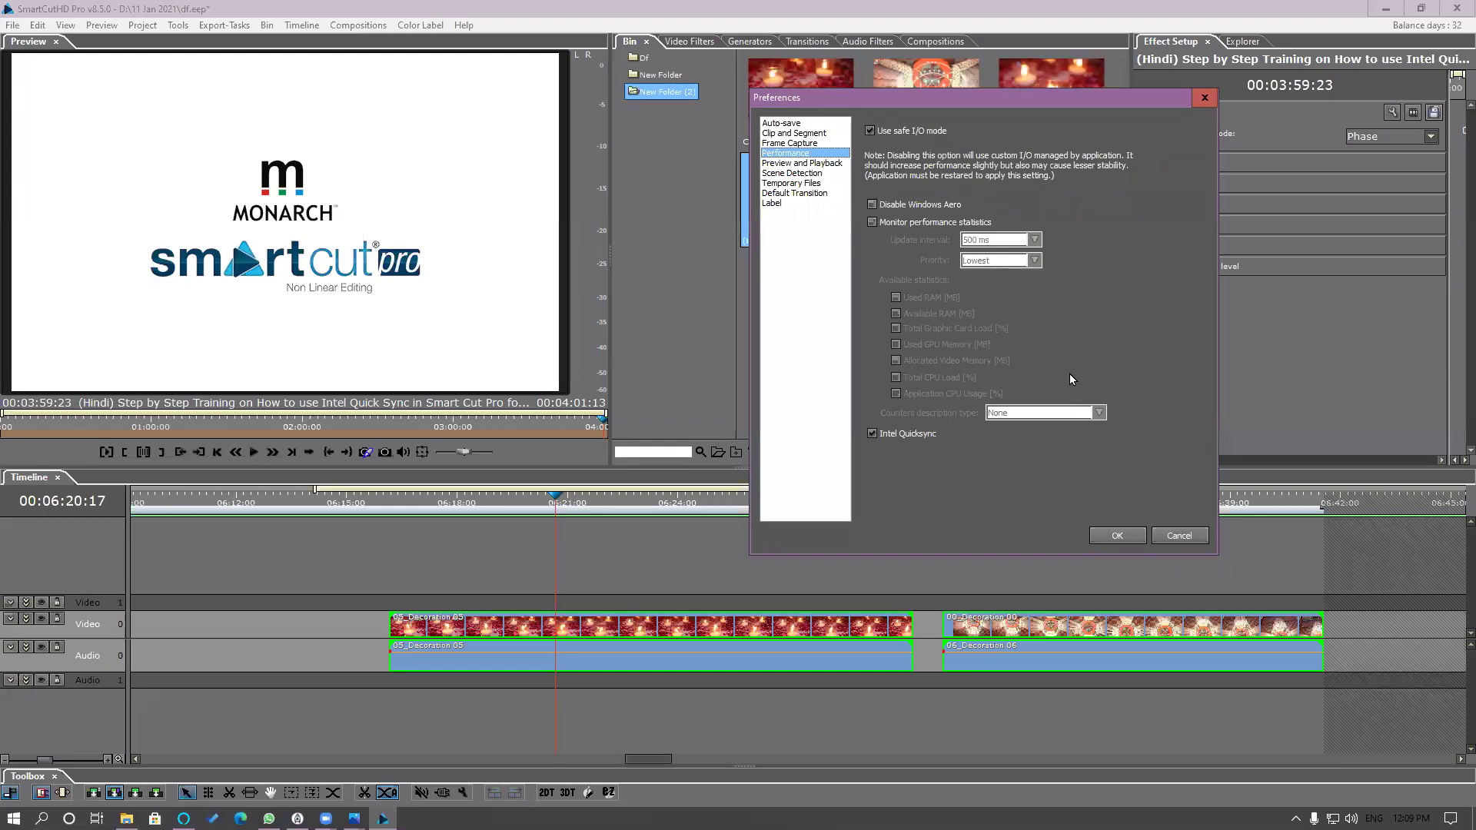
# Step: Review the options on the Preview and Playback page of the Preferences and close the dialog
pyautogui.click(811, 164)
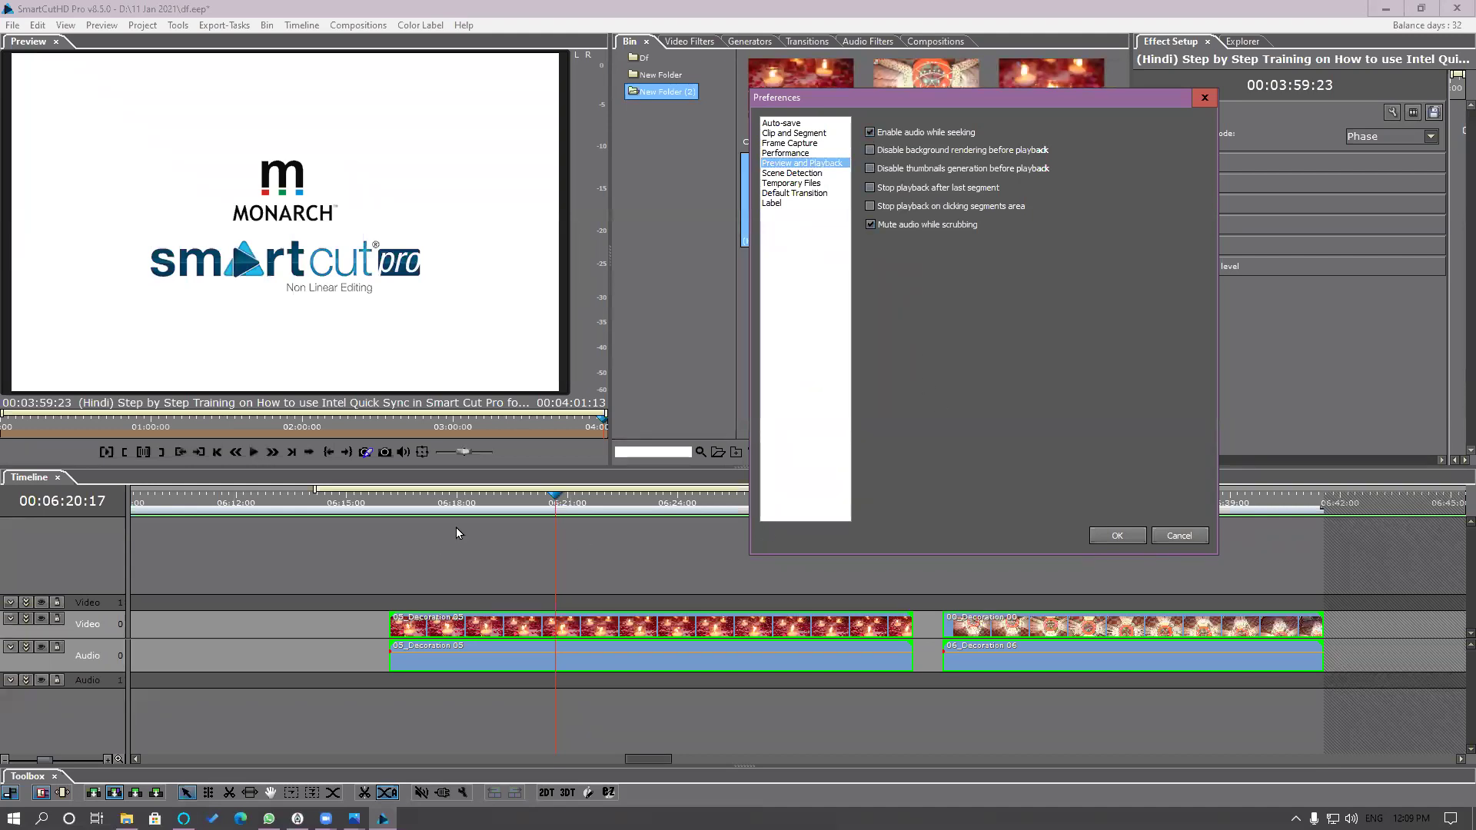
pyautogui.click(1118, 536)
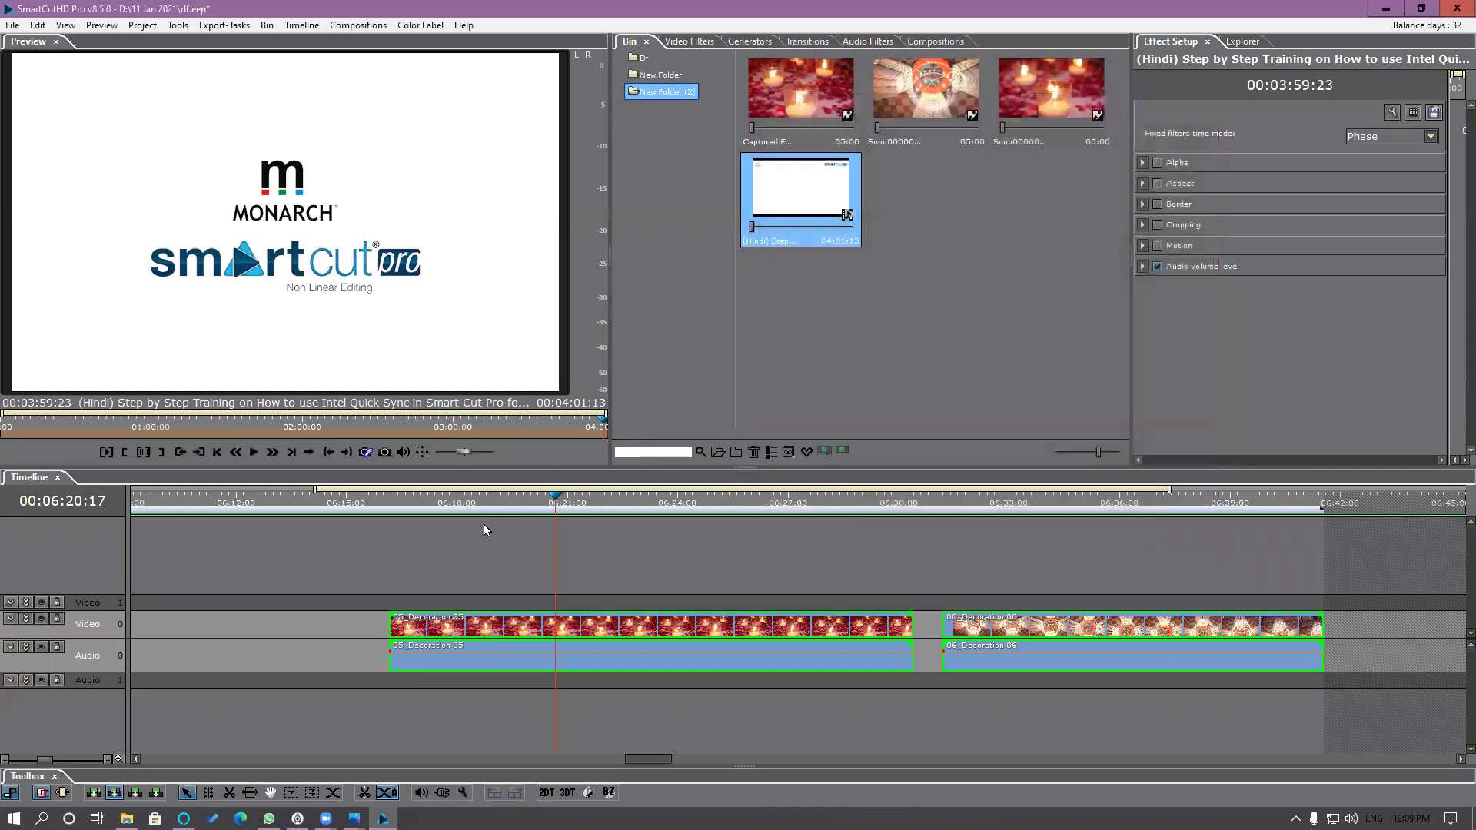
# Step: Delete the two selected decoration clips from the timeline
pyautogui.scroll(-3, 662, 648)
pyautogui.moveTo(583, 768); pyautogui.dragTo(579, 764)
pyautogui.press('Delete')
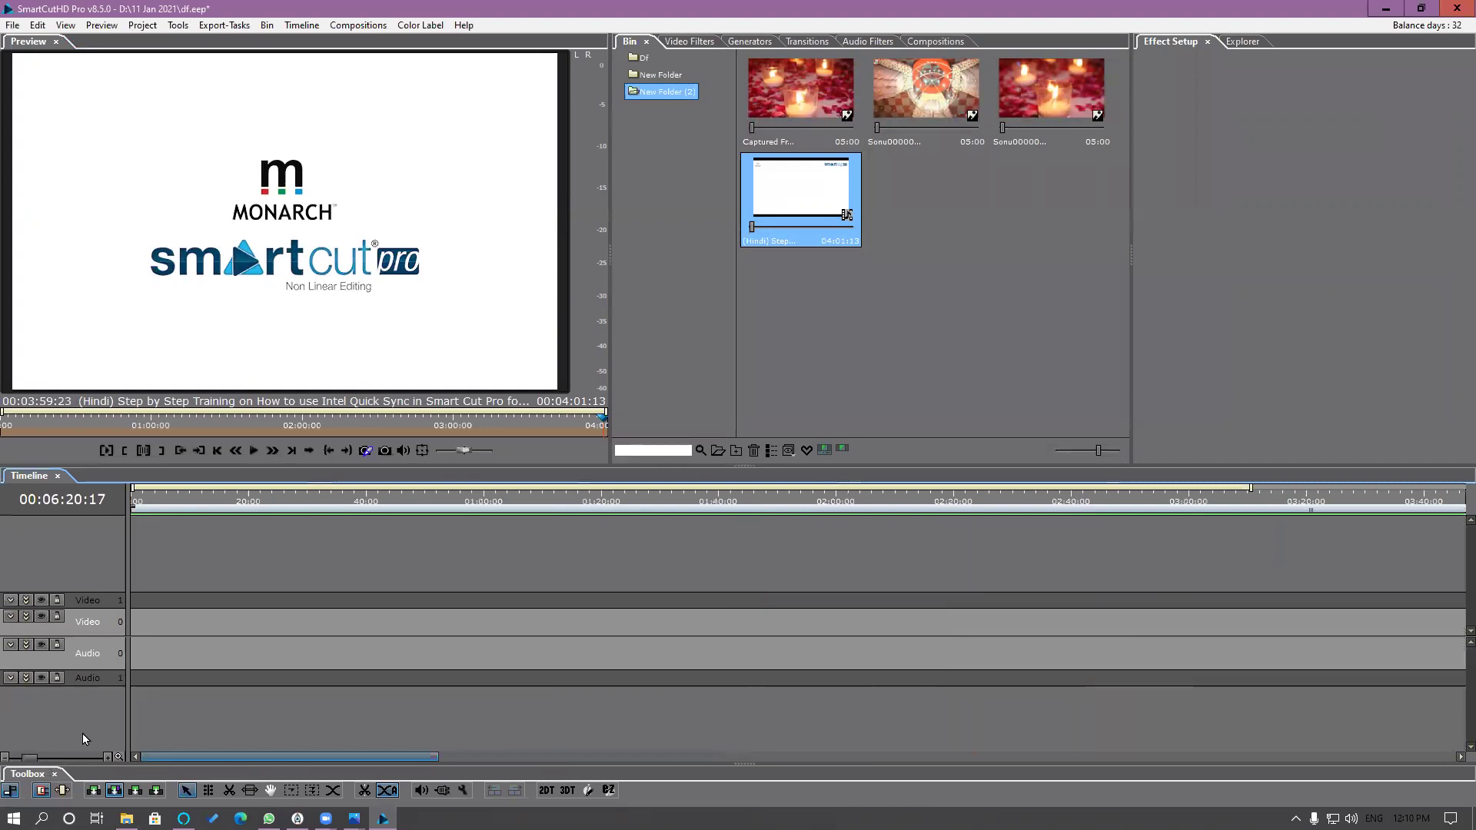
# Step: Place the first six clips of New Folder on the Video 0 track and scrub the playhead to about 00:00:23:23
pyautogui.click(648, 77)
pyautogui.click(799, 100)
pyautogui.keyDown('shift'); pyautogui.click(1058, 234); pyautogui.keyUp('shift')
pyautogui.moveTo(1058, 235); pyautogui.dragTo(218, 640)
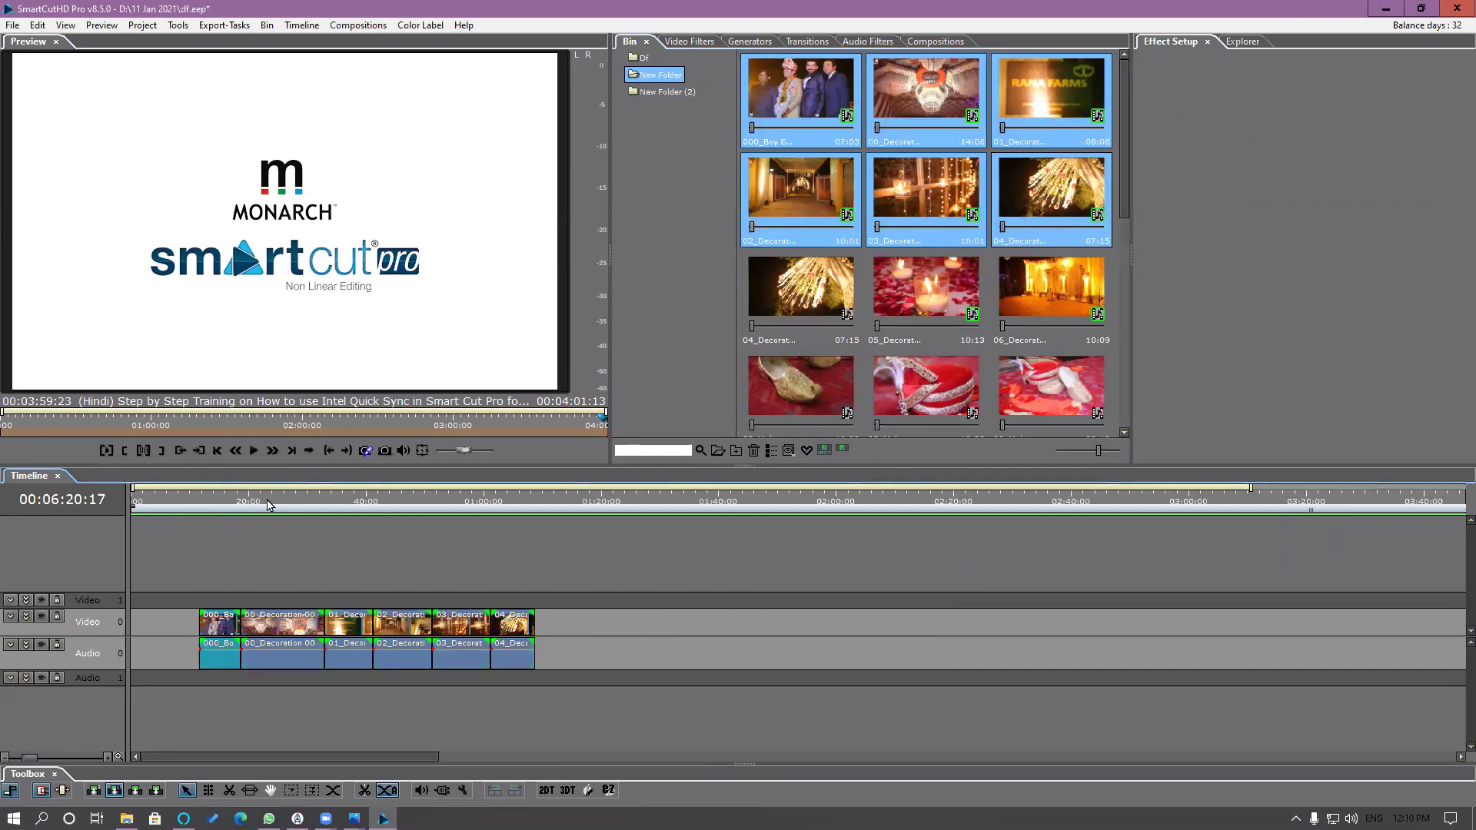
pyautogui.click(420, 520)
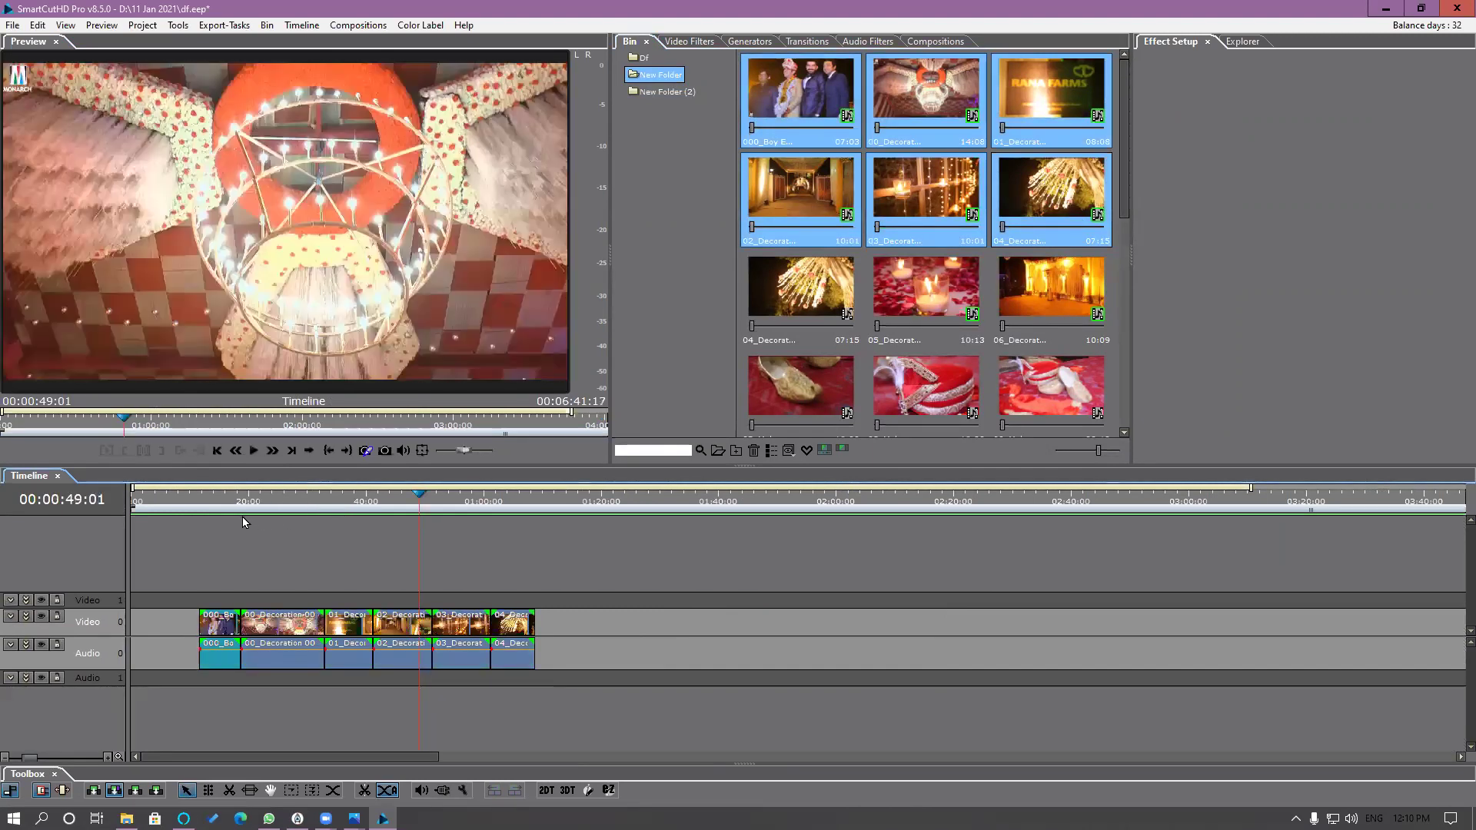
pyautogui.moveTo(347, 520); pyautogui.dragTo(269, 504)
# Step: In the Preview and Playback preferences, turn off "Enable audio while seeking", turn on "Disable thumbnails generation before playback" and apply
pyautogui.click(37, 25)
pyautogui.click(78, 224)
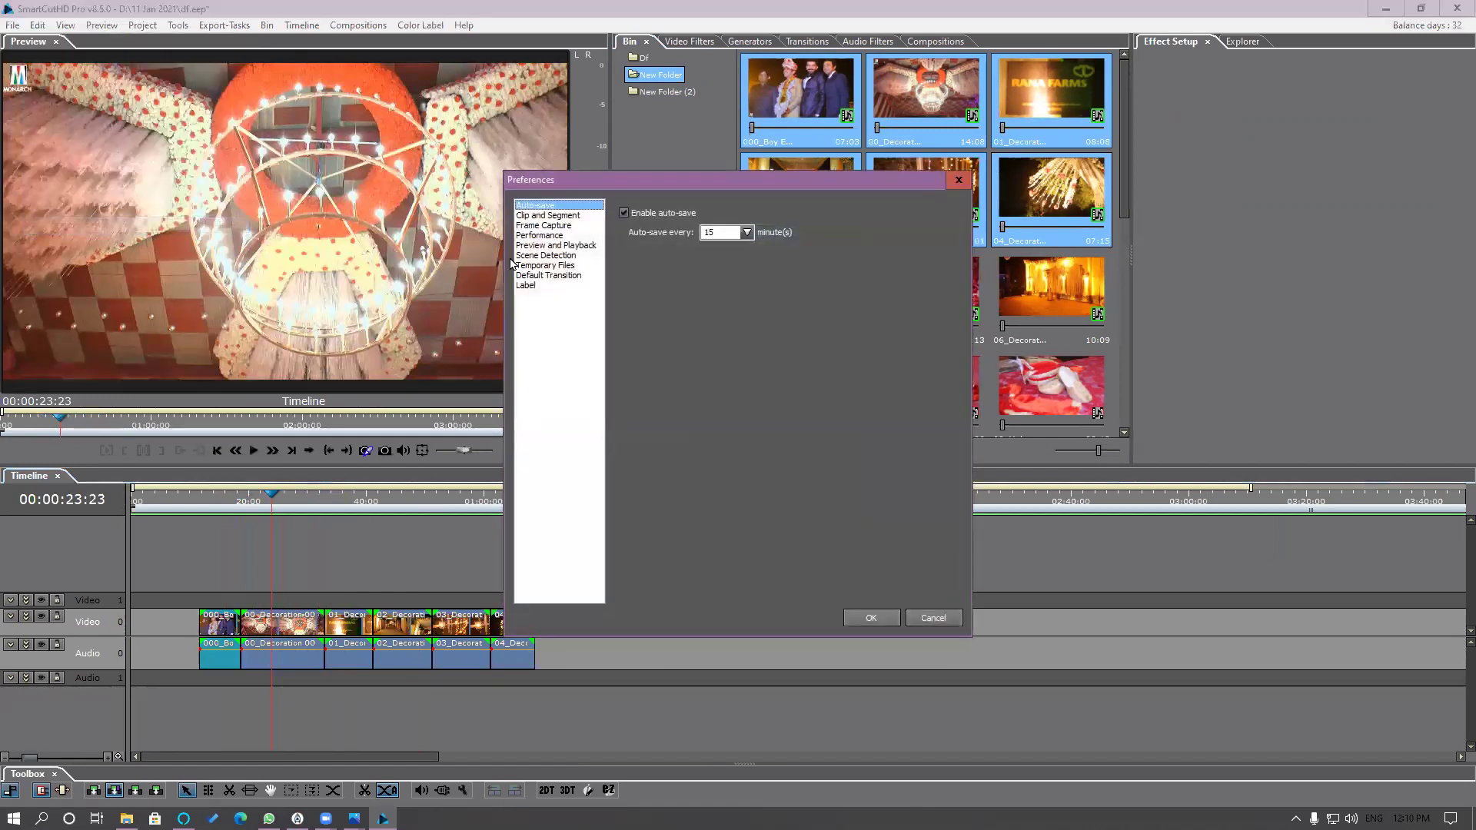
pyautogui.click(556, 247)
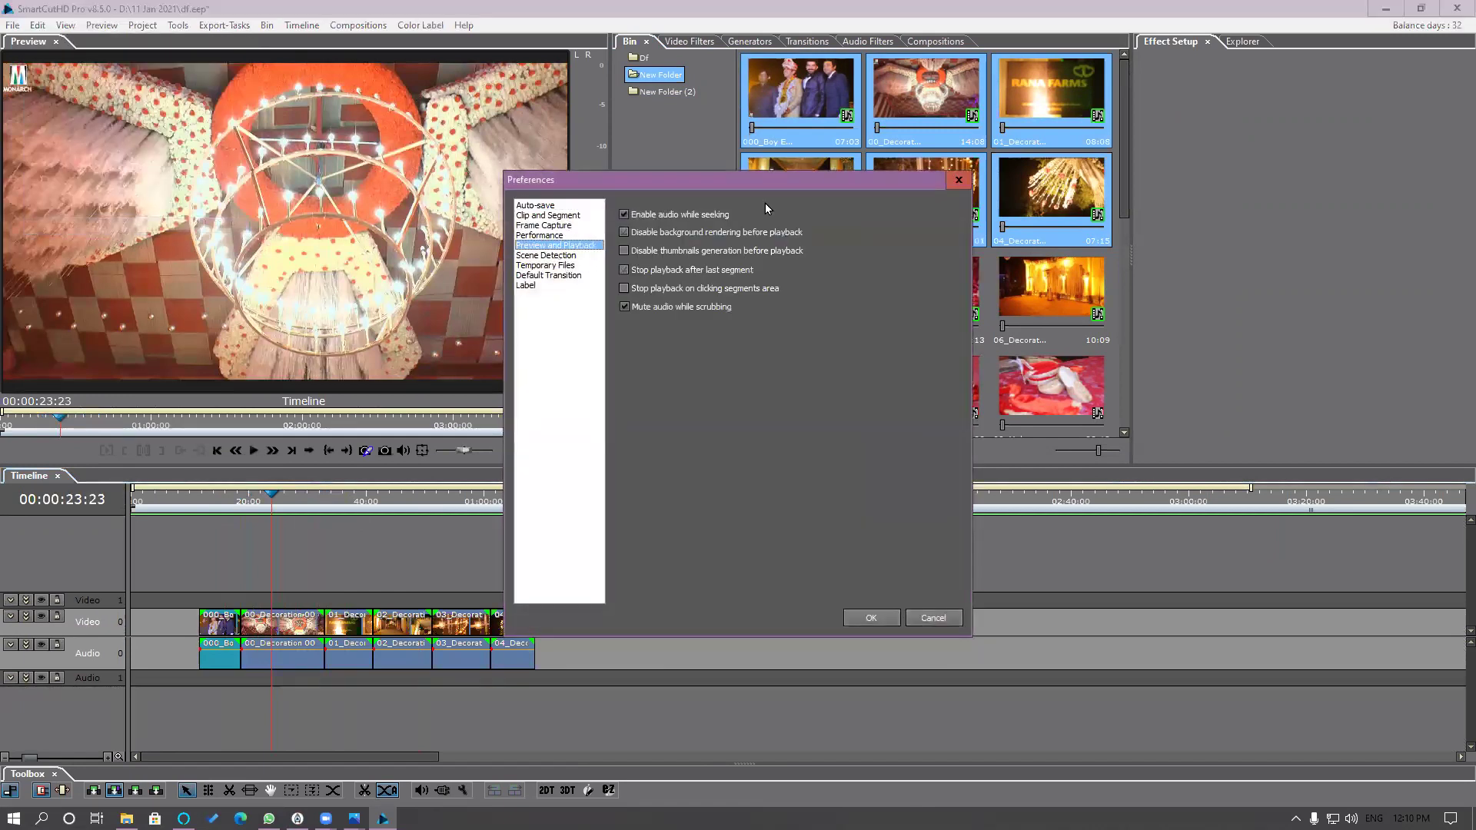
pyautogui.click(623, 216)
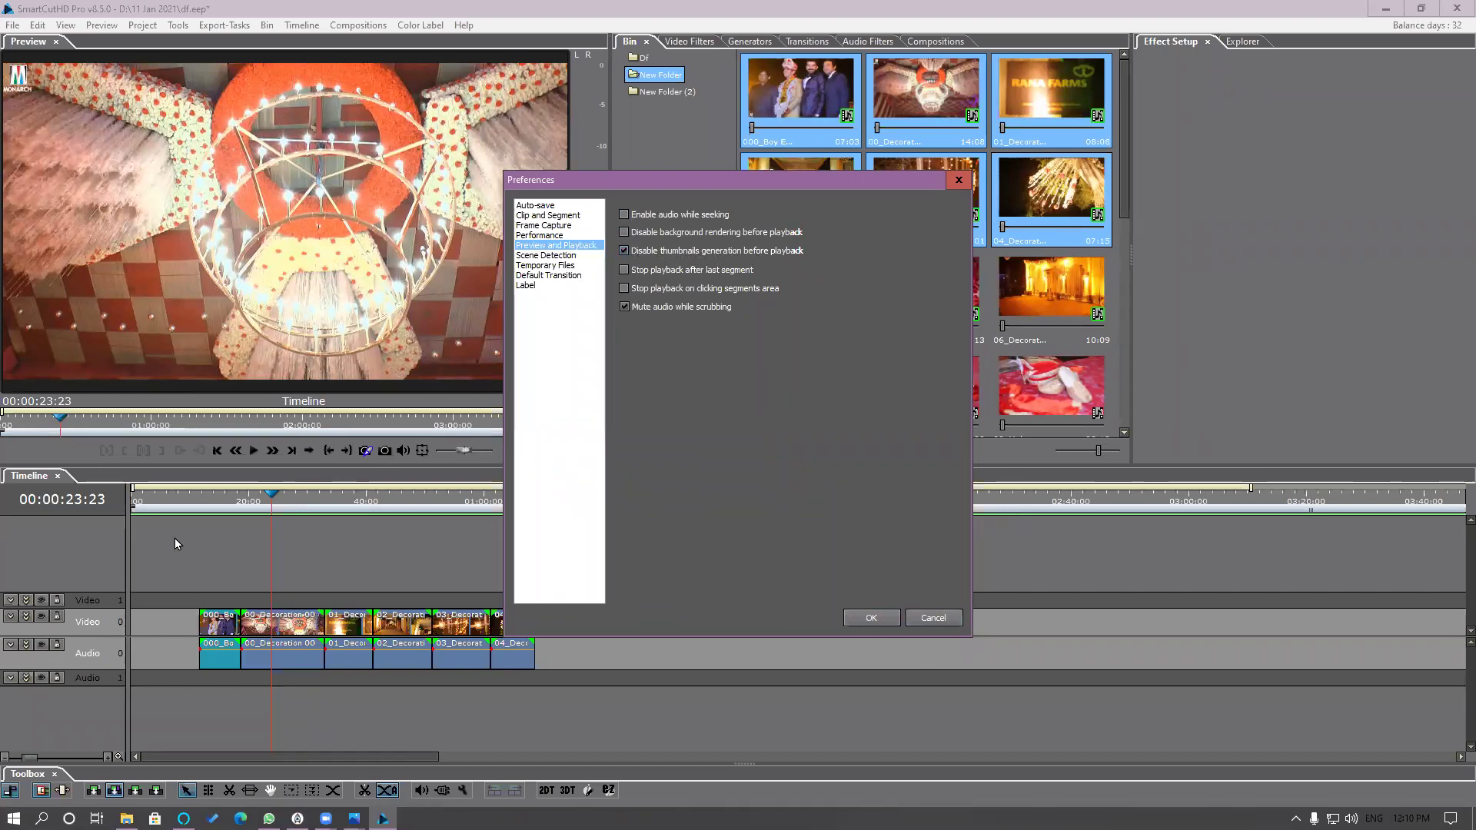
pyautogui.press('Return')
# Step: Play the timeline while browsing the Bauddha transition categories to check how their thumbnails load during playback
pyautogui.press('space')
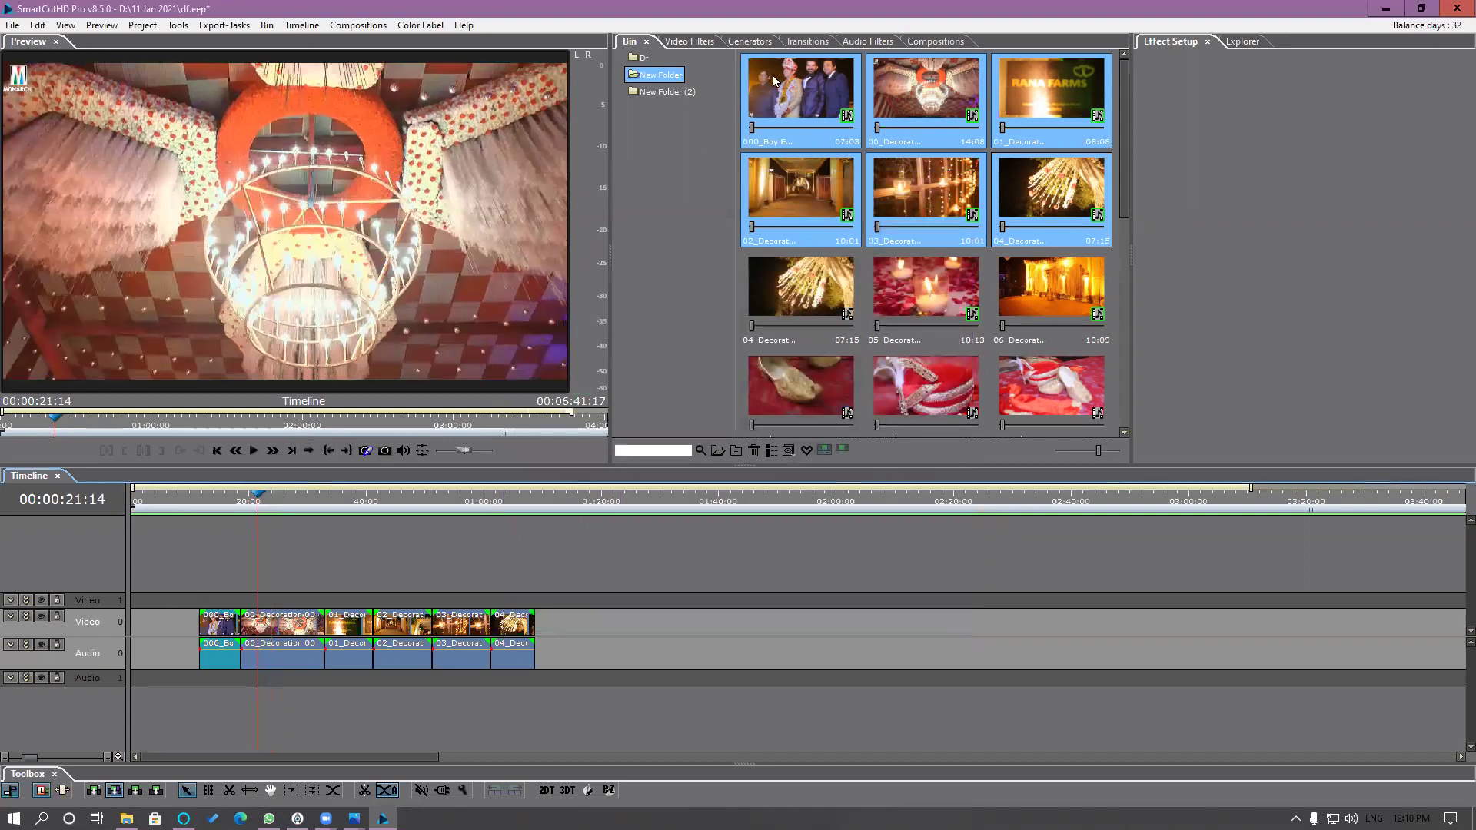
pyautogui.click(805, 44)
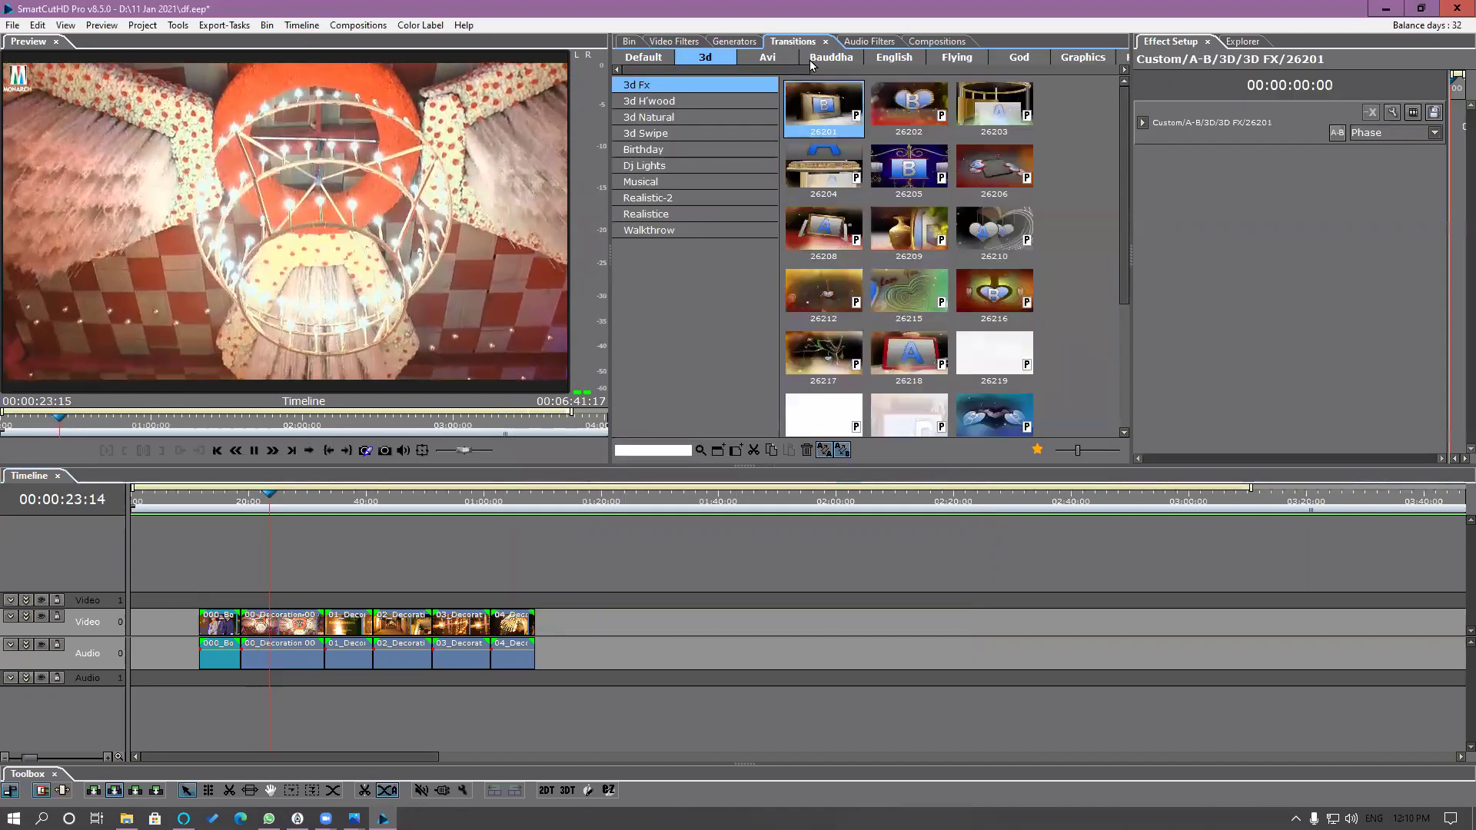
pyautogui.click(826, 58)
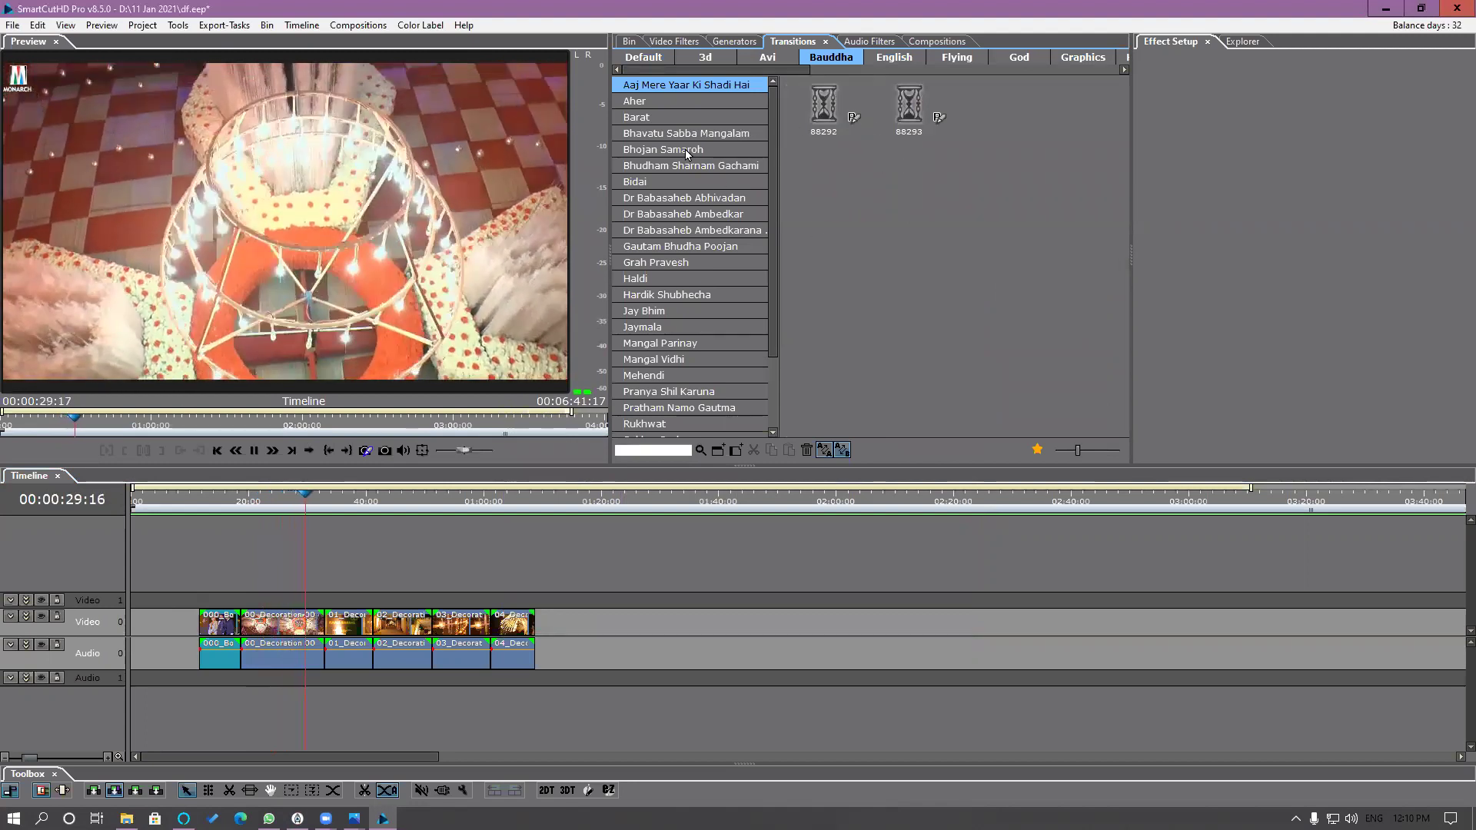
pyautogui.click(738, 149)
pyautogui.click(692, 199)
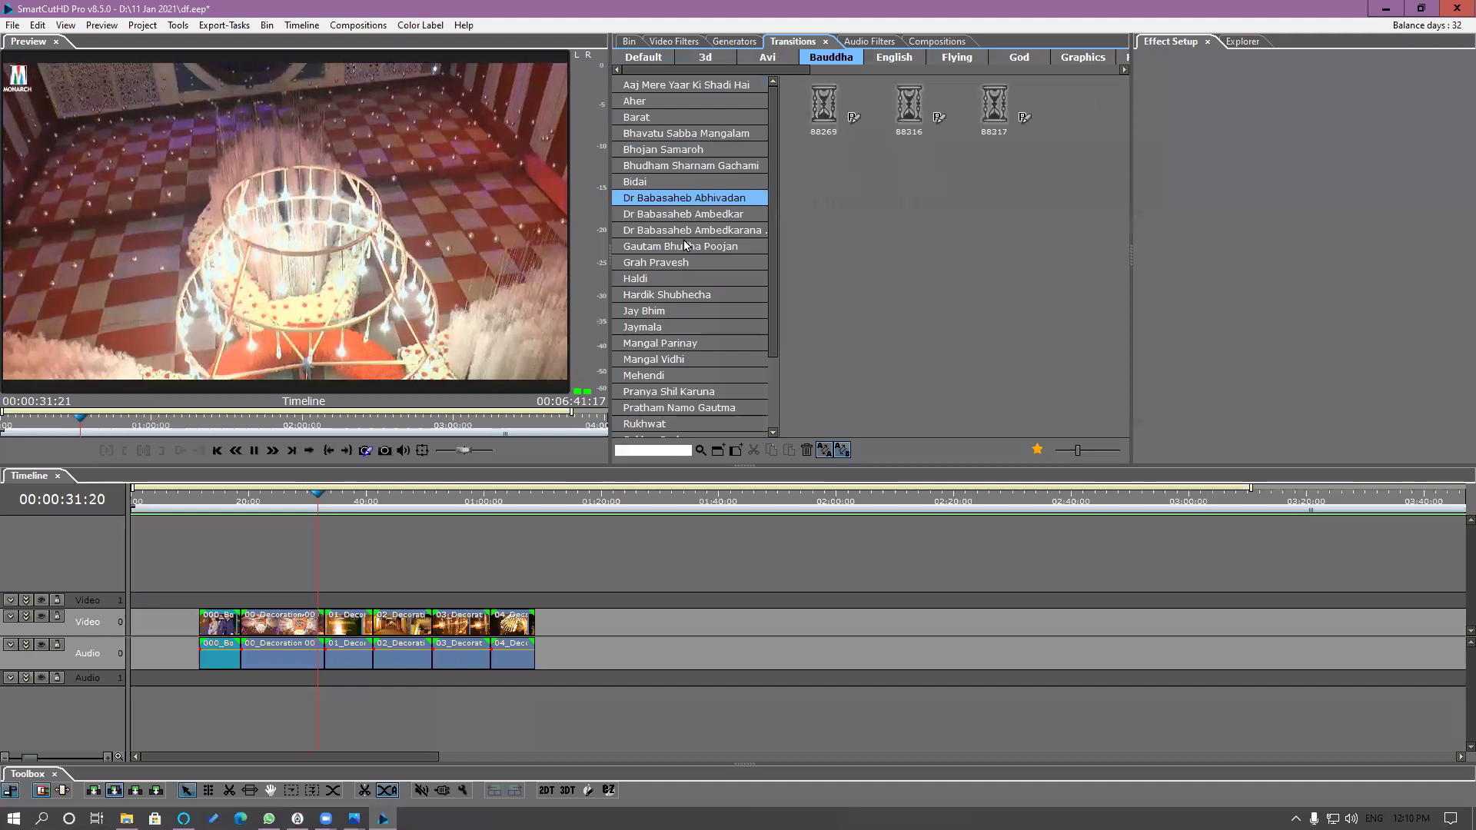
pyautogui.click(692, 246)
pyautogui.click(686, 200)
pyautogui.click(677, 149)
pyautogui.click(661, 117)
pyautogui.click(684, 84)
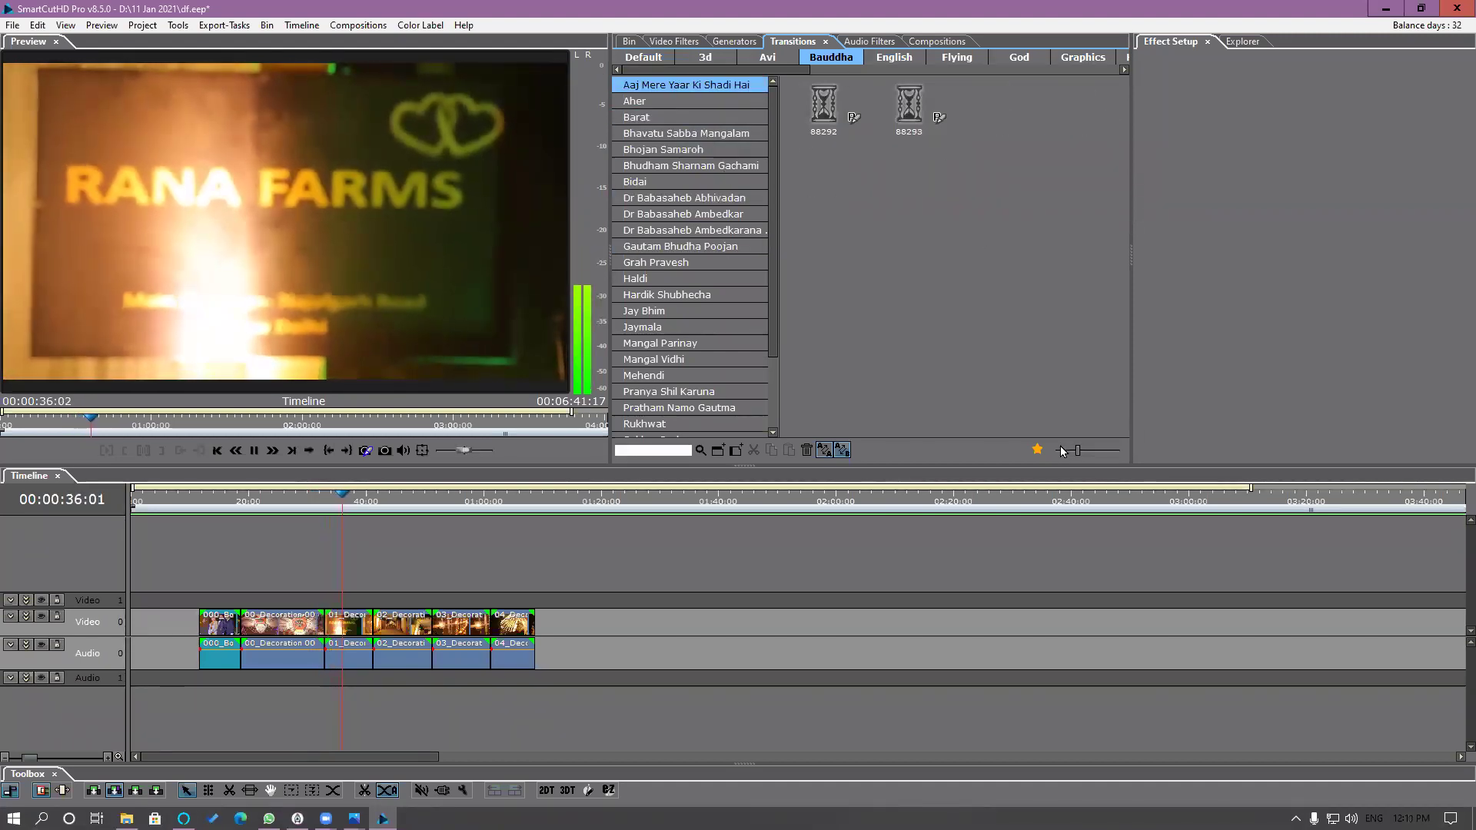
# Step: Enlarge the transition thumbnails, show the Gautam Bhudha Poojan category and stop playback to check thumbnail loading
pyautogui.moveTo(1078, 450); pyautogui.dragTo(1114, 453)
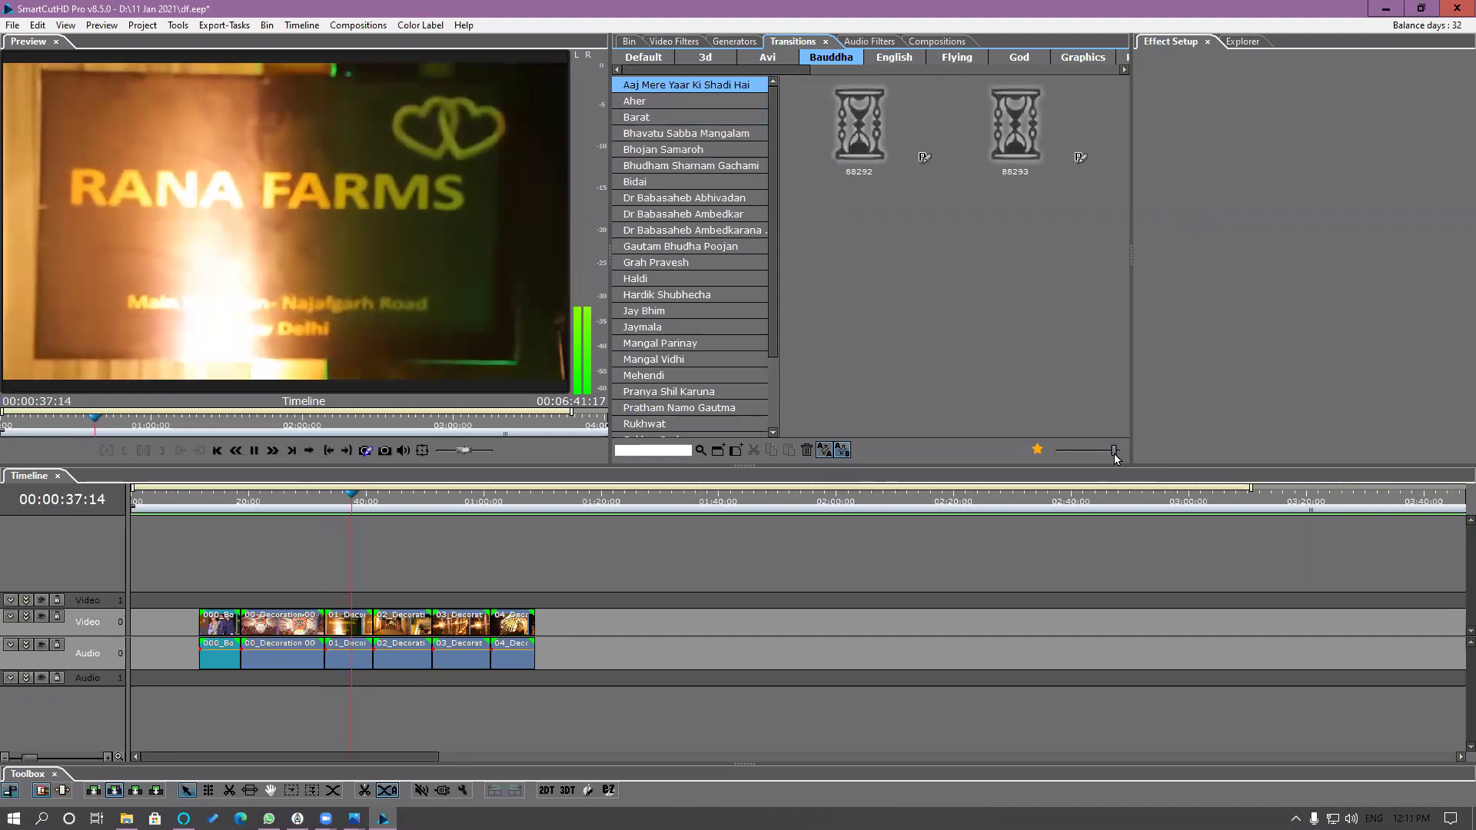
pyautogui.click(692, 199)
pyautogui.click(692, 246)
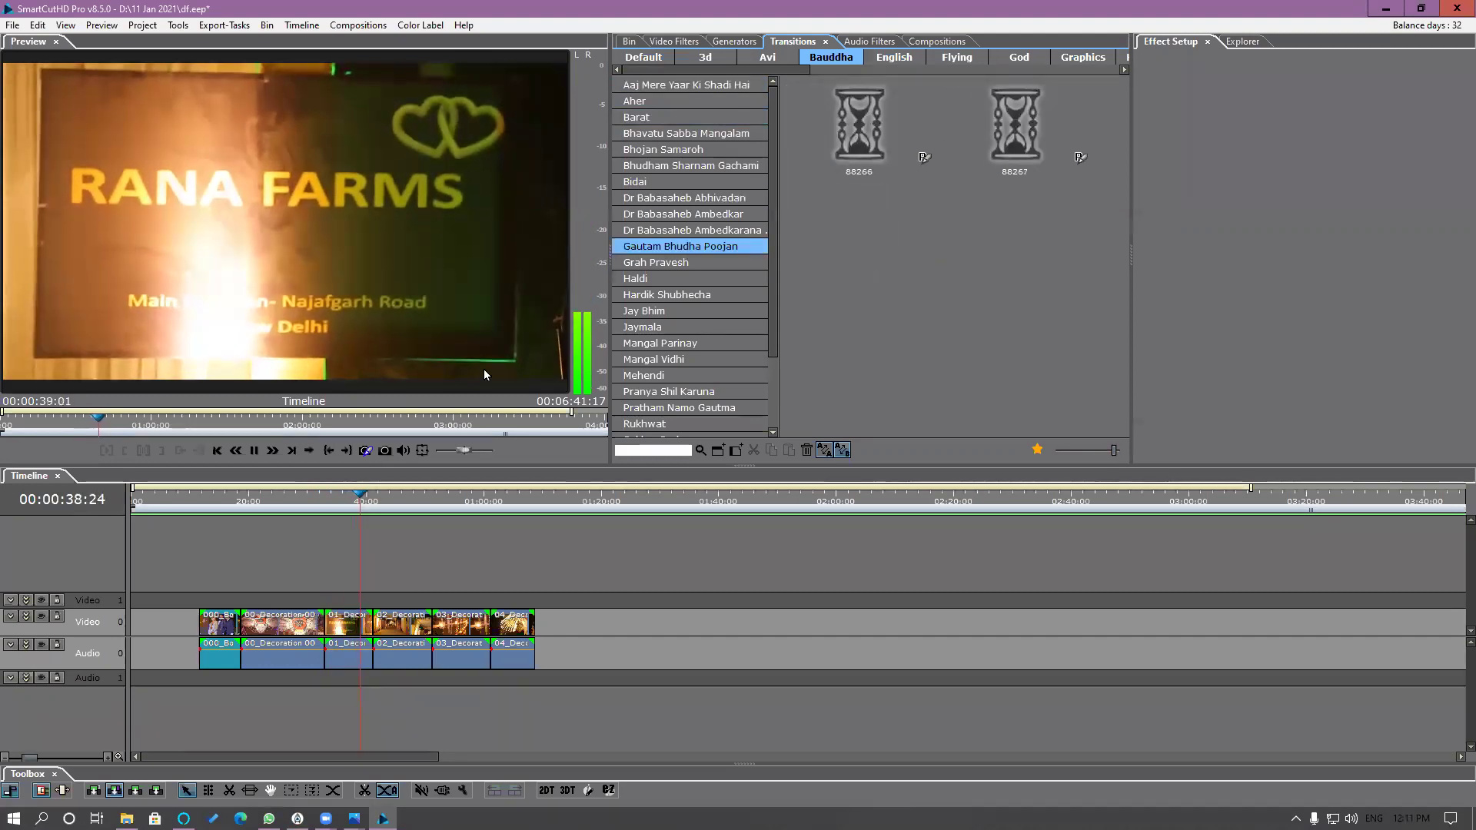
pyautogui.click(257, 453)
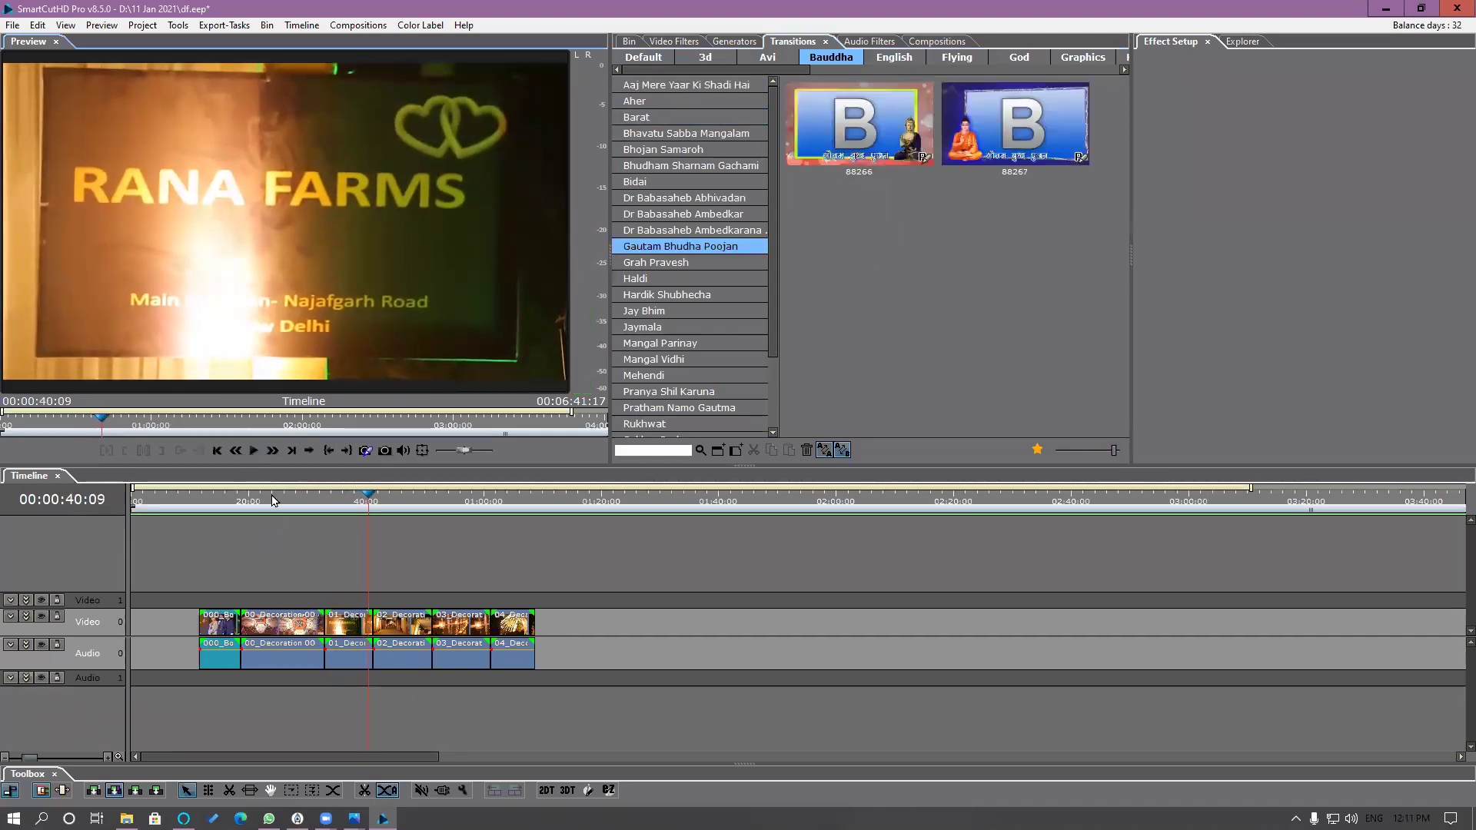
# Step: Play from about 00:00:23:20 while showing the Grah Pravesh transitions, and stop playback to compare thumbnail loading
pyautogui.click(273, 498)
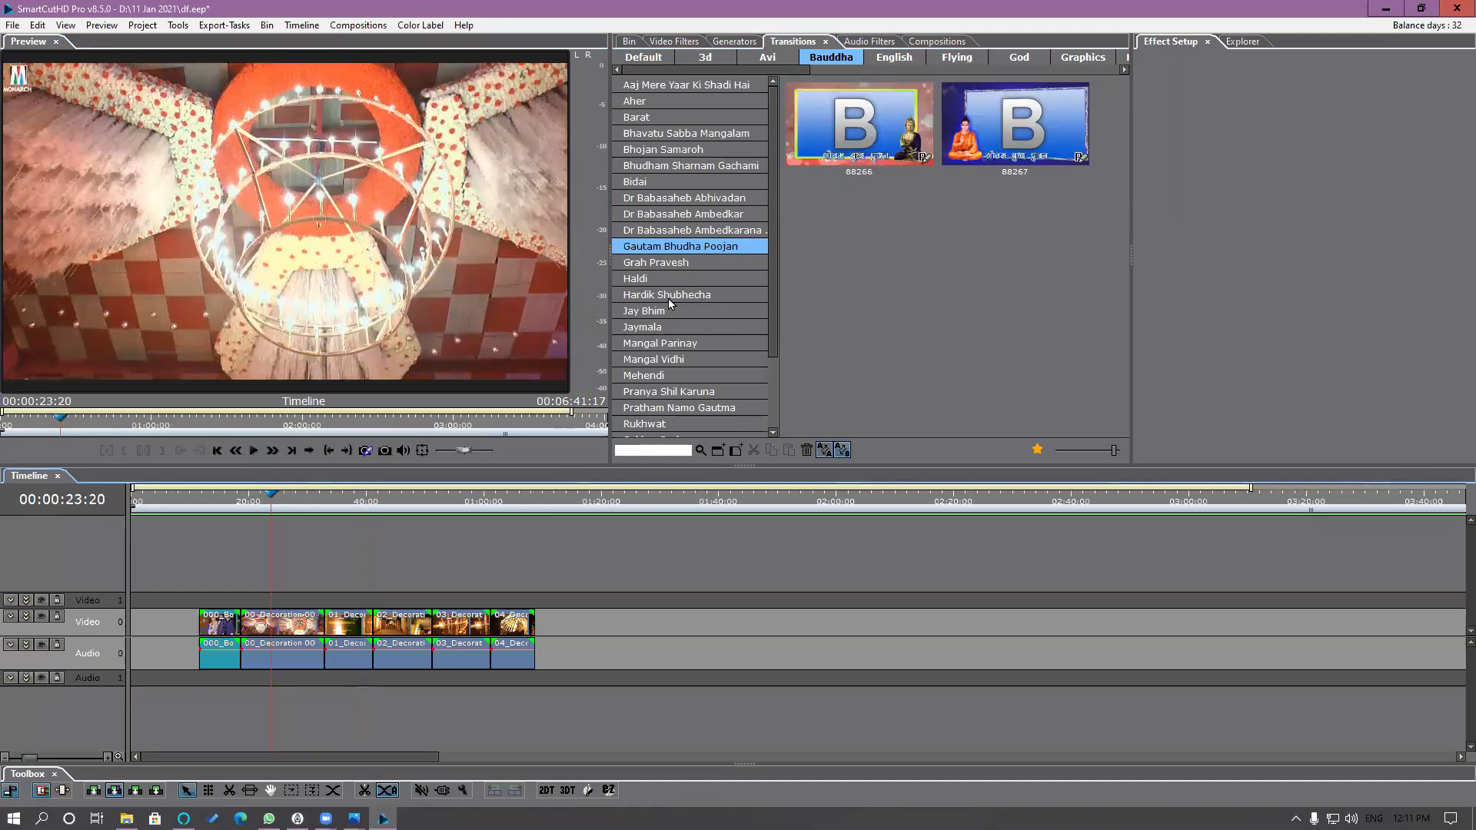
pyautogui.press('space')
pyautogui.press('Down')
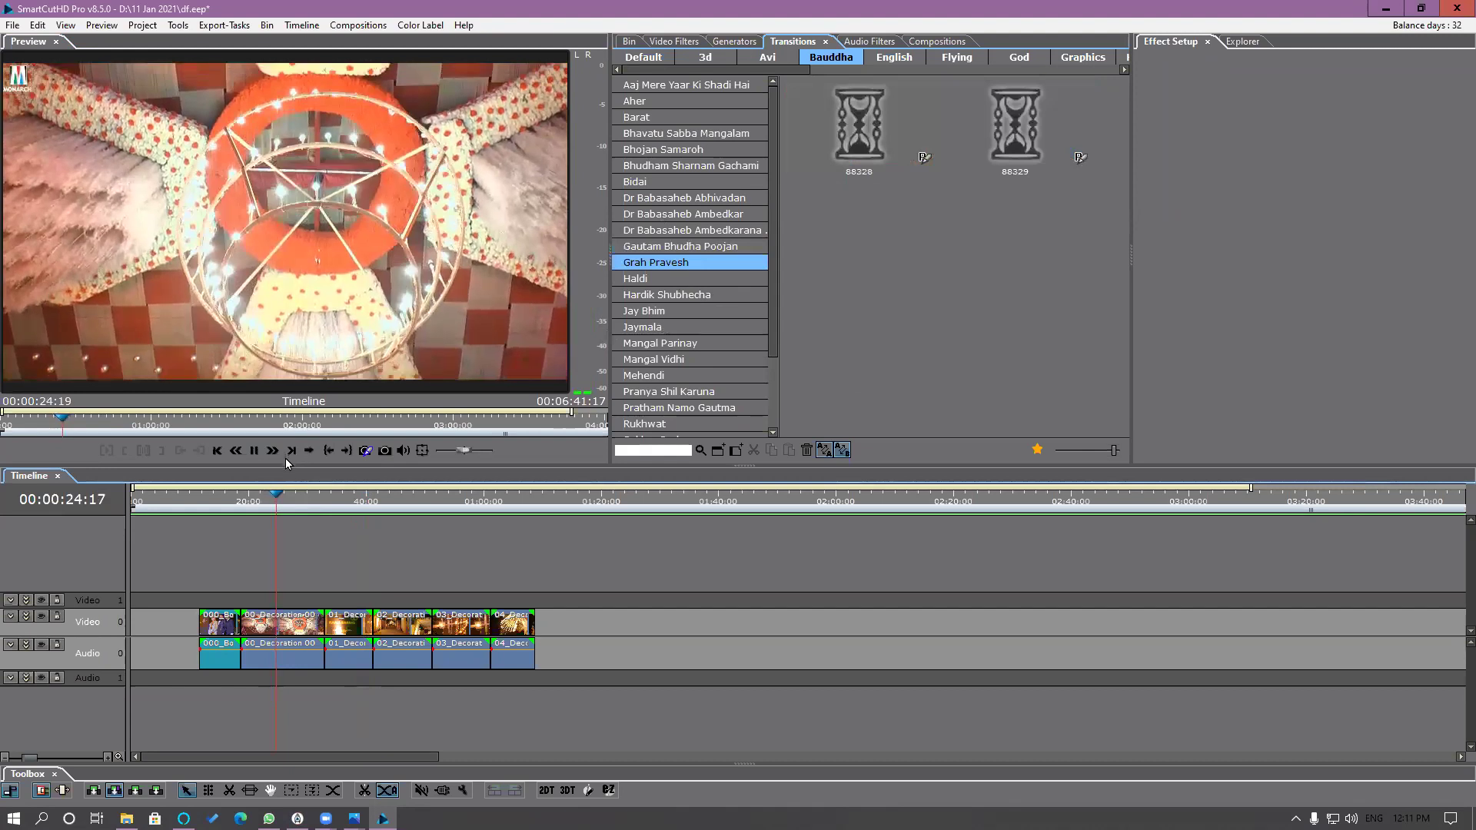
pyautogui.press('space')
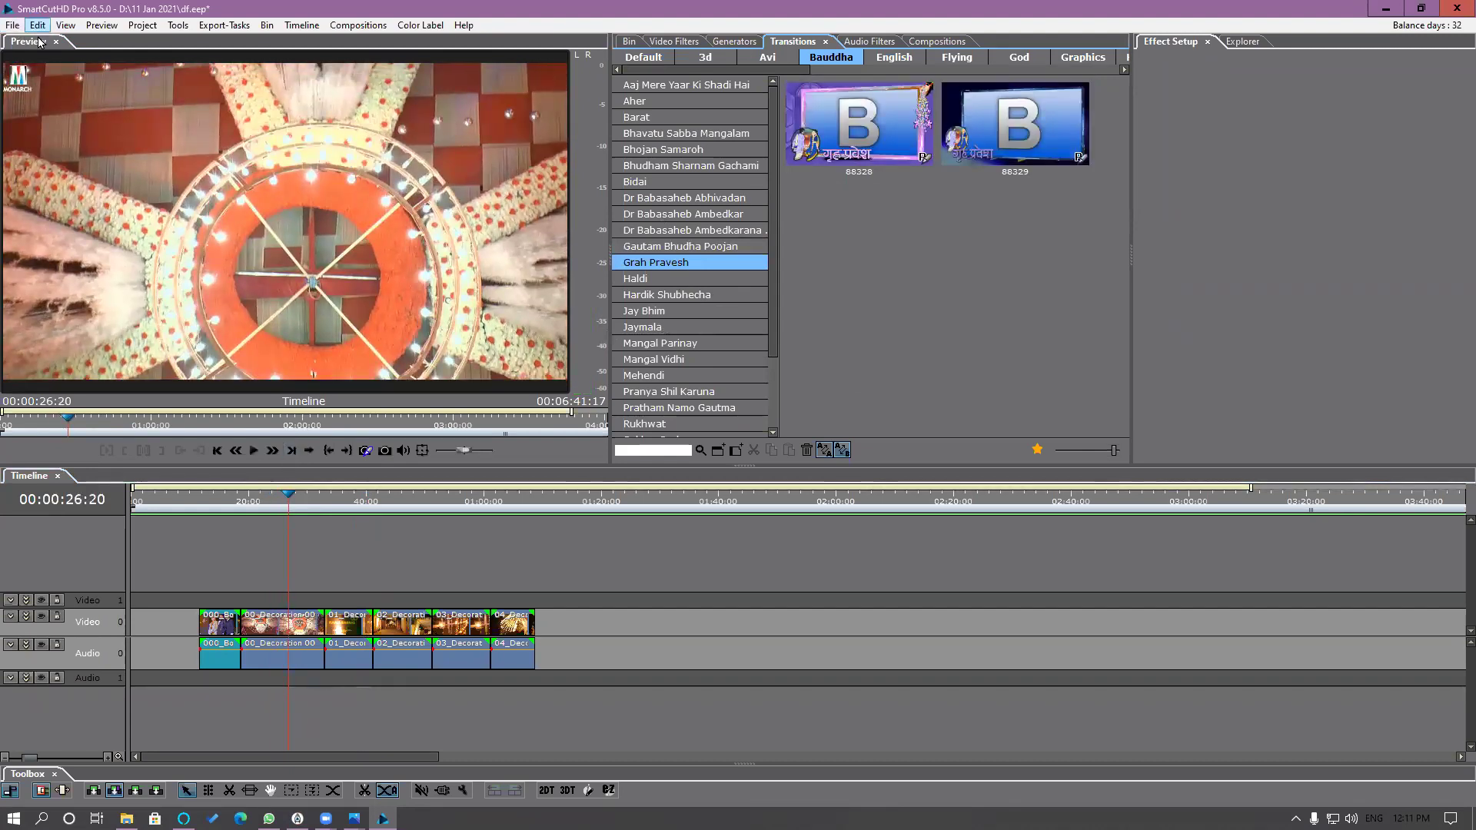
# Step: Turn off "Disable thumbnails generation before playback" in the Preview and Playback preferences and apply the change
pyautogui.click(37, 26)
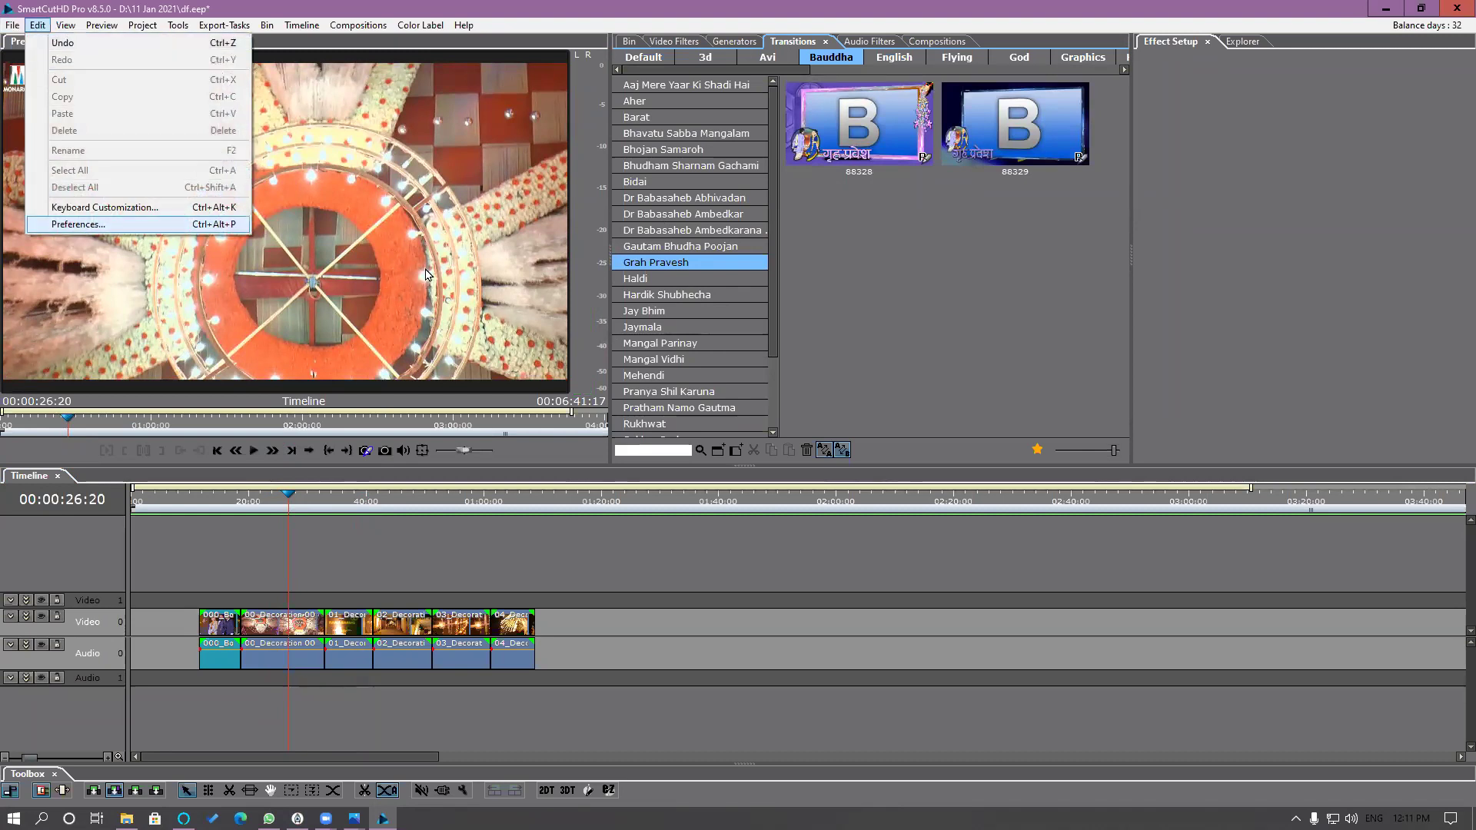
pyautogui.click(81, 225)
pyautogui.click(567, 246)
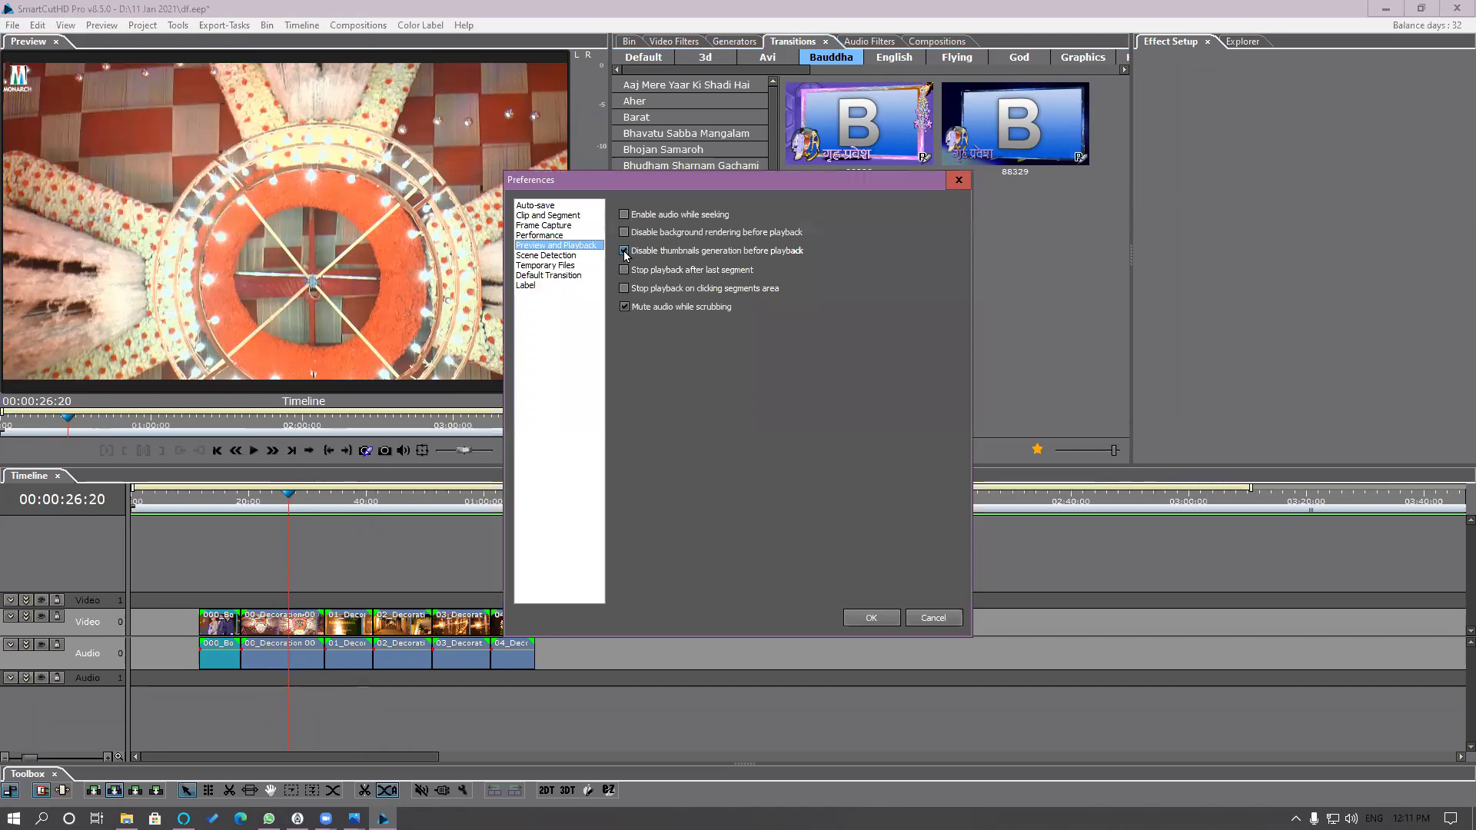
pyautogui.click(871, 619)
# Step: Replay from about 00:00:21 while browsing Bauddha categories from Bhudham Sharnam Gachami to Barat to check thumbnail generation
pyautogui.click(256, 504)
pyautogui.press('space')
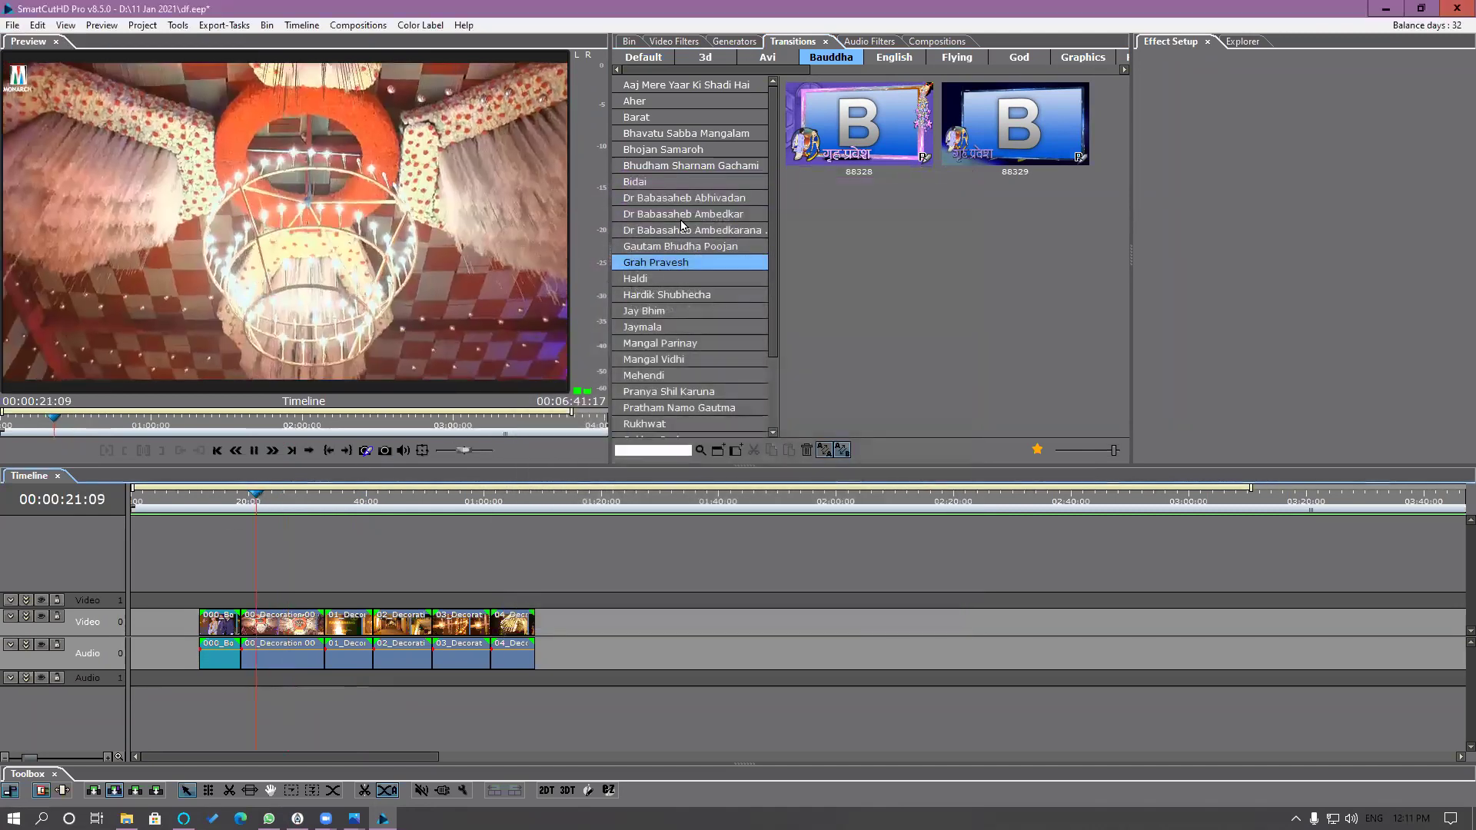
pyautogui.click(688, 213)
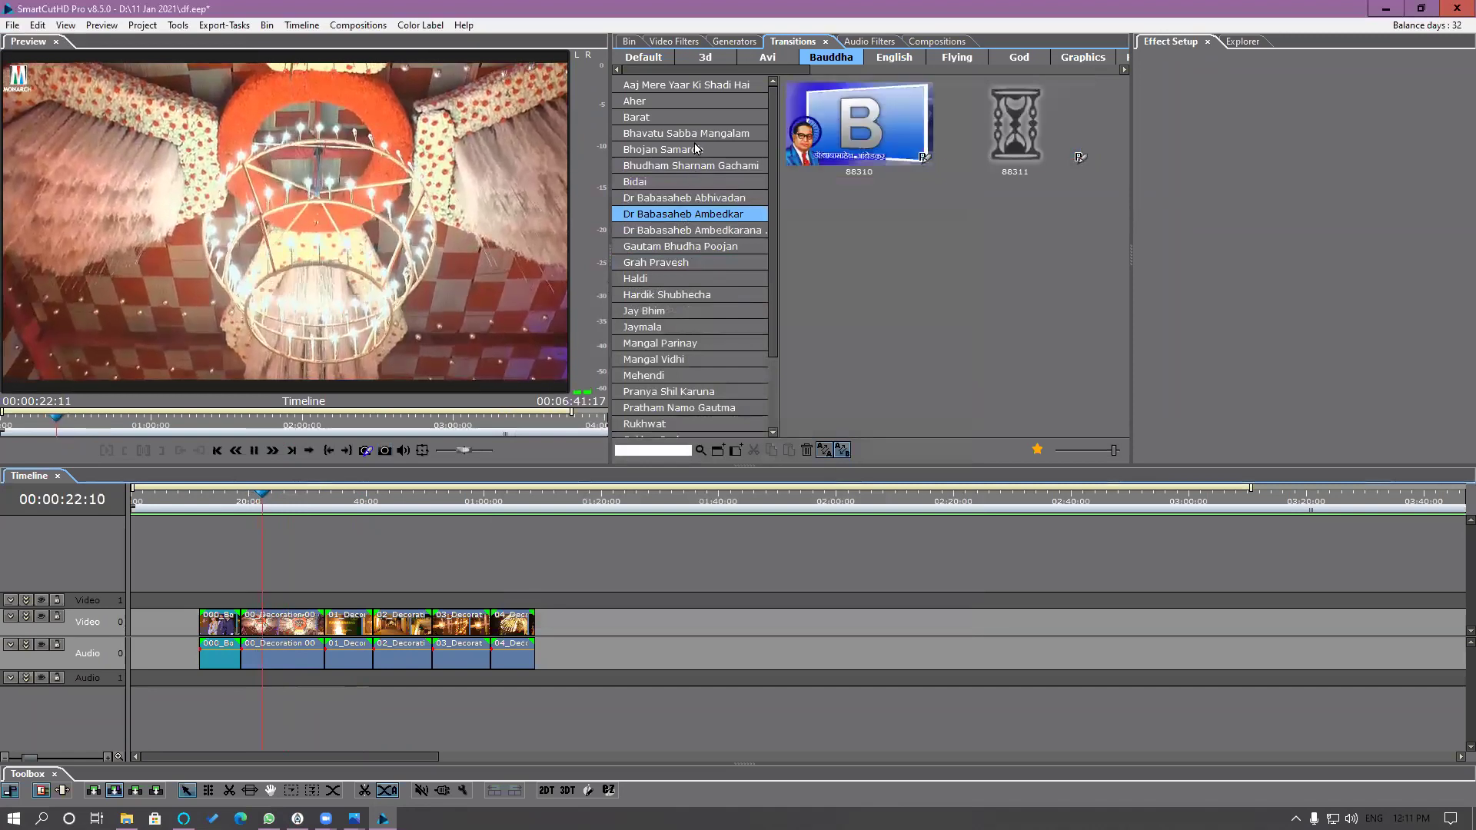
pyautogui.click(682, 163)
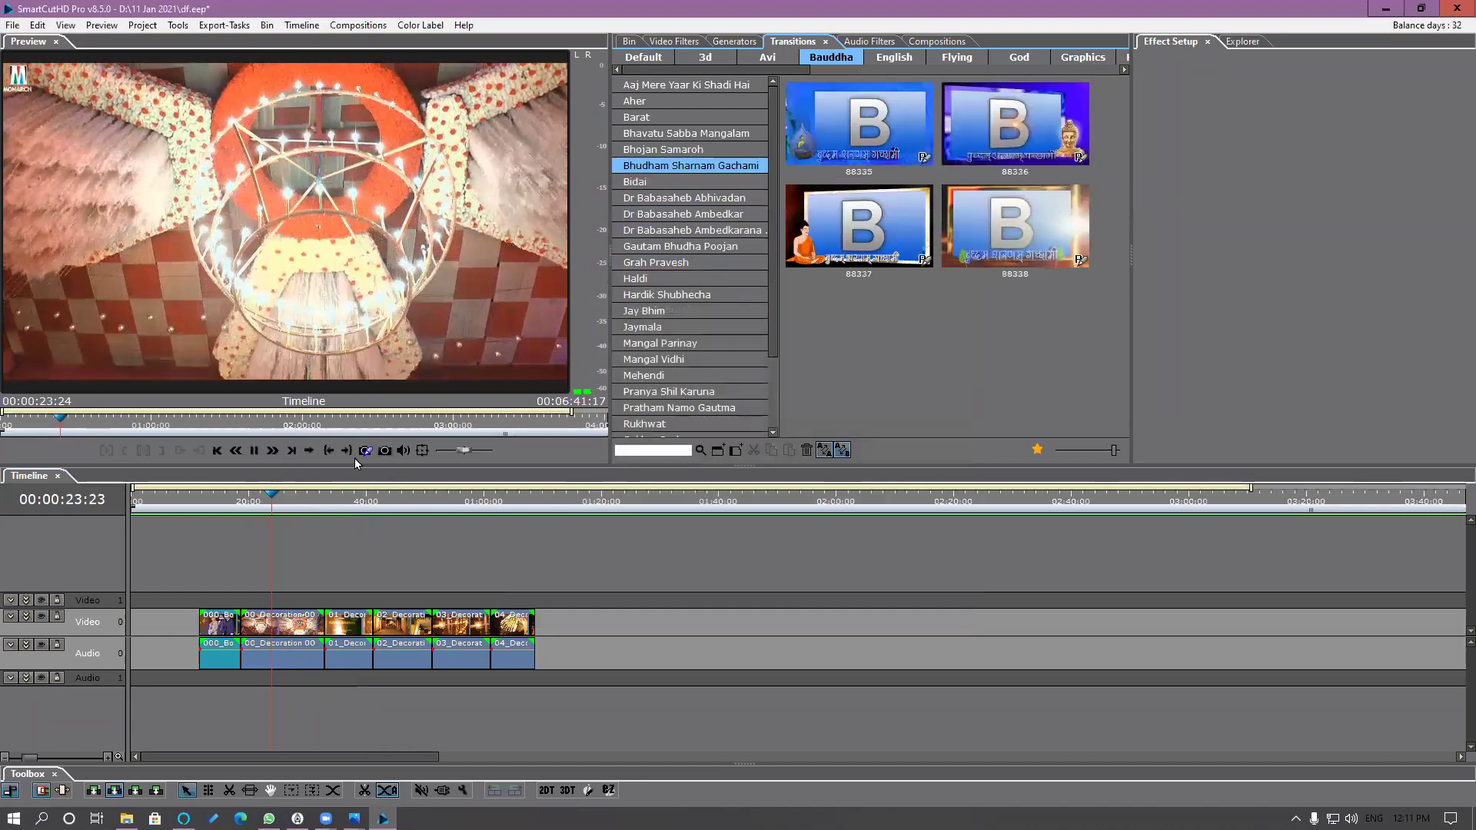
pyautogui.press('Up')
pyautogui.press('Up')
pyautogui.press('Up')
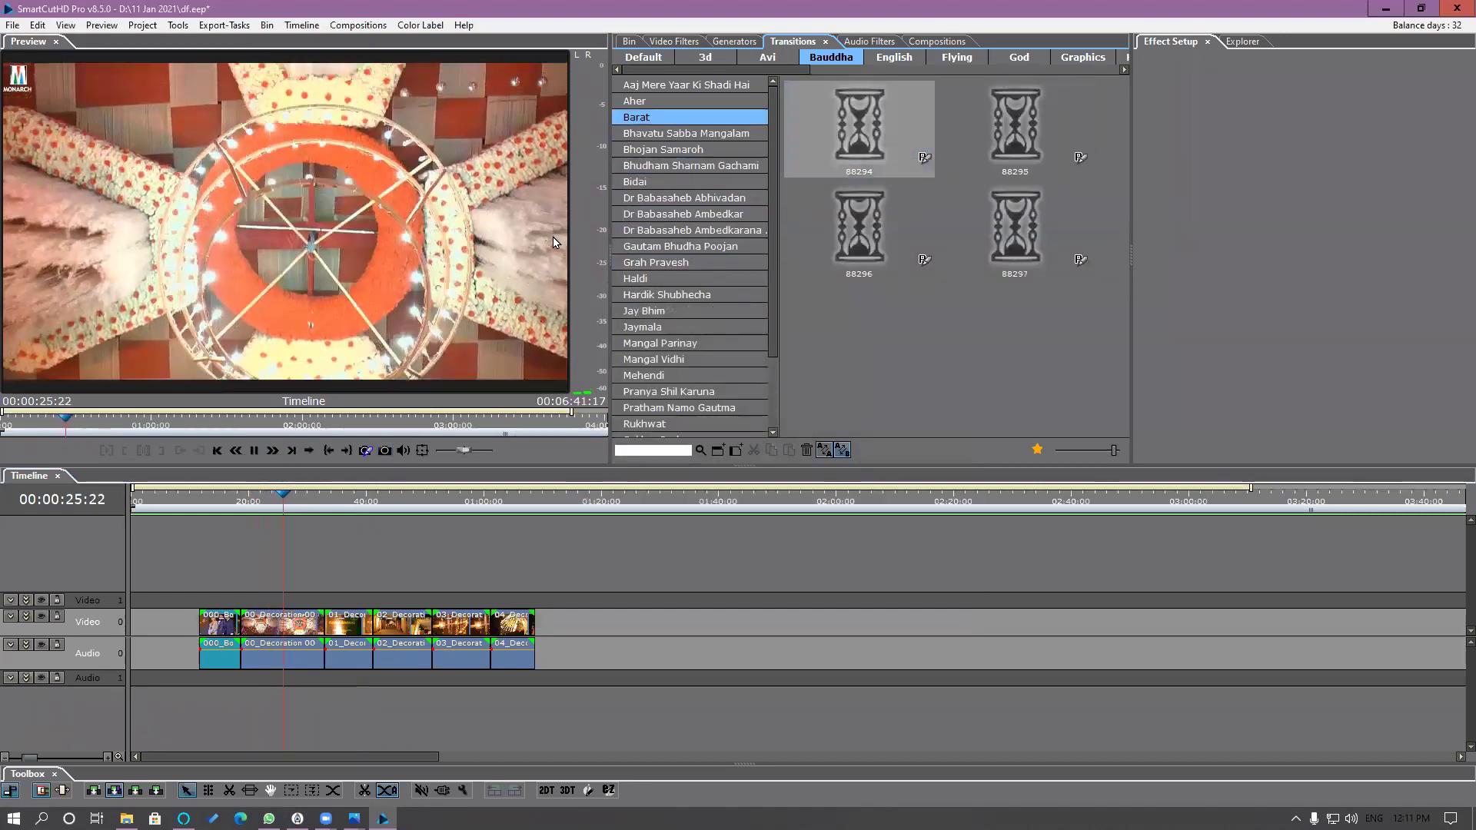
# Step: Review the "Stop playback after last segment" option in the Preview and Playback preferences and close the dialog without changes
pyautogui.hotkey('alt', 'e')
pyautogui.press('Down')
pyautogui.press('Down')
pyautogui.press('Return')
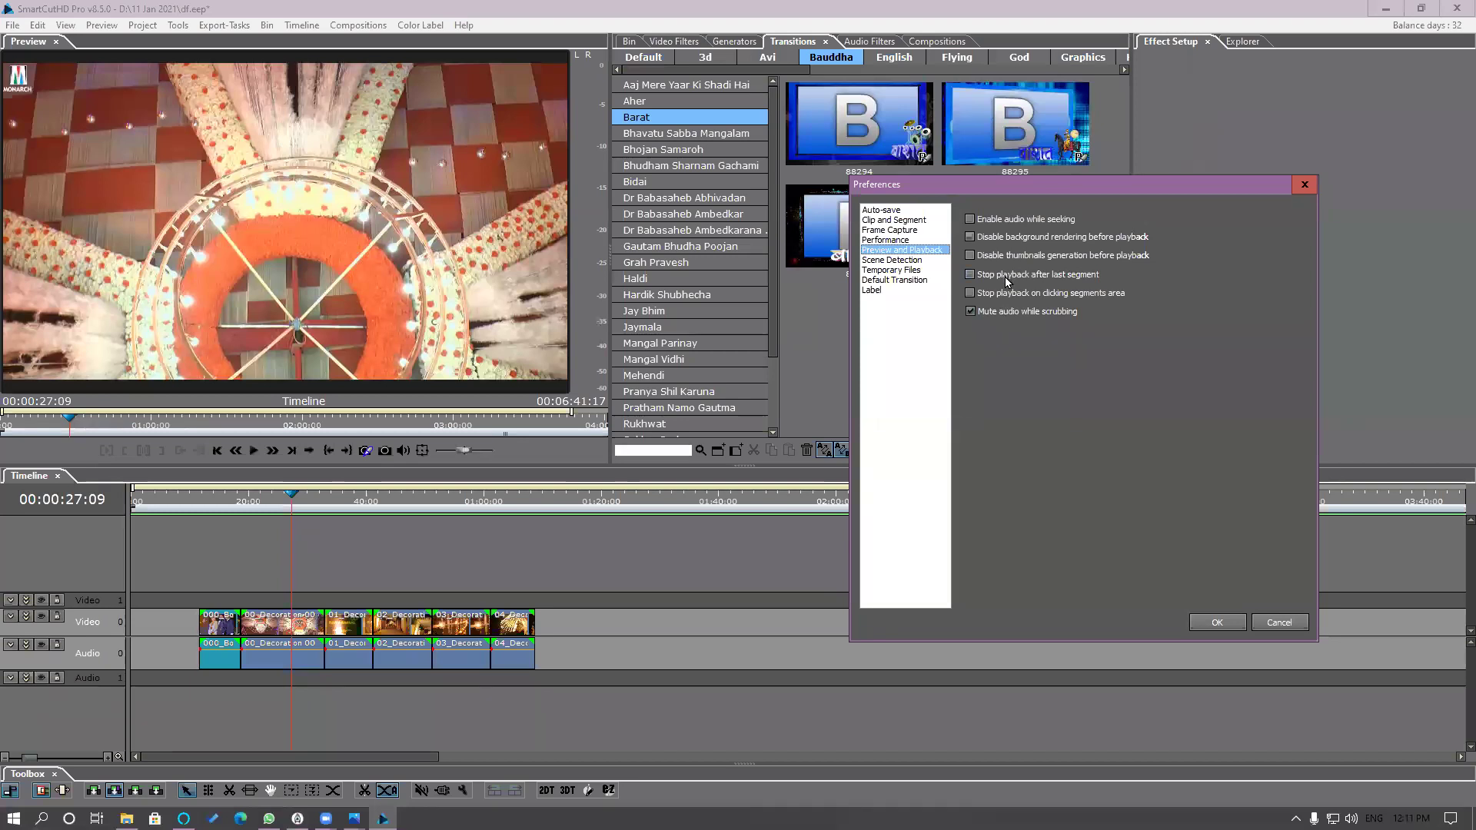
pyautogui.click(1279, 624)
# Step: Play the timeline past the sixth clip and remove the empty gap that follows it on the Video 0 track
pyautogui.click(500, 508)
pyautogui.press('space')
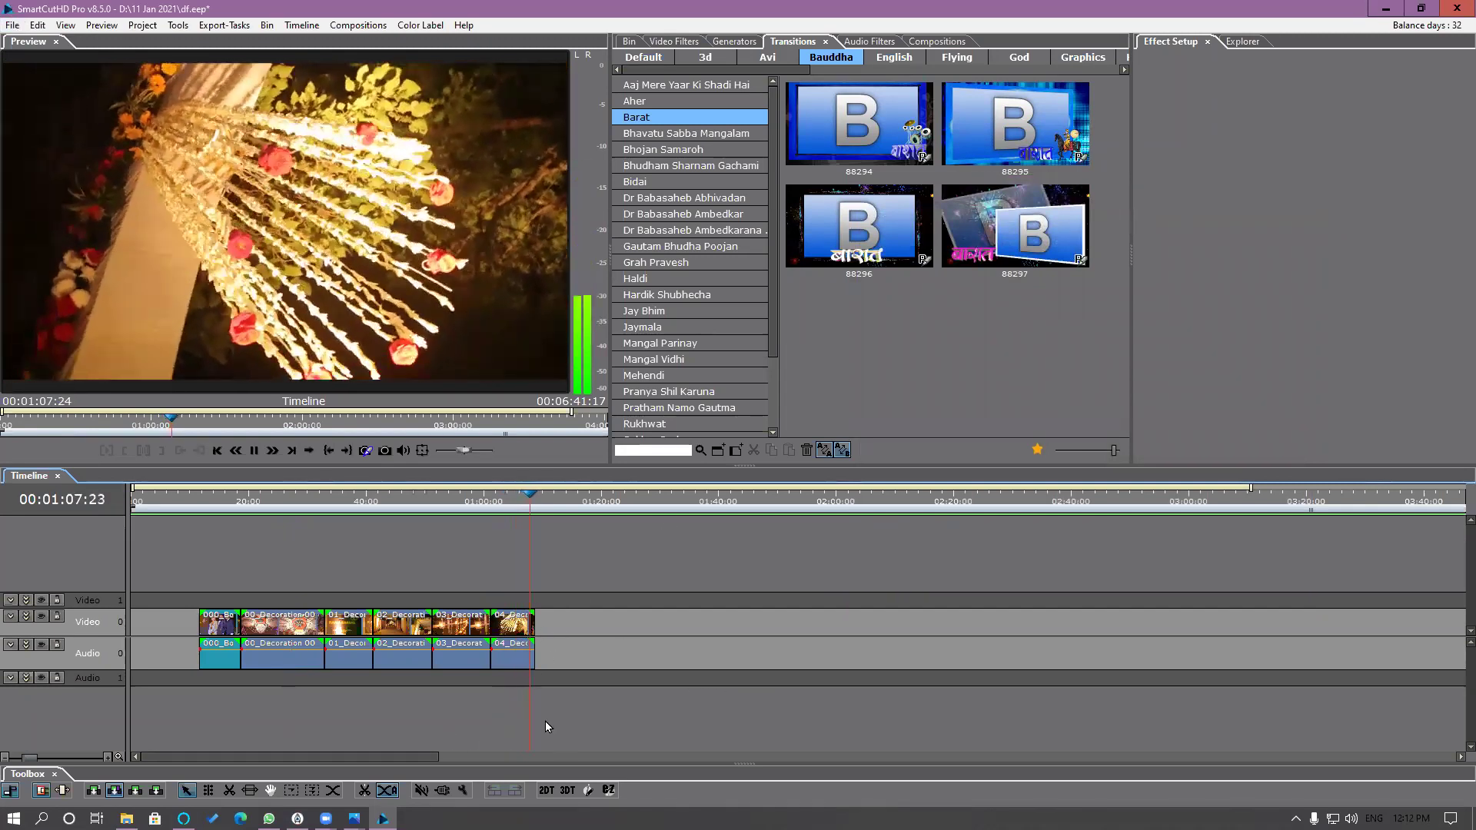
pyautogui.scroll(-3, 585, 627)
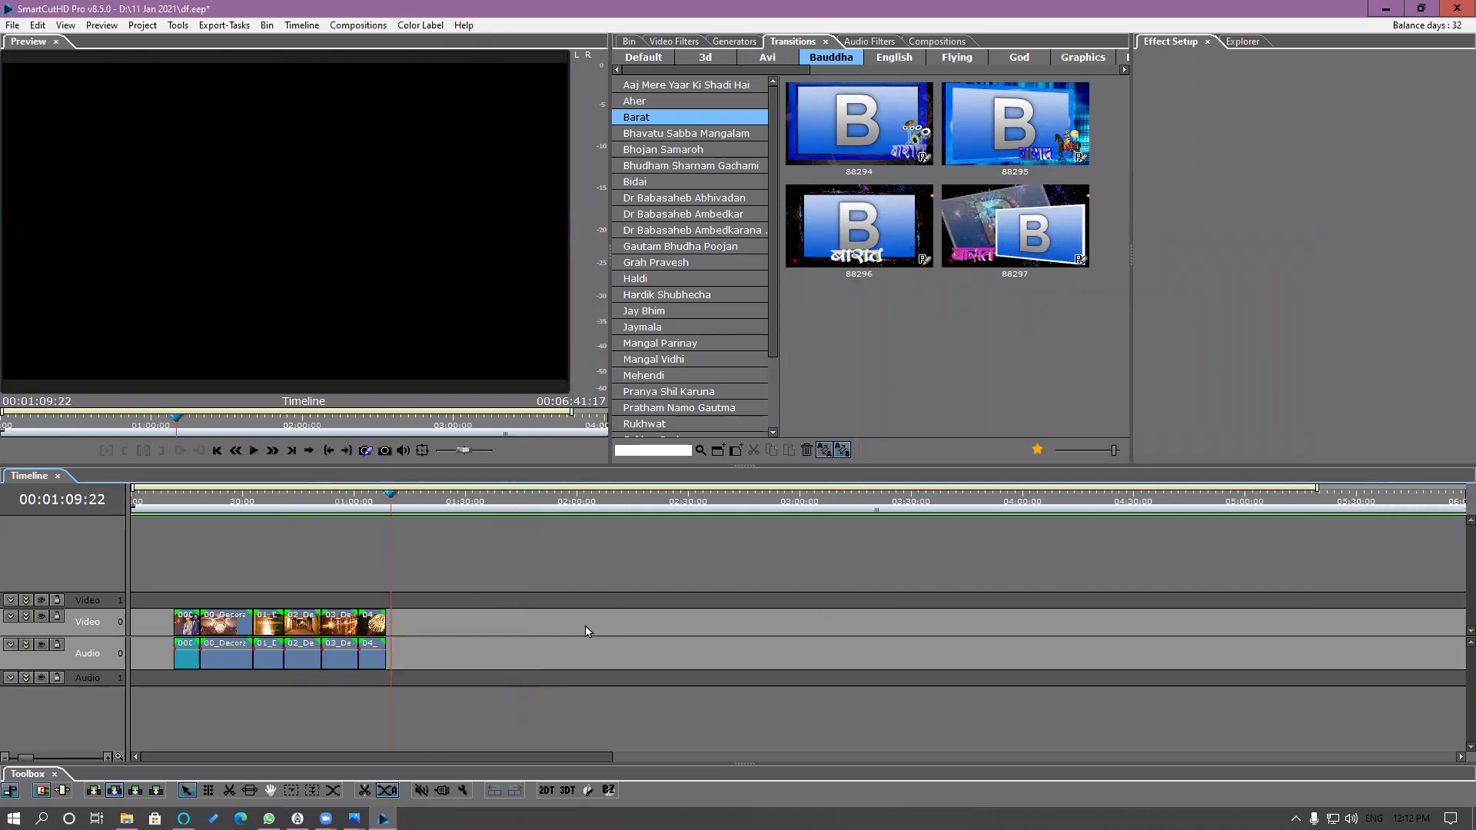
pyautogui.click(584, 628)
pyautogui.press('Delete')
# Step: Play the timeline from about 00:01:23:03 to its end to observe what happens after the last segment
pyautogui.click(298, 542)
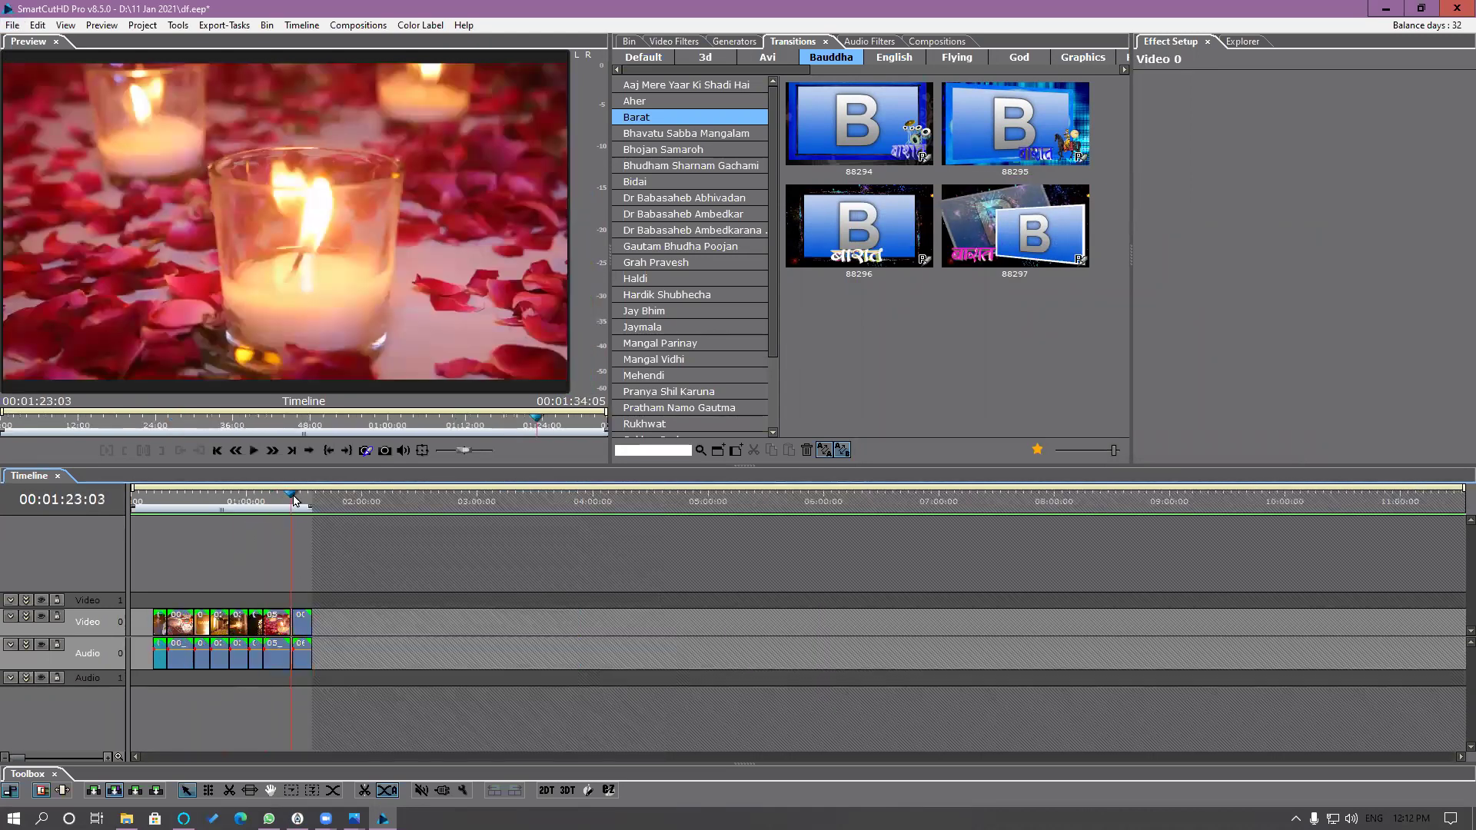
pyautogui.press('space')
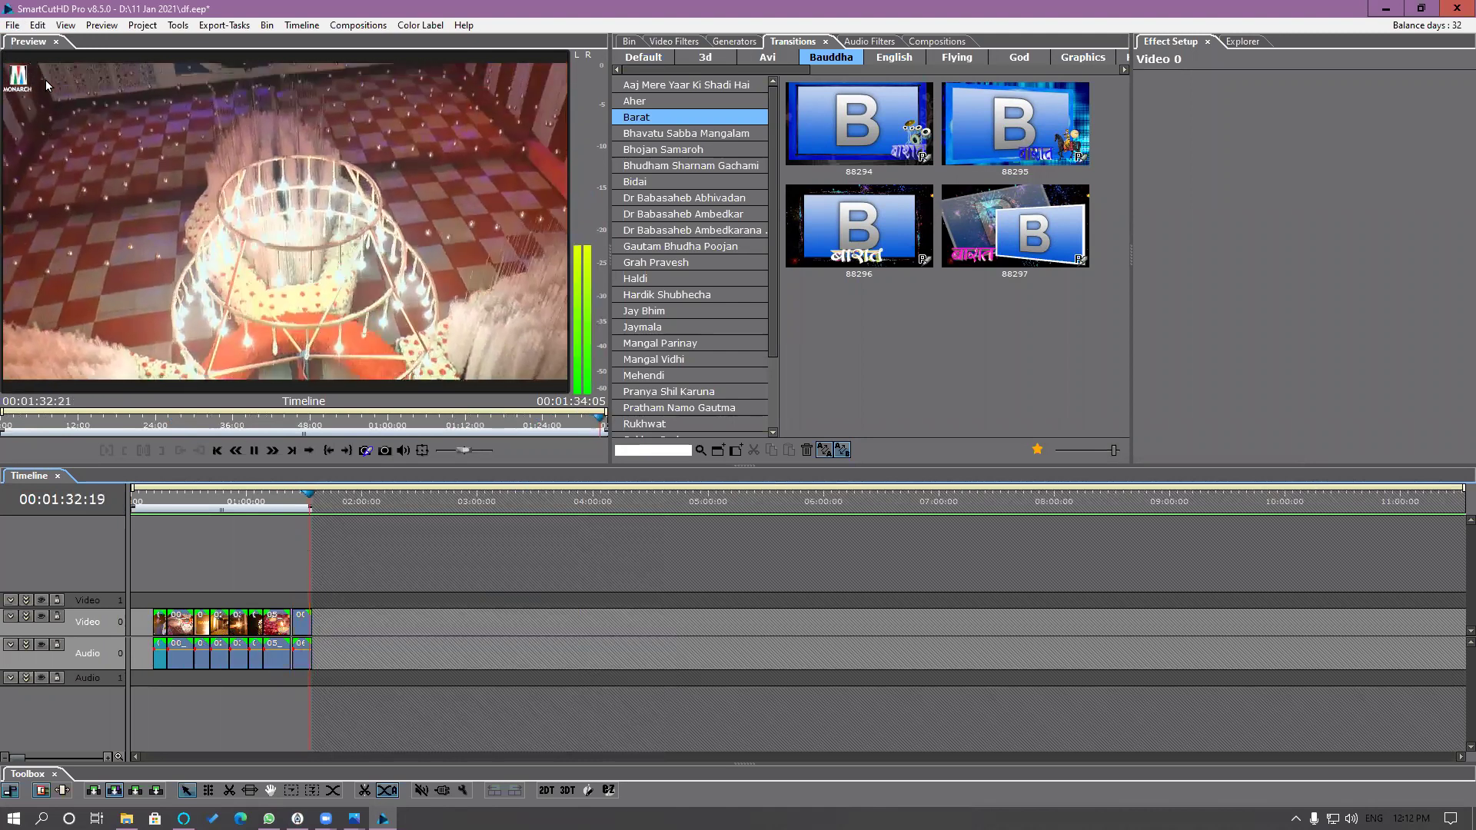
# Step: Turn off "Mute audio while scrubbing" in the Preview and Playback preferences and apply the change
pyautogui.hotkey('alt', 'e')
pyautogui.press('Up')
pyautogui.press('Return')
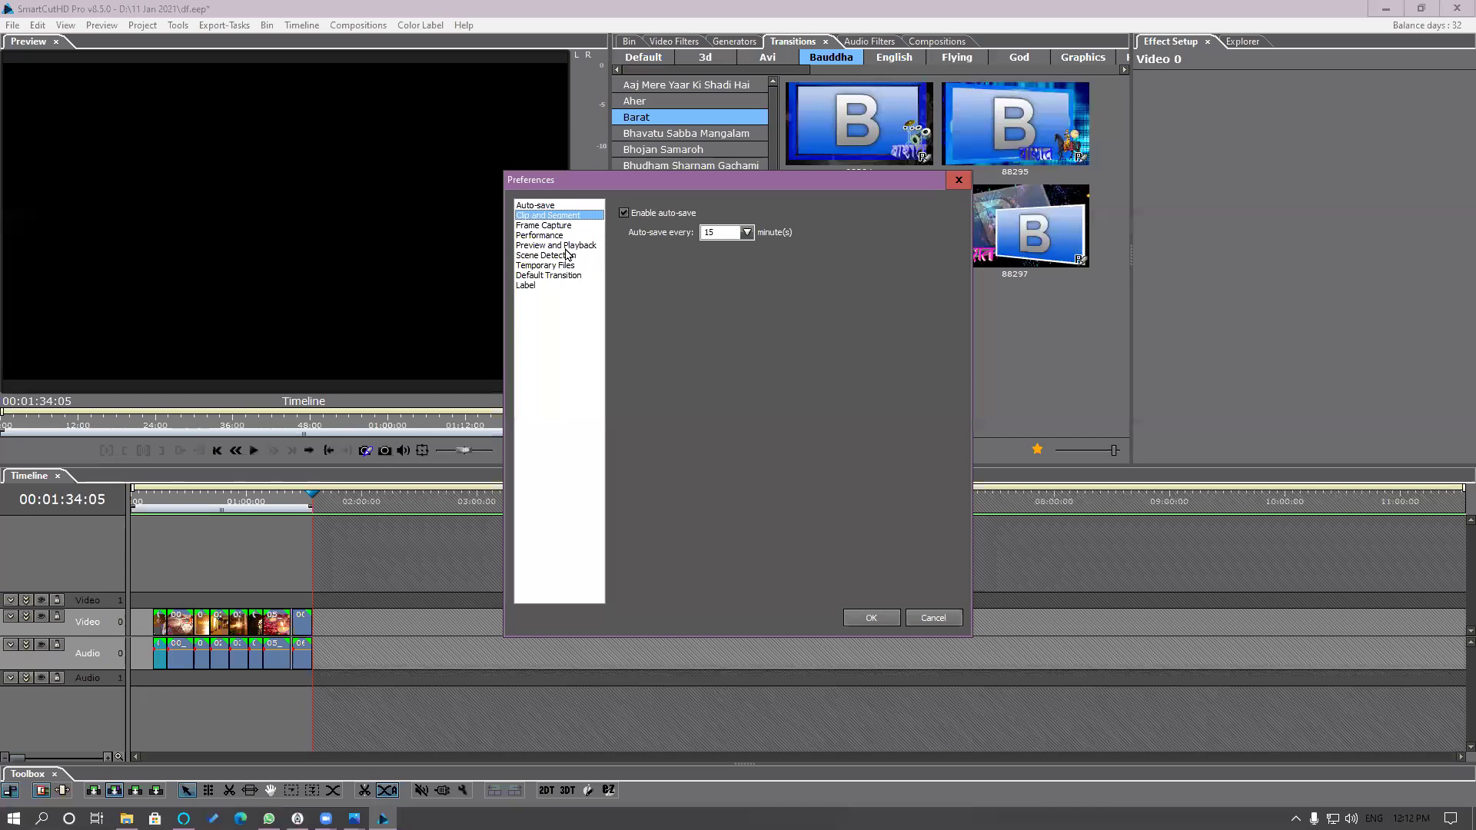
pyautogui.click(569, 246)
pyautogui.click(630, 288)
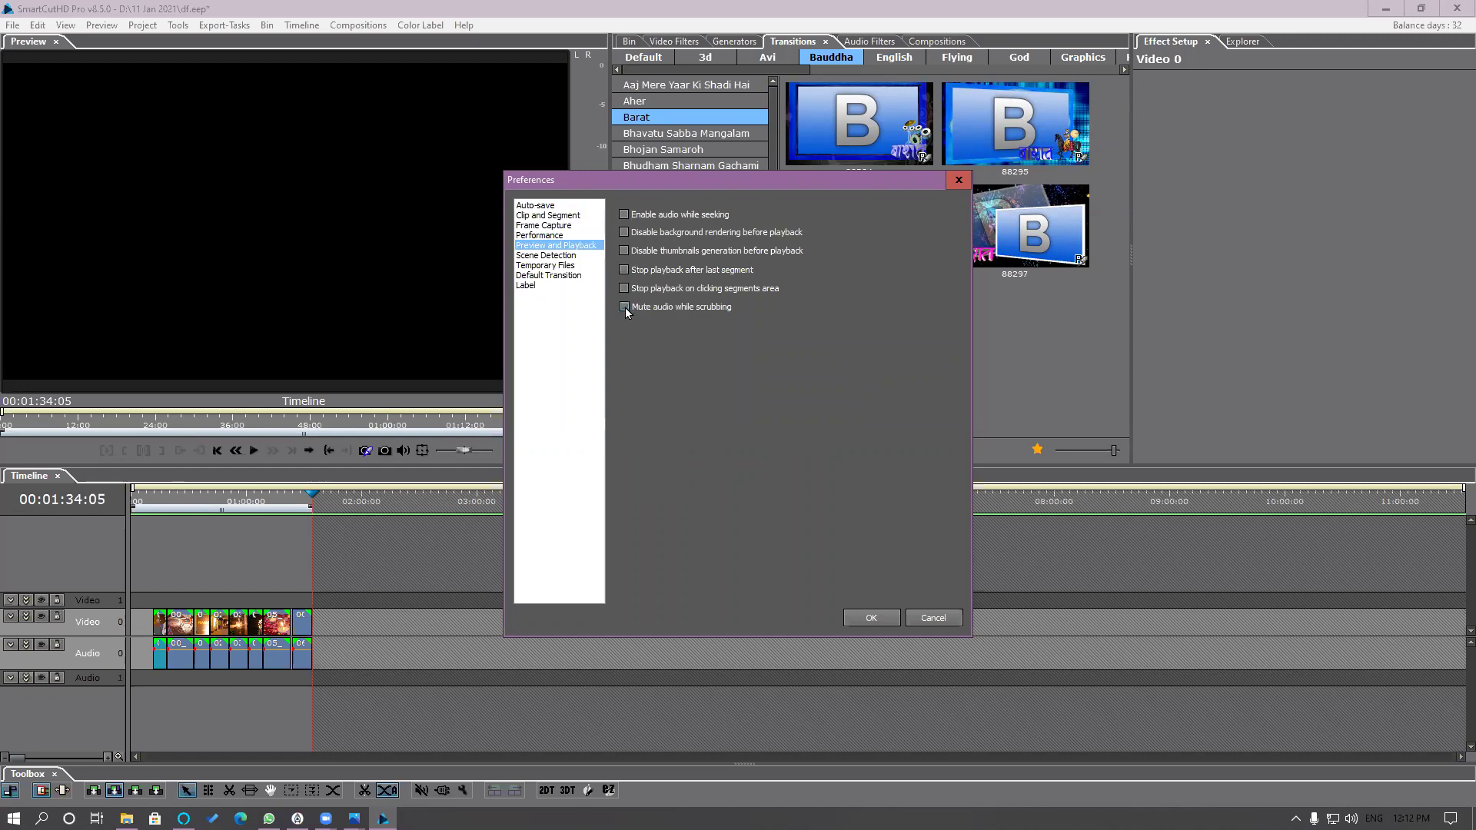
pyautogui.click(871, 618)
# Step: Scrub back and forth over the decoration clips to check the audio, ending at 00:00:46:00
pyautogui.click(221, 503)
pyautogui.moveTo(205, 507); pyautogui.dragTo(204, 539)
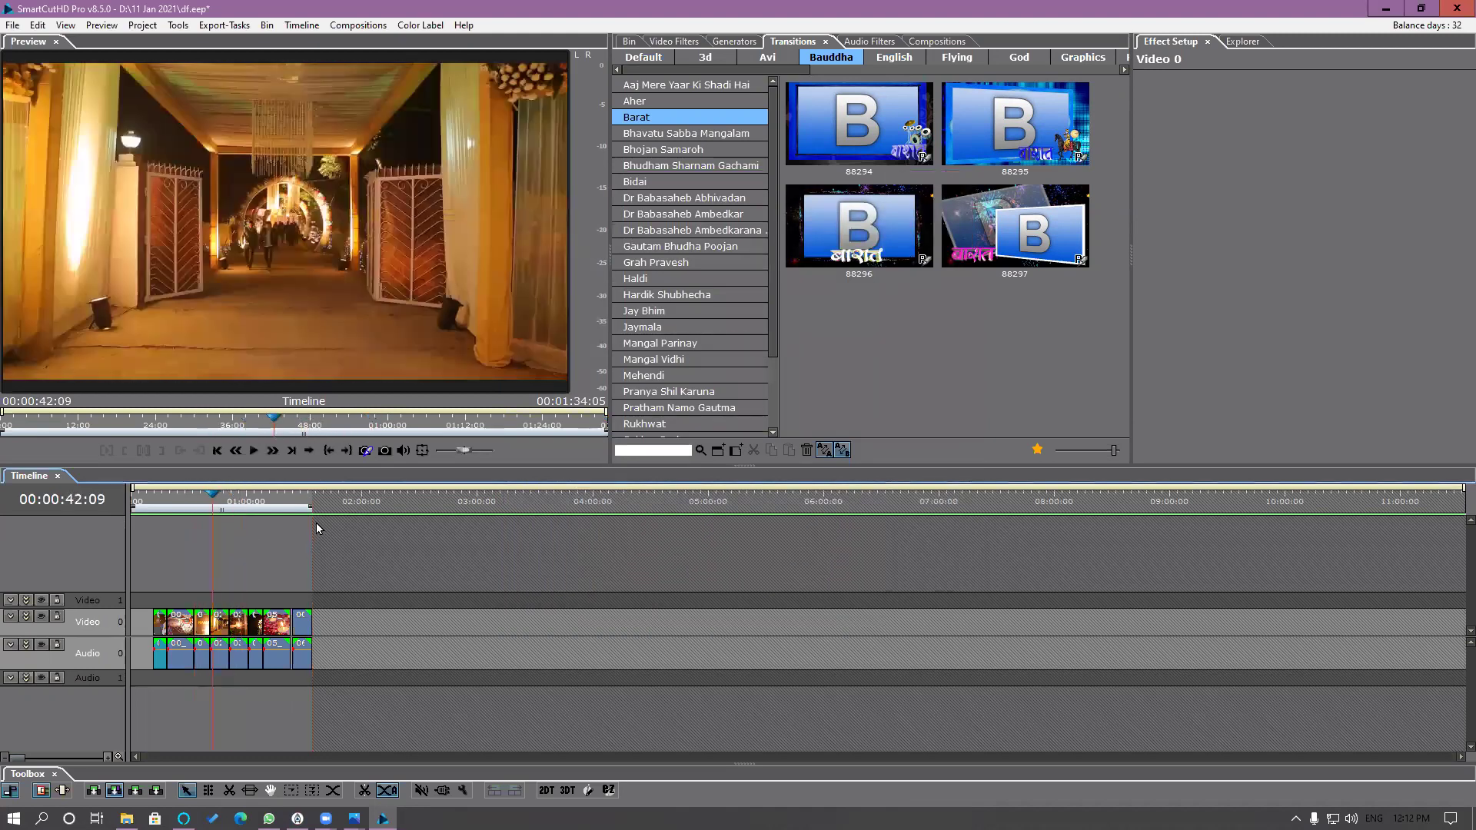
pyautogui.scroll(4, 317, 524)
pyautogui.moveTo(283, 504); pyautogui.dragTo(326, 533)
pyautogui.moveTo(598, 543); pyautogui.dragTo(366, 542)
# Step: Review the content-based sensitivity setting on the Scene Detection page of the Preferences, leaving without changes
pyautogui.click(37, 25)
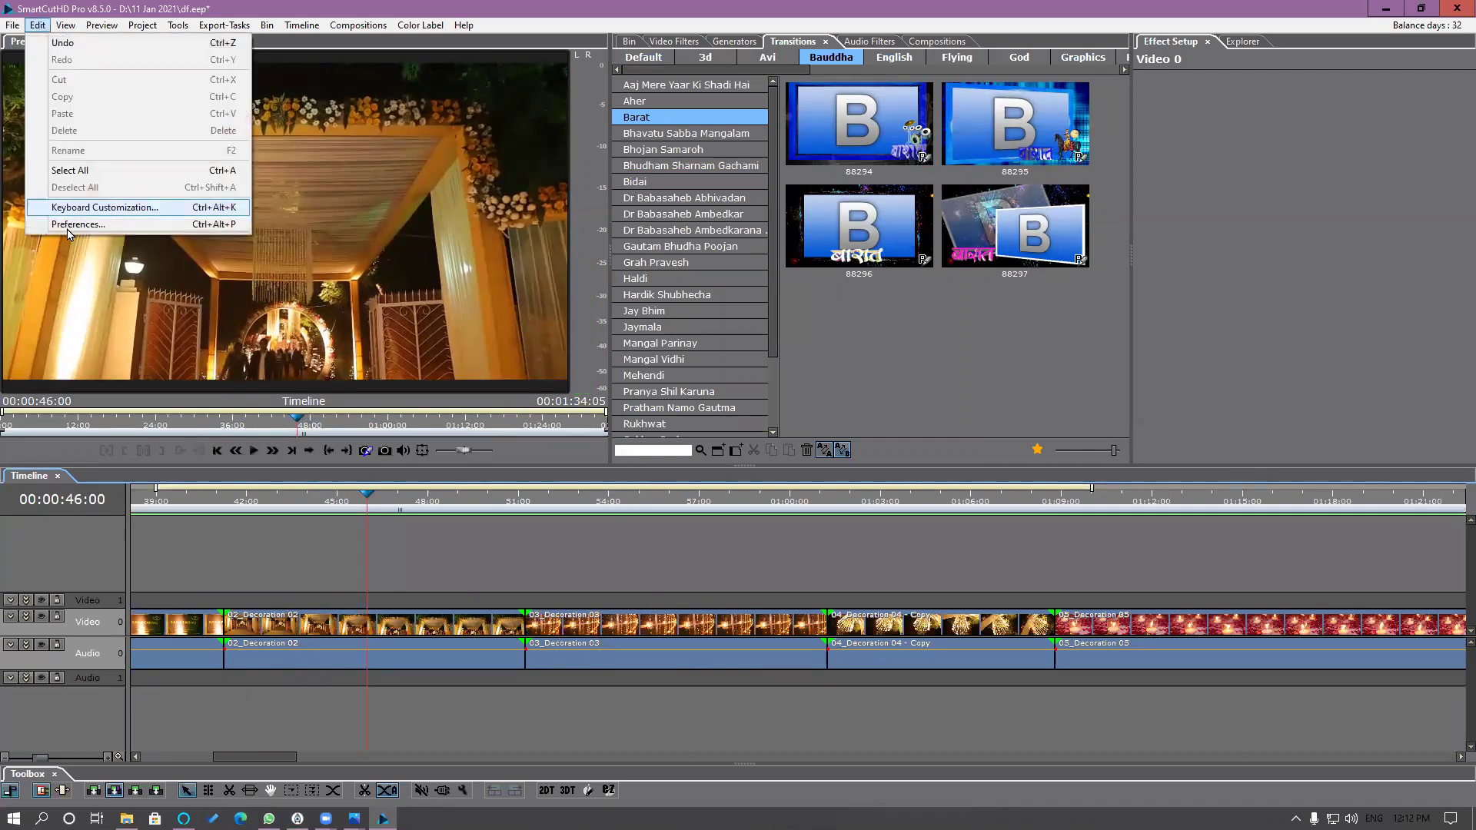
pyautogui.click(73, 227)
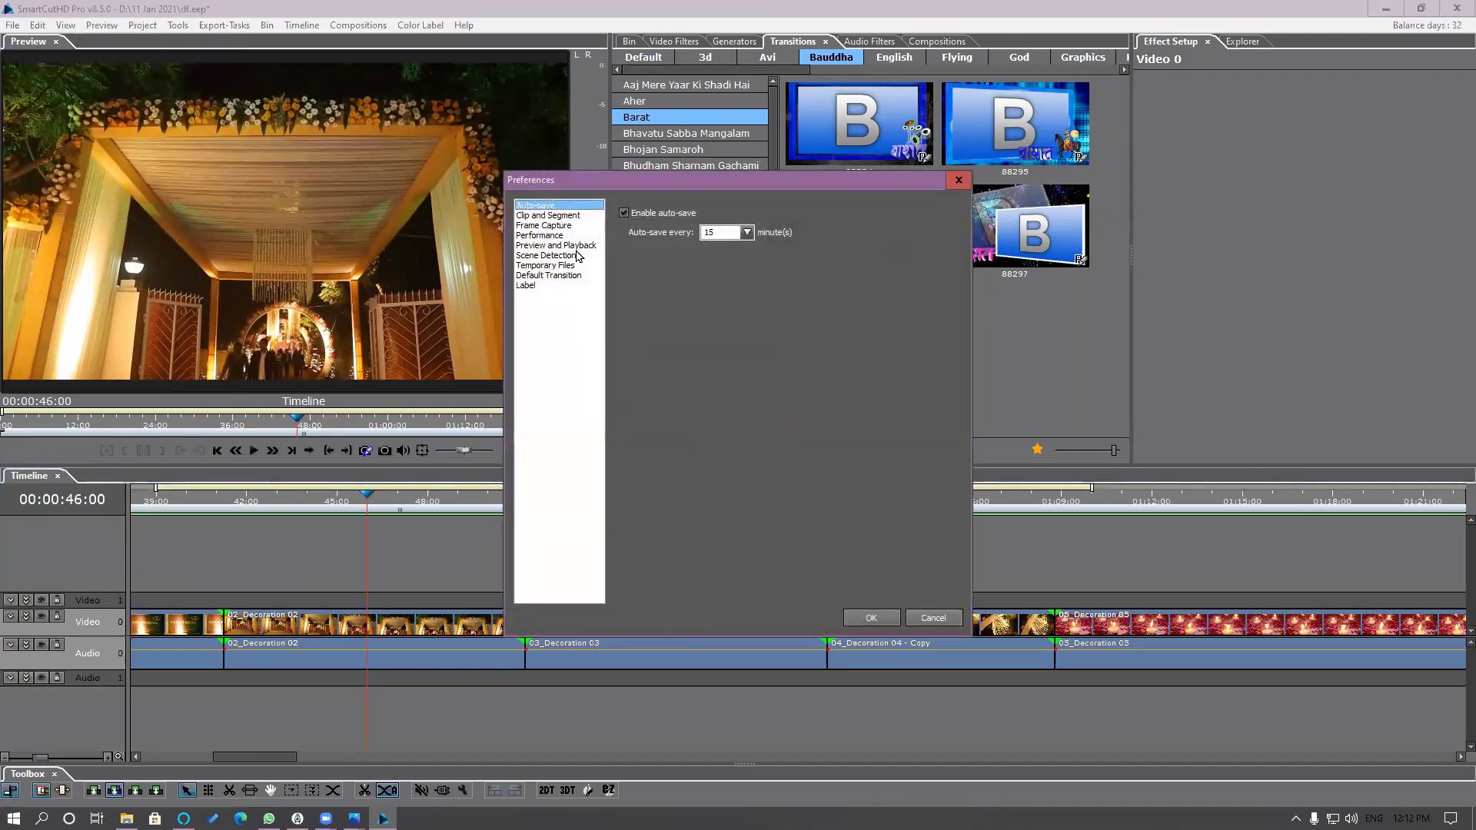
pyautogui.click(552, 256)
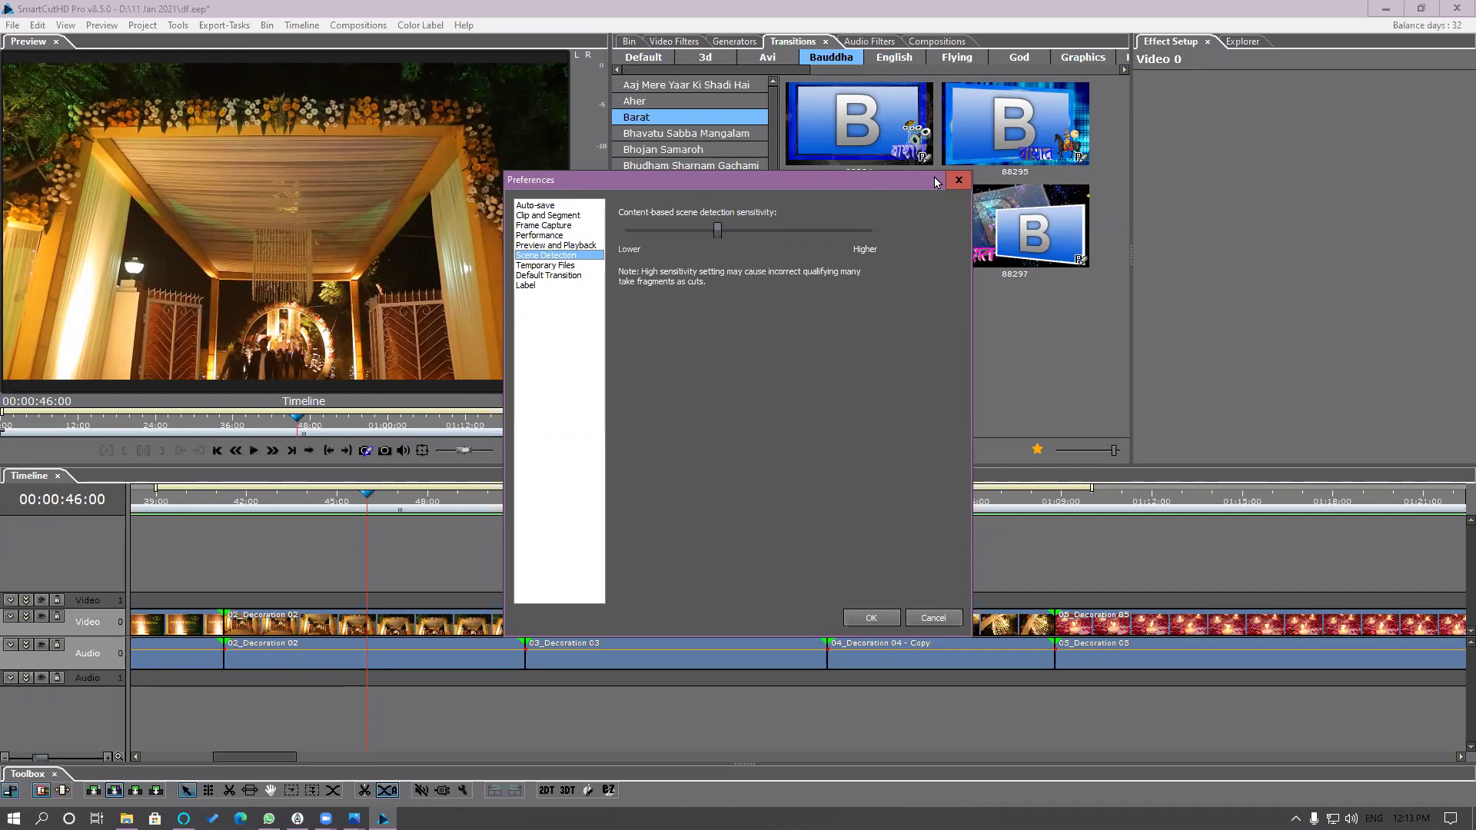
pyautogui.click(958, 180)
# Step: Add a new folder to the bin and open the media import dialog for it
pyautogui.click(632, 42)
pyautogui.rightClick(698, 185)
pyautogui.click(707, 188)
pyautogui.doubleClick(944, 151)
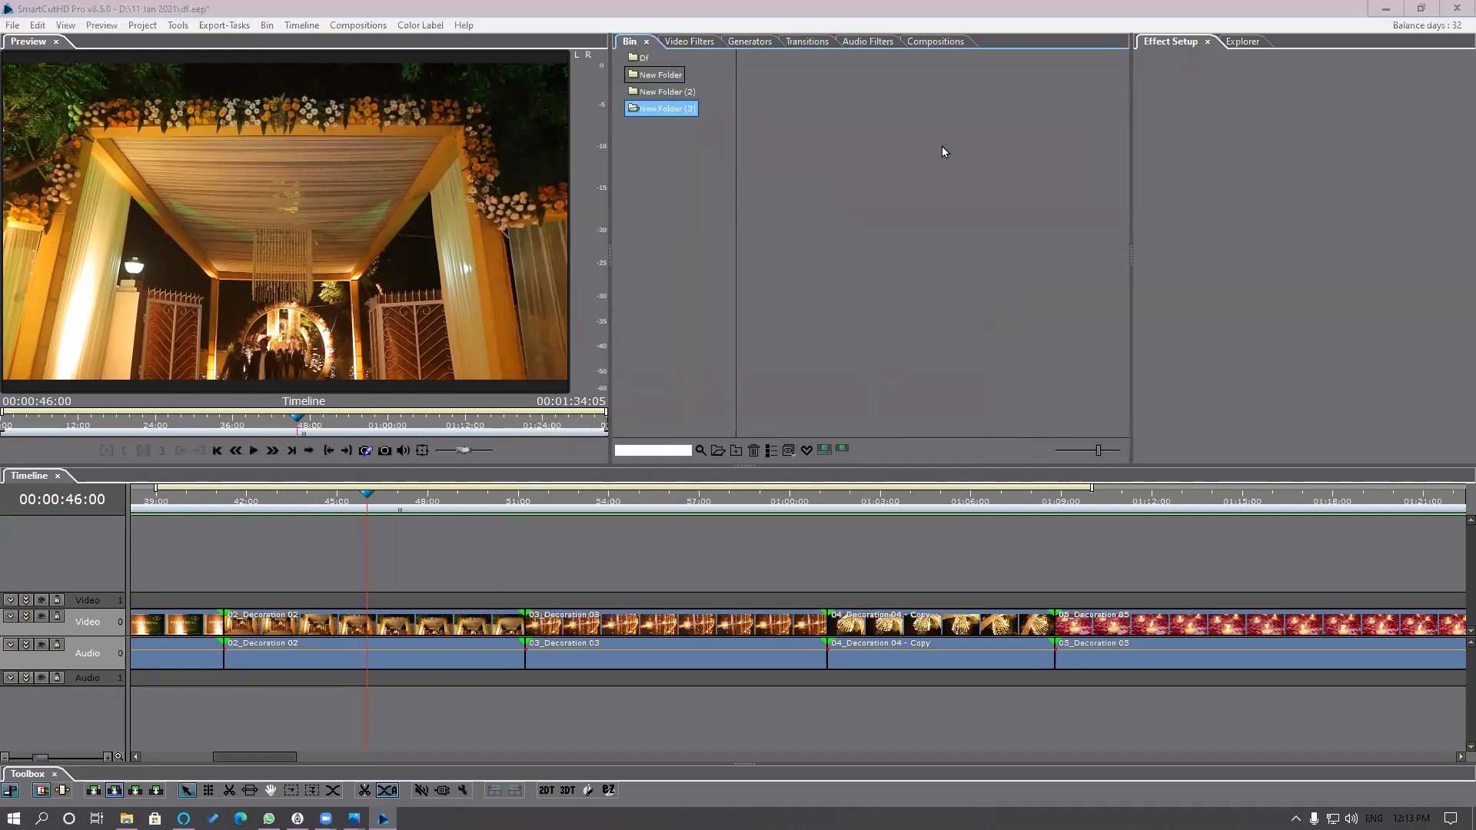
# Step: Look through the Blending and Ceremony Footage folders in 8.5 Demo materials for suitable clips to import
pyautogui.scroll(-1, 846, 630)
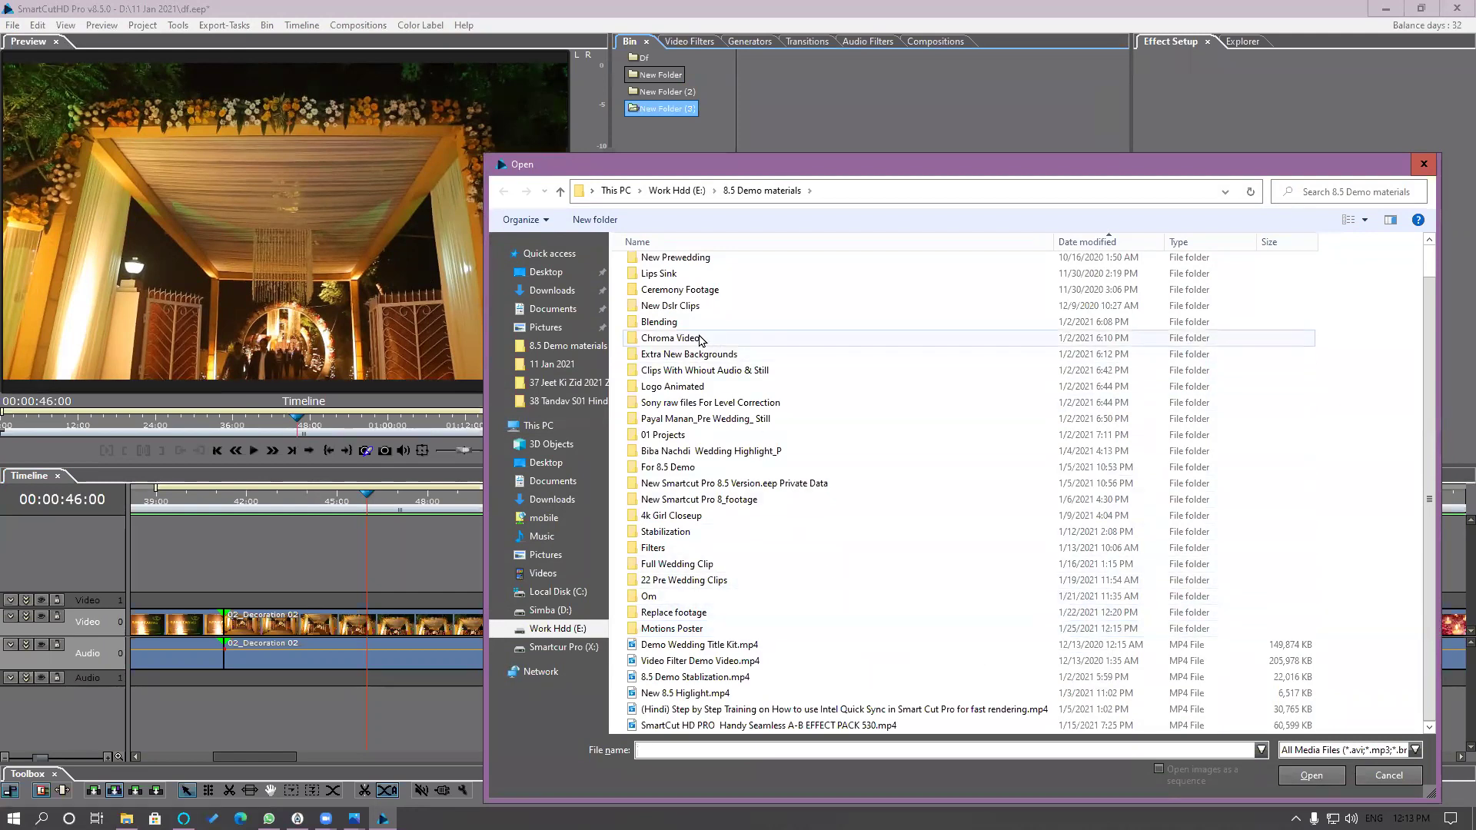
pyautogui.scroll(1, 715, 369)
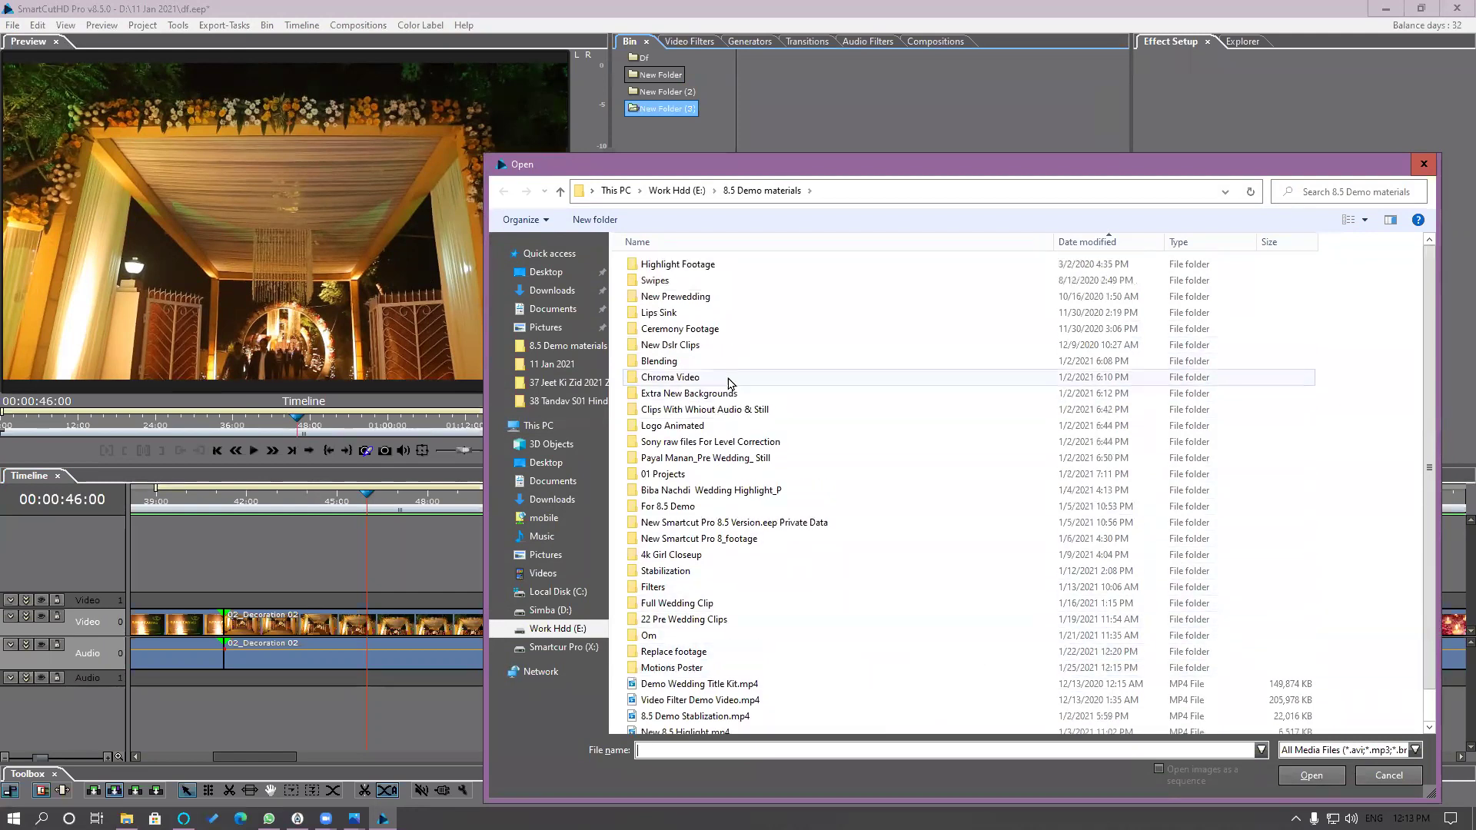
pyautogui.click(675, 365)
pyautogui.click(499, 195)
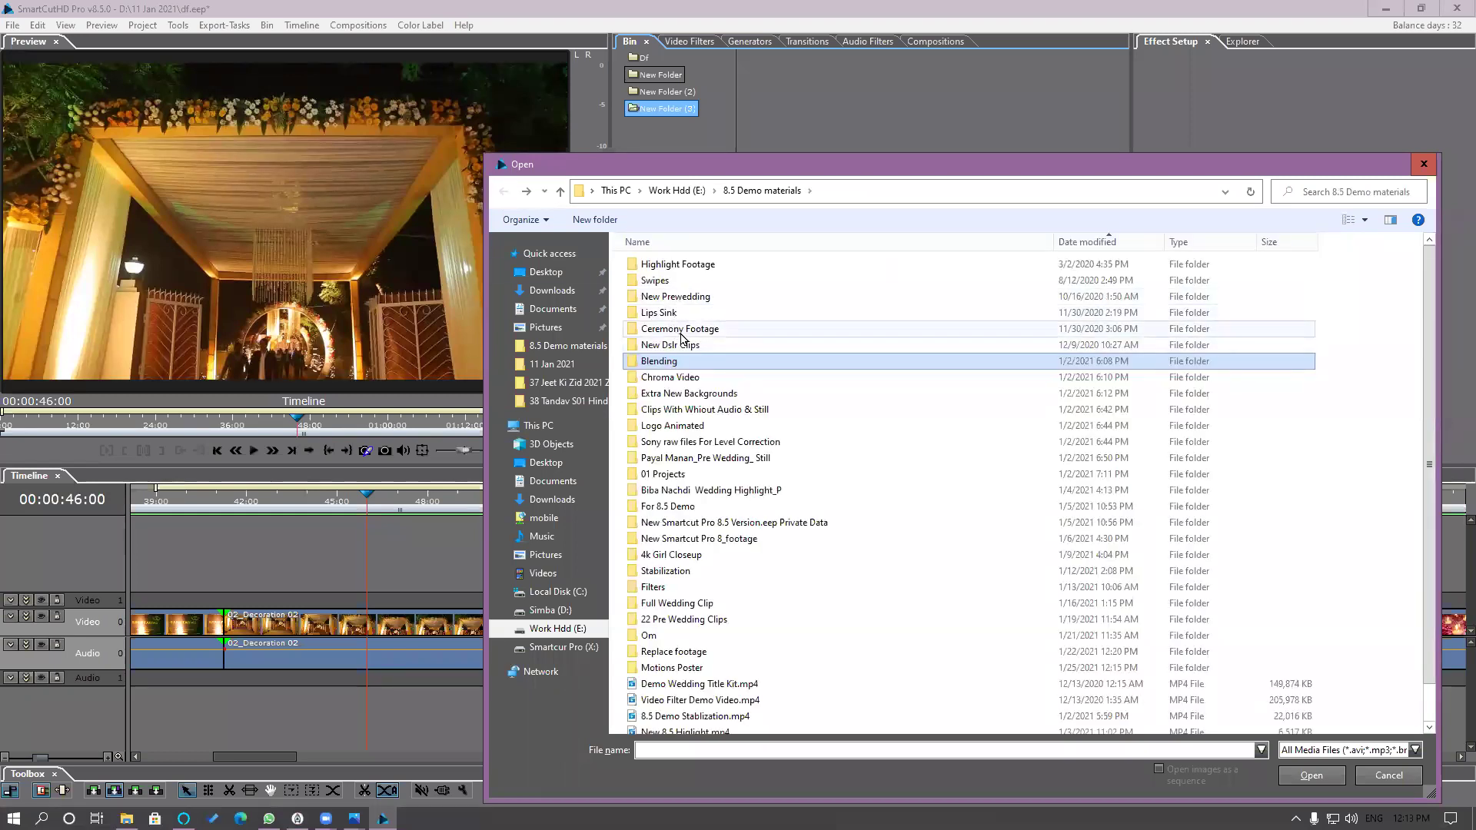
pyautogui.doubleClick(682, 331)
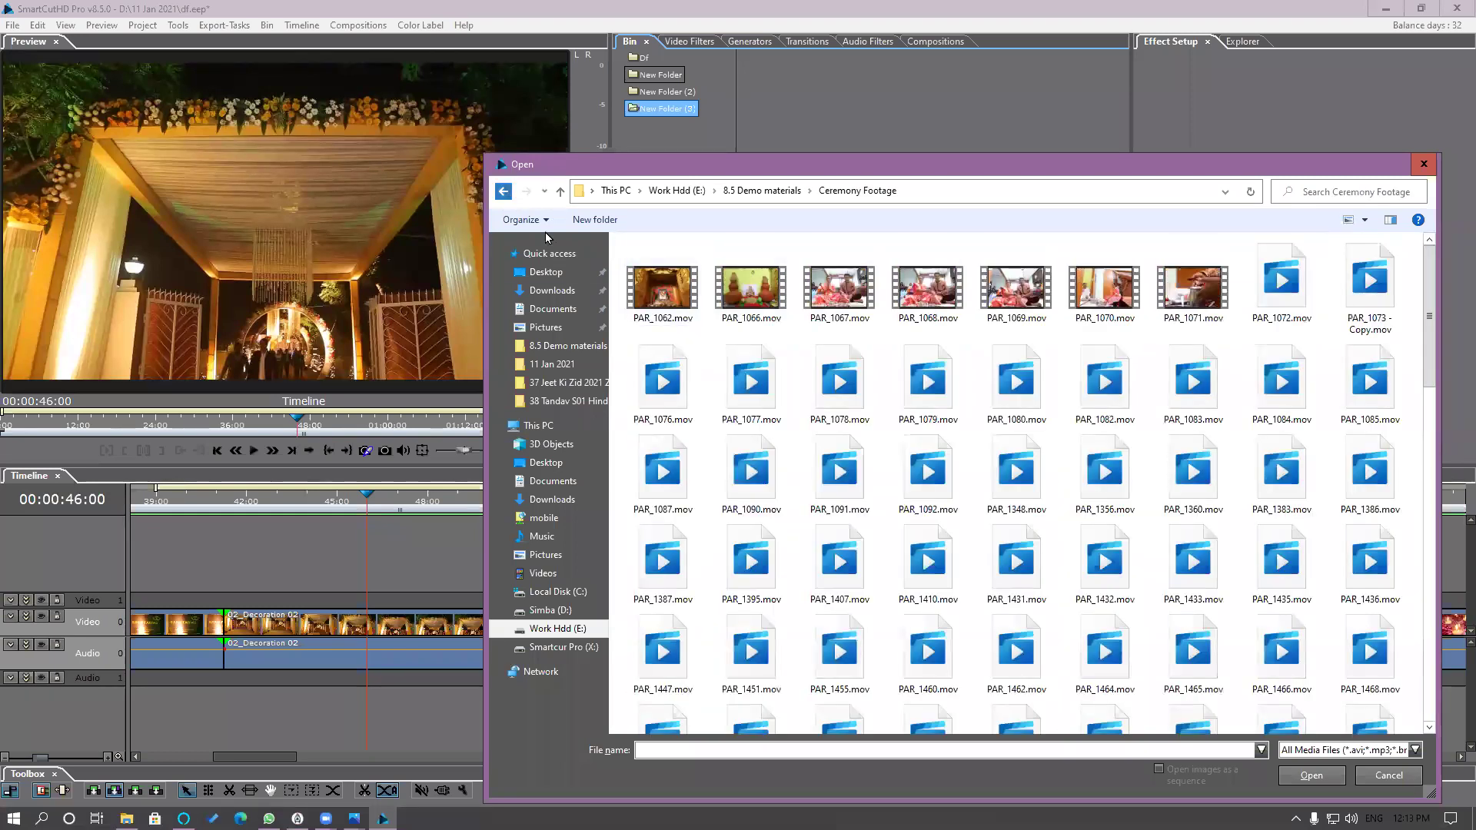
pyautogui.click(503, 192)
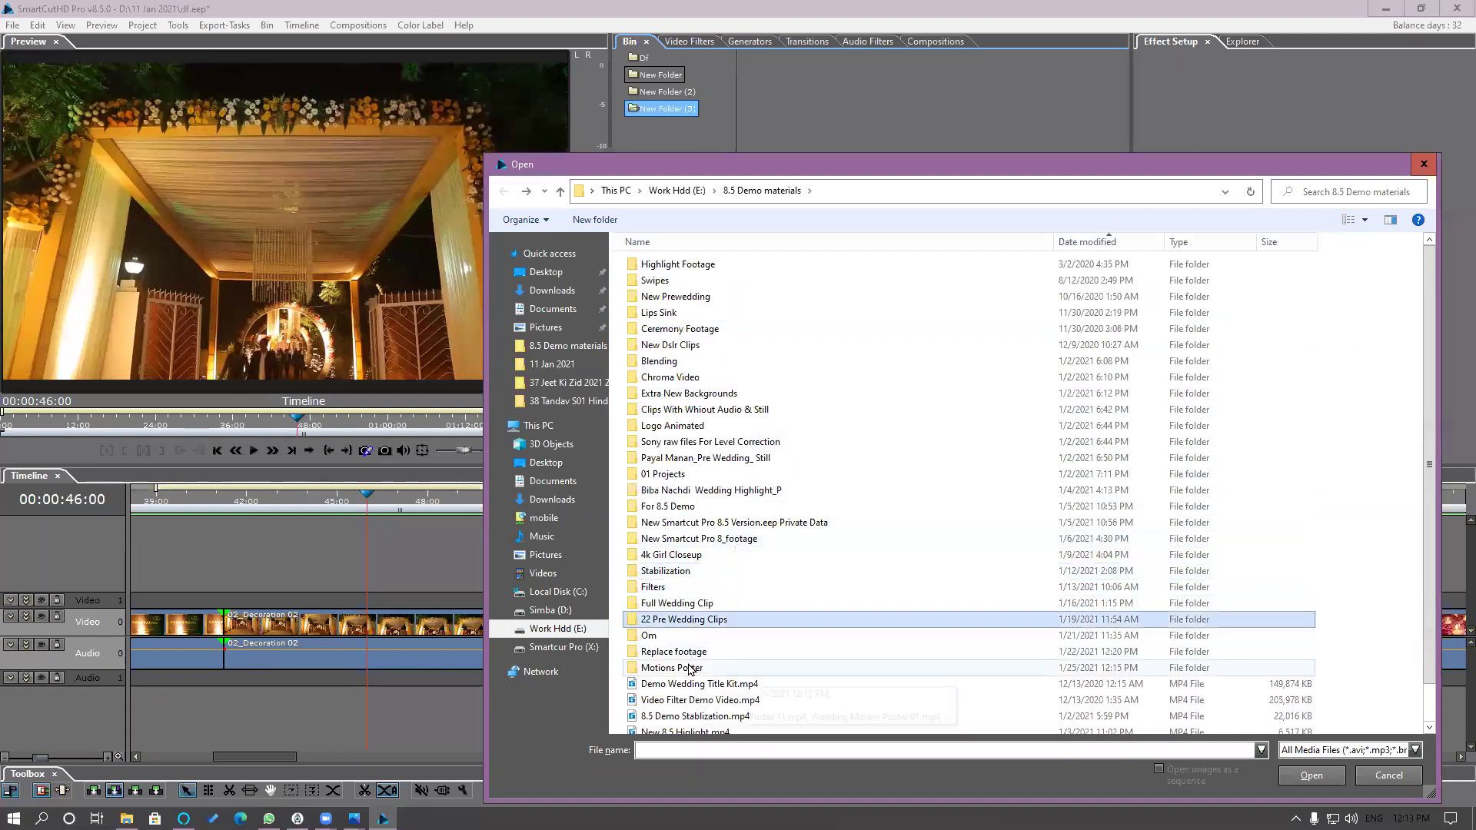
# Step: Examine the clips in the Filters folder and return to the 8.5 Demo materials folder
pyautogui.click(669, 330)
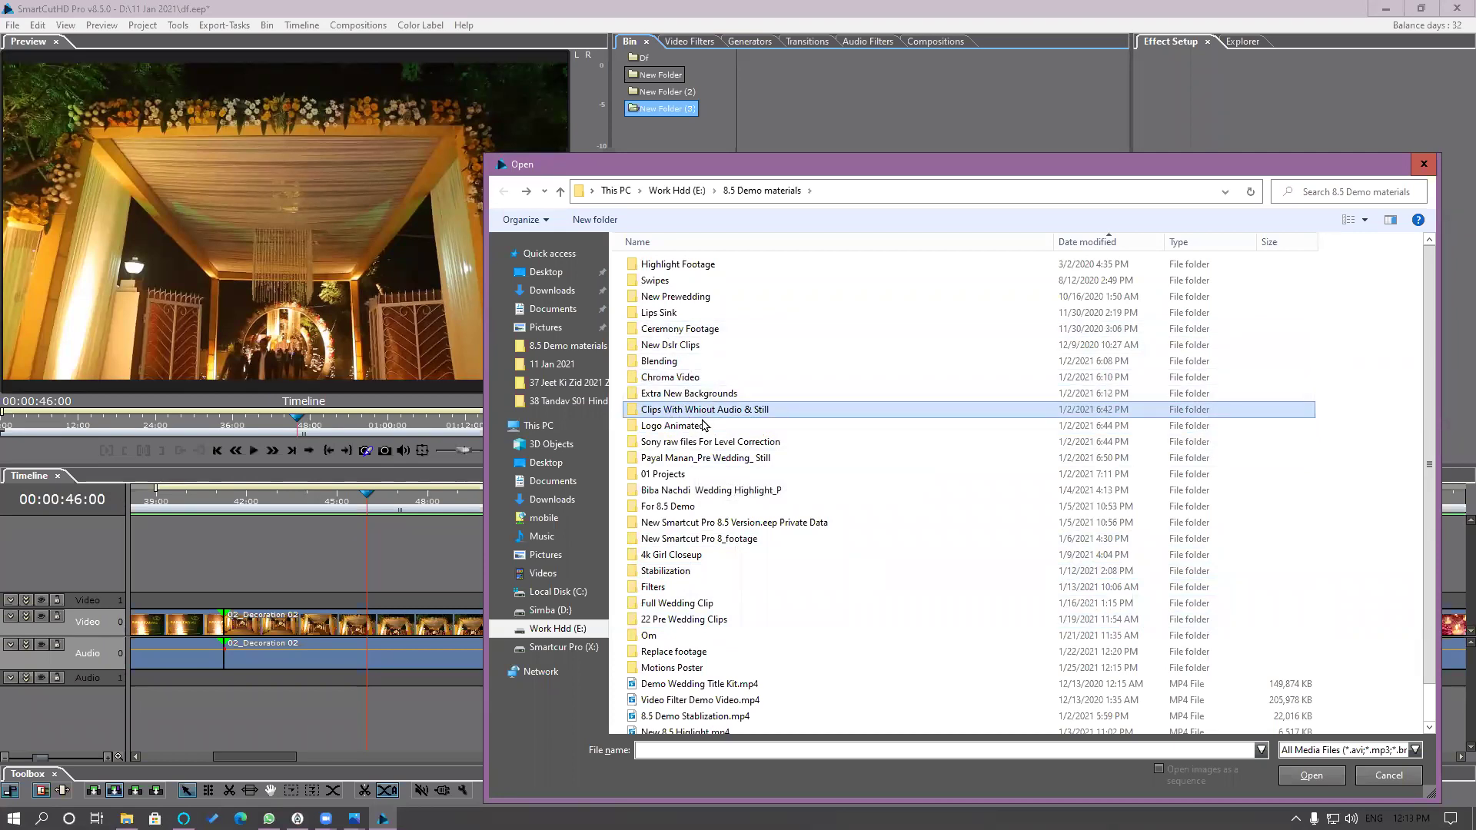
pyautogui.press('c')
pyautogui.press('c')
pyautogui.press('c')
pyautogui.press('c')
pyautogui.press('c')
pyautogui.press('c')
pyautogui.press('c')
pyautogui.press('c')
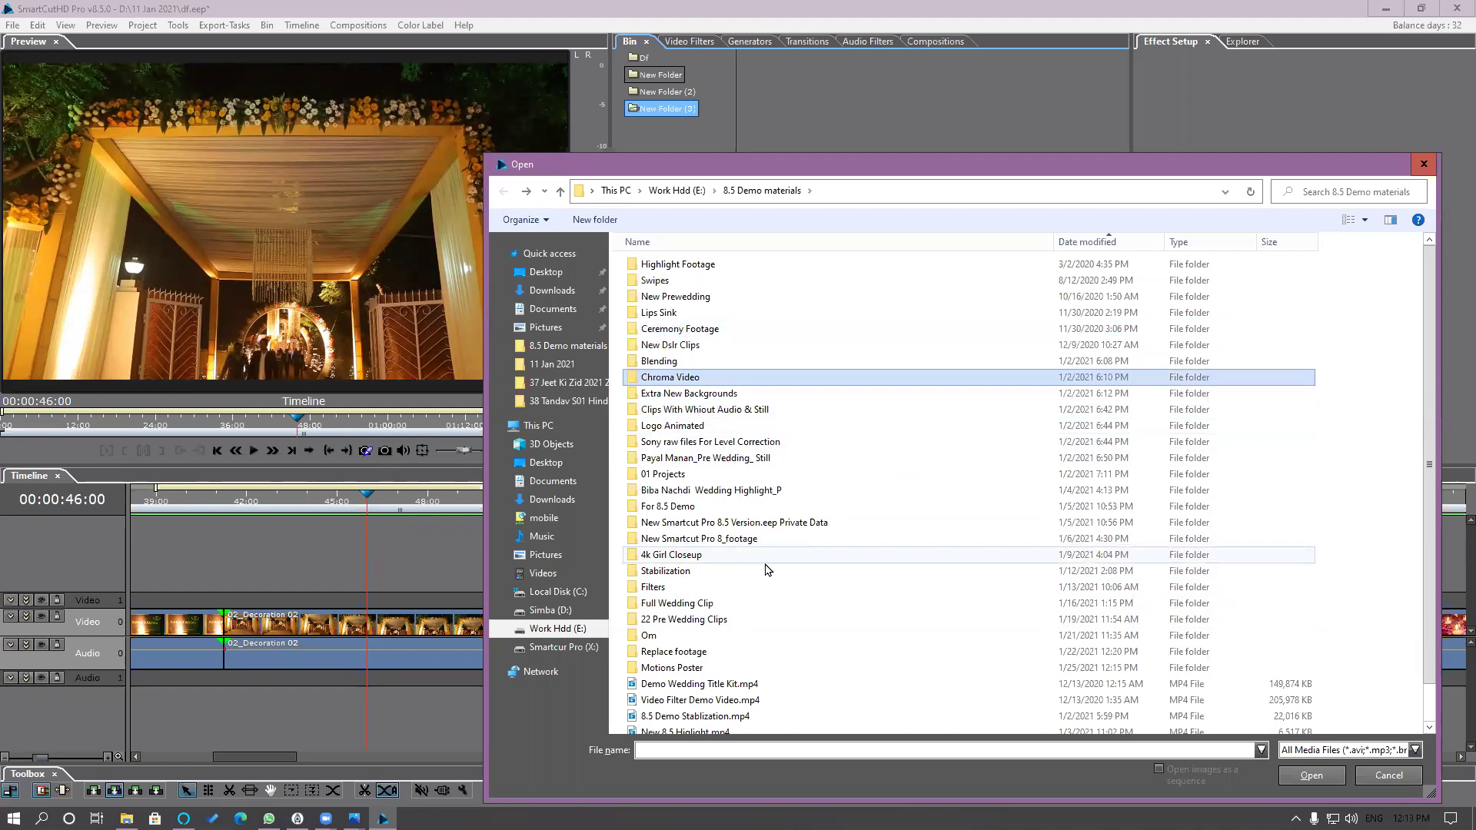
pyautogui.press('c')
pyautogui.press('c')
pyautogui.click(656, 594)
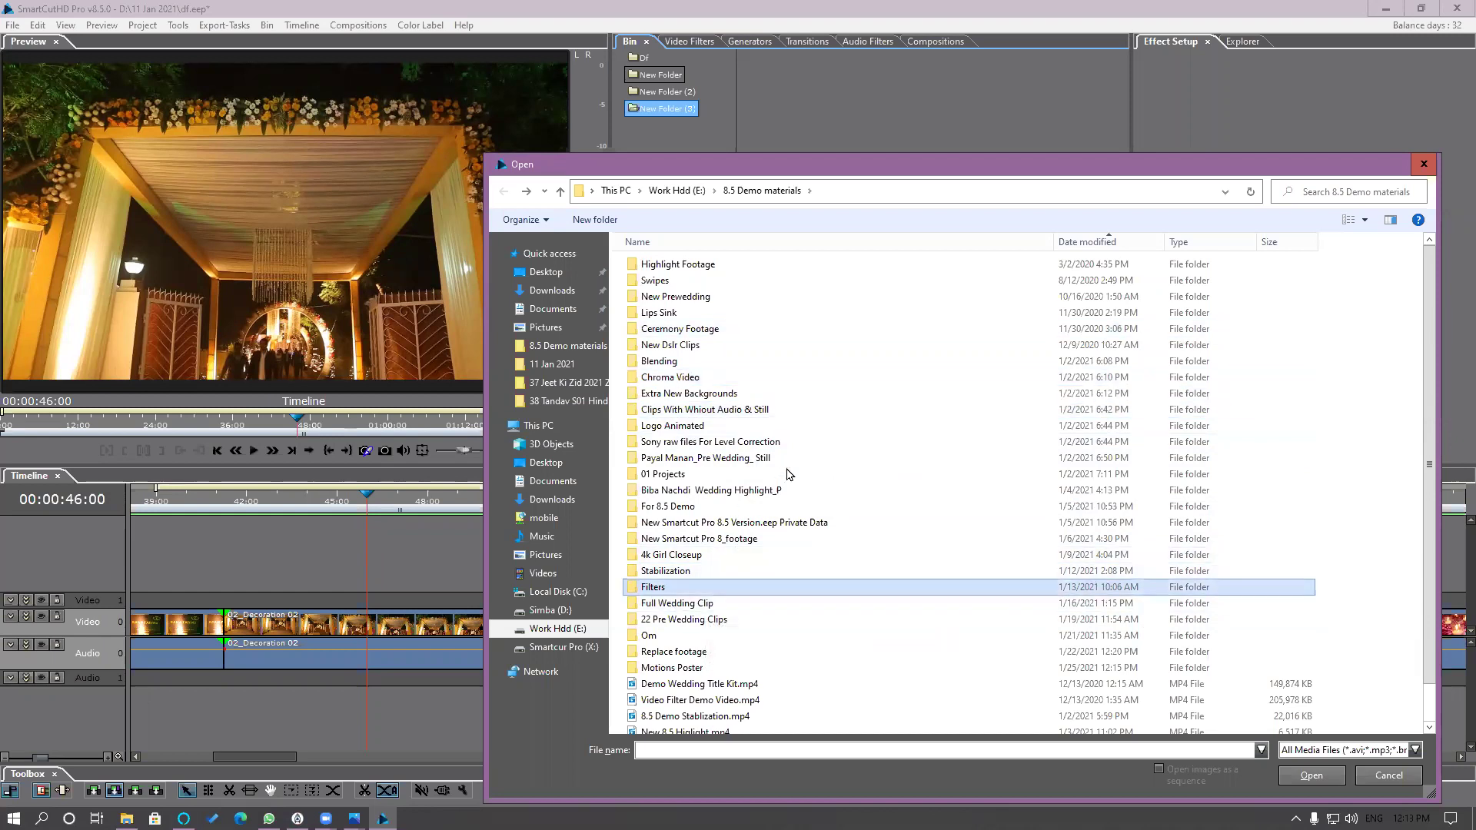
pyautogui.press('Return')
pyautogui.click(1023, 534)
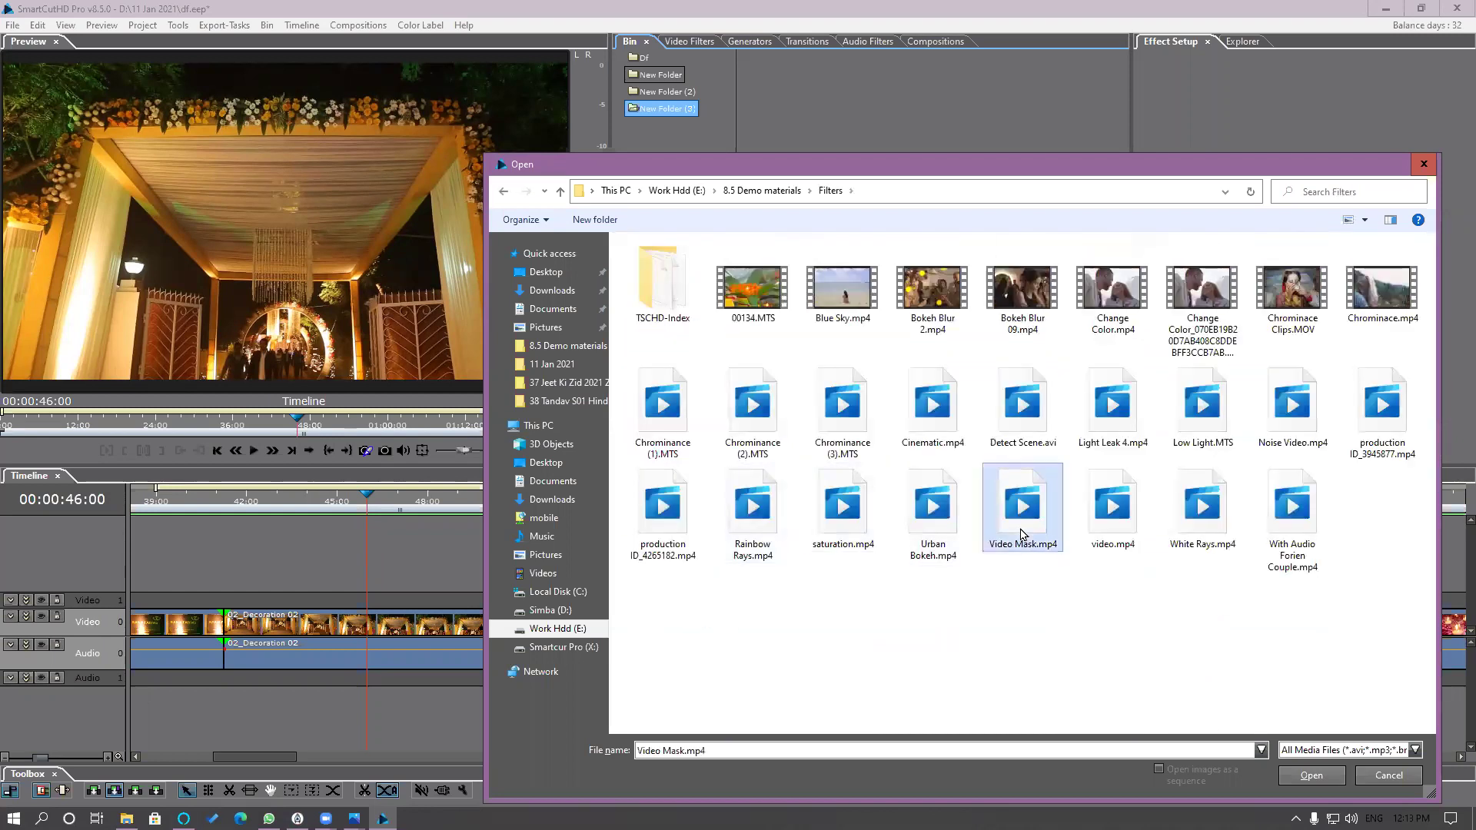
pyautogui.press('c')
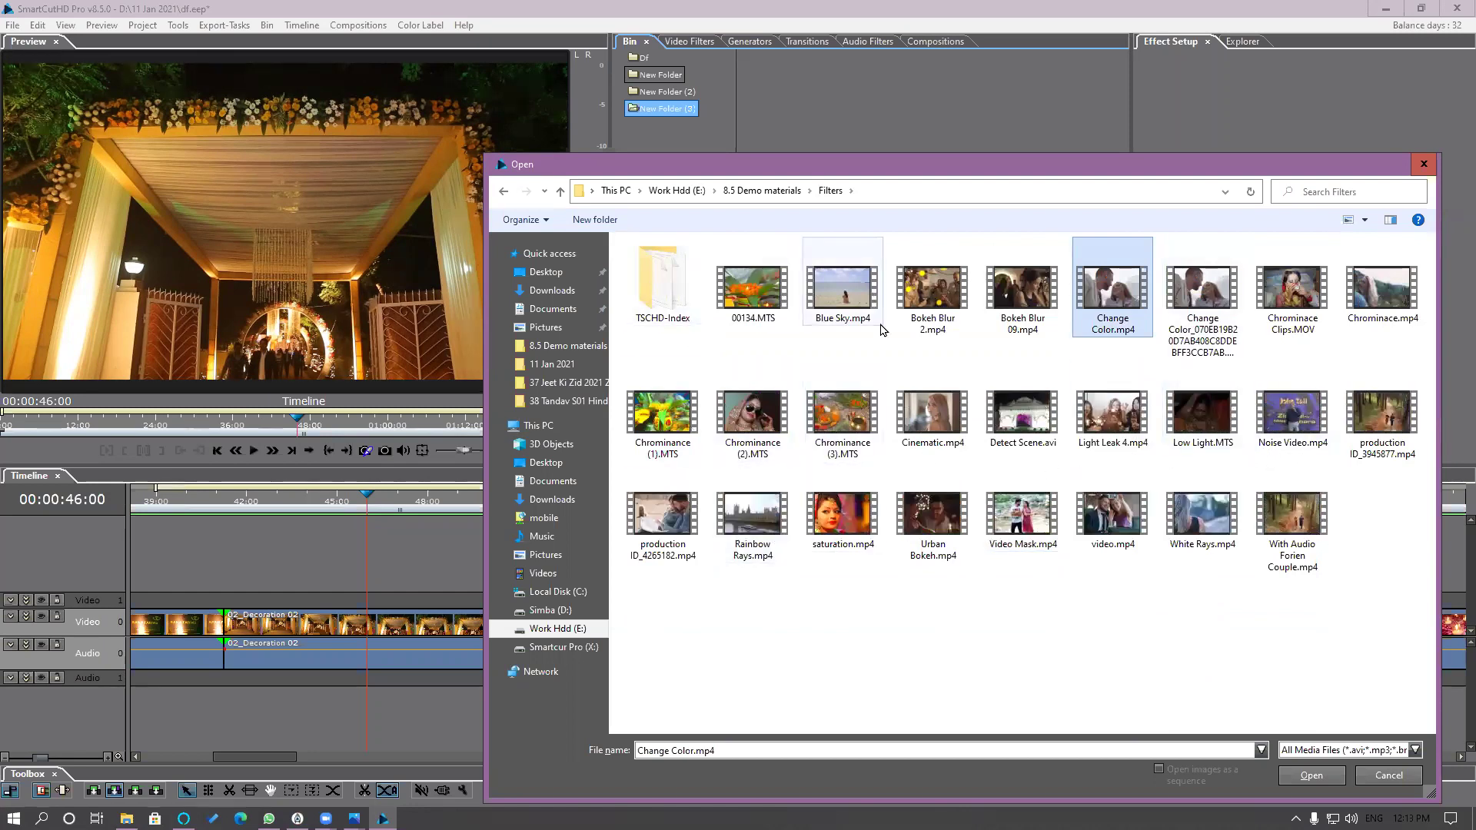
pyautogui.click(762, 191)
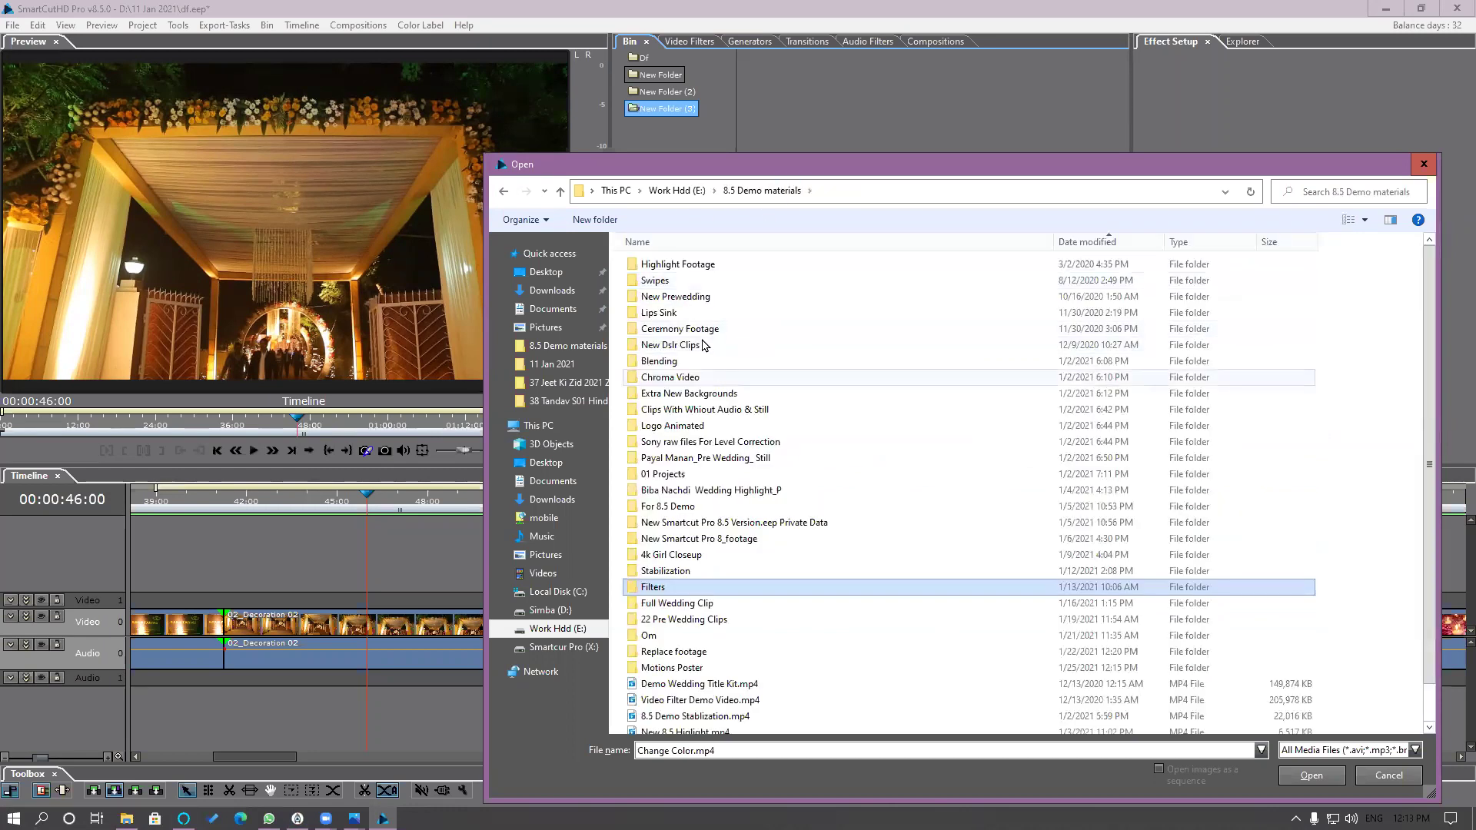
# Step: Import PAR_1062.mov, PAR_1066.mov, PAR_1067.mov and PAR_1068.mov from the Ceremony Footage folder into the new bin folder
pyautogui.click(681, 459)
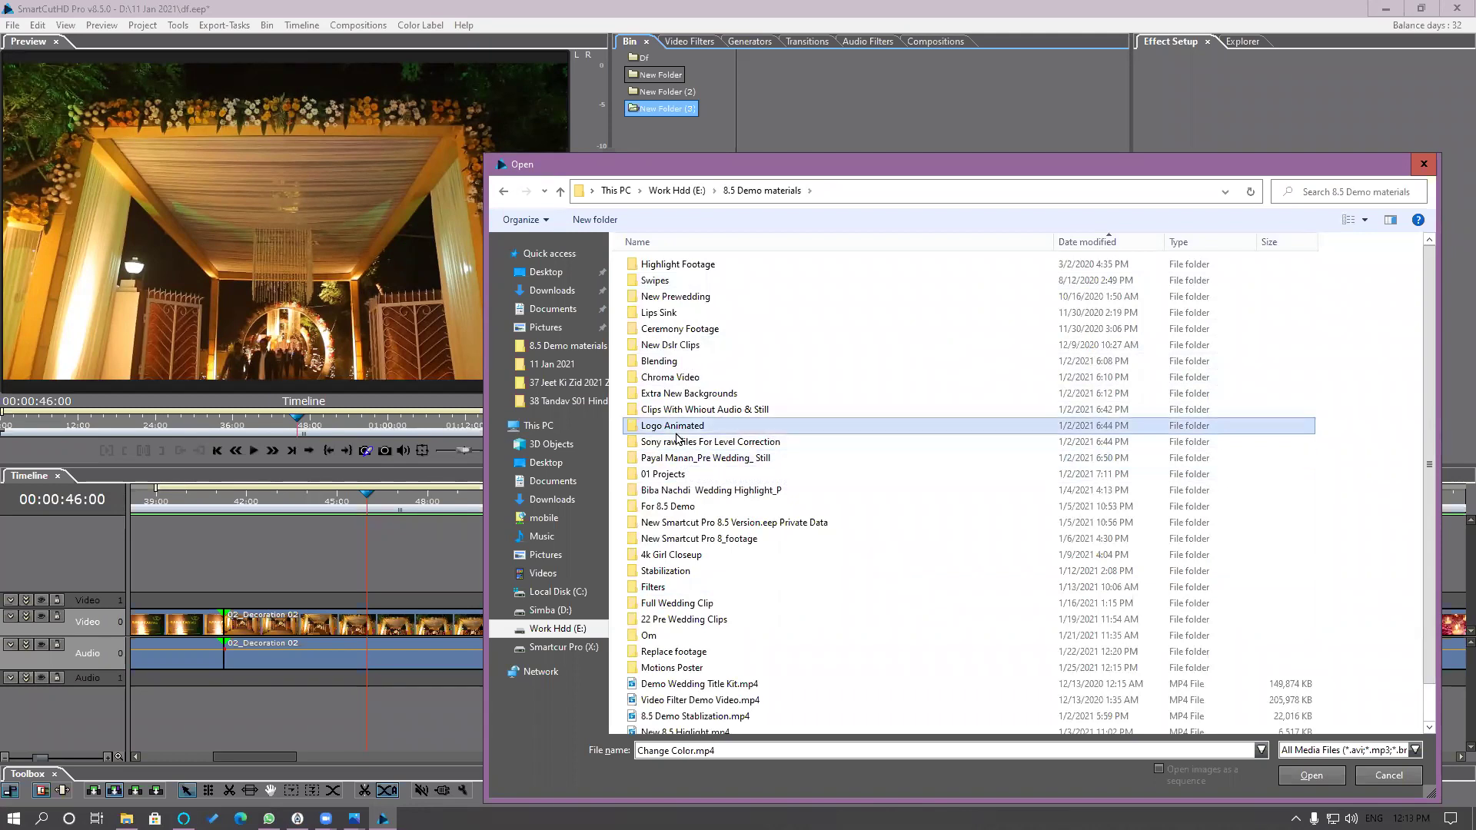
pyautogui.click(677, 443)
pyautogui.doubleClick(656, 331)
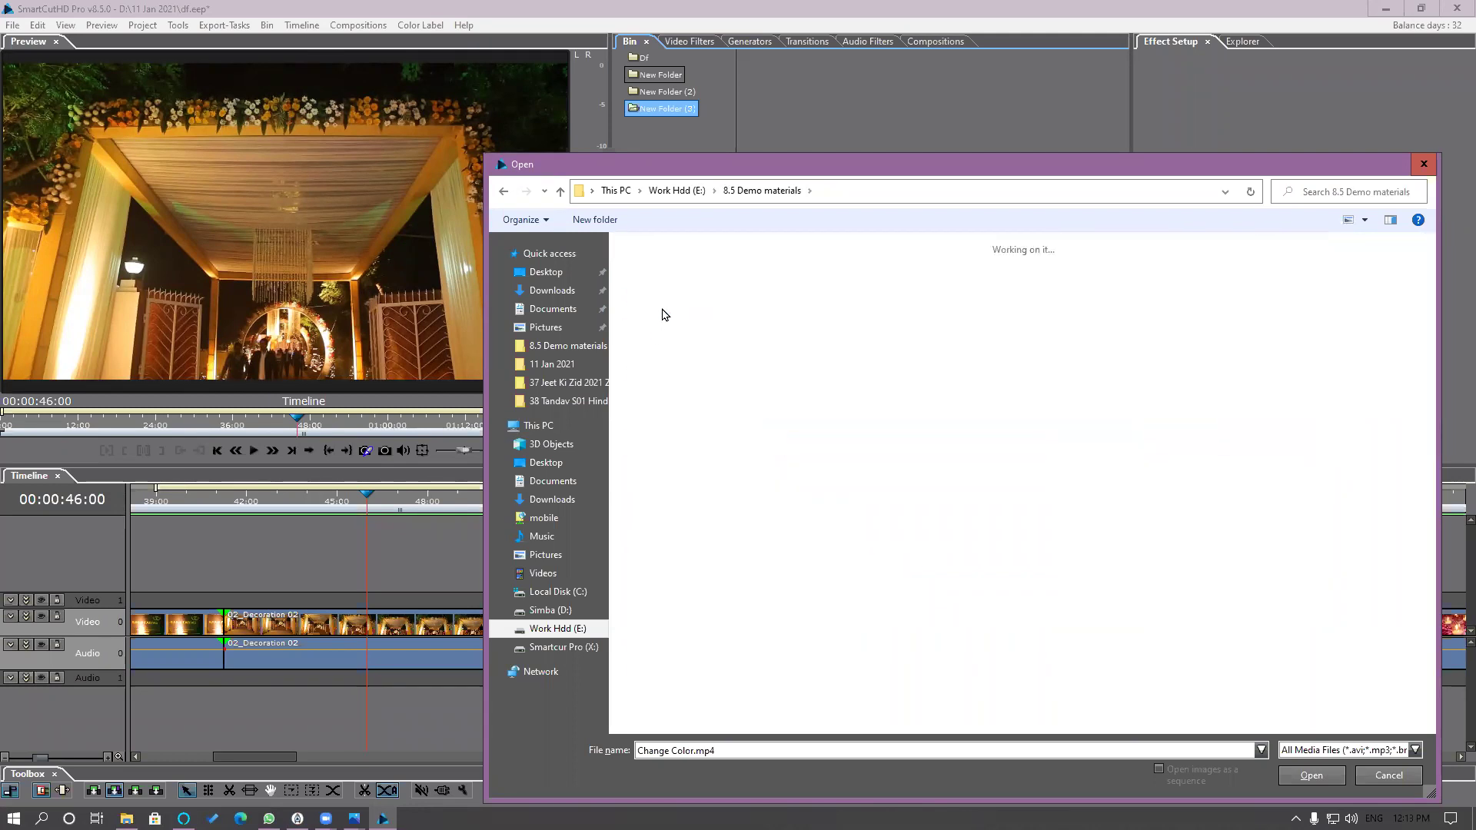
pyautogui.keyDown('shift'); pyautogui.click(930, 304); pyautogui.keyUp('shift')
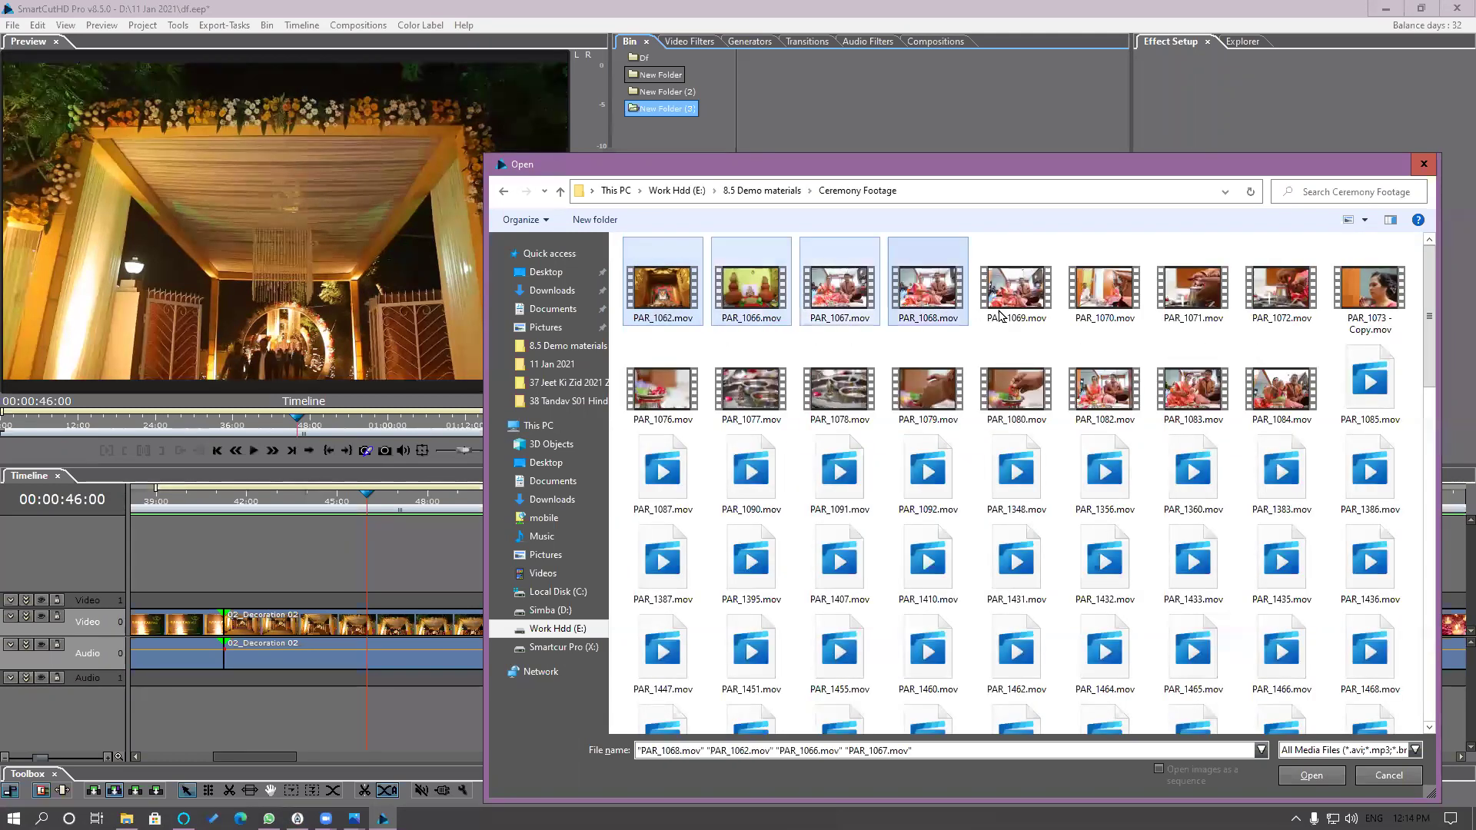
pyautogui.click(1311, 777)
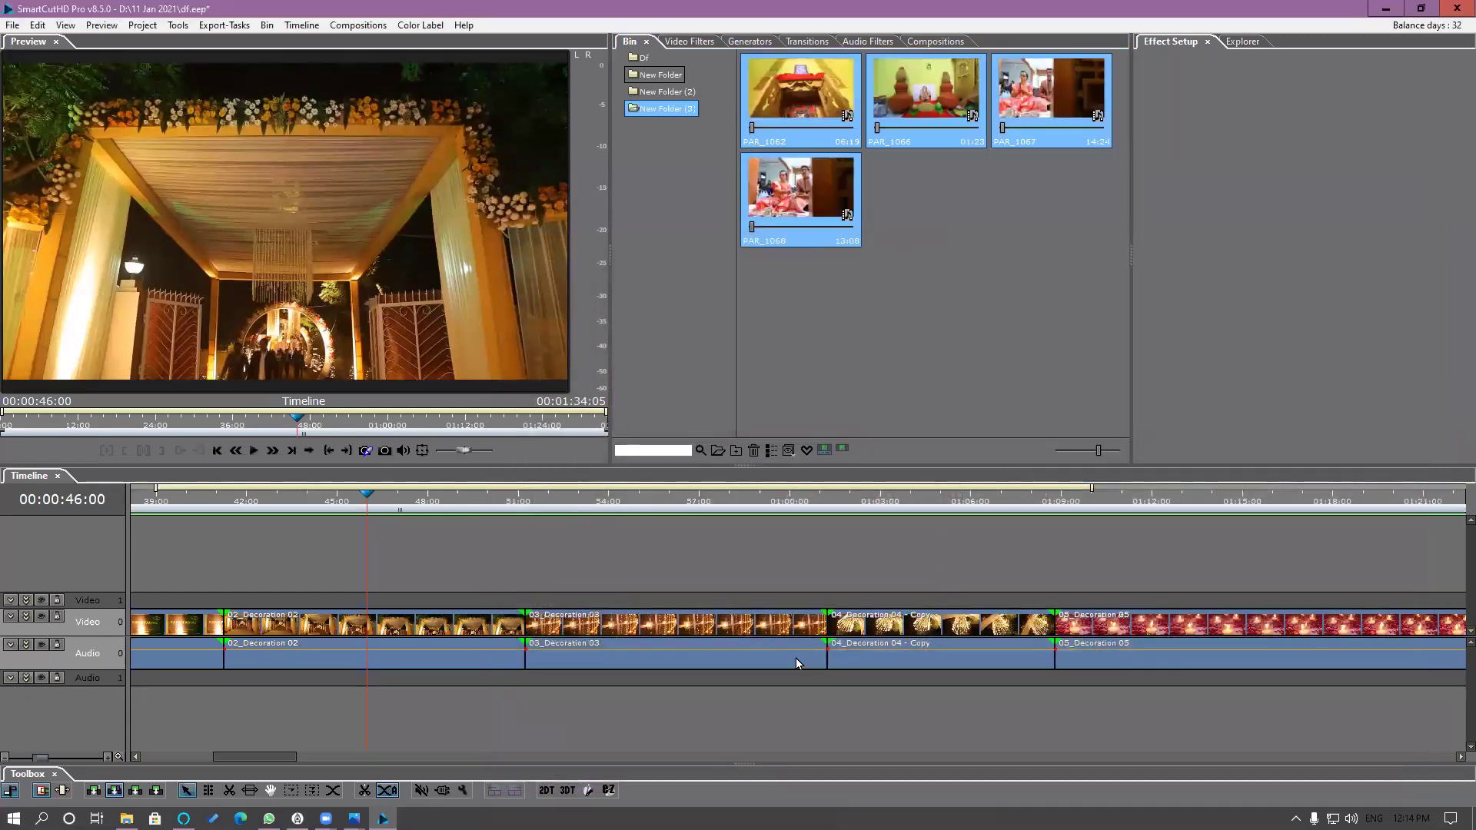
# Step: Place the four ceremony clips on the Video 0 track, a gap after the last decoration clip, and scrub through them to 00:02:16:11
pyautogui.scroll(-5, 795, 657)
pyautogui.moveTo(1038, 309)
pyautogui.mouseDown()
pyautogui.moveTo(772, 66)
pyautogui.moveTo(672, 627)
pyautogui.moveTo(657, 615)
pyautogui.mouseUp()
pyautogui.moveTo(659, 505); pyautogui.dragTo(716, 507)
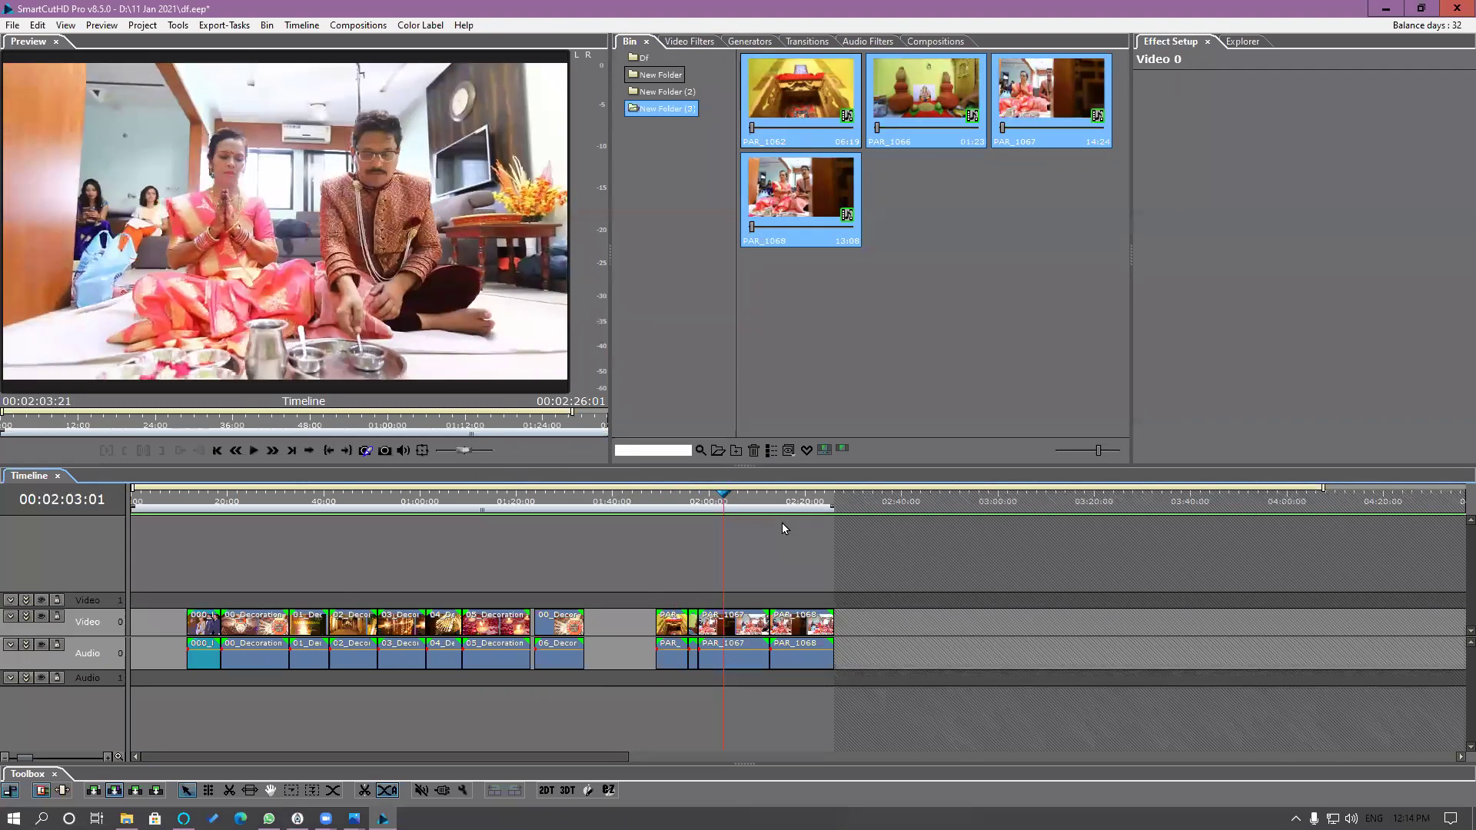
pyautogui.click(783, 531)
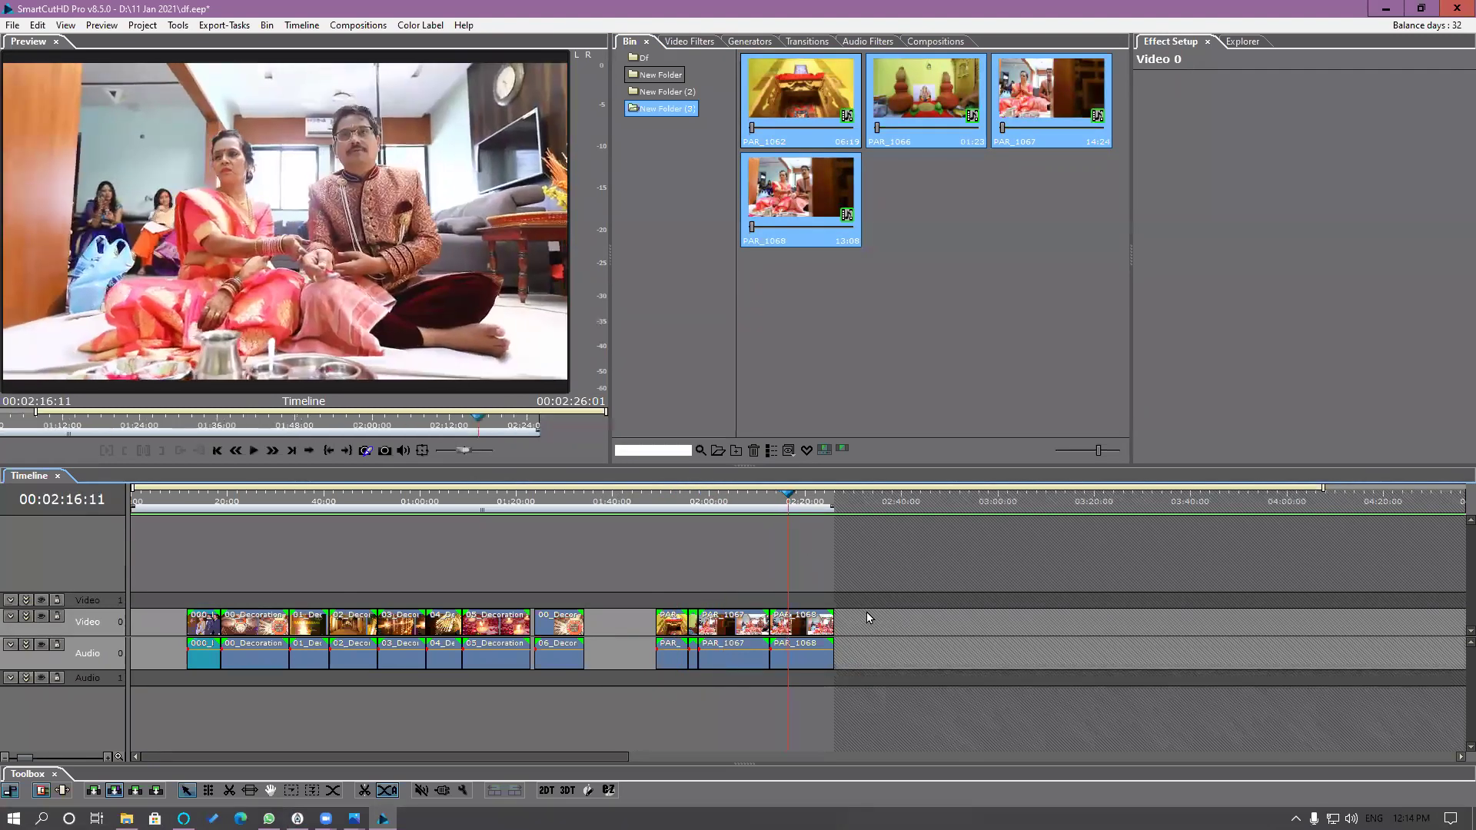
# Step: Export the range of the four ceremony clips to E:\Temp\ as an FLASH H264 mp4 file named Drone
pyautogui.click(741, 625)
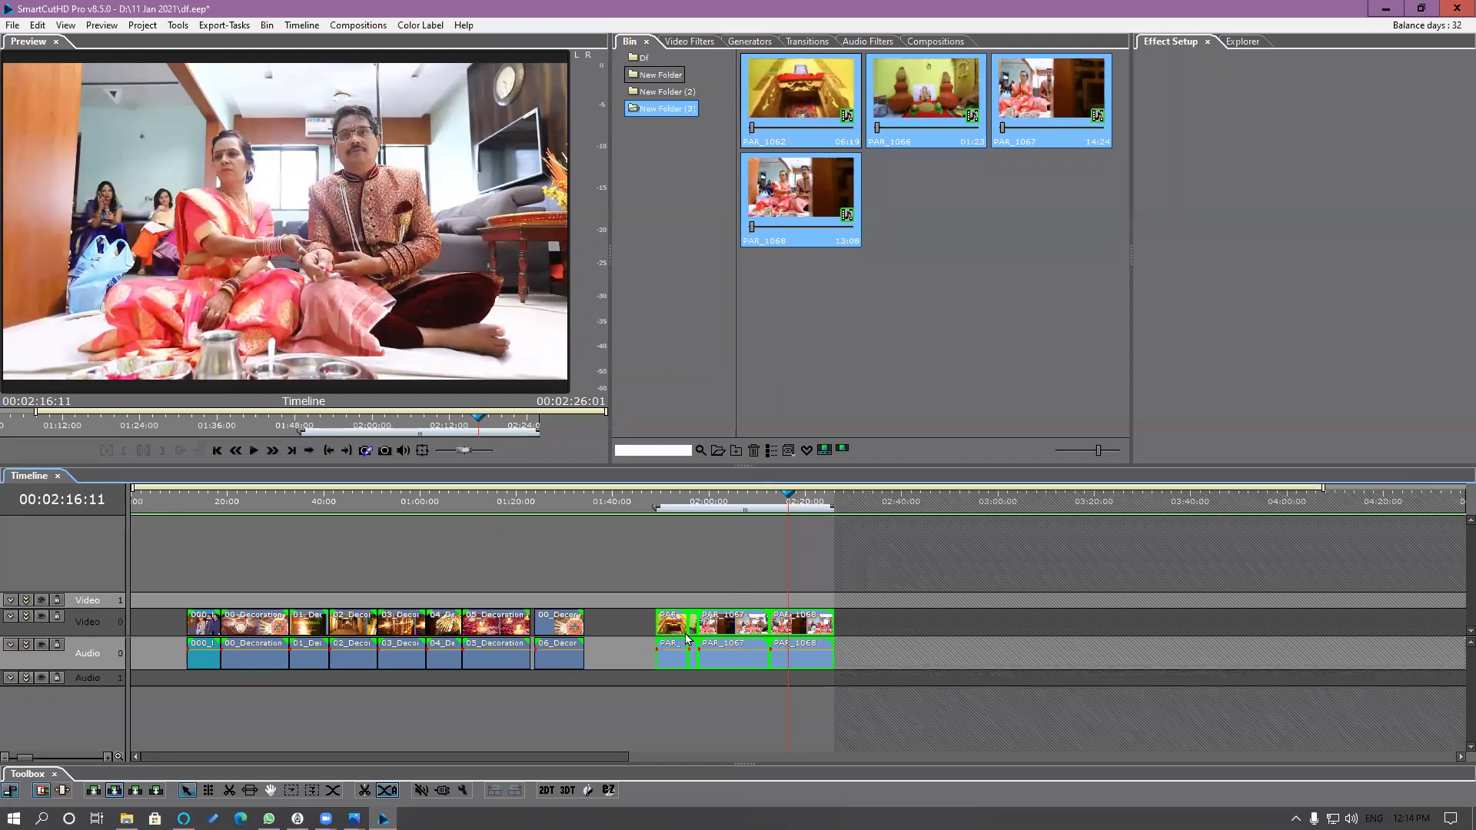
pyautogui.press('F11')
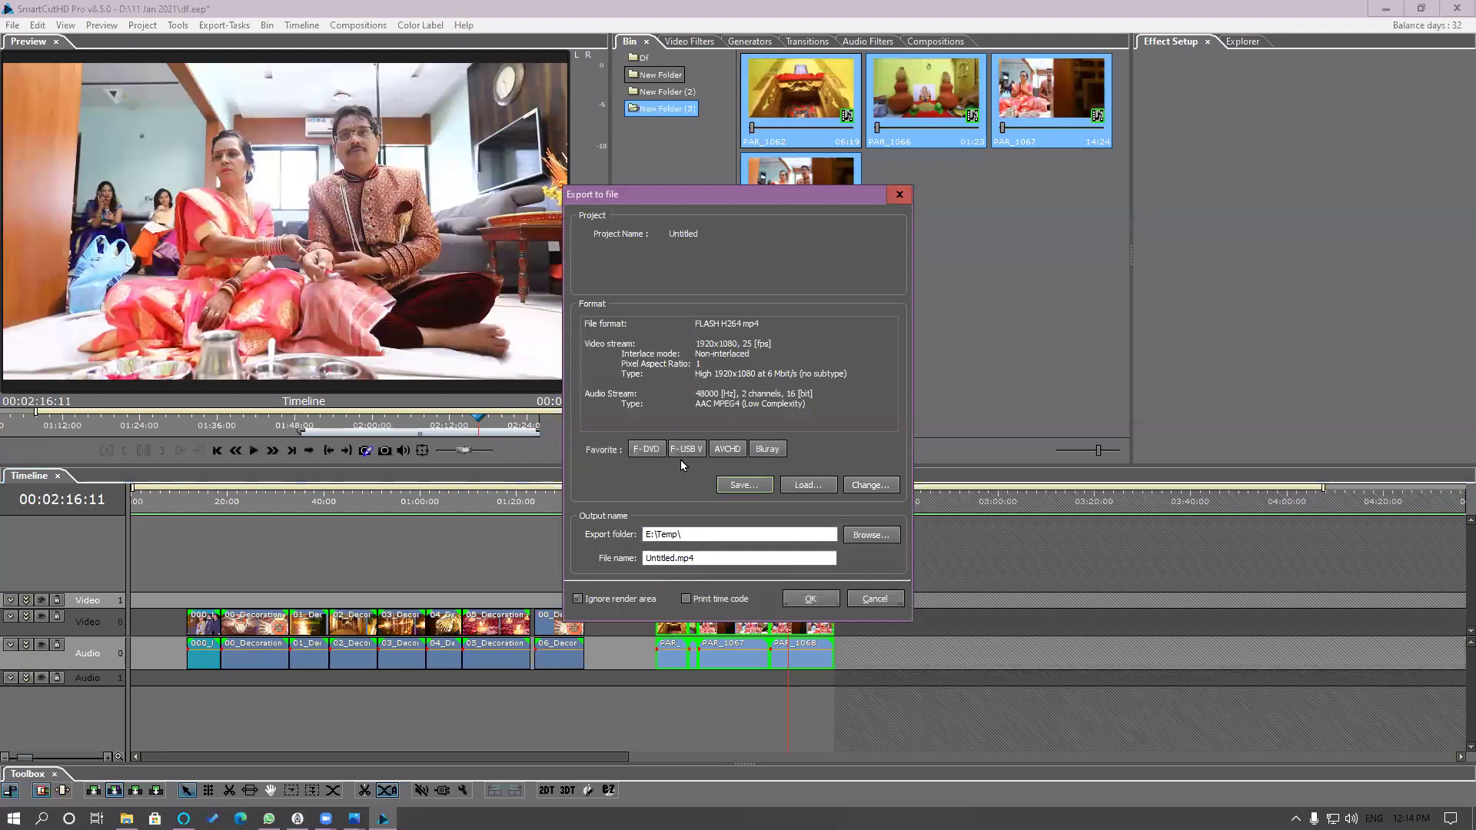
pyautogui.moveTo(707, 558); pyautogui.dragTo(612, 560)
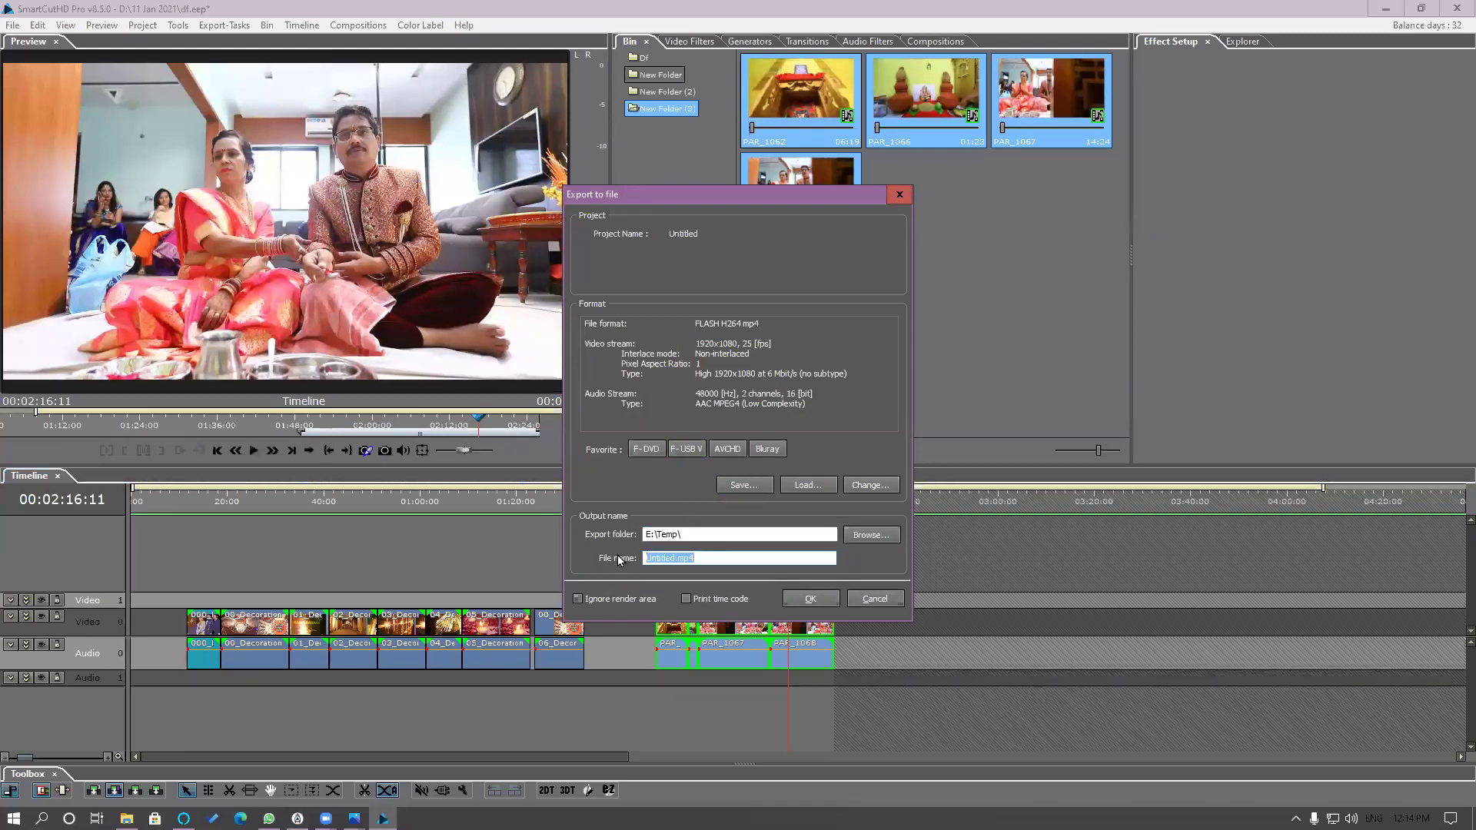
pyautogui.write('Drone')
pyautogui.click(812, 599)
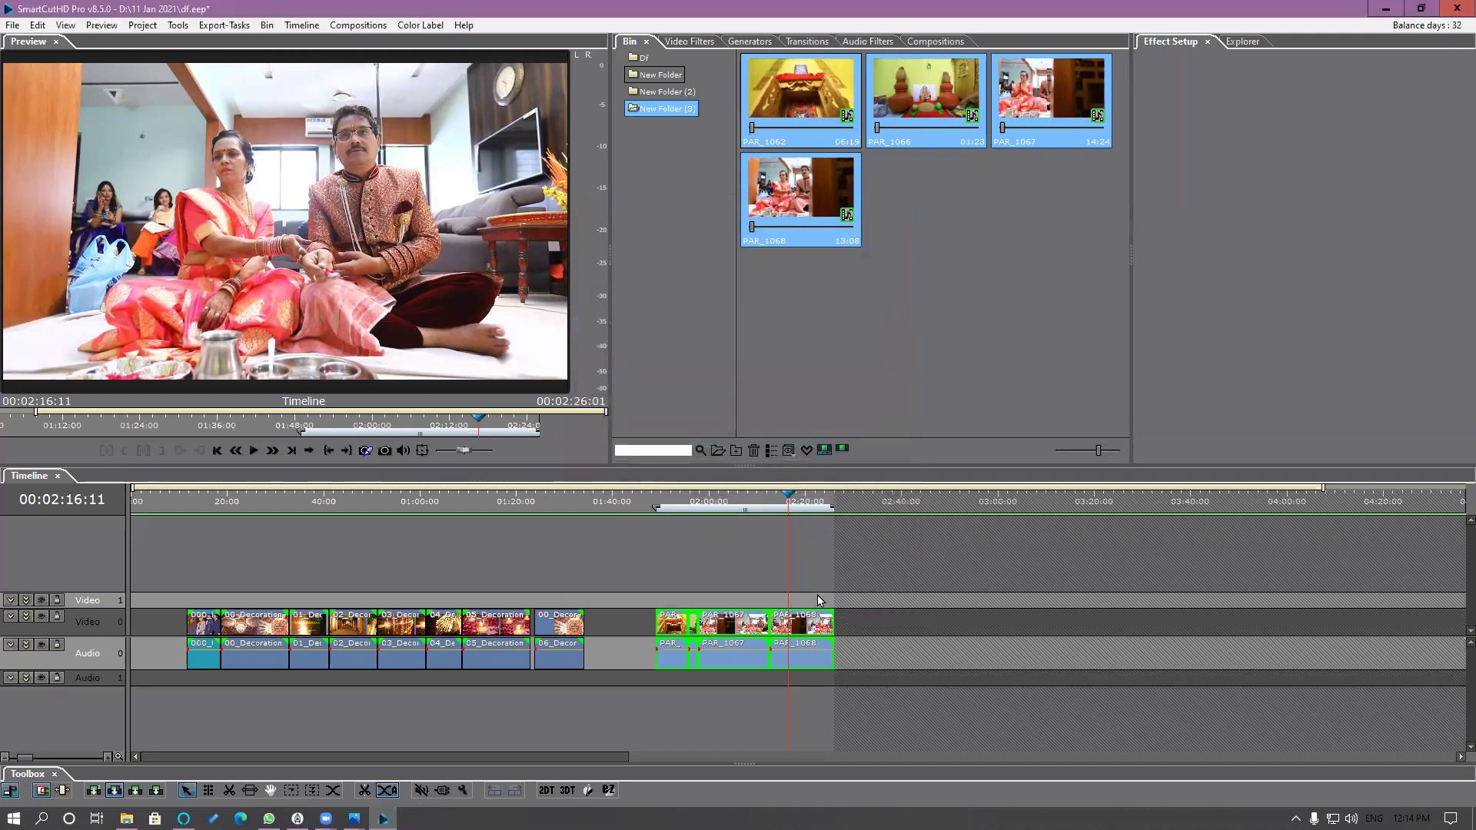
# Step: Add another folder to the bin and import Drone.mp4 into it from the Temp folder on the E: drive
pyautogui.rightClick(667, 183)
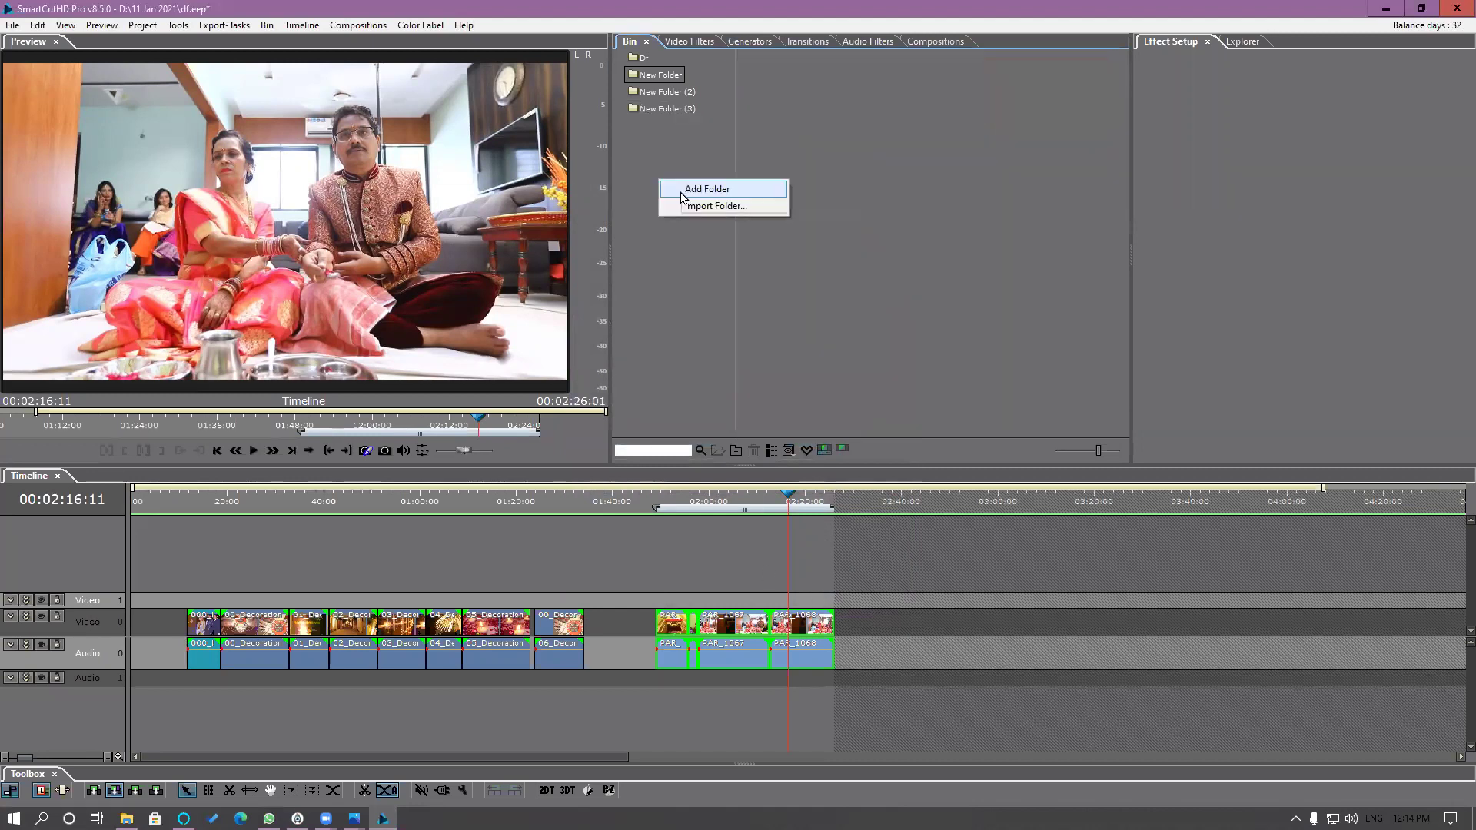
pyautogui.click(682, 188)
pyautogui.doubleClick(898, 237)
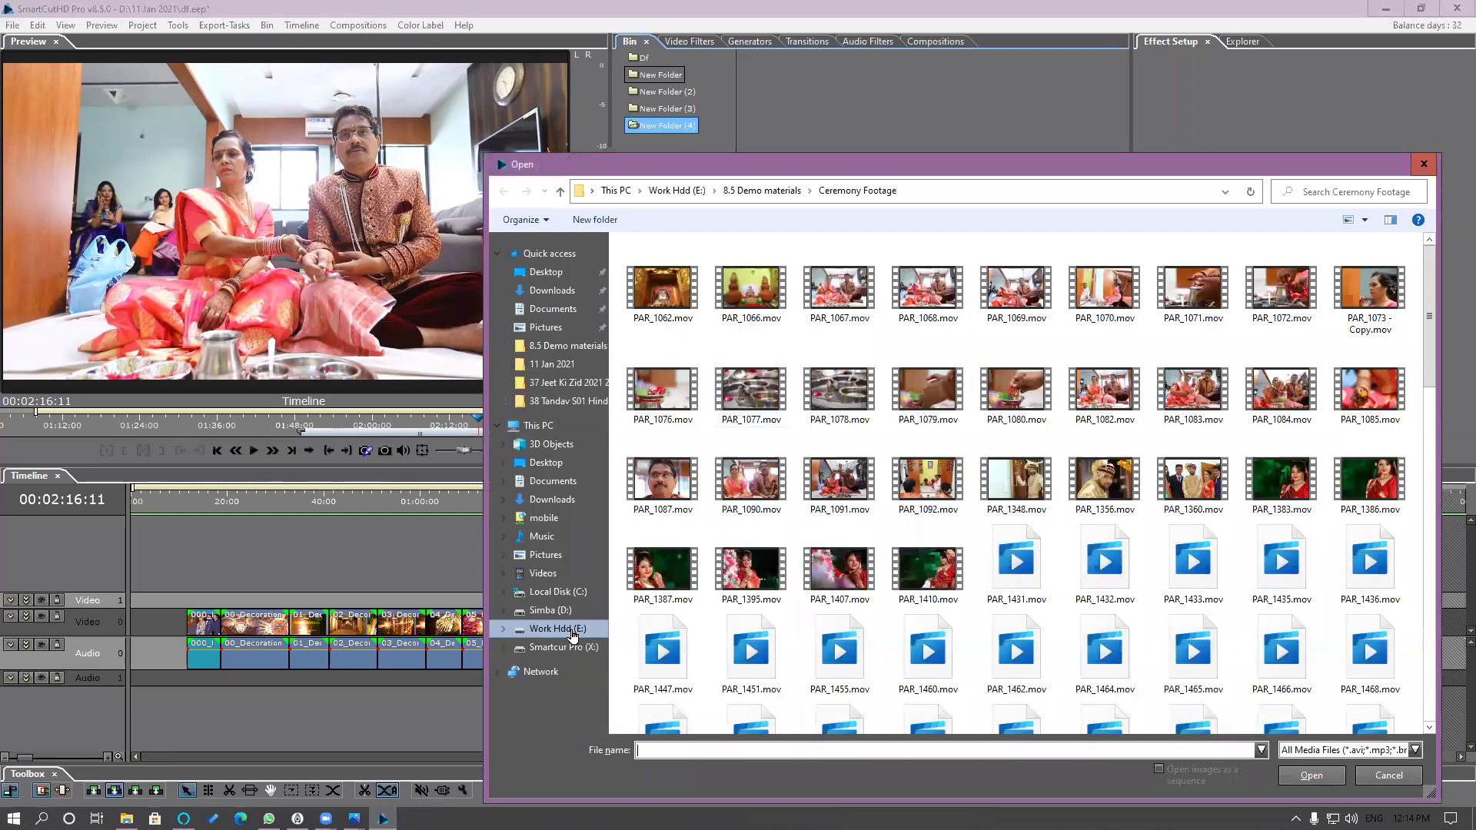
pyautogui.click(578, 628)
pyautogui.click(665, 276)
pyautogui.doubleClick(666, 266)
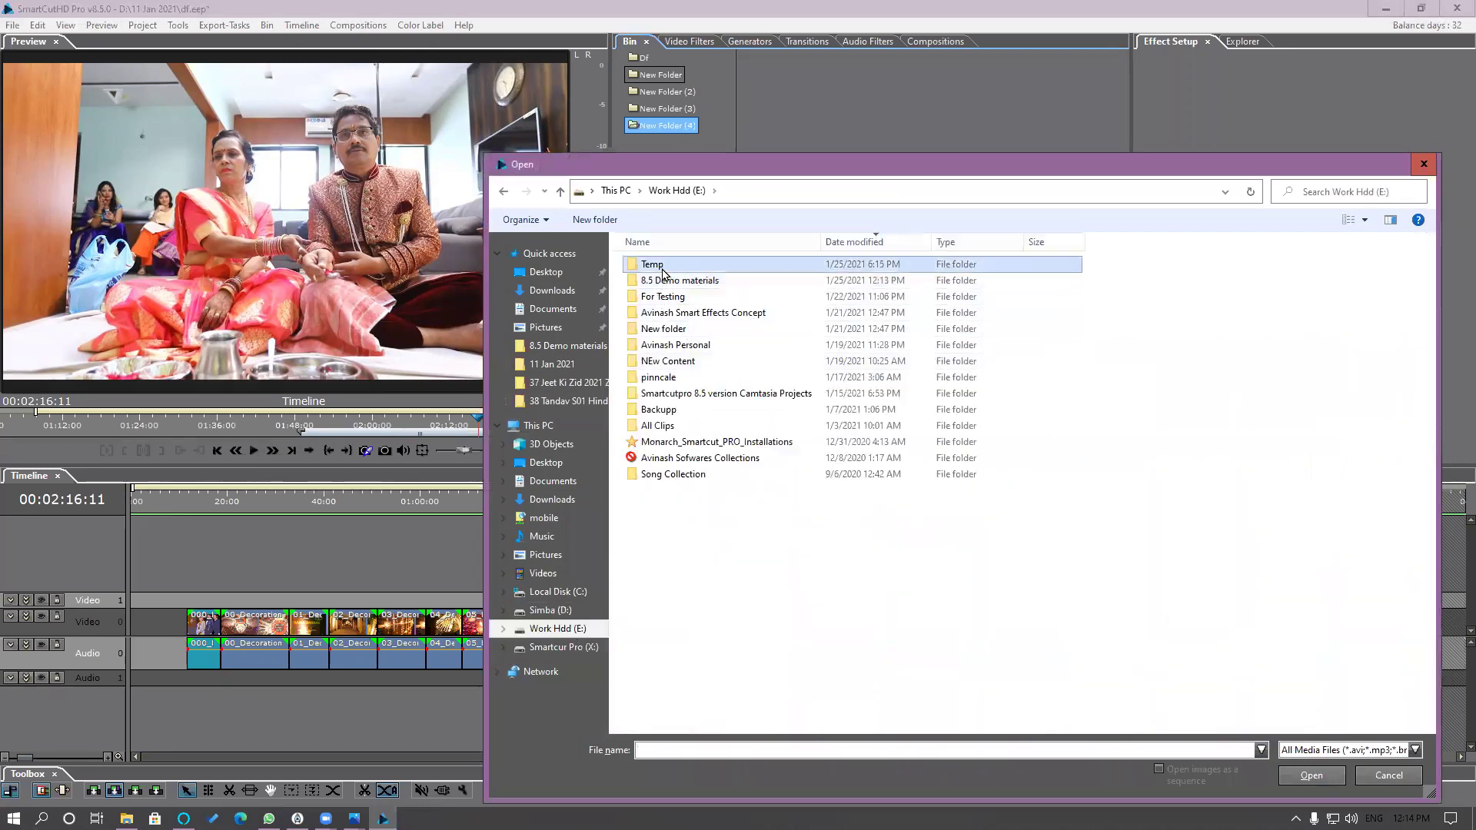
pyautogui.doubleClick(664, 266)
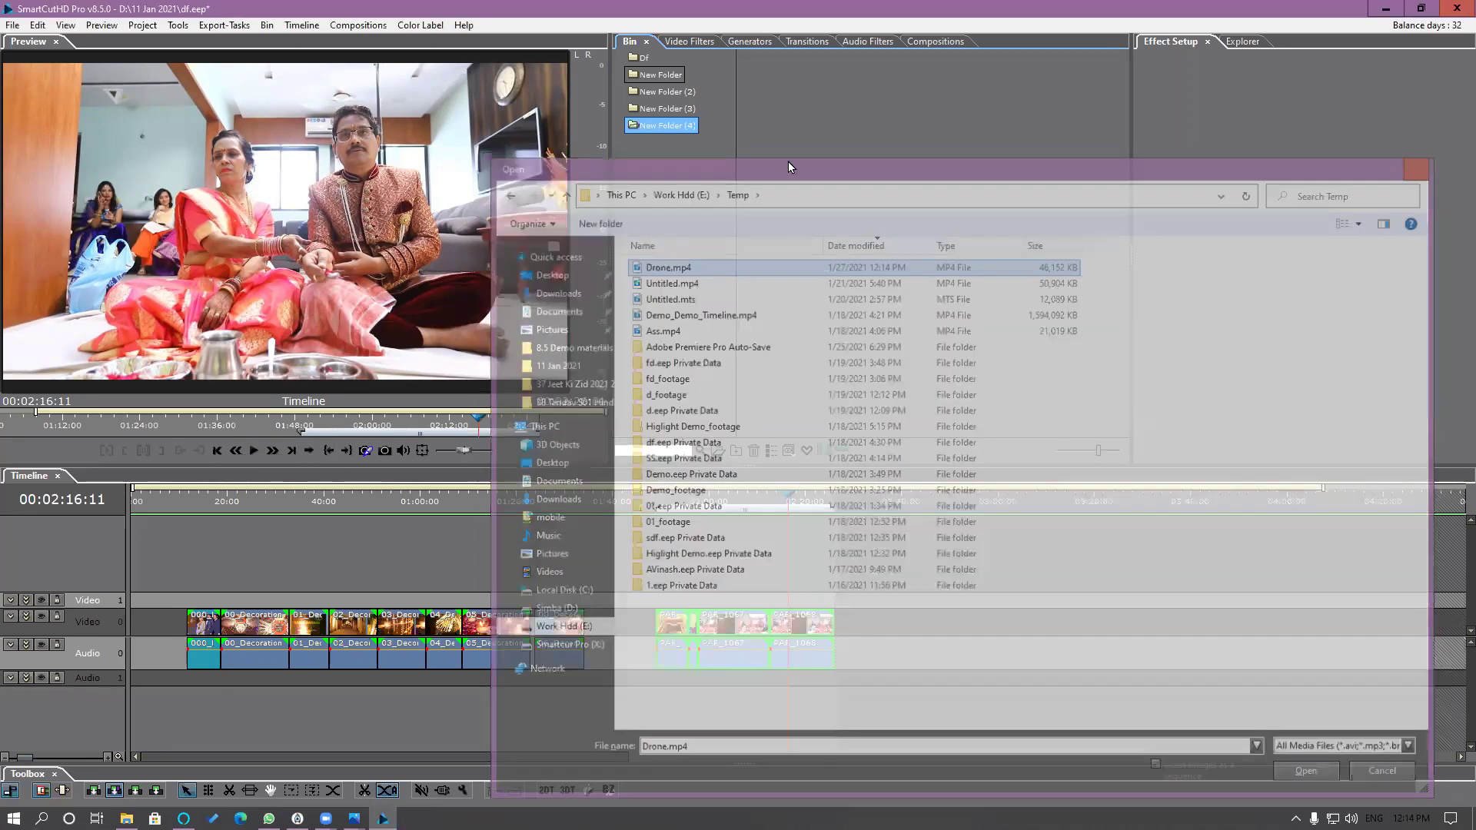
# Step: Place the Drone clip on the Video 0 track at about 00:02:43 and preview it, stopping at 00:02:47:23
pyautogui.moveTo(801, 105); pyautogui.dragTo(919, 638)
pyautogui.click(929, 504)
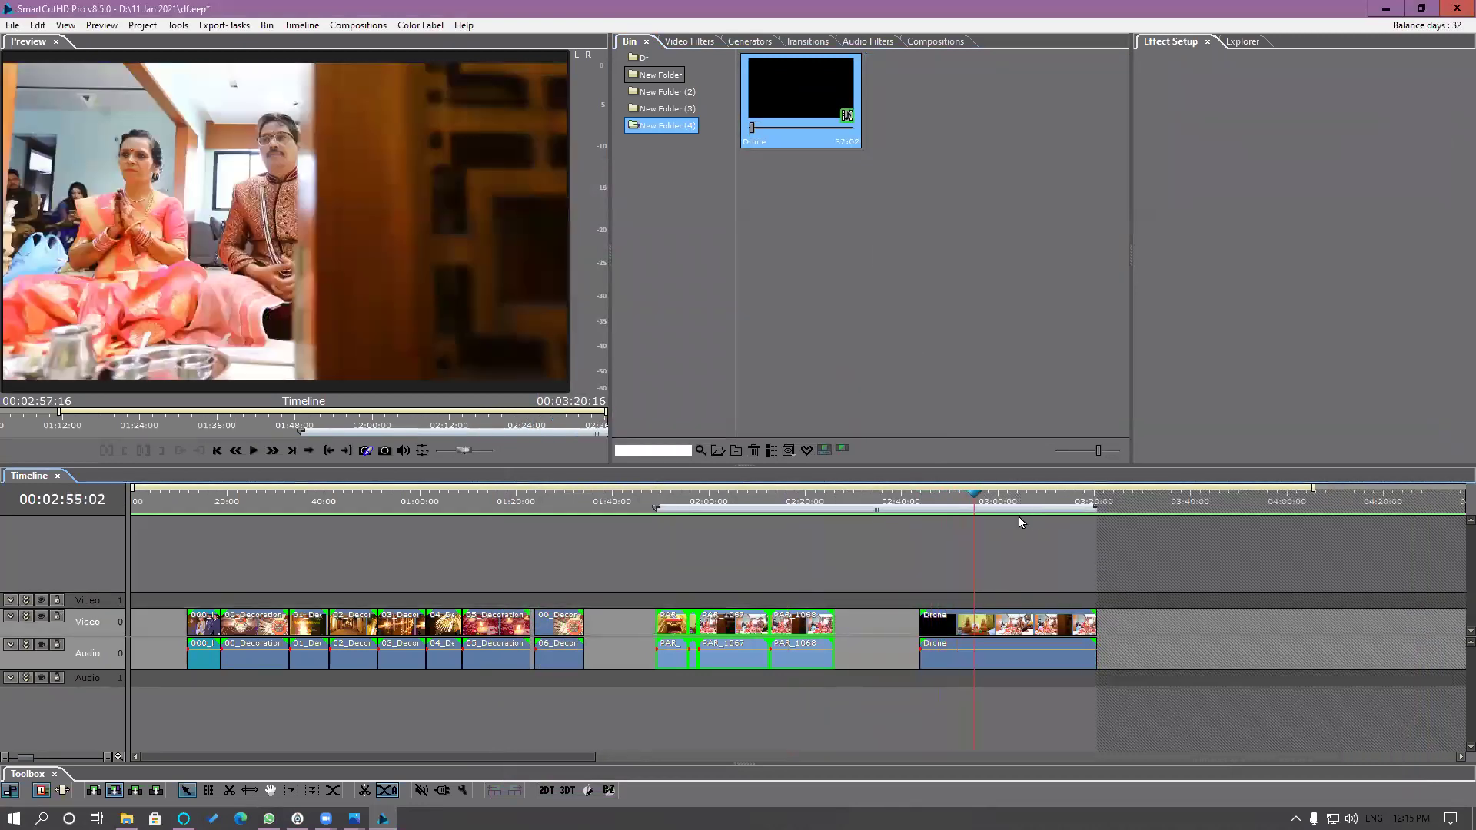
pyautogui.press('space')
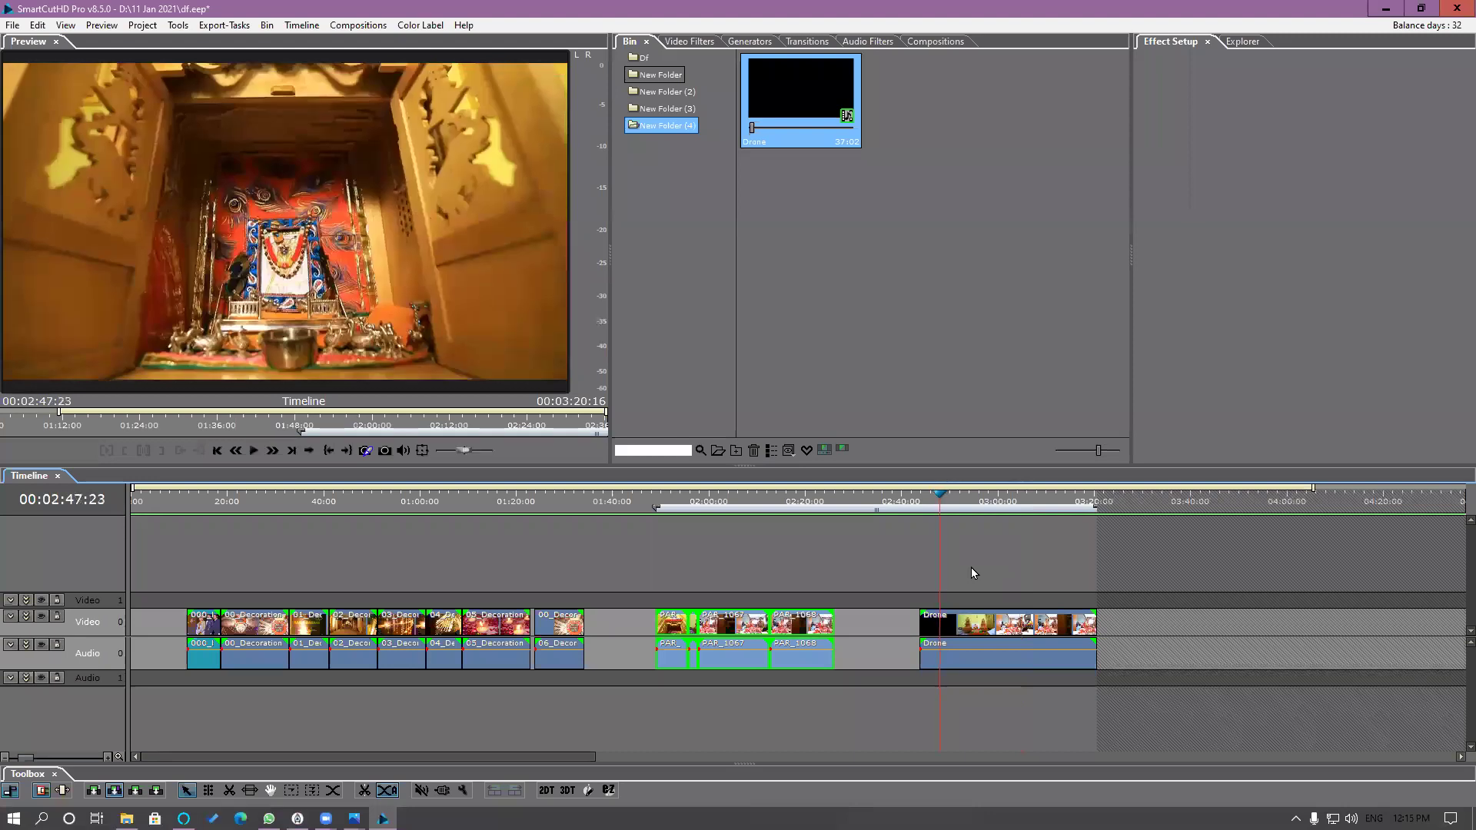
# Step: Open scene detection for the Drone clip in the bin, try a sensitivity of 51, and cancel it without running
pyautogui.scroll(-2, 971, 566)
pyautogui.scroll(2, 835, 605)
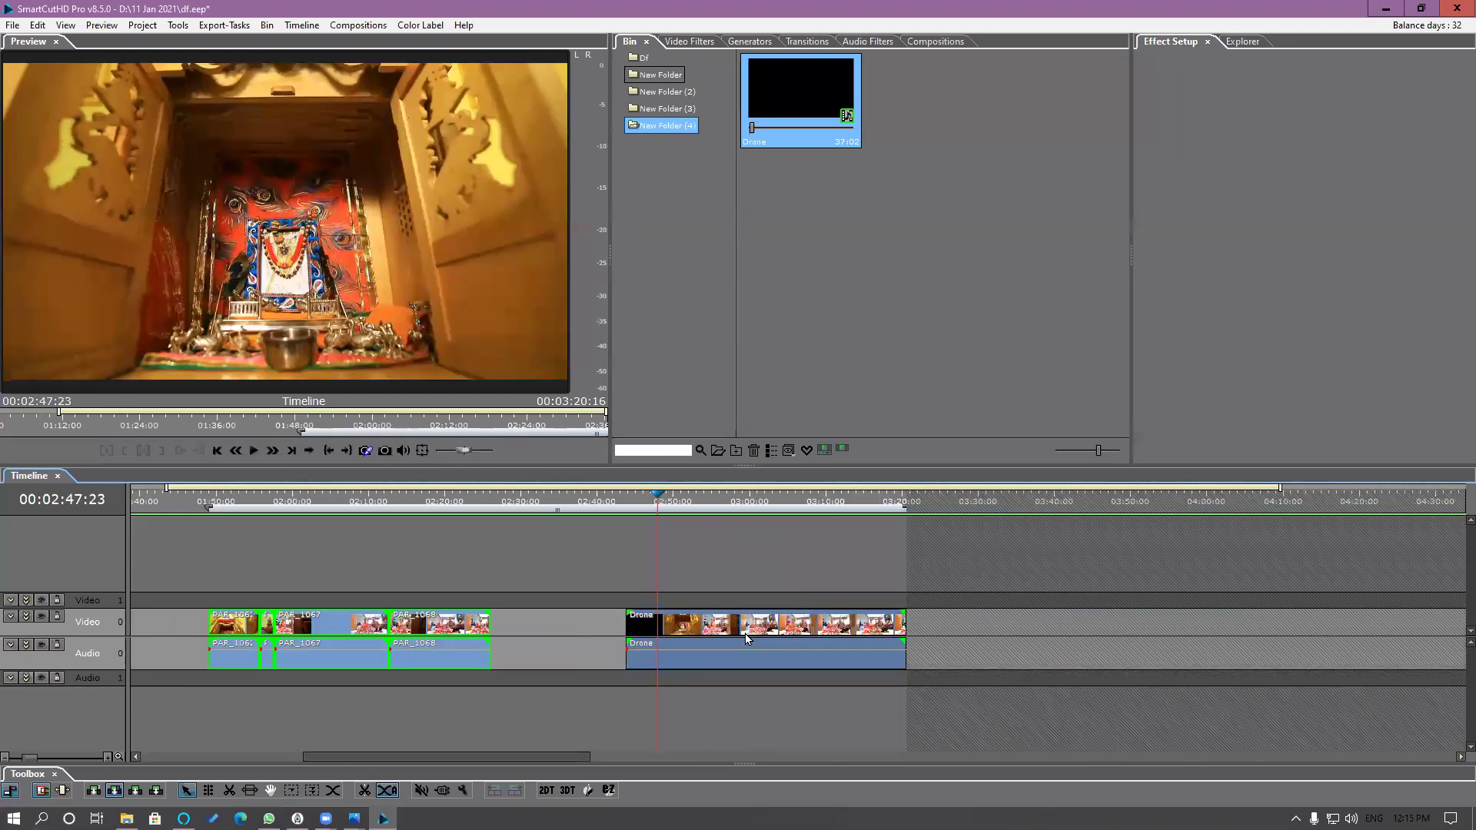
pyautogui.click(753, 627)
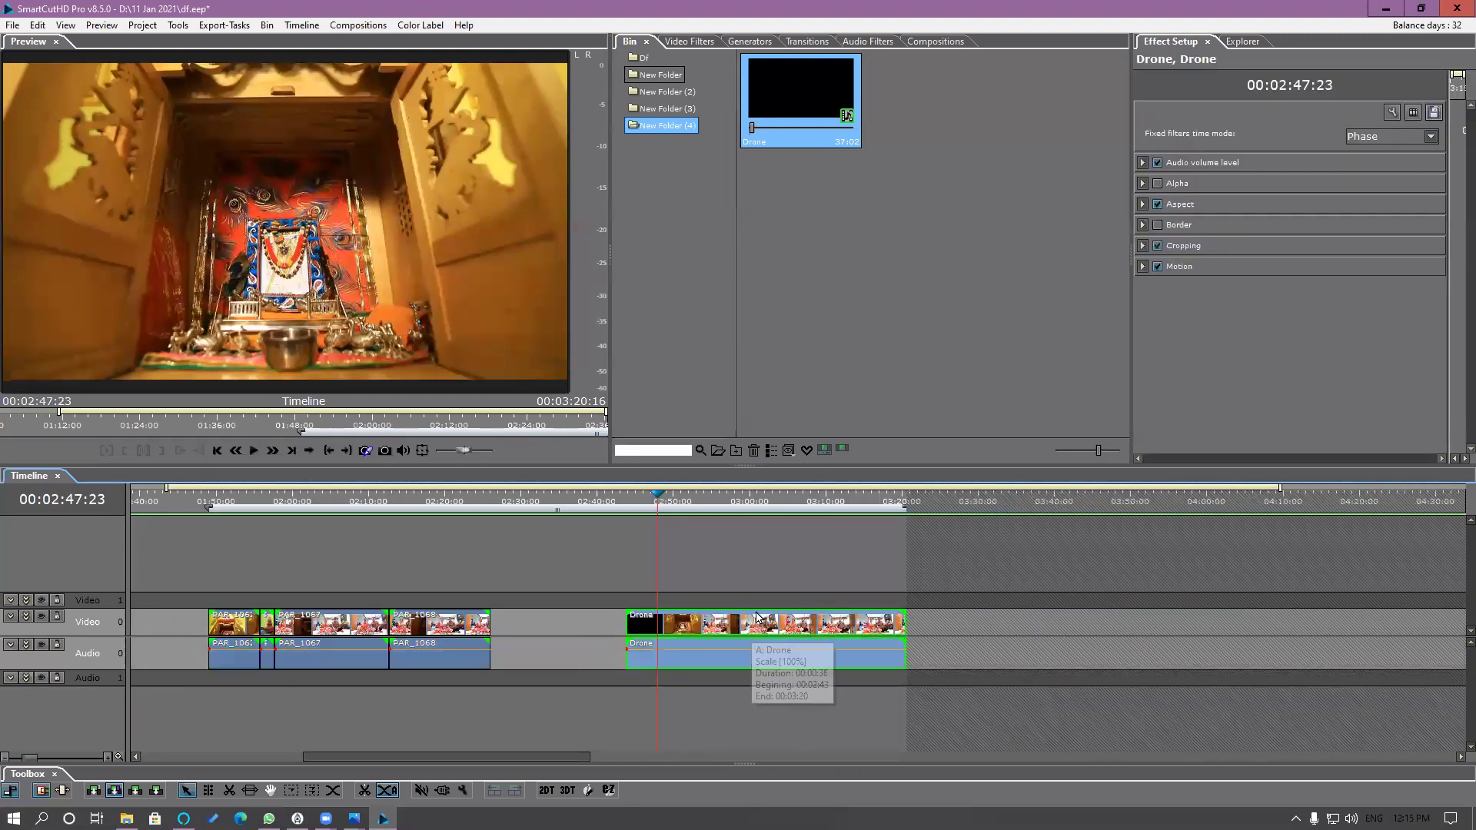
pyautogui.rightClick(807, 118)
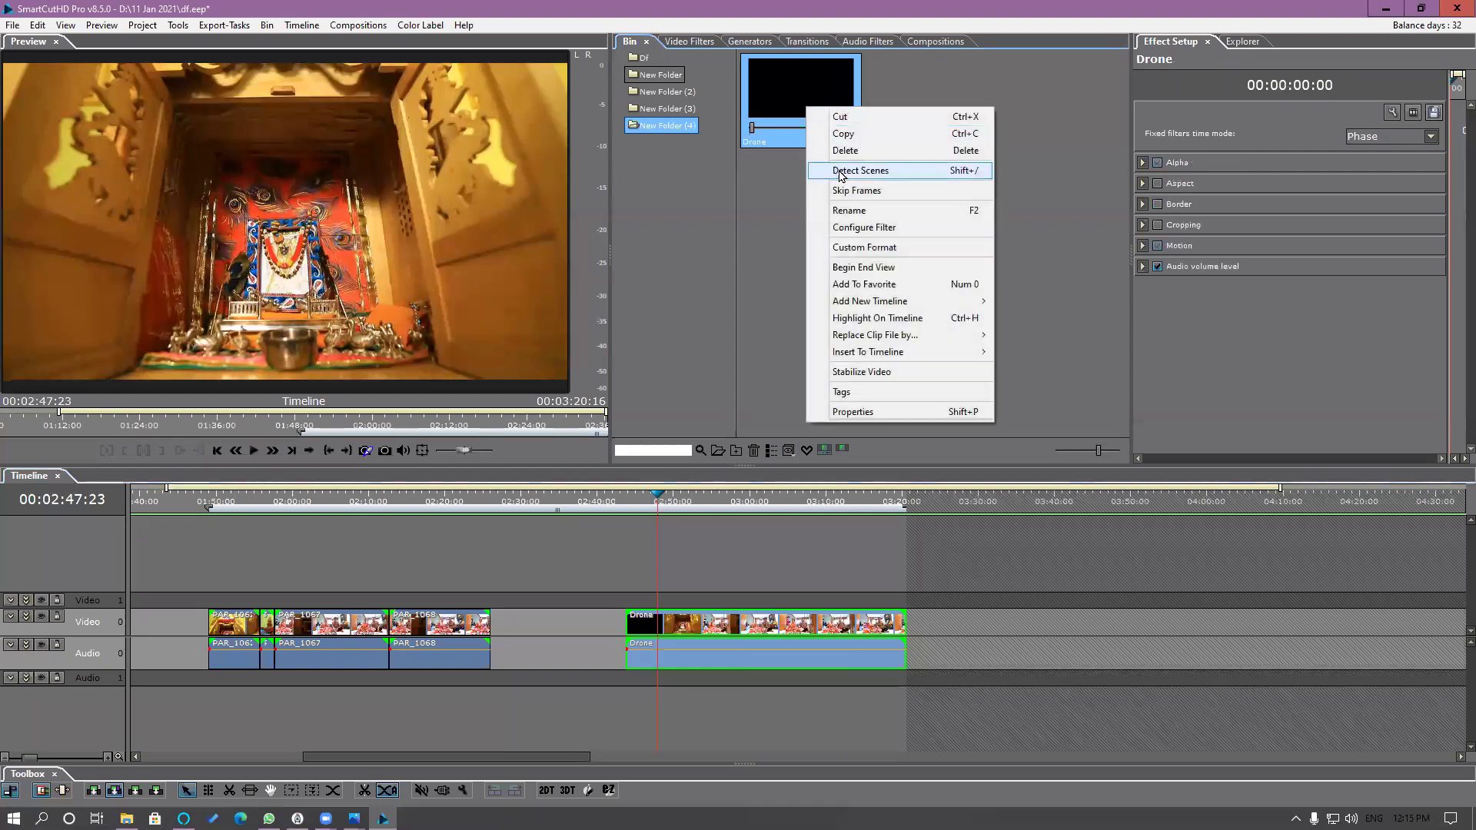
pyautogui.click(850, 170)
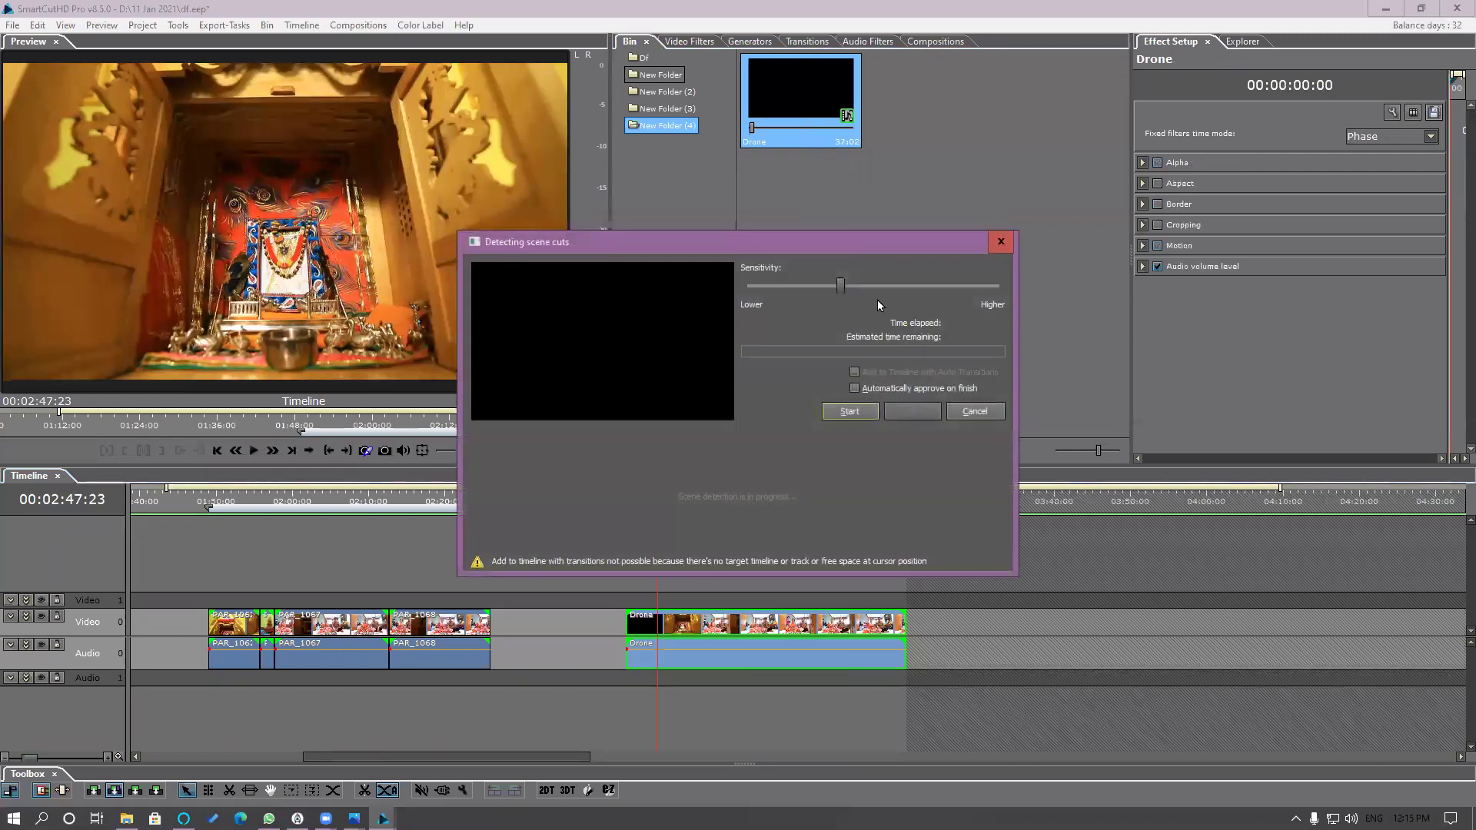
pyautogui.moveTo(901, 300)
pyautogui.moveTo(887, 295); pyautogui.dragTo(878, 295)
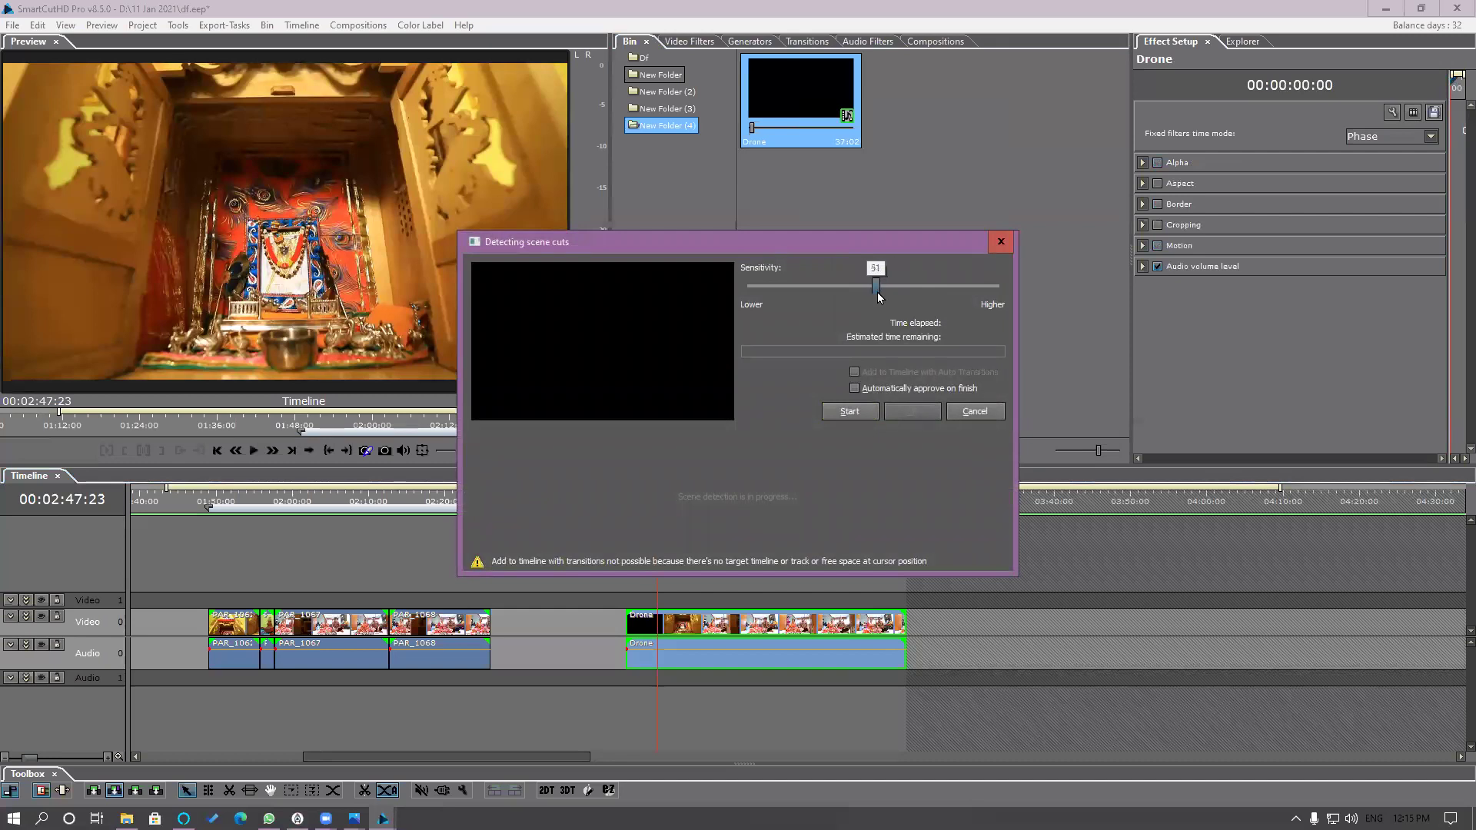
pyautogui.click(975, 411)
# Step: Set the content-based scene detection sensitivity in Preferences to about the middle of its range and save it
pyautogui.click(34, 29)
pyautogui.click(47, 220)
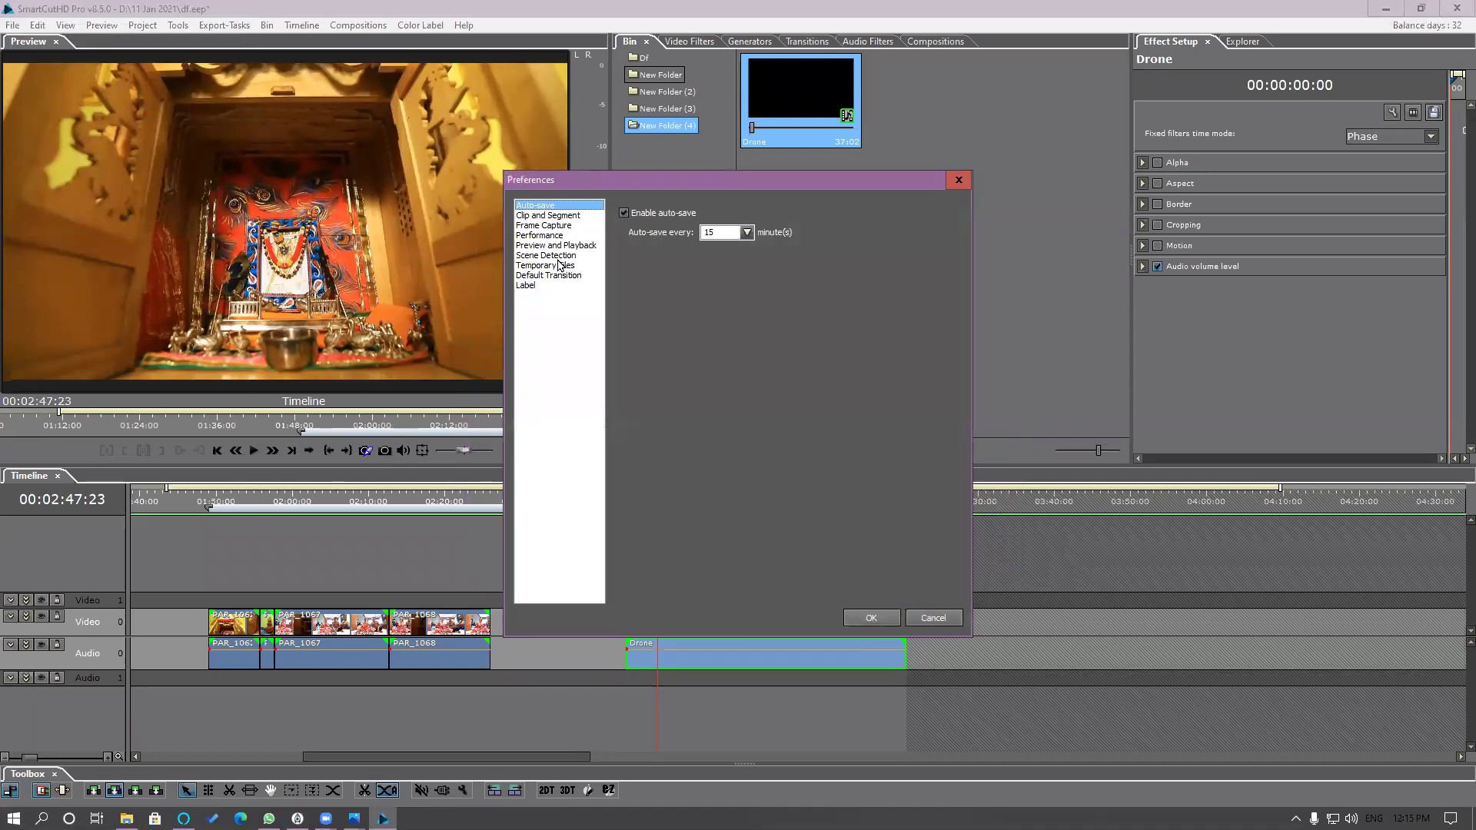
pyautogui.click(546, 256)
pyautogui.moveTo(723, 234); pyautogui.dragTo(873, 242)
pyautogui.moveTo(769, 238)
pyautogui.mouseDown()
pyautogui.moveTo(867, 239)
pyautogui.moveTo(755, 233)
pyautogui.mouseUp()
pyautogui.click(873, 620)
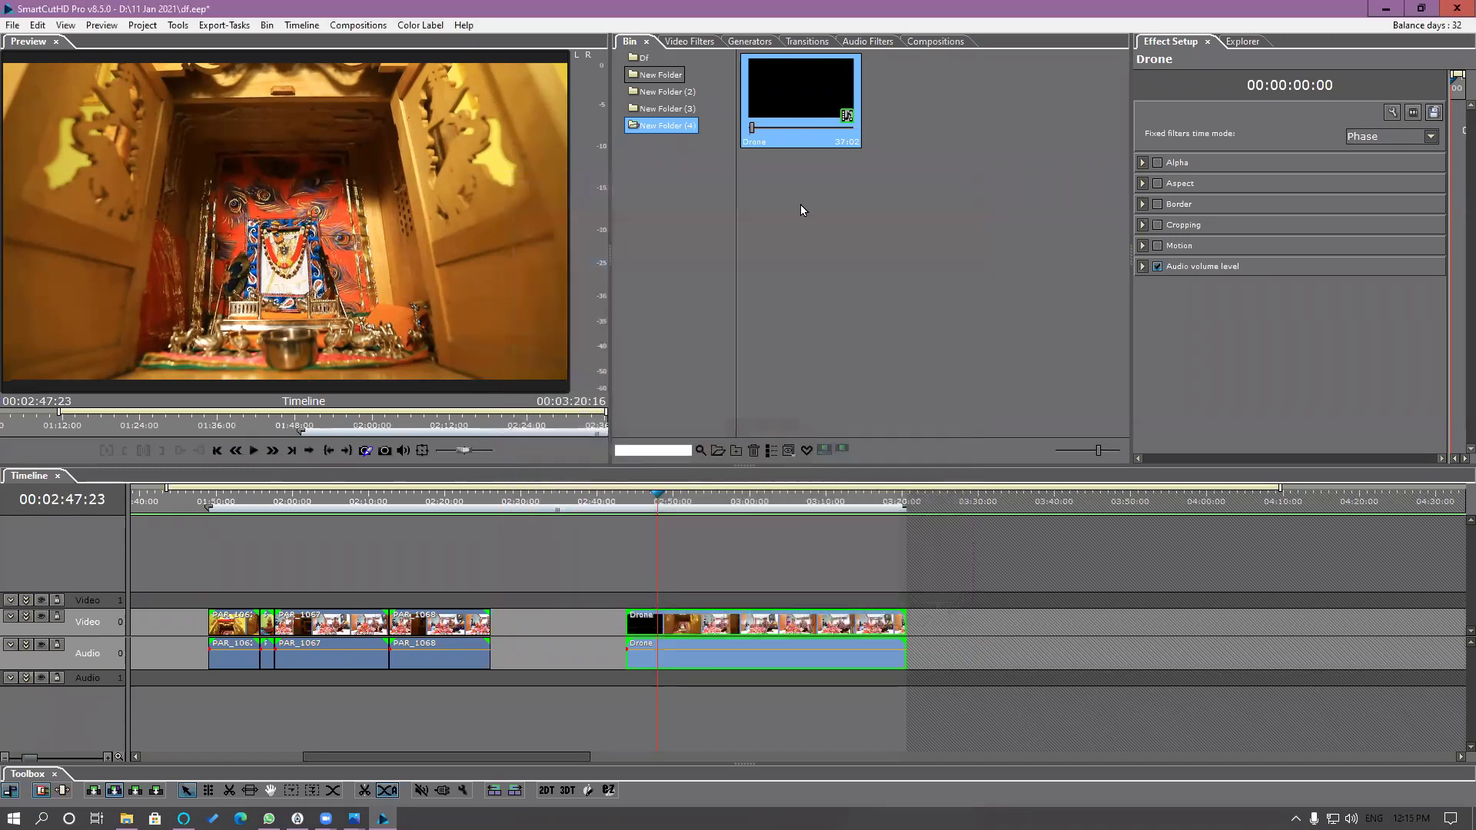
# Step: Check the sensitivity in the scene detection dialog for the Drone bin clip and close it without starting
pyautogui.rightClick(819, 91)
pyautogui.click(888, 155)
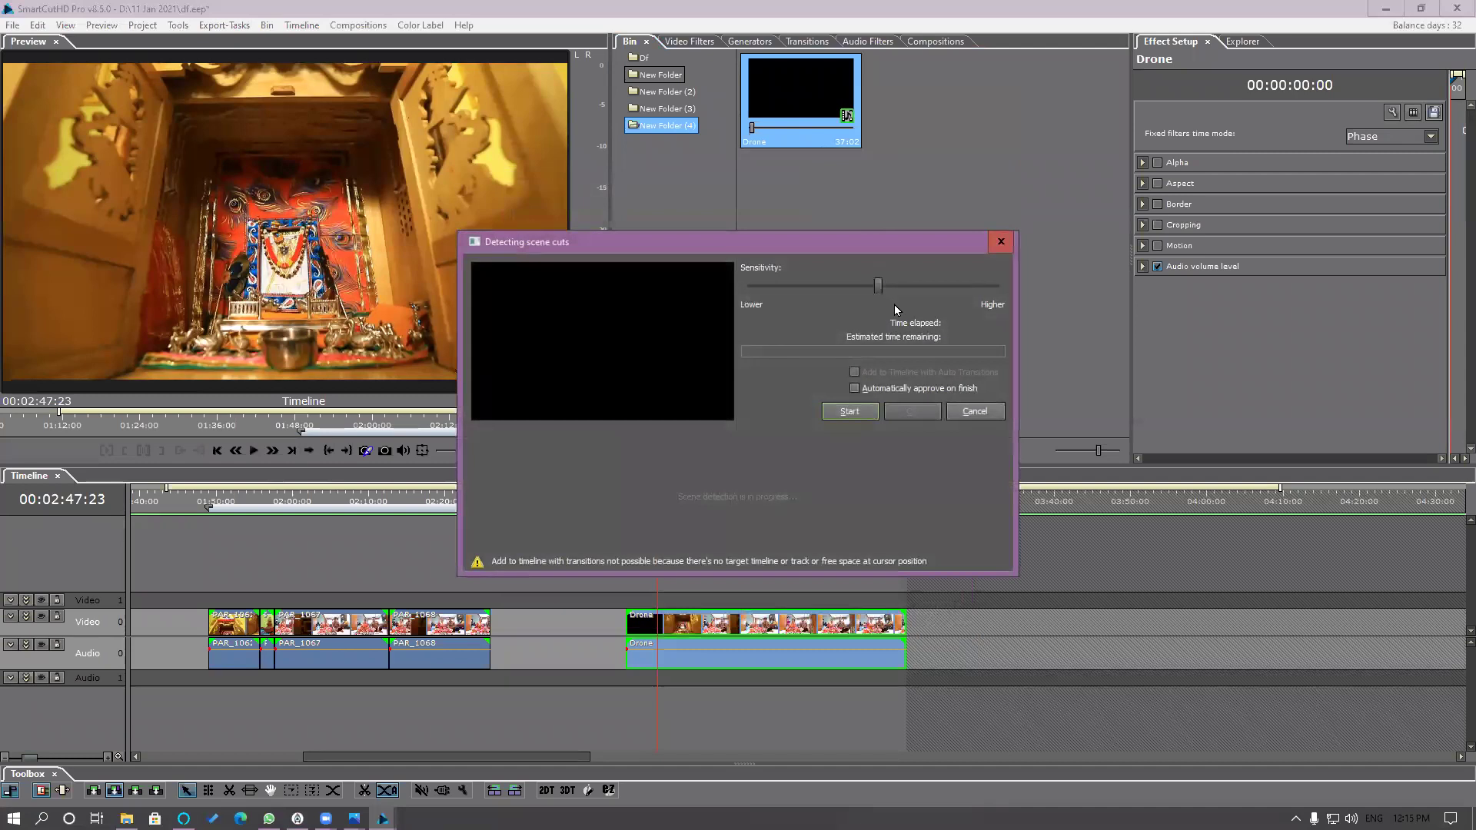
pyautogui.click(975, 412)
# Step: Detect scenes across the entire Drone segment on the timeline and inspect the cuts, stopping at 00:02:51:07
pyautogui.rightClick(770, 631)
pyautogui.moveTo(922, 373)
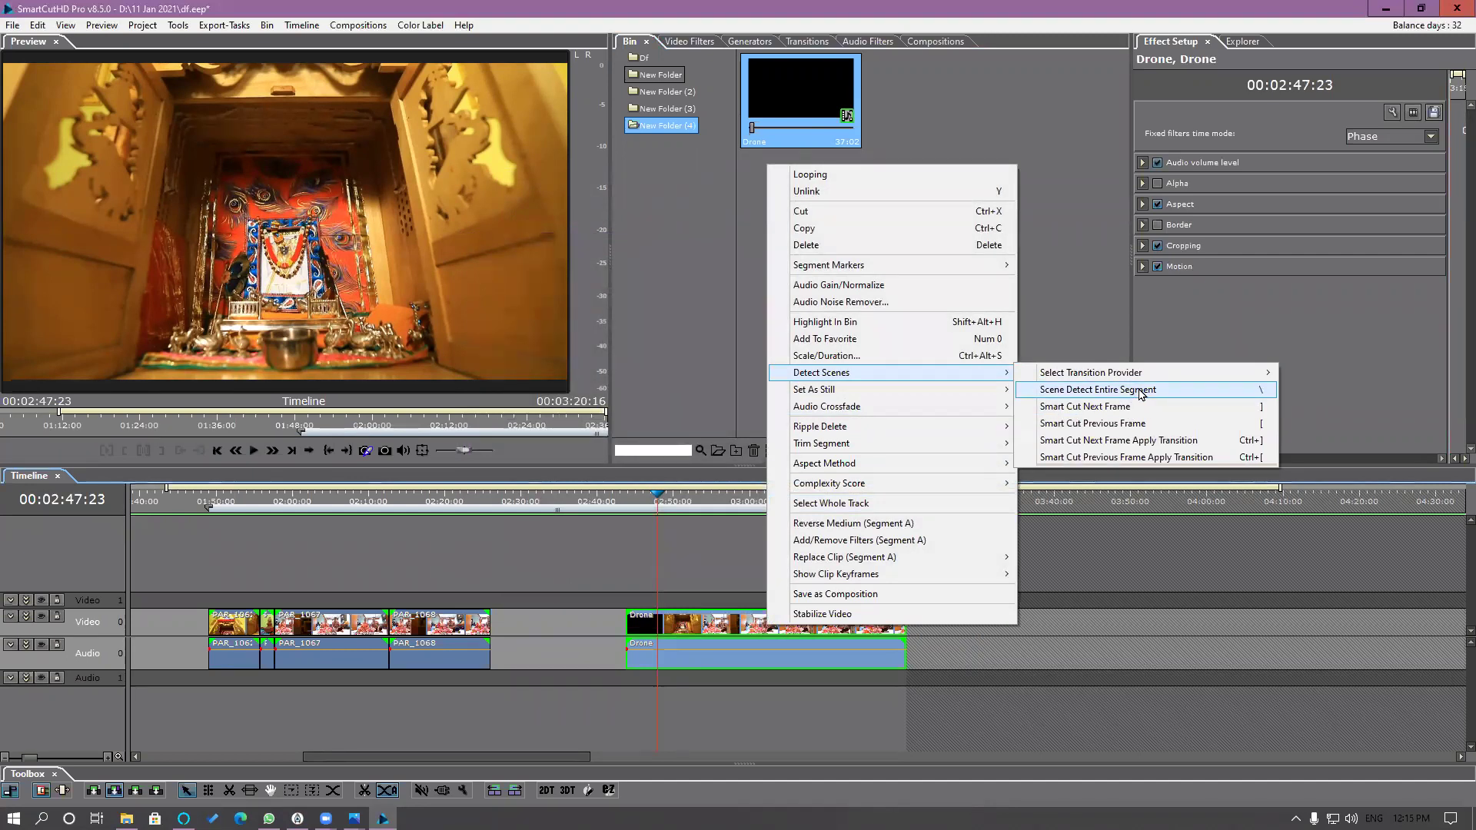
pyautogui.click(1141, 391)
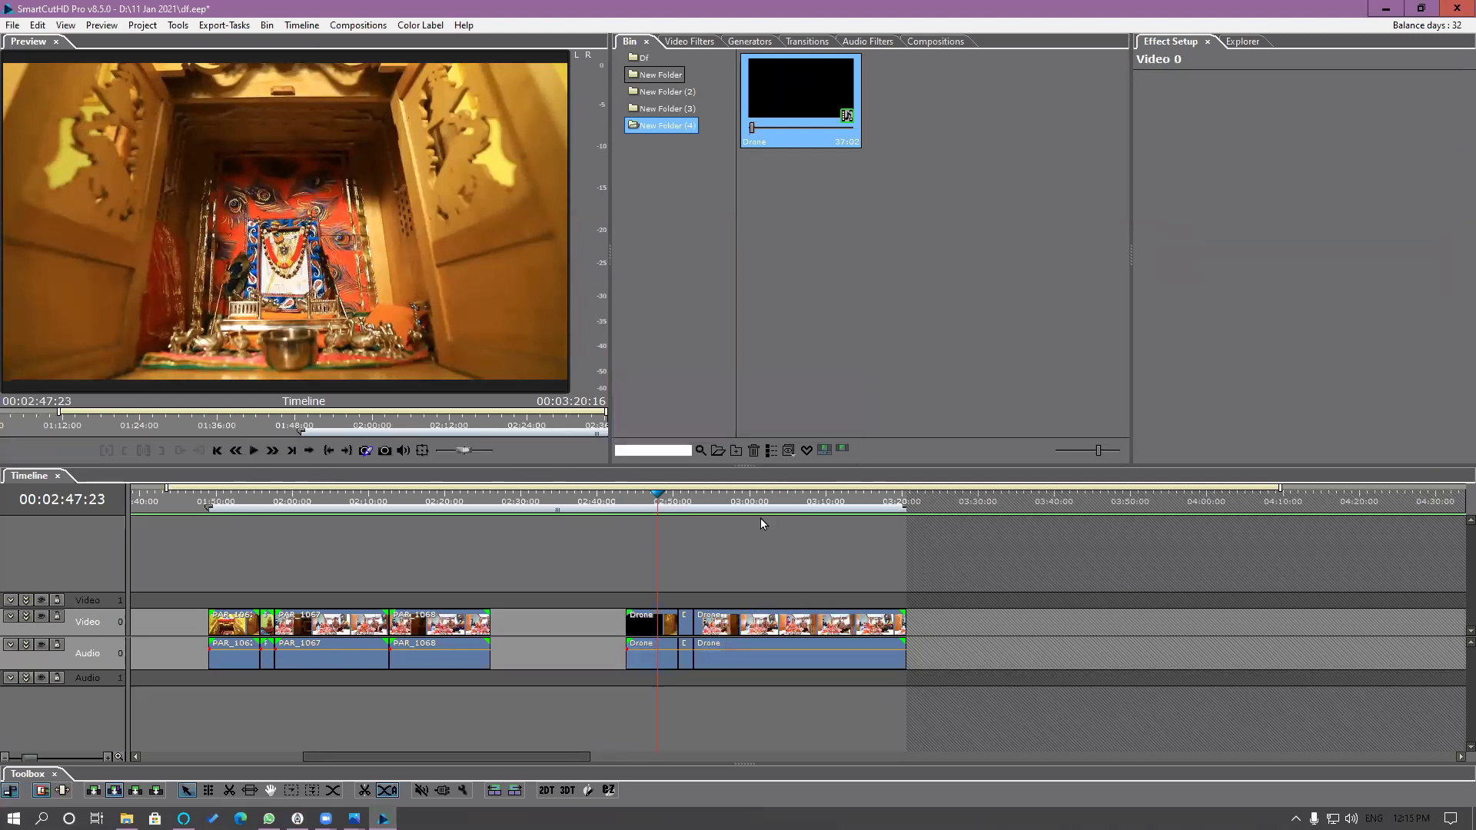
pyautogui.scroll(3, 761, 523)
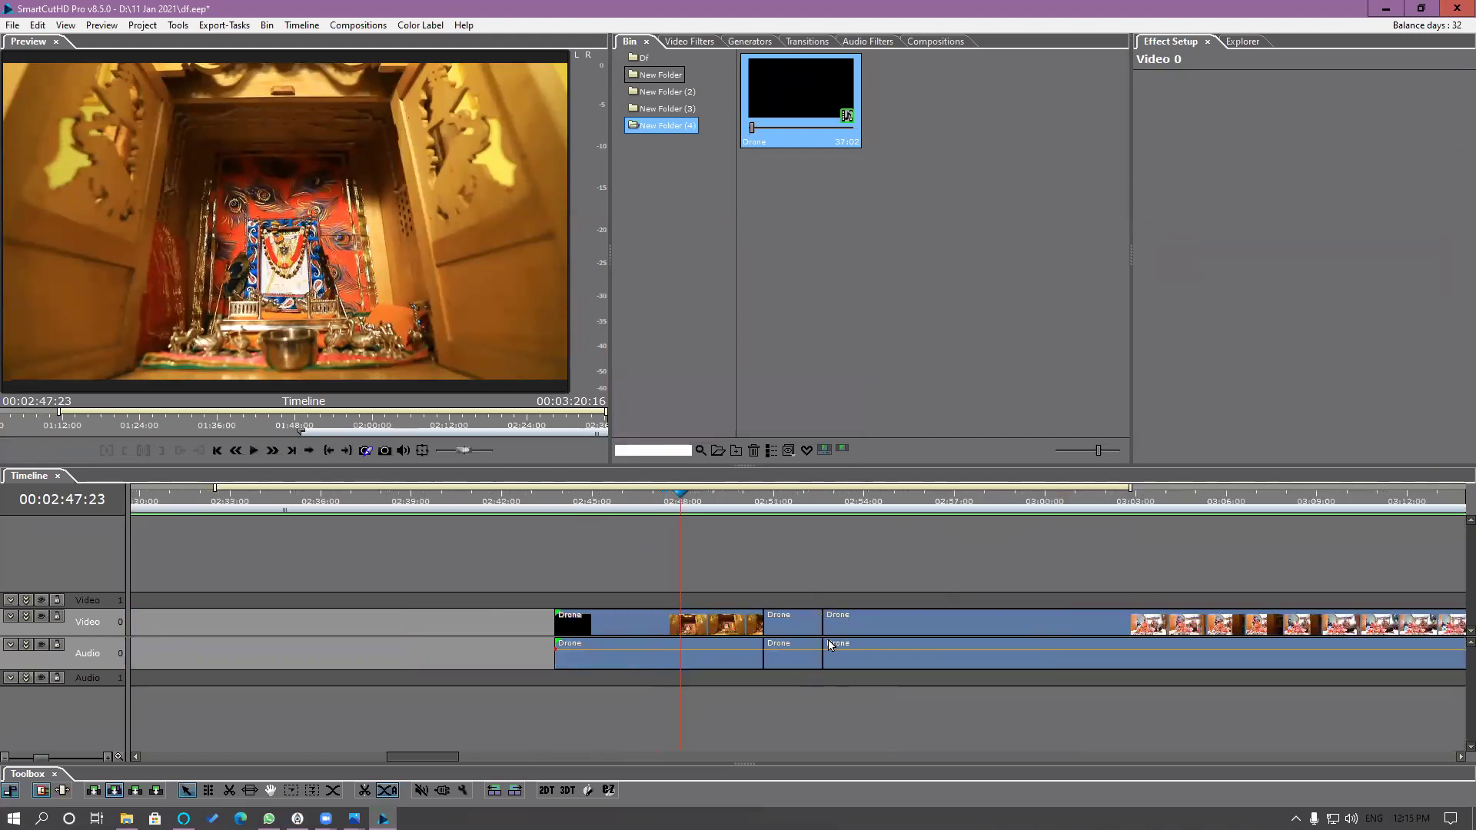
pyautogui.scroll(-2, 831, 642)
pyautogui.click(746, 504)
pyautogui.moveTo(750, 506); pyautogui.dragTo(755, 561)
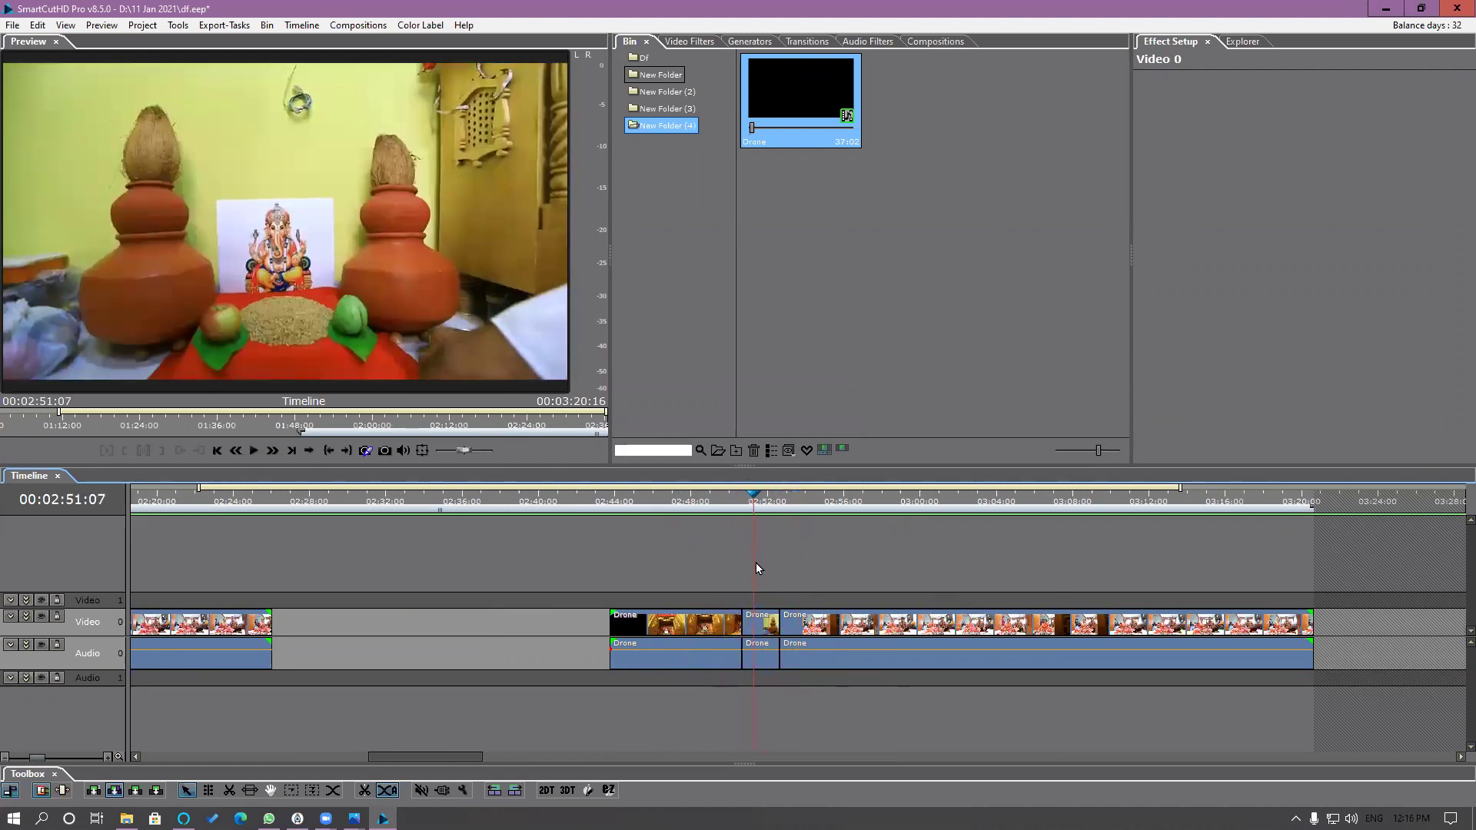
# Step: Review the Scene Detection, Temporary Files and Default Transition preferences and close Preferences without changes
pyautogui.click(37, 25)
pyautogui.click(77, 227)
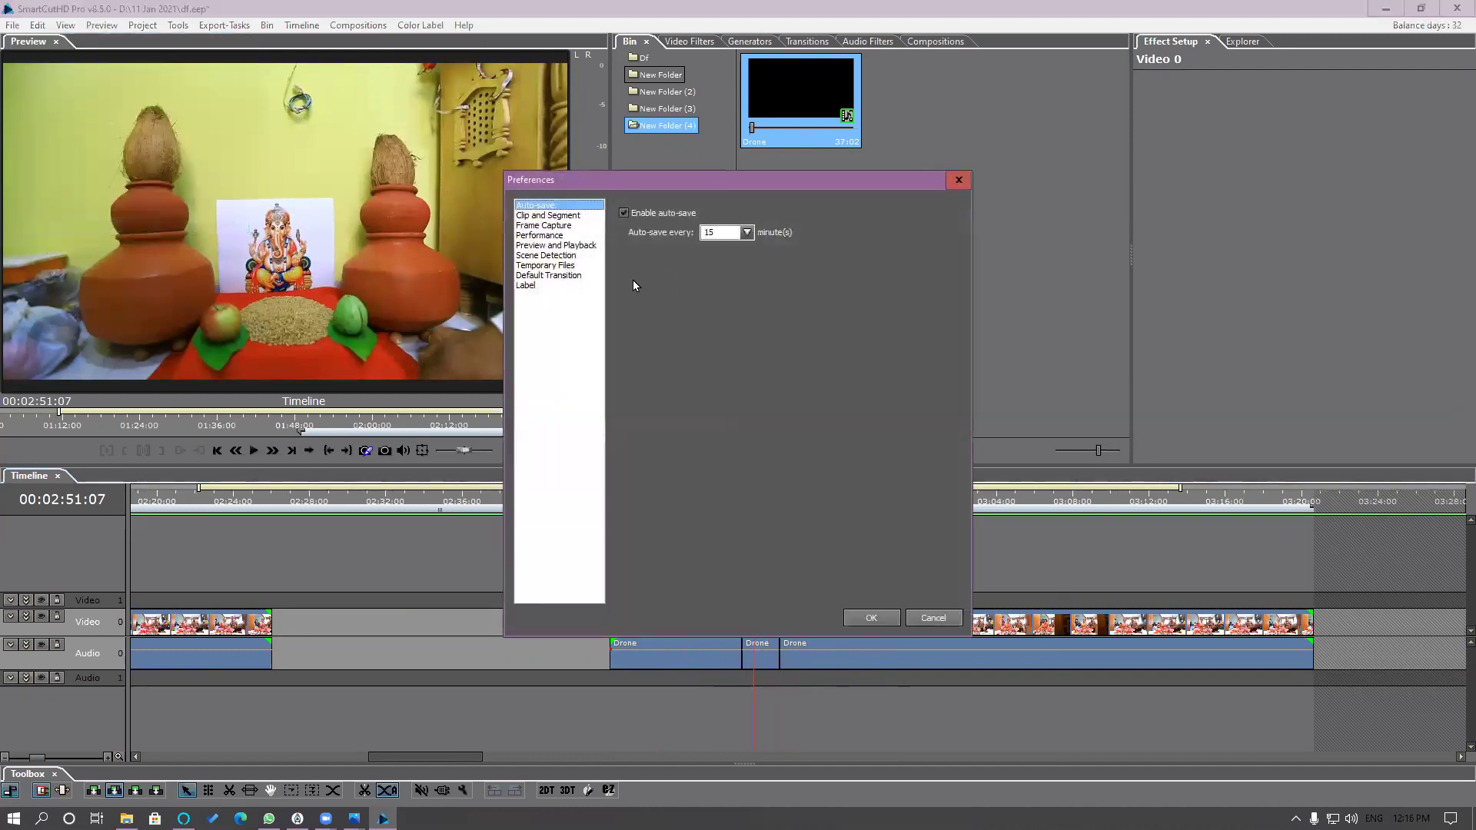
pyautogui.click(569, 256)
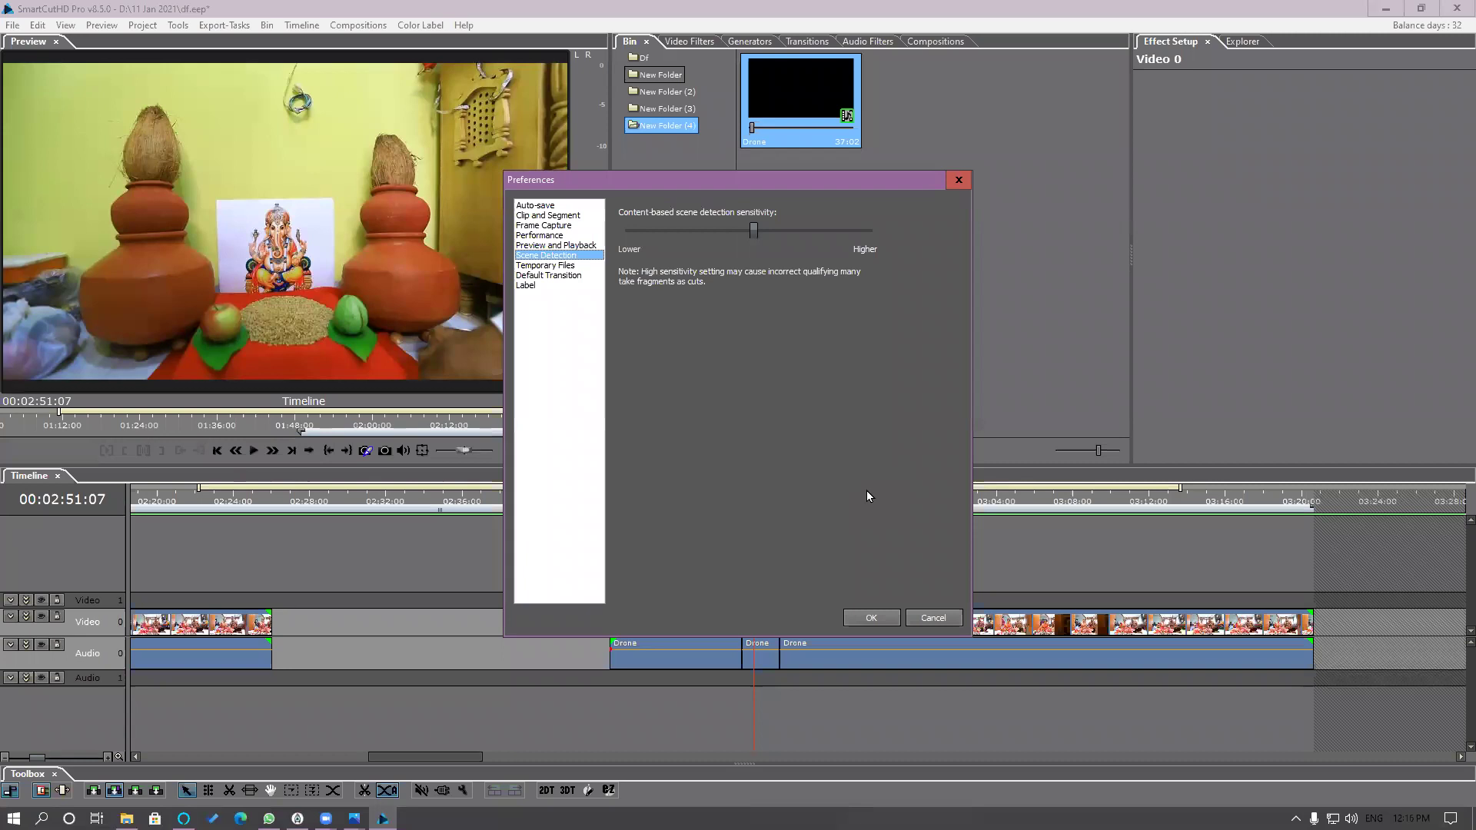
pyautogui.click(563, 267)
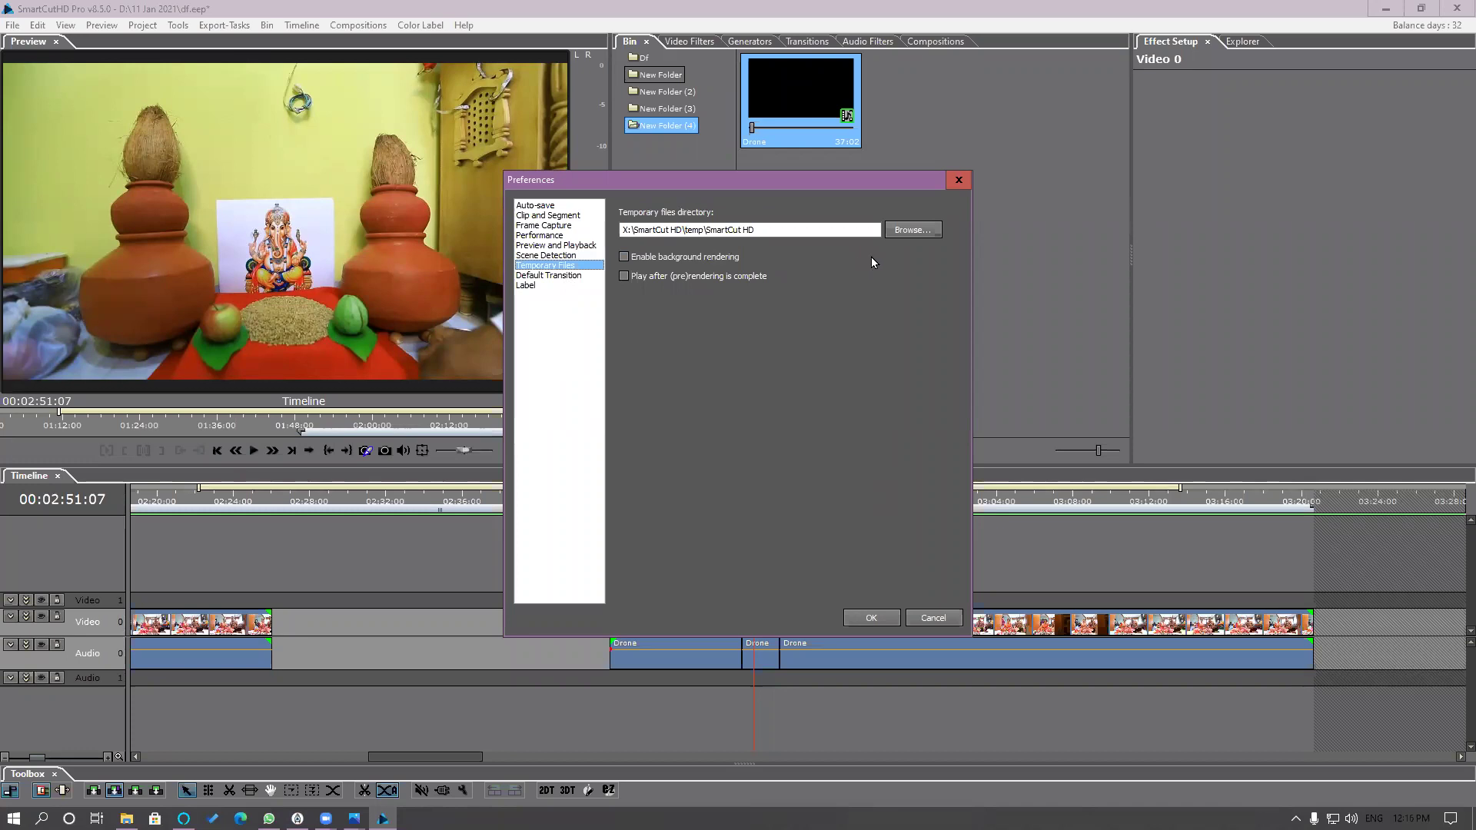
pyautogui.click(564, 276)
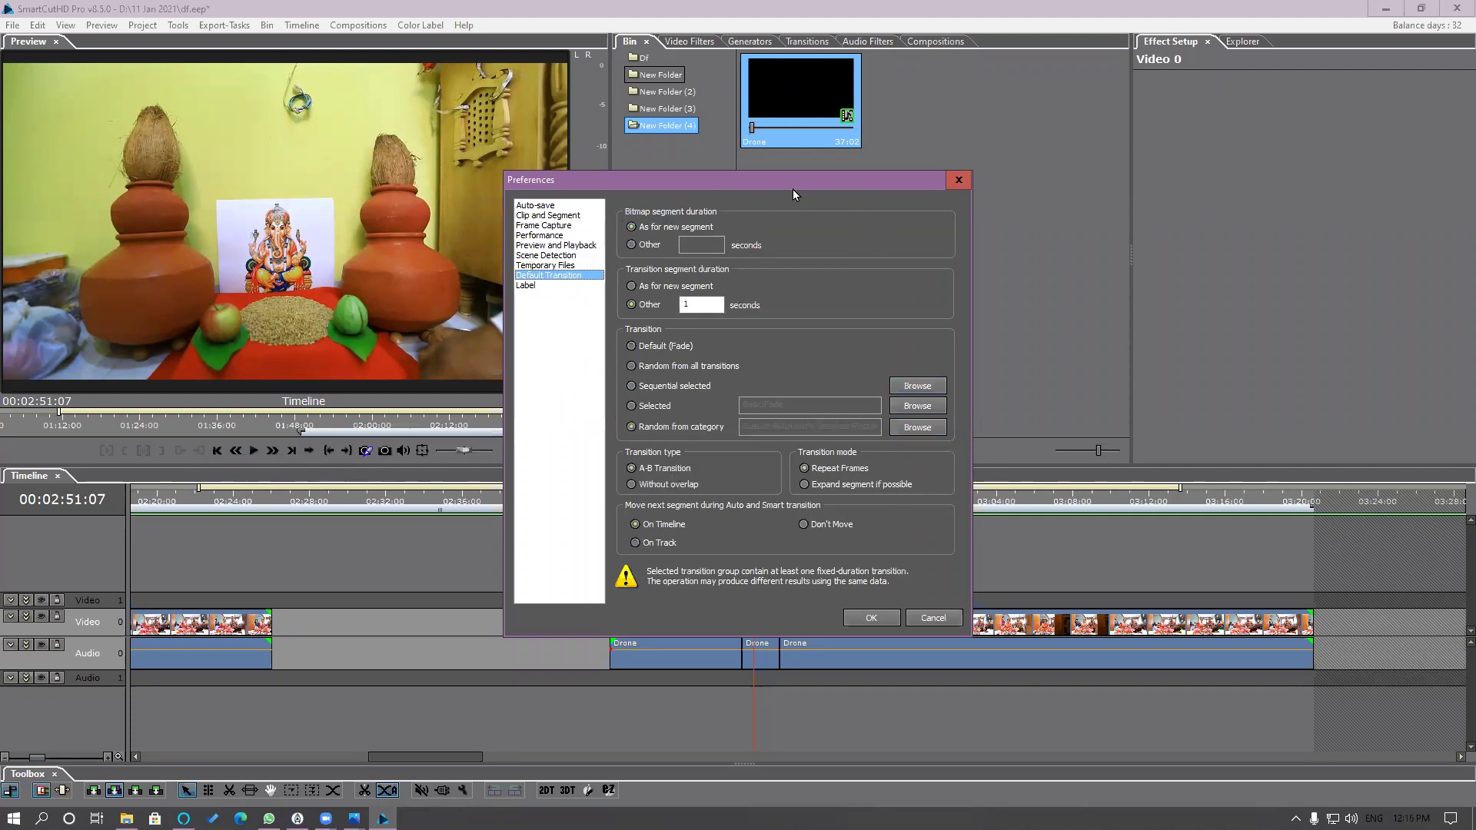
pyautogui.moveTo(804, 181); pyautogui.dragTo(1042, 107)
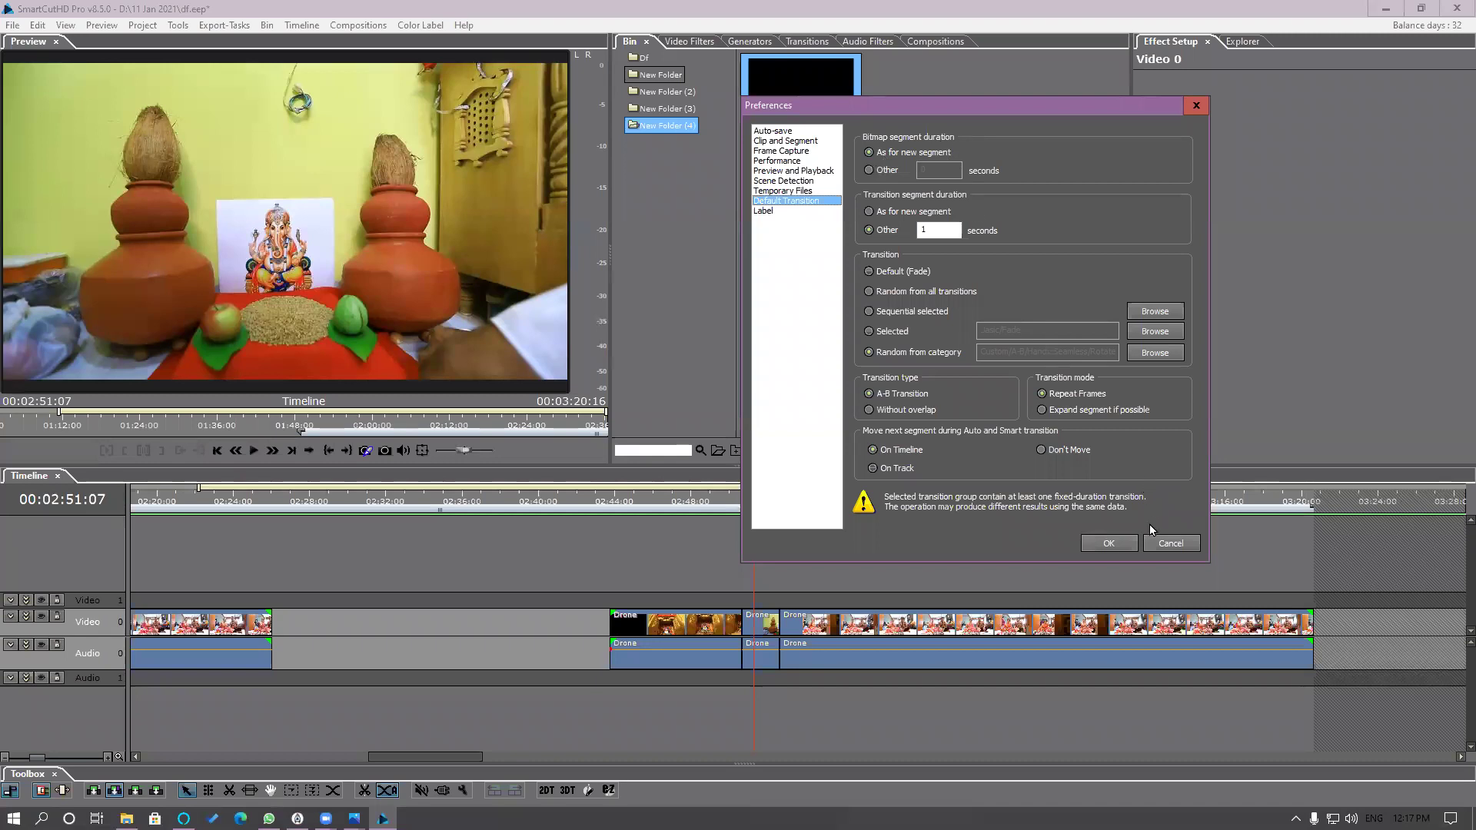
pyautogui.click(1171, 543)
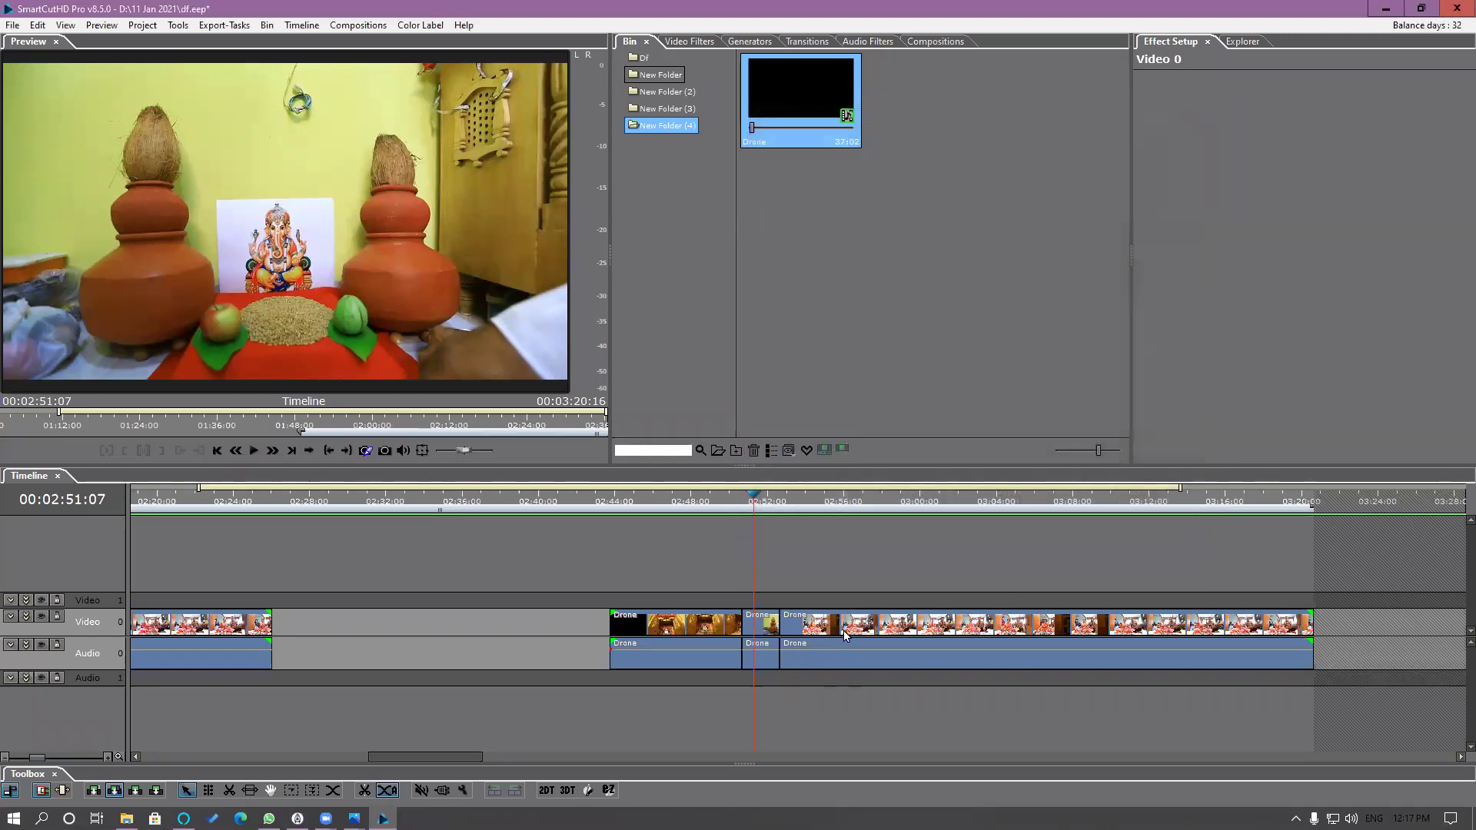
# Step: Delete all segments from the timeline and bring its beginning into view
pyautogui.click(846, 634)
pyautogui.hotkey('ctrl', 'a')
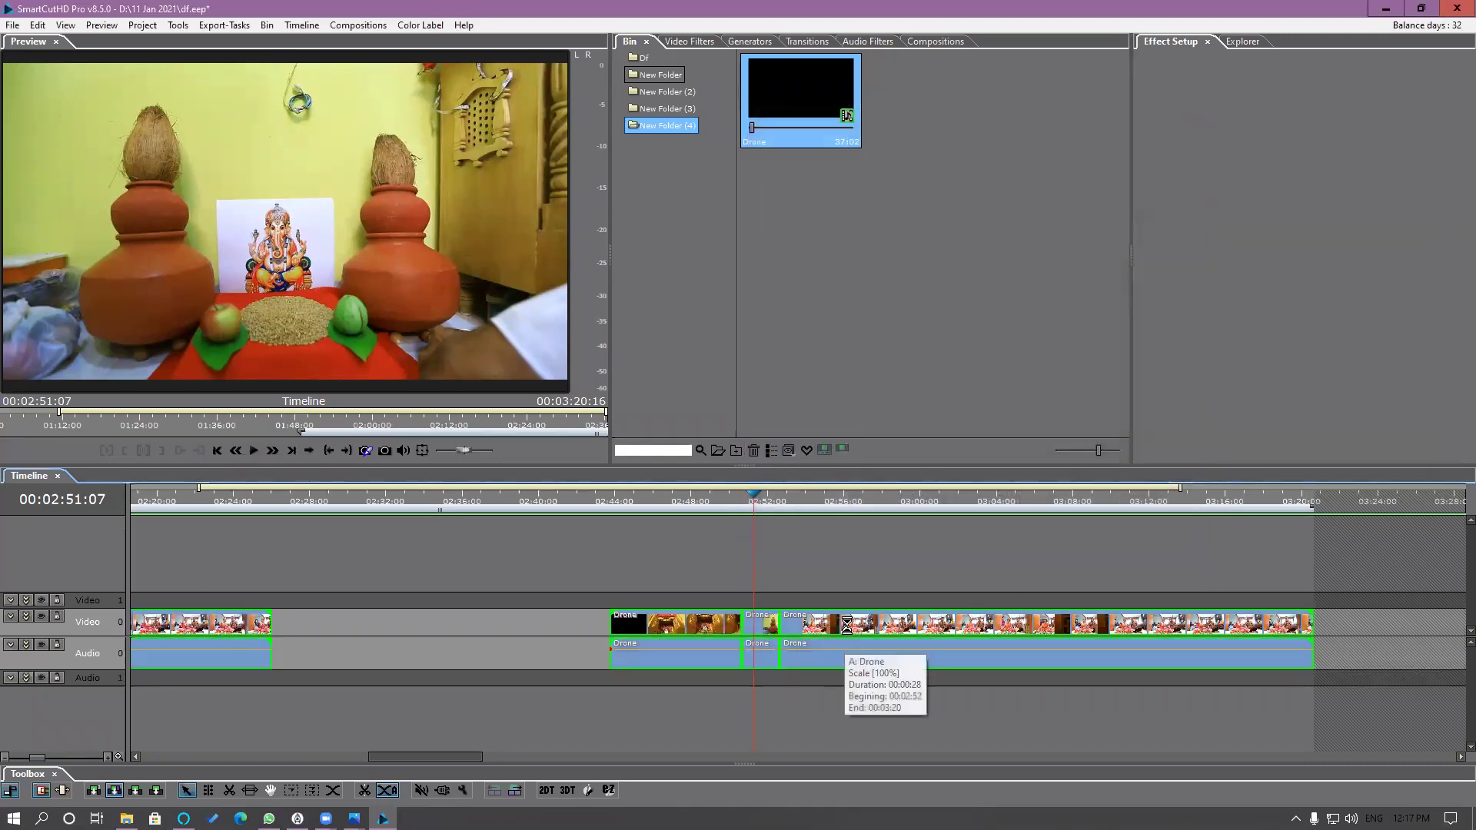
pyautogui.press('Delete')
pyautogui.moveTo(288, 757); pyautogui.dragTo(173, 758)
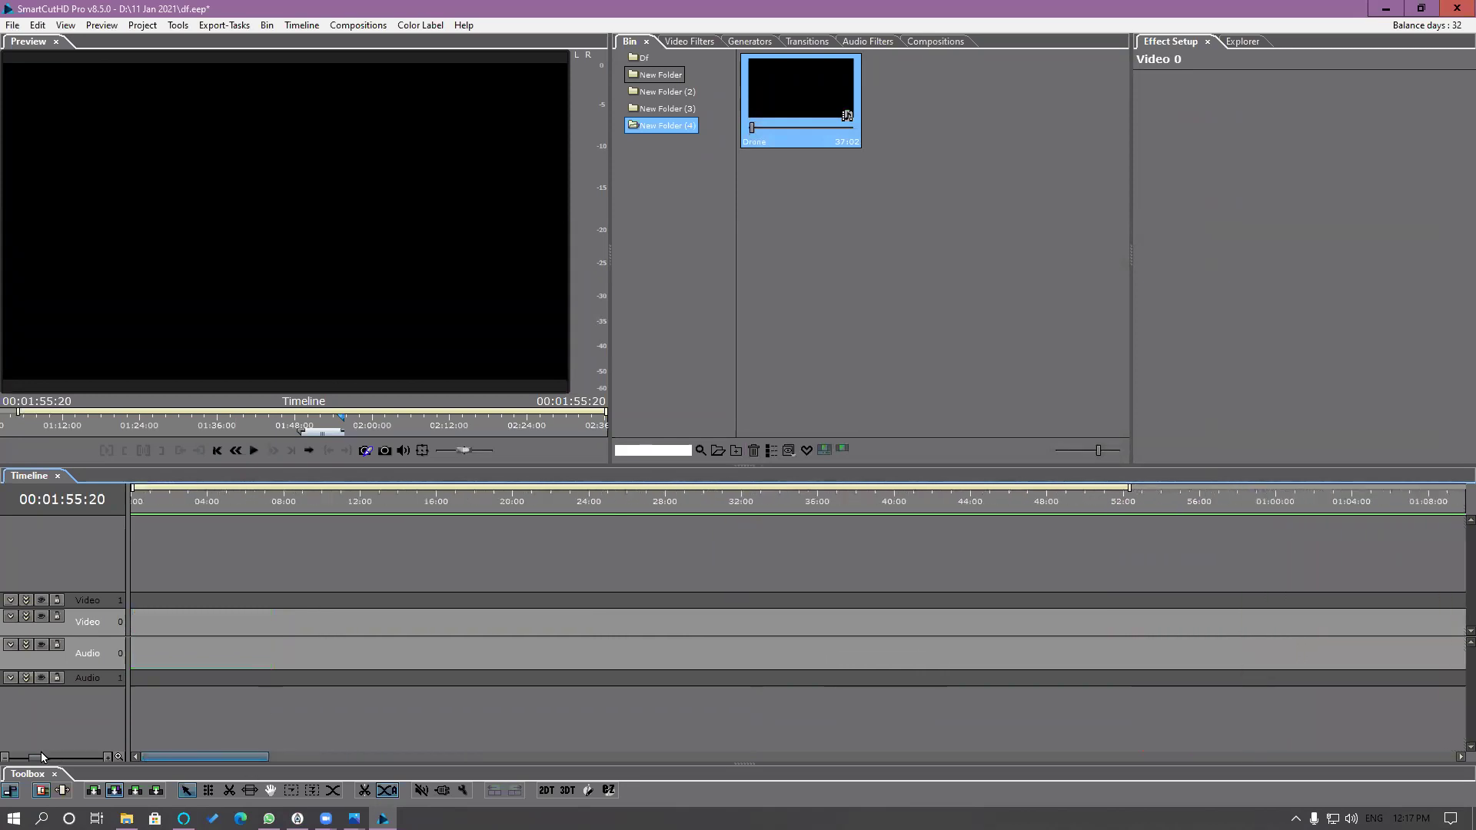
# Step: Import the Horizontal folder of pre-wedding stills from 8.5 Demo materials on the E: drive and open it in the bin
pyautogui.click(666, 91)
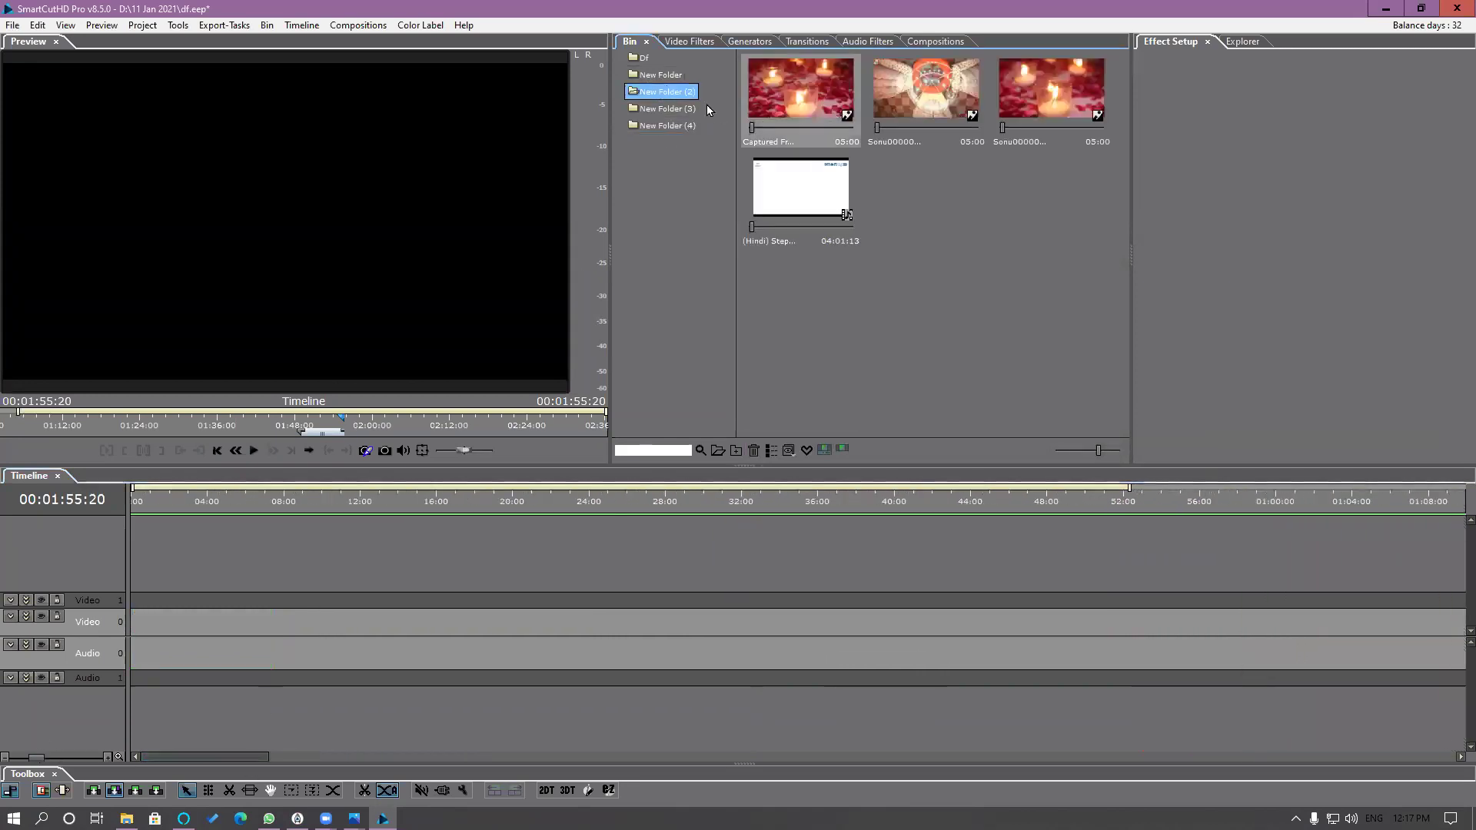
pyautogui.click(666, 76)
pyautogui.click(662, 109)
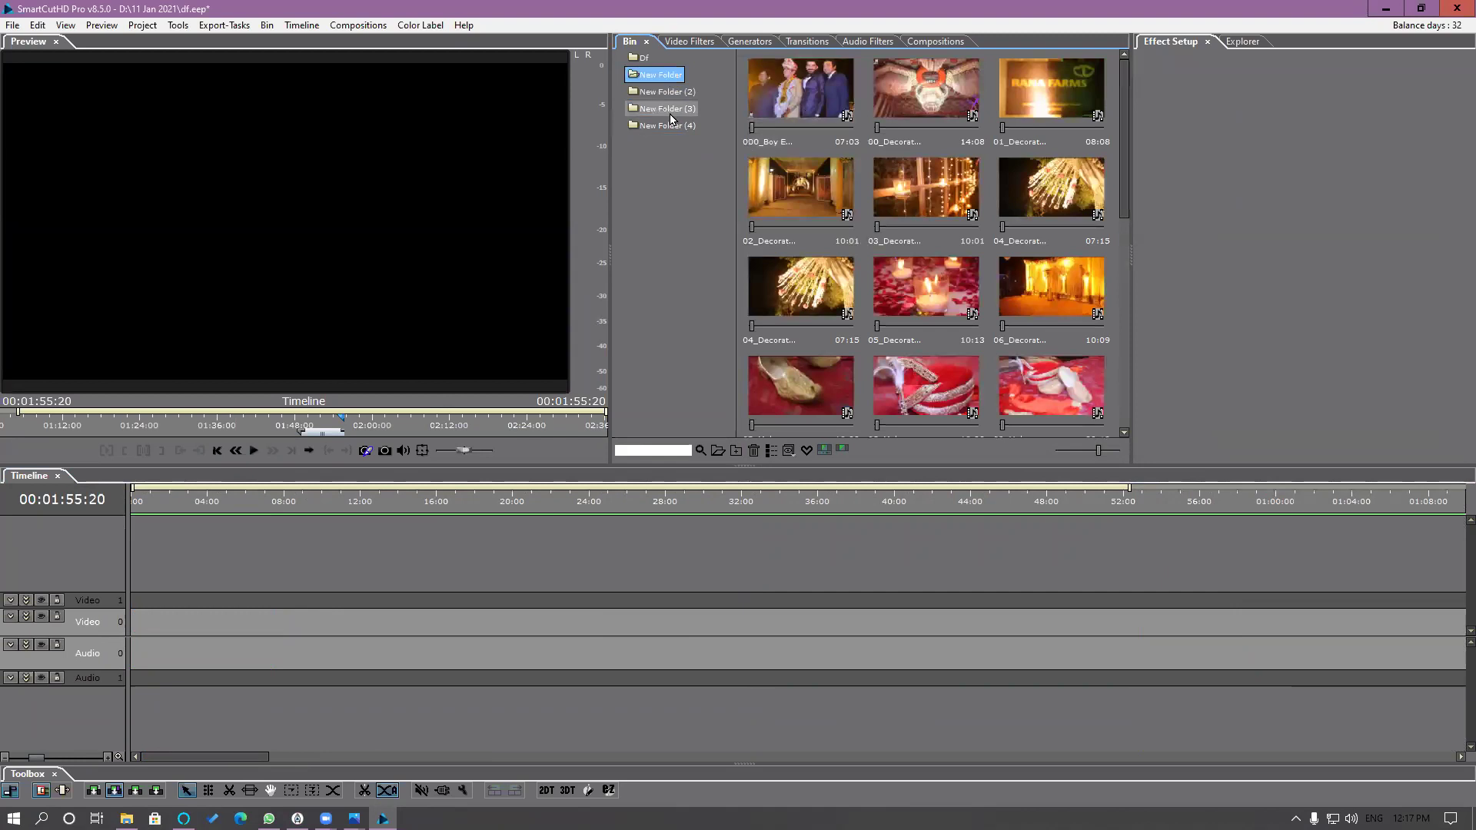
pyautogui.rightClick(650, 214)
pyautogui.click(702, 235)
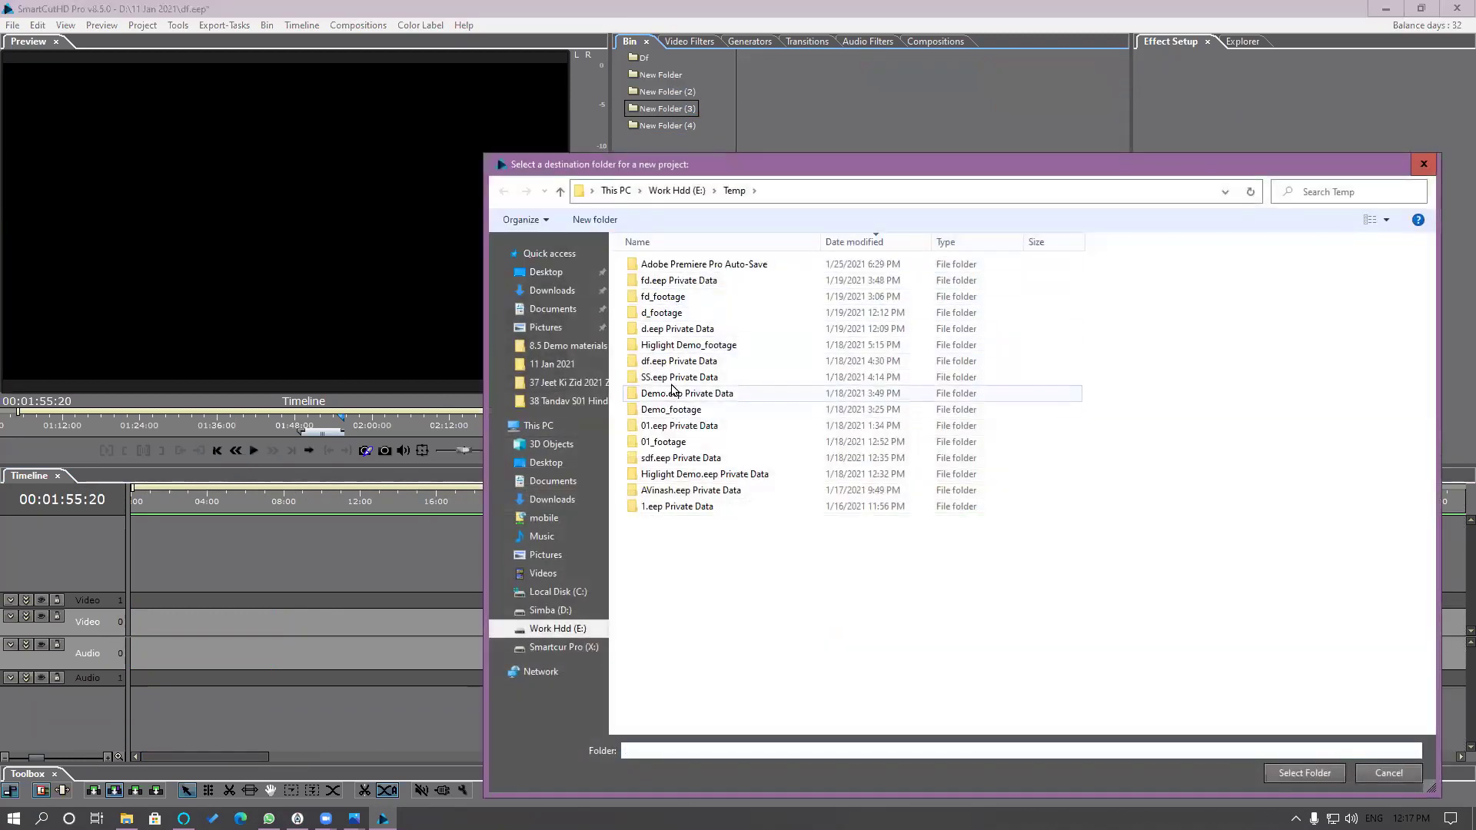
pyautogui.click(551, 612)
pyautogui.click(552, 629)
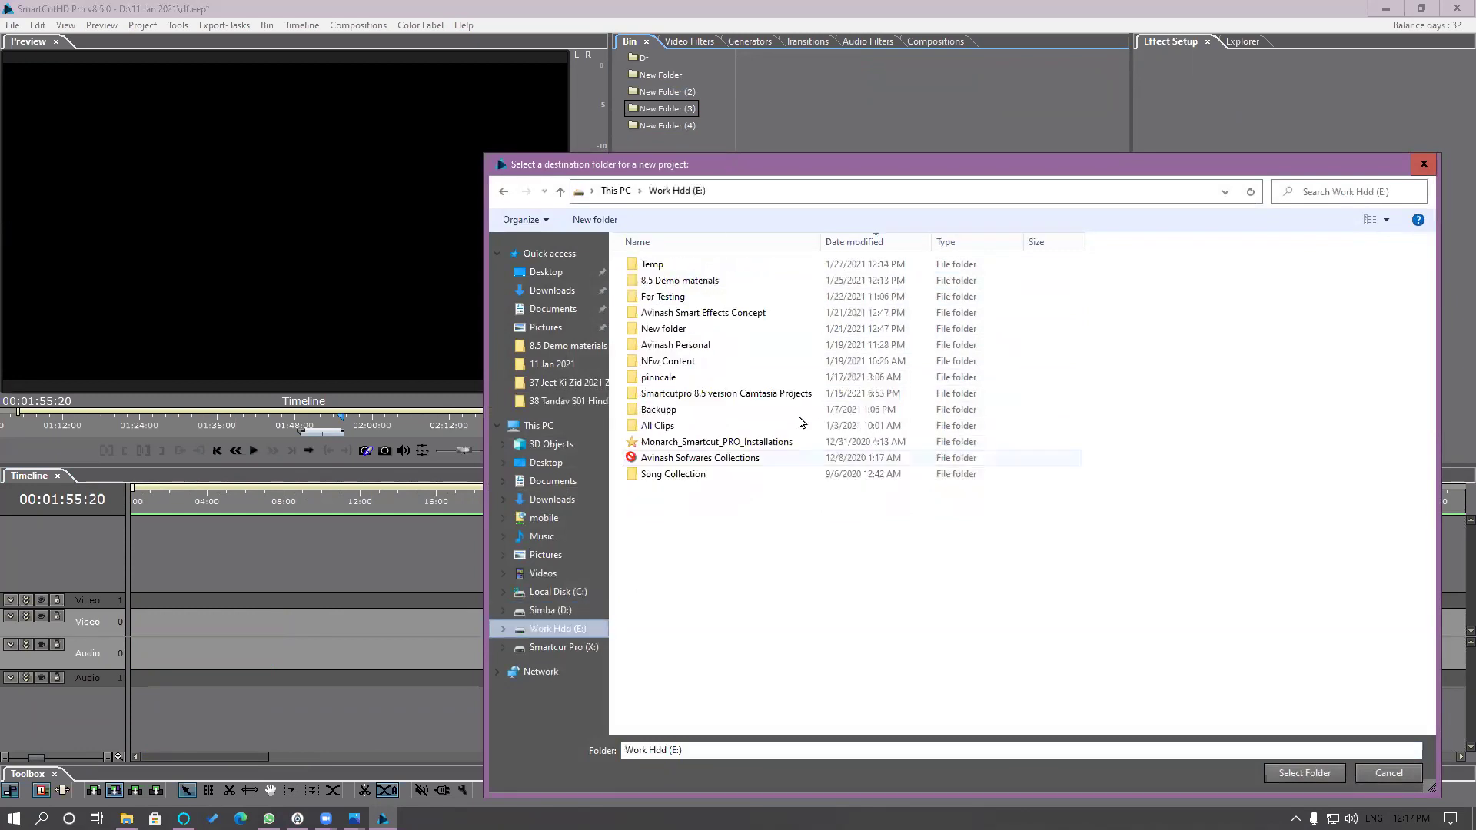
pyautogui.doubleClick(697, 285)
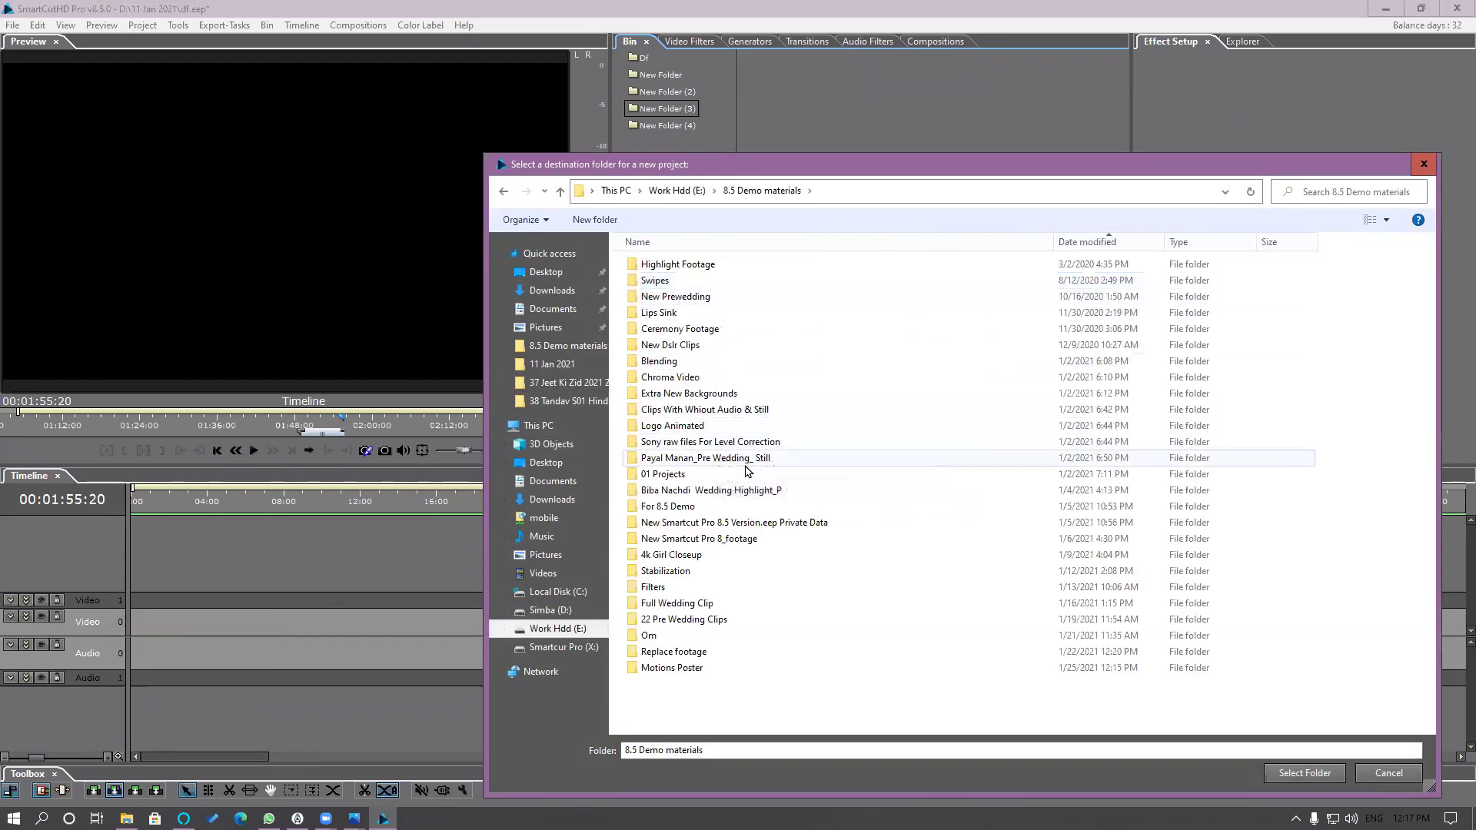
pyautogui.click(662, 426)
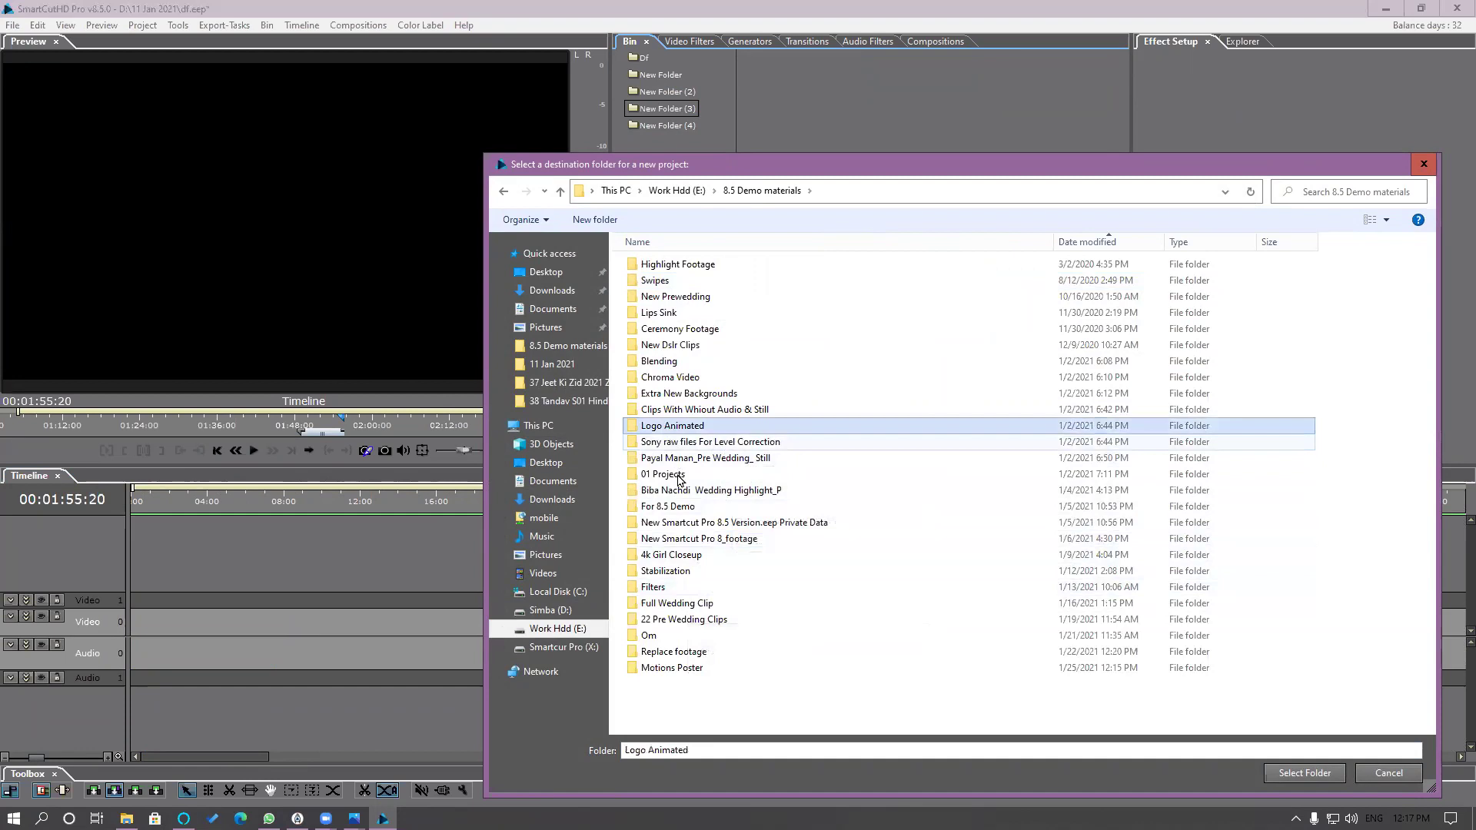
pyautogui.doubleClick(695, 461)
pyautogui.doubleClick(661, 262)
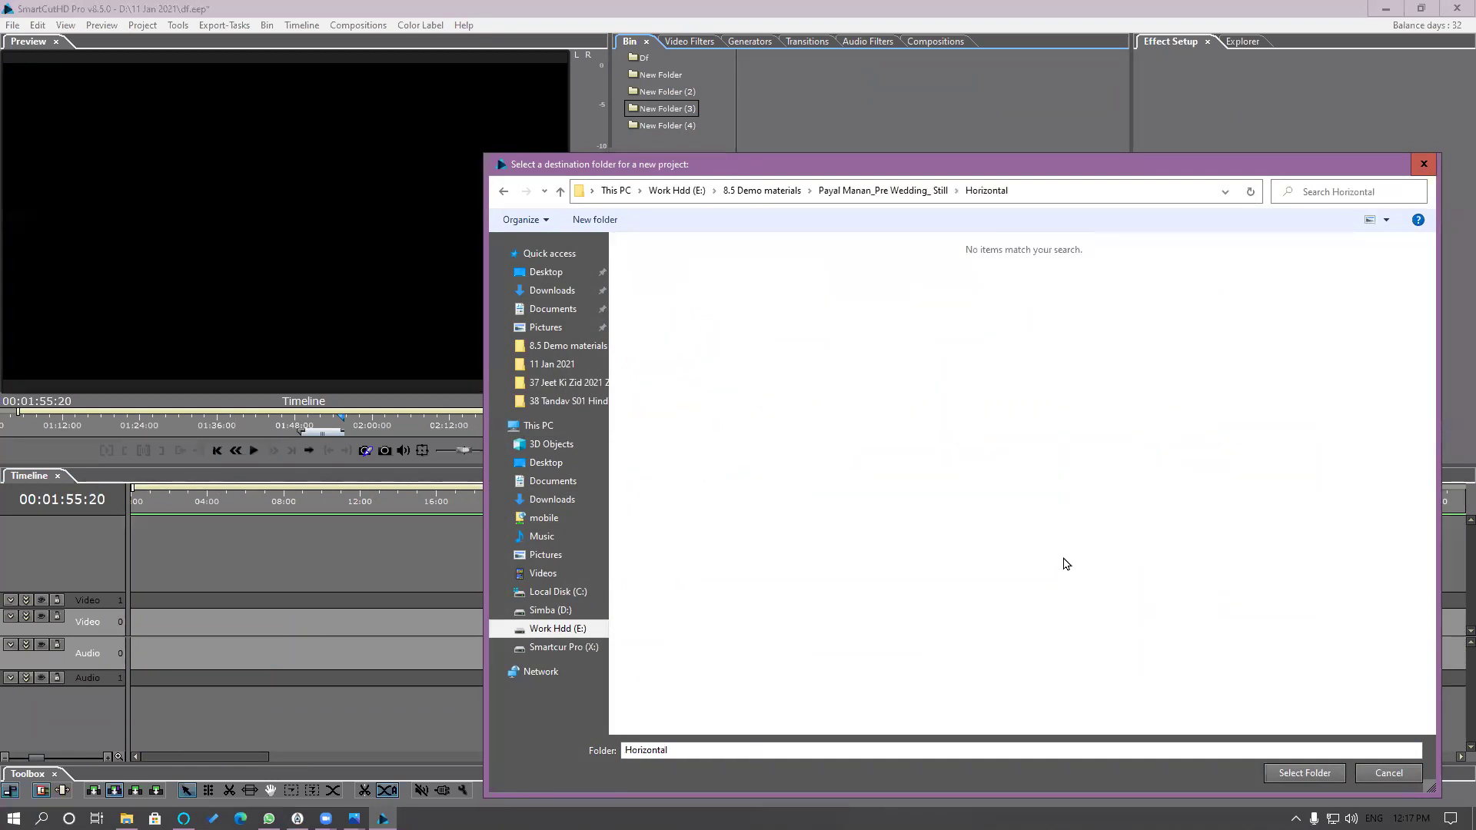
pyautogui.click(1339, 768)
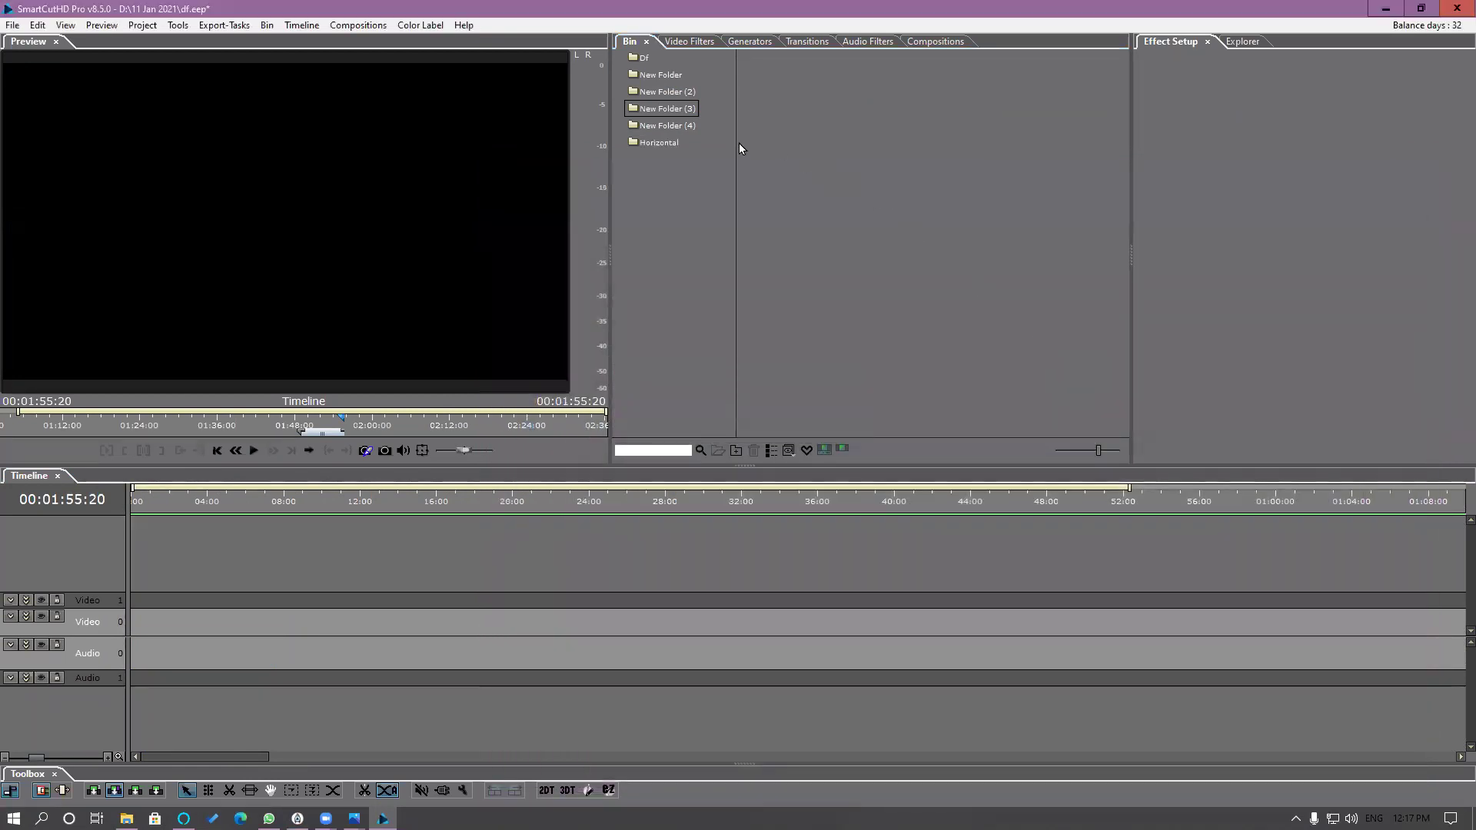
pyautogui.click(660, 143)
# Step: Place the VORA8422 - Copy still at the start of the Video 0 track, preview it to 00:00:03:23, and delete it
pyautogui.click(926, 192)
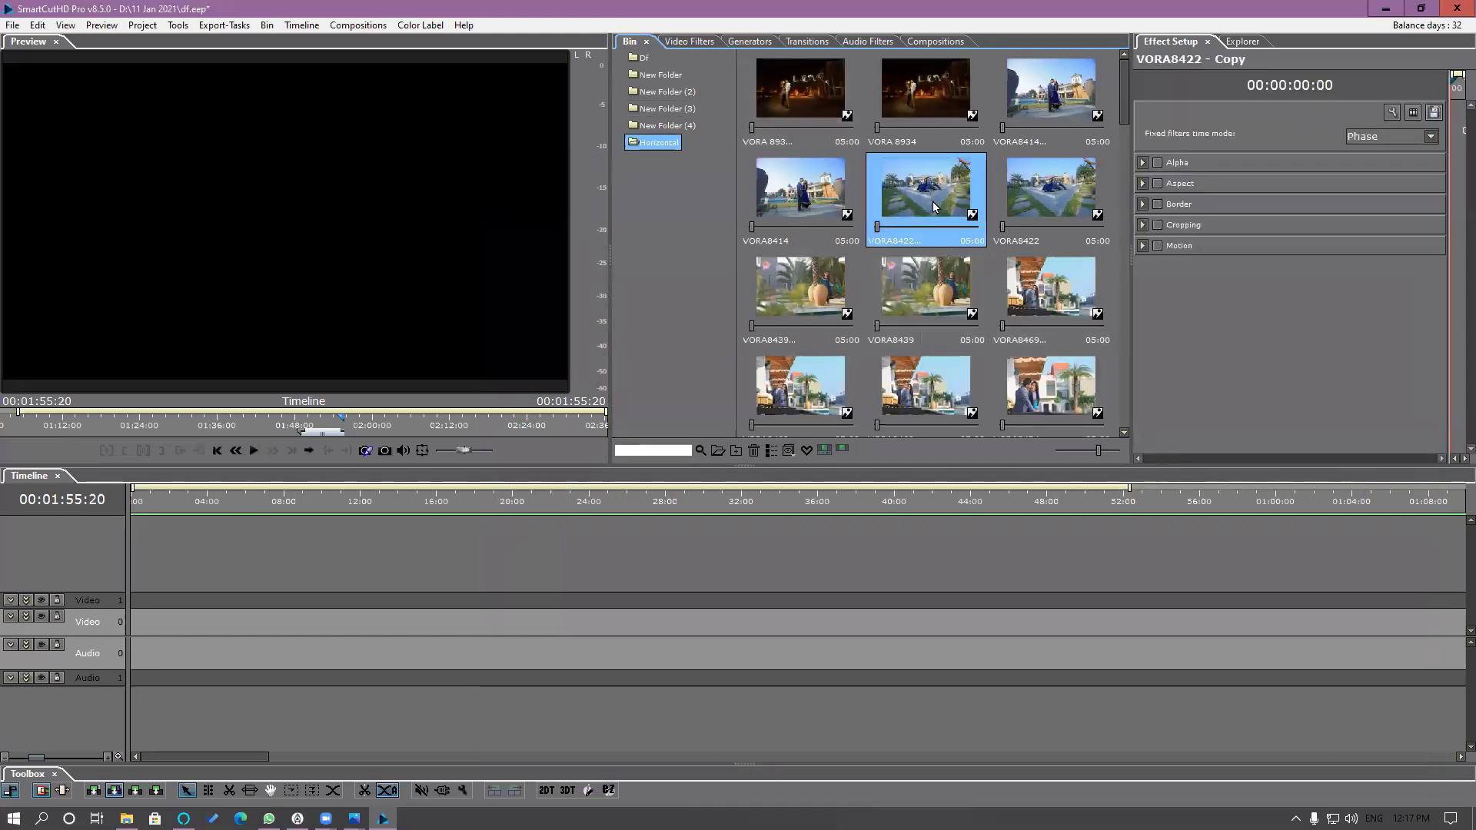
pyautogui.click(1033, 201)
pyautogui.moveTo(927, 206); pyautogui.dragTo(173, 631)
pyautogui.click(159, 496)
pyautogui.moveTo(199, 515)
pyautogui.mouseDown()
pyautogui.moveTo(176, 524)
pyautogui.moveTo(205, 517)
pyautogui.mouseUp()
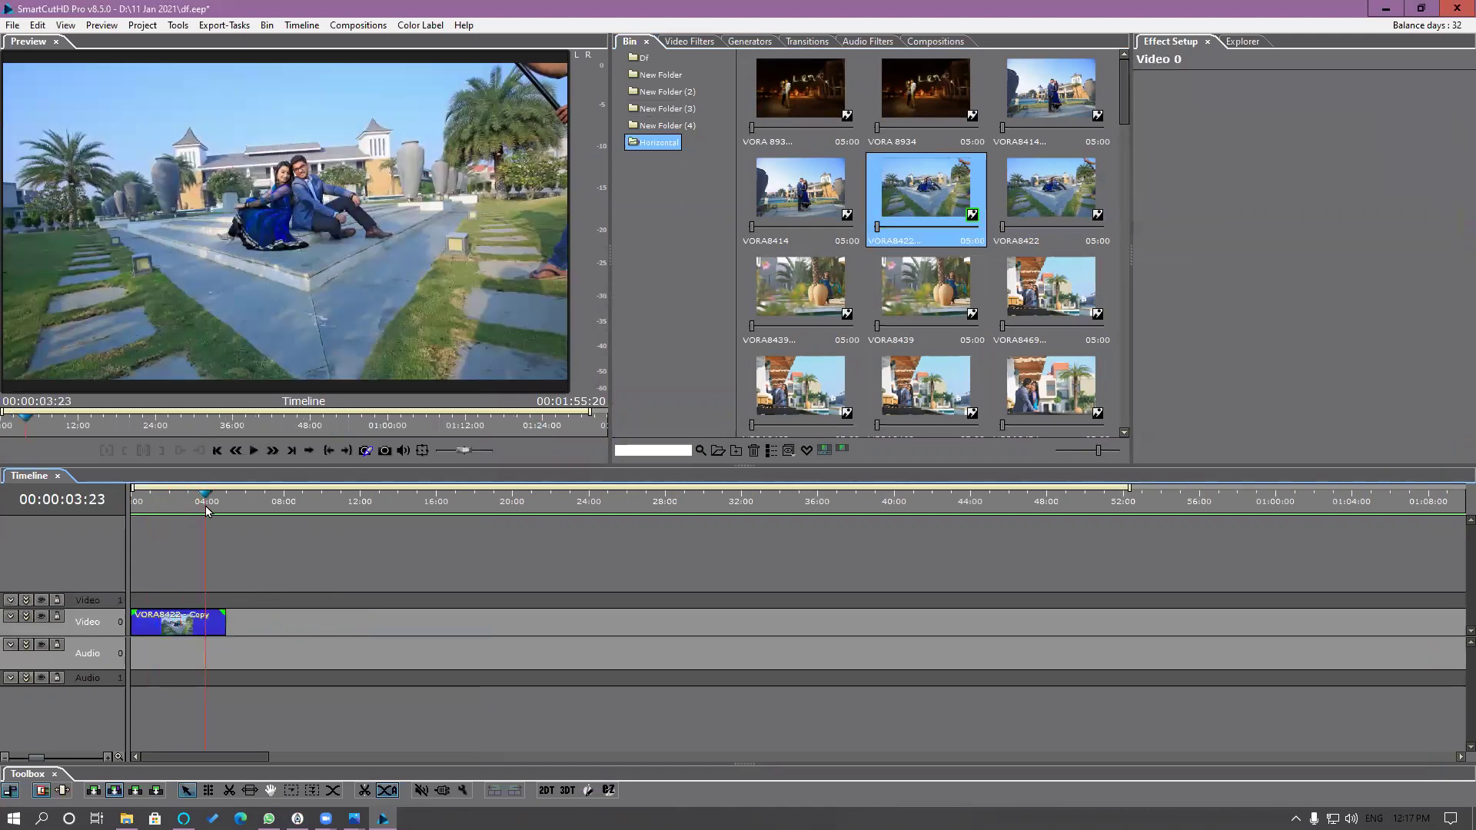
pyautogui.click(204, 626)
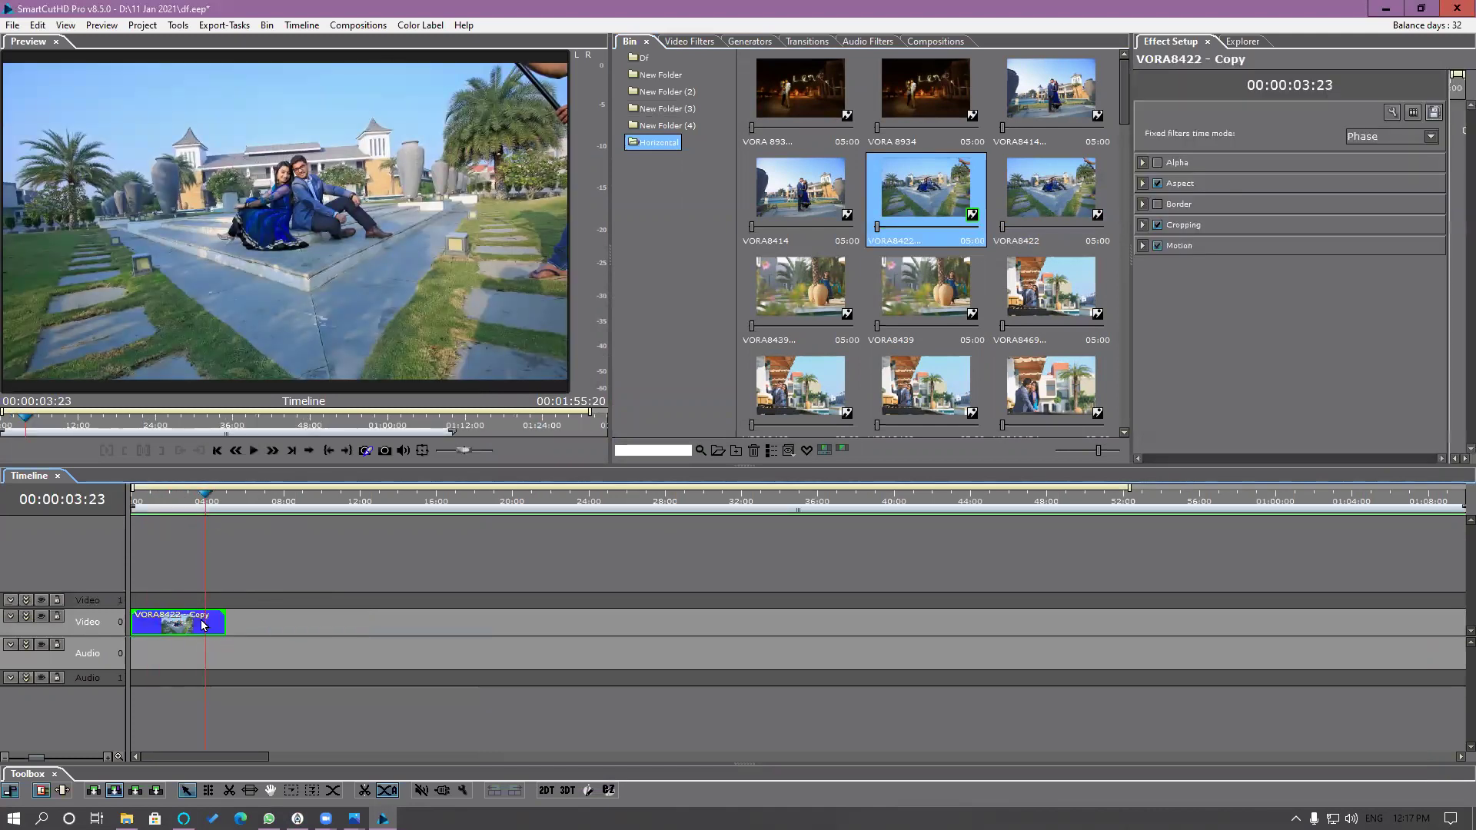
pyautogui.press('Delete')
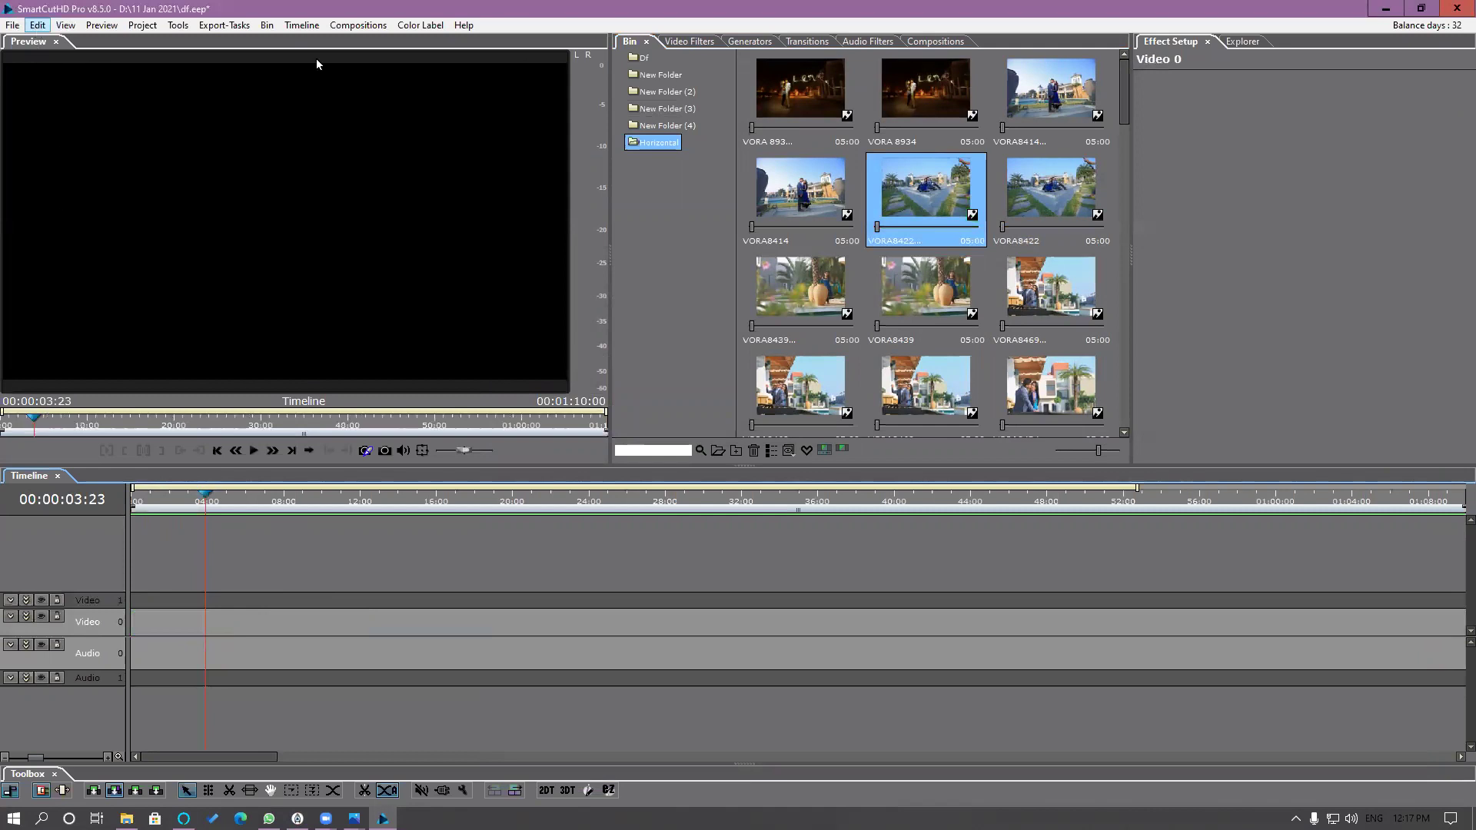
# Step: Insert the five stills from VORA8422 - Copy to VORA8469 - Copy on Video 0 at 00:00:03:23 with transitions
pyautogui.keyDown('shift'); pyautogui.click(1068, 305); pyautogui.keyUp('shift')
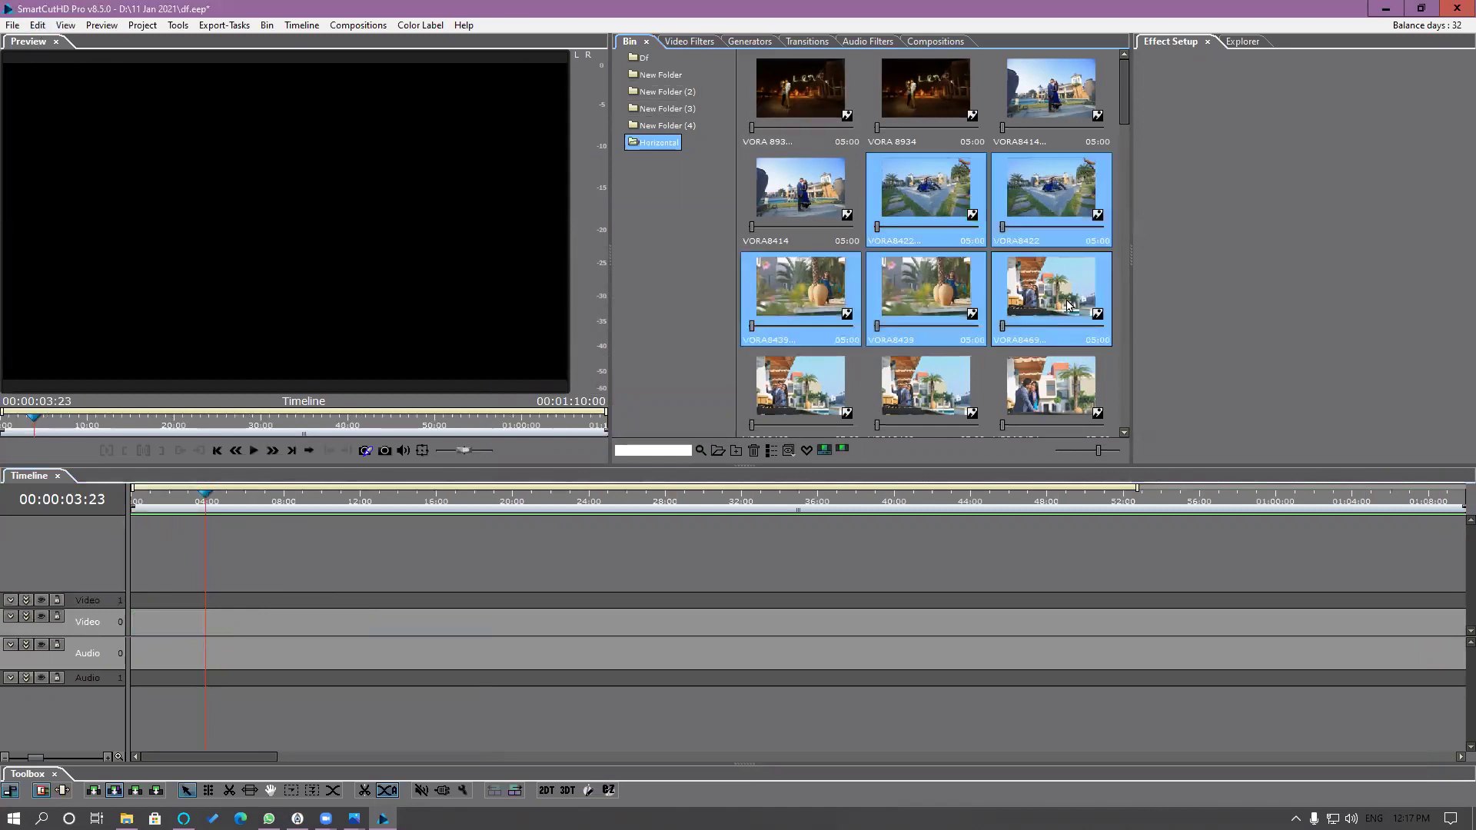
pyautogui.rightClick(1068, 305)
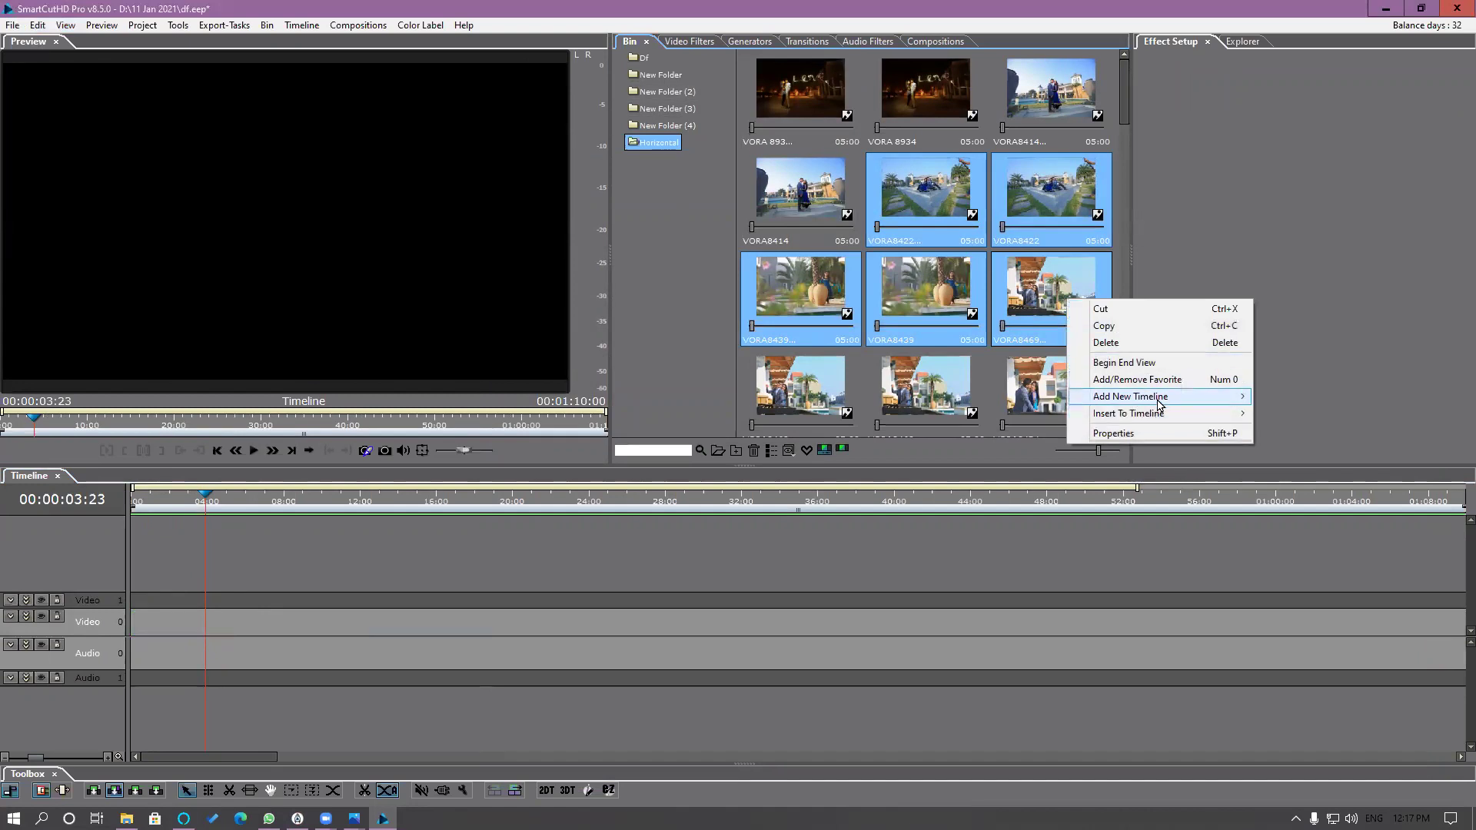
pyautogui.moveTo(1163, 412)
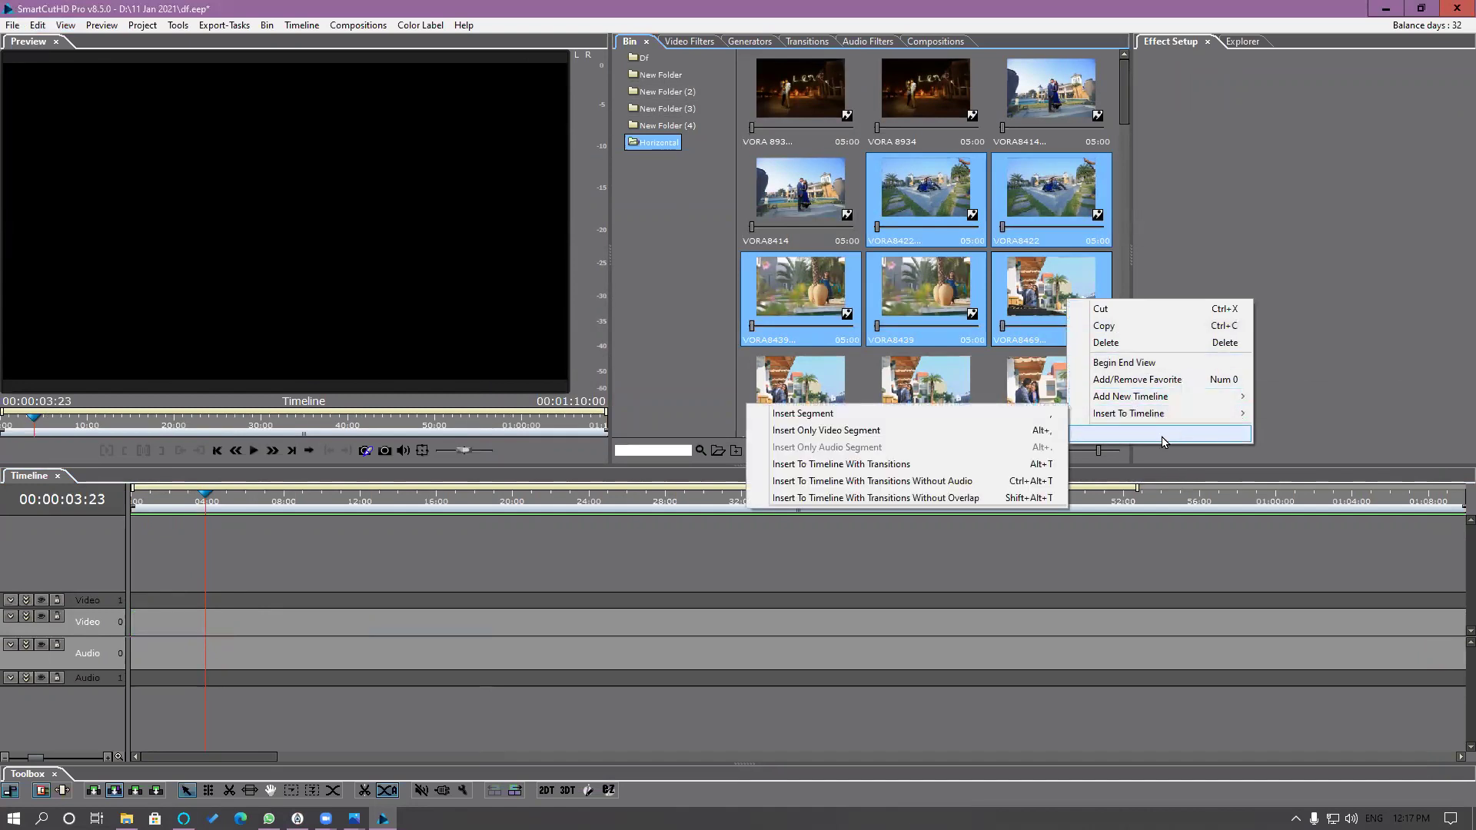
pyautogui.click(927, 465)
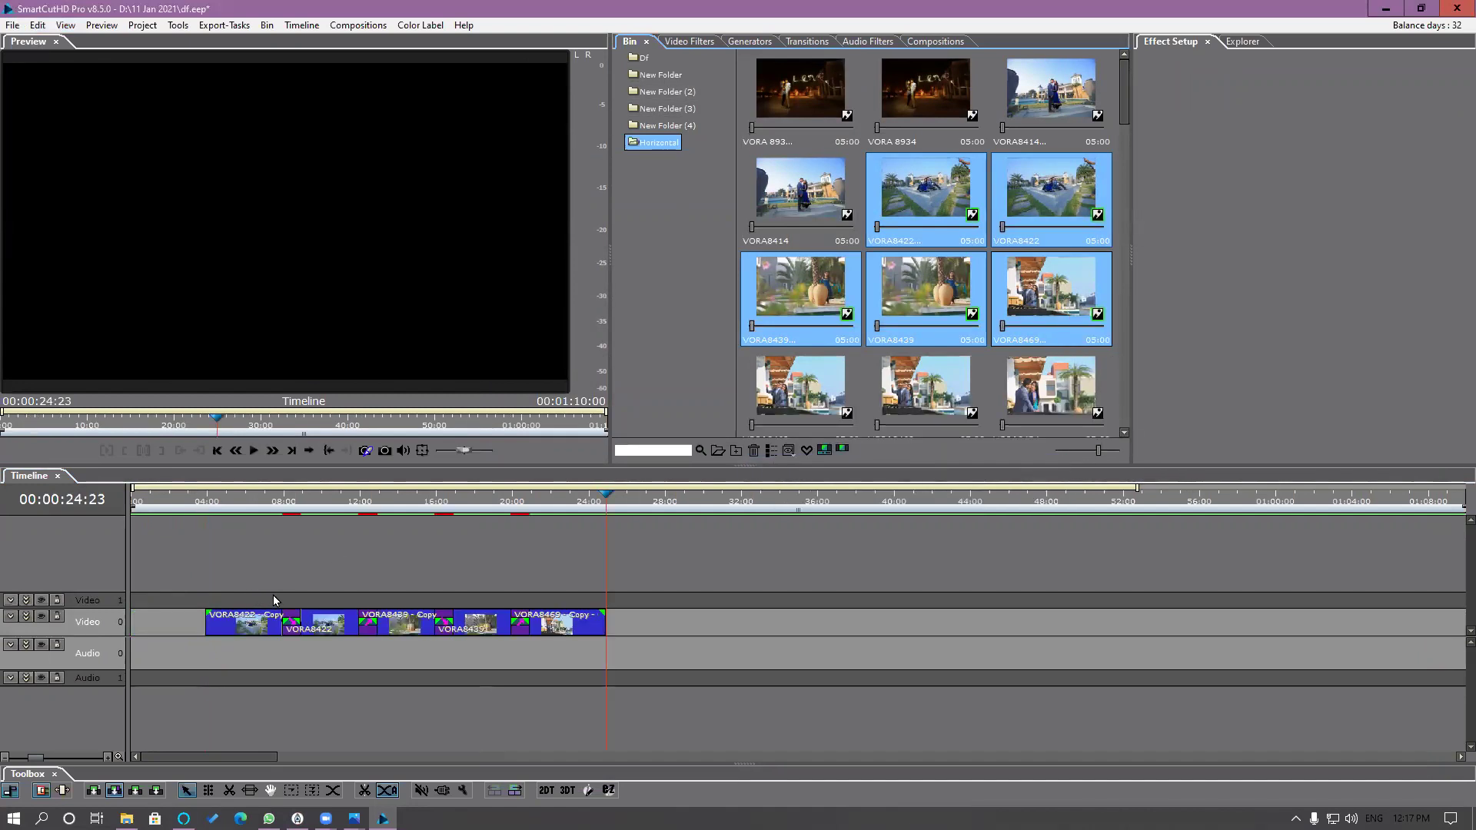
# Step: Scrub through the transitions between the five inserted stills and delete all the segments from Video 0
pyautogui.click(286, 506)
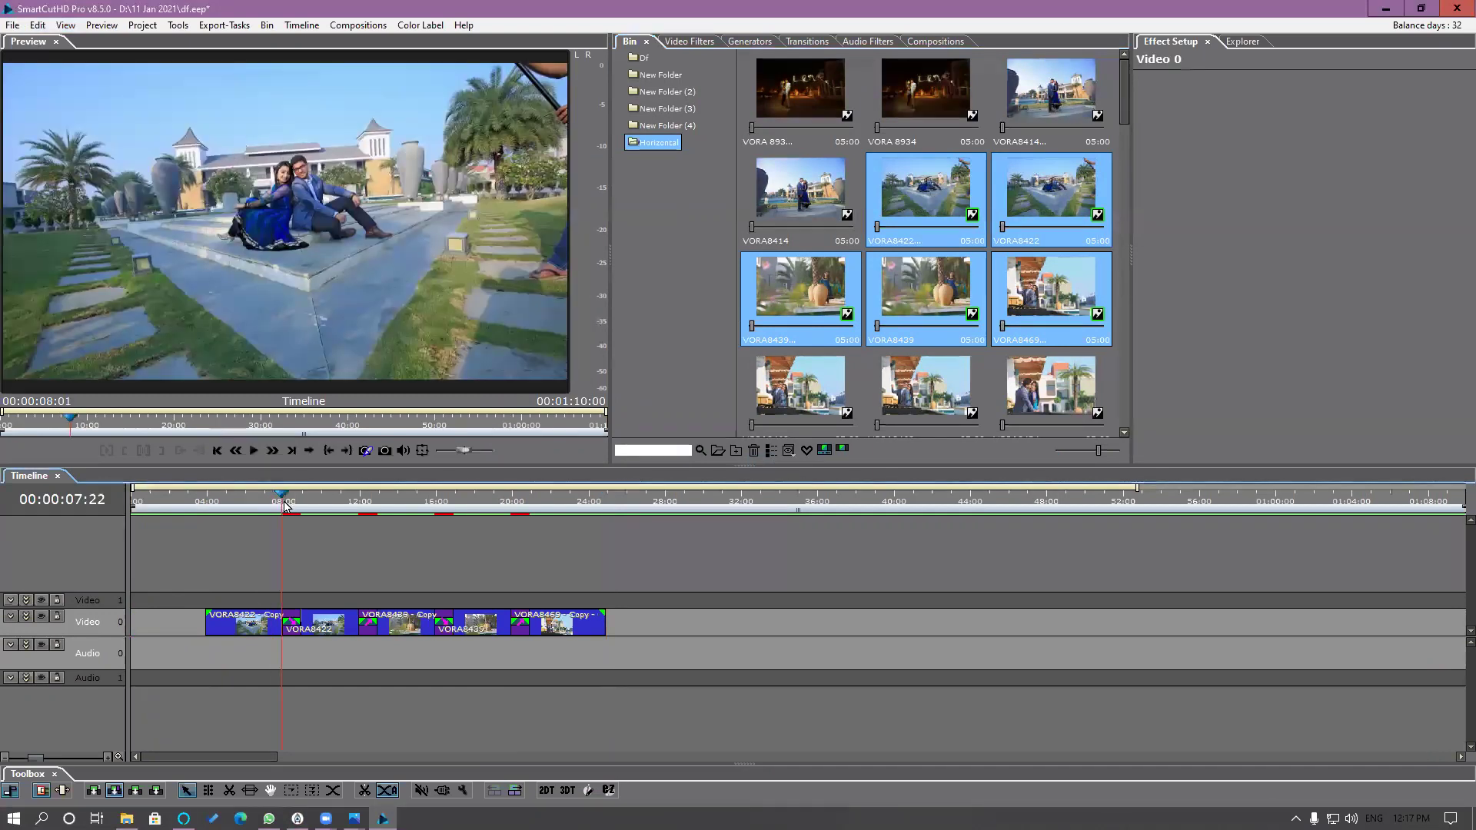
pyautogui.moveTo(380, 517); pyautogui.dragTo(431, 626)
pyautogui.moveTo(644, 599); pyautogui.dragTo(175, 649)
pyautogui.press('Delete')
# Step: In the Default Transition preferences, set the bitmap segment duration to Other, 2 seconds, keeping a transition duration of 1 second, and apply
pyautogui.click(37, 25)
pyautogui.click(109, 225)
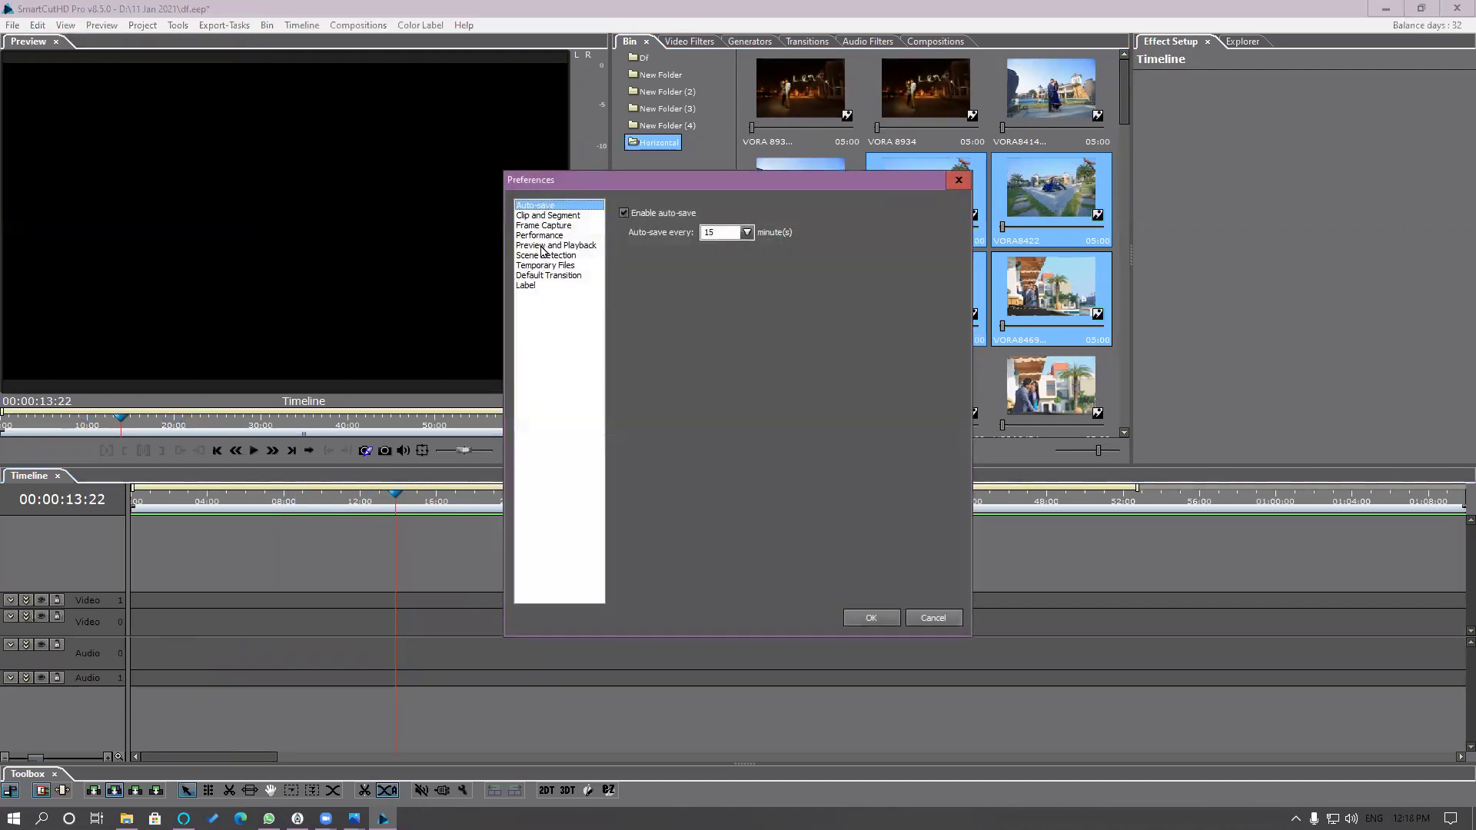
pyautogui.click(558, 278)
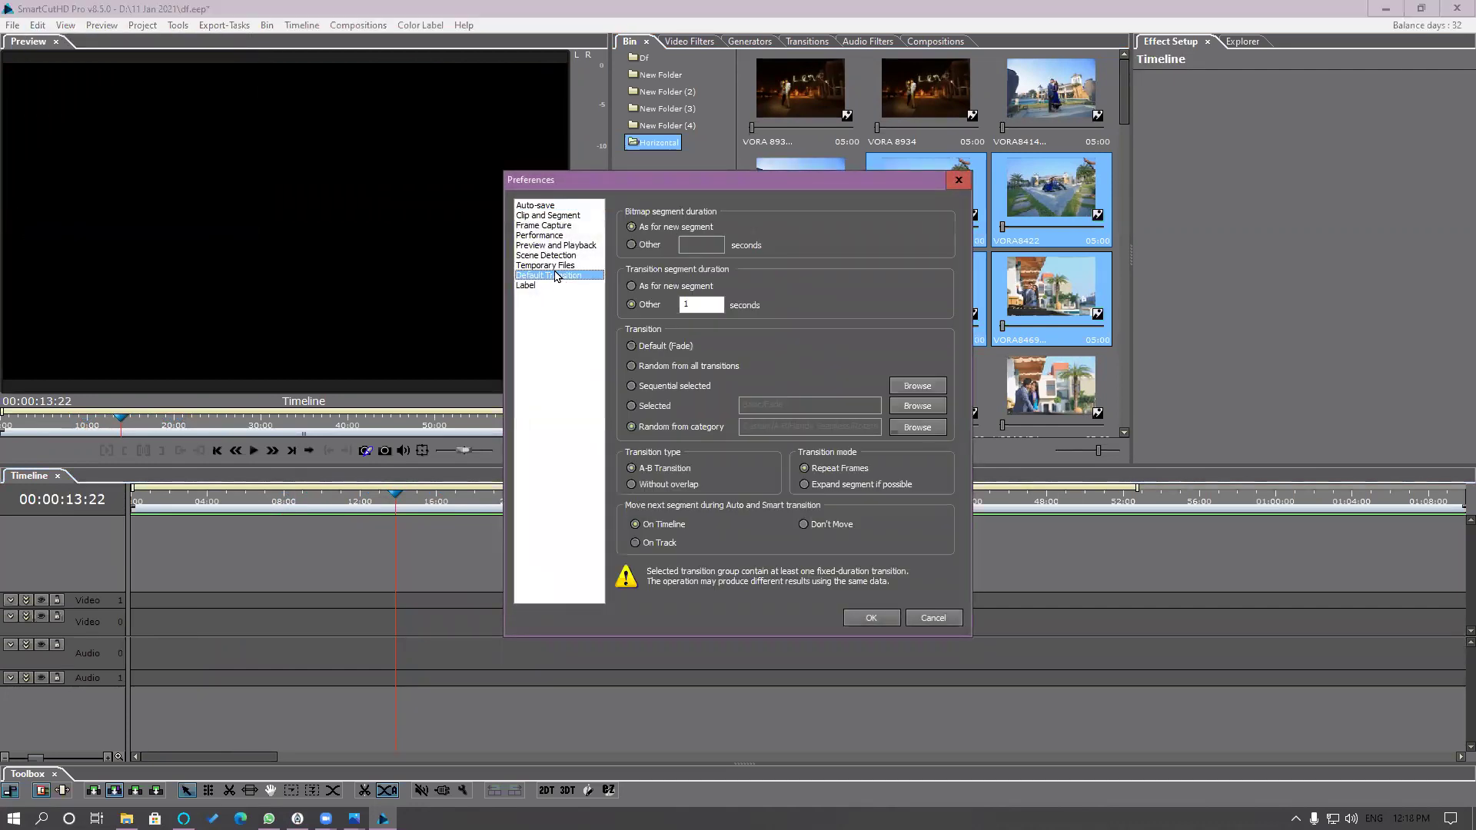
pyautogui.click(651, 244)
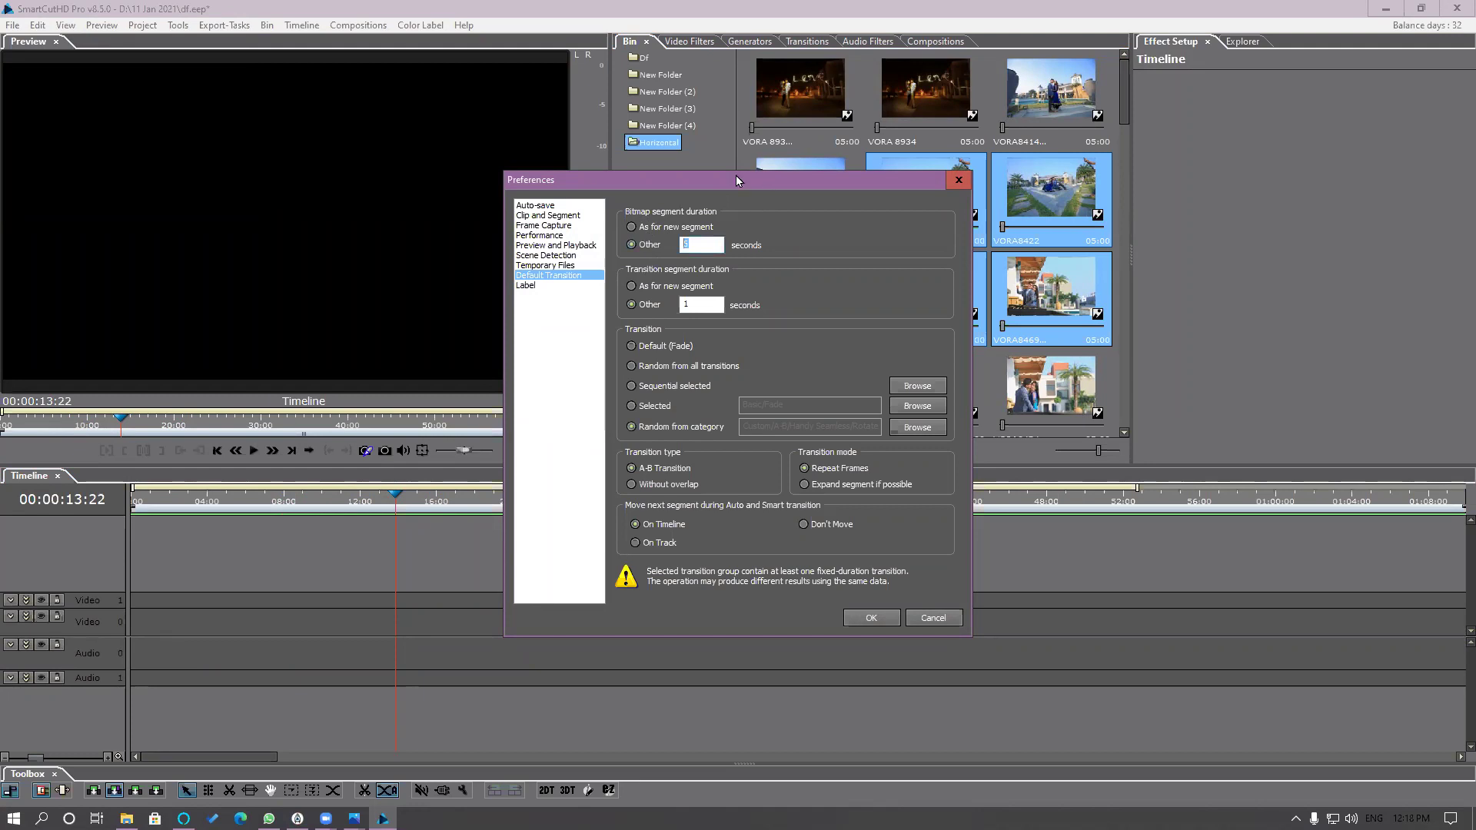
pyautogui.moveTo(736, 176); pyautogui.dragTo(434, 143)
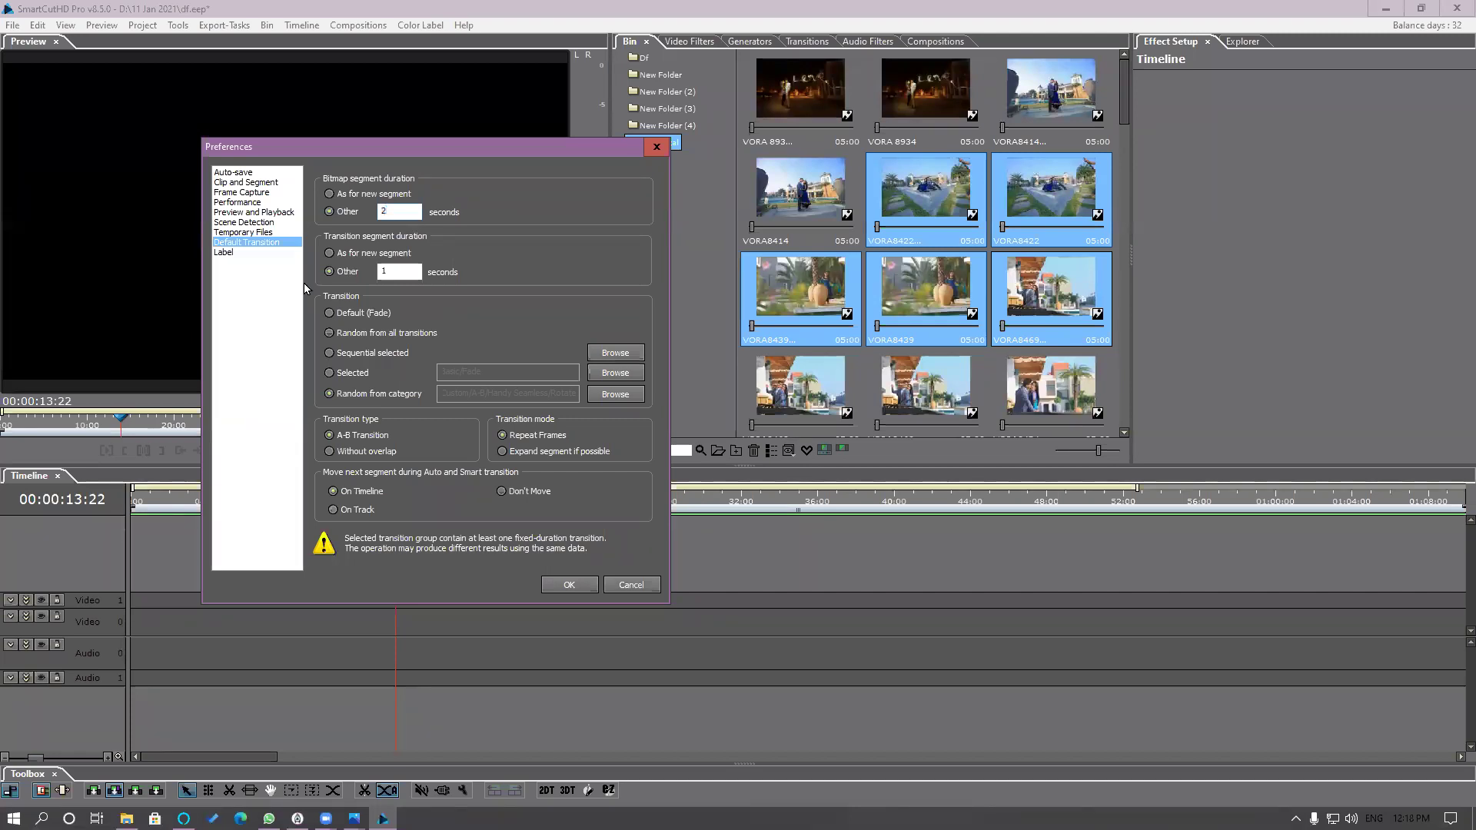
pyautogui.click(401, 217)
pyautogui.moveTo(394, 274); pyautogui.dragTo(352, 277)
pyautogui.click(575, 585)
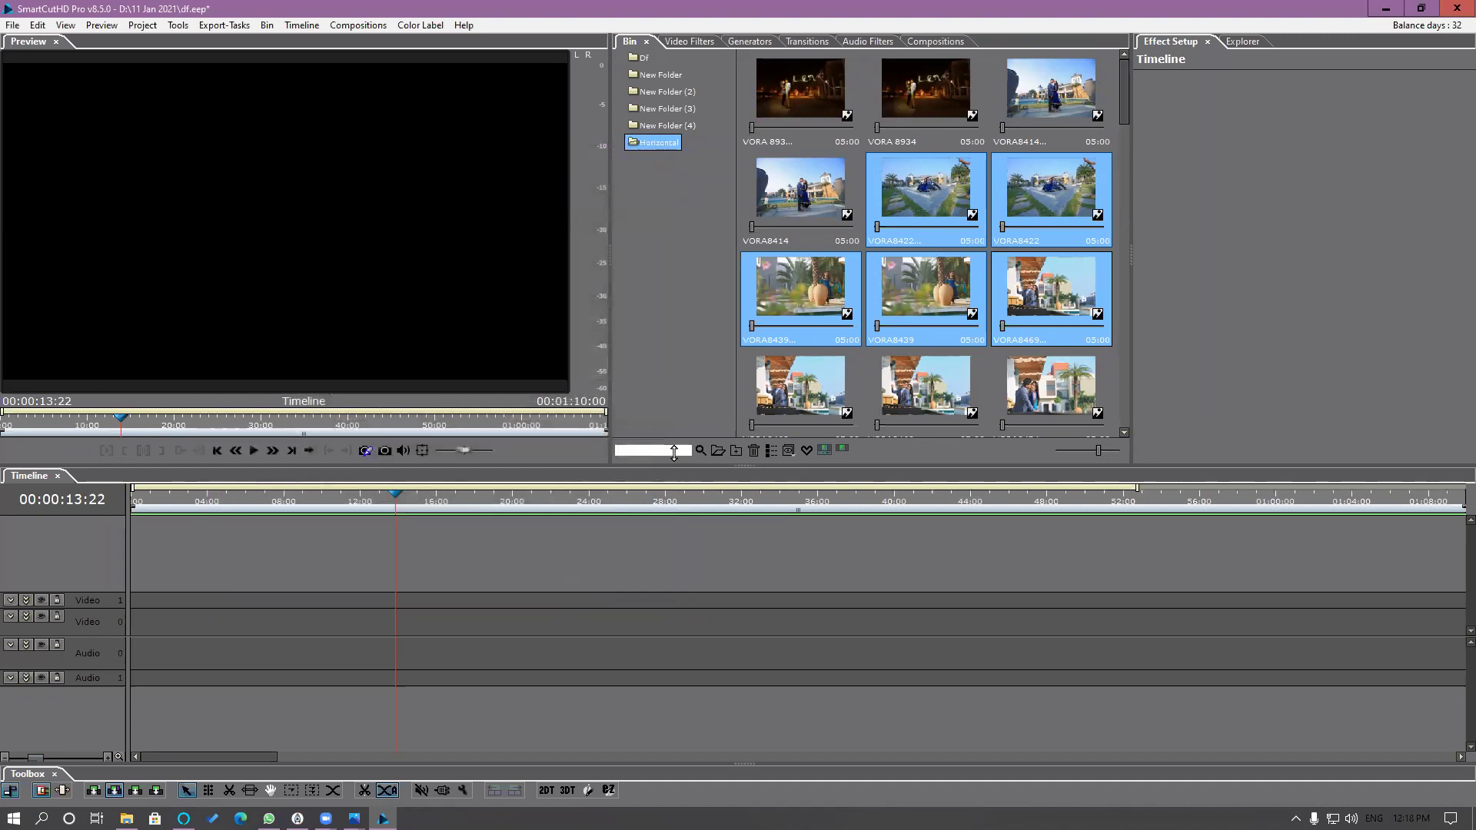
# Step: Insert the five selected stills with transitions on Video 0 at 00:00:13:22
pyautogui.click(330, 631)
pyautogui.rightClick(917, 286)
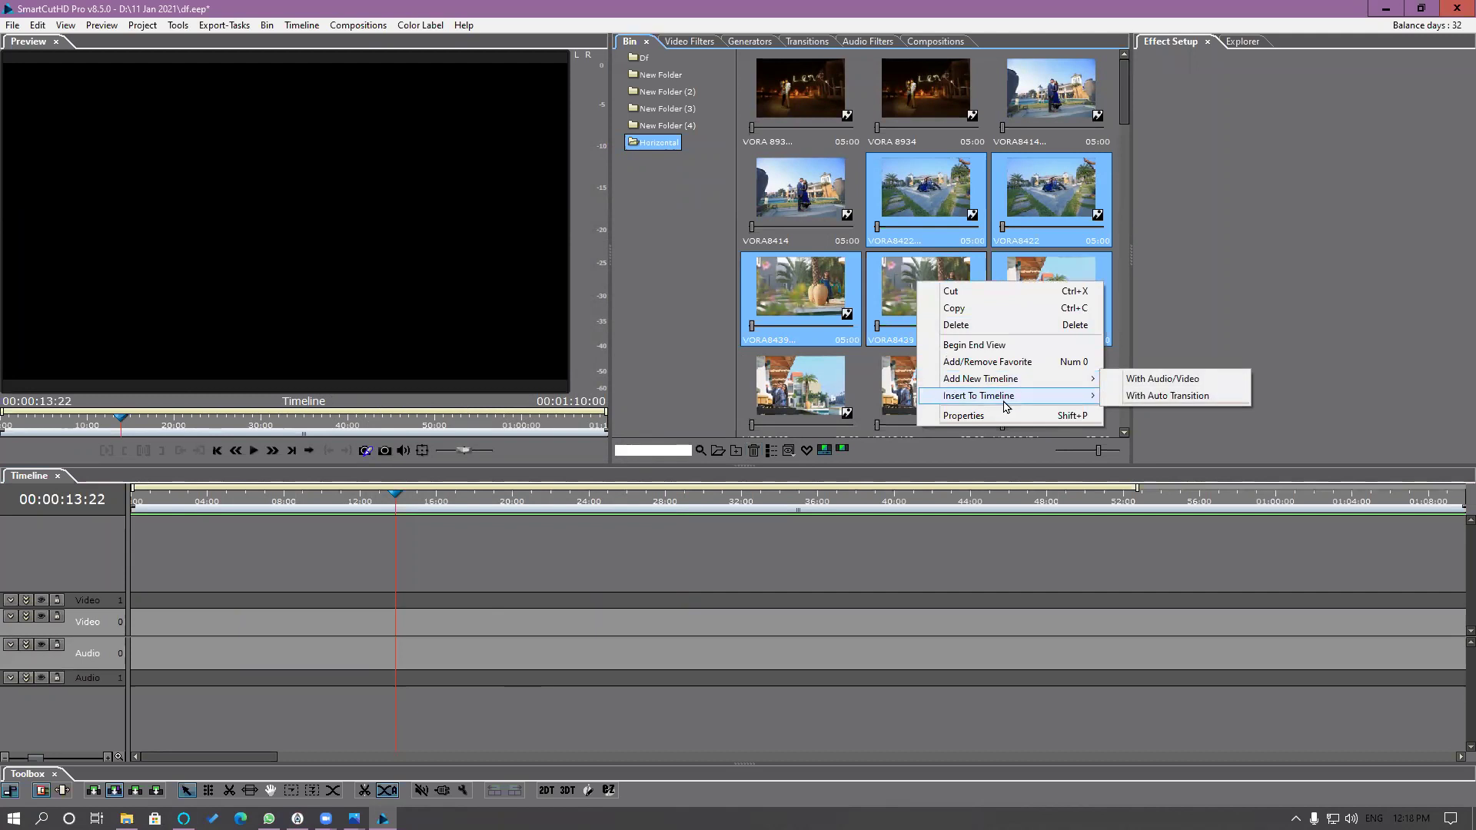
pyautogui.moveTo(1008, 398)
pyautogui.click(1208, 449)
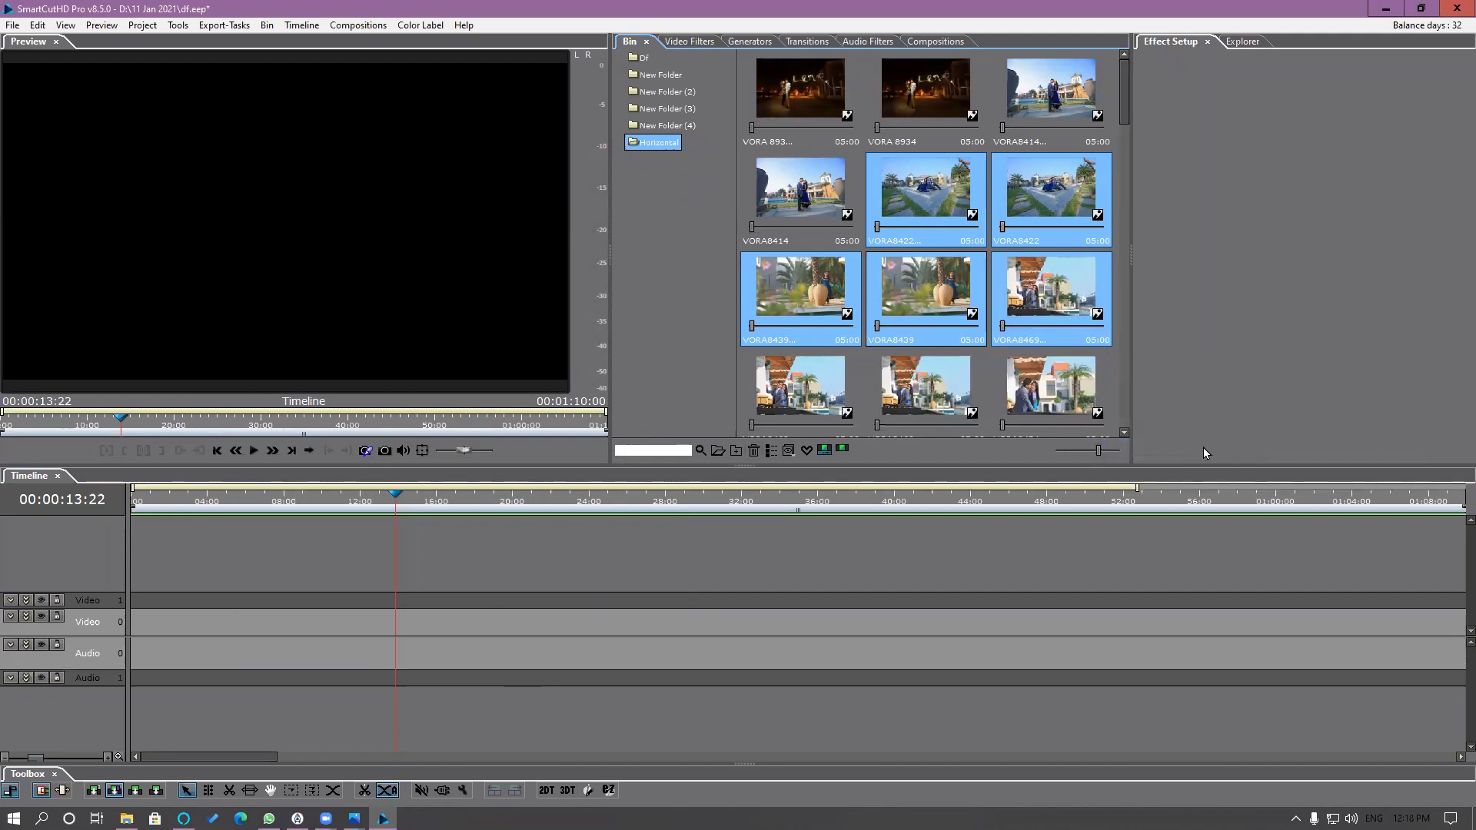
# Step: Play back the short stills with their one-second transitions and delete them all from Video 0
pyautogui.click(414, 509)
pyautogui.scroll(2, 455, 528)
pyautogui.press('space')
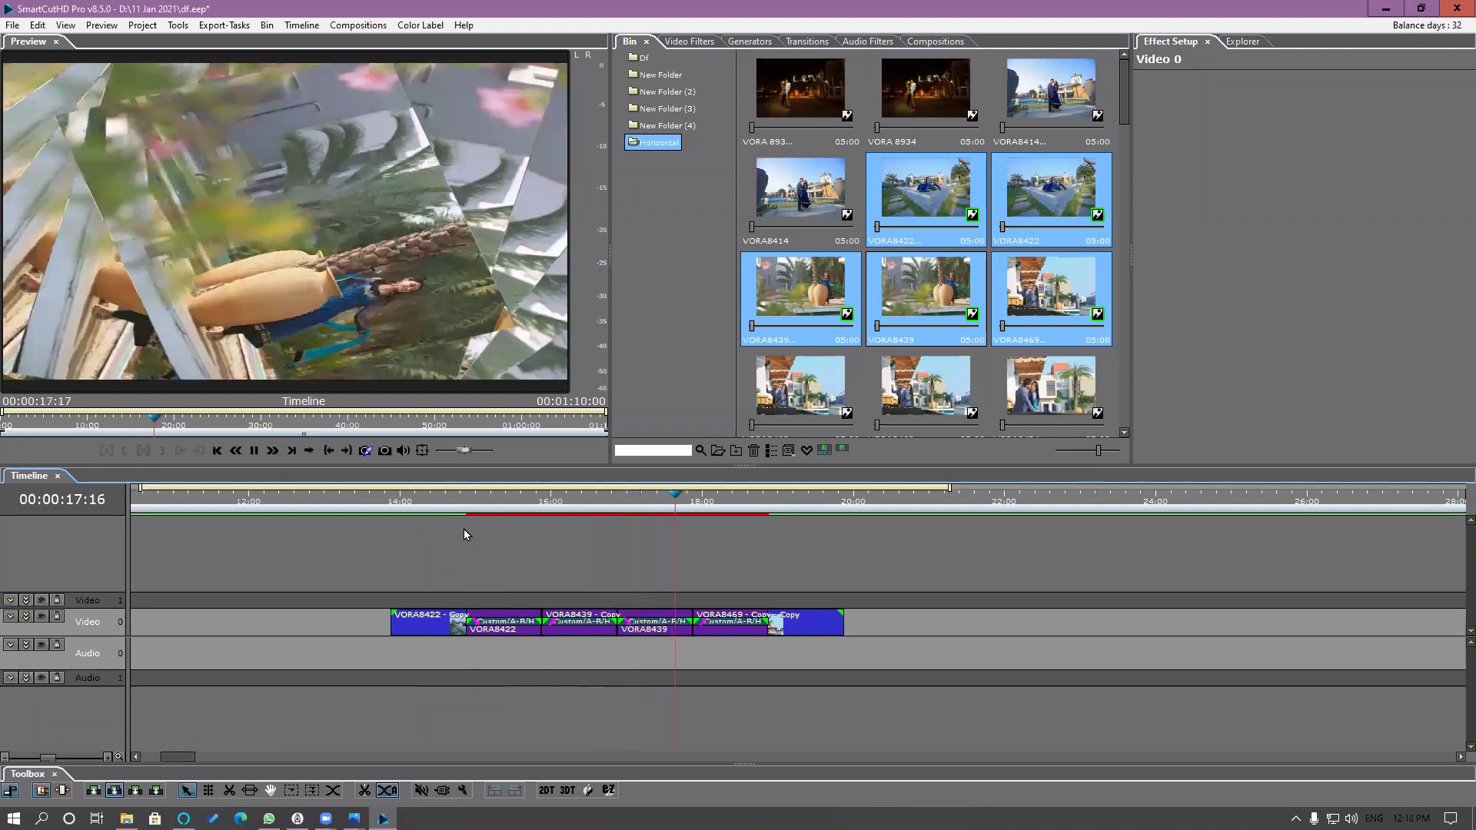
pyautogui.click(476, 505)
pyautogui.press('space')
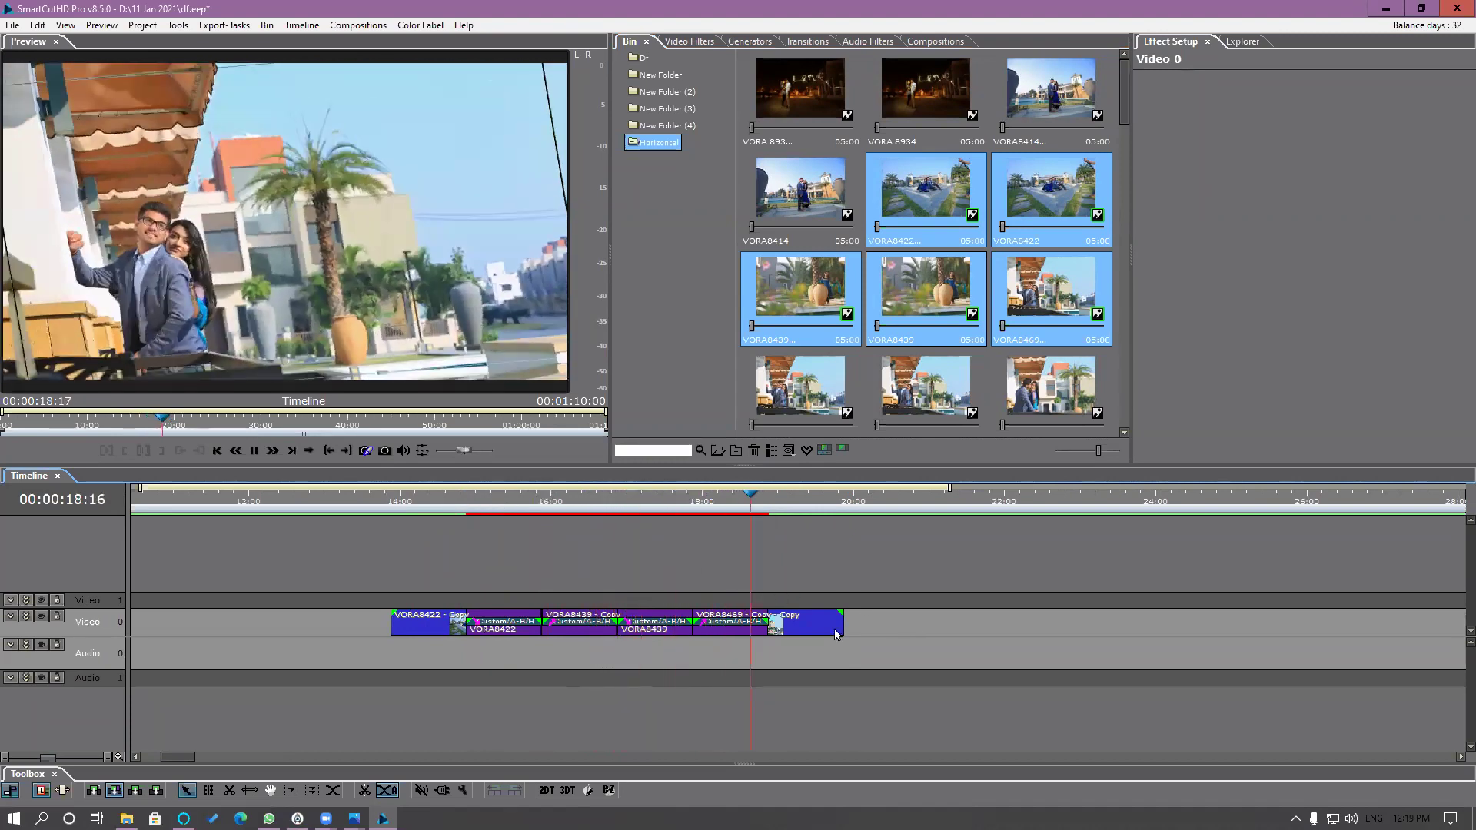
pyautogui.moveTo(837, 634); pyautogui.dragTo(422, 662)
pyautogui.press('Delete')
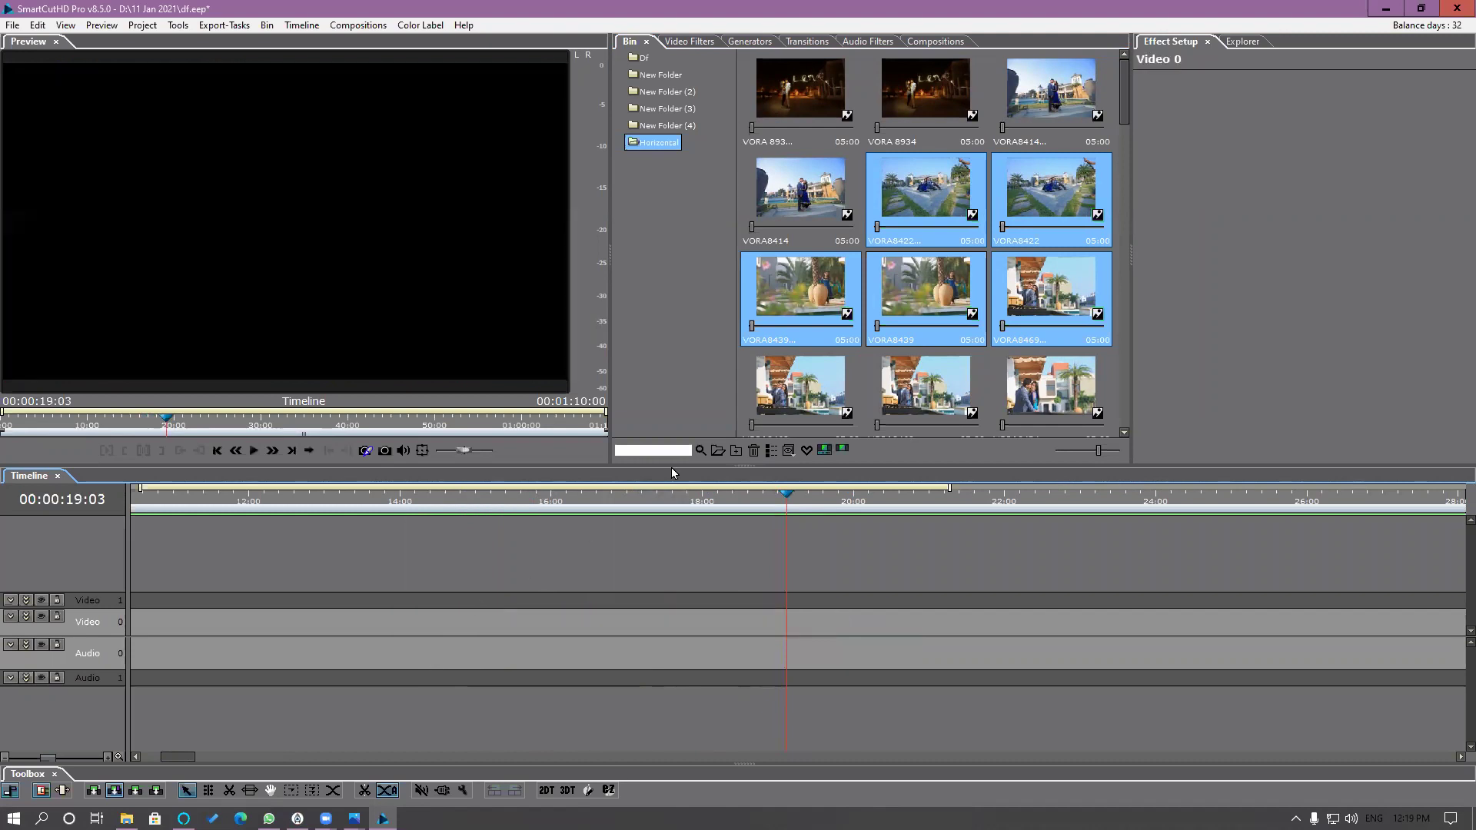
# Step: Select the six stills from VORA8414 to VORA8469 - Copy and set the Default Transition bitmap segment duration to 5 seconds
pyautogui.click(799, 188)
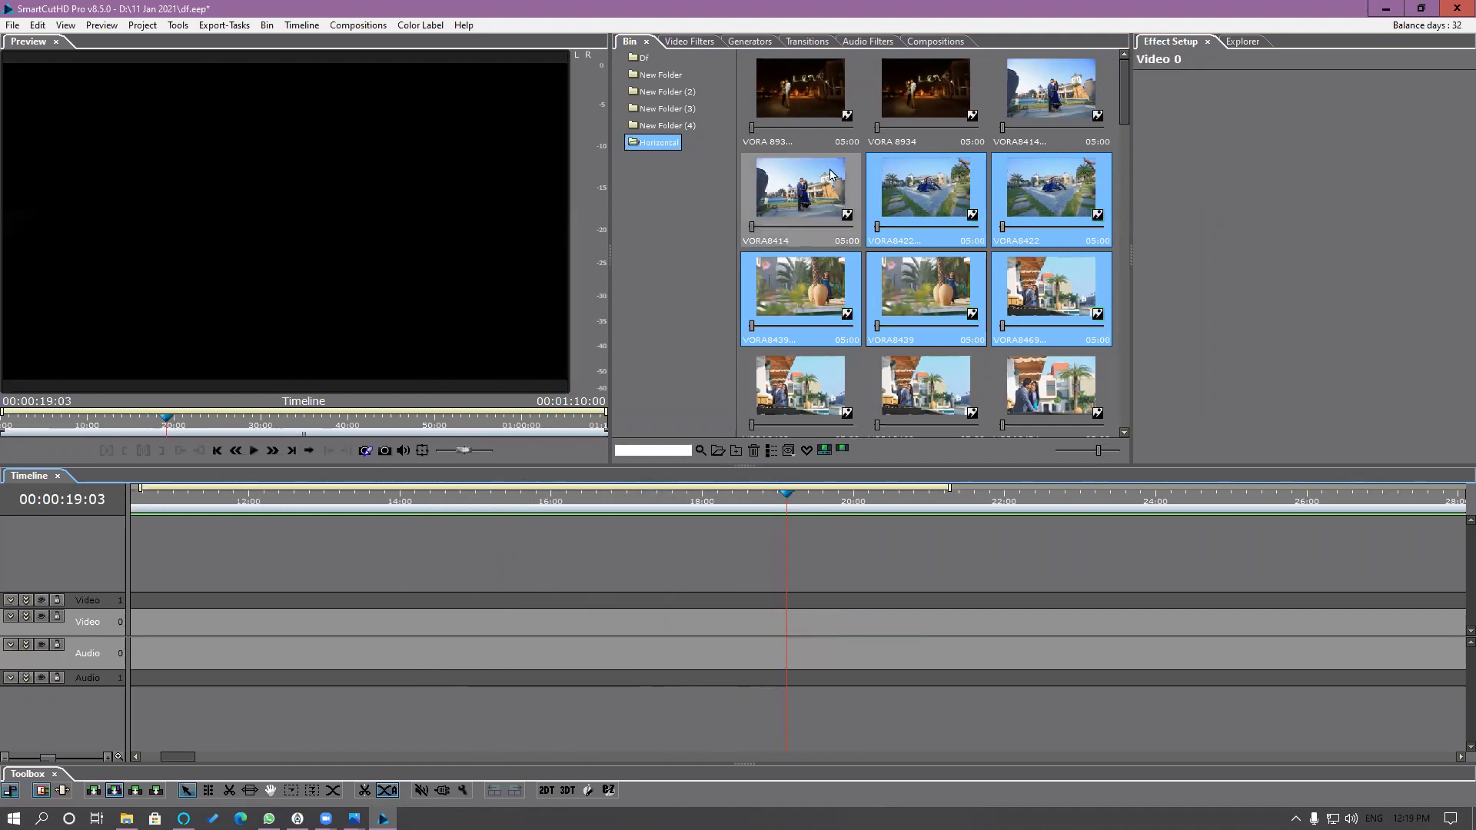
pyautogui.keyDown('shift'); pyautogui.click(1026, 315); pyautogui.keyUp('shift')
pyautogui.rightClick(1027, 315)
pyautogui.click(37, 25)
pyautogui.click(37, 26)
pyautogui.click(77, 223)
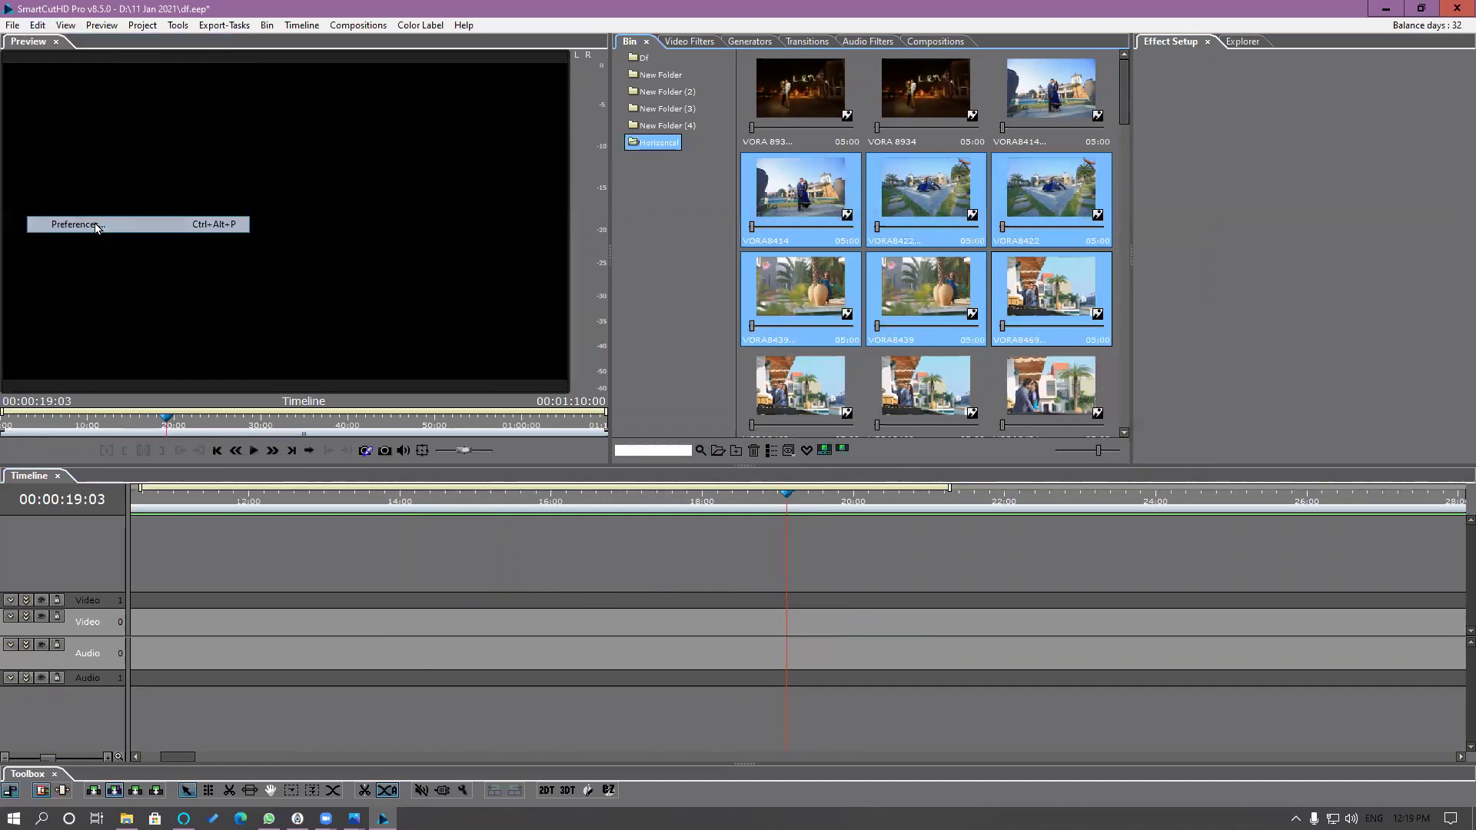
pyautogui.click(582, 275)
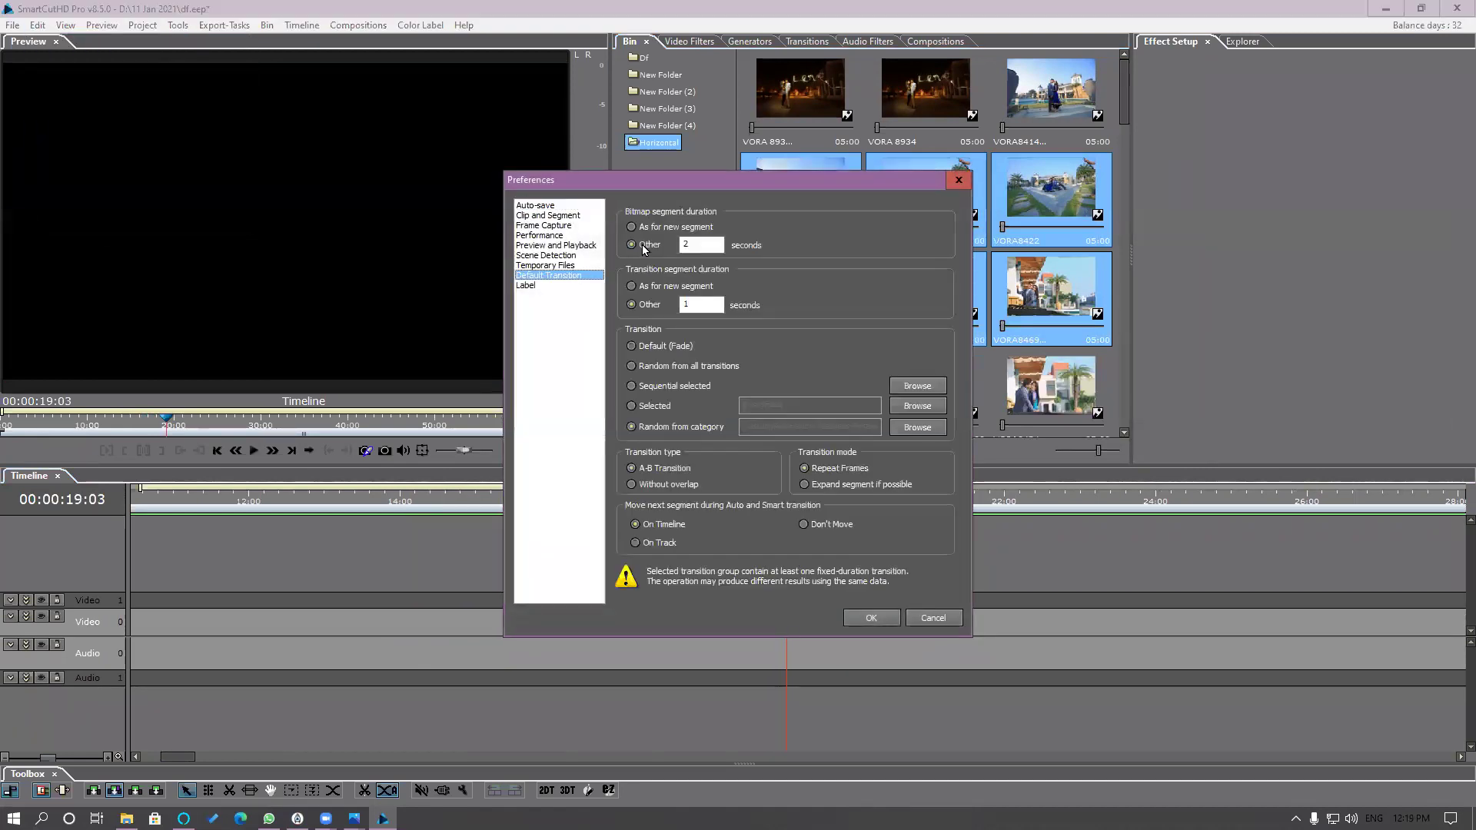
pyautogui.click(634, 245)
pyautogui.click(874, 618)
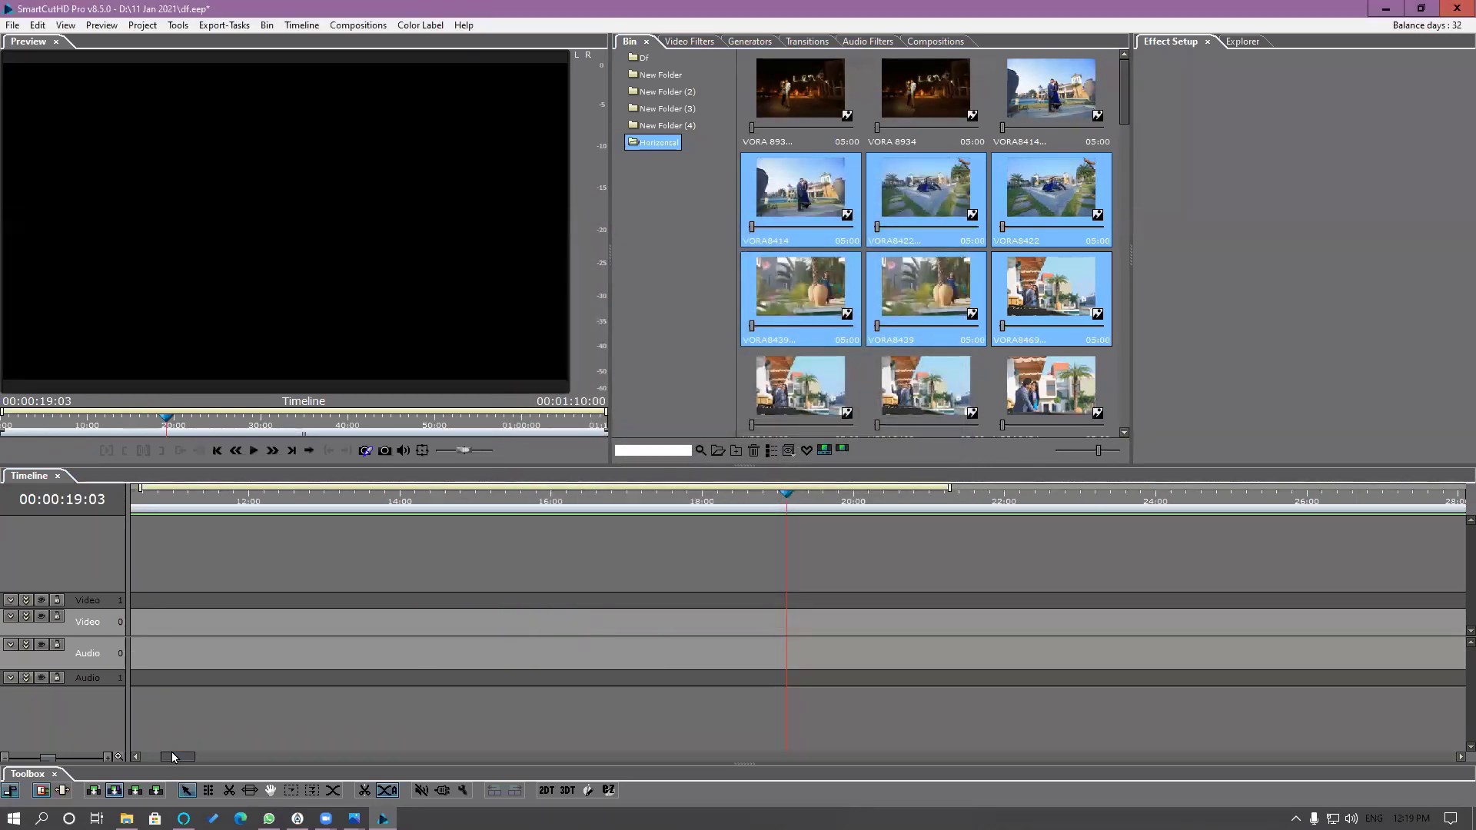
# Step: Move the playhead to the start of the timeline and increase the height of the Video 1 track
pyautogui.moveTo(142, 497); pyautogui.dragTo(85, 508)
pyautogui.moveTo(170, 751); pyautogui.dragTo(153, 753)
pyautogui.moveTo(144, 500); pyautogui.dragTo(132, 500)
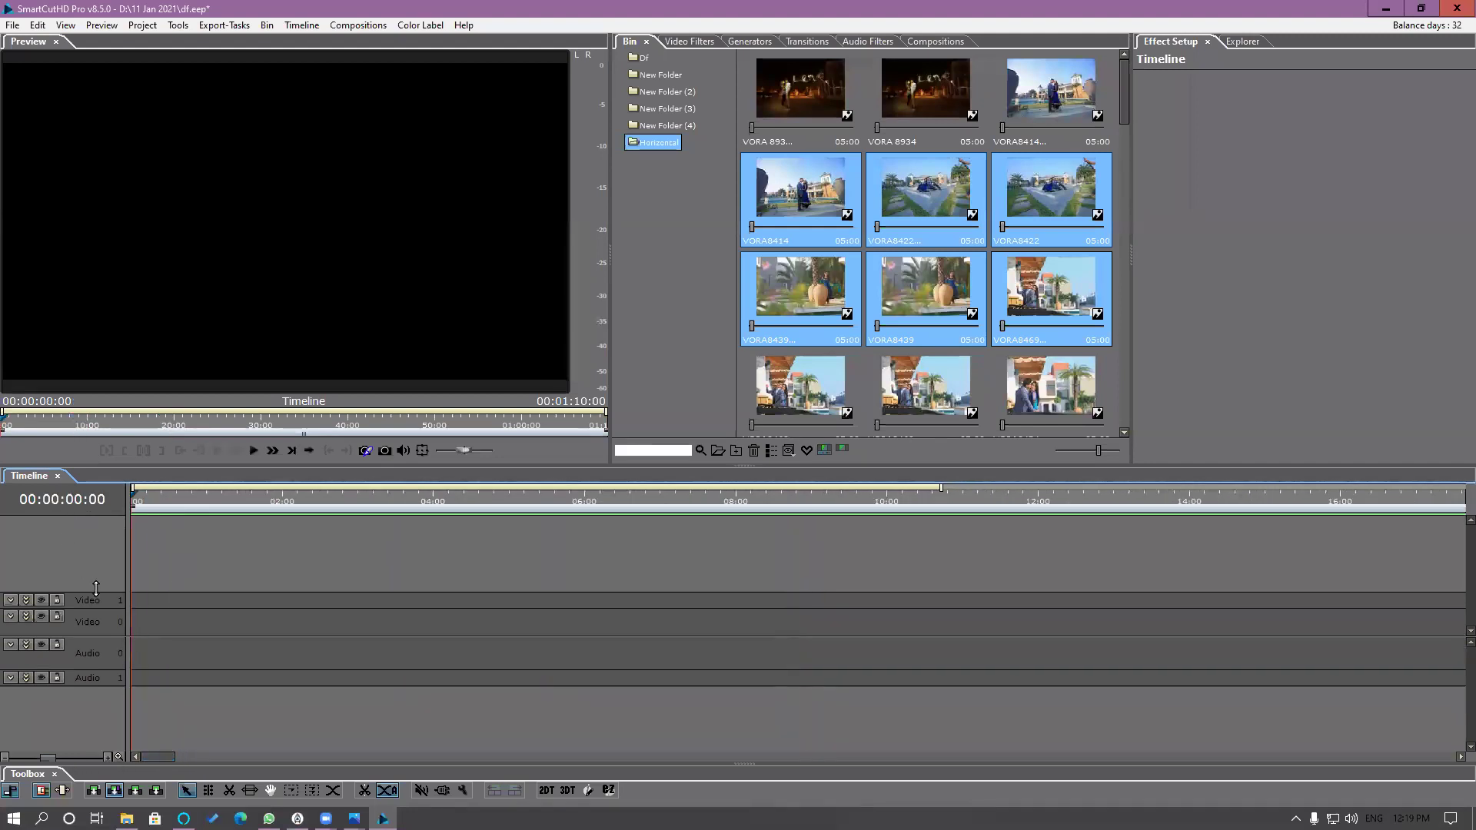
pyautogui.moveTo(96, 593); pyautogui.dragTo(99, 577)
# Step: Insert the six selected stills with transitions at the start of Video 0 and scrub across the first transition
pyautogui.rightClick(790, 197)
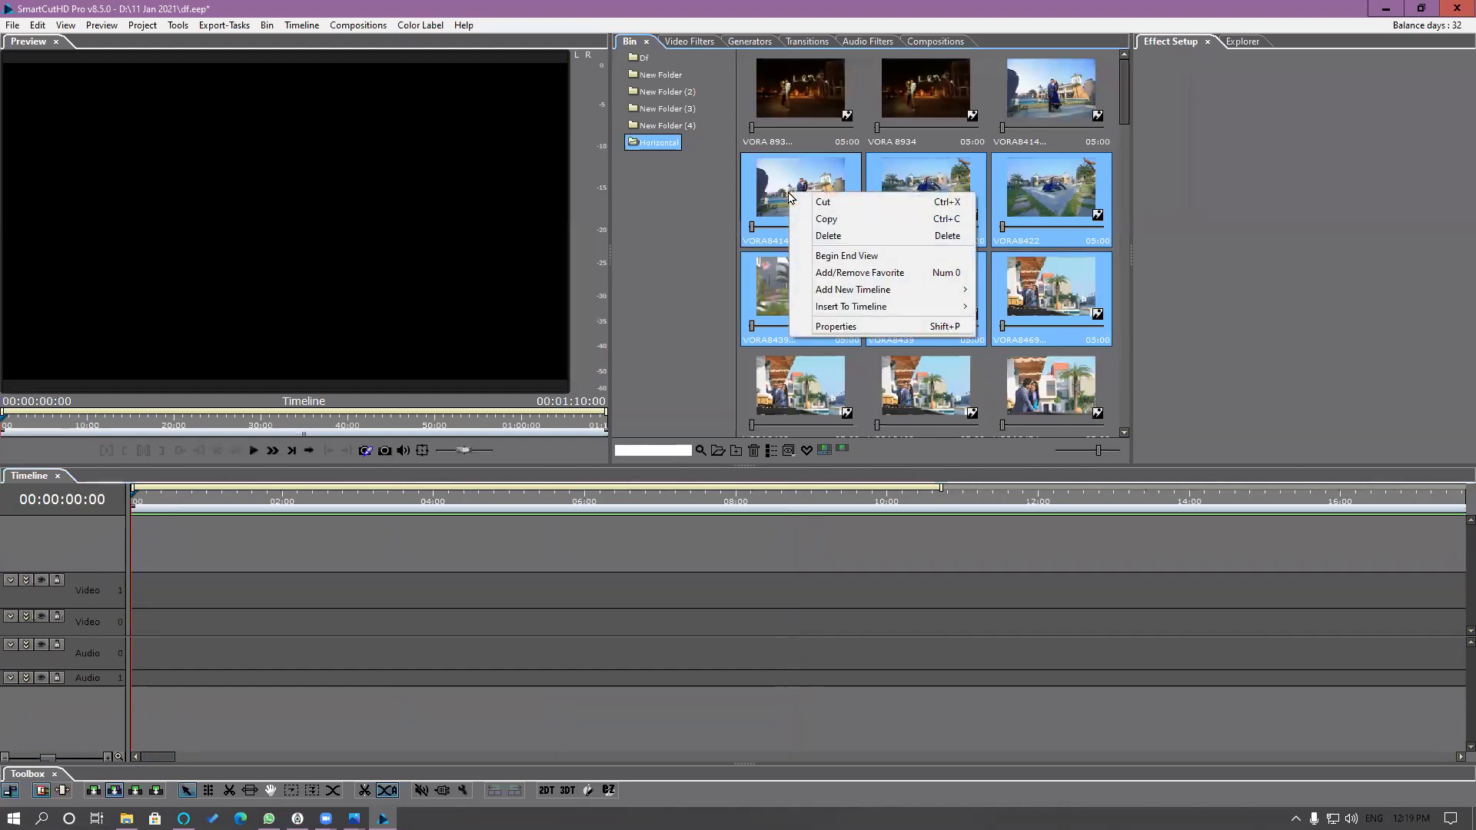
pyautogui.moveTo(869, 309)
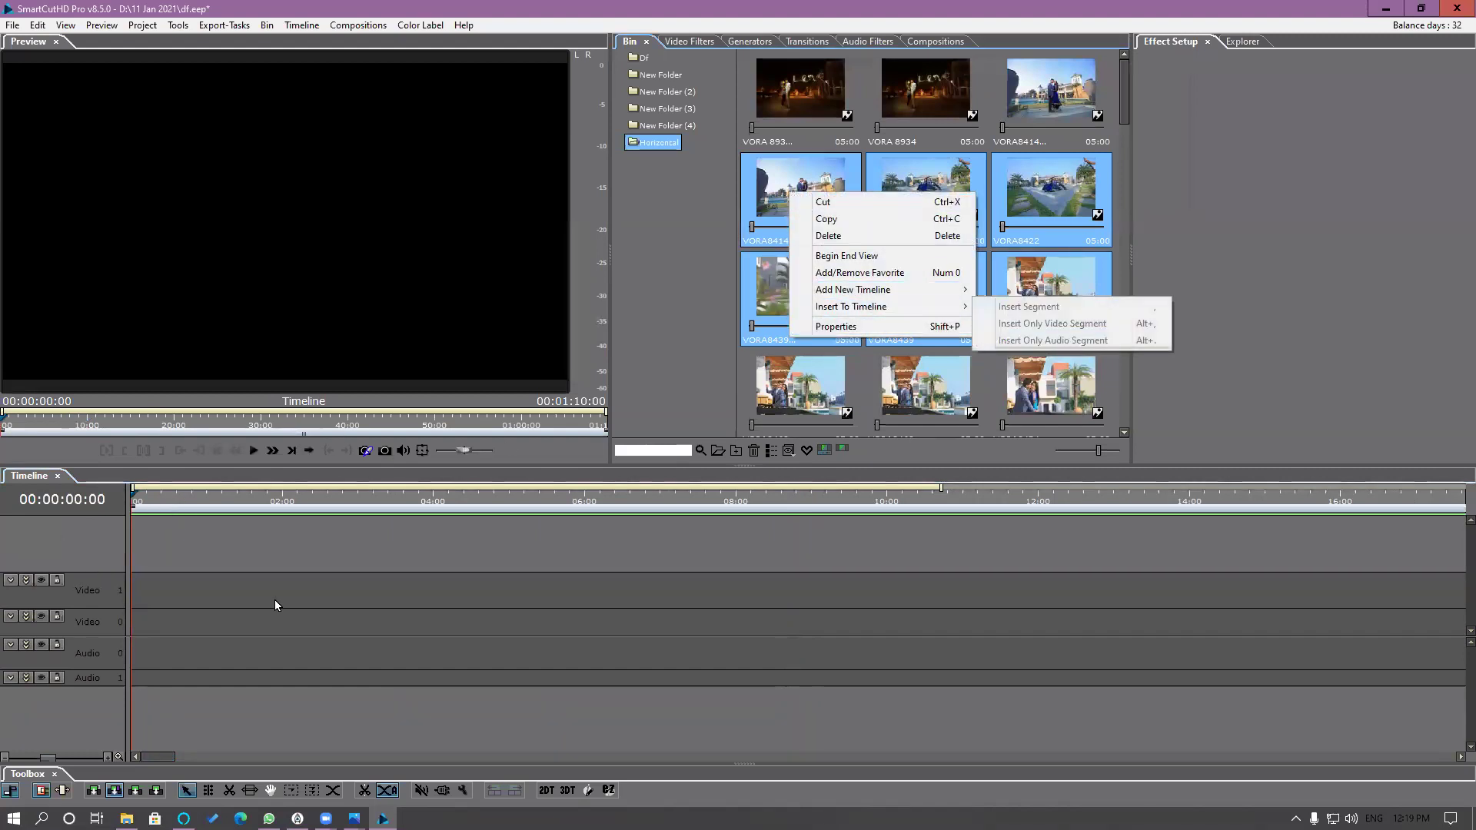
pyautogui.click(167, 628)
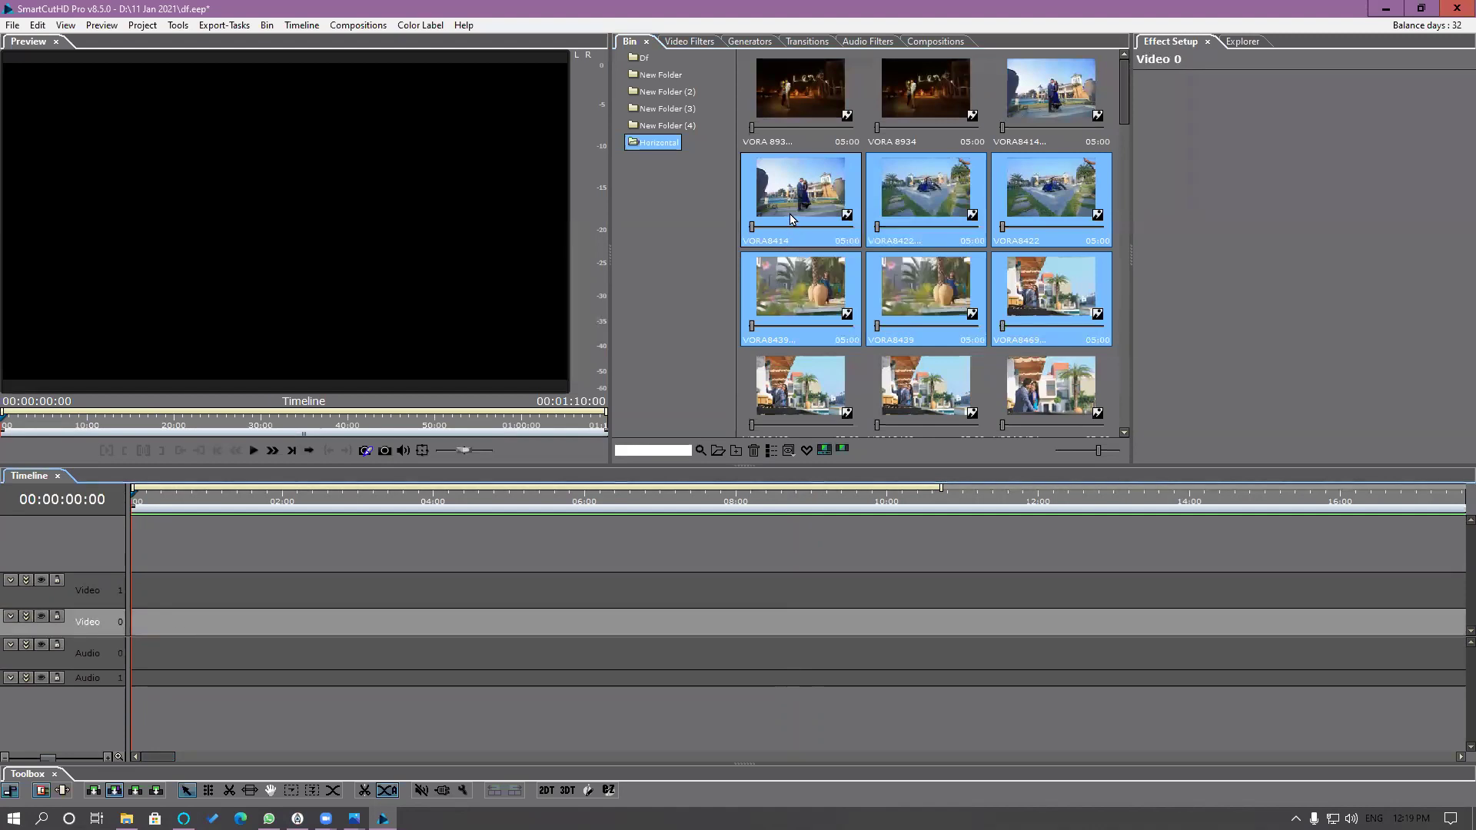
pyautogui.rightClick(839, 294)
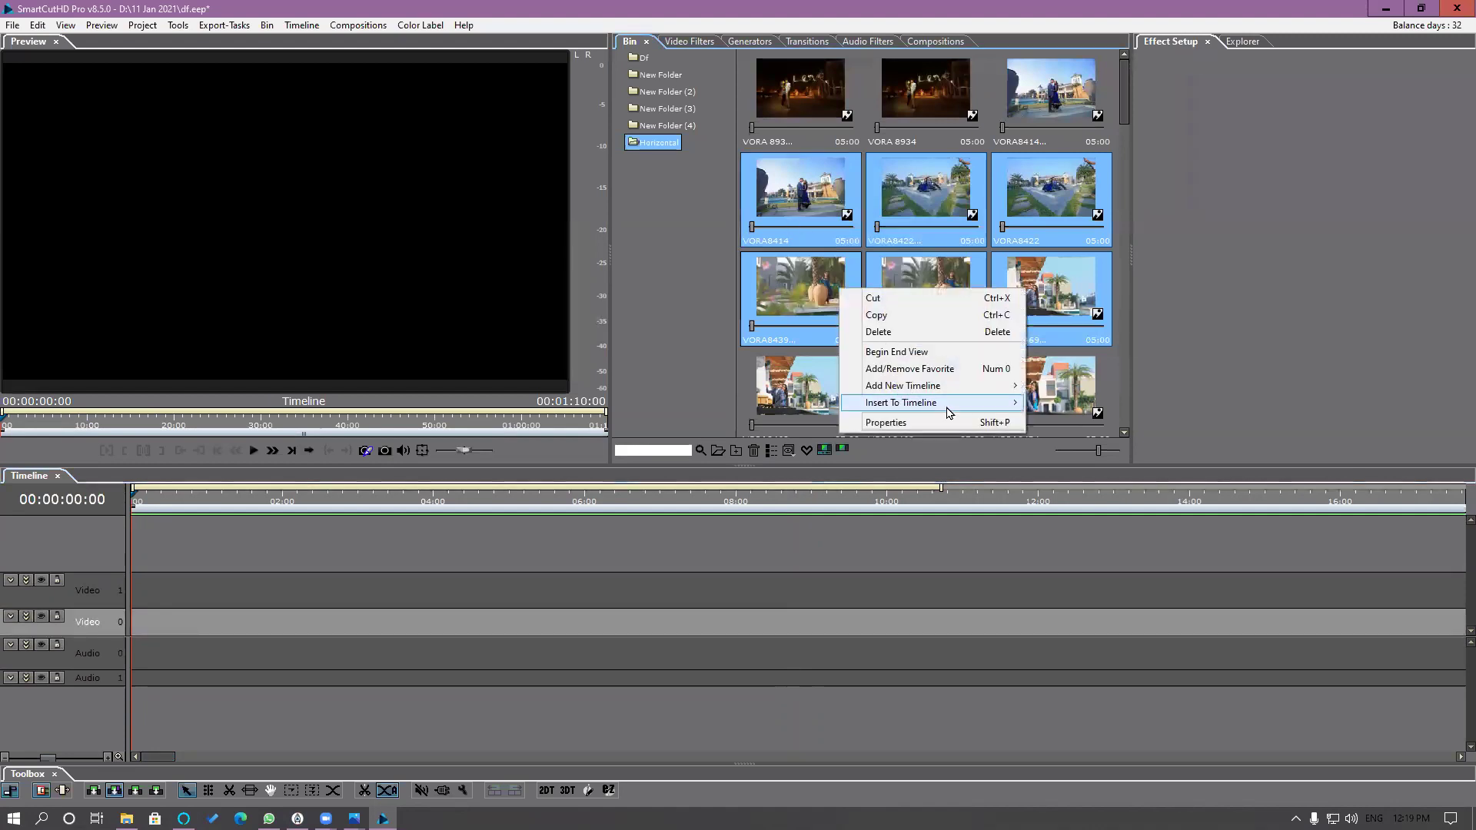
pyautogui.moveTo(951, 411)
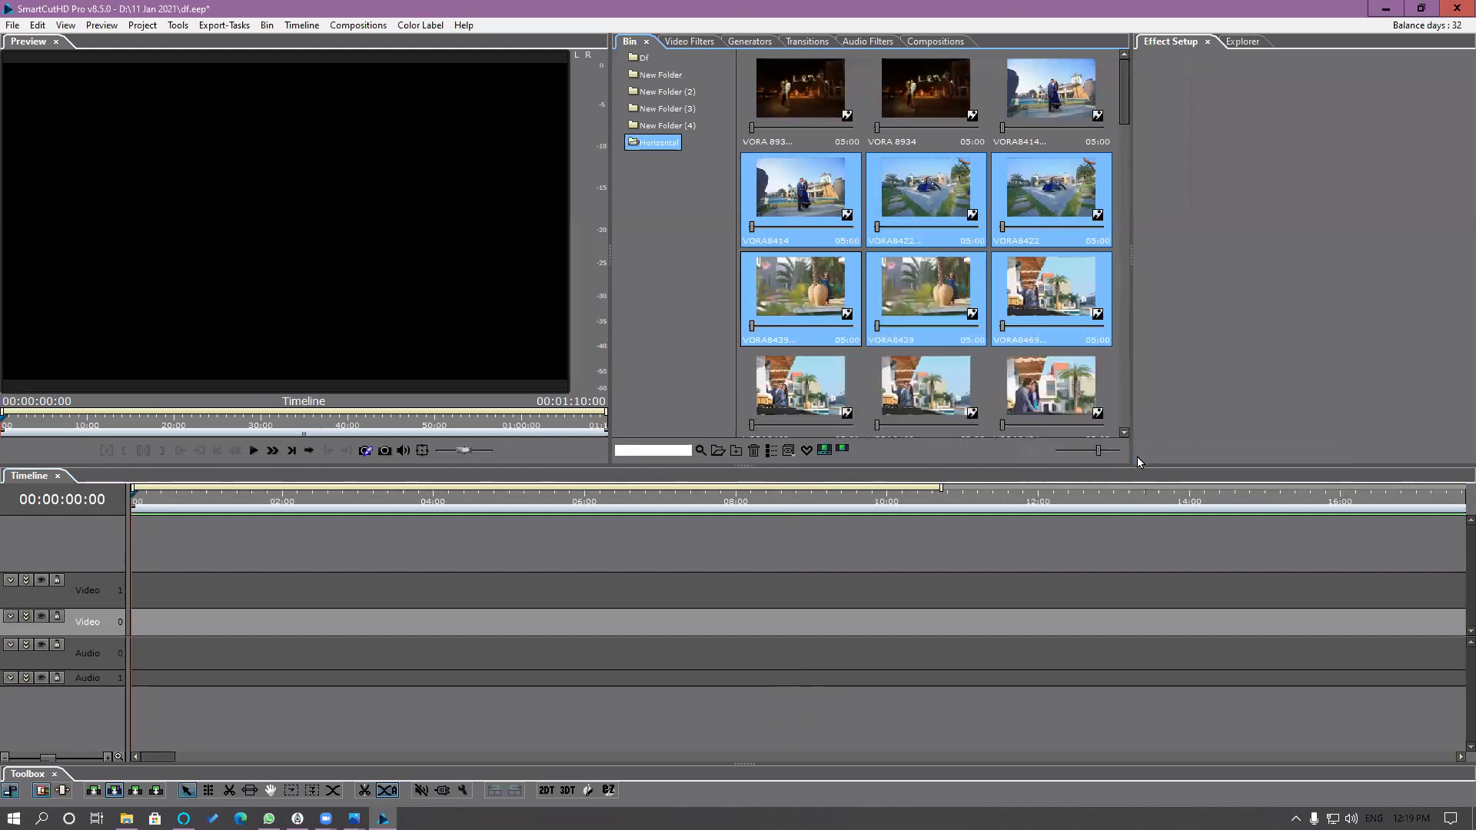
pyautogui.moveTo(204, 758); pyautogui.dragTo(154, 758)
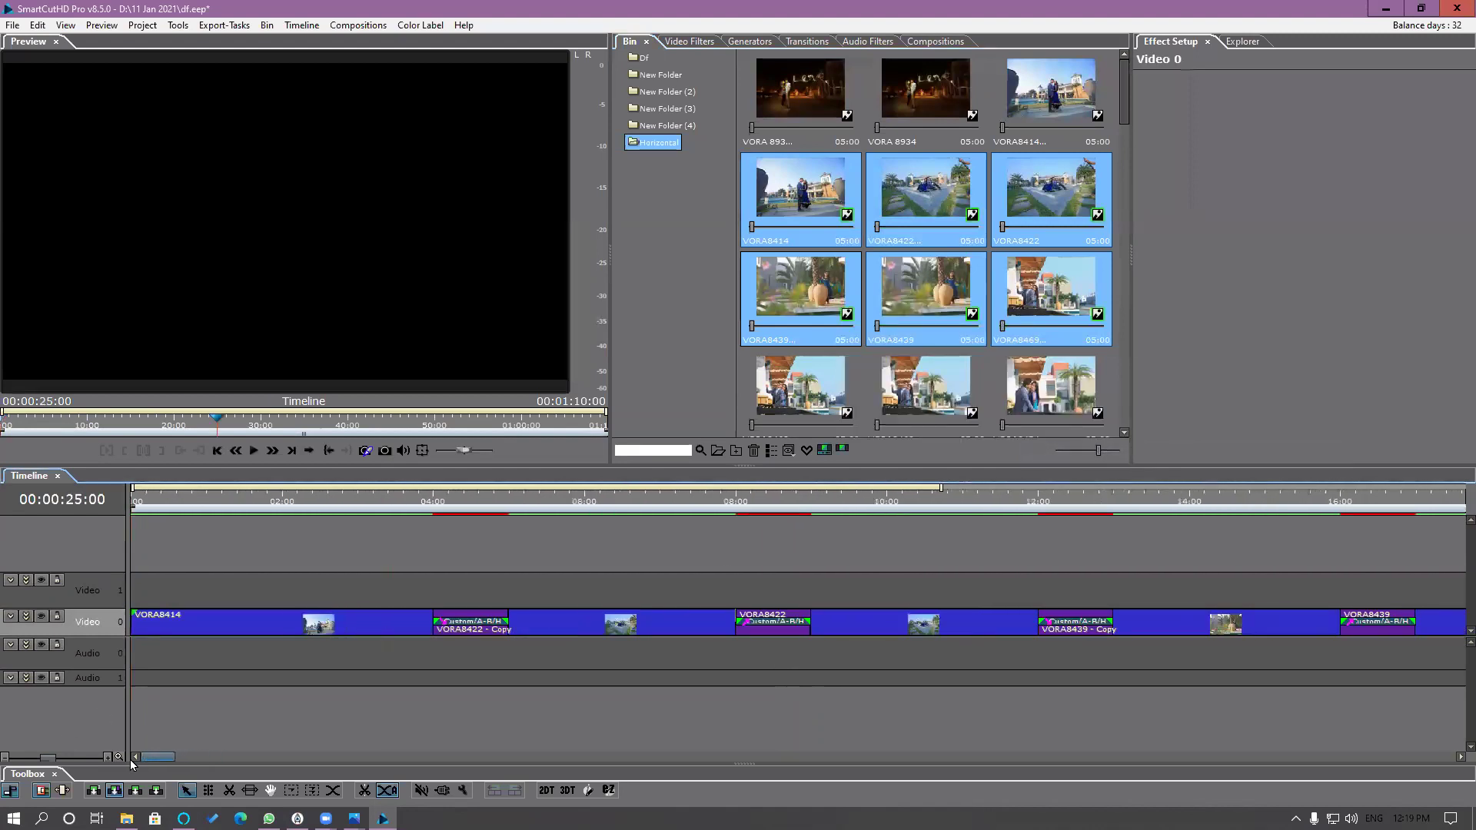
pyautogui.scroll(-4, 376, 690)
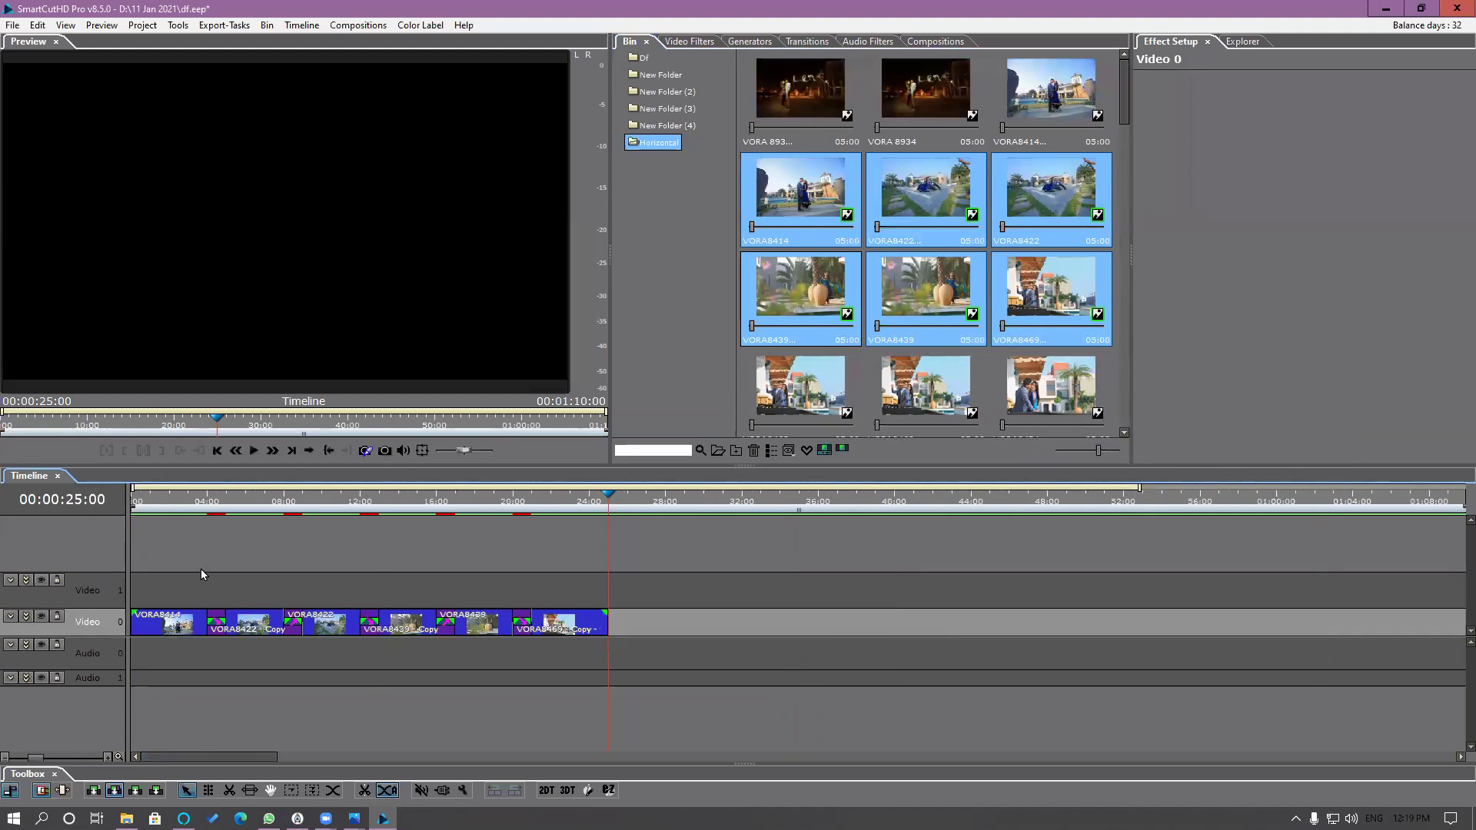
pyautogui.moveTo(196, 509); pyautogui.dragTo(252, 512)
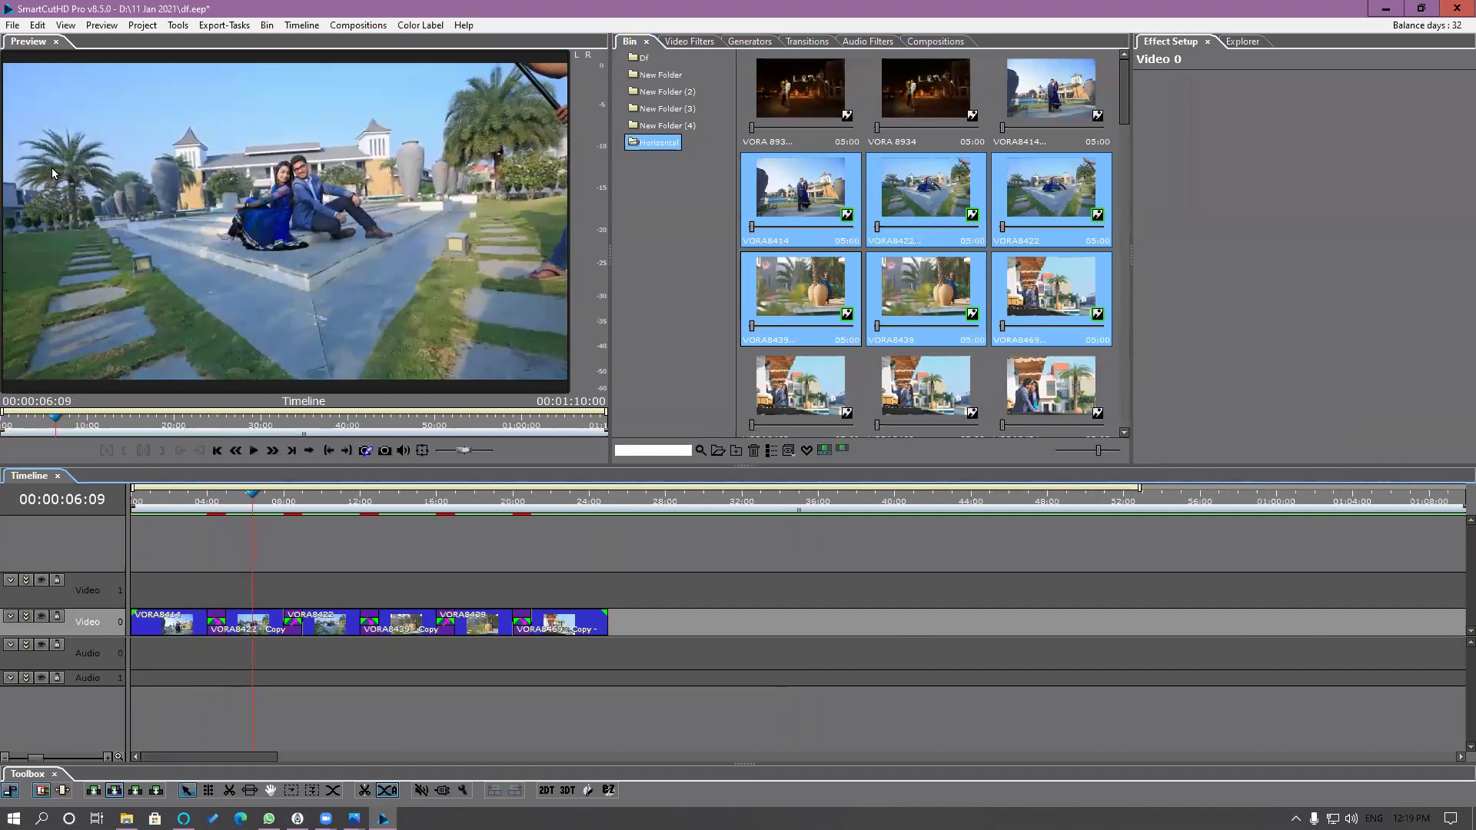
# Step: Set the bitmap segment duration to 3 seconds in the Default Transition preferences and apply the change
pyautogui.click(37, 25)
pyautogui.click(81, 224)
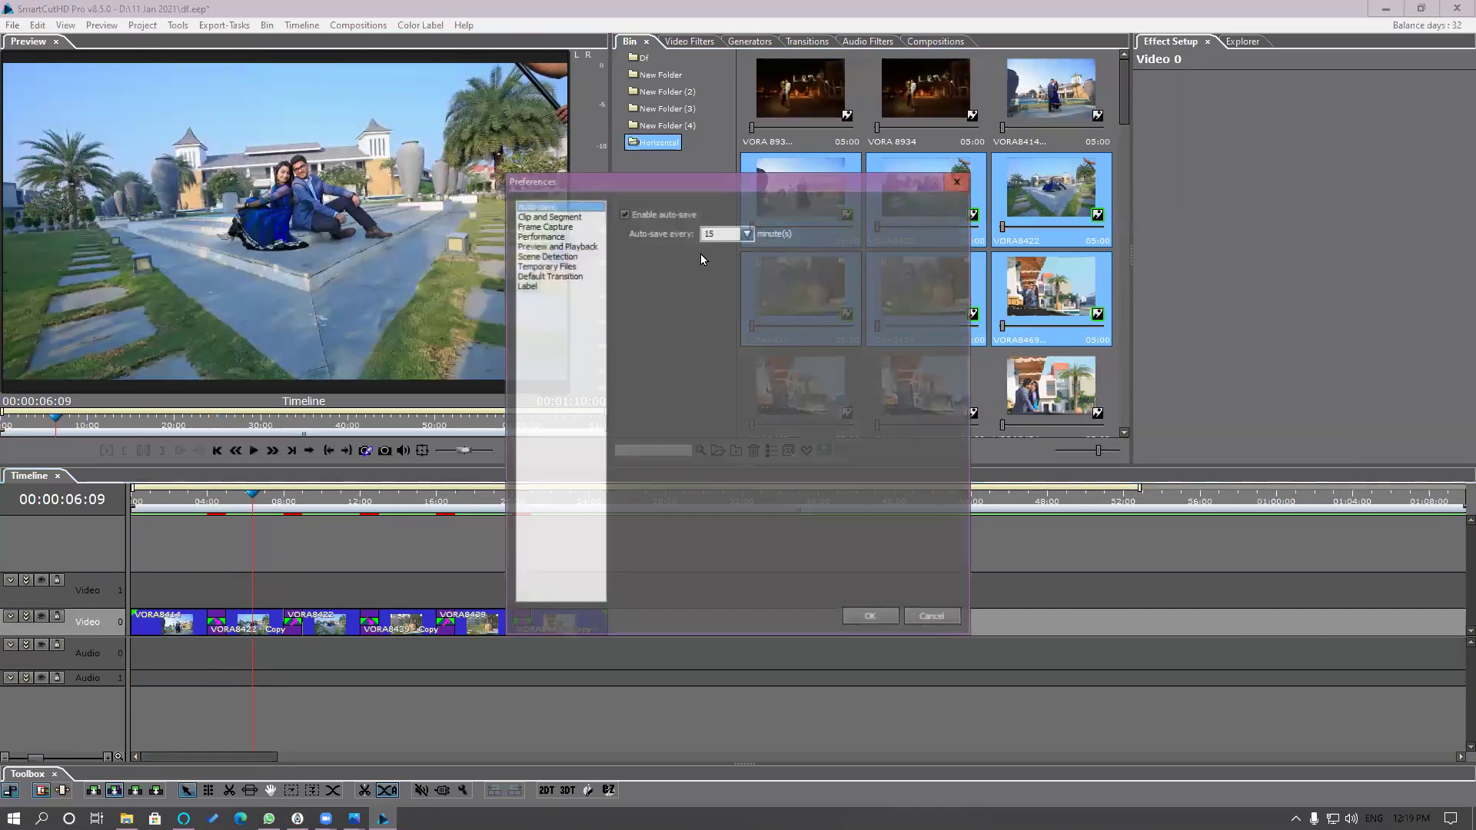
pyautogui.click(551, 275)
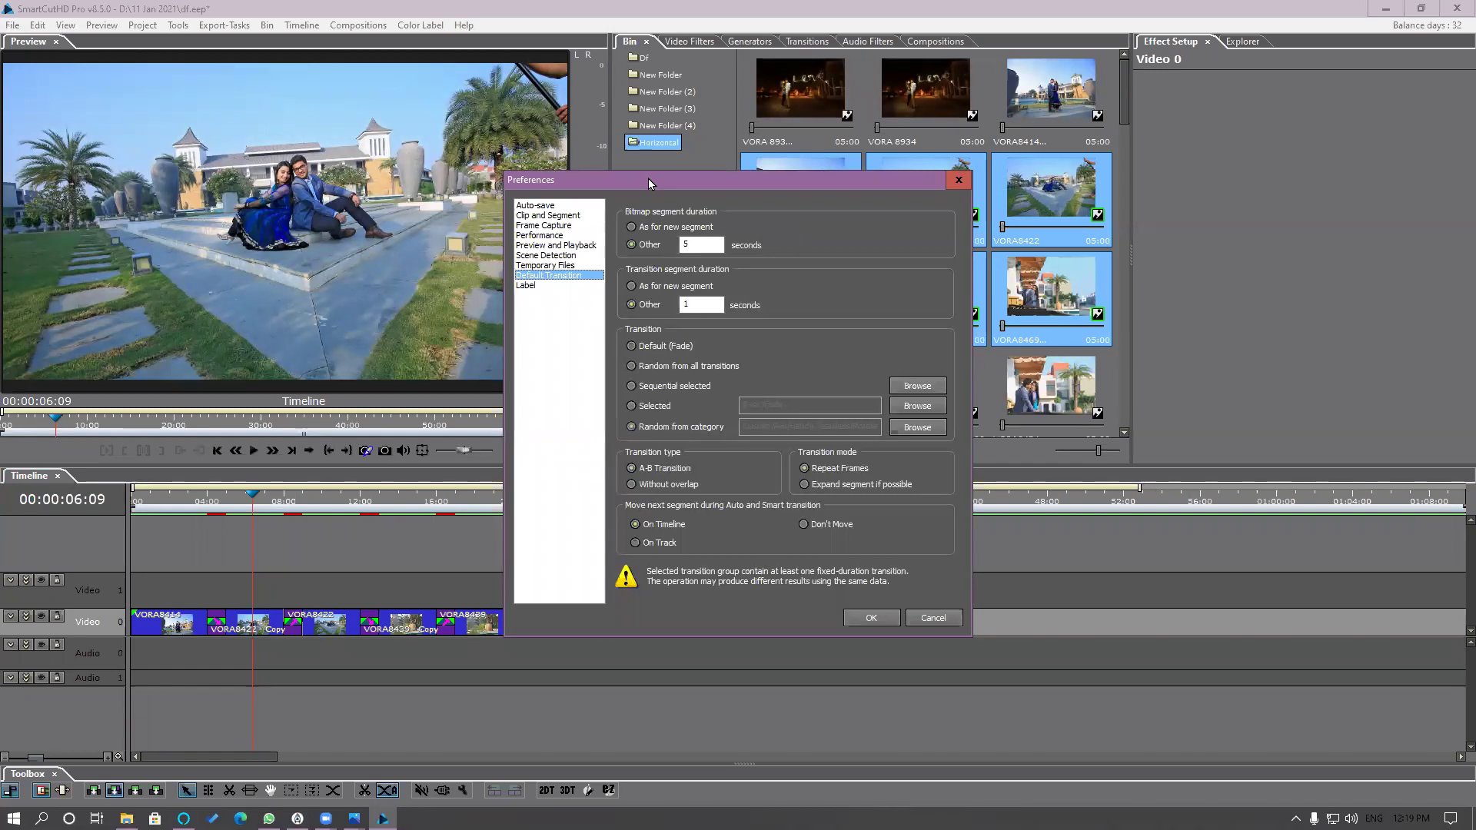
pyautogui.moveTo(650, 185); pyautogui.dragTo(485, 69)
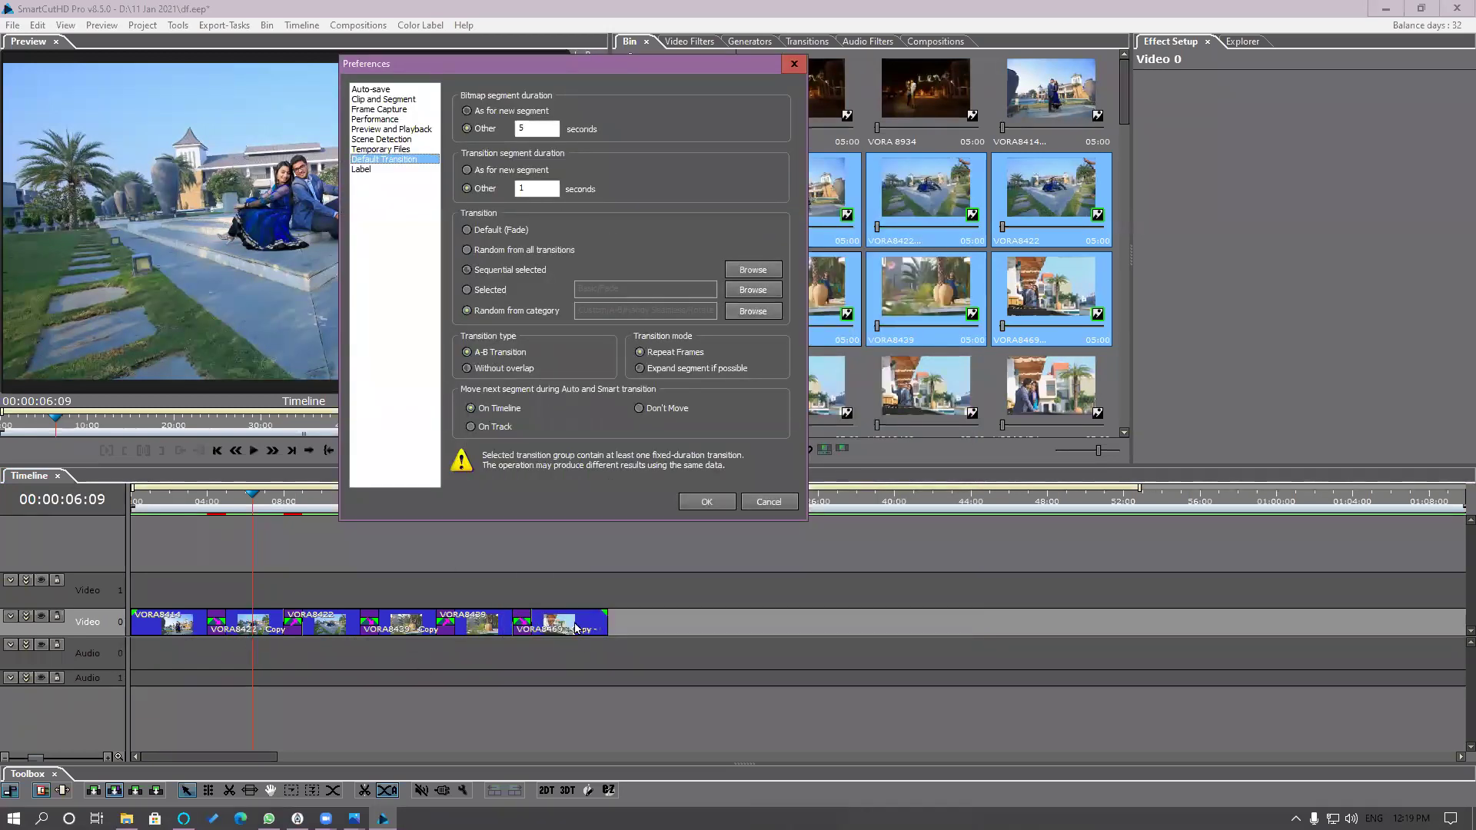
pyautogui.click(486, 132)
pyautogui.write('3')
pyautogui.click(499, 192)
pyautogui.click(708, 502)
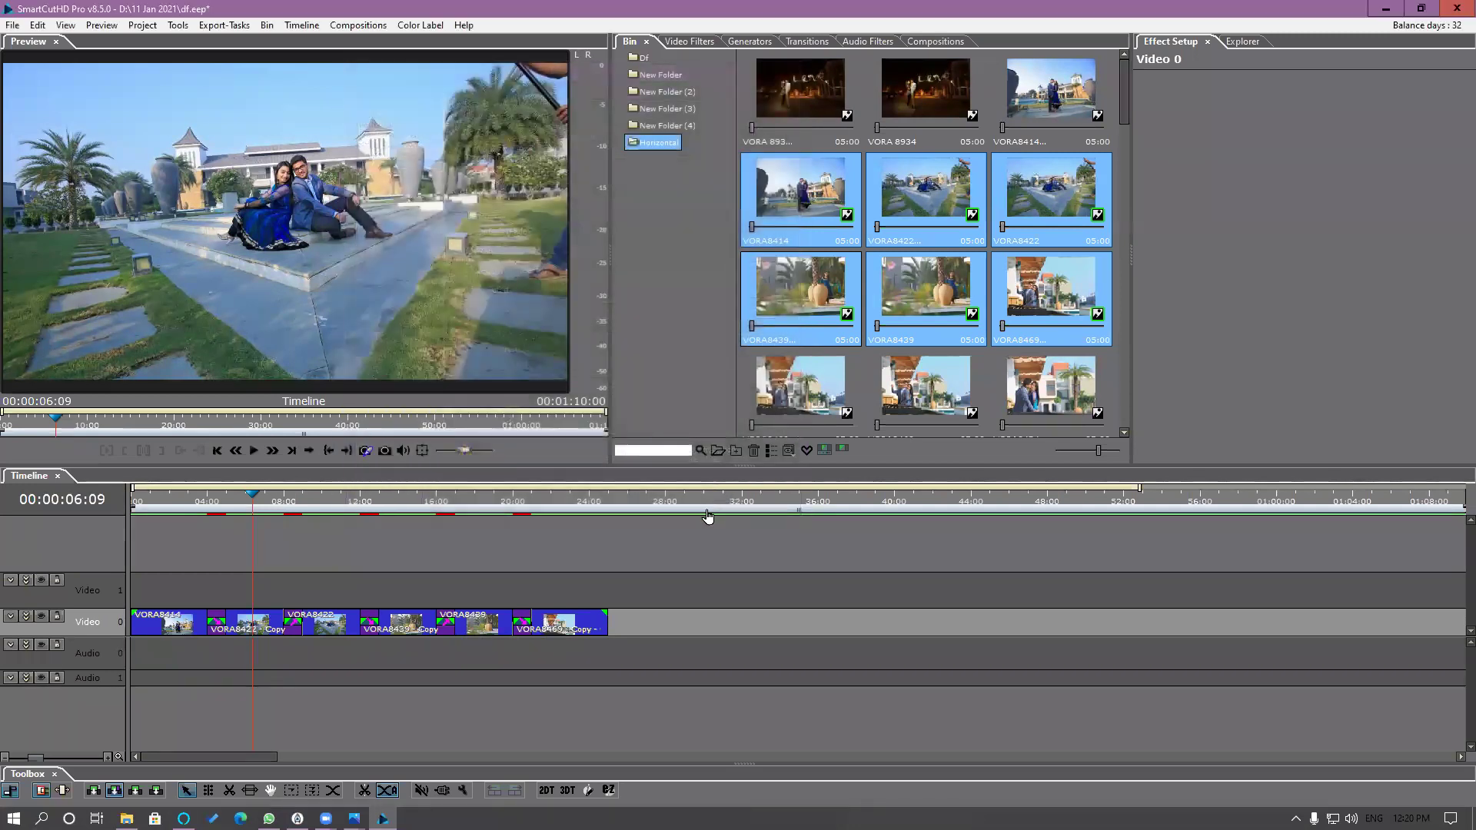
# Step: Insert the six selected stills with transitions on Video 0 at 00:00:26:22, after the existing sequence
pyautogui.click(644, 503)
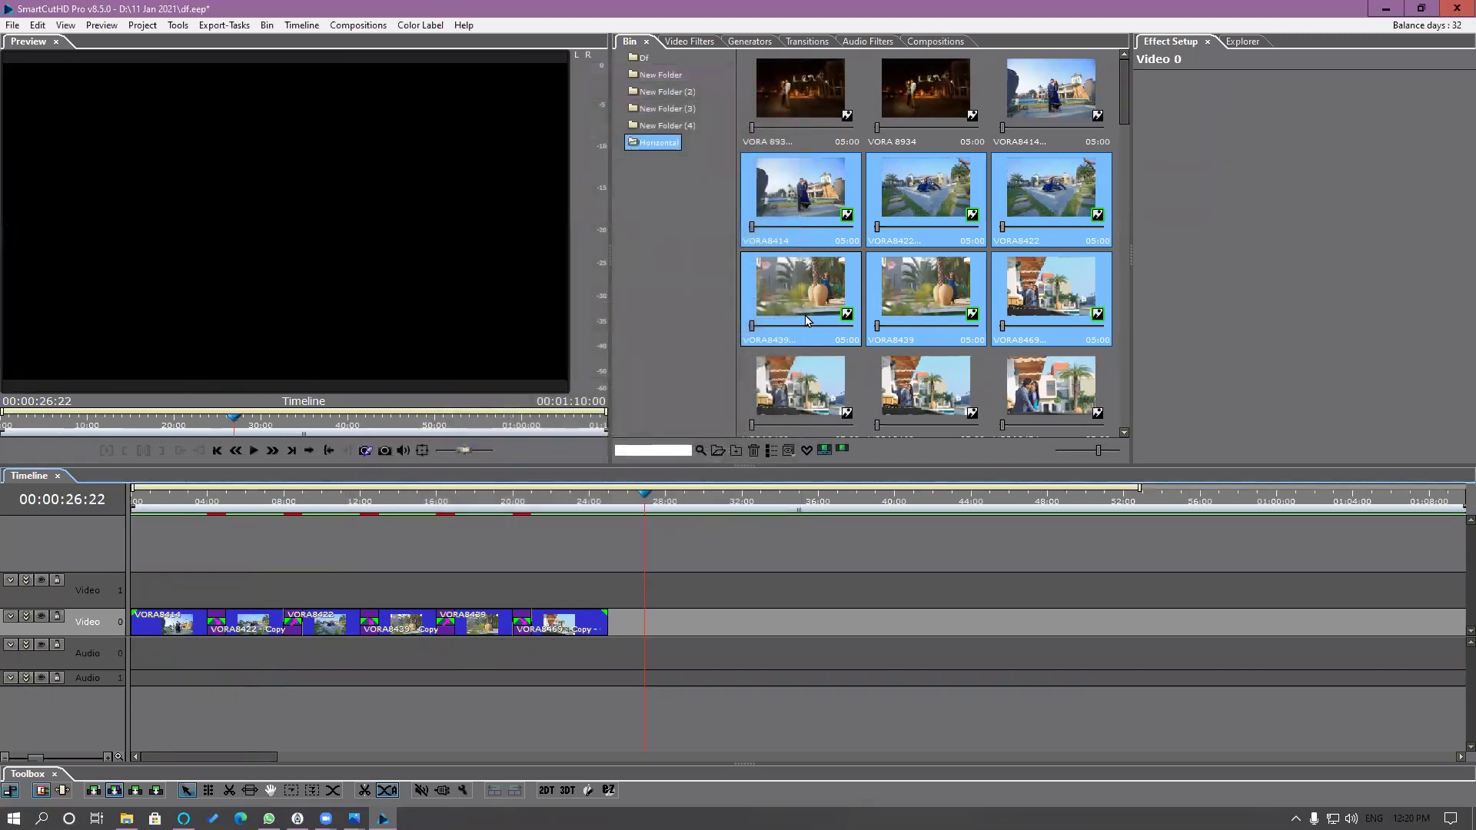
pyautogui.rightClick(801, 202)
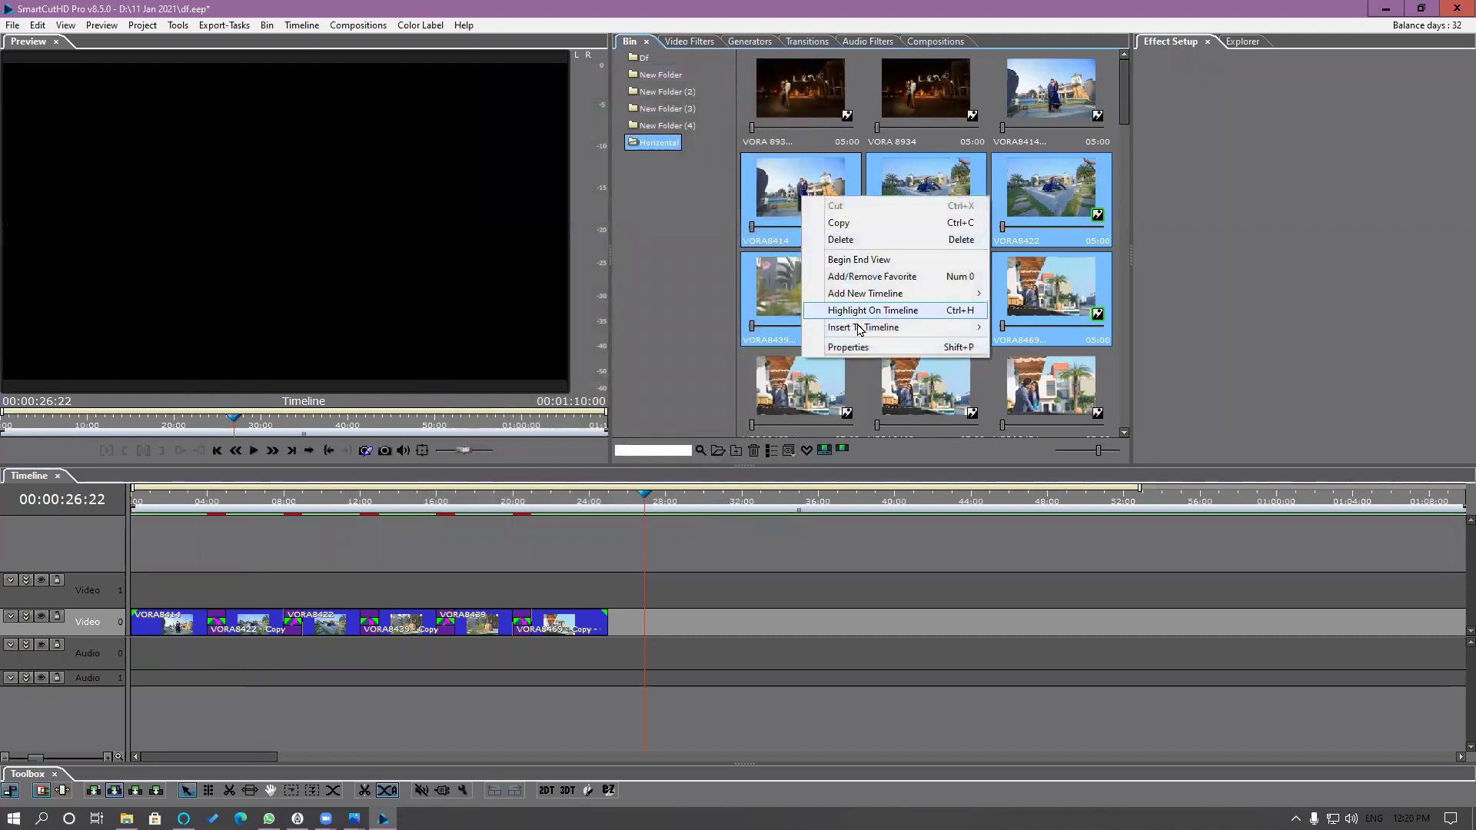
pyautogui.moveTo(872, 329)
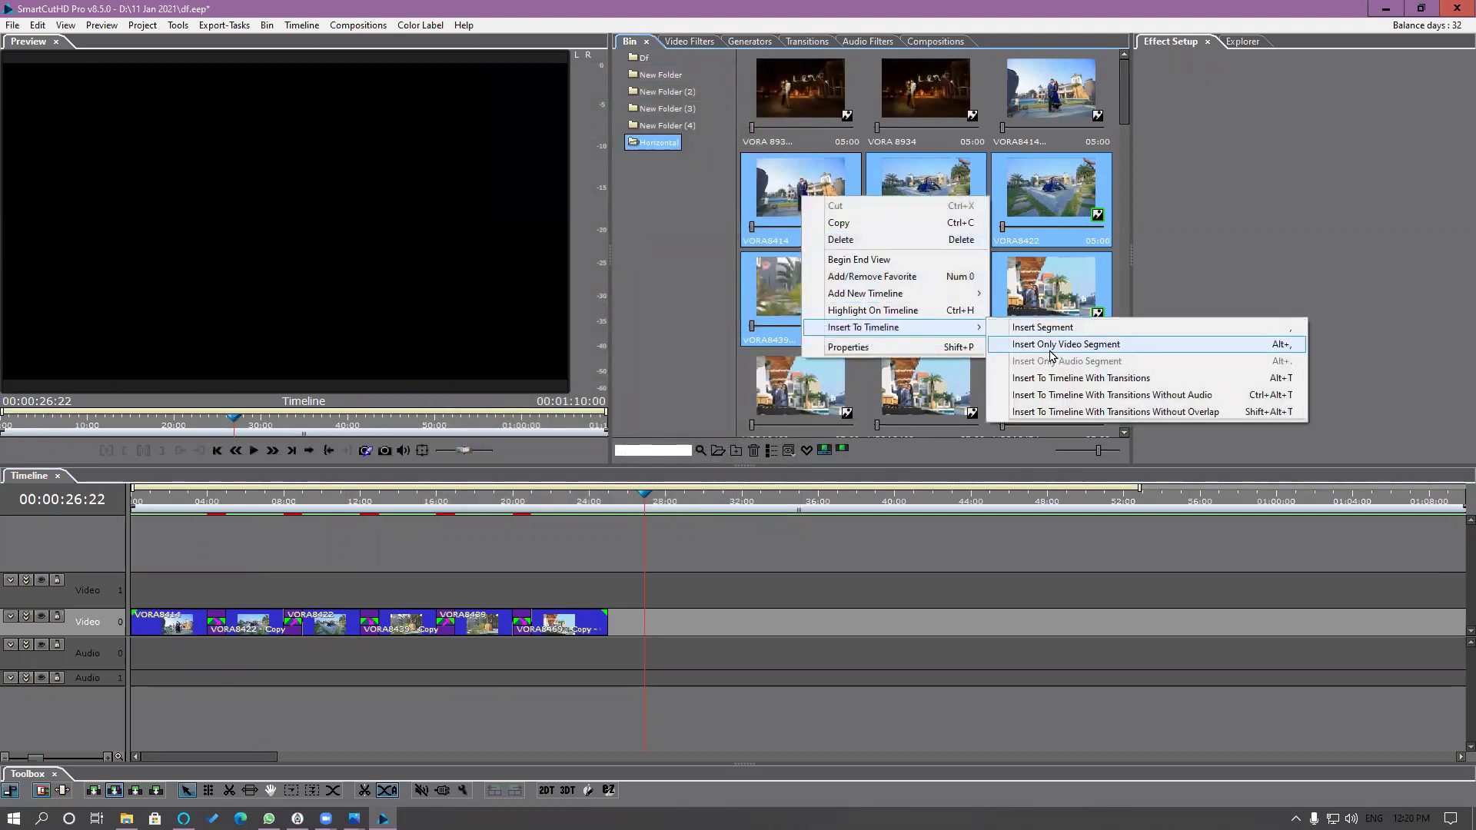
pyautogui.click(1087, 386)
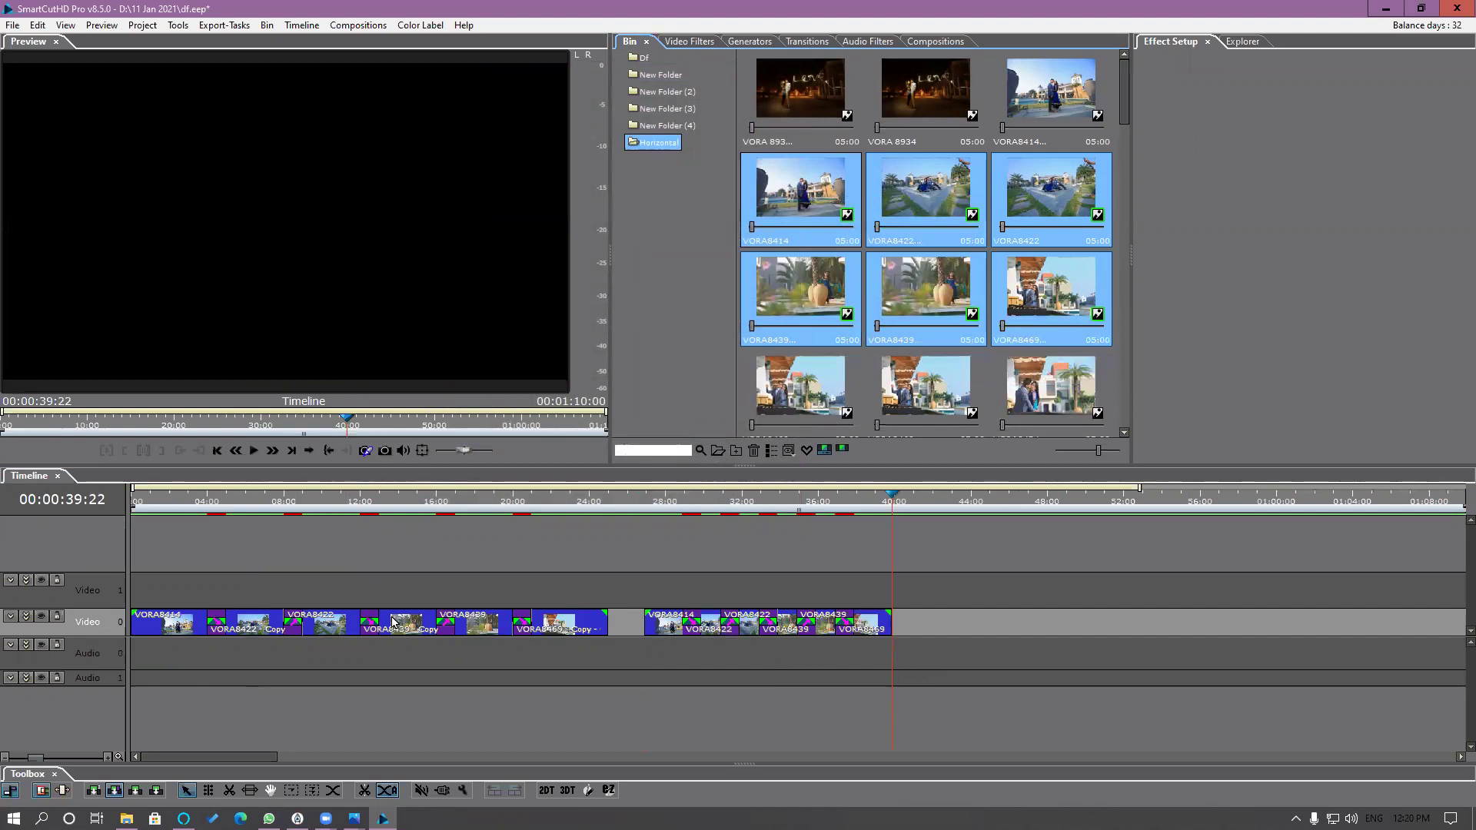
# Step: Select the first still on Video 0 and play back the second still sequence from near its start
pyautogui.click(170, 632)
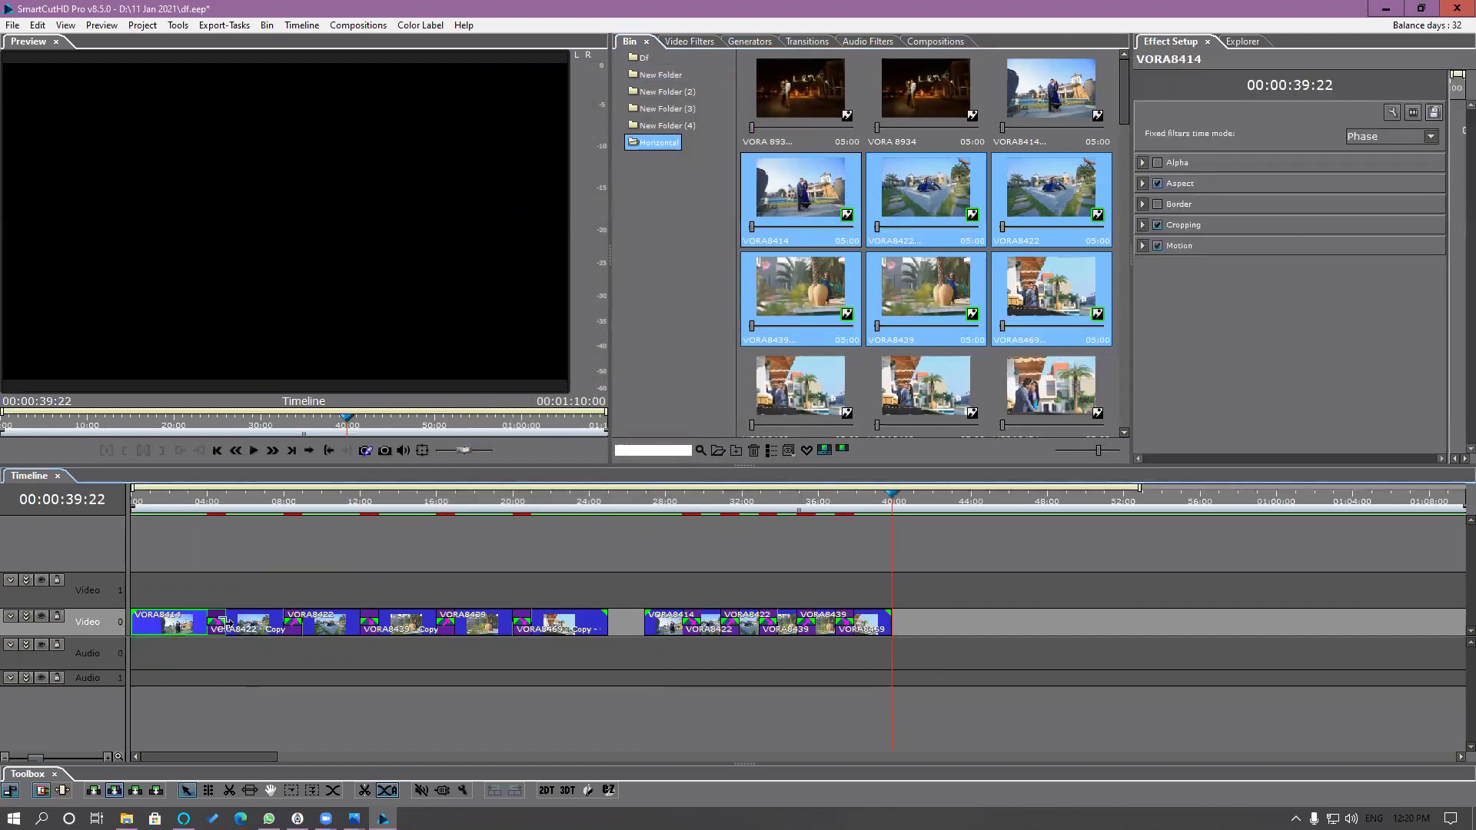
pyautogui.click(657, 500)
pyautogui.press('space')
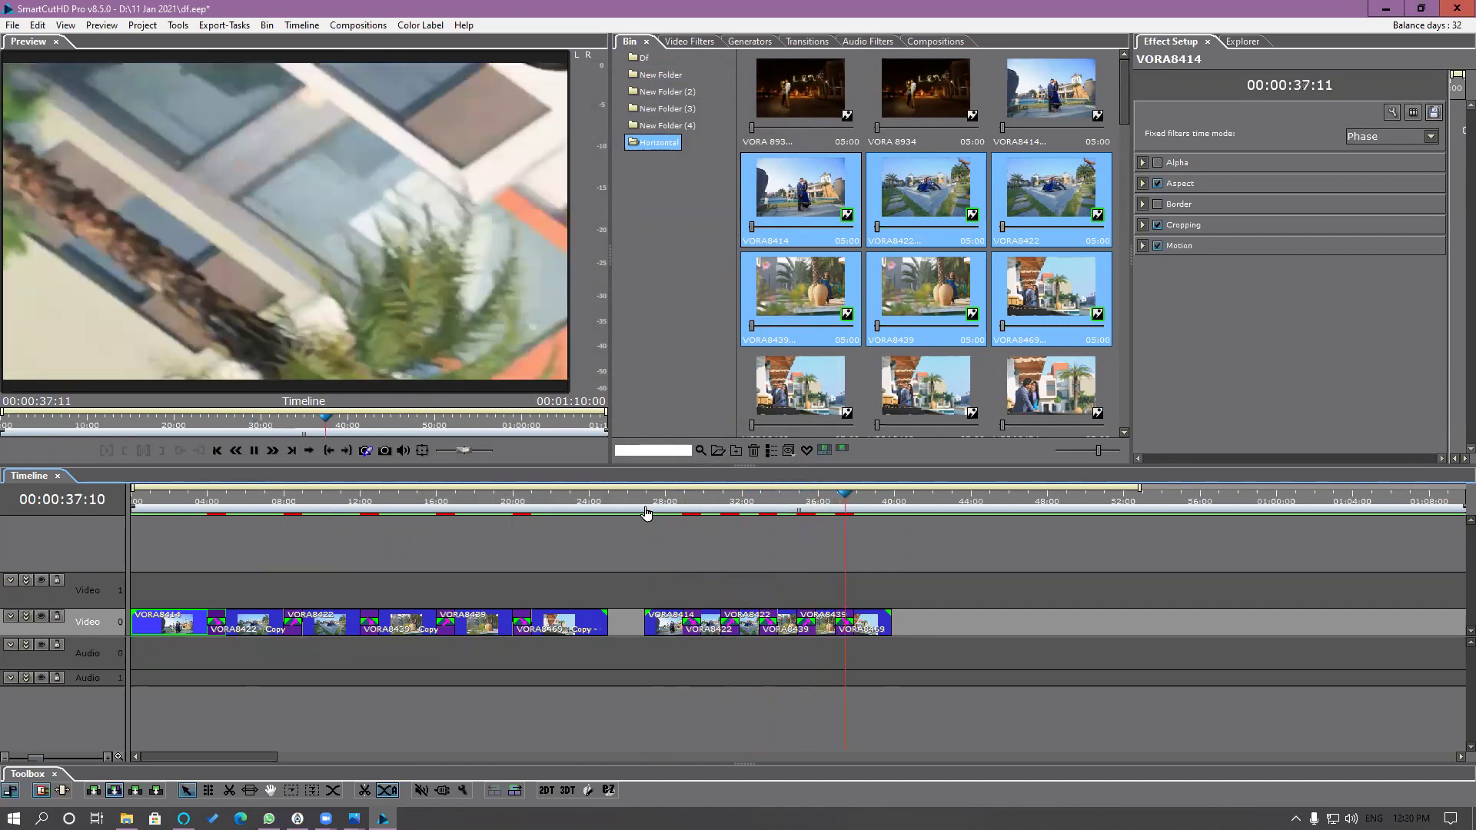
pyautogui.press('space')
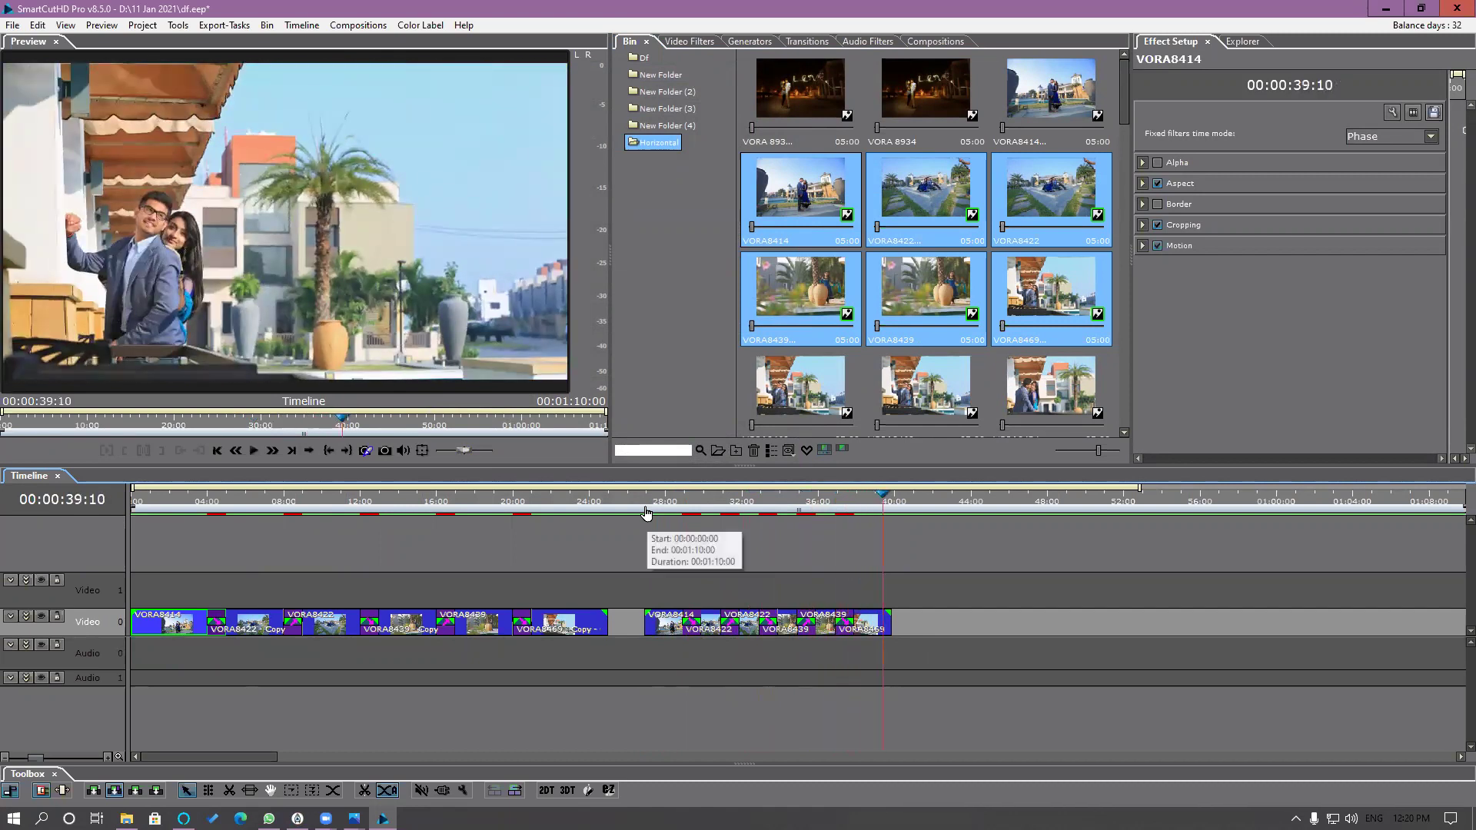
# Step: Review the Default Transition and Label pages in the Preferences, and dismiss the dialog without changes
pyautogui.click(38, 25)
pyautogui.click(84, 225)
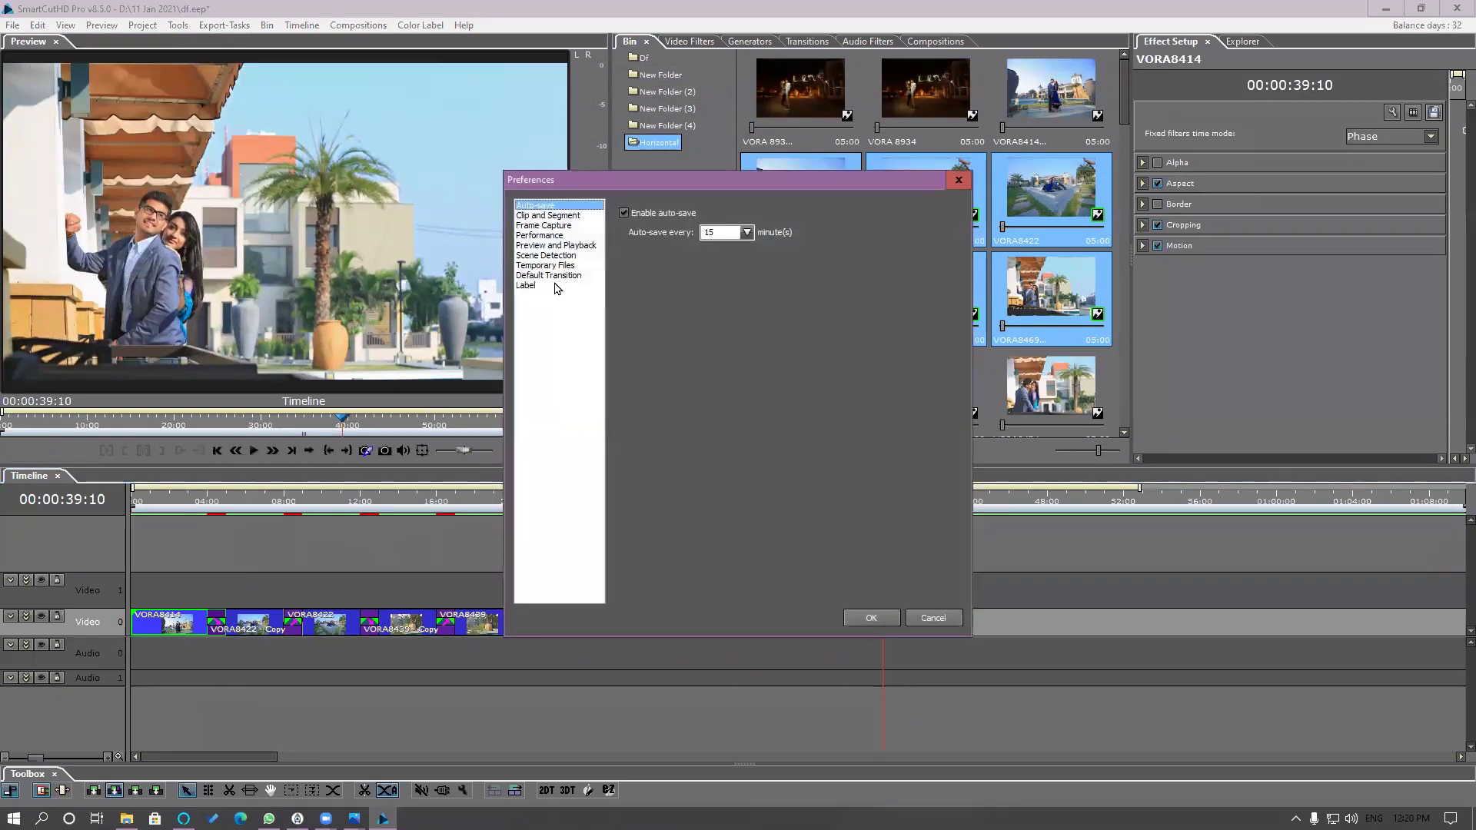
pyautogui.click(534, 286)
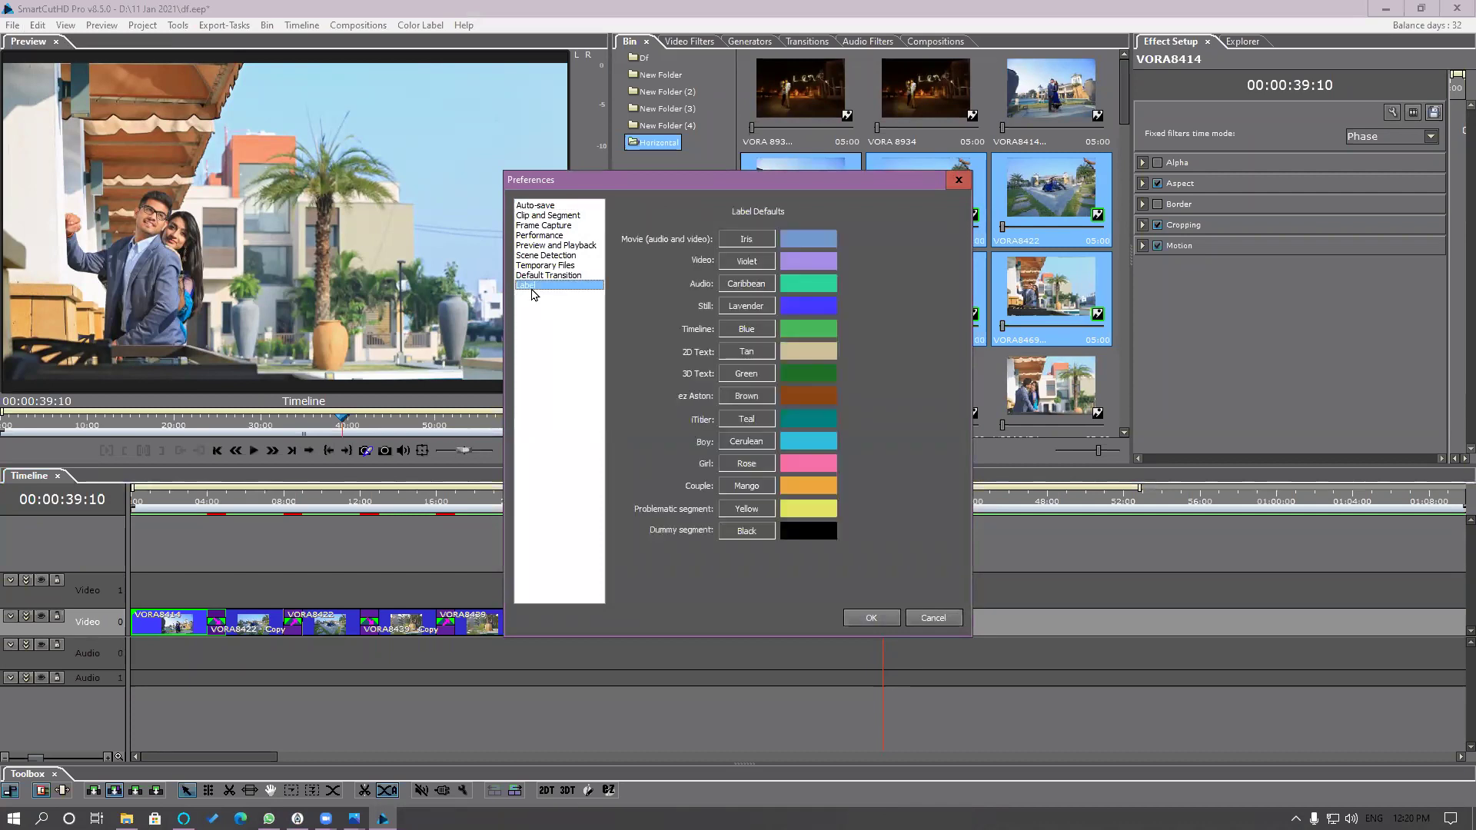
pyautogui.click(543, 275)
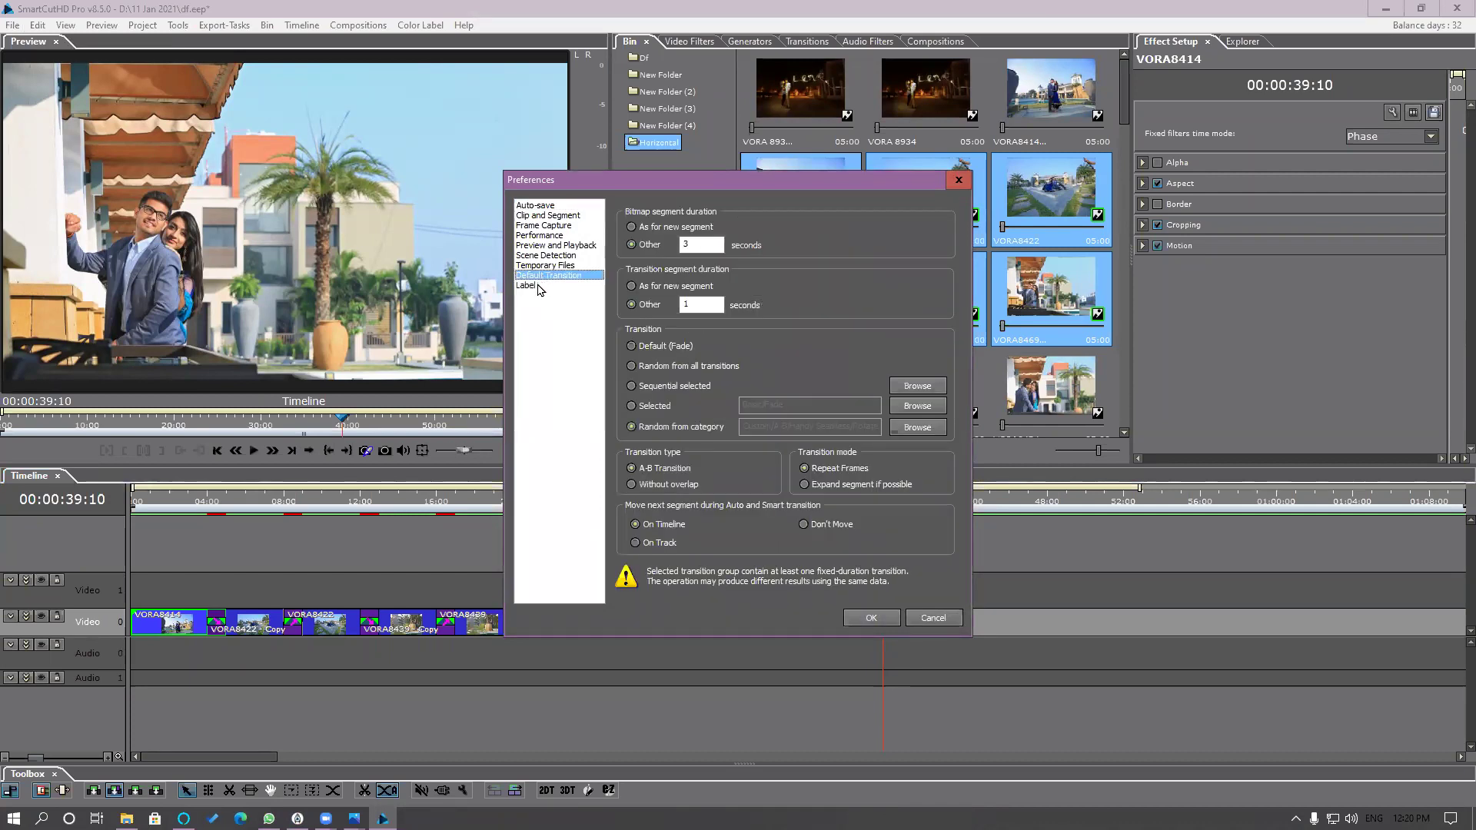
pyautogui.click(530, 287)
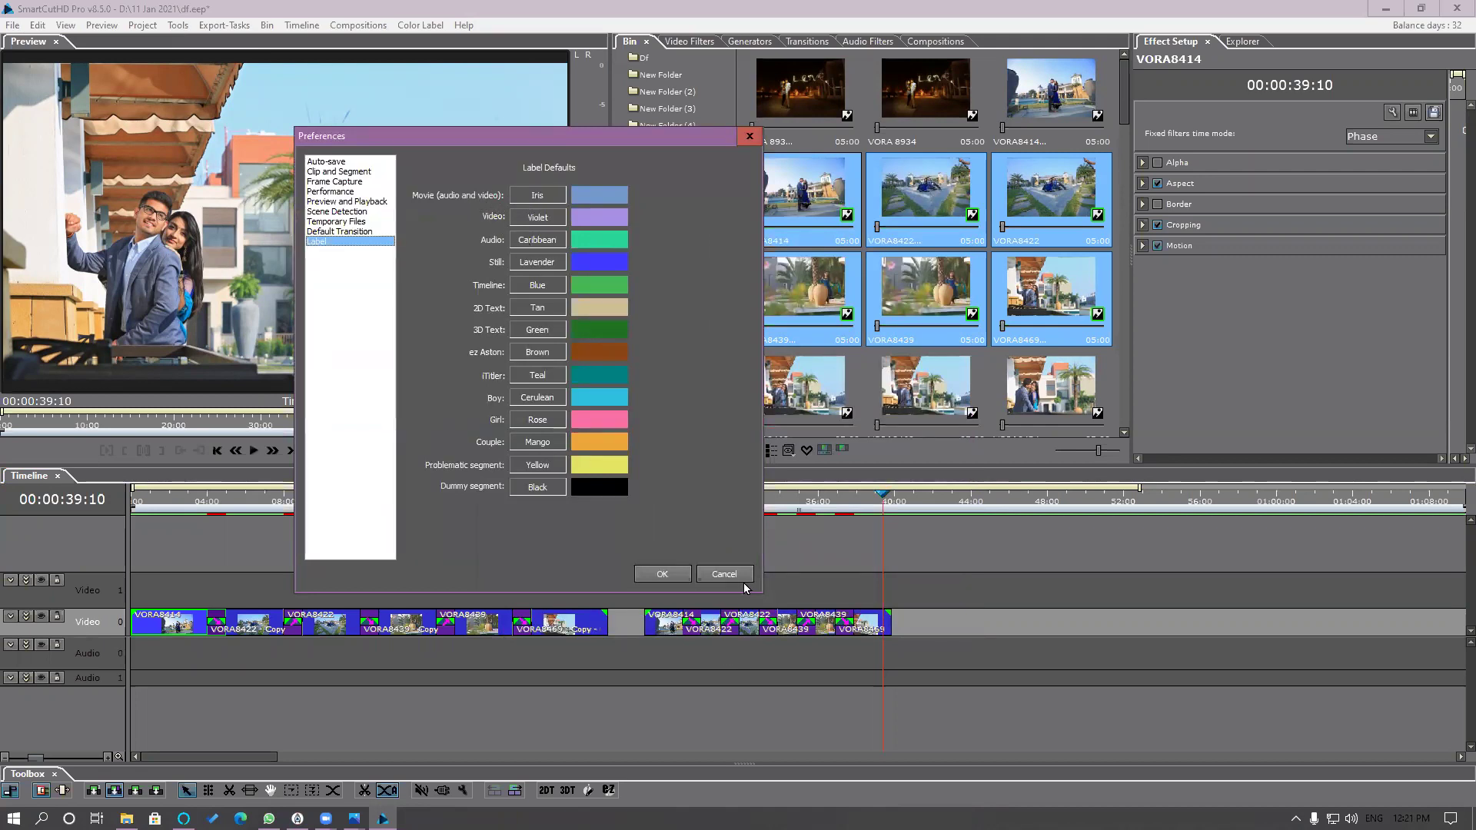
pyautogui.click(721, 577)
# Step: Place the 000_Boy Entry clip from New Folder on Video 0 and Audio 0 at about 45 seconds and preview it
pyautogui.click(669, 93)
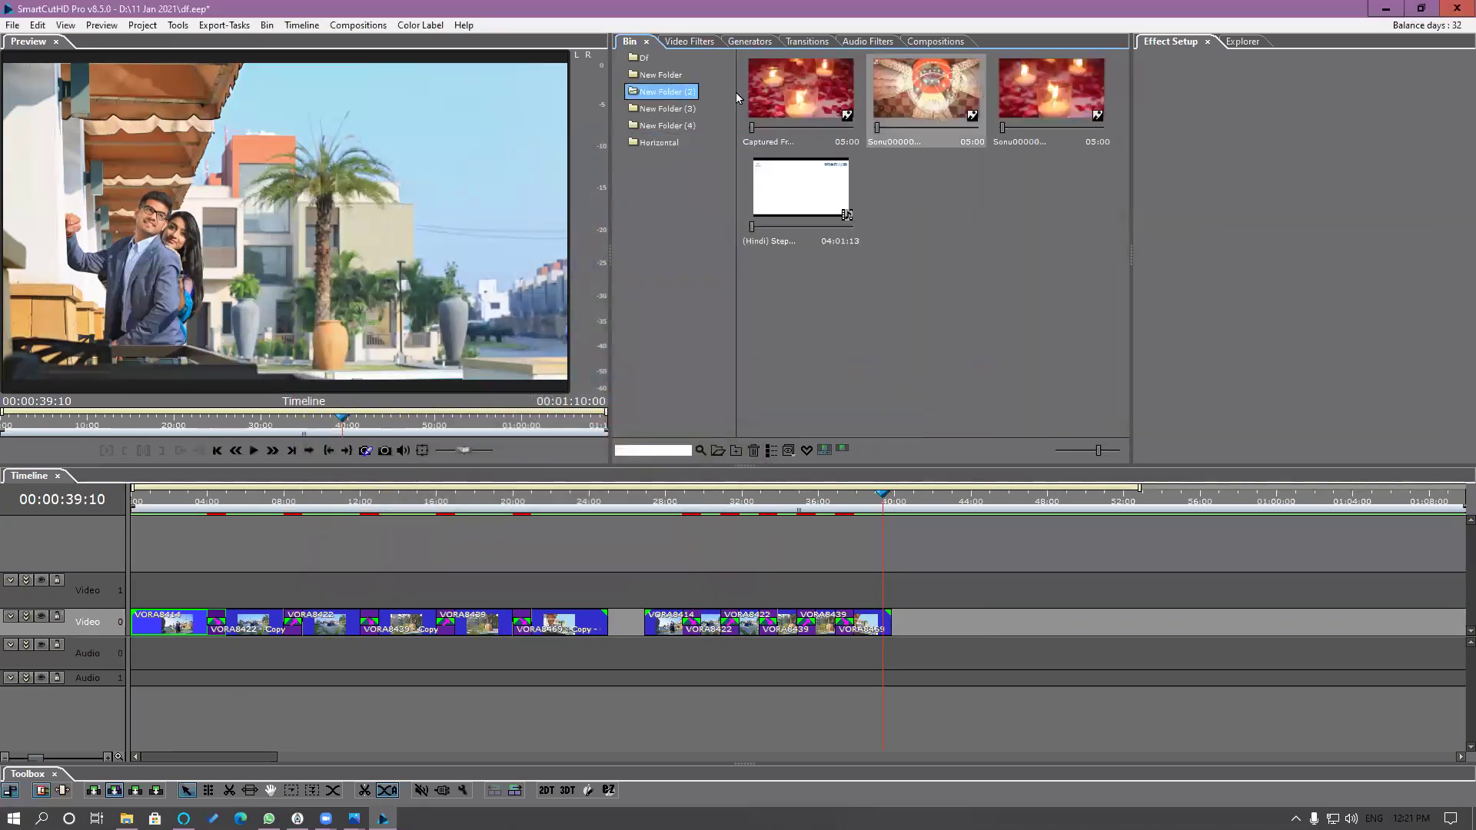
pyautogui.click(663, 75)
pyautogui.moveTo(799, 88); pyautogui.dragTo(1067, 641)
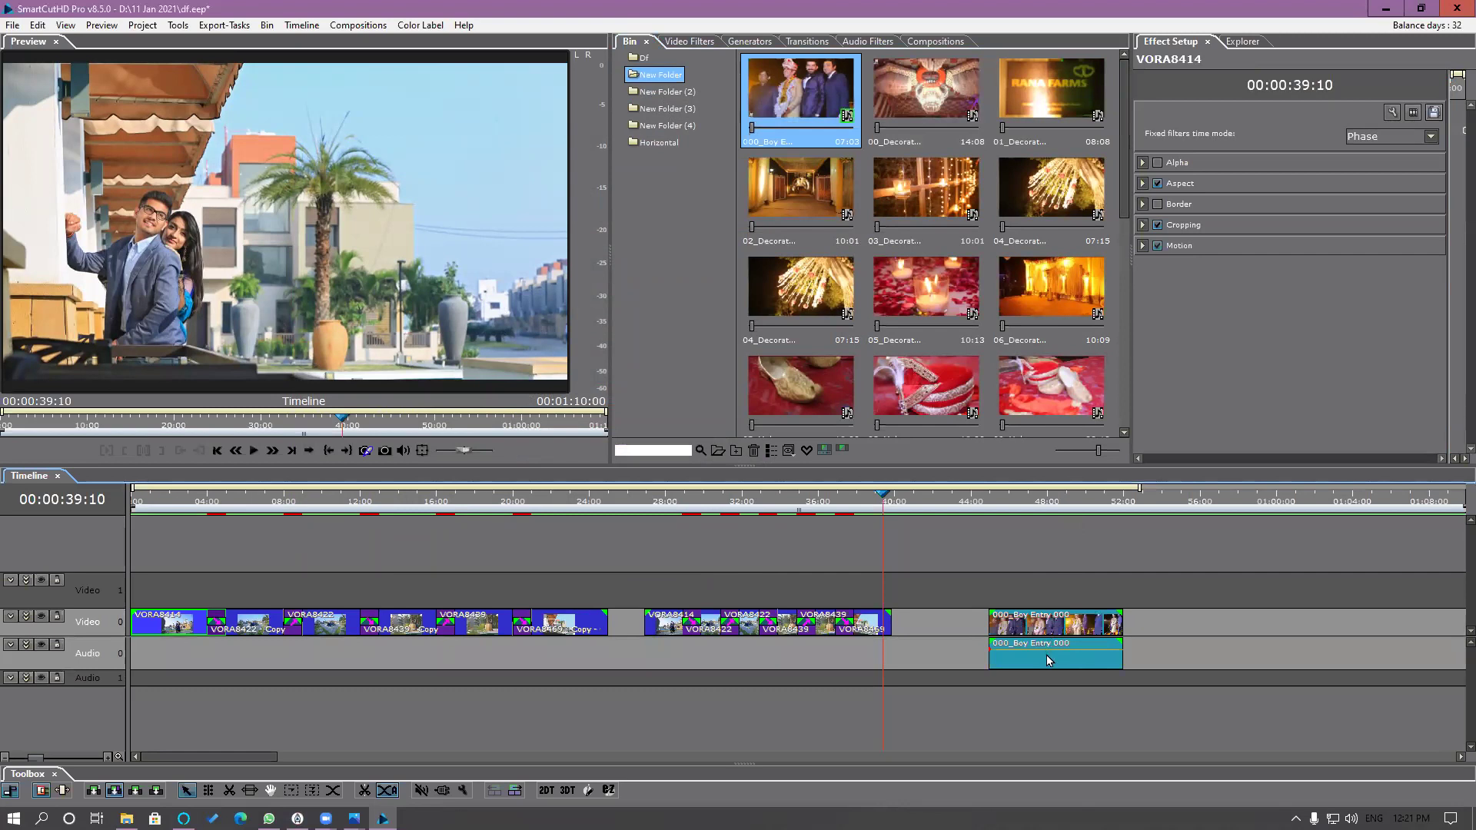
pyautogui.click(1064, 663)
pyautogui.scroll(5, 1081, 661)
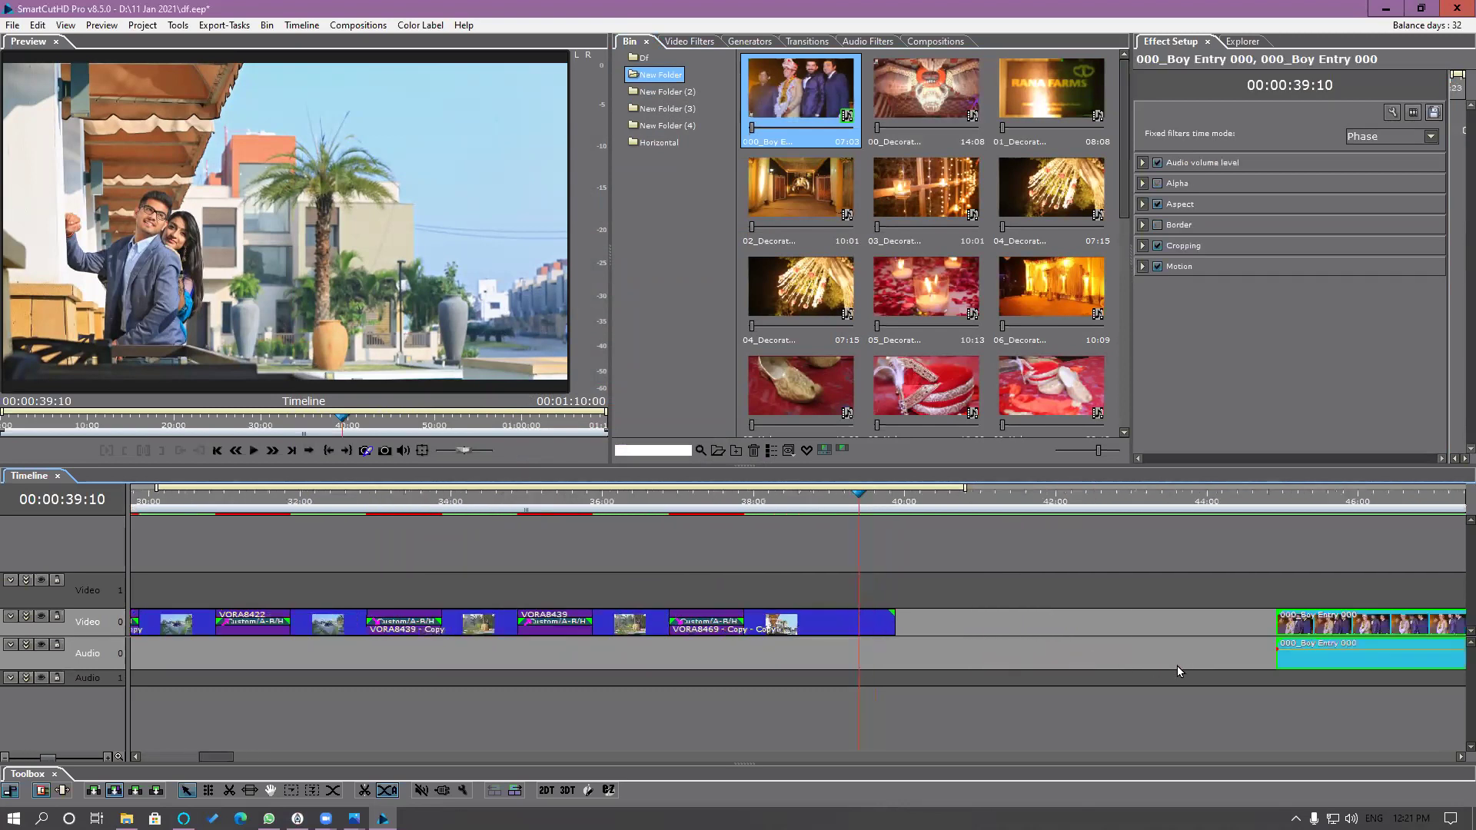
pyautogui.hscroll(5, 1127, 689)
pyautogui.click(840, 504)
pyautogui.click(869, 510)
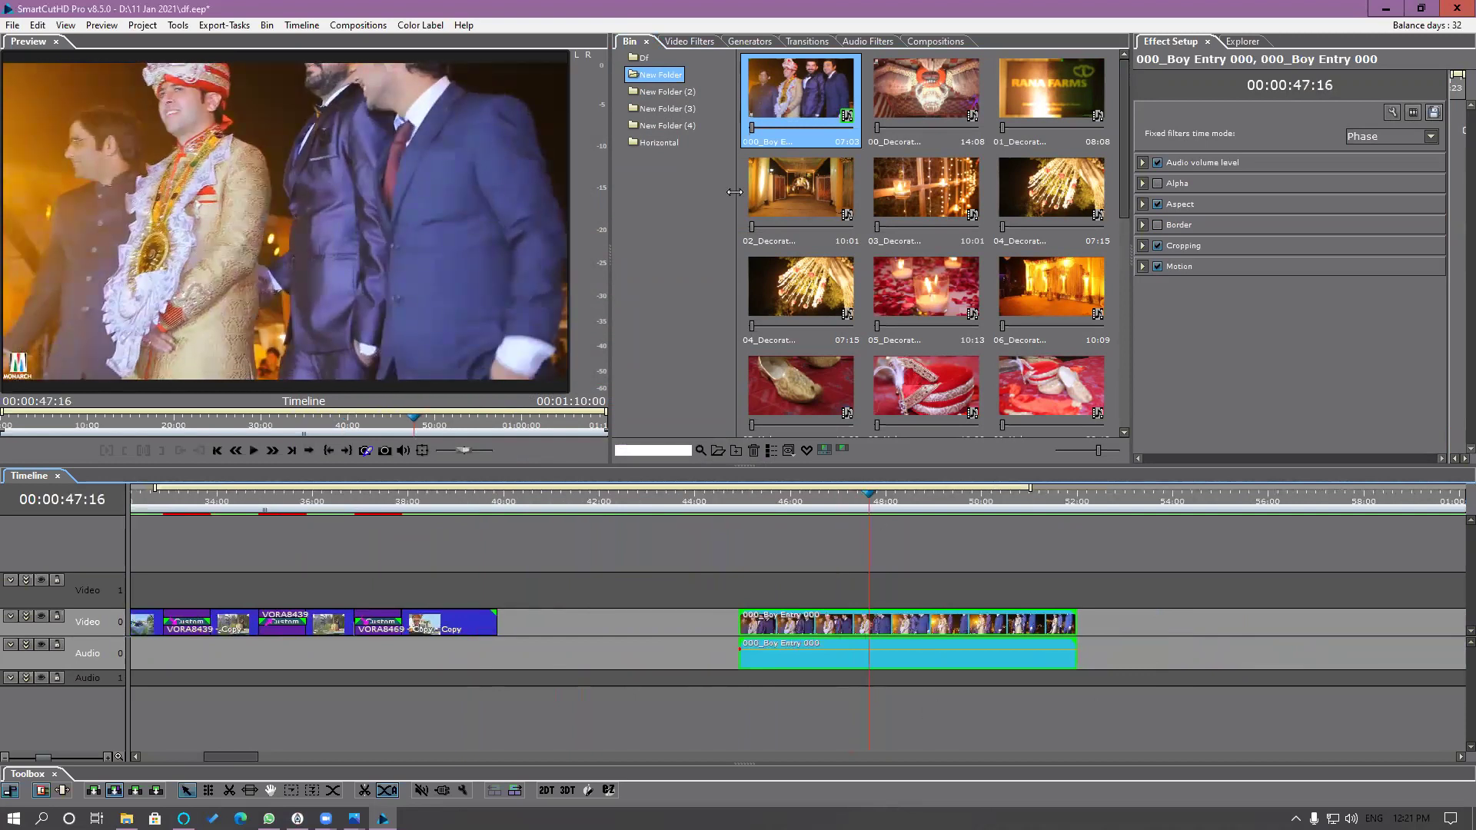
# Step: Place the VORA8414 - Copy still from the Horizontal folder on Video 0 just after the Boy Entry clip and preview it
pyautogui.click(664, 143)
pyautogui.moveTo(1051, 93); pyautogui.dragTo(1097, 640)
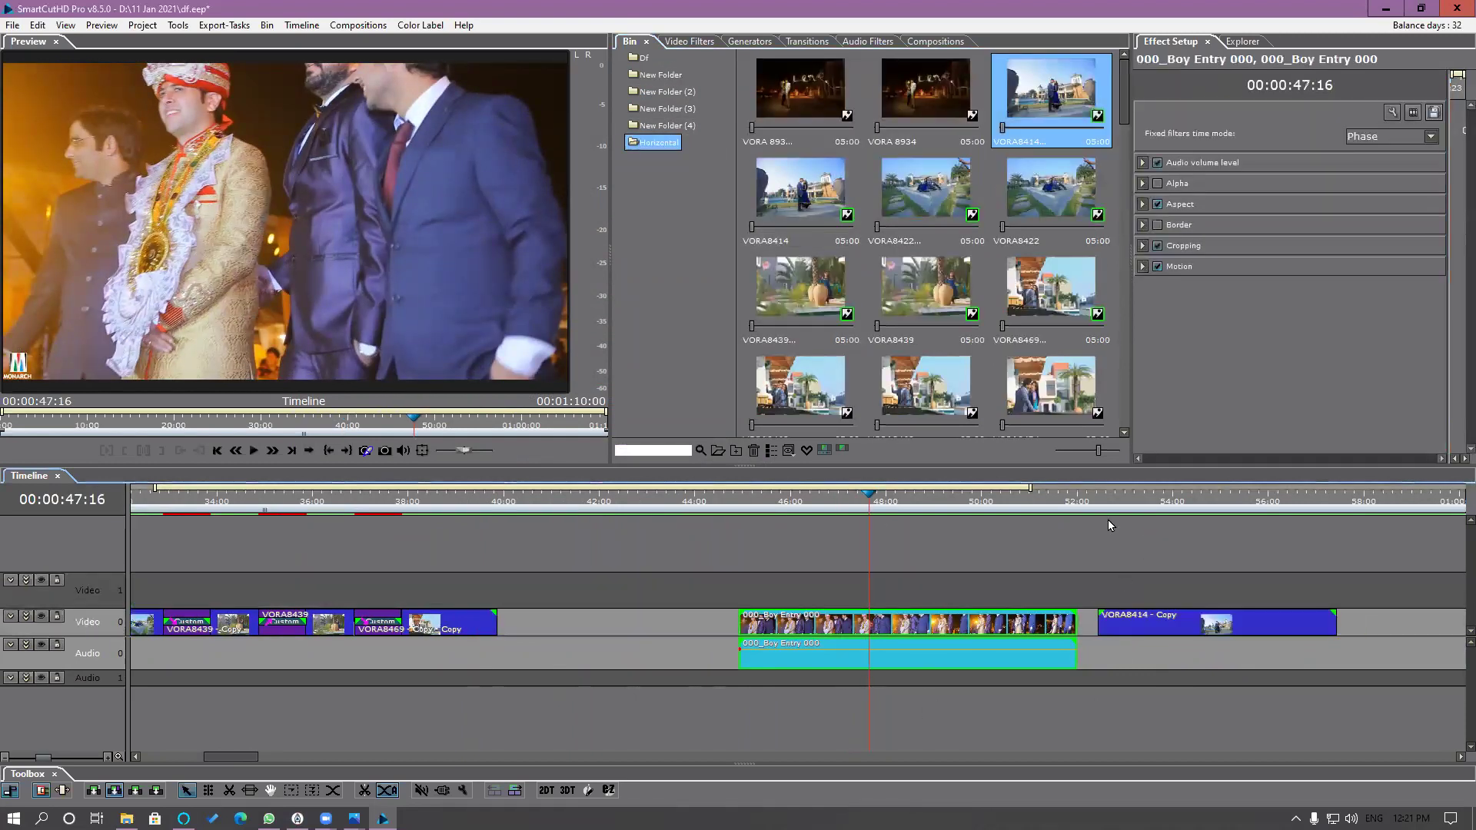
pyautogui.click(1143, 498)
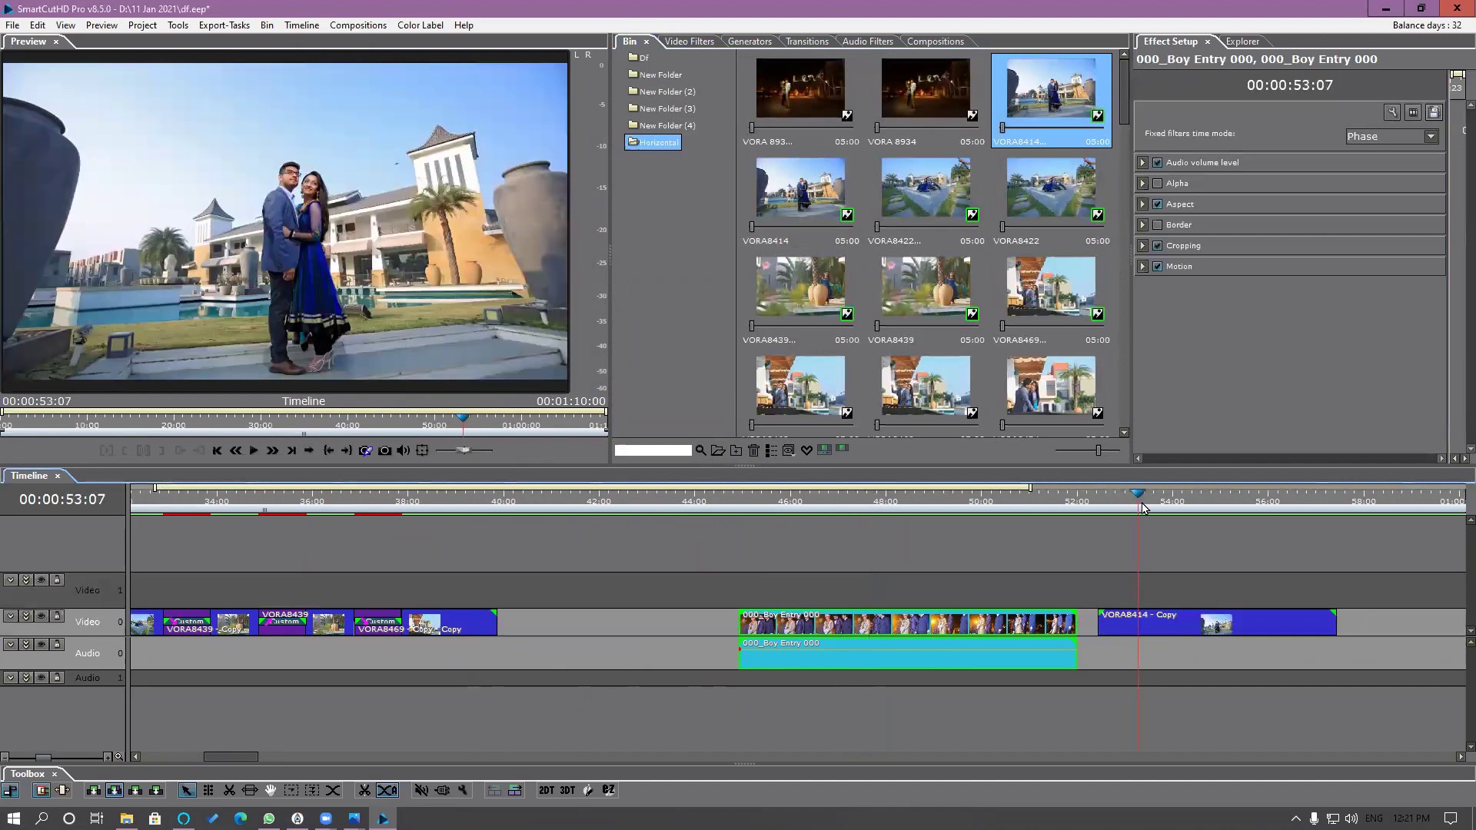
# Step: Add a 3D Text generator and a 2D Text generator to Video 0 after the VORA8414 - Copy still, and select the 2D text
pyautogui.click(750, 41)
pyautogui.moveTo(851, 122); pyautogui.dragTo(1247, 654)
pyautogui.scroll(-4, 1012, 666)
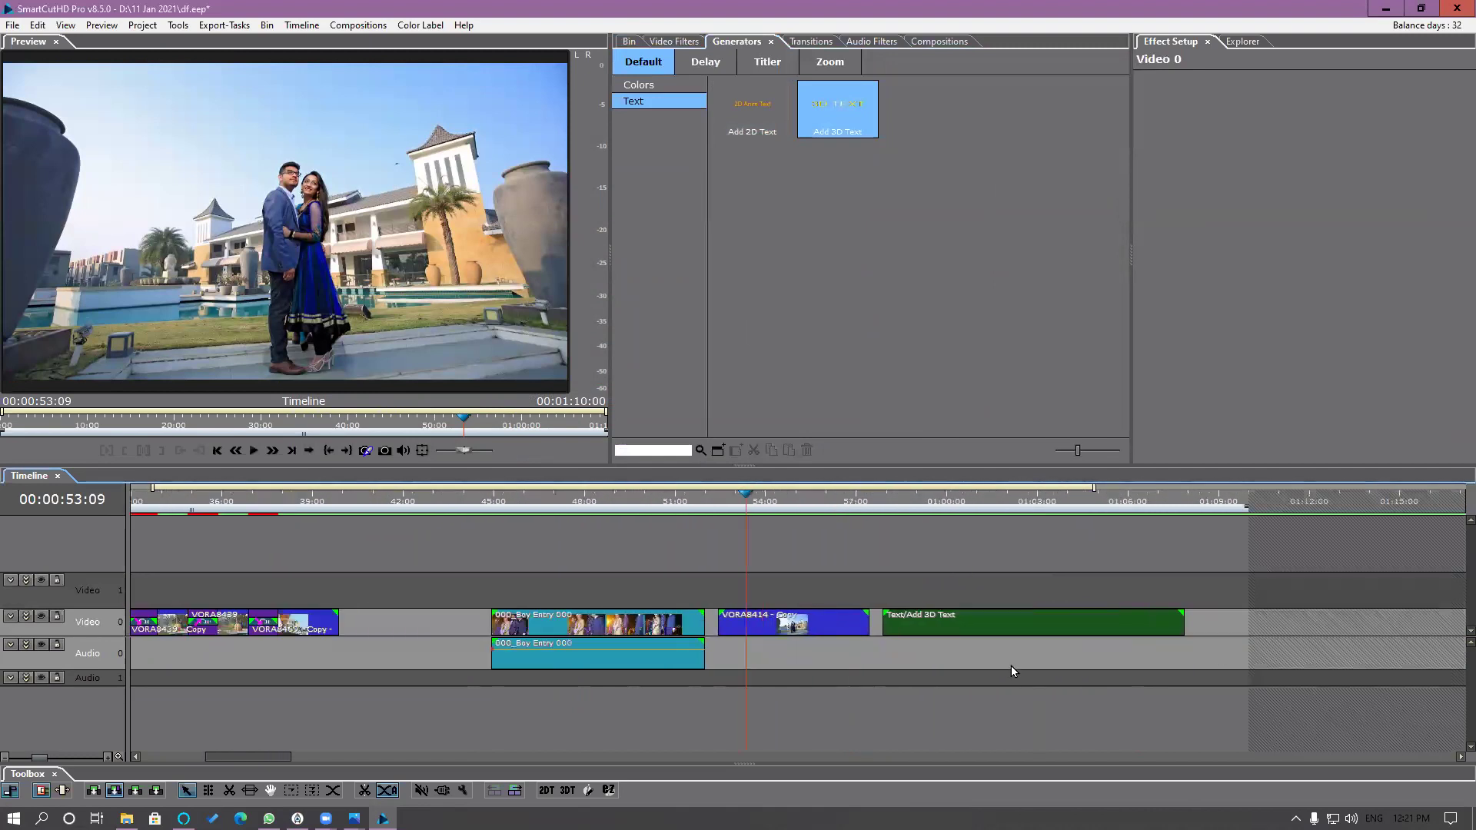
pyautogui.moveTo(777, 140); pyautogui.dragTo(1075, 625)
pyautogui.click(1116, 628)
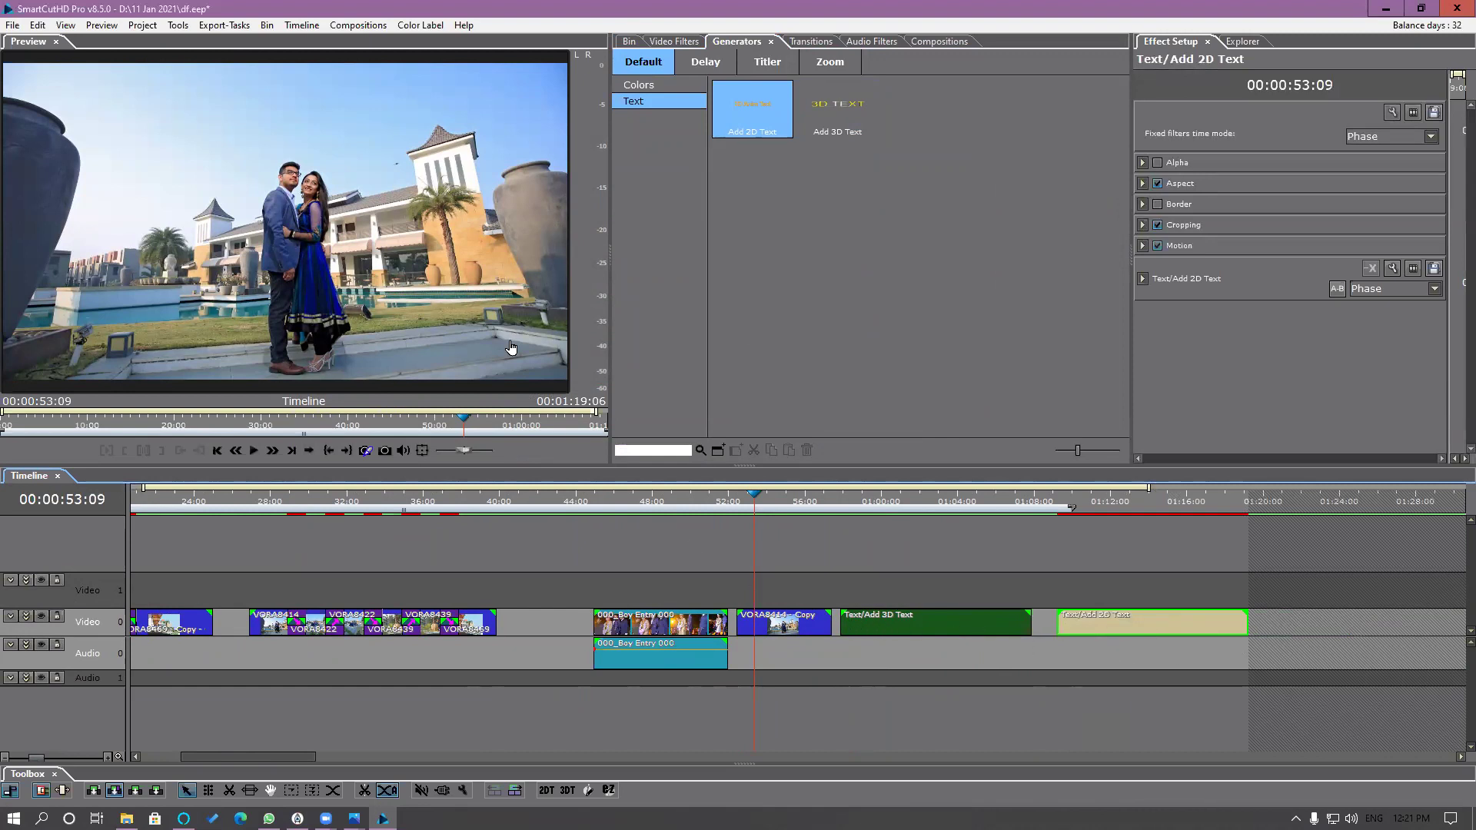
# Step: Compare the default label colours in the Preferences with the segments on the timeline, and close the dialog
pyautogui.click(37, 25)
pyautogui.click(85, 227)
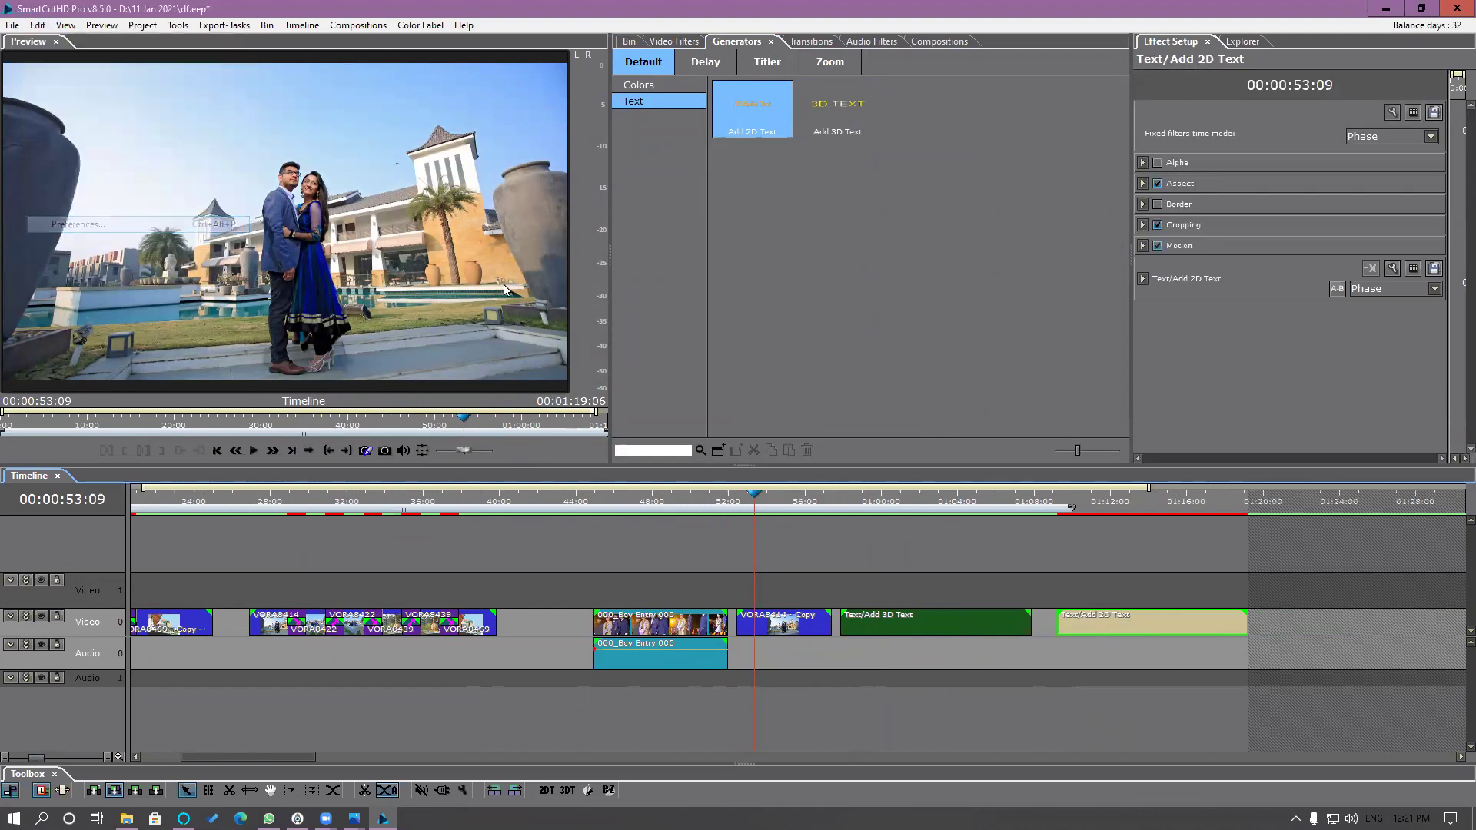
pyautogui.click(529, 286)
pyautogui.moveTo(796, 186); pyautogui.dragTo(436, 128)
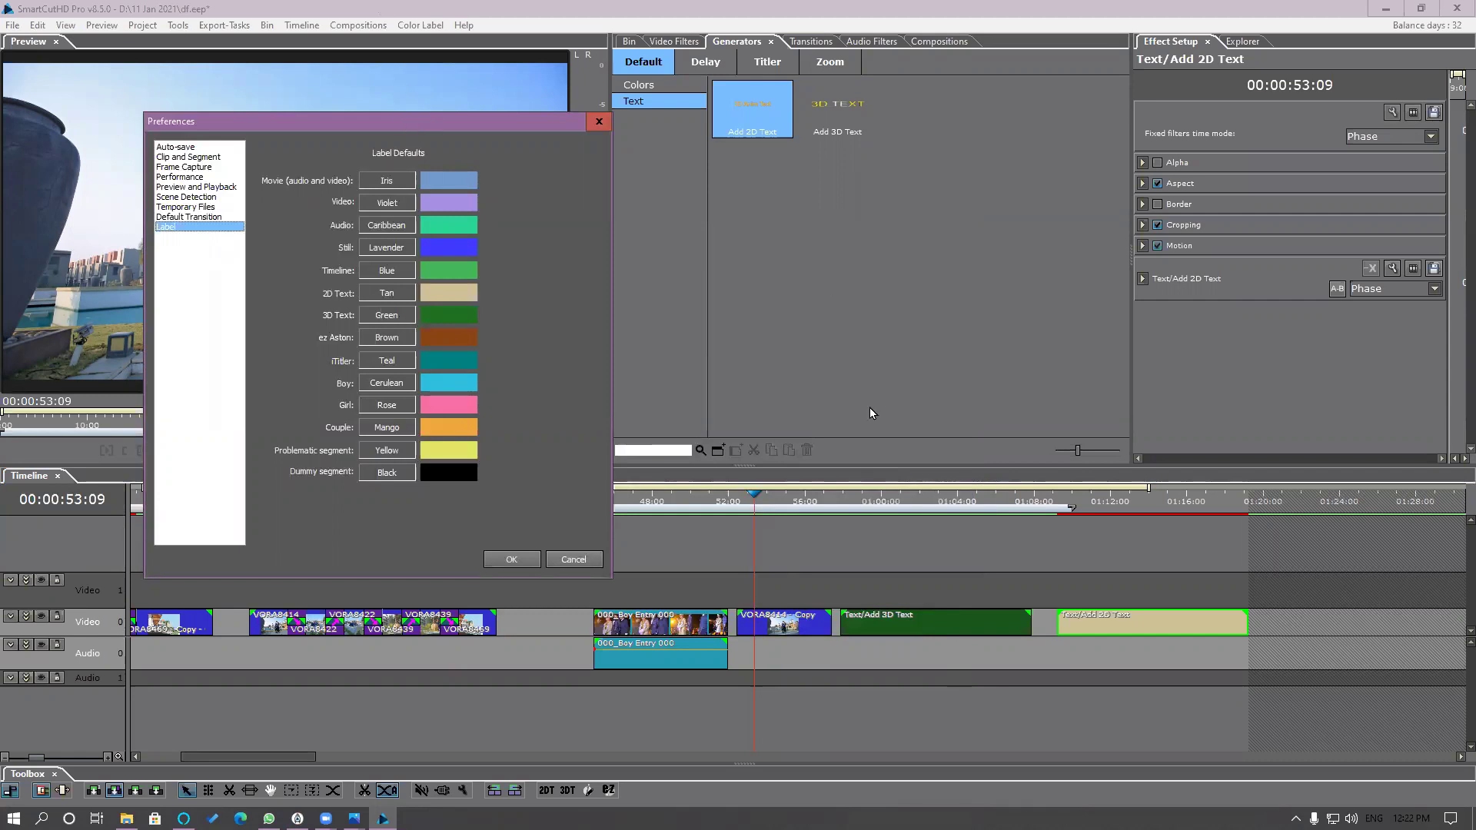
pyautogui.moveTo(408, 121); pyautogui.dragTo(845, 274)
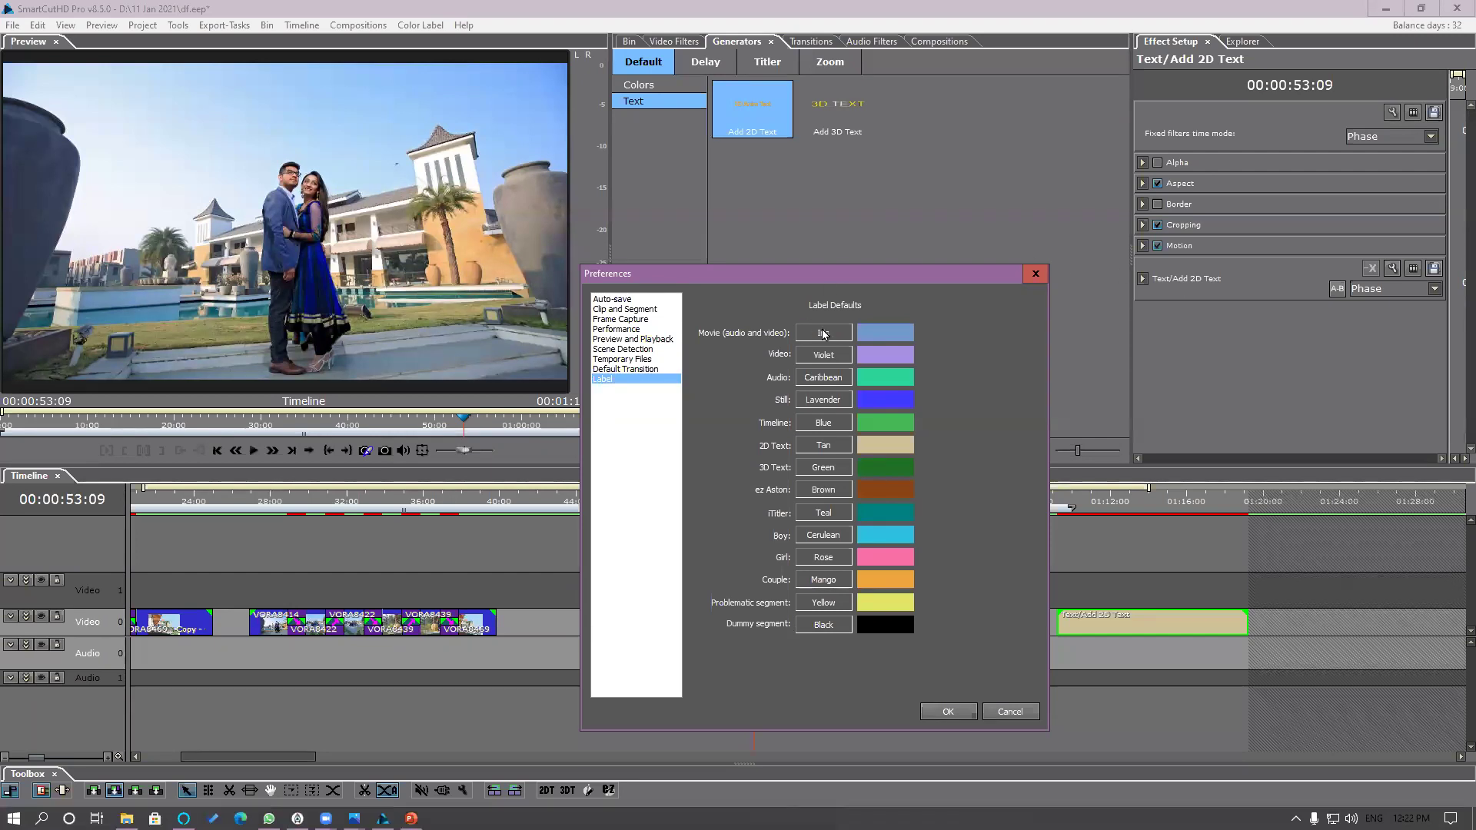
pyautogui.click(1035, 275)
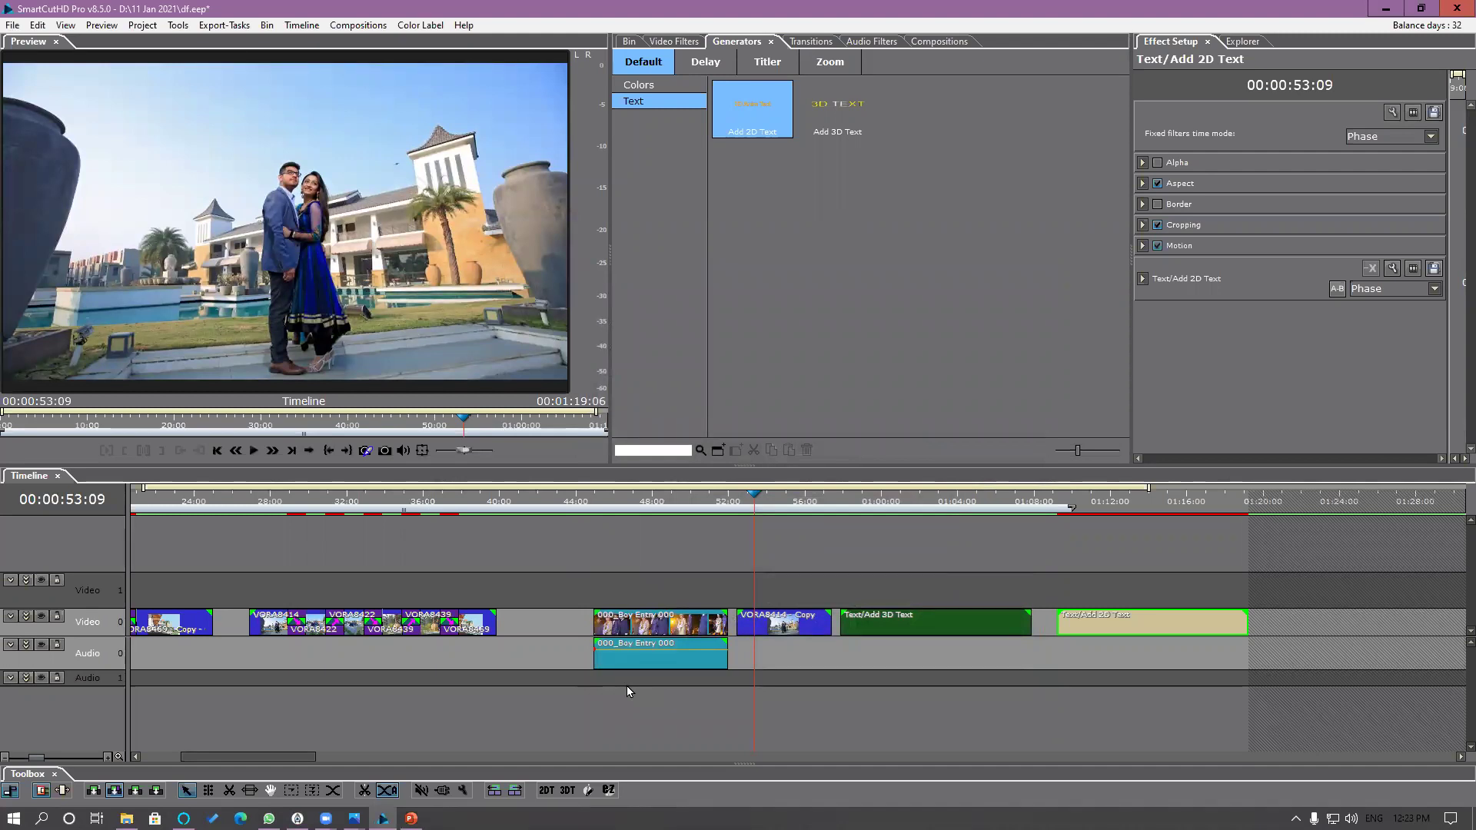
# Step: Open Keyboard Customization and look through the shortcuts of the Preview group
pyautogui.hotkey('alt', 'Tab')
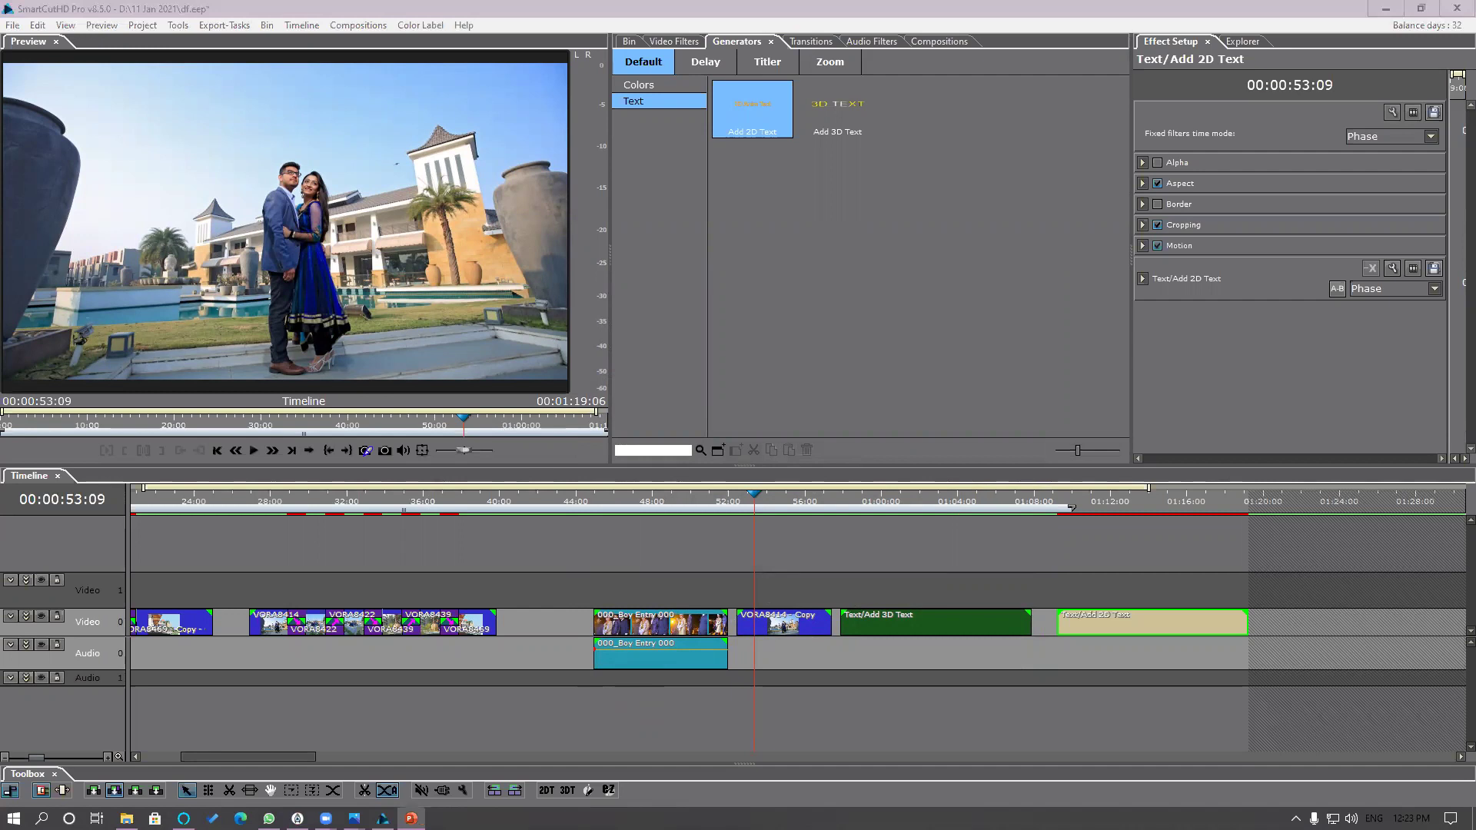
pyautogui.moveTo(198, 757); pyautogui.dragTo(154, 757)
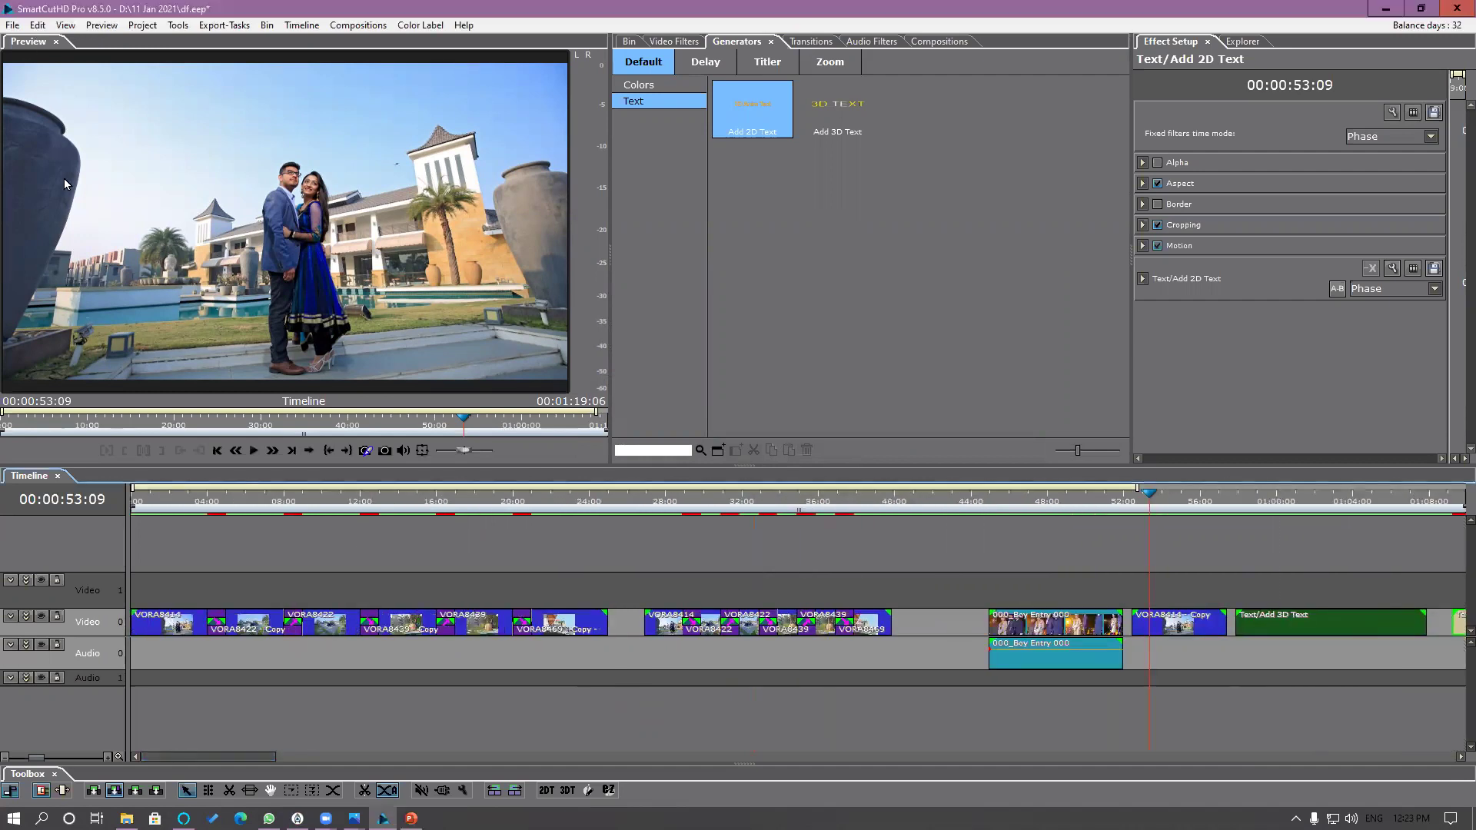
pyautogui.click(36, 28)
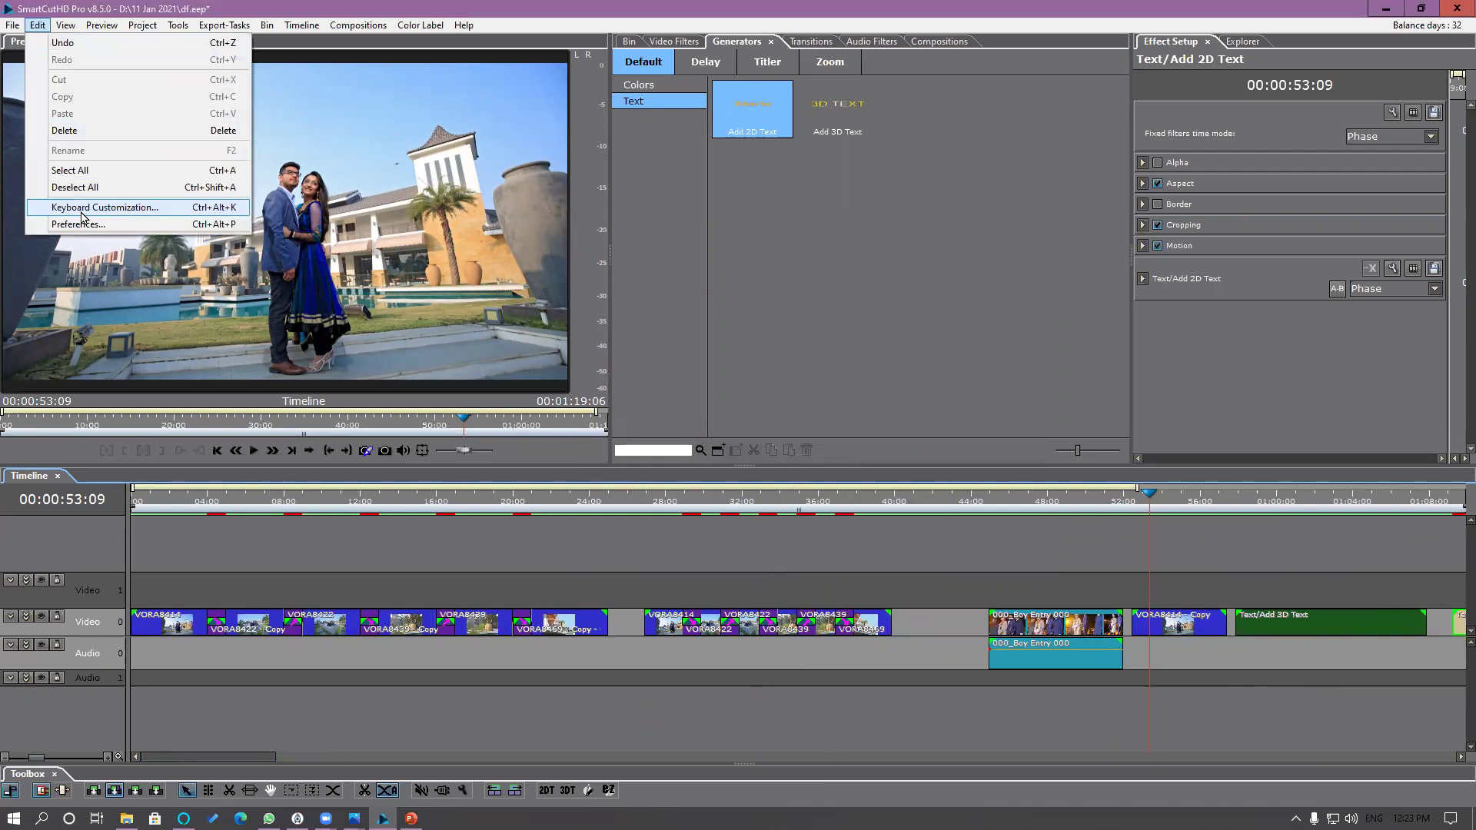
pyautogui.click(92, 209)
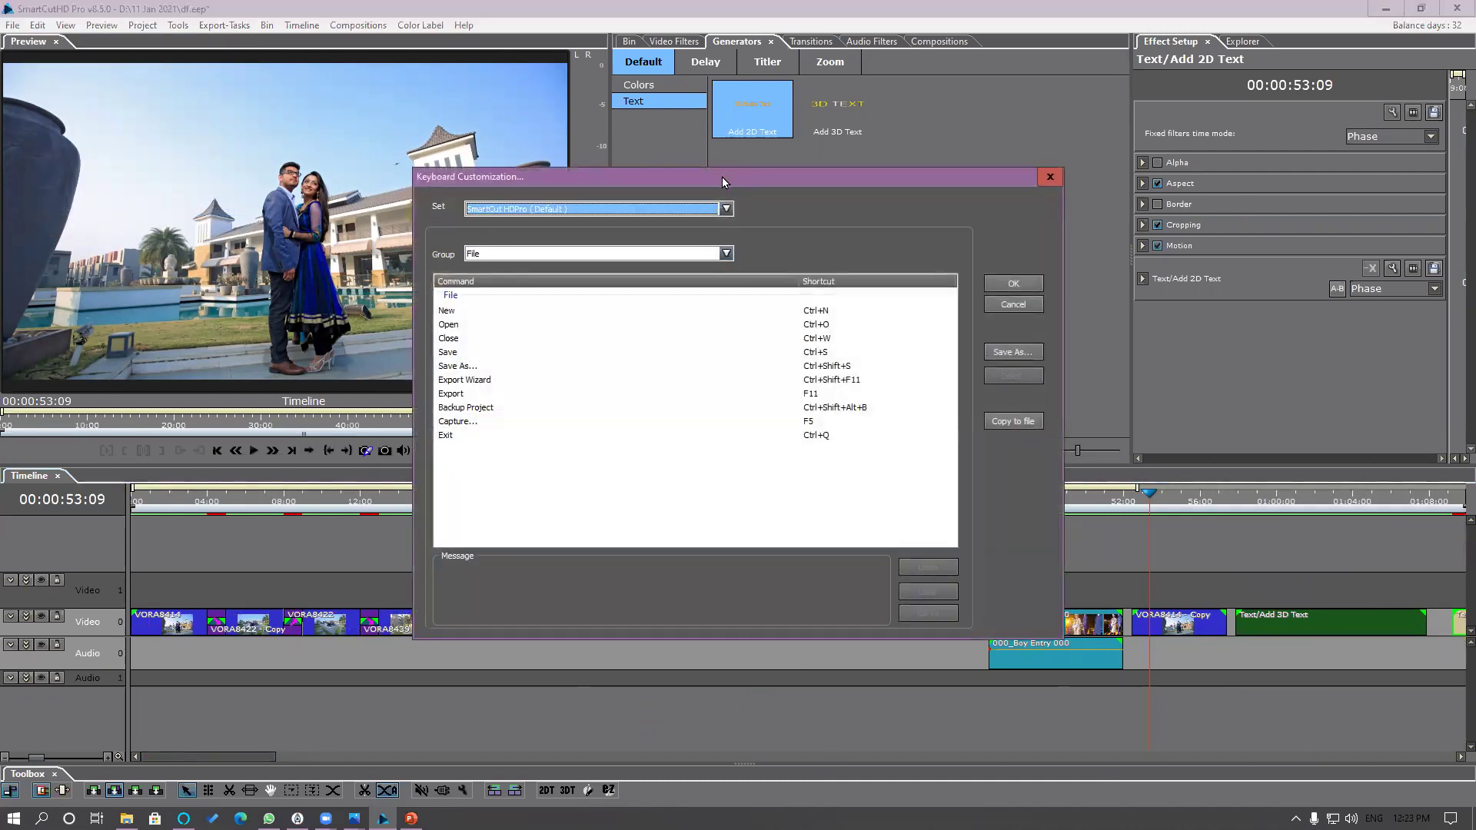
pyautogui.moveTo(726, 177); pyautogui.dragTo(902, 185)
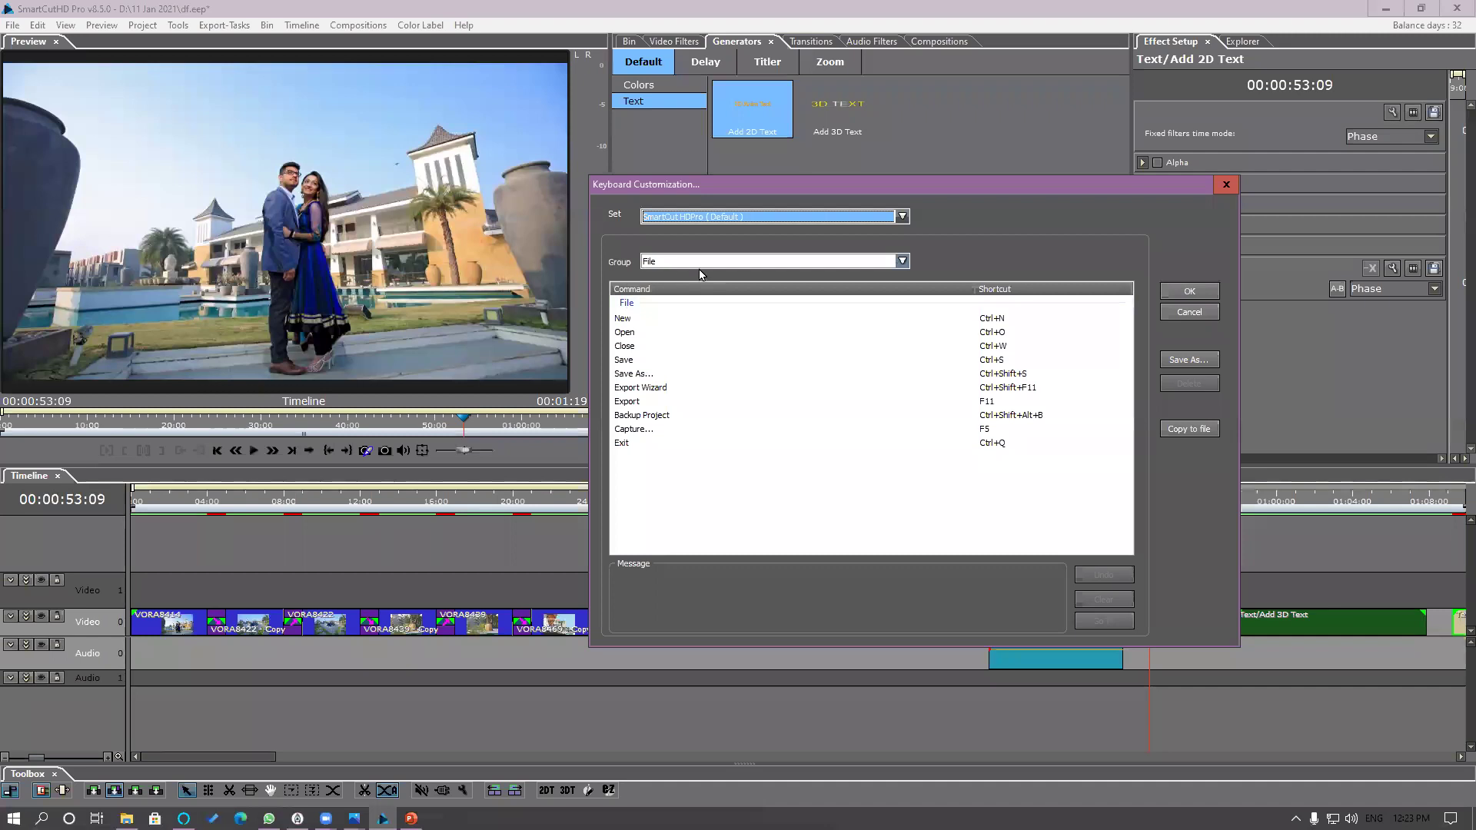
pyautogui.click(902, 262)
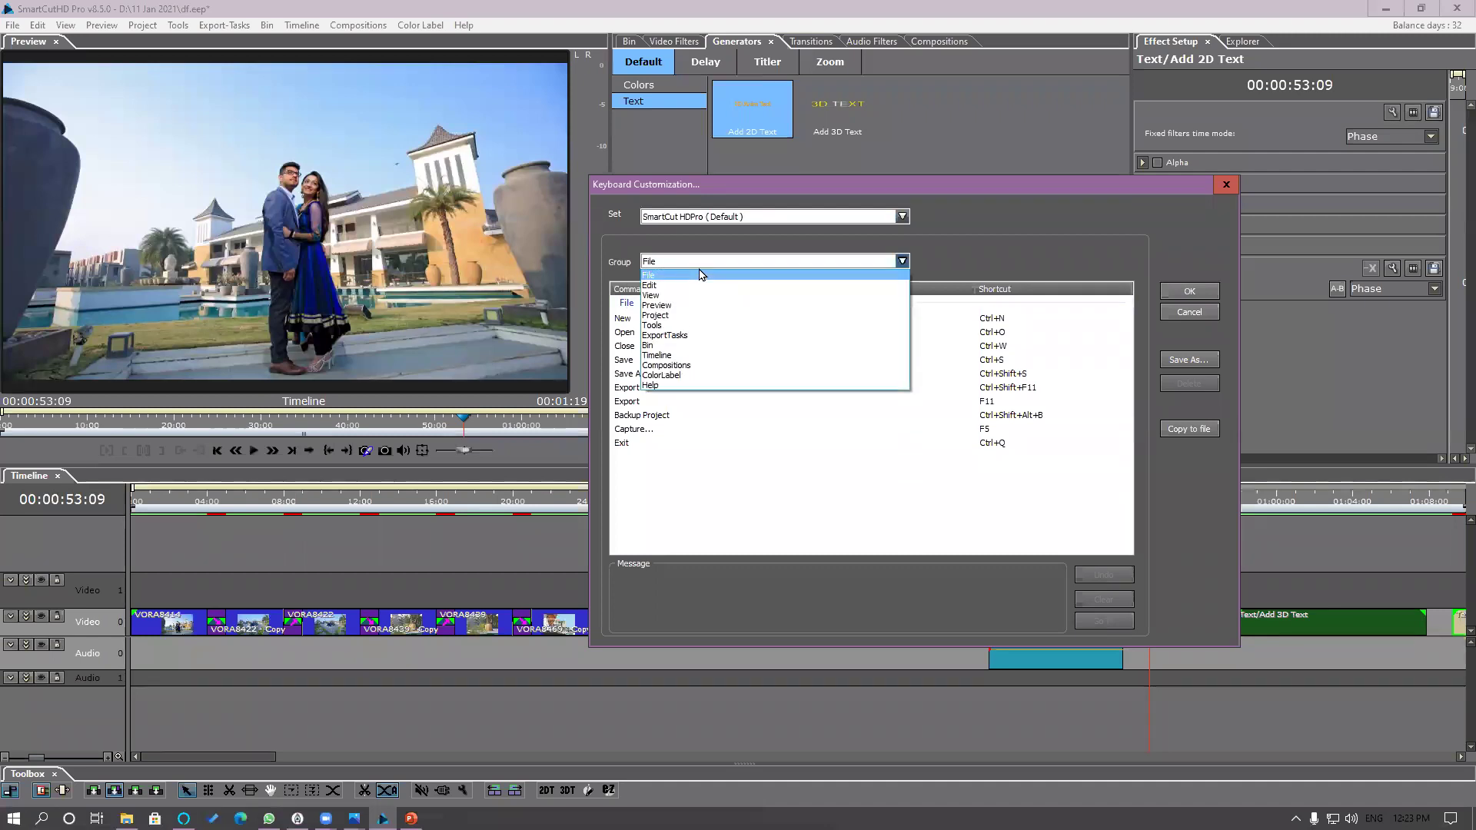
pyautogui.click(675, 306)
pyautogui.moveTo(1127, 356); pyautogui.dragTo(1127, 475)
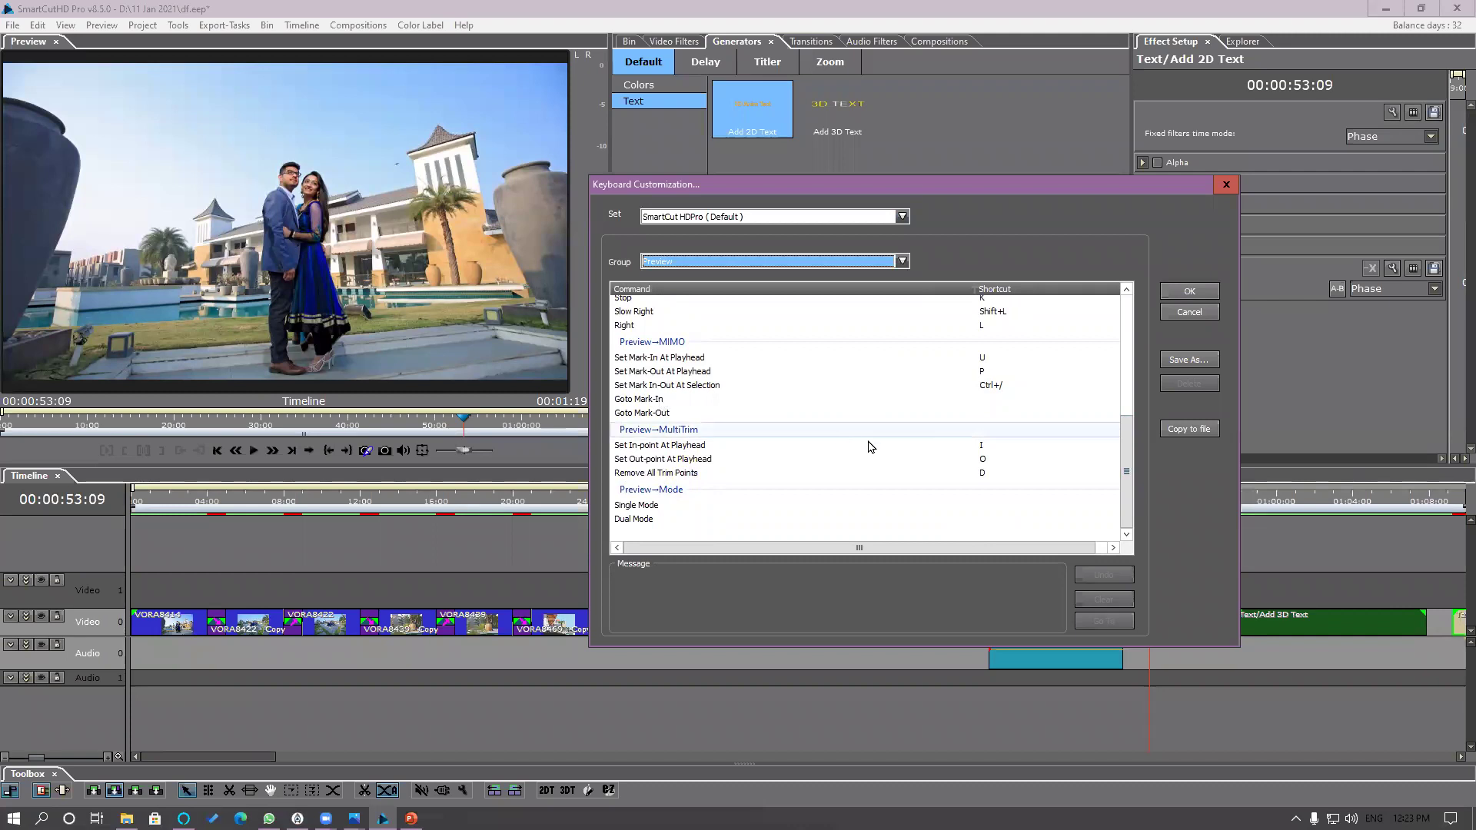
# Step: Copy the SmartCut HDPro default shortcut set to a text file, read through it in Notepad and close it
pyautogui.click(1187, 431)
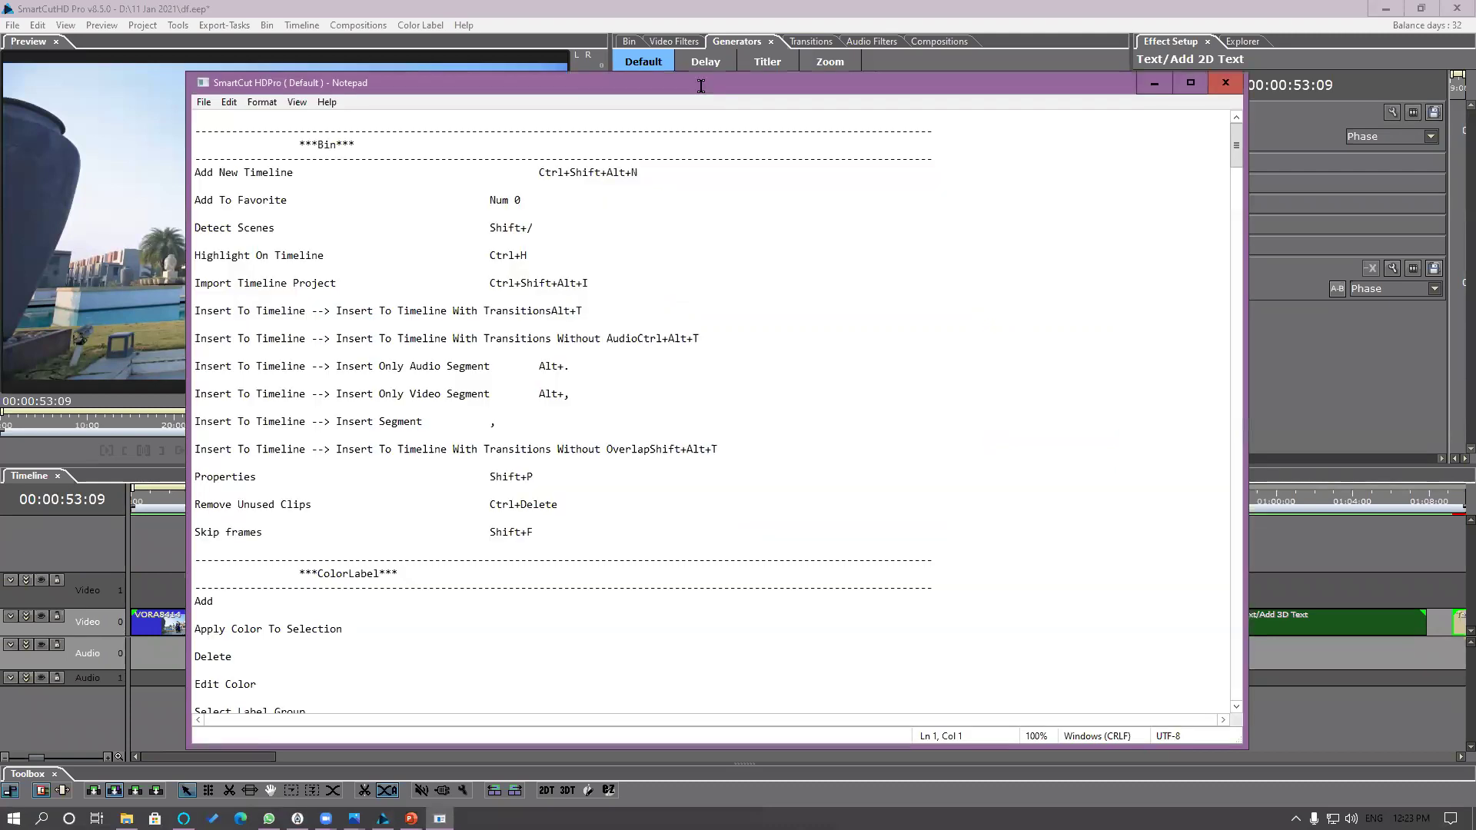
pyautogui.doubleClick(381, 73)
pyautogui.scroll(-5, 662, 418)
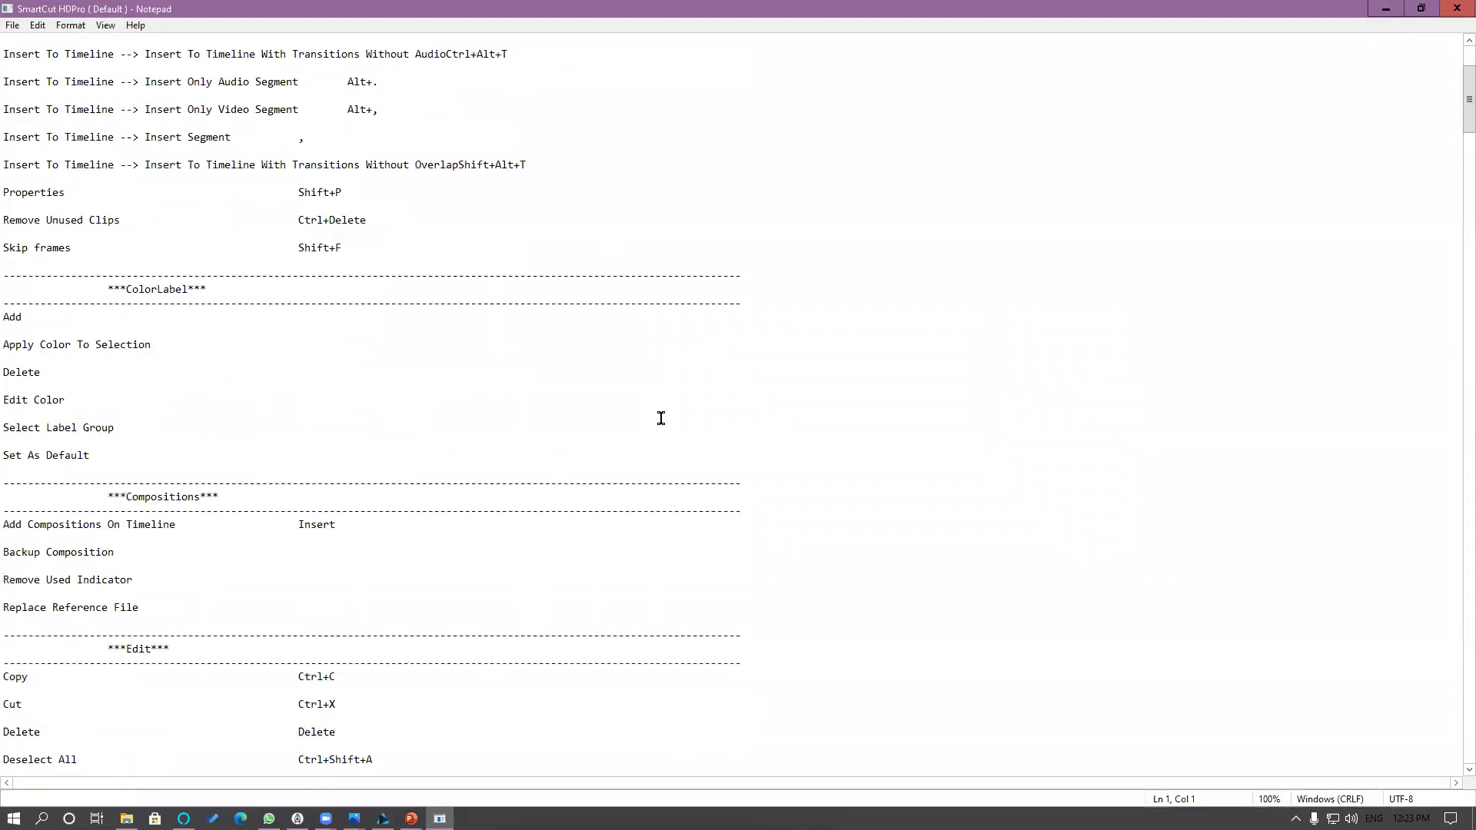
pyautogui.scroll(-2, 661, 417)
pyautogui.moveTo(1463, 132); pyautogui.dragTo(1406, 42)
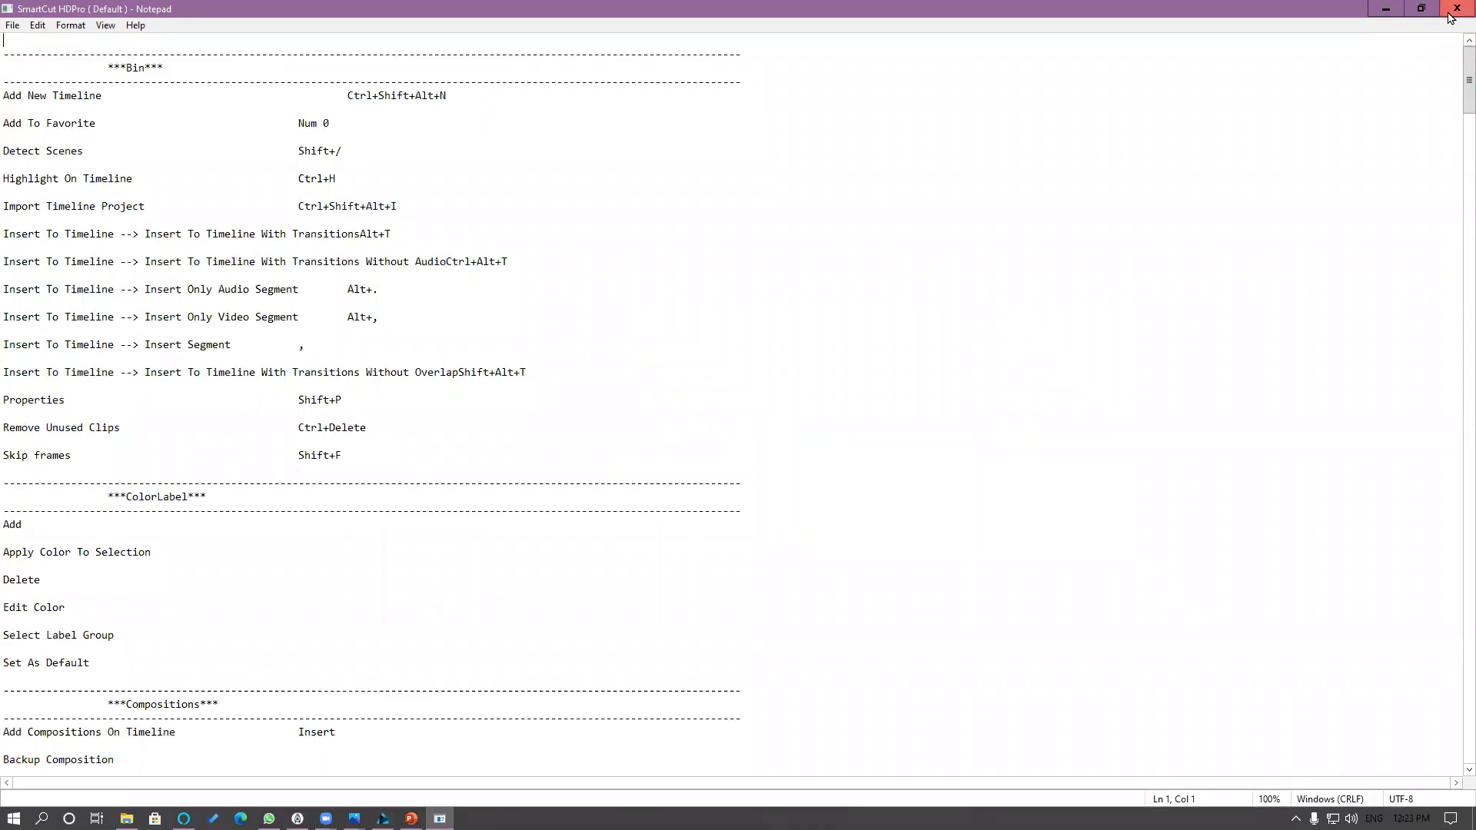
pyautogui.click(1453, 10)
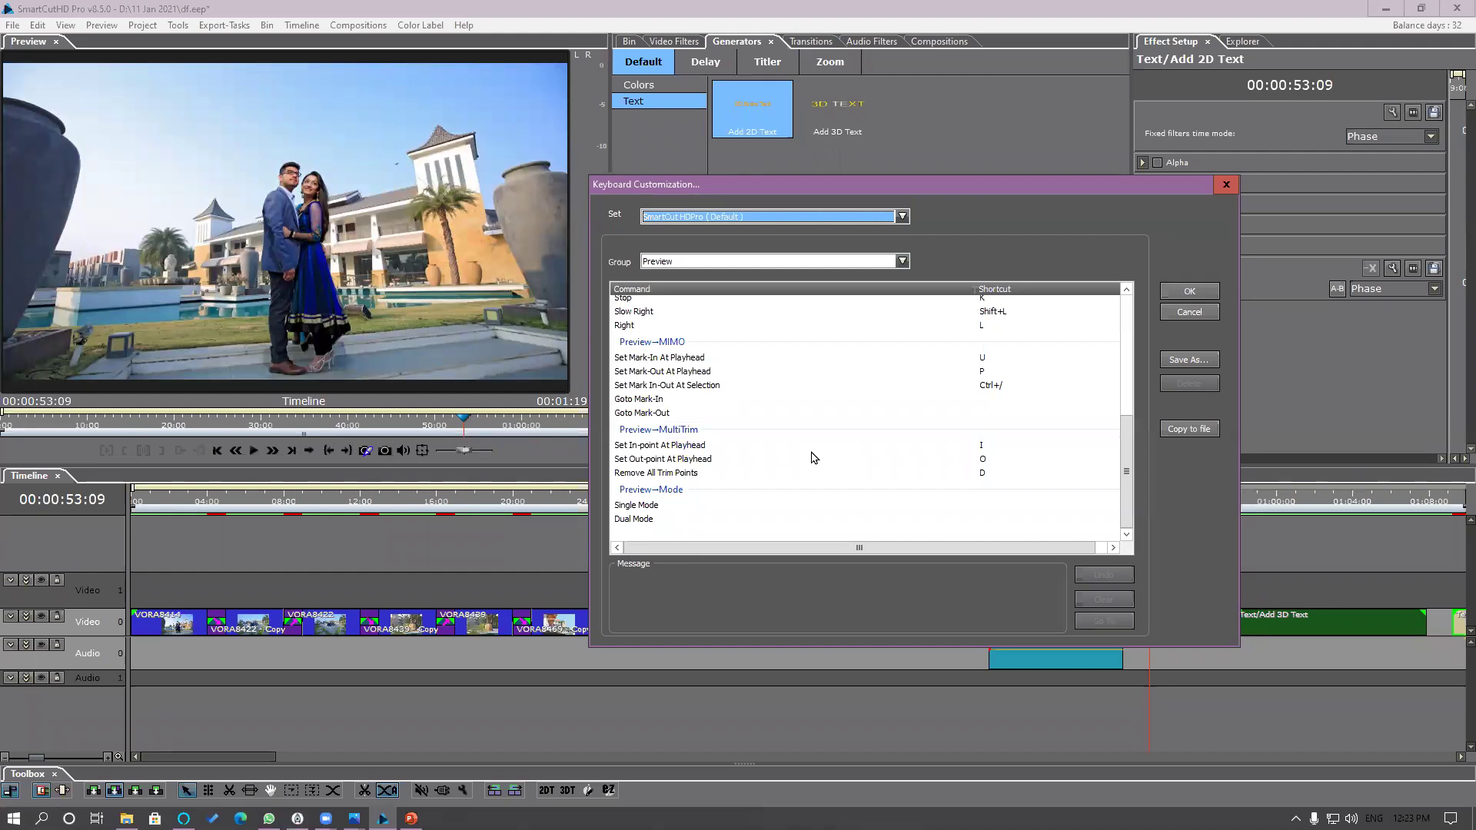
pyautogui.scroll(5, 813, 457)
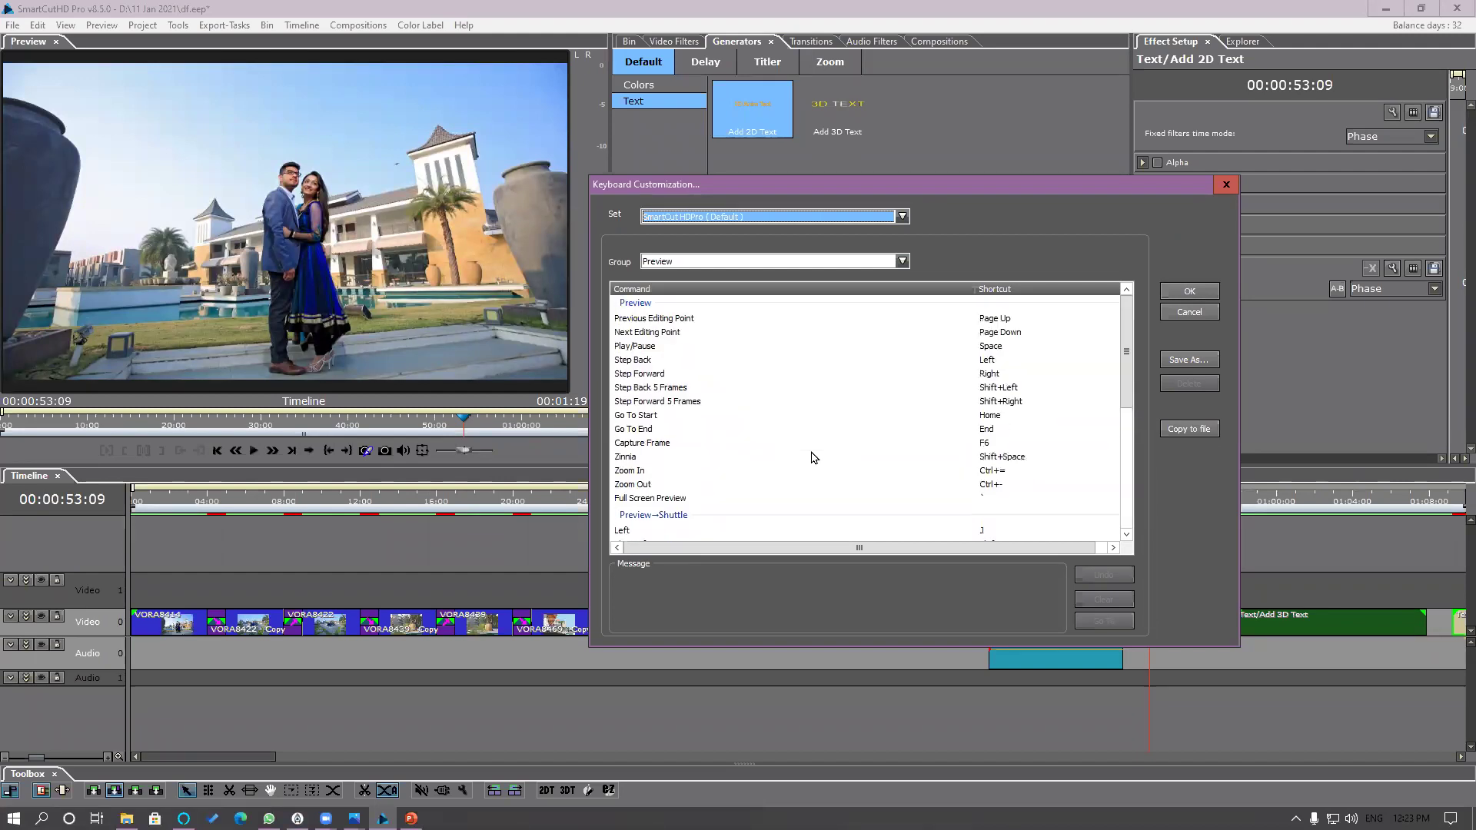
# Step: Close Keyboard Customization without saving, move the timeline playhead to 00:00:14:19 and select the VORA8439 - Copy segment
pyautogui.click(1189, 312)
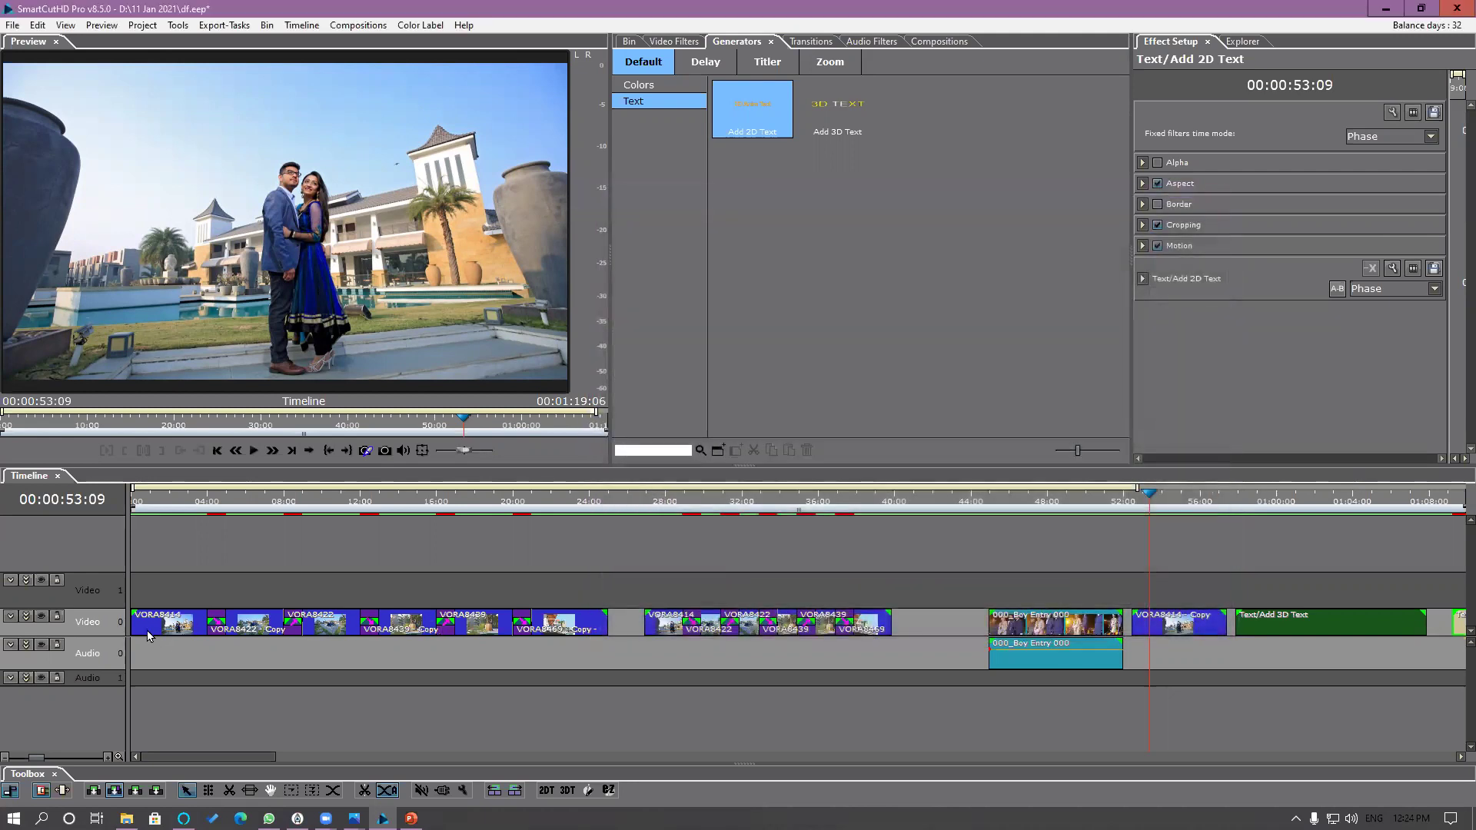
pyautogui.click(149, 634)
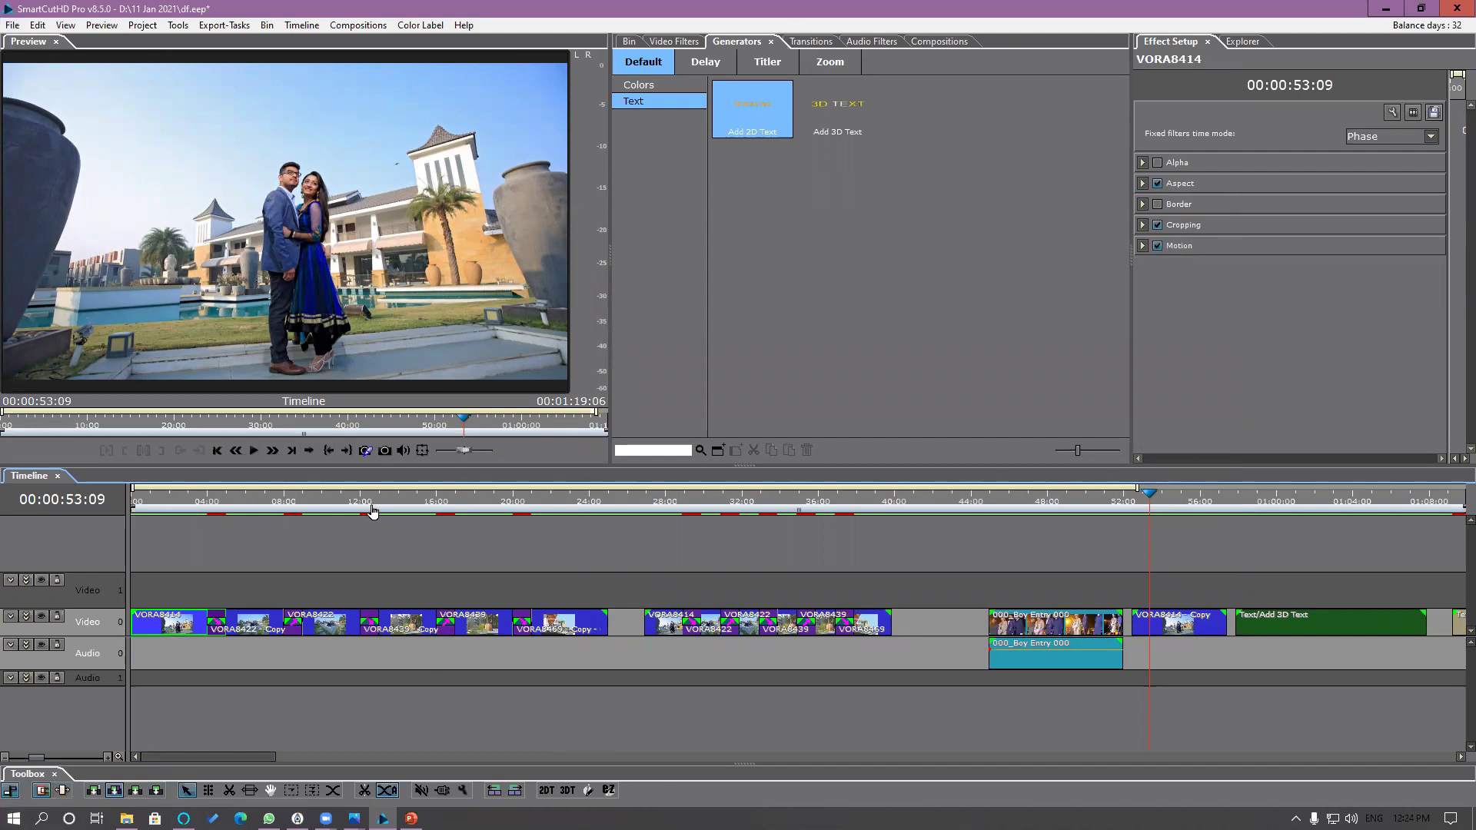
pyautogui.click(409, 506)
pyautogui.click(413, 508)
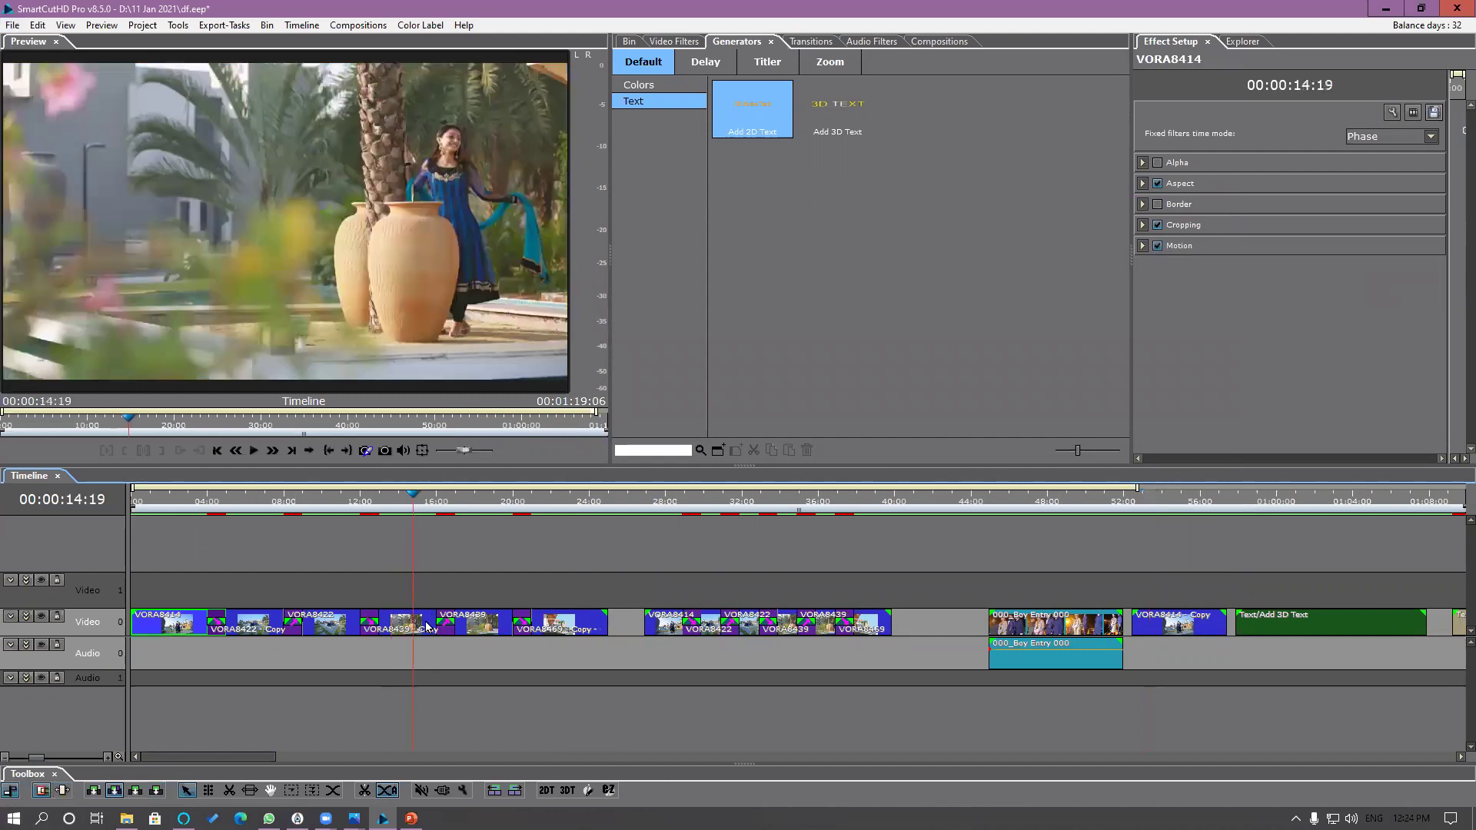
pyautogui.click(424, 624)
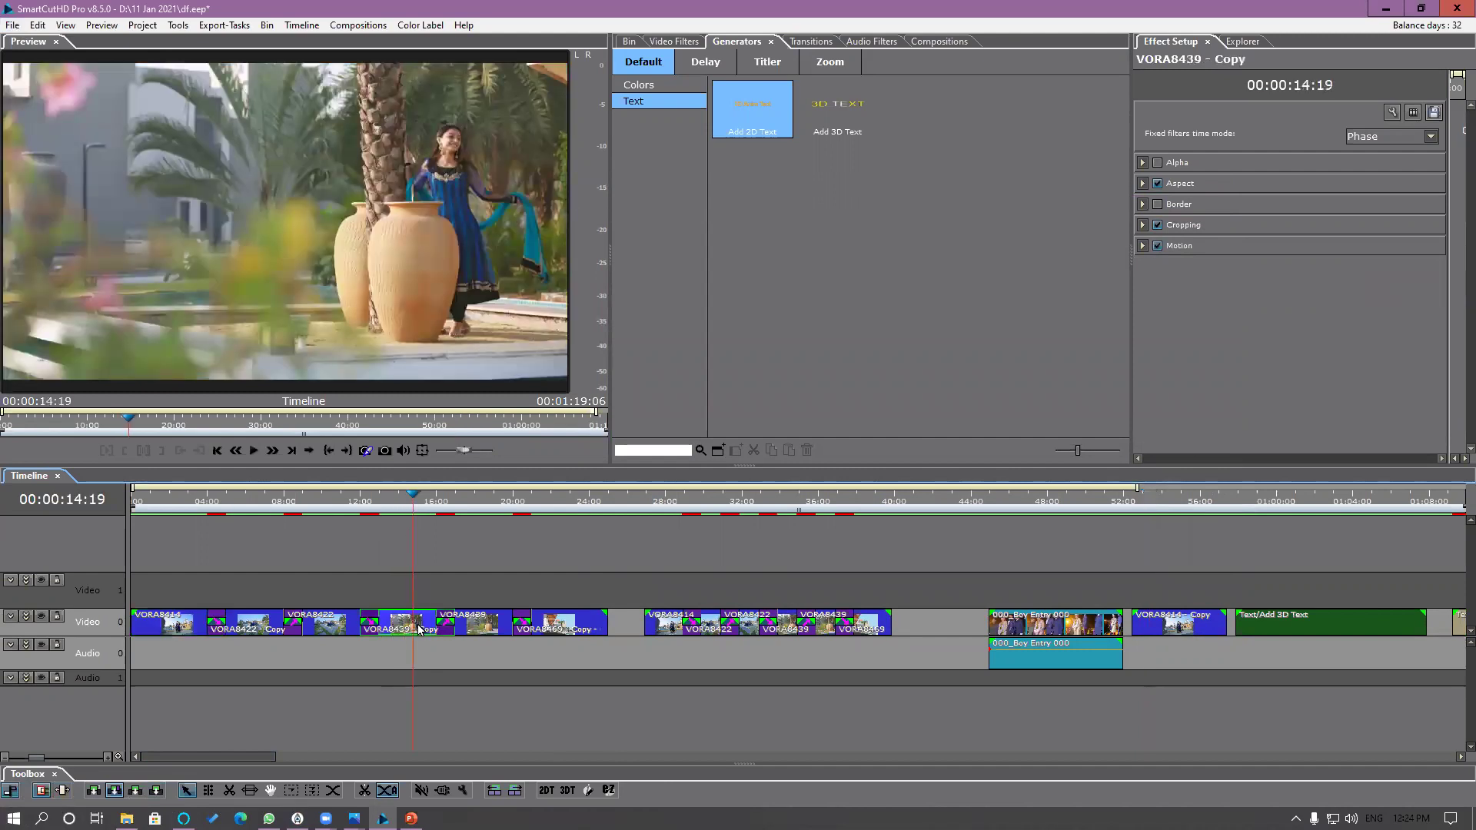
pyautogui.click(37, 25)
pyautogui.click(75, 225)
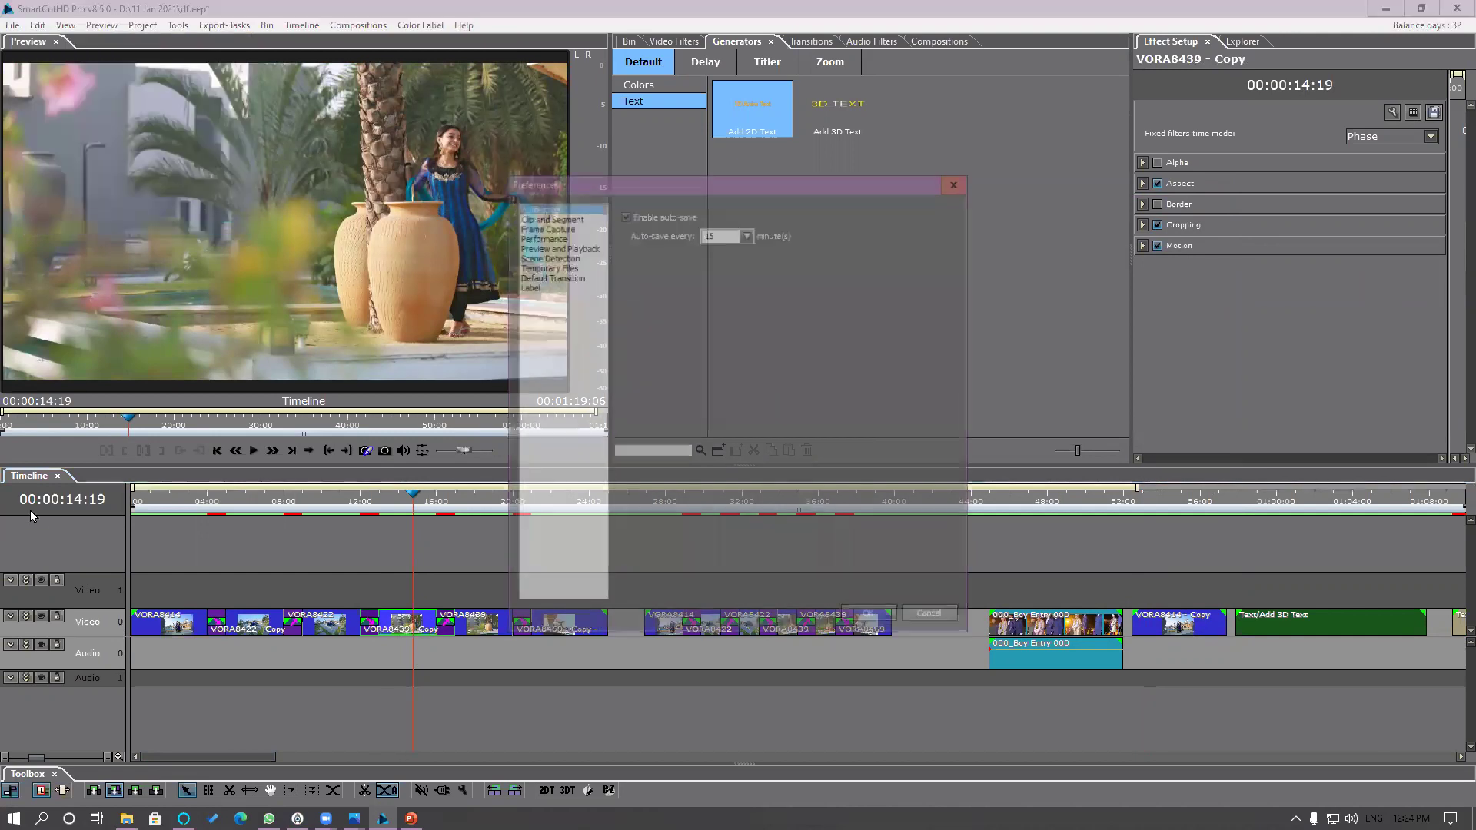
pyautogui.click(959, 180)
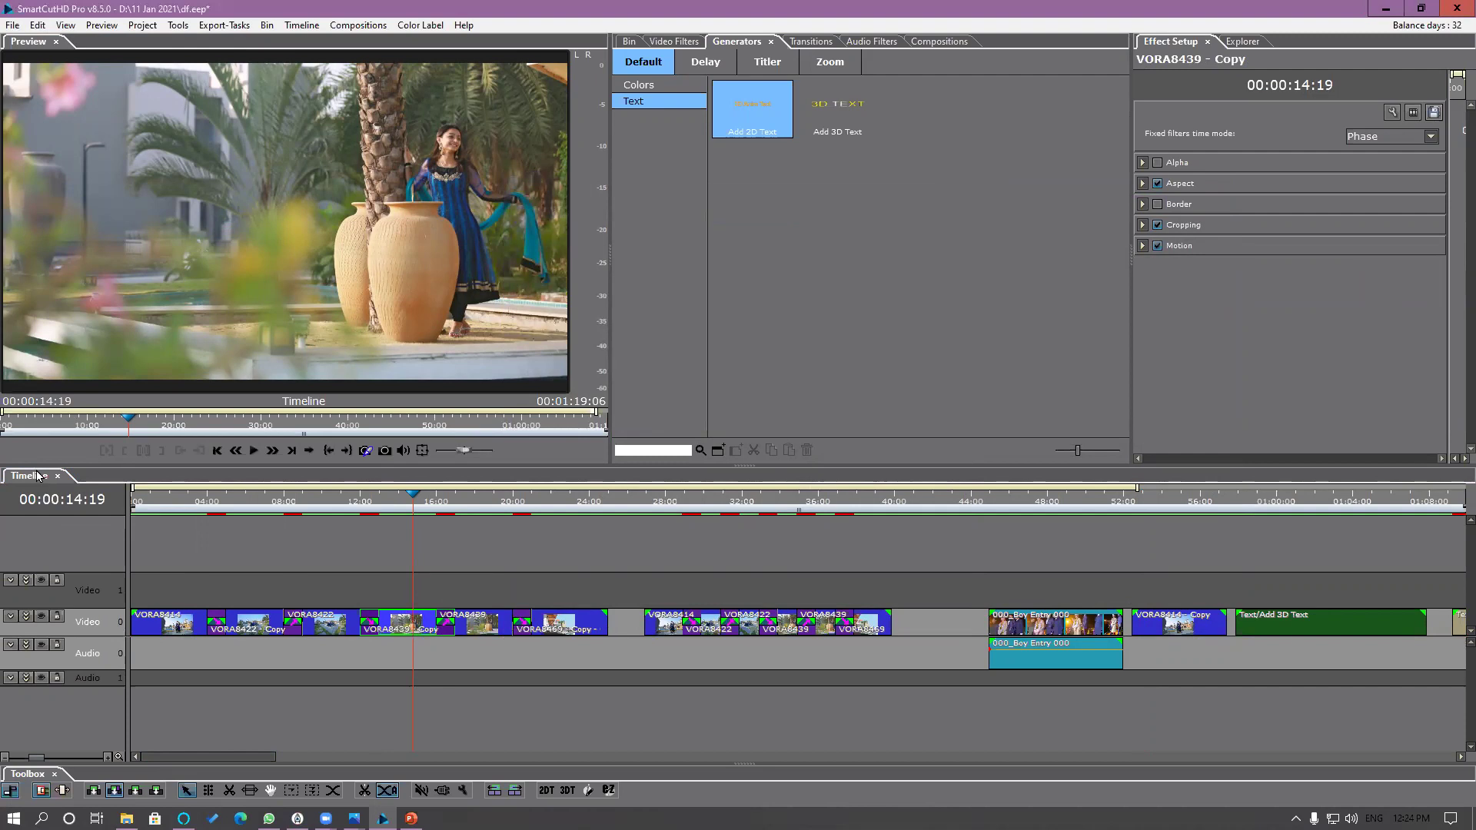
# Step: Open Keyboard Customization and look through the shortcuts of the Timeline group down to its Tools section
pyautogui.click(37, 26)
pyautogui.click(102, 209)
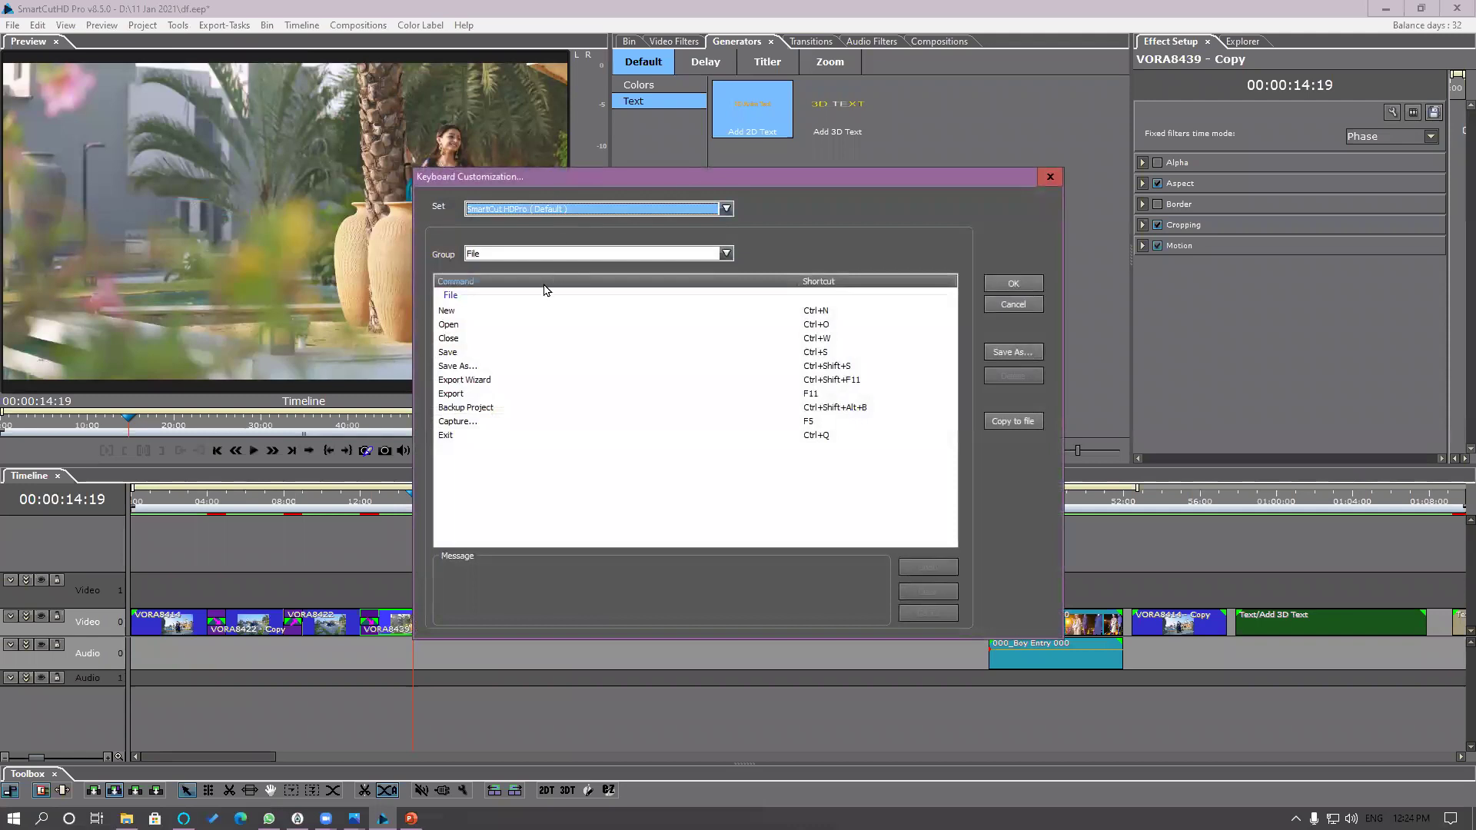
pyautogui.click(571, 254)
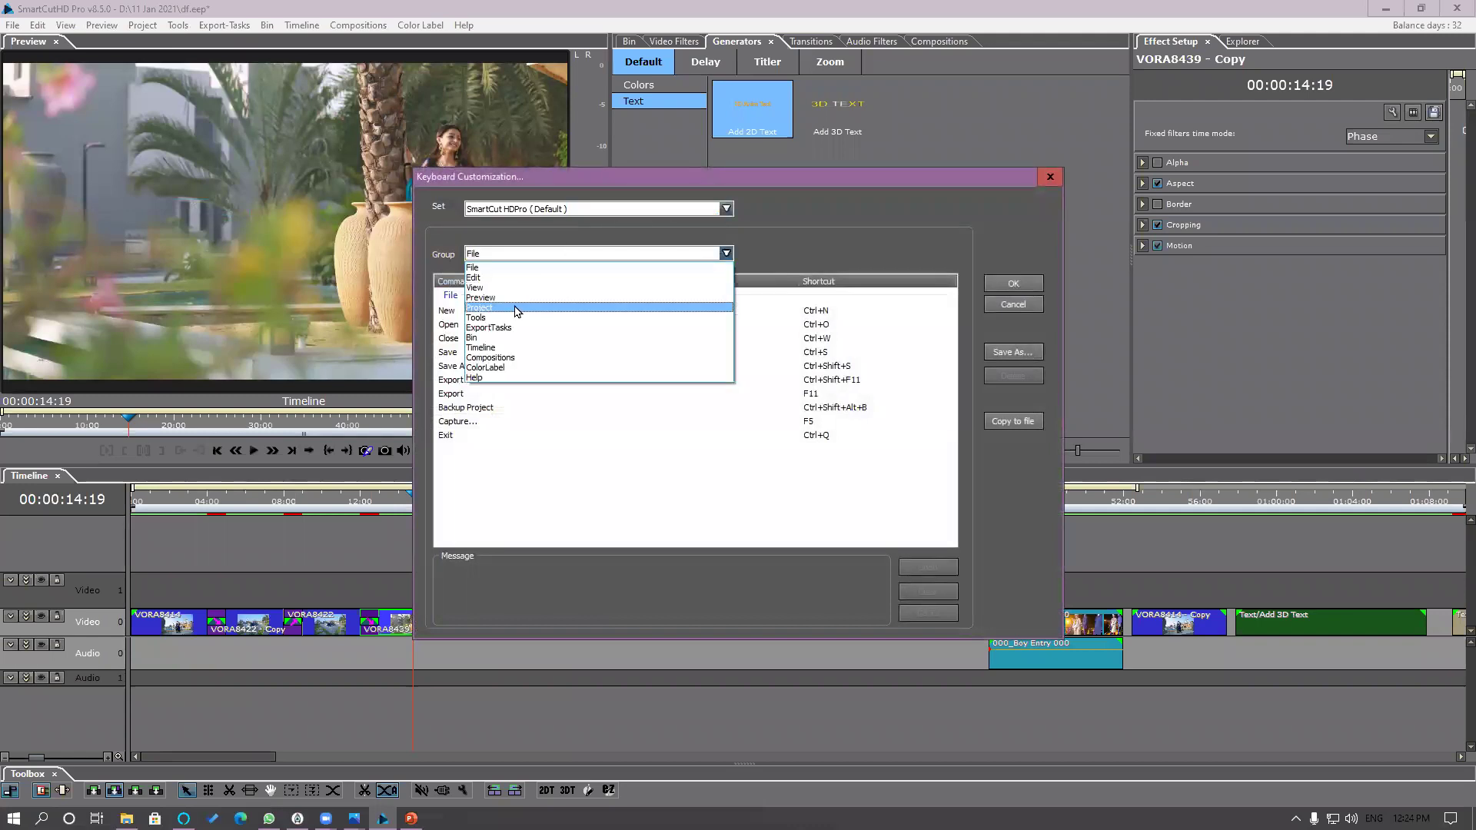
pyautogui.click(483, 348)
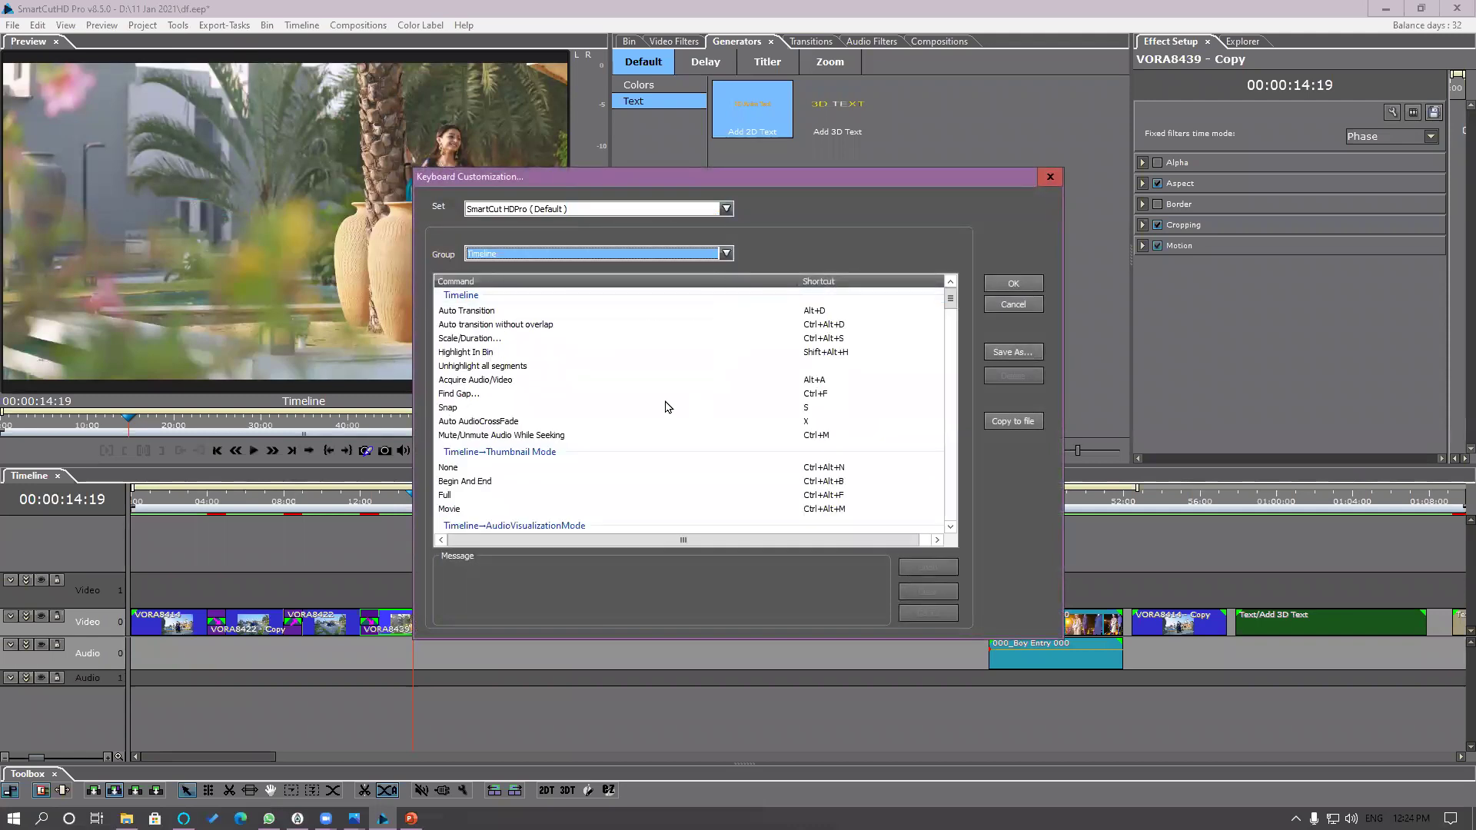
pyautogui.moveTo(781, 172); pyautogui.dragTo(874, 67)
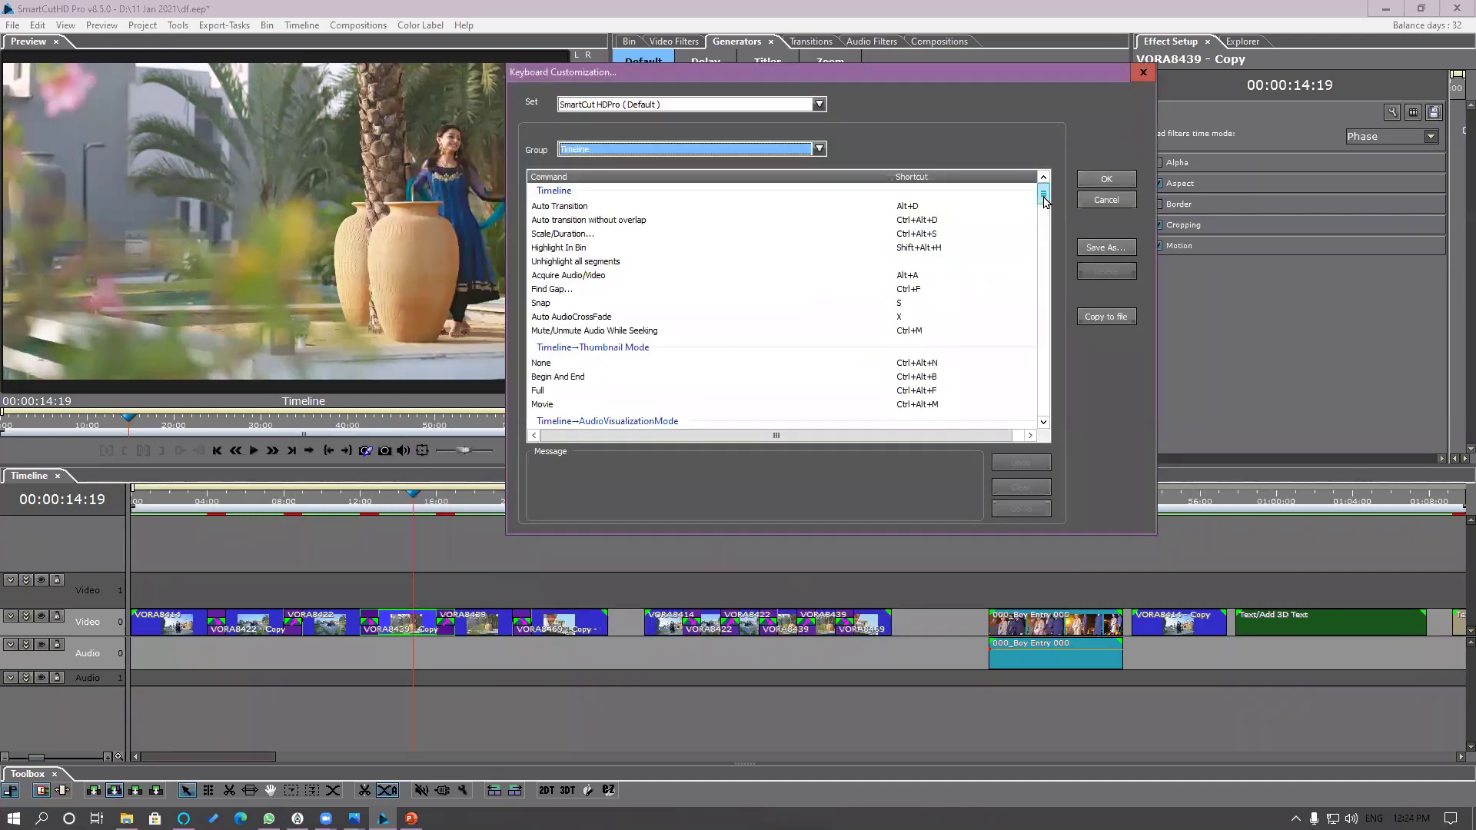
pyautogui.moveTo(1045, 207); pyautogui.dragTo(1057, 428)
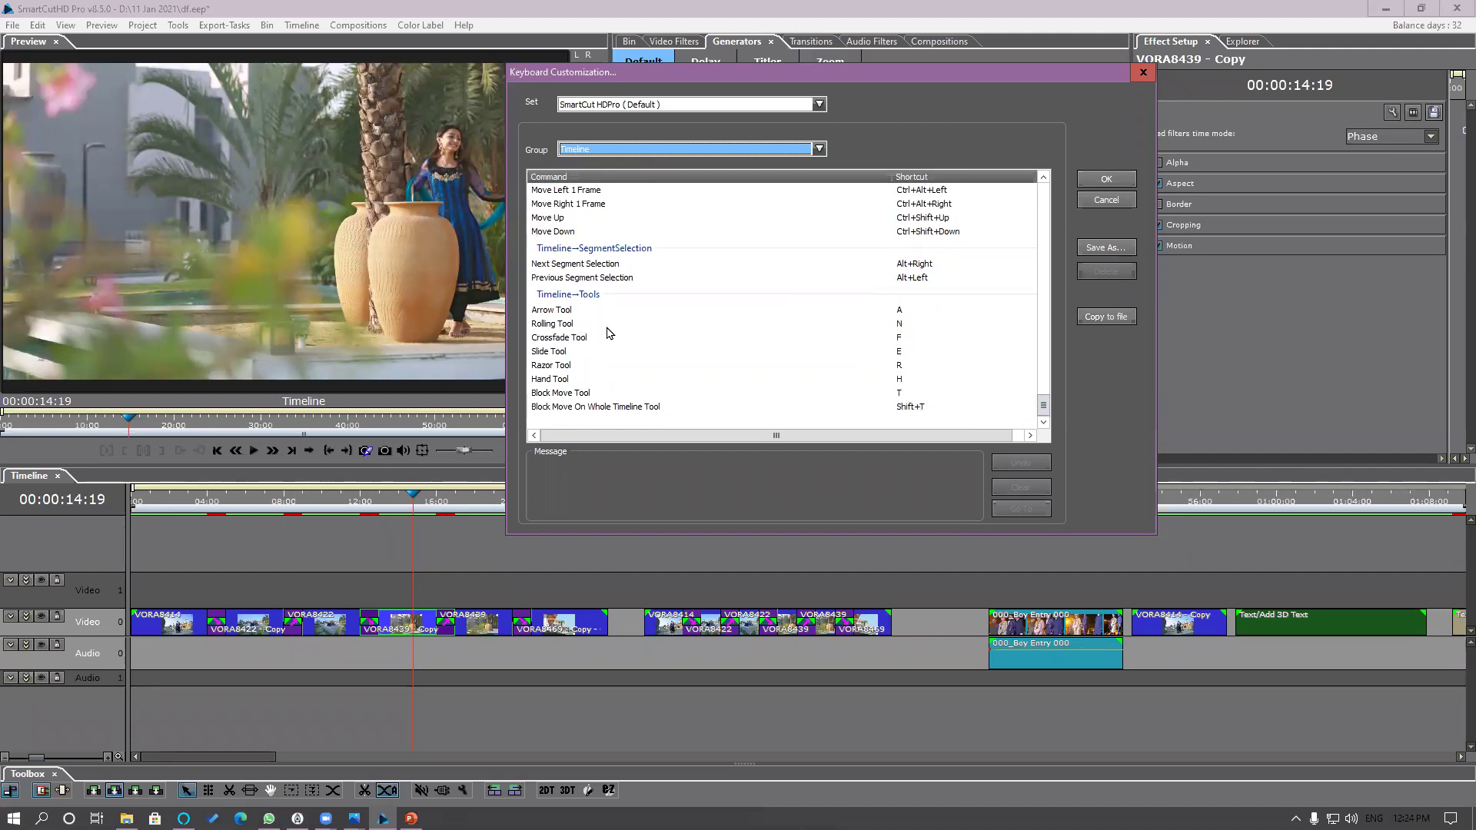
# Step: View the shortcuts of the Tools group, and return to the first commands of the Timeline group
pyautogui.click(671, 149)
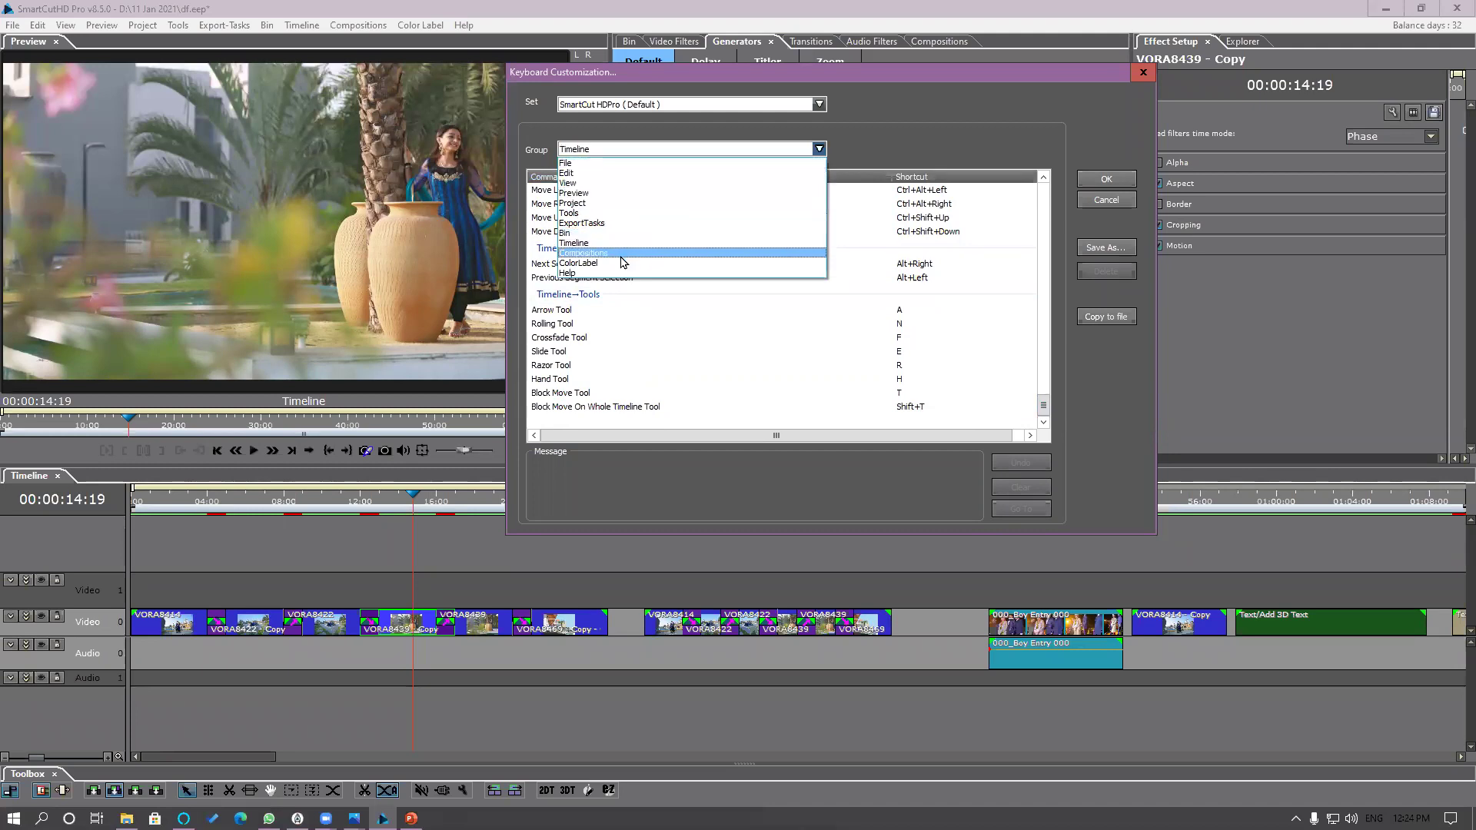
pyautogui.click(607, 213)
pyautogui.click(639, 150)
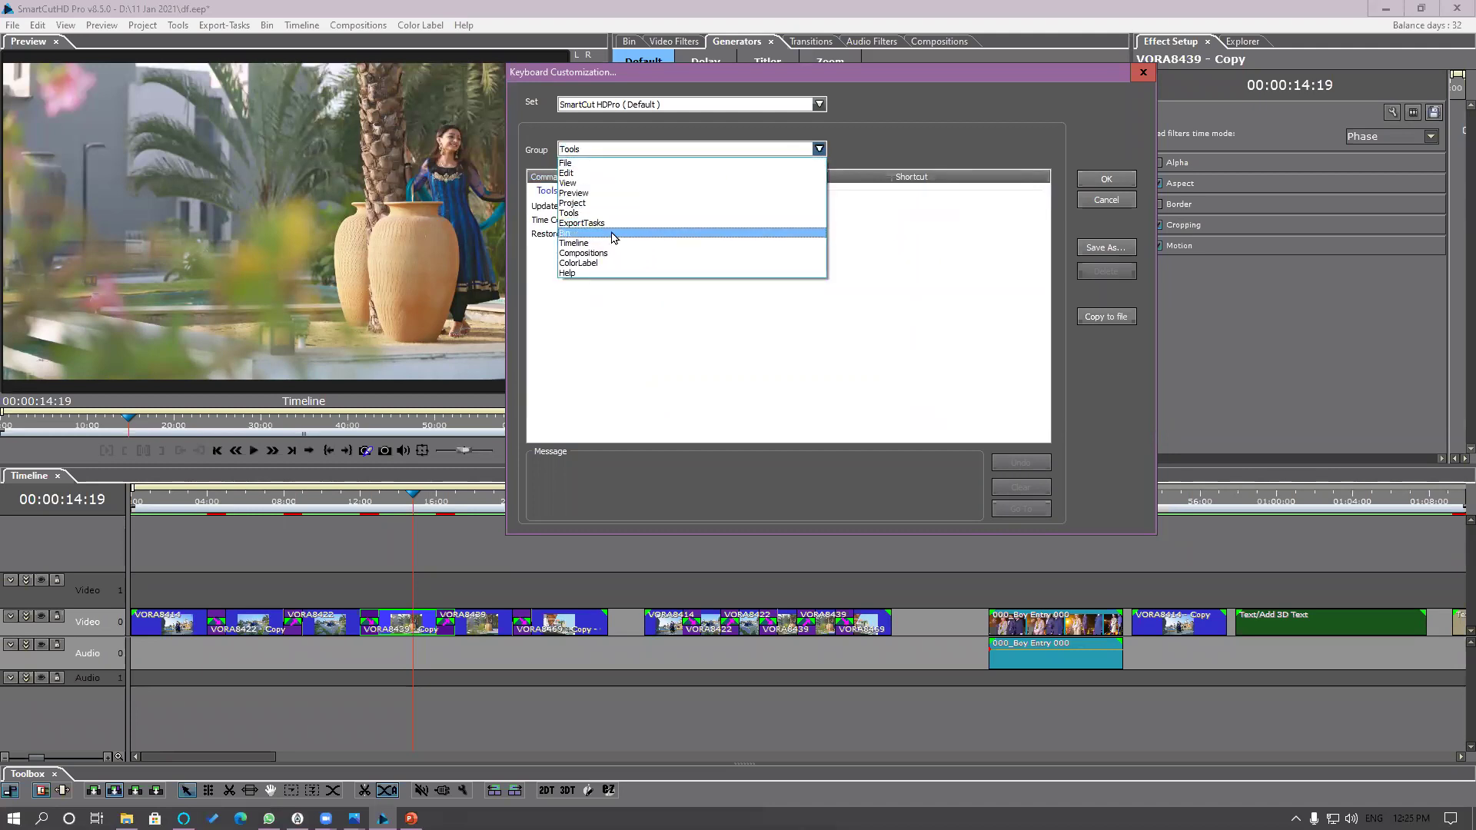
pyautogui.click(616, 248)
pyautogui.scroll(-5, 850, 366)
pyautogui.scroll(4, 845, 354)
# Step: Go through the Acquire Audio/Video, Find Gap and Snap commands, and try entering a shortcut for Snap
pyautogui.click(592, 239)
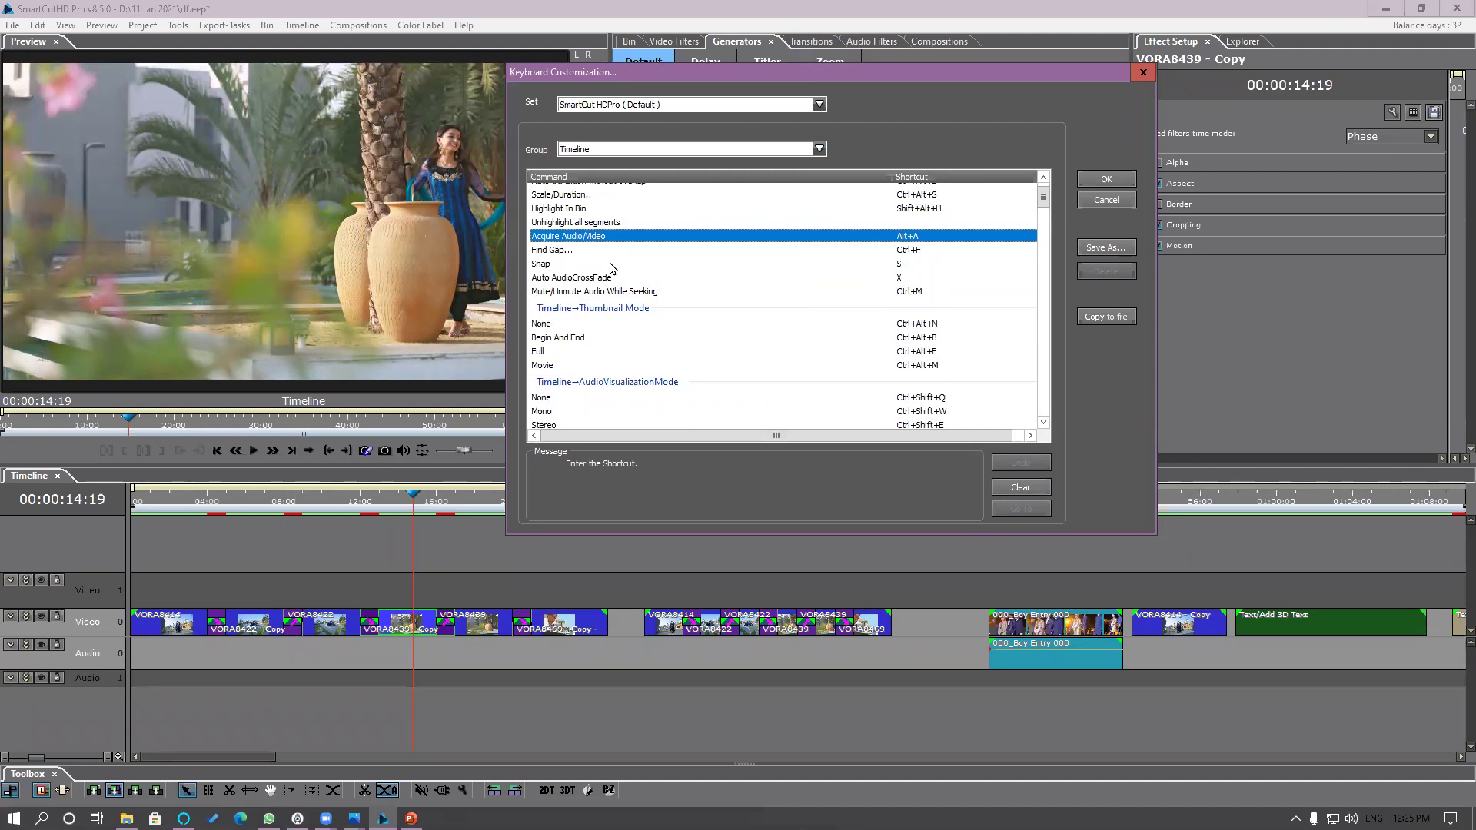
pyautogui.click(609, 252)
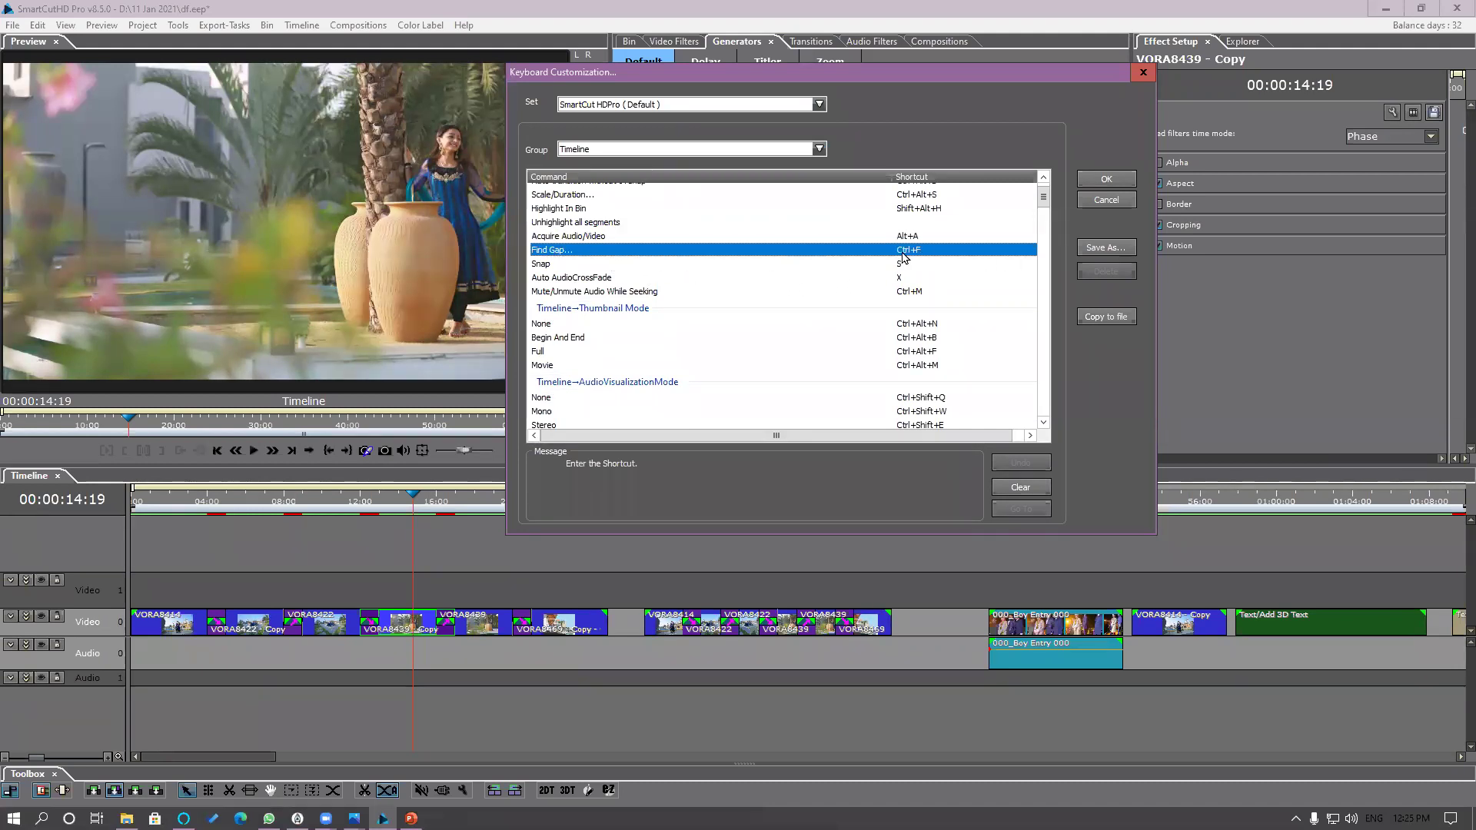
pyautogui.click(586, 266)
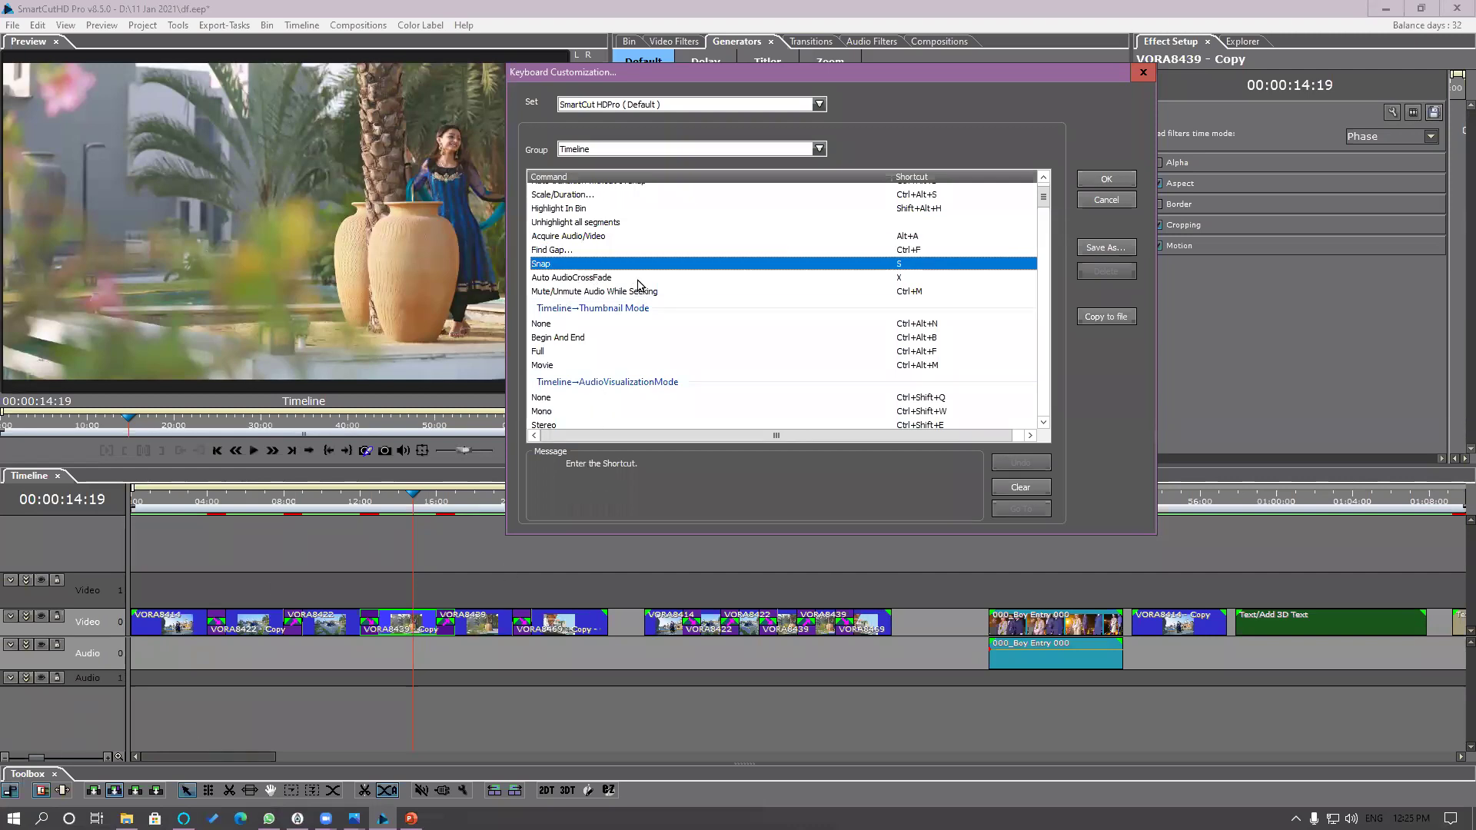
pyautogui.press('q')
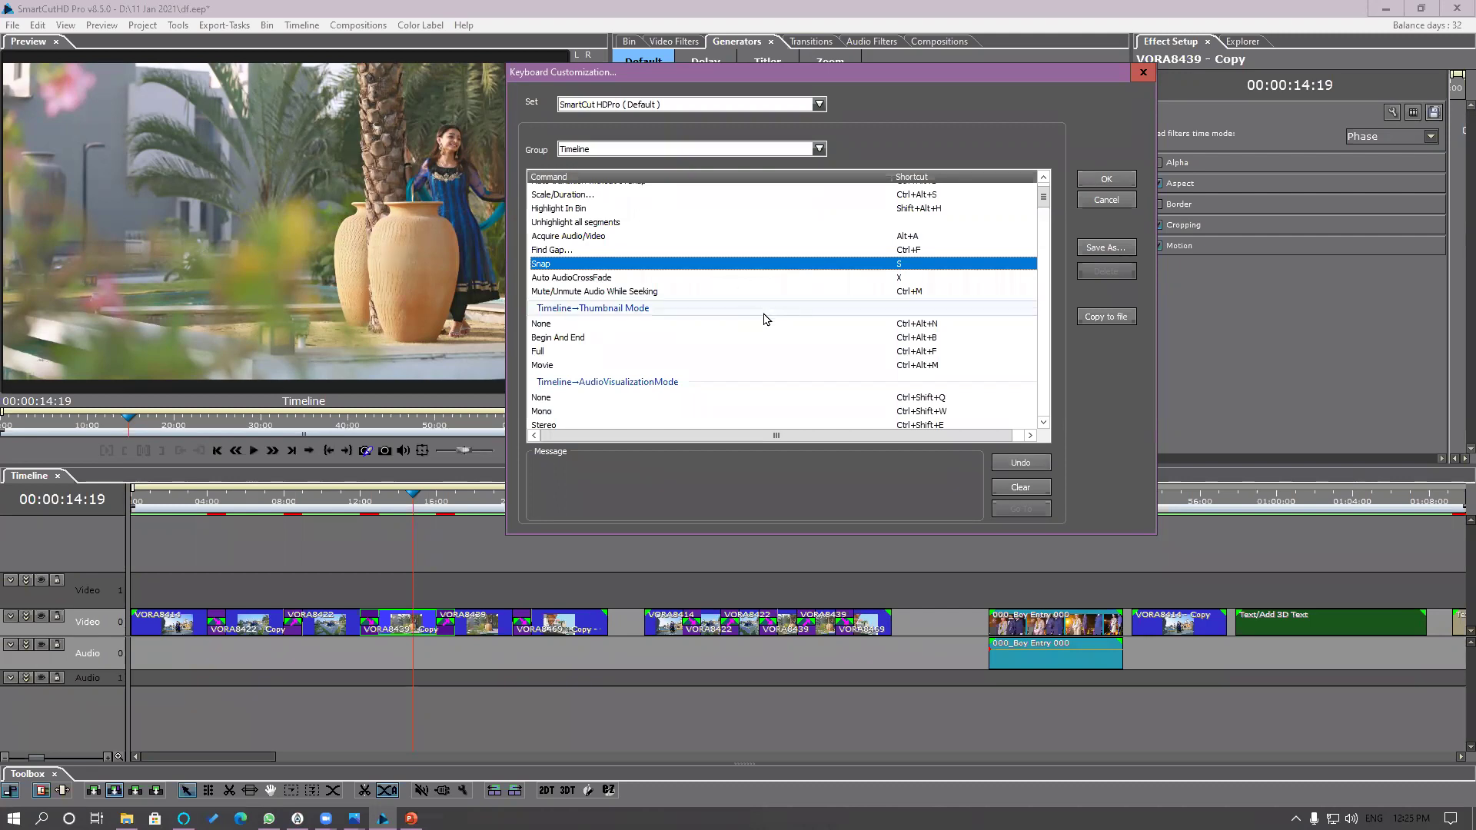
# Step: Read through the remaining Timeline shortcuts, from the insert modes and transitions to markers, zoom and tools
pyautogui.scroll(-5, 765, 318)
pyautogui.scroll(-8, 765, 319)
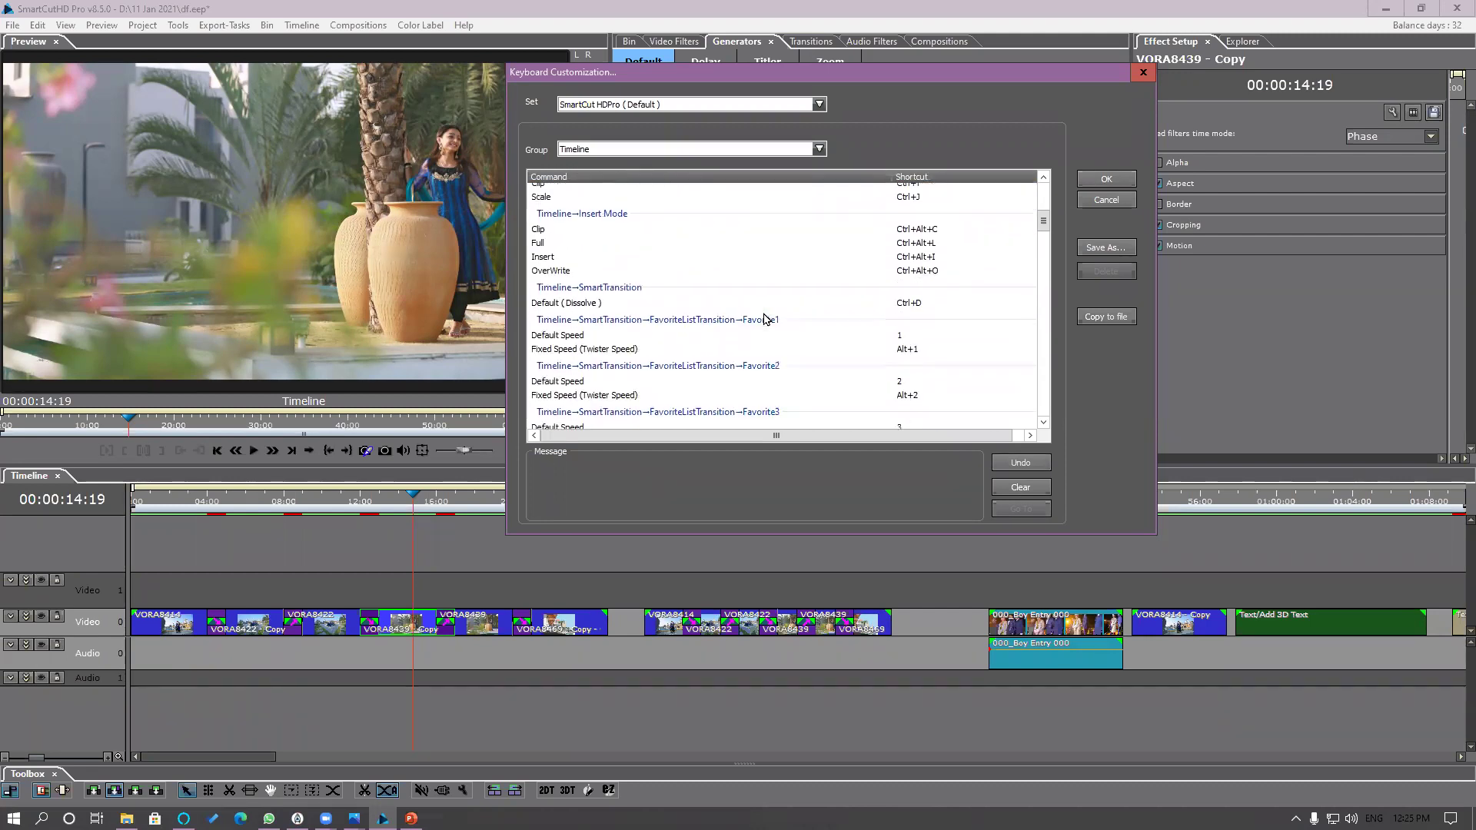
pyautogui.scroll(-5, 764, 324)
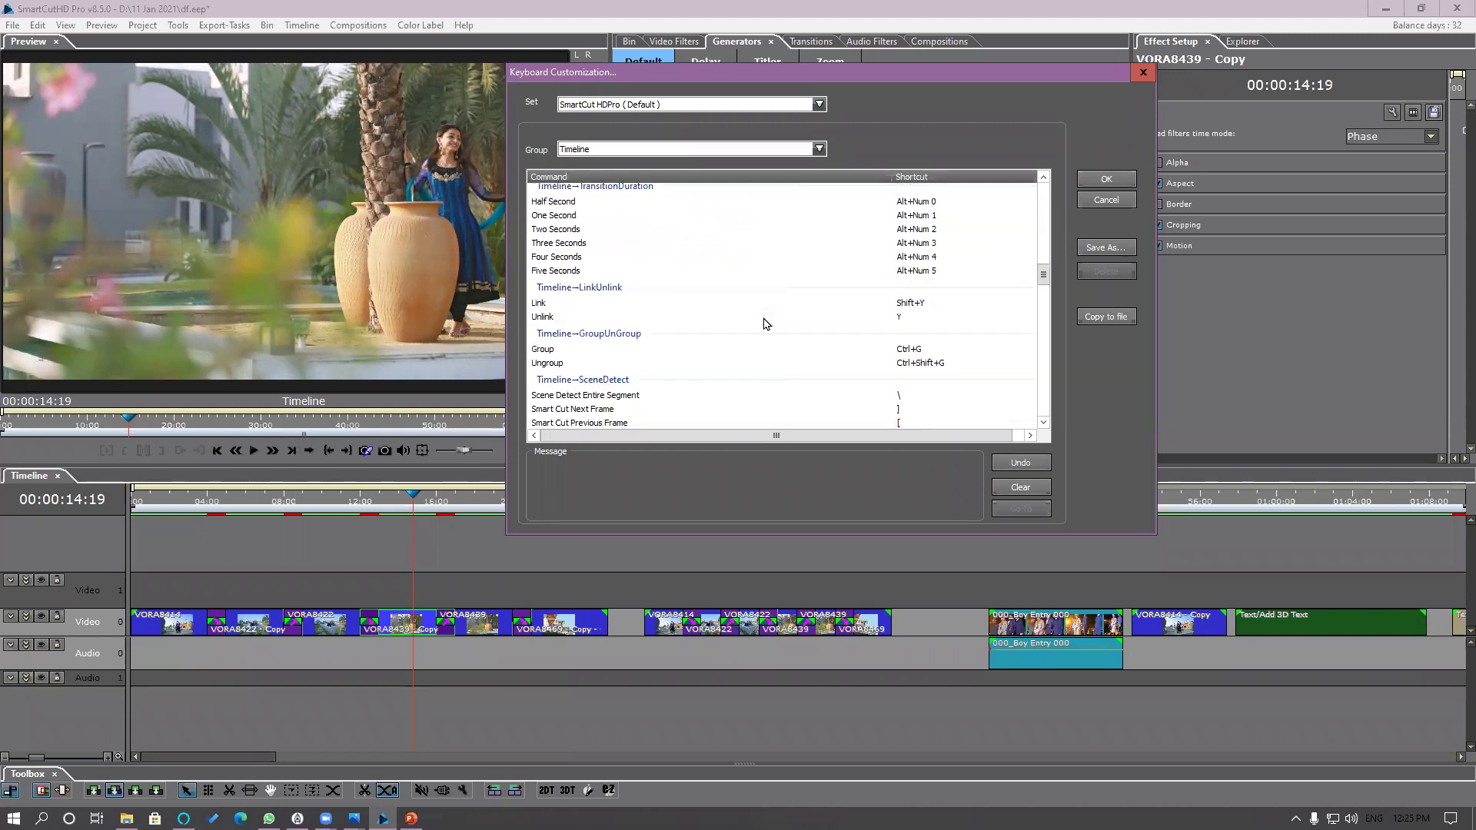
pyautogui.scroll(-10, 764, 324)
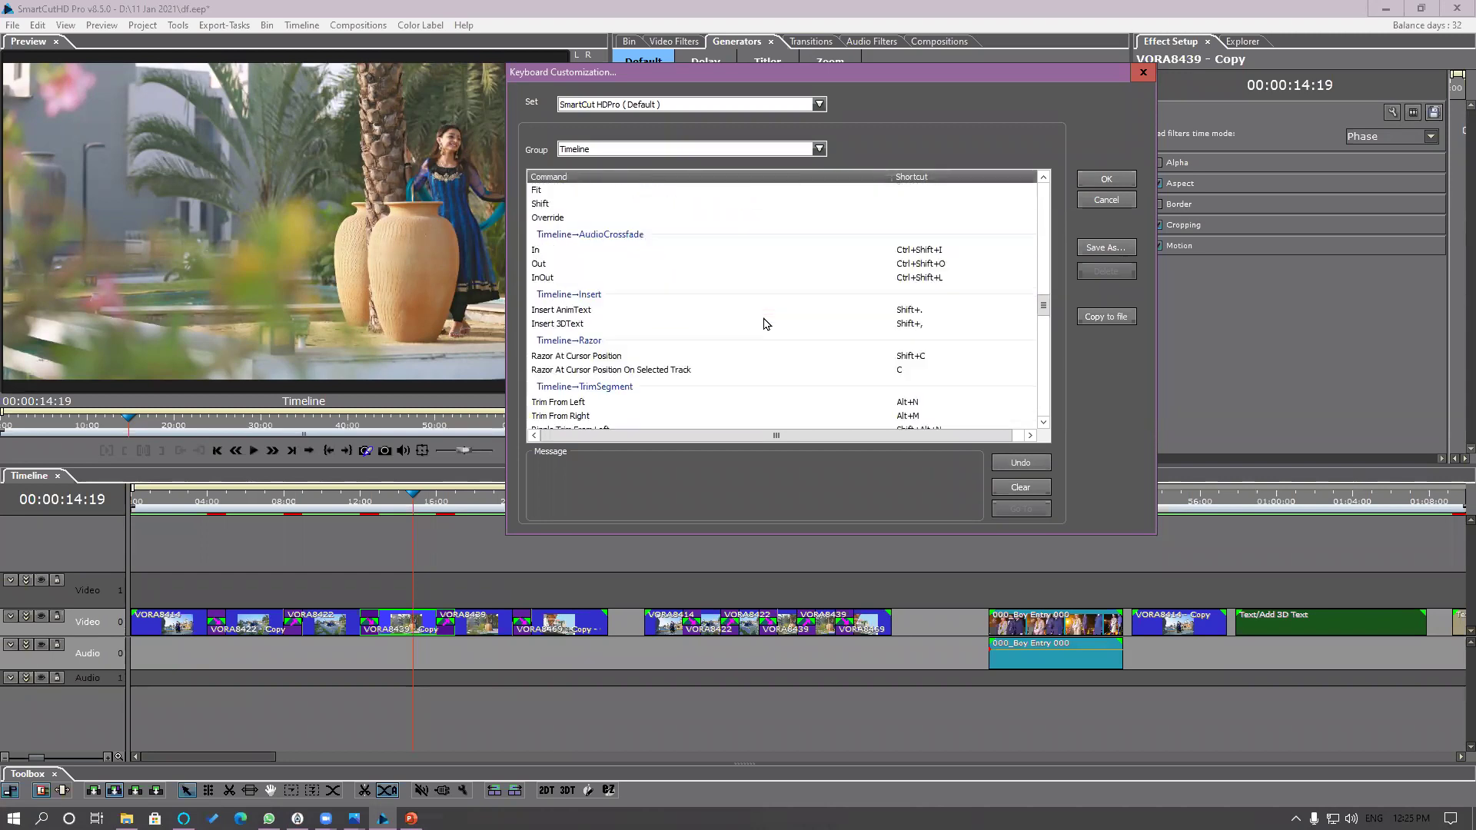
pyautogui.scroll(-6, 765, 324)
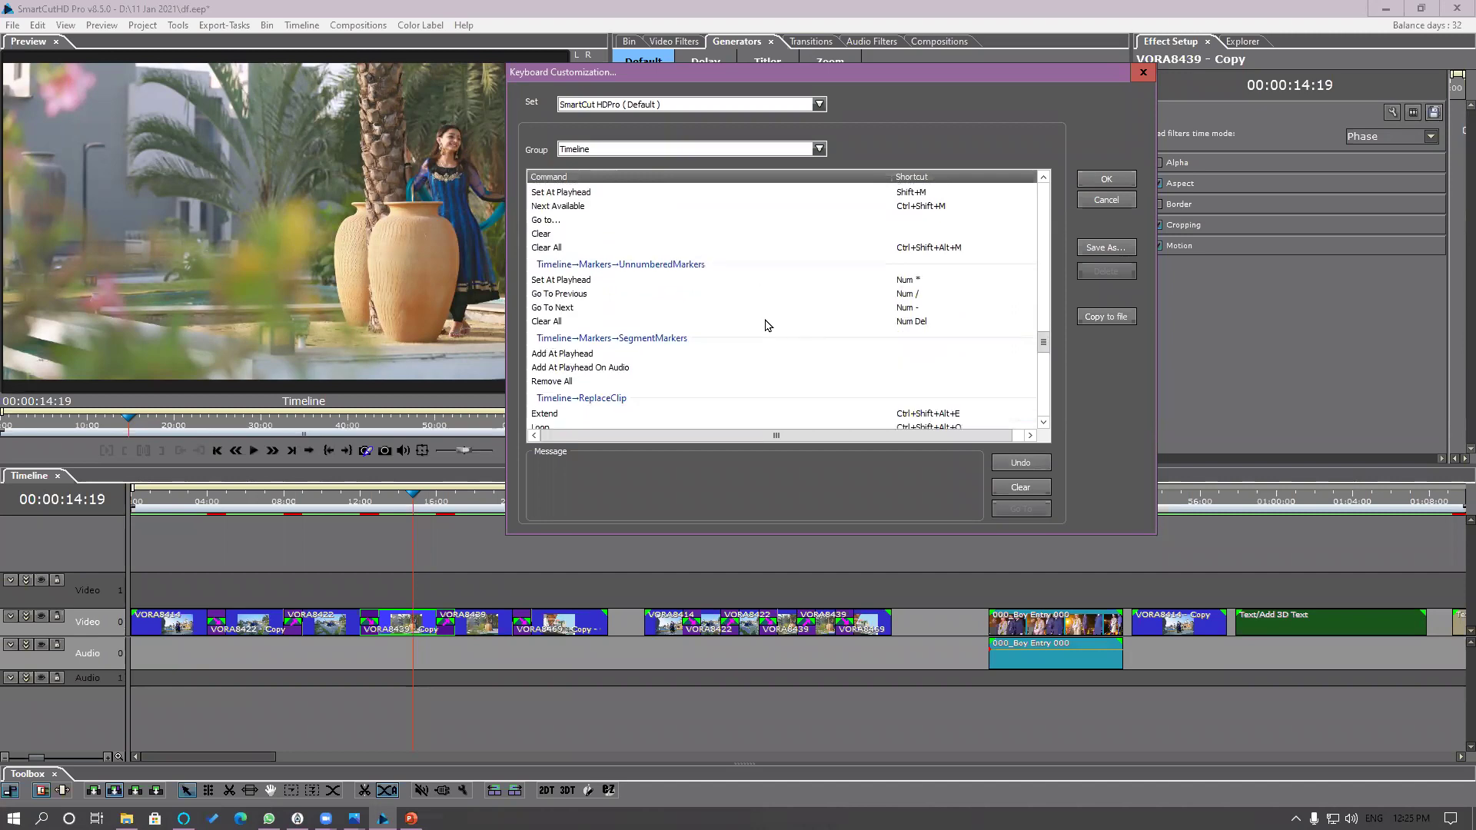
pyautogui.scroll(-2, 765, 325)
pyautogui.scroll(-4, 765, 325)
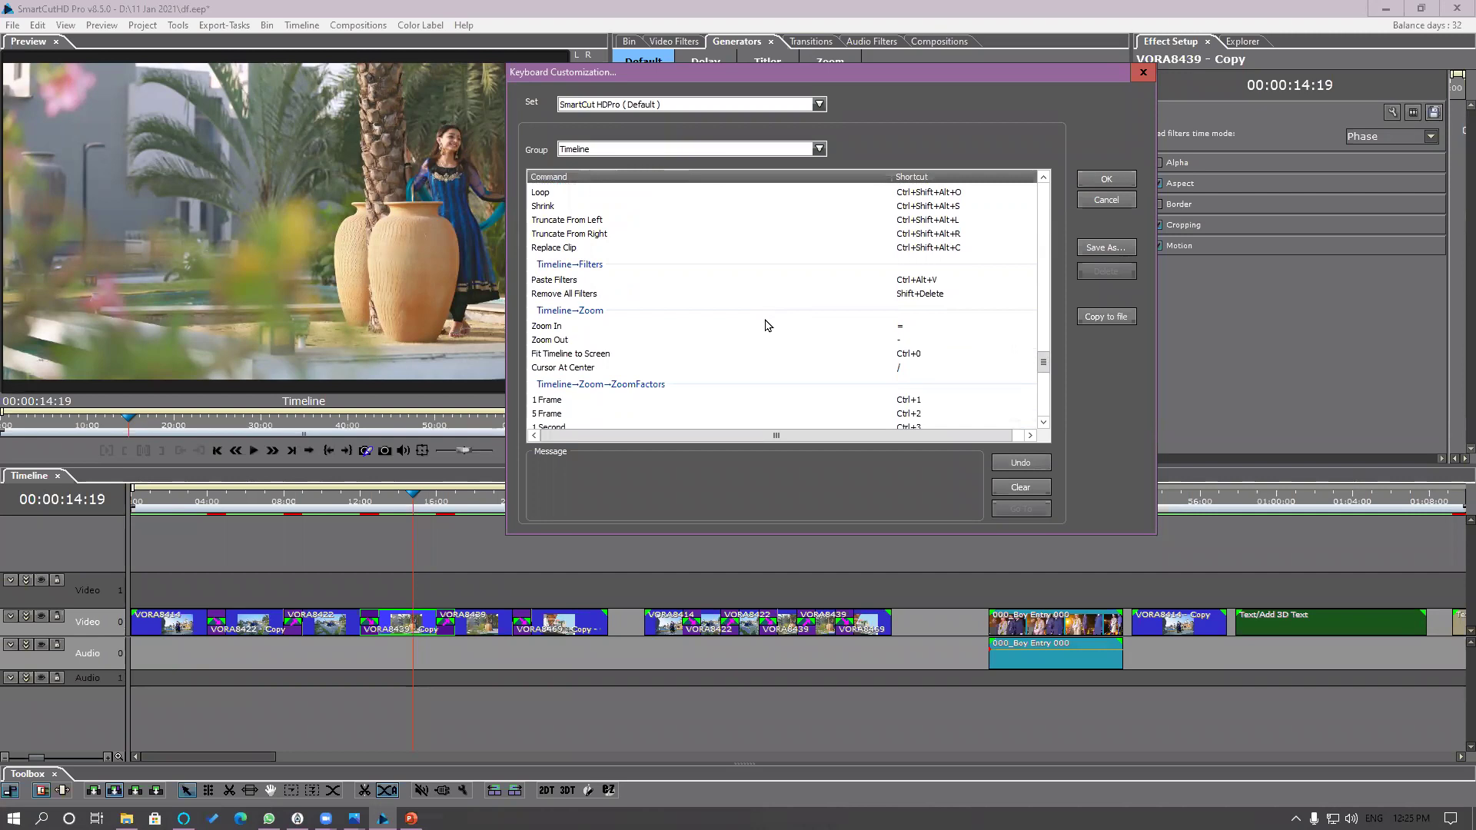
pyautogui.scroll(-3, 765, 325)
pyautogui.scroll(-10, 765, 326)
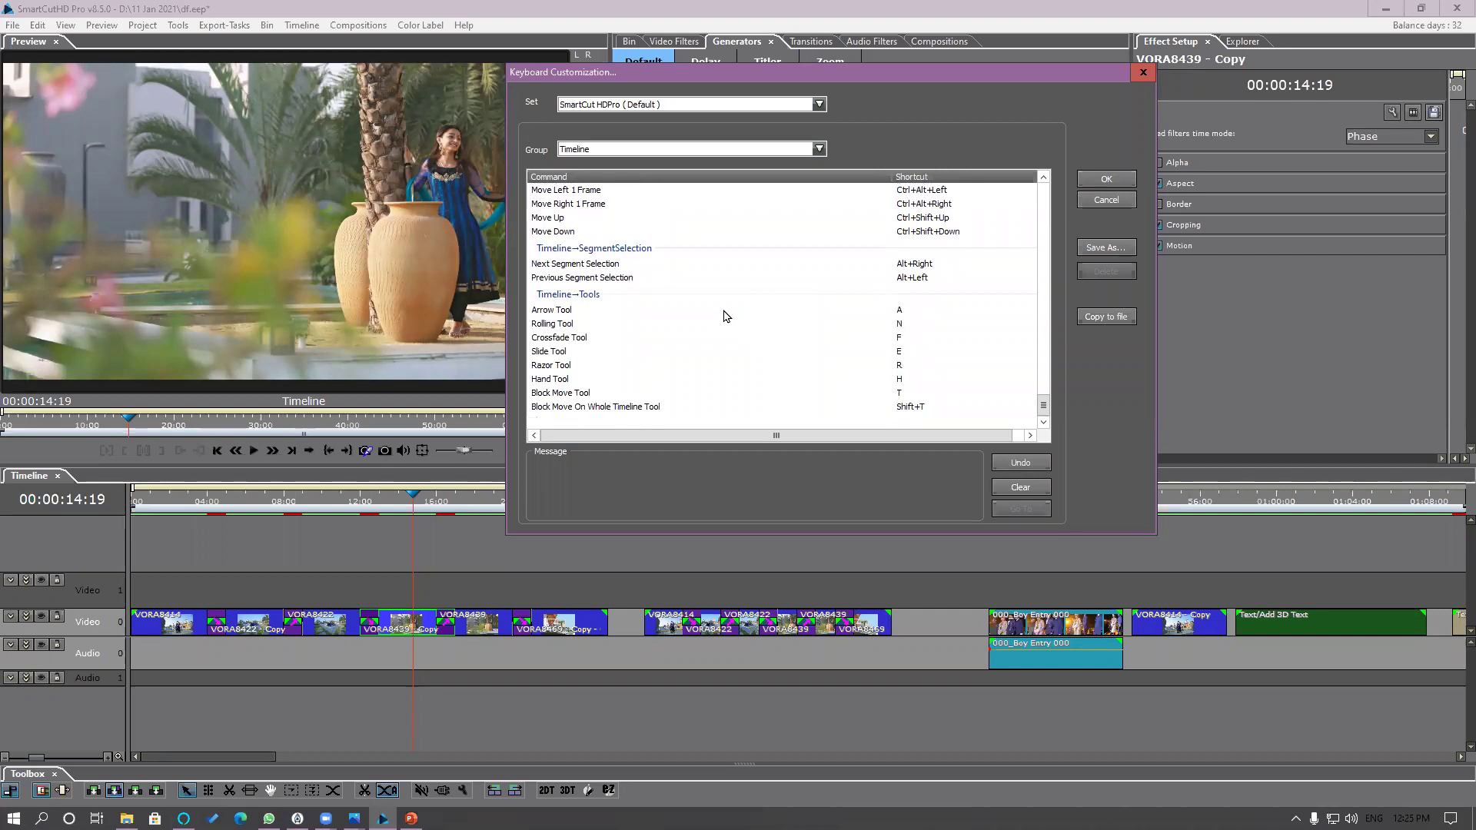
# Step: Set the Arrow Tool shortcut to V and save the changed shortcuts as a new set named with the person's first name
pyautogui.click(723, 310)
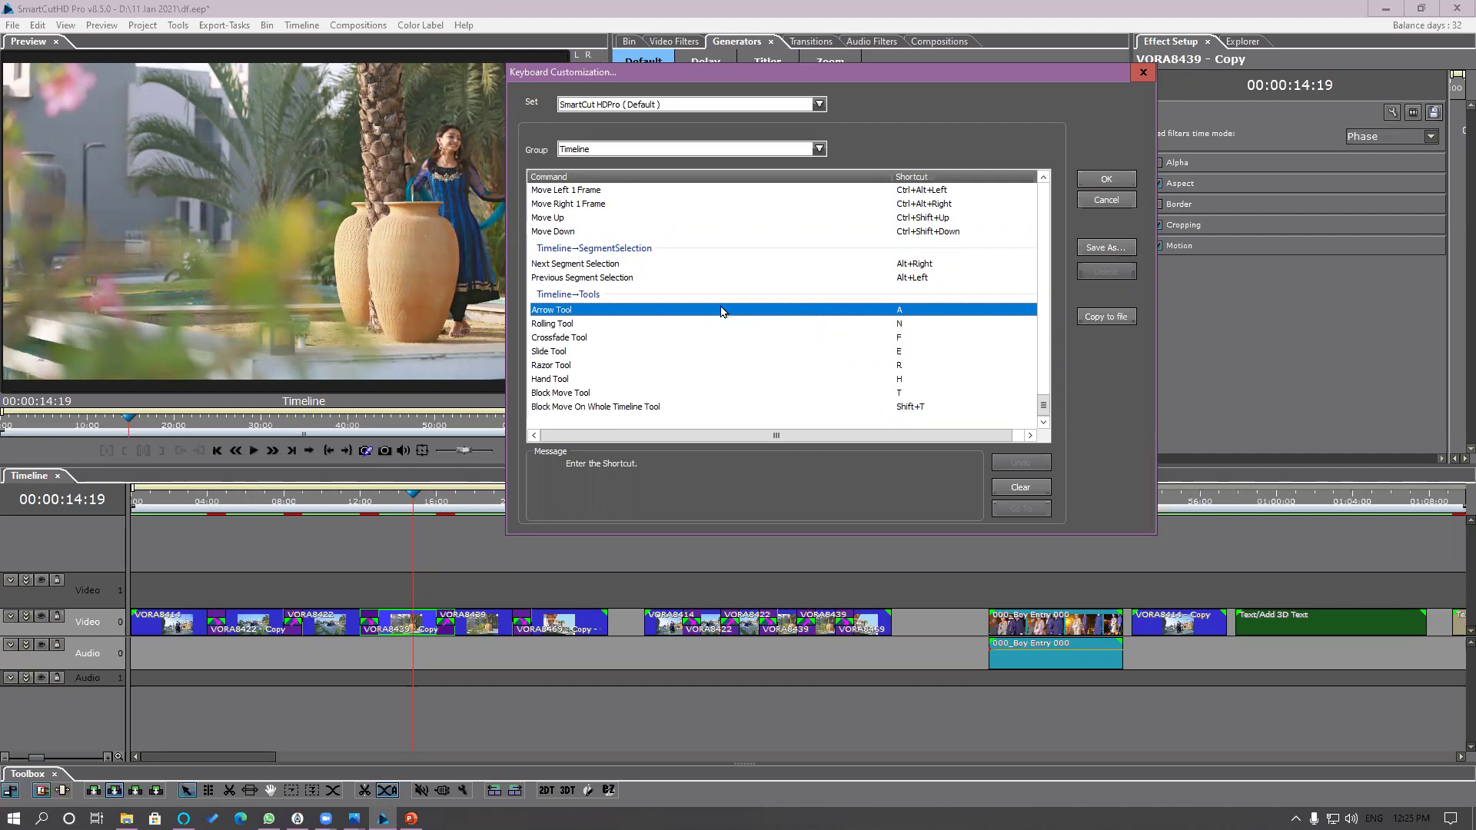
pyautogui.press('v')
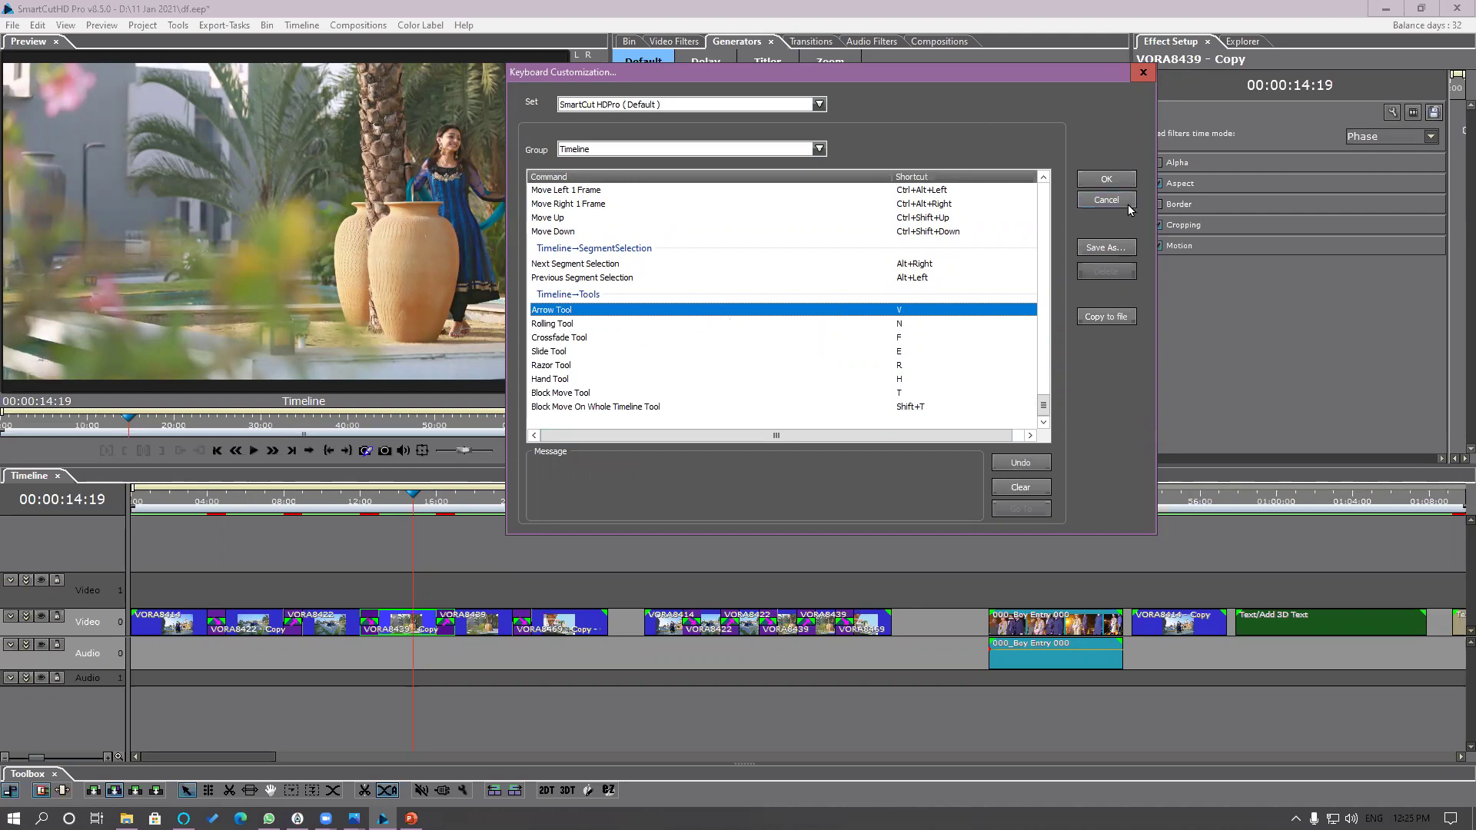
pyautogui.click(1114, 181)
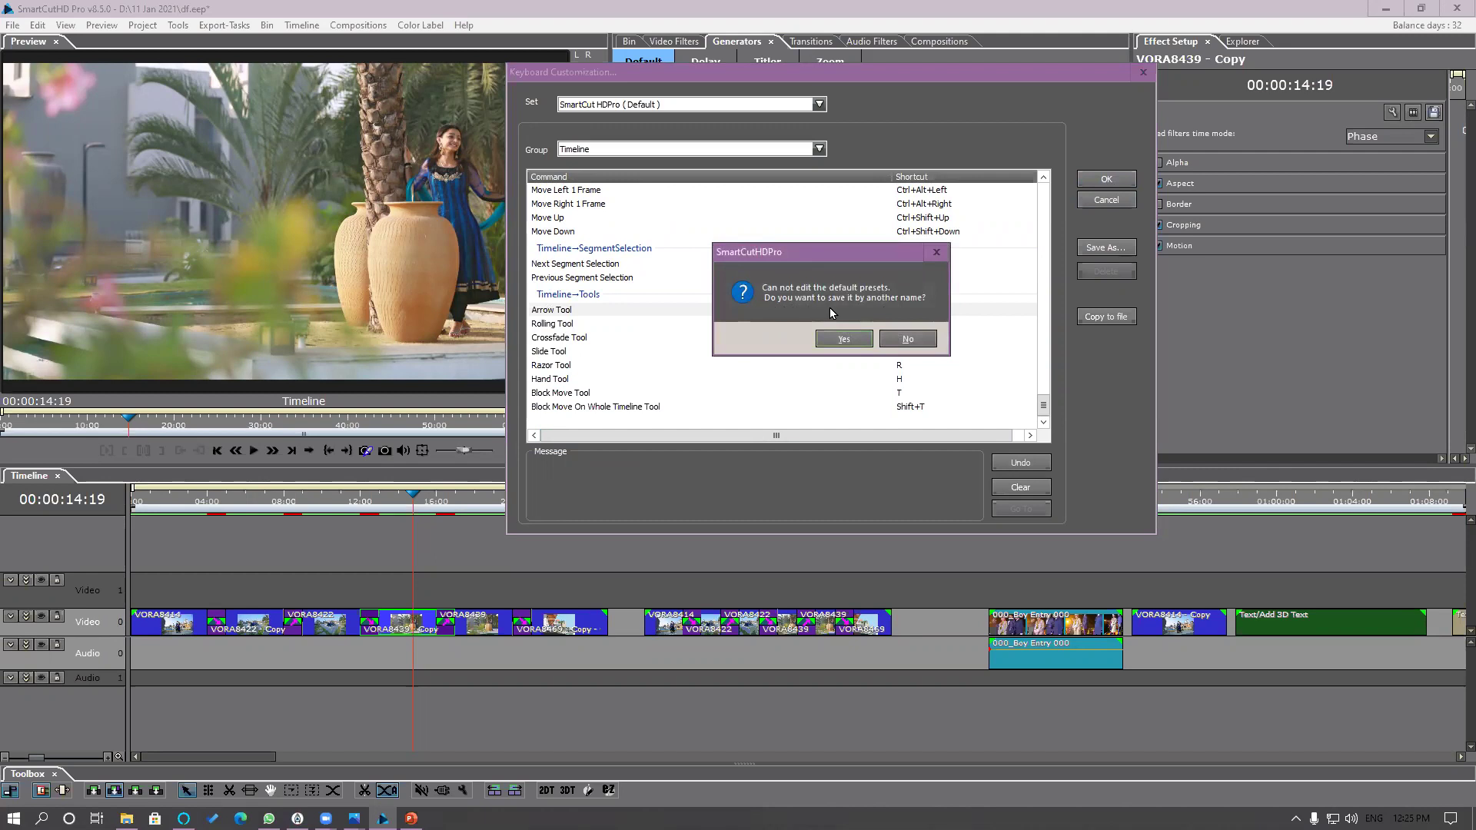
pyautogui.click(848, 344)
pyautogui.write('Avinash')
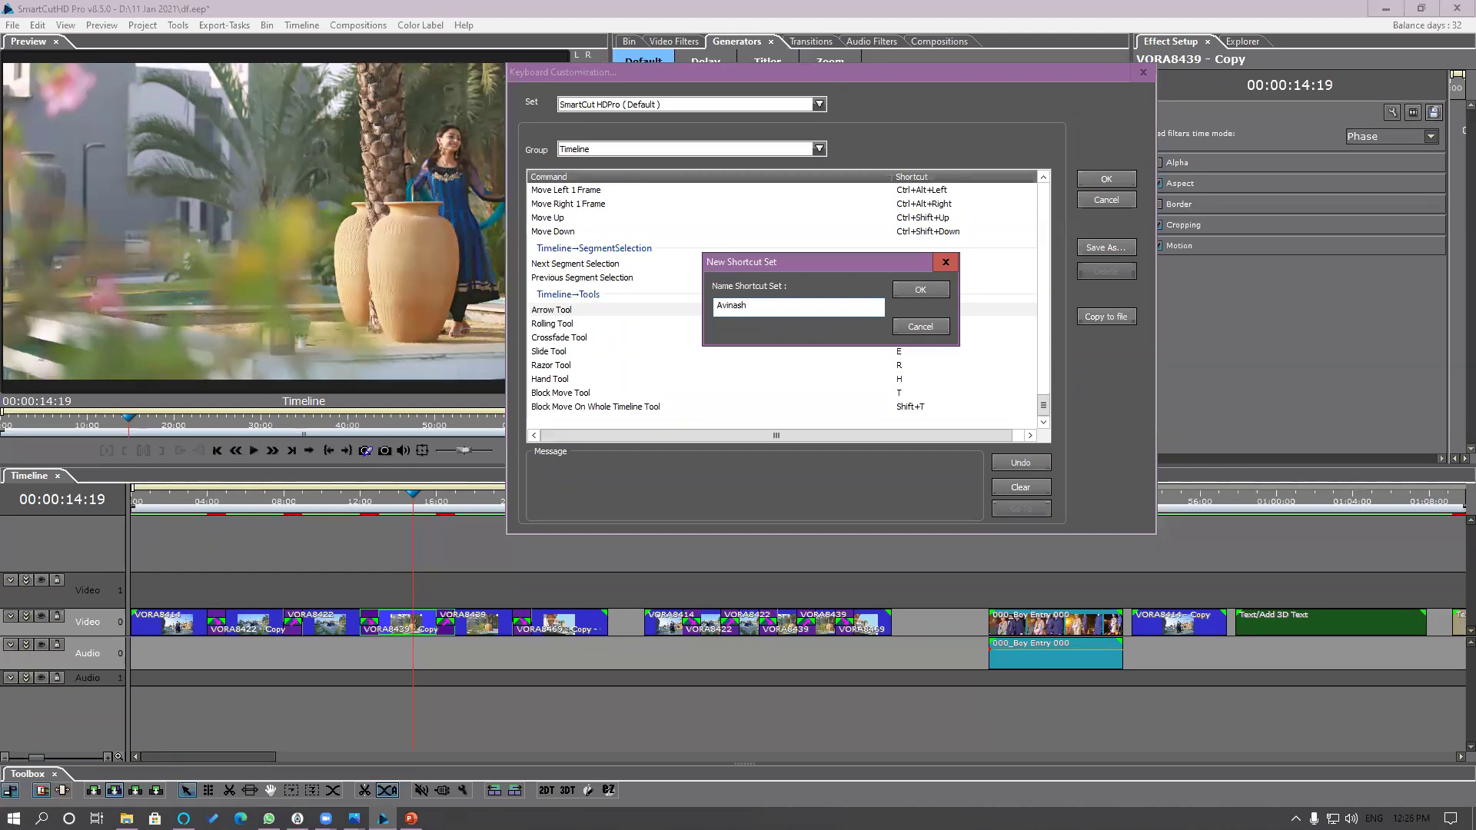
pyautogui.click(920, 293)
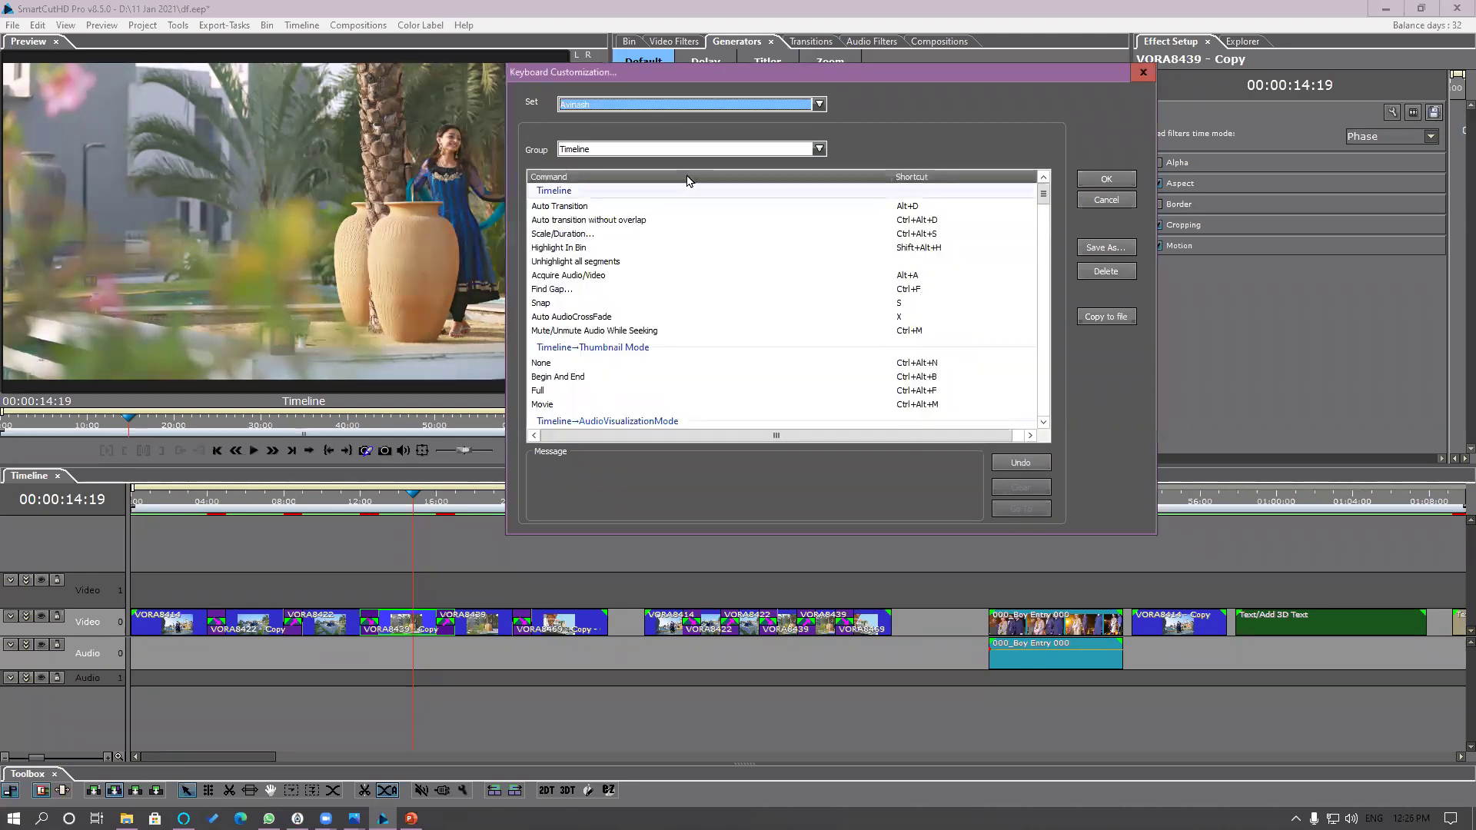
# Step: In the new custom shortcut set, assign H to the Highlight In Bin command and apply the customization
pyautogui.click(679, 110)
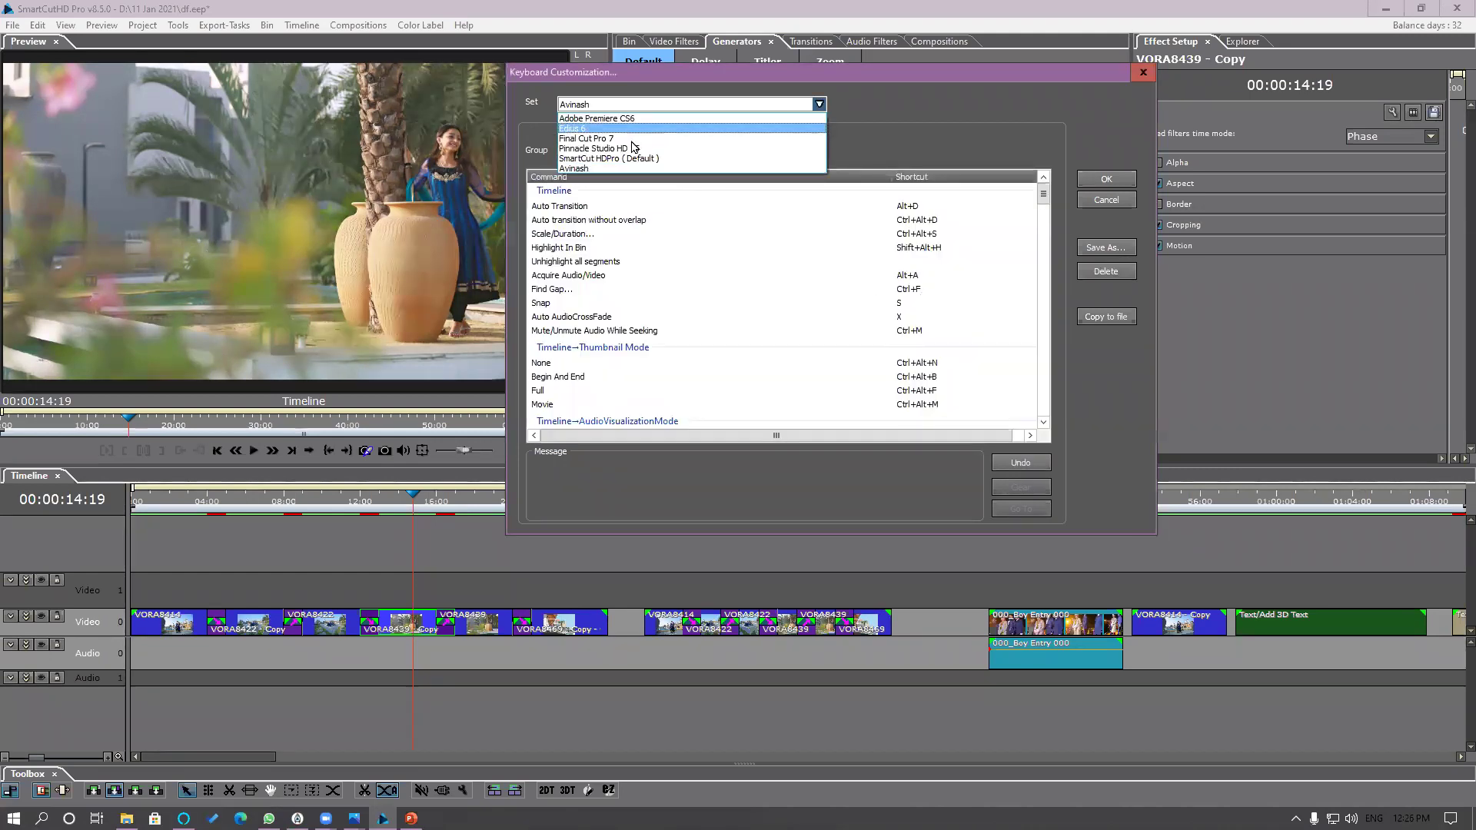
pyautogui.click(588, 168)
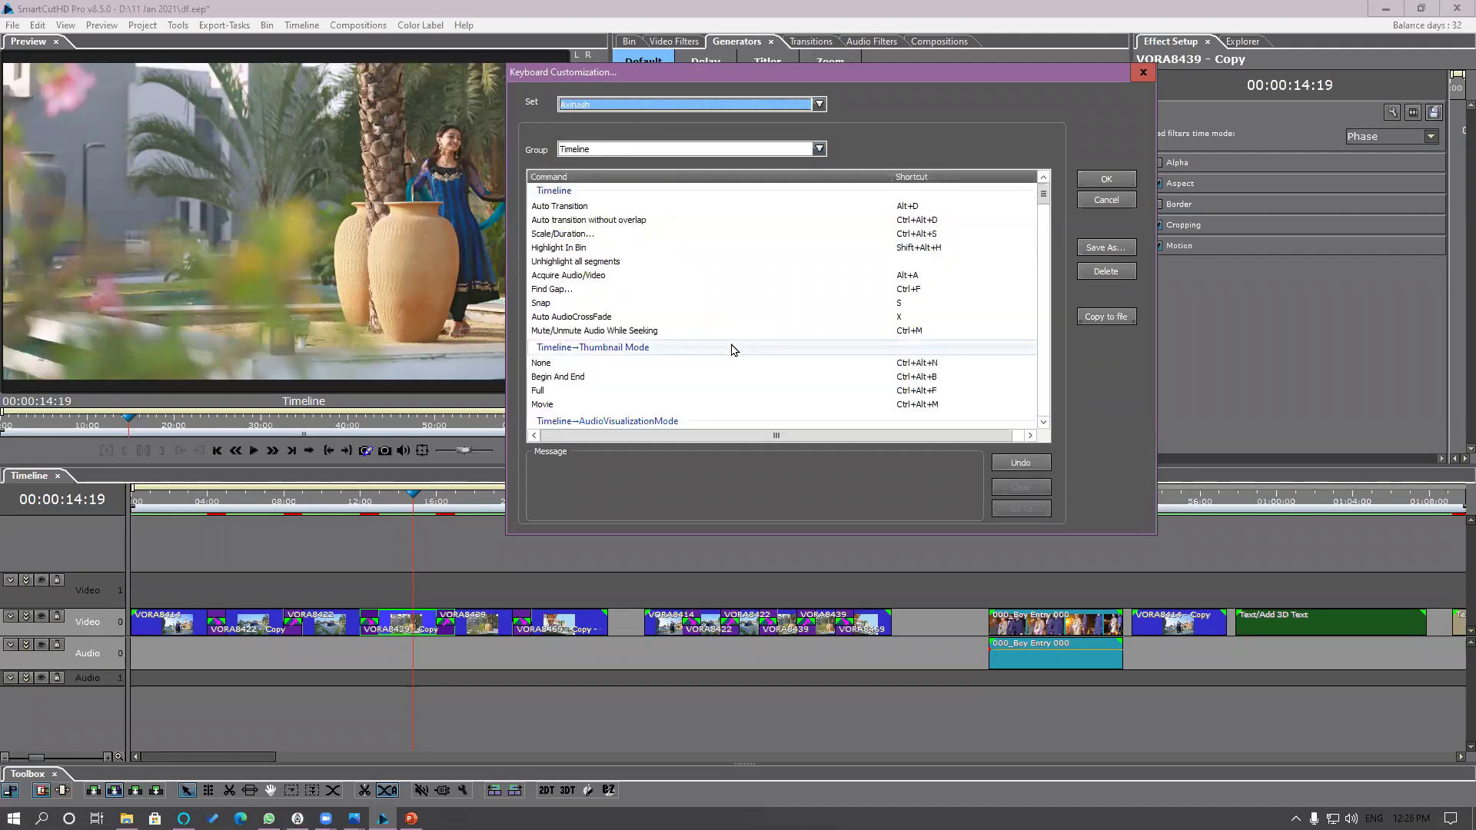
pyautogui.click(598, 250)
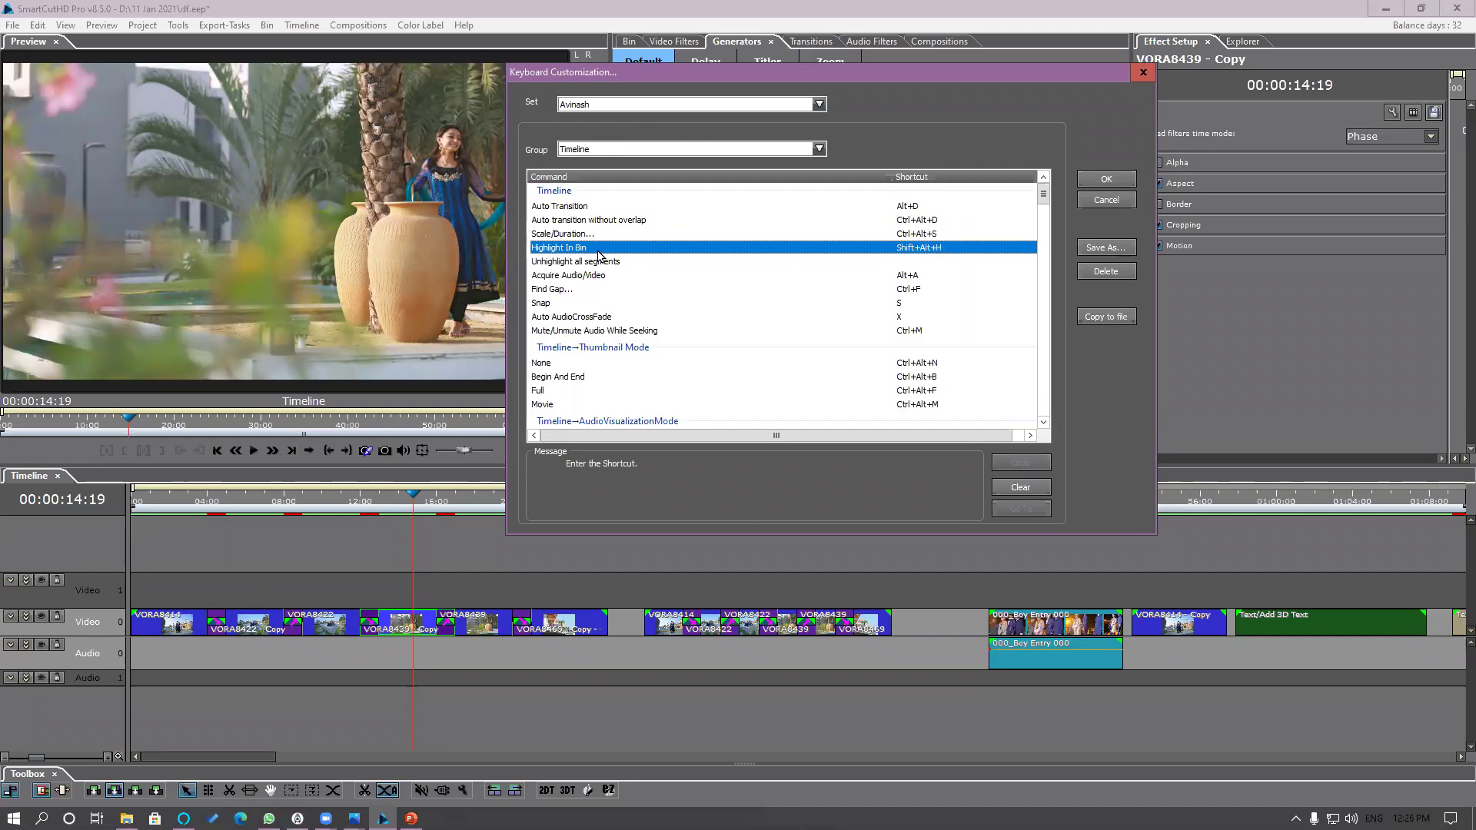
pyautogui.press('h')
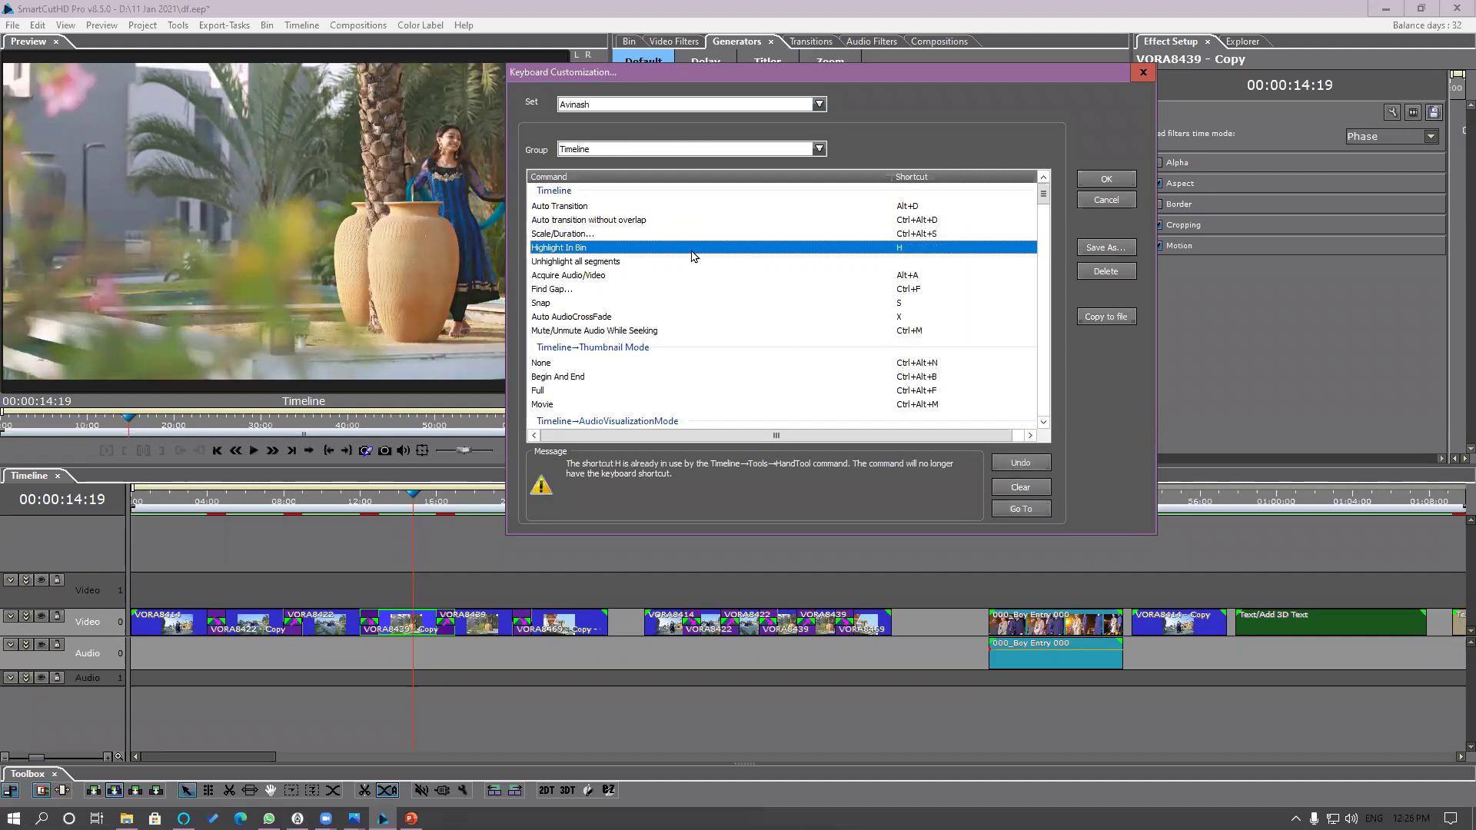
pyautogui.click(1101, 181)
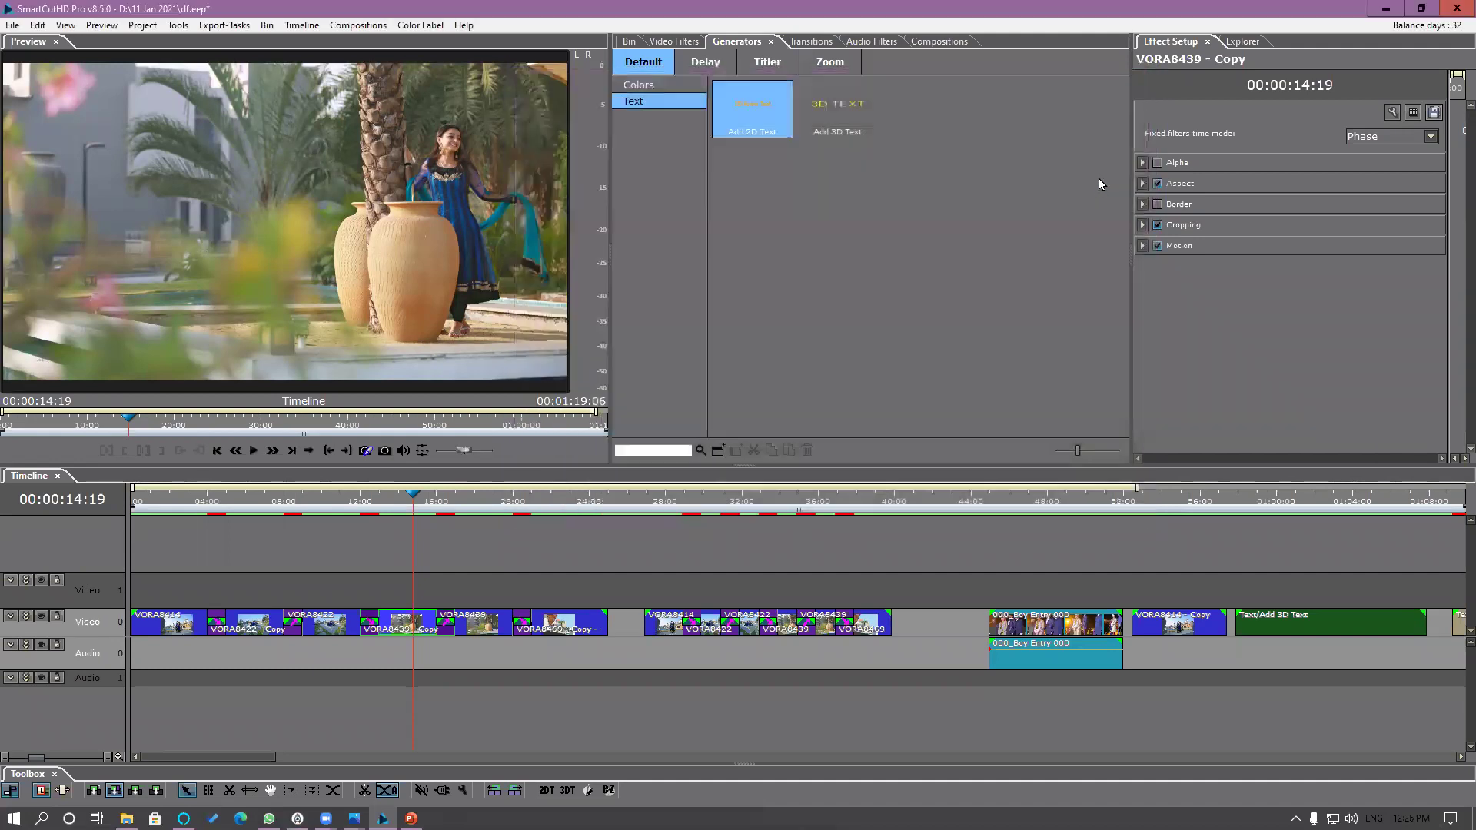
# Step: Move the timeline playhead to 00:00:10:12 and select the VORA8422 segment under it
pyautogui.click(697, 638)
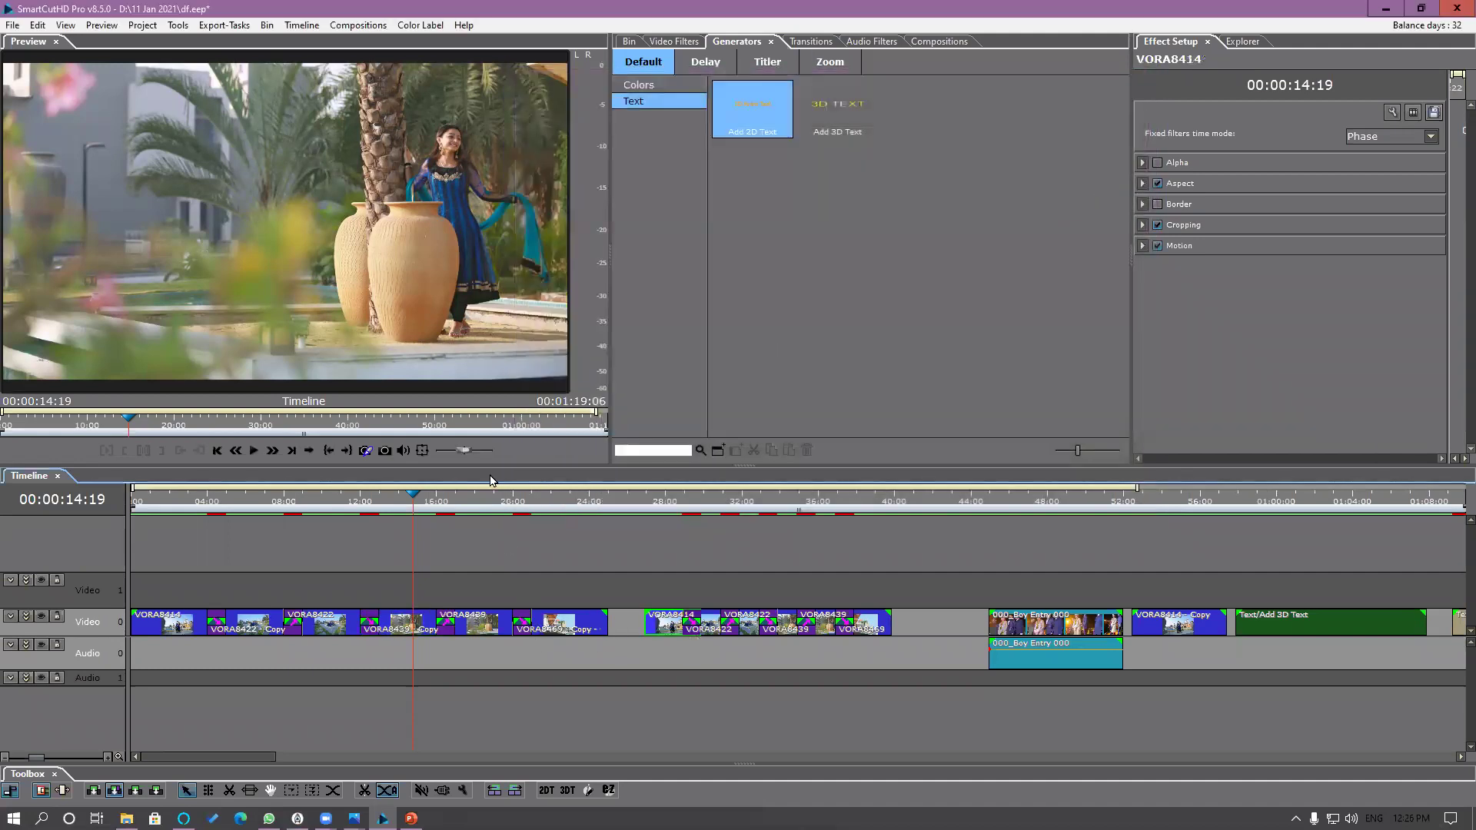
pyautogui.moveTo(351, 504); pyautogui.dragTo(330, 505)
pyautogui.click(328, 626)
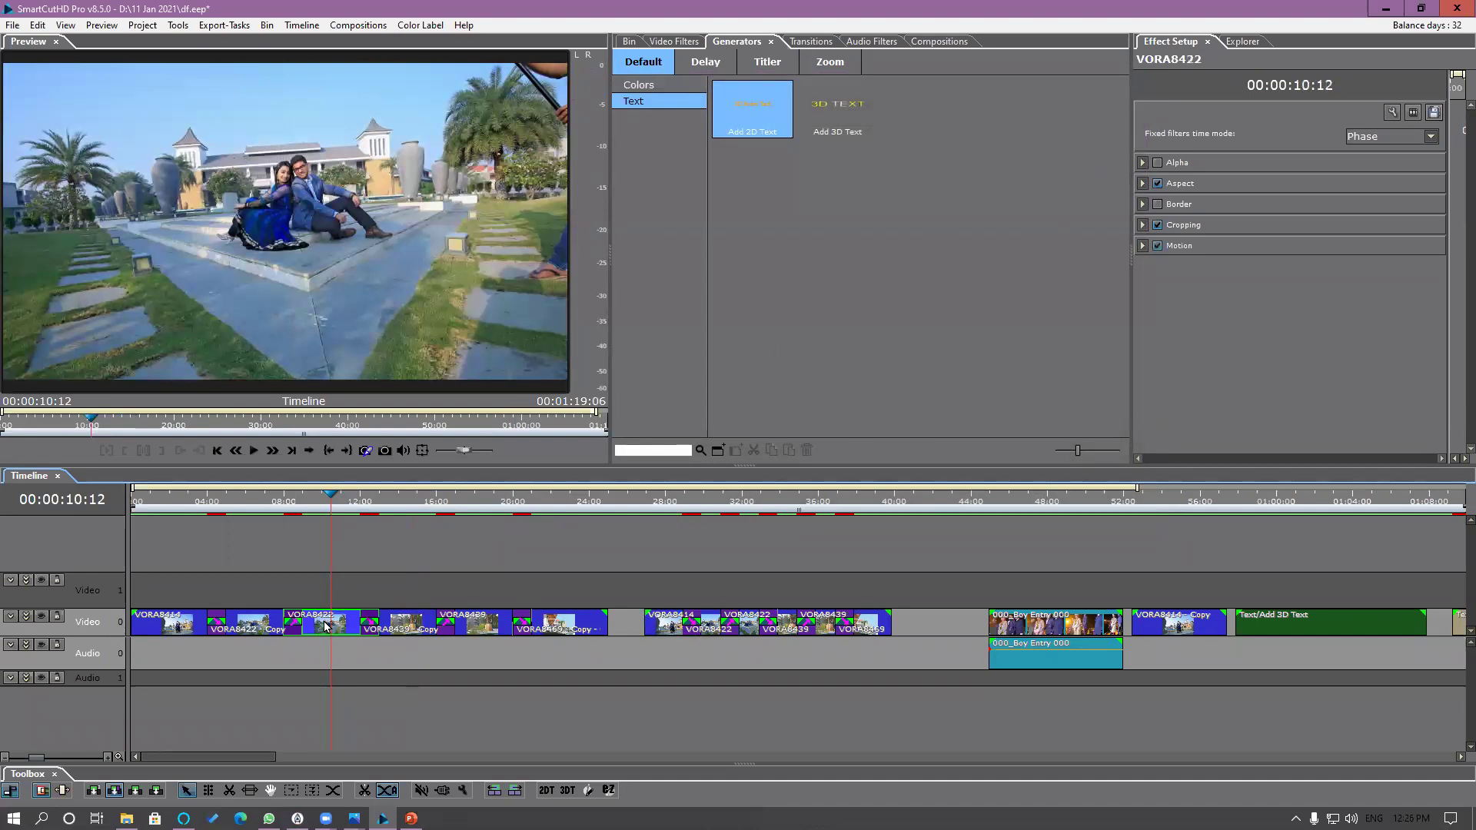
# Step: Show the Bin and locate the source clip of the timeline's VORA8422 segment there with Highlight In Bin
pyautogui.click(628, 41)
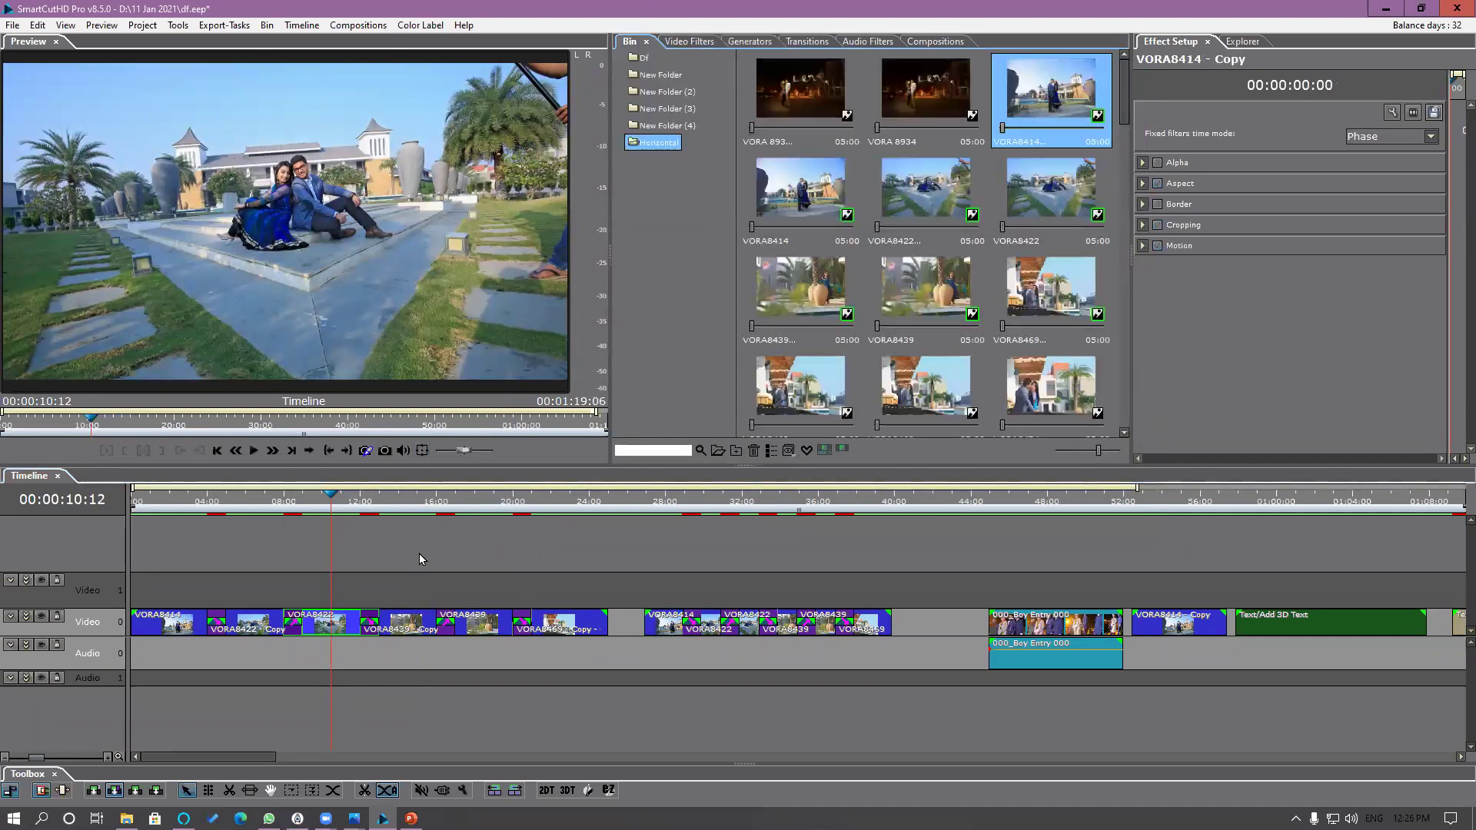
pyautogui.click(334, 631)
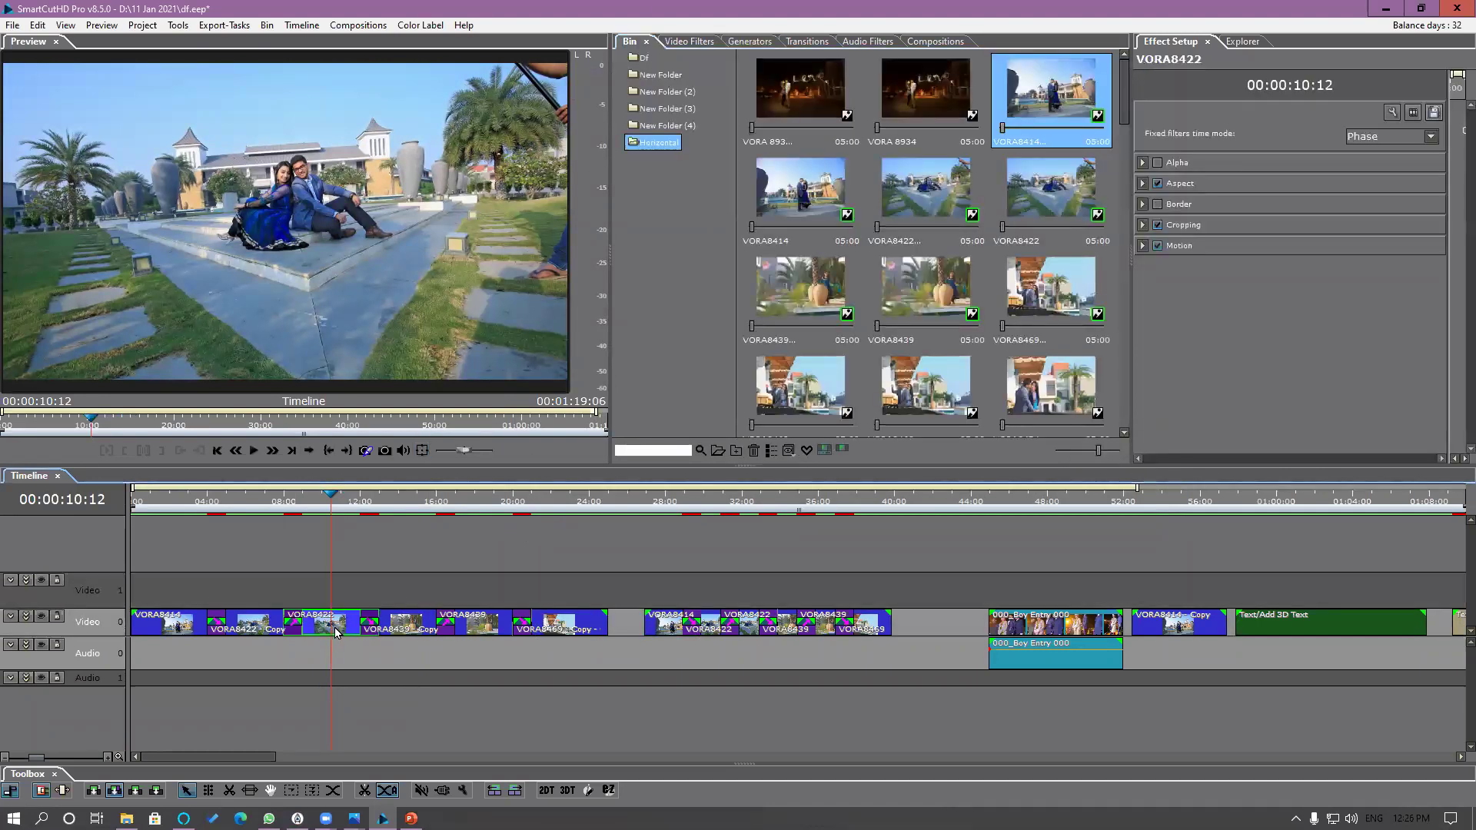
pyautogui.doubleClick(334, 632)
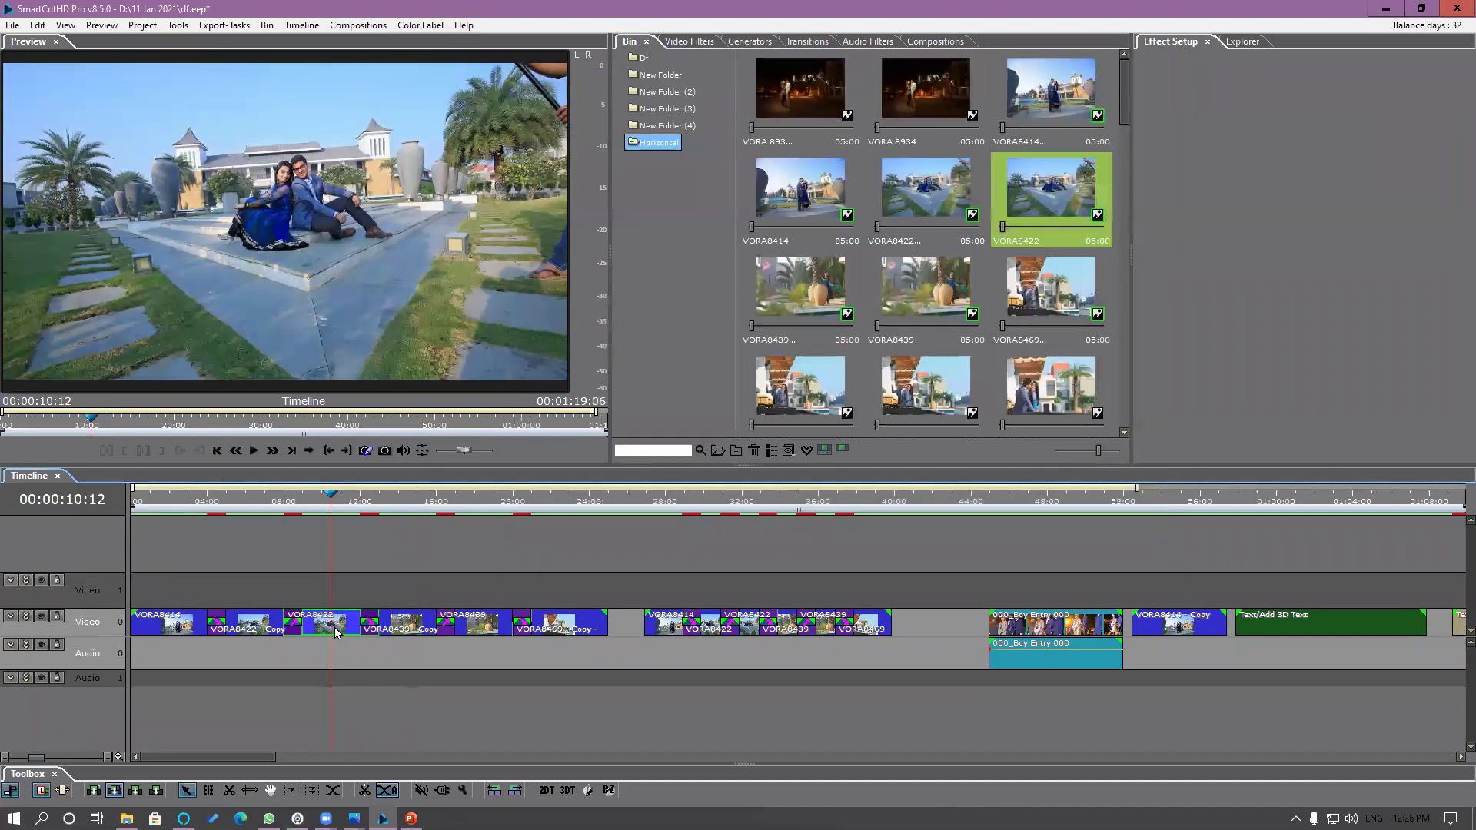
pyautogui.click(1038, 223)
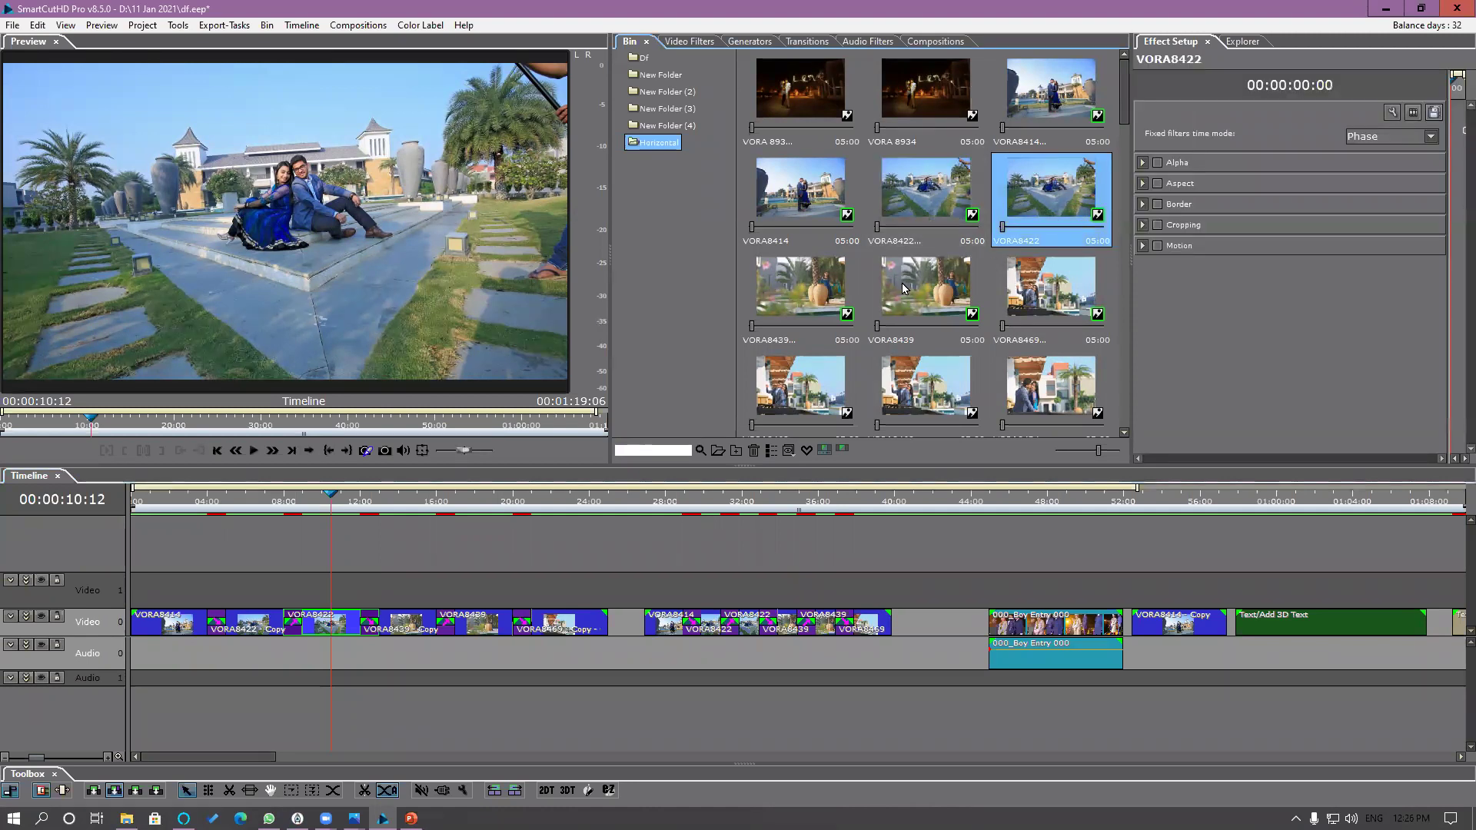
# Step: Highlight the source of the VORA8414 segment near 28 seconds in the Bin and split that segment at 00:00:27:24
pyautogui.click(666, 625)
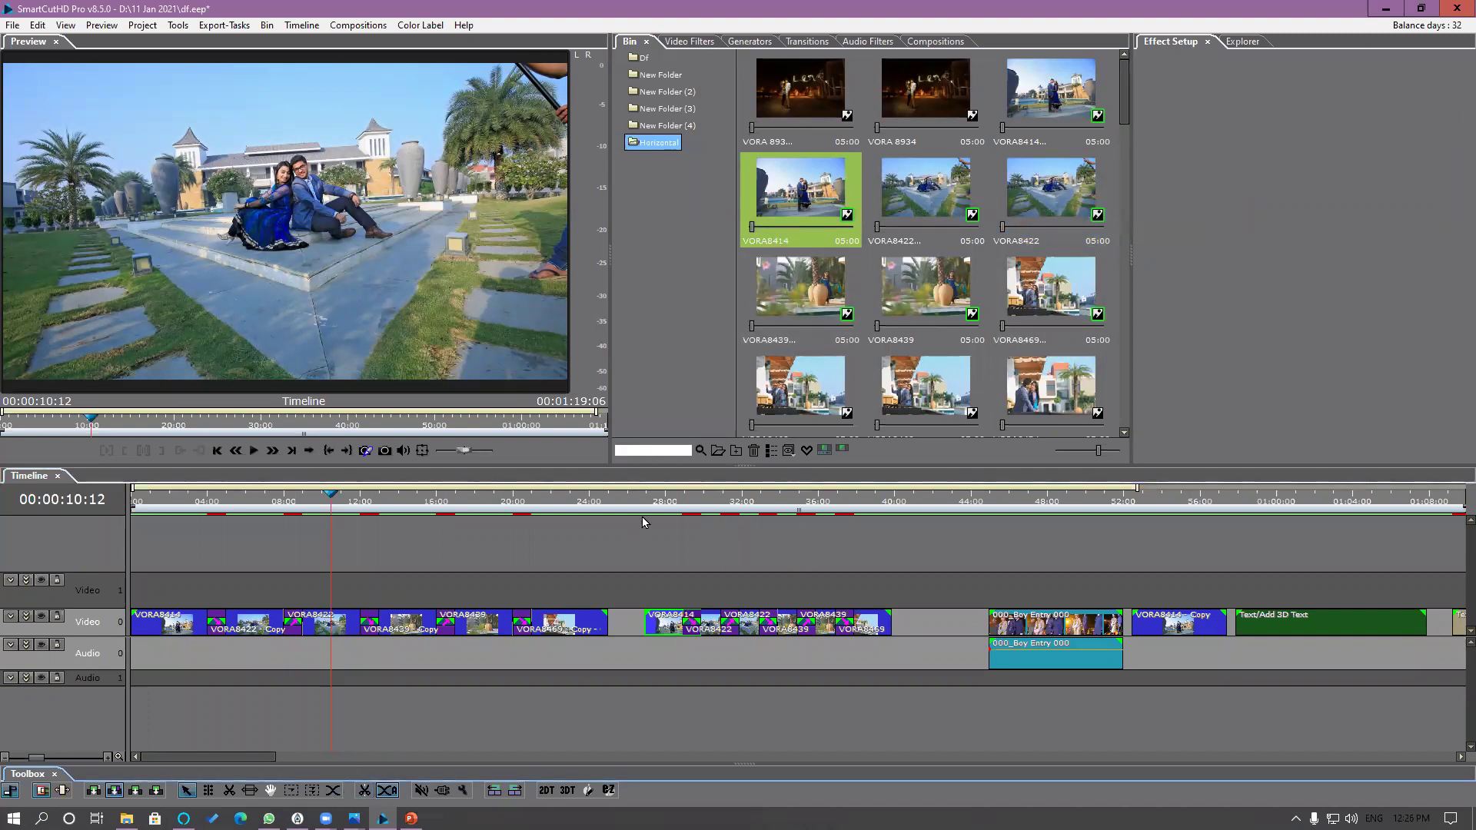
pyautogui.click(661, 502)
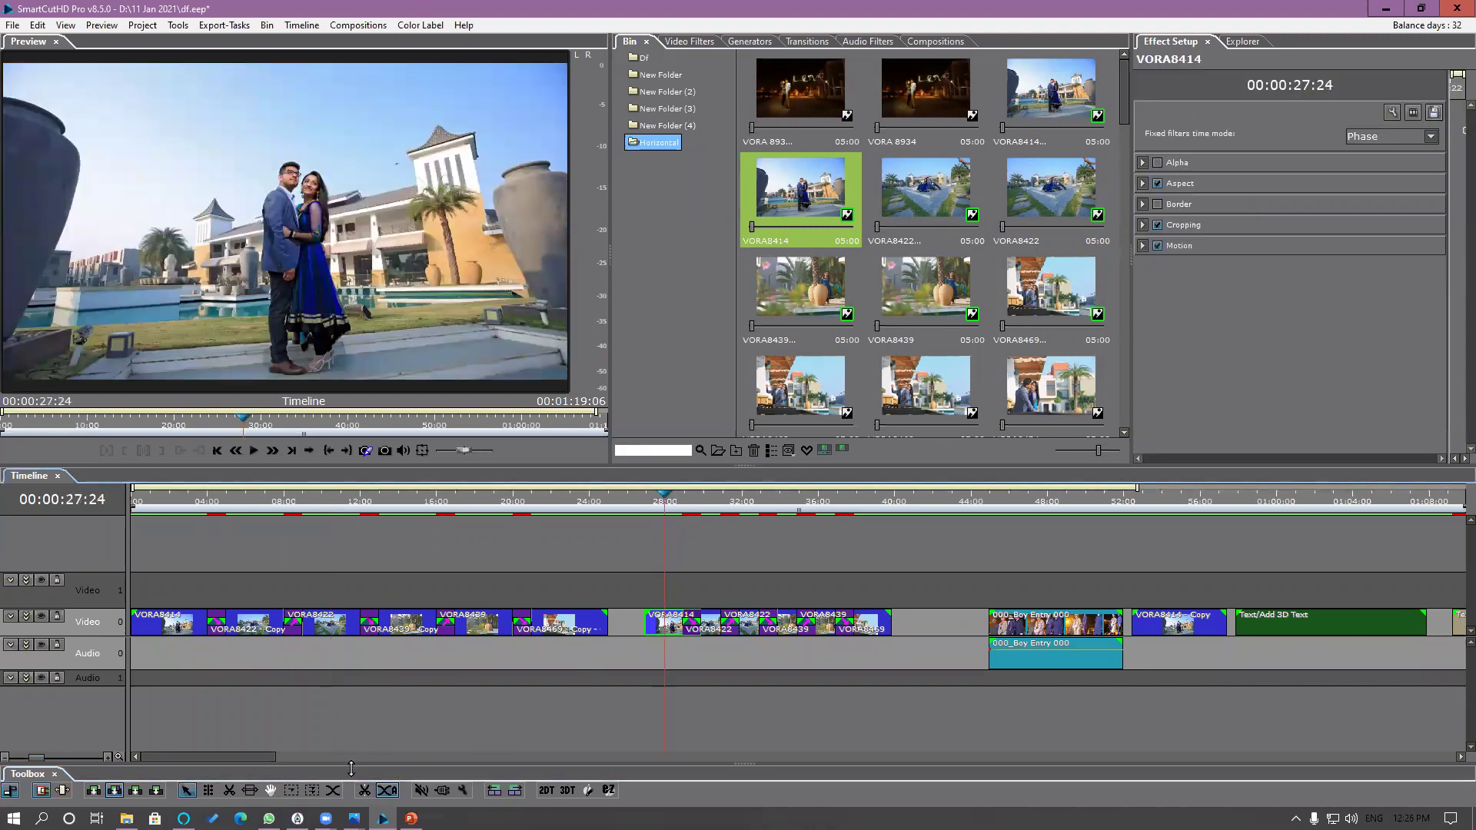
pyautogui.click(365, 791)
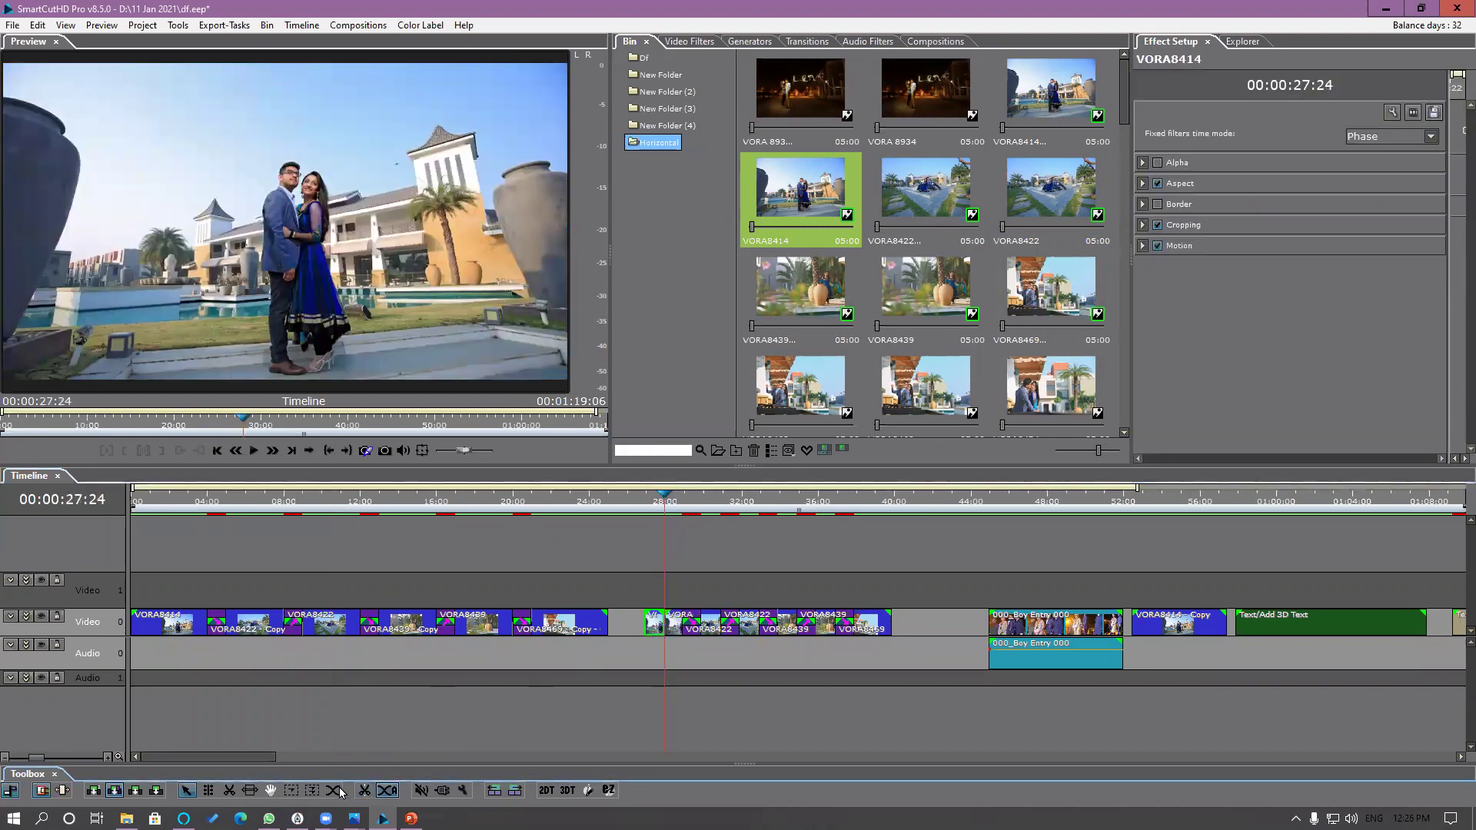
# Step: Activate the scissors cutting tool, return to the Arrow Tool and select the VORA8469 - Copy - Copy segment
pyautogui.click(229, 792)
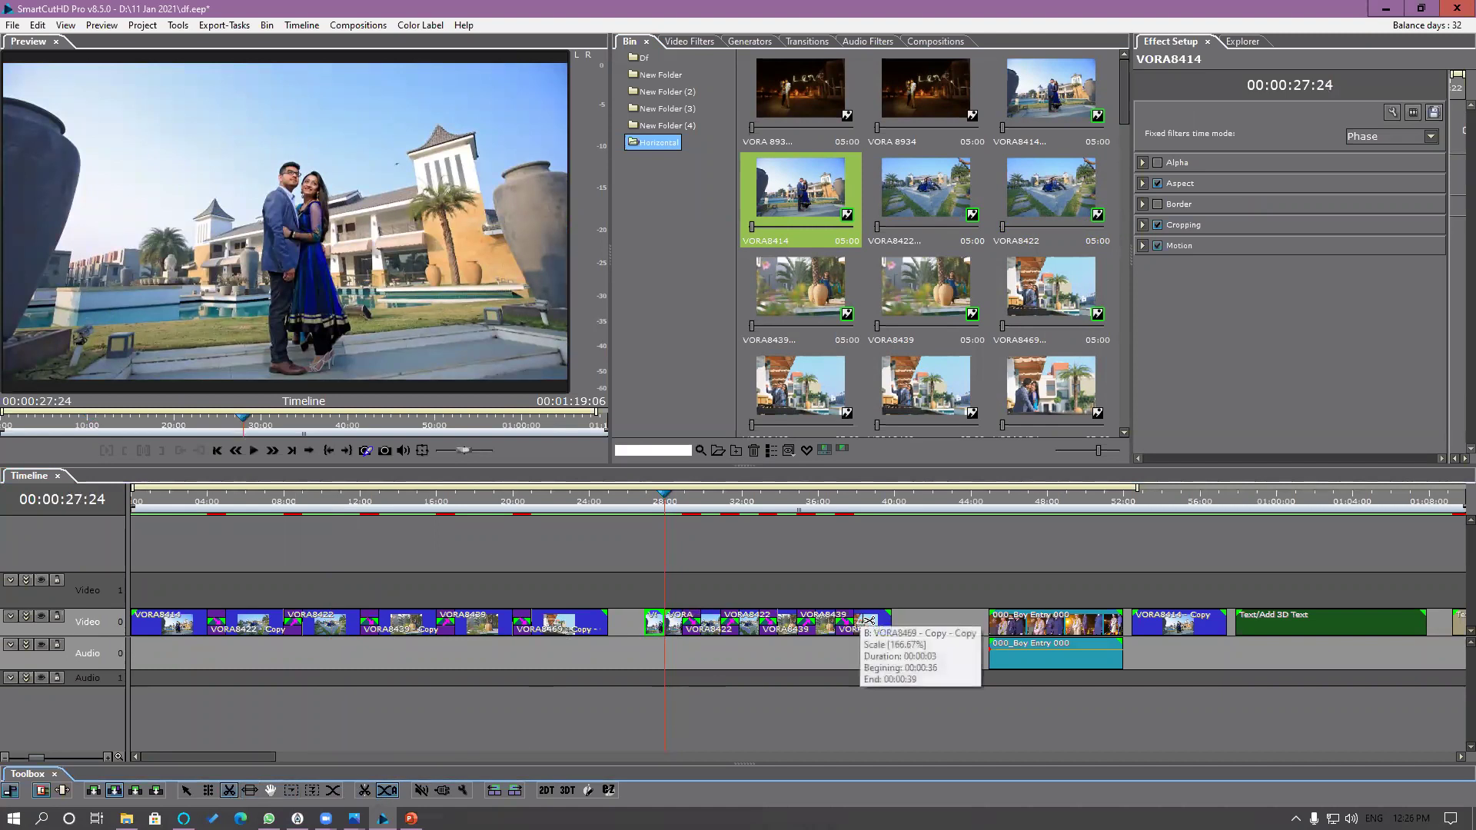
pyautogui.press('Escape')
pyautogui.click(865, 621)
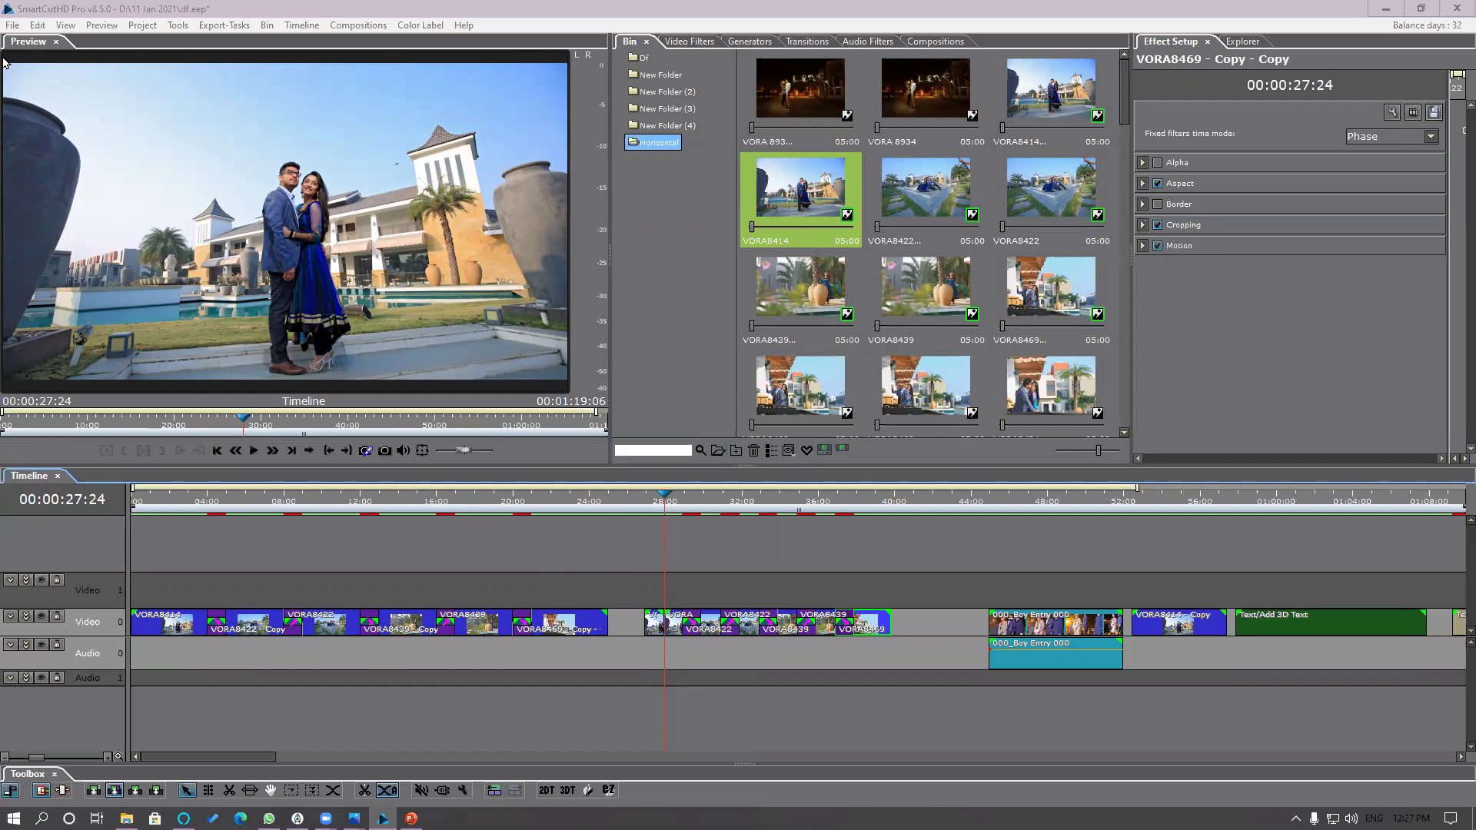
pyautogui.click(37, 25)
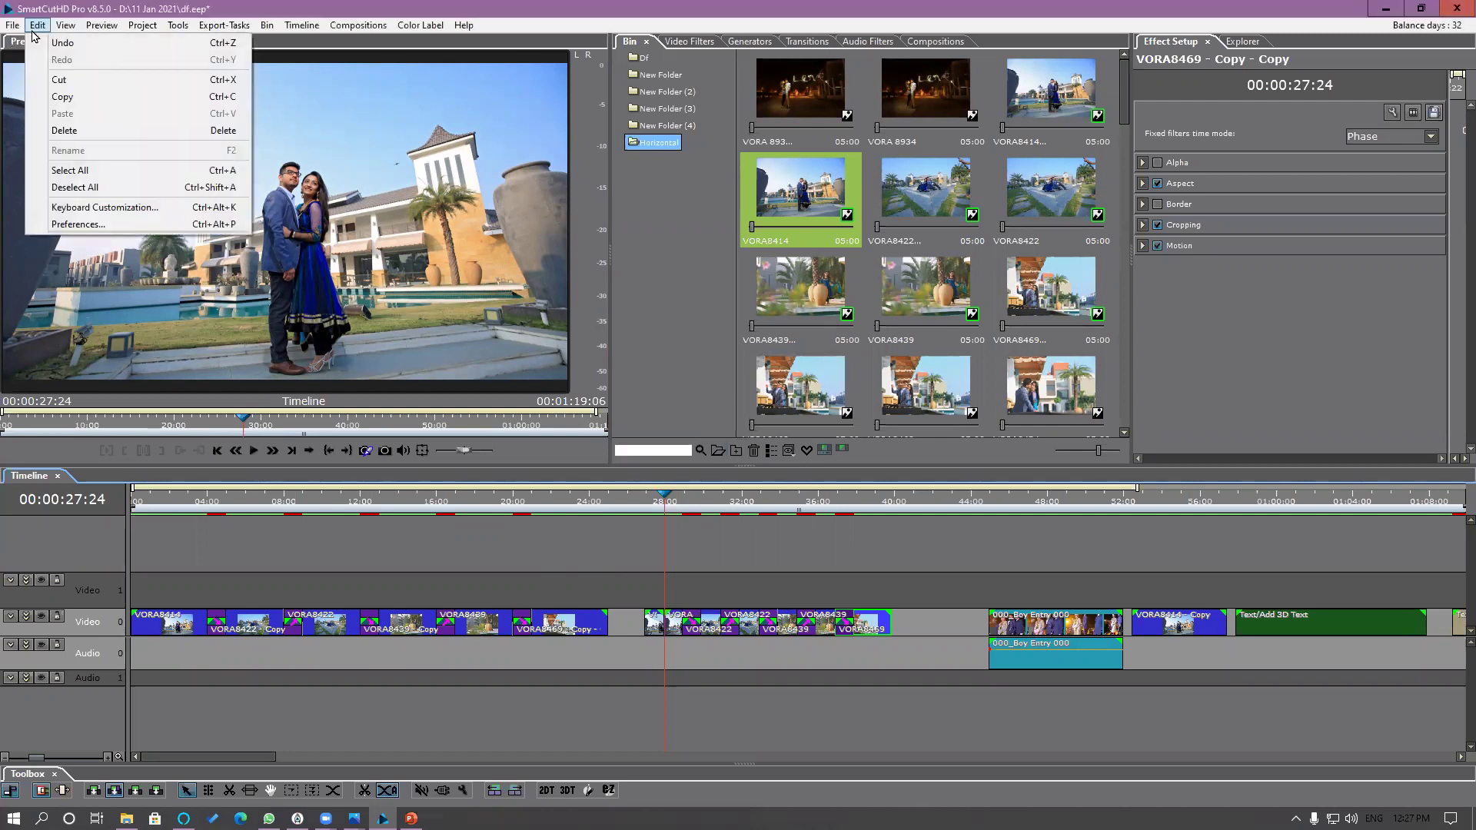
pyautogui.press('Escape')
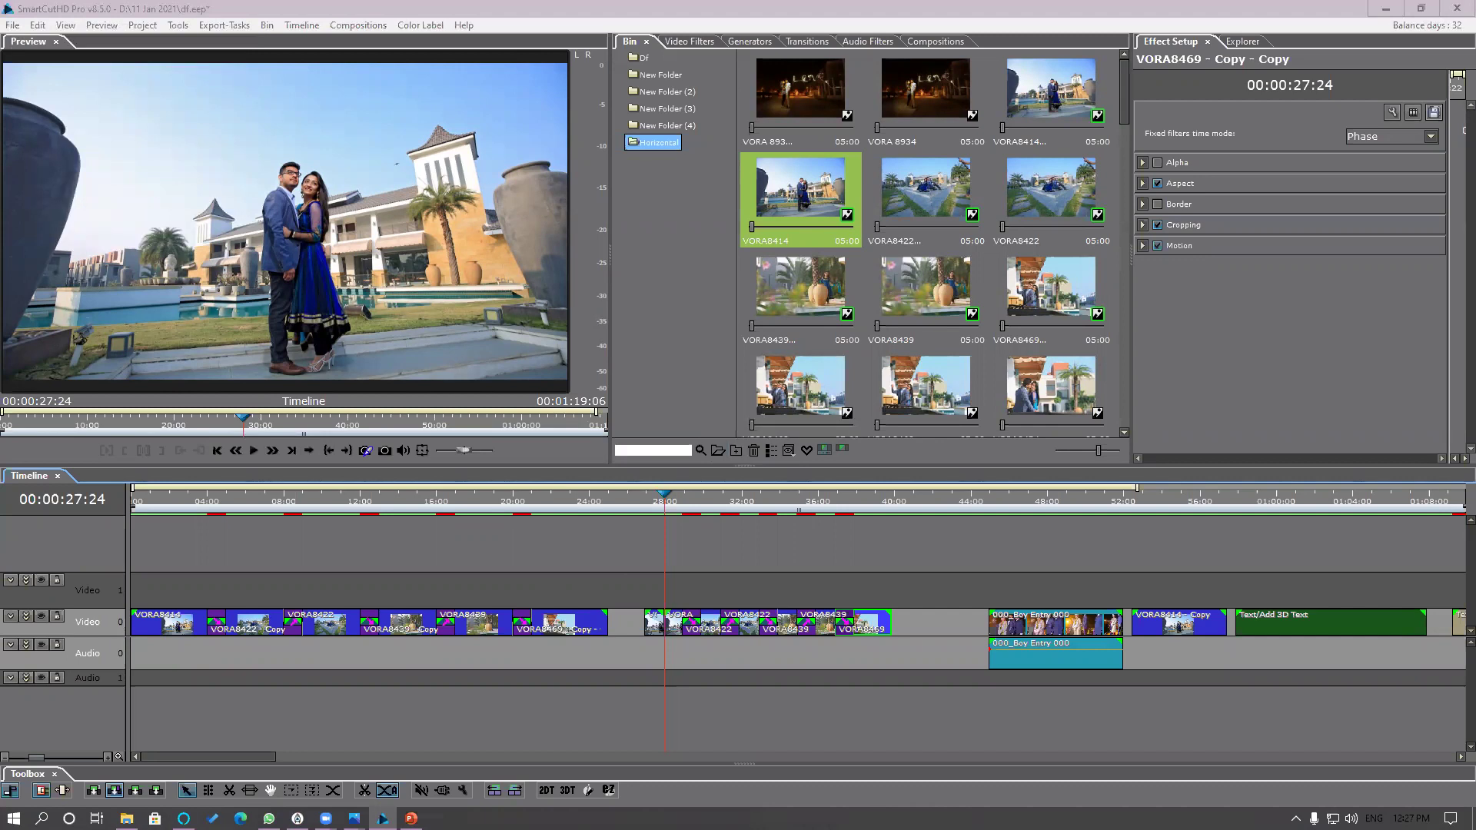
pyautogui.click(33, 25)
pyautogui.moveTo(10, 30)
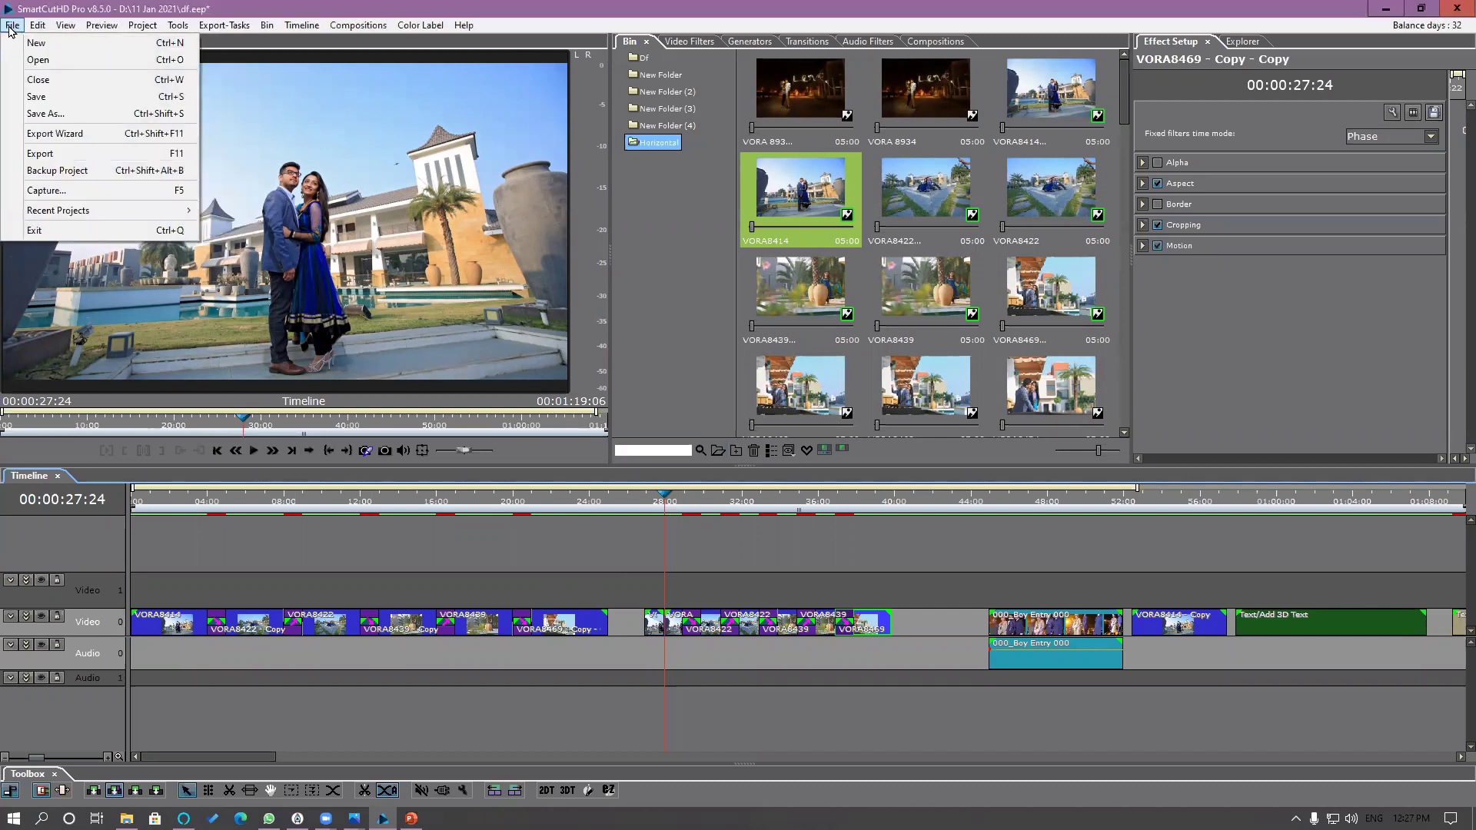
pyautogui.click(16, 14)
pyautogui.click(15, 13)
pyautogui.click(33, 27)
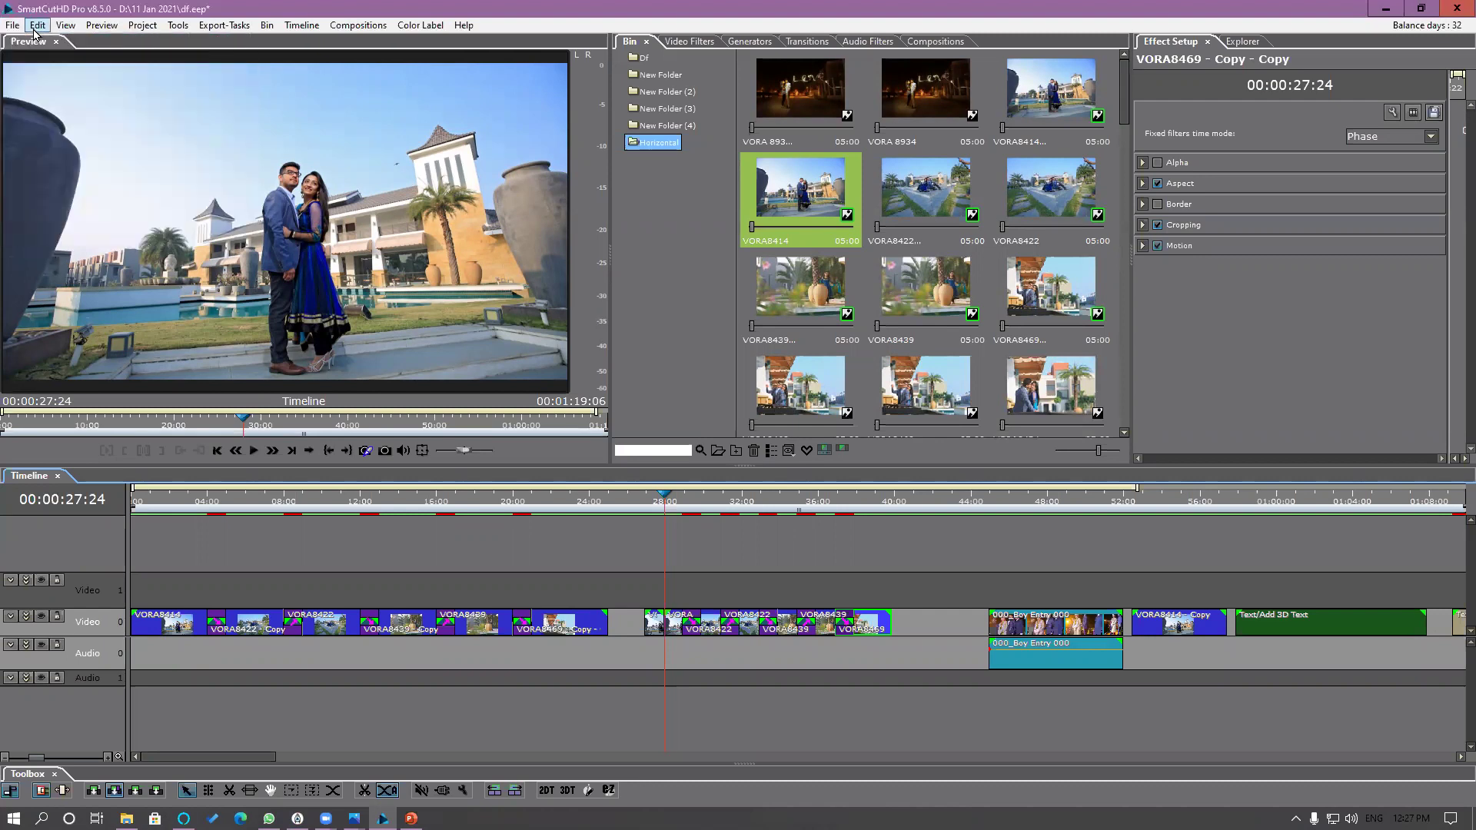
pyautogui.click(34, 28)
pyautogui.click(165, 34)
pyautogui.click(219, 27)
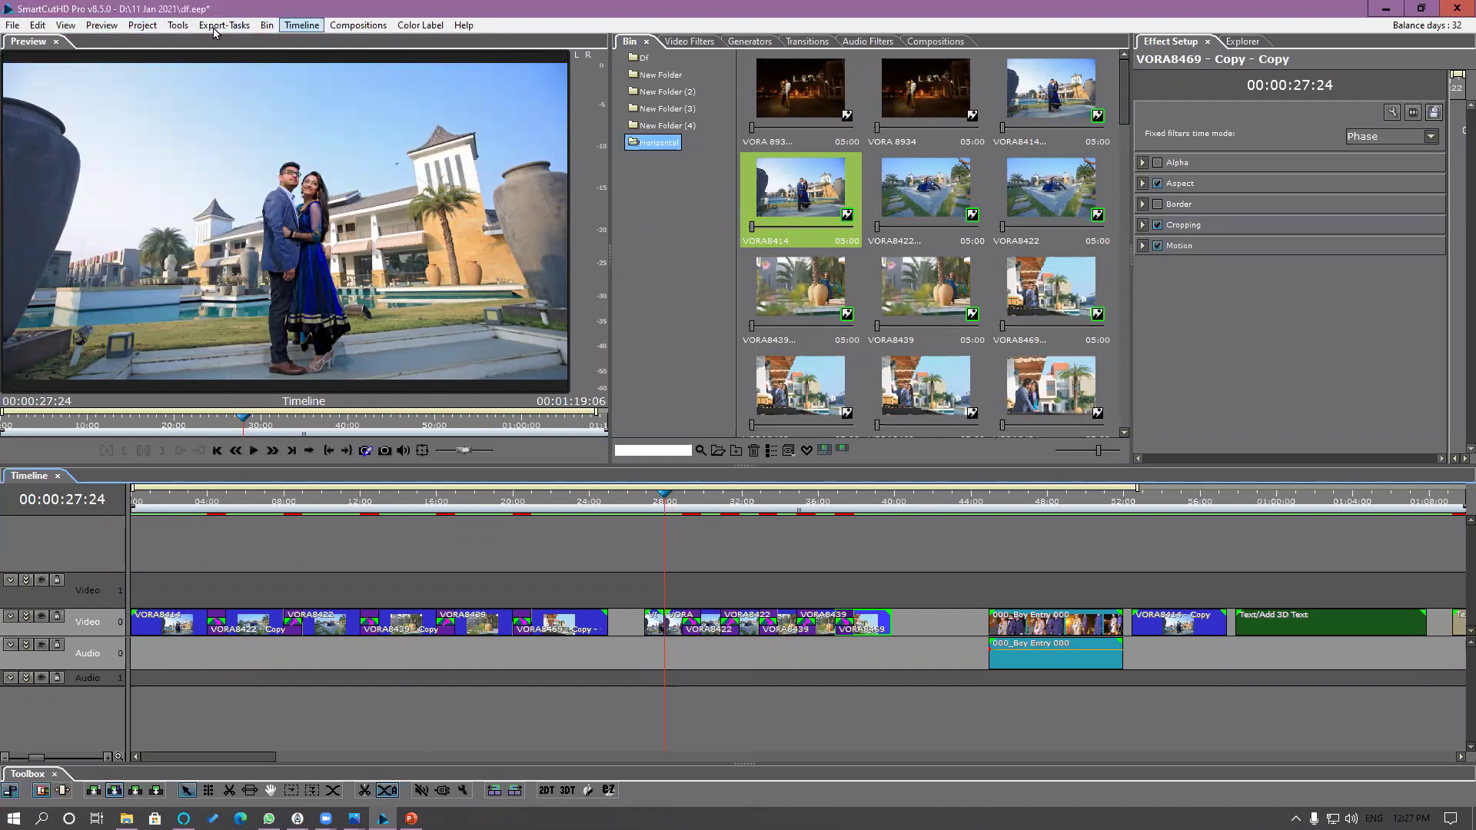
pyautogui.click(13, 26)
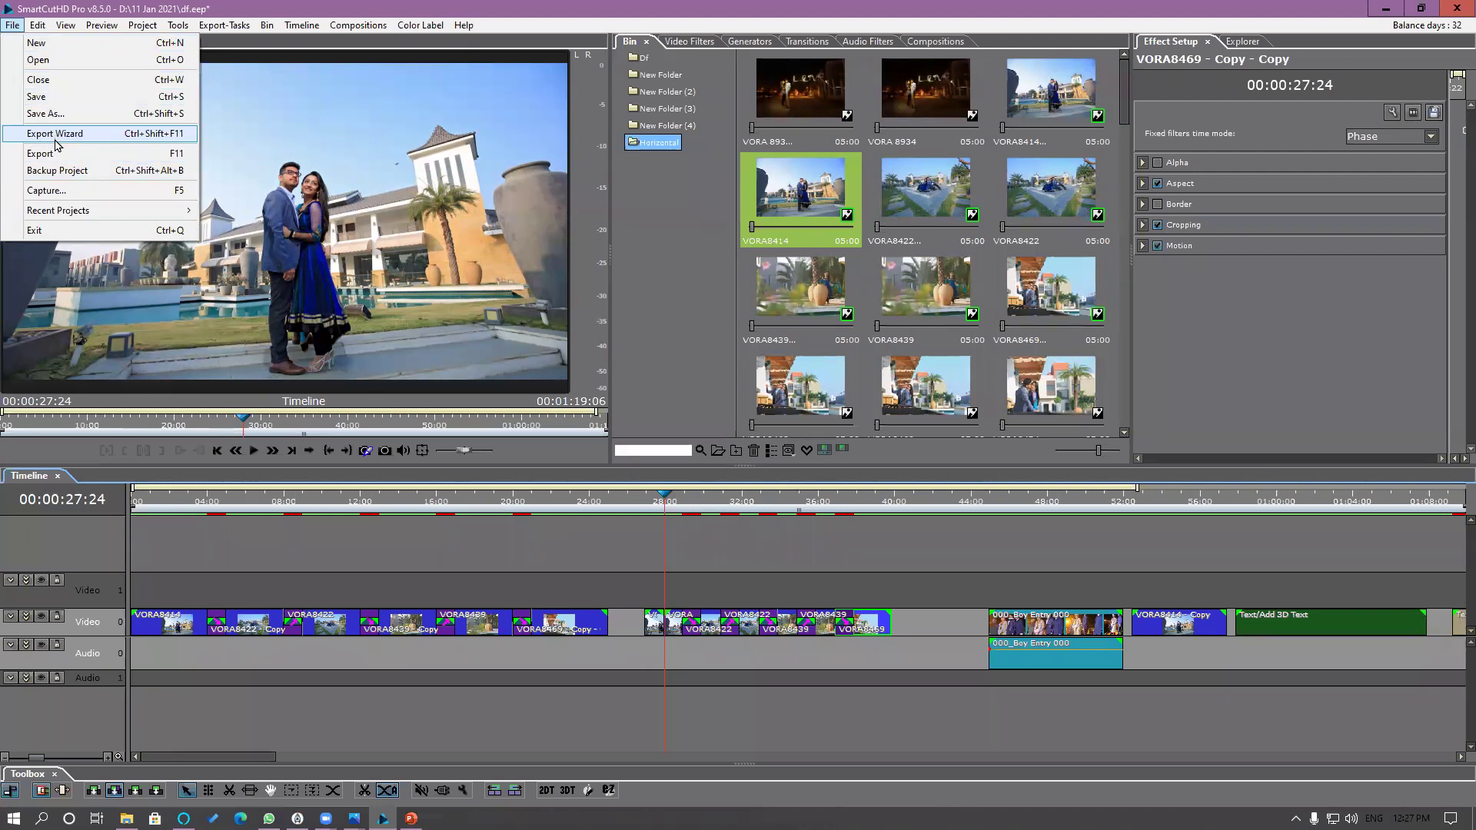
# Step: Remove the empty gaps before and after the second group of photo clips on video track 0
pyautogui.click(133, 503)
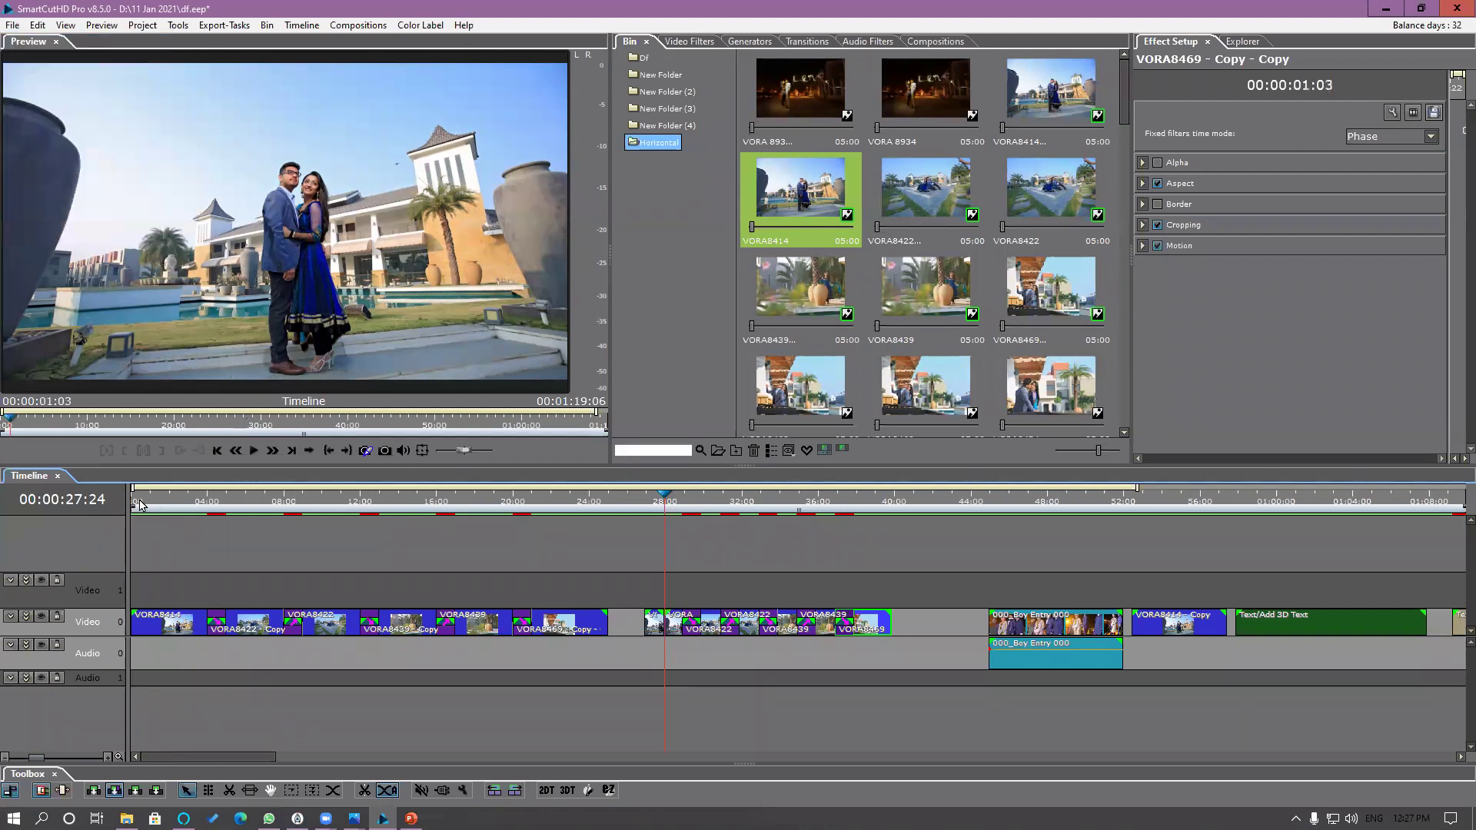
pyautogui.scroll(-2, 256, 714)
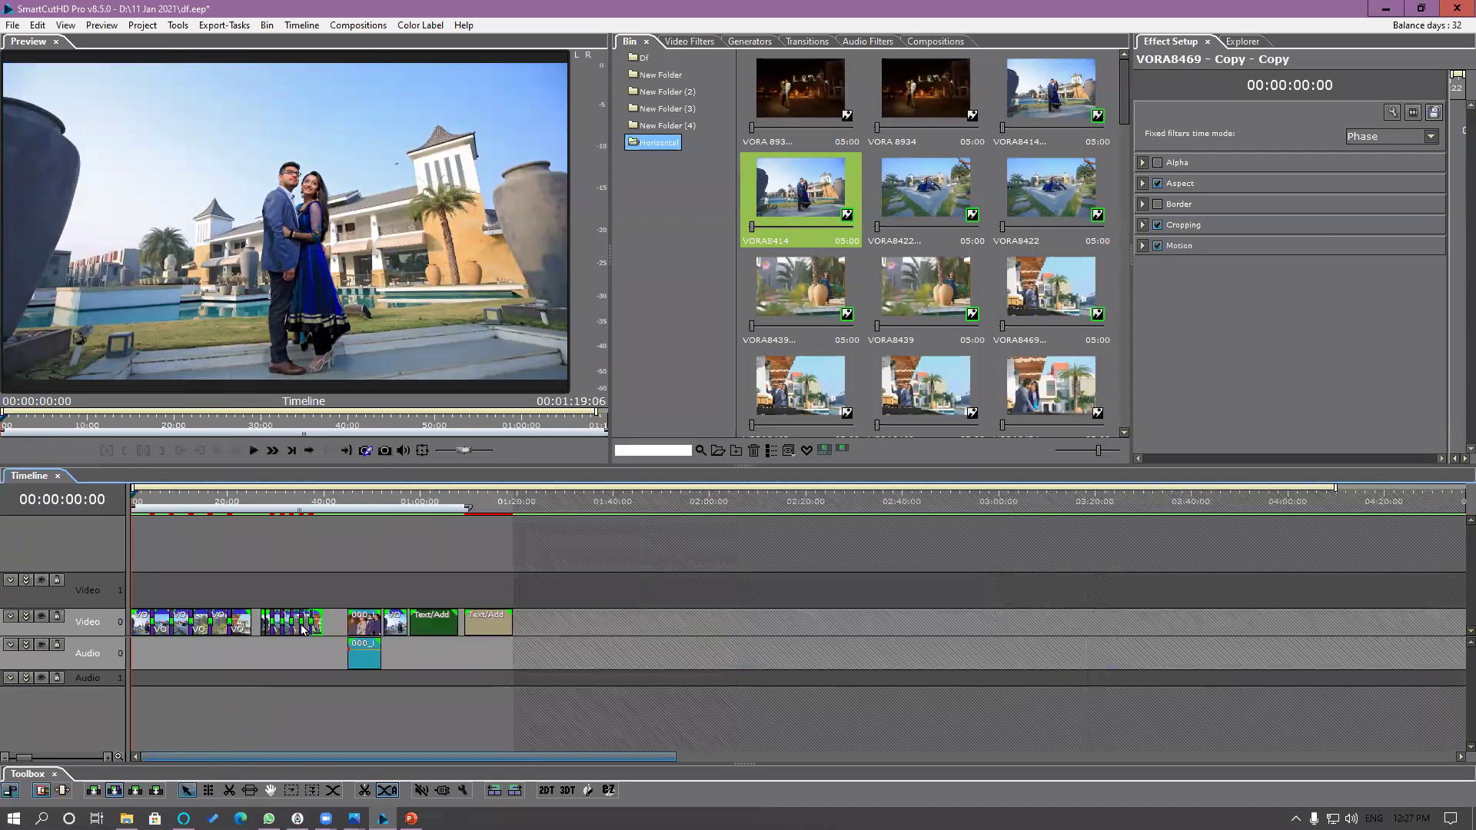
pyautogui.click(332, 632)
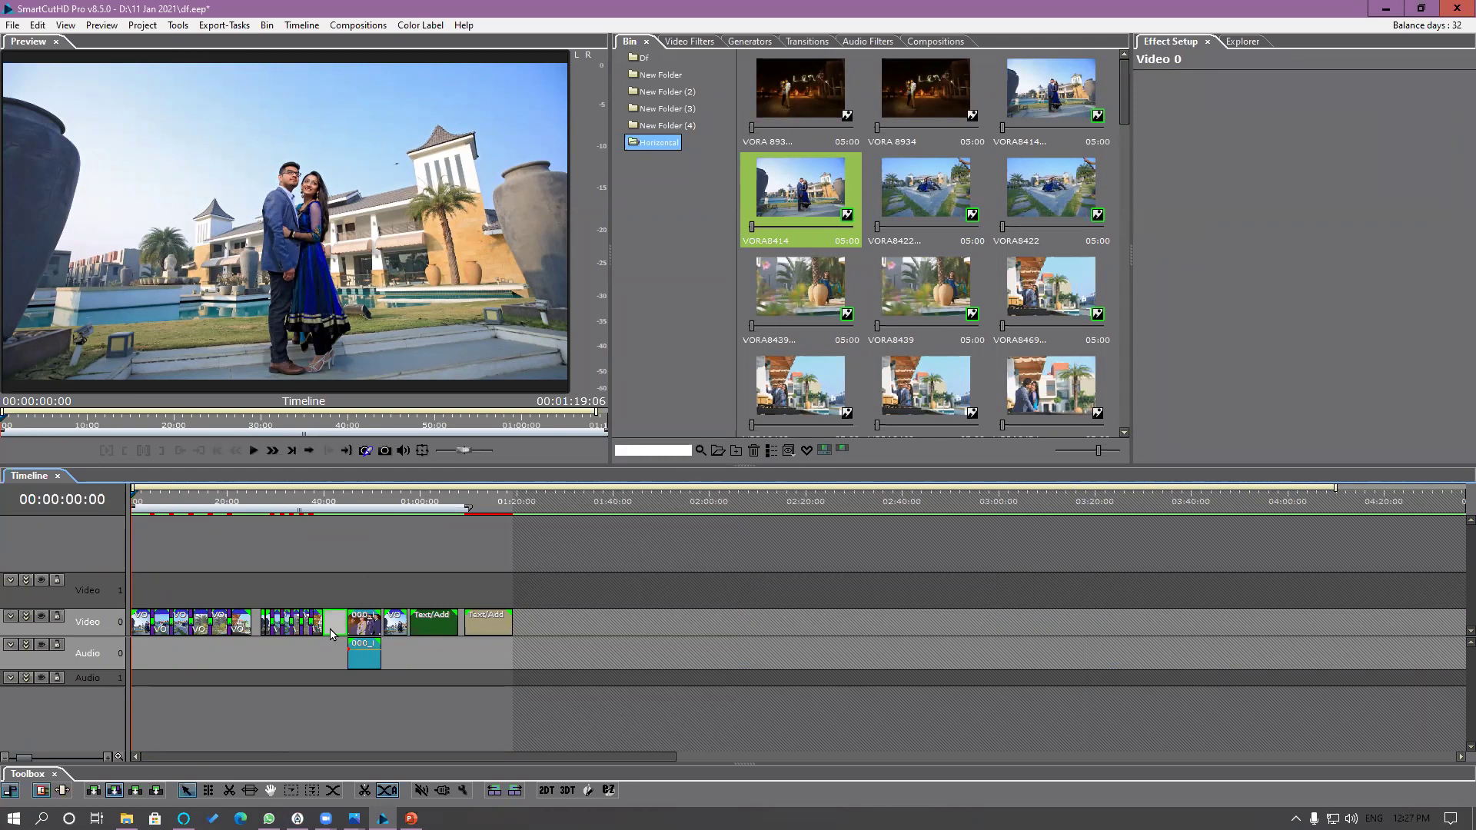
pyautogui.press('Delete')
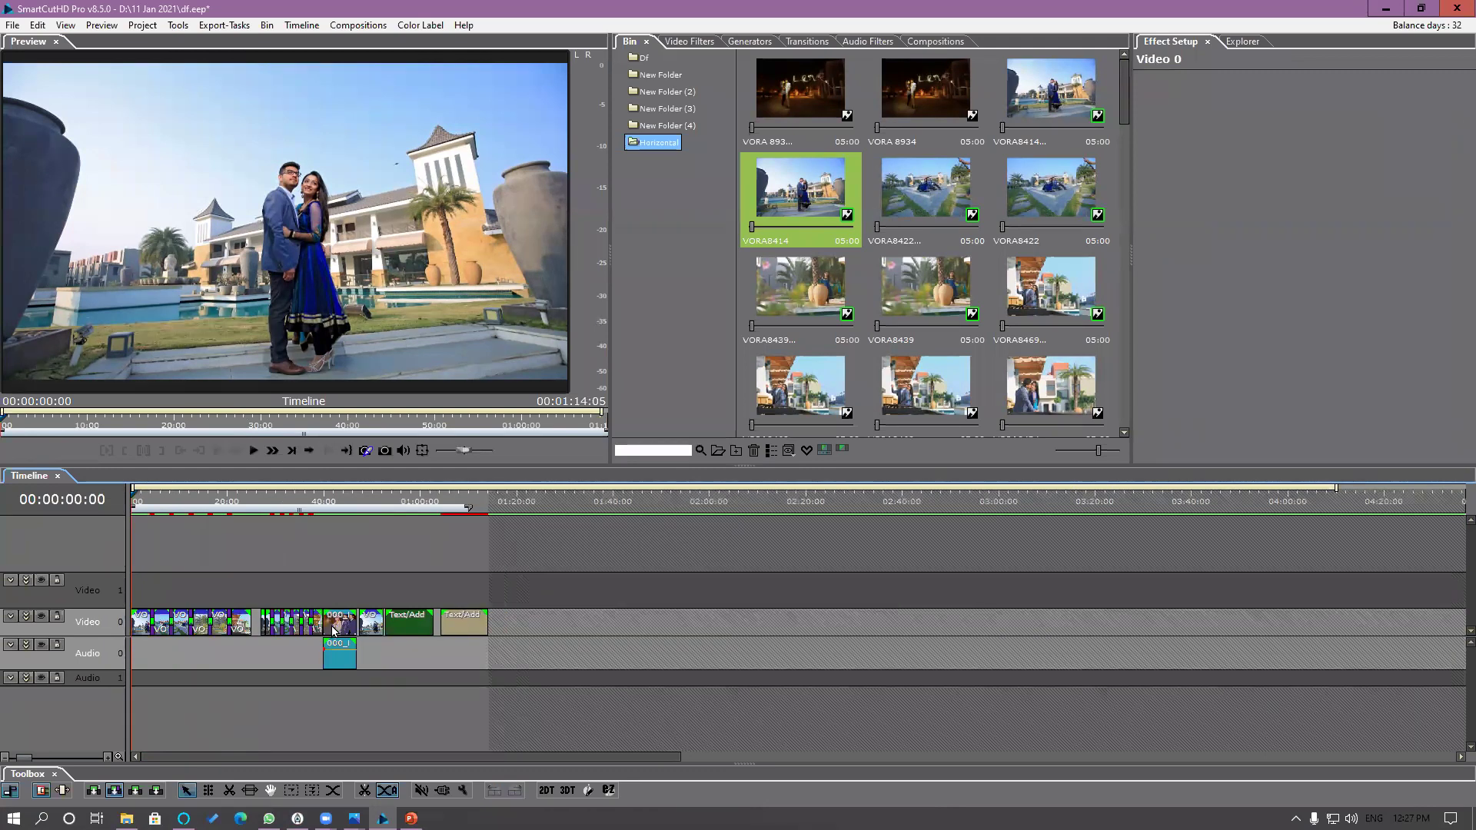
pyautogui.click(256, 622)
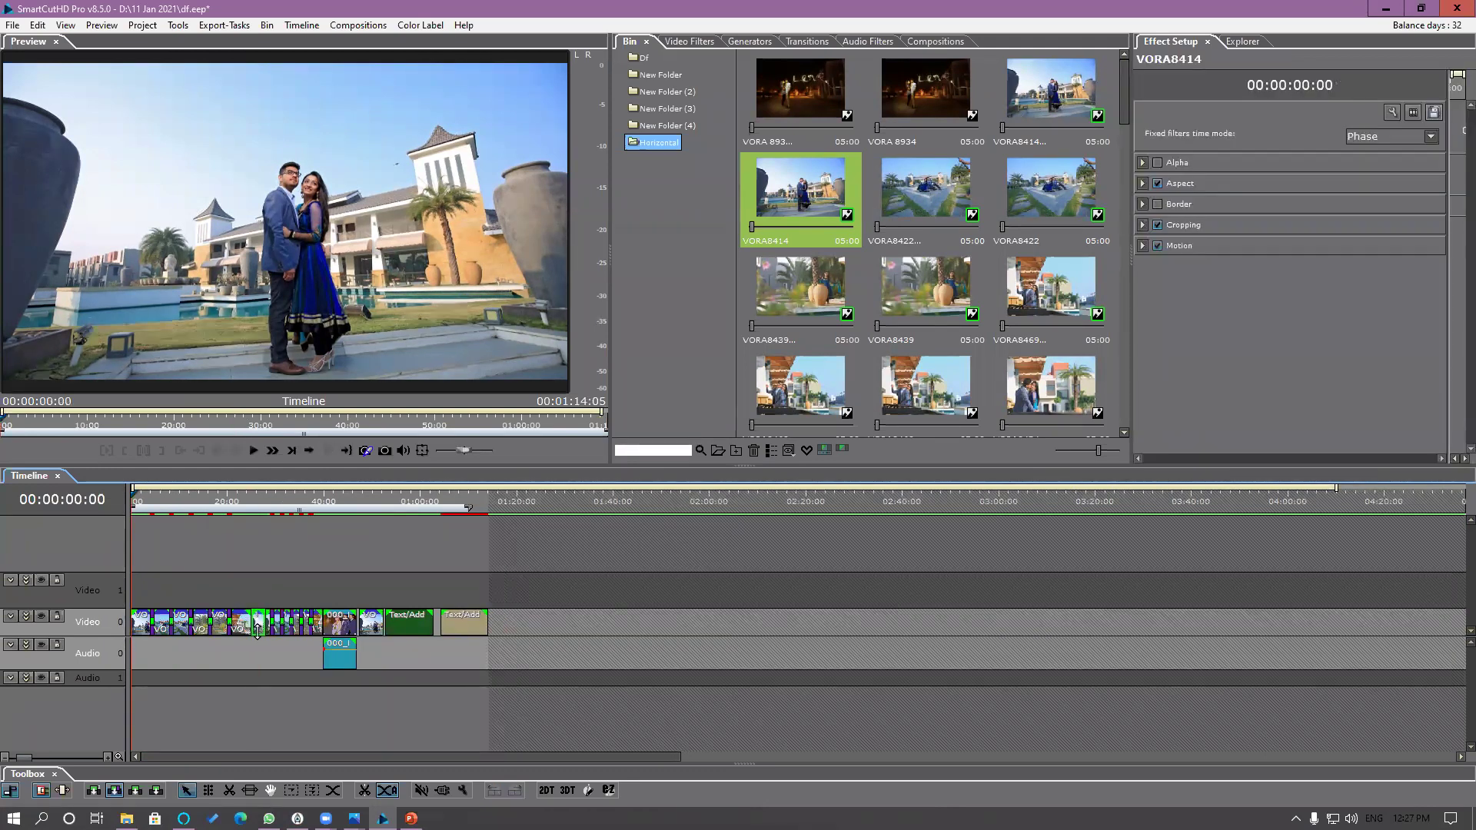
pyautogui.moveTo(348, 503); pyautogui.dragTo(130, 513)
pyautogui.scroll(2, 164, 528)
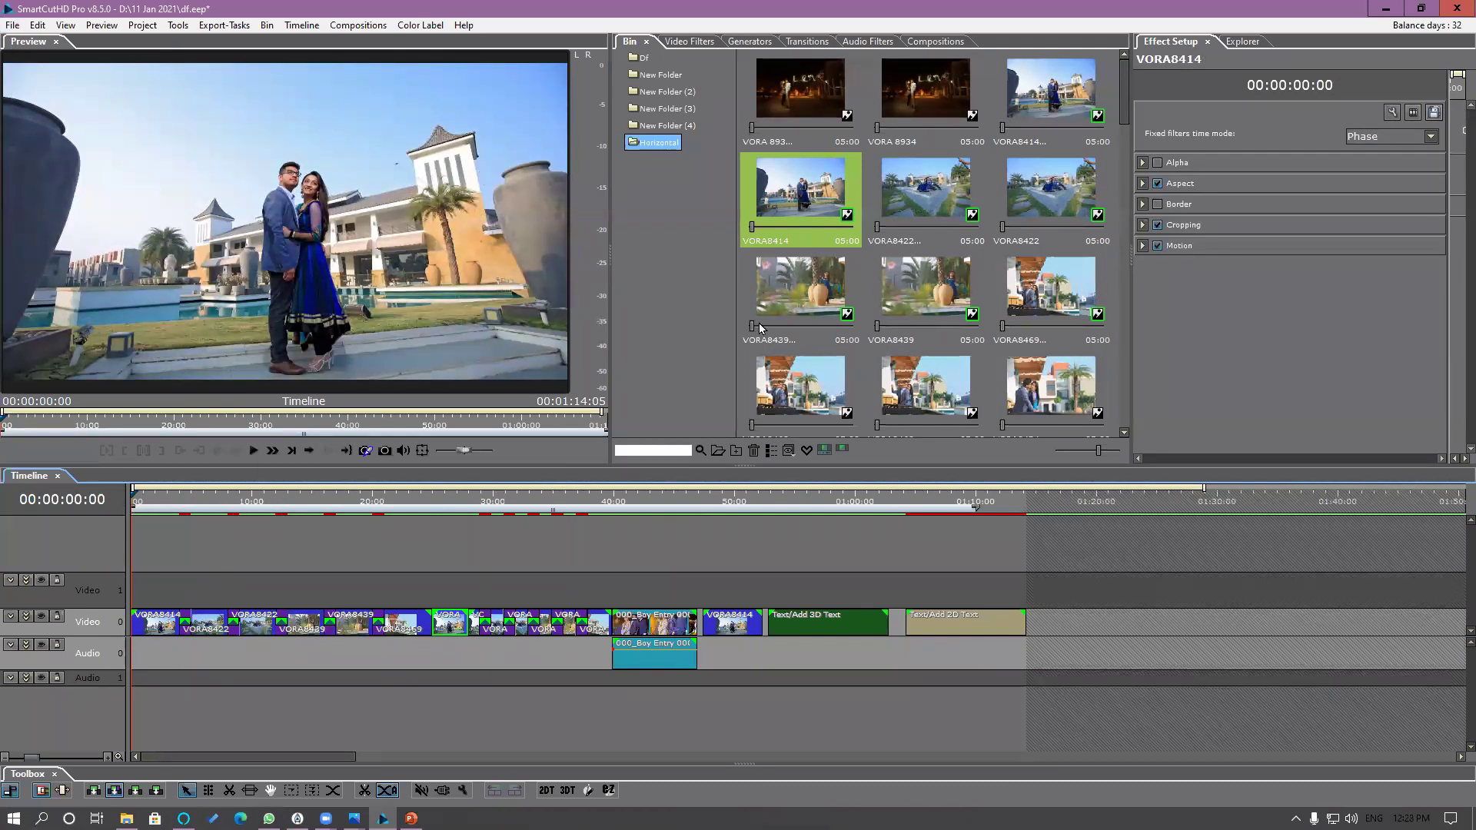
pyautogui.click(819, 519)
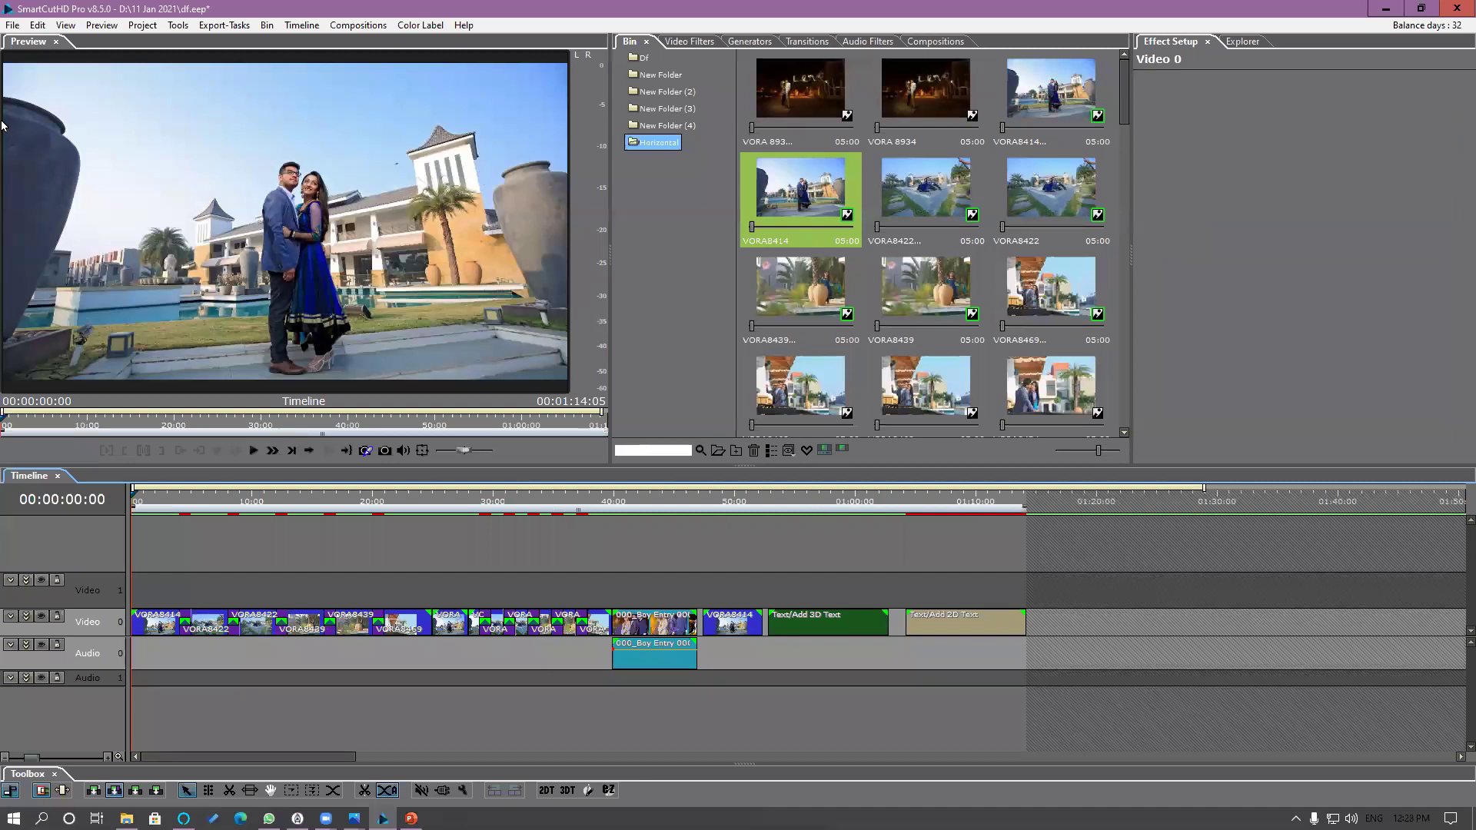
# Step: In the export wizard's DVD auto mode, set the end of Part 1 at 00:00:41:09, then cancel the wizard
pyautogui.click(12, 25)
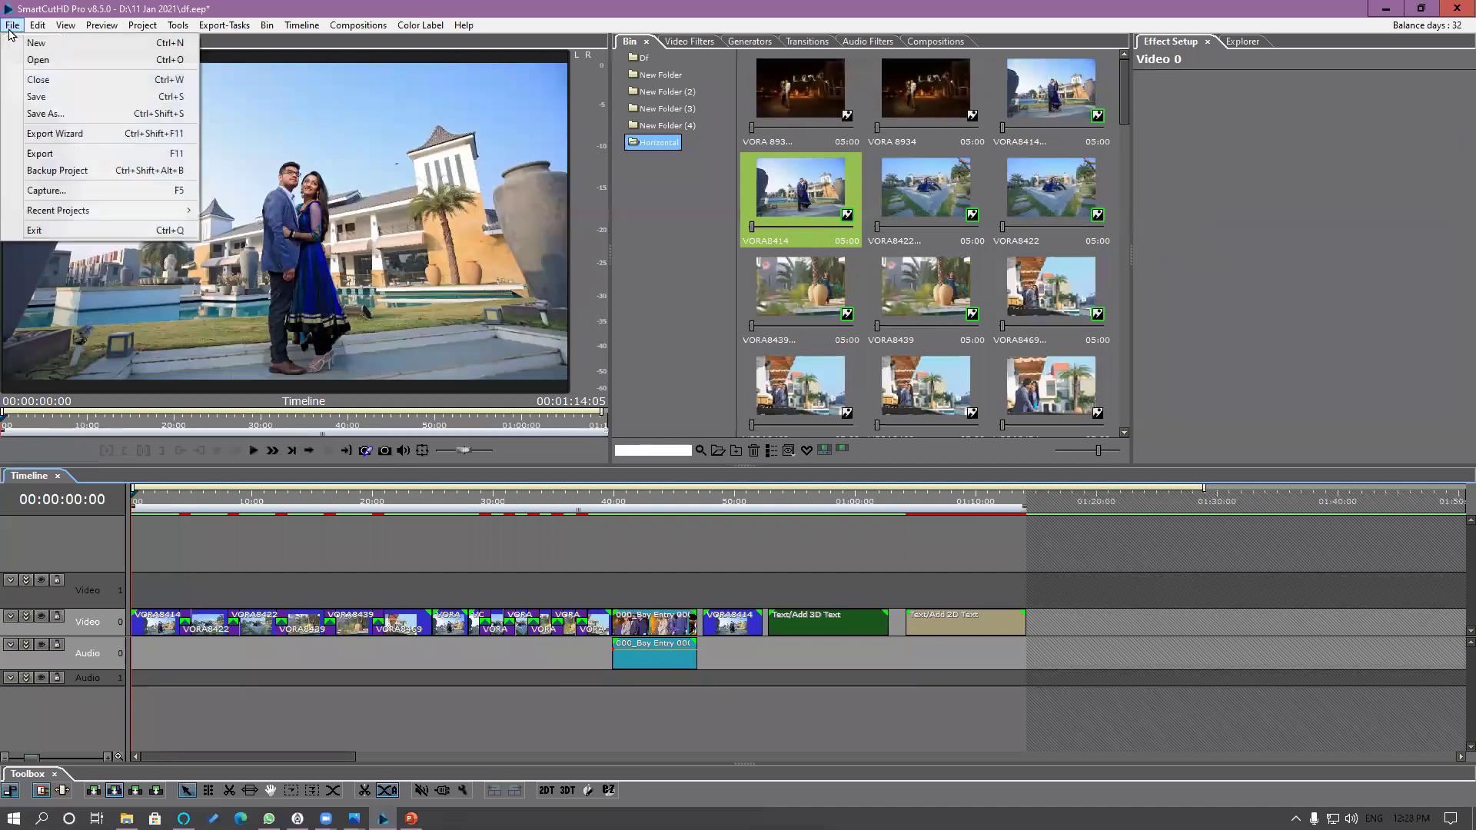
pyautogui.click(57, 135)
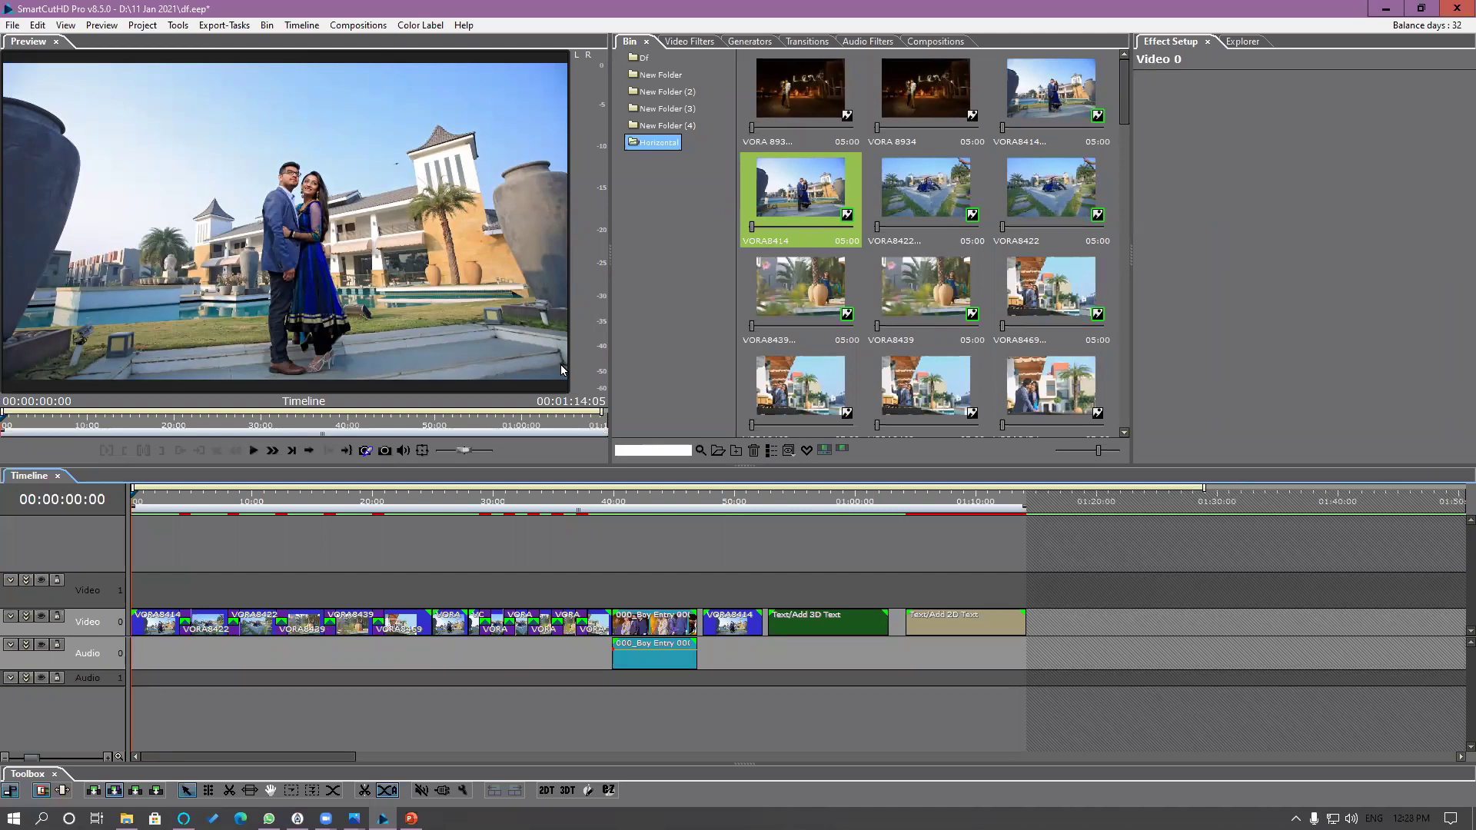
pyautogui.click(364, 170)
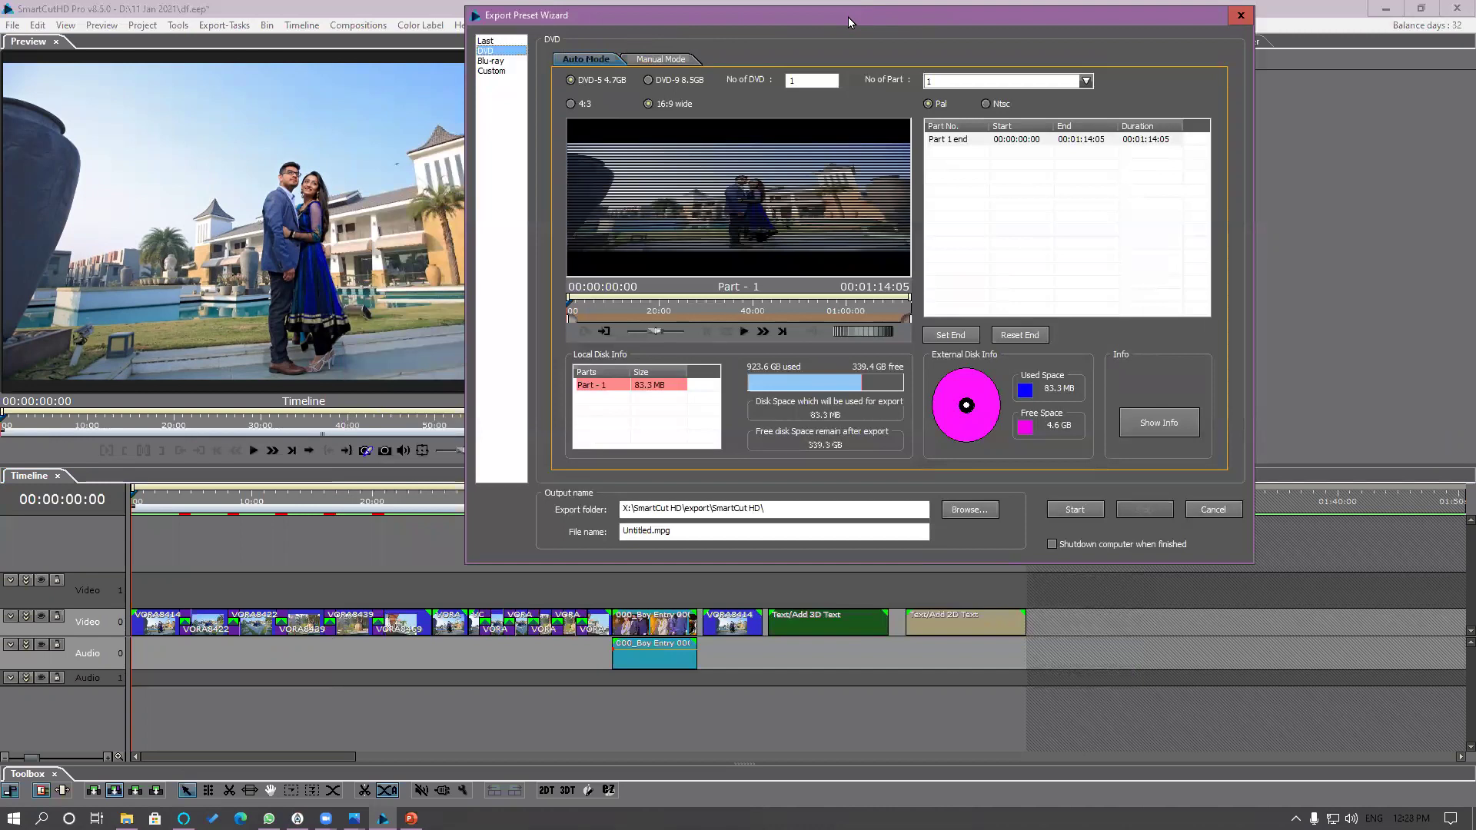
pyautogui.moveTo(848, 16); pyautogui.dragTo(797, 24)
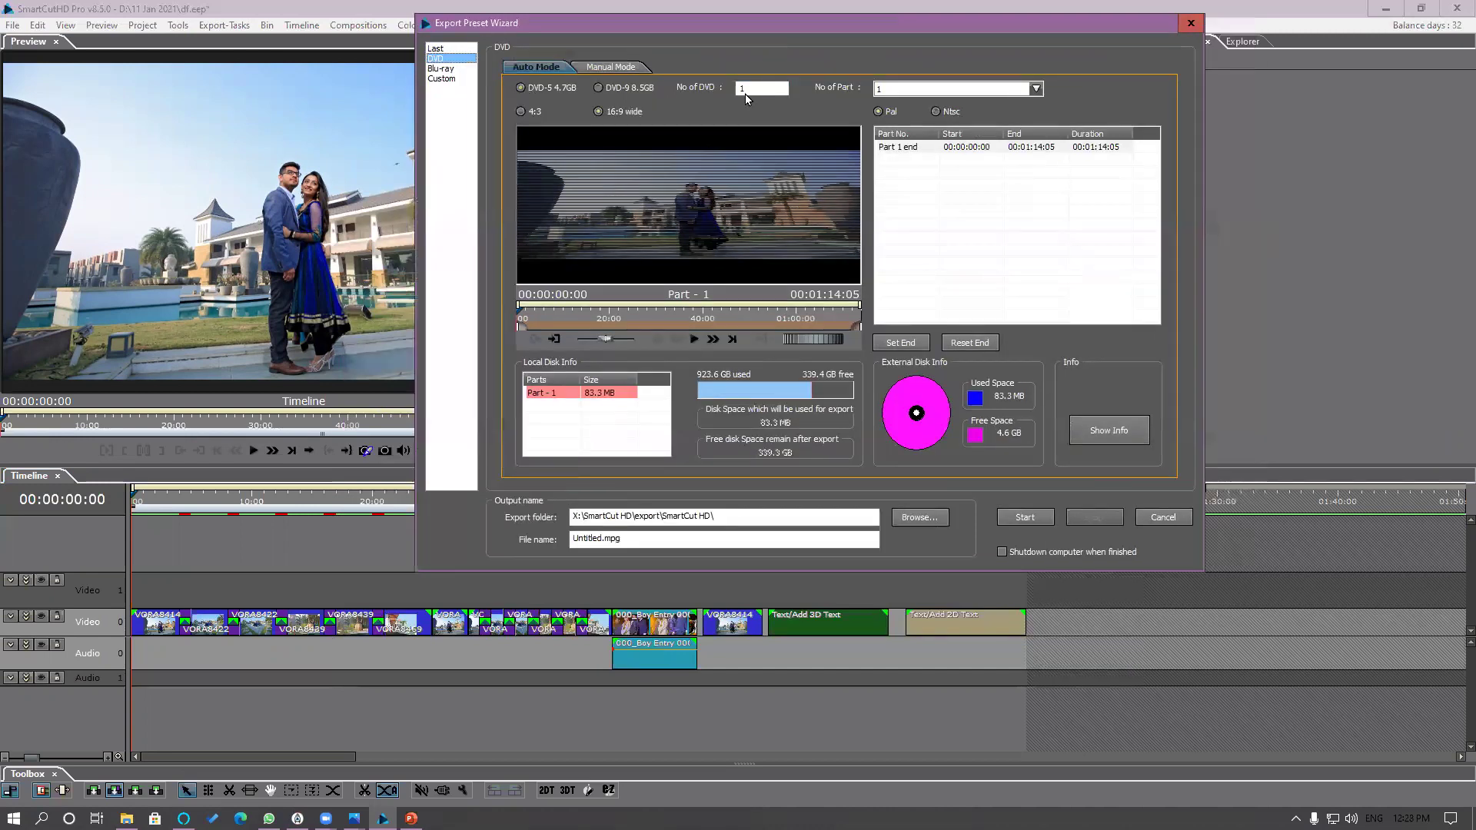
pyautogui.click(522, 321)
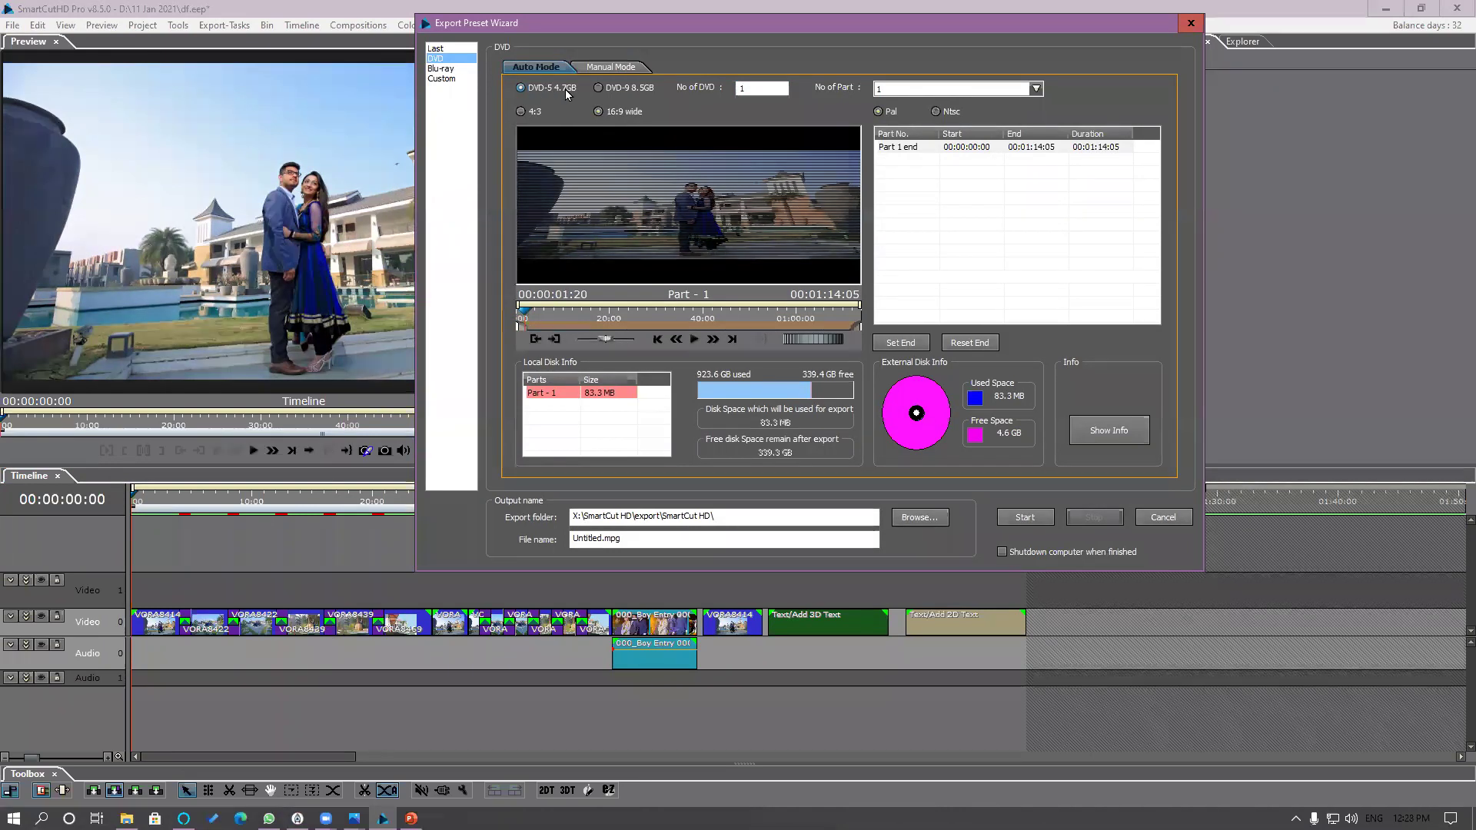
pyautogui.moveTo(524, 309); pyautogui.dragTo(708, 319)
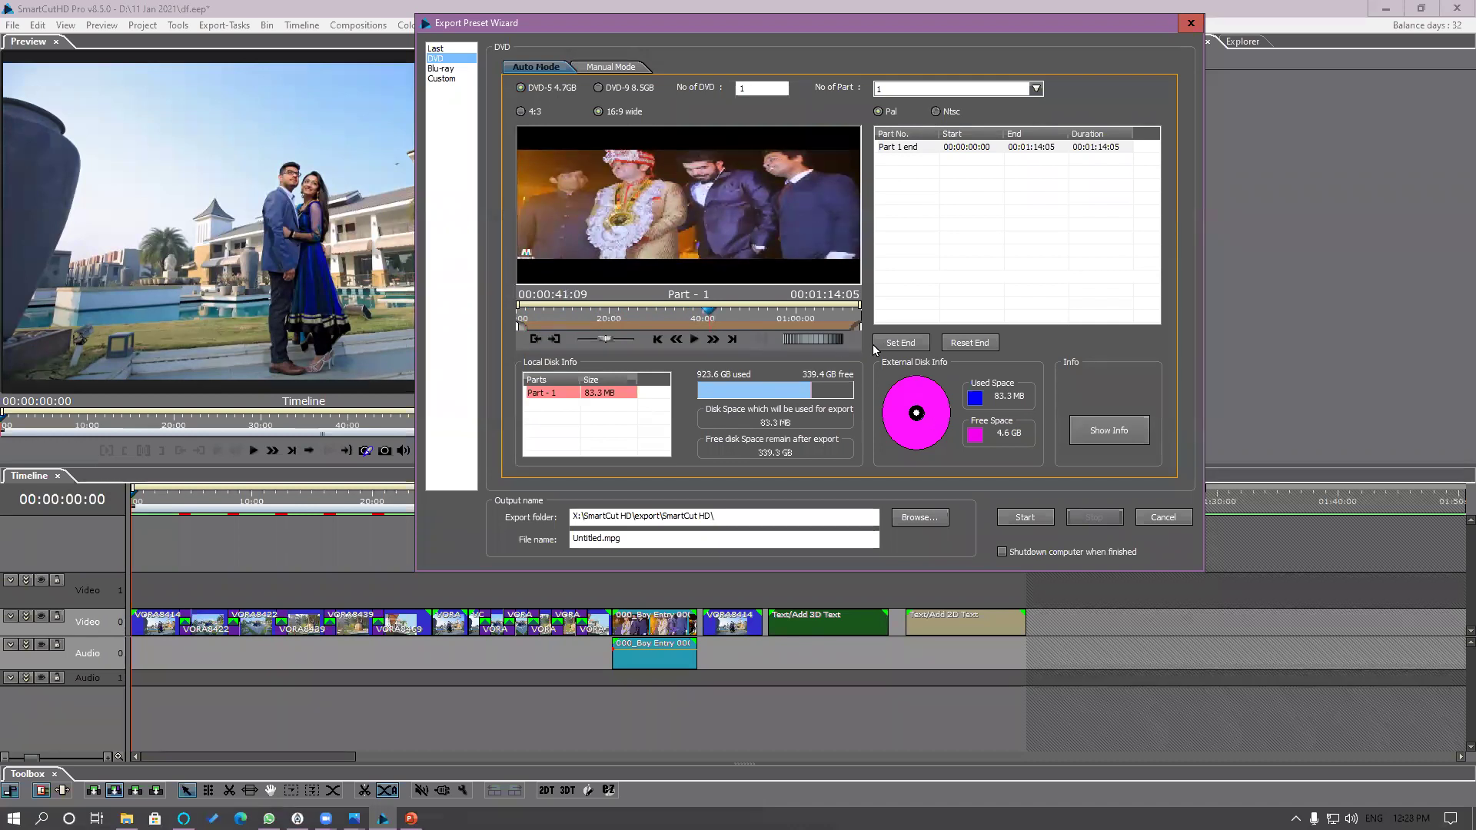
pyautogui.click(897, 347)
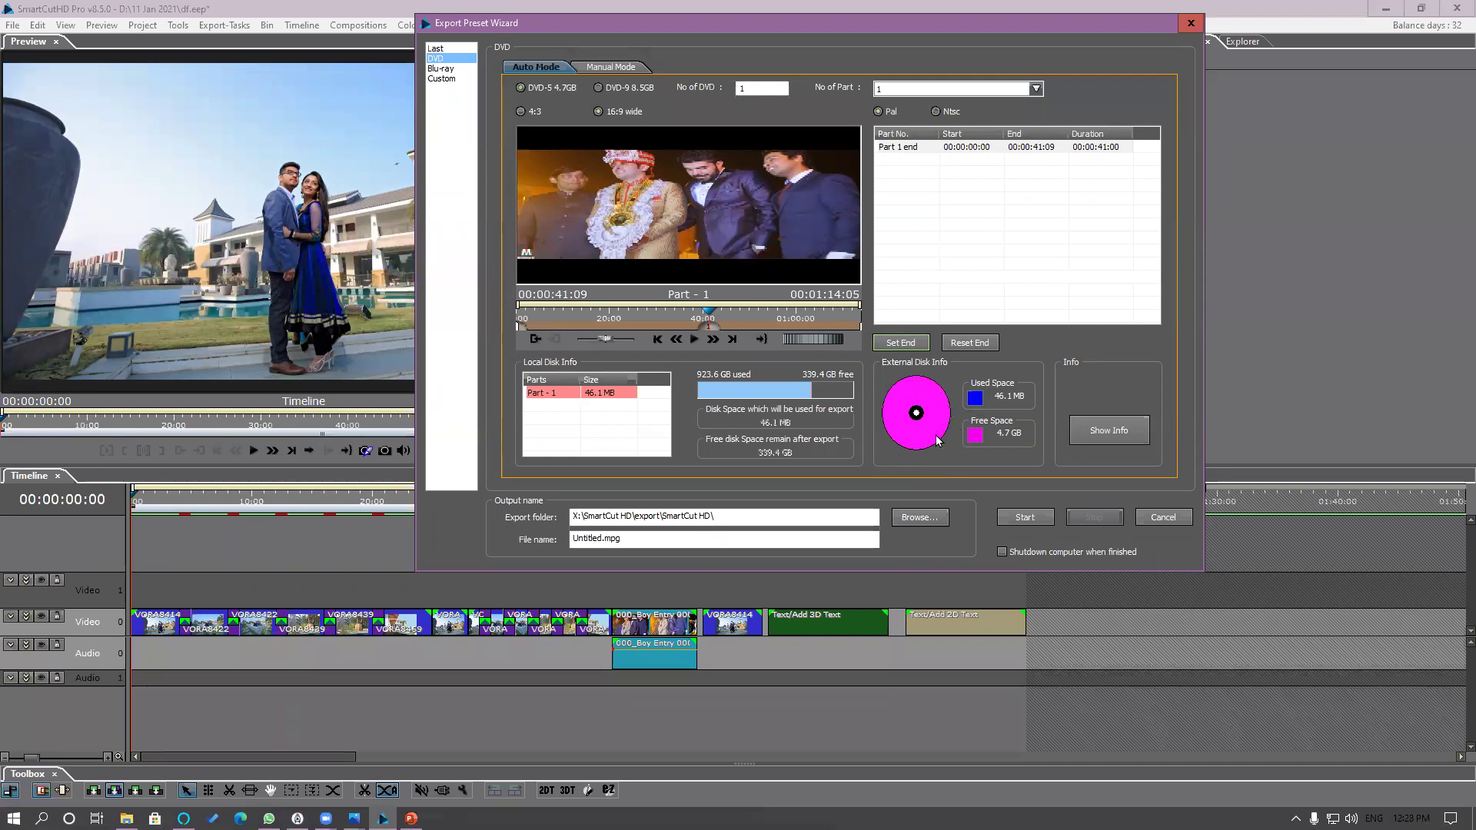
pyautogui.click(1162, 517)
# Step: Clear all clips from the timeline and place every clip from the bin's New Folder at its start
pyautogui.moveTo(1193, 600); pyautogui.dragTo(130, 669)
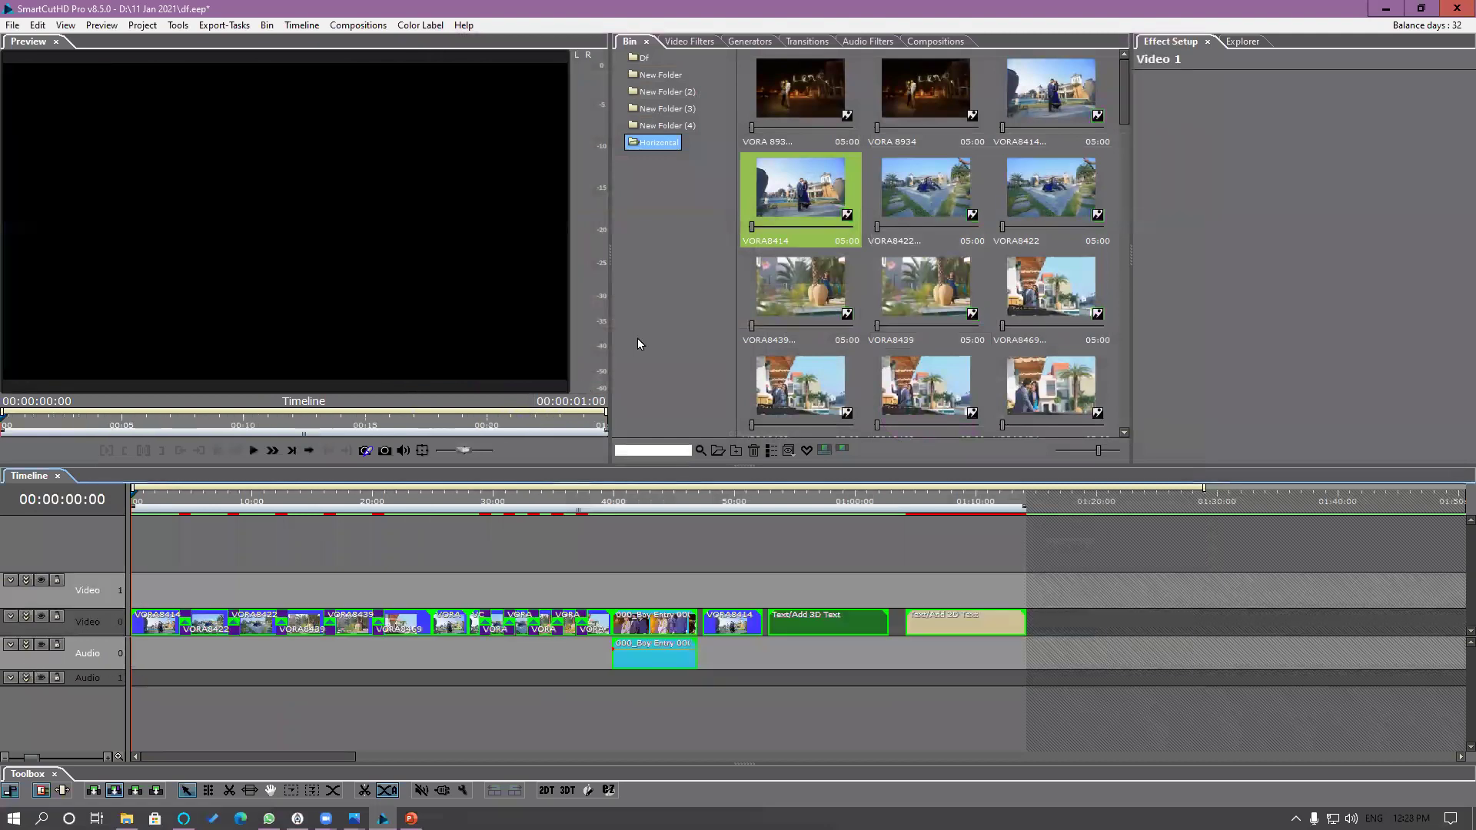
pyautogui.press('Delete')
pyautogui.click(690, 93)
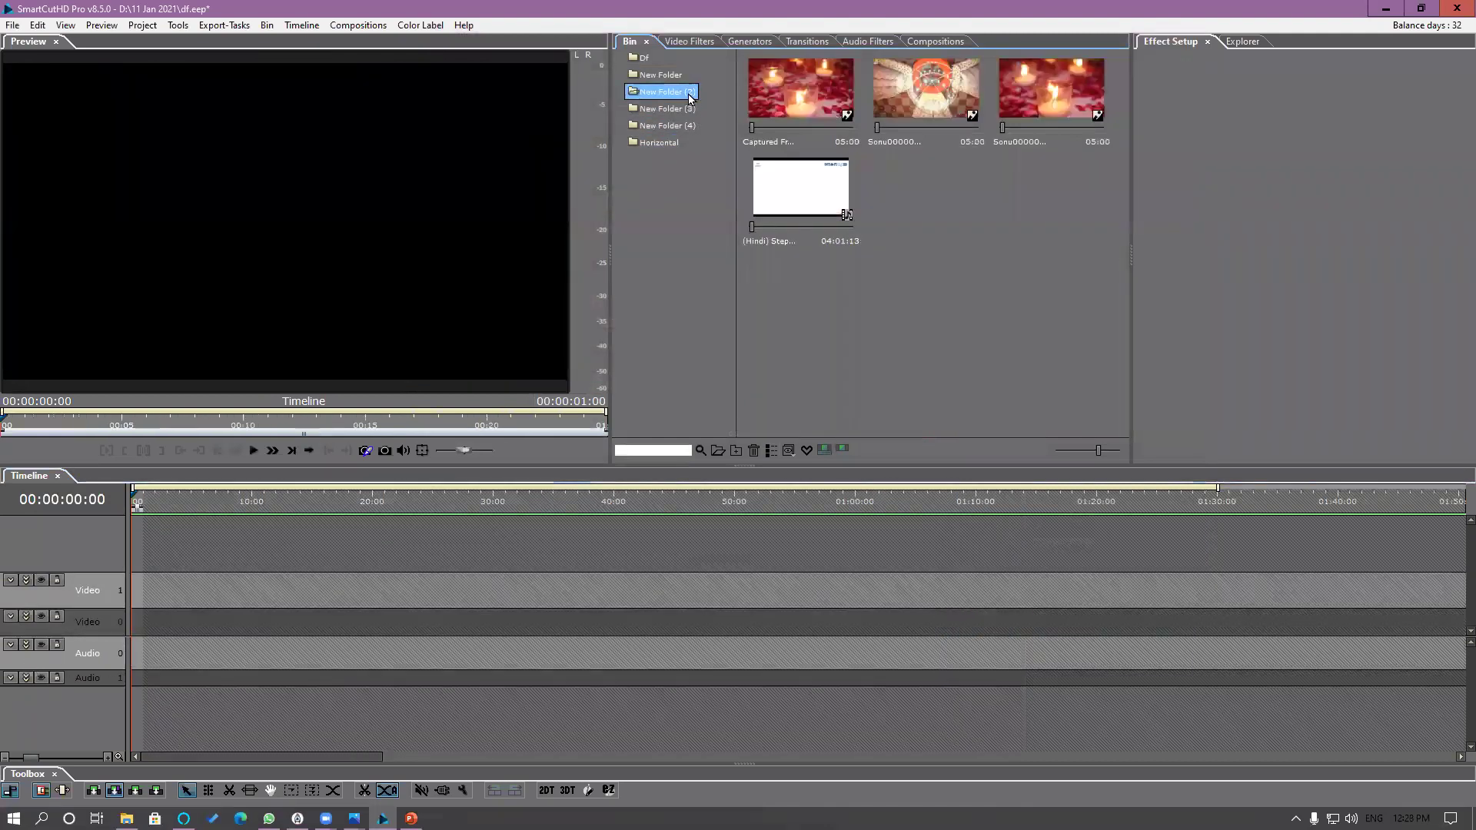
pyautogui.rightClick(664, 199)
pyautogui.click(667, 76)
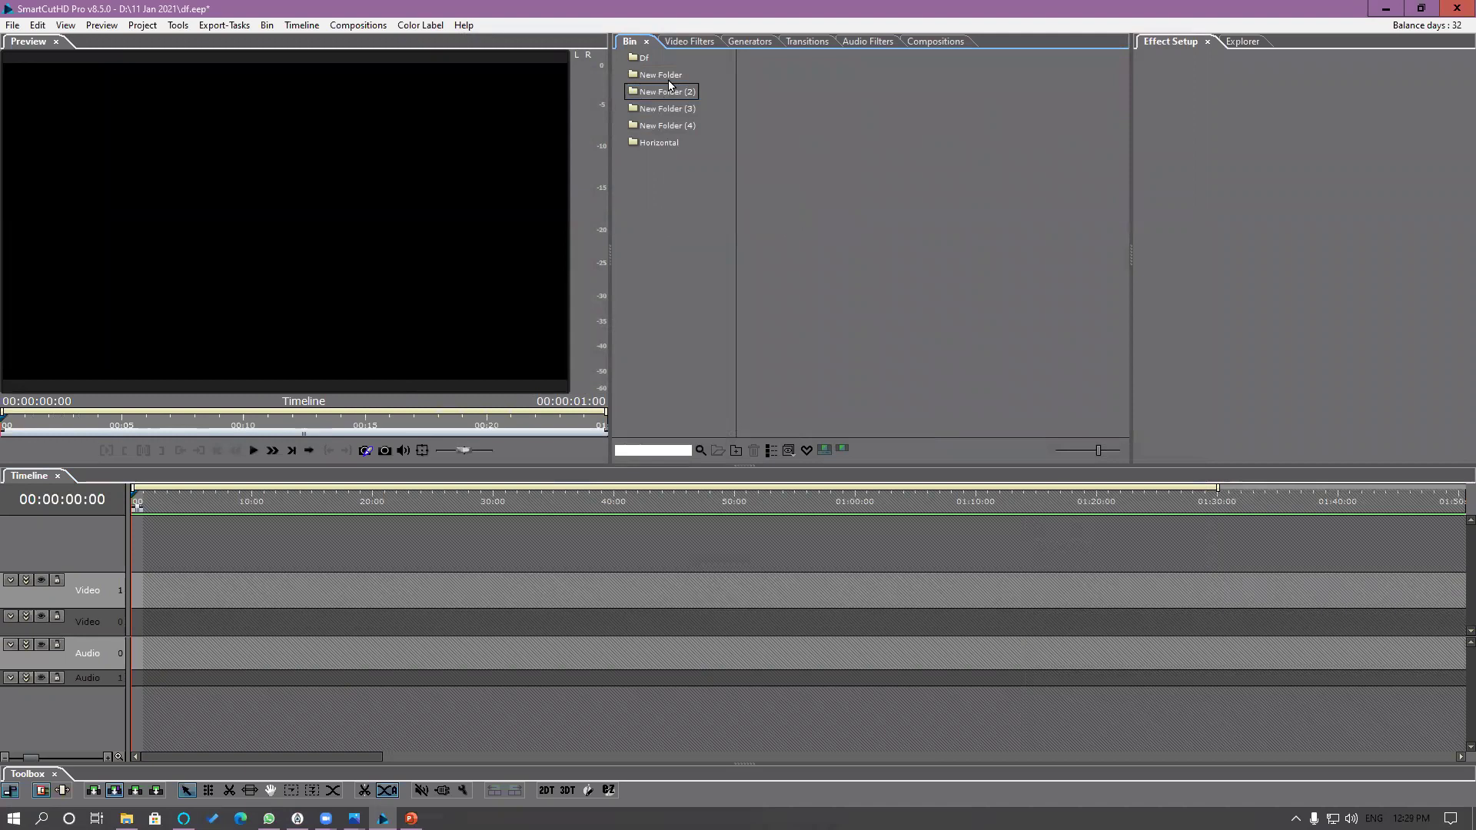
pyautogui.click(820, 88)
pyautogui.hotkey('ctrl', 'a')
pyautogui.moveTo(813, 84); pyautogui.dragTo(140, 666)
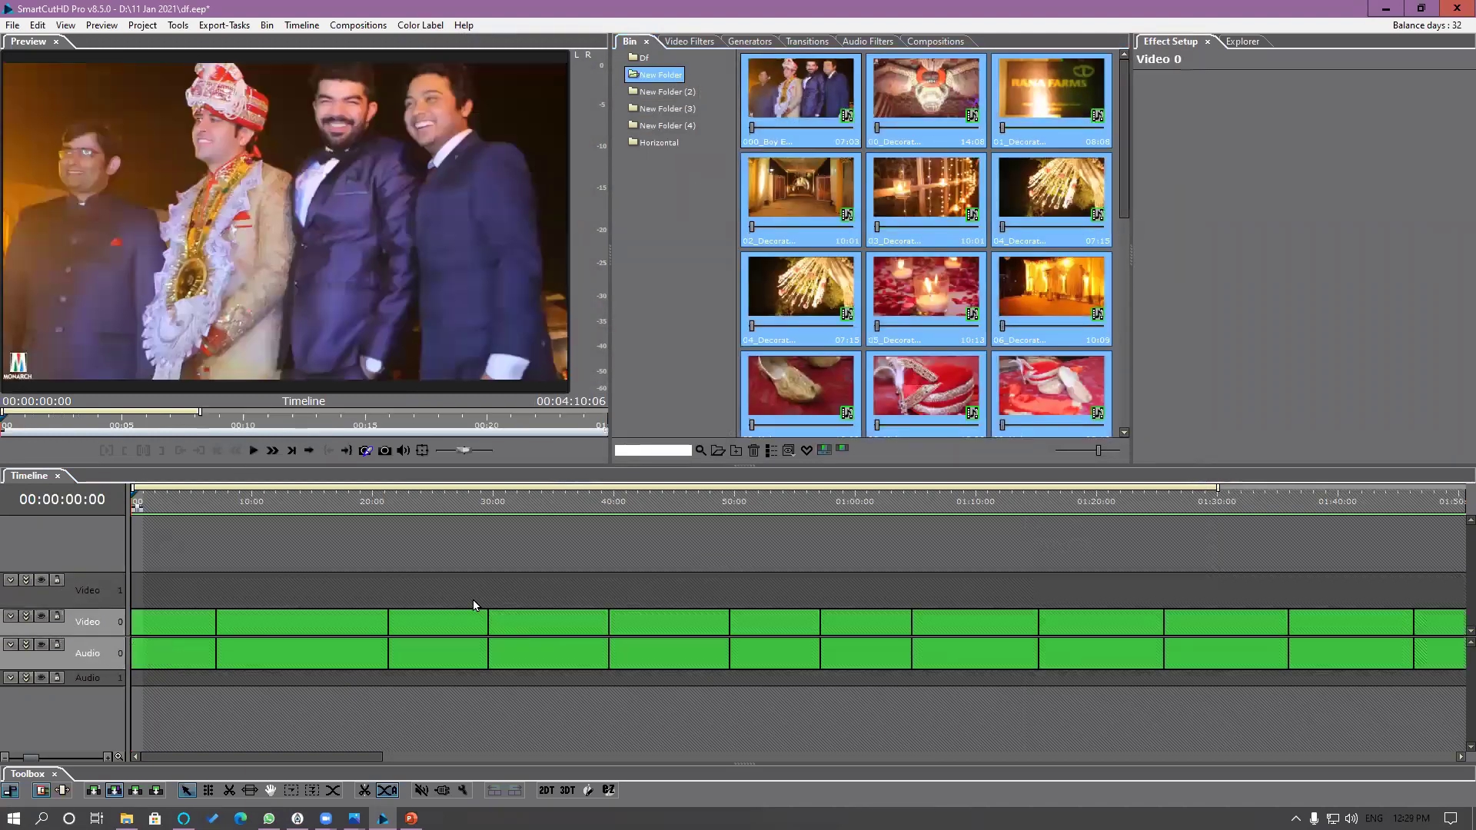
# Step: Add the New Folder clips again after the first set and remove the gap between the two sets
pyautogui.moveTo(803, 154); pyautogui.dragTo(540, 632)
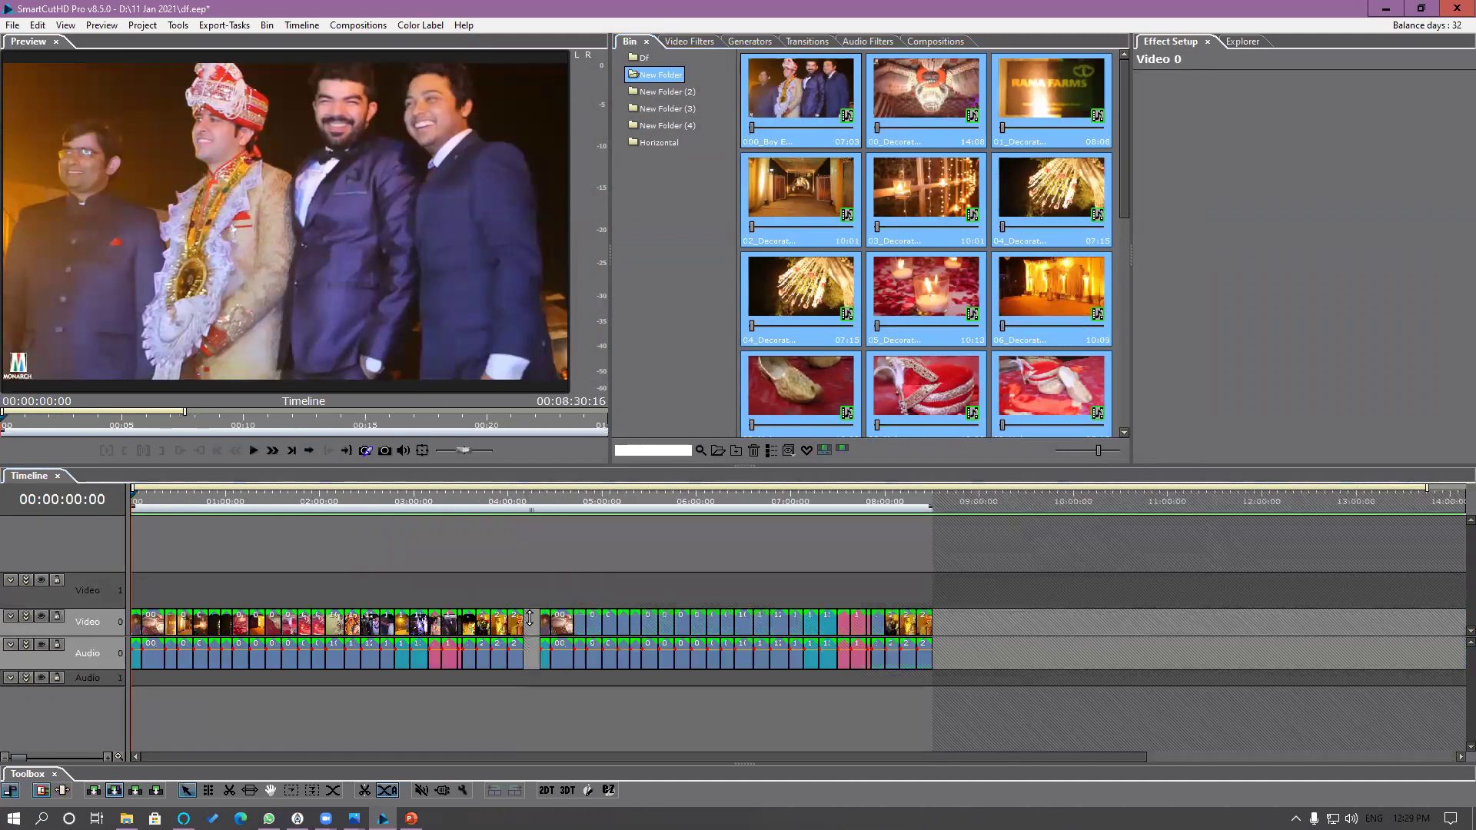
pyautogui.click(531, 615)
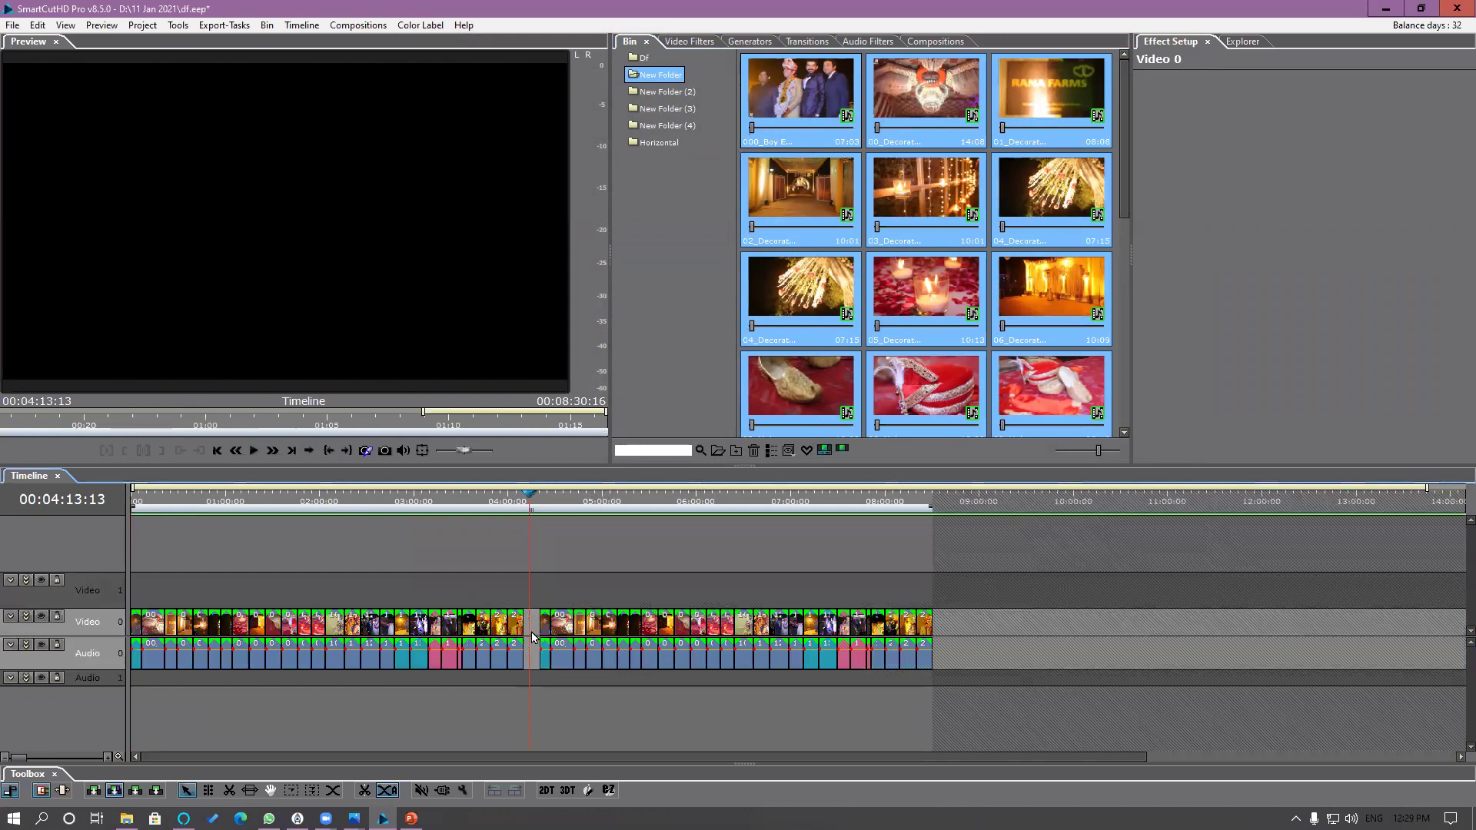
pyautogui.rightClick(531, 628)
pyautogui.click(572, 638)
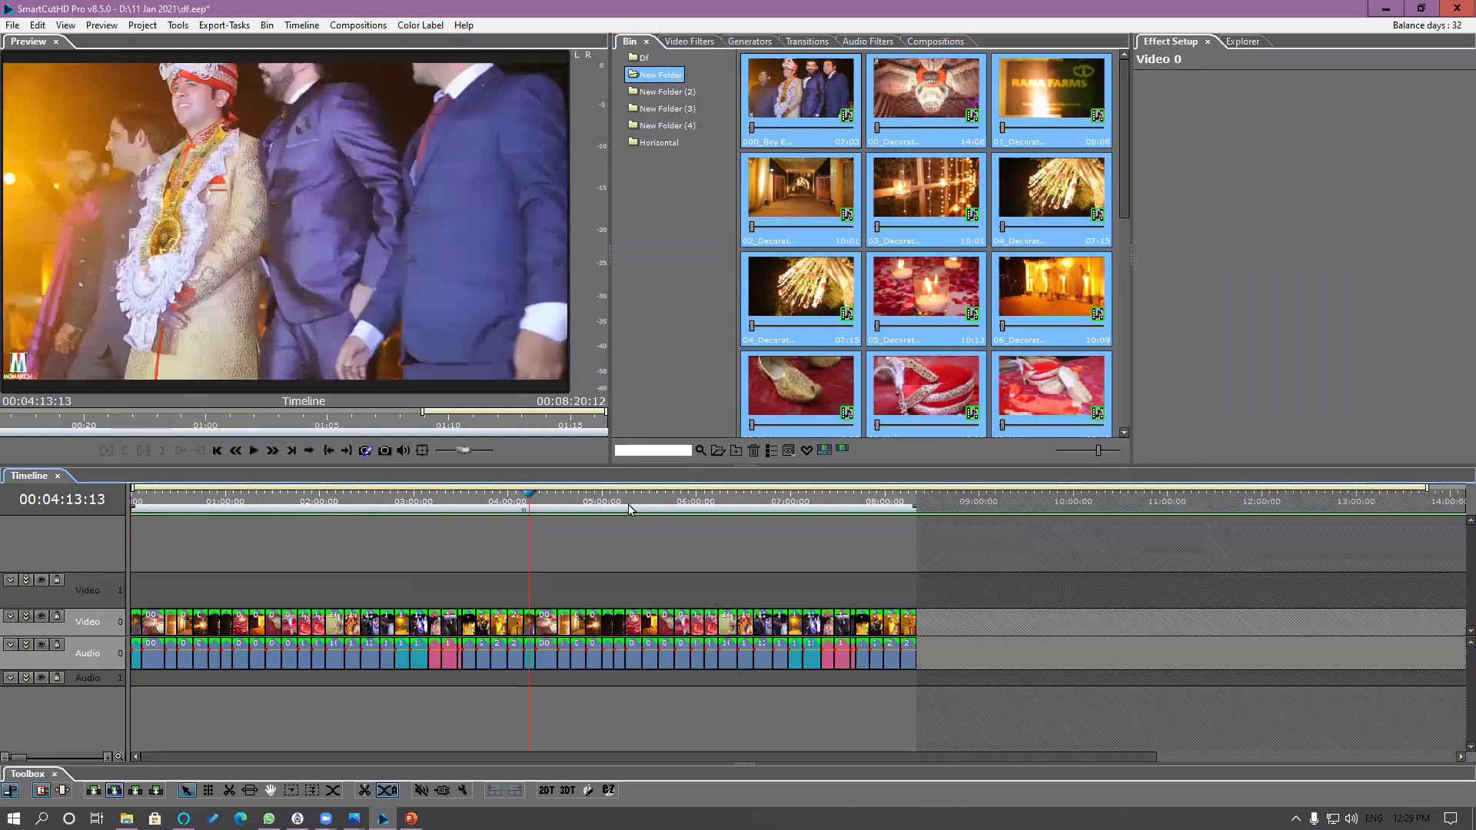
# Step: Paste copies of all timeline clips repeatedly at the end to reach 03:11:51:01, and return the playhead to the start
pyautogui.moveTo(980, 607); pyautogui.dragTo(10, 723)
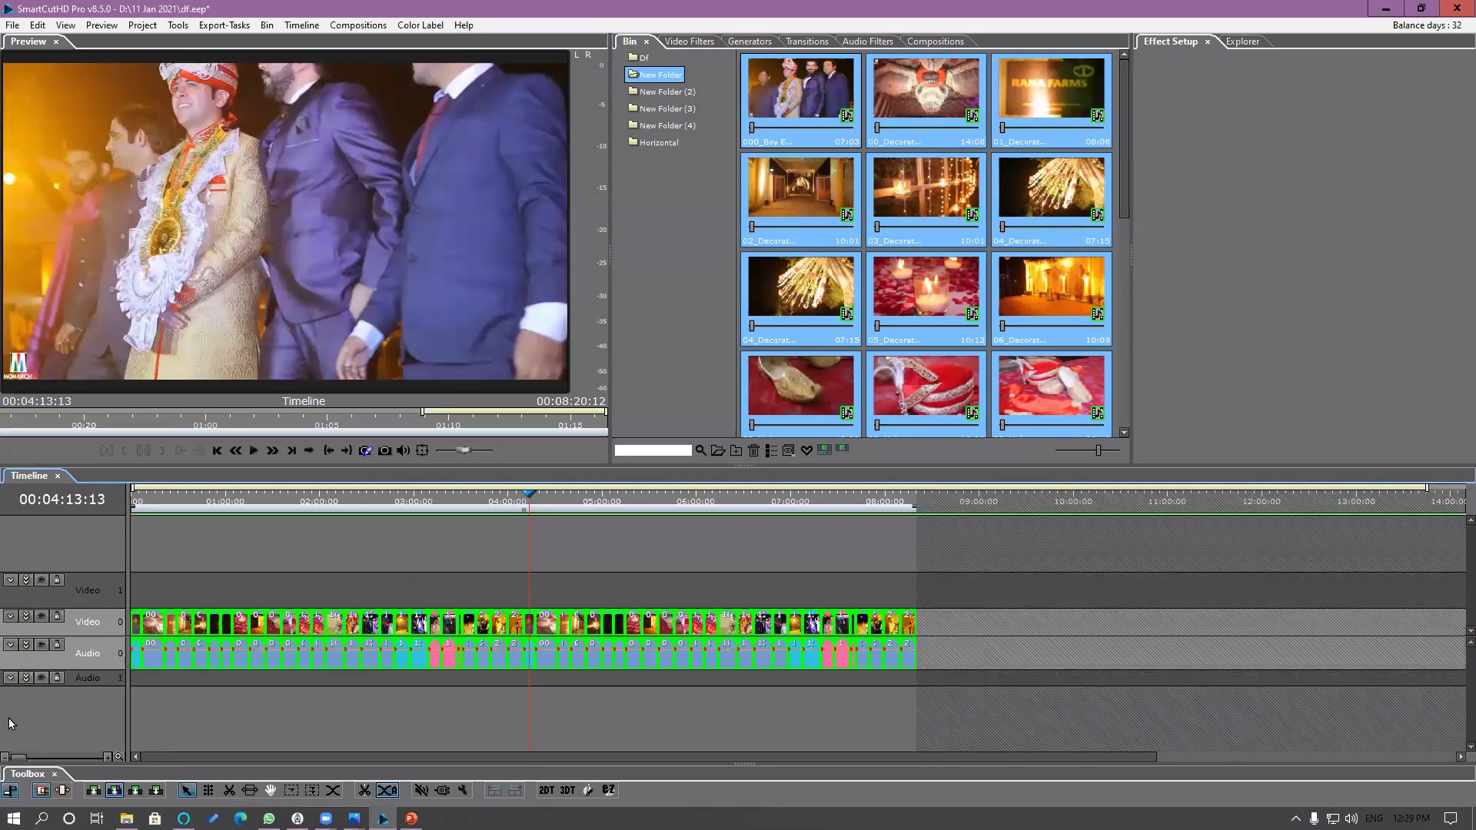
pyautogui.moveTo(884, 503); pyautogui.dragTo(951, 515)
pyautogui.hotkey('ctrl', 'v')
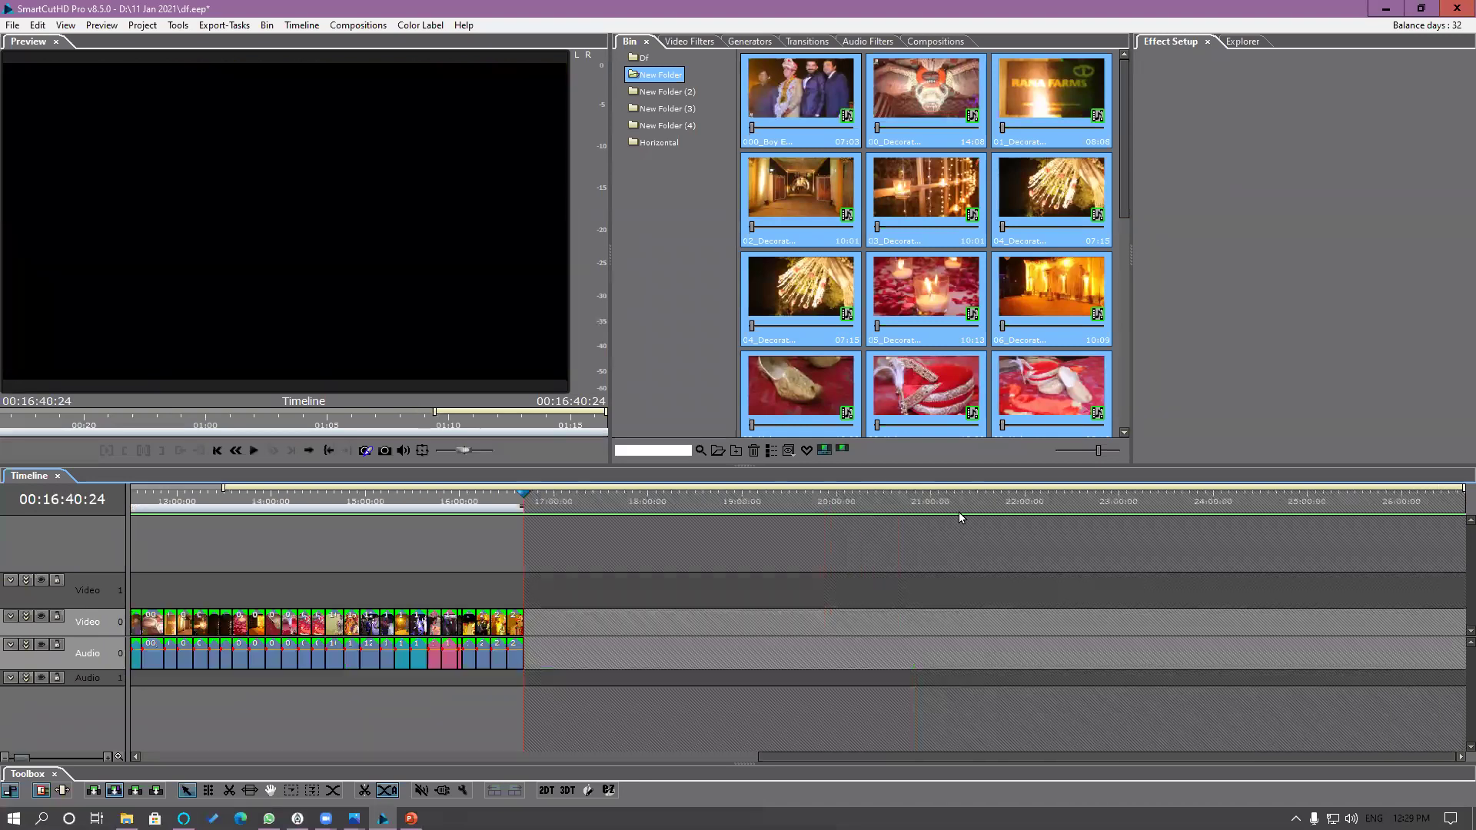
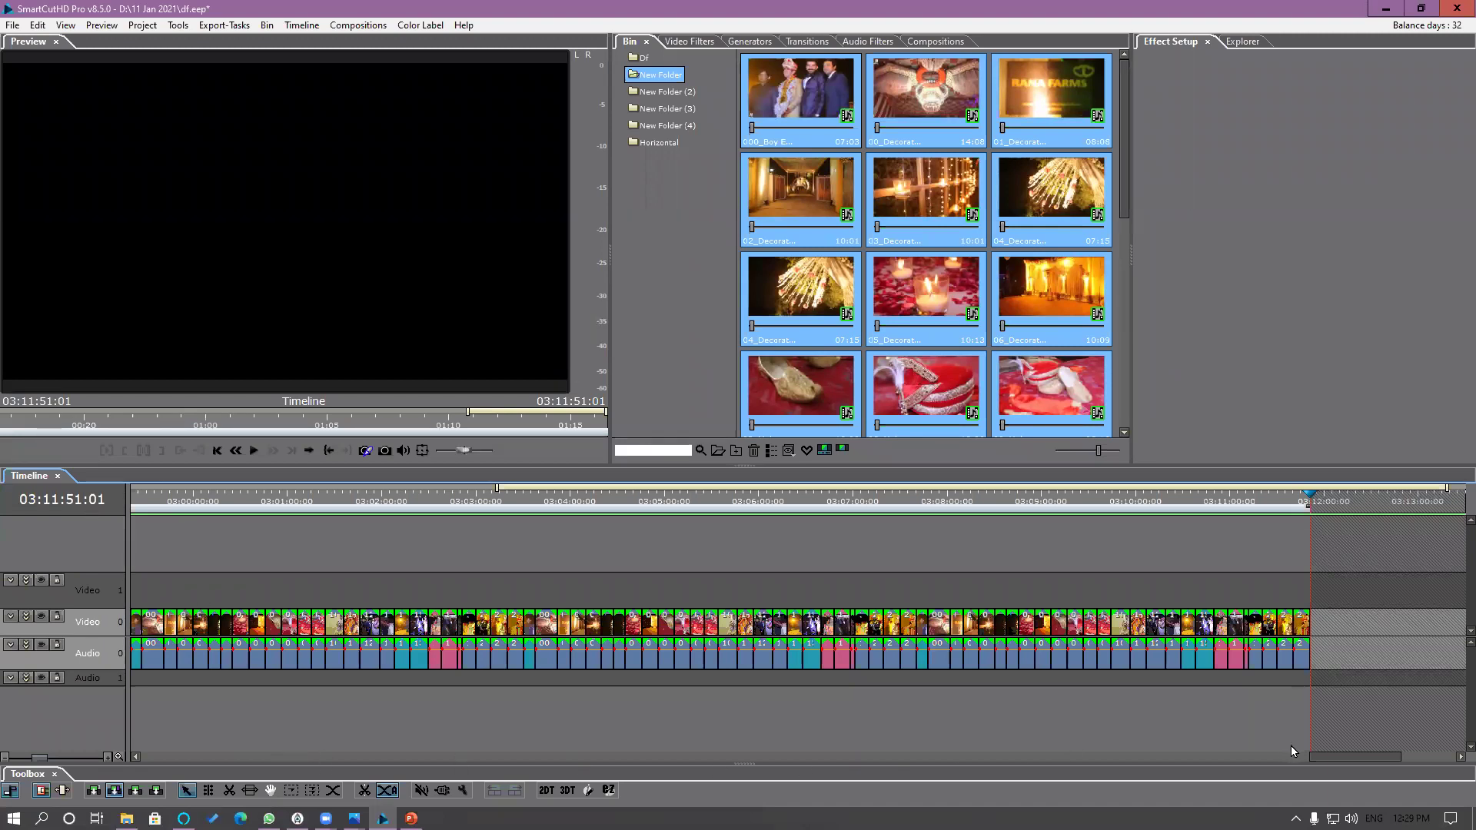
pyautogui.moveTo(902, 759); pyautogui.dragTo(96, 775)
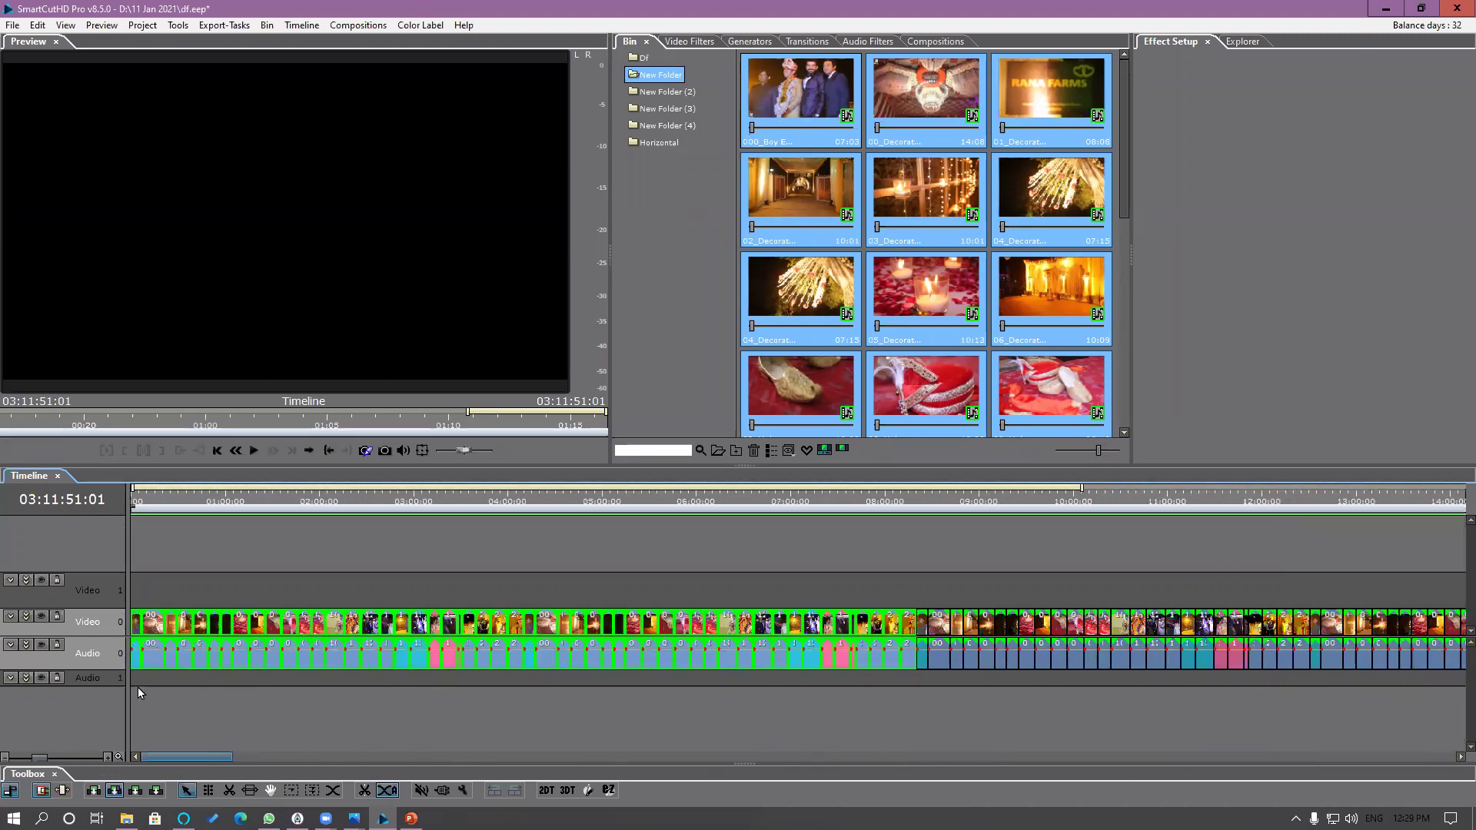
pyautogui.click(141, 499)
pyautogui.press('Home')
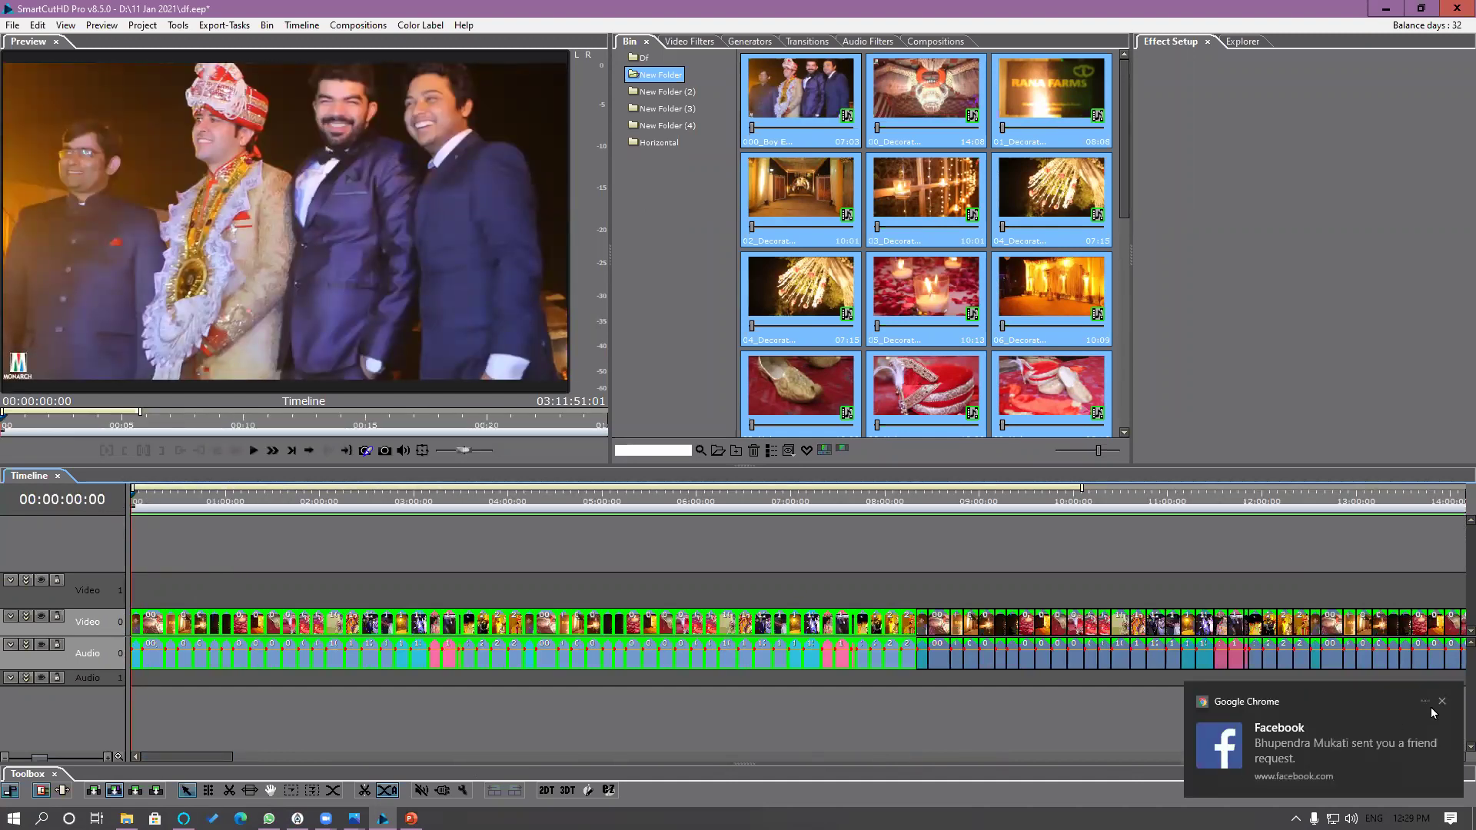
# Step: Dismiss the browser notification and open the export wizard with the DVD preset in auto mode
pyautogui.click(1439, 704)
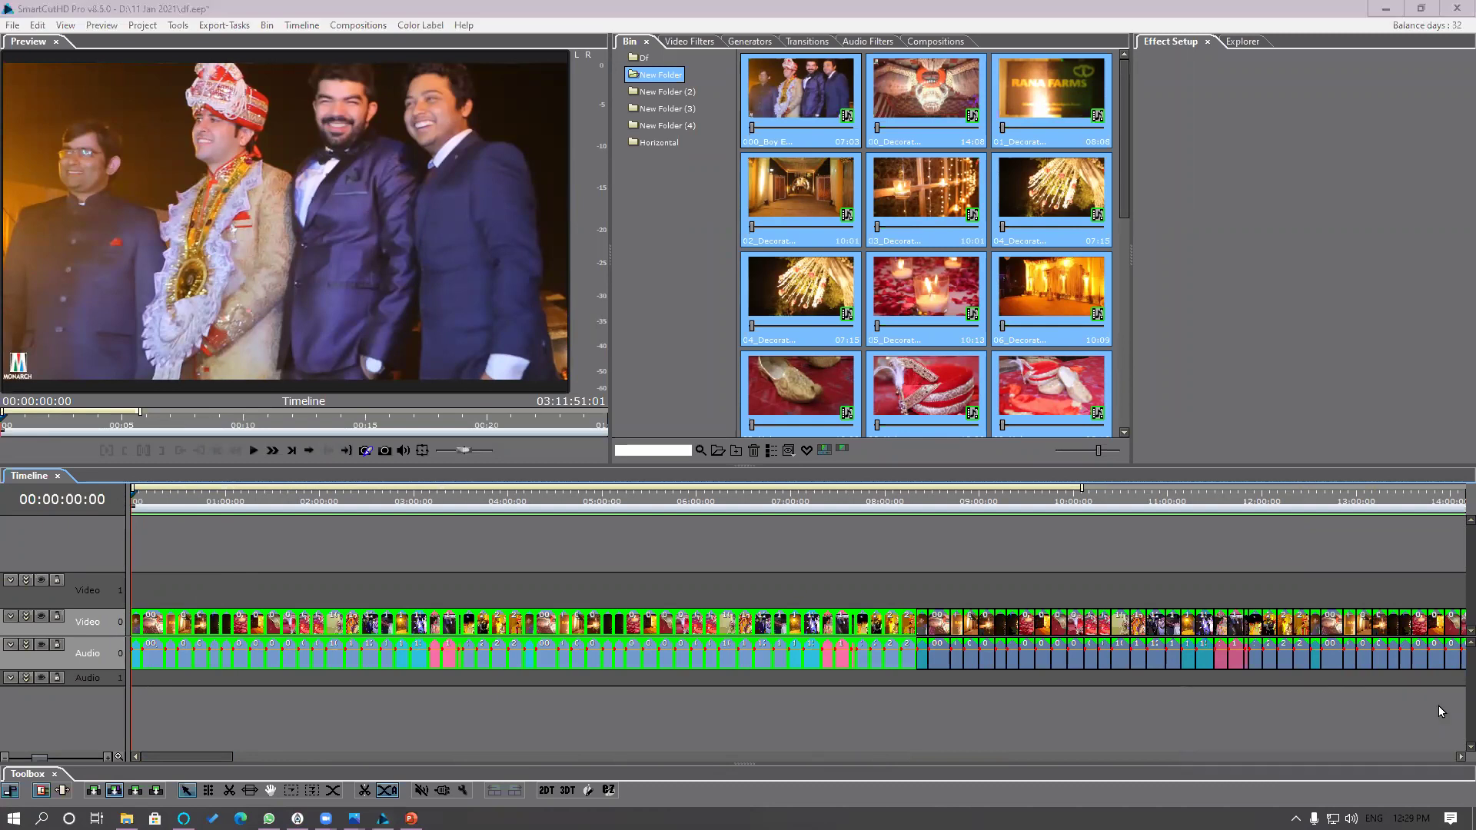
pyautogui.click(11, 25)
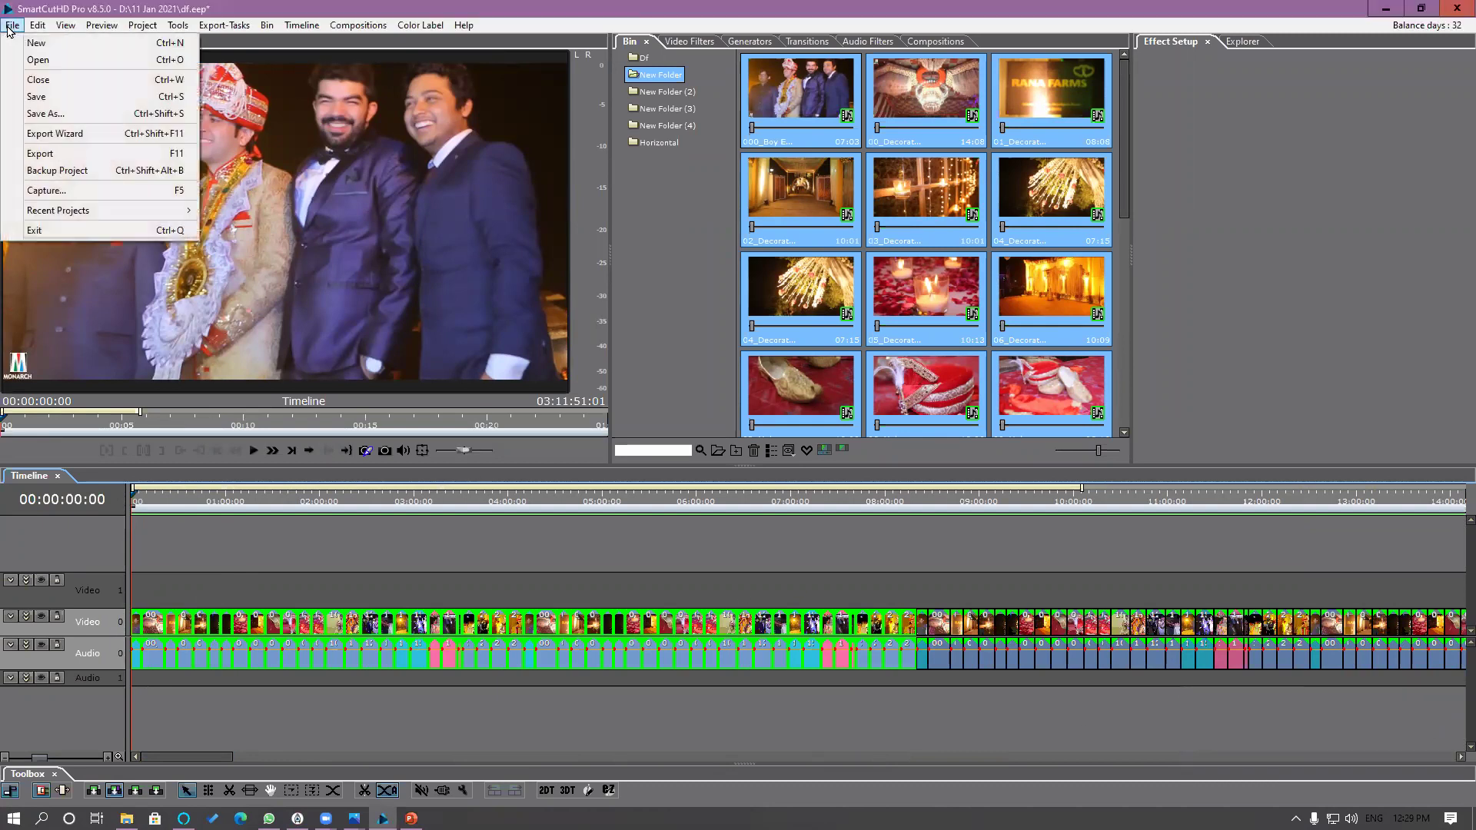
pyautogui.click(34, 135)
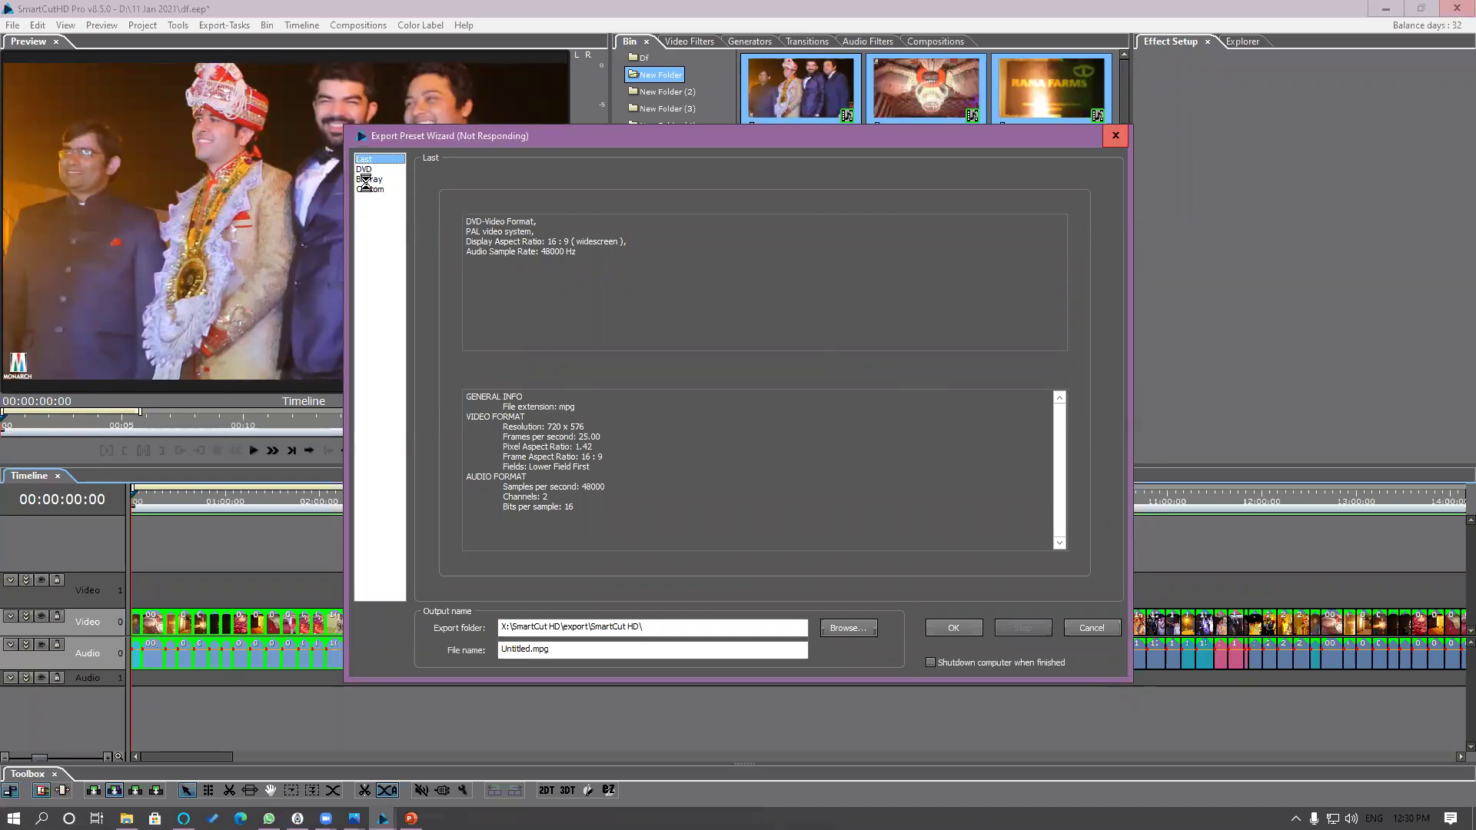
pyautogui.click(368, 169)
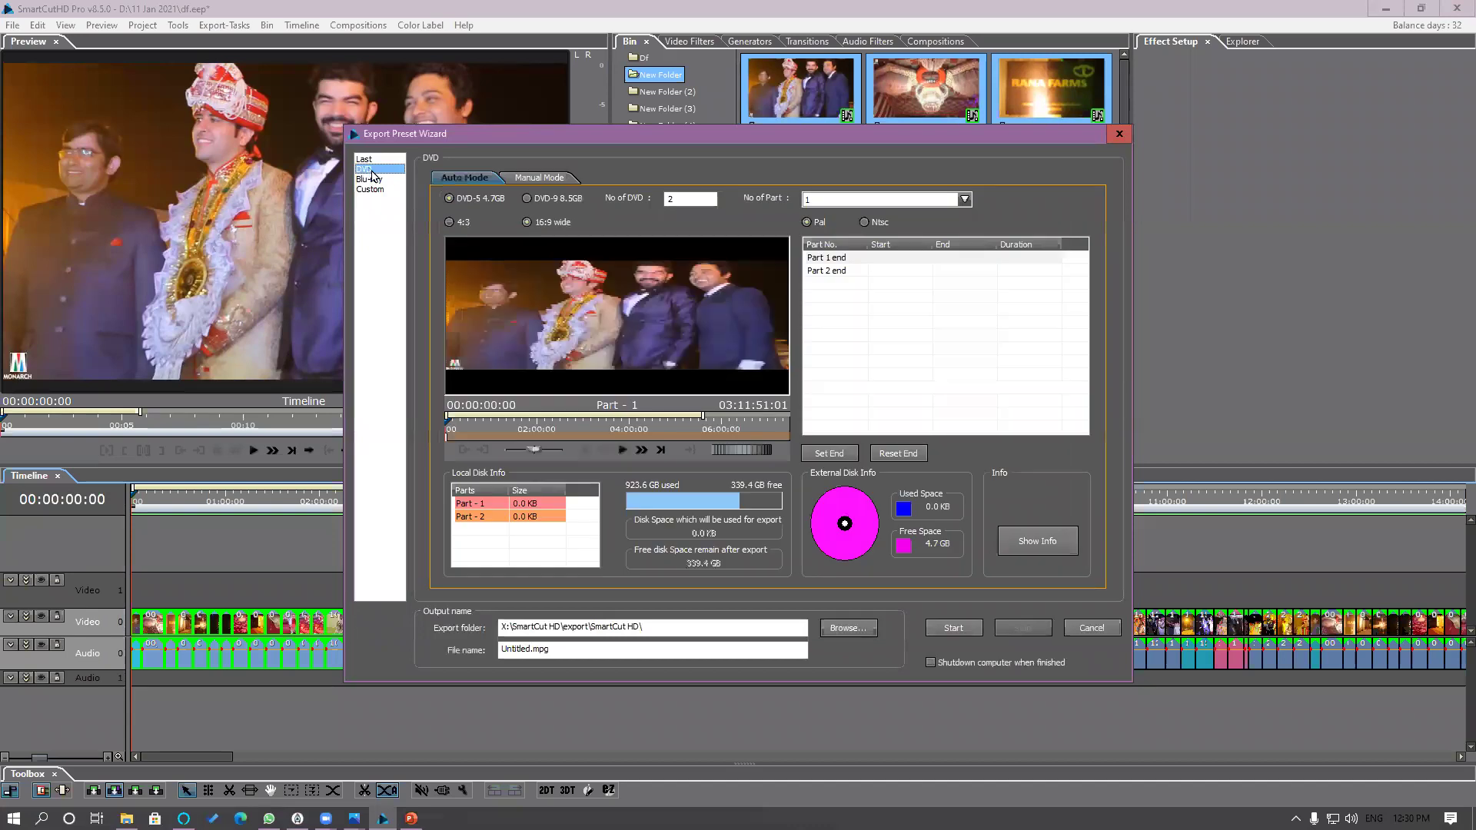
pyautogui.moveTo(713, 136); pyautogui.dragTo(942, 52)
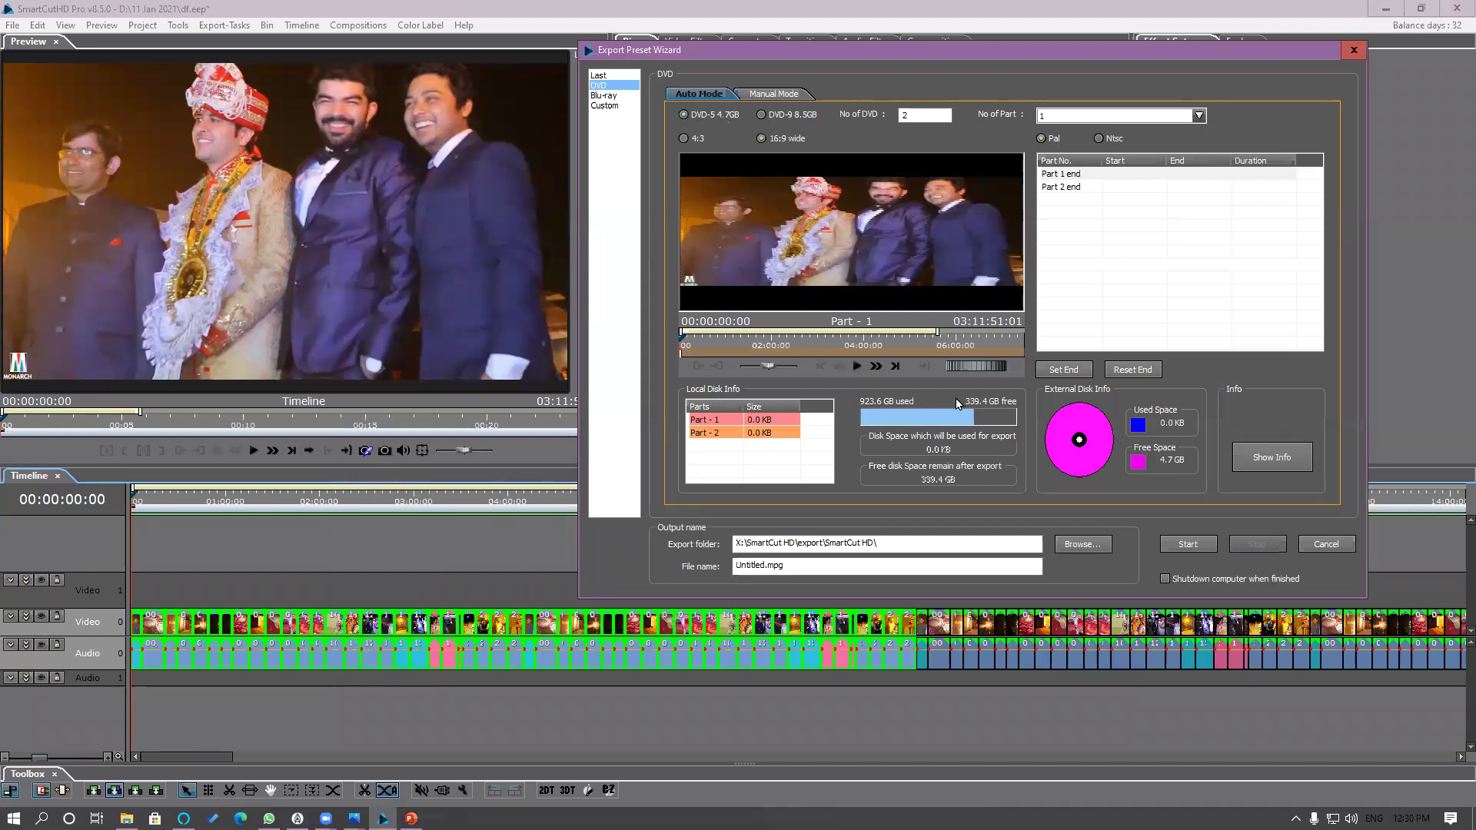
# Step: Fit the whole timeline in the wizard's preview ruler and set the preview position to 01:00:00:00
pyautogui.moveTo(937, 332); pyautogui.dragTo(1187, 339)
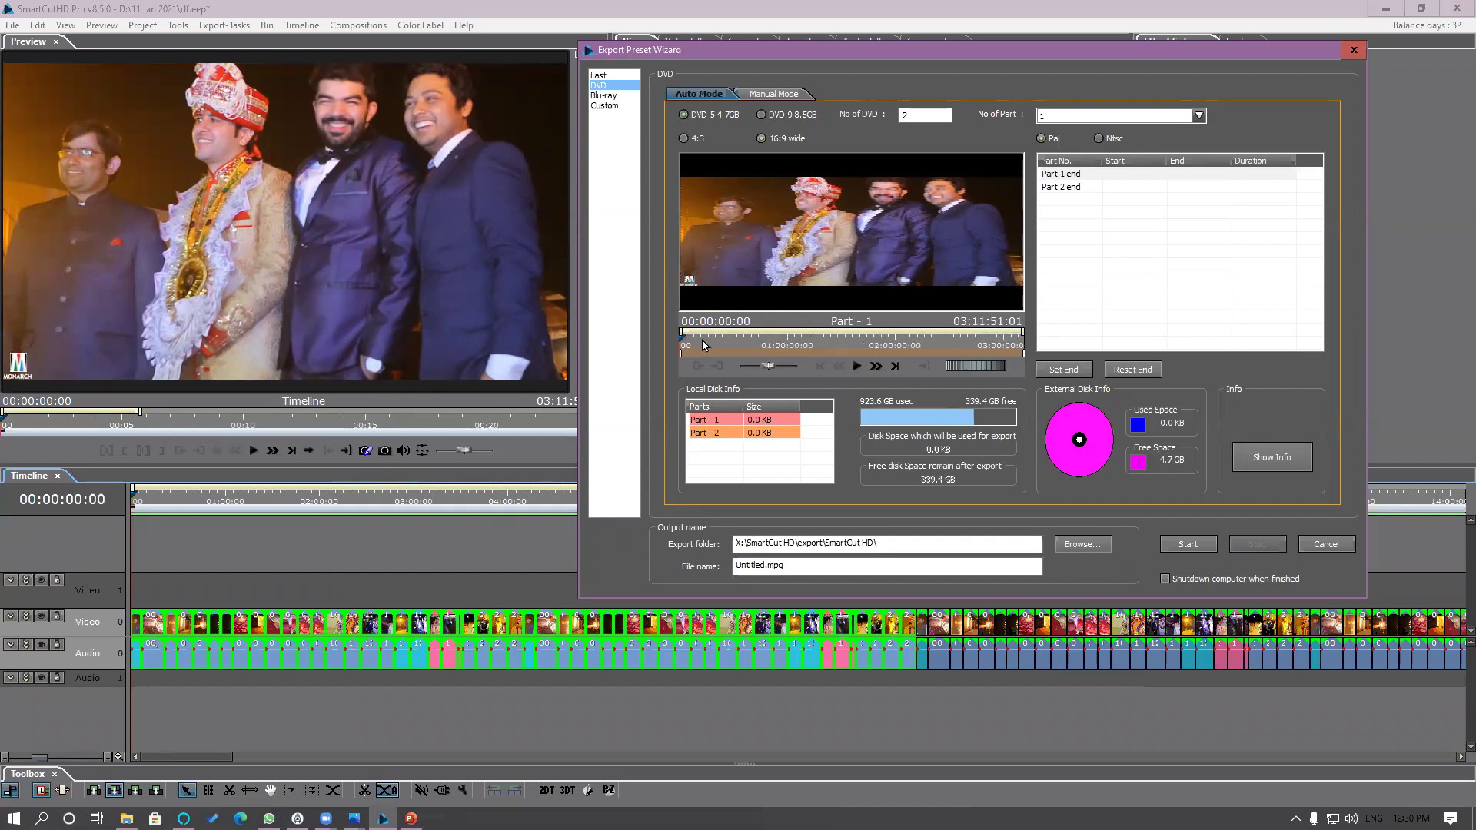
pyautogui.moveTo(684, 338); pyautogui.dragTo(787, 343)
pyautogui.click(725, 323)
pyautogui.doubleClick(728, 321)
pyautogui.moveTo(734, 321); pyautogui.dragTo(723, 323)
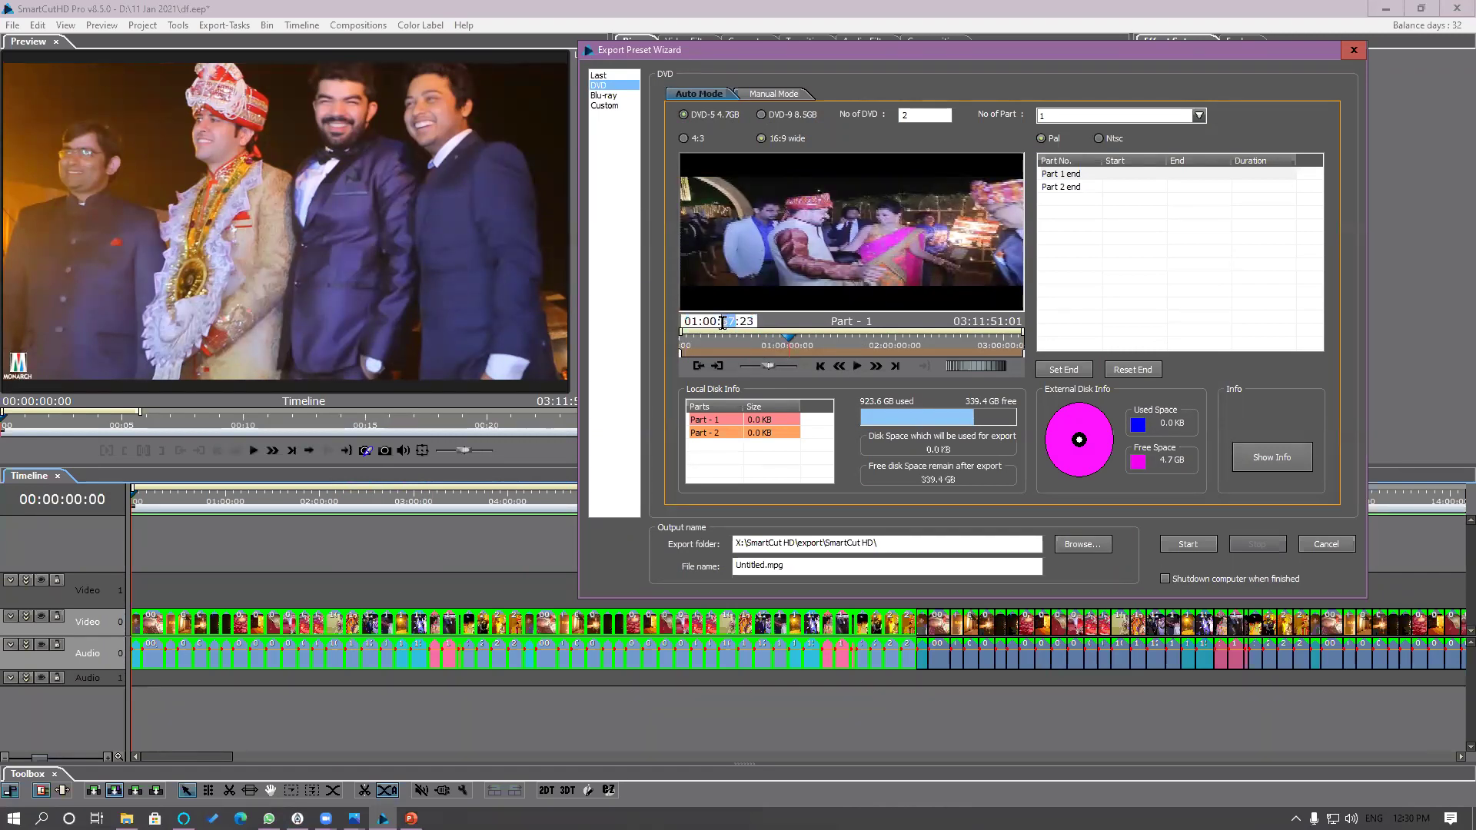
pyautogui.write('00')
pyautogui.moveTo(743, 320); pyautogui.dragTo(758, 321)
pyautogui.write('00')
pyautogui.press('Return')
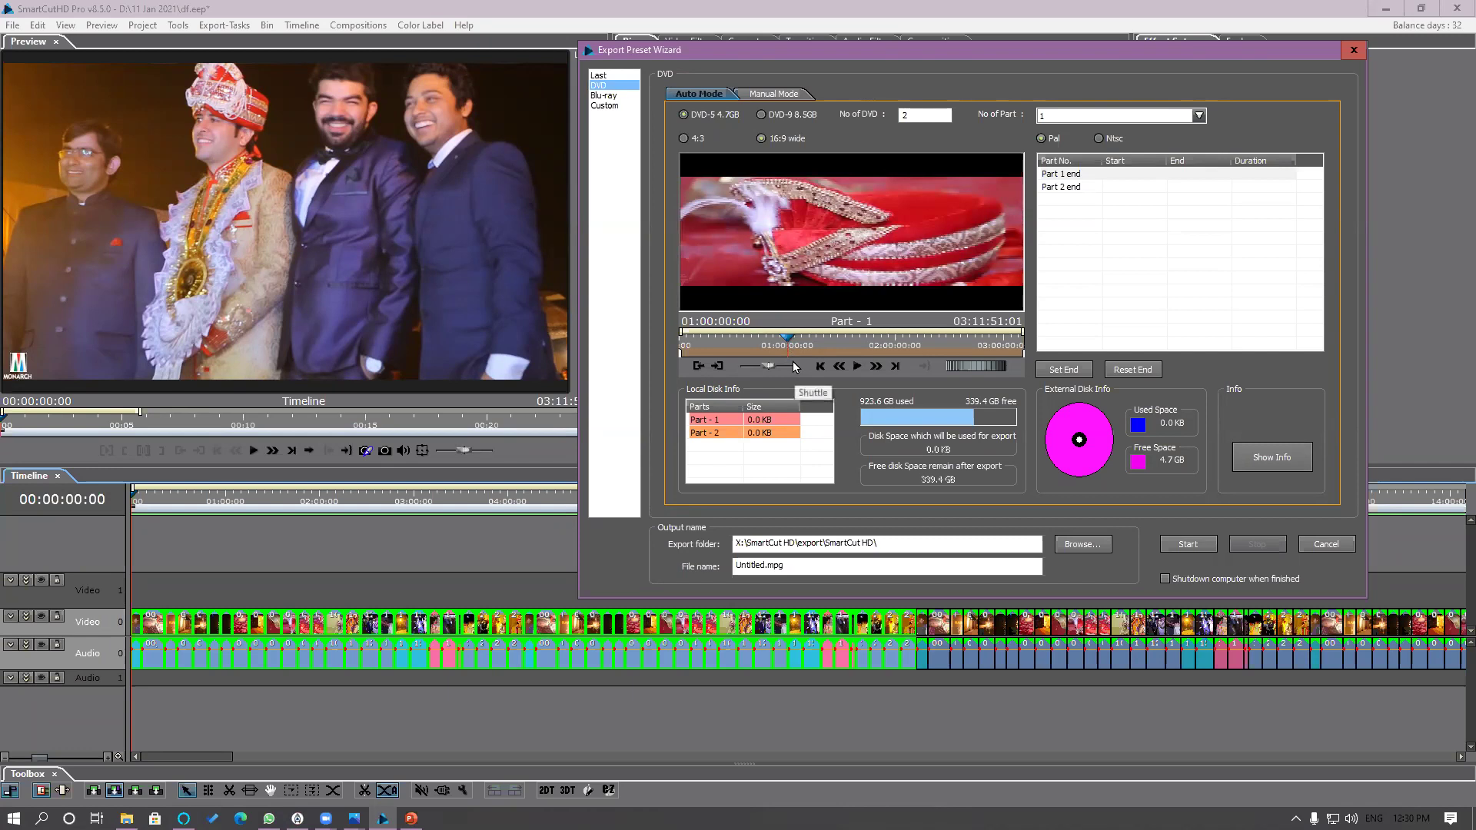
# Step: Set the number of DVDs to 3
pyautogui.doubleClick(911, 115)
pyautogui.write('3')
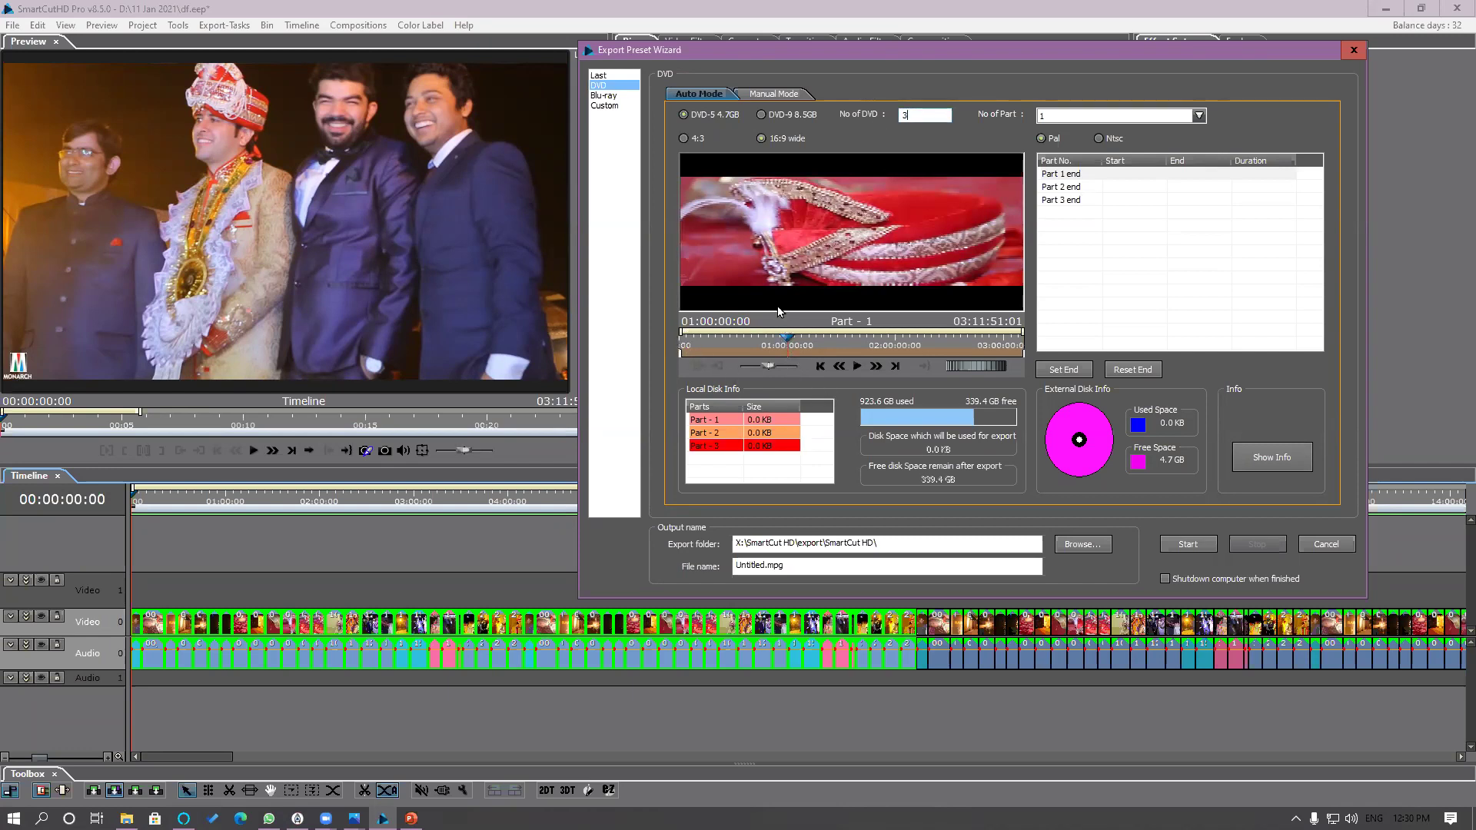
# Step: End part 1 at the 01:00:00:00 preview position and part 2 at 02:00:39:04
pyautogui.click(1064, 370)
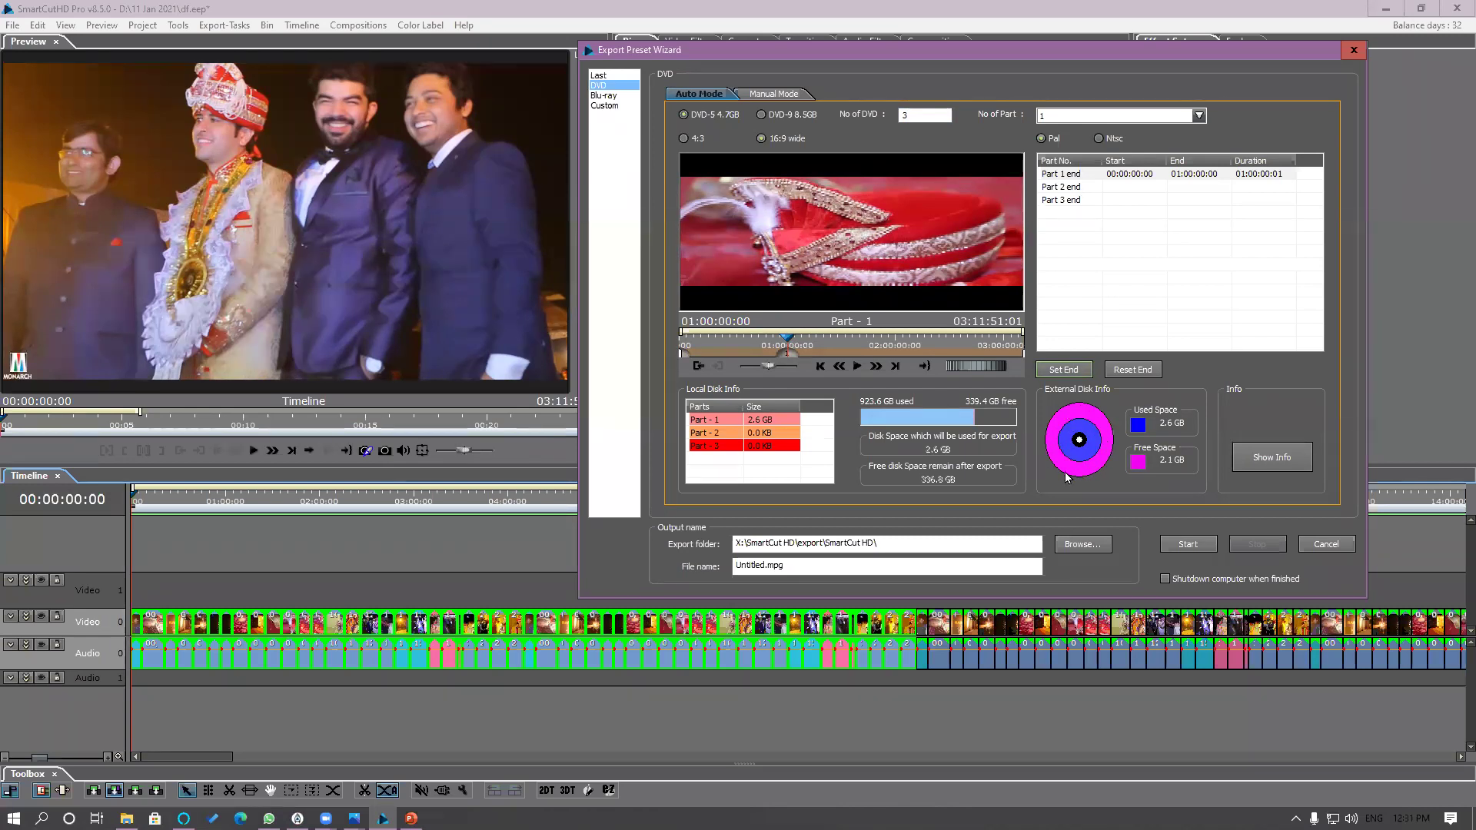
pyautogui.click(1061, 190)
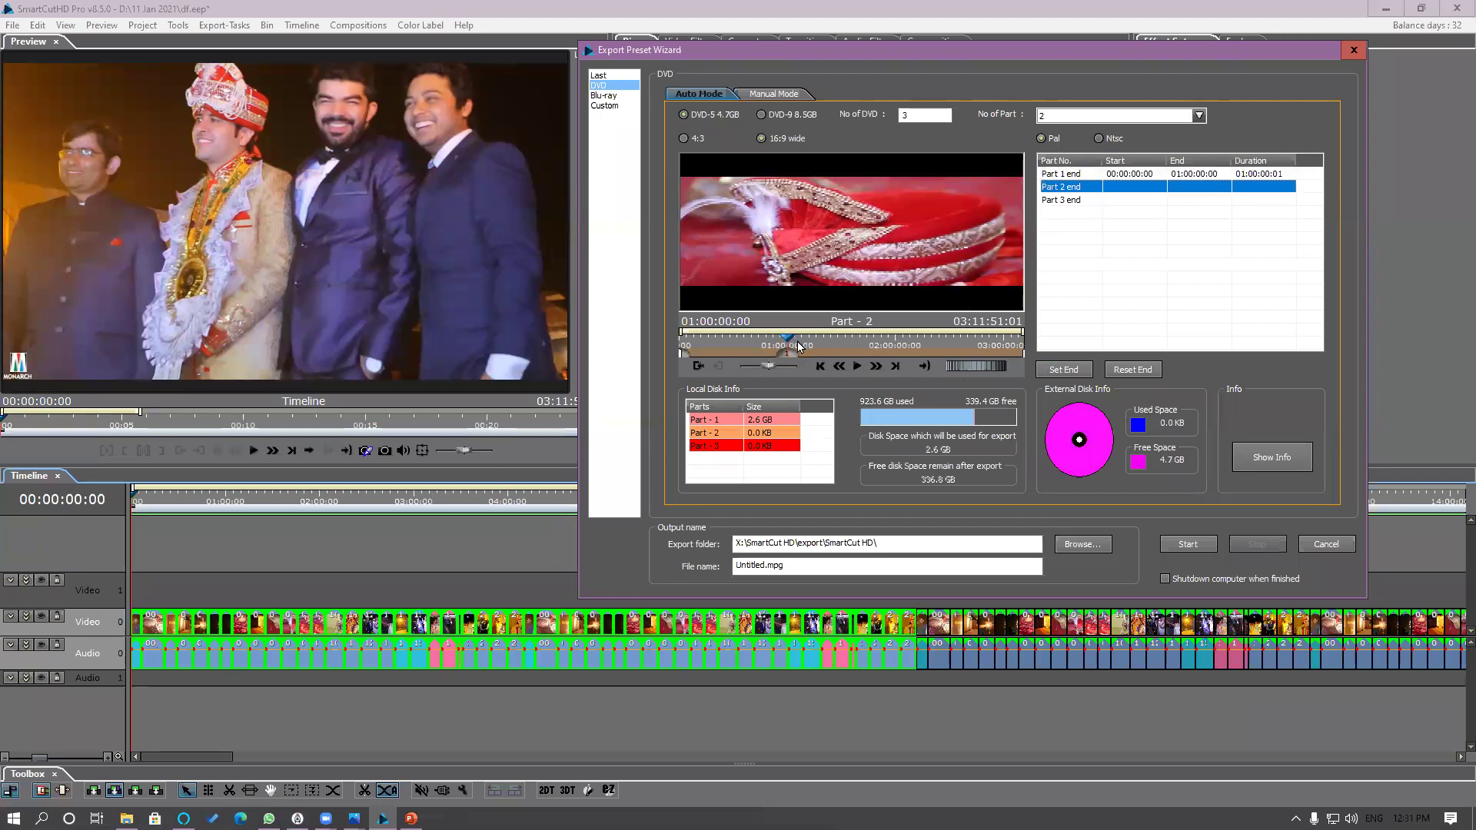
pyautogui.moveTo(788, 345); pyautogui.dragTo(896, 347)
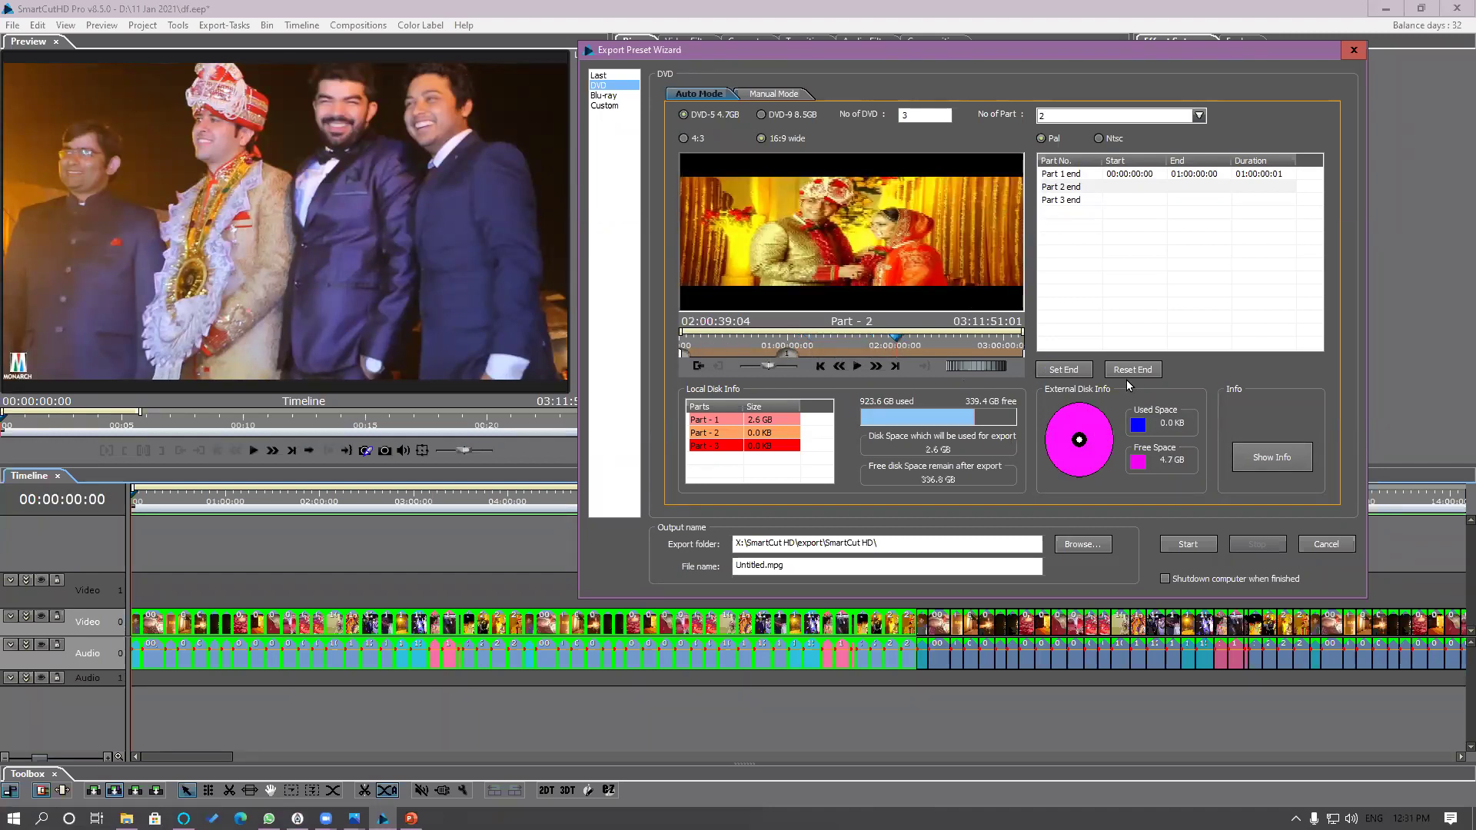
pyautogui.click(1066, 371)
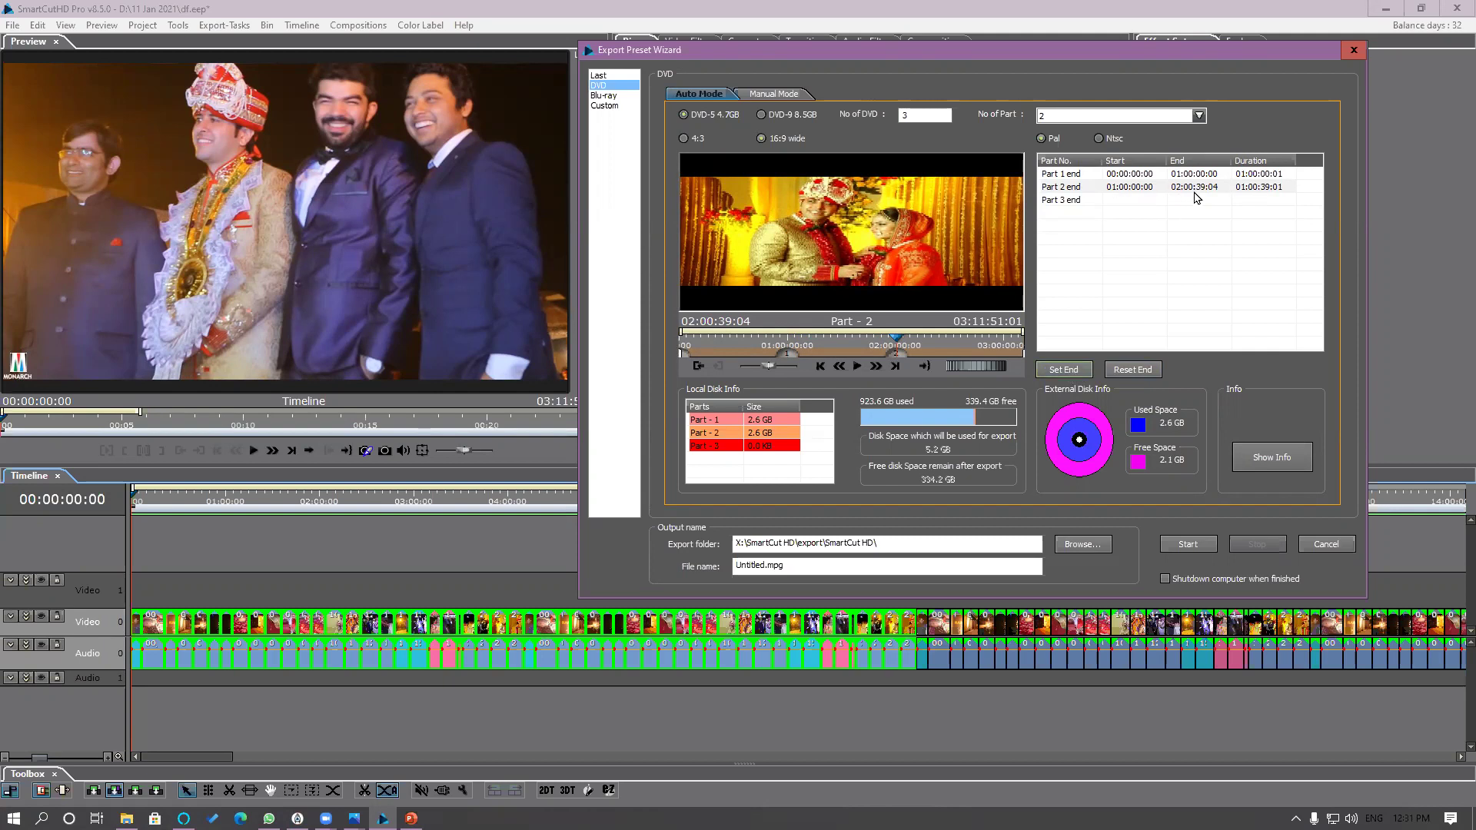
# Step: Select part 3 and set its end near the timeline's end, at 03:11:25:11
pyautogui.click(1075, 204)
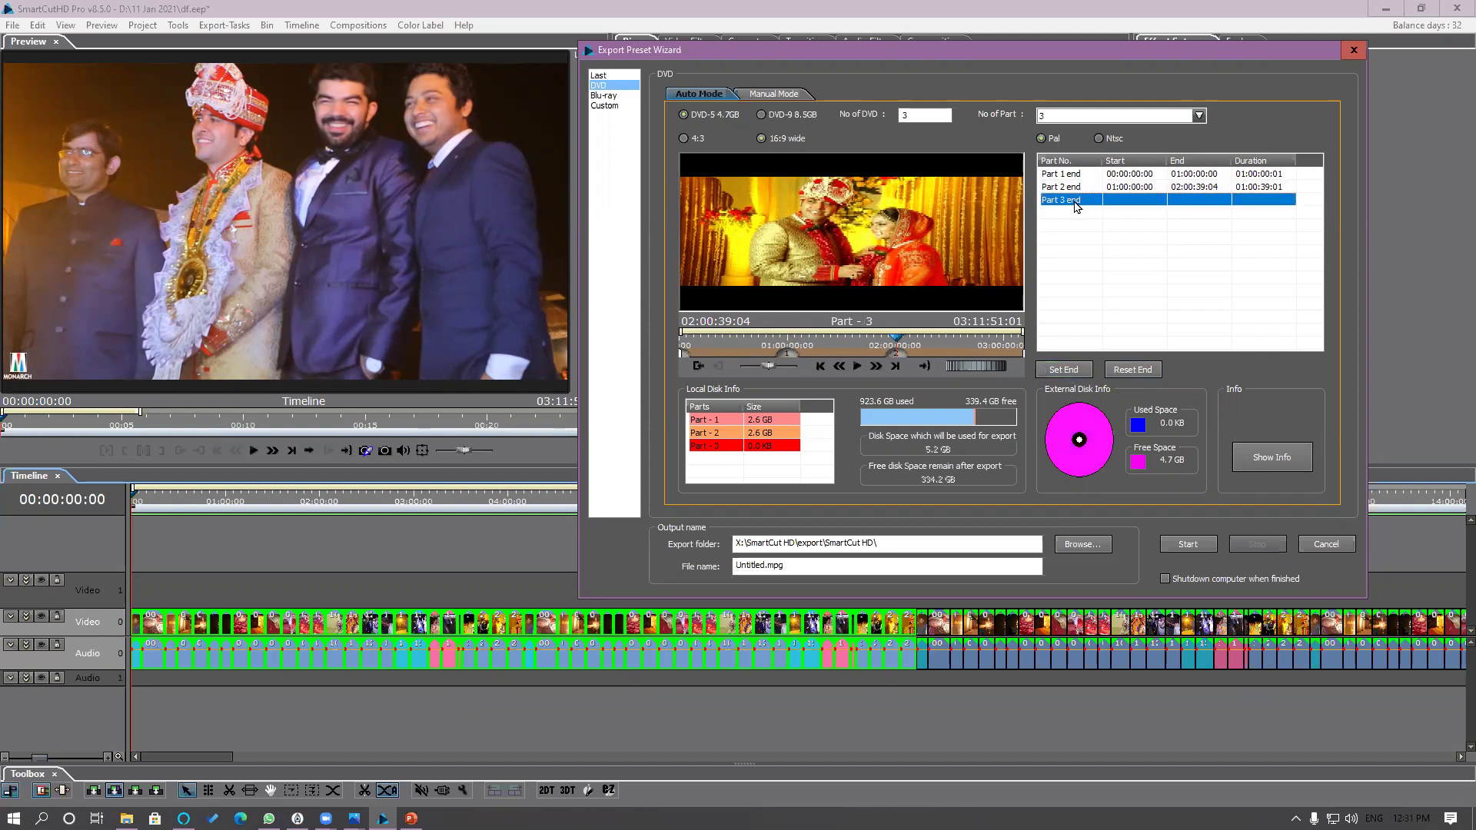
pyautogui.moveTo(902, 346); pyautogui.dragTo(1030, 352)
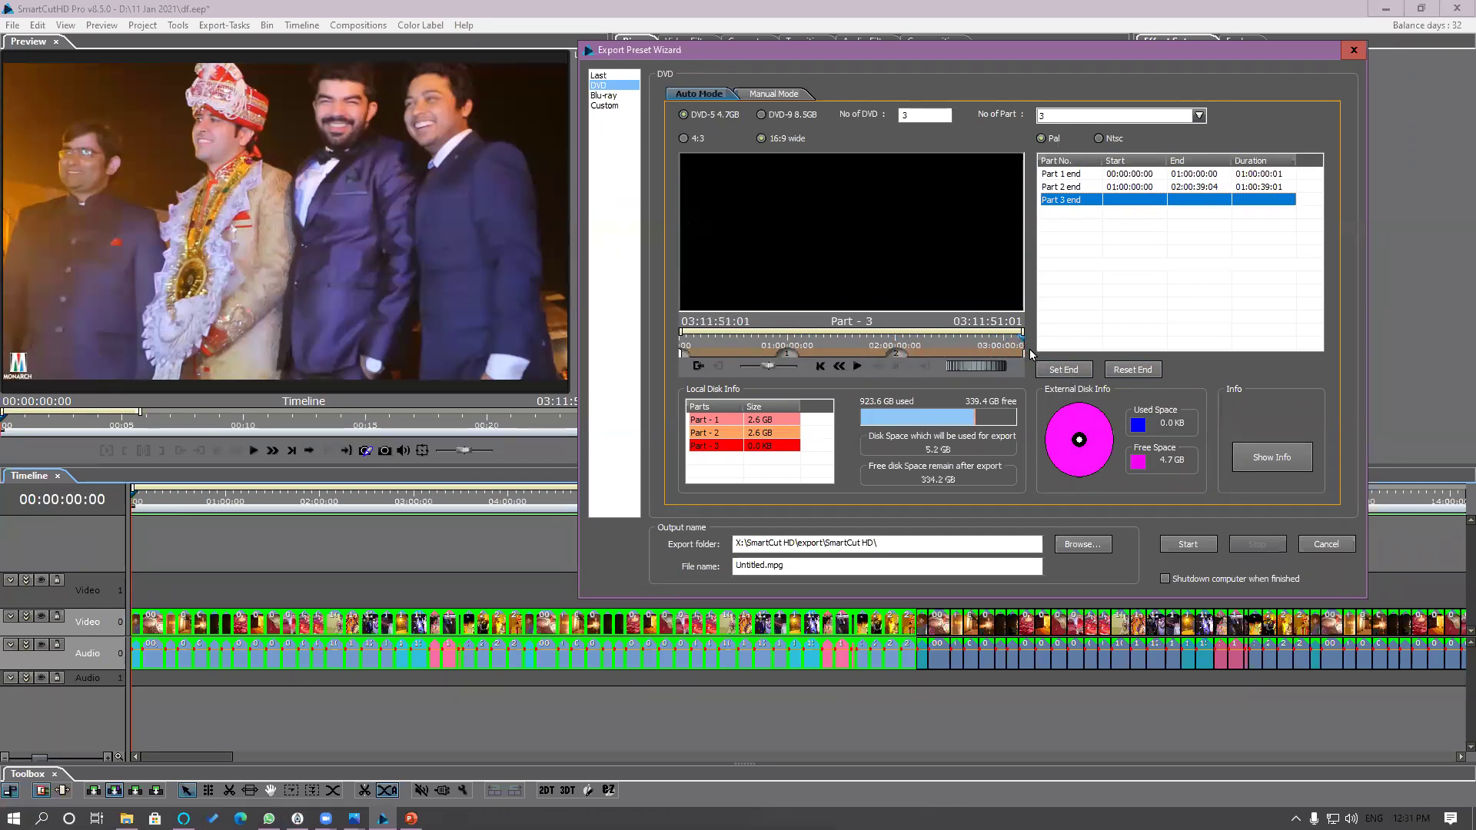
pyautogui.click(1073, 372)
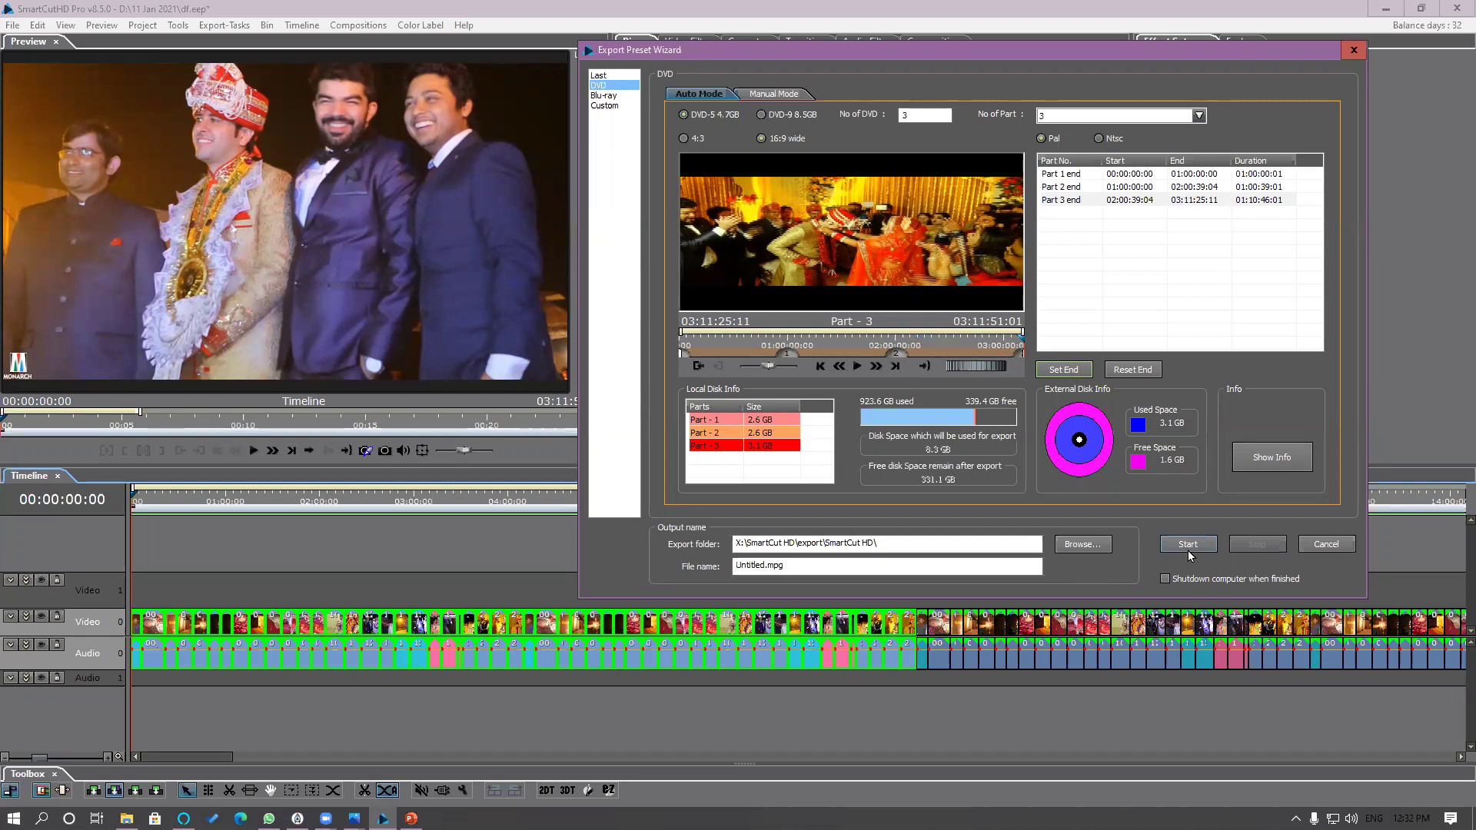
# Step: Change the number of DVDs to 4
pyautogui.click(1170, 115)
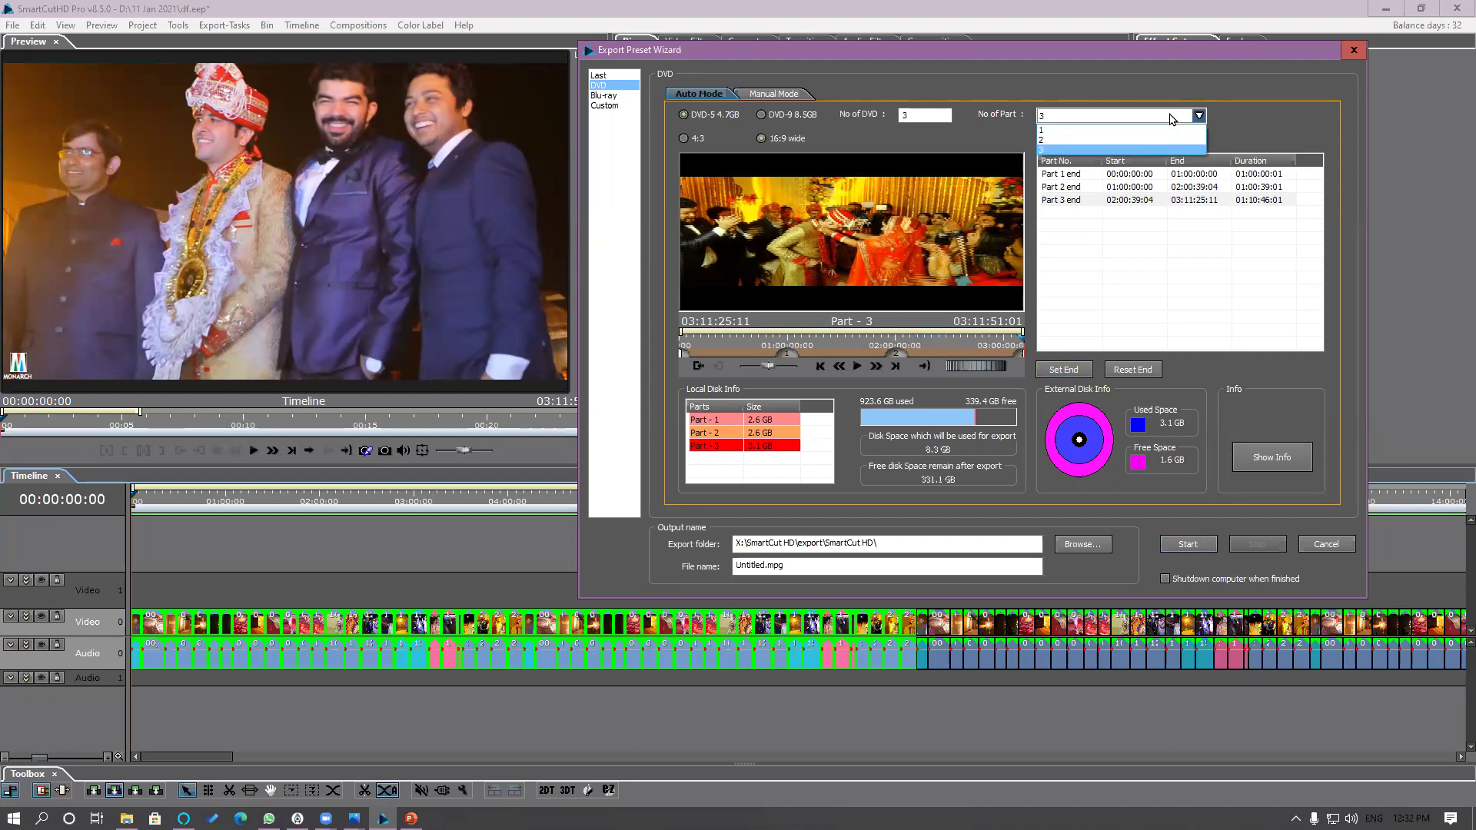
pyautogui.click(936, 116)
pyautogui.moveTo(933, 116); pyautogui.dragTo(863, 125)
pyautogui.write('4')
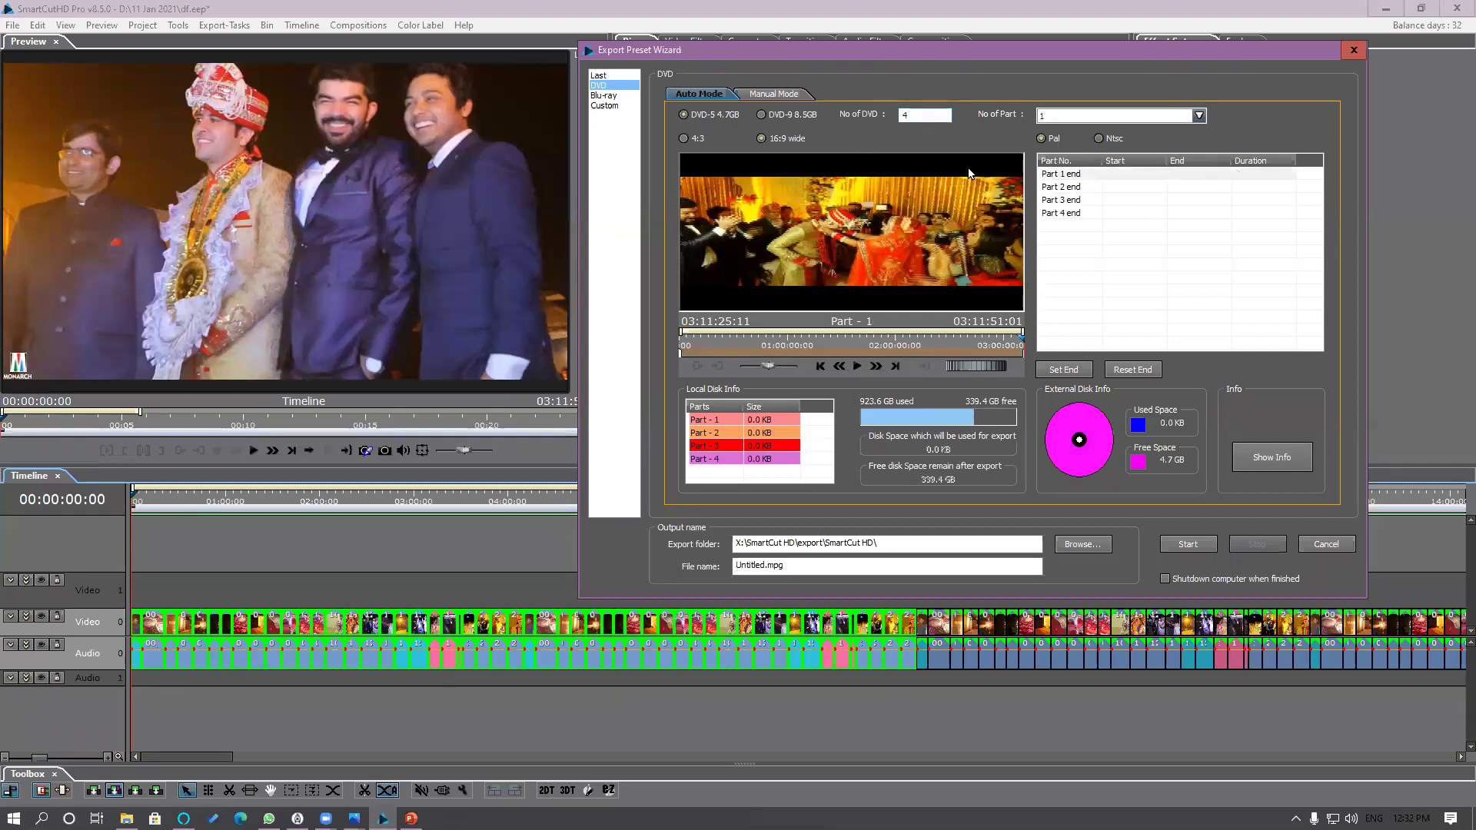
# Step: Set the number of DVDs to 2 and end part 1 at 01:32:56:11
pyautogui.moveTo(935, 116); pyautogui.dragTo(837, 119)
pyautogui.write('2')
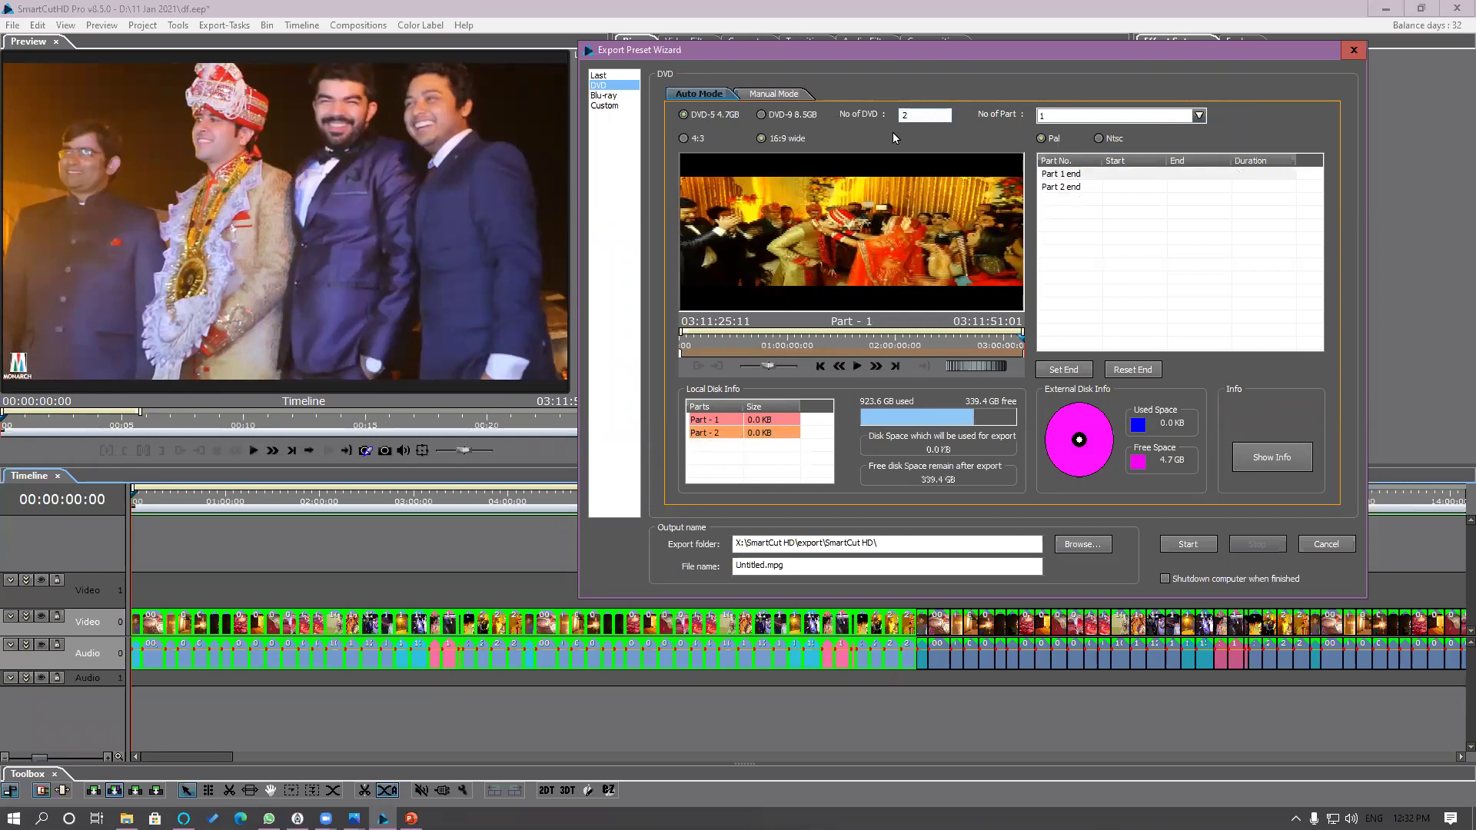
pyautogui.moveTo(684, 342); pyautogui.dragTo(847, 348)
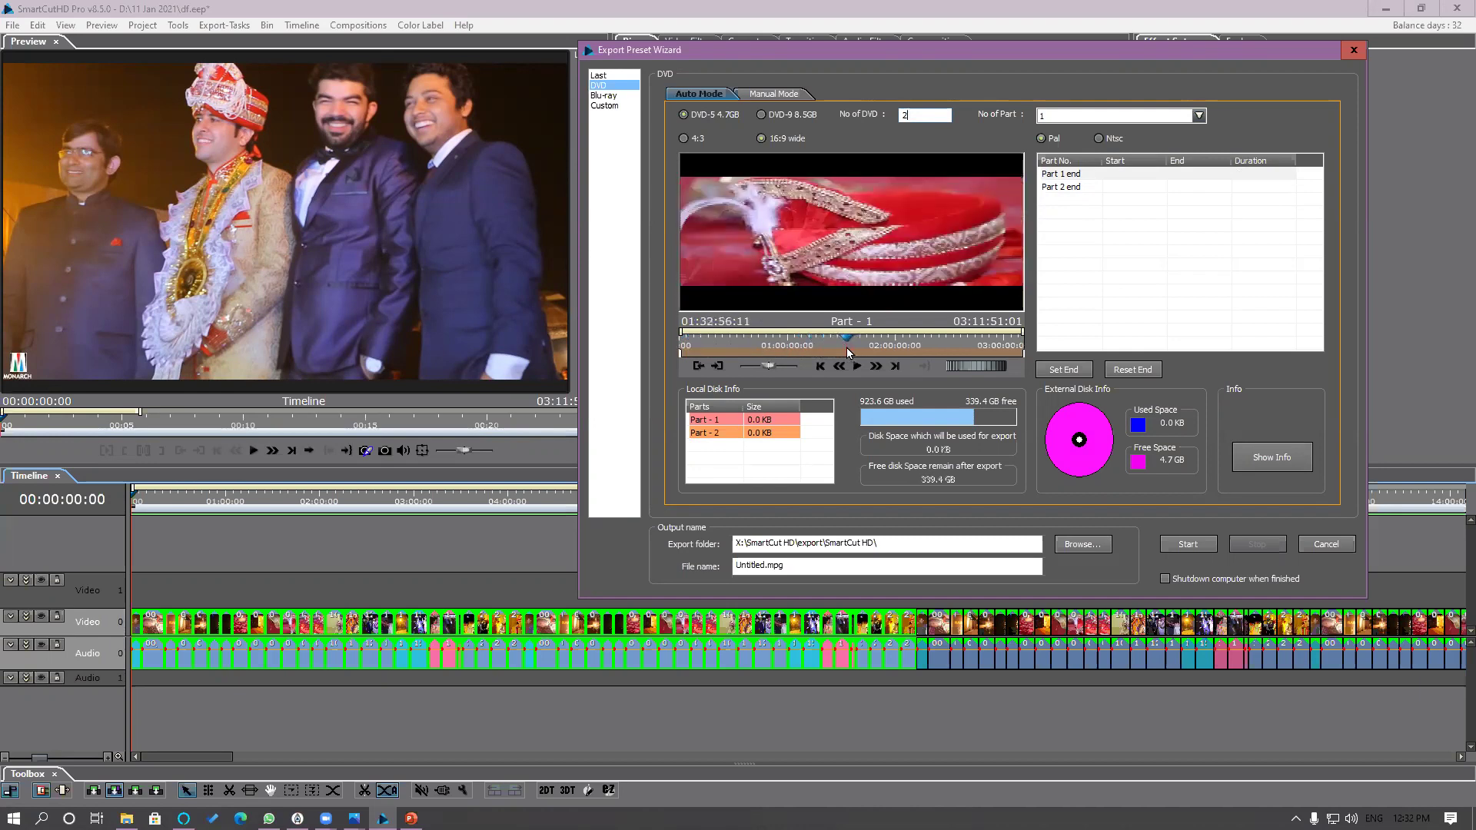
pyautogui.click(1078, 374)
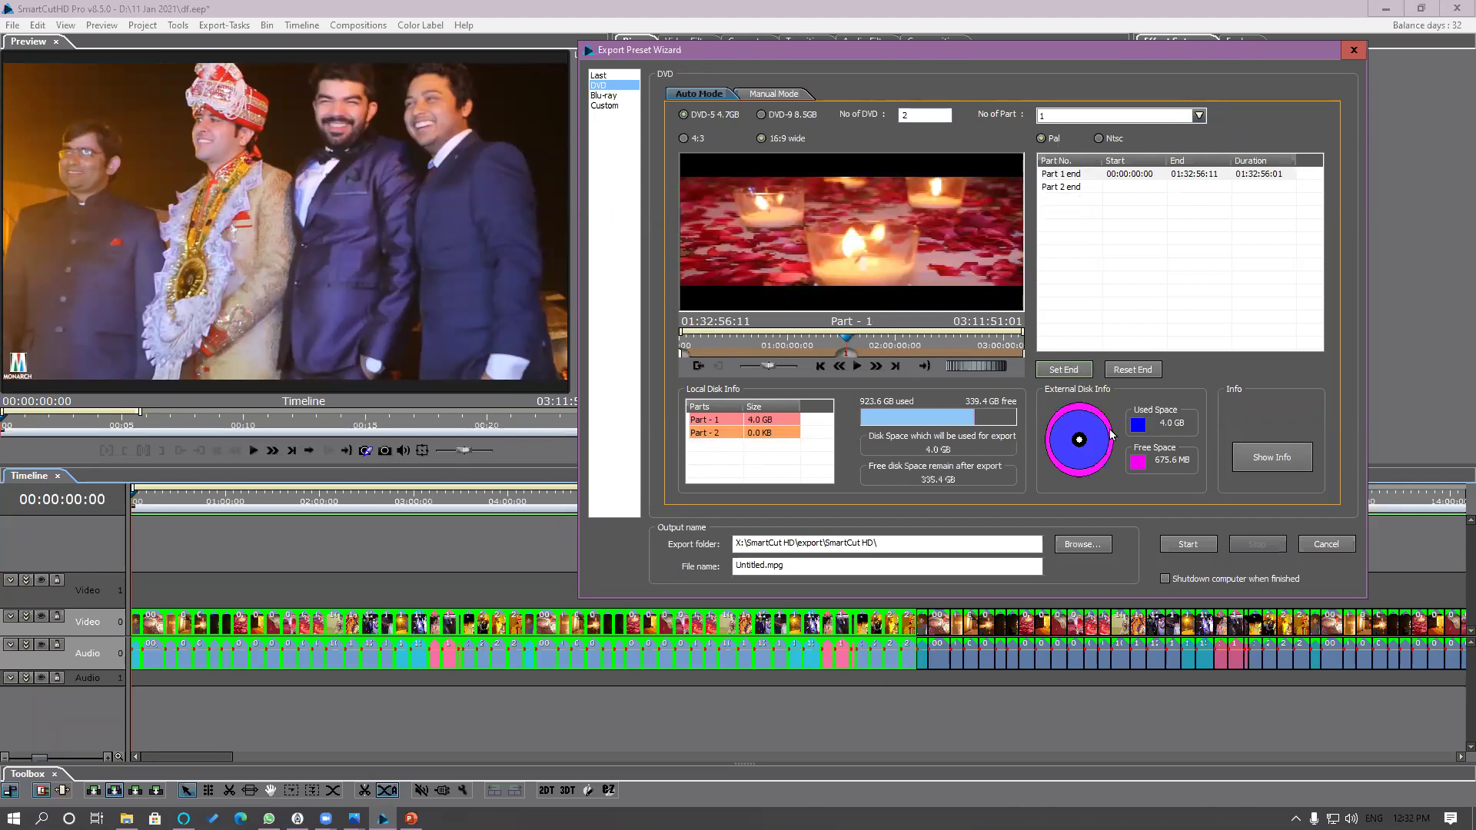
# Step: Select part 2 and set its end near the timeline's end, at 03:10:59:21
pyautogui.click(1065, 189)
pyautogui.click(1067, 192)
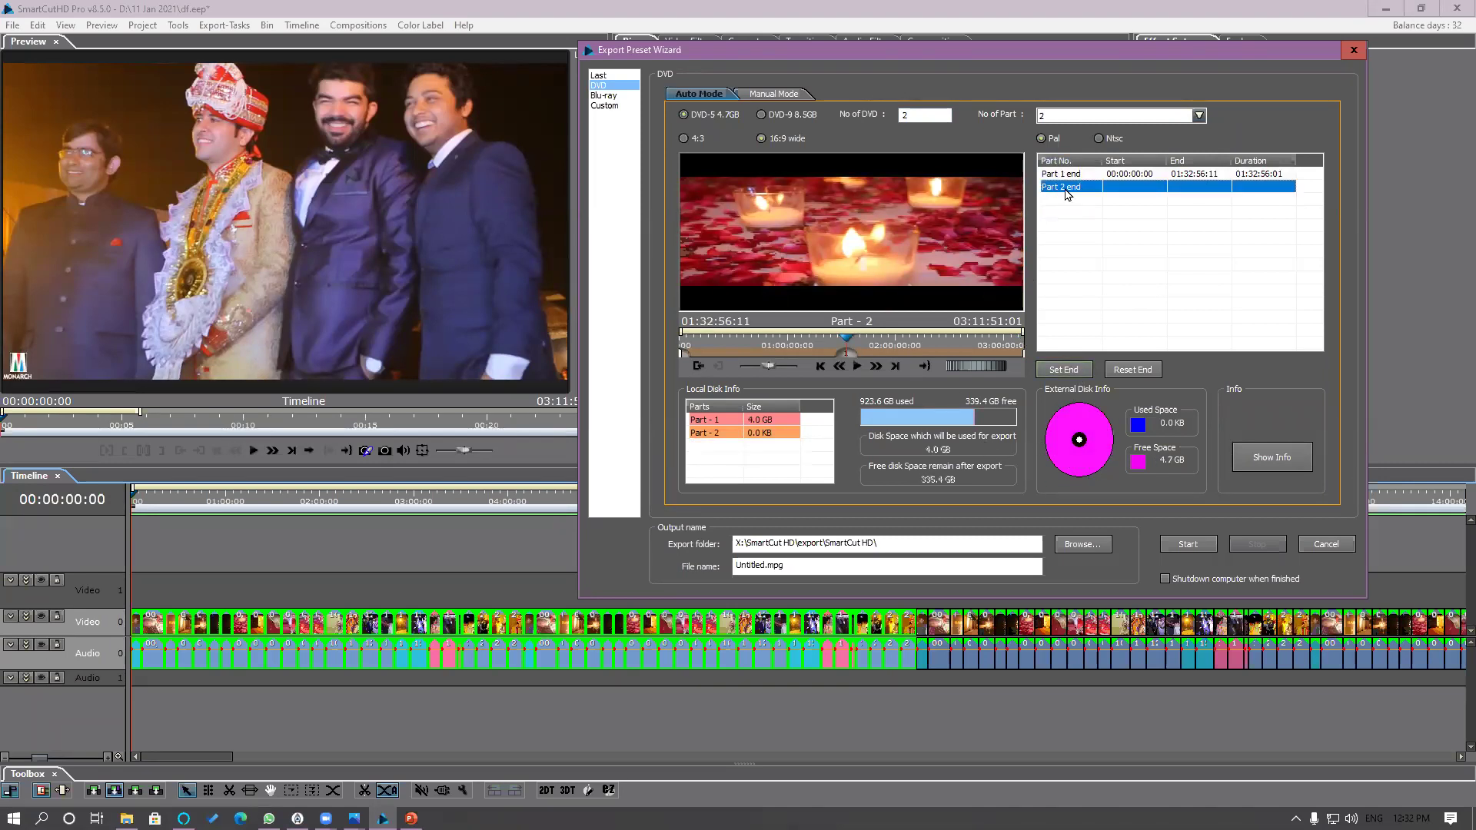
pyautogui.moveTo(848, 344); pyautogui.dragTo(1023, 349)
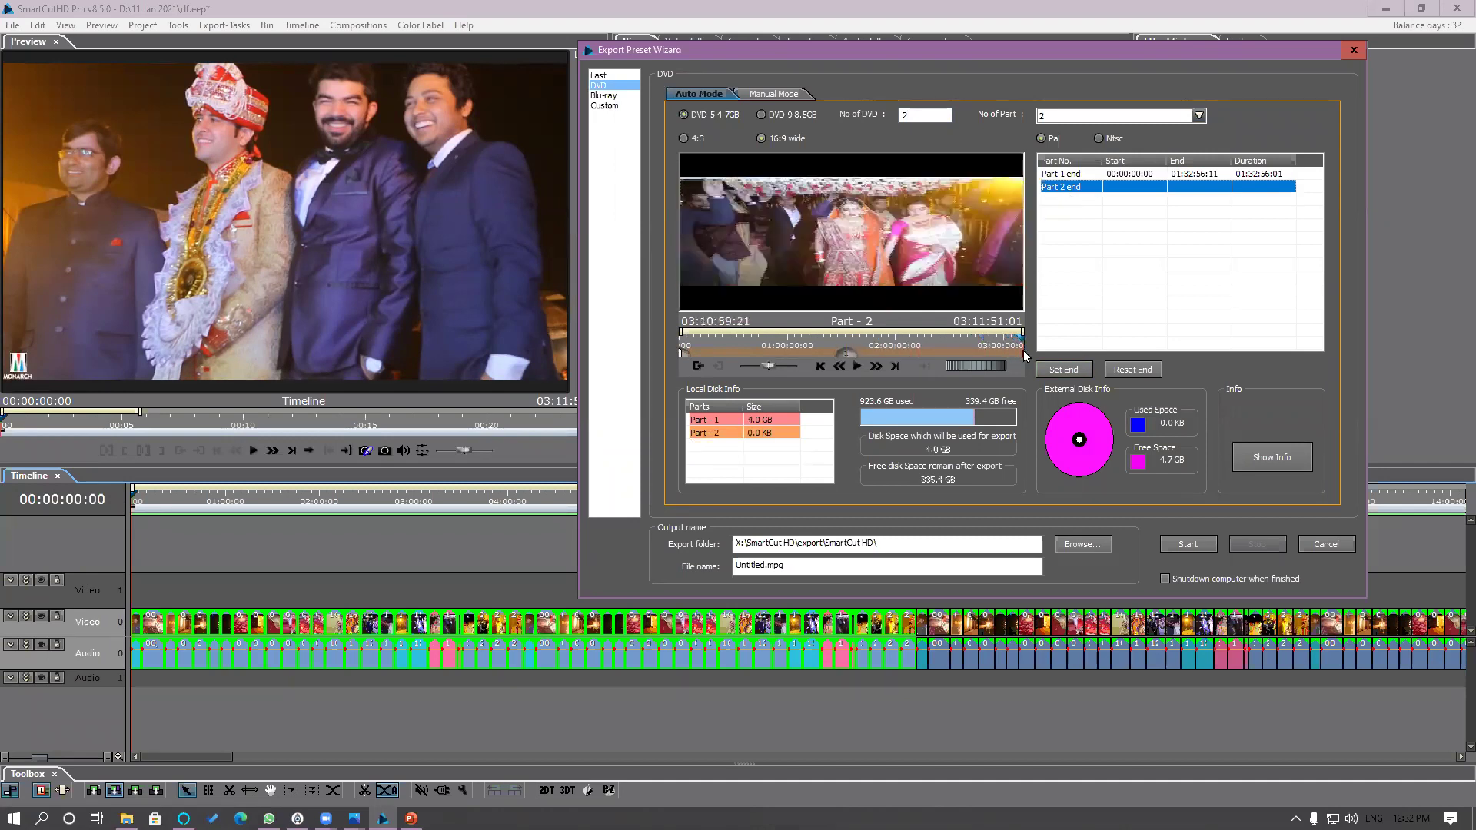
pyautogui.click(1067, 370)
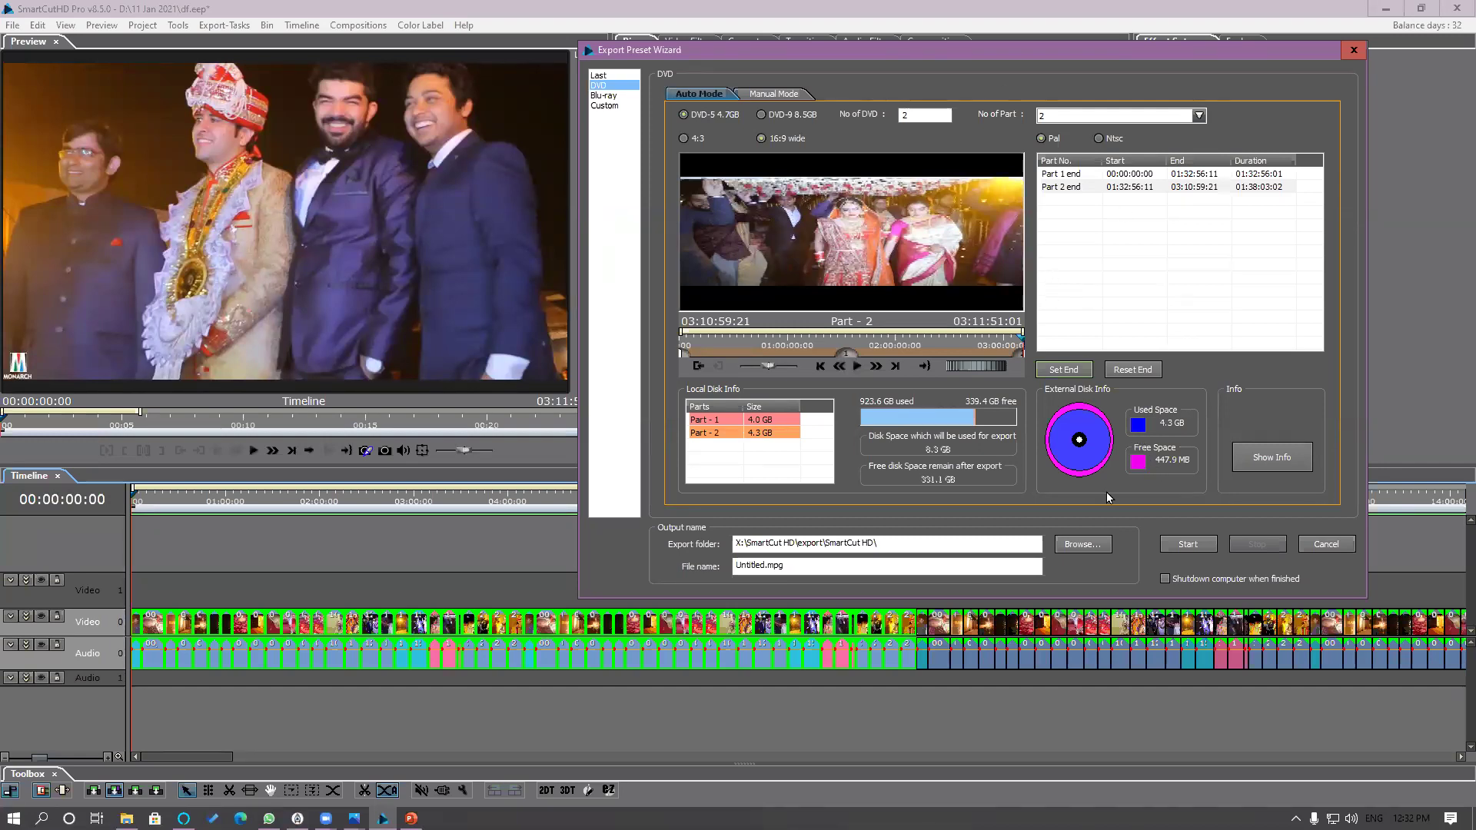
# Step: View the Blu-ray preset and the custom export settings, and cancel the export without saving anything
pyautogui.click(603, 96)
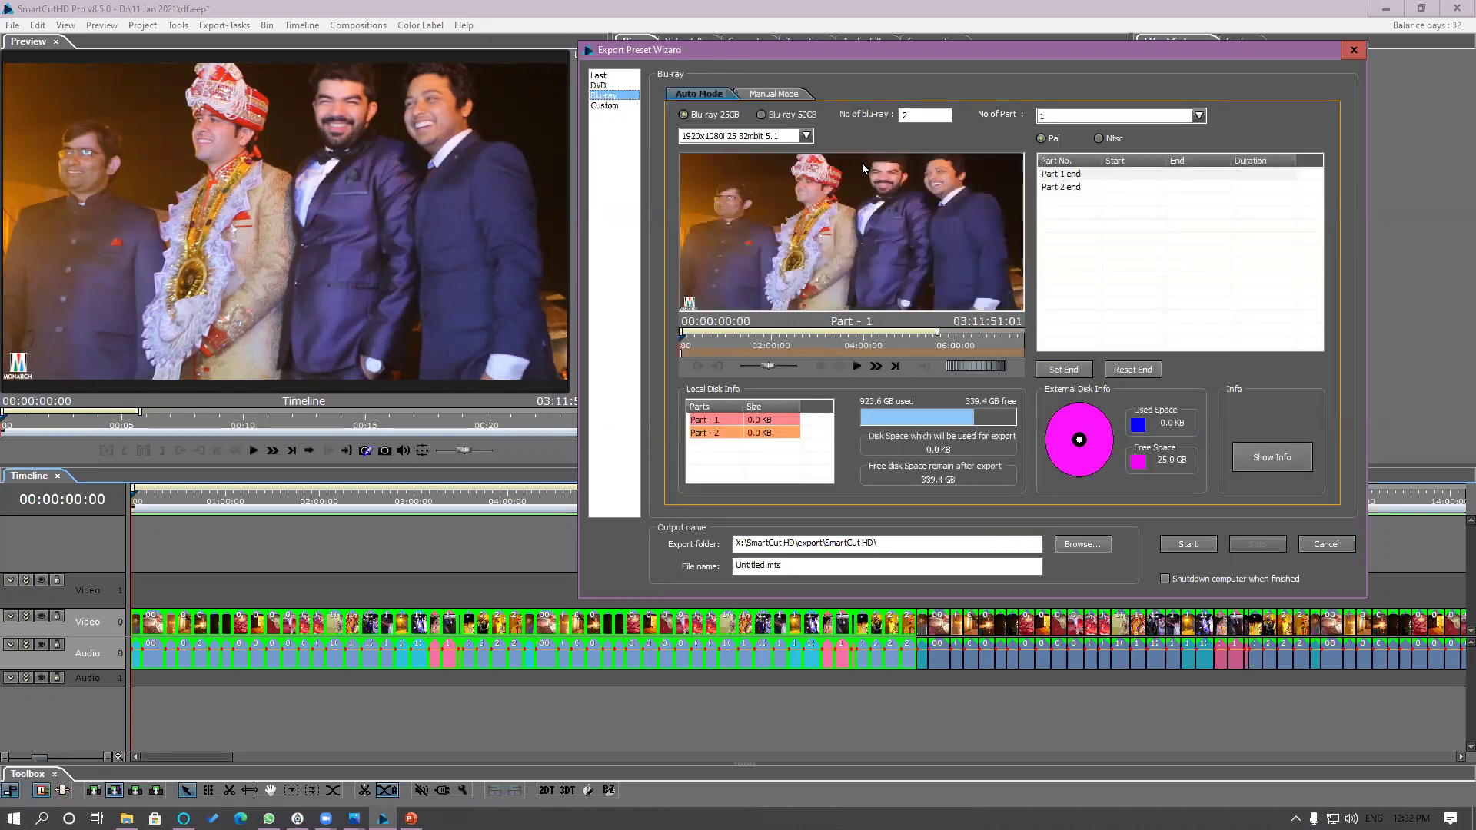
pyautogui.click(606, 106)
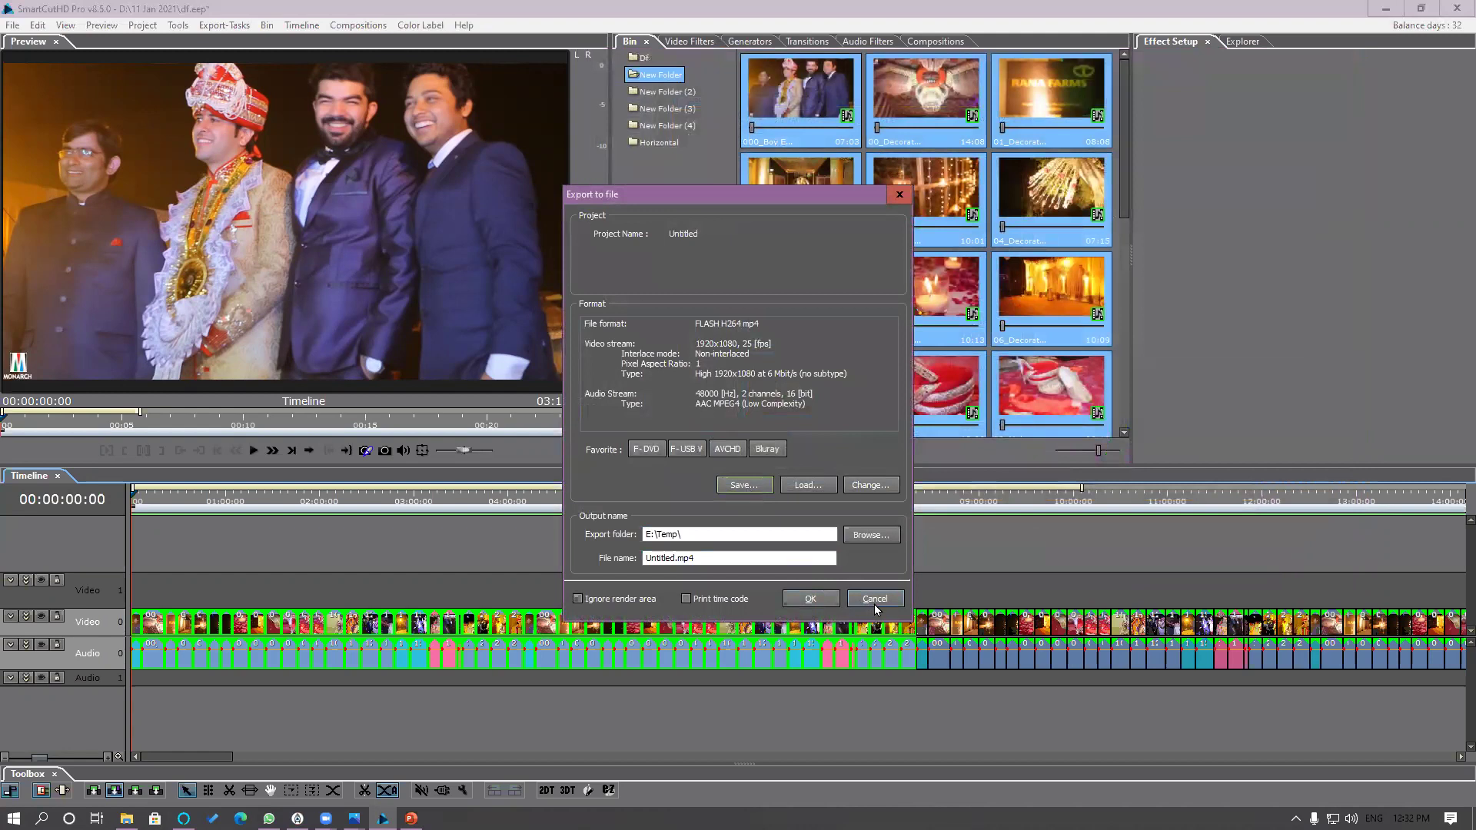
pyautogui.click(874, 604)
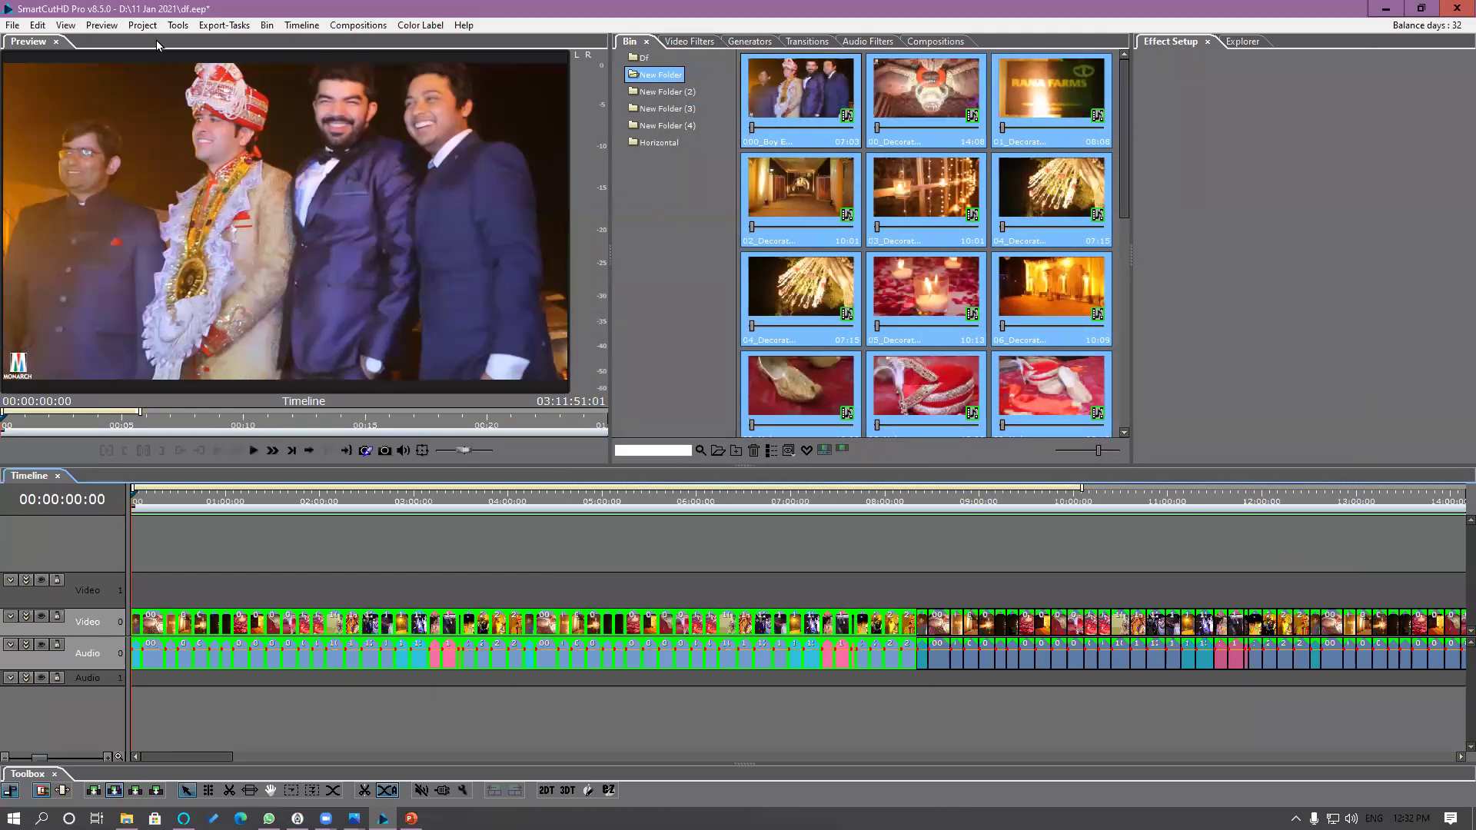
# Step: Create a new project named Wrok in D:\11 Jan 2021 with the H264 Youtube Full HD 1080p 25 preset
pyautogui.click(12, 25)
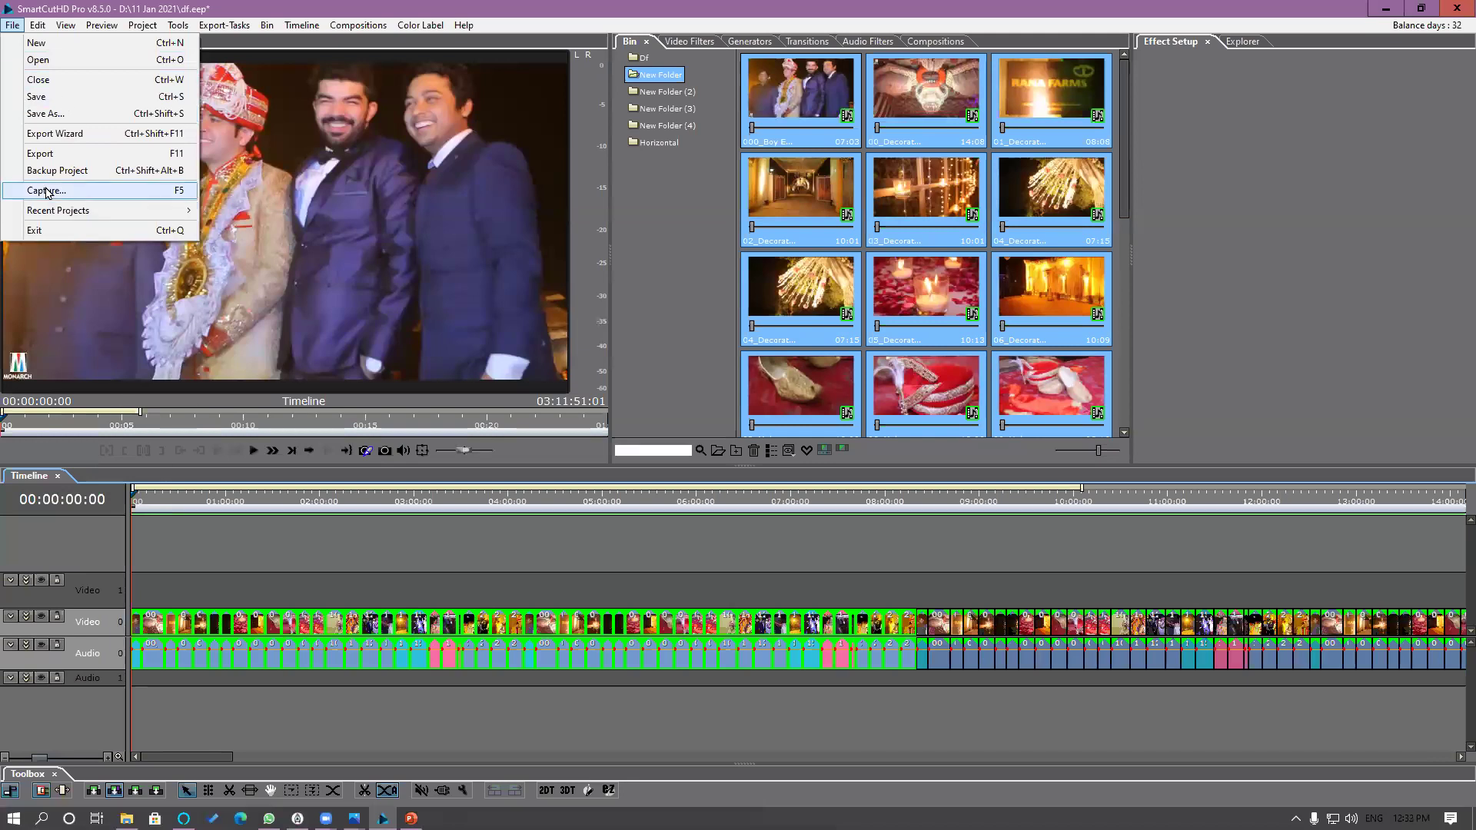
pyautogui.click(36, 43)
pyautogui.click(736, 438)
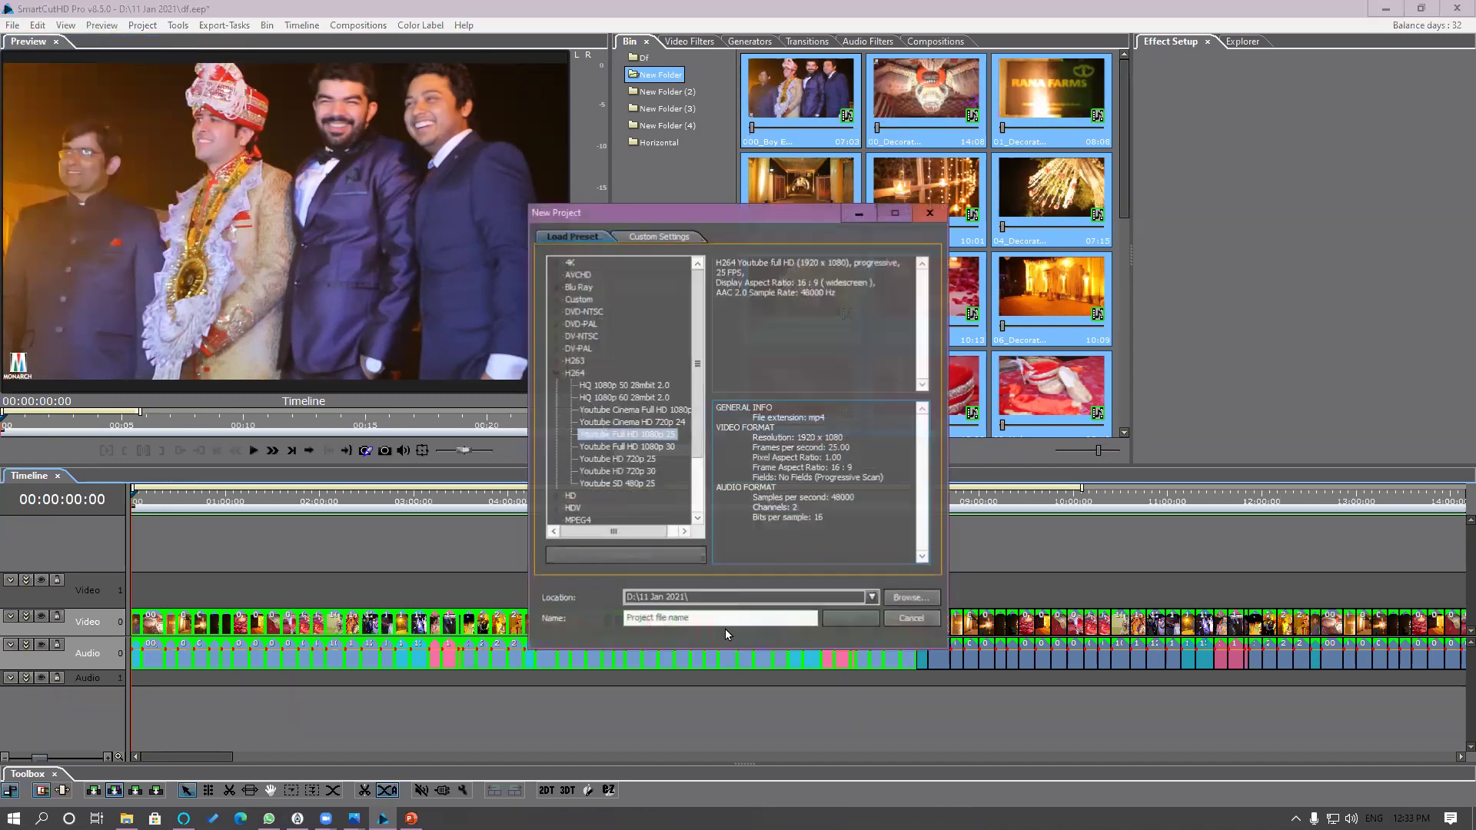
pyautogui.click(719, 618)
pyautogui.write('Wed')
pyautogui.press('Return')
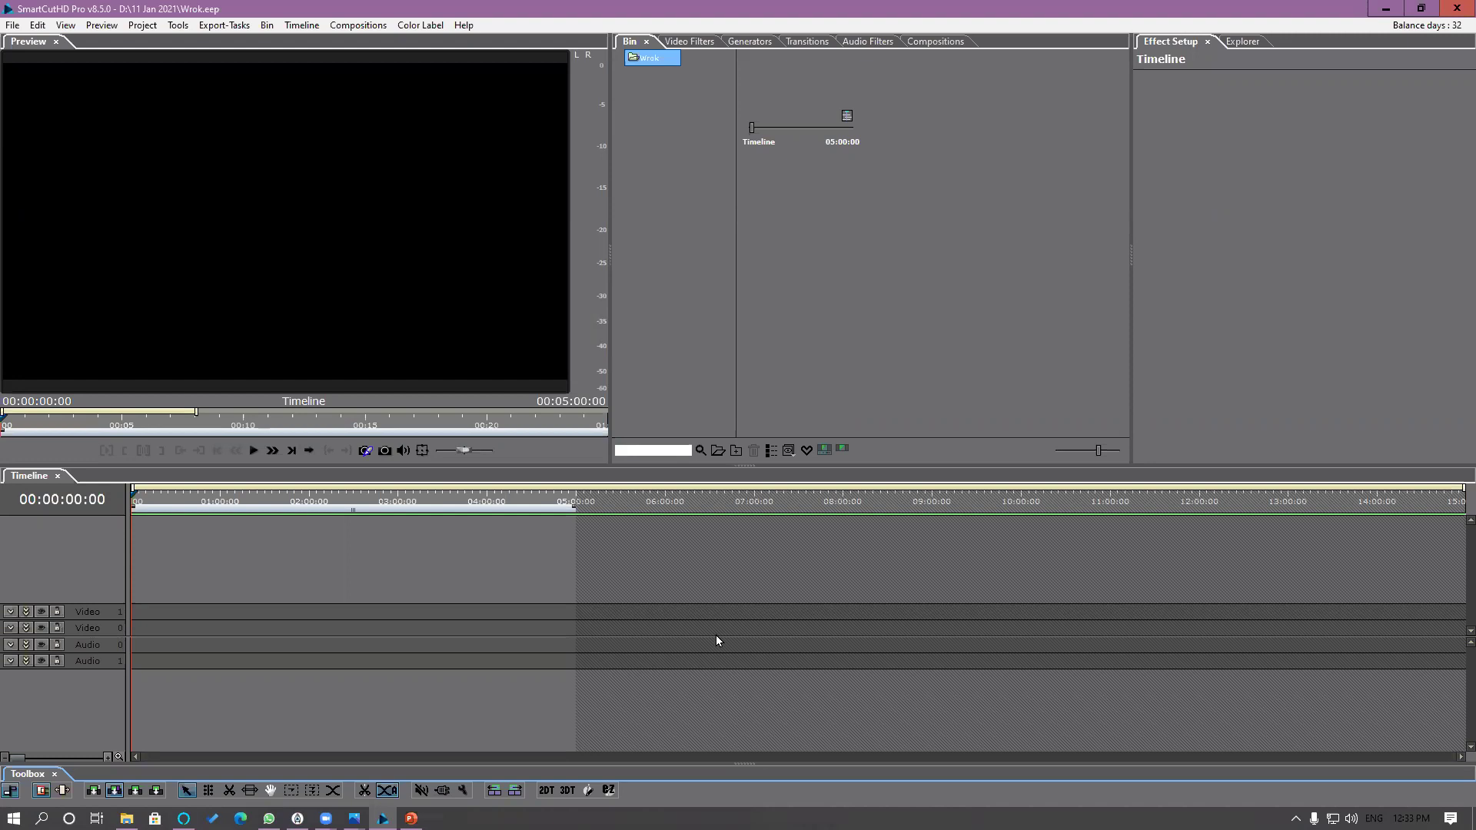
# Step: Add a new folder to the bin, keeping its default name
pyautogui.rightClick(670, 127)
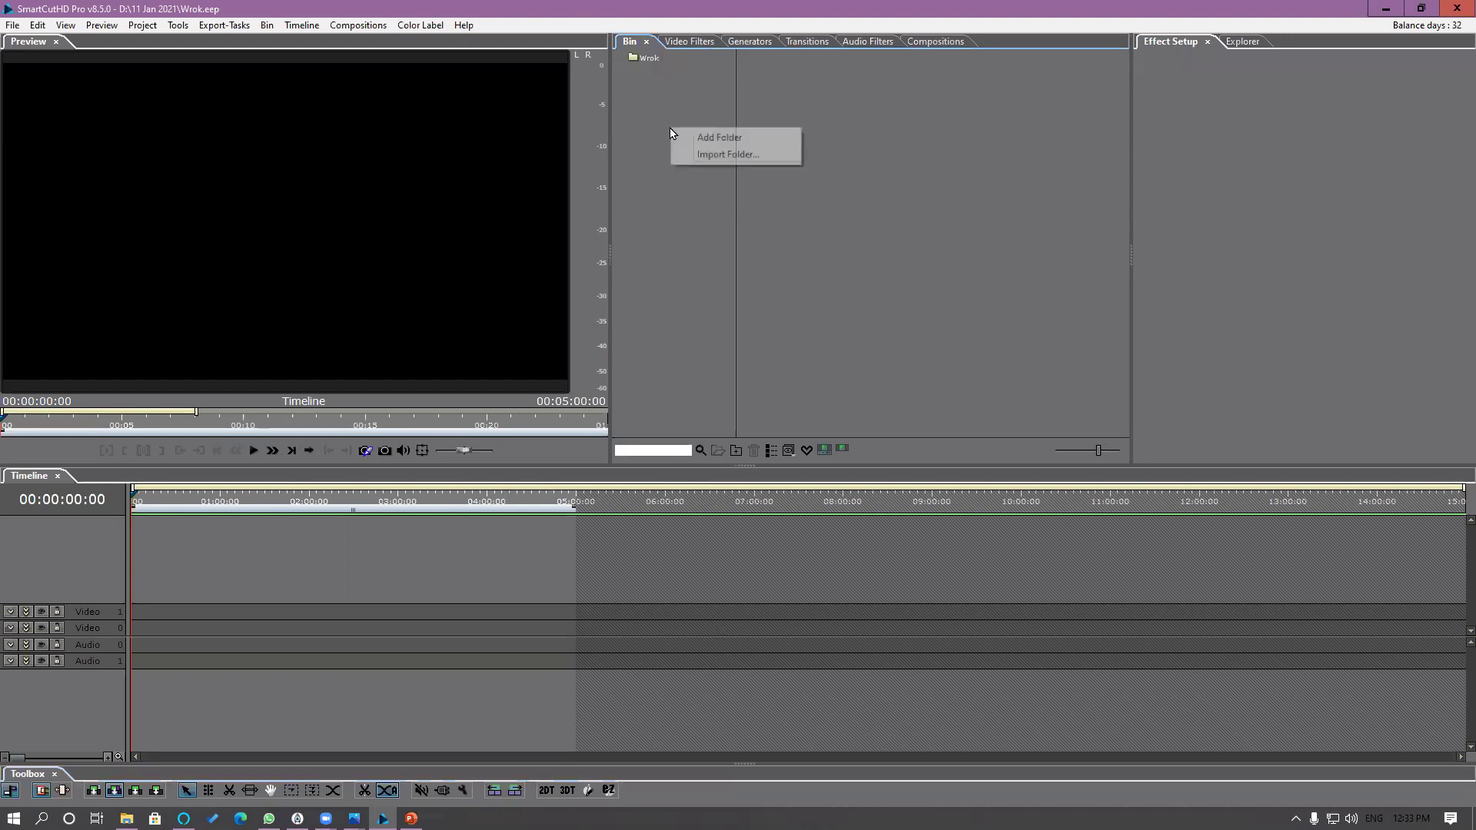
pyautogui.click(700, 135)
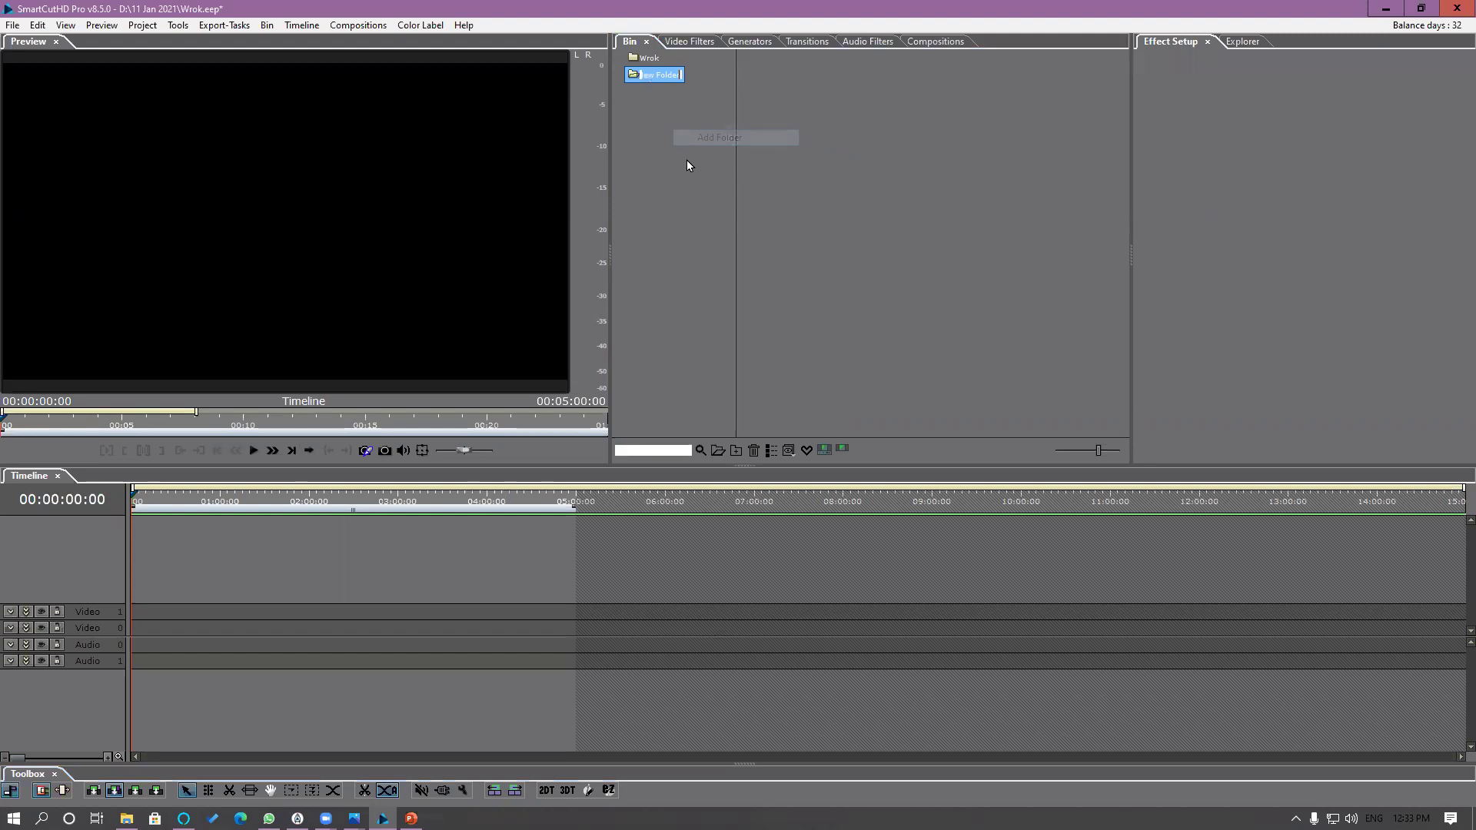
pyautogui.doubleClick(870, 141)
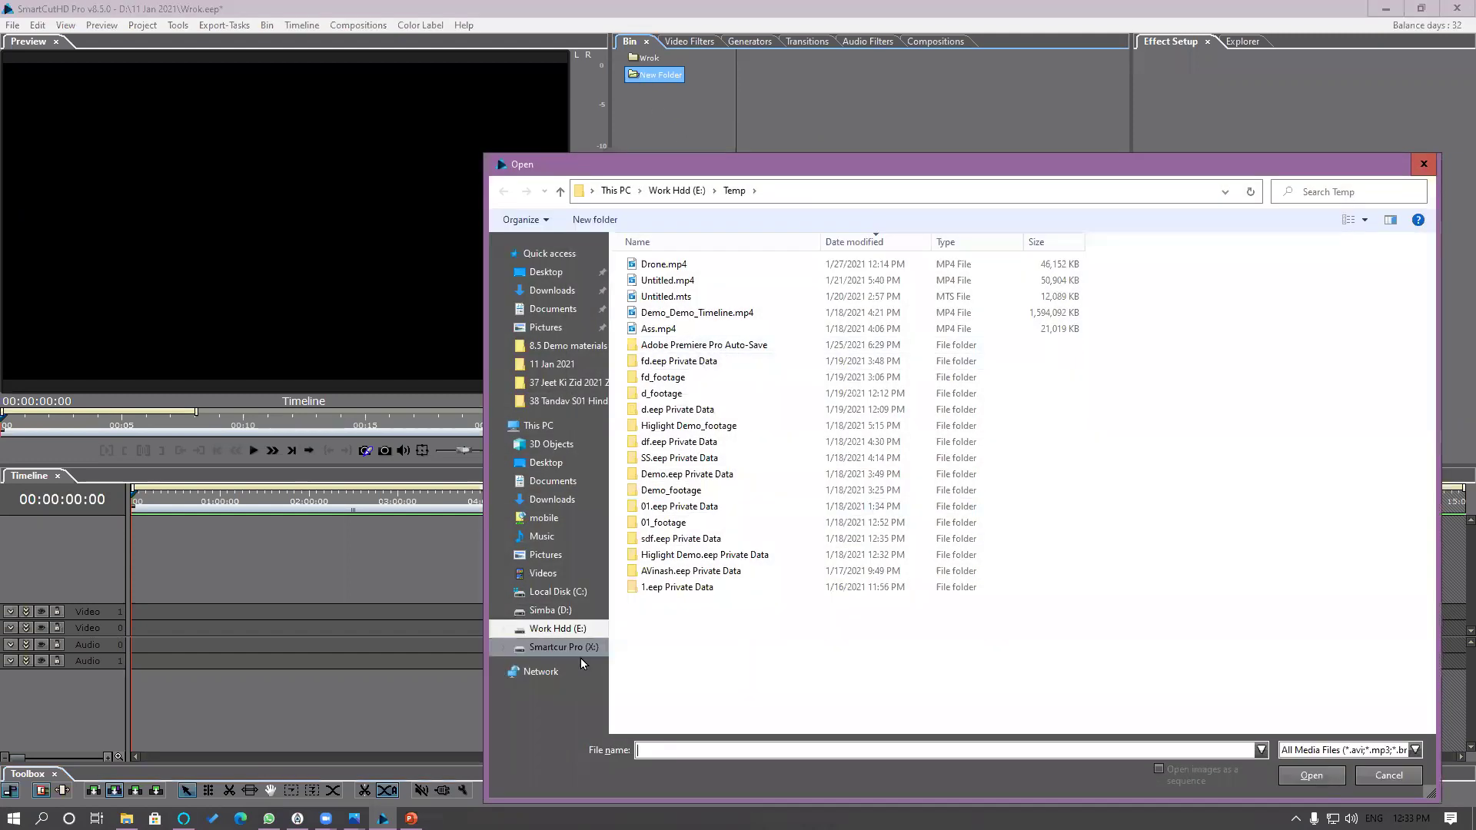
pyautogui.click(575, 628)
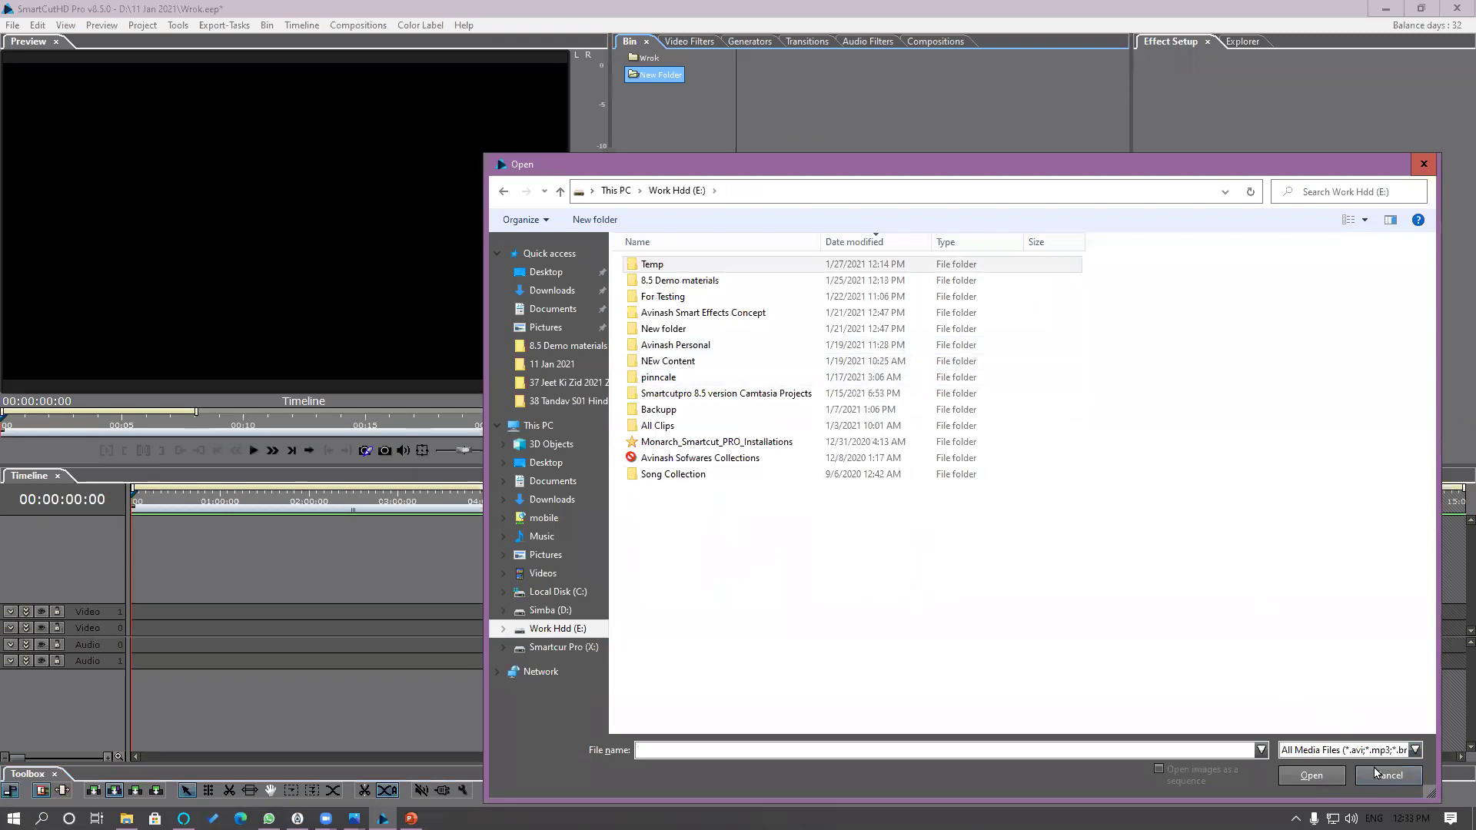
pyautogui.click(1389, 781)
# Step: Import the Ceremony Footage folder from 8.5 Demo materials on drive E into the bin
pyautogui.rightClick(672, 146)
pyautogui.click(713, 173)
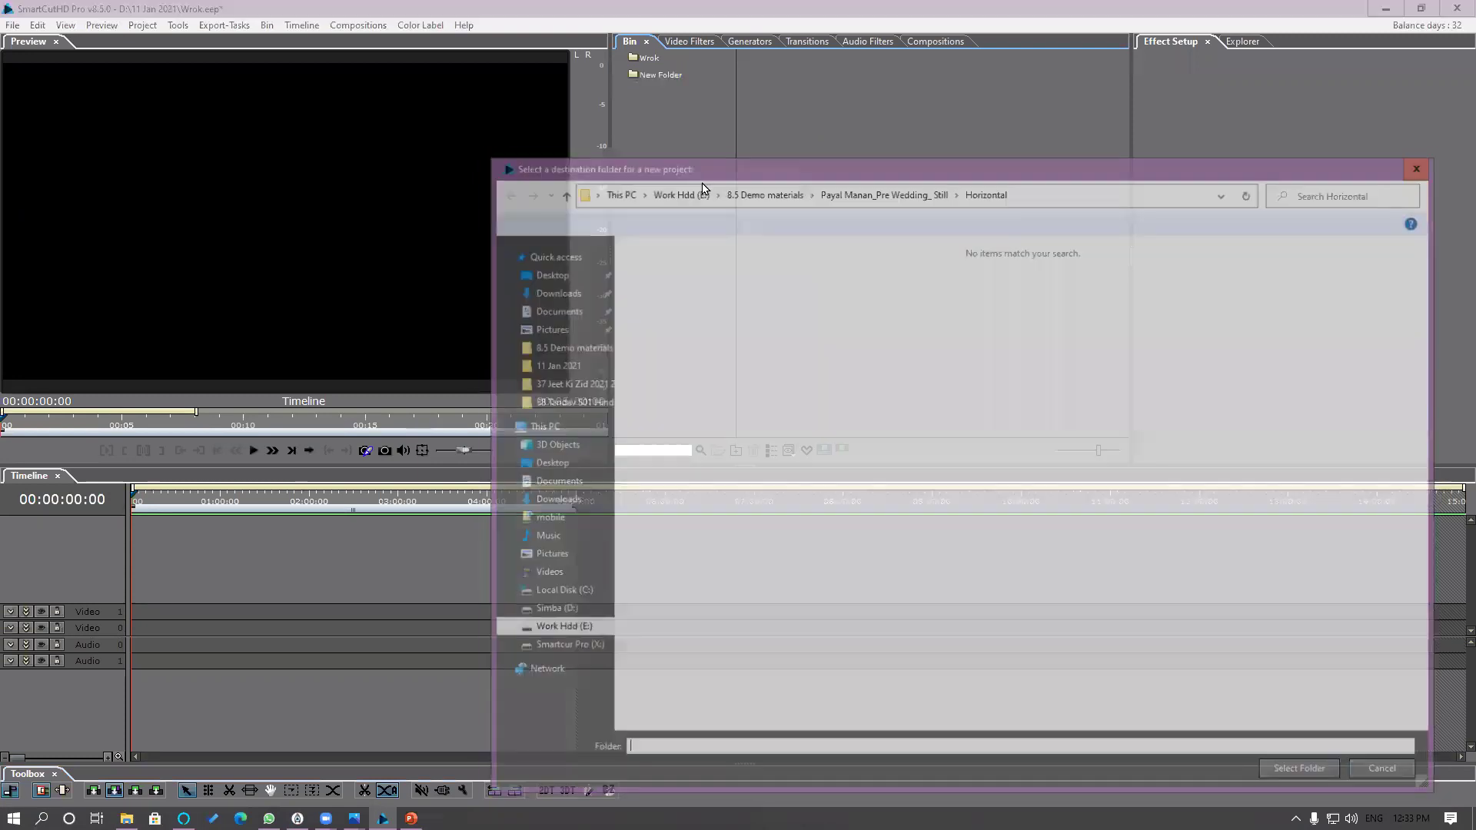
pyautogui.click(761, 190)
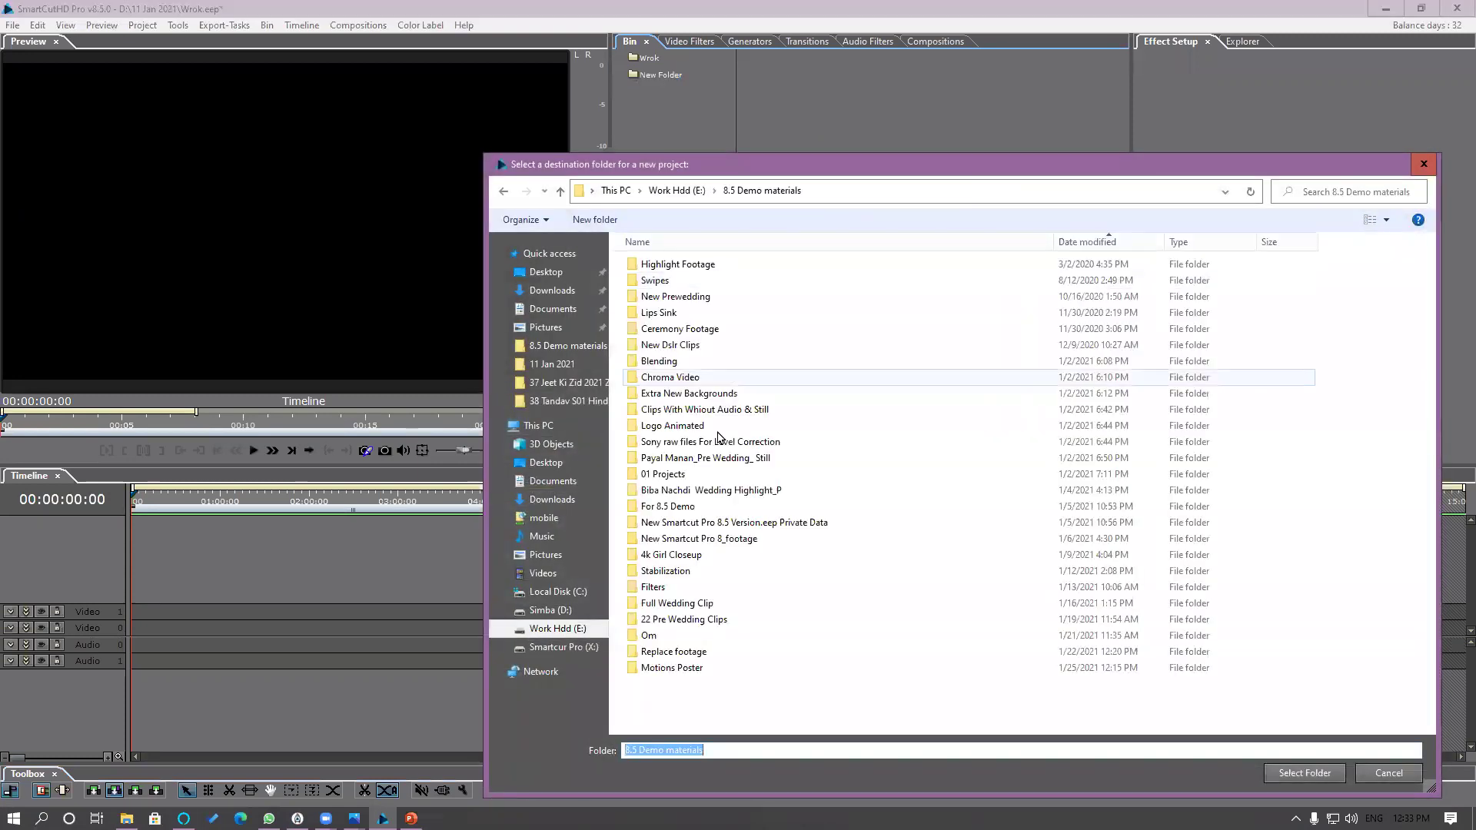
pyautogui.click(669, 329)
pyautogui.click(1323, 782)
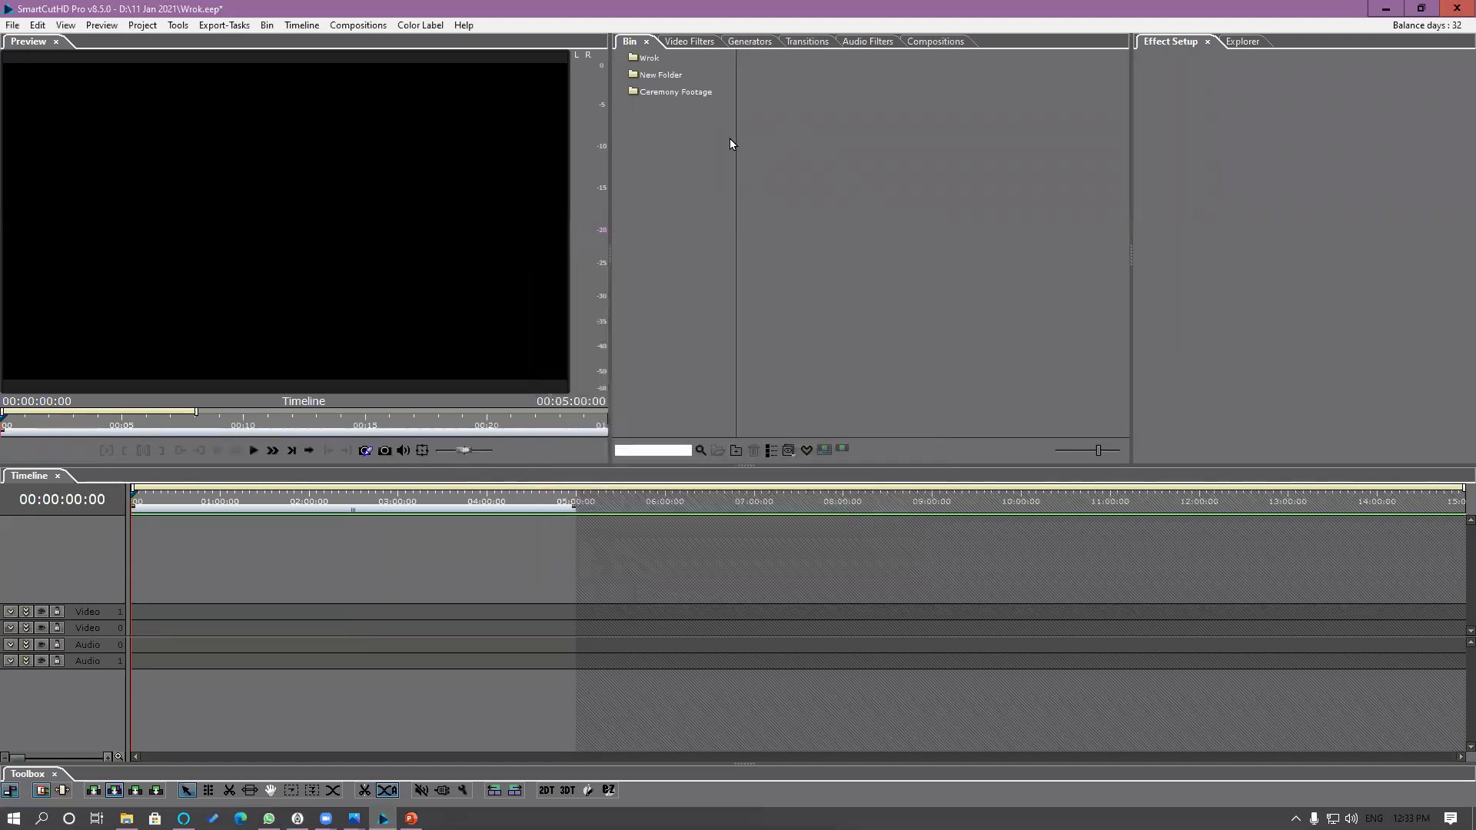
# Step: Open the Ceremony Footage bin folder and delete all clips from PAR_1071 through PAR_1720
pyautogui.click(700, 93)
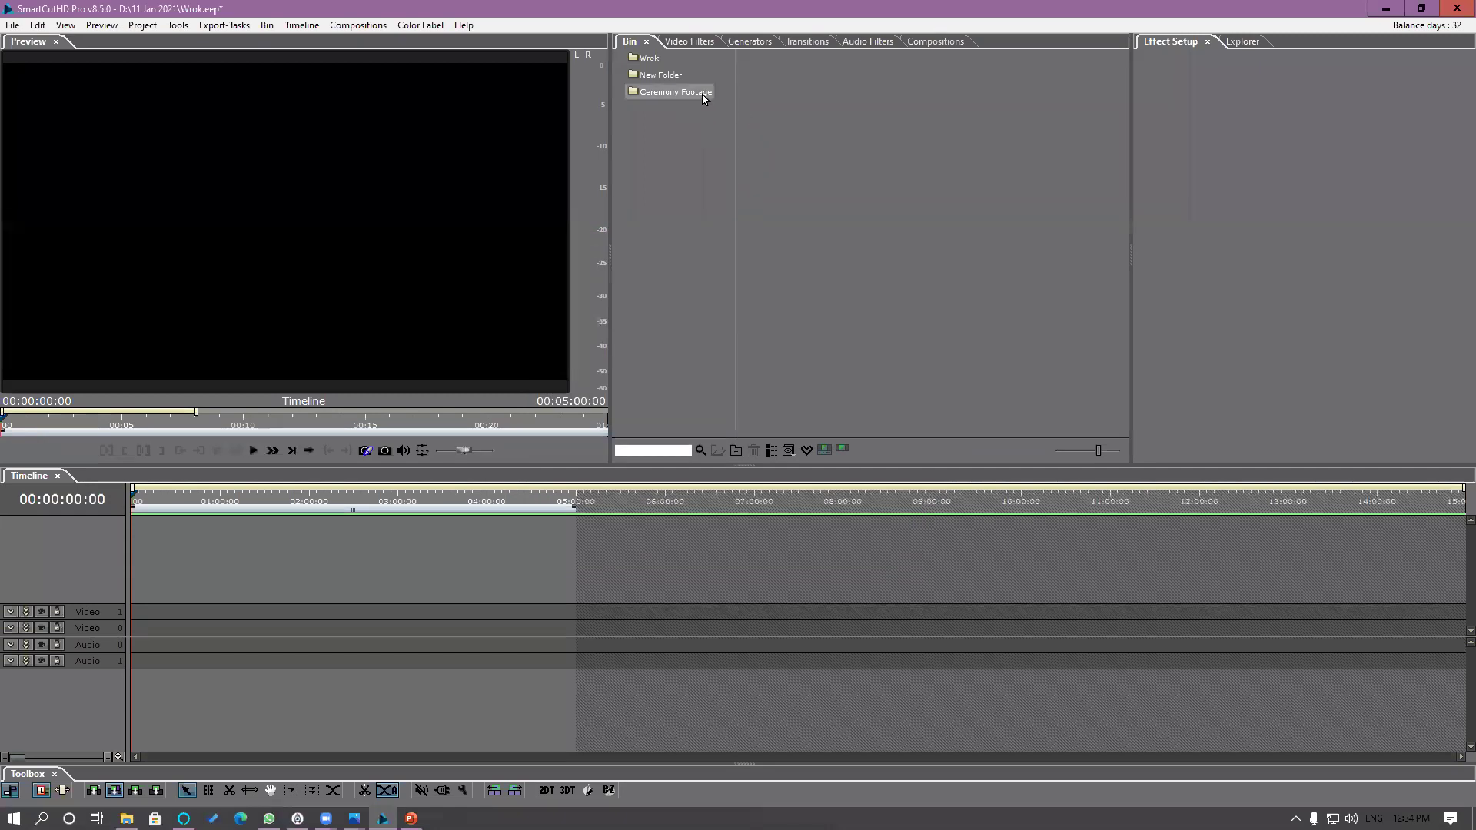
pyautogui.click(699, 93)
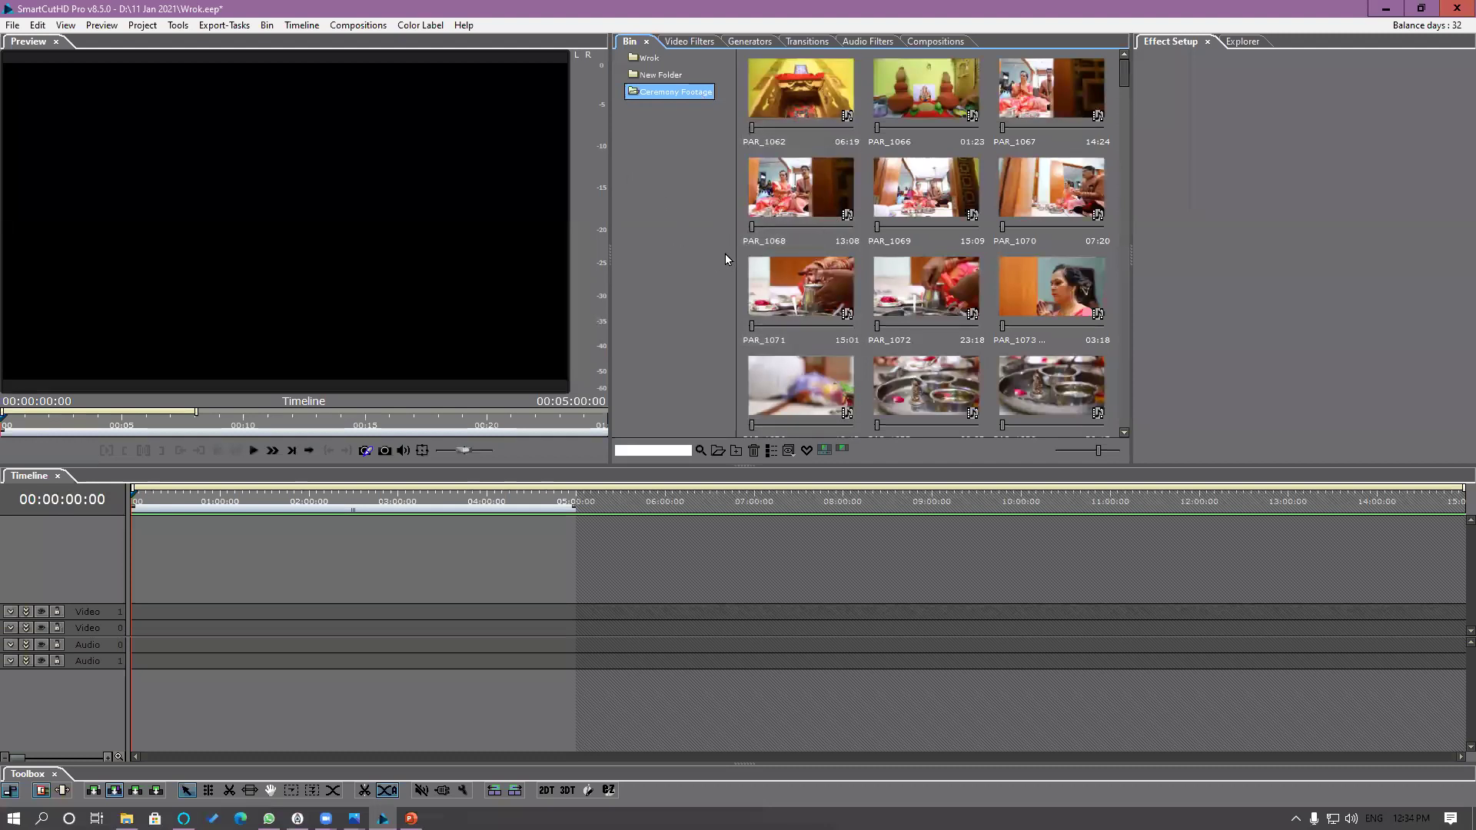
pyautogui.click(800, 292)
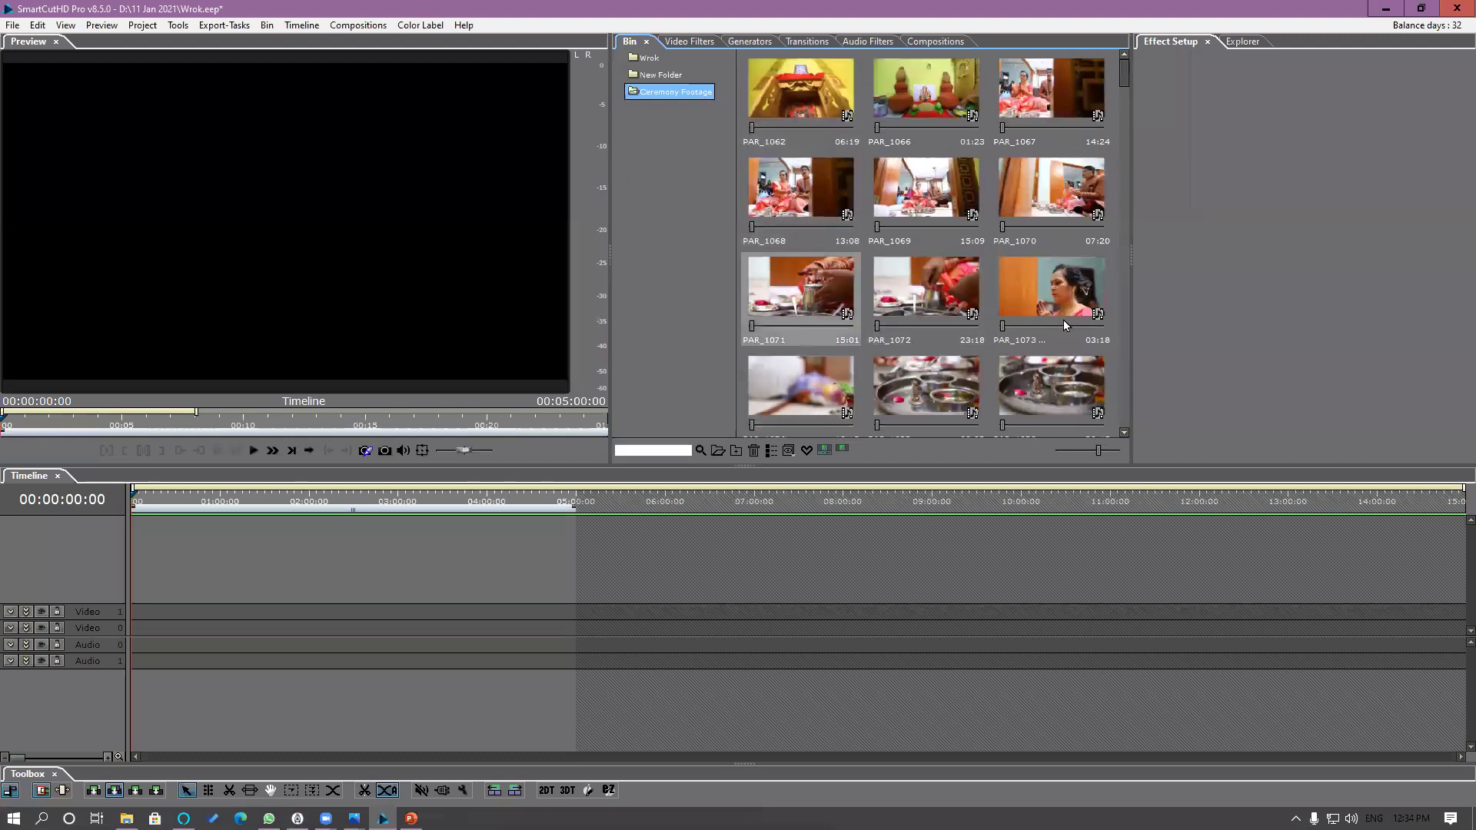
pyautogui.moveTo(1123, 73); pyautogui.dragTo(1106, 435)
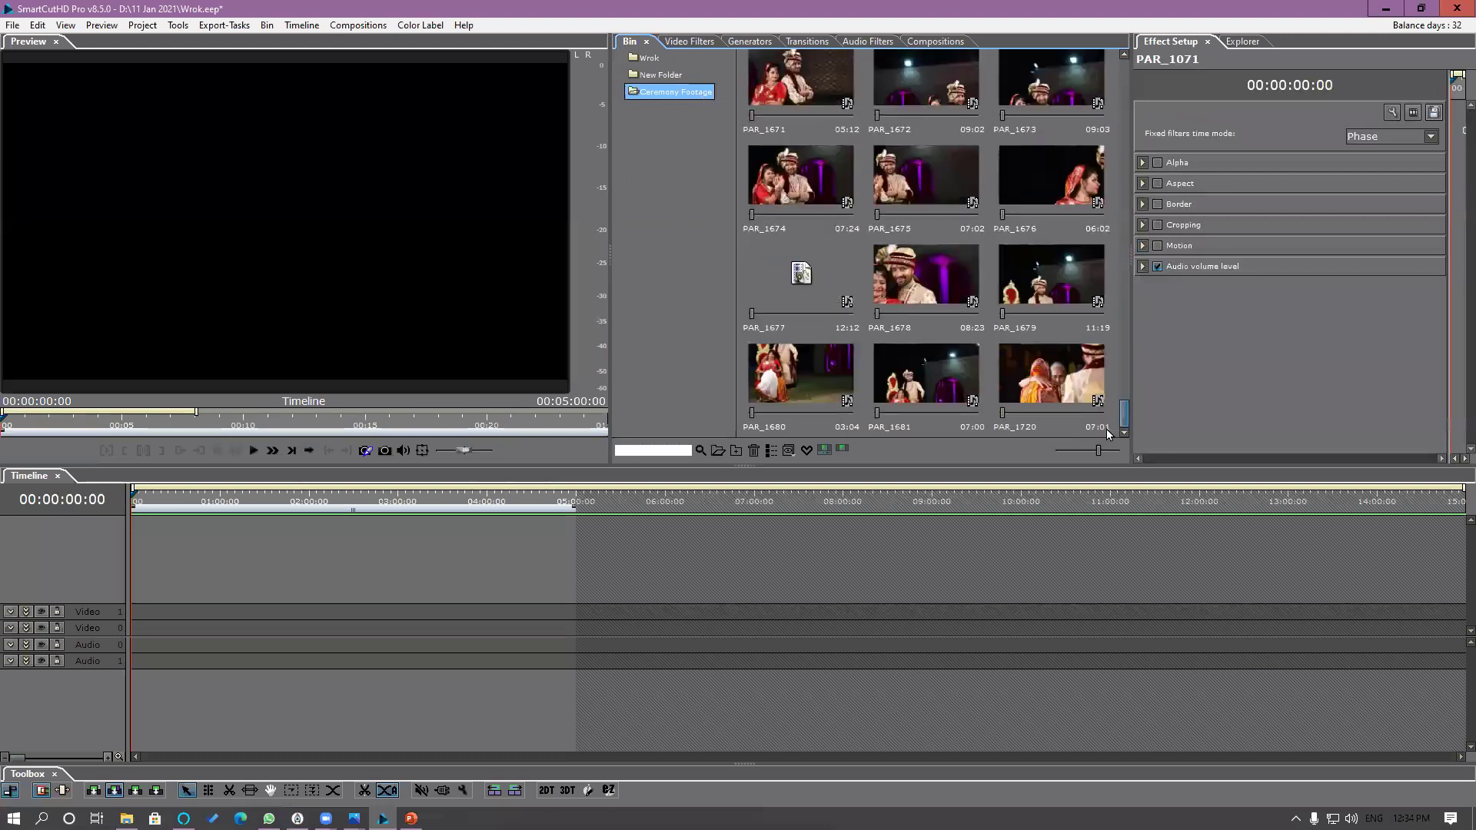
pyautogui.keyDown('shift'); pyautogui.click(1072, 399); pyautogui.keyUp('shift')
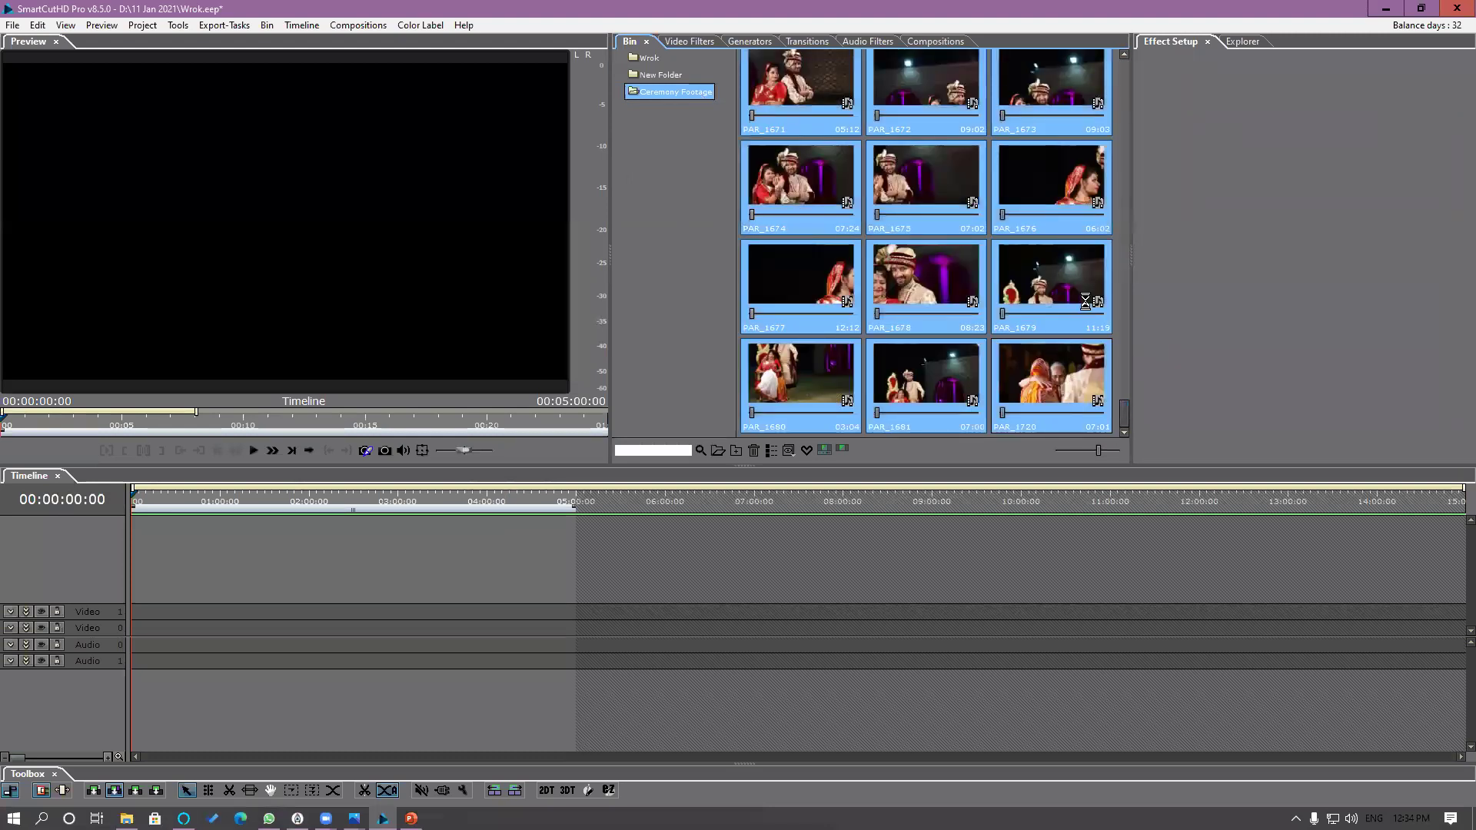
pyautogui.press('Delete')
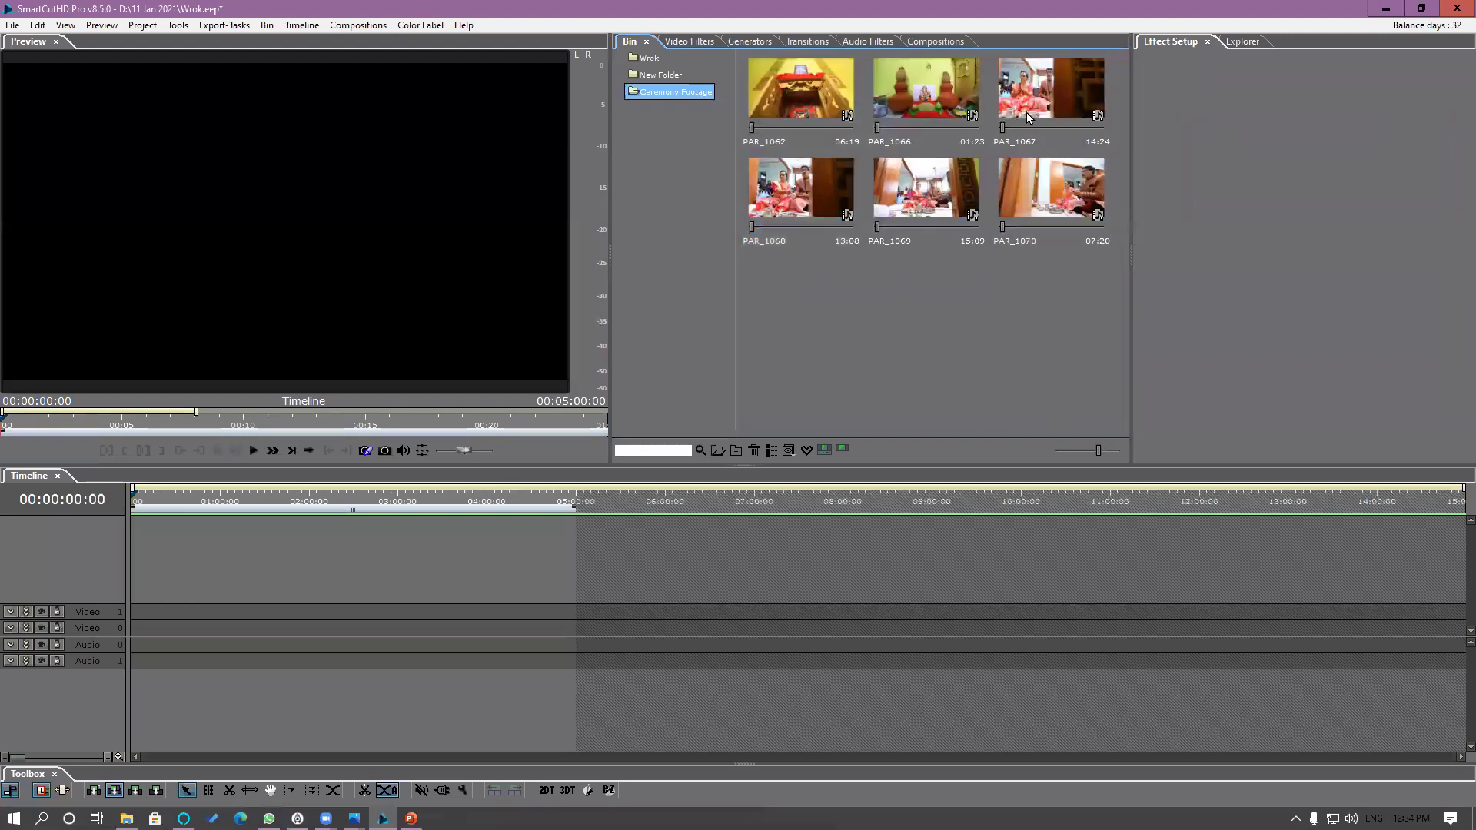
# Step: Start a media import into the New Folder bin and browse to the pre-wedding stills' Horizontal folder in 8.5 Demo materials on drive E
pyautogui.click(659, 74)
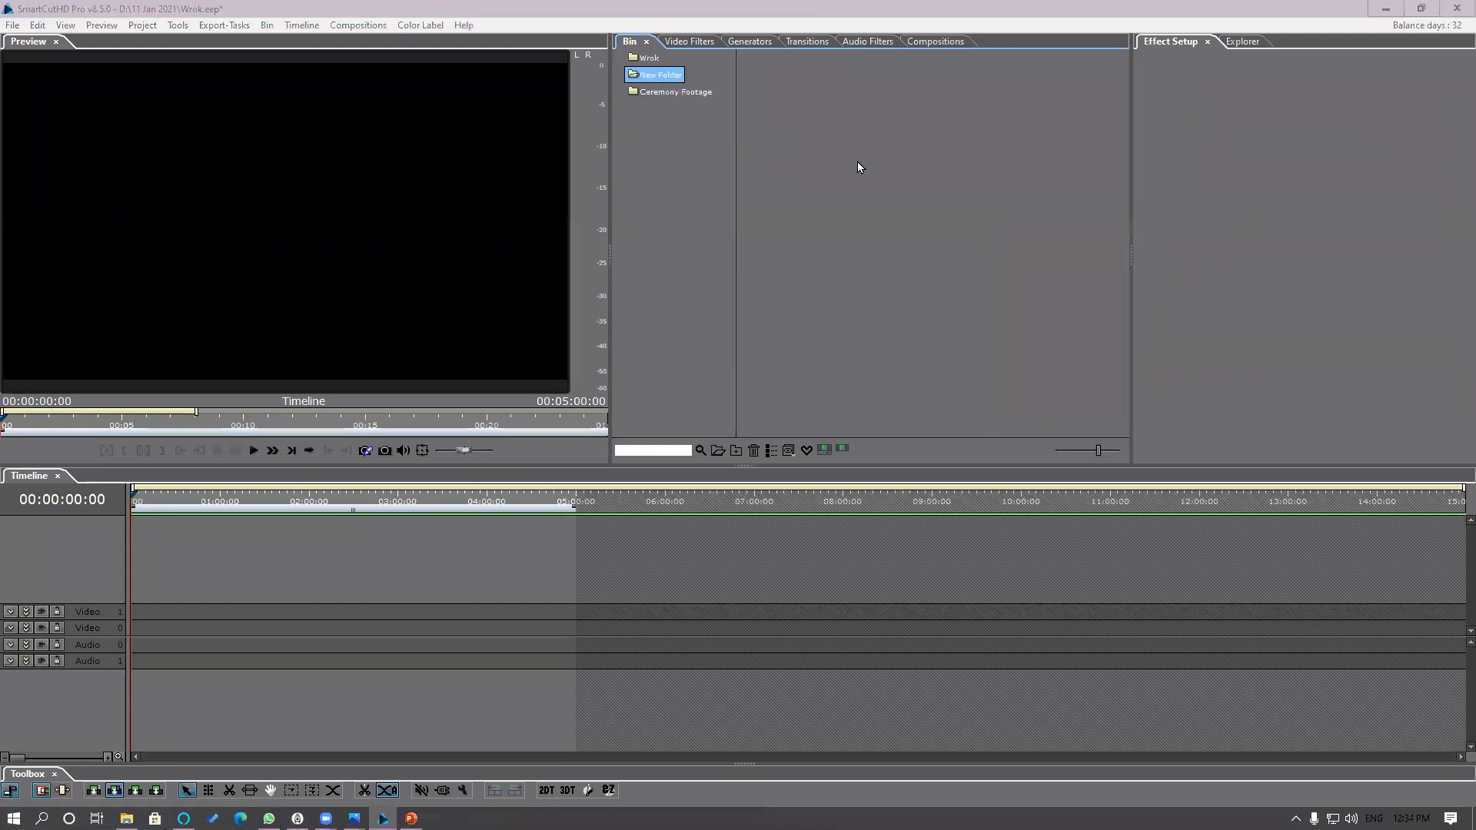
pyautogui.doubleClick(856, 160)
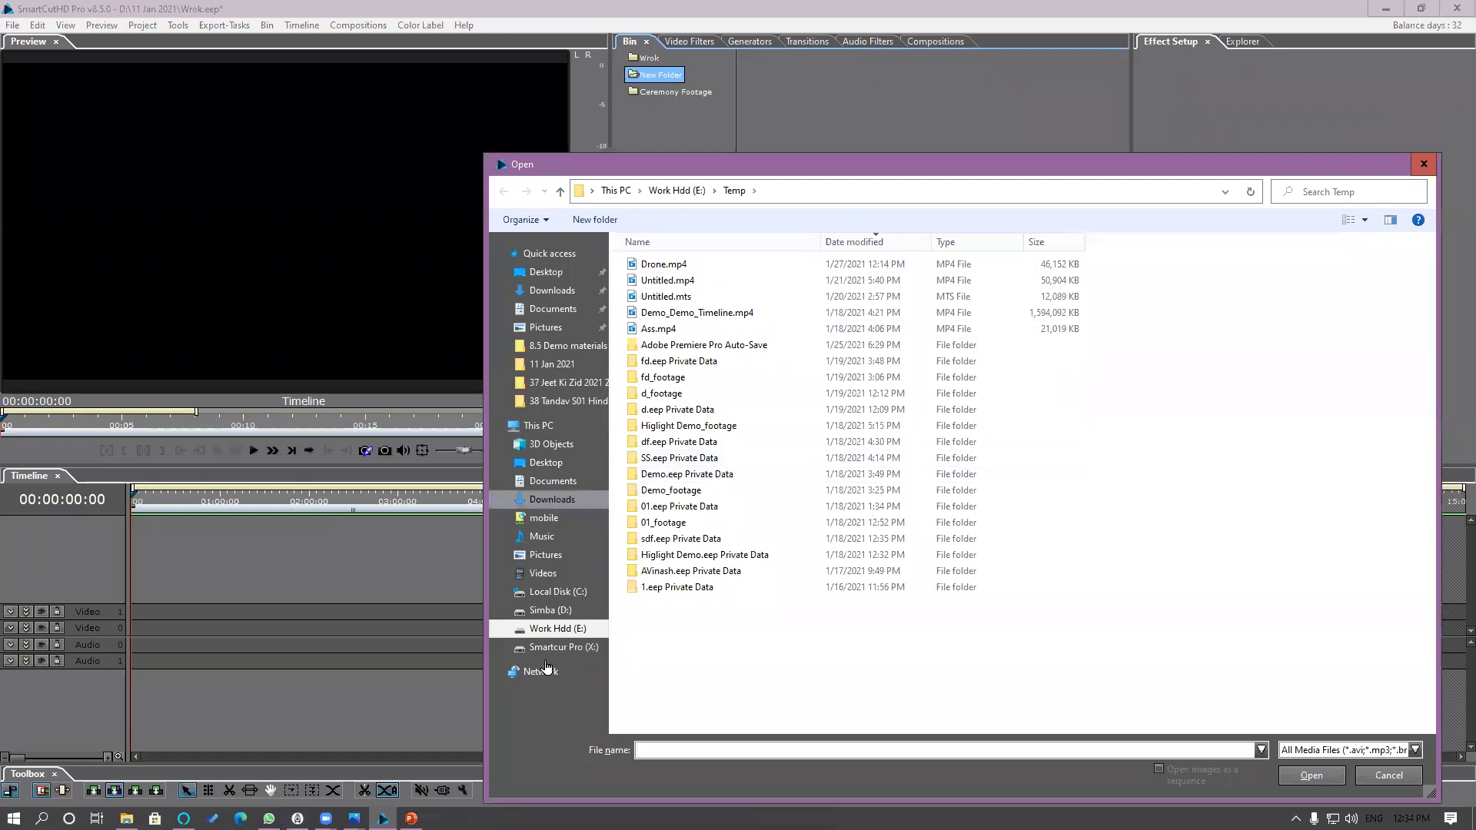
pyautogui.click(547, 631)
pyautogui.doubleClick(686, 282)
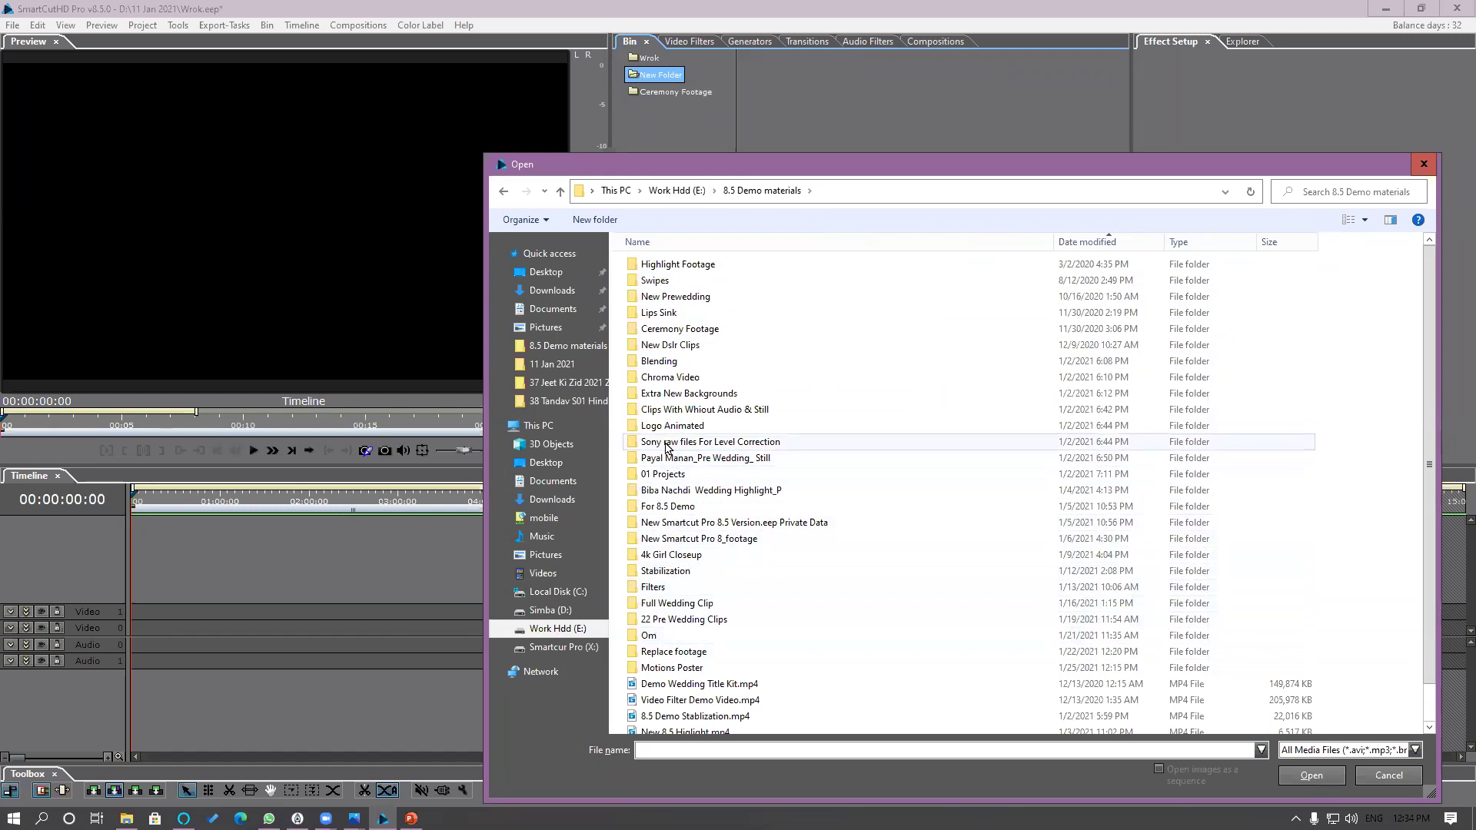
pyautogui.click(676, 510)
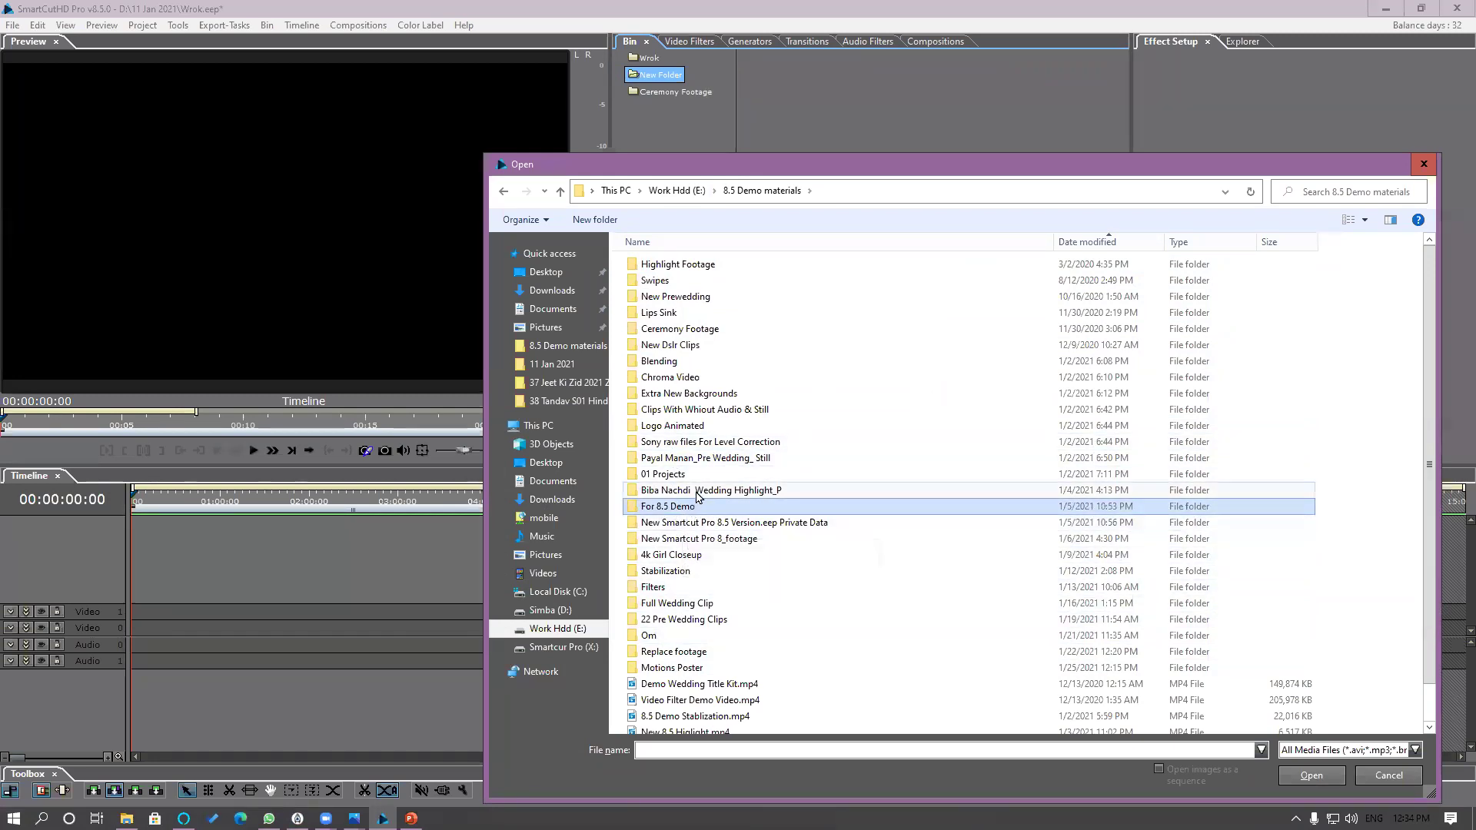
pyautogui.click(715, 459)
pyautogui.doubleClick(717, 460)
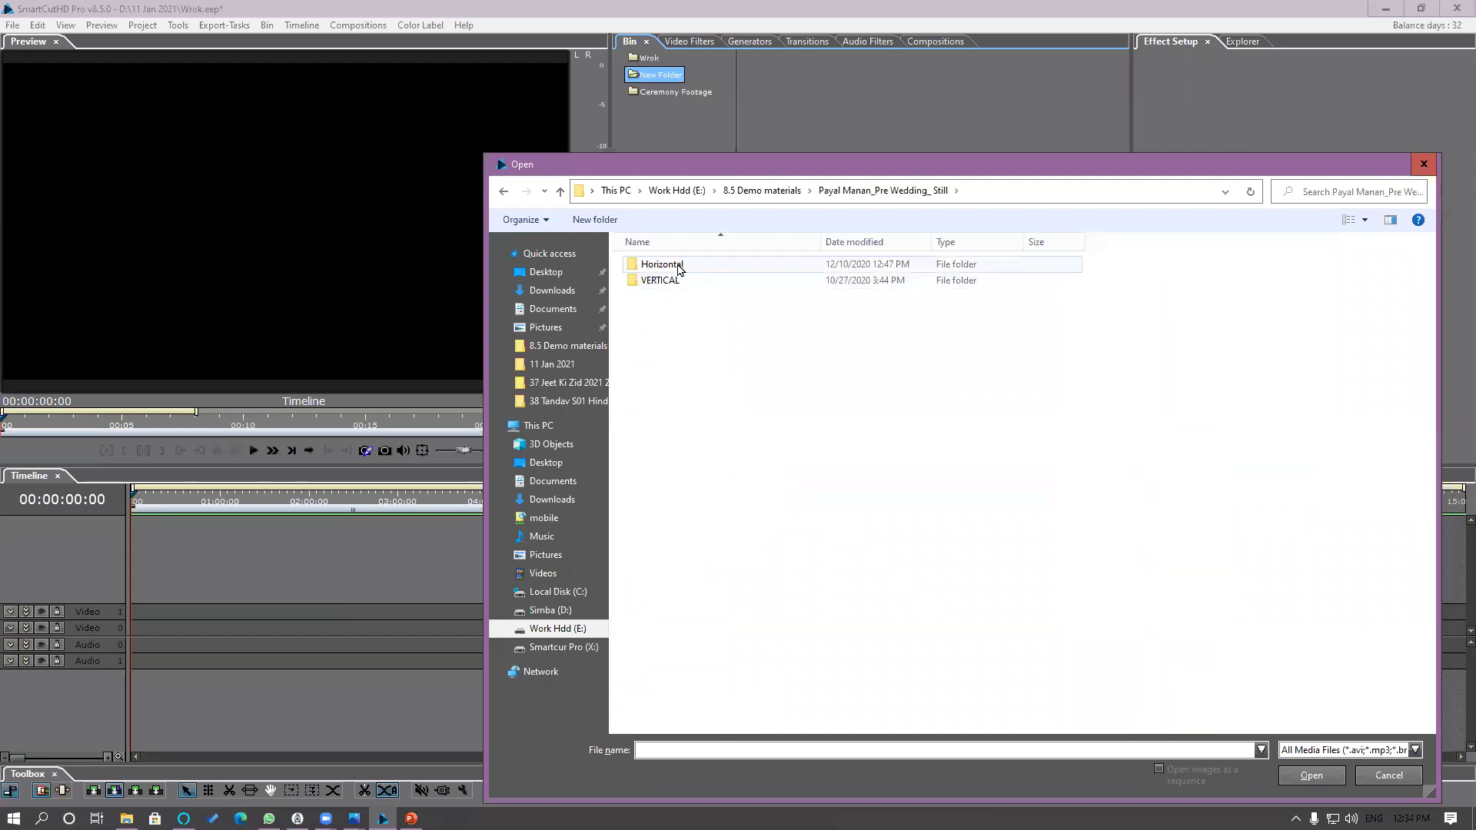
pyautogui.doubleClick(682, 266)
# Step: Import VORA8478 - Copy, VORA8478, VORA8485 - Copy, VORA8485 and VORA8512 - Copy into New Folder, and preview the first photo
pyautogui.click(1015, 388)
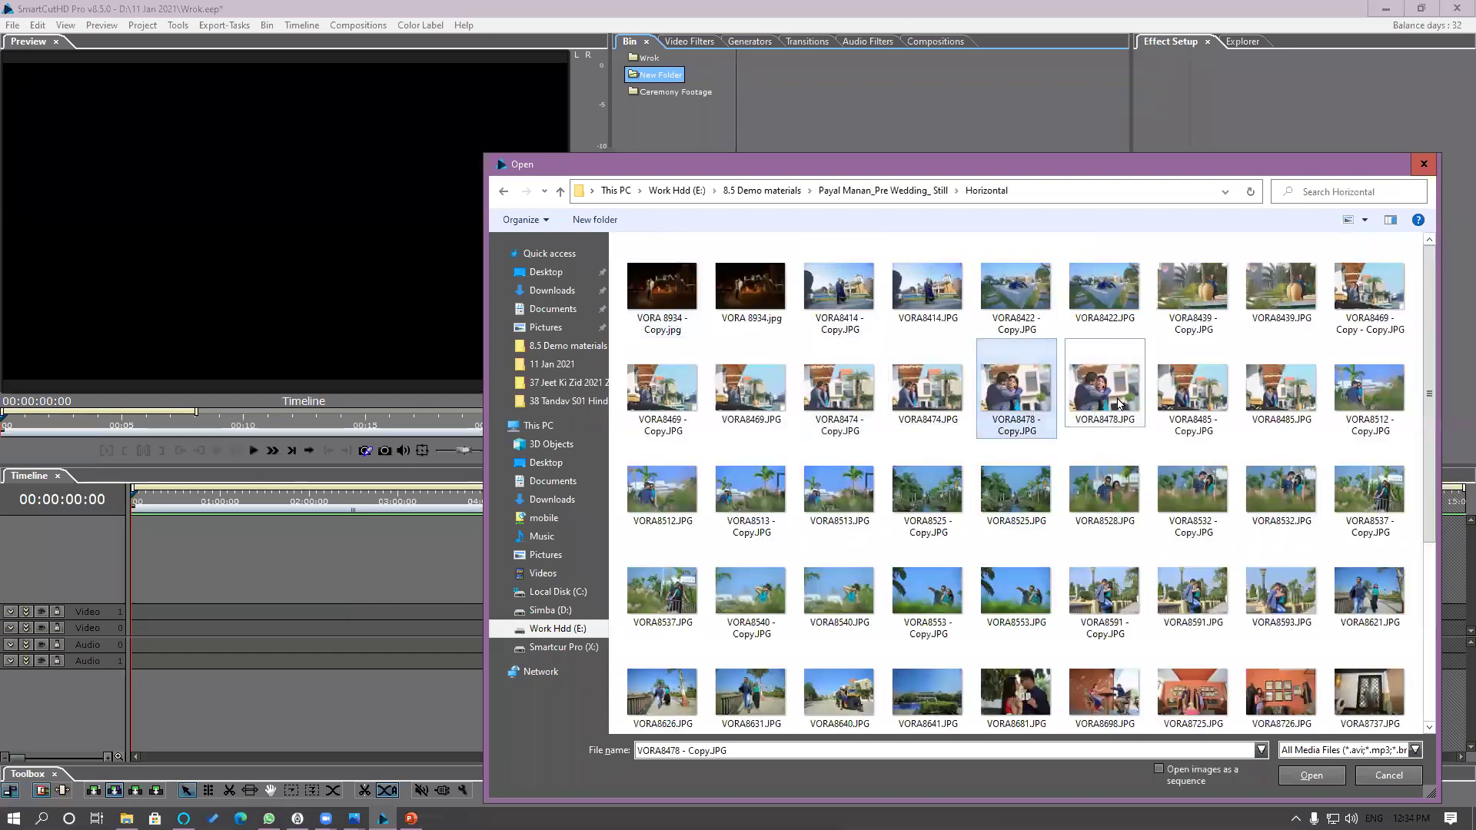
pyautogui.keyDown('ctrl'); pyautogui.click(1104, 389); pyautogui.keyUp('ctrl')
pyautogui.keyDown('ctrl'); pyautogui.click(1199, 396); pyautogui.keyUp('ctrl')
pyautogui.keyDown('ctrl'); pyautogui.click(1281, 388); pyautogui.keyUp('ctrl')
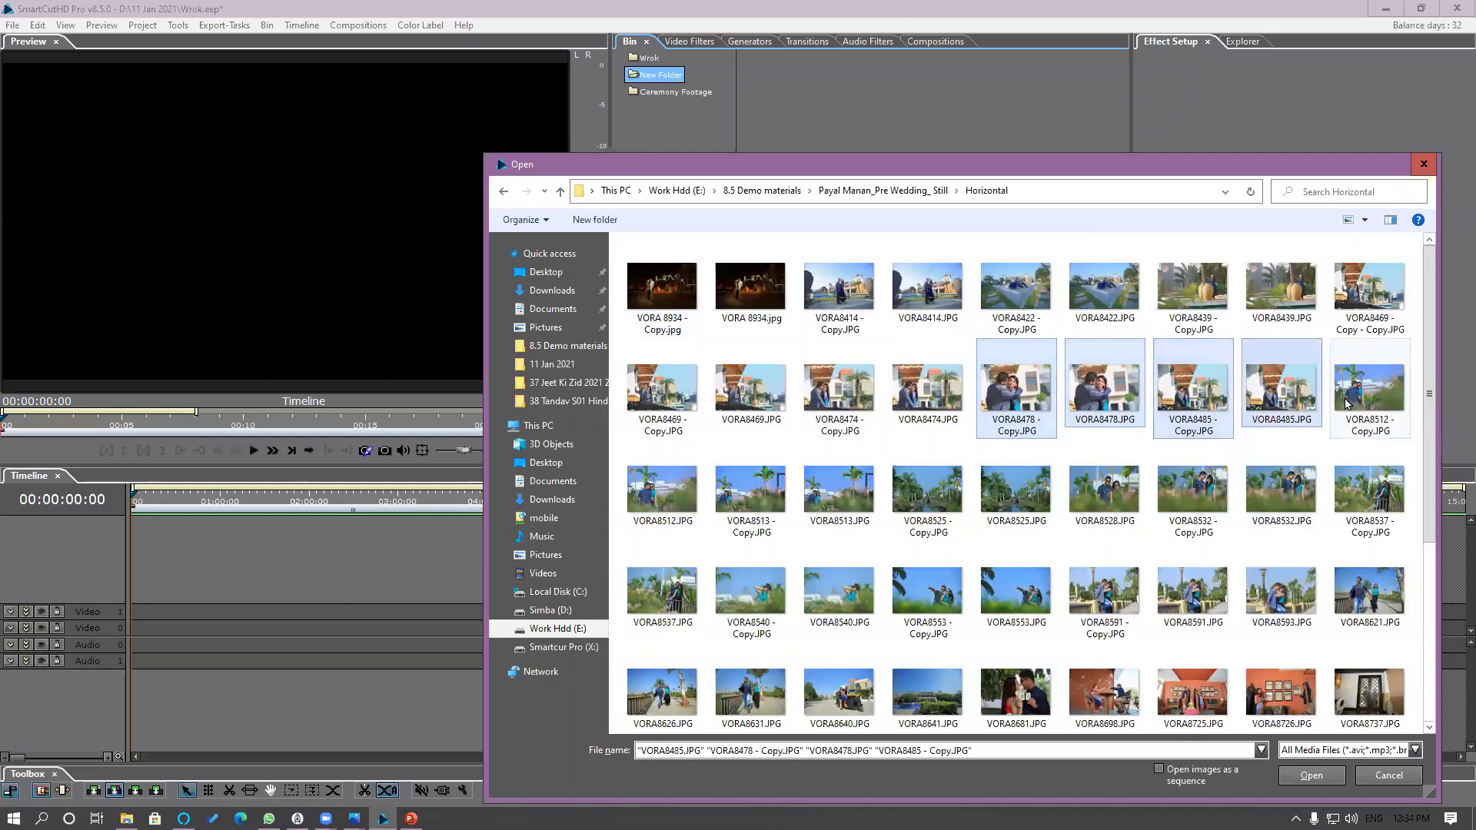
pyautogui.keyDown('ctrl'); pyautogui.click(1368, 388); pyautogui.keyUp('ctrl')
pyautogui.click(1320, 785)
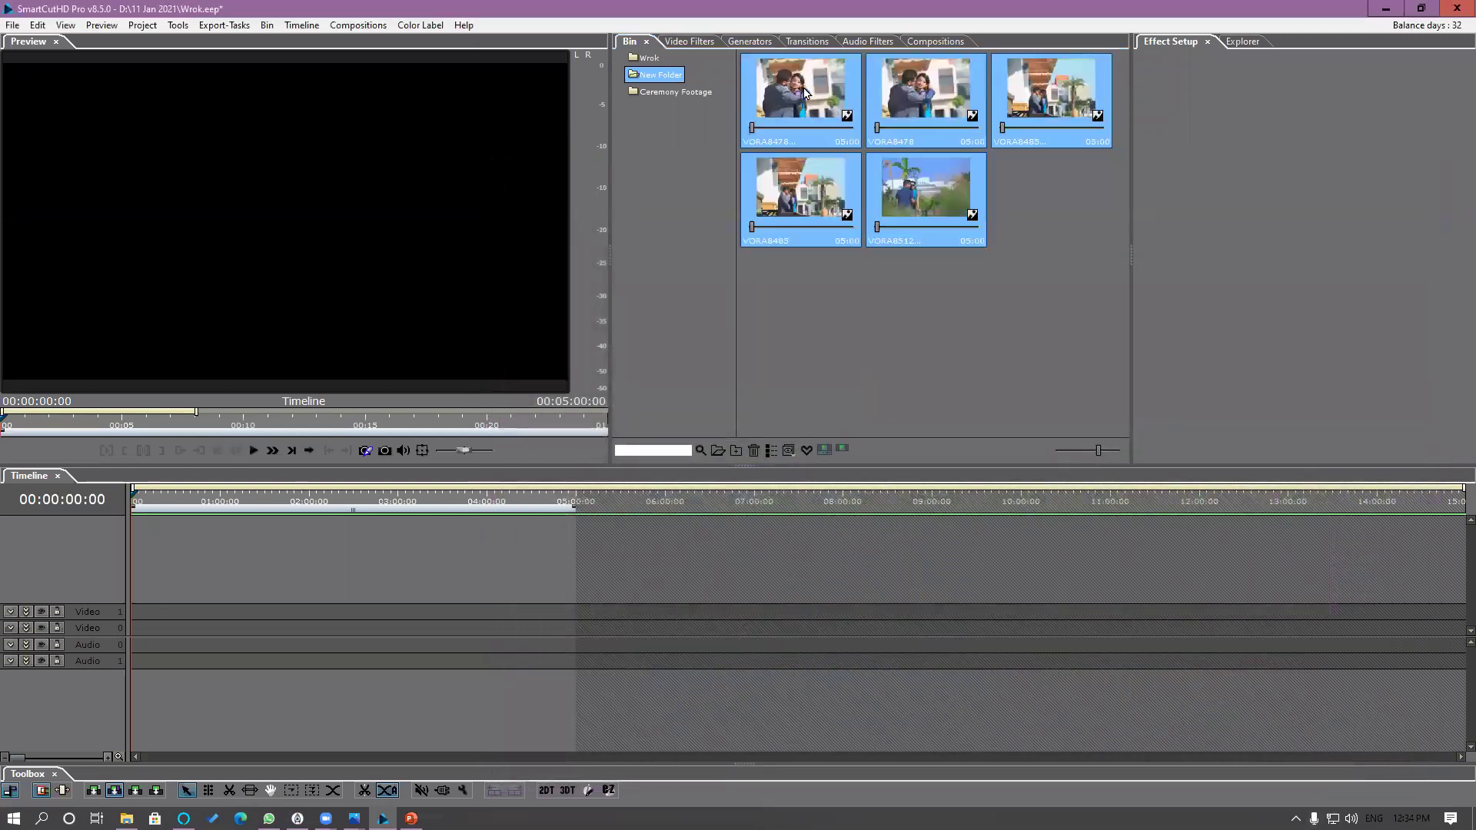
pyautogui.click(805, 92)
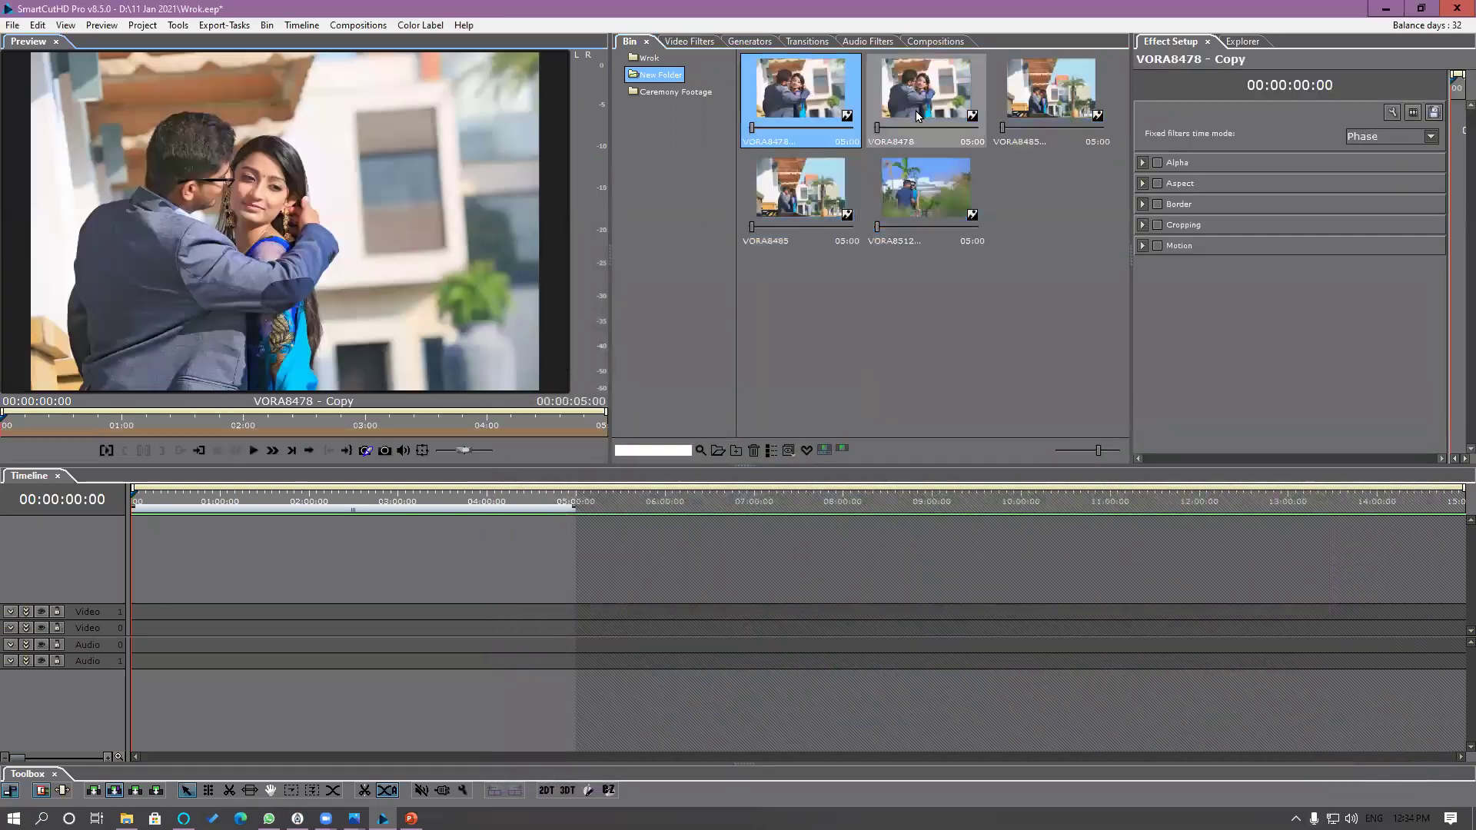
# Step: Place the whole Ceremony Footage bin folder at the start of the Video 0 track on the timeline
pyautogui.click(649, 92)
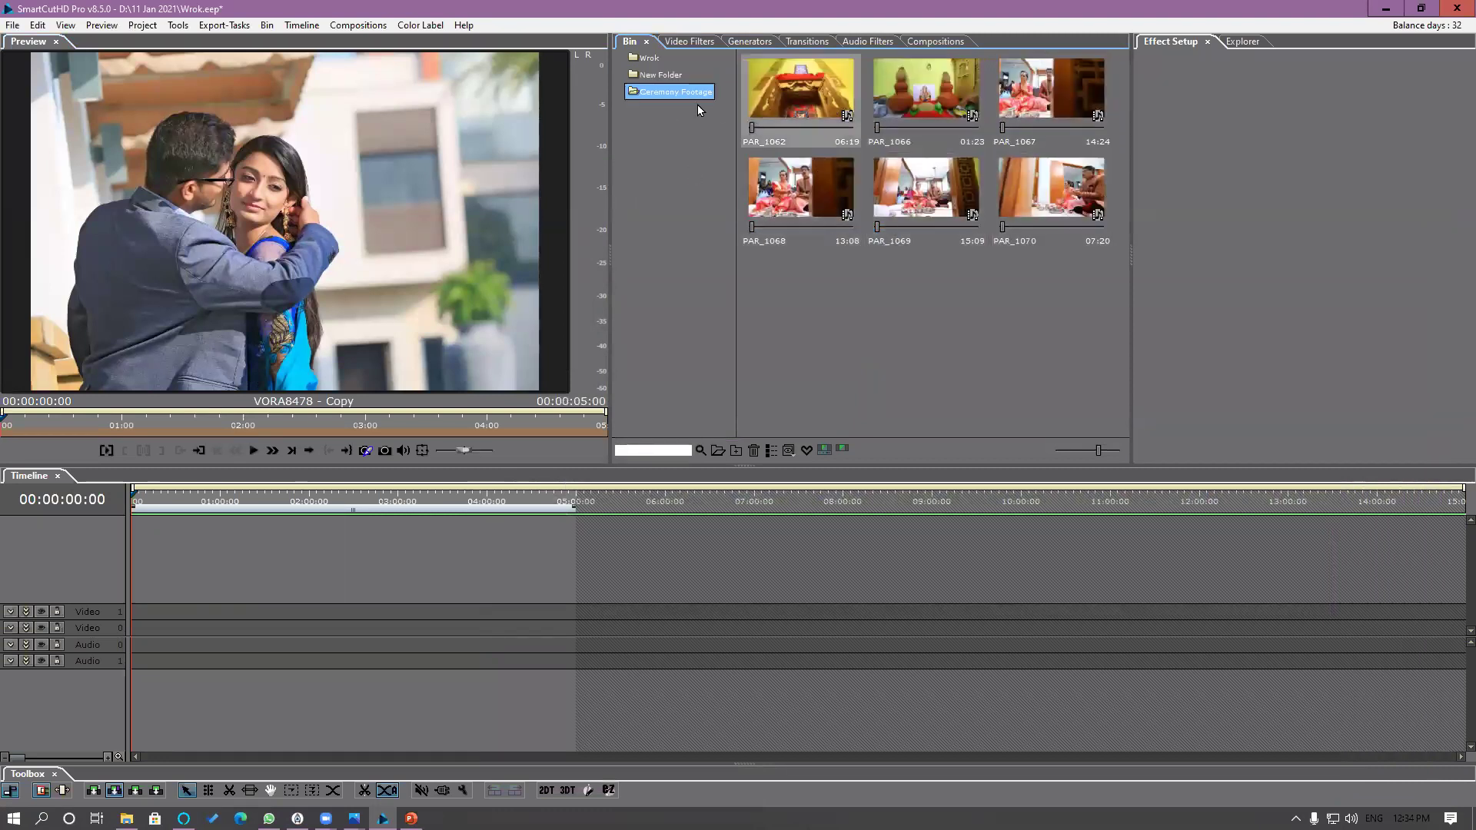
pyautogui.moveTo(665, 92); pyautogui.dragTo(137, 638)
pyautogui.click(786, 444)
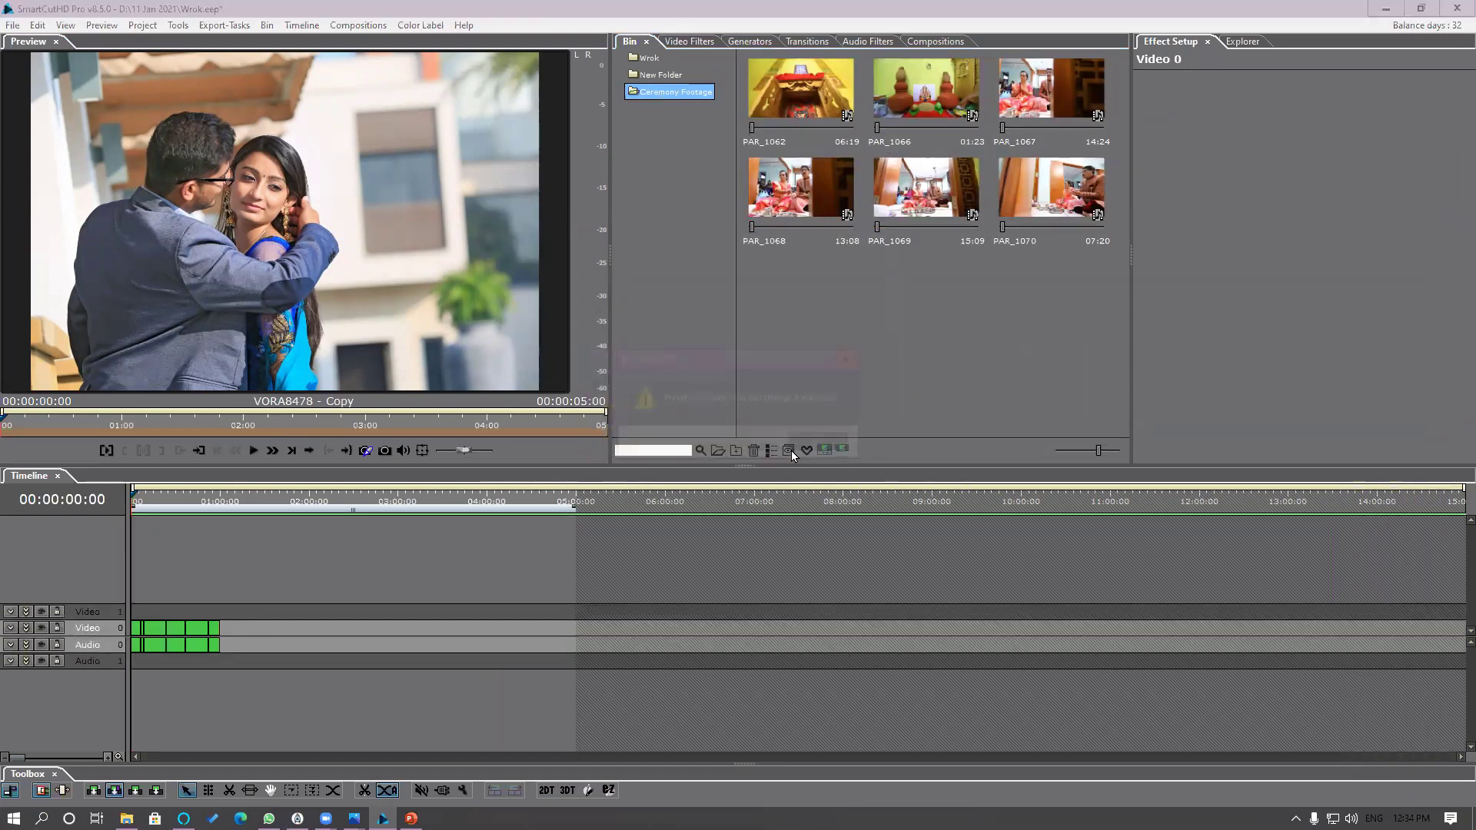
pyautogui.click(823, 442)
pyautogui.click(658, 72)
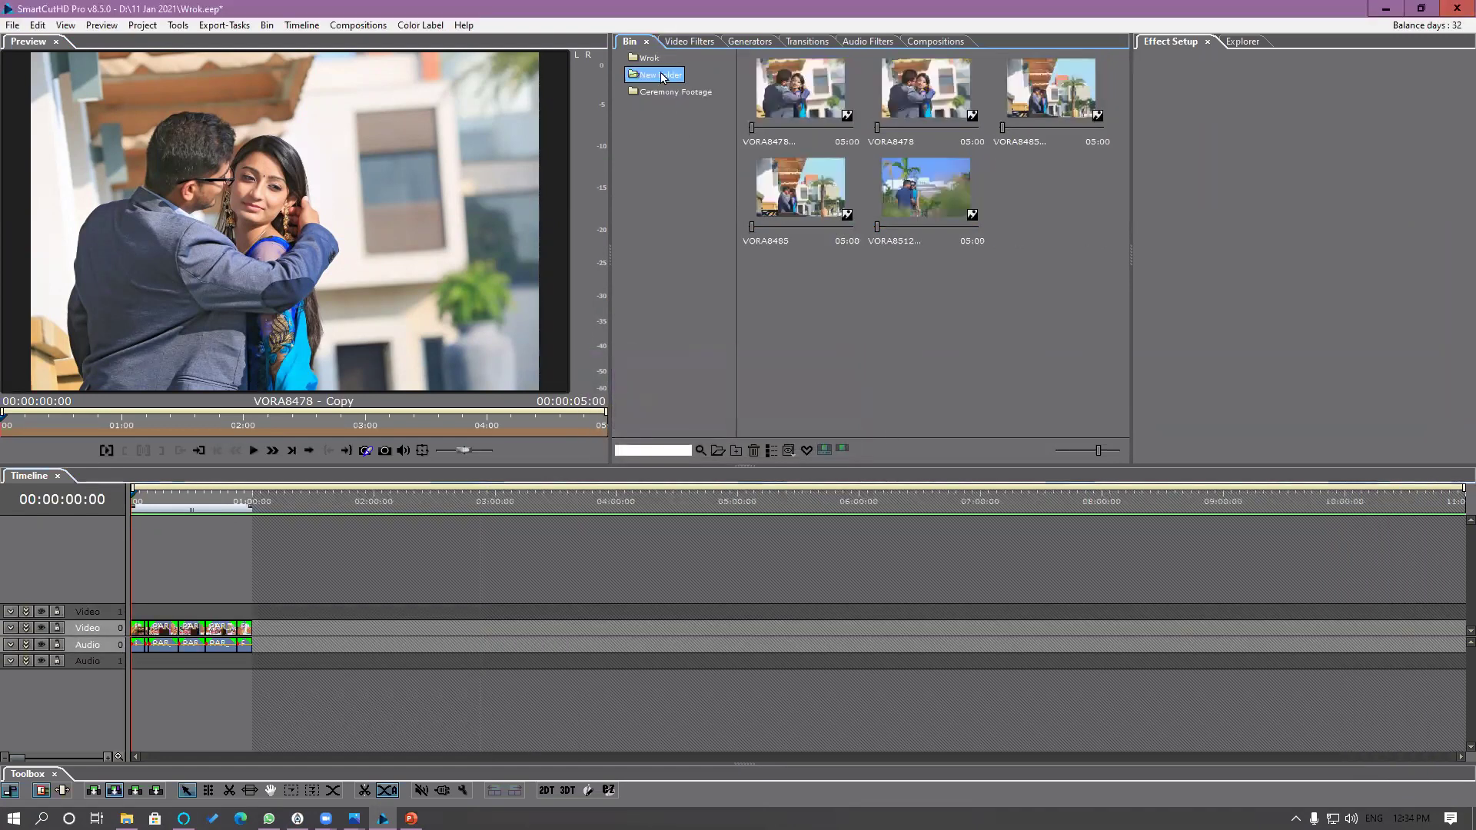
pyautogui.click(816, 92)
pyautogui.keyDown('shift'); pyautogui.click(940, 190); pyautogui.keyUp('shift')
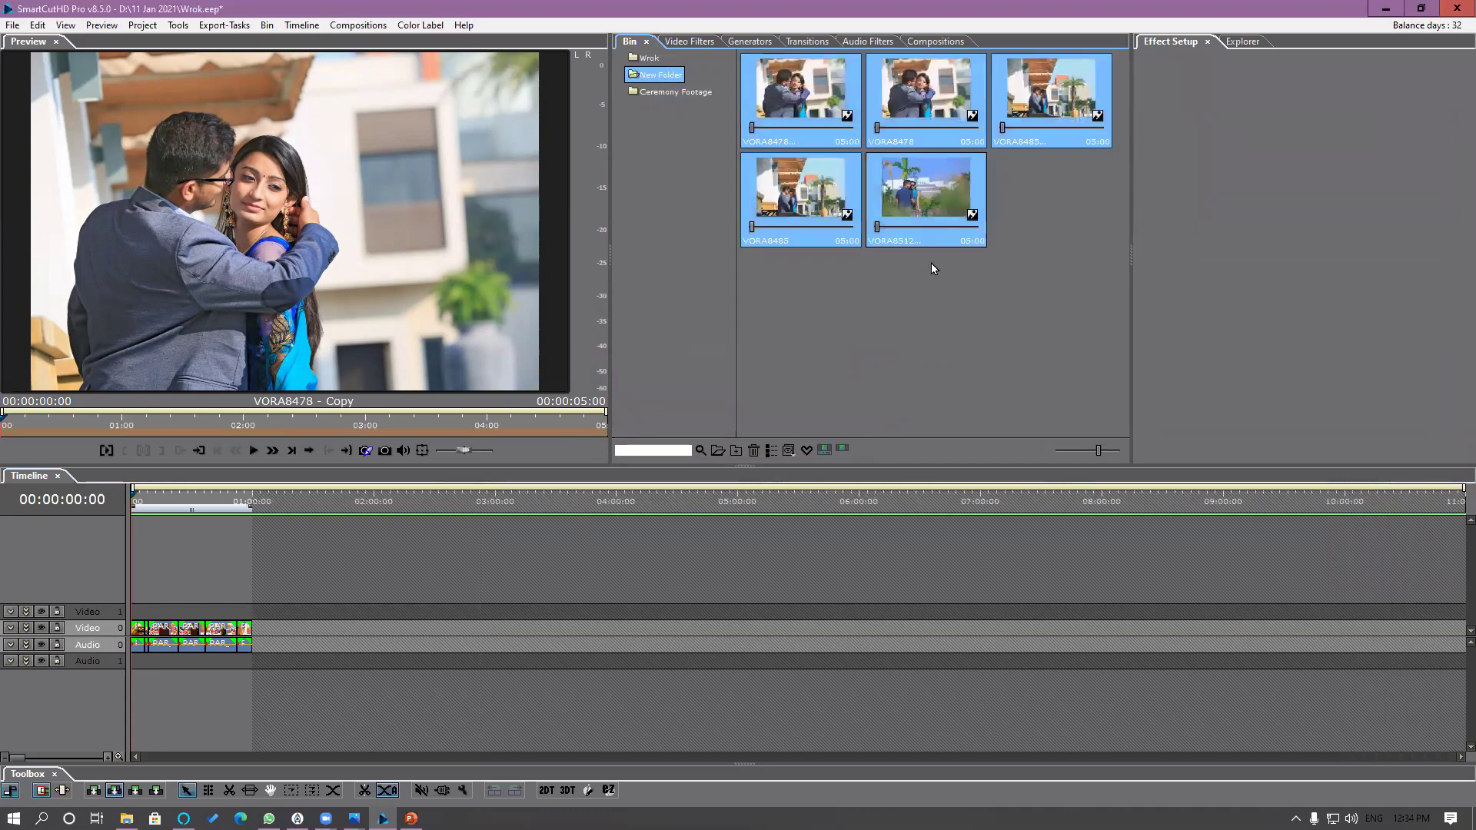
pyautogui.click(930, 316)
# Step: Scrub through the ceremony clips on the timeline as far as 00:00:40:05
pyautogui.click(134, 504)
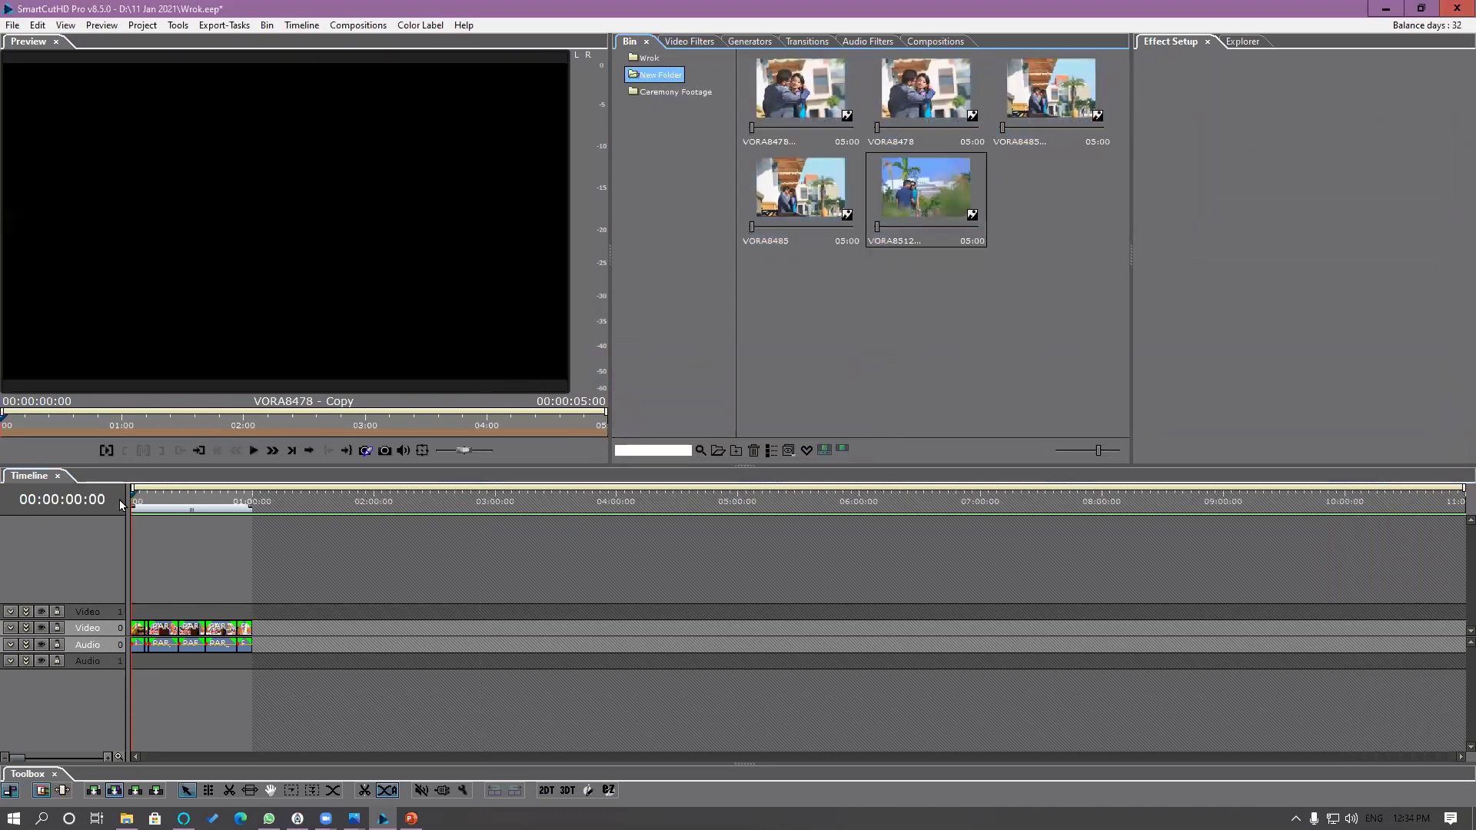
pyautogui.scroll(4, 166, 542)
pyautogui.scroll(1, 166, 538)
pyautogui.scroll(-3, 166, 538)
pyautogui.click(160, 515)
pyautogui.moveTo(252, 516); pyautogui.dragTo(453, 507)
# Step: Apply the Black and White color filter to the PAR_1068 and PAR_1062 clips and the Sepia filter to PAR_1069
pyautogui.click(679, 42)
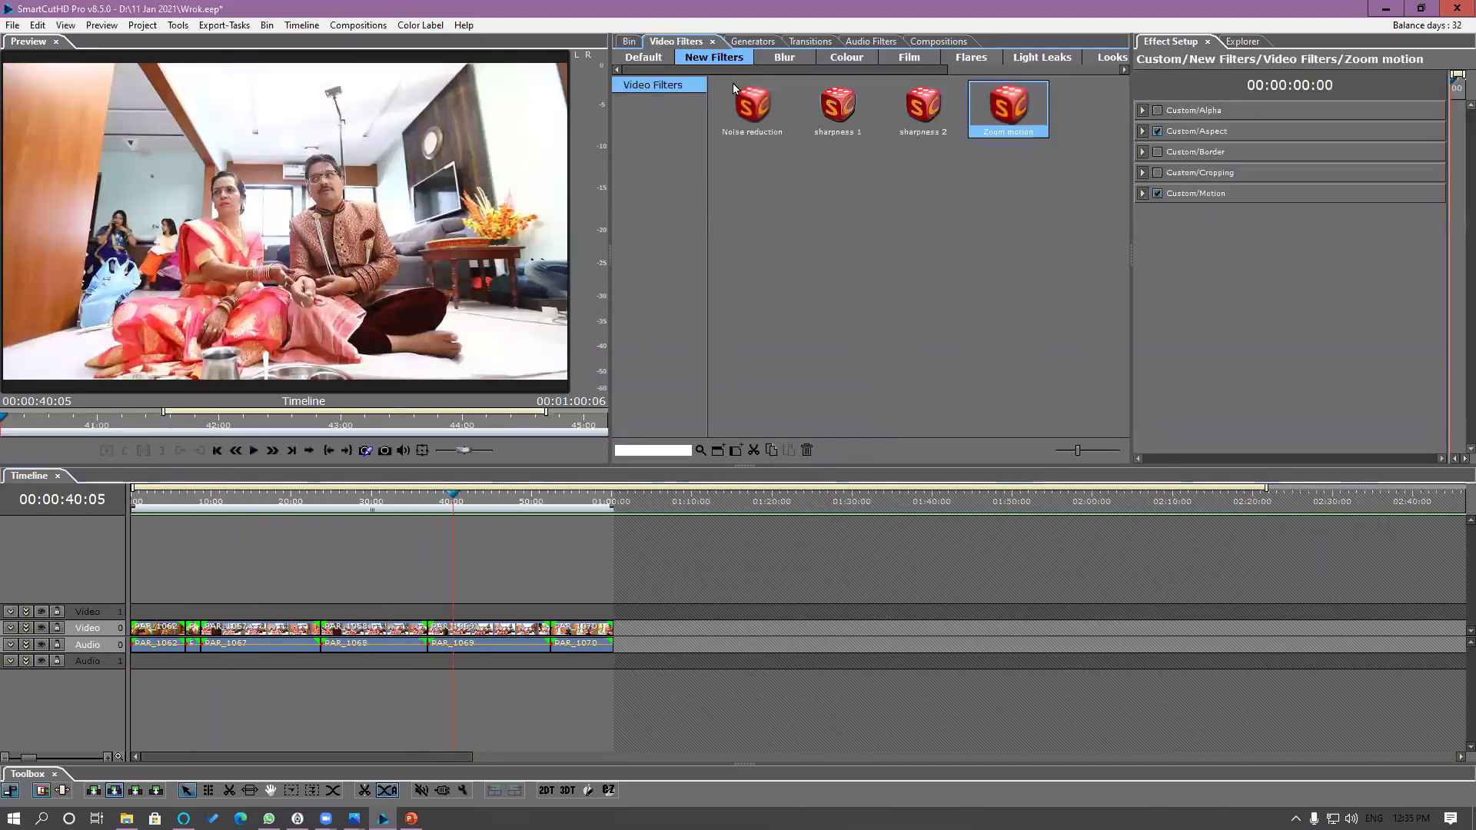
pyautogui.click(826, 57)
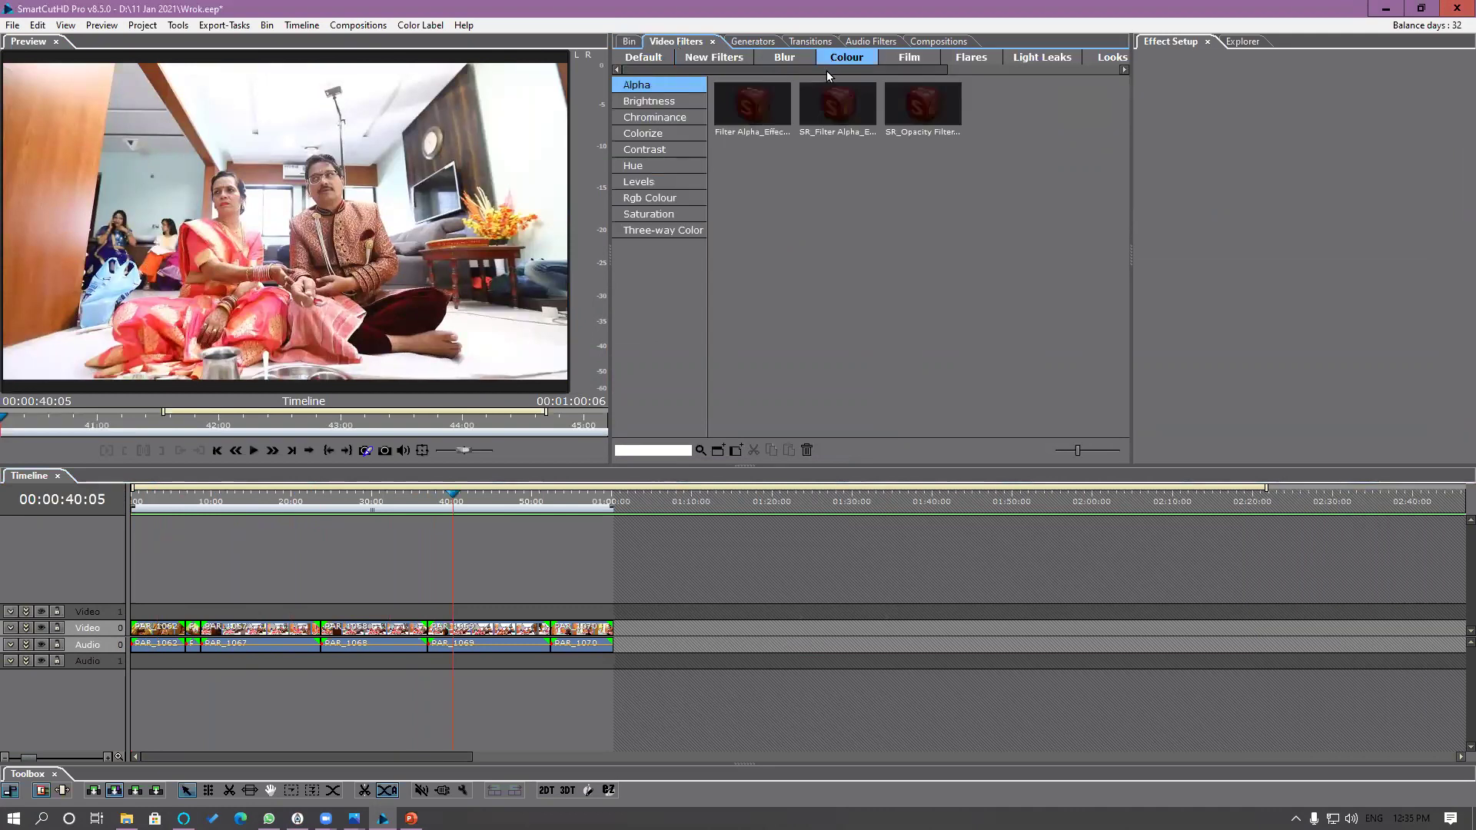
pyautogui.click(648, 101)
pyautogui.click(645, 58)
pyautogui.click(638, 101)
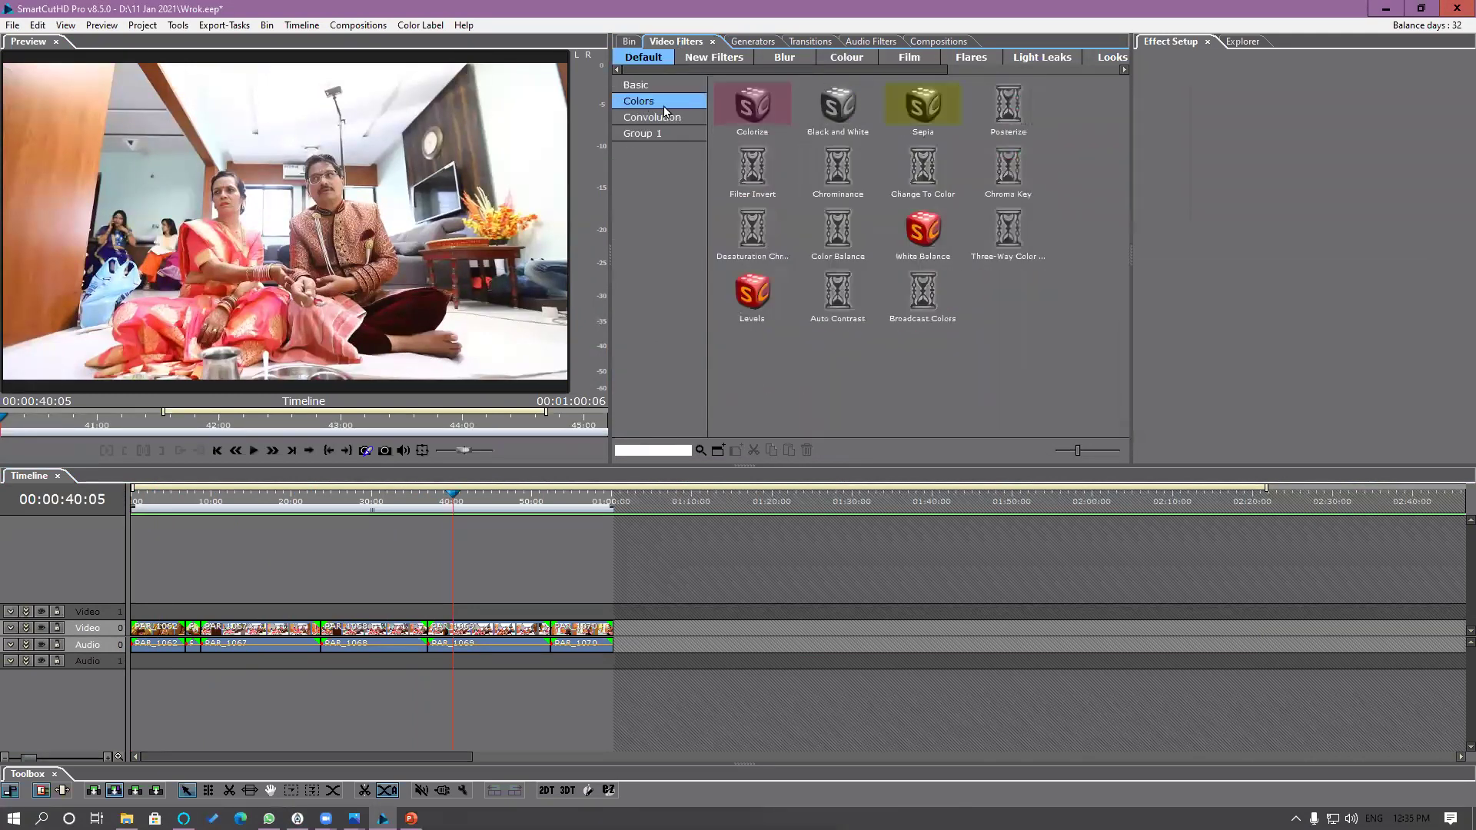
pyautogui.moveTo(805, 123); pyautogui.dragTo(376, 628)
pyautogui.moveTo(889, 135); pyautogui.dragTo(506, 631)
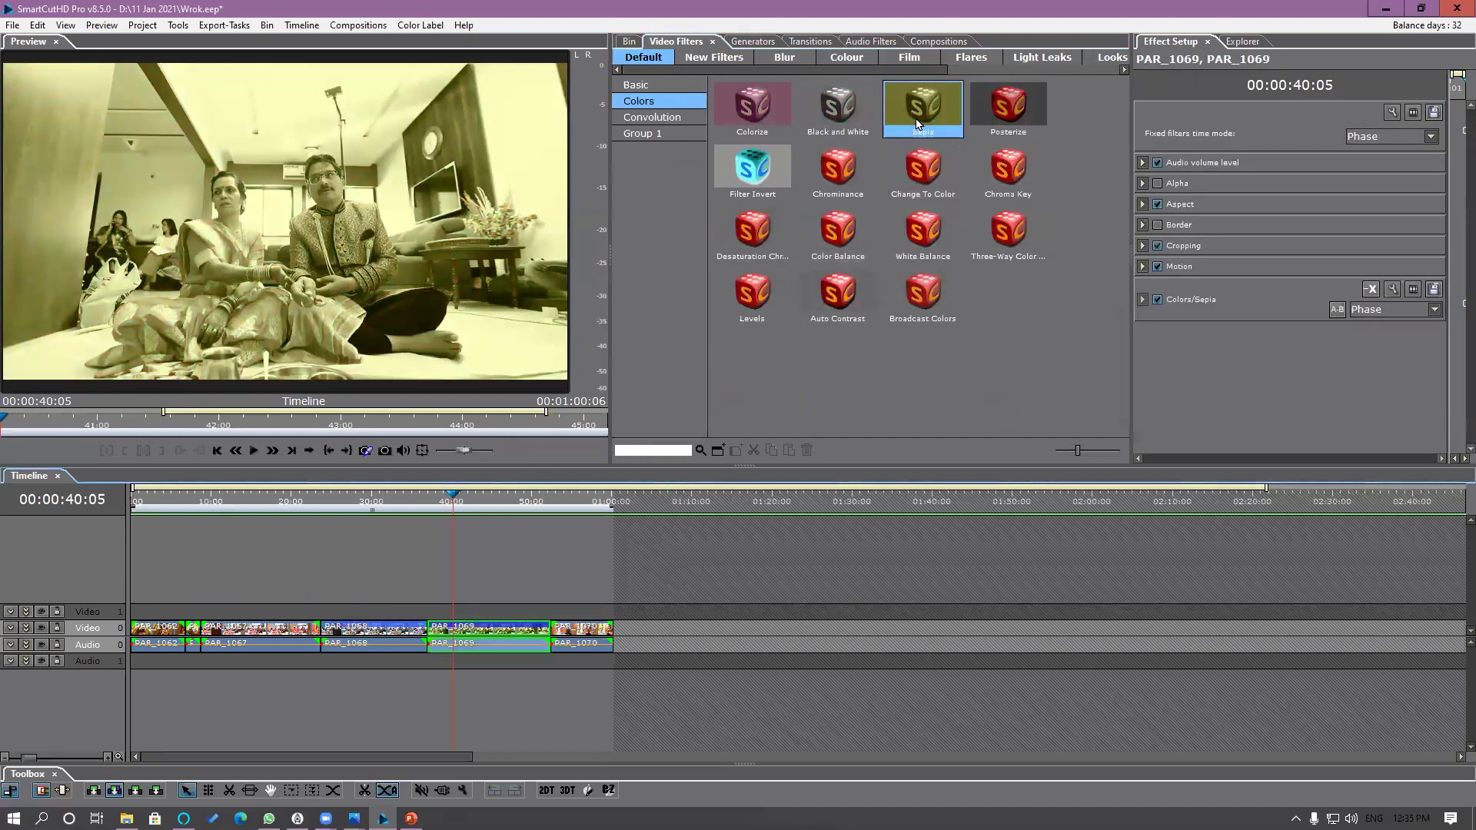
pyautogui.moveTo(842, 111); pyautogui.dragTo(158, 627)
# Step: Review the timeline up to 00:00:56:01 and check the contents of the Ceremony Footage and New Folder bins
pyautogui.click(151, 505)
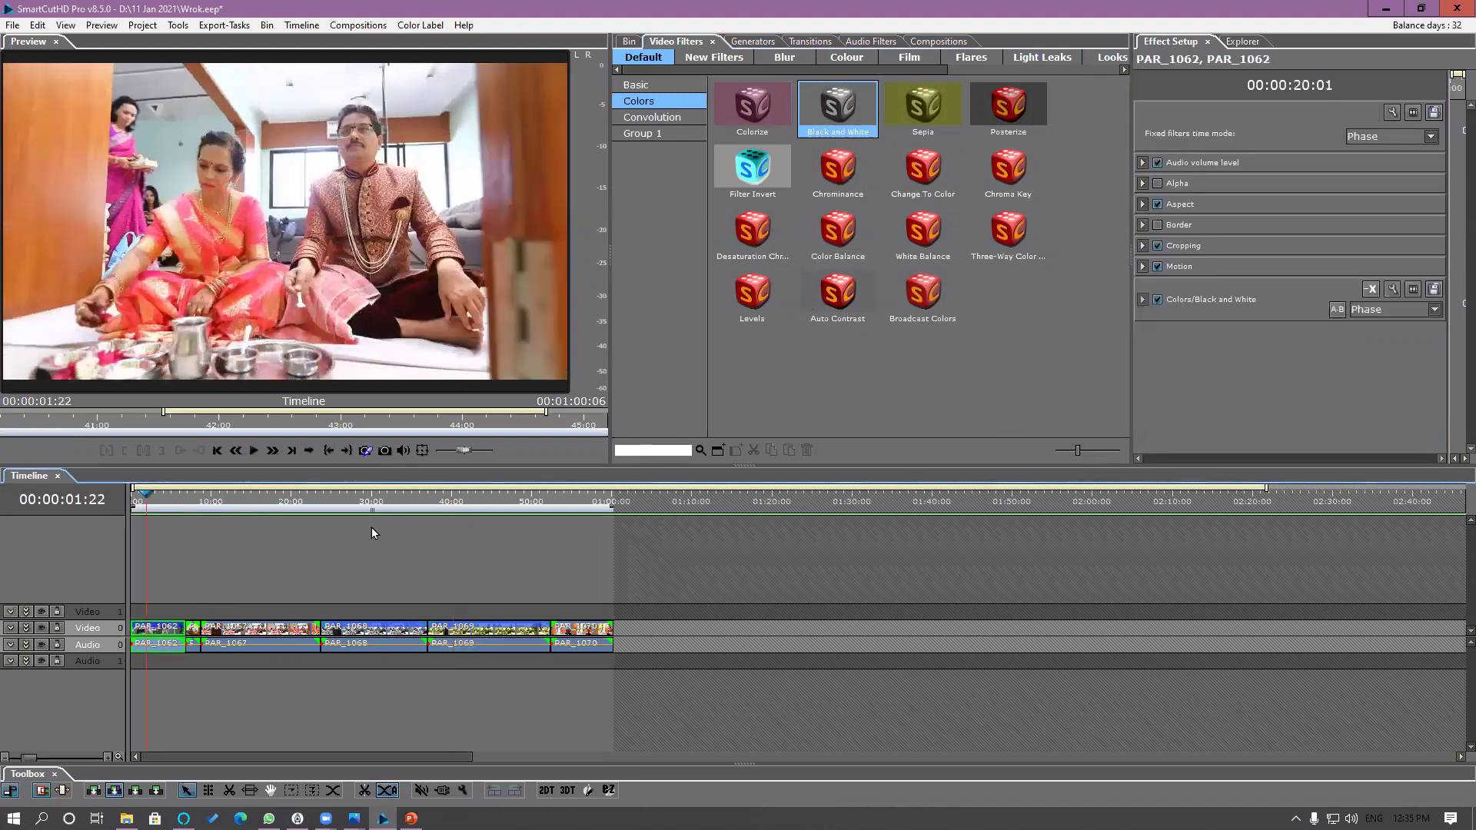
pyautogui.moveTo(407, 533); pyautogui.dragTo(579, 588)
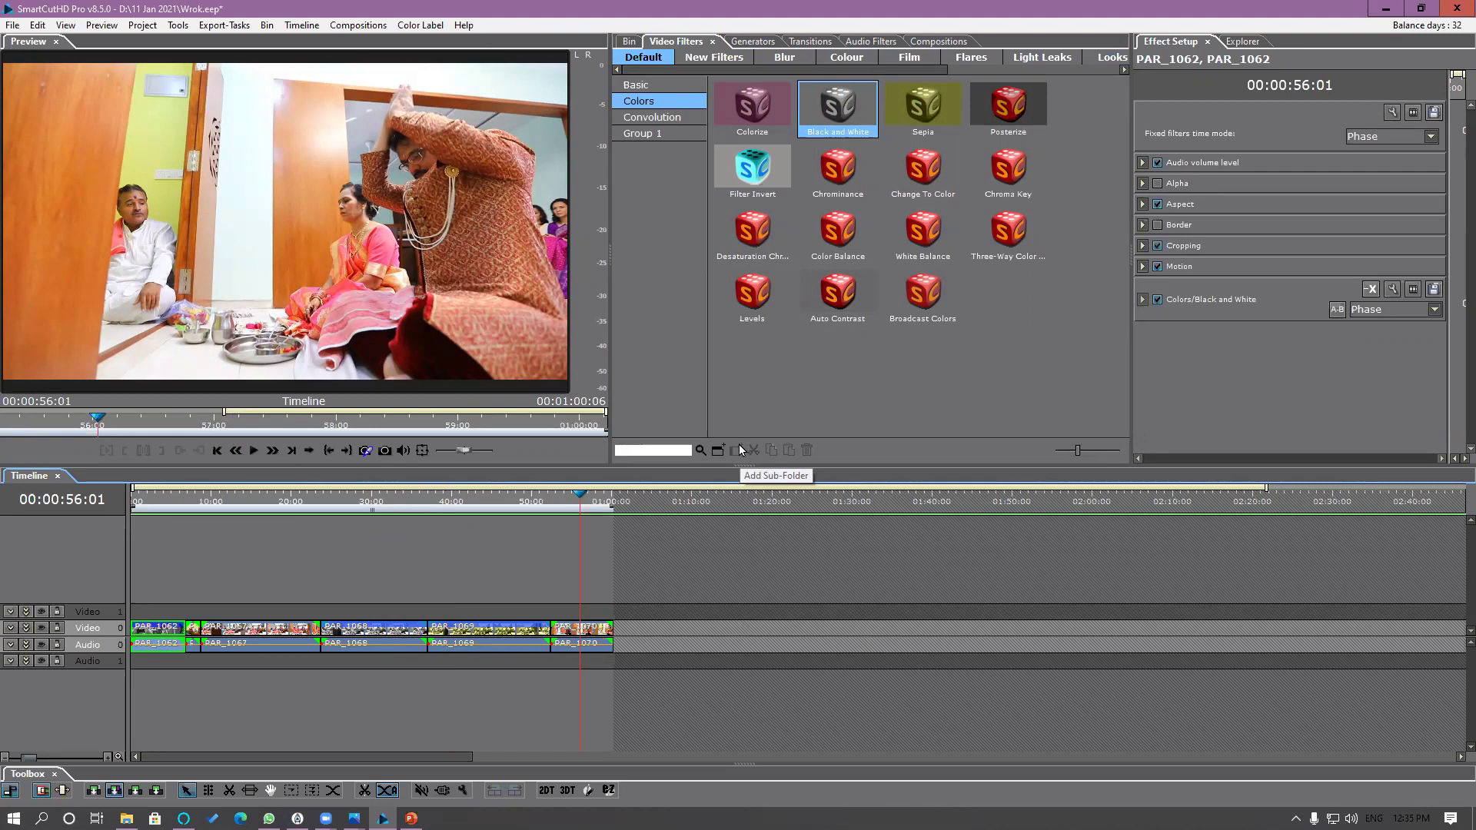
pyautogui.click(628, 42)
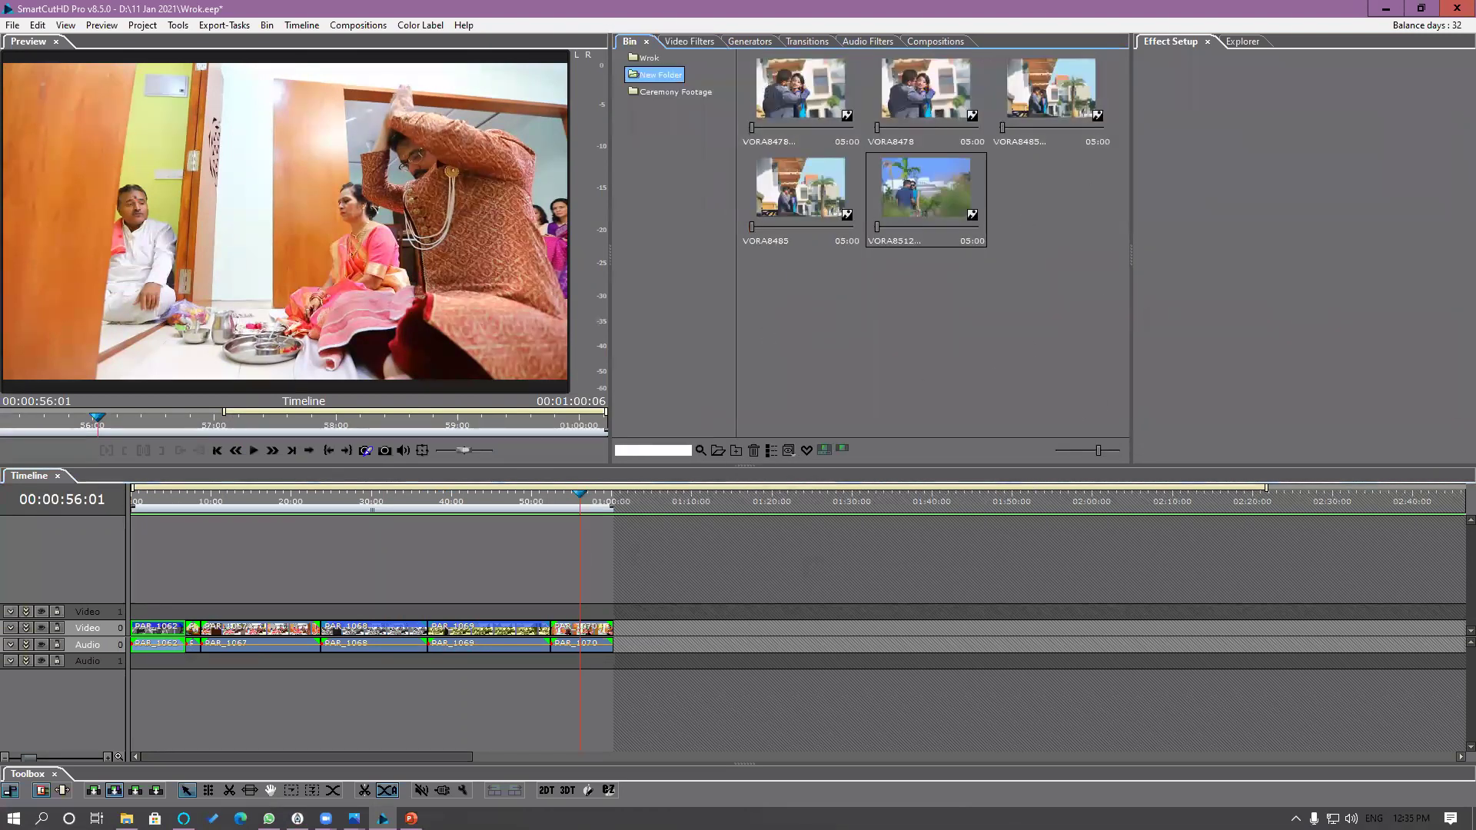
pyautogui.click(675, 92)
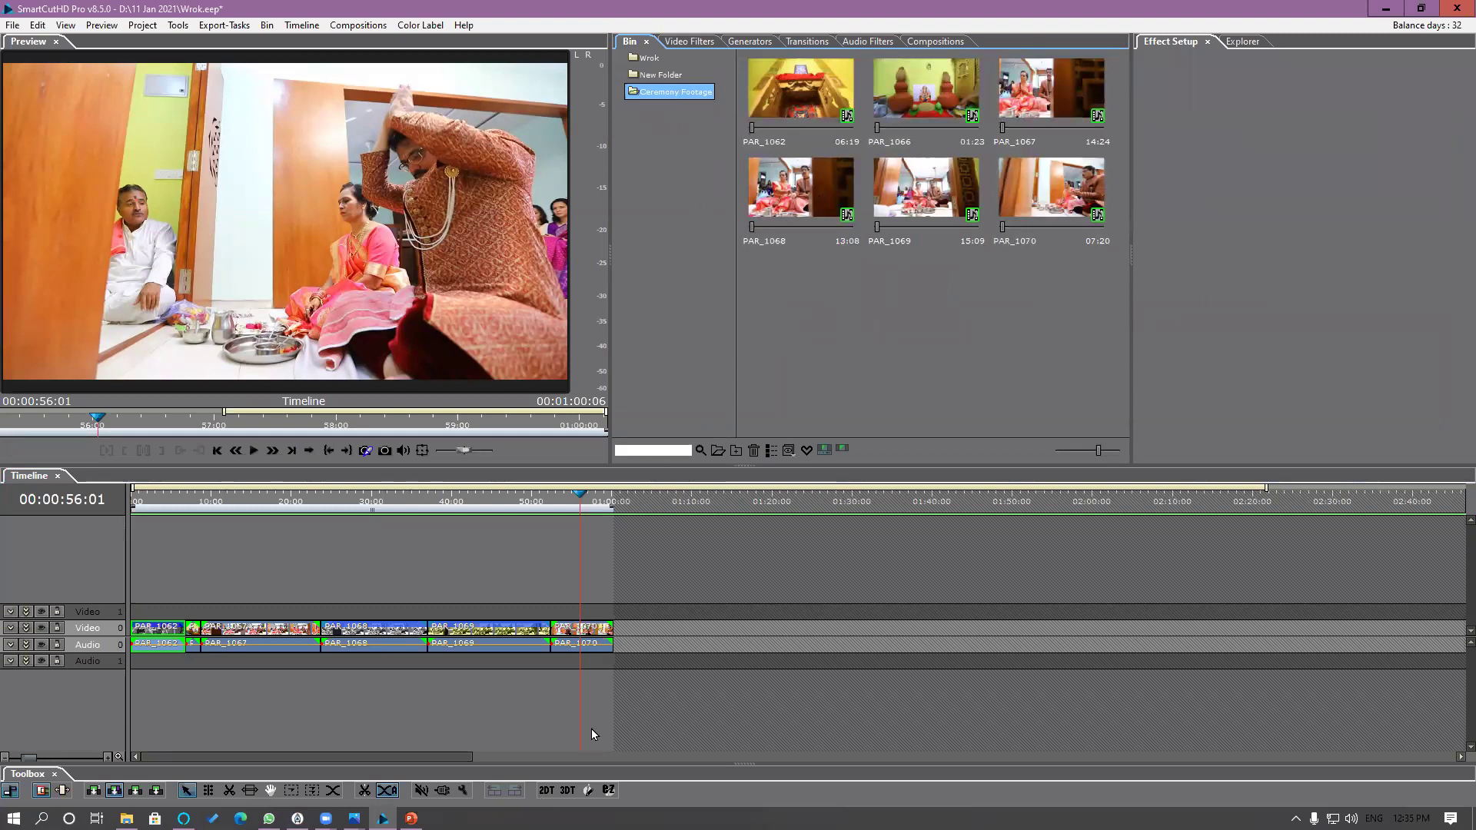
pyautogui.click(584, 637)
pyautogui.click(658, 75)
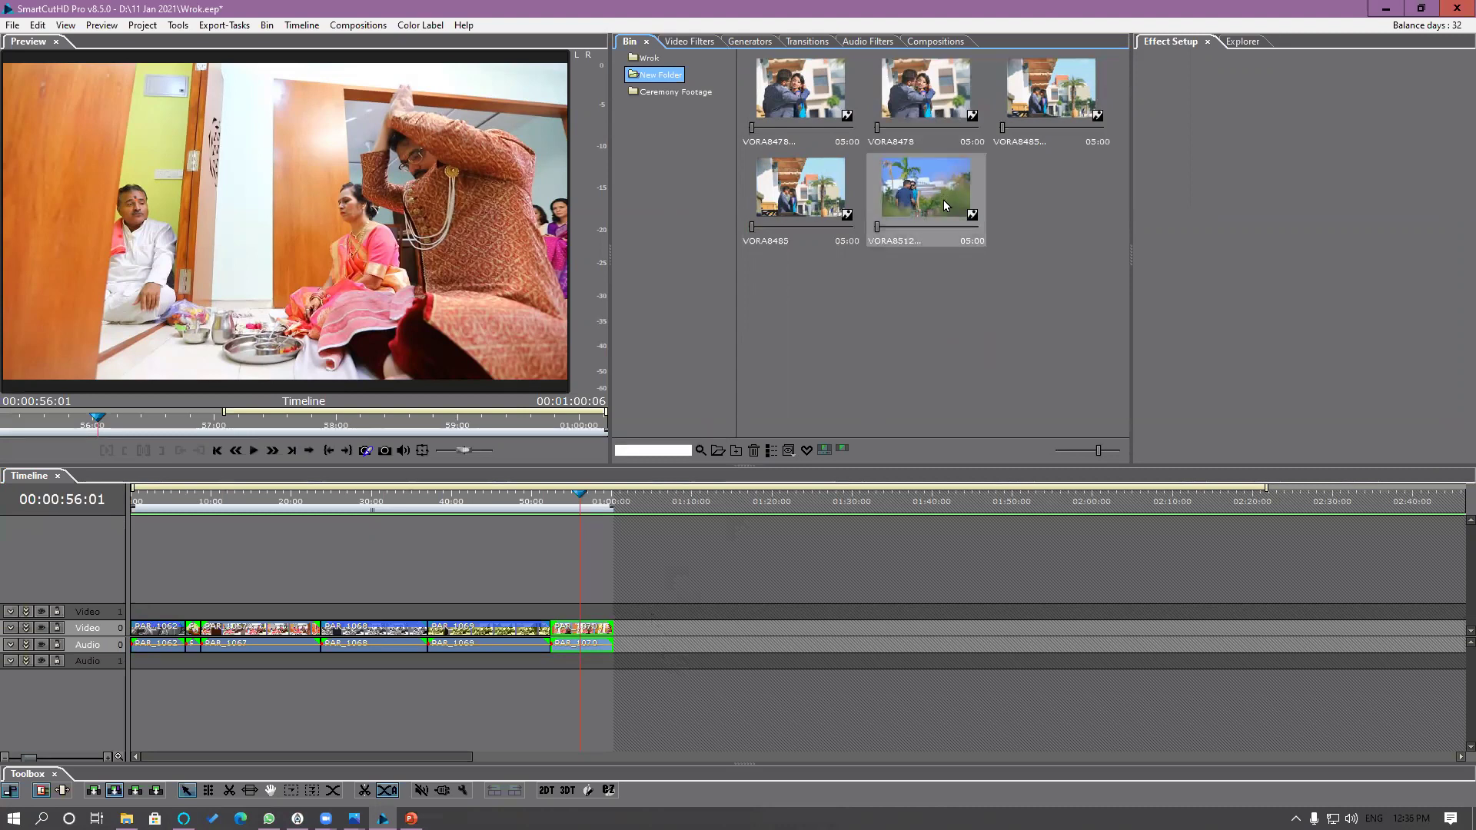
# Step: Back up the project into a new folder named My work on drive D
pyautogui.click(11, 25)
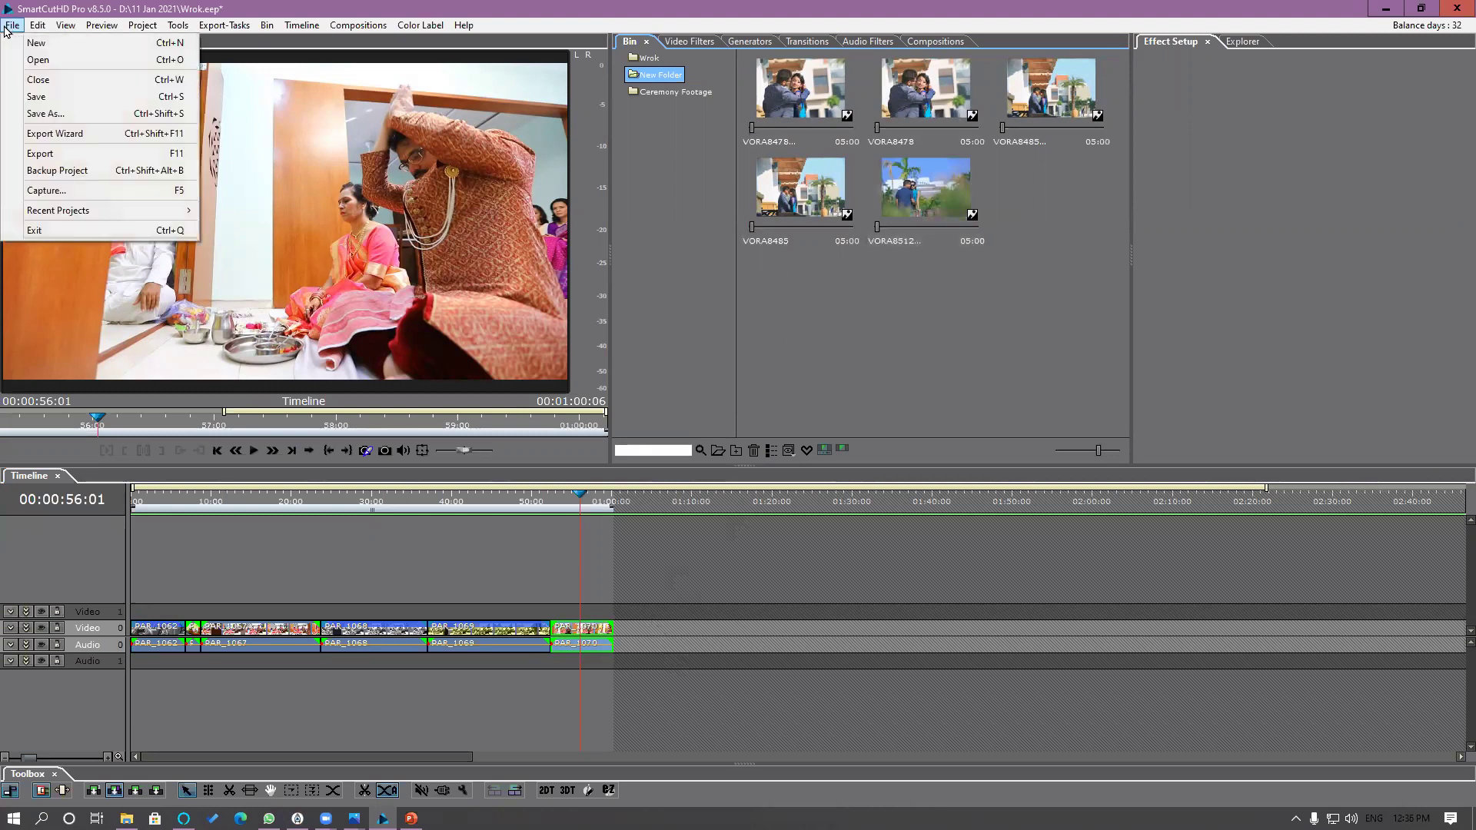
pyautogui.click(73, 175)
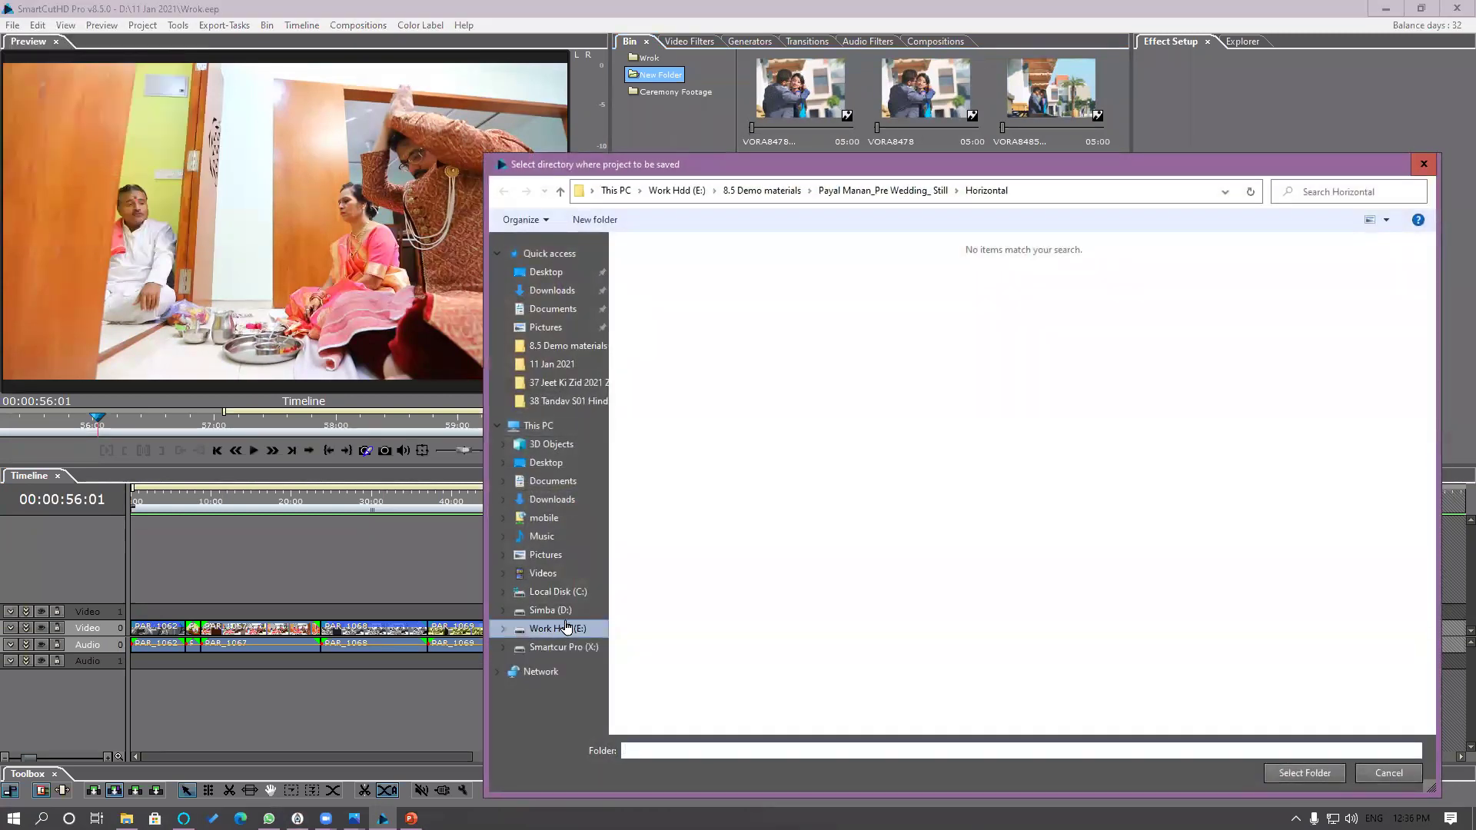
pyautogui.click(549, 610)
pyautogui.click(595, 220)
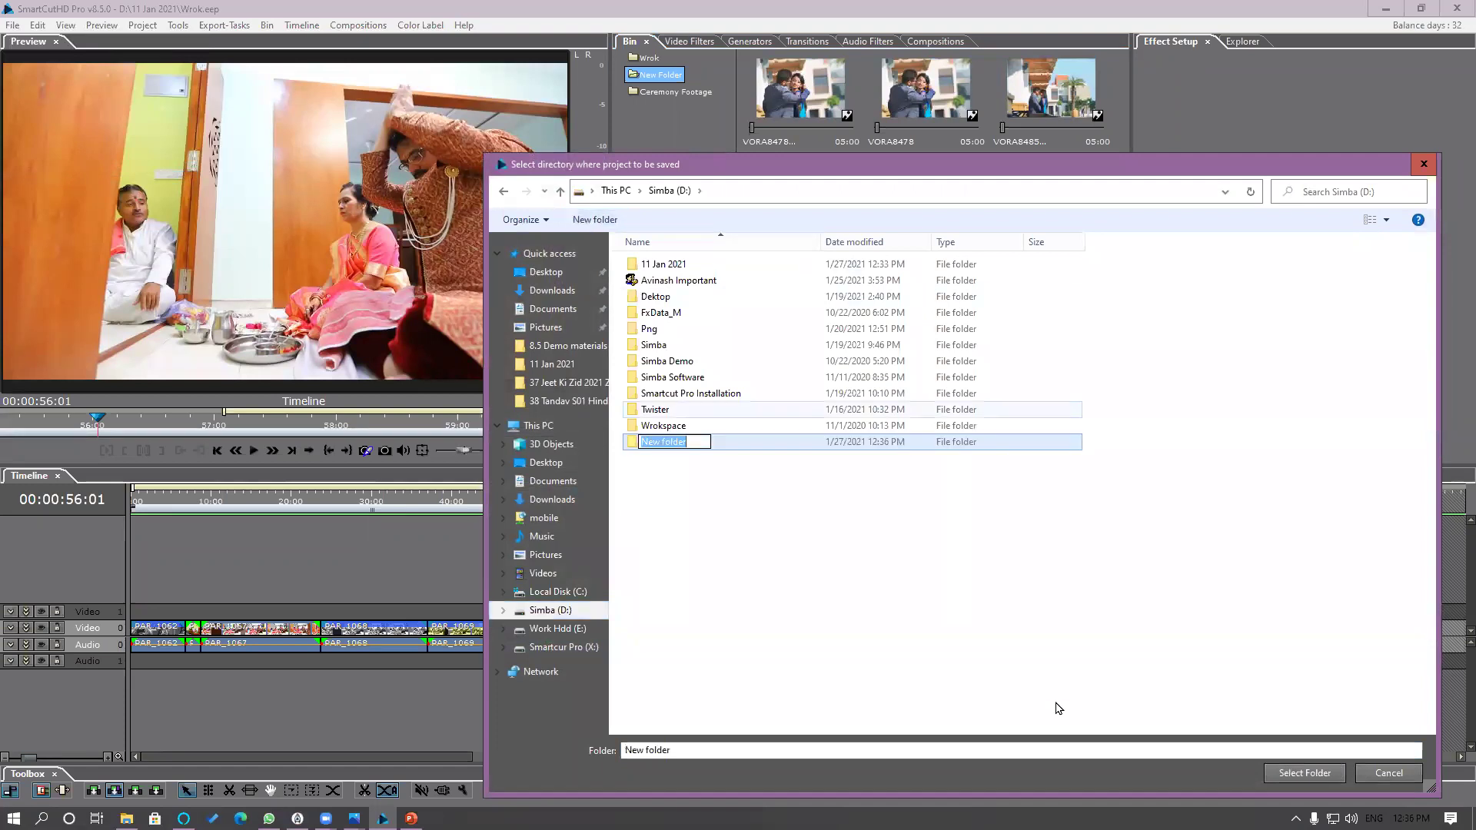
pyautogui.write('My')
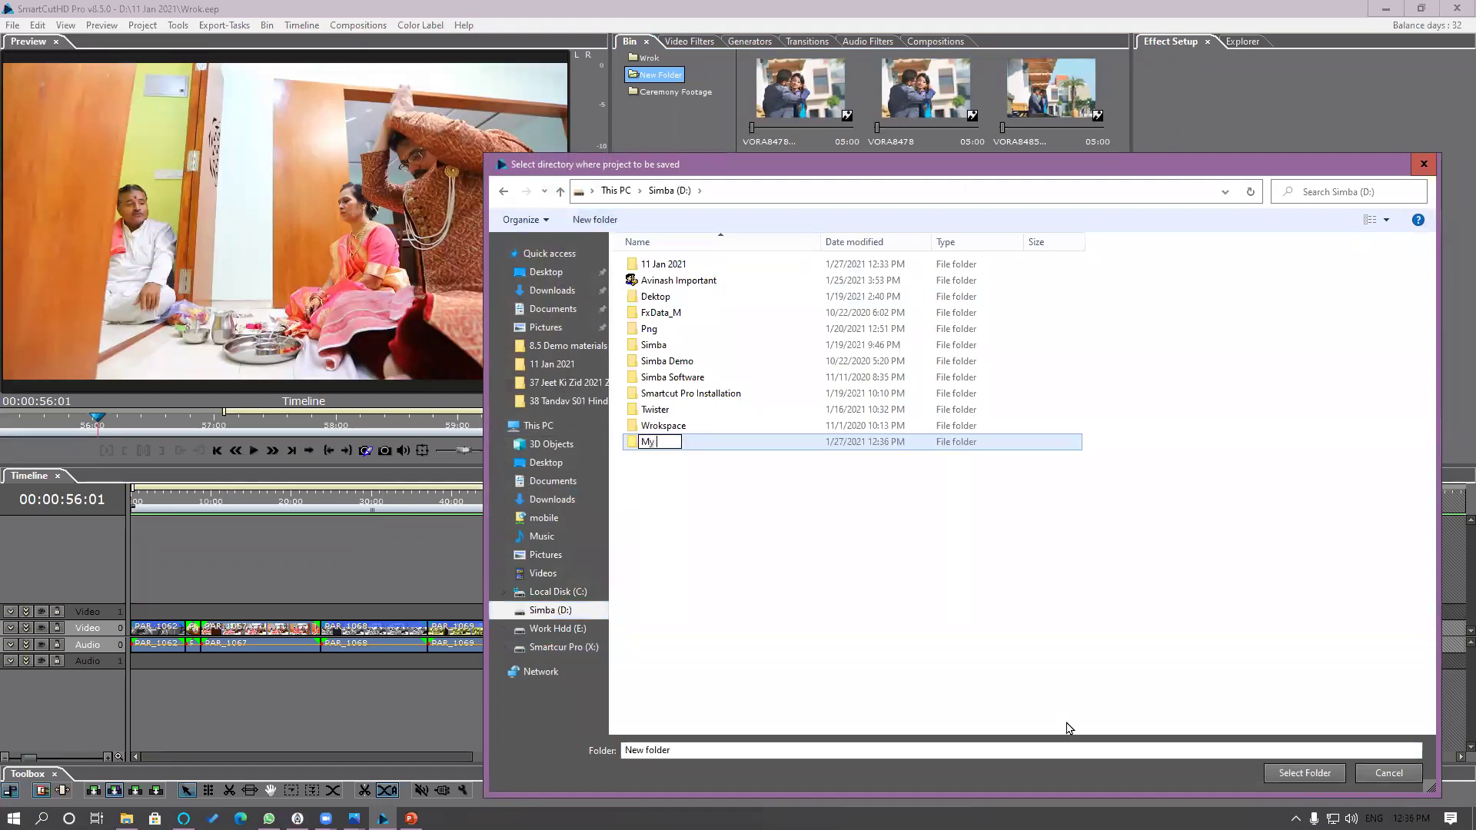
pyautogui.write(' Pending')
pyautogui.press('BackSpace')
pyautogui.press('BackSpace')
pyautogui.press('BackSpace')
pyautogui.press('BackSpace')
pyautogui.press('BackSpace')
pyautogui.write('k')
pyautogui.press('Return')
pyautogui.press('Return')
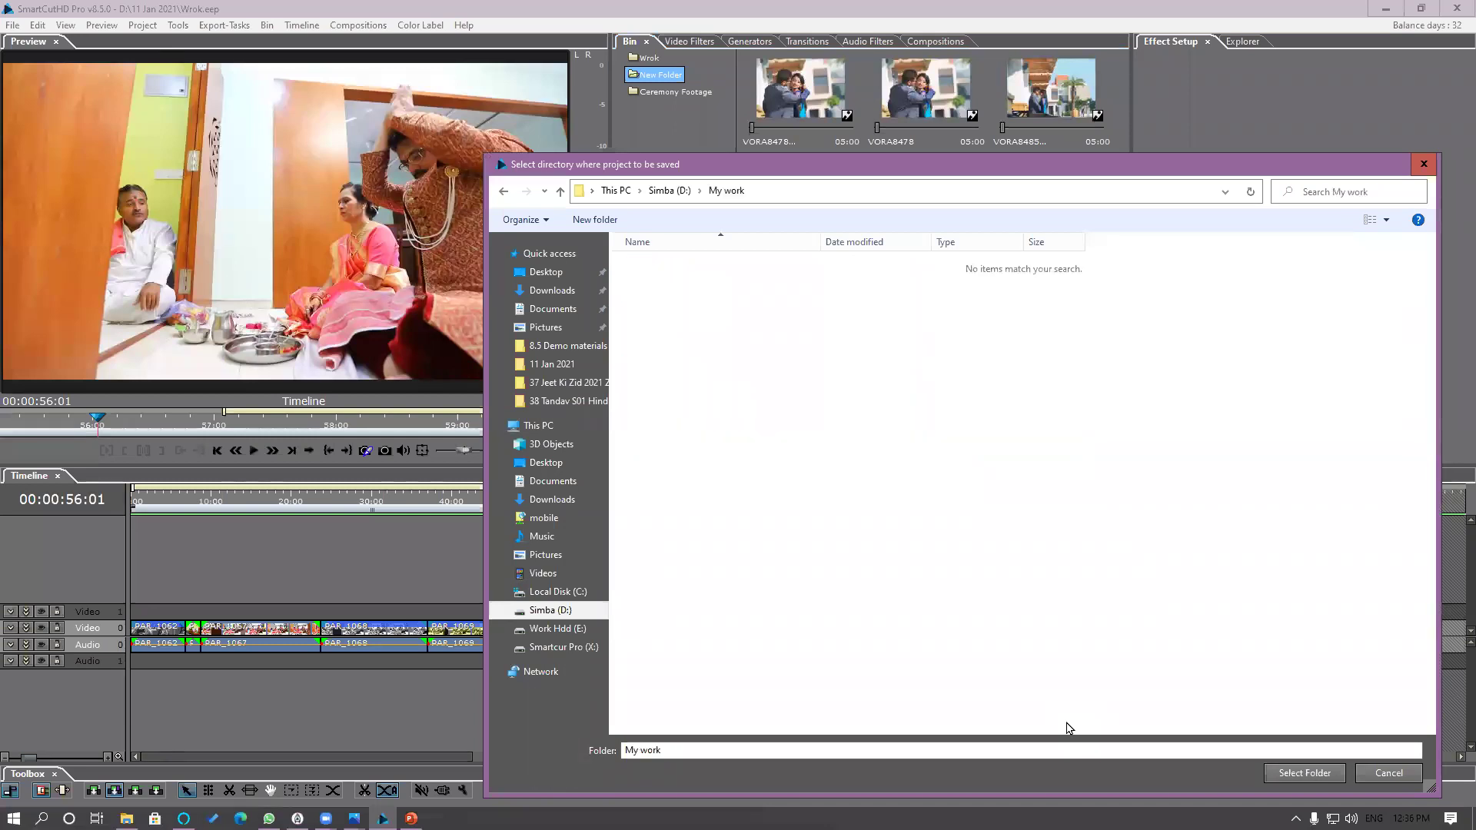
pyautogui.click(1321, 775)
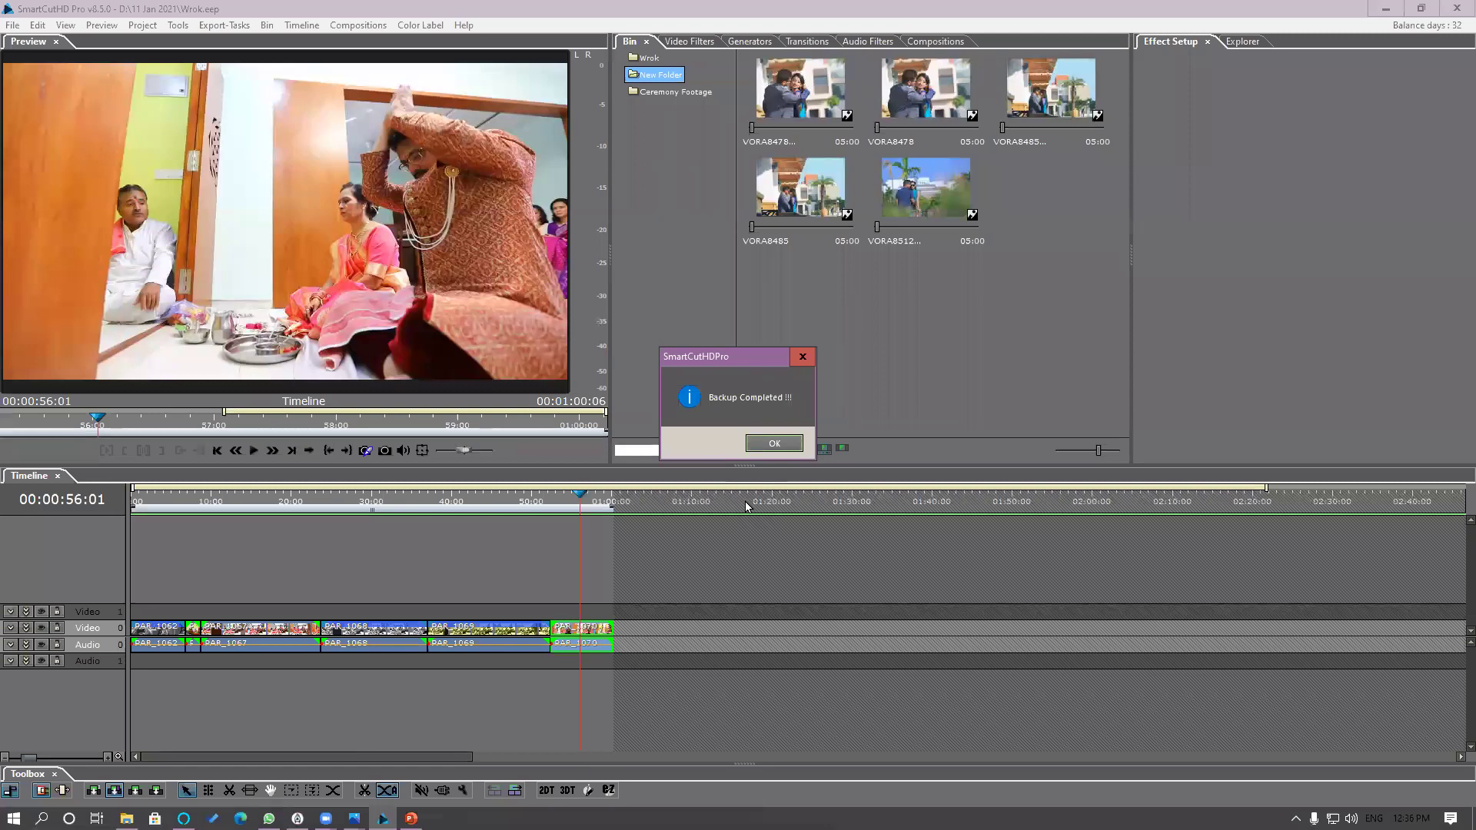
pyautogui.click(769, 445)
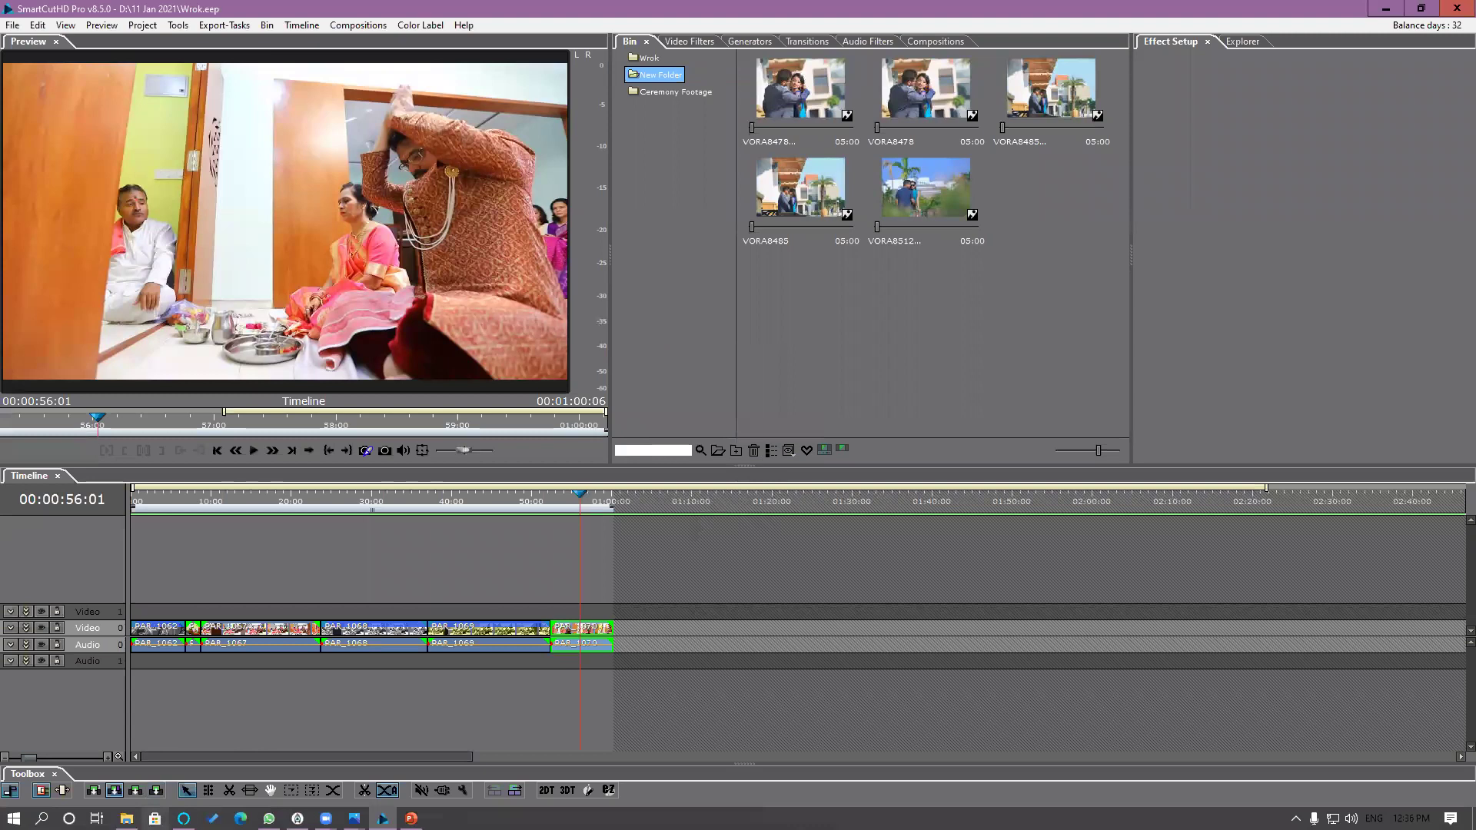
# Step: Switch to File Explorer and examine the backed-up Ceremony Footage inside My work, Wrok, E, 8.5 Demo materials on drive D
pyautogui.click(127, 818)
pyautogui.click(920, 452)
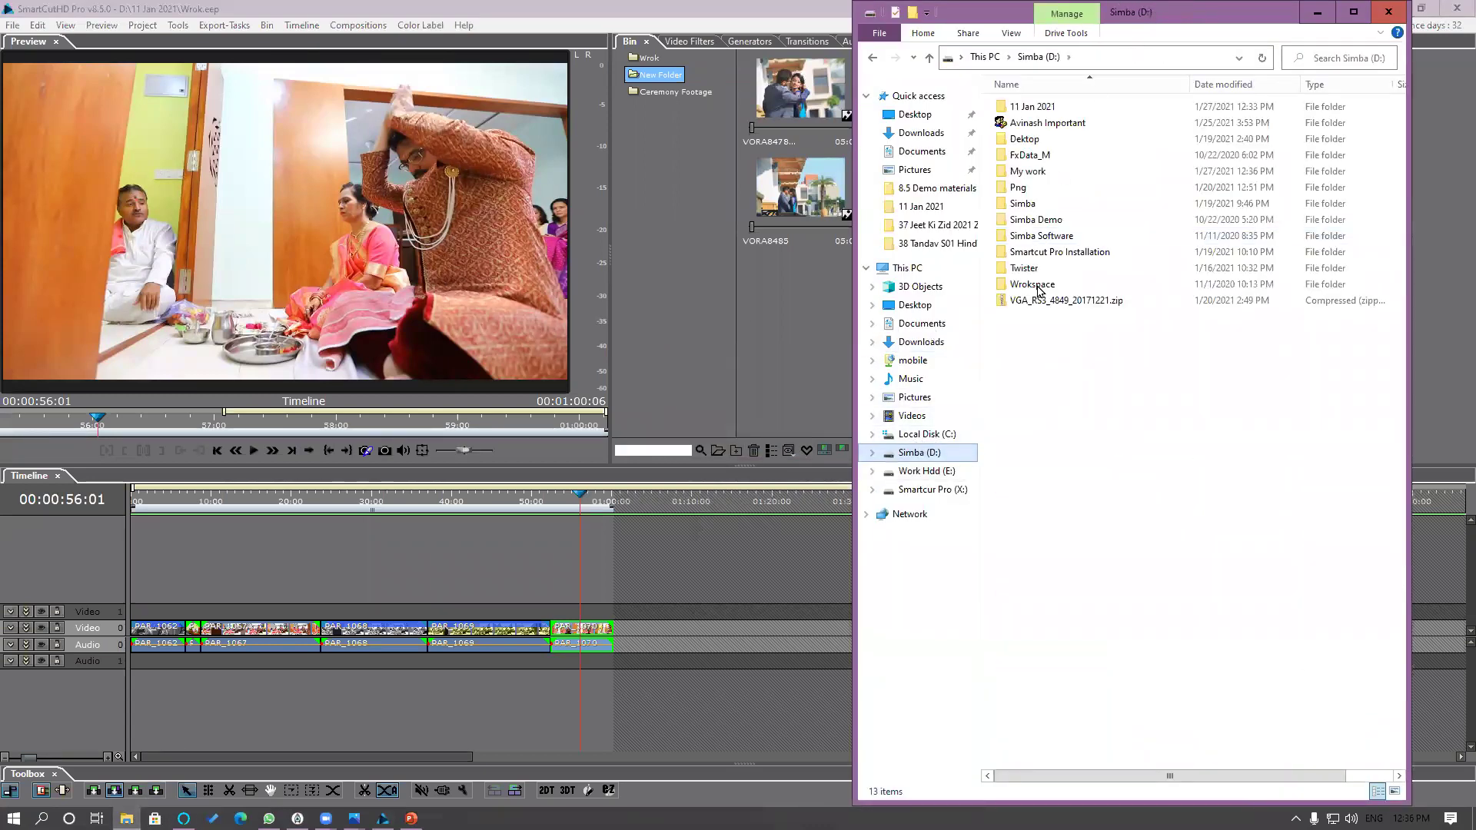
pyautogui.doubleClick(1034, 172)
pyautogui.doubleClick(1028, 108)
pyautogui.doubleClick(1026, 109)
pyautogui.doubleClick(1032, 114)
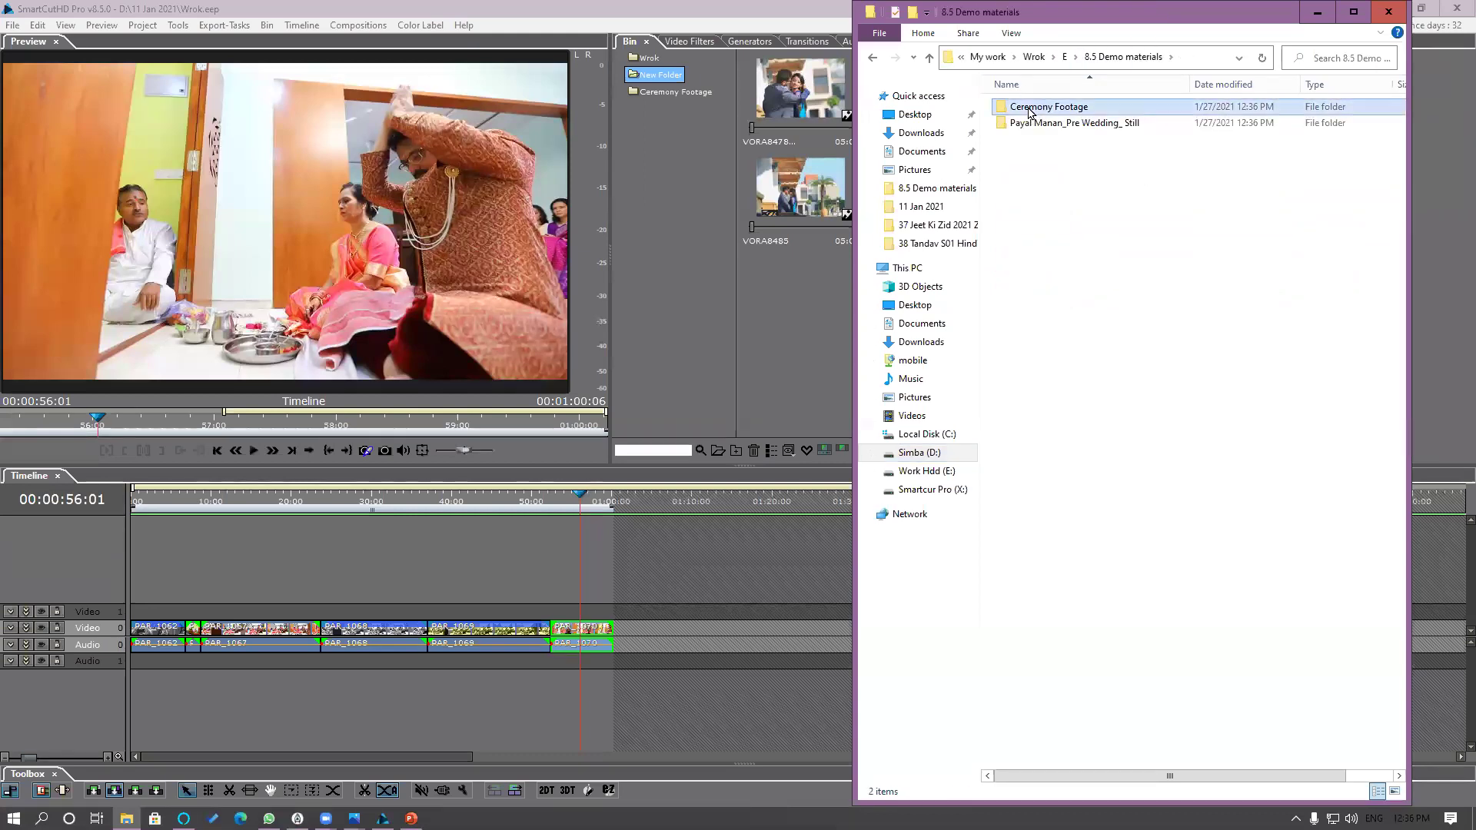
pyautogui.doubleClick(1029, 110)
# Step: Examine the backed-up photos in the Horizontal subfolder of the pre-wedding stills folder
pyautogui.click(872, 57)
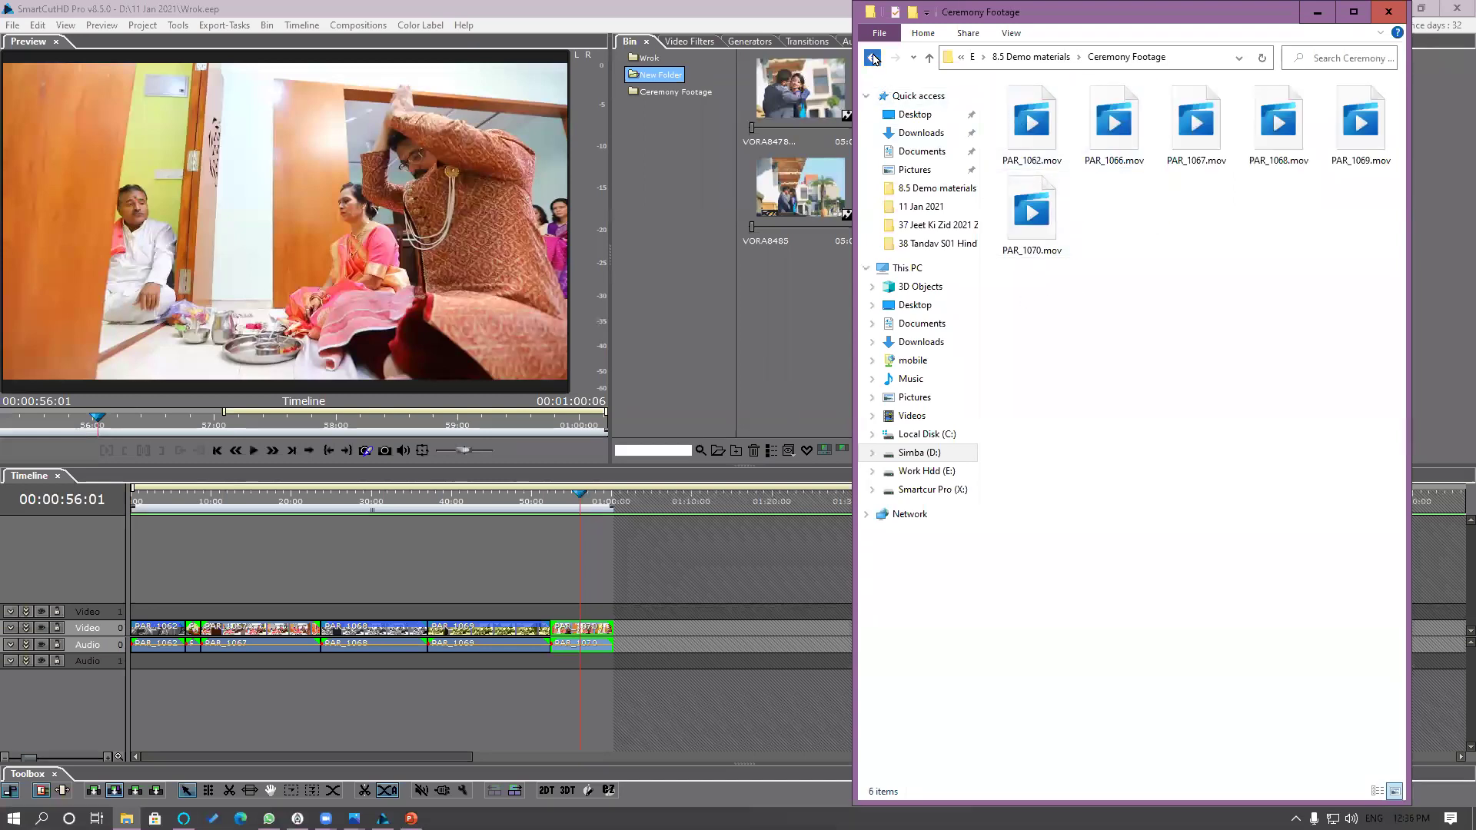
pyautogui.doubleClick(1044, 130)
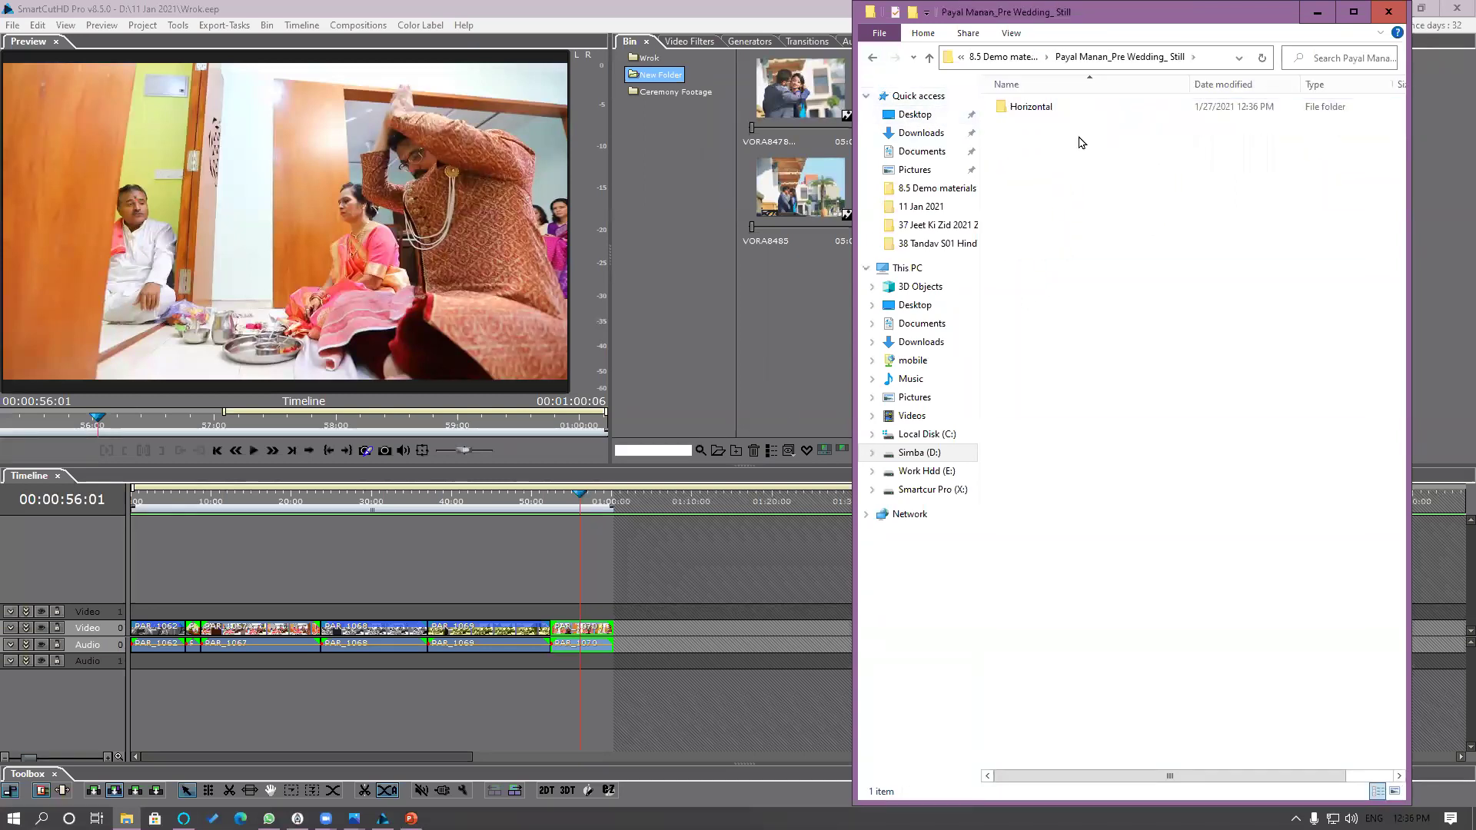
pyautogui.doubleClick(1046, 111)
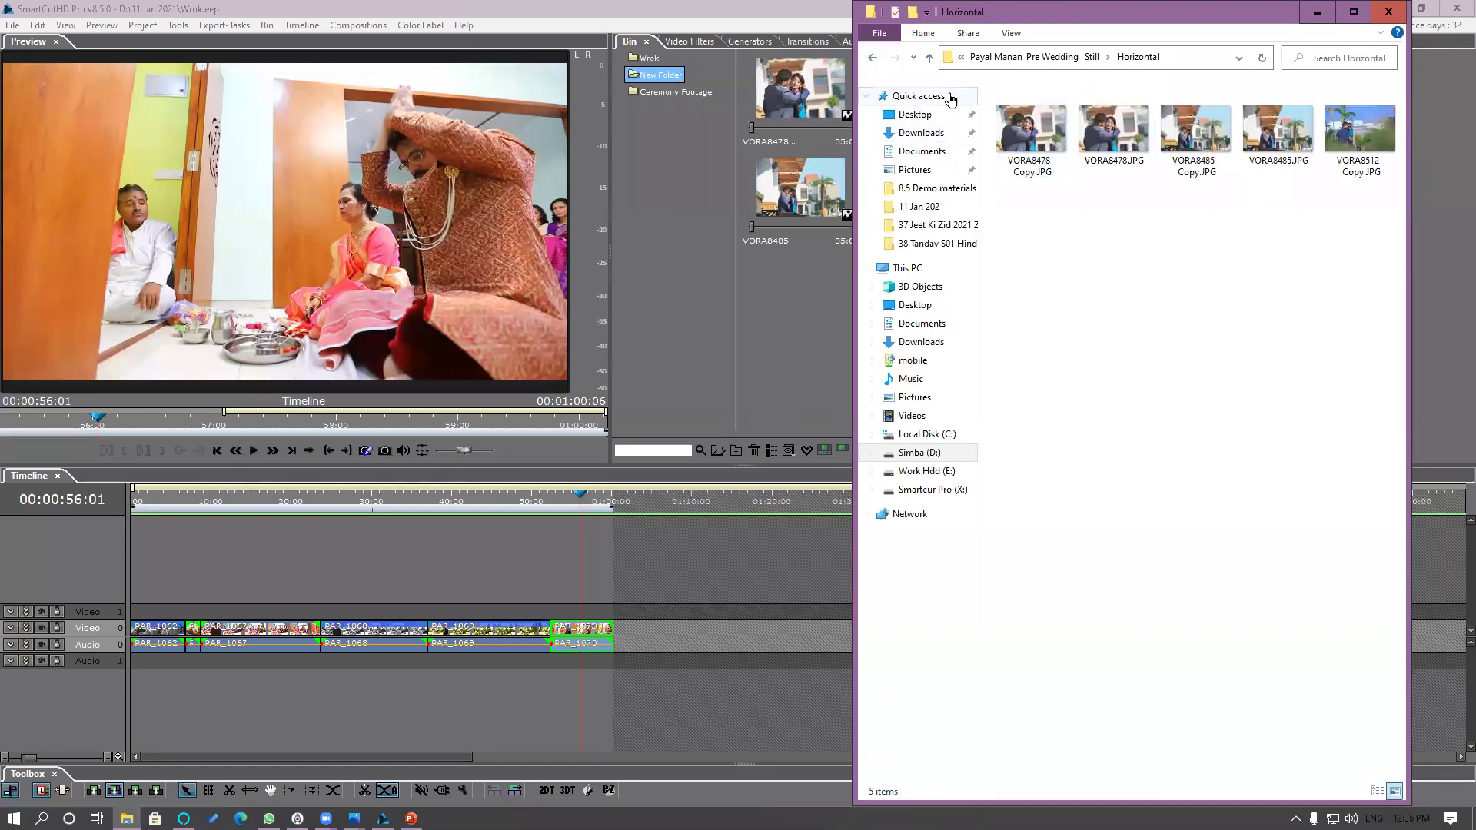
# Step: Check the E folder and Wrok.eep in the backed-up Wrok folder and return to the My work folder
pyautogui.click(872, 58)
pyautogui.click(872, 59)
pyautogui.click(872, 58)
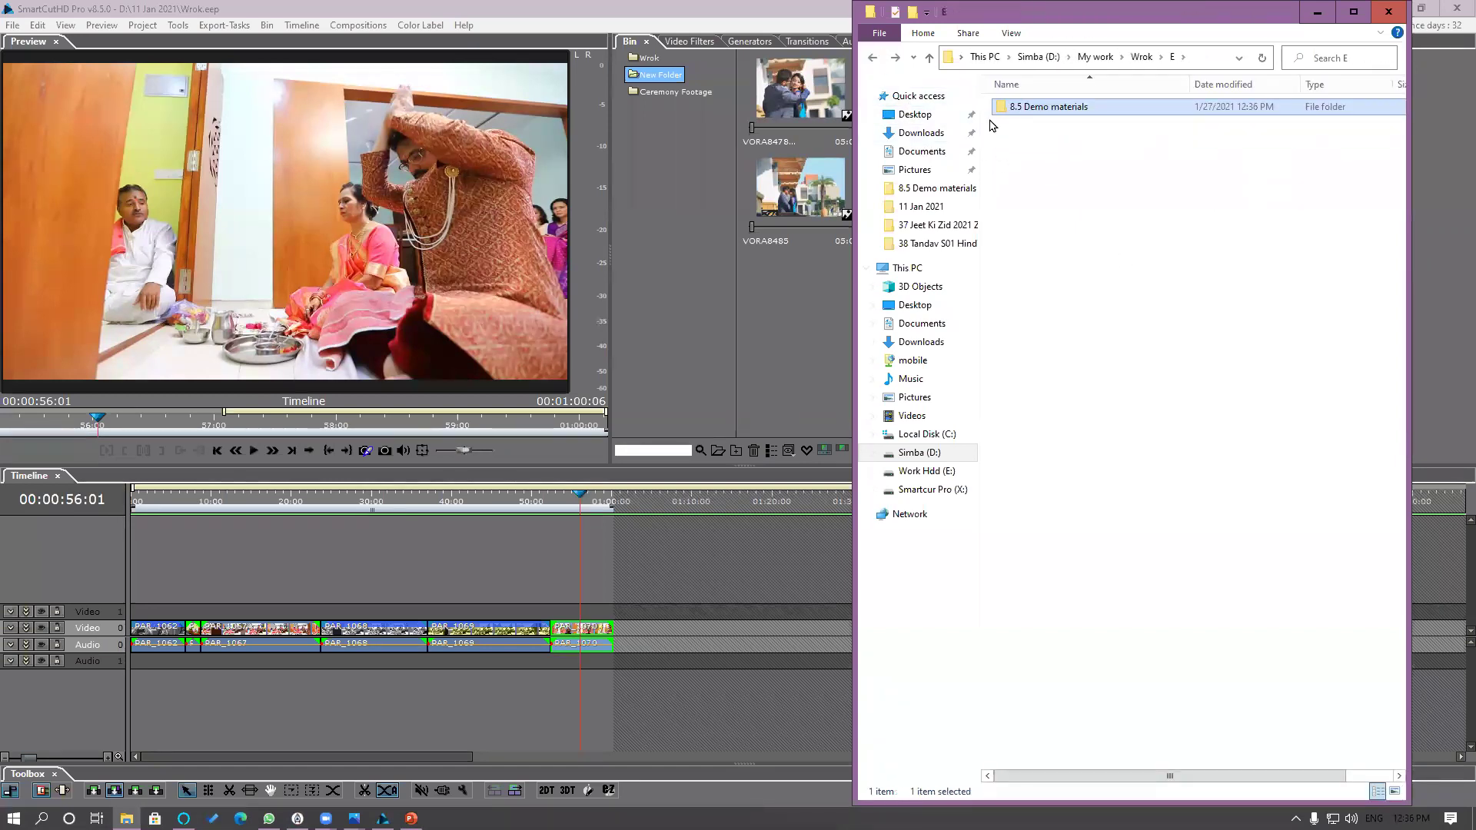
pyautogui.click(872, 58)
pyautogui.click(1036, 124)
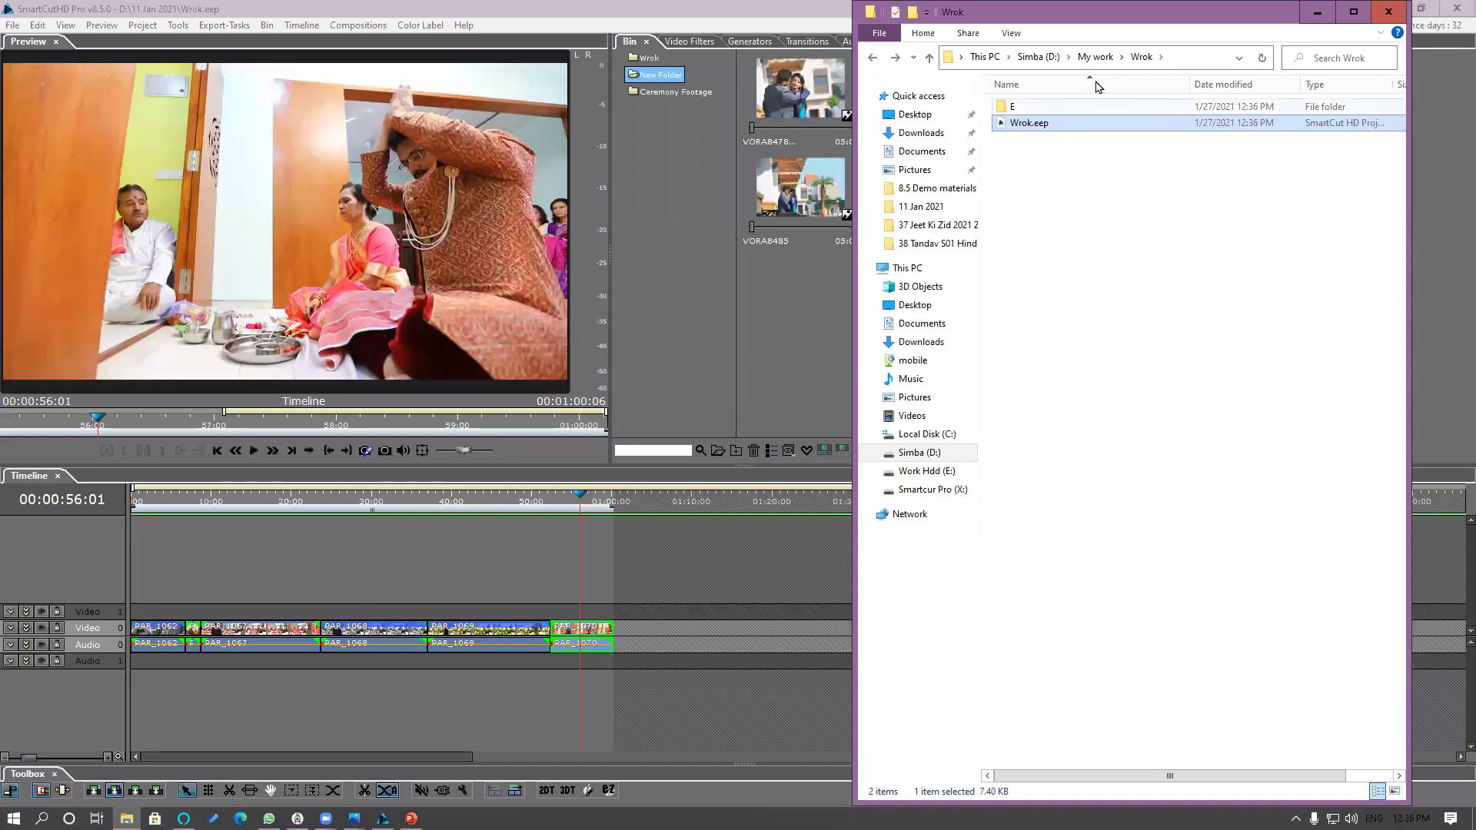
pyautogui.click(928, 58)
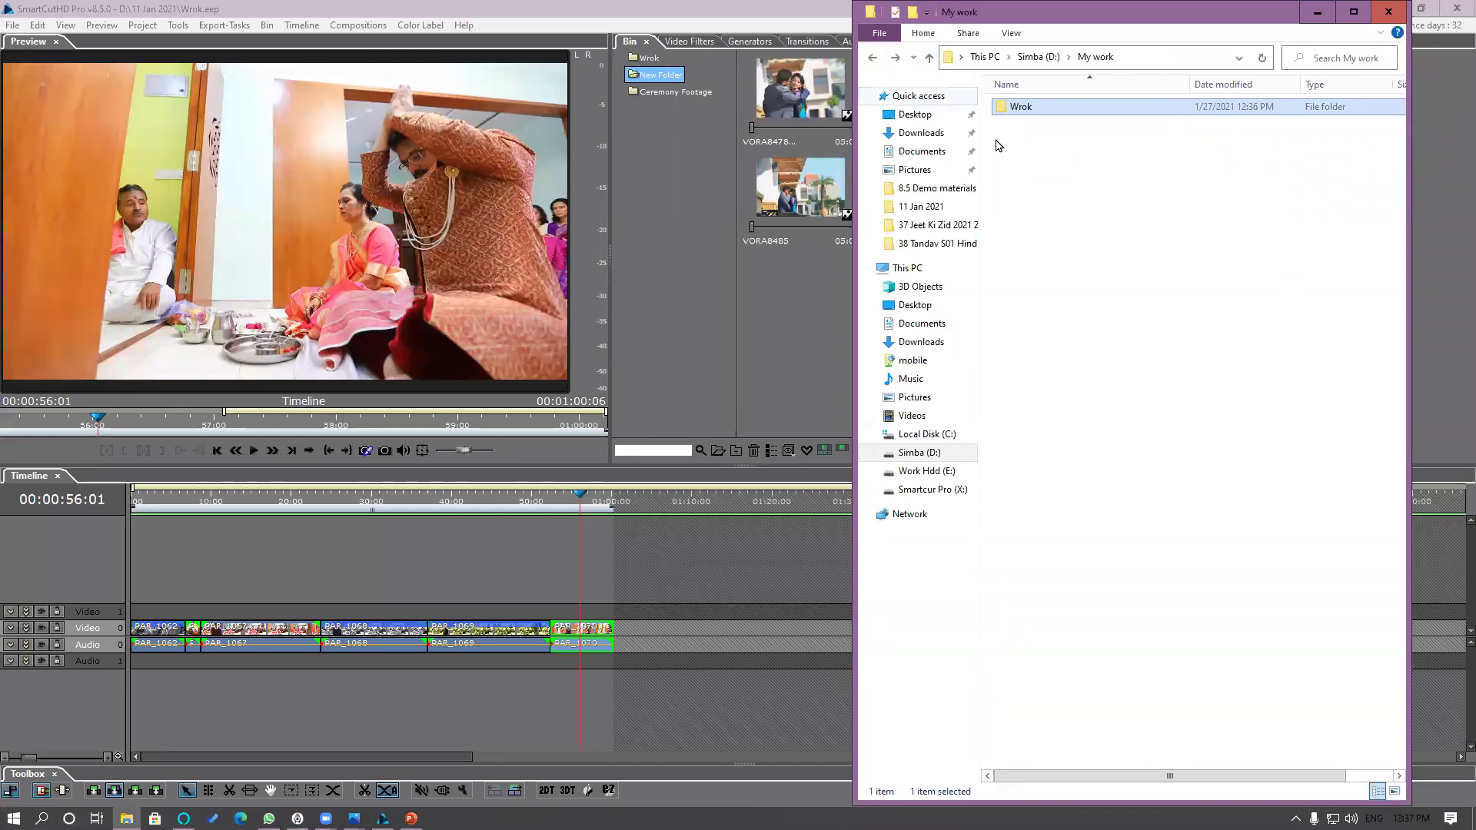
# Step: Open the backed-up Wrok.eep from the Wrok folder in My work and scrub its timeline to 00:00:42:03
pyautogui.rightClick(1028, 112)
pyautogui.click(1110, 257)
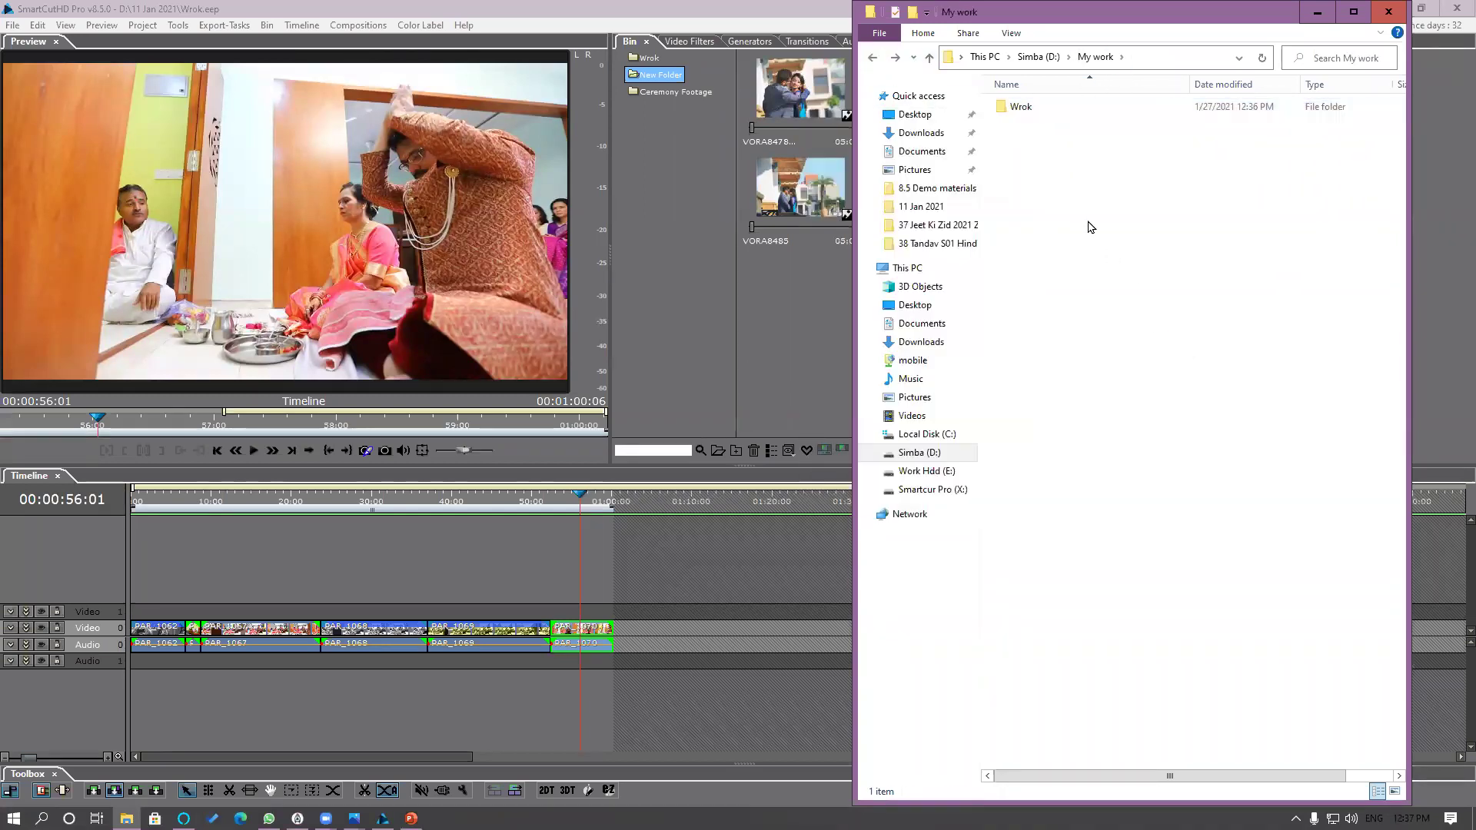
pyautogui.click(1031, 112)
pyautogui.doubleClick(1029, 108)
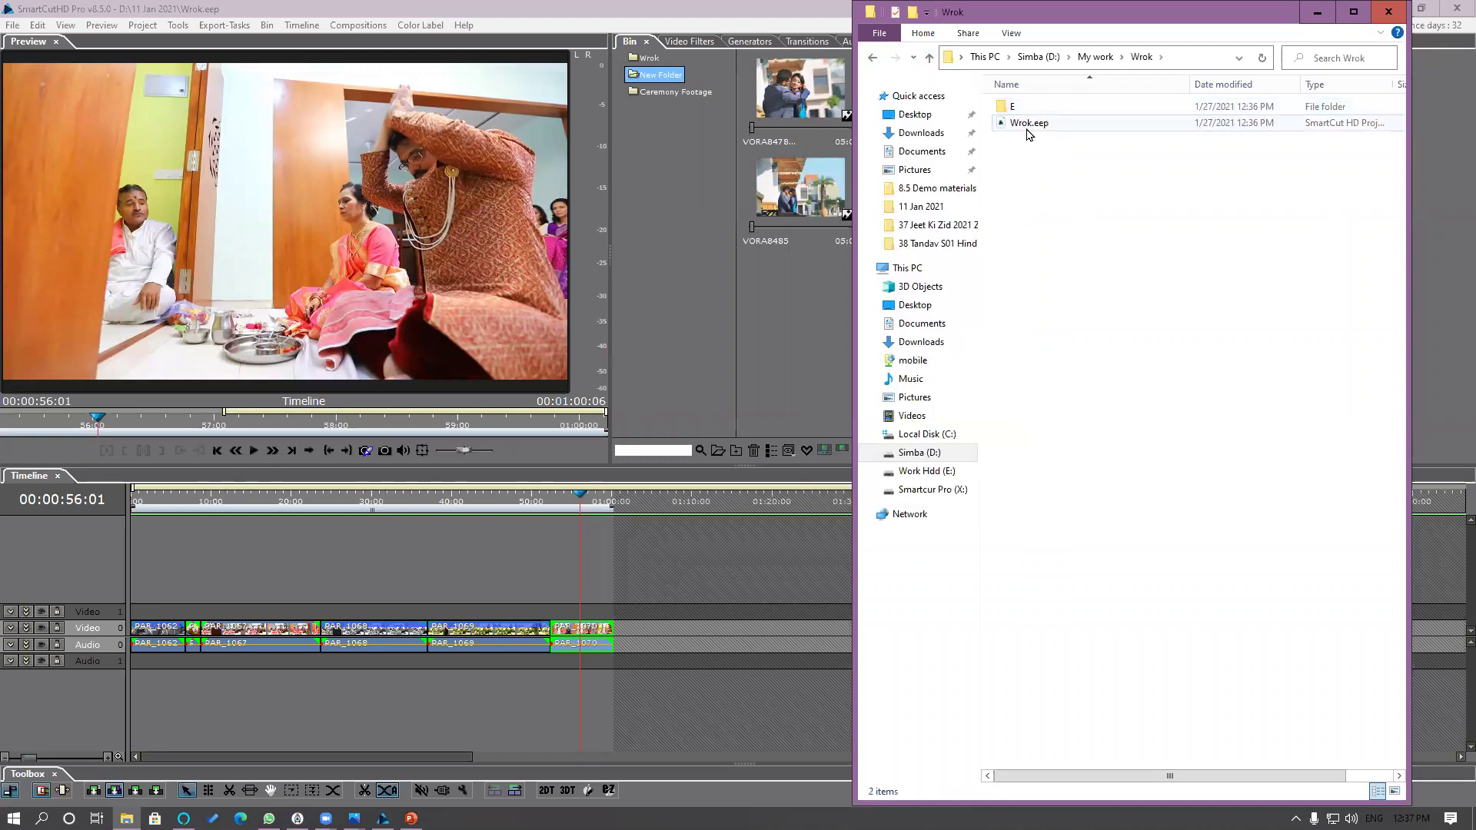
pyautogui.click(1027, 127)
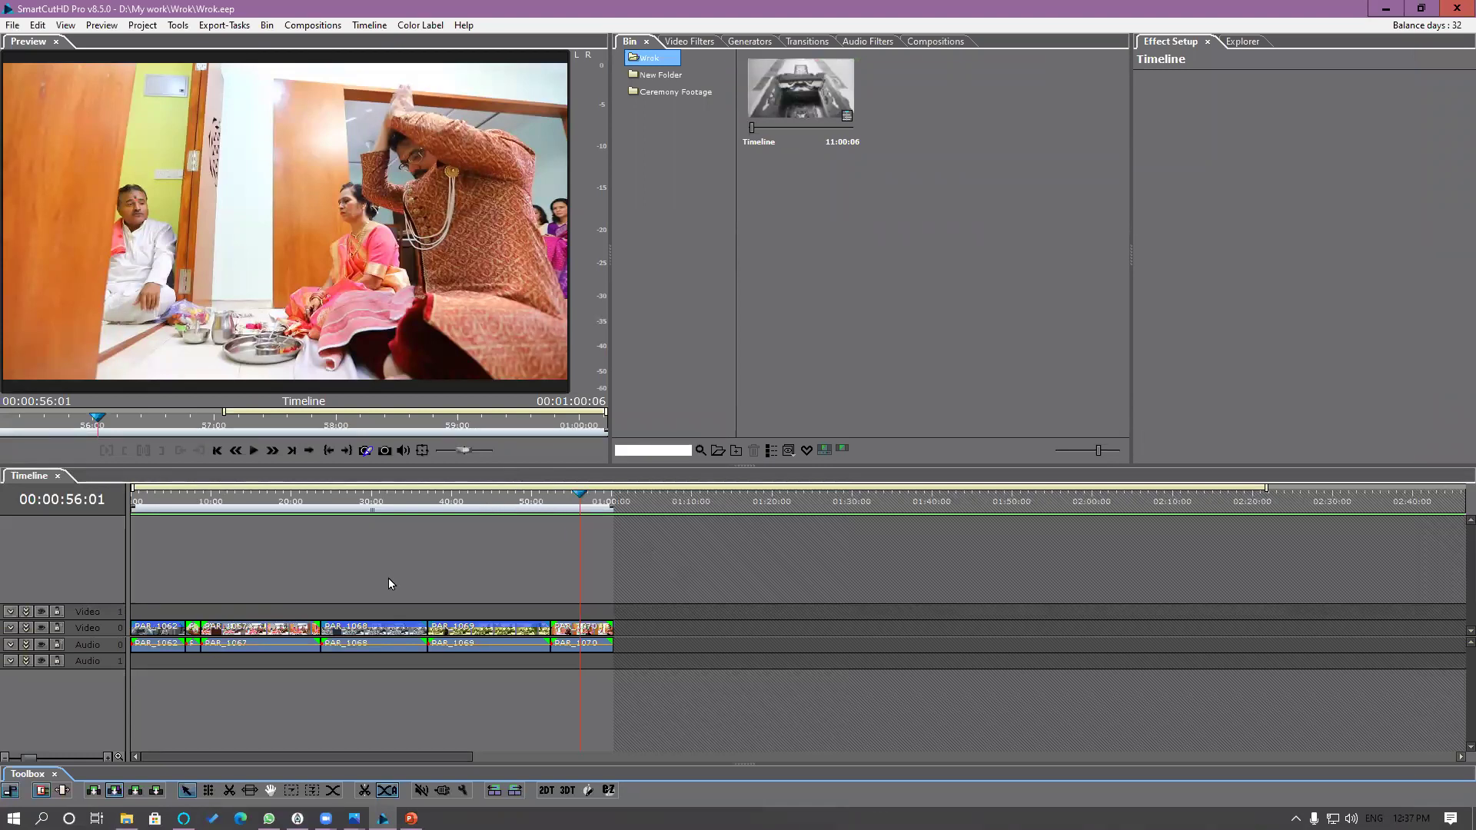
pyautogui.moveTo(171, 516); pyautogui.dragTo(477, 543)
# Step: Load the default single-preview workspace and widen the Preview panel
pyautogui.click(8, 29)
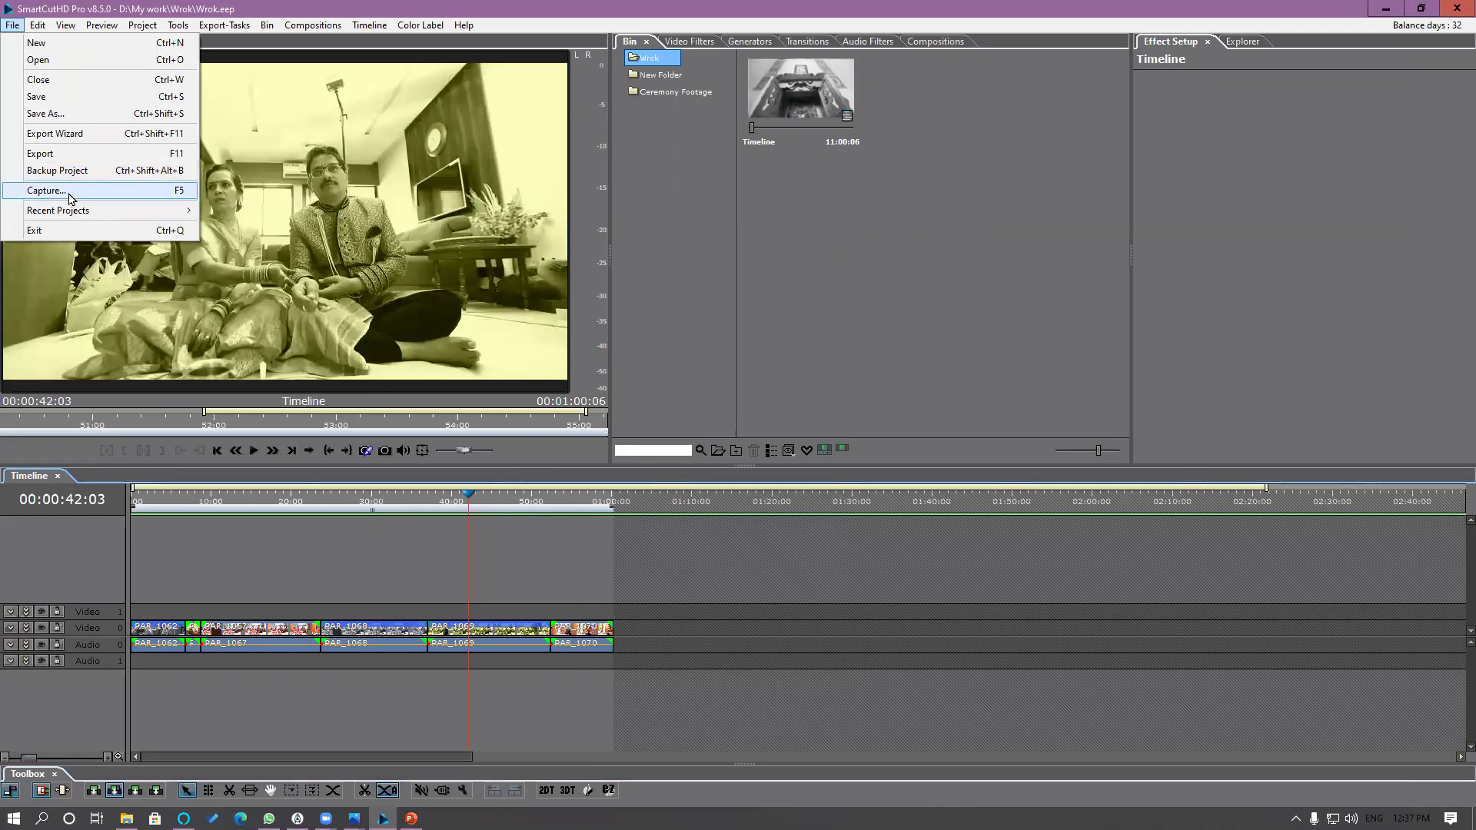
pyautogui.moveTo(41, 31)
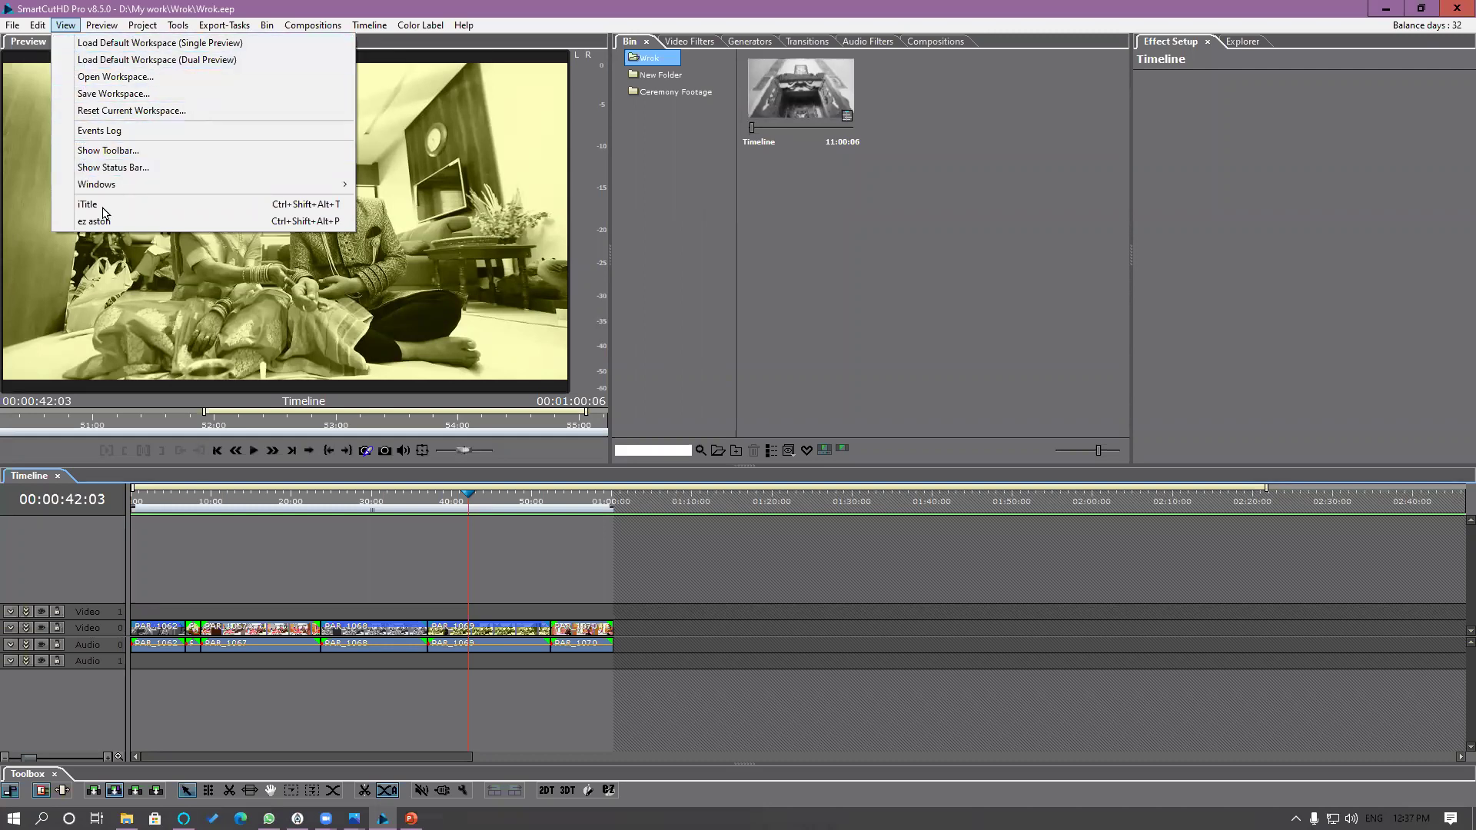
pyautogui.click(142, 25)
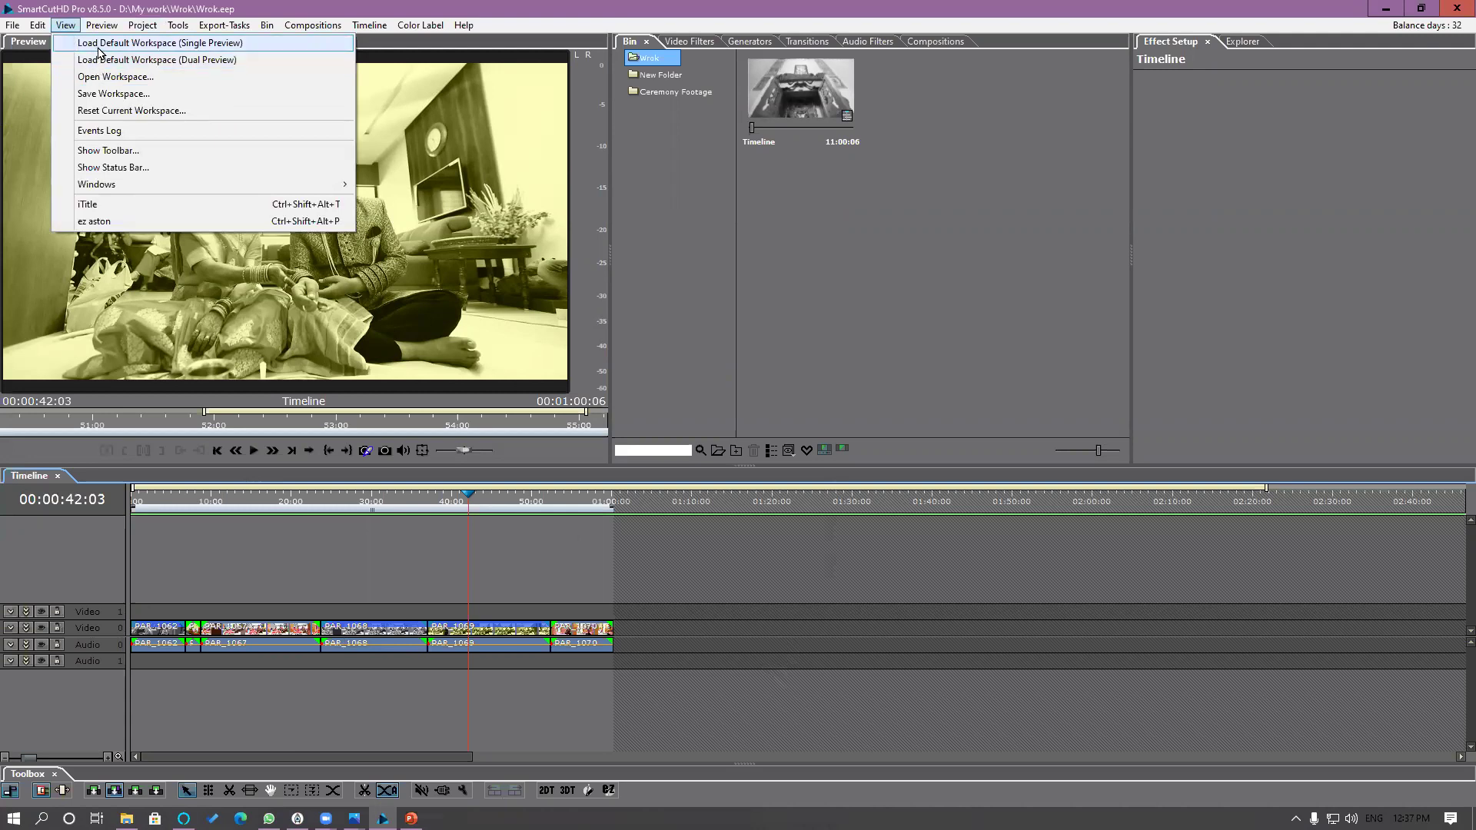
pyautogui.click(98, 49)
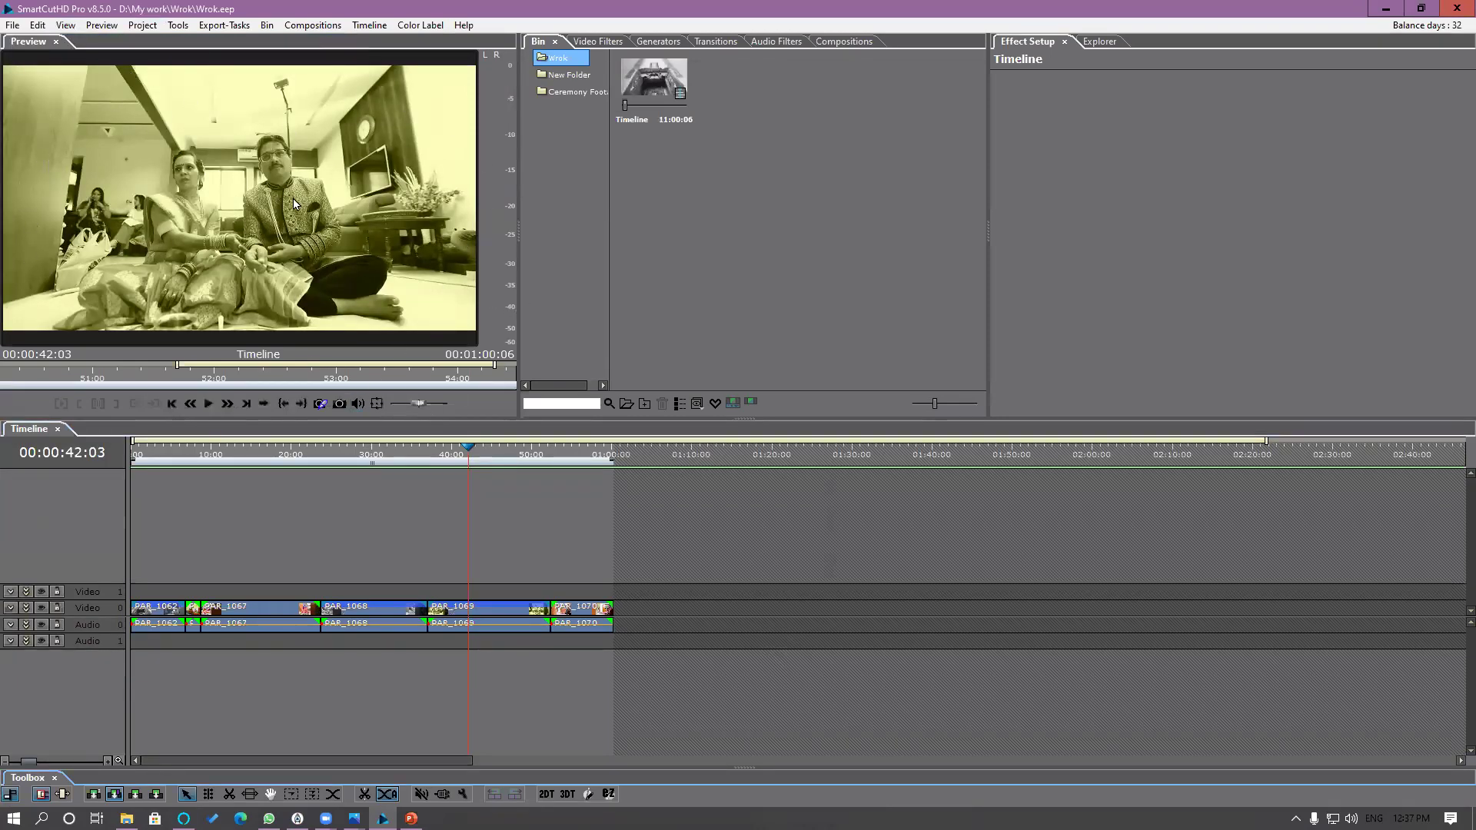
pyautogui.click(517, 247)
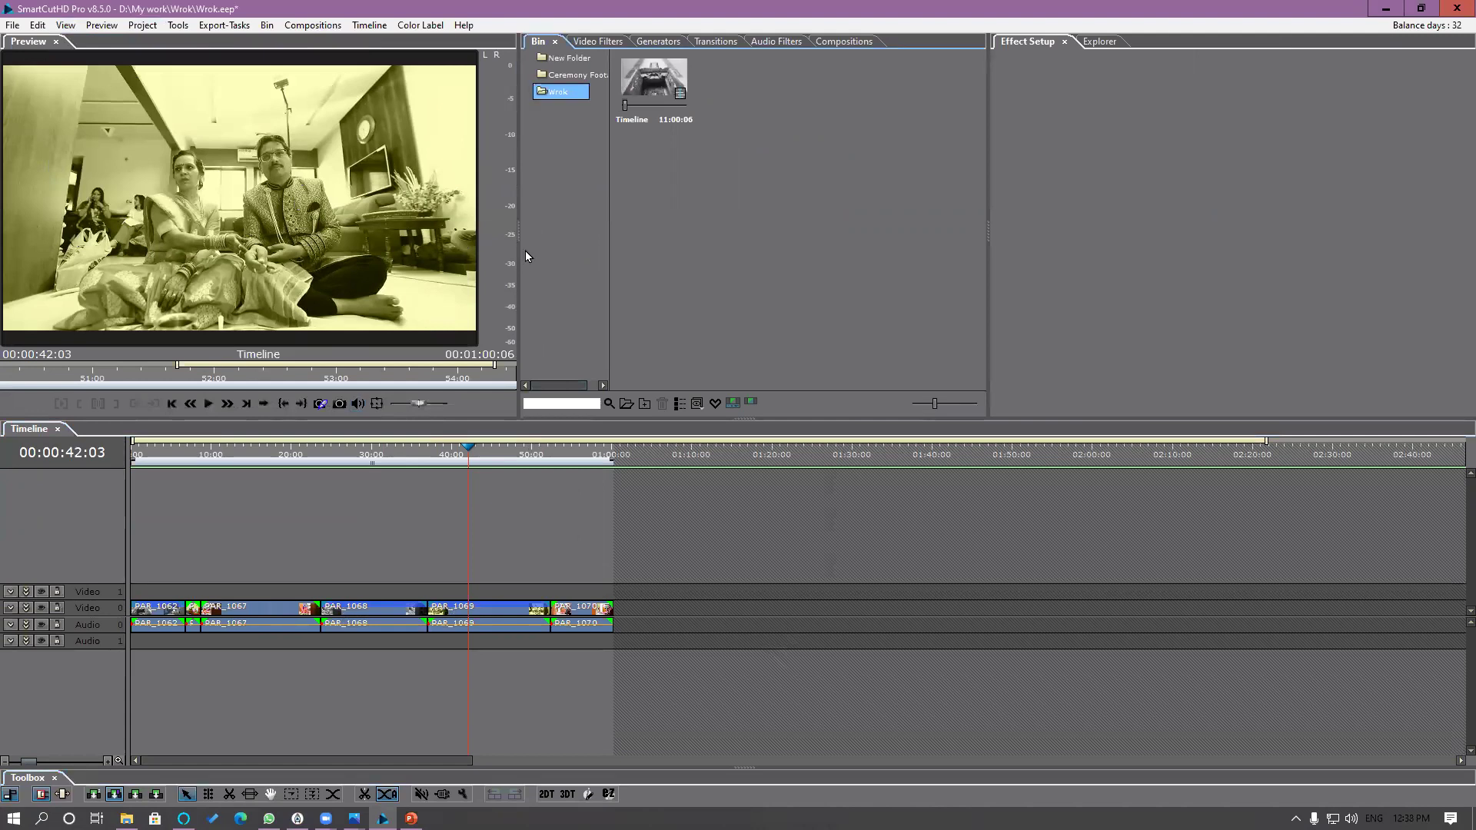
pyautogui.moveTo(516, 250); pyautogui.dragTo(549, 247)
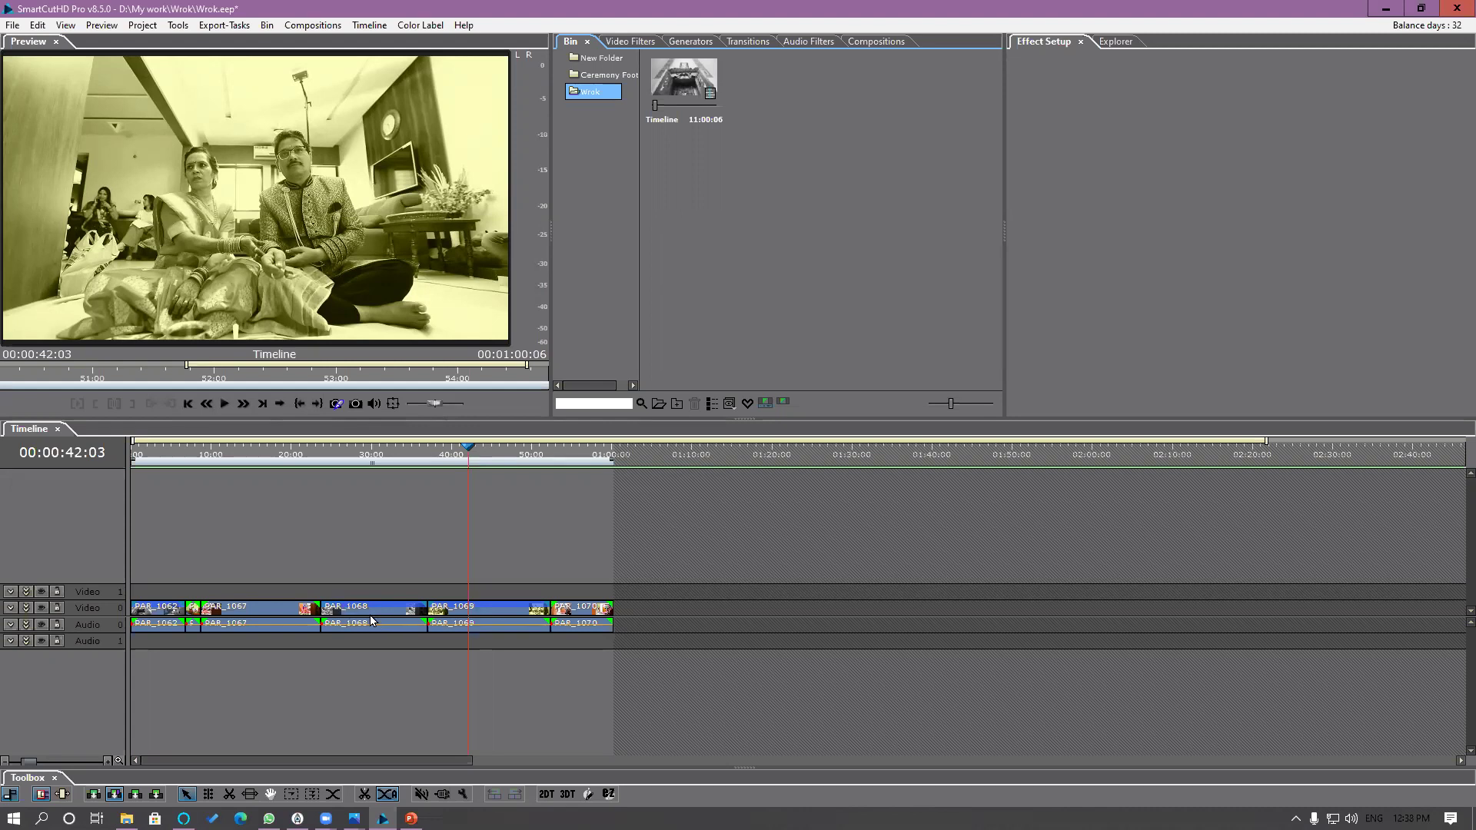
# Step: Review the timeline clips from the start up to 00:00:52:17
pyautogui.scroll(-5, 308, 704)
pyautogui.scroll(5, 289, 732)
pyautogui.moveTo(227, 761); pyautogui.dragTo(160, 742)
pyautogui.click(150, 459)
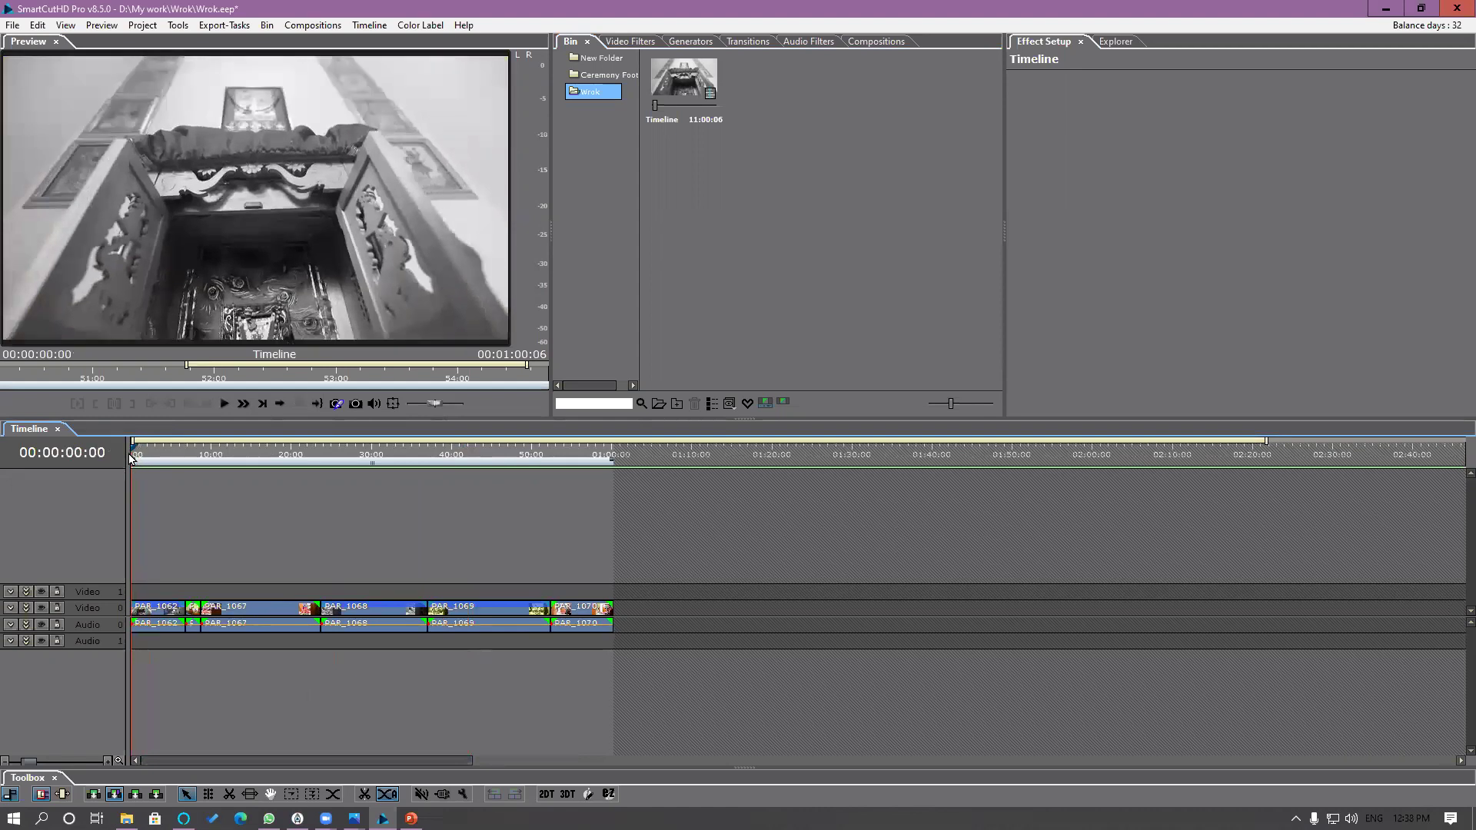
pyautogui.moveTo(158, 459); pyautogui.dragTo(298, 469)
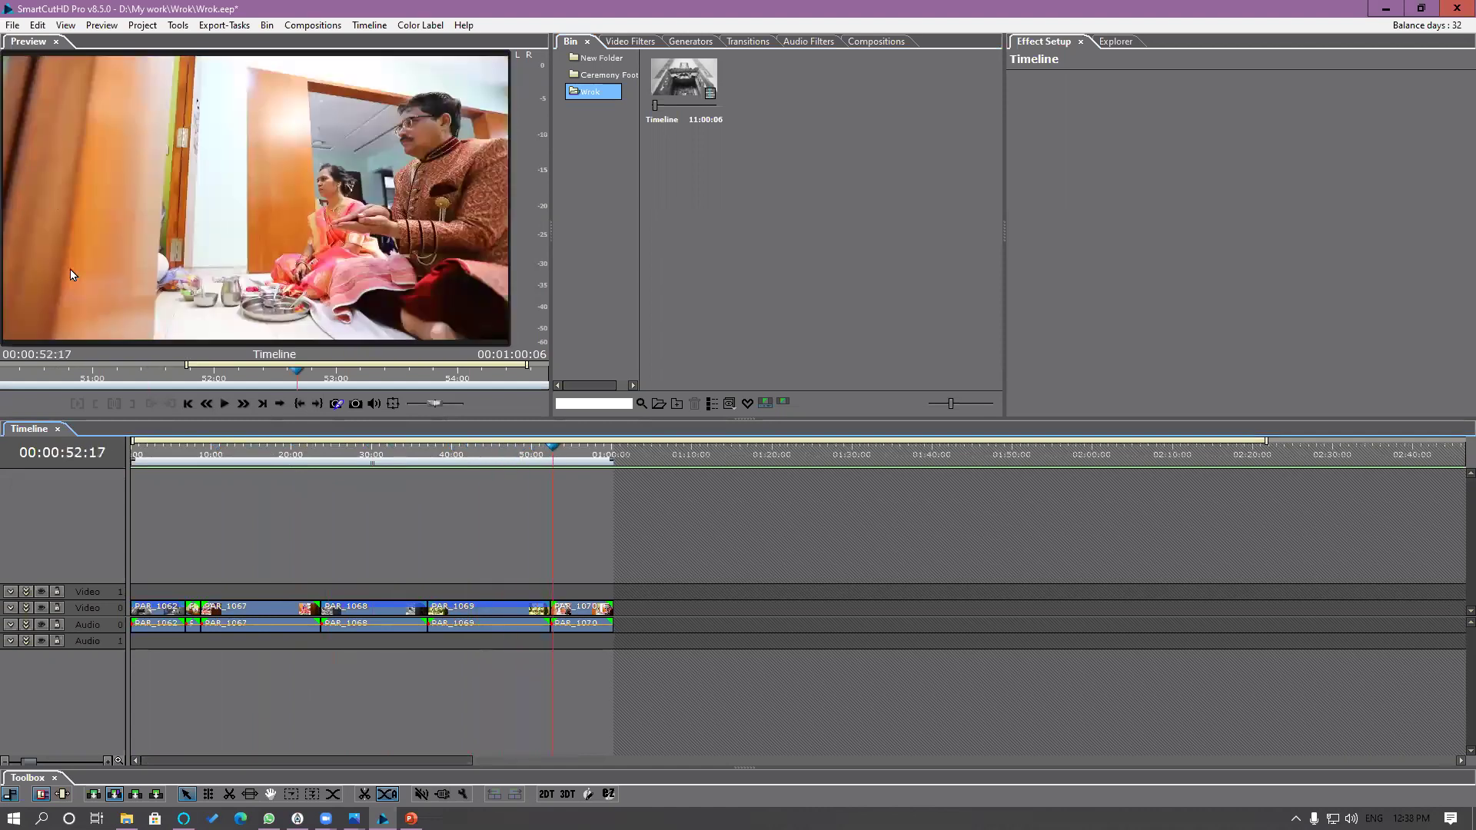
# Step: Reload the default single-preview workspace, switch to the default dual-preview workspace, and make the preview panels taller
pyautogui.click(13, 24)
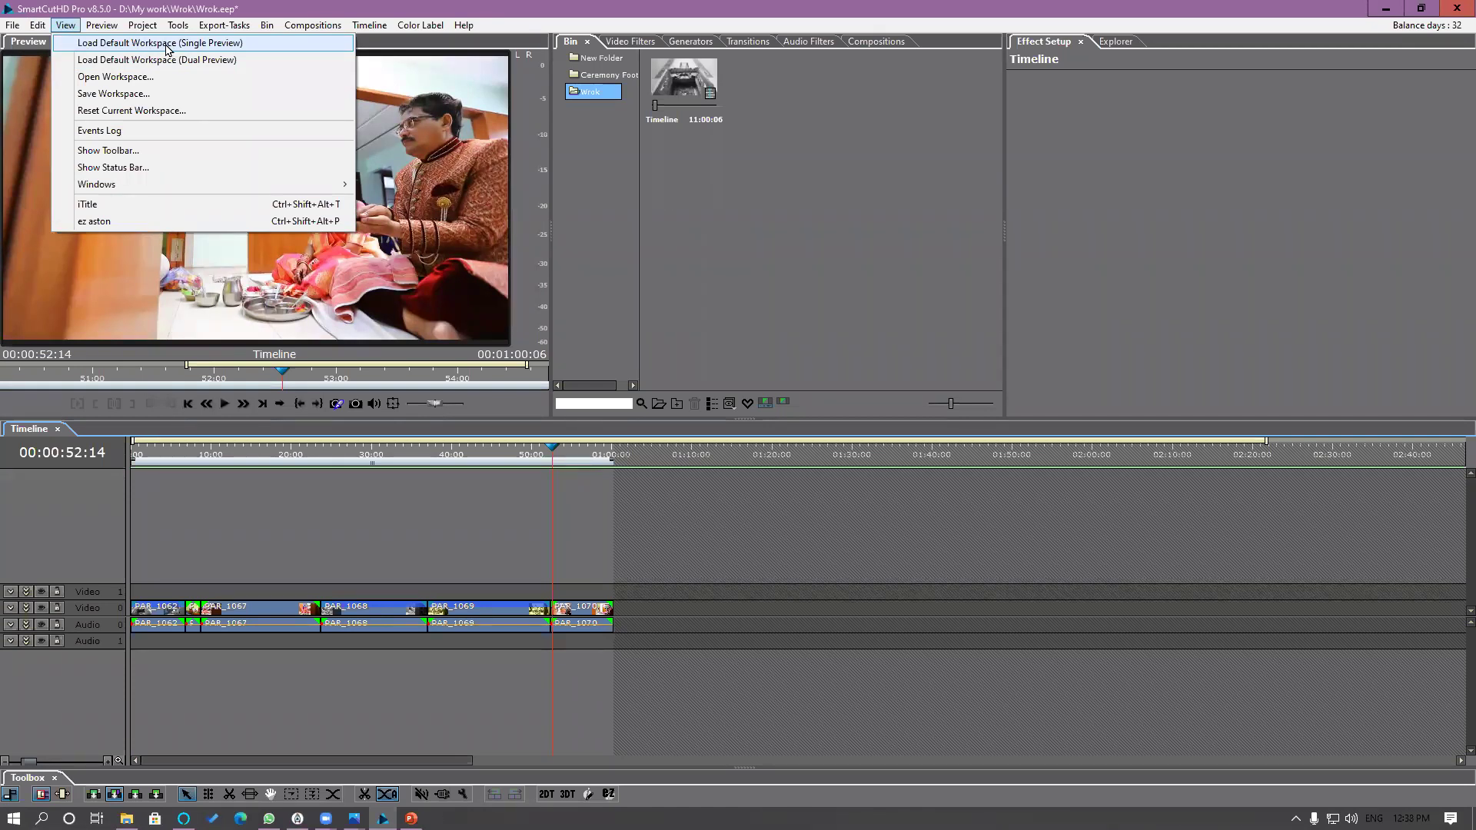
pyautogui.click(121, 47)
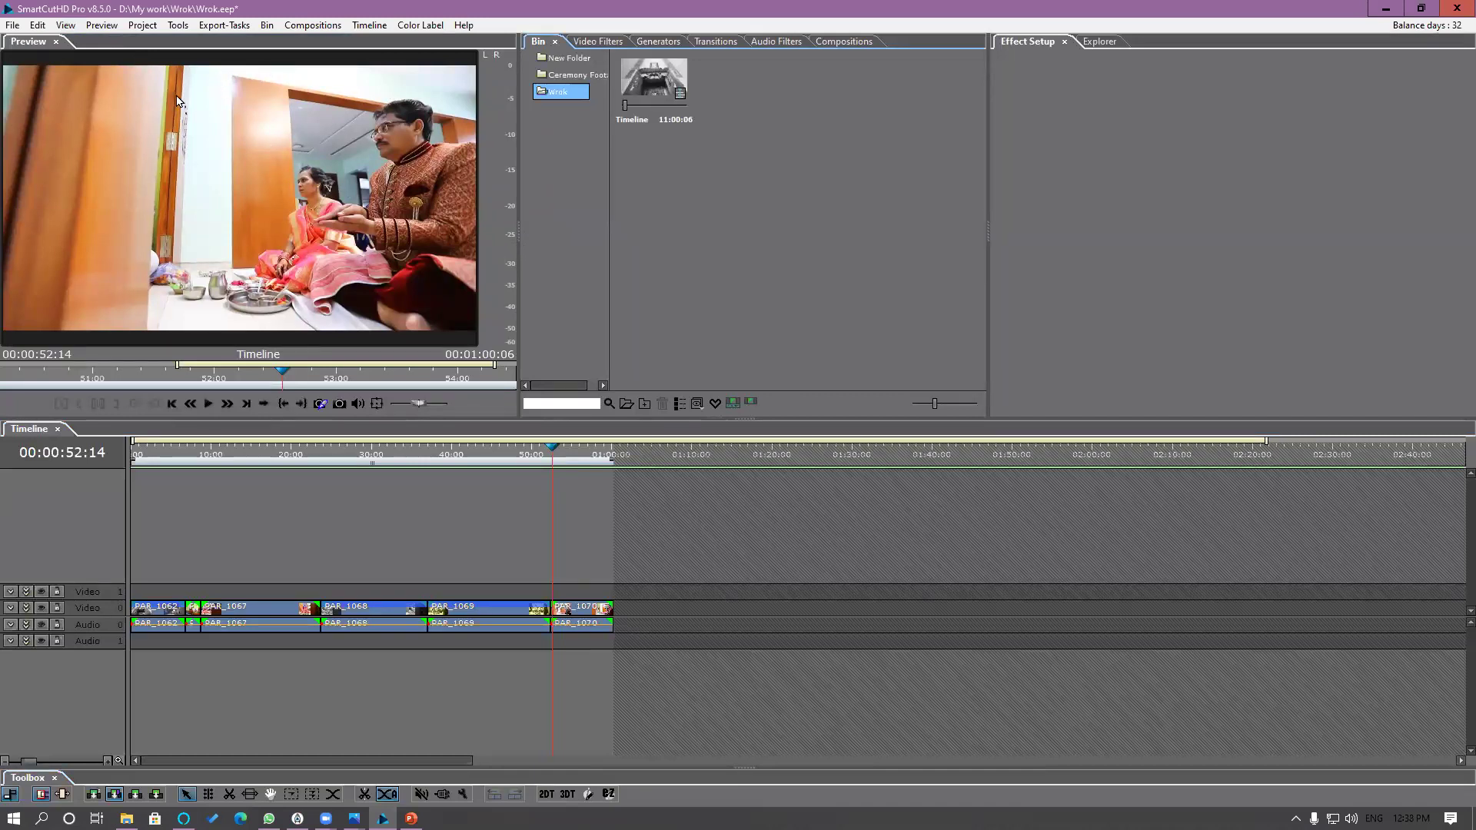
pyautogui.click(65, 25)
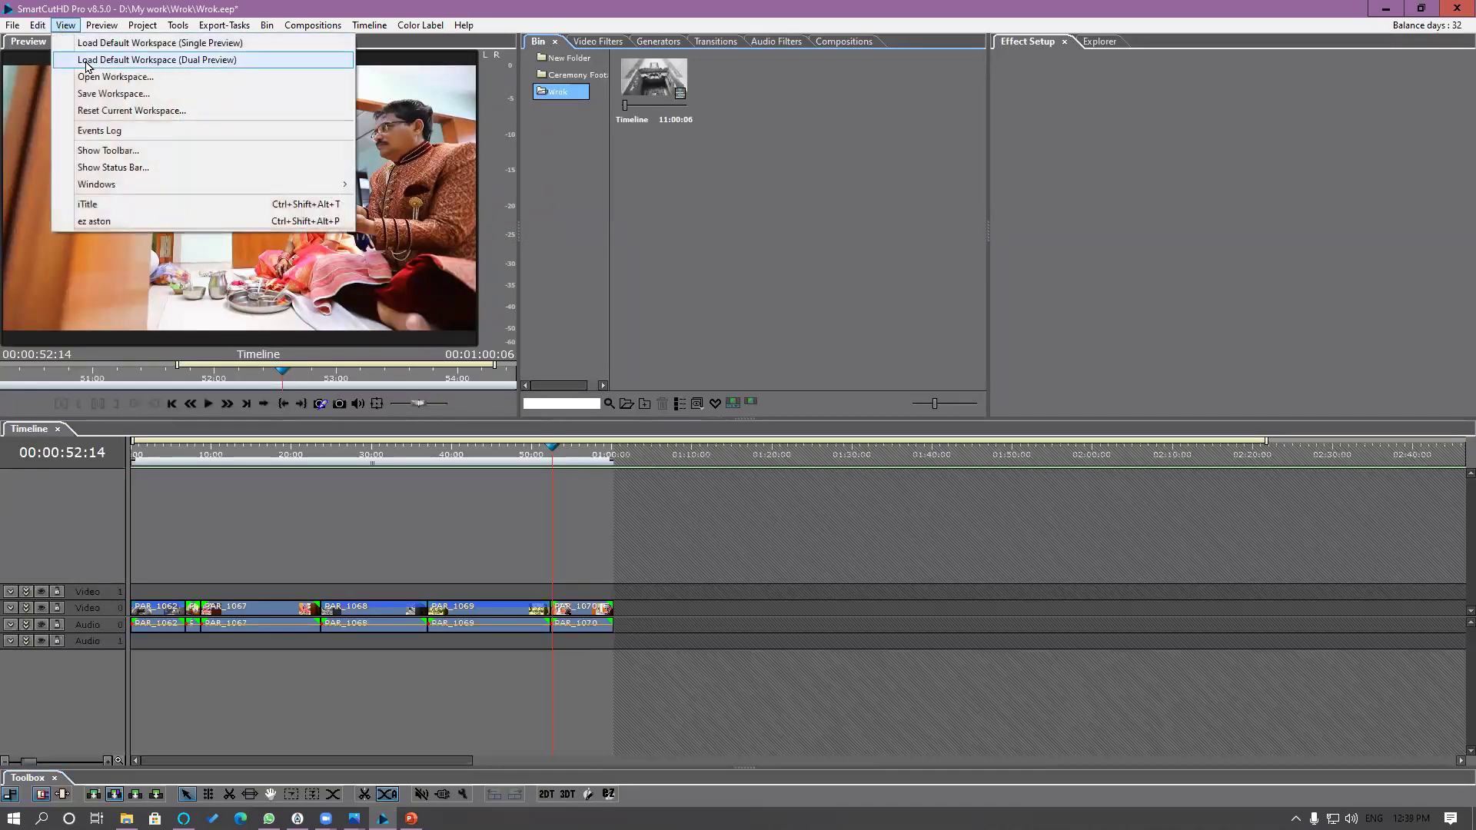
pyautogui.click(87, 61)
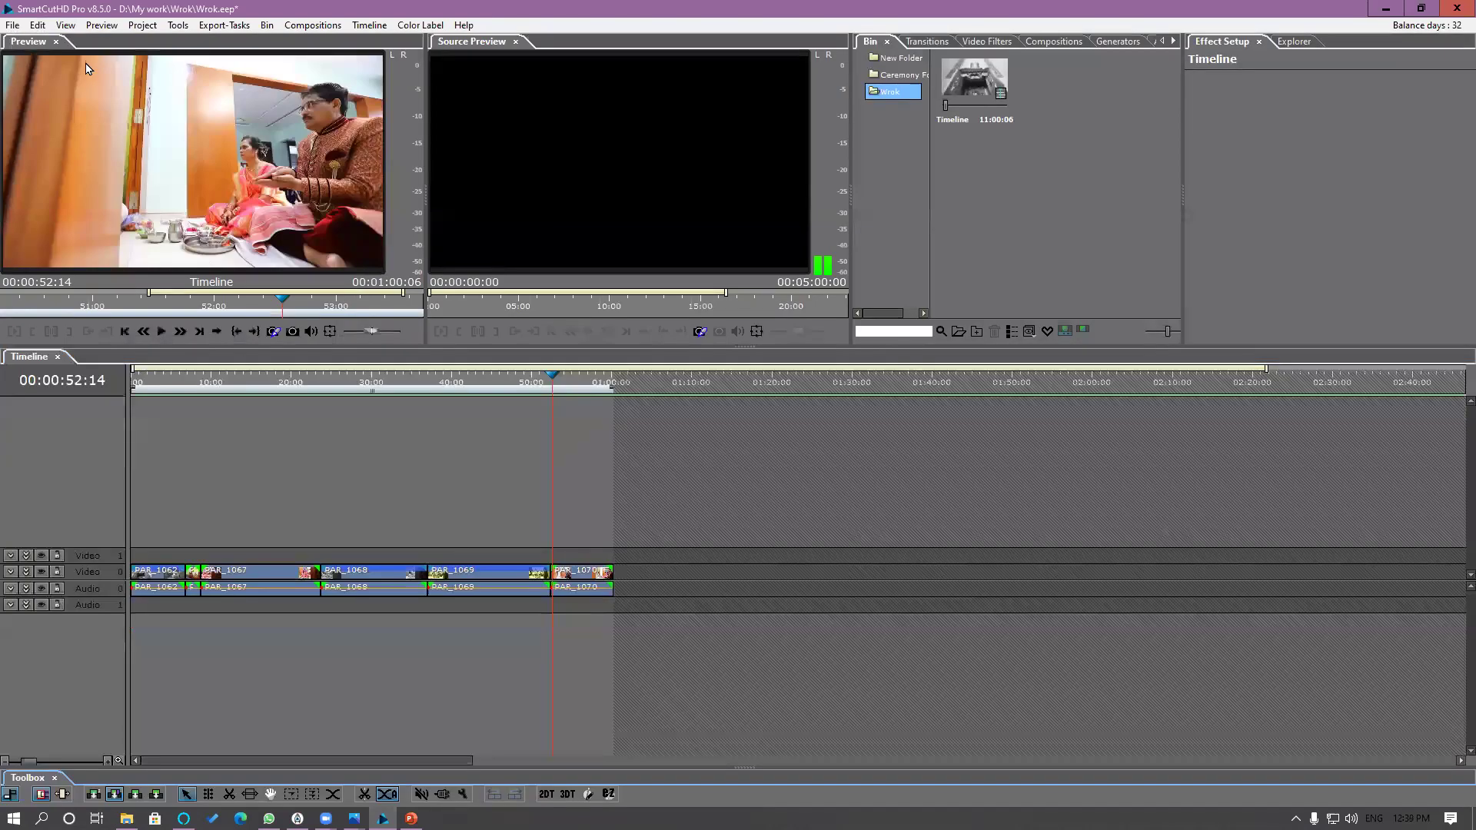
pyautogui.moveTo(435, 347); pyautogui.dragTo(453, 396)
# Step: Open the Ceremony Footage bin and widen the timeline Preview panel while scrubbing the timeline to 00:00:26:02
pyautogui.click(911, 76)
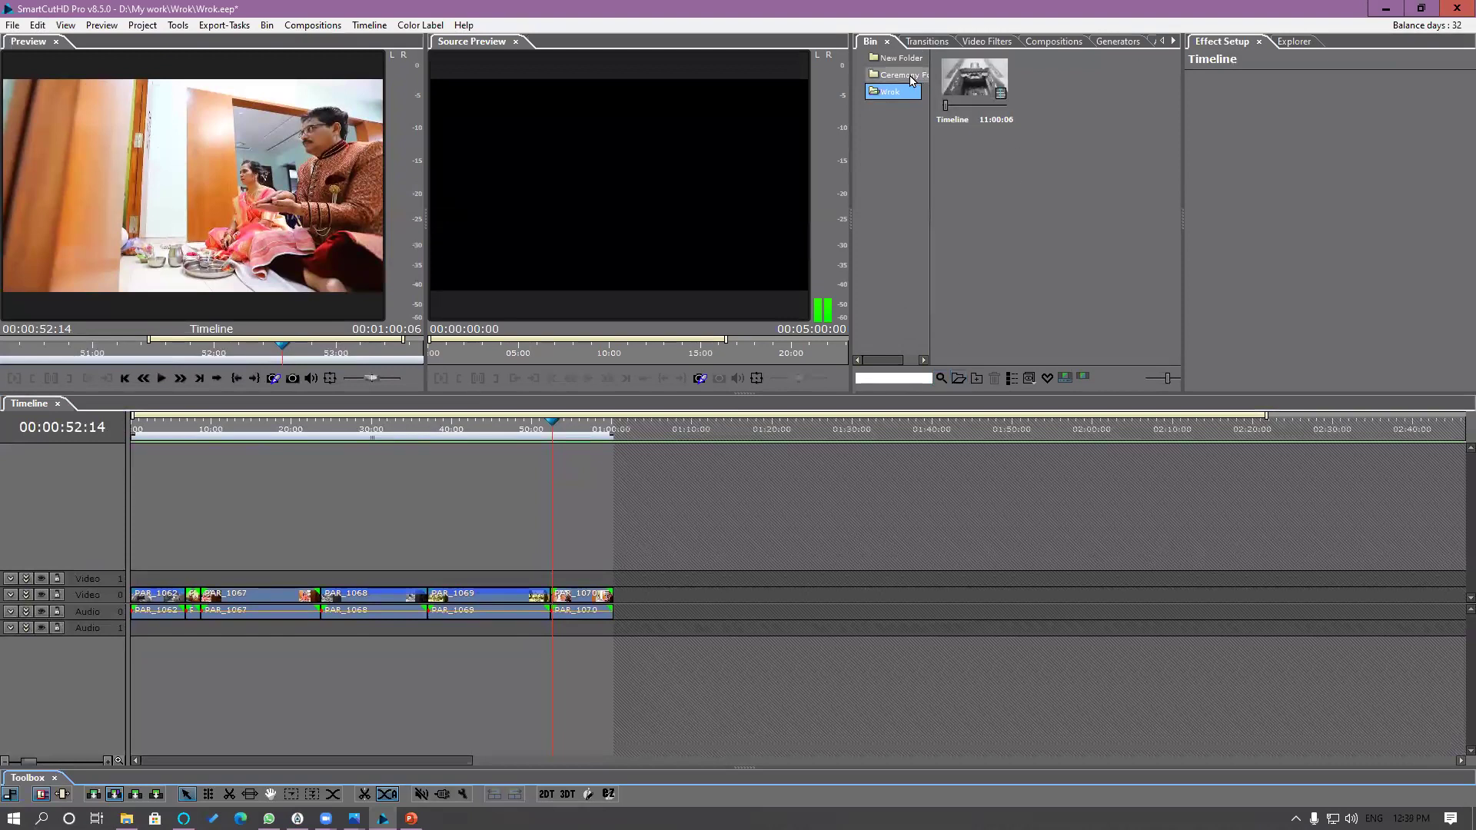
pyautogui.click(210, 432)
pyautogui.moveTo(236, 444); pyautogui.dragTo(368, 484)
pyautogui.moveTo(425, 317); pyautogui.dragTo(479, 317)
pyautogui.click(204, 455)
pyautogui.moveTo(293, 475); pyautogui.dragTo(340, 481)
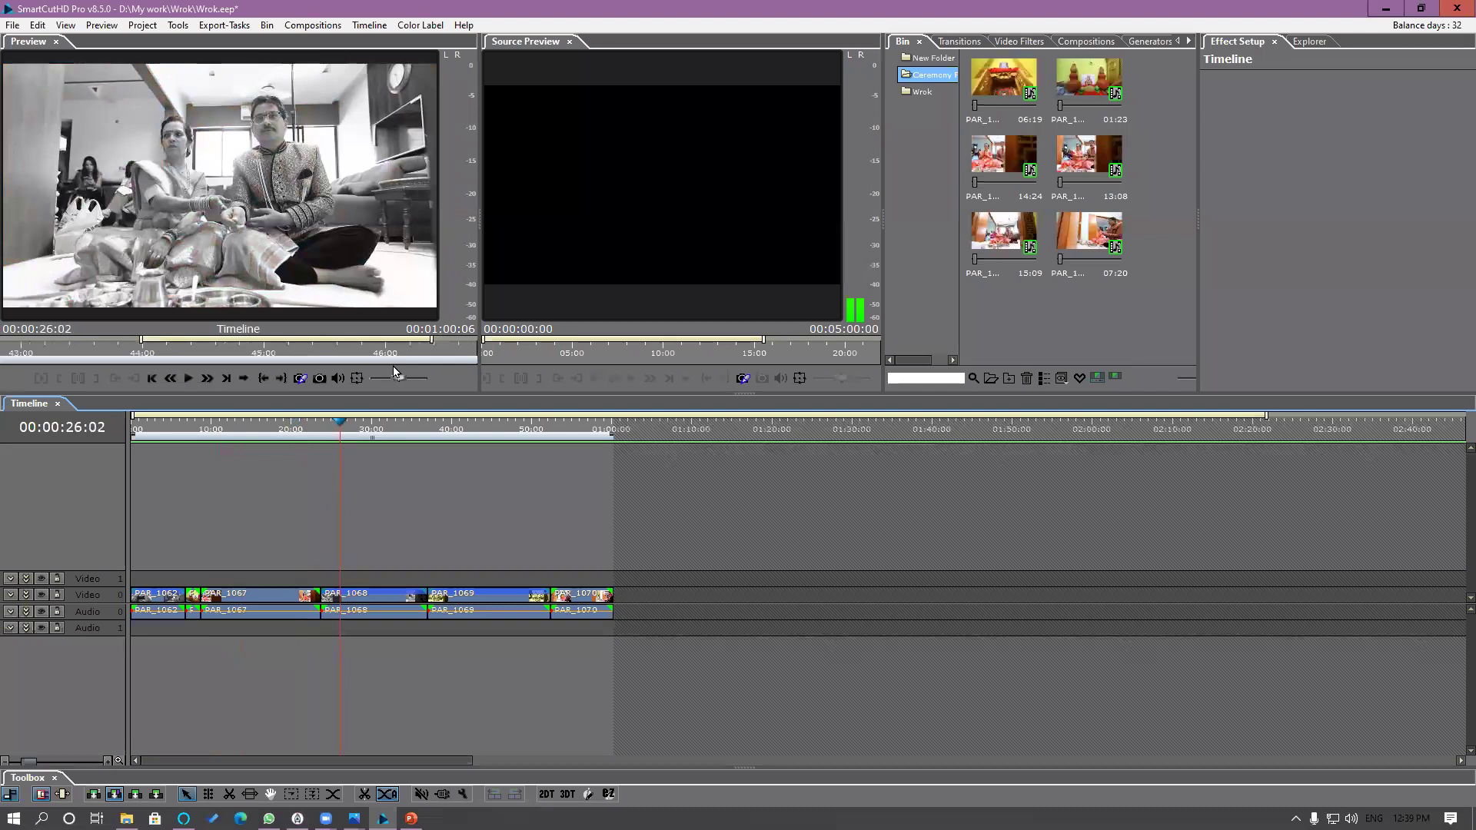
# Step: View clips PAR_1068 and PAR_1070 in the Source Preview and compare with the timeline at 00:00:29:21
pyautogui.click(1092, 173)
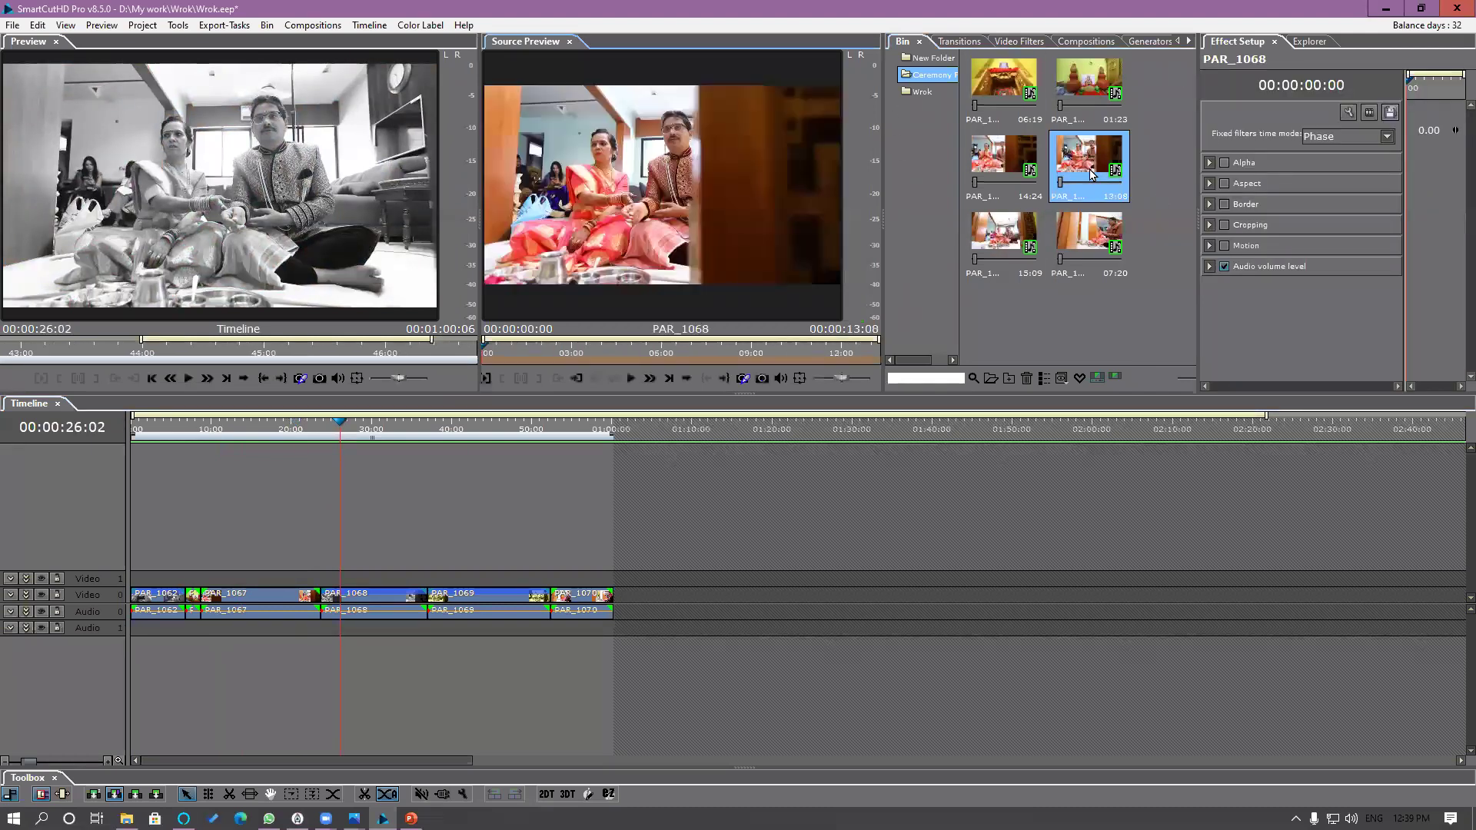
pyautogui.click(1105, 239)
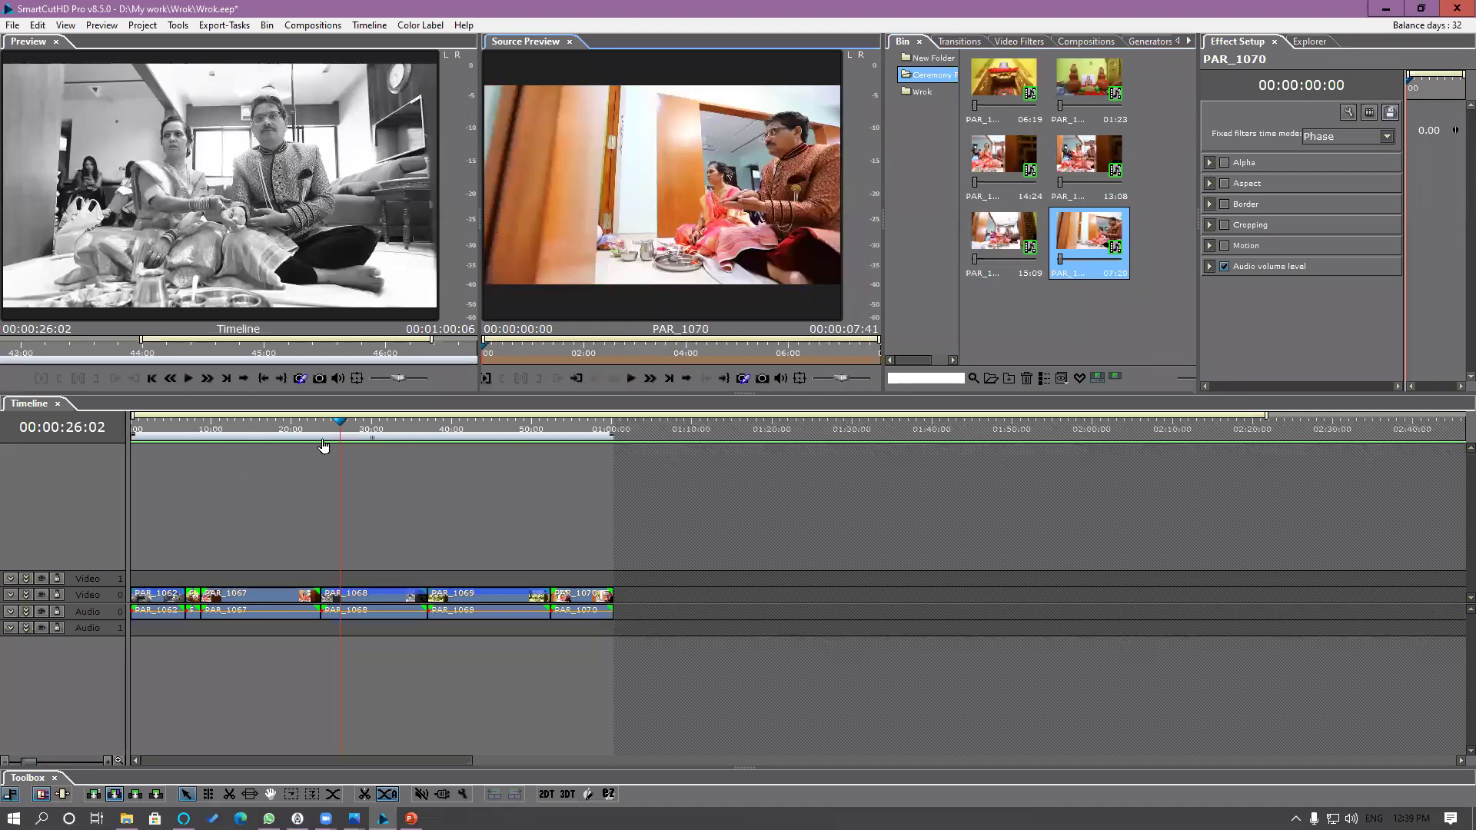
pyautogui.click(374, 432)
pyautogui.moveTo(367, 440); pyautogui.dragTo(369, 446)
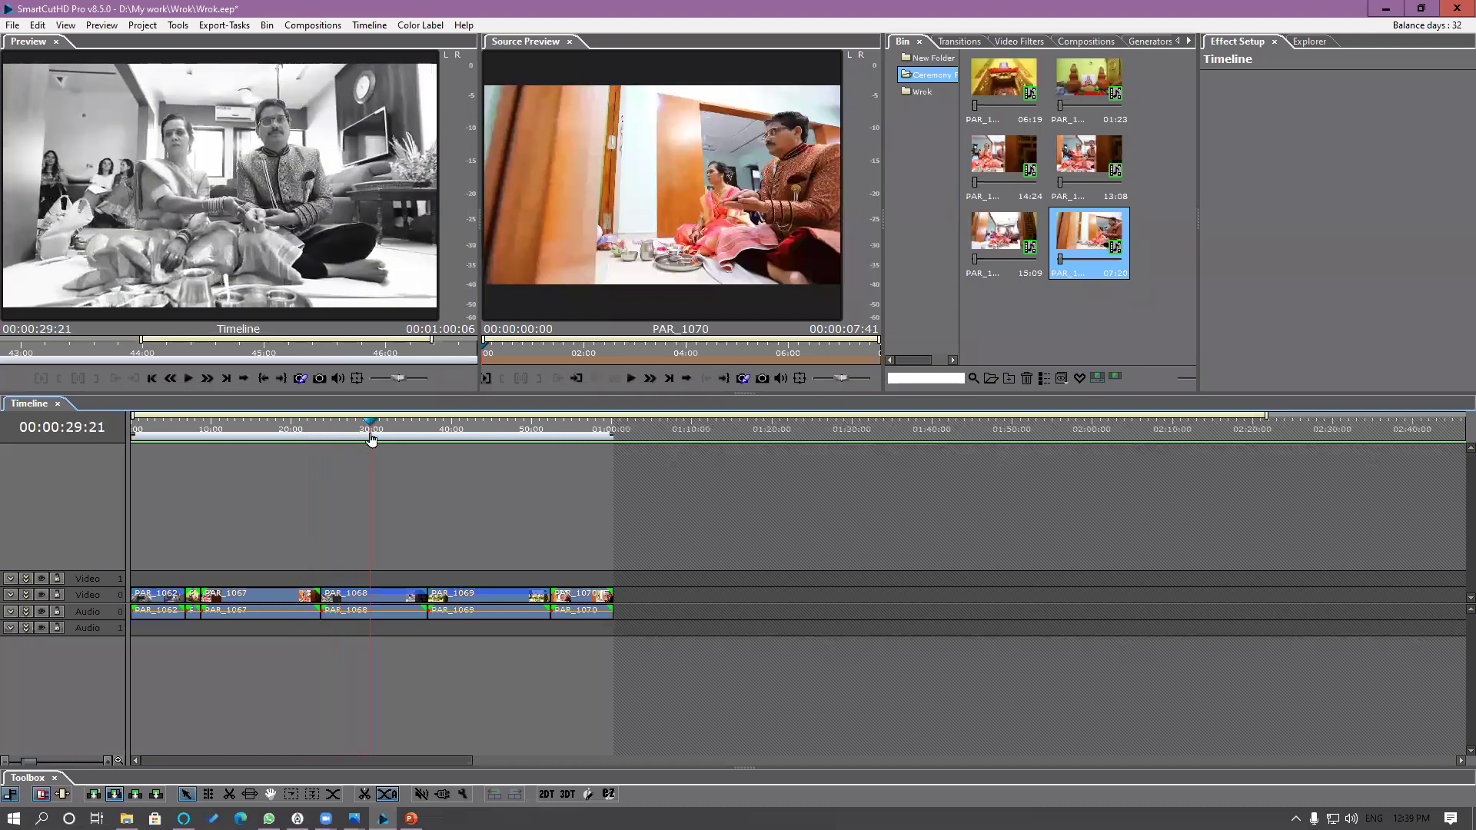
# Step: Mark a portion of PAR_1070 ending at 00:00:03:28 in a widened Source Preview and place it on the timeline beyond the last clip
pyautogui.moveTo(884, 260); pyautogui.dragTo(946, 257)
pyautogui.click(1053, 230)
pyautogui.click(1163, 244)
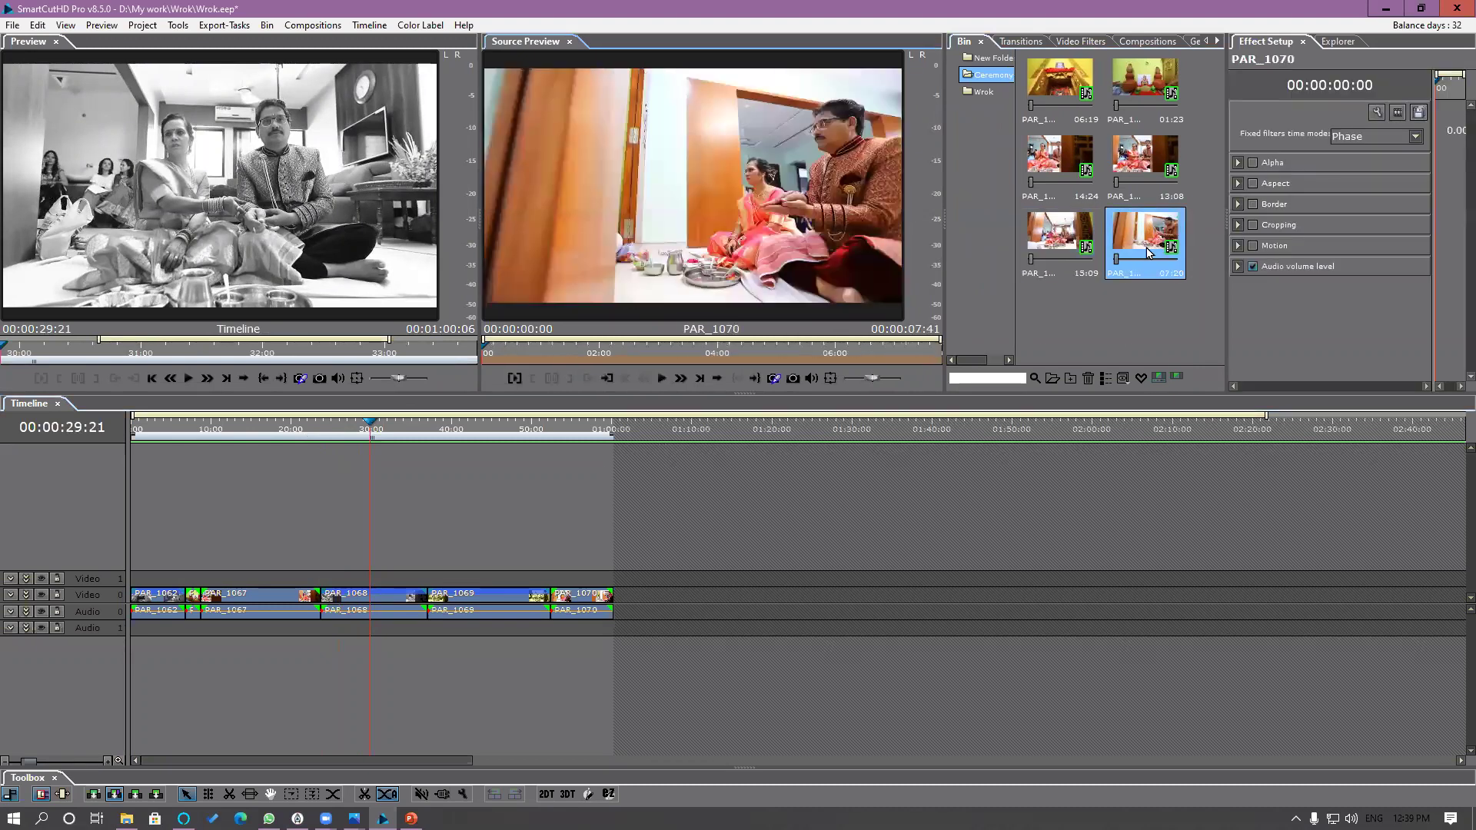
pyautogui.moveTo(489, 355); pyautogui.dragTo(691, 360)
pyautogui.click(529, 382)
pyautogui.moveTo(670, 262); pyautogui.dragTo(695, 600)
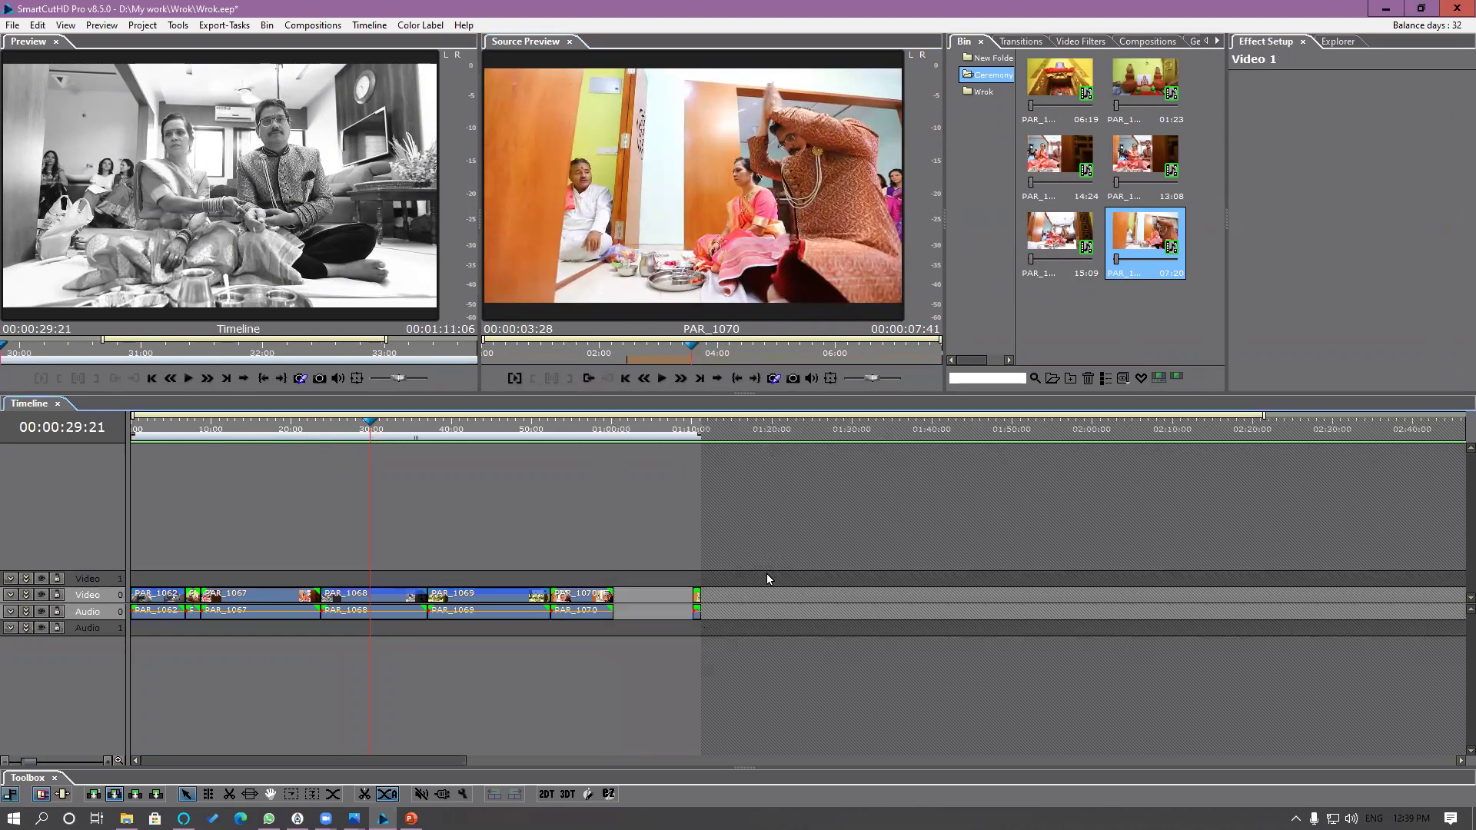
# Step: Examine the newly placed PAR_1070 portion on the timeline around 00:01:10:12
pyautogui.moveTo(683, 433); pyautogui.dragTo(692, 432)
pyautogui.scroll(1, 707, 497)
pyautogui.scroll(3, 707, 496)
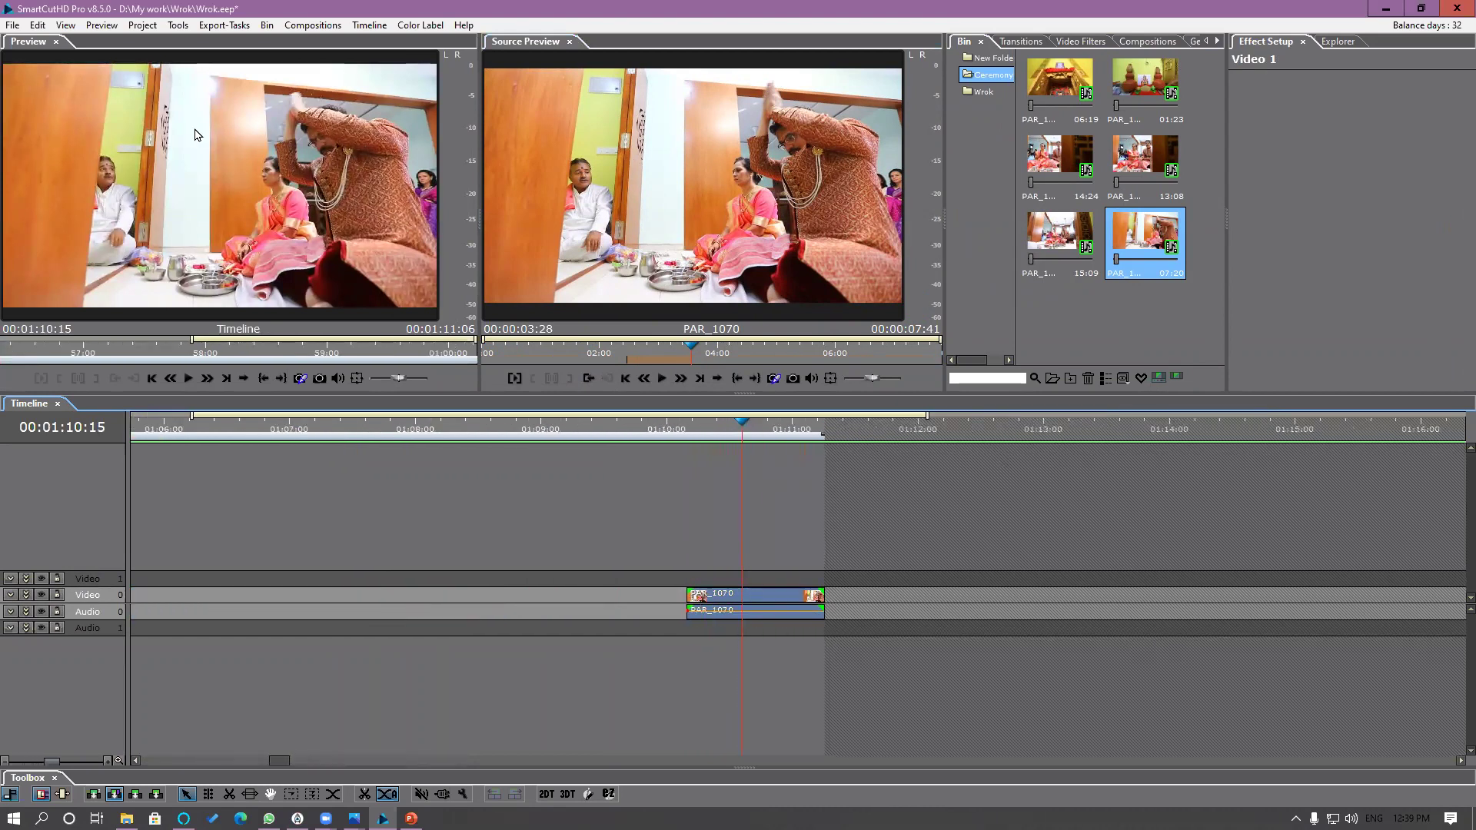
pyautogui.moveTo(703, 435); pyautogui.dragTo(727, 461)
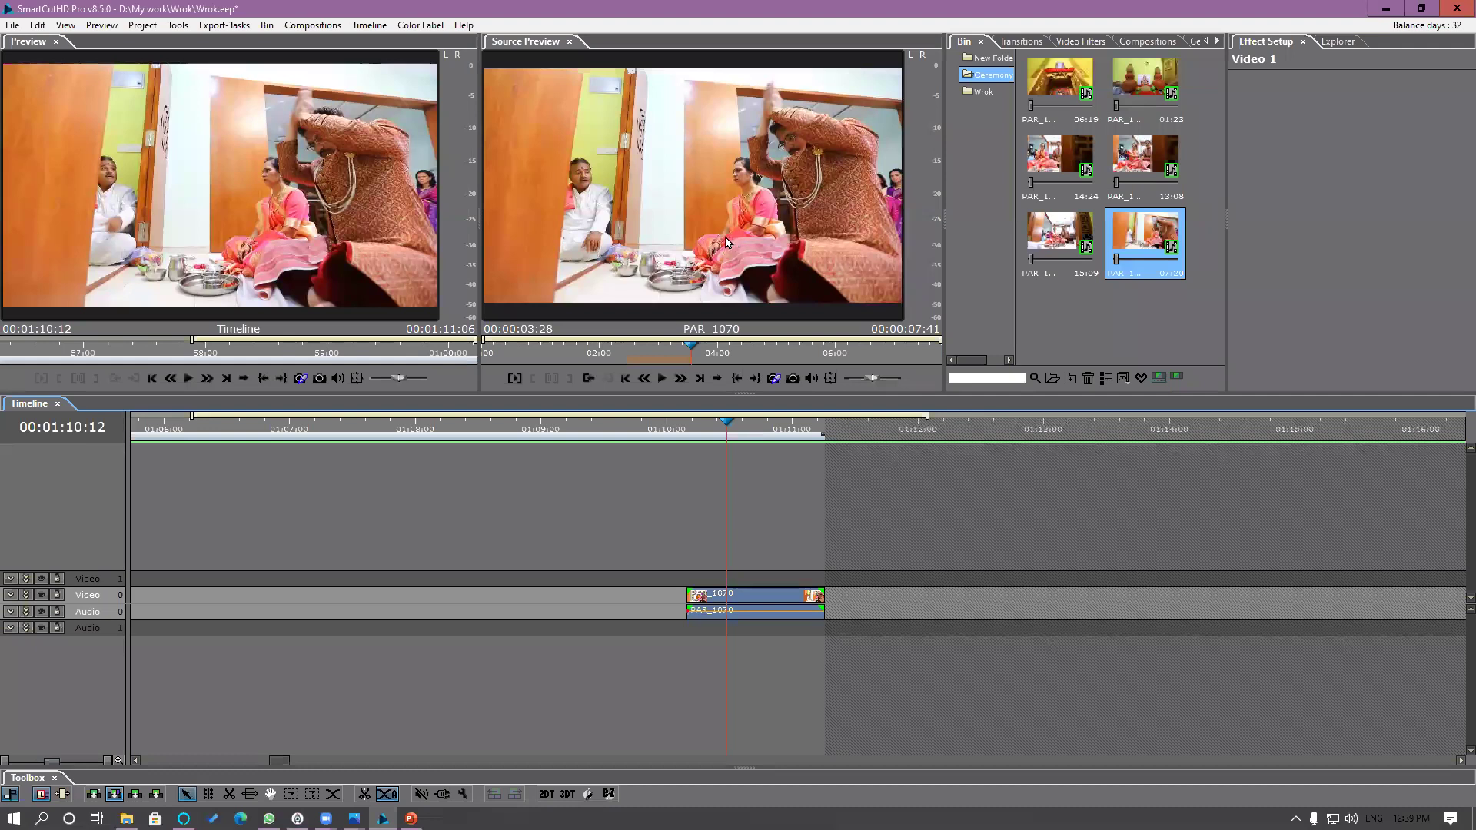
pyautogui.scroll(-2, 759, 459)
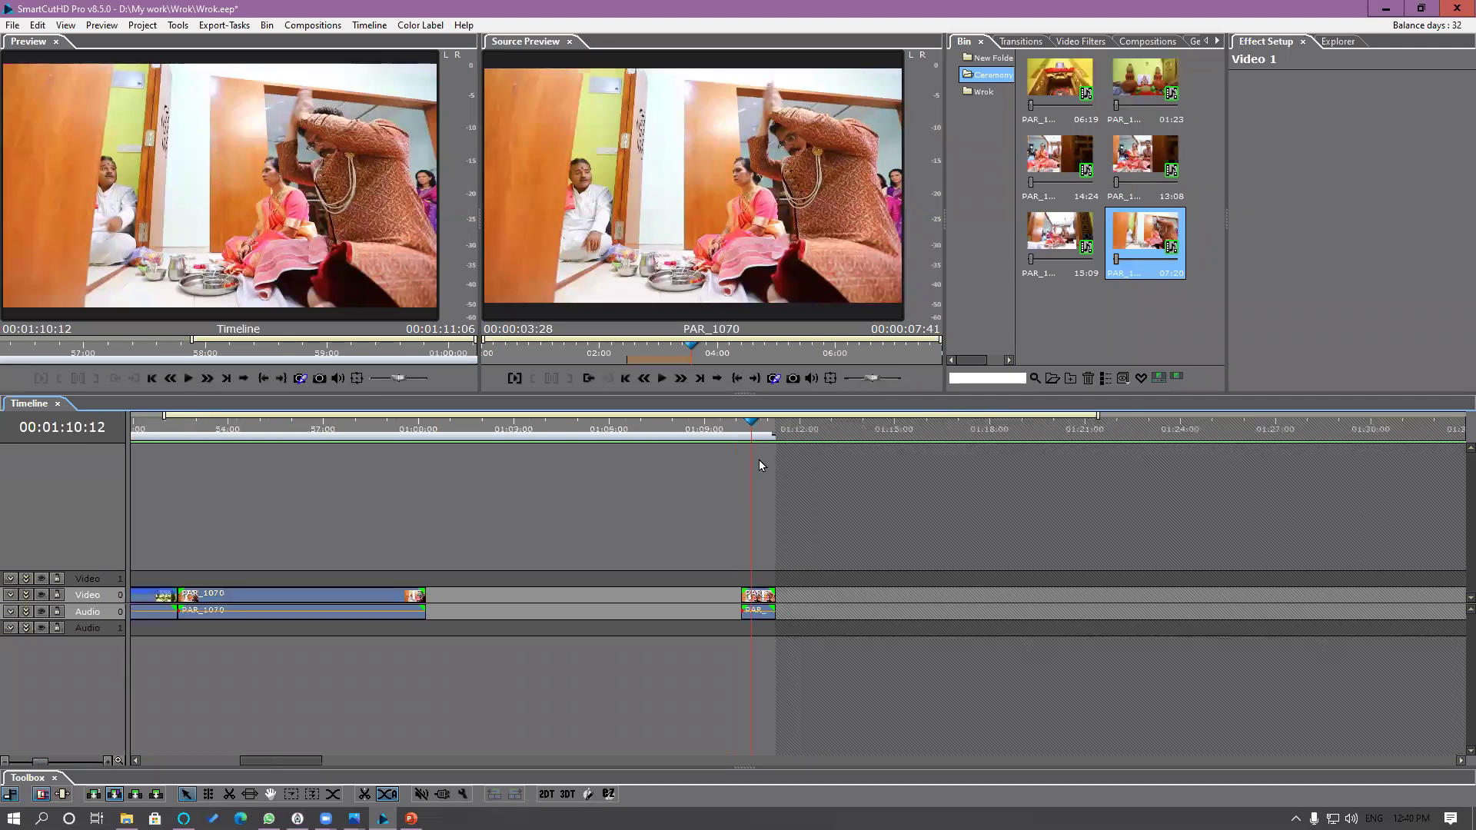
# Step: Slip the source range of the newly placed PAR_1070 clip to start at about 00:00:05:26
pyautogui.click(764, 603)
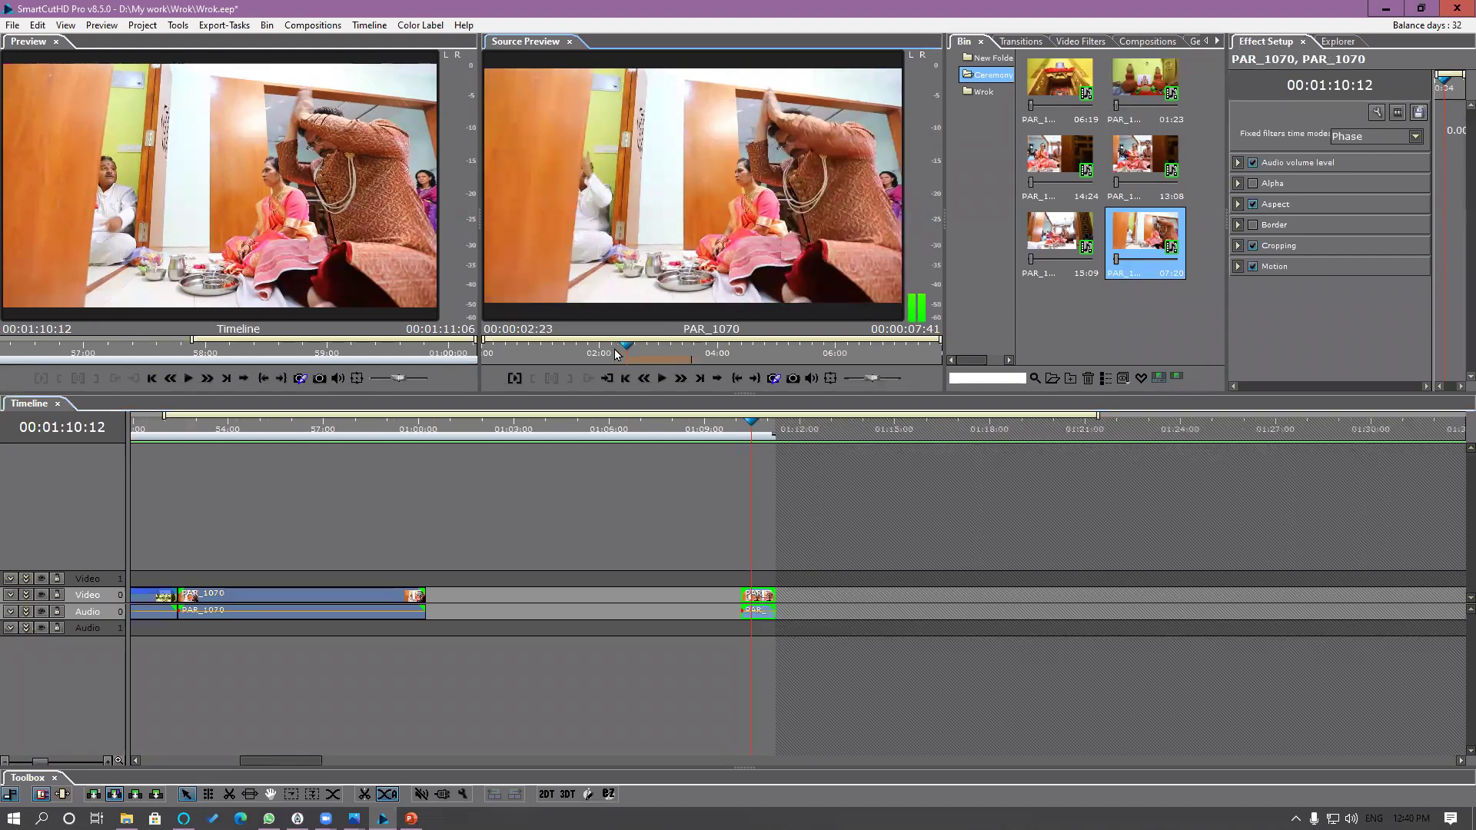
pyautogui.moveTo(644, 361); pyautogui.dragTo(850, 361)
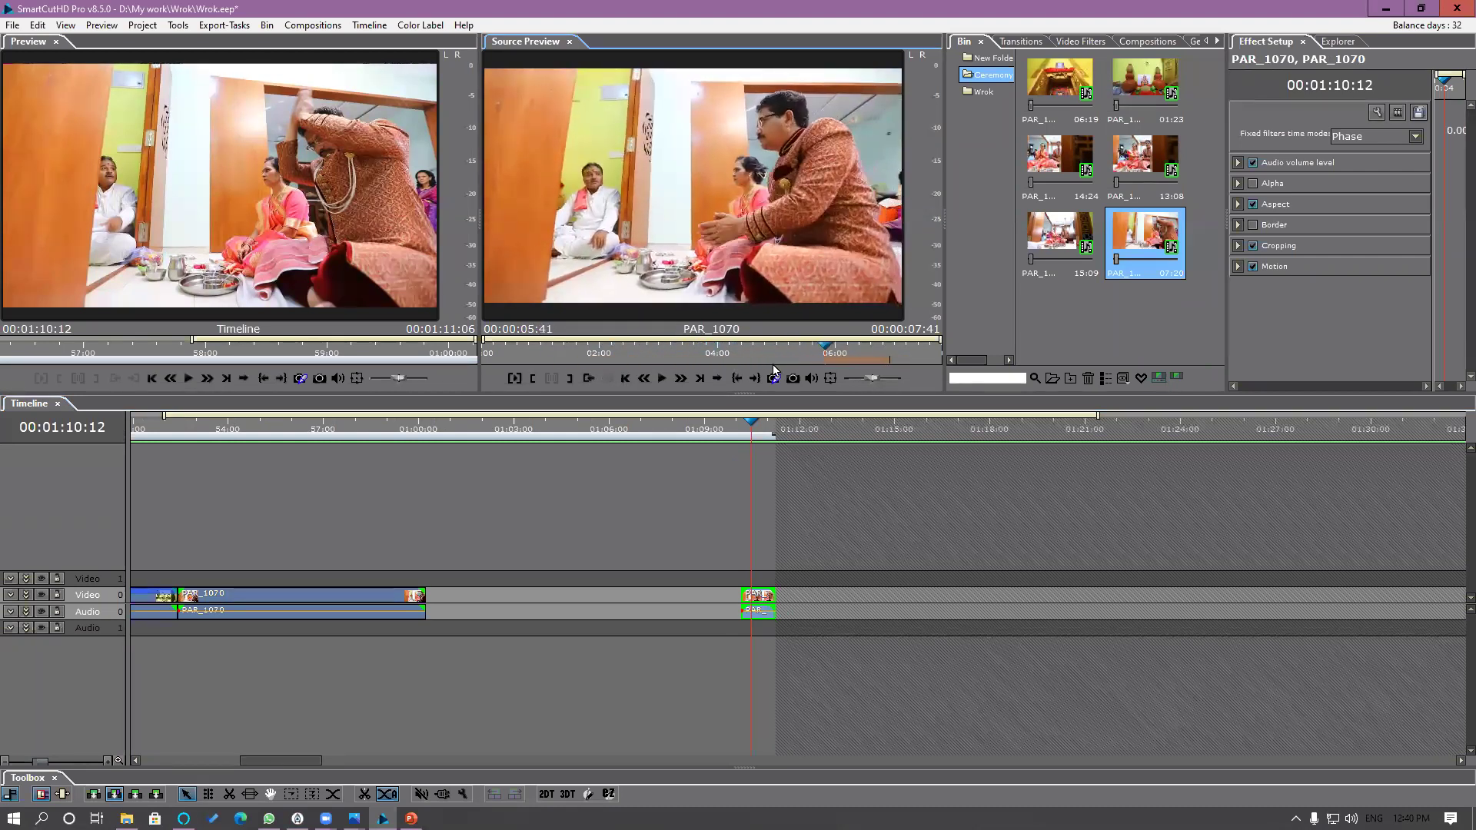
pyautogui.moveTo(743, 361); pyautogui.dragTo(711, 360)
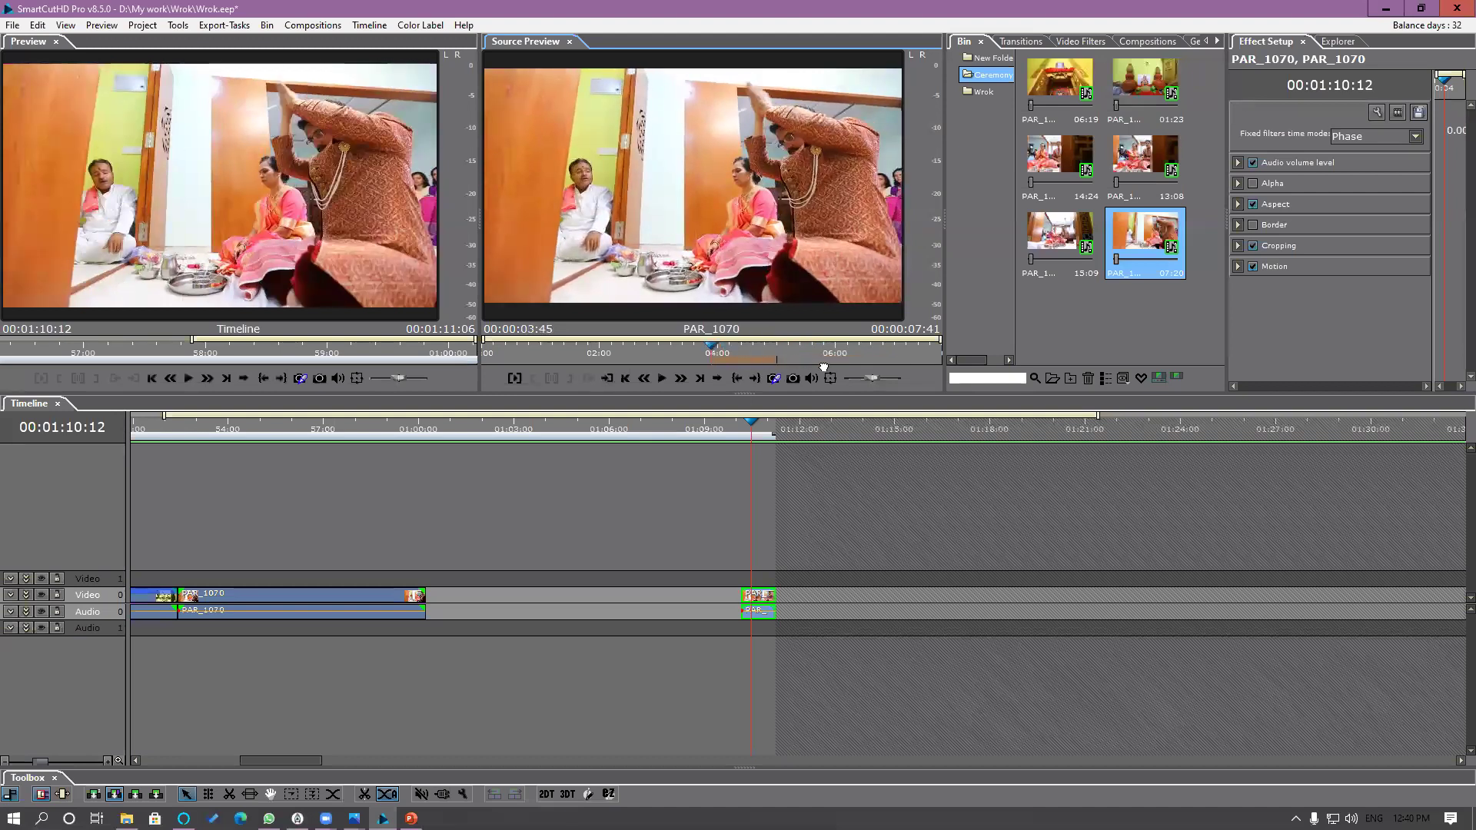
pyautogui.press('space')
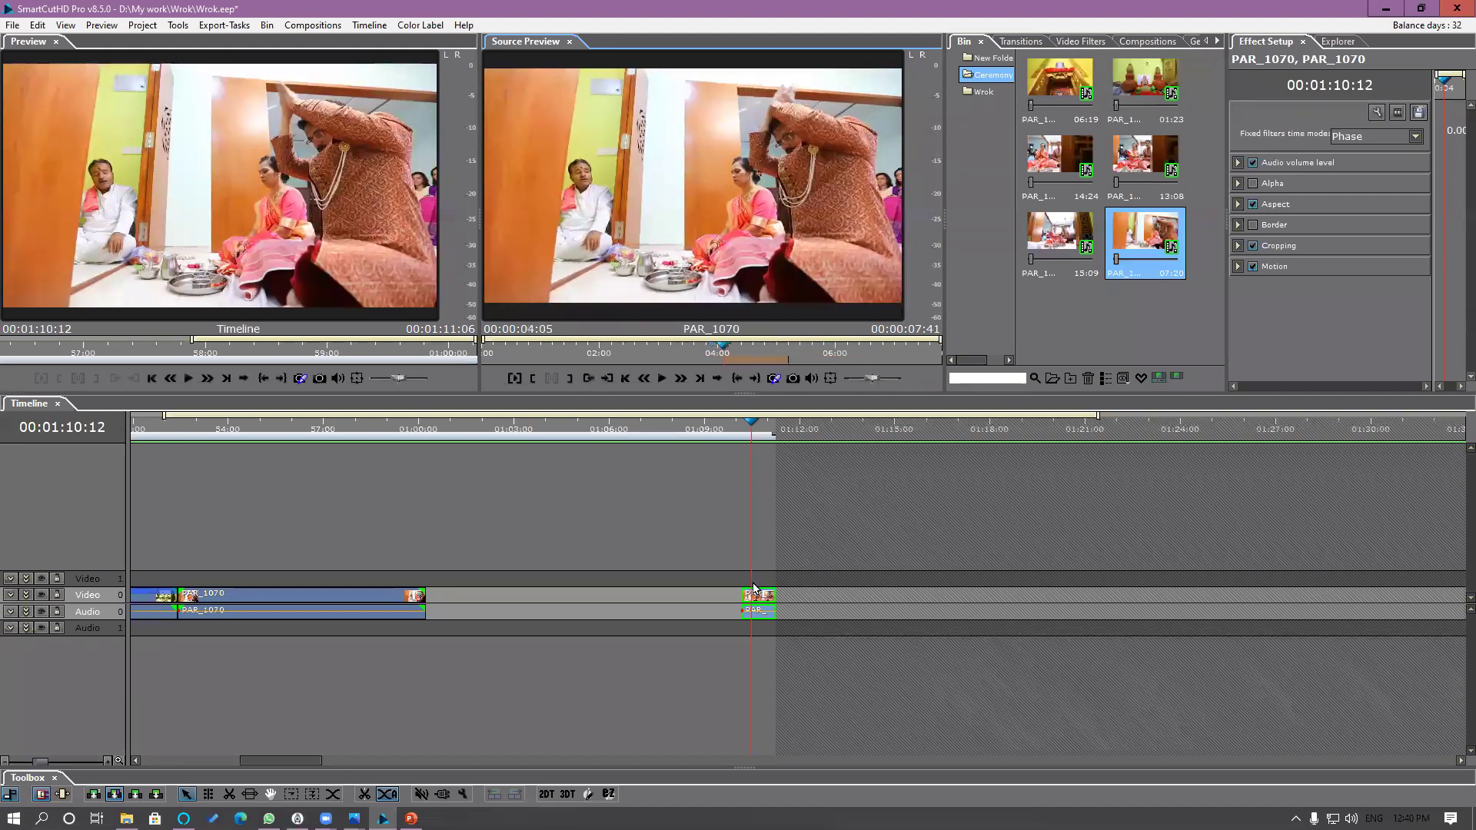
pyautogui.press('space')
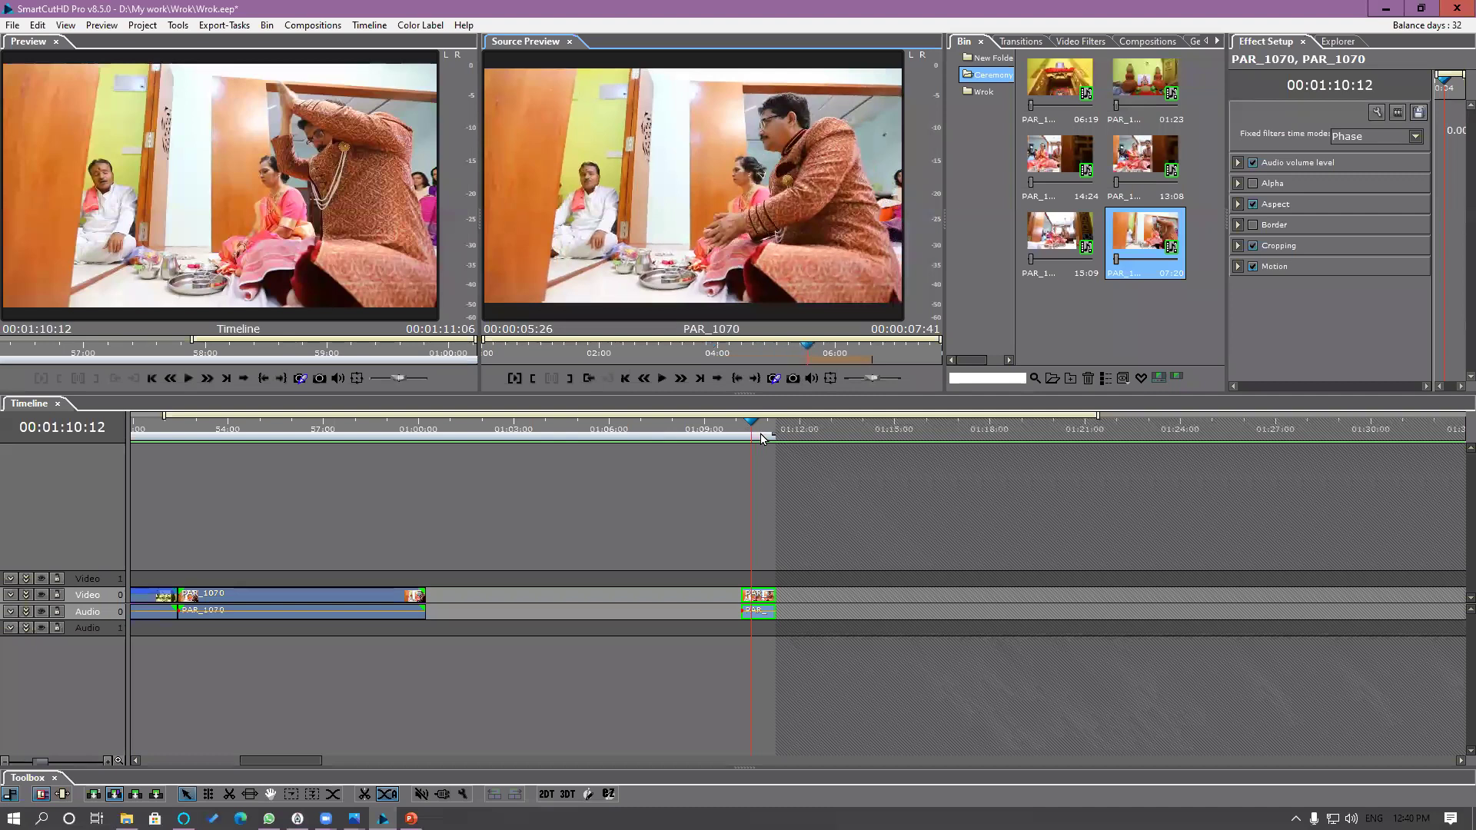
# Step: Check the slipped clip on the timeline at 00:01:10:07 and close the Source Preview panel
pyautogui.moveTo(738, 442); pyautogui.dragTo(741, 452)
pyautogui.press('Right')
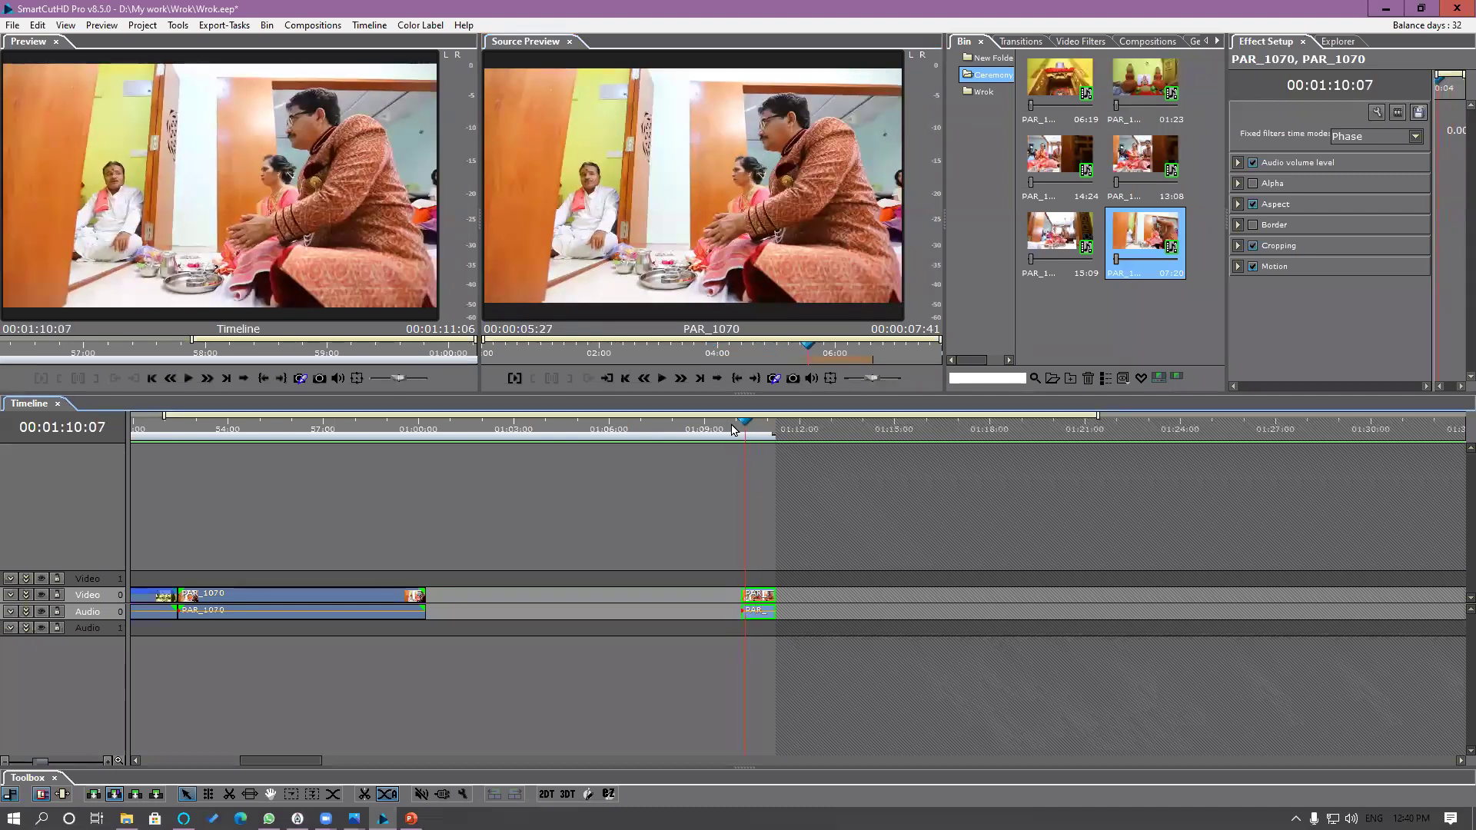
pyautogui.click(570, 42)
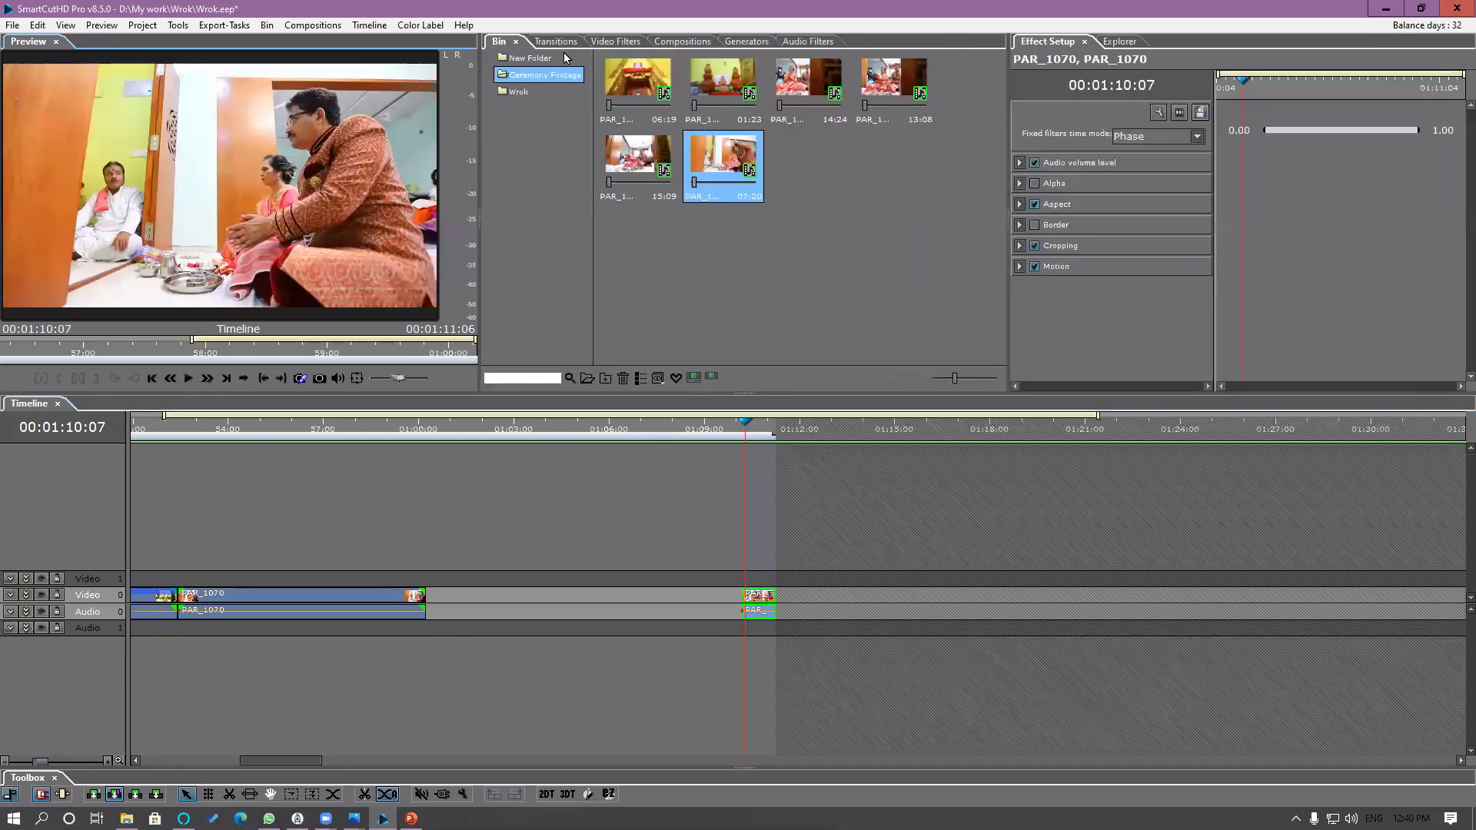
# Step: Dock the Preview panel with Effect Setup in a widened group and the Bin panel as a narrow full-height column
pyautogui.click(68, 26)
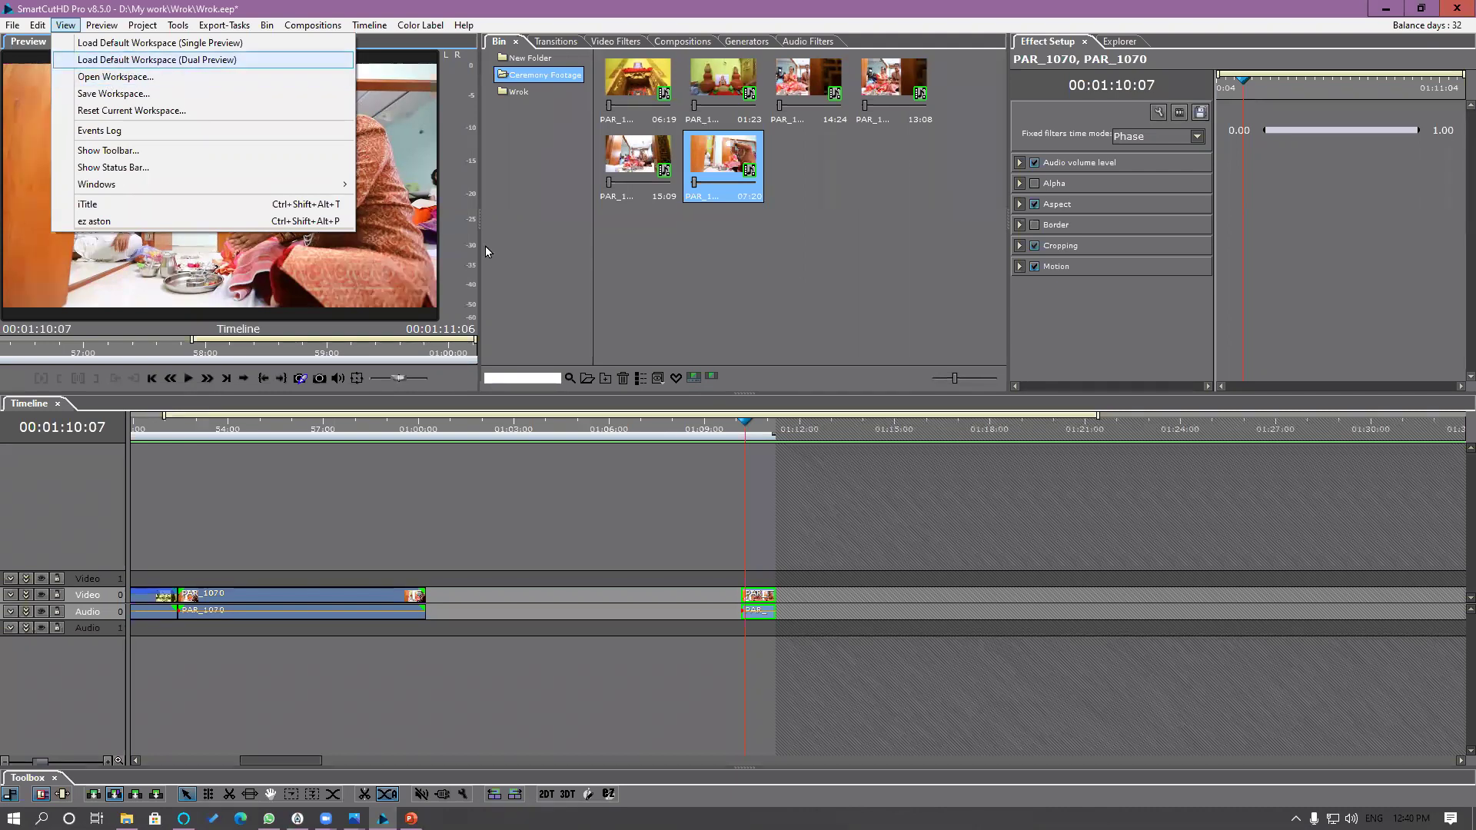
pyautogui.click(758, 320)
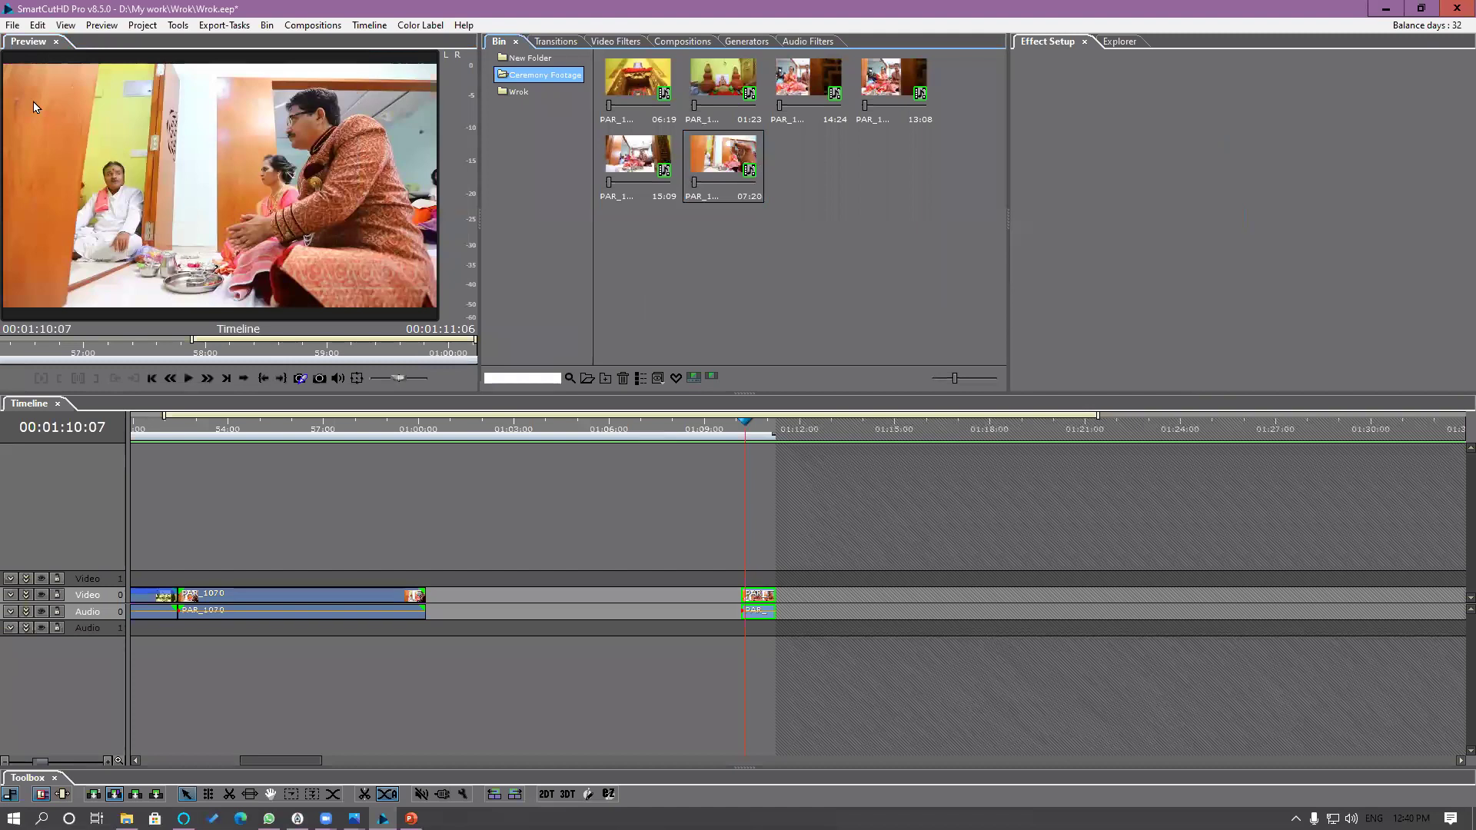
pyautogui.moveTo(25, 41); pyautogui.dragTo(1227, 230)
pyautogui.moveTo(782, 218); pyautogui.dragTo(948, 239)
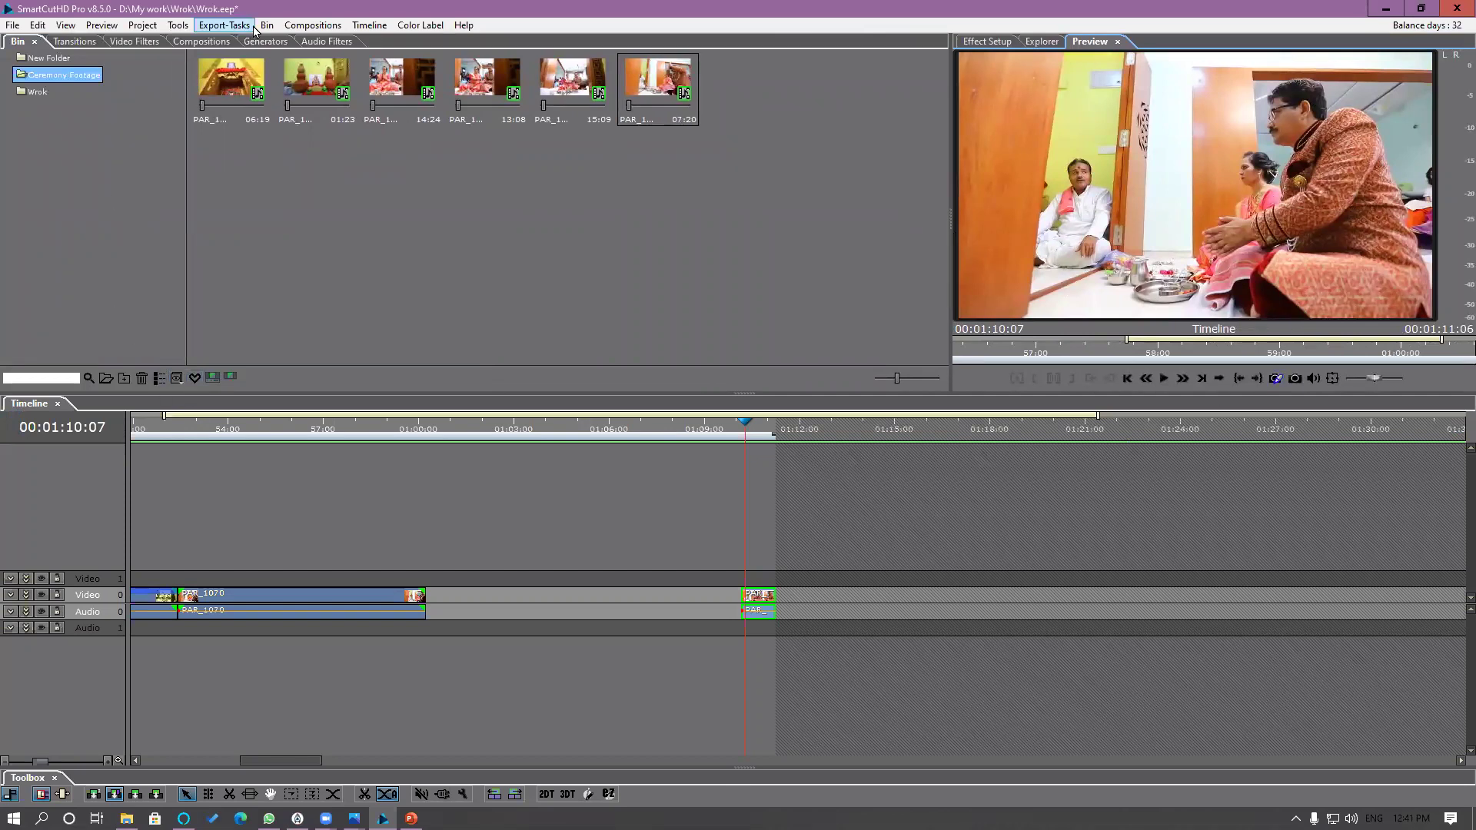
pyautogui.moveTo(26, 48); pyautogui.dragTo(335, 413)
pyautogui.moveTo(481, 404); pyautogui.dragTo(245, 388)
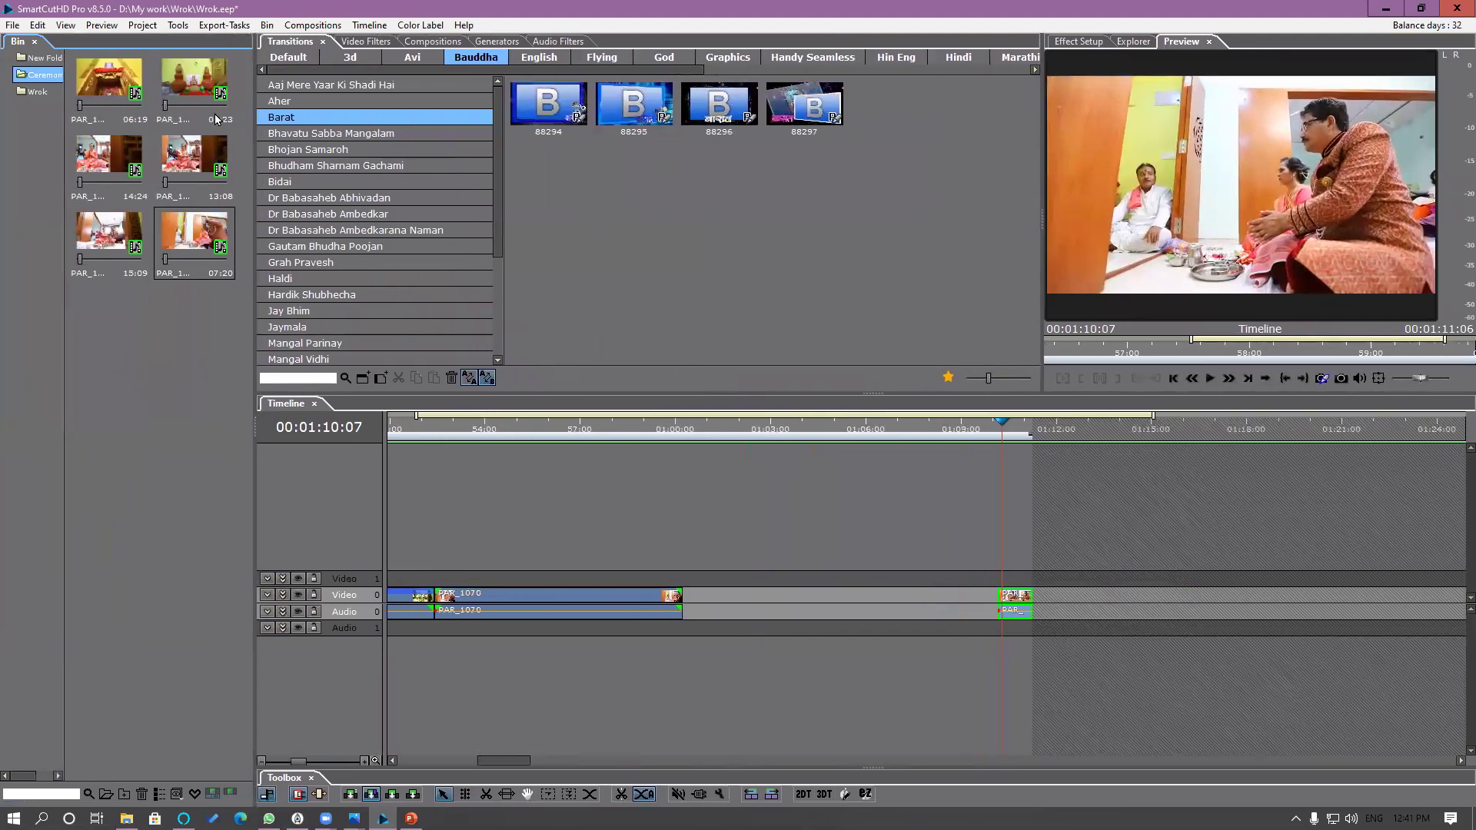
# Step: Enlarge the Video Filters thumbnails and widen the Preview panel slightly
pyautogui.click(366, 41)
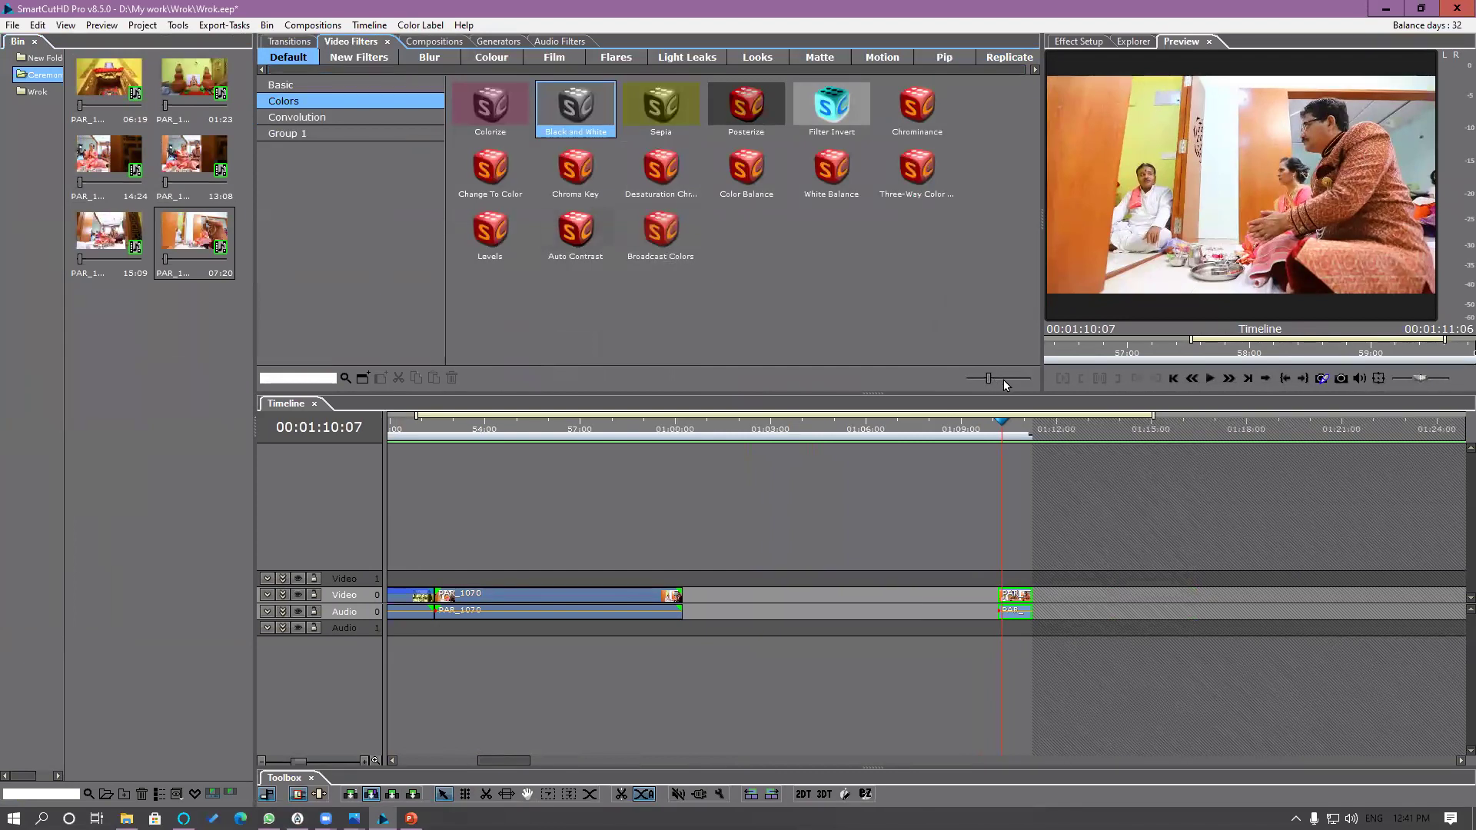
pyautogui.scroll(3, 995, 300)
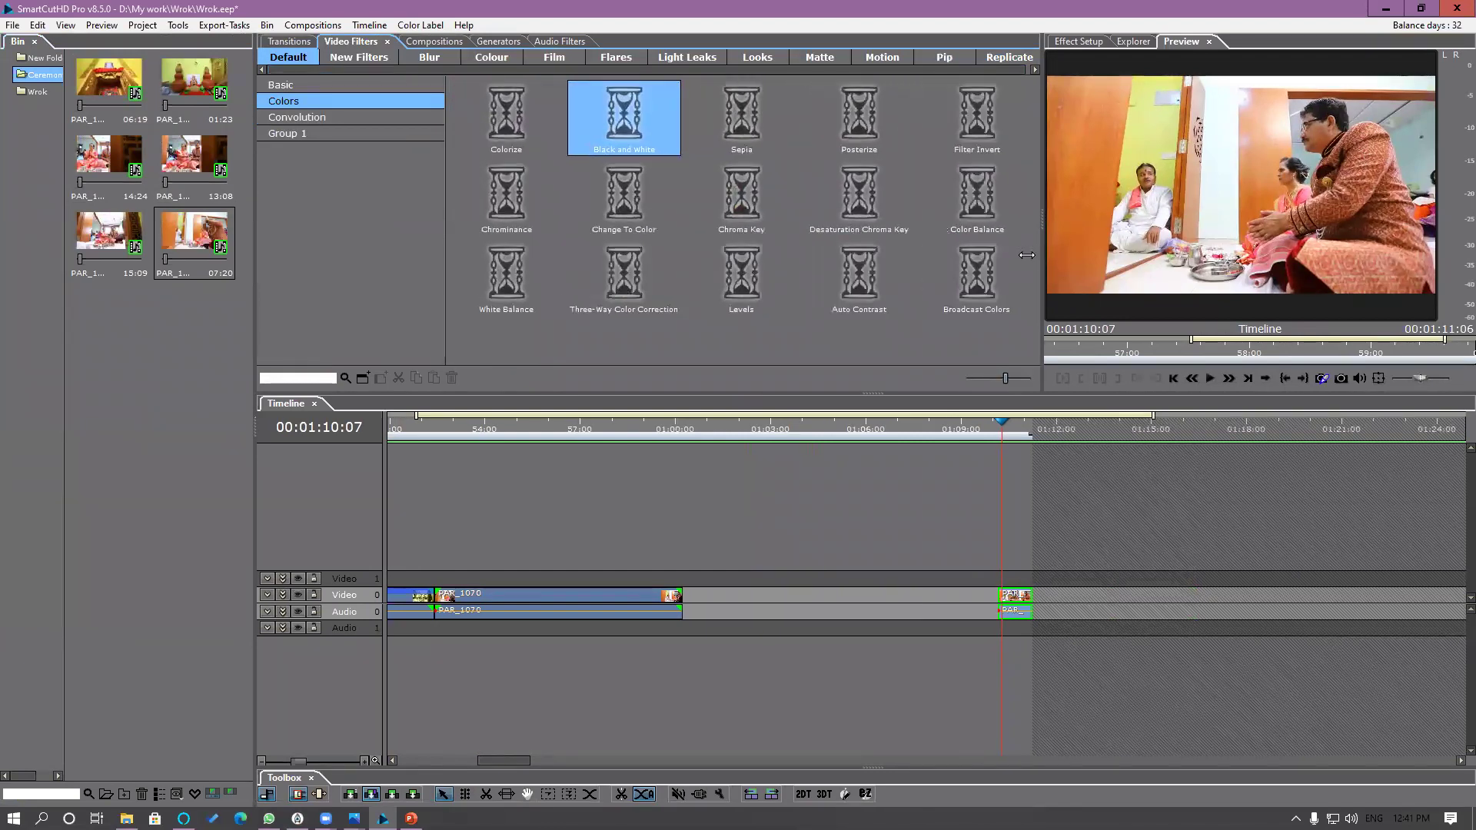
pyautogui.moveTo(1011, 261); pyautogui.dragTo(961, 266)
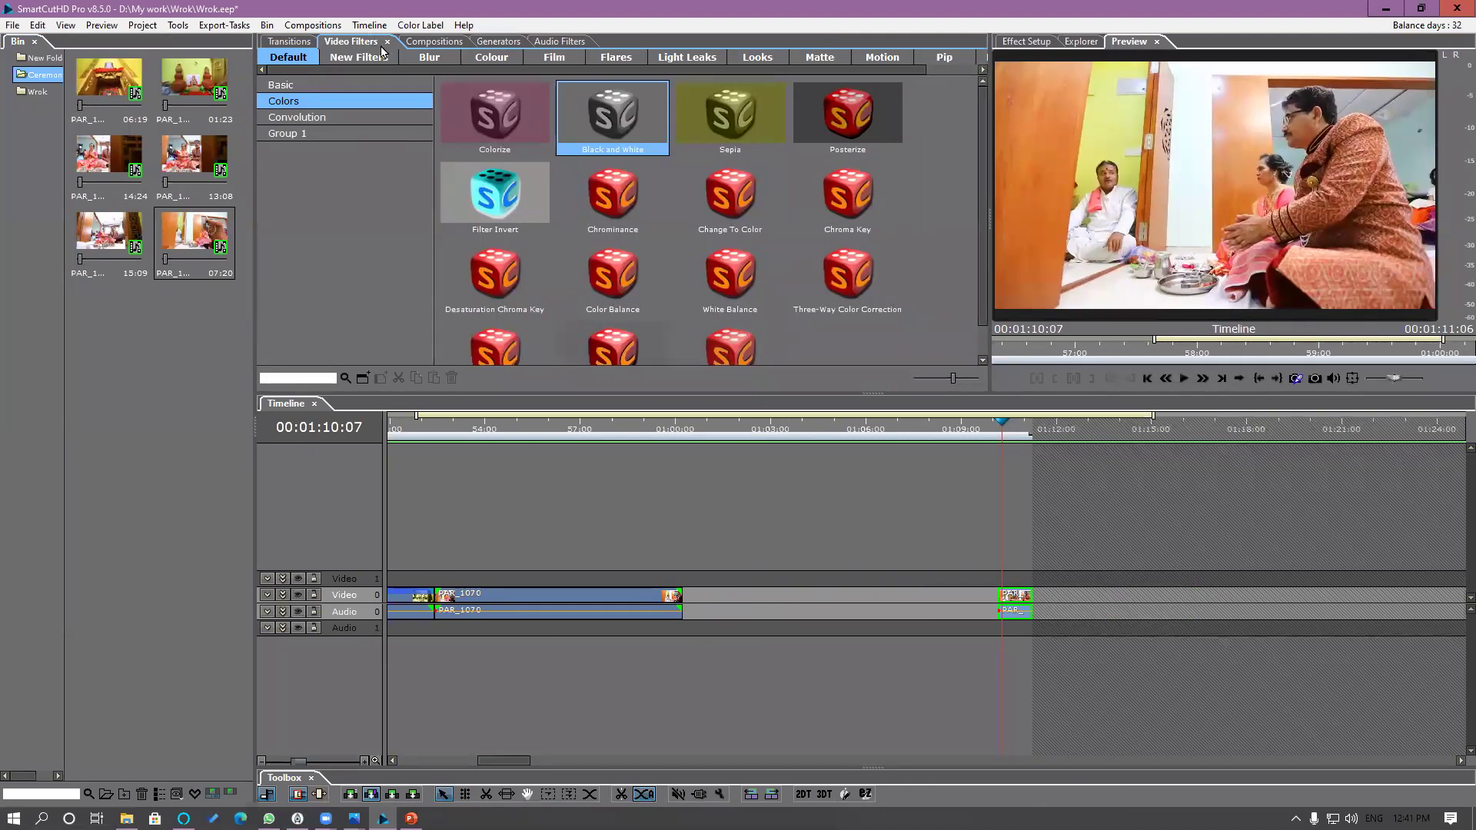
# Step: Check the Generators panel and move the Transitions panel into the Bin panel's group
pyautogui.click(493, 44)
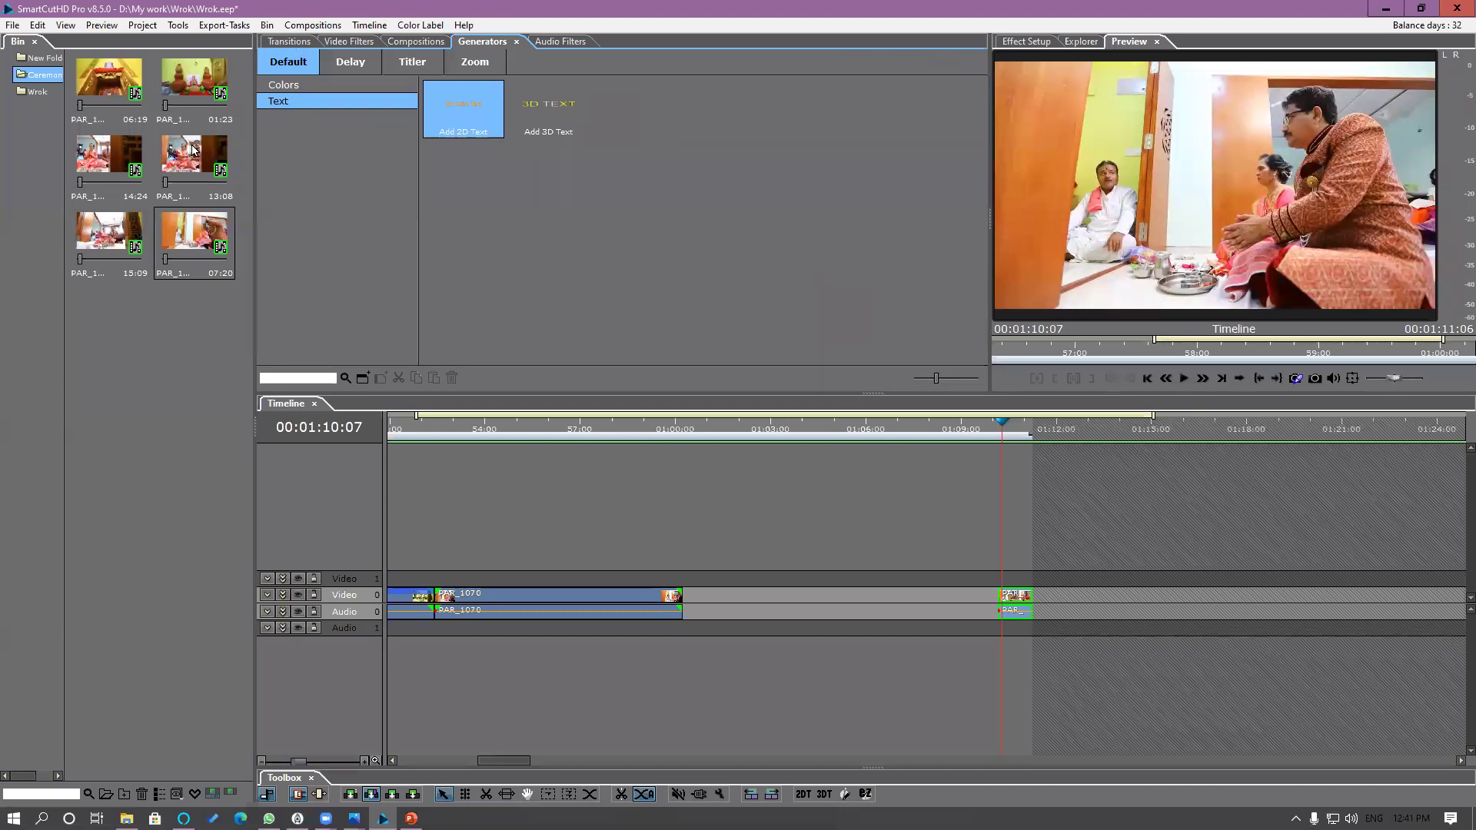
pyautogui.click(293, 43)
pyautogui.moveTo(289, 39); pyautogui.dragTo(126, 417)
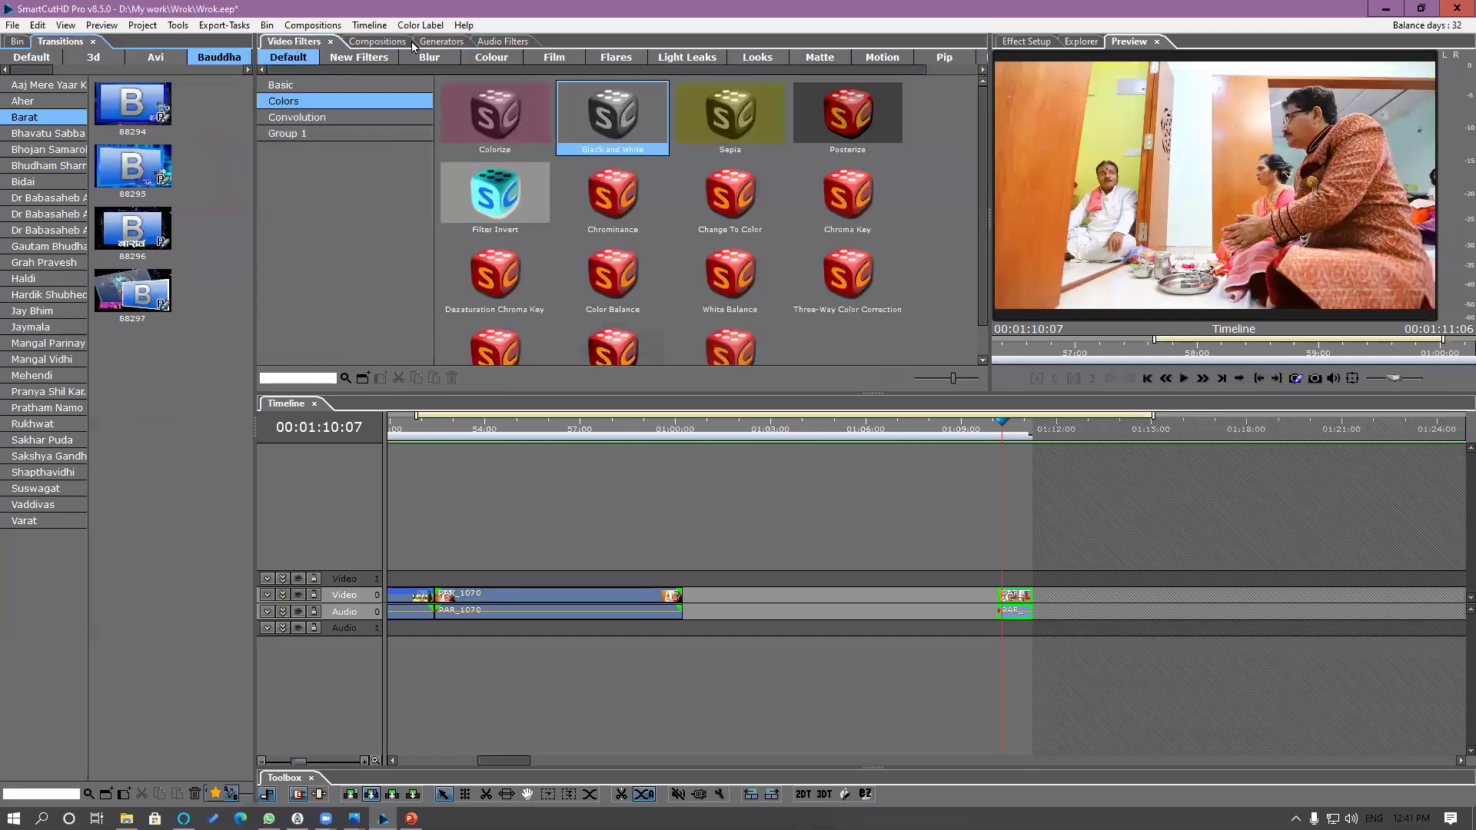
# Step: Move the Effect Setup and Explorer panels into the Video Filters group and close the Audio Filters panel
pyautogui.moveTo(1023, 50); pyautogui.dragTo(629, 210)
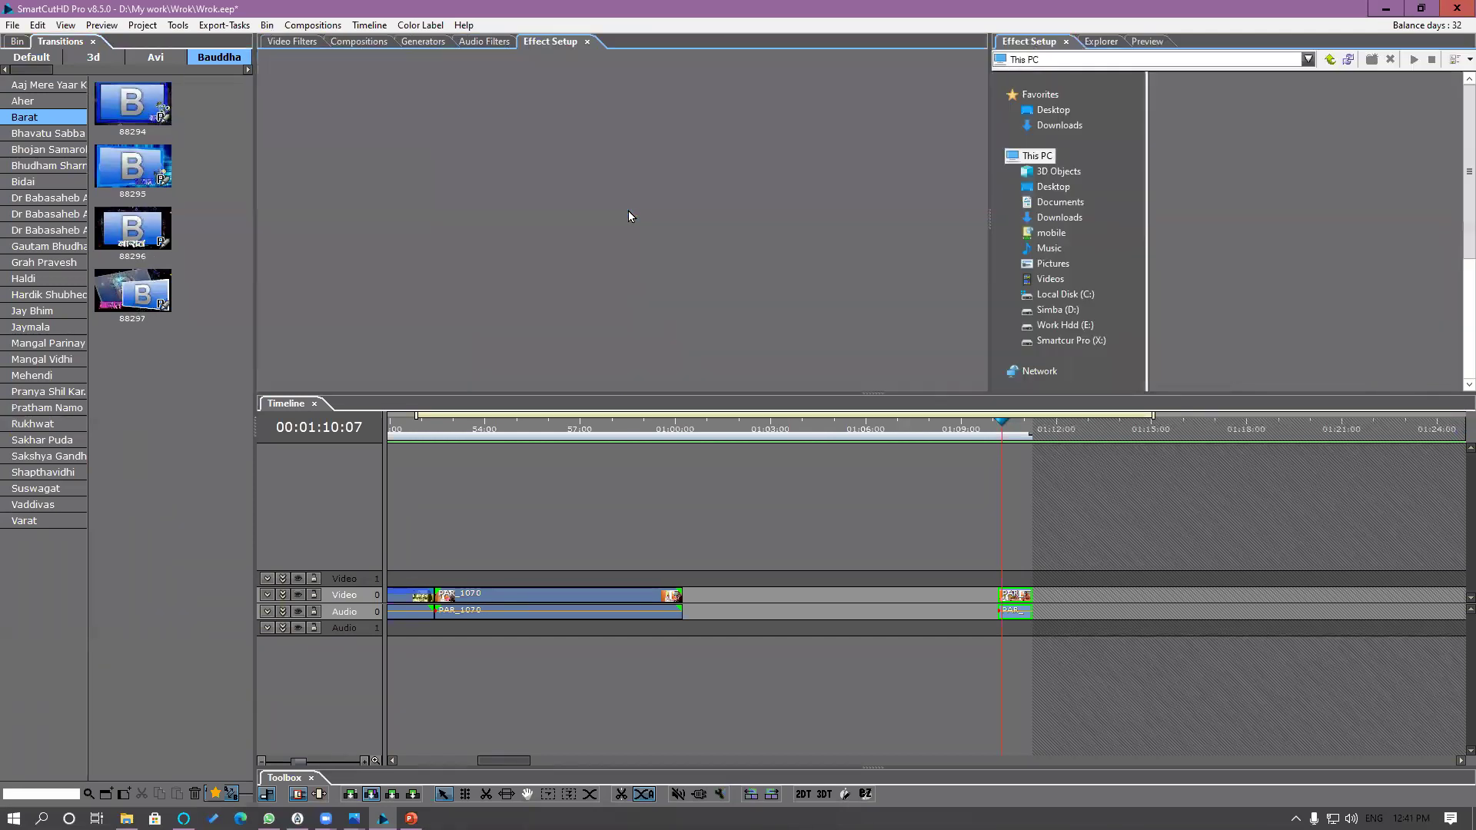
pyautogui.moveTo(1025, 48); pyautogui.dragTo(624, 218)
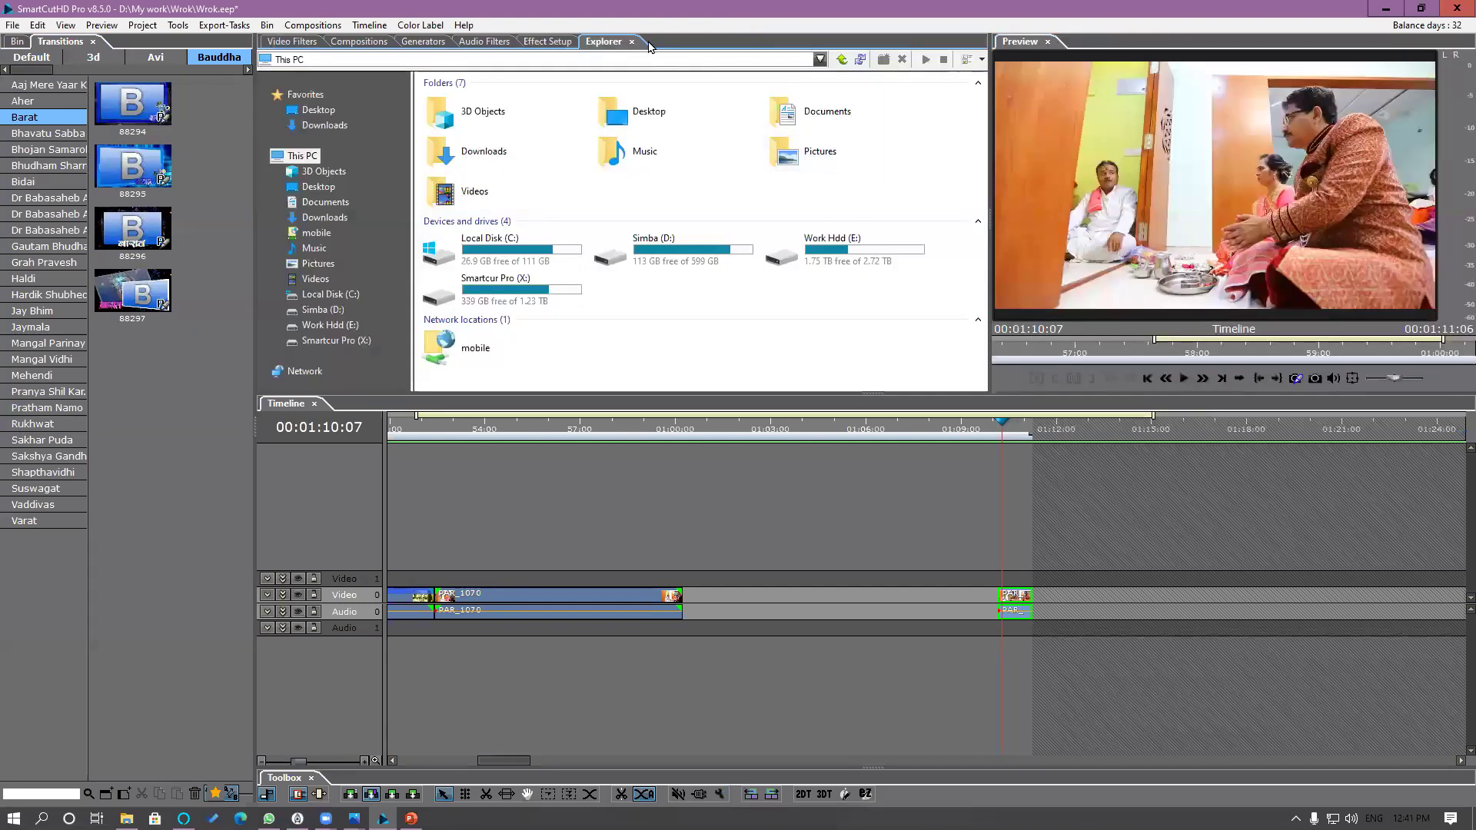
pyautogui.click(537, 41)
pyautogui.click(492, 43)
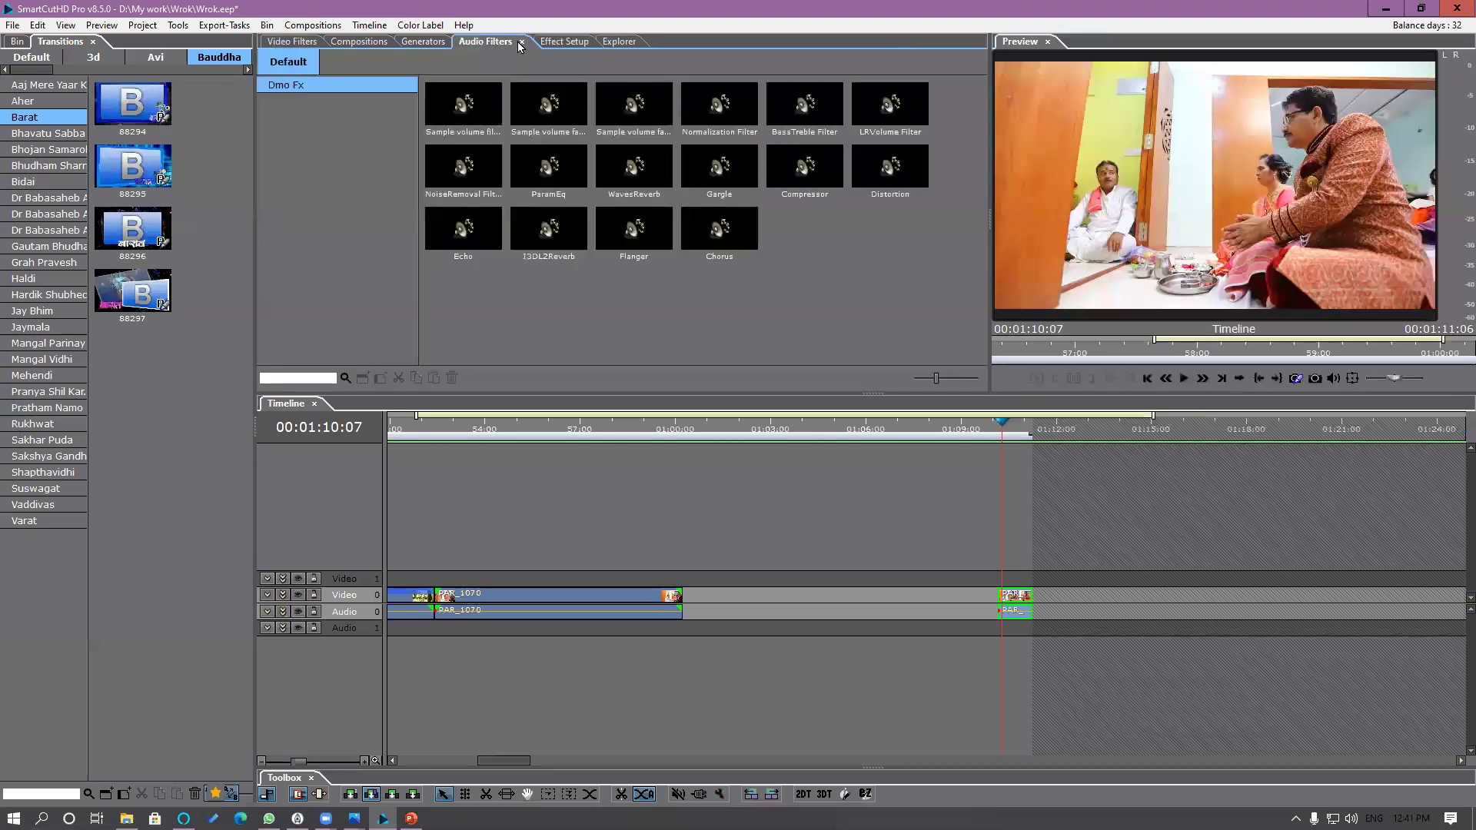
pyautogui.click(521, 42)
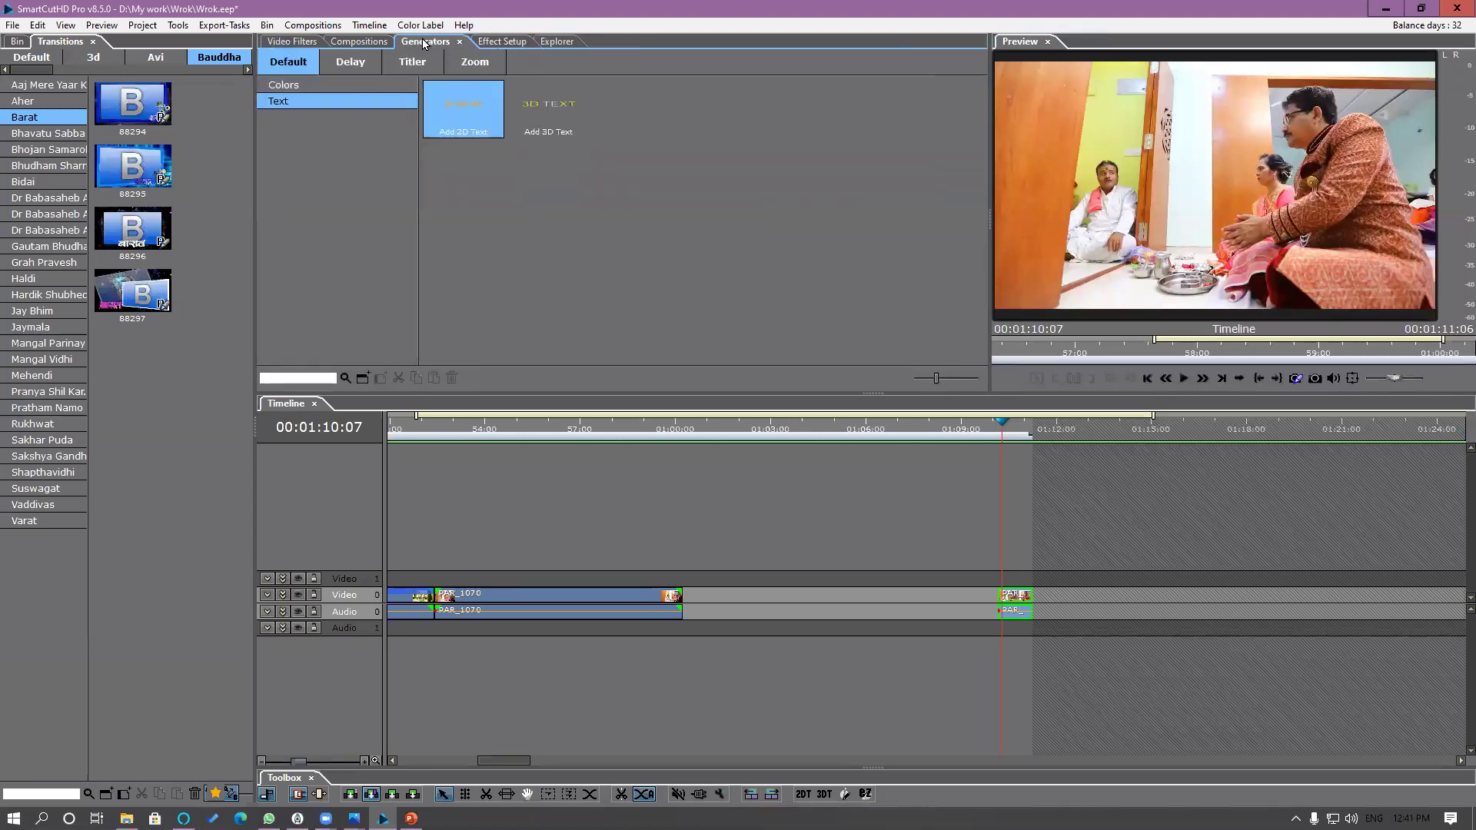
# Step: Move the Generators and Video Filters panels into the Bin panel's group and widen that column
pyautogui.moveTo(425, 45); pyautogui.dragTo(125, 420)
pyautogui.click(356, 42)
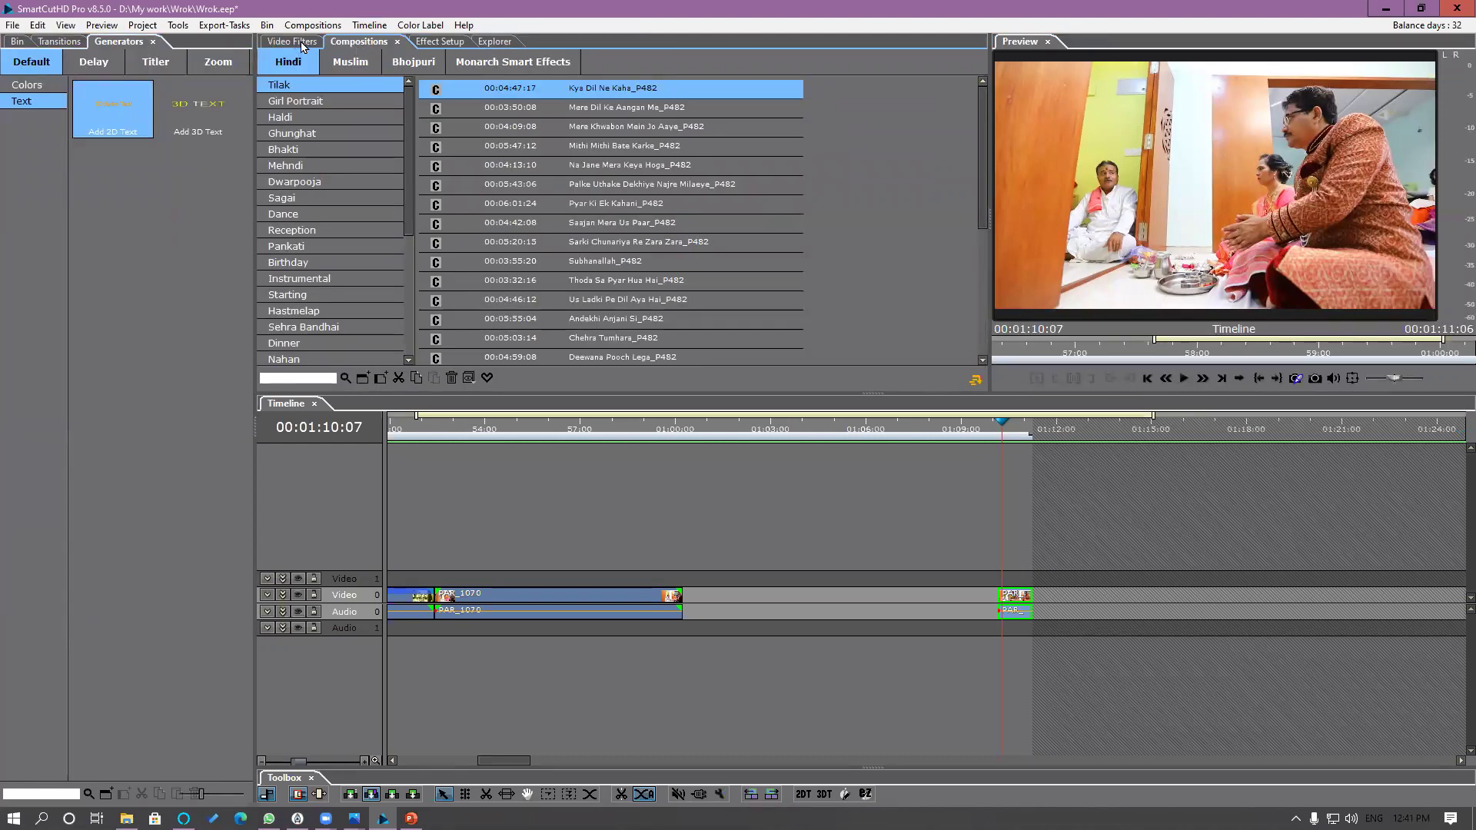
pyautogui.moveTo(113, 433); pyautogui.dragTo(332, 381)
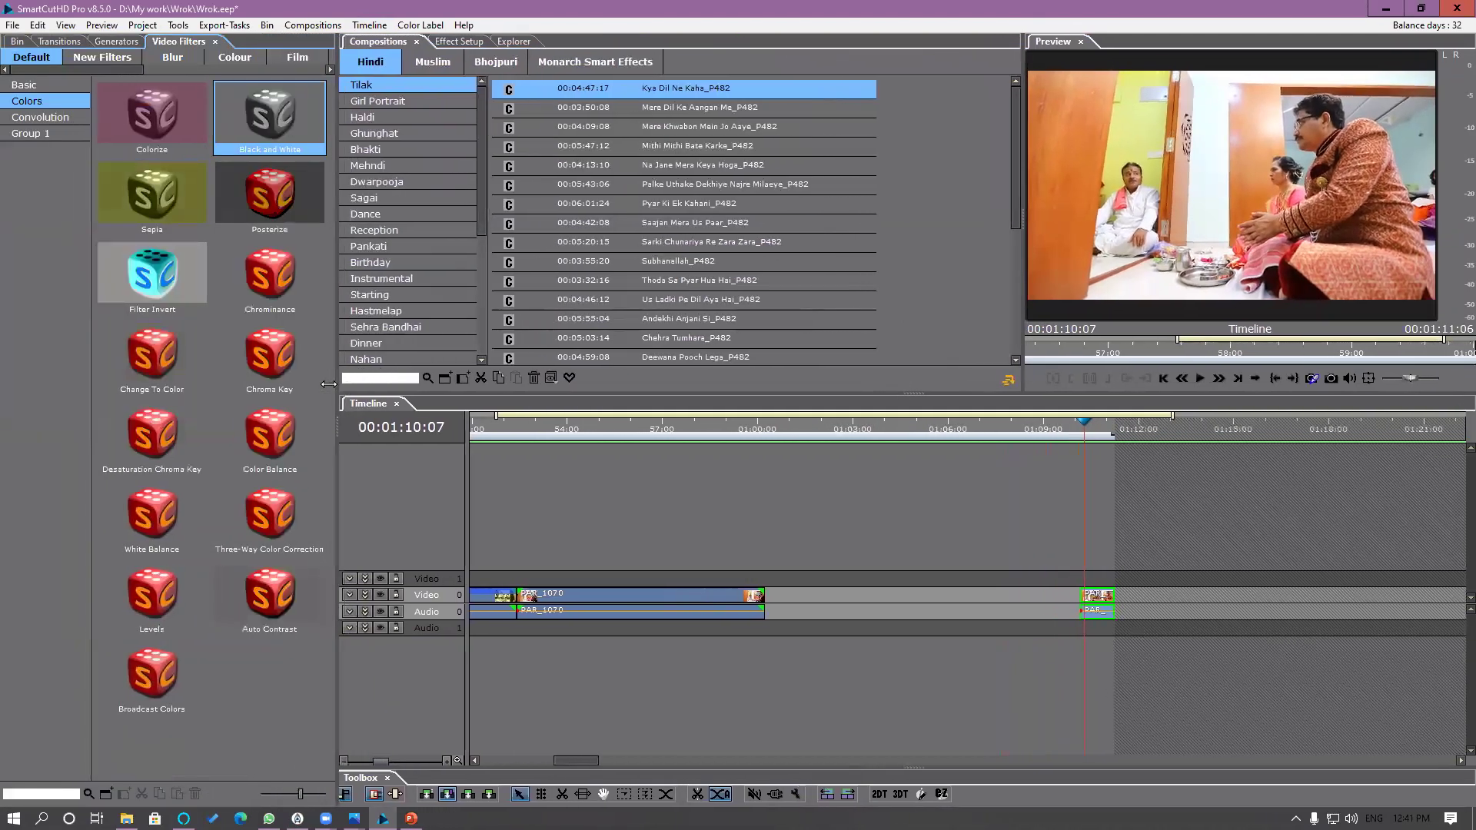
# Step: Look through the Bin, Transitions, Generators and Video Filters panels and slightly reduce the filter thumbnails
pyautogui.click(22, 41)
pyautogui.click(69, 42)
pyautogui.click(138, 42)
pyautogui.click(192, 42)
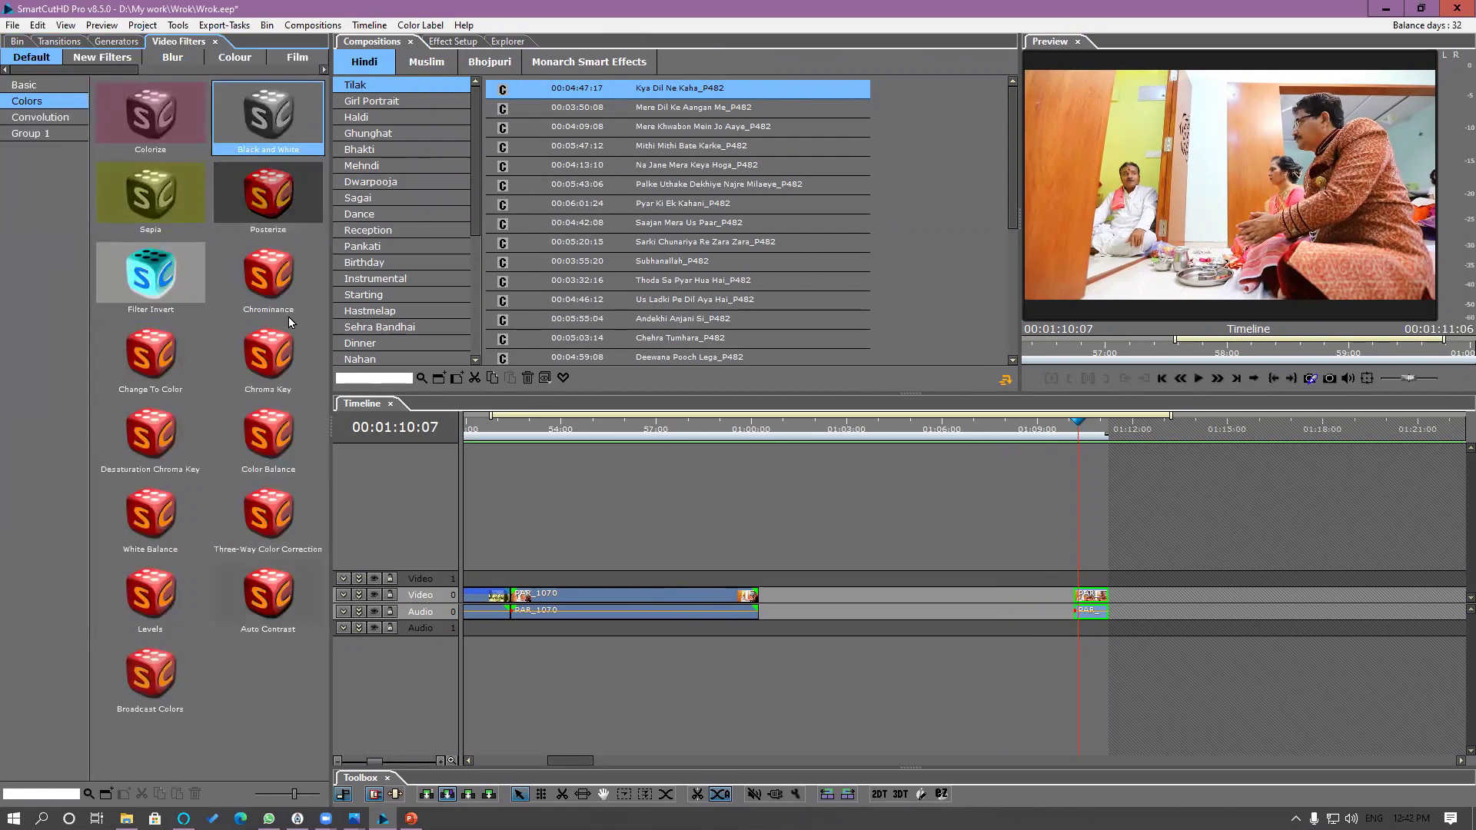
pyautogui.moveTo(295, 796); pyautogui.dragTo(293, 796)
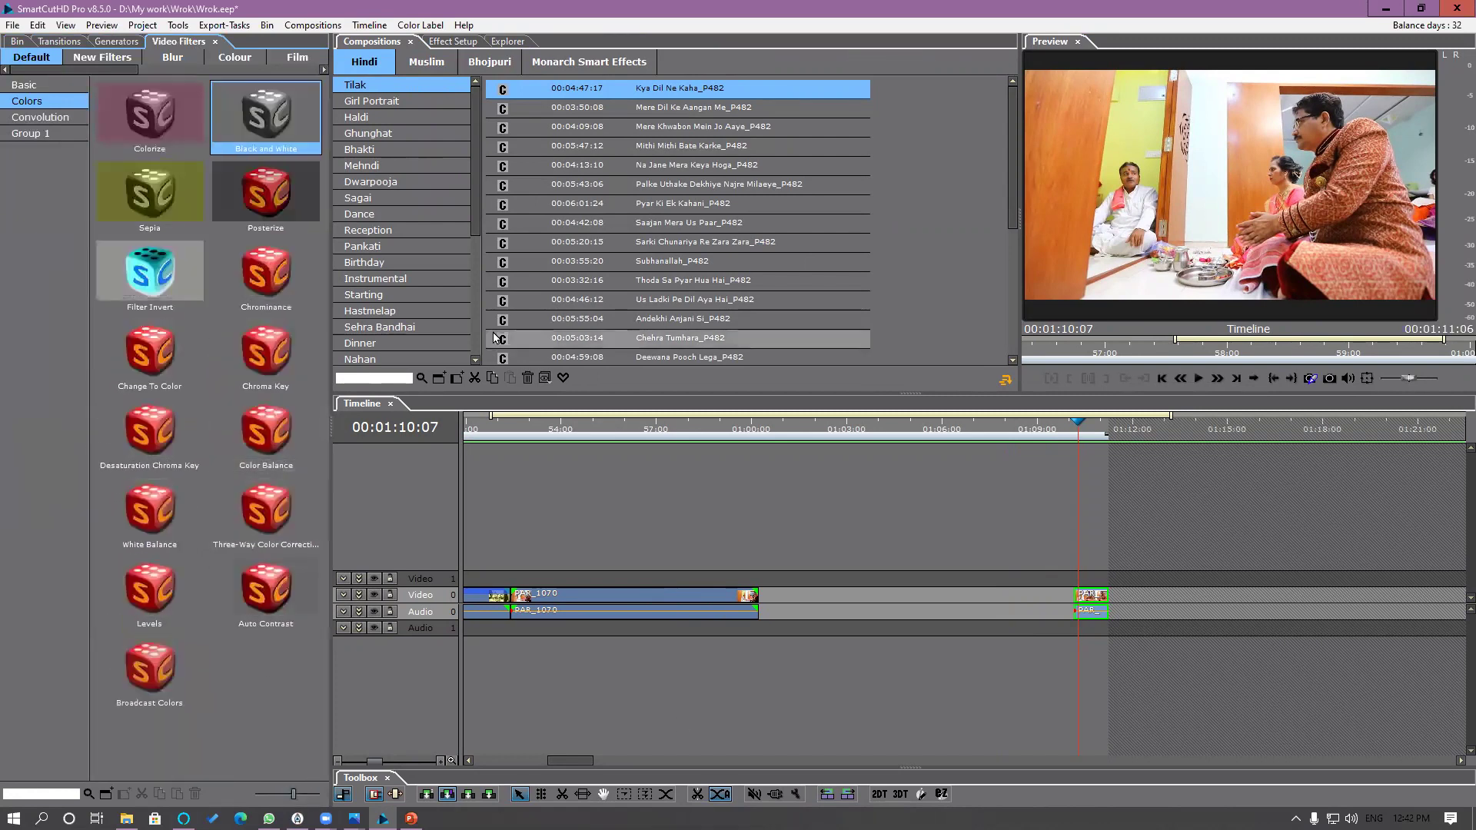
# Step: Place the playhead at 00:00:54:11 and apply the Color Balance filter to the longer PAR_1070 clip
pyautogui.click(539, 430)
pyautogui.press('space')
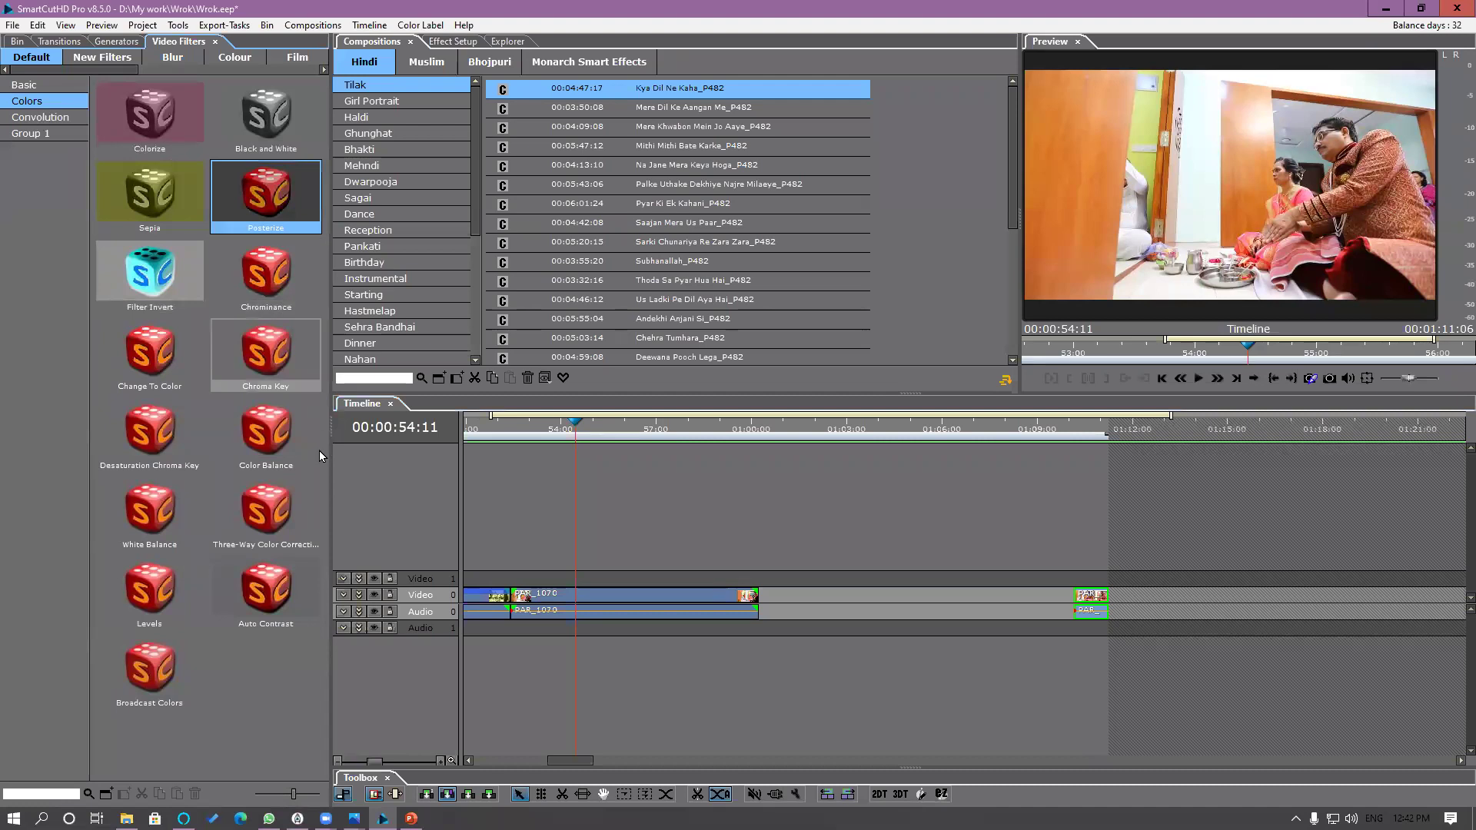
pyautogui.click(277, 515)
pyautogui.moveTo(275, 460); pyautogui.dragTo(604, 599)
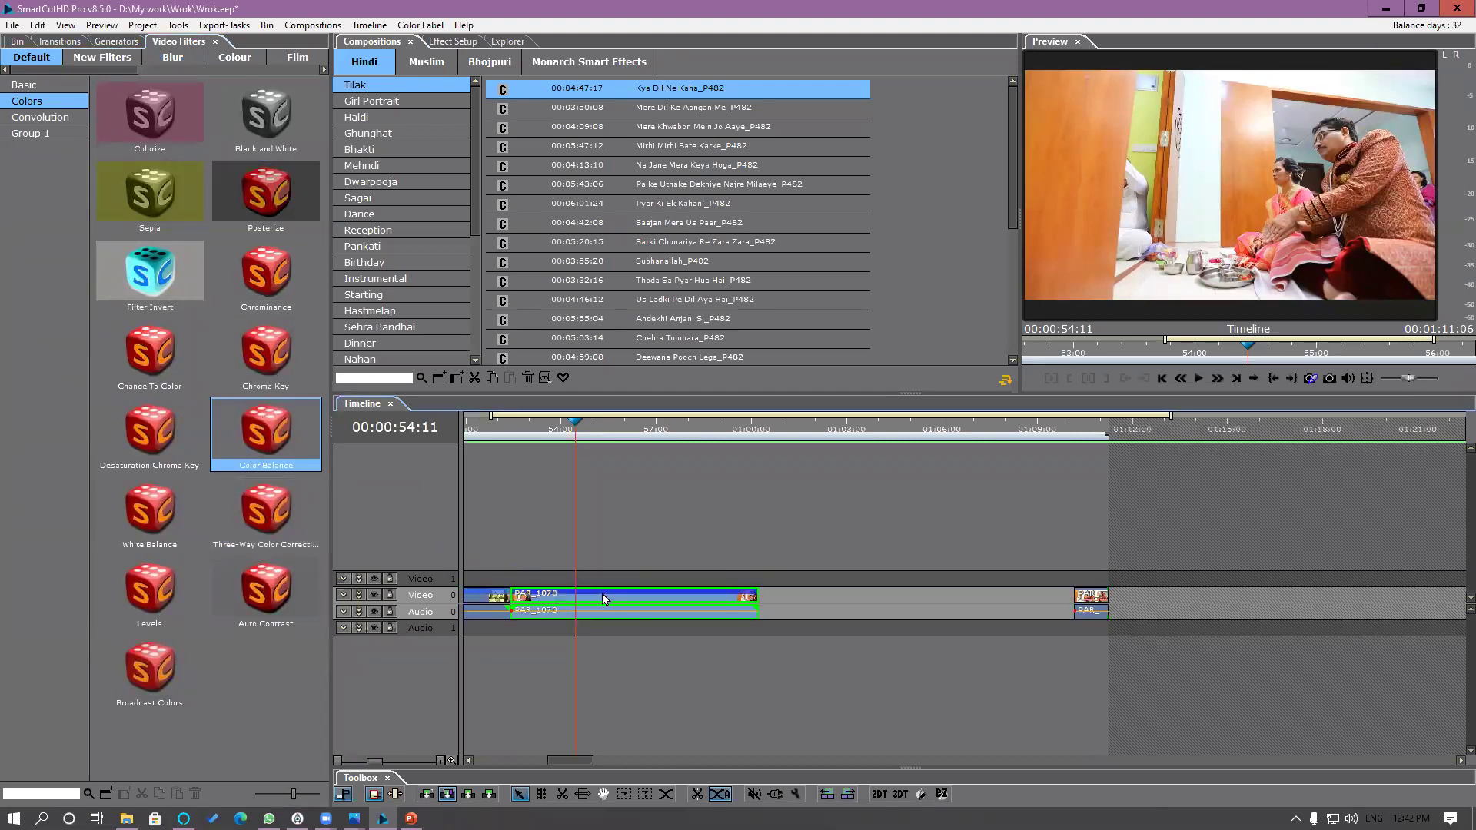
# Step: Set the Color Balance filter's shadow Maximum Luminance Threshold to 0.461 and Luminance Threshold Softness to 0.408 in Effect Setup
pyautogui.click(454, 40)
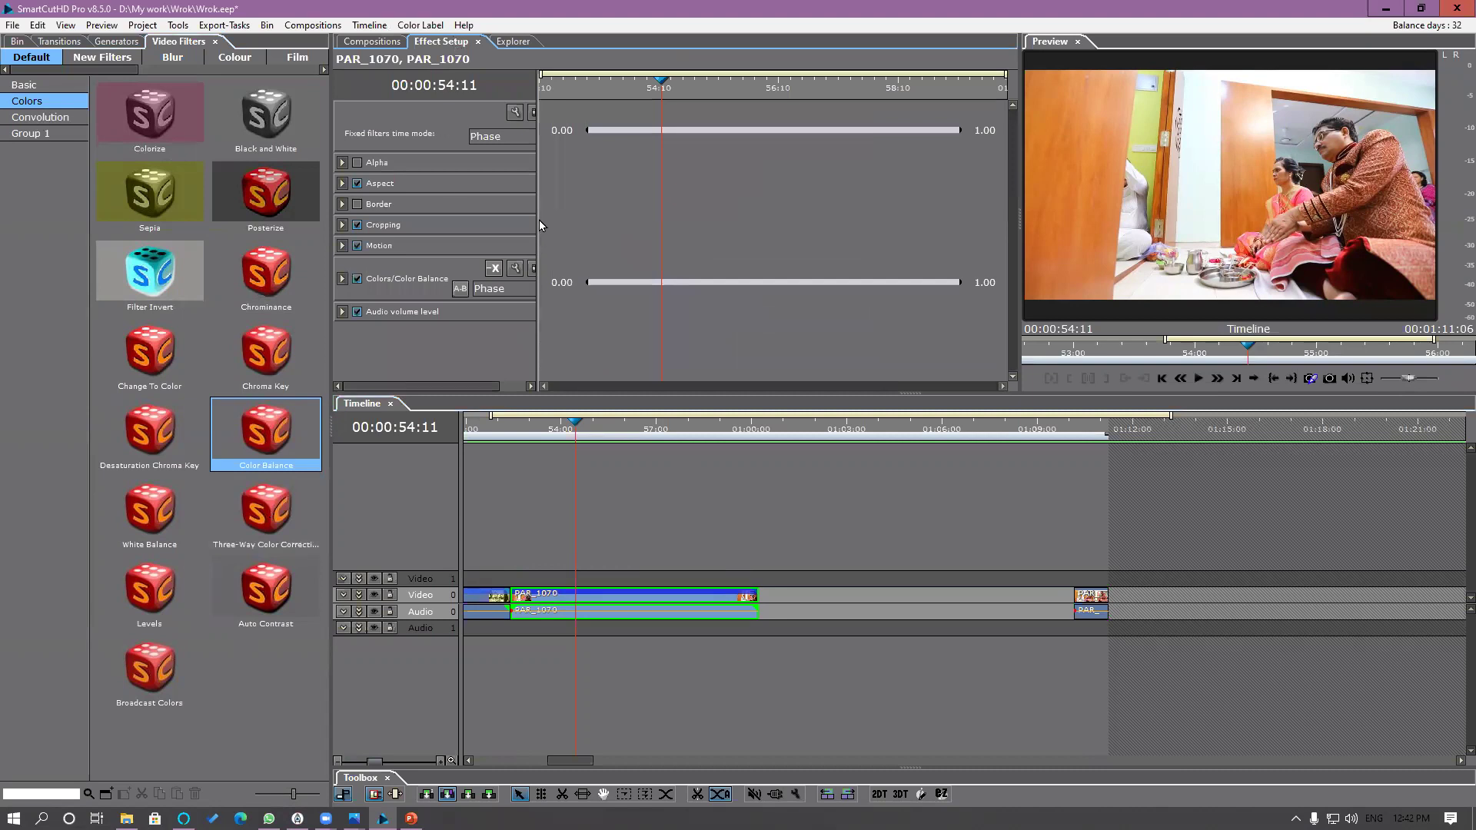
pyautogui.moveTo(537, 221); pyautogui.dragTo(609, 223)
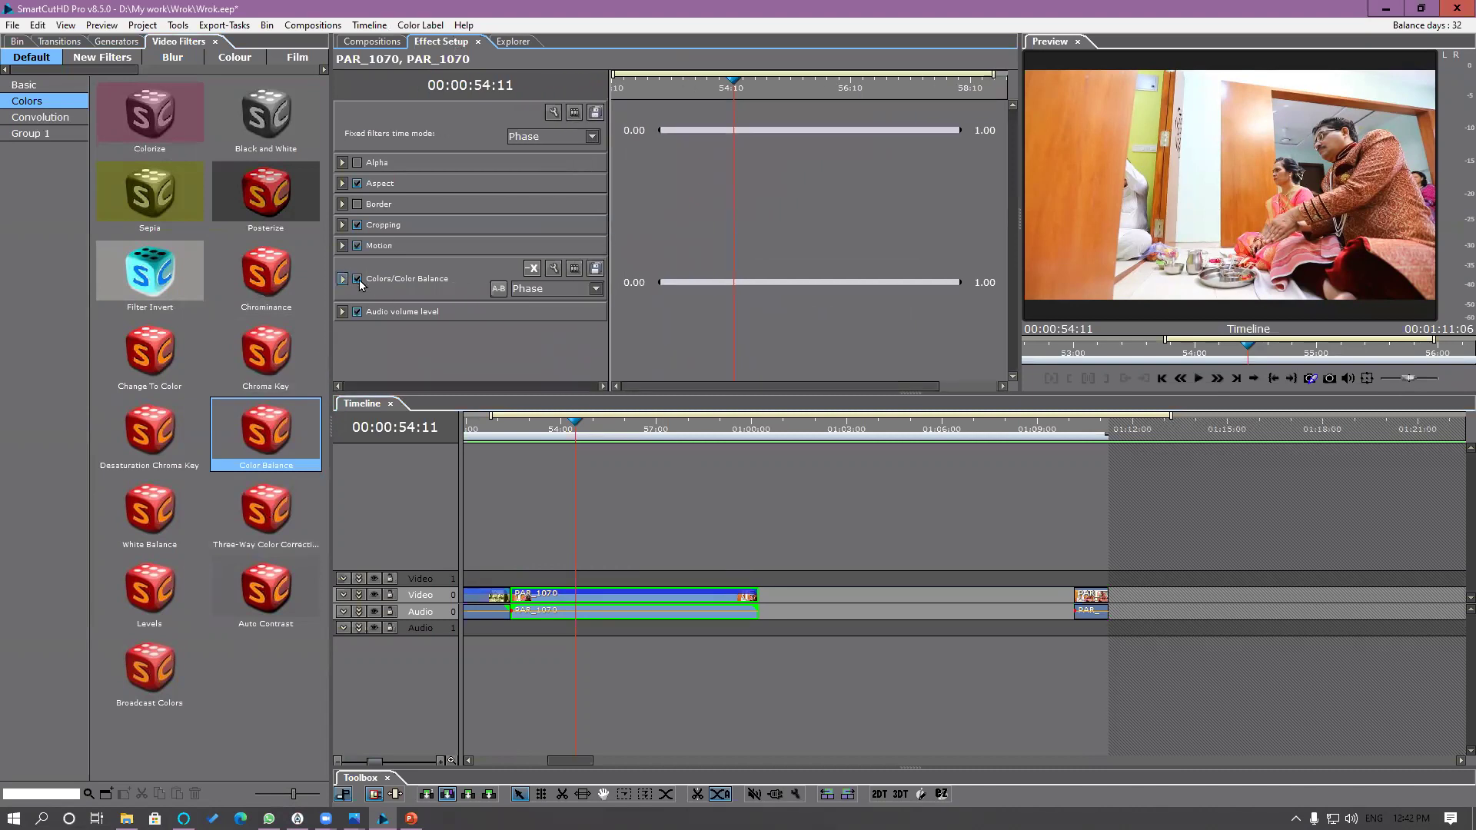
pyautogui.click(342, 278)
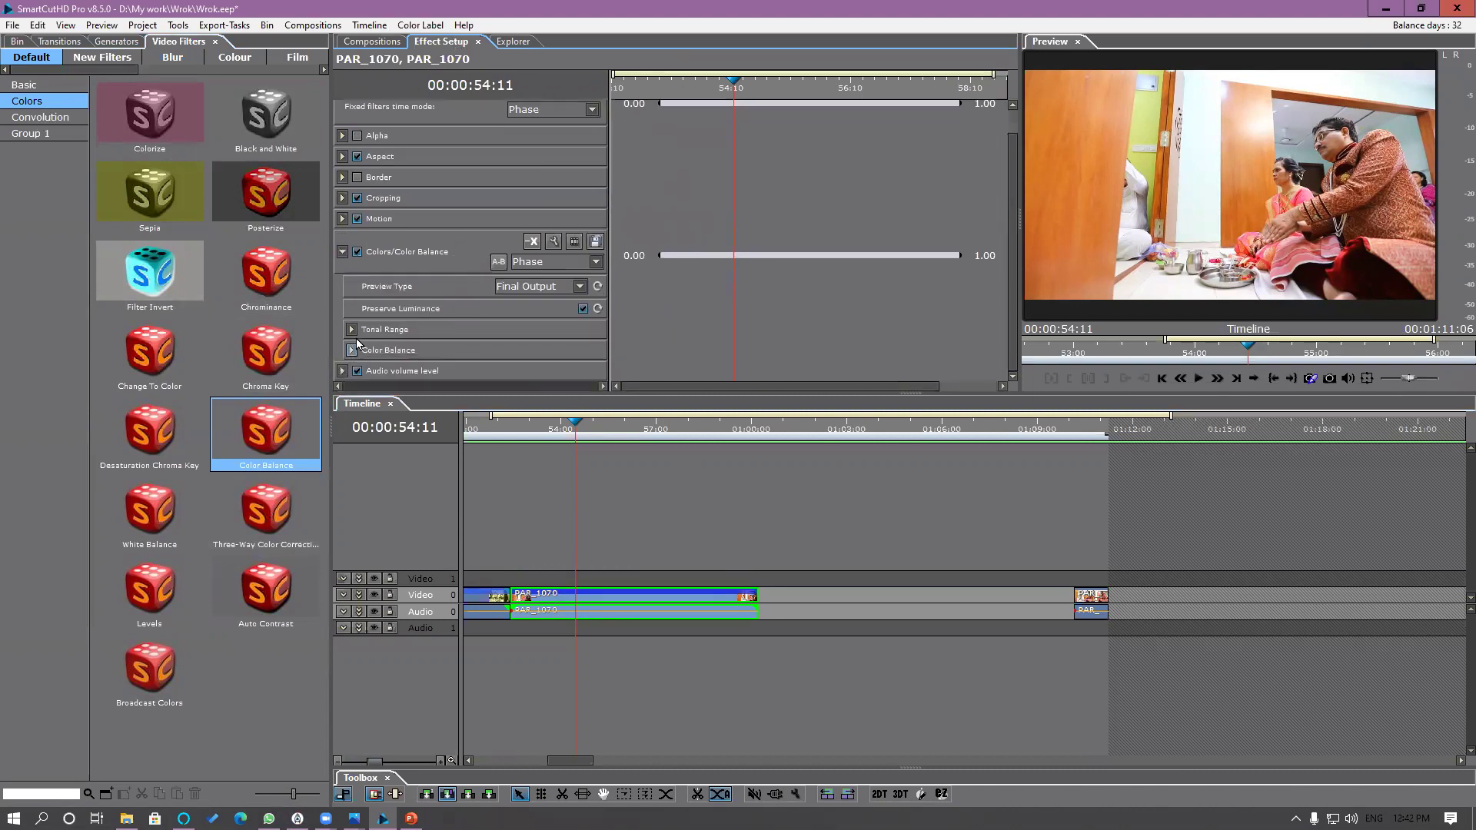
pyautogui.click(351, 330)
pyautogui.click(351, 352)
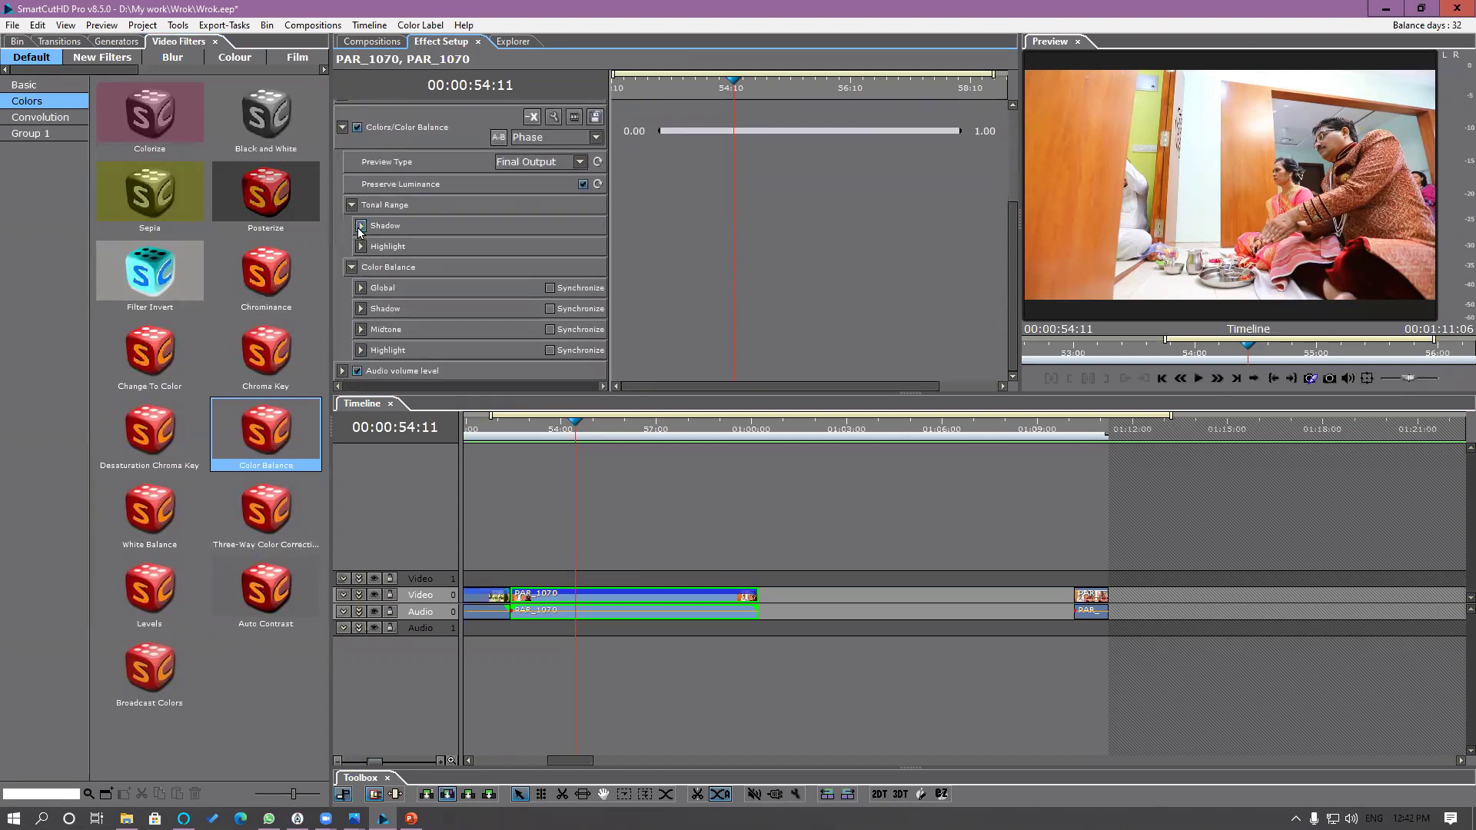
pyautogui.click(360, 227)
pyautogui.moveTo(533, 264); pyautogui.dragTo(538, 300)
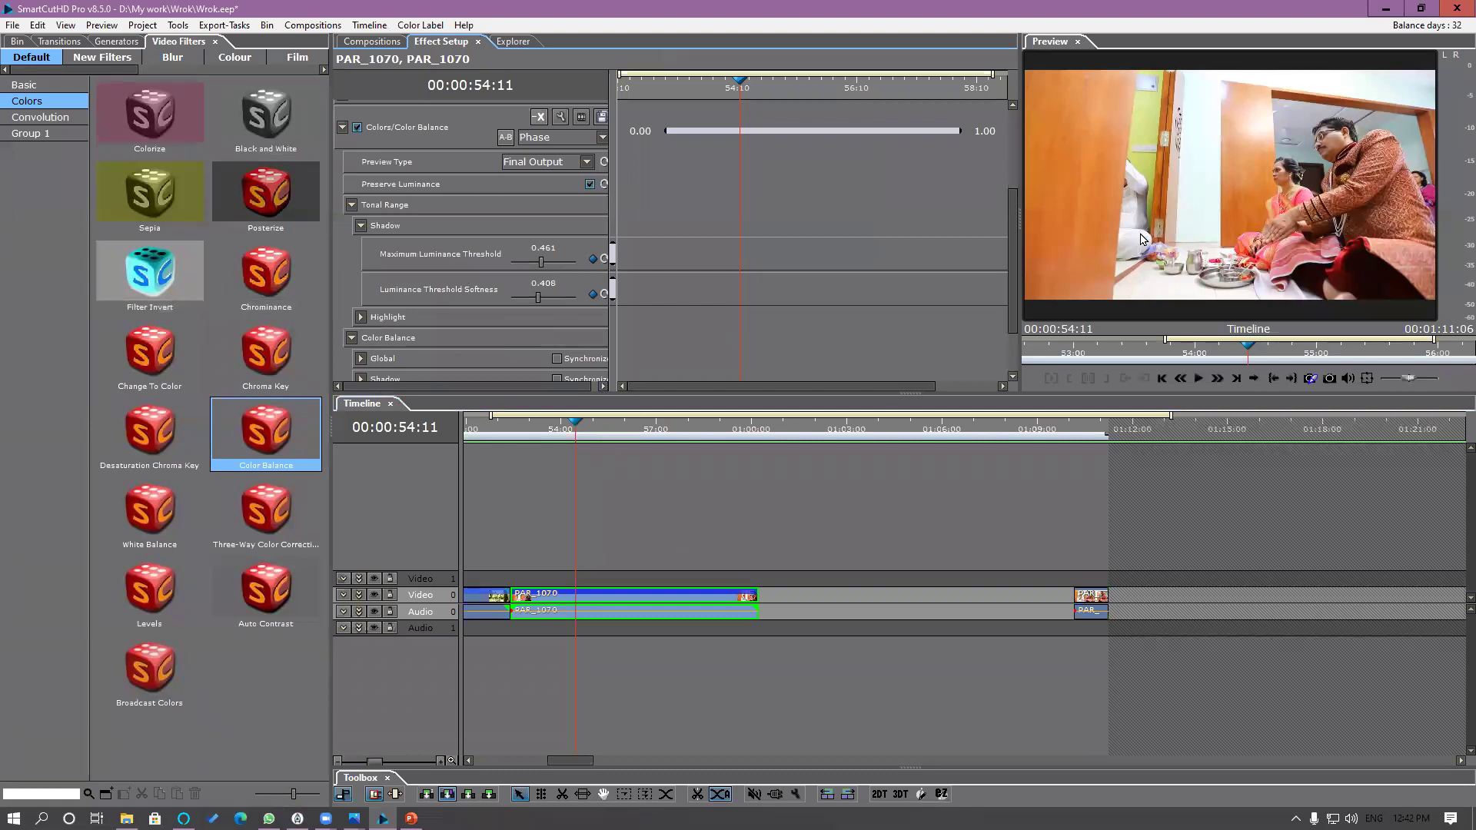
# Step: Extend the Preview panel's visible time range and dock the Toolbox directly above the Timeline in a compact strip
pyautogui.moveTo(1165, 339); pyautogui.dragTo(957, 338)
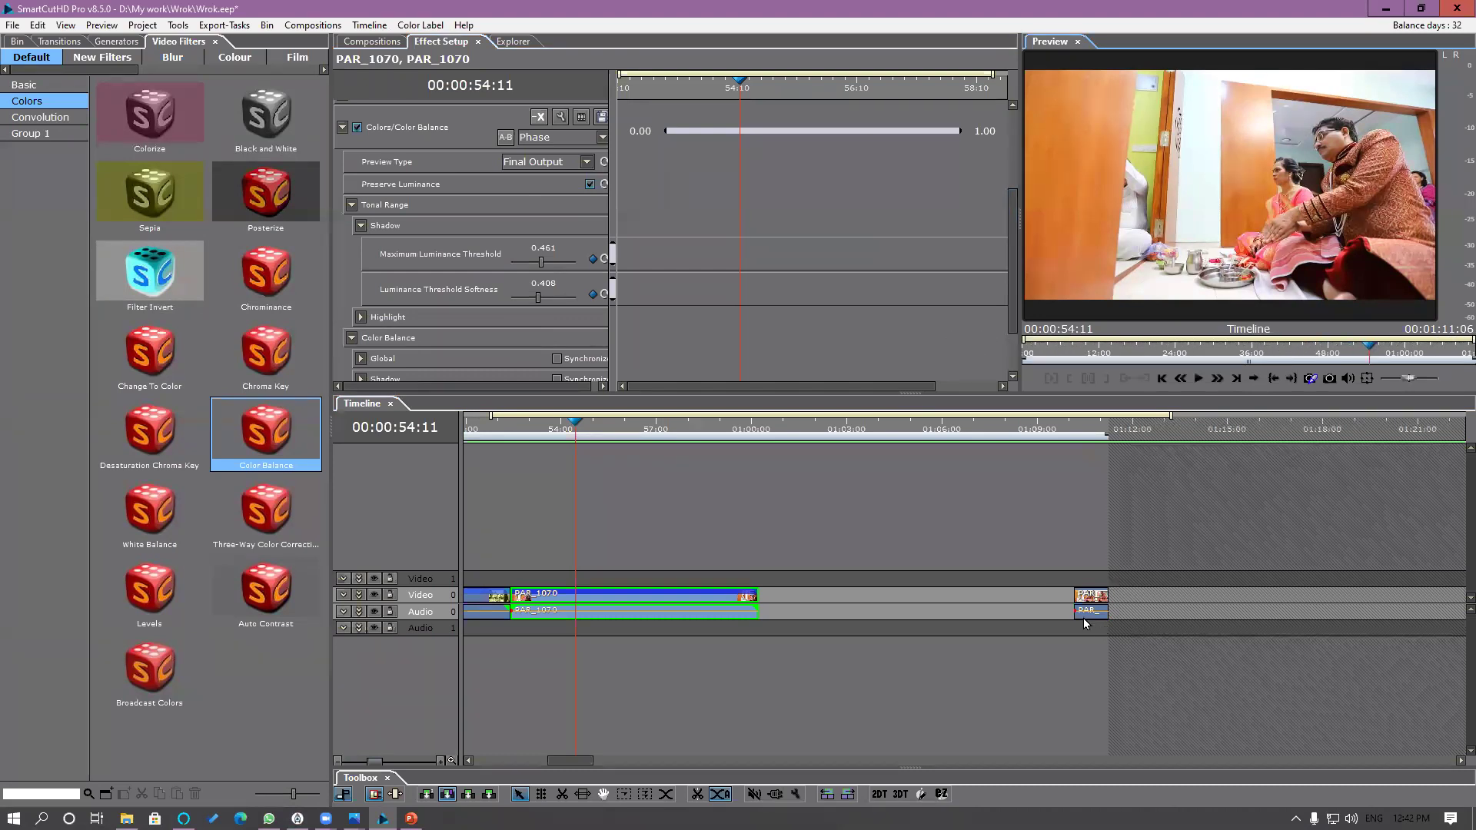
pyautogui.moveTo(367, 782); pyautogui.dragTo(897, 556)
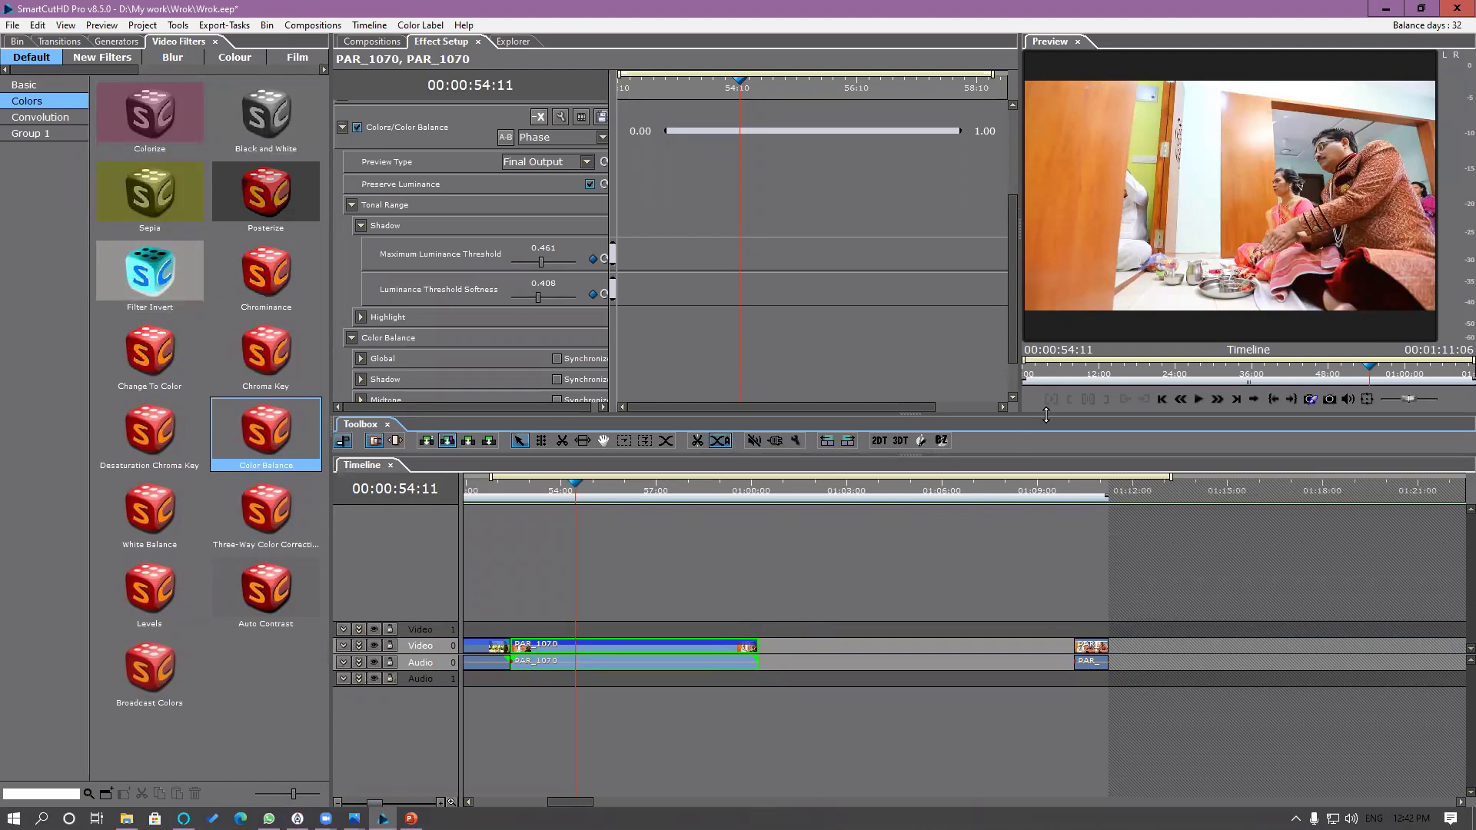
pyautogui.moveTo(1042, 410); pyautogui.dragTo(1043, 374)
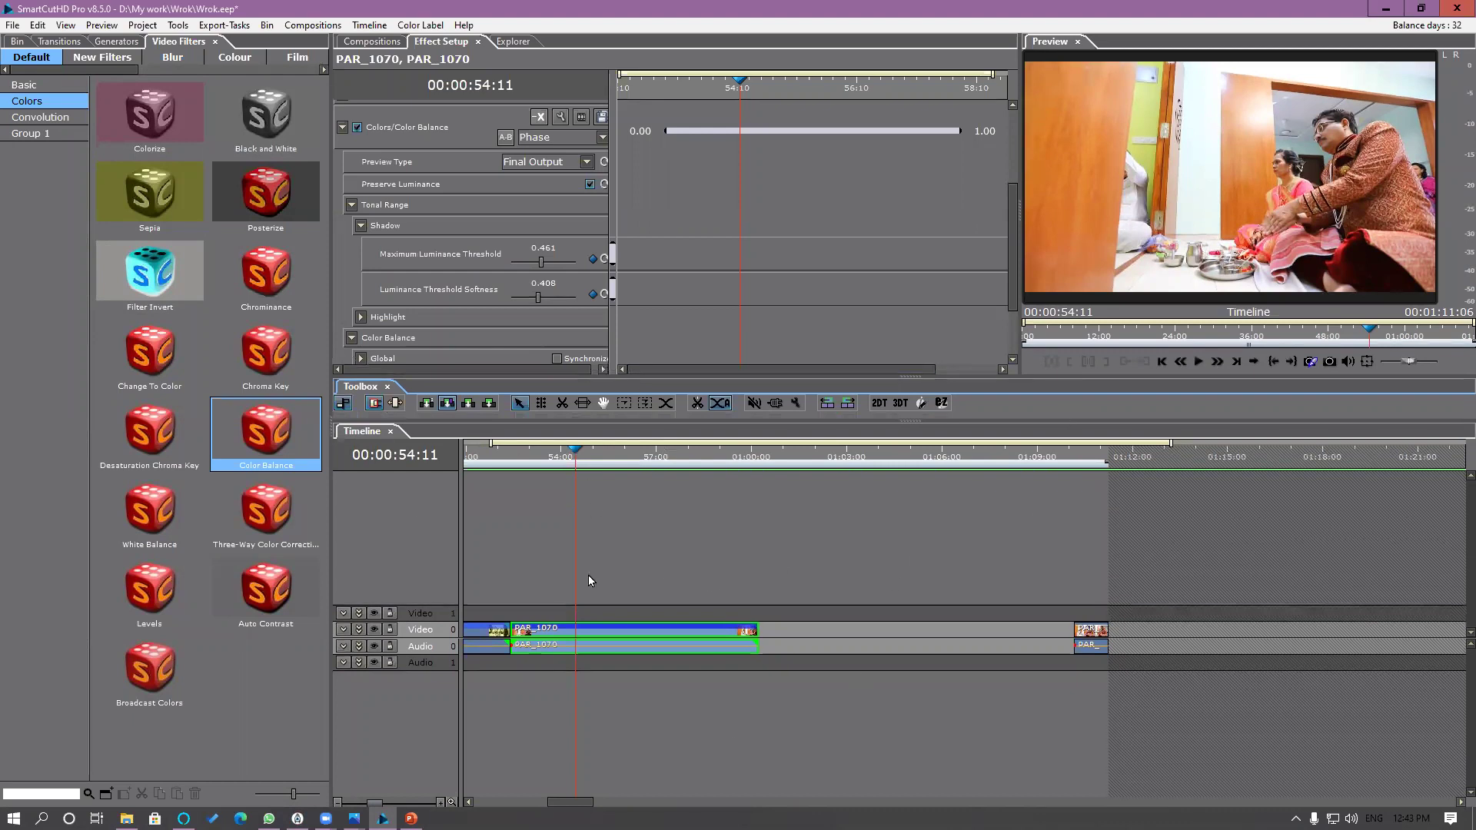
# Step: Save the customised layout as workspace file "My WorkSpace" in the Twister folder on drive D
pyautogui.click(65, 26)
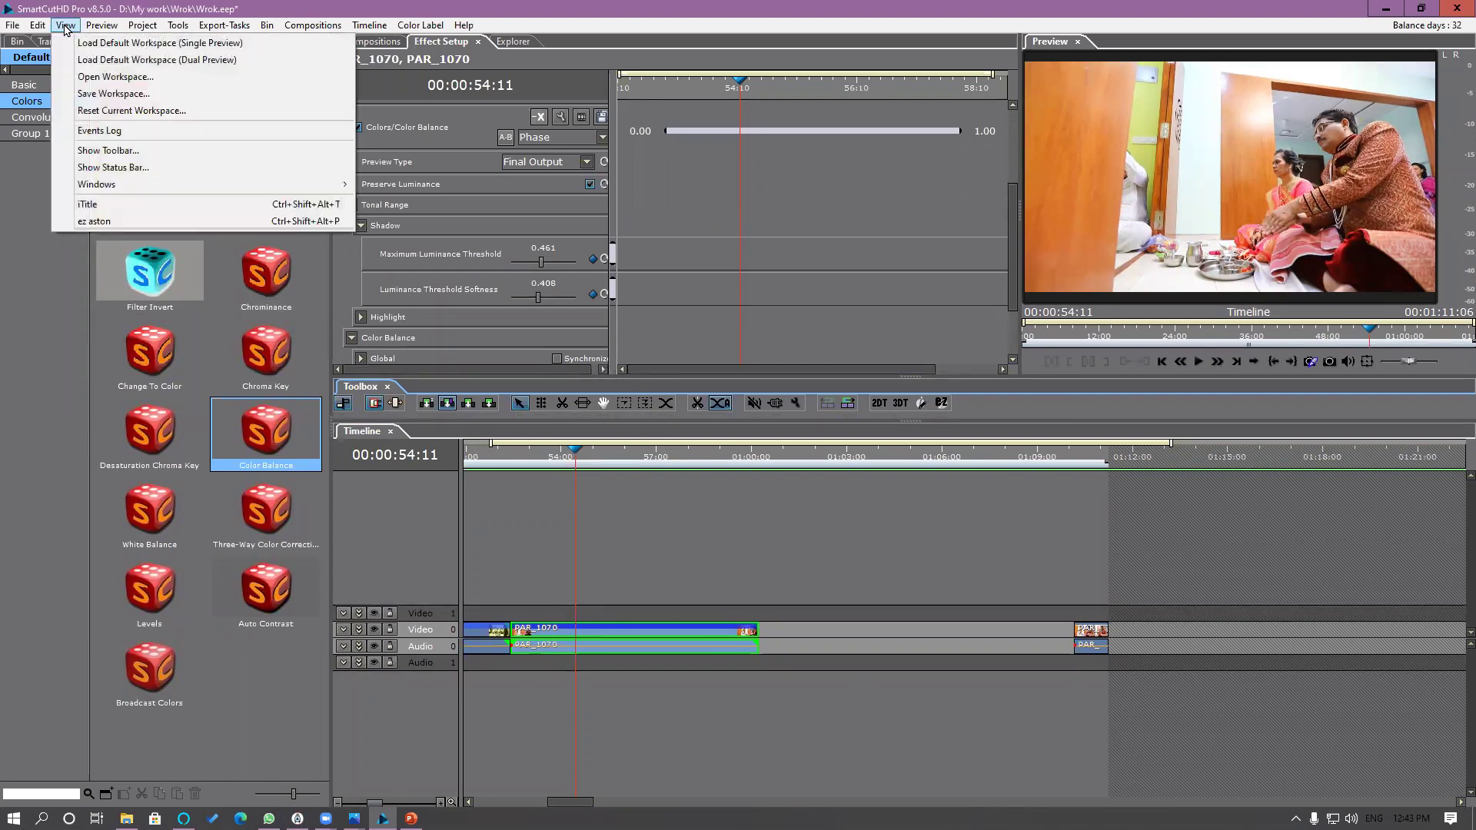
pyautogui.click(118, 96)
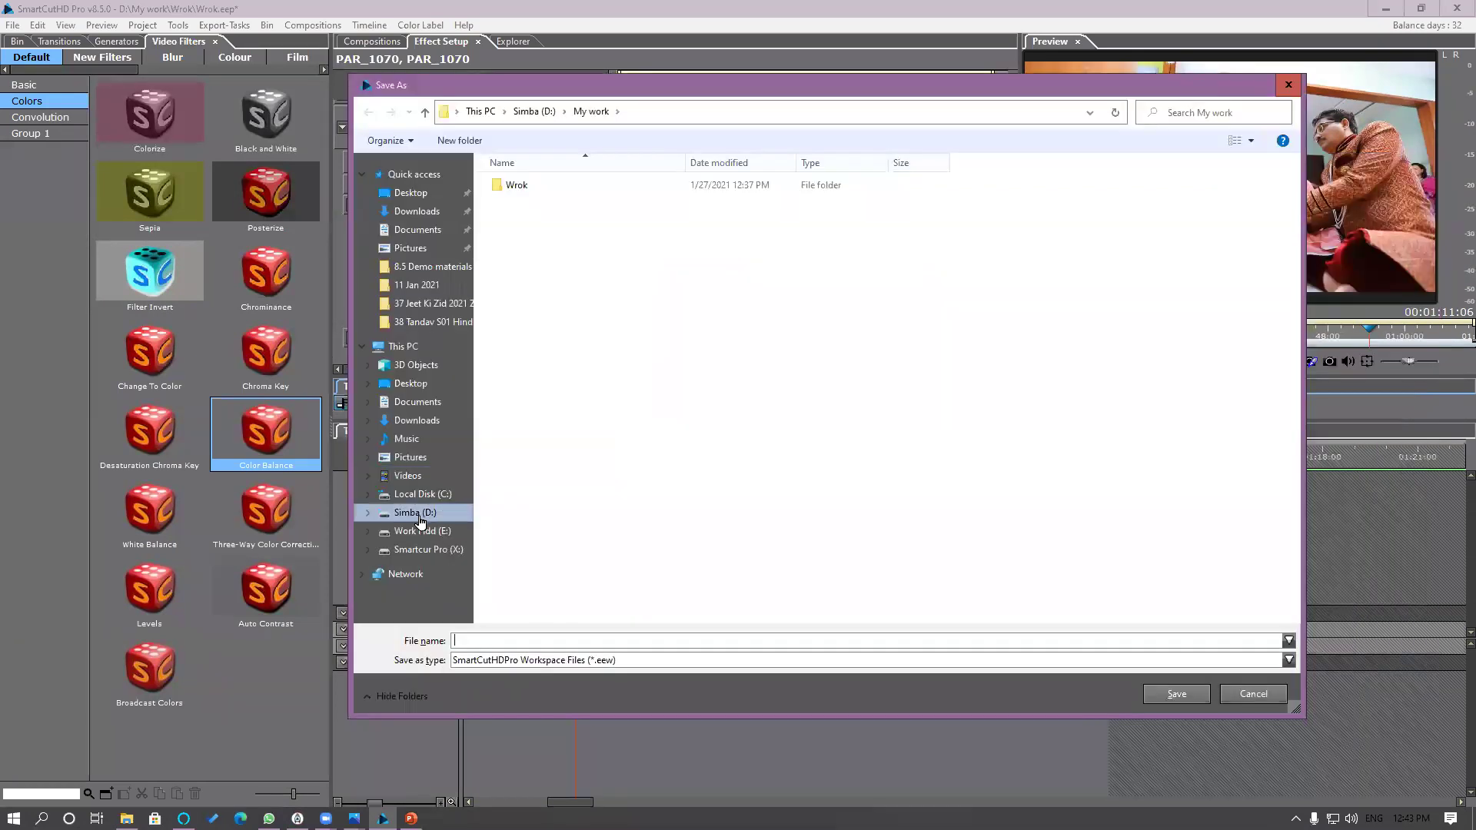
pyautogui.click(420, 522)
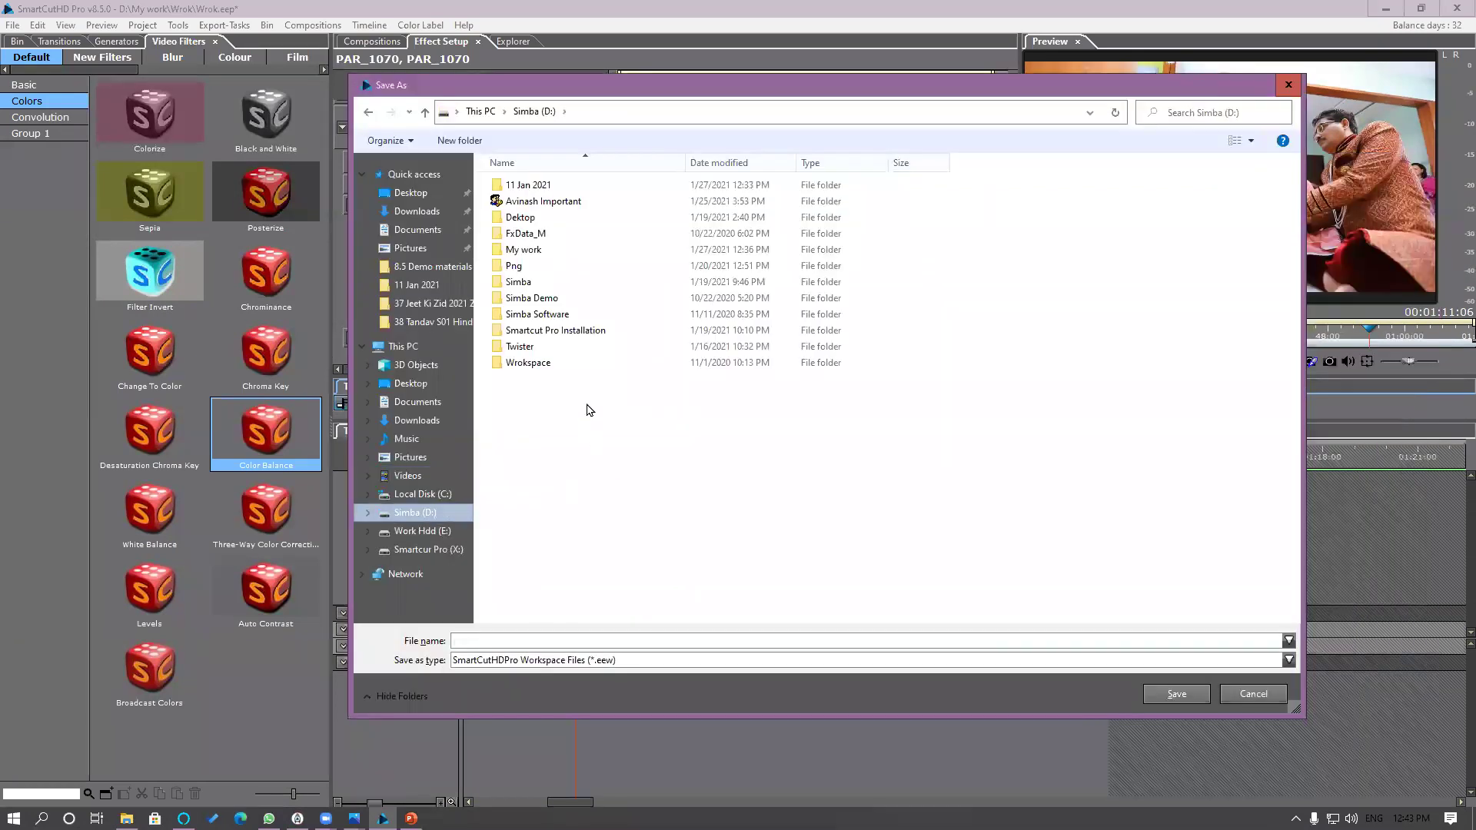
pyautogui.doubleClick(524, 348)
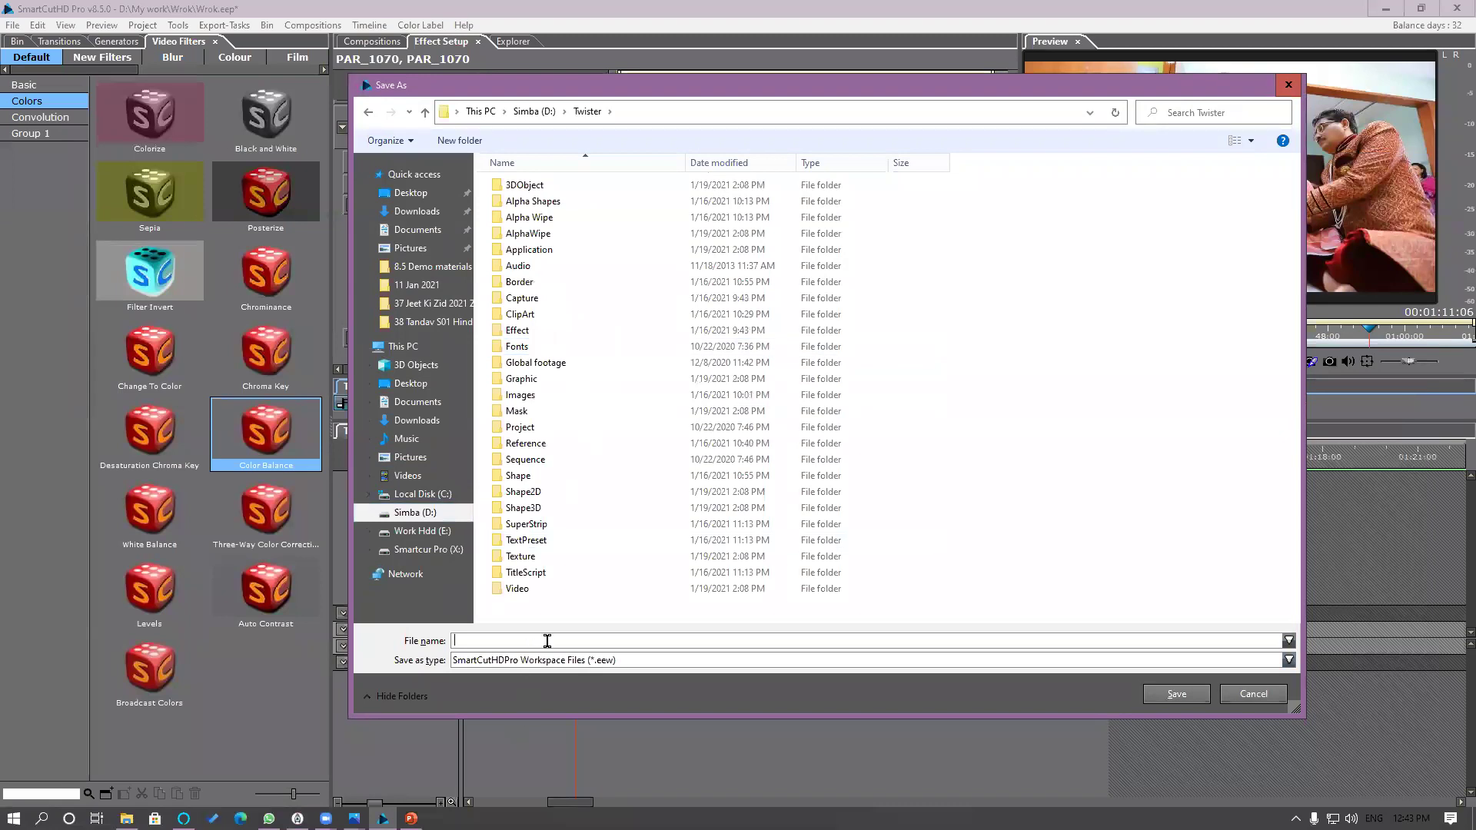
pyautogui.write('My WorkSpace')
pyautogui.press('Return')
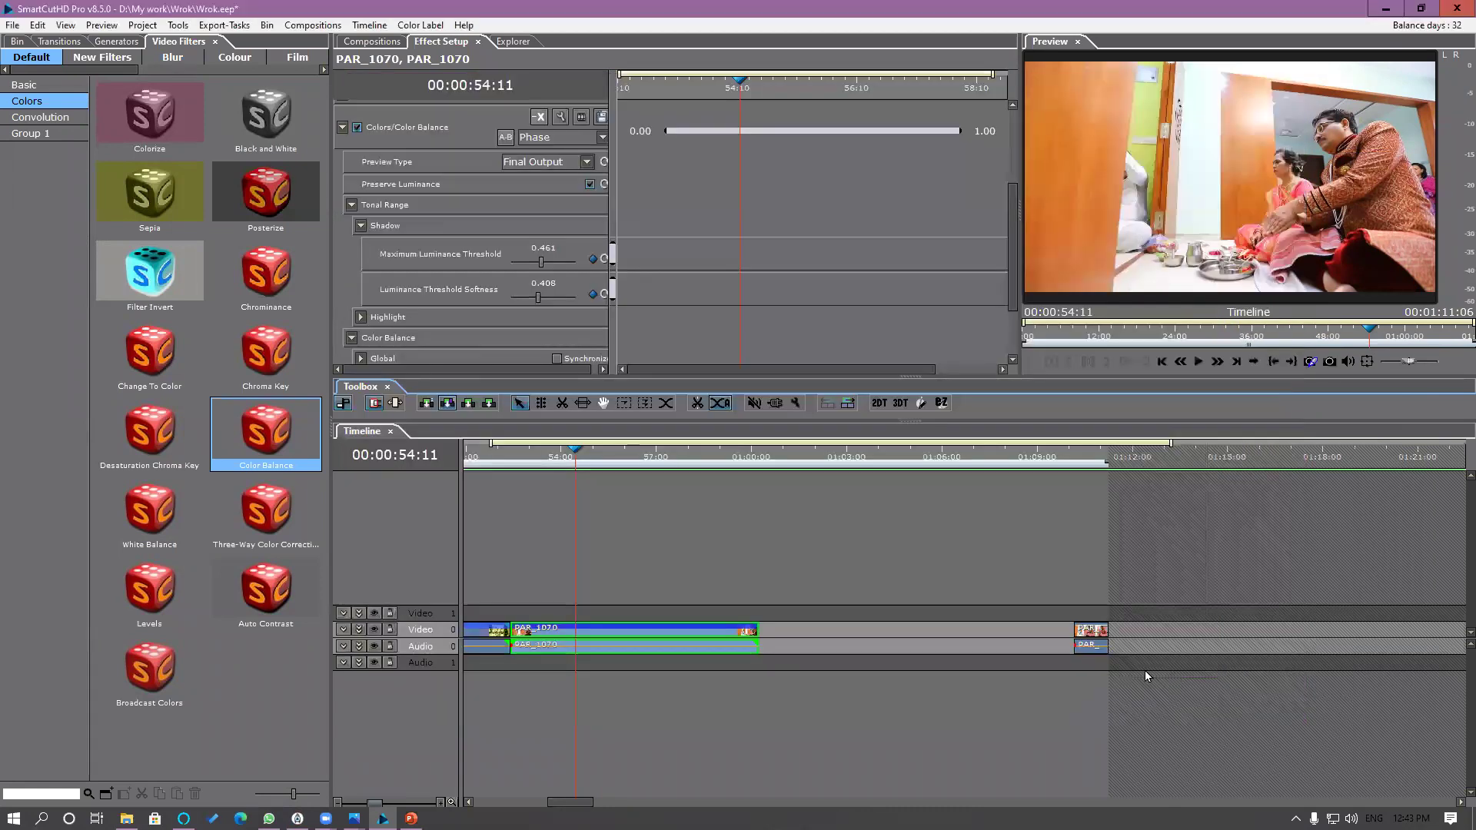
# Step: Reset the current workspace and close the Effect Setup panel
pyautogui.click(70, 34)
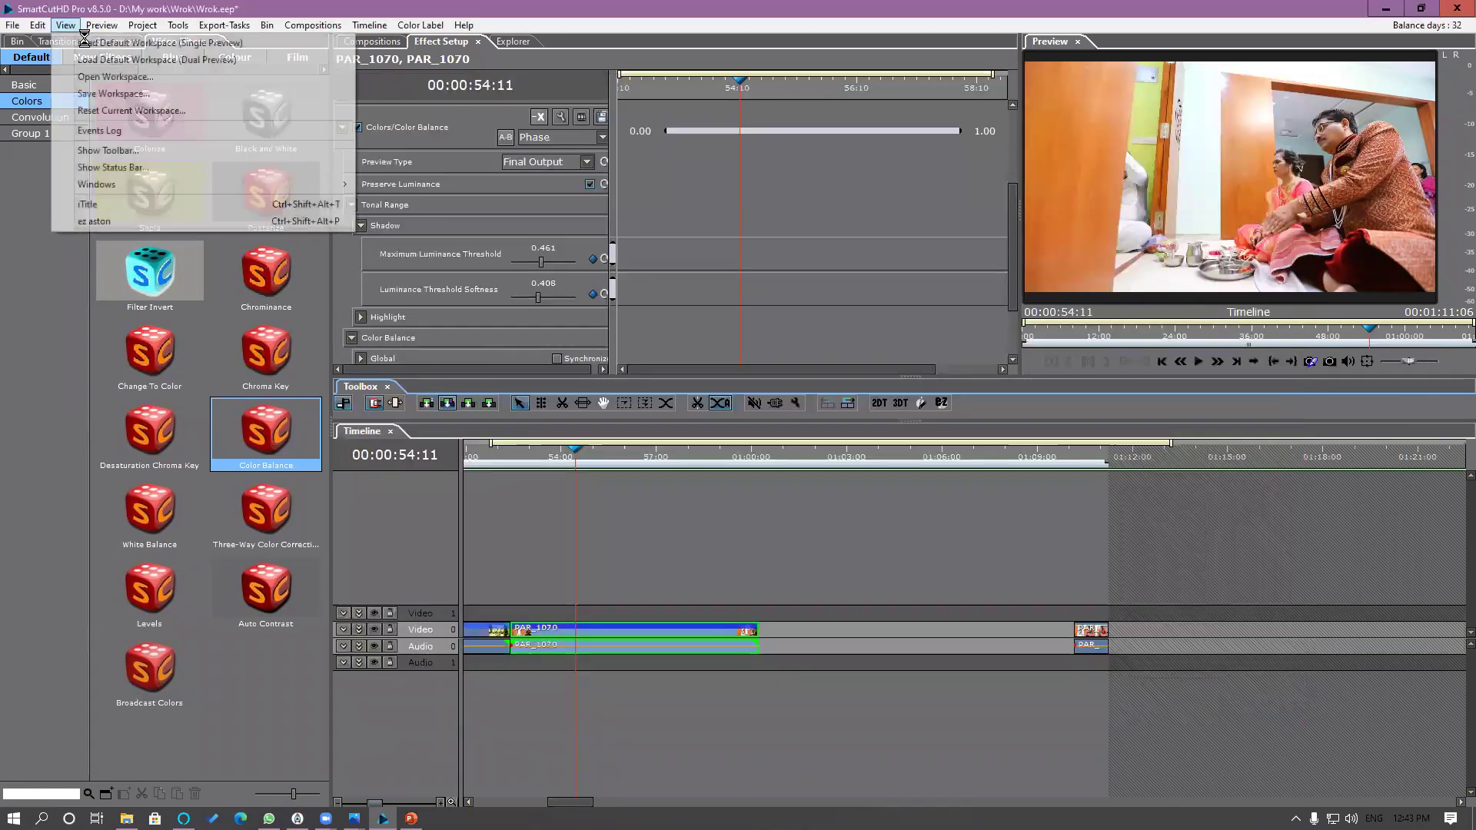
pyautogui.click(77, 115)
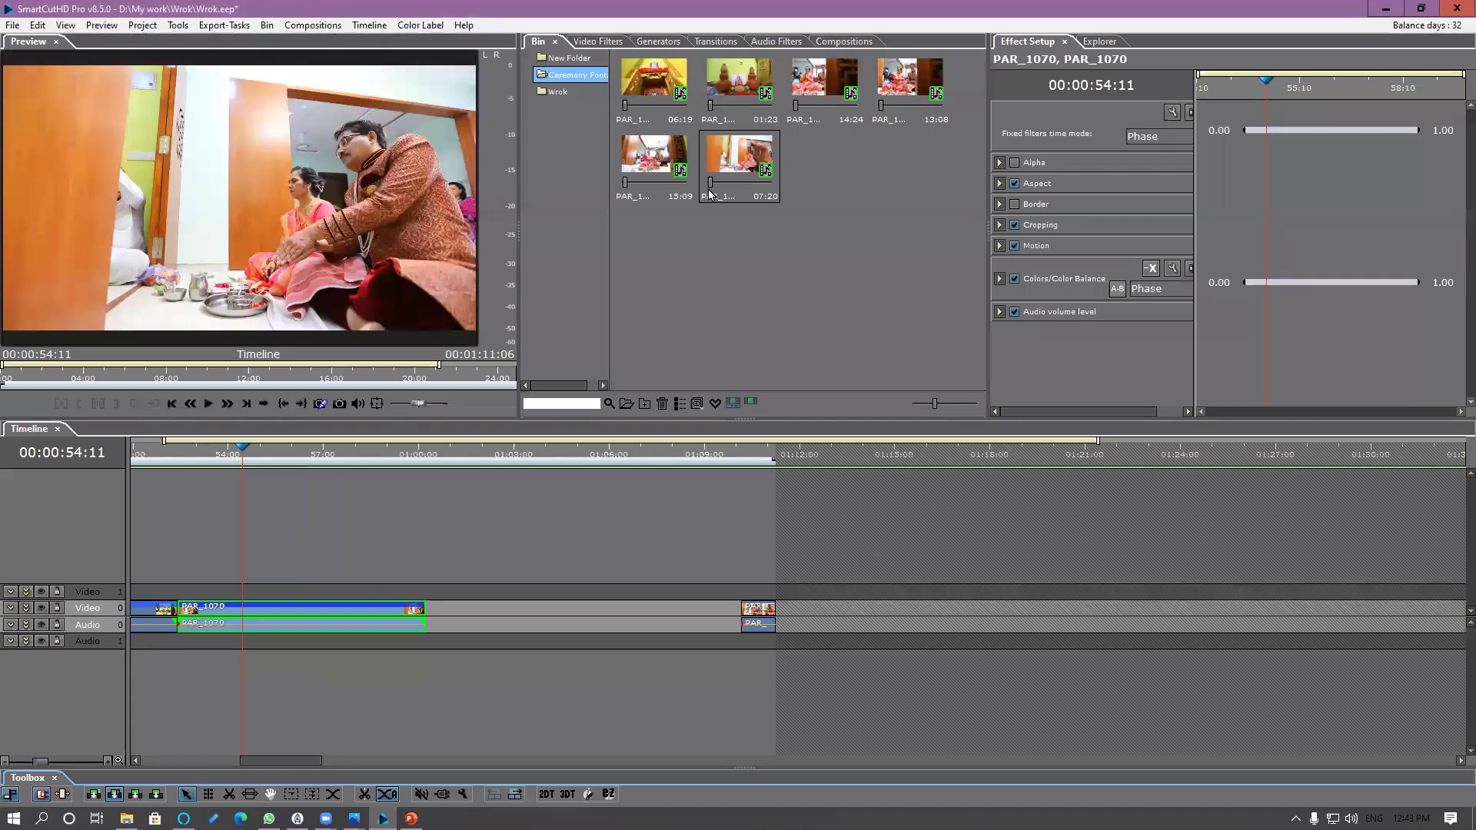
pyautogui.click(1064, 41)
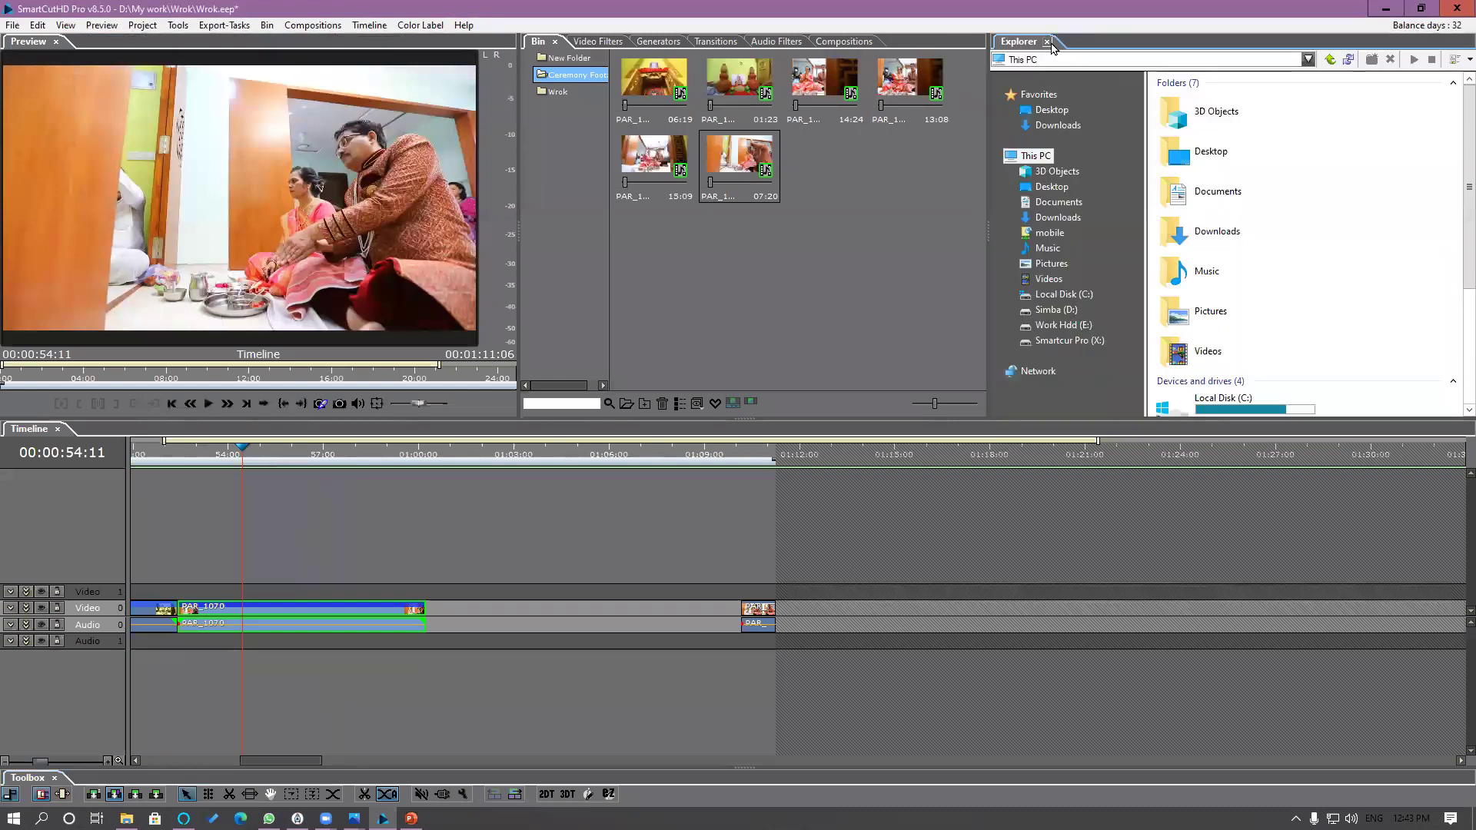
# Step: Close the Explorer and Compositions panels
pyautogui.click(1048, 41)
pyautogui.click(858, 41)
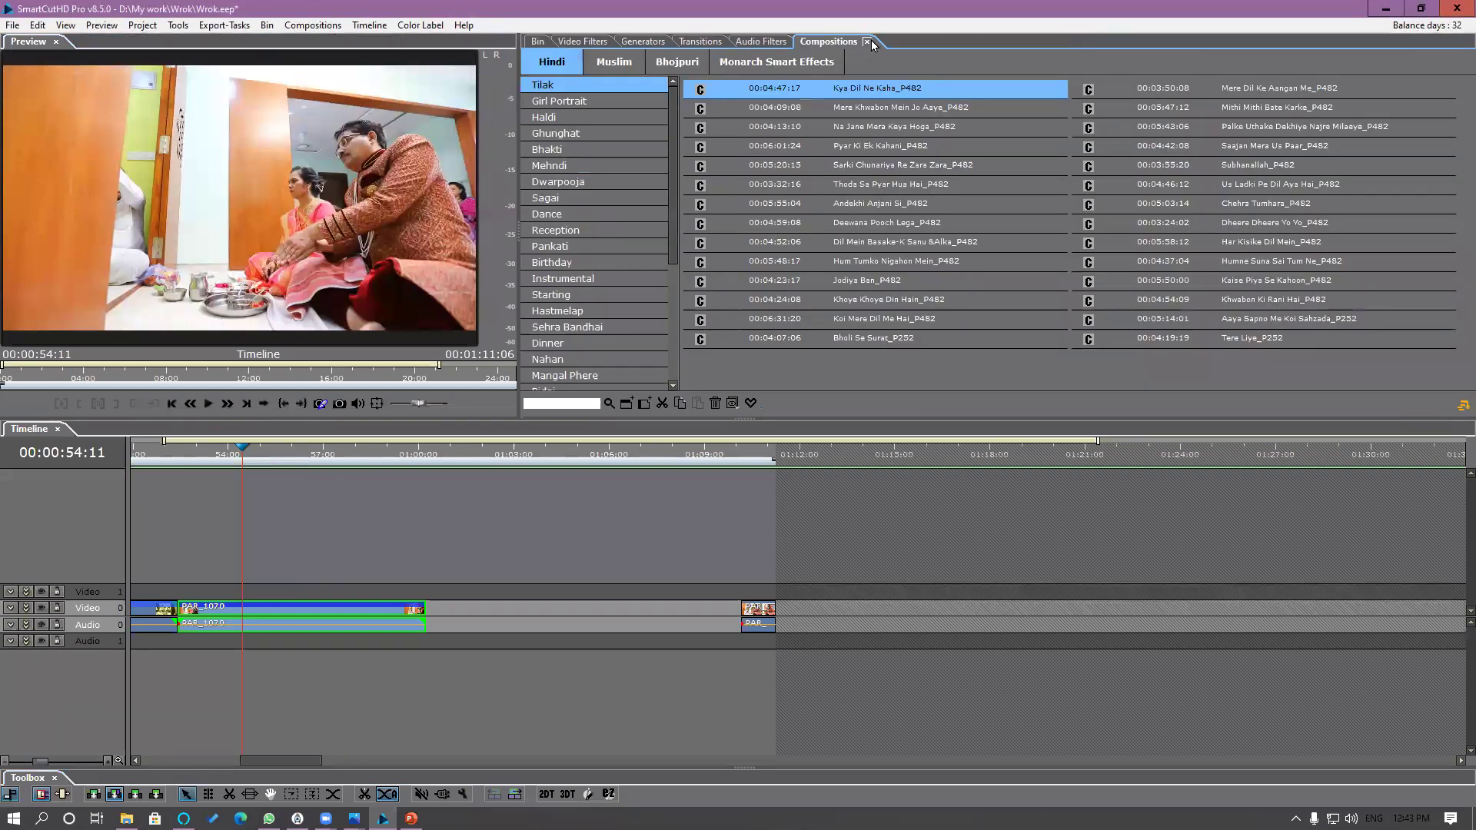
pyautogui.click(868, 41)
# Step: Load the customised layout from the workspace file "My WorkSpace.eew" in the Twister folder on drive D
pyautogui.click(65, 25)
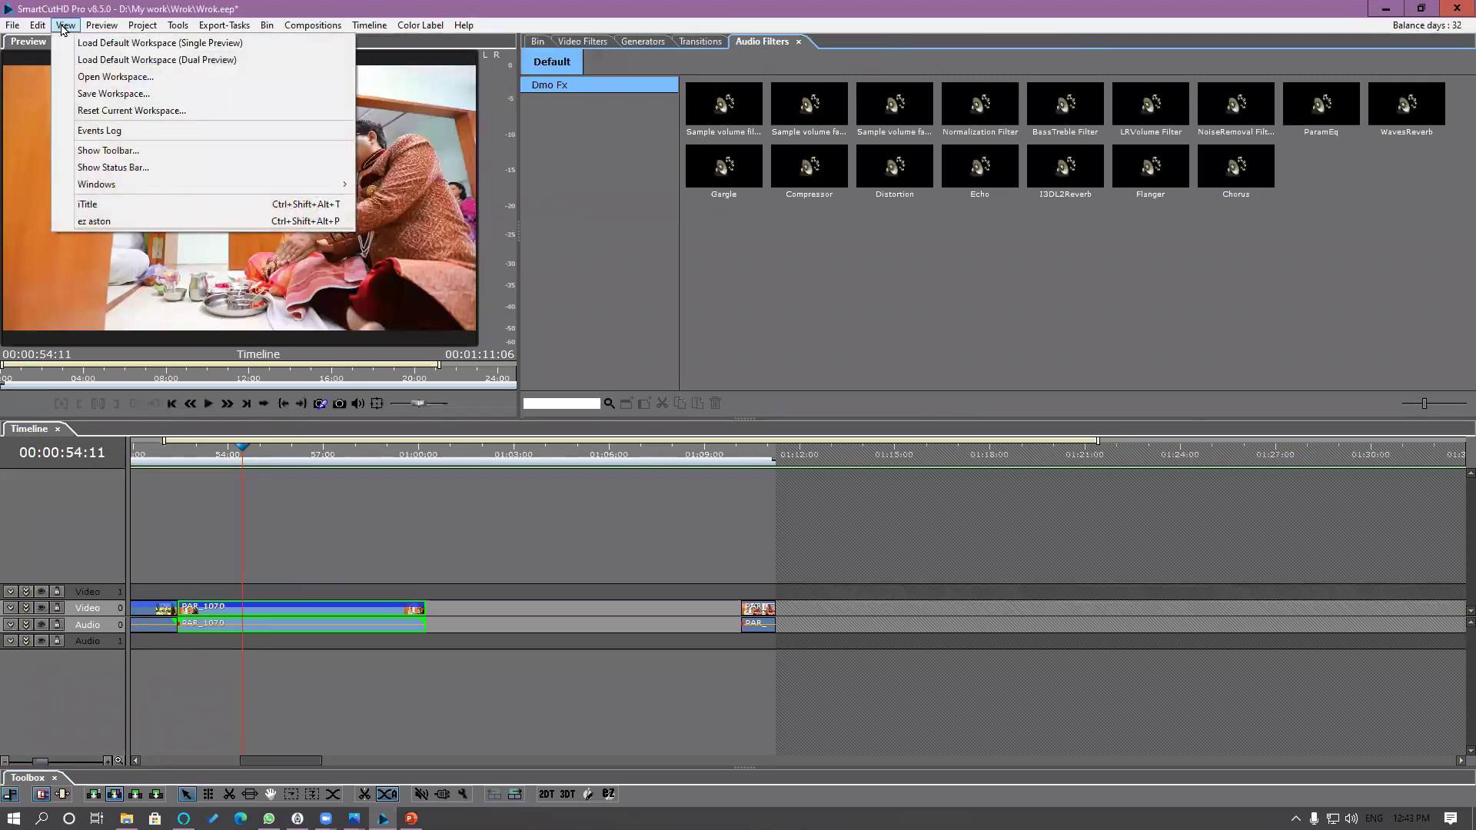
pyautogui.click(103, 77)
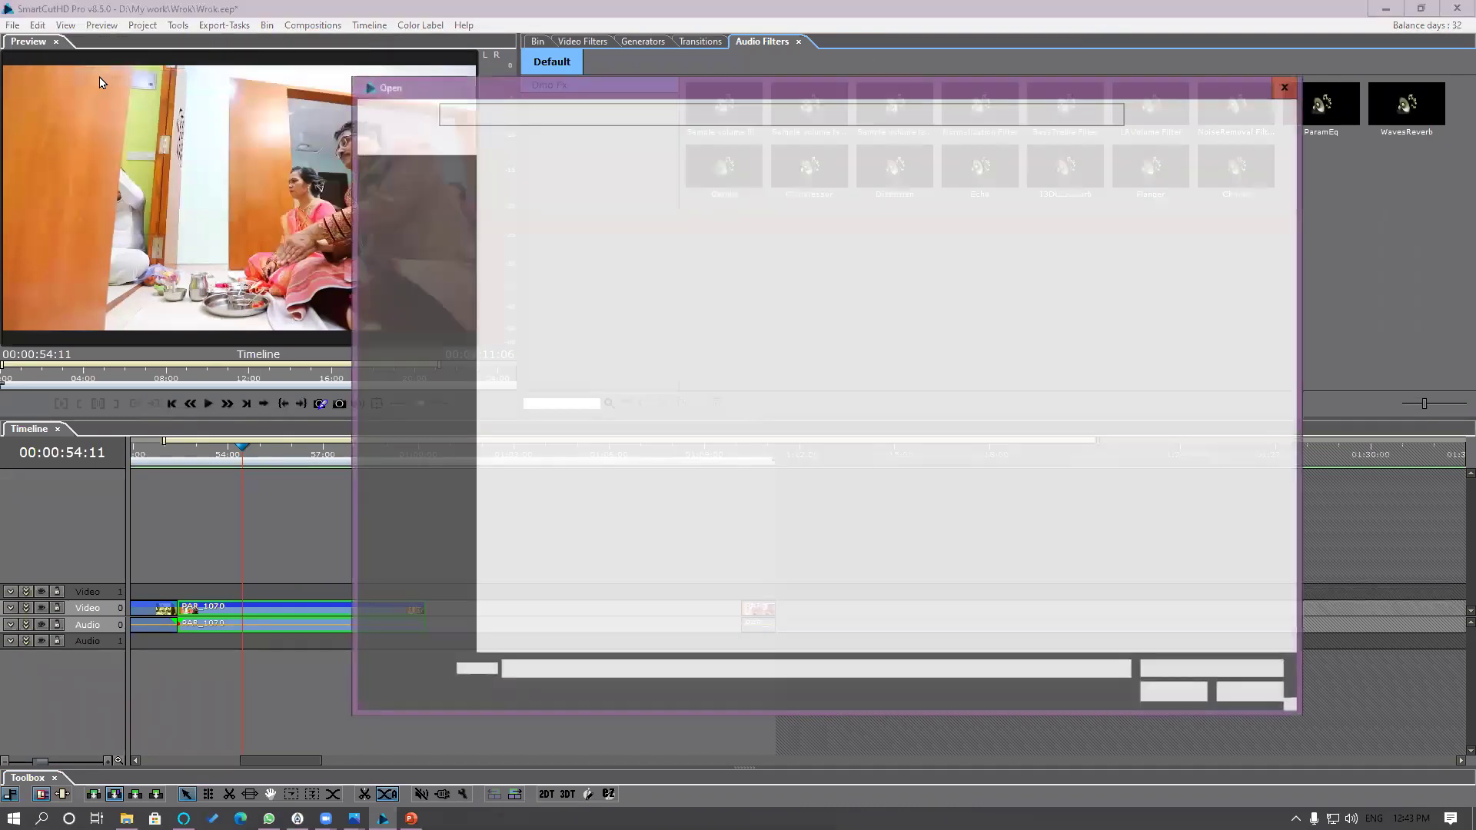
pyautogui.doubleClick(524, 603)
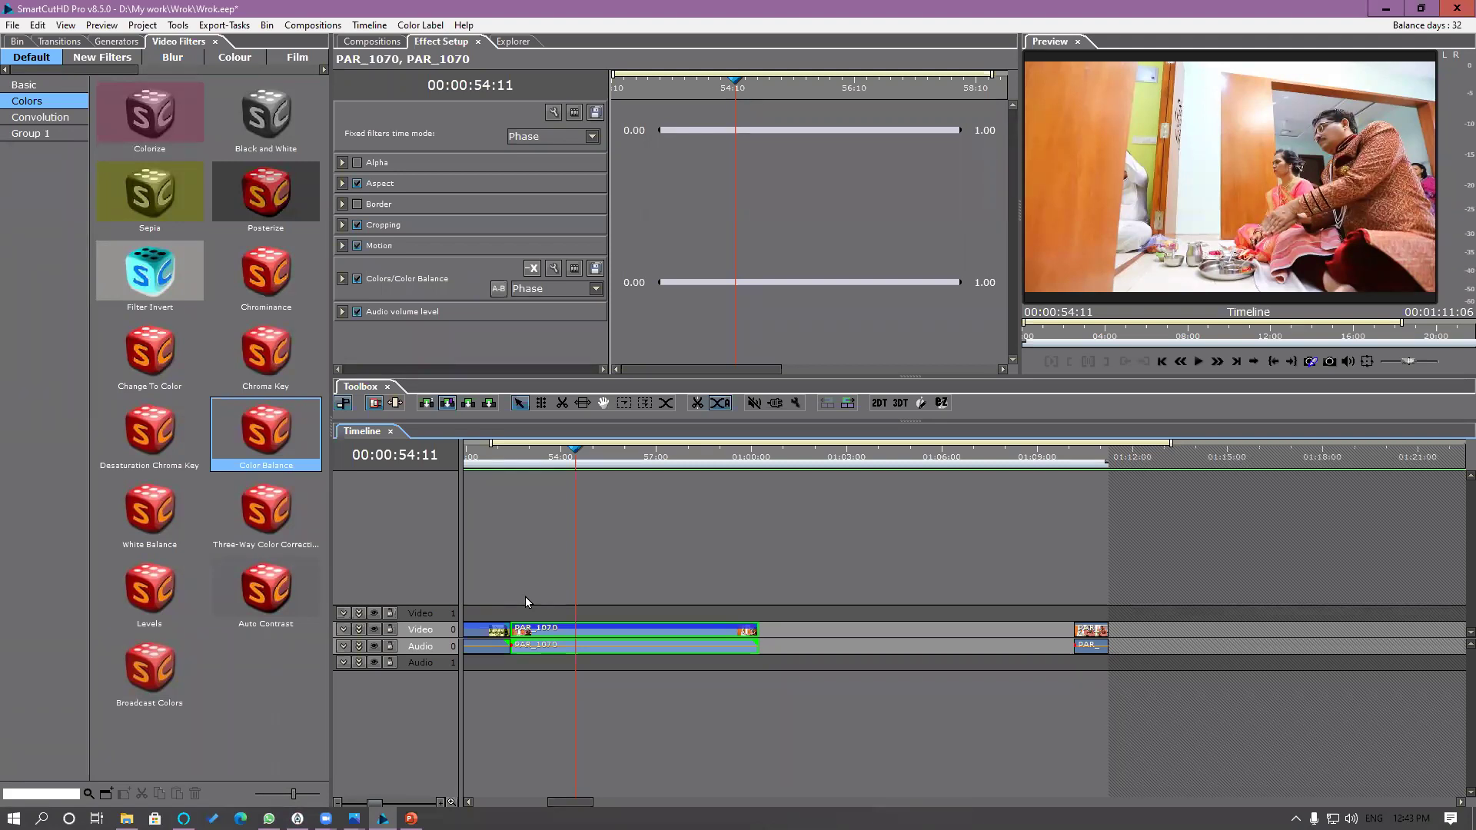
# Step: Reset the current workspace and load the default single-preview workspace
pyautogui.click(72, 27)
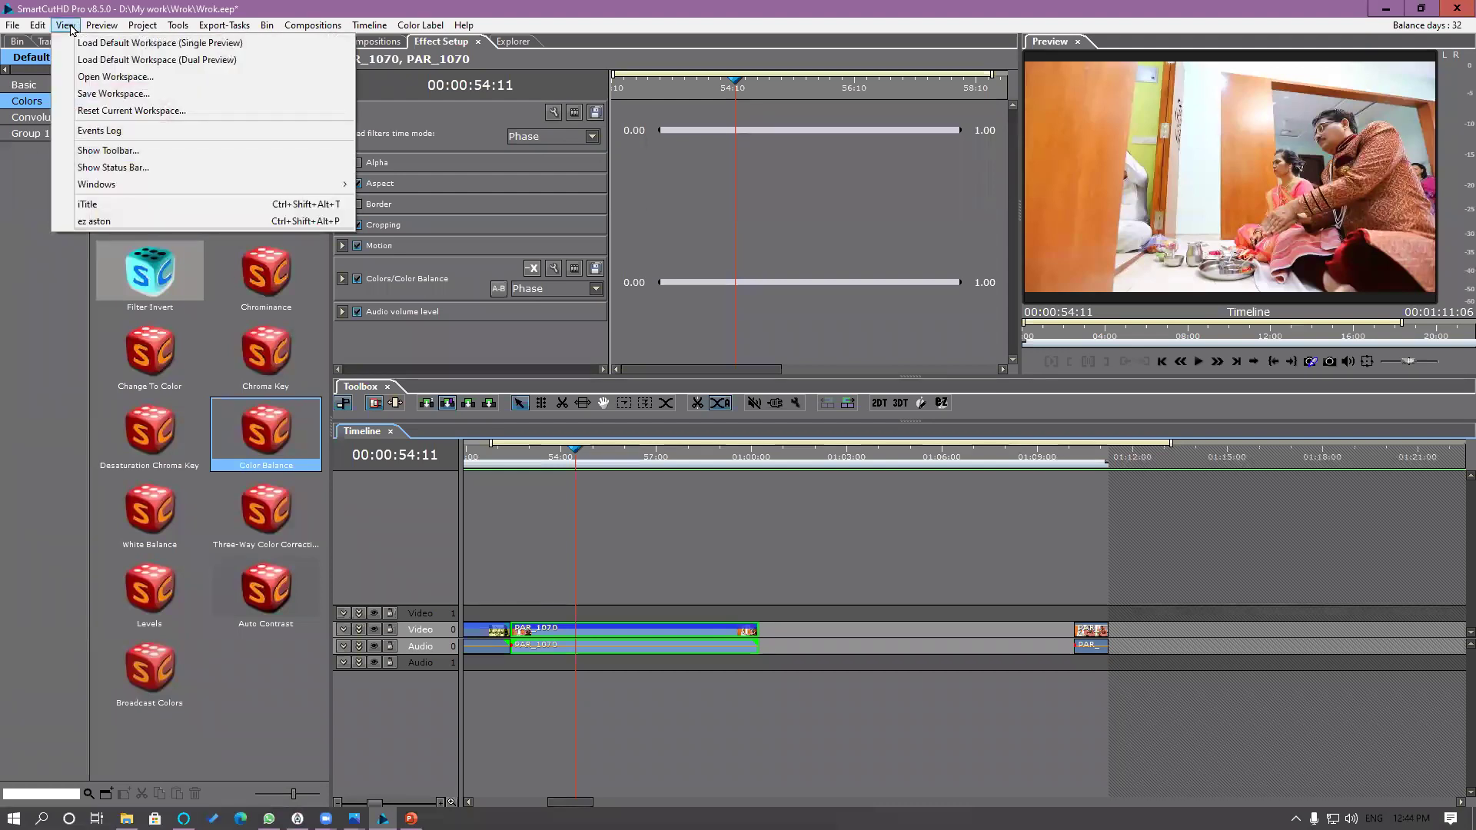
pyautogui.click(110, 112)
pyautogui.press('Return')
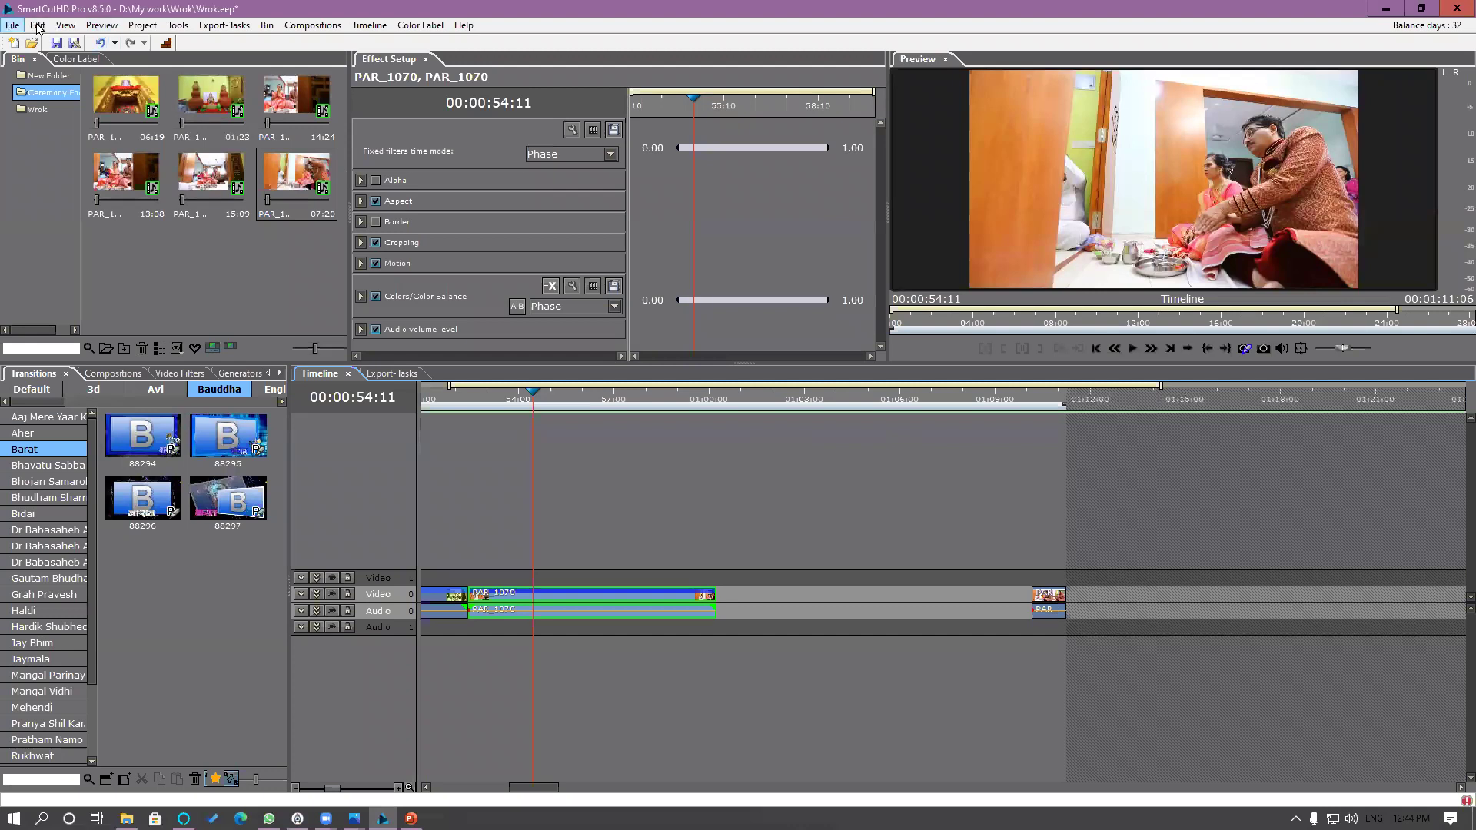
pyautogui.click(63, 25)
pyautogui.click(76, 45)
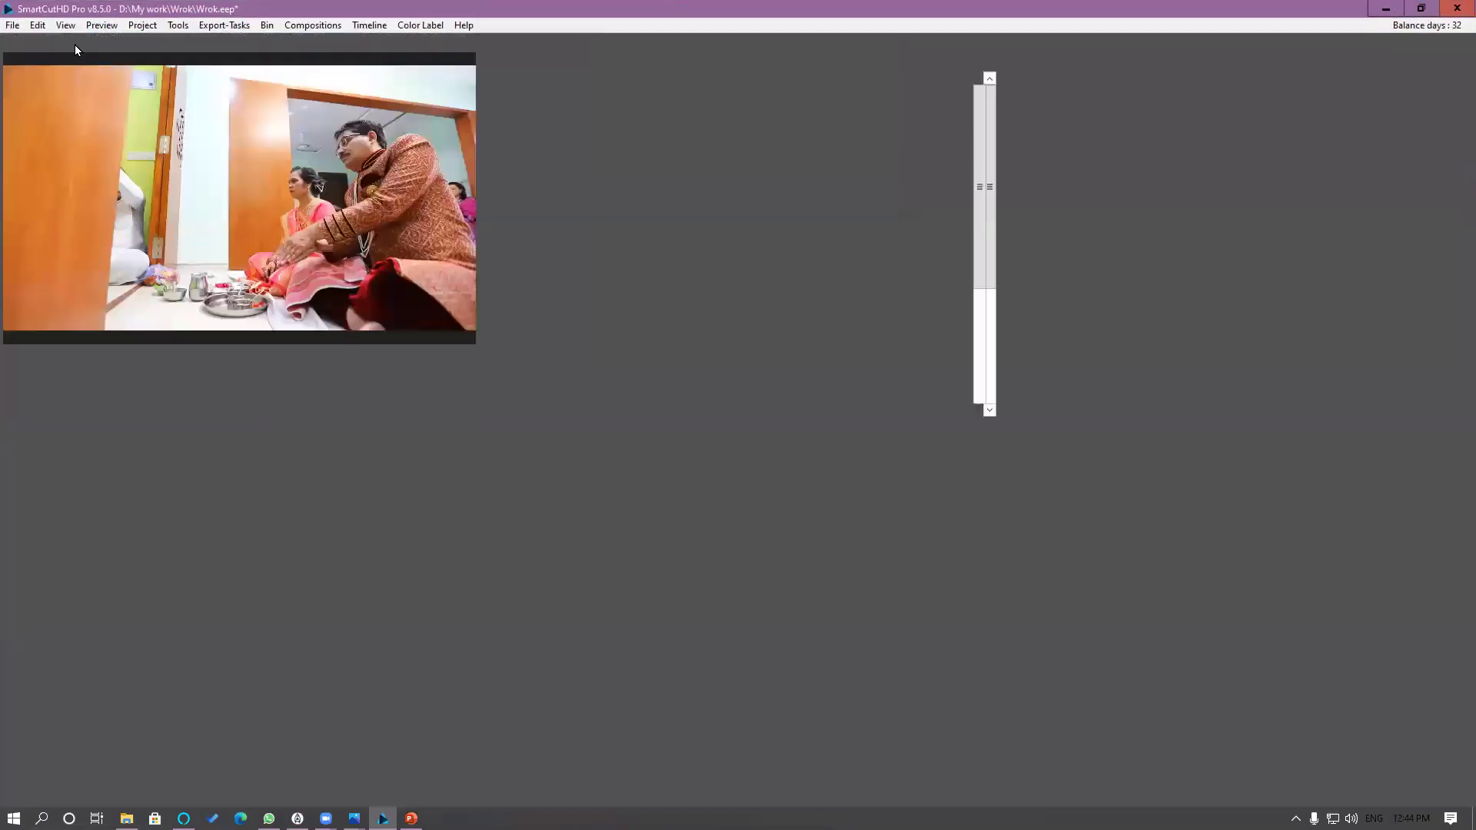
# Step: Reopen the saved workspace file "My WorkSpace.eew" to restore the custom layout
pyautogui.click(65, 26)
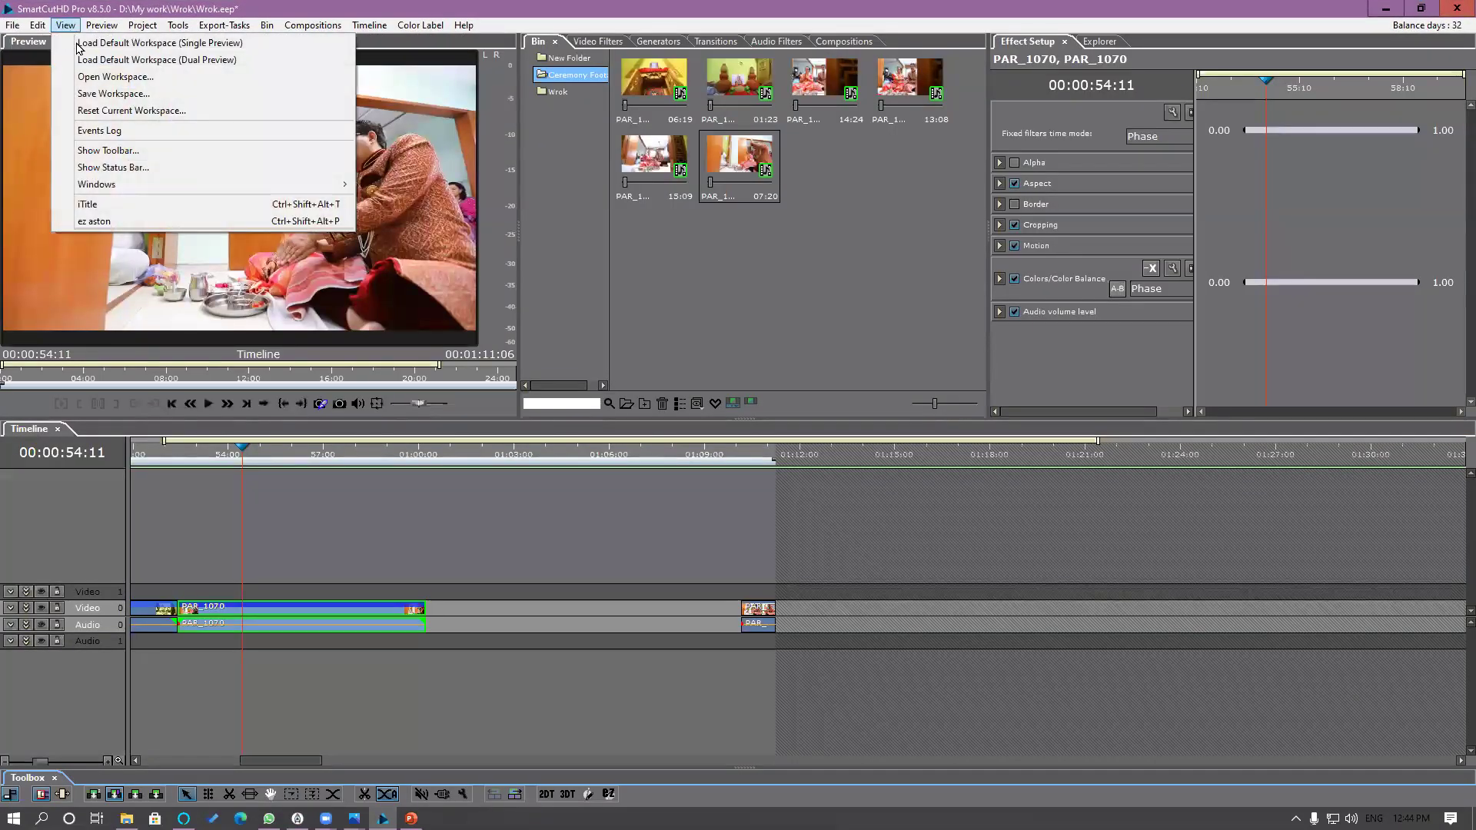
pyautogui.click(111, 80)
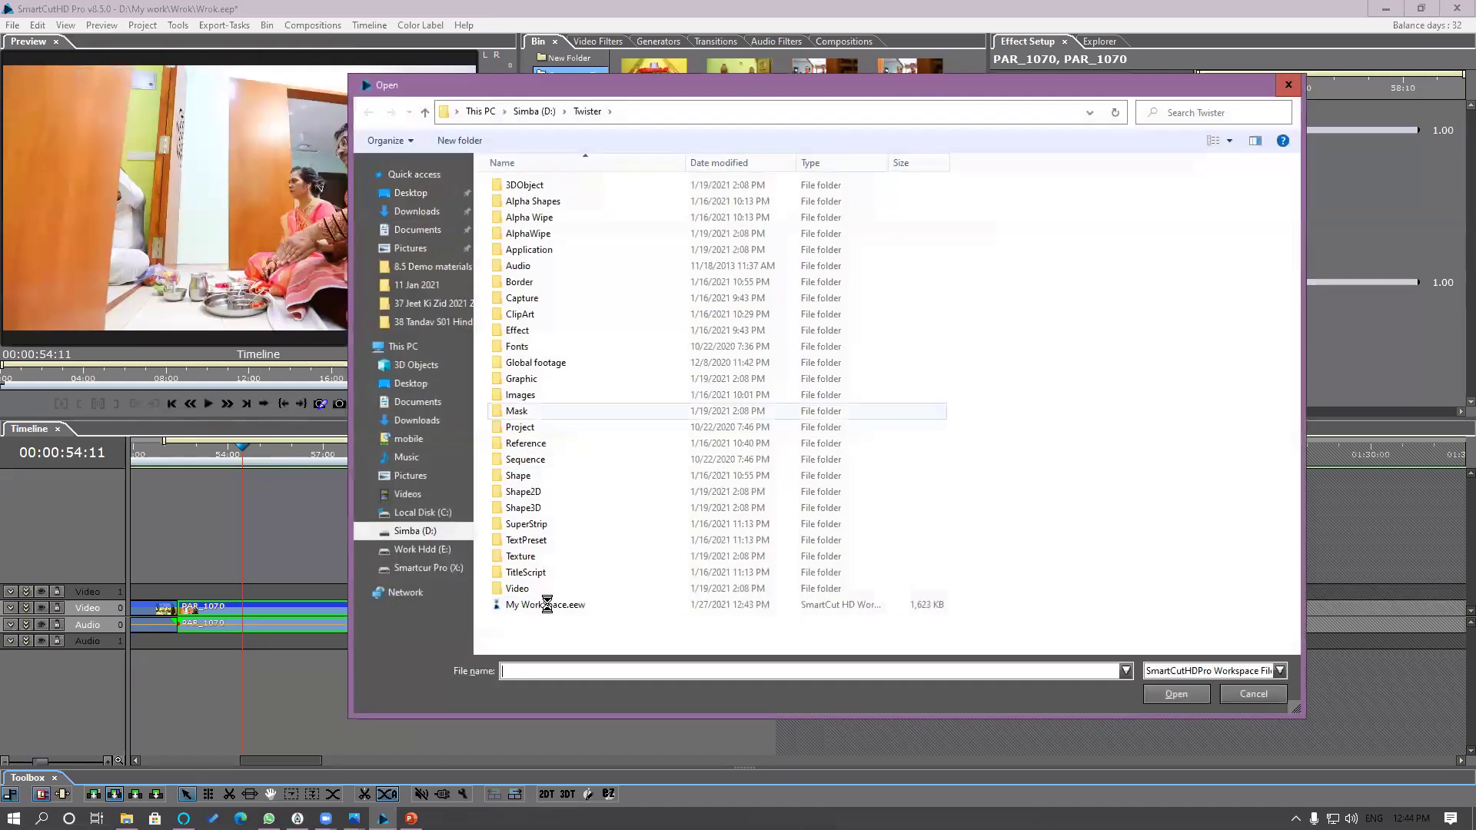
pyautogui.doubleClick(546, 605)
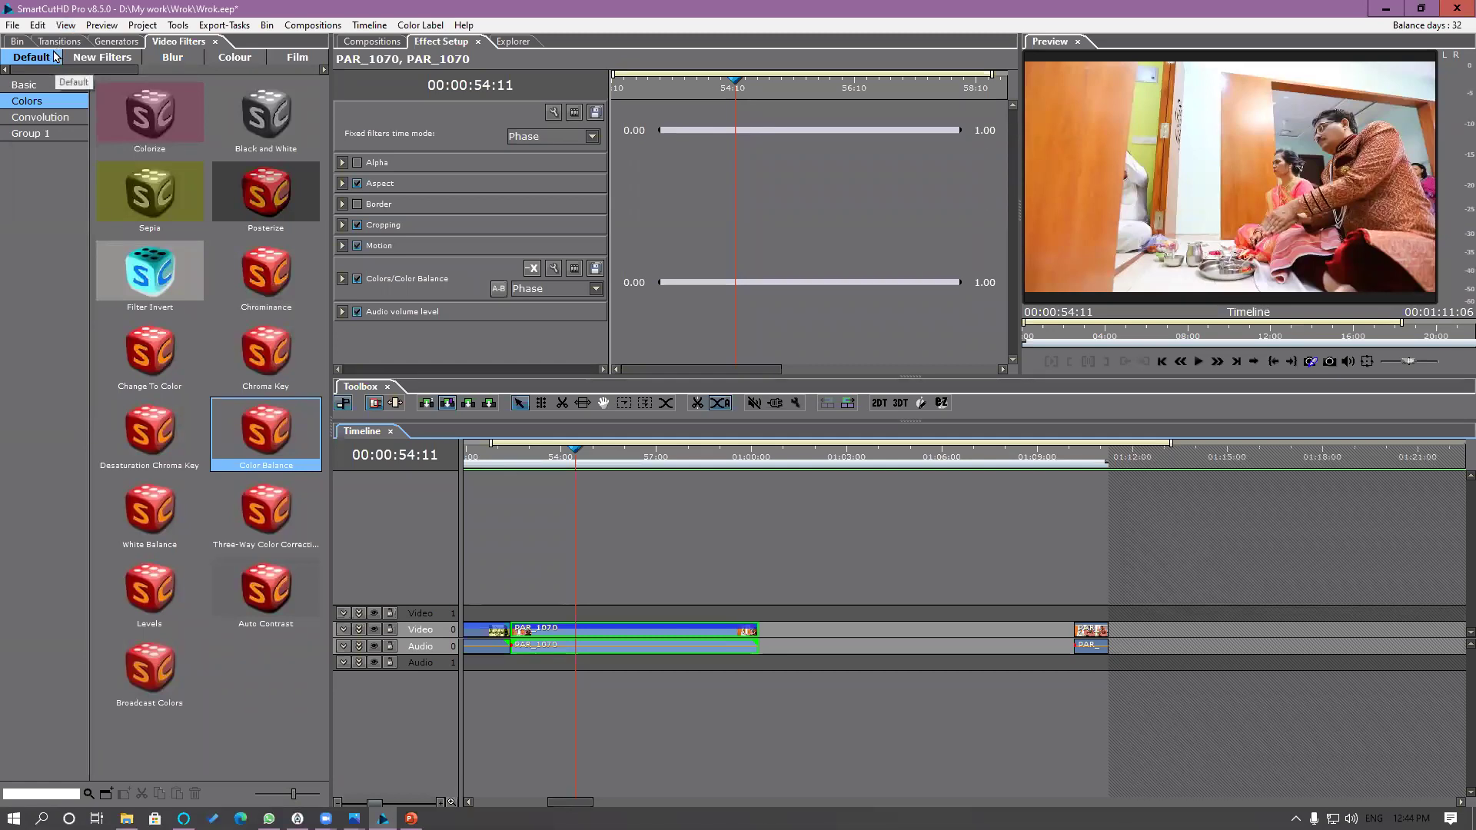
# Step: Place the Timeline playhead at 00:00:55:24 and jump back to the previous editing point
pyautogui.click(67, 25)
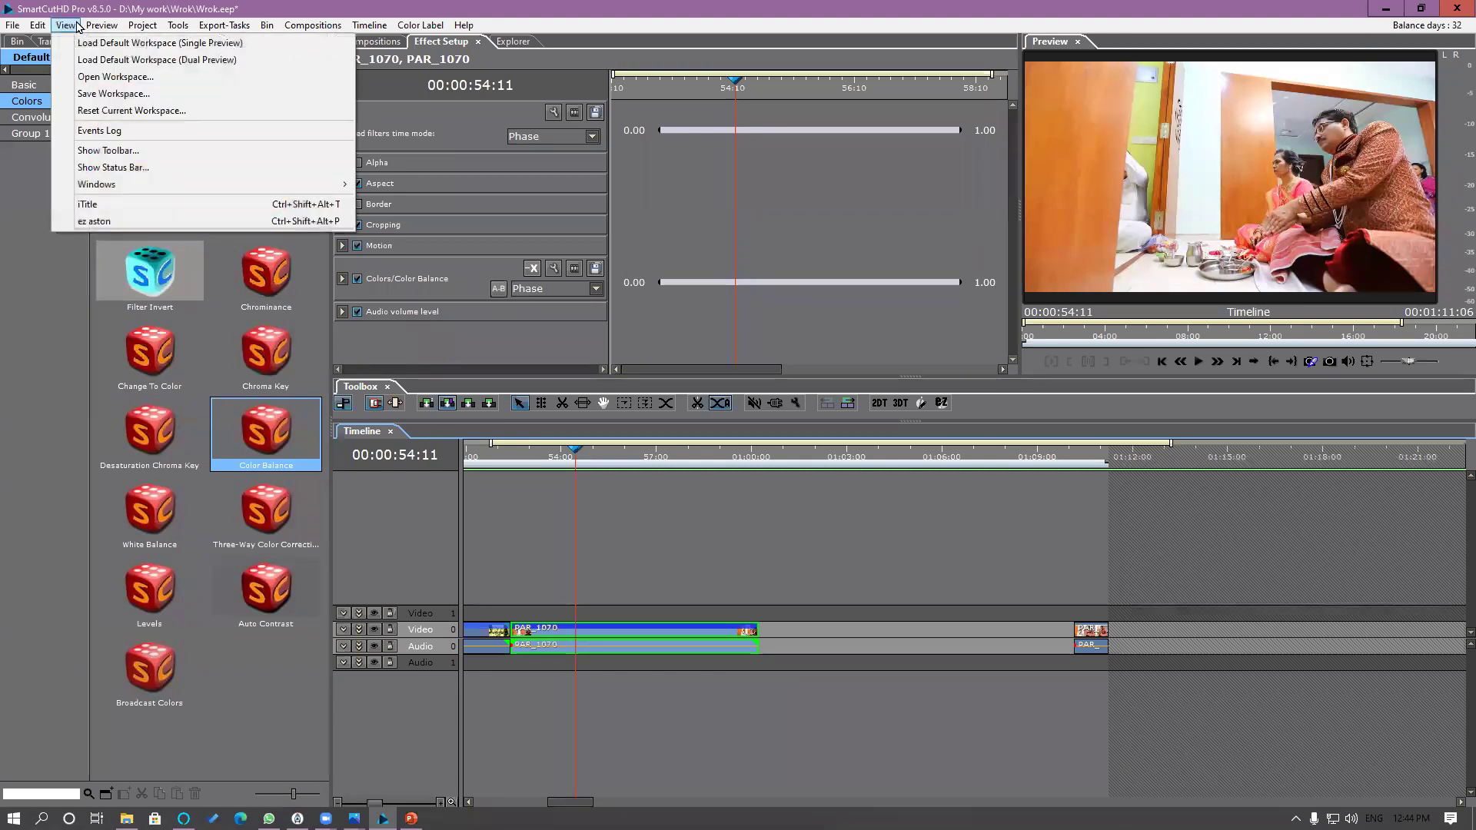
pyautogui.moveTo(107, 28)
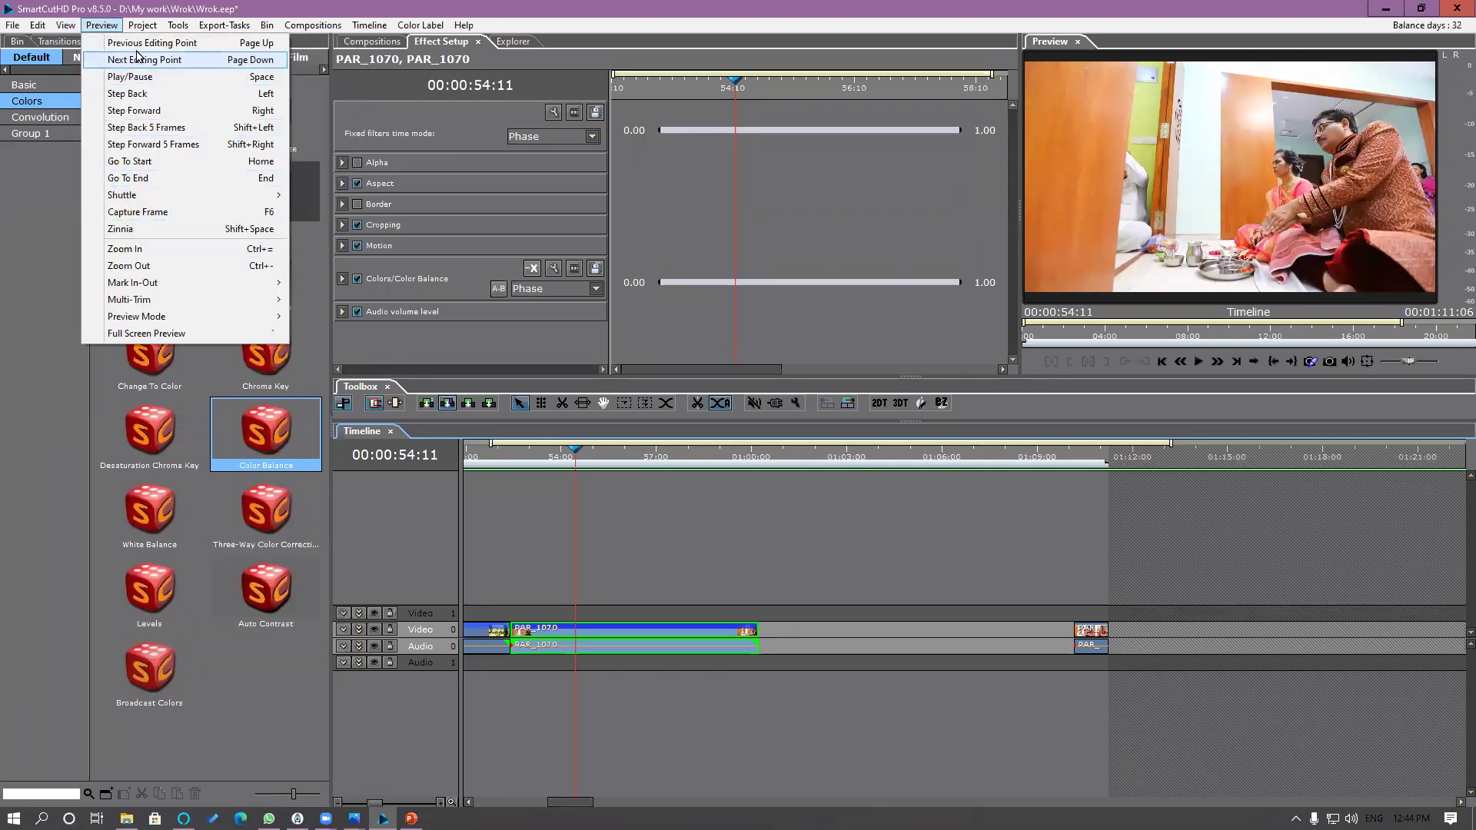
pyautogui.click(103, 25)
pyautogui.click(102, 26)
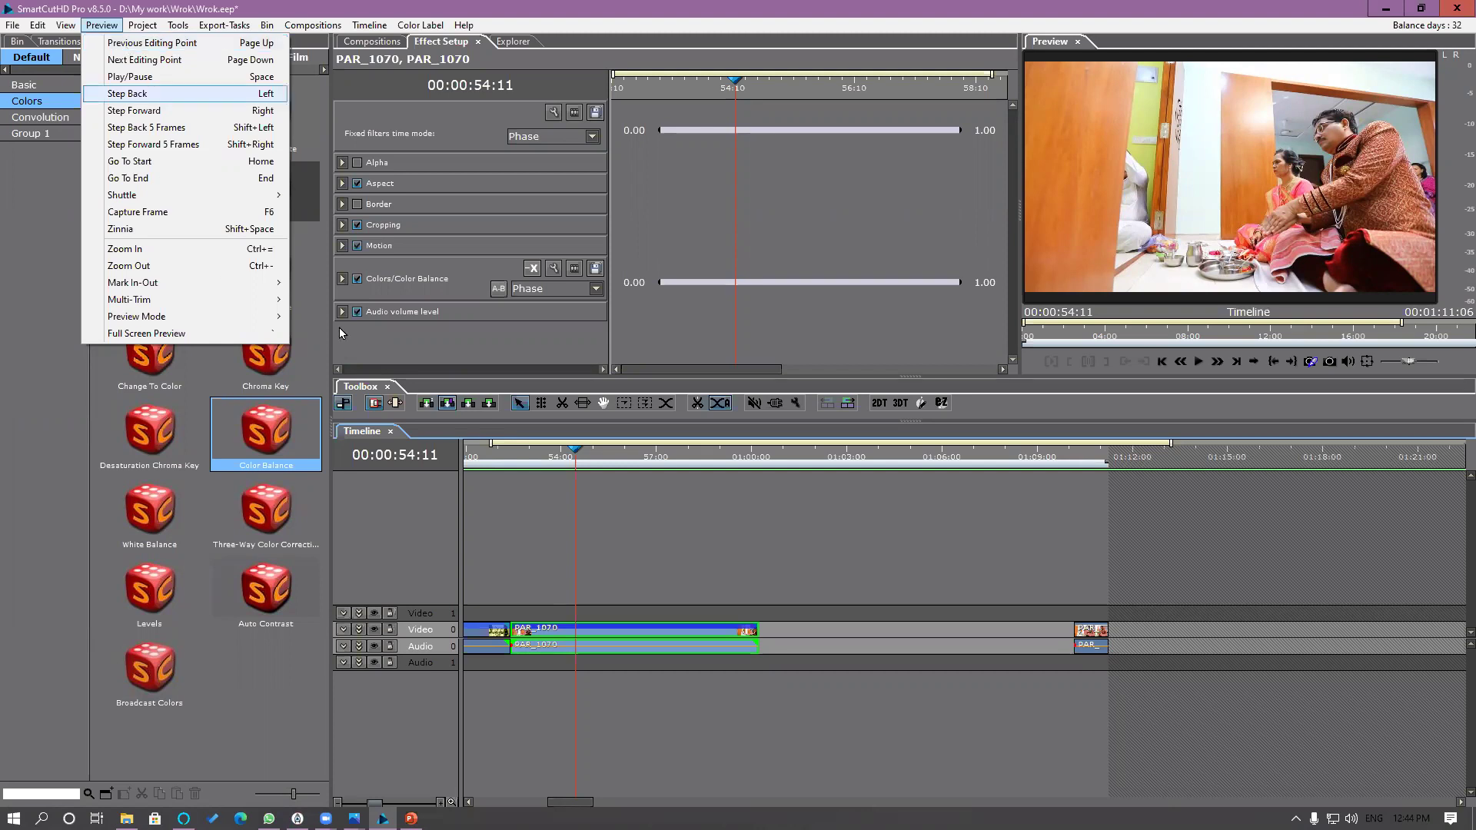
pyautogui.click(615, 455)
pyautogui.click(624, 460)
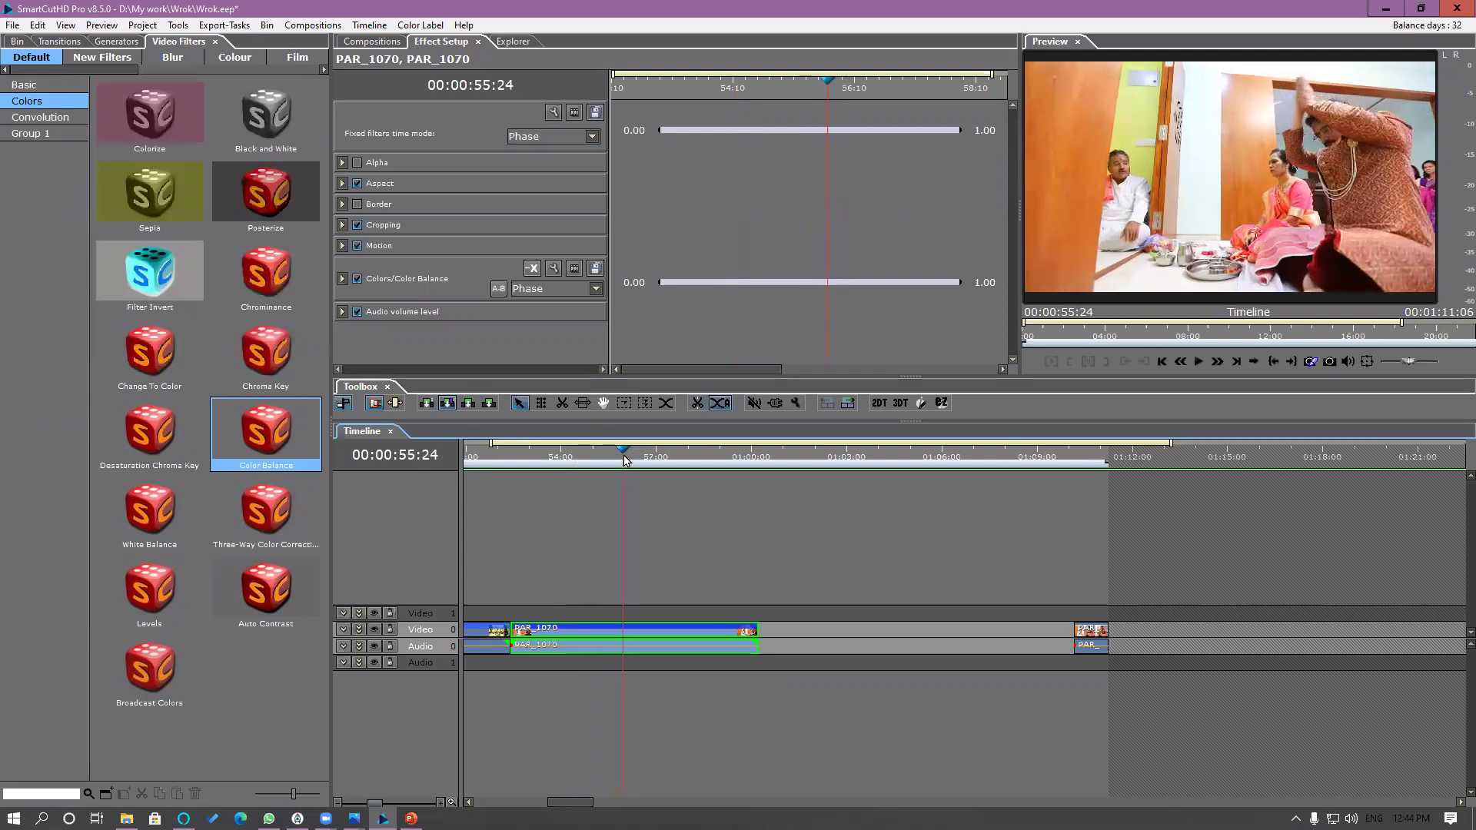
pyautogui.press('pageup')
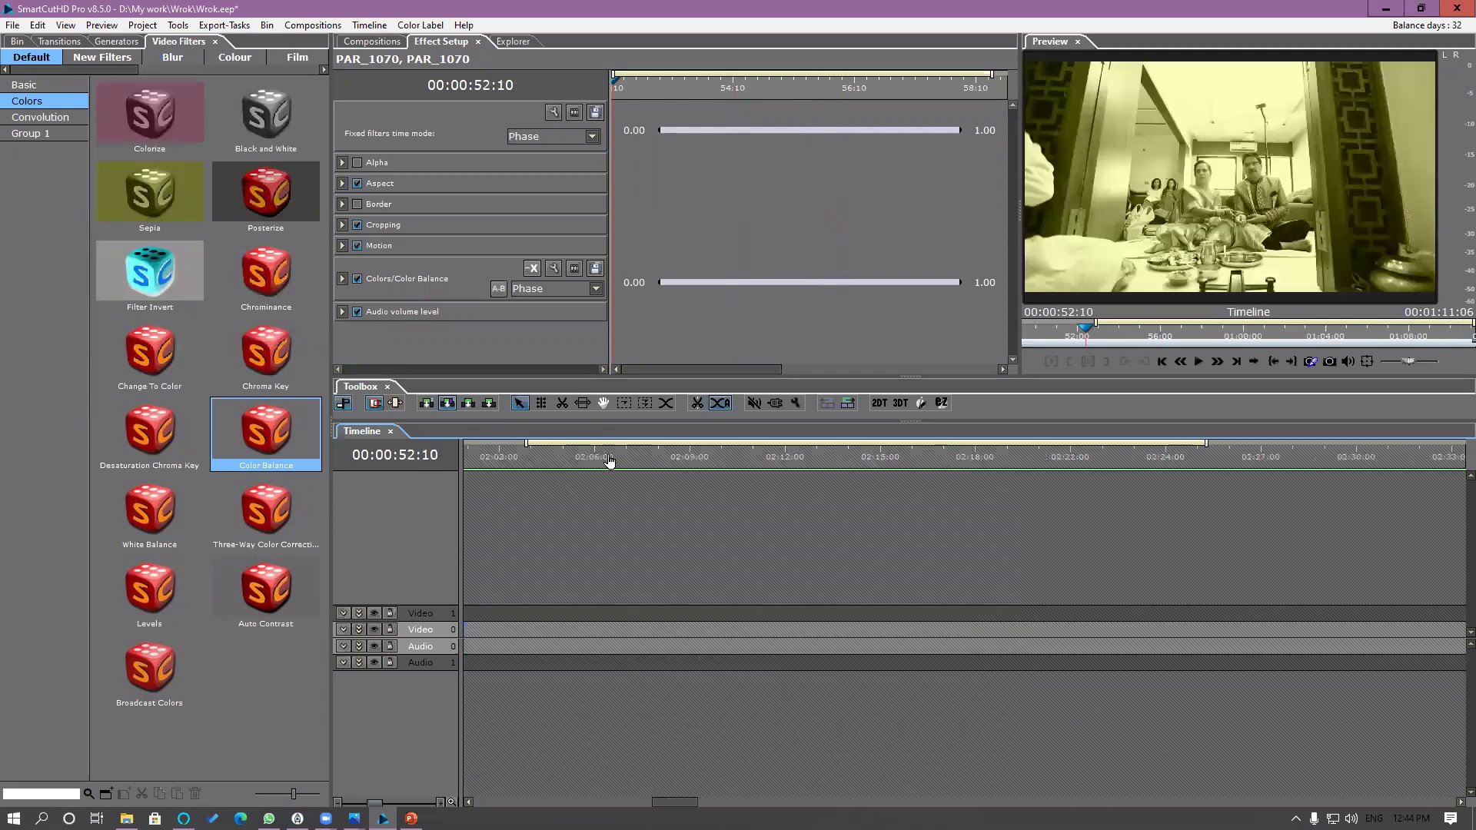
# Step: Move the Timeline playhead forward to the next editing point at the end of the PAR_1070 clip
pyautogui.click(480, 806)
pyautogui.click(480, 806)
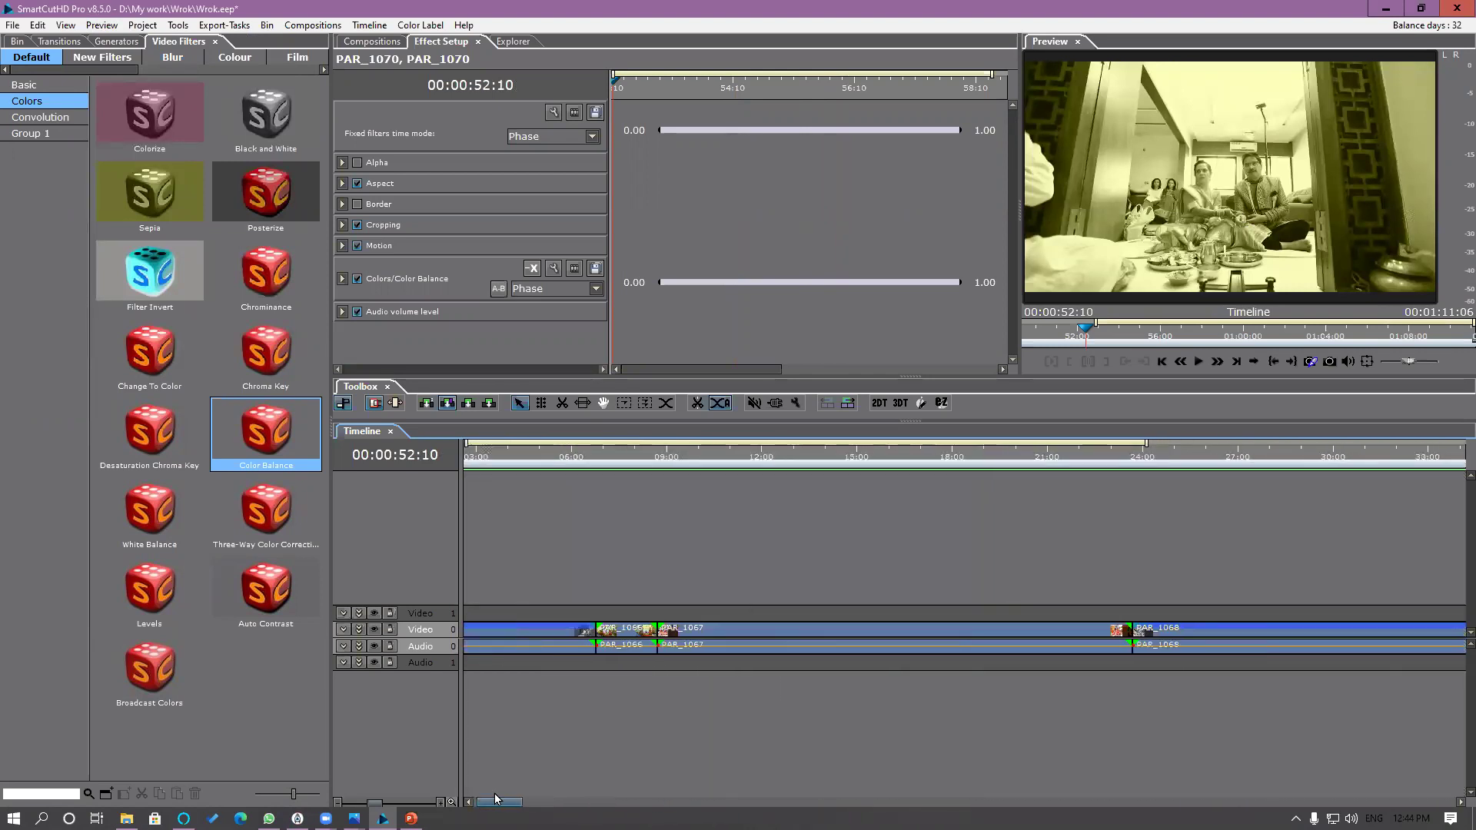
pyautogui.click(106, 29)
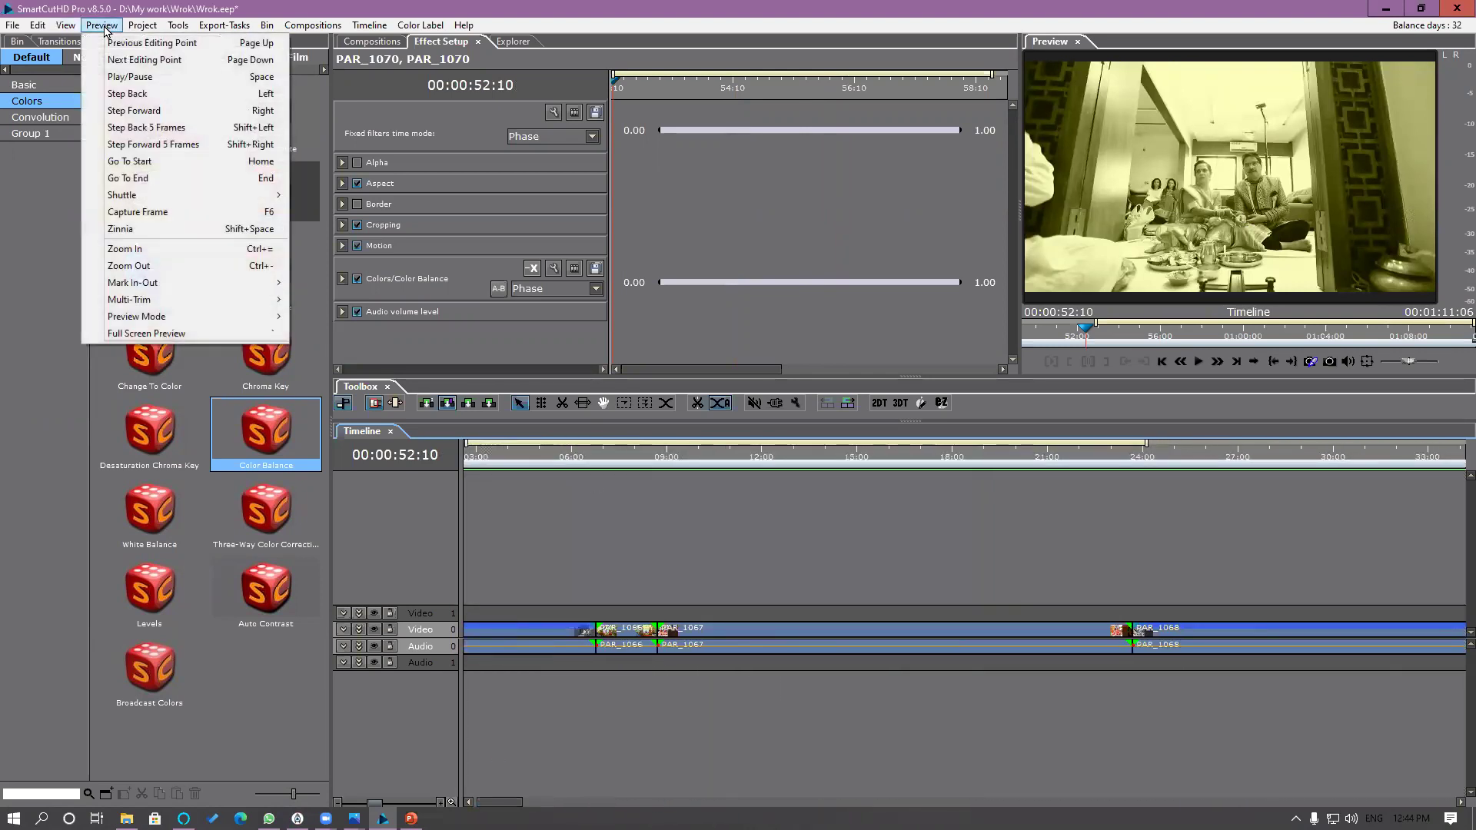
pyautogui.click(145, 61)
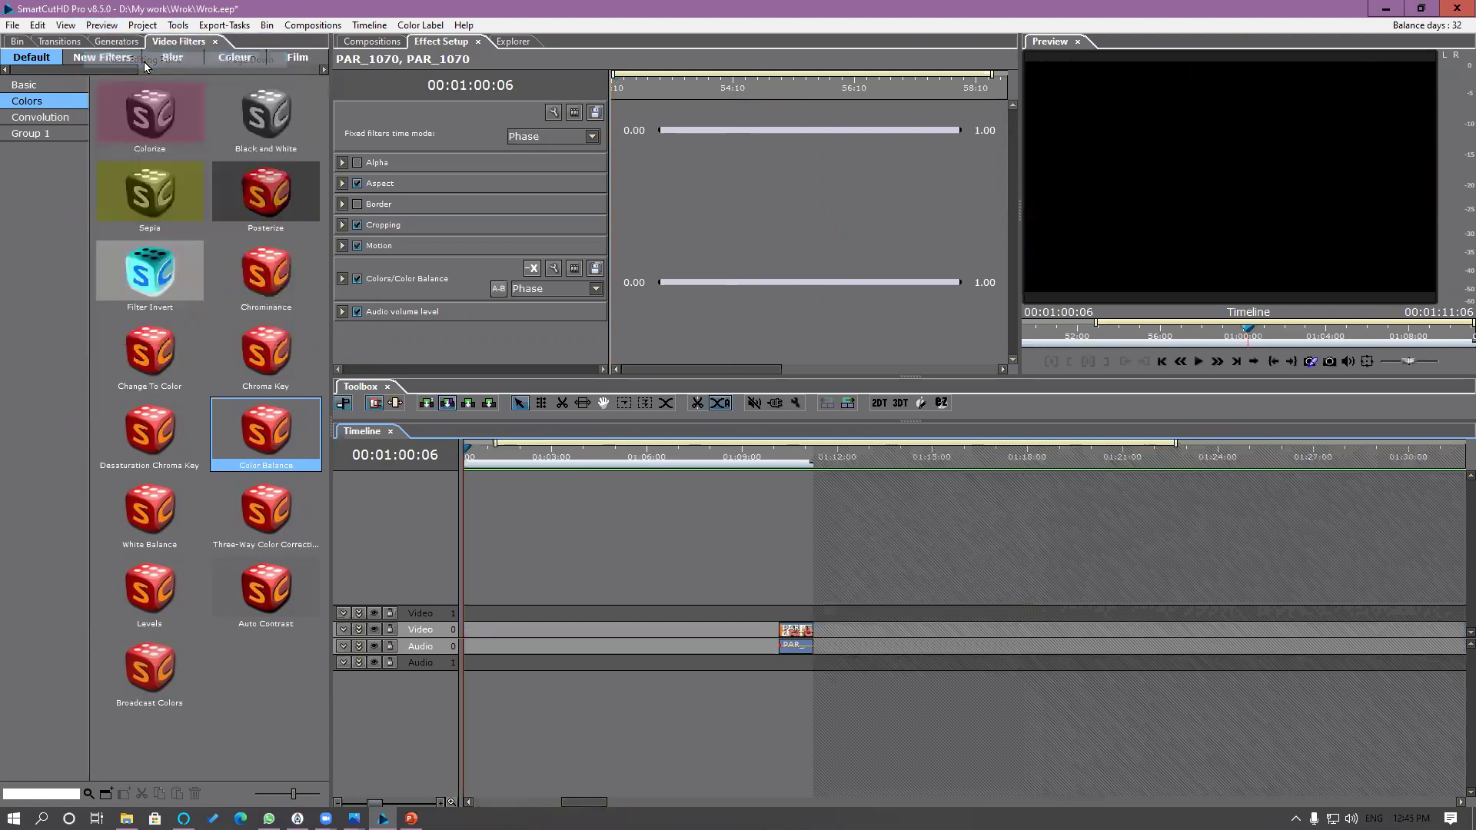
# Step: Place the playhead at 00:00:01:07 near the Timeline's start and jump to the previous and the next editing point
pyautogui.moveTo(579, 805); pyautogui.dragTo(519, 805)
pyautogui.press('-')
pyautogui.press('-')
pyautogui.press('-')
pyautogui.press('-')
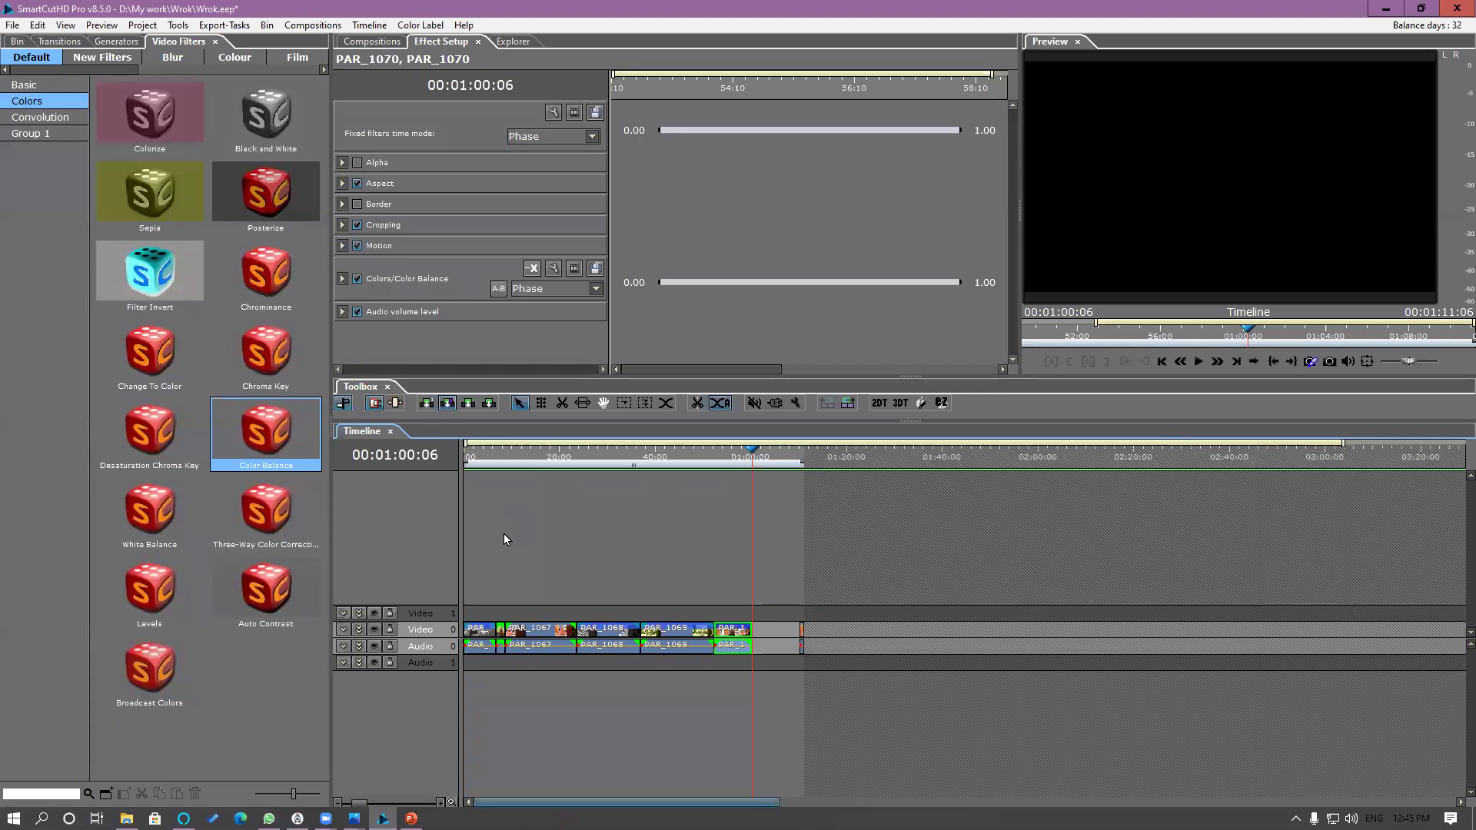
pyautogui.moveTo(493, 455); pyautogui.dragTo(473, 454)
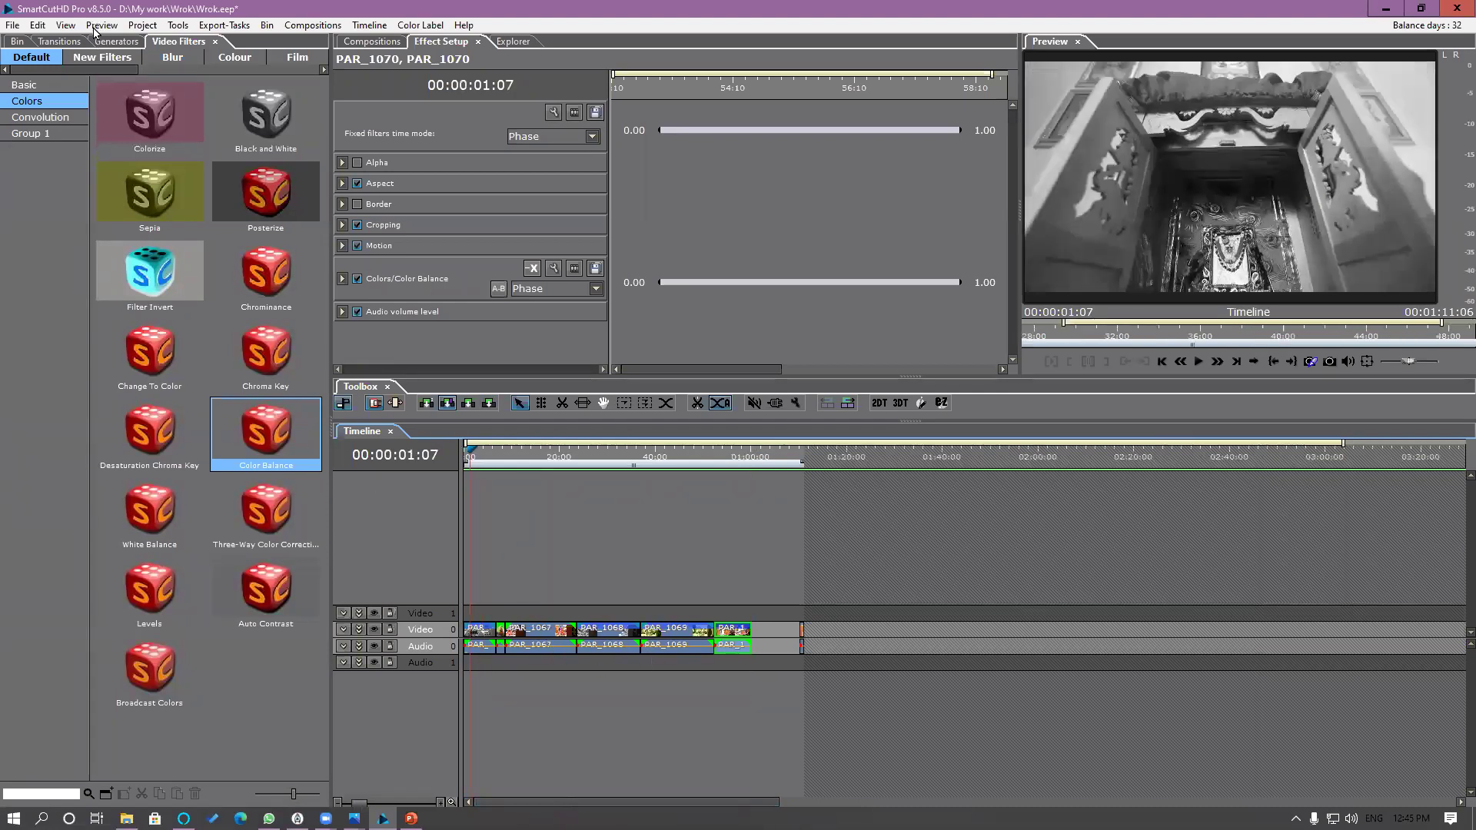
pyautogui.press('+')
pyautogui.press('+')
pyautogui.press('+')
pyautogui.click(102, 25)
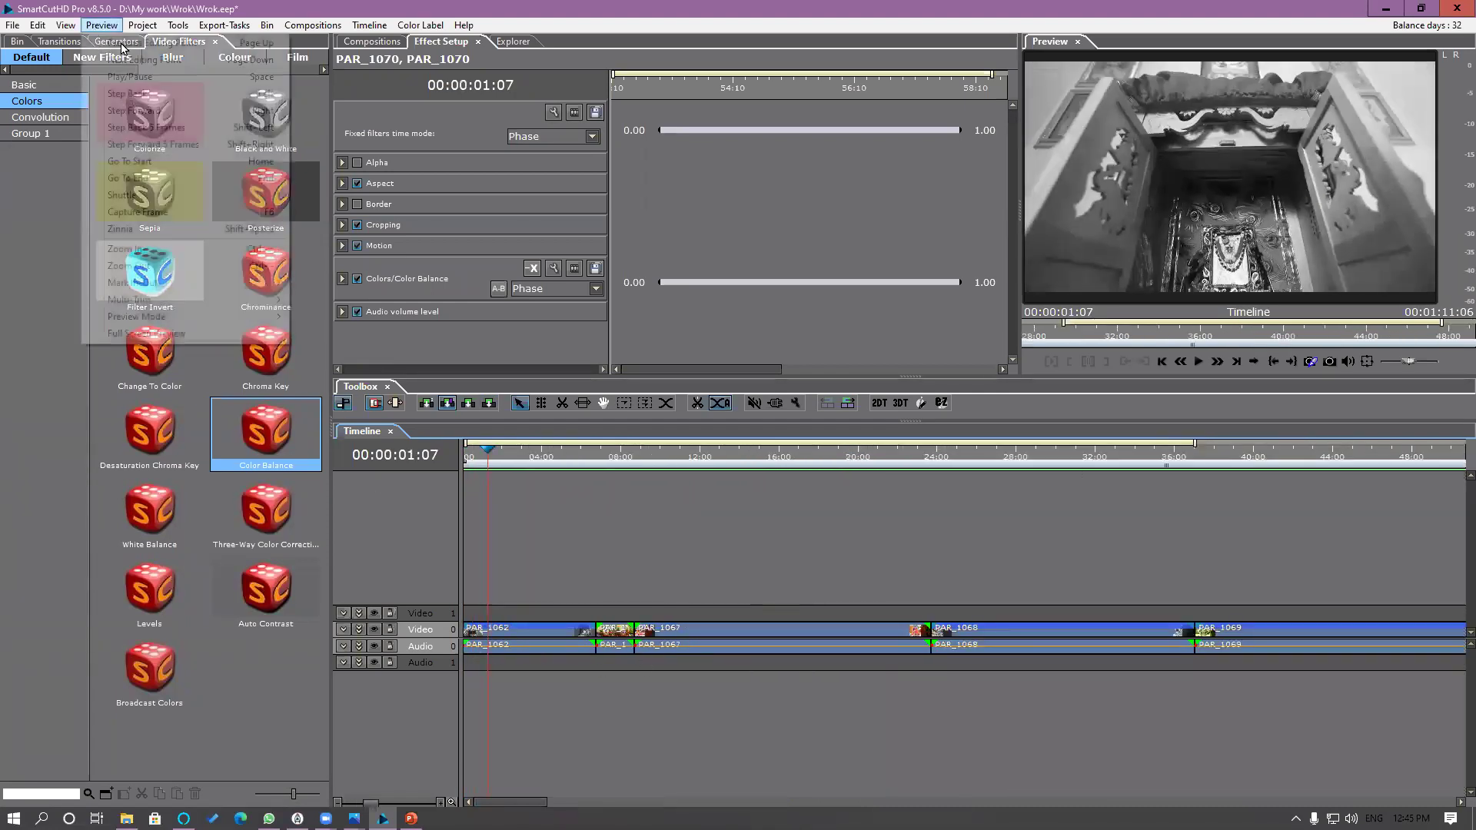
pyautogui.click(464, 615)
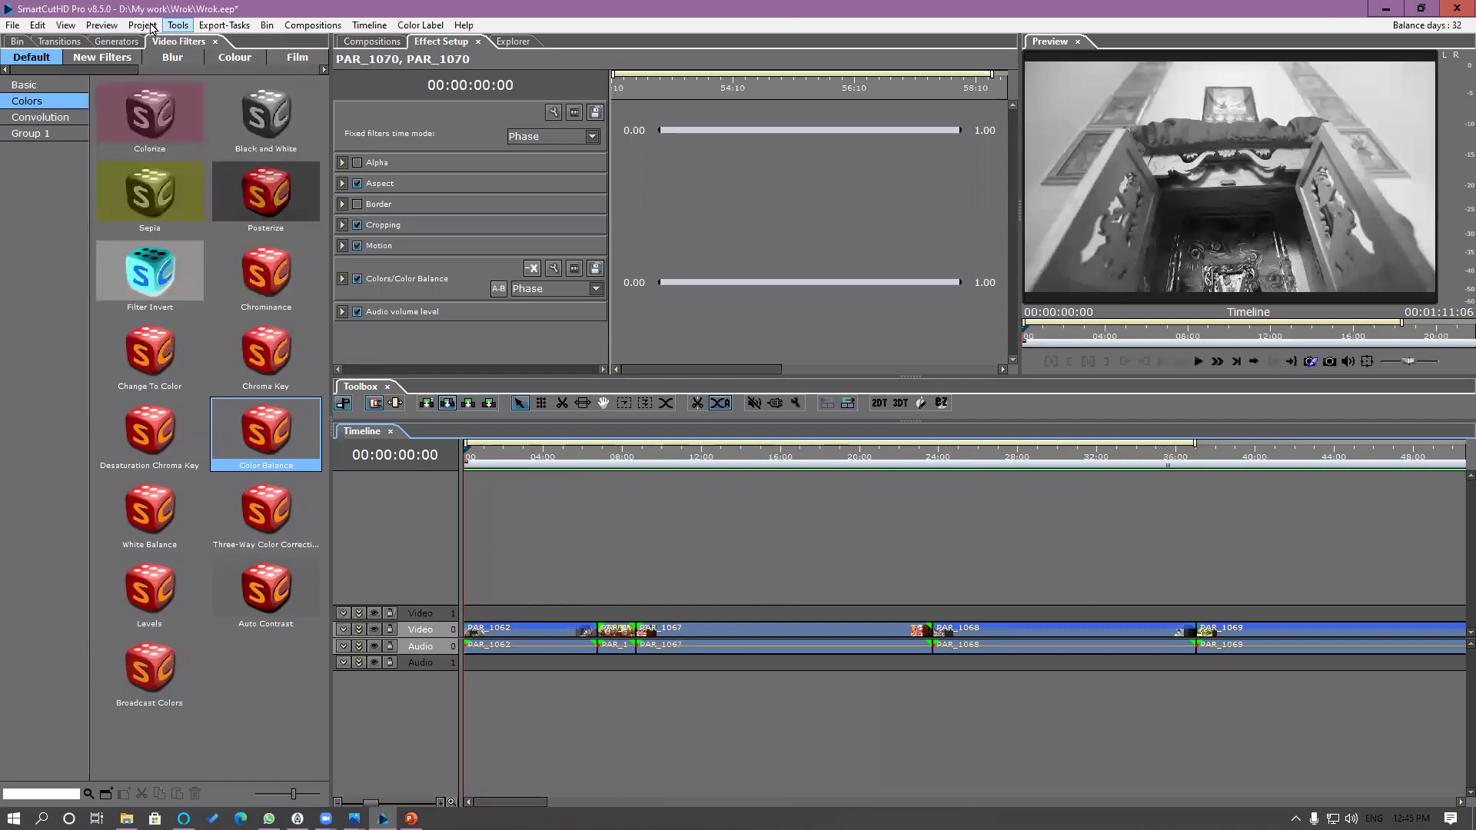
pyautogui.click(112, 29)
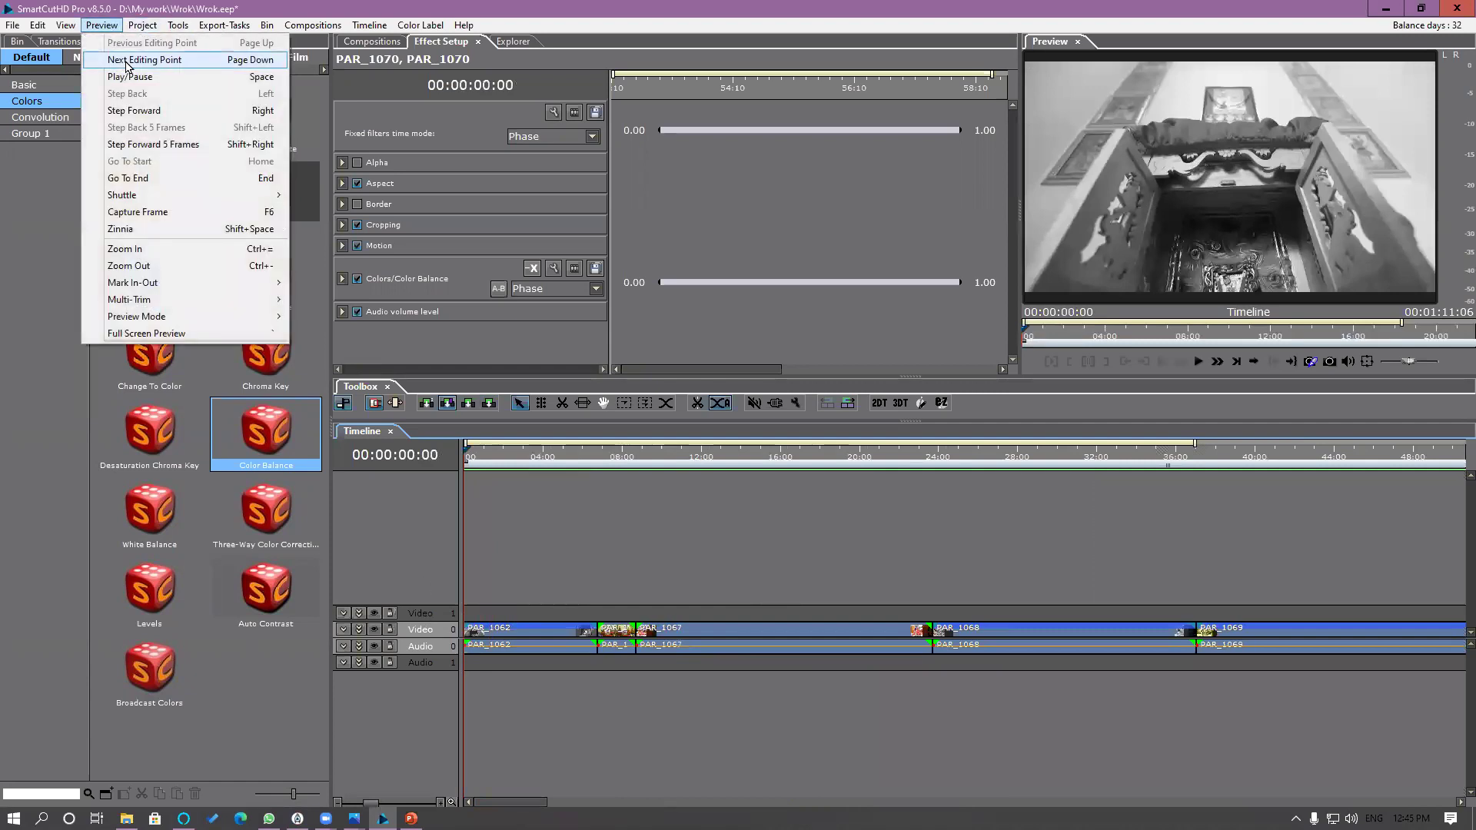
pyautogui.click(126, 64)
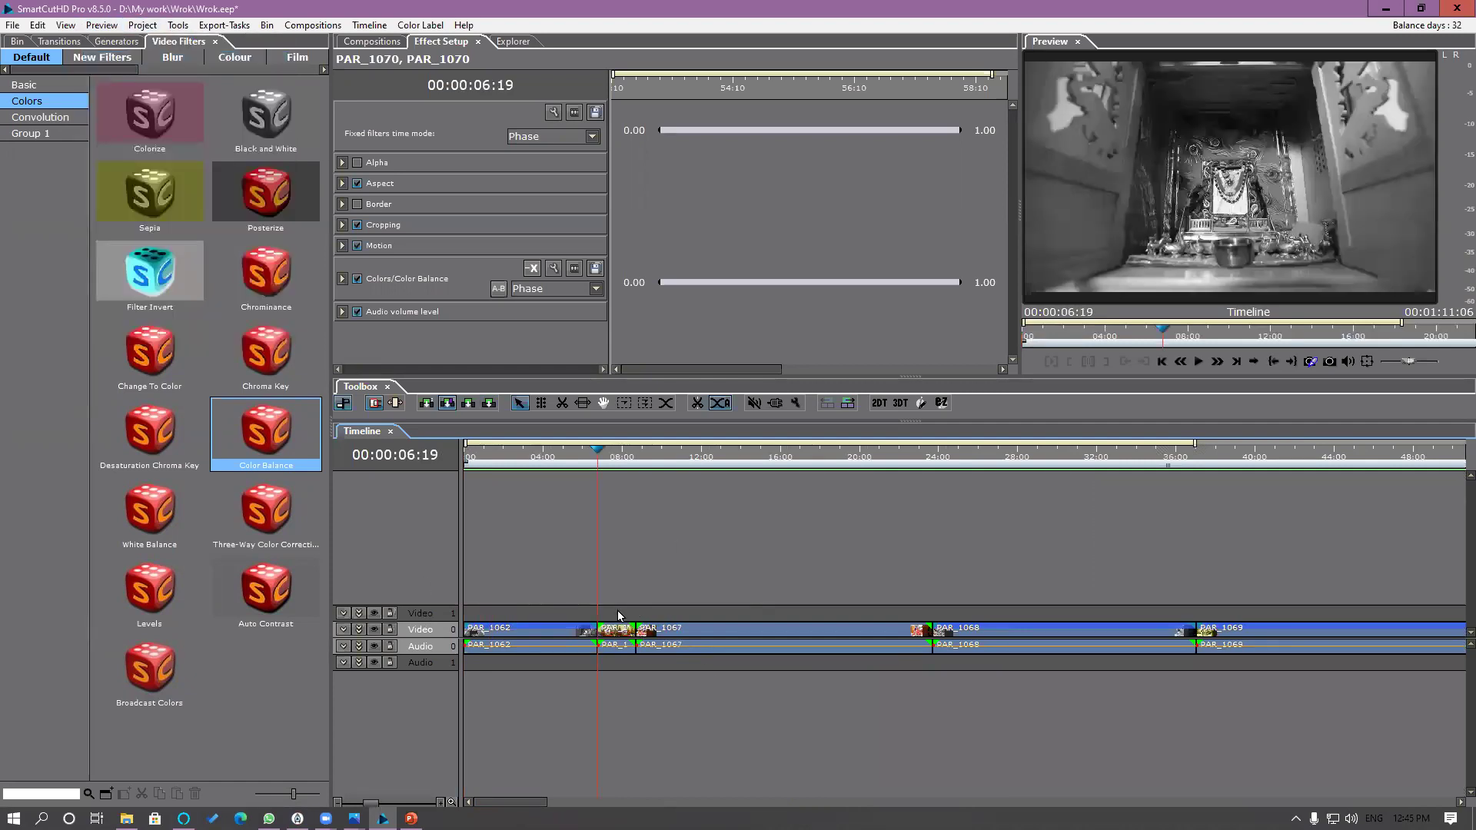
# Step: Play the Timeline from the end of the PAR_1062 clip for a few seconds and step back five frames
pyautogui.click(101, 25)
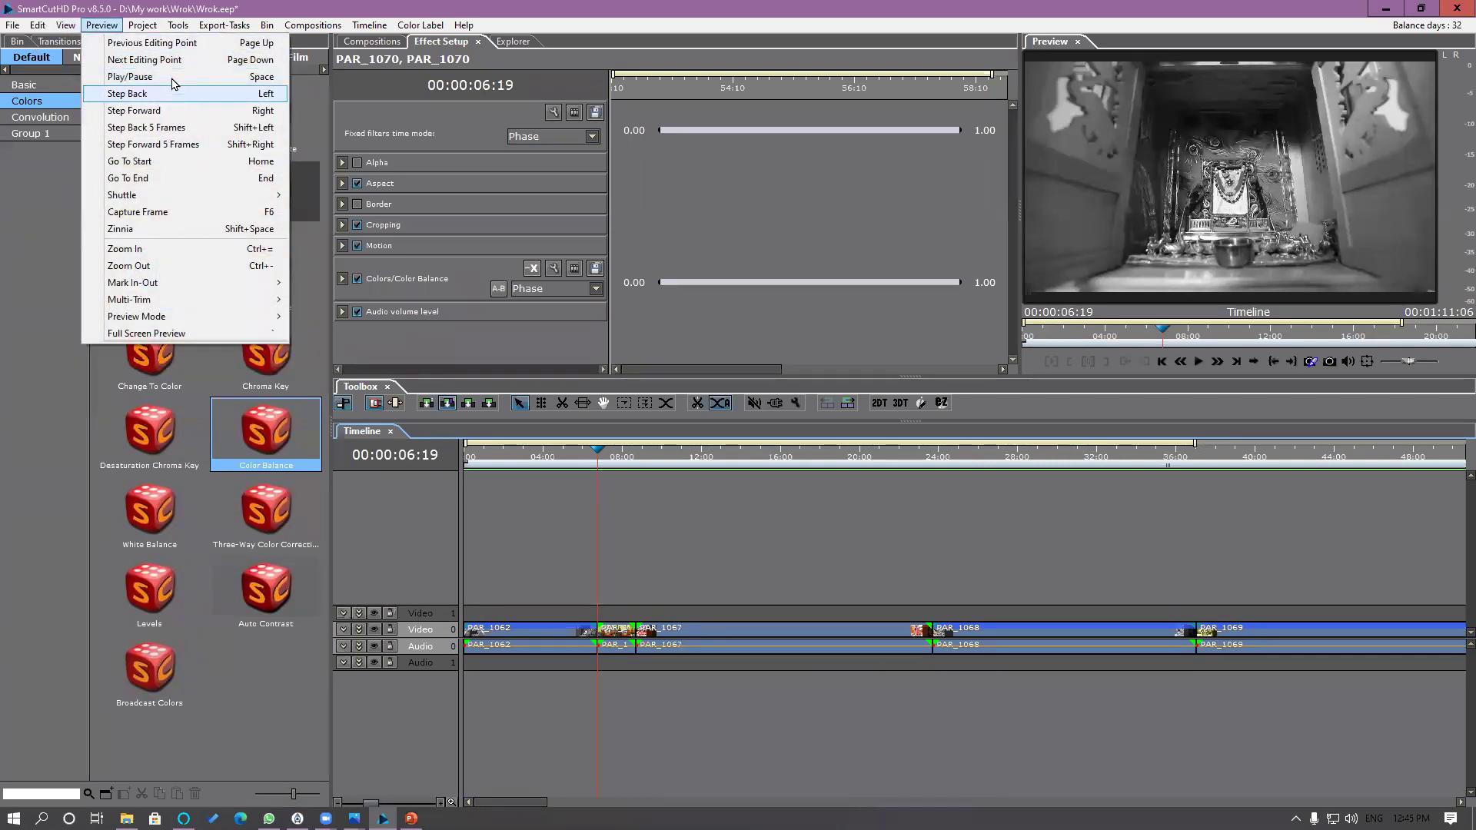
pyautogui.click(130, 77)
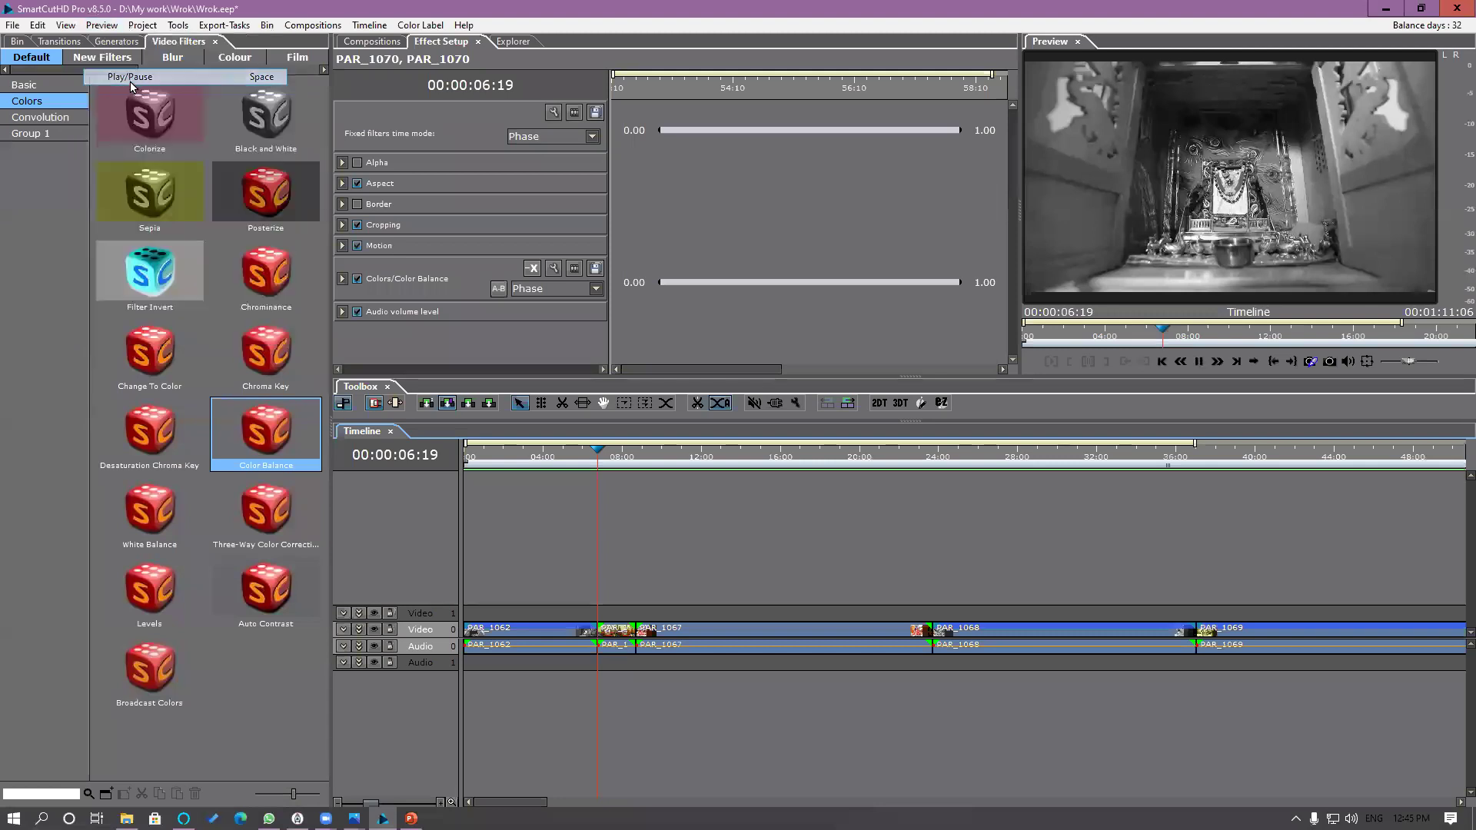
pyautogui.click(102, 25)
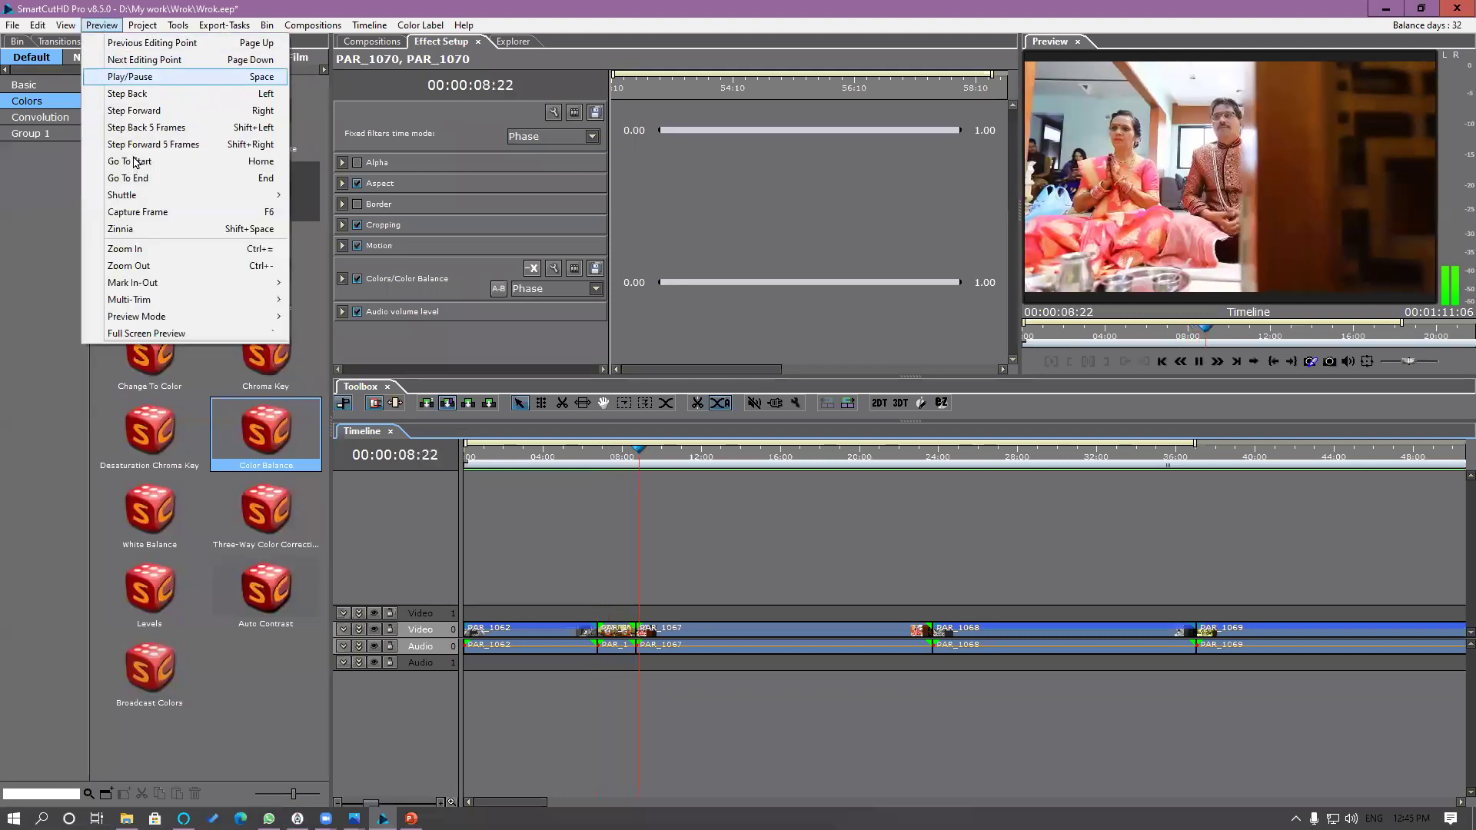
pyautogui.click(146, 129)
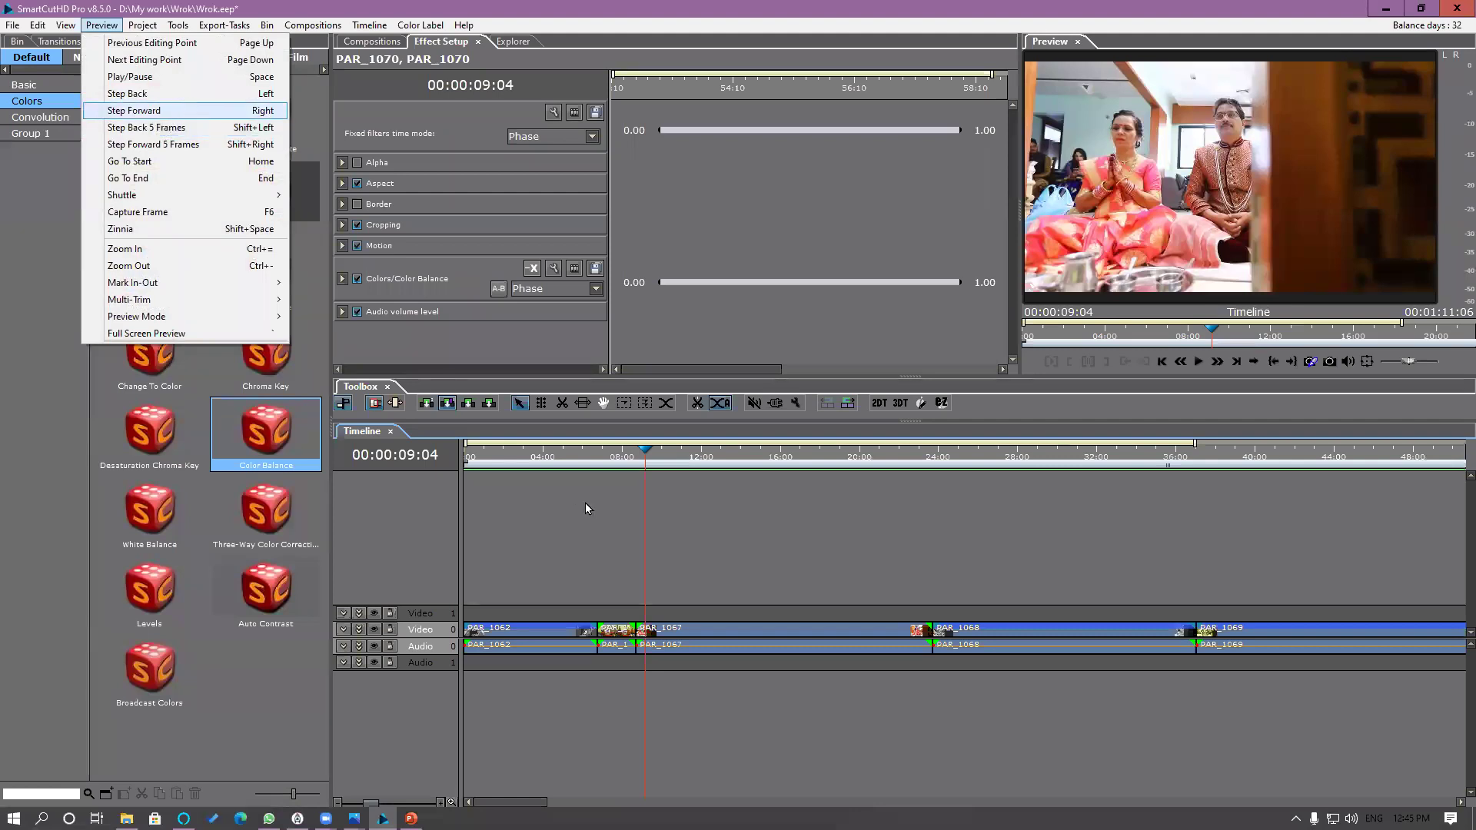
# Step: Play the Timeline from 00:00:11:00 for a short stretch and step forward five frames
pyautogui.click(684, 456)
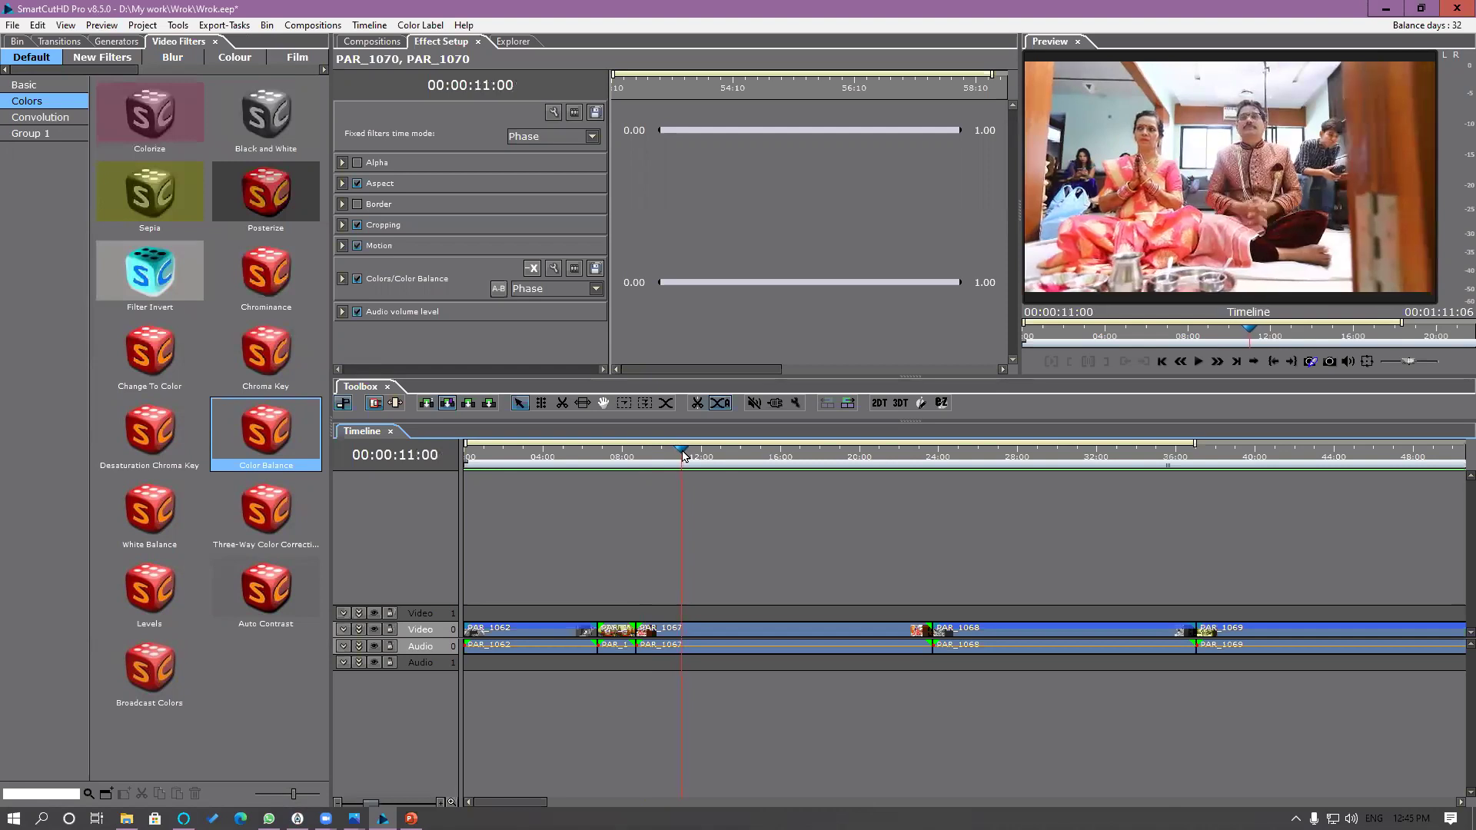
pyautogui.press('space')
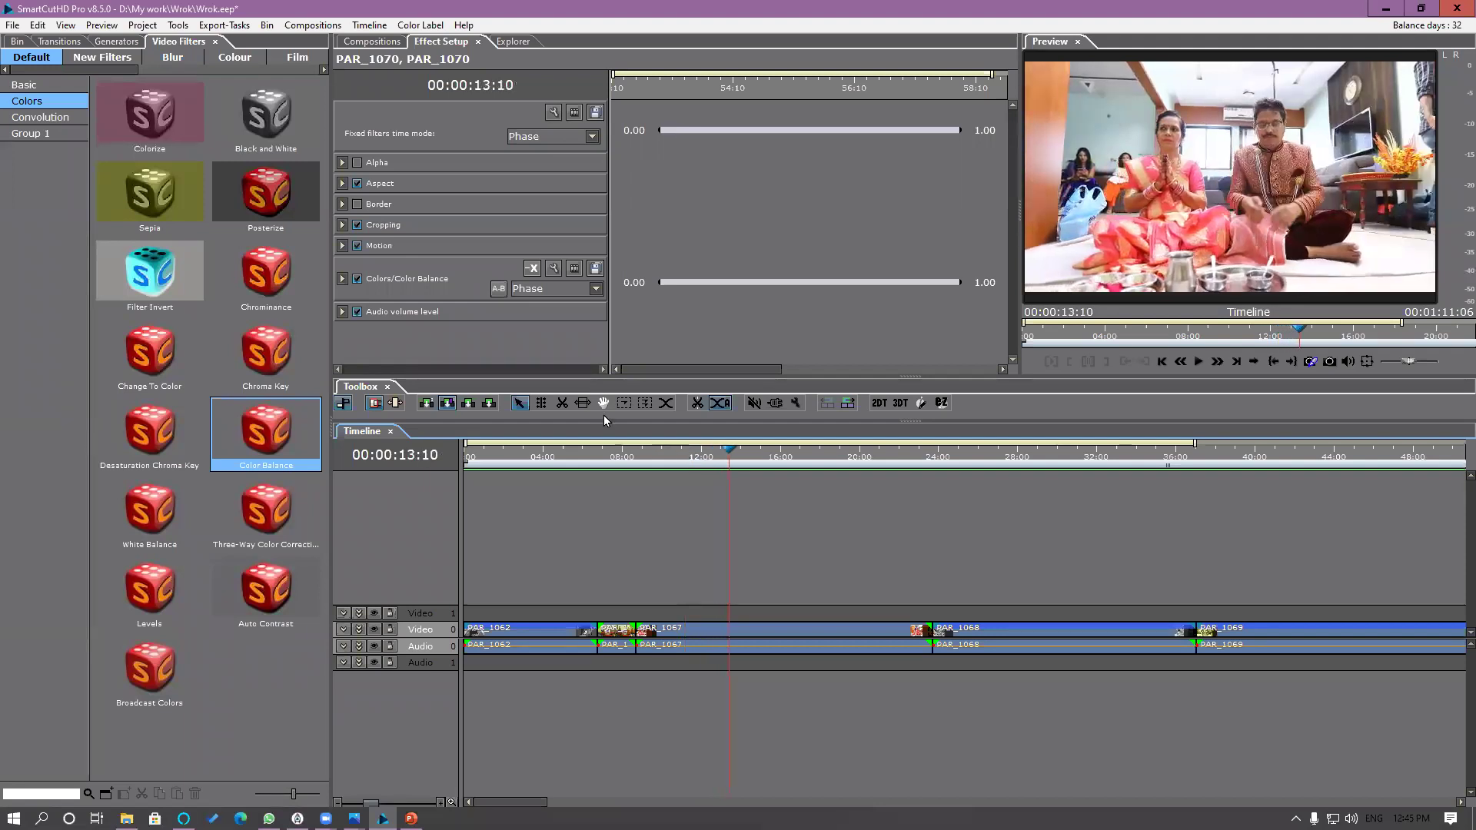
pyautogui.click(95, 27)
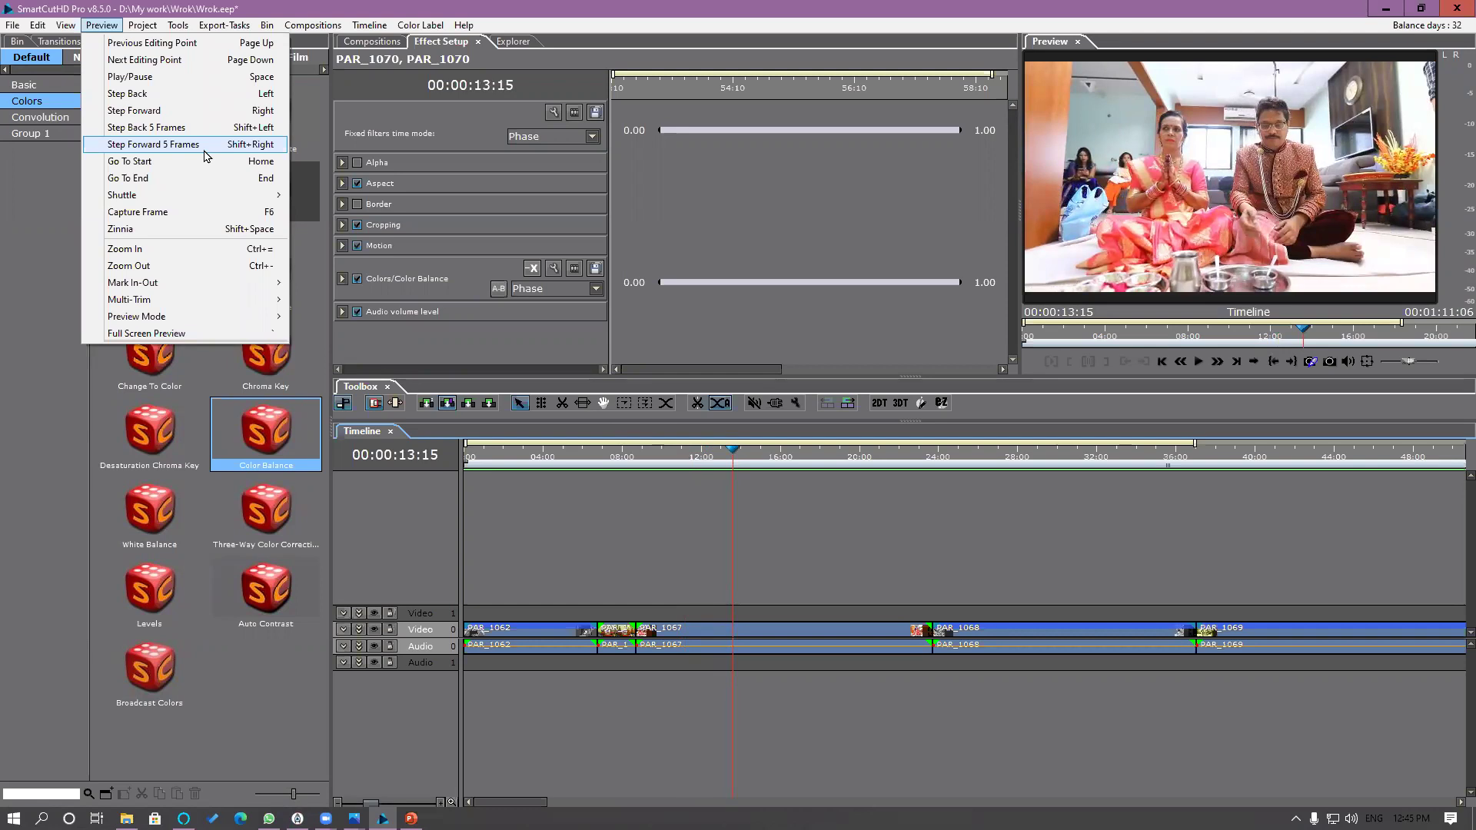
# Step: Capture the Timeline frame at 00:00:14:24 as a still and show it in the Bin's ceremony folder
pyautogui.click(736, 459)
pyautogui.click(761, 462)
pyautogui.moveTo(761, 467); pyautogui.dragTo(759, 471)
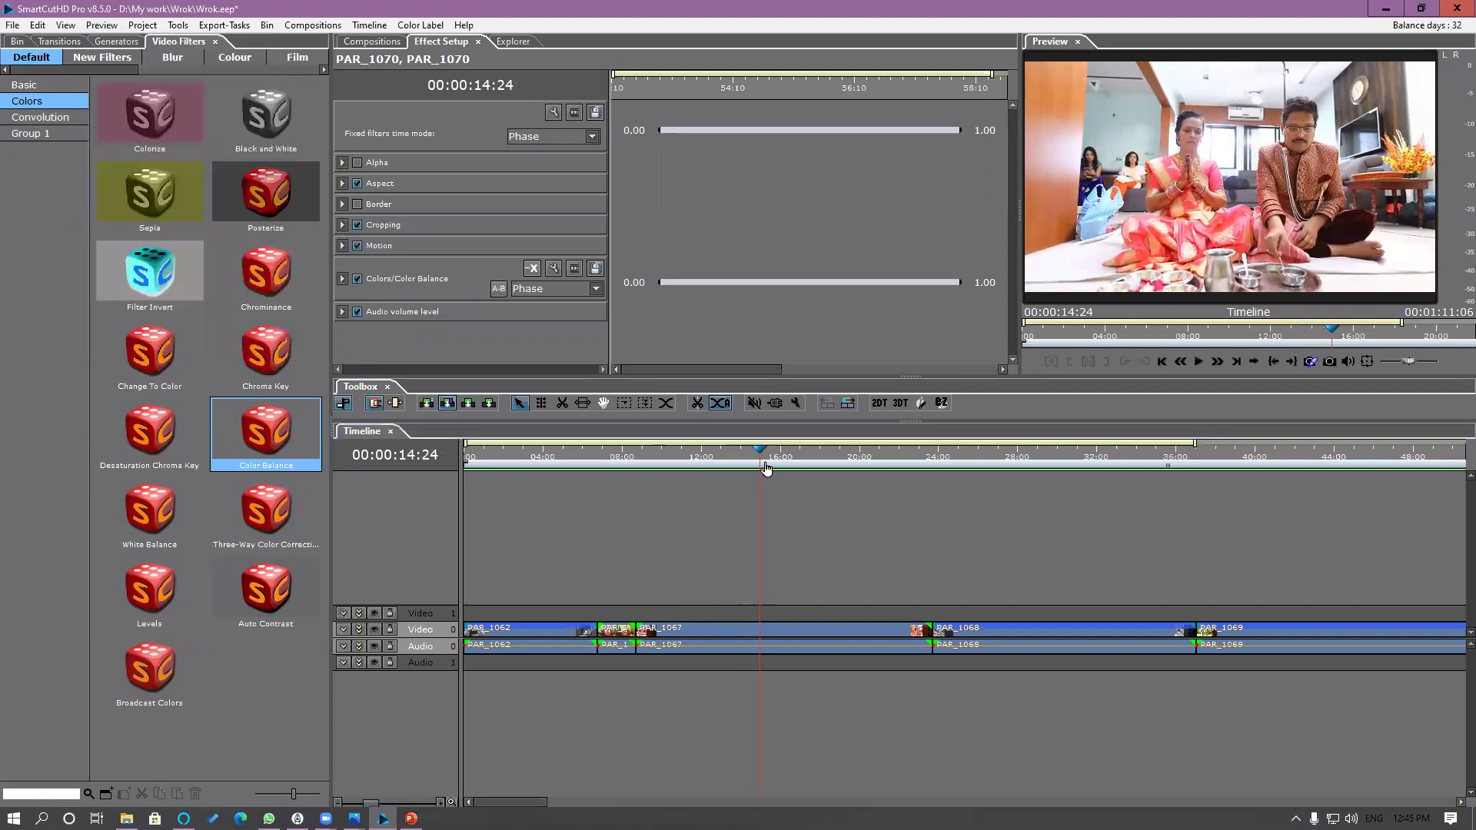
pyautogui.click(18, 41)
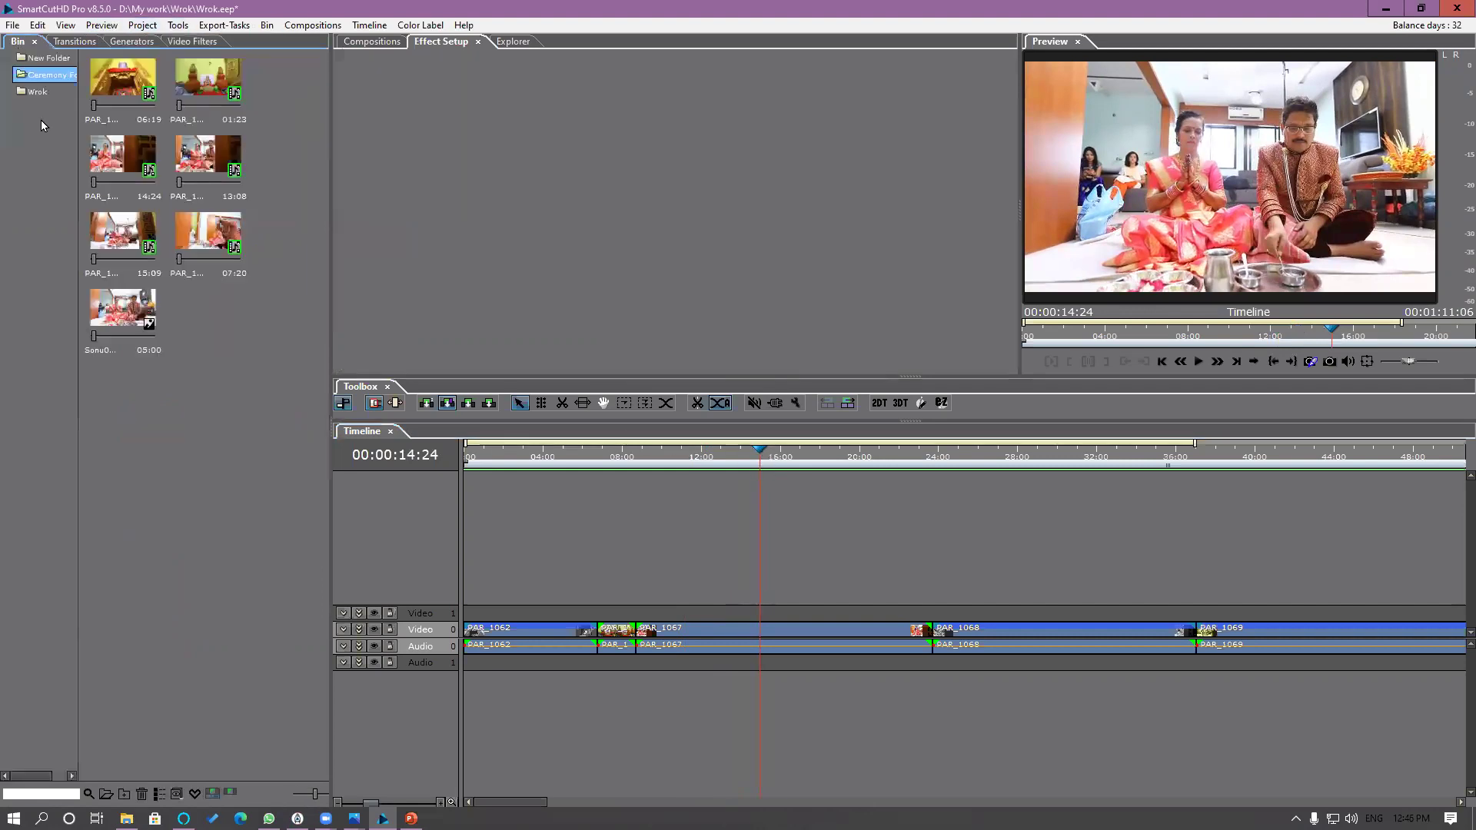
# Step: Capture the Timeline frame at 00:00:29:20 and open the captured still from the Bin in the Preview
pyautogui.moveTo(985, 459); pyautogui.dragTo(1053, 478)
pyautogui.hotkey('ctrl', 't')
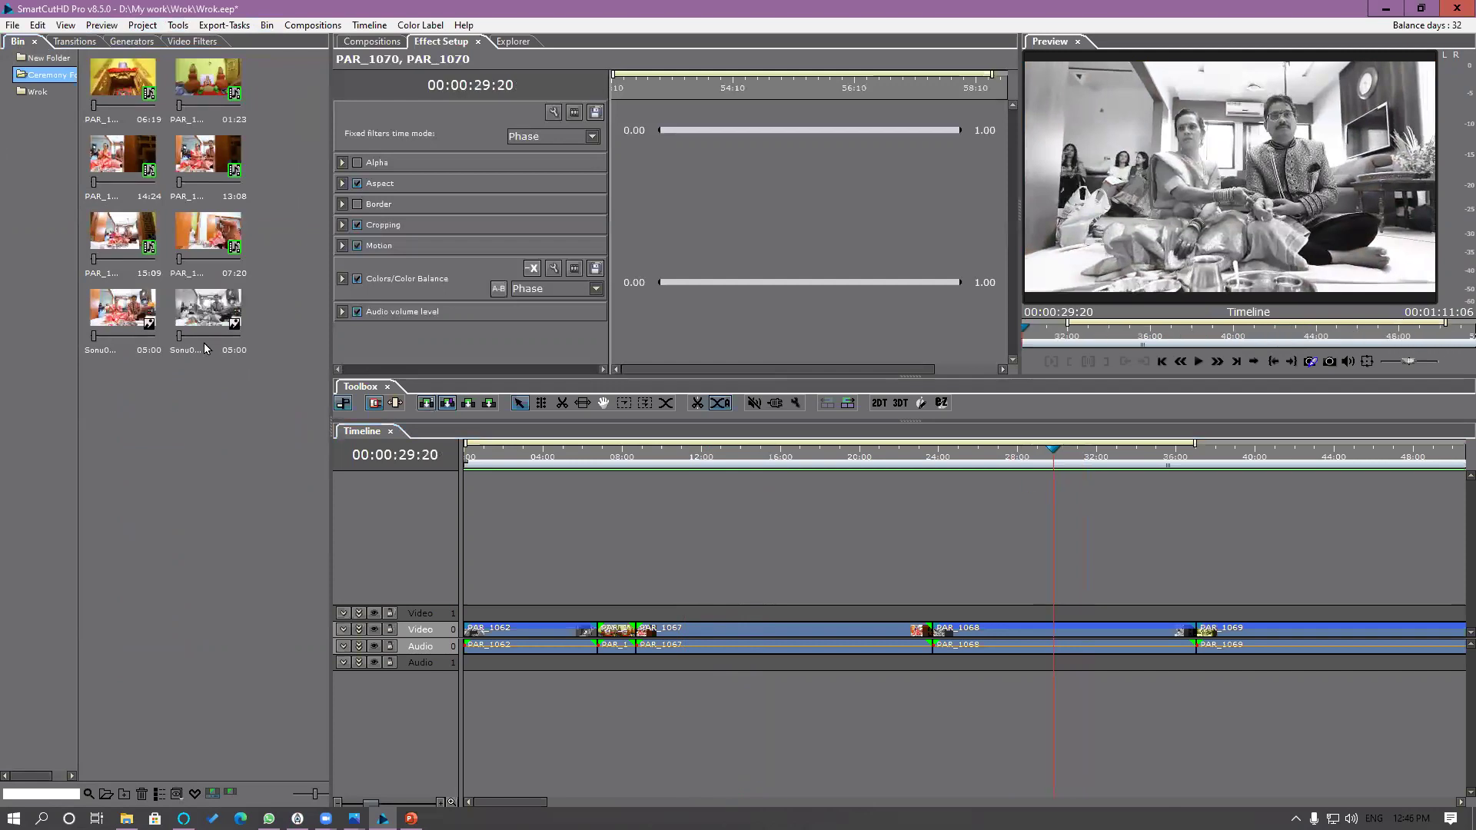
pyautogui.doubleClick(216, 323)
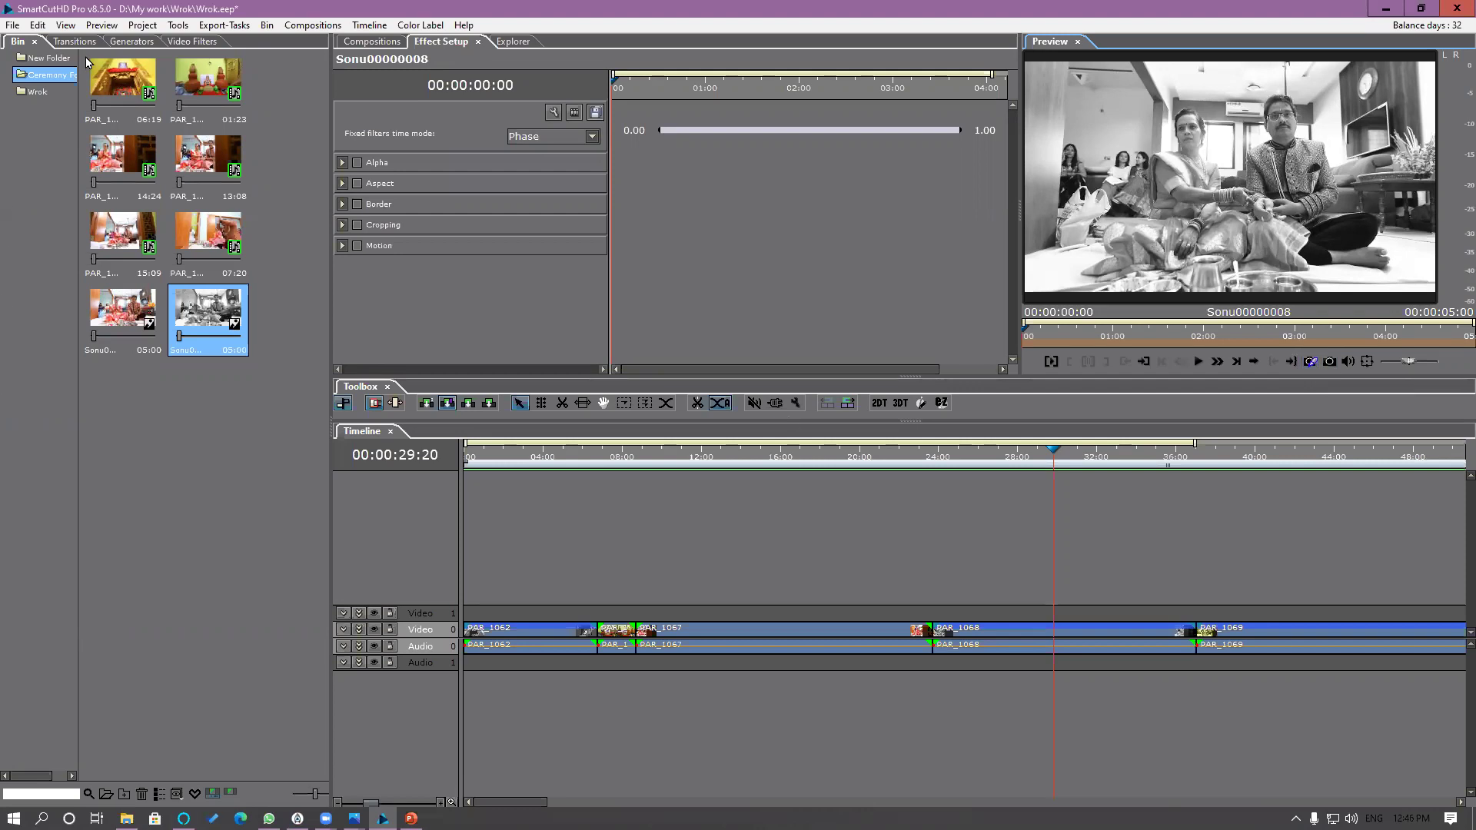
pyautogui.click(102, 25)
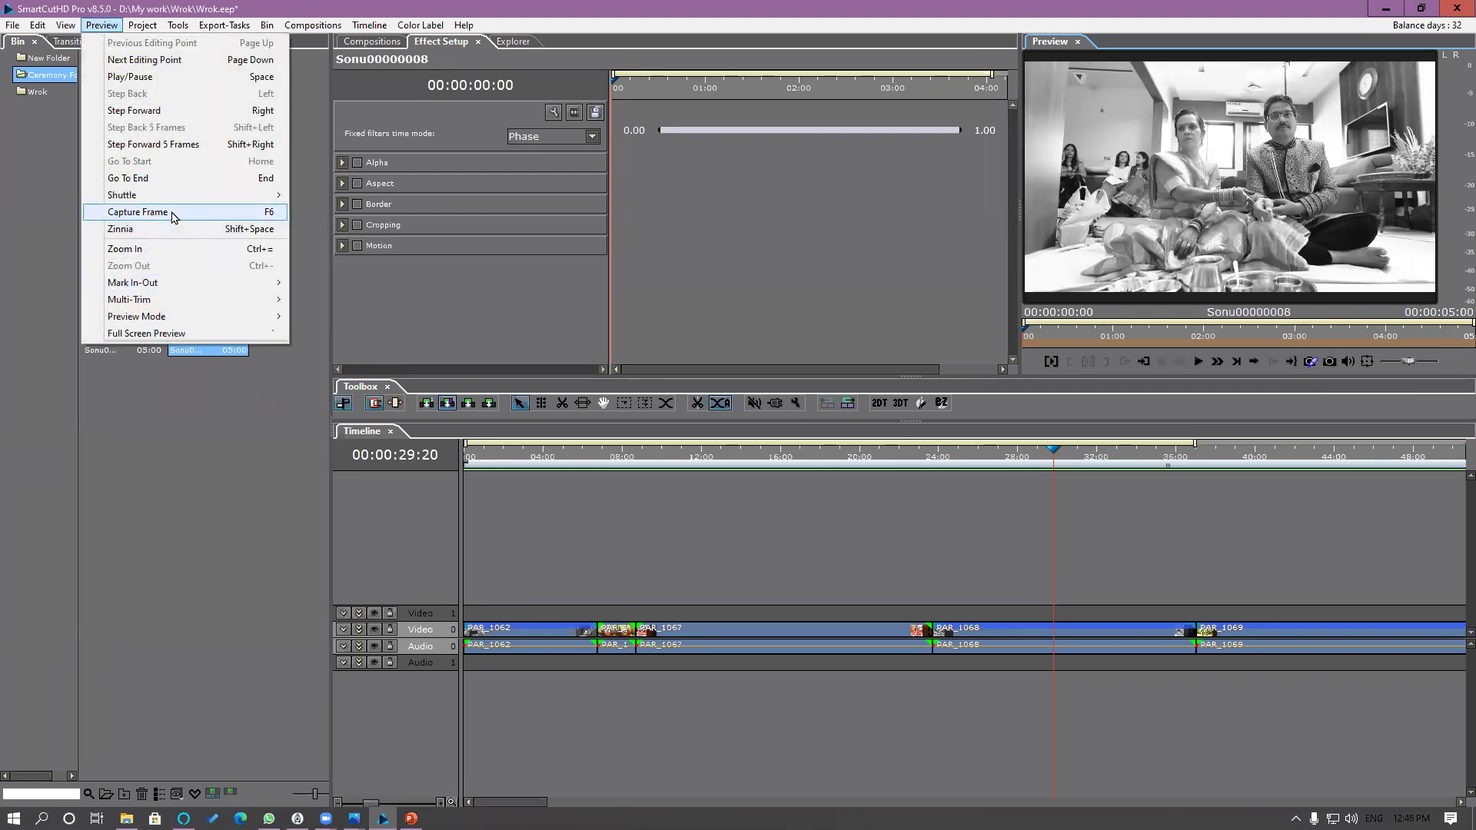
pyautogui.moveTo(176, 201)
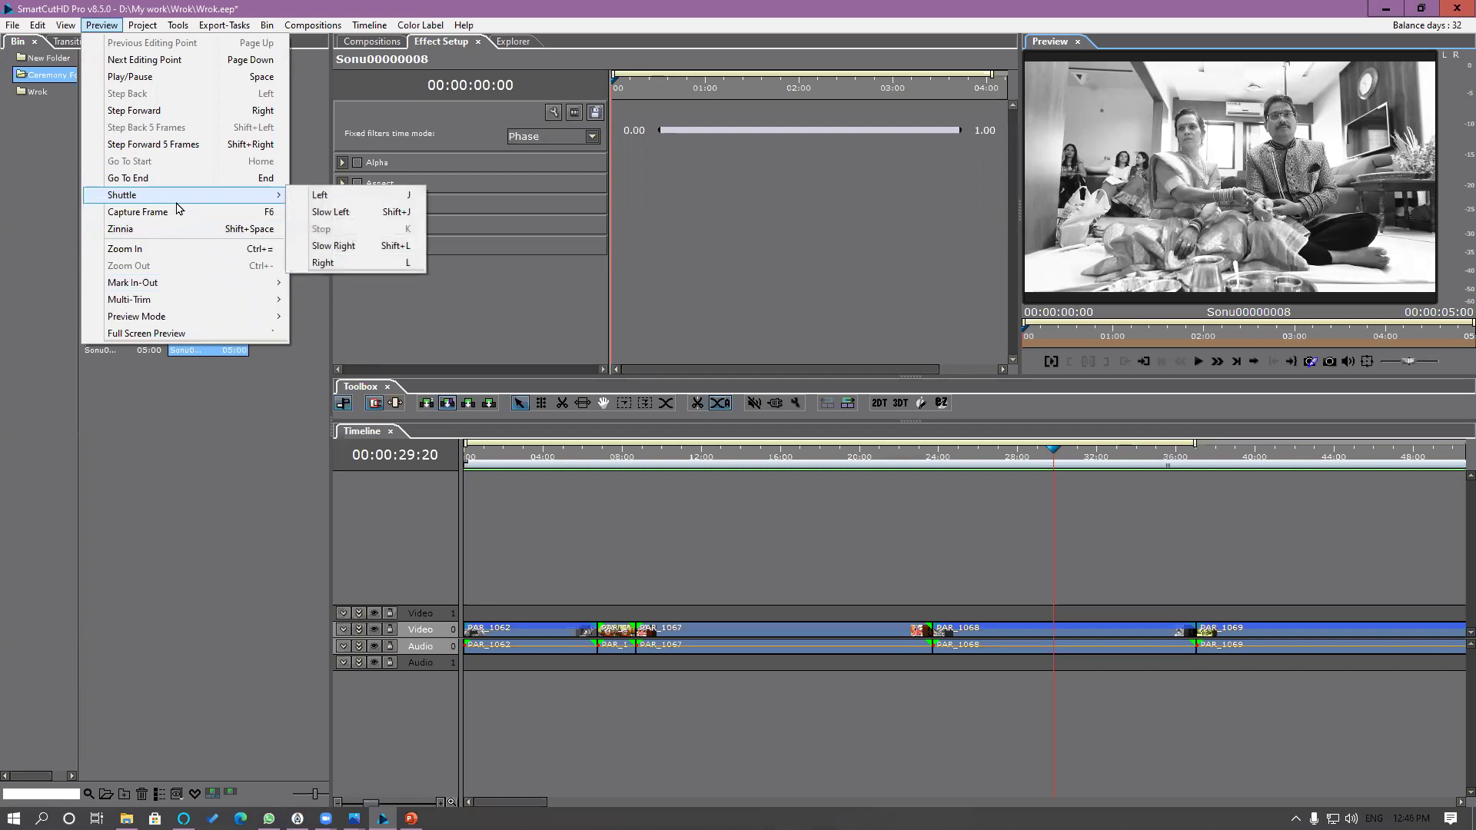
pyautogui.moveTo(198, 326)
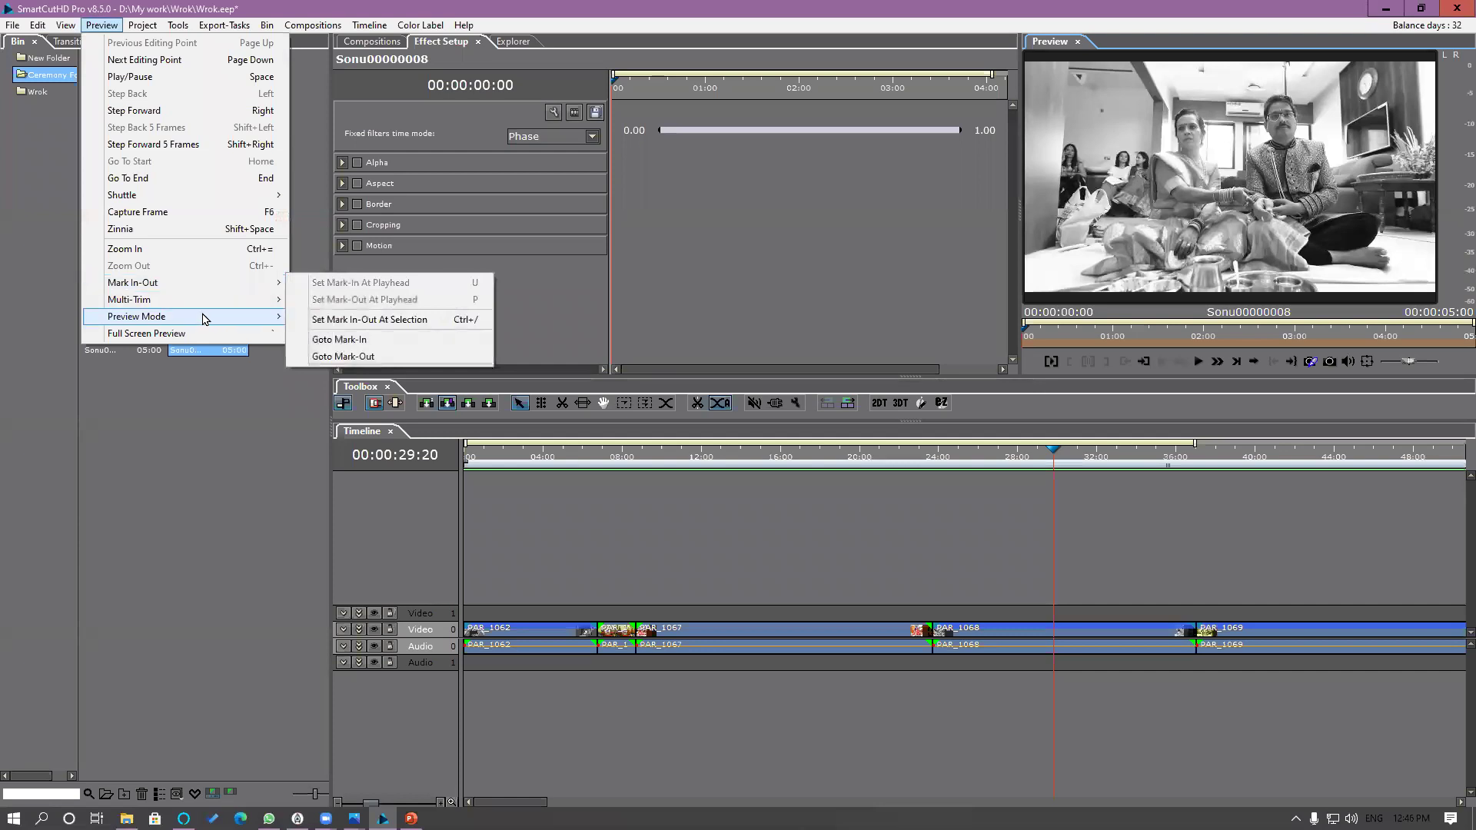
pyautogui.moveTo(178, 25)
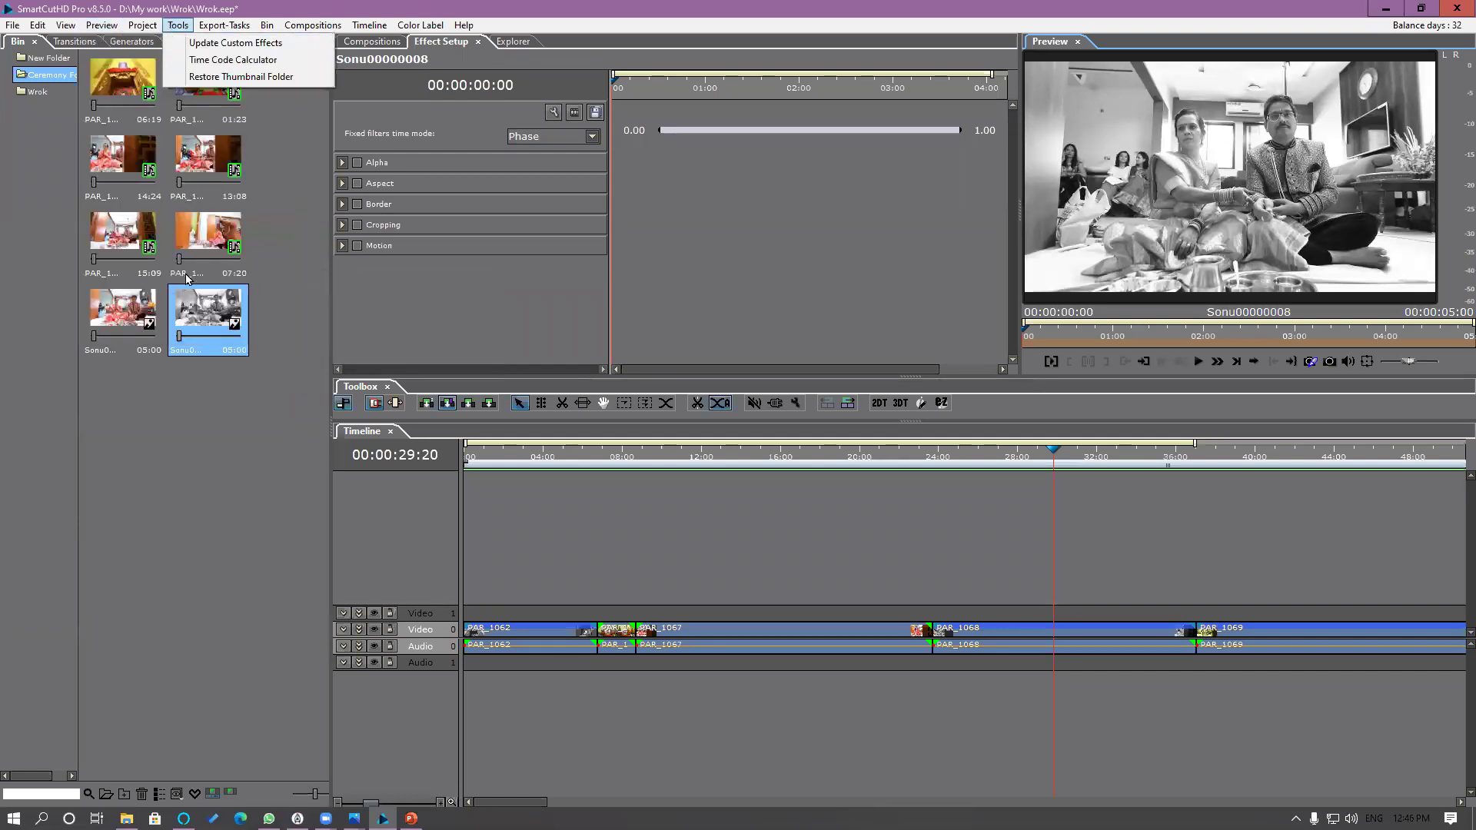
pyautogui.moveTo(102, 24)
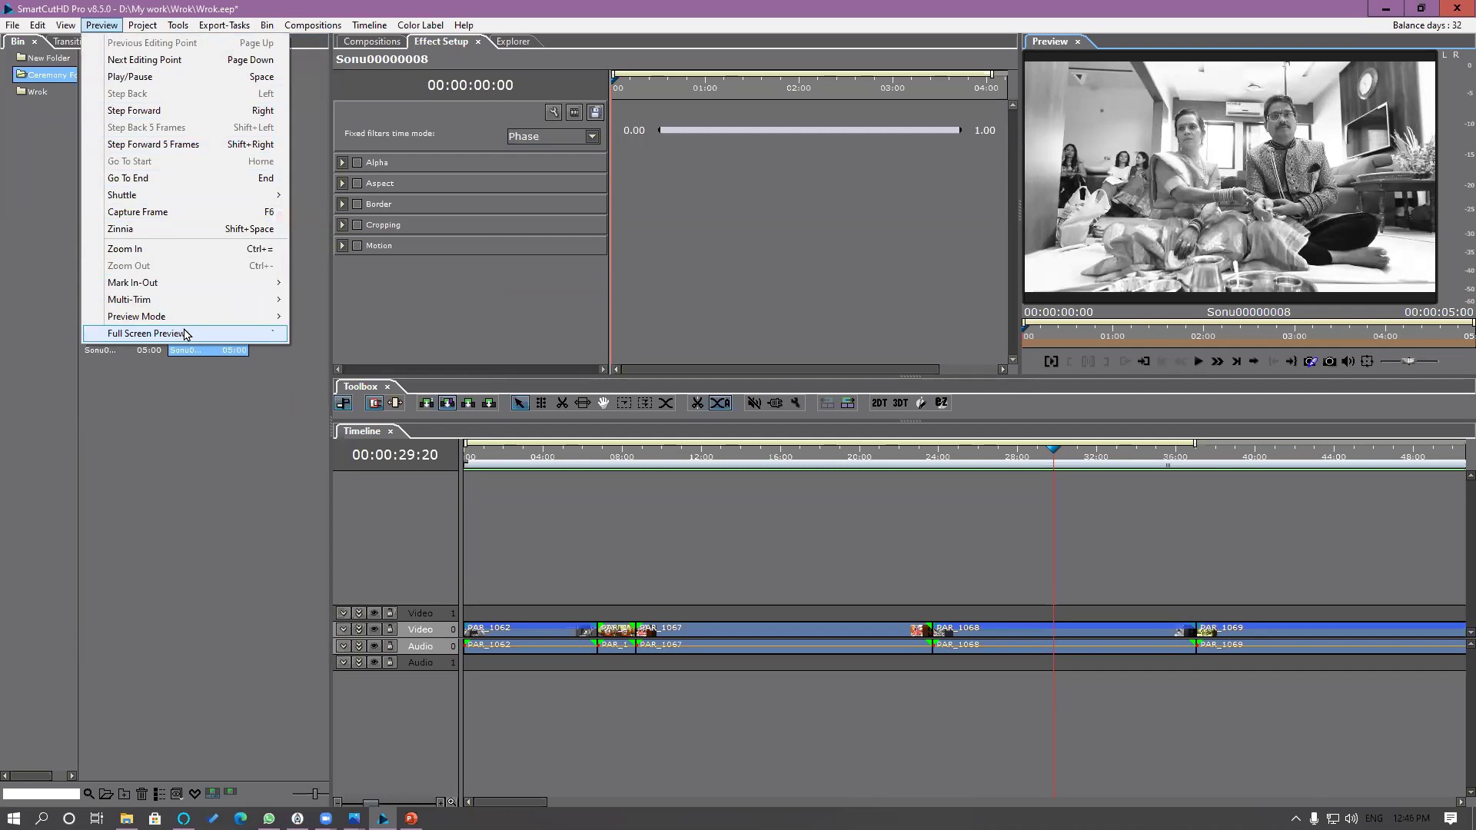
pyautogui.click(837, 315)
# Step: Load the default single-preview workspace and open the PAR_1069 clip from the Bin in the Preview
pyautogui.click(65, 24)
pyautogui.click(71, 43)
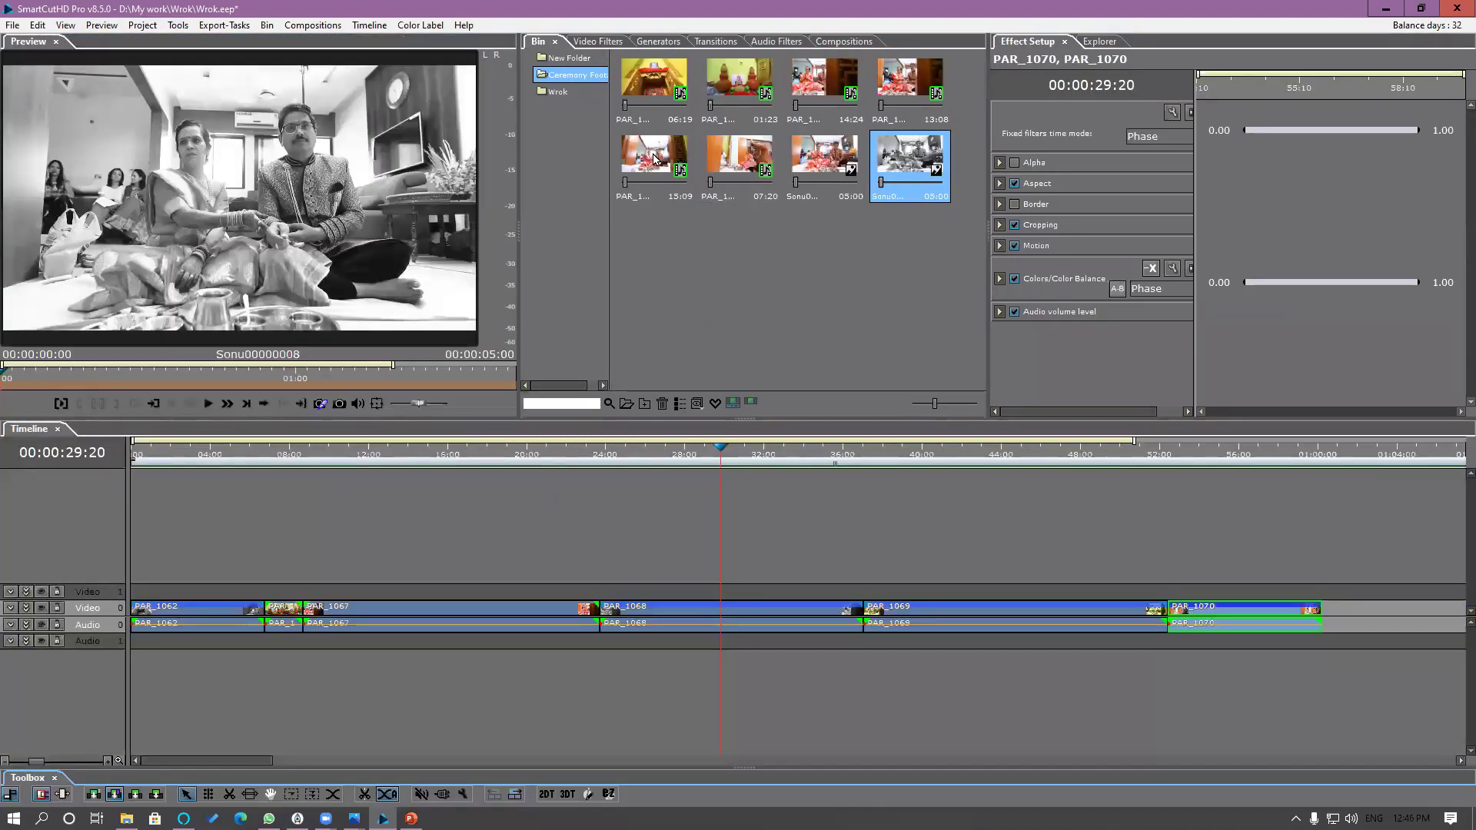
pyautogui.click(654, 159)
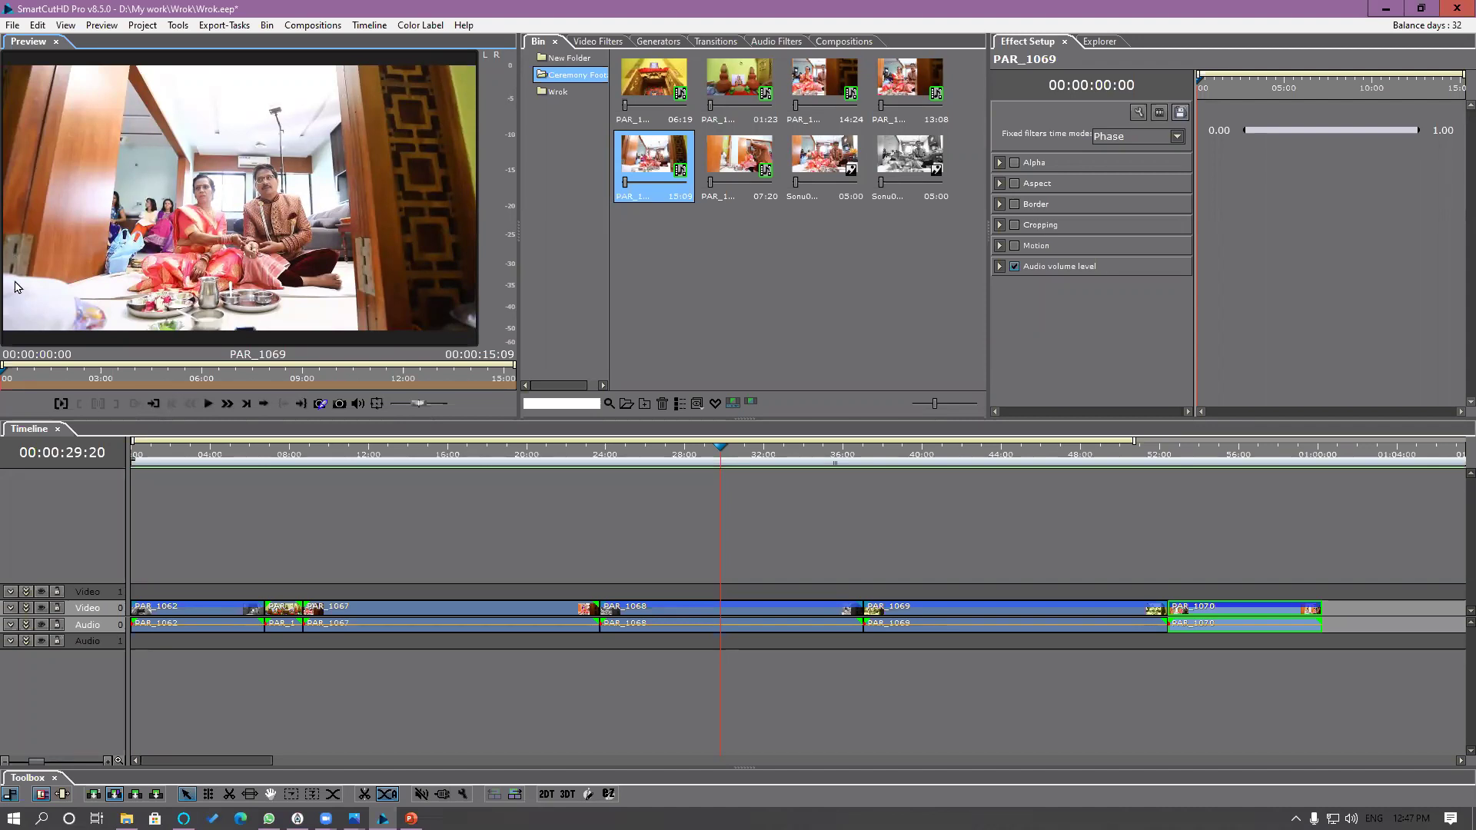
# Step: Mark a section of the PAR_1069 source clip from about 3 seconds to 00:00:04:32 and scrub past it
pyautogui.press('space')
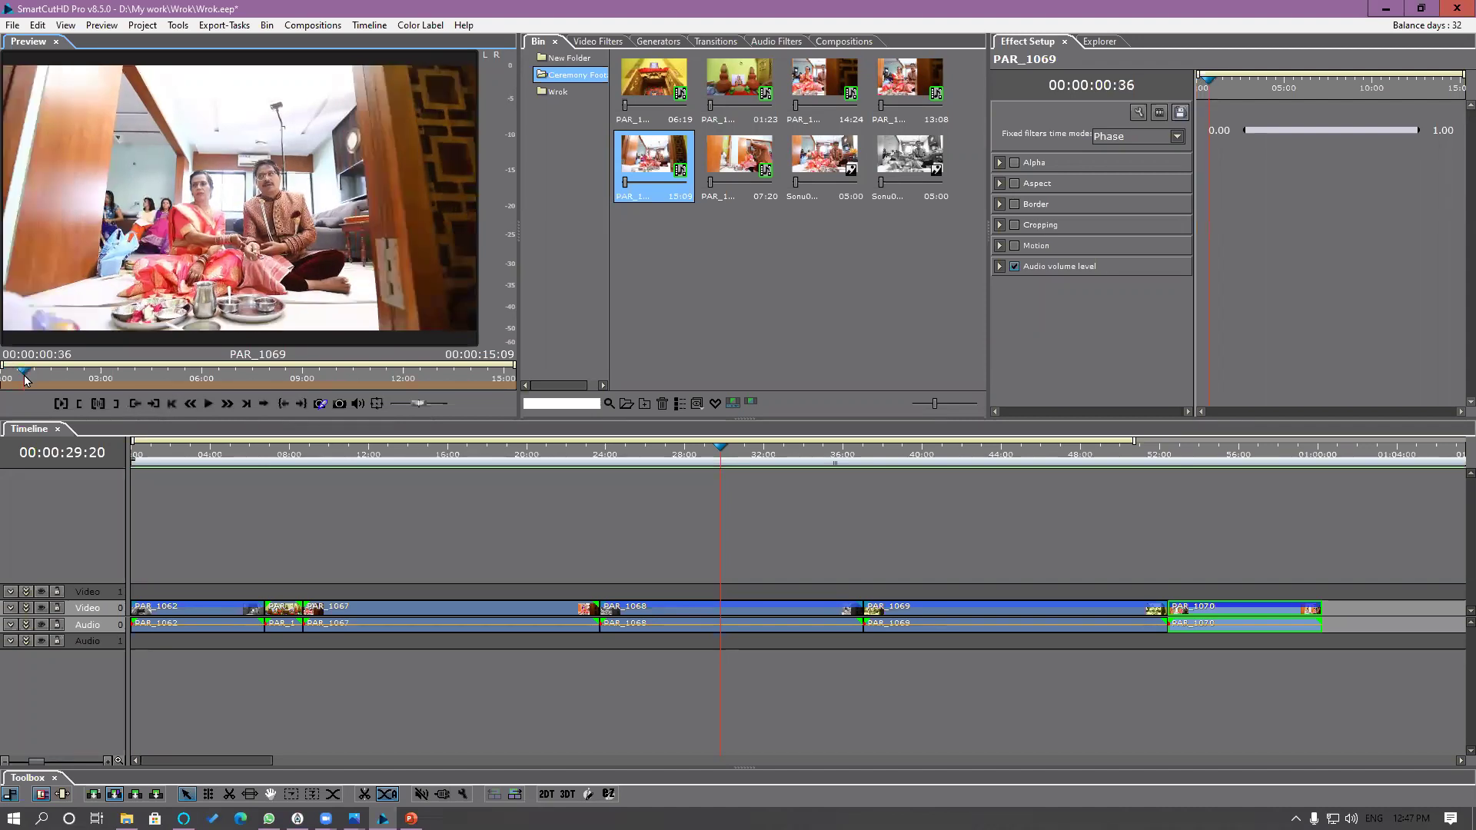
pyautogui.click(79, 407)
pyautogui.moveTo(118, 378); pyautogui.dragTo(157, 380)
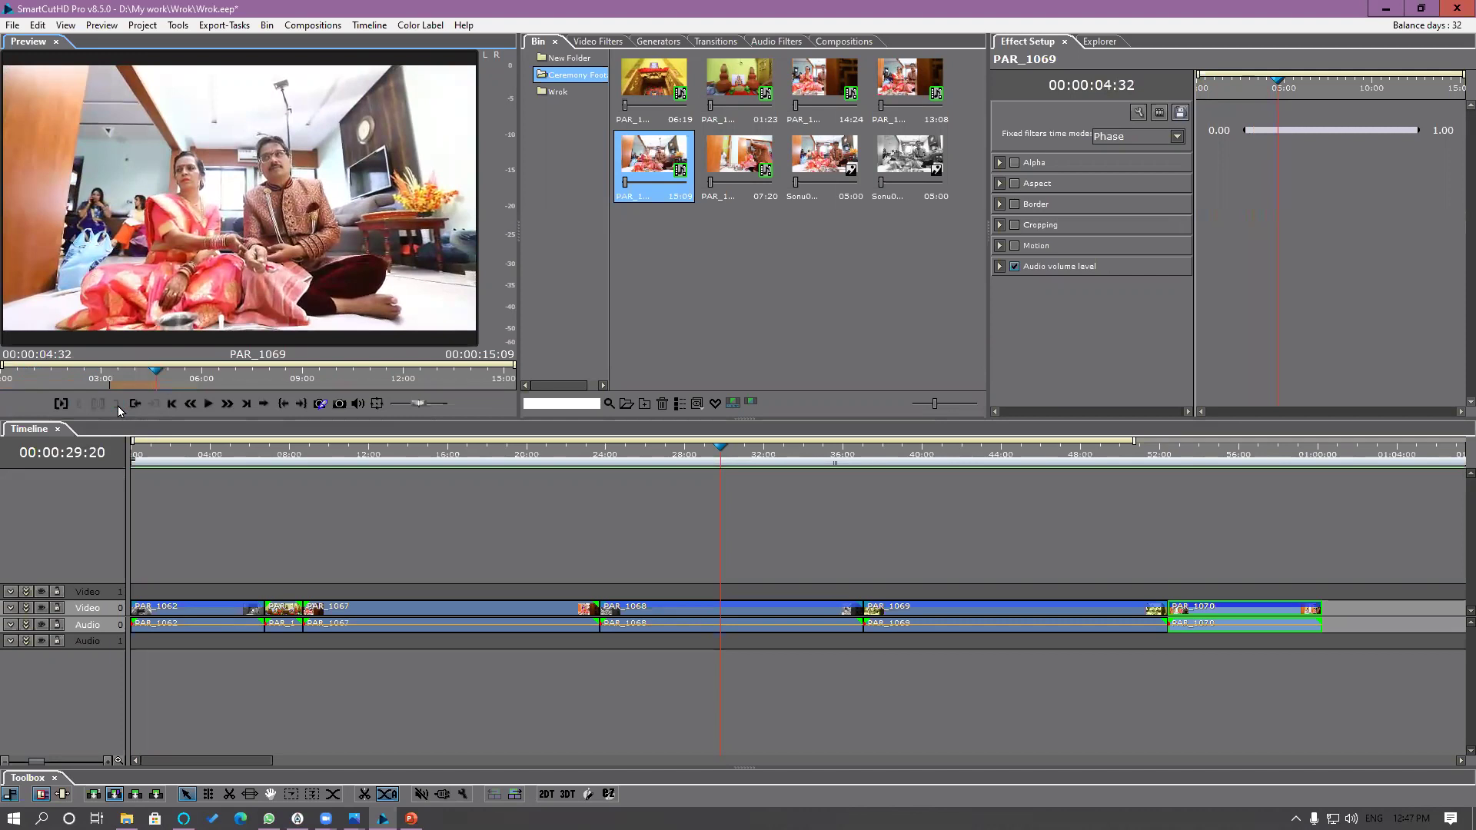
pyautogui.moveTo(151, 376); pyautogui.dragTo(310, 380)
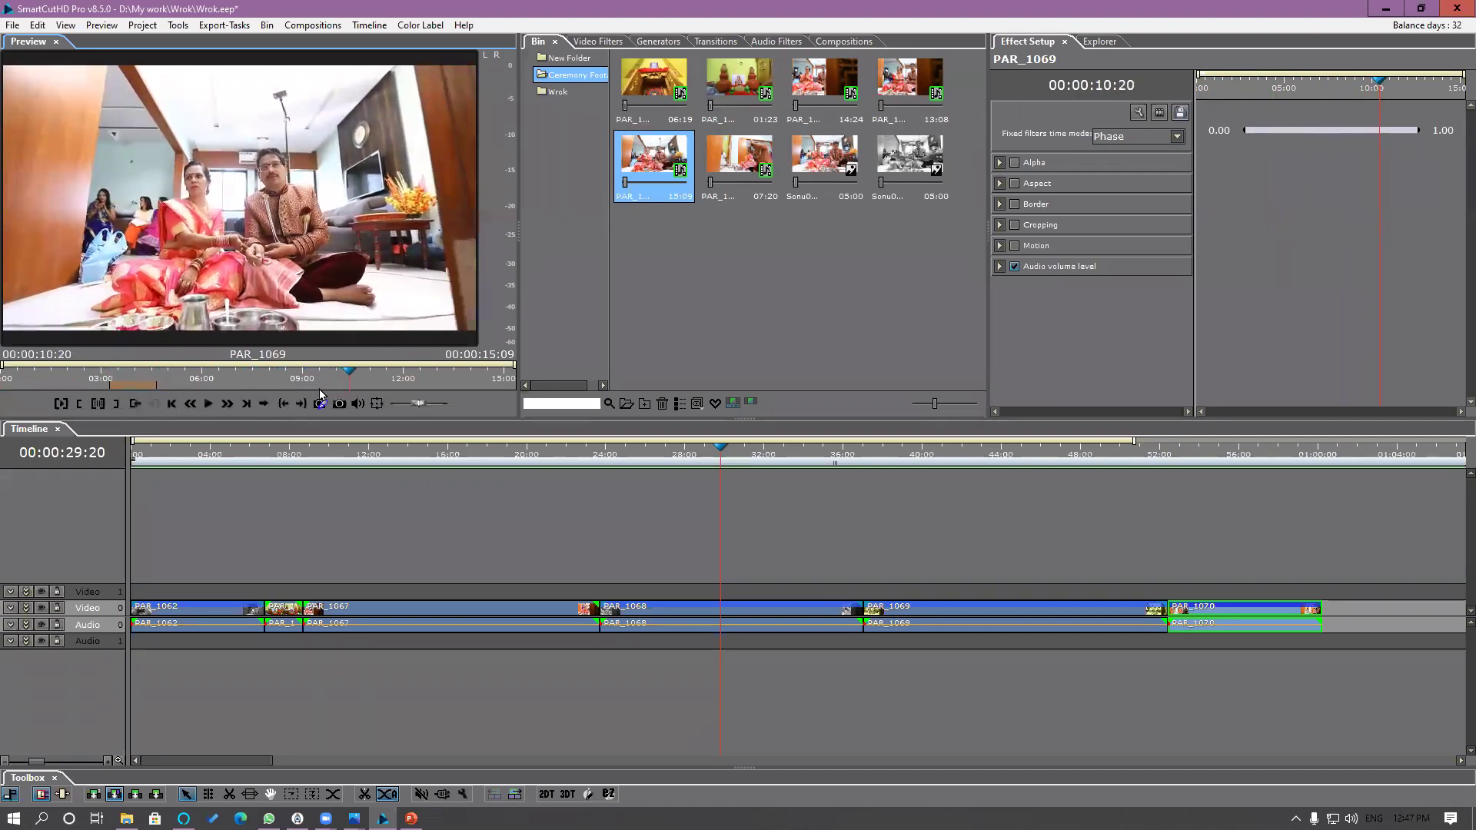
pyautogui.moveTo(323, 394); pyautogui.dragTo(312, 396)
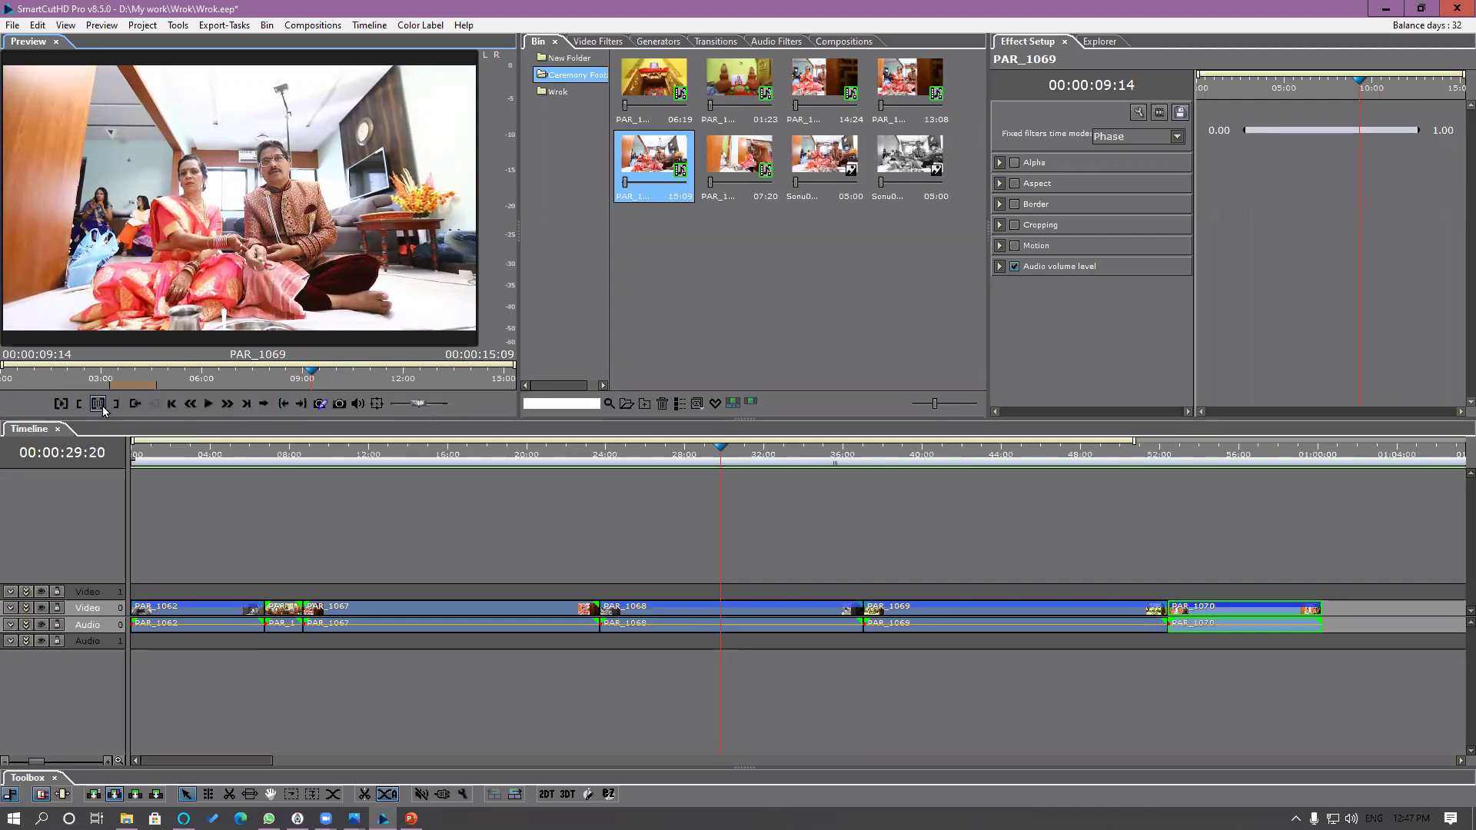
# Step: Place the short marked section of PAR_1069 on the Video 1 track just after the PAR_1070 clip
pyautogui.moveTo(125, 379); pyautogui.dragTo(123, 380)
pyautogui.moveTo(217, 231); pyautogui.dragTo(1335, 599)
pyautogui.scroll(-16, 1313, 642)
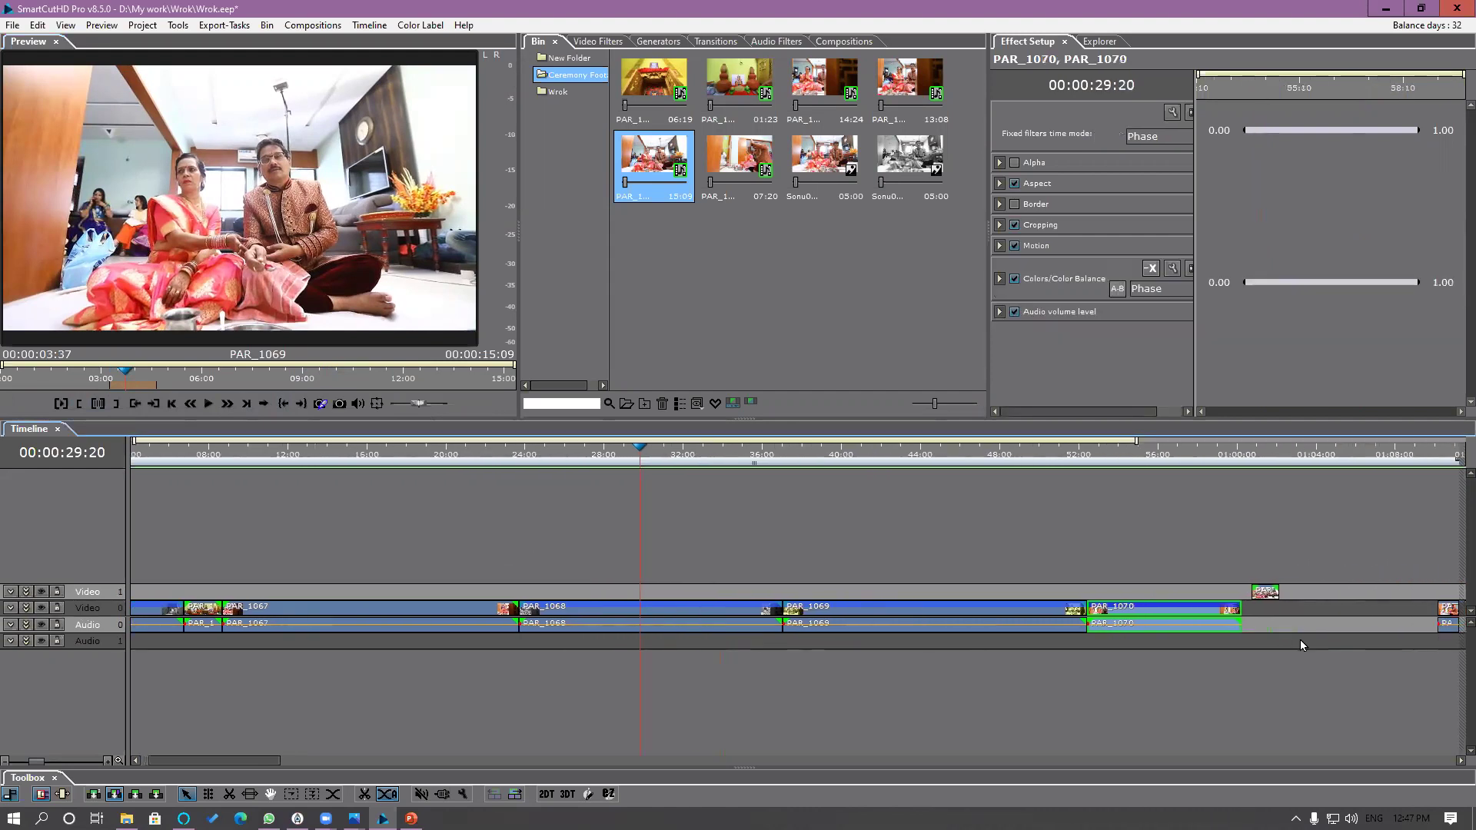
# Step: Enlarge the Video 1 track and play the placed PAR_1069 section from 00:01:00:22
pyautogui.click(905, 452)
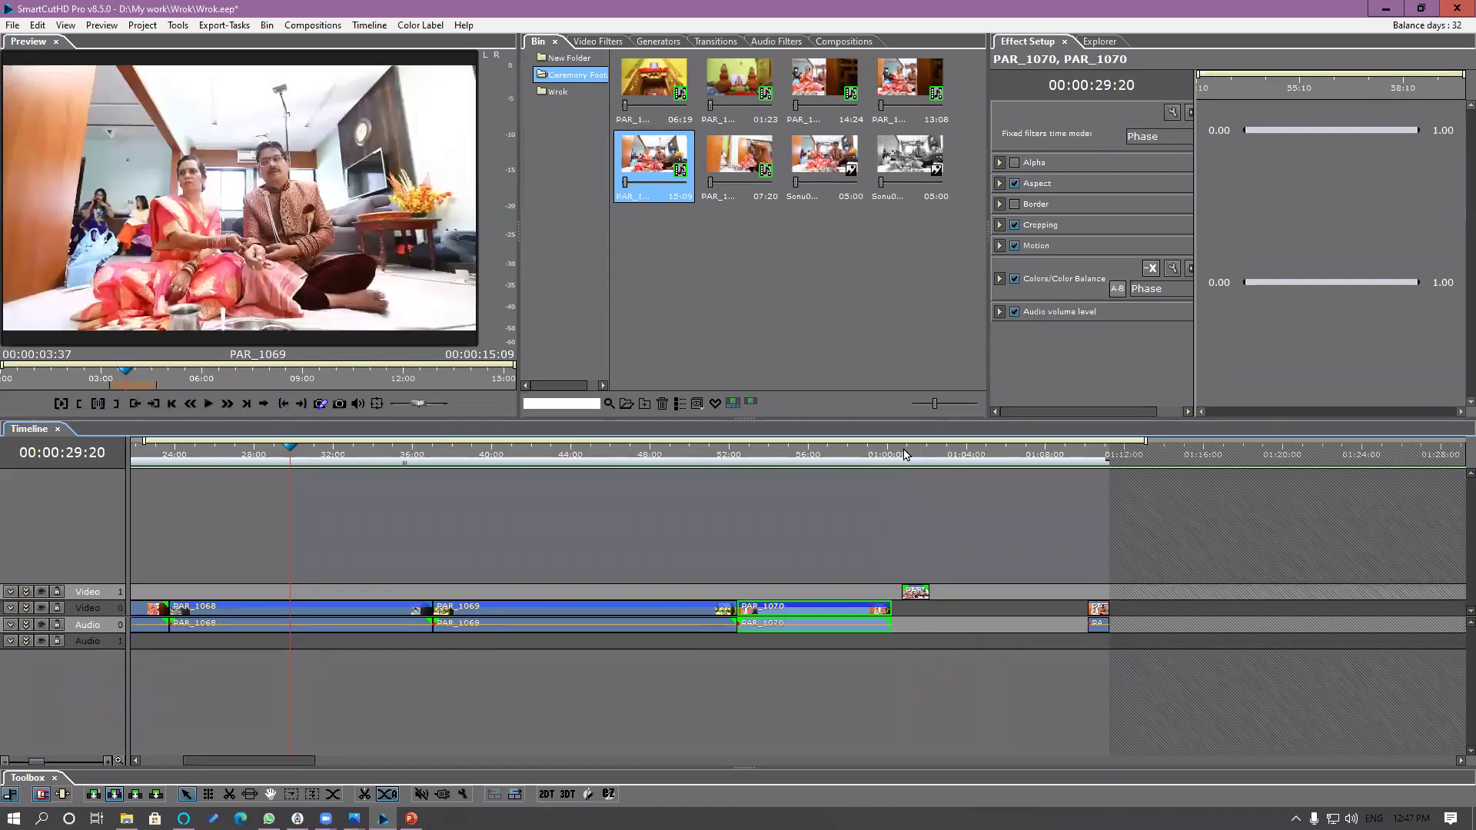
pyautogui.scroll(3, 920, 487)
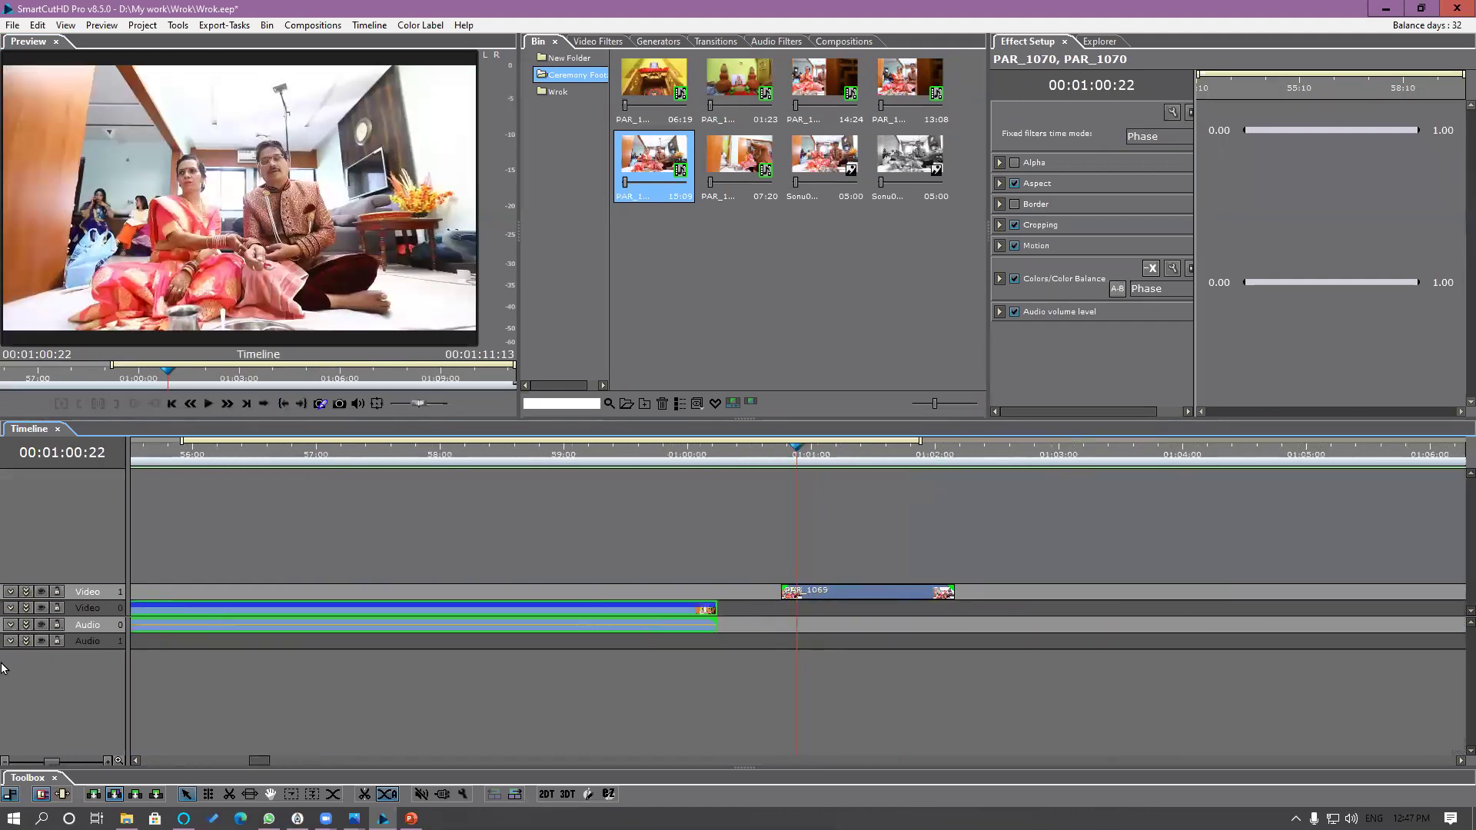
pyautogui.moveTo(97, 580); pyautogui.dragTo(98, 562)
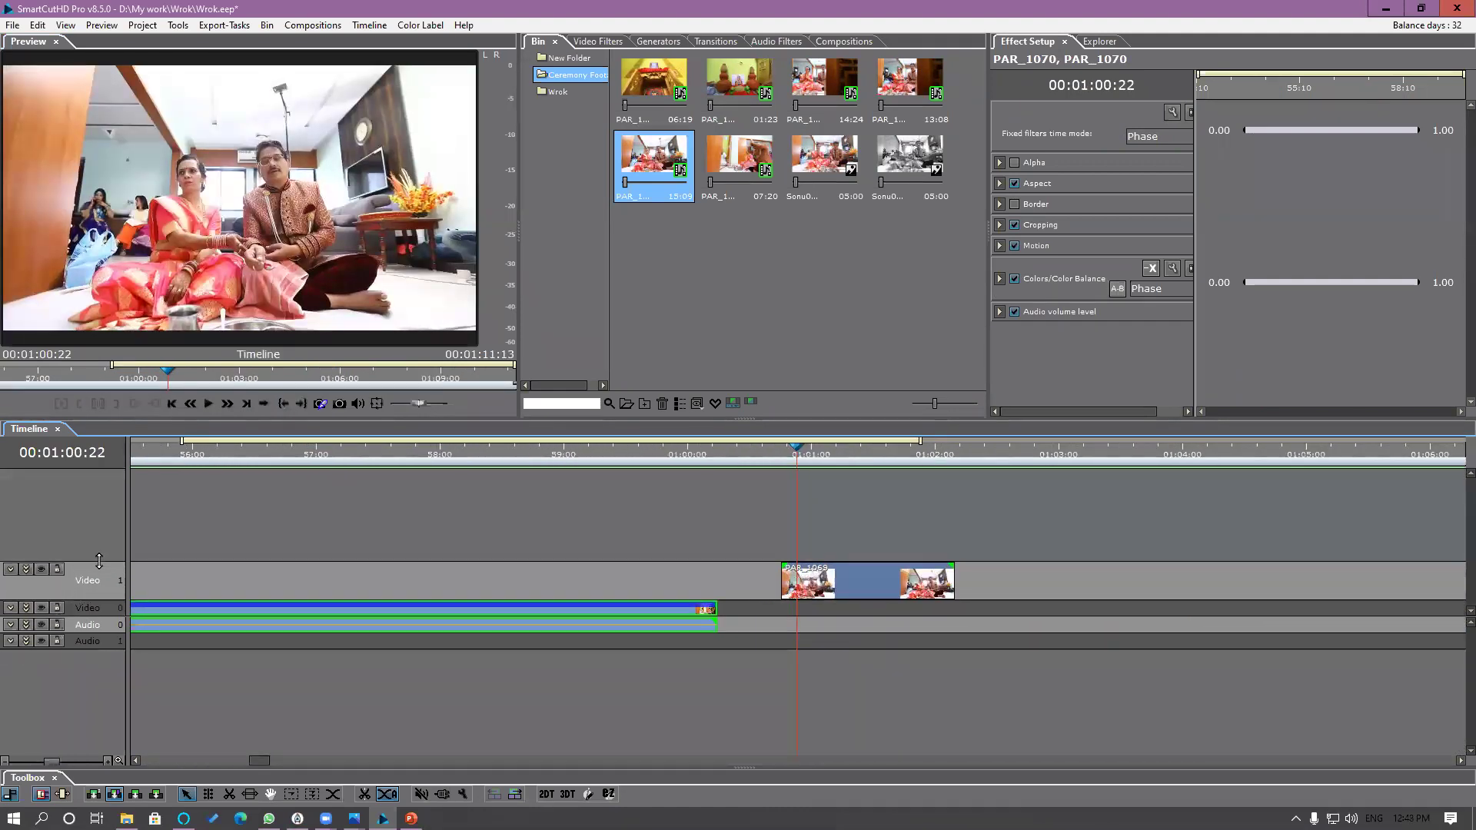
pyautogui.press('space')
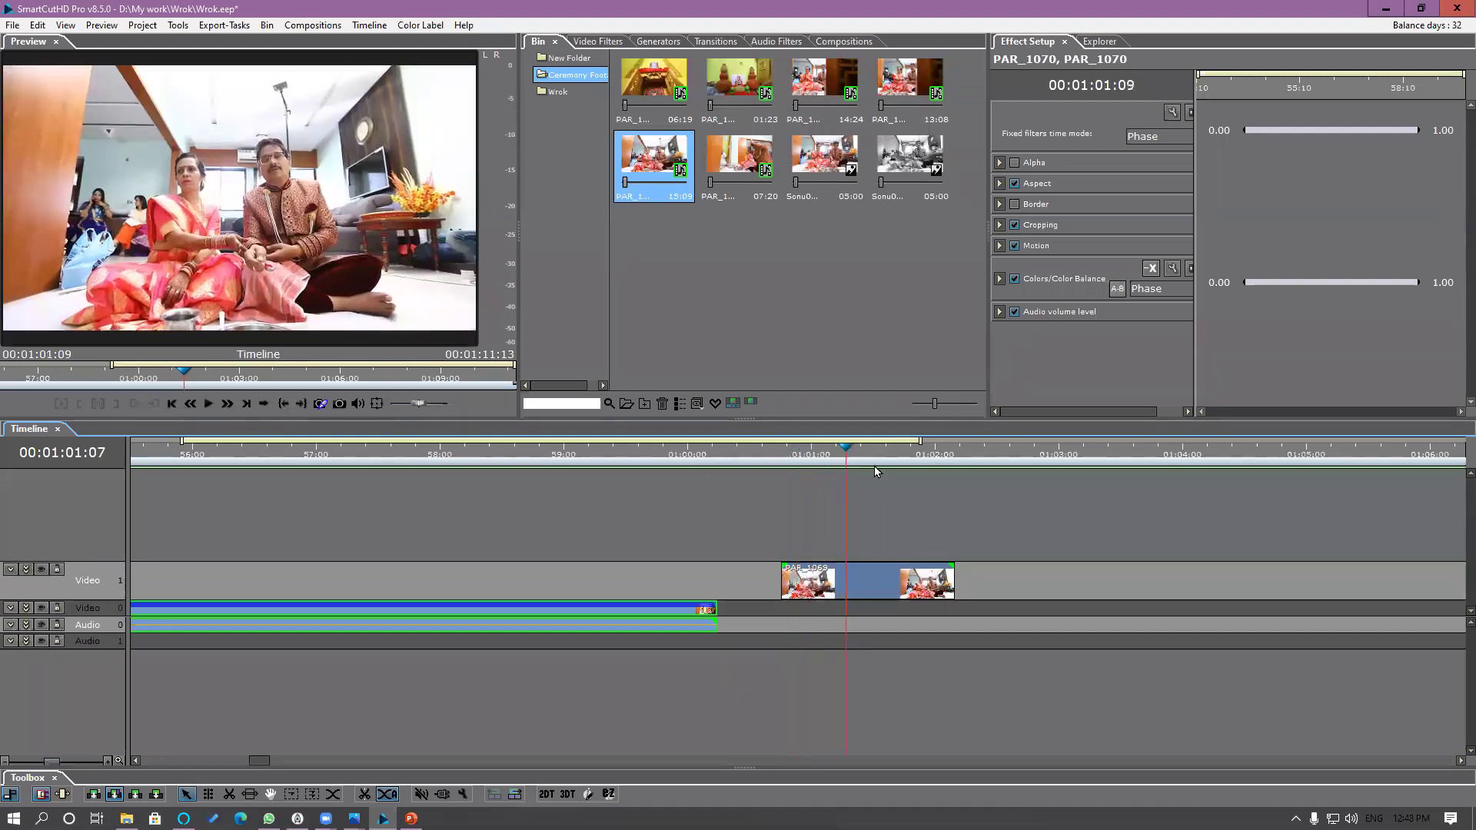
pyautogui.click(851, 506)
# Step: Reopen the PAR_1069 source clip and mark a second section from 00:00:09:40 to 00:00:13:28
pyautogui.doubleClick(654, 170)
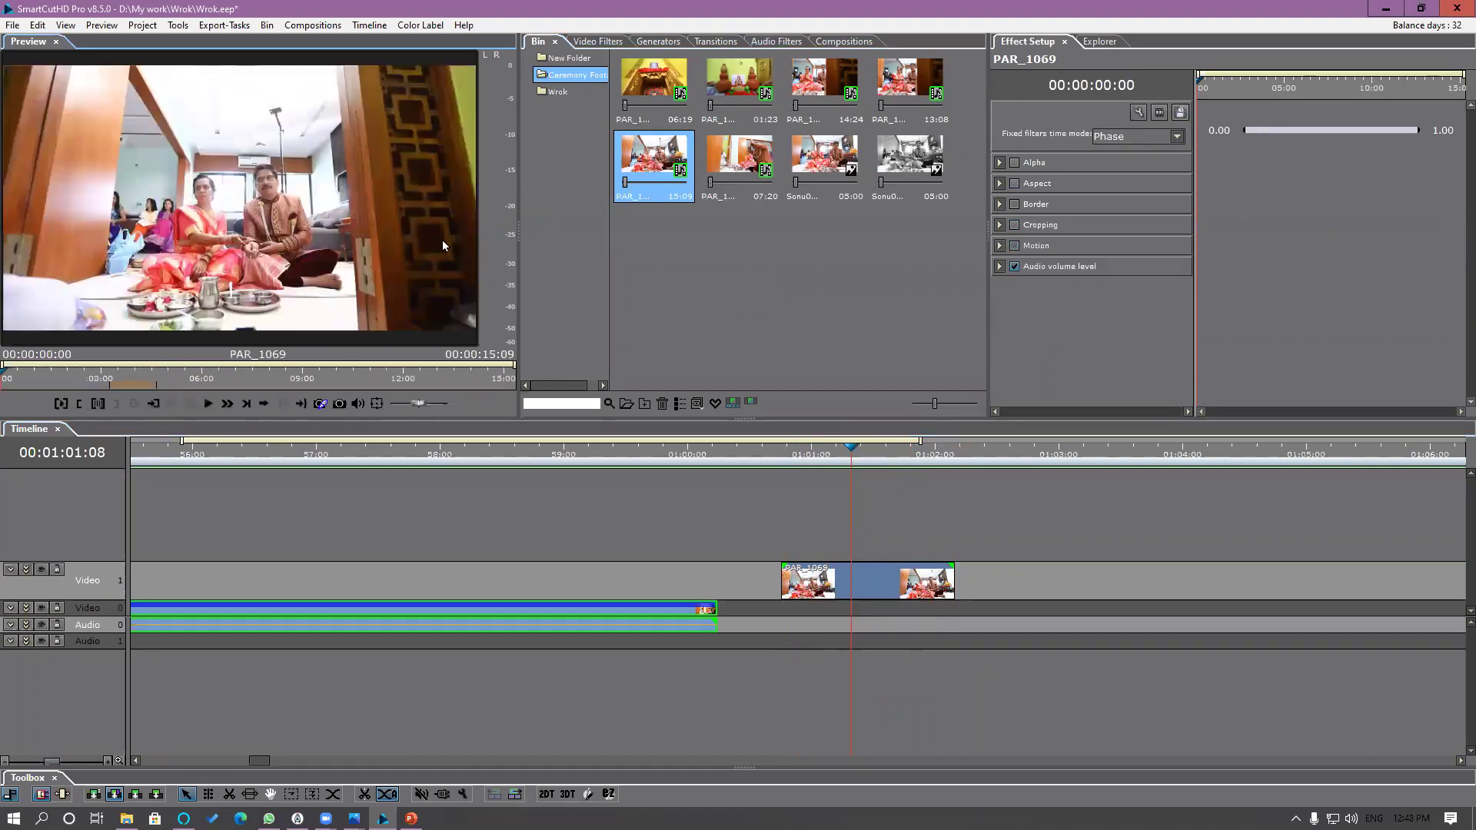
pyautogui.moveTo(72, 378)
pyautogui.mouseDown()
pyautogui.moveTo(409, 391)
pyautogui.moveTo(331, 396)
pyautogui.mouseUp()
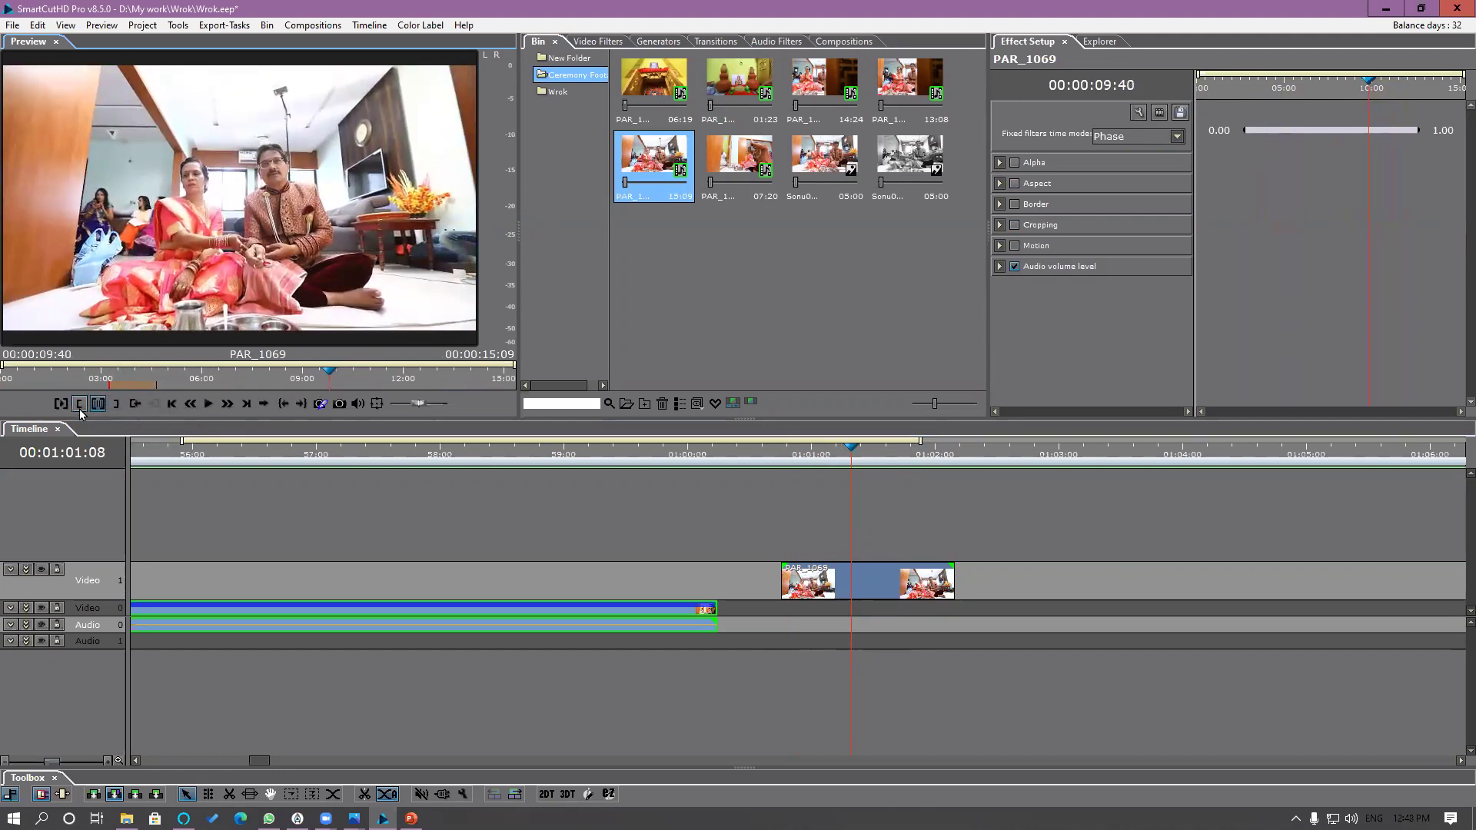
pyautogui.moveTo(333, 381); pyautogui.dragTo(456, 385)
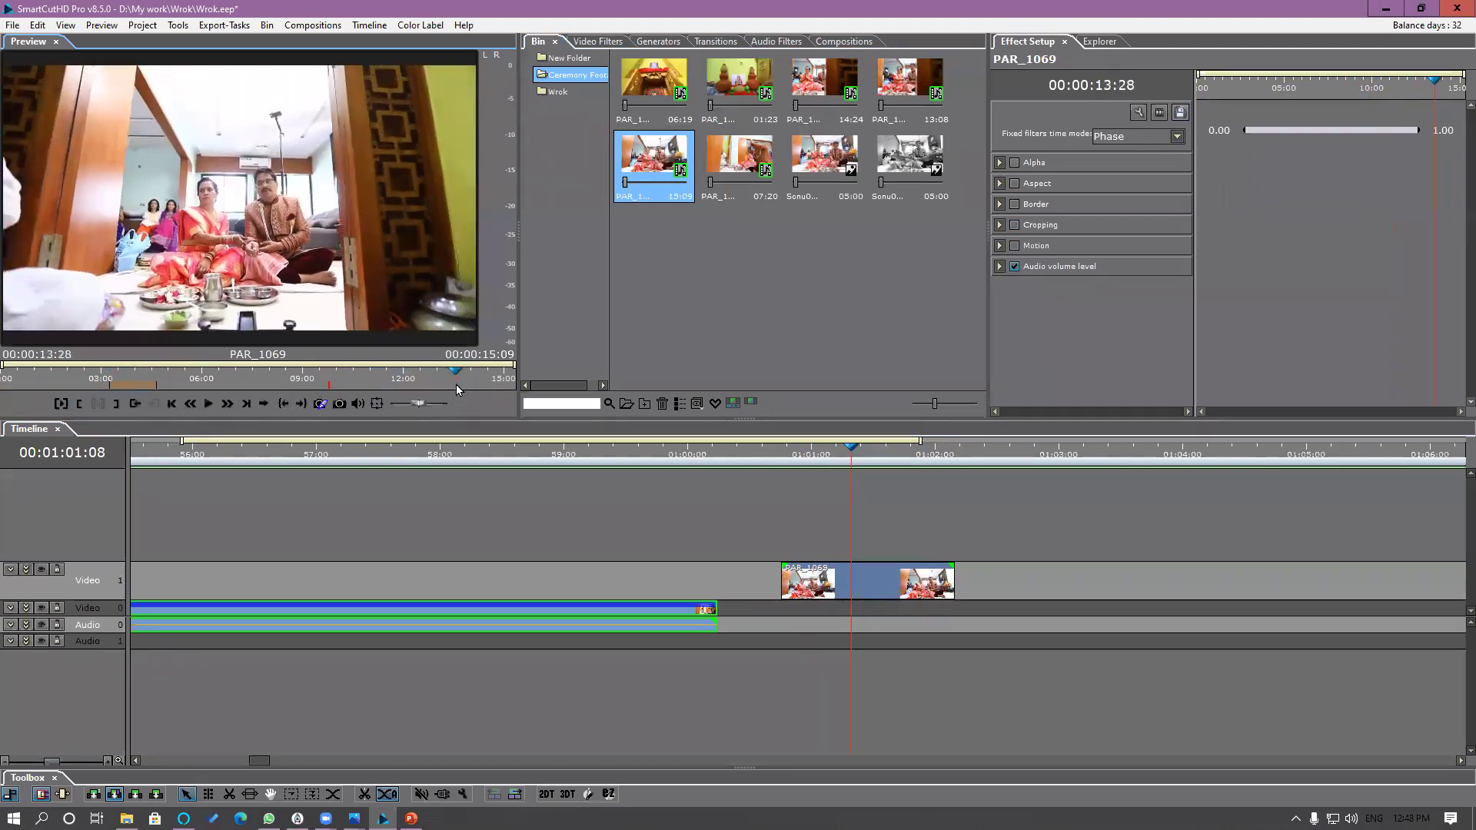
pyautogui.click(116, 405)
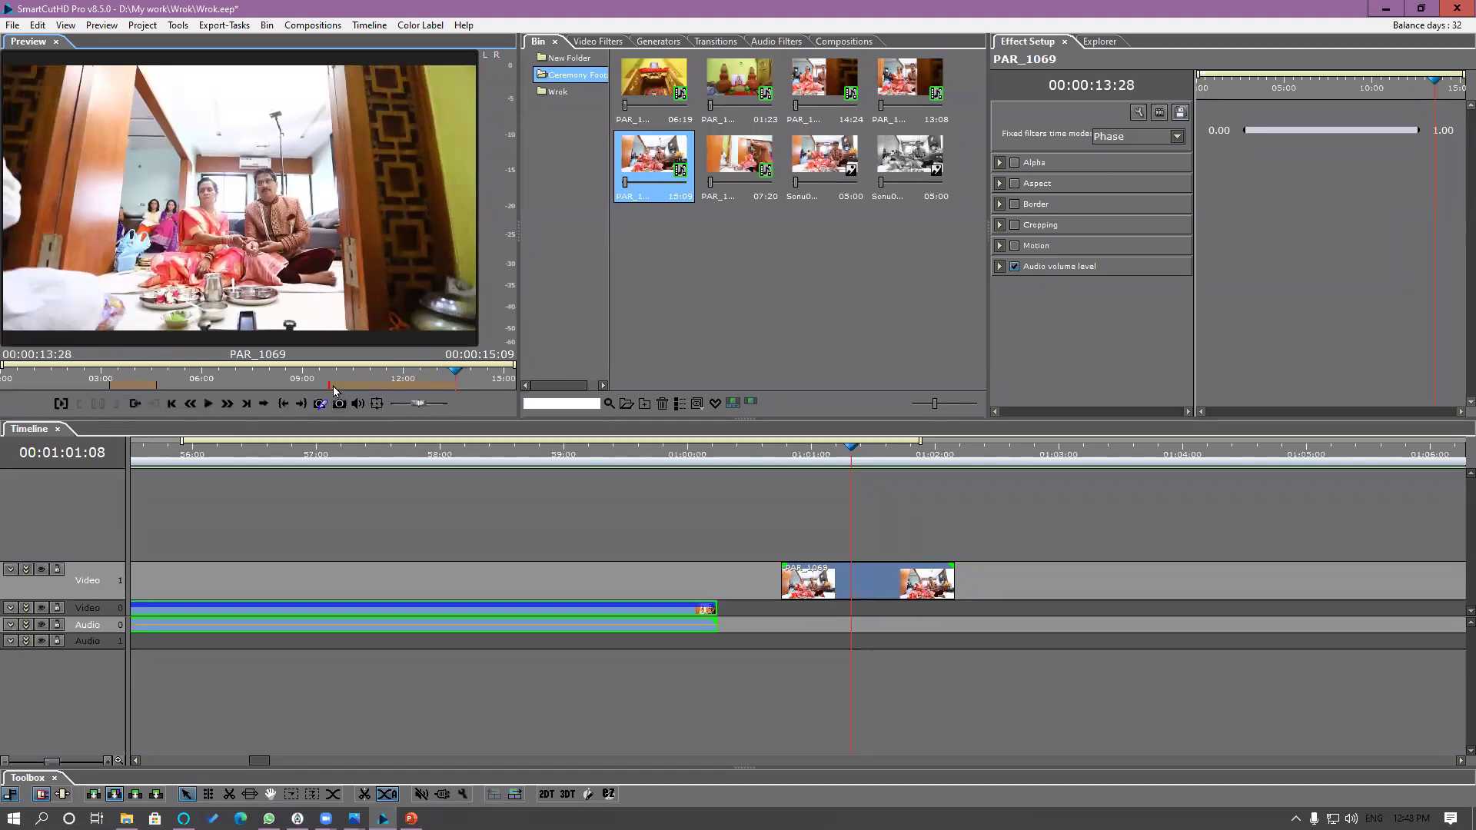
# Step: Place the second marked section of PAR_1069 on new tracks above the first section and scrub the Timeline to 00:01:03:00
pyautogui.moveTo(269, 229); pyautogui.dragTo(796, 514)
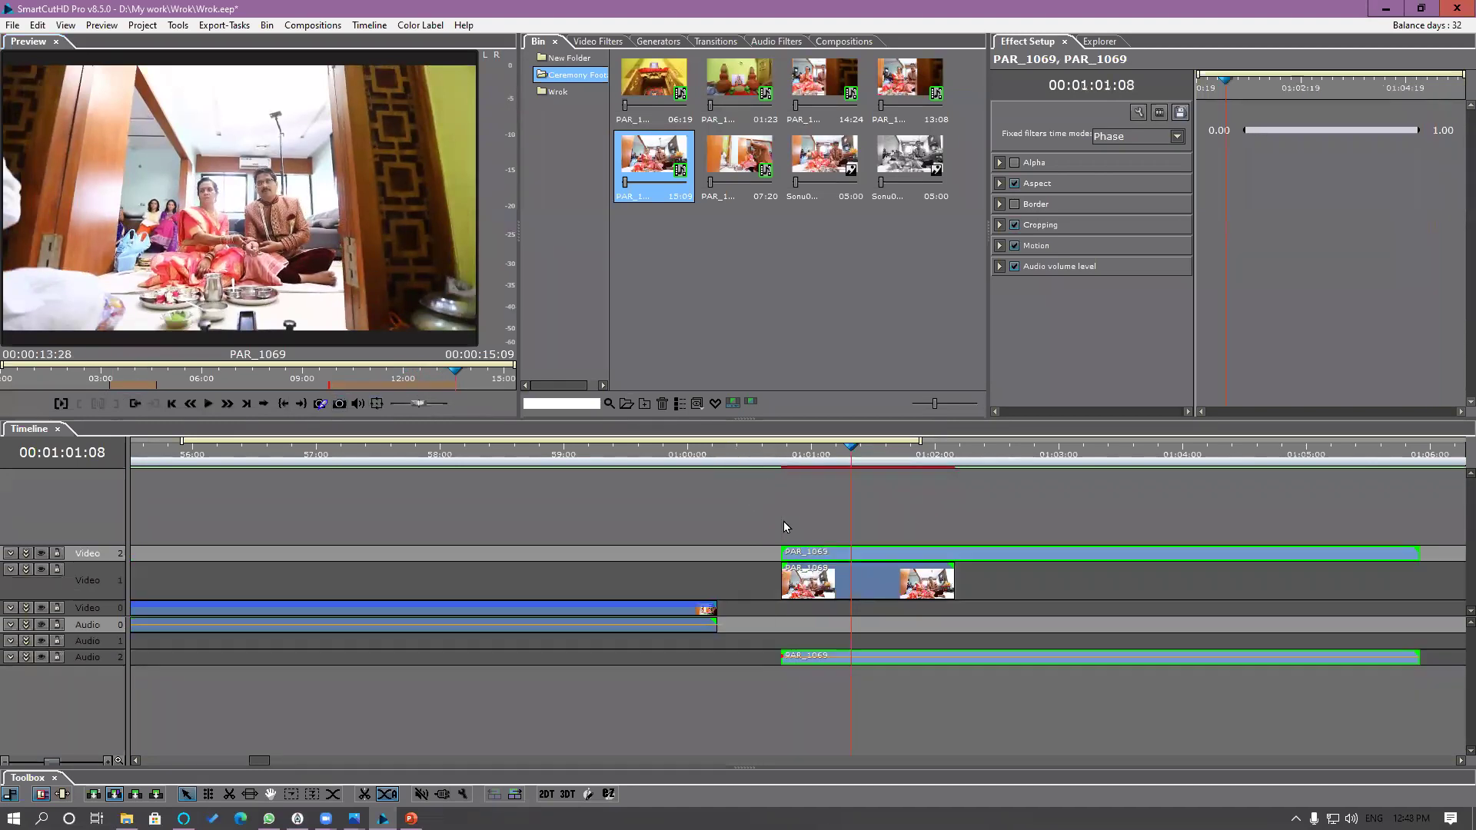
pyautogui.click(836, 460)
pyautogui.moveTo(855, 467); pyautogui.dragTo(991, 487)
pyautogui.moveTo(846, 501); pyautogui.dragTo(1060, 570)
pyautogui.click(101, 26)
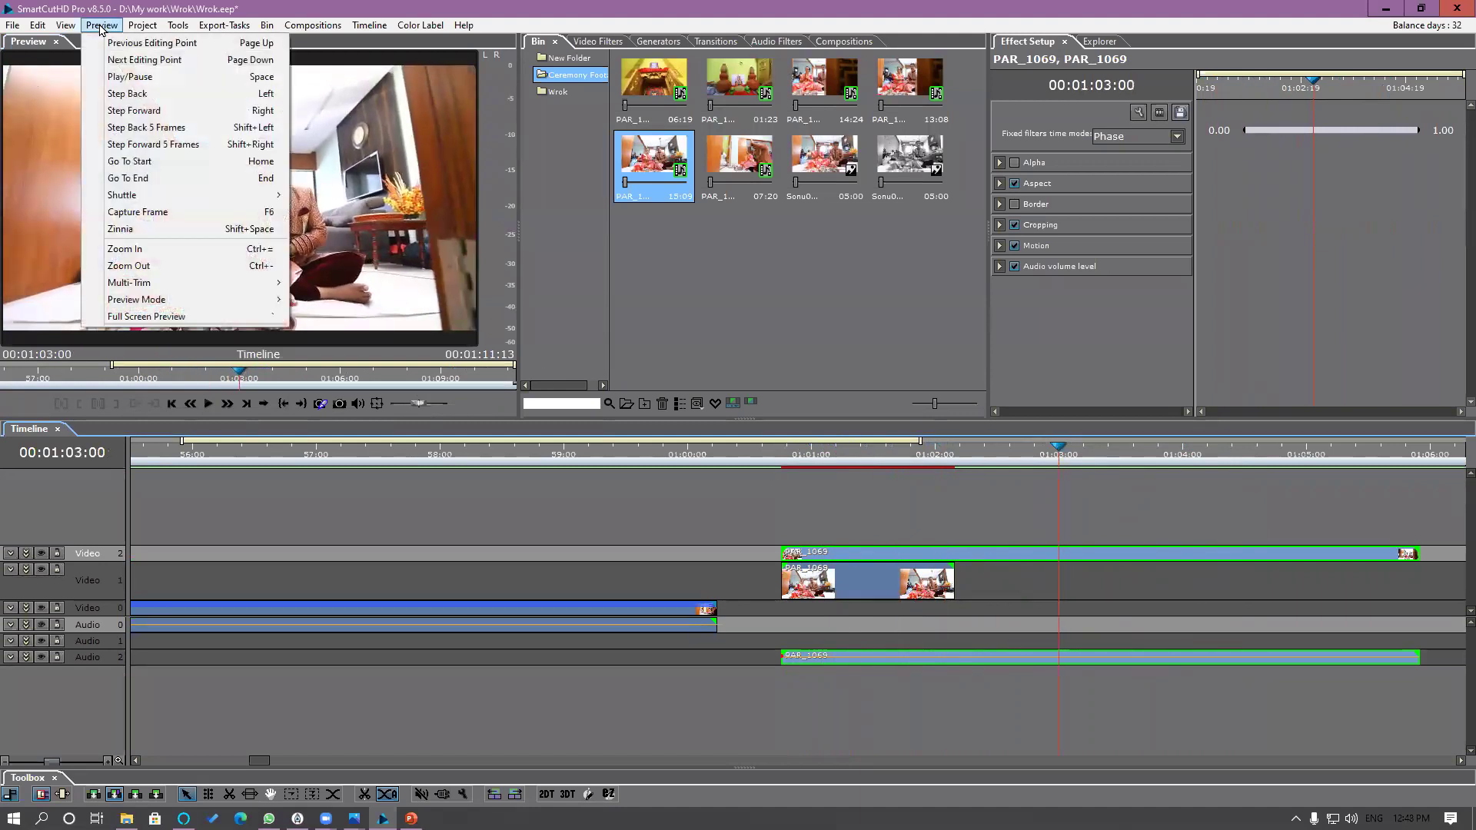
pyautogui.moveTo(132, 28)
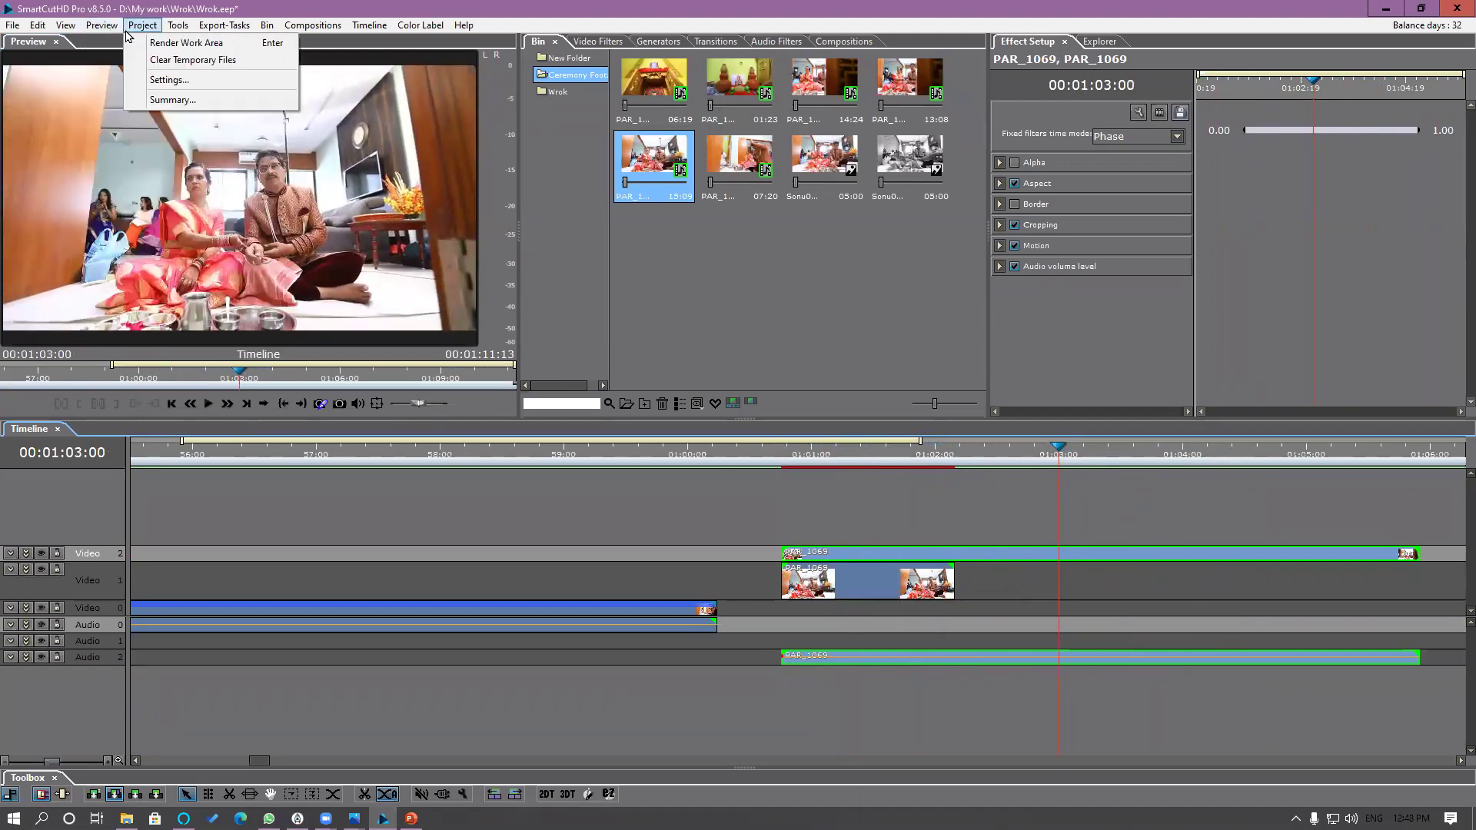
pyautogui.moveTo(177, 29)
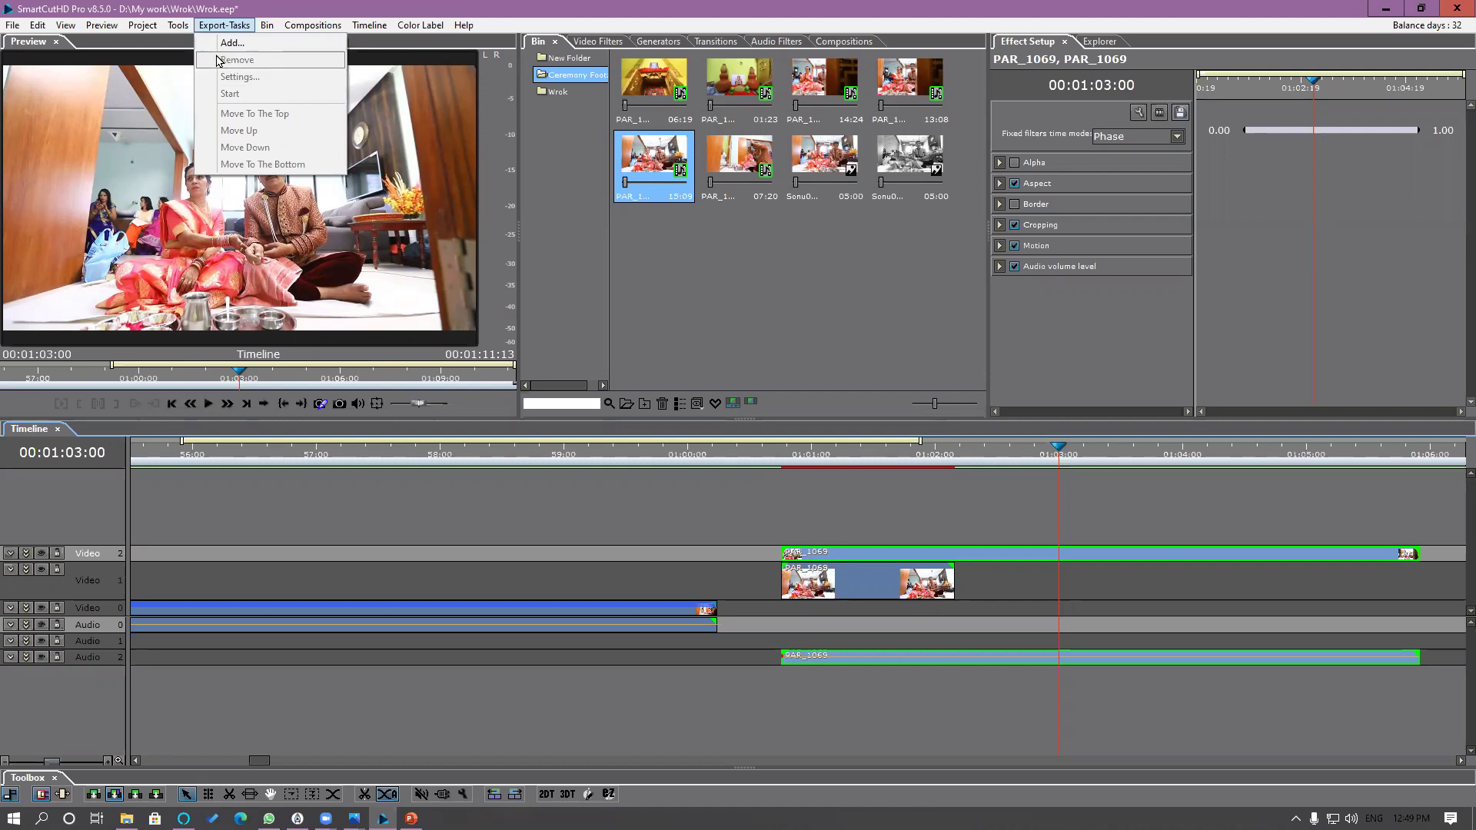
# Step: Try to add an export task from the Export-Tasks window, and close that window again
pyautogui.click(68, 29)
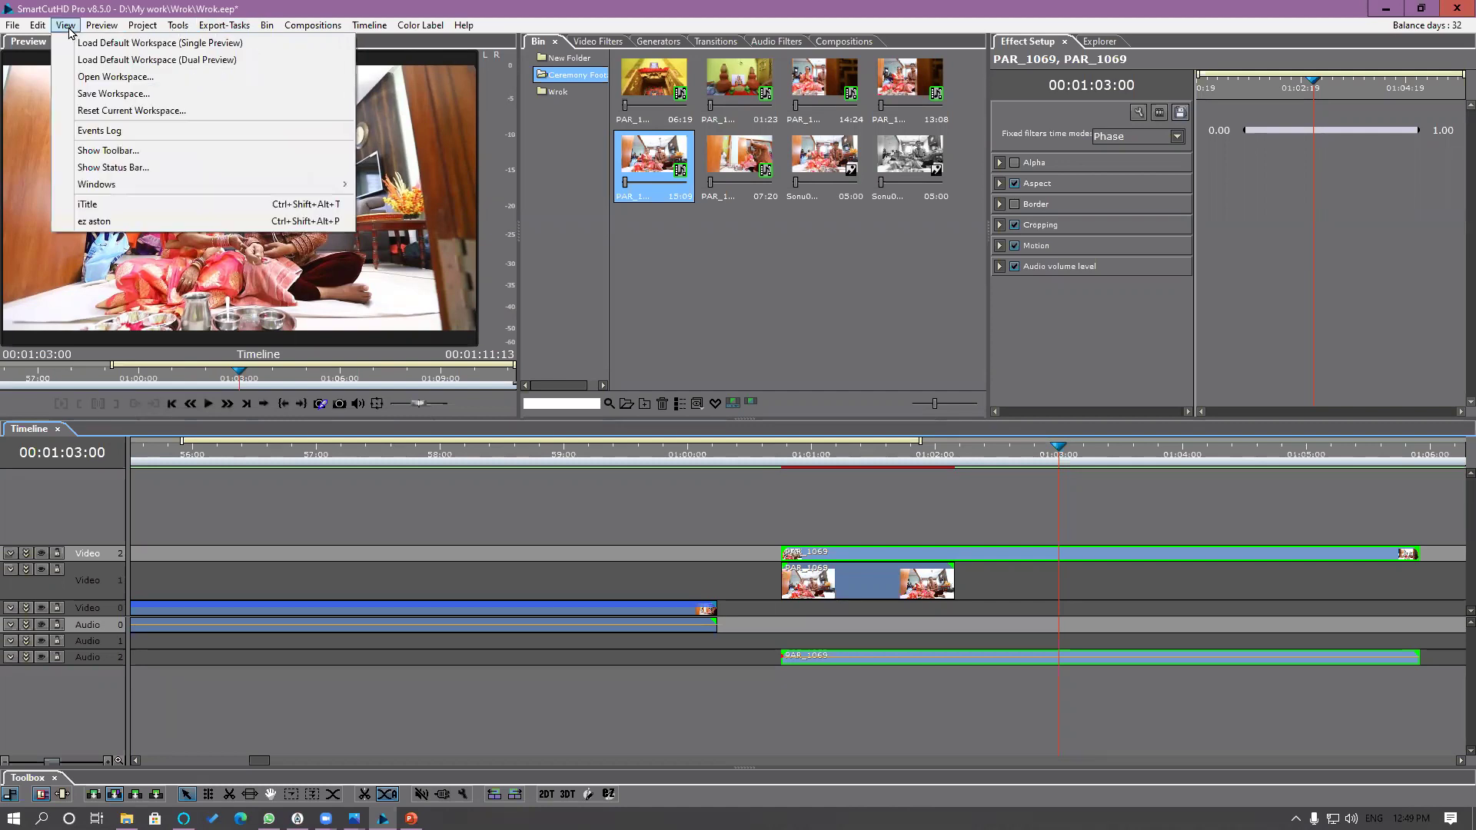
pyautogui.moveTo(127, 191)
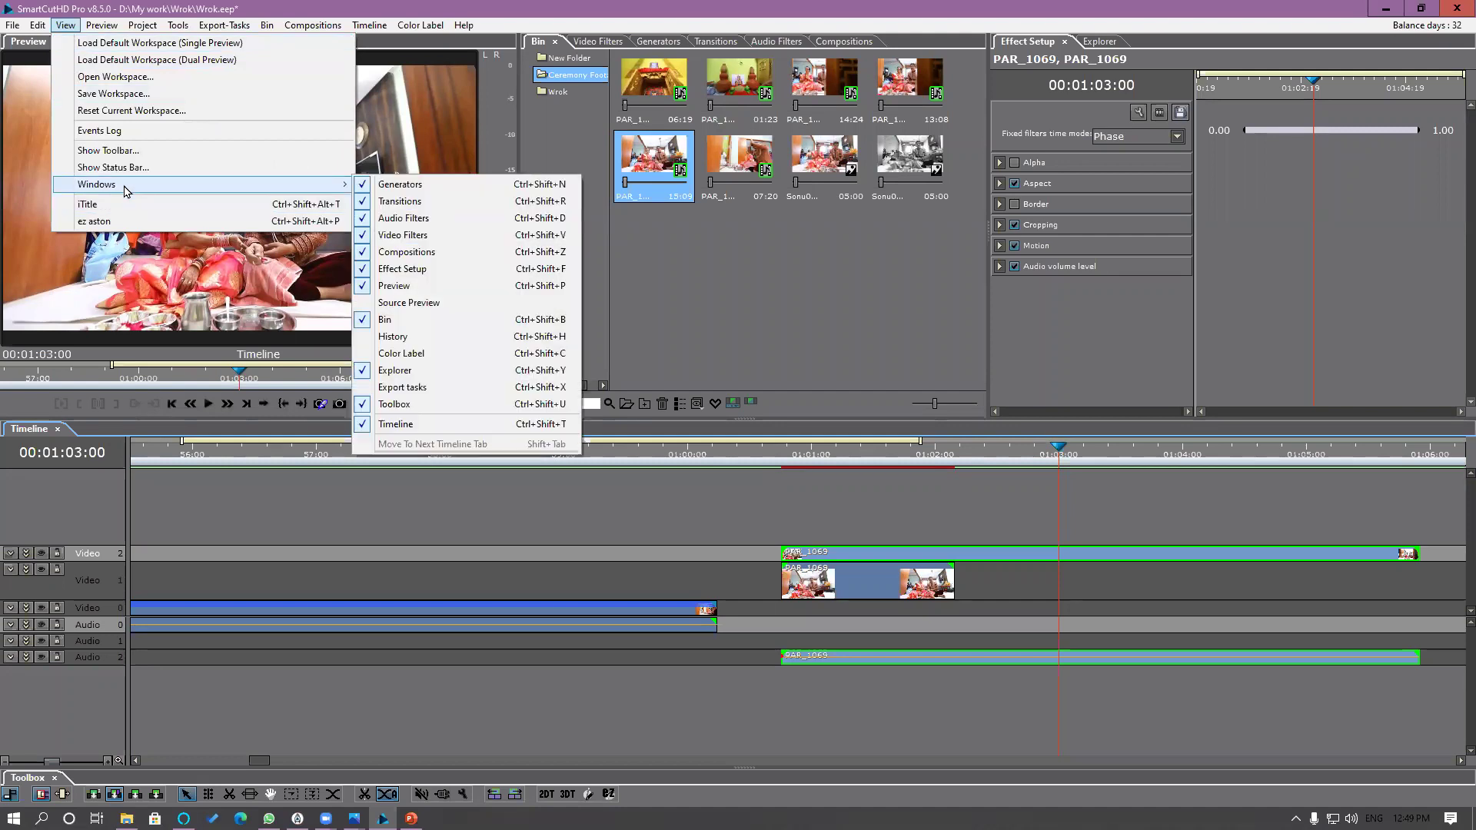
pyautogui.click(452, 394)
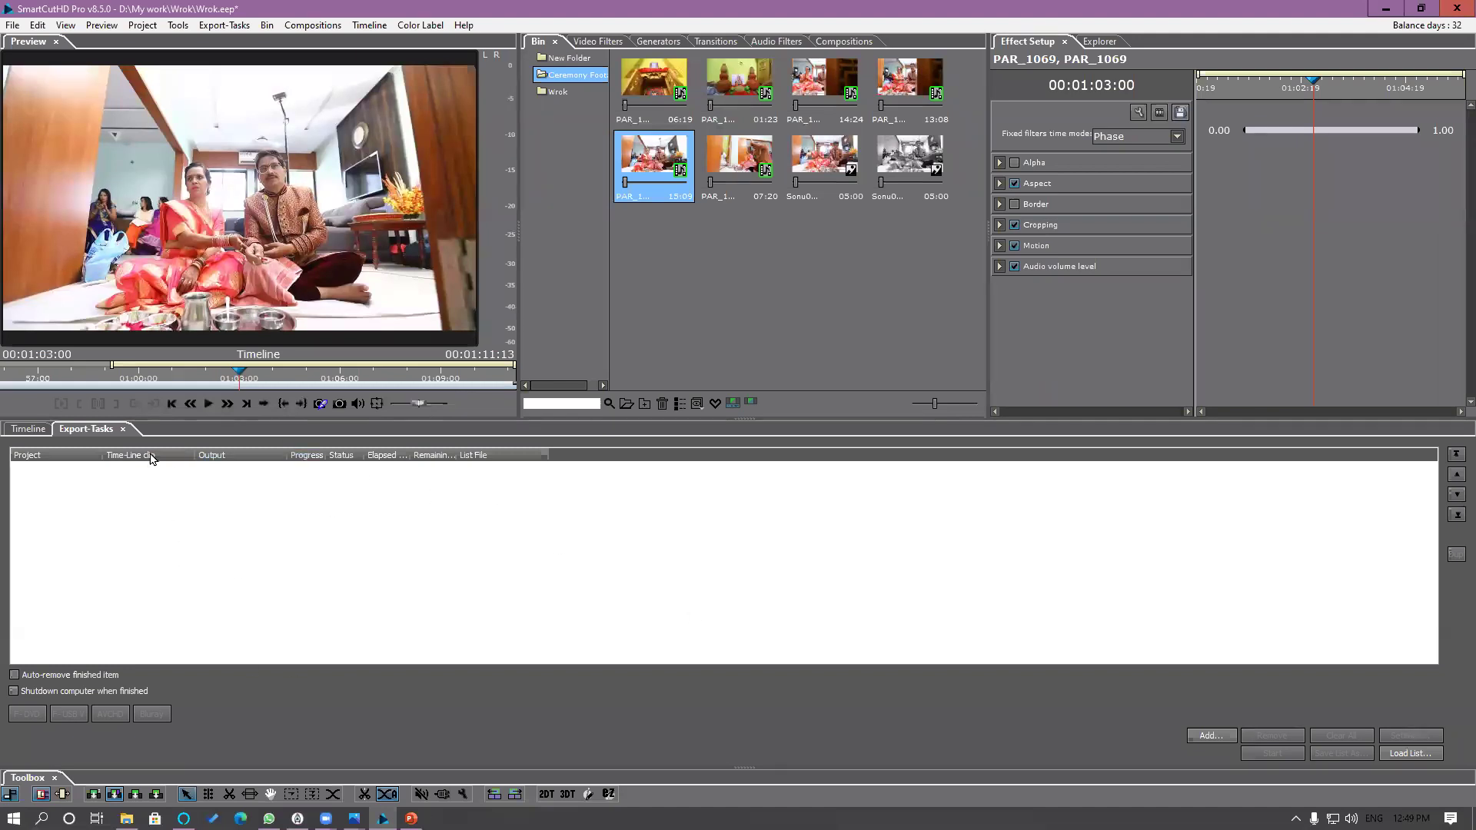
pyautogui.click(1213, 737)
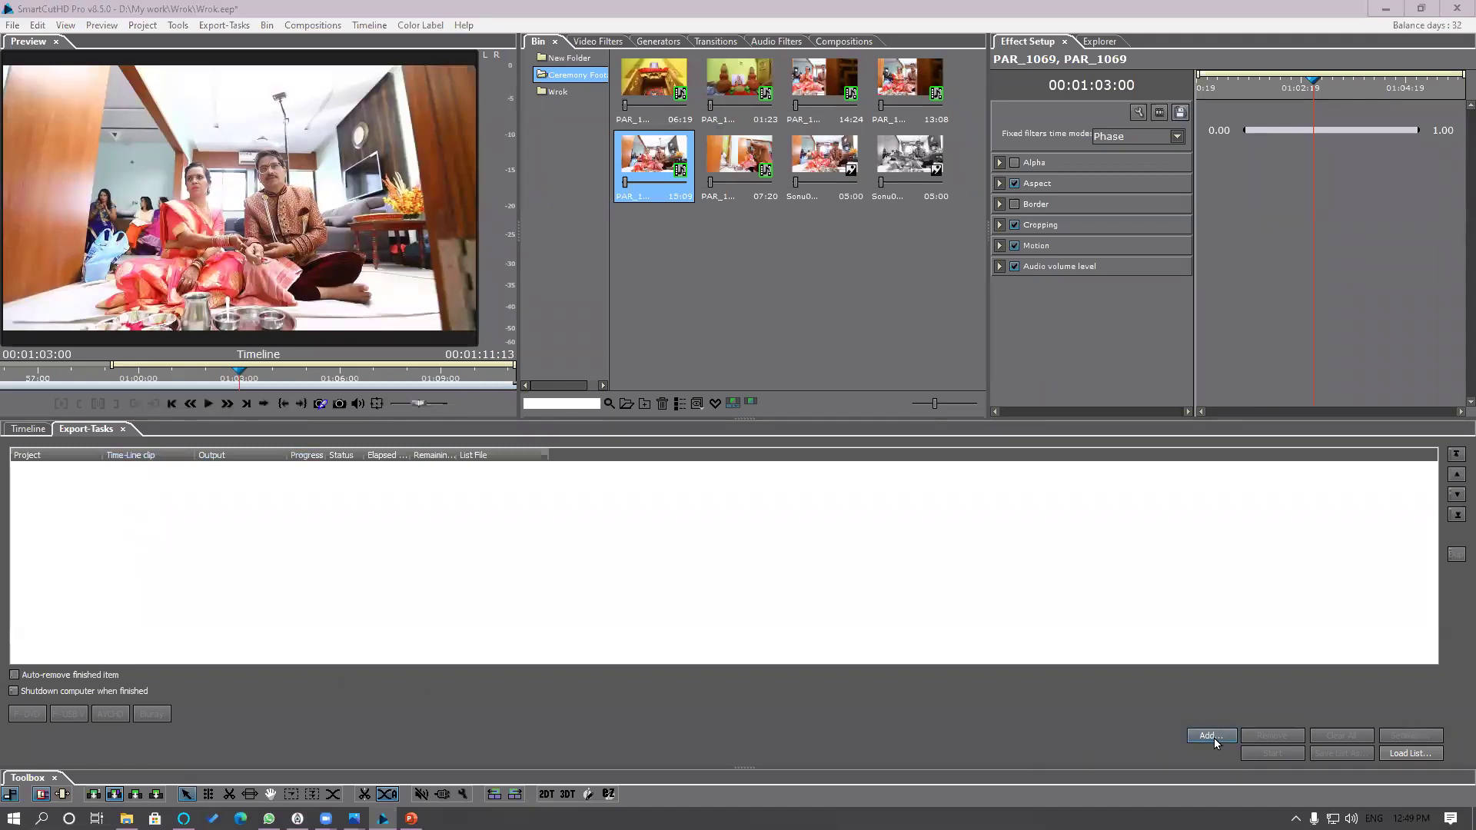
pyautogui.click(1237, 691)
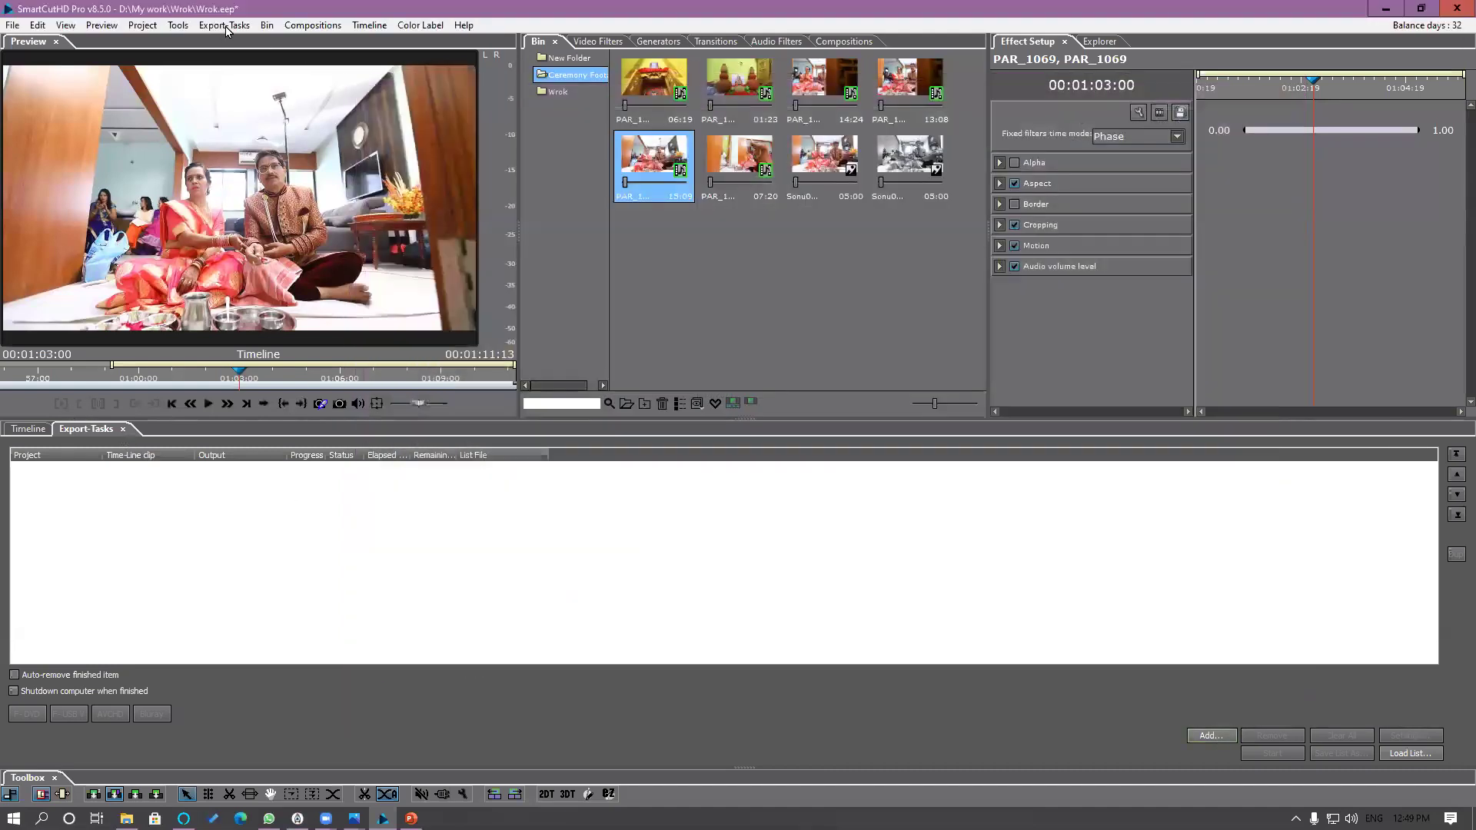
pyautogui.click(122, 429)
# Step: Add an export task for Higlight Demo.eep with only its main Timeline, excluding Teaser 2 Final, as FLASH H264 mp4 in E:\Temp\
pyautogui.click(223, 25)
pyautogui.click(228, 45)
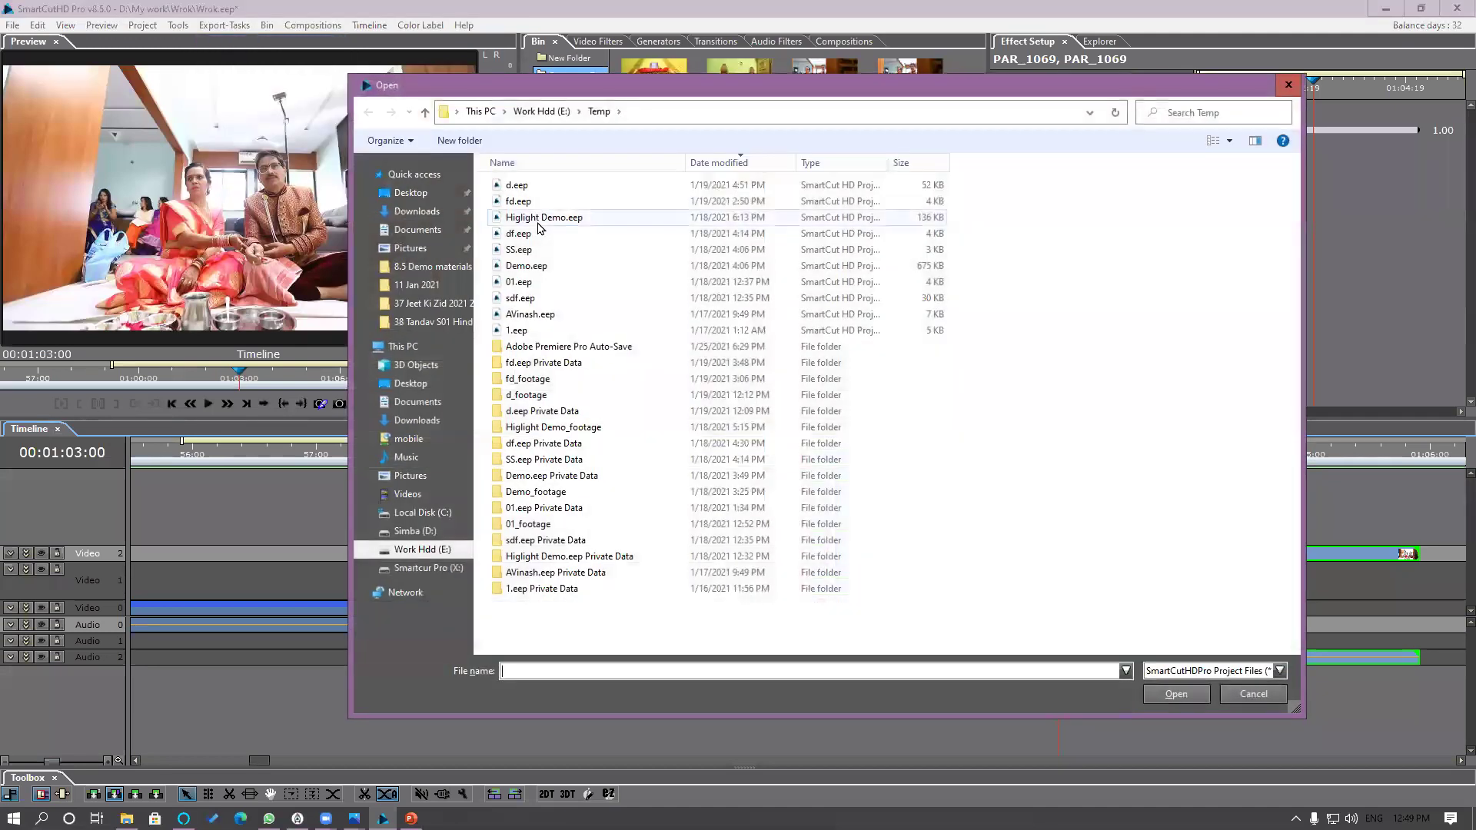
pyautogui.click(539, 220)
pyautogui.doubleClick(539, 222)
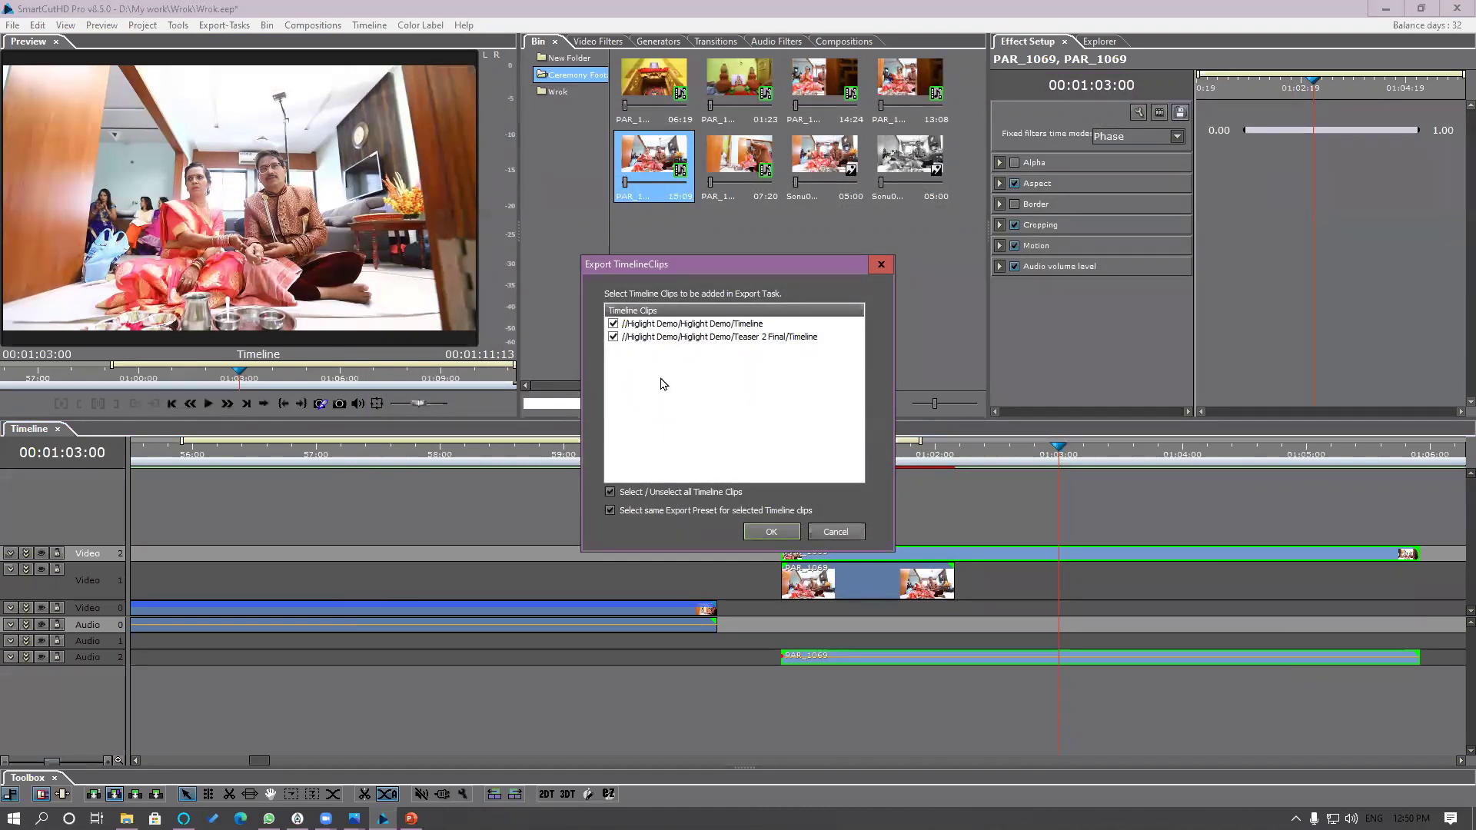
pyautogui.click(614, 337)
pyautogui.click(778, 533)
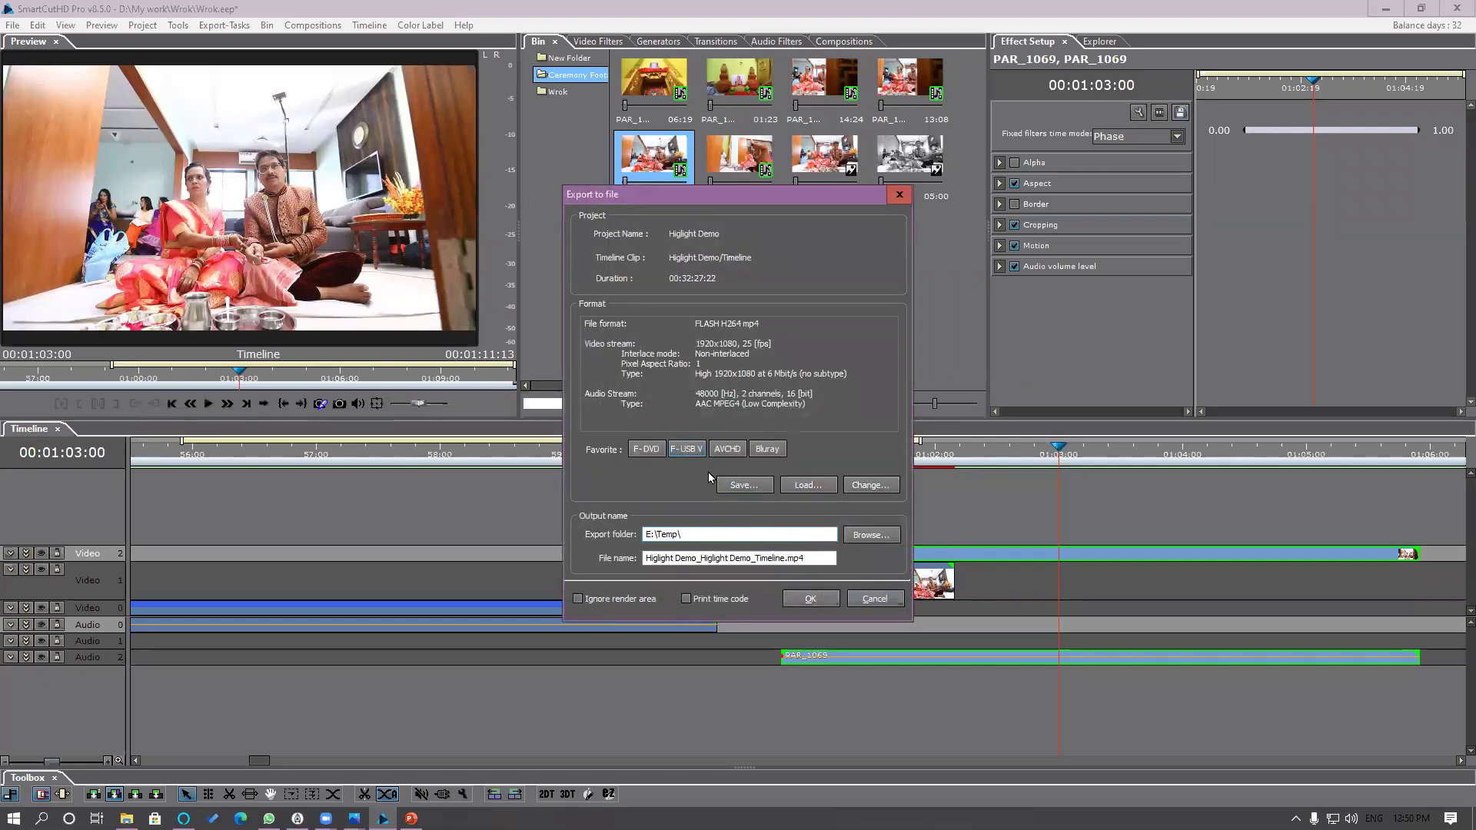
pyautogui.click(820, 601)
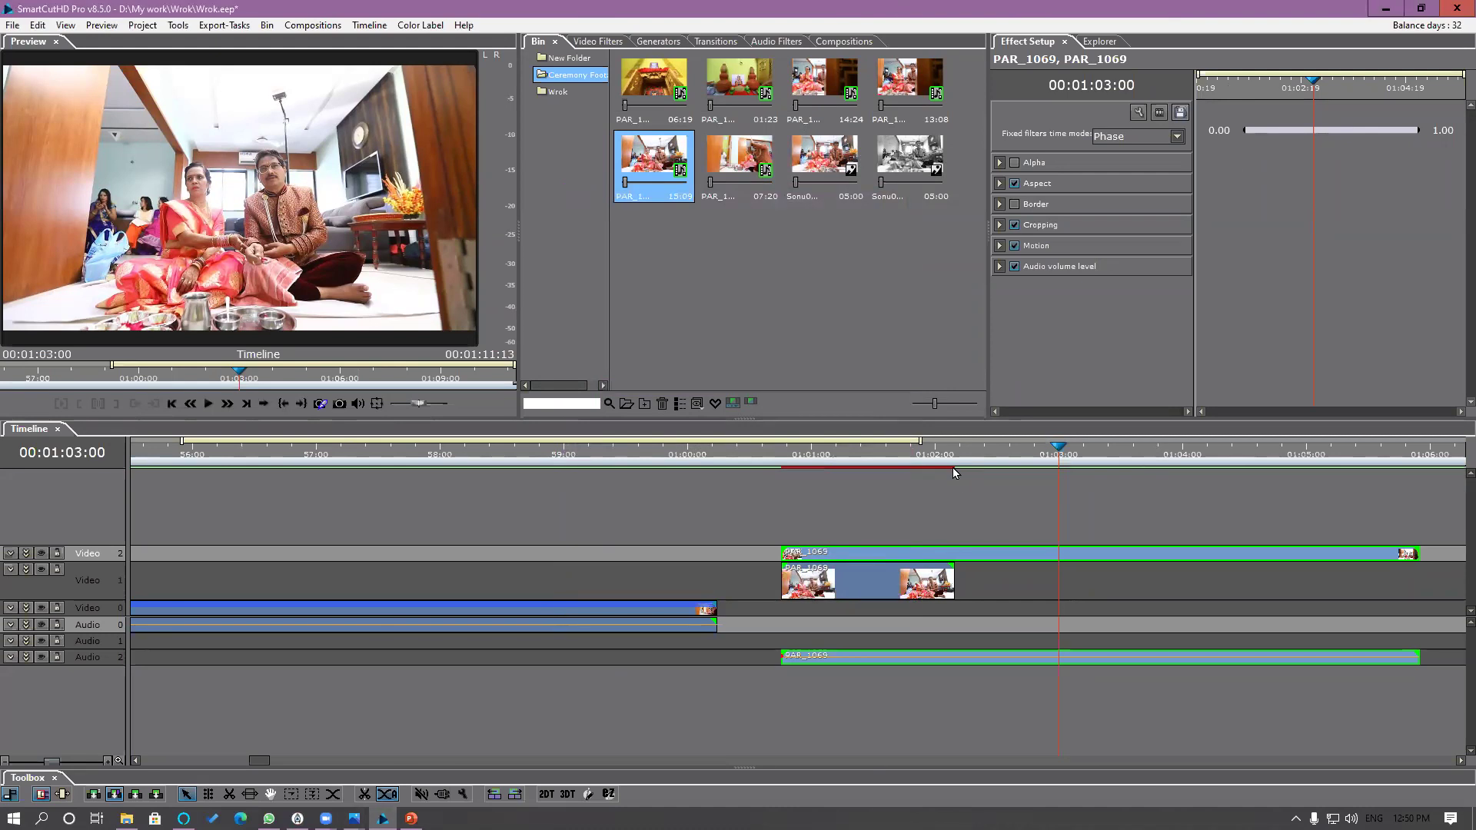
# Step: Show the Export-Tasks window with the queued Higlight Demo task
pyautogui.click(66, 24)
pyautogui.moveTo(261, 188)
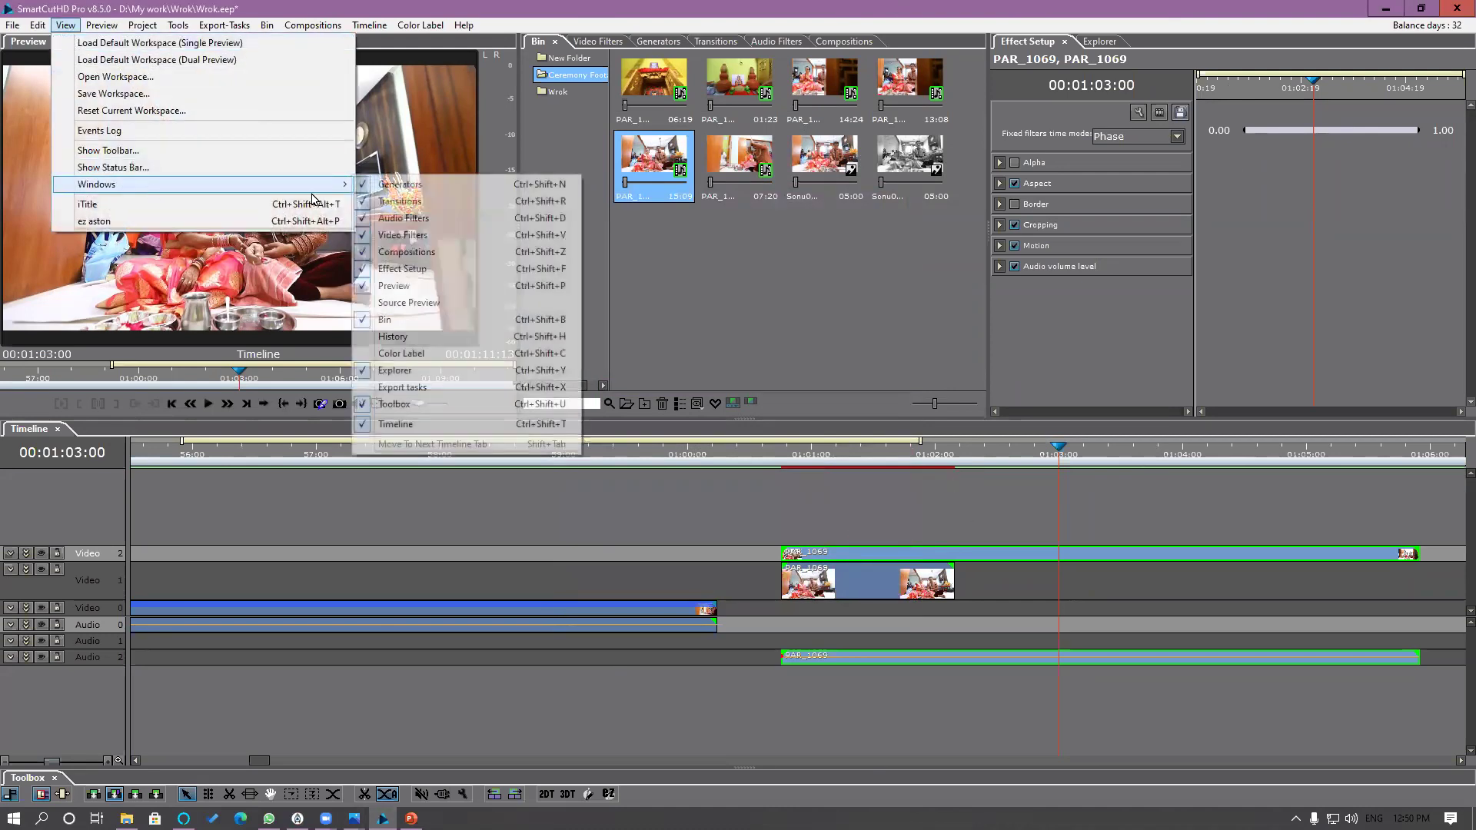
pyautogui.click(446, 388)
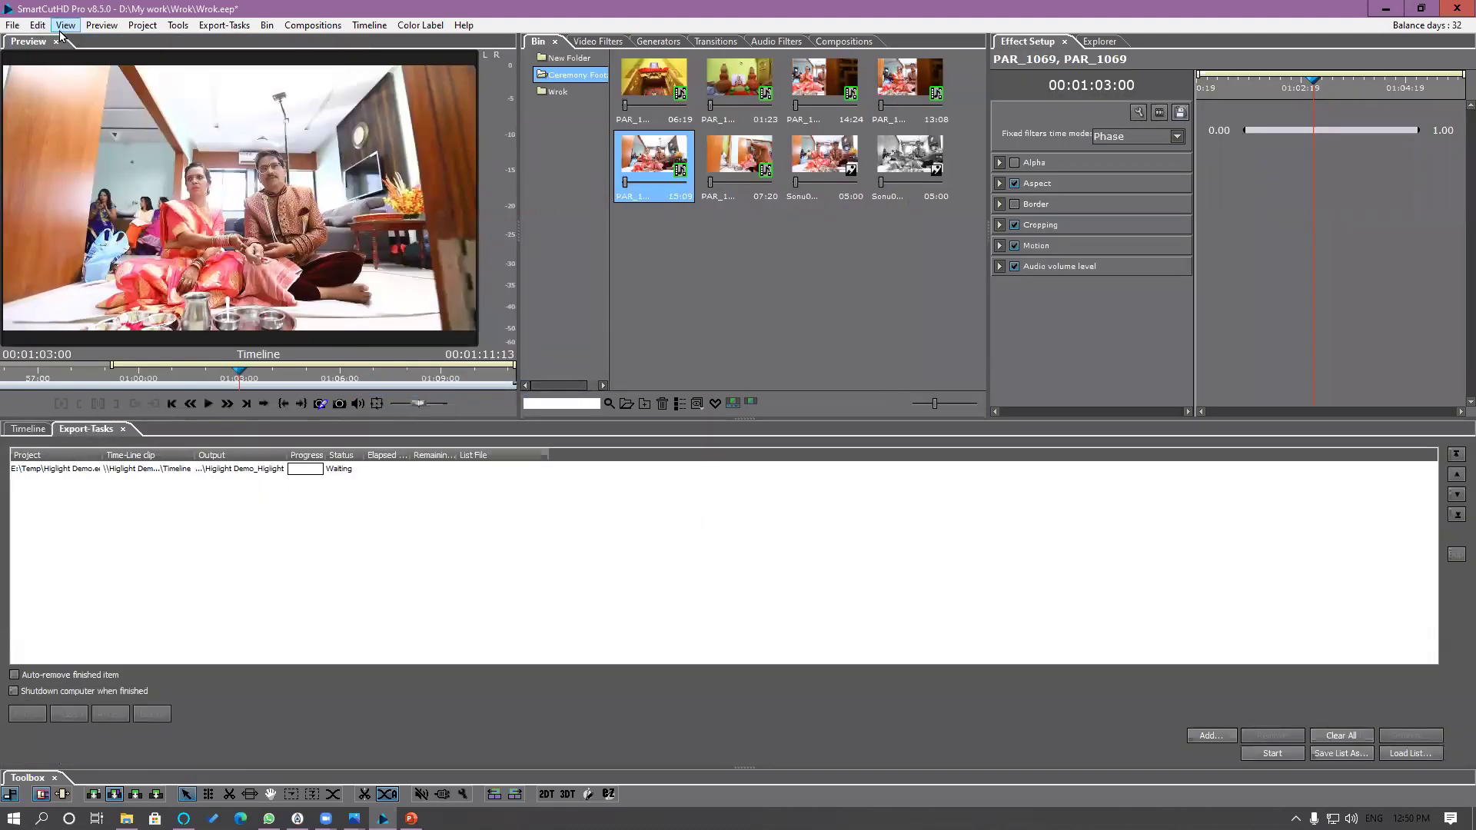
# Step: Dock the Export-Tasks window alongside Effect Setup and Explorer and start exporting the queued Higlight Demo task
pyautogui.click(63, 25)
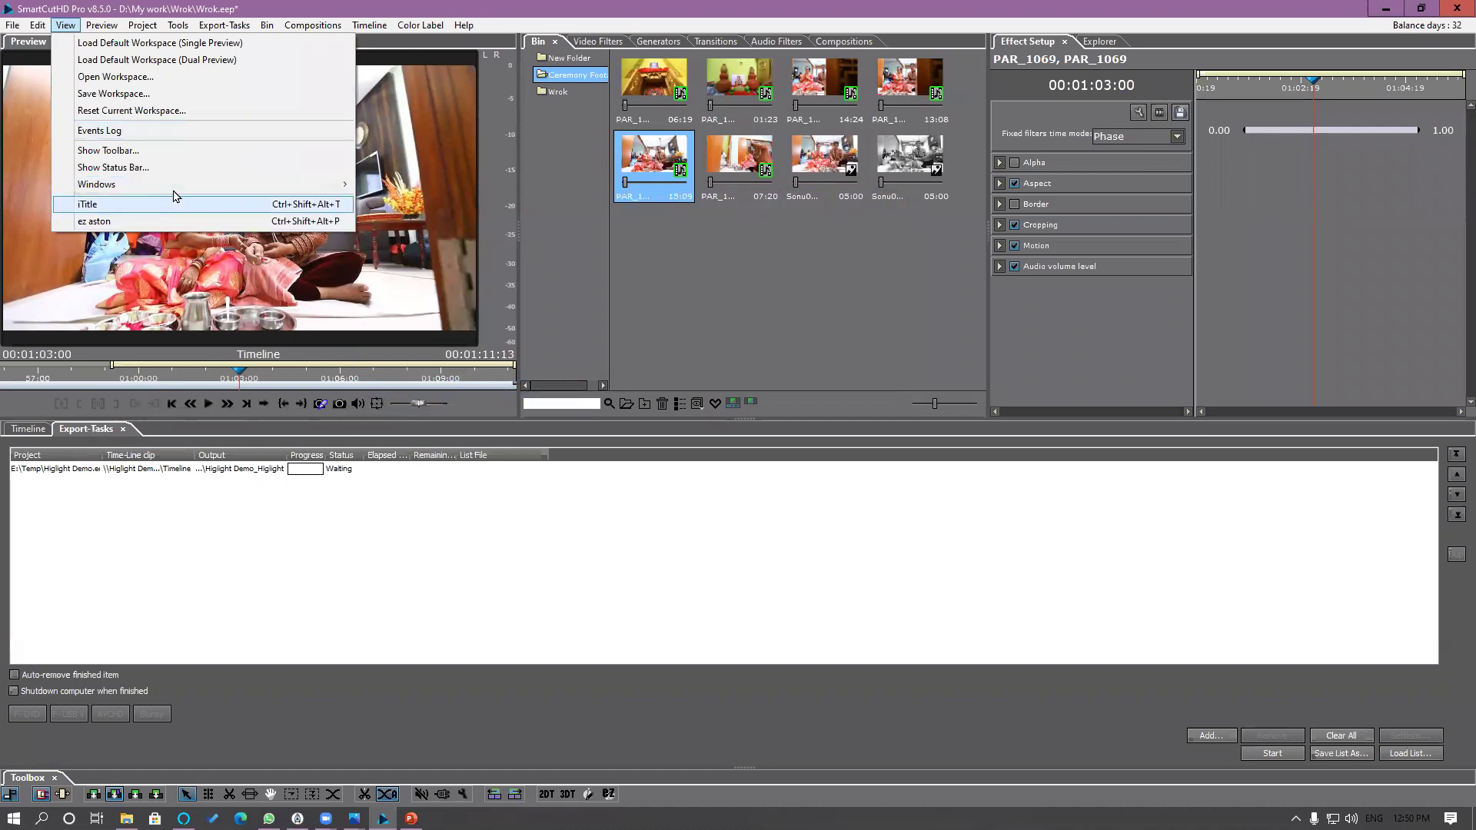
pyautogui.moveTo(198, 185)
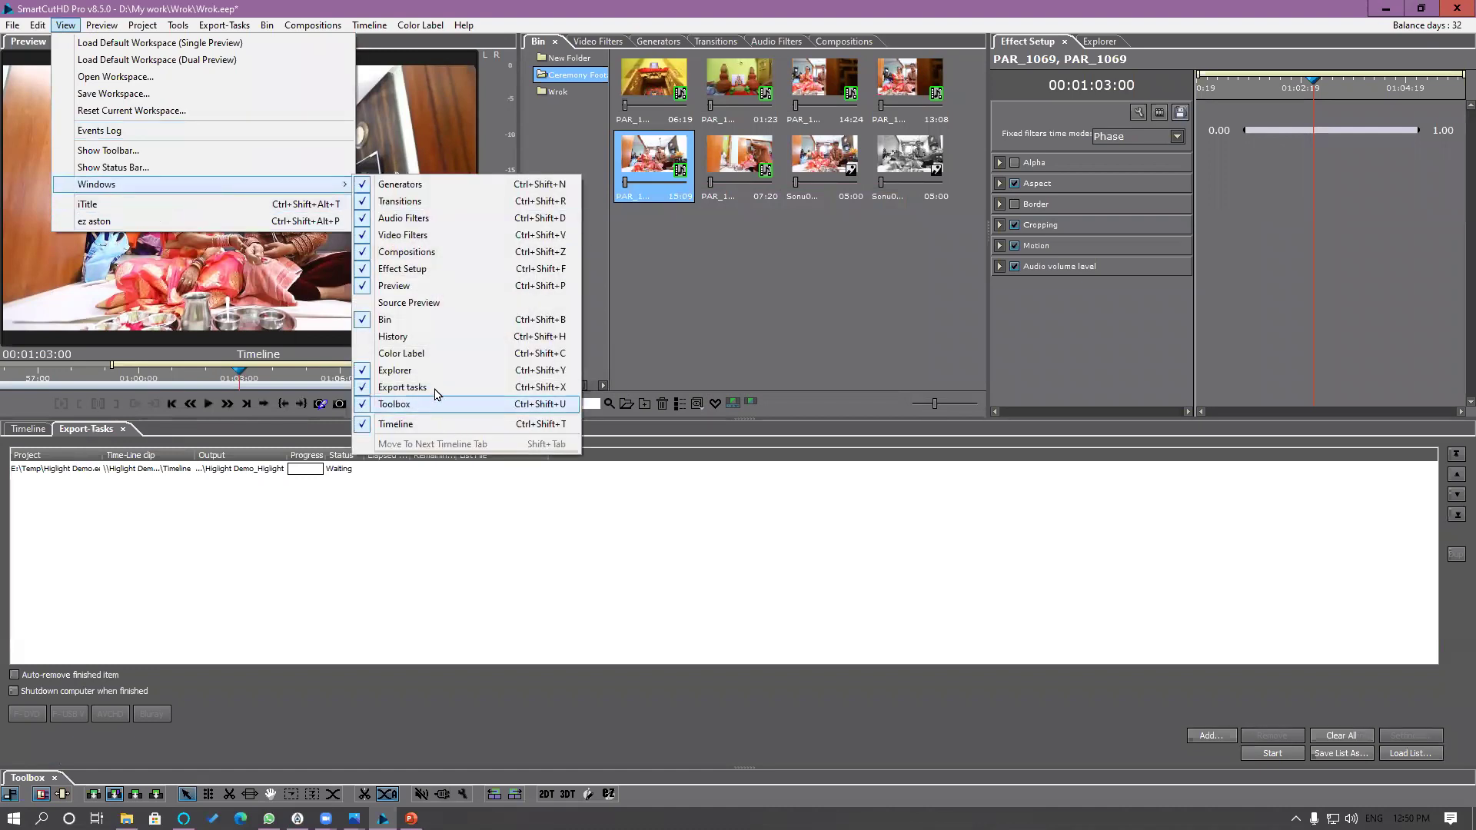
pyautogui.click(404, 536)
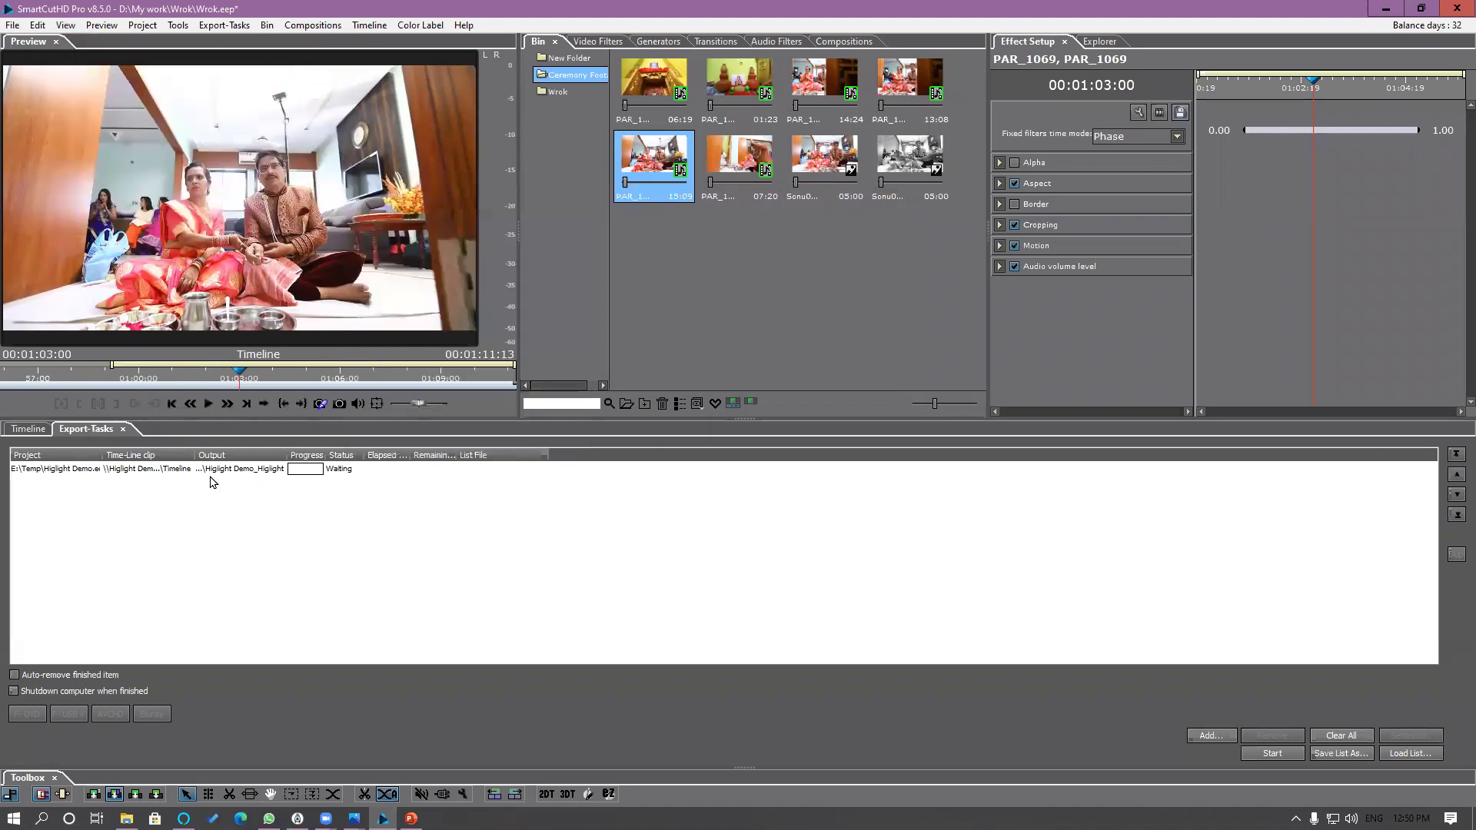
pyautogui.click(129, 471)
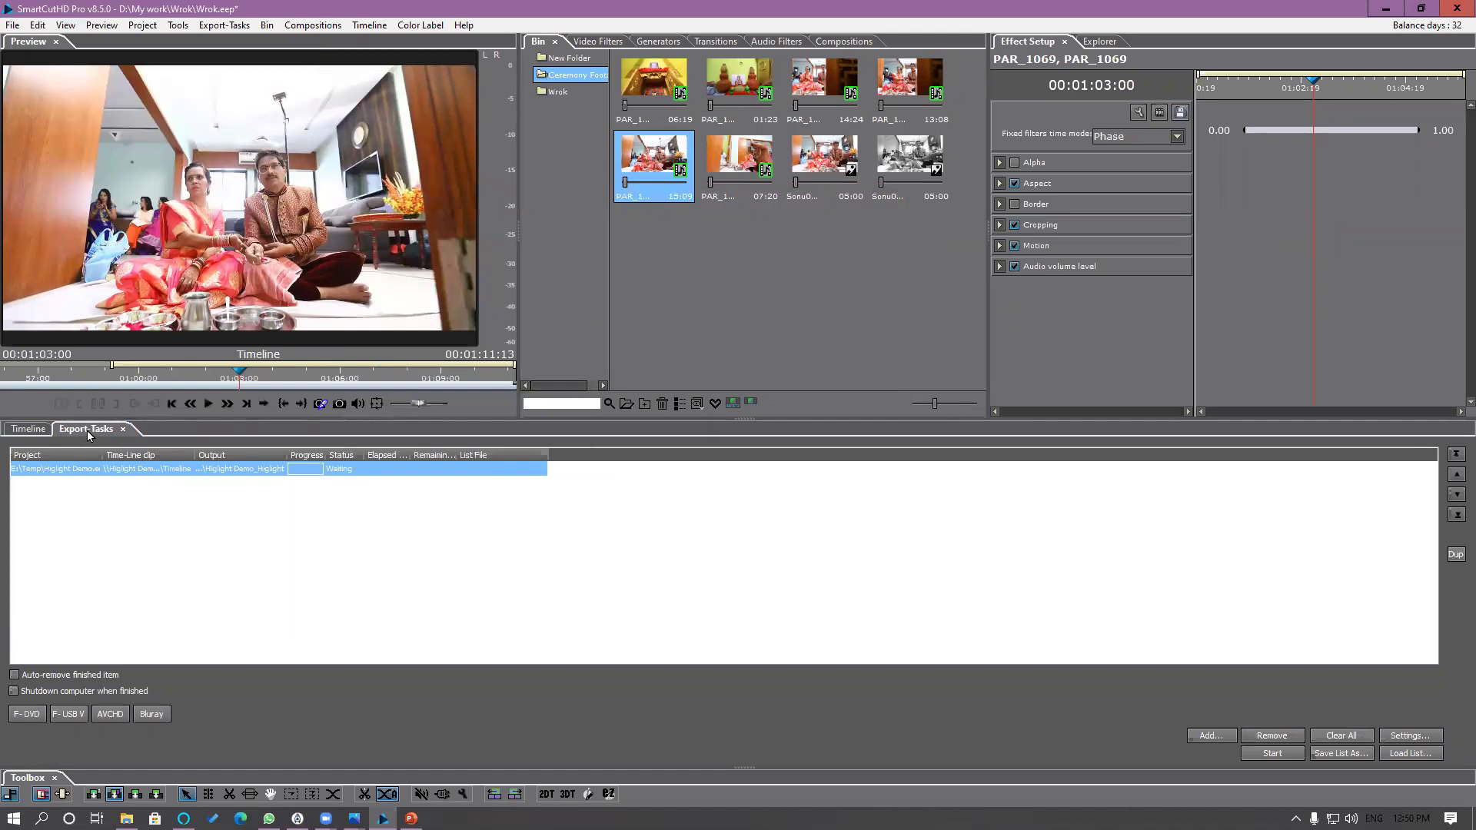
pyautogui.moveTo(87, 428); pyautogui.dragTo(1246, 233)
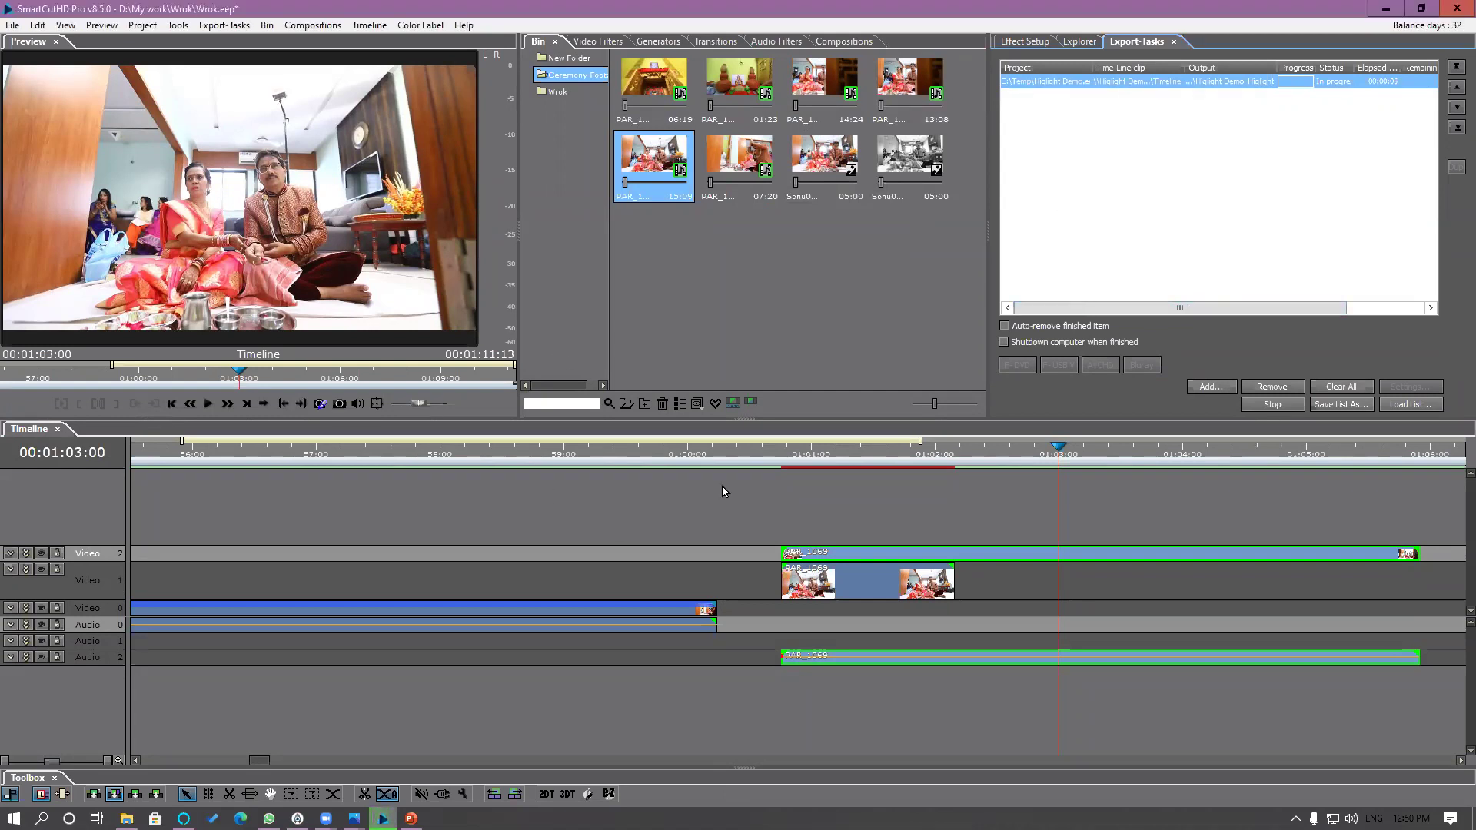
# Step: Scrub the Timeline back to 00:01:01:18 over the PAR_1069 sections while the export runs
pyautogui.click(817, 461)
pyautogui.click(851, 461)
pyautogui.moveTo(690, 486); pyautogui.dragTo(530, 507)
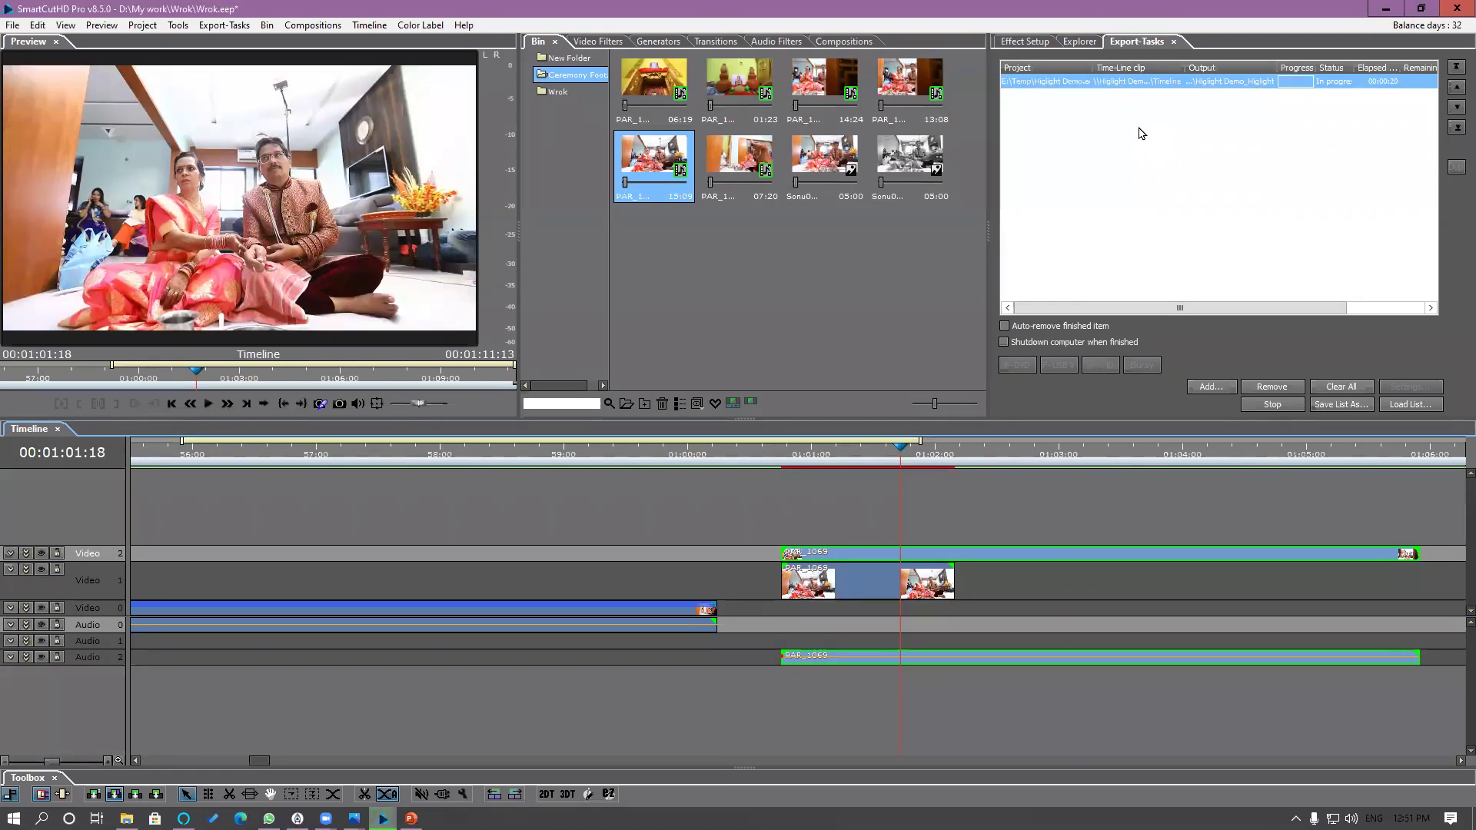
# Step: Add an export task for the main Timeline of 1.eep using the F-USB V preset, with output in E:\Temp\
pyautogui.click(1211, 388)
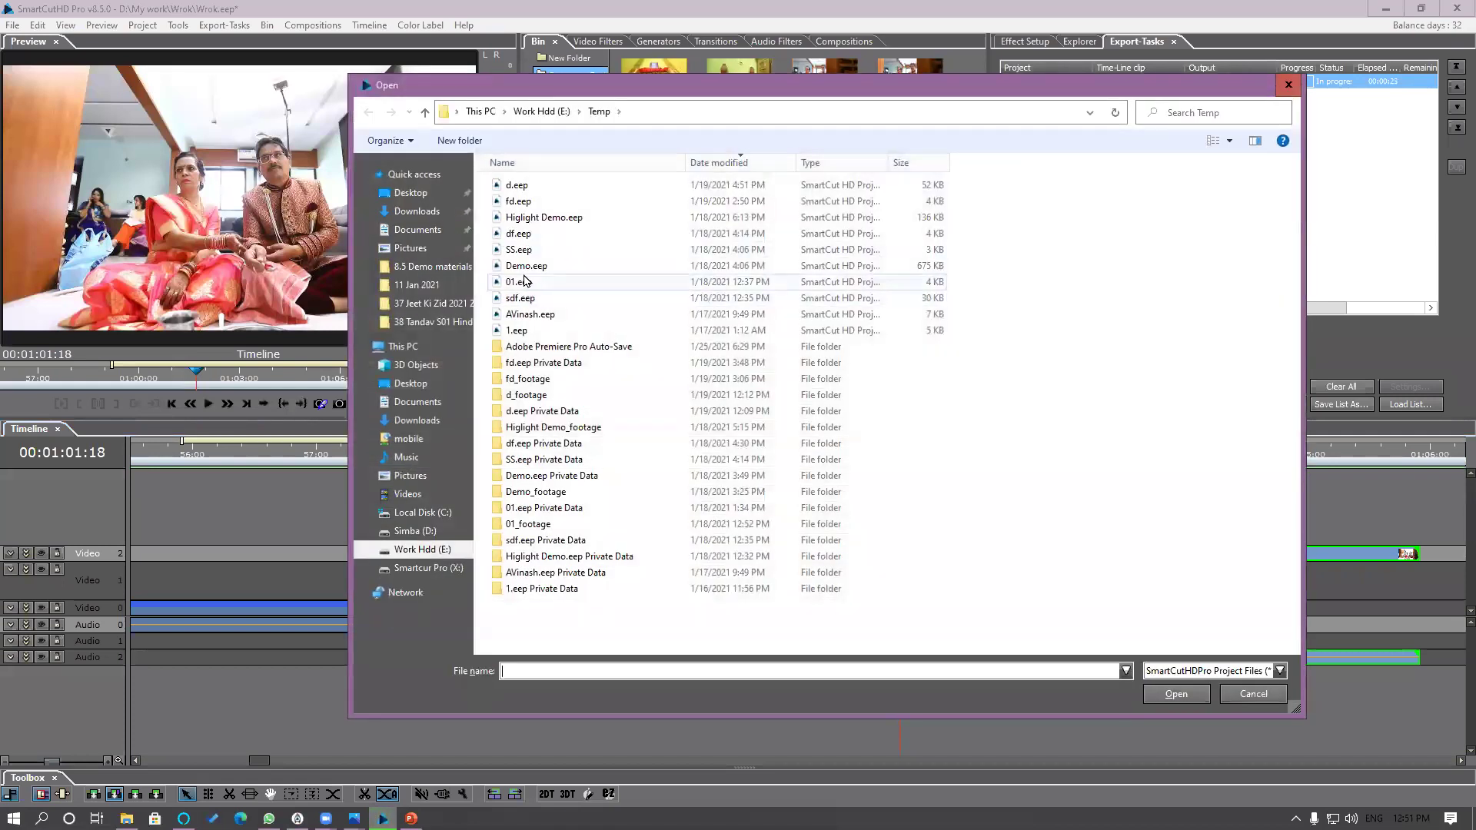
pyautogui.click(523, 333)
pyautogui.press('Return')
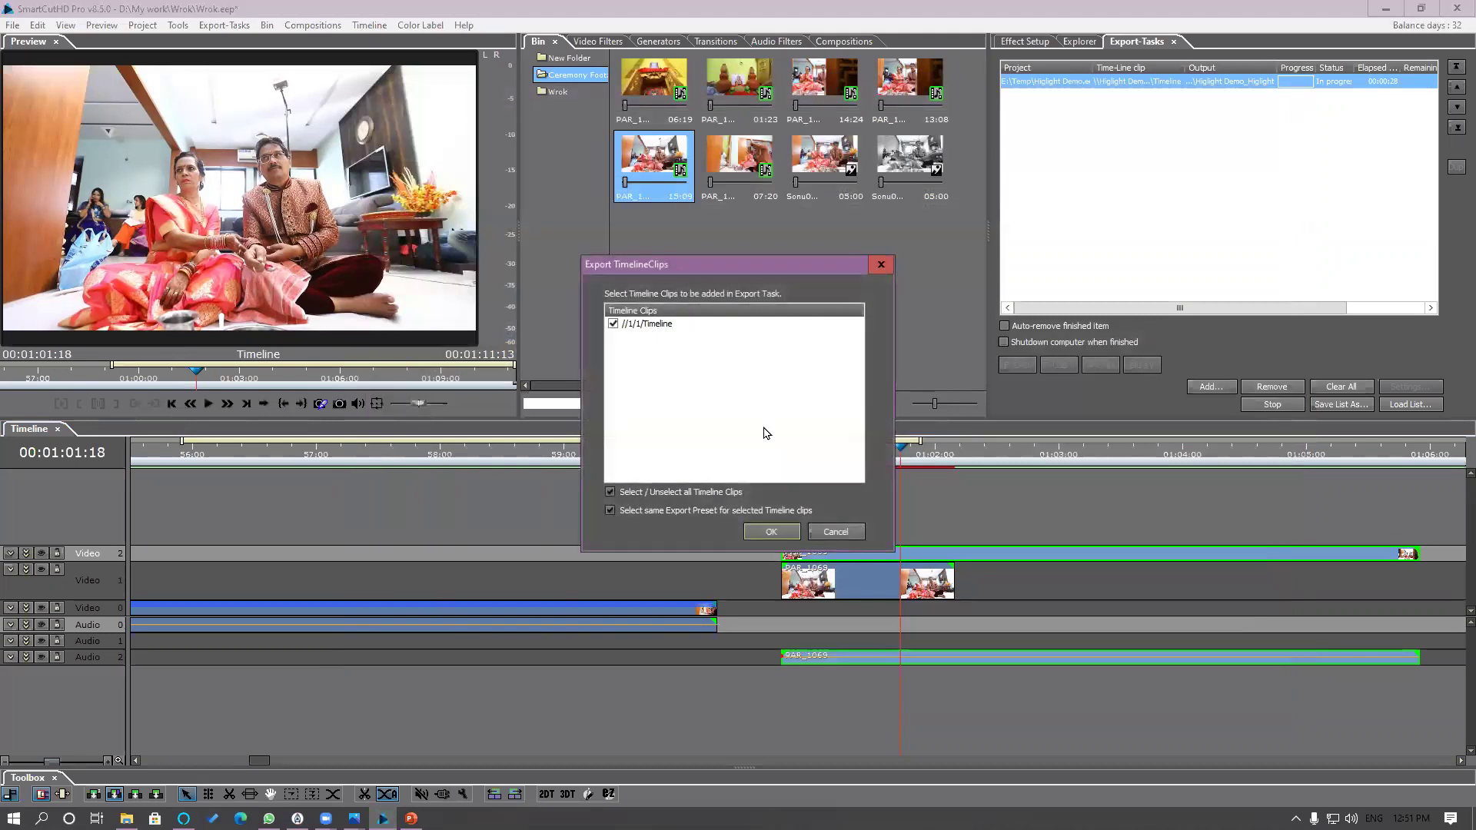
pyautogui.click(777, 532)
pyautogui.click(683, 448)
pyautogui.click(837, 594)
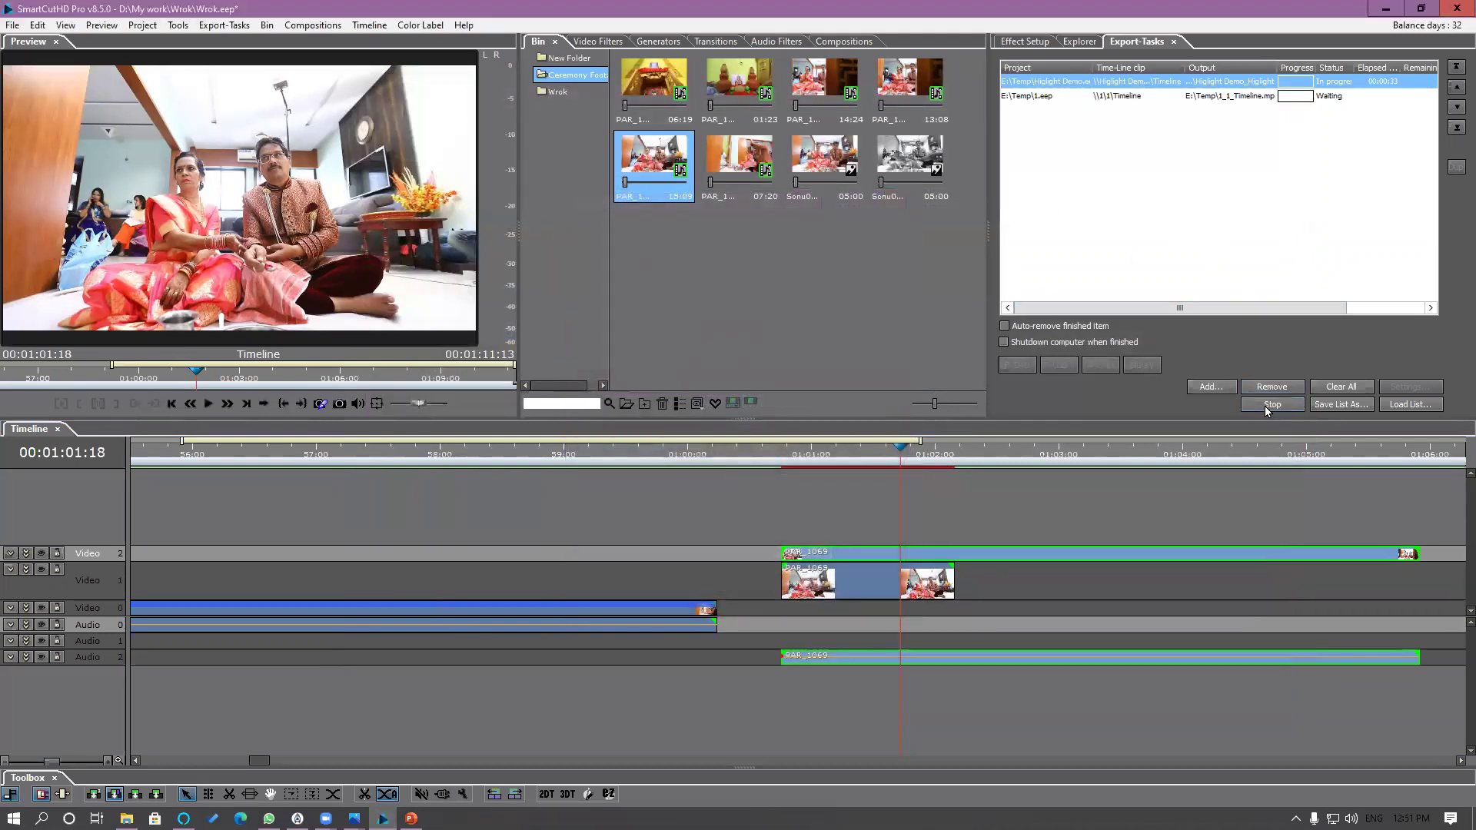
# Step: Add an export task for the project listed just above 1.eep, using the F-USB V preset with output in E:\Temp\
pyautogui.click(1209, 386)
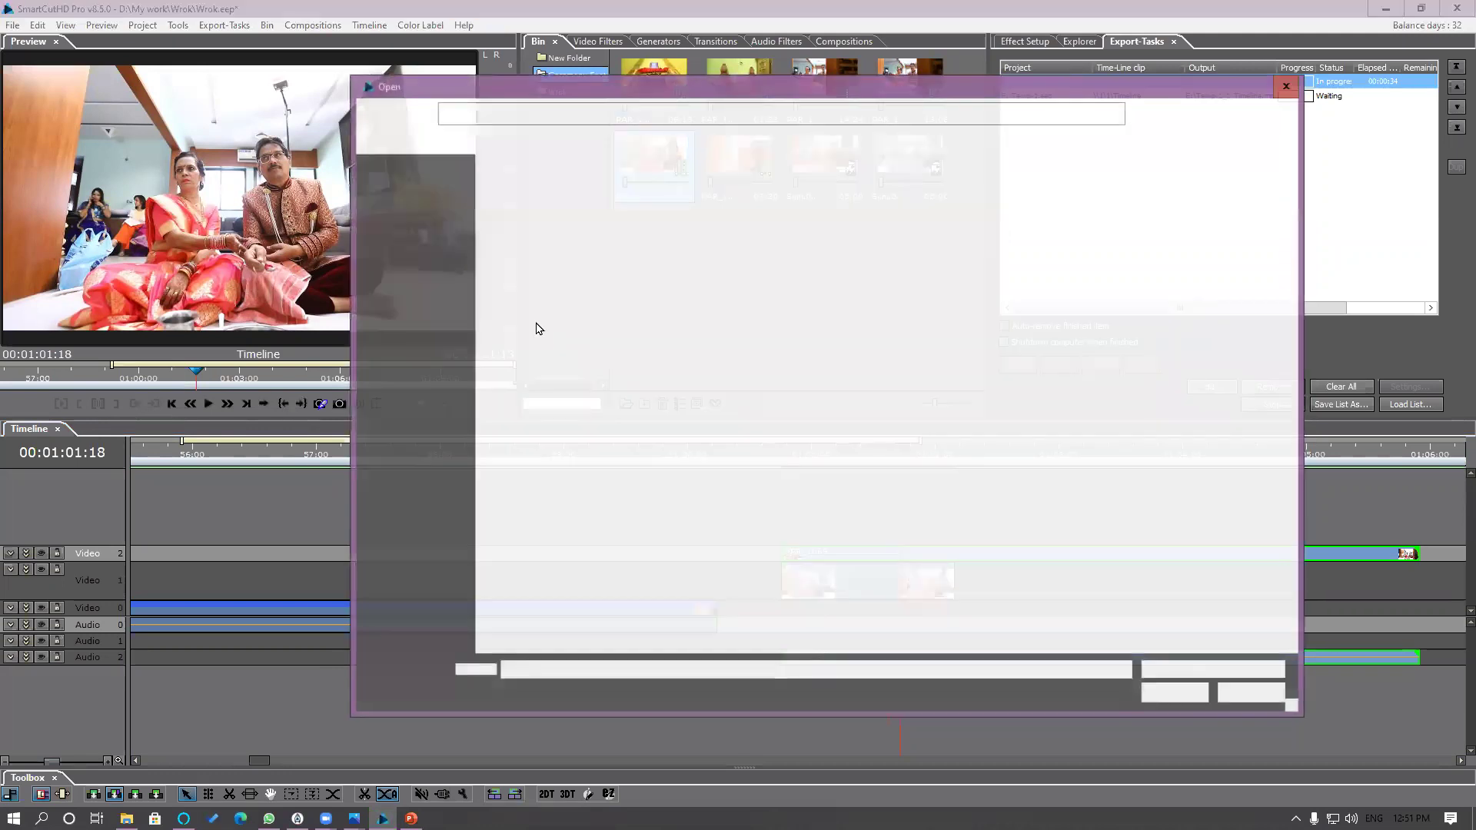
pyautogui.doubleClick(534, 314)
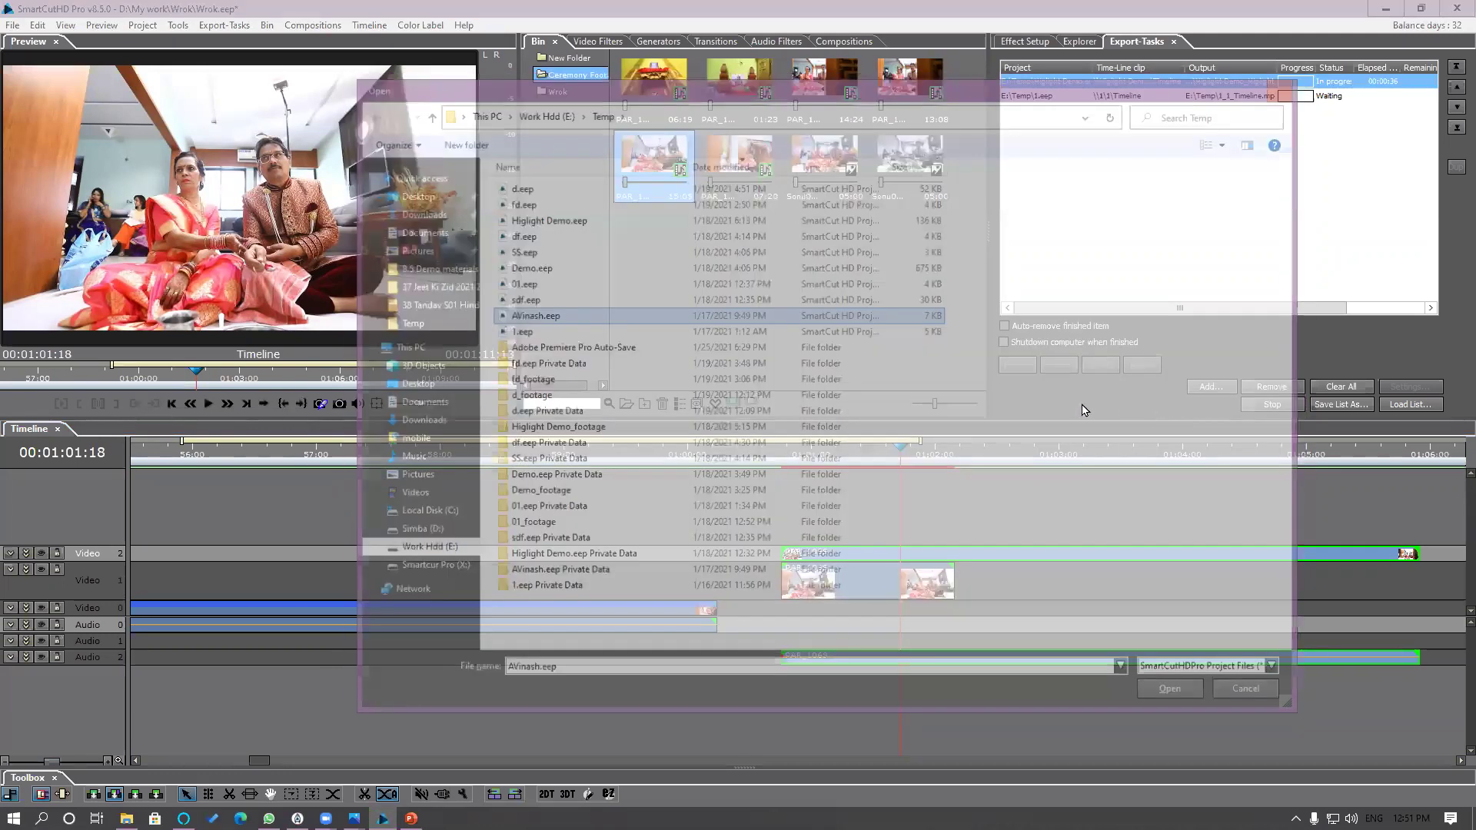
pyautogui.press('Return')
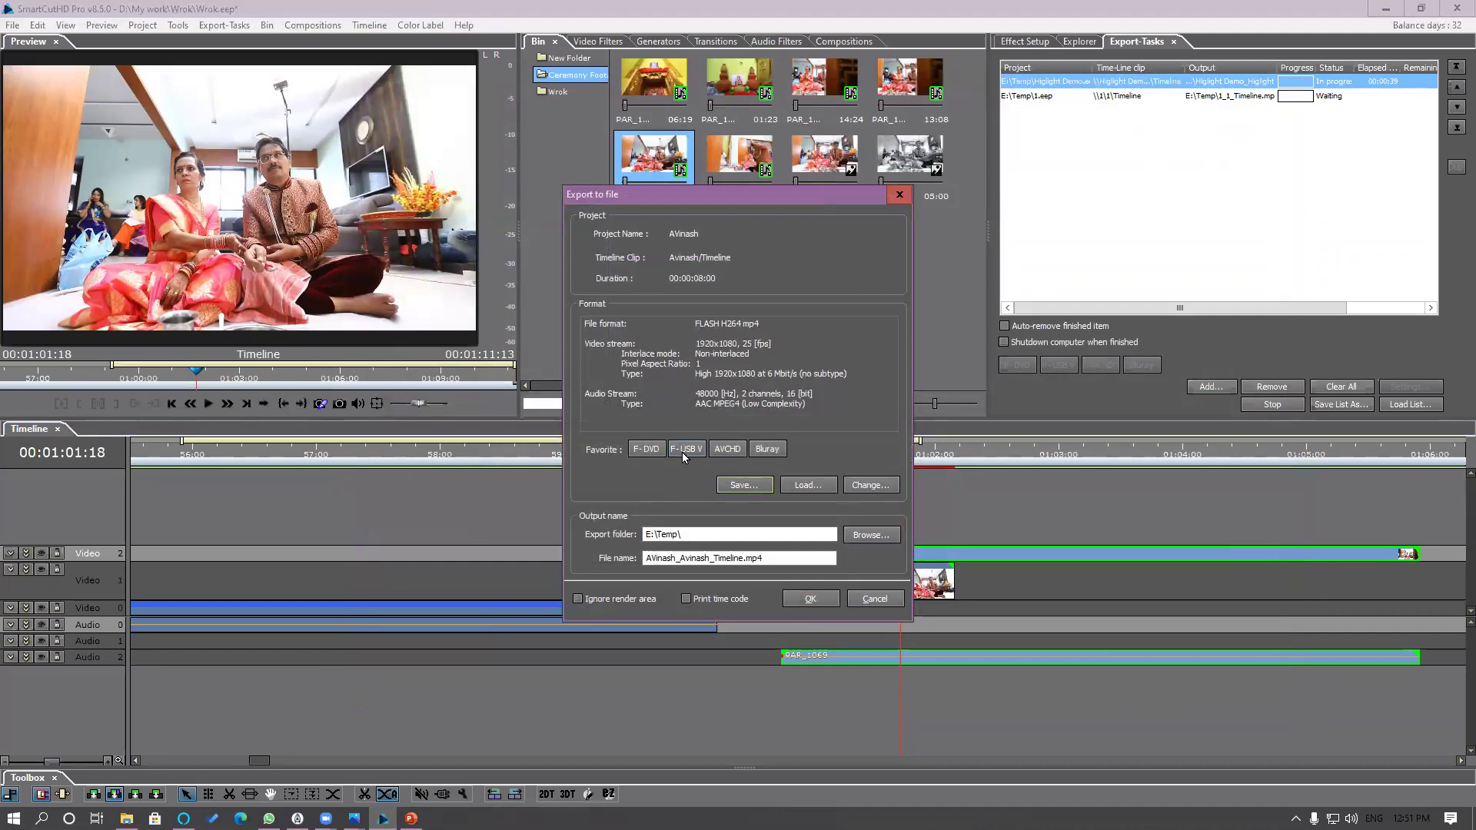
pyautogui.click(734, 454)
pyautogui.click(760, 453)
pyautogui.click(689, 455)
pyautogui.click(800, 599)
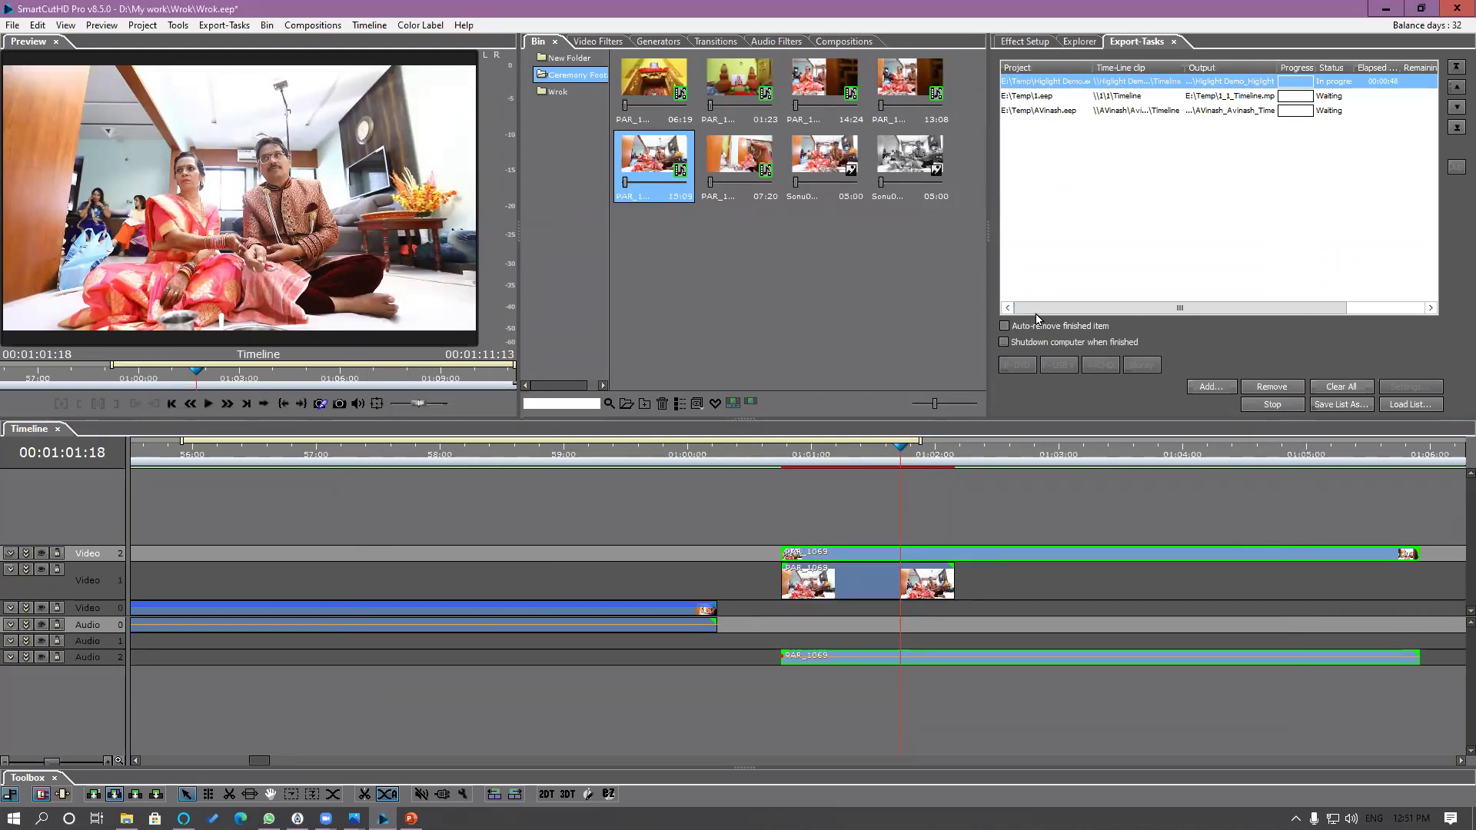
# Step: Widen the Export-Tasks window and enable Auto-remove finished item, leaving Shutdown computer when finished disabled
pyautogui.moveTo(987, 242); pyautogui.dragTo(945, 243)
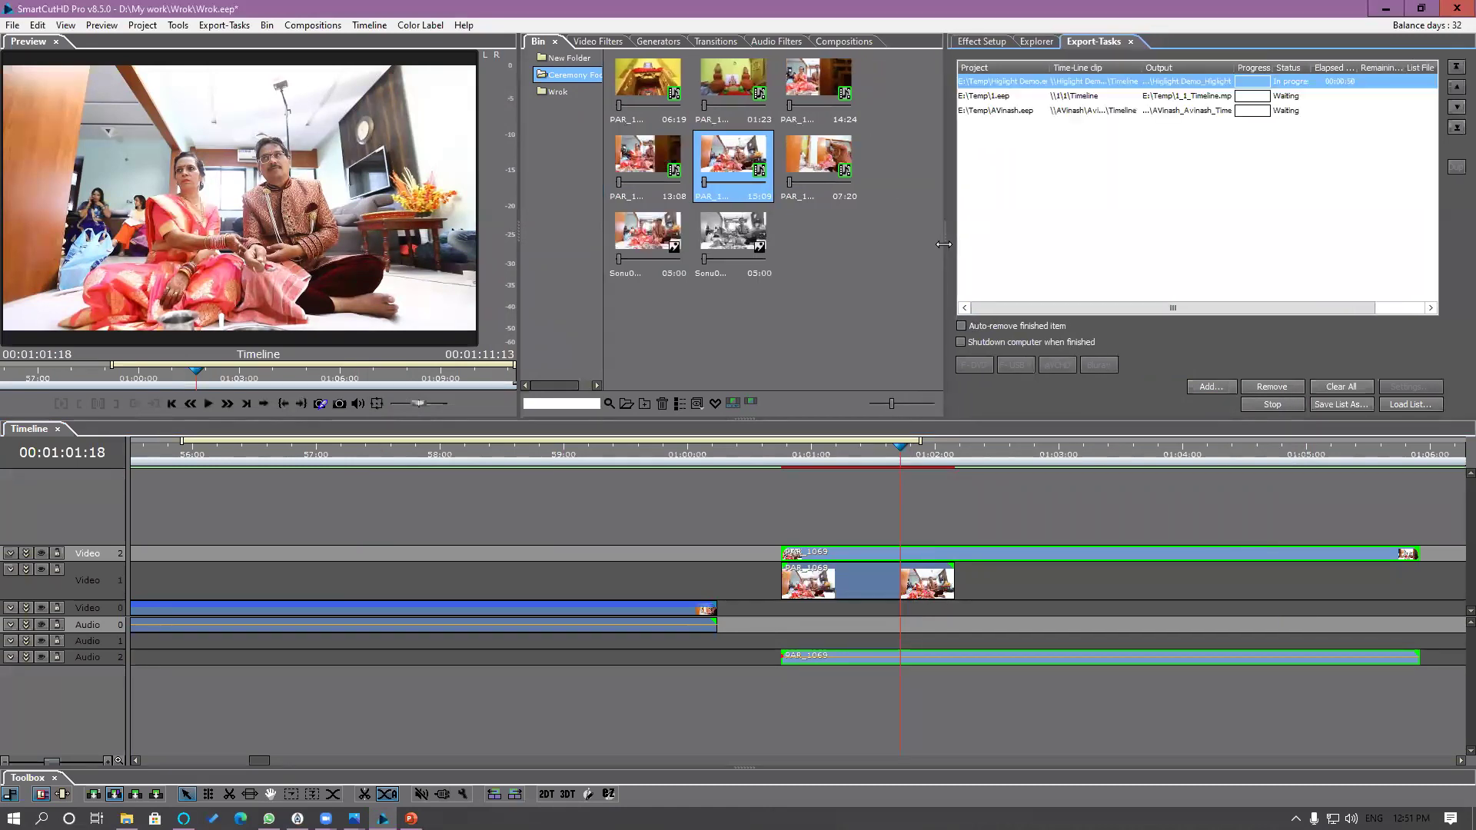
pyautogui.click(1012, 136)
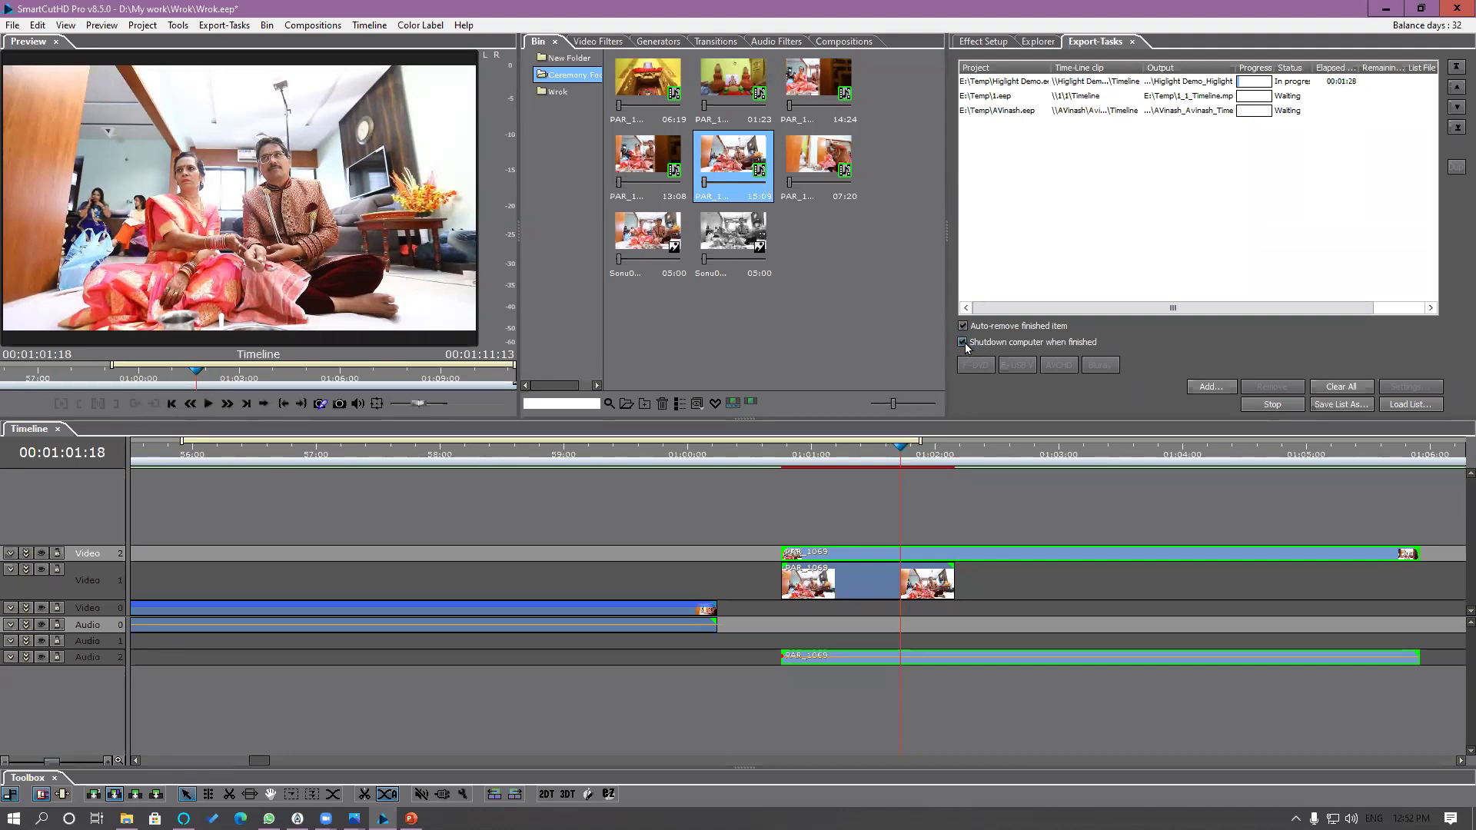
pyautogui.click(966, 343)
# Step: Stop the running export and clear all tasks from the export list
pyautogui.click(1274, 415)
pyautogui.click(1354, 386)
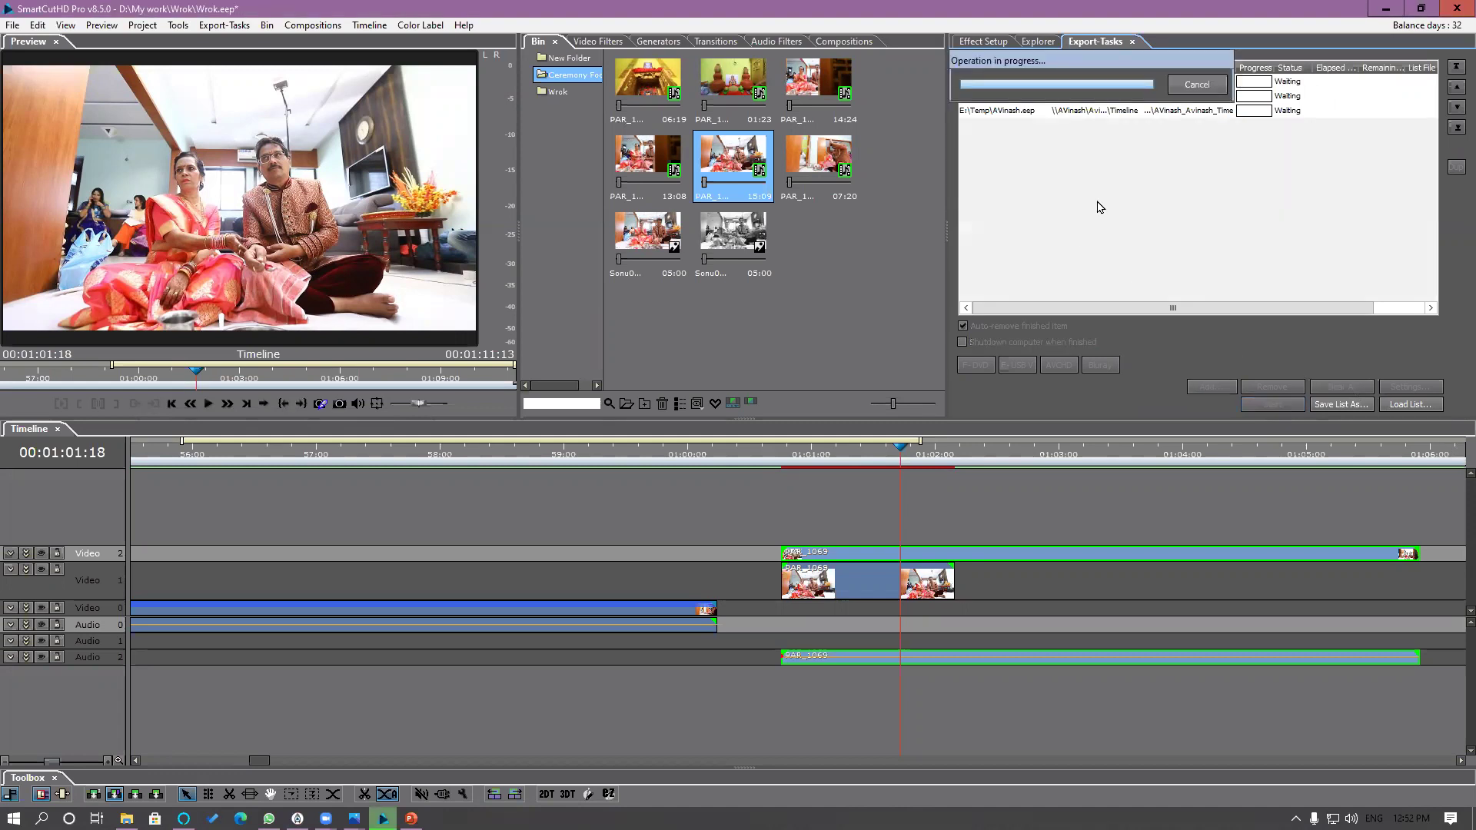
pyautogui.click(1194, 89)
pyautogui.click(1341, 386)
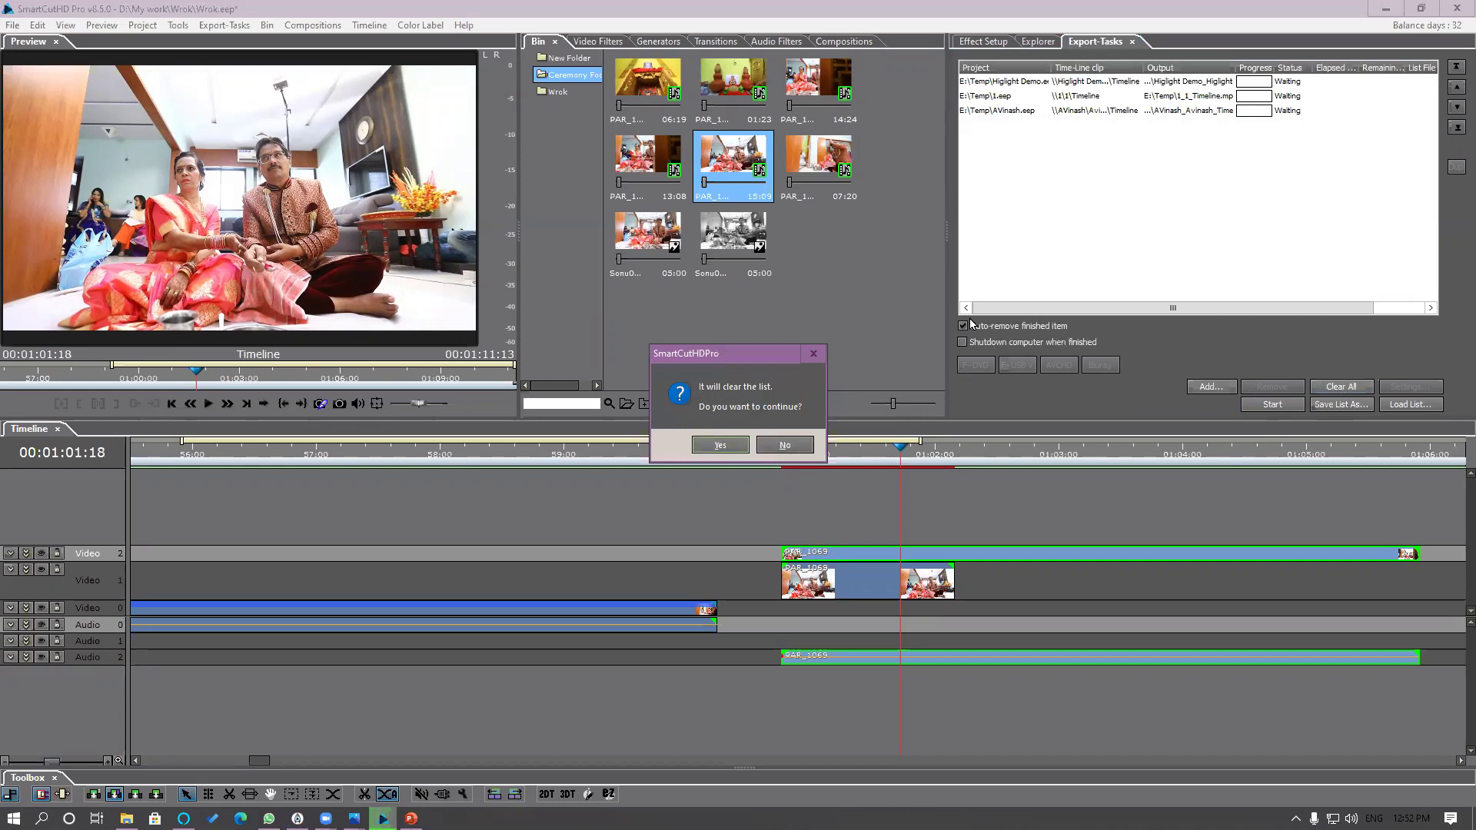
pyautogui.click(721, 445)
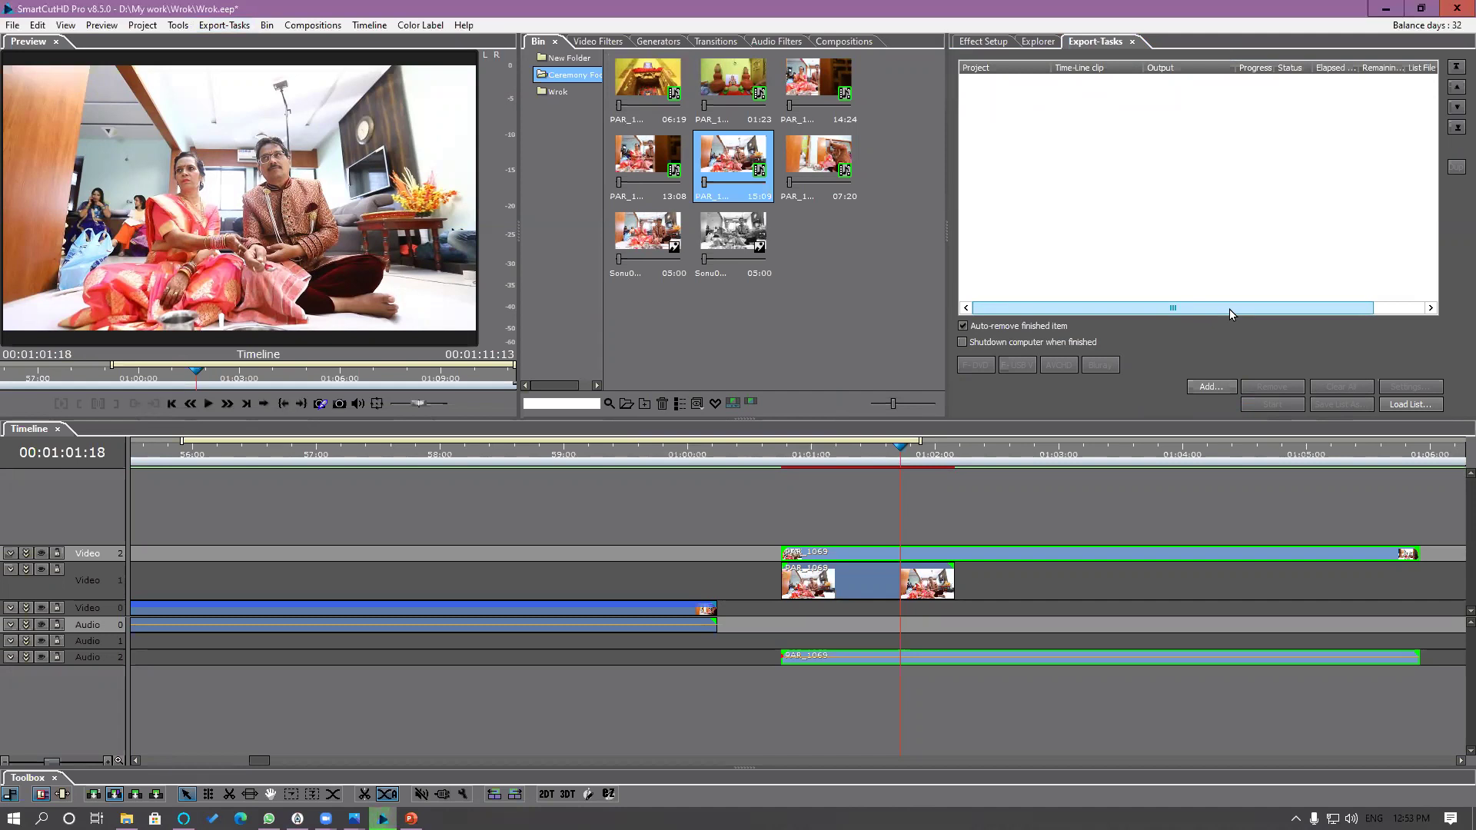
# Step: Add an export task for d.eep with only its main Timeline, excluding LOGO 011, as FLASH H264 mp4 in E:\Temp\
pyautogui.click(1211, 387)
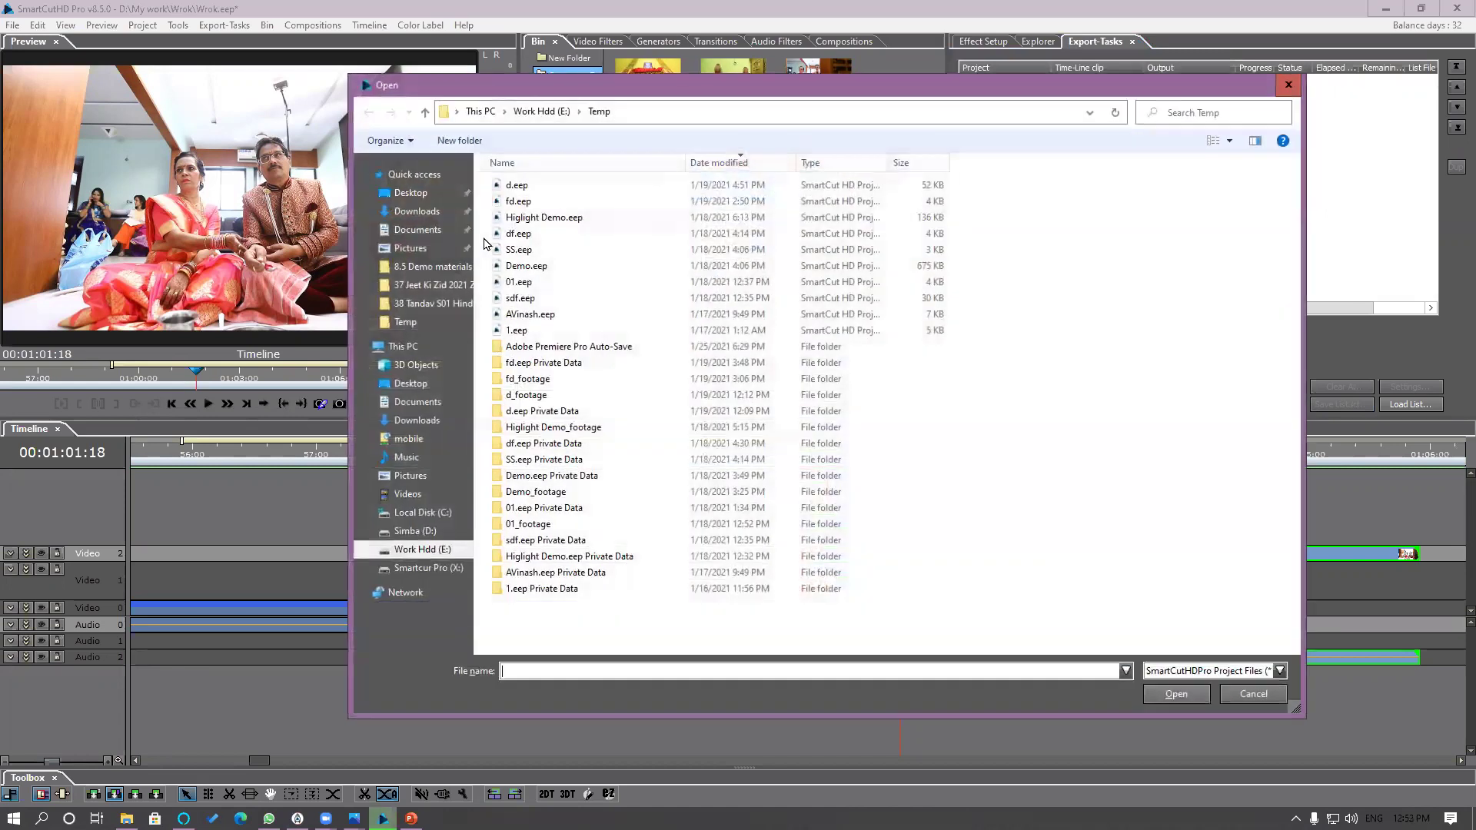
pyautogui.doubleClick(516, 186)
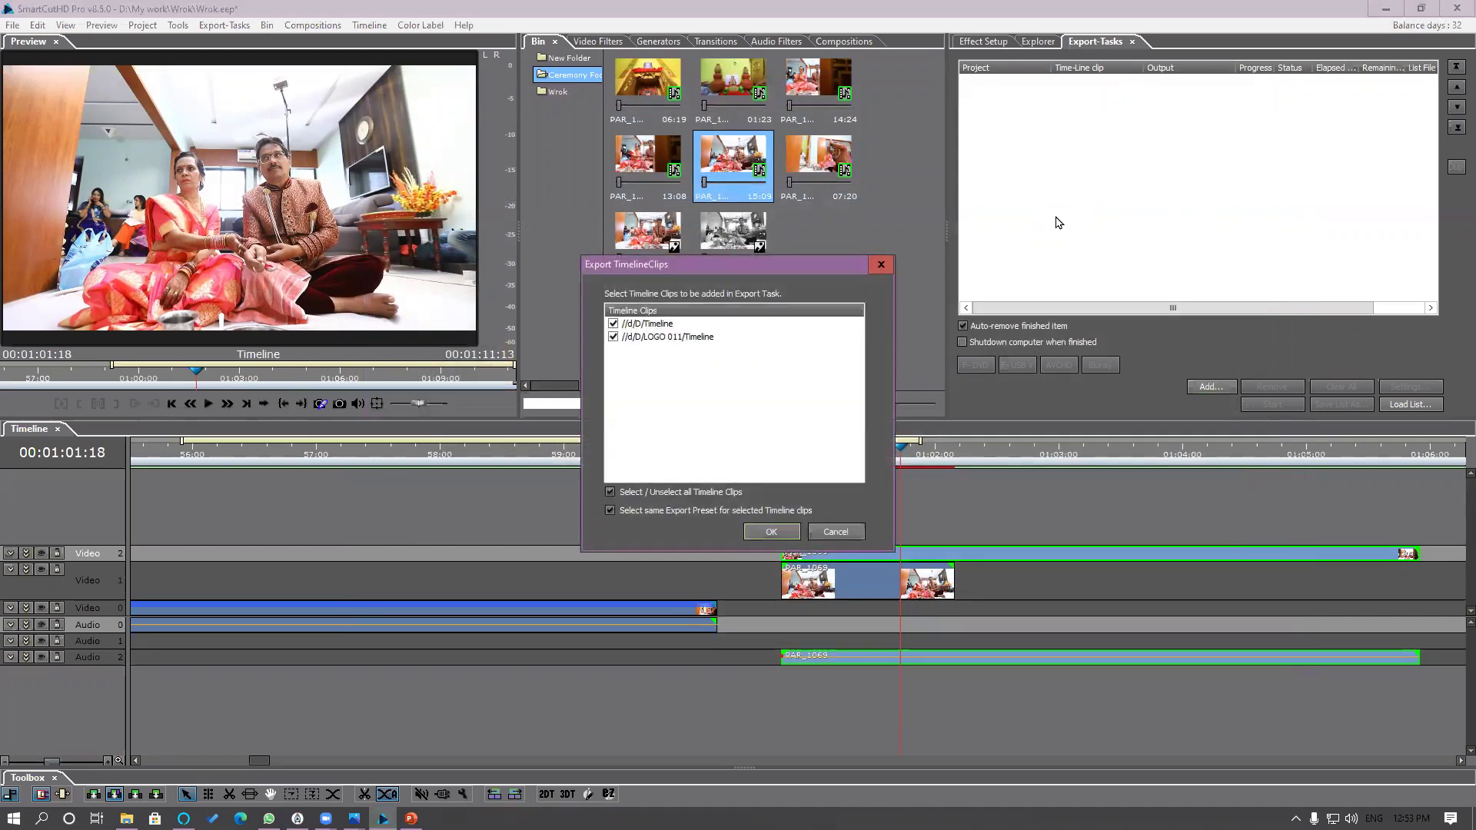
pyautogui.click(613, 337)
pyautogui.click(772, 533)
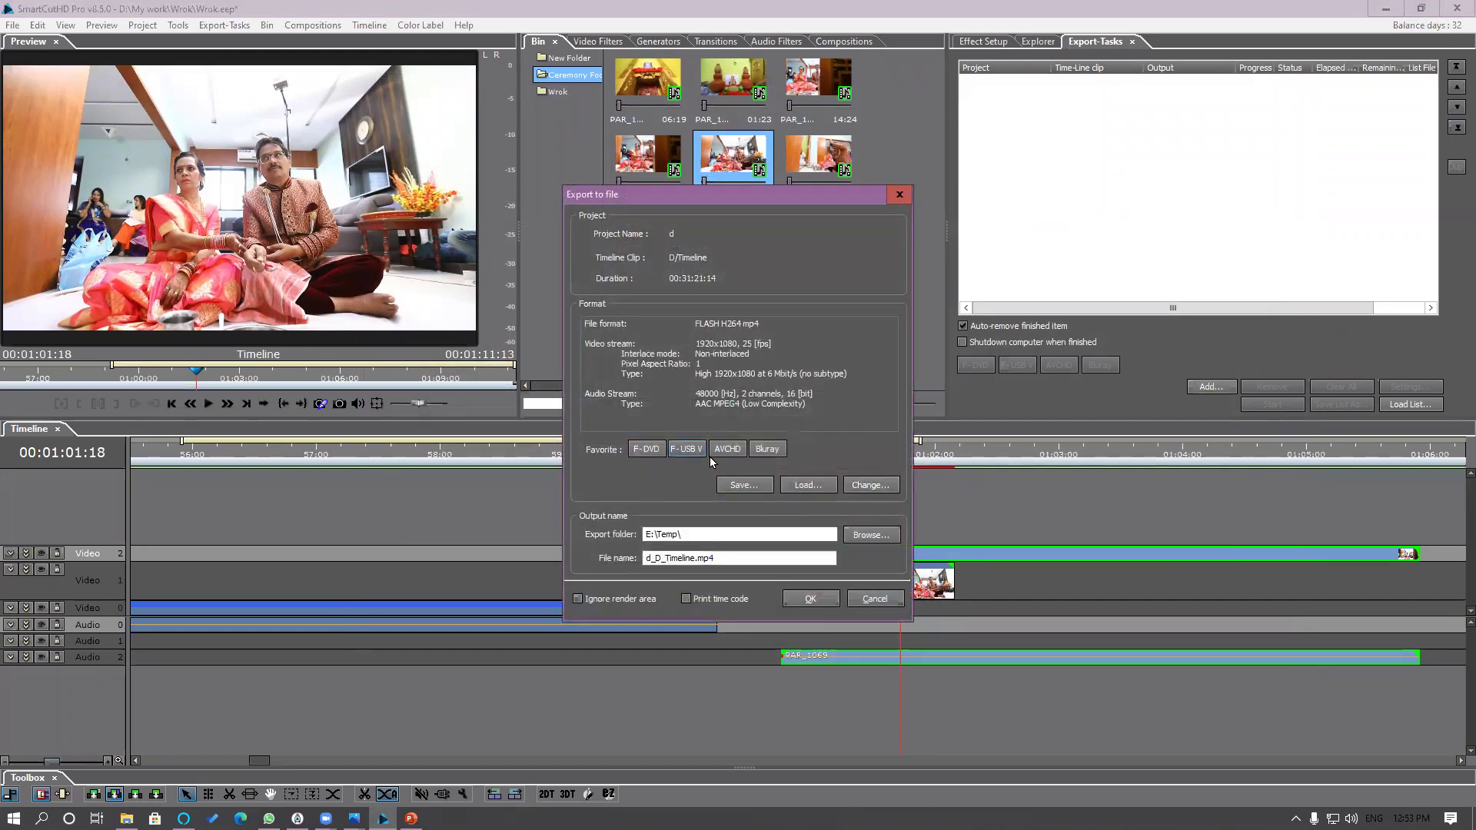
pyautogui.click(811, 599)
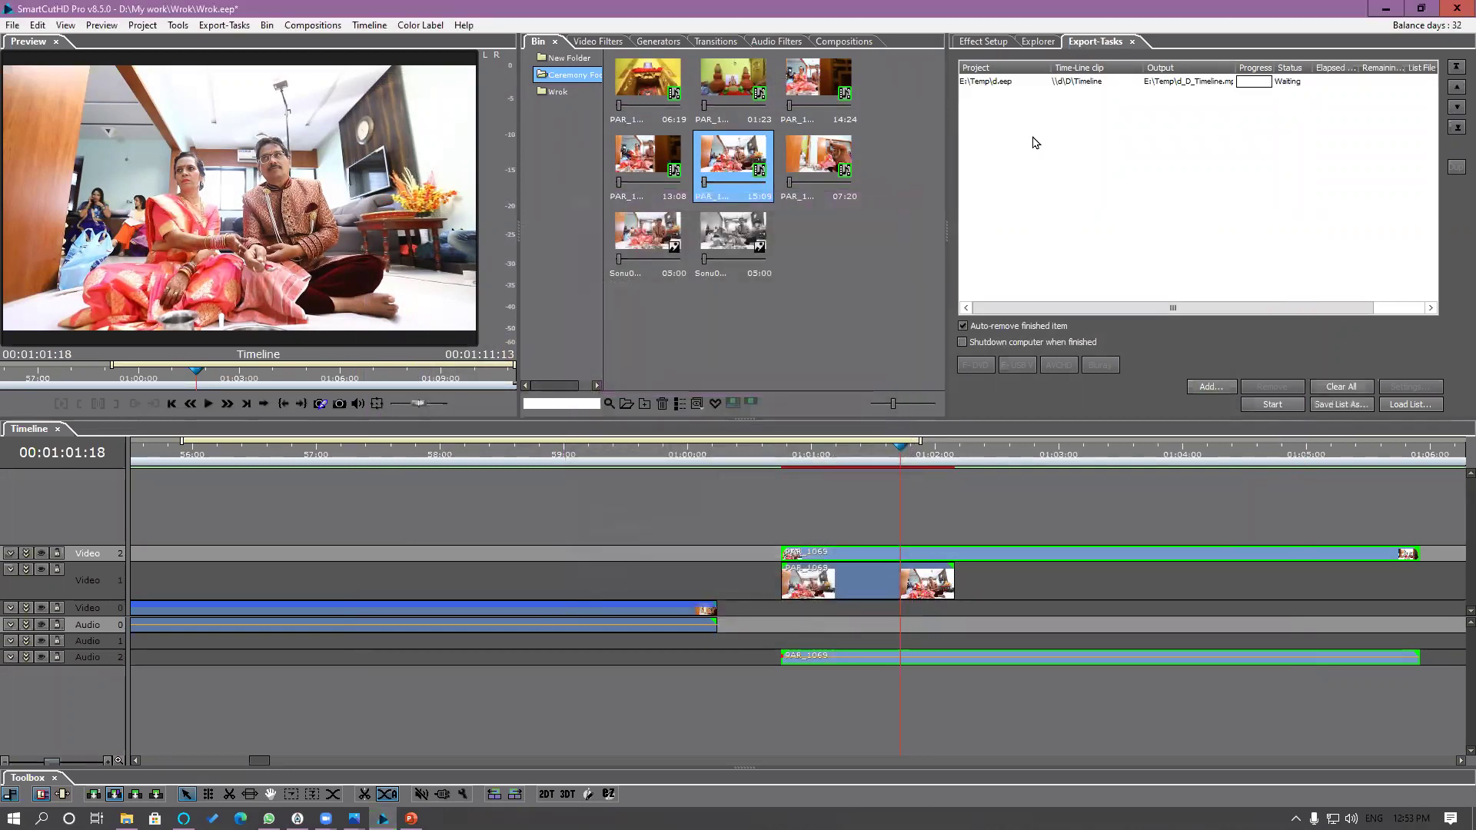
# Step: Add an export task for the Timeline of 01.eep as FLASH H264 mp4 in E:\Temp\
pyautogui.click(1208, 387)
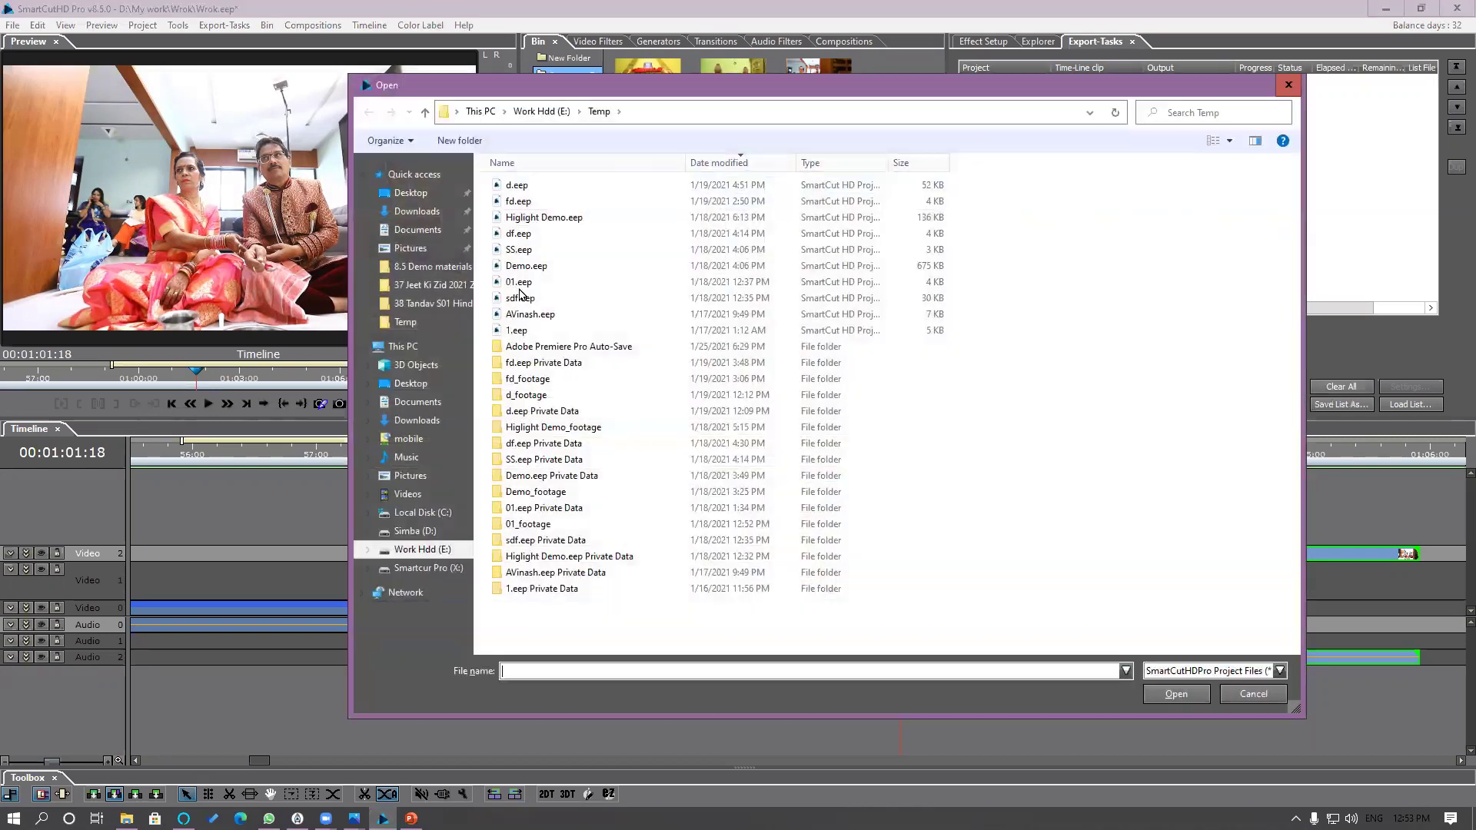
pyautogui.doubleClick(523, 282)
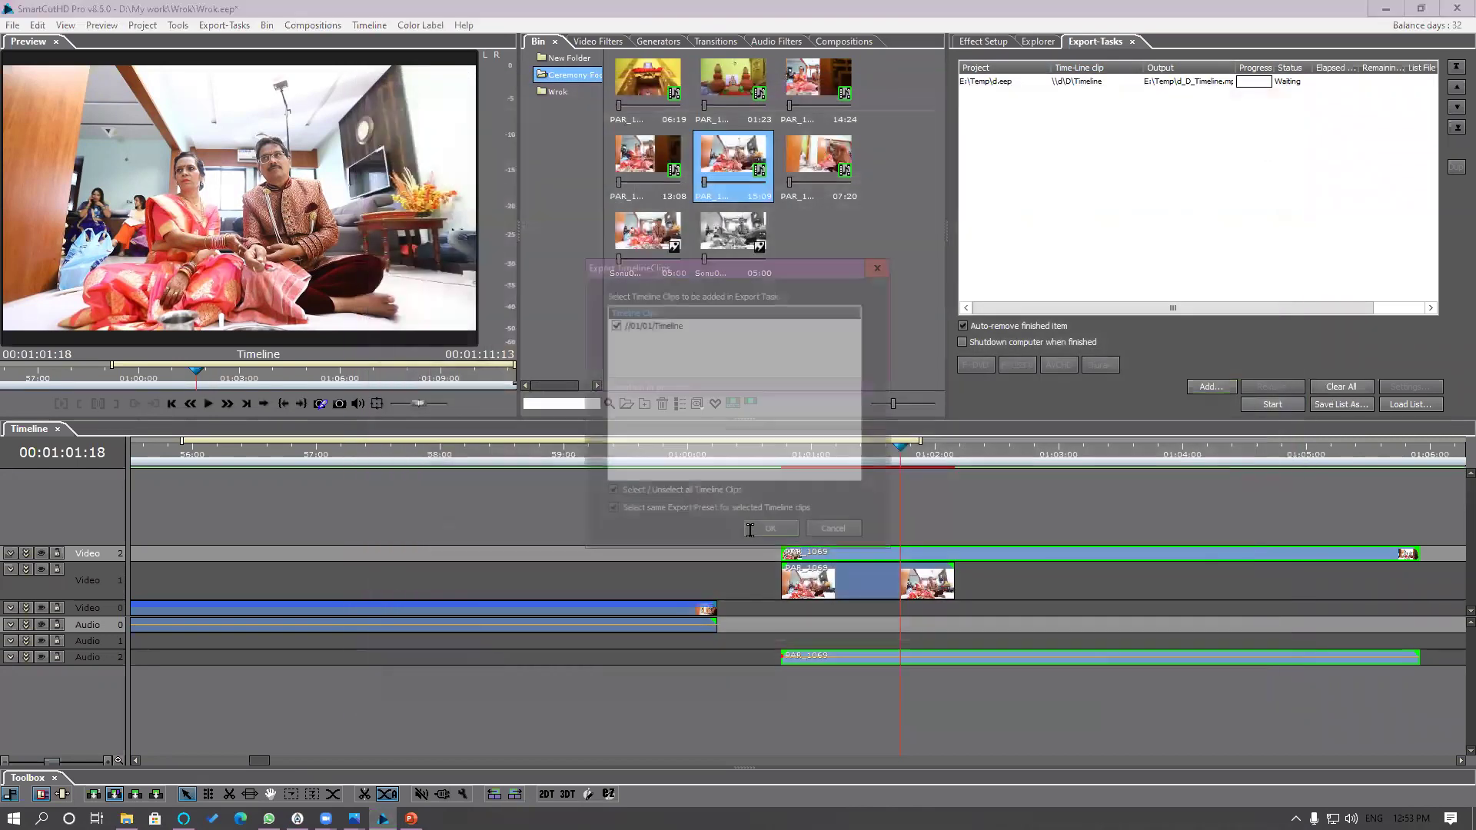
pyautogui.click(675, 490)
pyautogui.click(769, 527)
pyautogui.click(824, 600)
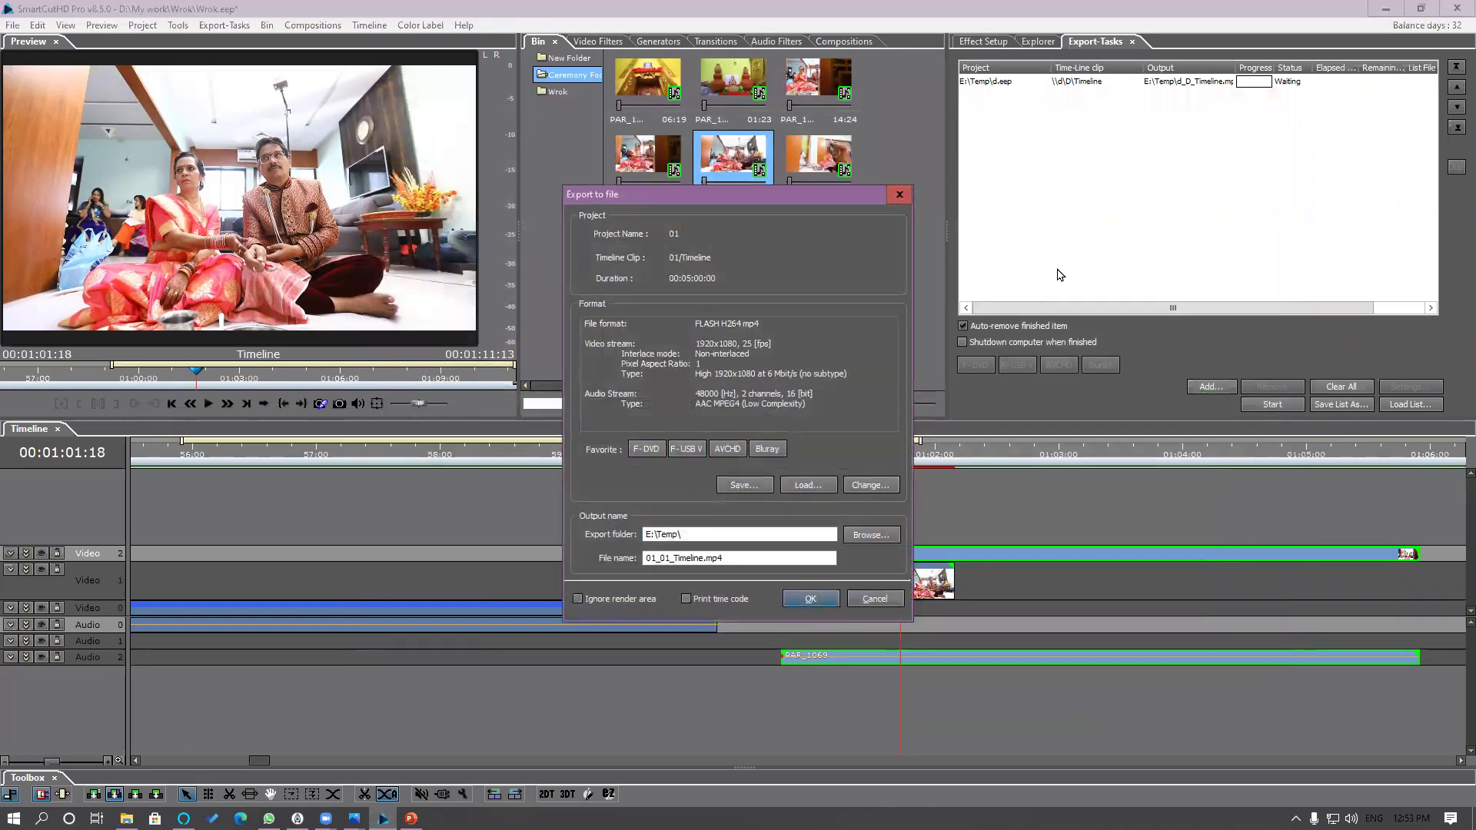
# Step: Add an export task for the Timeline of SS.eep with its mp4 output named SS_Ss_Timeline
pyautogui.click(1213, 386)
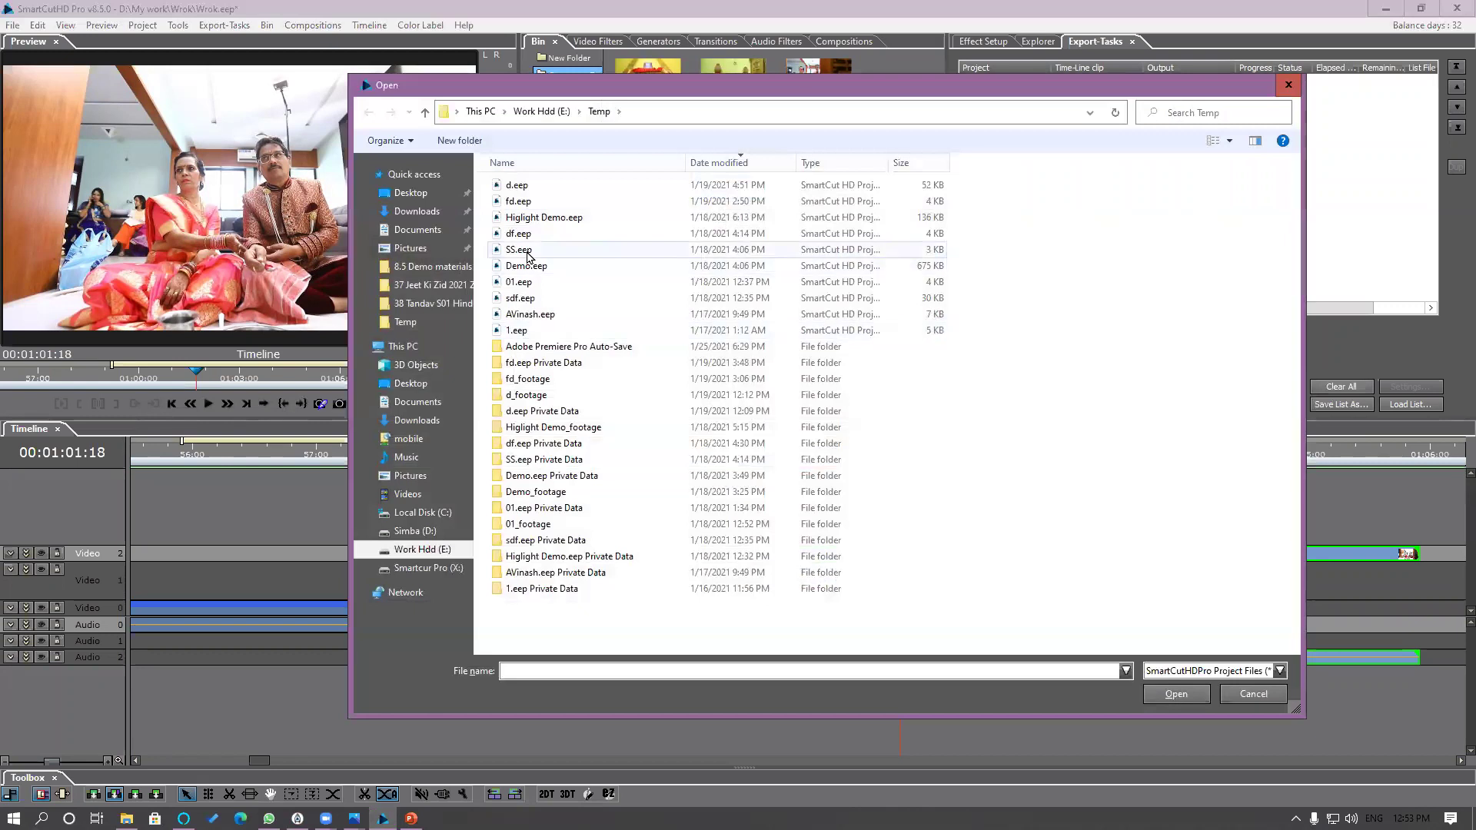
pyautogui.doubleClick(530, 254)
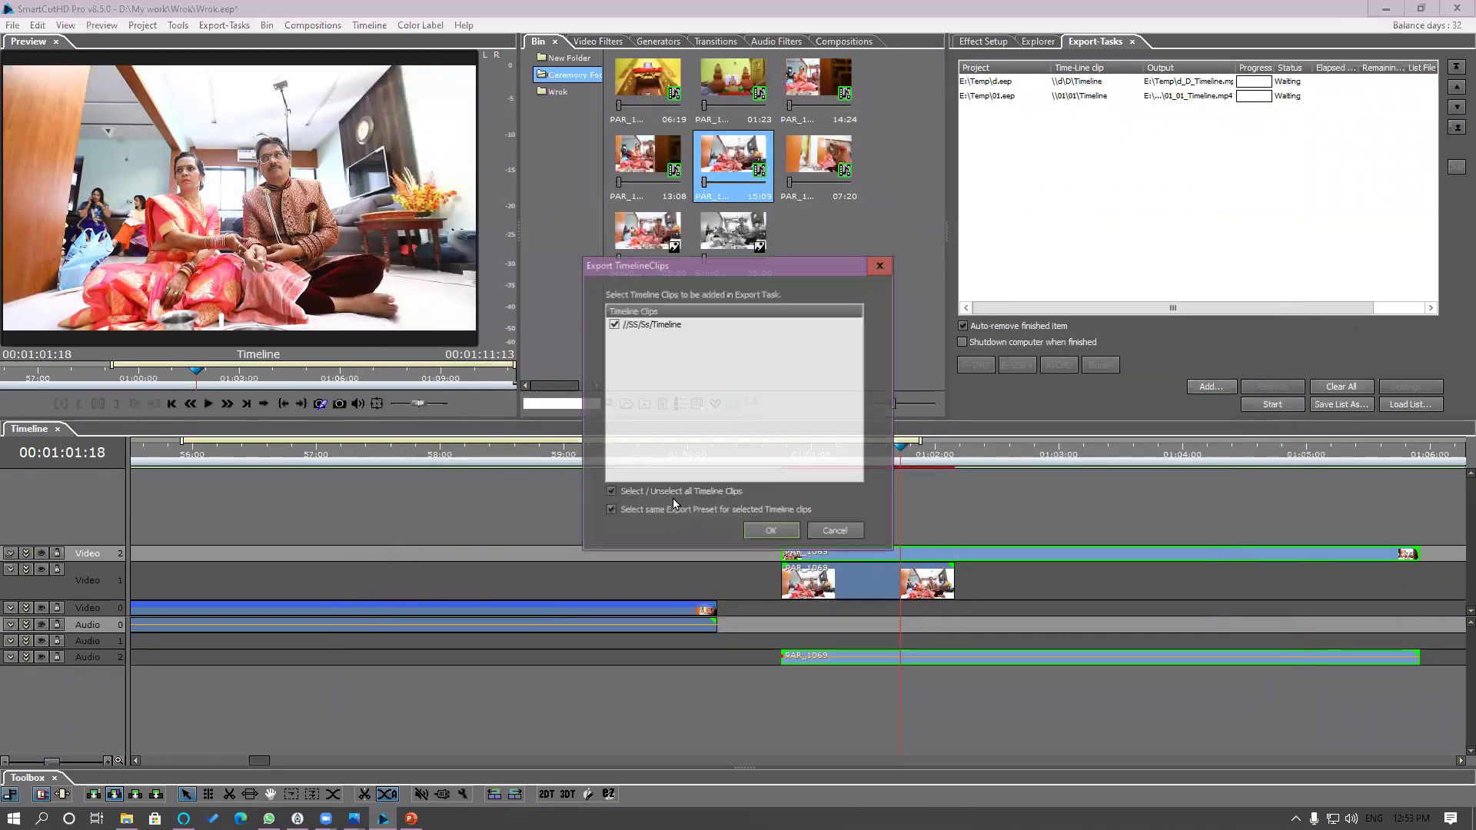
pyautogui.click(837, 531)
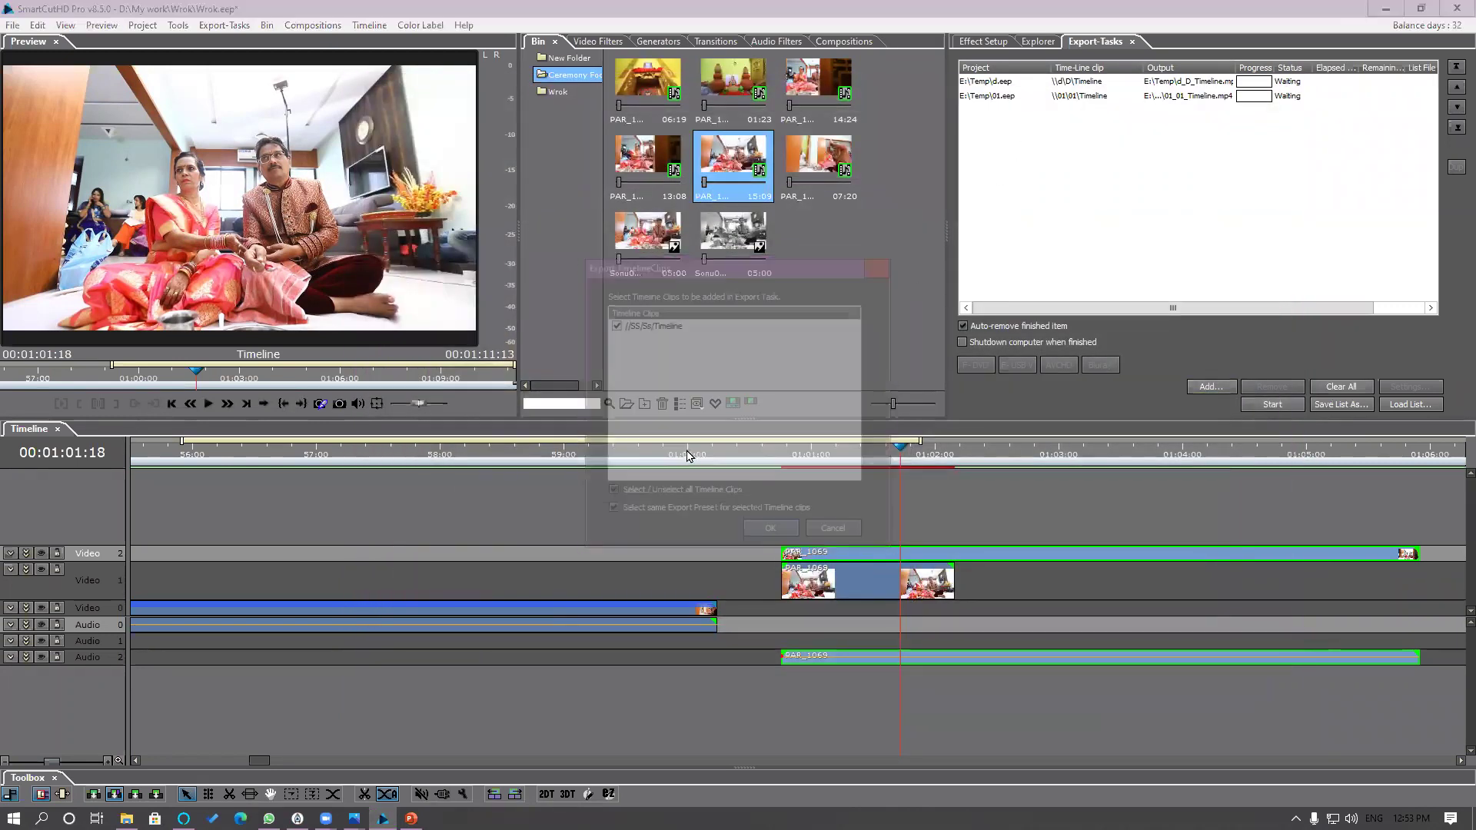
pyautogui.click(809, 596)
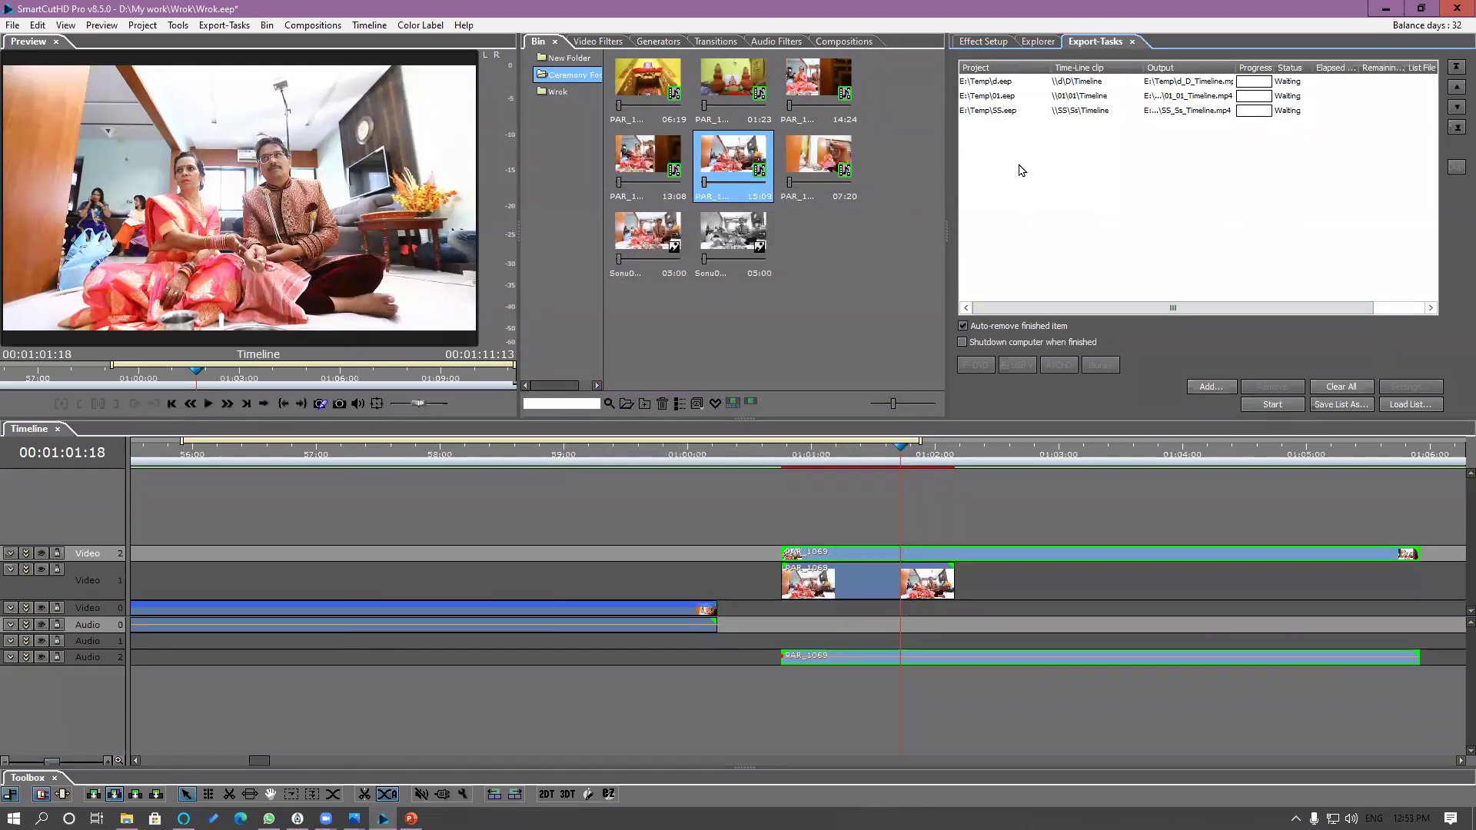
# Step: Save the export task list as For Export in E:\Temp
pyautogui.click(1340, 406)
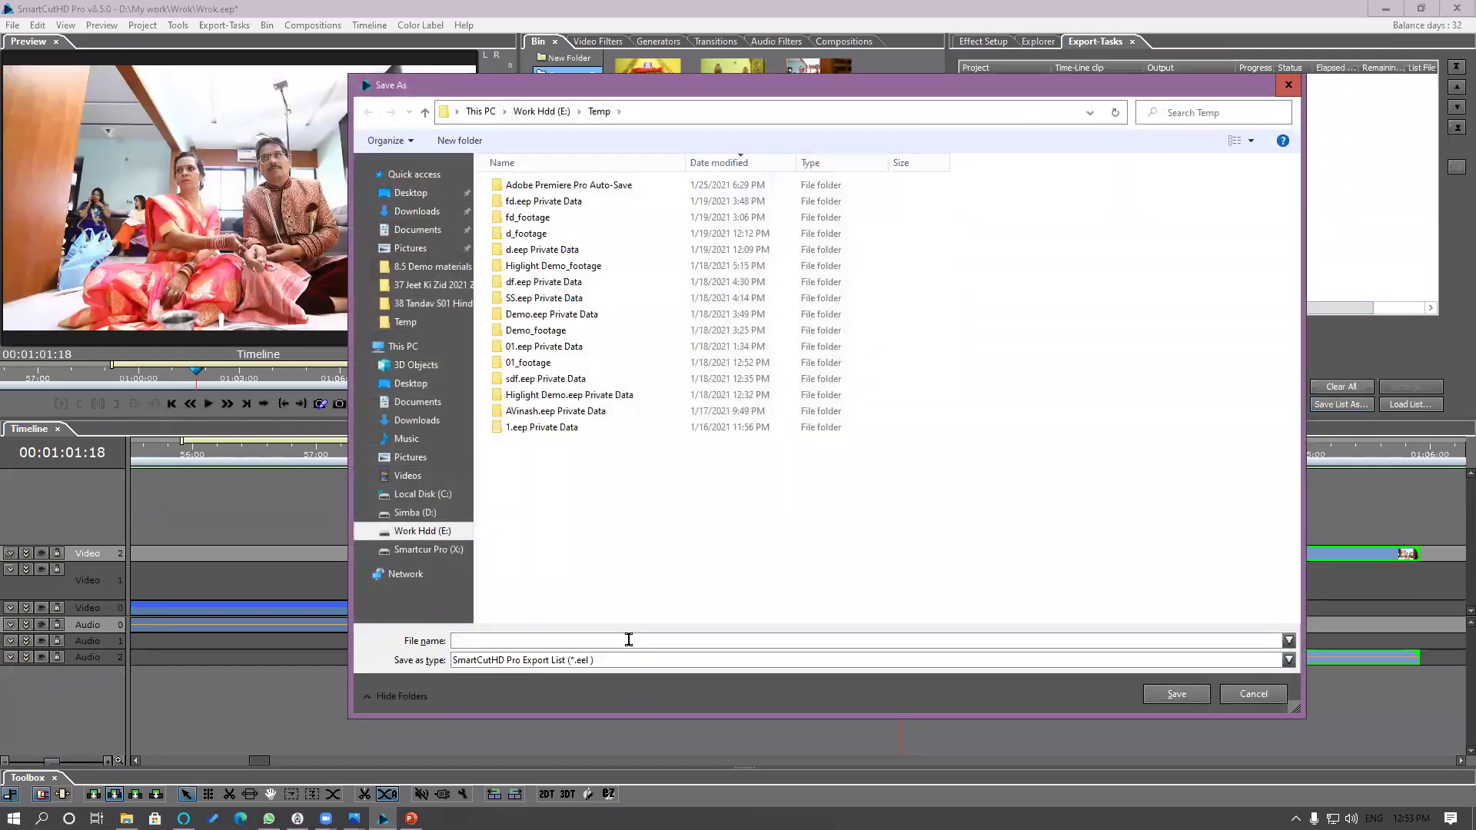
pyautogui.write('For Export')
pyautogui.click(1188, 698)
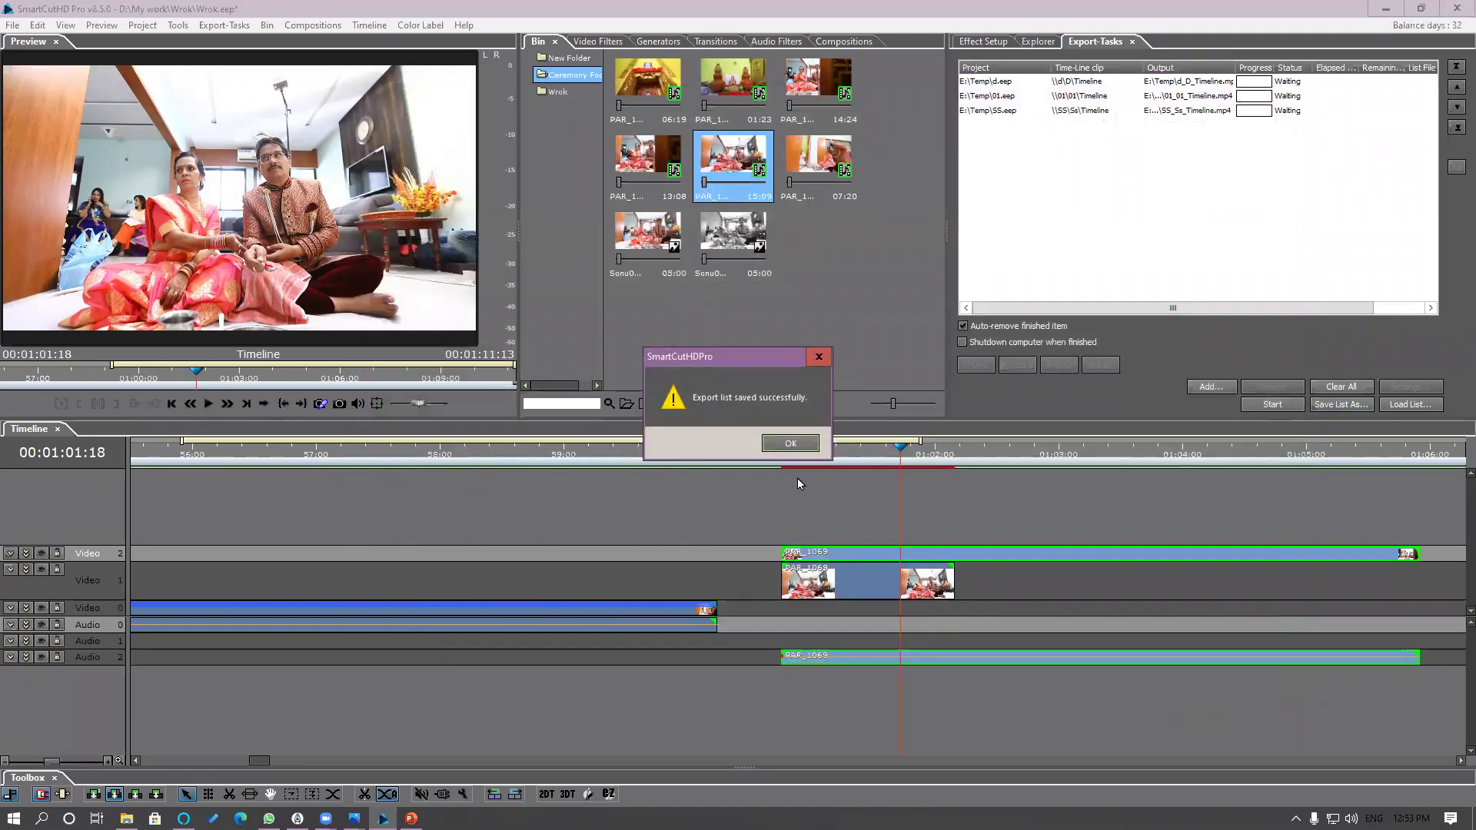
pyautogui.click(792, 444)
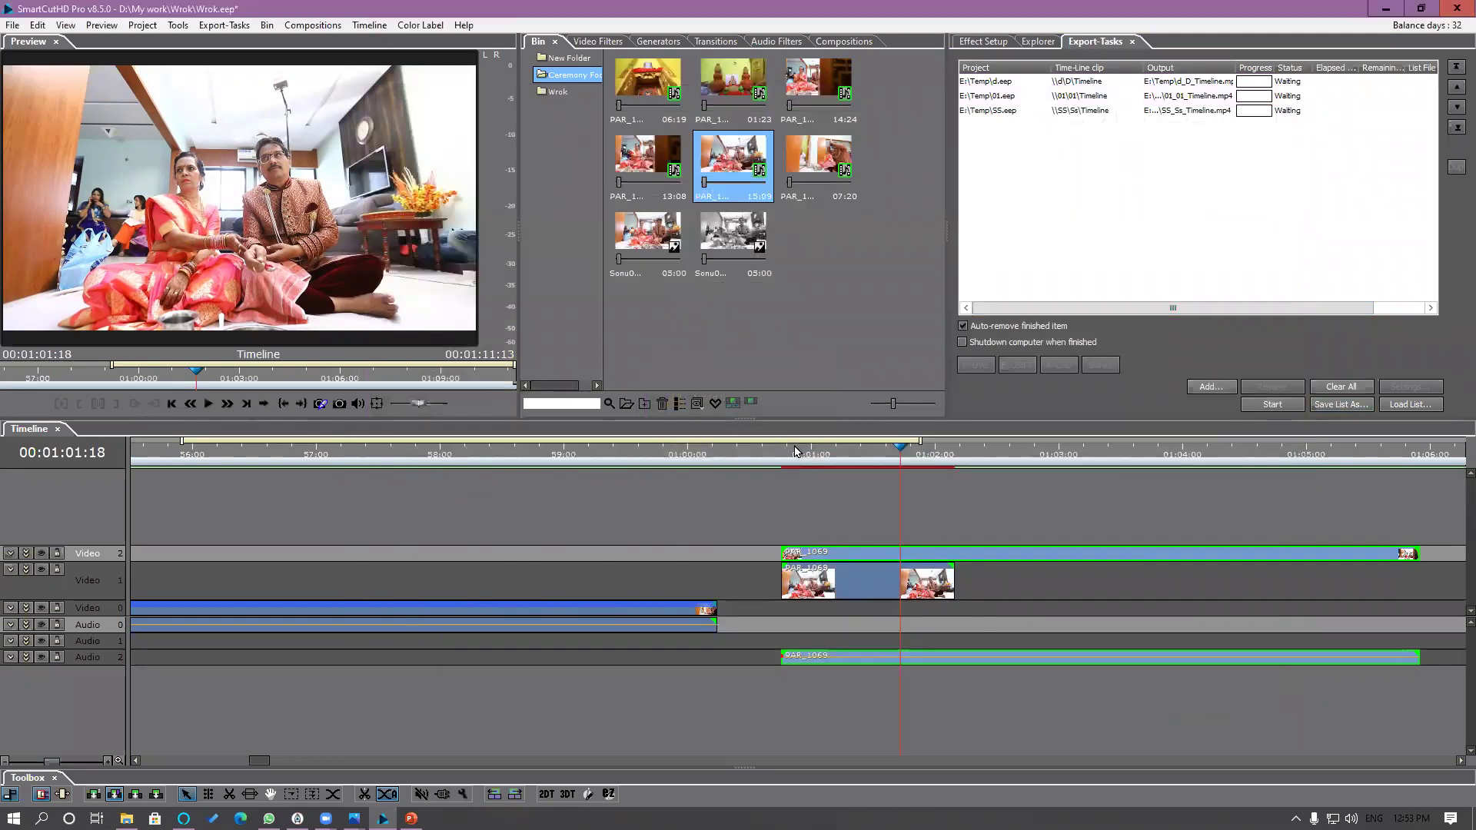
# Step: Clear the d, 01 and SS tasks from the export list
pyautogui.click(995, 115)
pyautogui.click(1346, 387)
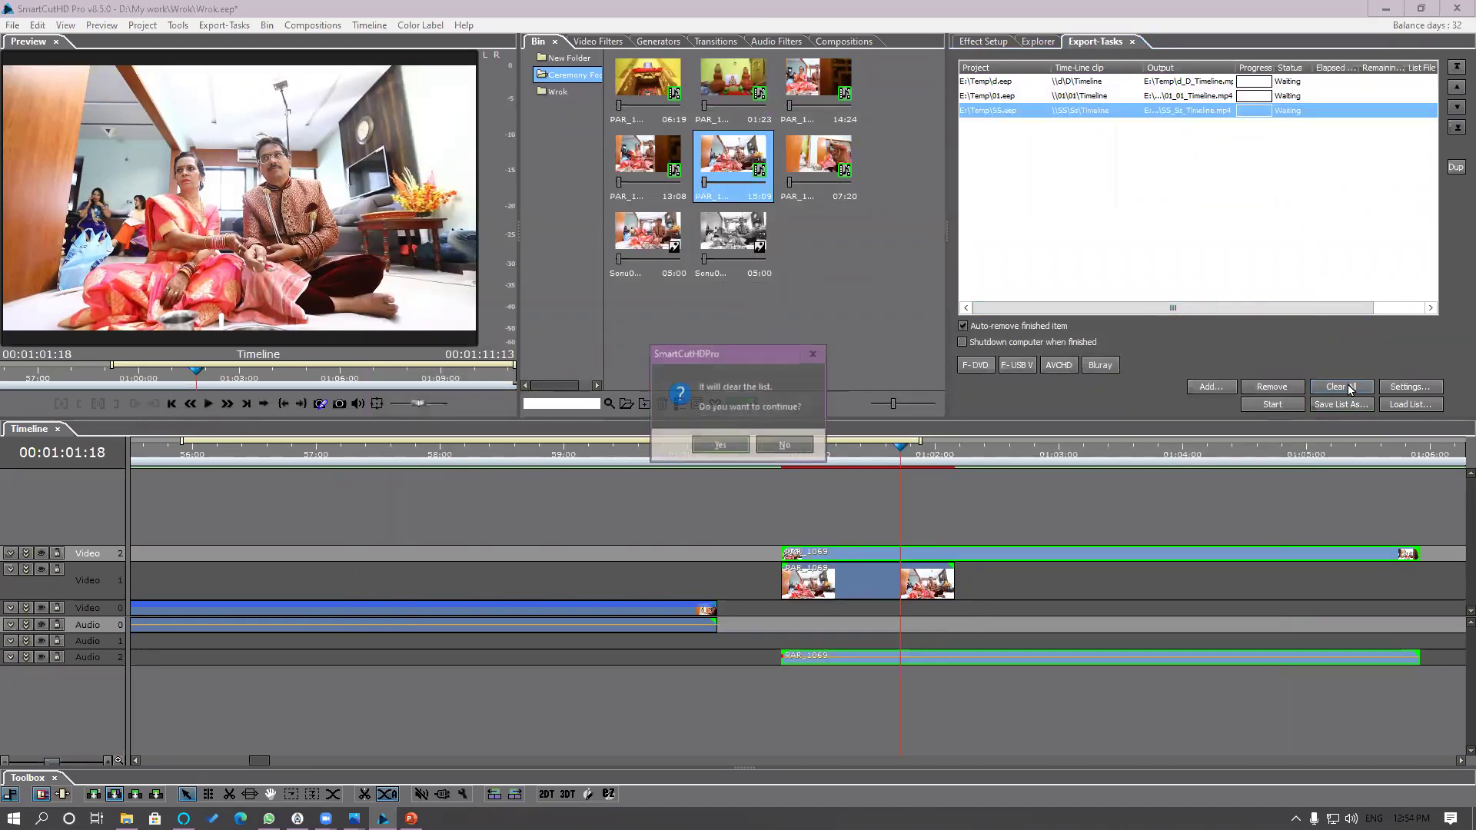
pyautogui.click(741, 448)
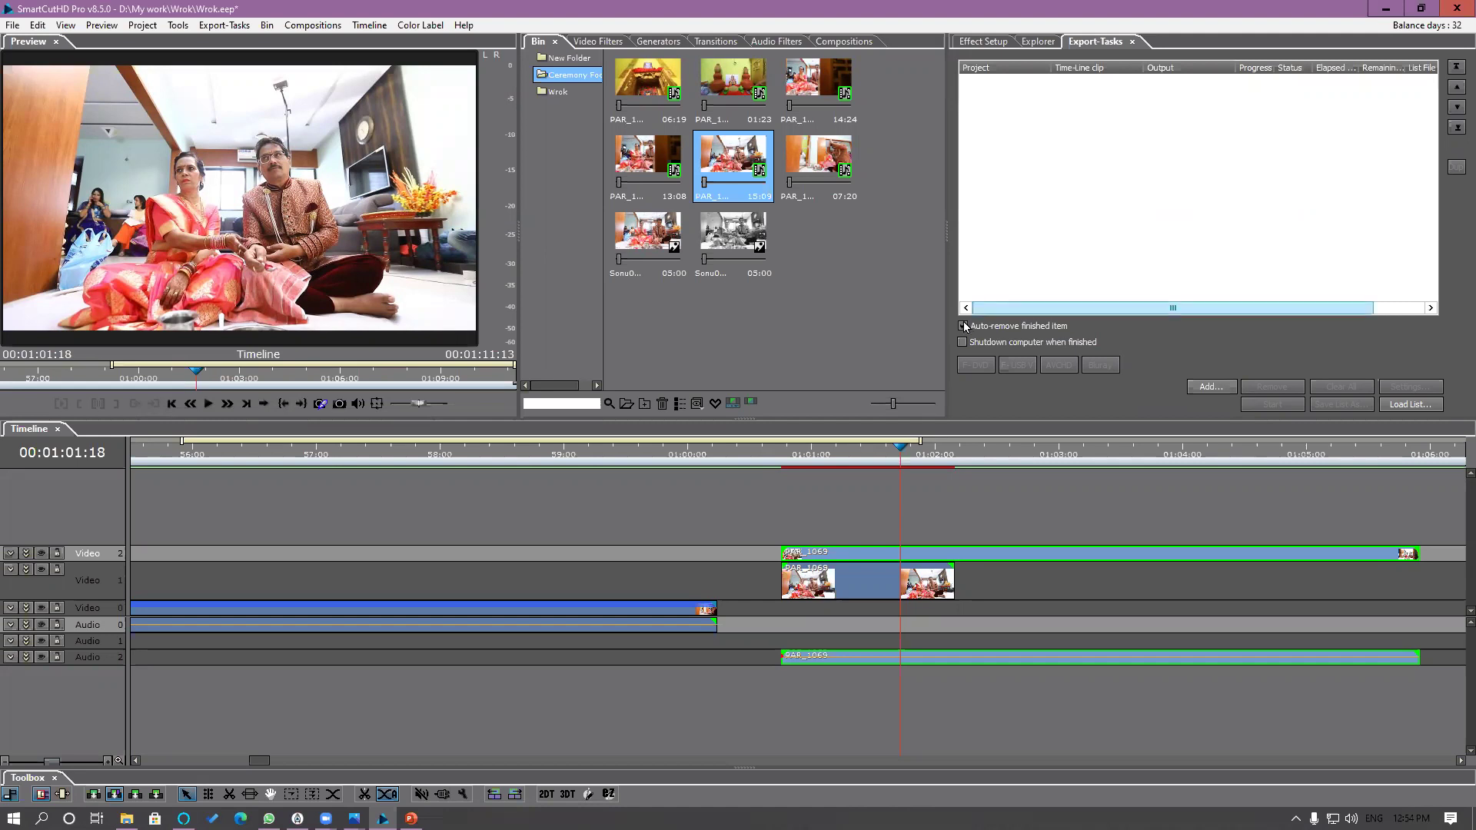
# Step: Load the saved For Export task list from E:\Temp and adjust the Time-Line clip and Output column widths
pyautogui.click(1399, 411)
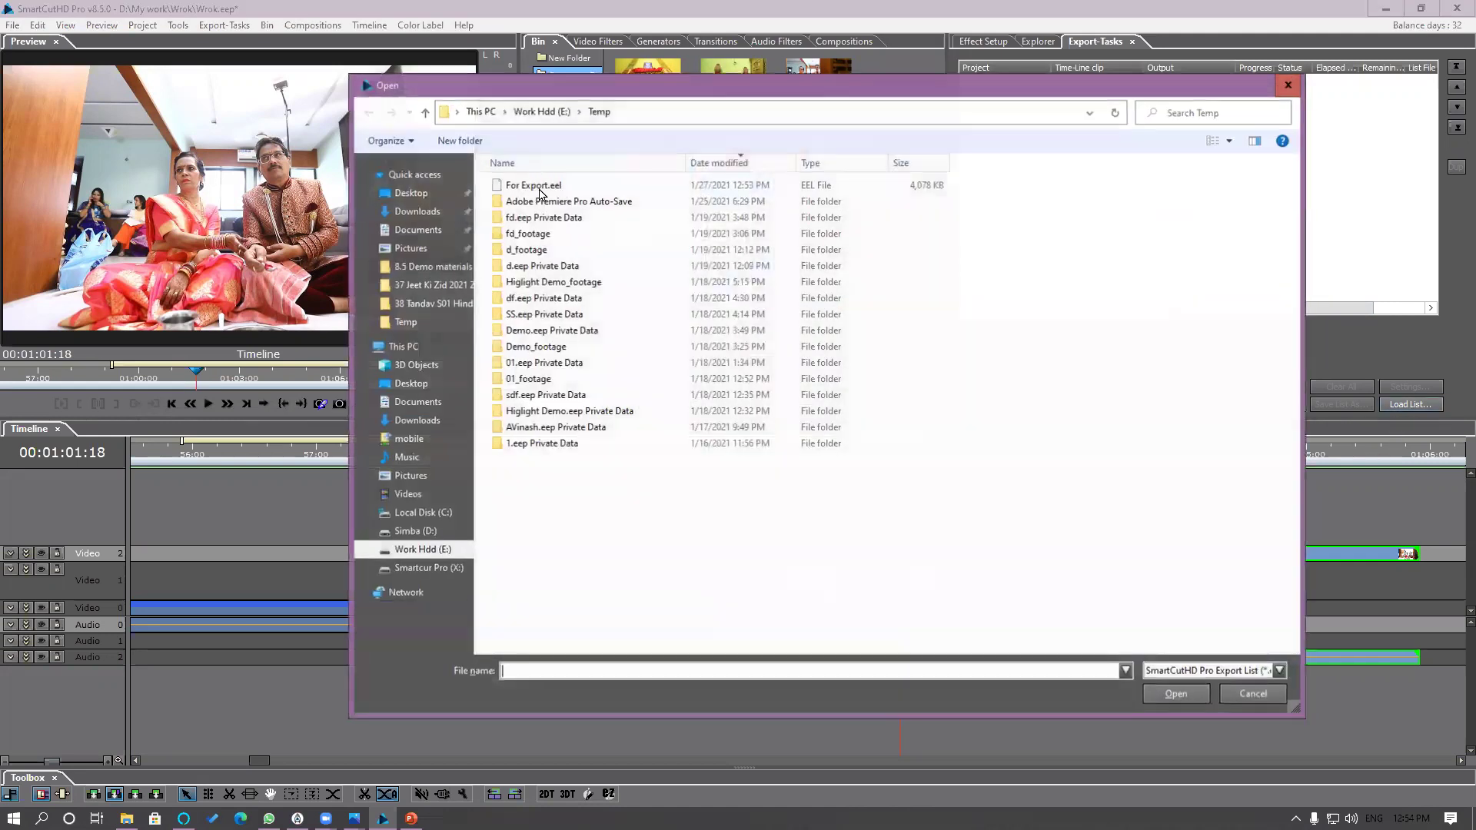
pyautogui.doubleClick(536, 188)
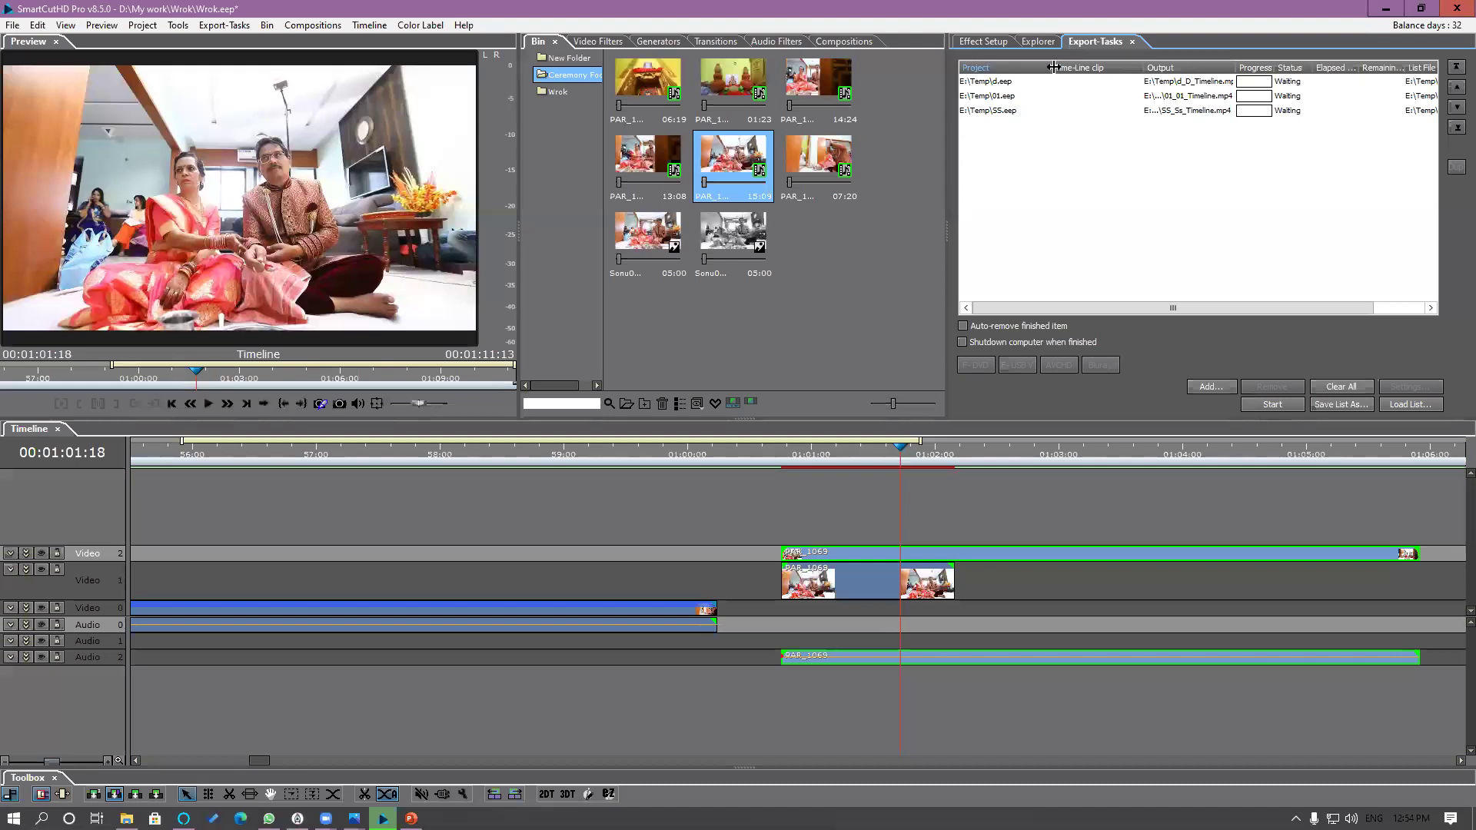
pyautogui.moveTo(1055, 68); pyautogui.dragTo(1073, 70)
pyautogui.moveTo(1162, 68); pyautogui.dragTo(1131, 70)
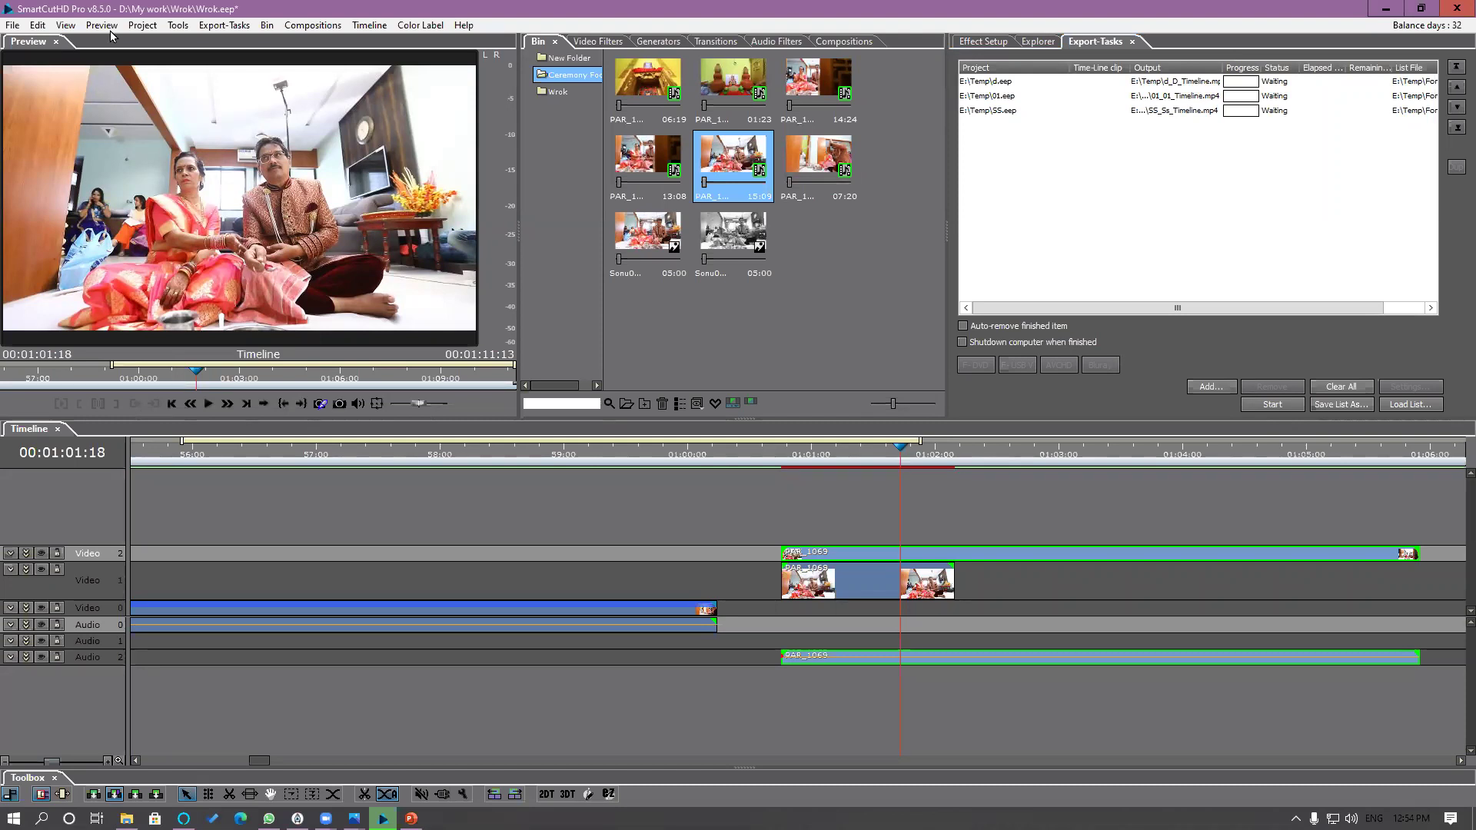
# Step: Close the Export-Tasks panel after reviewing the available export-task, bin and composition commands
pyautogui.click(220, 26)
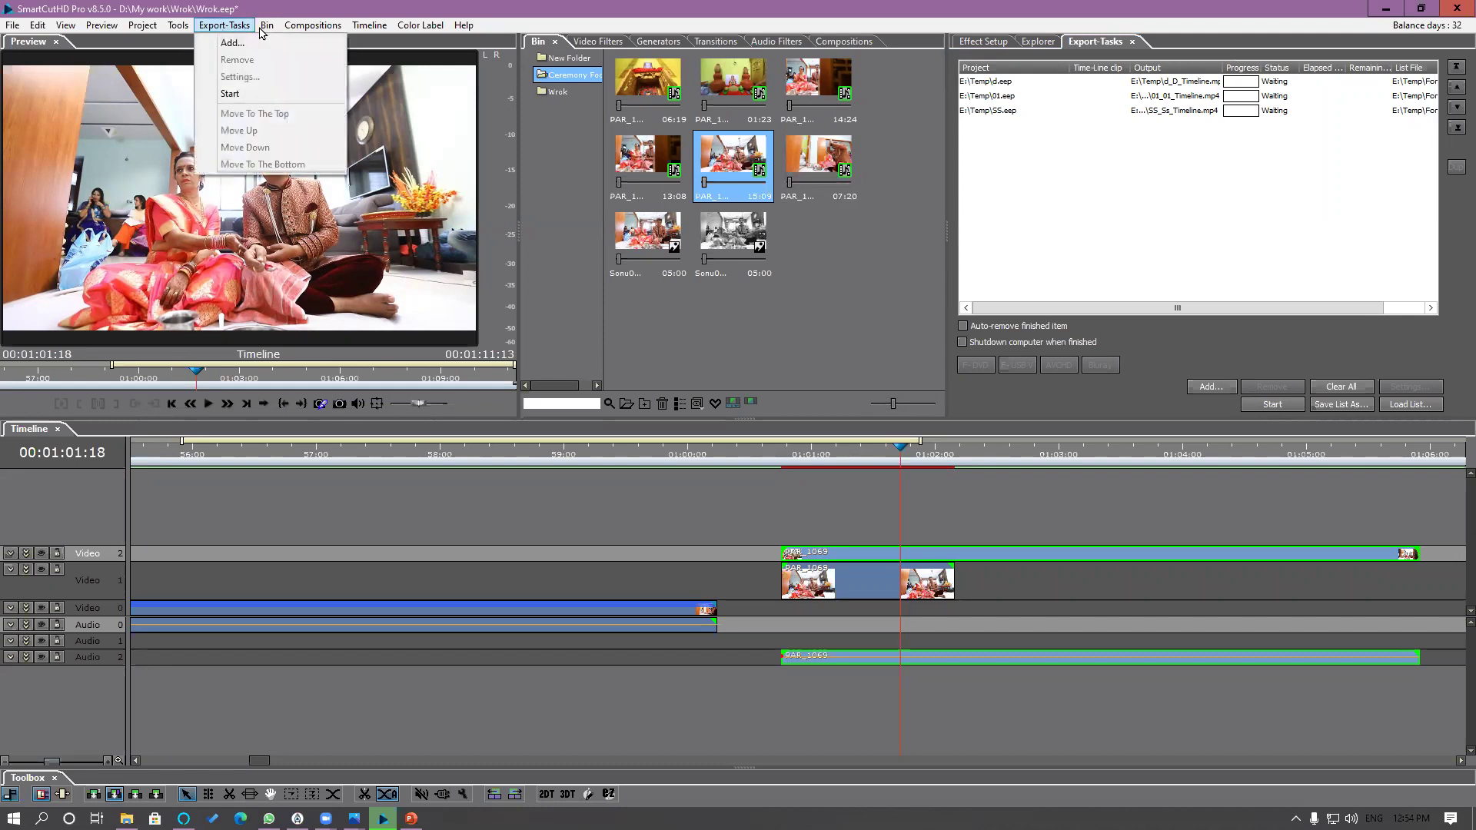
pyautogui.moveTo(266, 29)
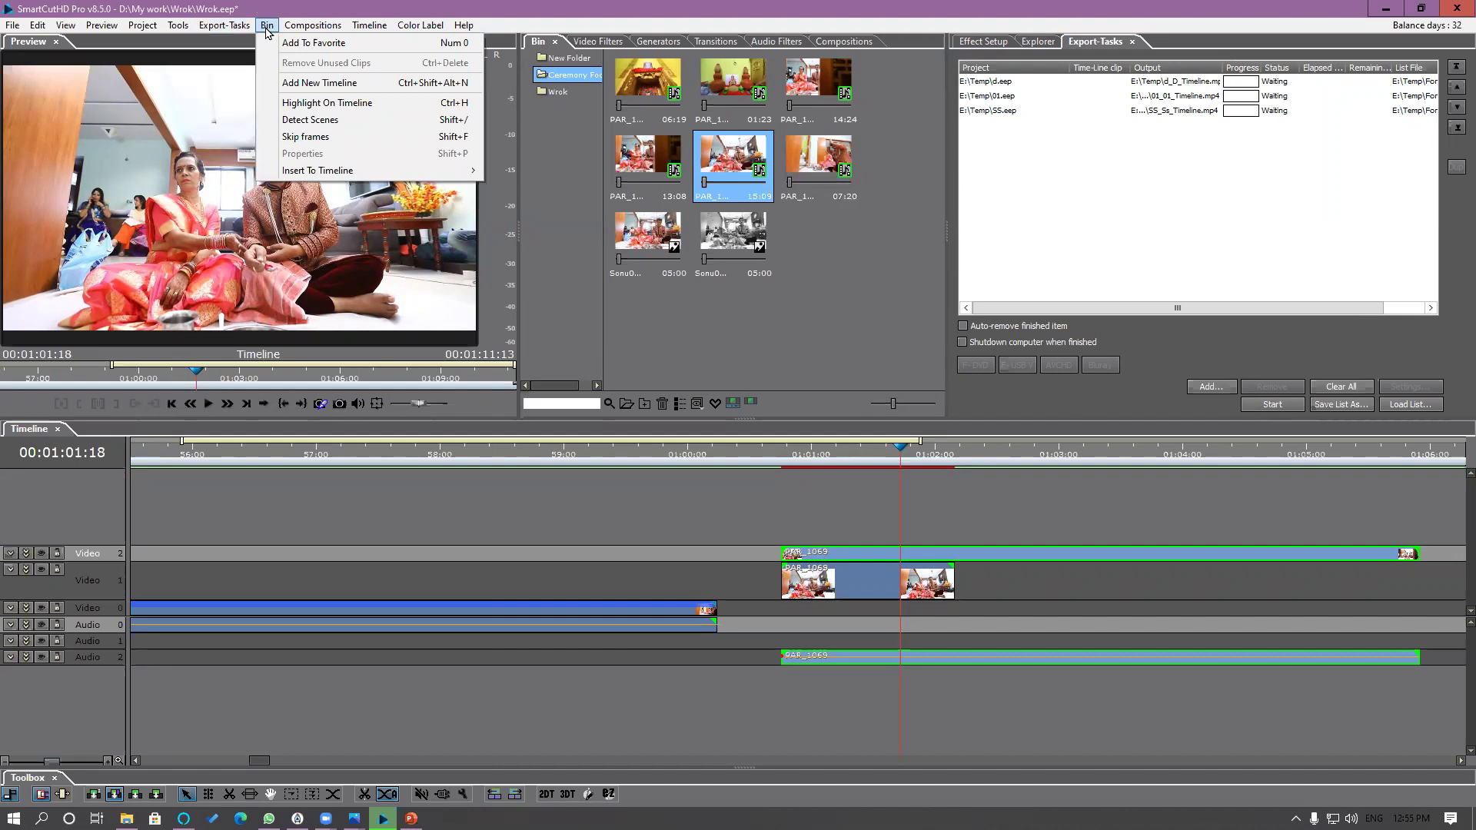
pyautogui.moveTo(312, 24)
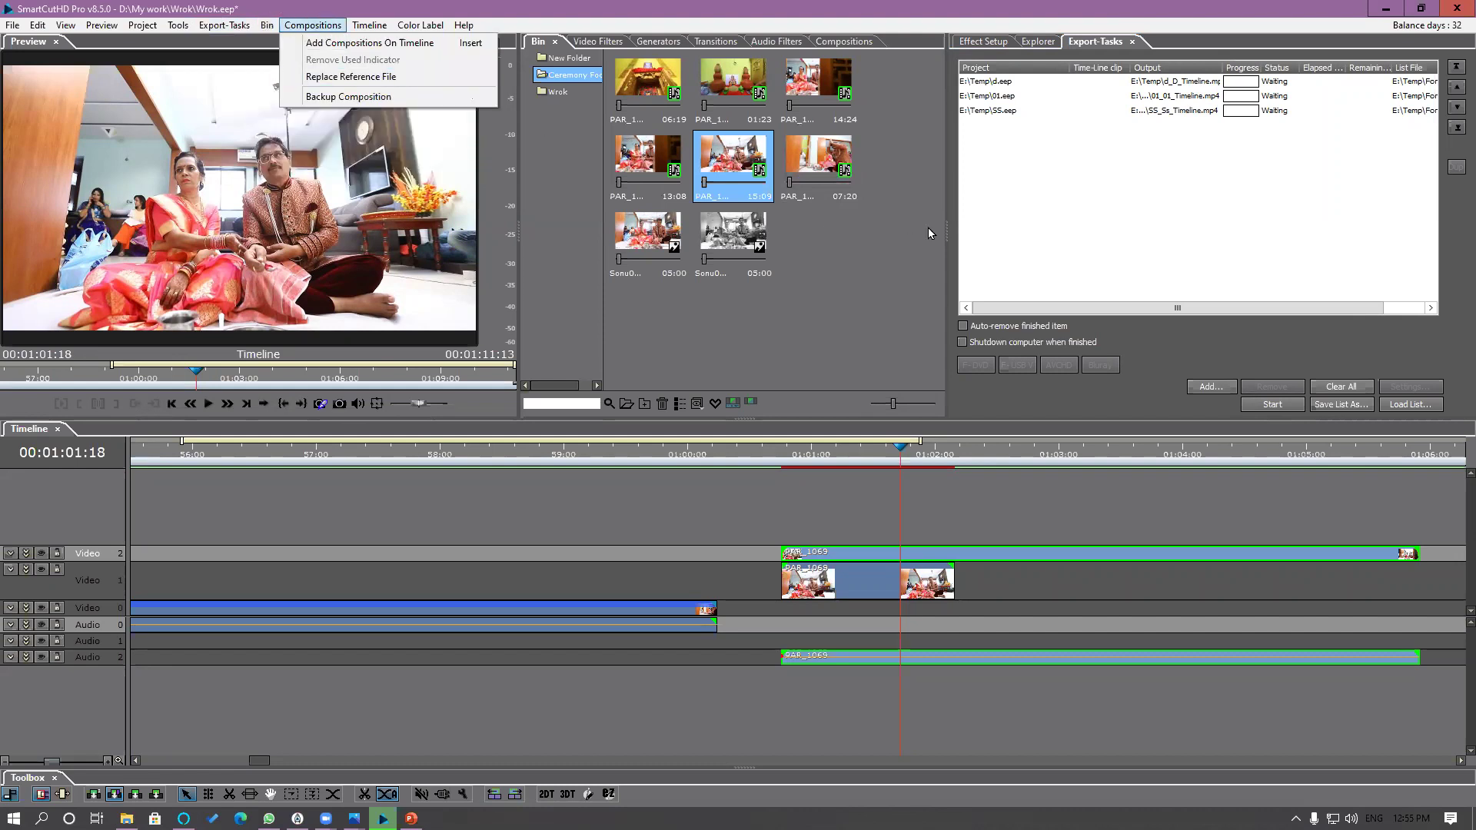
pyautogui.click(1134, 43)
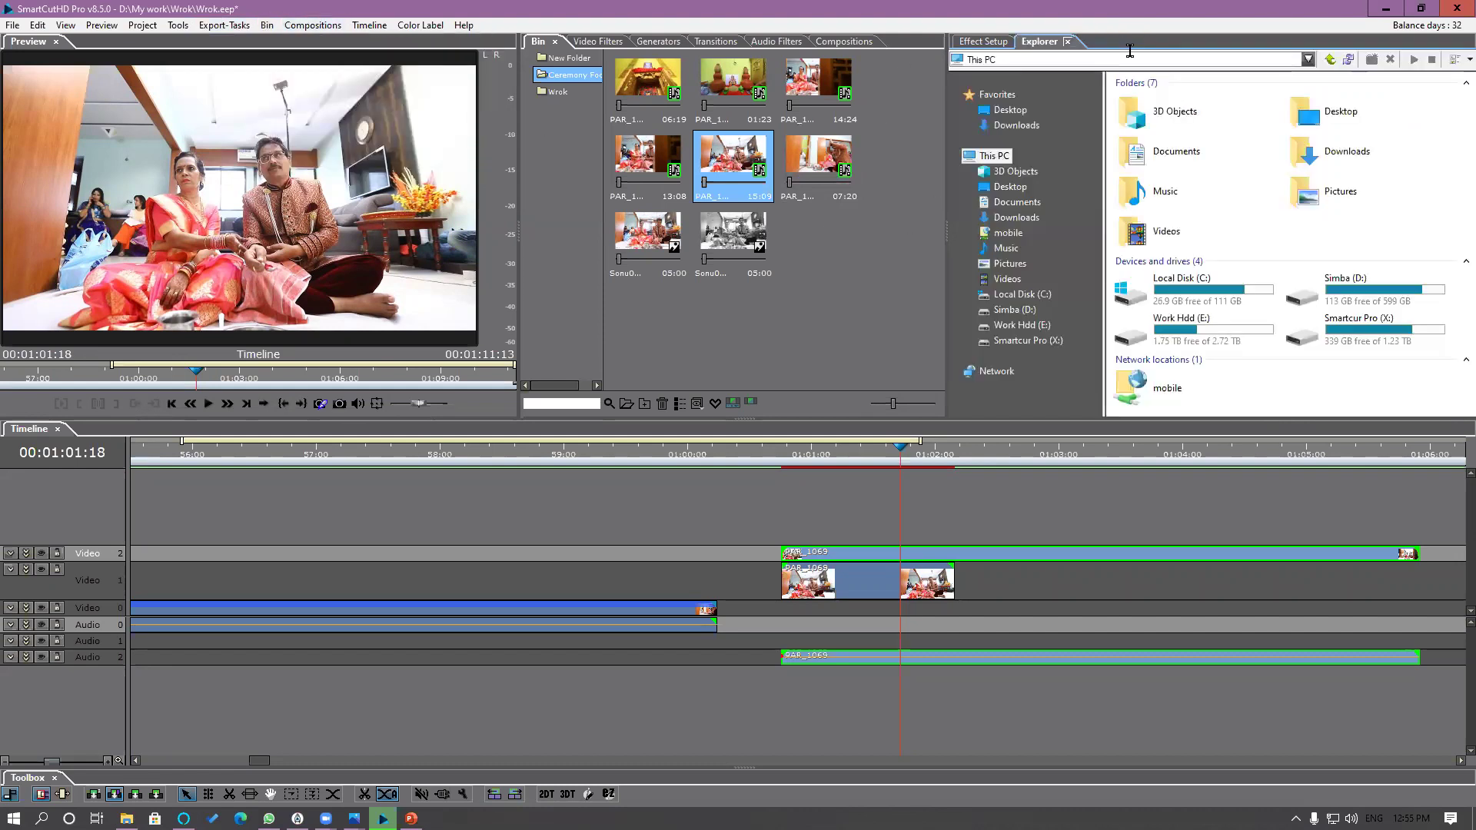
# Step: Widen the bin and add the clips PAR_1066, PAR_1067 and PAR_1068 to the favorites
pyautogui.click(266, 29)
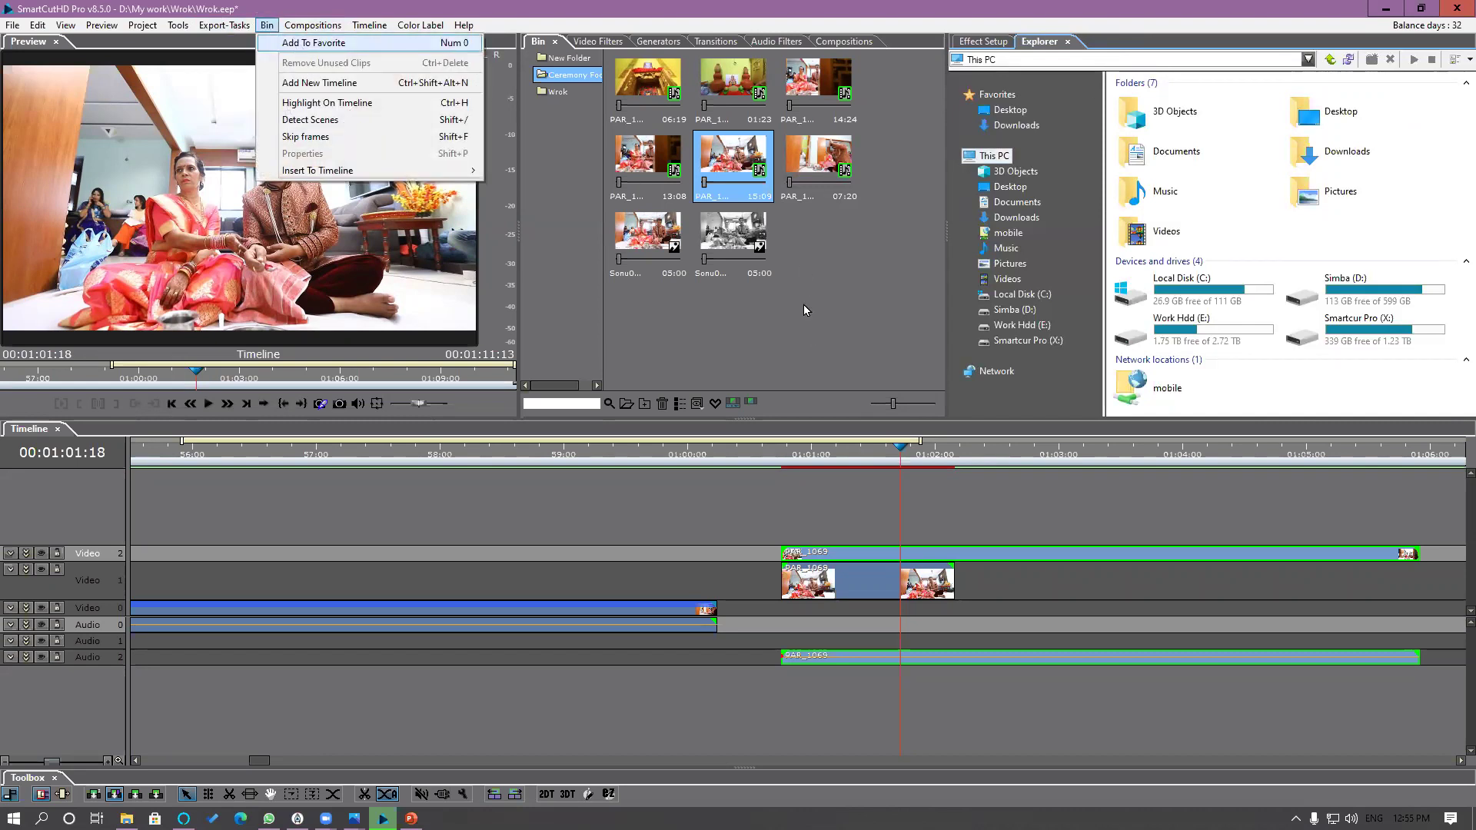
pyautogui.click(793, 195)
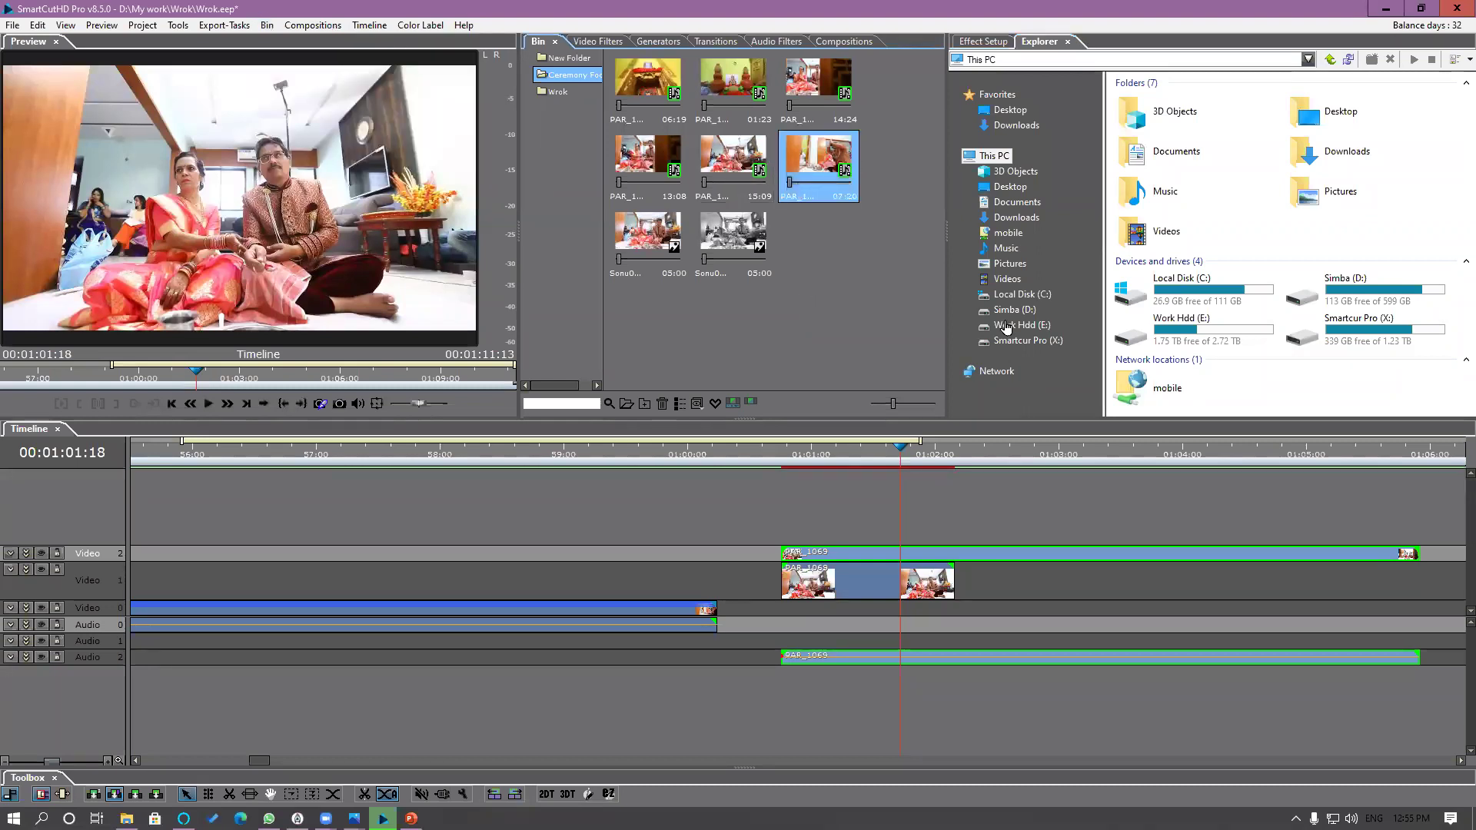
pyautogui.moveTo(949, 312); pyautogui.dragTo(1058, 305)
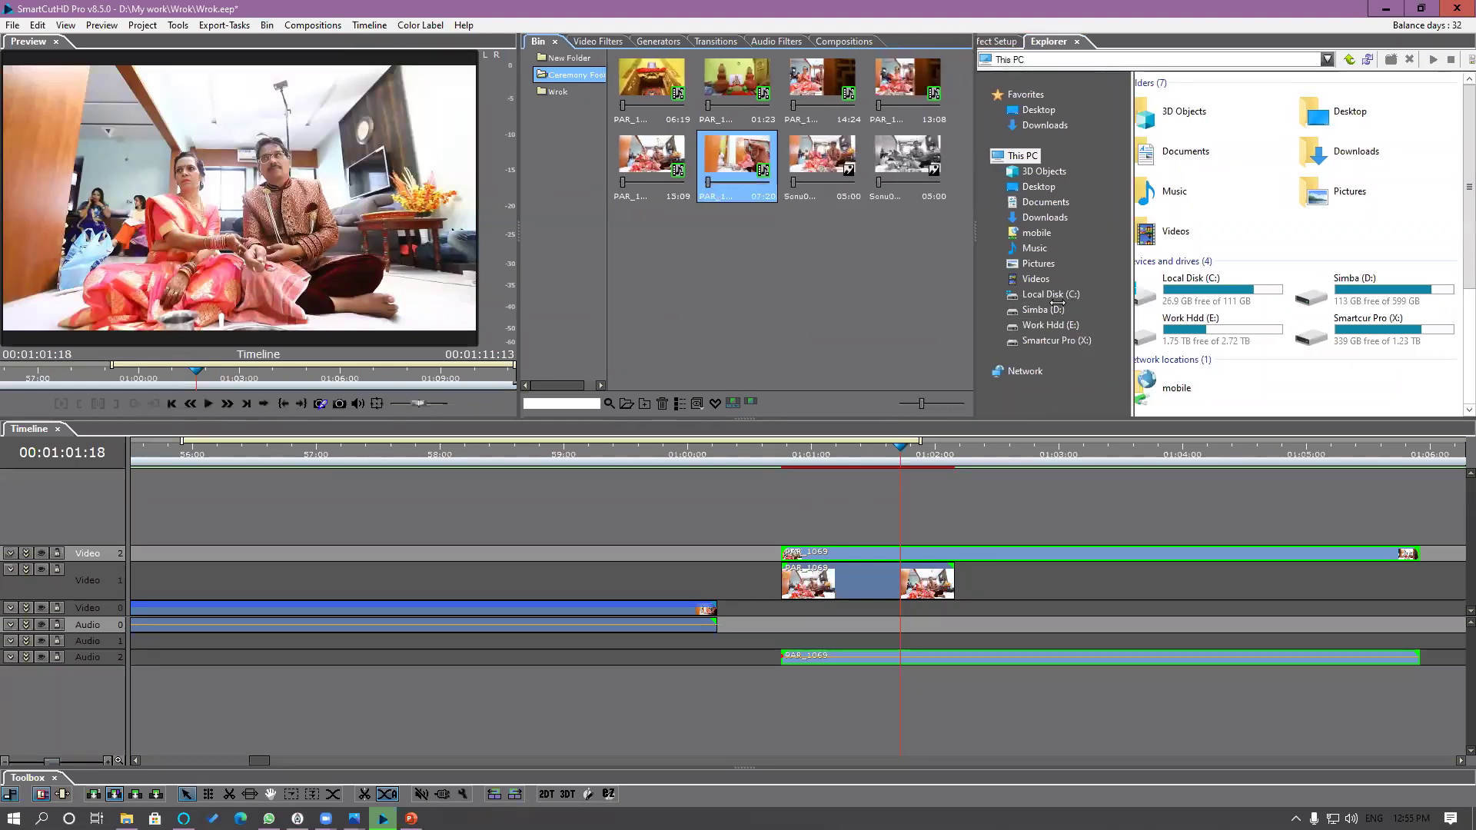
pyautogui.click(822, 93)
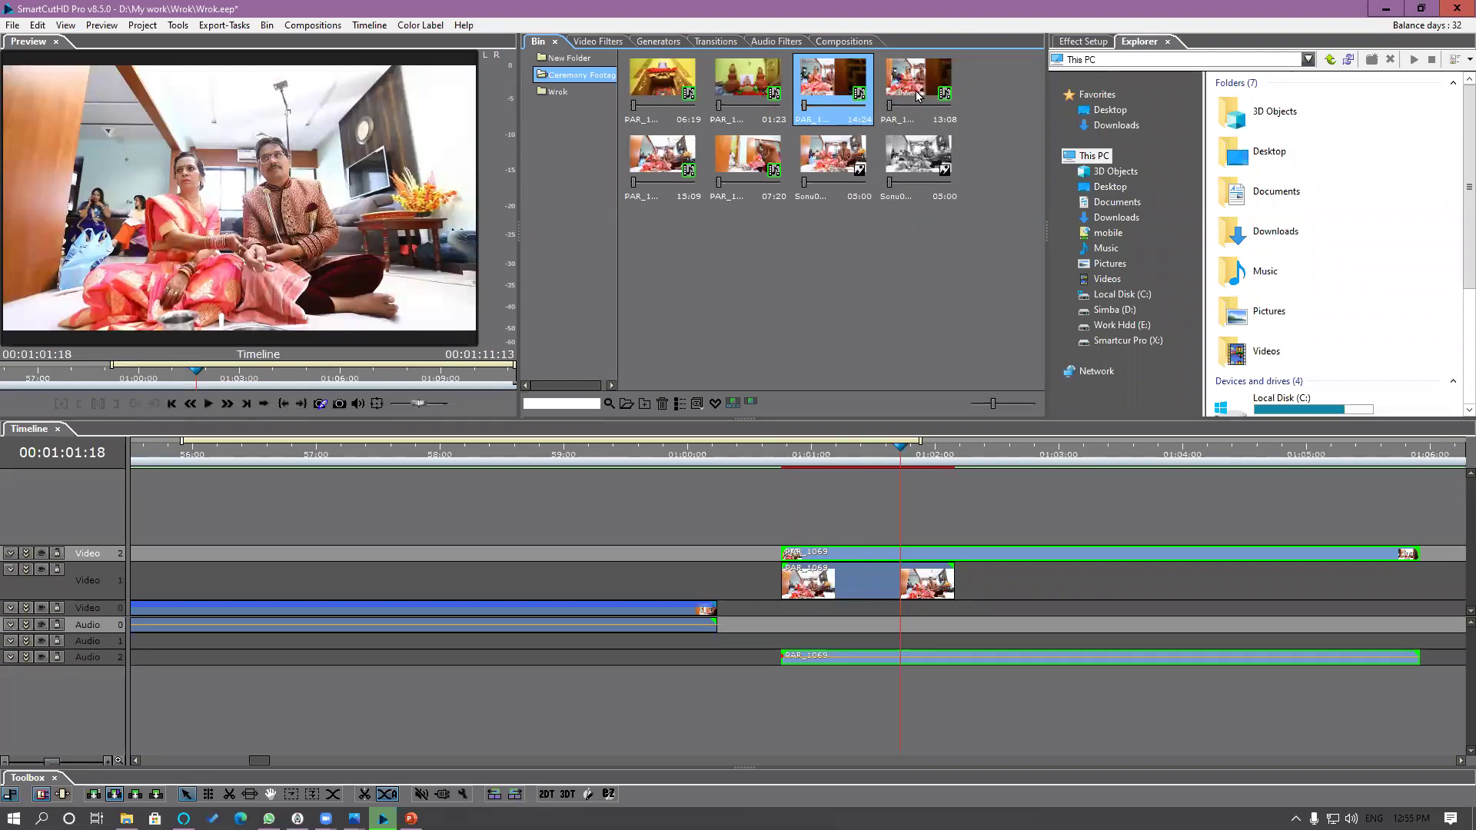
pyautogui.click(748, 81)
pyautogui.keyDown('shift'); pyautogui.click(919, 81); pyautogui.keyUp('shift')
pyautogui.click(269, 25)
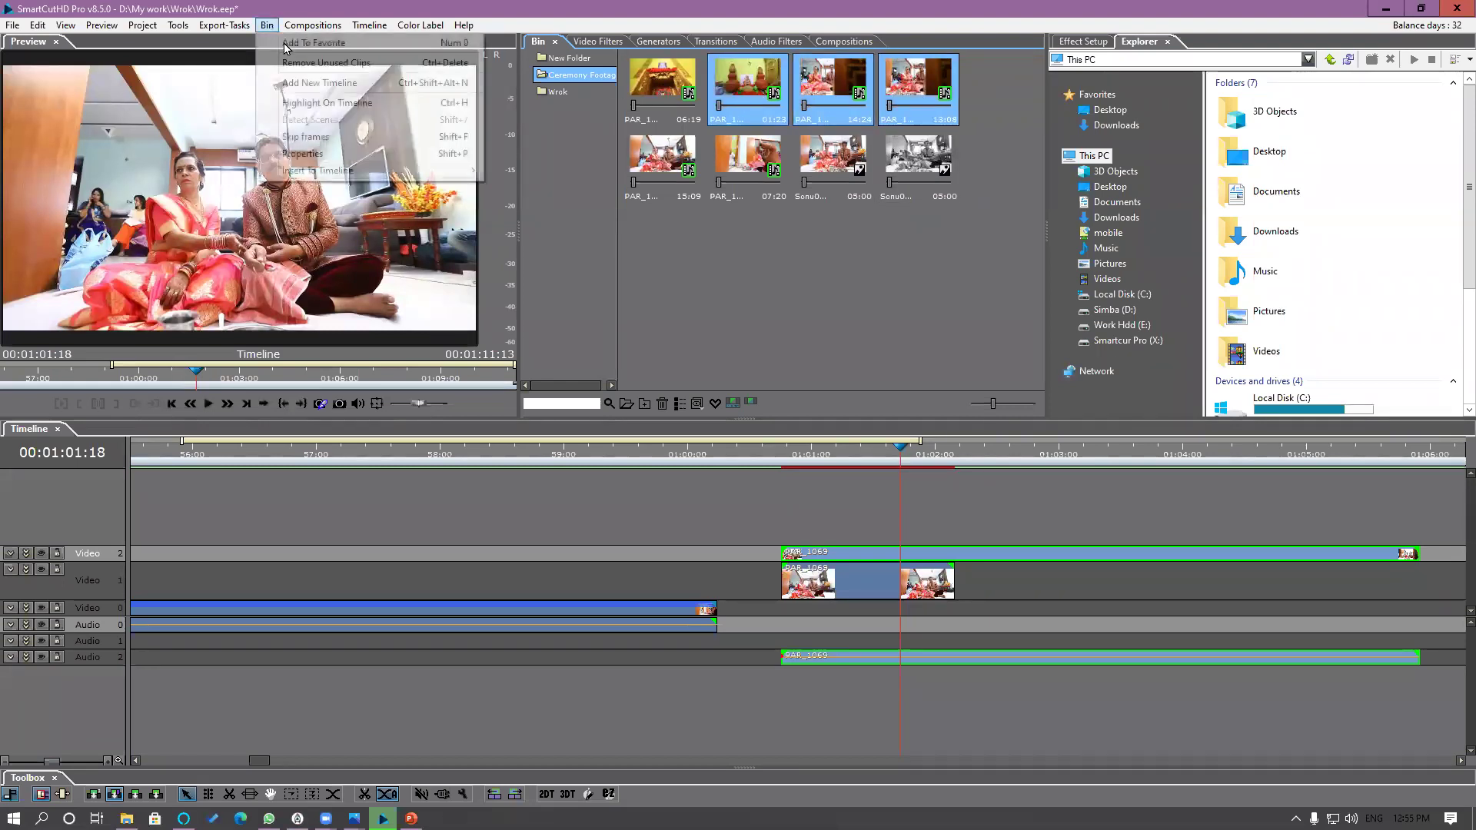
pyautogui.click(346, 48)
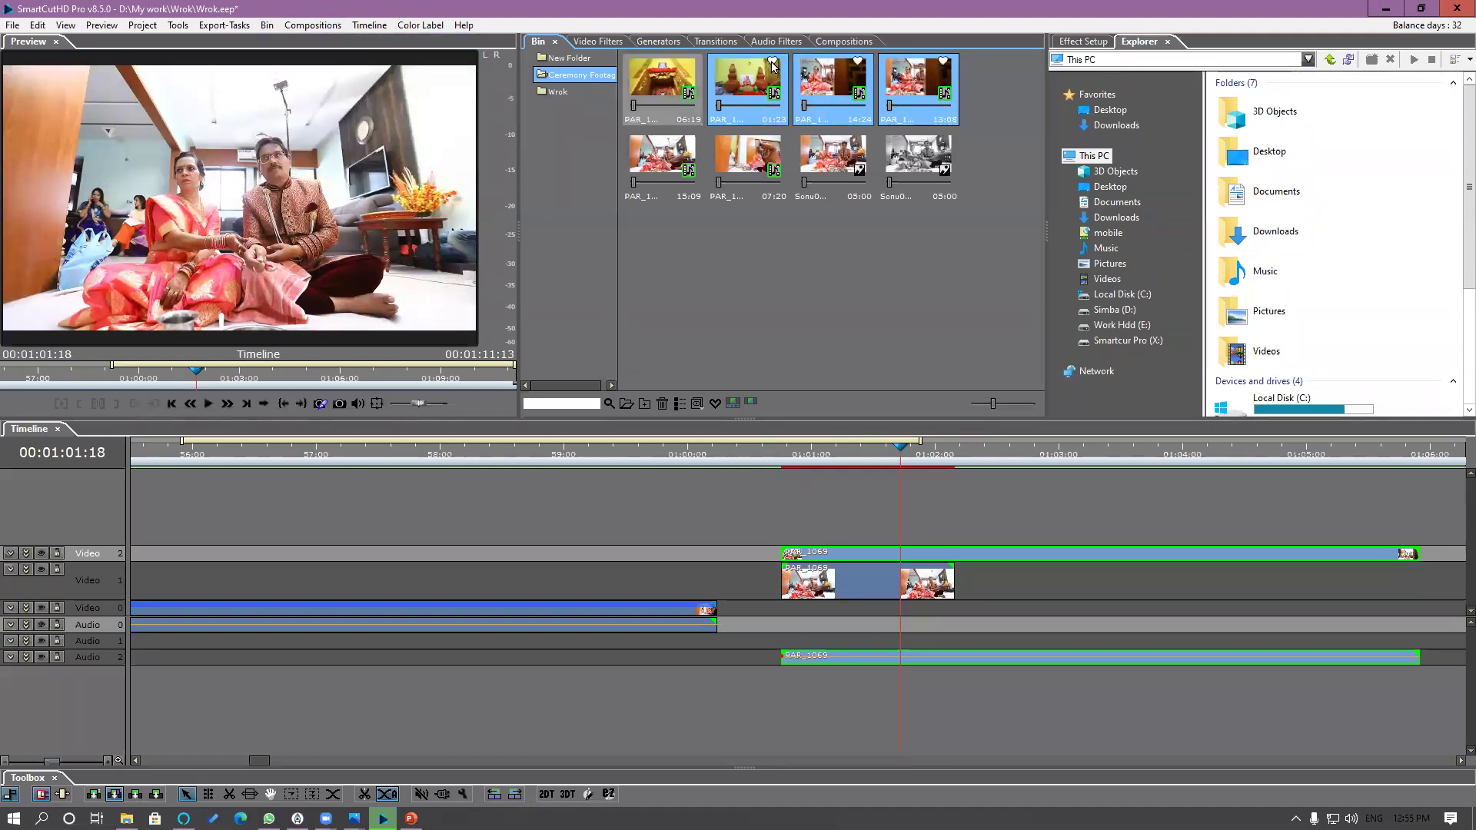
# Step: Enlarge the bin thumbnails and import all images from the pre-wedding stills' Horizontal folder into the bin
pyautogui.moveTo(994, 405); pyautogui.dragTo(1021, 405)
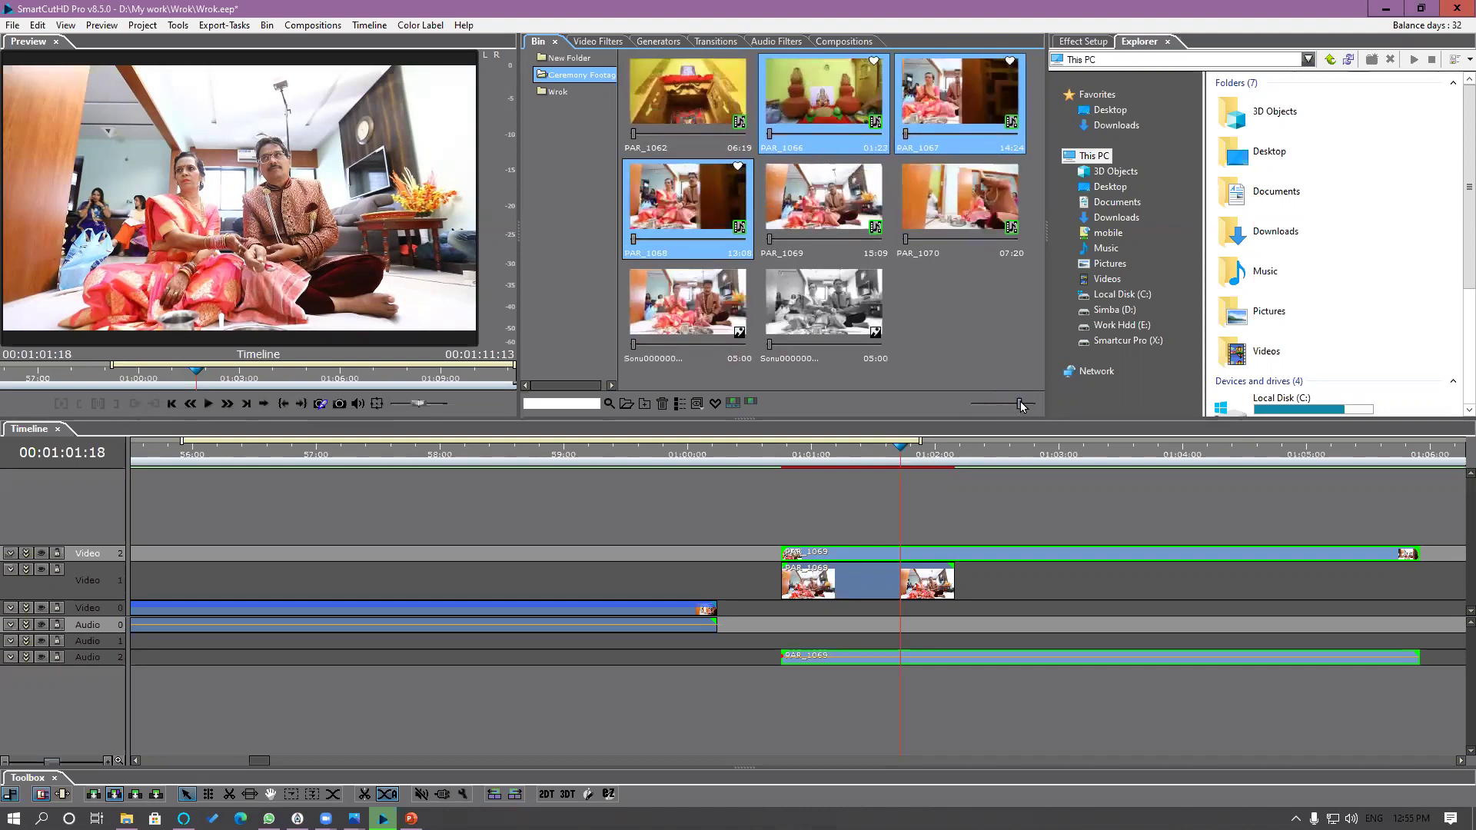
pyautogui.click(971, 350)
pyautogui.doubleClick(971, 349)
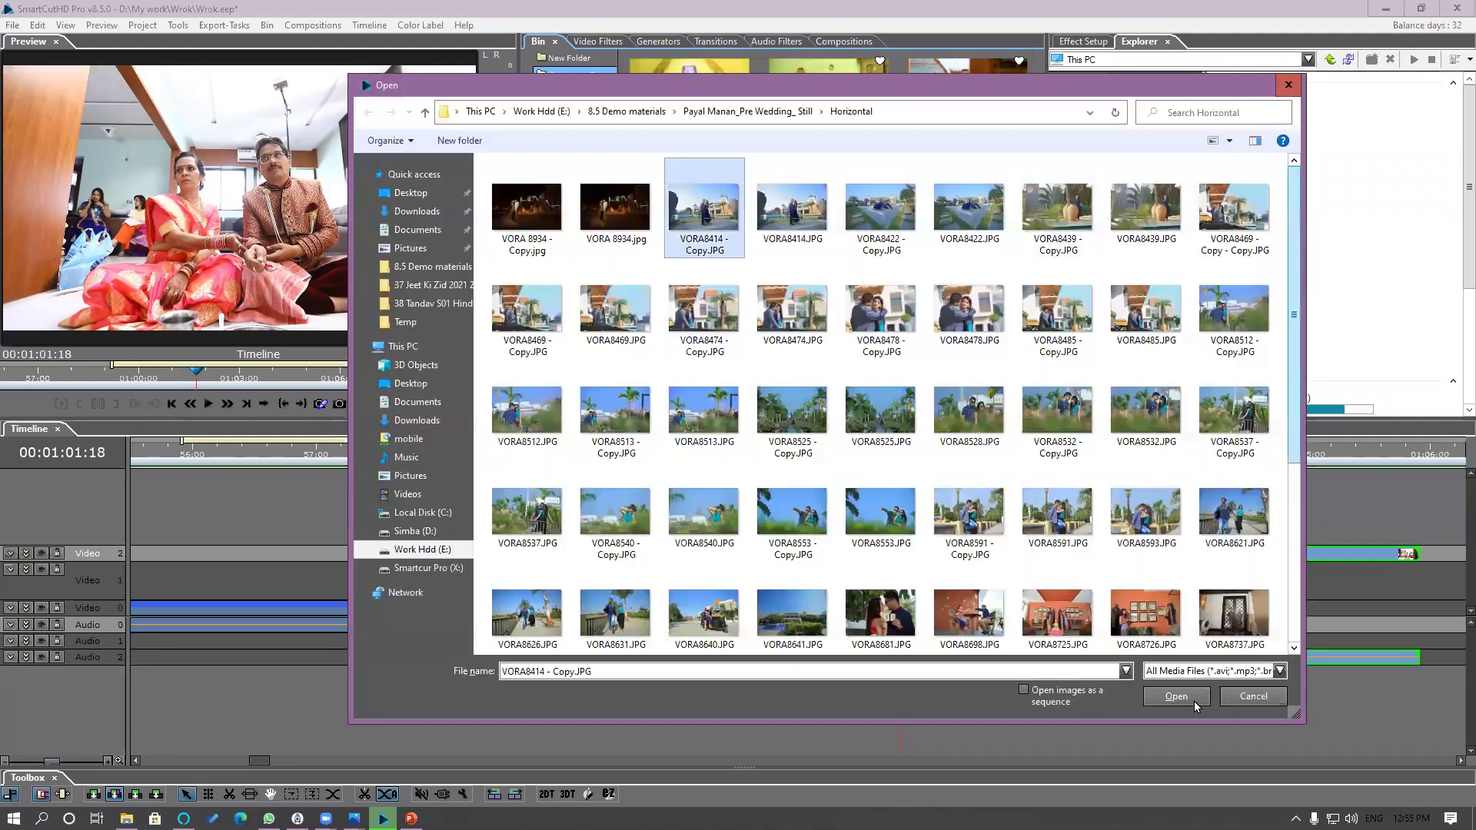
pyautogui.scroll(-3, 846, 384)
pyautogui.hotkey('ctrl', 'a')
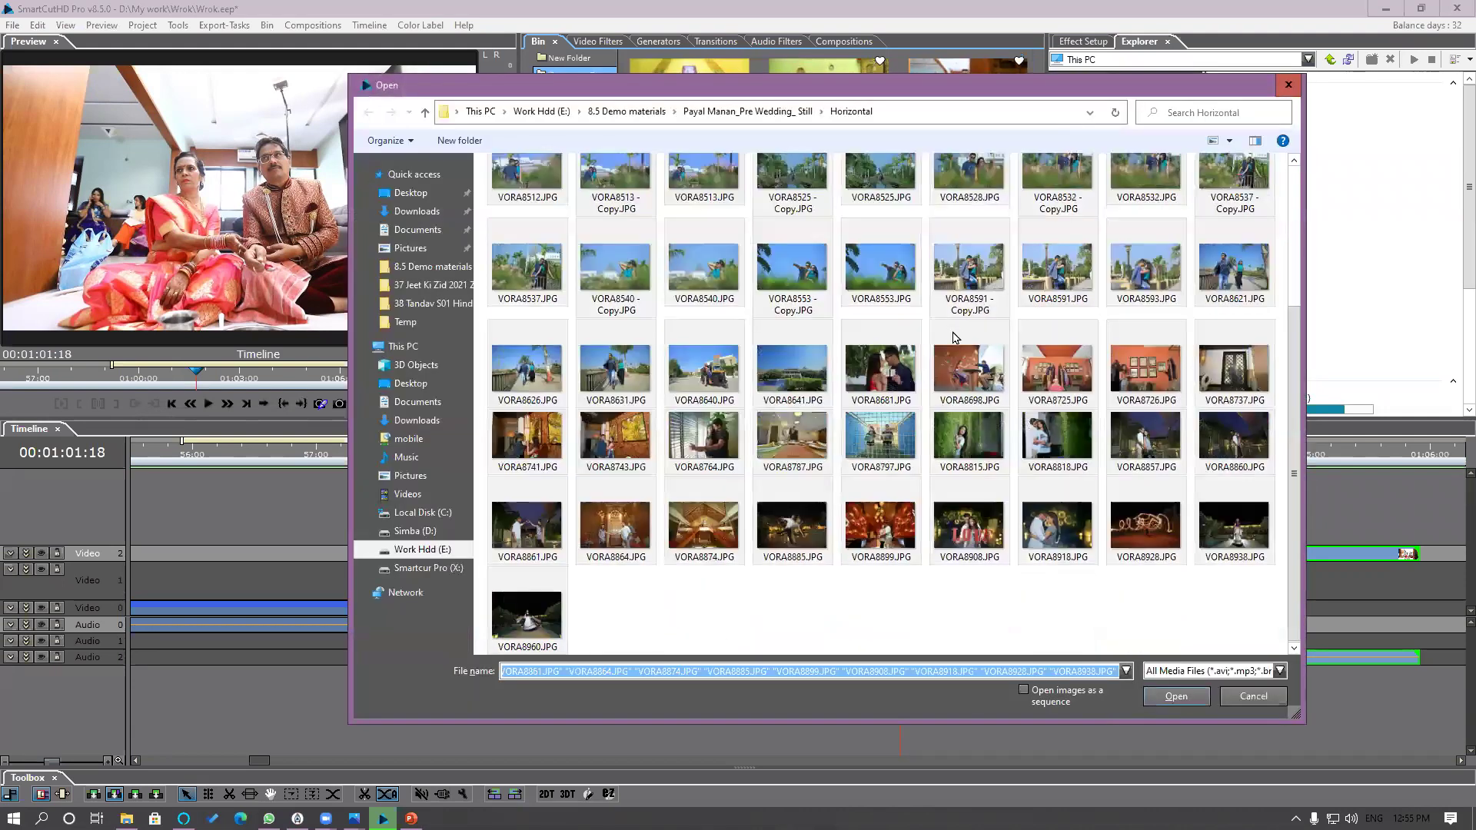
pyautogui.press('Return')
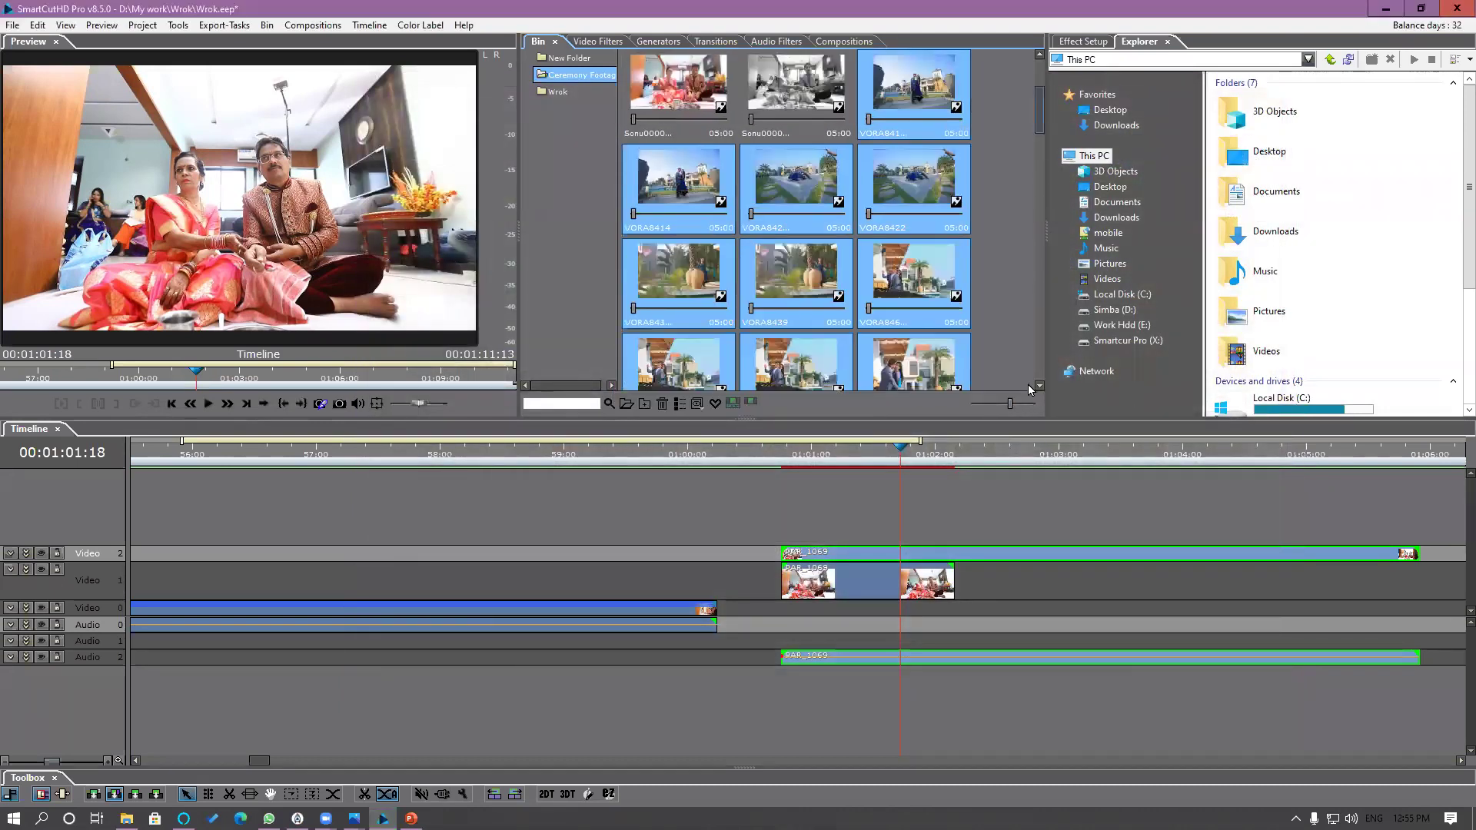
# Step: Look through the ceremony clips and the newly imported images in the bin
pyautogui.scroll(15, 1014, 207)
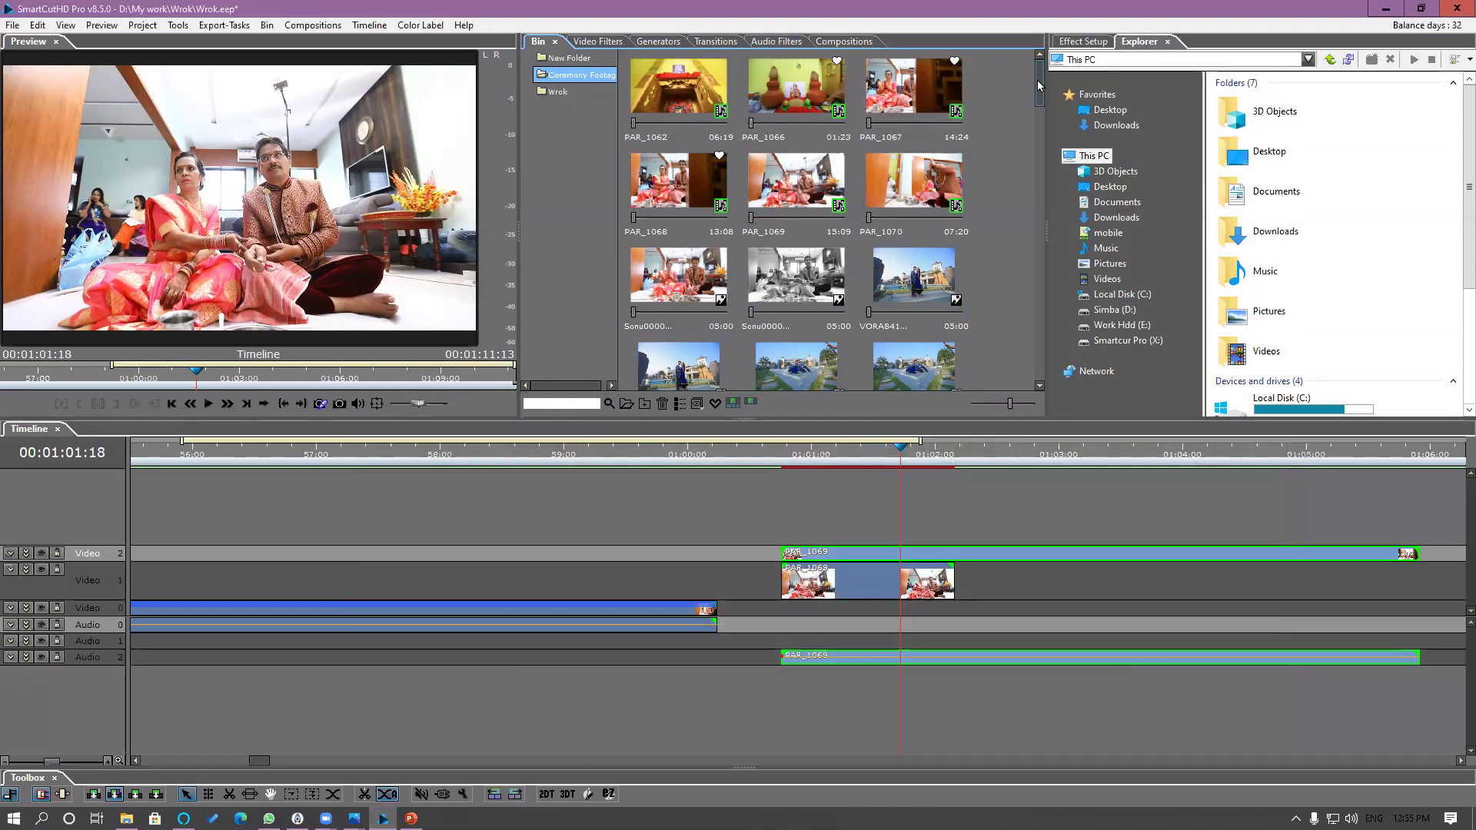
pyautogui.scroll(-3, 1042, 153)
pyautogui.scroll(-10, 1032, 191)
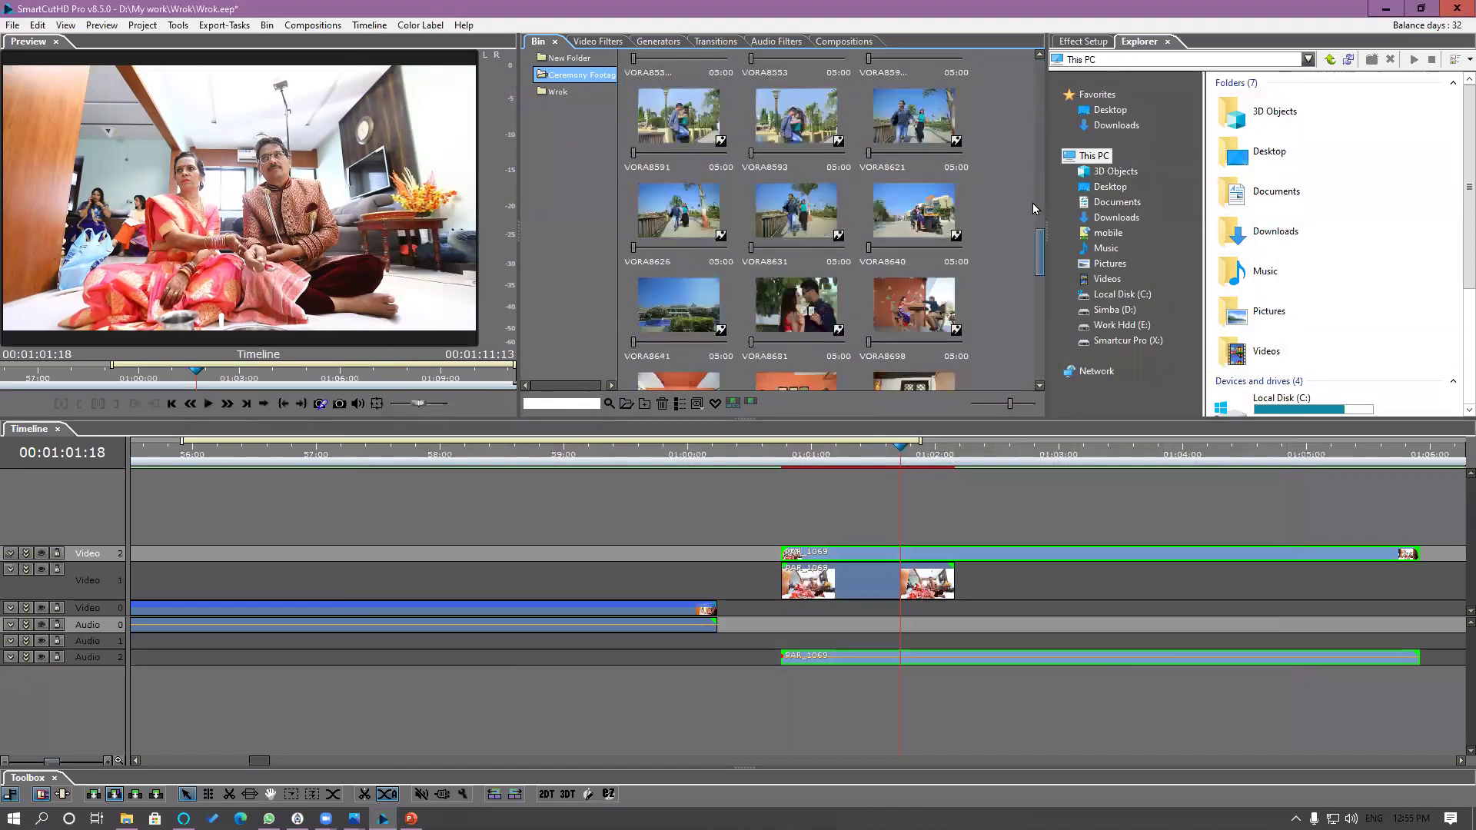
pyautogui.scroll(10, 1036, 244)
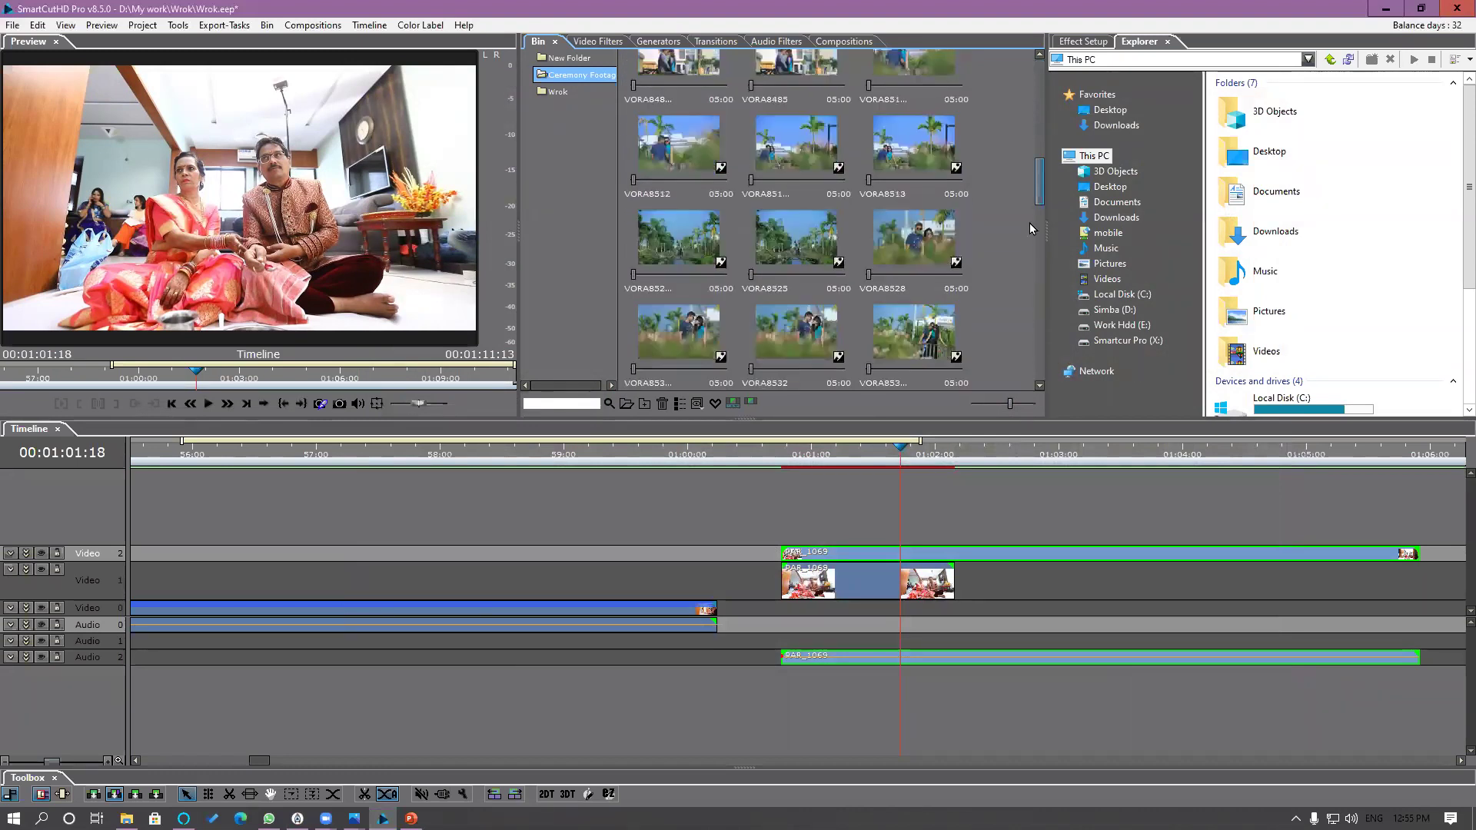
pyautogui.scroll(-10, 1027, 178)
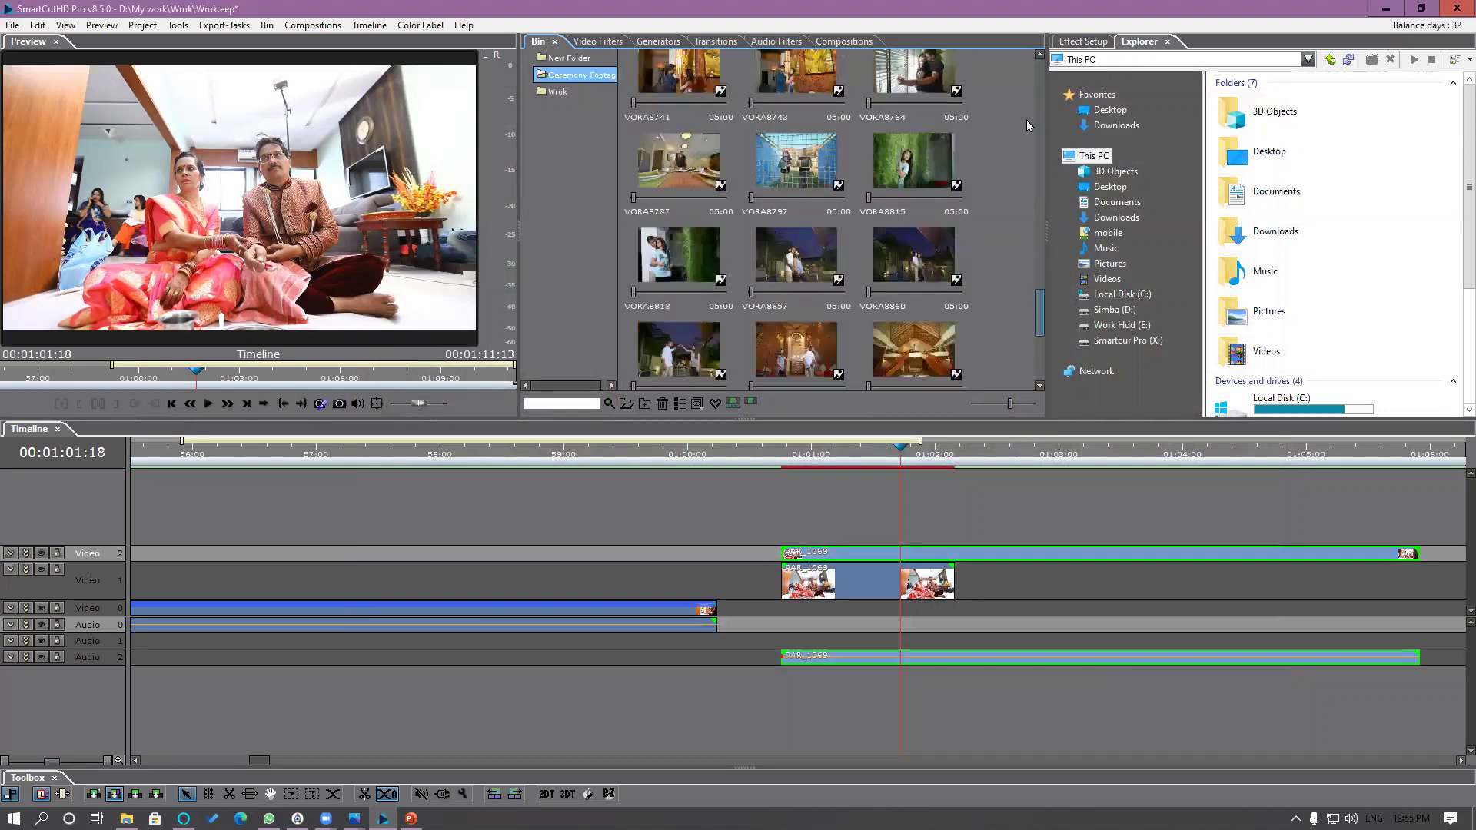
pyautogui.scroll(5, 1026, 120)
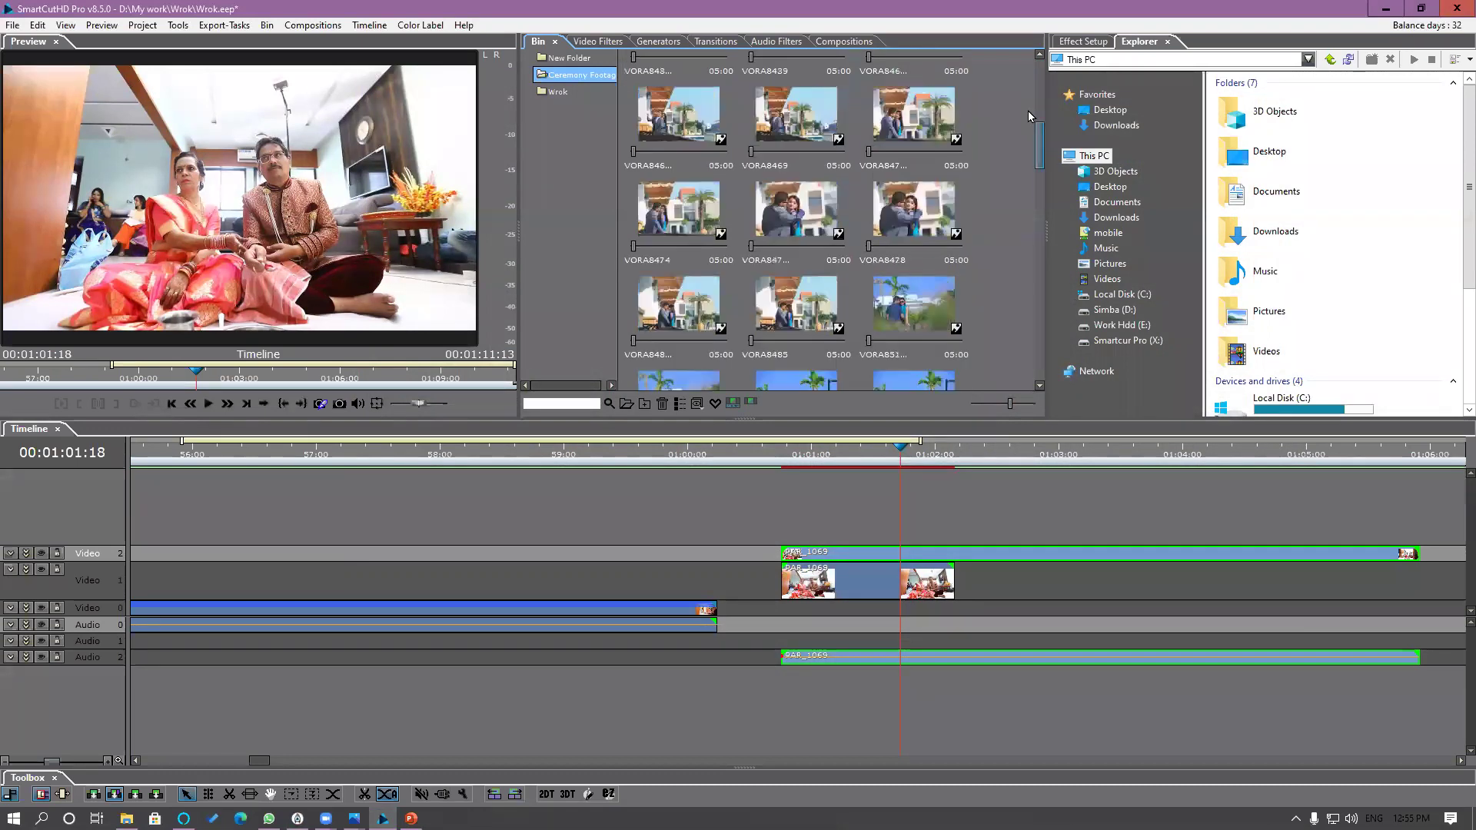
pyautogui.scroll(6, 1028, 116)
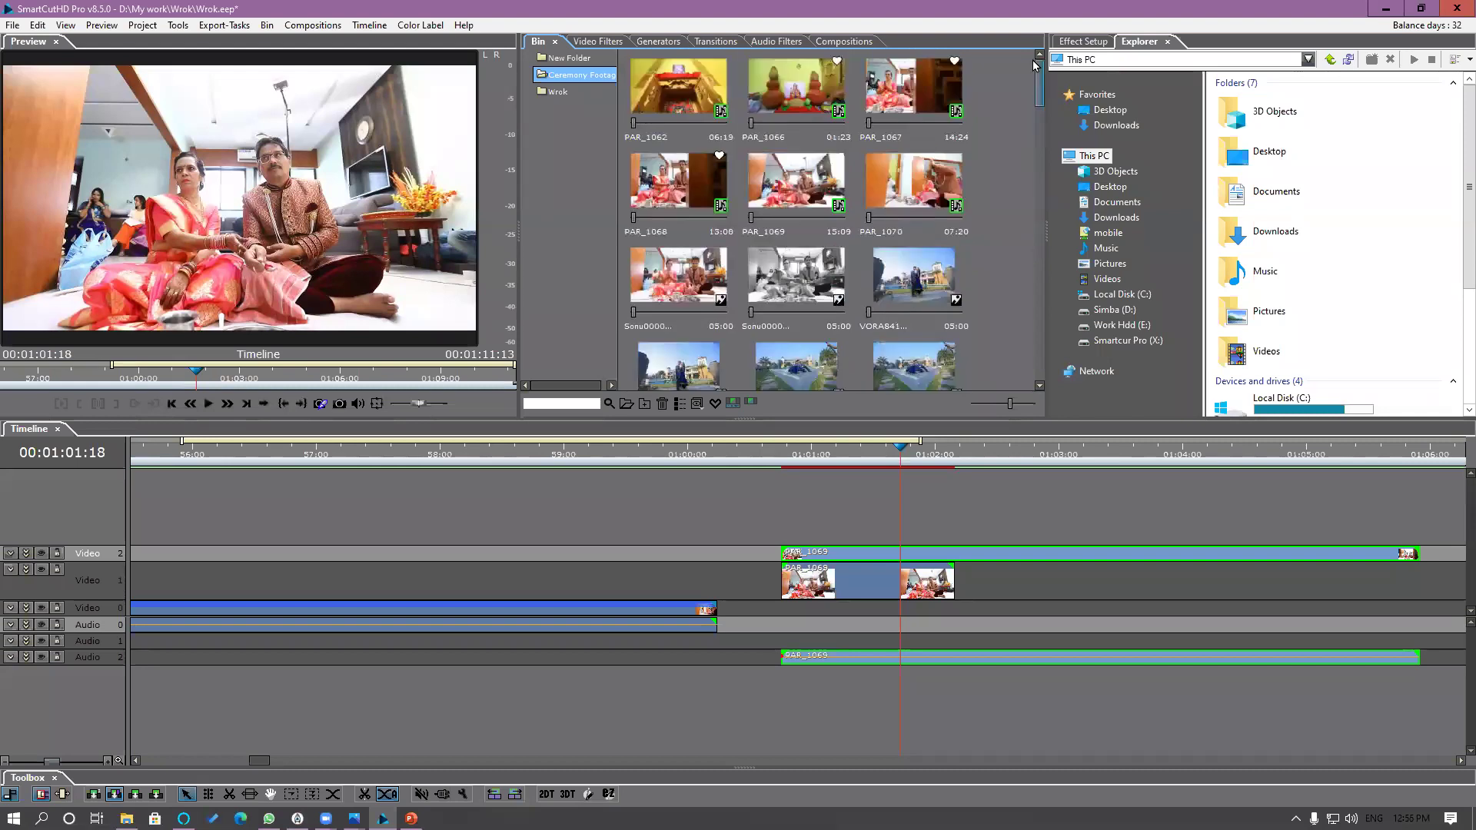
# Step: Filter the bin to show only the favorite clips
pyautogui.click(268, 26)
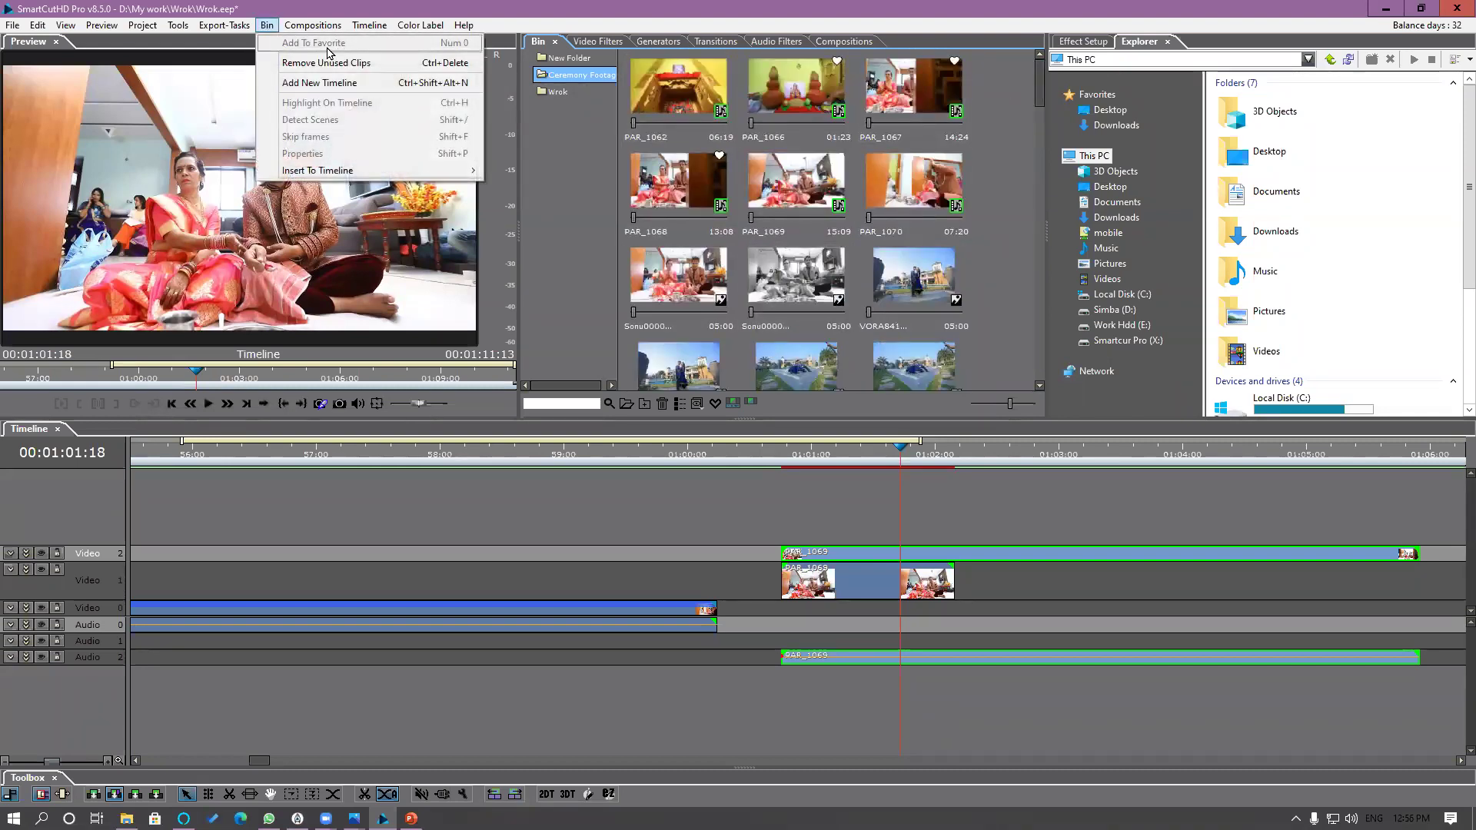
pyautogui.click(722, 428)
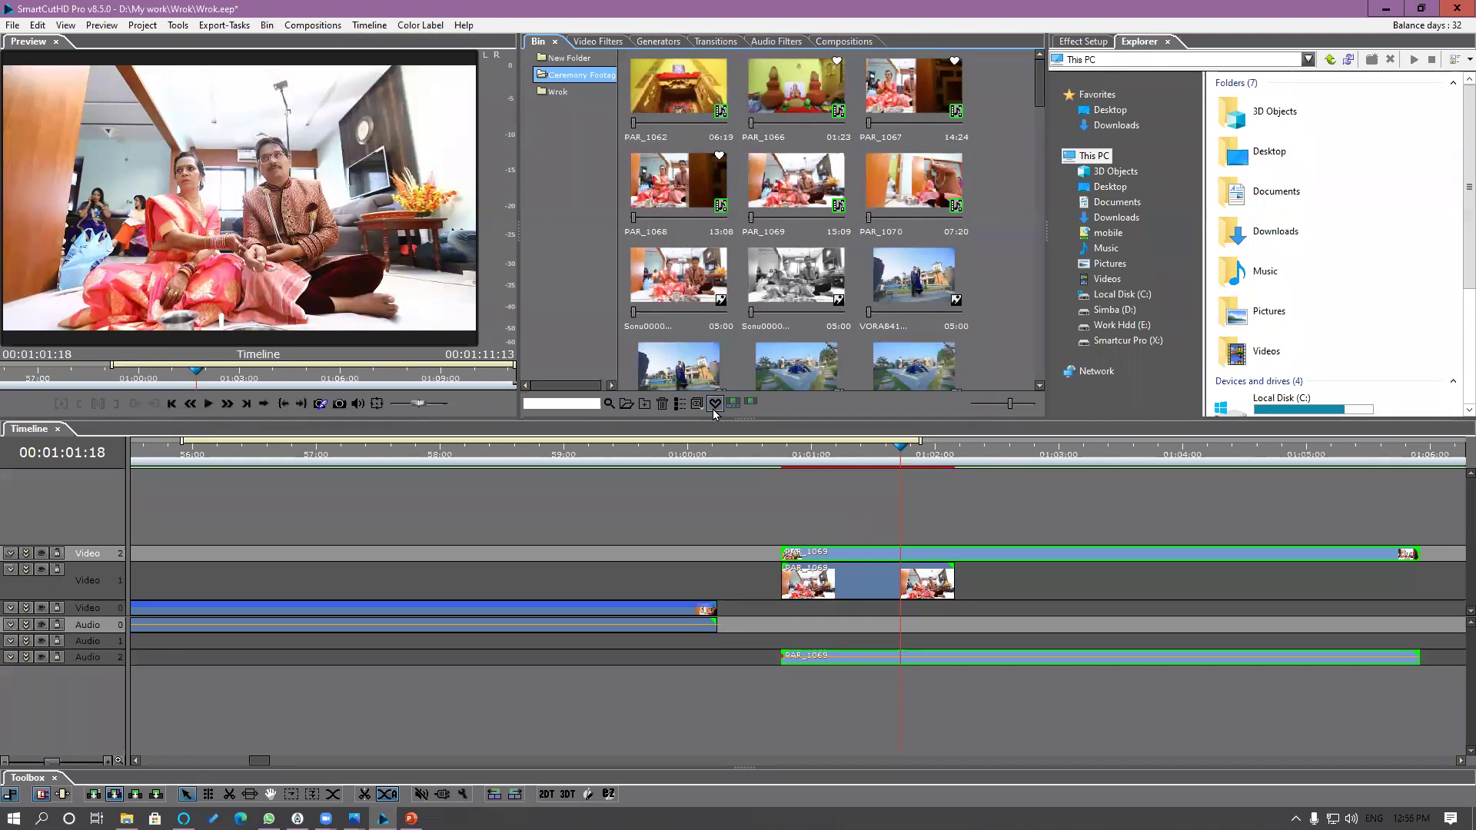
pyautogui.click(715, 407)
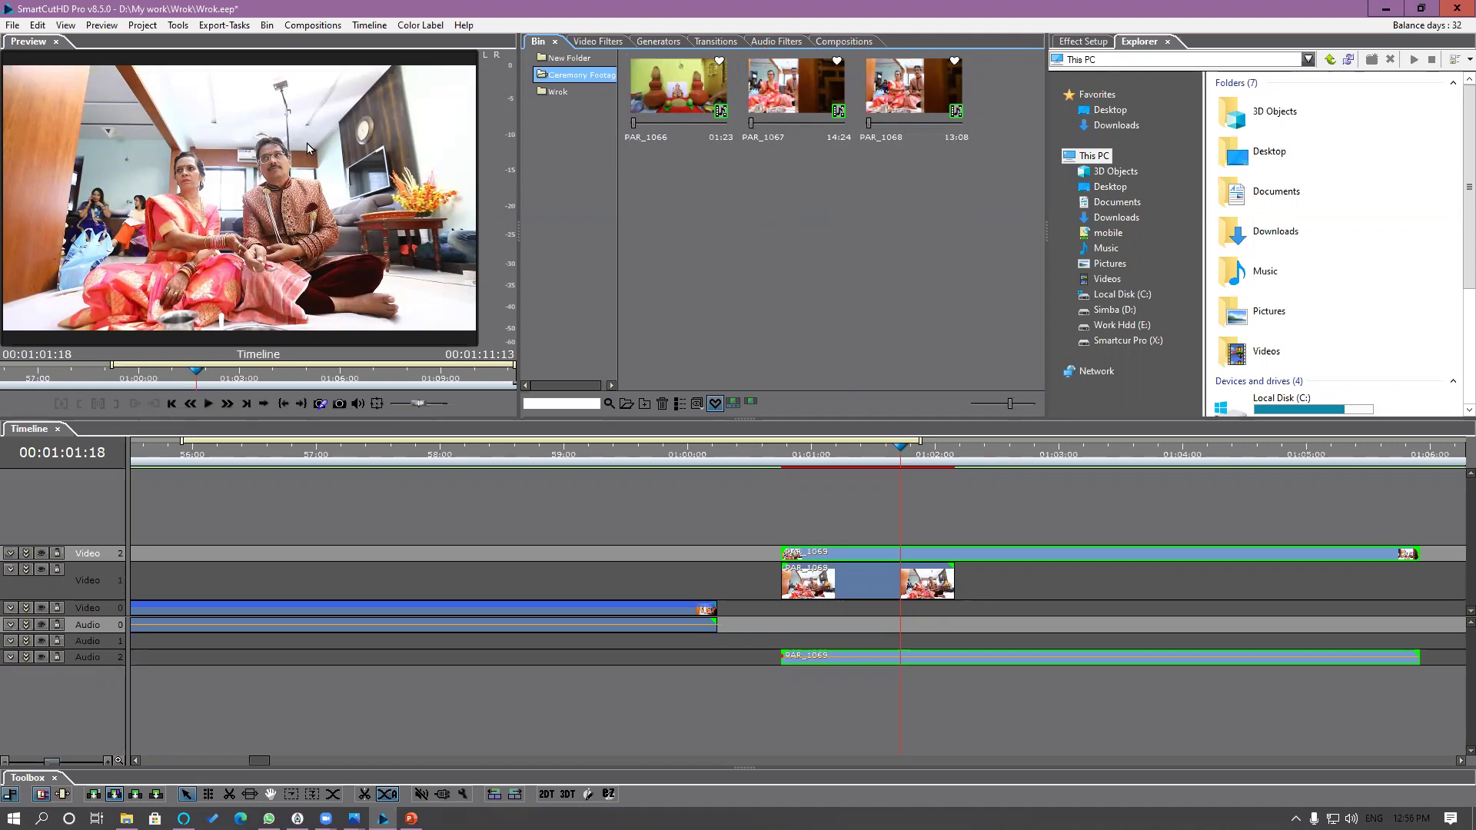
# Step: Delete all clips from every video and audio track of the timeline
pyautogui.click(266, 28)
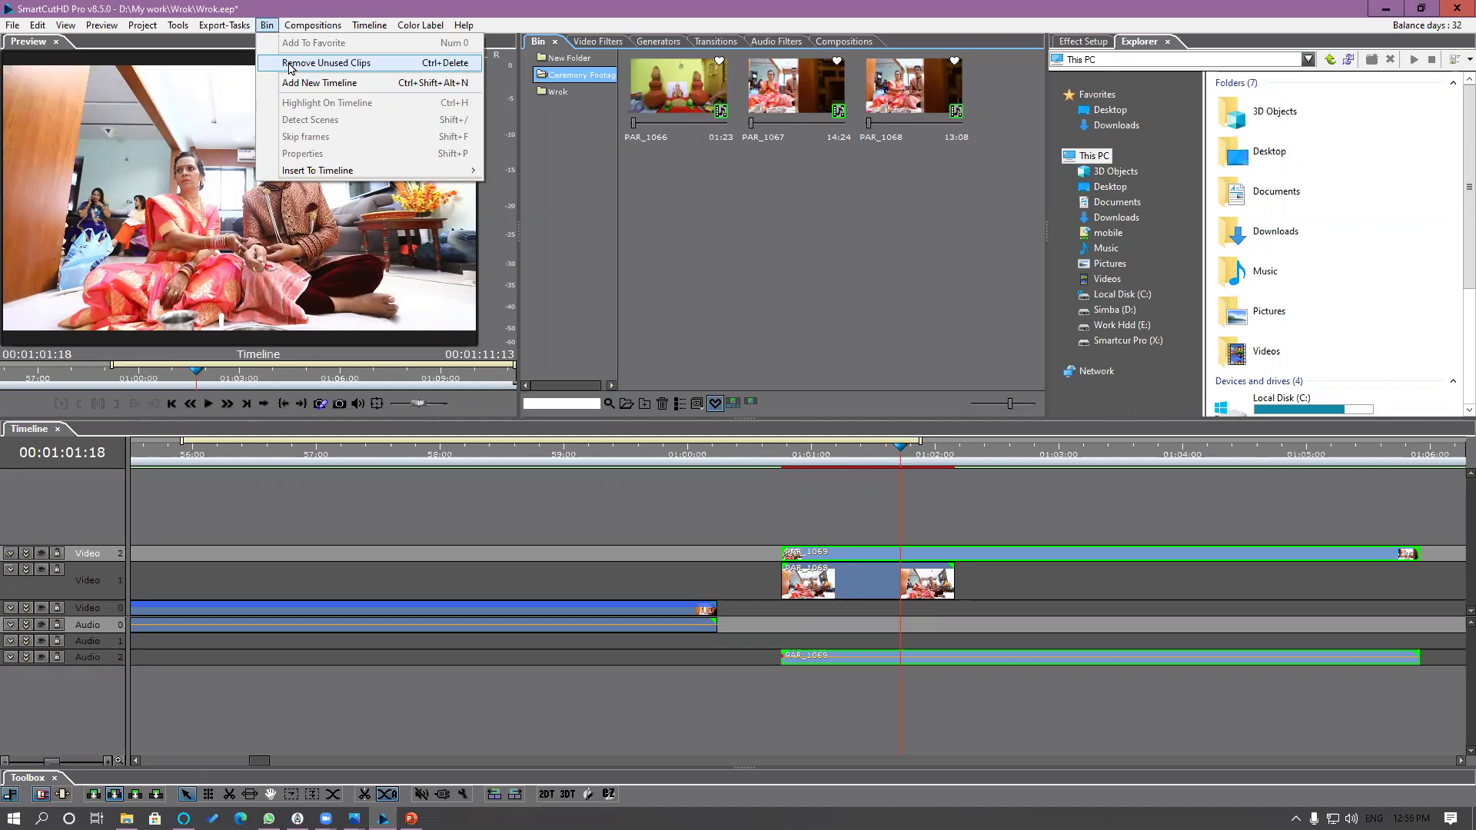
pyautogui.click(681, 582)
pyautogui.scroll(-5, 684, 579)
pyautogui.scroll(-2, 684, 576)
pyautogui.click(188, 615)
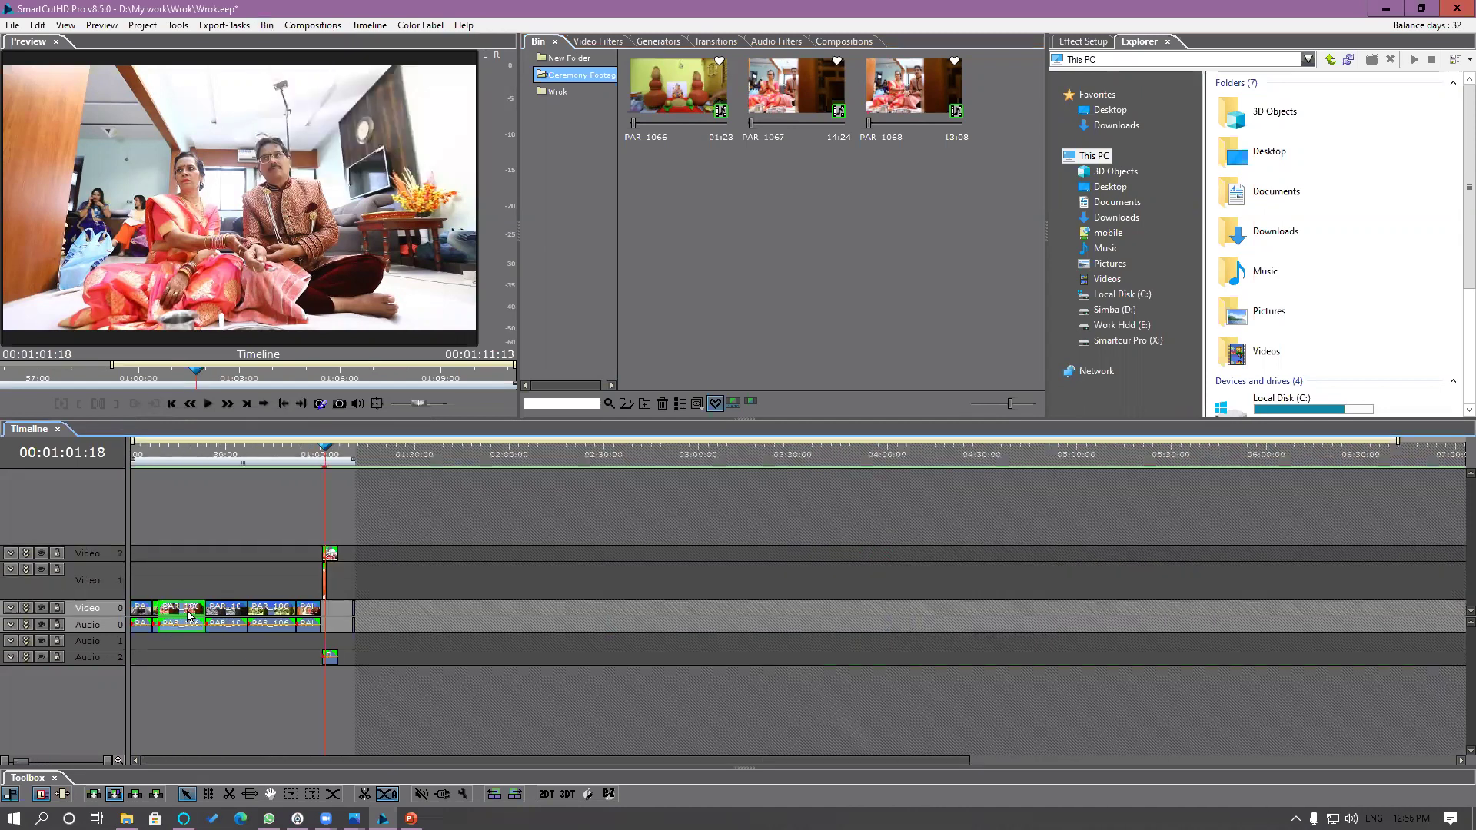
pyautogui.hotkey('ctrl', 'a')
pyautogui.press('Delete')
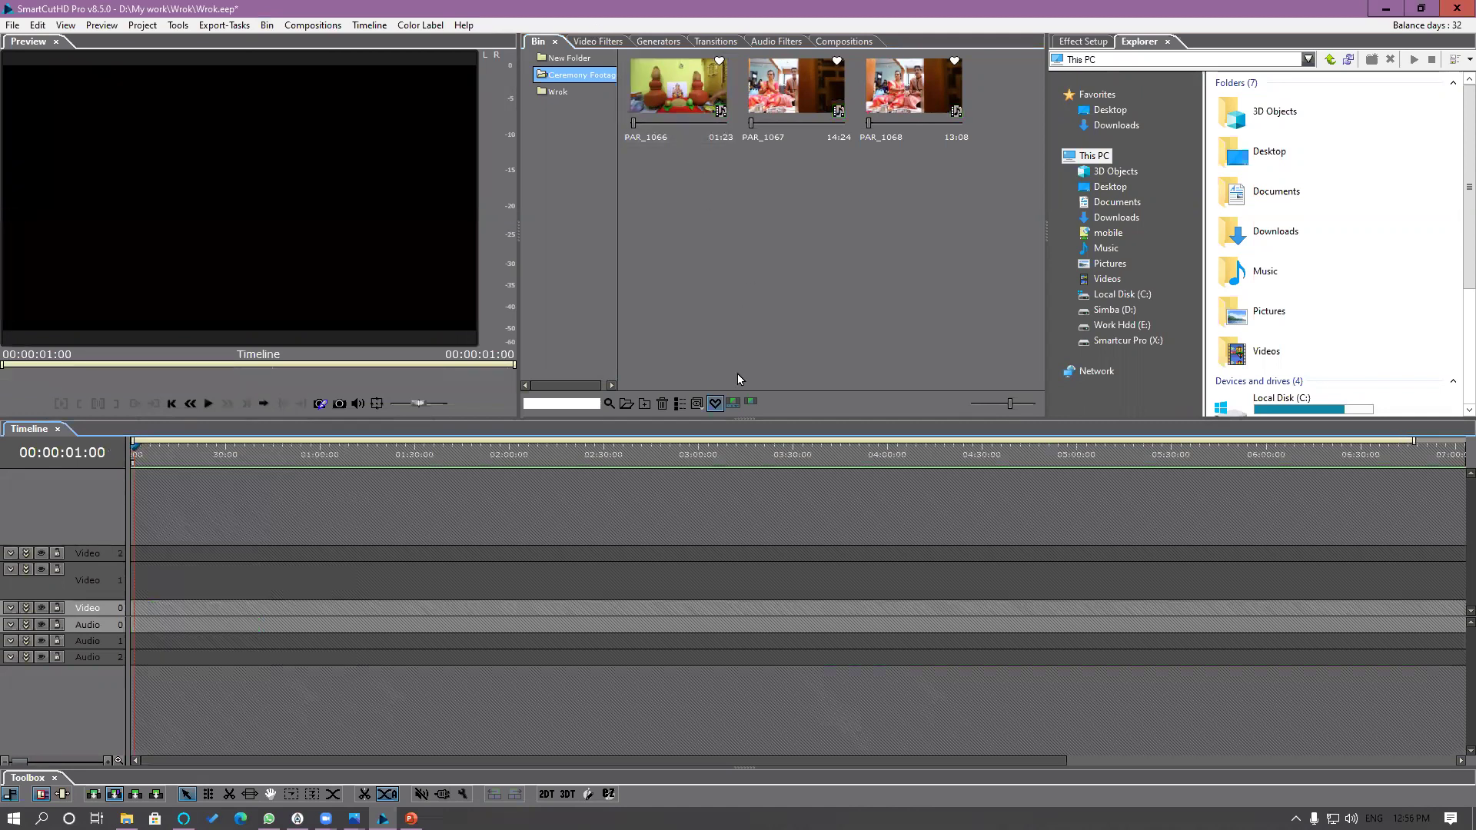
# Step: Select PAR_1062 and several scattered images in the unfiltered bin, and limit the bin to favorite clips again
pyautogui.click(715, 402)
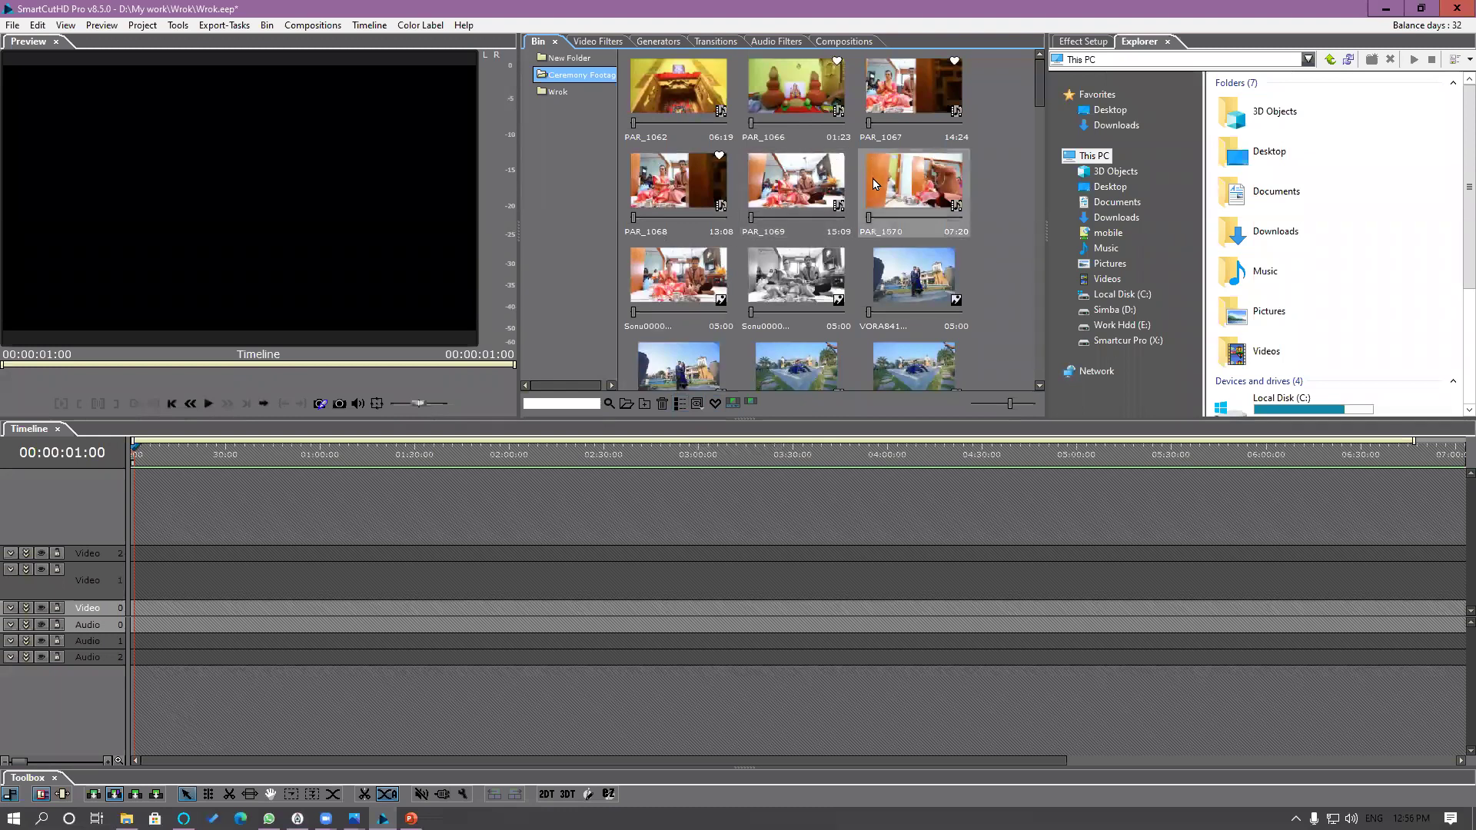
pyautogui.click(682, 102)
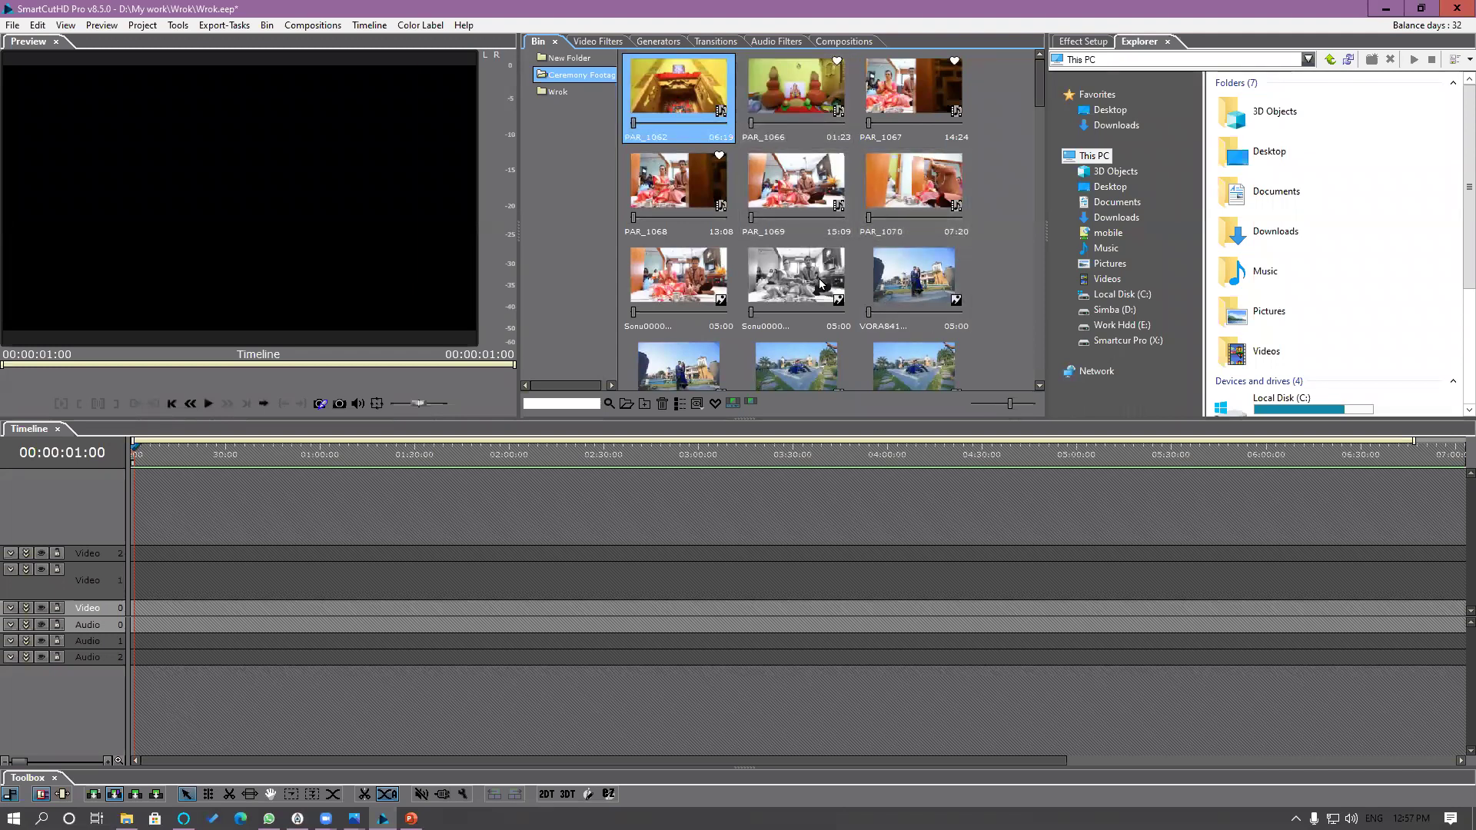
pyautogui.moveTo(1040, 97); pyautogui.dragTo(1038, 161)
pyautogui.keyDown('ctrl'); pyautogui.click(806, 146); pyautogui.keyUp('ctrl')
pyautogui.keyDown('ctrl'); pyautogui.click(908, 235); pyautogui.keyUp('ctrl')
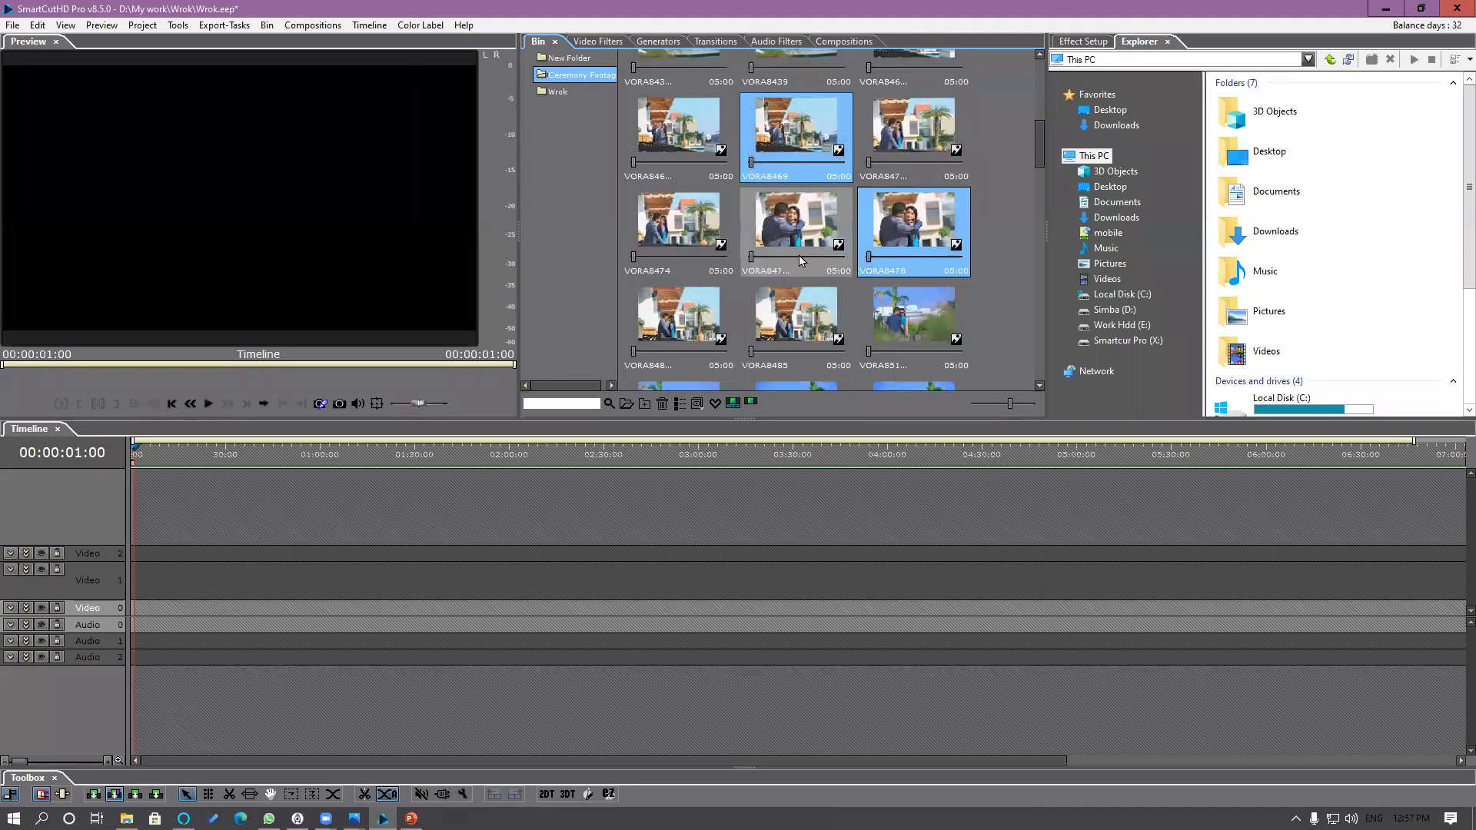
pyautogui.keyDown('ctrl'); pyautogui.click(803, 231); pyautogui.keyUp('ctrl')
pyautogui.keyDown('ctrl'); pyautogui.click(807, 323); pyautogui.keyUp('ctrl')
pyautogui.keyDown('ctrl'); pyautogui.click(932, 338); pyautogui.keyUp('ctrl')
pyautogui.keyDown('ctrl'); pyautogui.click(692, 316); pyautogui.keyUp('ctrl')
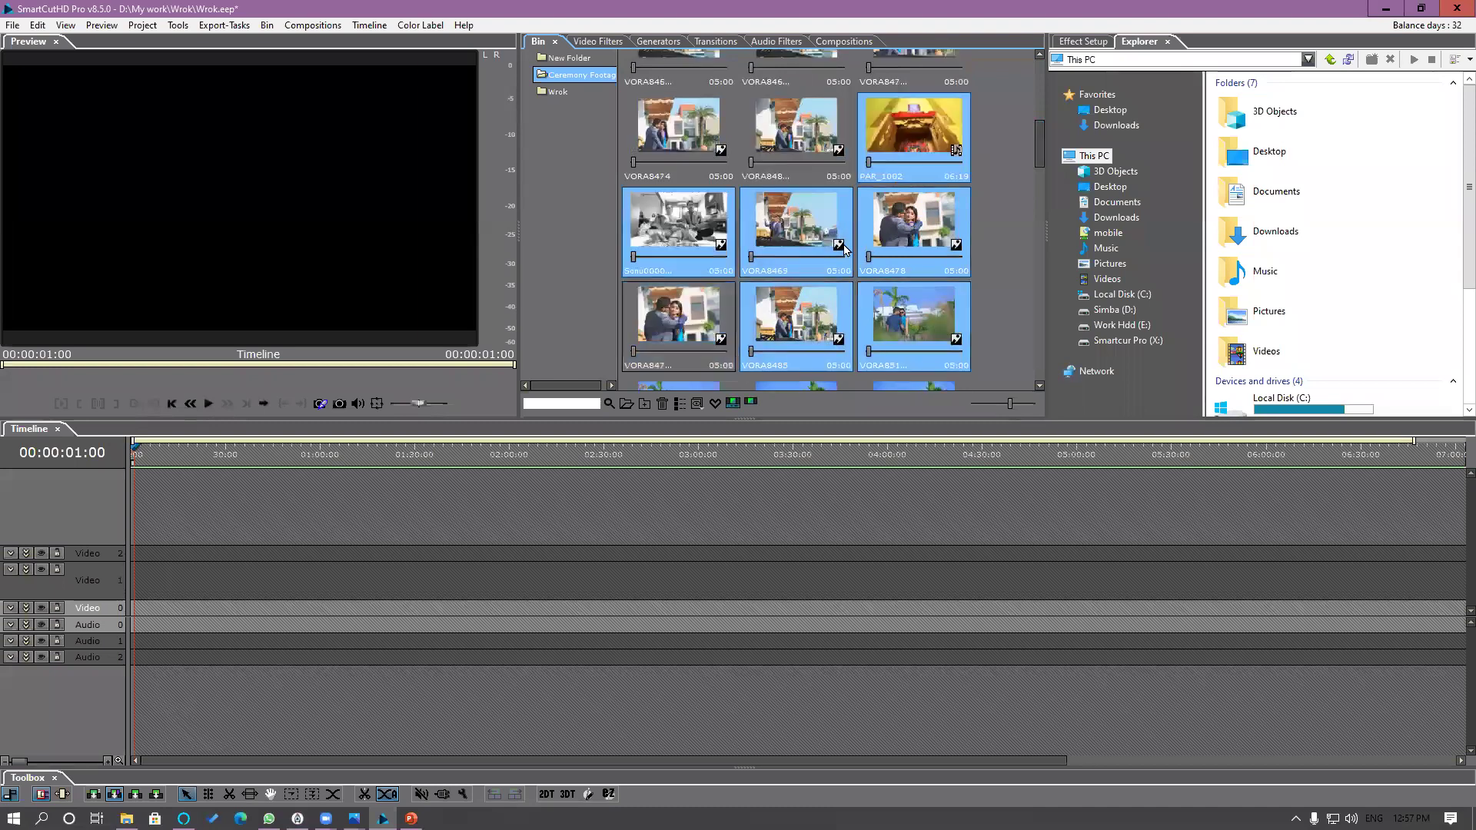
pyautogui.keyDown('ctrl'); pyautogui.click(820, 159); pyautogui.keyUp('ctrl')
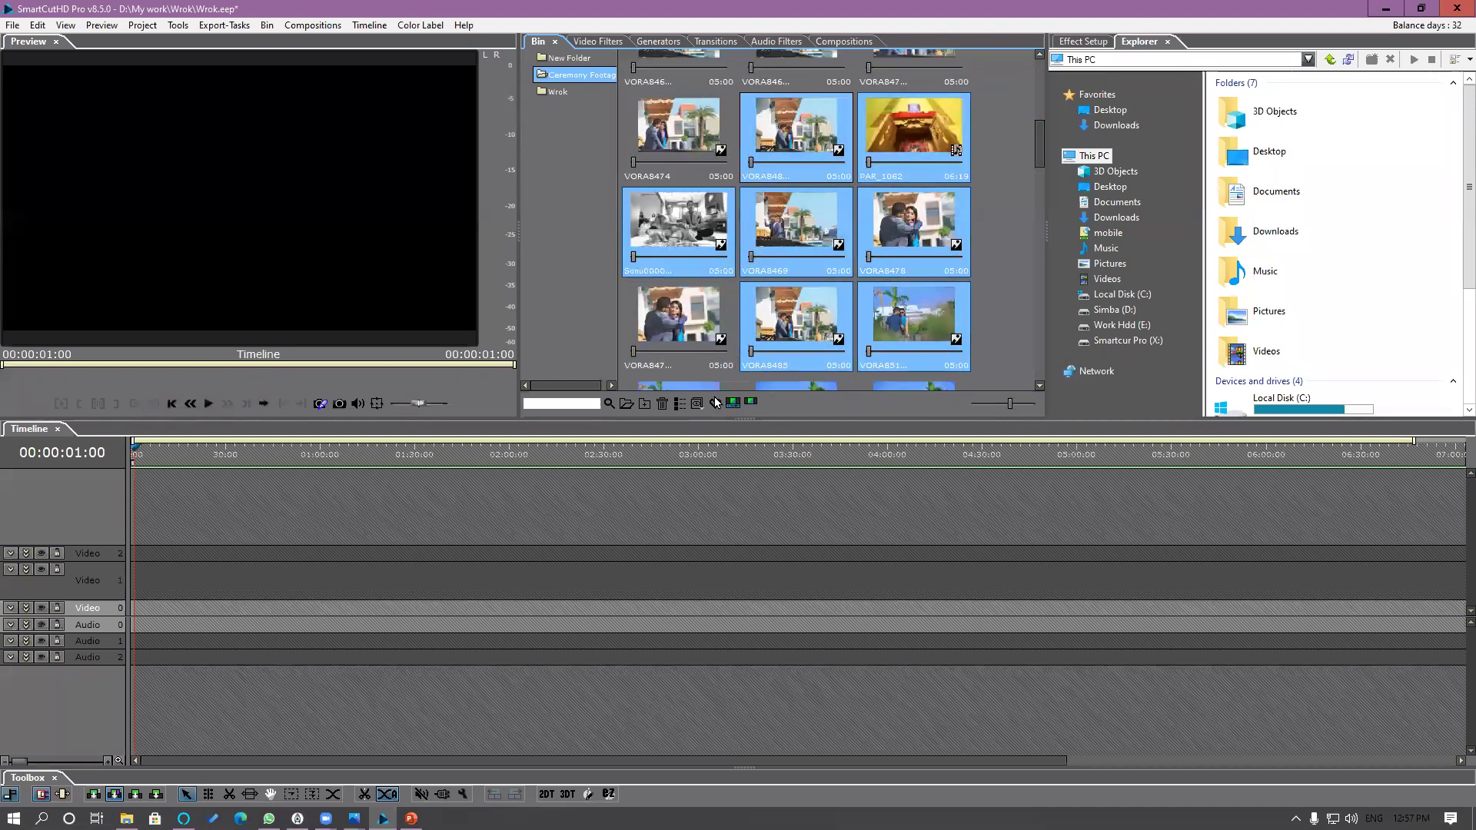
pyautogui.click(715, 403)
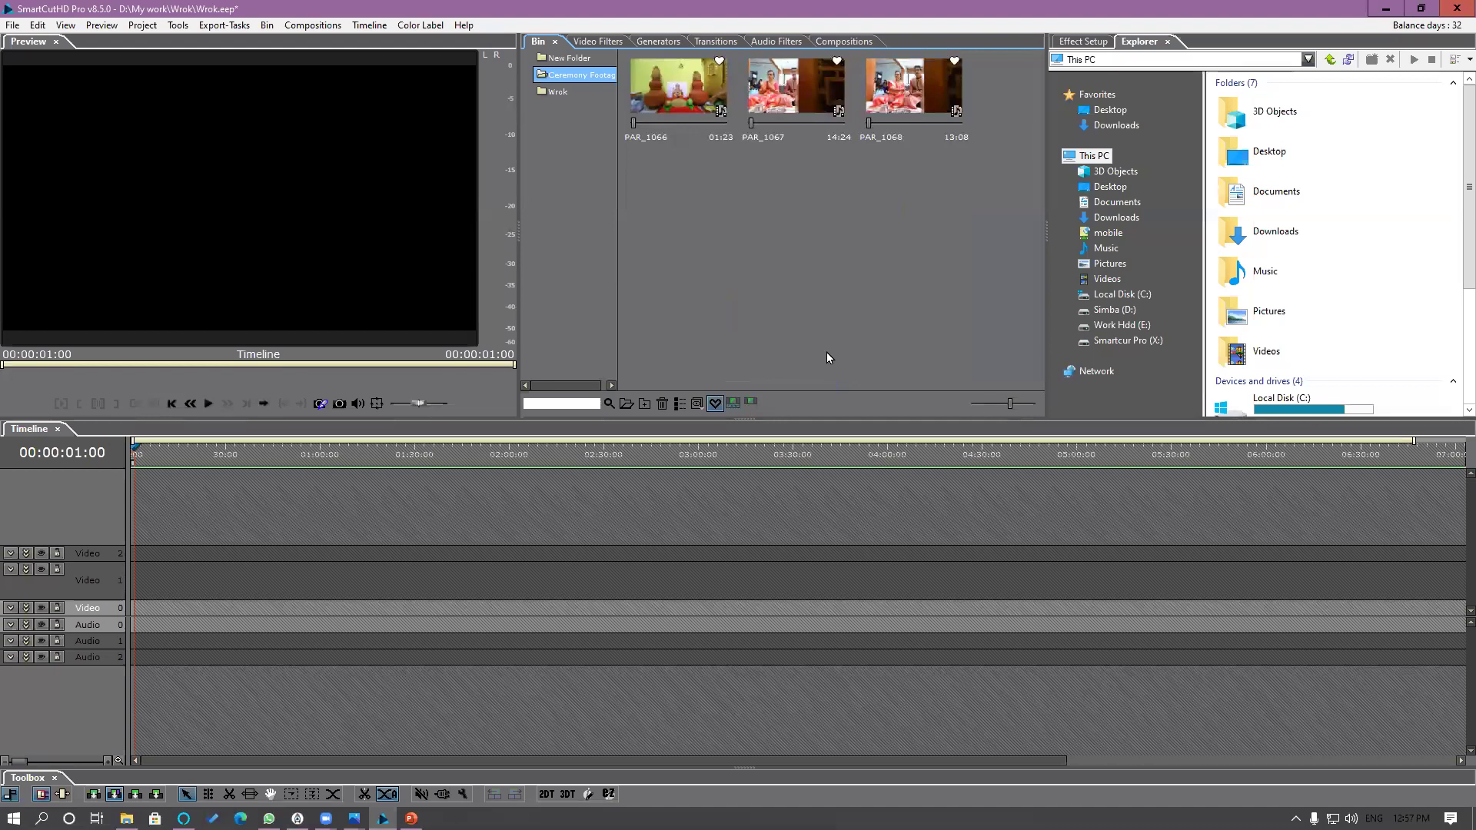
# Step: Turn off the favorites filter in the bin and mark all Ceremony Footage clips as favorites
pyautogui.click(715, 403)
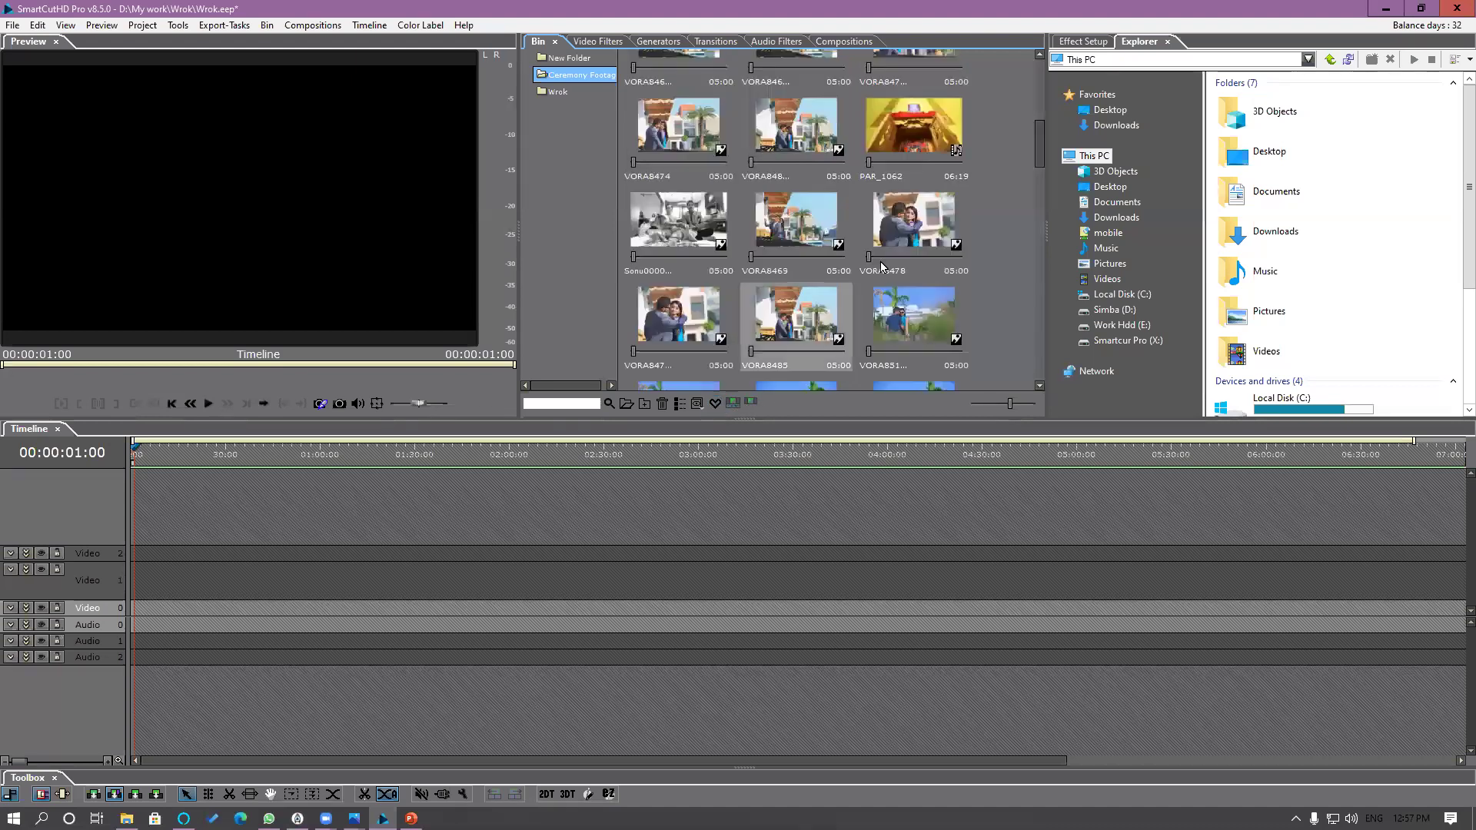
pyautogui.click(814, 266)
pyautogui.scroll(-3, 814, 238)
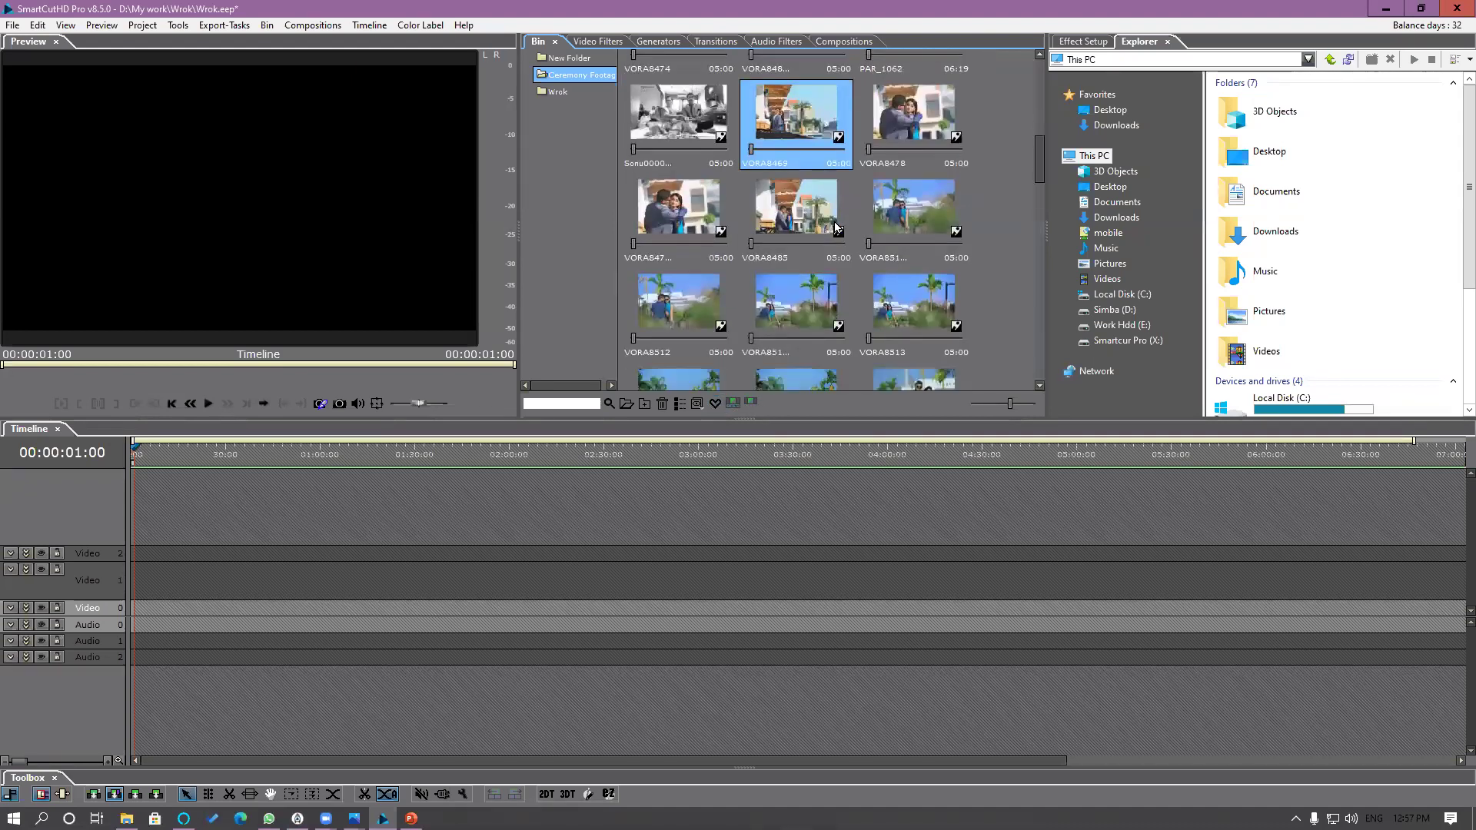
pyautogui.scroll(2, 814, 239)
pyautogui.hotkey('ctrl', 'a')
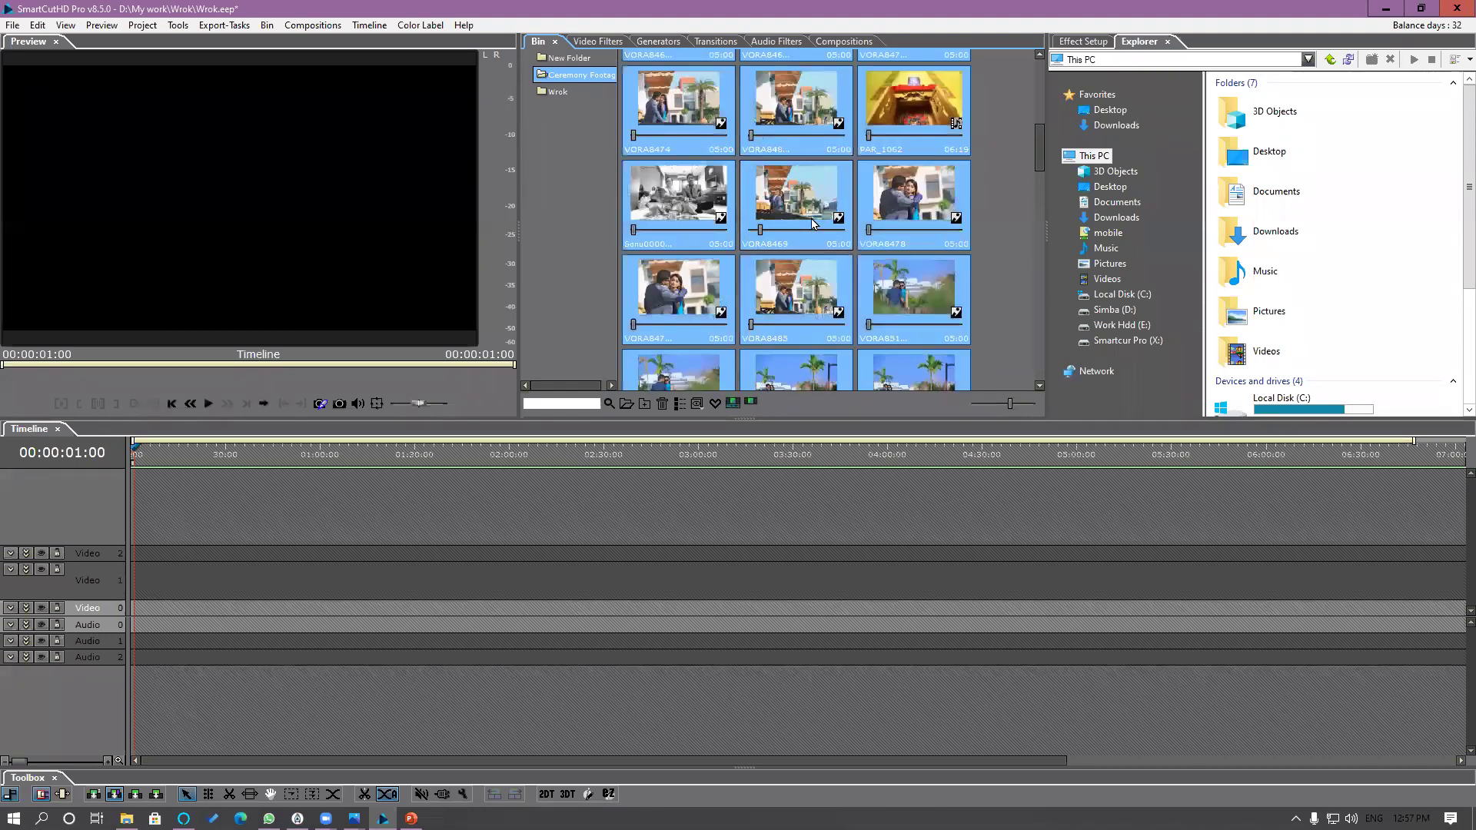
pyautogui.rightClick(800, 135)
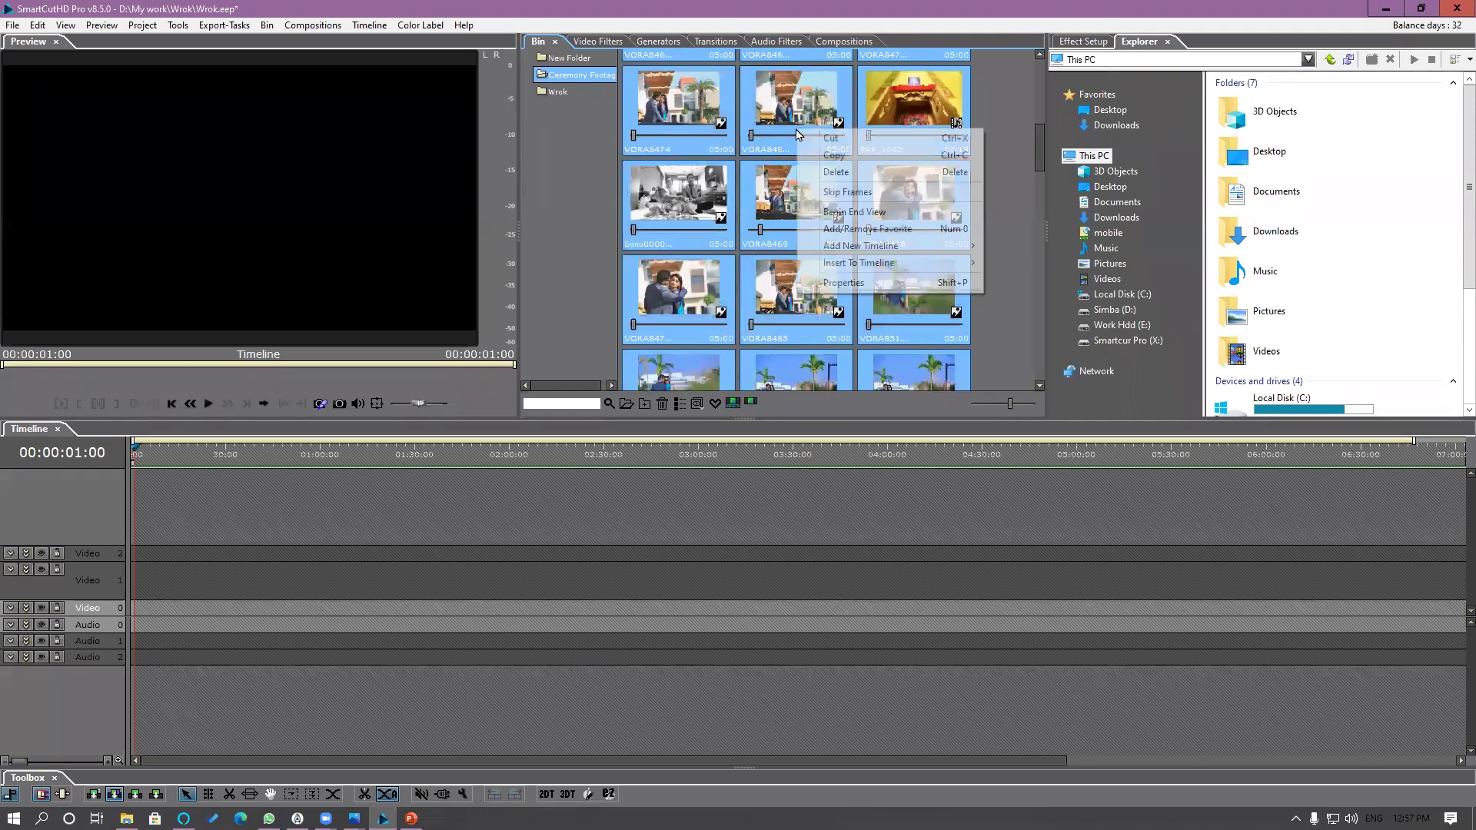
pyautogui.click(861, 228)
pyautogui.click(835, 288)
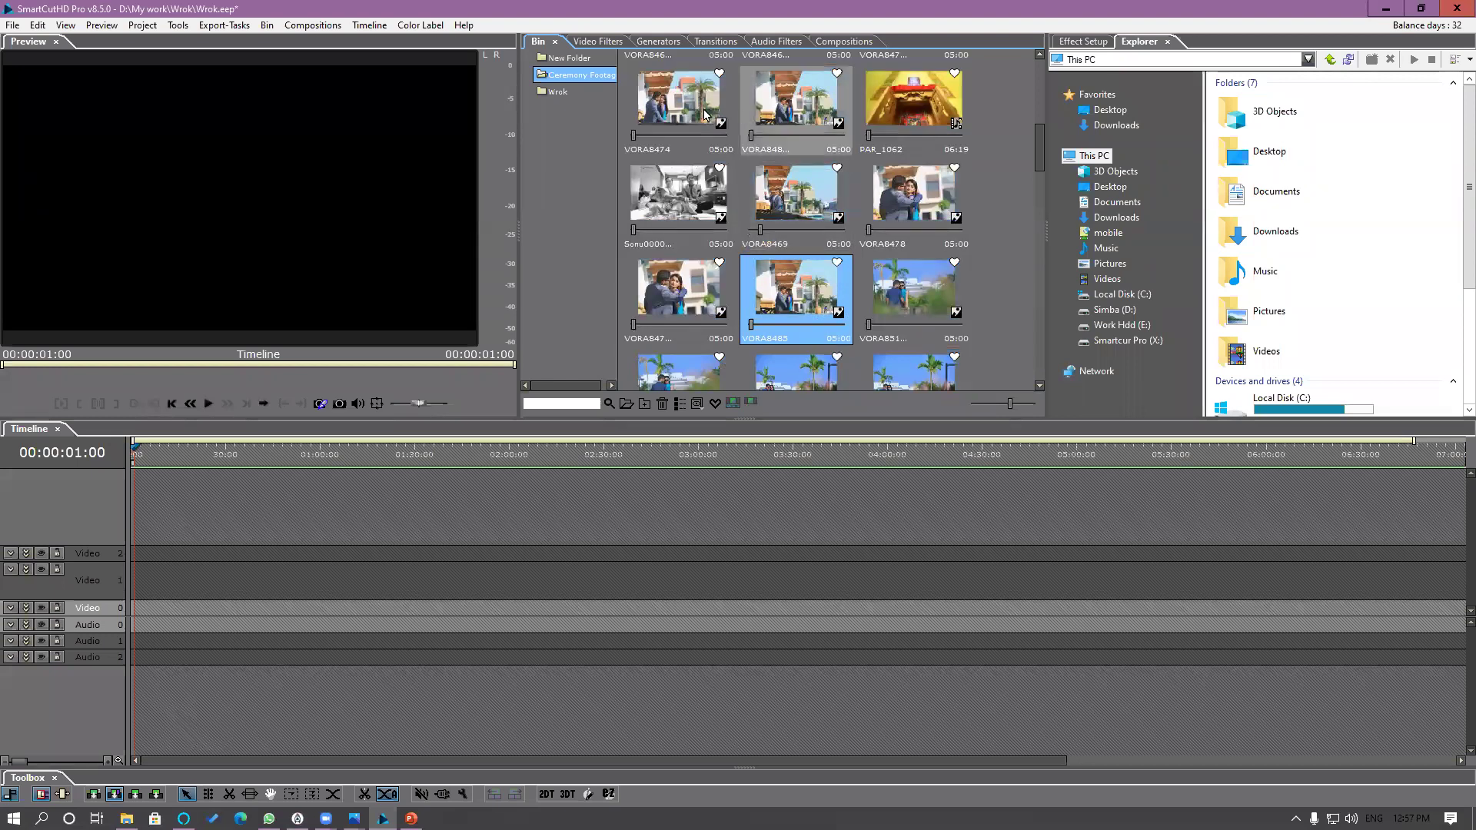
# Step: Place all Ceremony Footage clips at the start of the Video 0 track and move the playhead to 00:06:02:01
pyautogui.moveTo(683, 115); pyautogui.dragTo(145, 611)
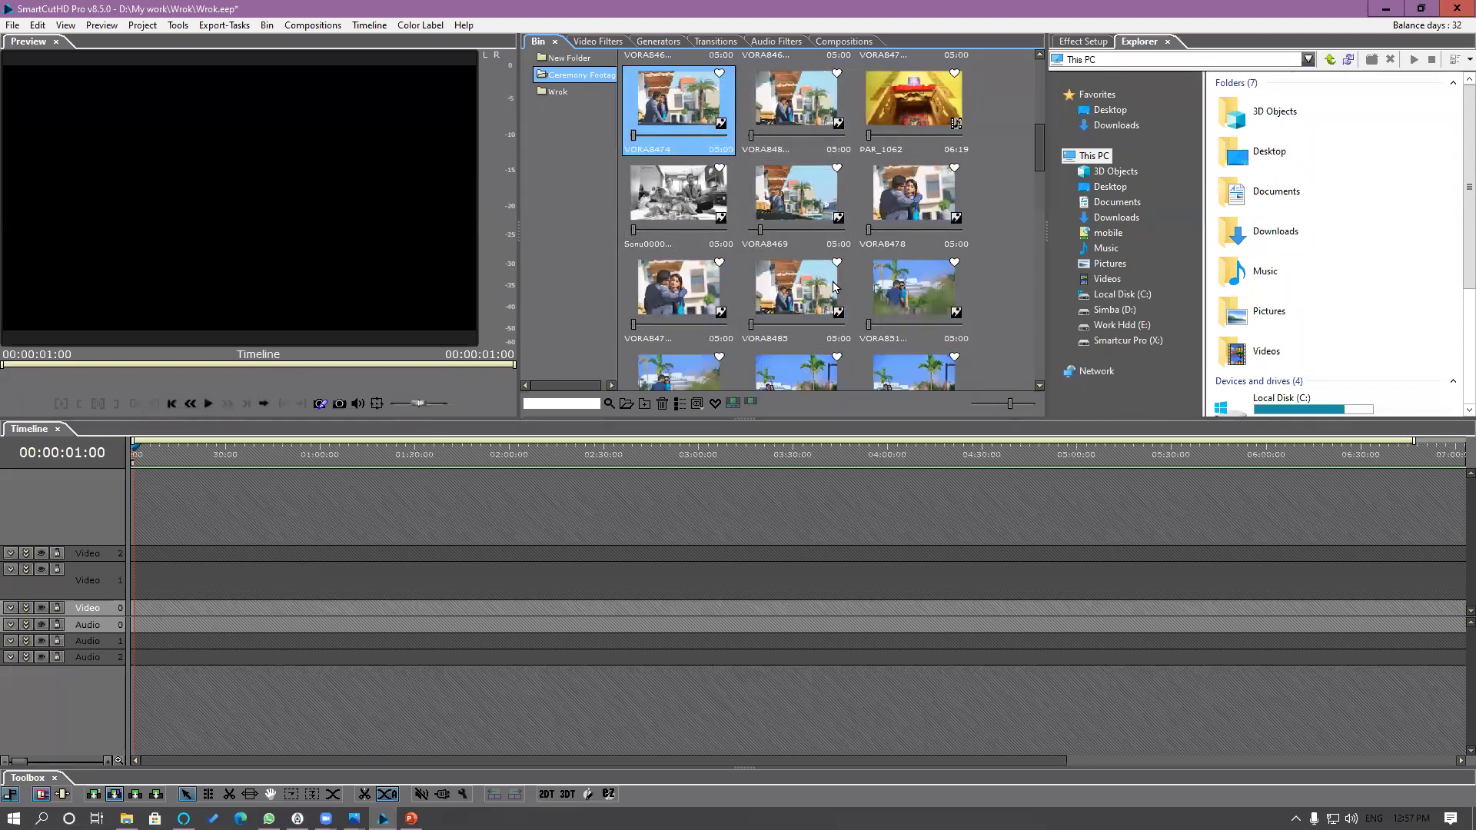
pyautogui.click(694, 207)
pyautogui.hotkey('ctrl', 'a')
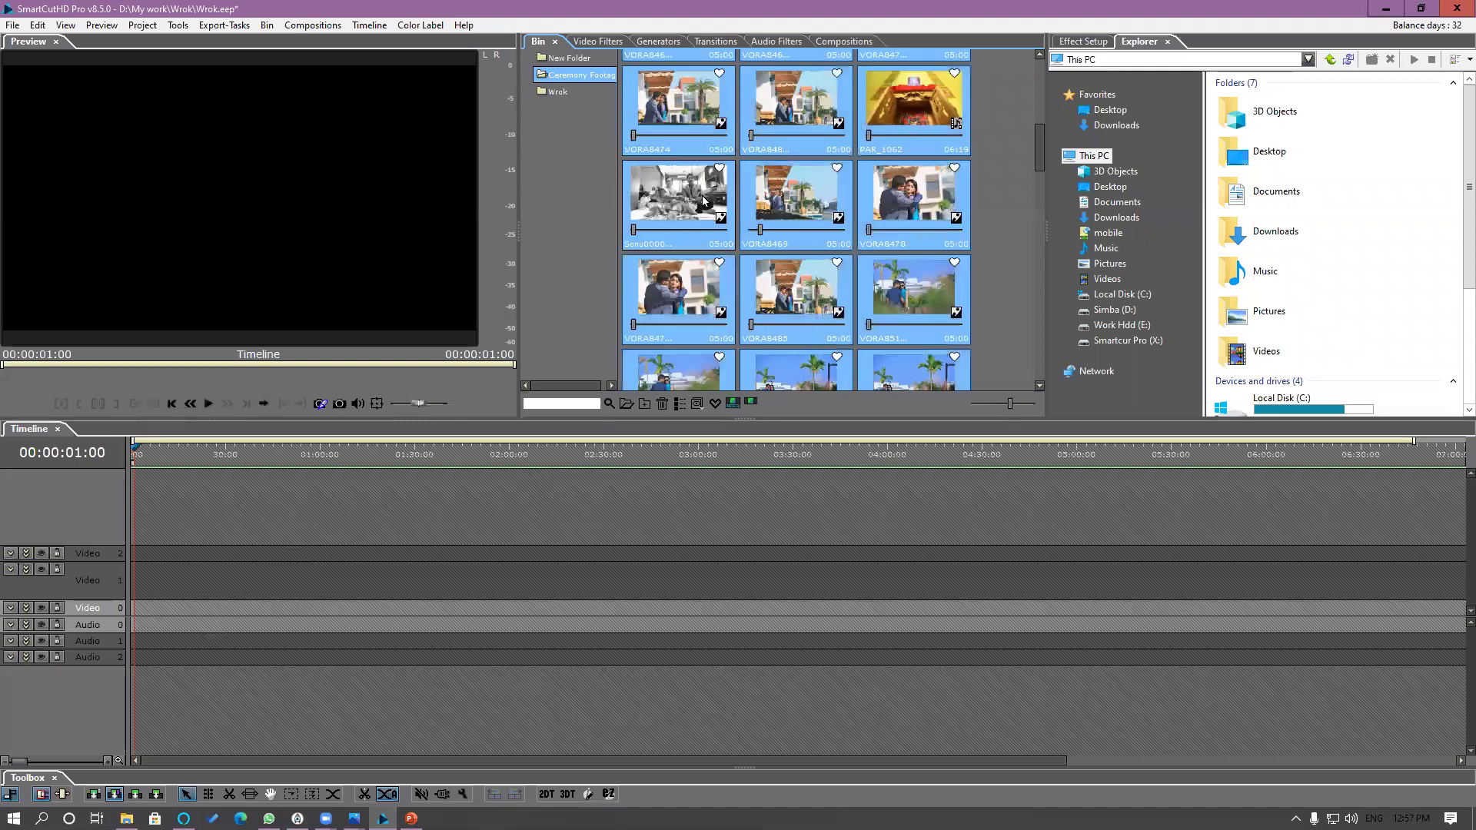
pyautogui.moveTo(695, 208); pyautogui.dragTo(140, 612)
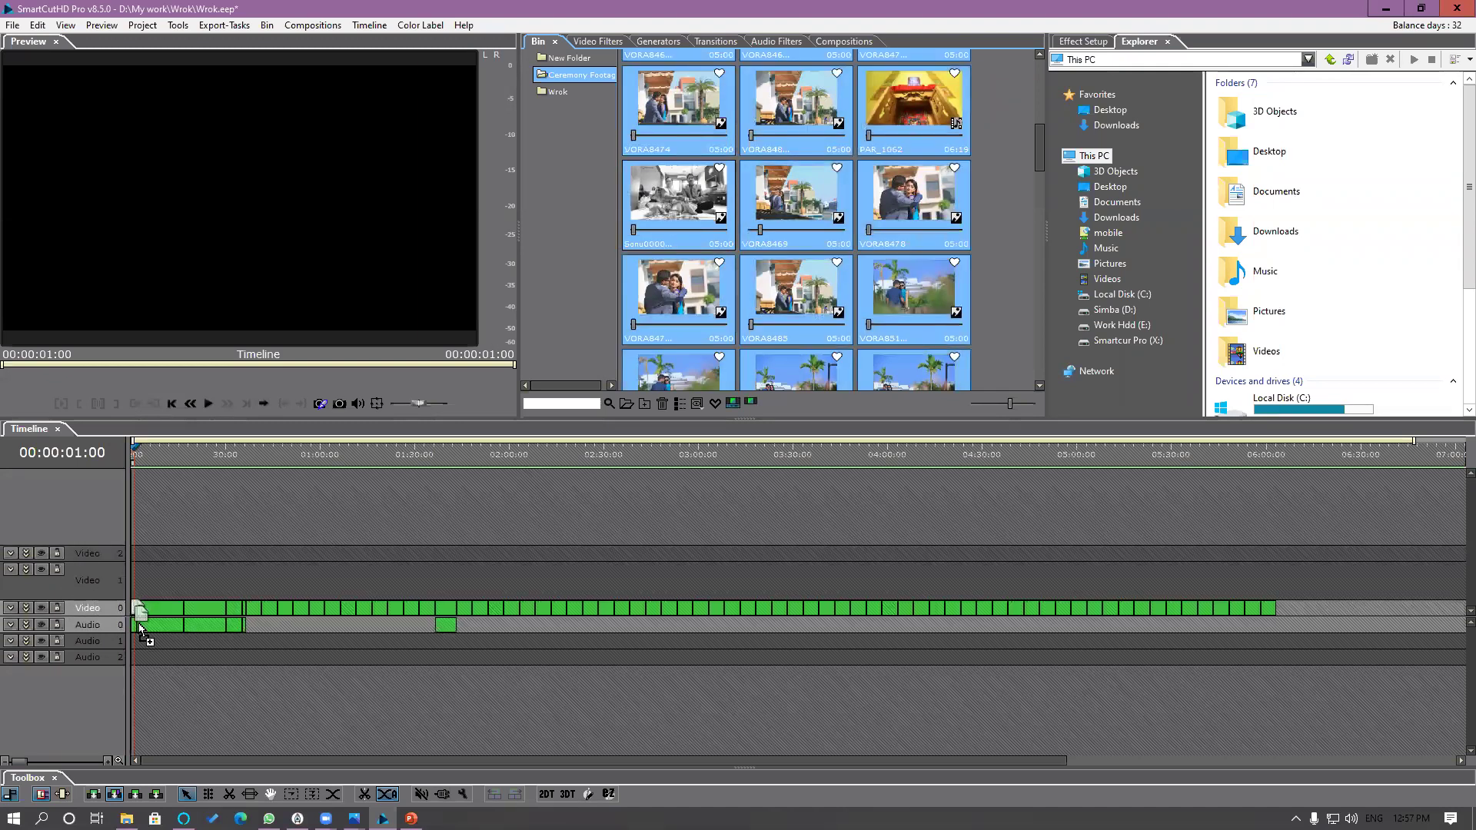
pyautogui.click(798, 450)
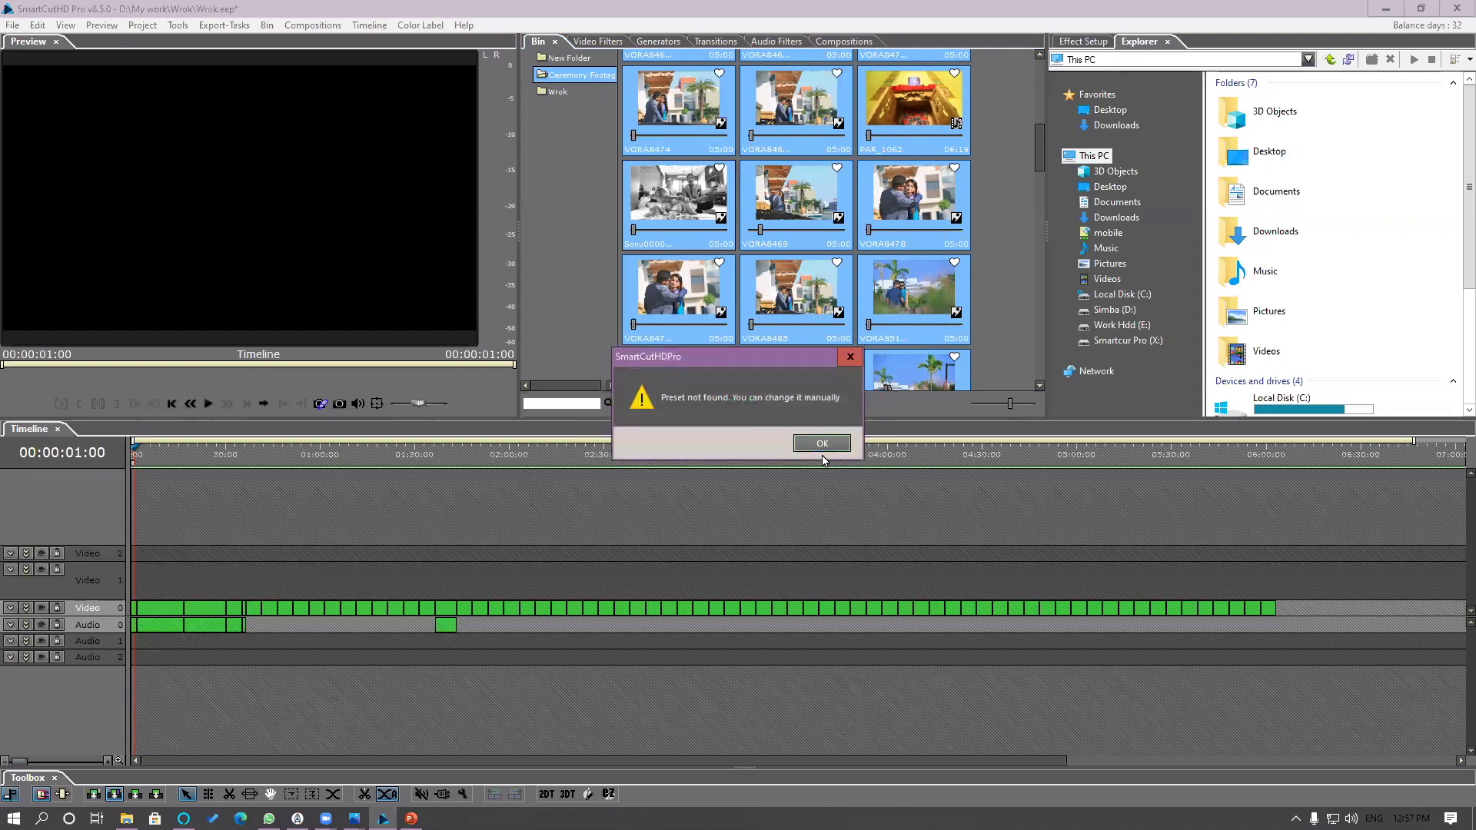
pyautogui.click(824, 448)
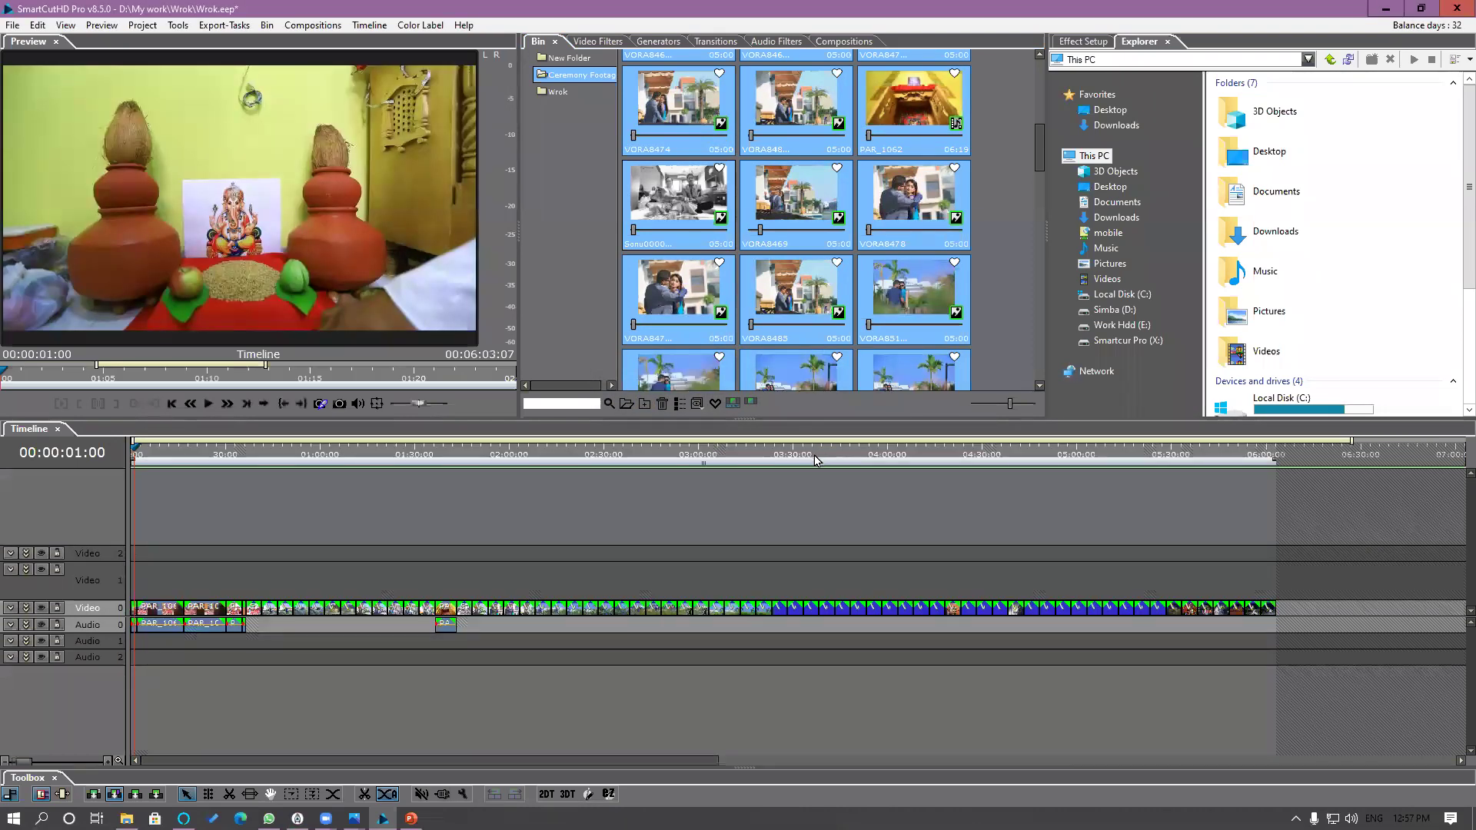
pyautogui.click(133, 455)
pyautogui.moveTo(321, 490); pyautogui.dragTo(1274, 566)
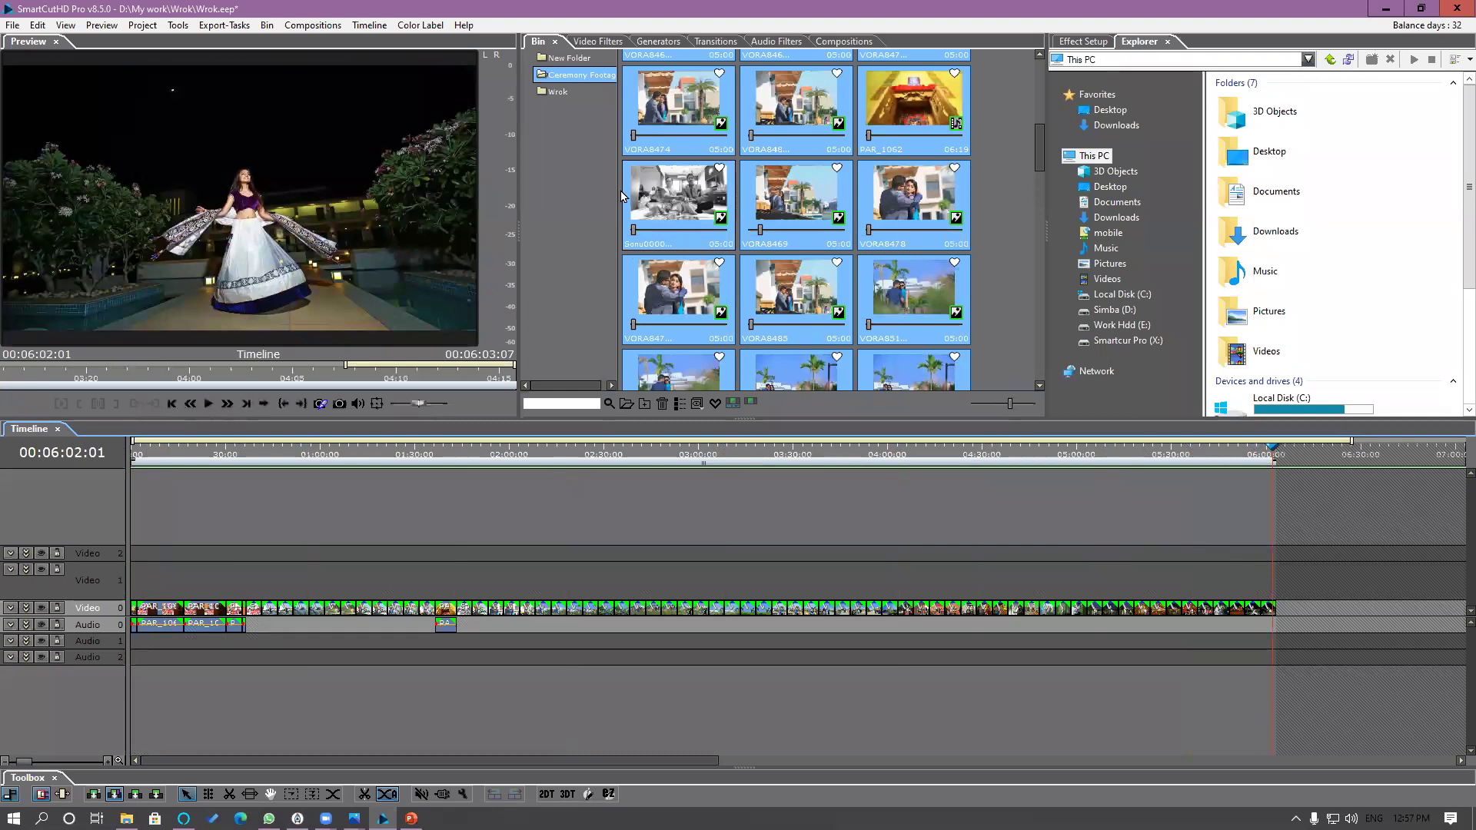
# Step: Check the contents of the Wrok folder and New Folder in the bin, and select every clip on the timeline
pyautogui.click(556, 94)
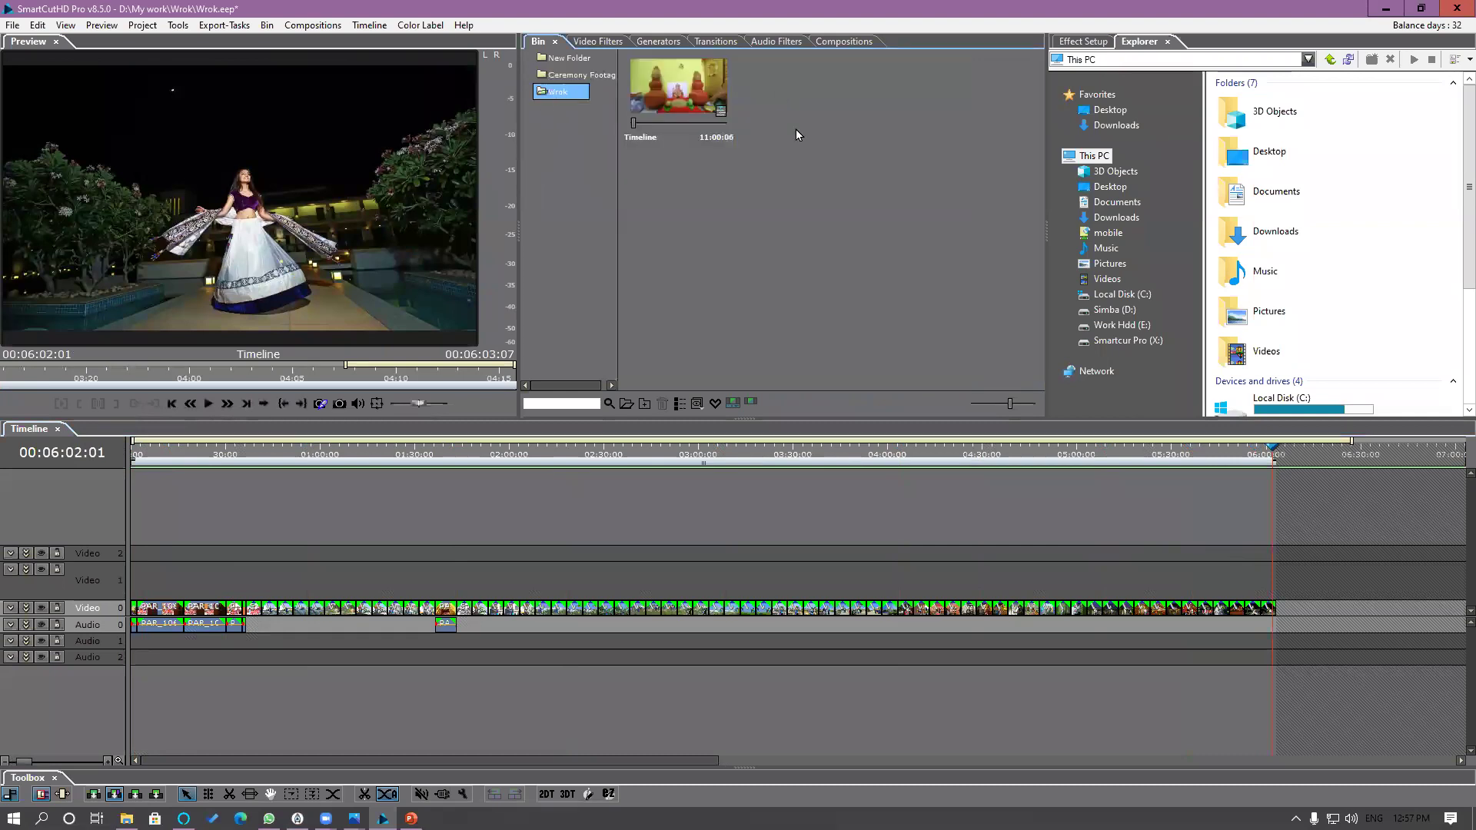
pyautogui.click(567, 57)
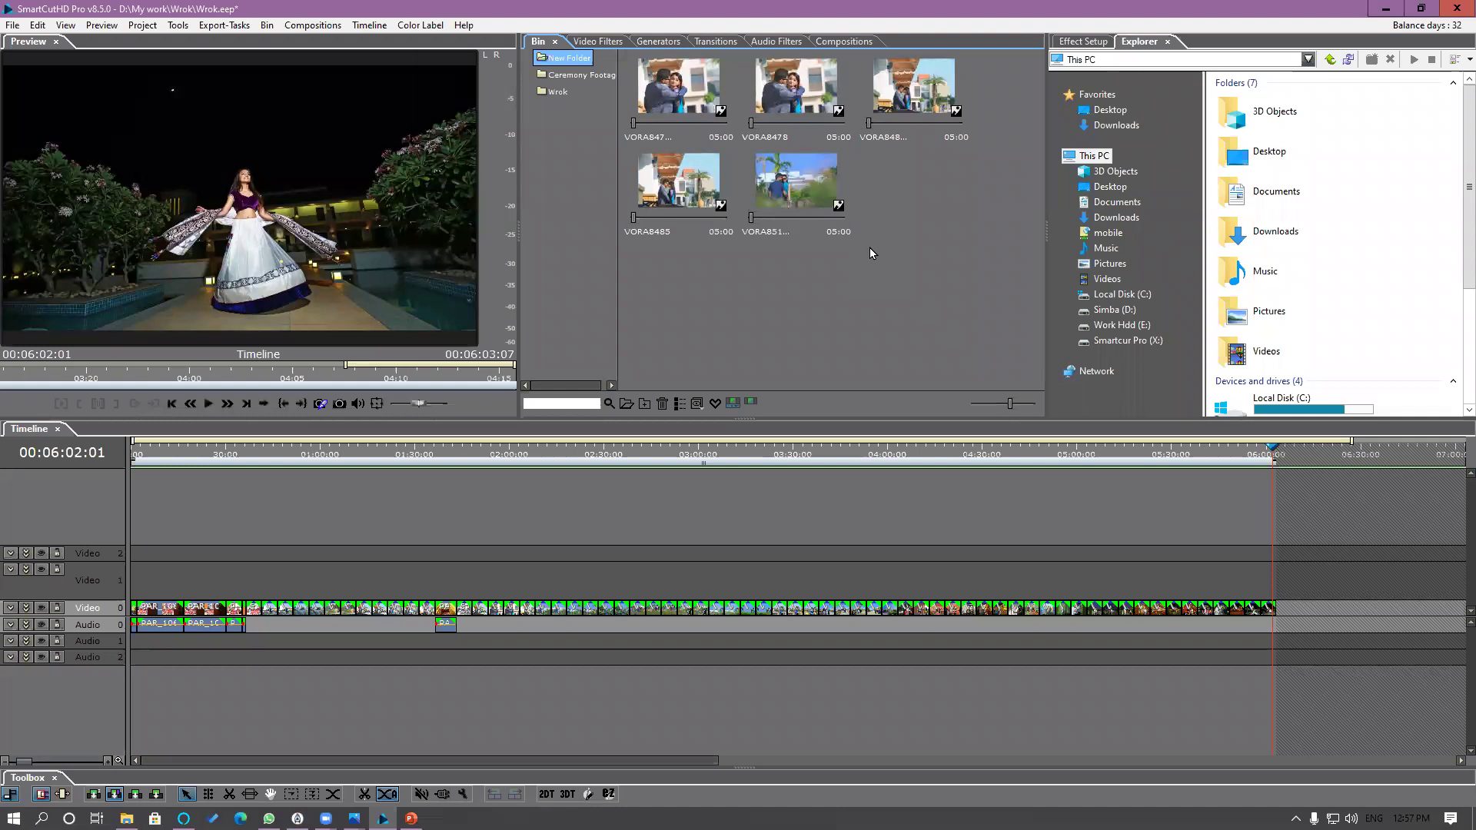
pyautogui.moveTo(144, 585); pyautogui.dragTo(1290, 727)
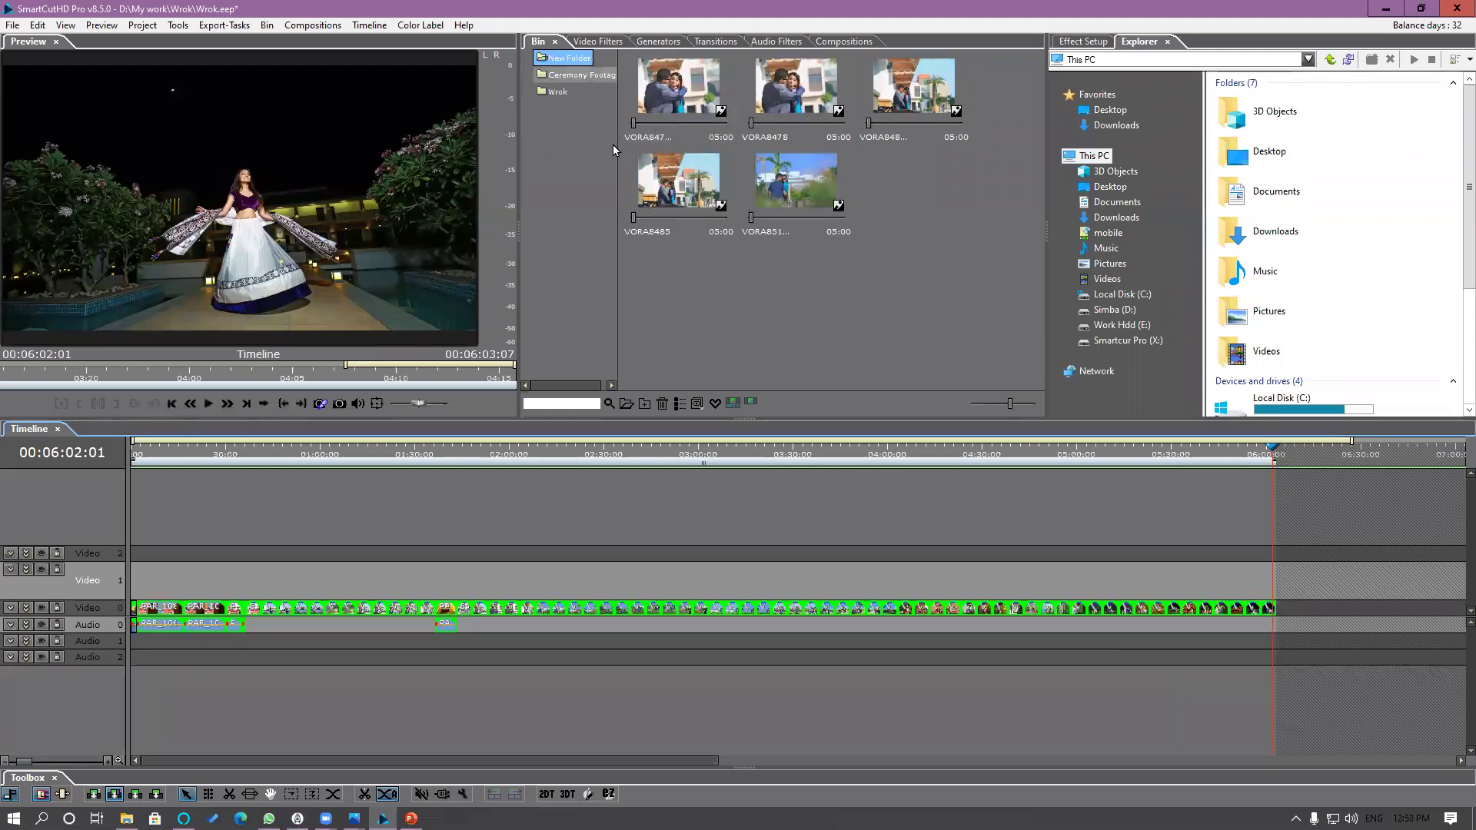
# Step: Remove all unused clips from the bin while keeping the empty folders
pyautogui.click(266, 25)
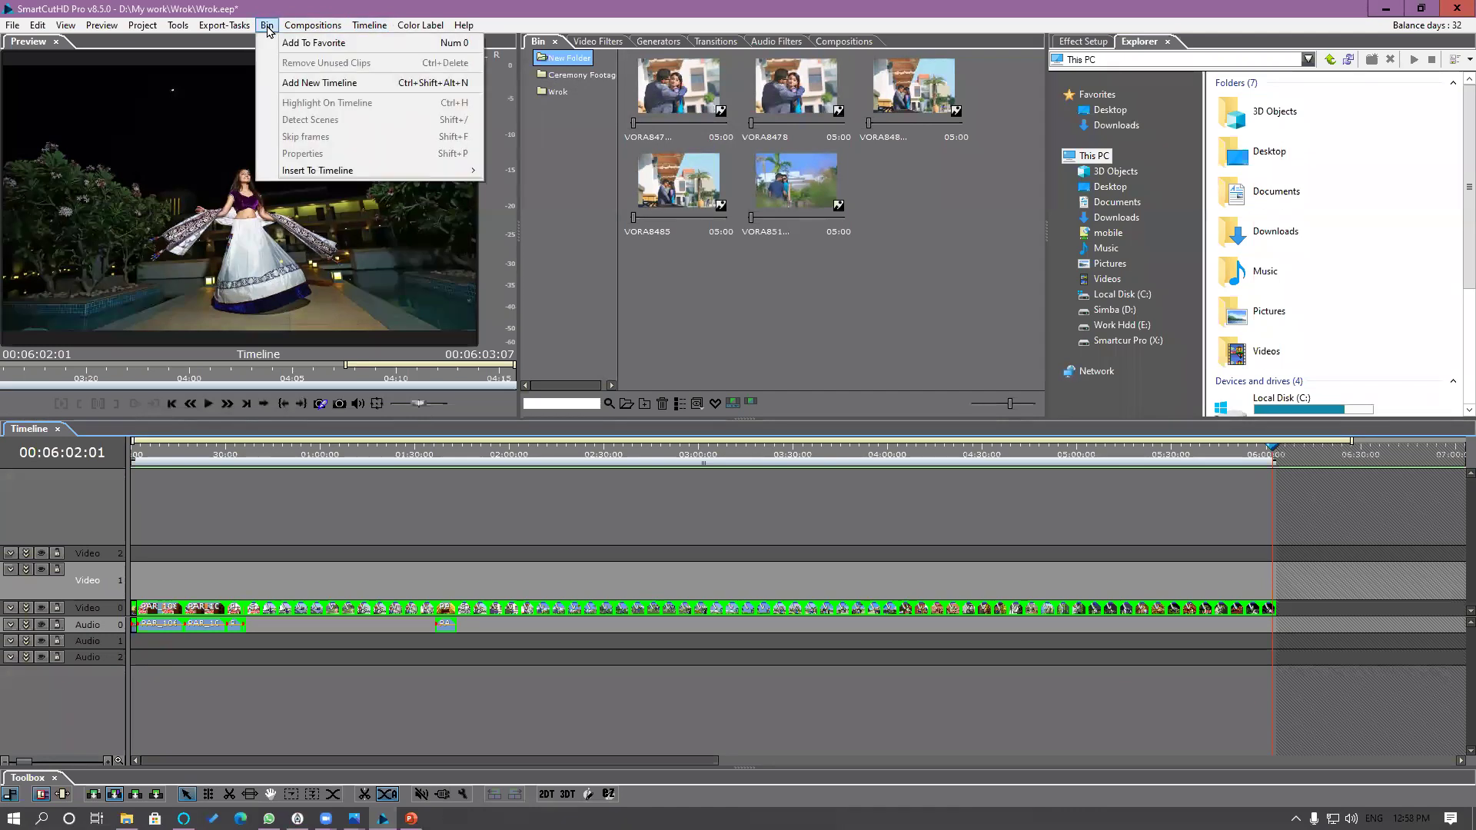
pyautogui.click(577, 78)
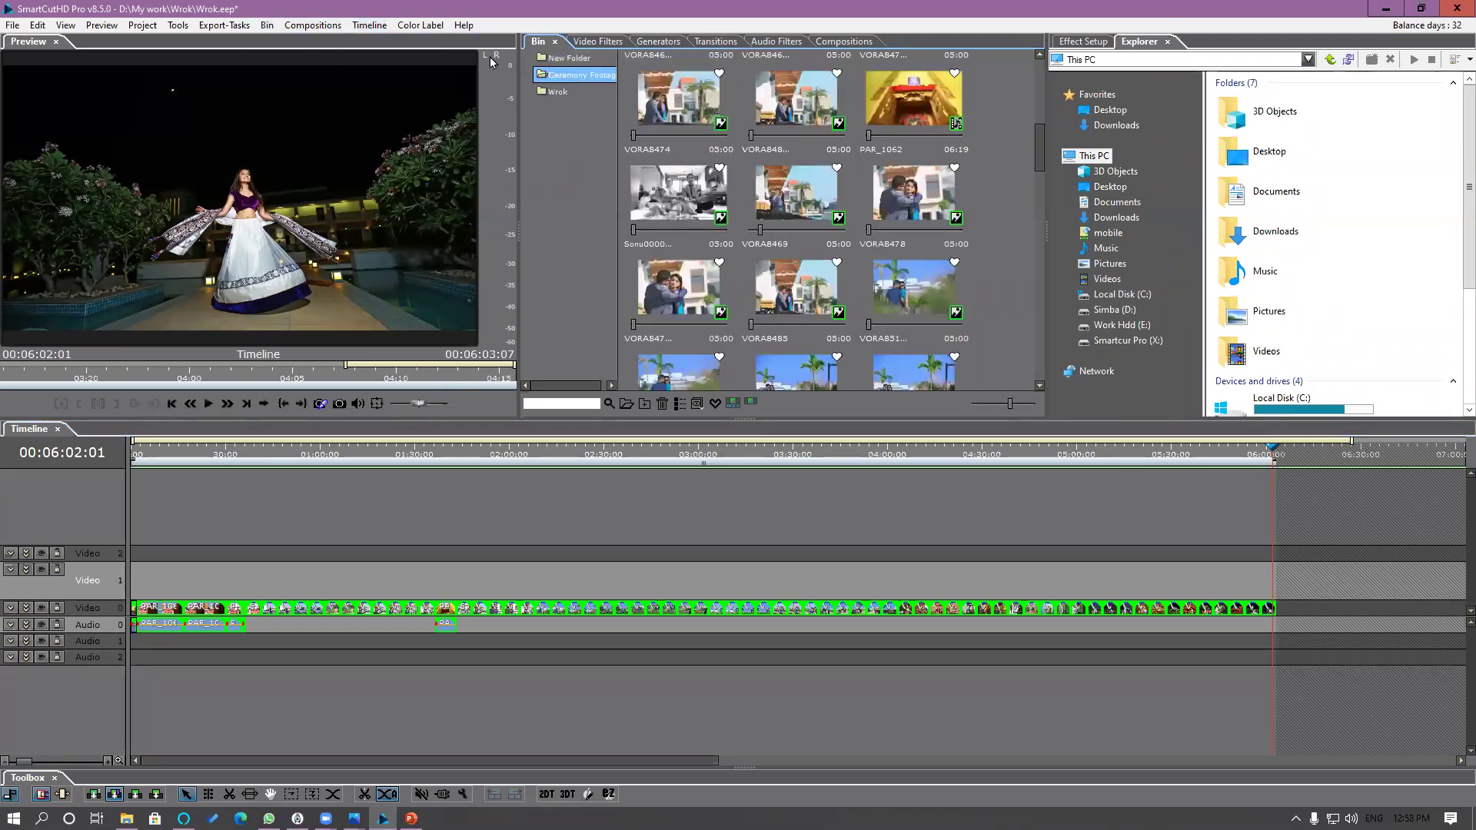
pyautogui.click(267, 25)
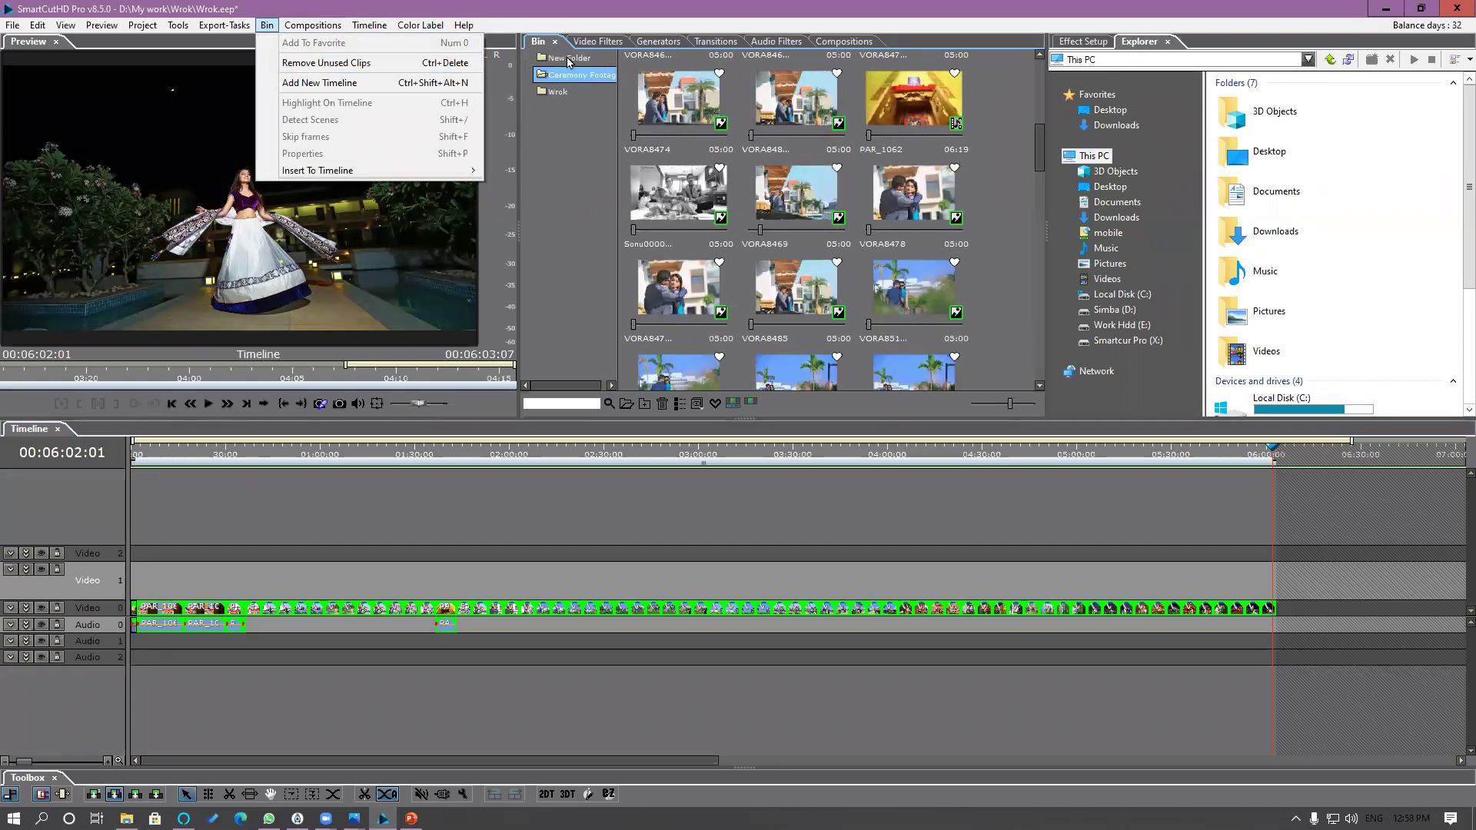
pyautogui.click(341, 67)
pyautogui.click(266, 25)
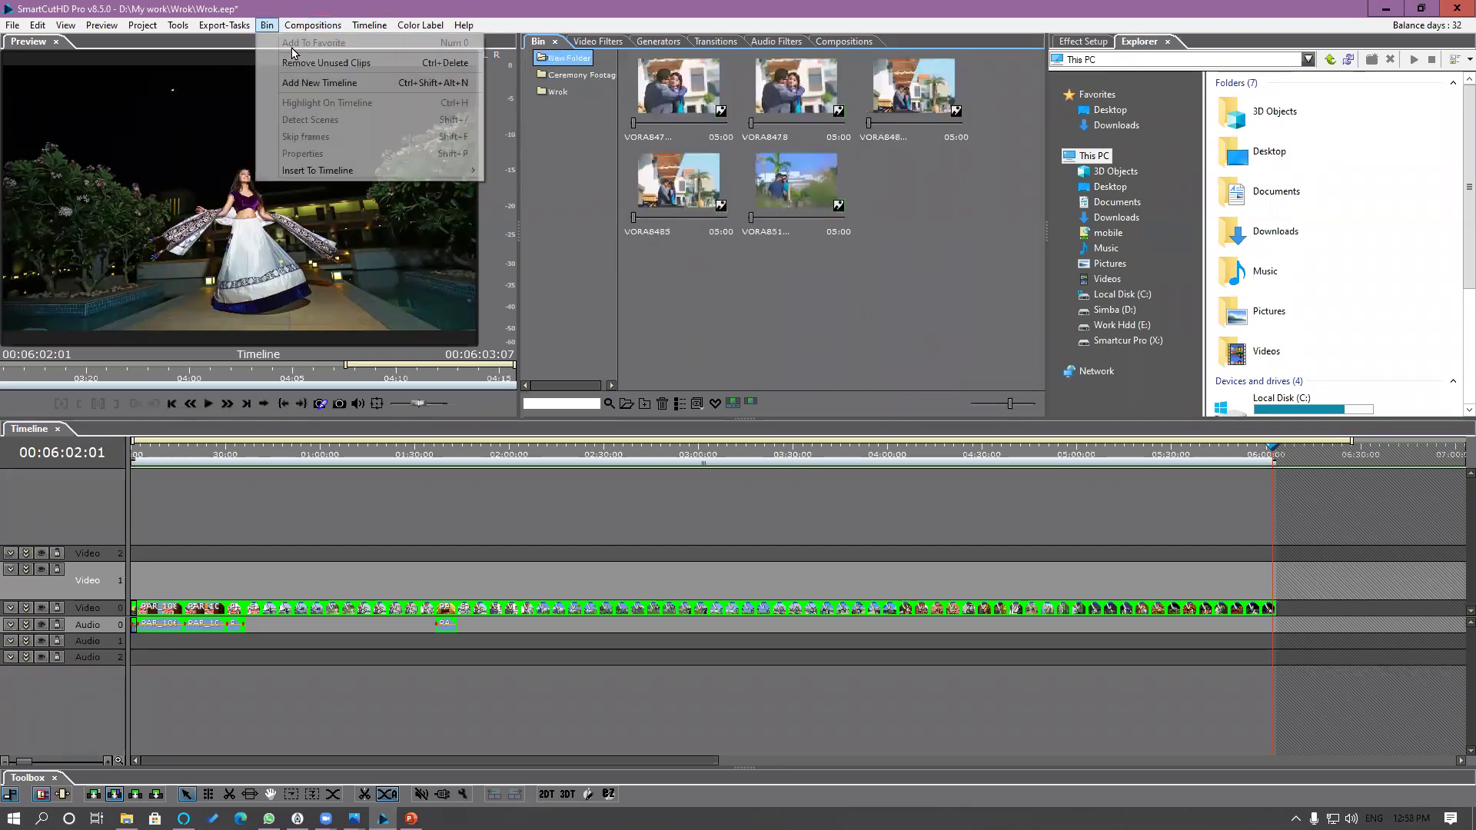
pyautogui.click(344, 66)
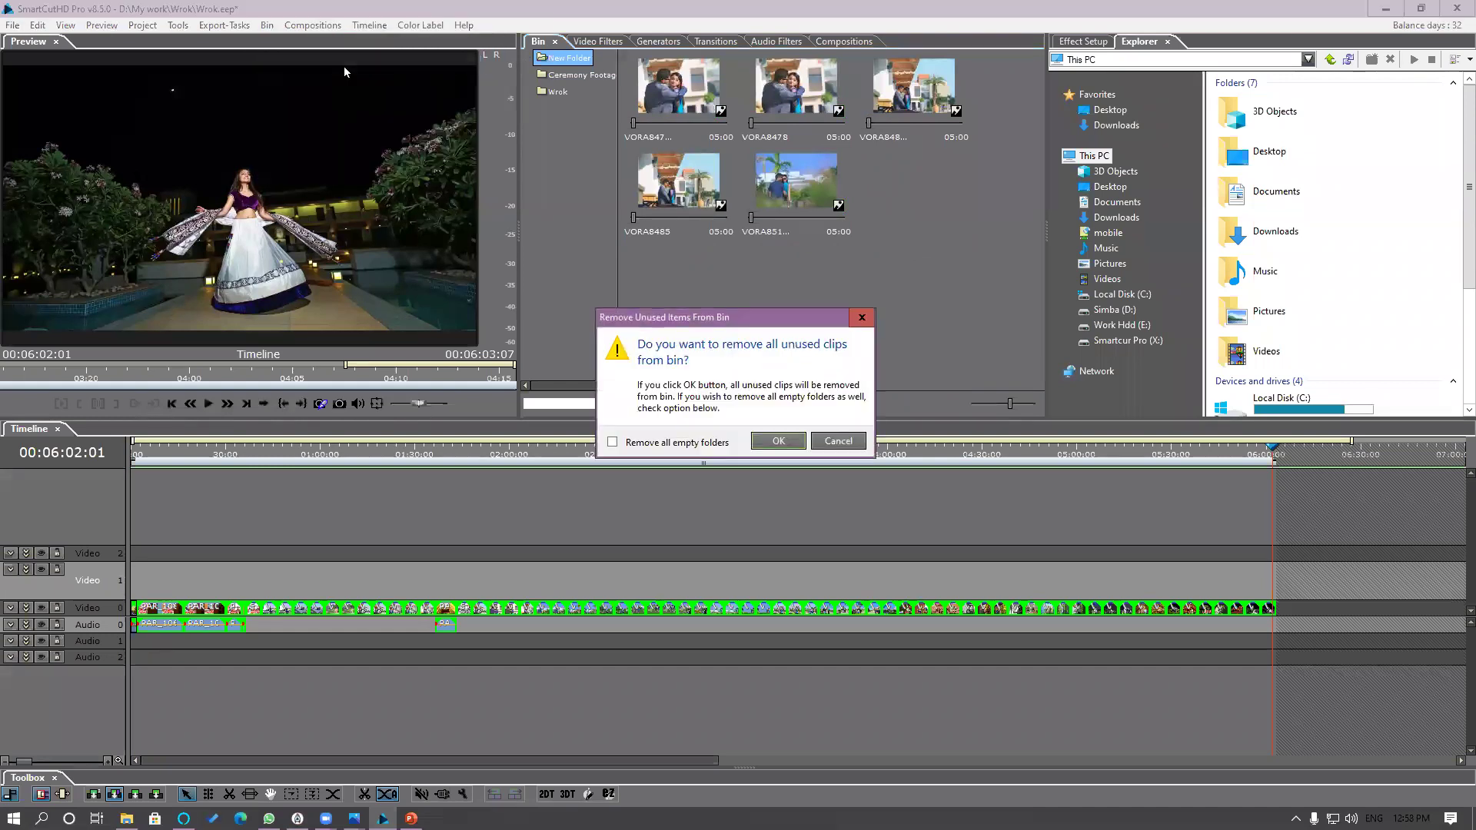
pyautogui.click(778, 448)
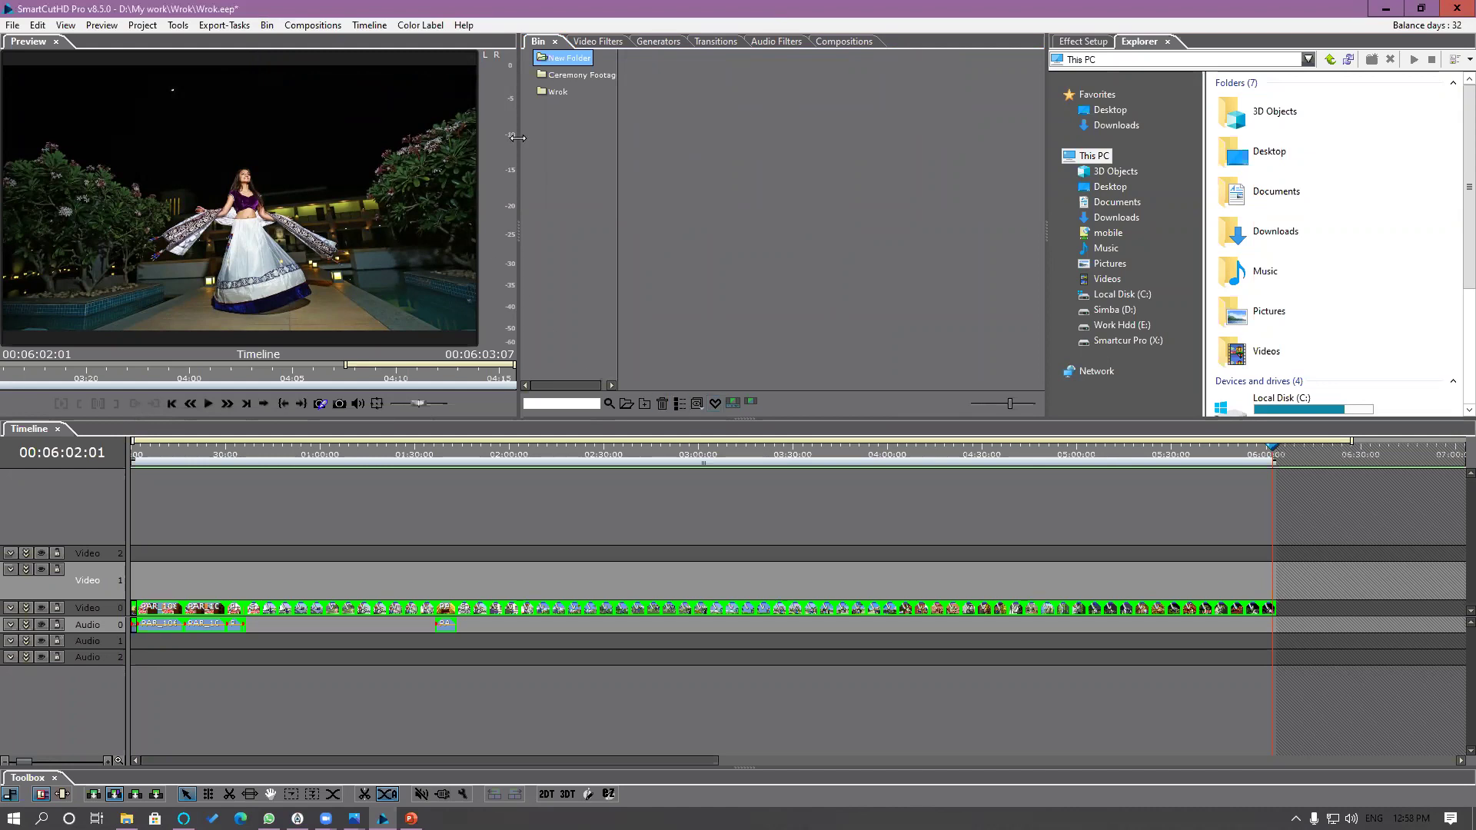
# Step: Open the Ceremony Footage folder and look over the bin's options for inserting clips into the timeline
pyautogui.click(566, 81)
pyautogui.press('Down')
pyautogui.click(572, 78)
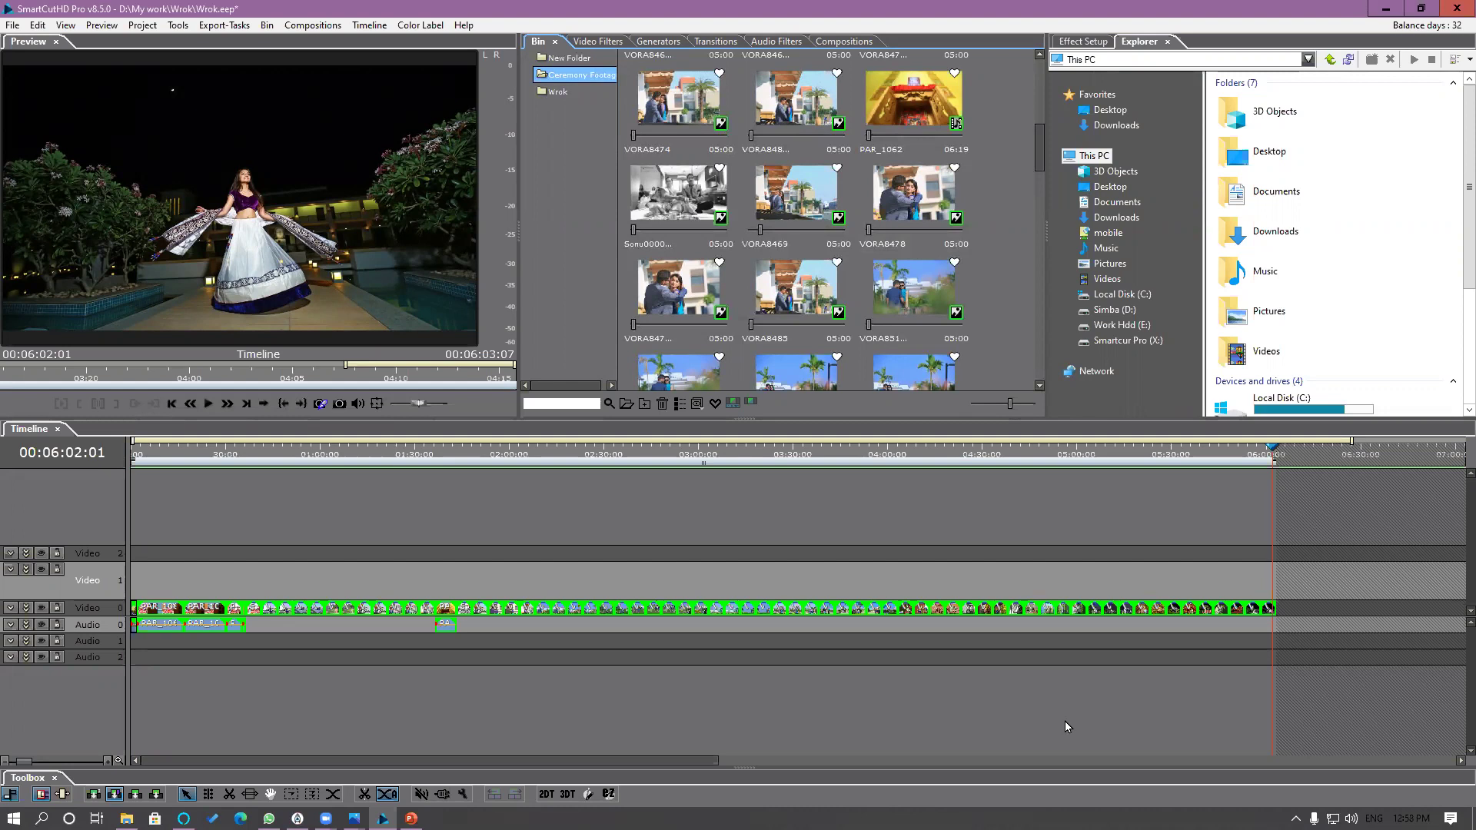
pyautogui.click(267, 27)
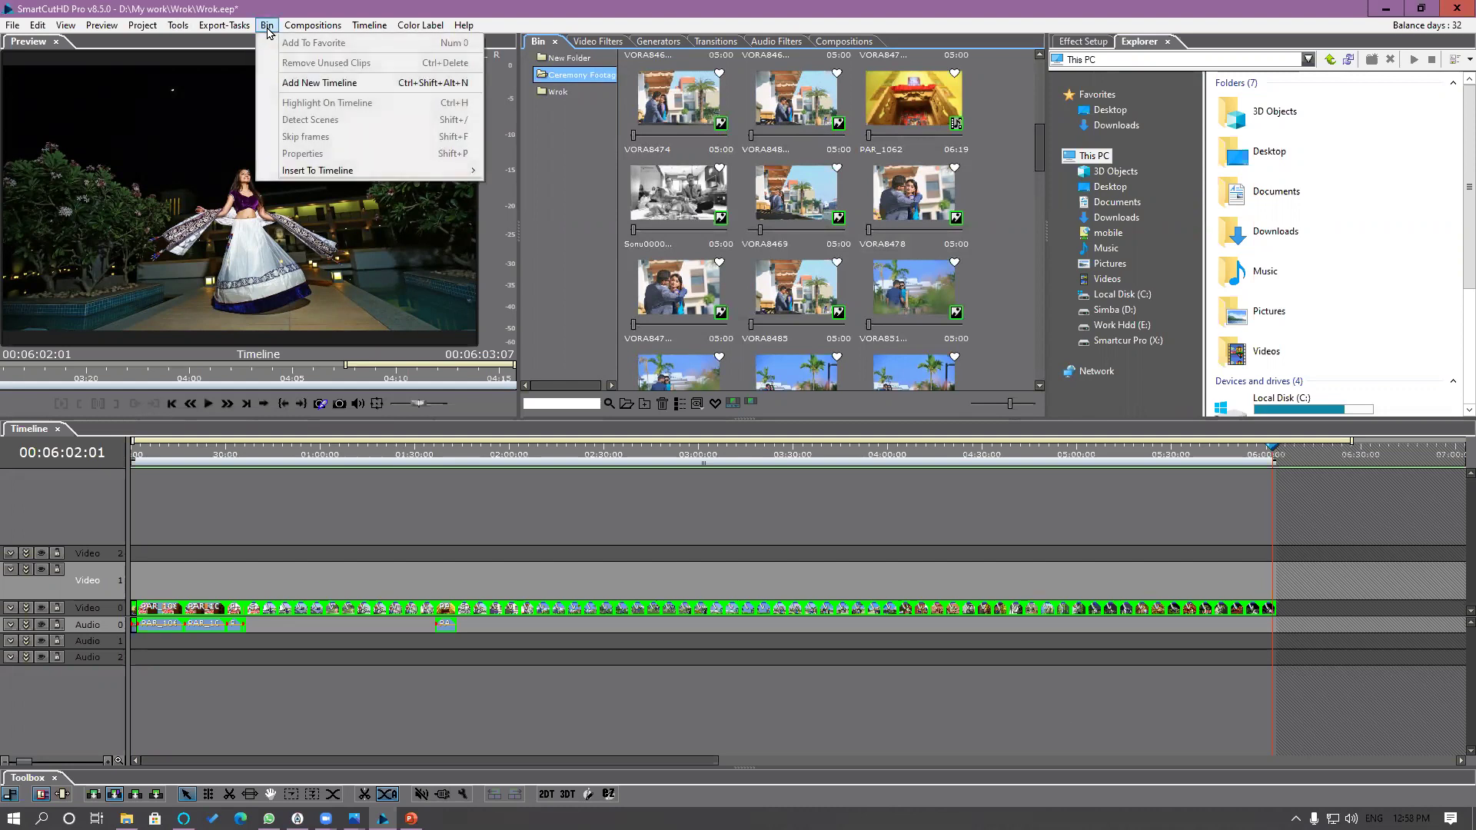
pyautogui.moveTo(396, 171)
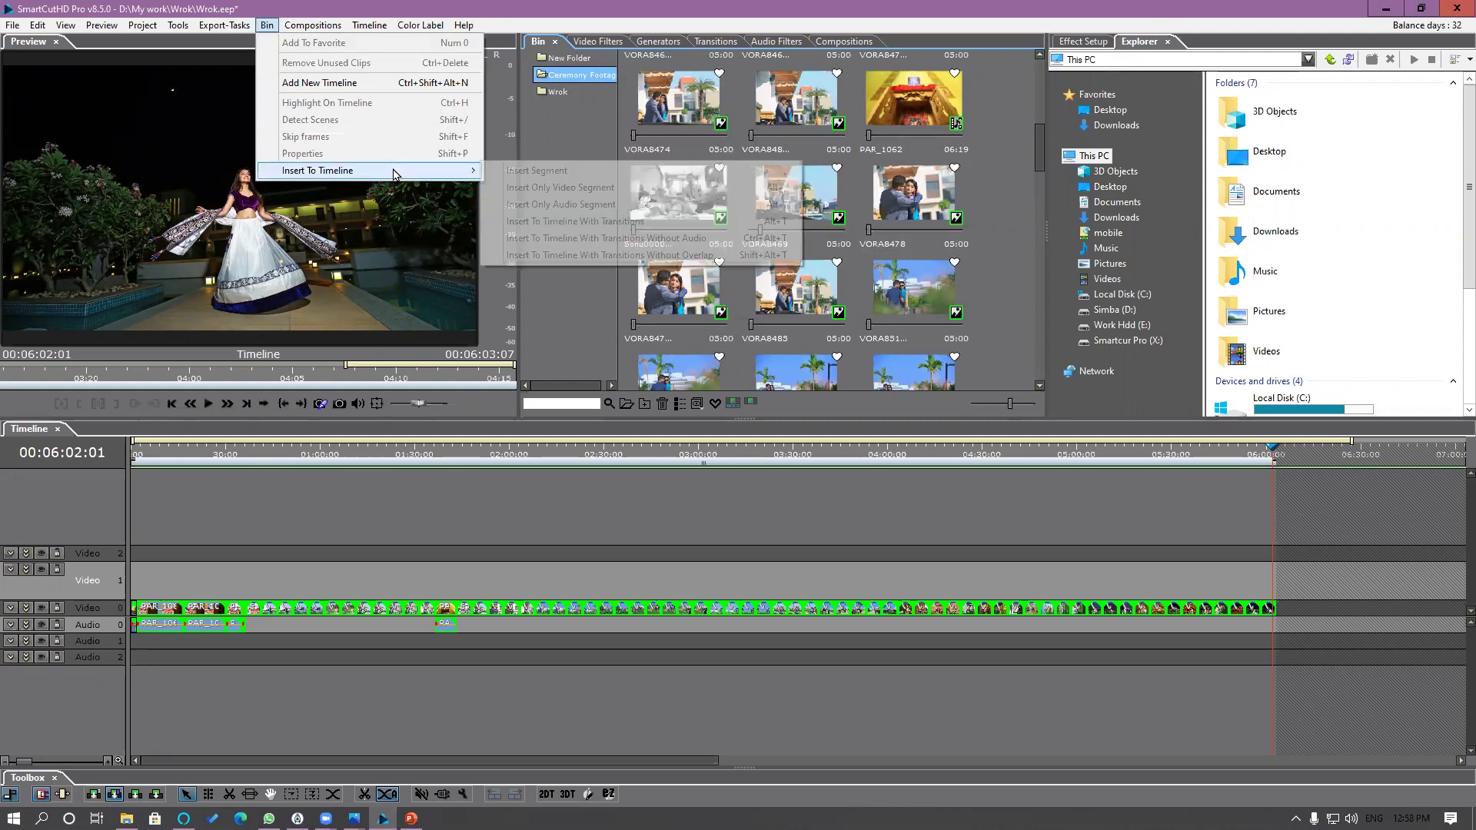
pyautogui.click(607, 548)
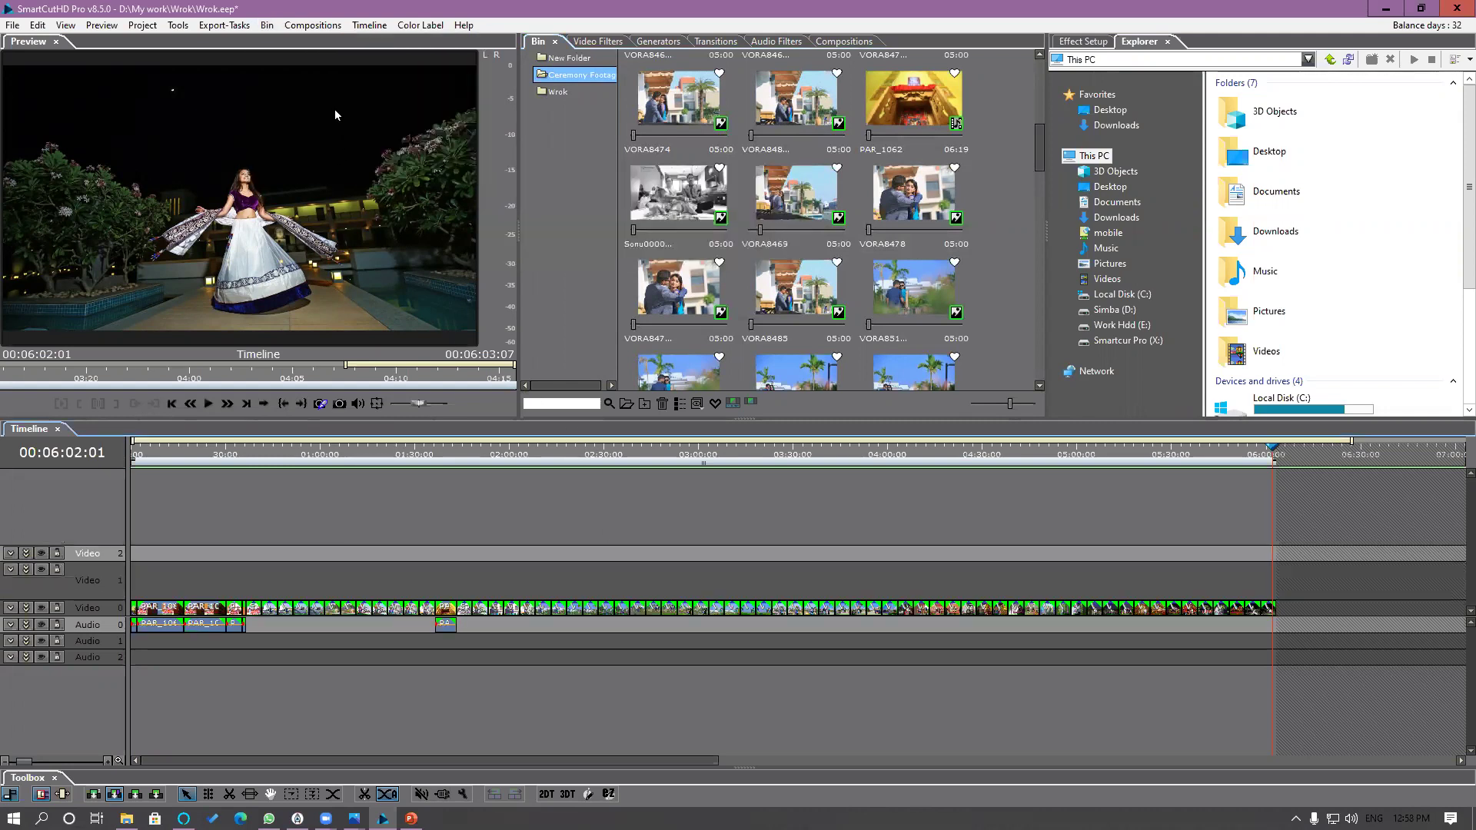
# Step: Look through the Timeline and Color Label commands, including thumbnail mode, insert mode and applying transitions with a duration
pyautogui.click(313, 27)
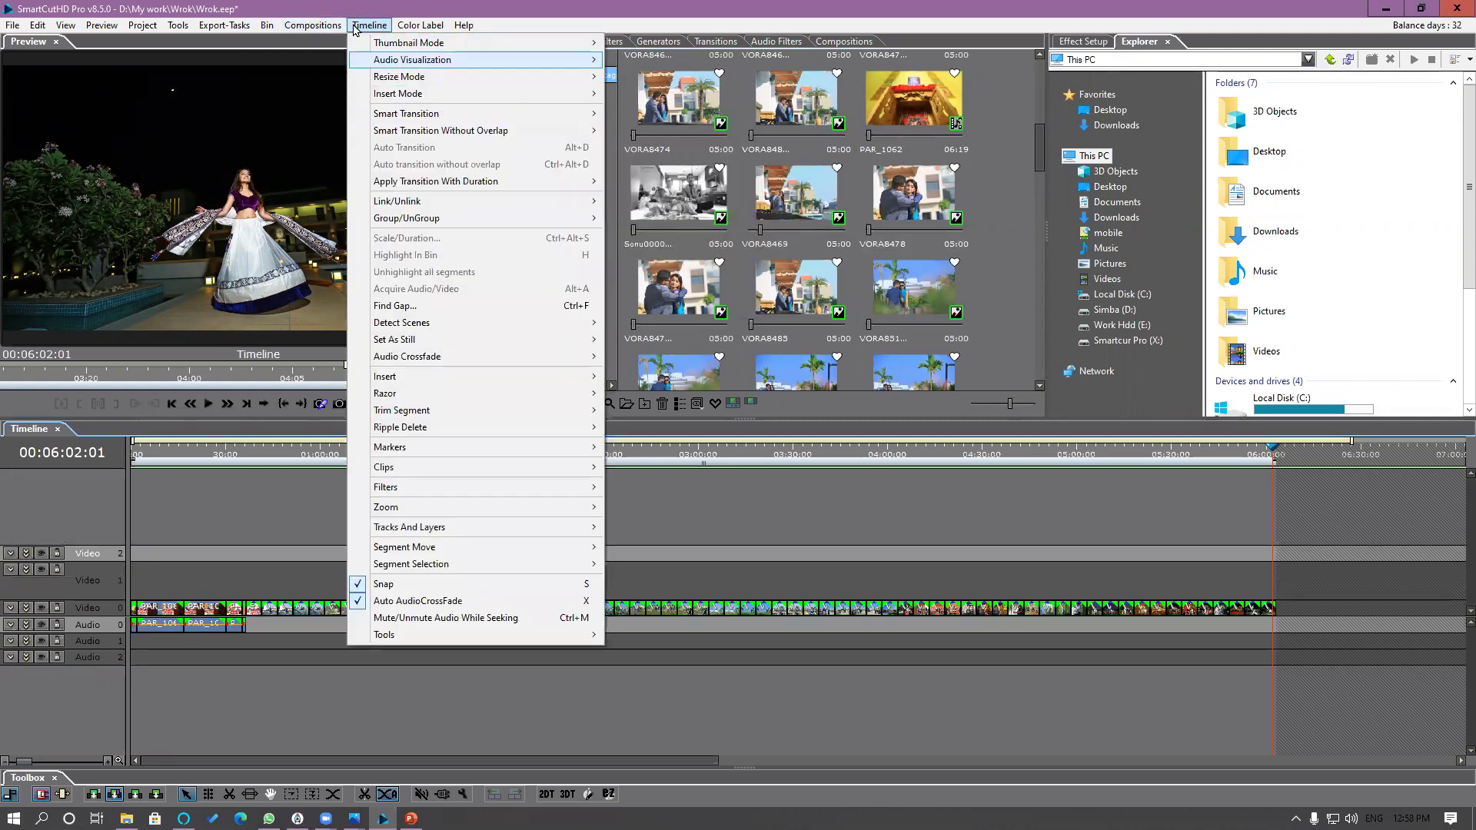
pyautogui.click(313, 27)
pyautogui.click(370, 27)
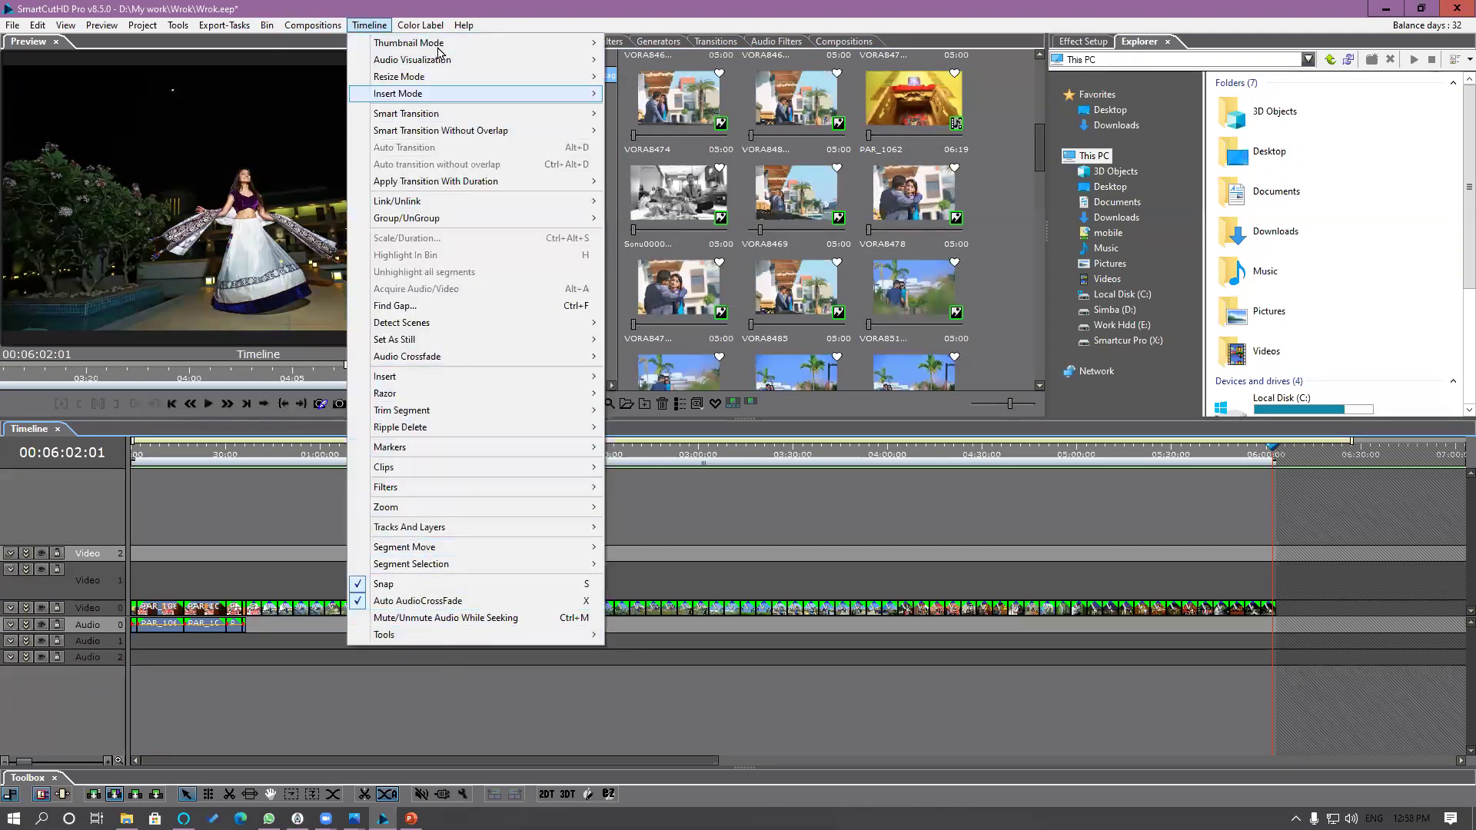
pyautogui.click(430, 25)
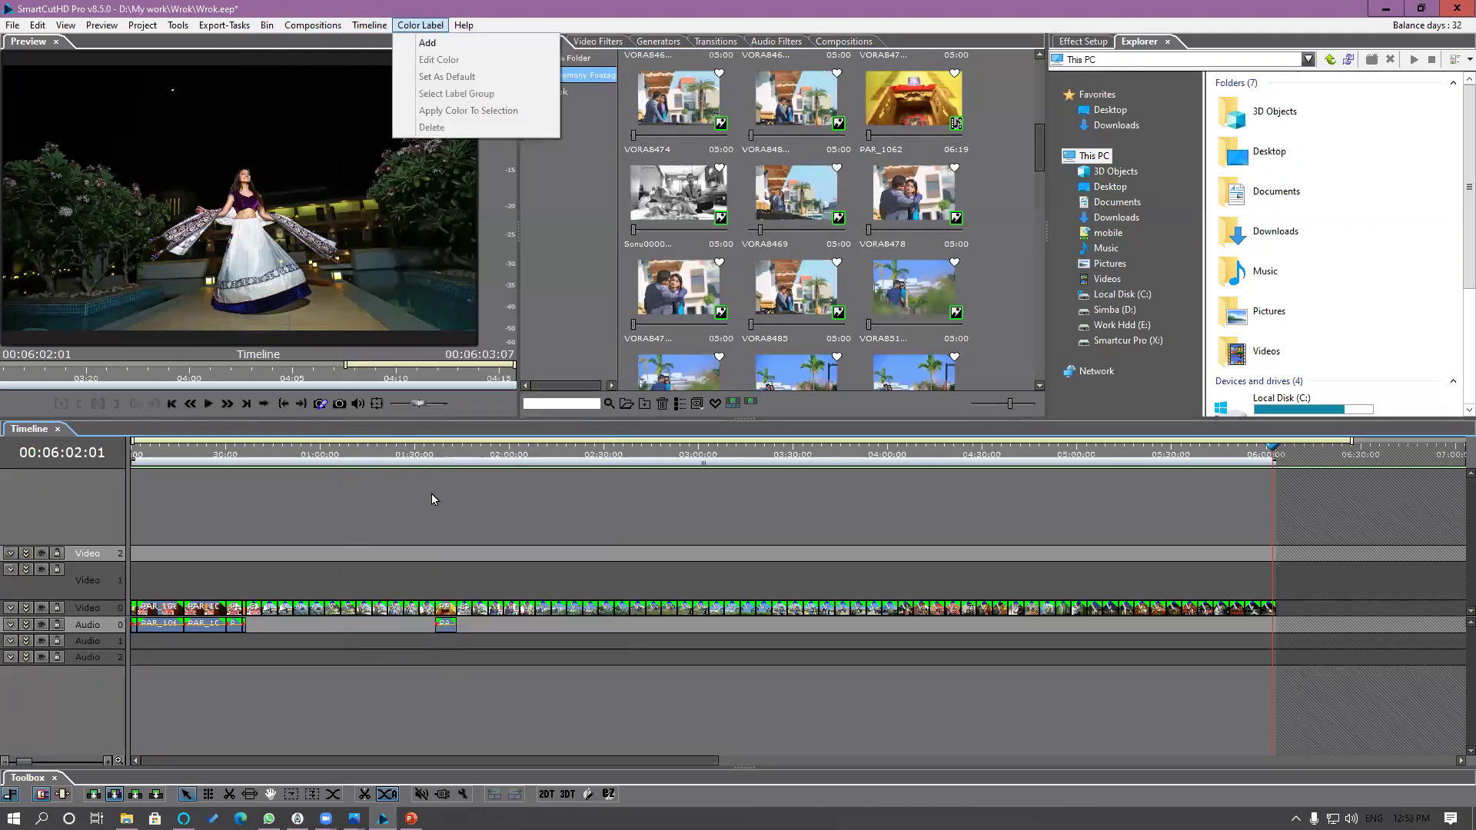
pyautogui.click(369, 26)
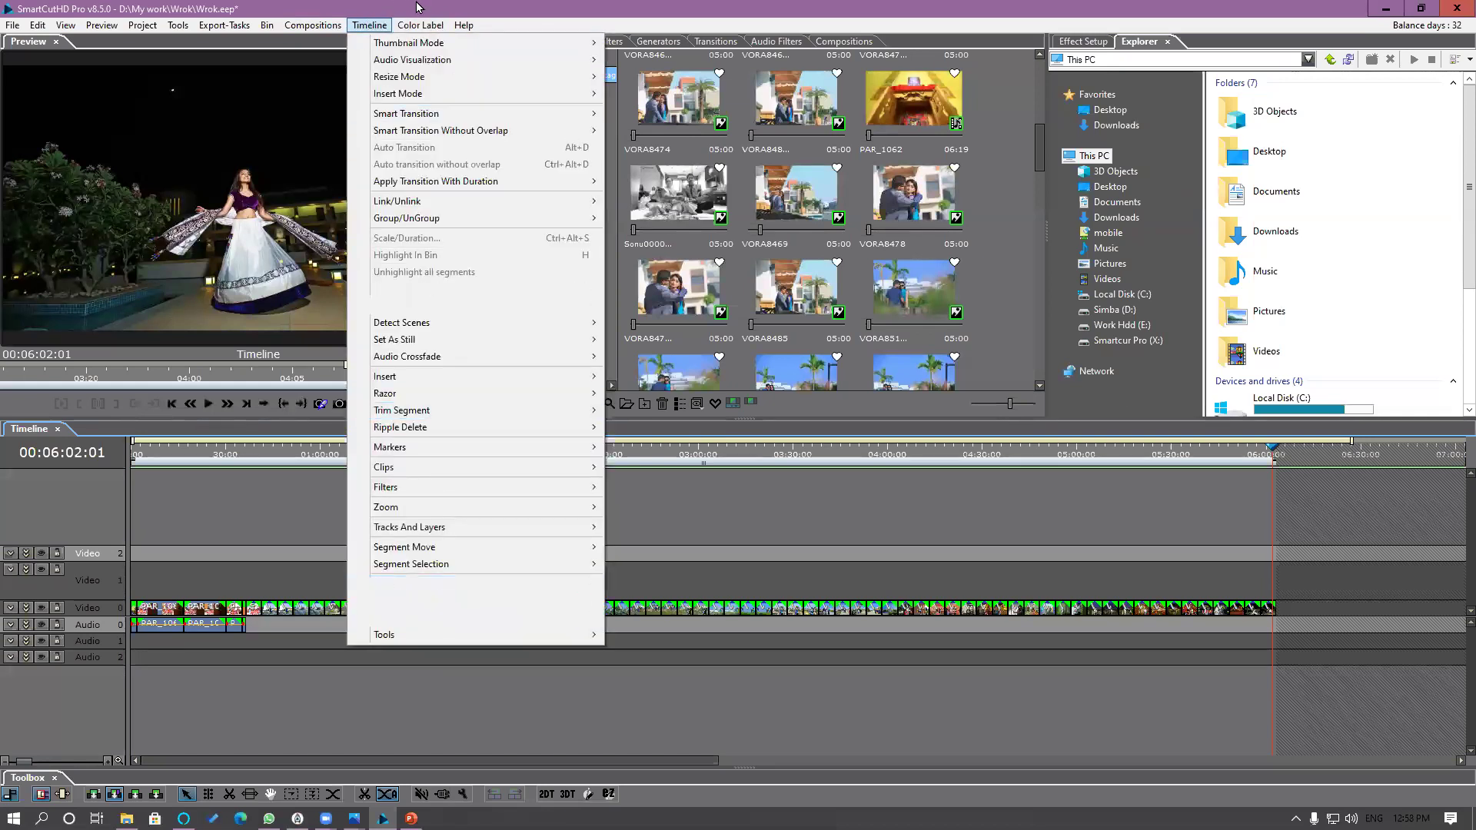
pyautogui.click(385, 31)
pyautogui.click(385, 30)
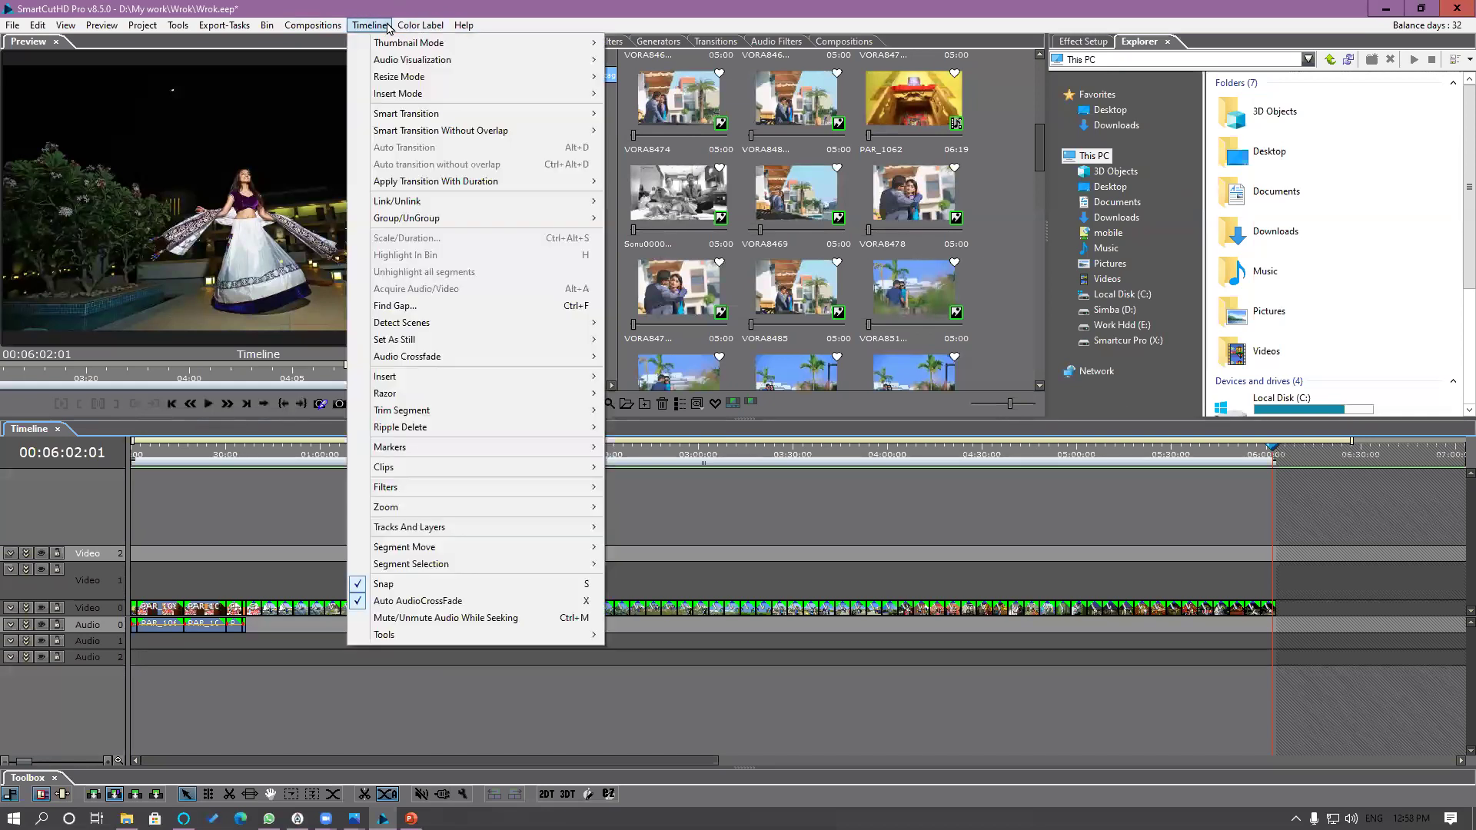
pyautogui.click(414, 51)
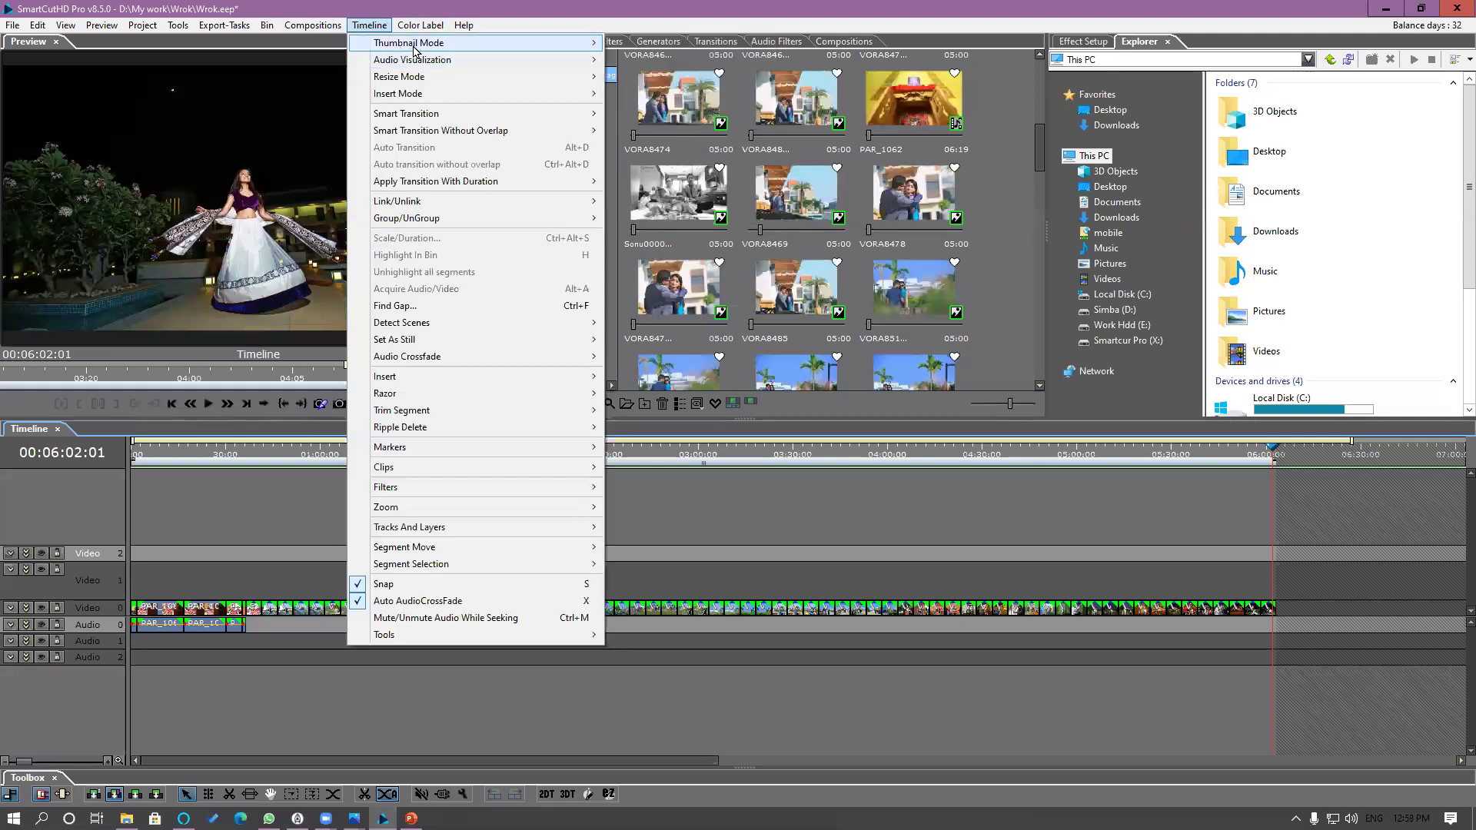
pyautogui.moveTo(416, 96)
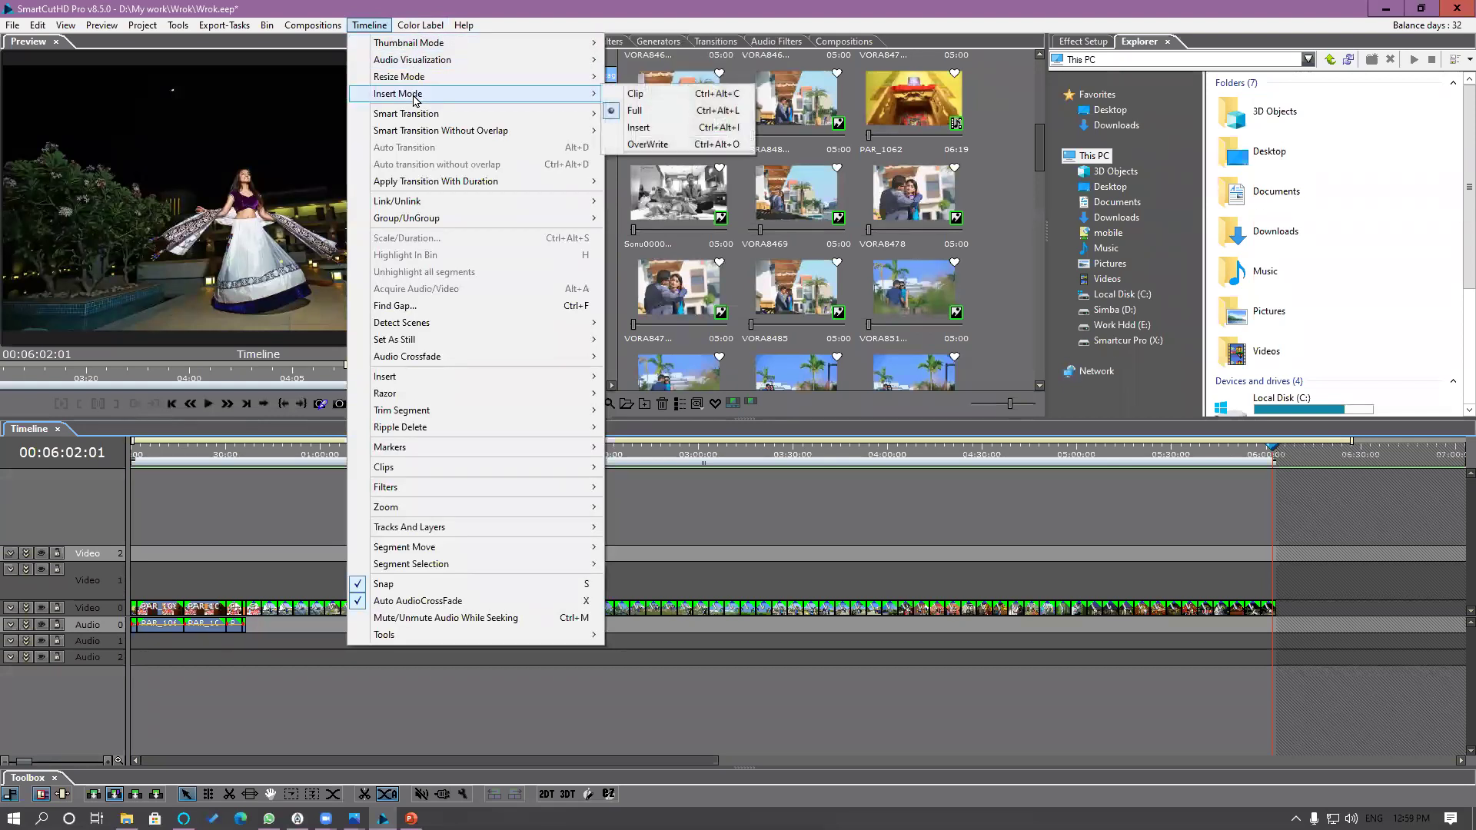
pyautogui.moveTo(462, 182)
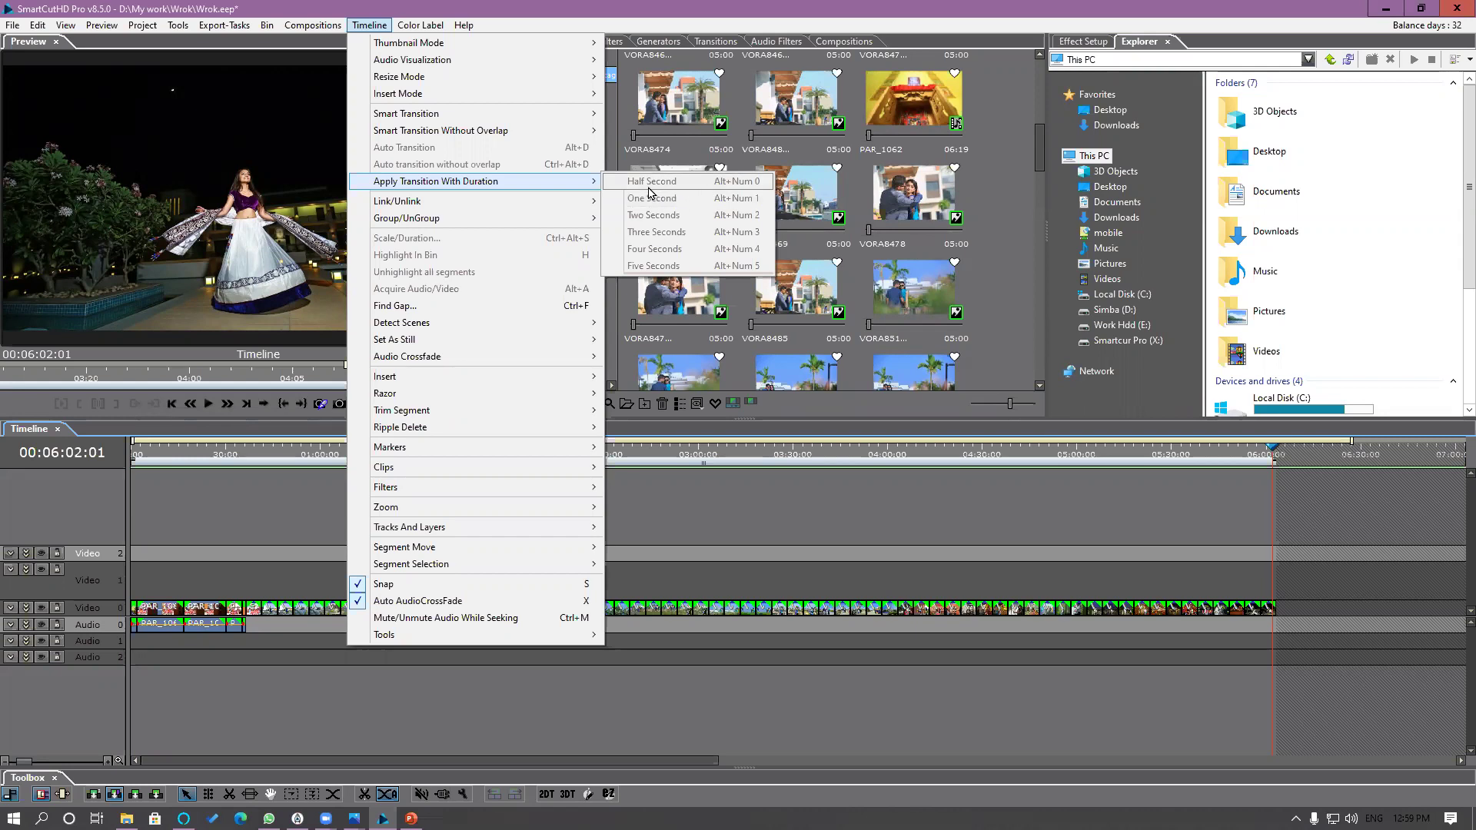
pyautogui.click(832, 560)
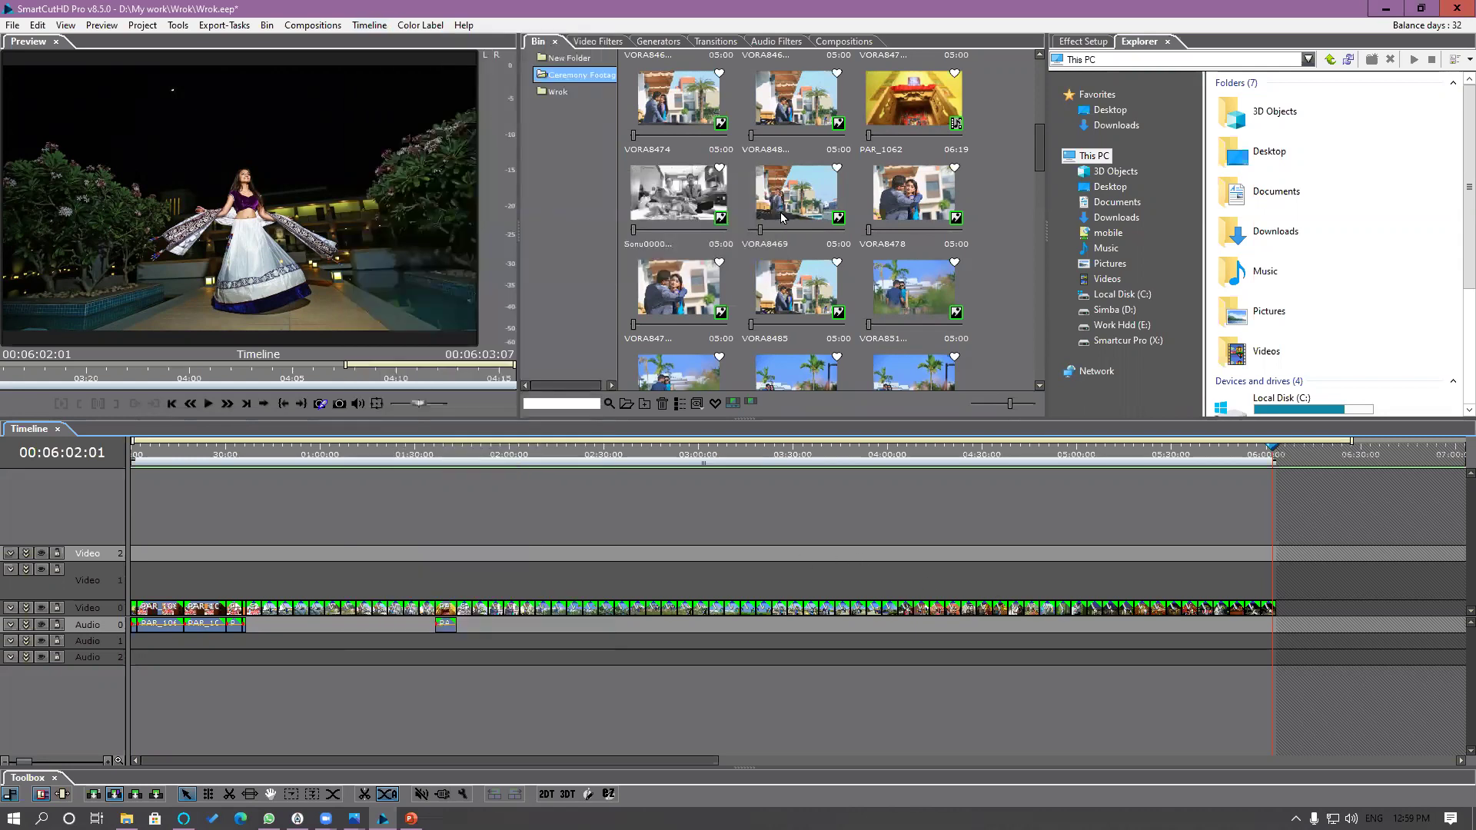
# Step: Add PAR_1067 and PAR_1068 from the Ceremony Footage folder after the last clip on the timeline
pyautogui.click(553, 94)
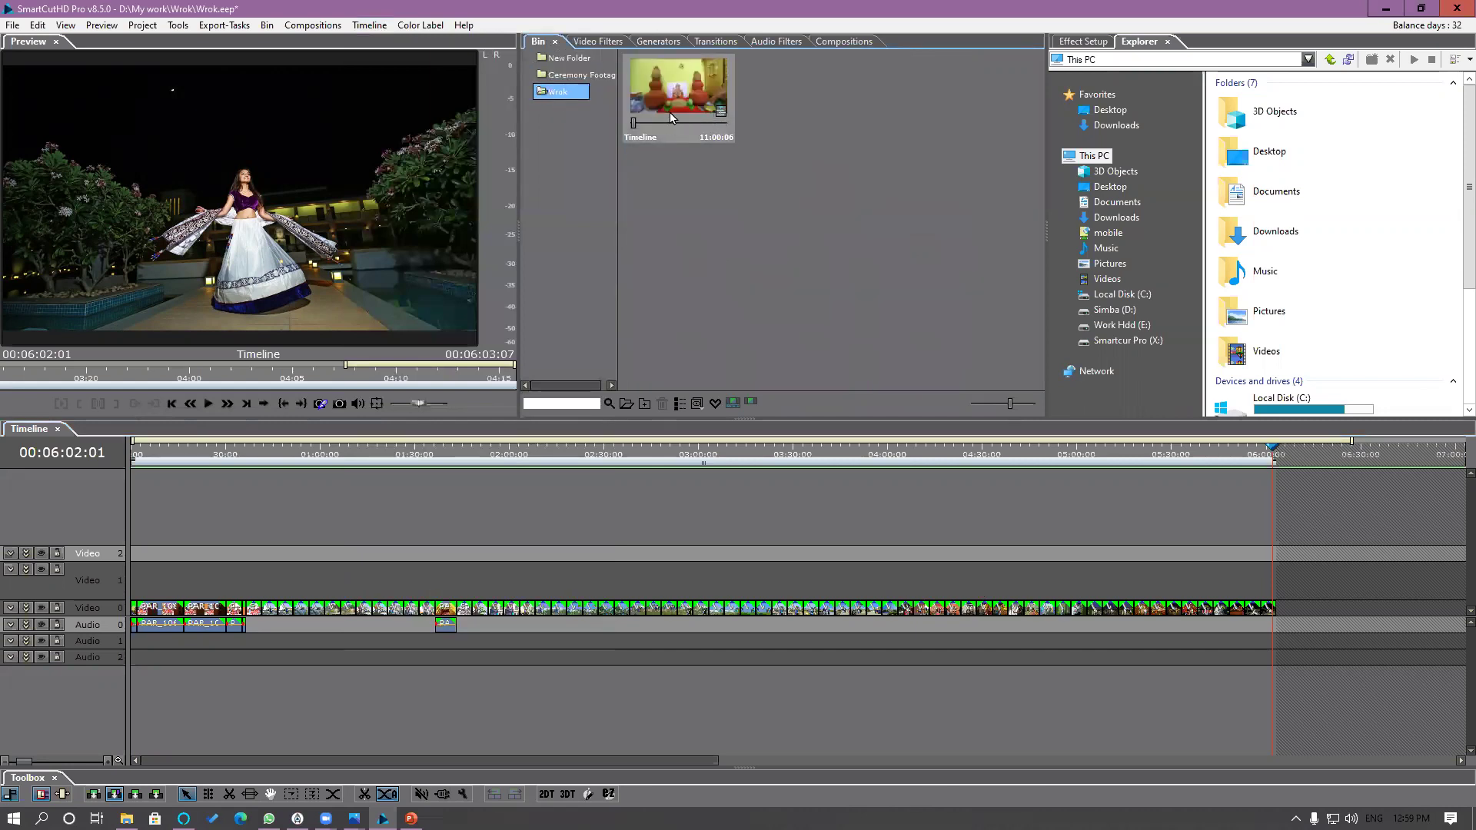
pyautogui.click(576, 74)
pyautogui.scroll(-2, 1036, 158)
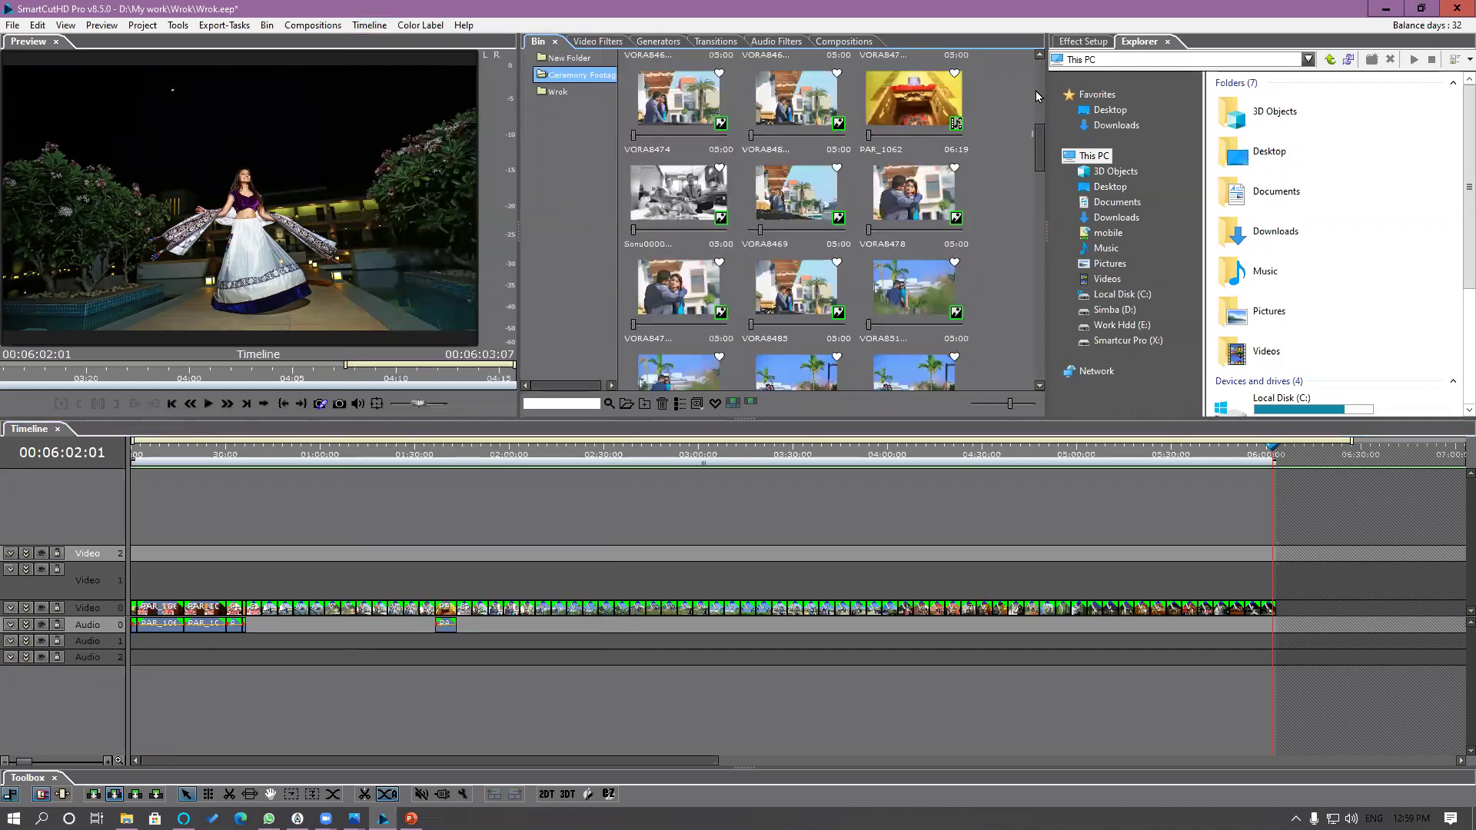
pyautogui.click(796, 89)
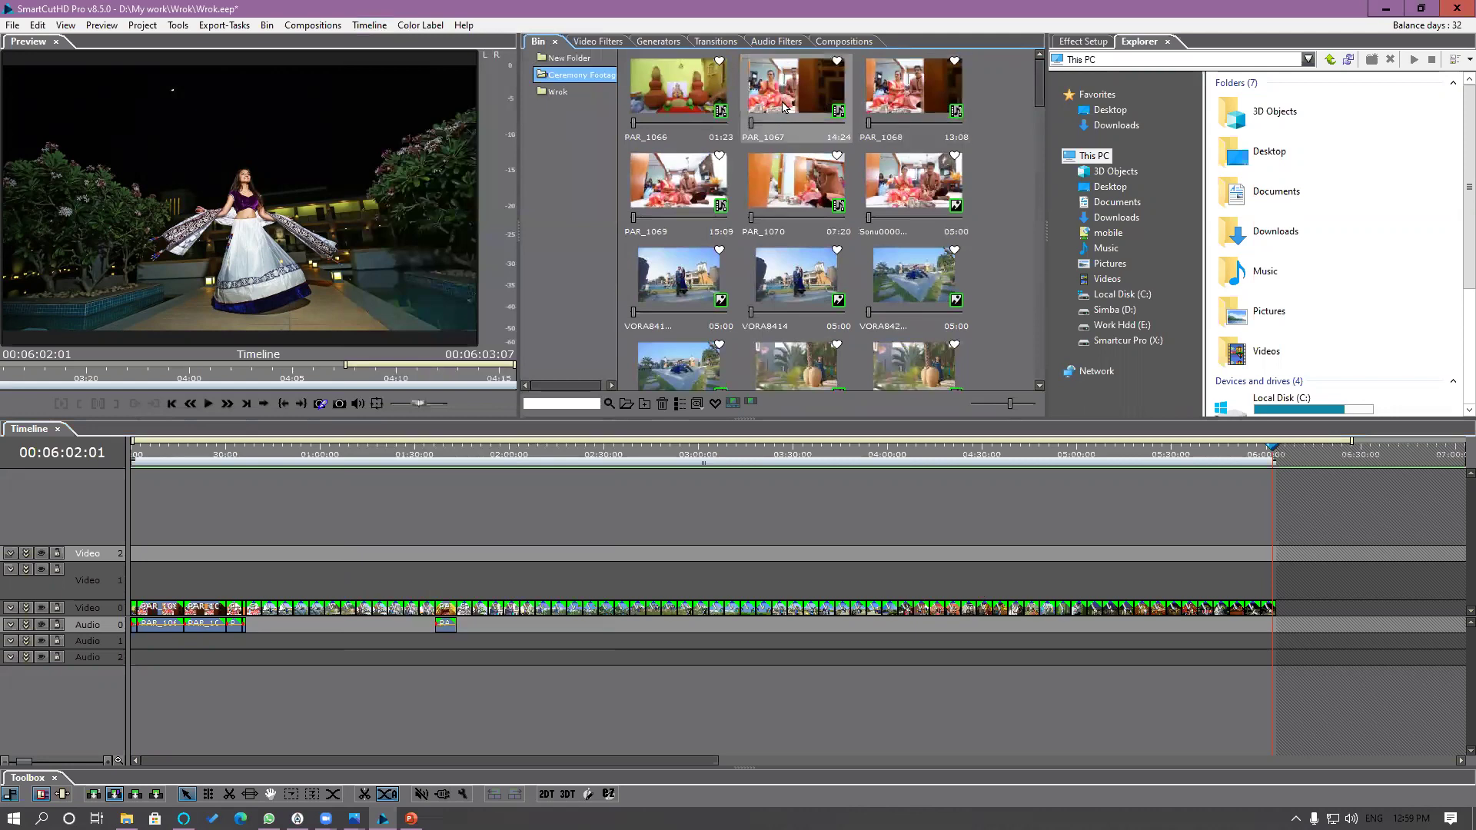
pyautogui.keyDown('shift'); pyautogui.click(908, 113); pyautogui.keyUp('shift')
pyautogui.moveTo(920, 152); pyautogui.dragTo(1346, 592)
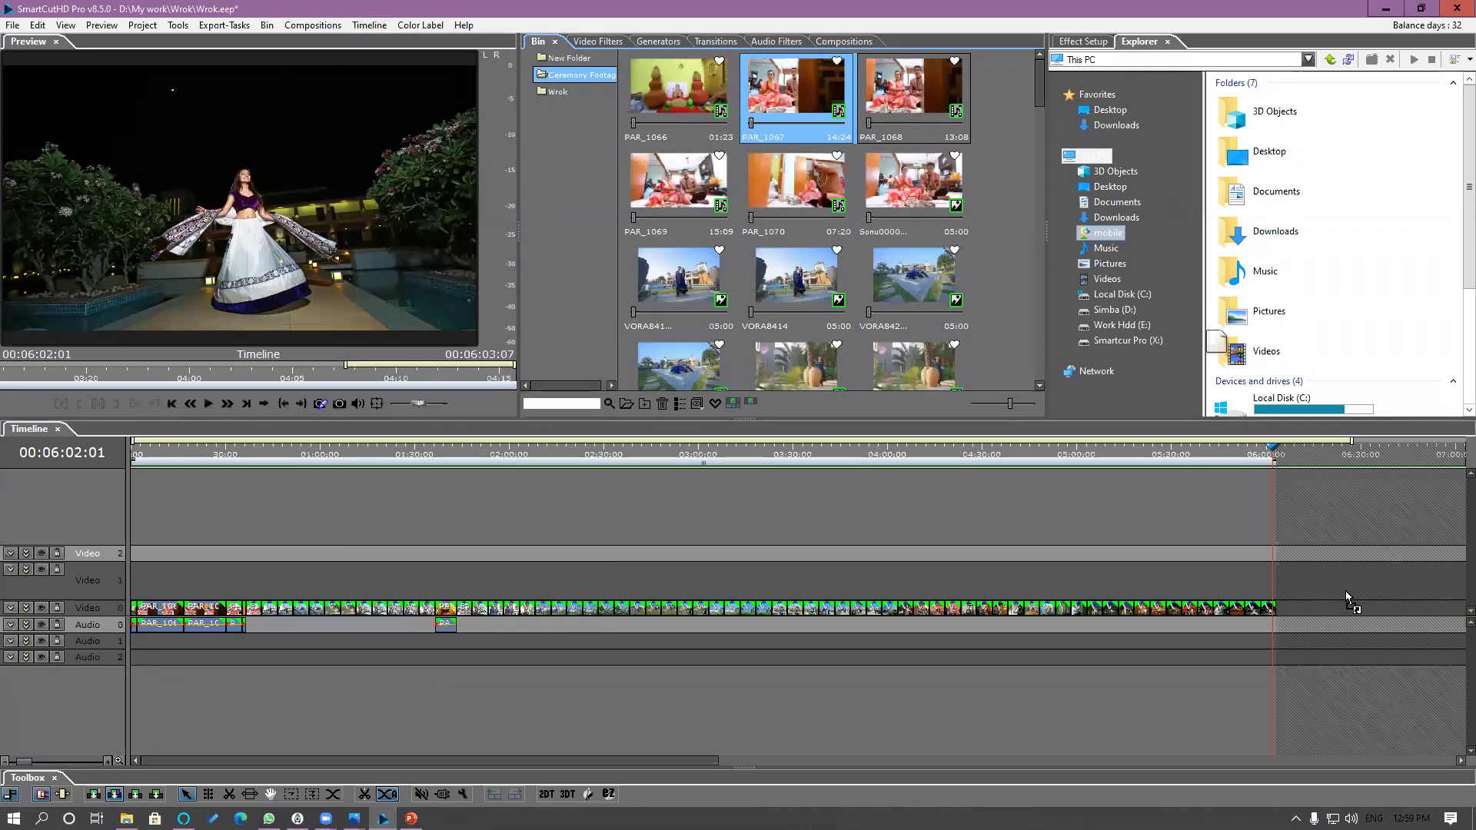